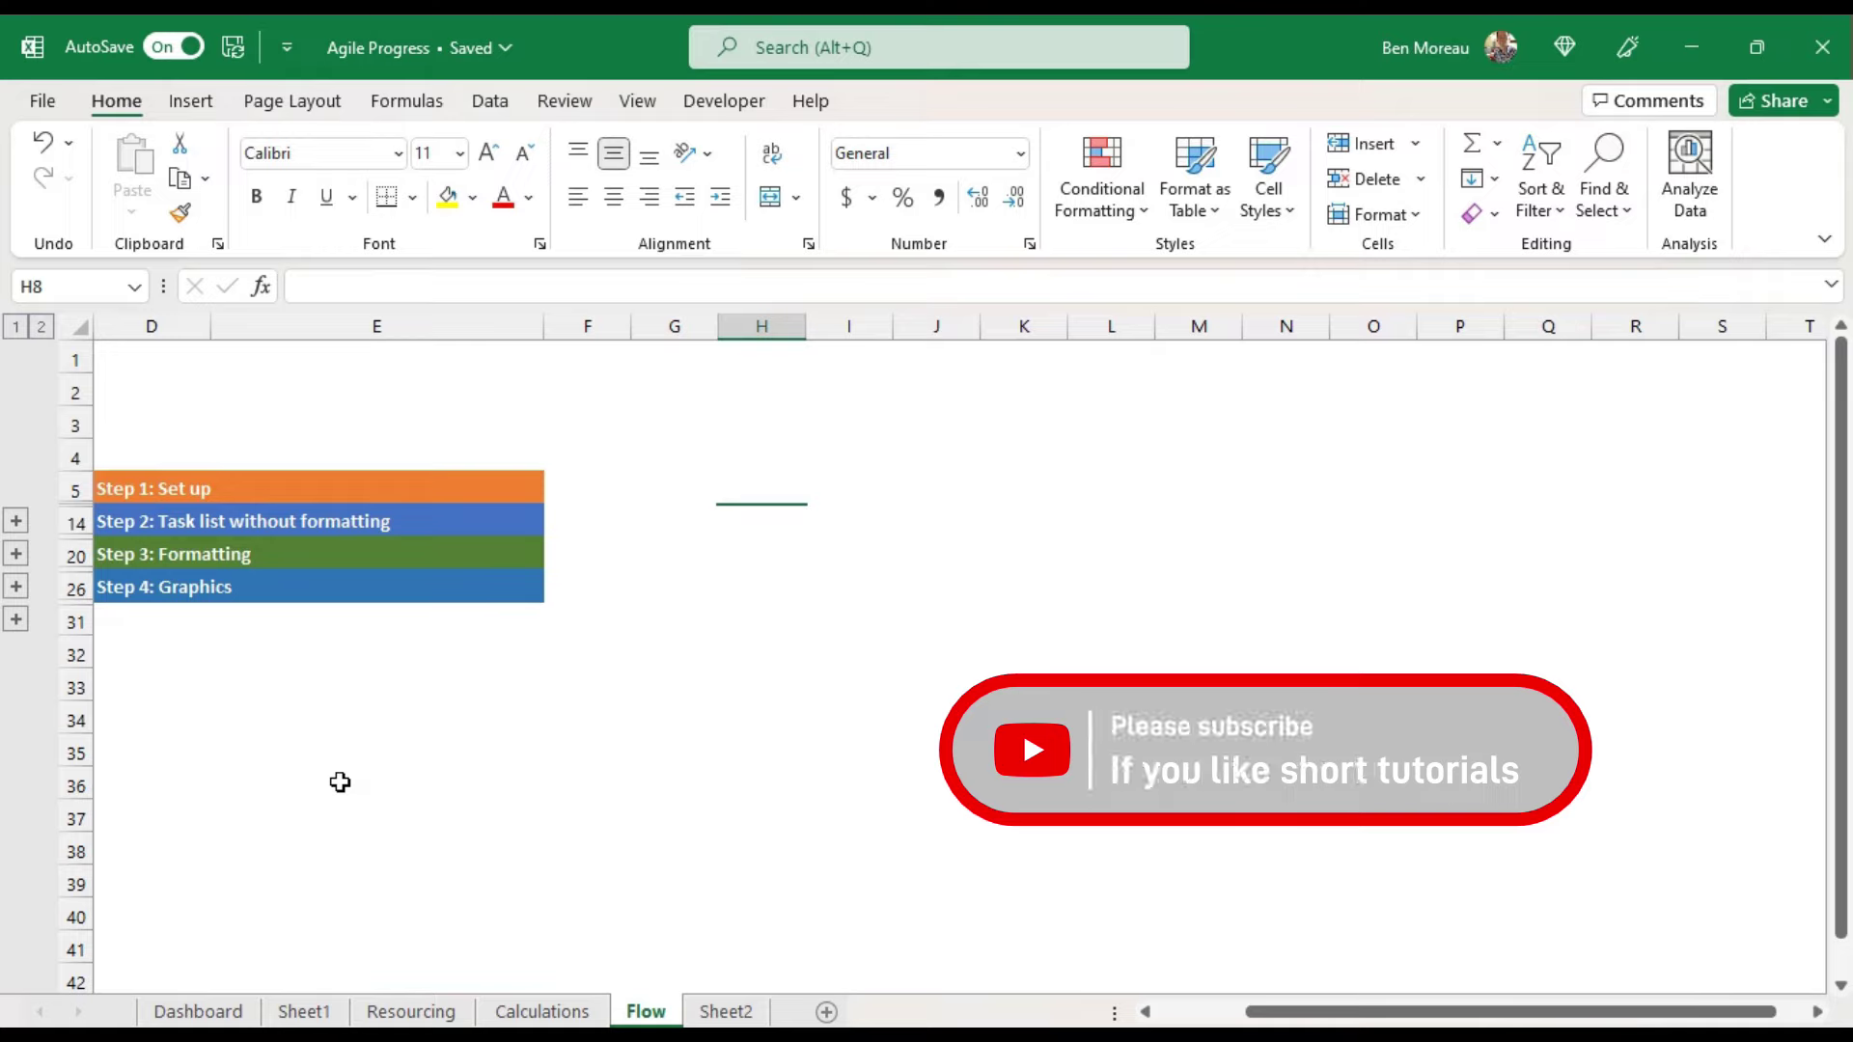
Step: Expand all outline groups on the Flow sheet and review the items under Step 1 through Step 4
left_click(41, 327)
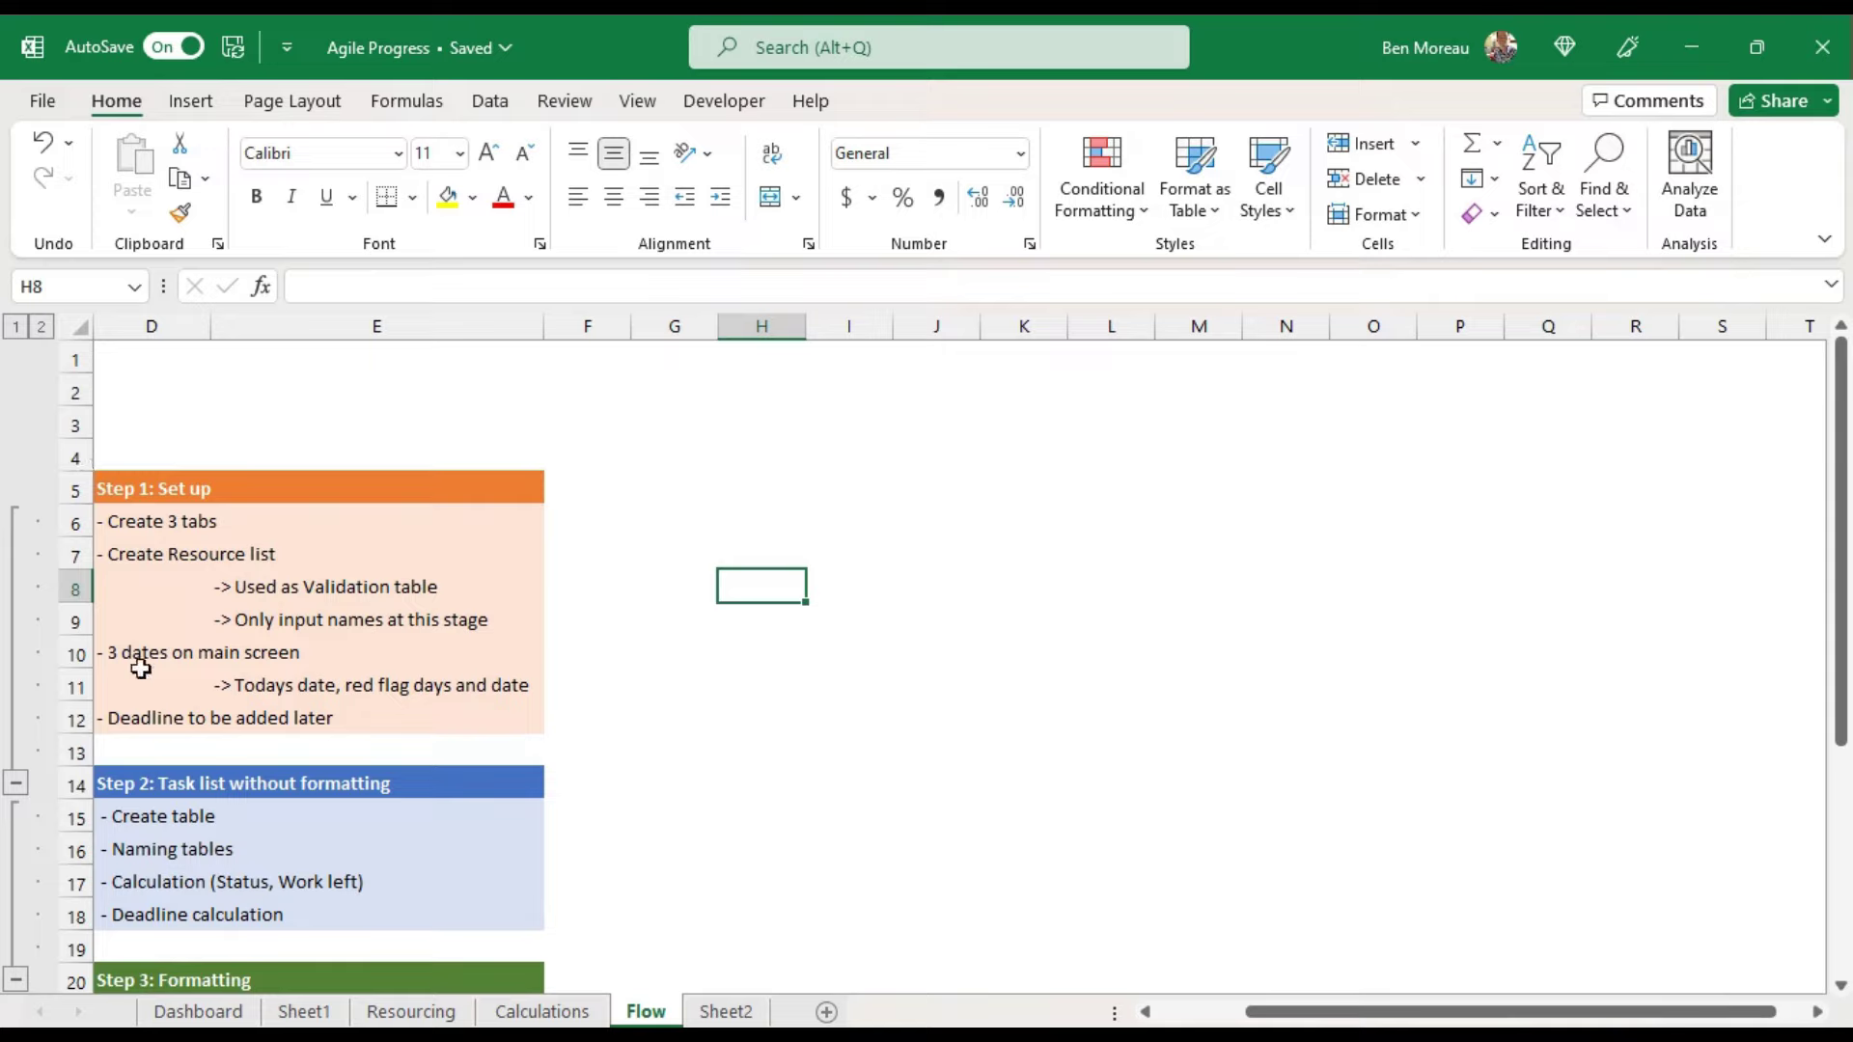
scroll(144, 692, "down", 2)
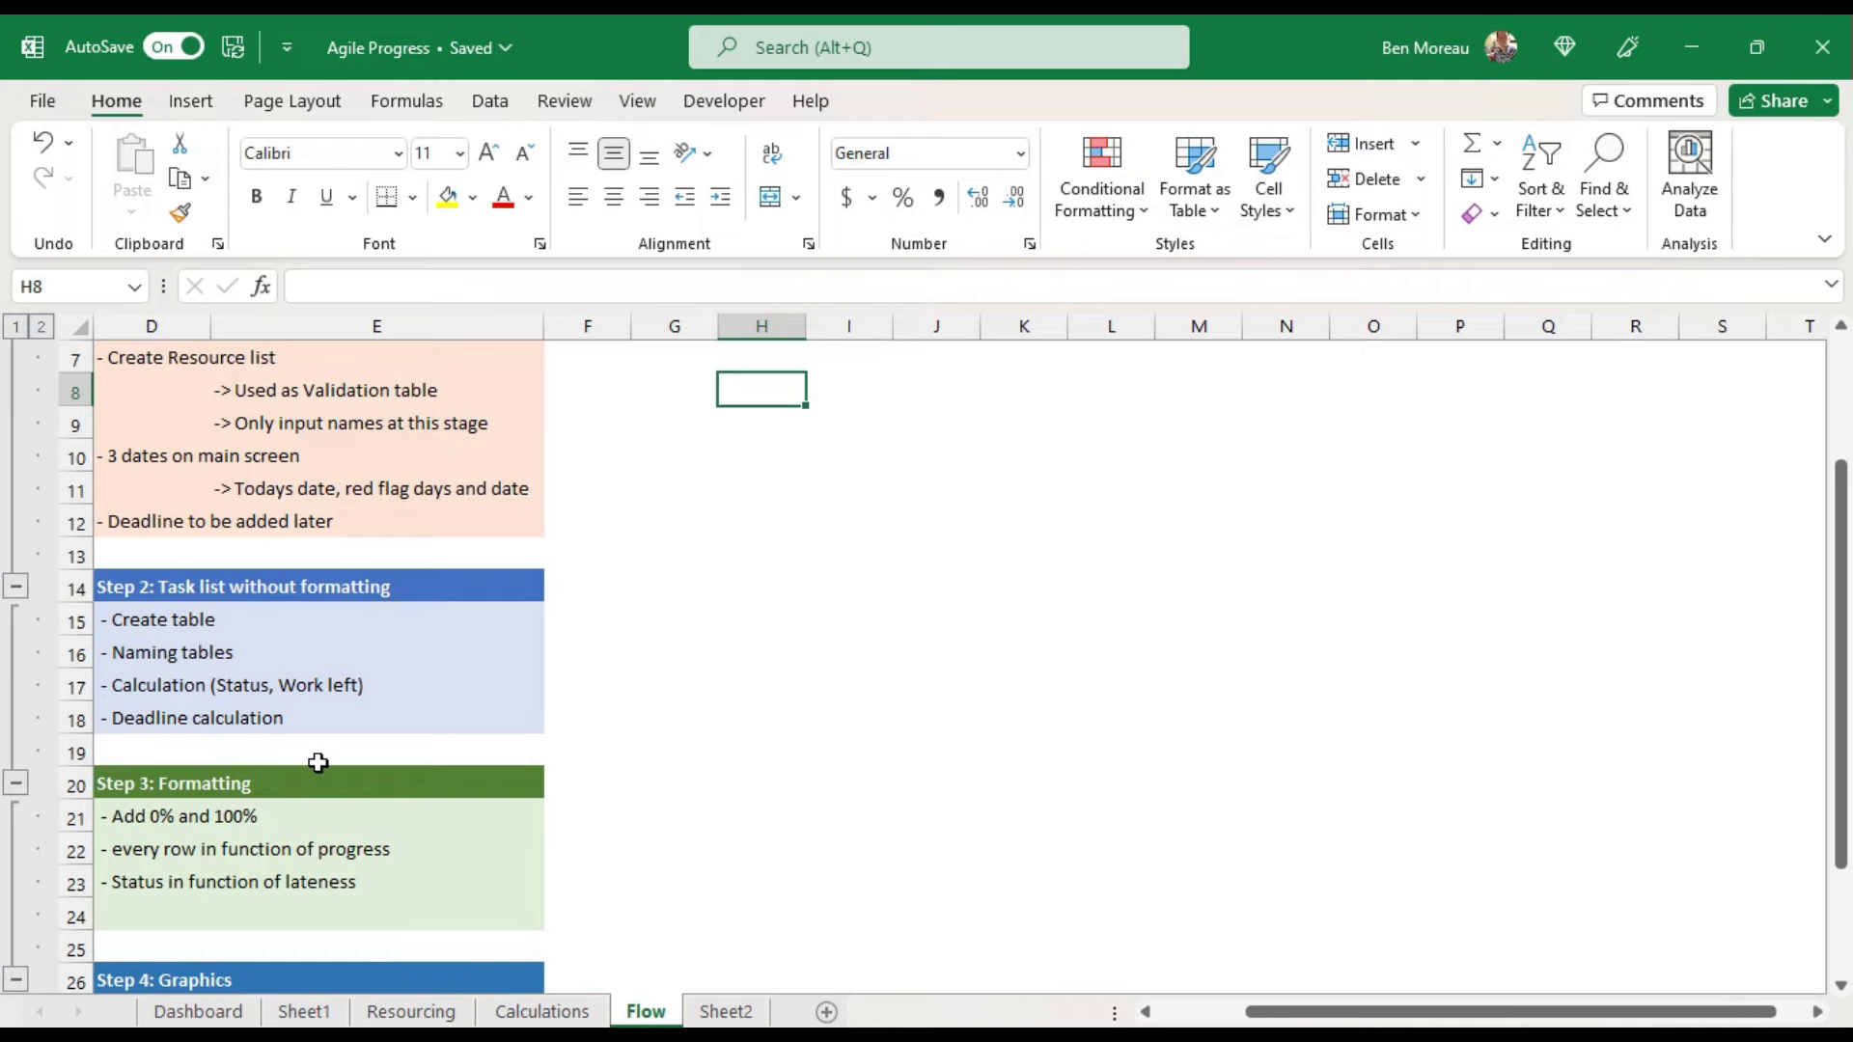
scroll(321, 761, "down", 2)
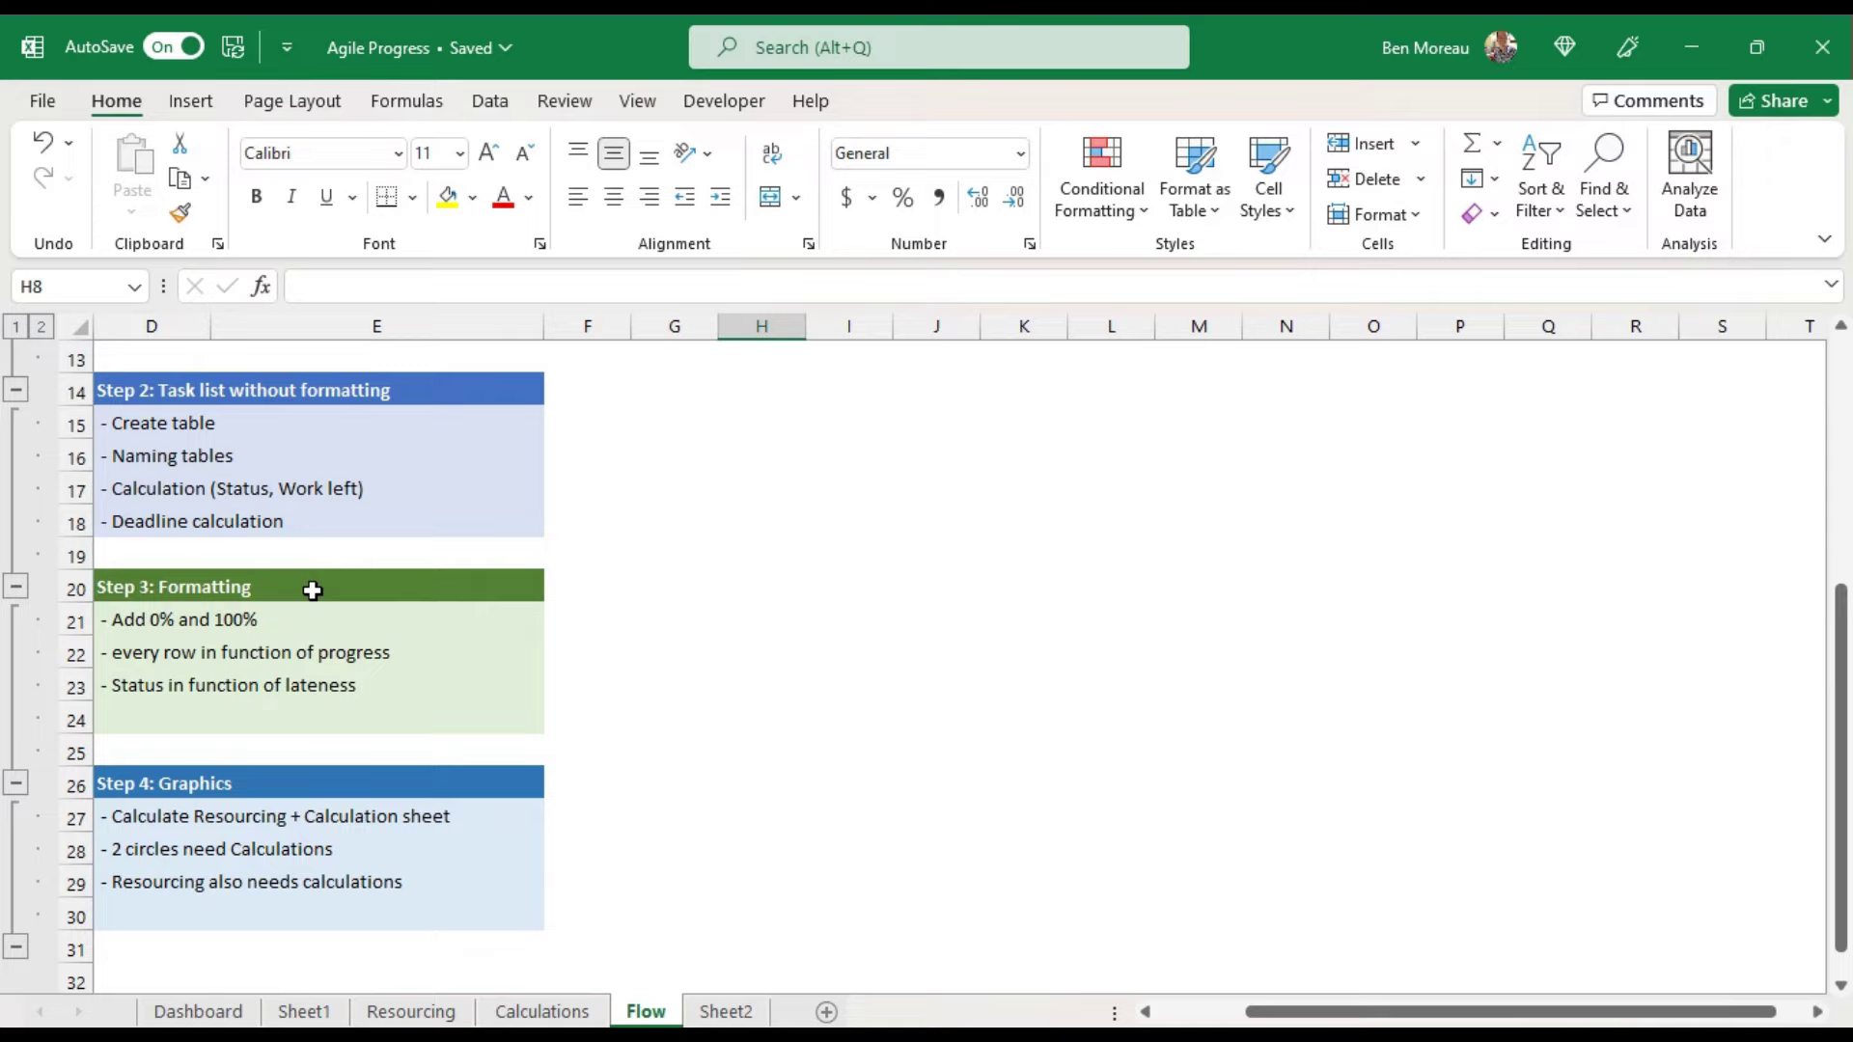
scroll(313, 590, "down", 1)
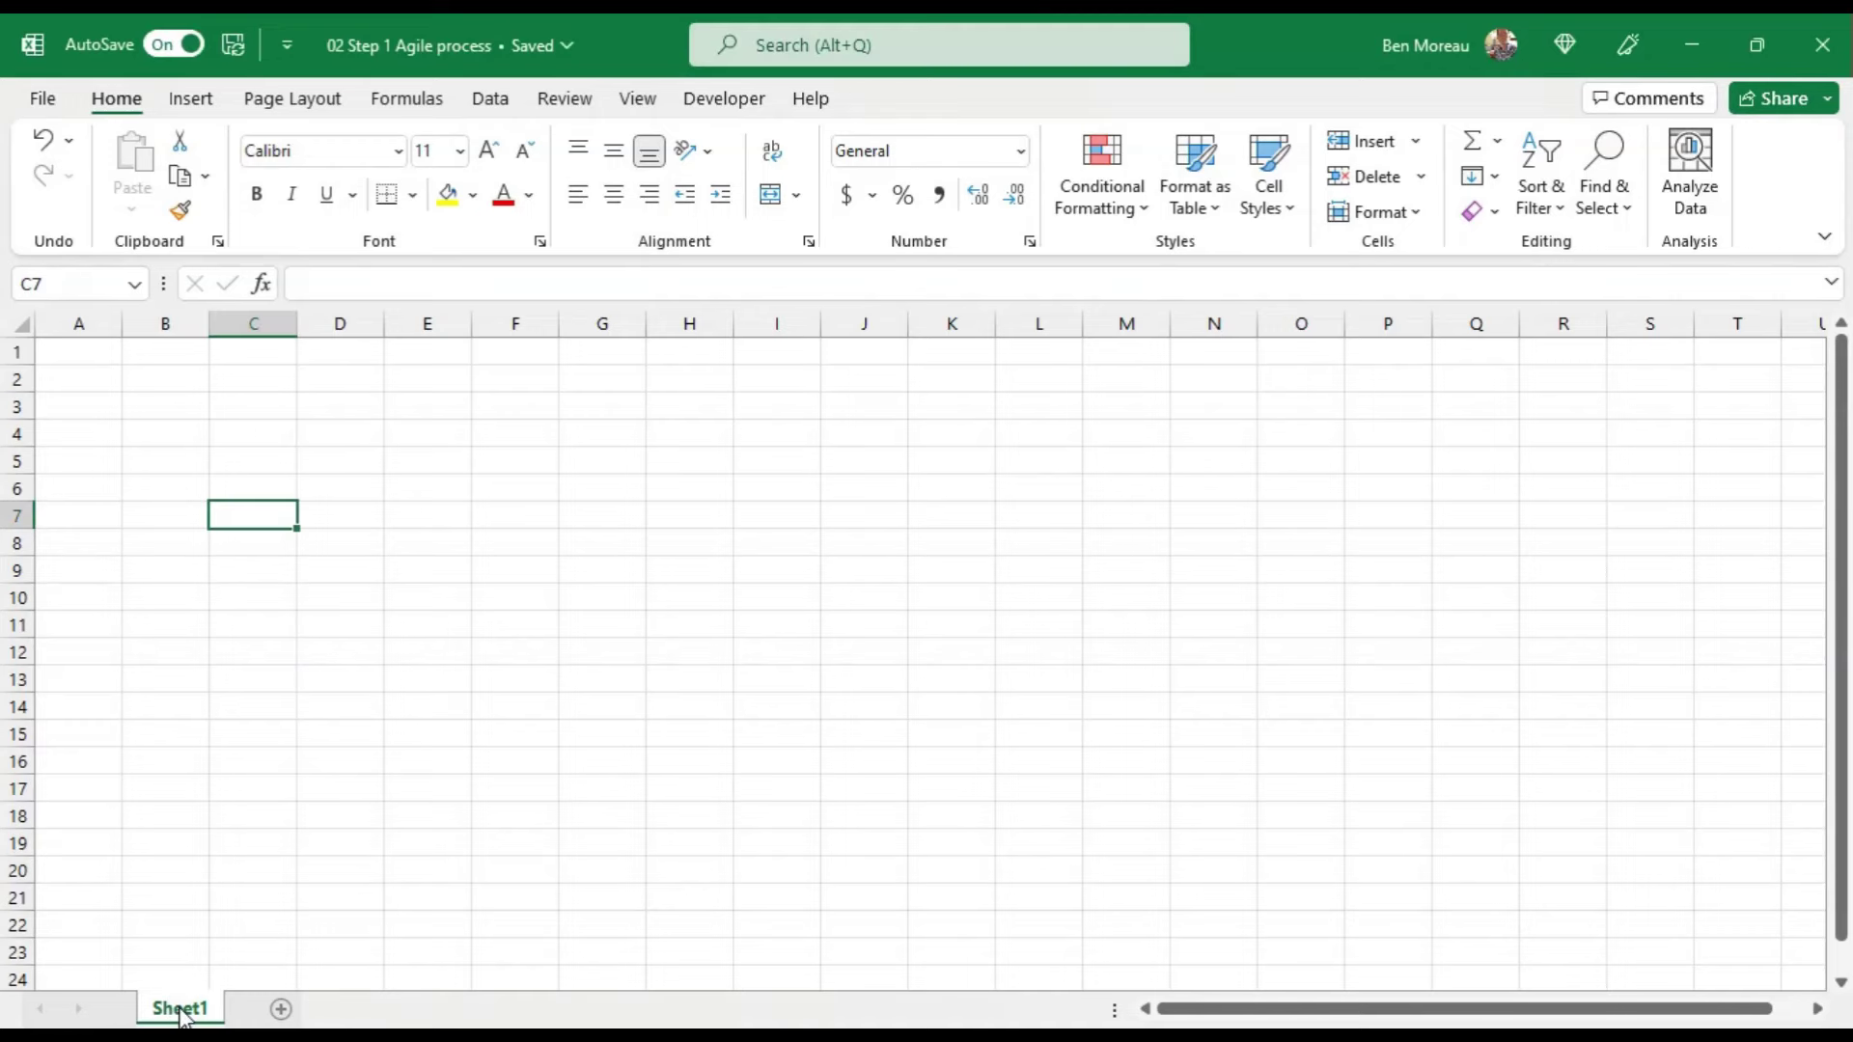
Step: Rename Sheet1 of the 02 Step 1 Agile process workbook as Dashboard
right_click(181, 1012)
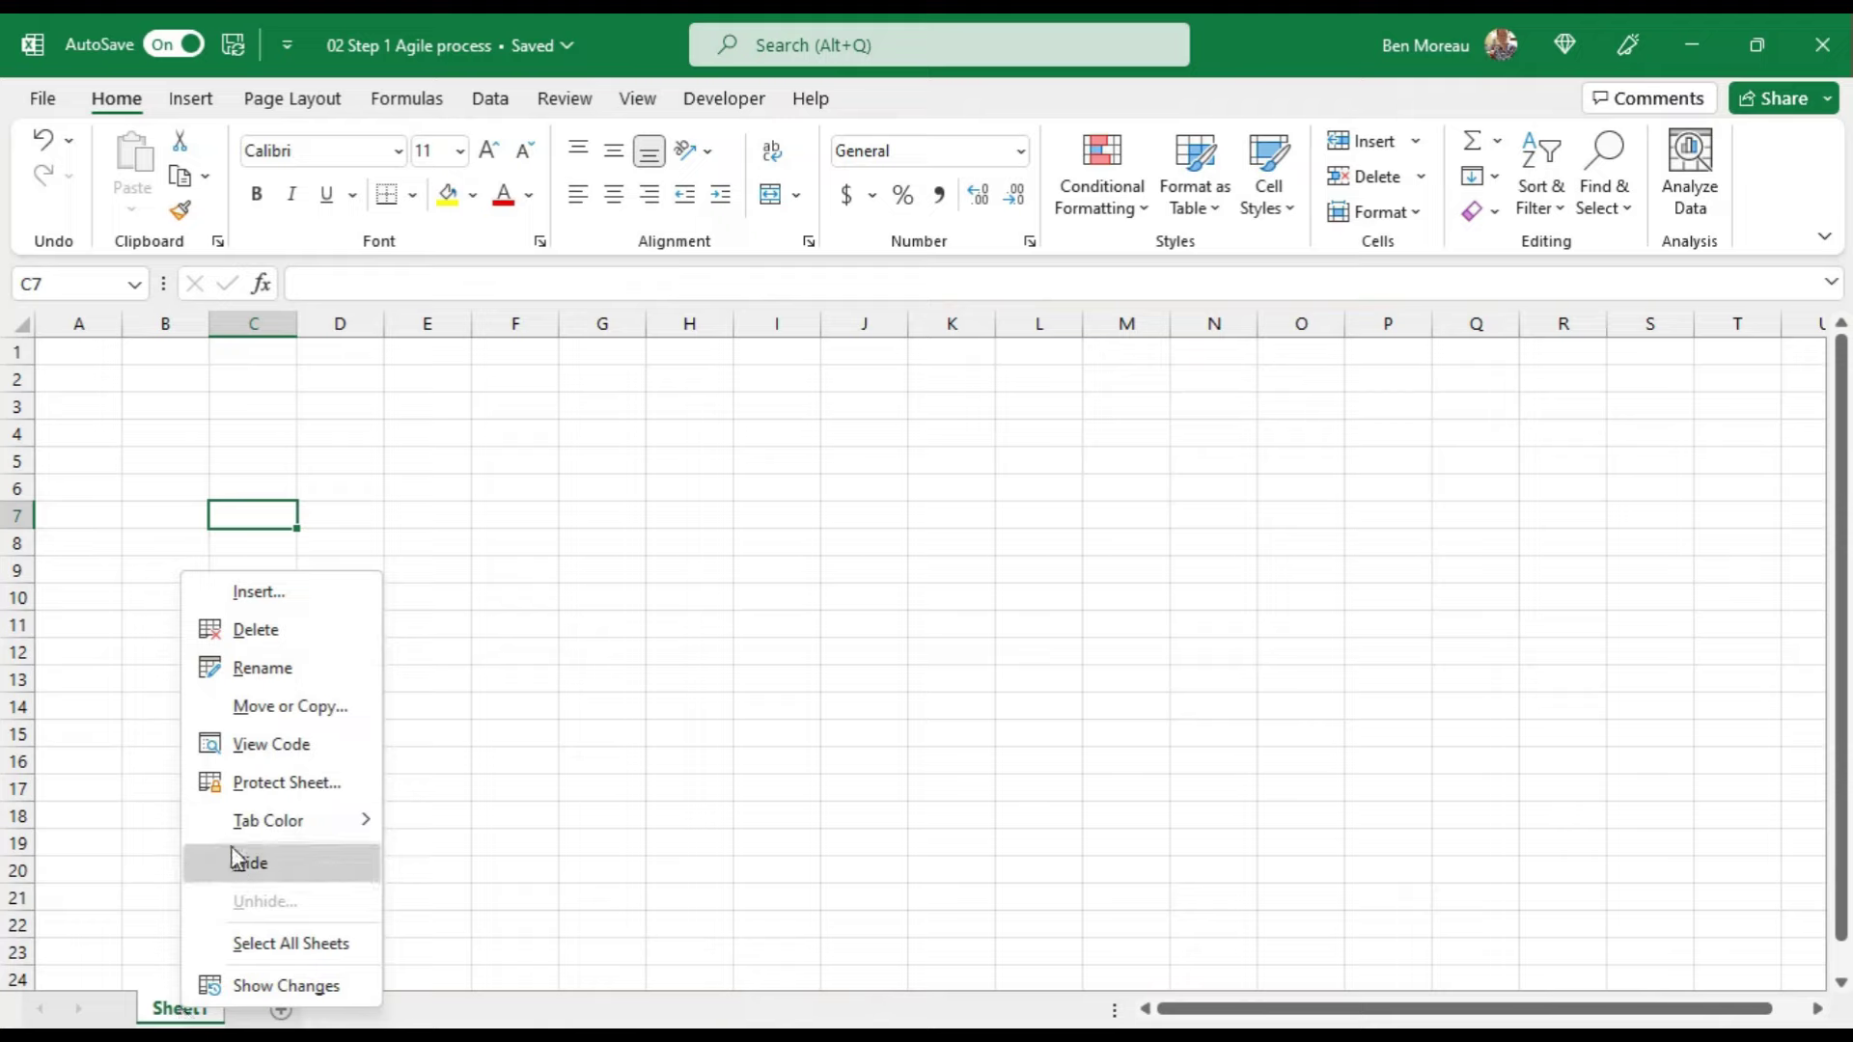
left_click(253, 669)
type("Dashboard")
left_click(254, 676)
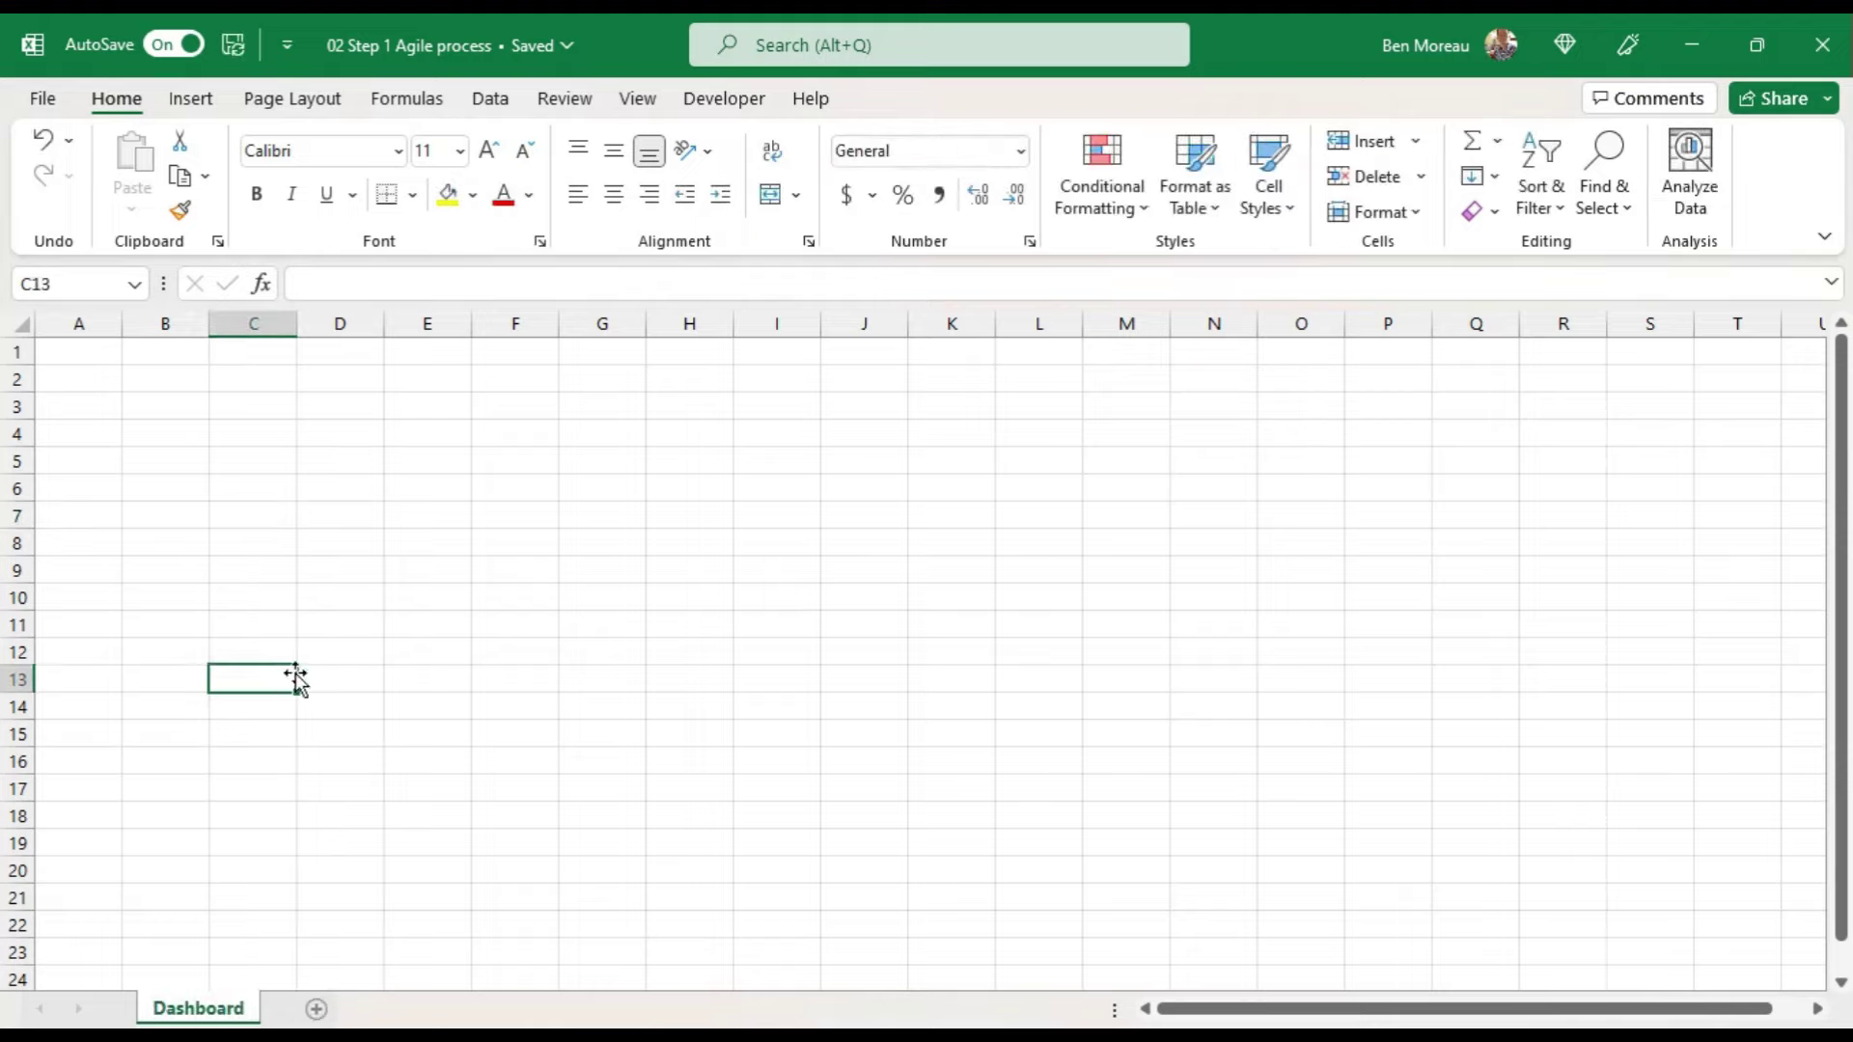
Step: Add a second worksheet and name it Resourcing
left_click(317, 1010)
right_click(319, 1011)
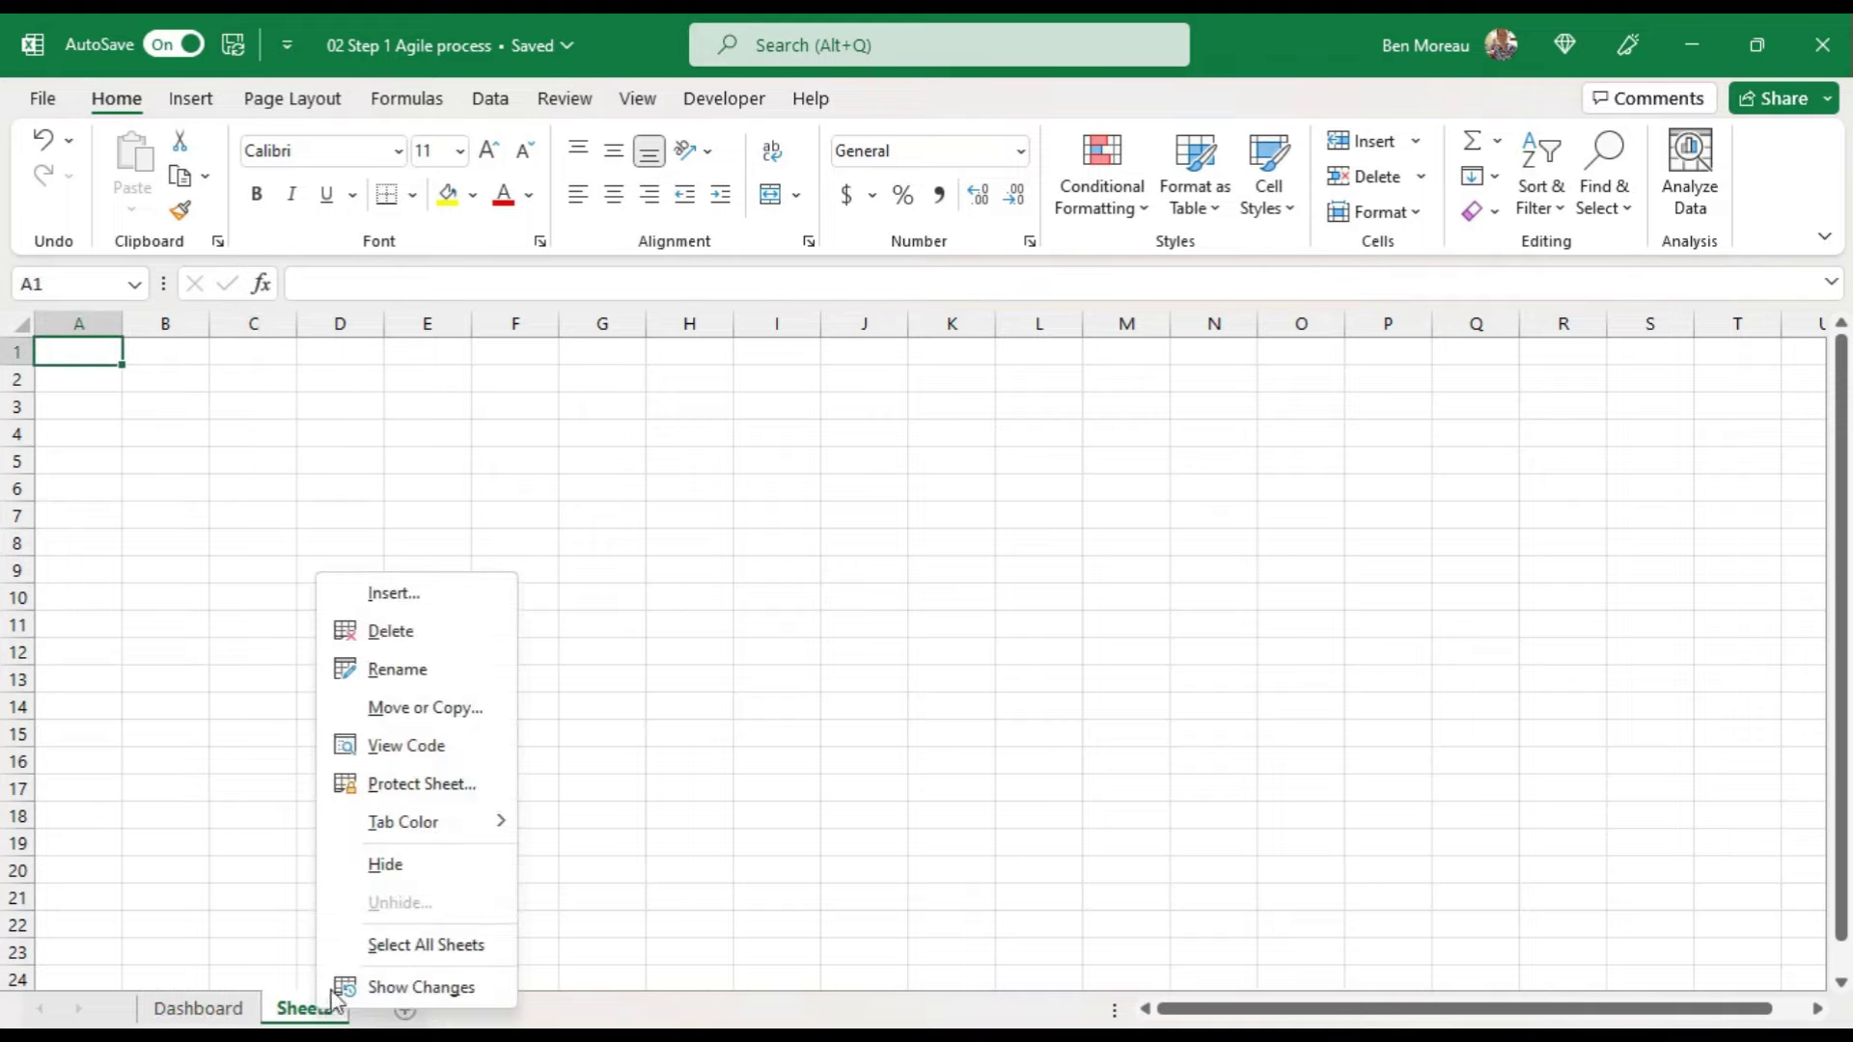
left_click(400, 675)
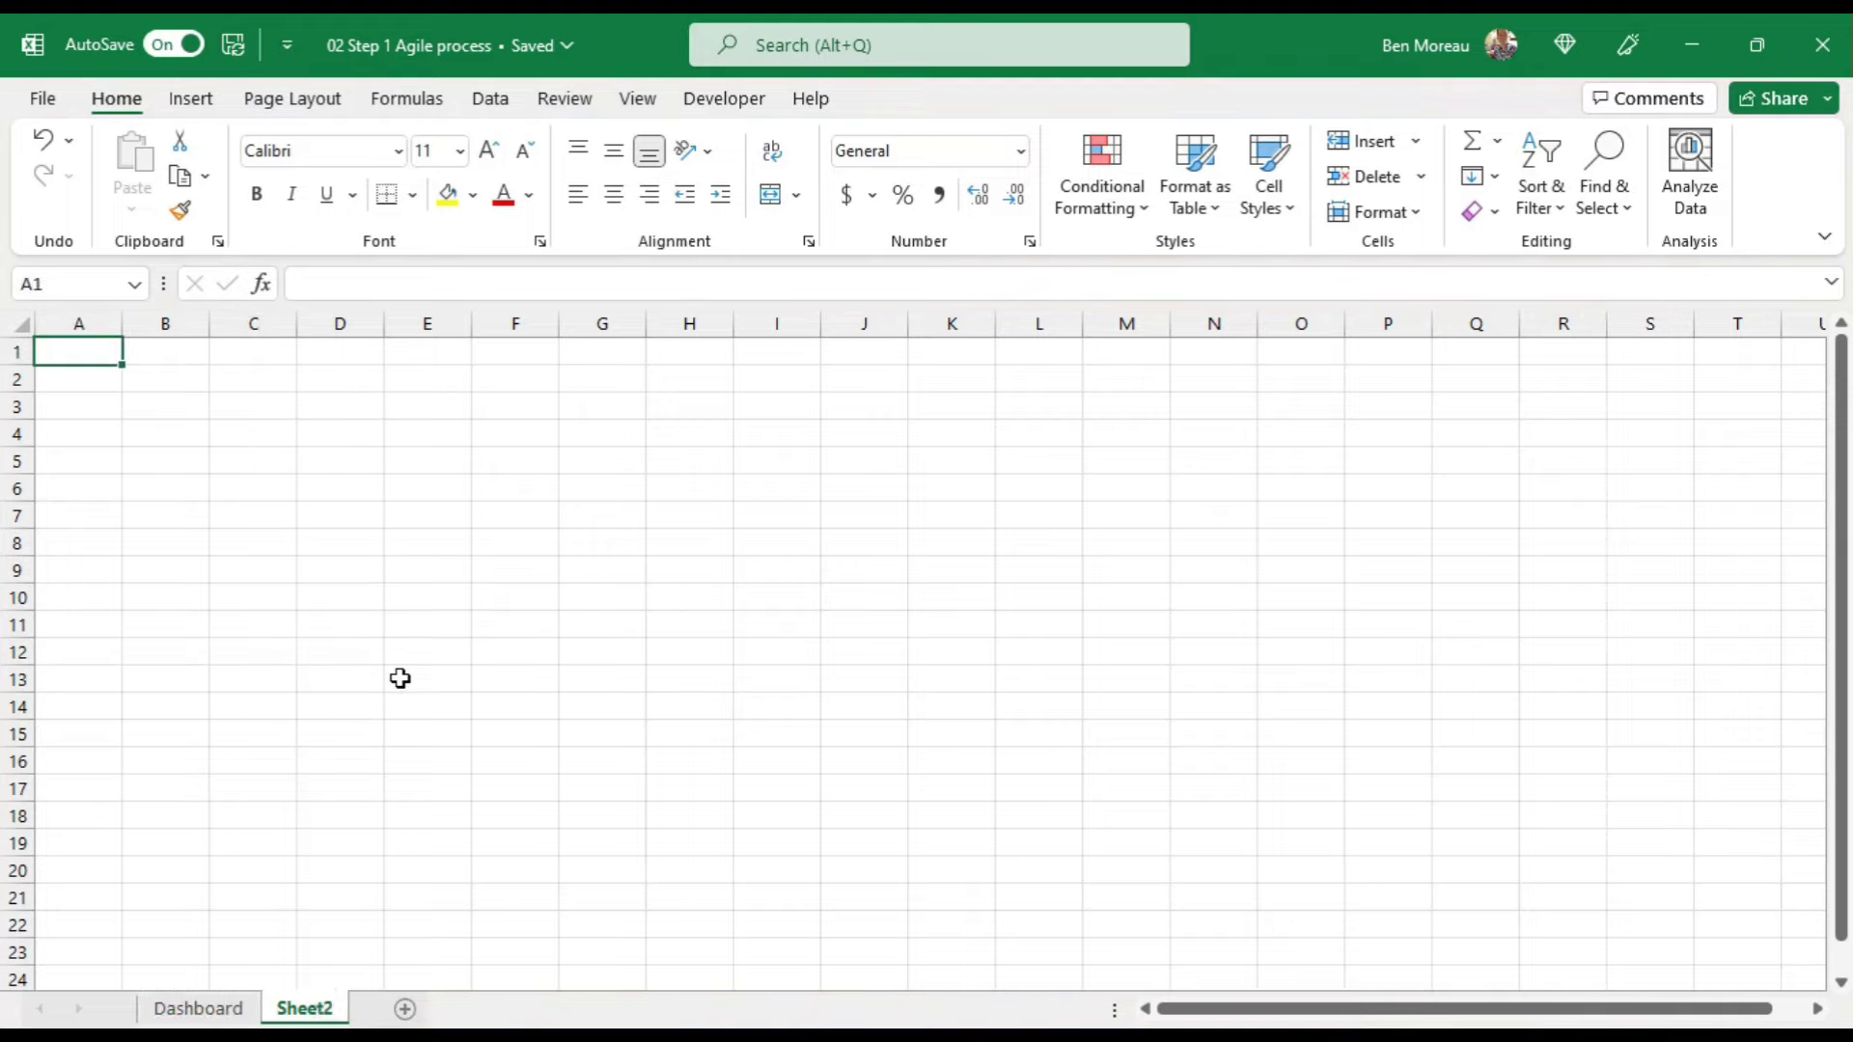
type("Resourcing")
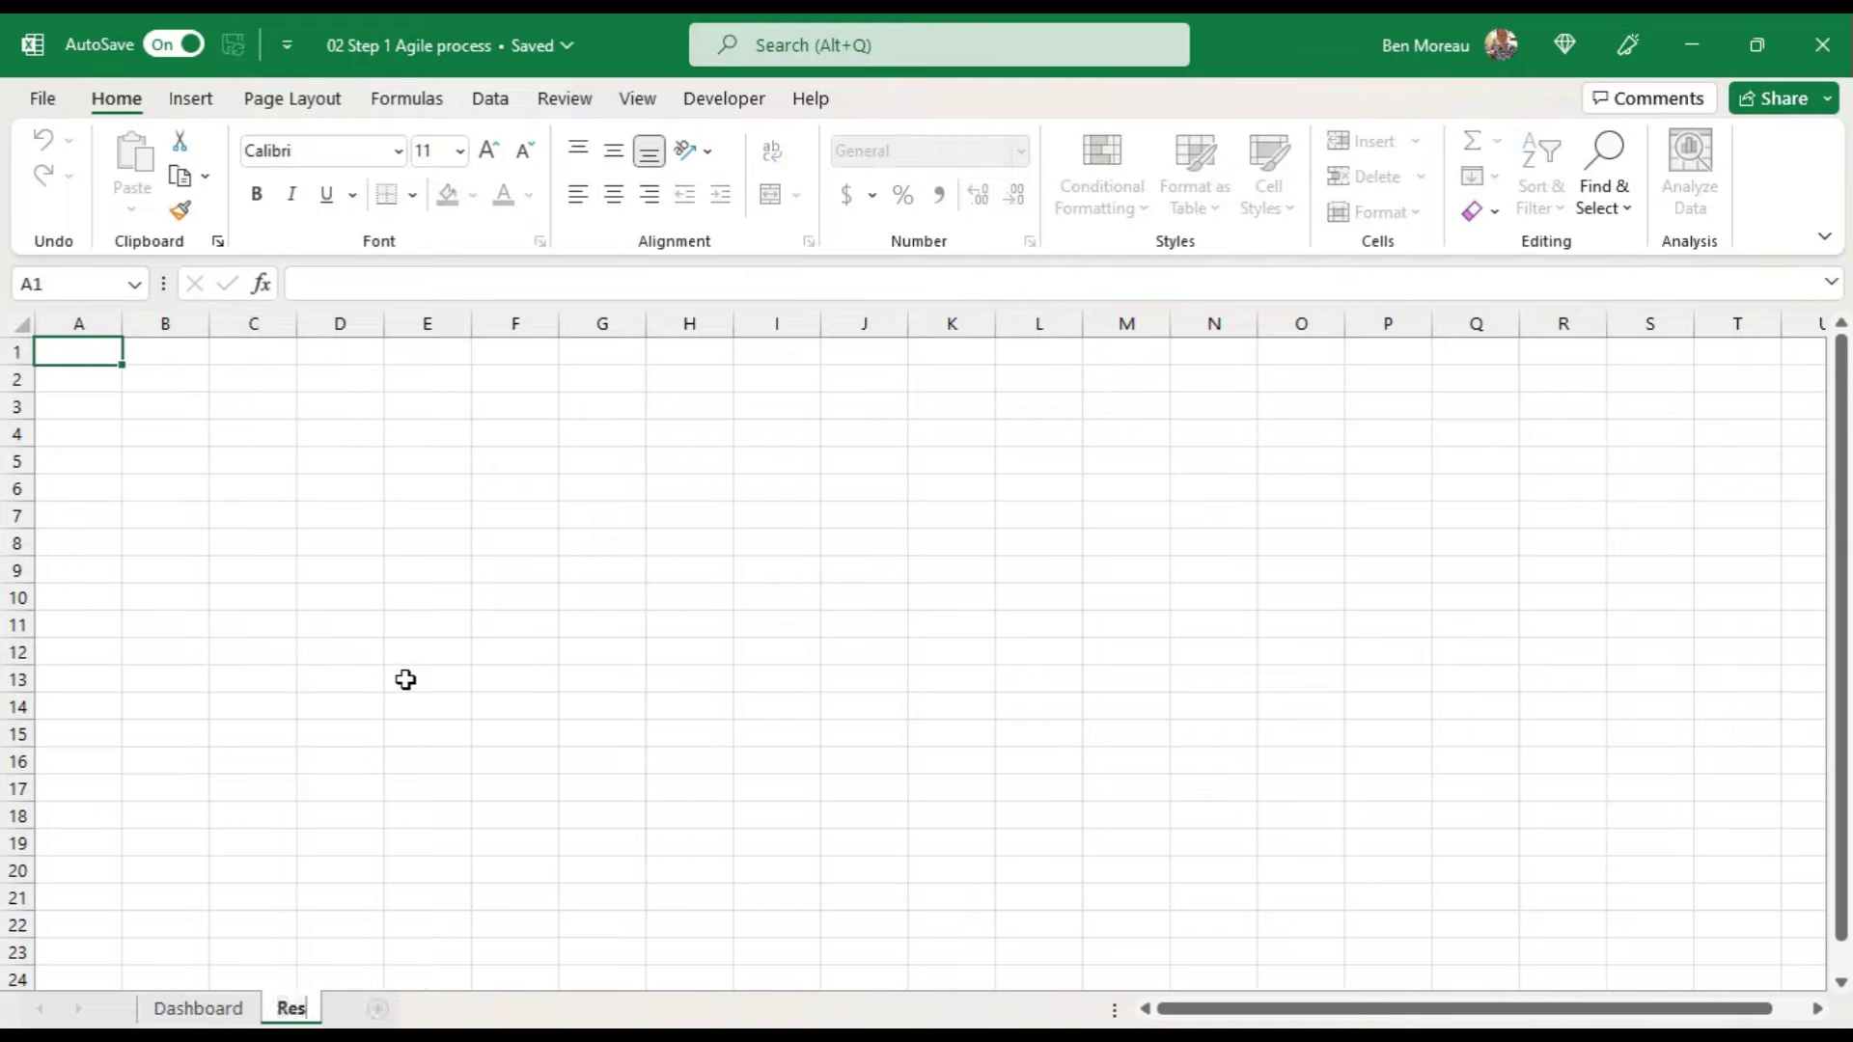
key("Return")
left_click(405, 681)
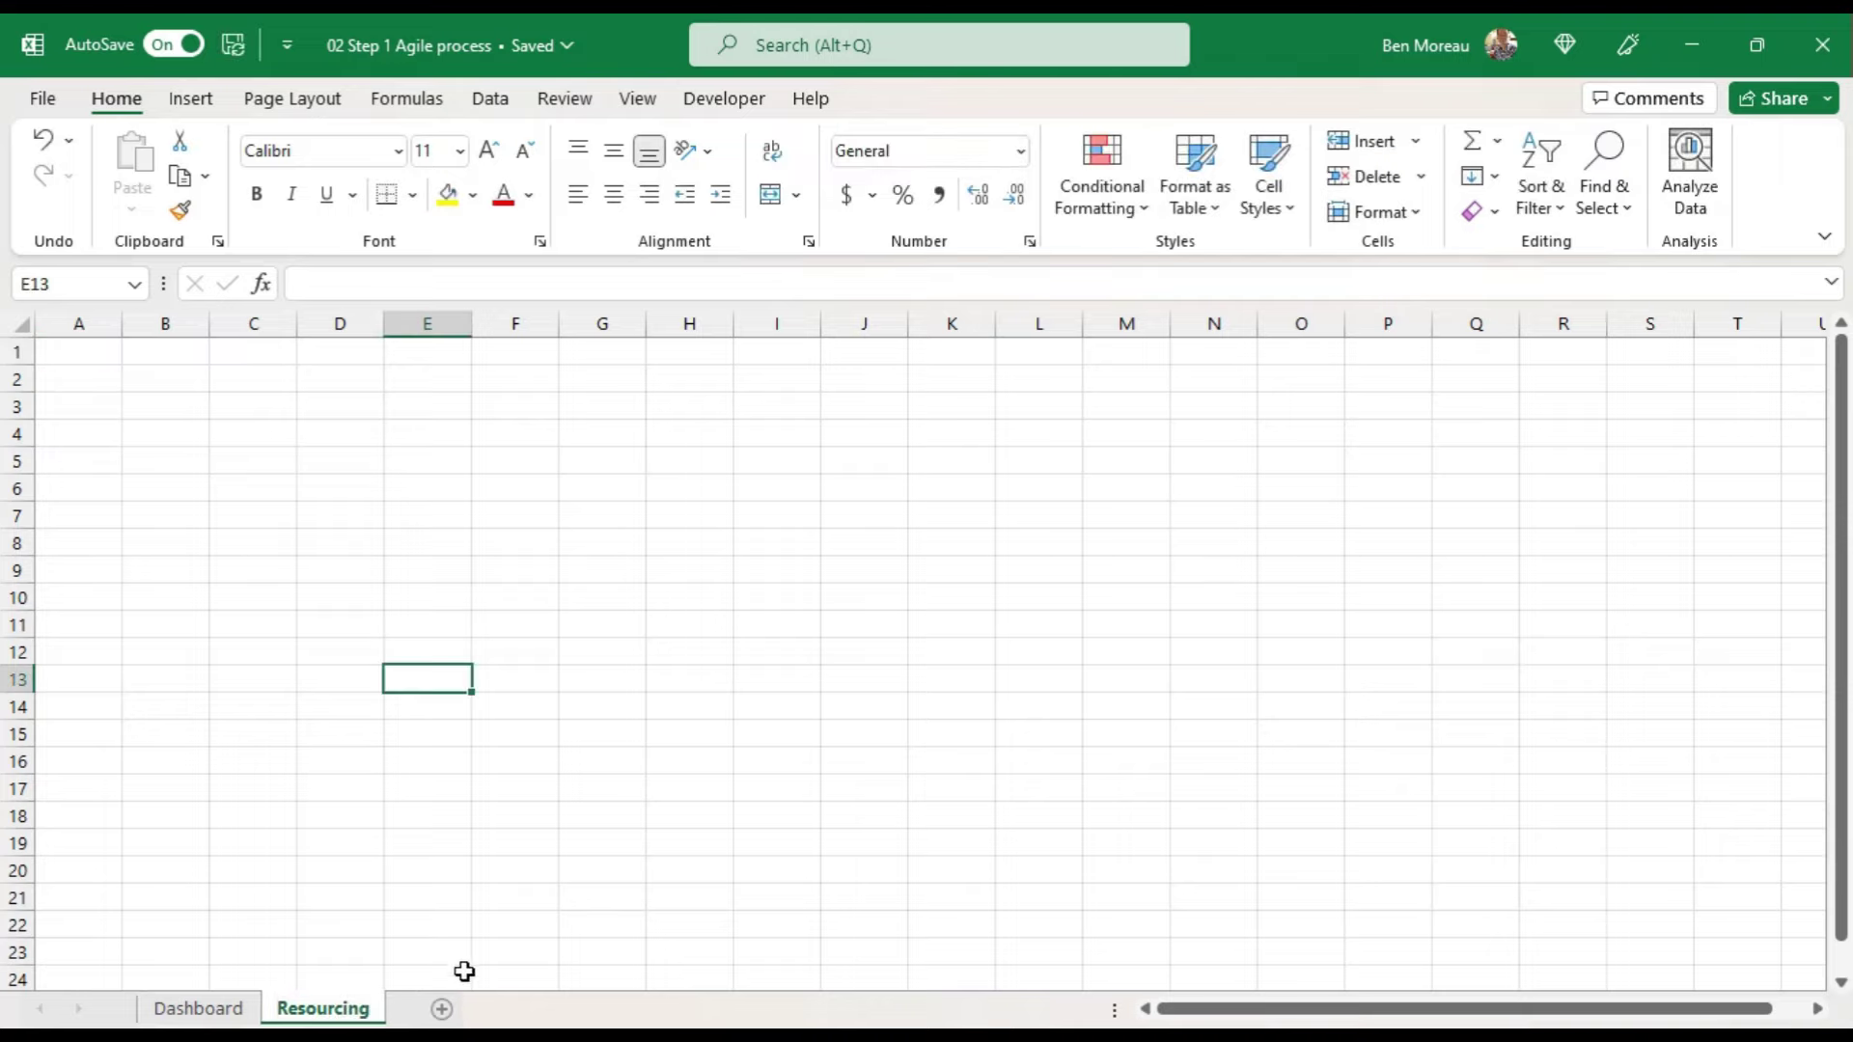
Step: Add a third worksheet and name it Calculations
left_click(441, 1008)
right_click(434, 1008)
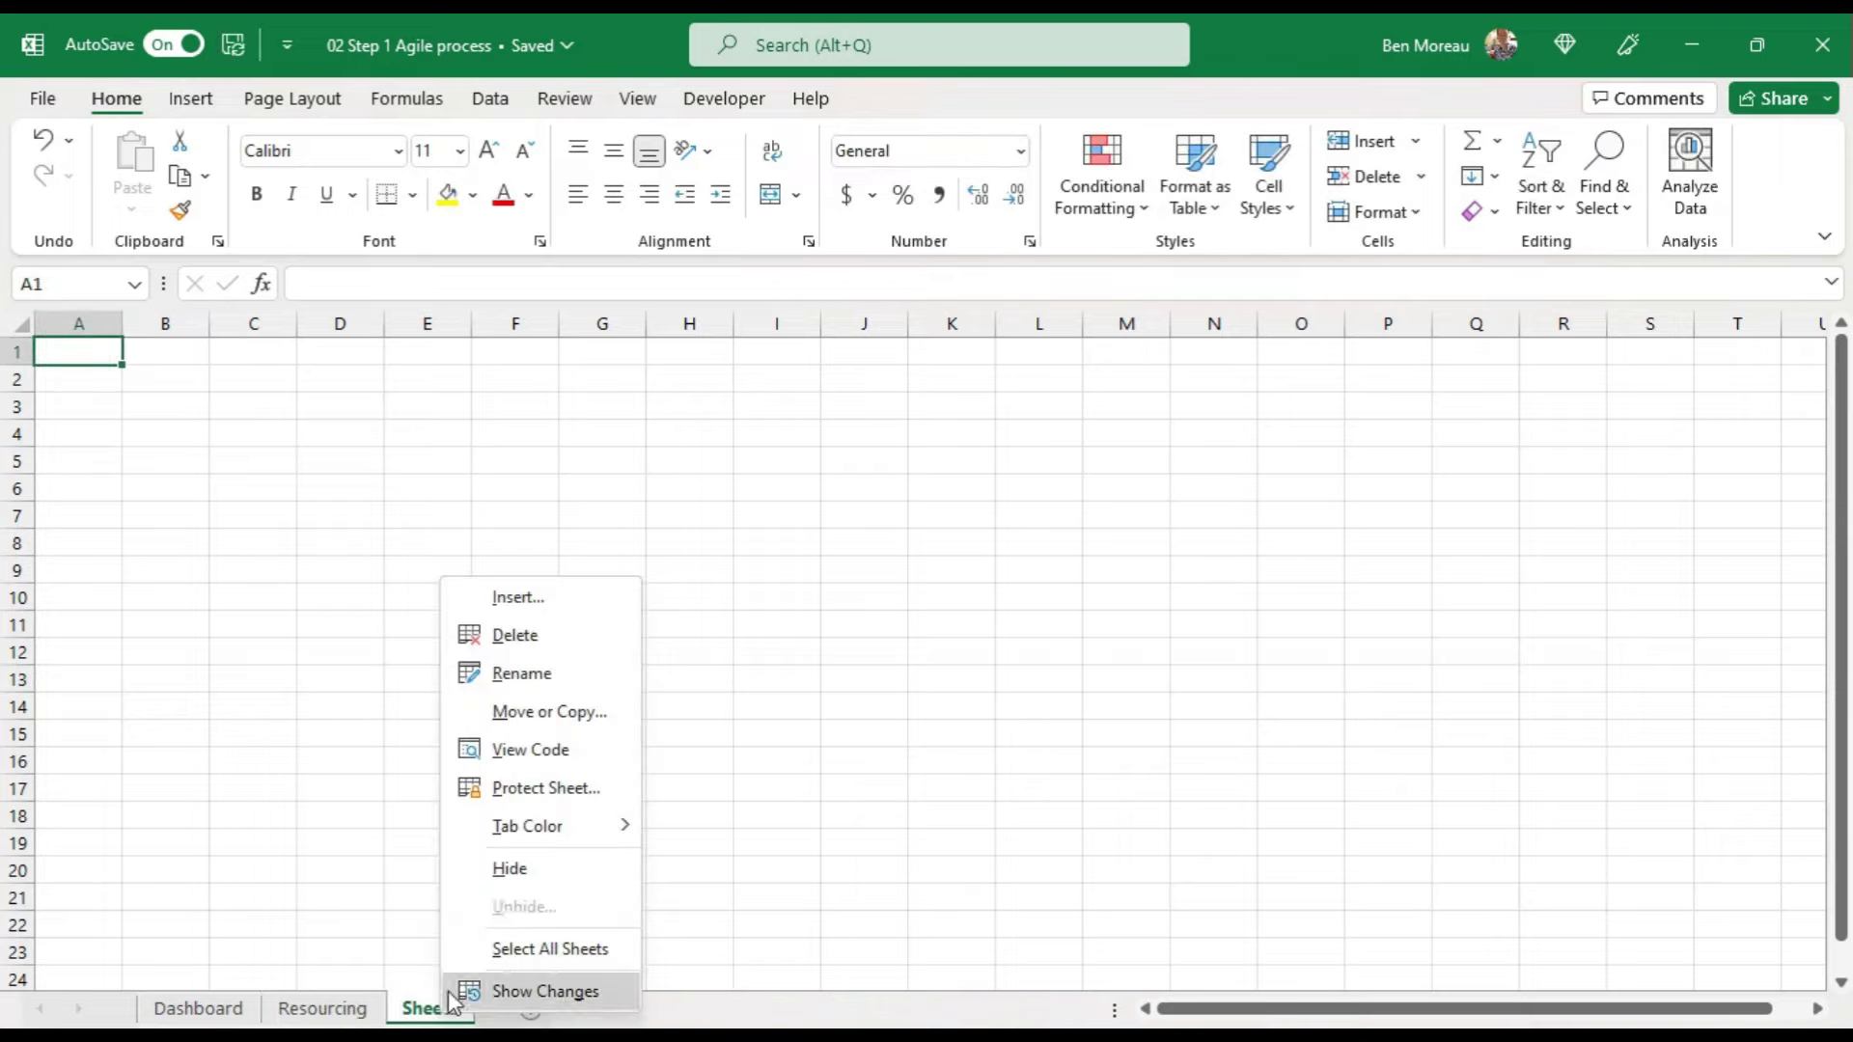
left_click(510, 671)
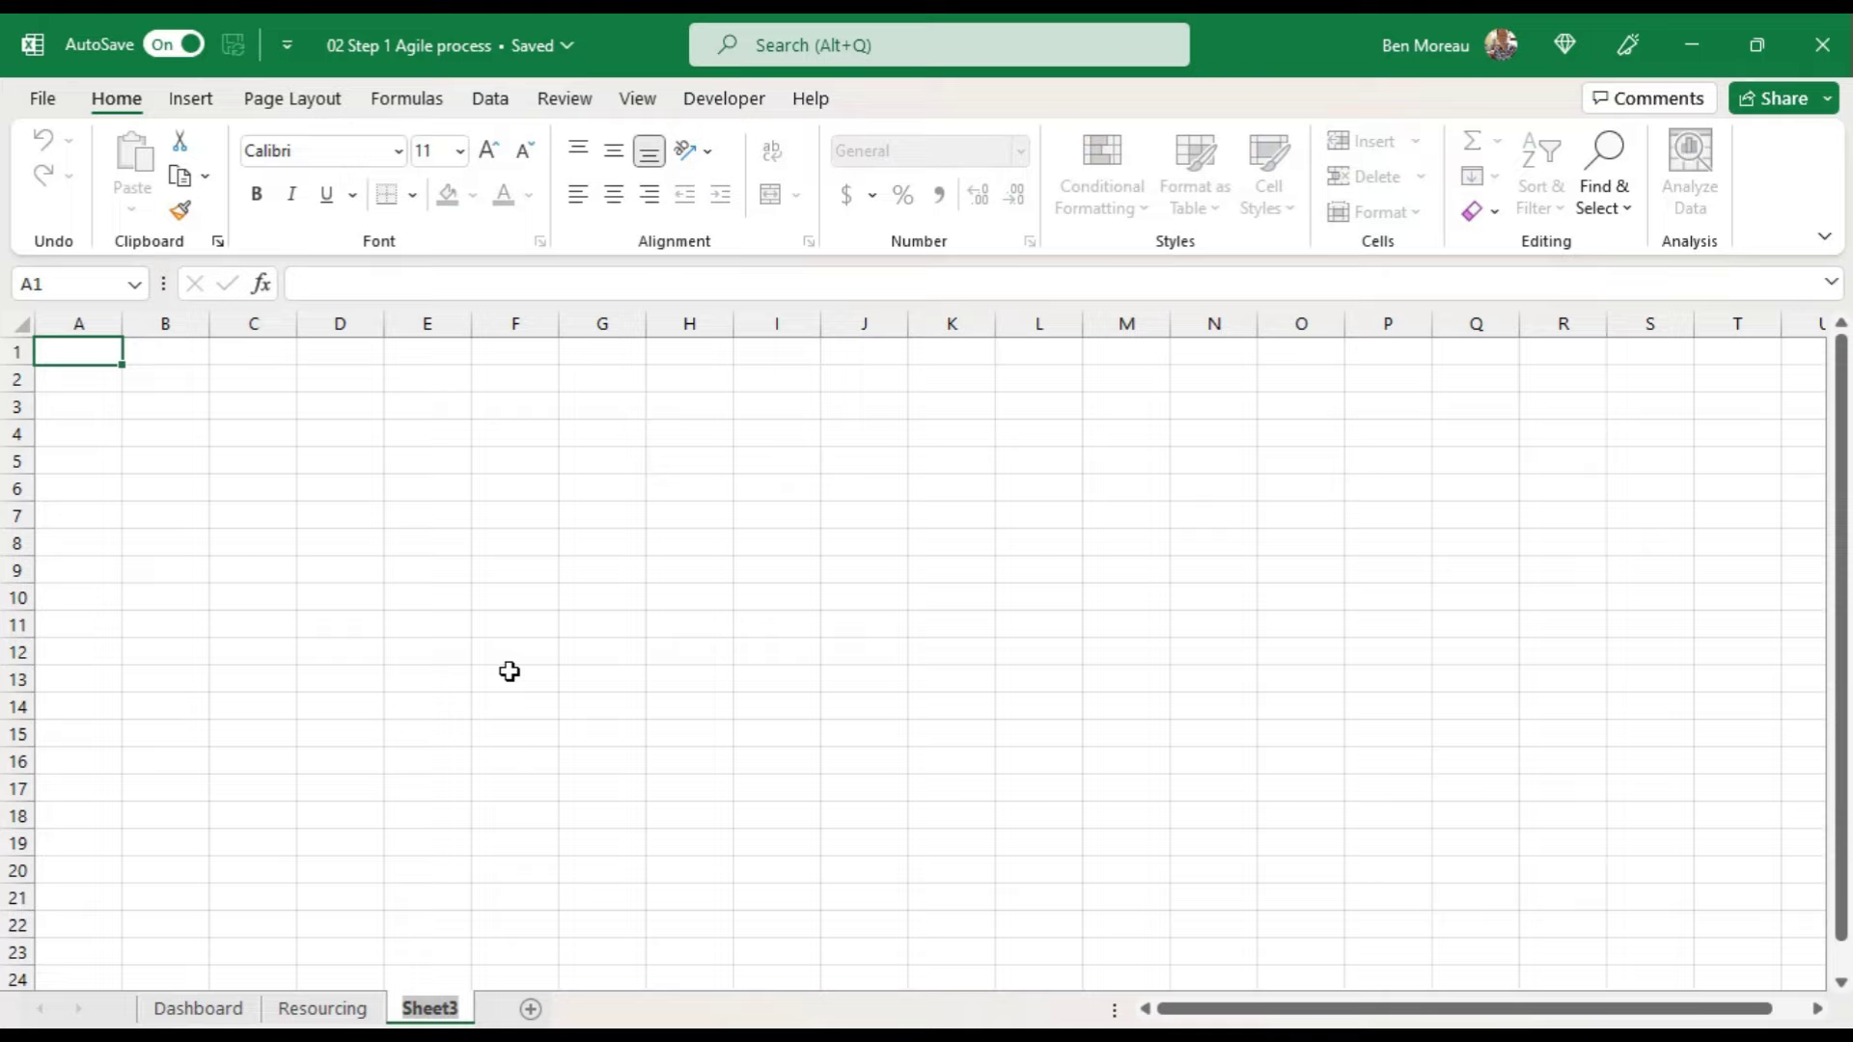
type("Calculations")
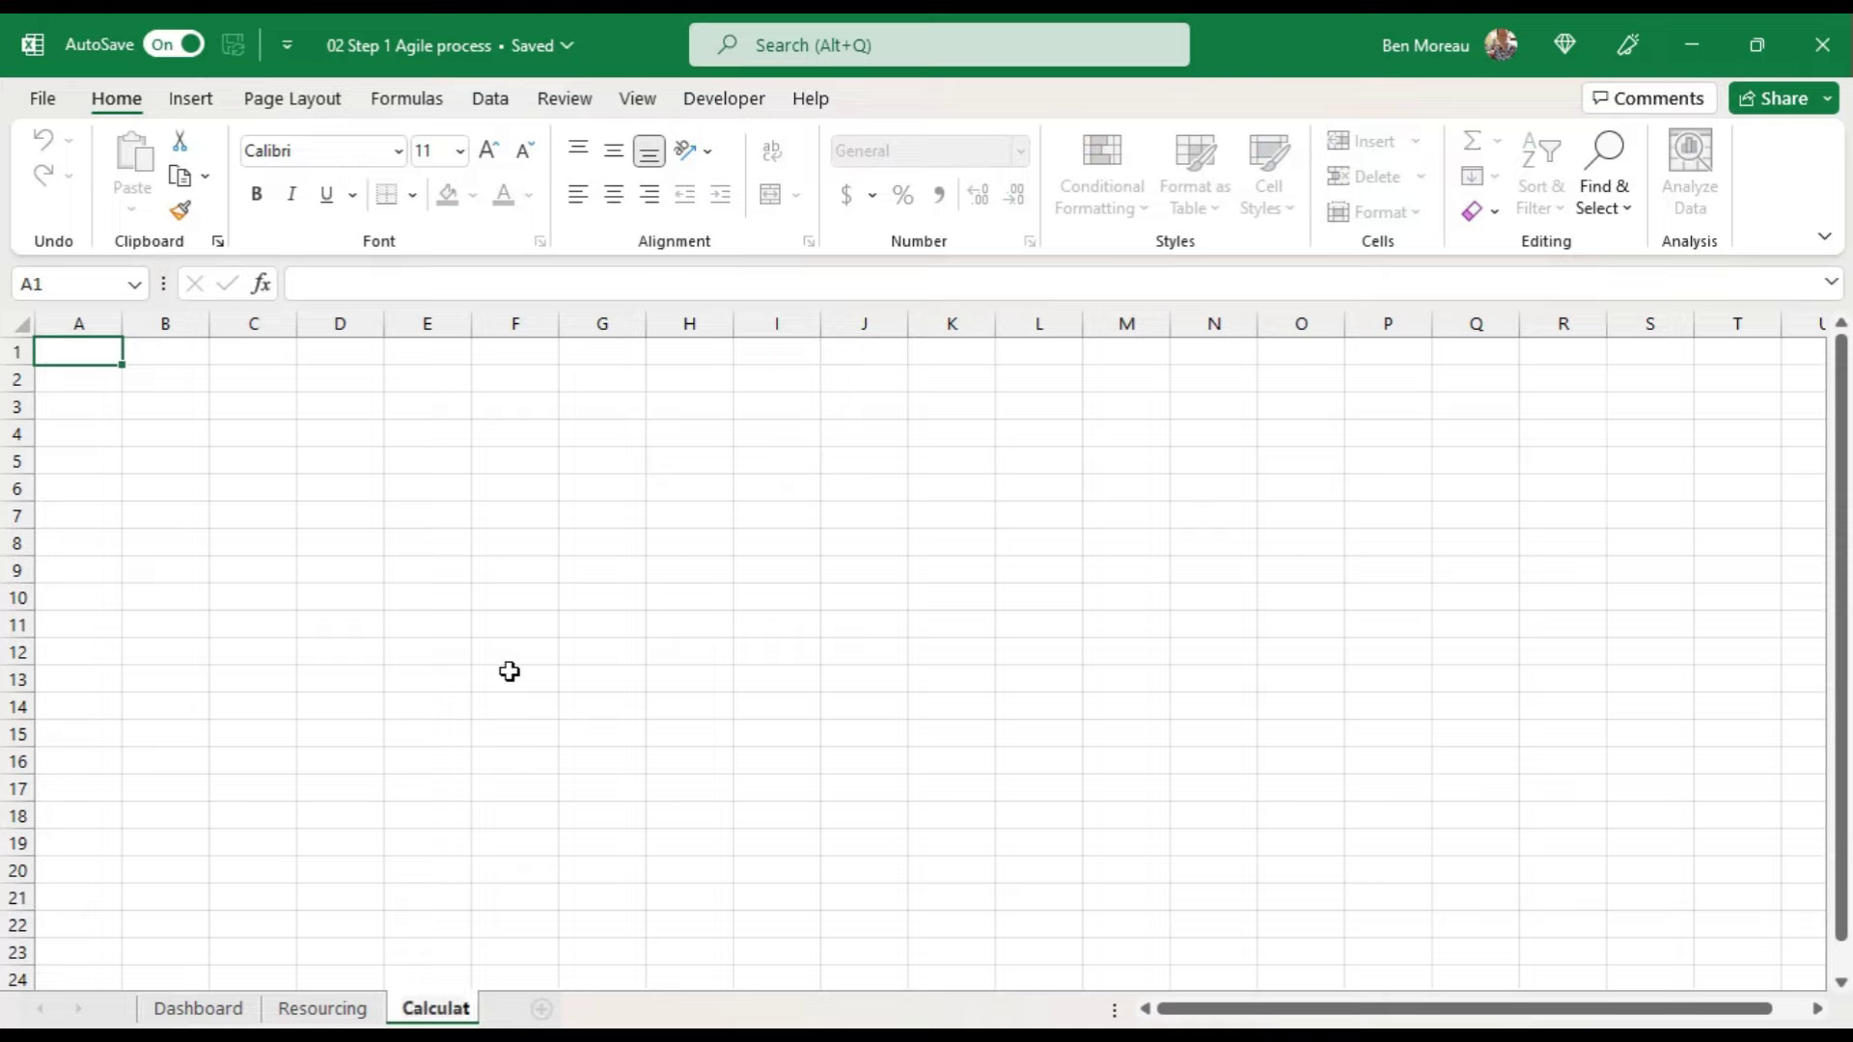
left_click(510, 671)
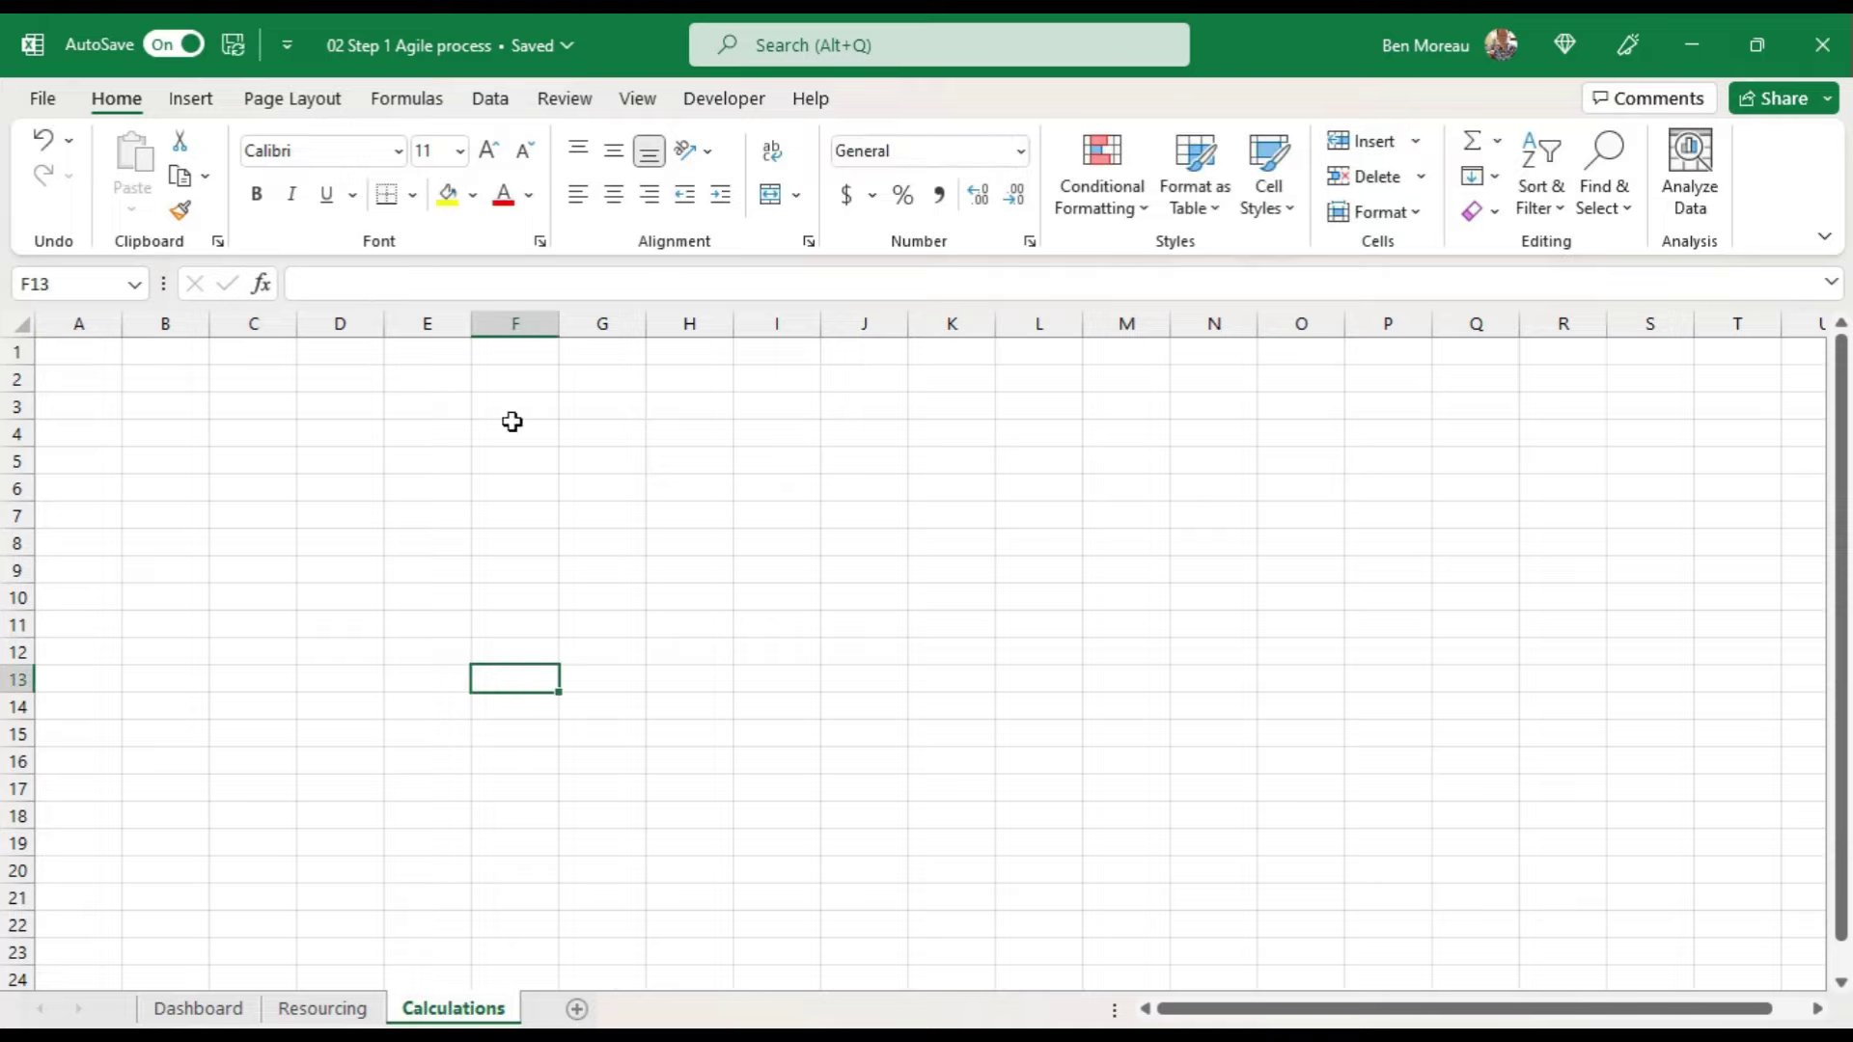
Step: On Resourcing, add the headers Resource, # tasks, total work in days, Done and Left to do in B3:F3 and widen columns B to F
left_click(324, 1008)
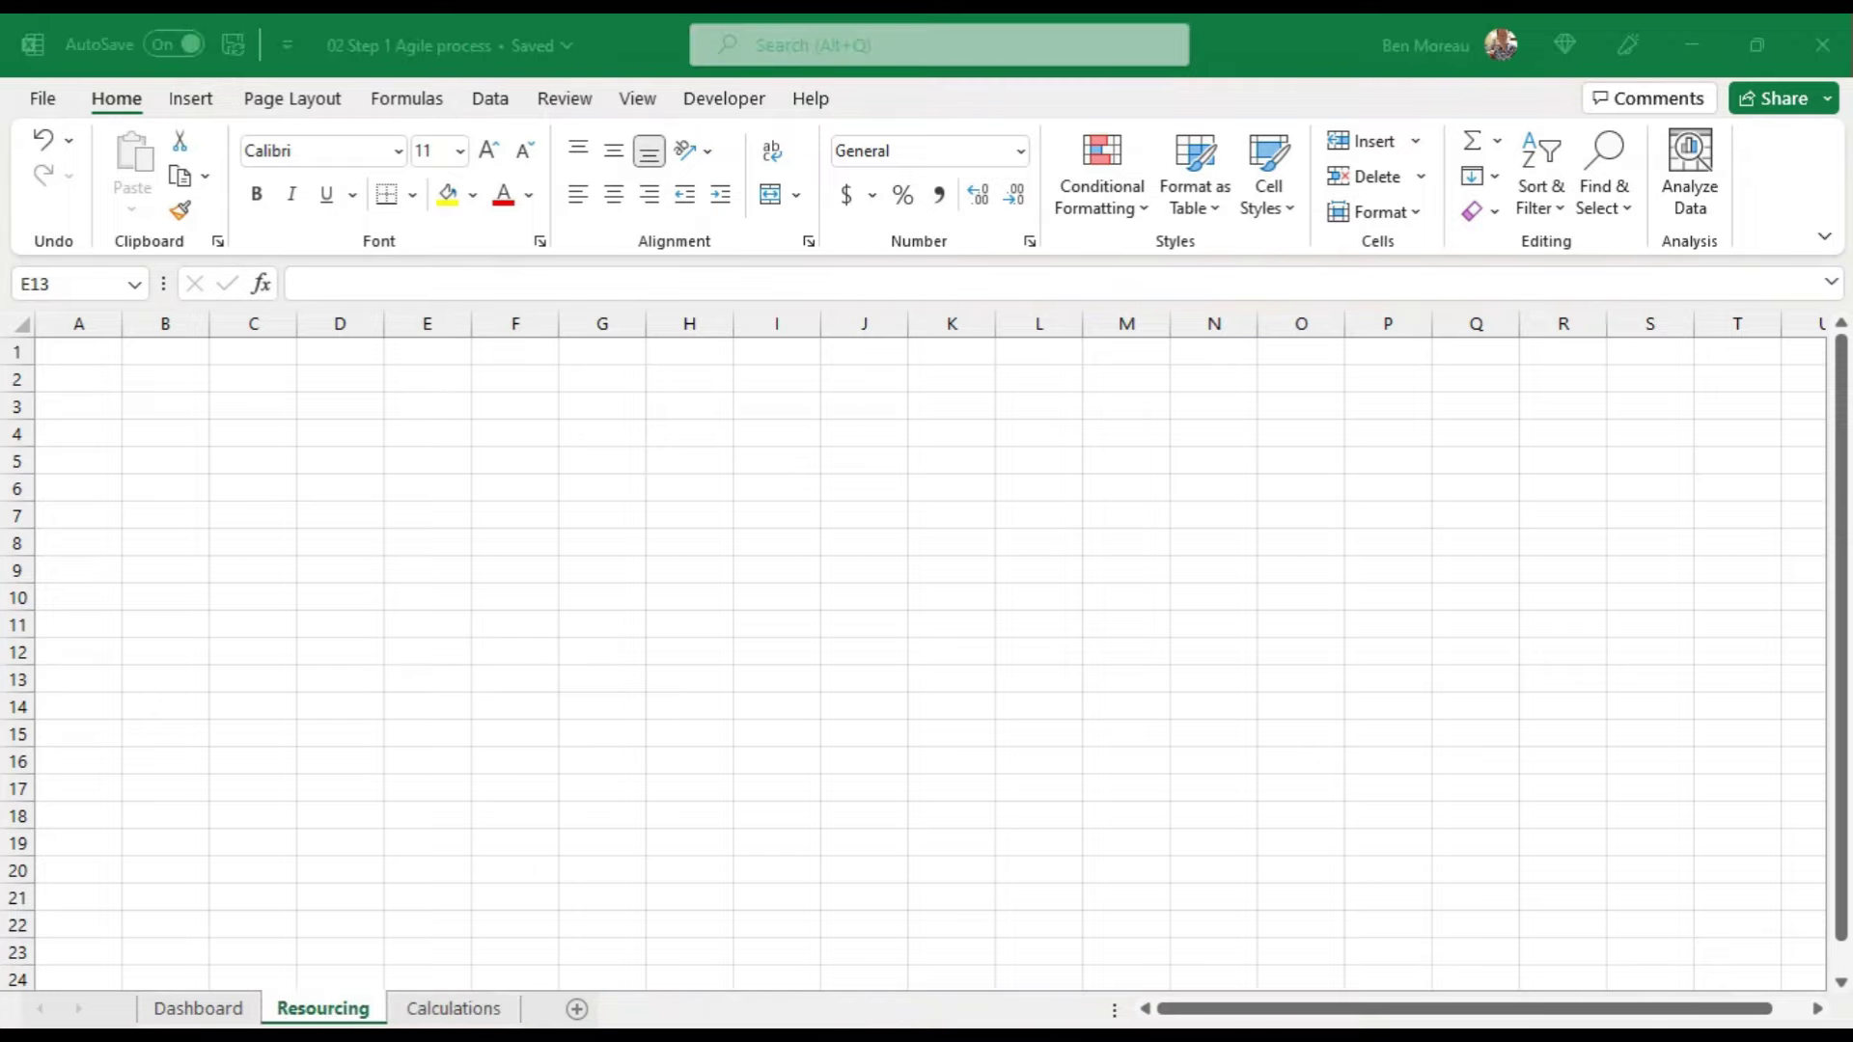
left_click(165, 407)
type("Resource\t# tasks\tl work in d\tDone\tLeft to do")
left_click_drag(170, 323, 664, 319)
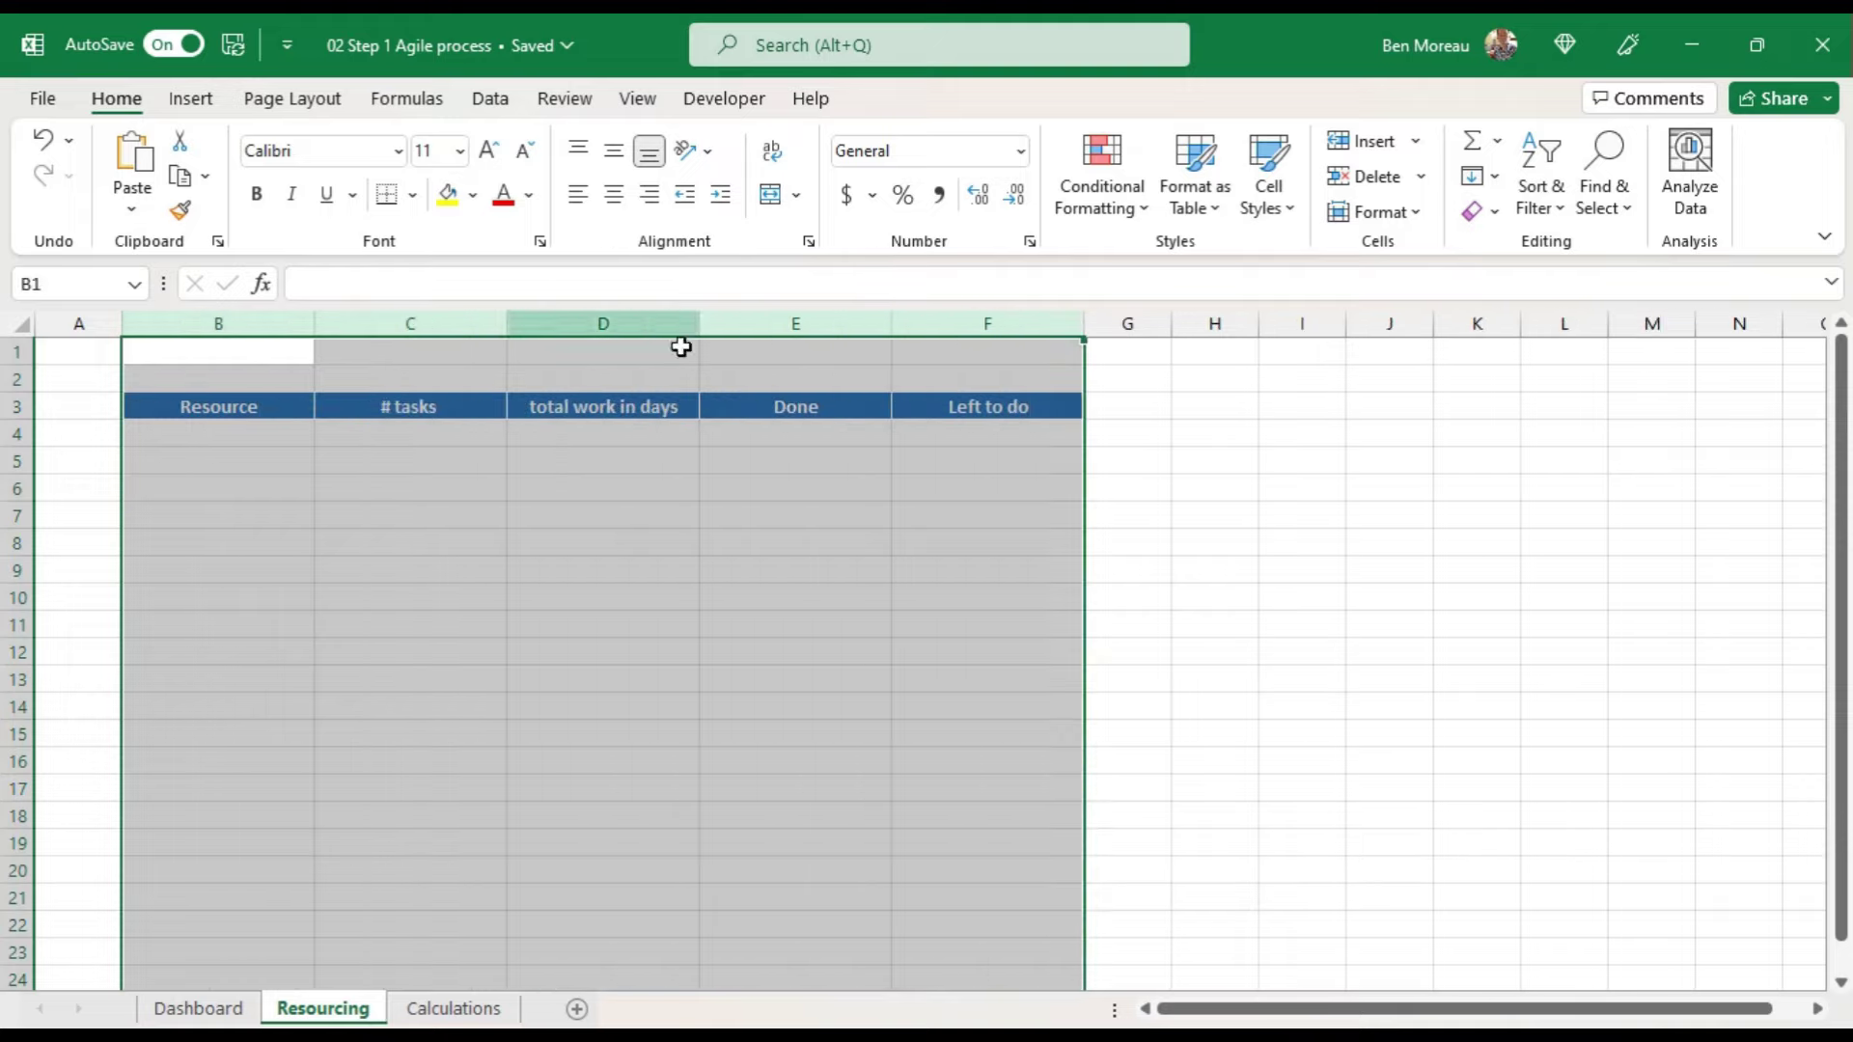
left_click(607, 406)
left_click(765, 408)
left_click(1009, 408)
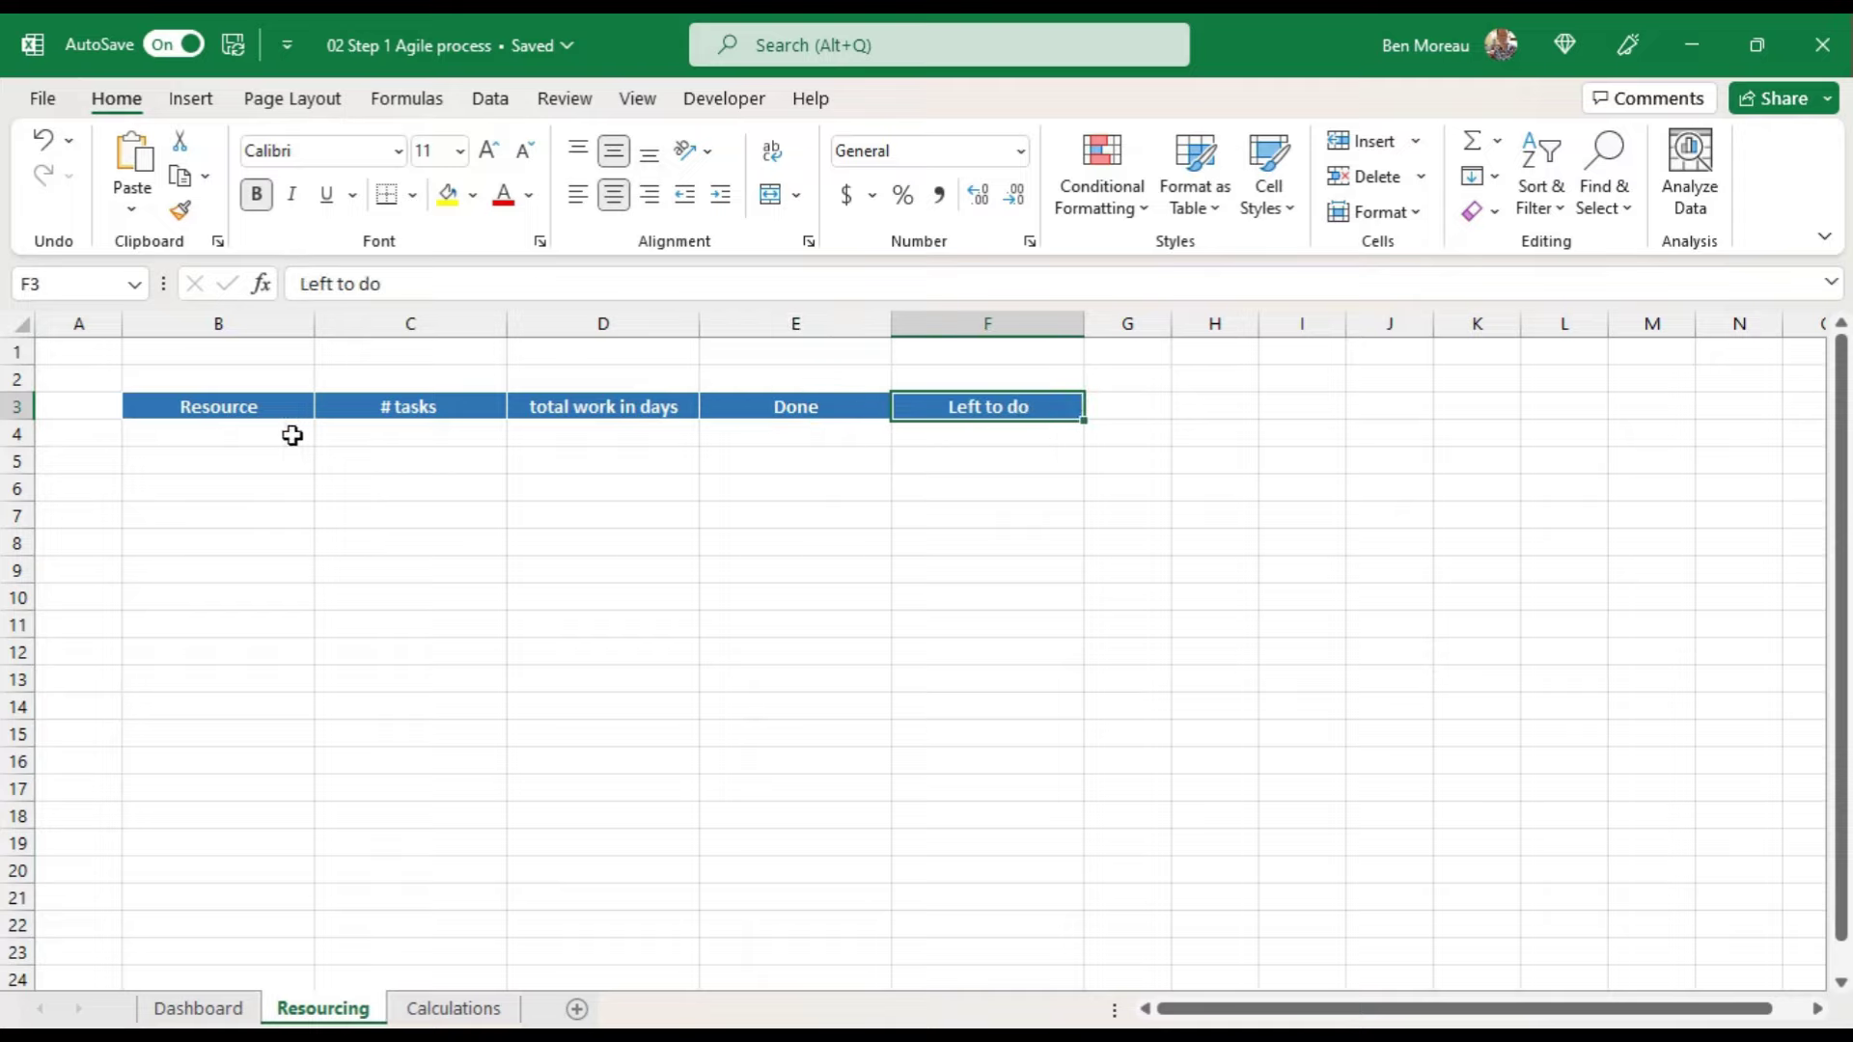
left_click_drag(364, 434, 1022, 422)
Step: Paste the copied list of resource names into the Resource column from B4, including its centred light-blue formatting down to row 14
left_click(286, 436)
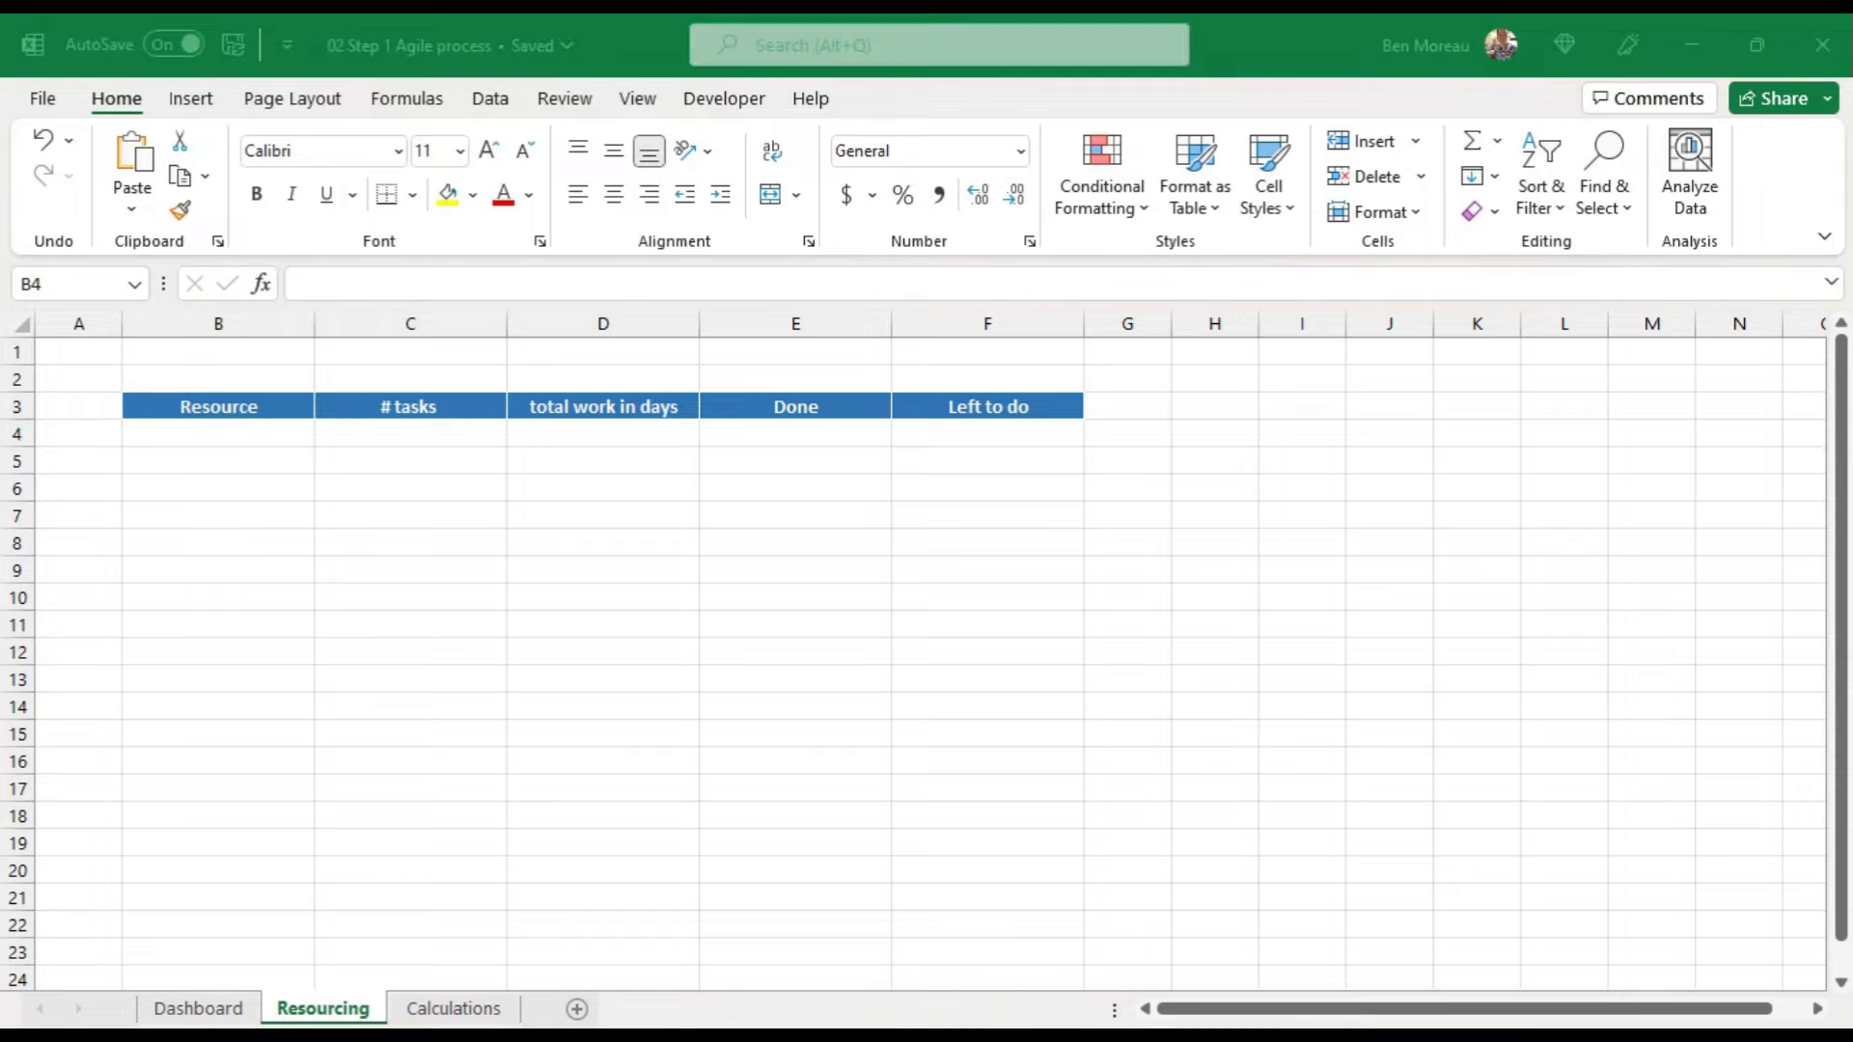
right_click(222, 436)
left_click(330, 389)
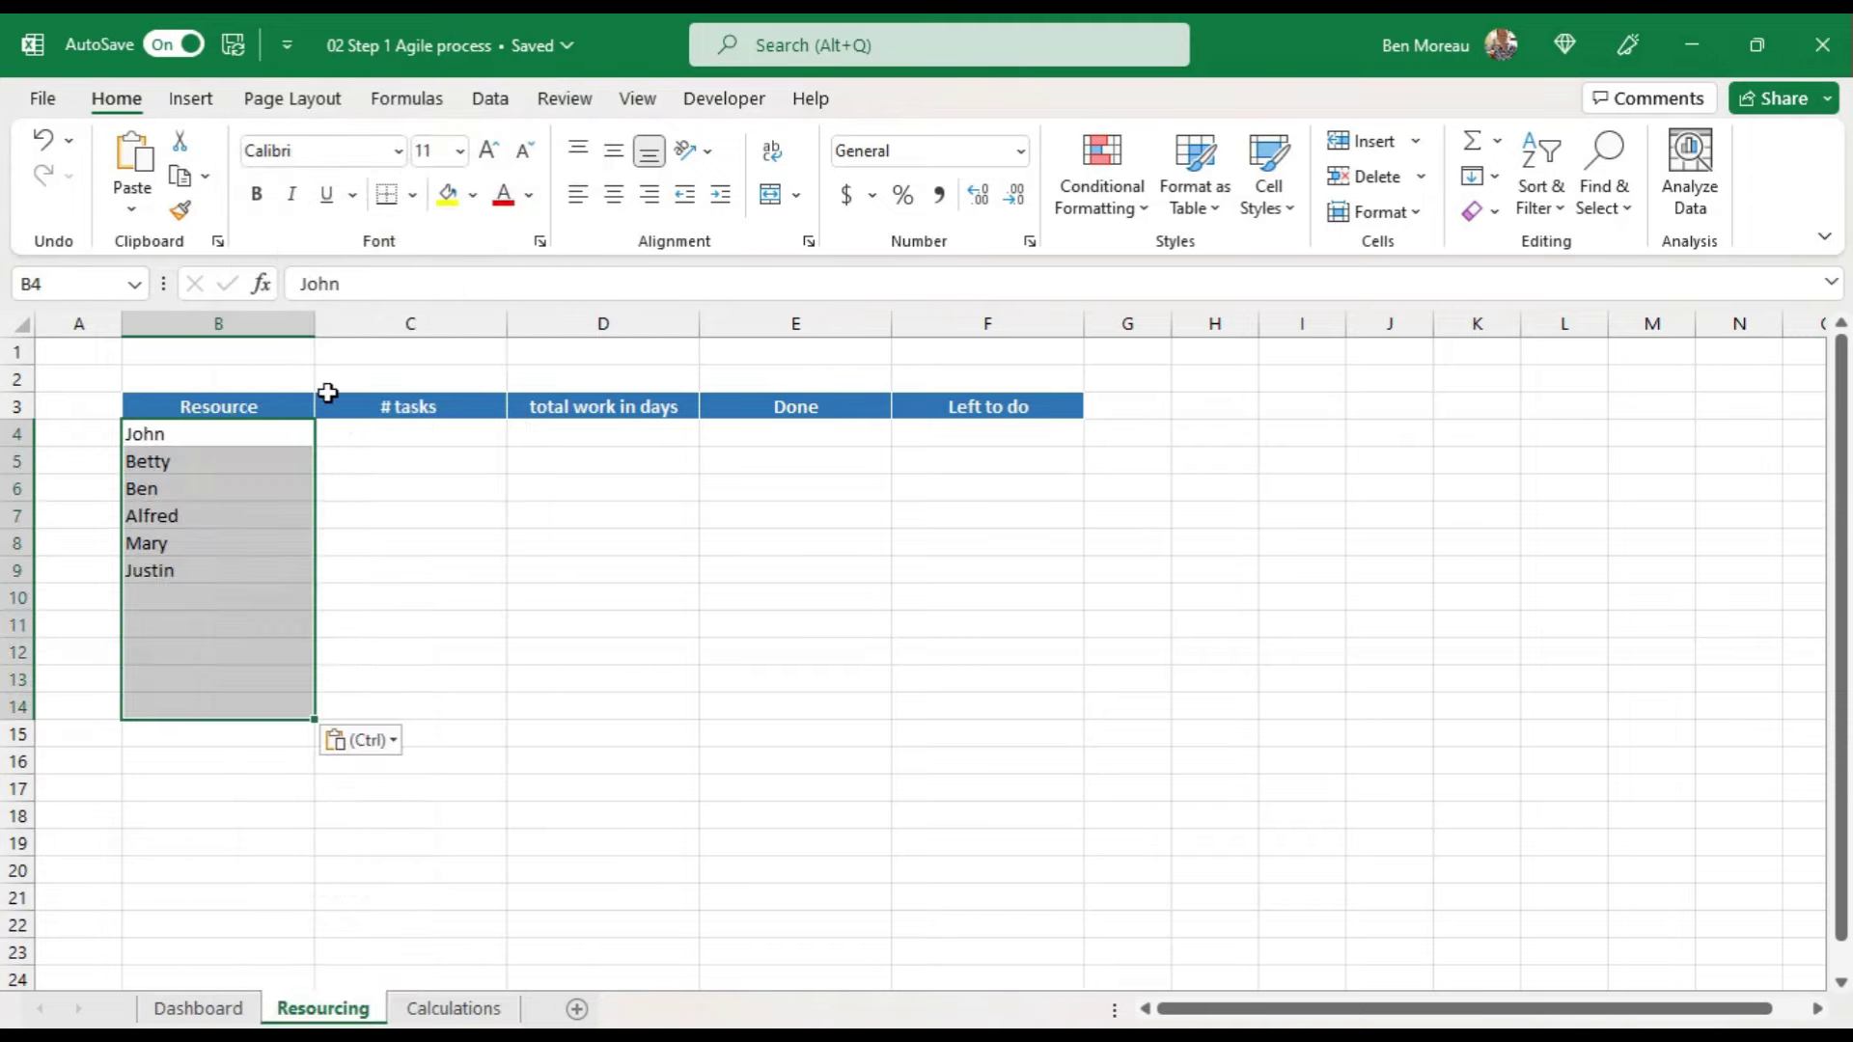
right_click(244, 433)
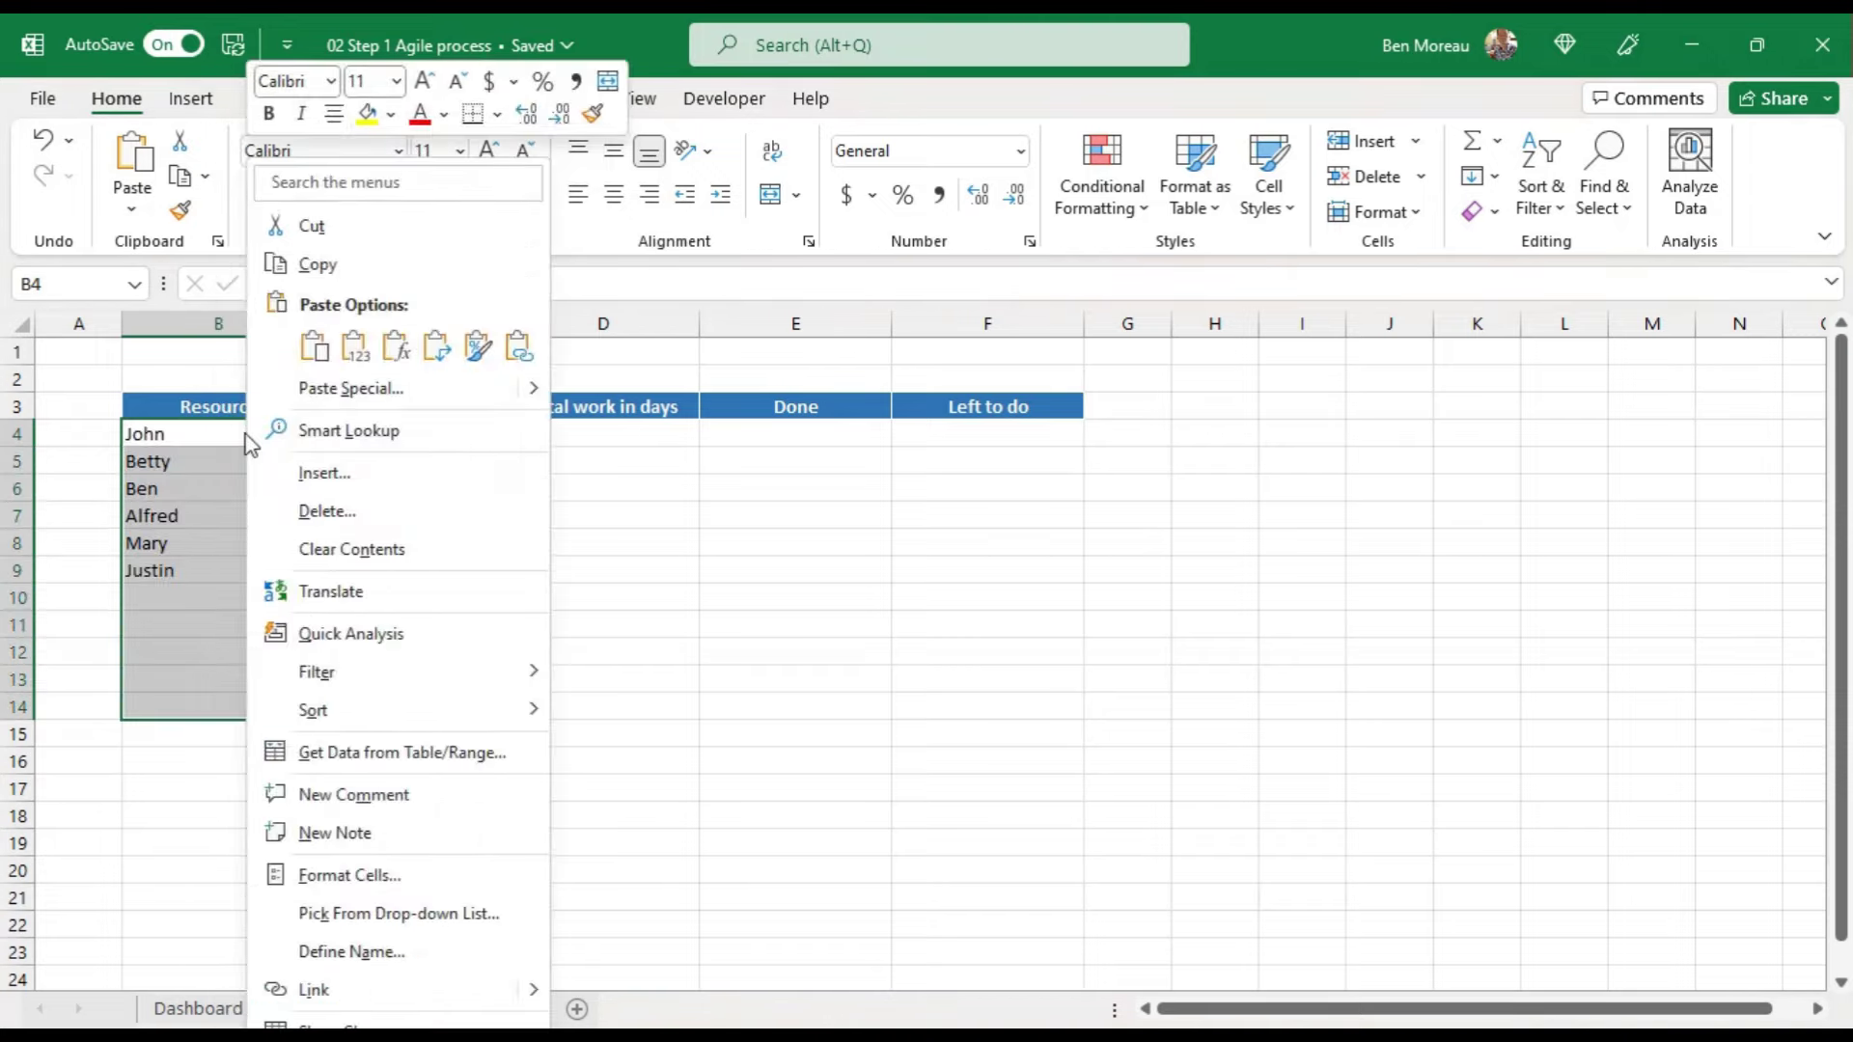
left_click(479, 350)
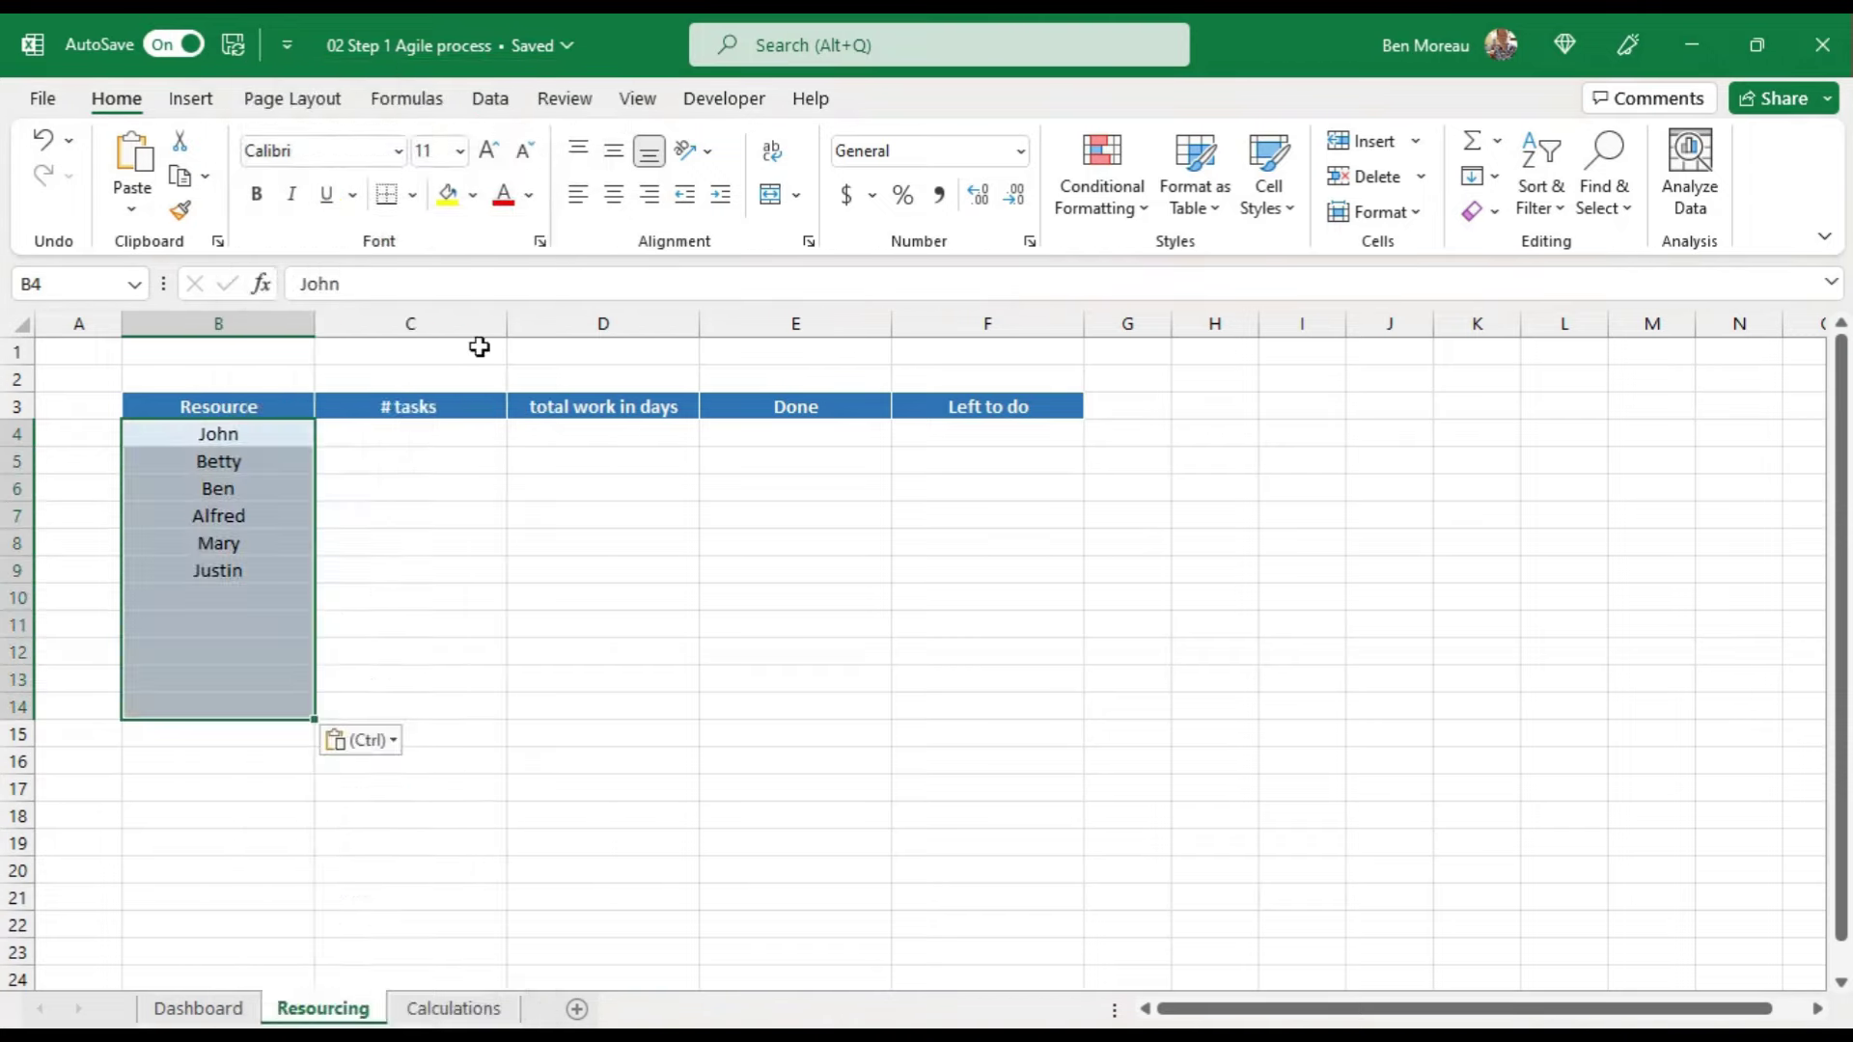
left_click(281, 568)
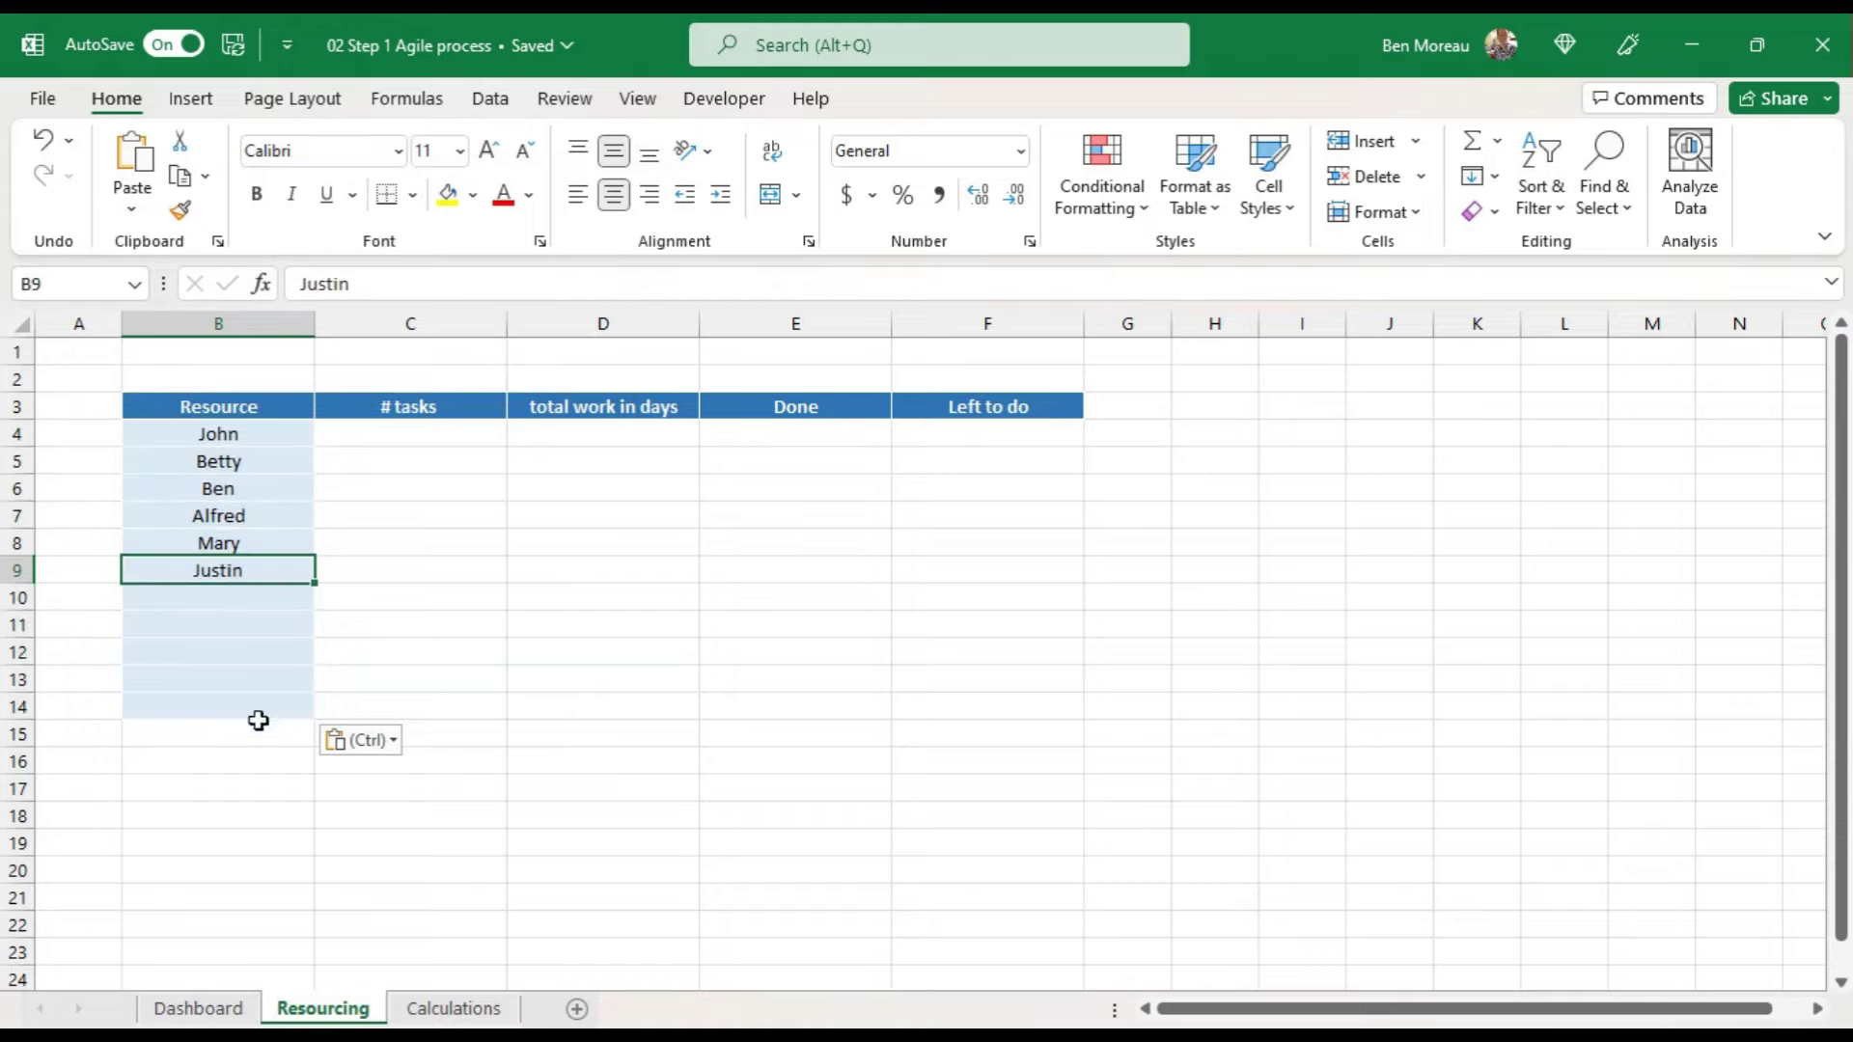
Step: Hide the gridlines on the Resourcing sheet
left_click(640, 100)
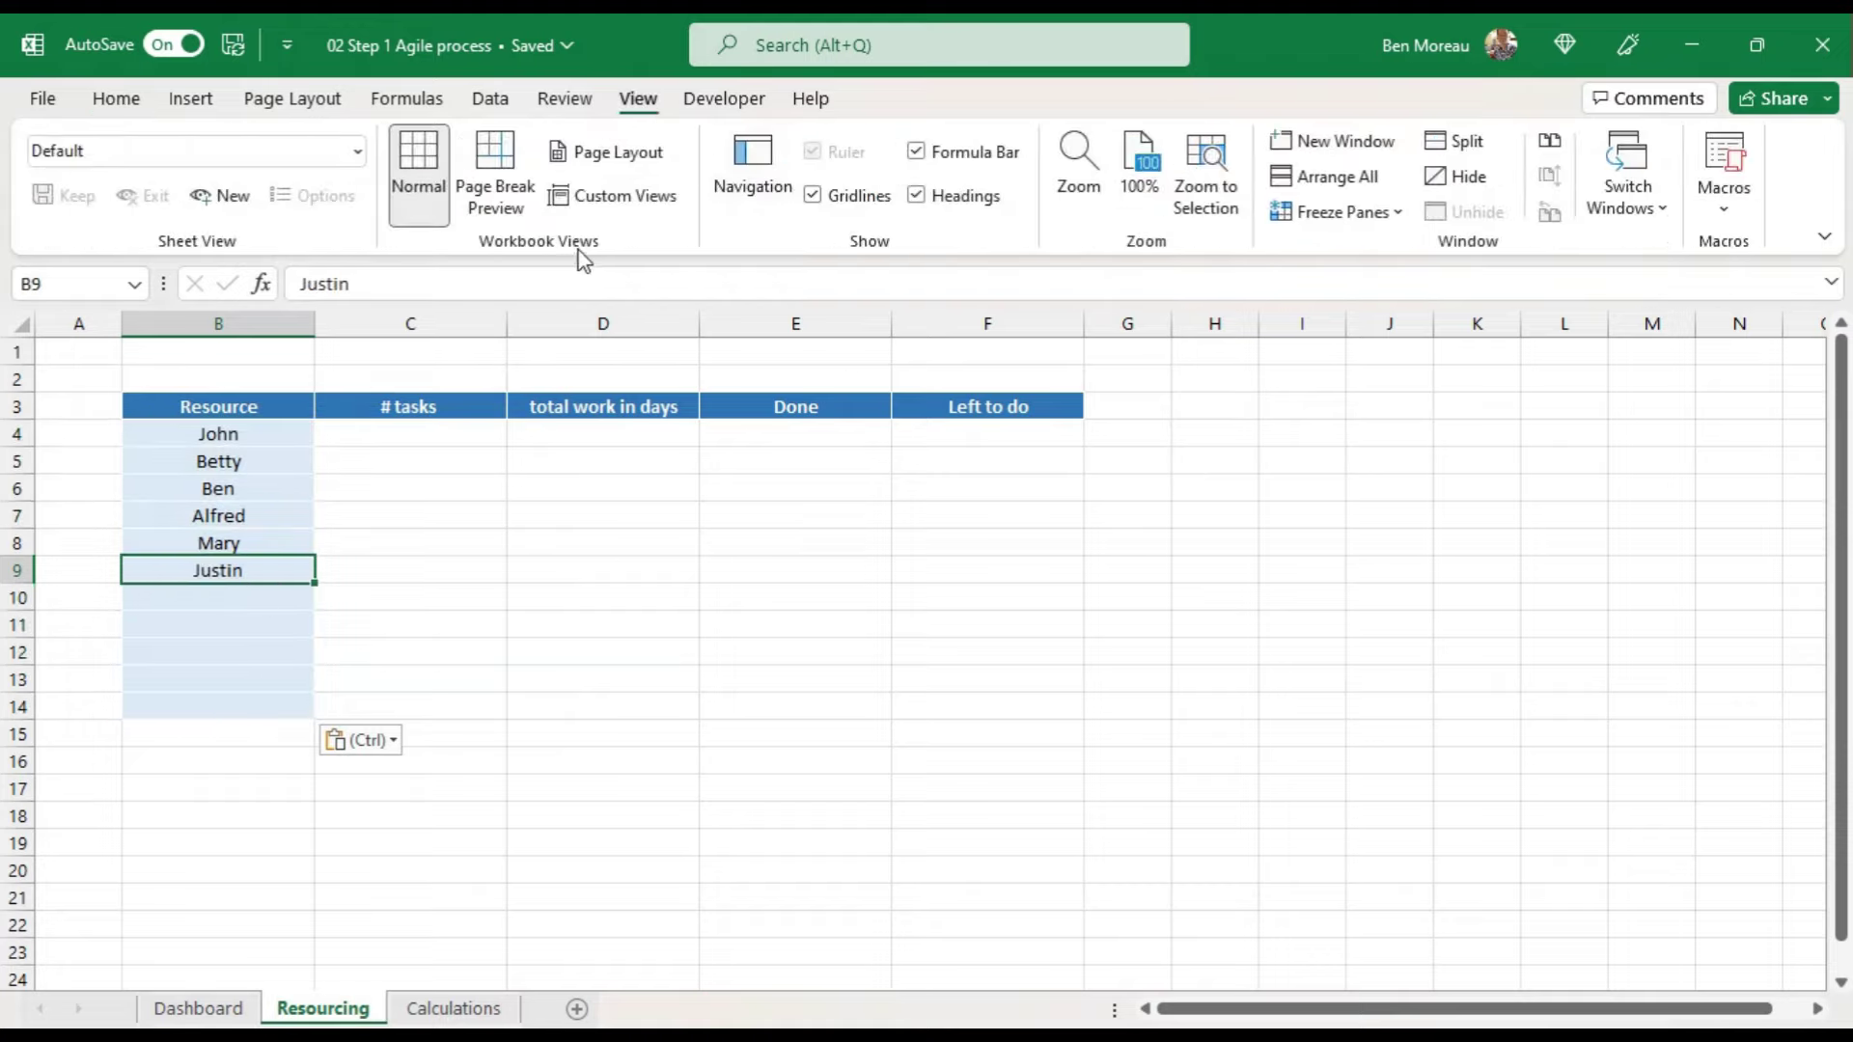
left_click(814, 196)
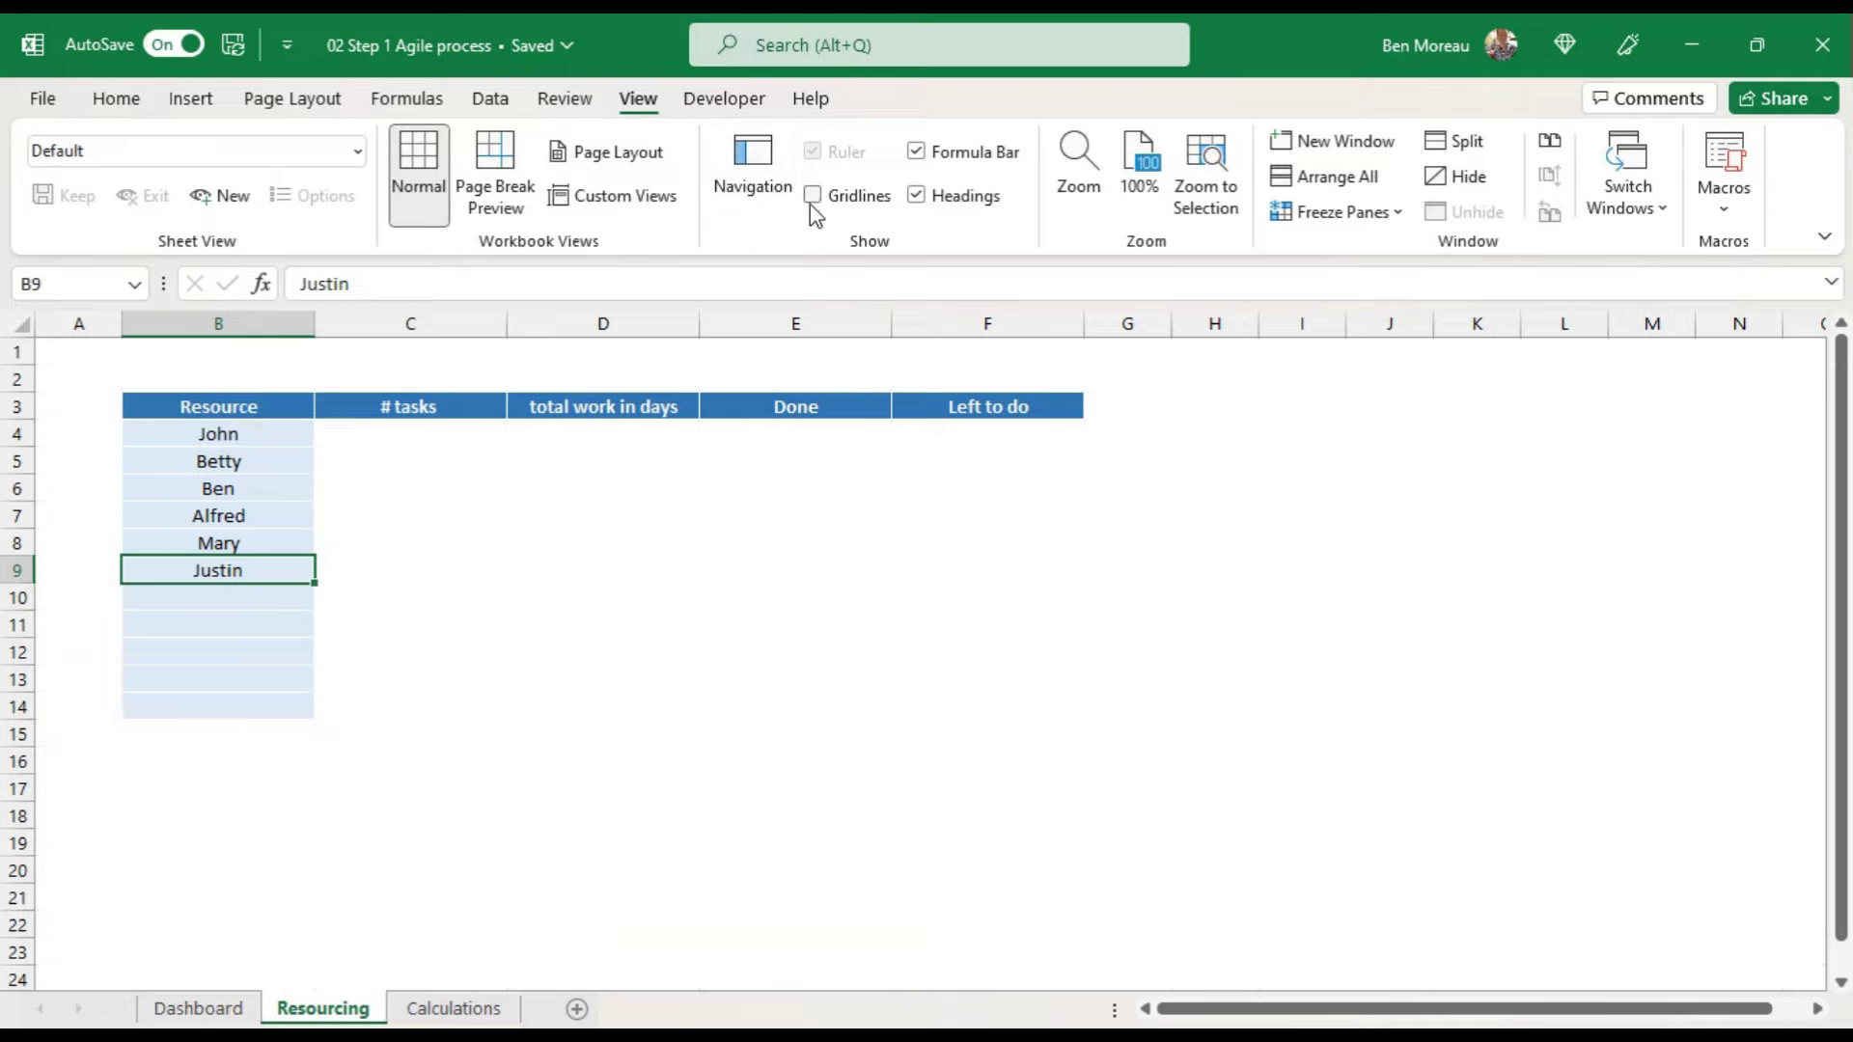
left_click(498, 704)
Step: Insert additional rows at row 14 to extend the shaded Resource list down to row 22
left_click(35, 714)
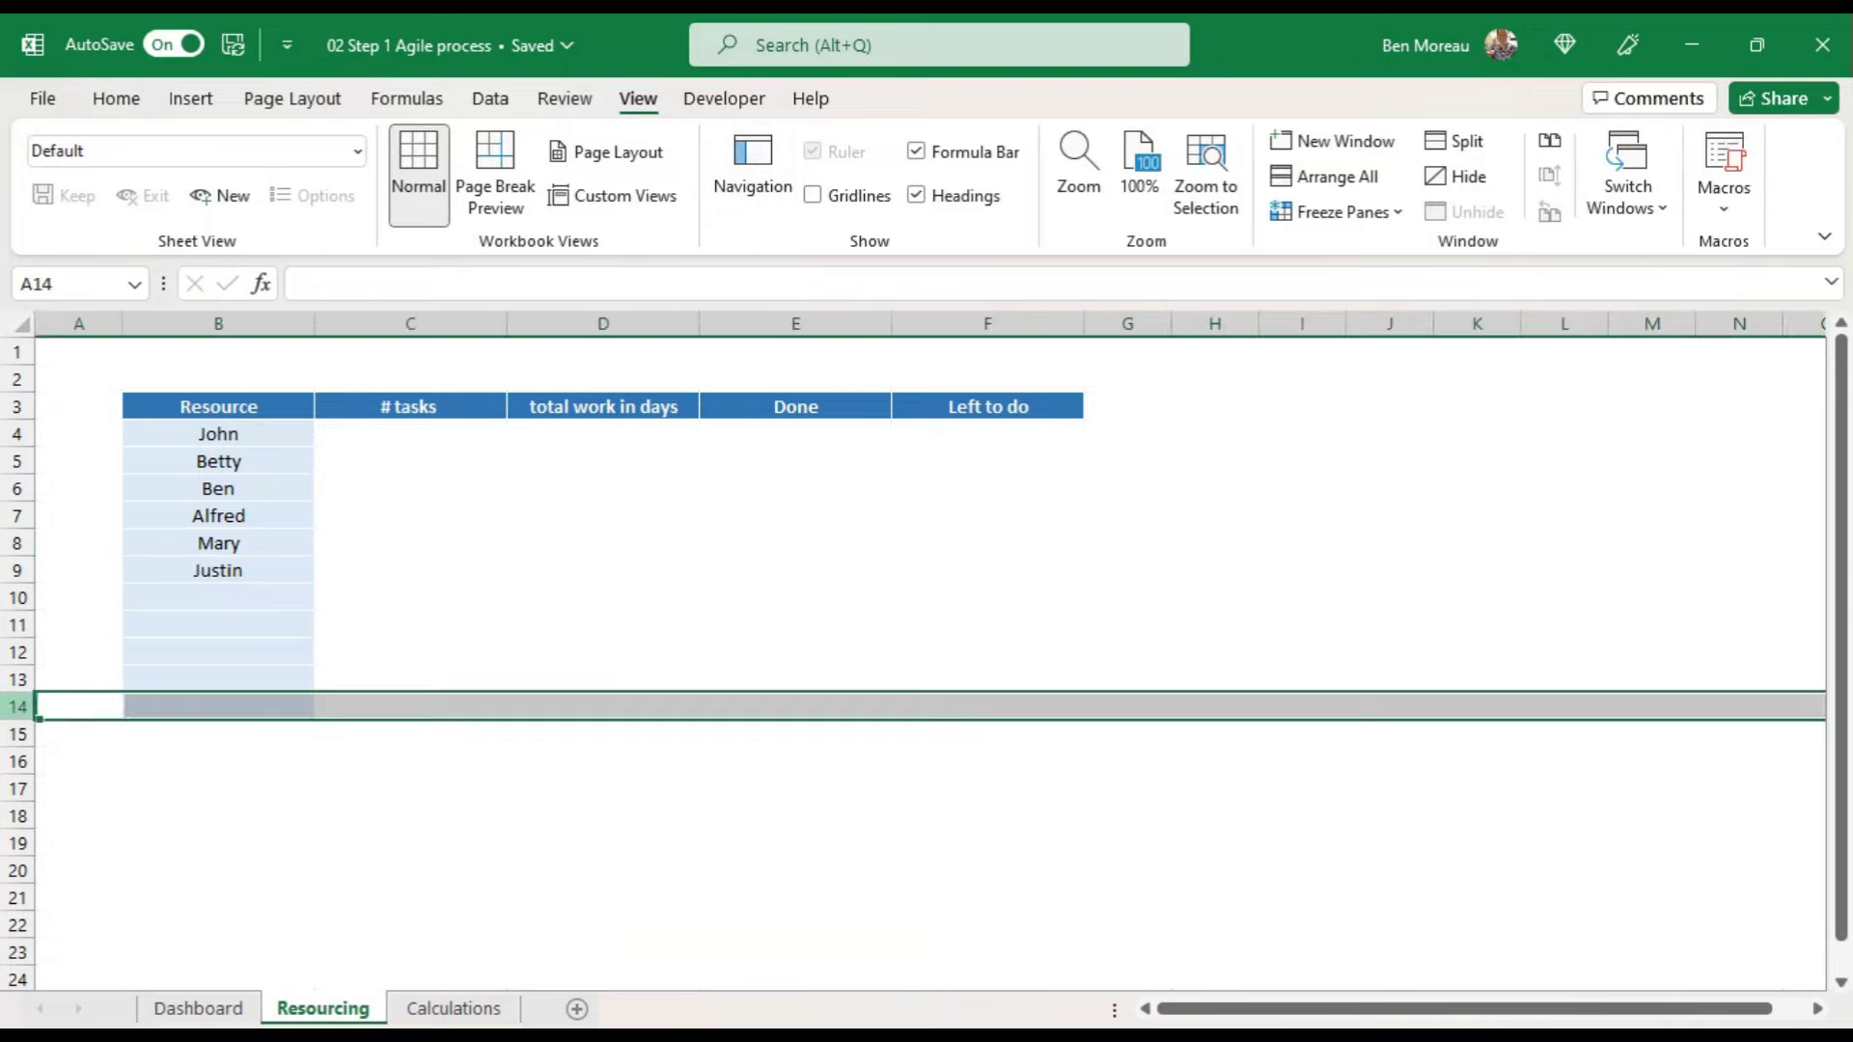
right_click(35, 714)
left_click(147, 416)
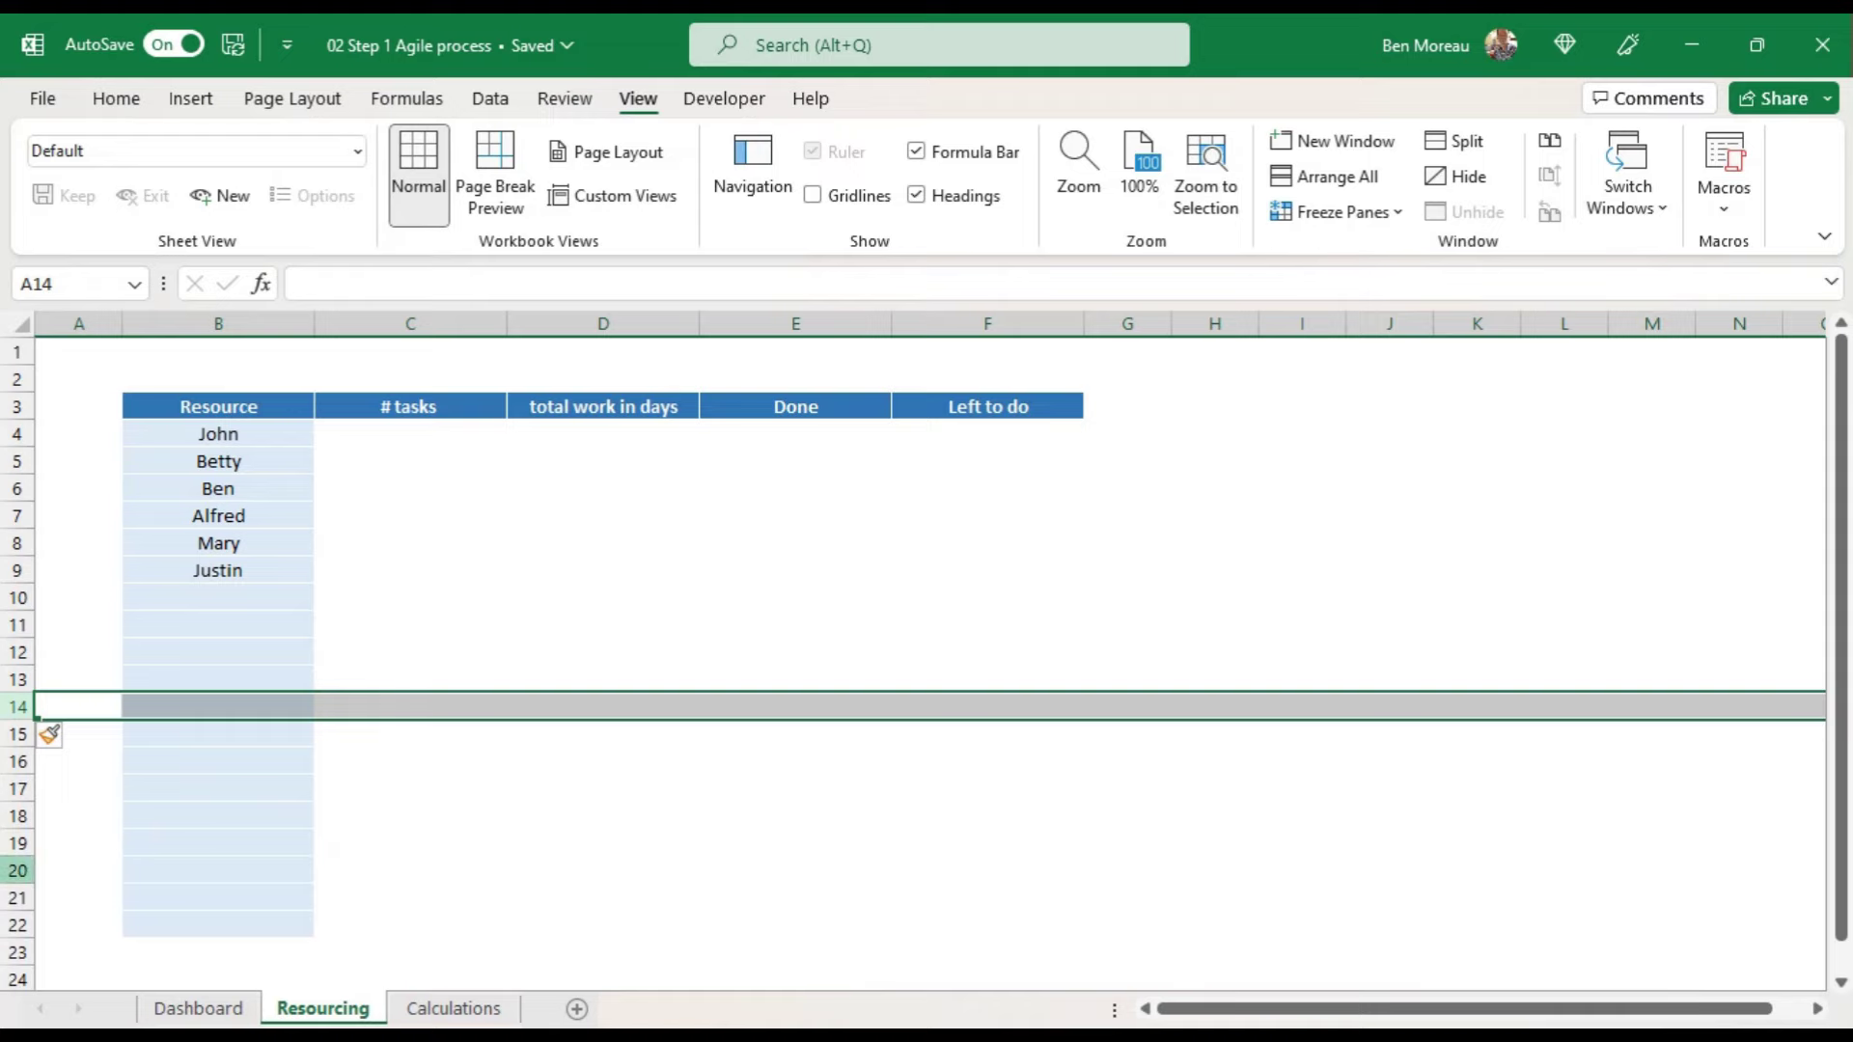
Step: Group rows 11 to 20 of the Resource list and collapse the group
left_click(17, 871)
left_click(1741, 183)
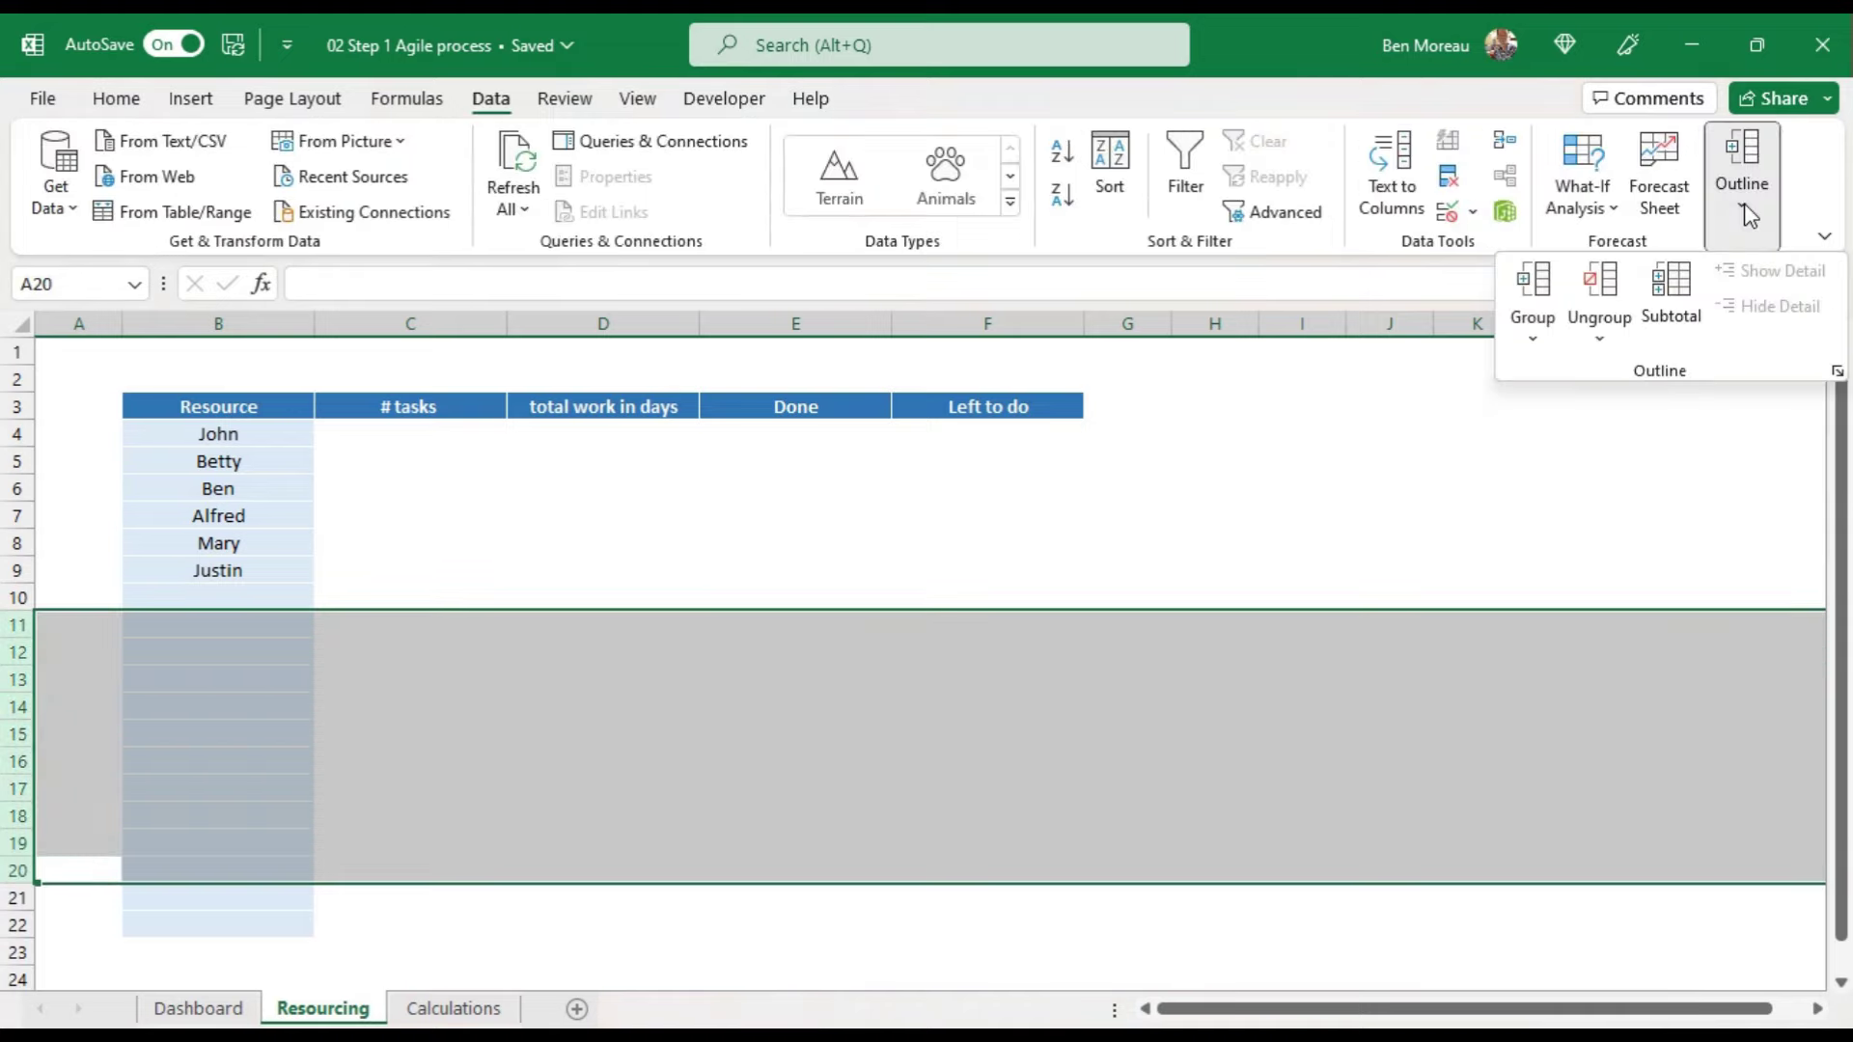
left_click(1532, 284)
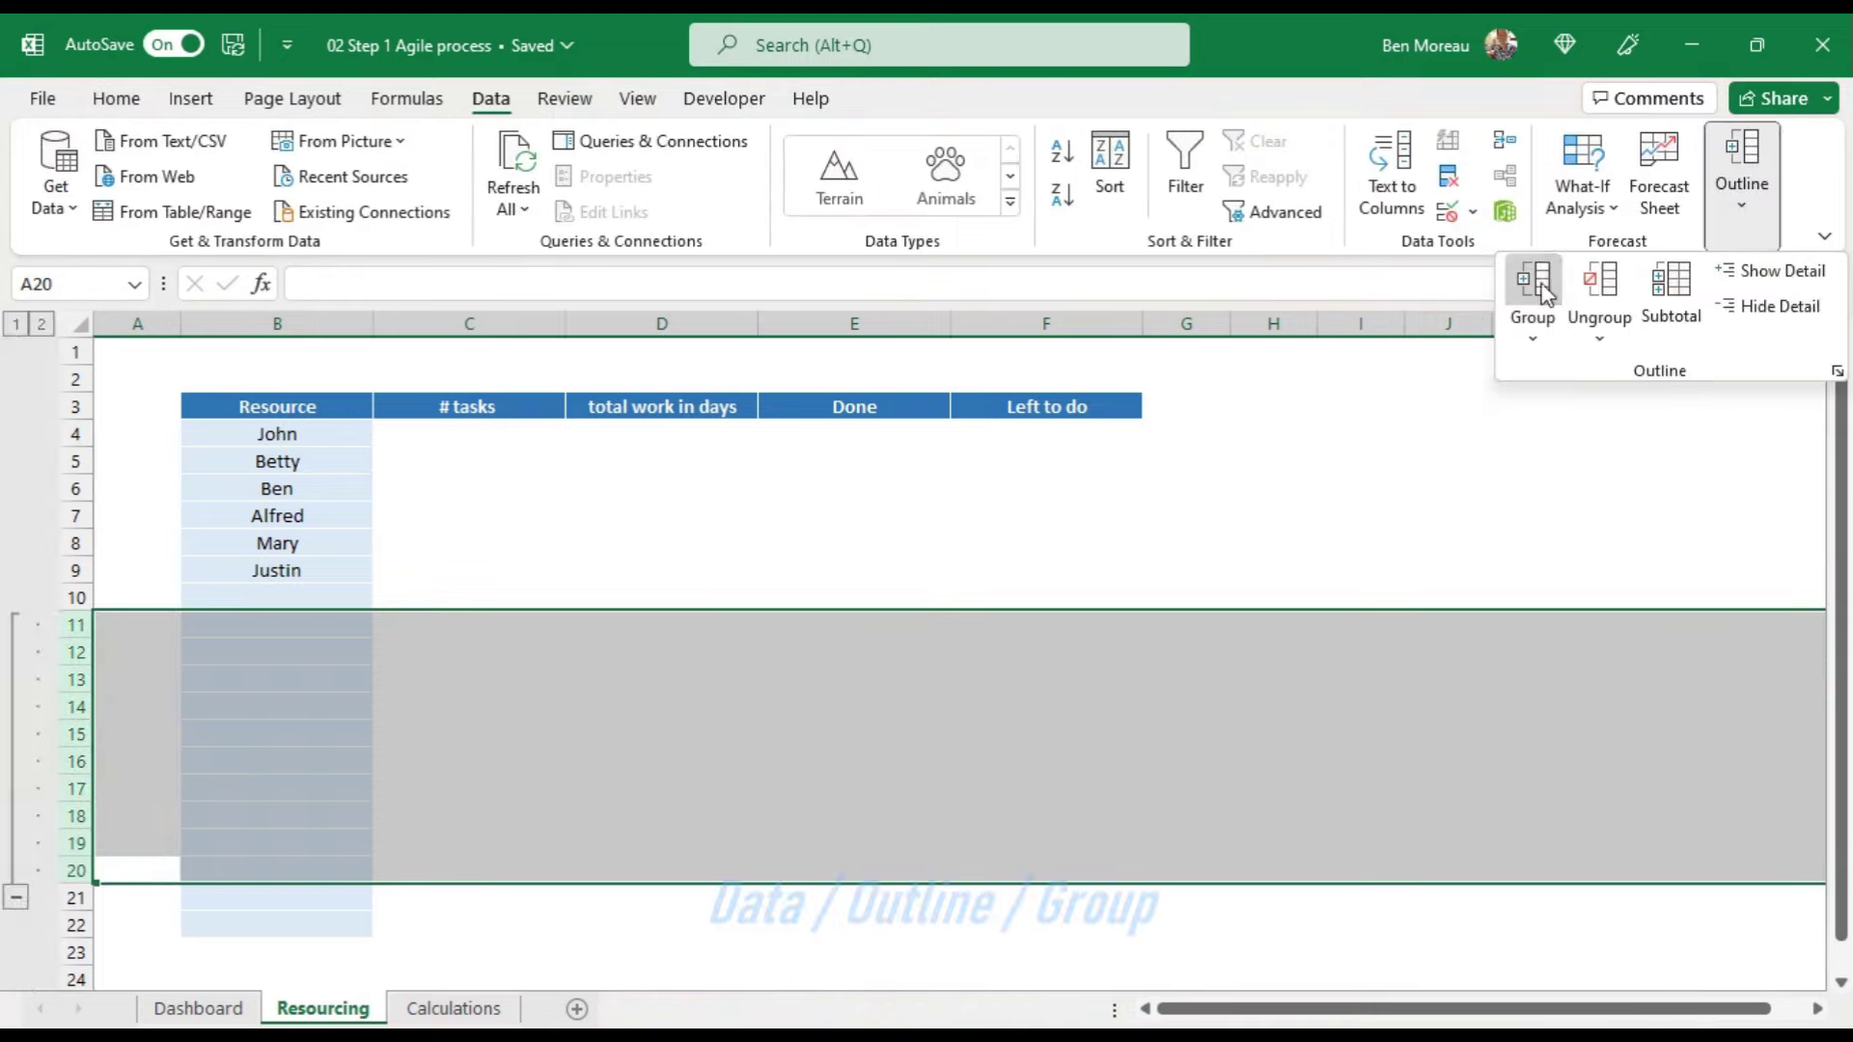
left_click(699, 733)
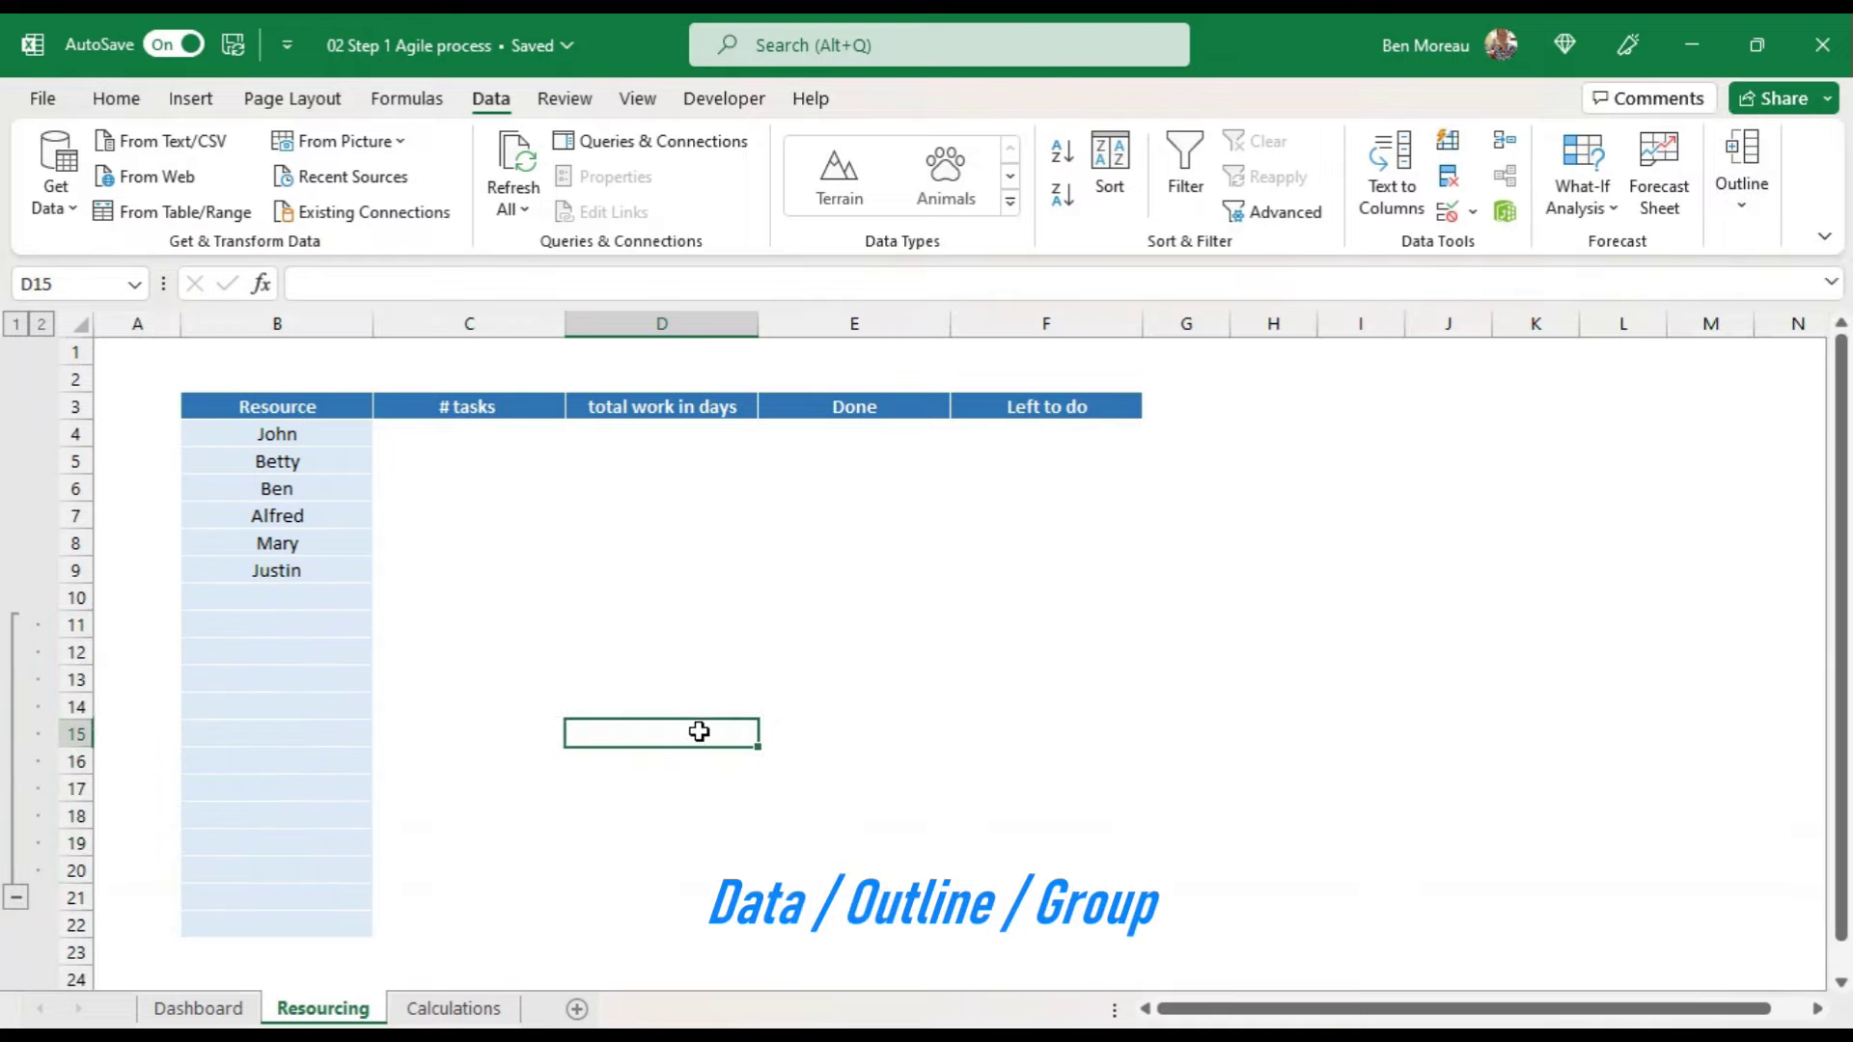
left_click(16, 899)
Step: Select the table body C4:F22 and clear the contents of the cells beneath # tasks through Left to do for the listed resources
left_click(352, 436)
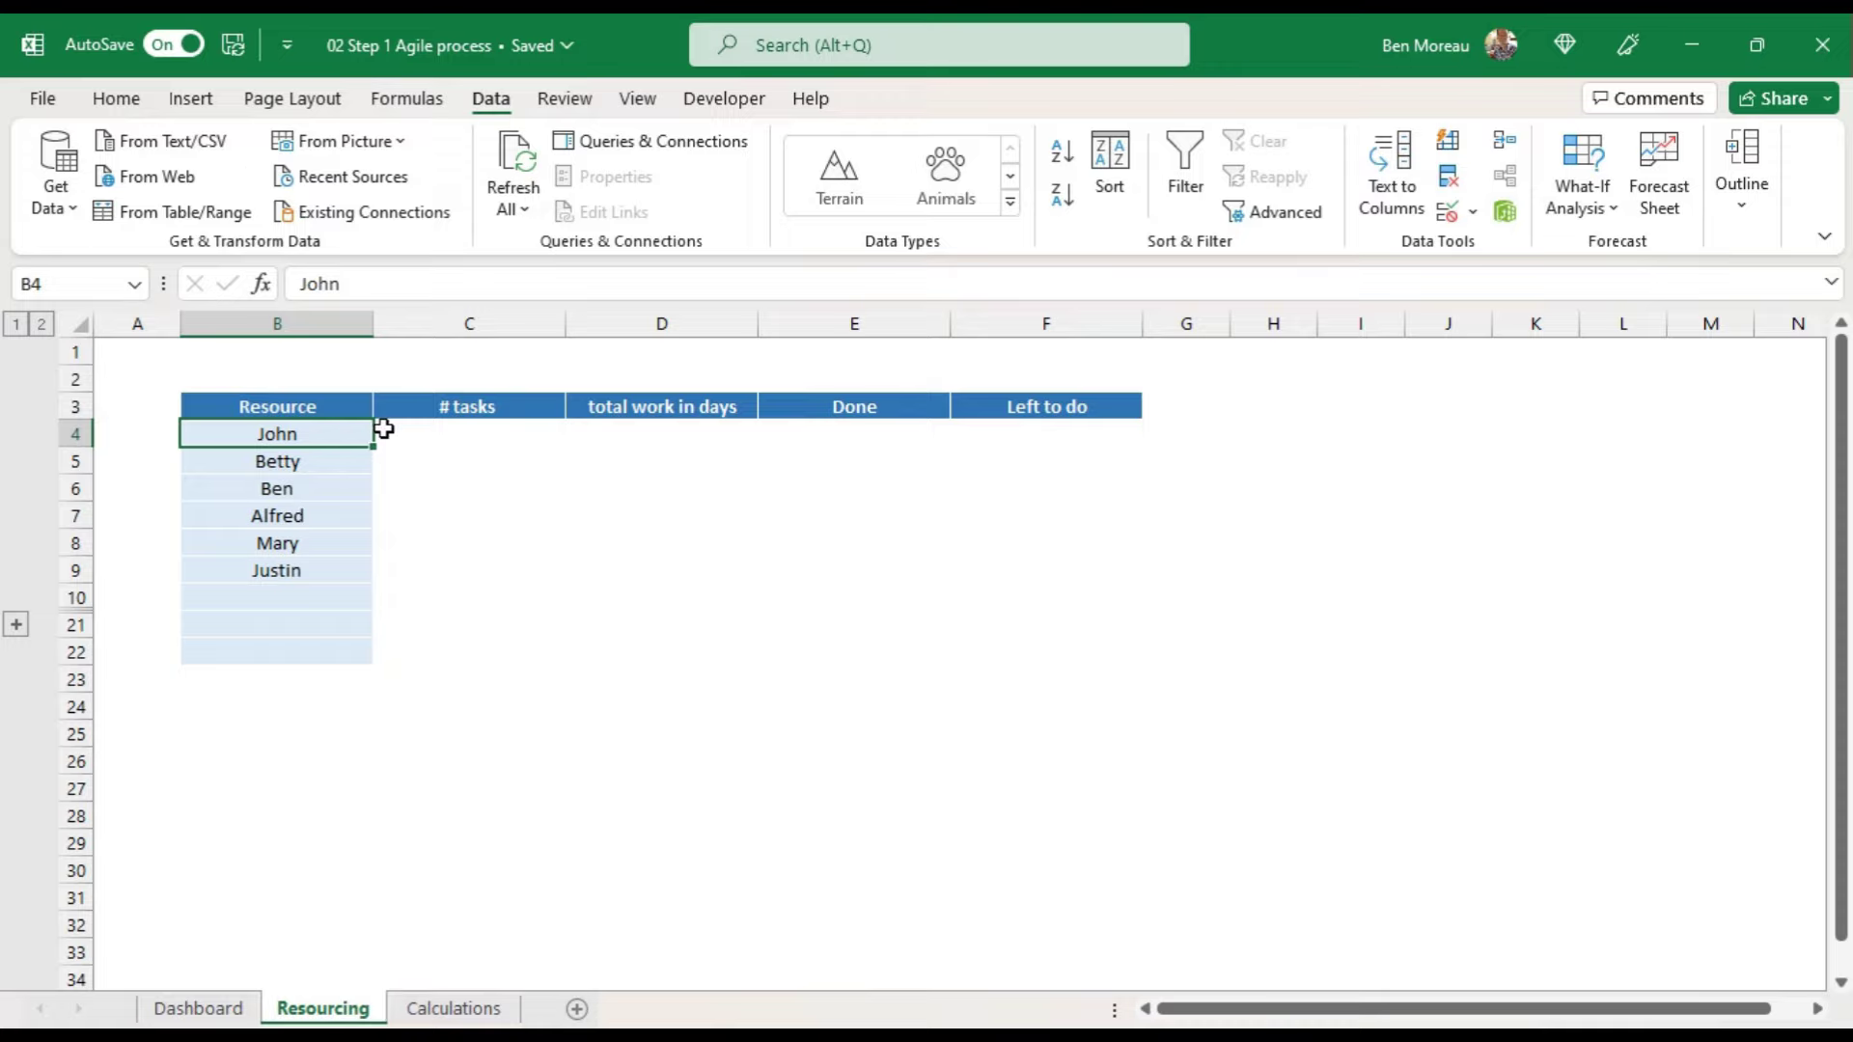
left_click_drag(383, 428, 1067, 637)
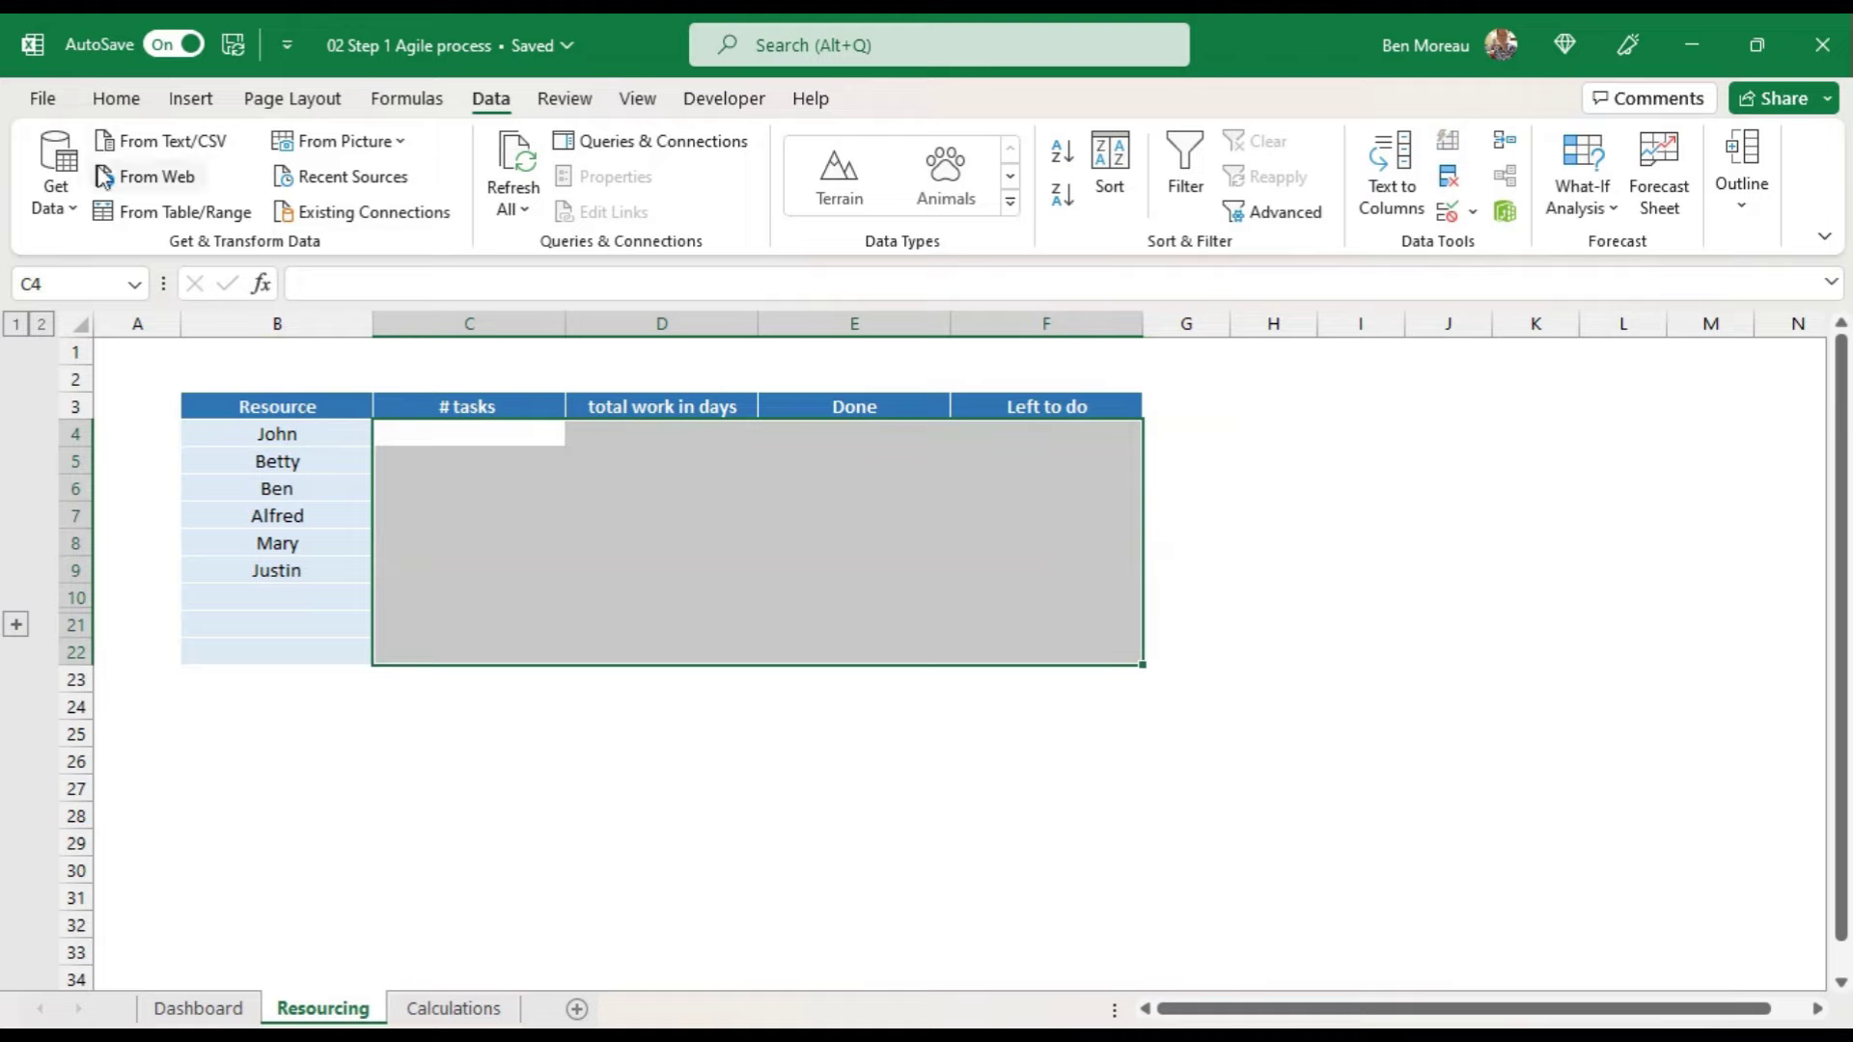
left_click(115, 99)
left_click(661, 842)
left_click_drag(317, 434, 1120, 659)
left_click_drag(497, 444, 1043, 579)
key("Delete")
left_click(753, 622)
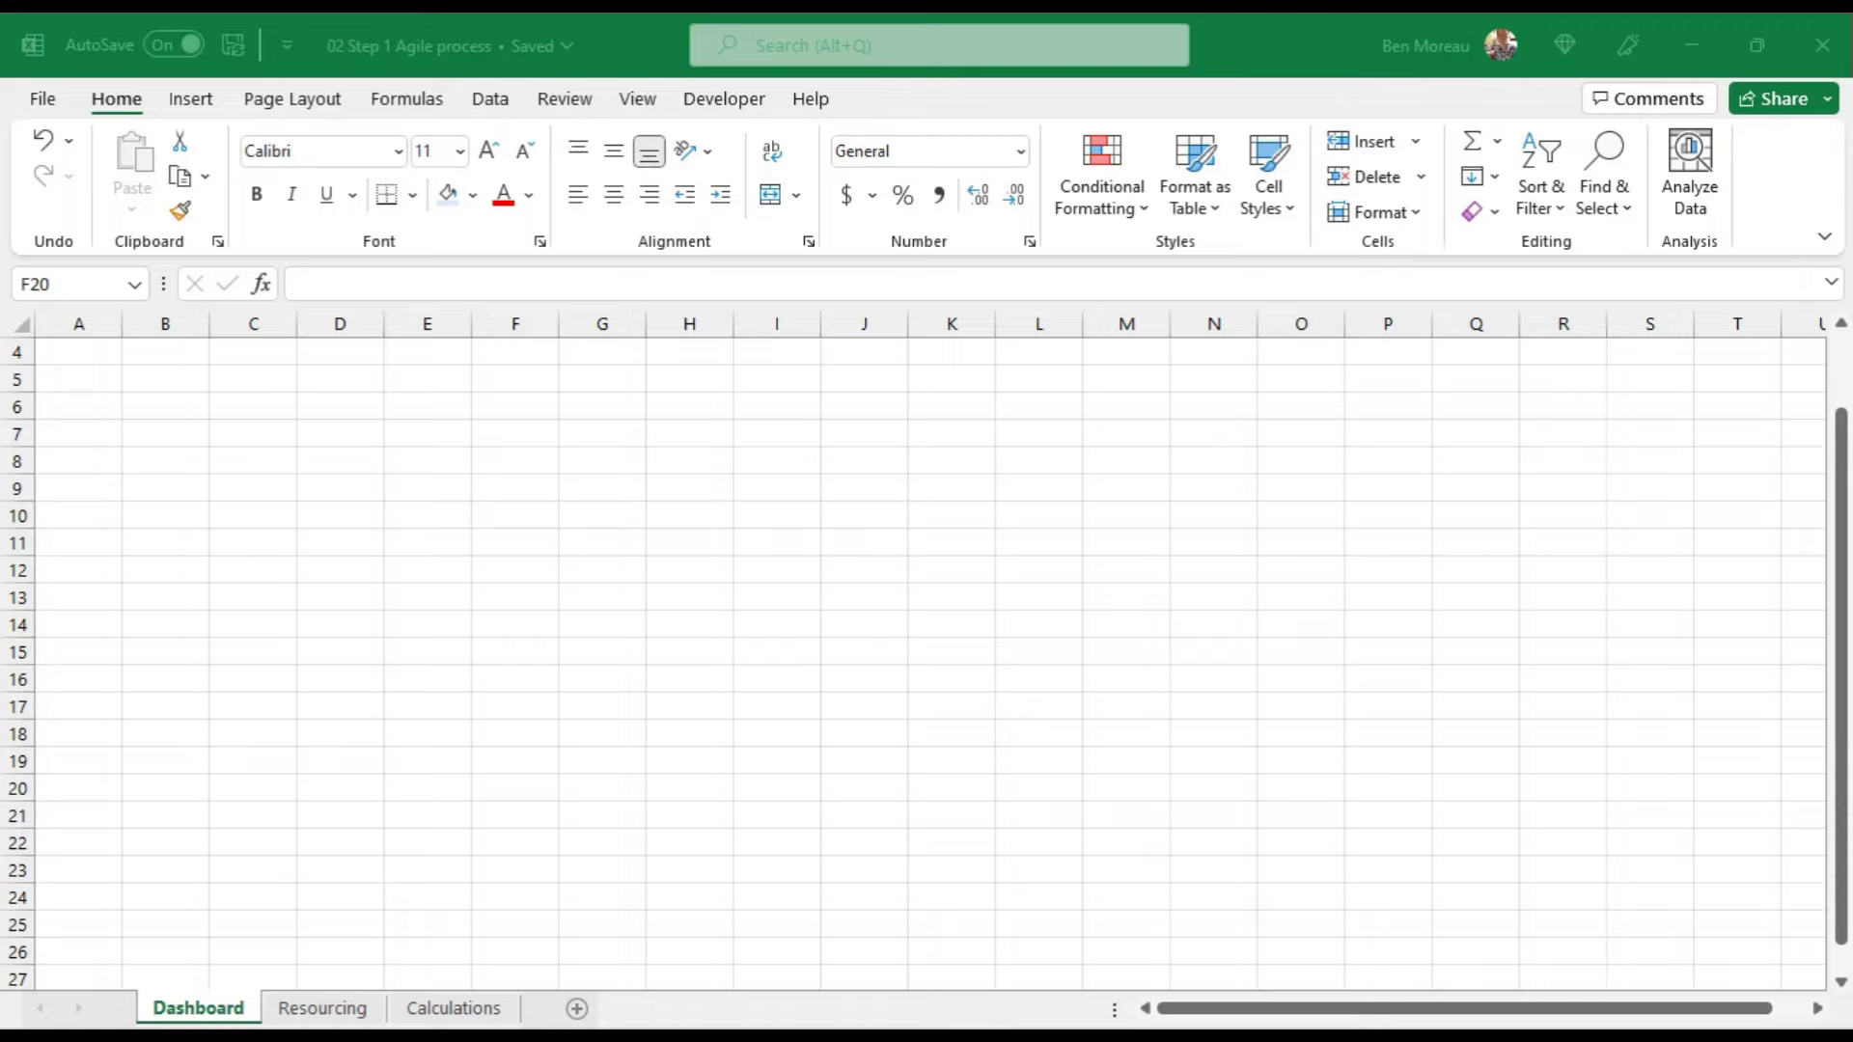
Step: Paste the formatting and values of the copied Today, Red Flag days, Red Flag date and Deadline labels into B16:B19, and widen column B to fit
left_click(179, 677)
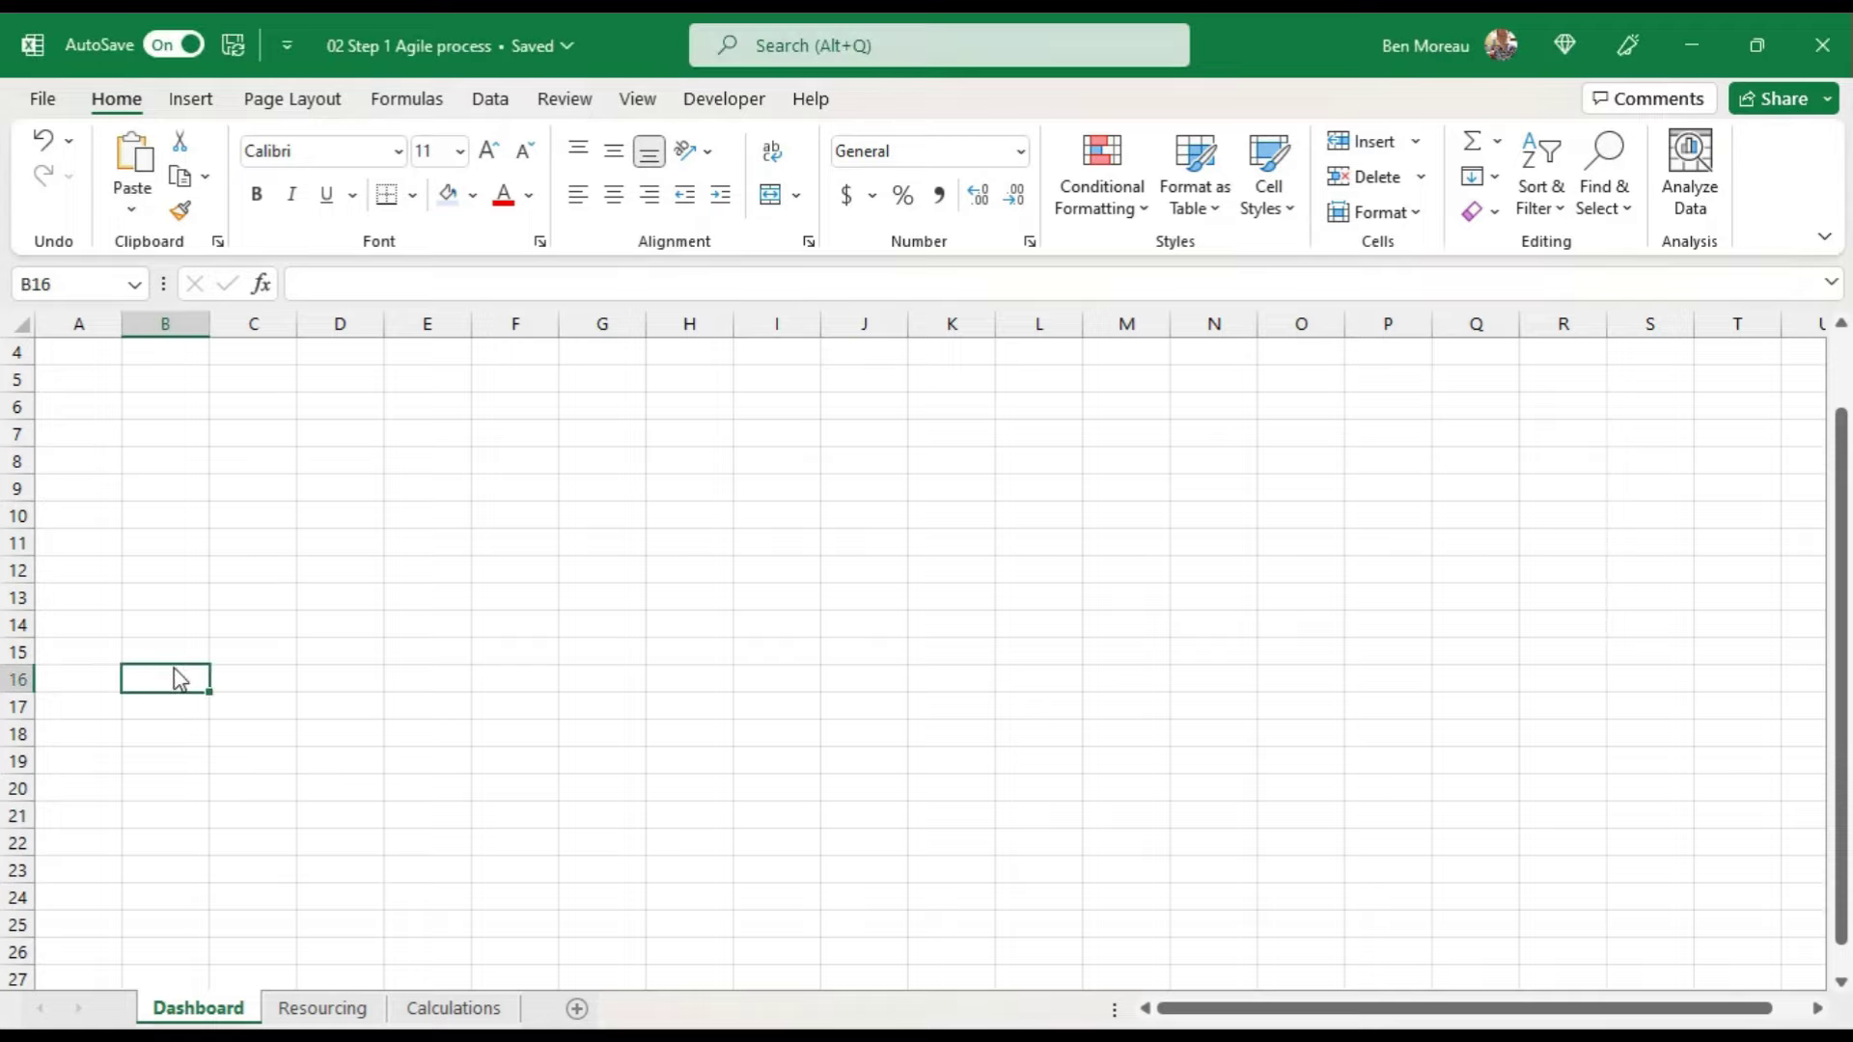
right_click(185, 682)
left_click(401, 386)
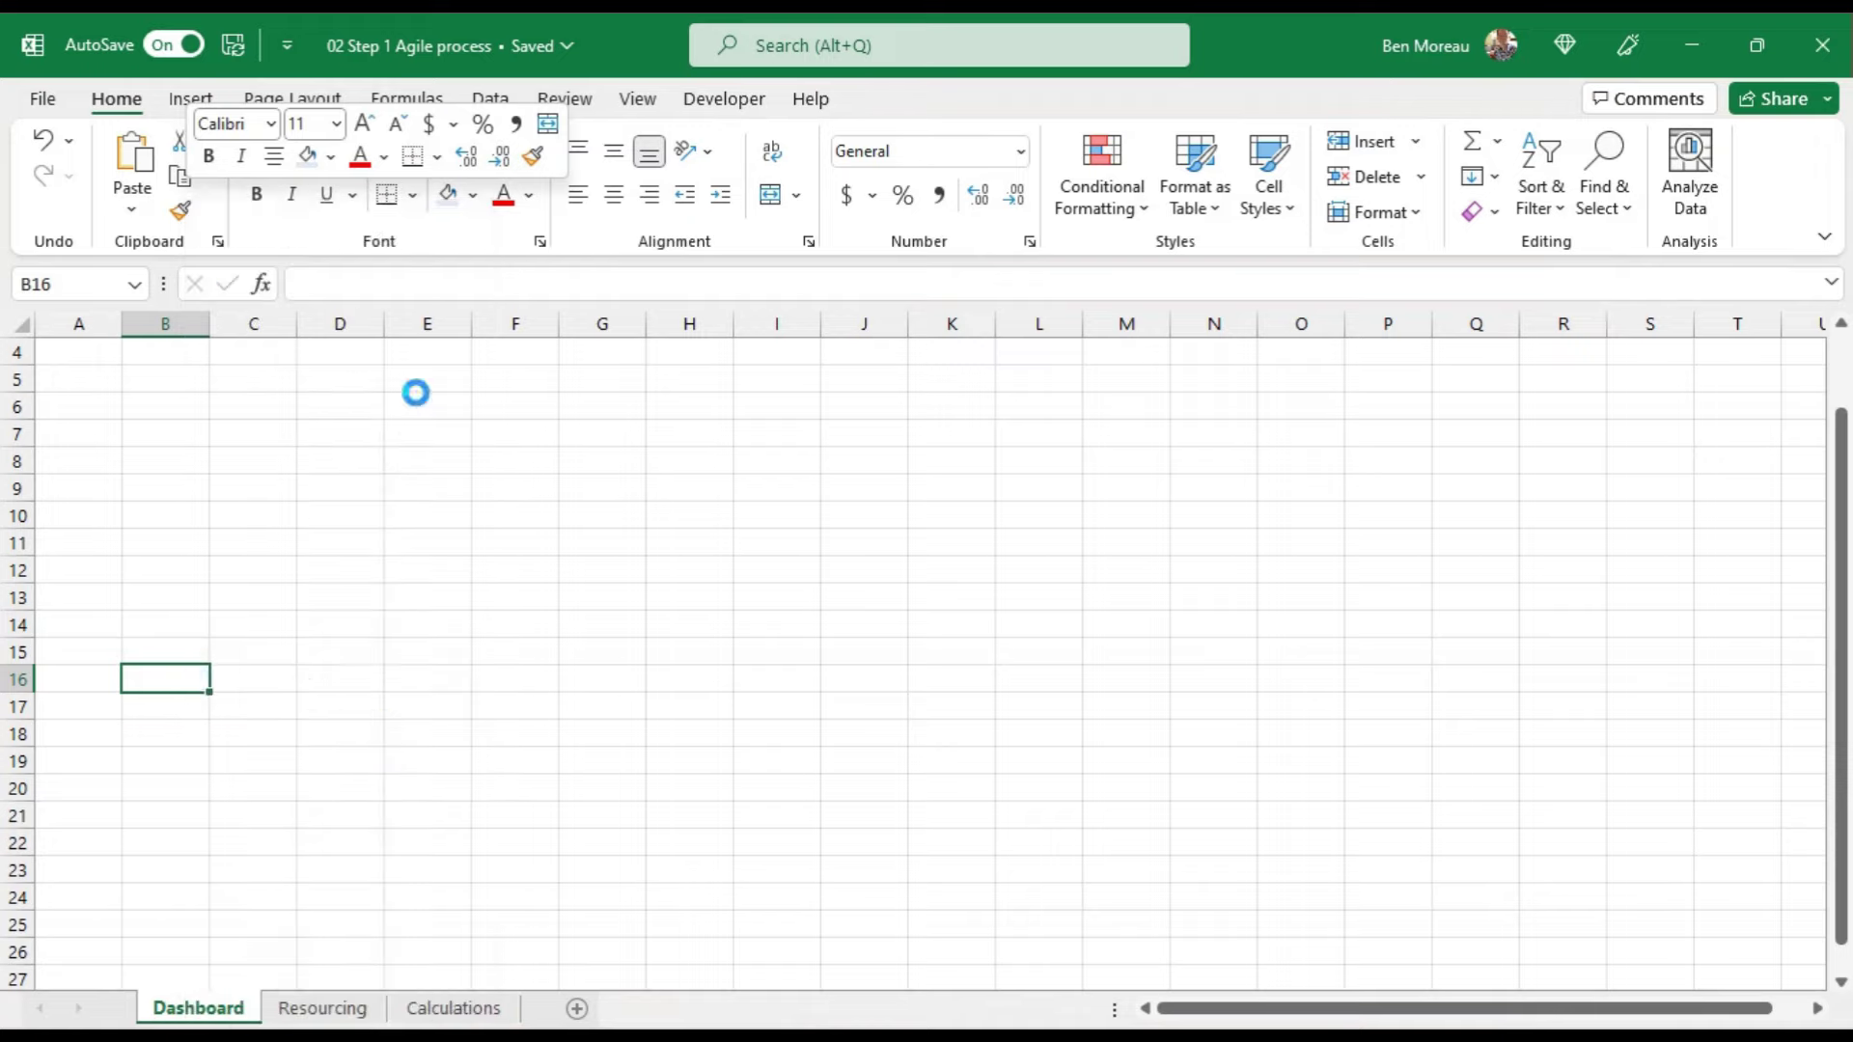
right_click(190, 686)
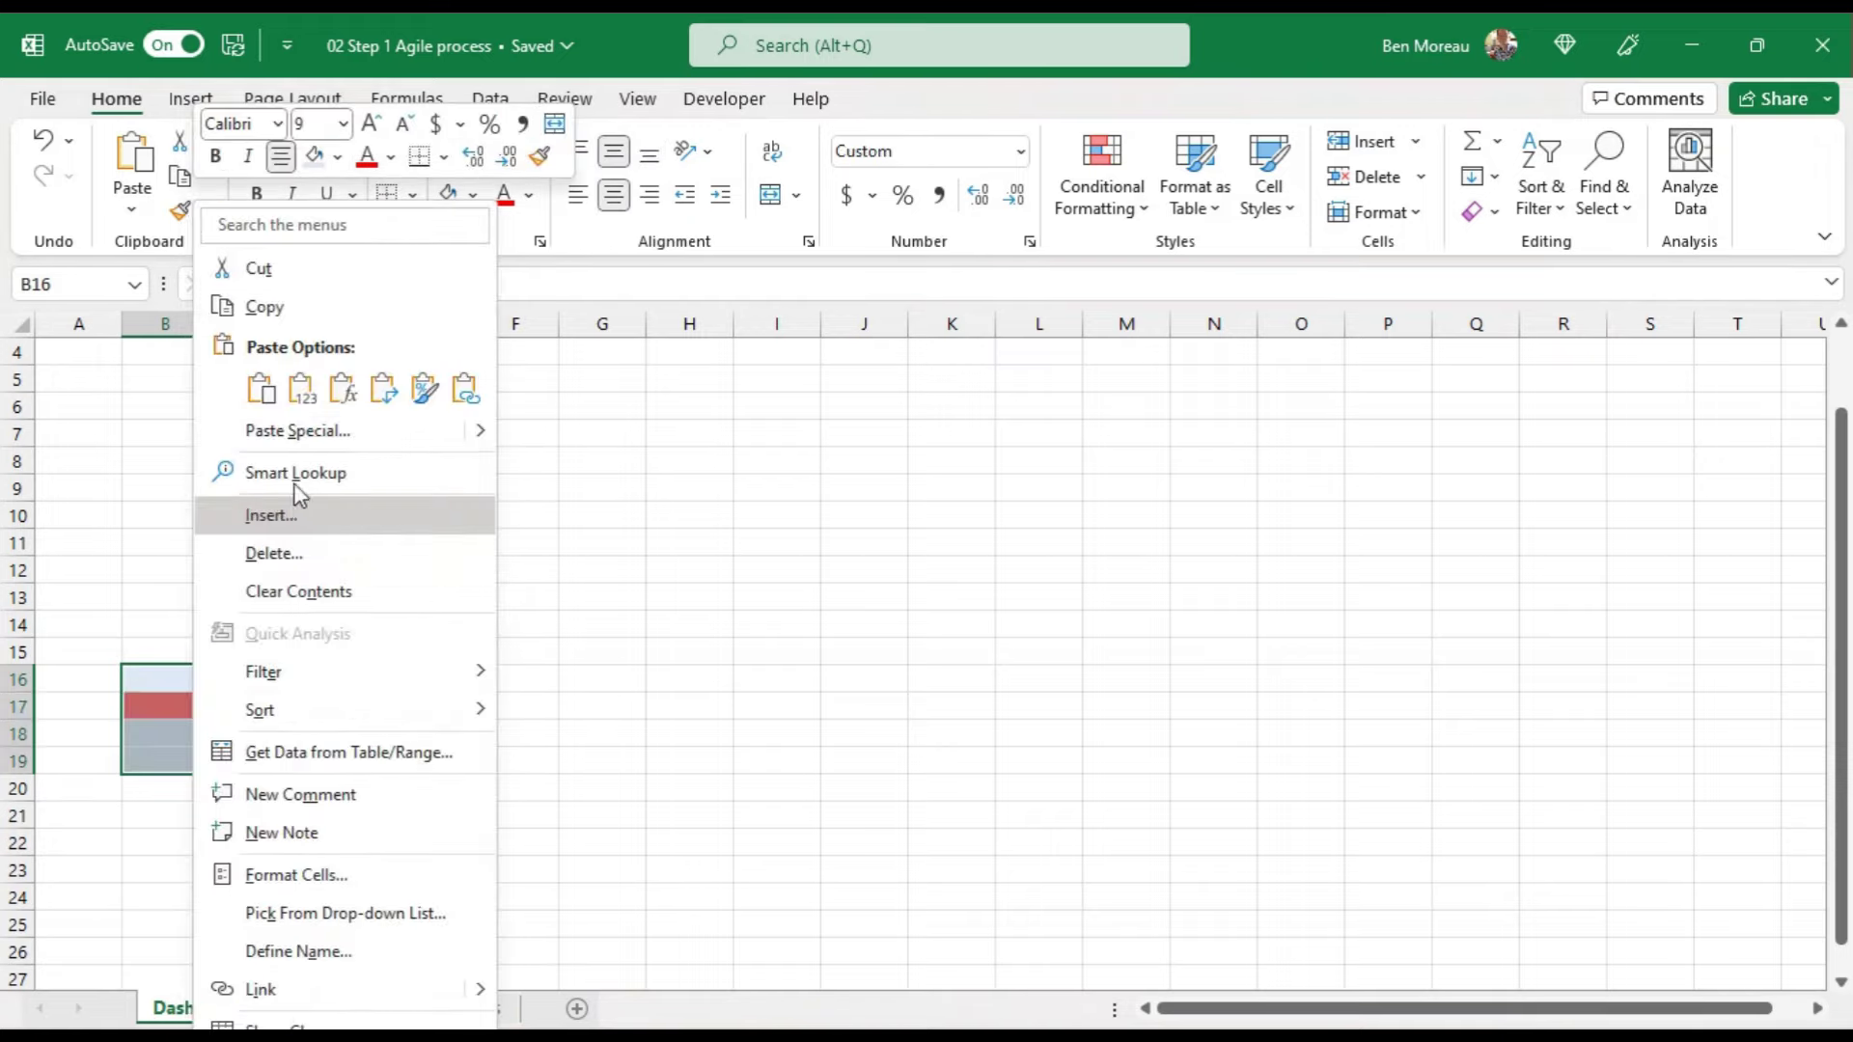
left_click(301, 391)
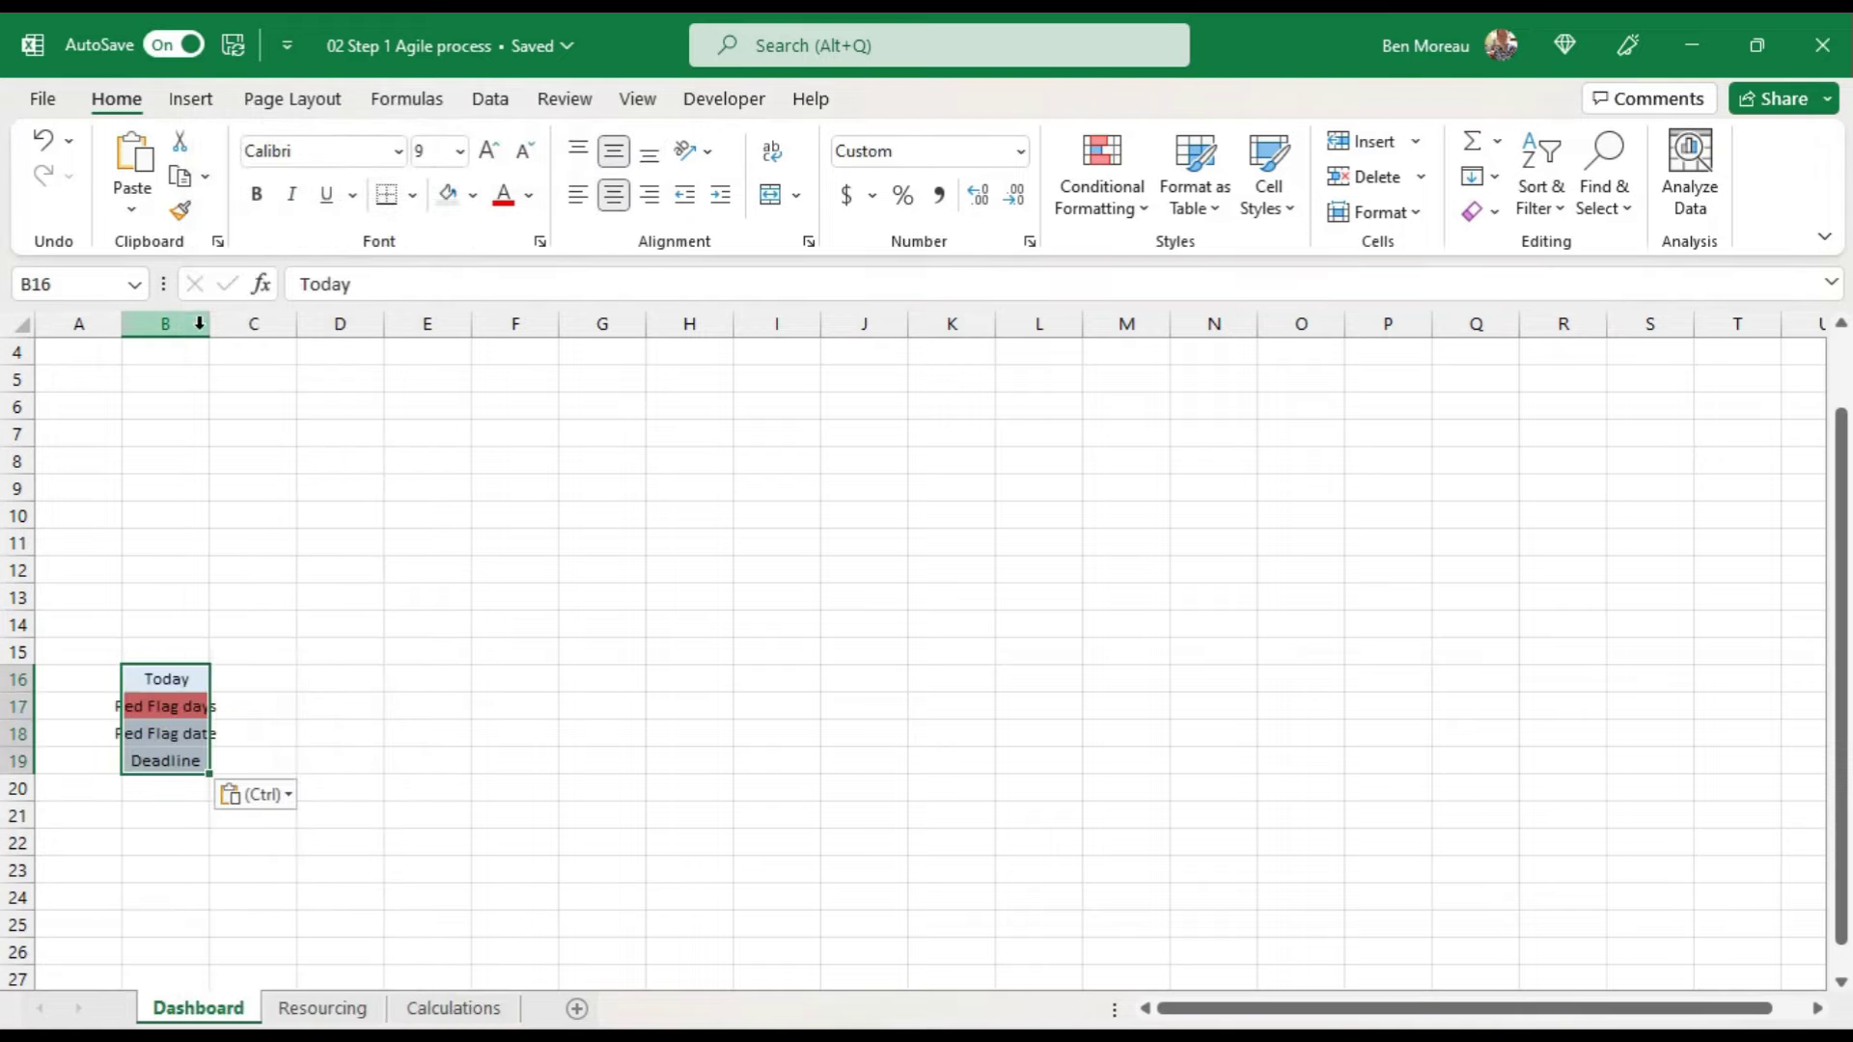
left_click_drag(213, 326, 245, 326)
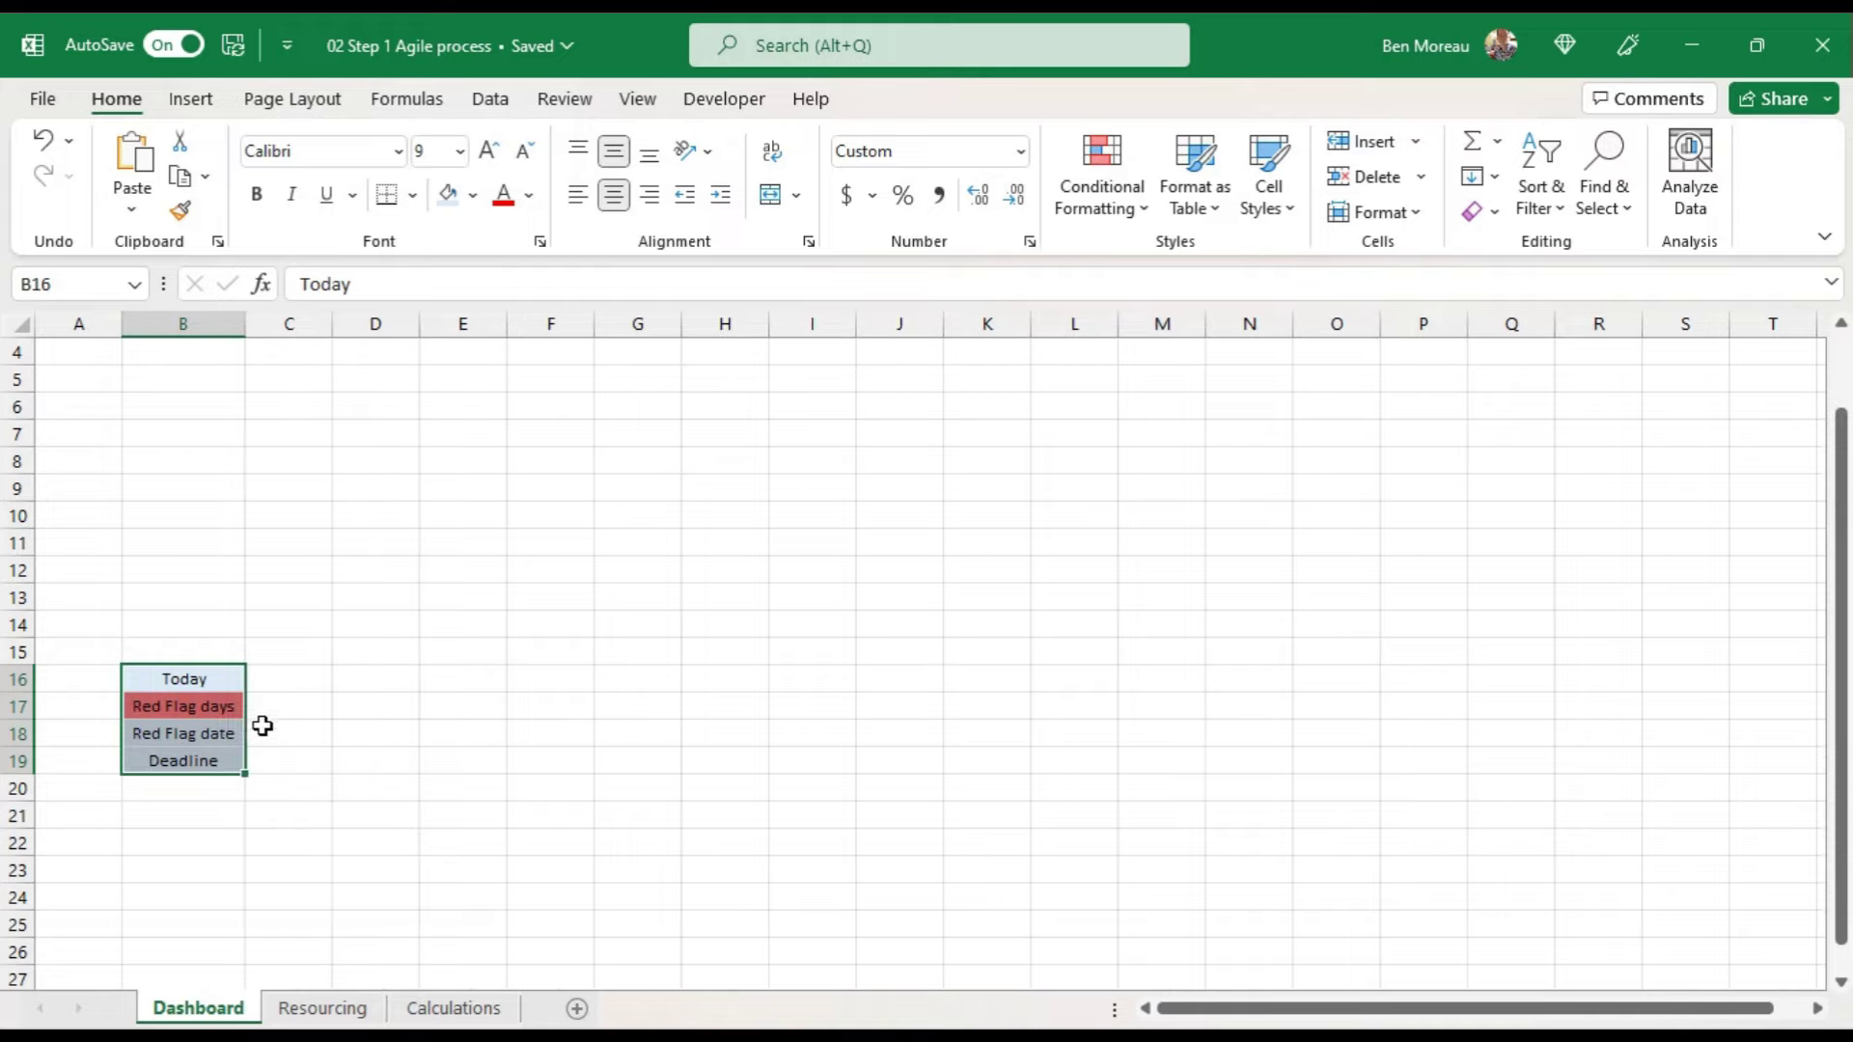
Step: Enter the formula =TODAY() in cell C16 beside the Today label
left_click(302, 683)
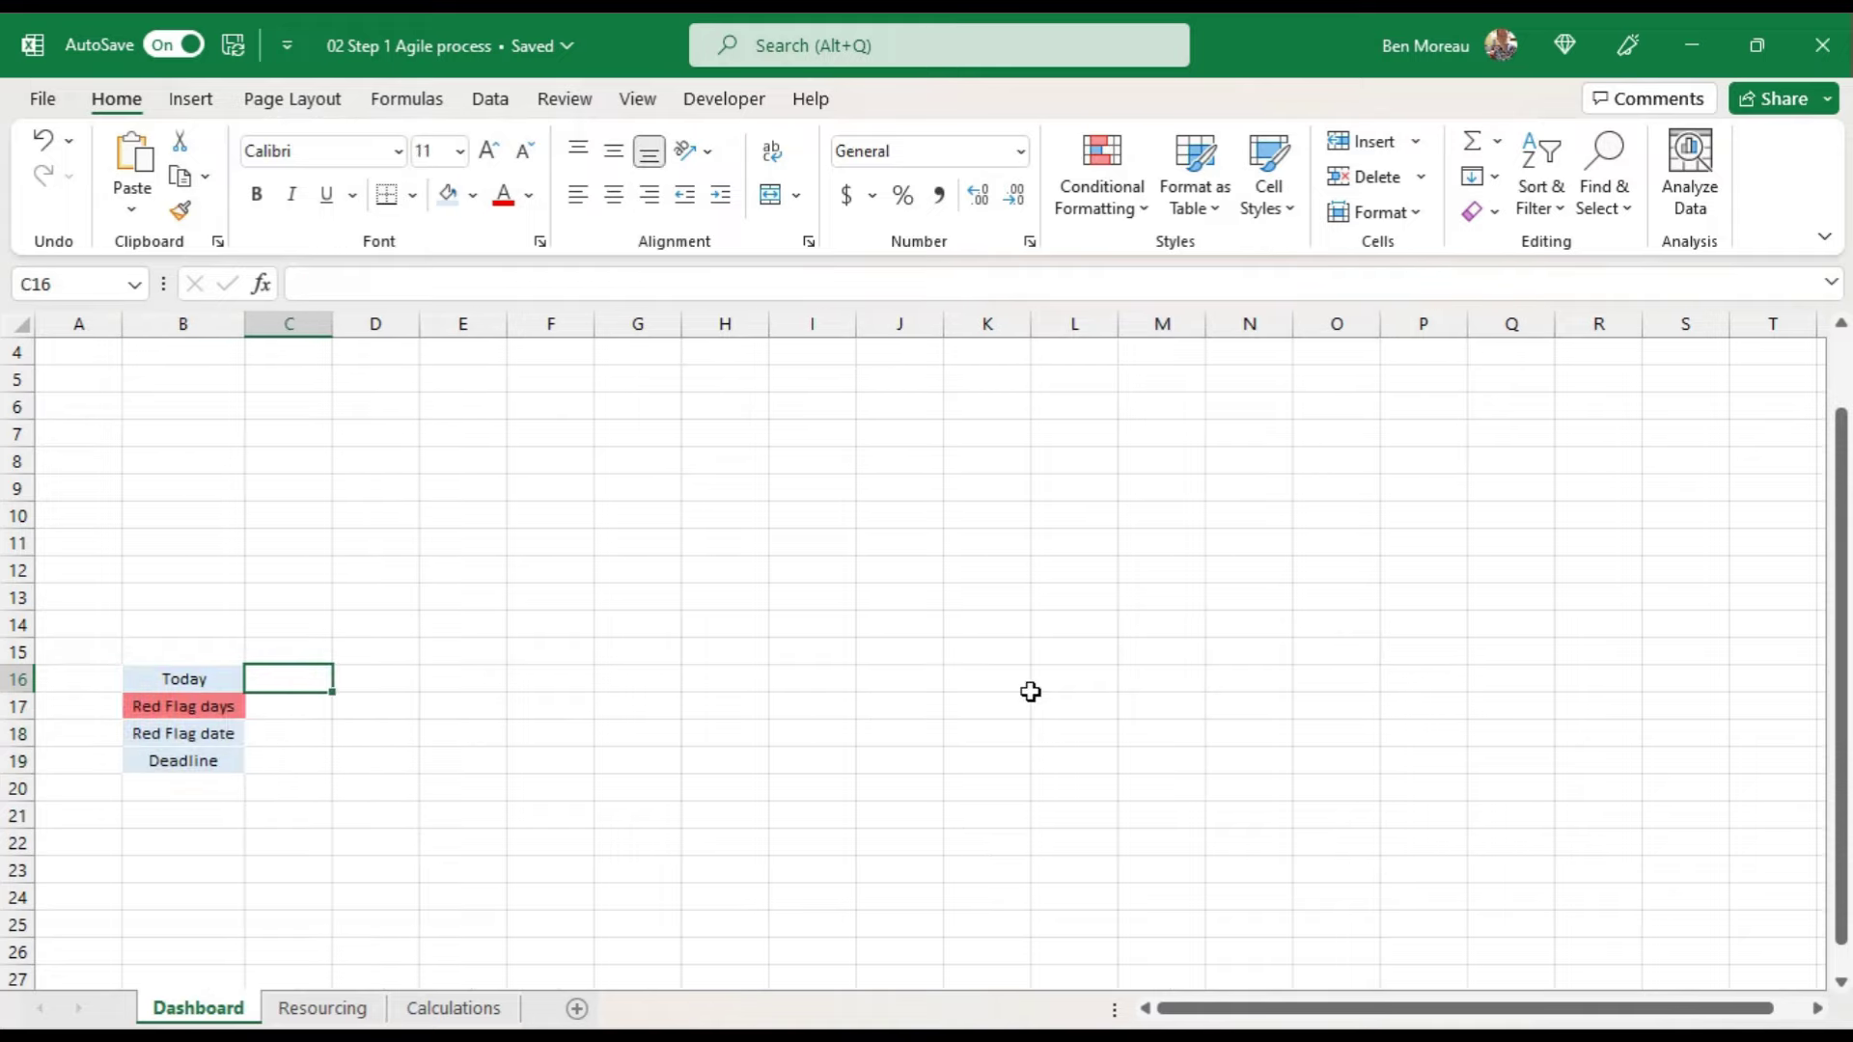
type("=")
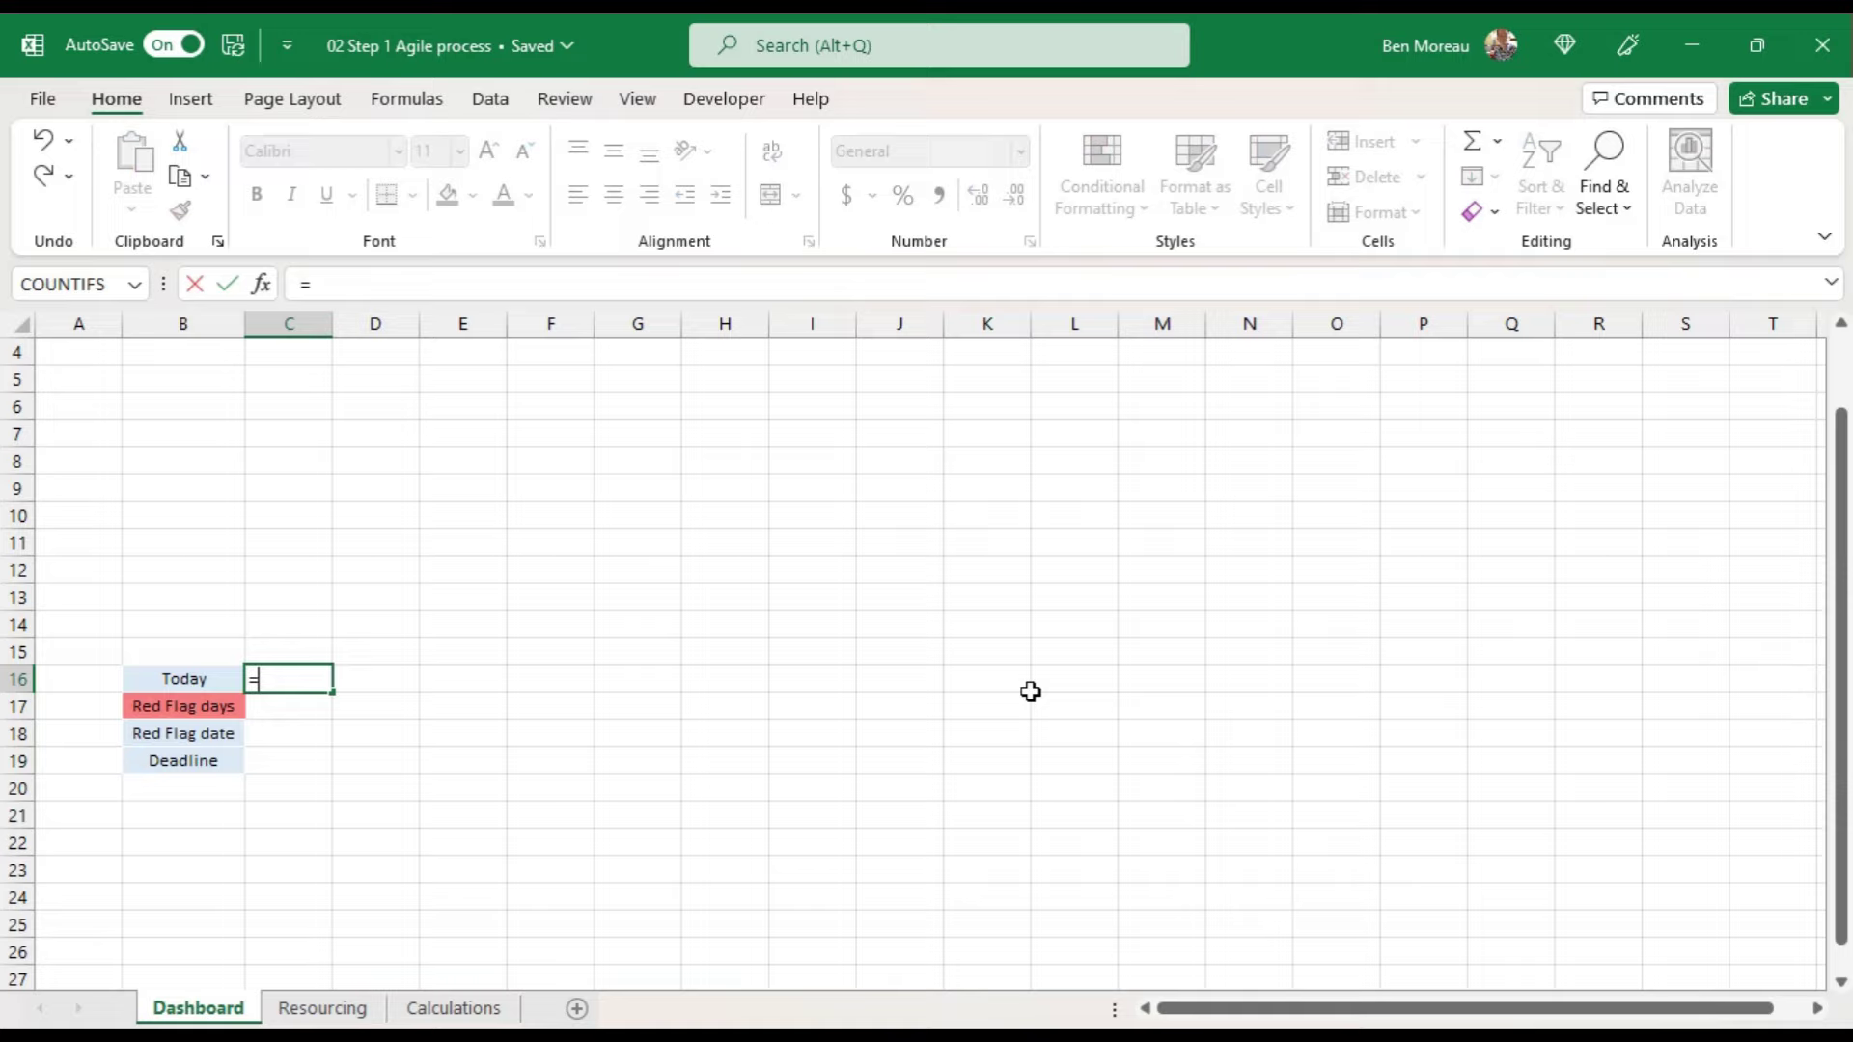
type("today(")
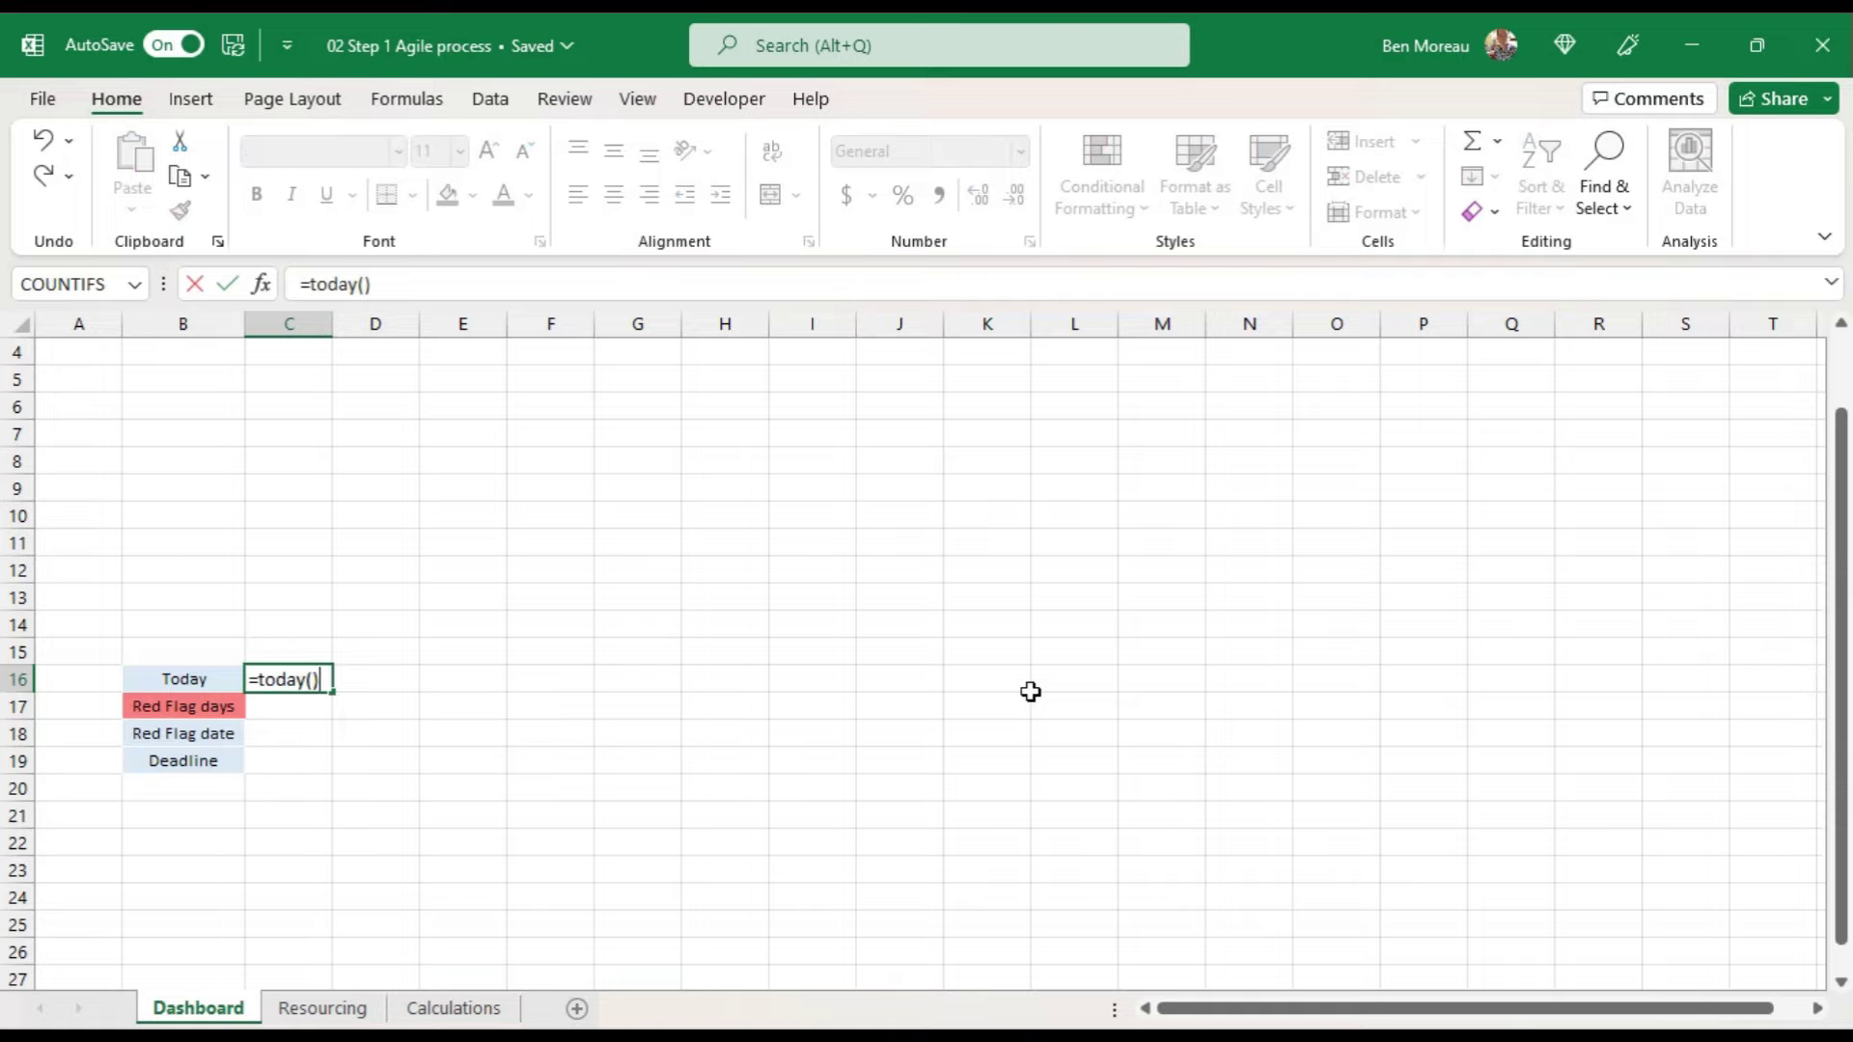
key("Return")
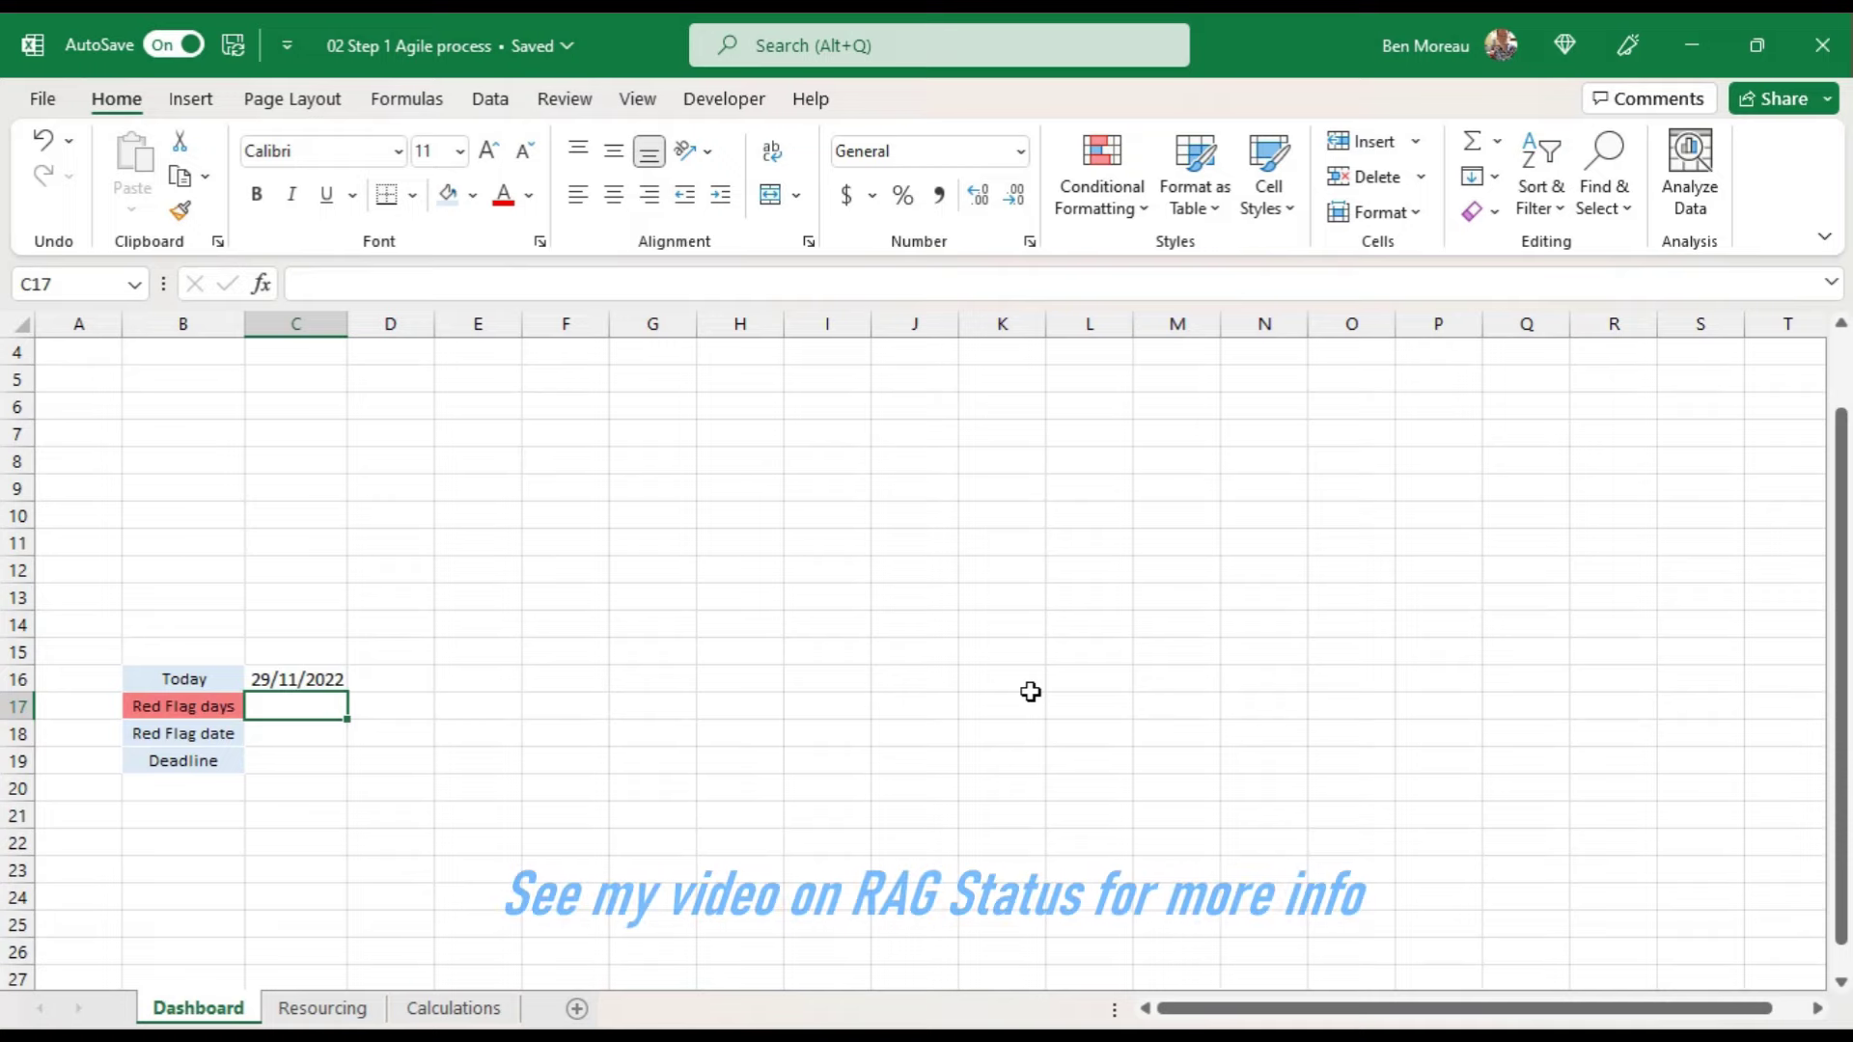
Step: Enter 5 in C17 for the Red Flag days and apply the custom number format # "days" to it
type("5")
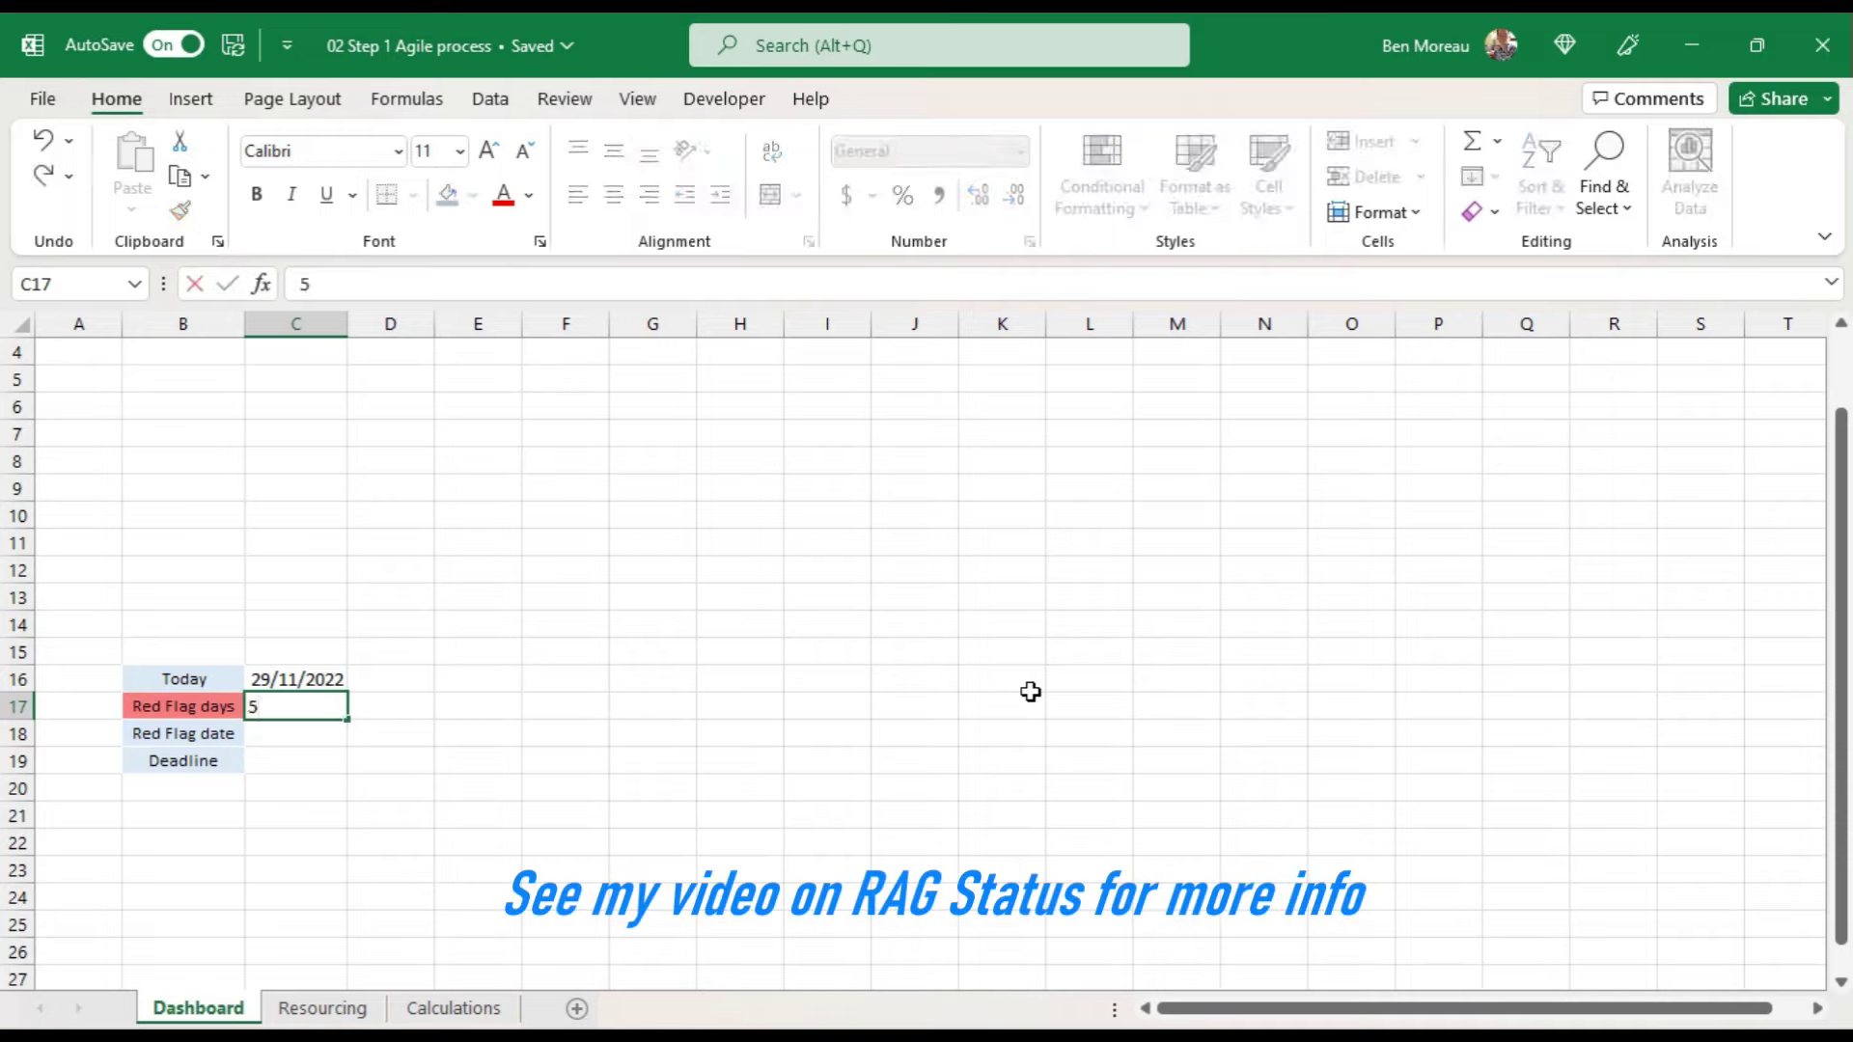
key("Up")
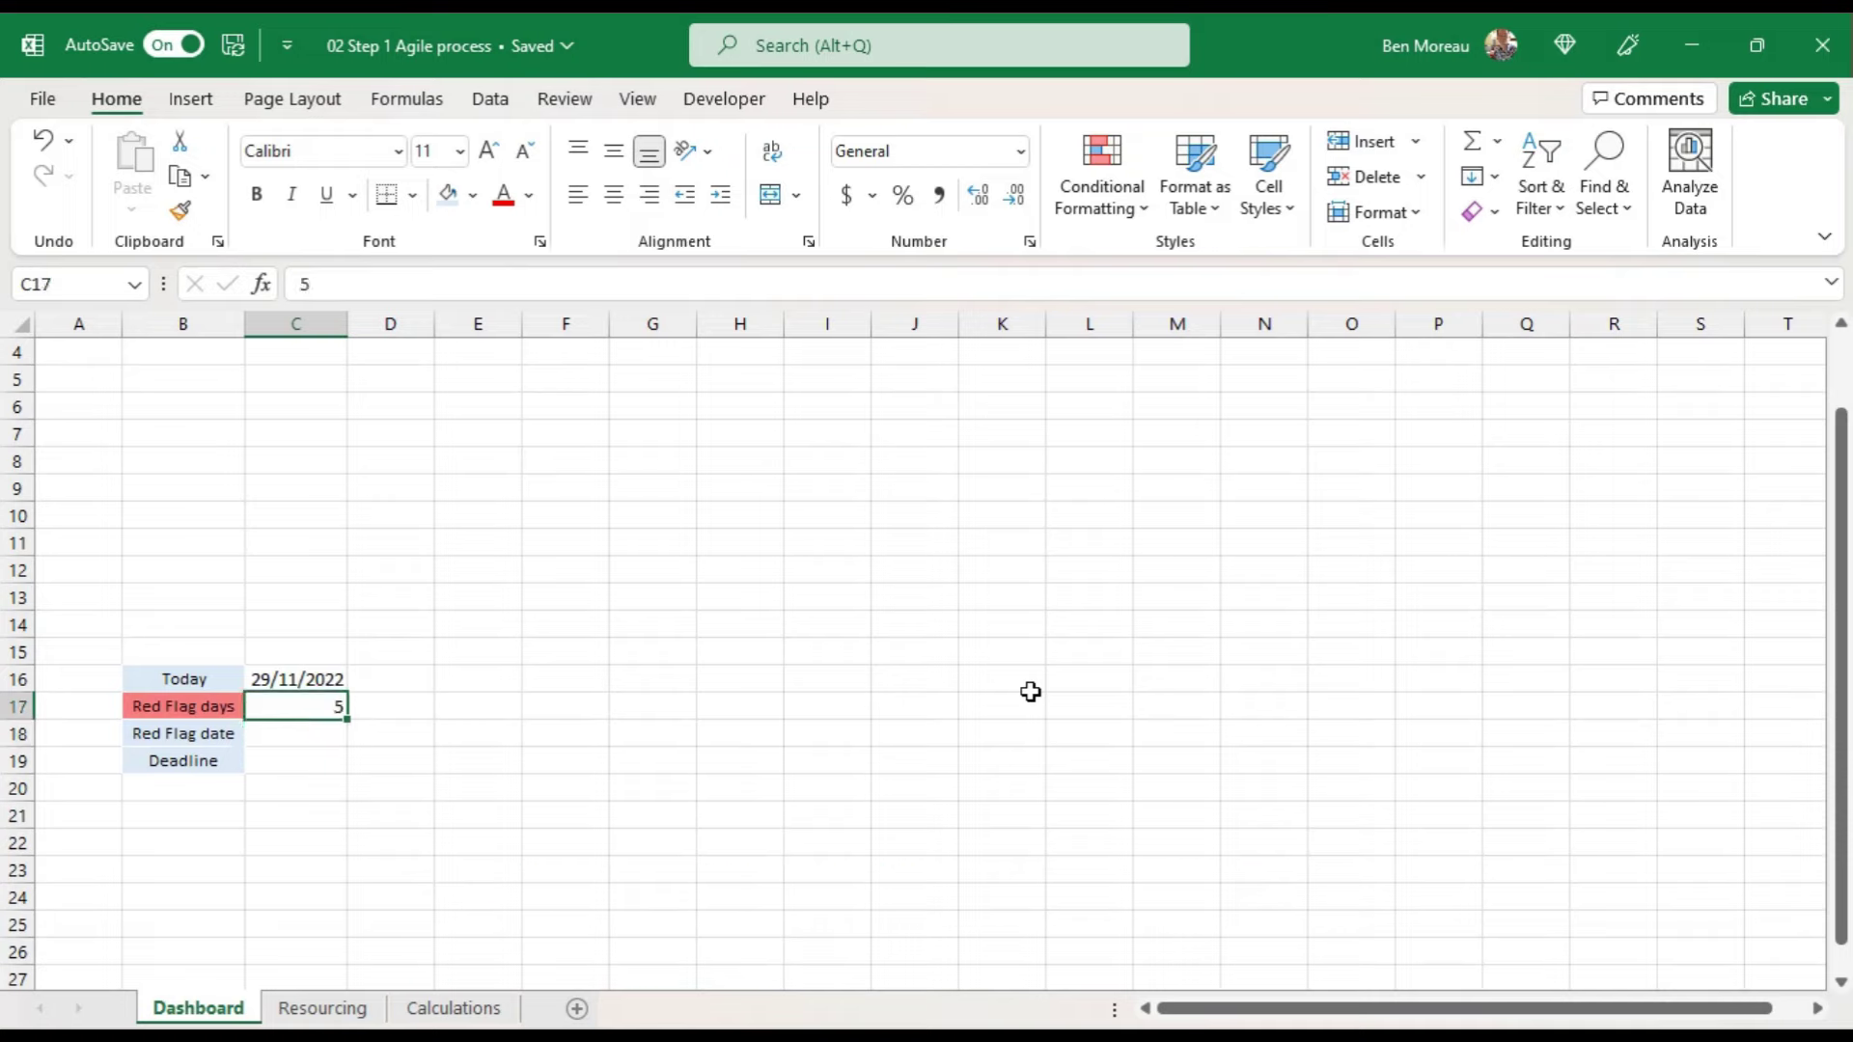
right_click(299, 704)
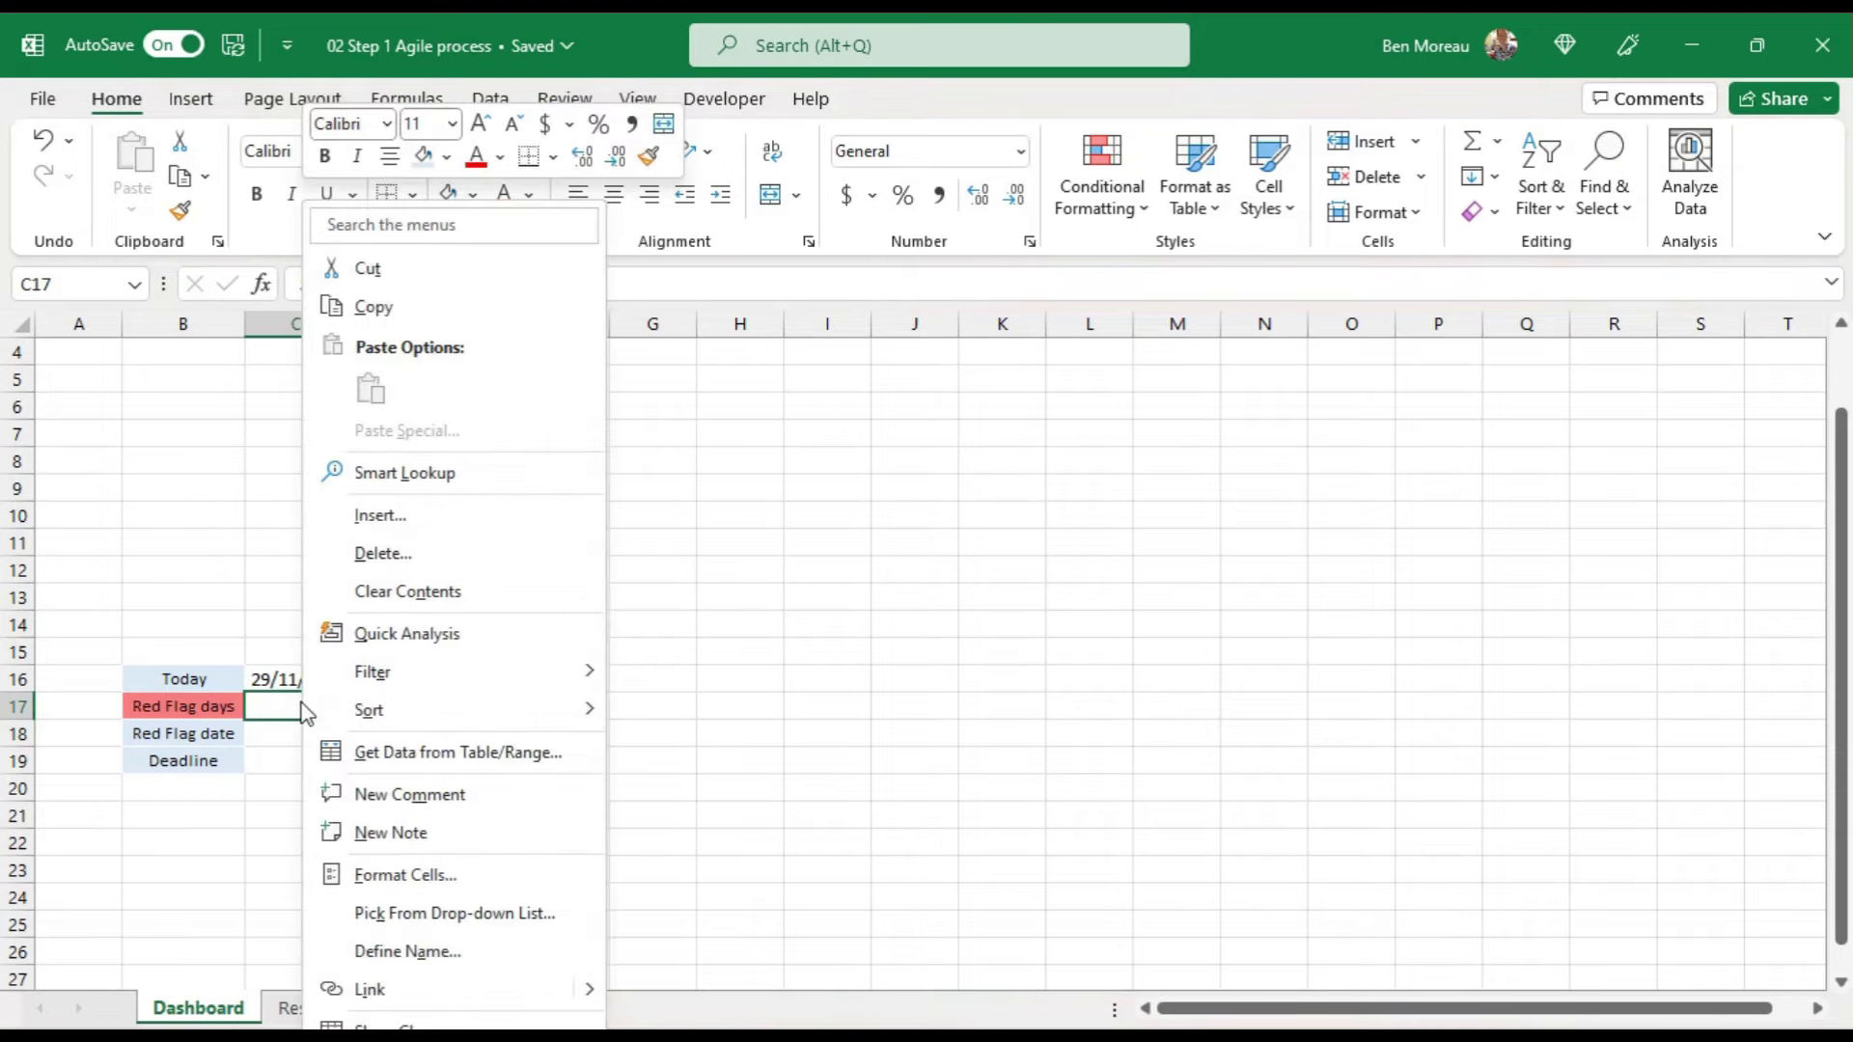
left_click(344, 874)
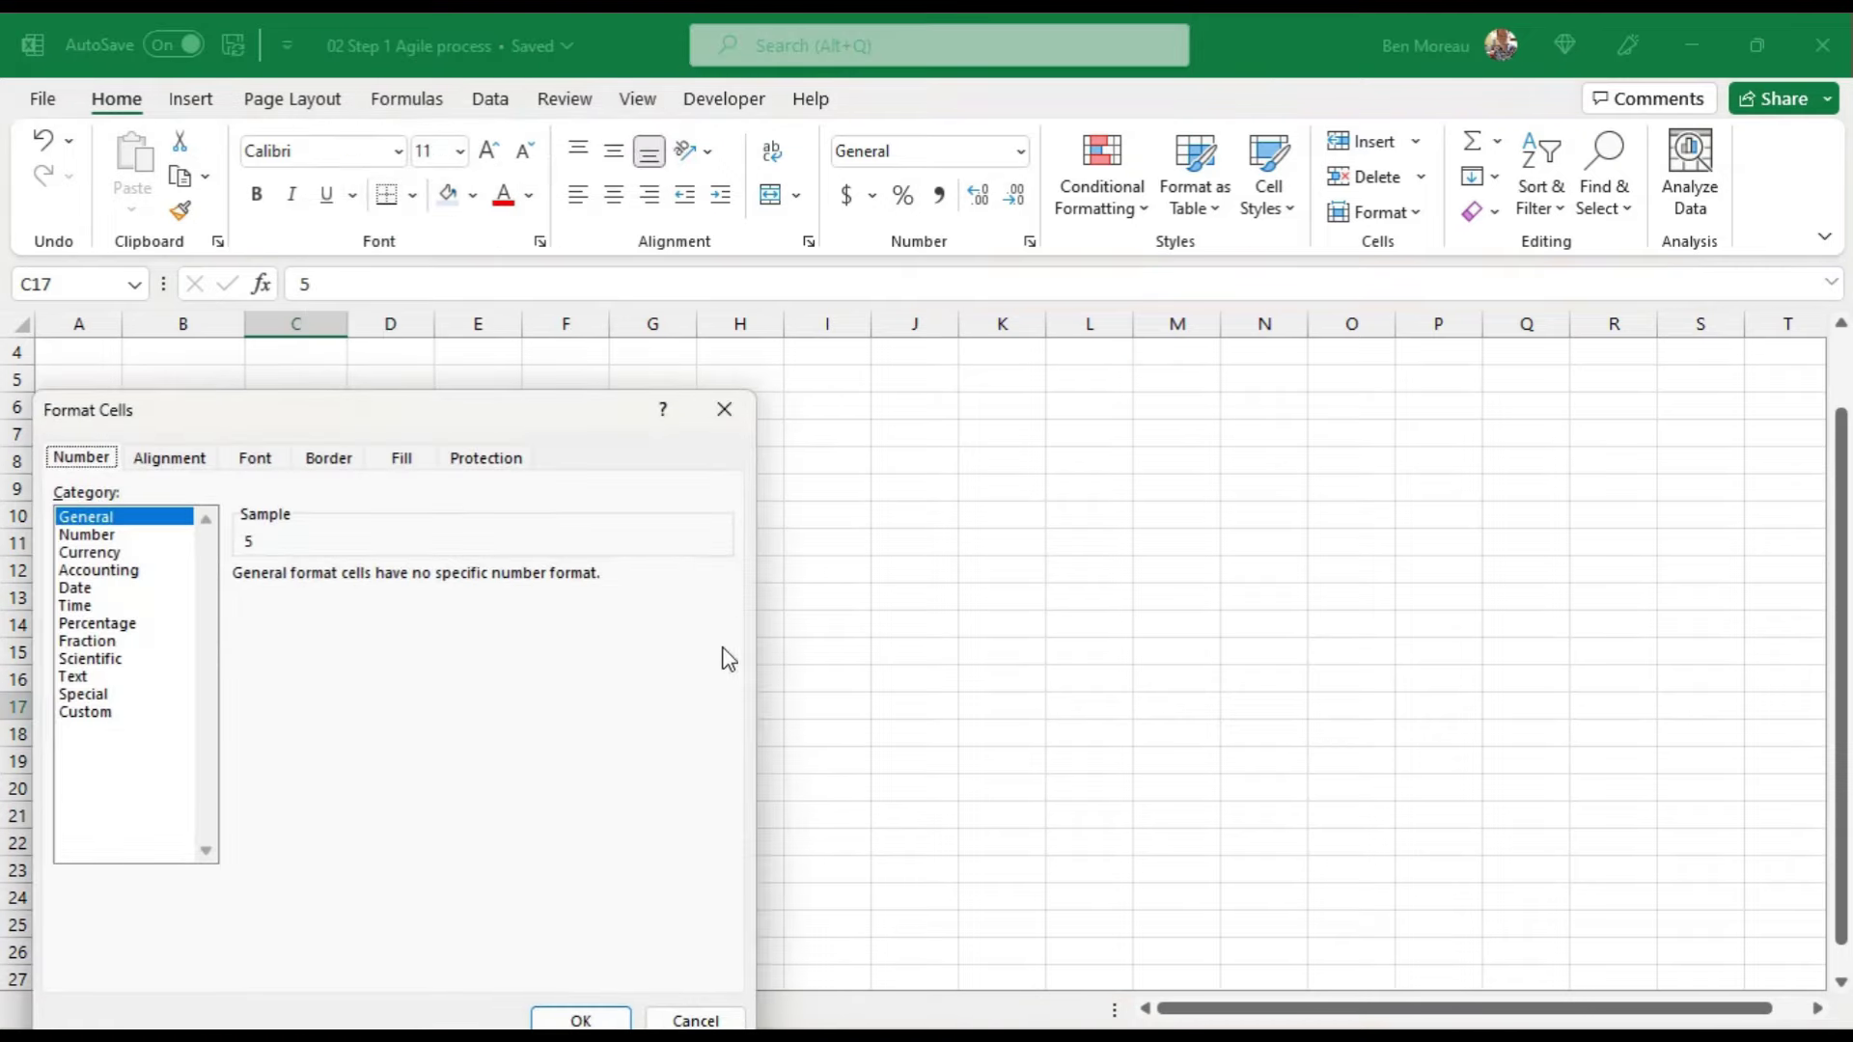
left_click(108, 697)
left_click(109, 712)
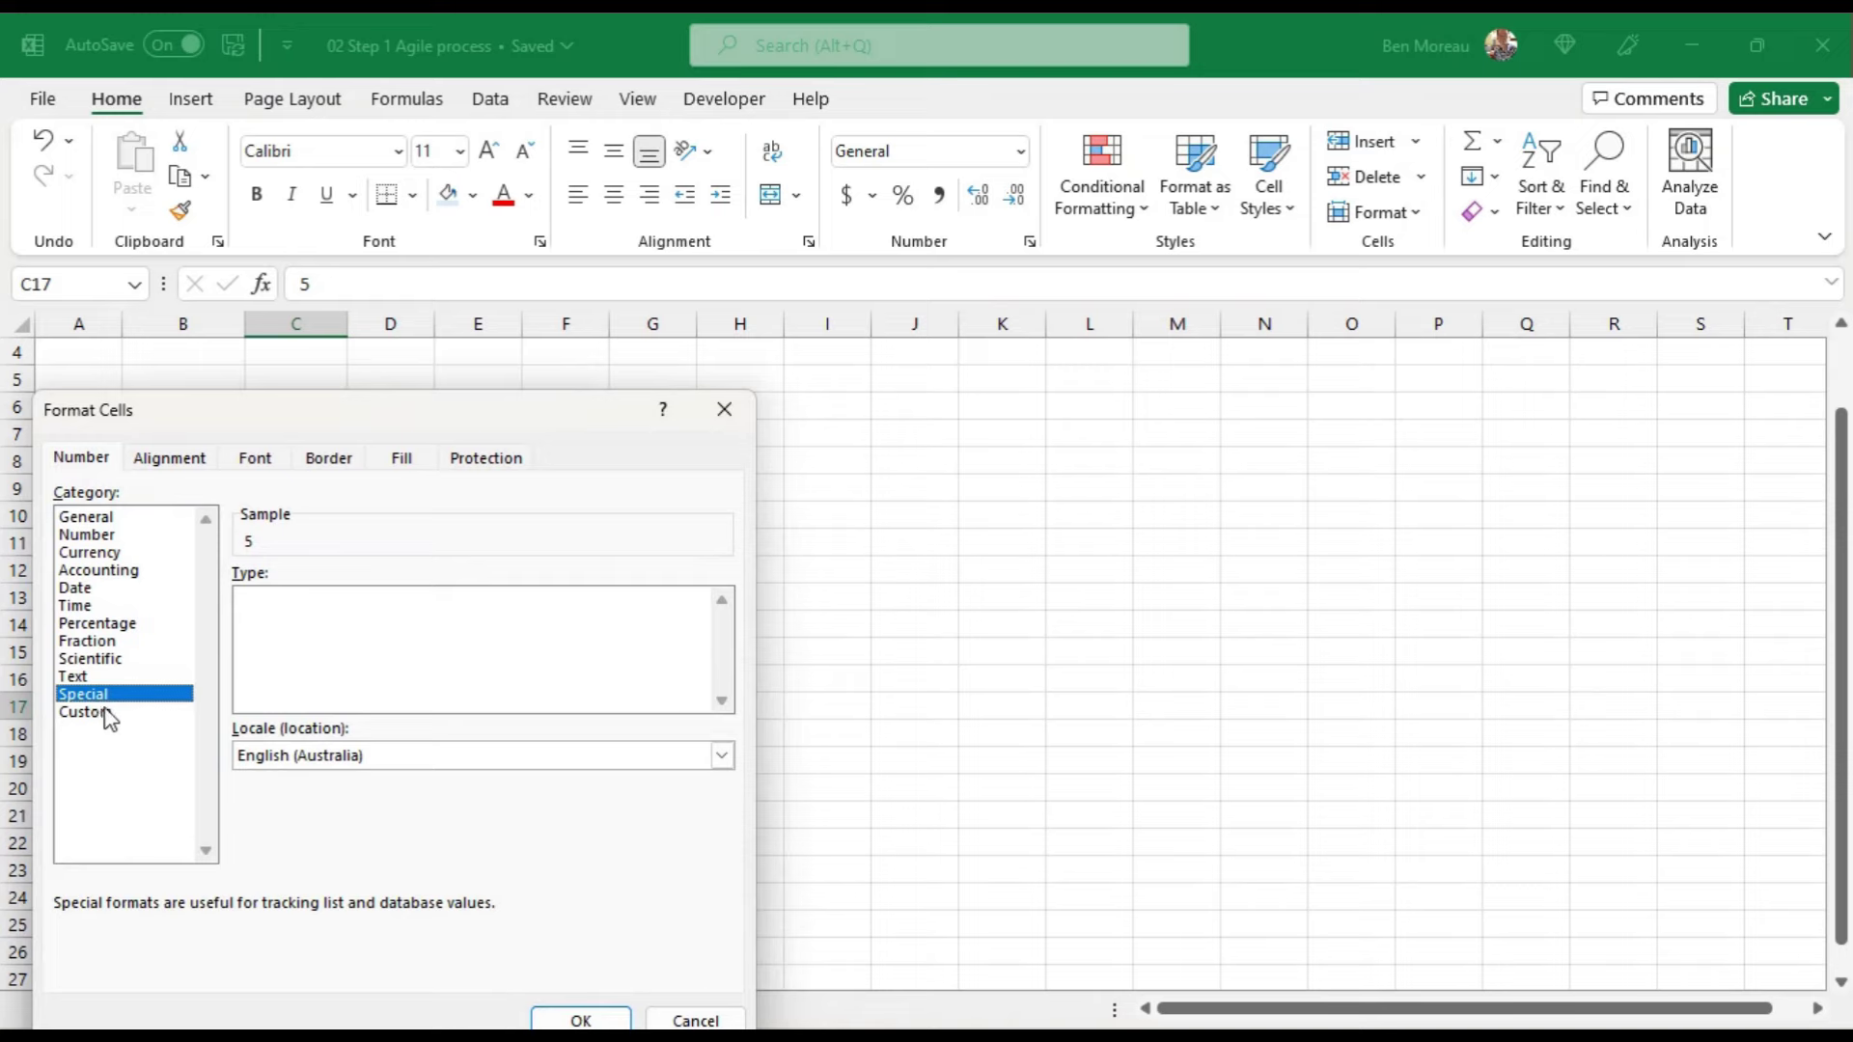
left_click(327, 598)
key("shift+Home")
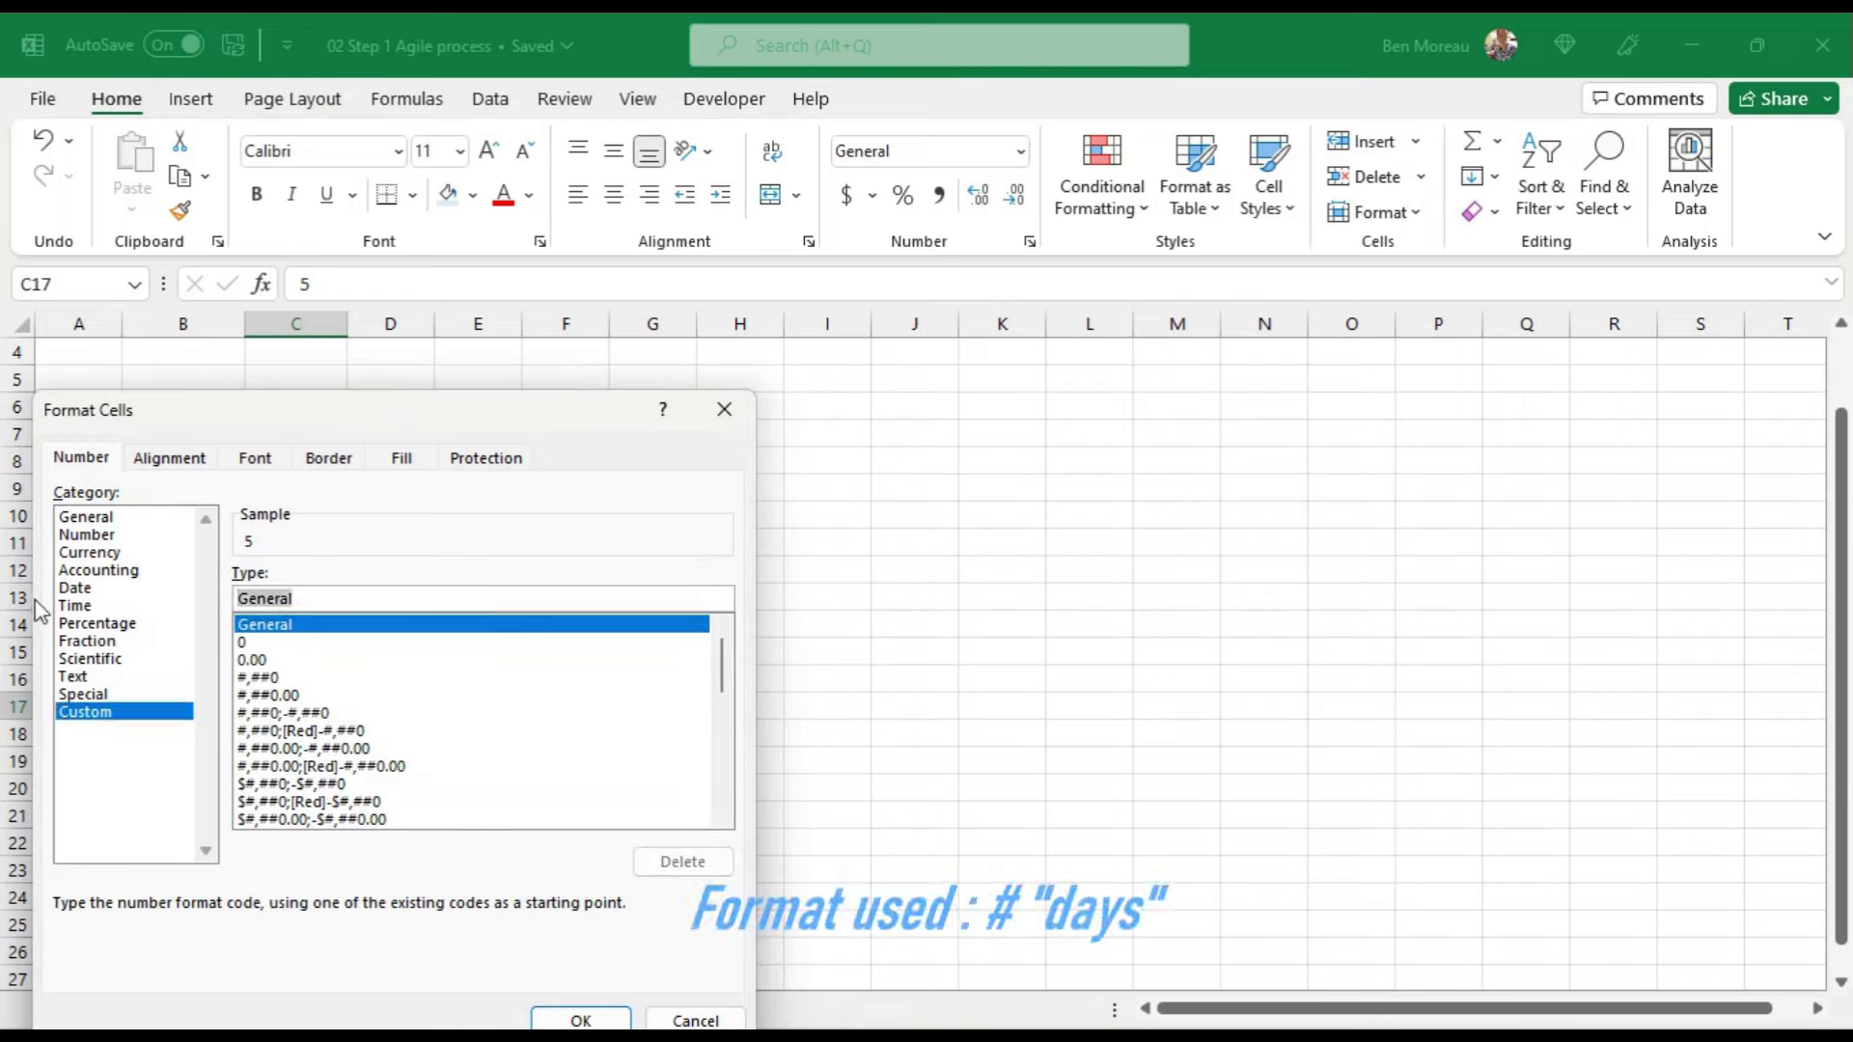
type("# \"days\"")
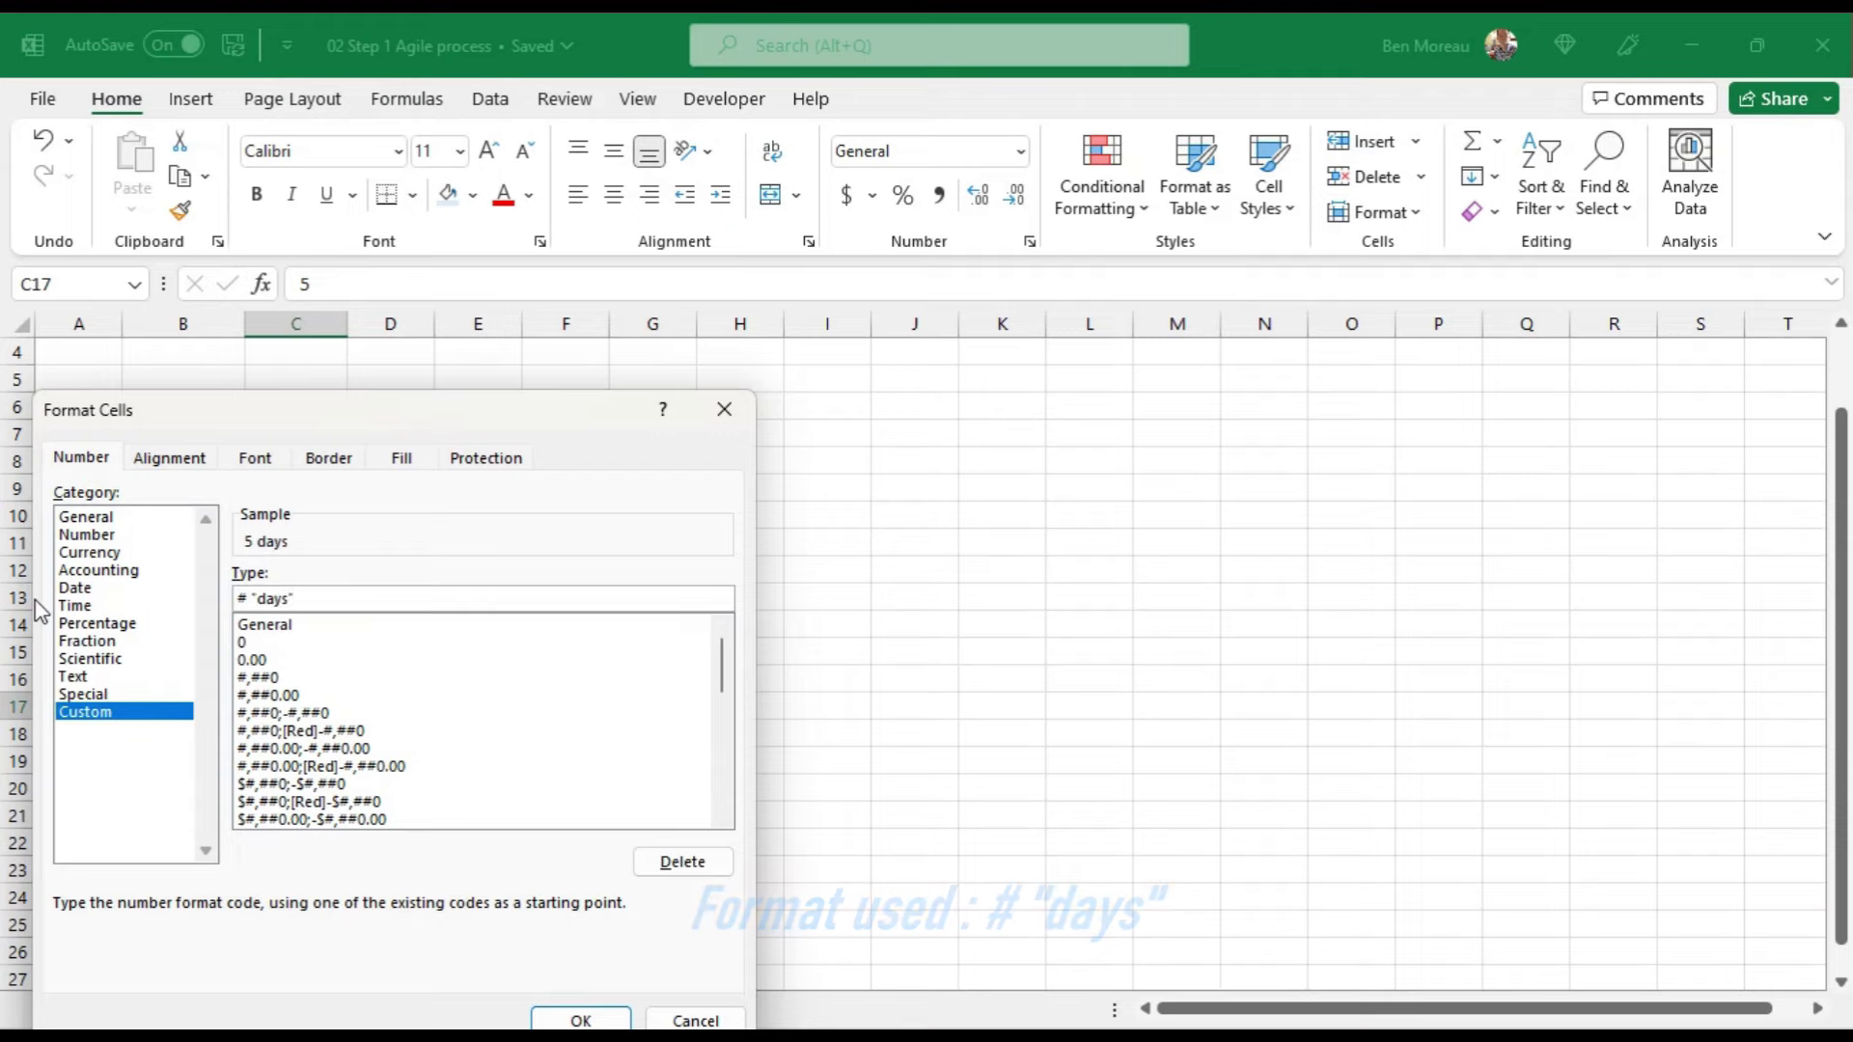
key("Return")
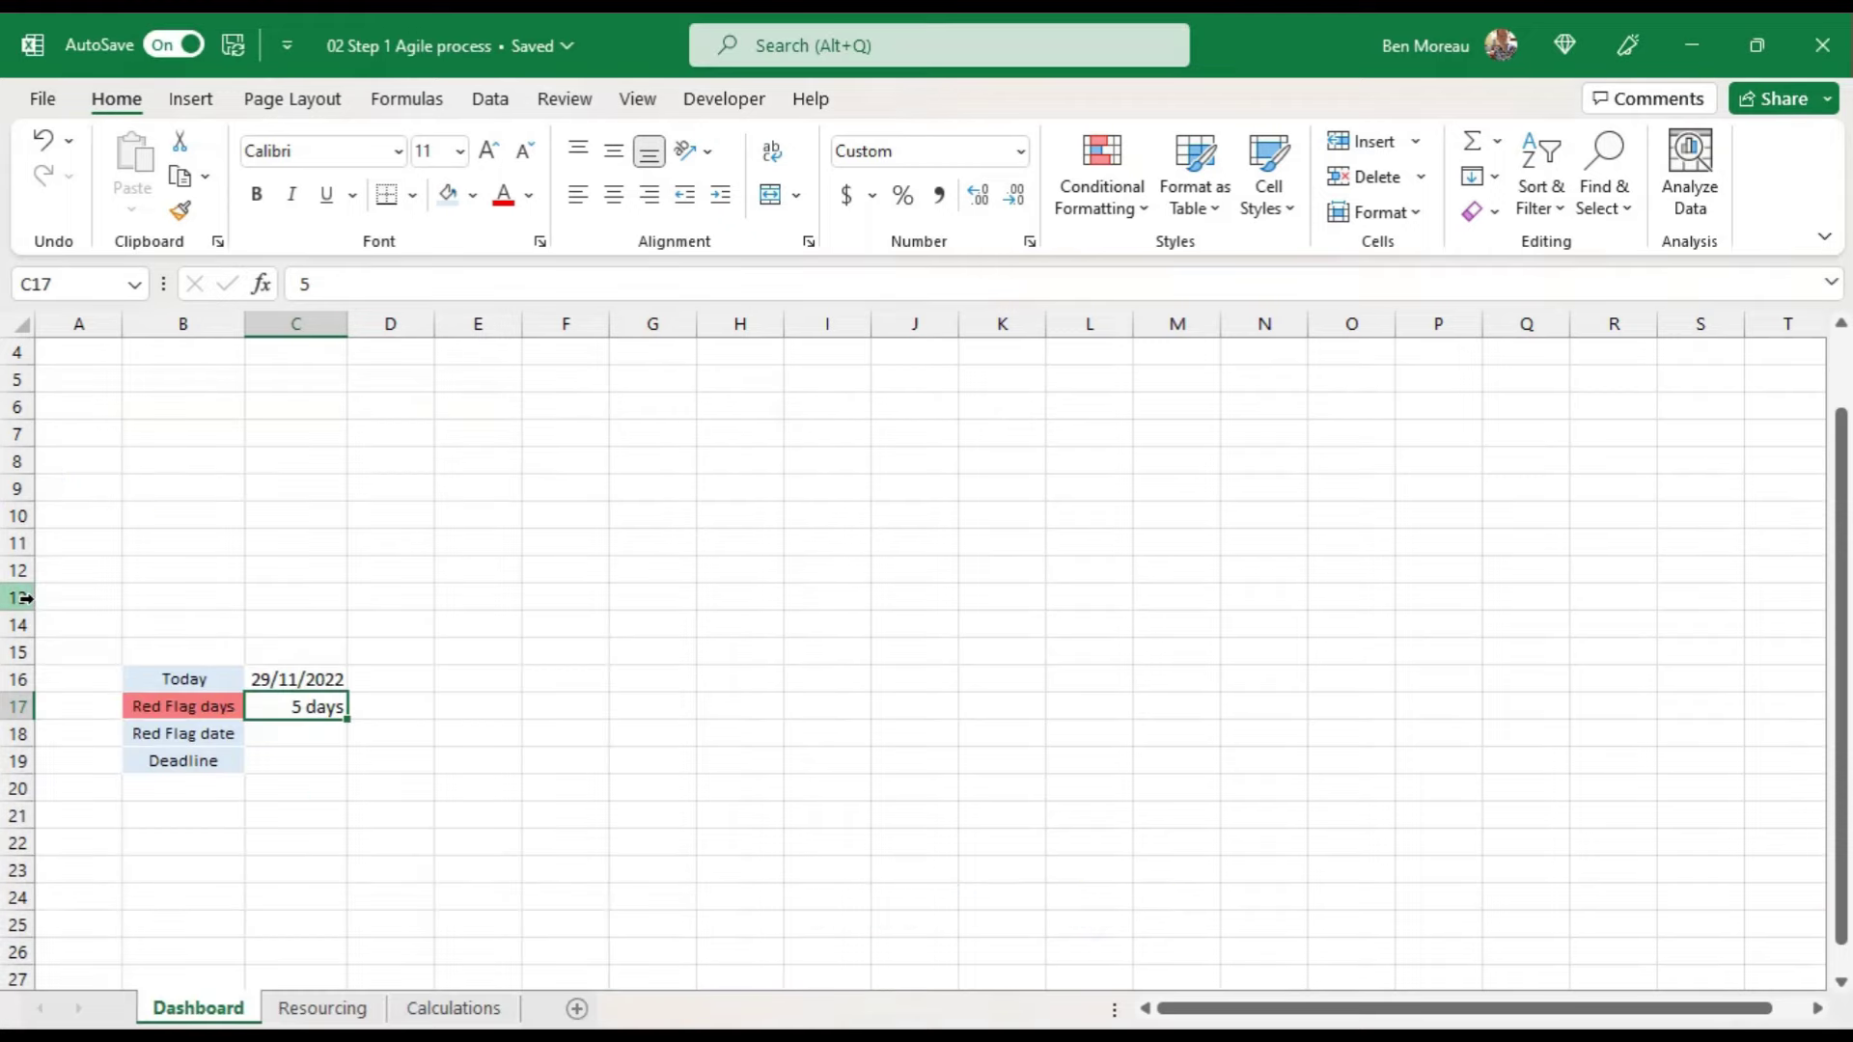
Step: Calculate the Red Flag date in C18 as today minus the red flag days with the formula =C16-C17
left_click(287, 733)
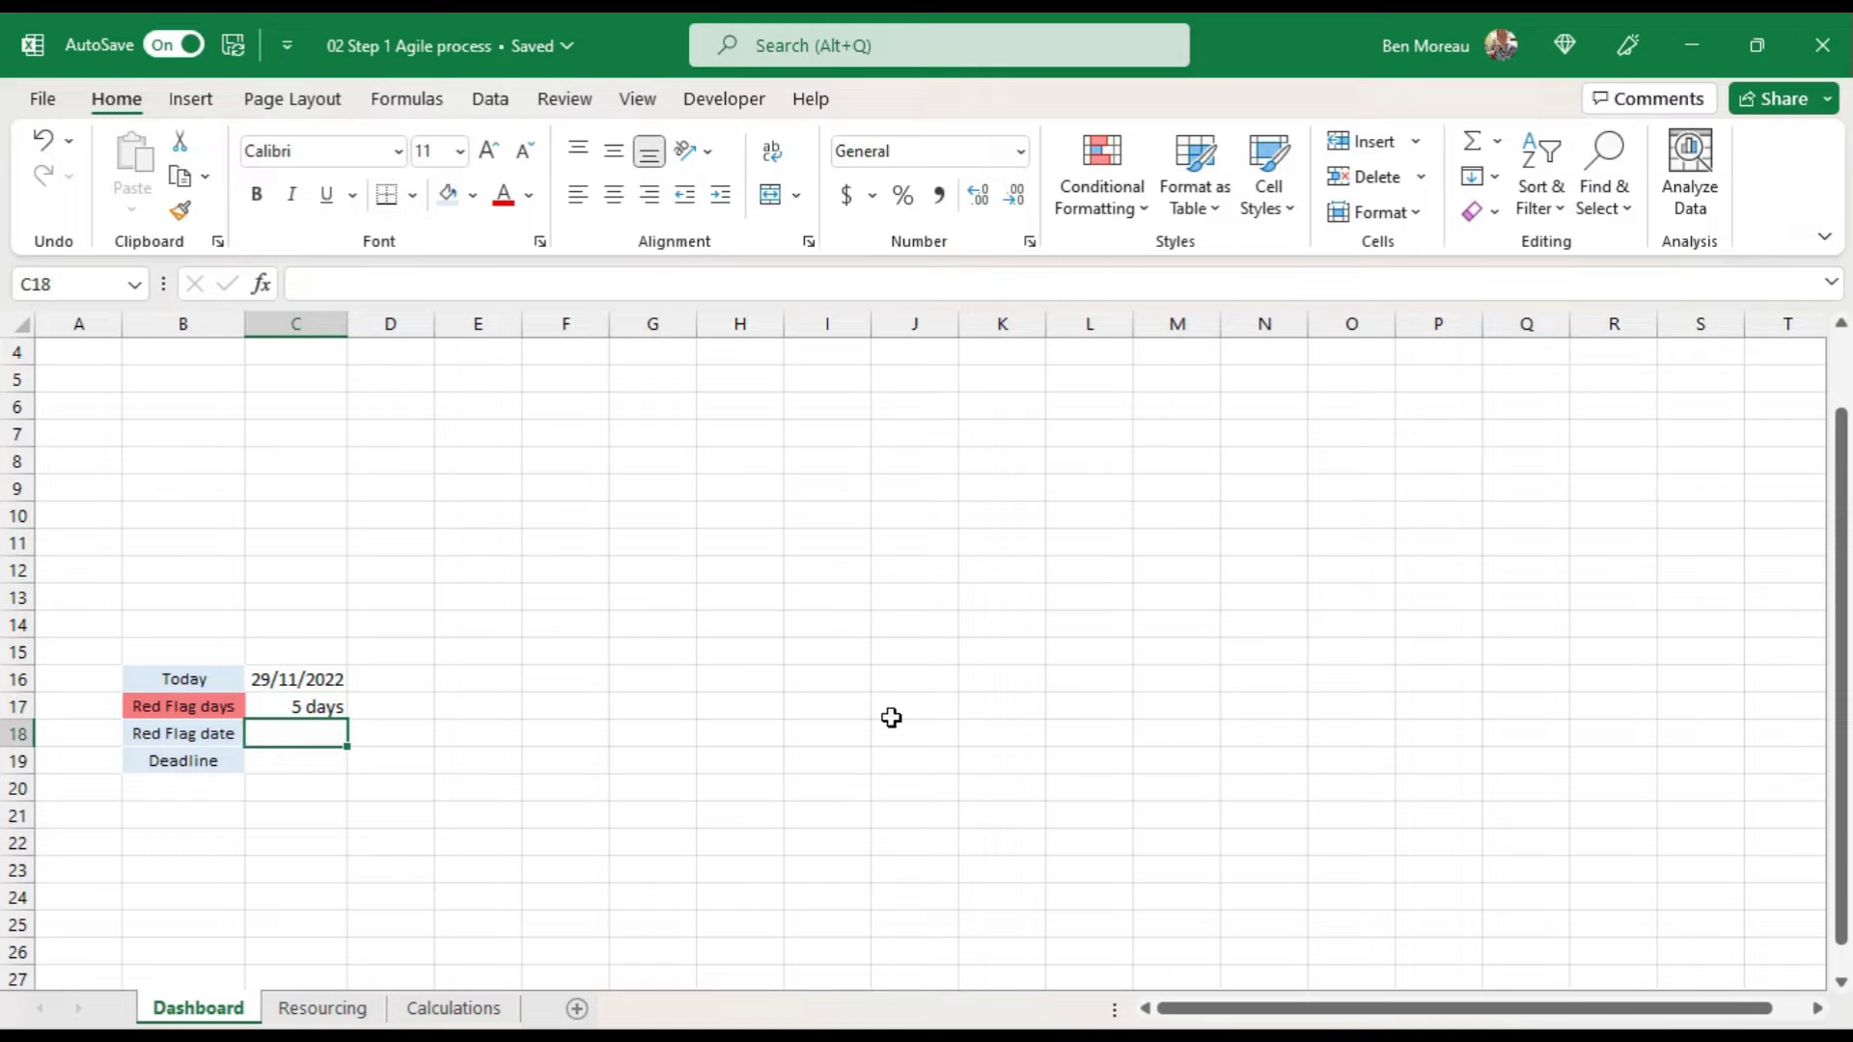
type("=")
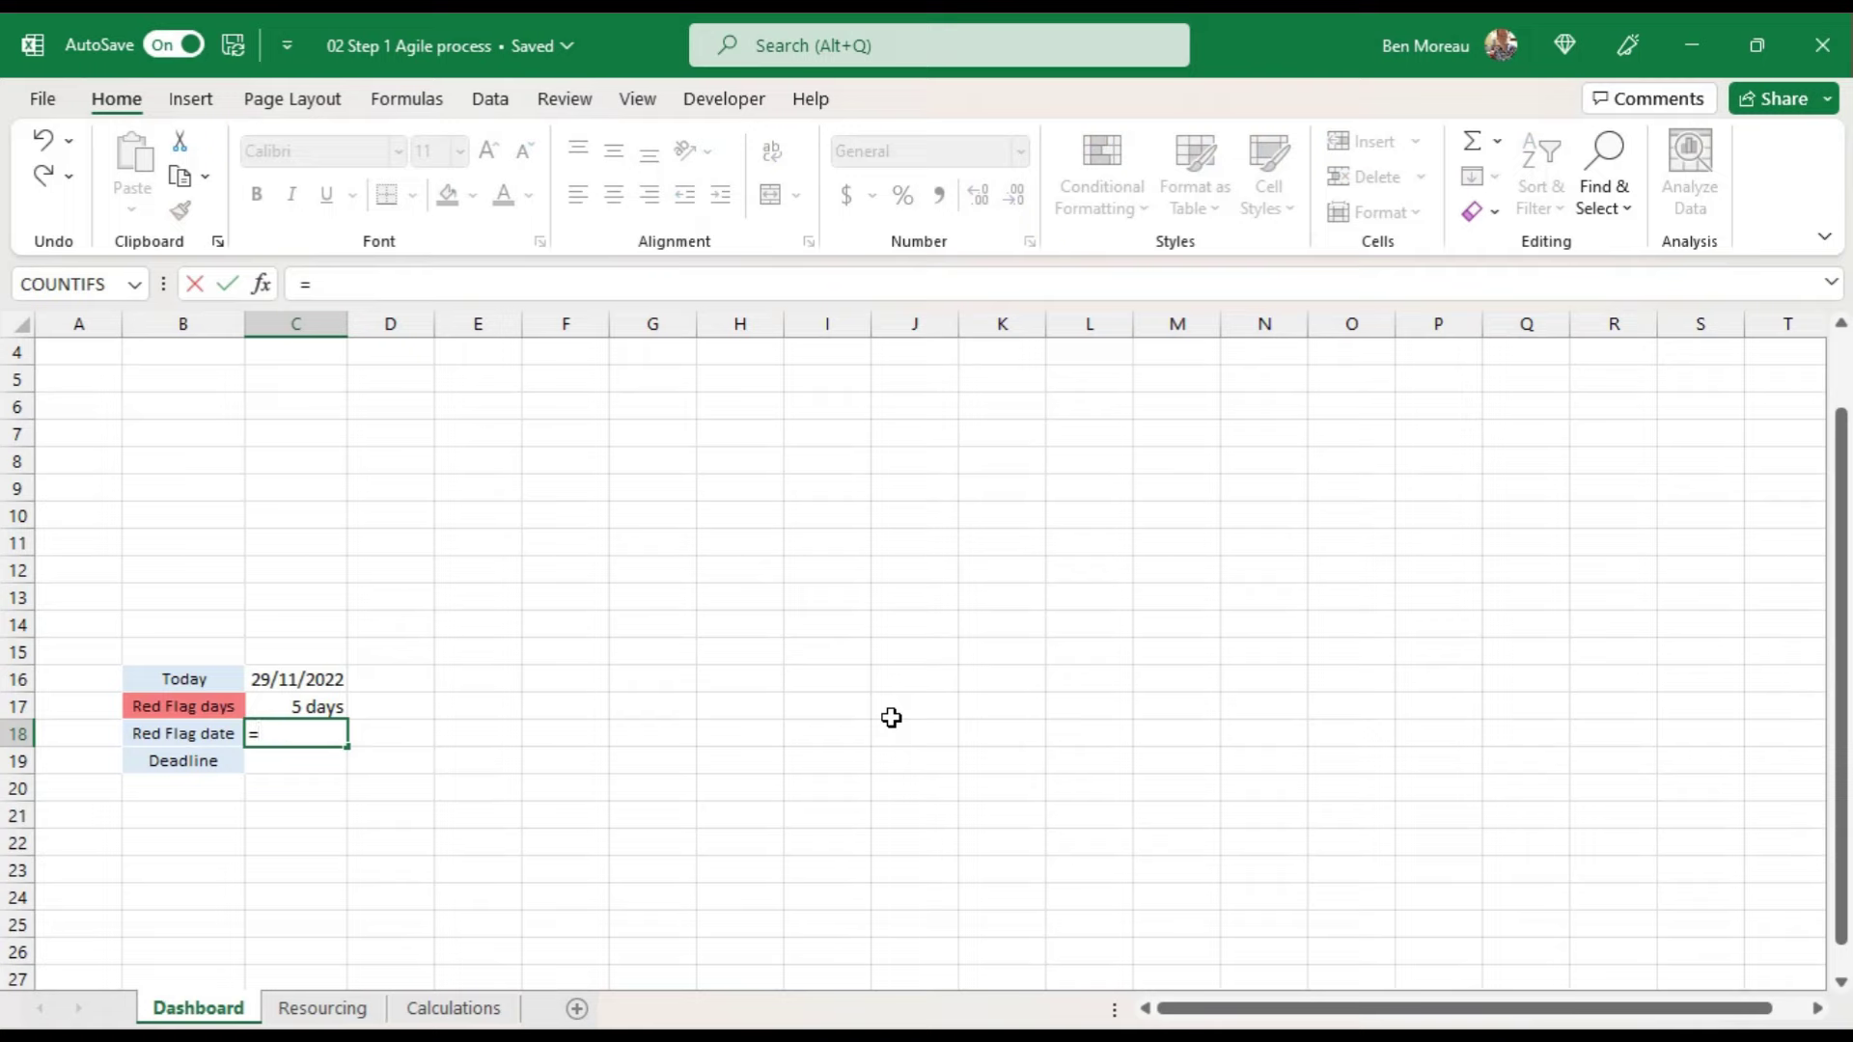
key("Up")
key("Up")
type("-")
key("Up")
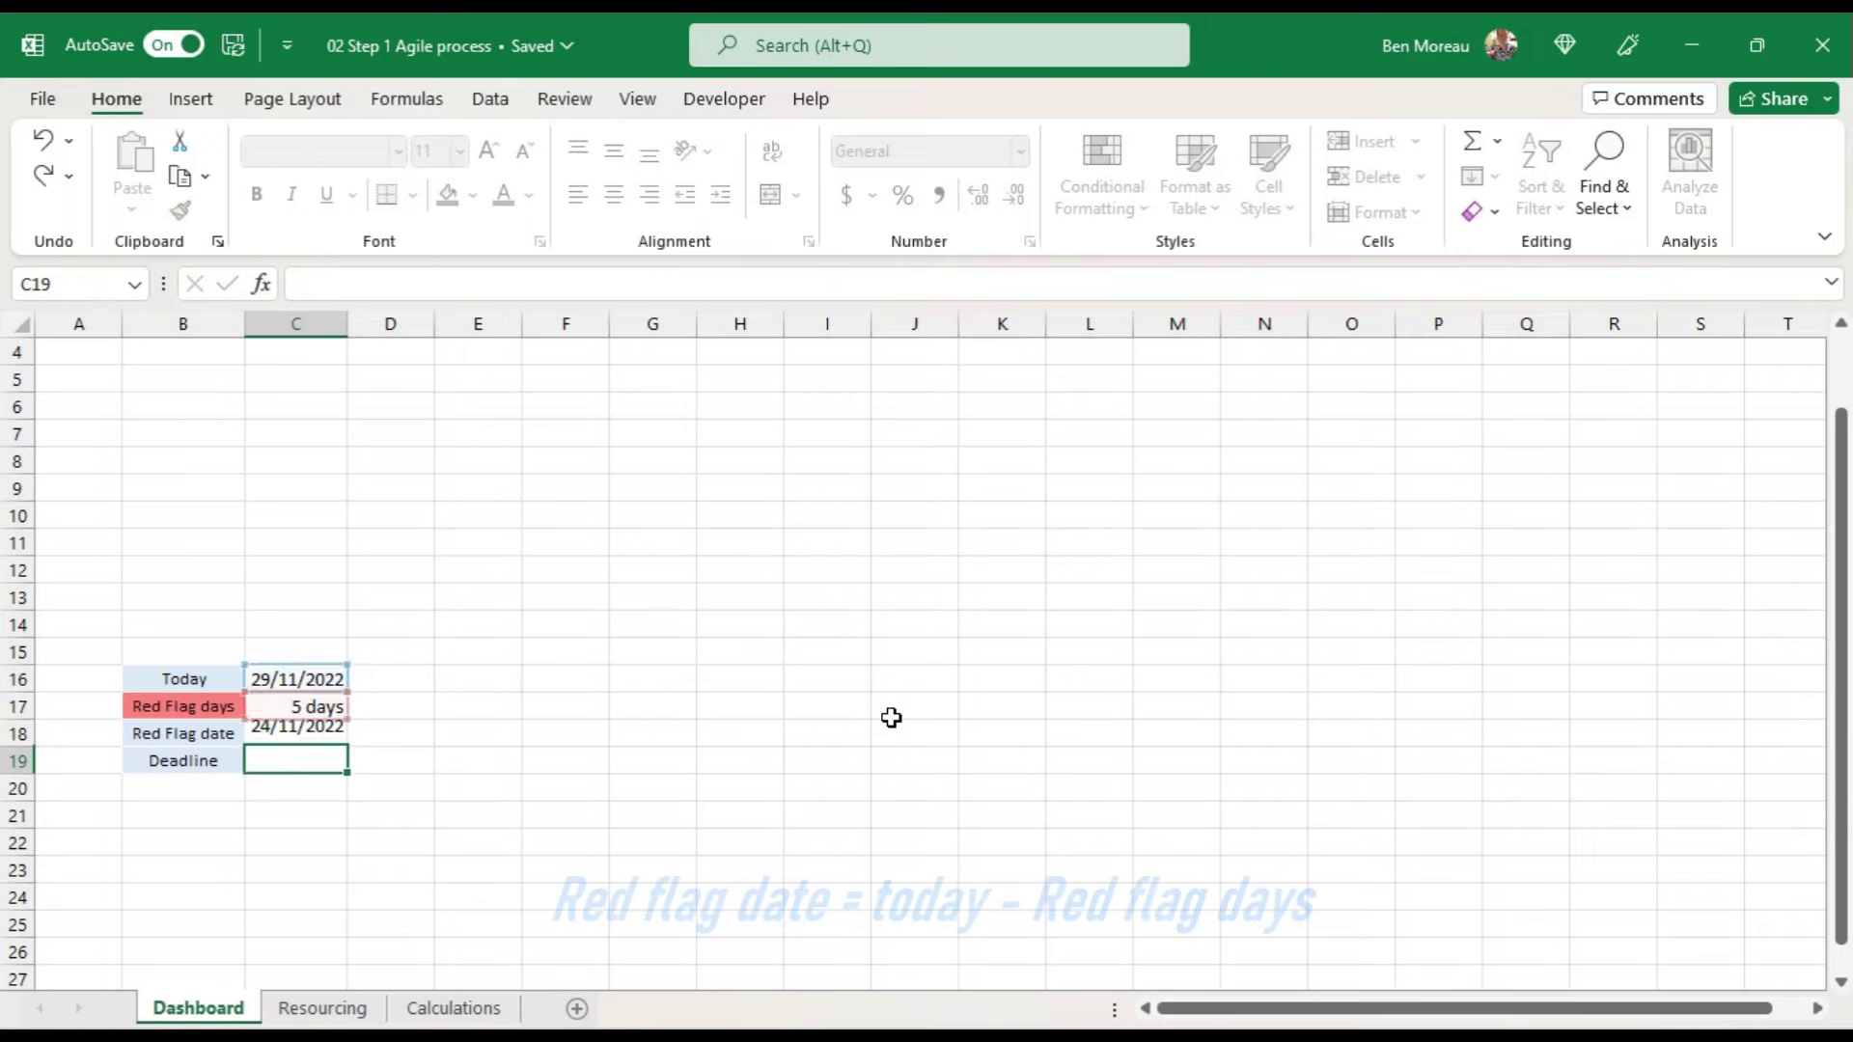
key("Return")
key("Up")
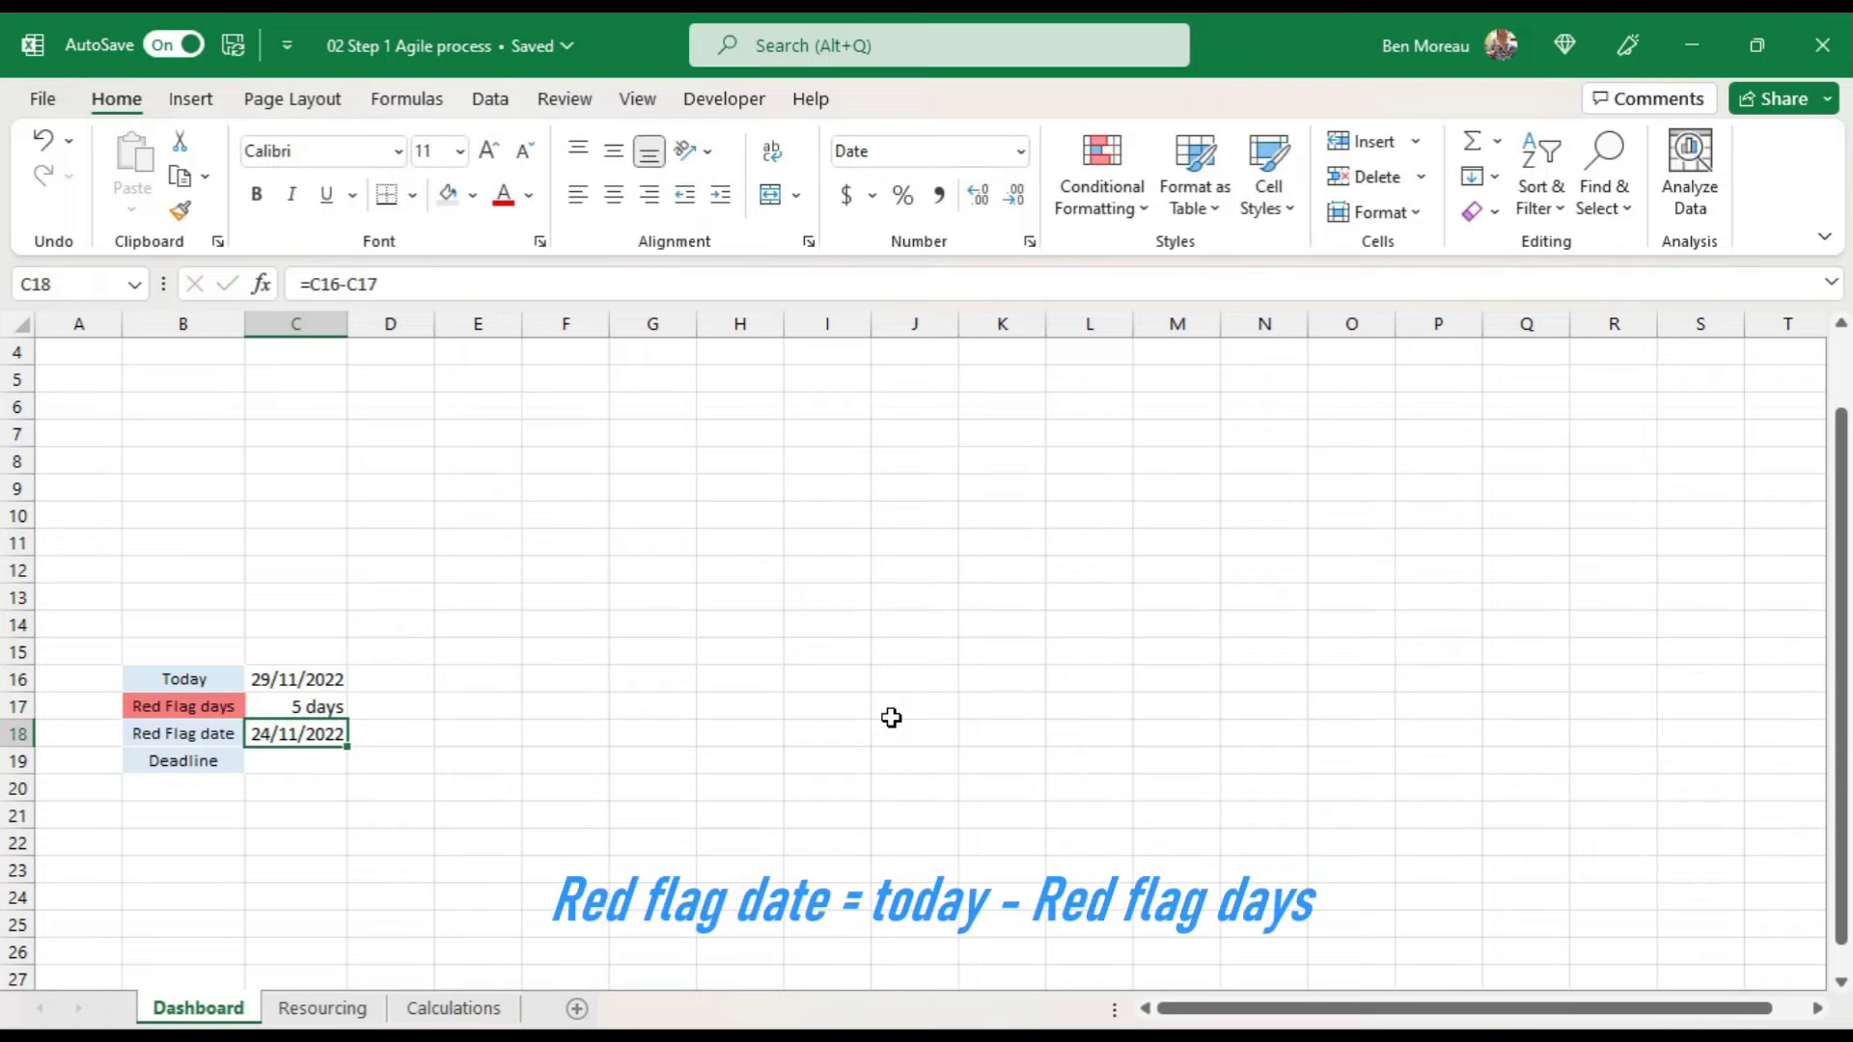
Step: Apply the custom date format ddd dd mmm to the Today date in C16
left_click(331, 753)
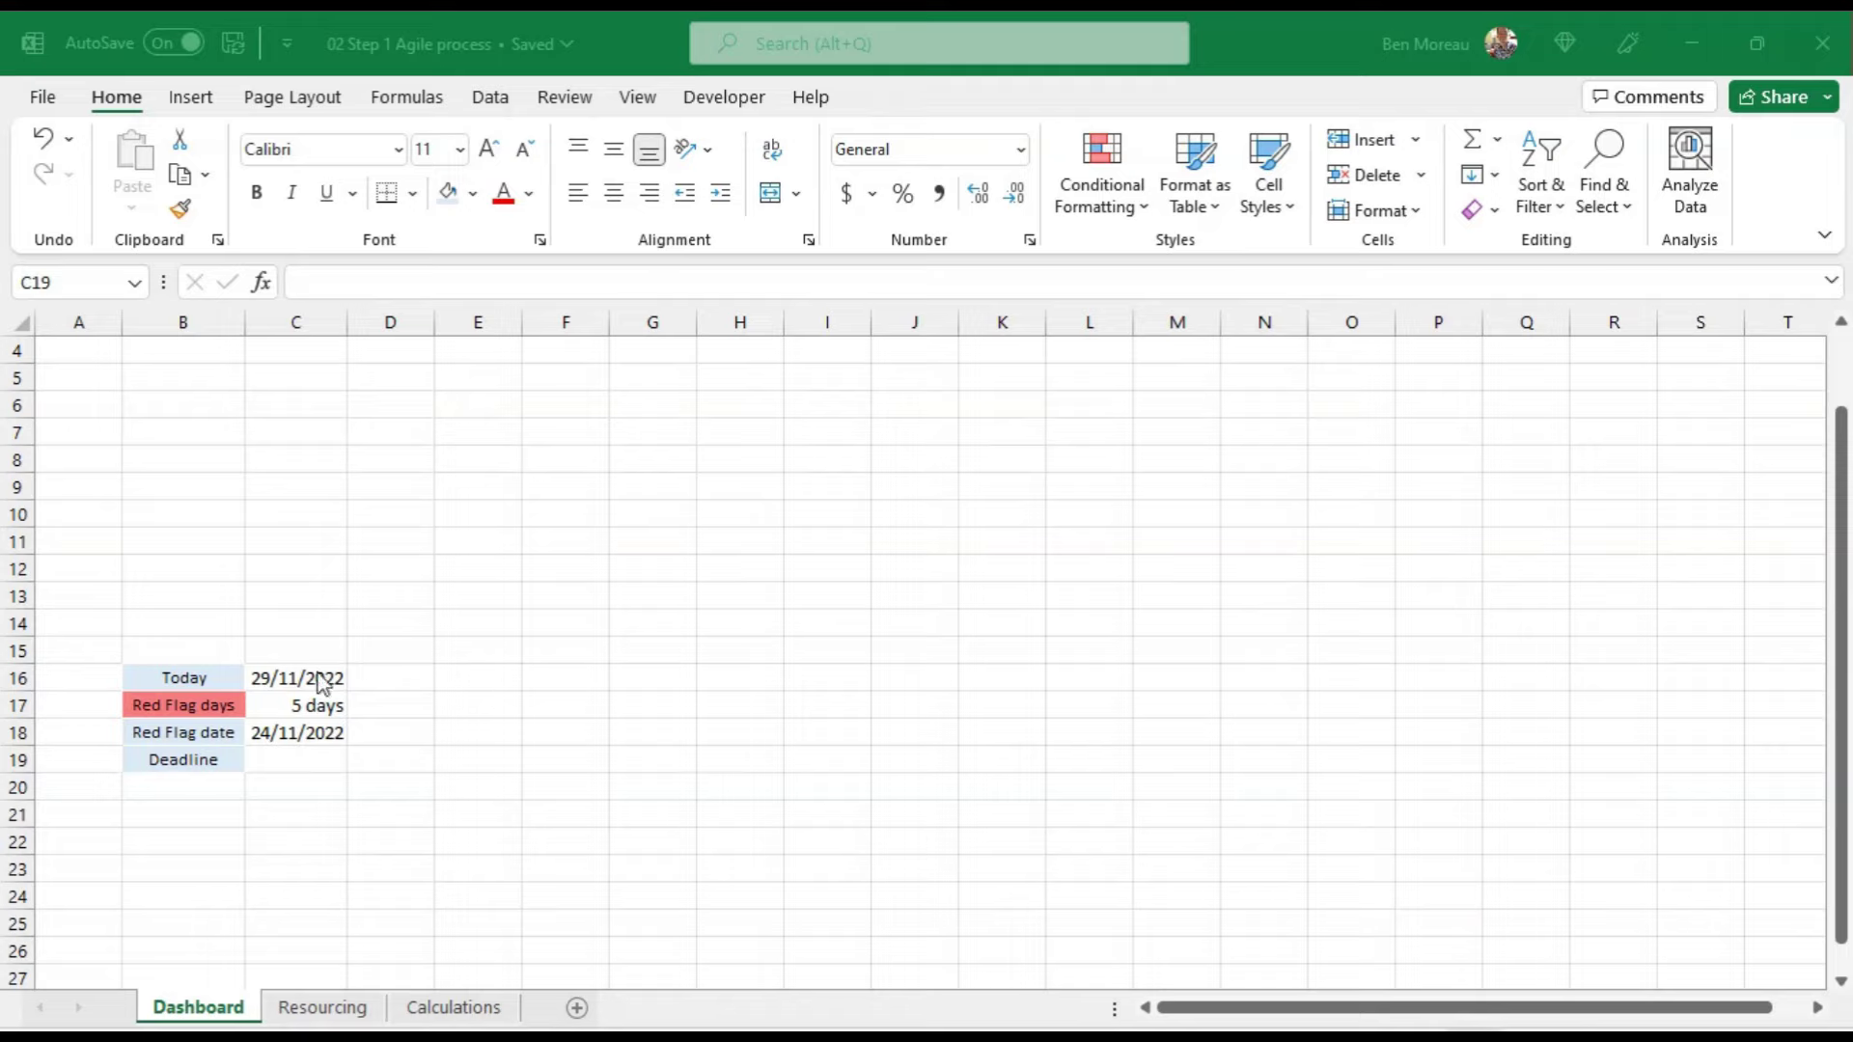
left_click_drag(297, 677, 292, 759)
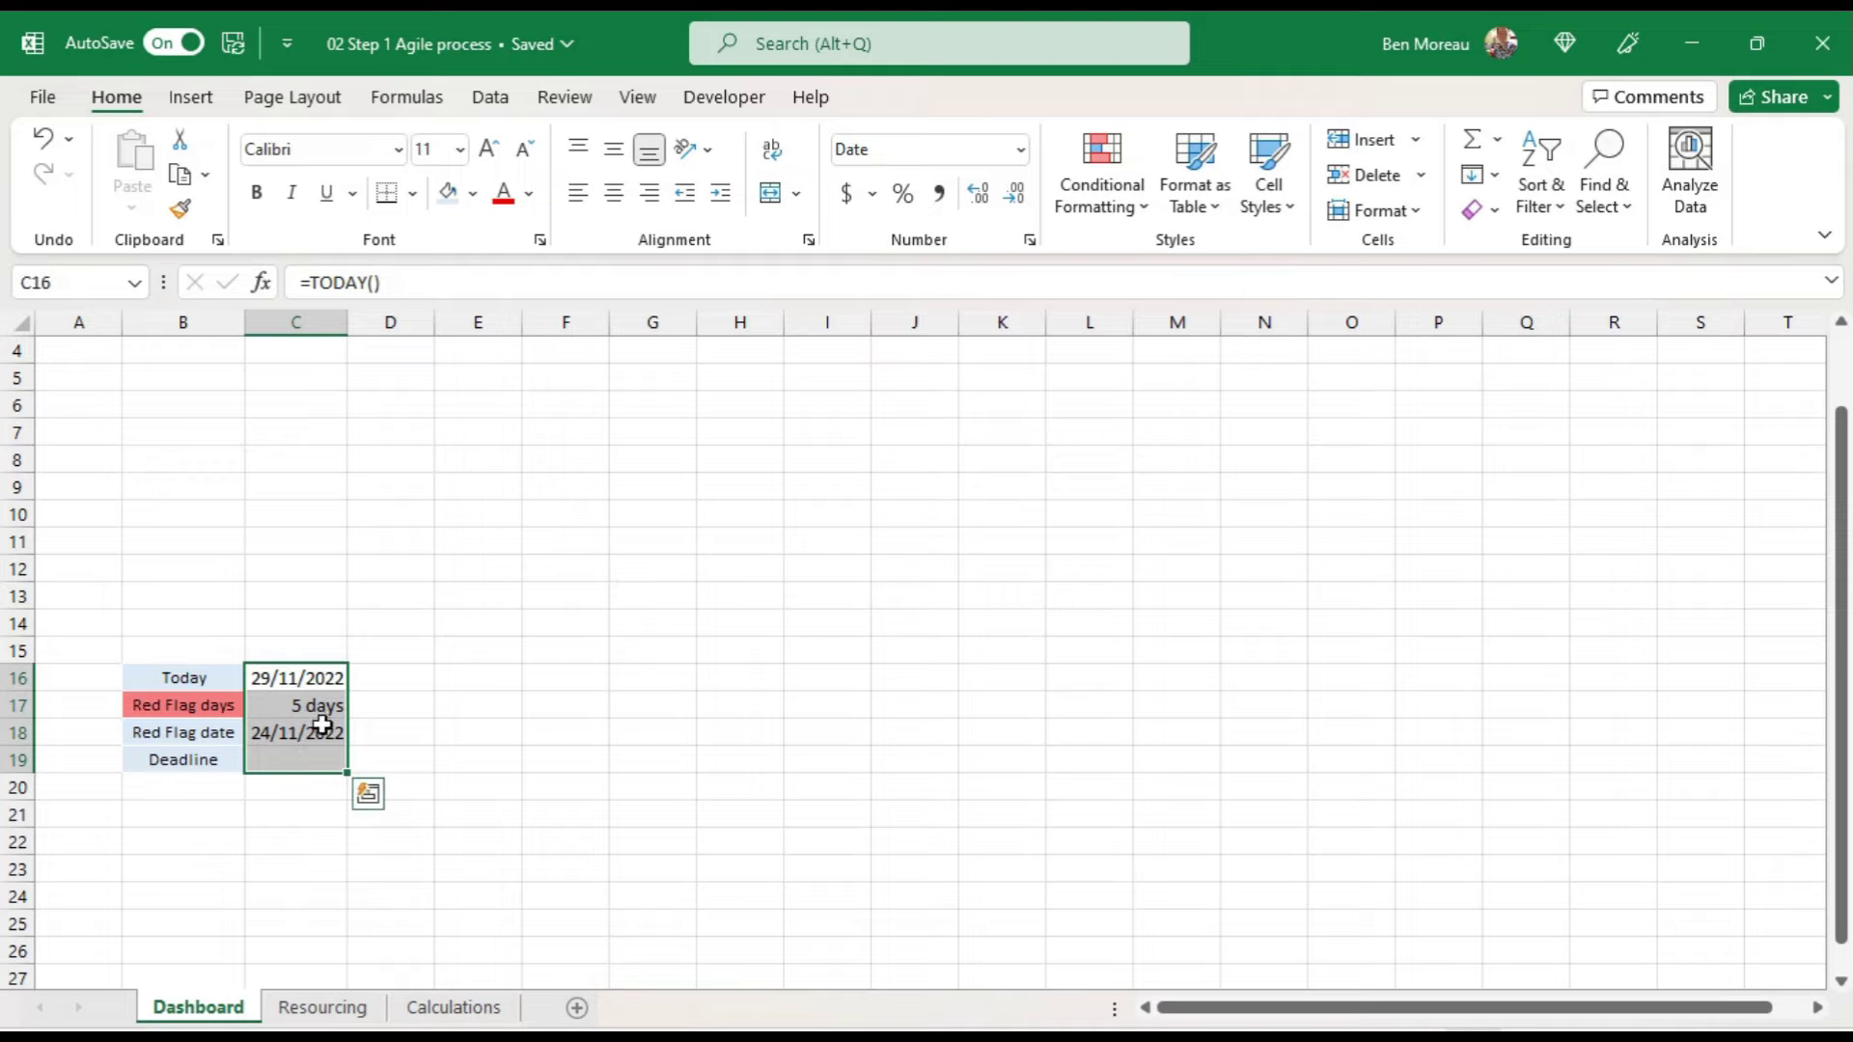
left_click(306, 683)
right_click(319, 683)
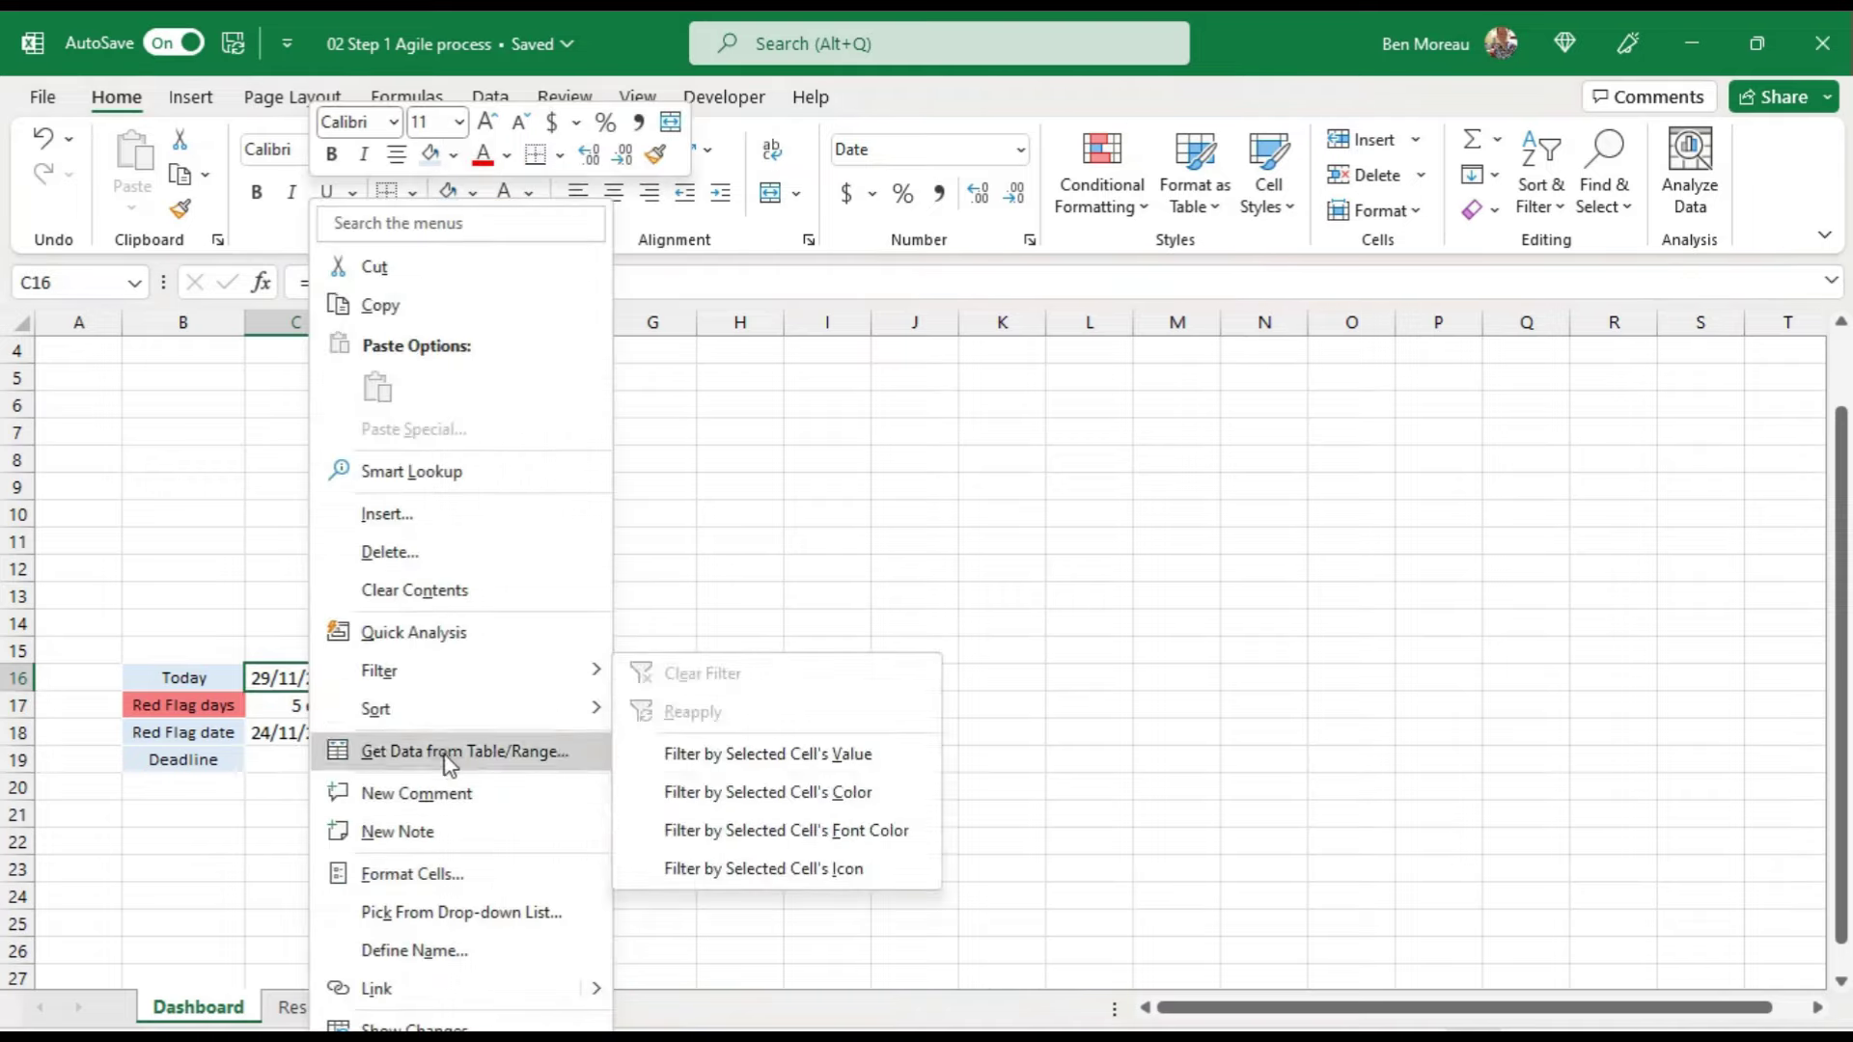
left_click(443, 873)
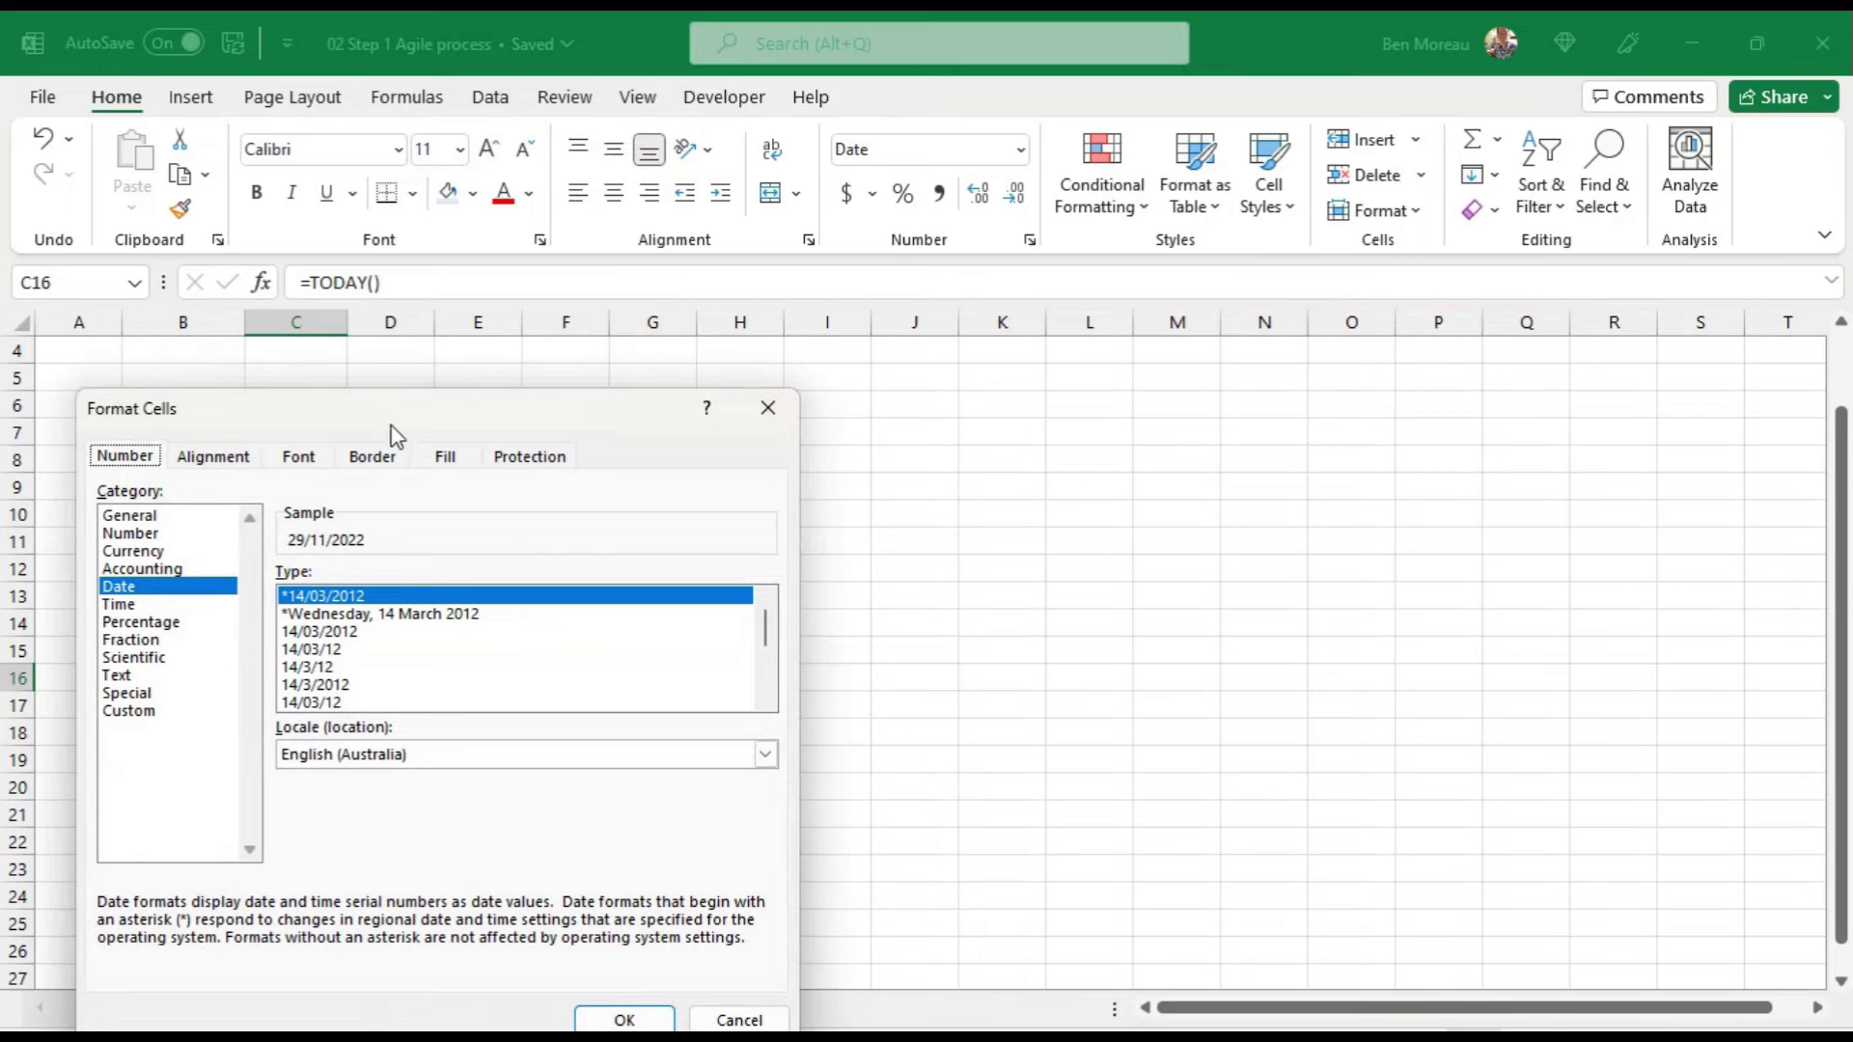
left_click_drag(395, 412, 858, 390)
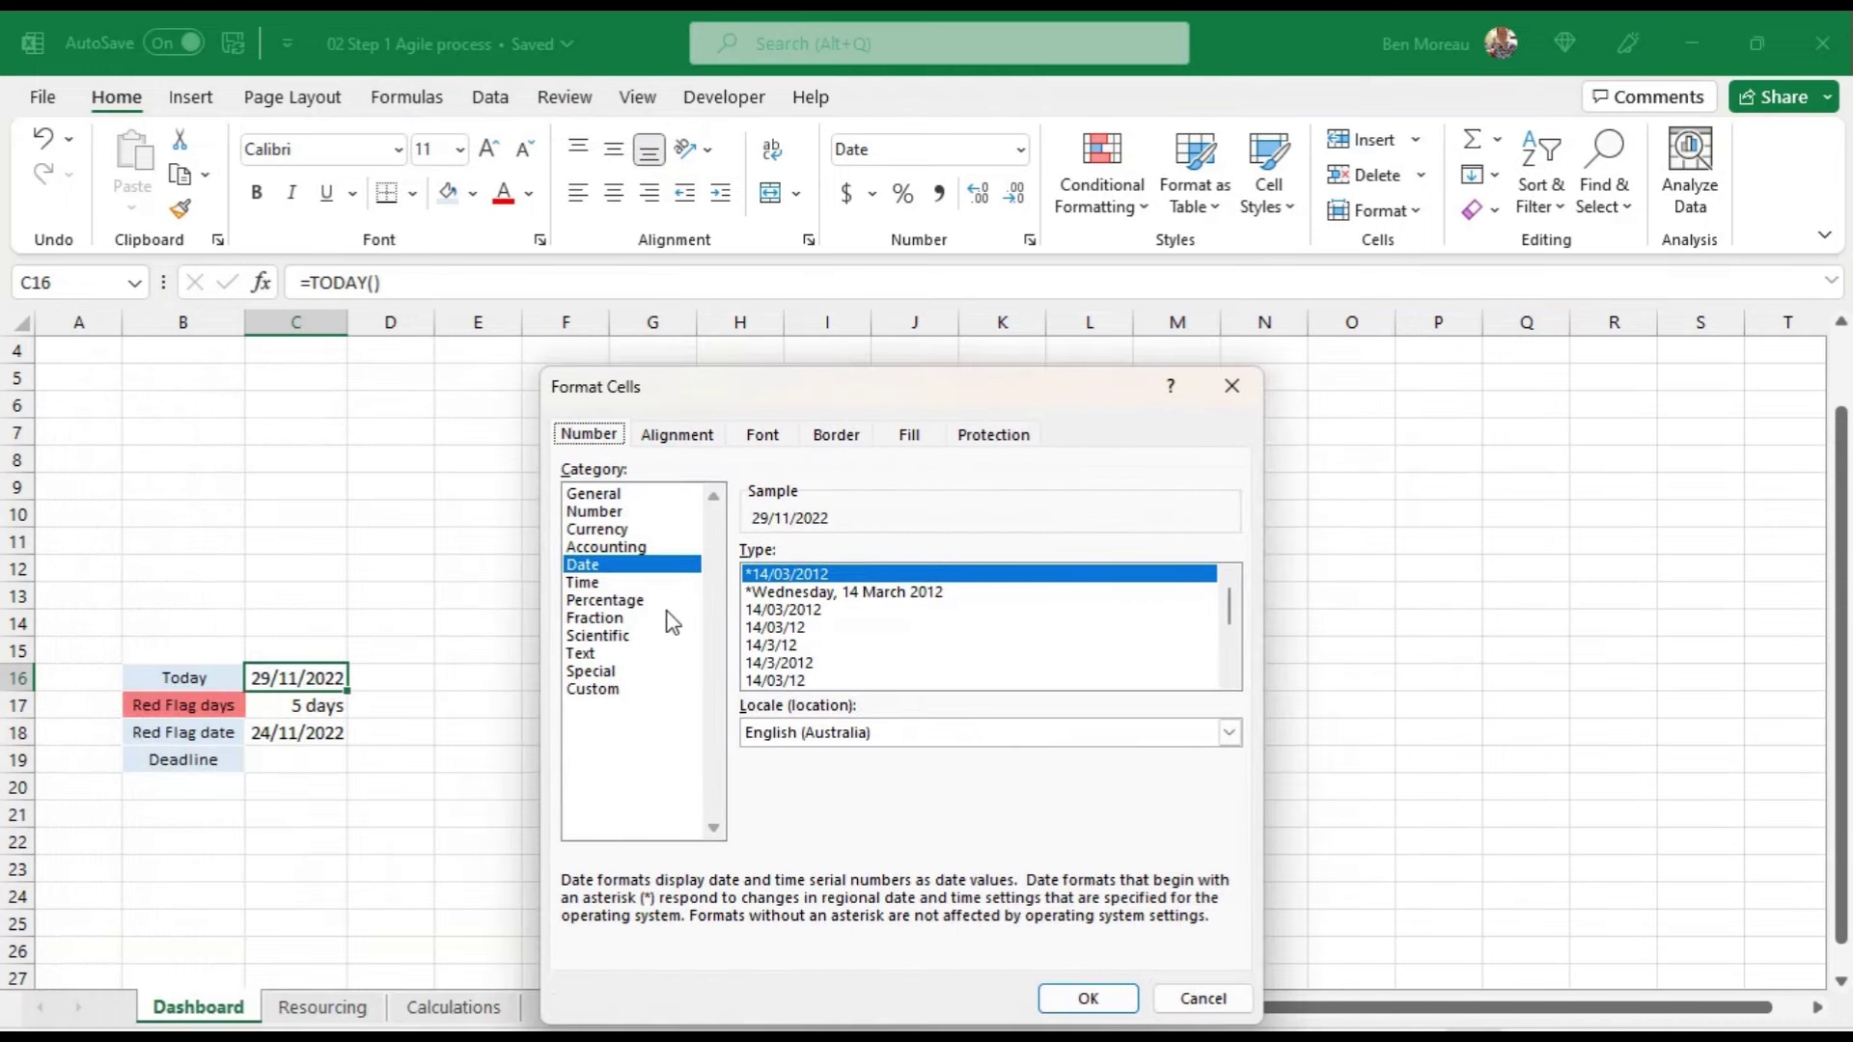
left_click(618, 688)
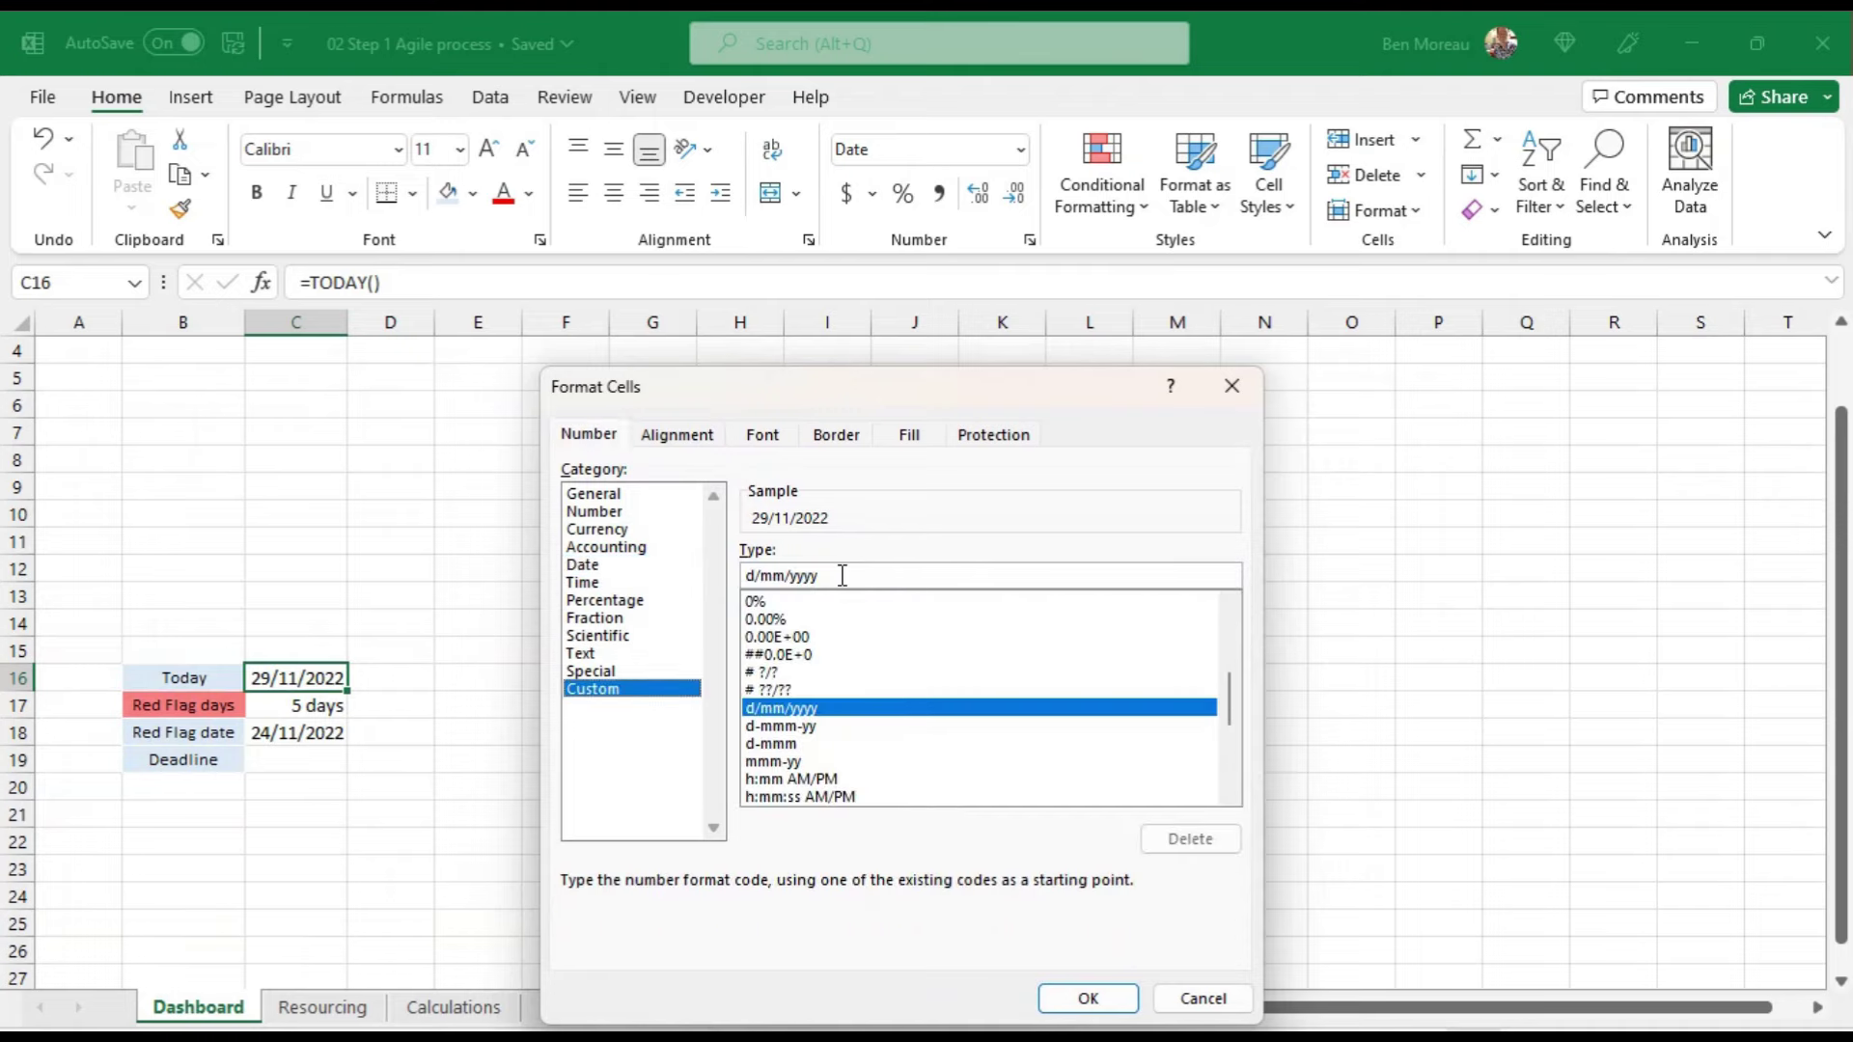
left_click_drag(842, 575, 682, 575)
type("dd")
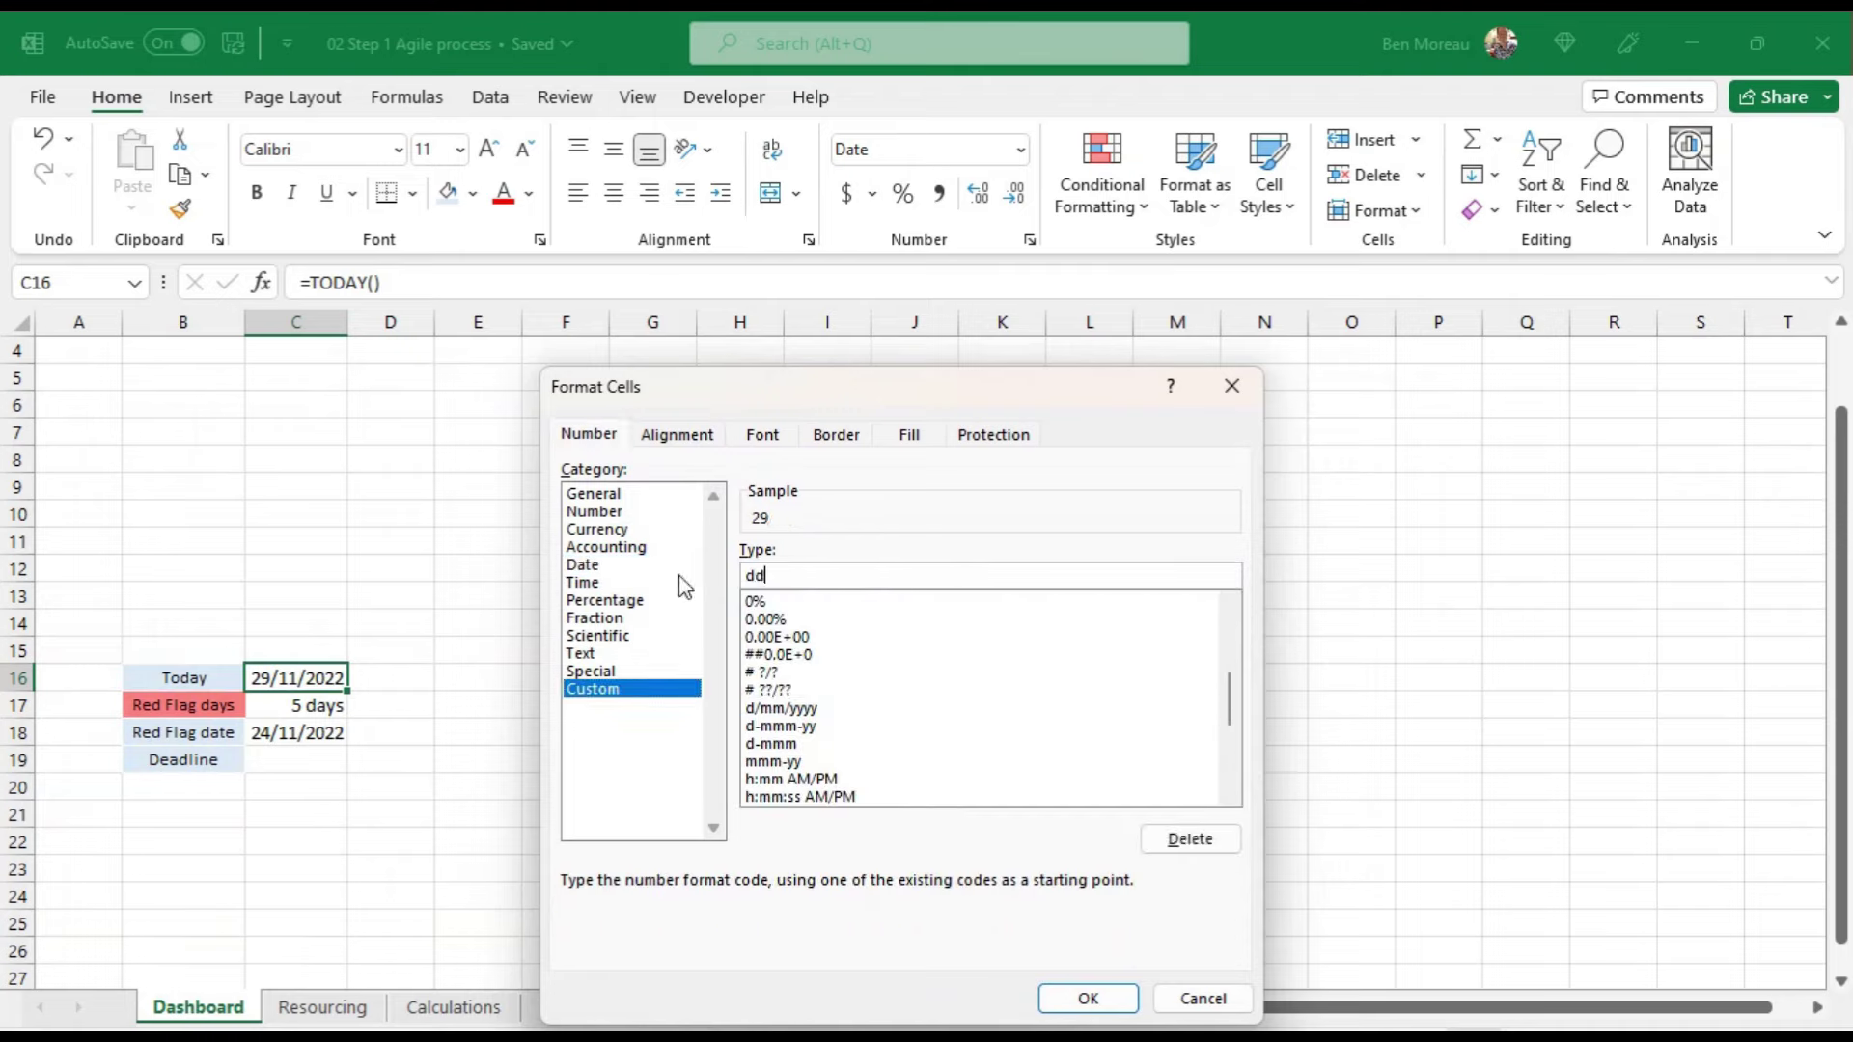
type("d dd")
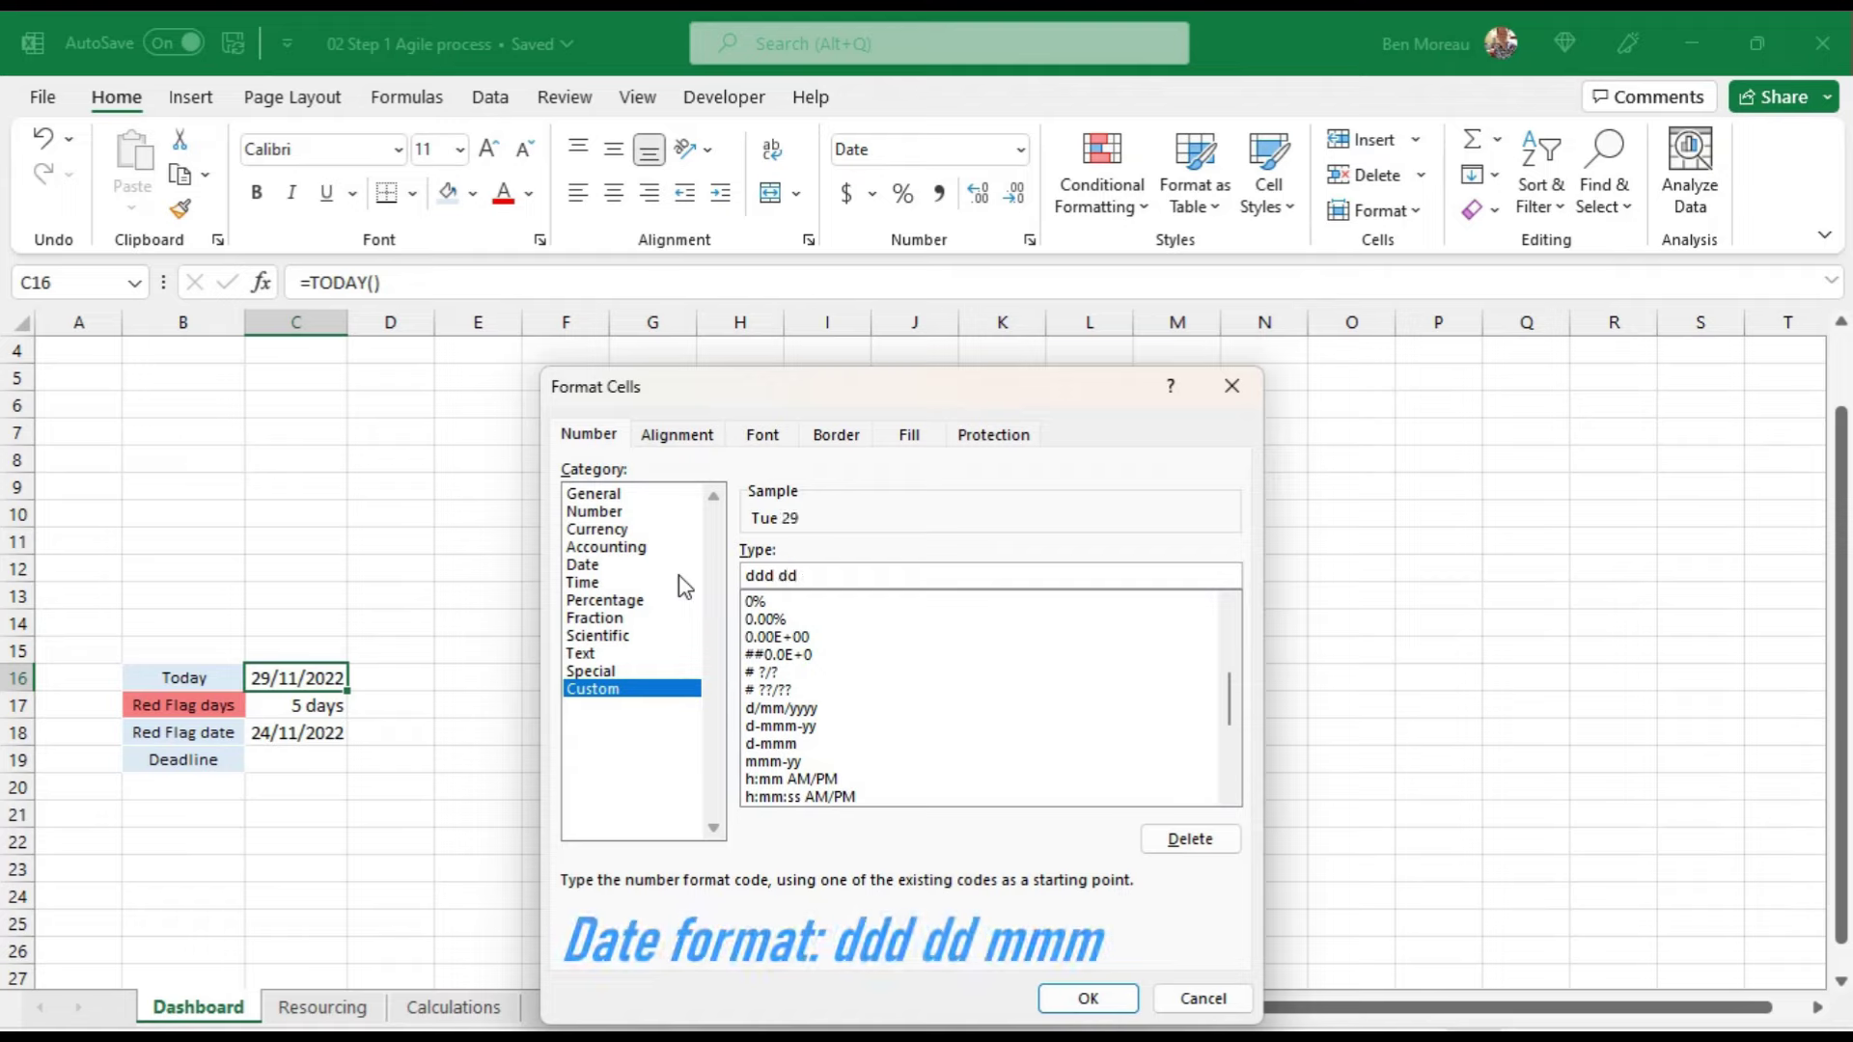
type(" mmm")
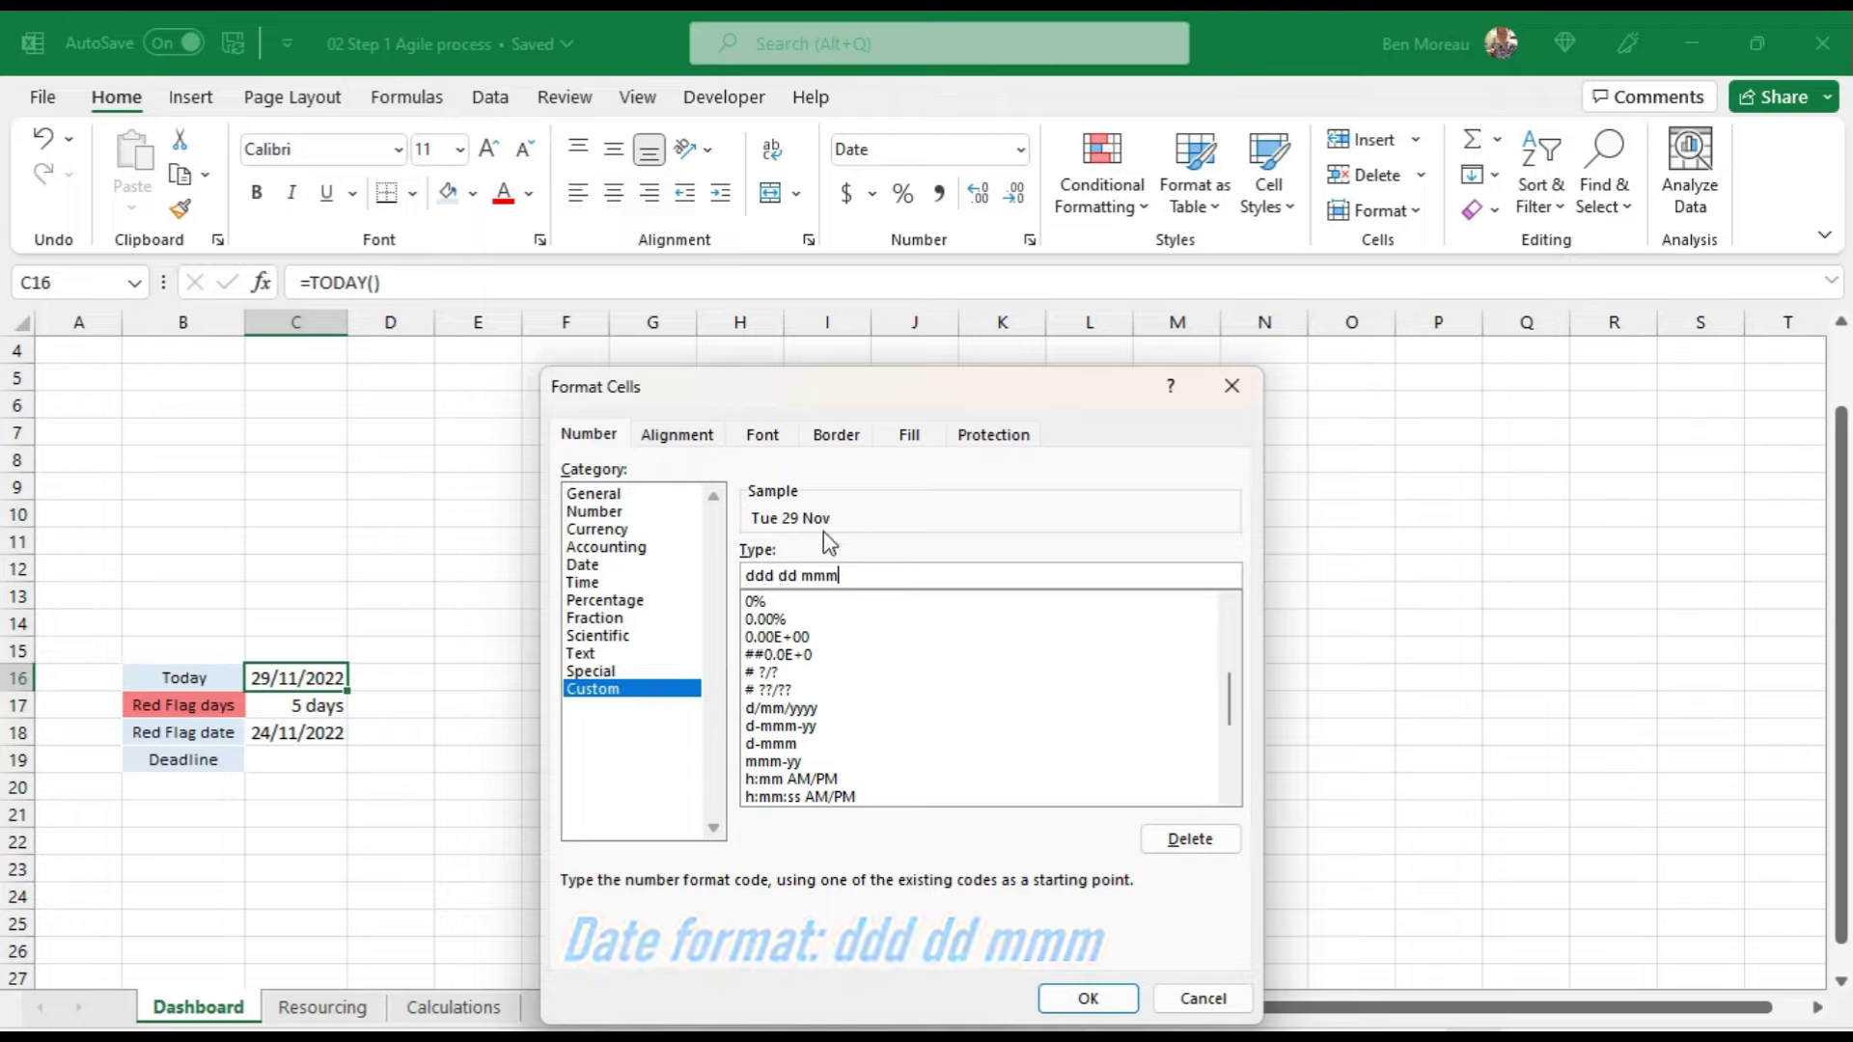
left_click(1088, 998)
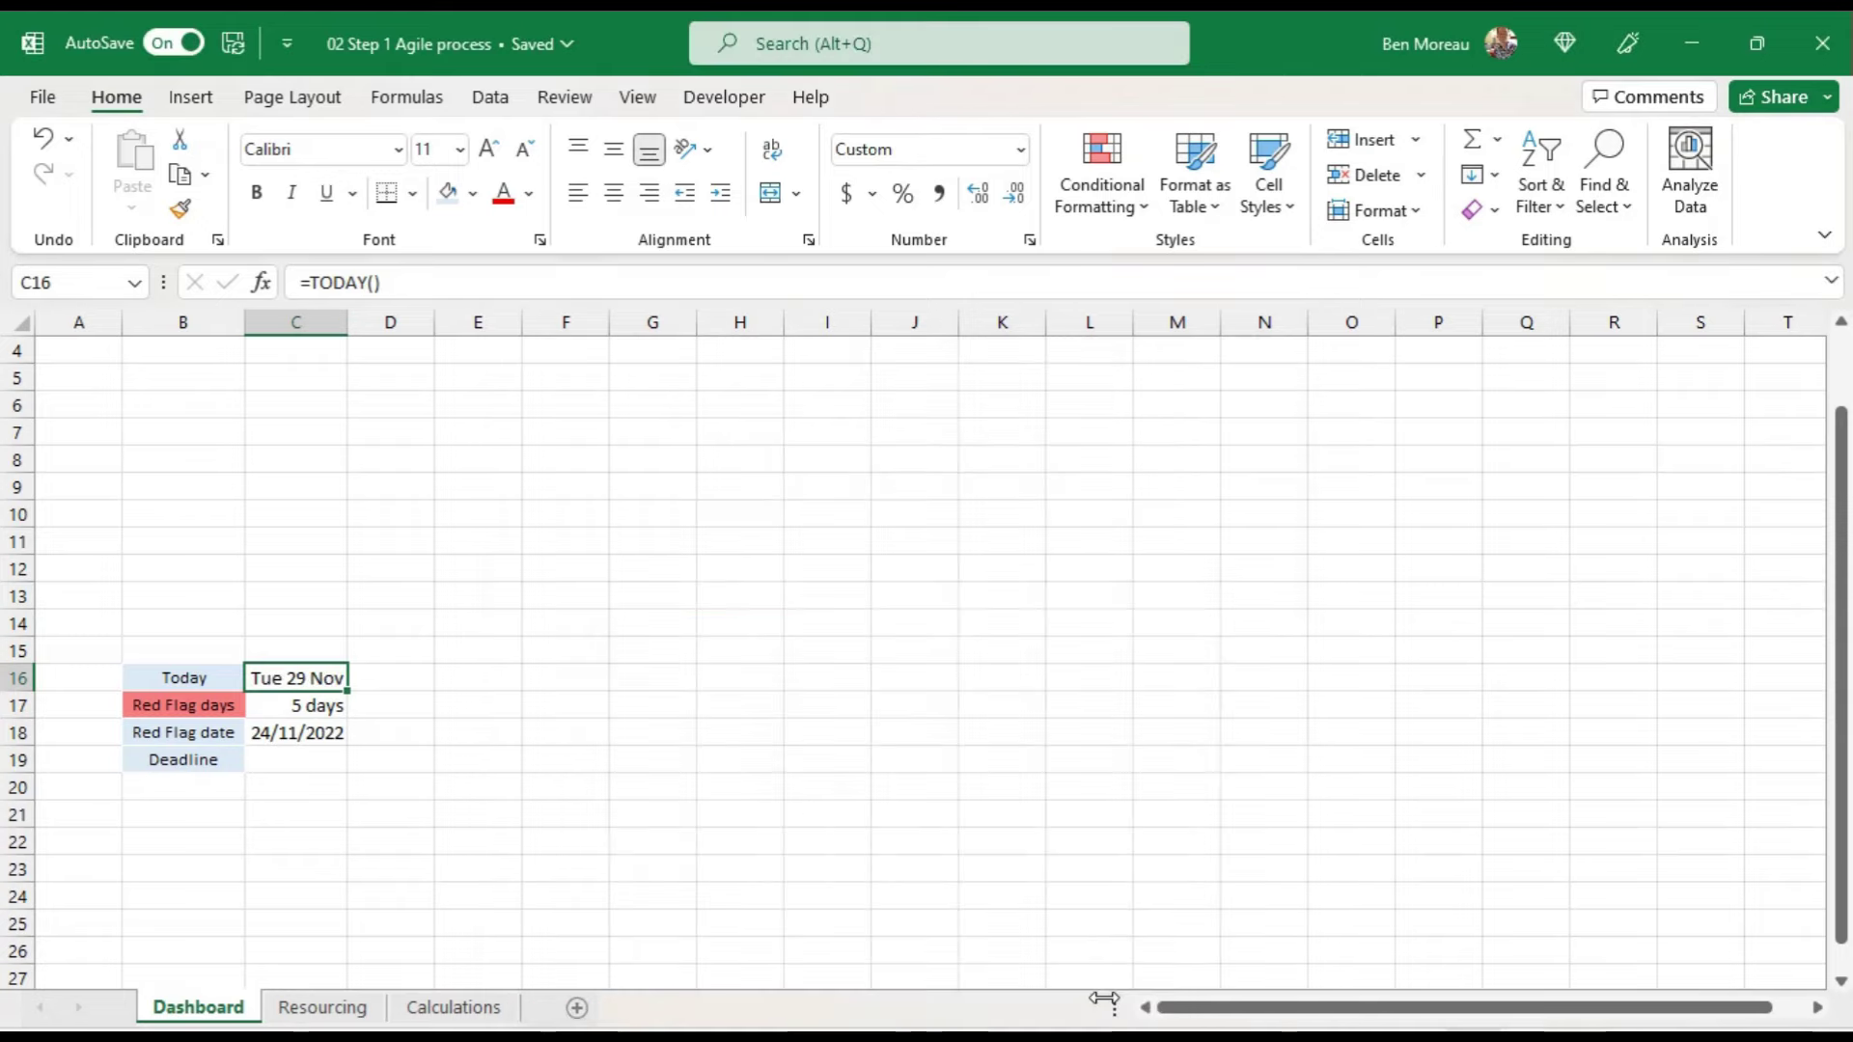
Step: Copy the date format of C16 onto the Red Flag date in C18 with Format Painter, and pick up the format again from C18
left_click(180, 208)
left_click(291, 730)
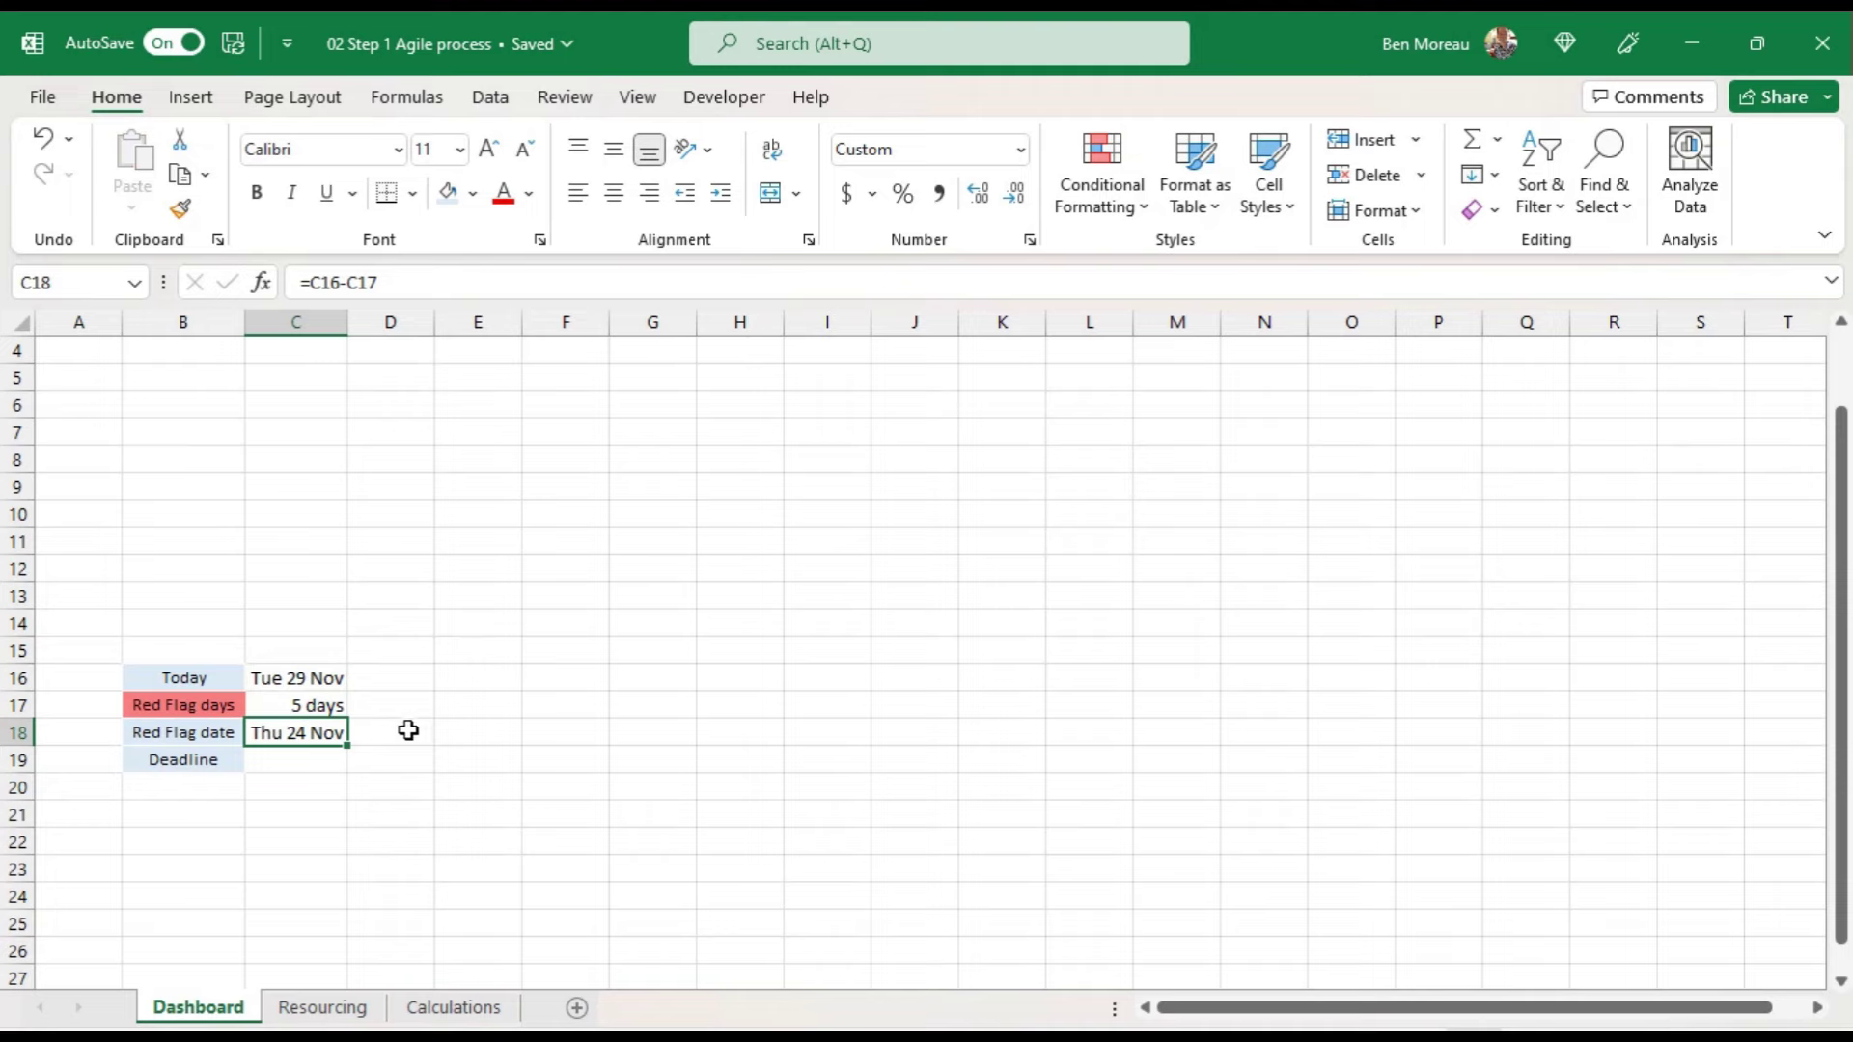
left_click(179, 208)
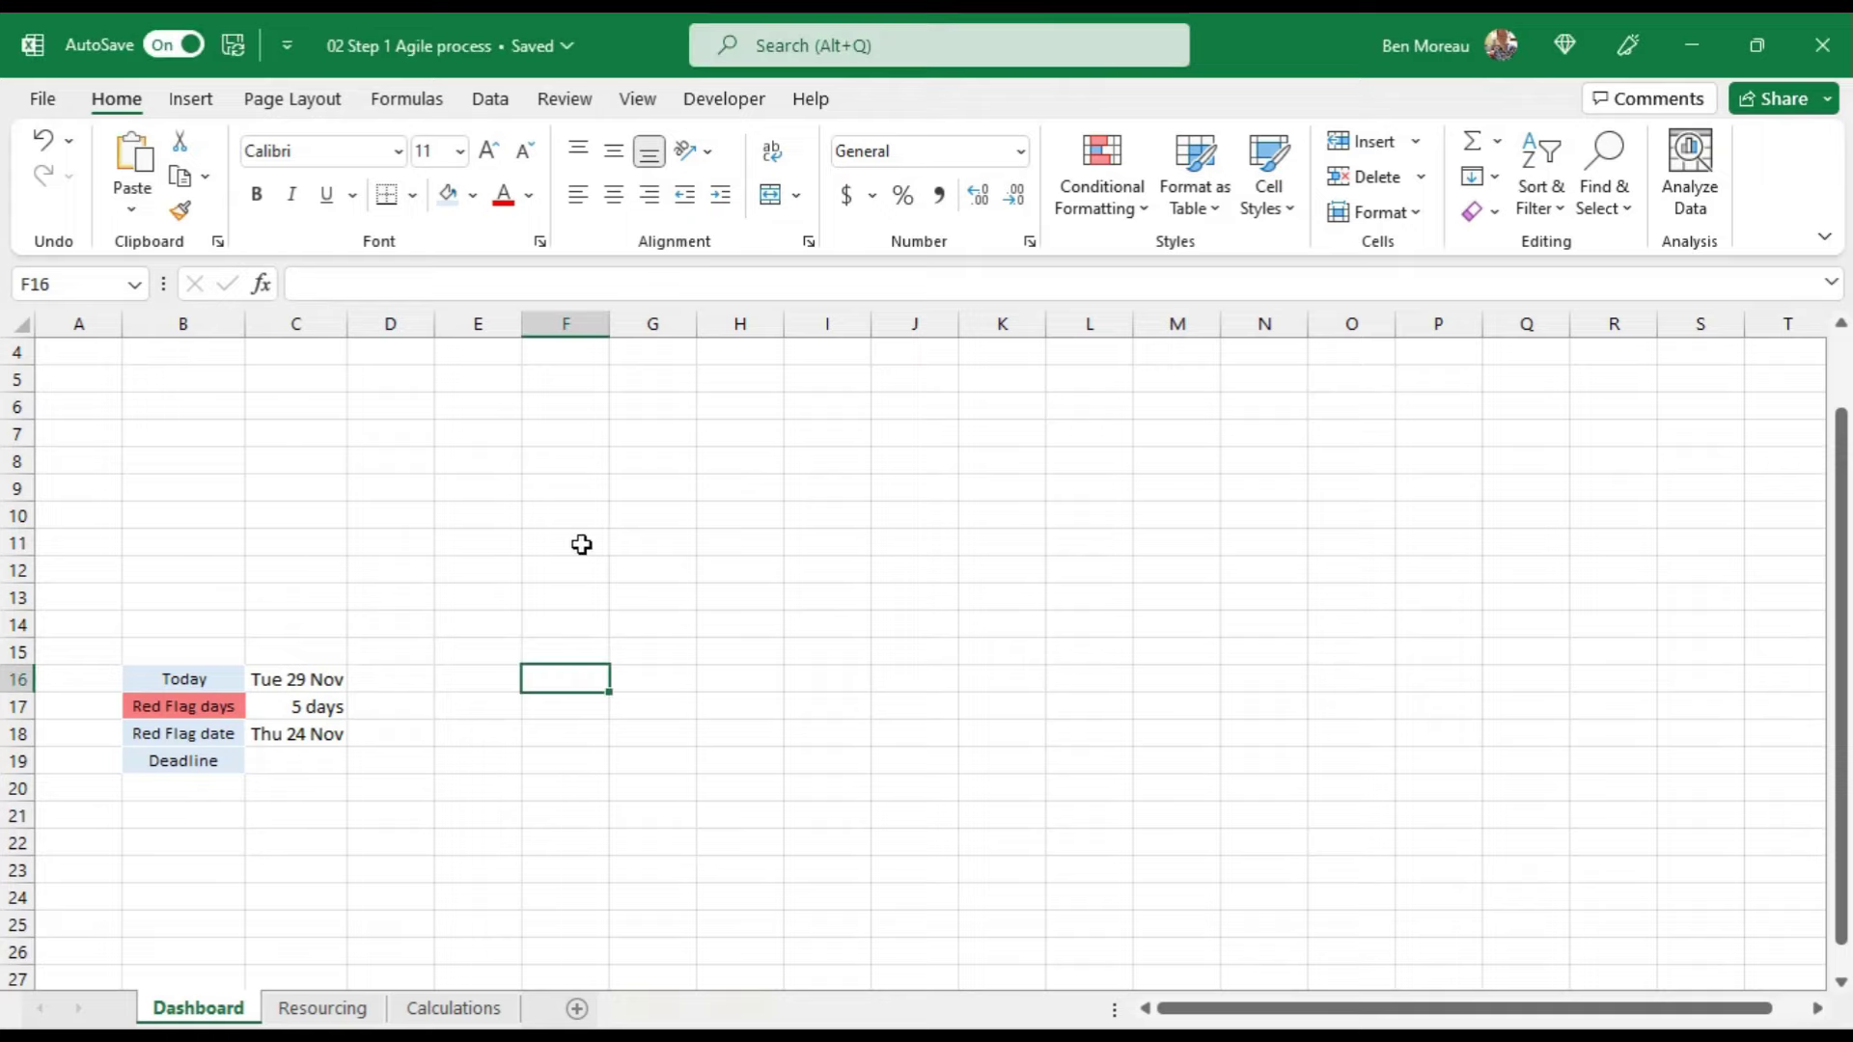
Step: Paste the copied task table rows' formatting and values at F10 and widen columns F to K
left_click(480, 524)
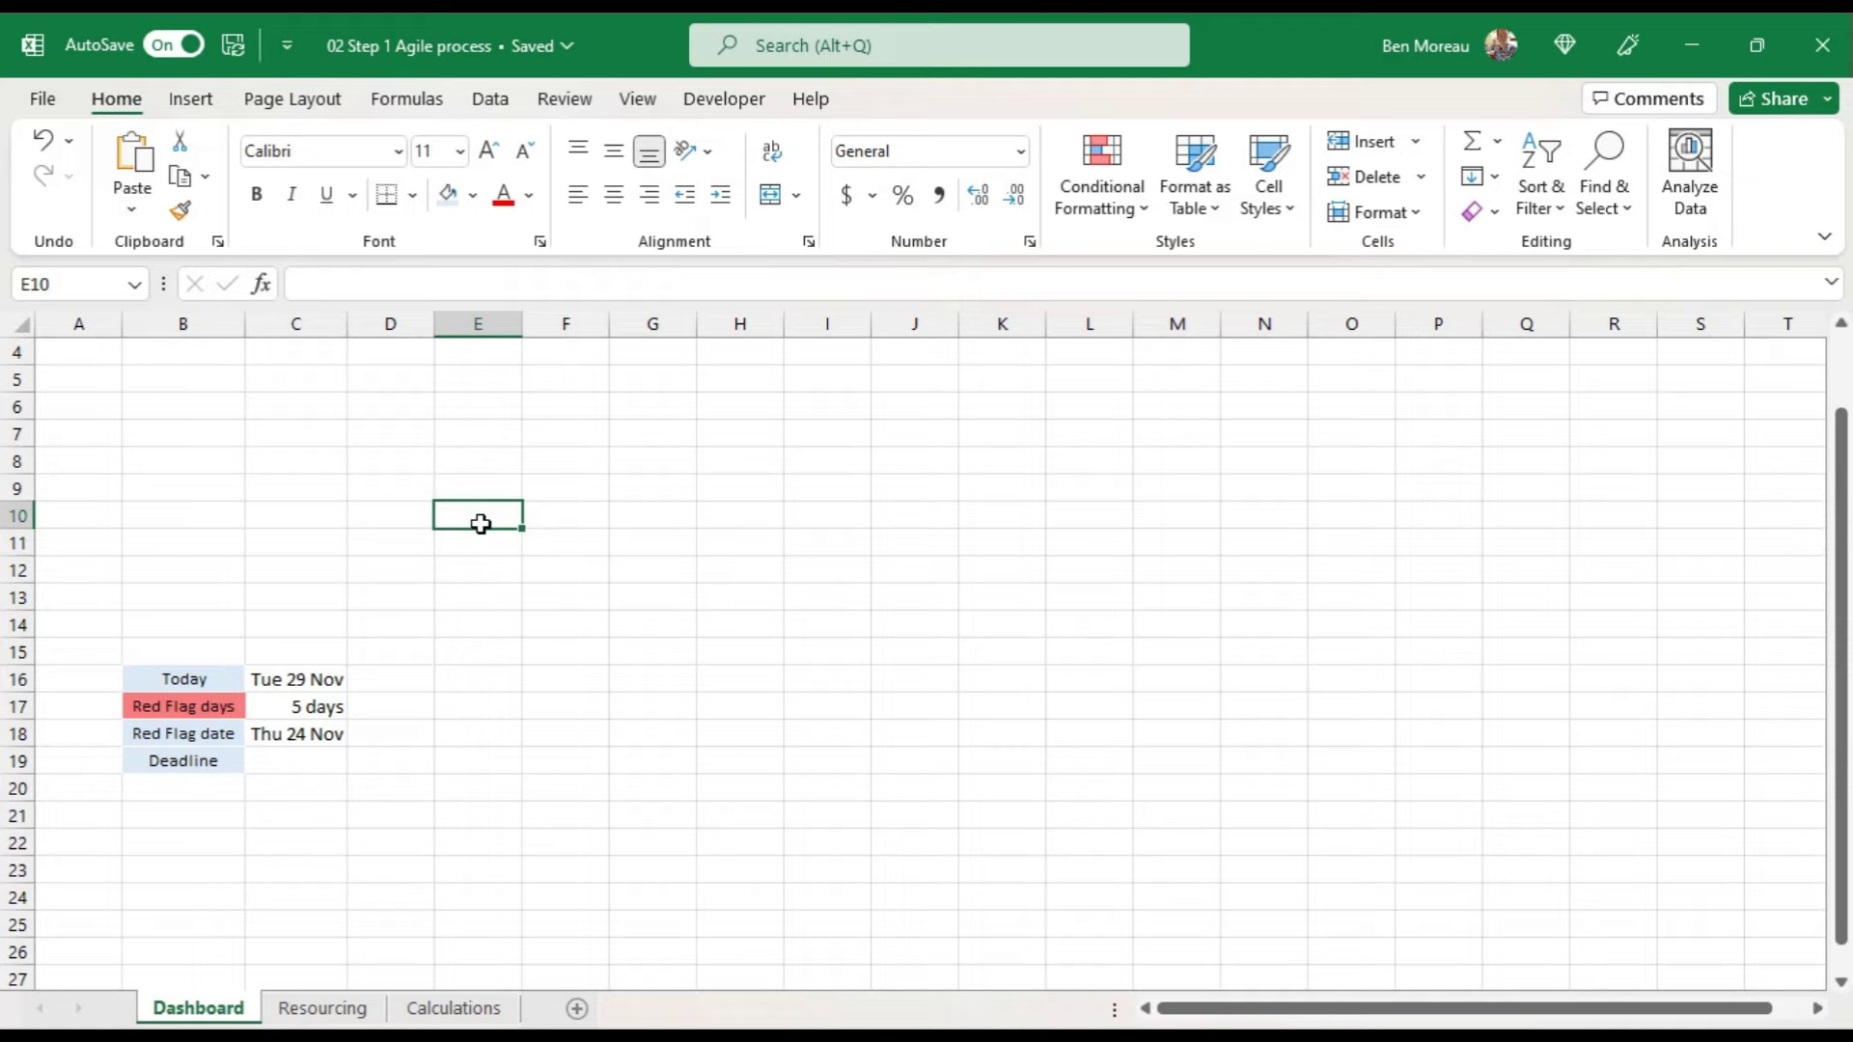
left_click(542, 520)
right_click(558, 520)
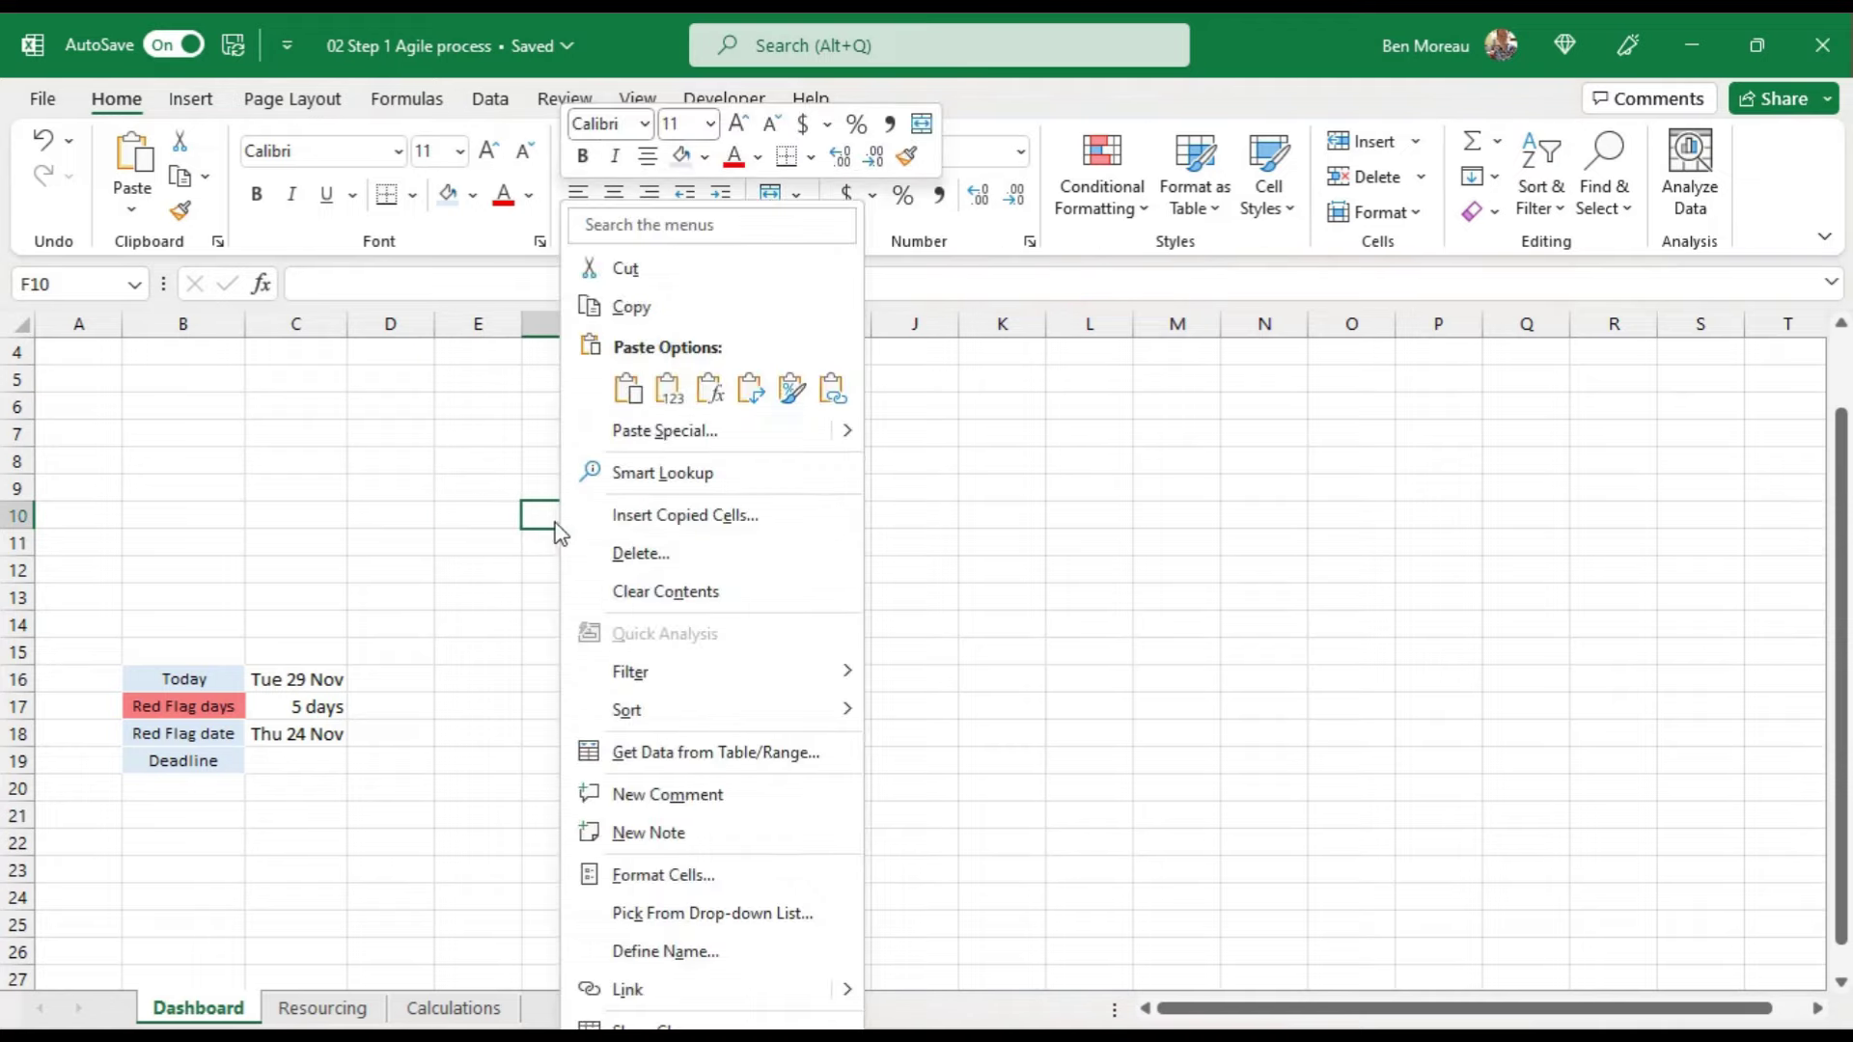
left_click(791, 390)
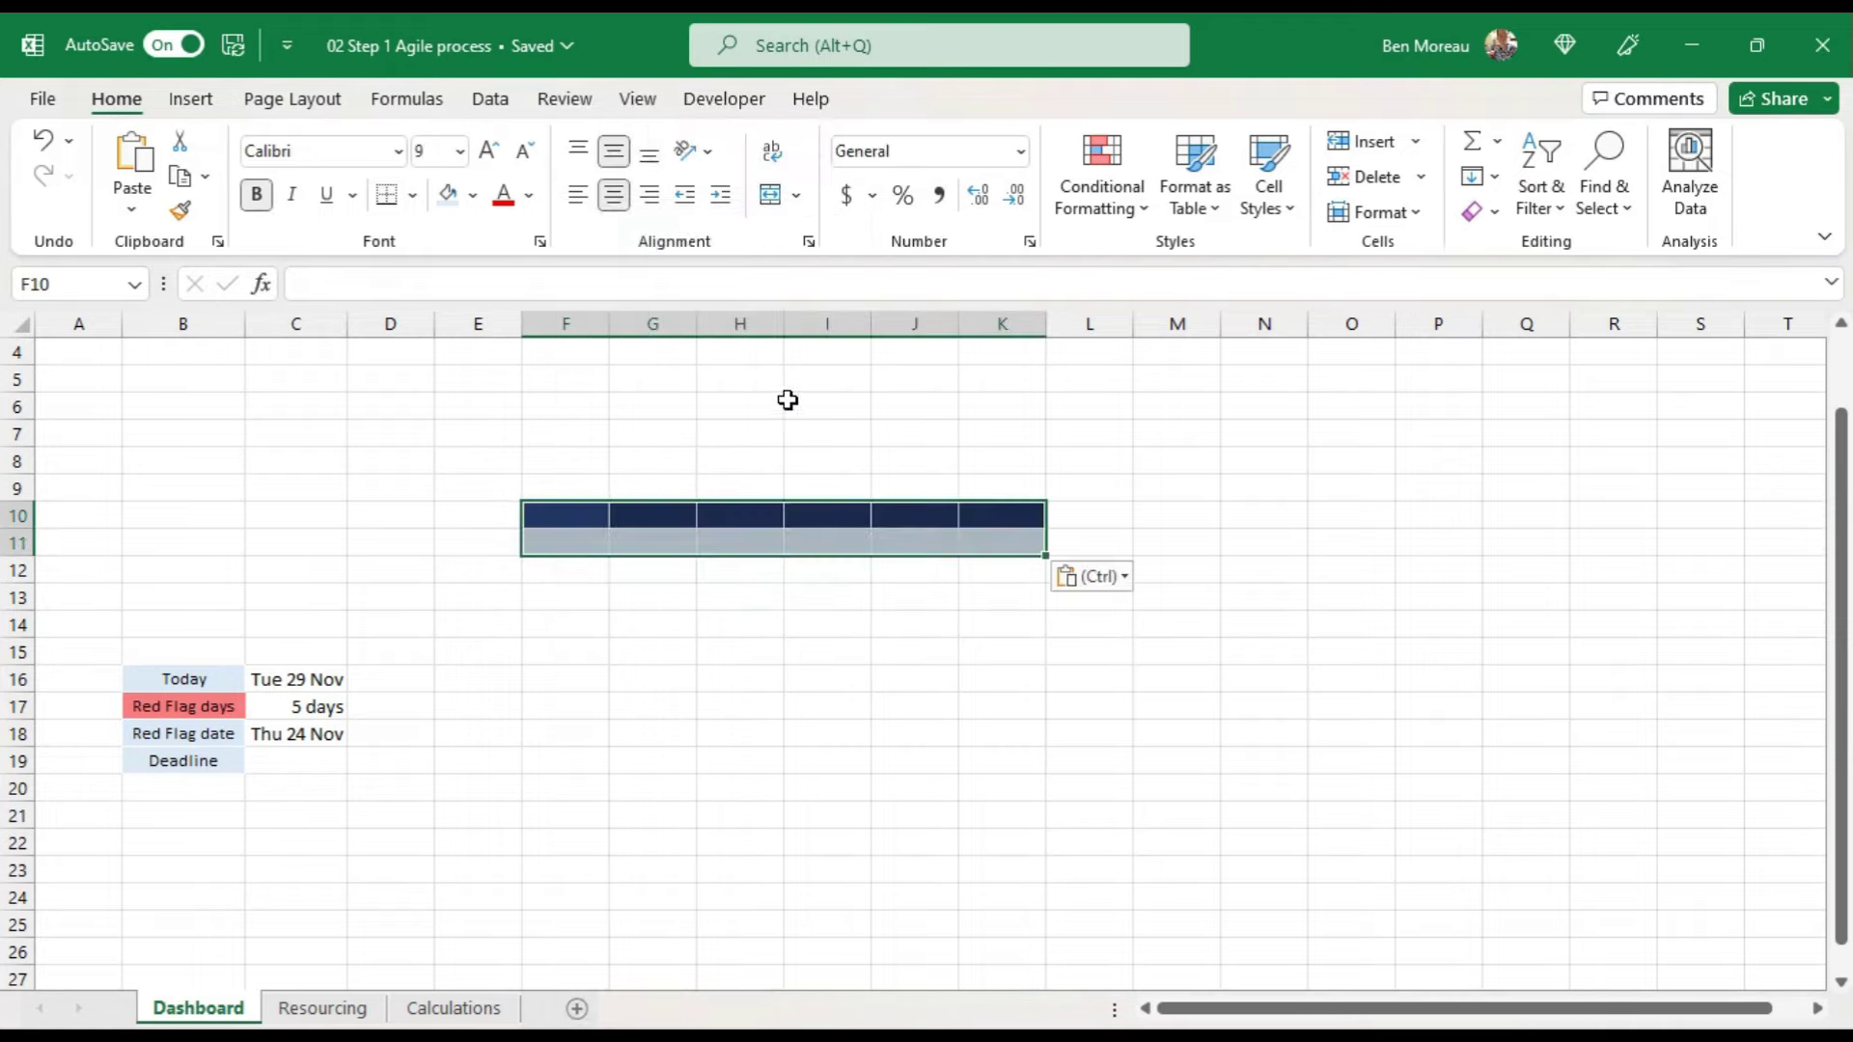
right_click(564, 531)
left_click(670, 388)
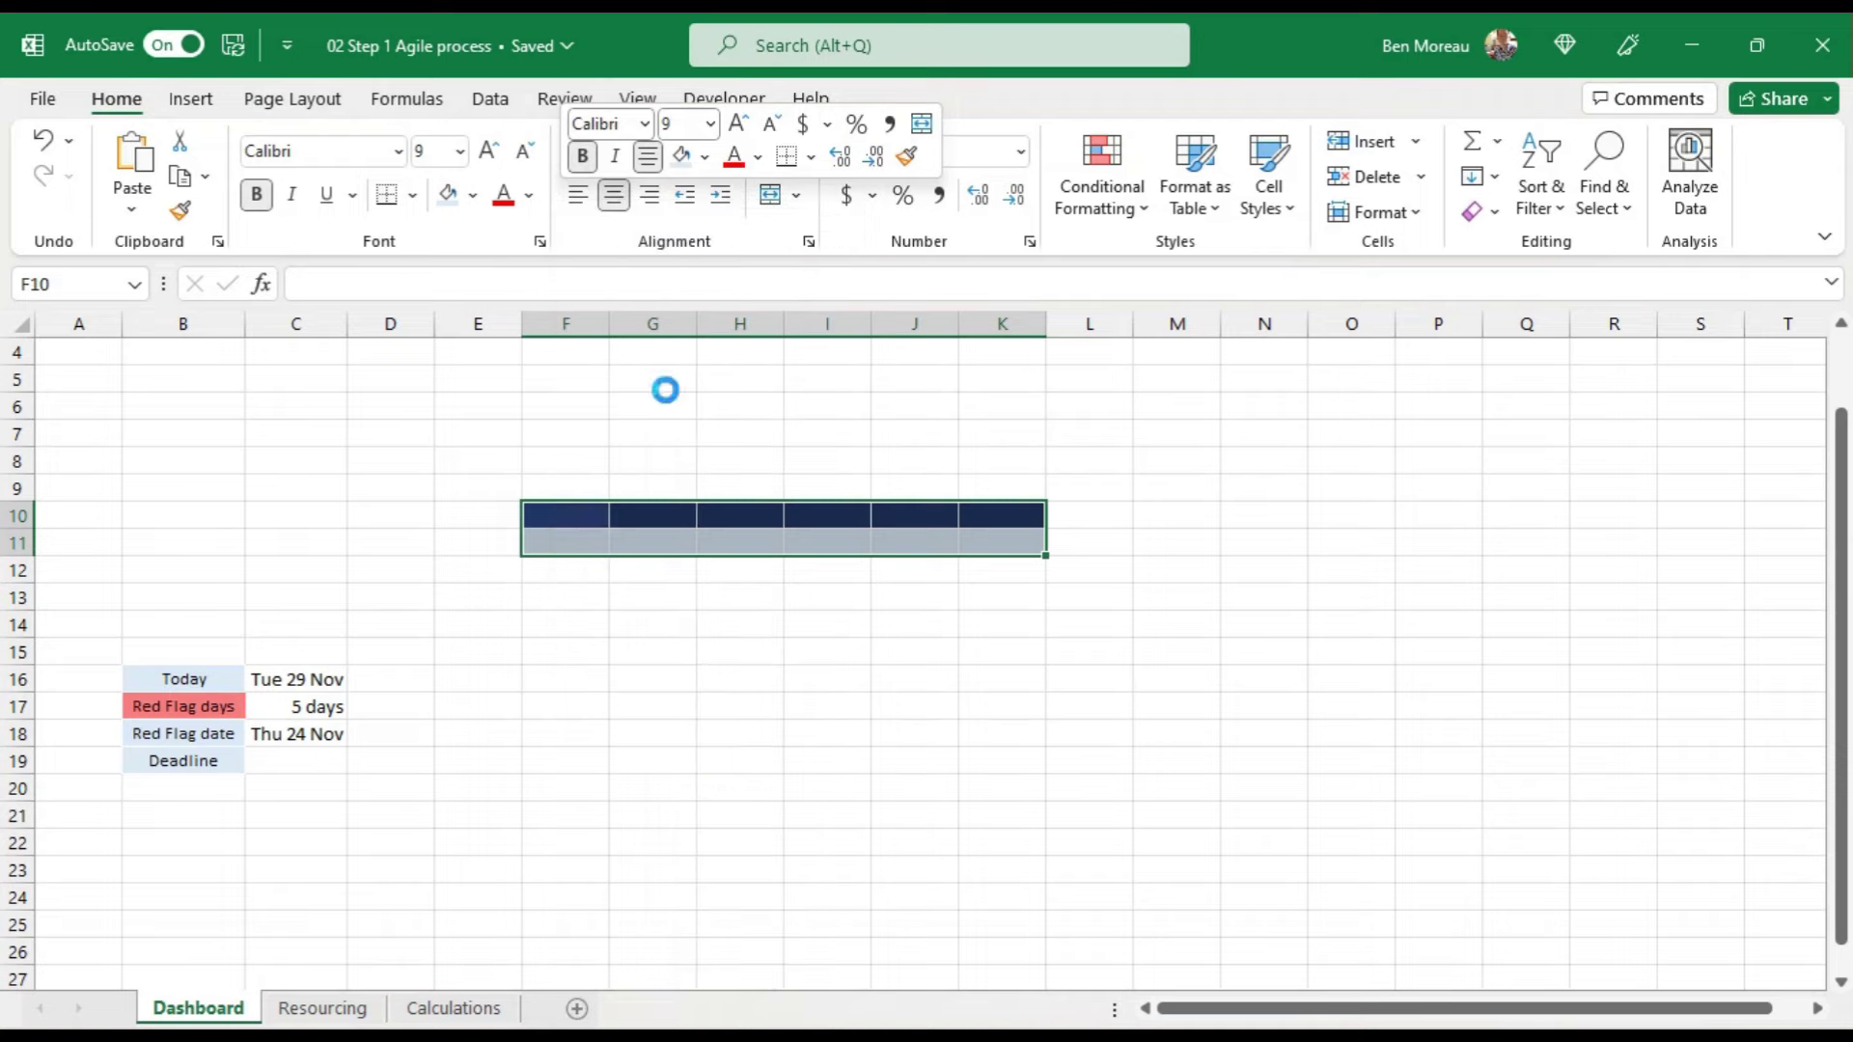
left_click_drag(587, 321, 1100, 326)
Step: Review the task table's headings from Group Task 1 across to Status, including the first task's deadline entry
left_click(601, 514)
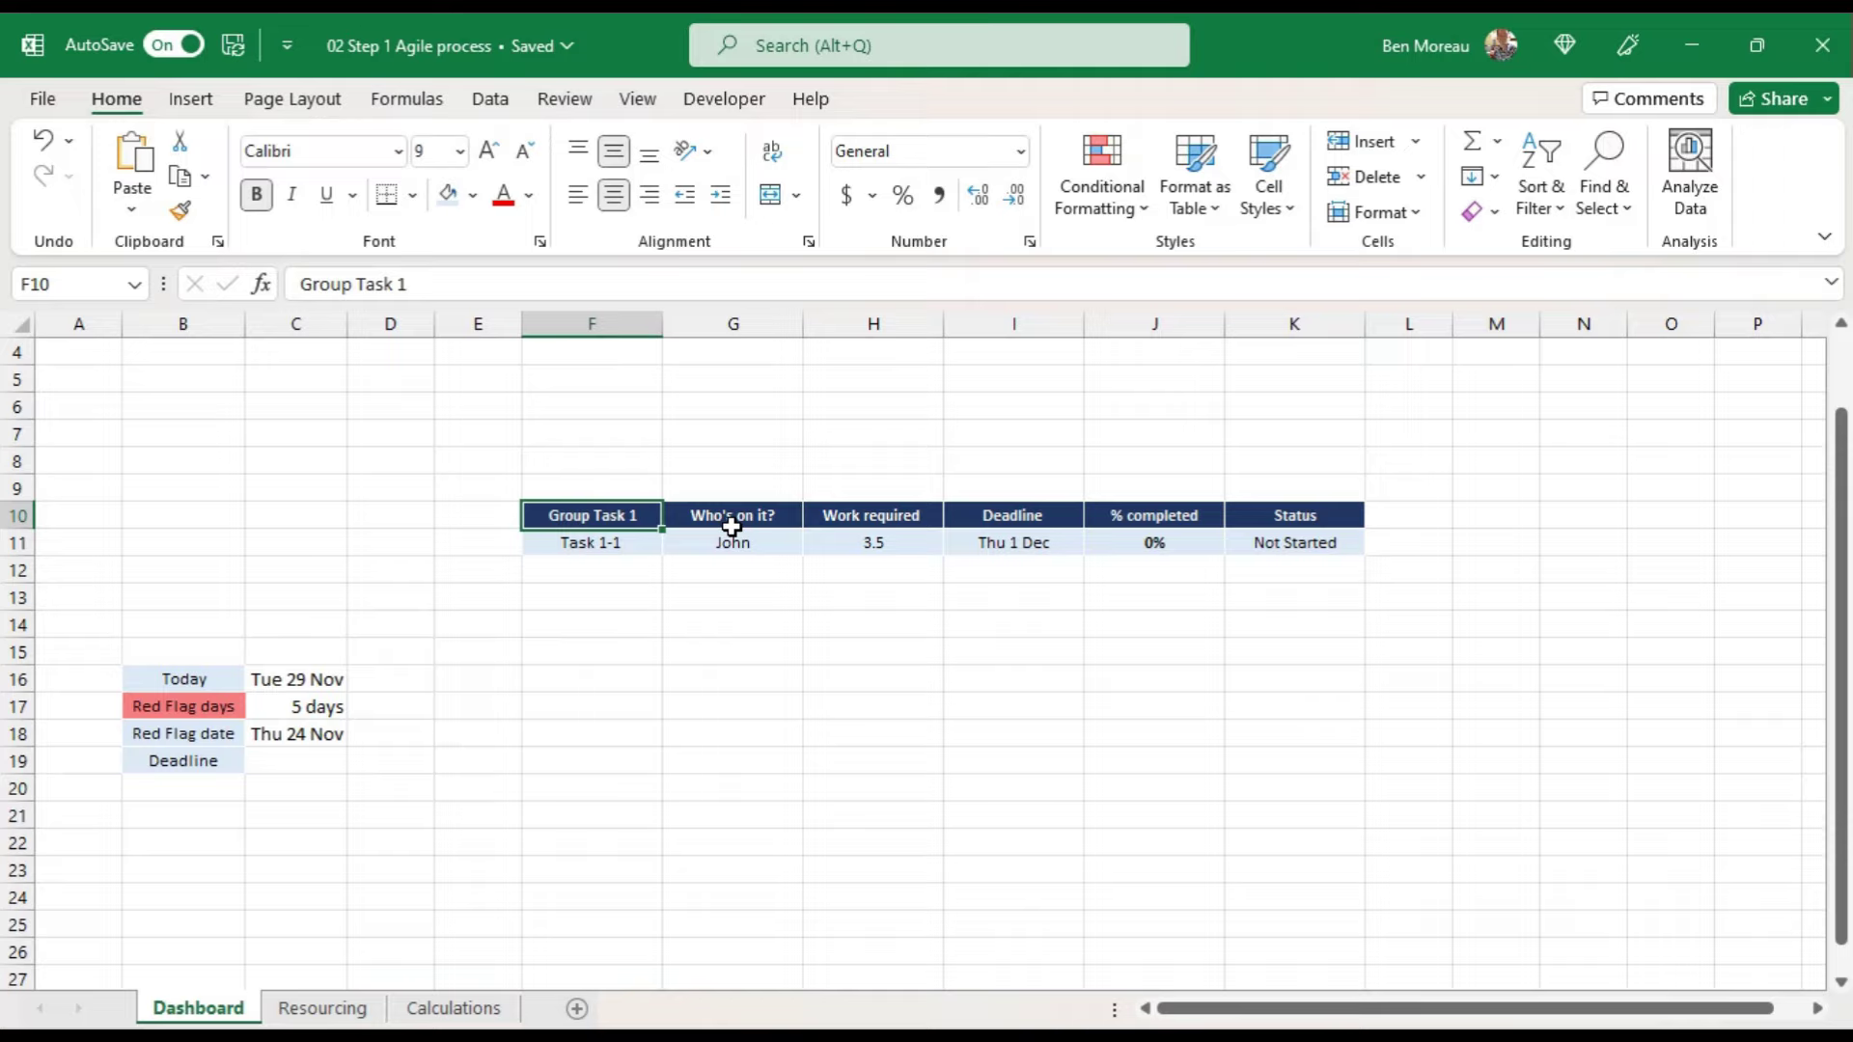
left_click(732, 521)
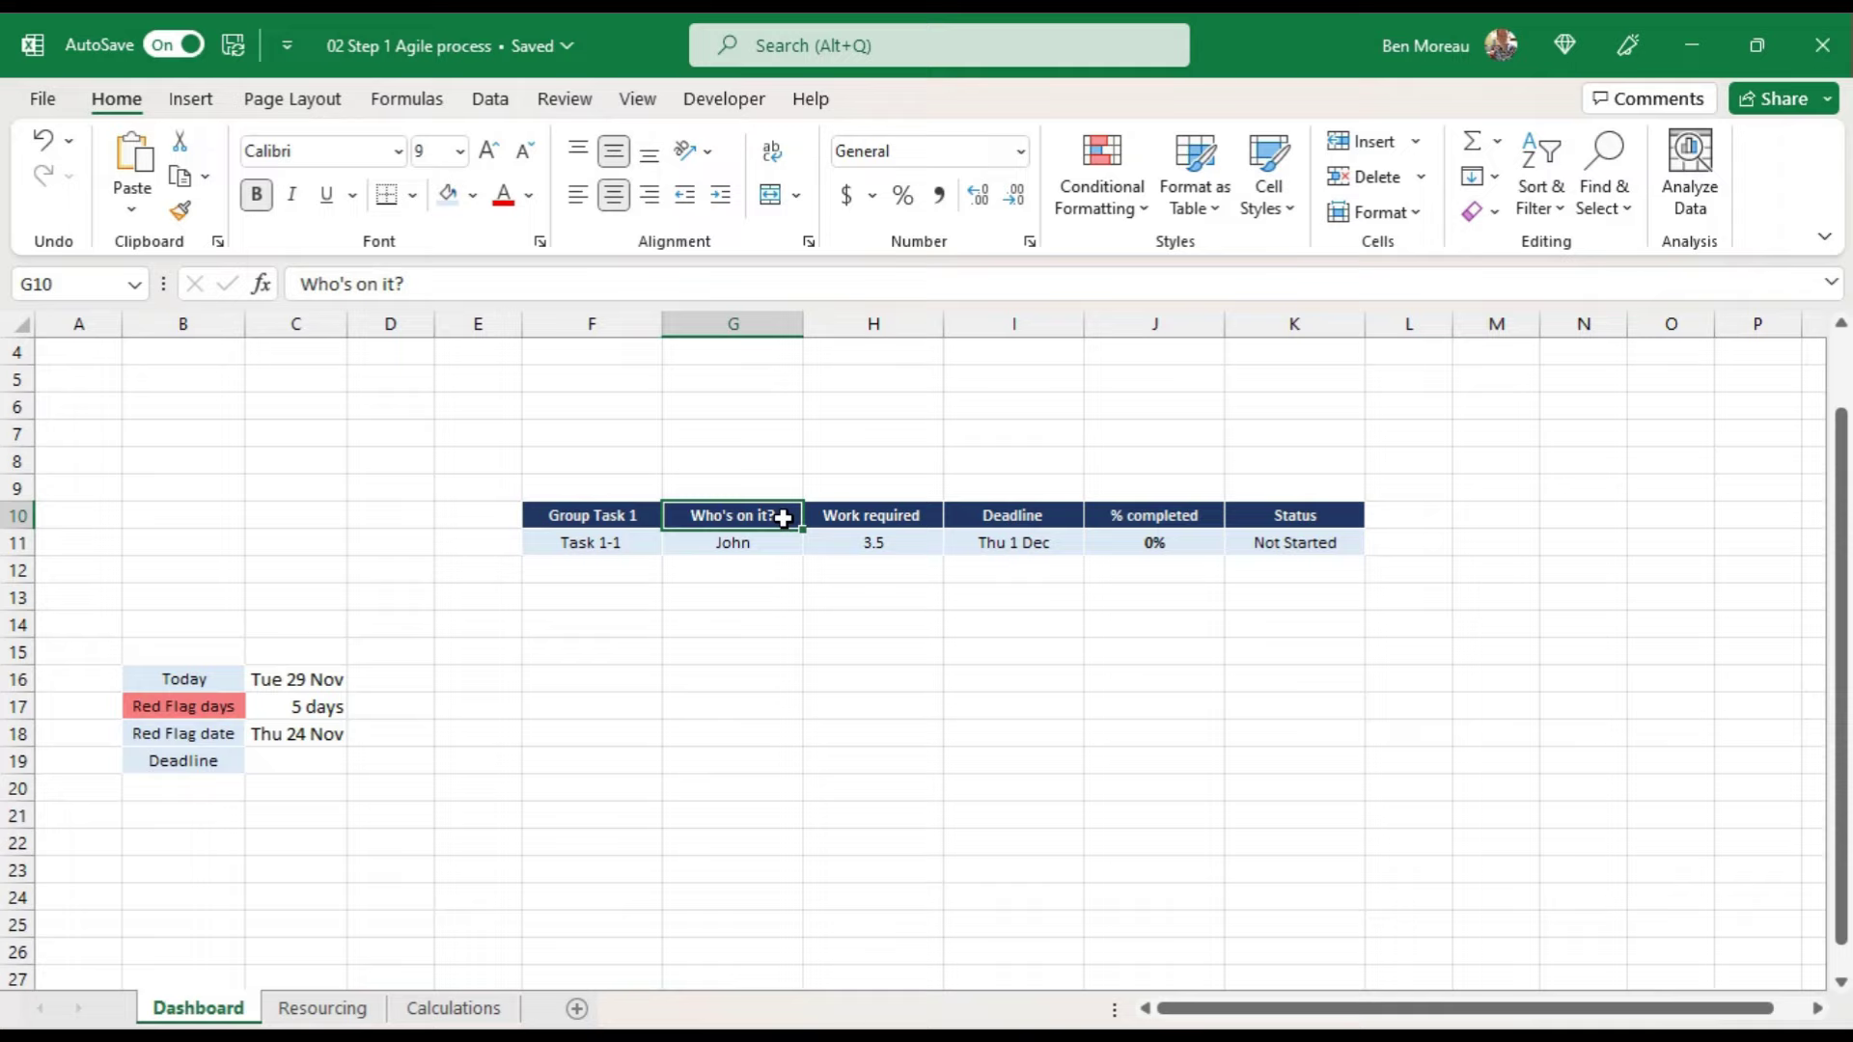
left_click(886, 512)
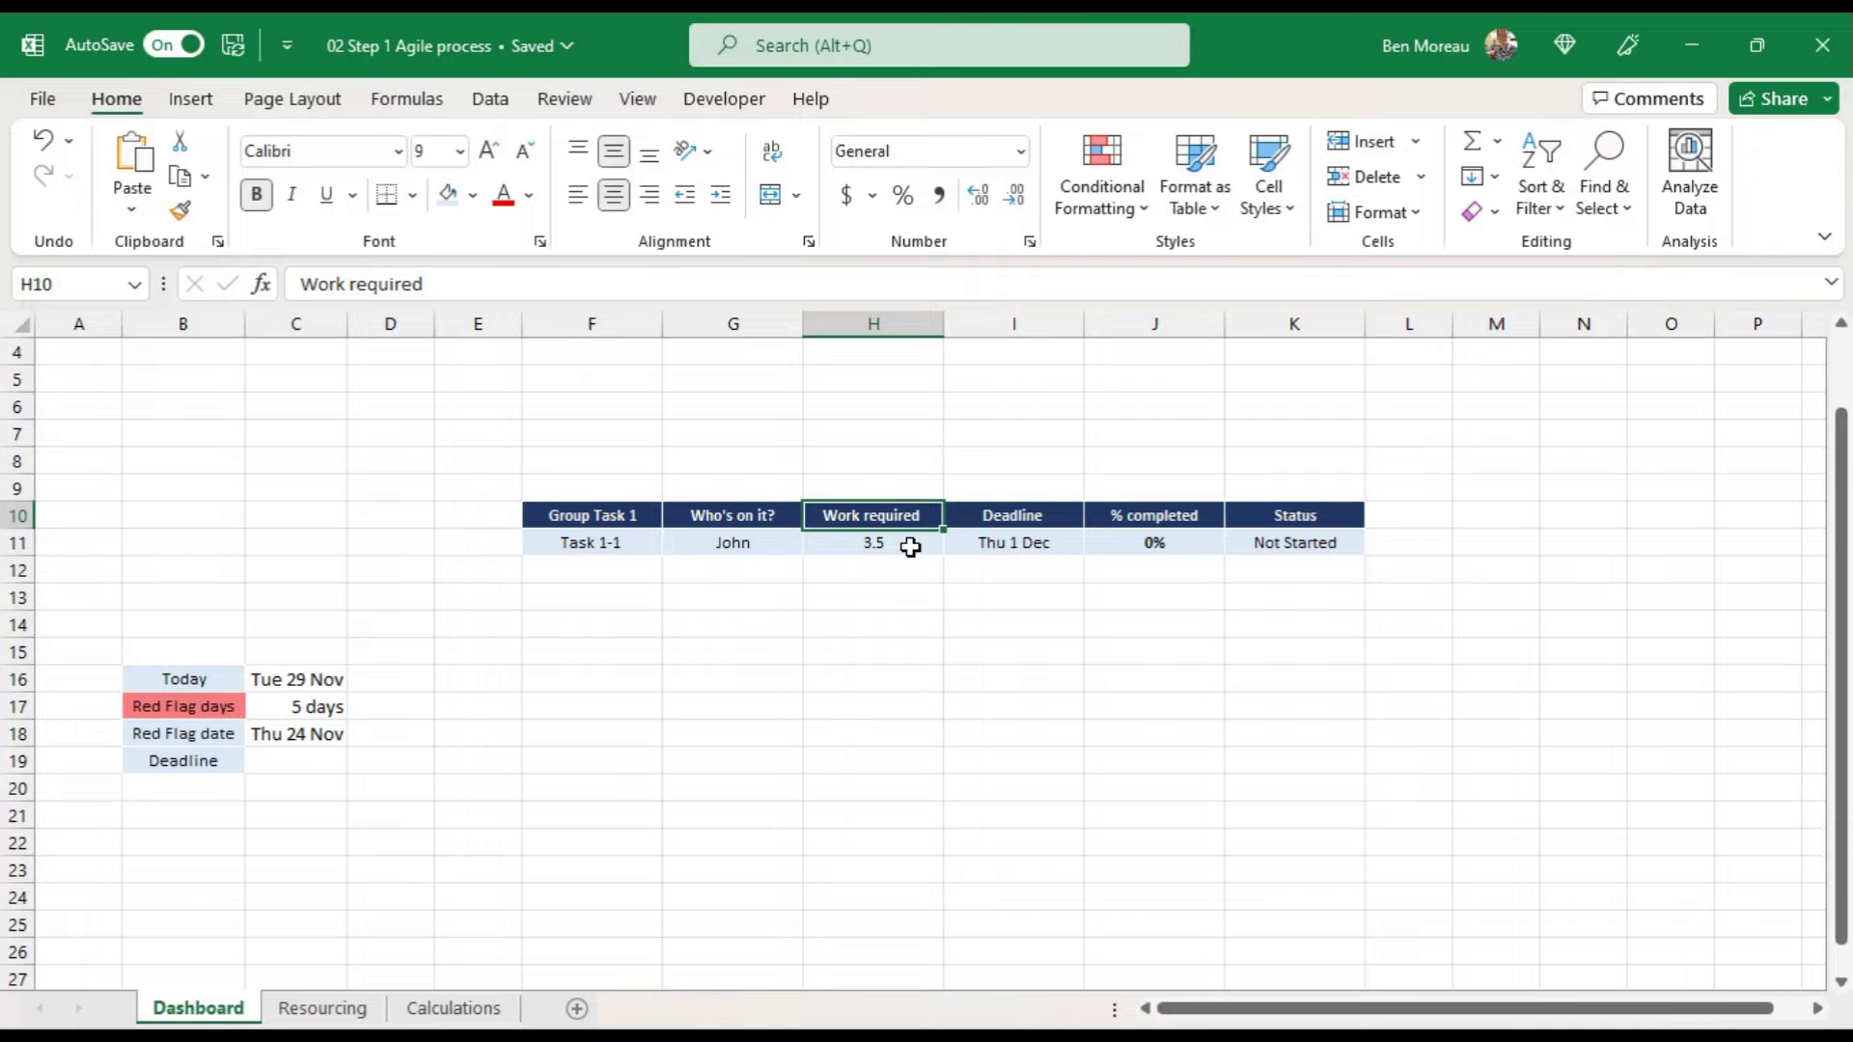
left_click(1069, 522)
left_click(1050, 543)
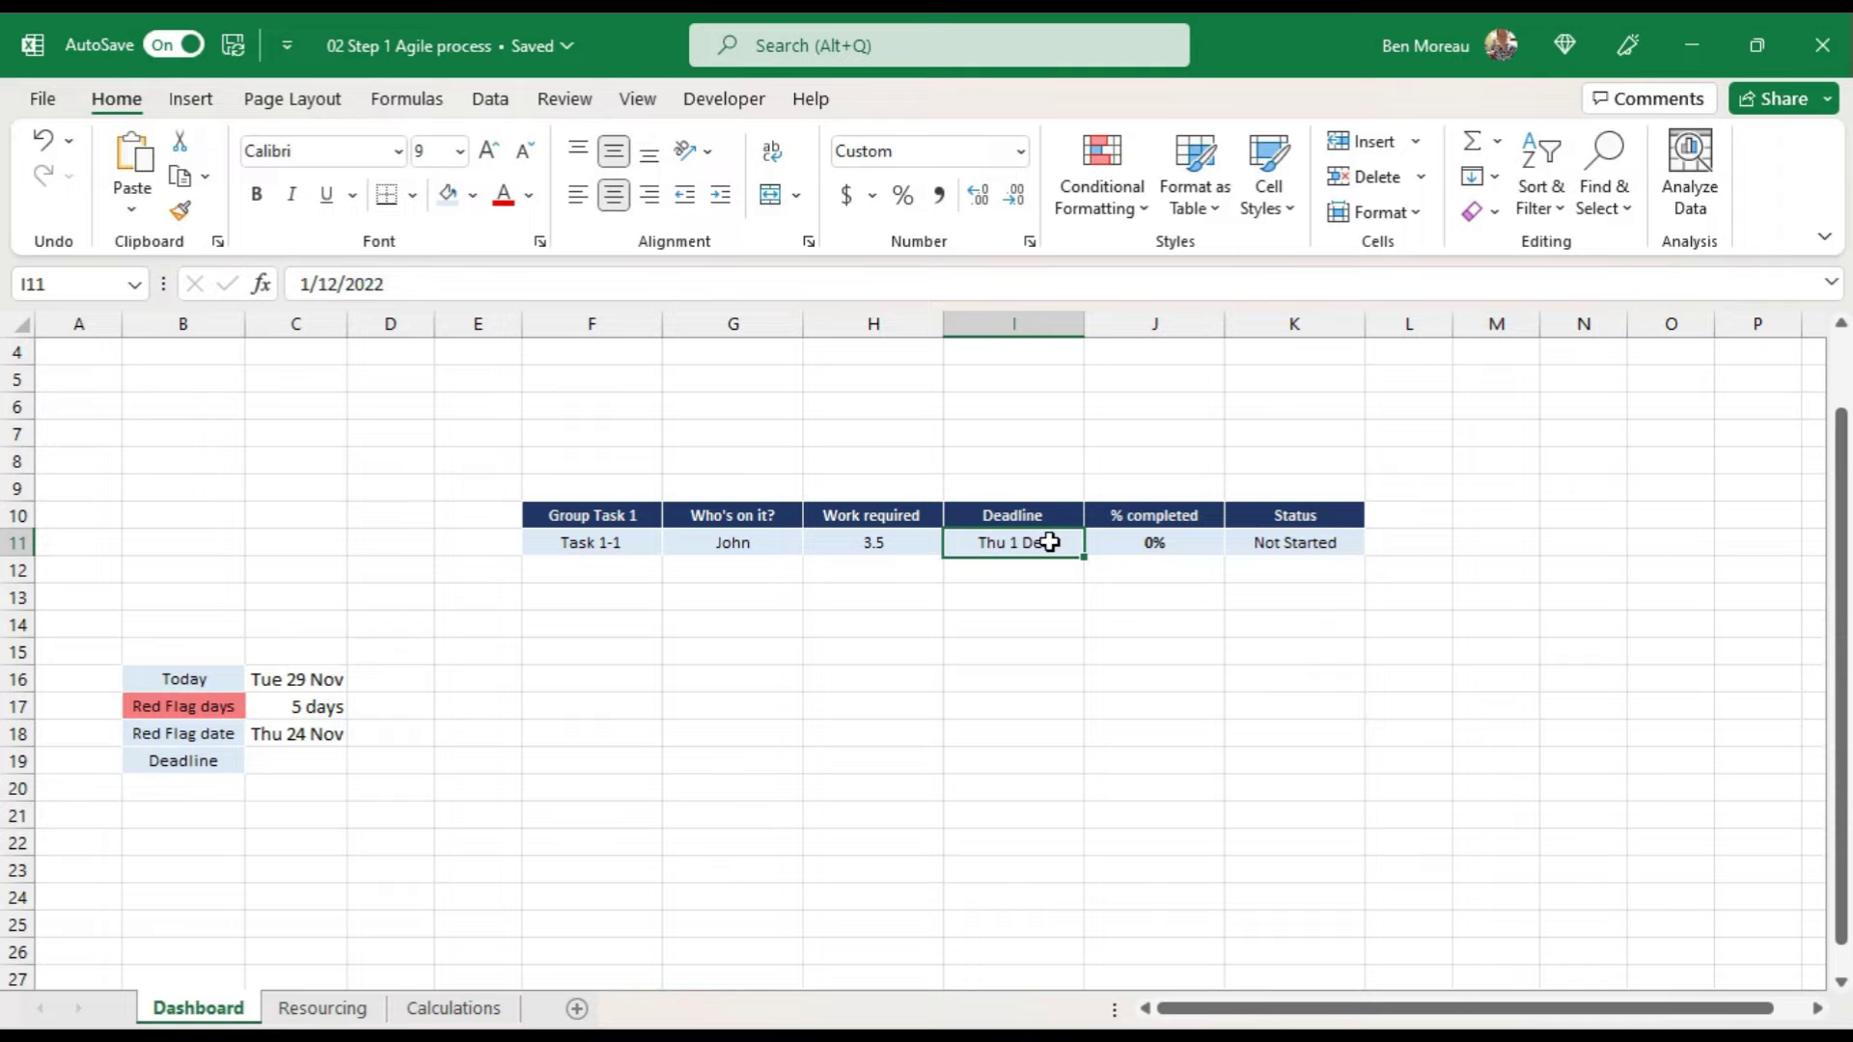
key("Up")
key("Right")
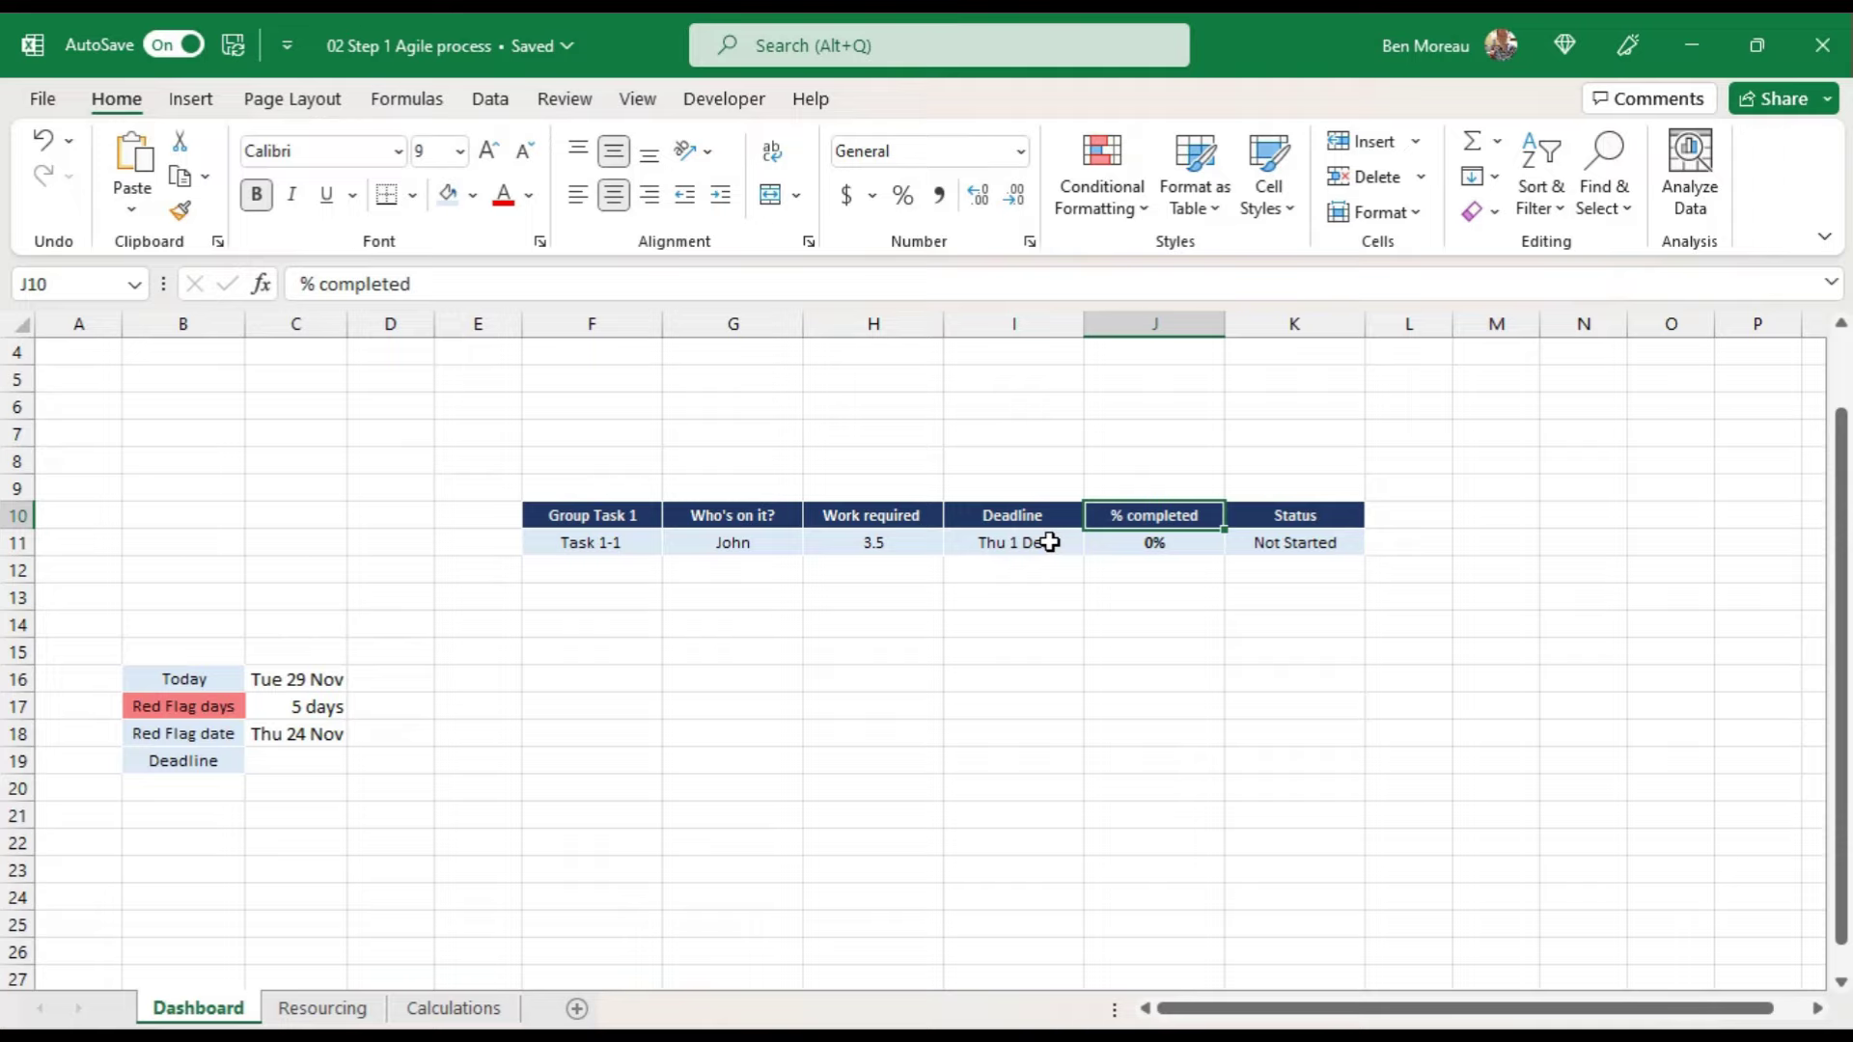
key("Right")
Step: Clear the first task's status in K11 and extend the light blue row formatting across F12:K31
key("Down")
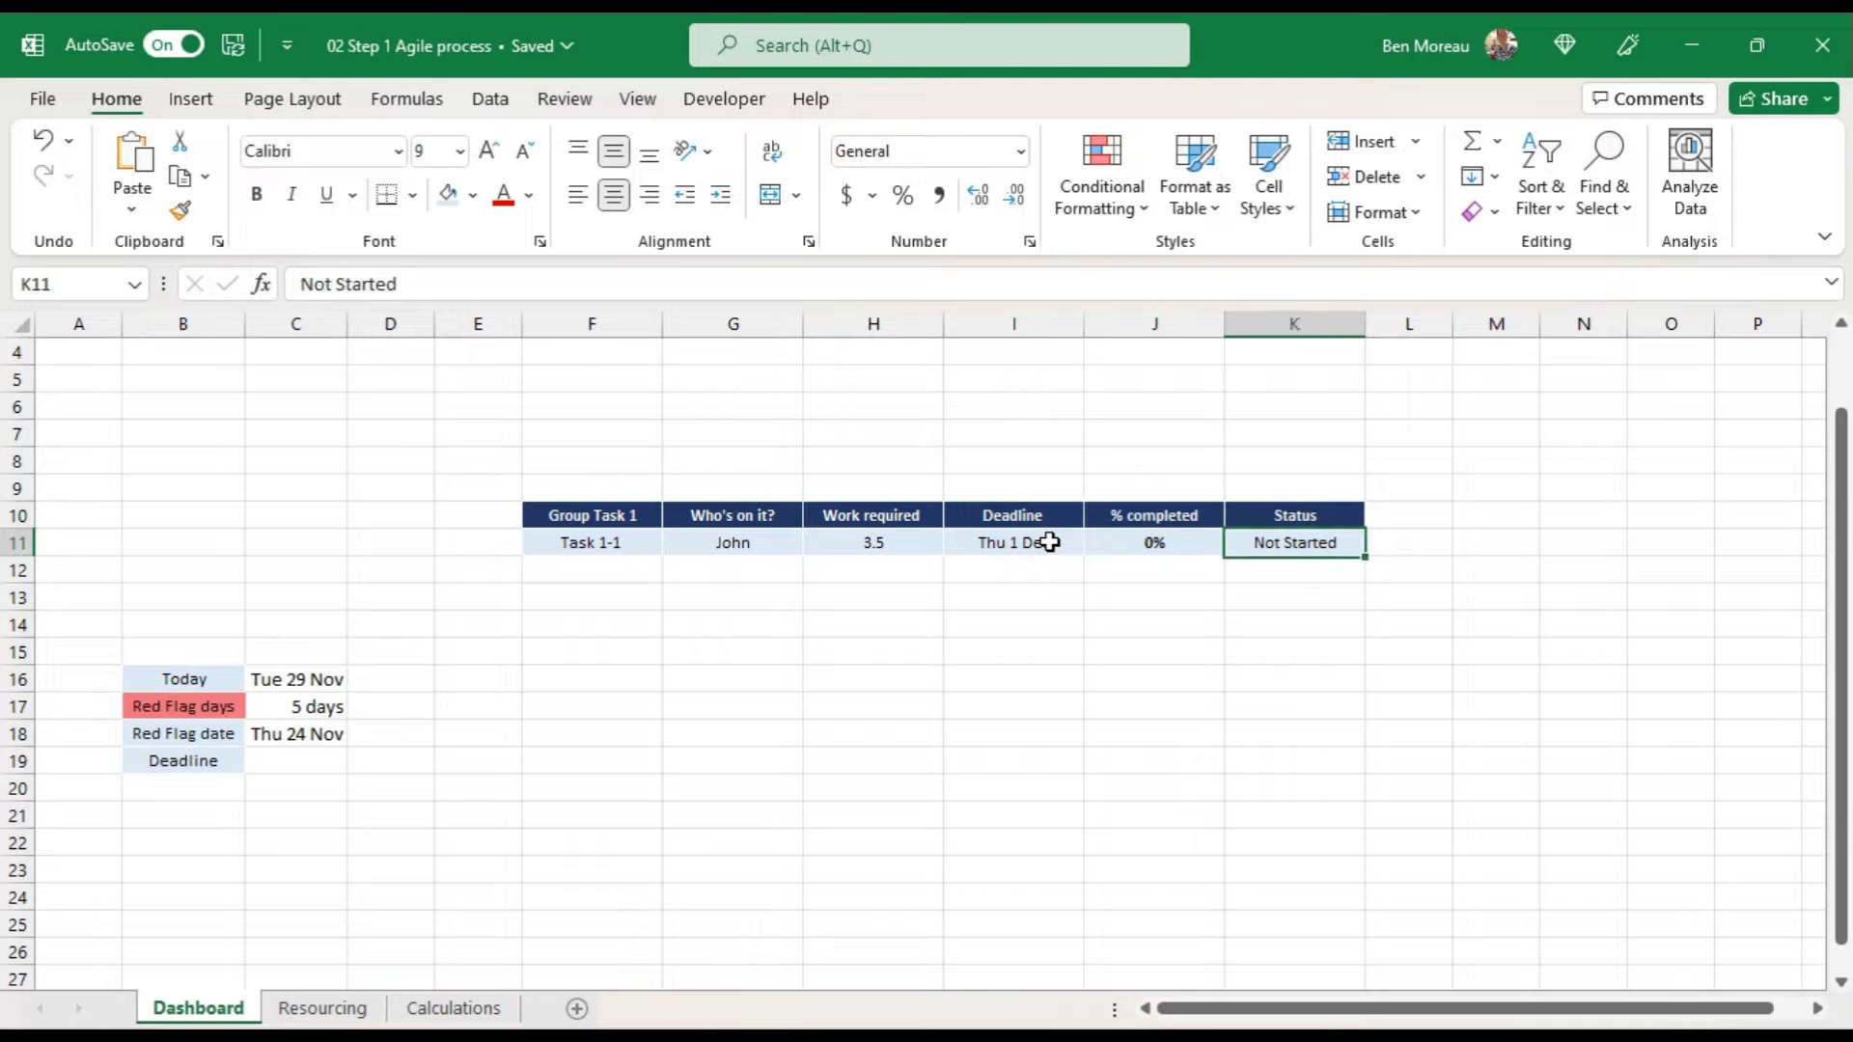
key("BackSpace")
key("Left")
key("Right")
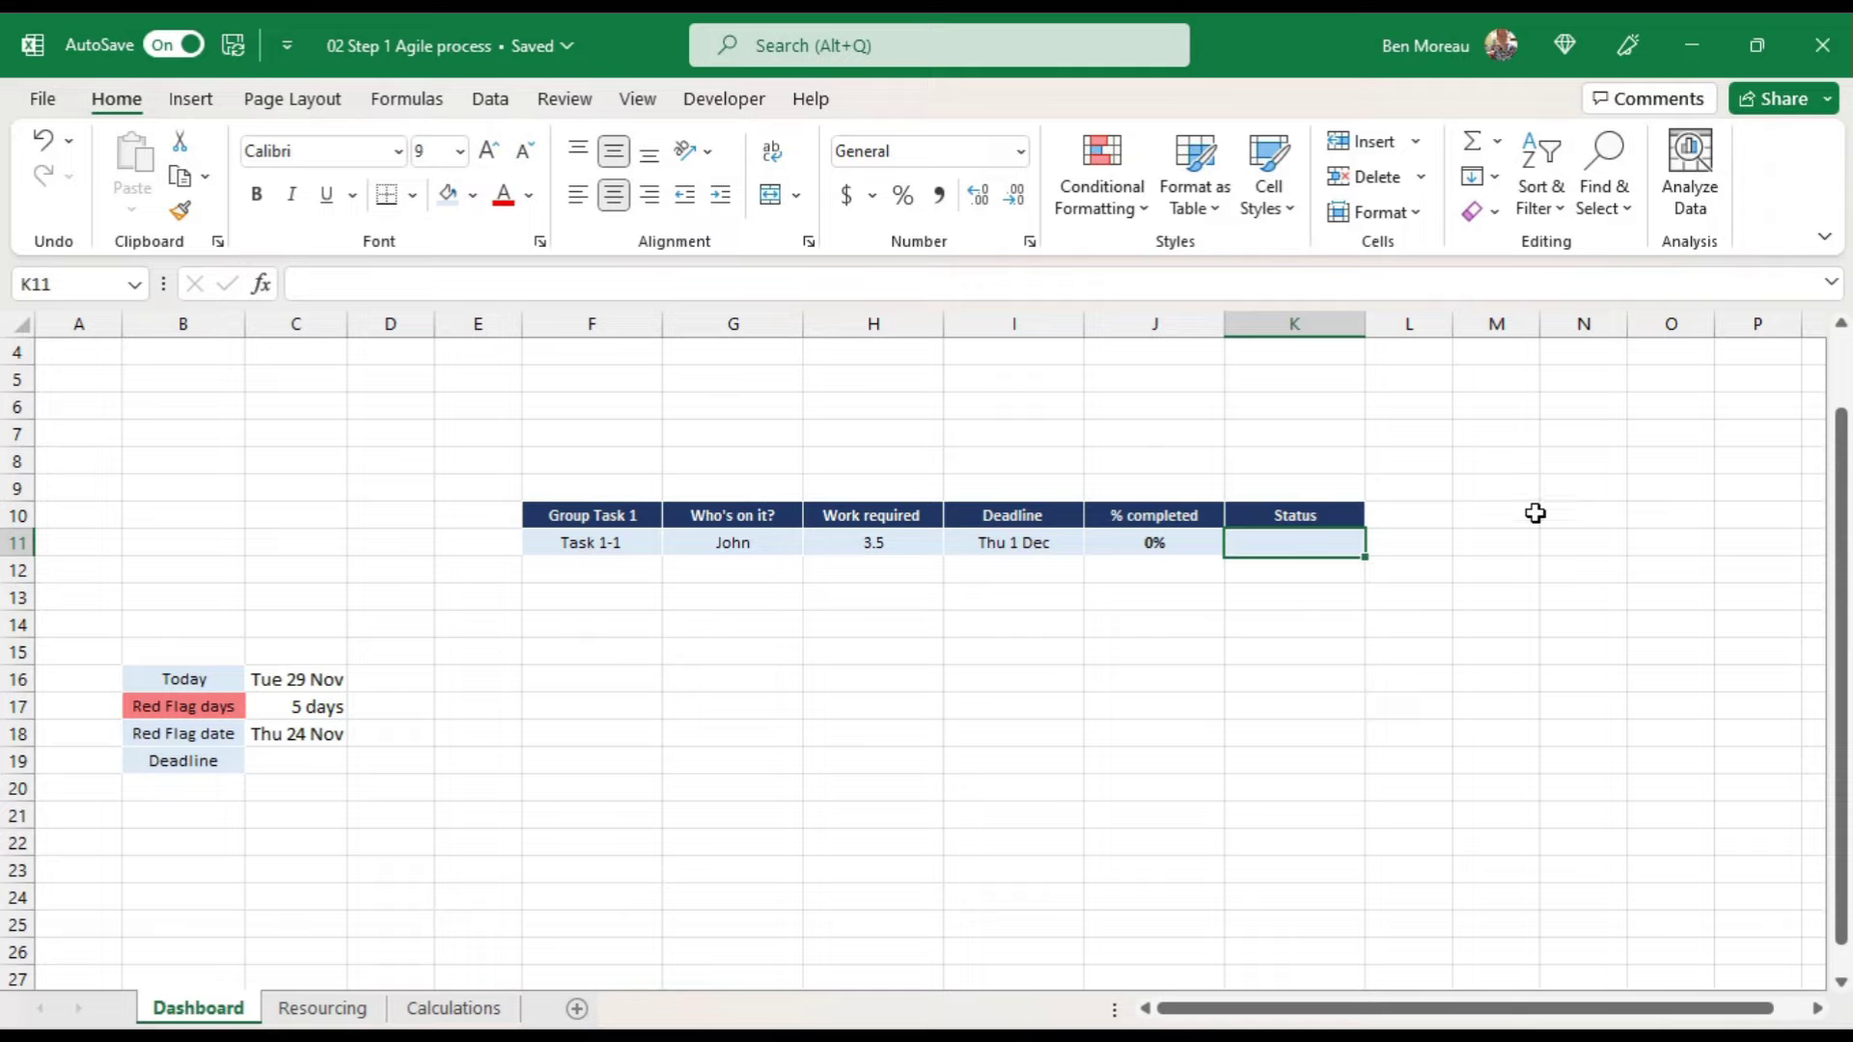
left_click_drag(612, 566, 666, 811)
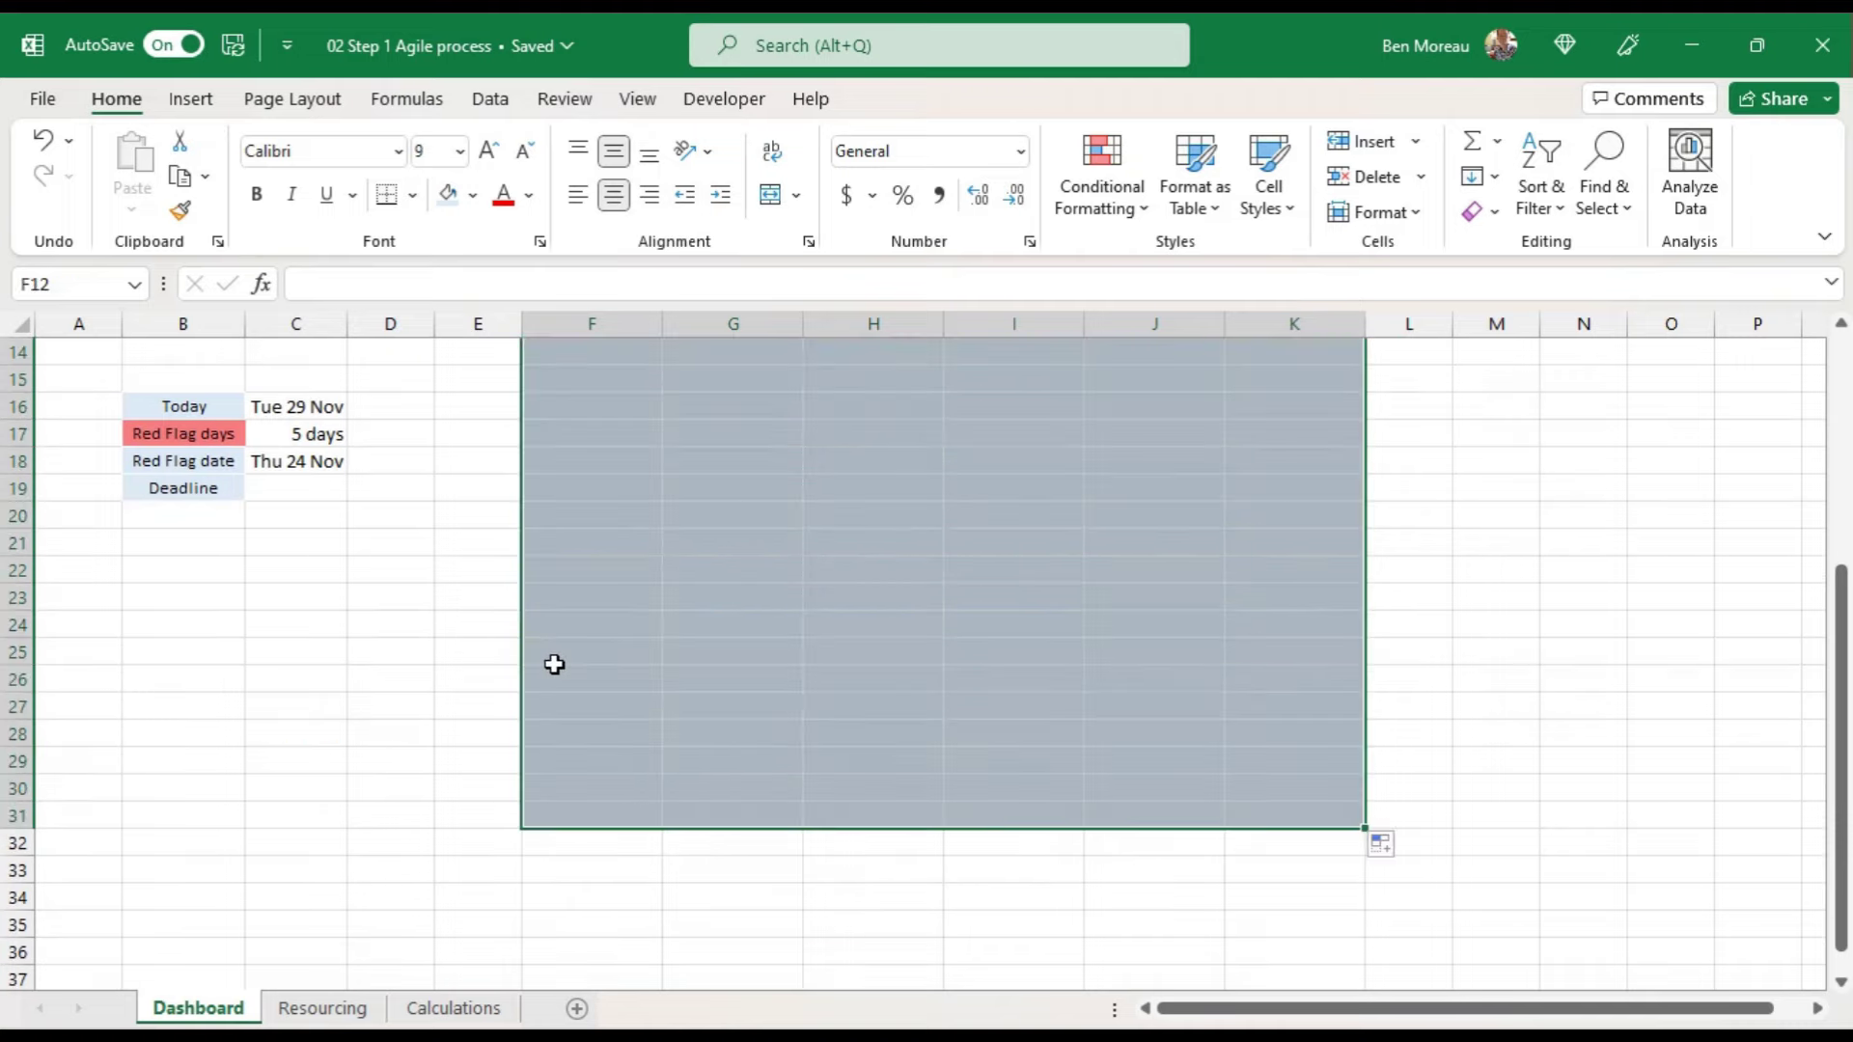
Step: Group rows 21 to 30 of the dashboard and collapse the group
left_click_drag(17, 542, 39, 780)
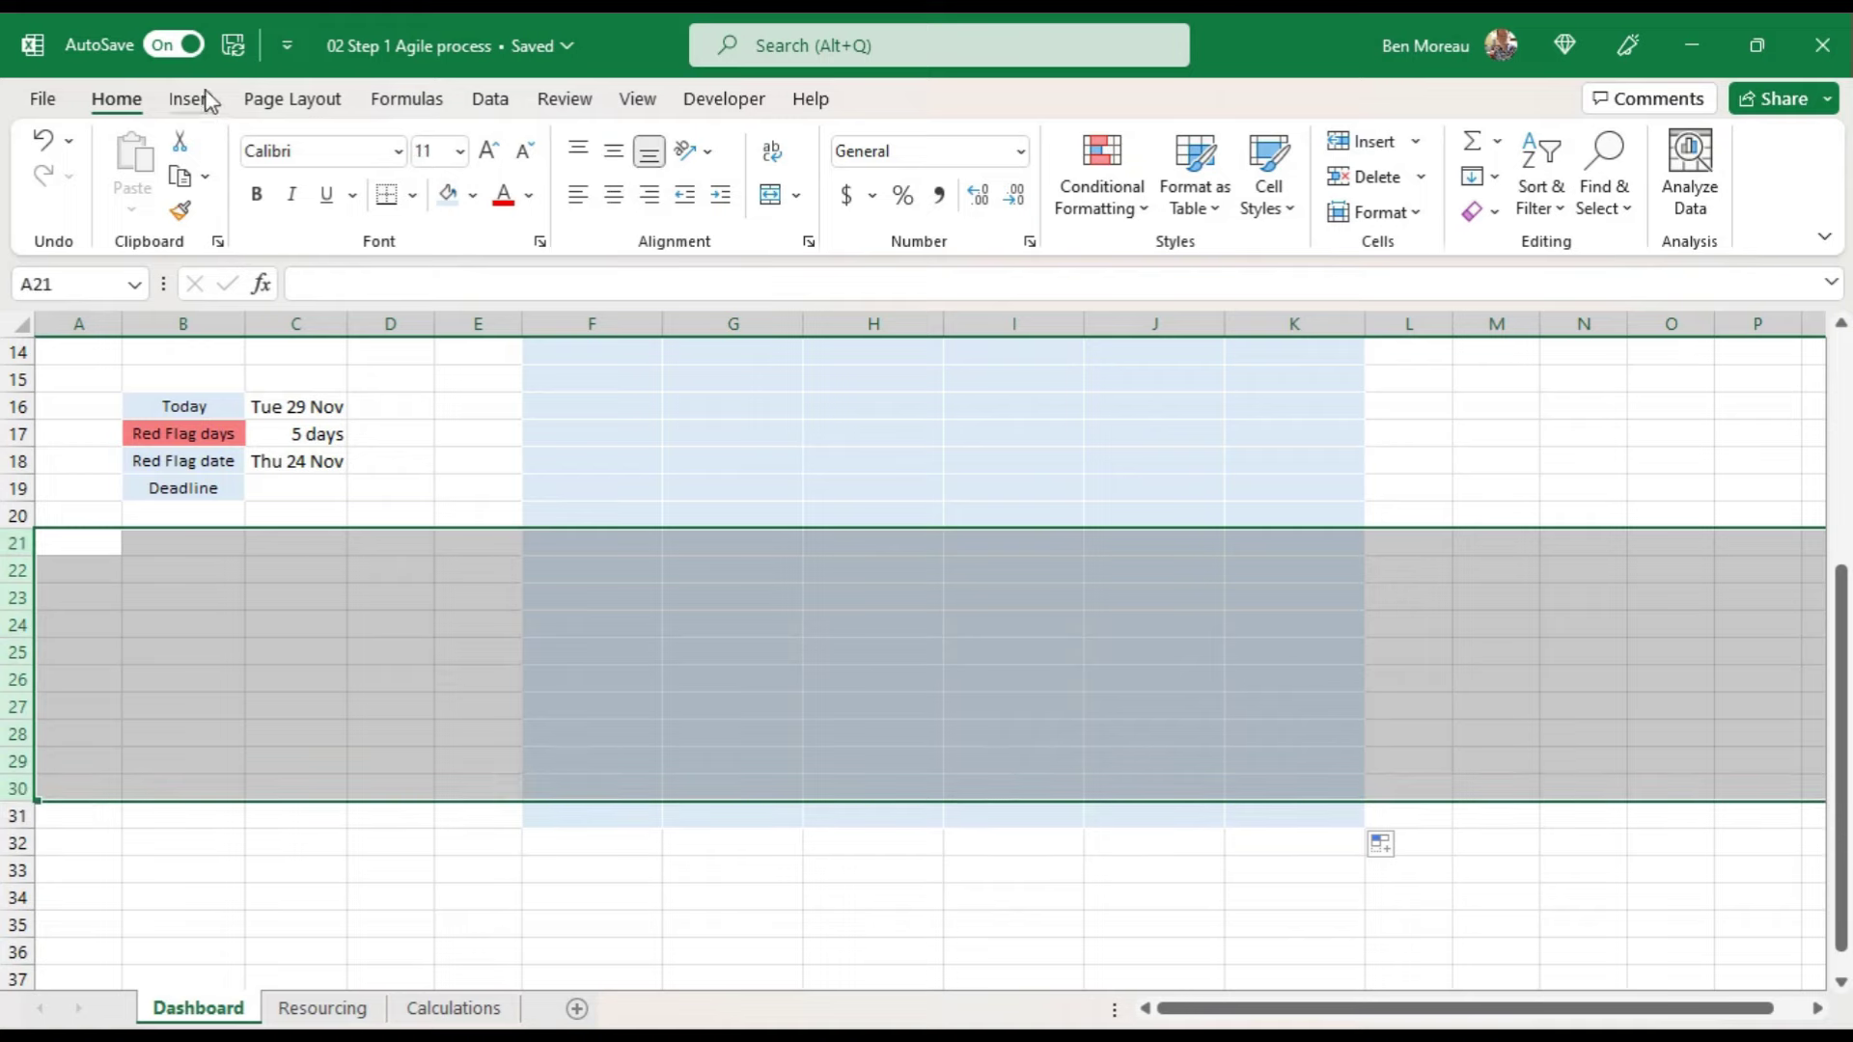
left_click(494, 105)
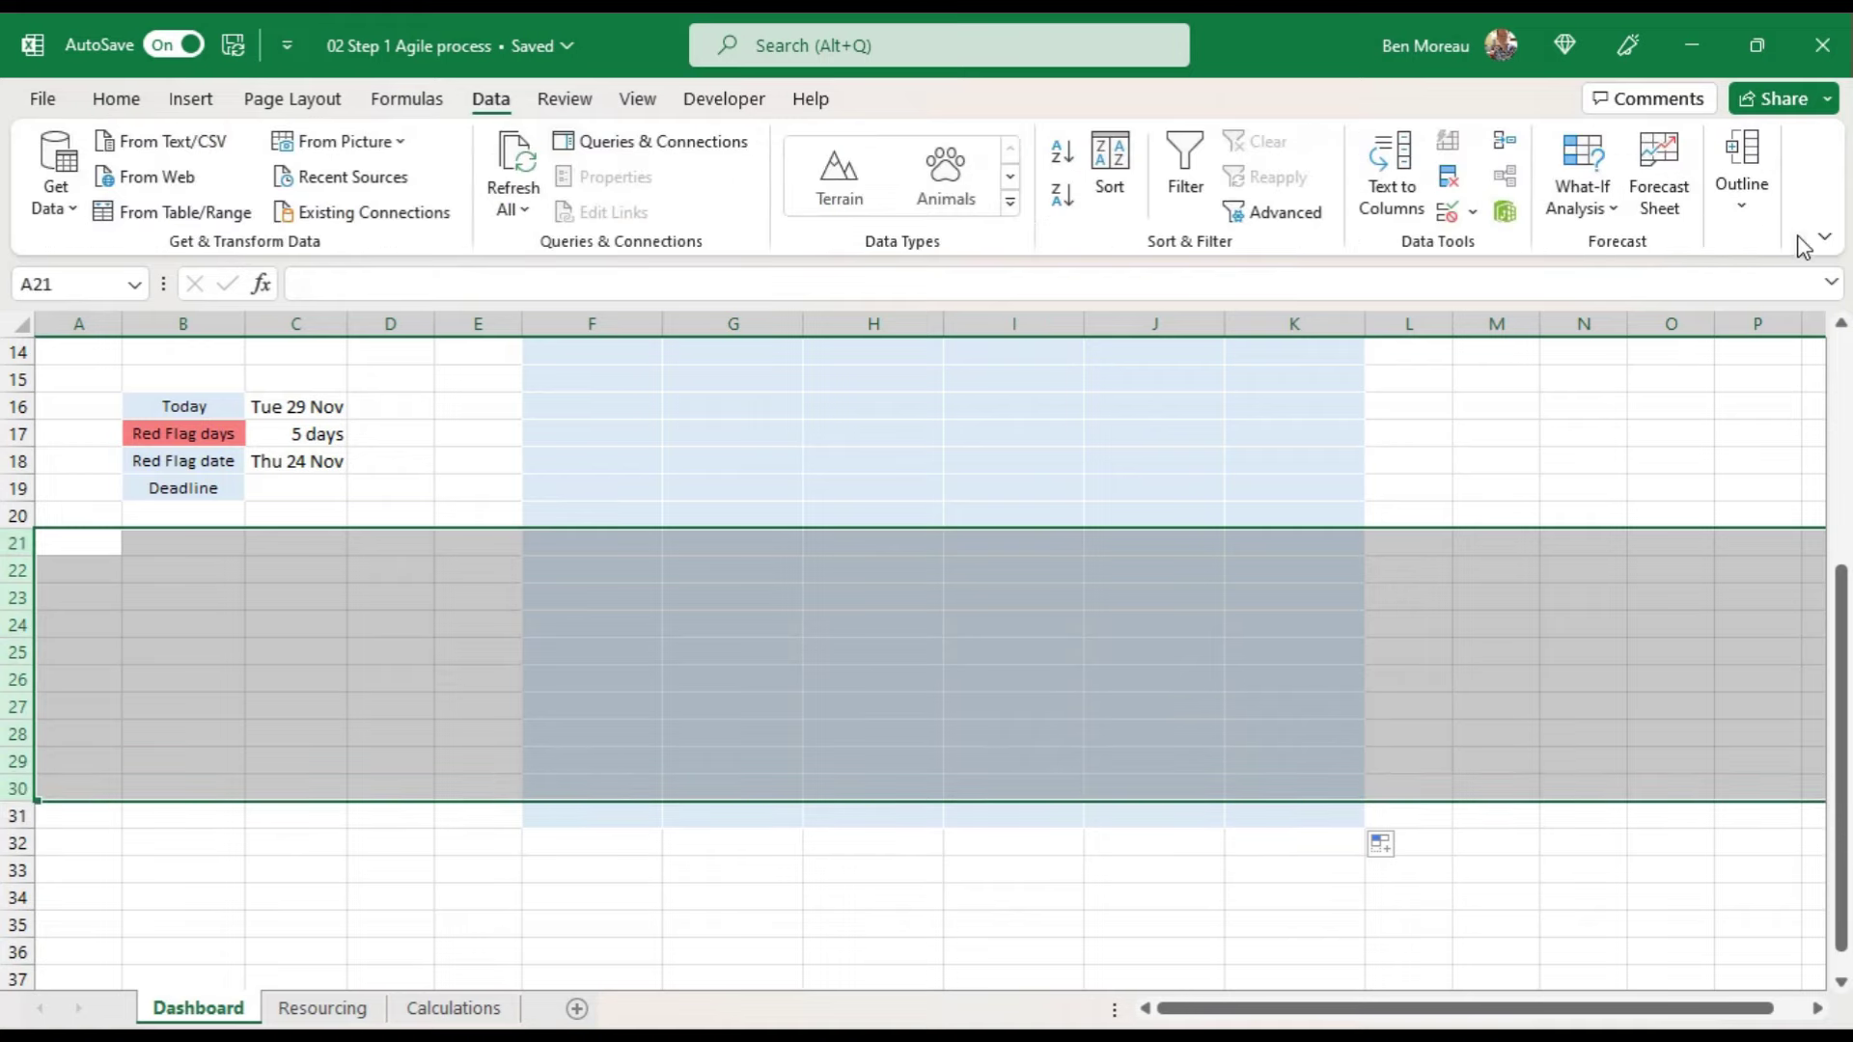
left_click(1741, 198)
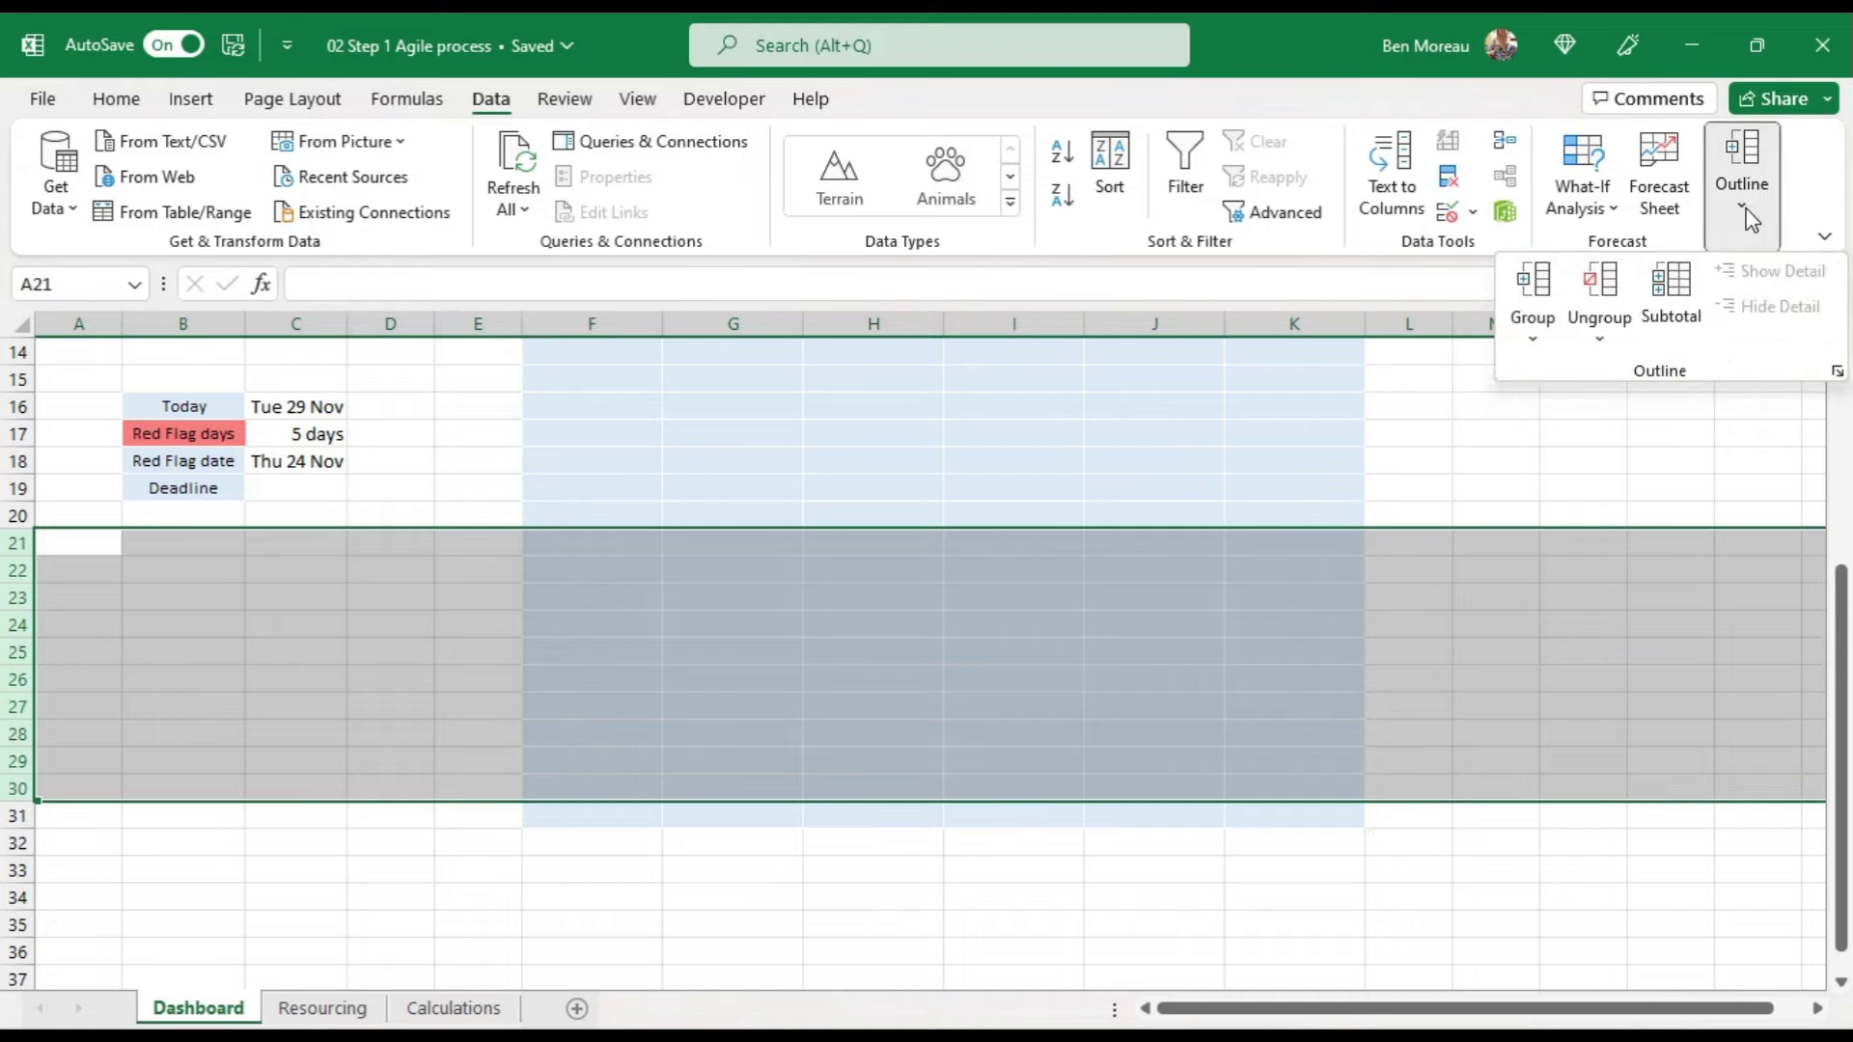
left_click(1532, 333)
left_click(1569, 381)
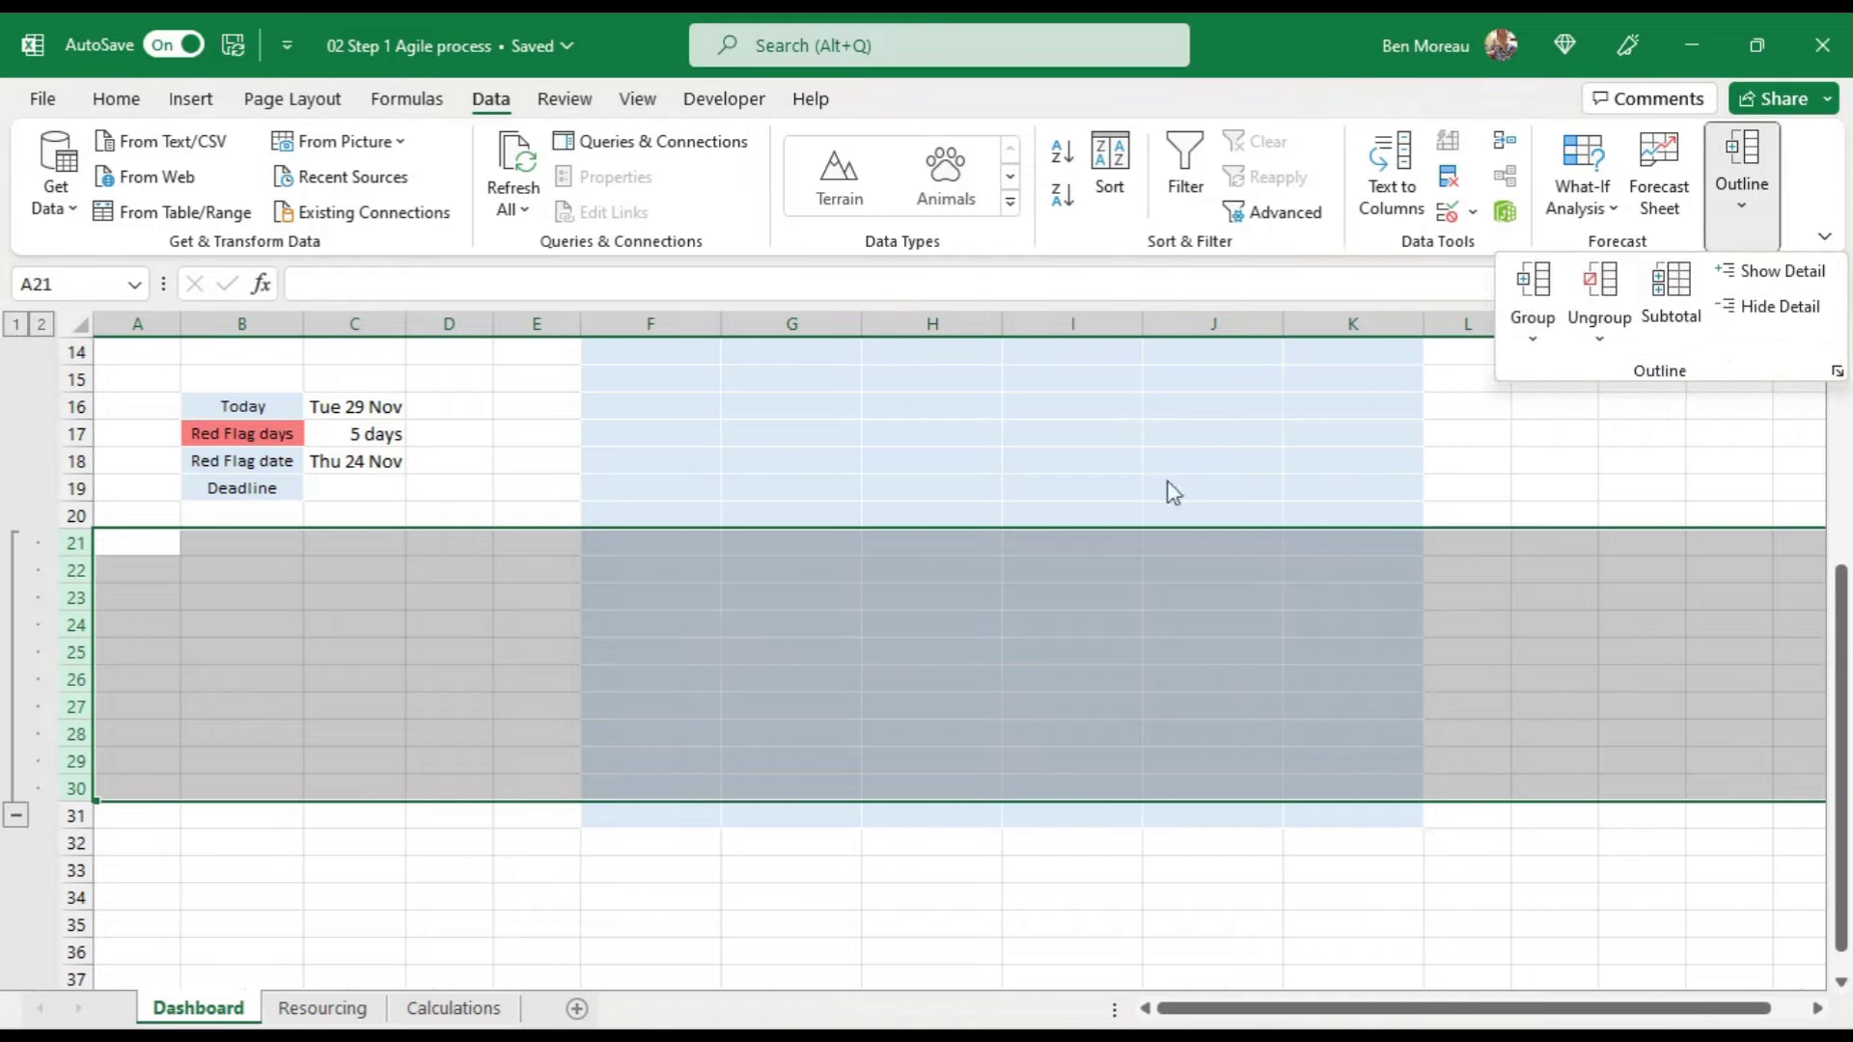
left_click(17, 817)
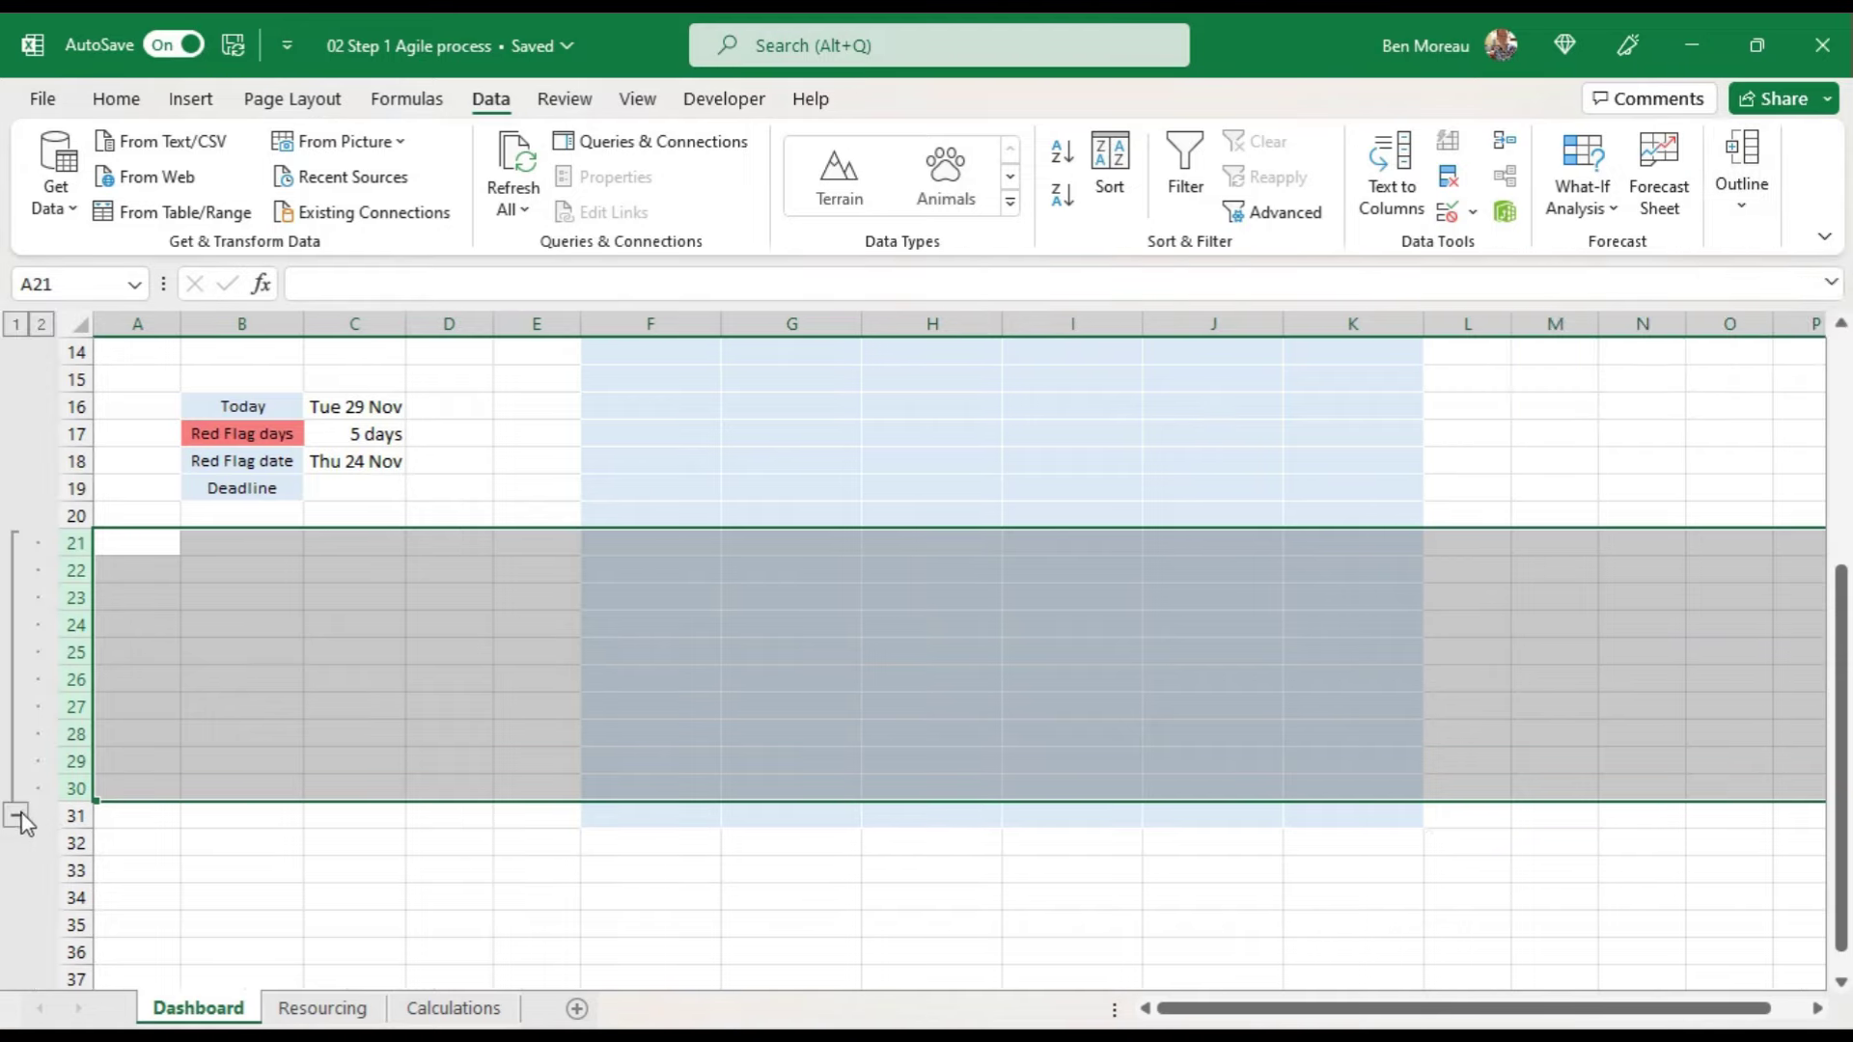
left_click(21, 819)
left_click(541, 814)
scroll(553, 793, "up", 2)
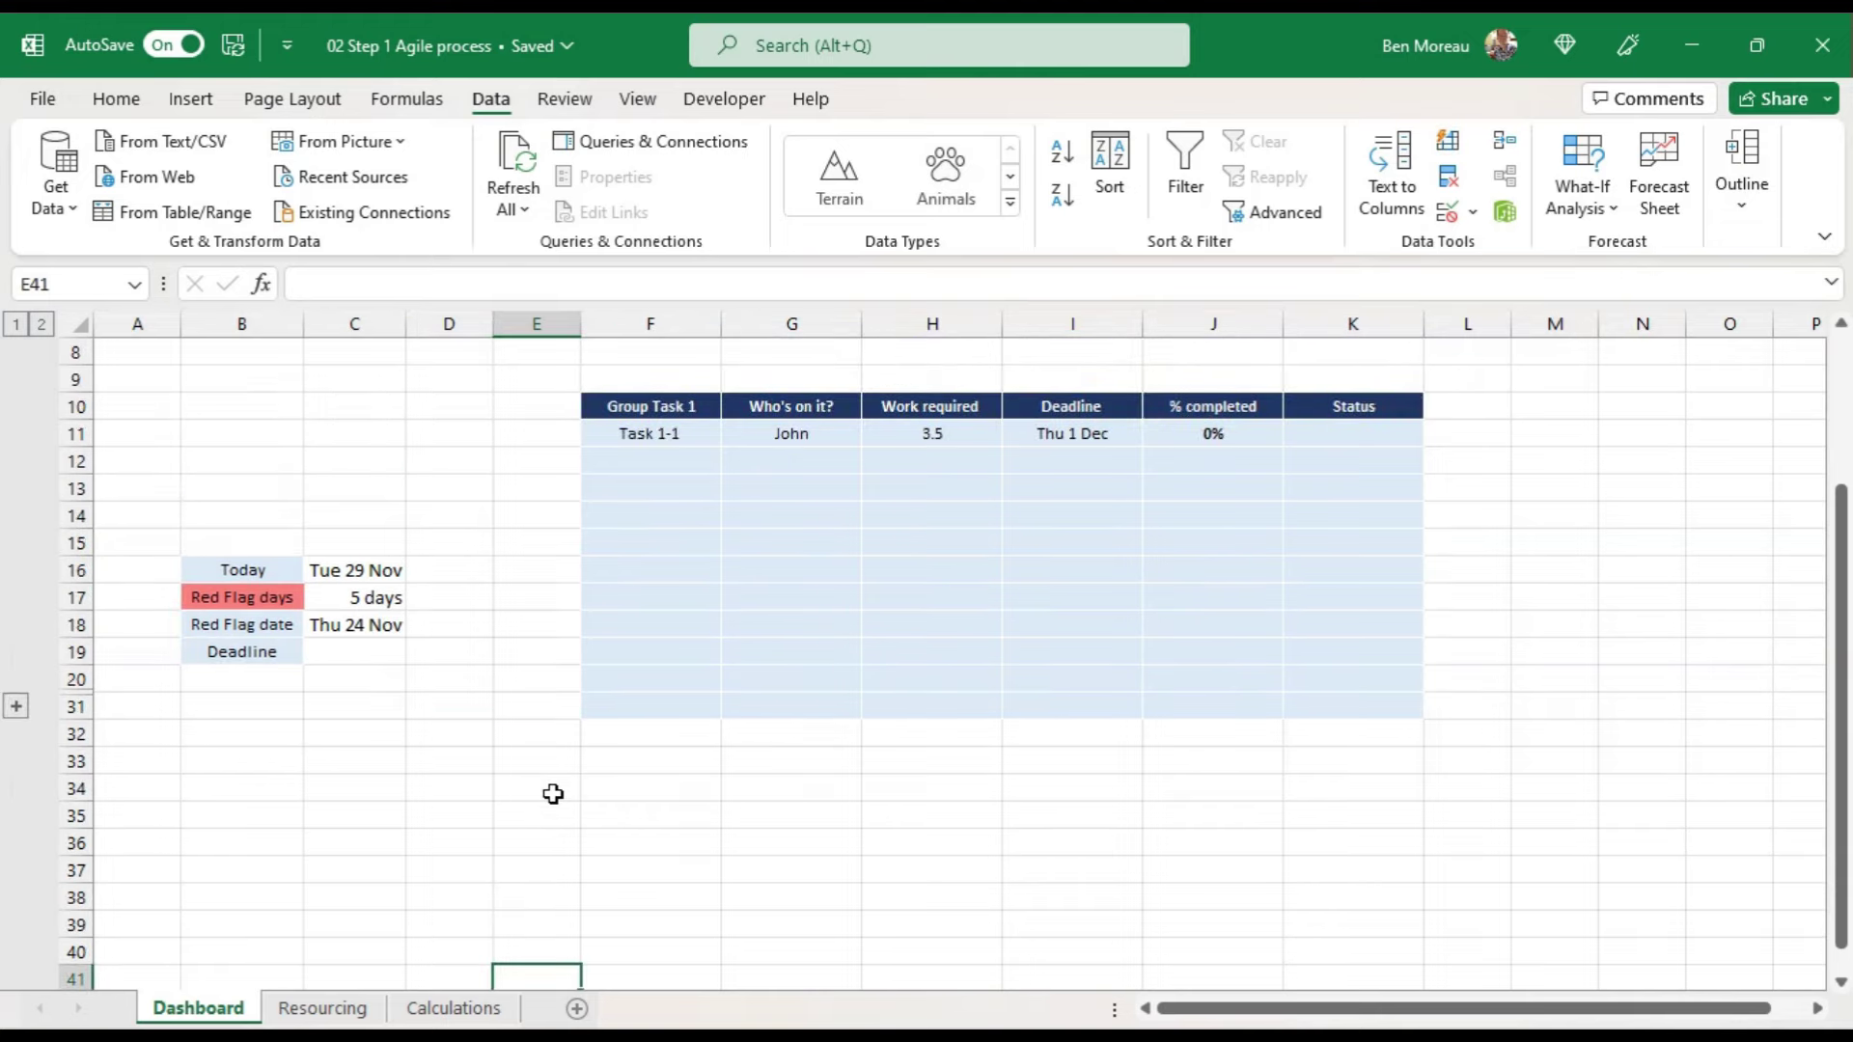
scroll(567, 778, "up", 1)
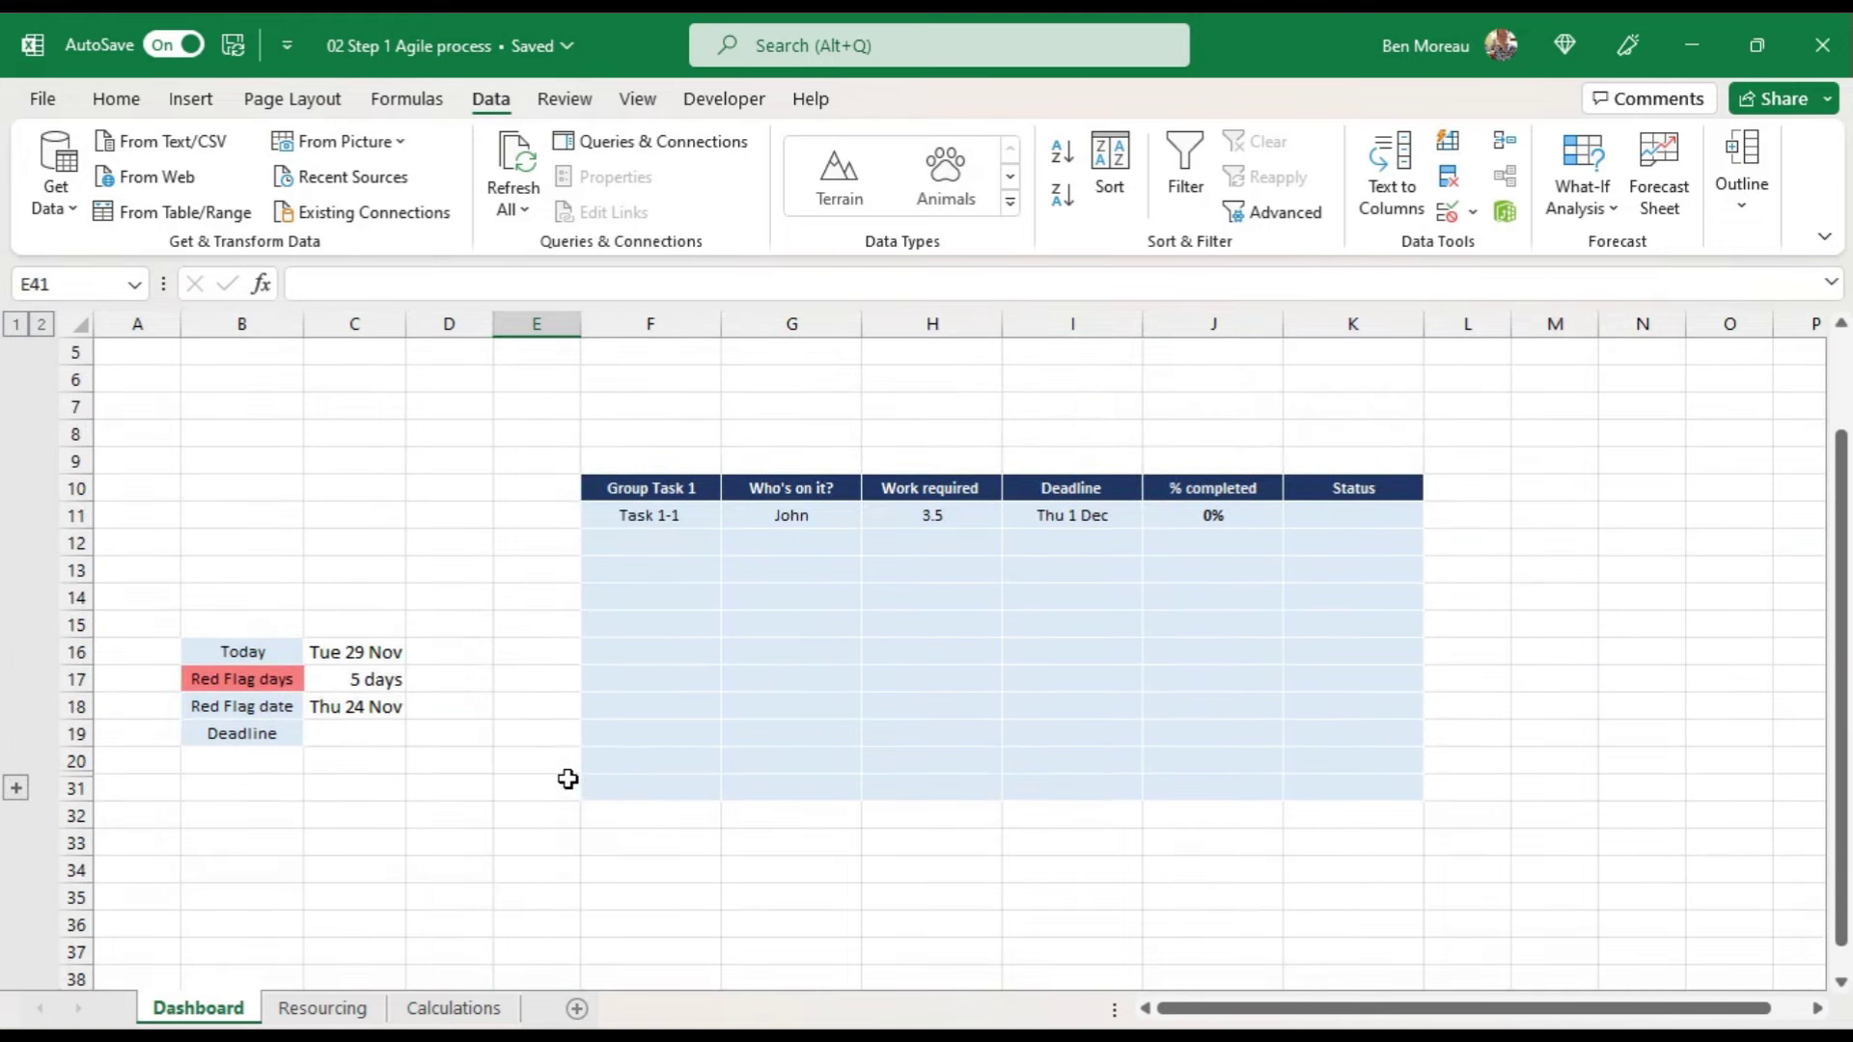
scroll(567, 778, "up", 2)
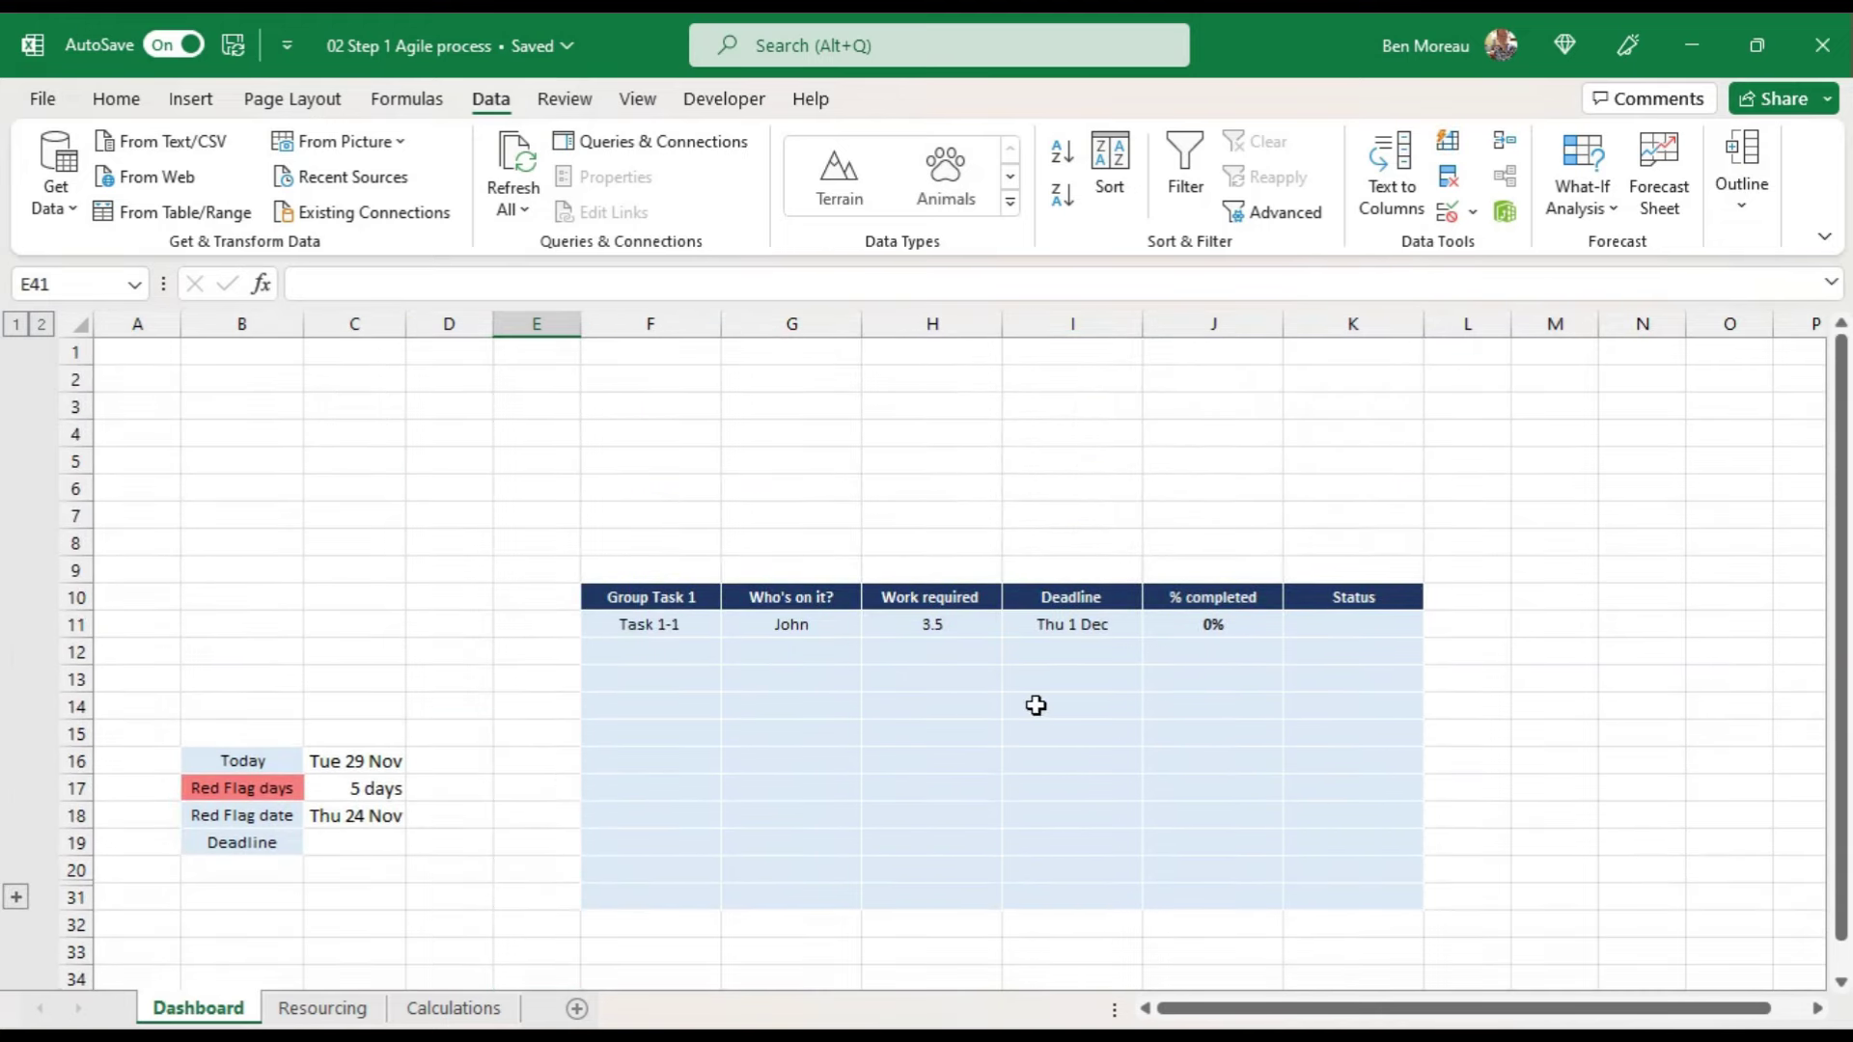
Step: Add list data validation to G11 under Who's on it?, with the source =Resourcing!$B$4:$B$22
left_click(665, 624)
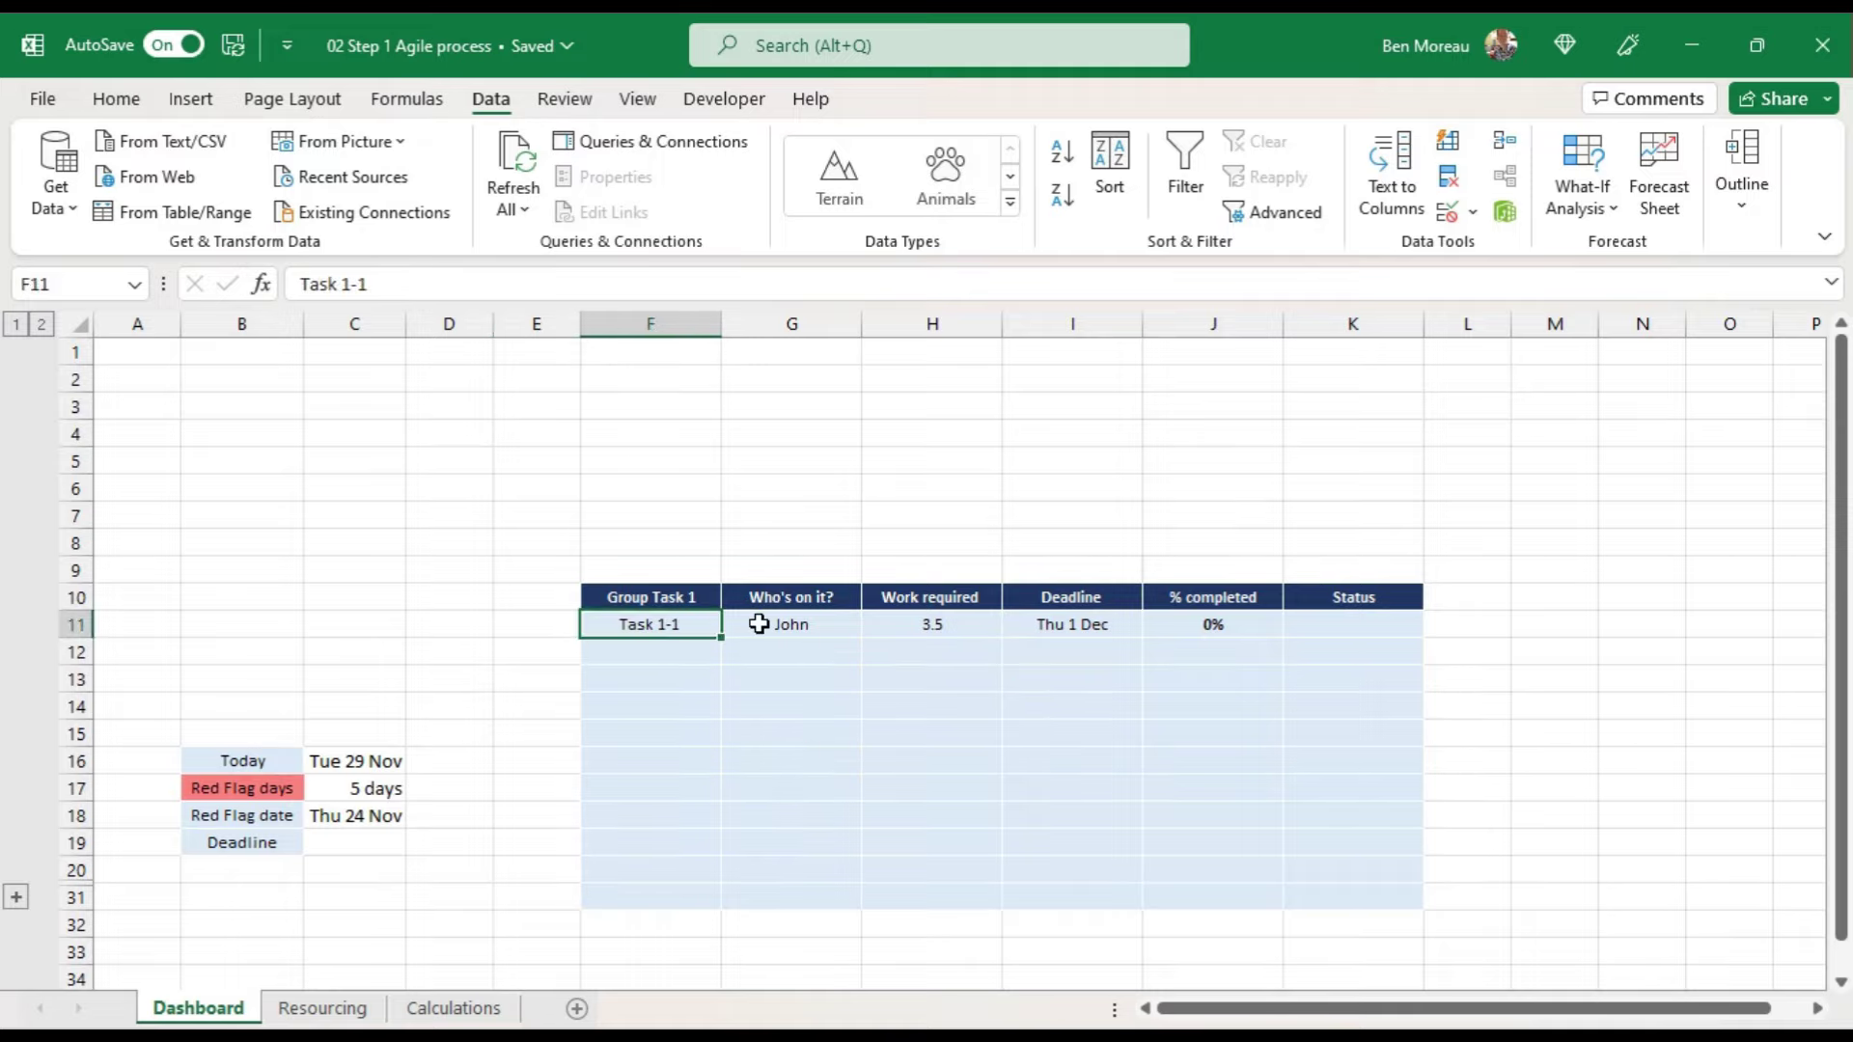
left_click(756, 624)
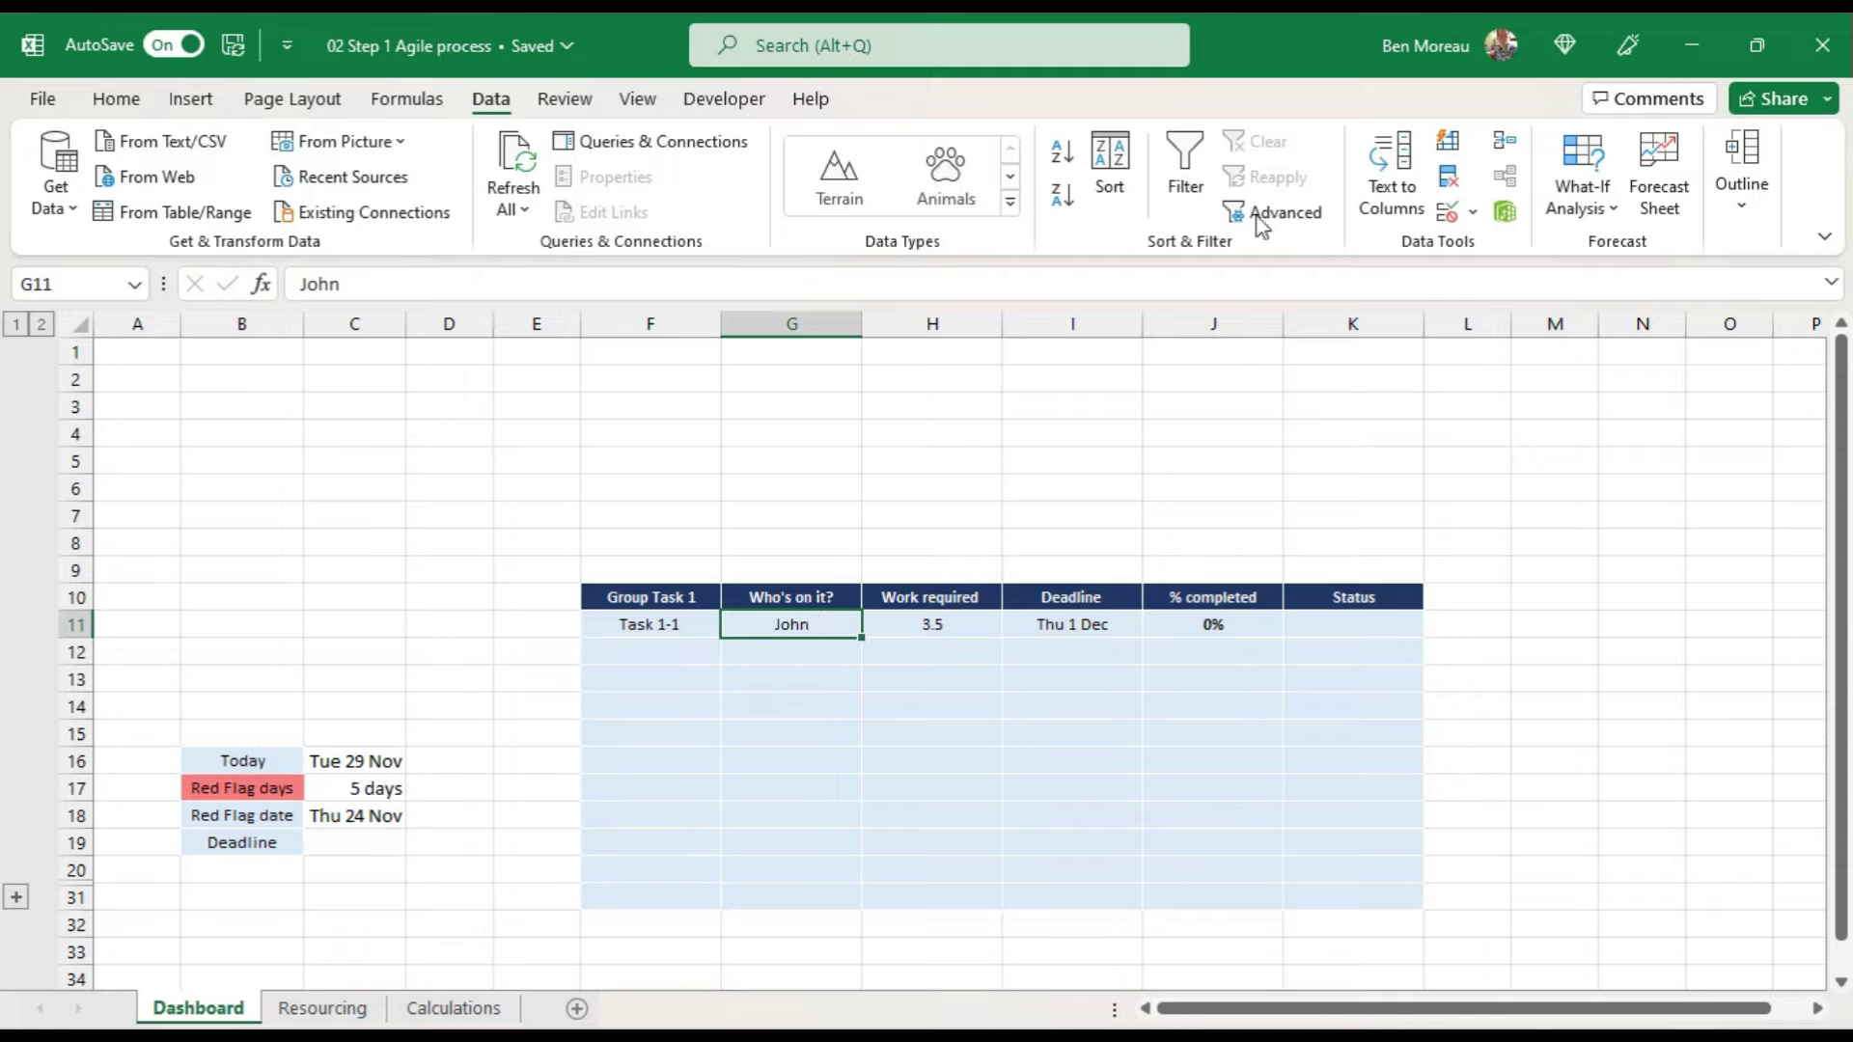
left_click(1471, 211)
left_click(1501, 244)
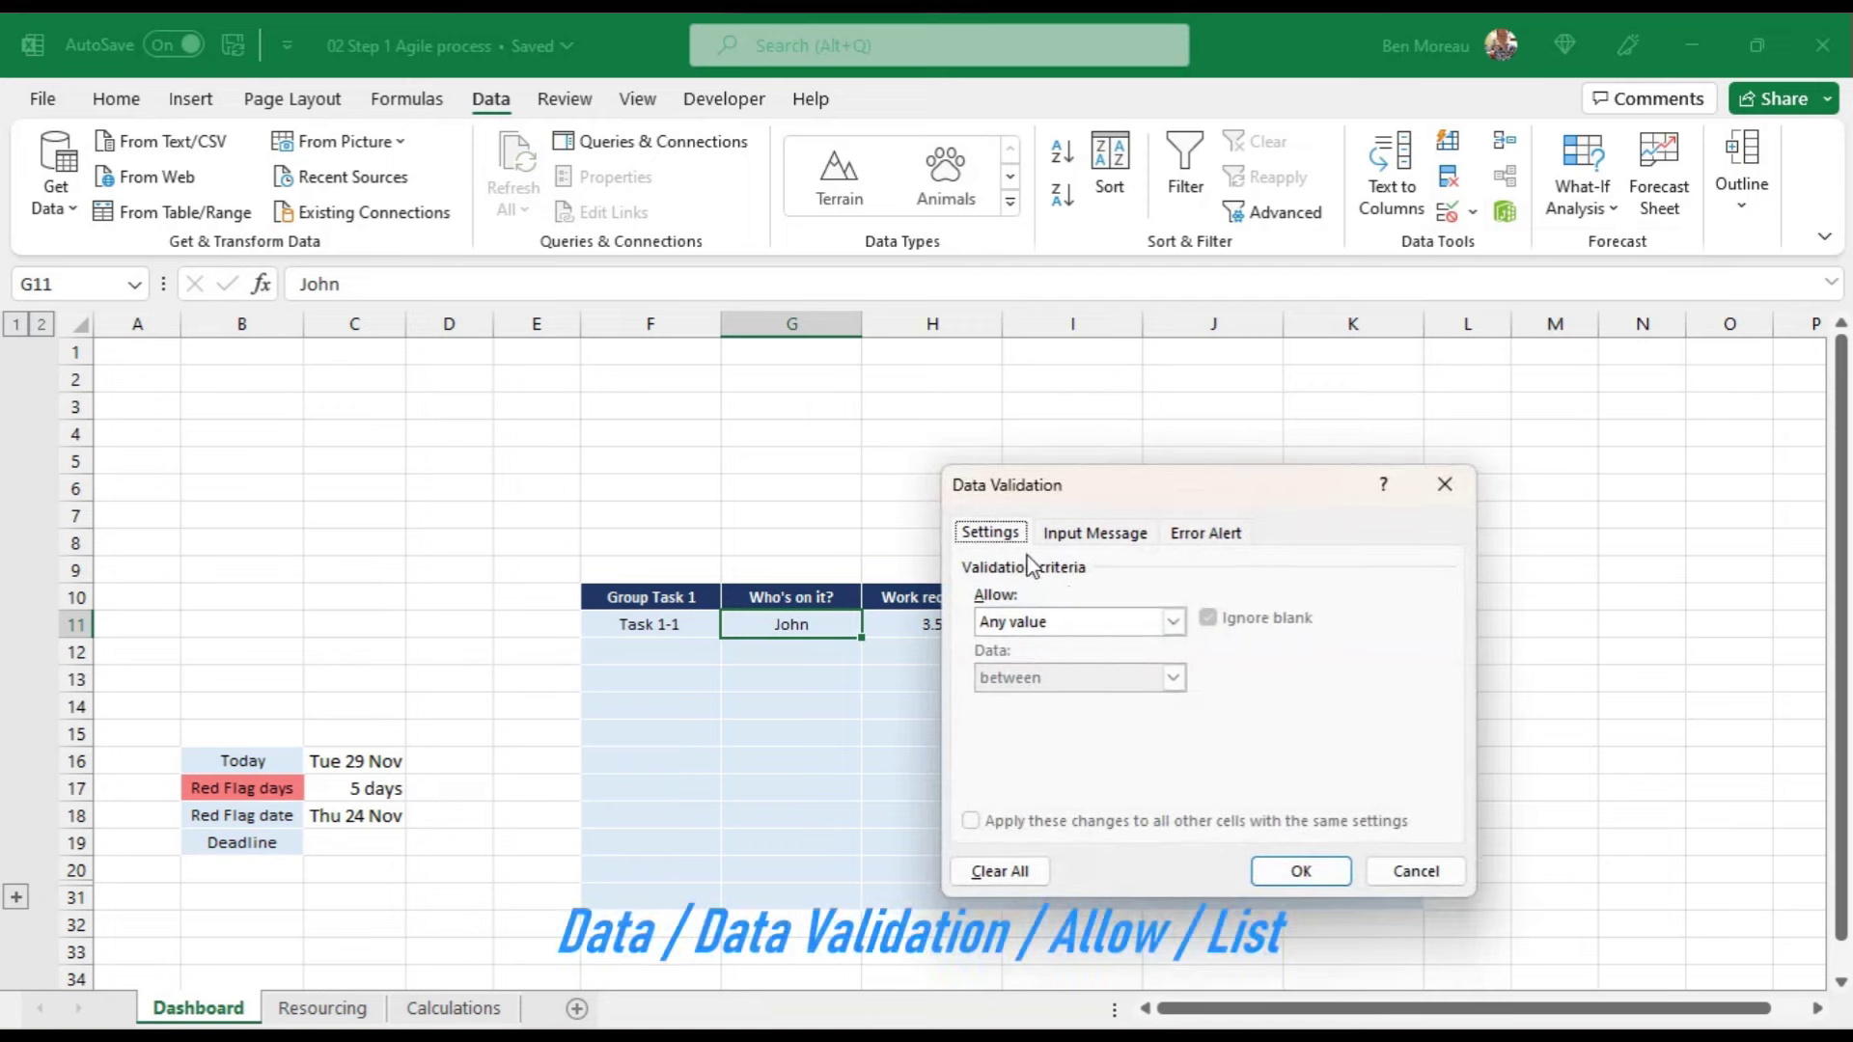
left_click(1057, 624)
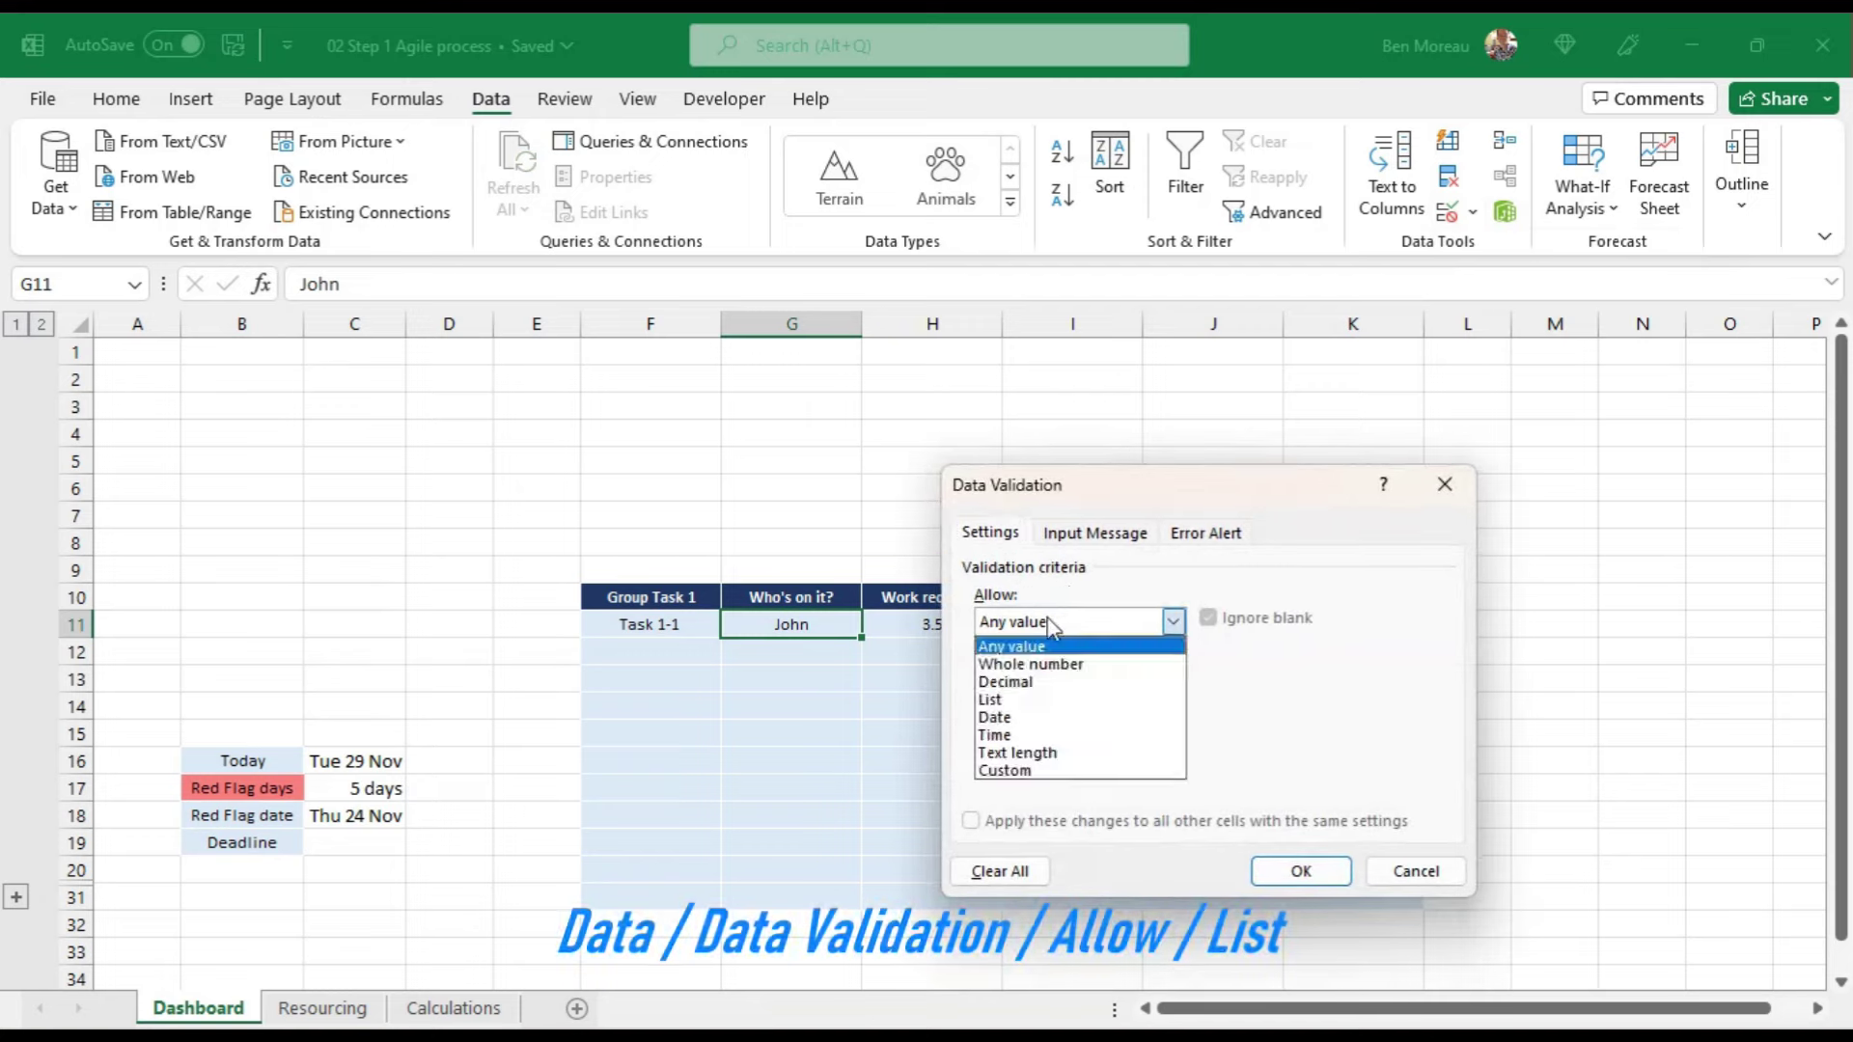
left_click(1061, 699)
left_click(1065, 731)
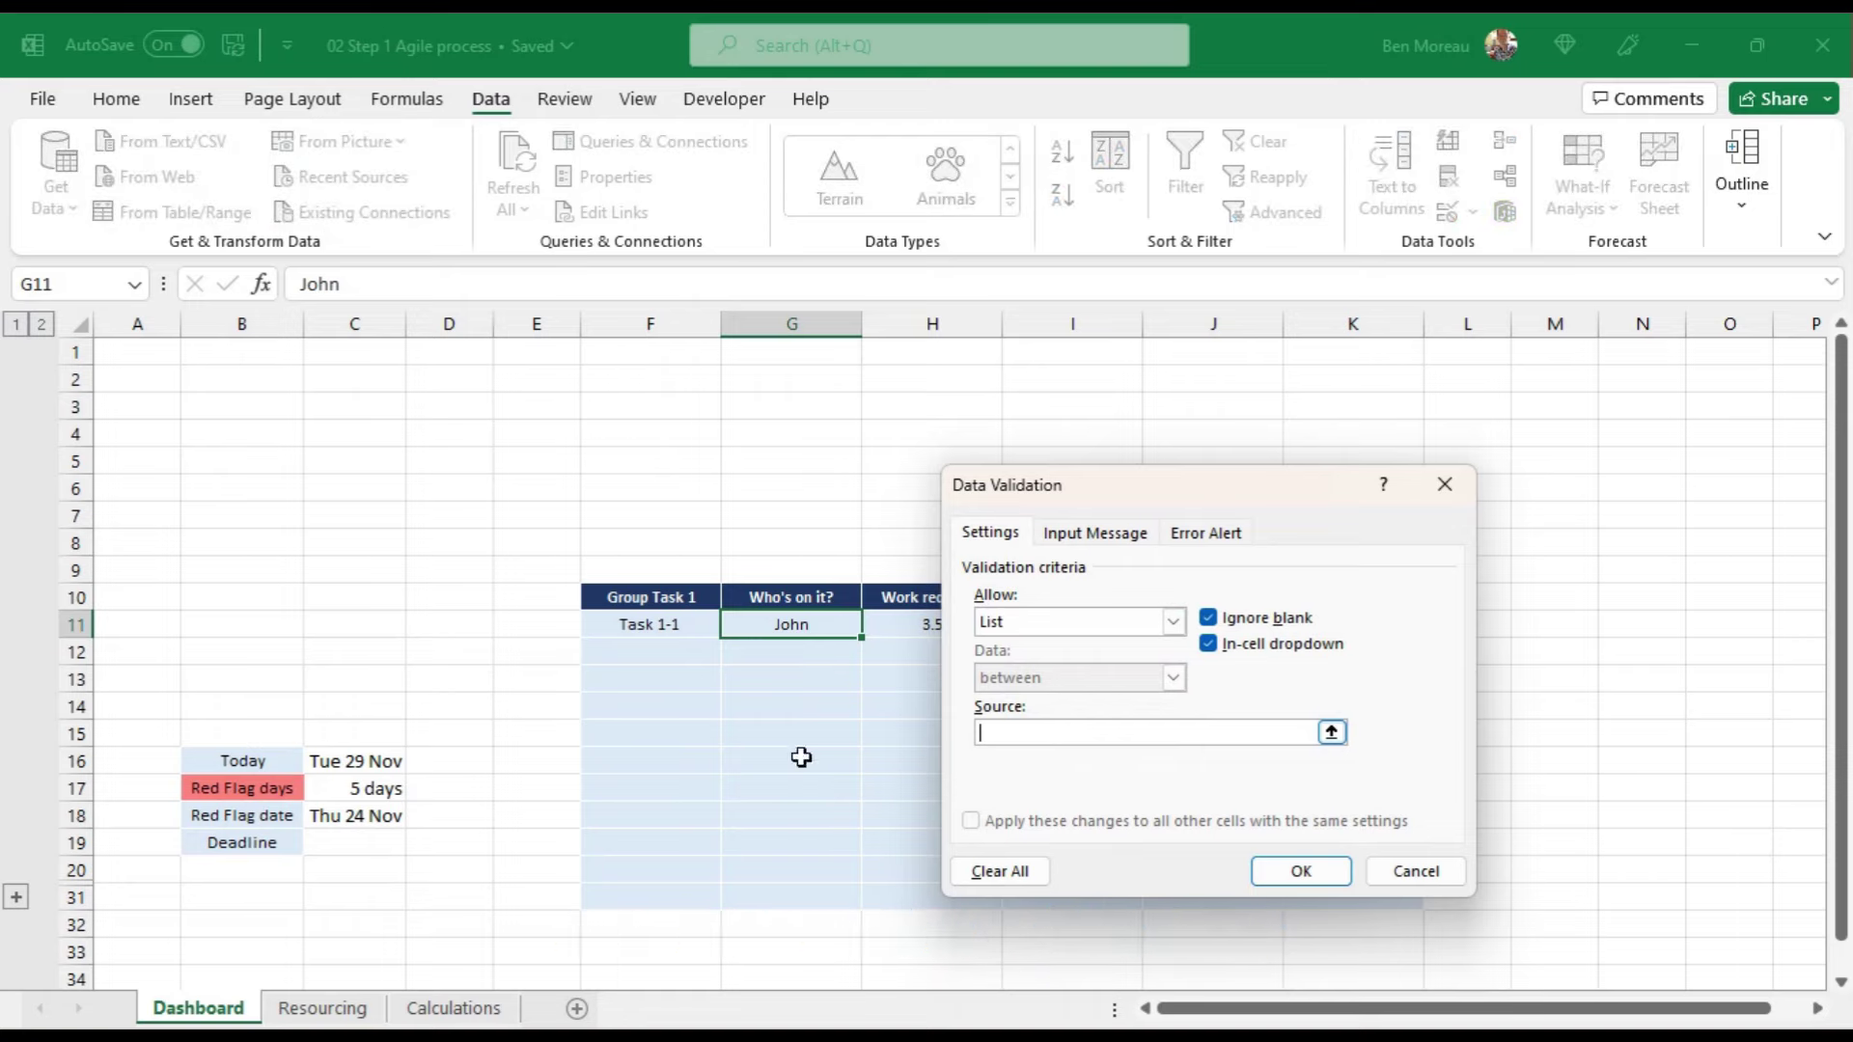
left_click(322, 1008)
left_click_drag(304, 429, 282, 646)
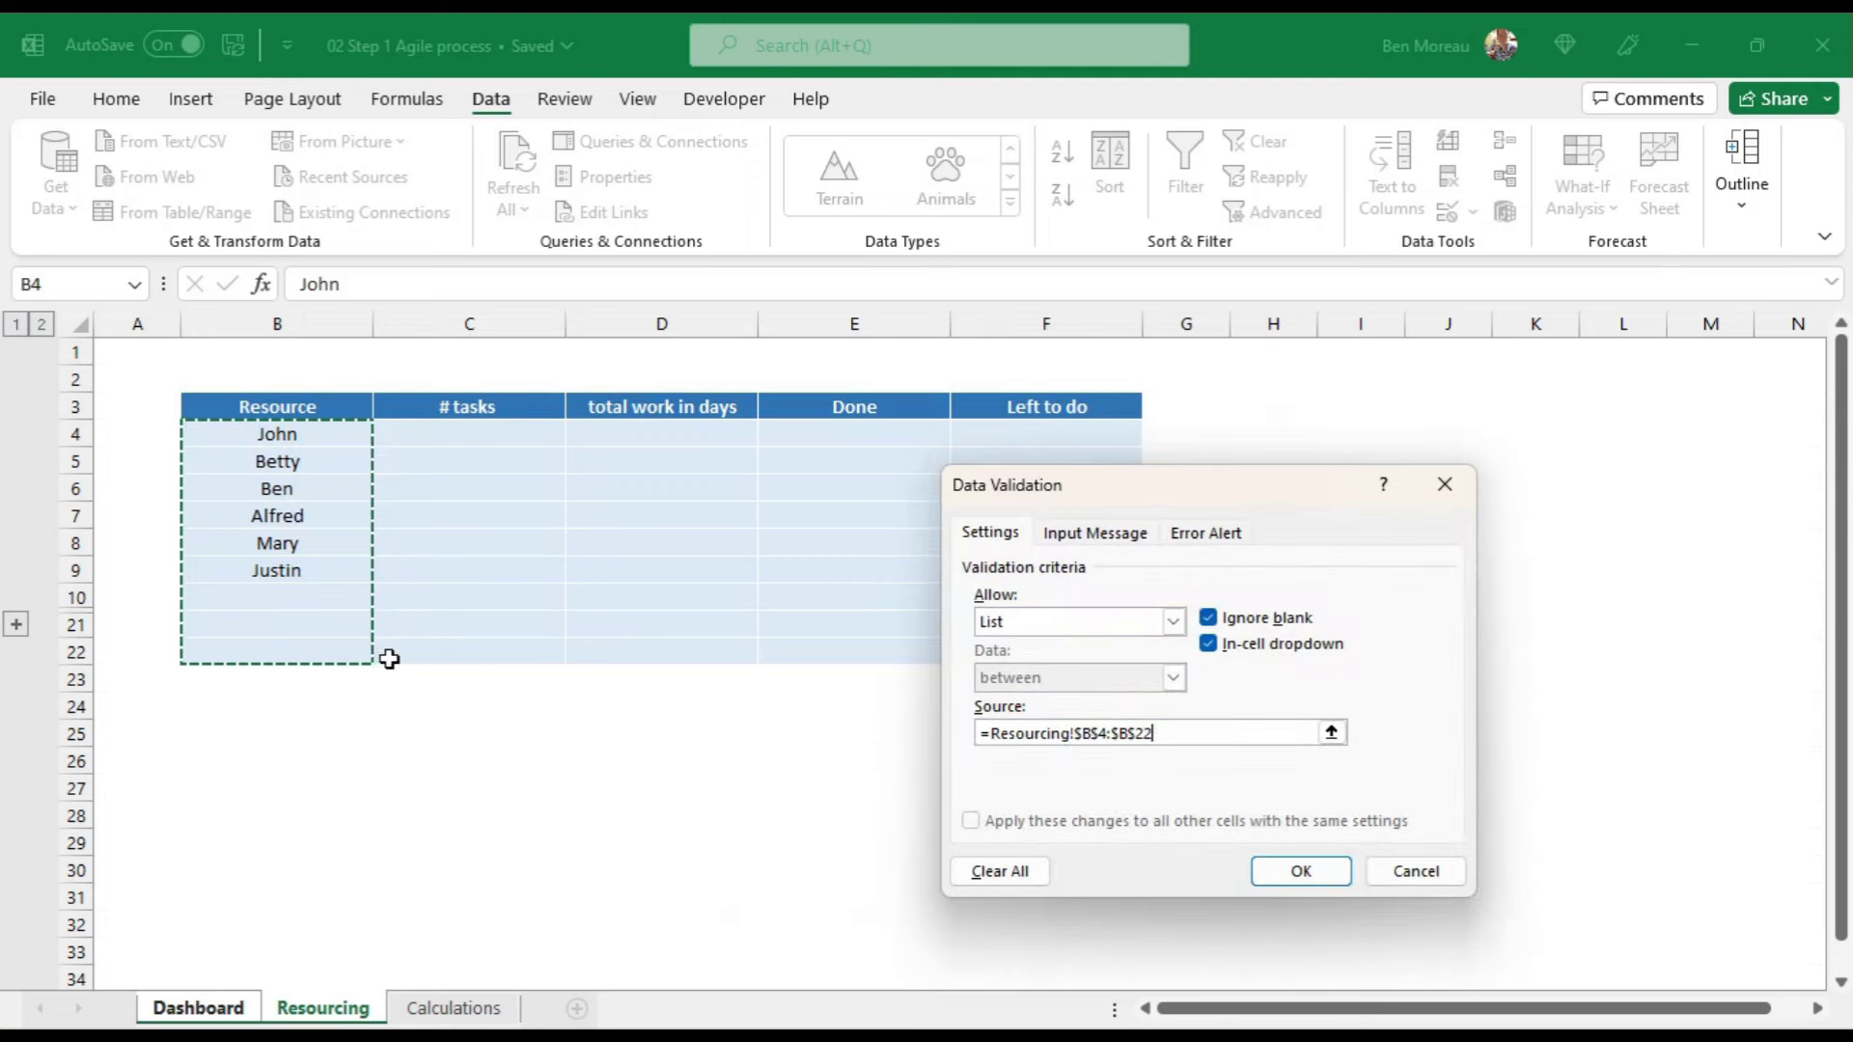
left_click(1303, 872)
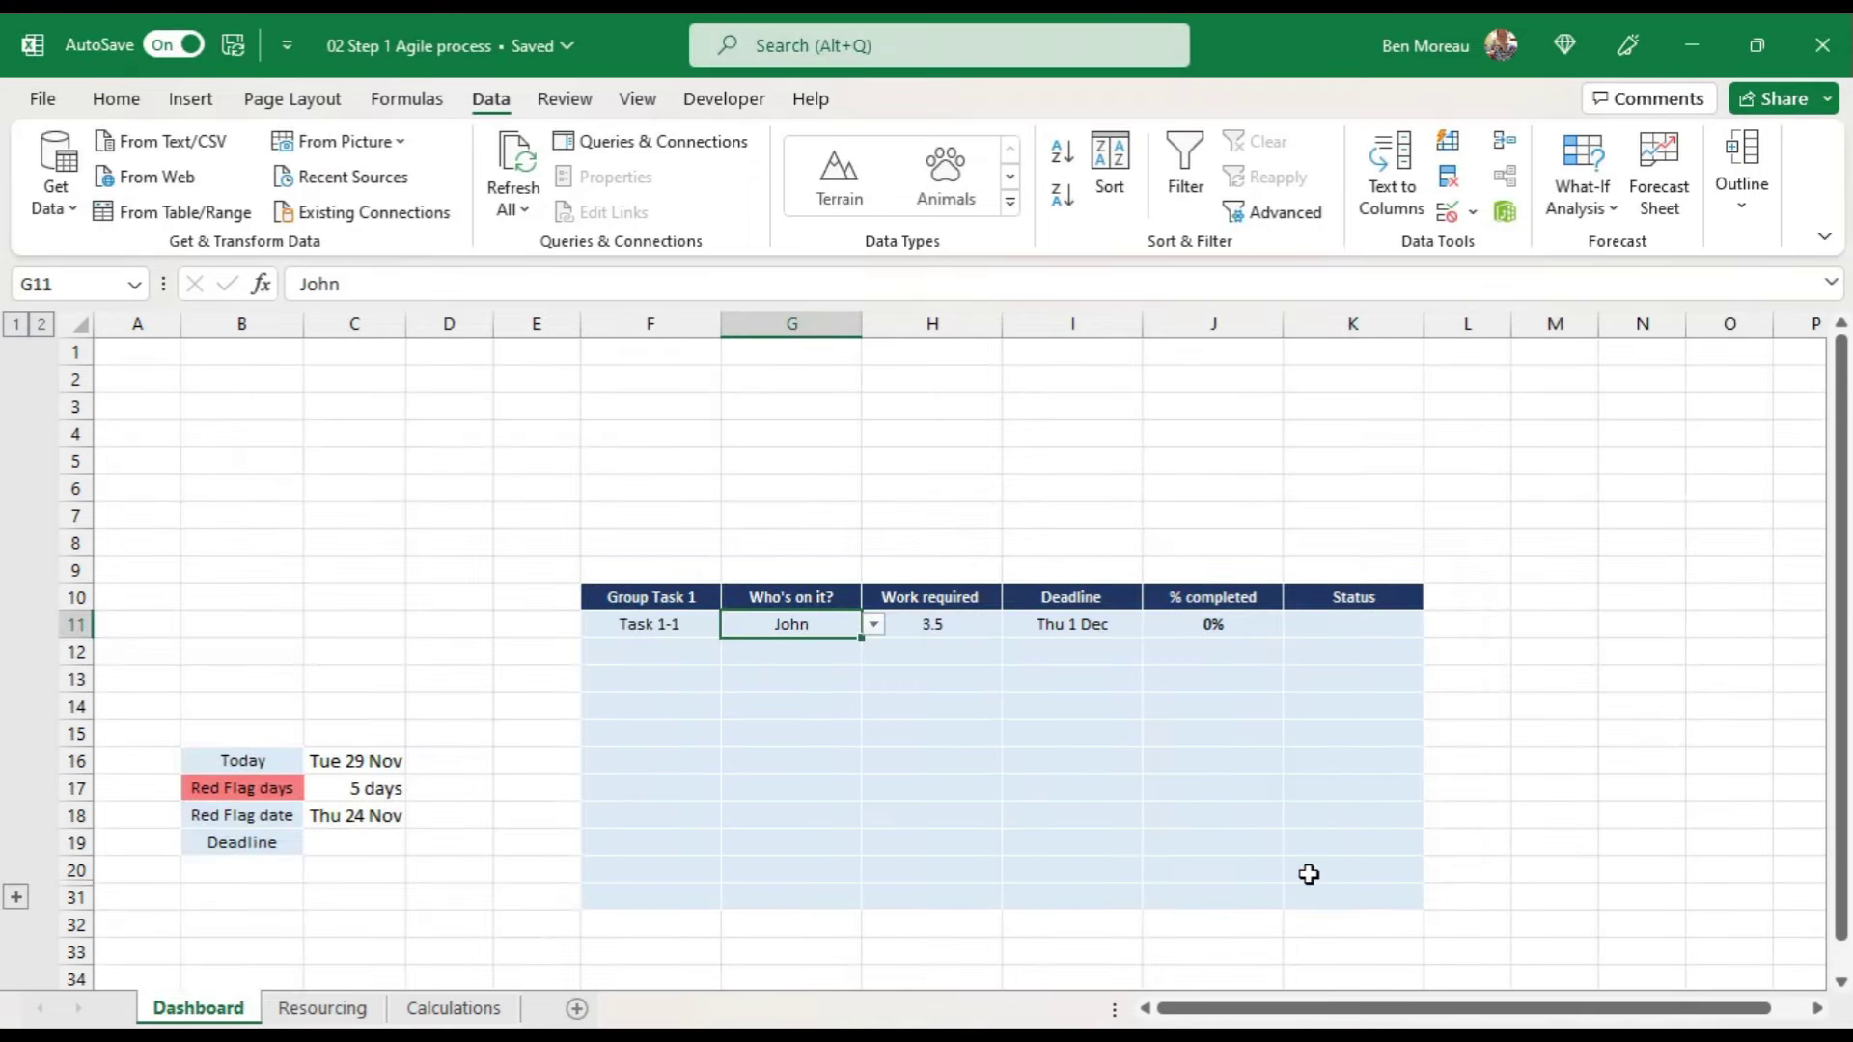
Step: Copy the resource drop-down from G11 down to row 31 and clear the copied names below G11
left_click(823, 644)
left_click(825, 626)
left_click_drag(860, 638, 862, 880)
left_click_drag(816, 641, 814, 885)
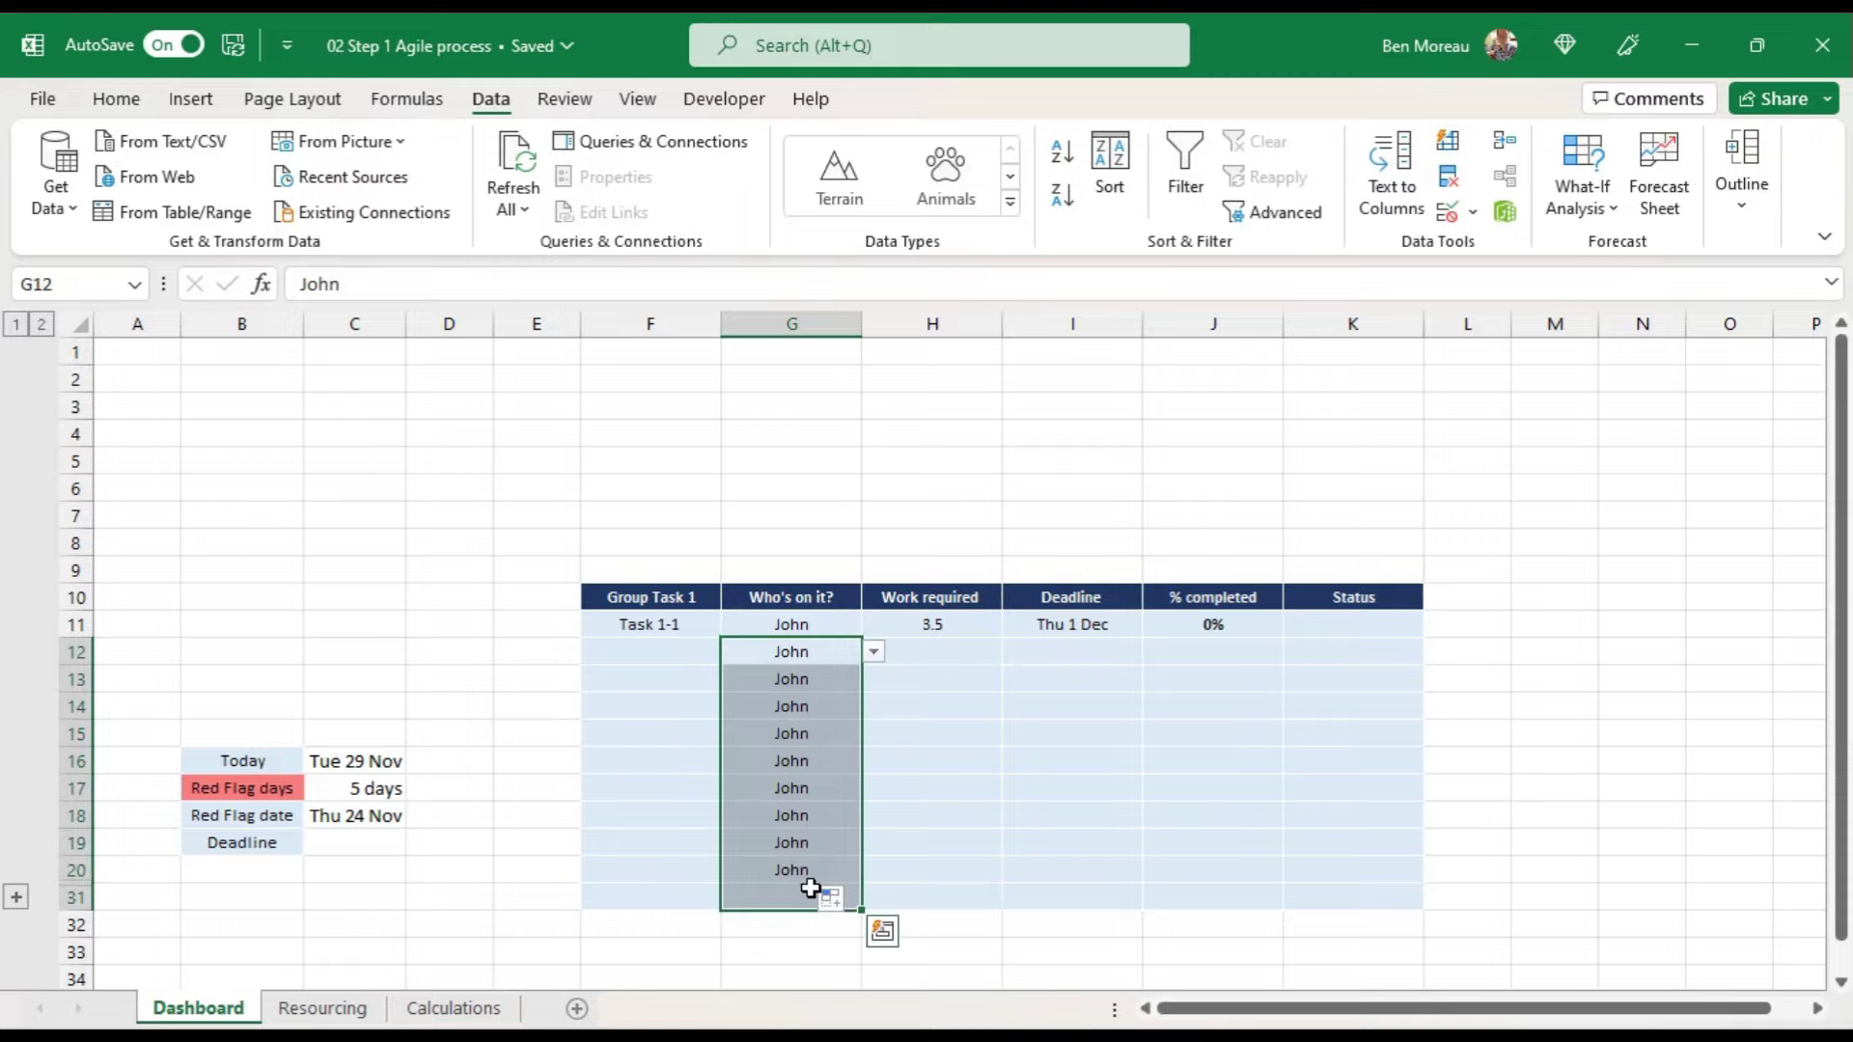
left_click(827, 627)
left_click(838, 649)
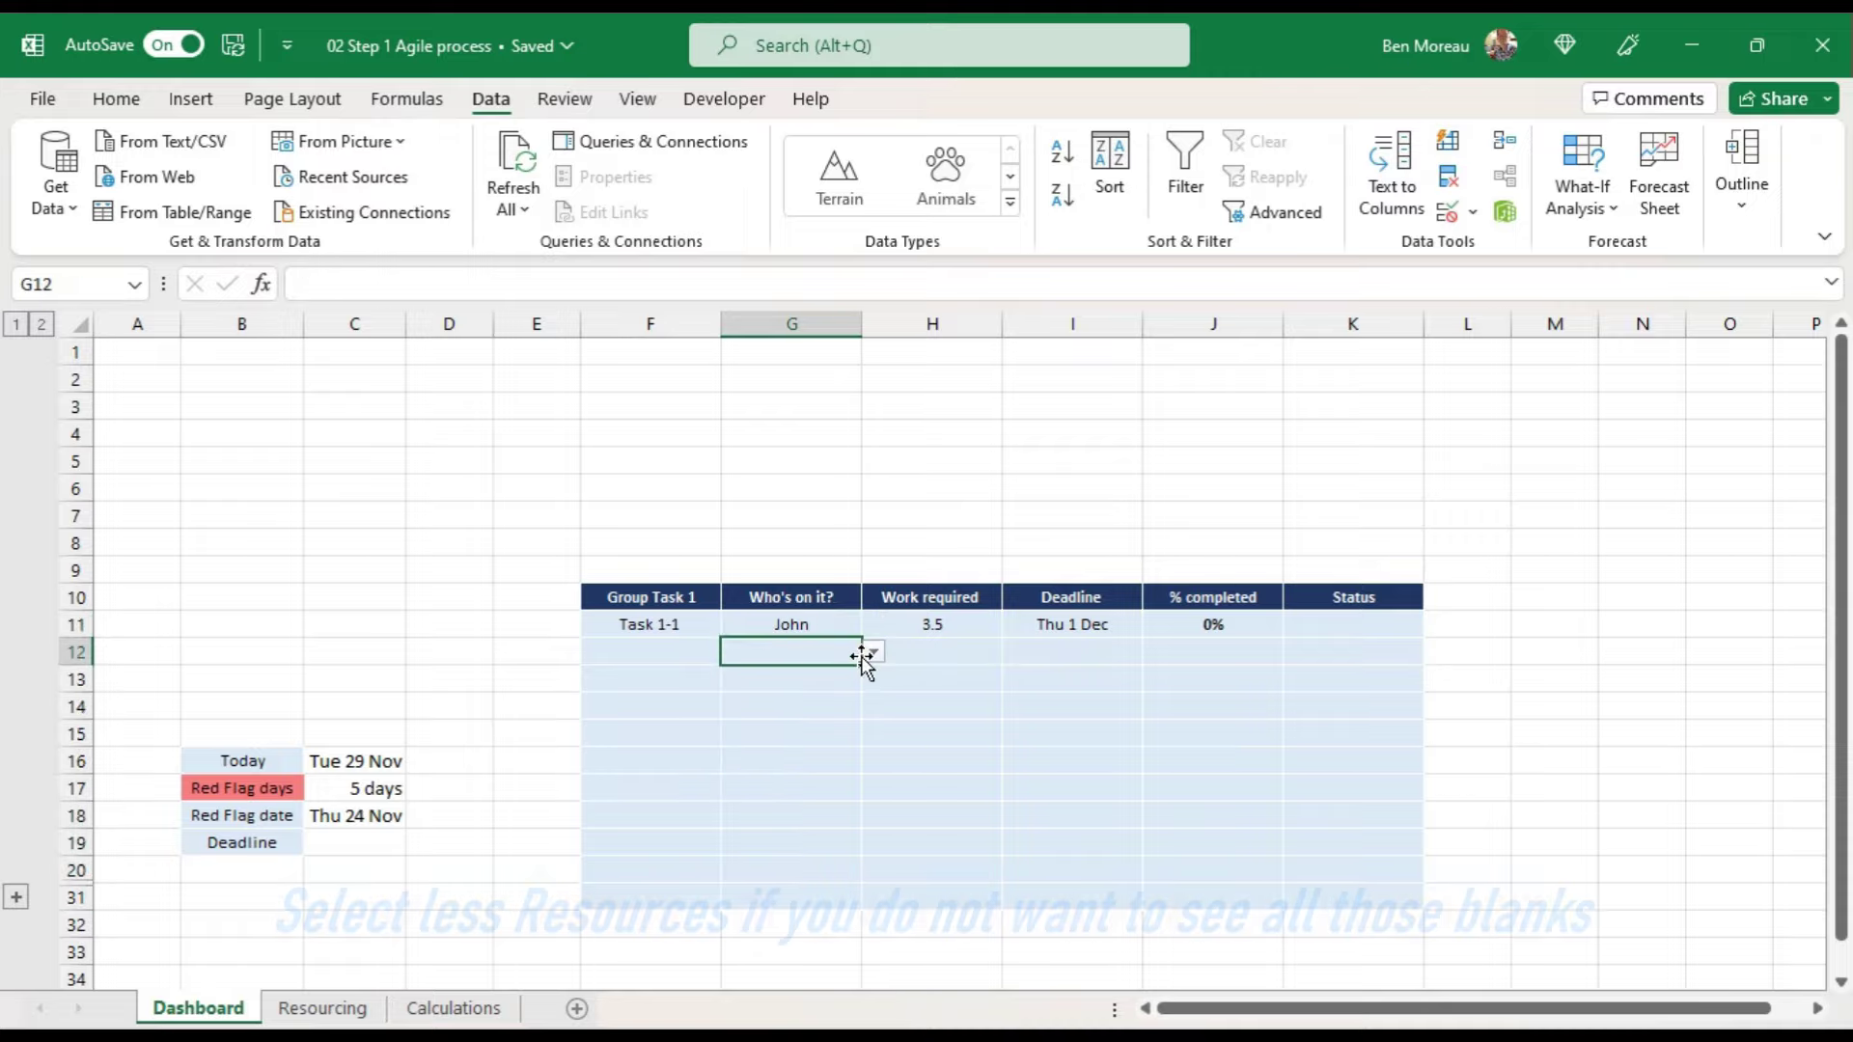
Step: Check the choices in the resource drop-down of G12 and close it without picking one
left_click(872, 651)
left_click_drag(870, 738, 869, 680)
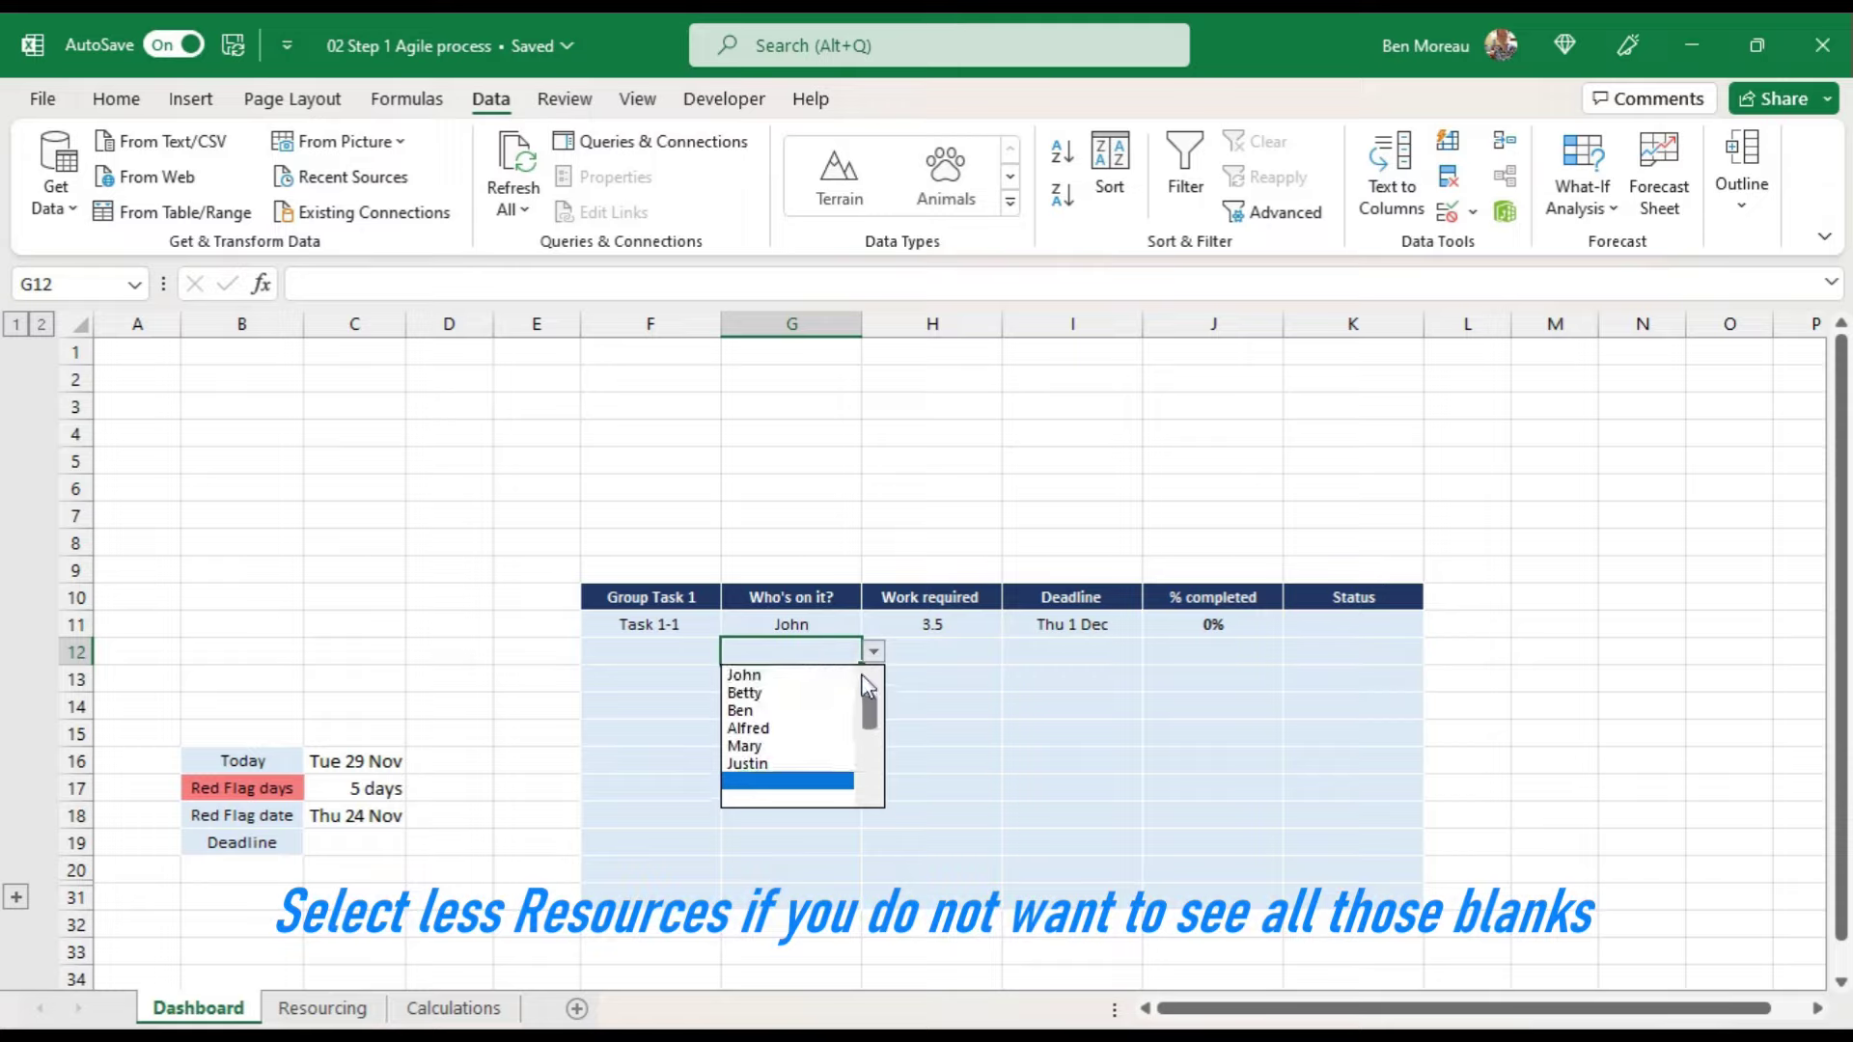
key("Escape")
left_click(827, 627)
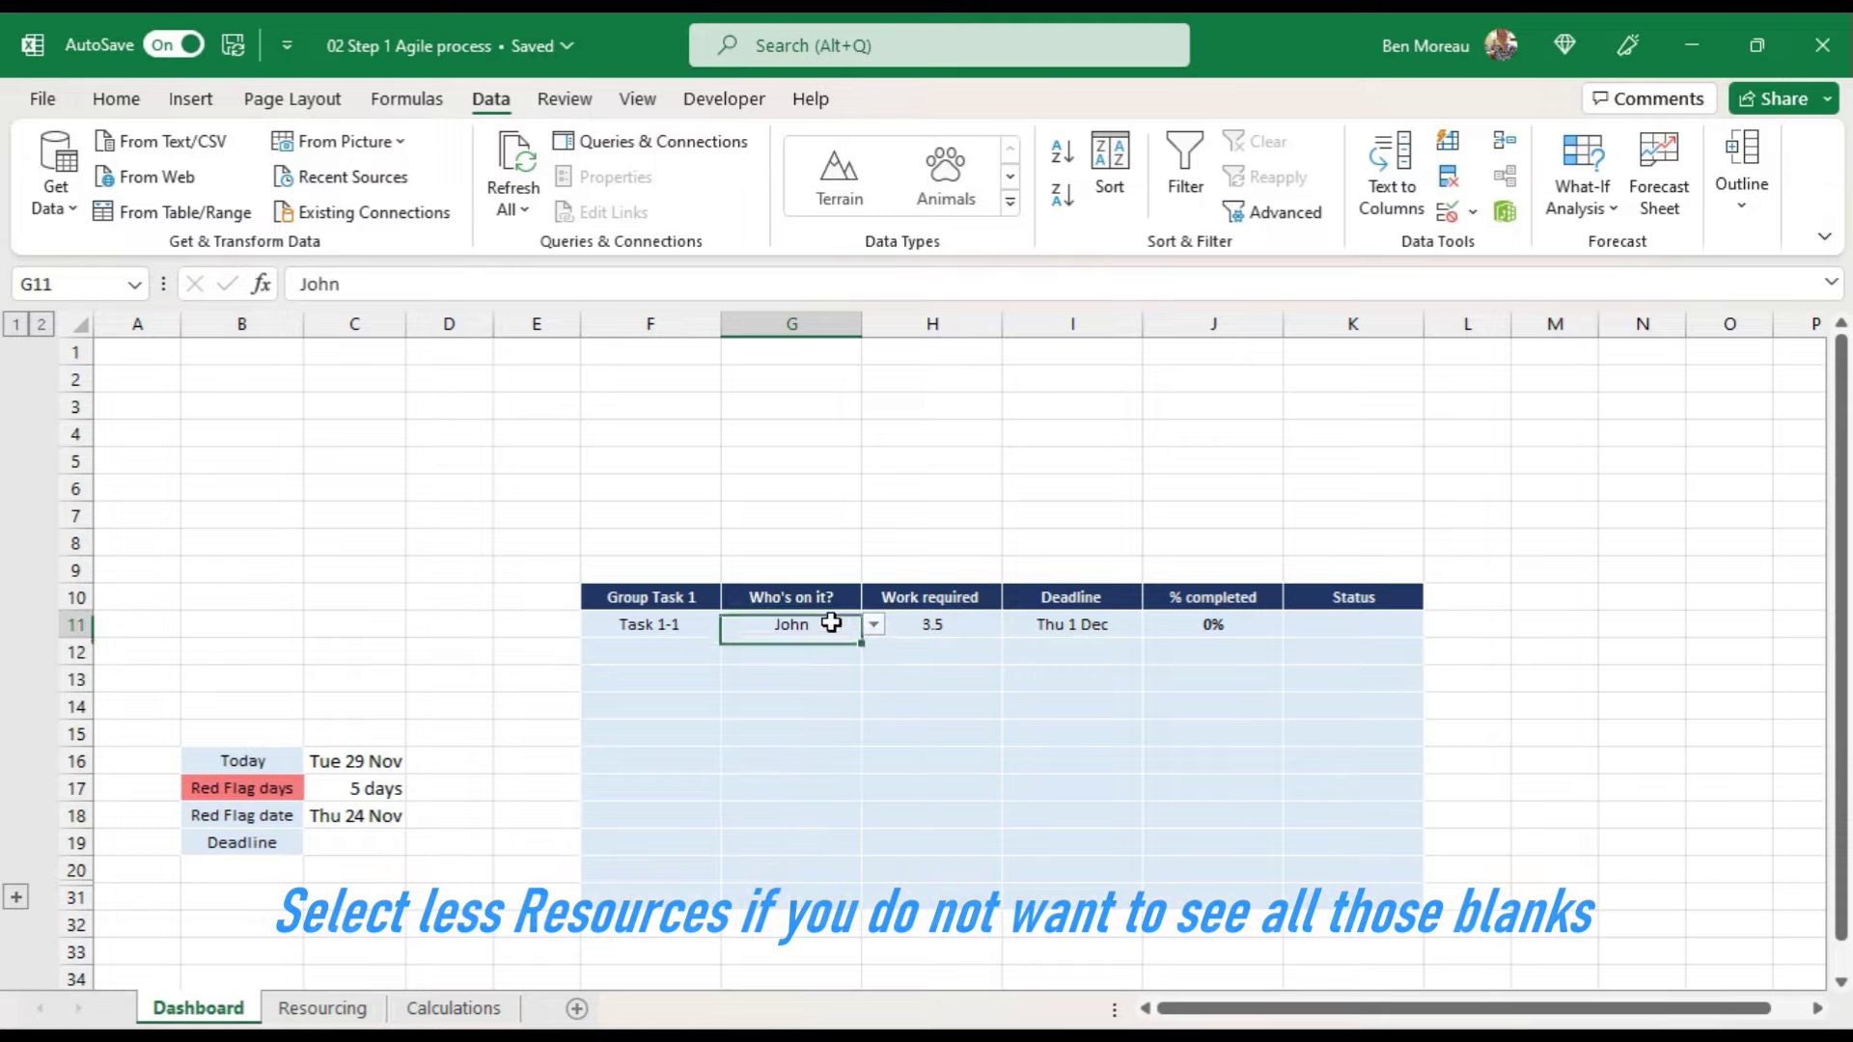
left_click(951, 623)
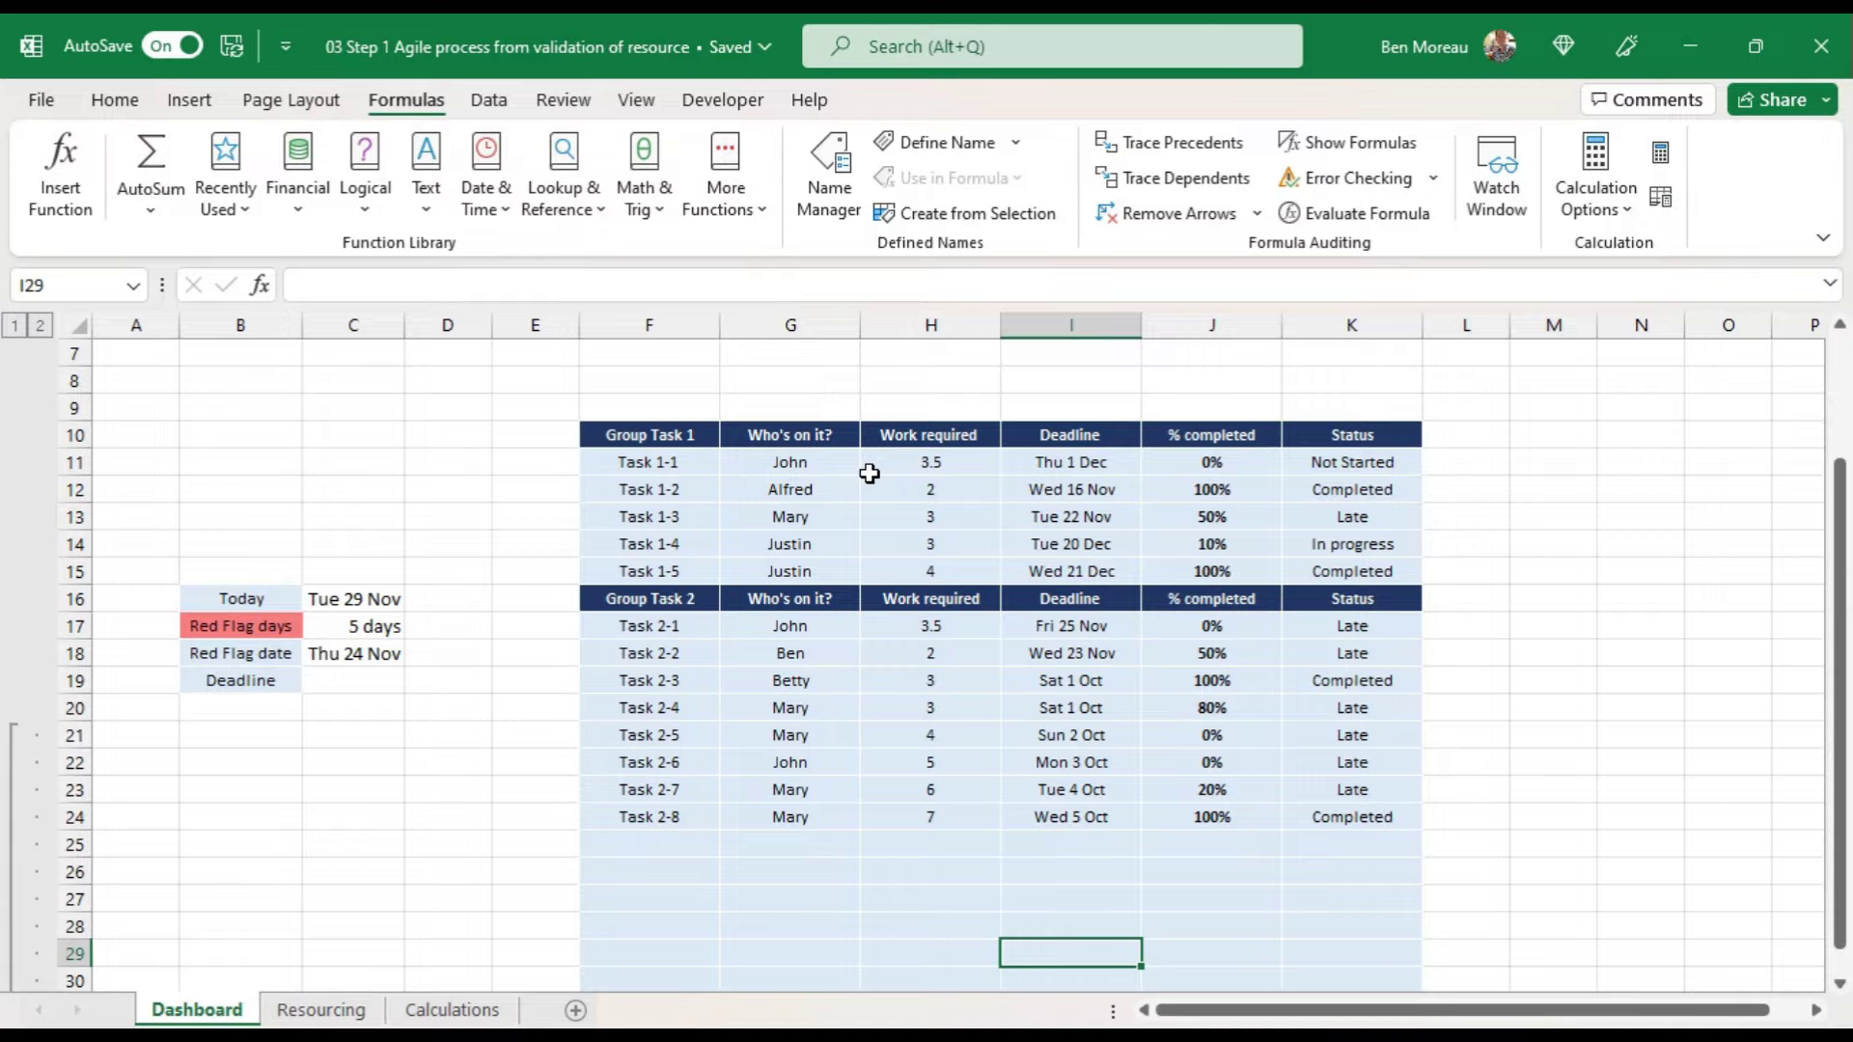
Step: Name the range F10:F31 Task_name and check its entry in the list of defined names
left_click(660, 435)
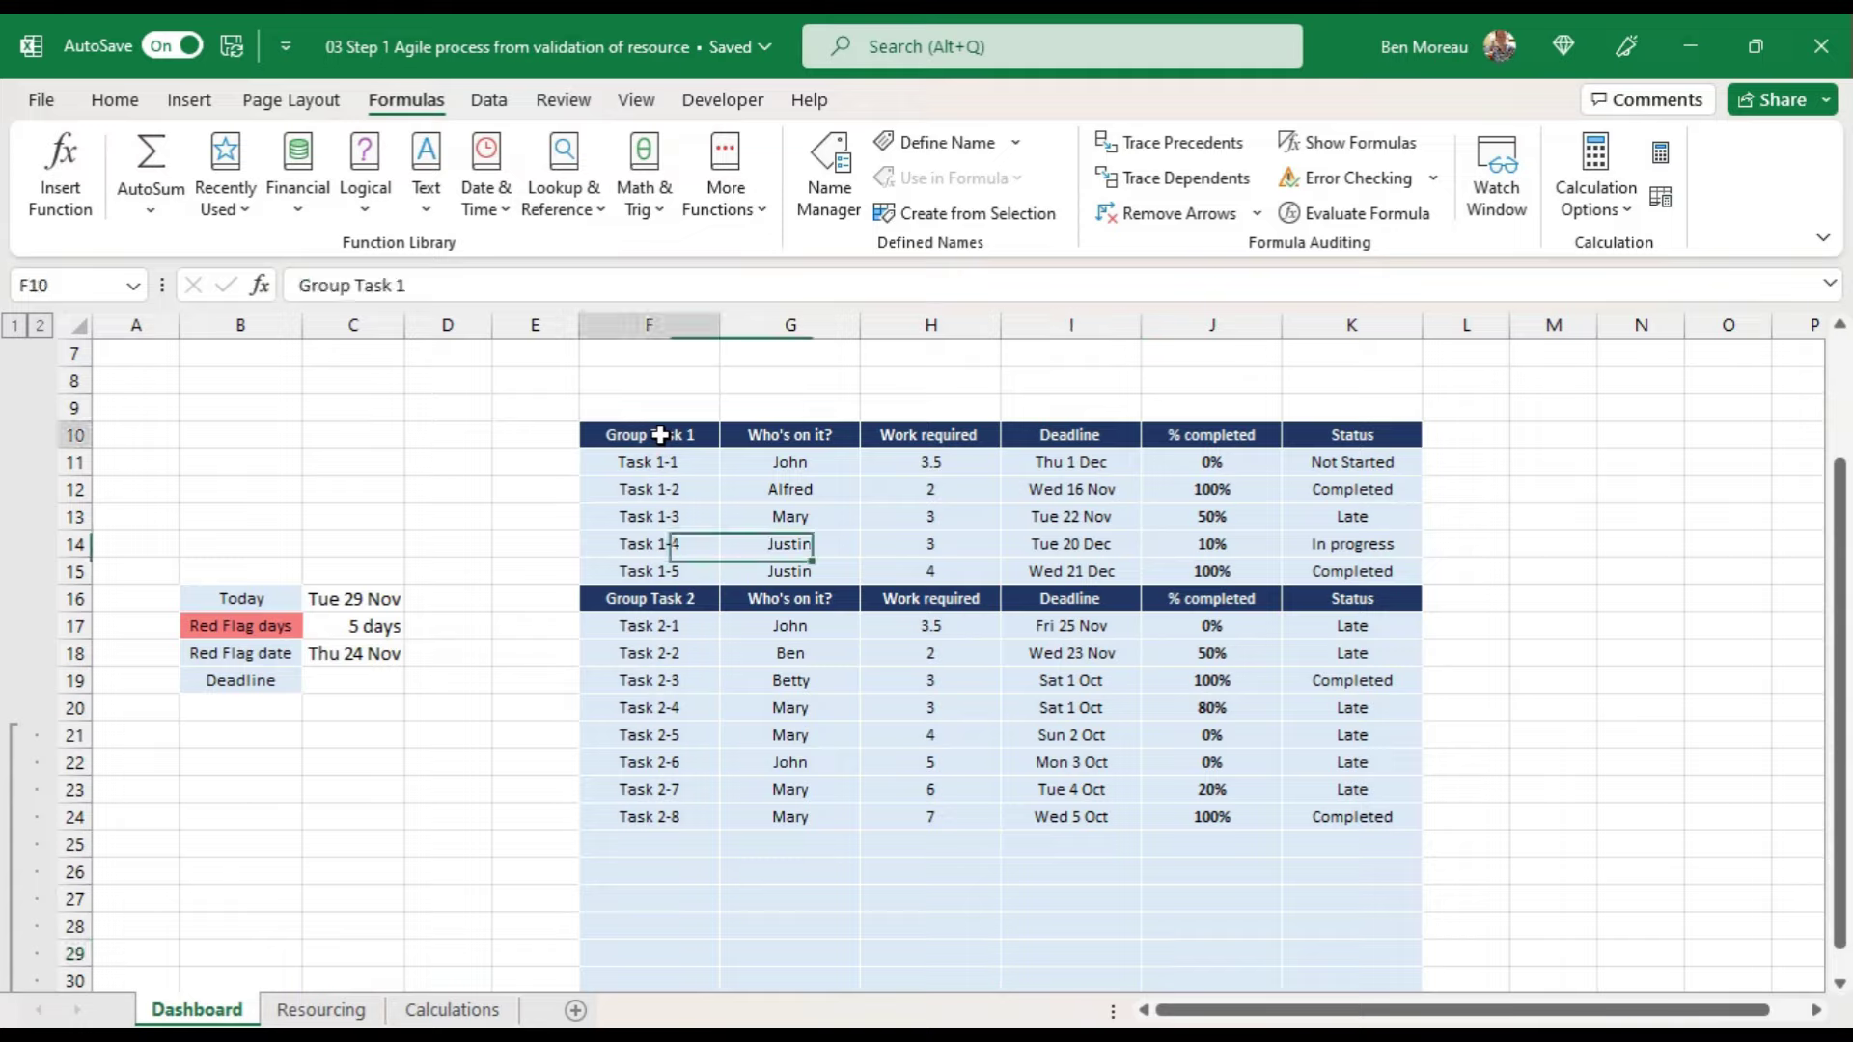
left_click_drag(660, 435, 653, 949)
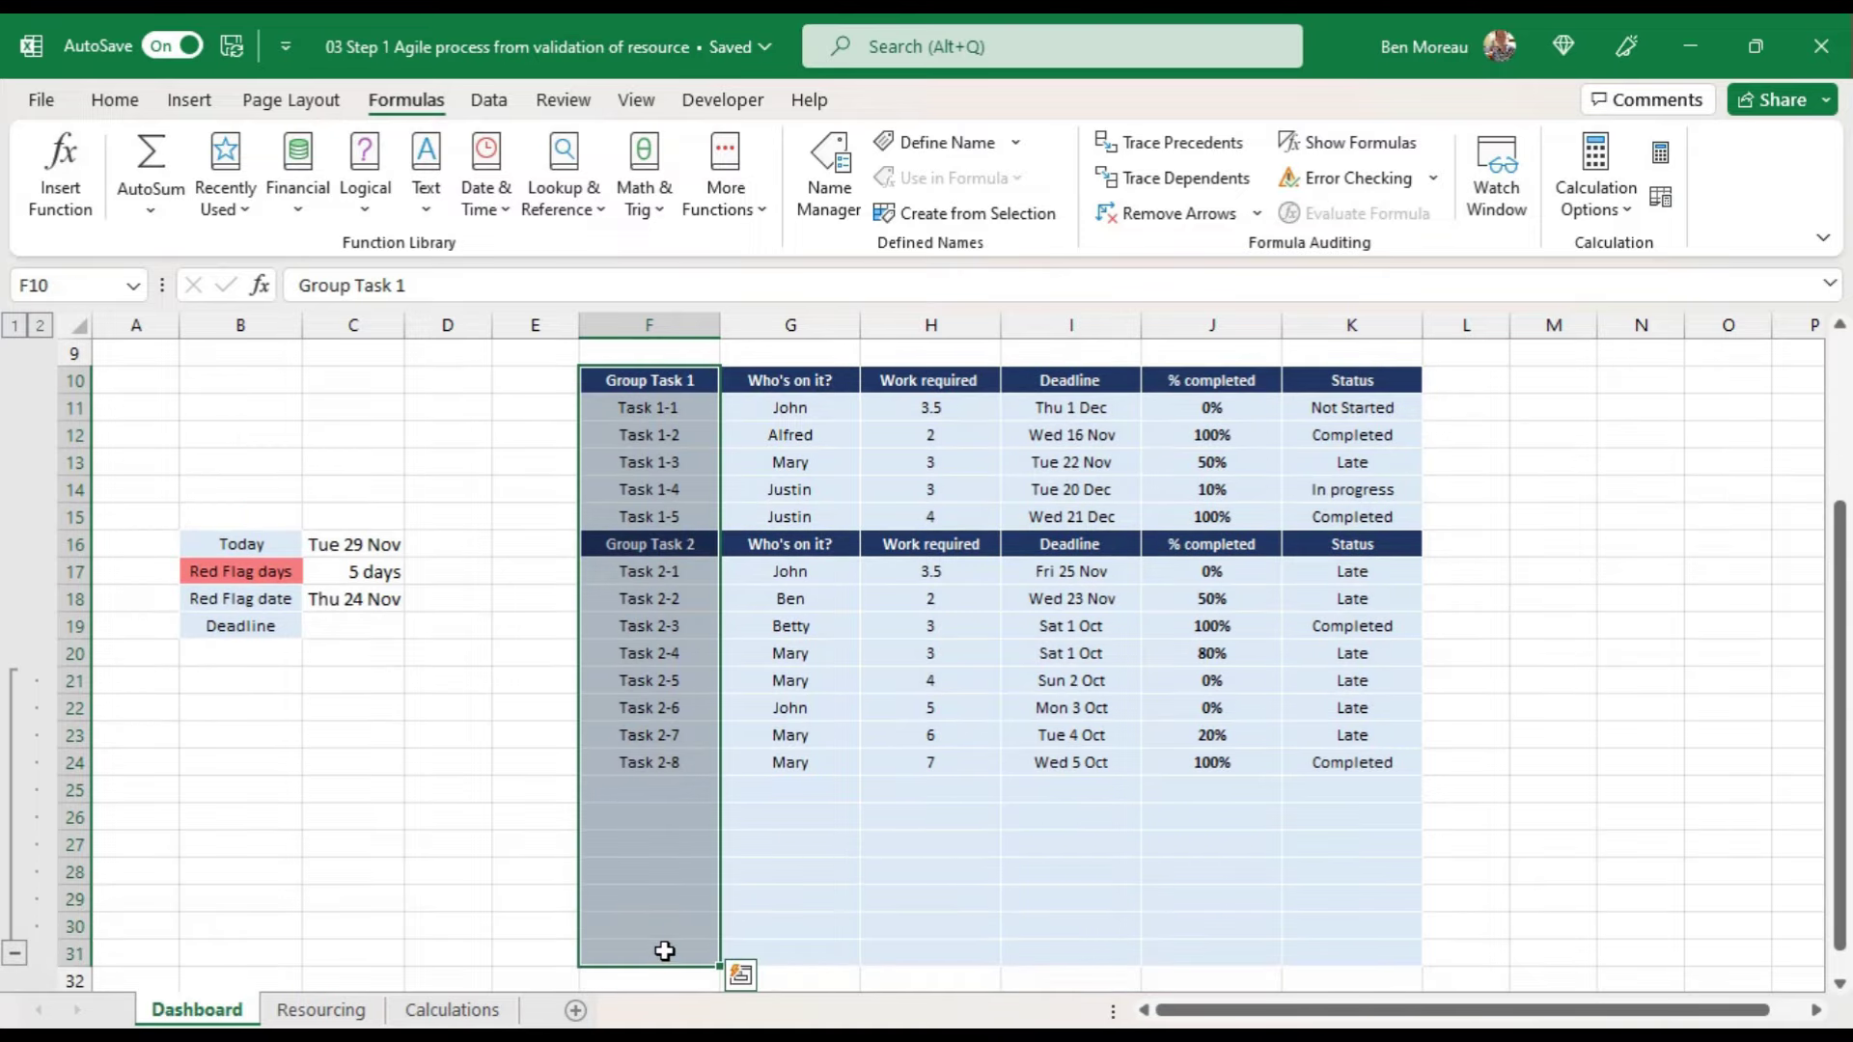
left_click(56, 279)
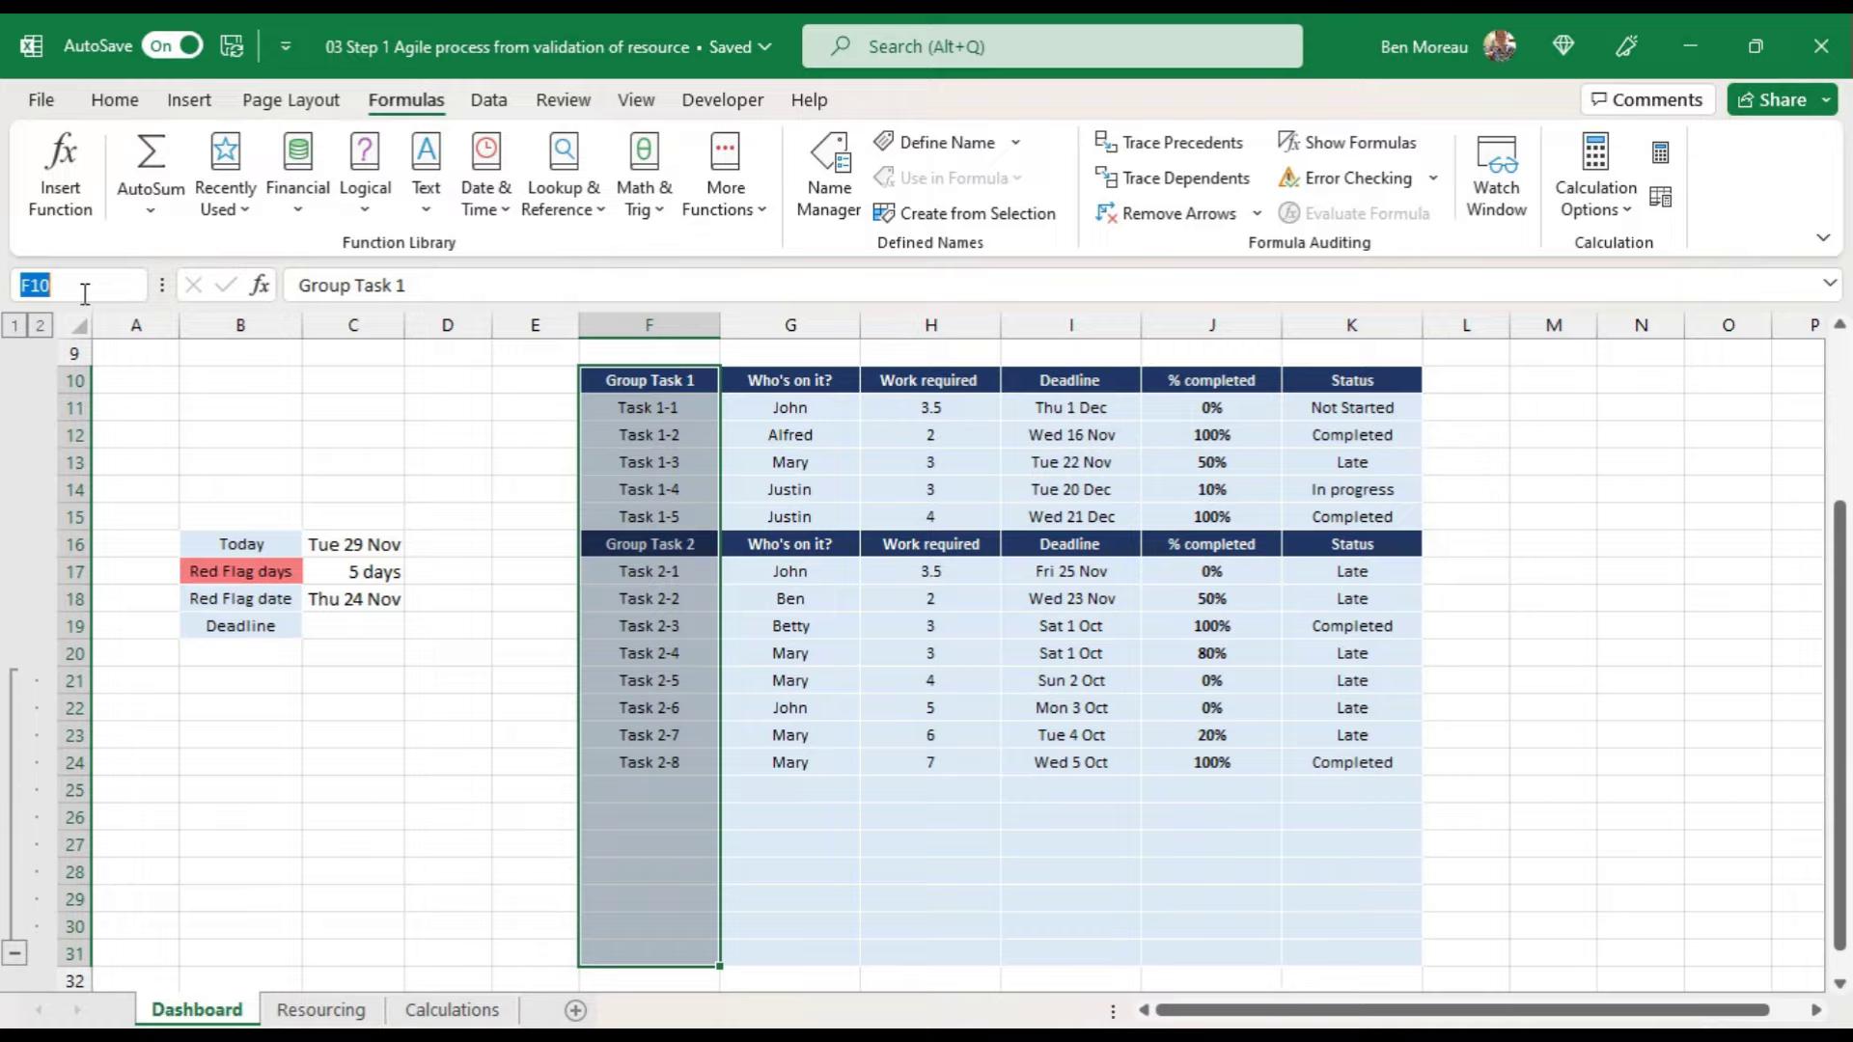
type("Task_name")
key("Return")
left_click(832, 462)
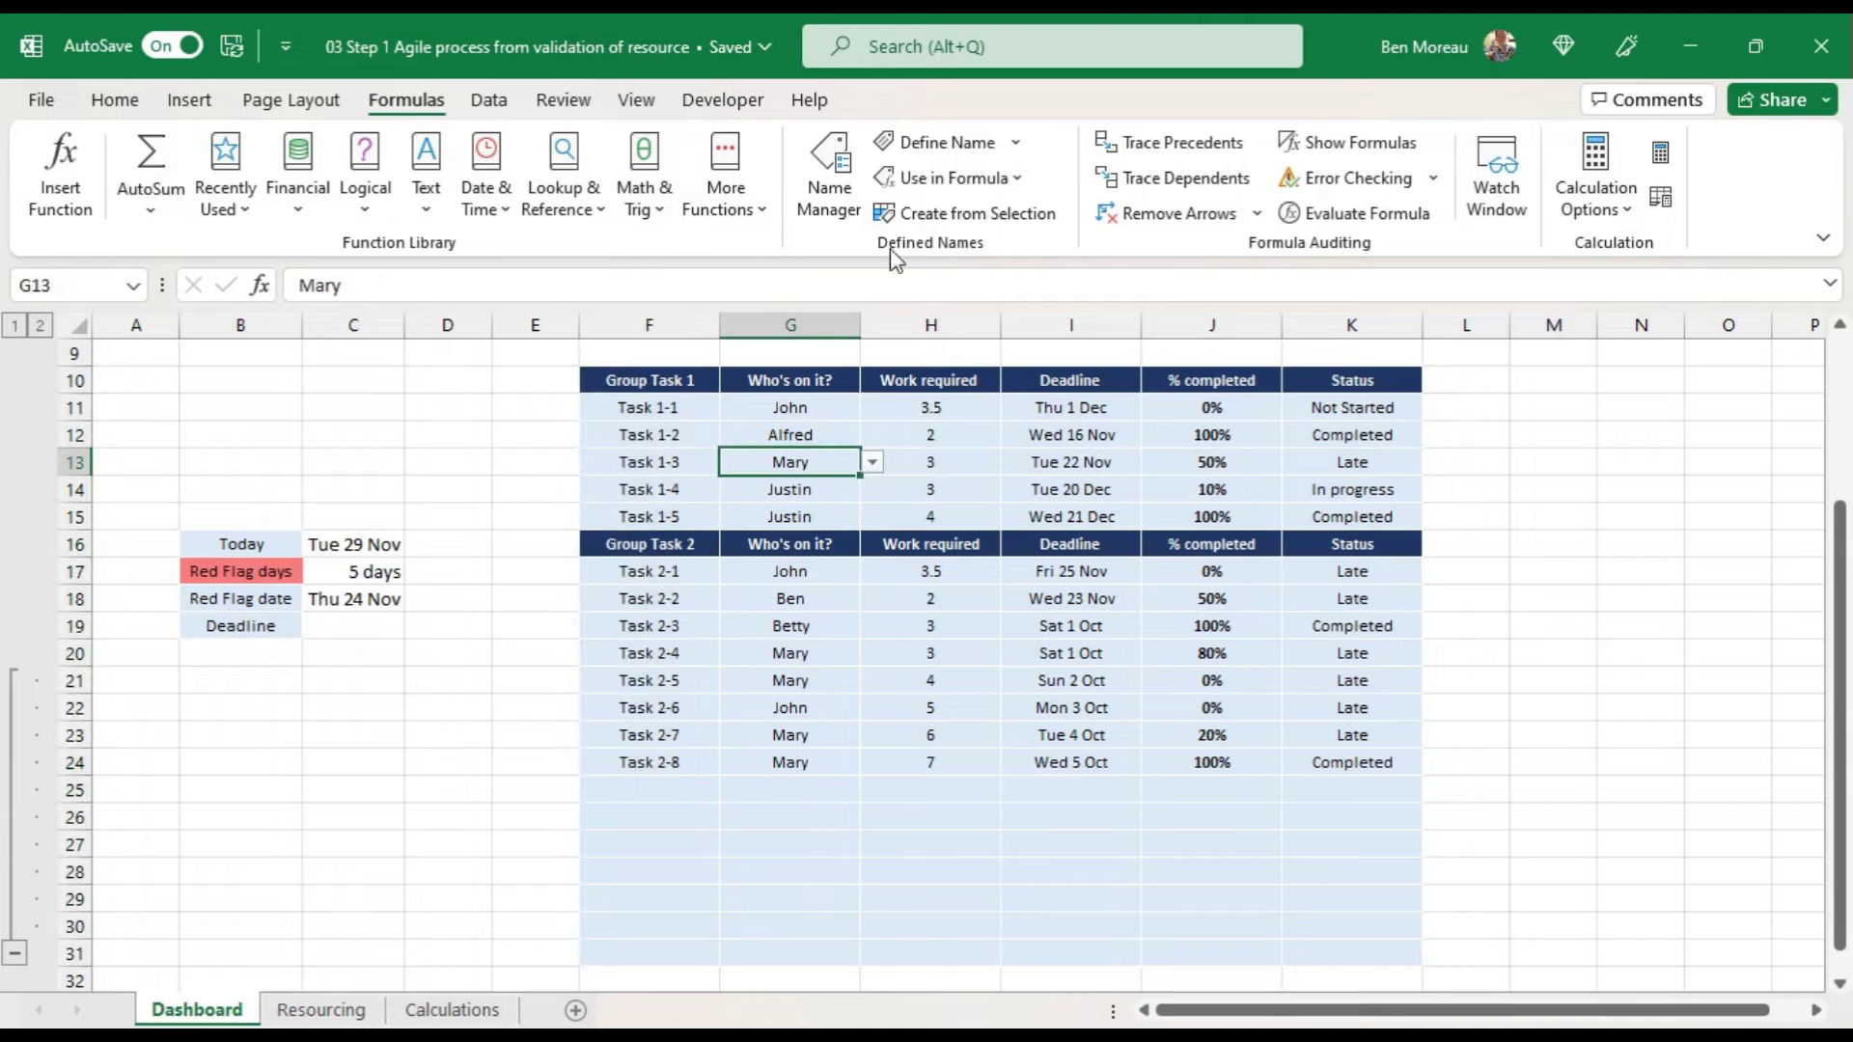
left_click(830, 188)
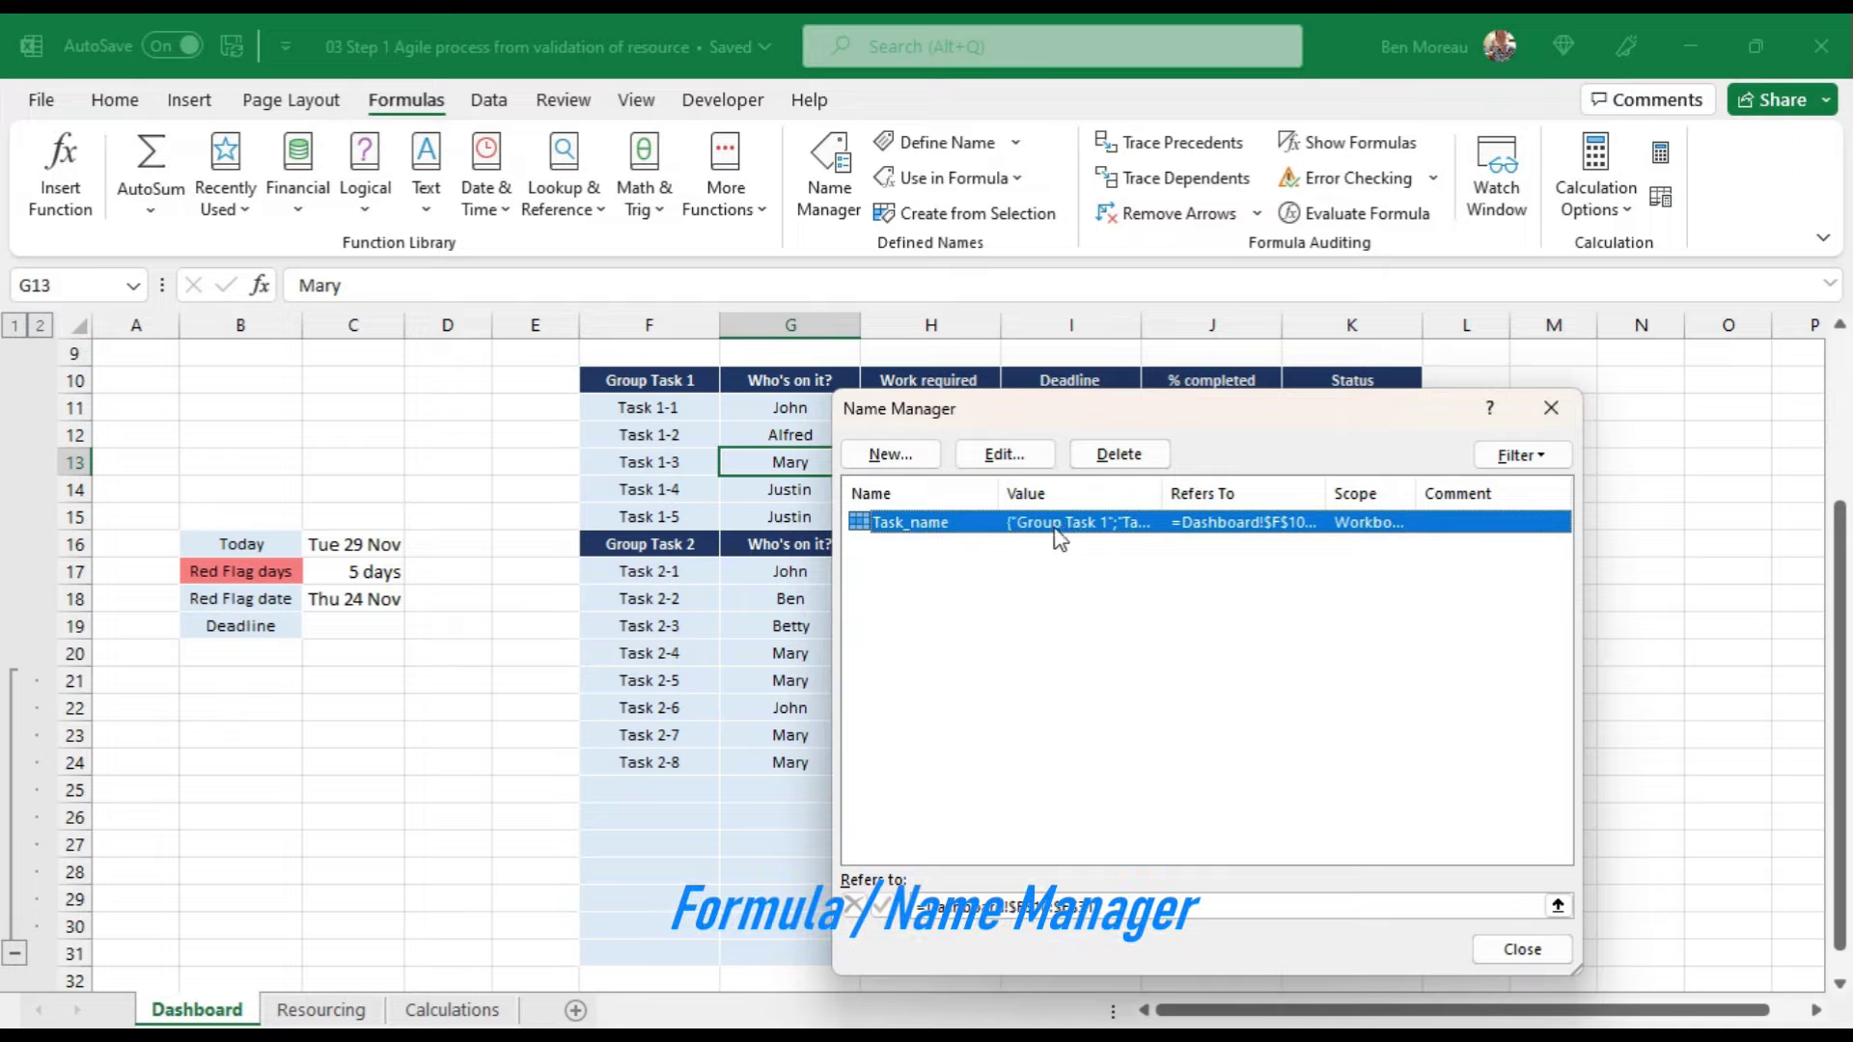
left_click(1522, 951)
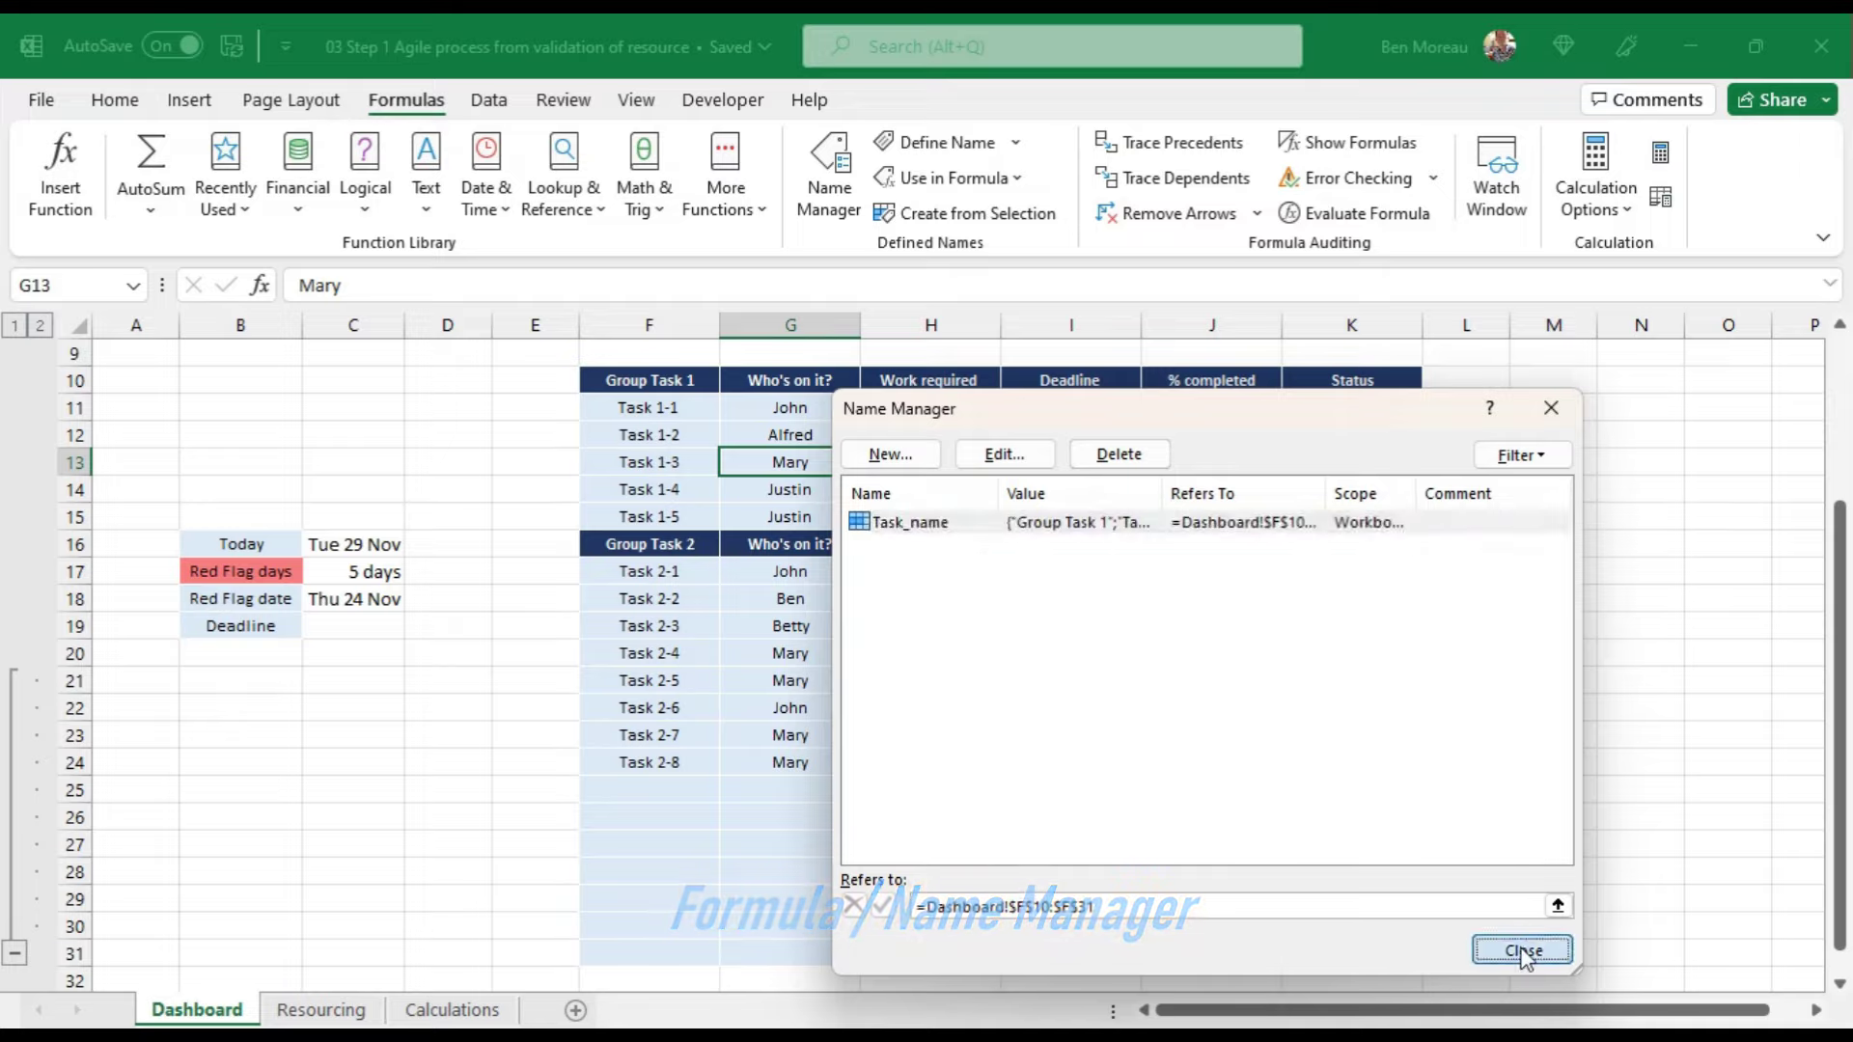
Step: Name the Who's on it? range G10:G31 Resource
left_click(873, 735)
left_click_drag(772, 380, 772, 953)
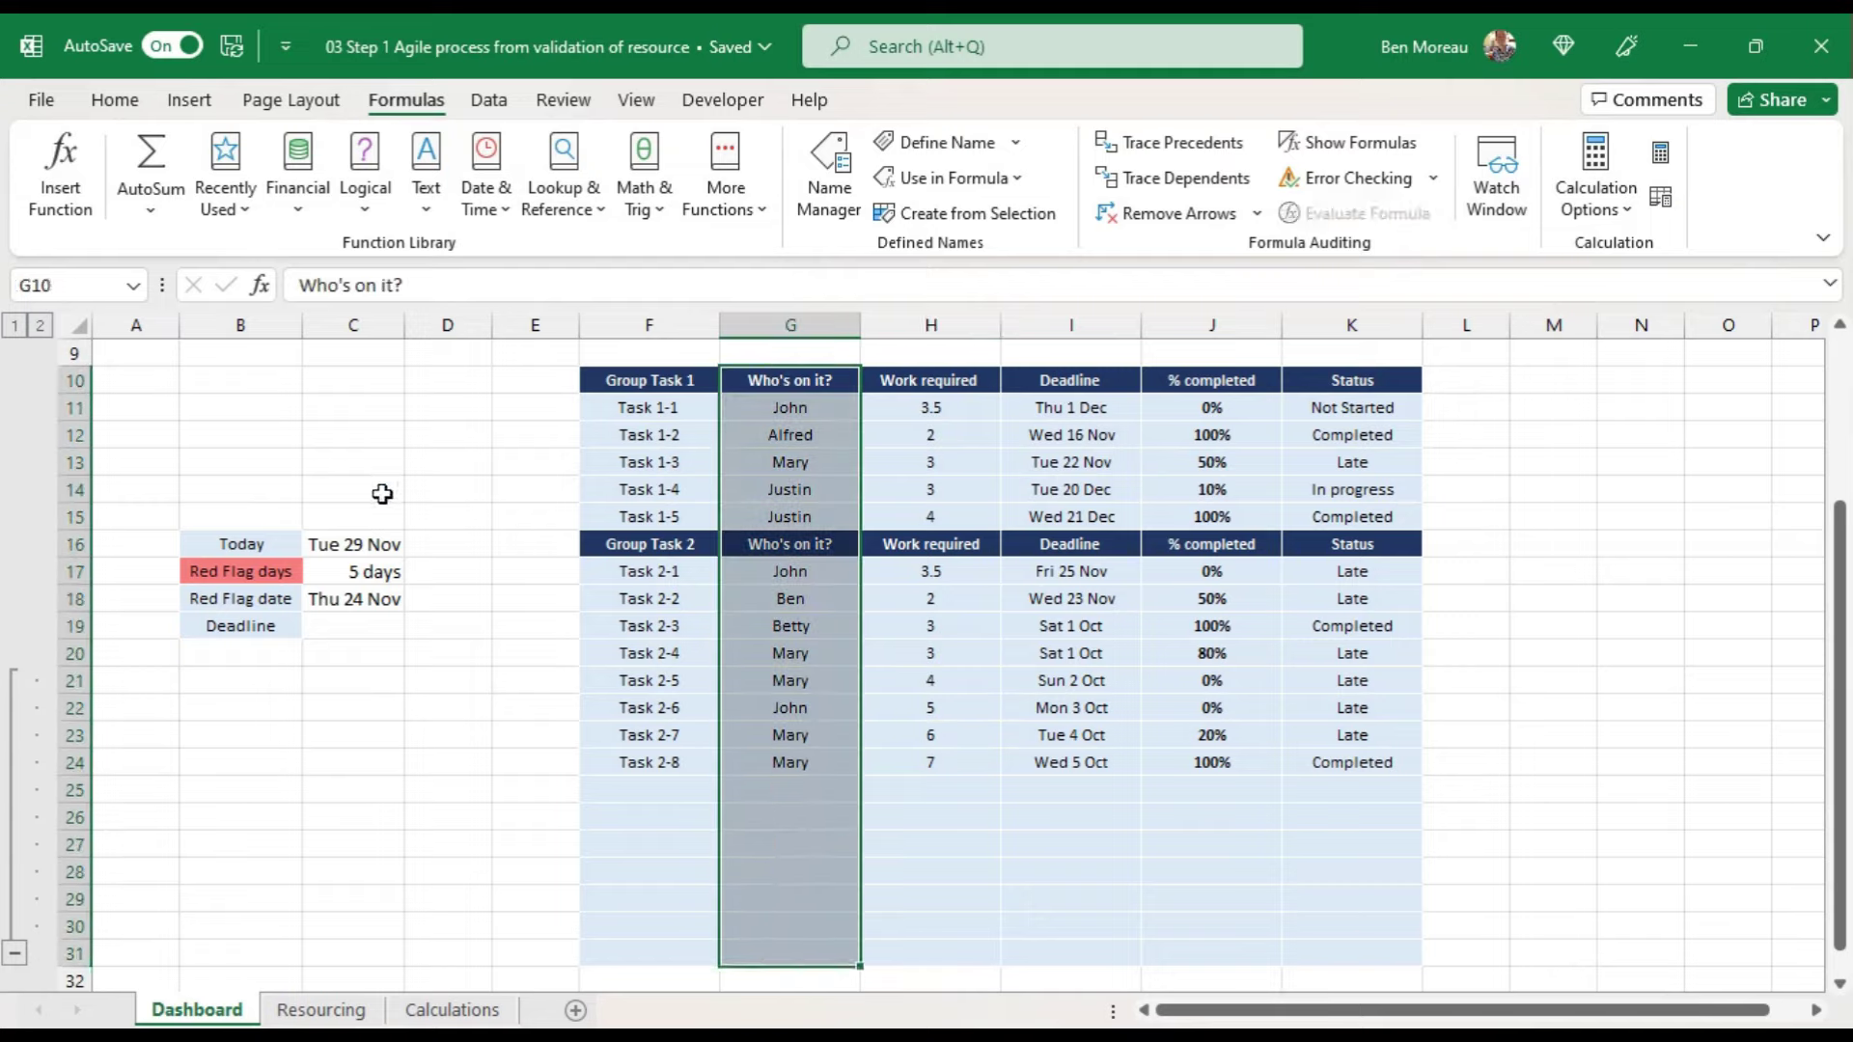
left_click(87, 282)
type("Resource")
key("Return")
left_click(1075, 513)
key("alt+Tab")
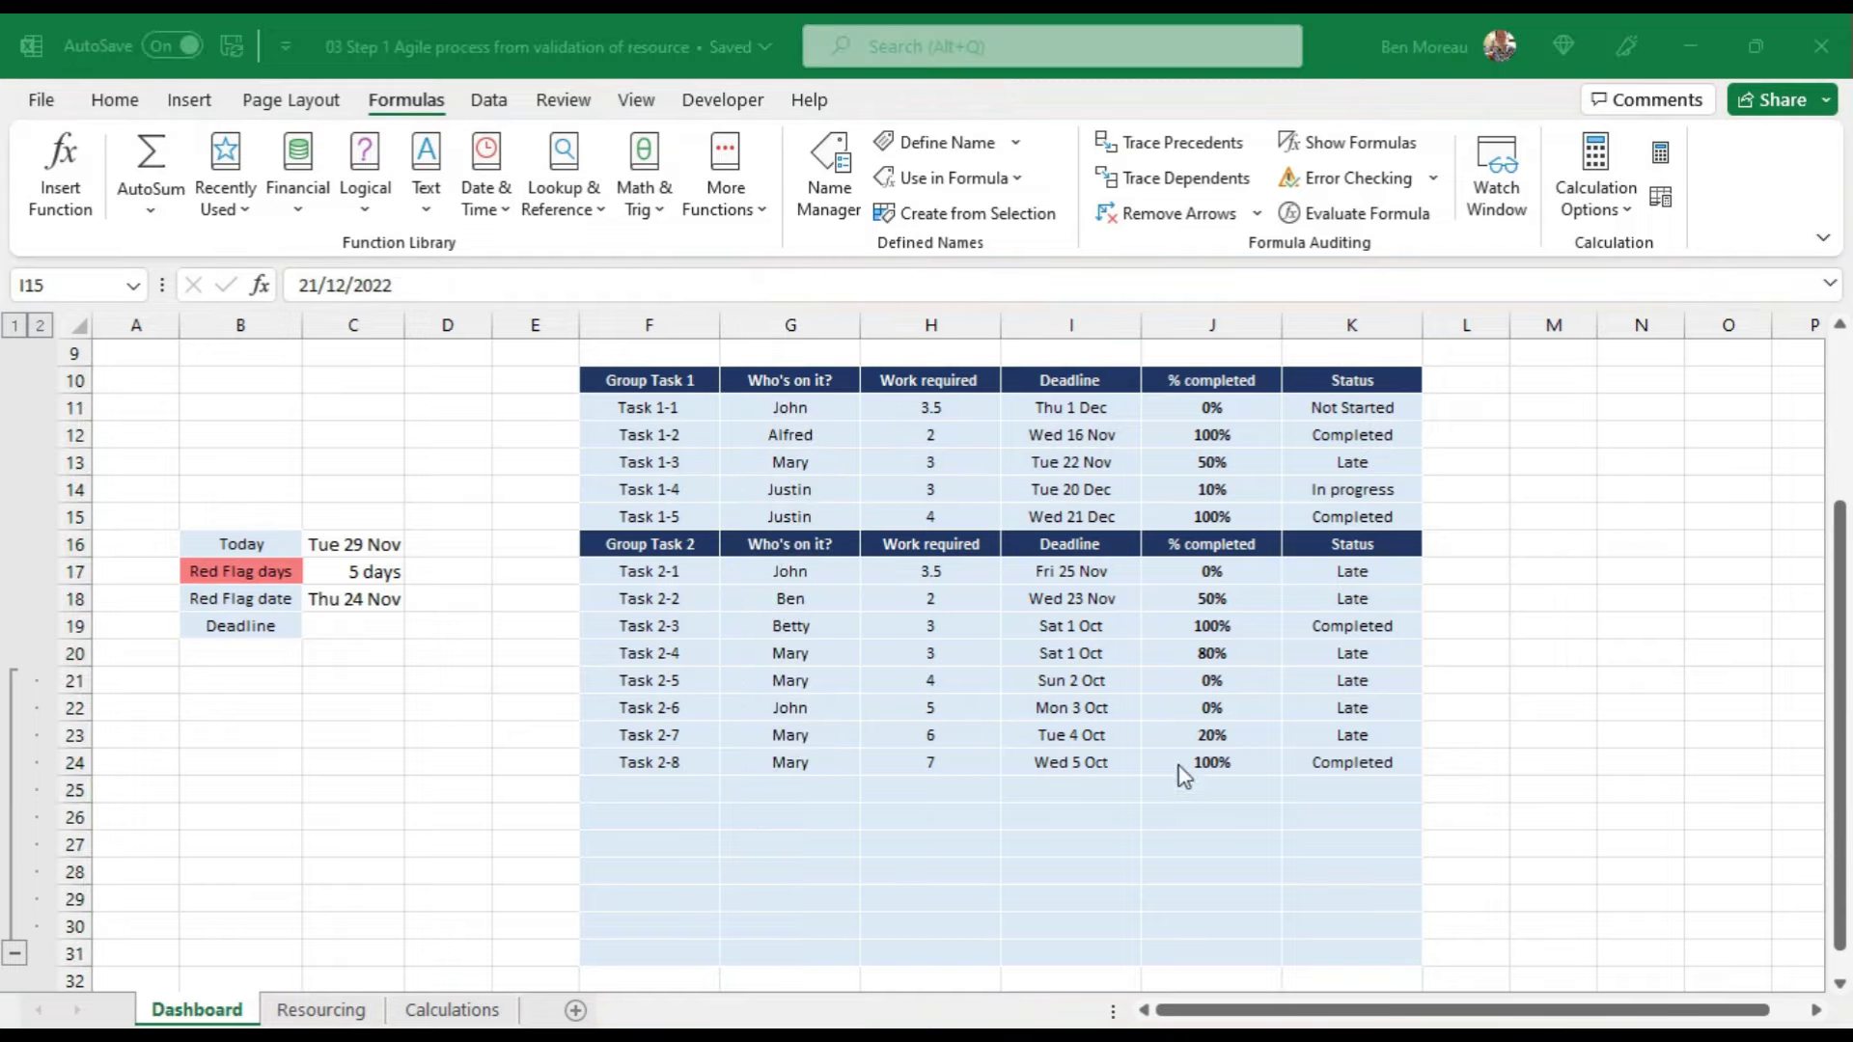
key("alt+Tab")
Step: Name the Work required range H10:H31 Work_required
left_click_drag(945, 380, 877, 889)
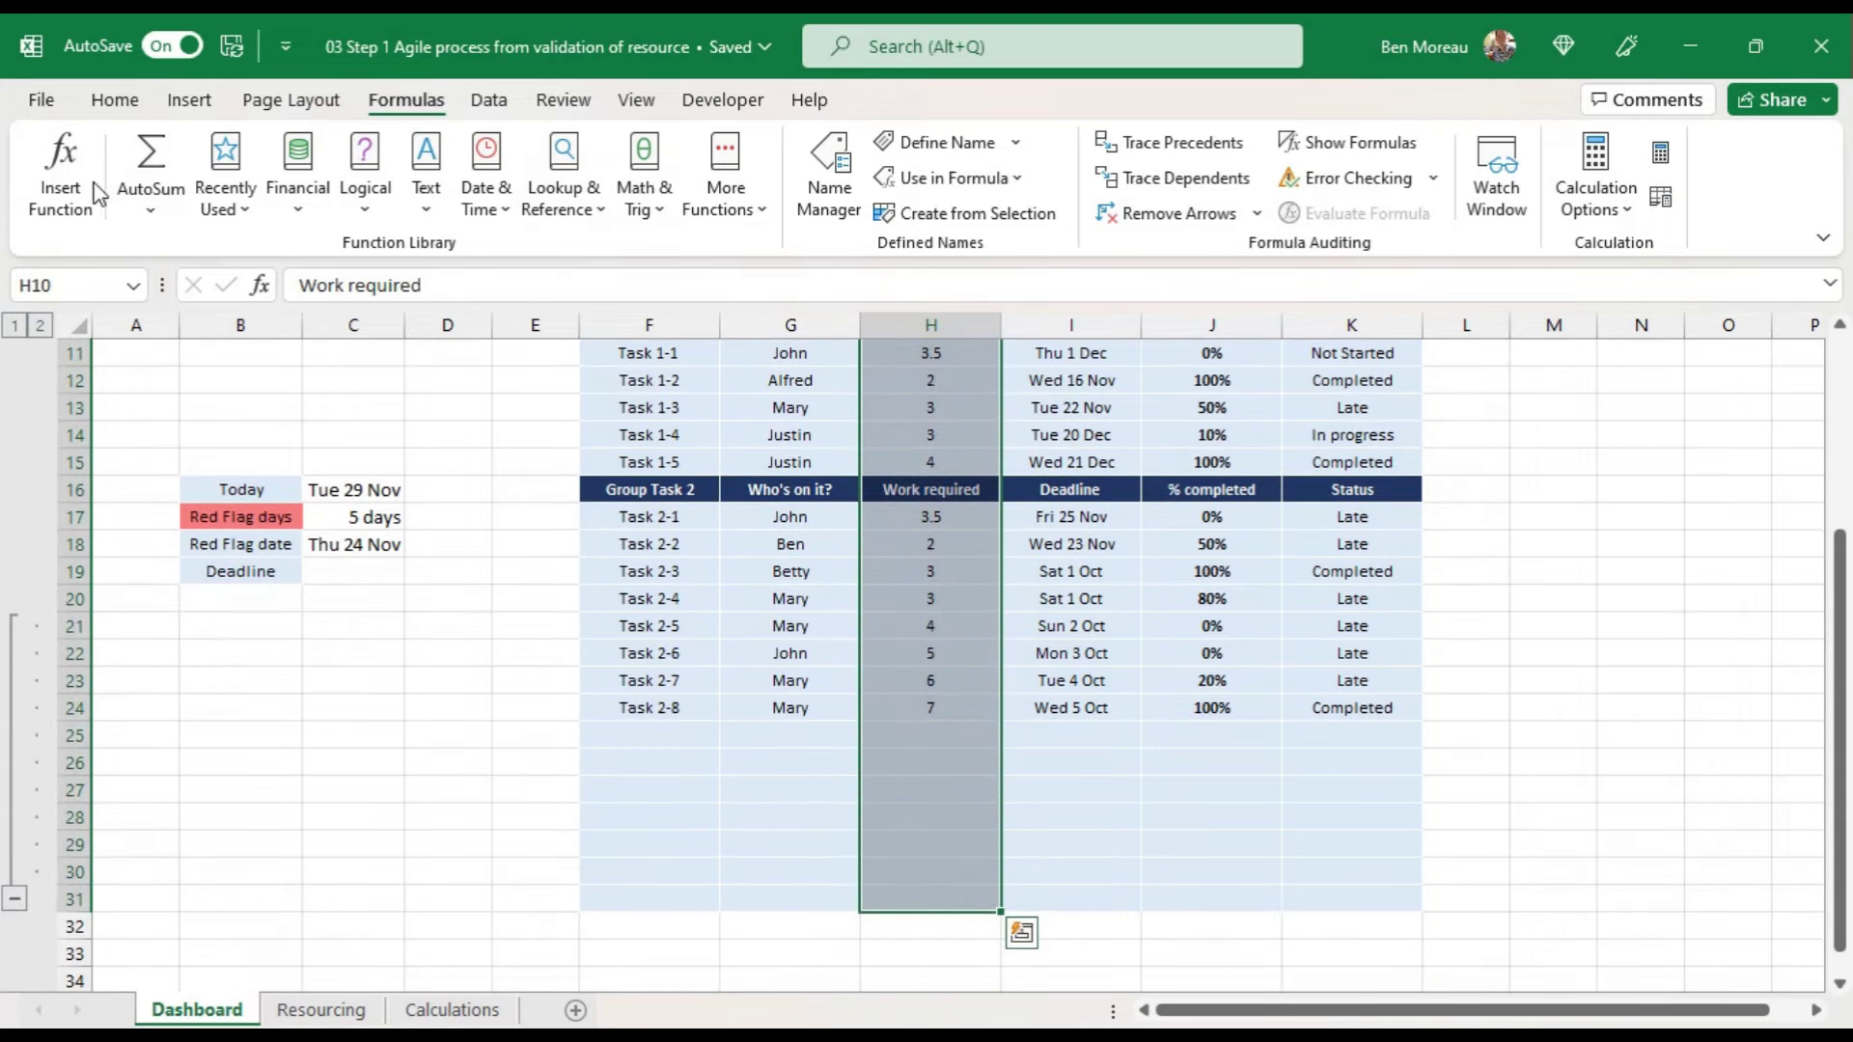
left_click(76, 285)
type("Wor")
type("k_required")
key("Return")
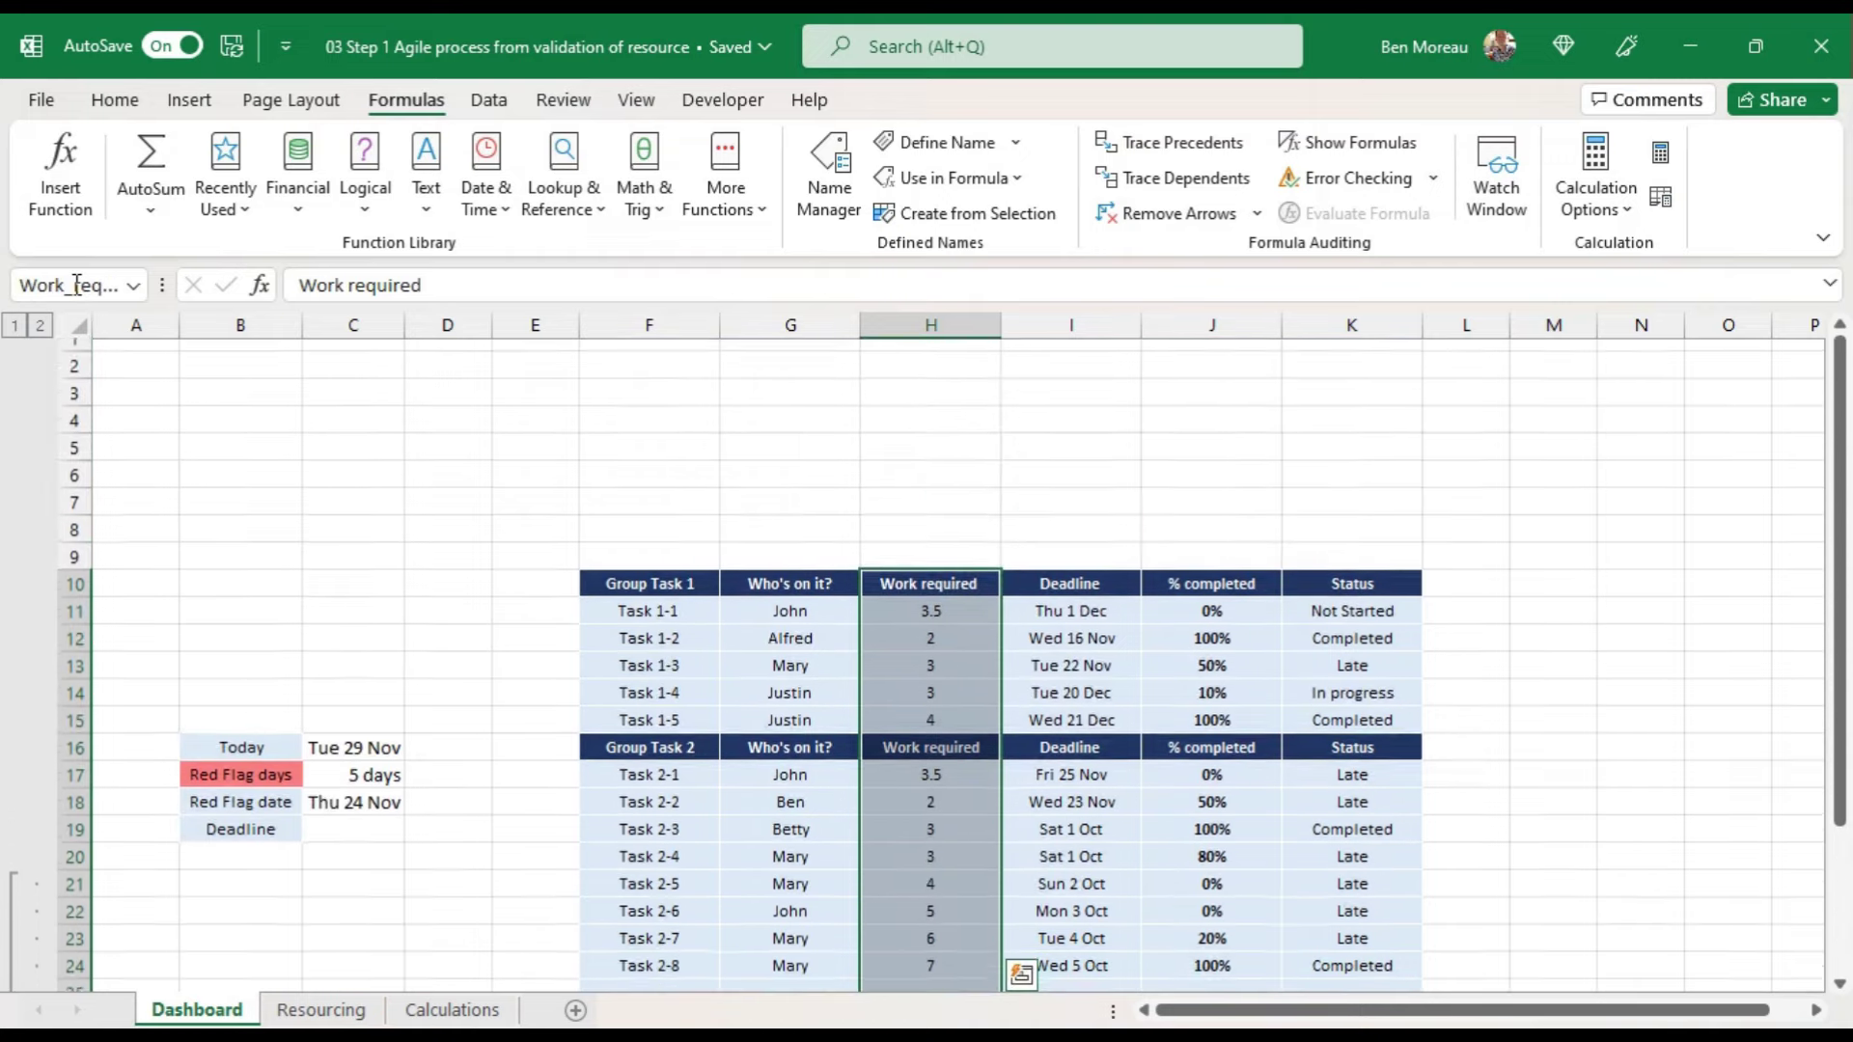
Step: Name the Deadline column of the task table, I10:I31, Deadline
left_click_drag(1059, 525, 1054, 878)
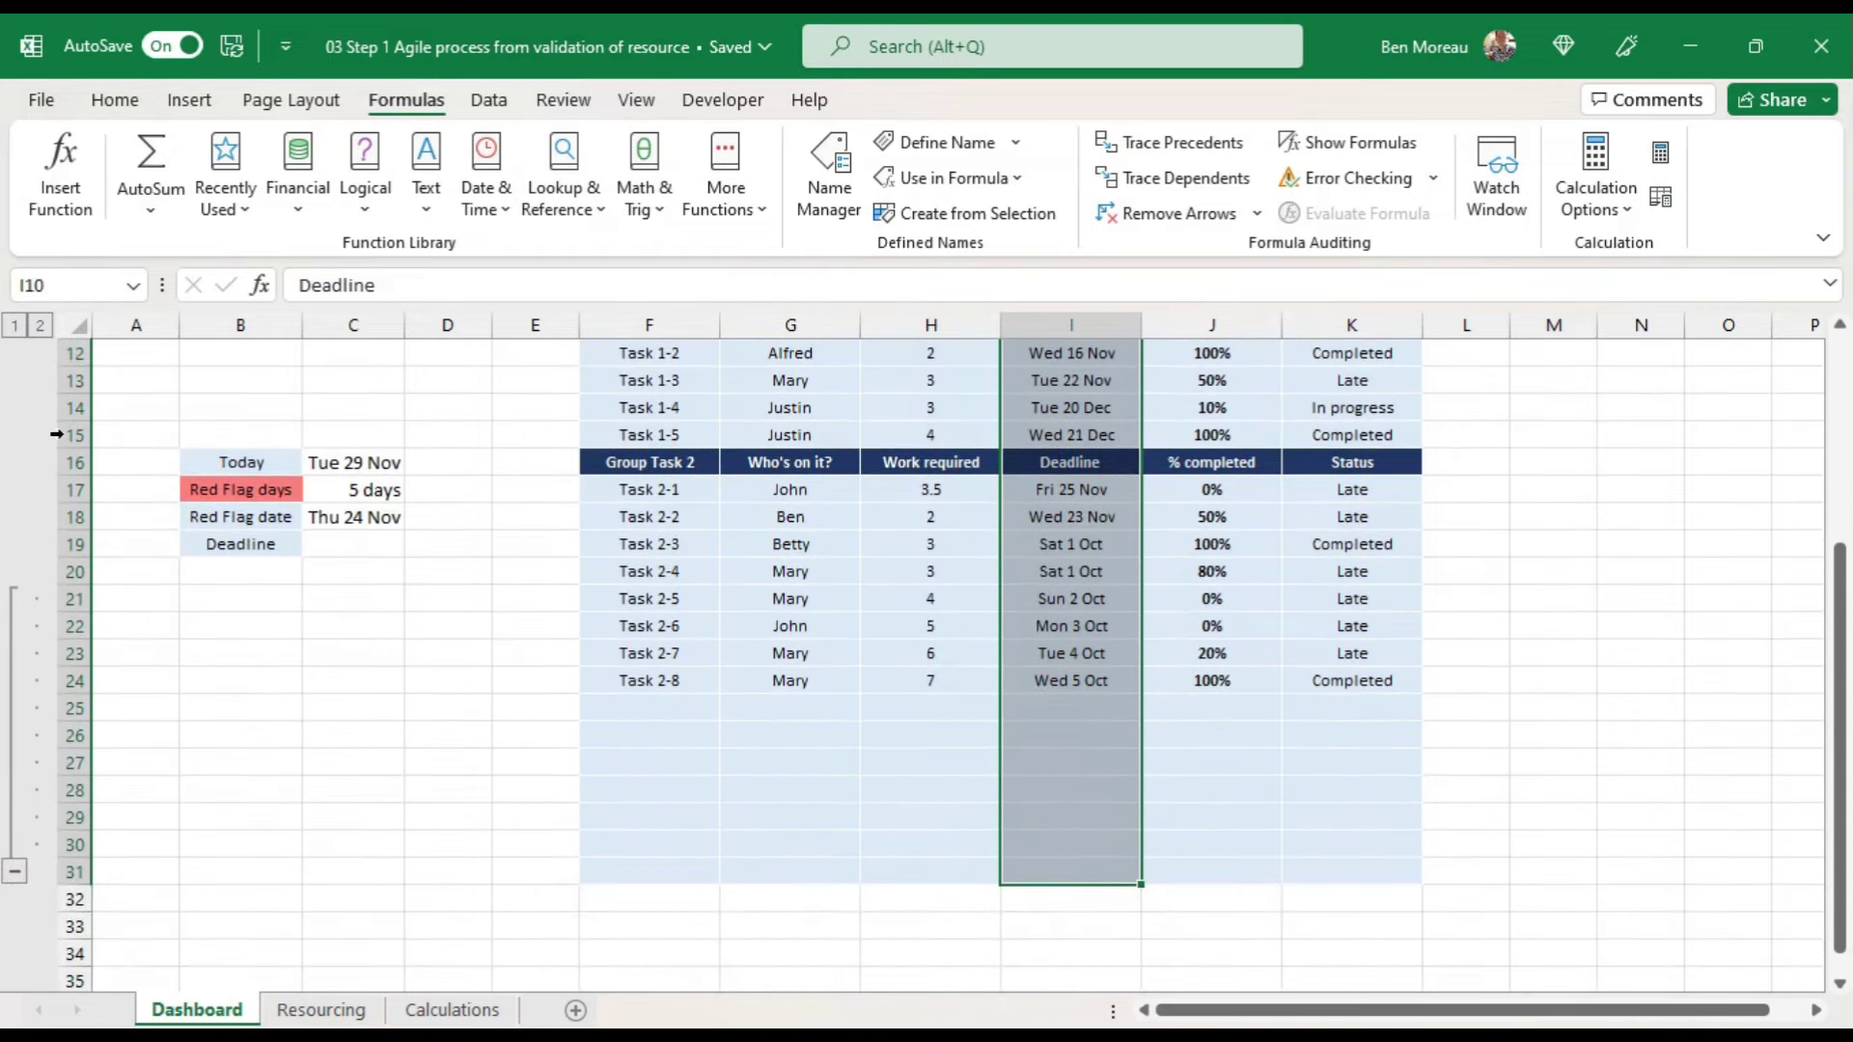
left_click(76, 287)
type("Deadline")
key("Return")
Step: Name the % completed range J10:J31 Completion
left_click_drag(1178, 599, 1191, 880)
left_click(63, 279)
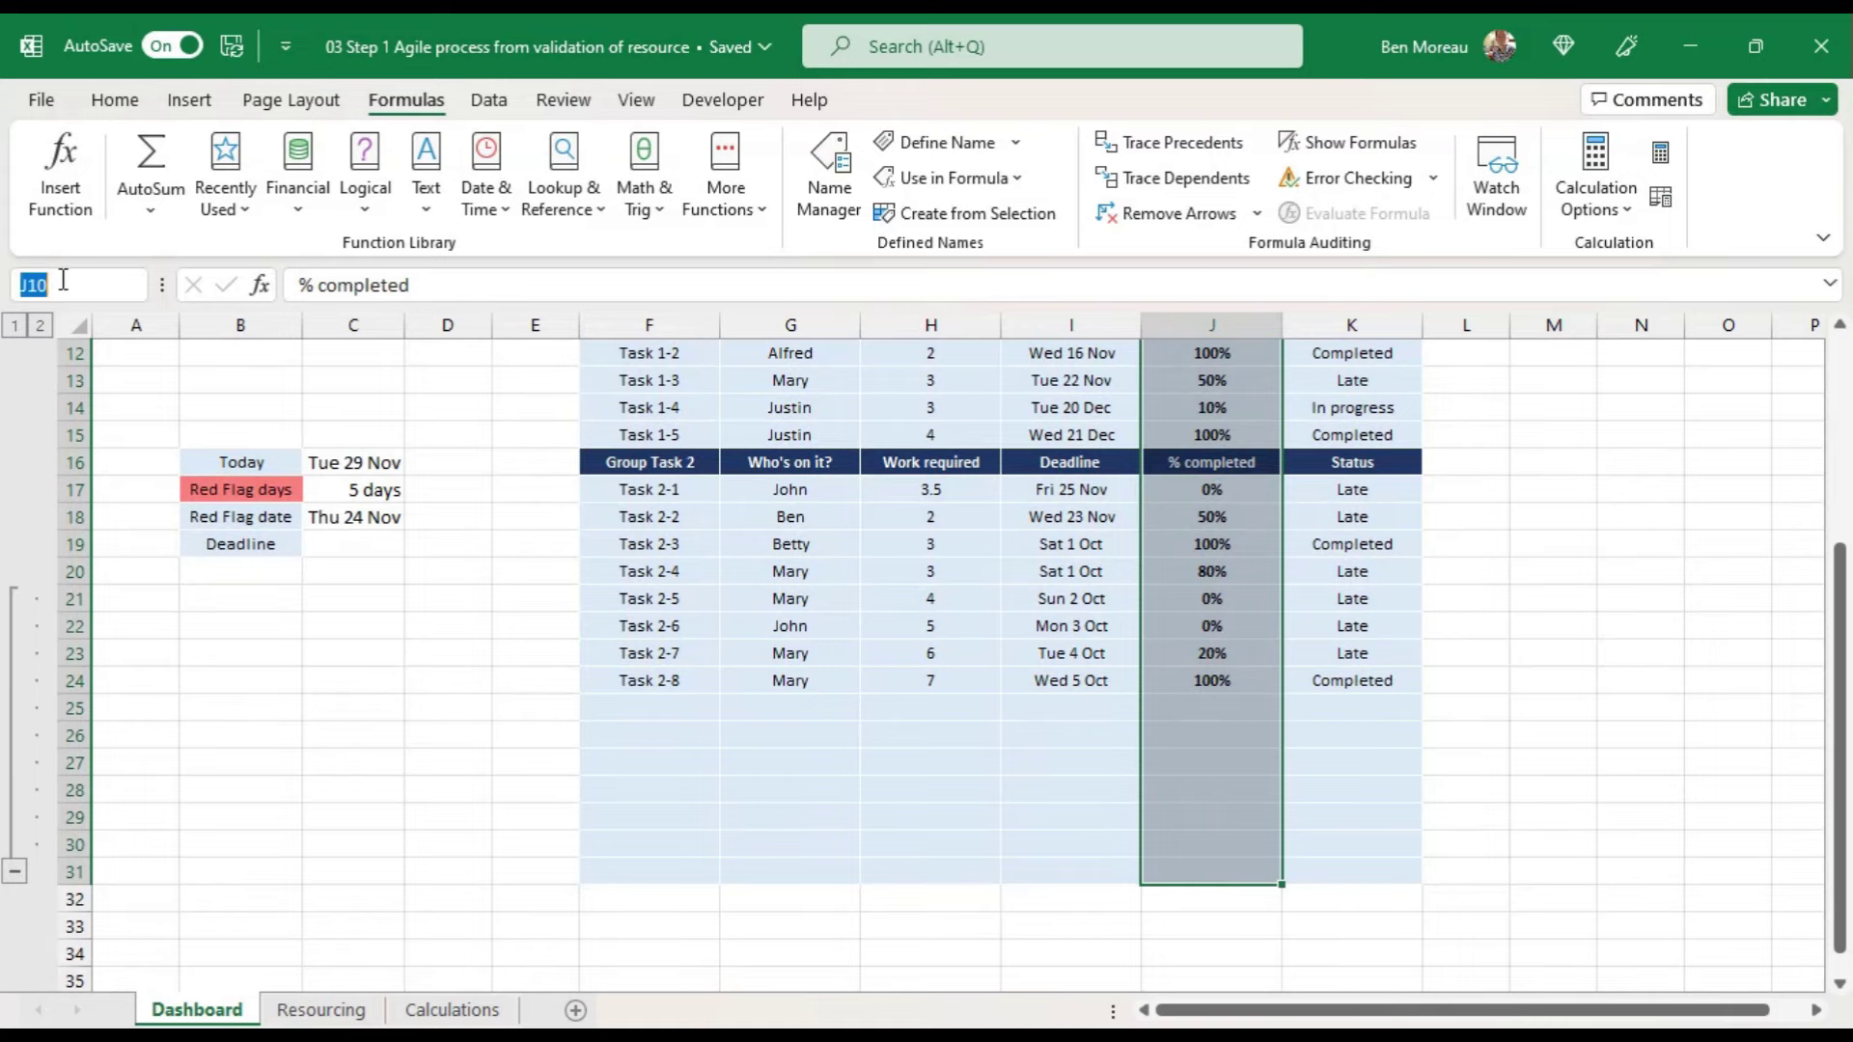
type("Completion")
key("Return")
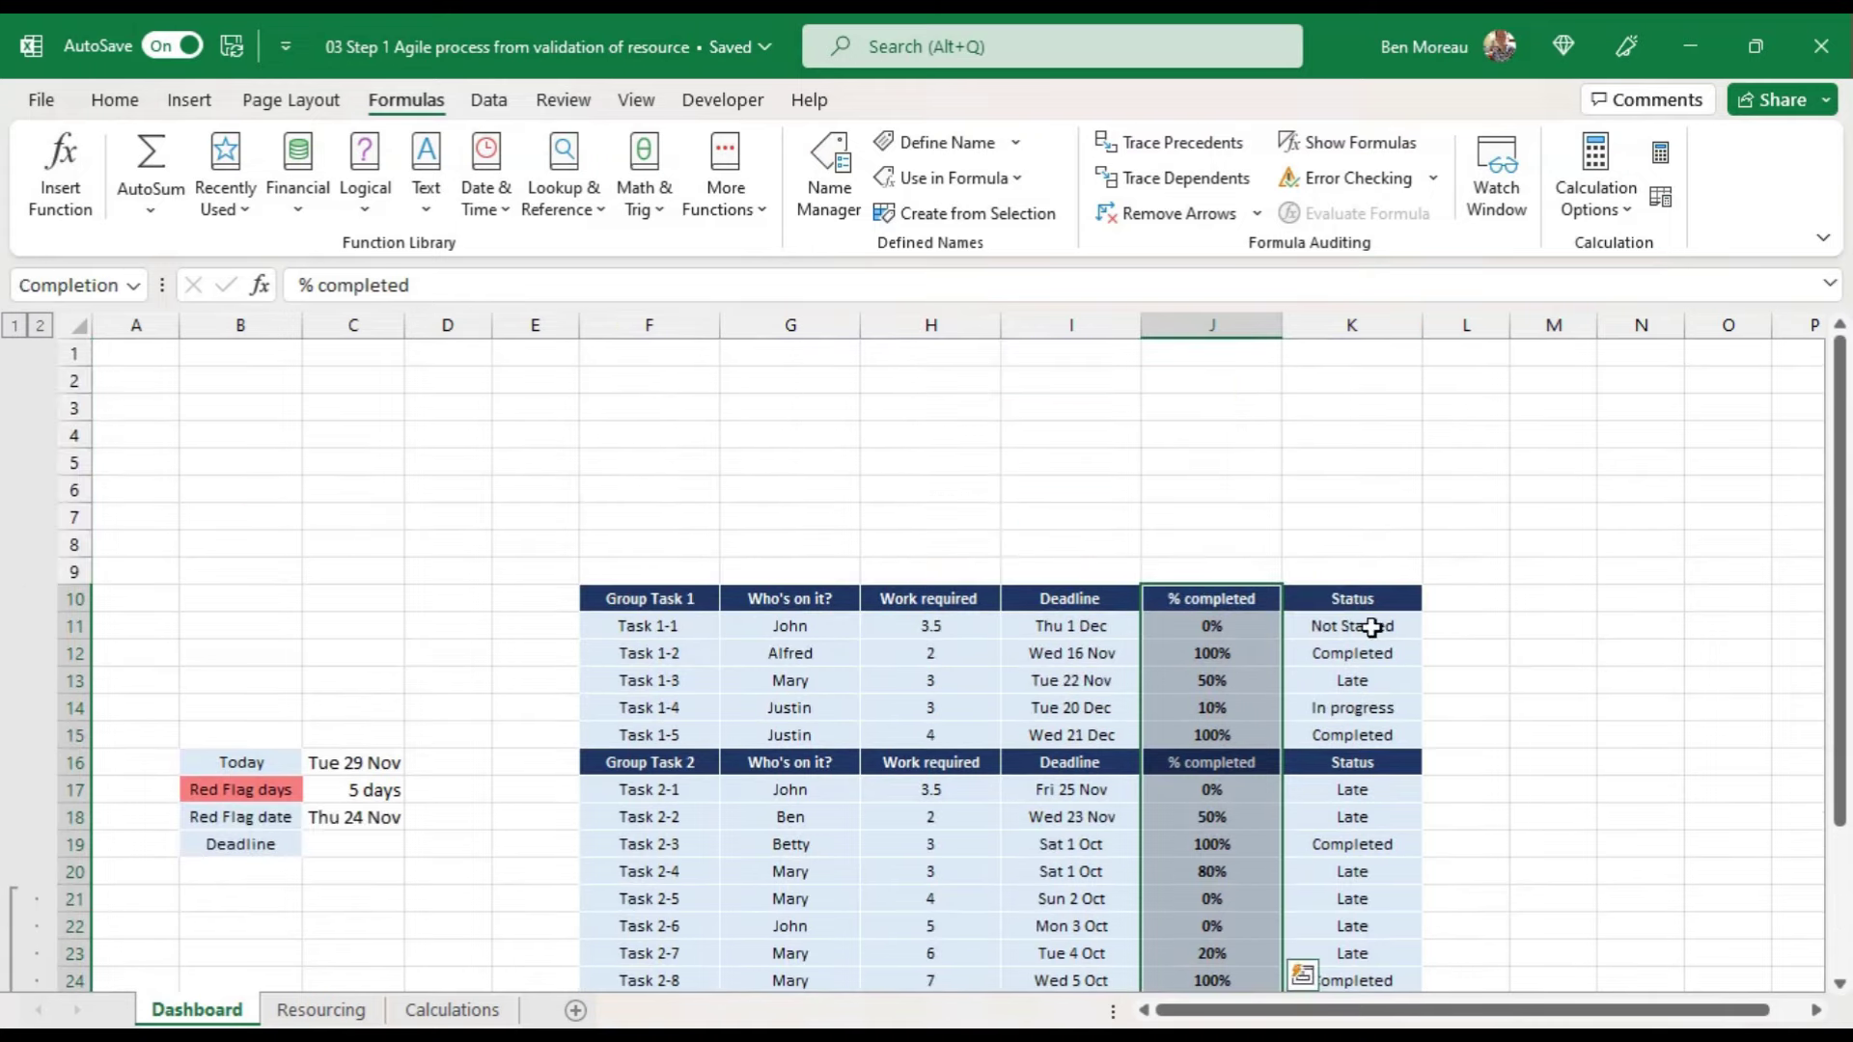
Step: Name the Status column of the task table, K10:K31, Status
left_click(1351, 600)
left_click_drag(1351, 600, 1332, 889)
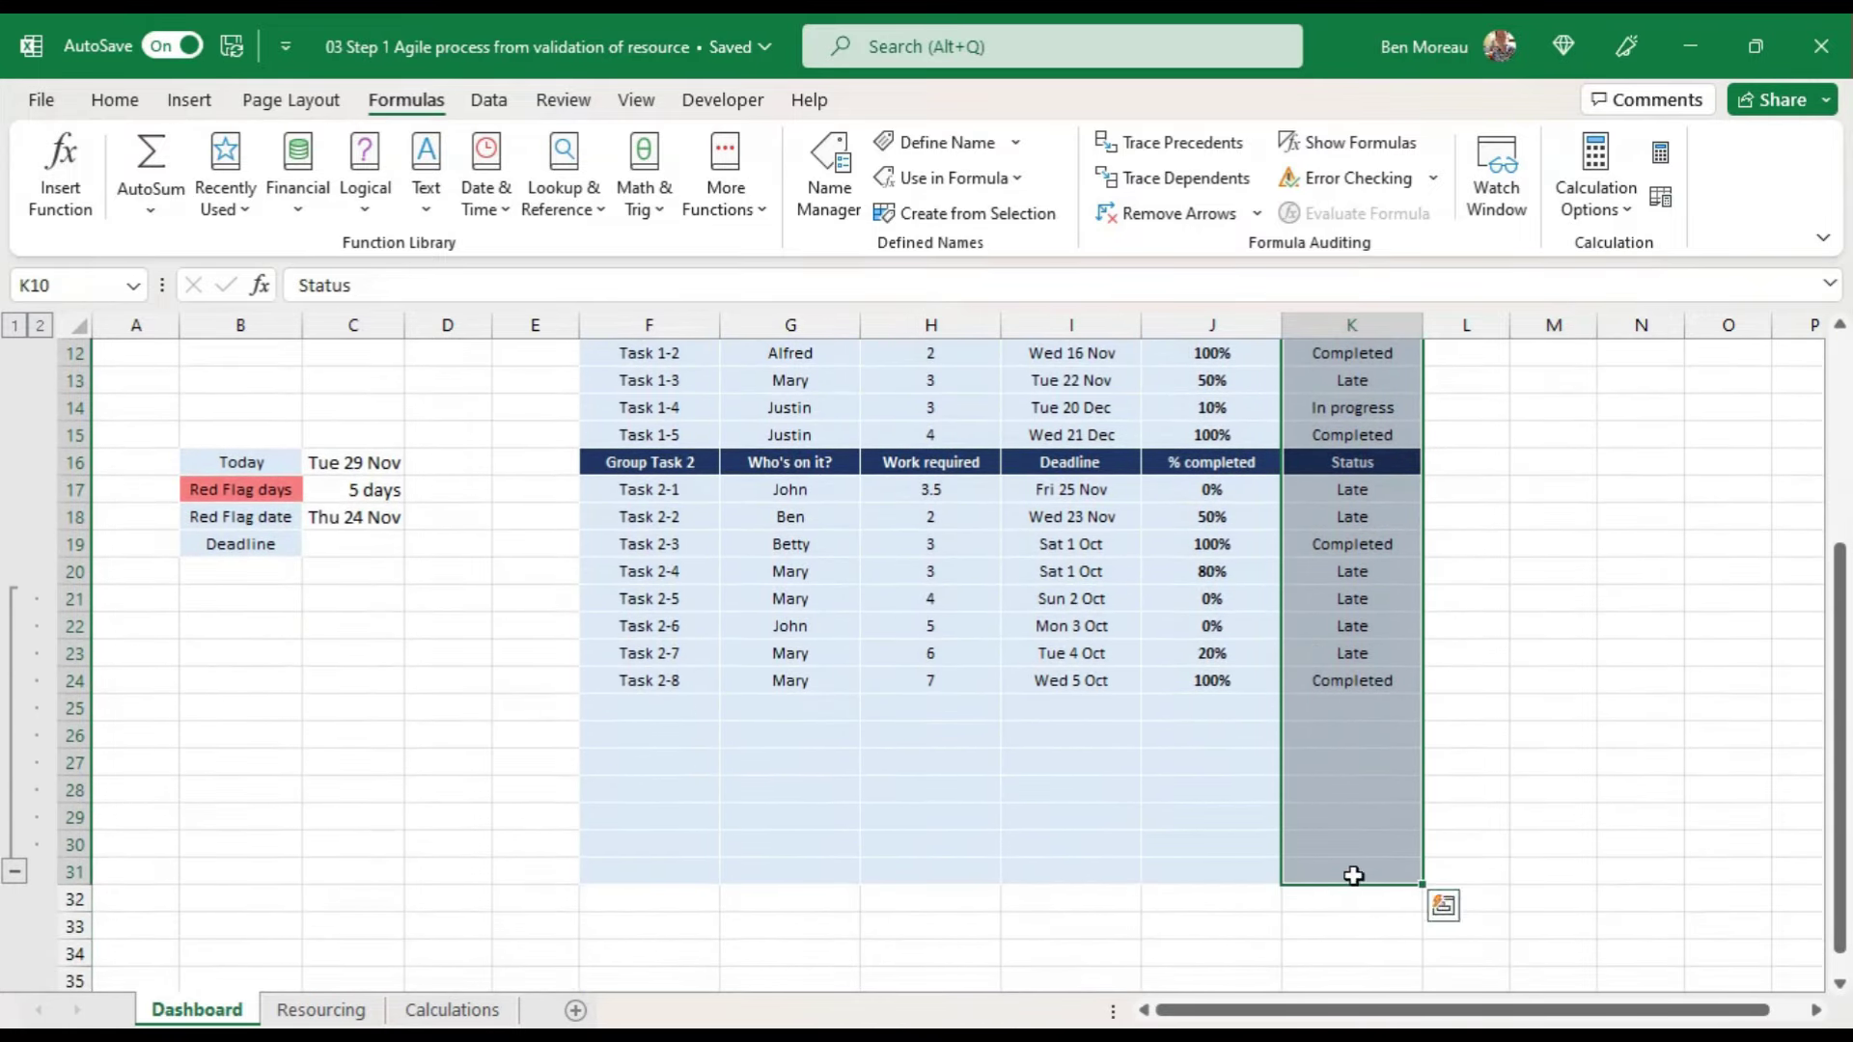
left_click(89, 279)
type("Status")
key("Return")
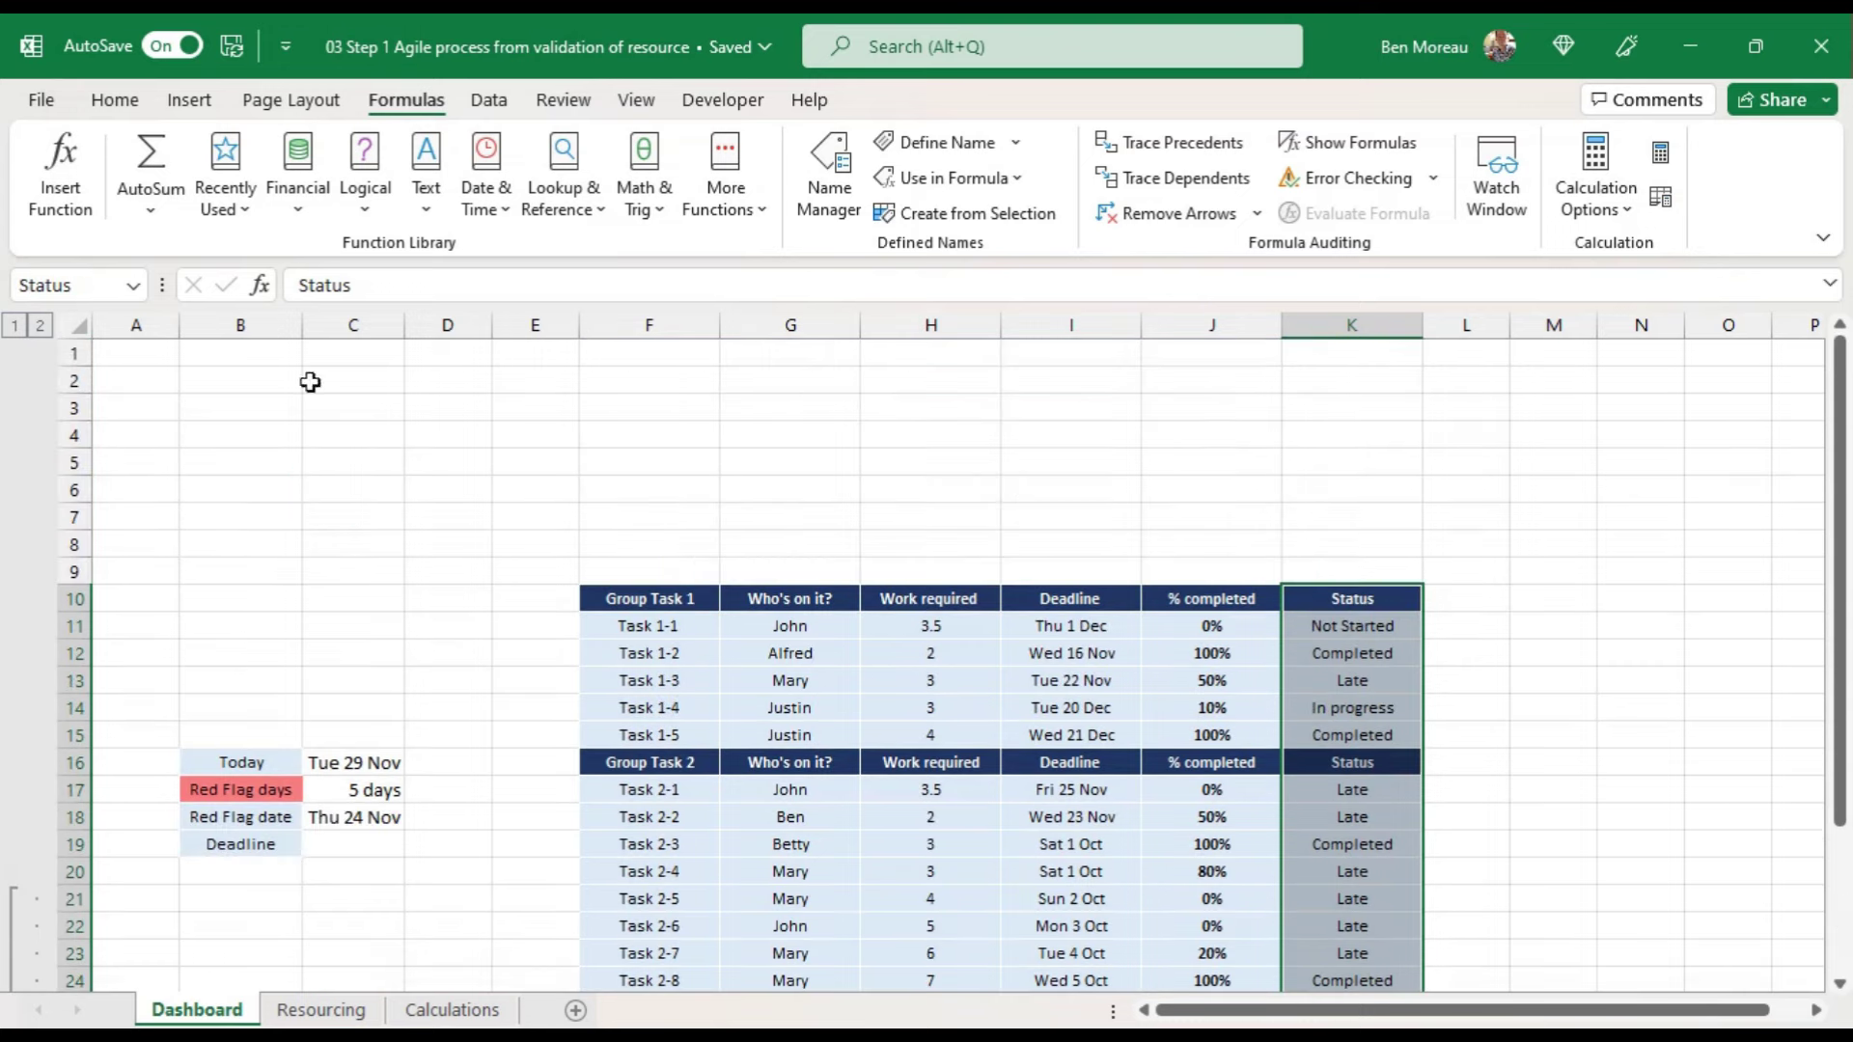
Step: Name cell C16 Today and cell C17 Red_flag_days
left_click(351, 764)
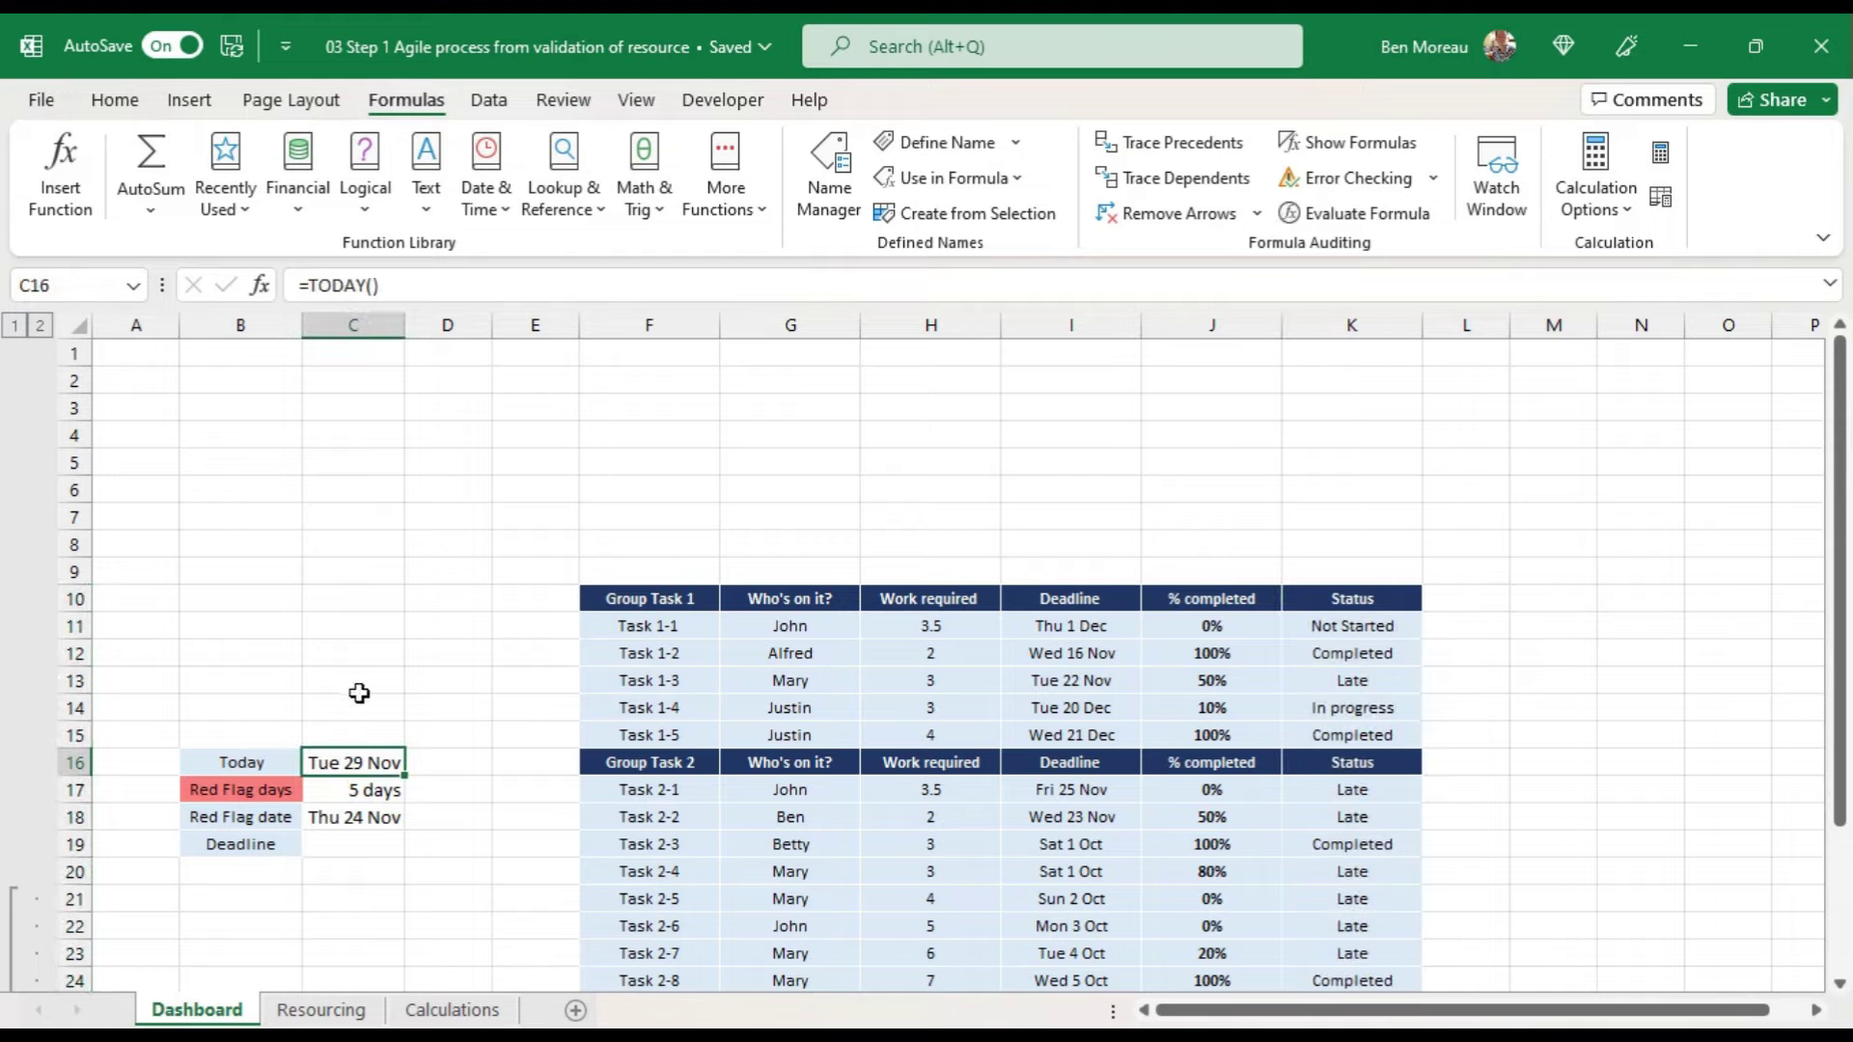
left_click(48, 286)
type("Today")
left_click(356, 791)
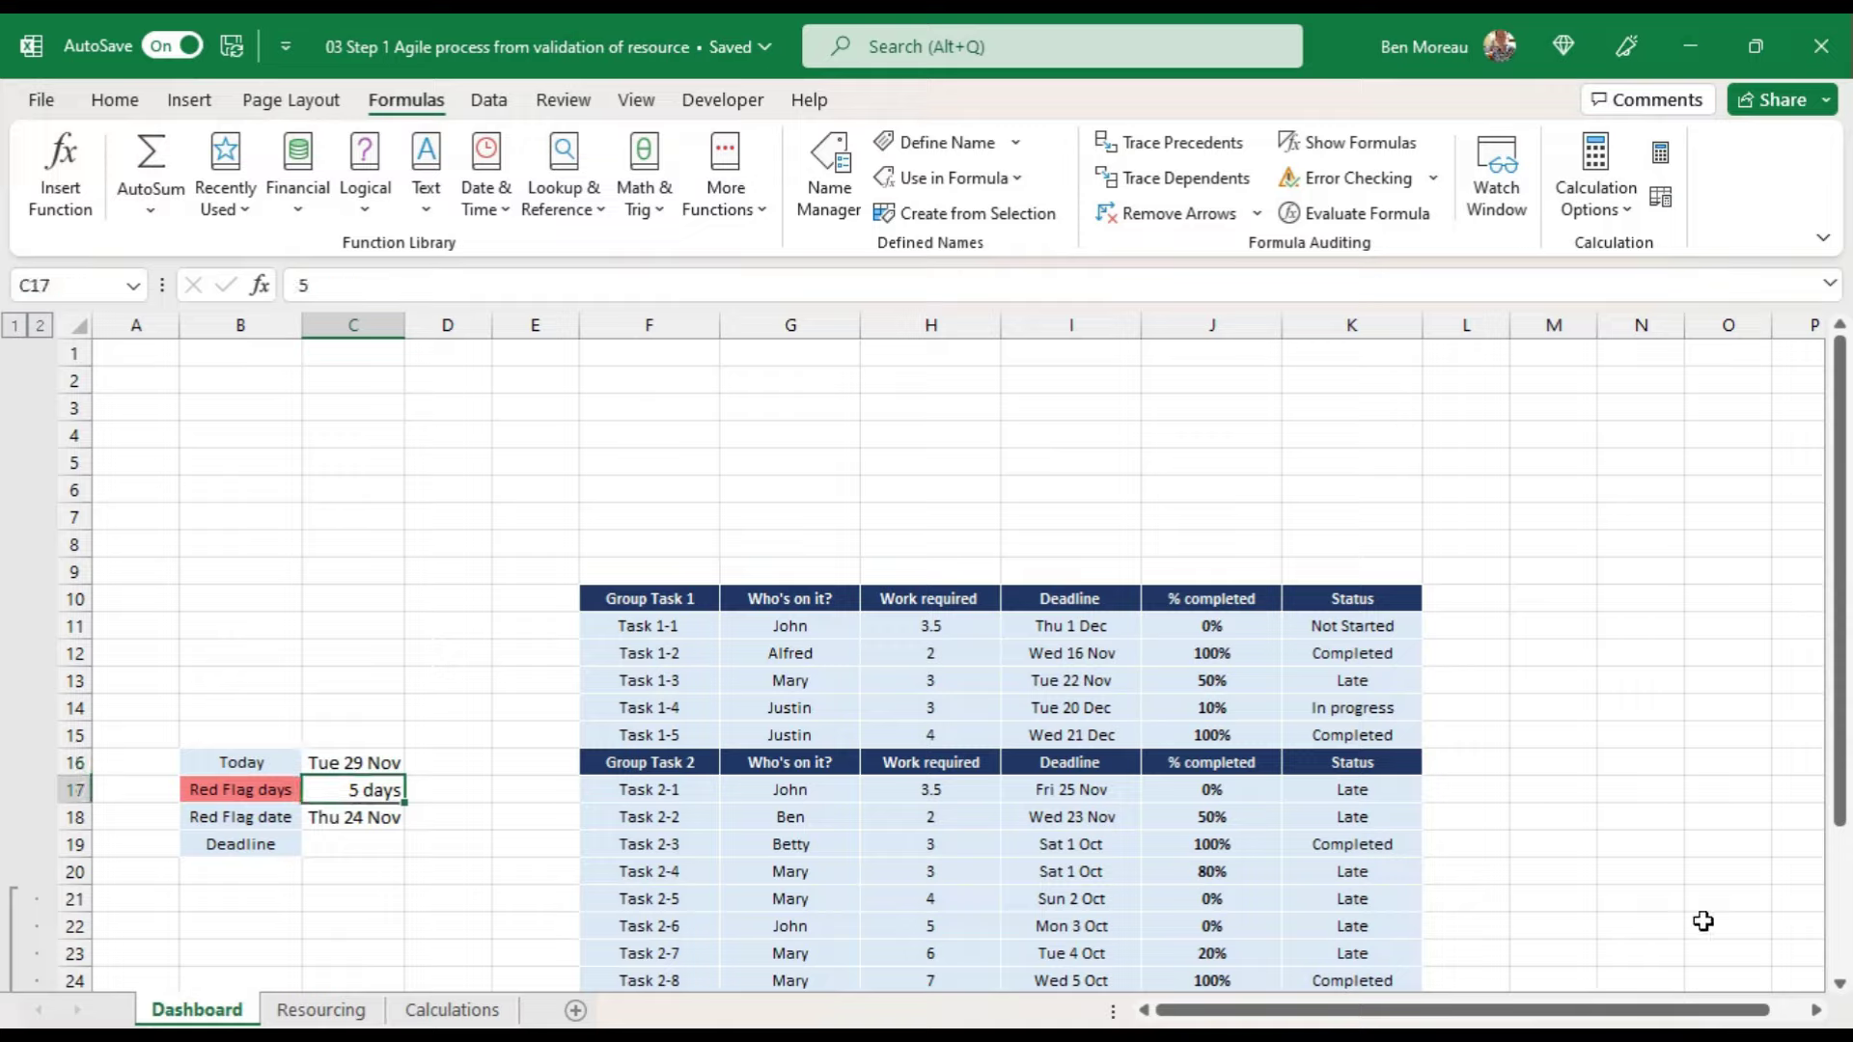
left_click(67, 287)
type("Red")
type("_flag_days")
key("Return")
Step: Name cell C18 Red_flag_date and review the workbook's defined names in the Name Manager
left_click(383, 830)
left_click(41, 280)
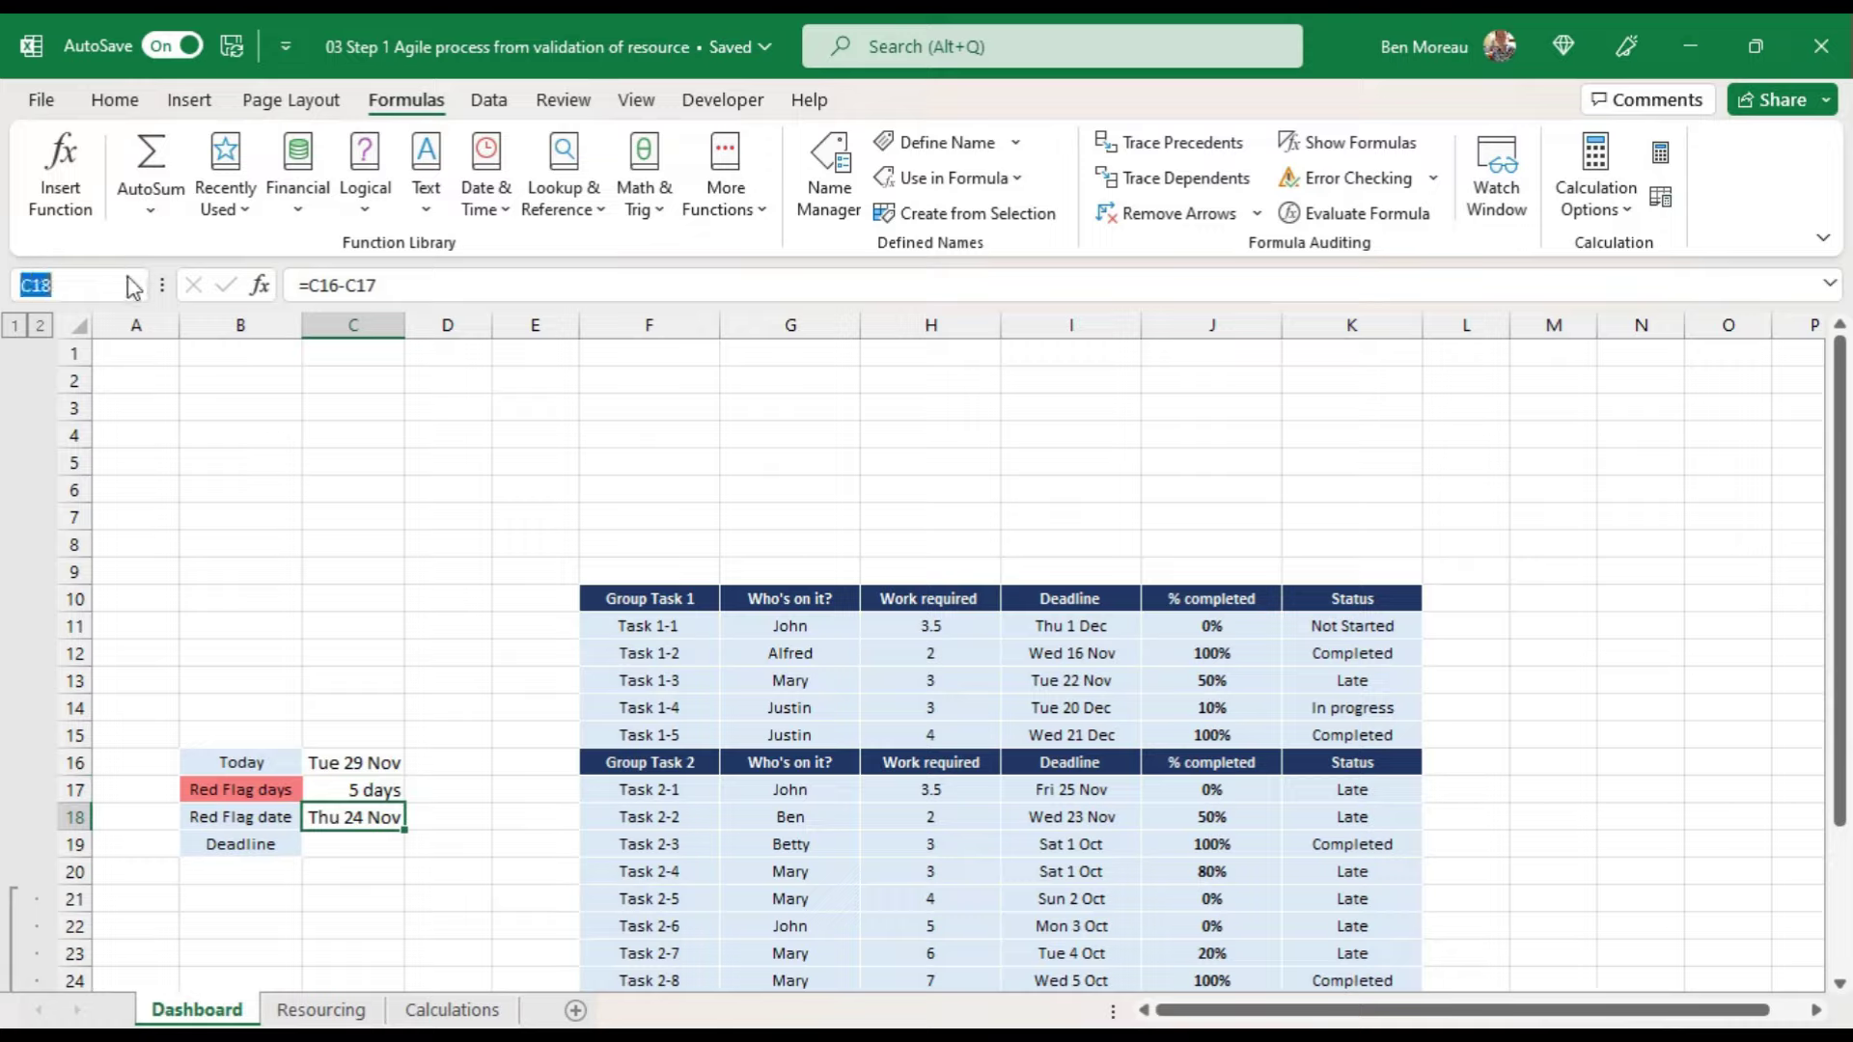
type("Red_flag_date")
key("Return")
key("Return")
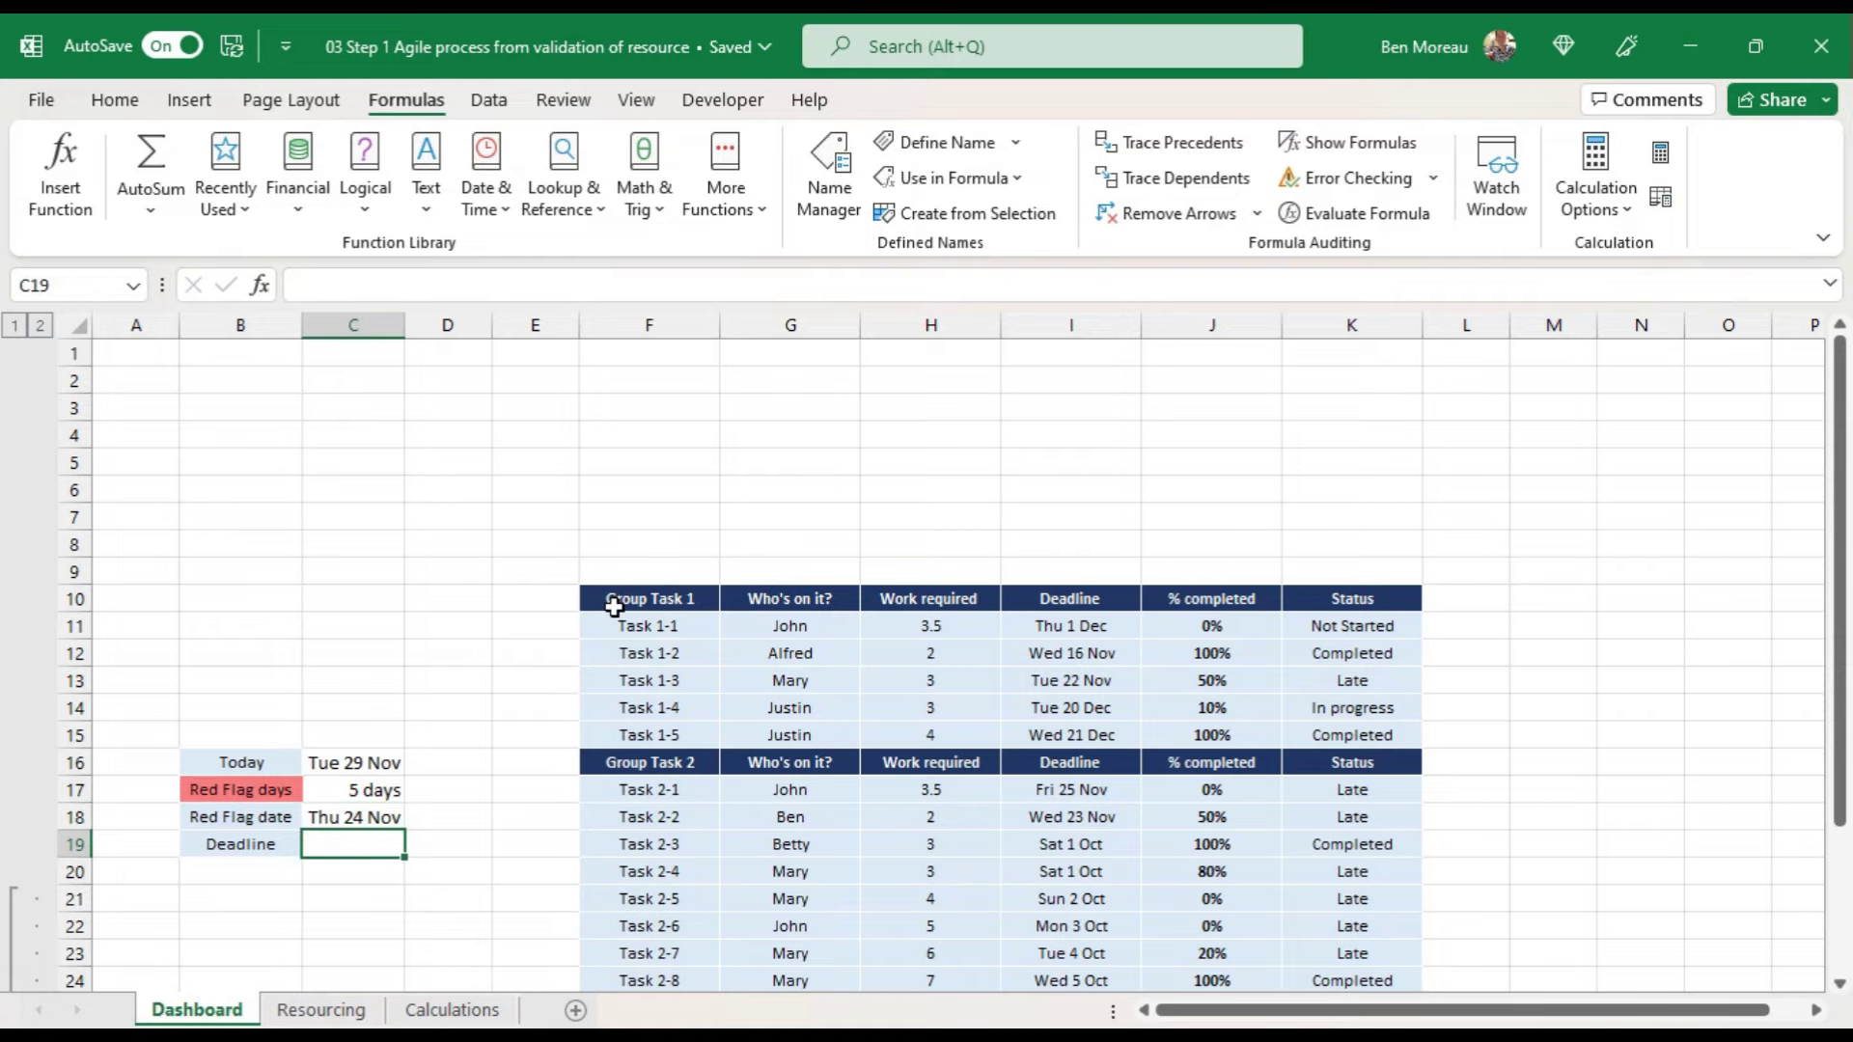
left_click(828, 198)
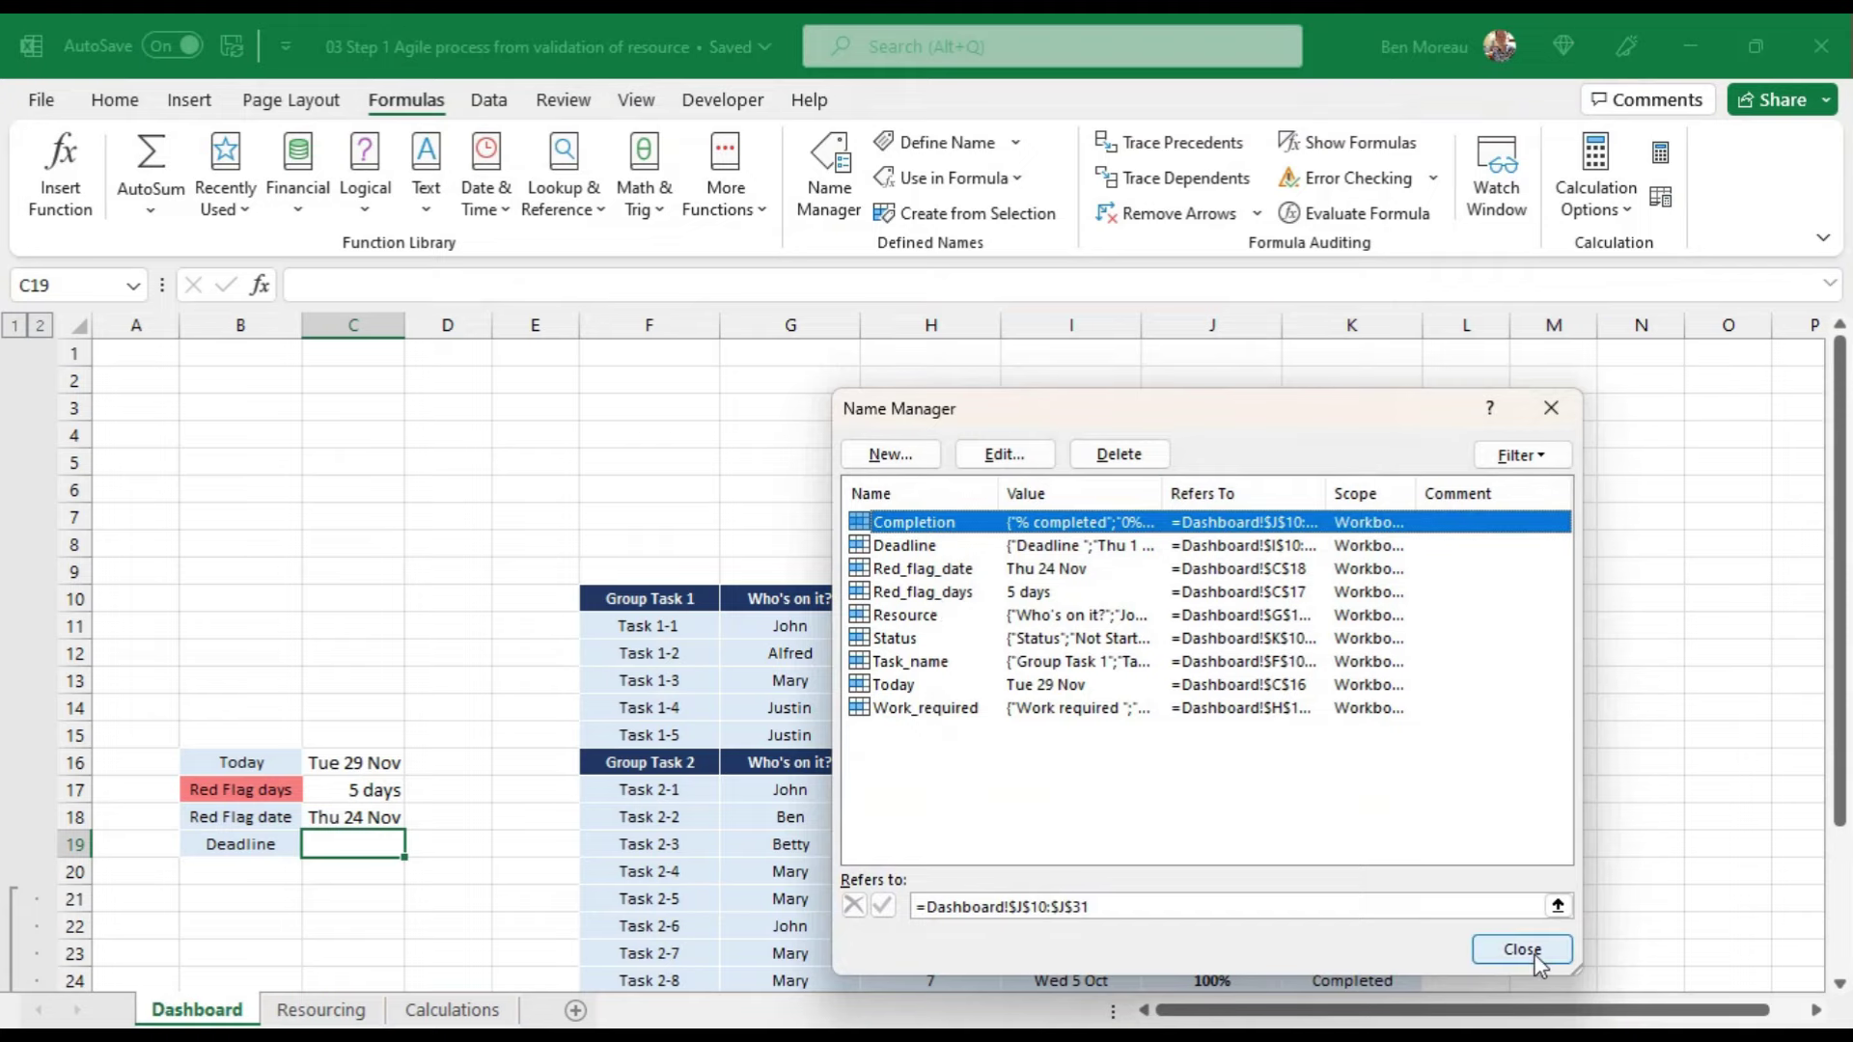
left_click(1521, 949)
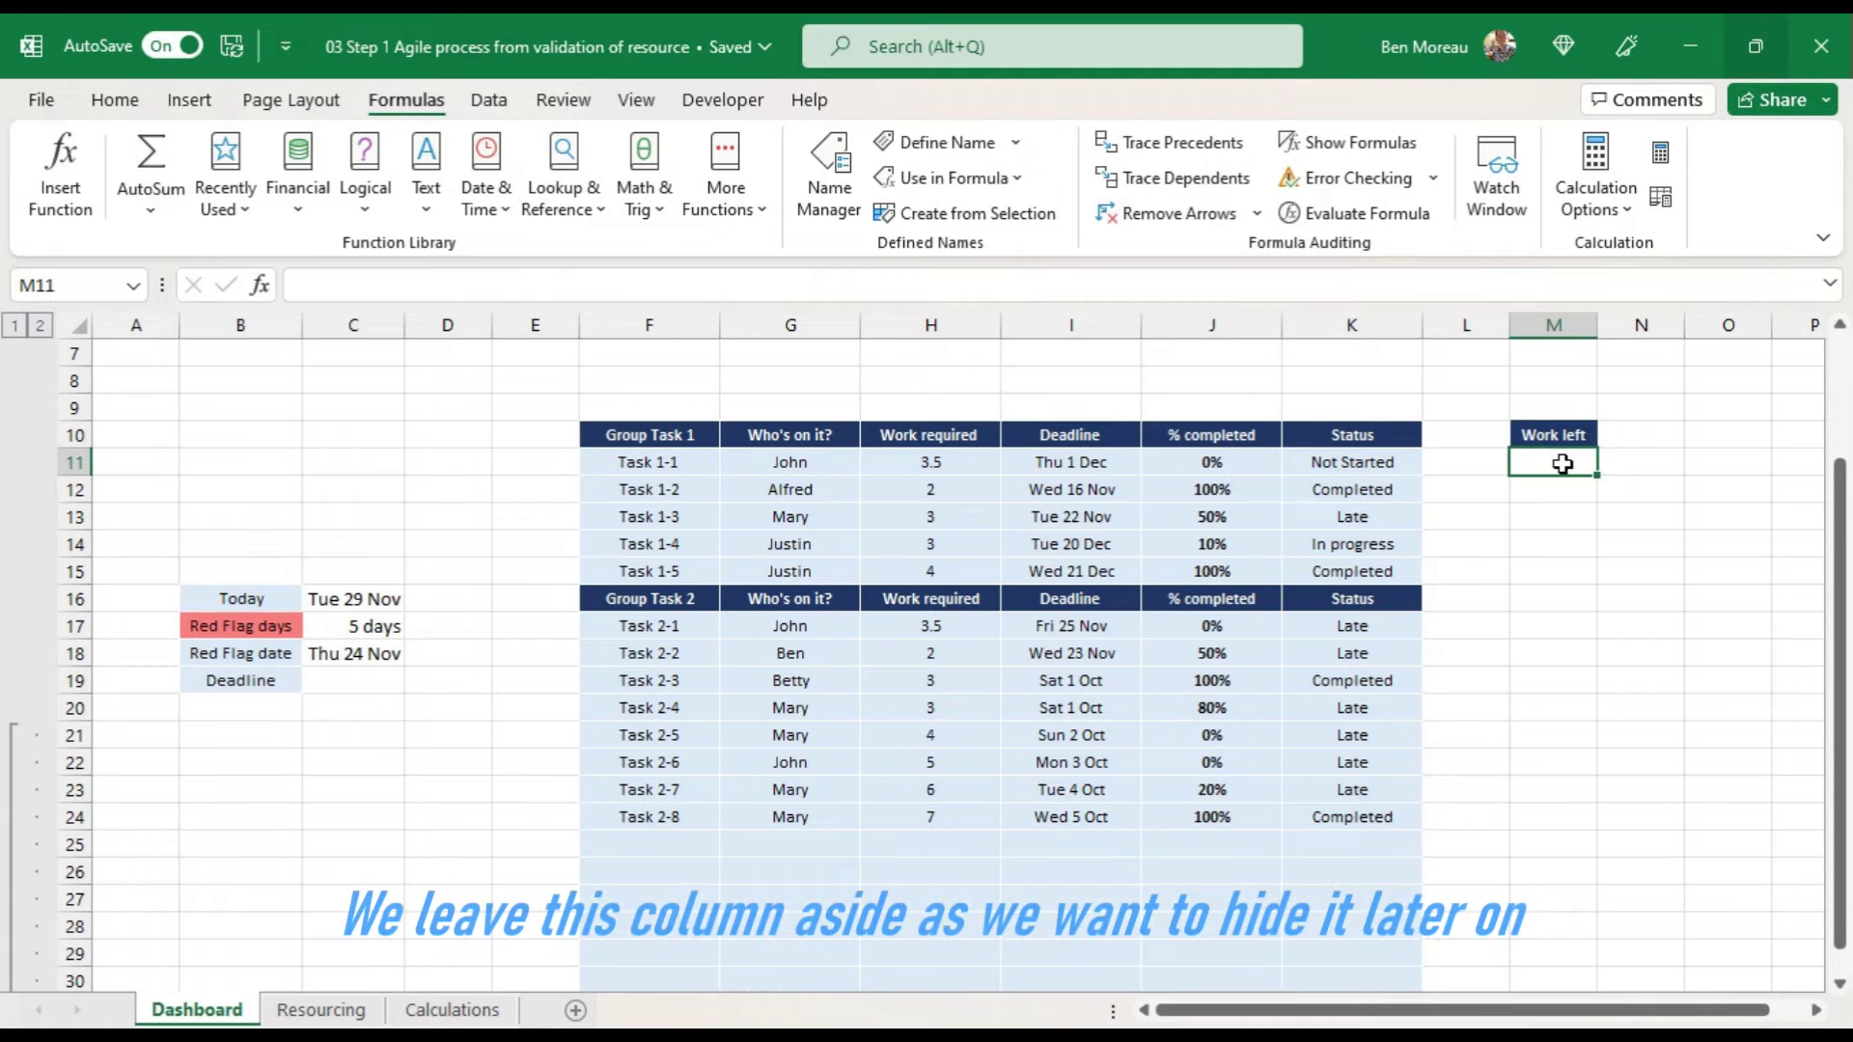
Step: Enter the formula =H11-(H11*J11) in M11 under Work left
type("=")
key("Left")
key("Left")
key("Left")
key("Left")
key("Left")
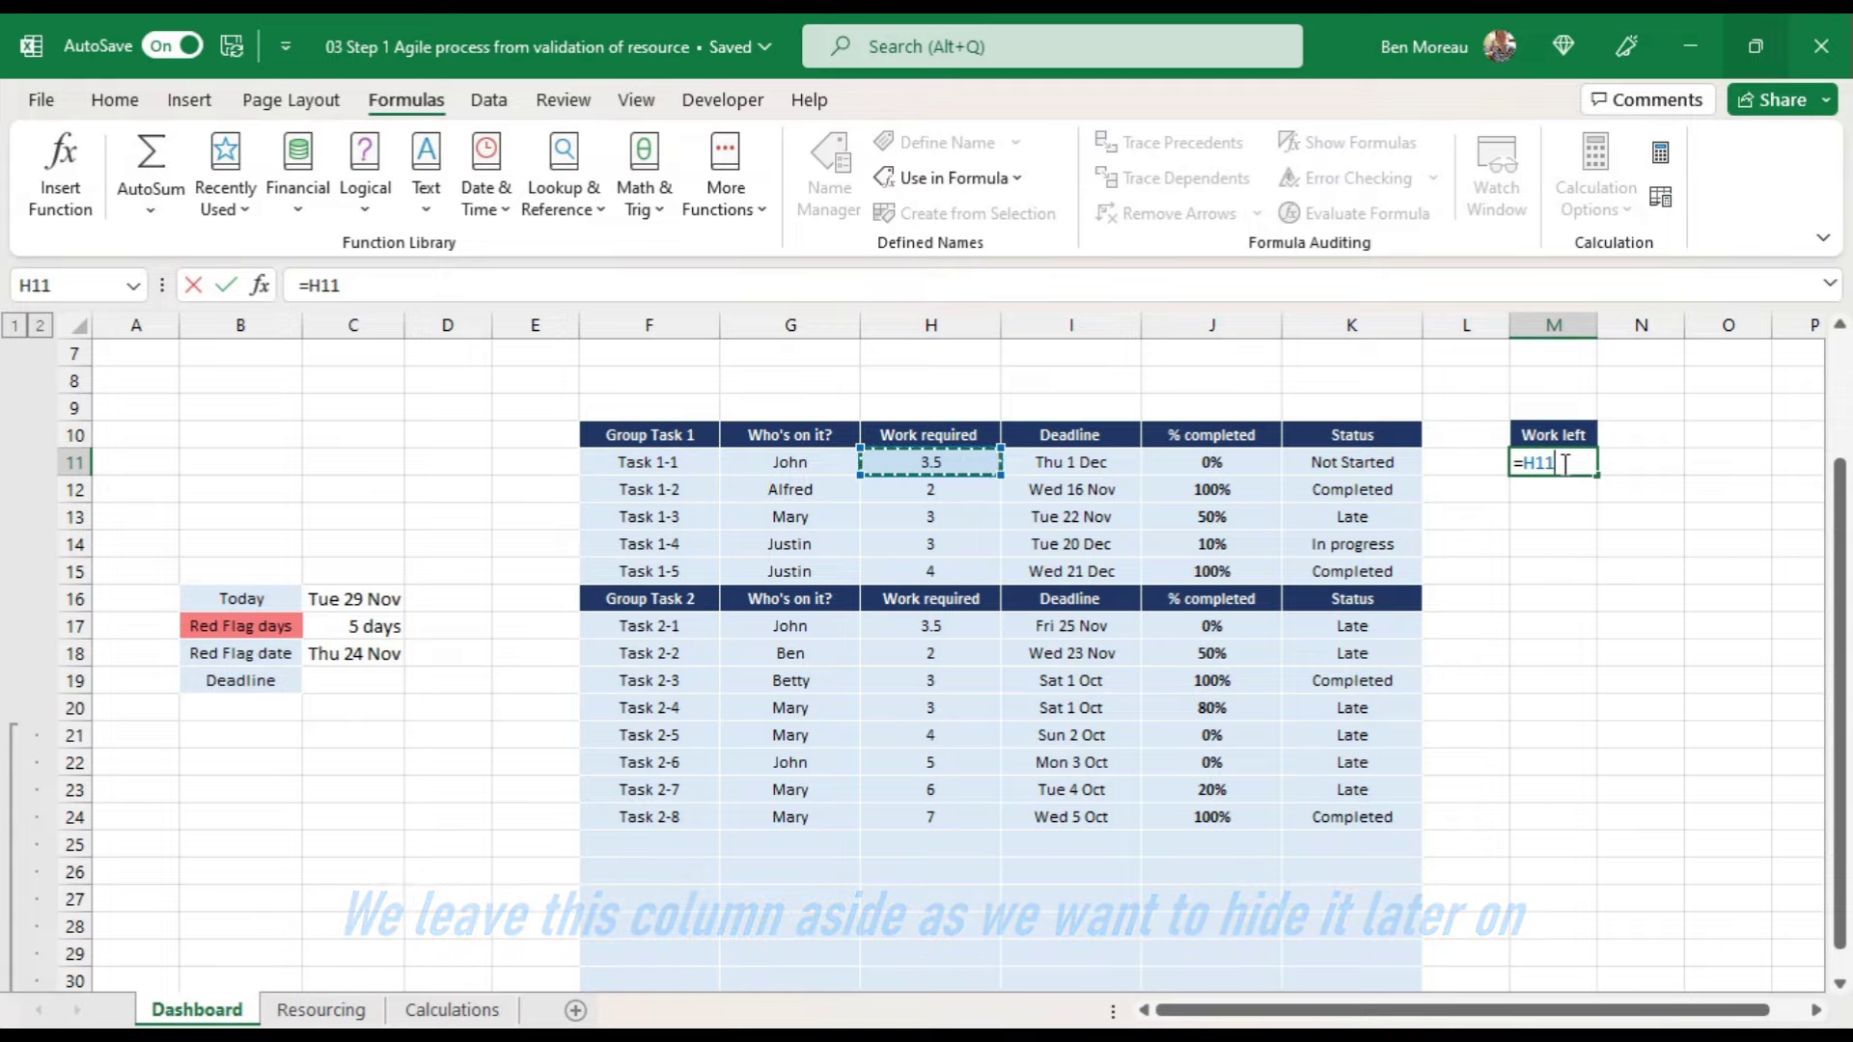
type("(")
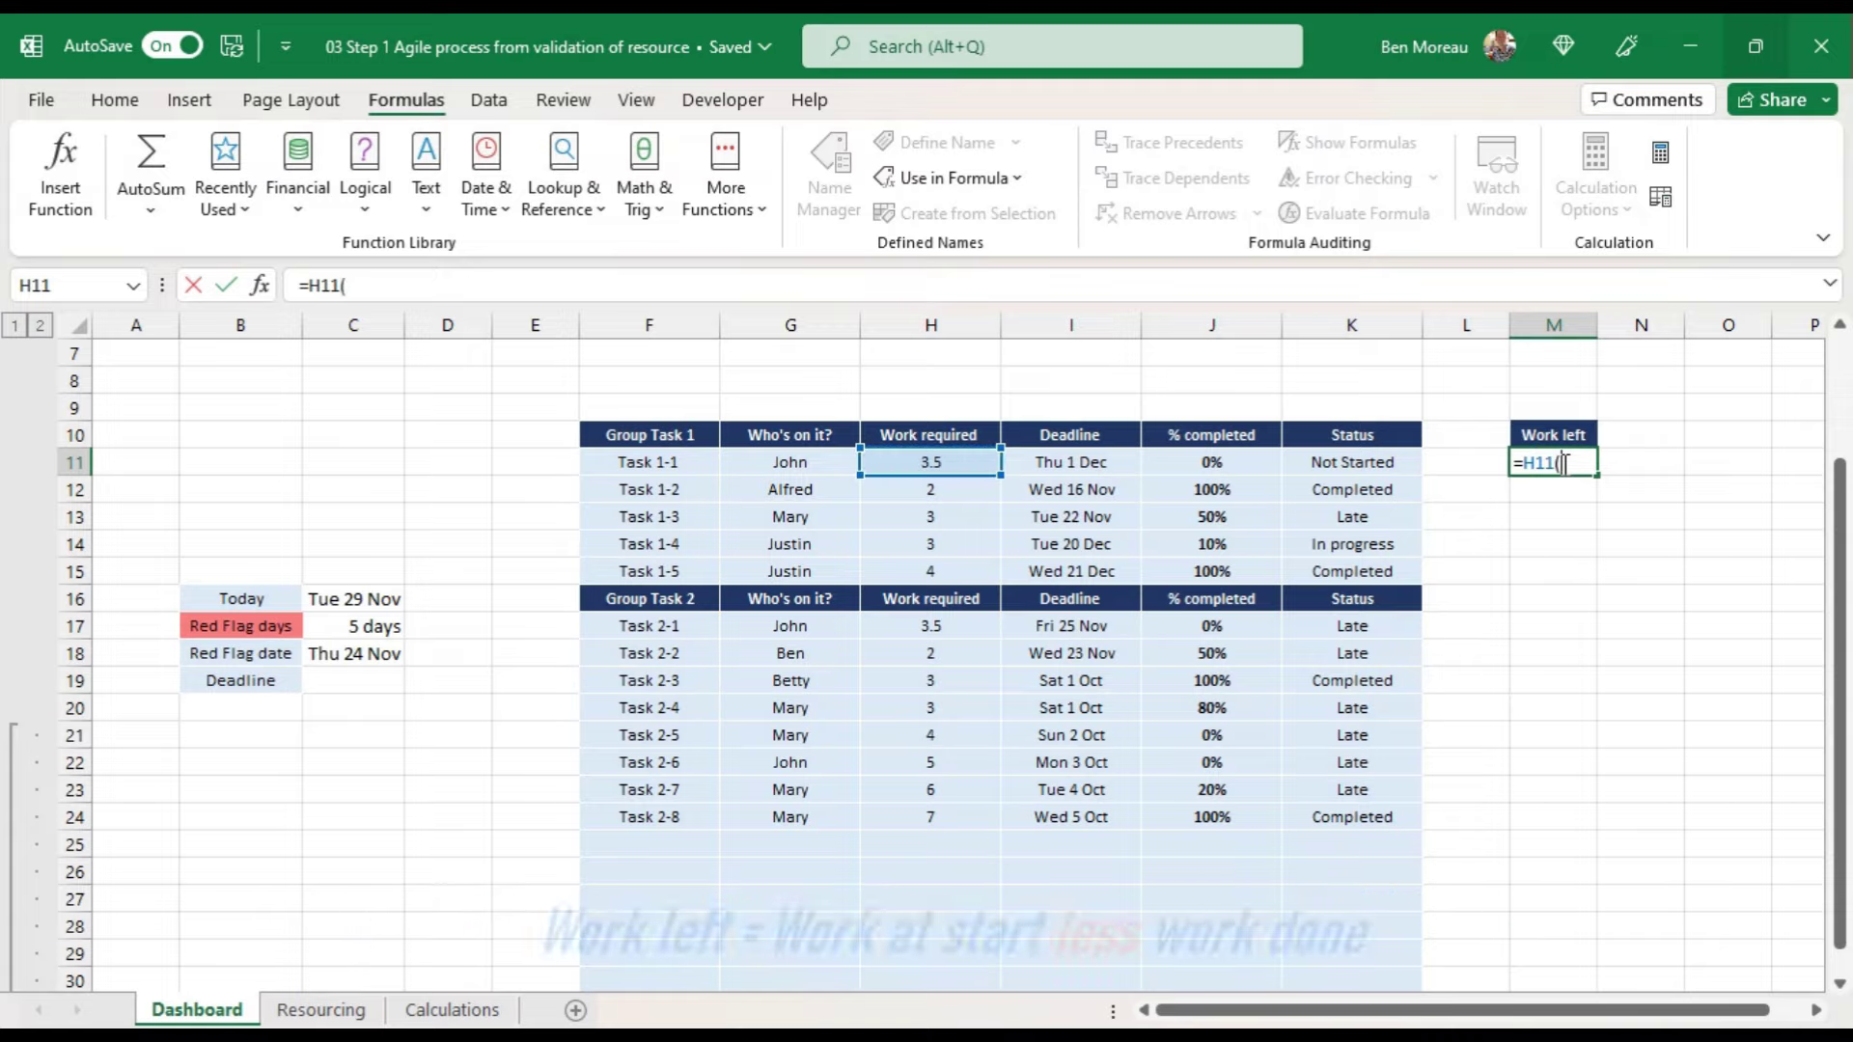
key("BackSpace")
type("-(")
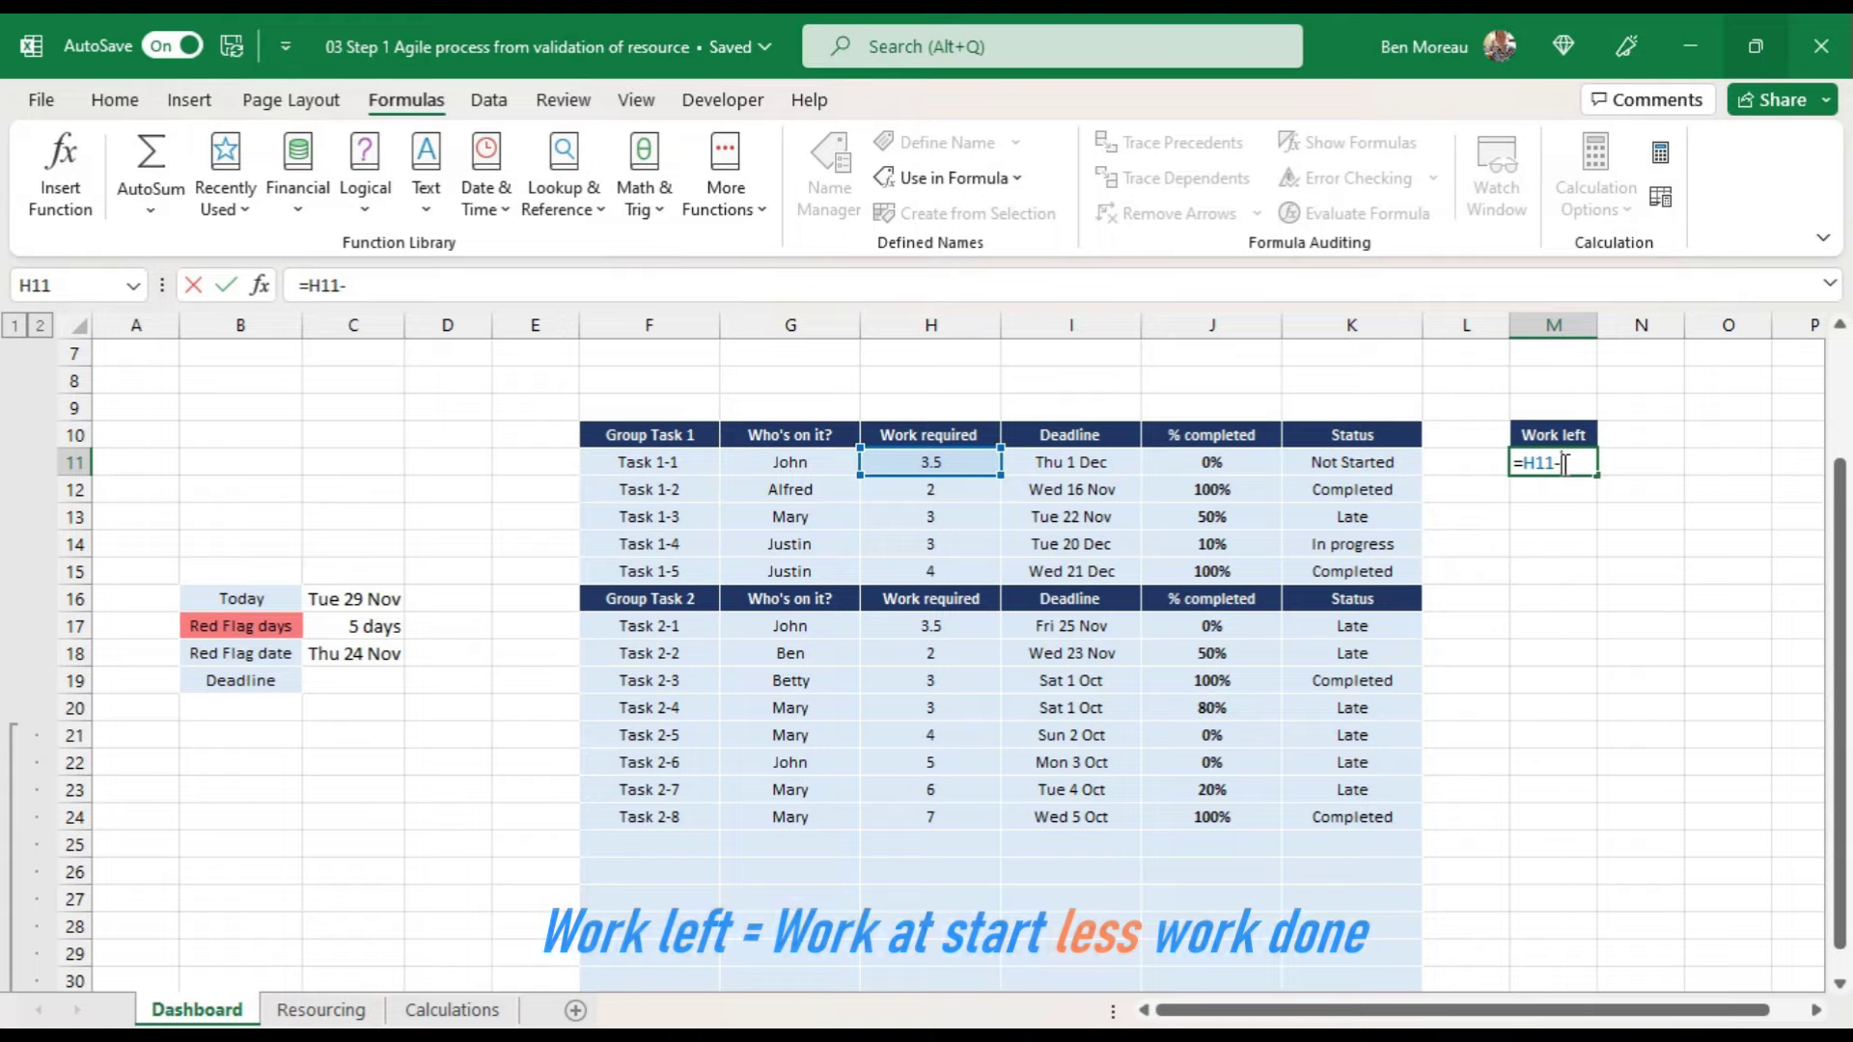
key("Left")
key("Left")
key("Left")
key("Left")
key("Left")
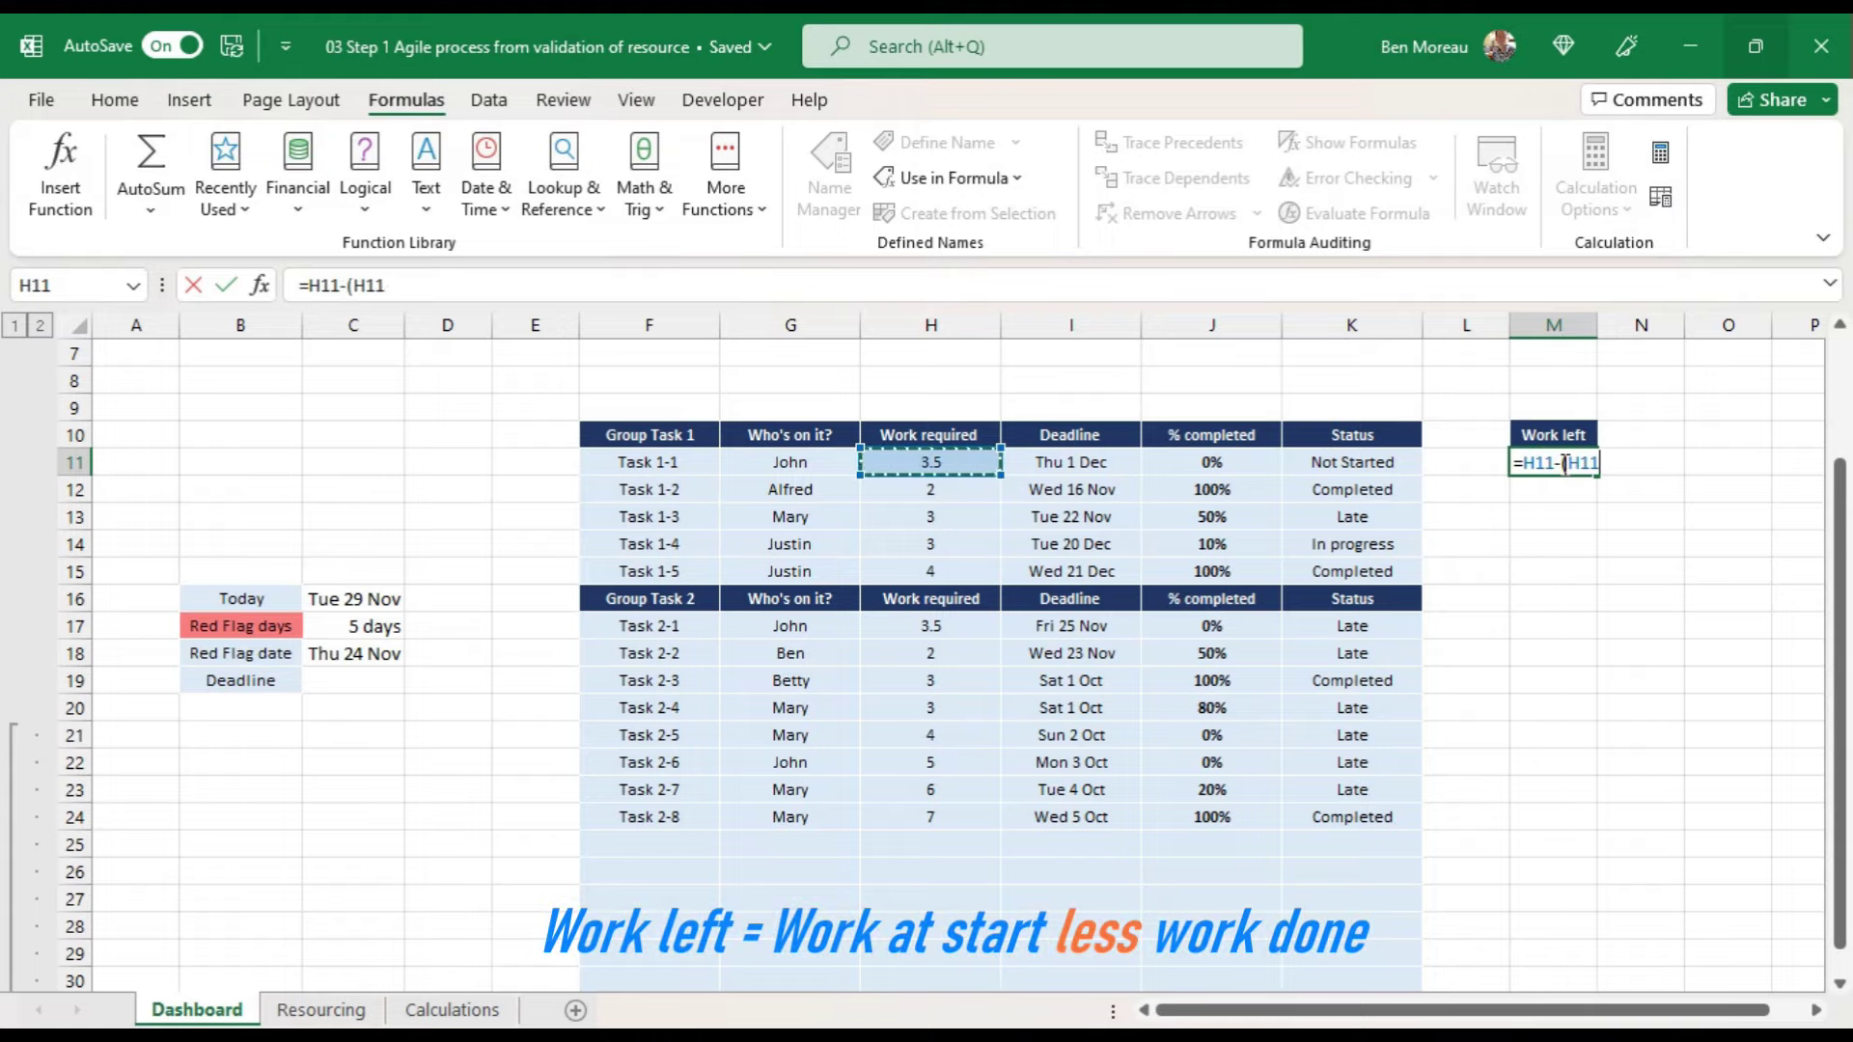
key("Left")
key("Left")
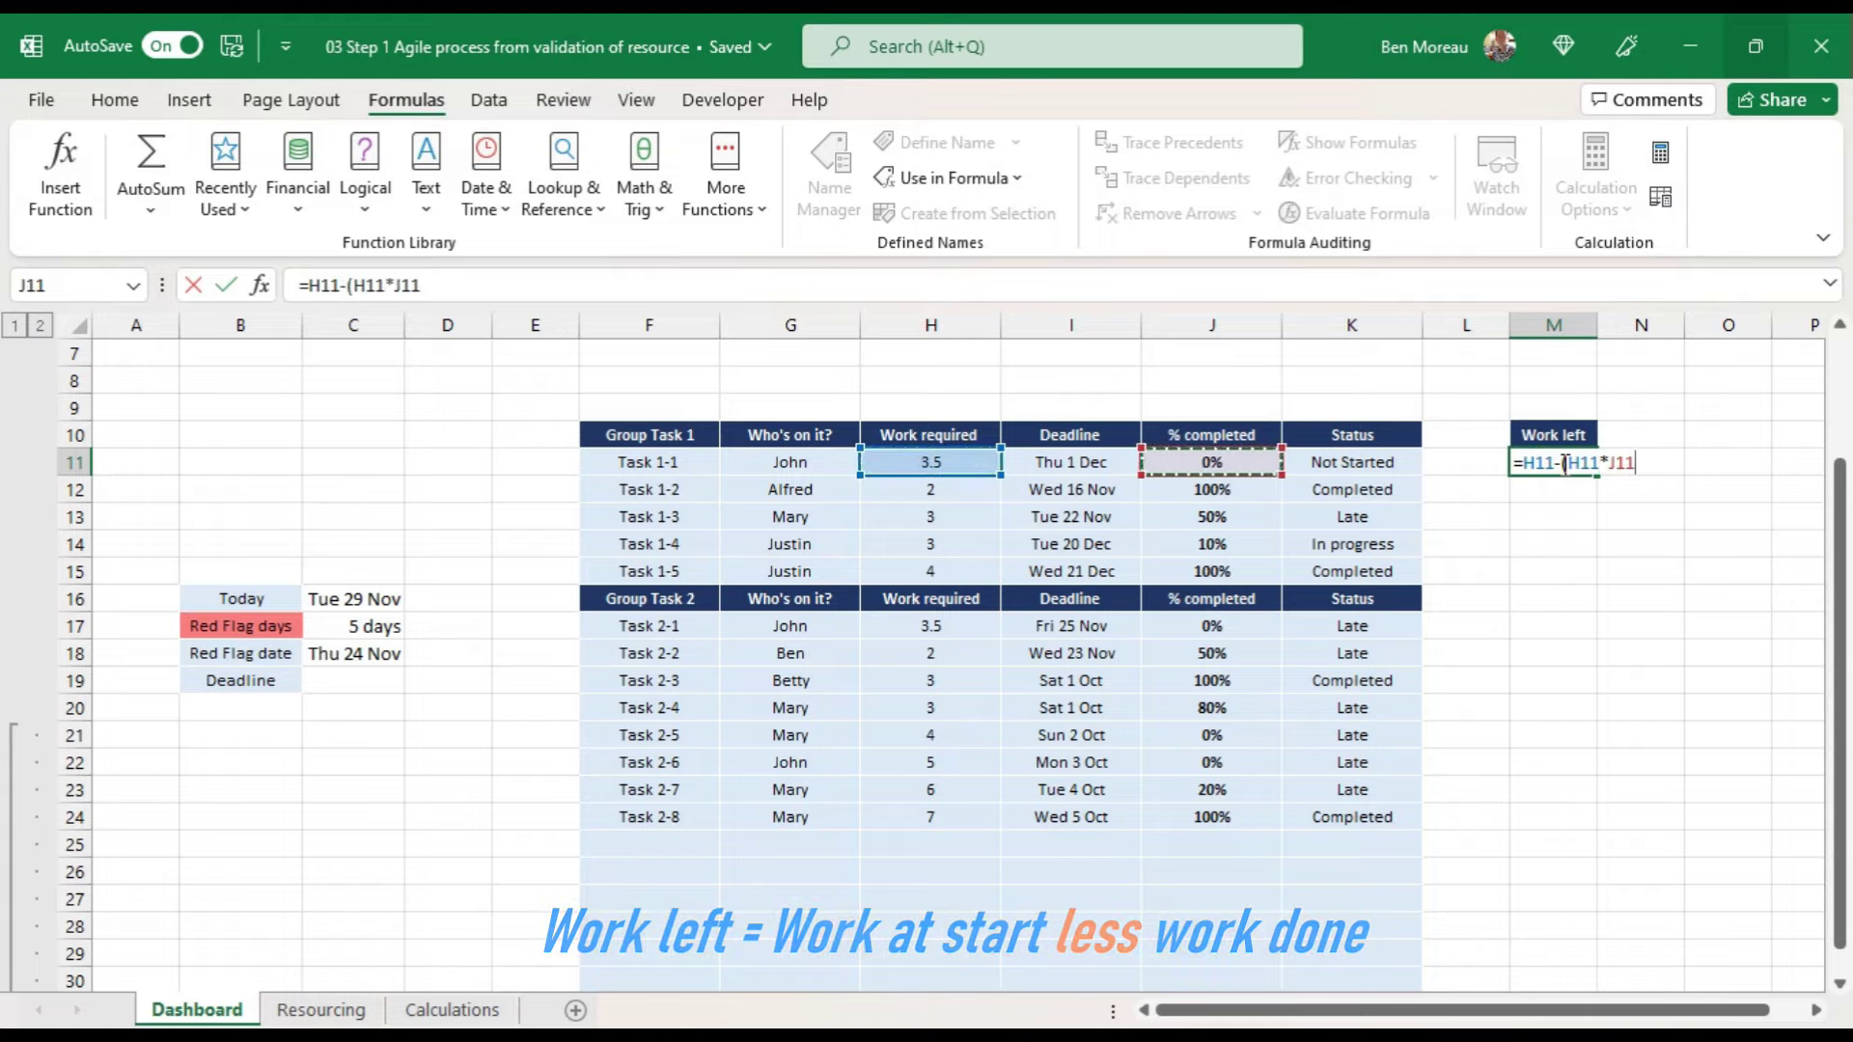
type(")")
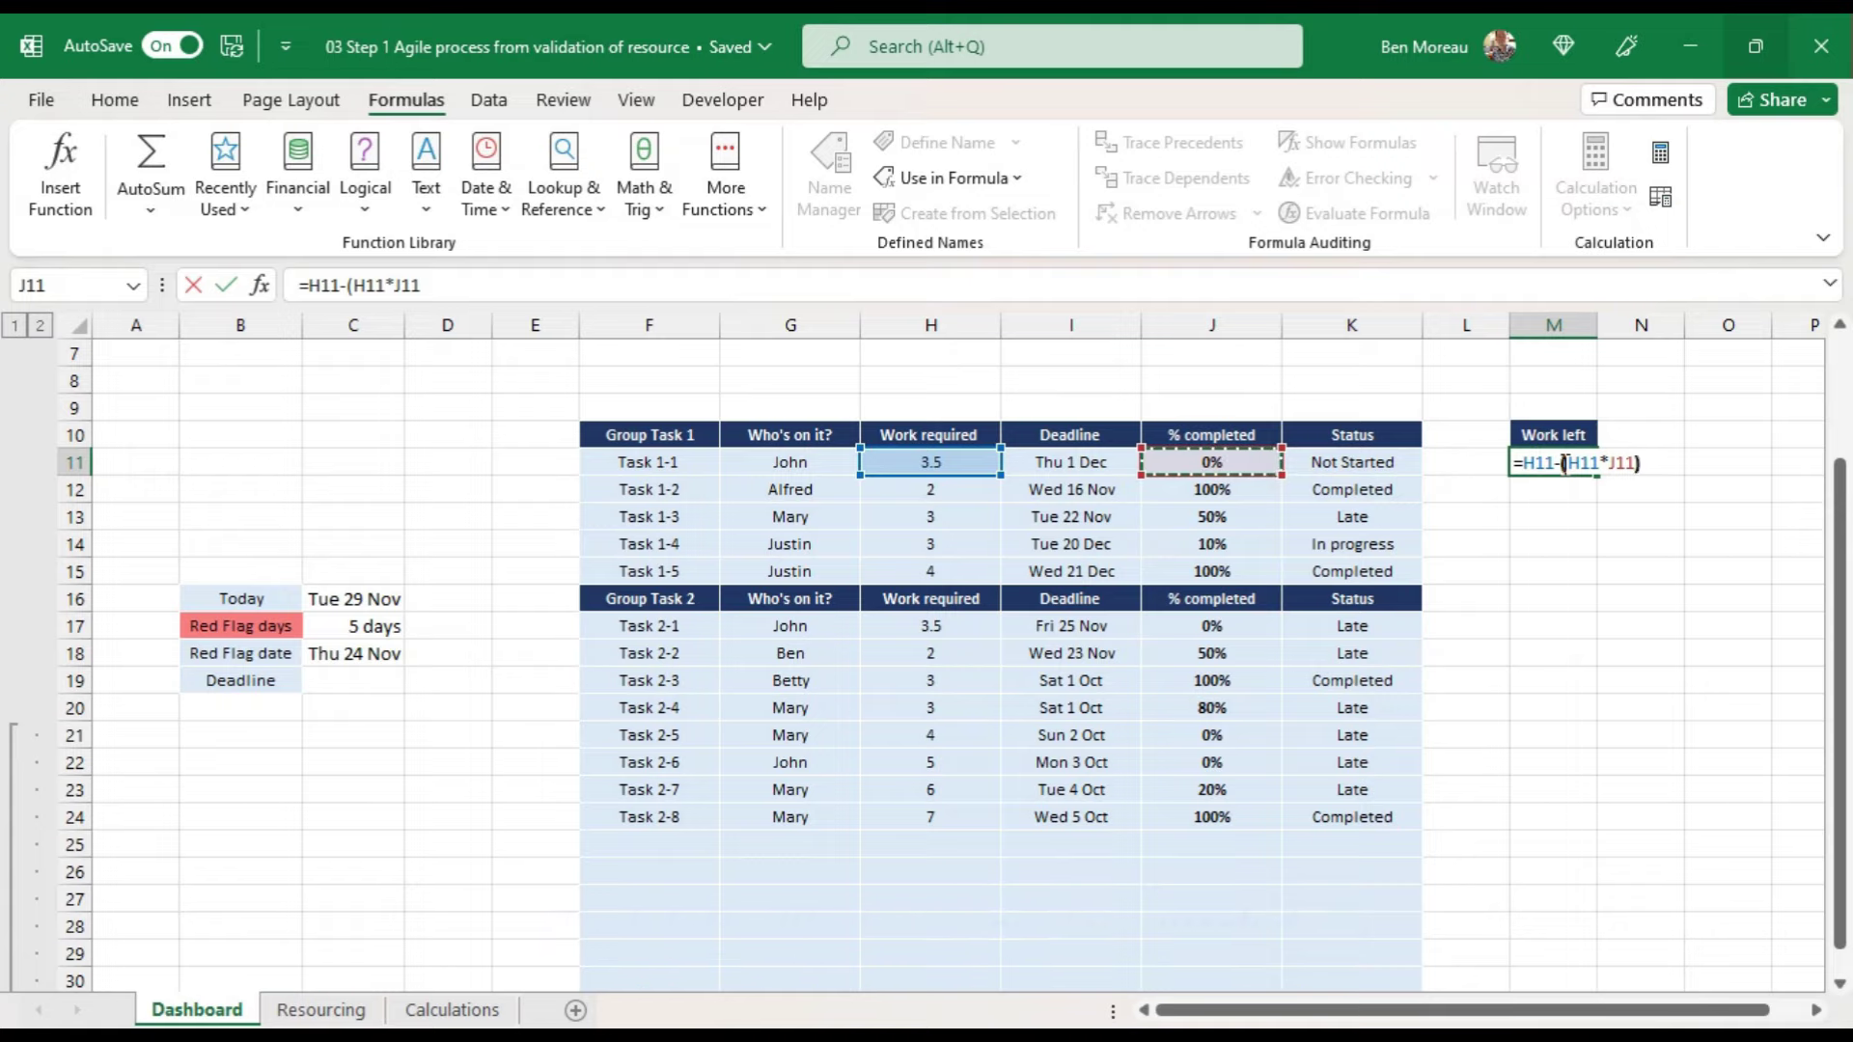
key("Return")
Step: Fill the Work left formula from M11 down to M24 and clear M16 in the Group Task 2 header row
left_click(1564, 463)
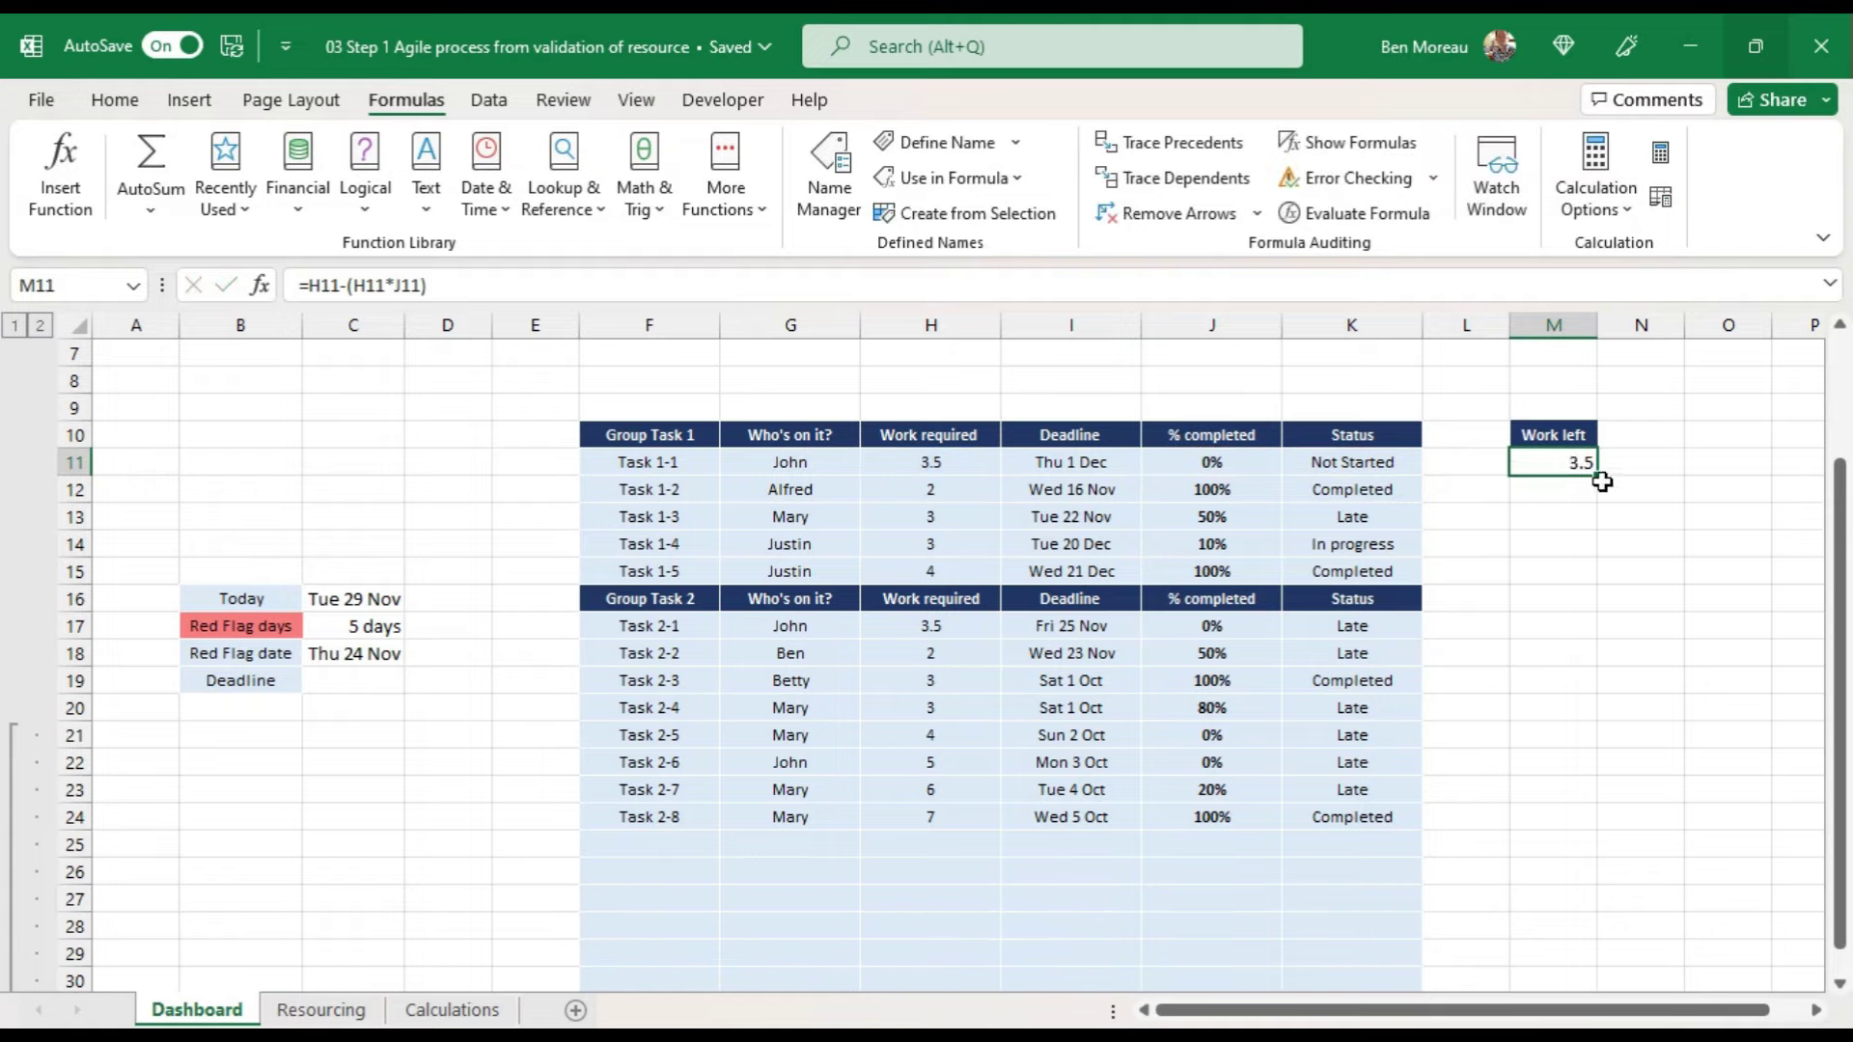
left_click_drag(1598, 474, 1594, 830)
left_click(1548, 606)
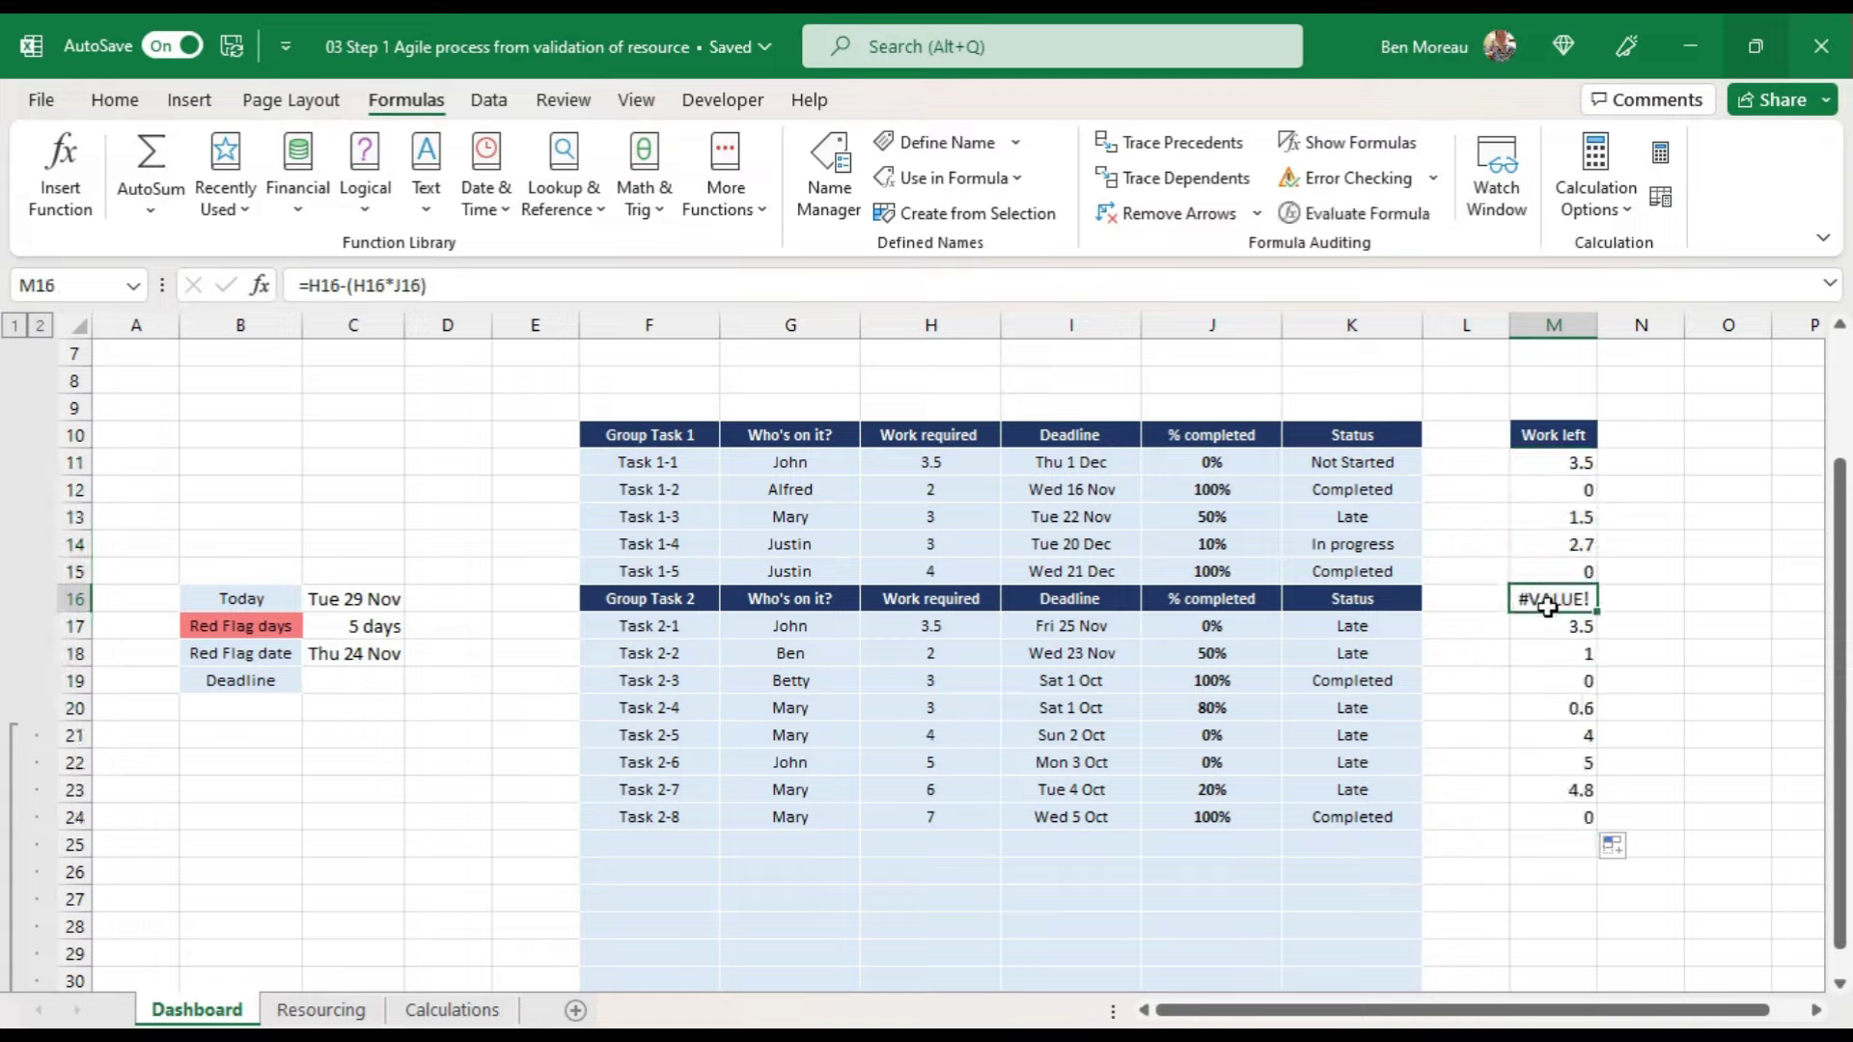
key("Delete")
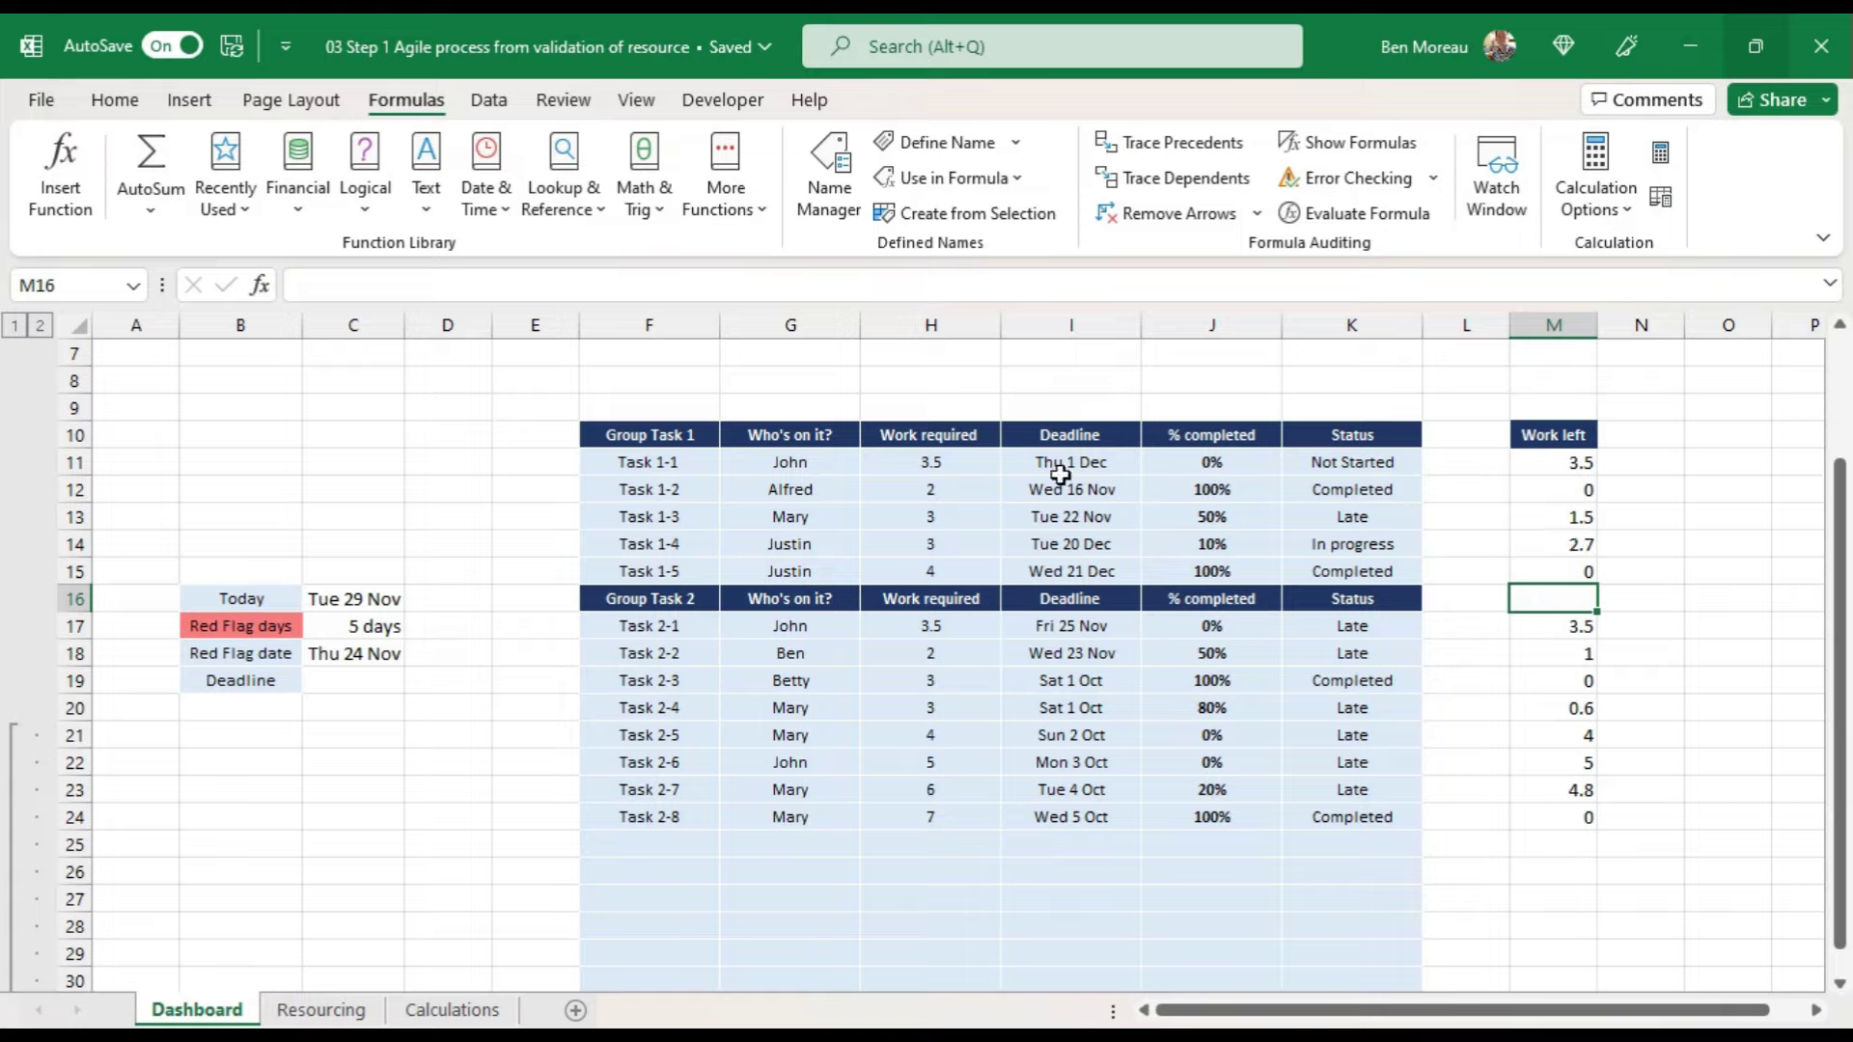
Step: Copy the formatting of the Work required cells H11:H31 onto the Work left column from M11 down
left_click(911, 462)
left_click_drag(911, 462, 901, 942)
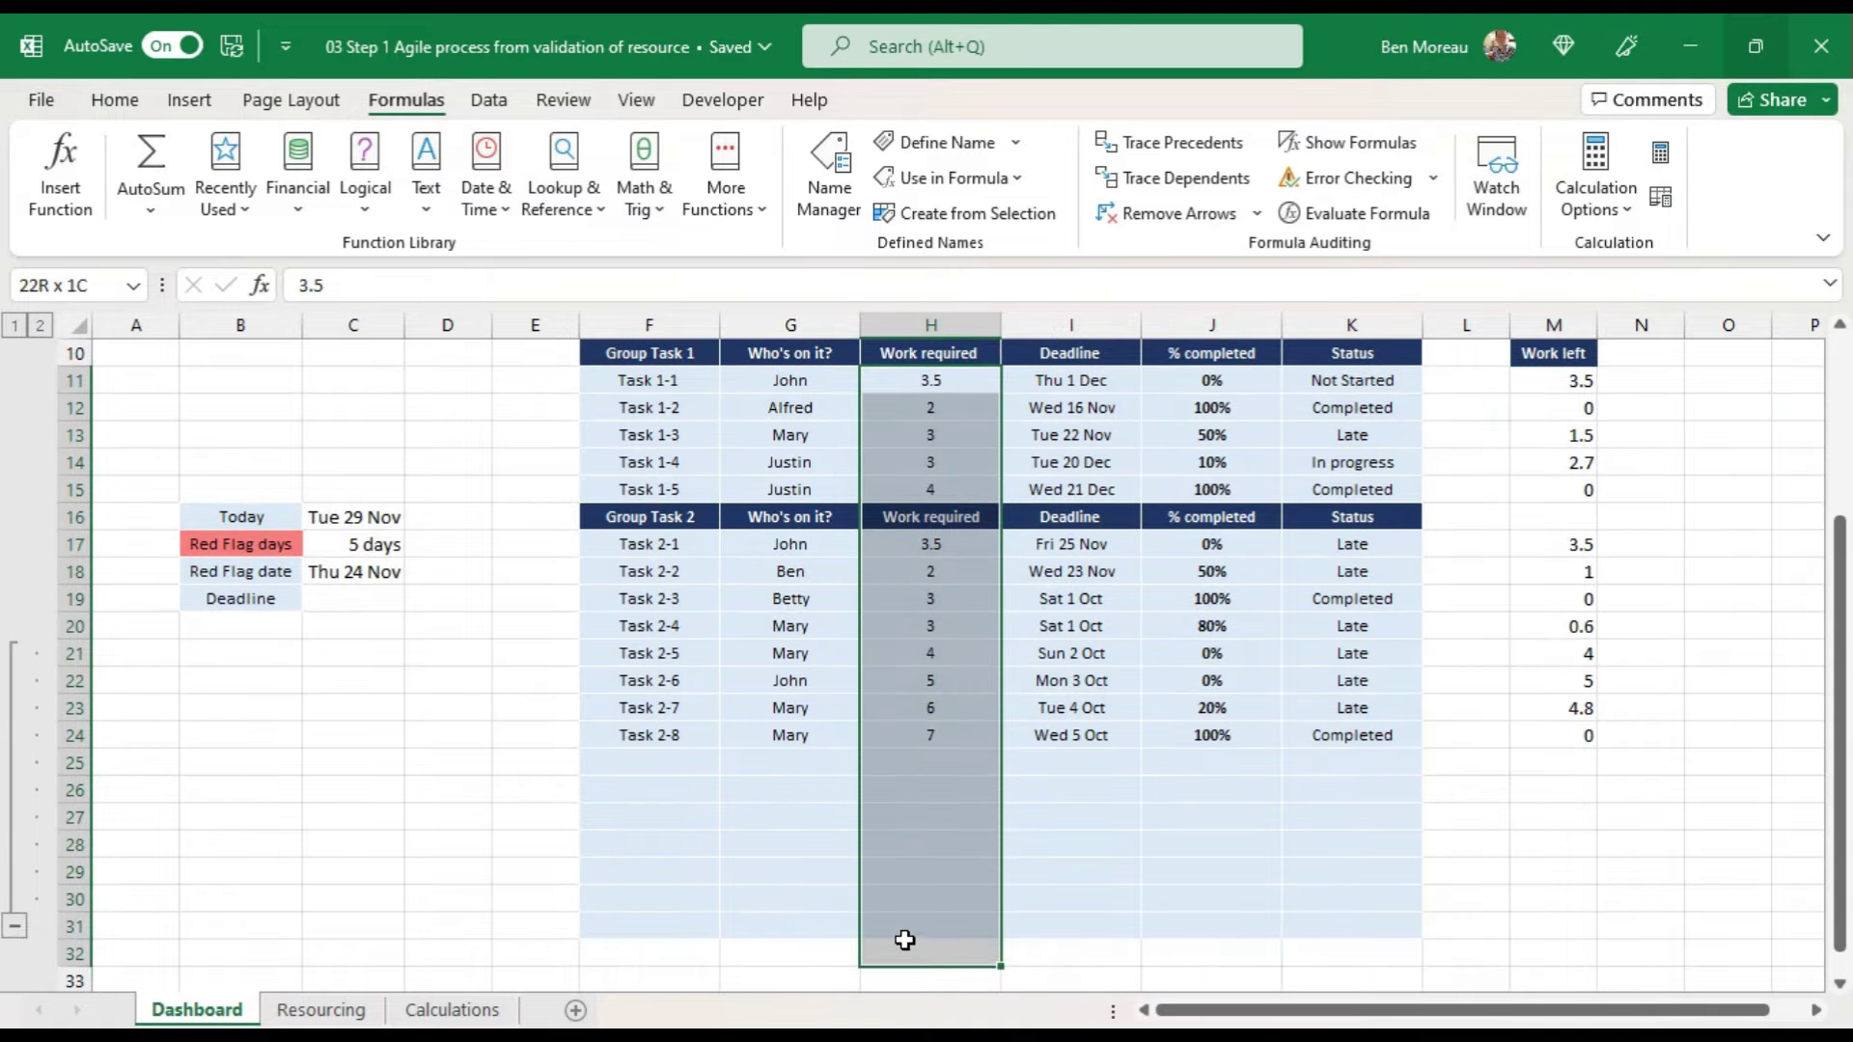
left_click(114, 99)
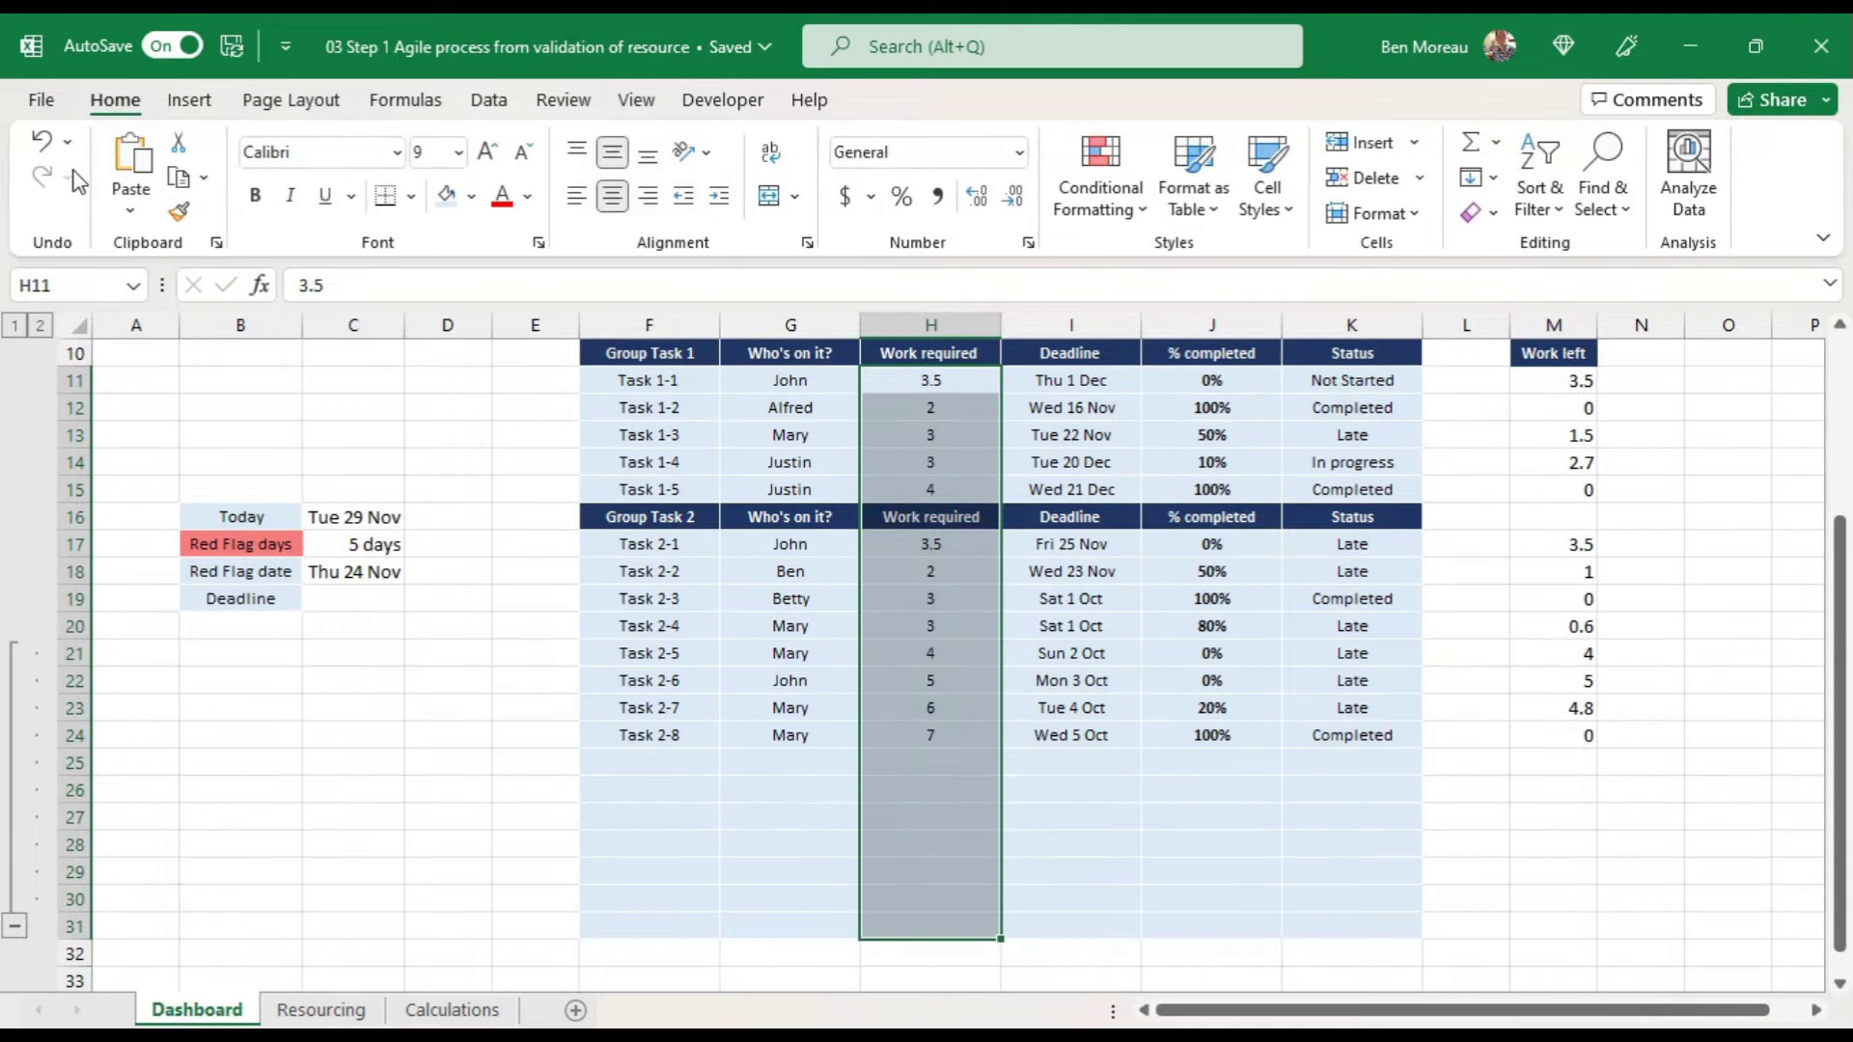
left_click(178, 211)
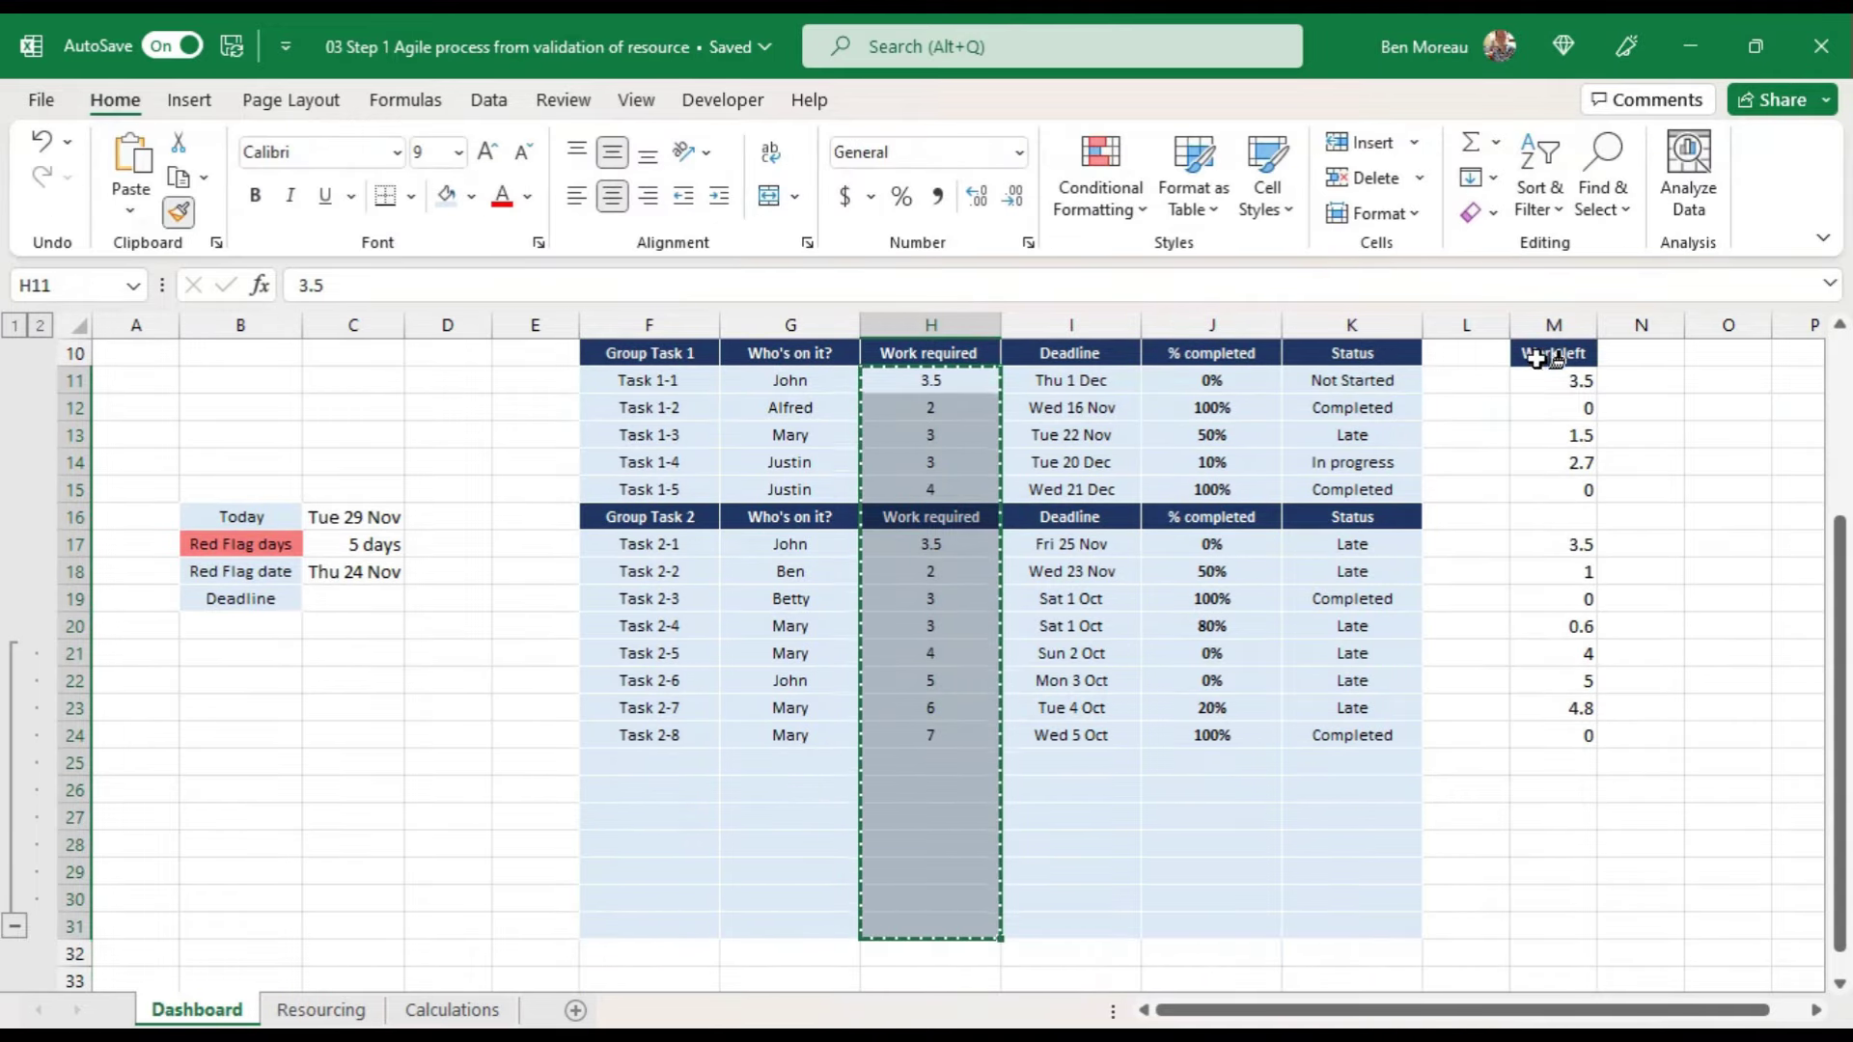
left_click(1567, 383)
left_click(1640, 626)
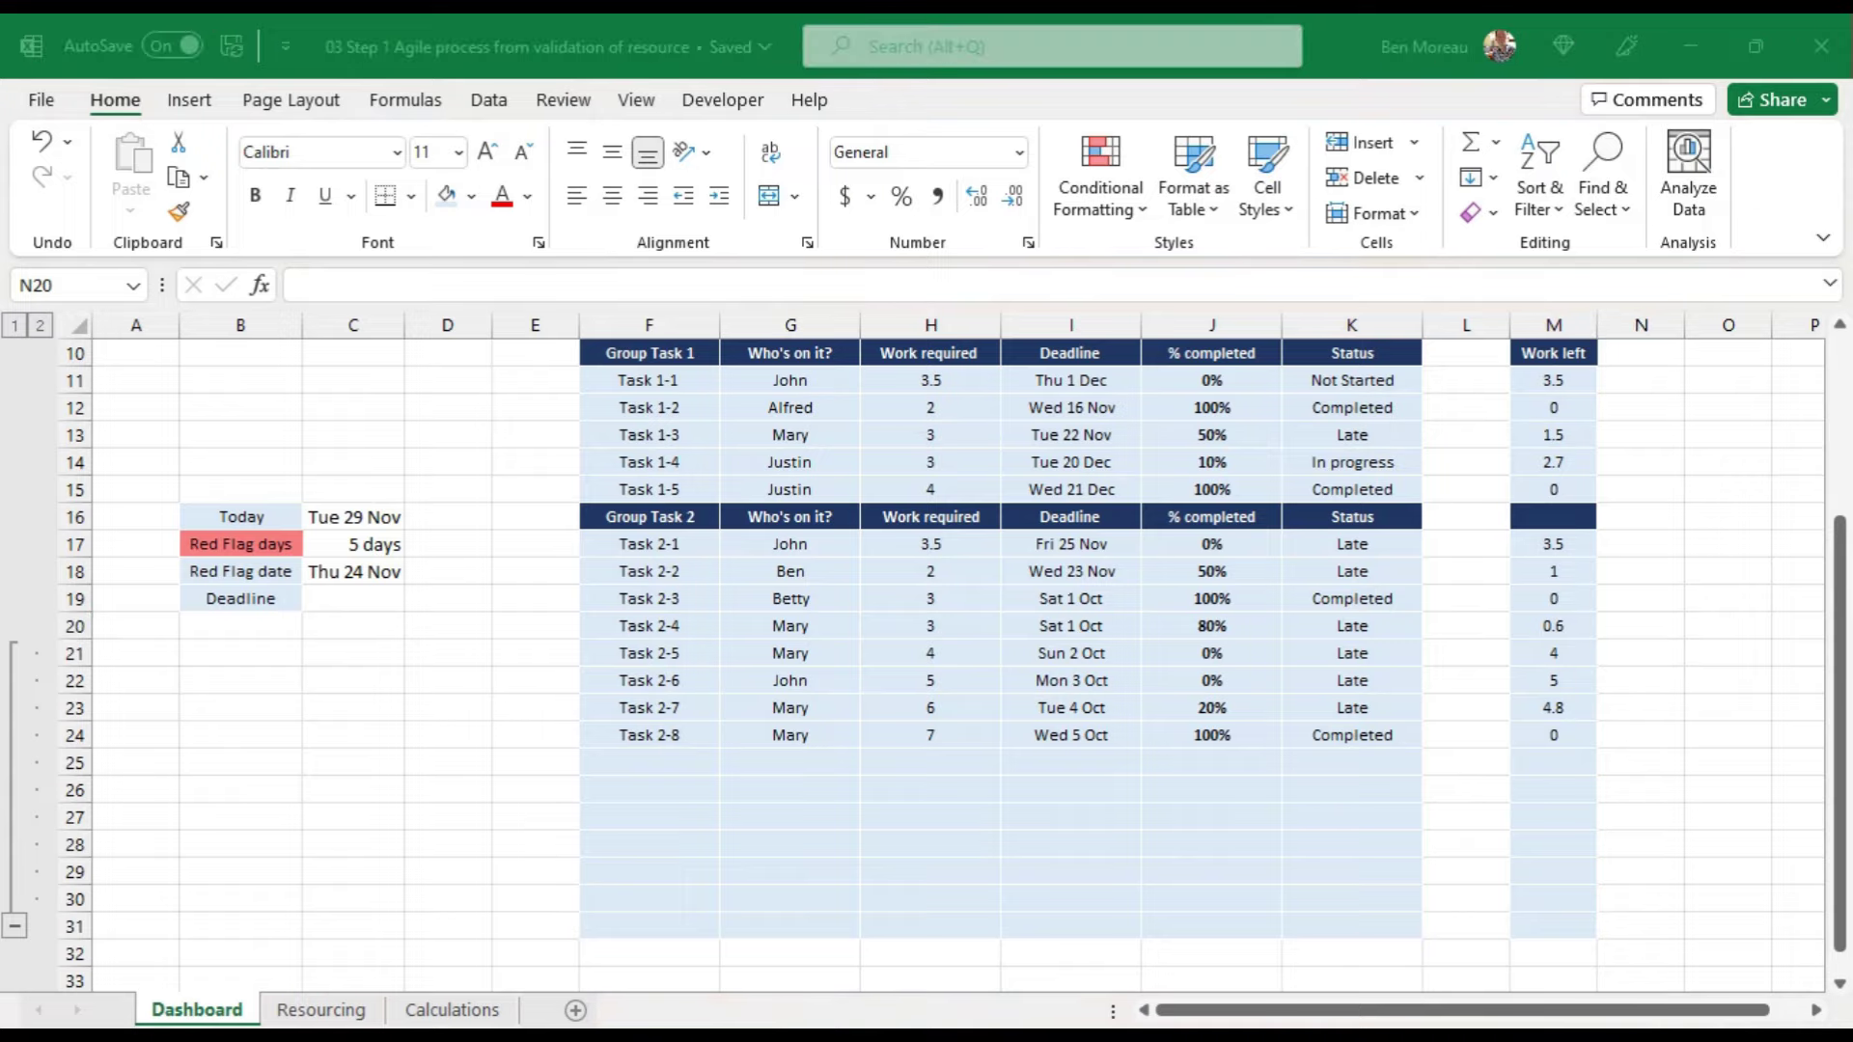
Step: Name the Work left range M10:M31 Work_left
left_click(1352, 434)
left_click_drag(1525, 354, 1524, 929)
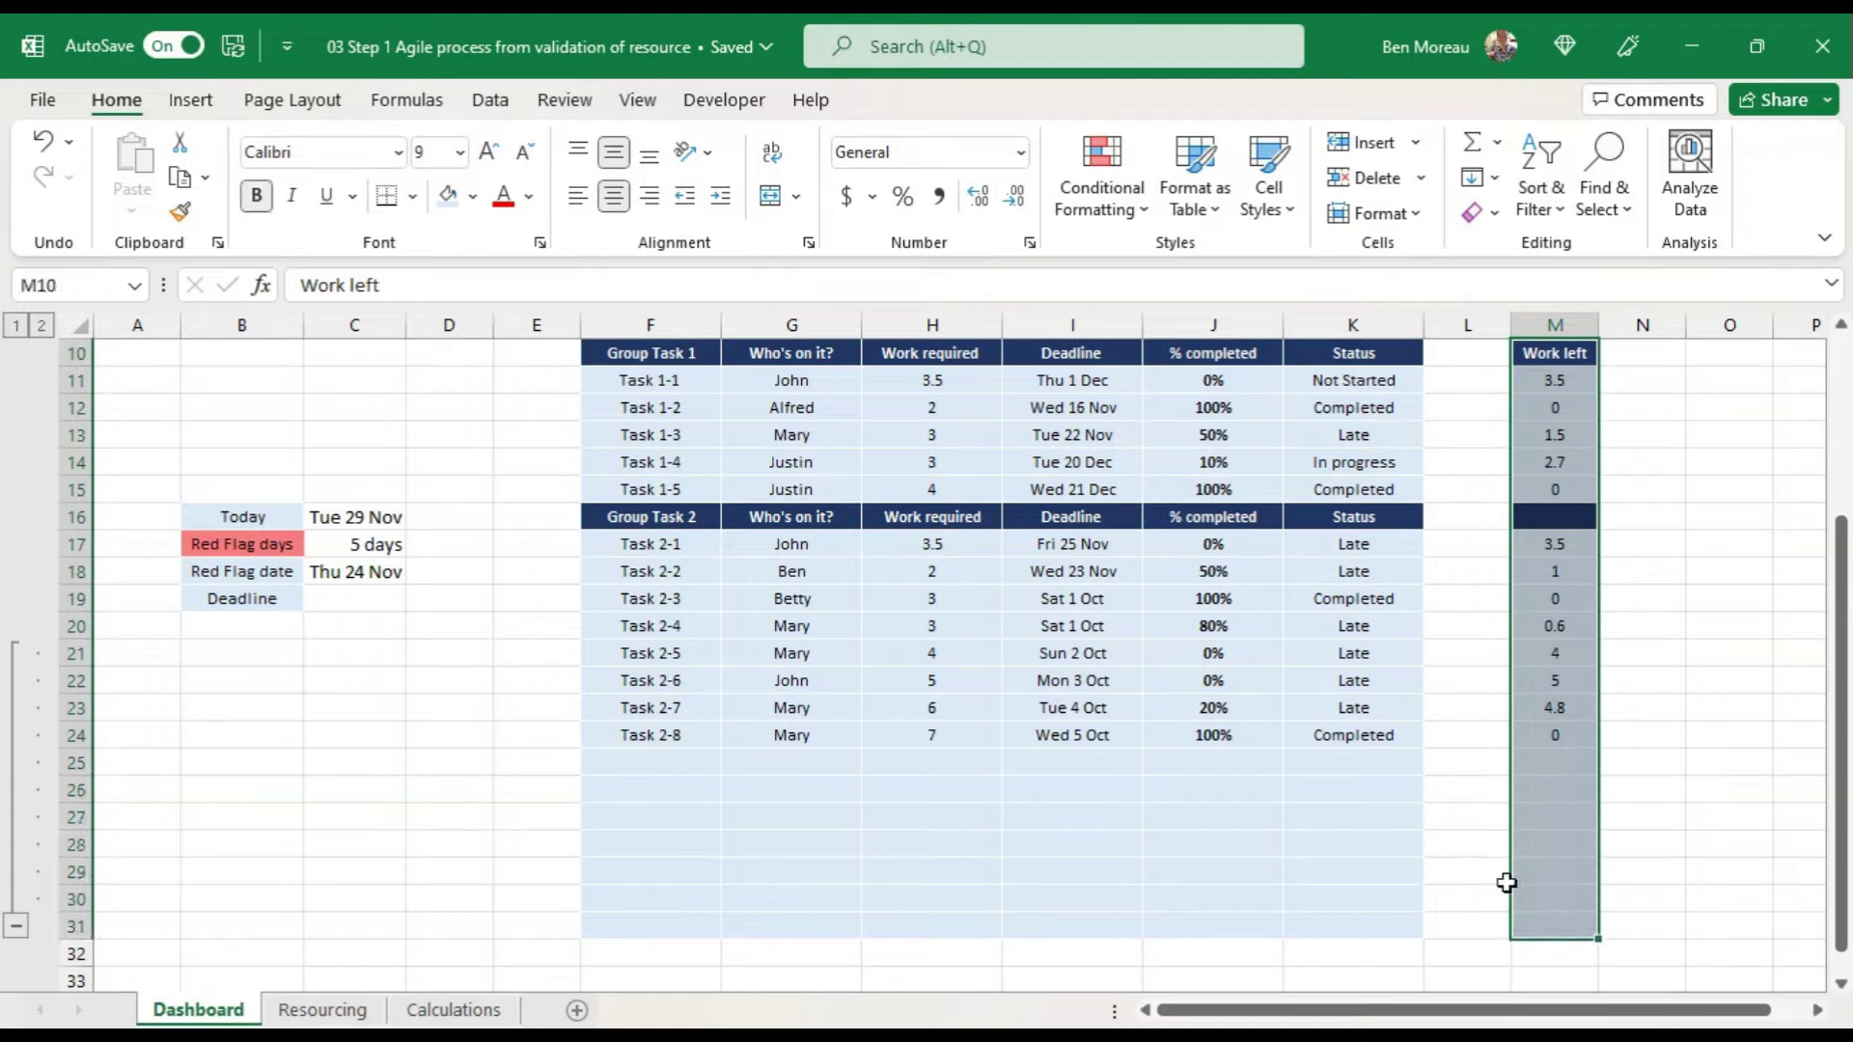
left_click(66, 286)
type("Work_left")
key("Return")
Step: Enter the formula =MAX(I11:I31) in C19 to calculate the project deadline from the task deadlines
left_click(362, 591)
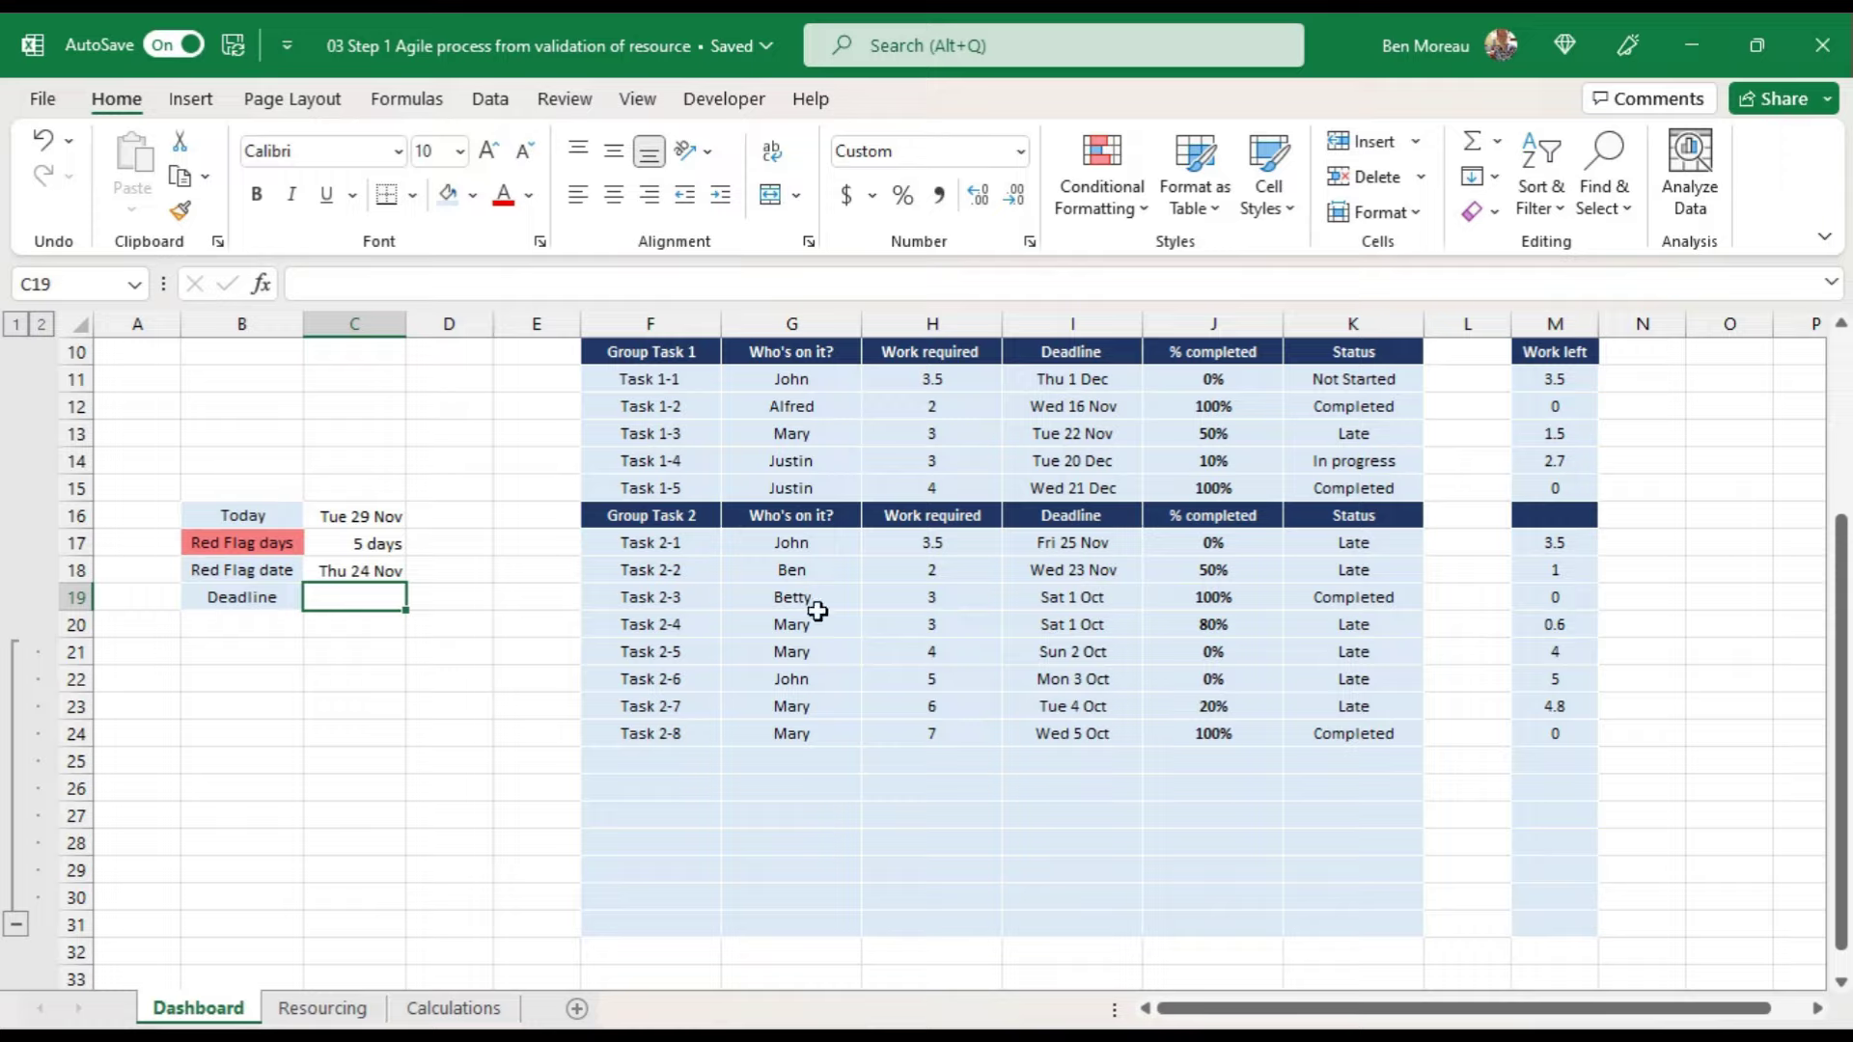
type("=")
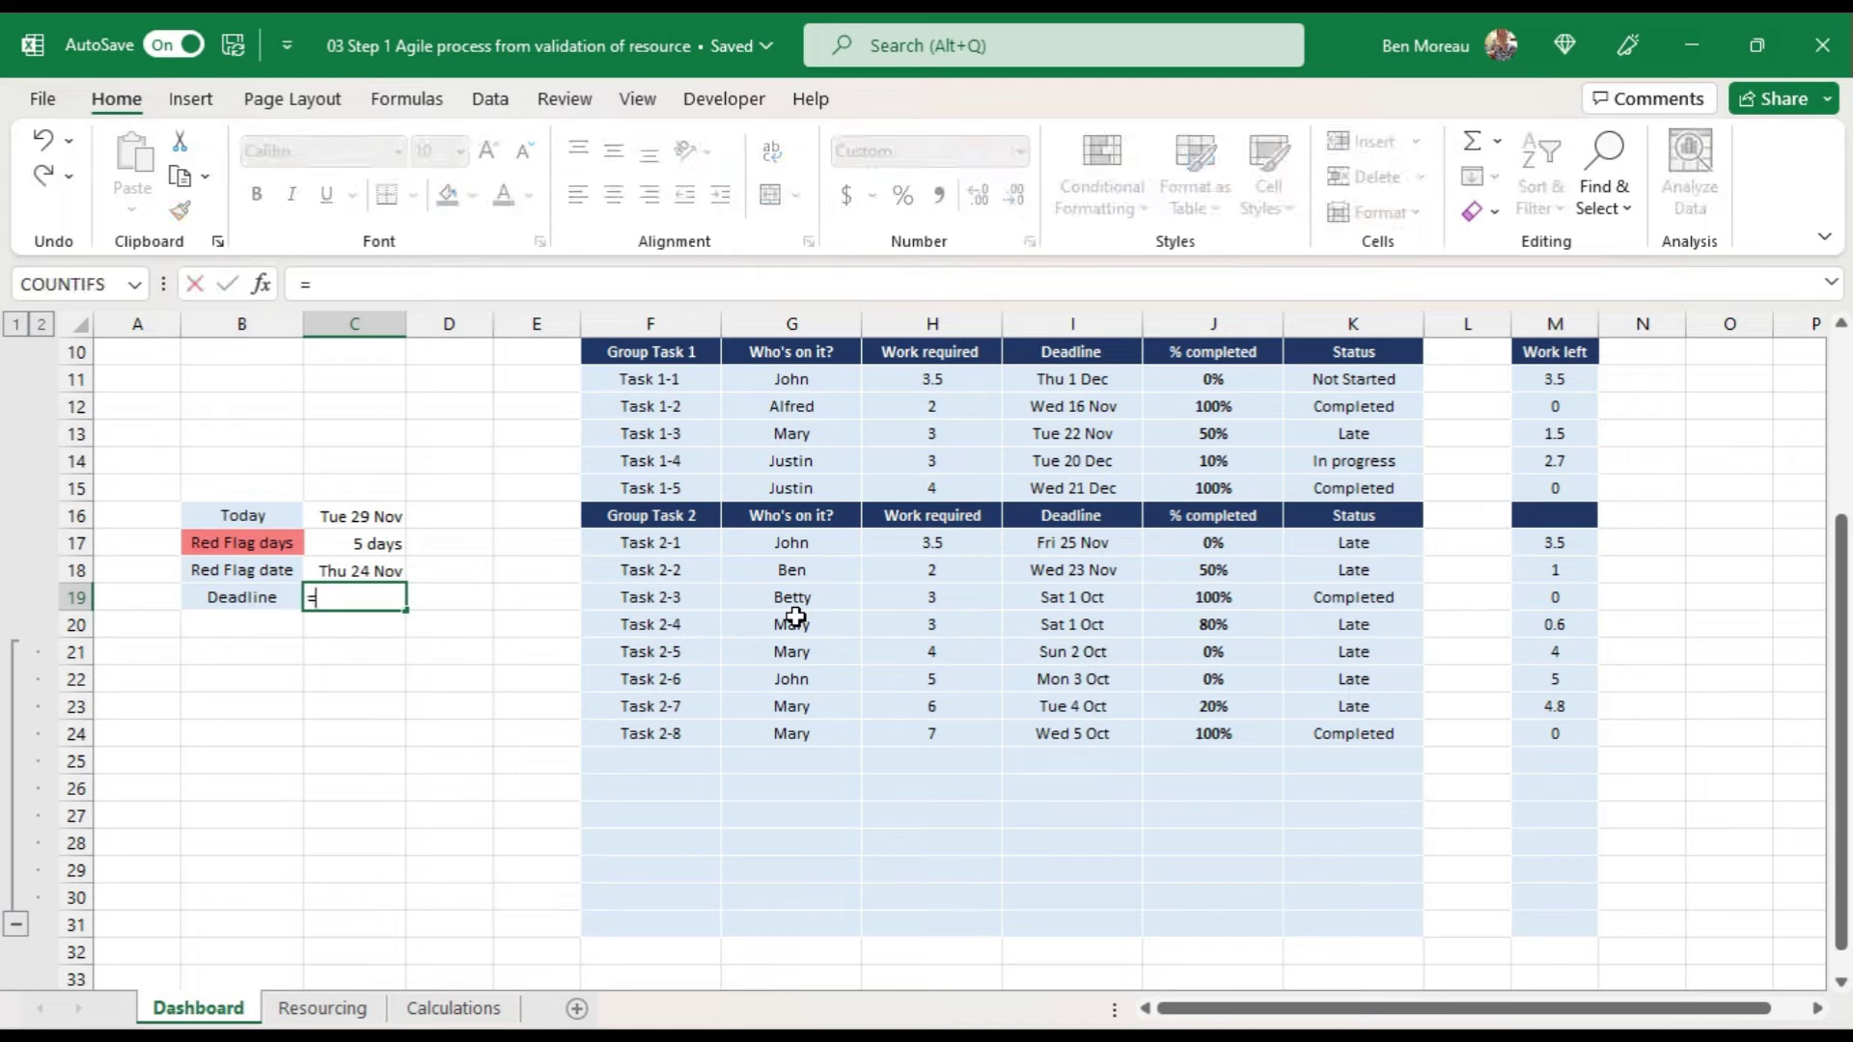
type("ma")
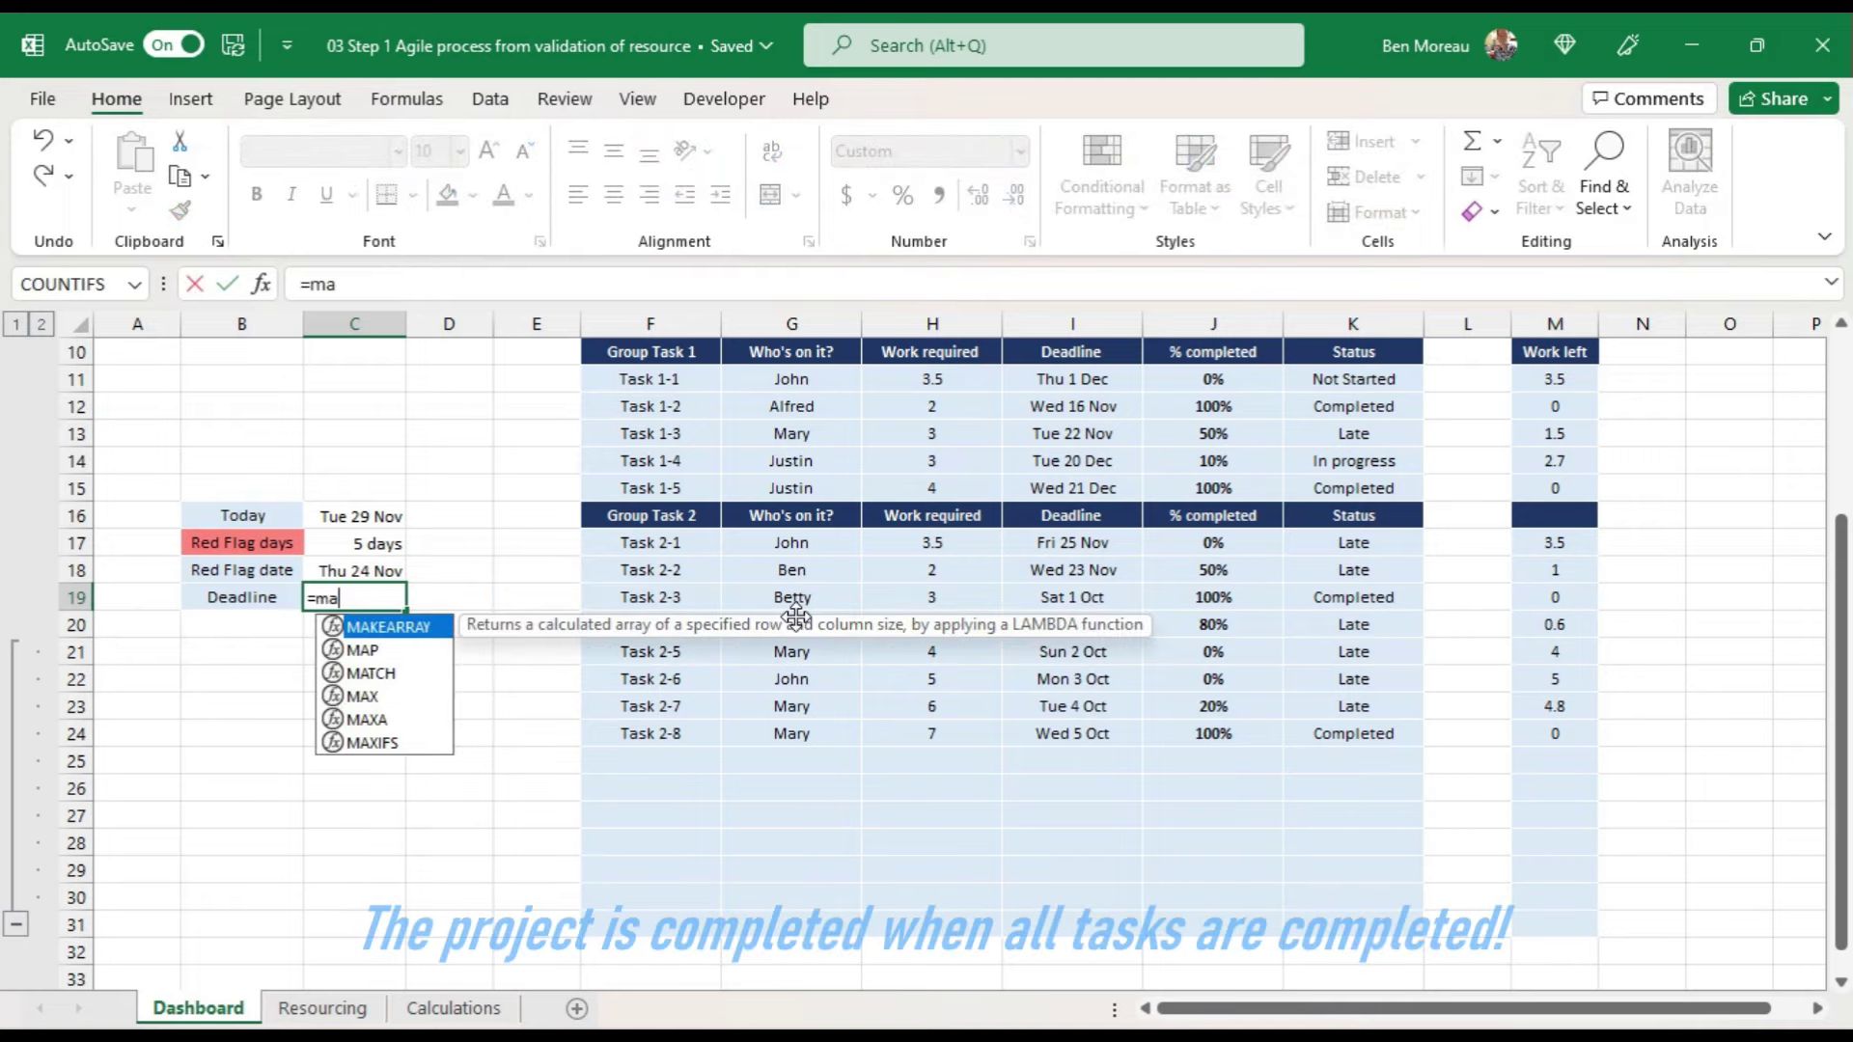
type("x(")
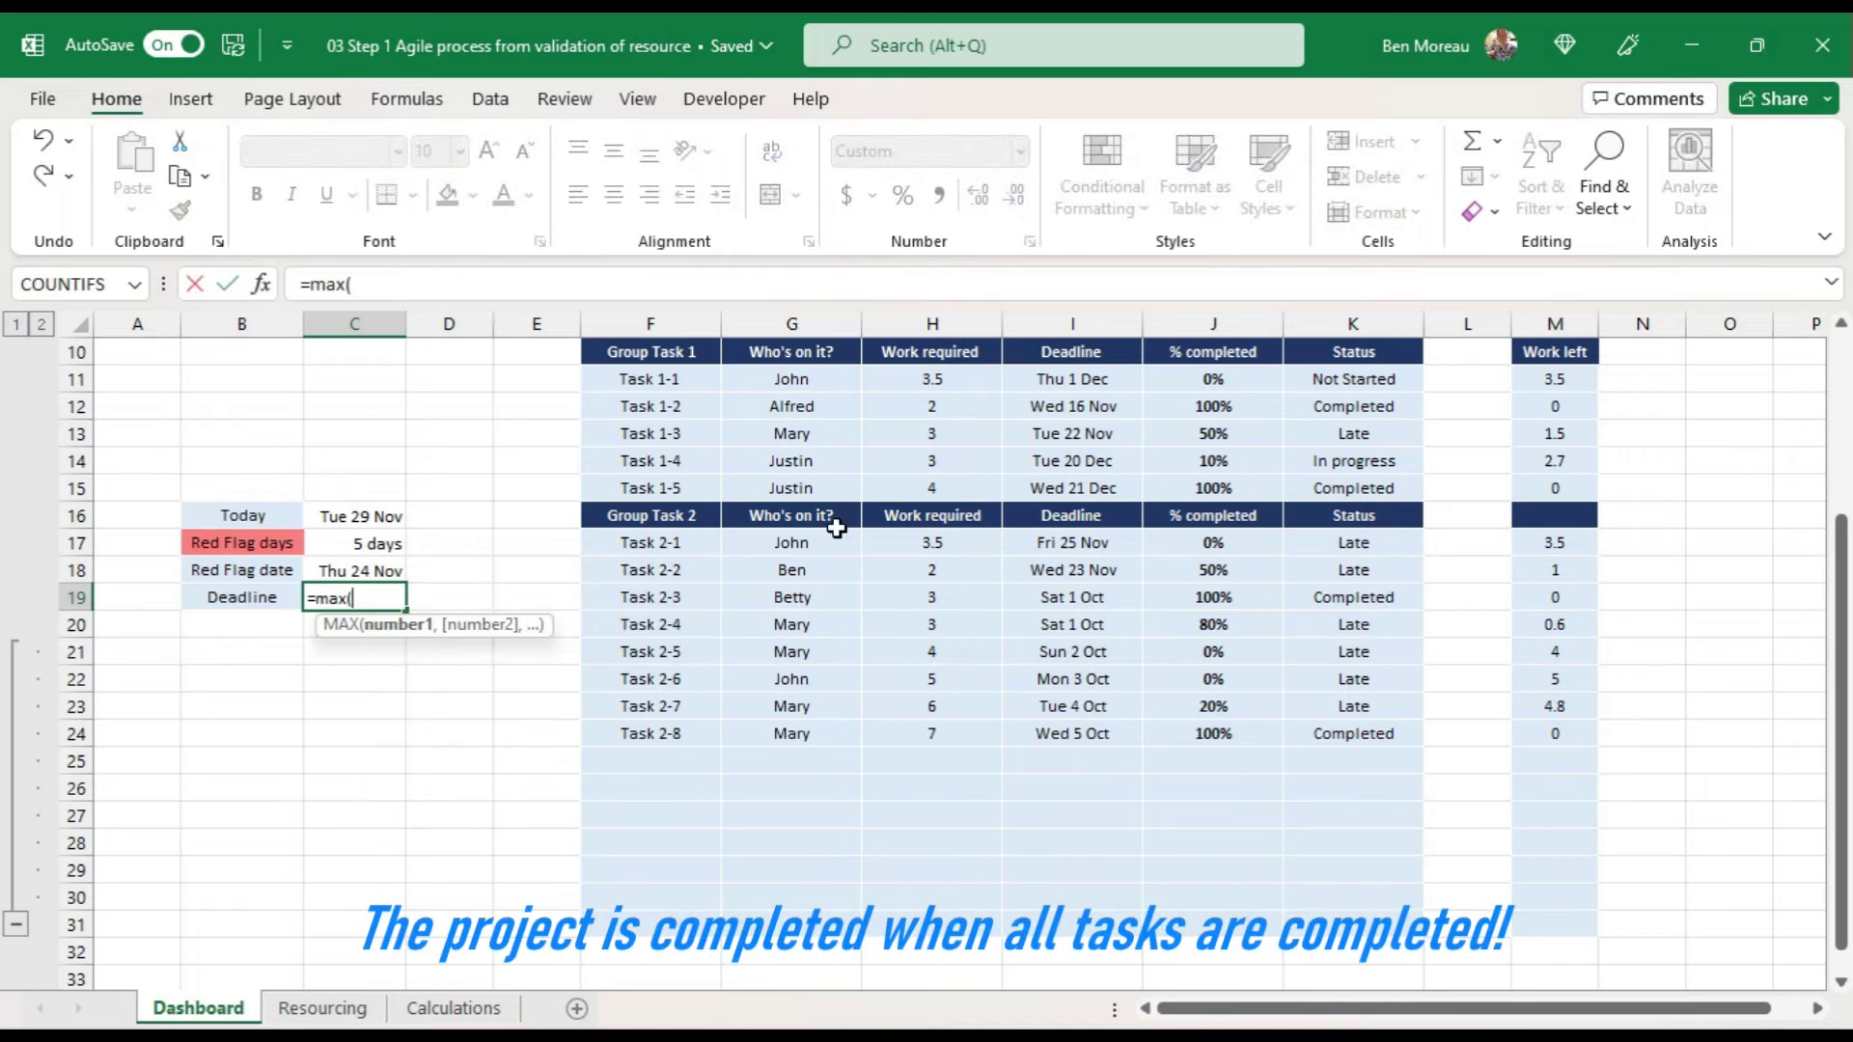
left_click_drag(1073, 378, 1072, 924)
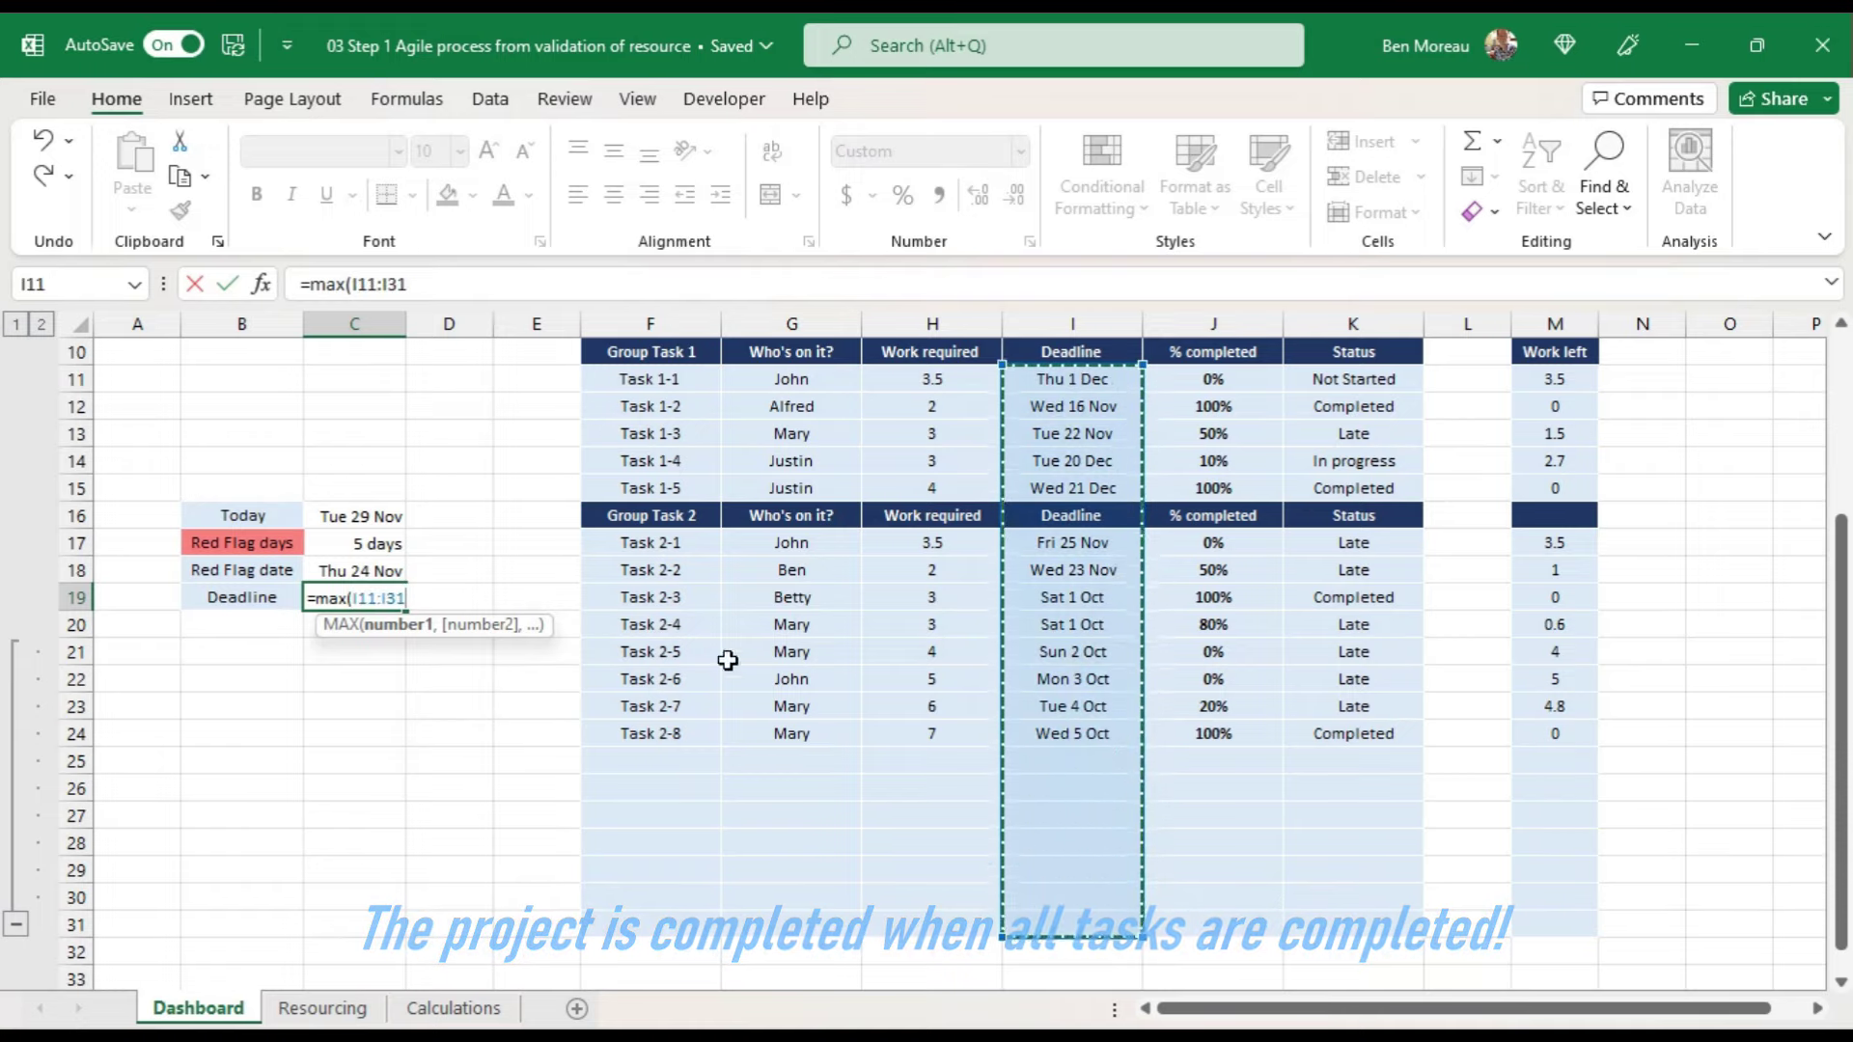
left_click(428, 293)
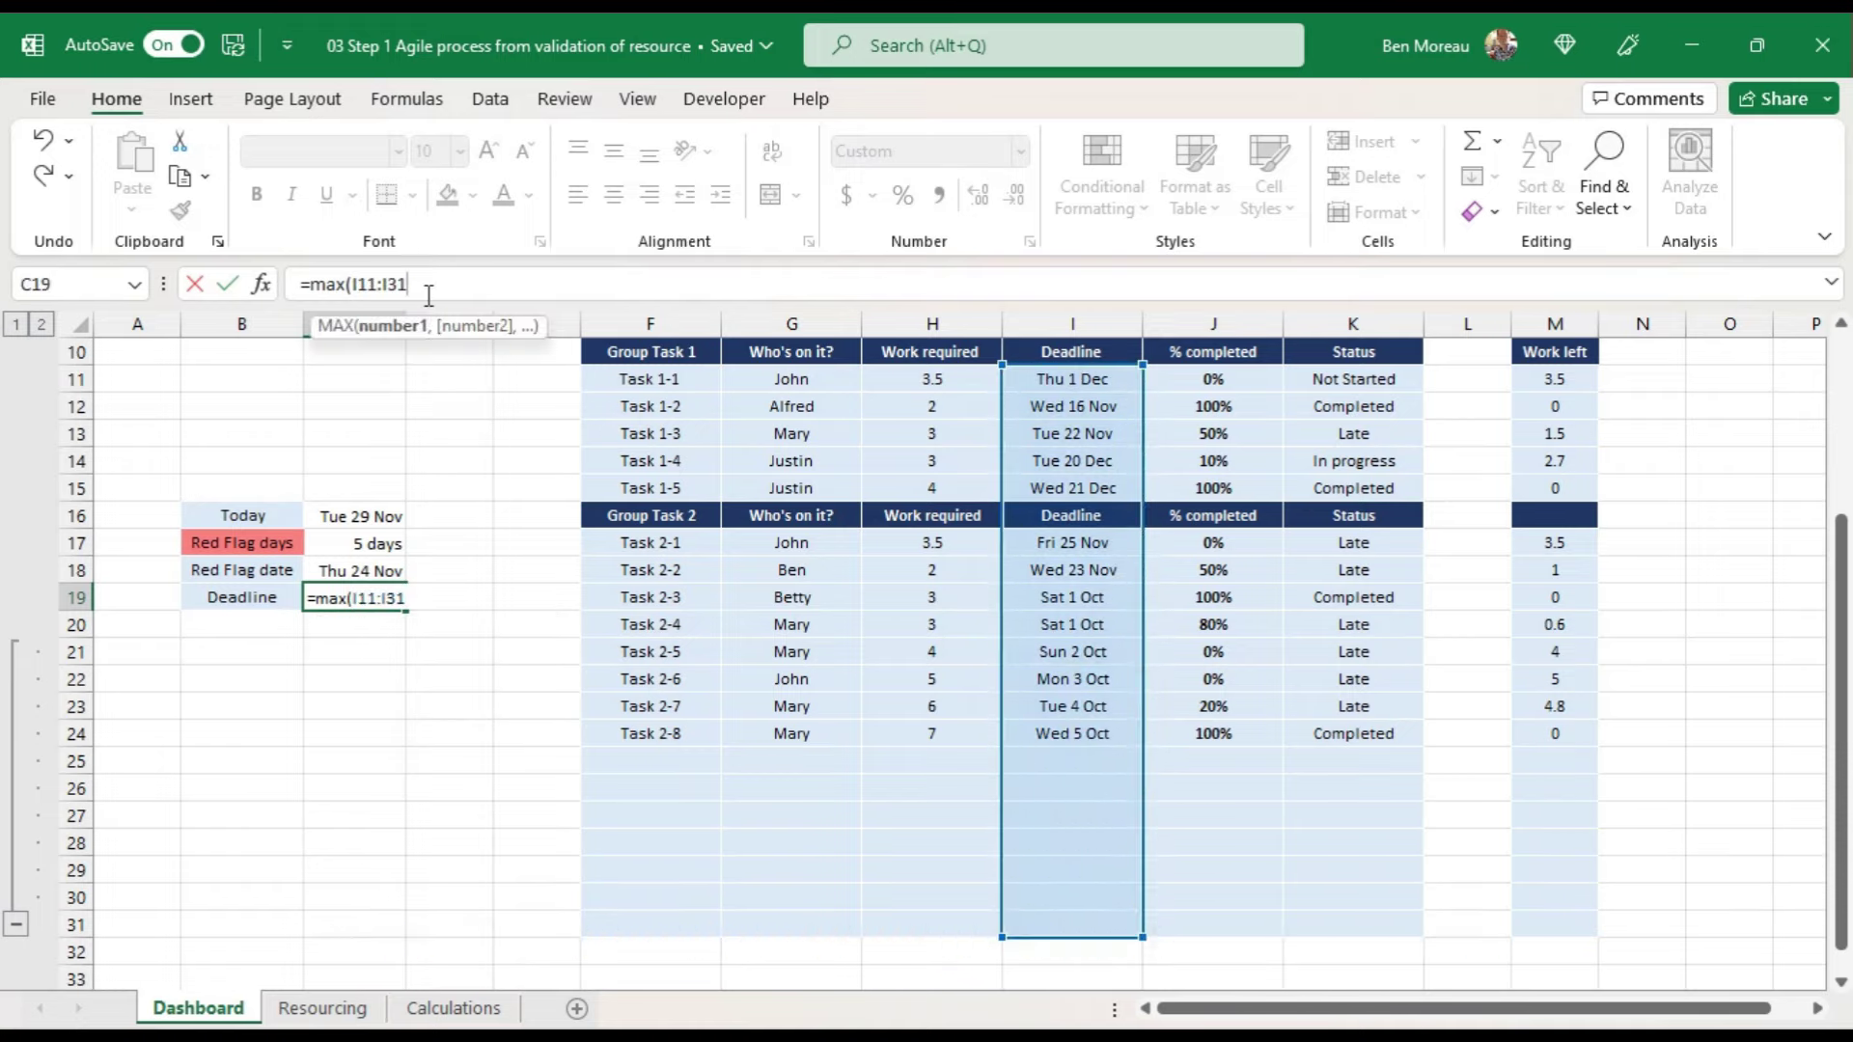
key("Return")
key("Up")
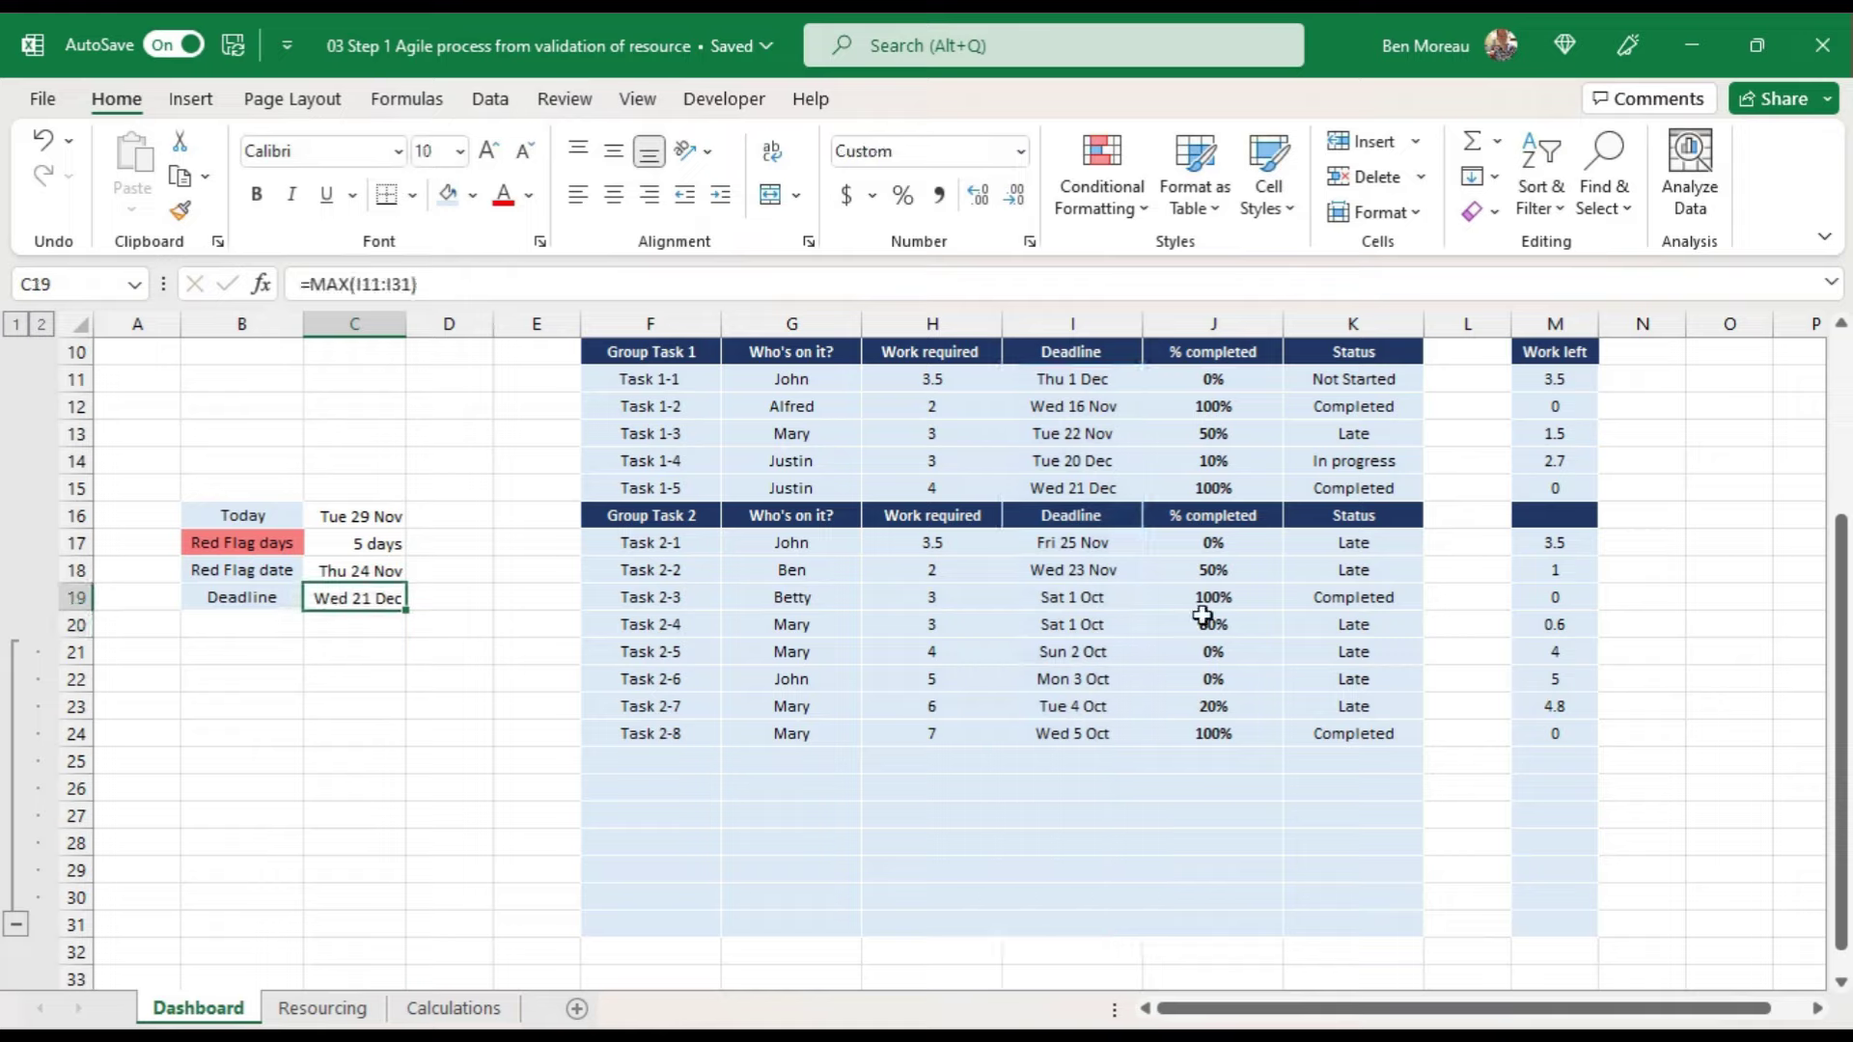
left_click(1095, 488)
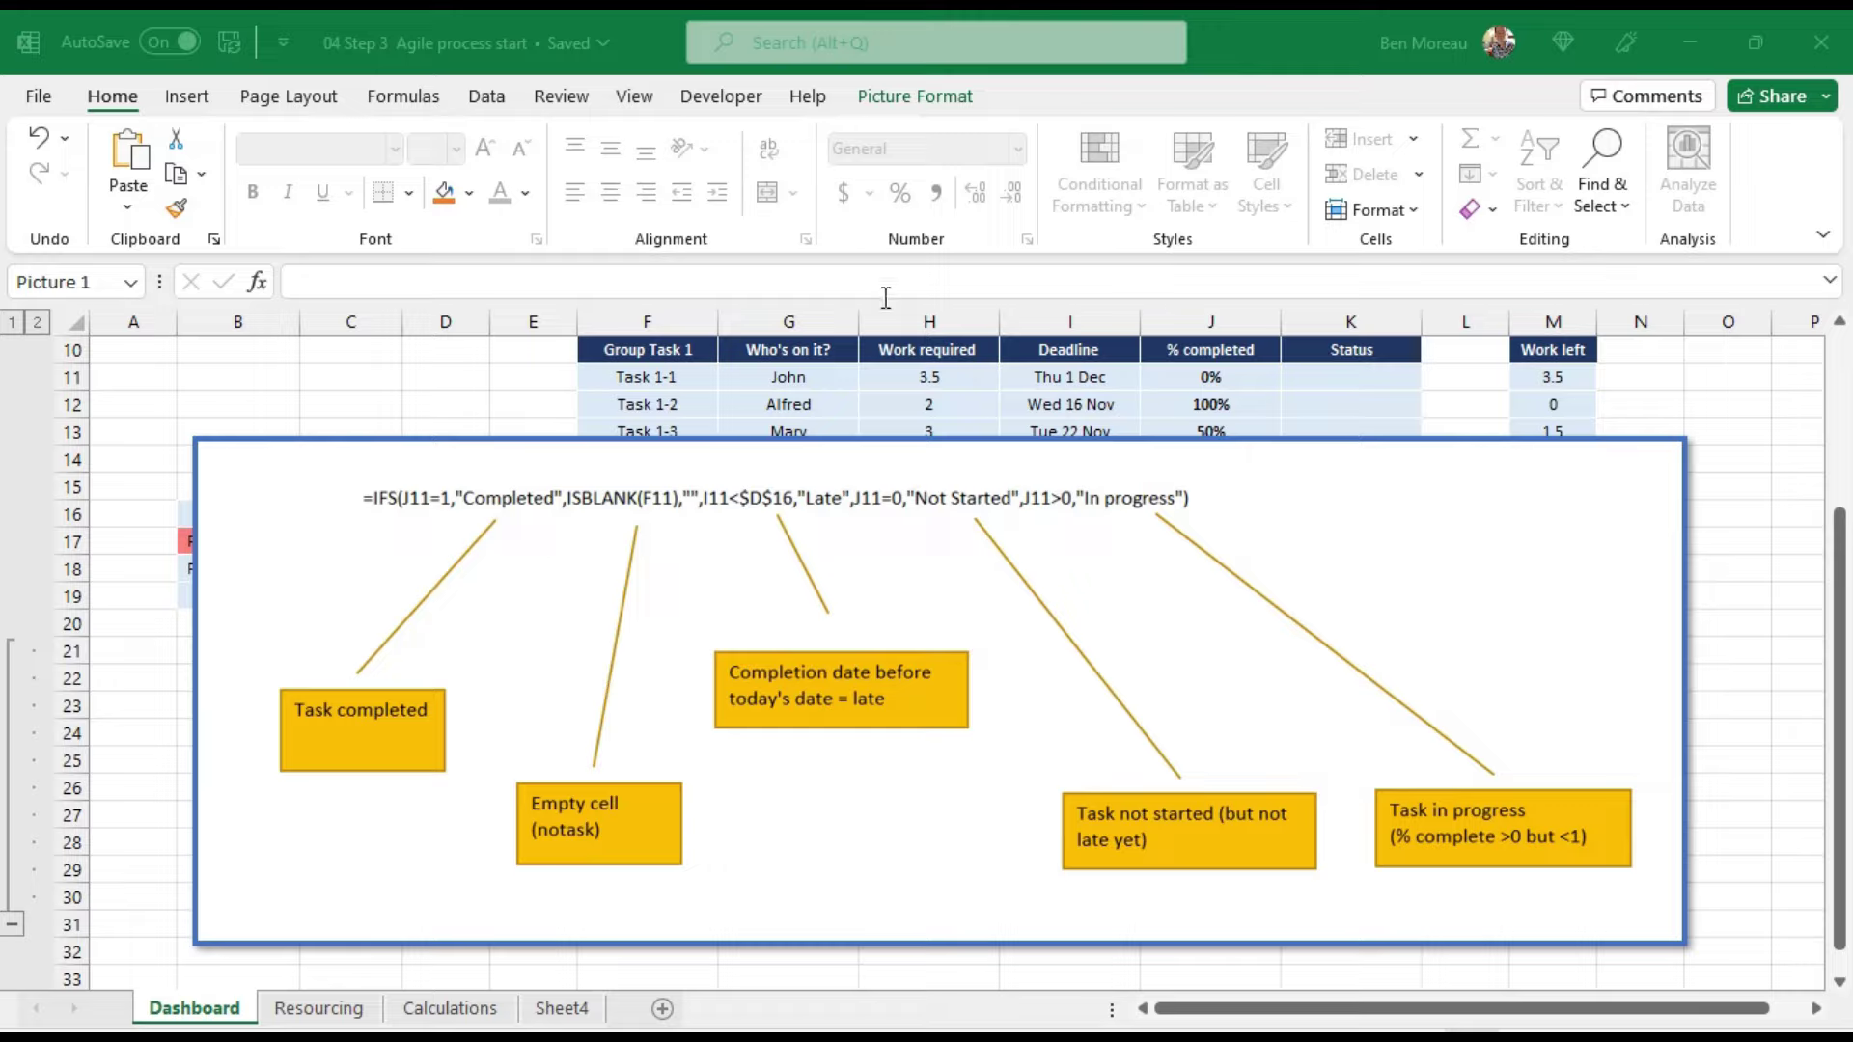
Step: Fill the Status IFS formula from K11 down to K15 and copy it into the Group Task 2 rows from K17 down
left_click_drag(767, 464, 706, 541)
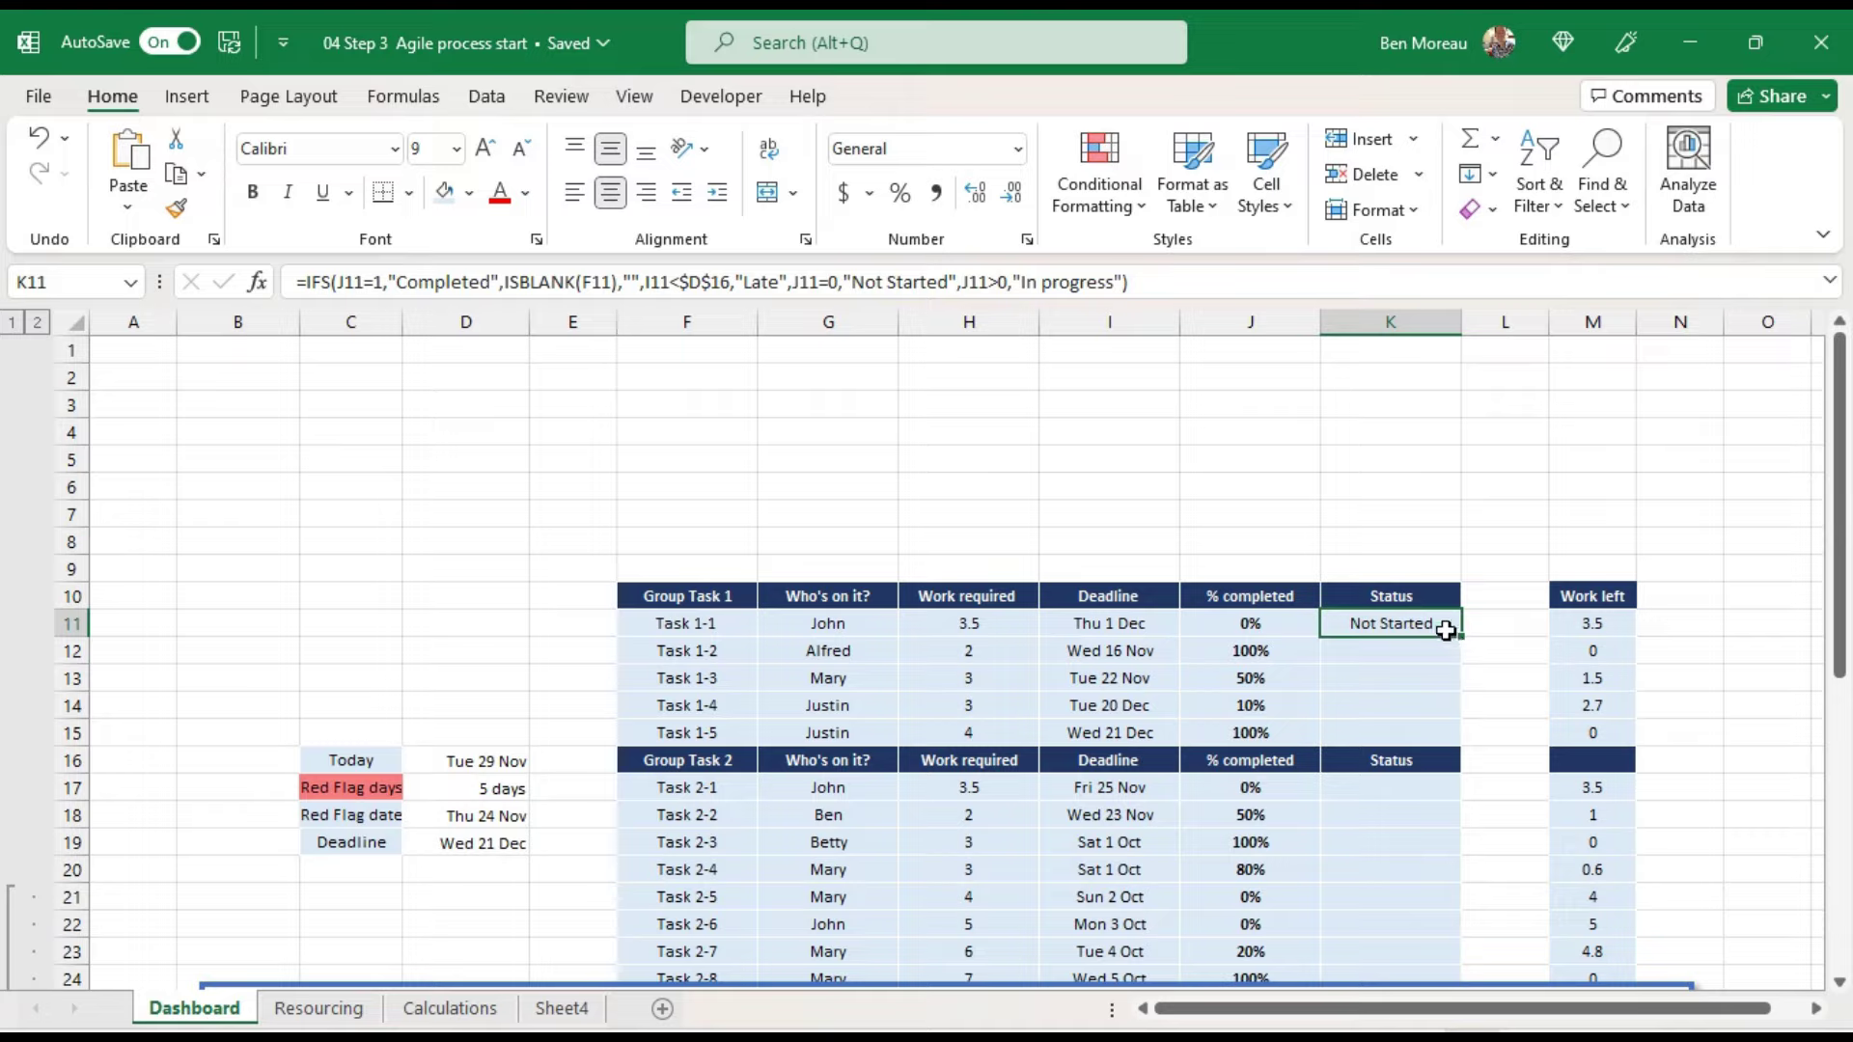
left_click_drag(1461, 637, 1462, 746)
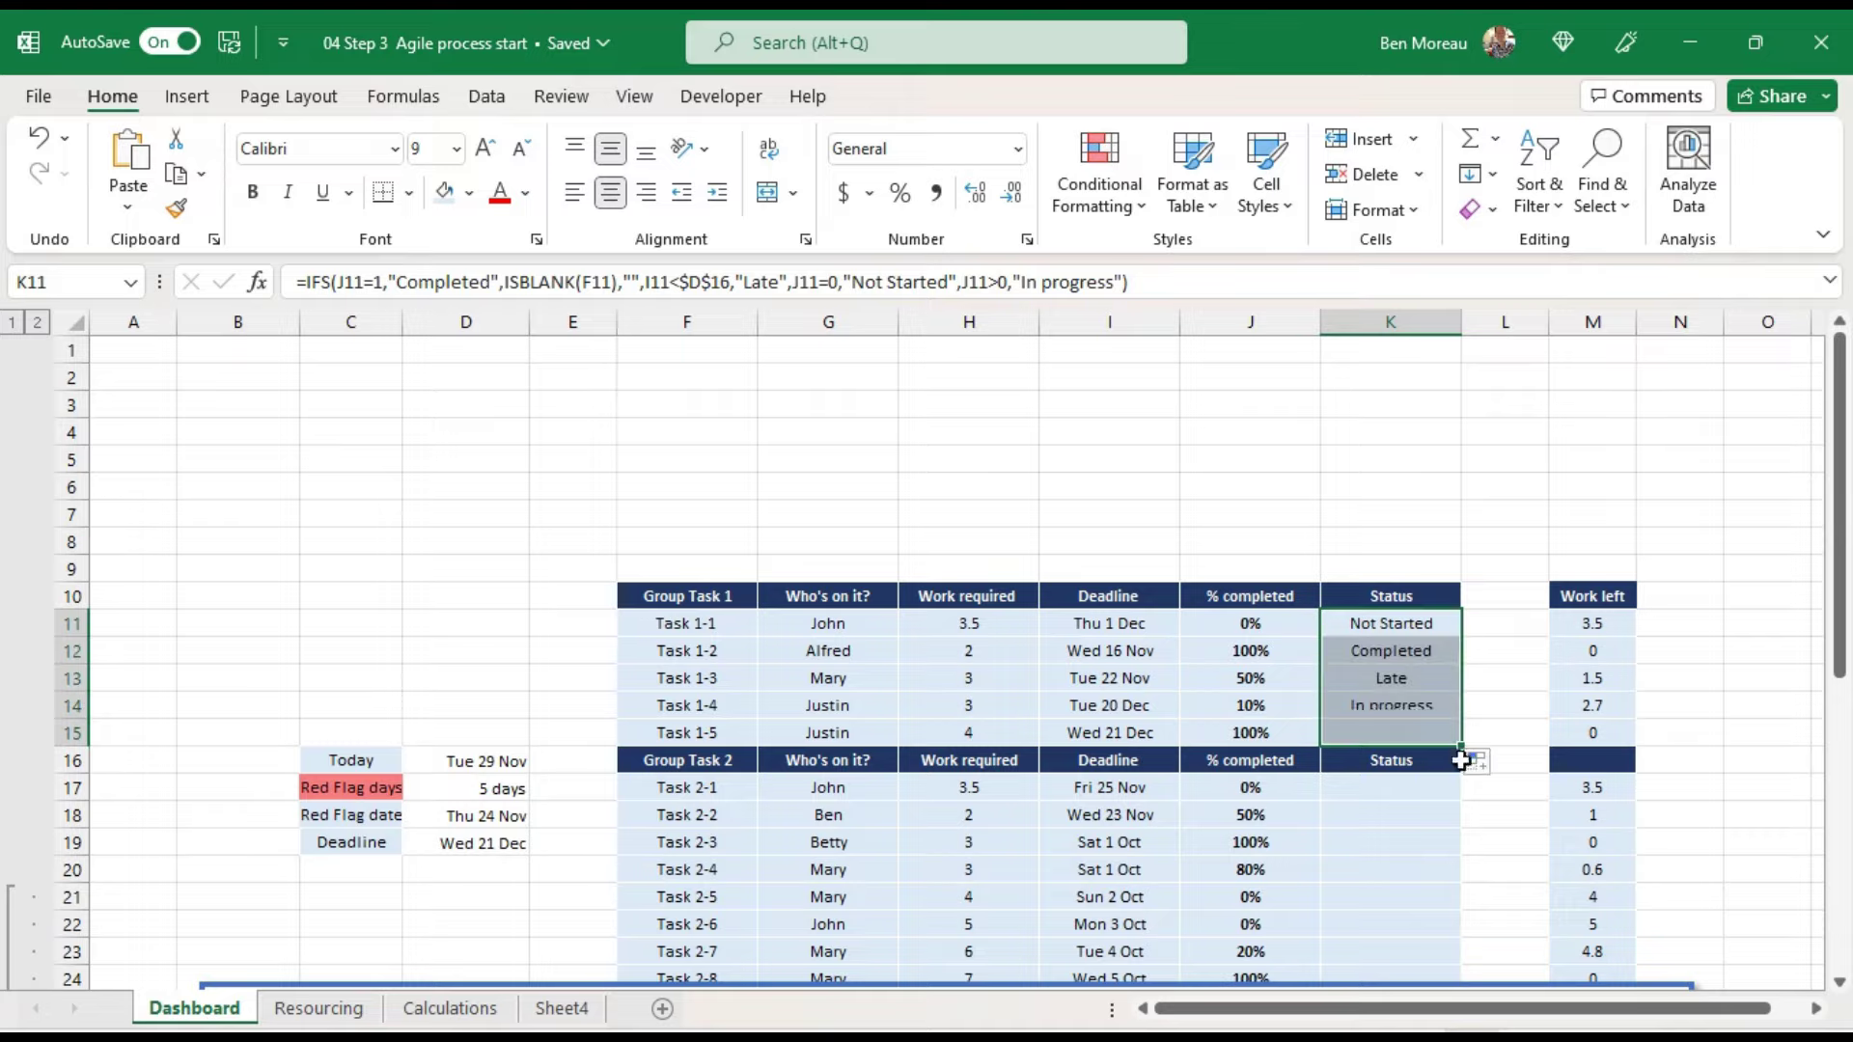
key("ctrl+c")
left_click_drag(1375, 787, 1345, 973)
key("ctrl+v")
scroll(1390, 868, "down", 2)
left_click(1388, 736)
scroll(1640, 660, "down", 3)
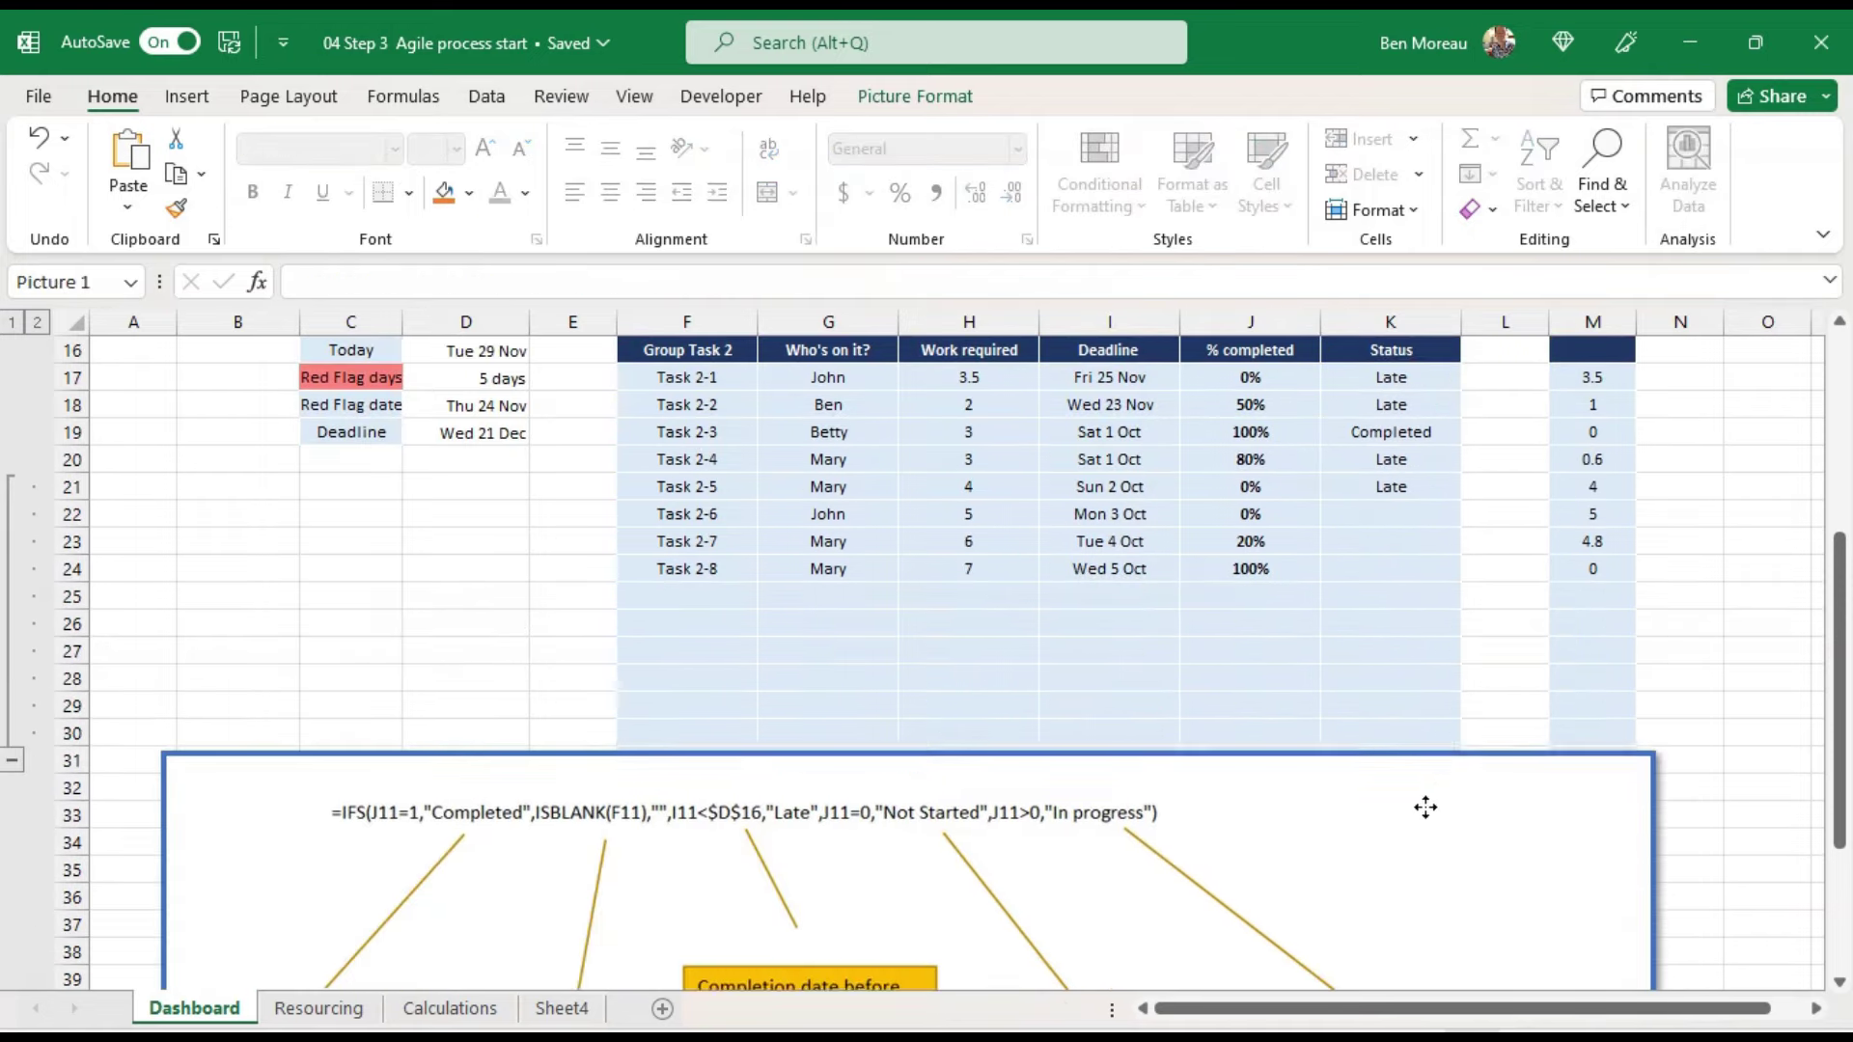
Step: Extend the Status formula from K21 down to K31
left_click(1396, 483)
left_click_drag(1461, 500, 1444, 771)
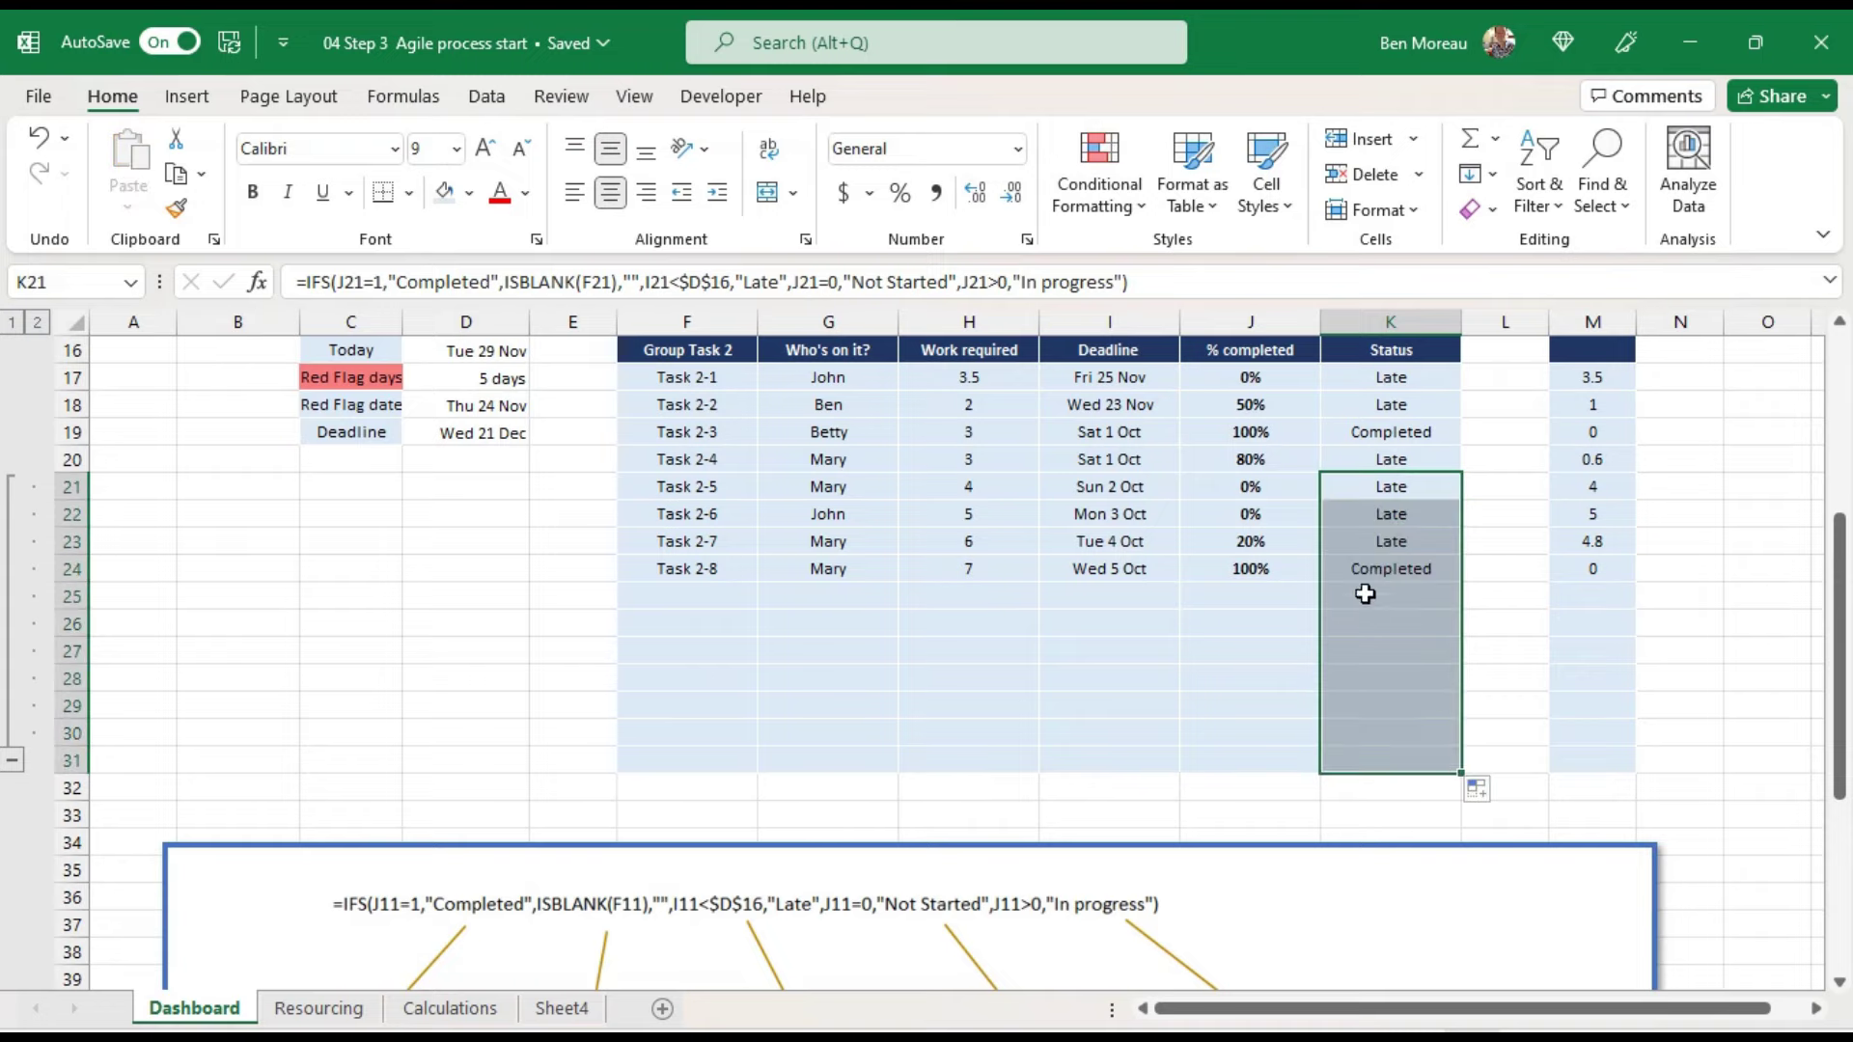
scroll(1173, 828, "up", 1)
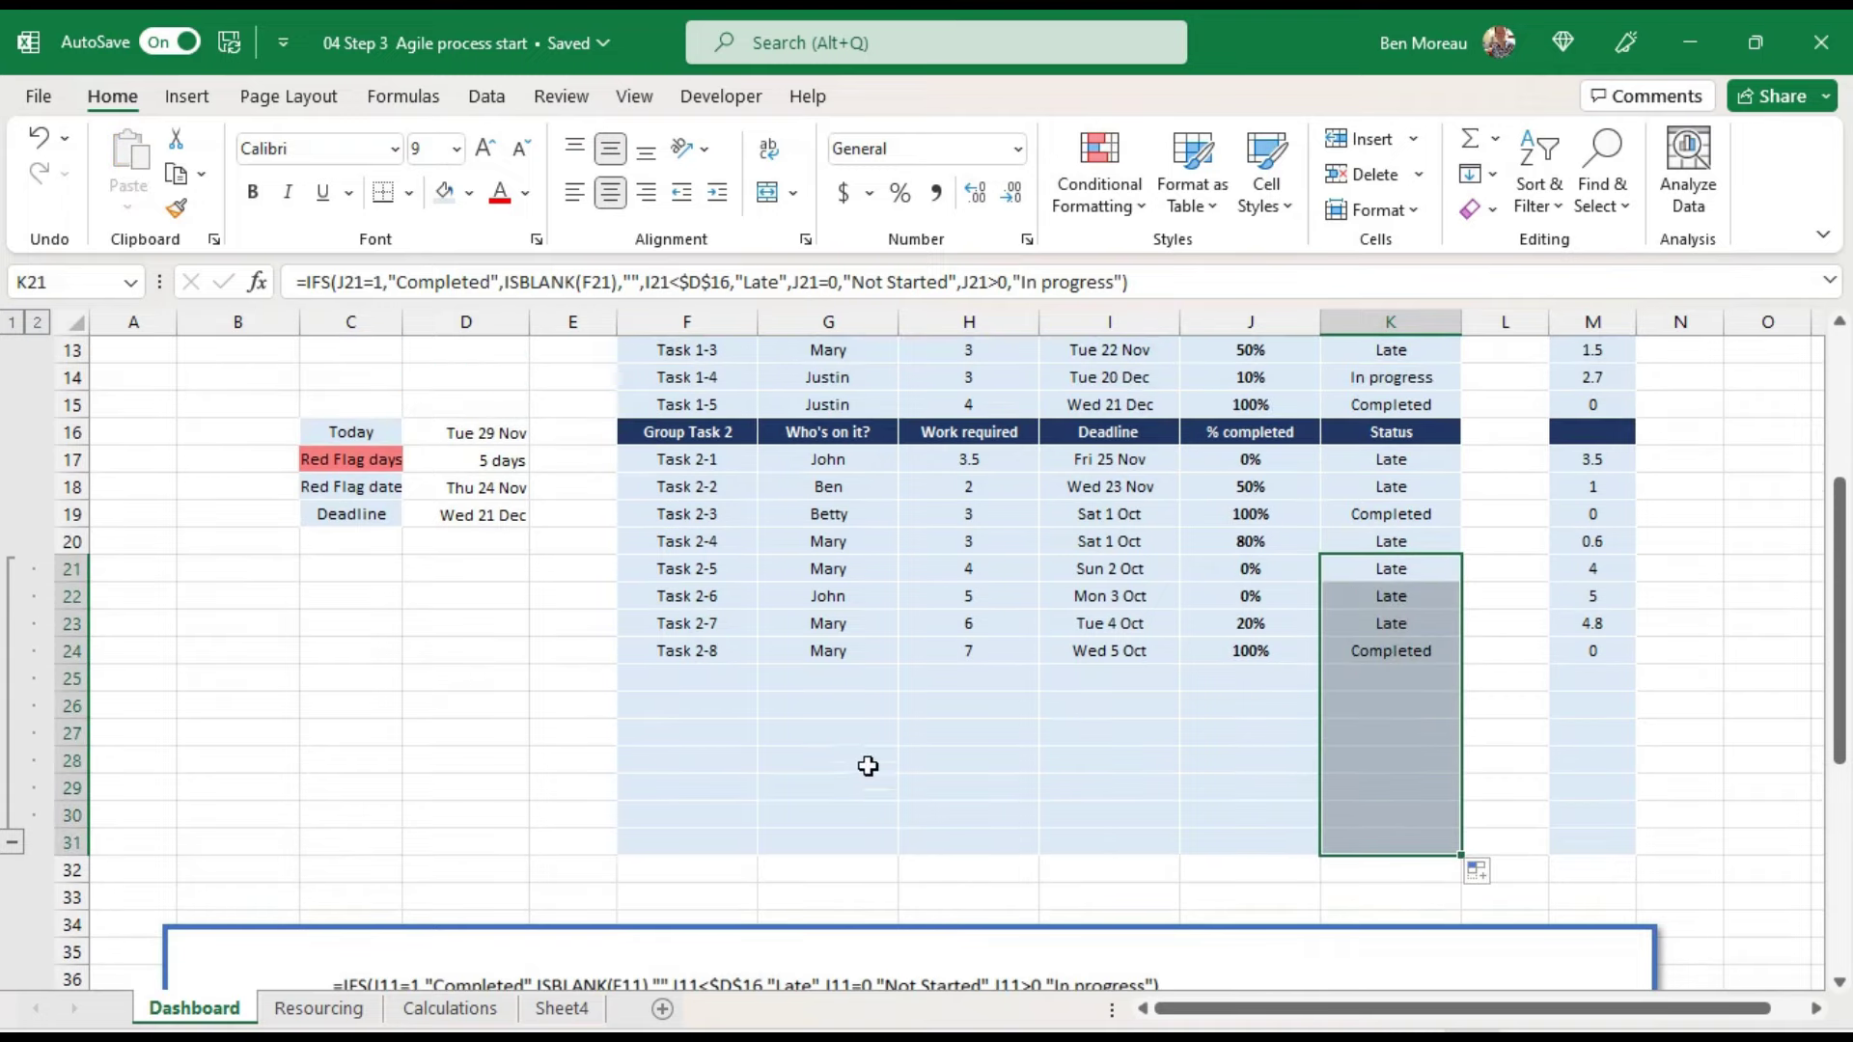
scroll(793, 694, "up", 3)
Step: Set the deadline of Task 2-5 in I21 to 1/12
left_click(900, 717)
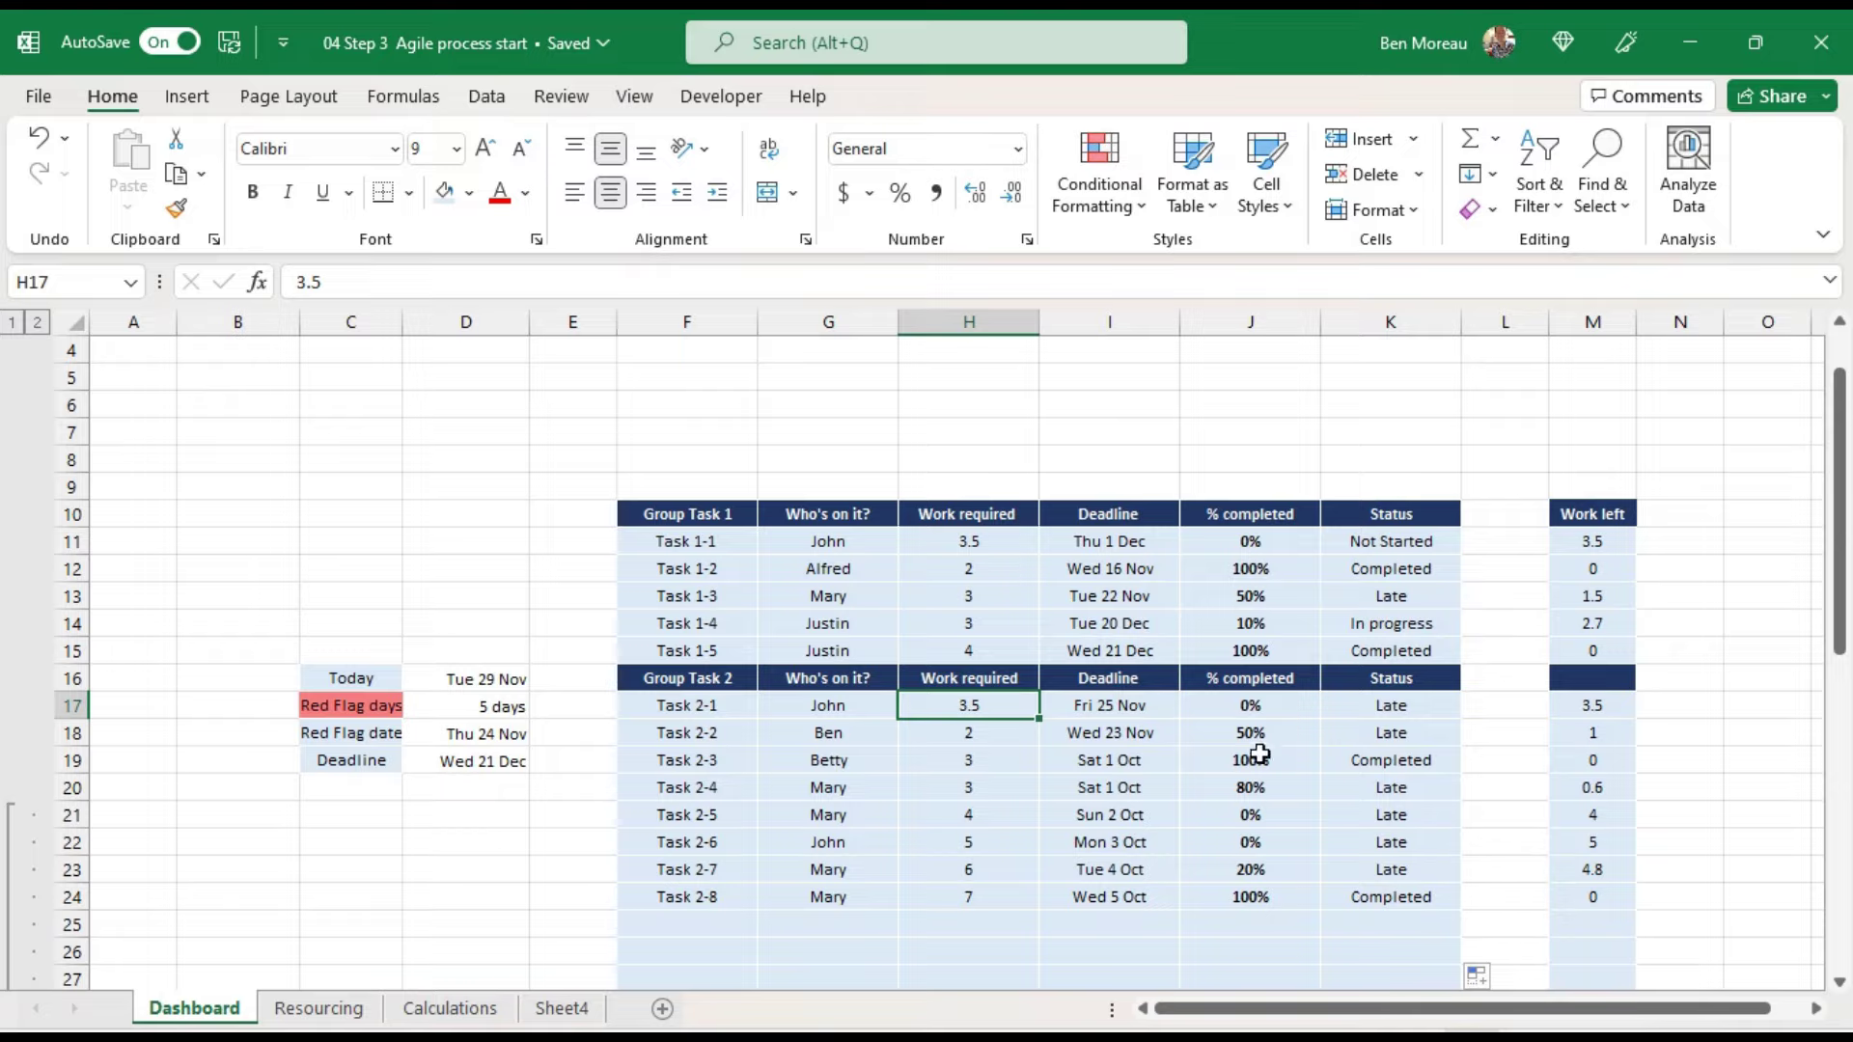
left_click(1119, 815)
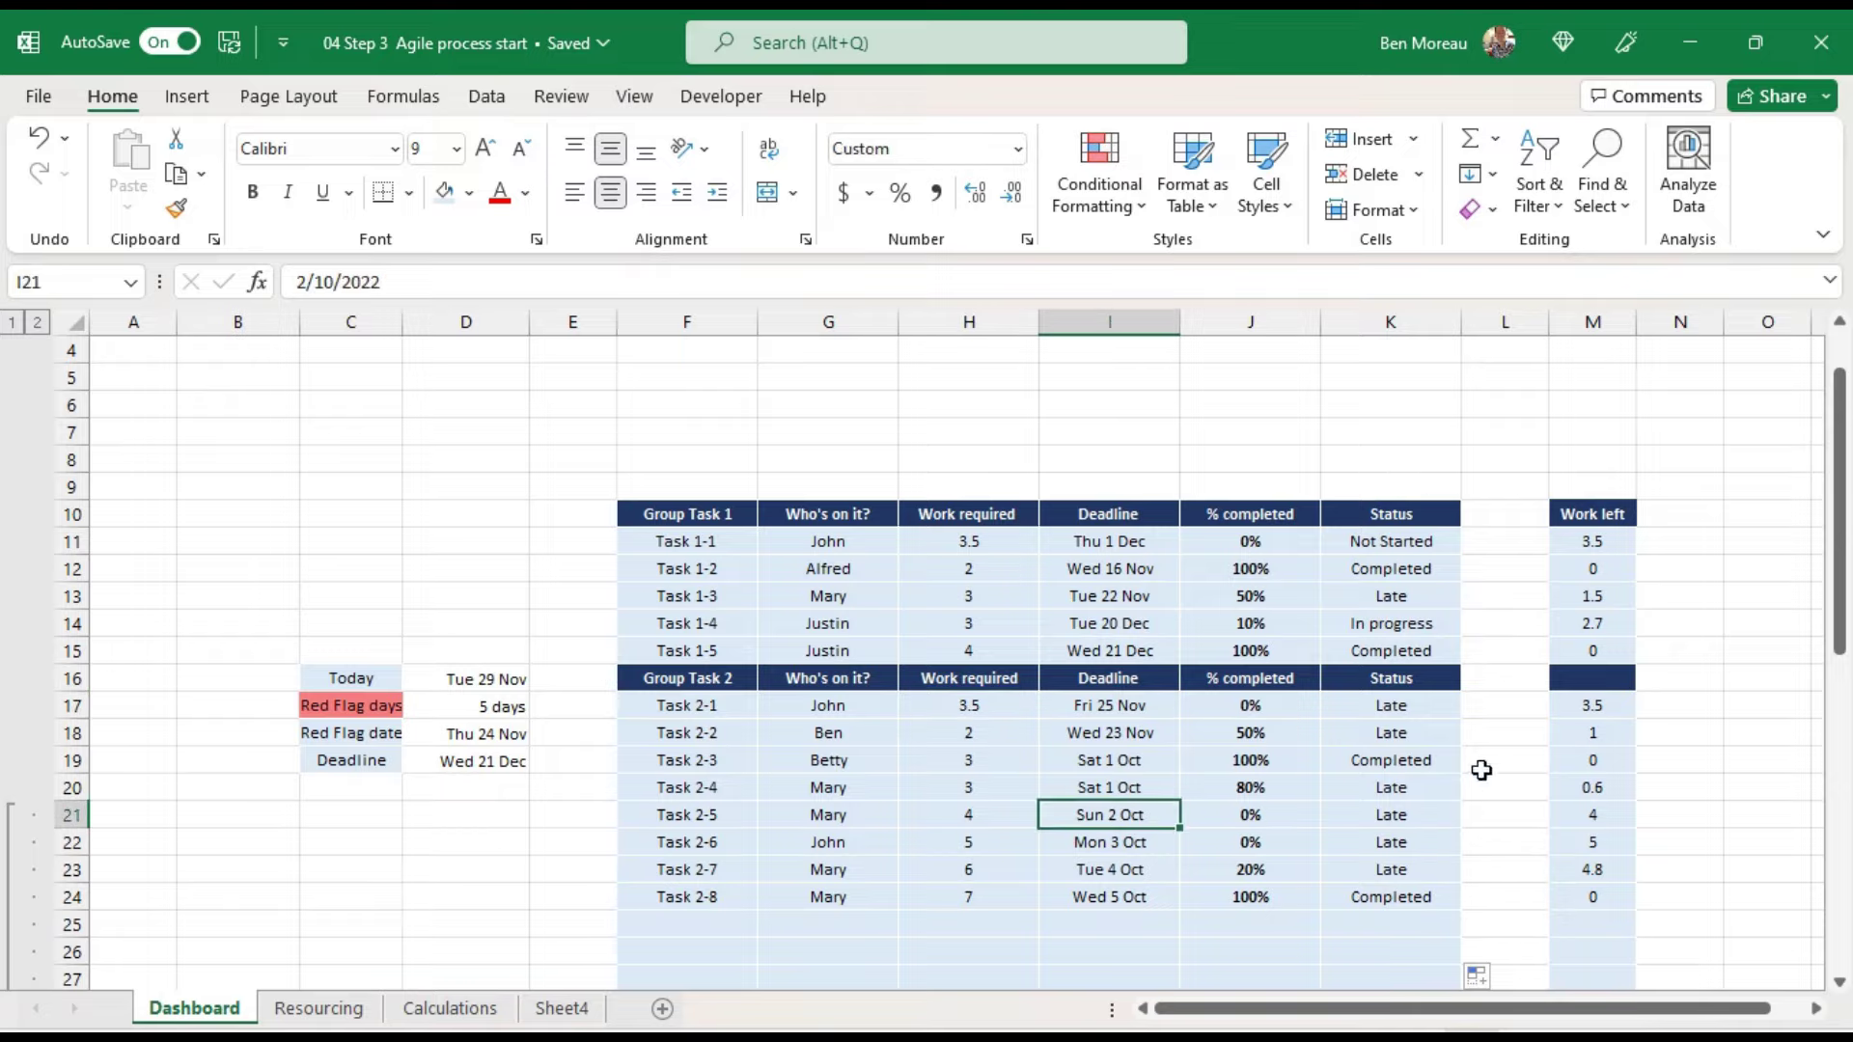
type("1 Dec")
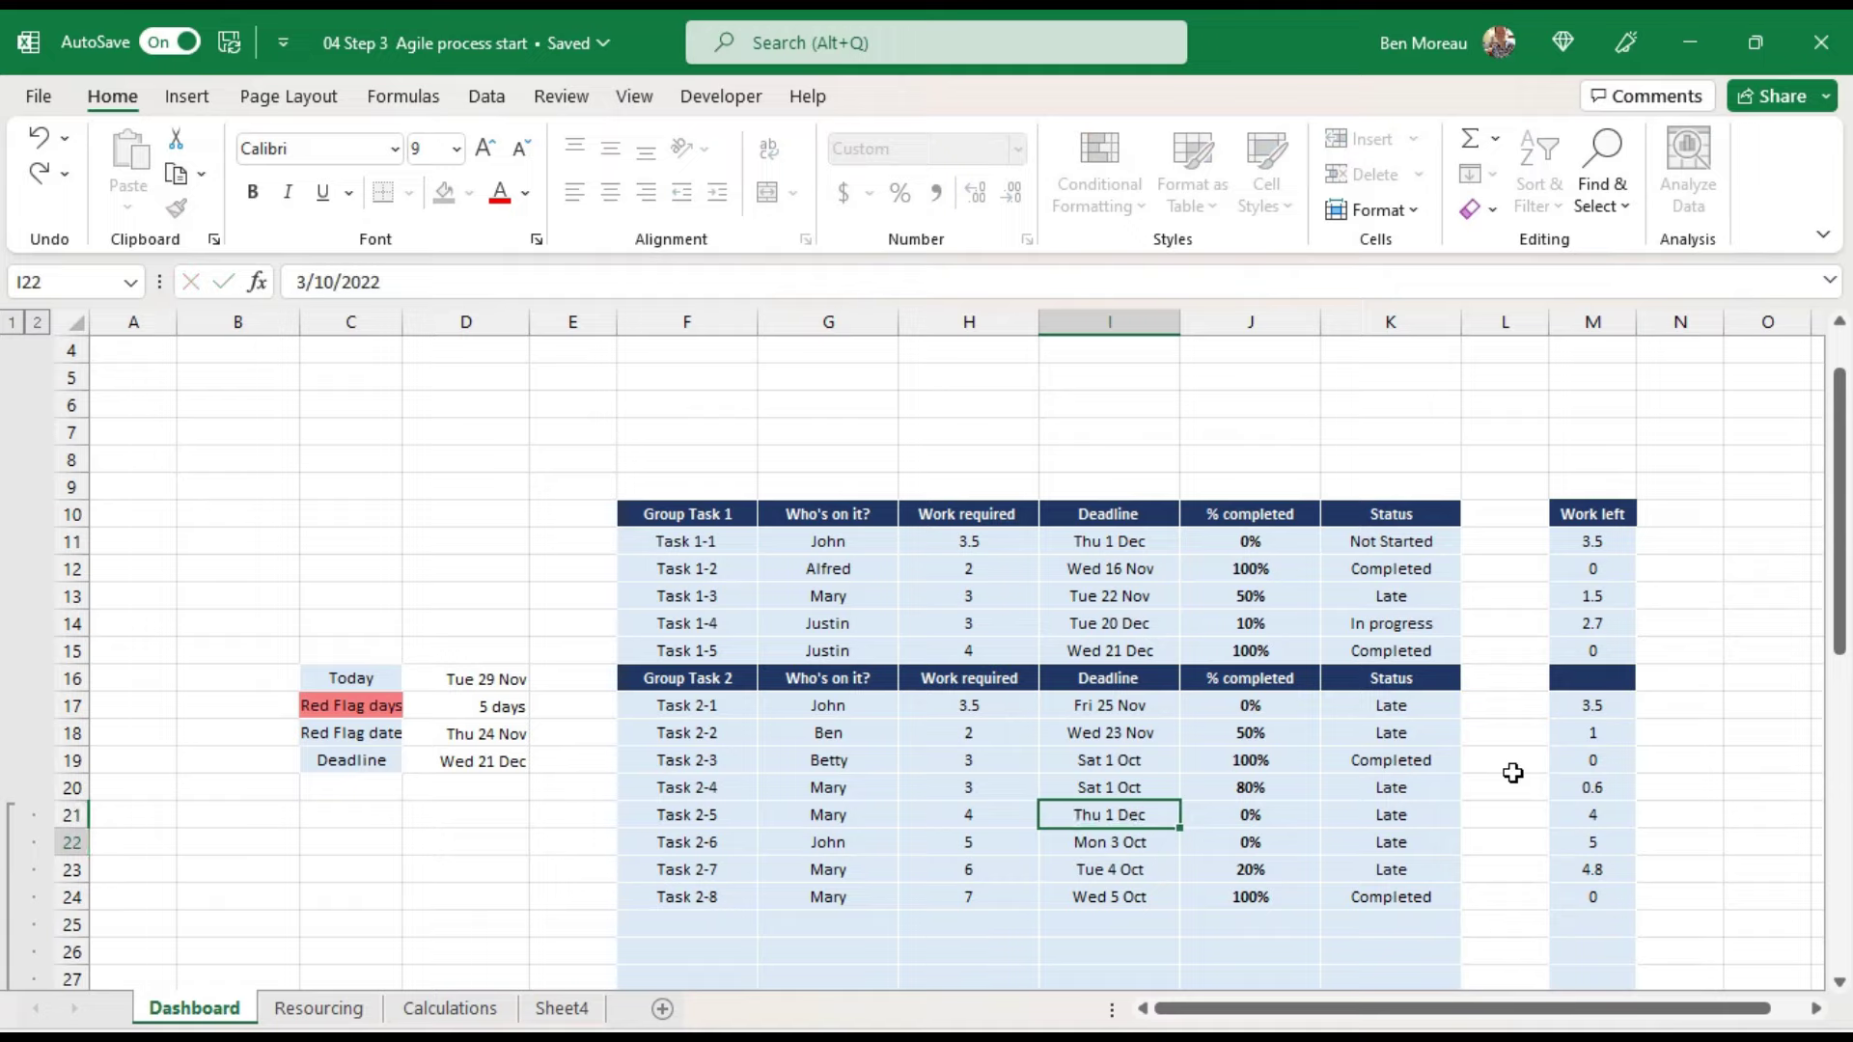
type("/12")
key("Return")
key("Up")
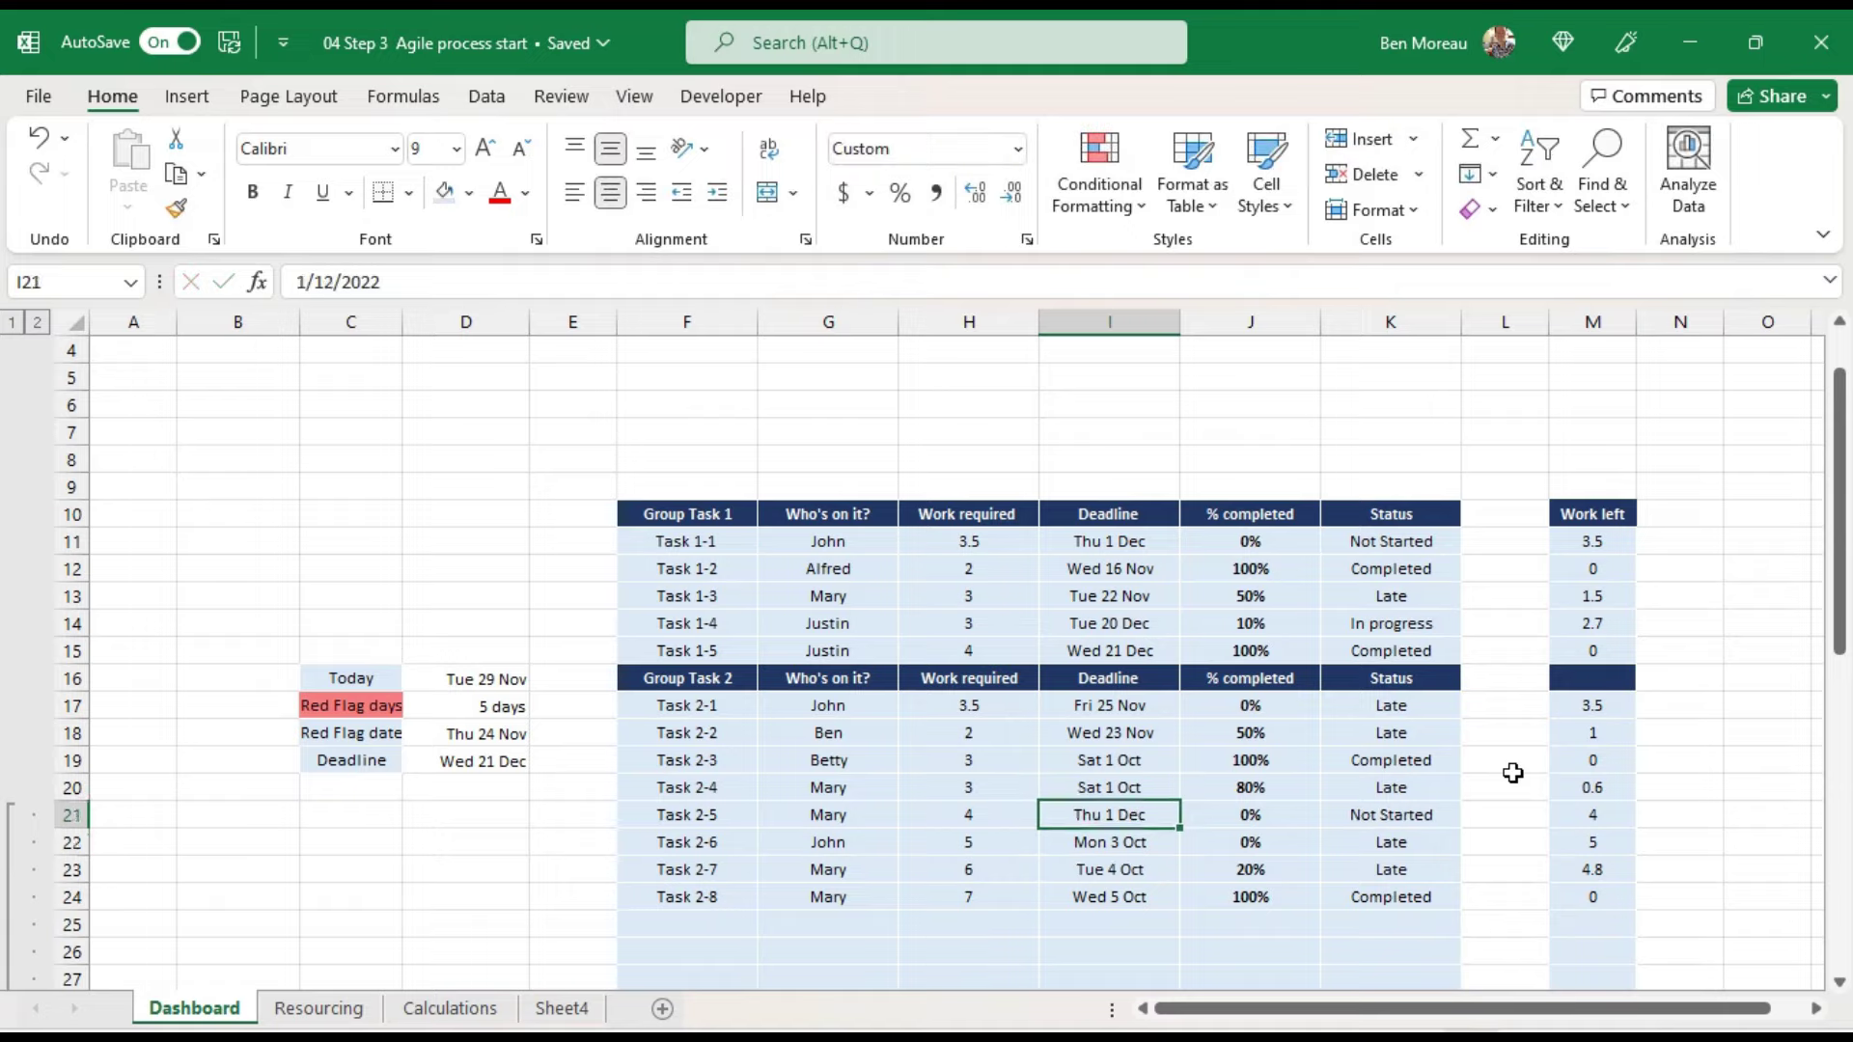
Step: Set the % completed of Task 2-5 in J21 to 10%
key("Right")
type("10")
key("Return")
key("Up")
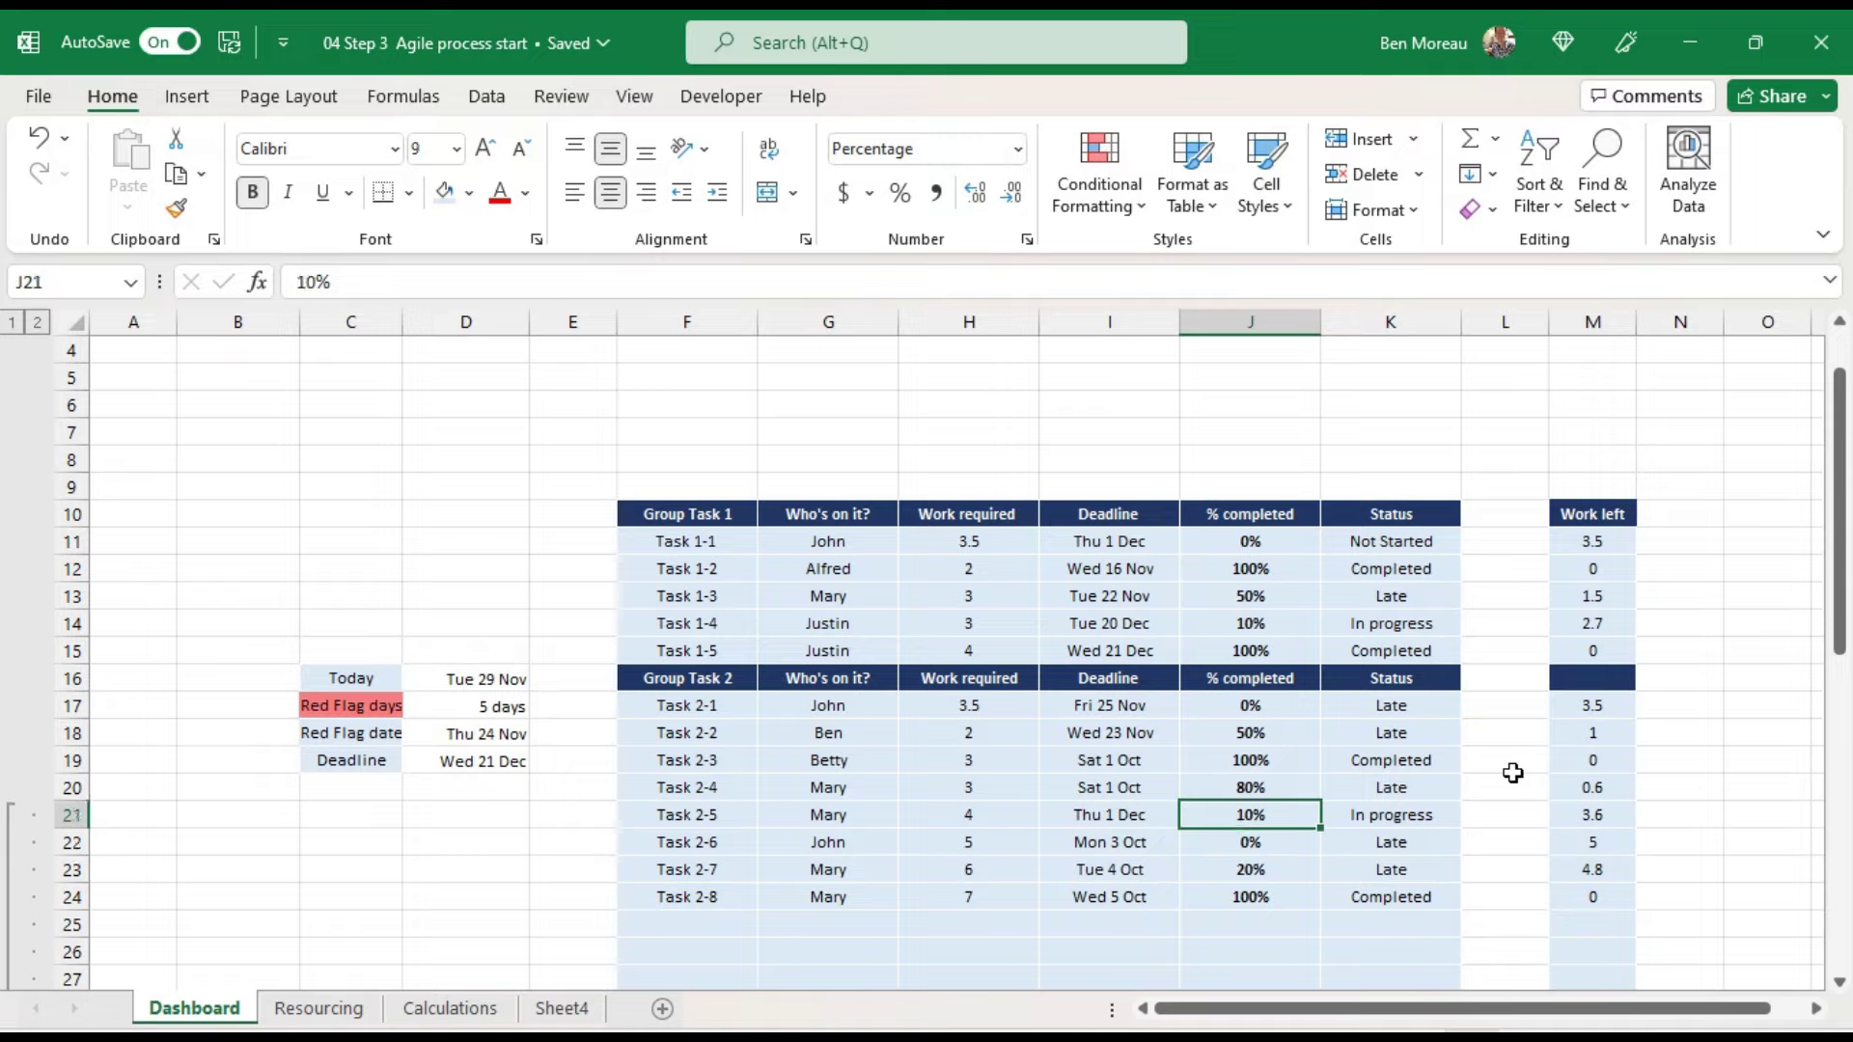
key("Left")
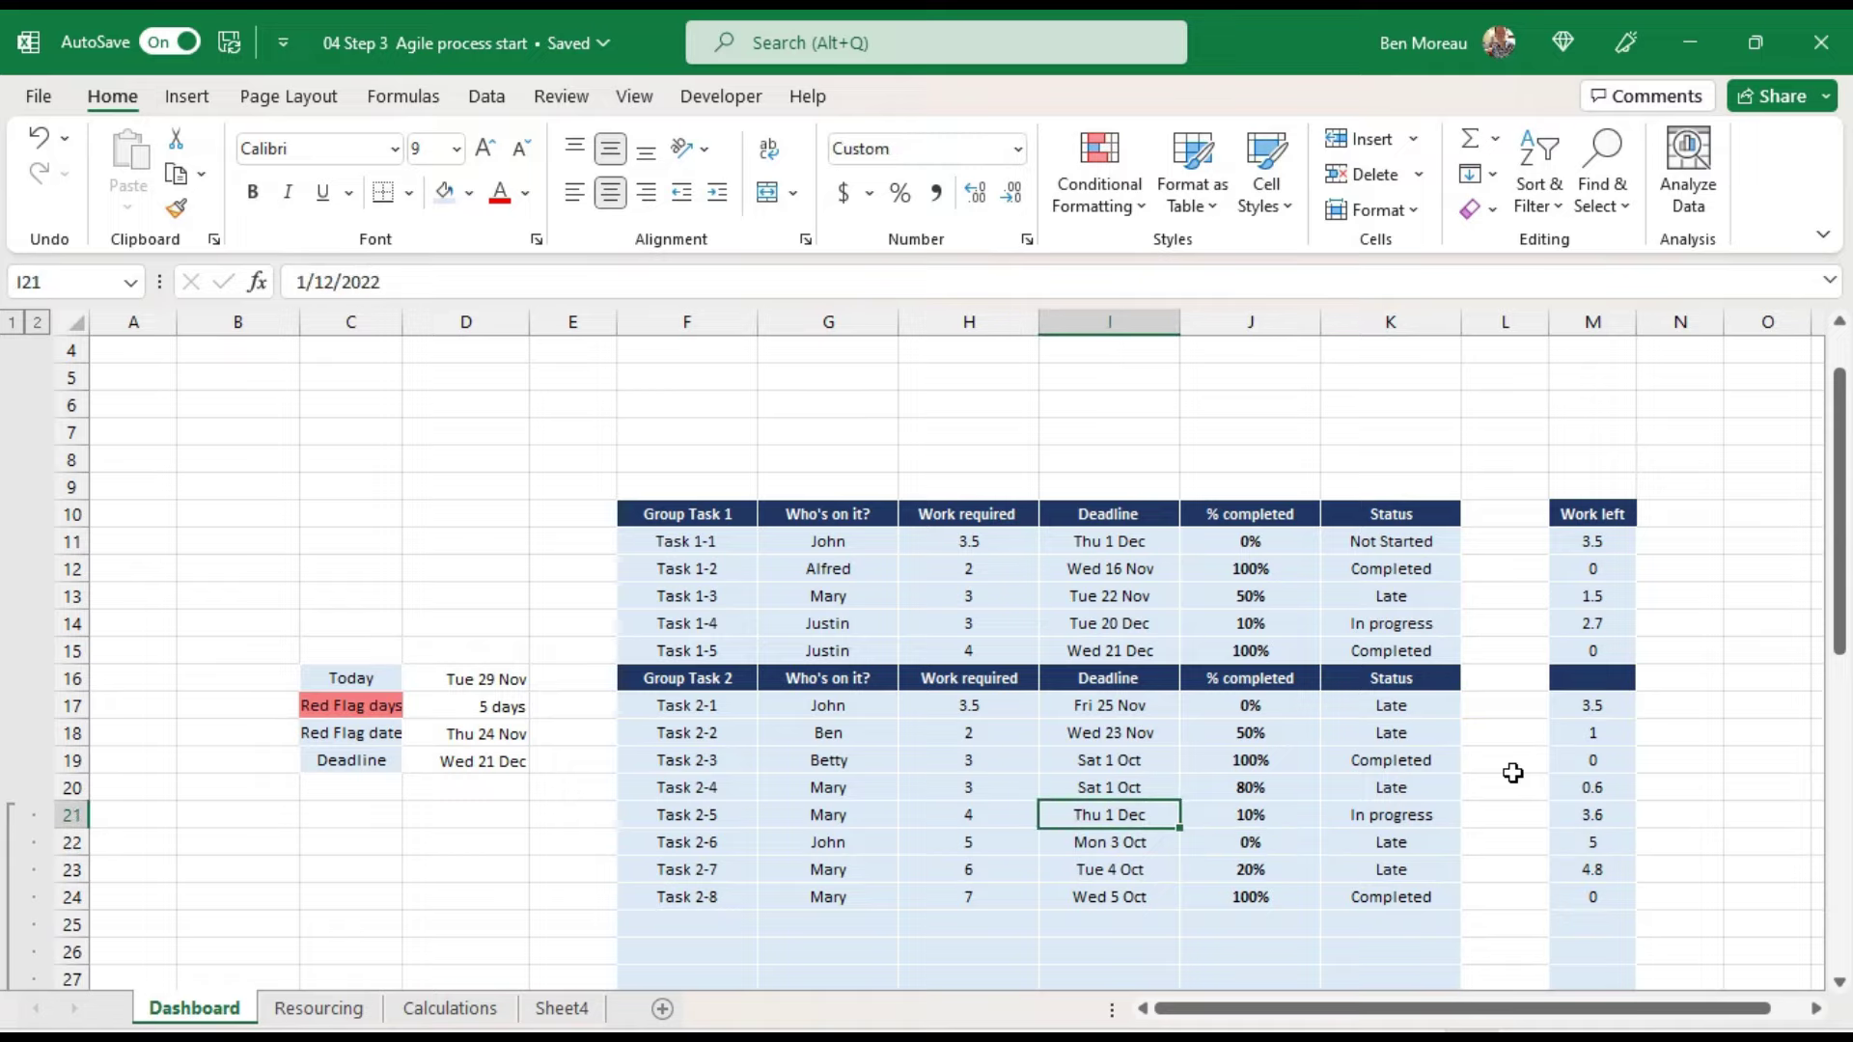
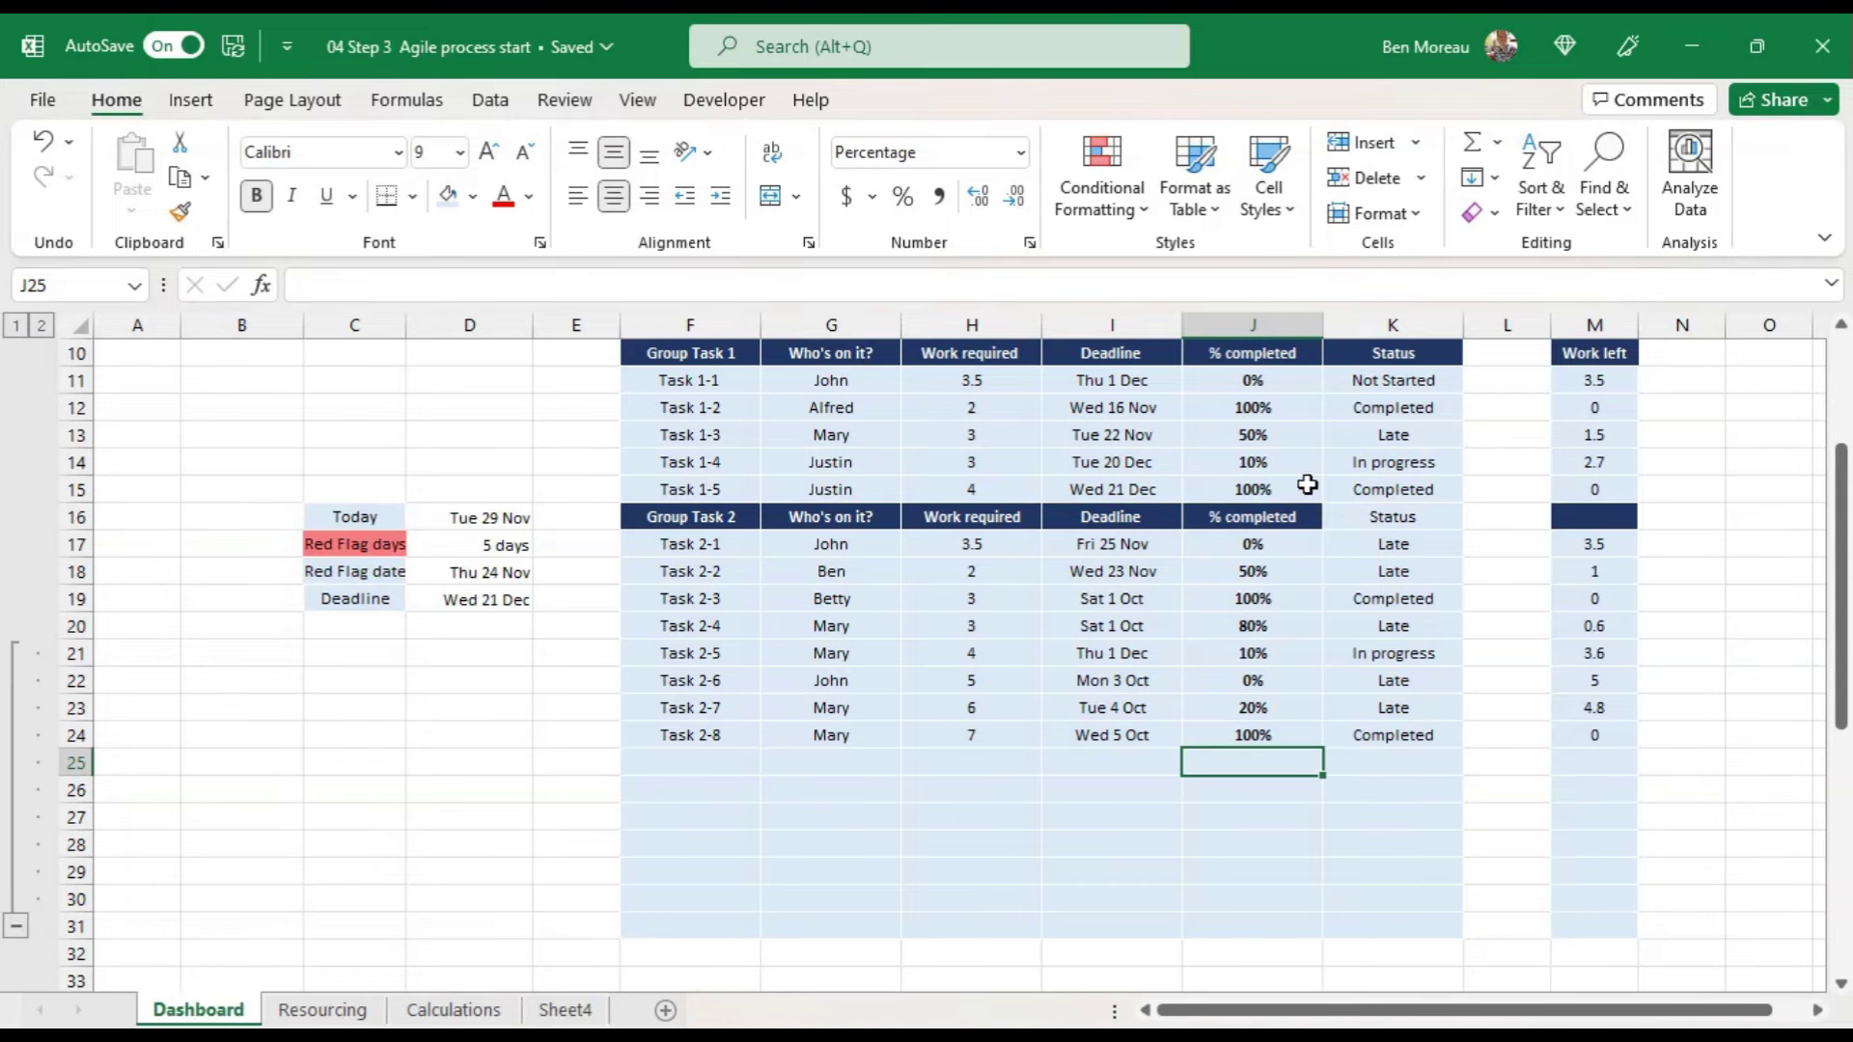
Step: Copy the formatting of the Status header in K10 onto the Group Task 2 Status header in K16
left_click(1392, 353)
left_click(182, 212)
left_click(1399, 516)
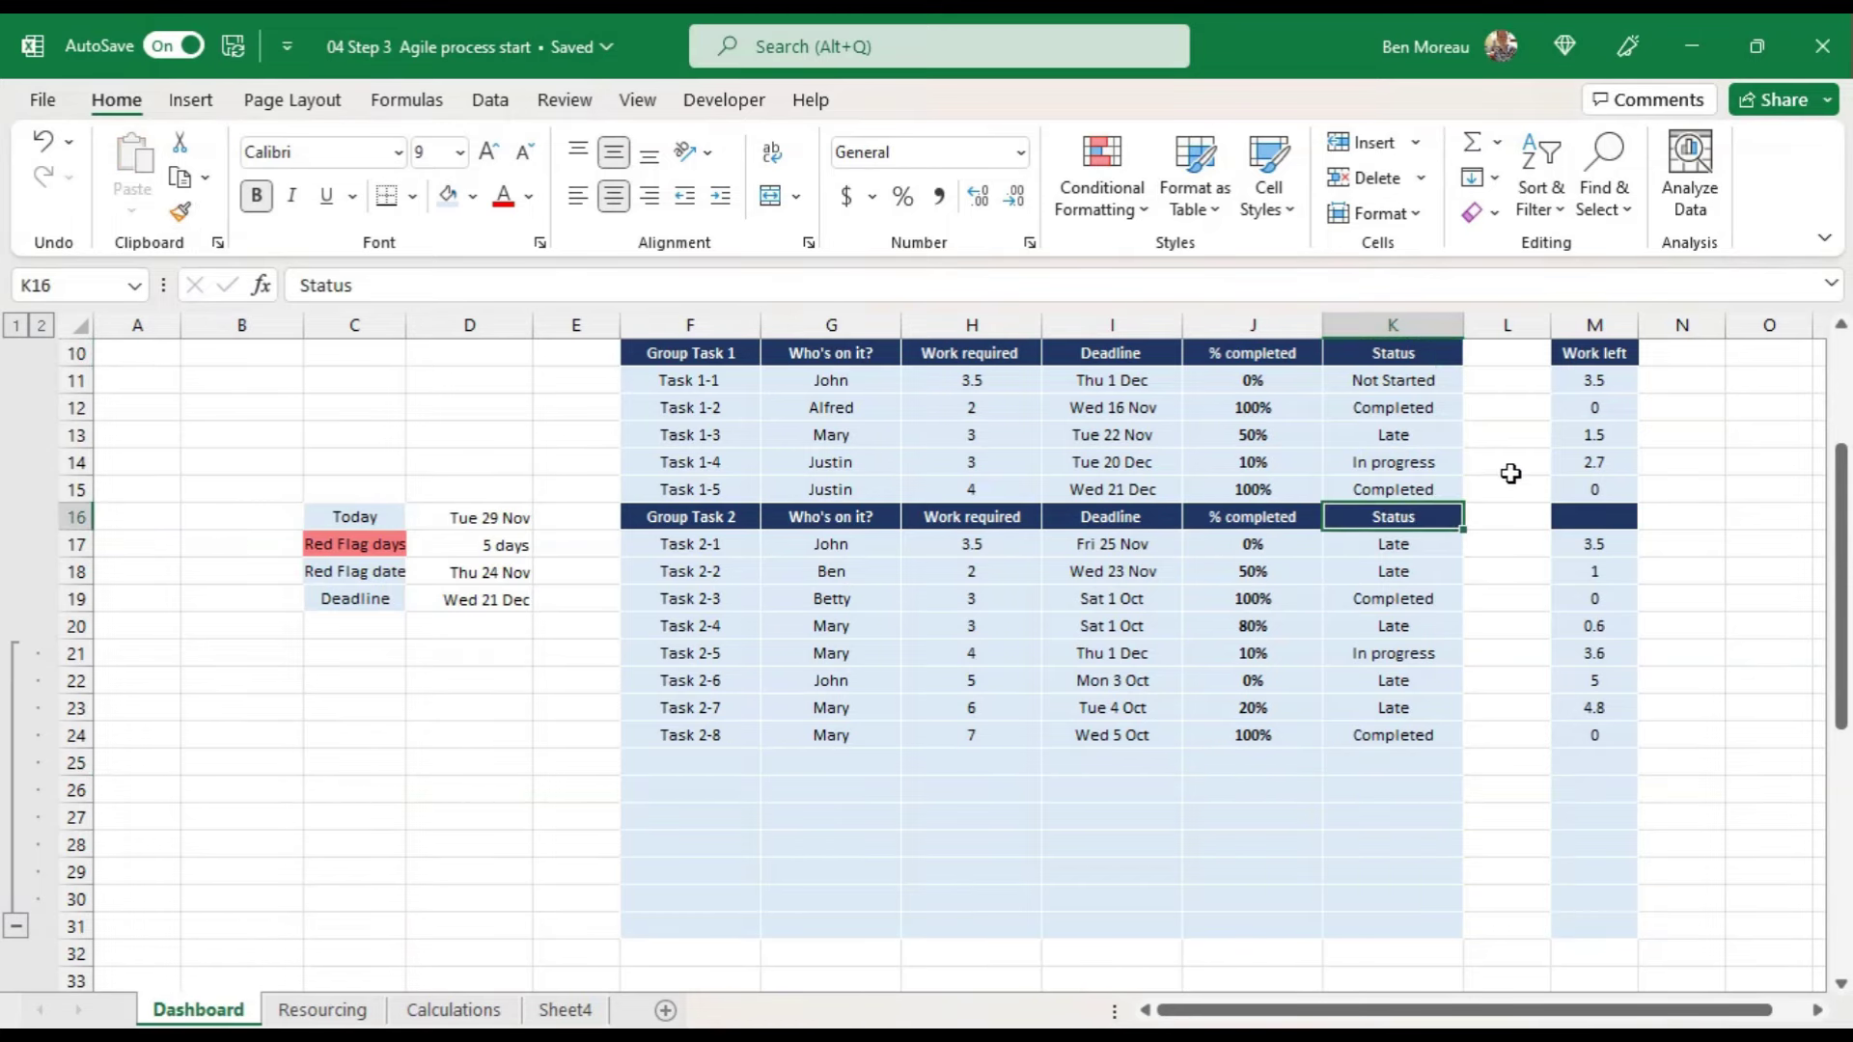
scroll(1042, 492, "up", 1)
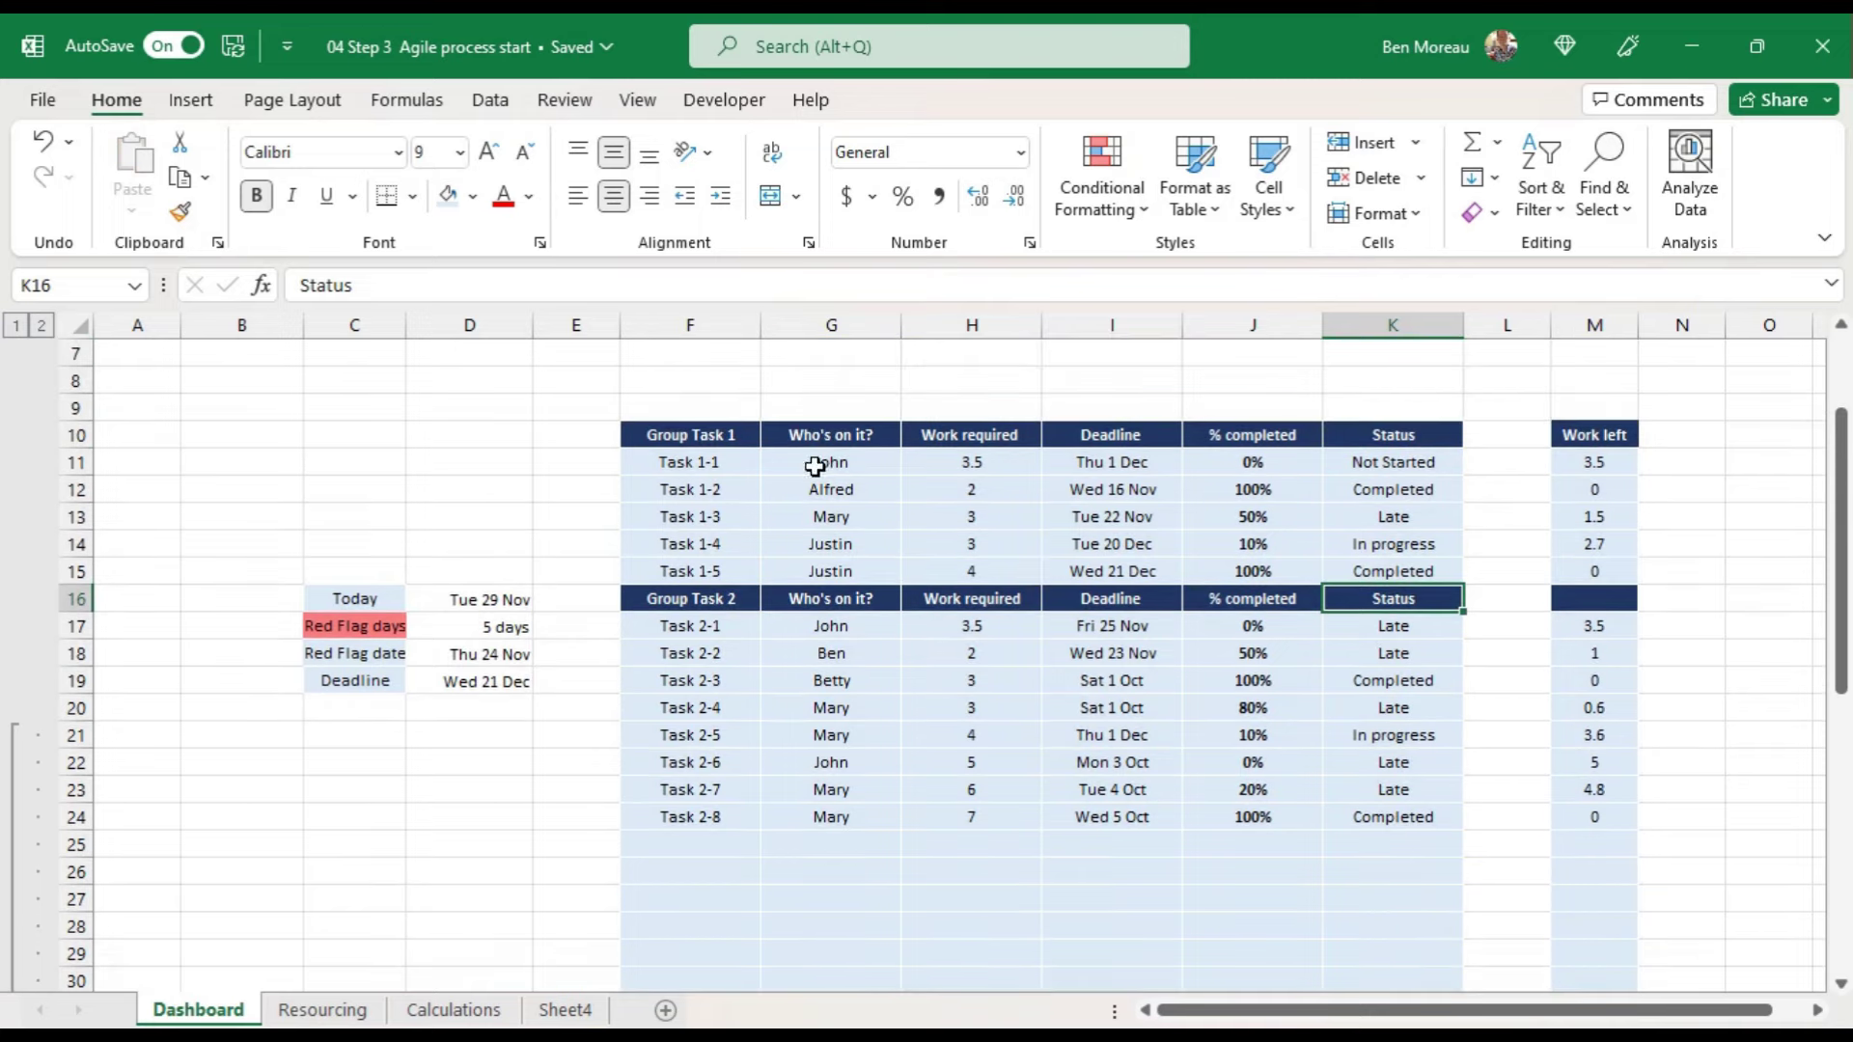
Step: Create a formula-based conditional formatting rule for F11:K31 with the formula =$J$11=1
left_click(691, 435)
left_click_drag(685, 461, 1397, 931)
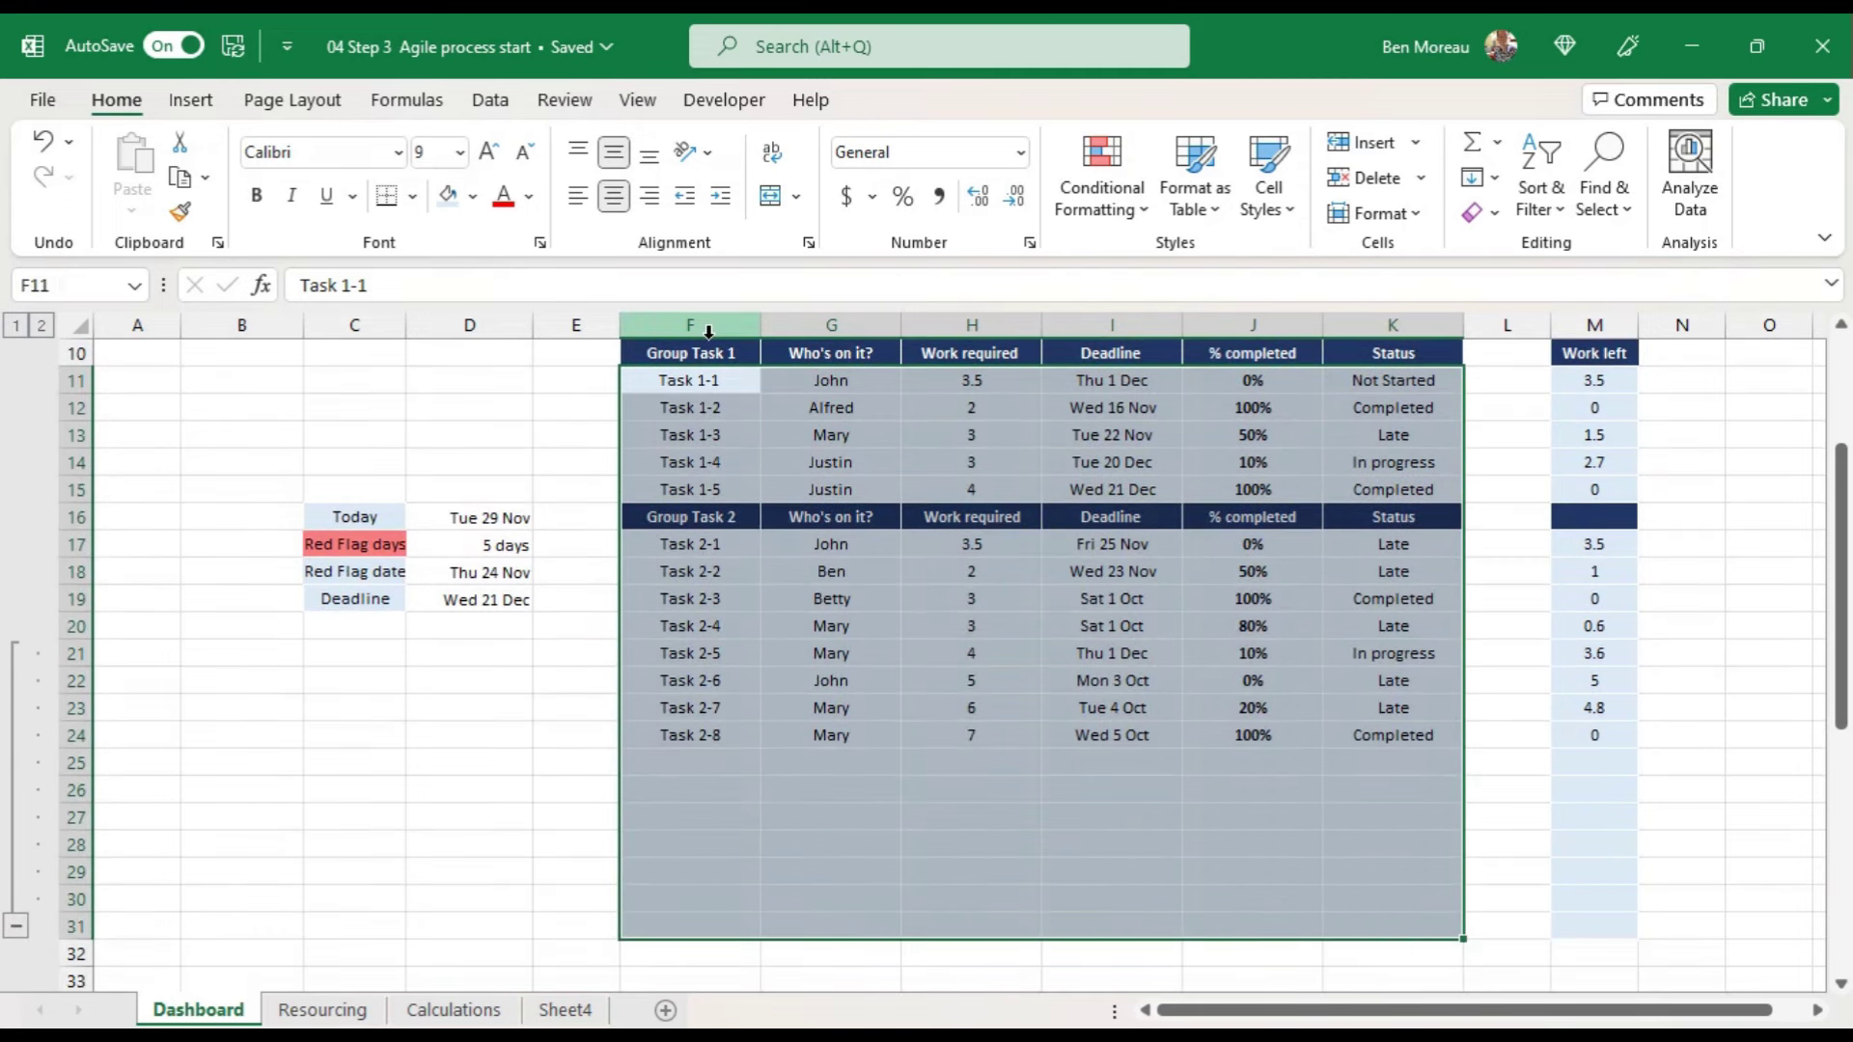
left_click(1127, 205)
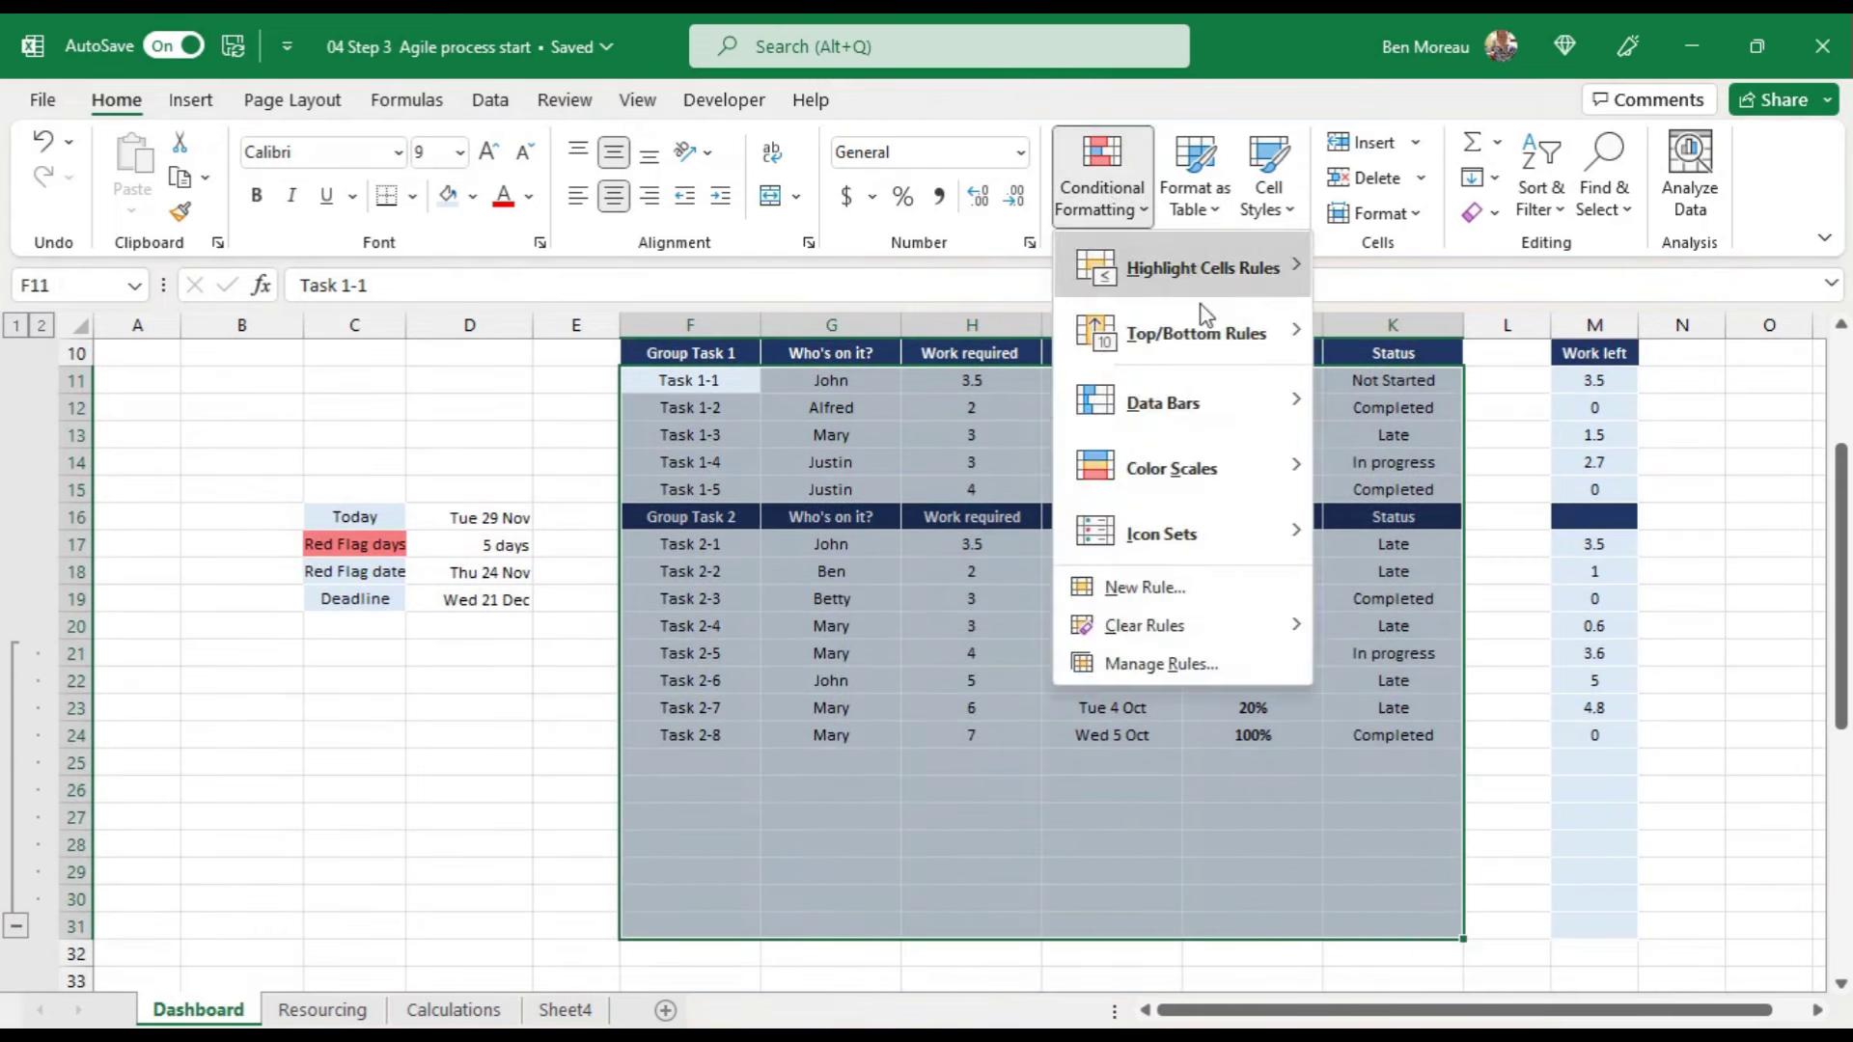
left_click(1145, 586)
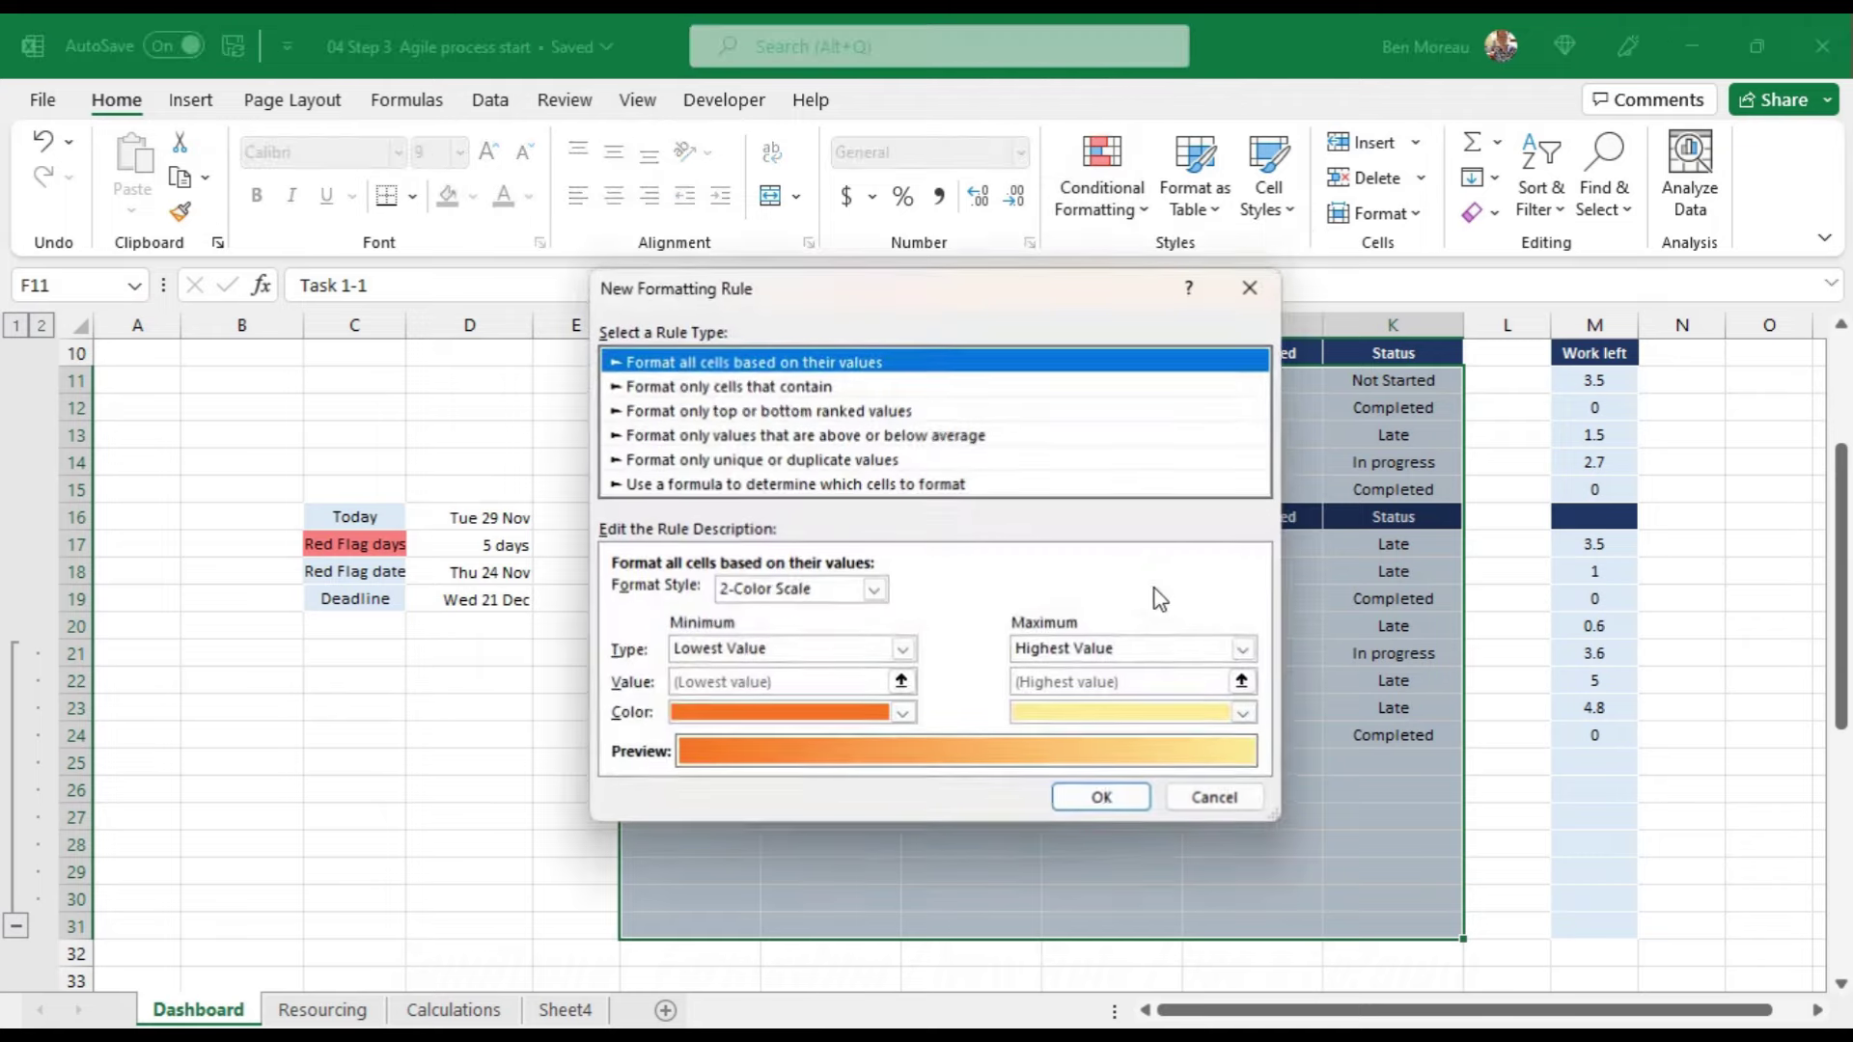
left_click(714, 484)
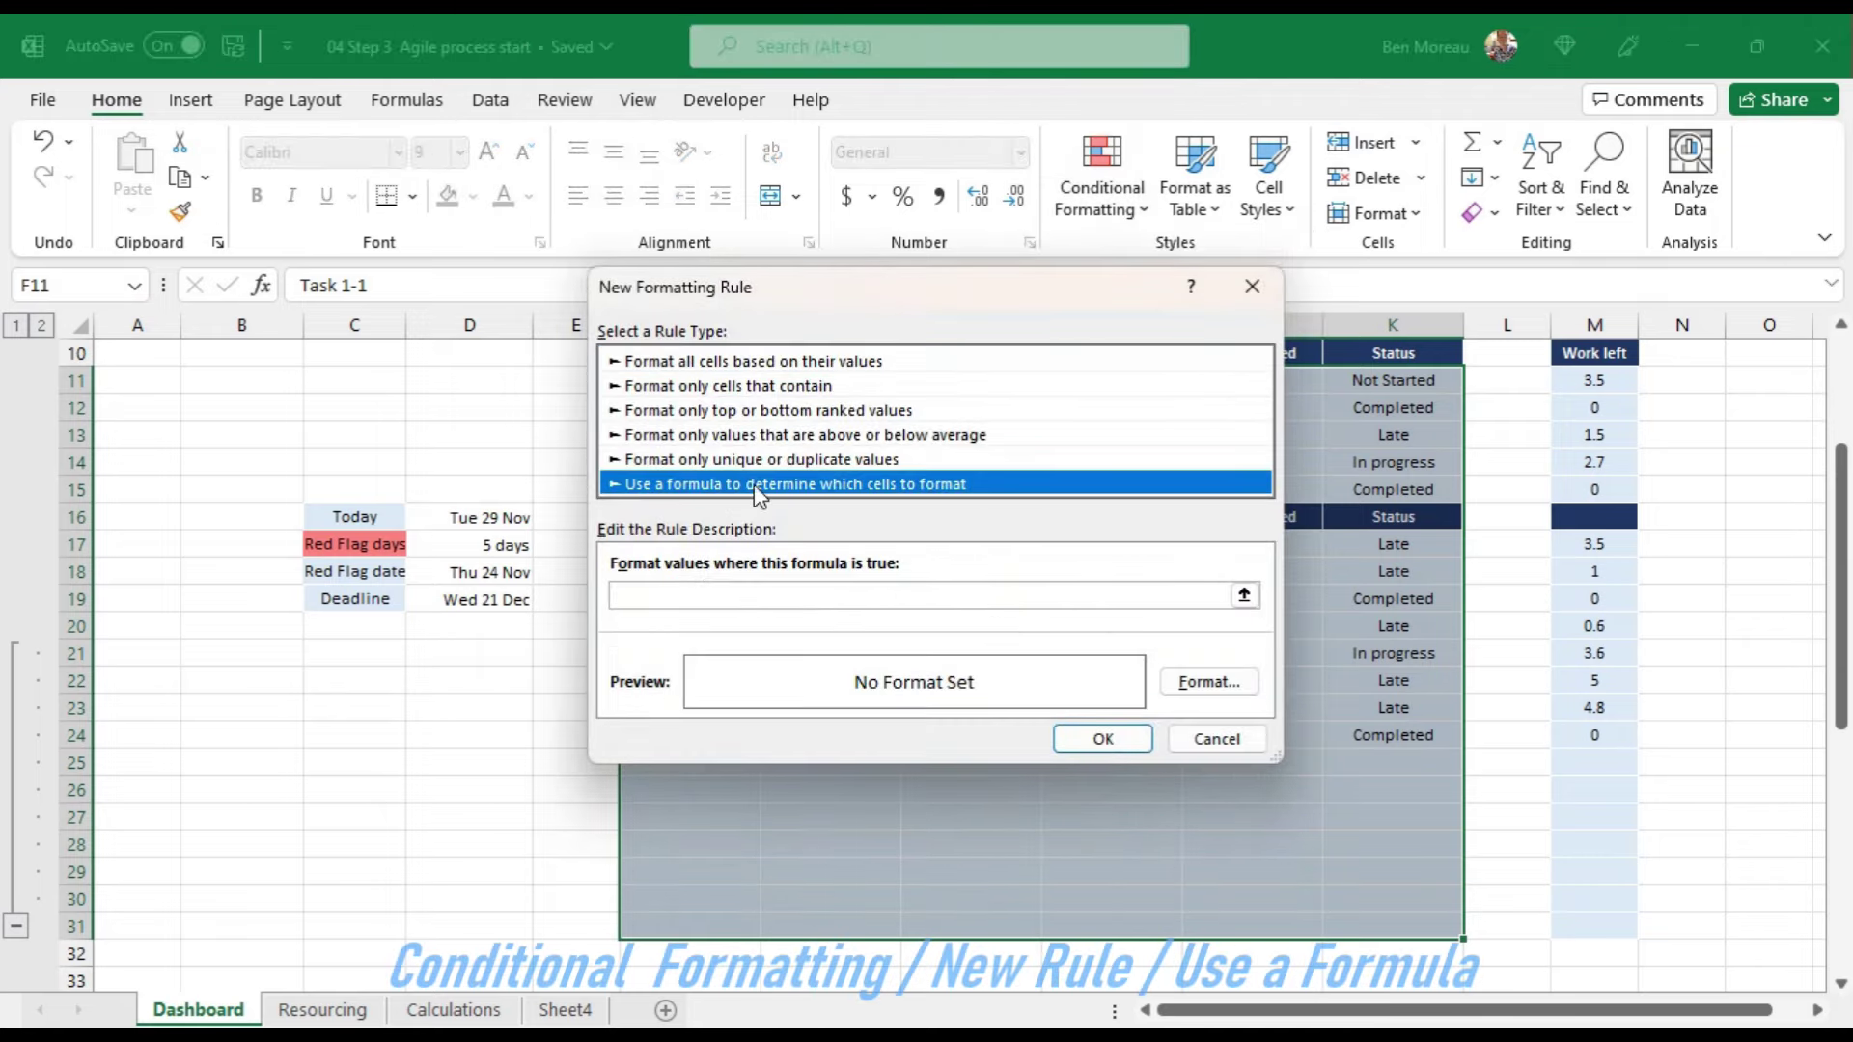
left_click_drag(1111, 290, 796, 316)
left_click(468, 625)
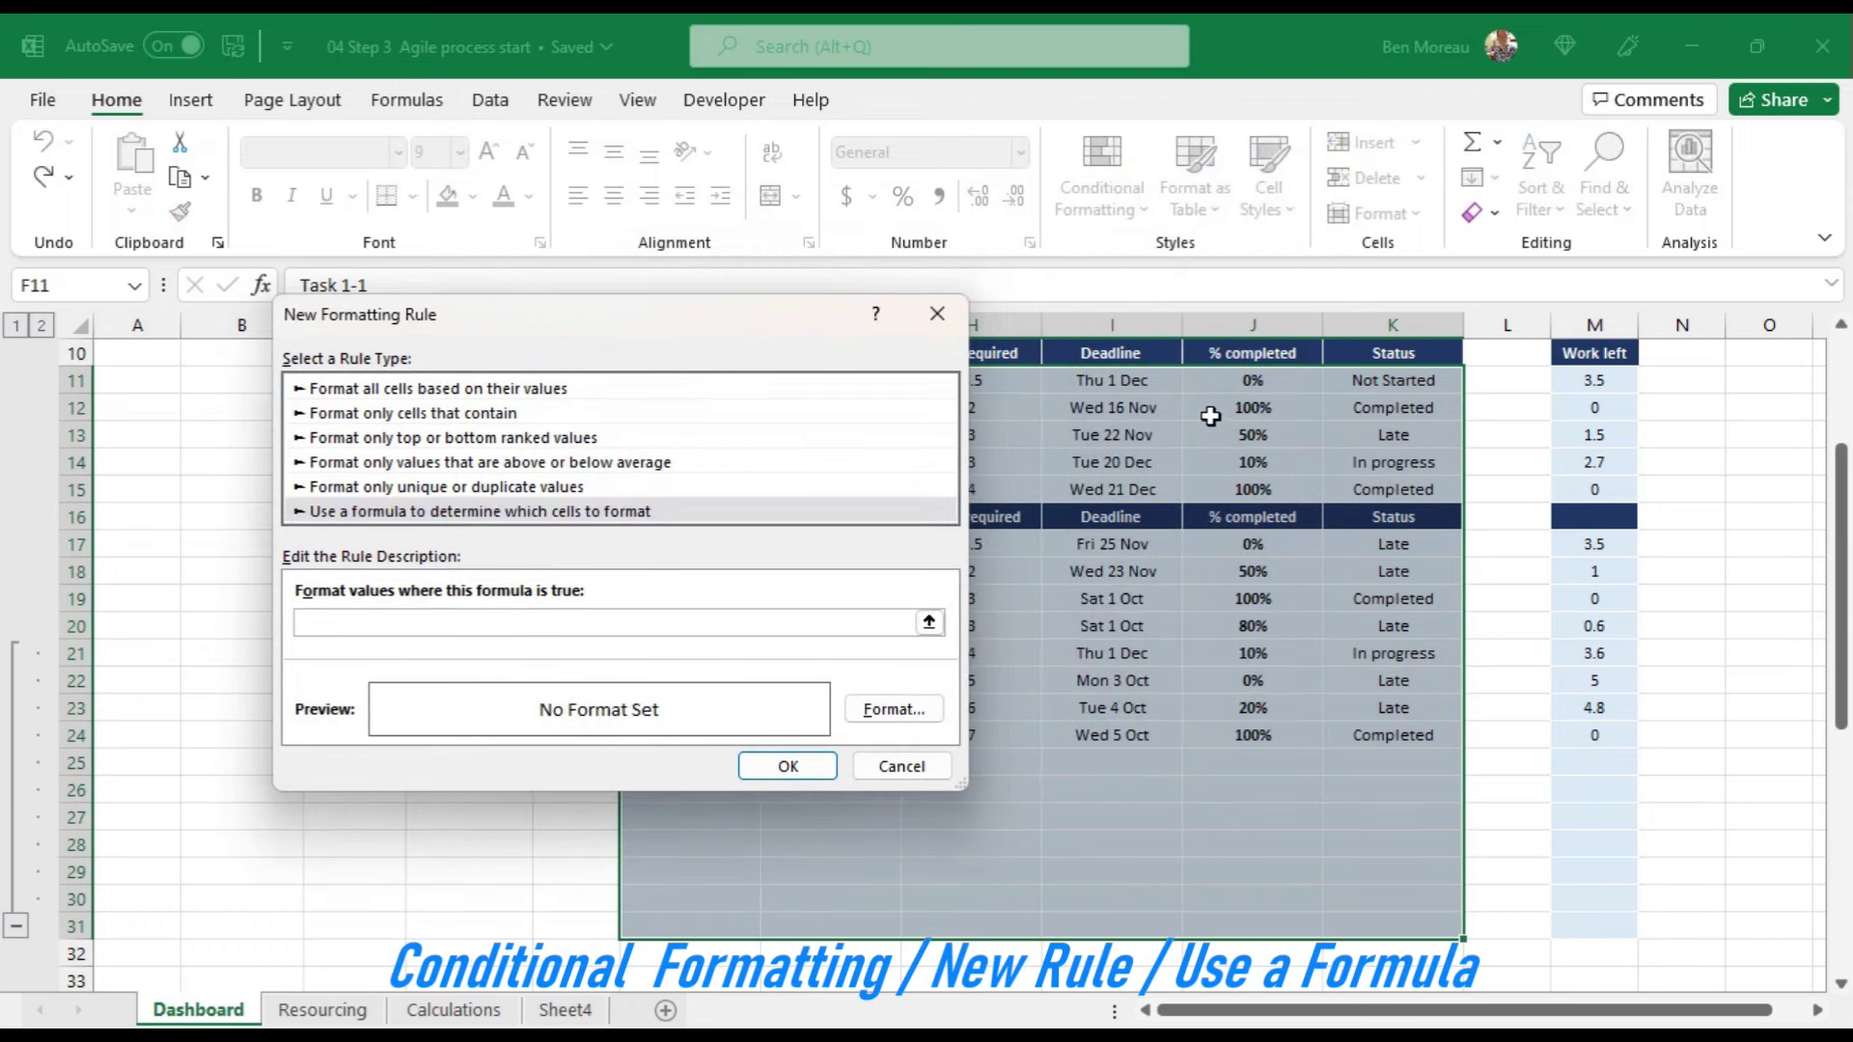
left_click(1233, 378)
type("=")
Step: Give the rule a light green fill, change its formula to =$J11=1 and apply it
left_click(893, 709)
left_click(840, 396)
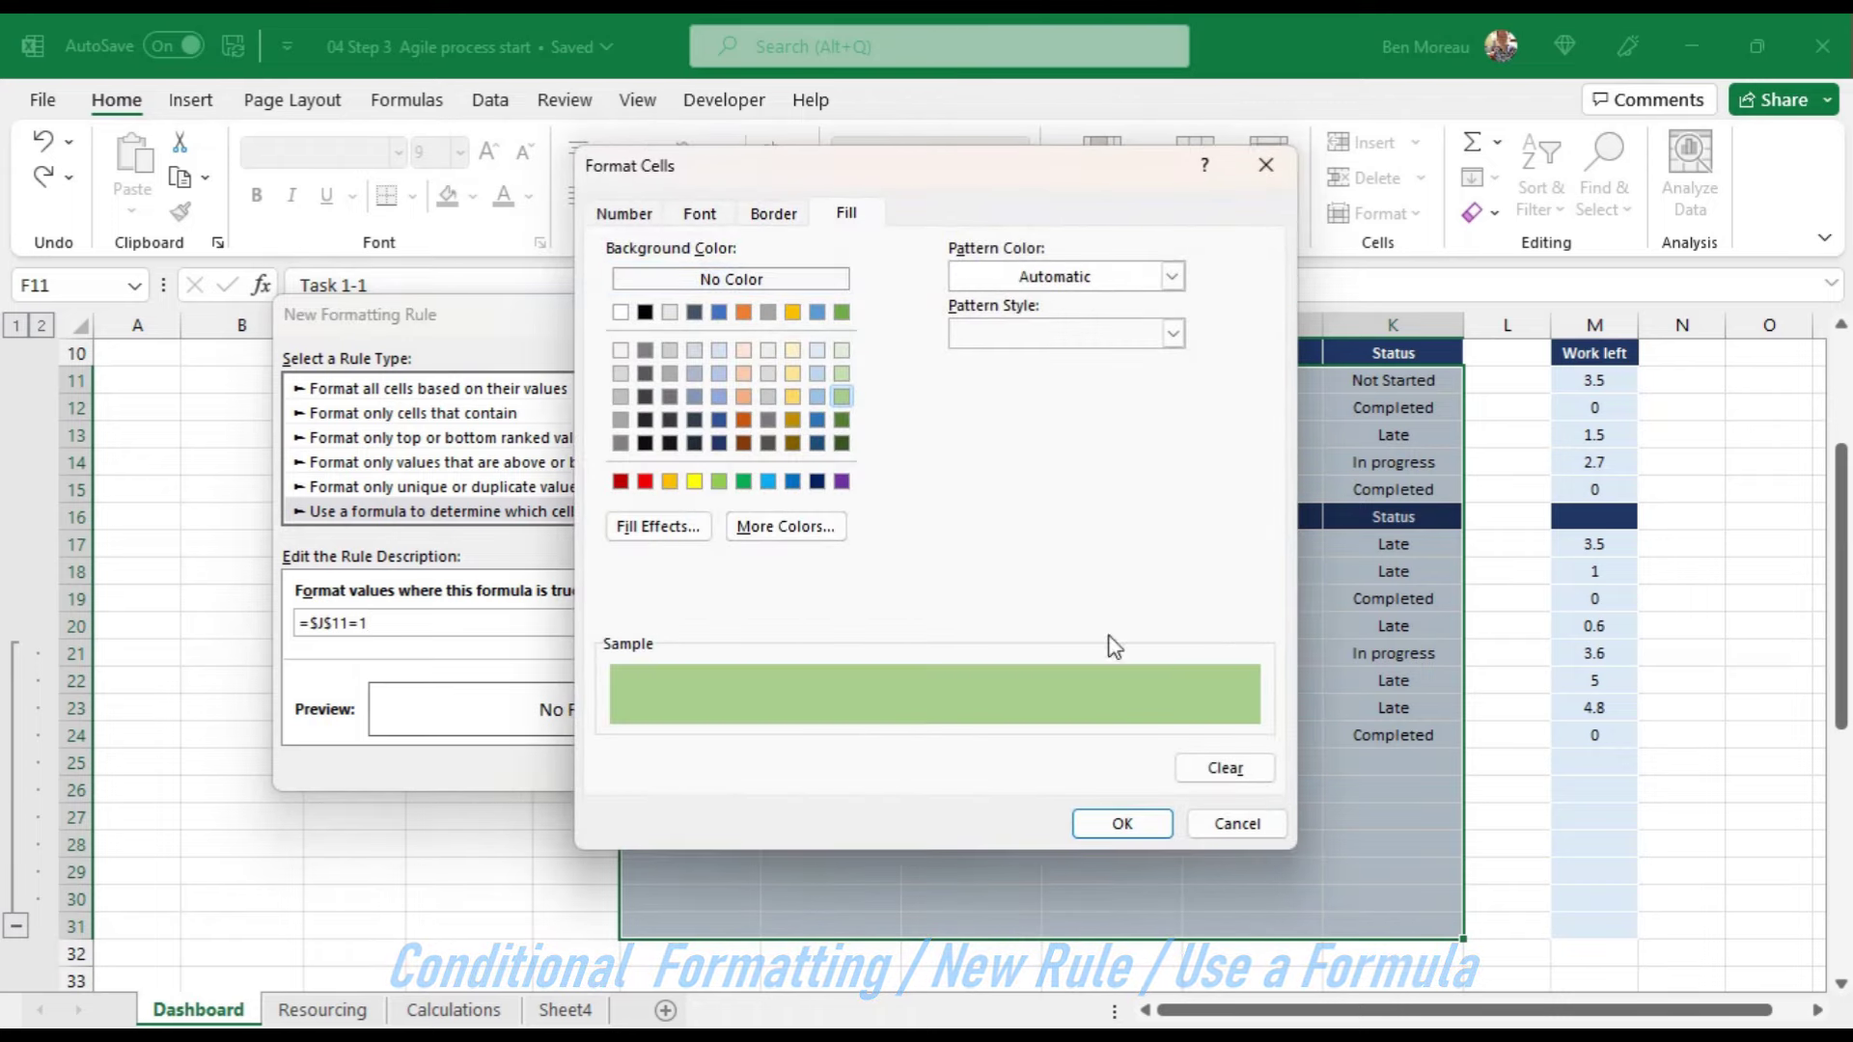
left_click(1122, 823)
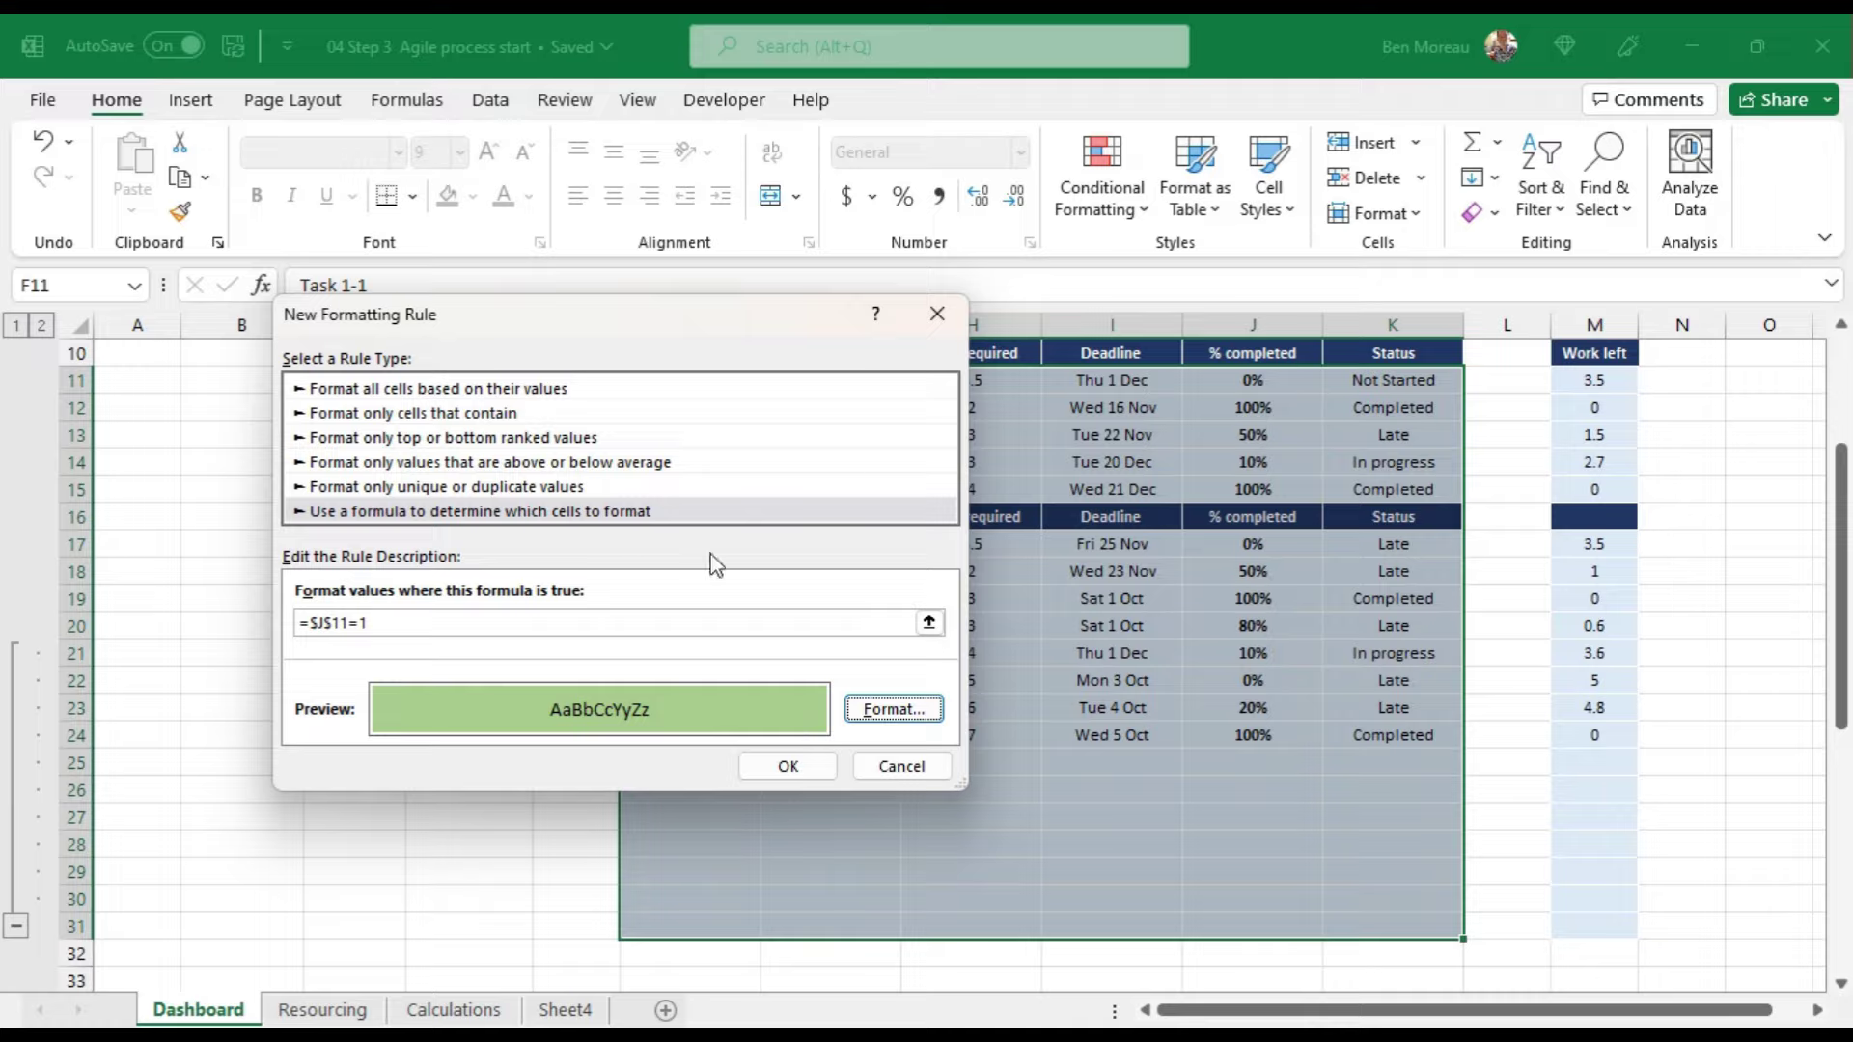
left_click(331, 622)
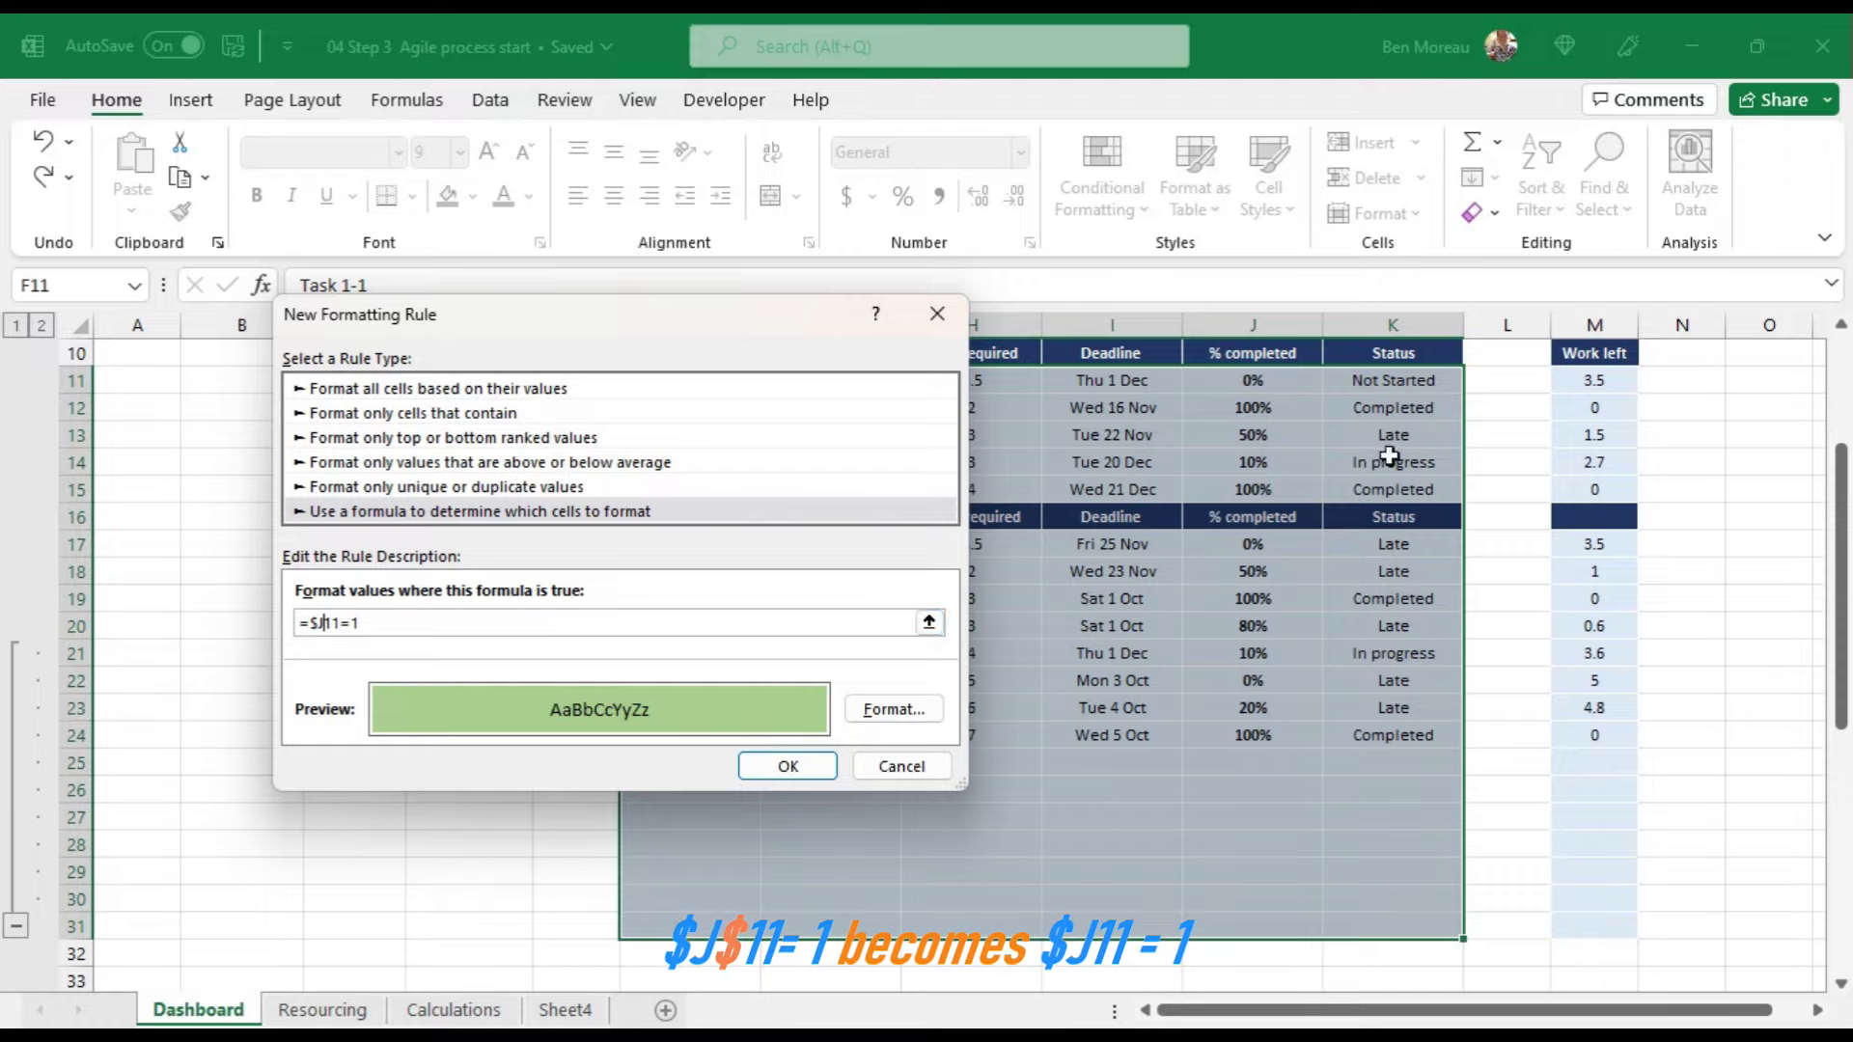
left_click(788, 766)
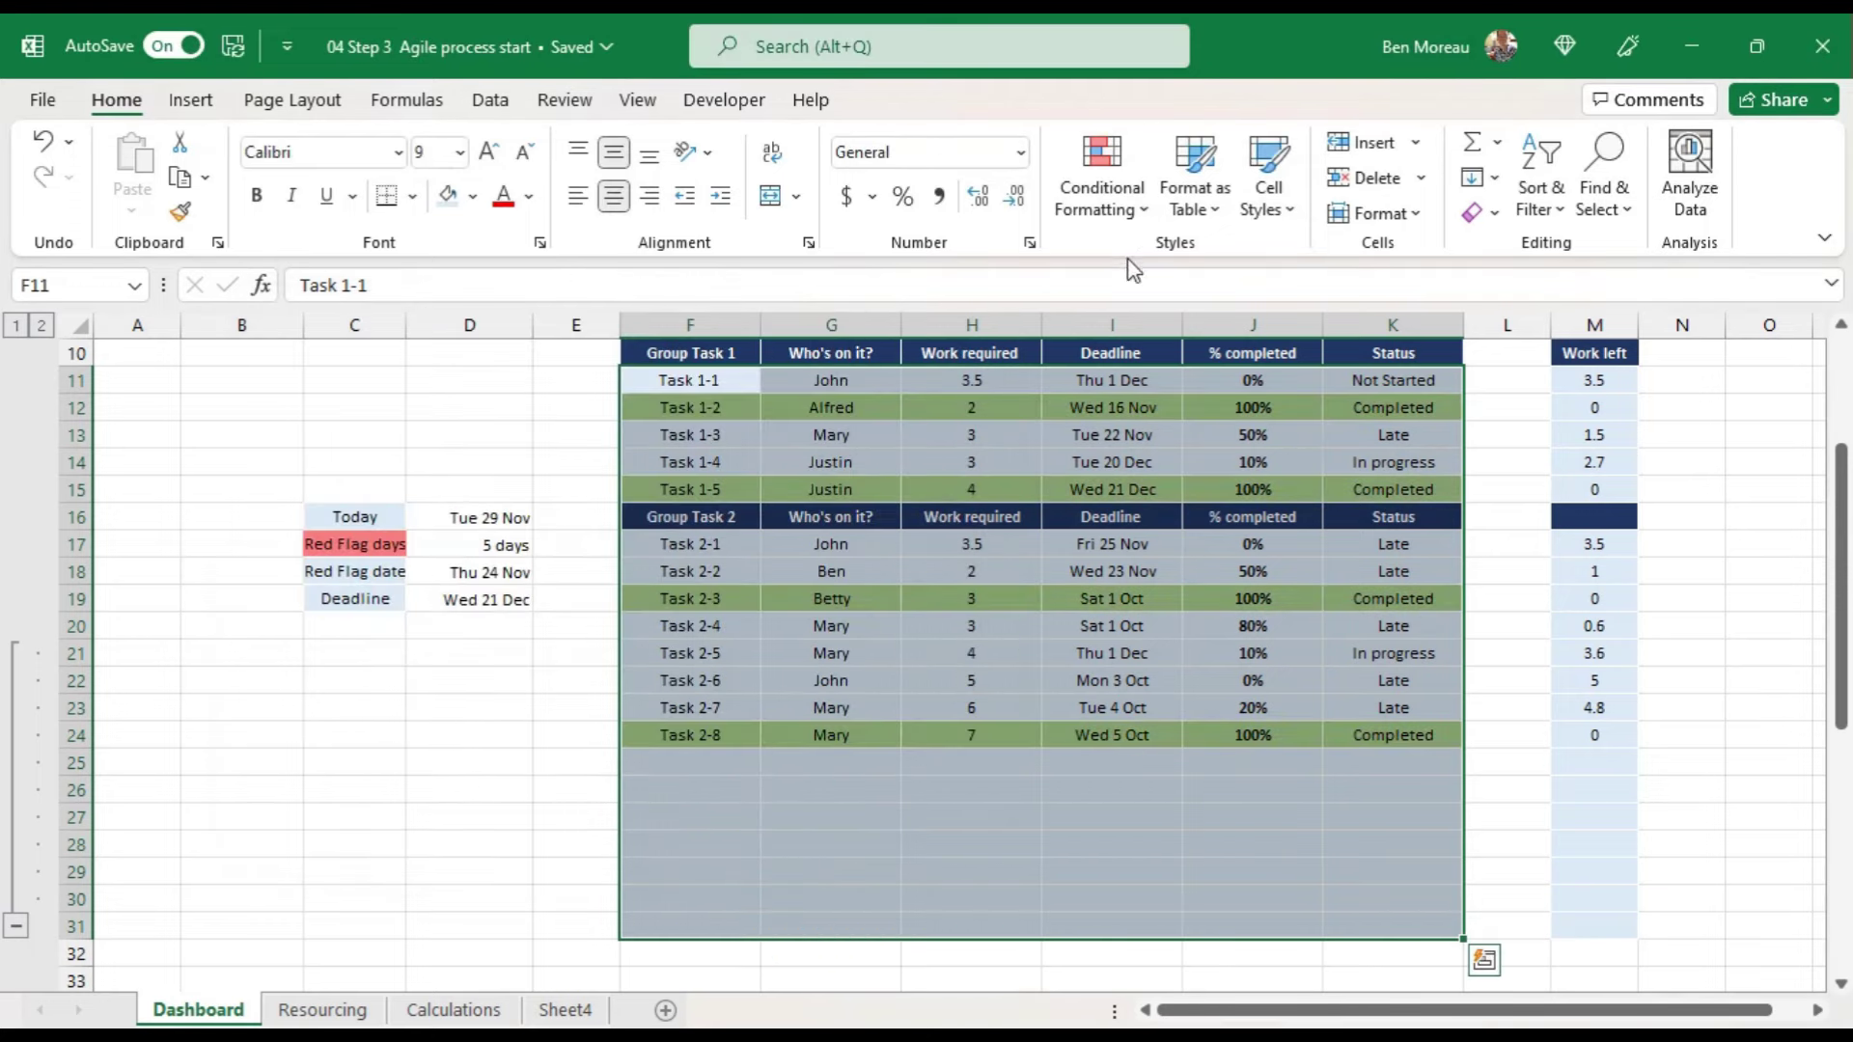
Step: Create a formula-based conditional formatting rule for F11:K31 with the formula =$J11>0
left_click(1112, 210)
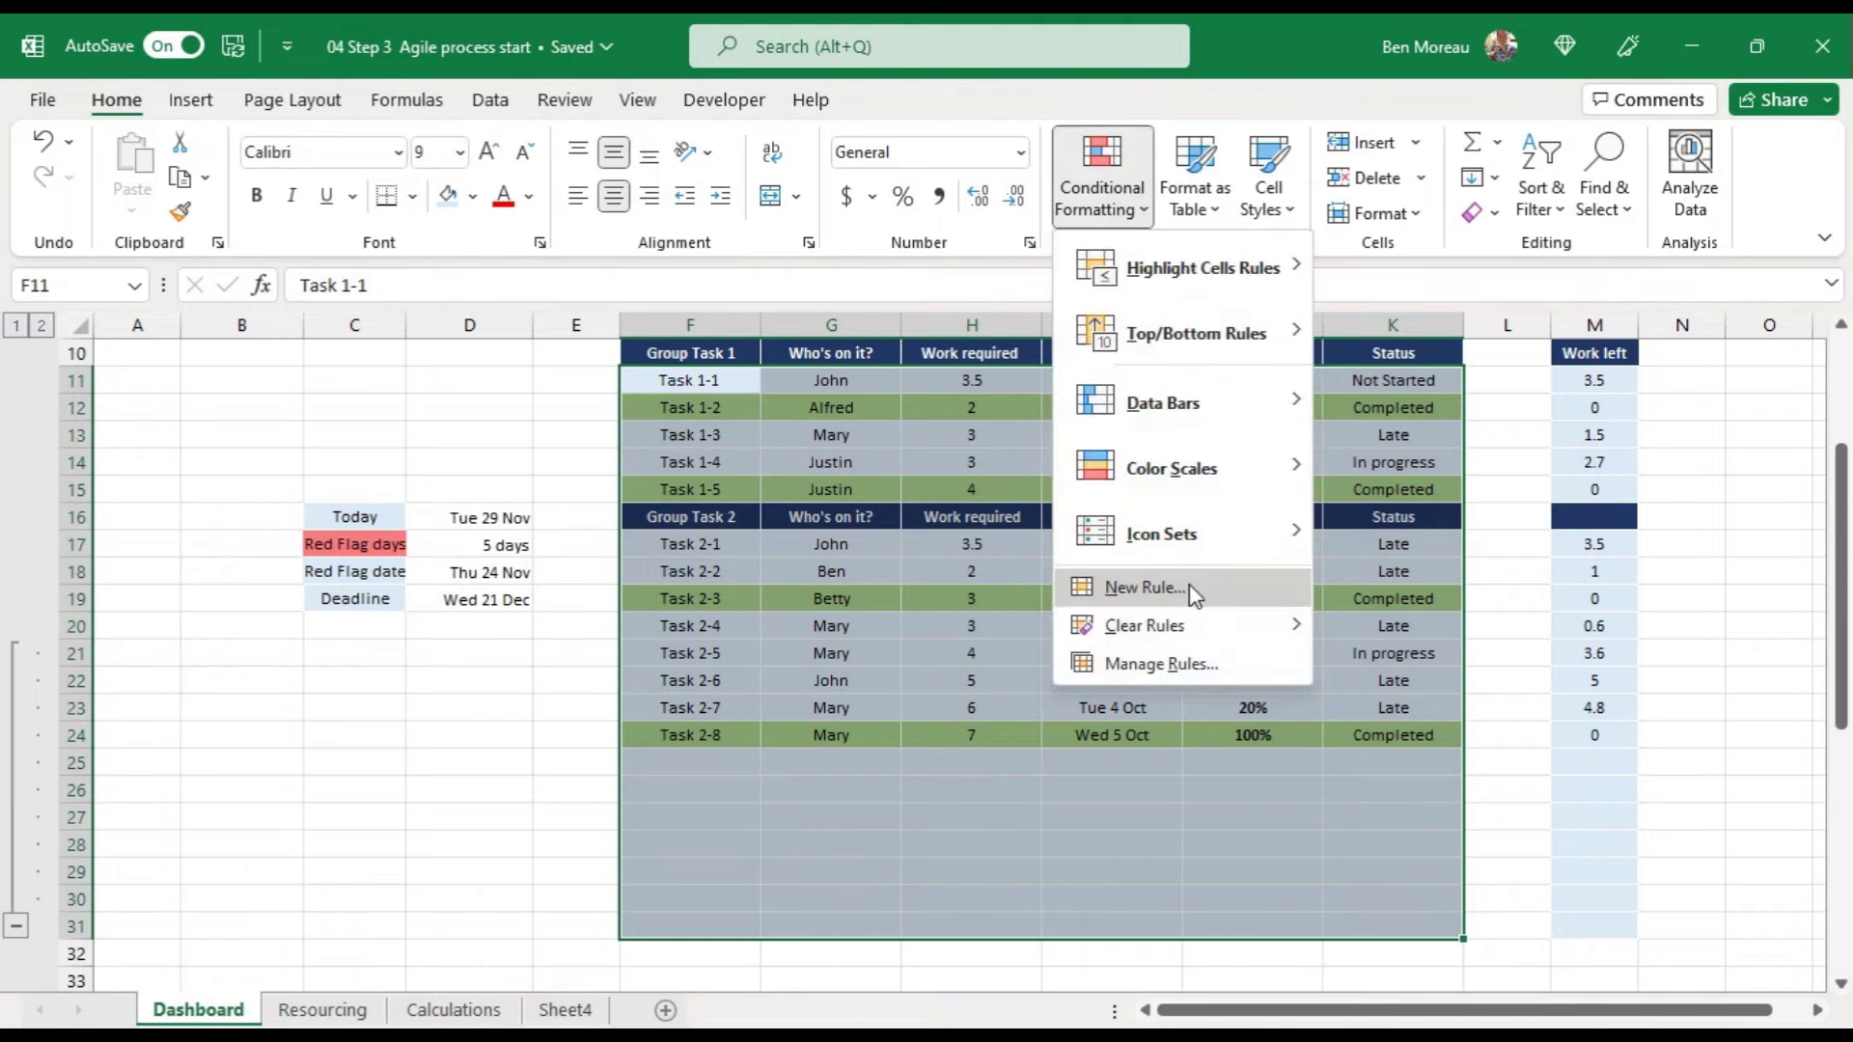
left_click(1145, 587)
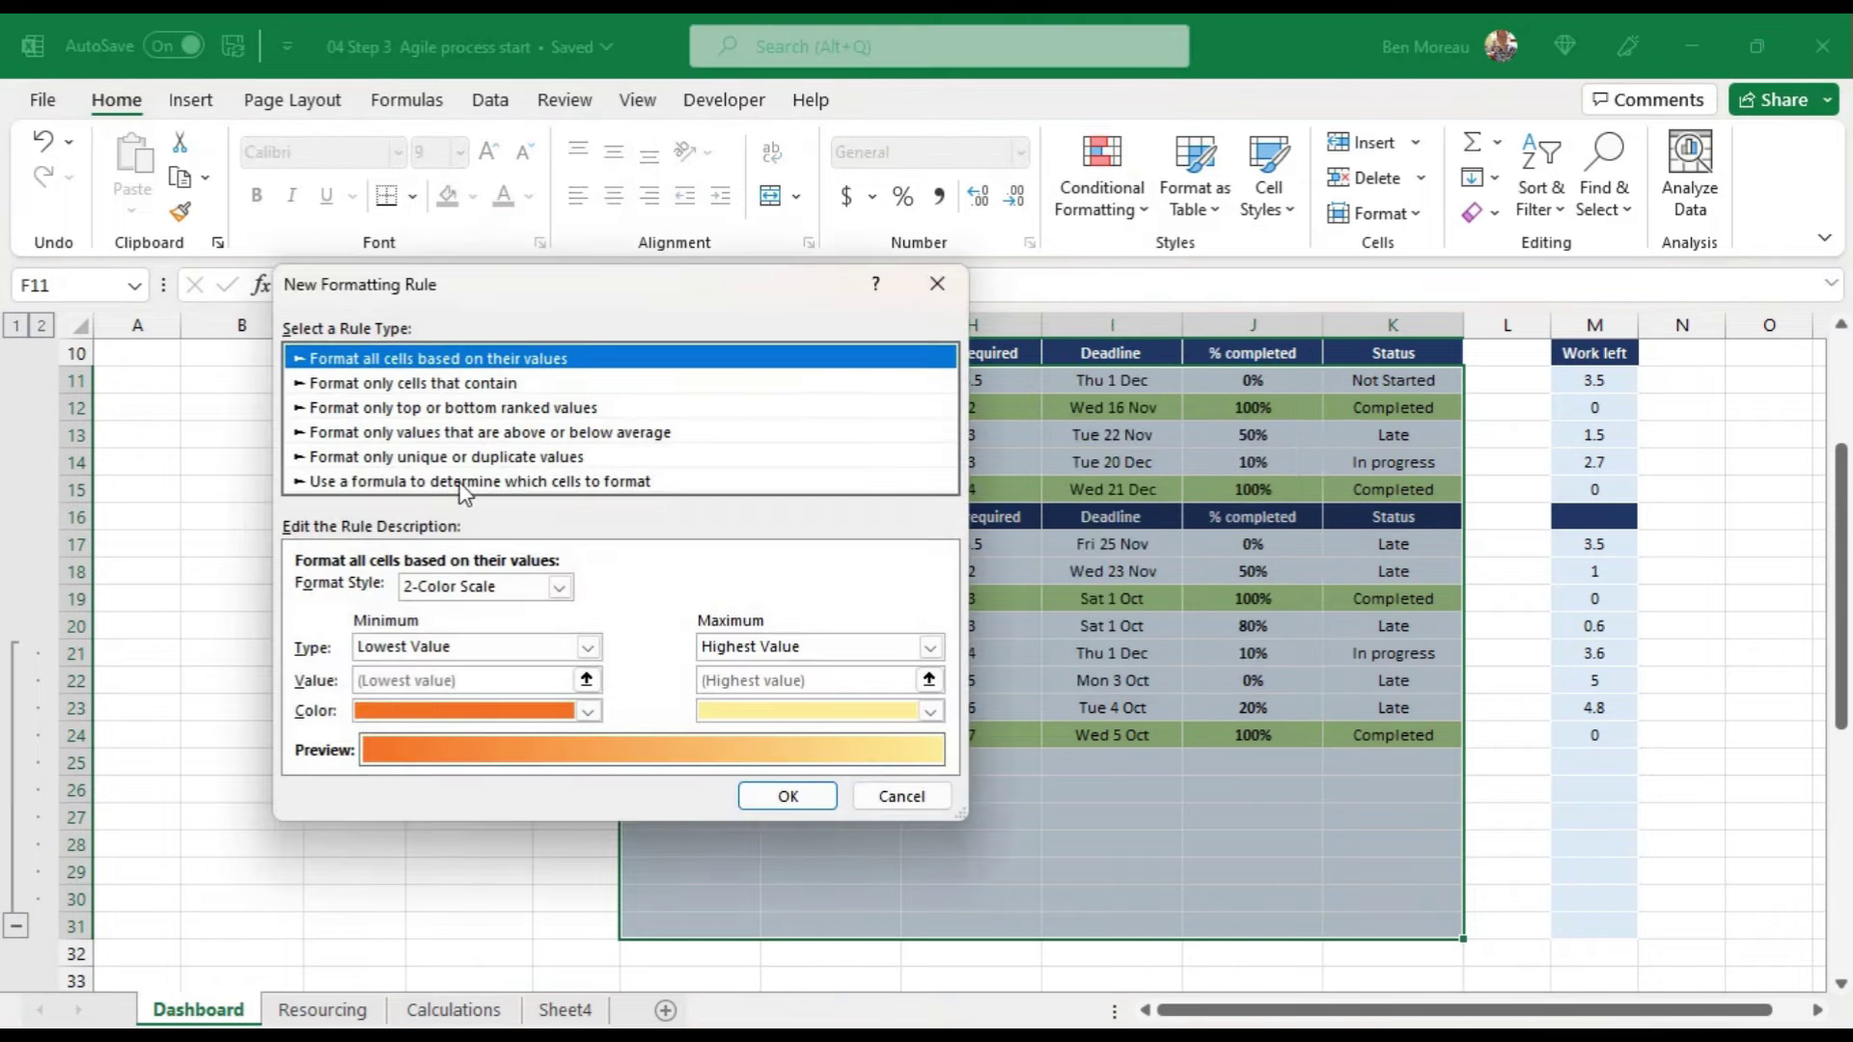
left_click(463, 481)
left_click(389, 591)
left_click(1281, 384)
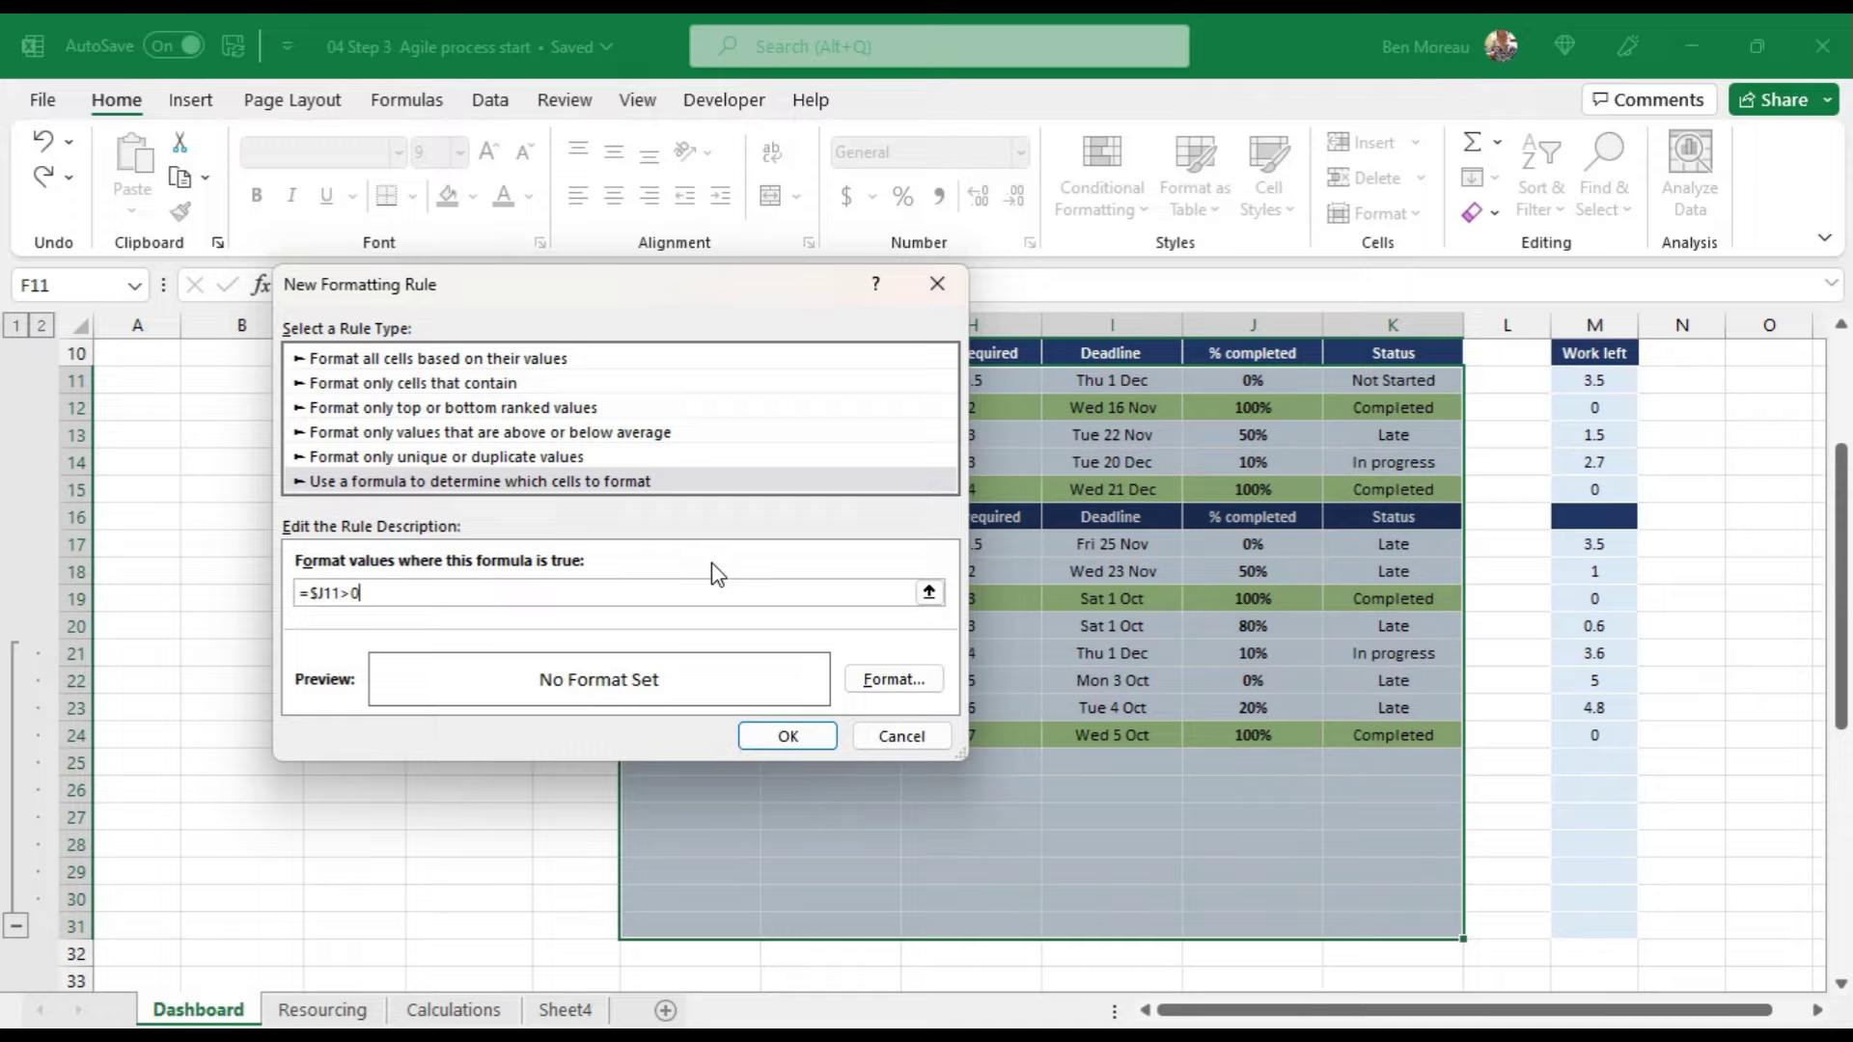
Step: Give the =$J11>0 rule a medium blue fill and apply it to the task table
left_click(899, 672)
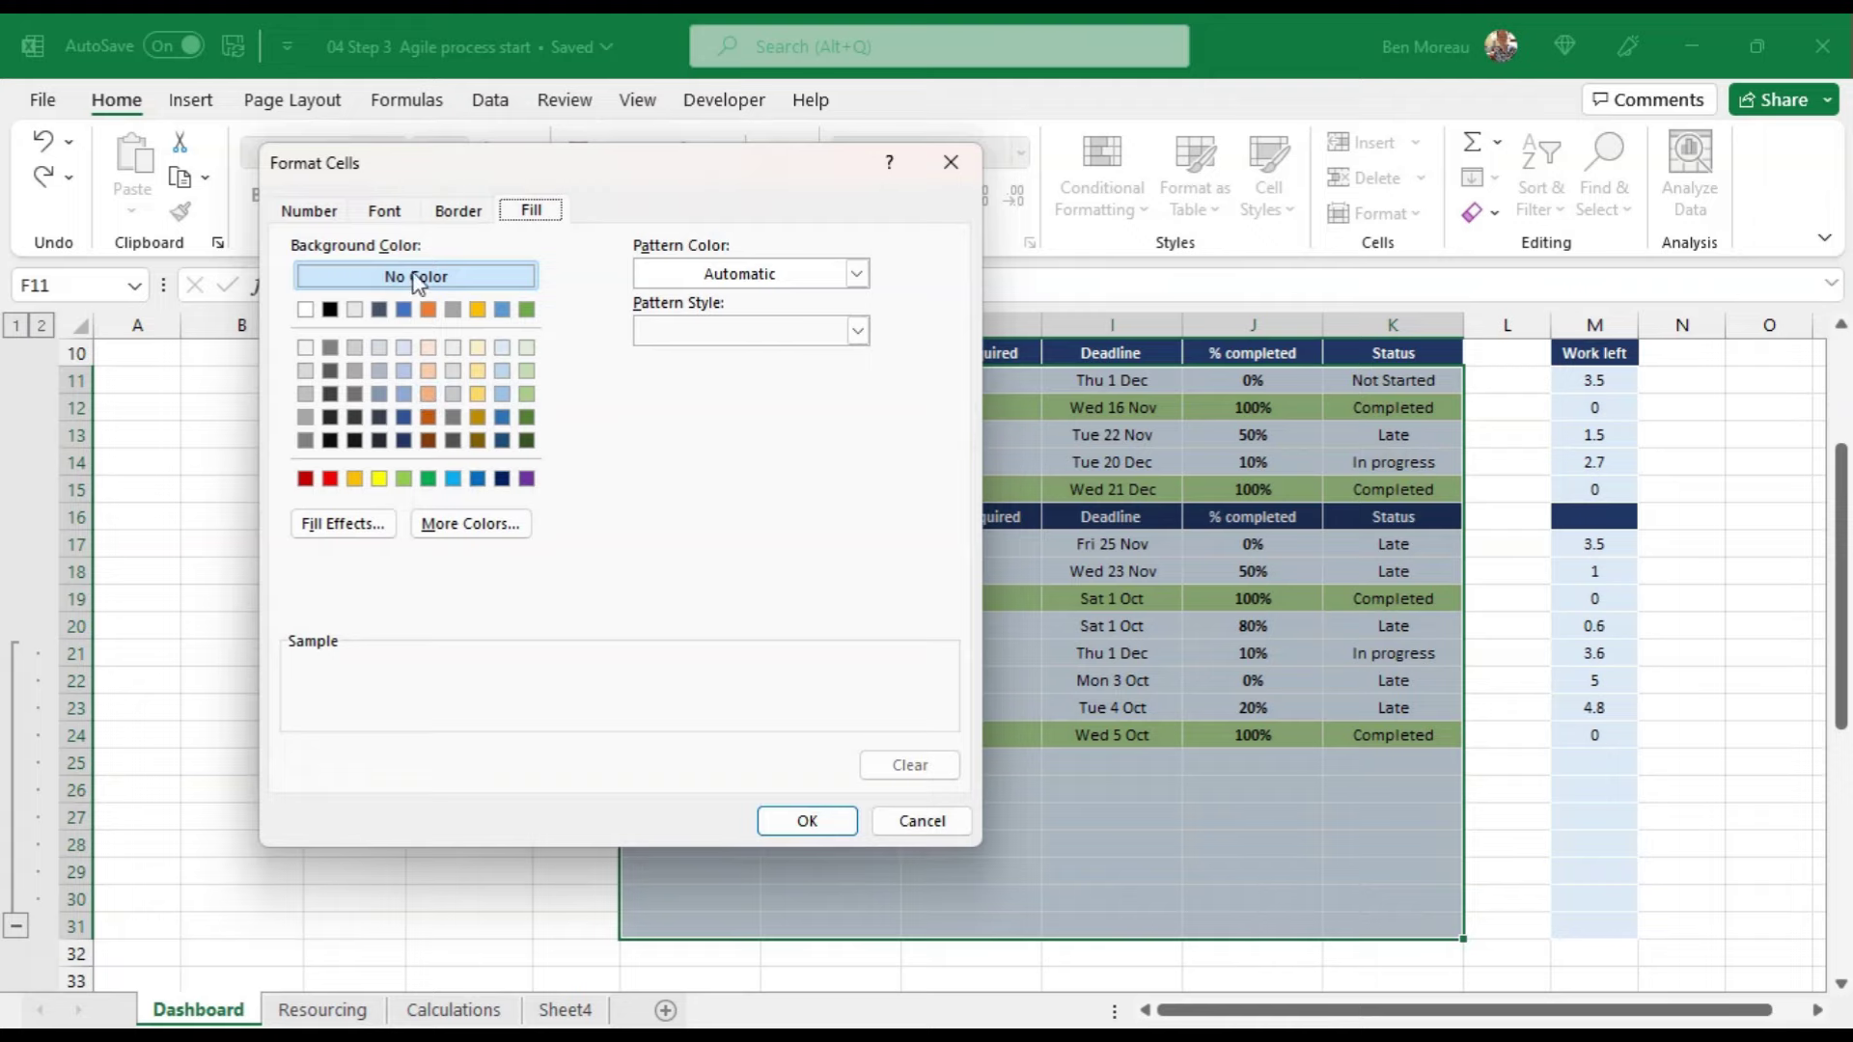
left_click(404, 392)
left_click(805, 818)
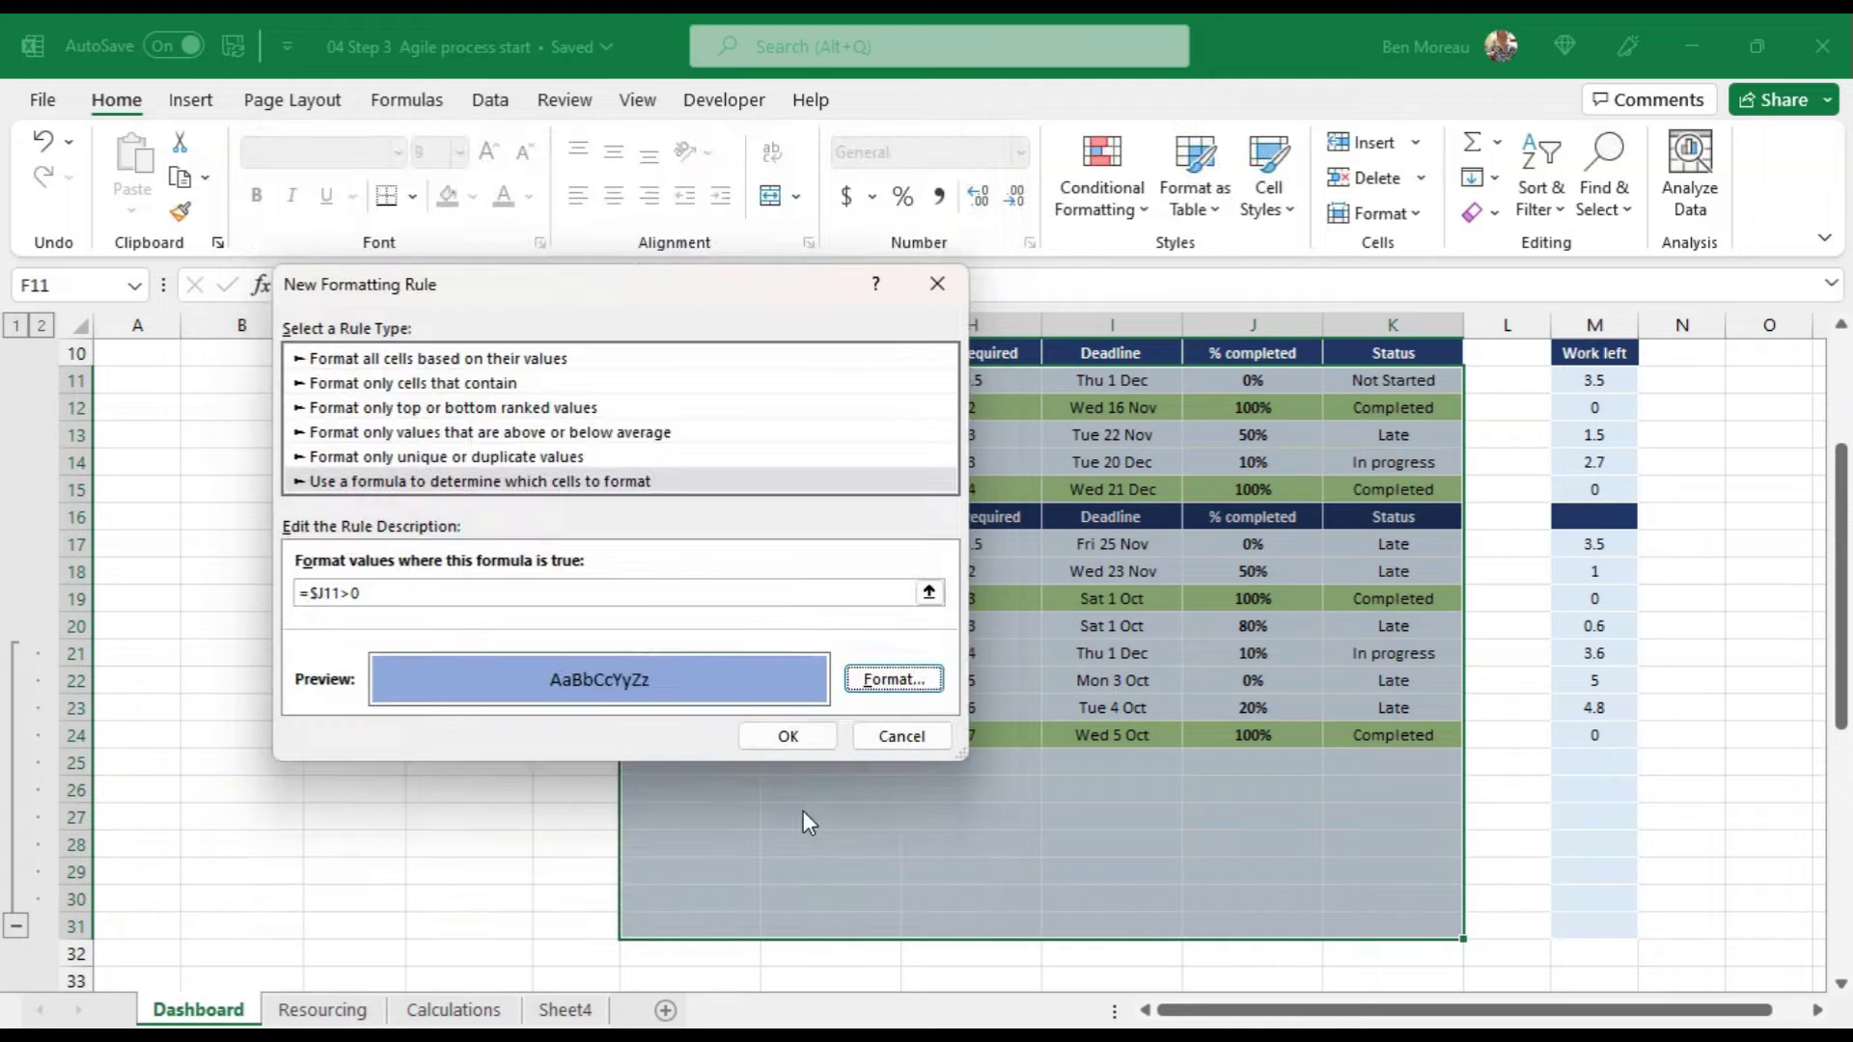
left_click(787, 736)
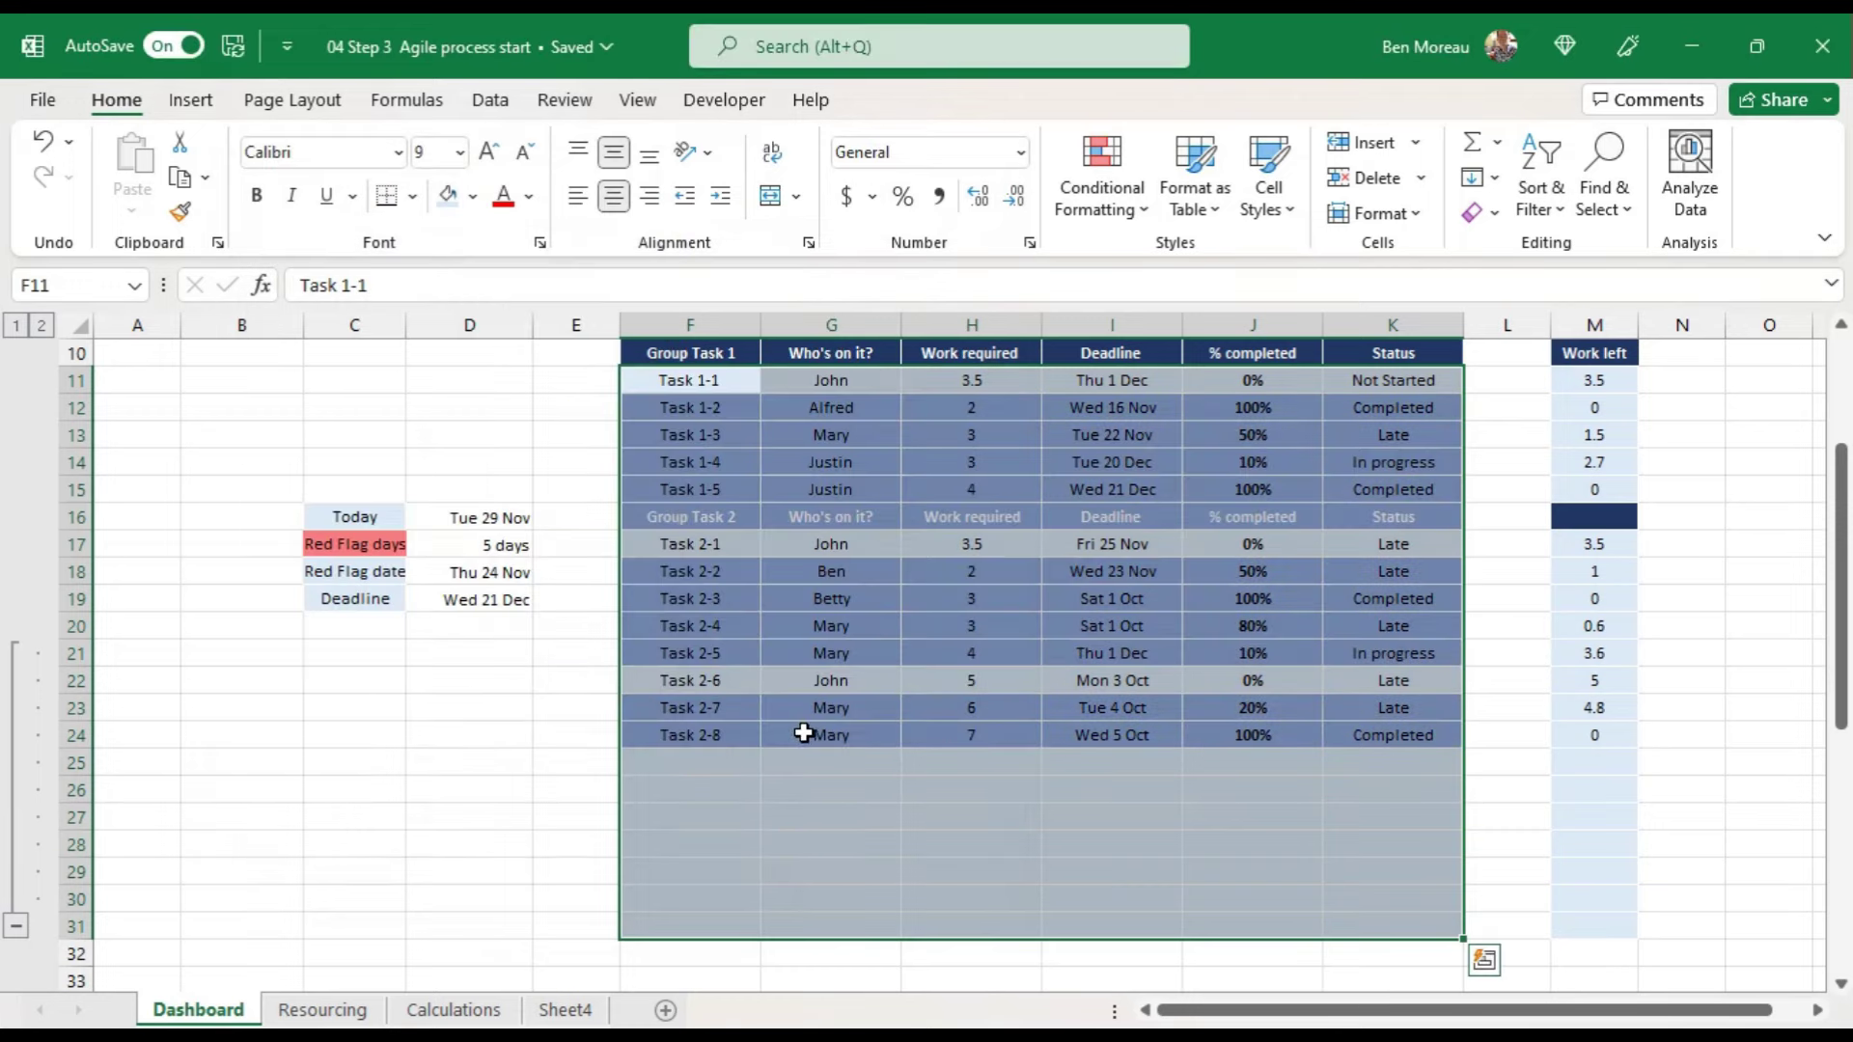
left_click(1019, 799)
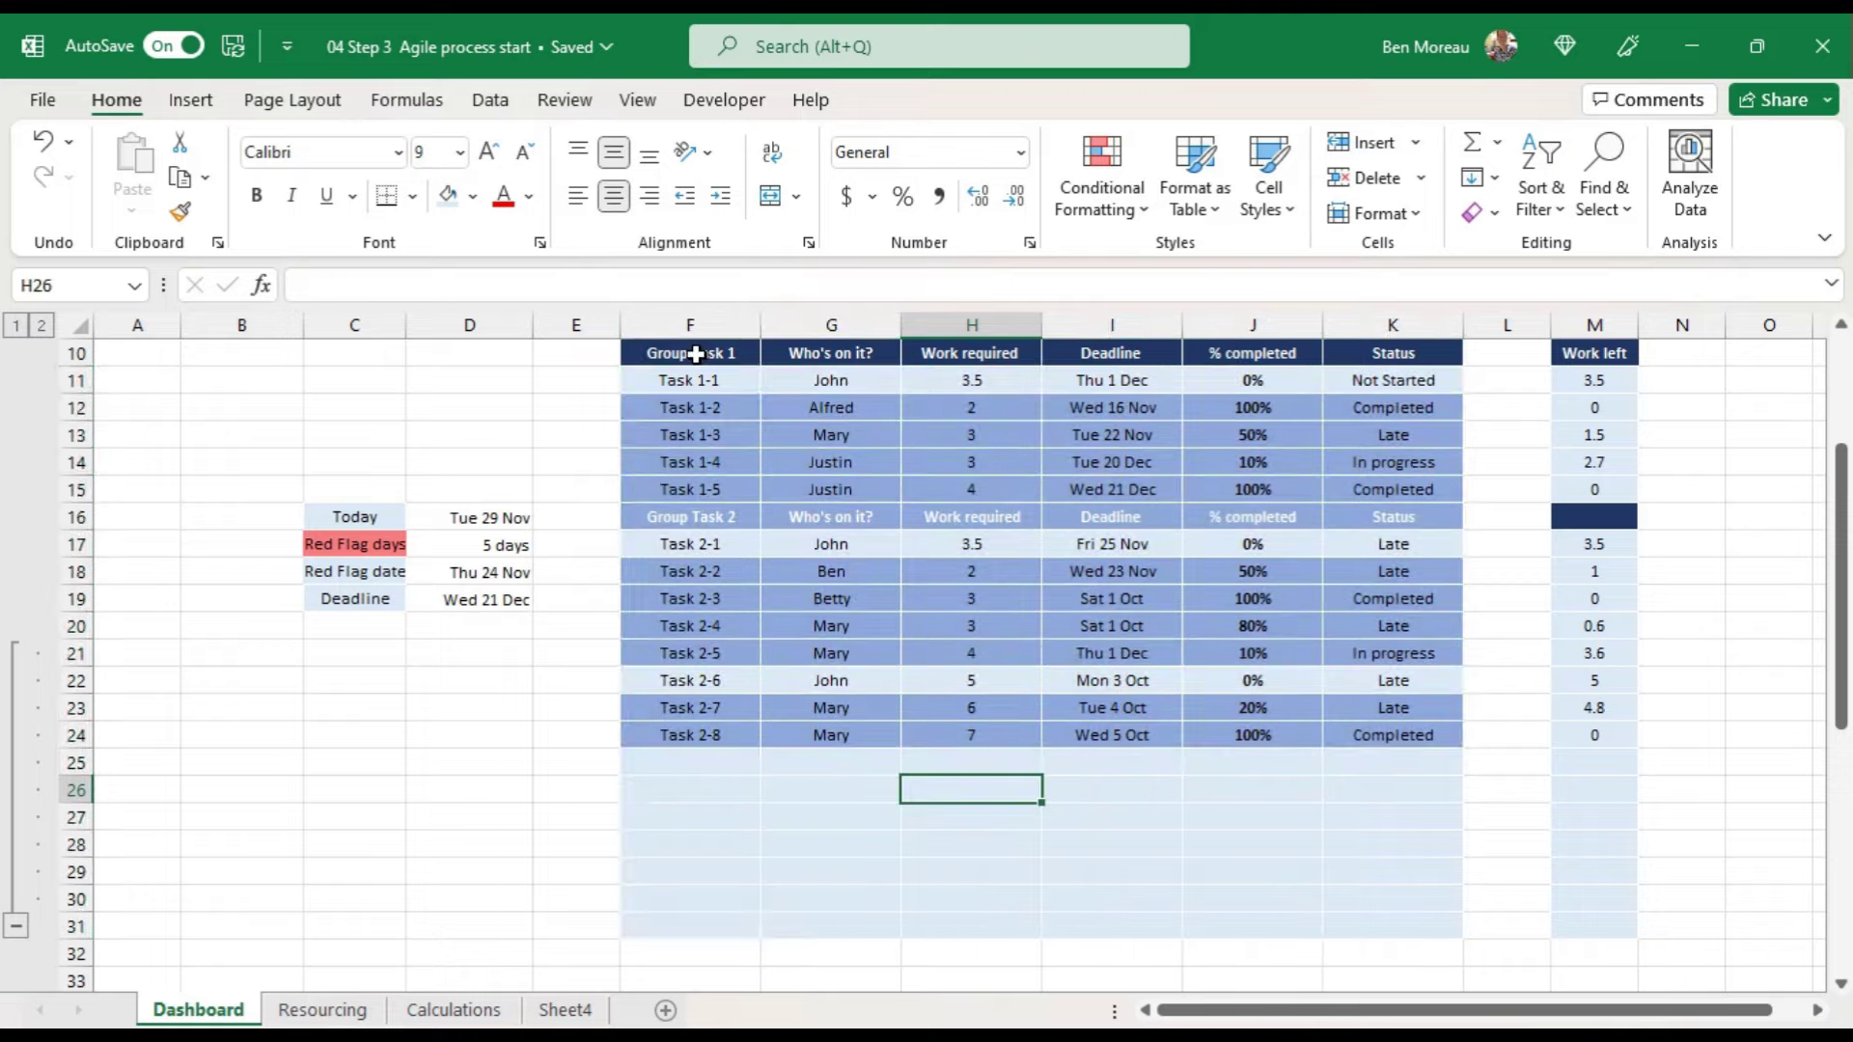
Step: Copy the formatting of the Group Task 1 header row F10:K10 onto the Group Task 2 header row F16:K16
left_click_drag(700, 353, 1381, 351)
left_click(180, 212)
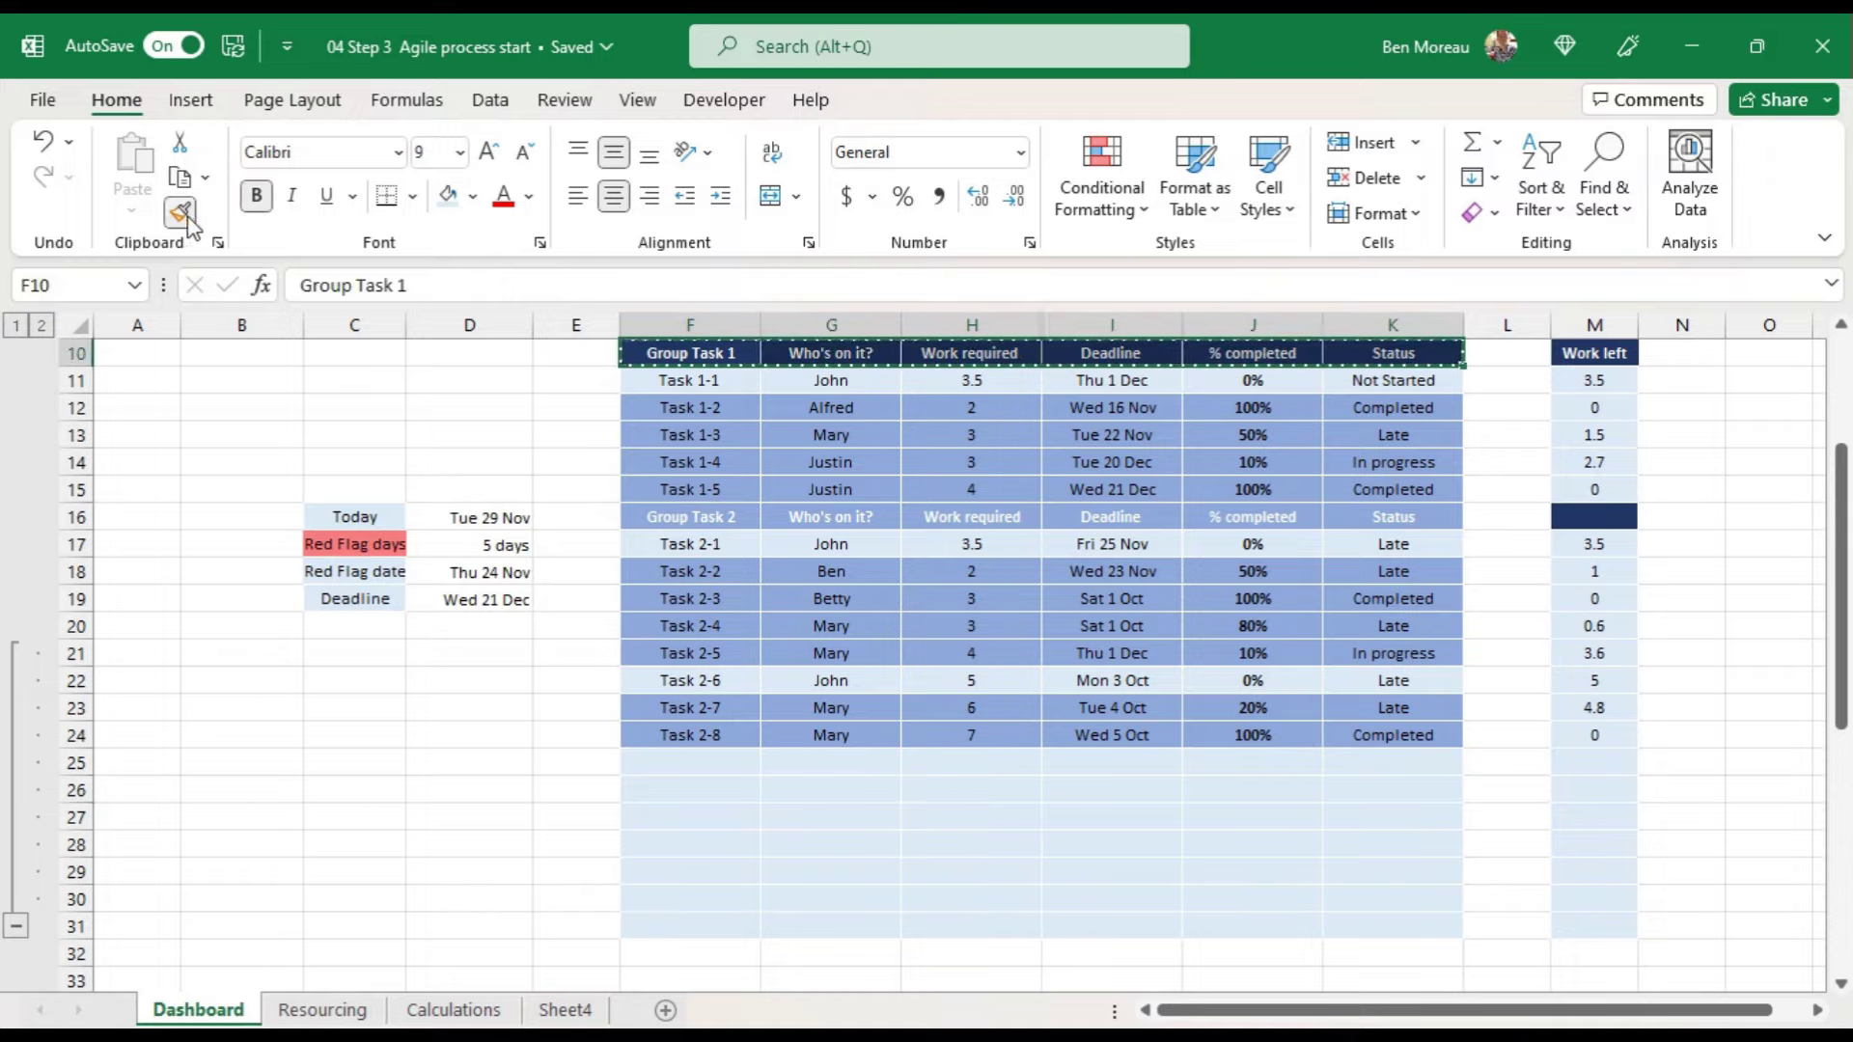
left_click(682, 517)
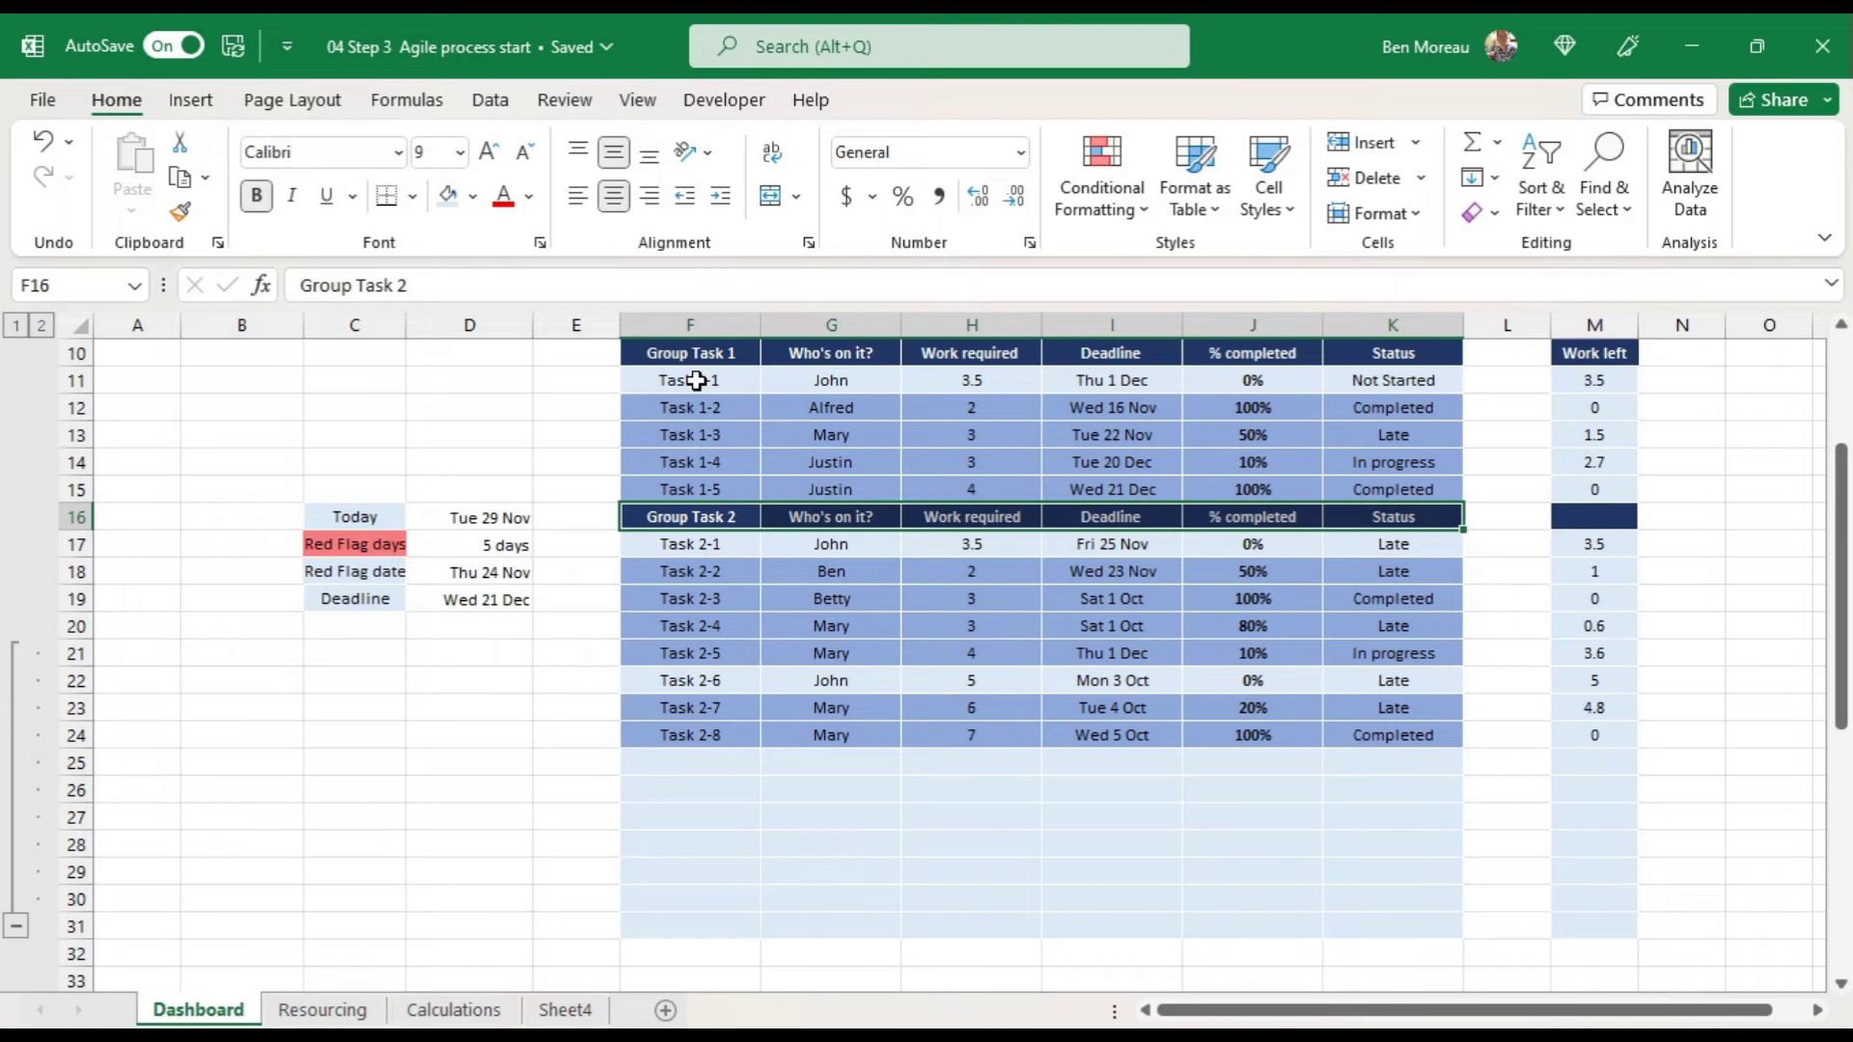
Step: Move the =$J11=1 rule above the =$J11>0 rule for F11:K31 and apply the new order
left_click_drag(685, 379, 1399, 928)
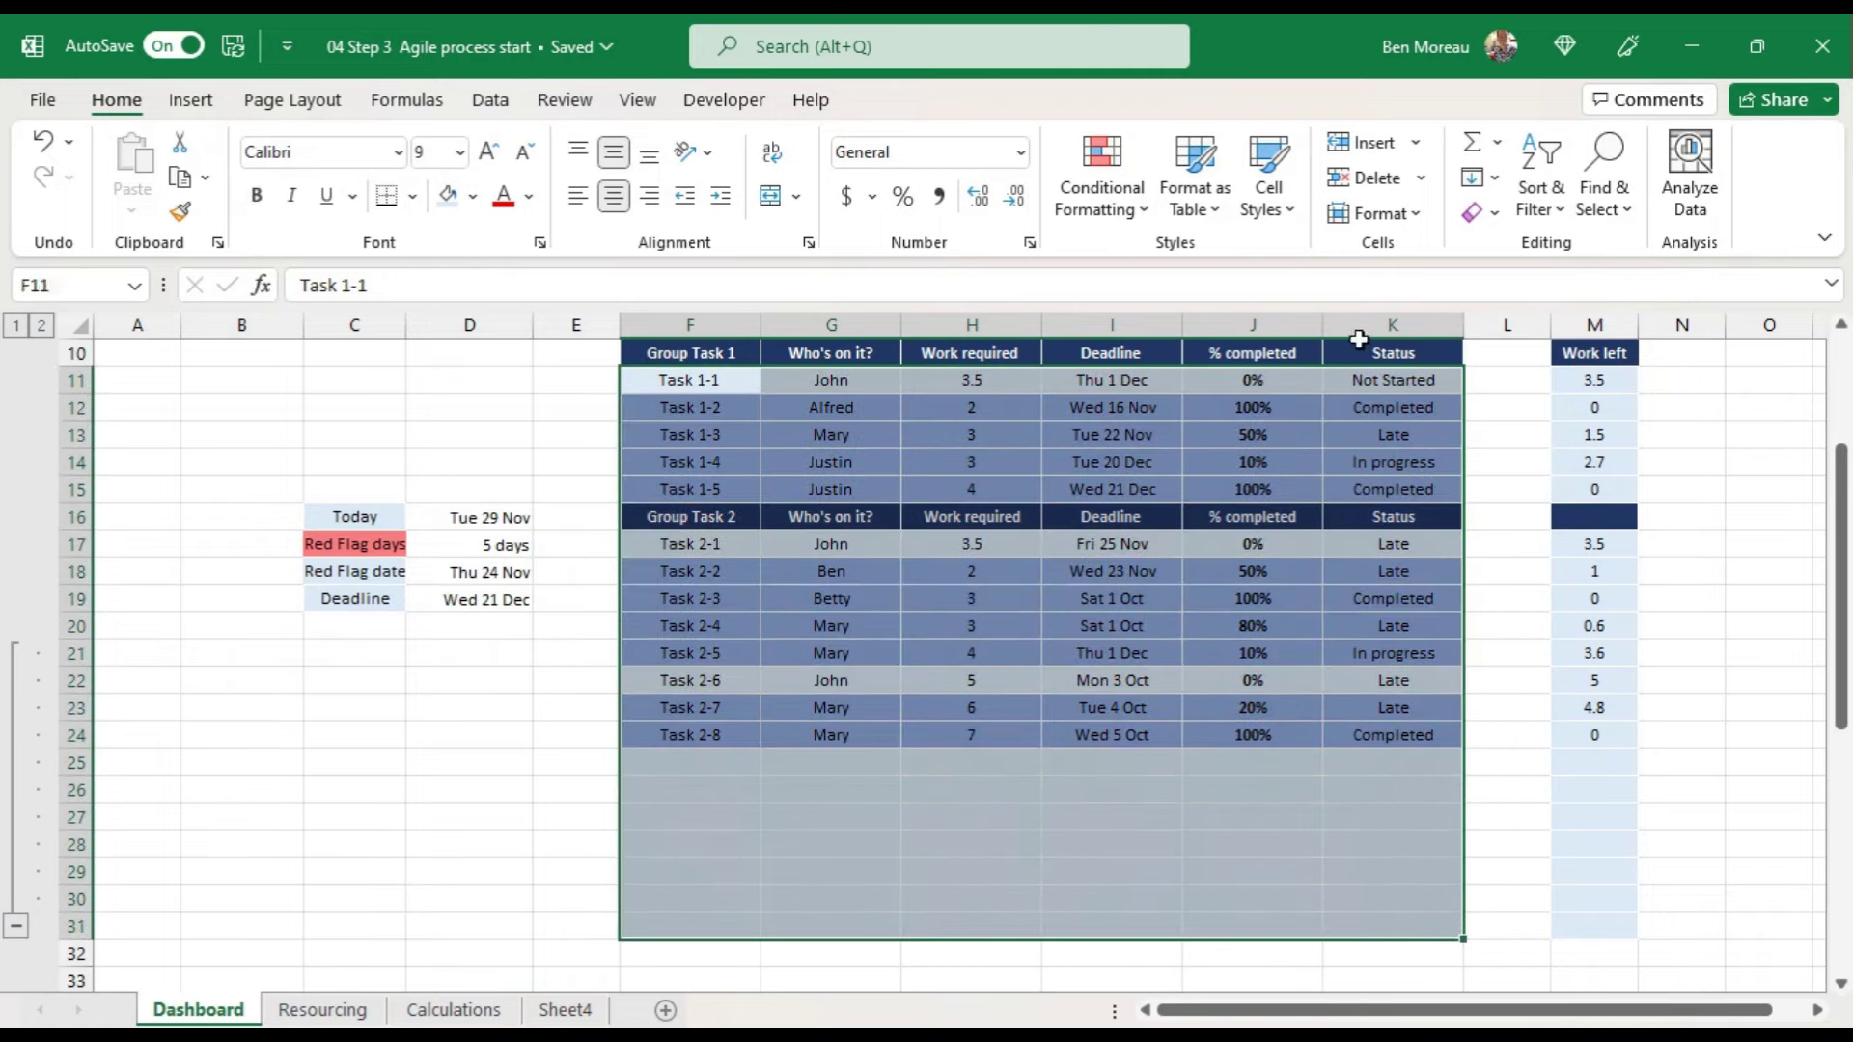
left_click(1101, 193)
left_click(1158, 662)
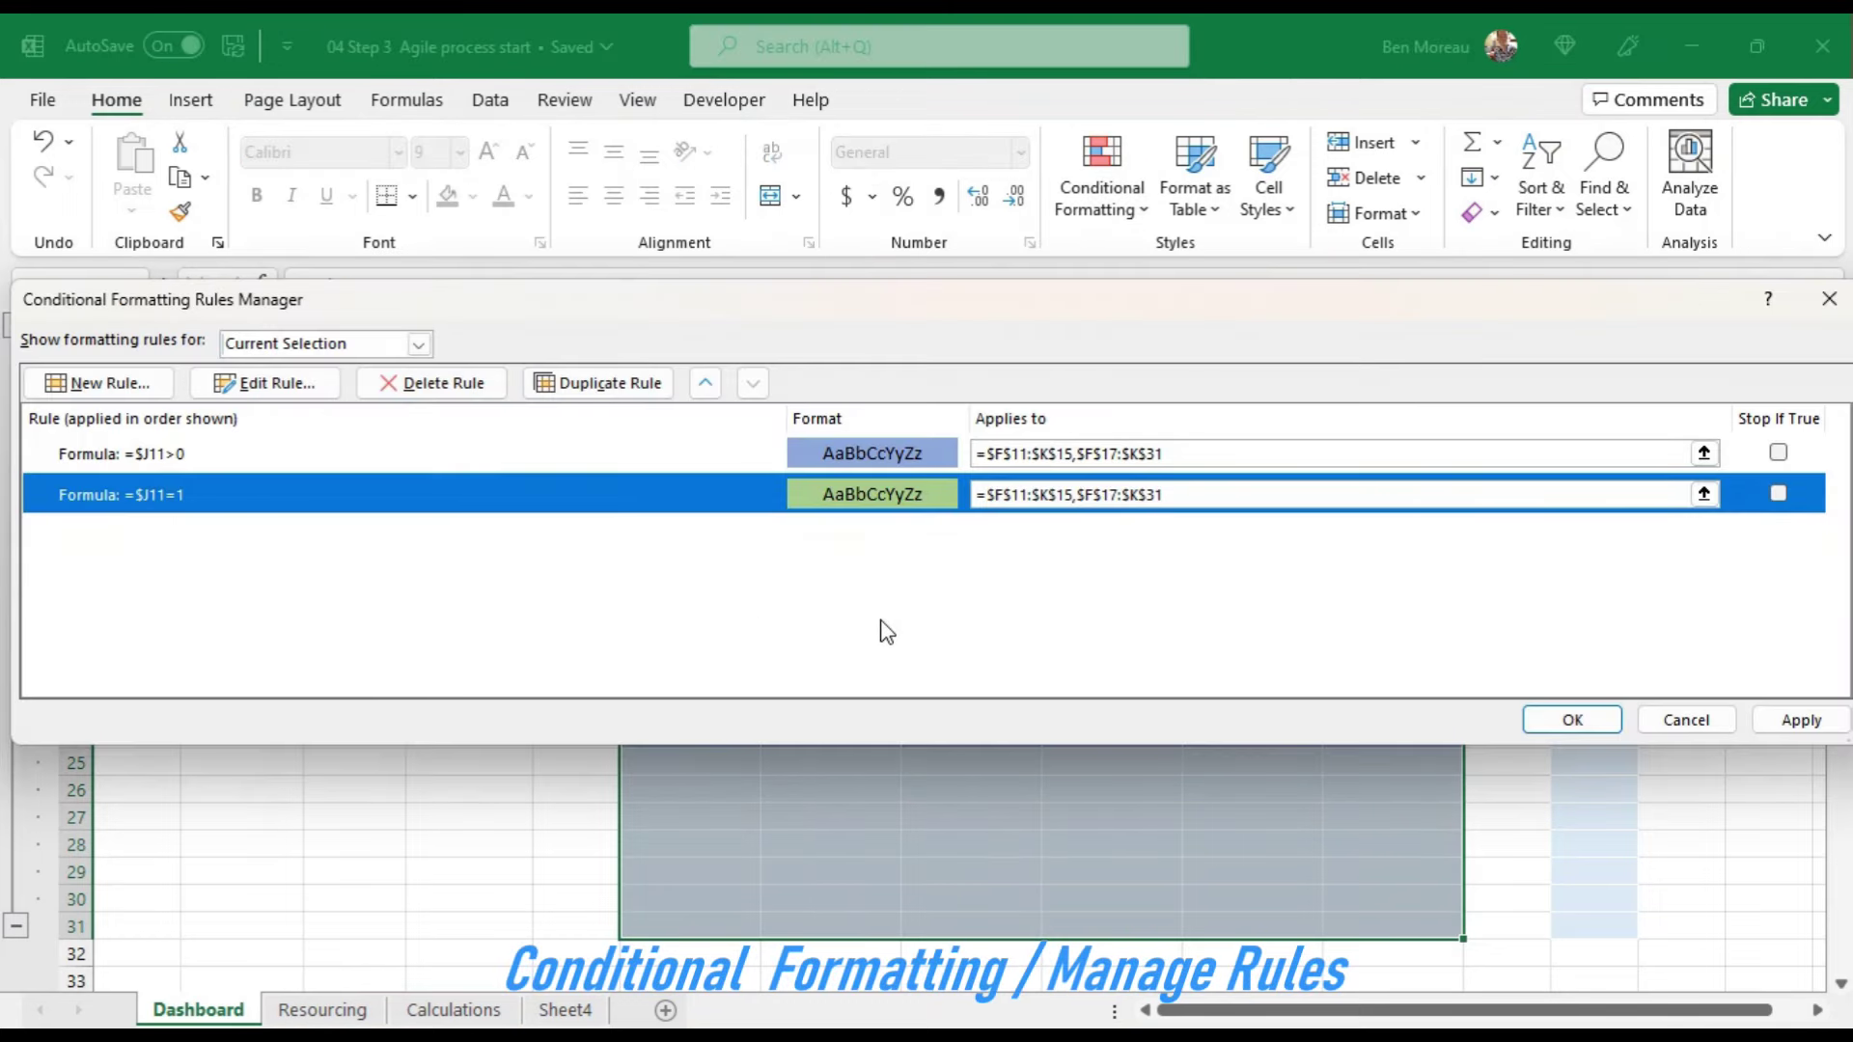
left_click(704, 386)
left_click(1801, 722)
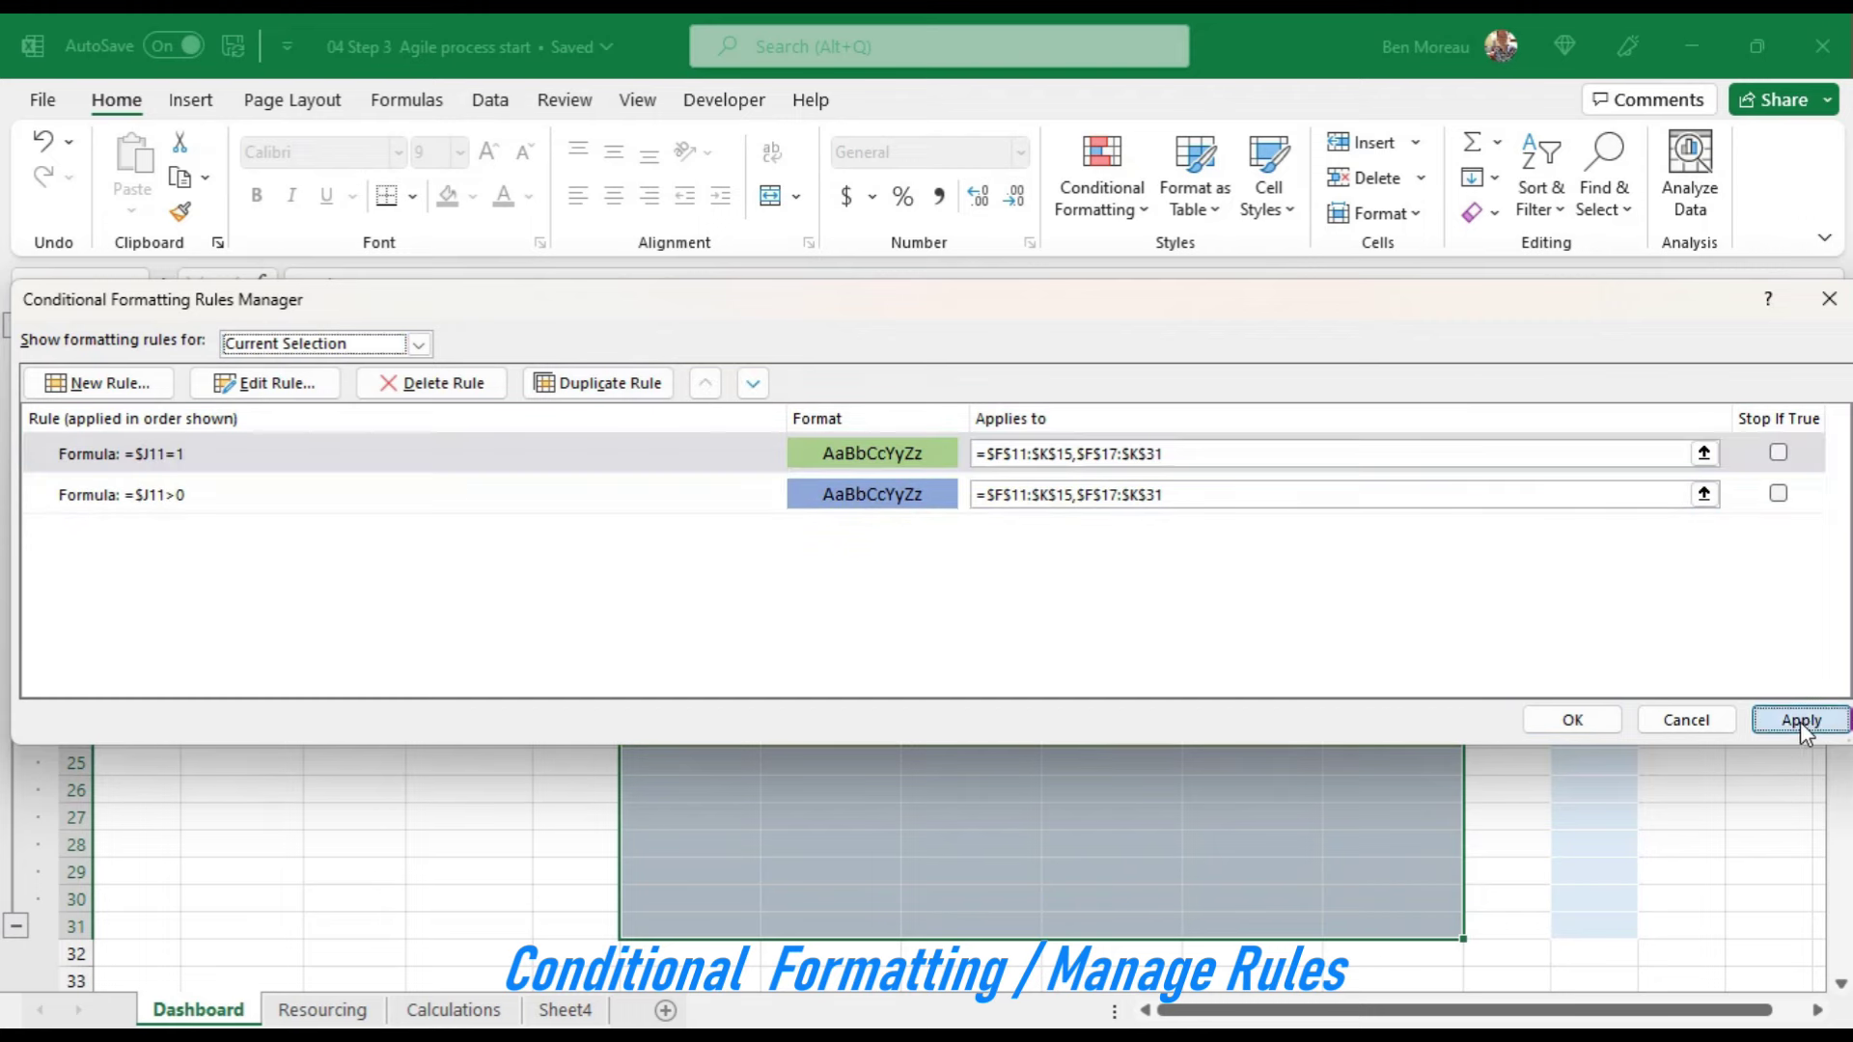
left_click(1587, 718)
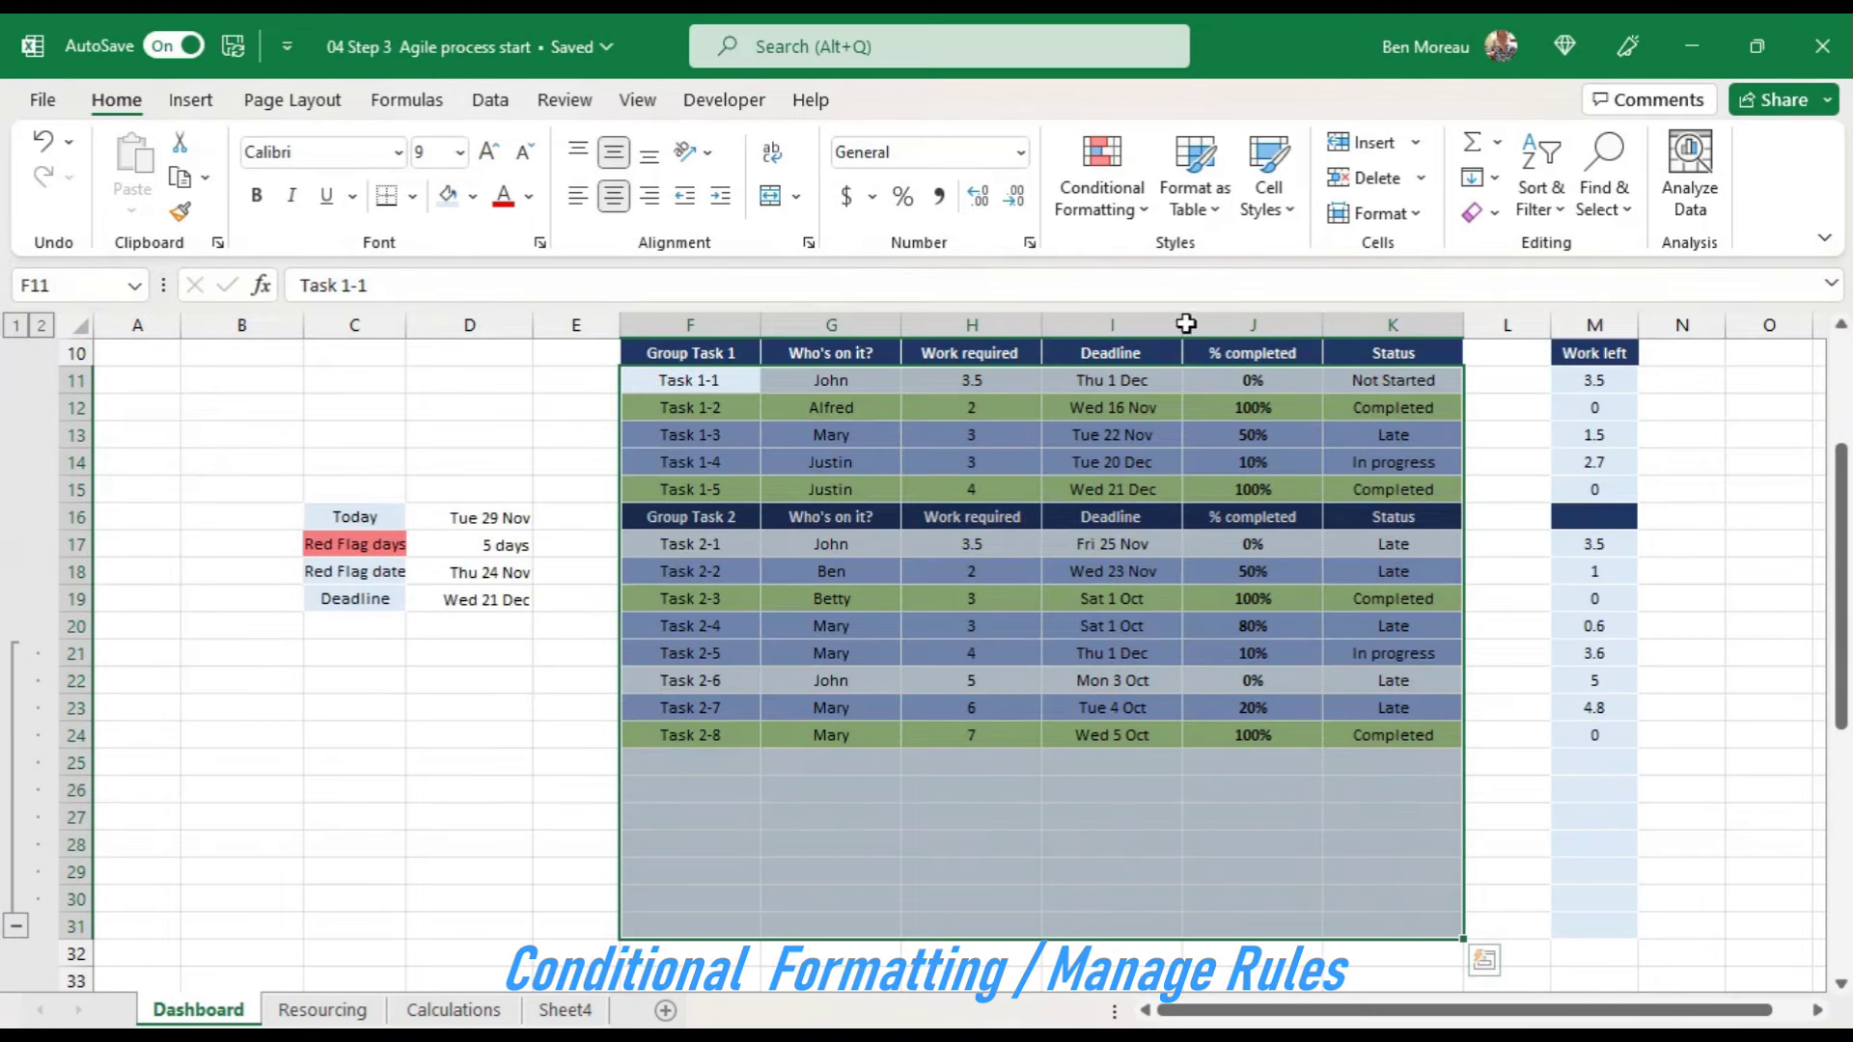
left_click(1431, 571)
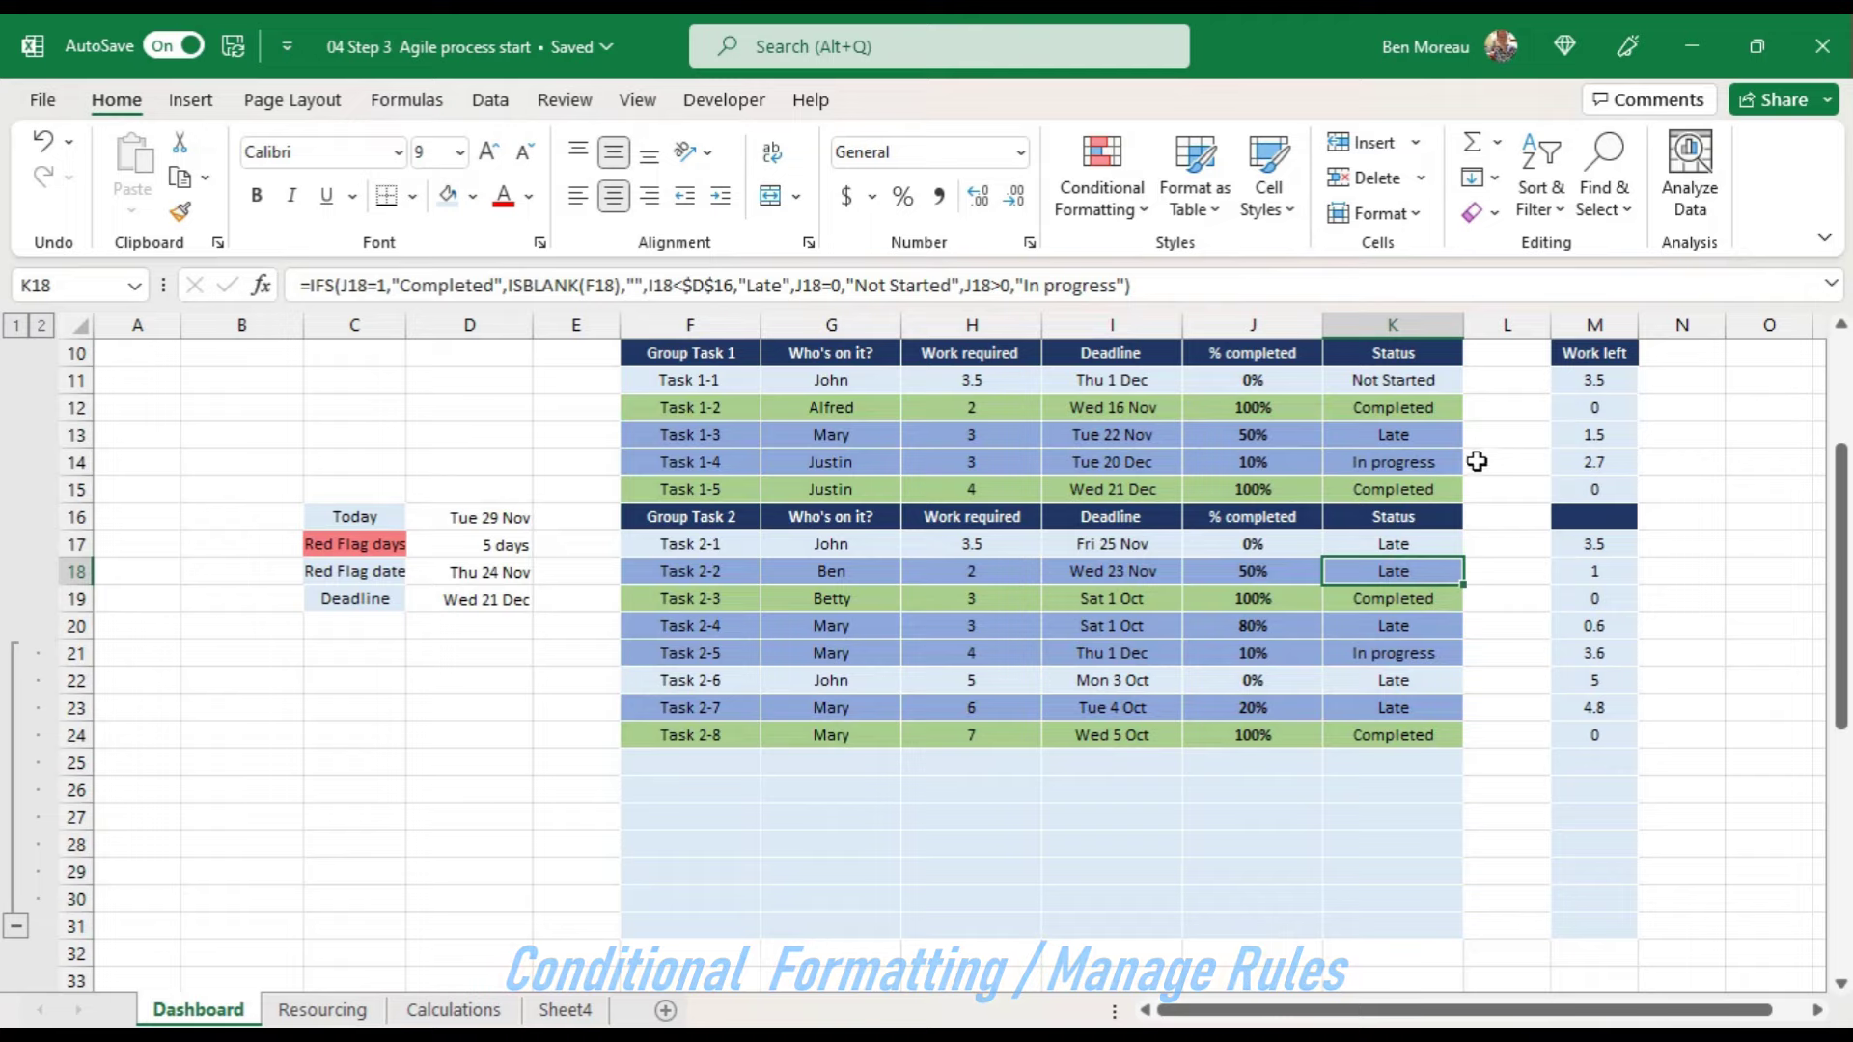
Step: Review the order of the conditional formatting rules against the colours in the task table
left_click(1076, 222)
left_click(1177, 654)
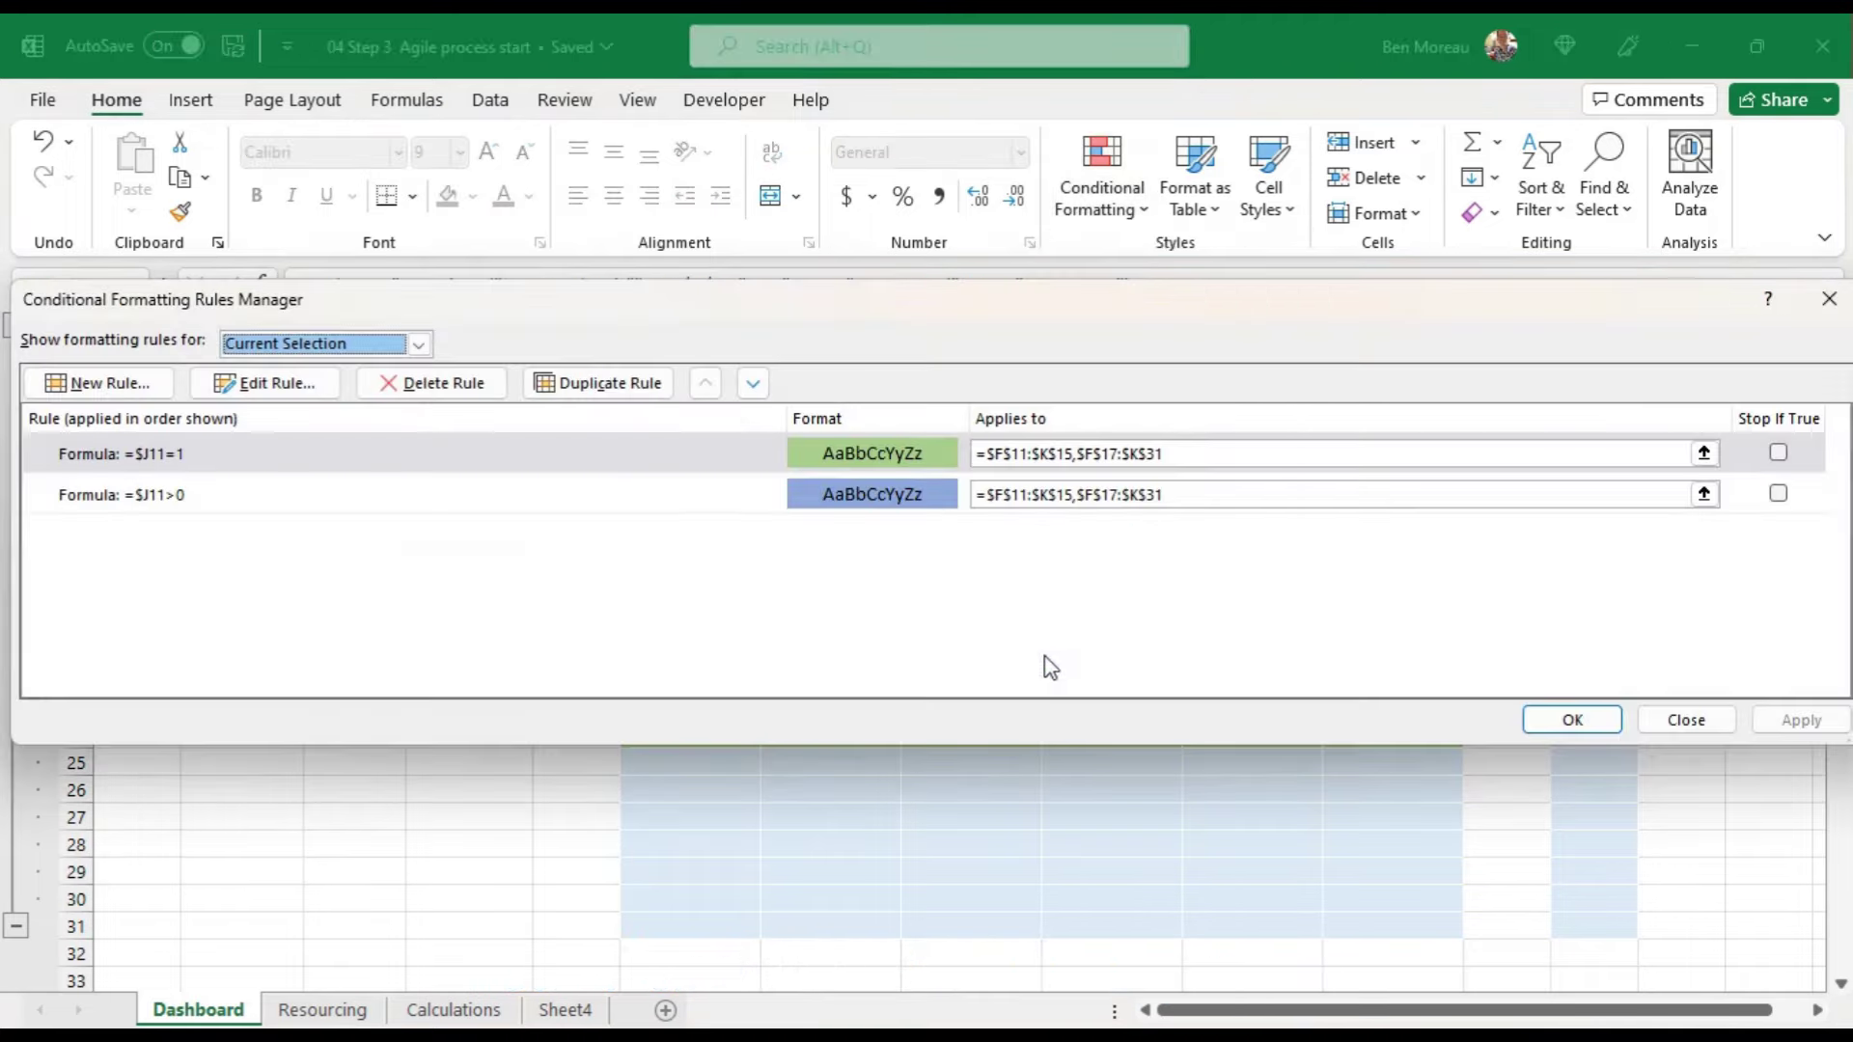
left_click(690, 496)
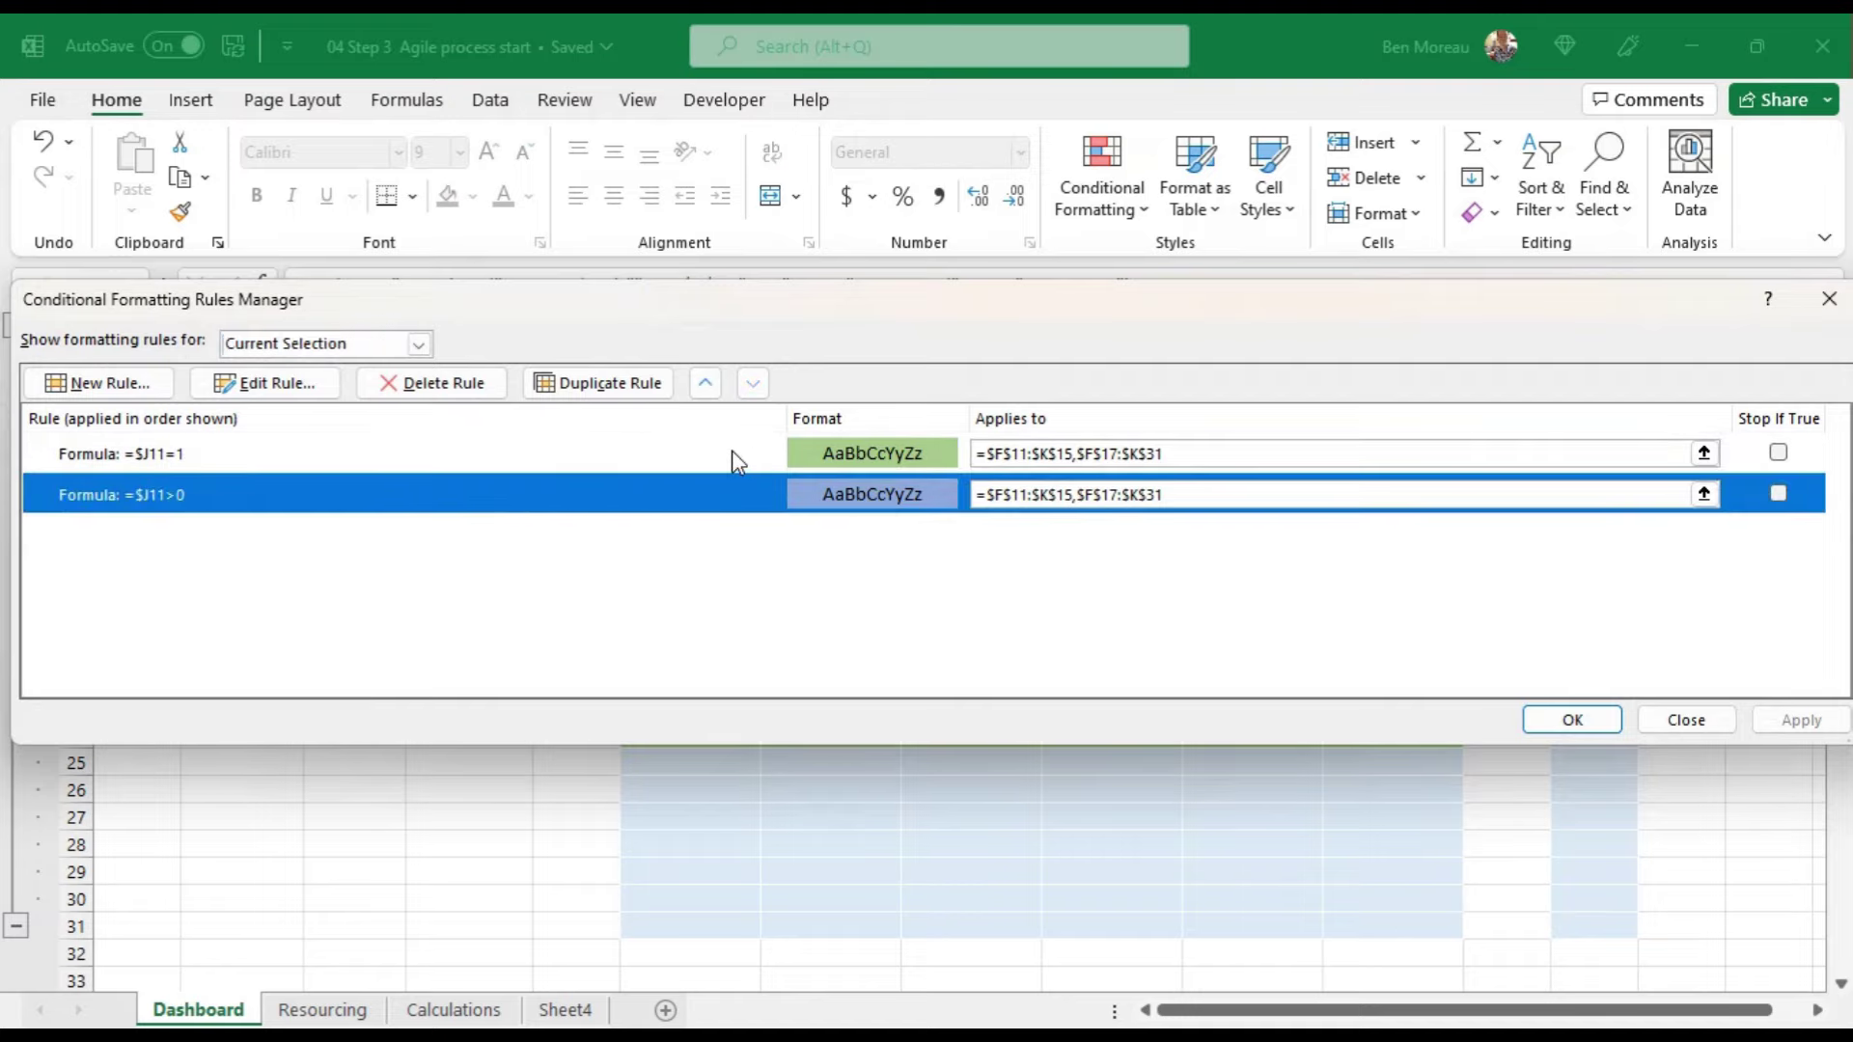
left_click_drag(1445, 309, 1437, 493)
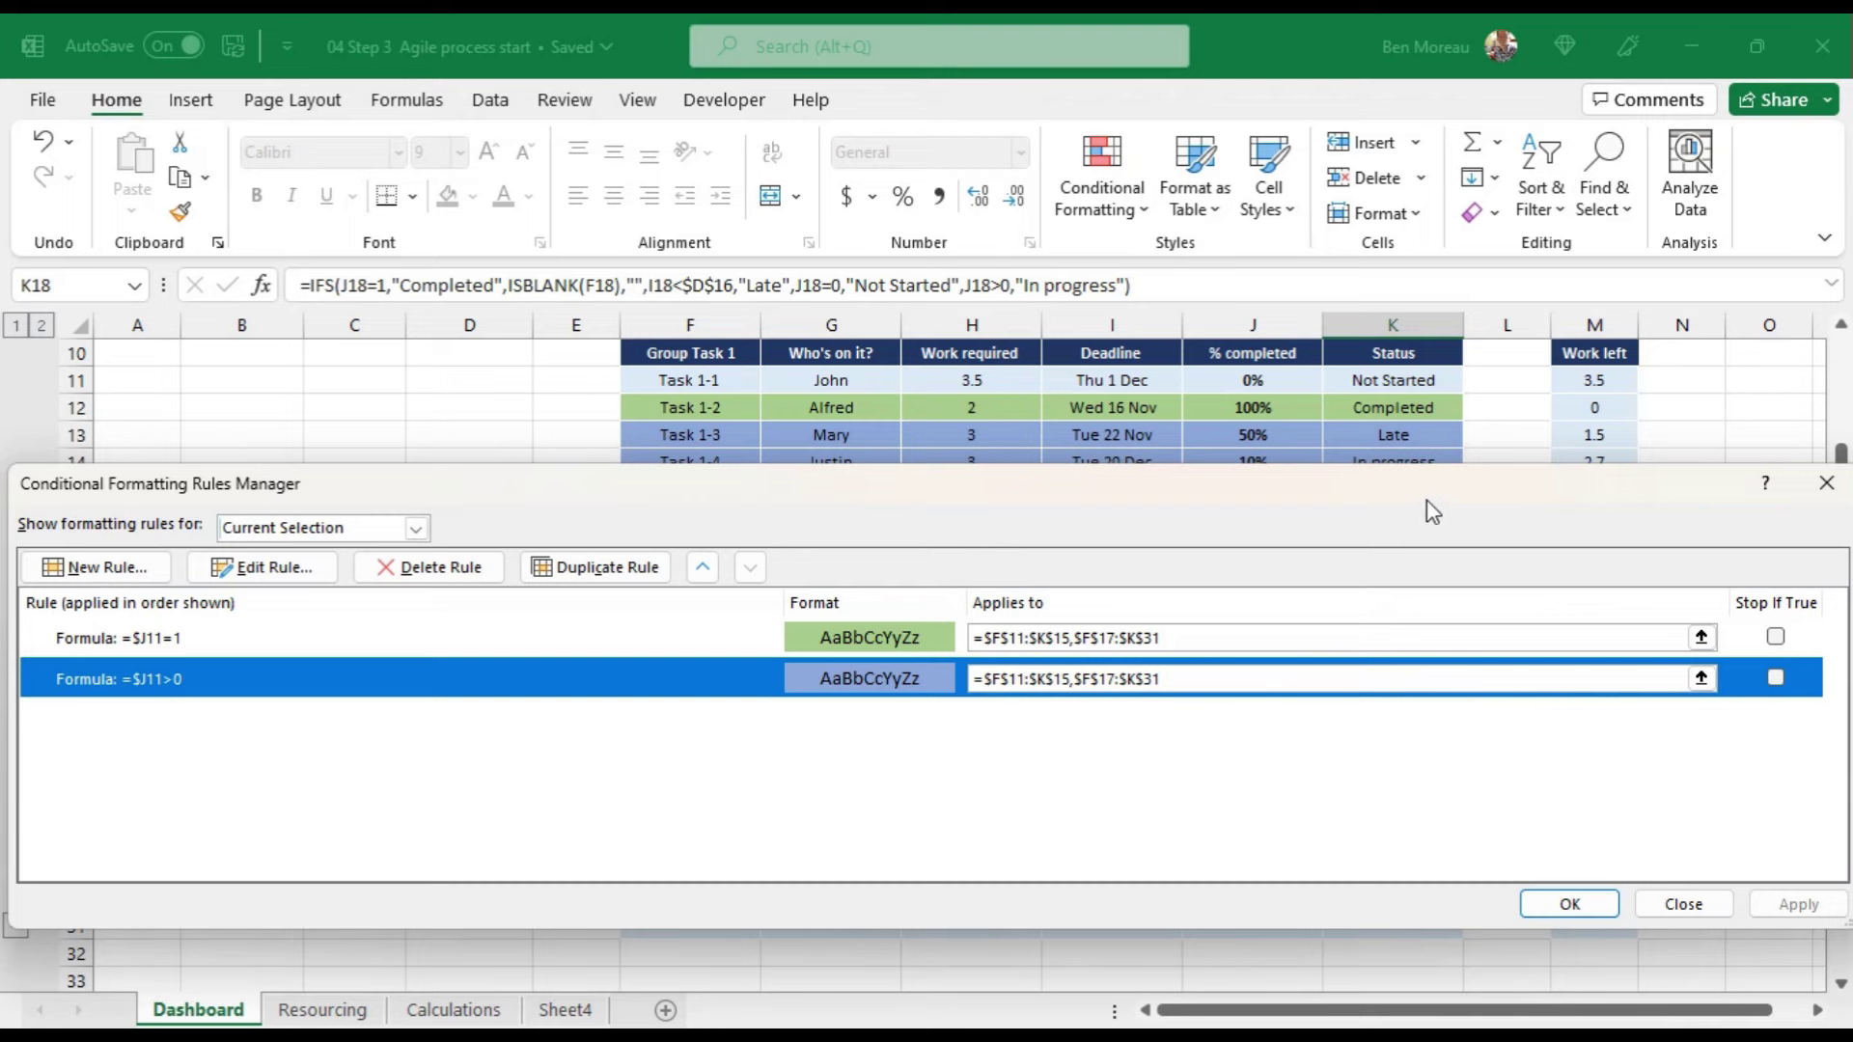
left_click(1569, 904)
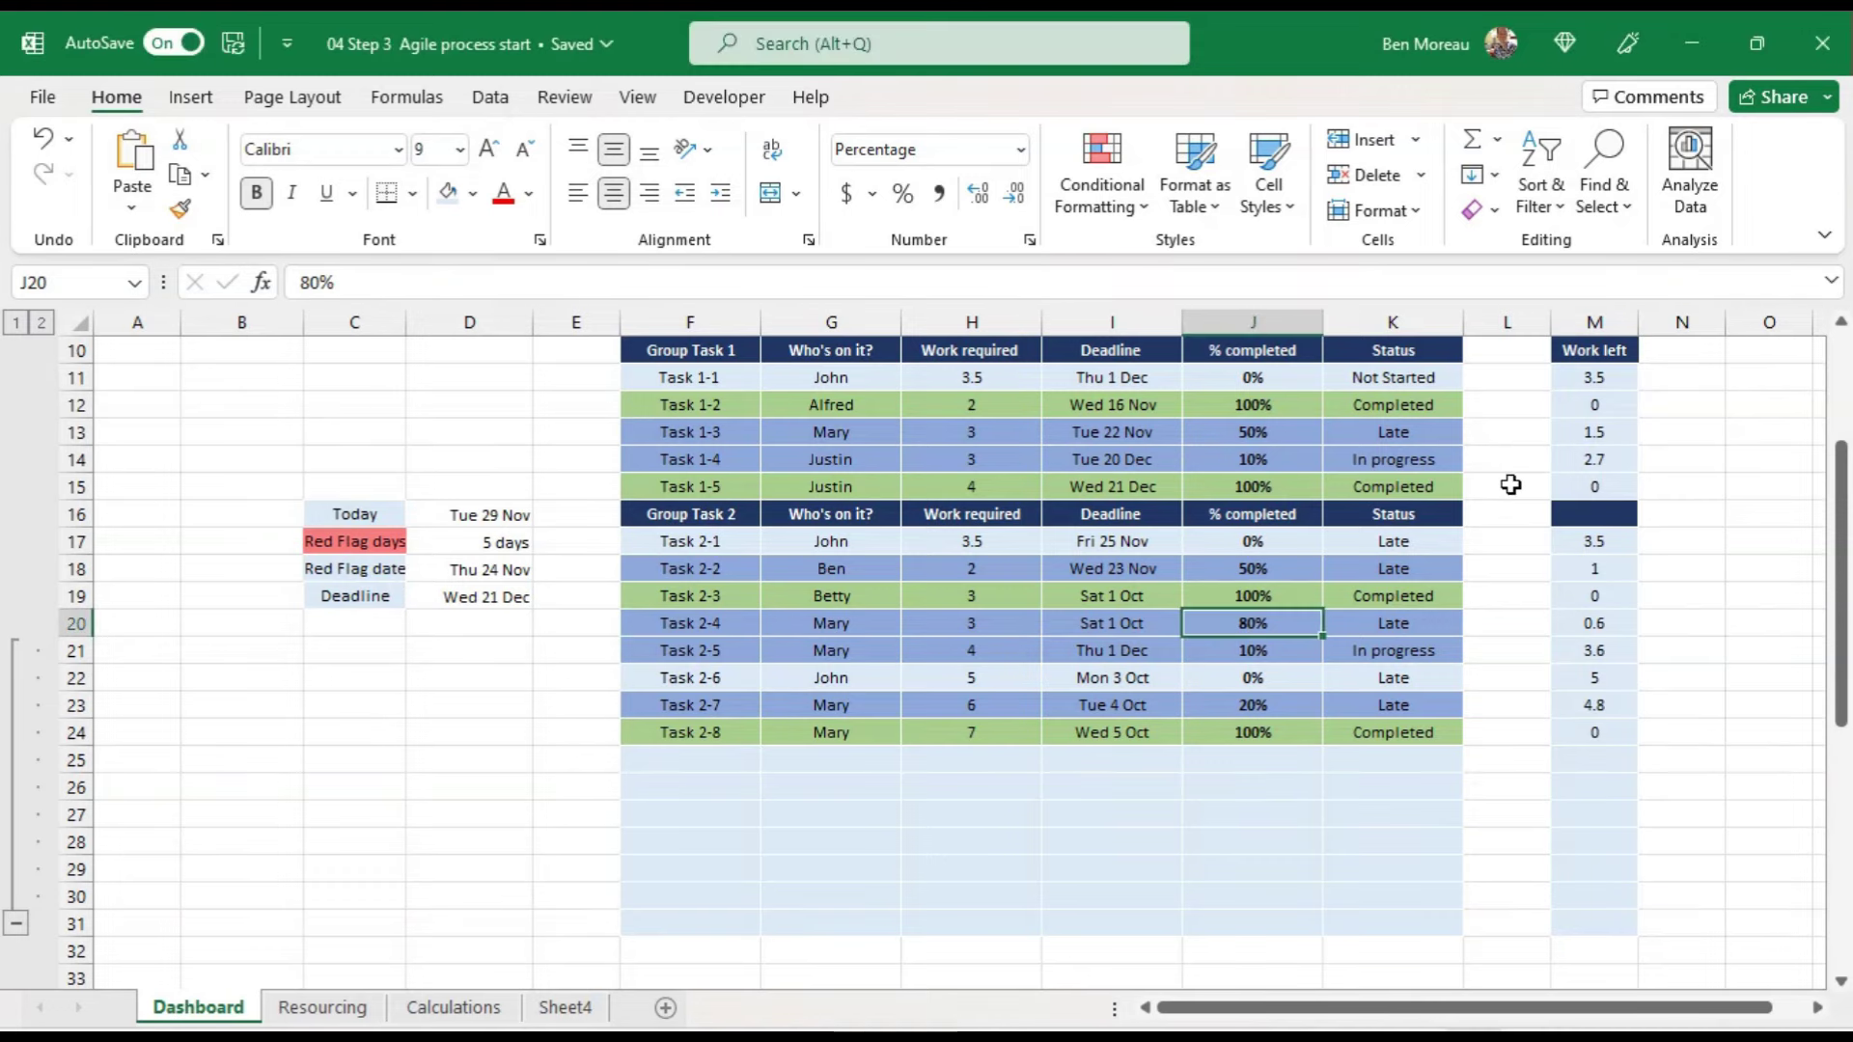
Step: Widen column C slightly so the Red Flag days label fits its cell
scroll(1489, 496, "up", 2)
scroll(1463, 550, "down", 1)
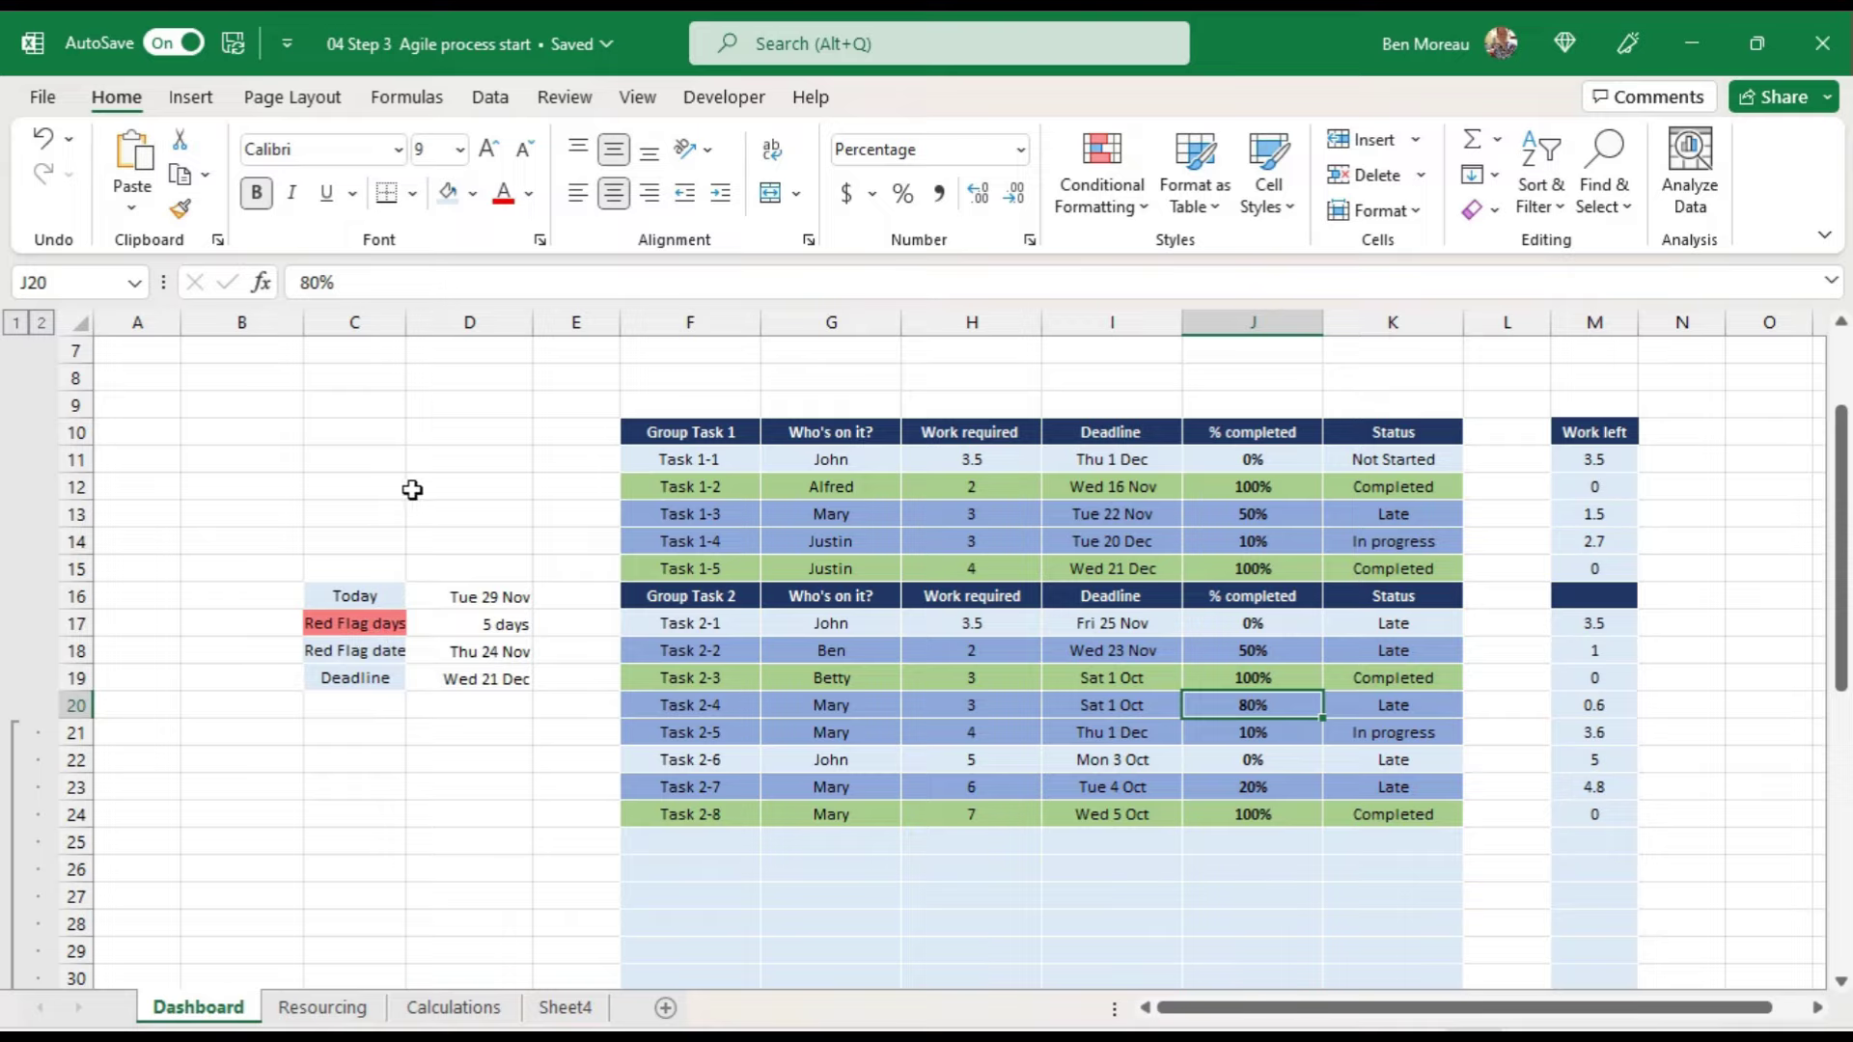
left_click_drag(406, 323, 432, 323)
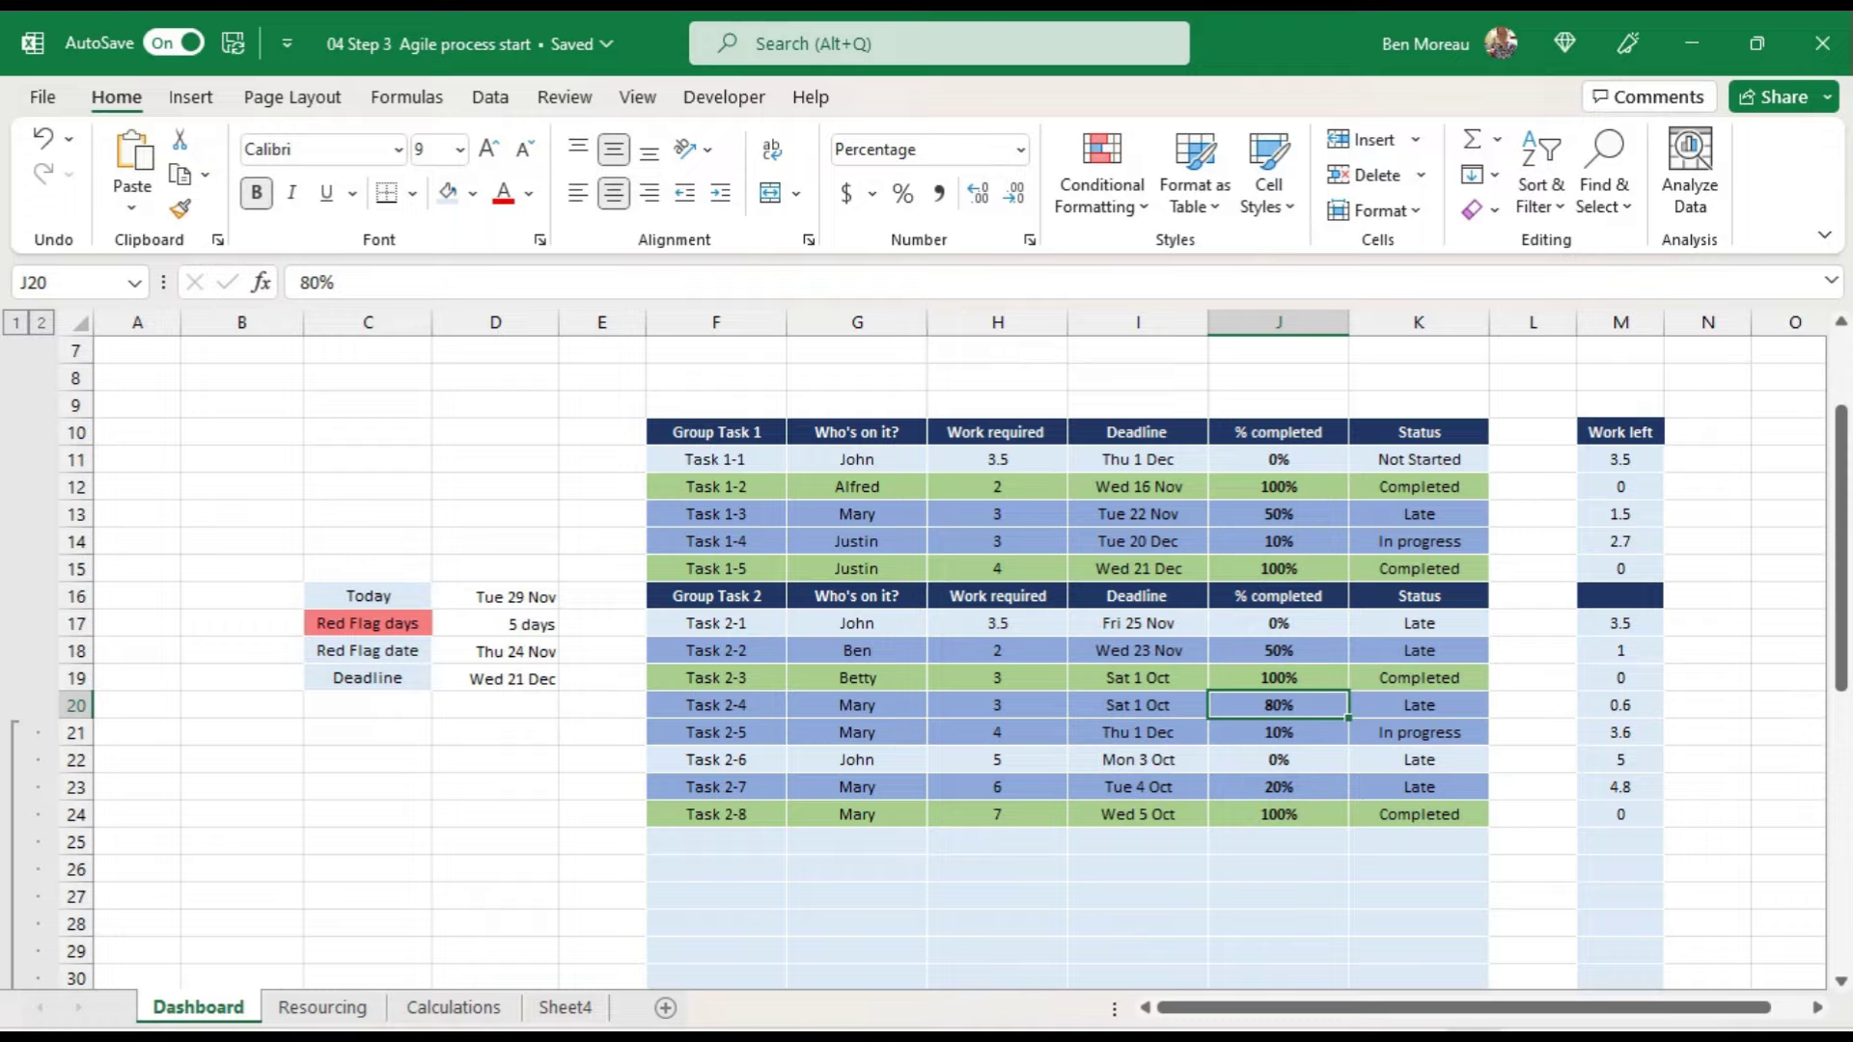
Step: Start a formula-based conditional formatting rule for the Status cells K11:K31, beginning the formula with =AND(
left_click(1435, 492)
left_click_drag(1419, 459, 1410, 926)
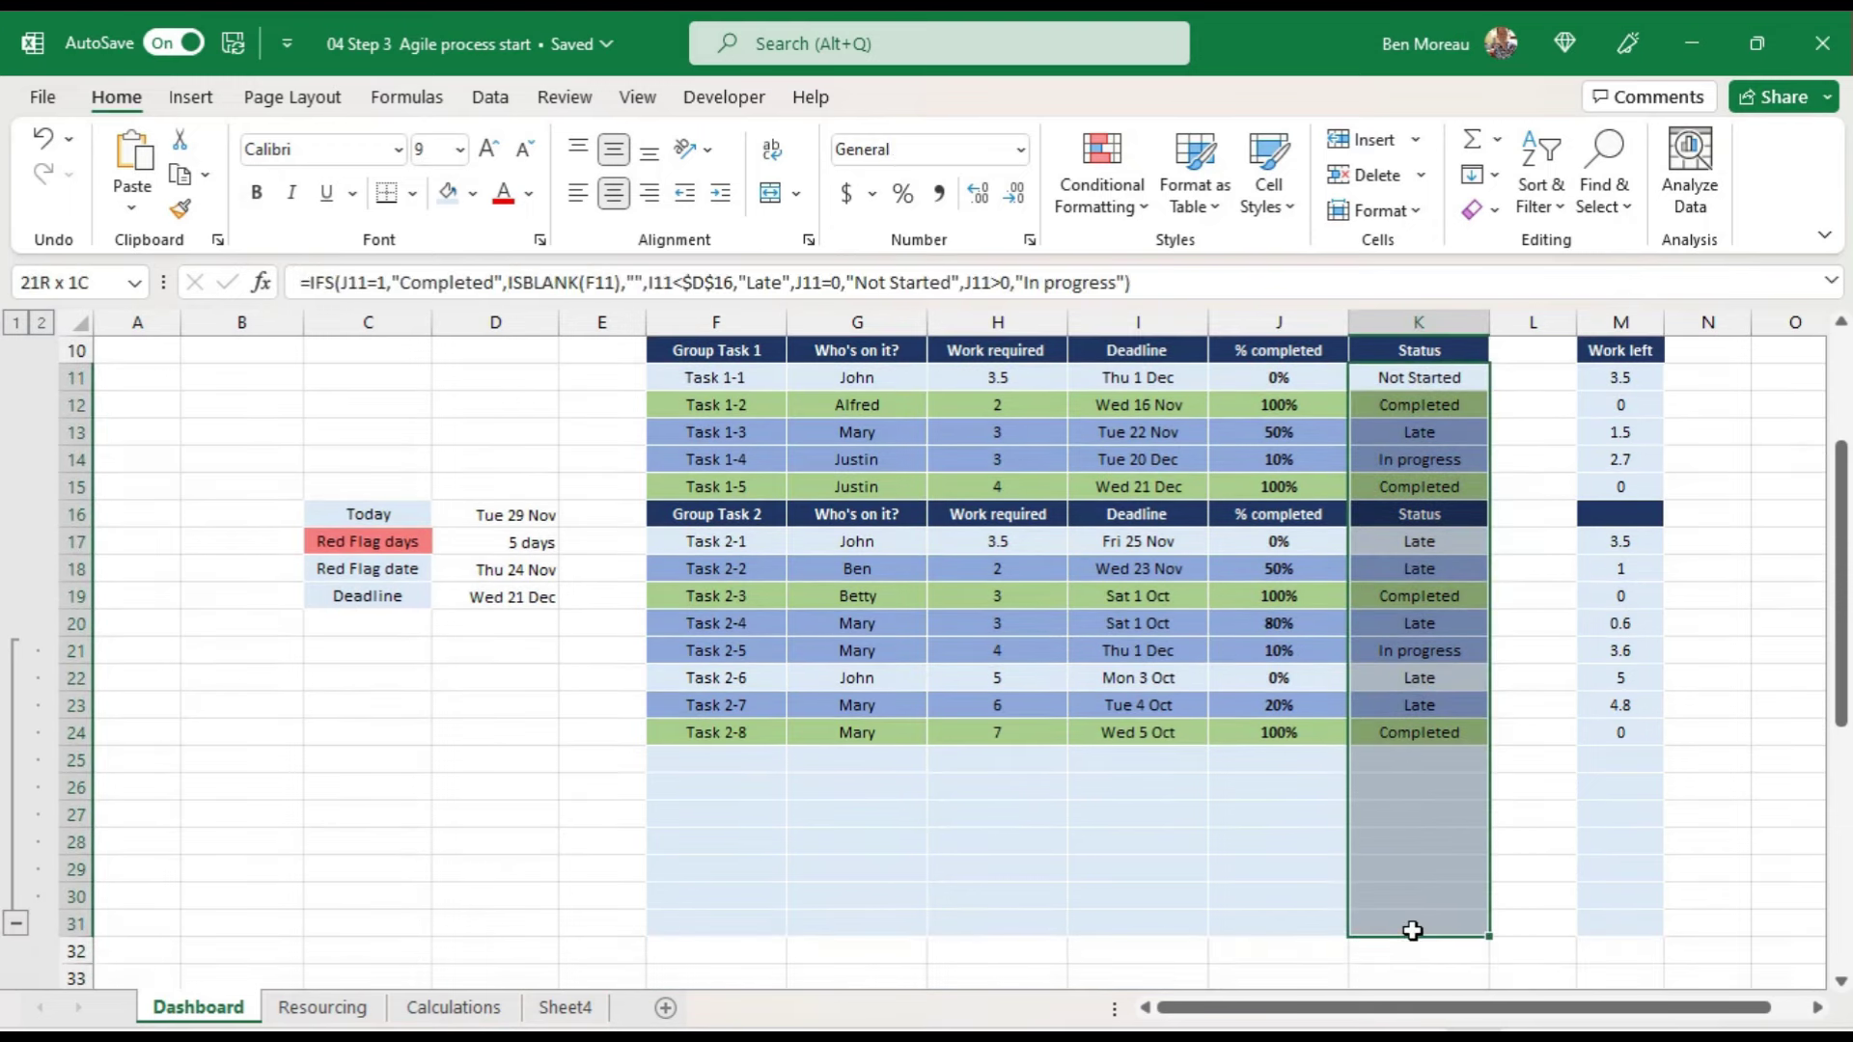
scroll(1475, 780, "up", 1)
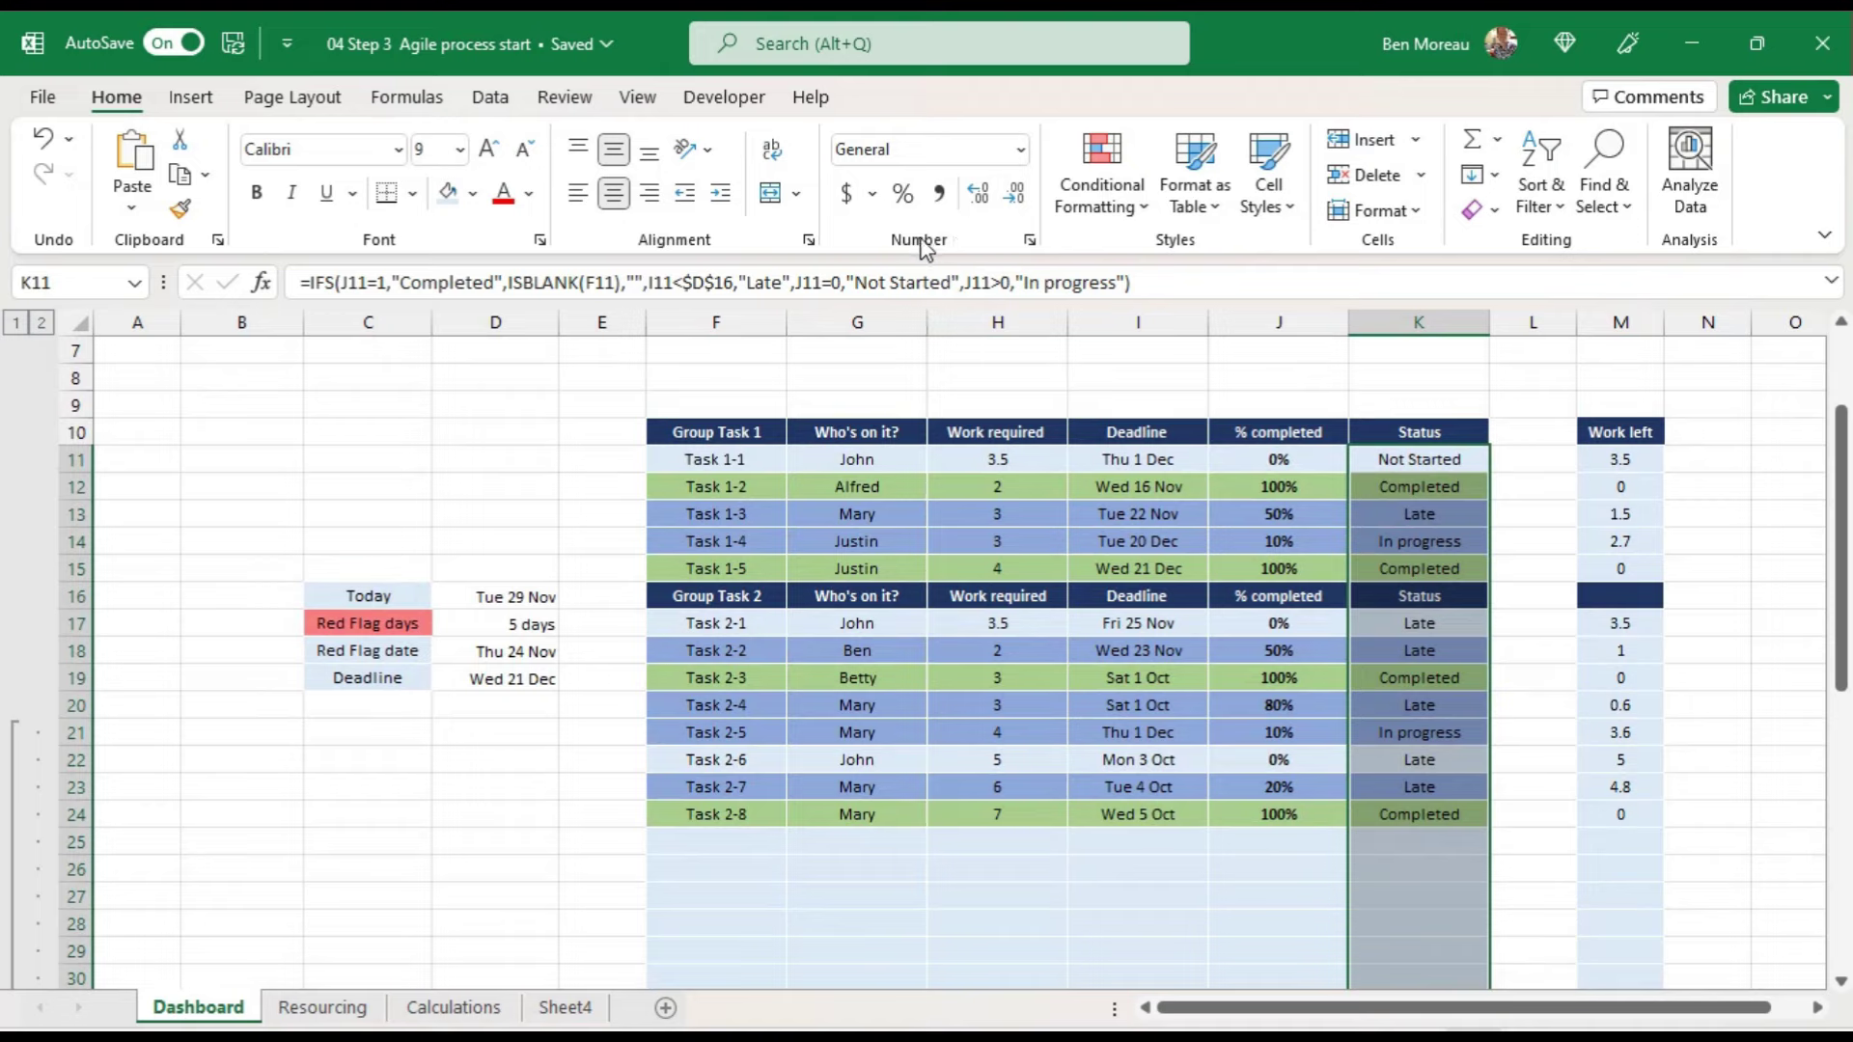
left_click(1082, 204)
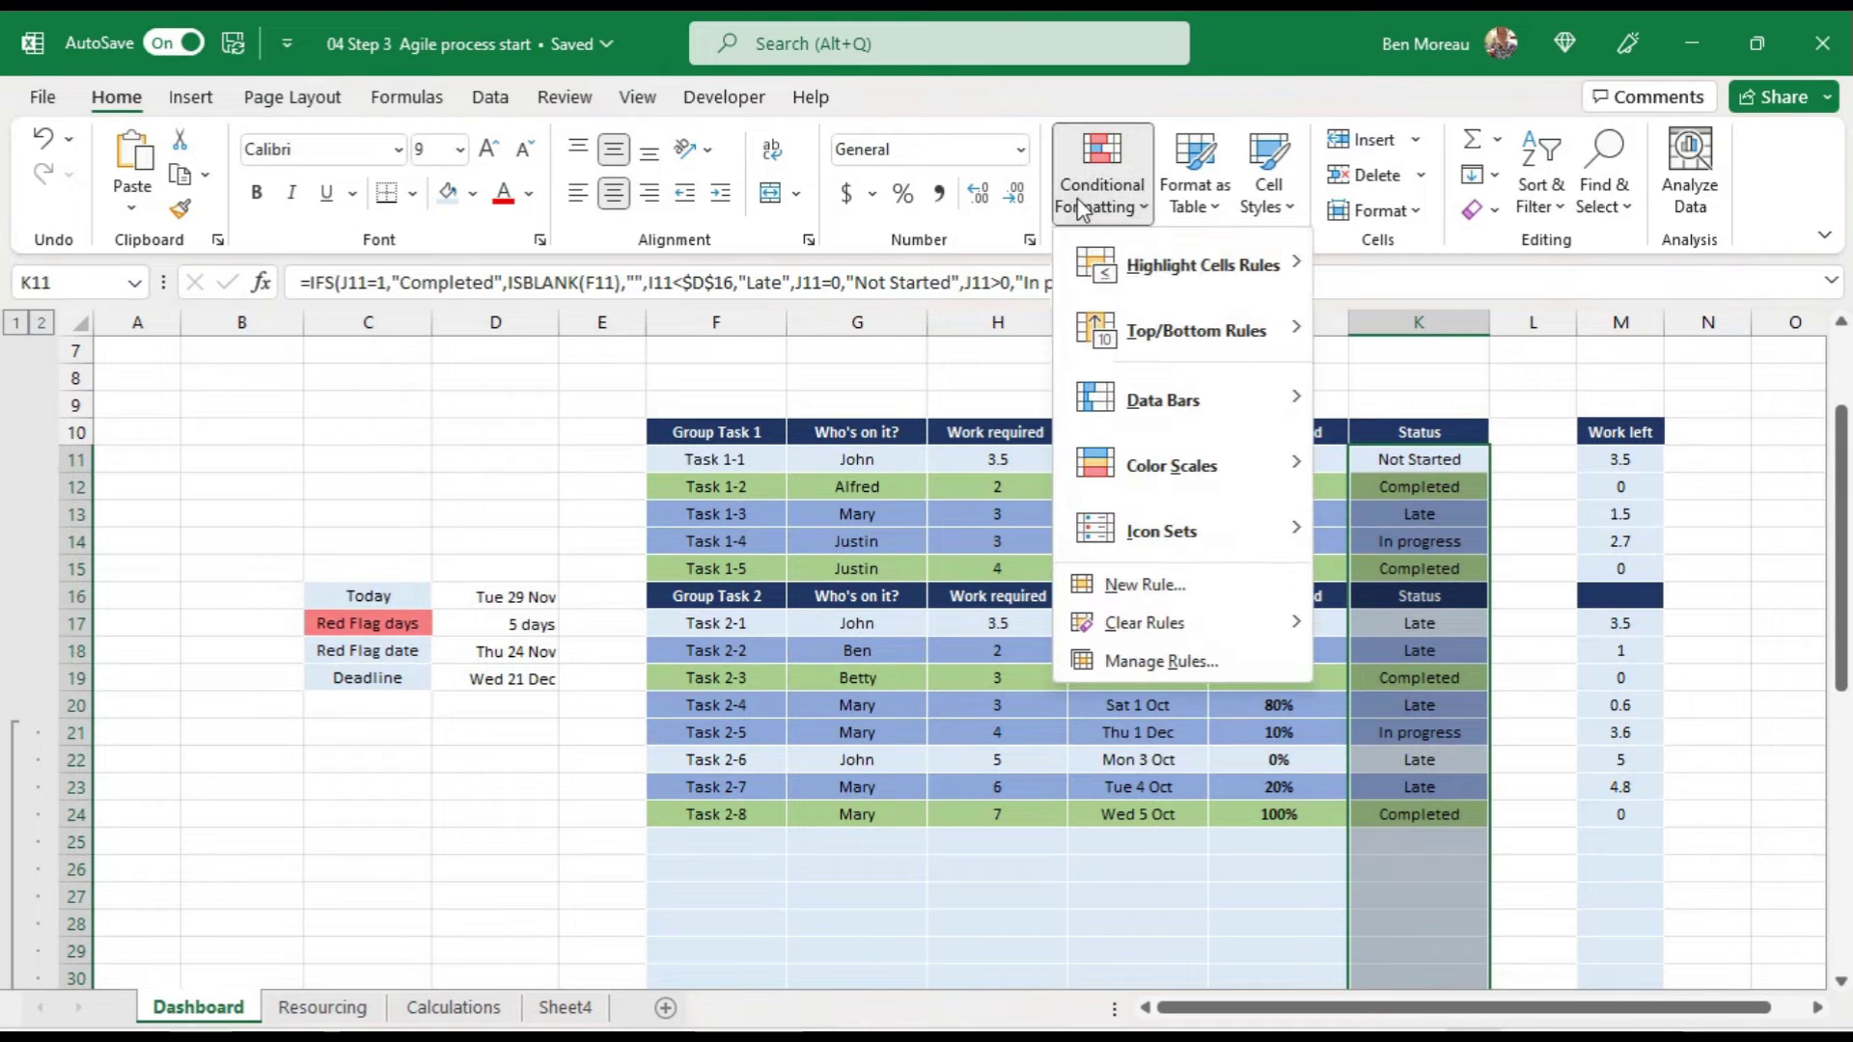
left_click(1158, 584)
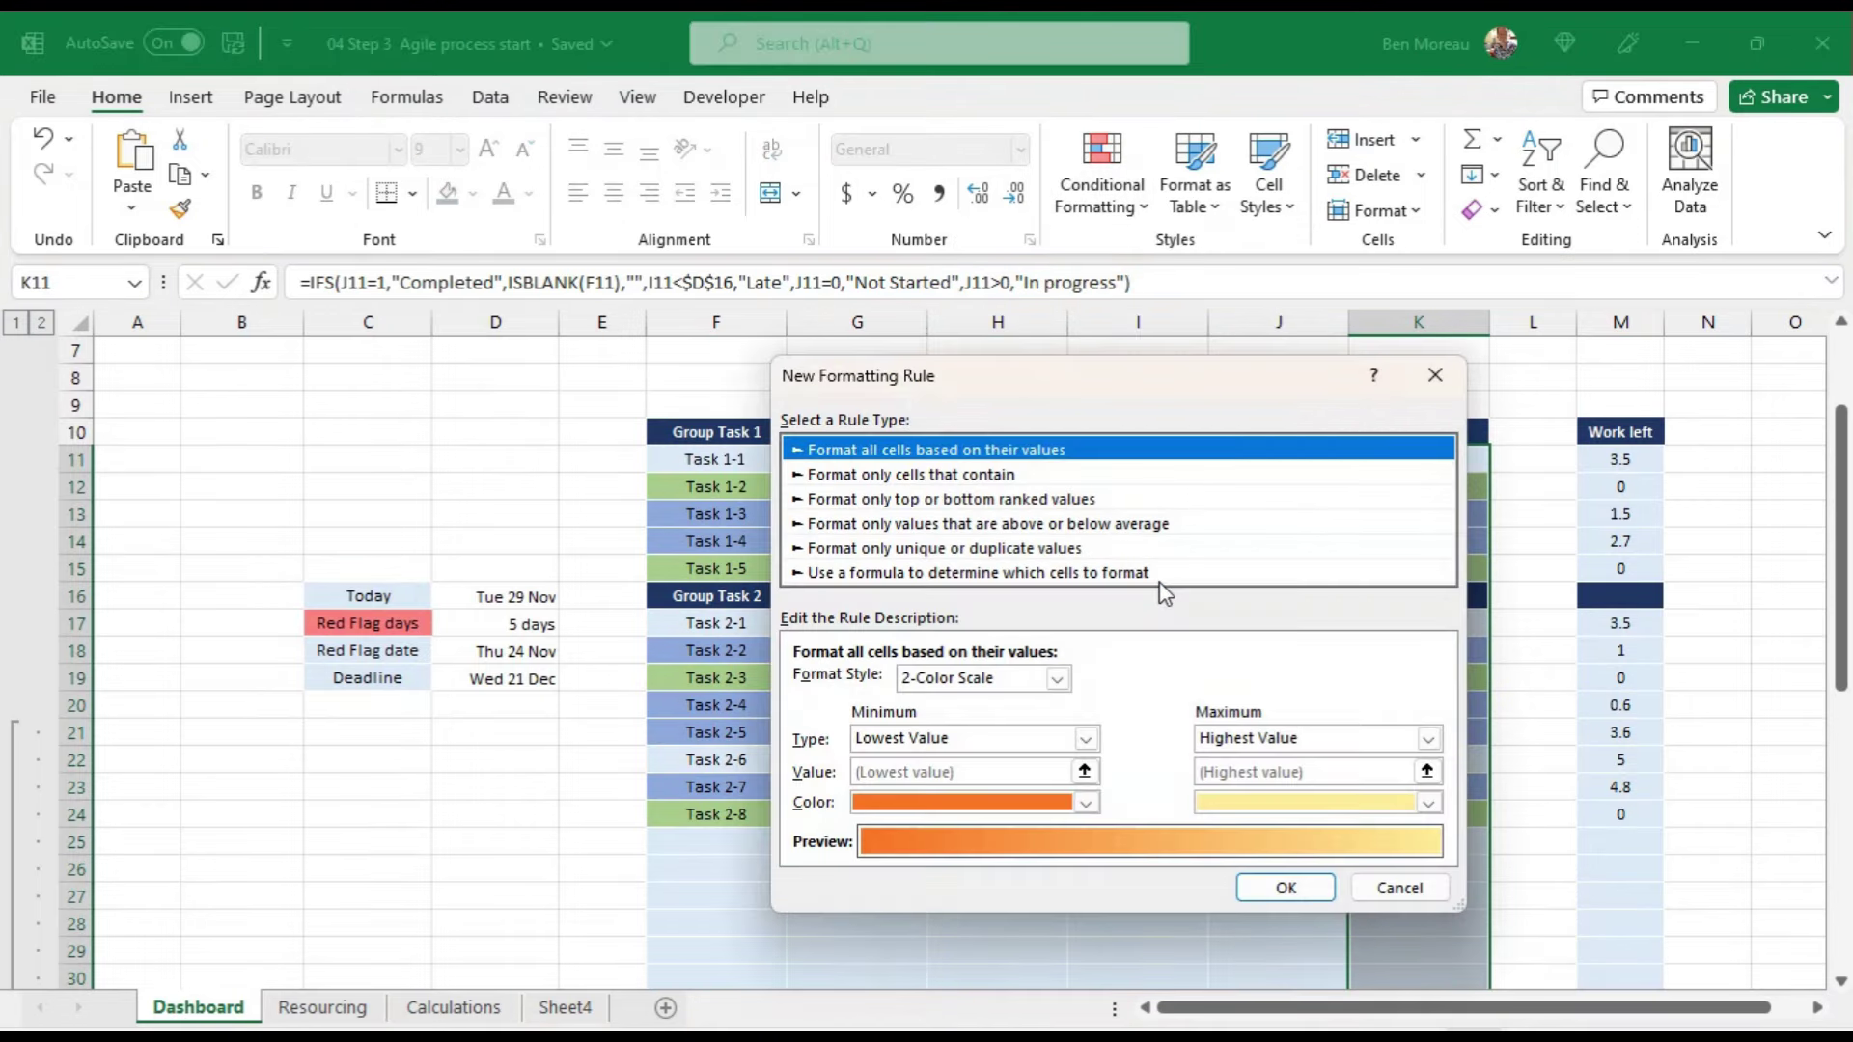
left_click(883, 573)
left_click(867, 684)
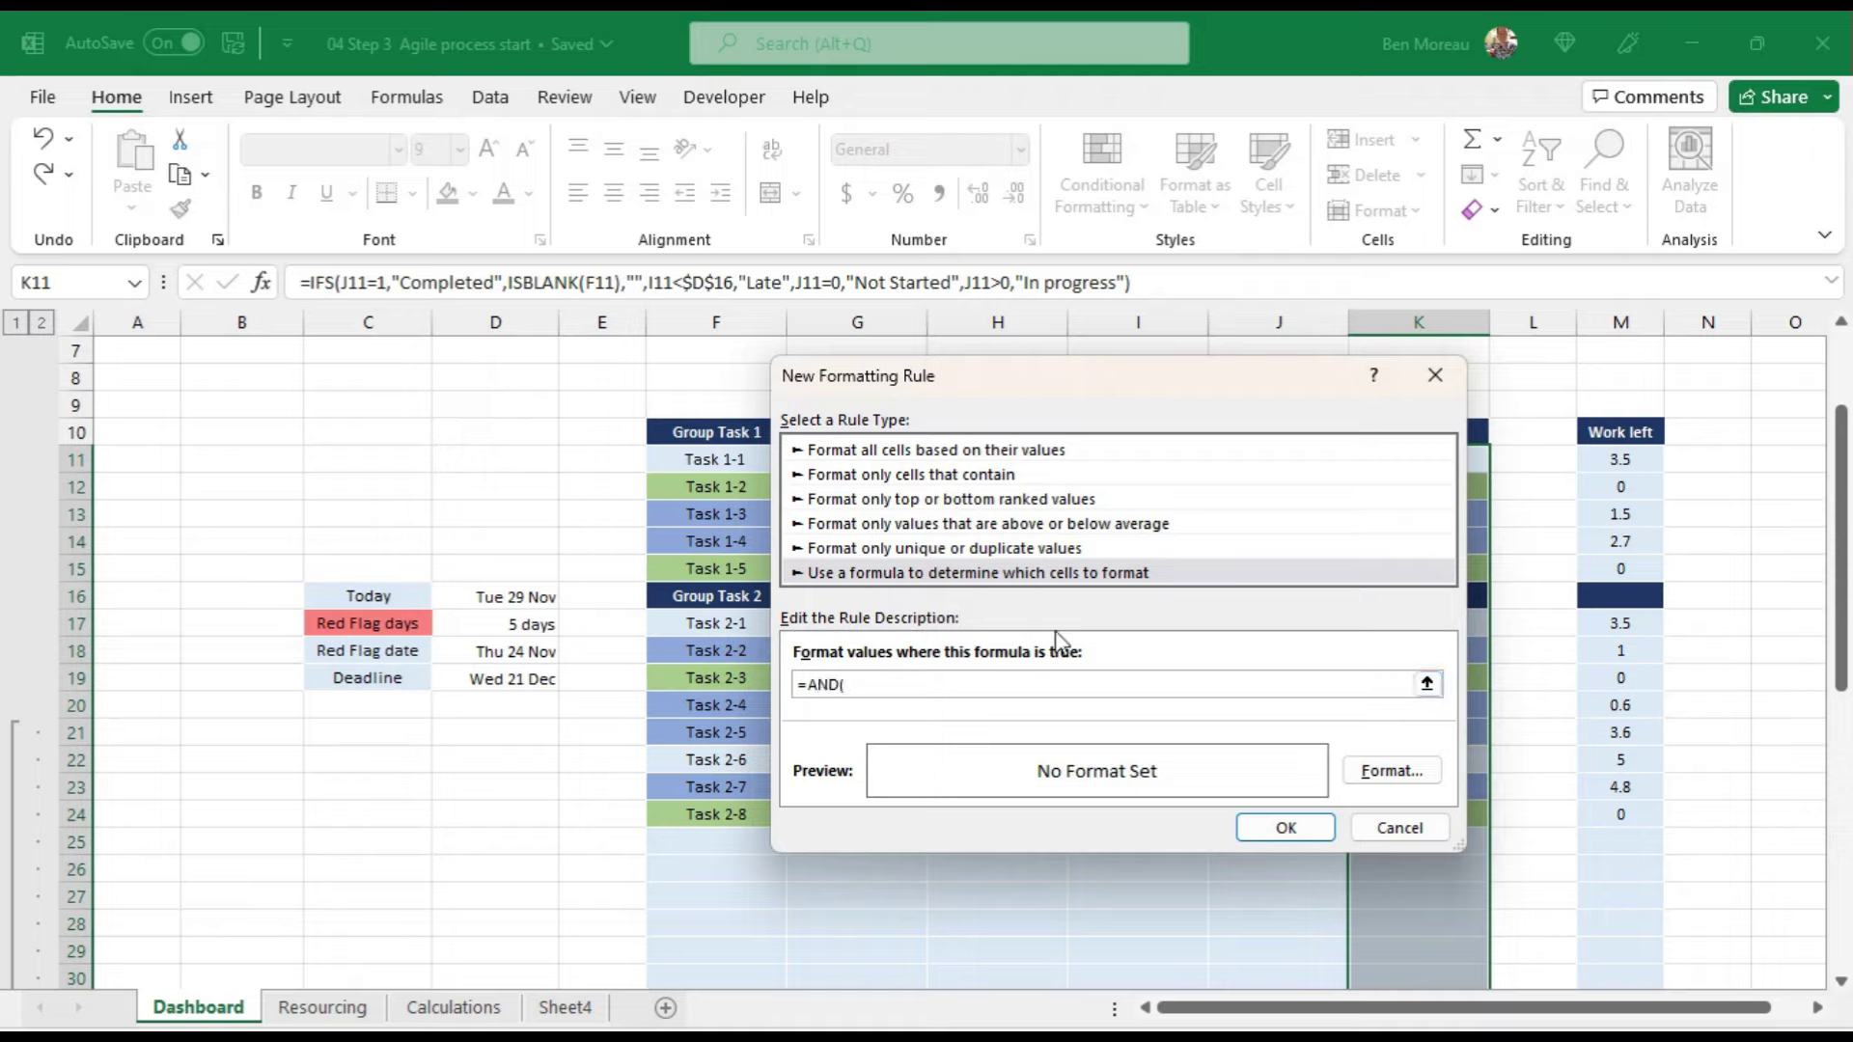
Step: Add $I11<$D$18 as the first condition of the AND formula, comparing the task deadline with the Red Flag date
left_click_drag(1177, 389, 1223, 494)
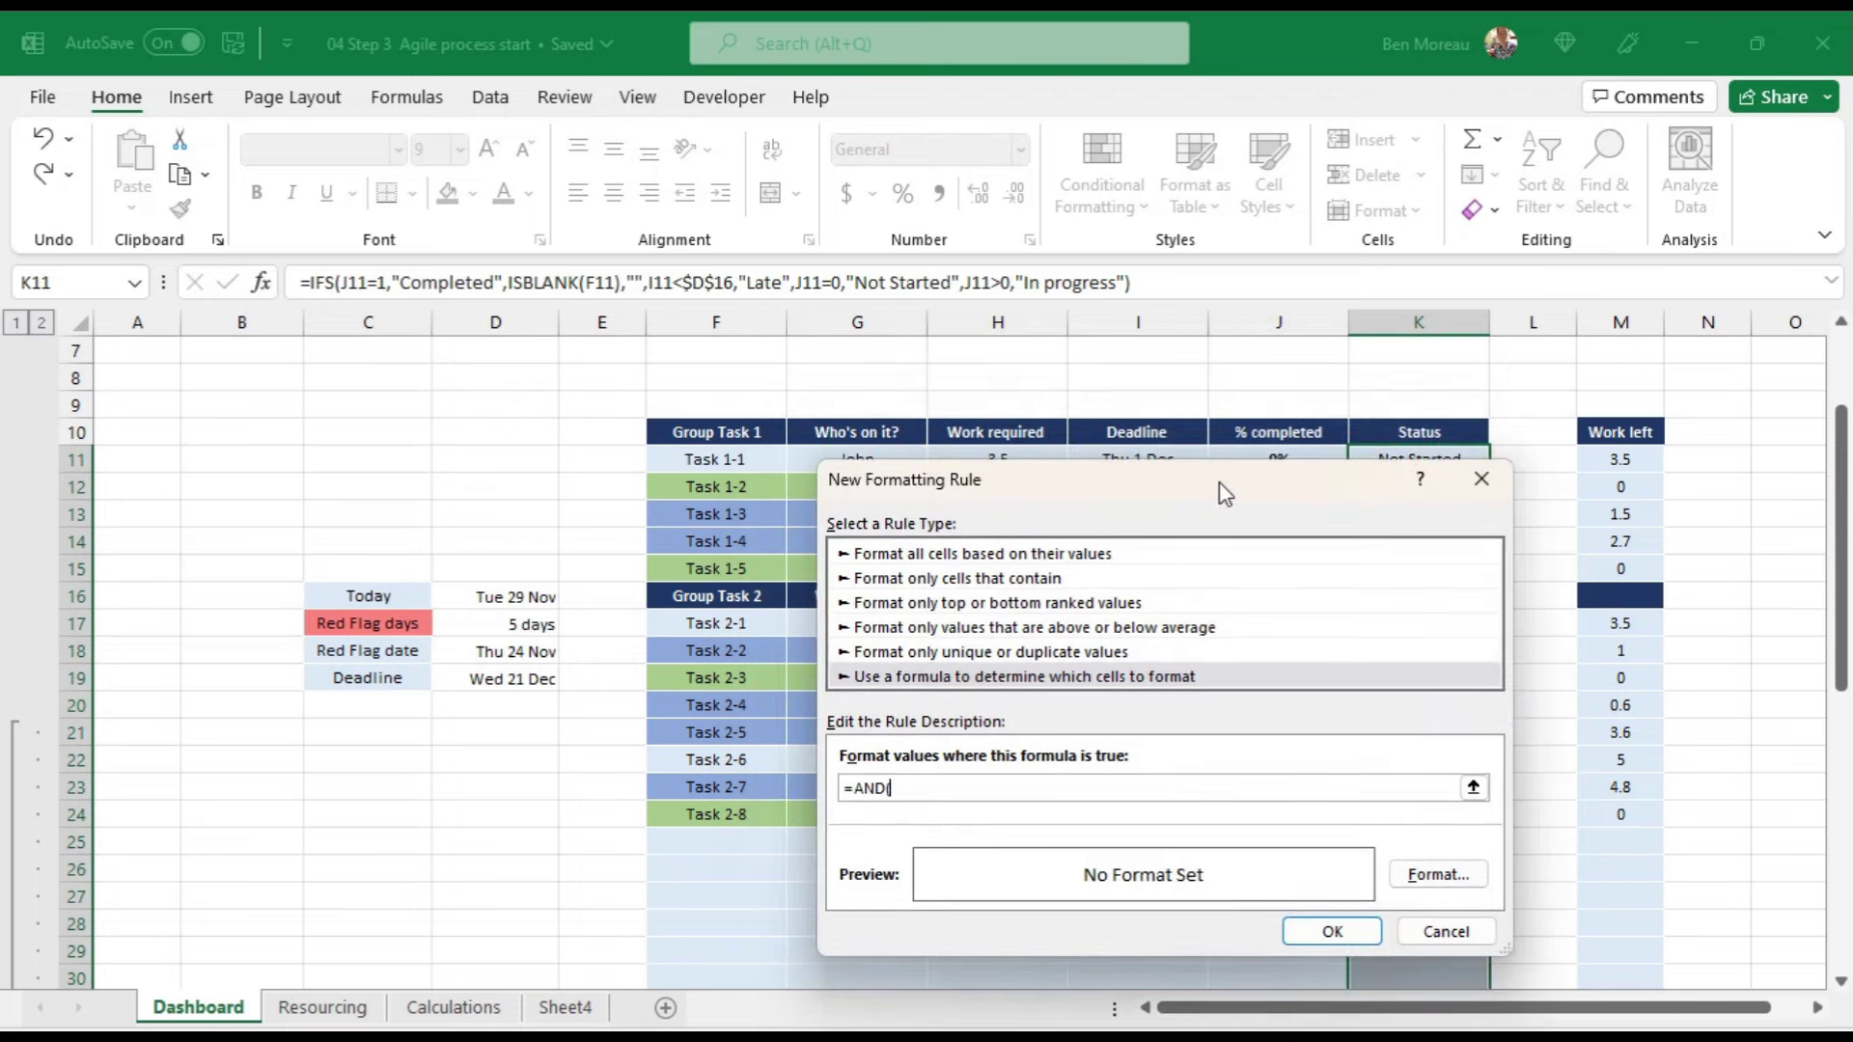
left_click_drag(1170, 490, 1170, 500)
left_click(1138, 459)
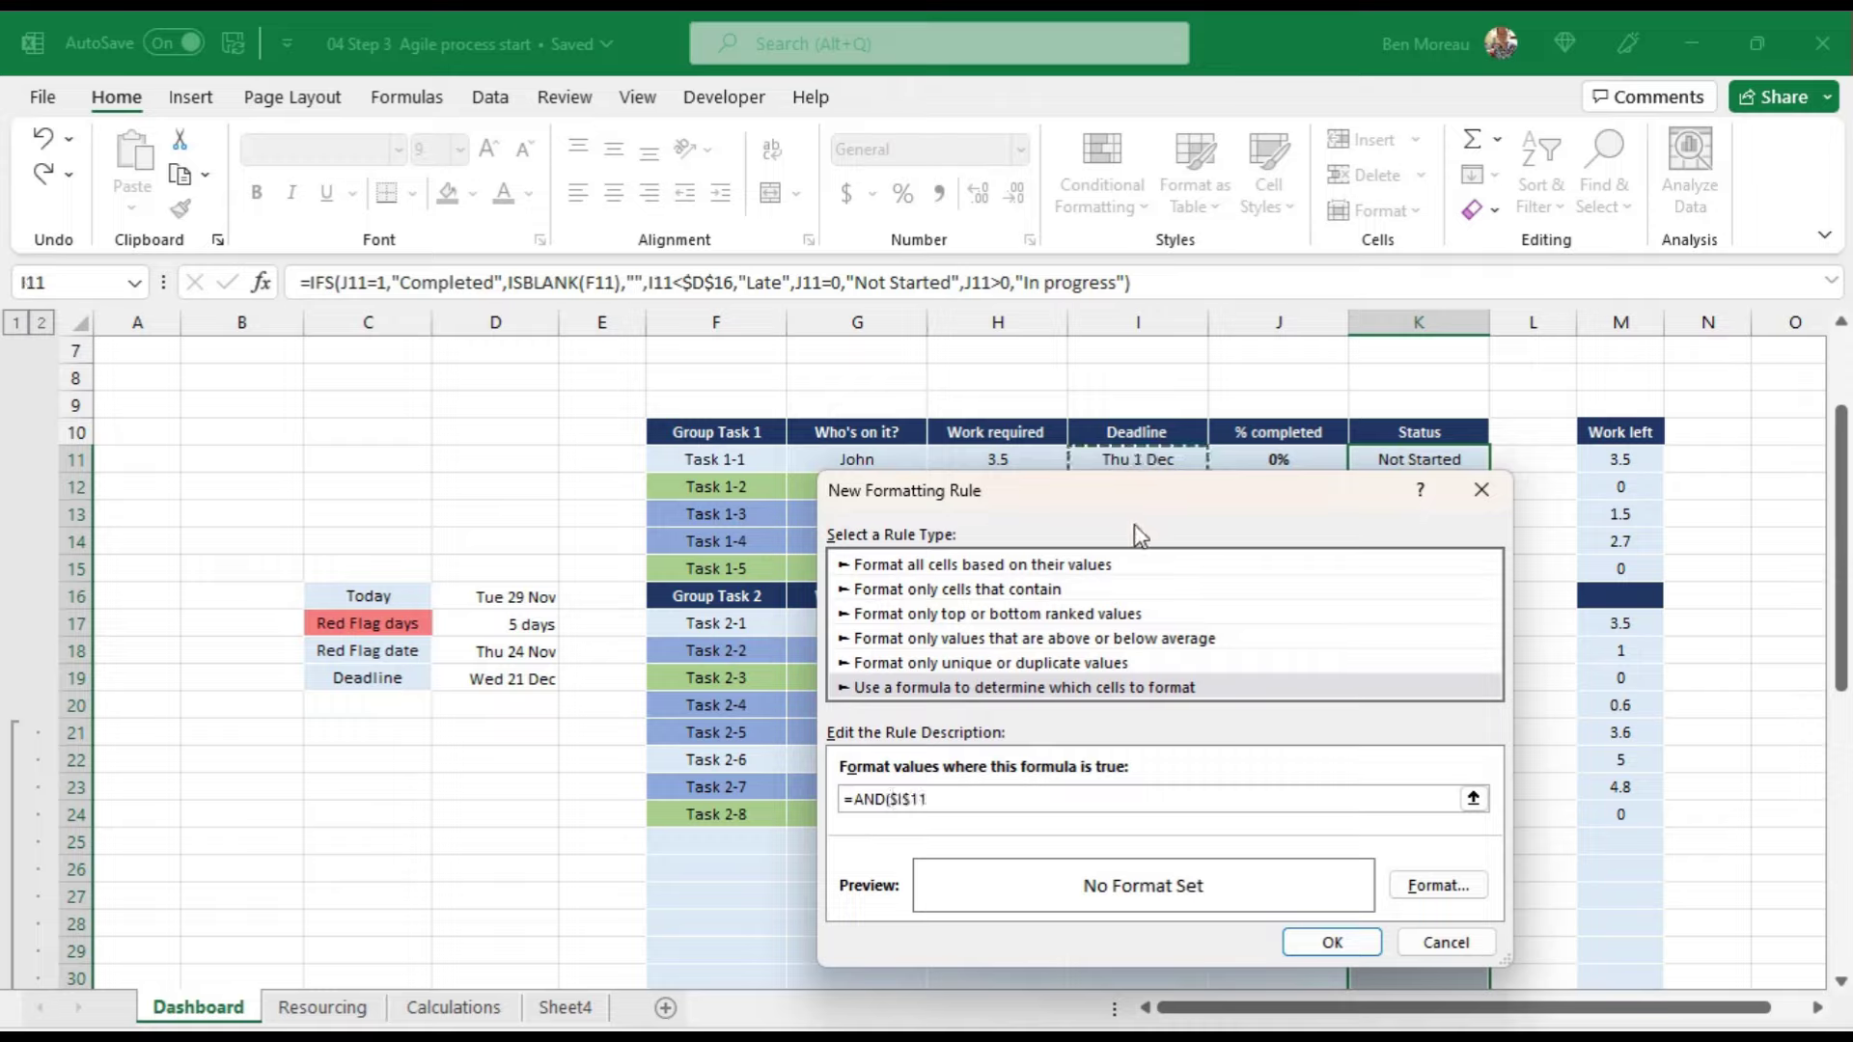
key("BackSpace")
key("BackSpace")
key("BackSpace")
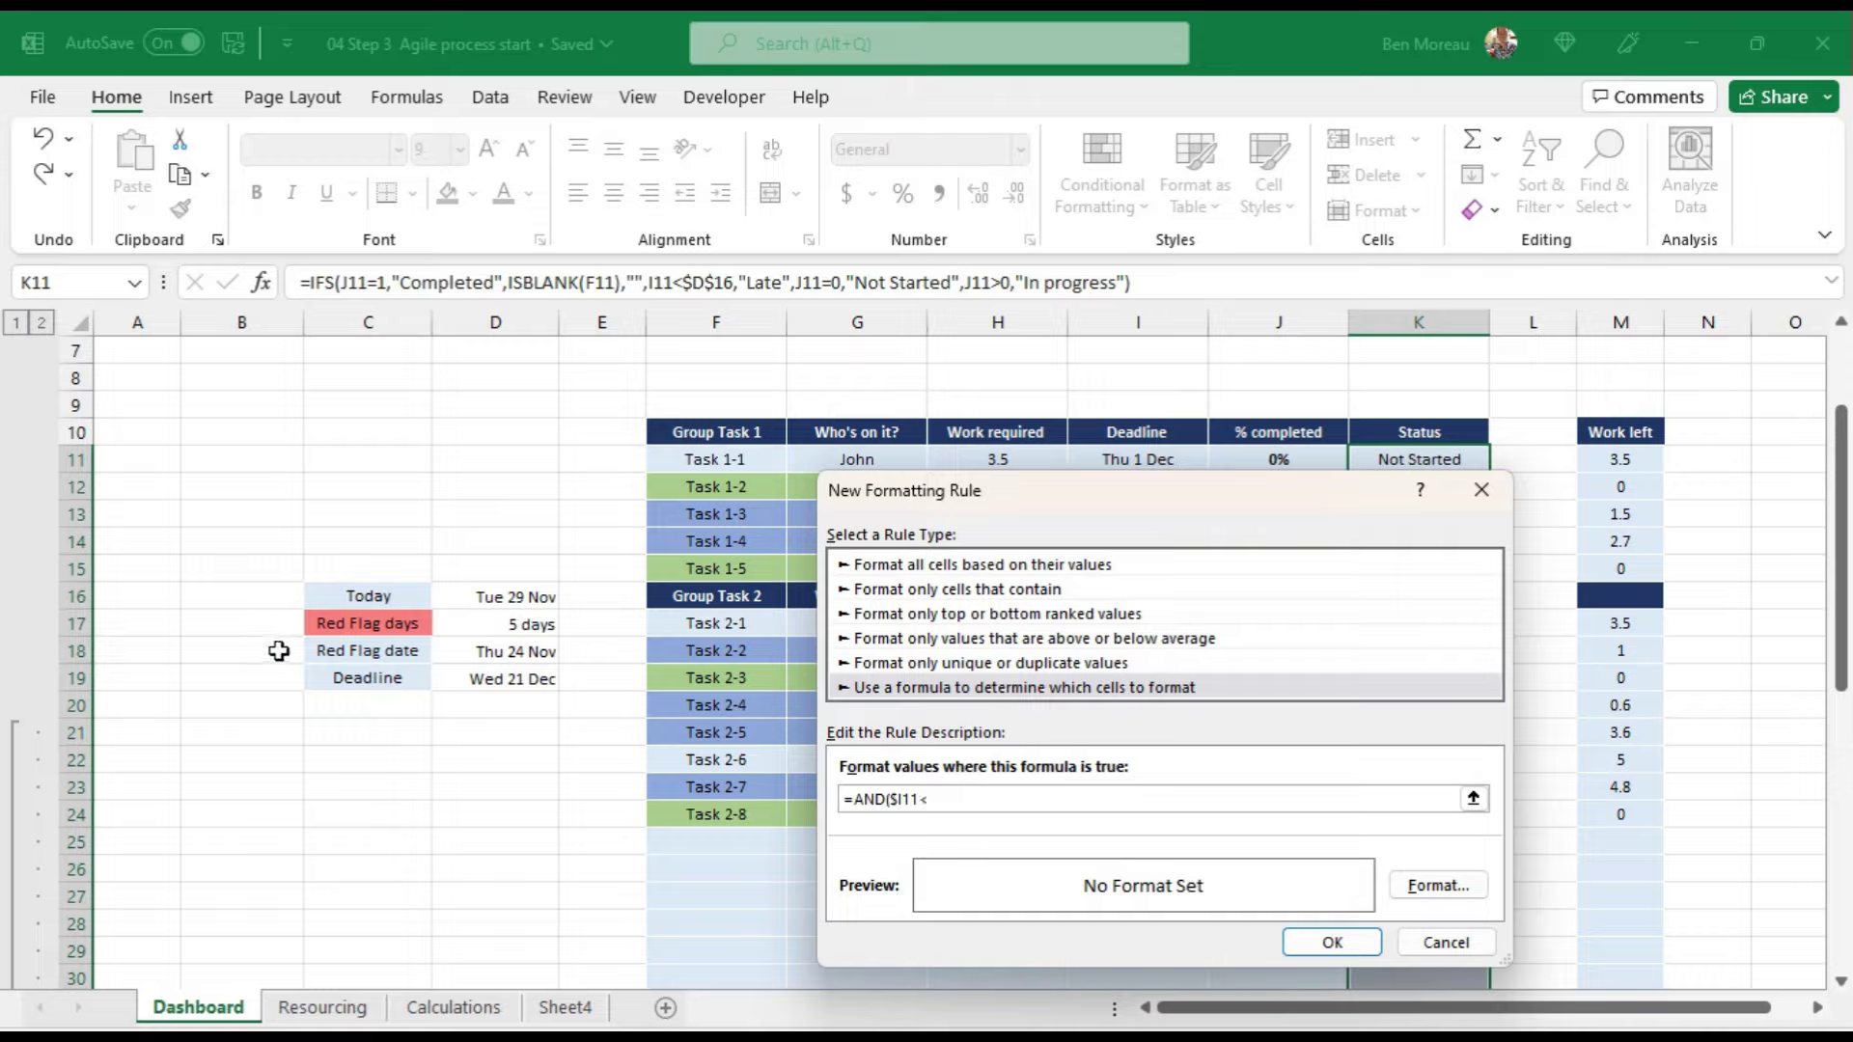
left_click(490, 649)
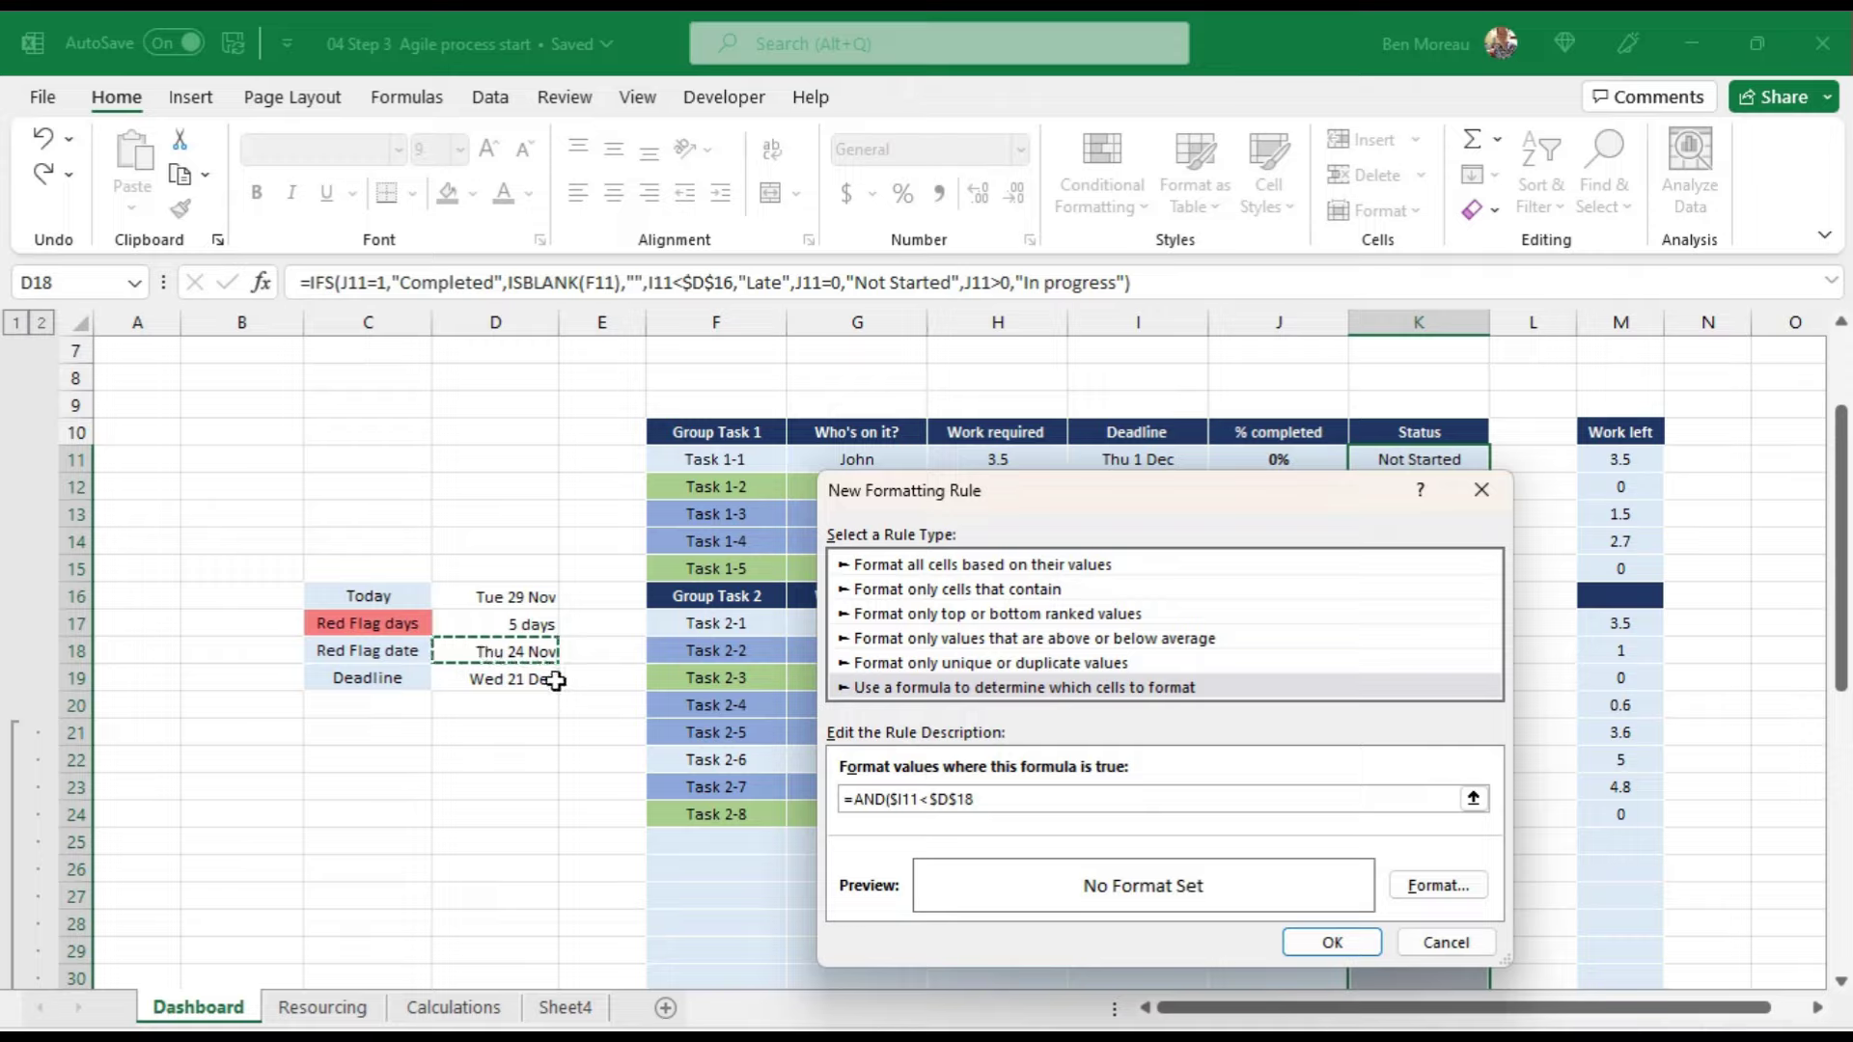
type(",")
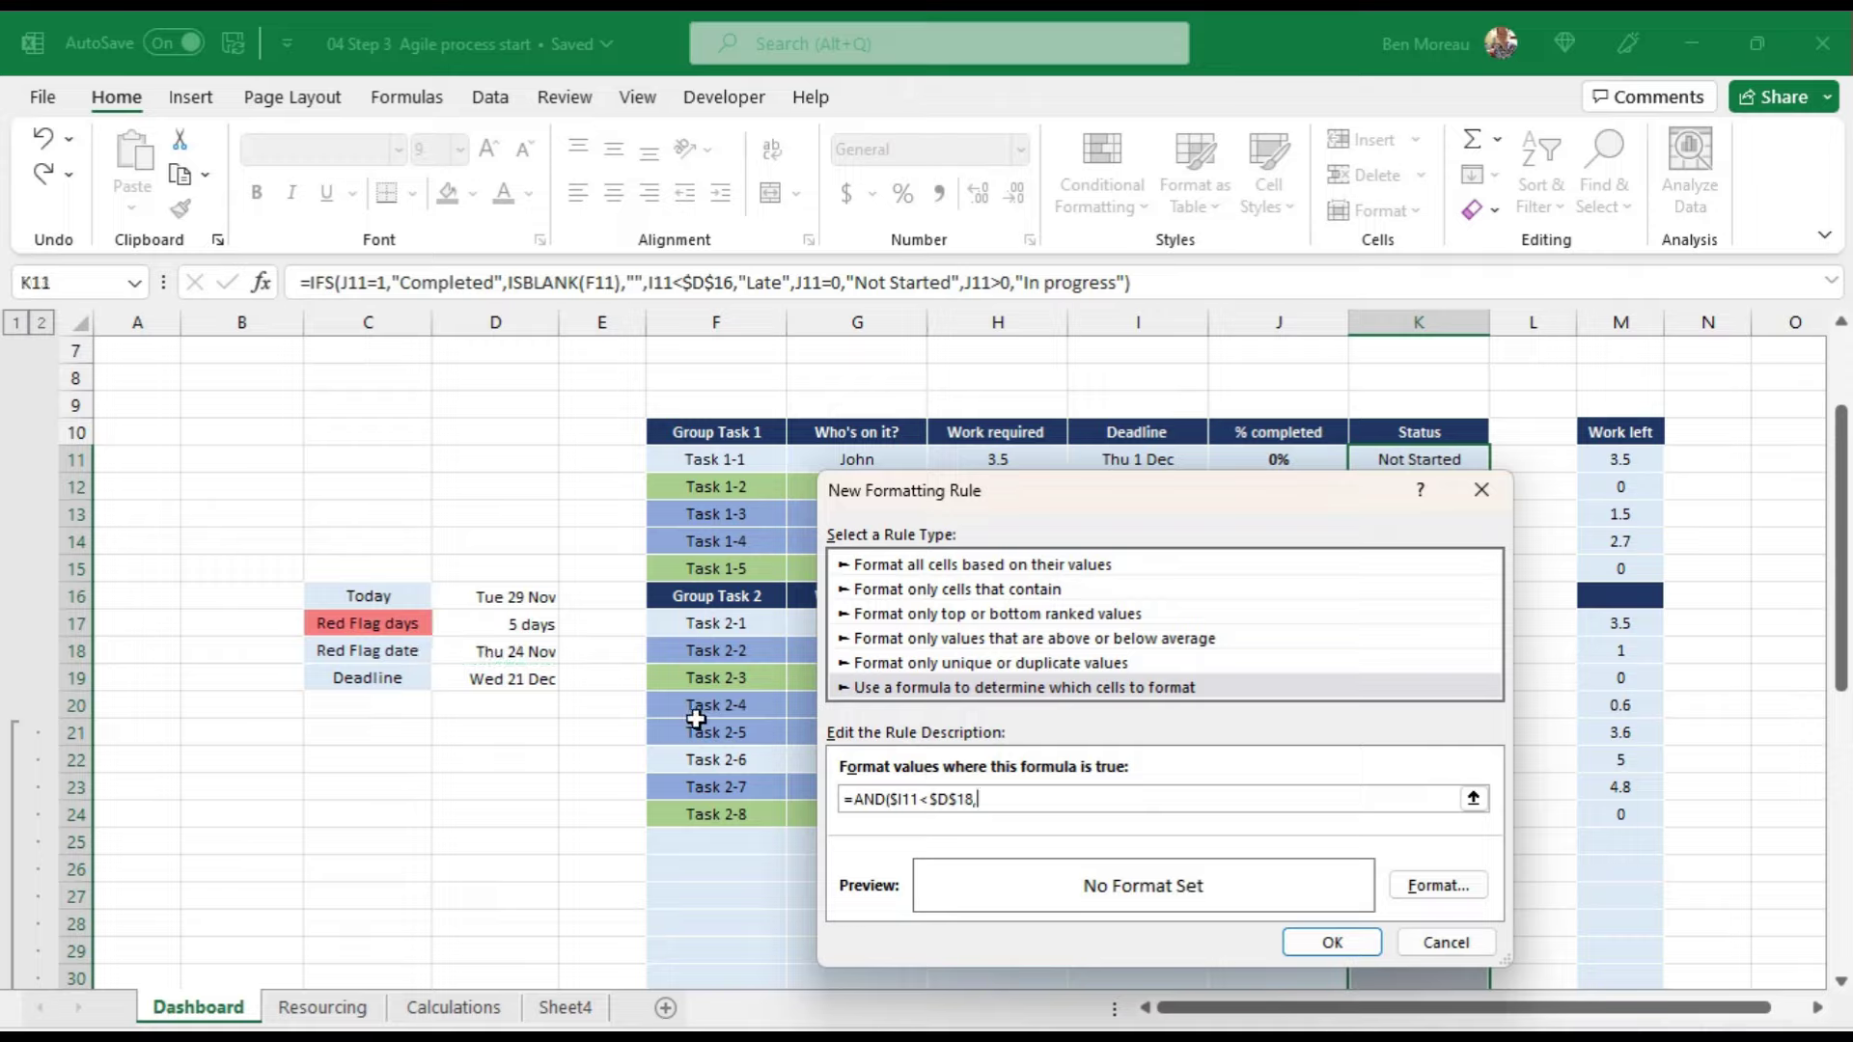
Step: Add the condition $J11<>1 and a not(isblank()) check on the task name in F11 to the AND formula
left_click(1275, 454)
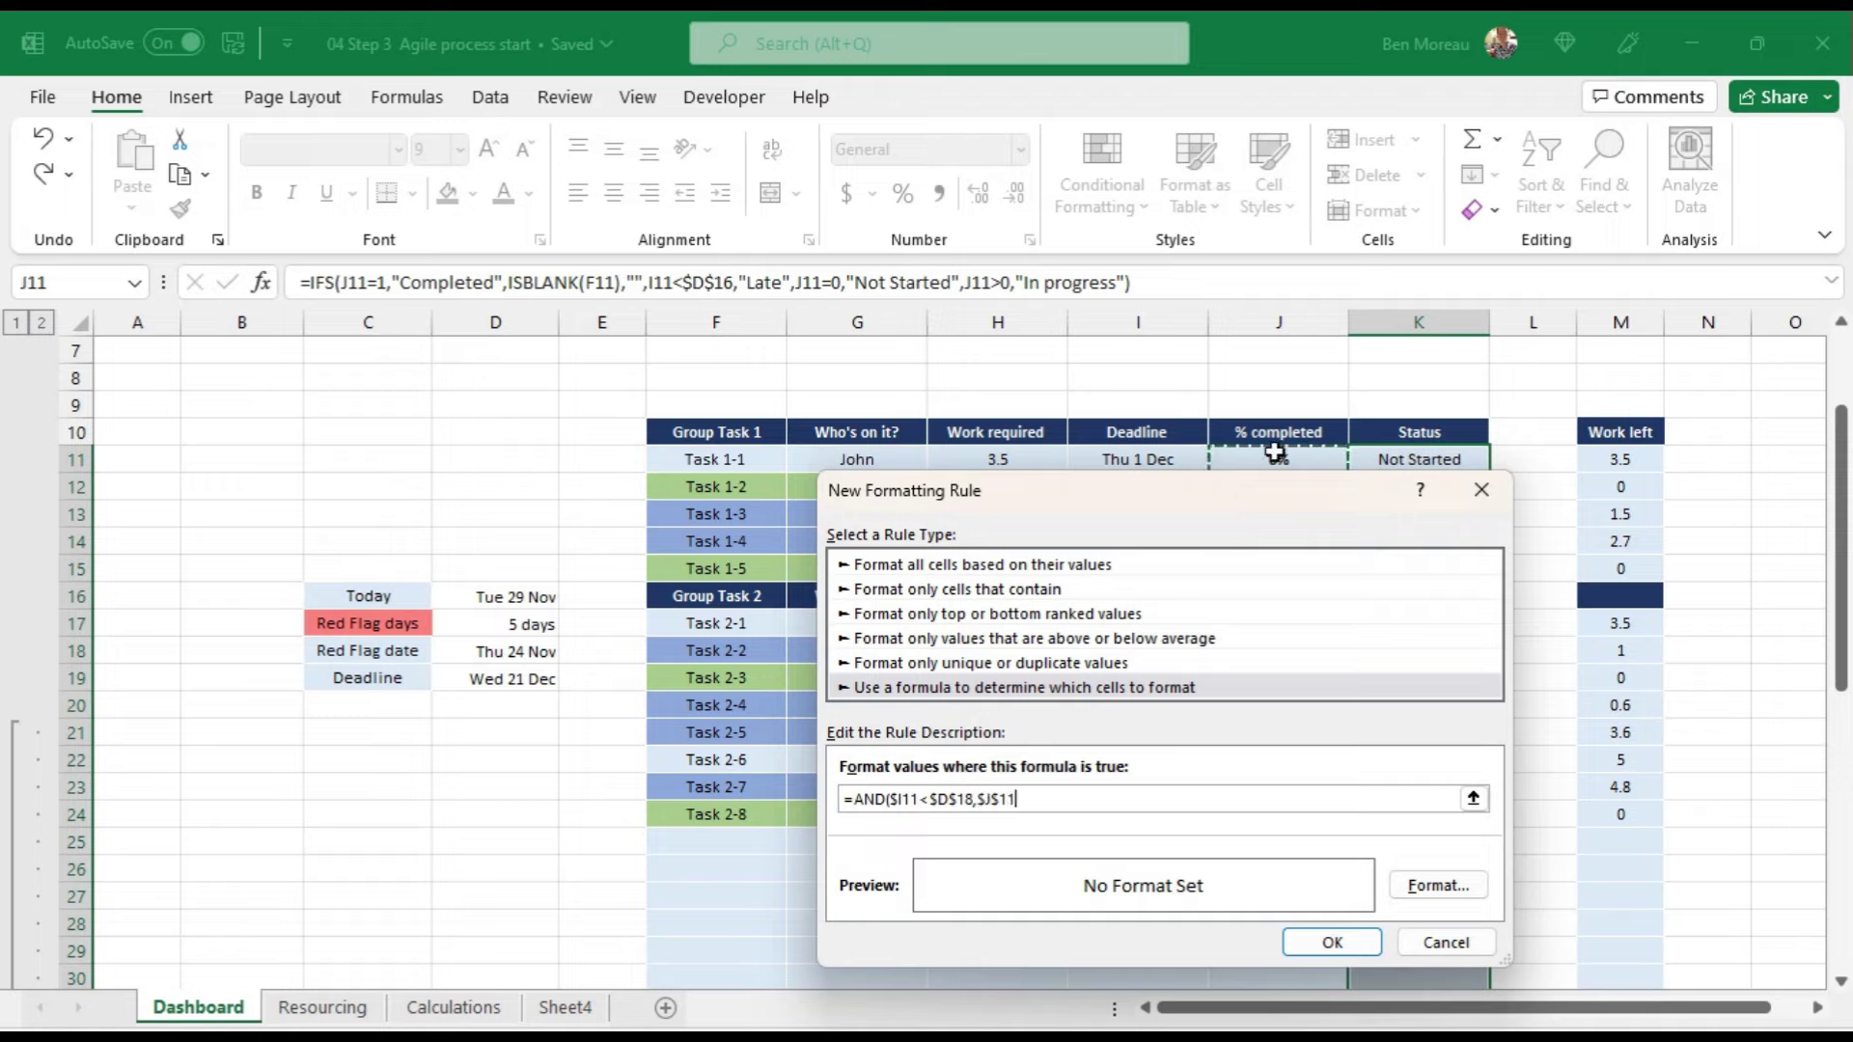
key("BackSpace")
key("BackSpace")
key("BackSpace")
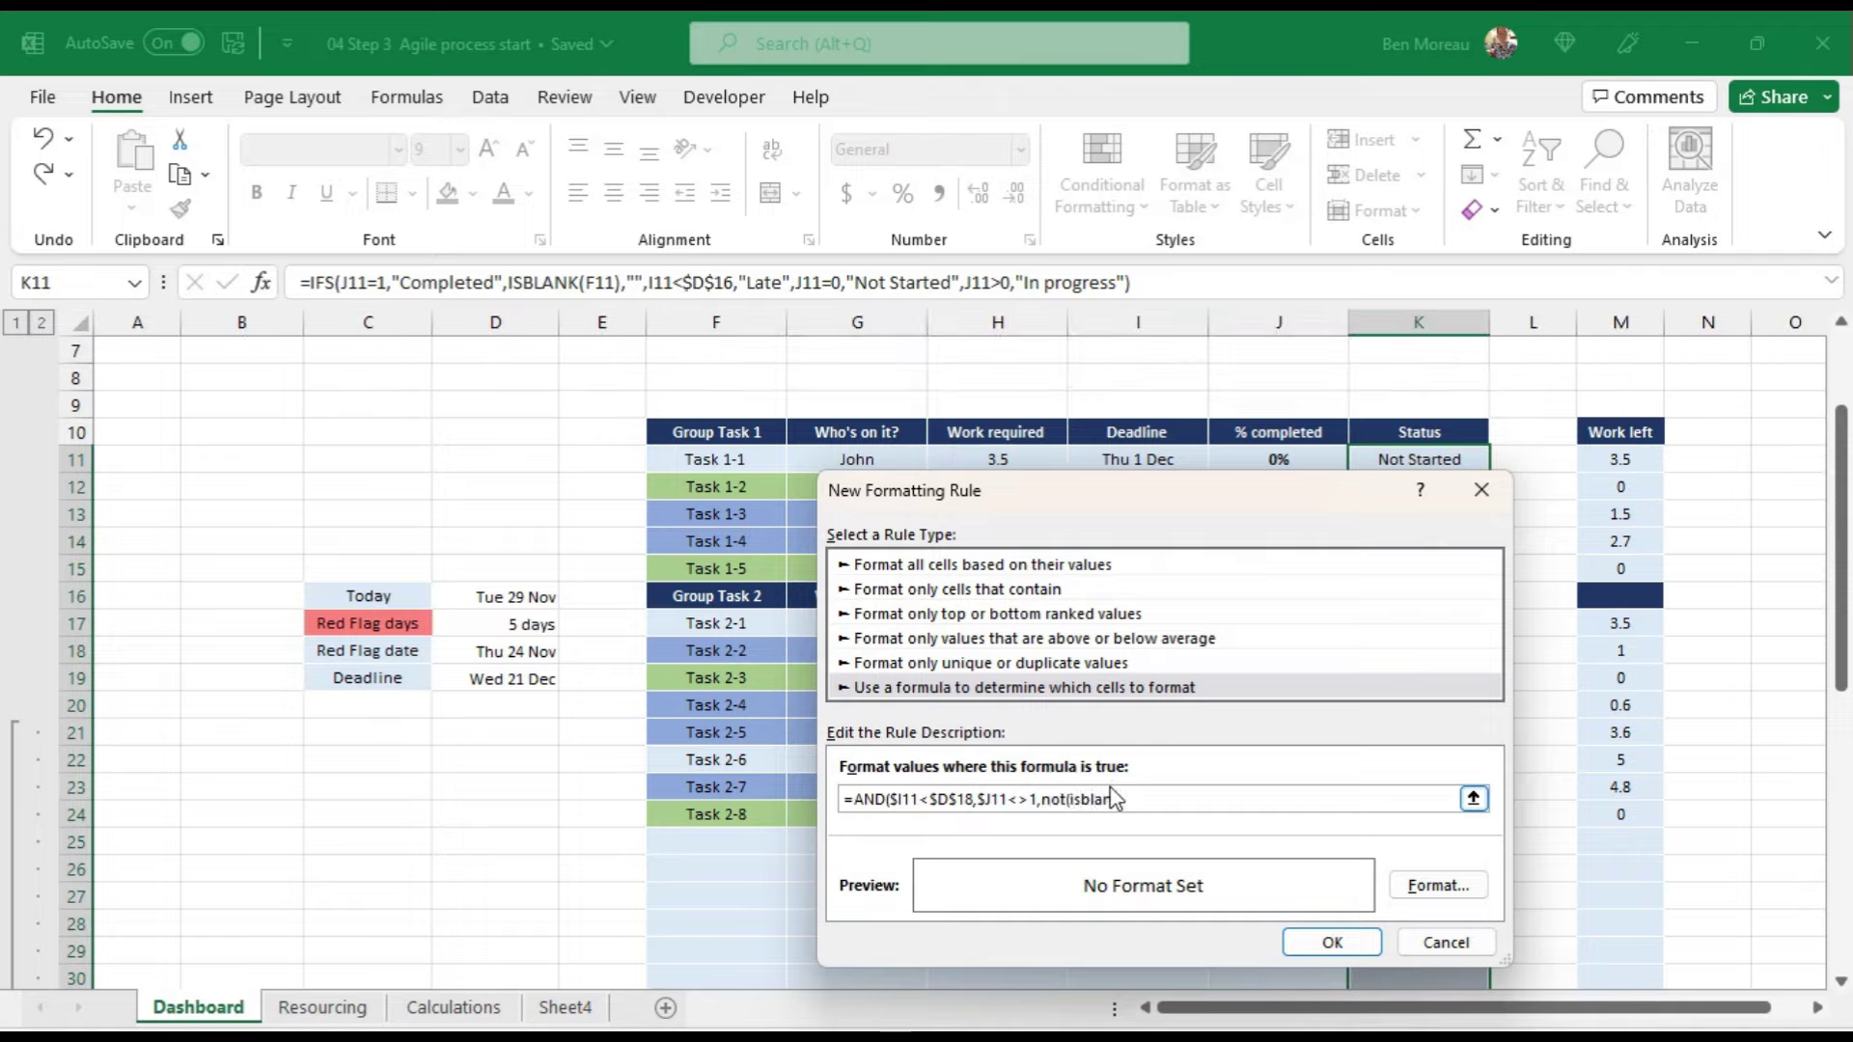
type("k")
left_click(736, 460)
key("BackSpace")
key("BackSpace")
Step: Give the red-flag rule a light red background fill and apply it to the Status cells
left_click(1401, 889)
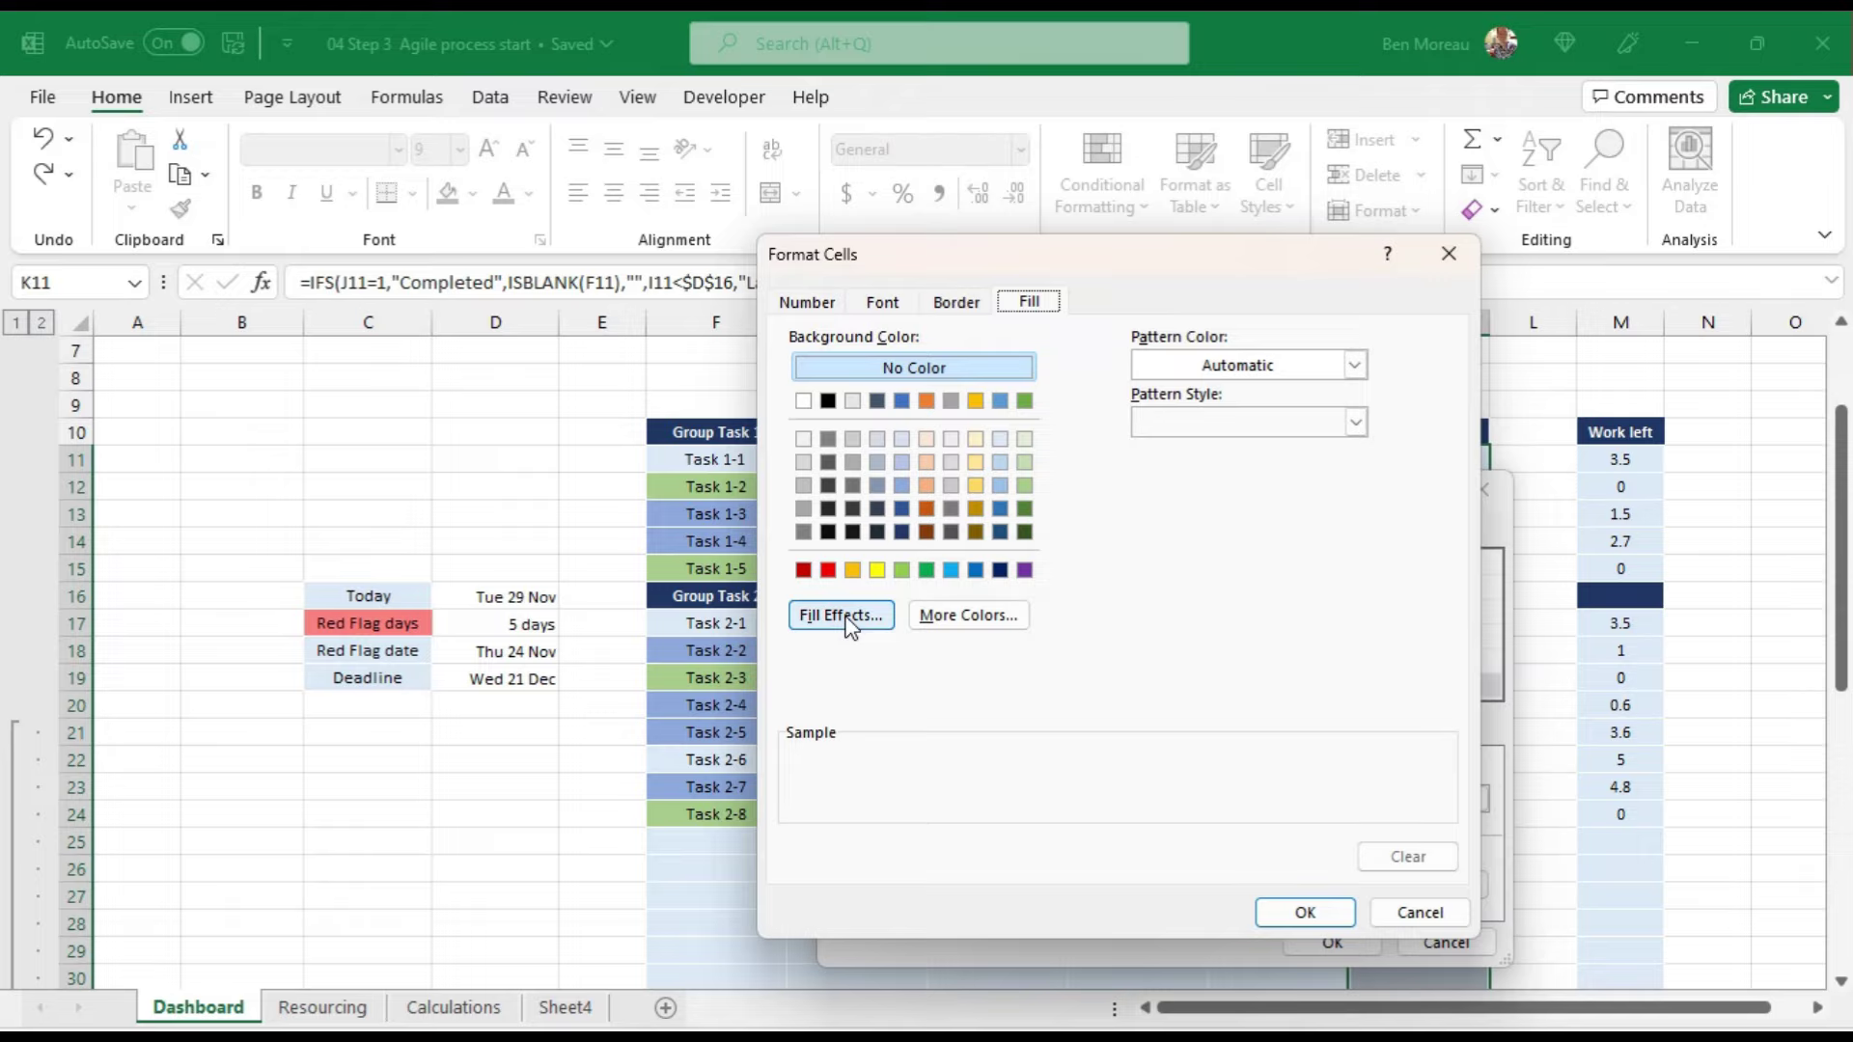
left_click(968, 615)
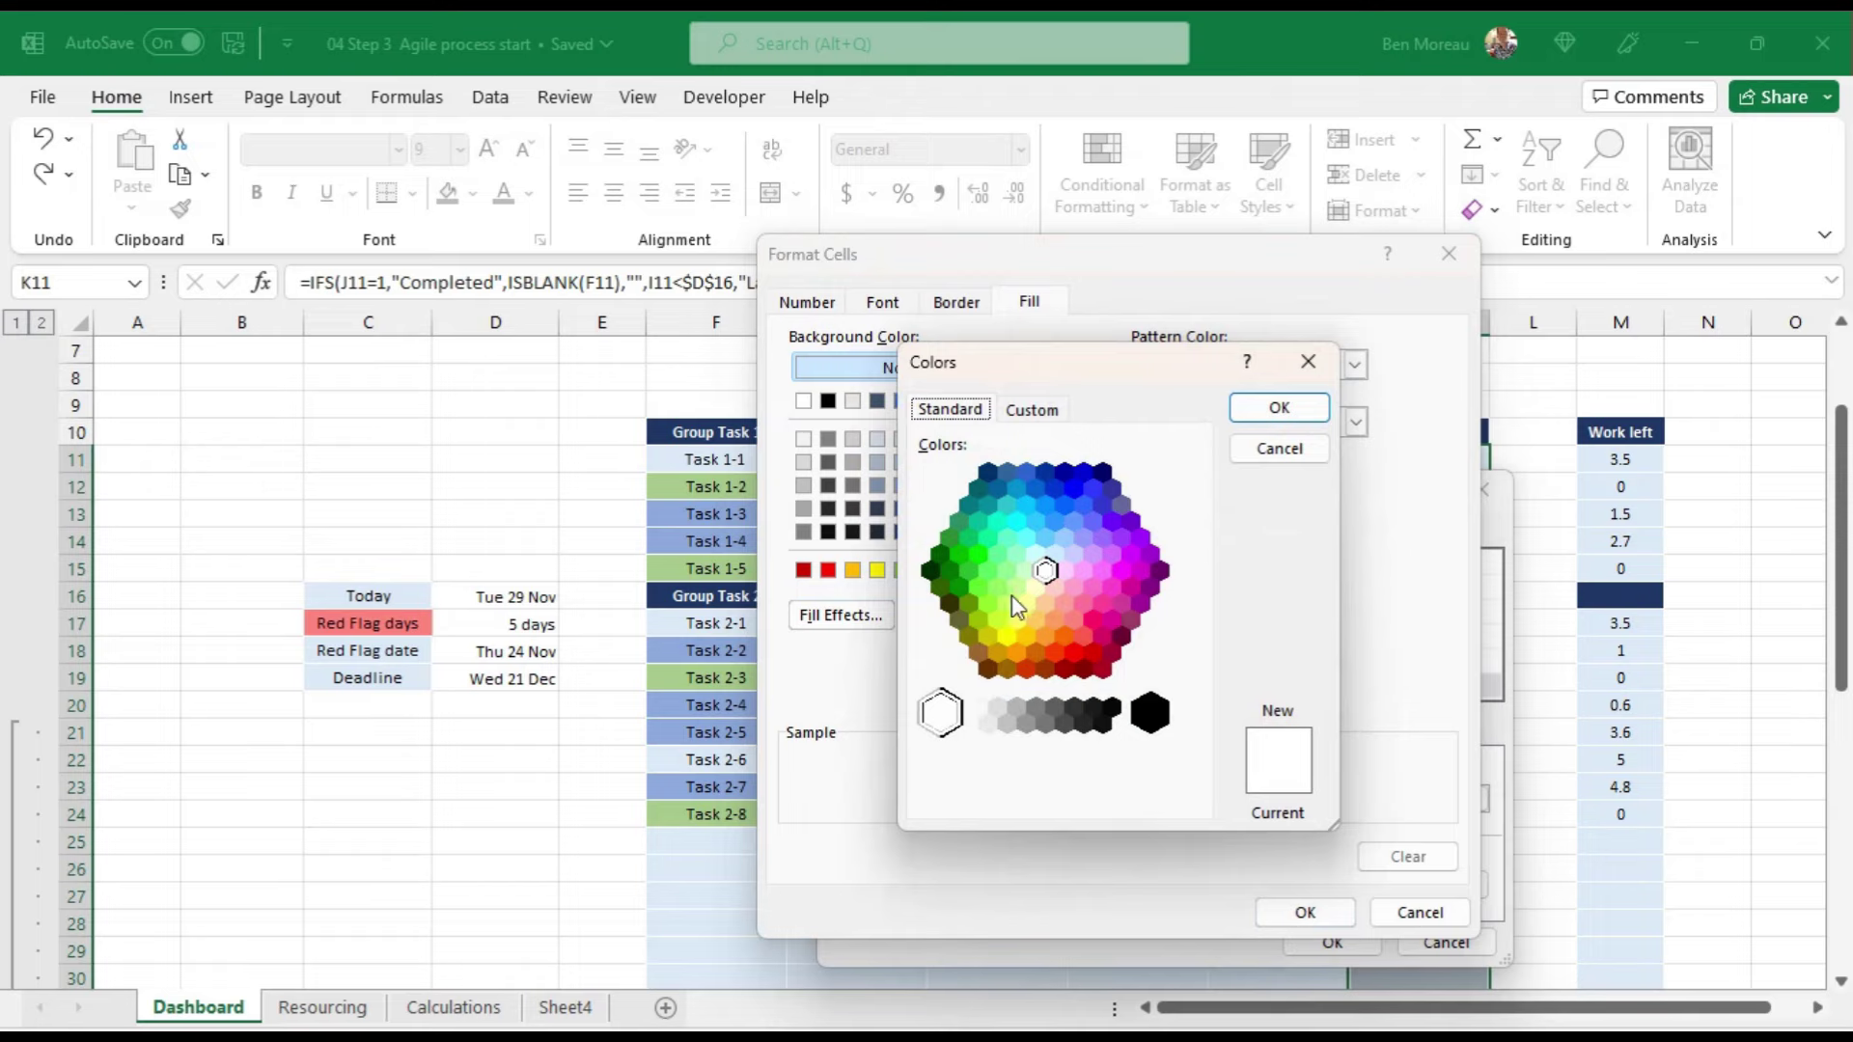
left_click(1074, 619)
left_click(1279, 407)
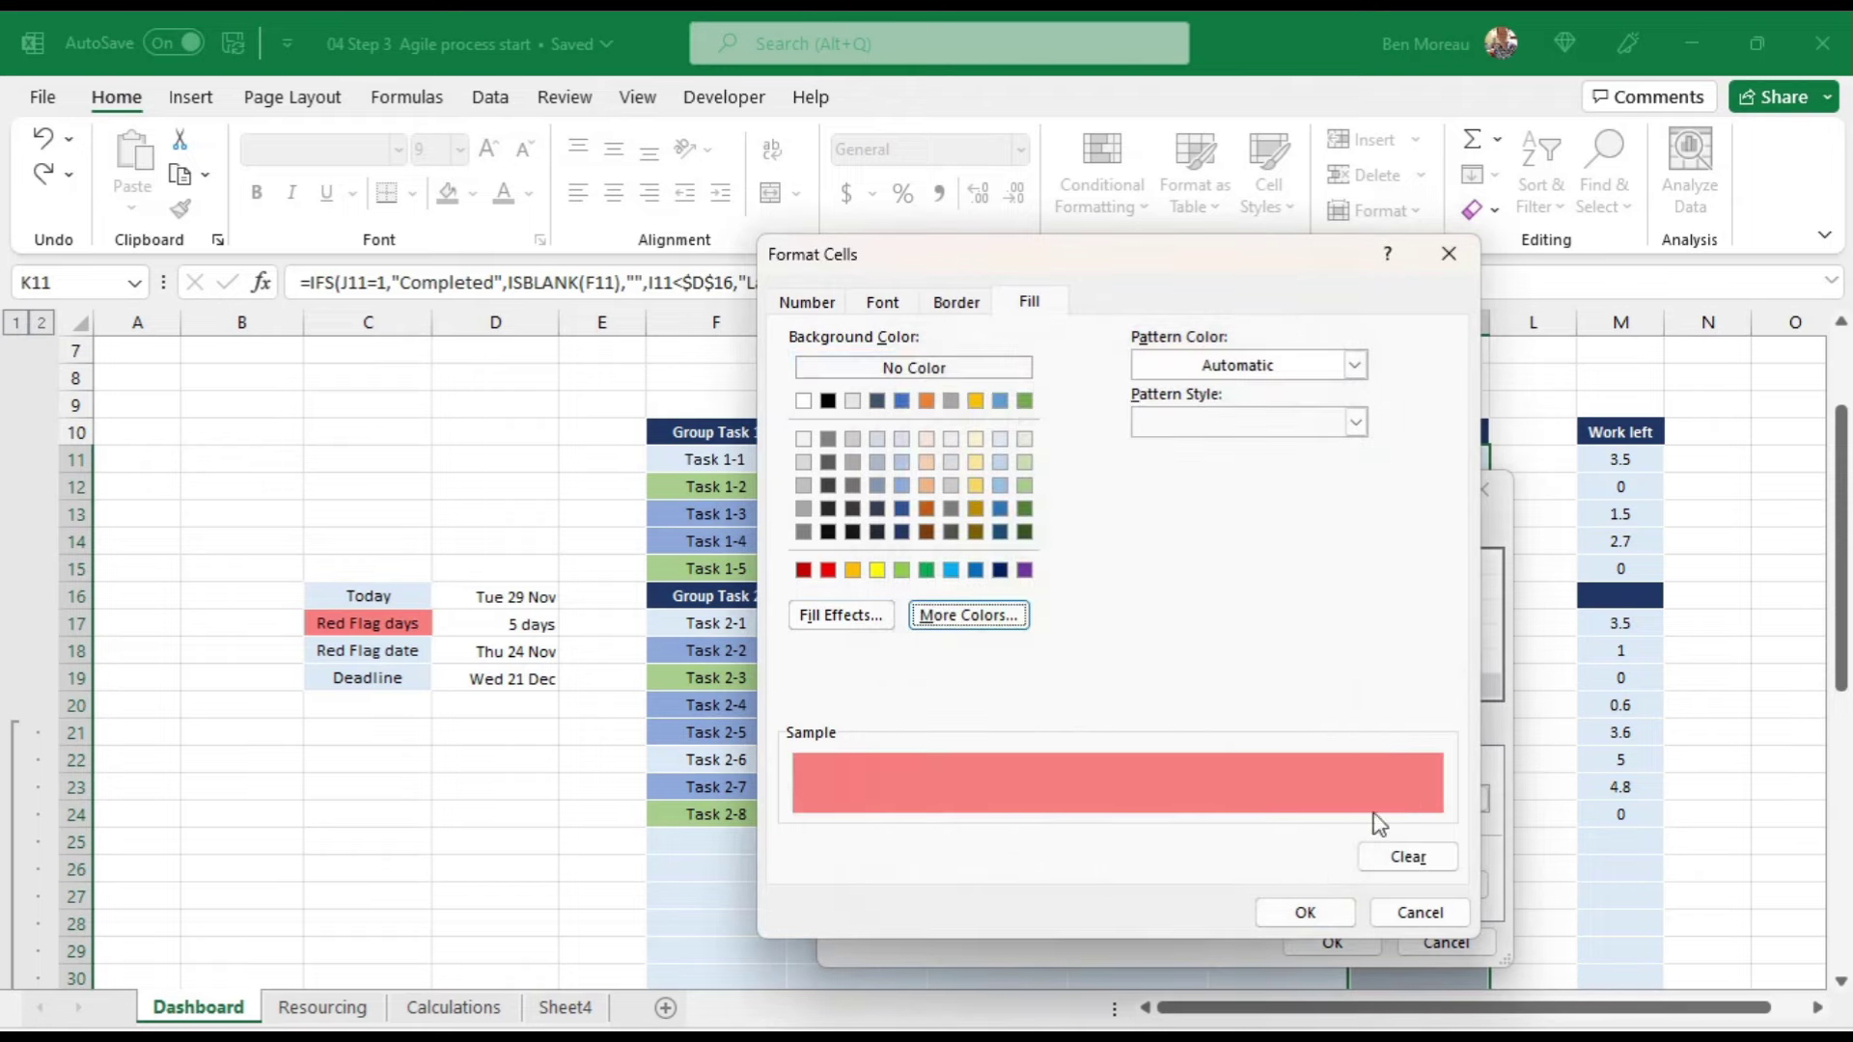
left_click(1317, 917)
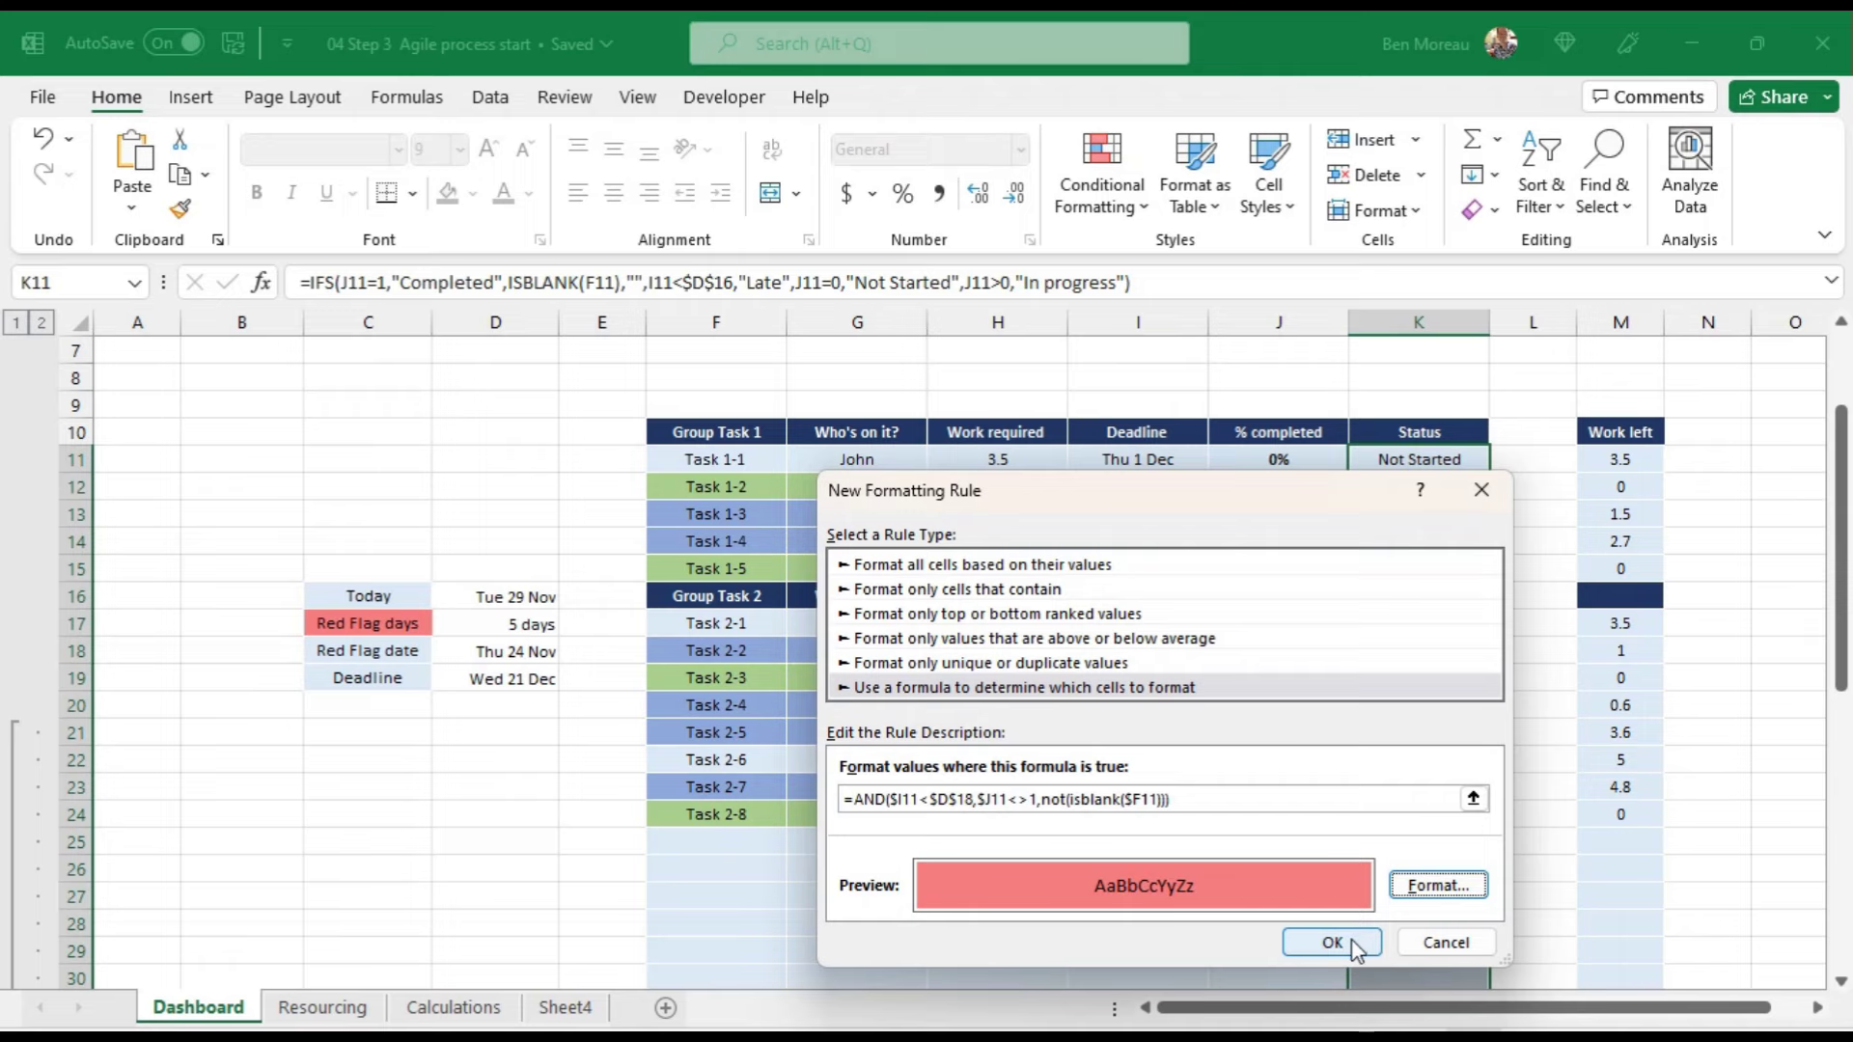
left_click(1331, 942)
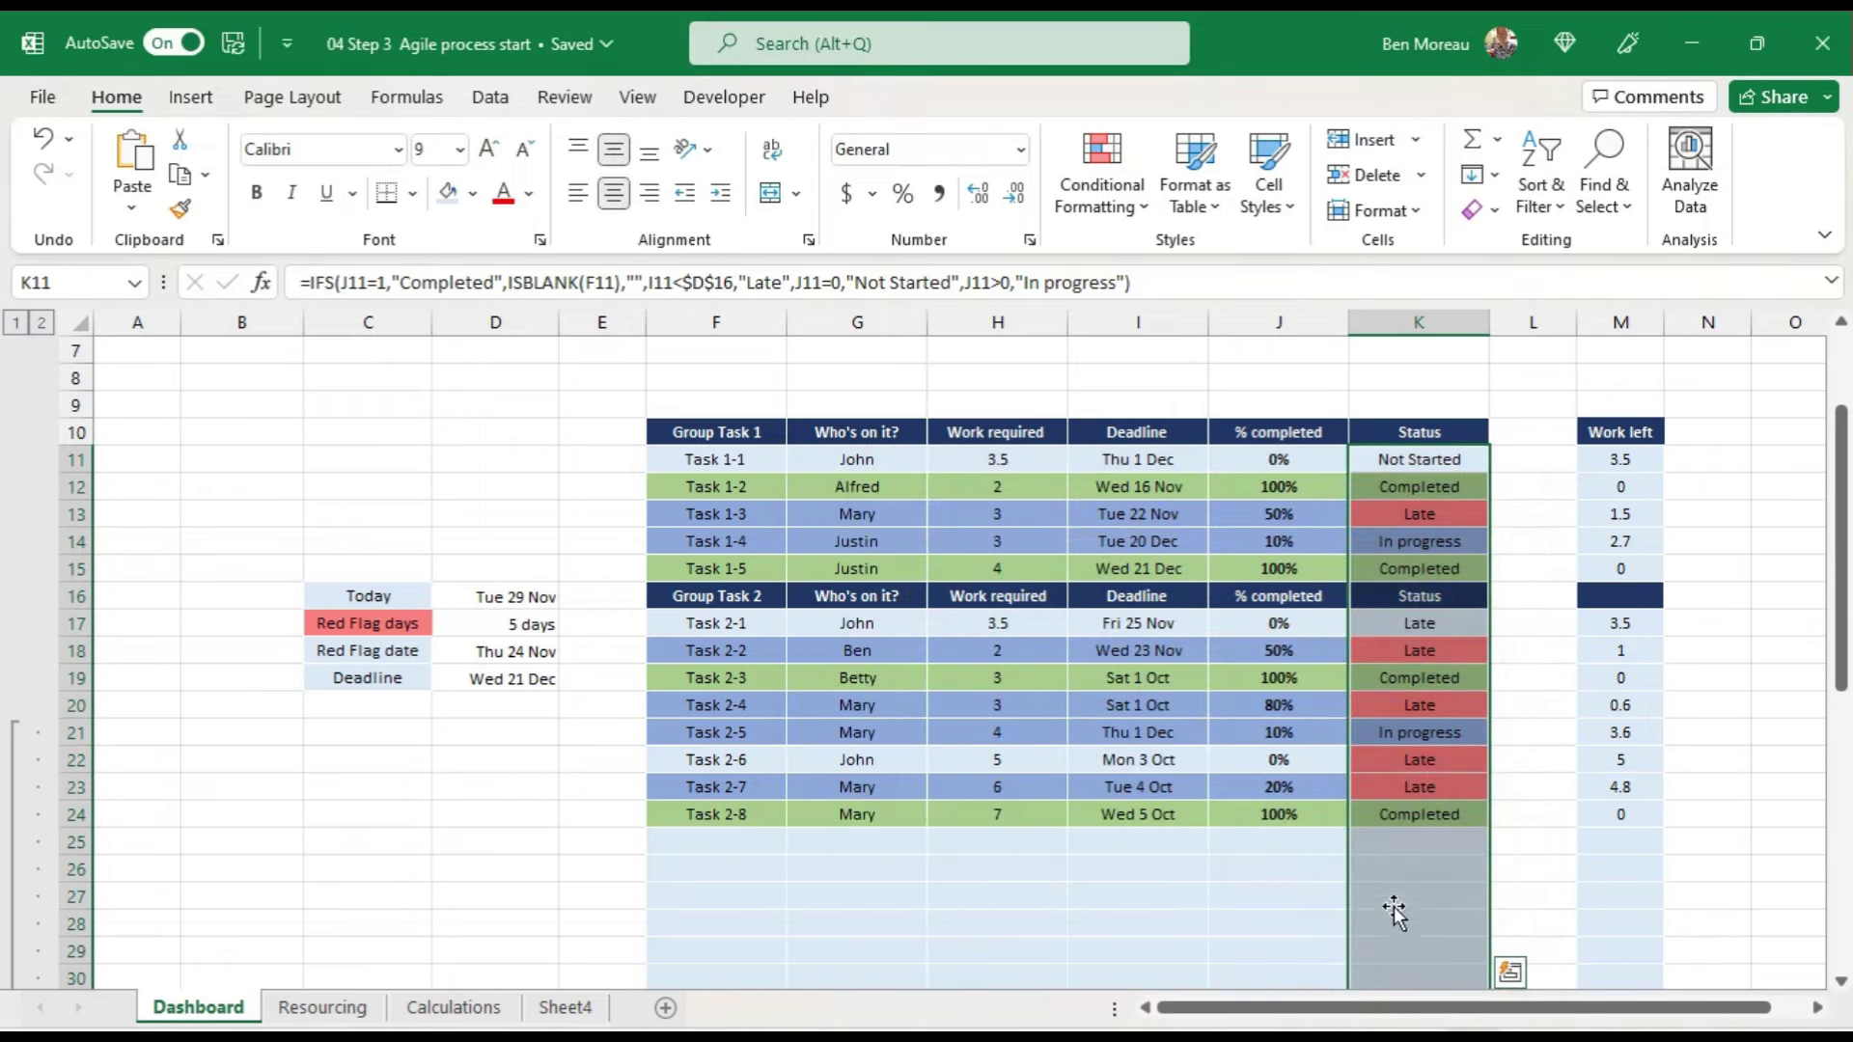
Step: Examine which Status cells take the red fill and compare them with the Red Flag date in D18
left_click(1430, 872)
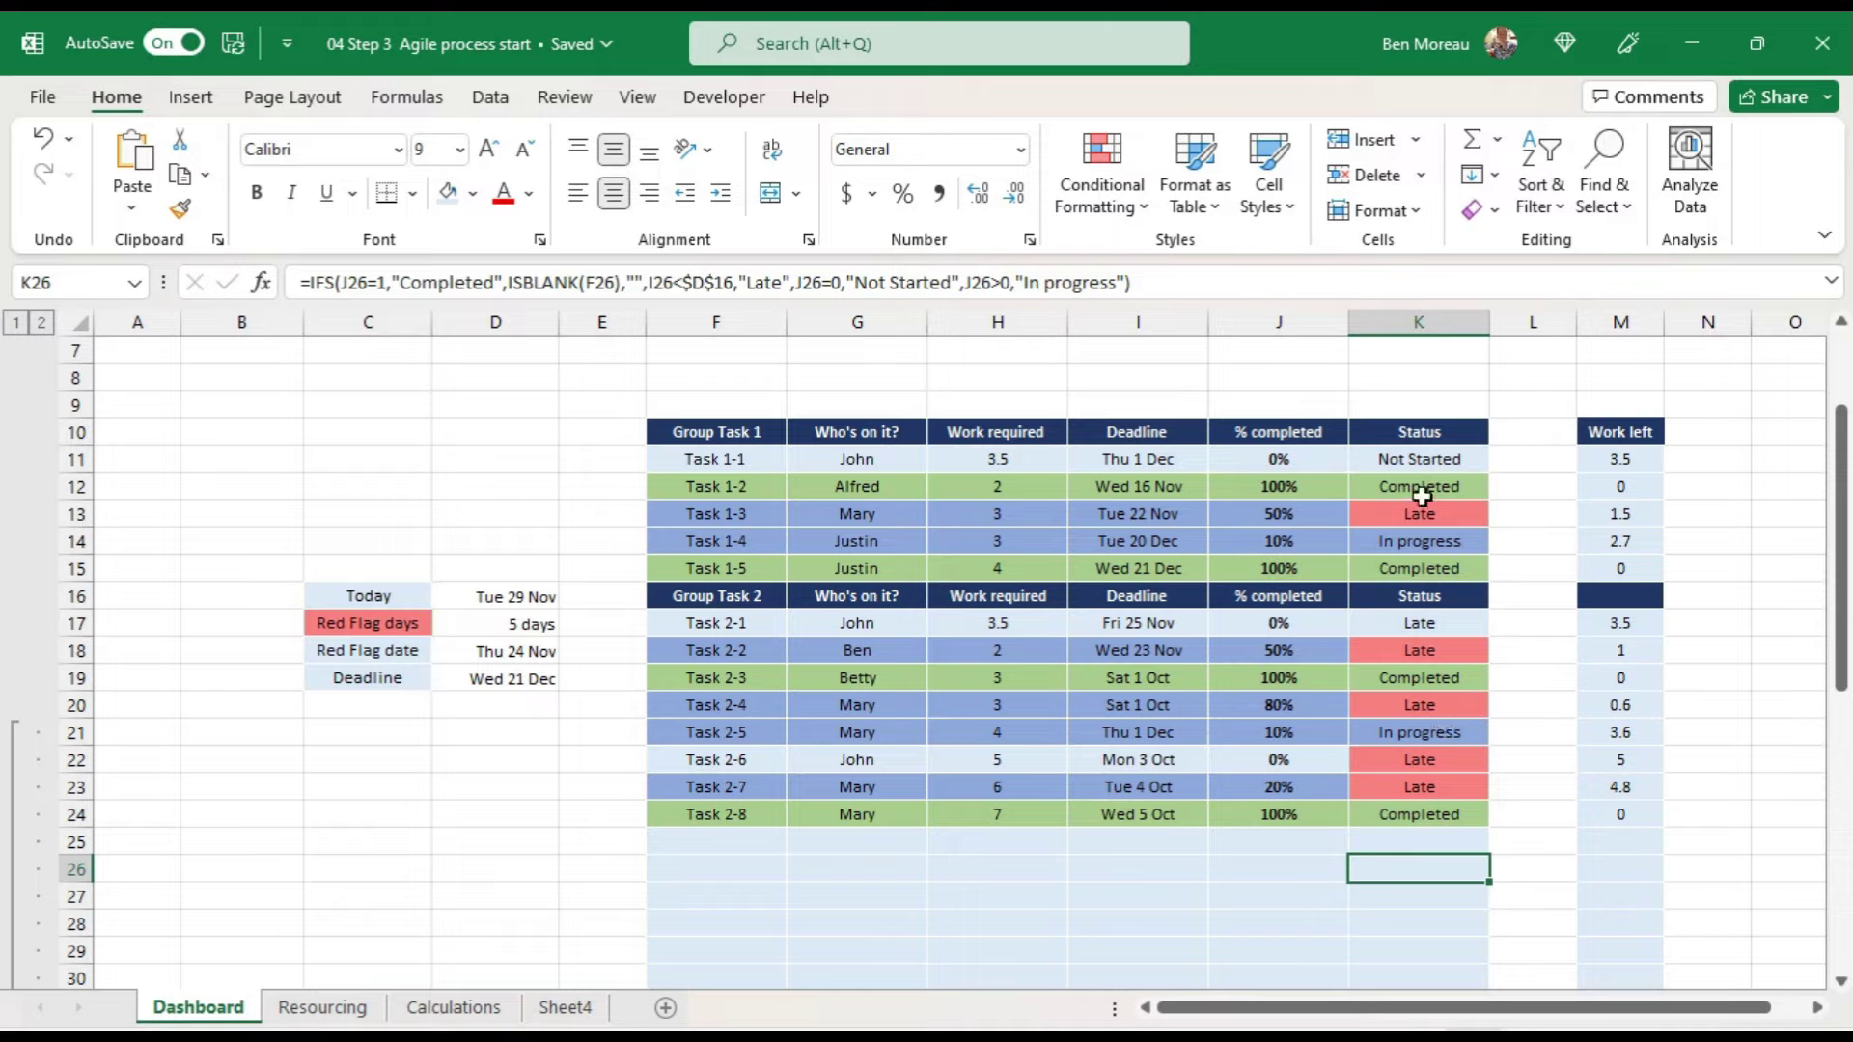
left_click_drag(1418, 462, 1418, 941)
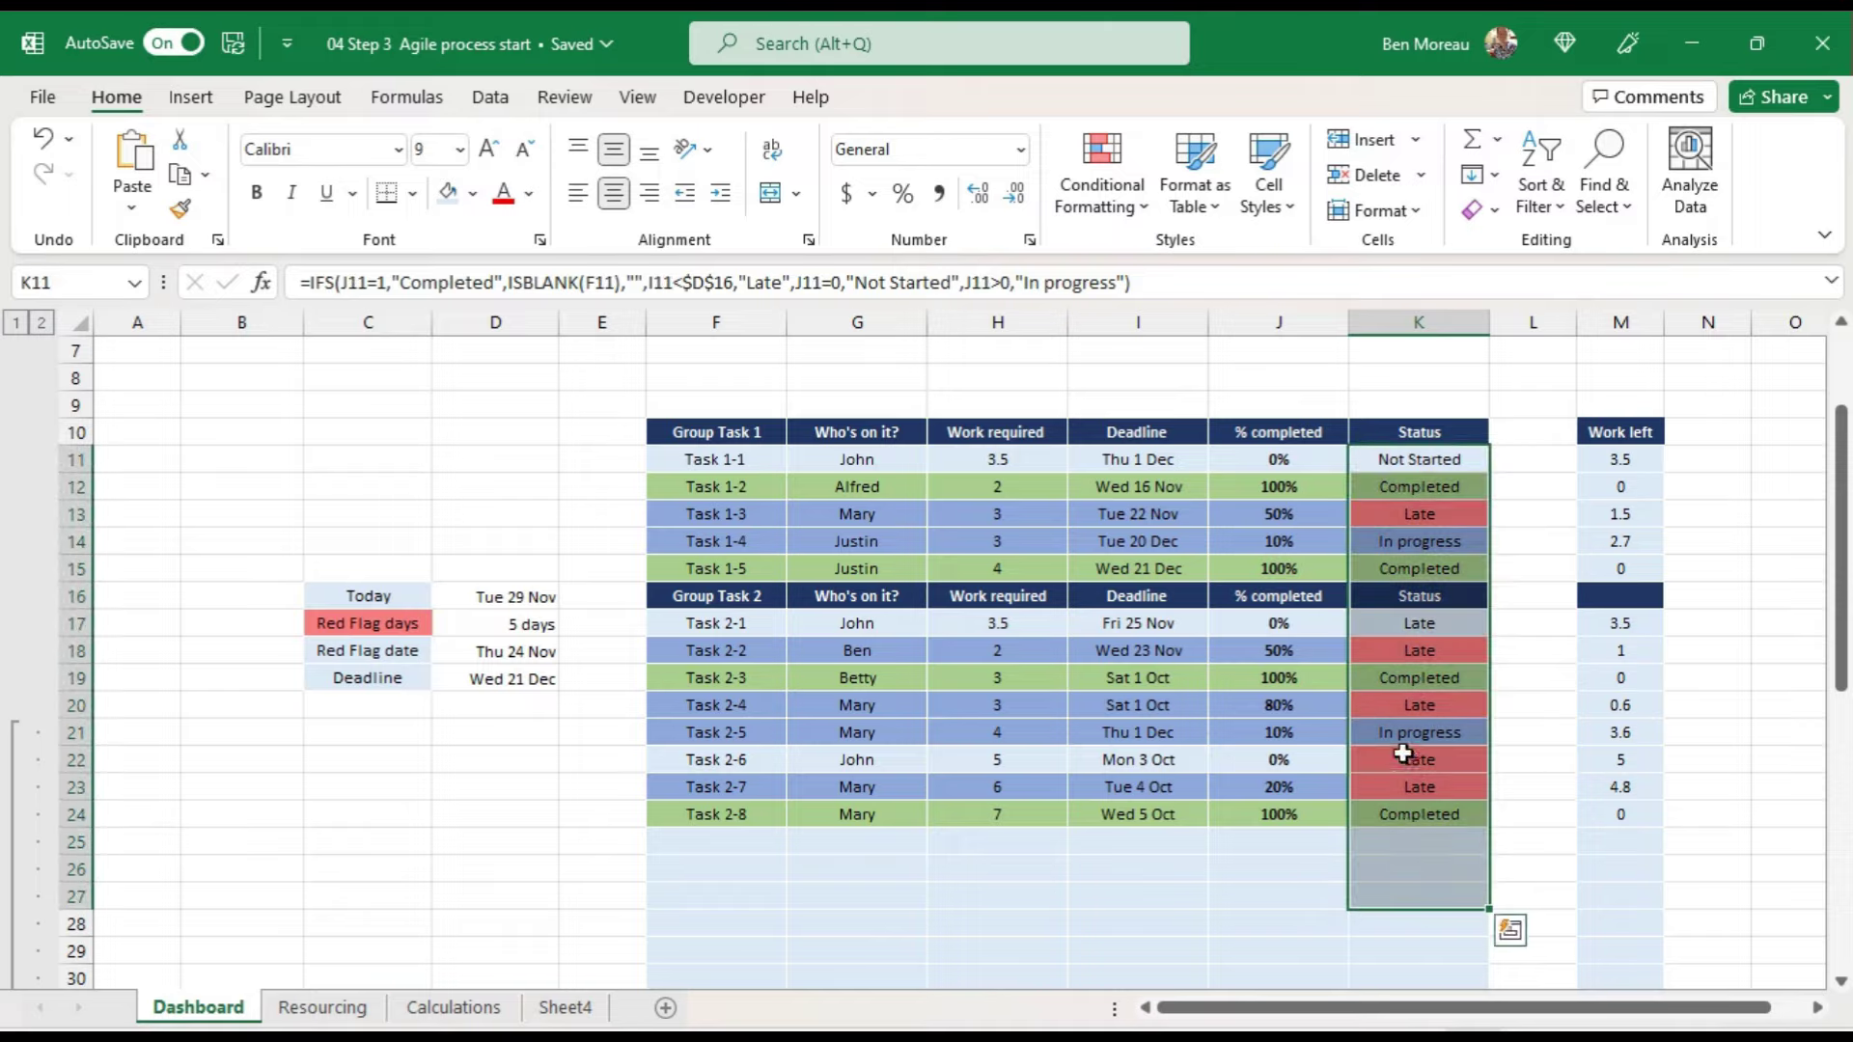
left_click(1447, 468)
scroll(1490, 674, "up", 1)
scroll(1489, 683, "down", 2)
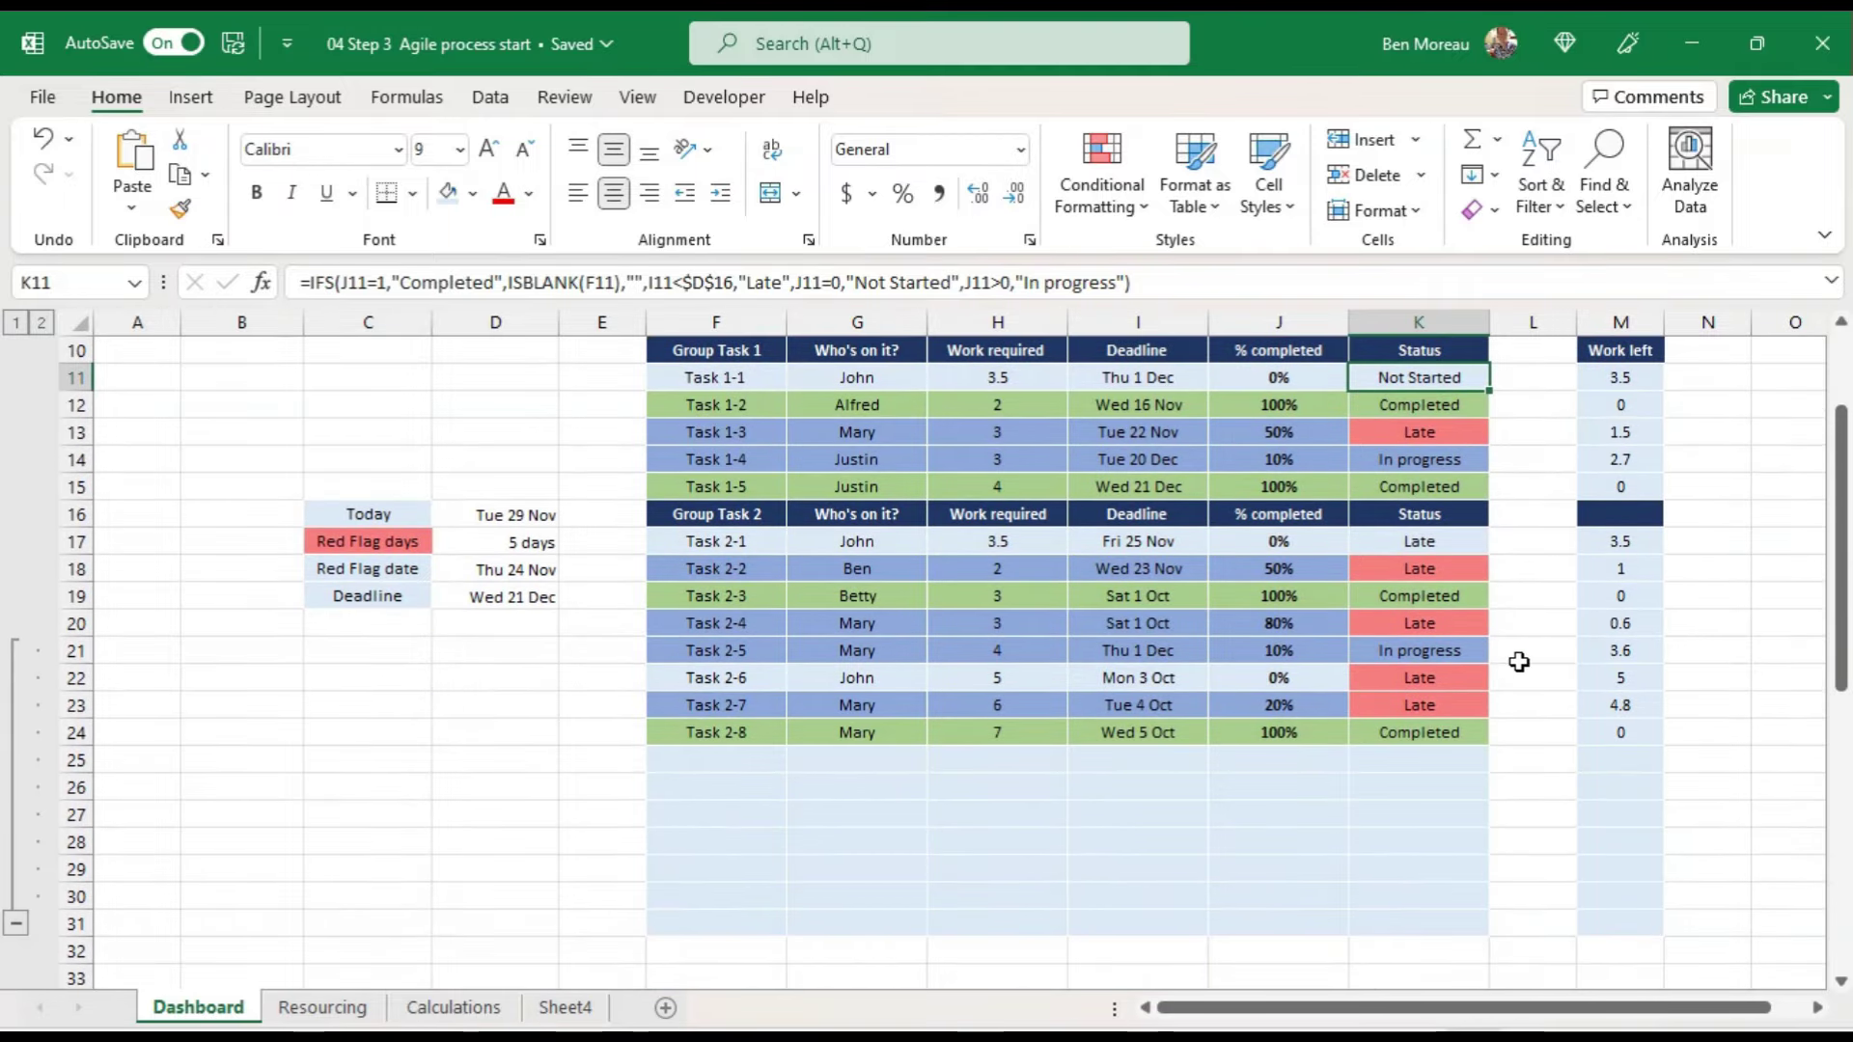
scroll(1519, 662, "up", 1)
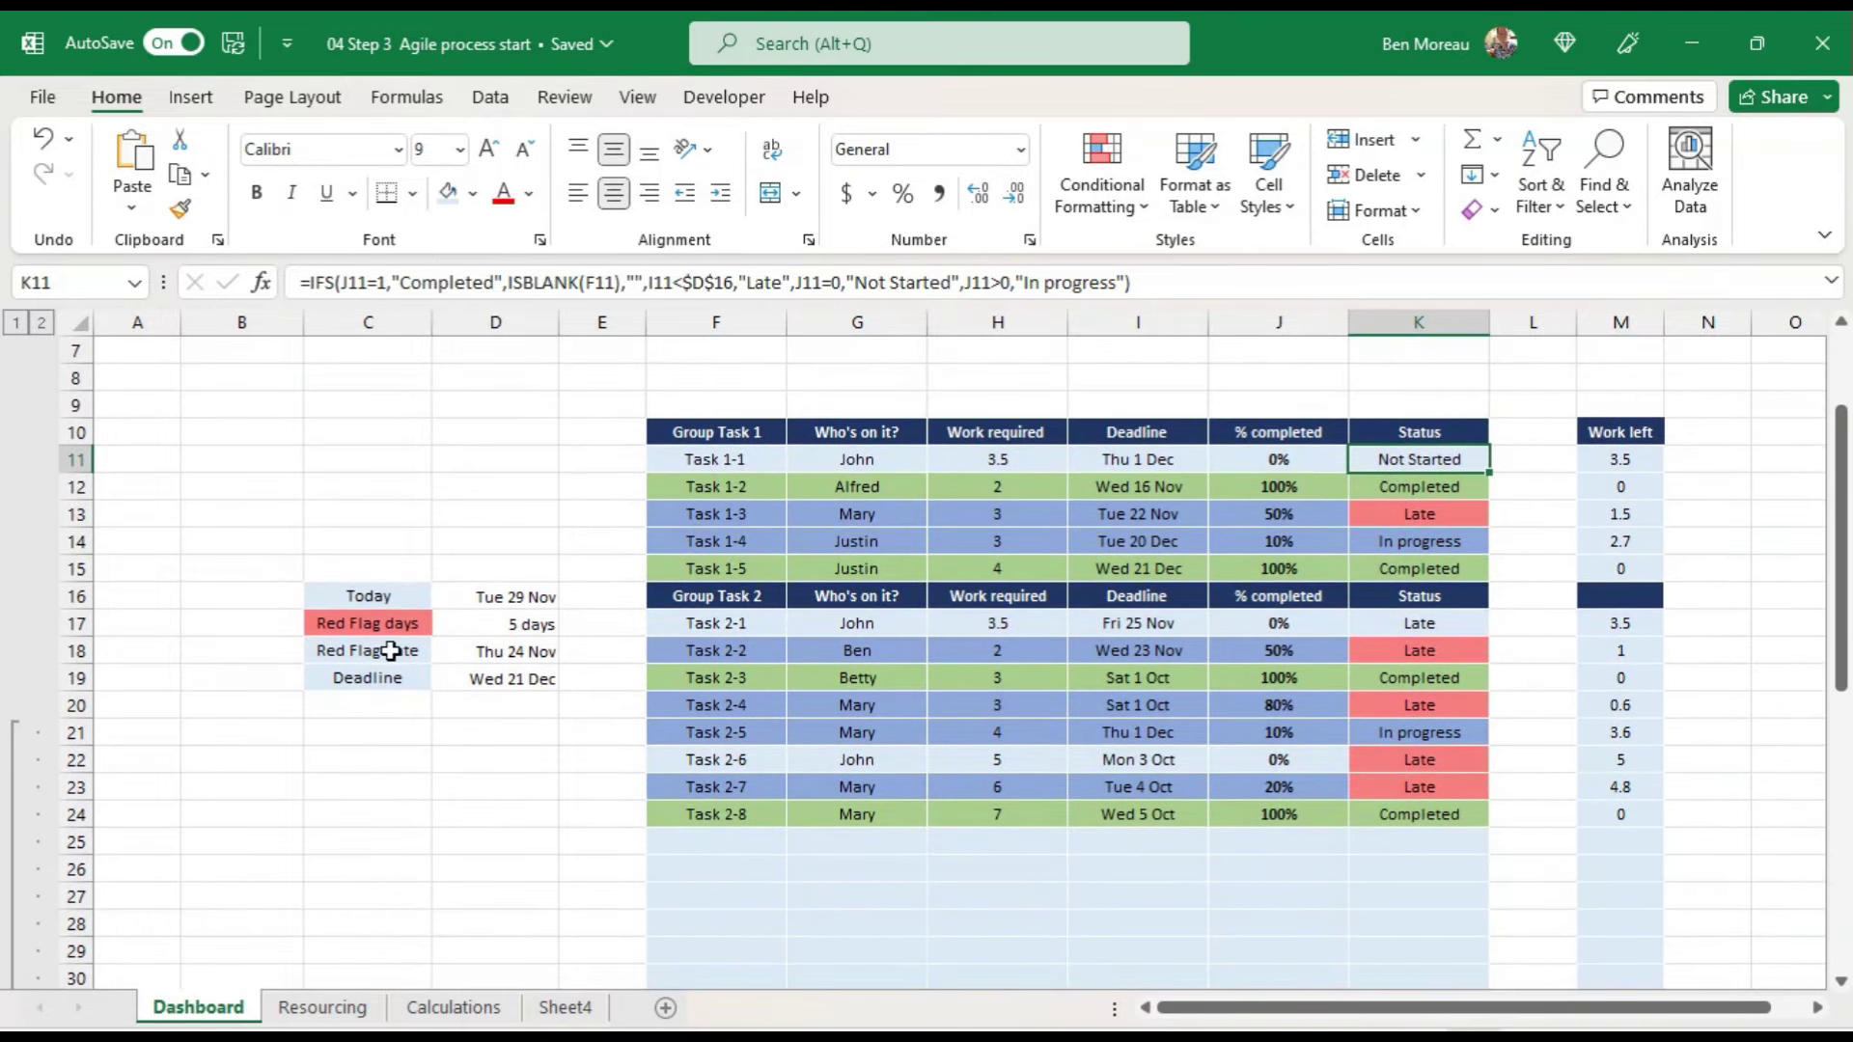
left_click(521, 651)
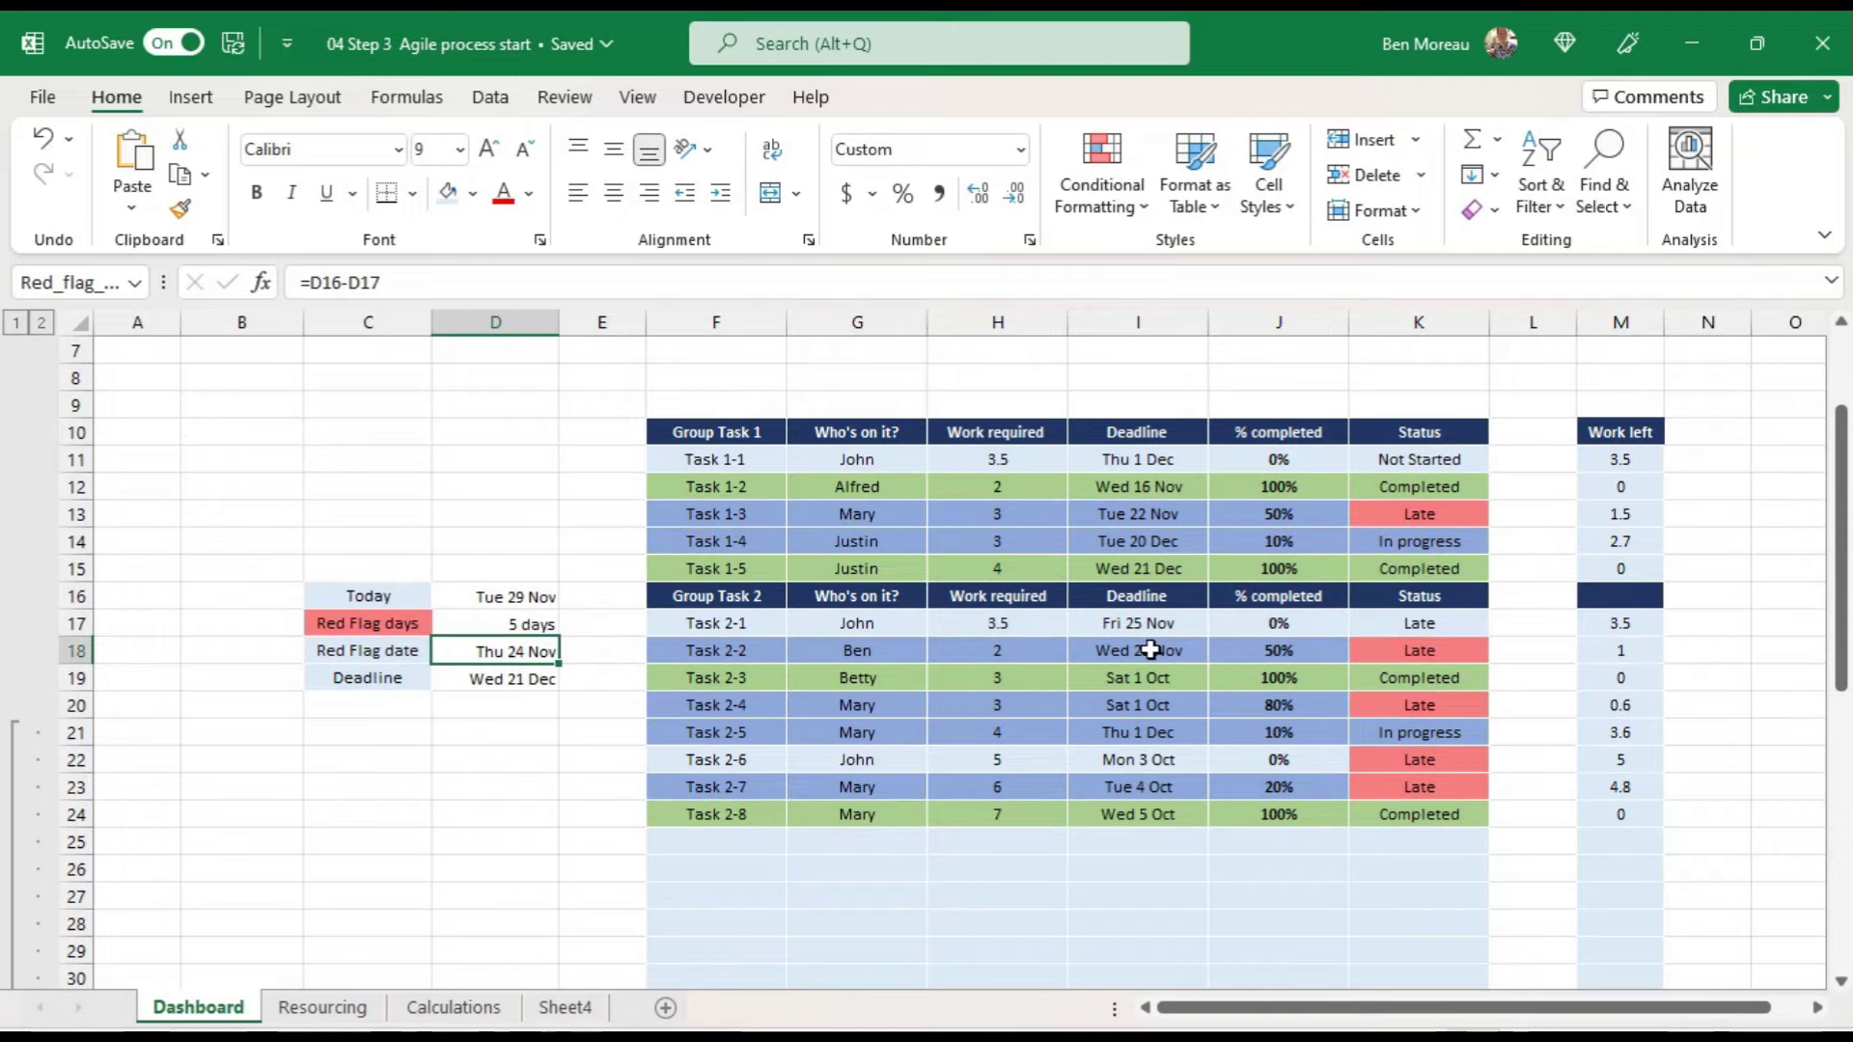
Step: Set Task 2-2's deadline in I18 to 26/11 and check its Status cell
left_click(1143, 650)
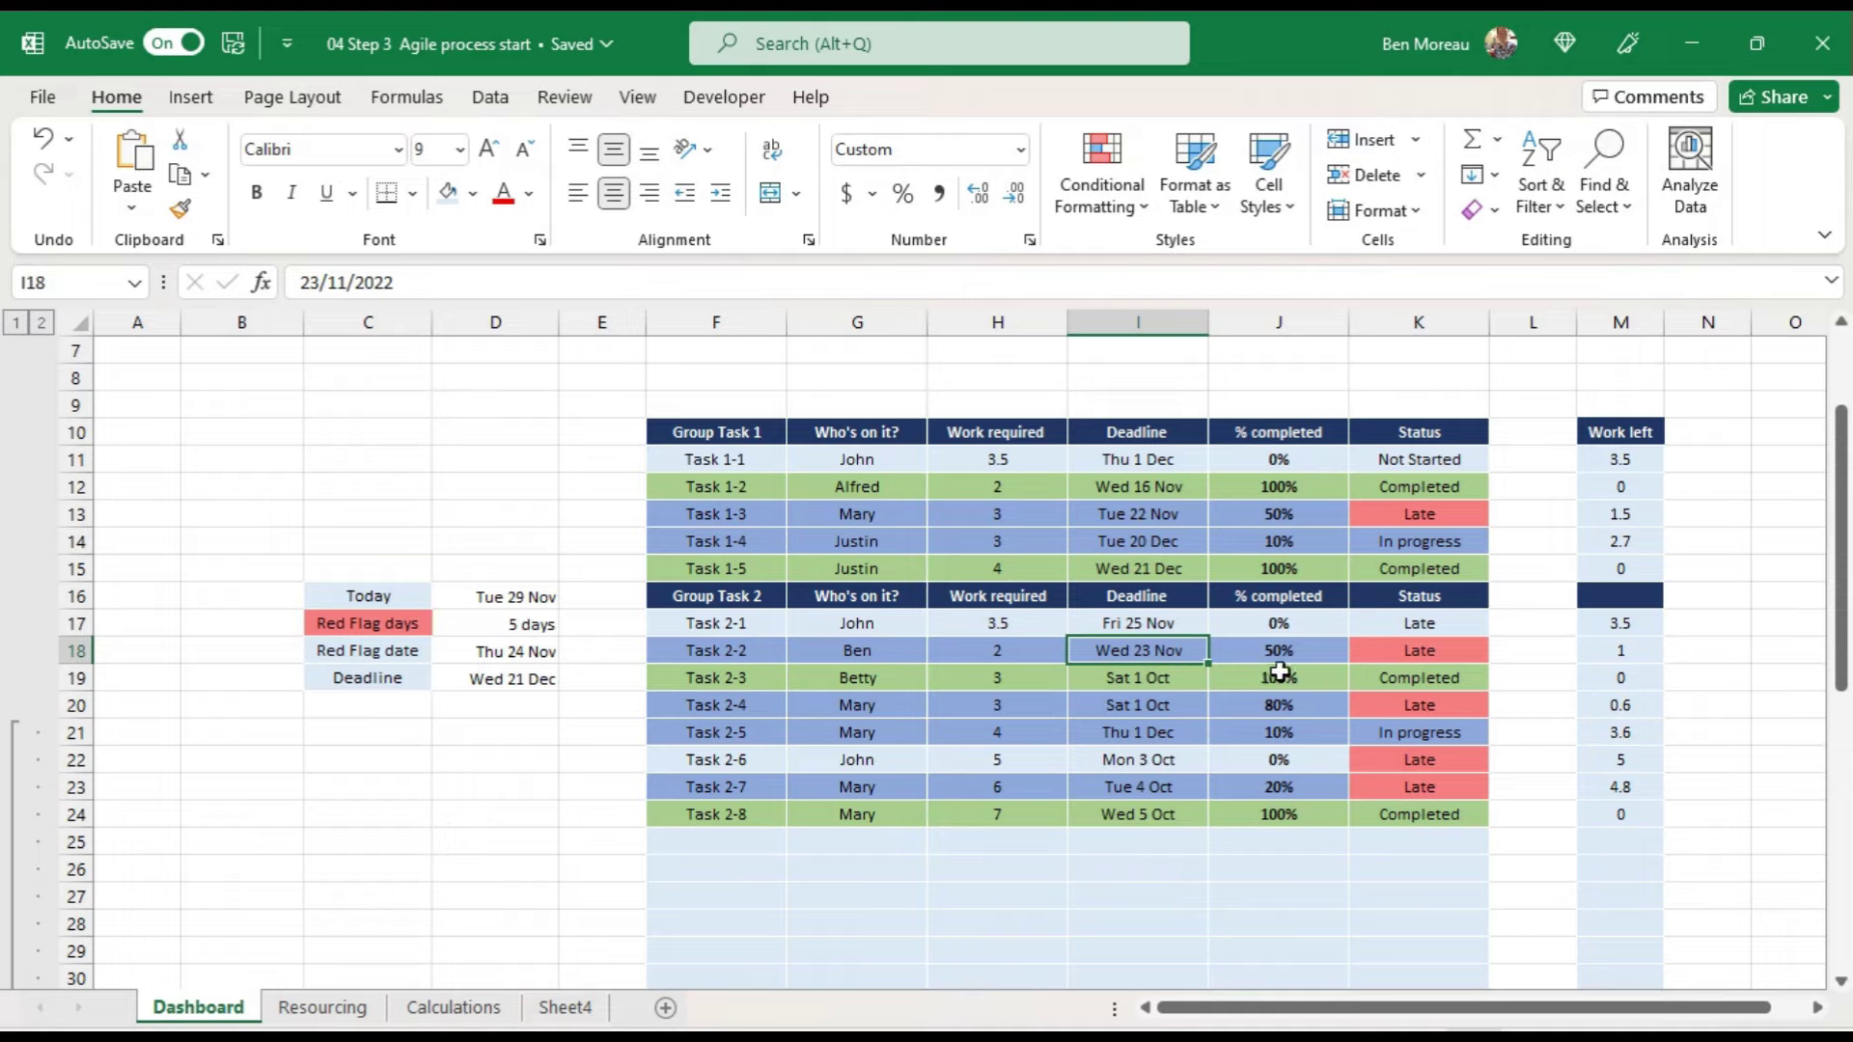
type("26/11")
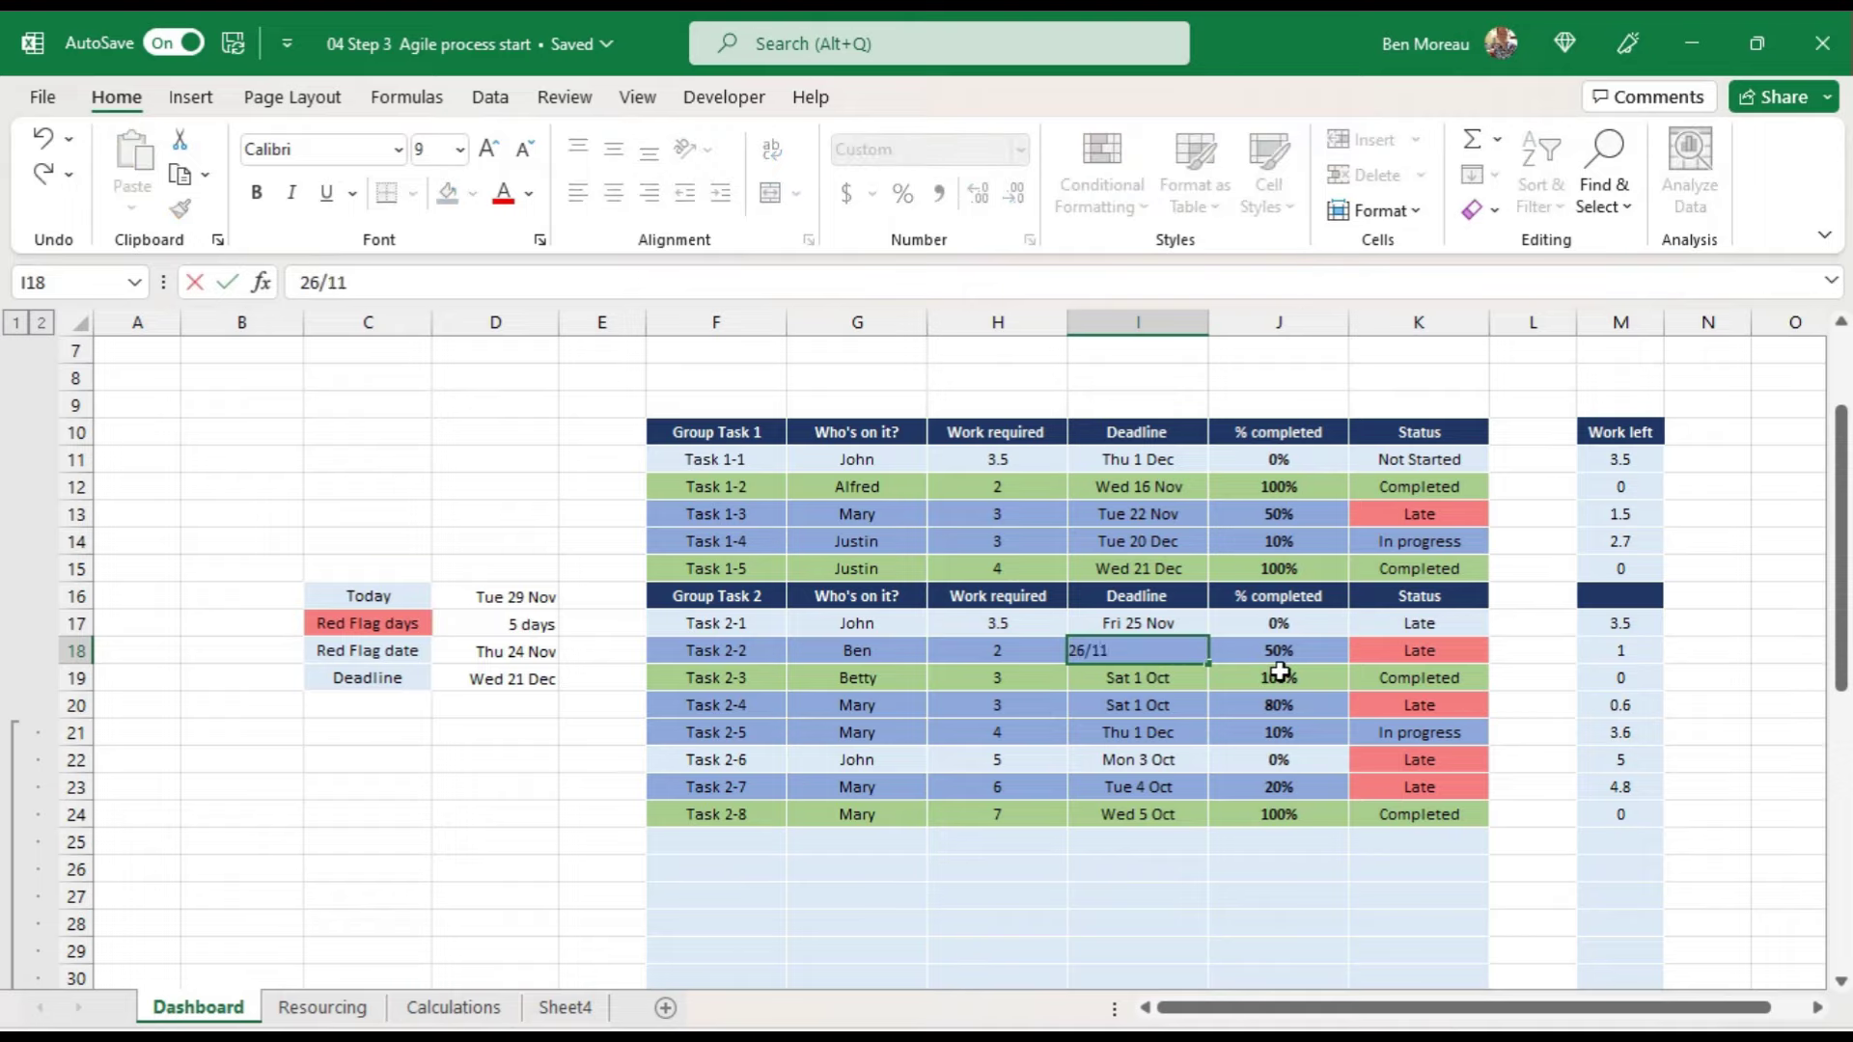
key("Return")
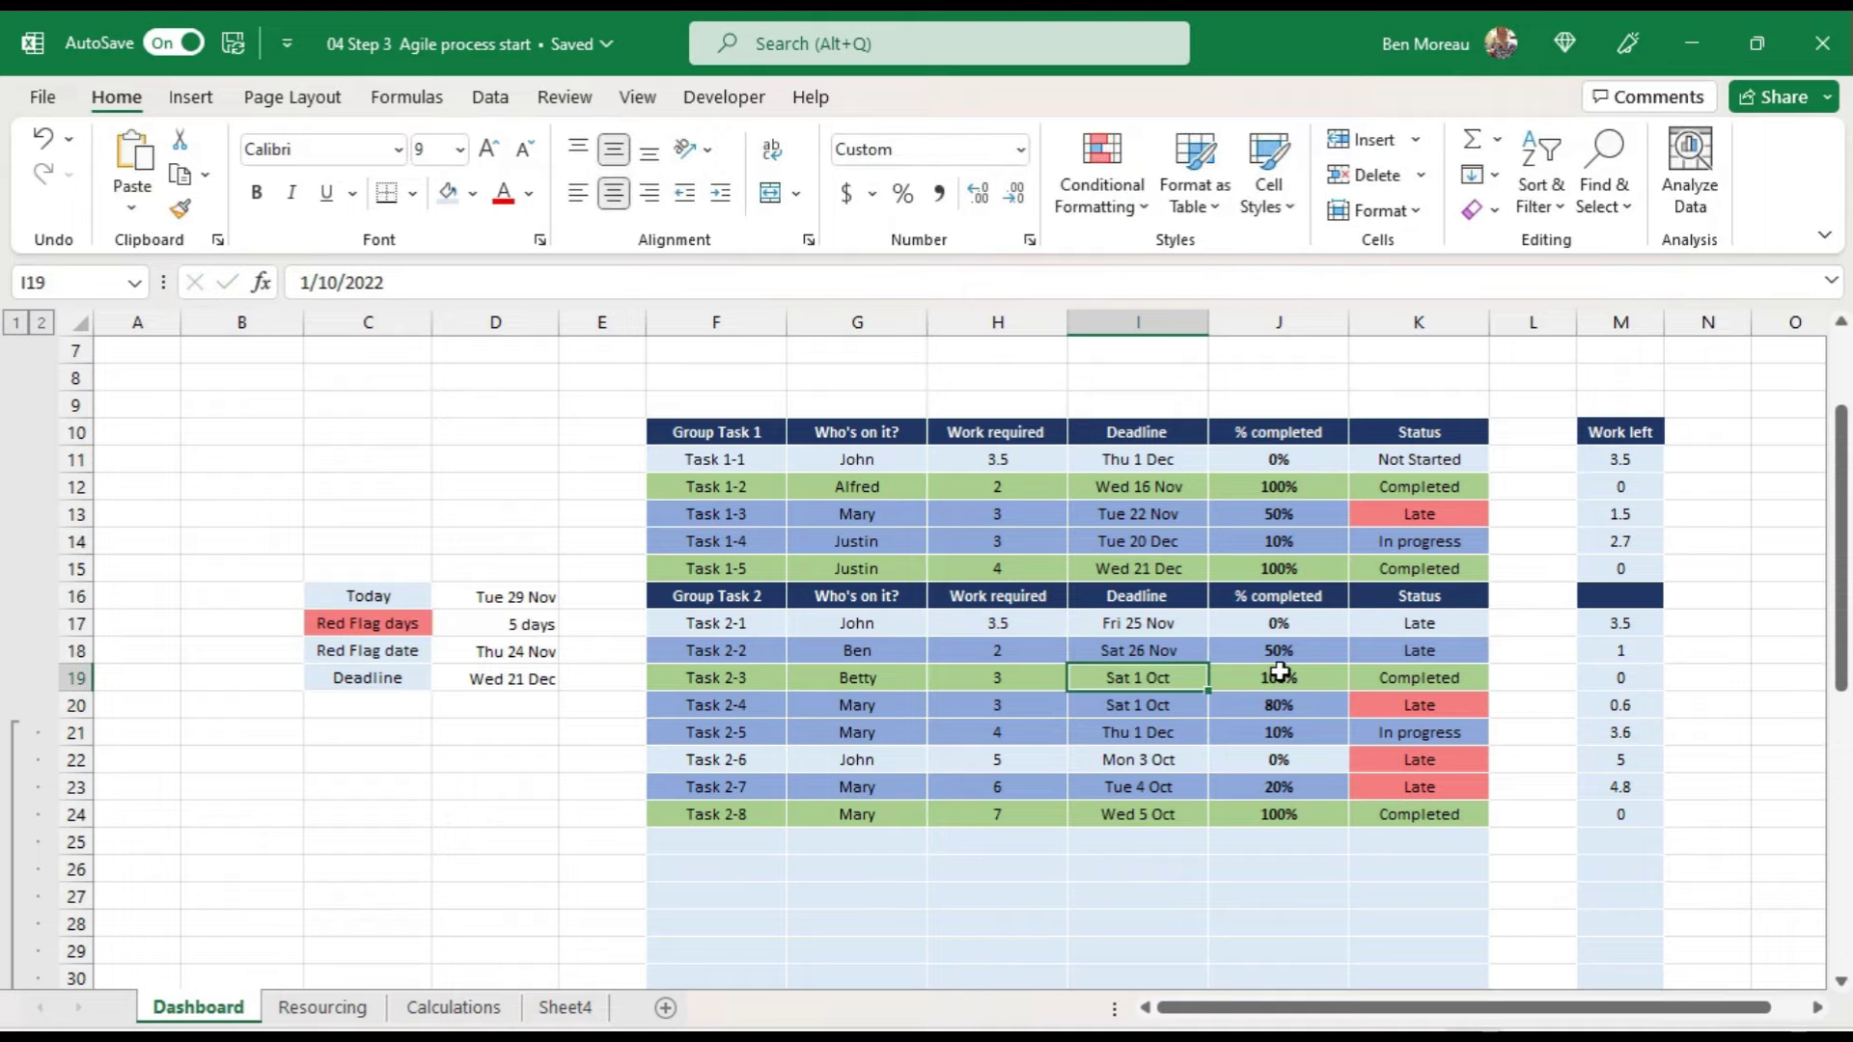
left_click(1439, 648)
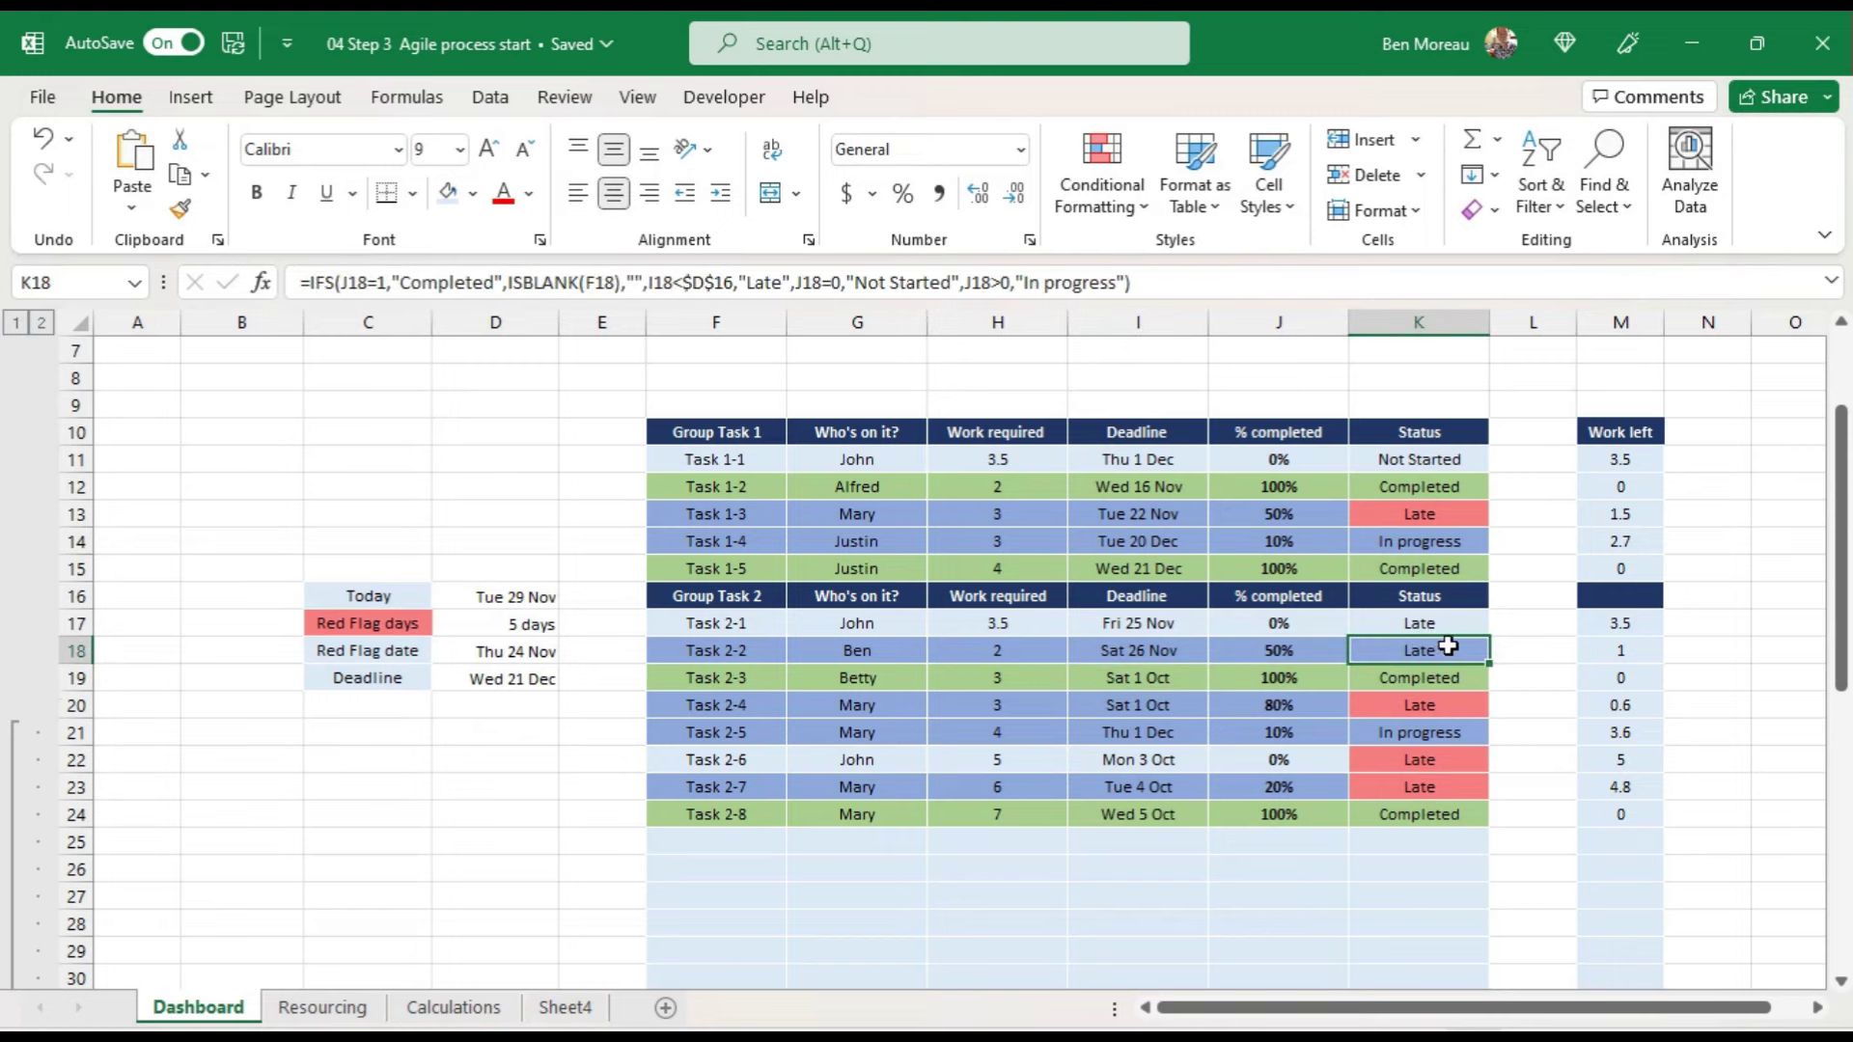
Step: Duplicate the red-flag conditional formatting rule for the Status cells K11:K31
scroll(1462, 632, "down", 1)
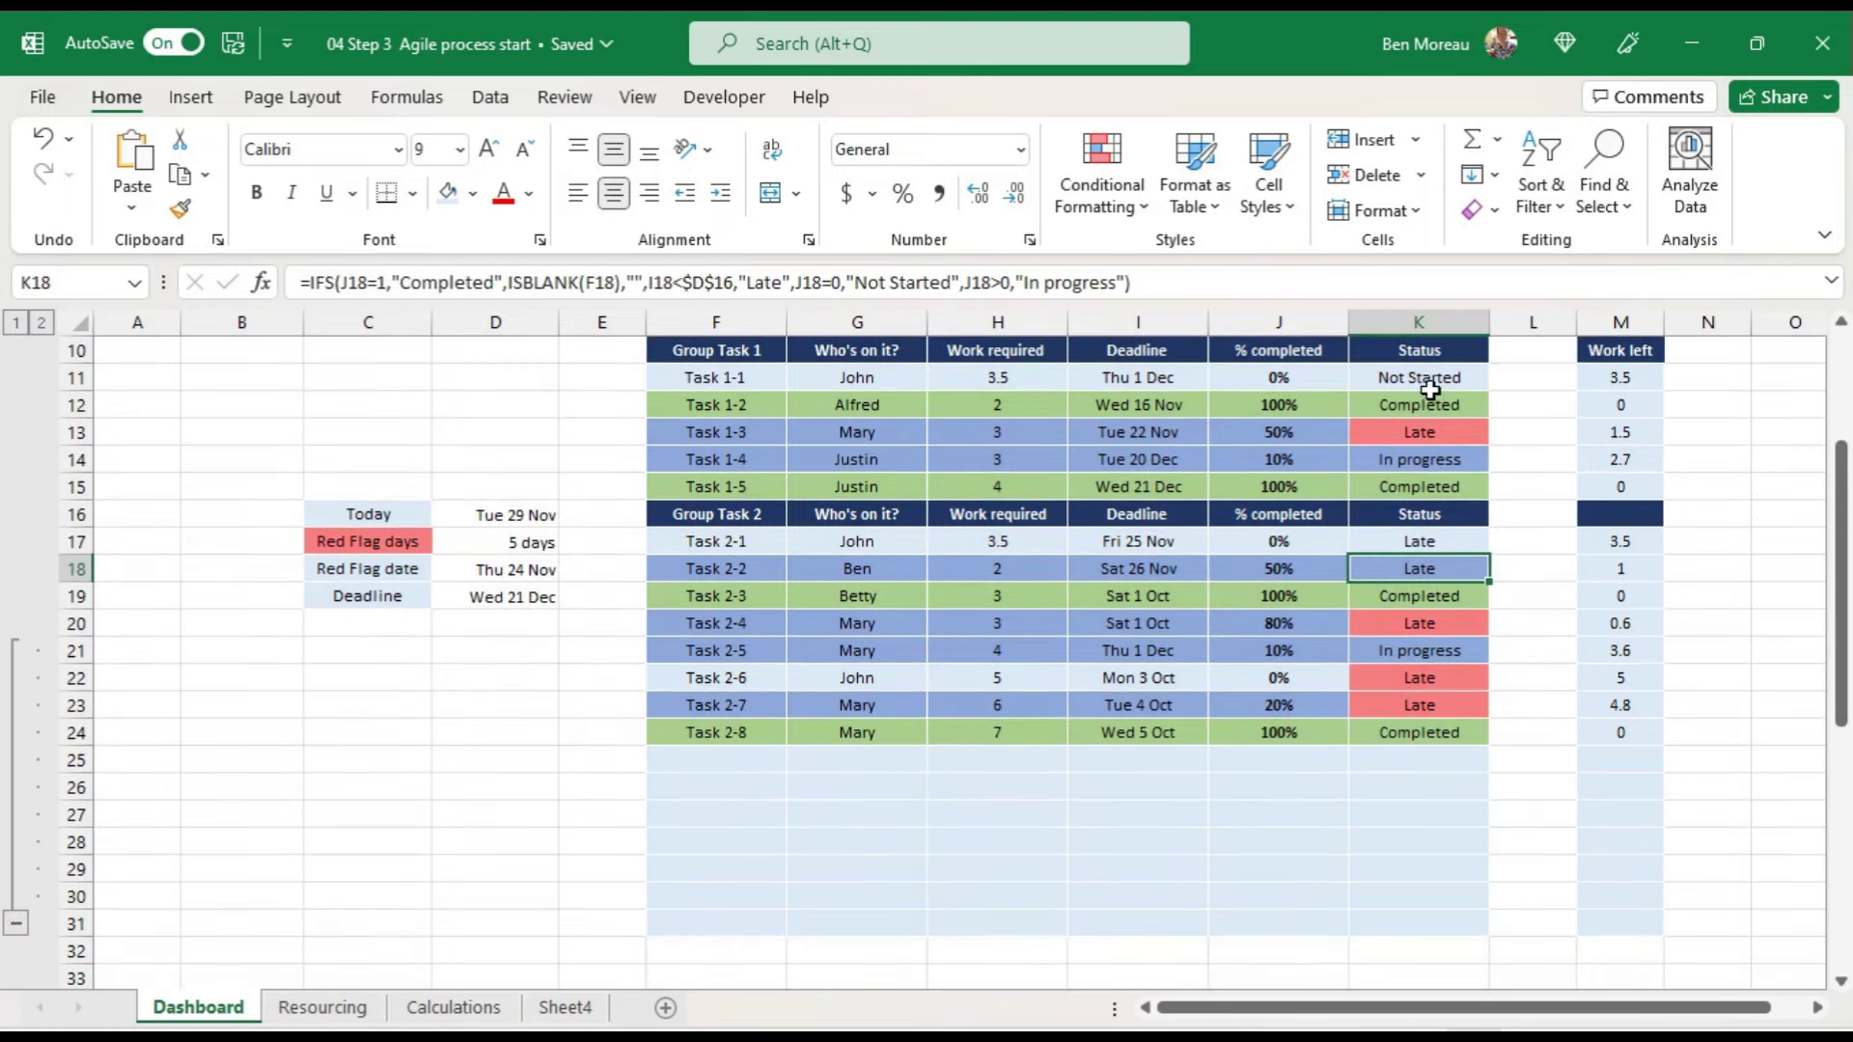
left_click_drag(1423, 375, 1424, 916)
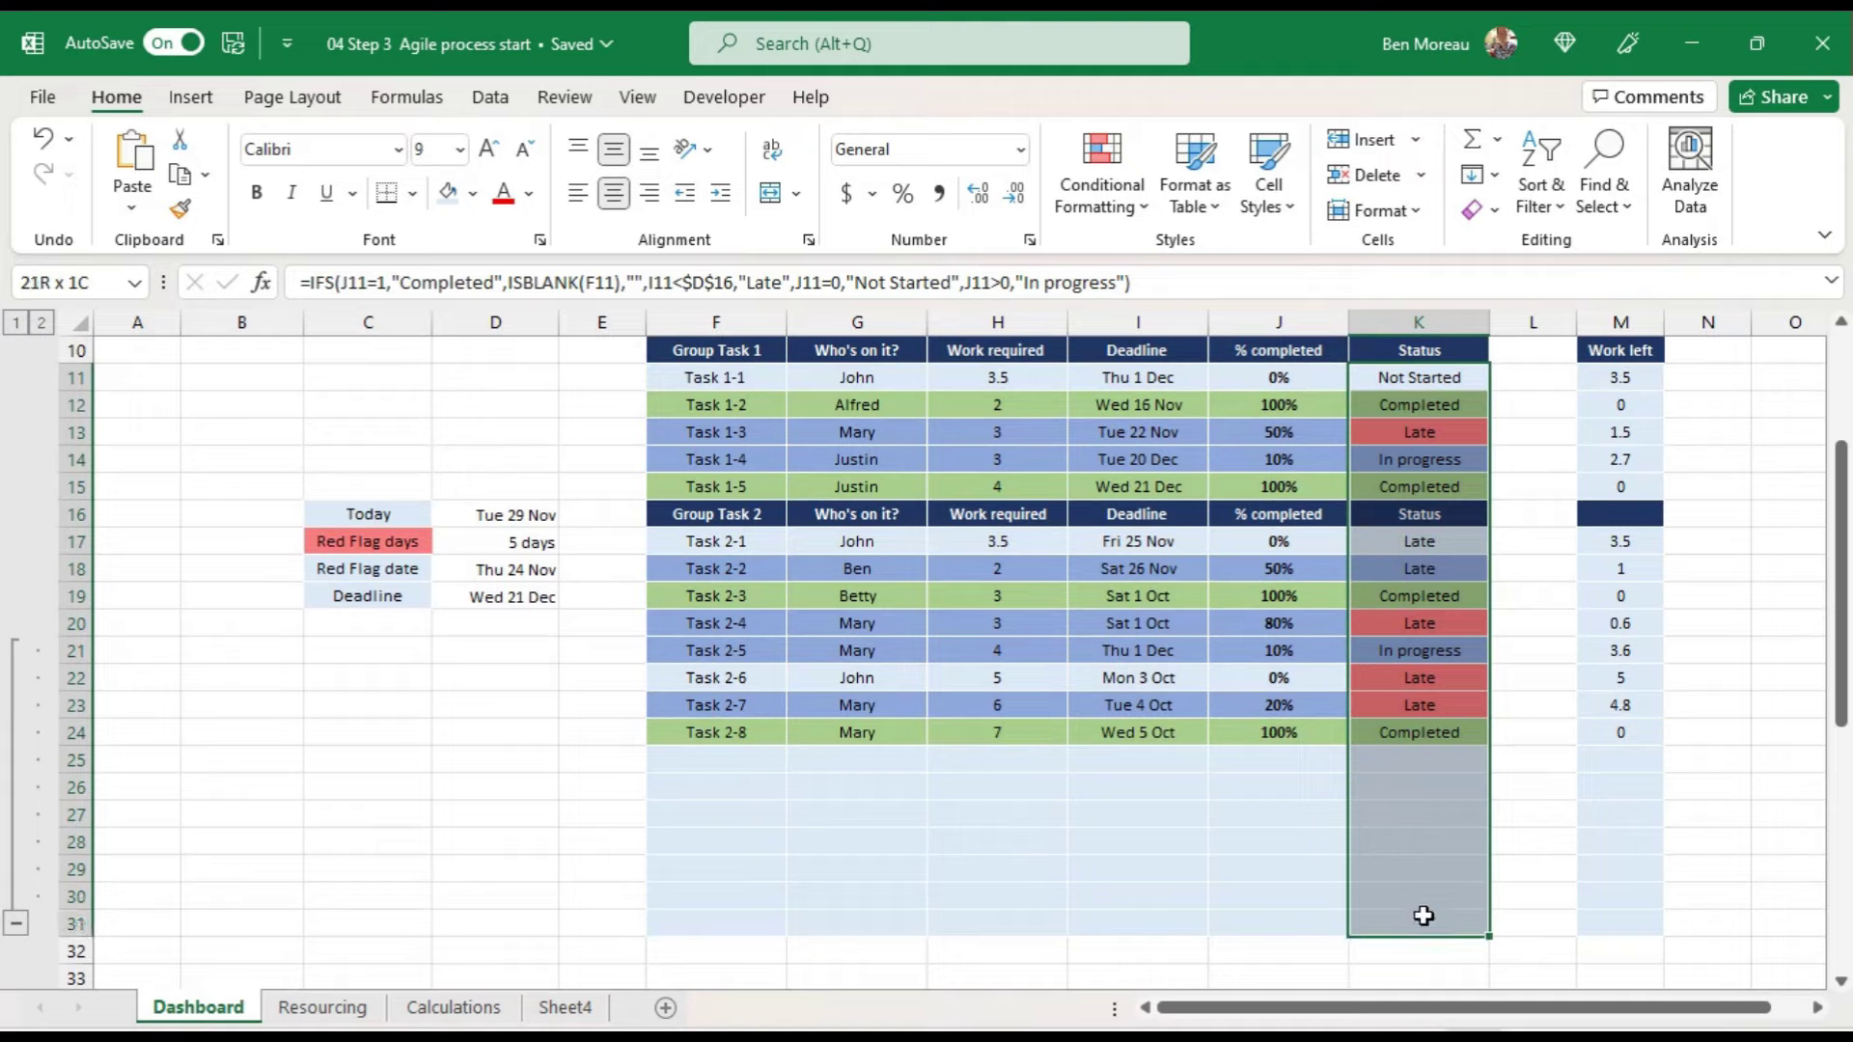
left_click(1108, 214)
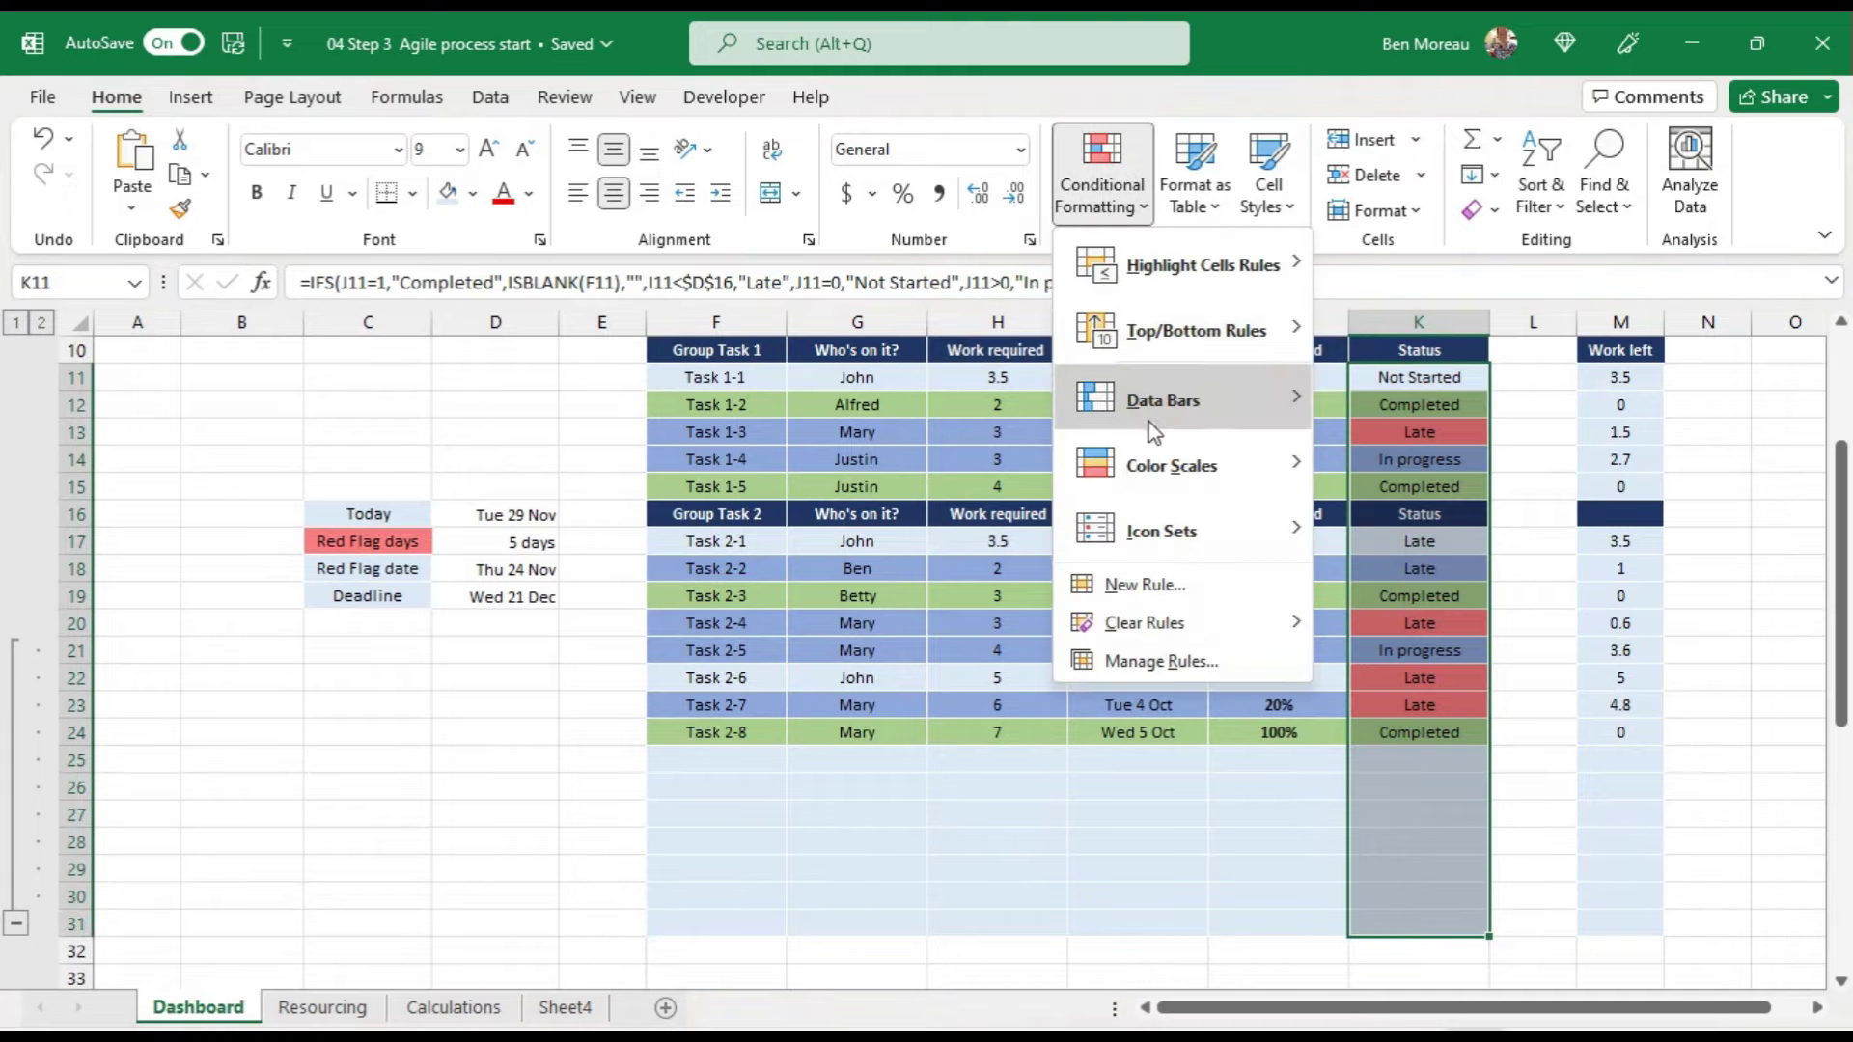
left_click(1148, 664)
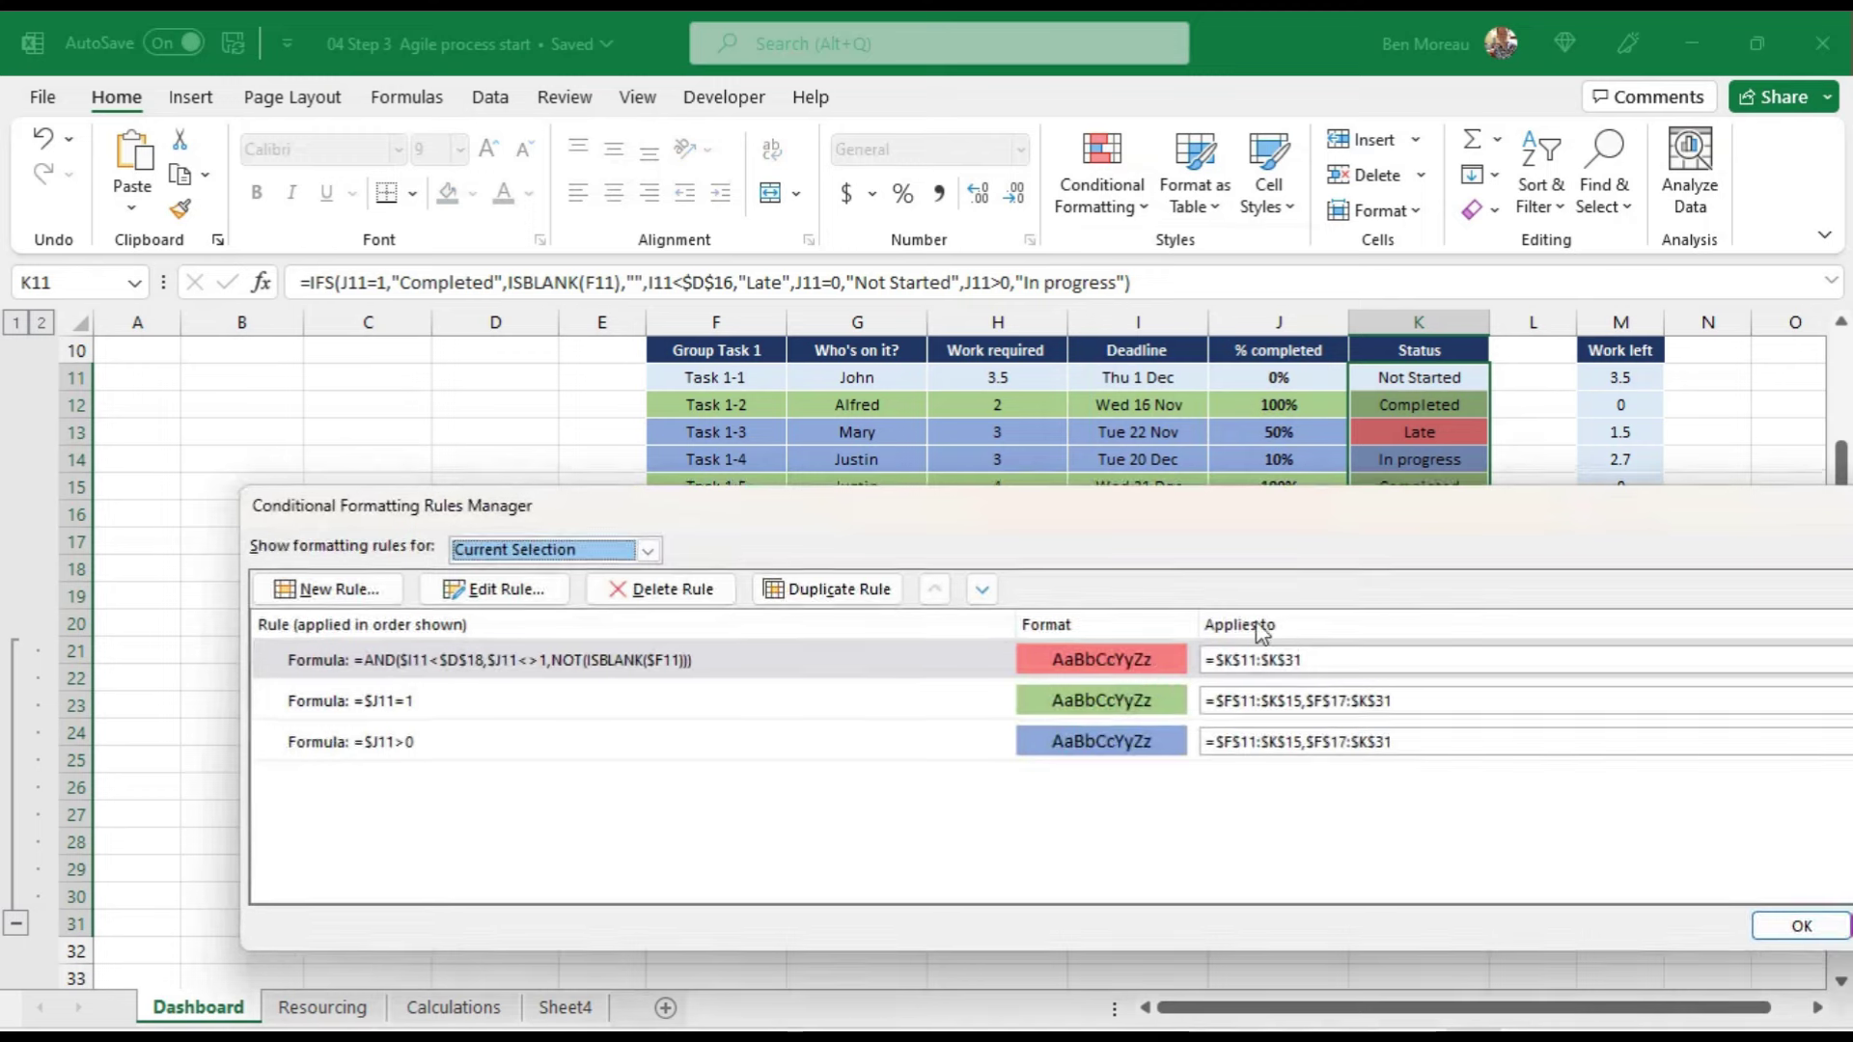
left_click(643, 666)
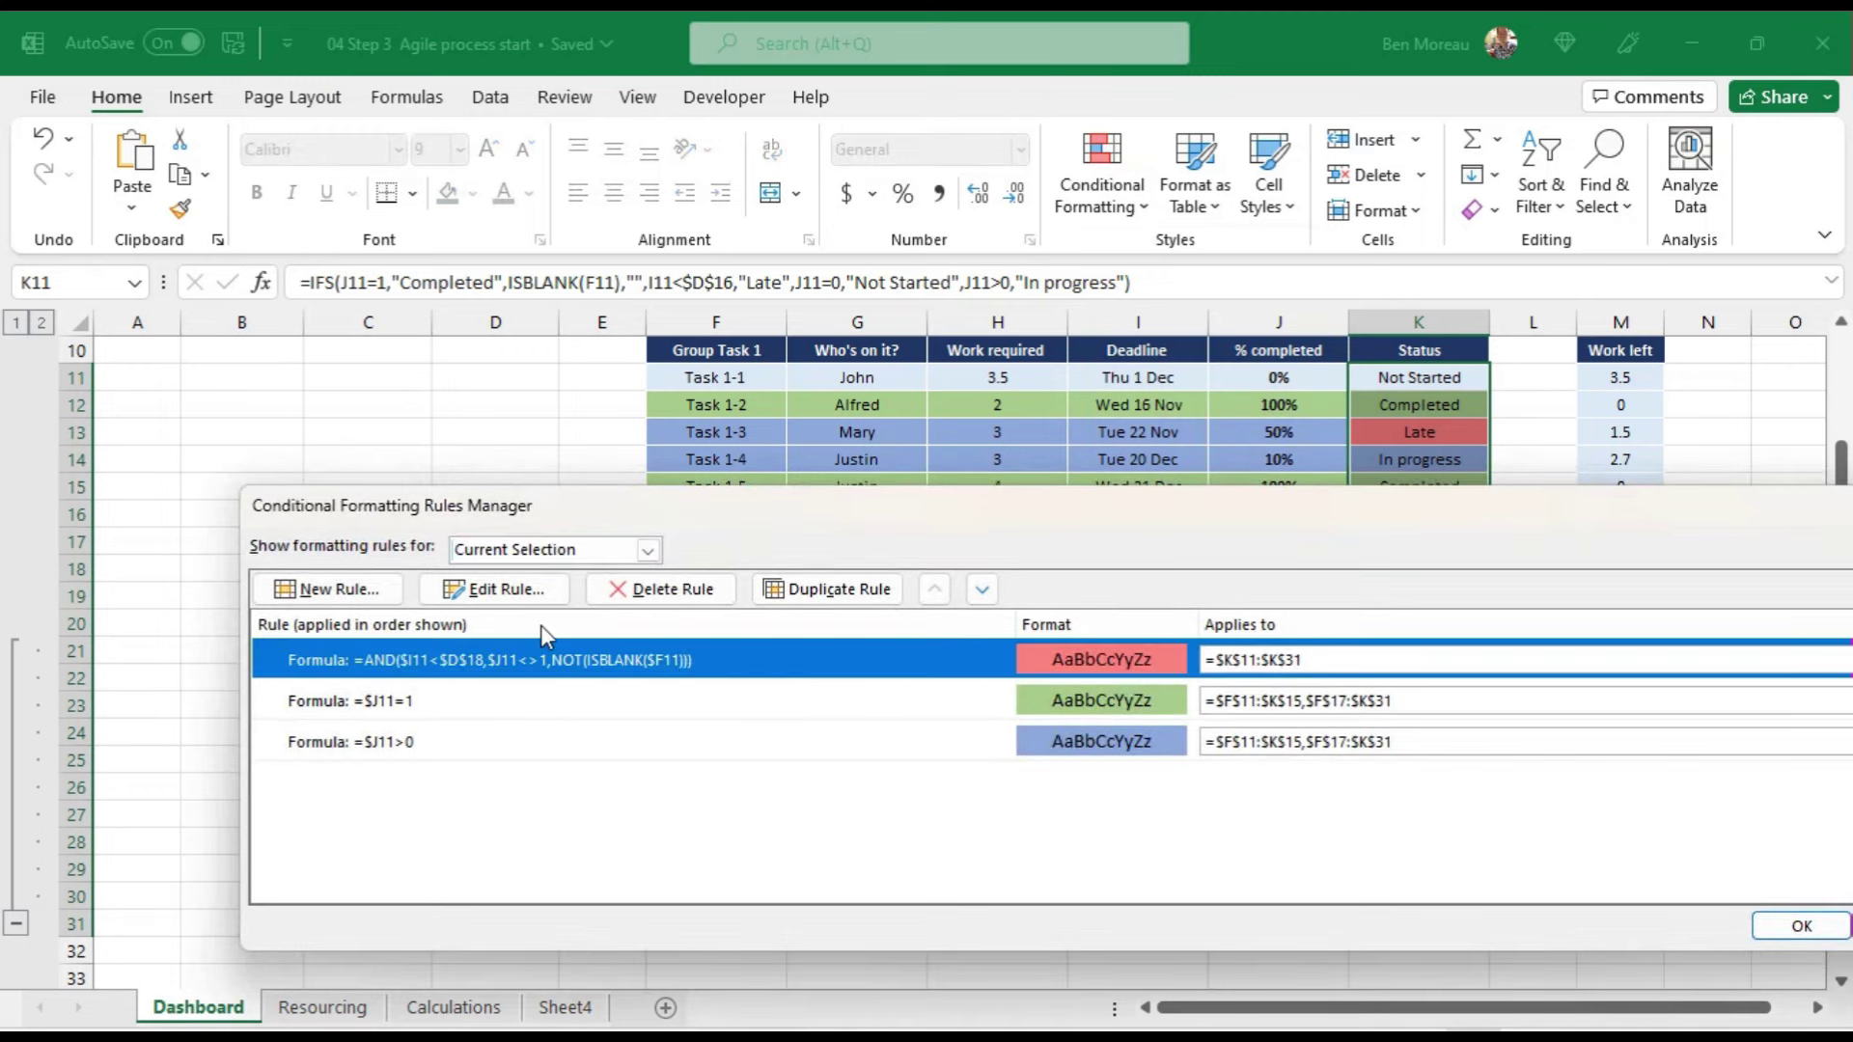
left_click(808, 593)
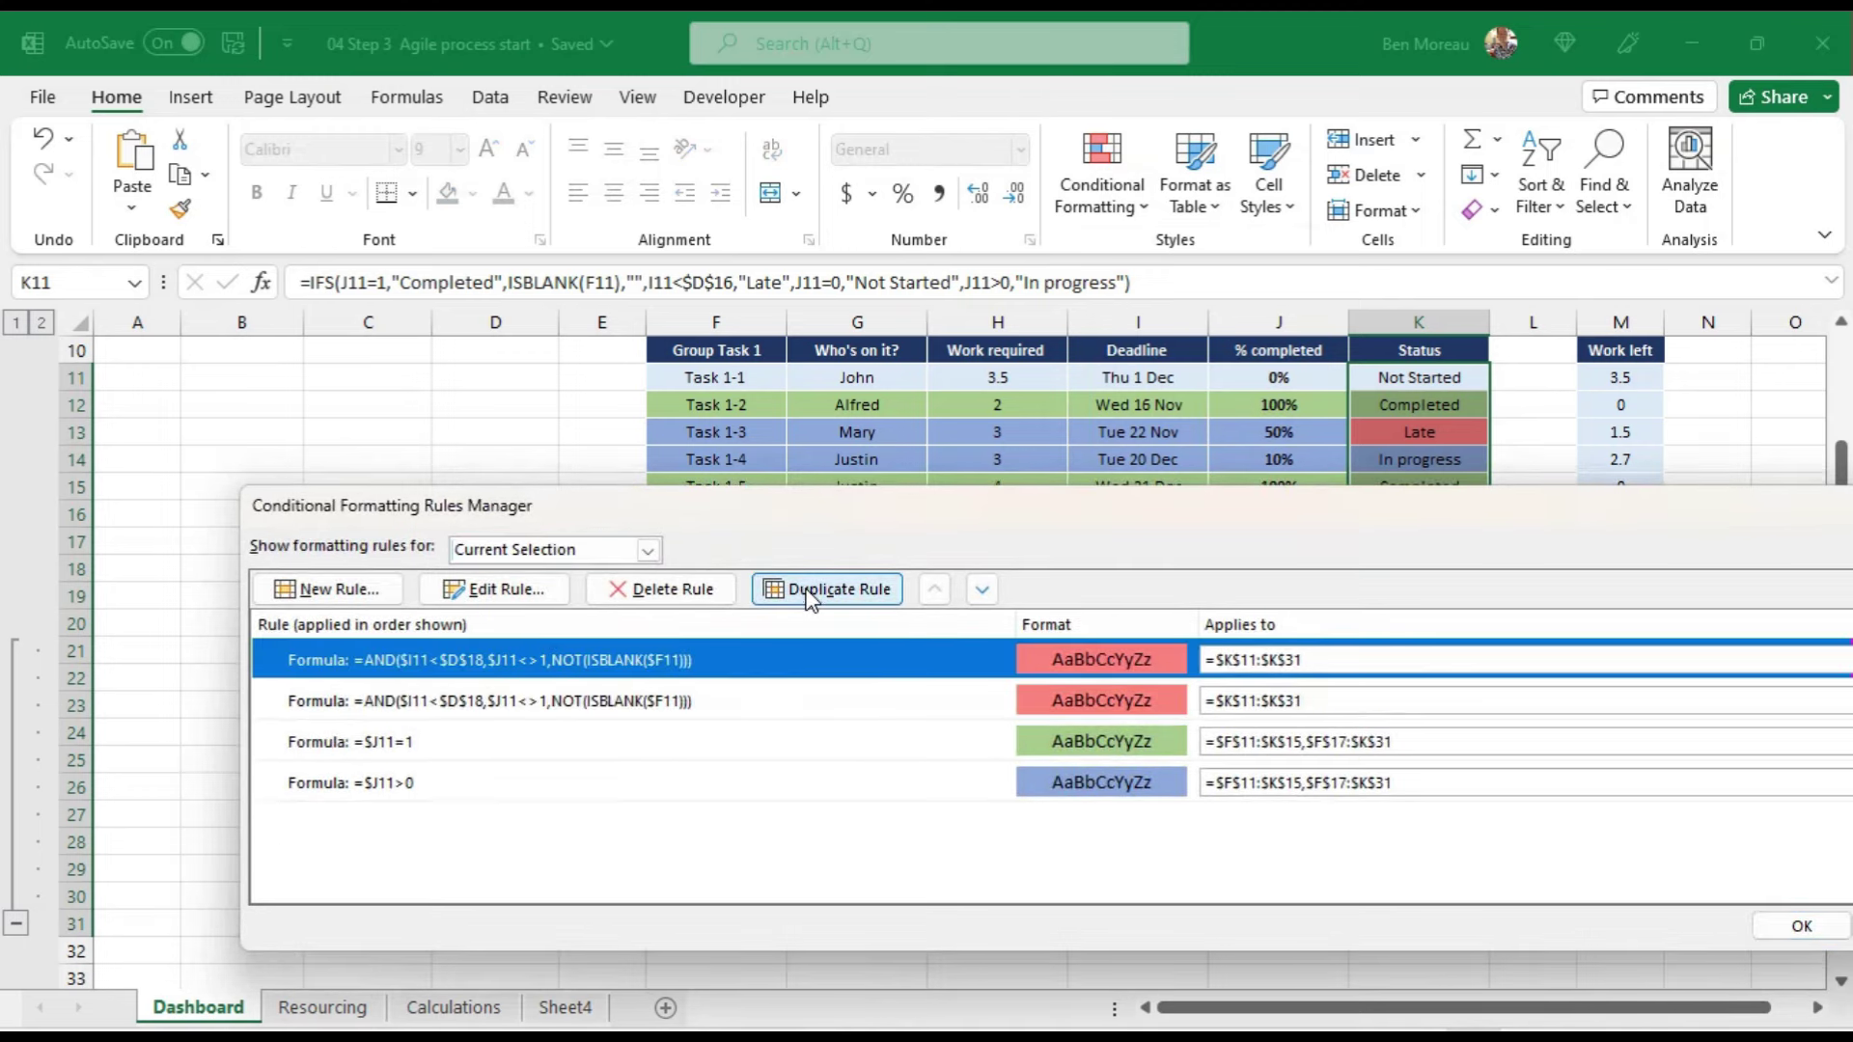
Step: Edit the second copy of the red-flag rule so its formula compares the deadline with $D$16
left_click(701, 704)
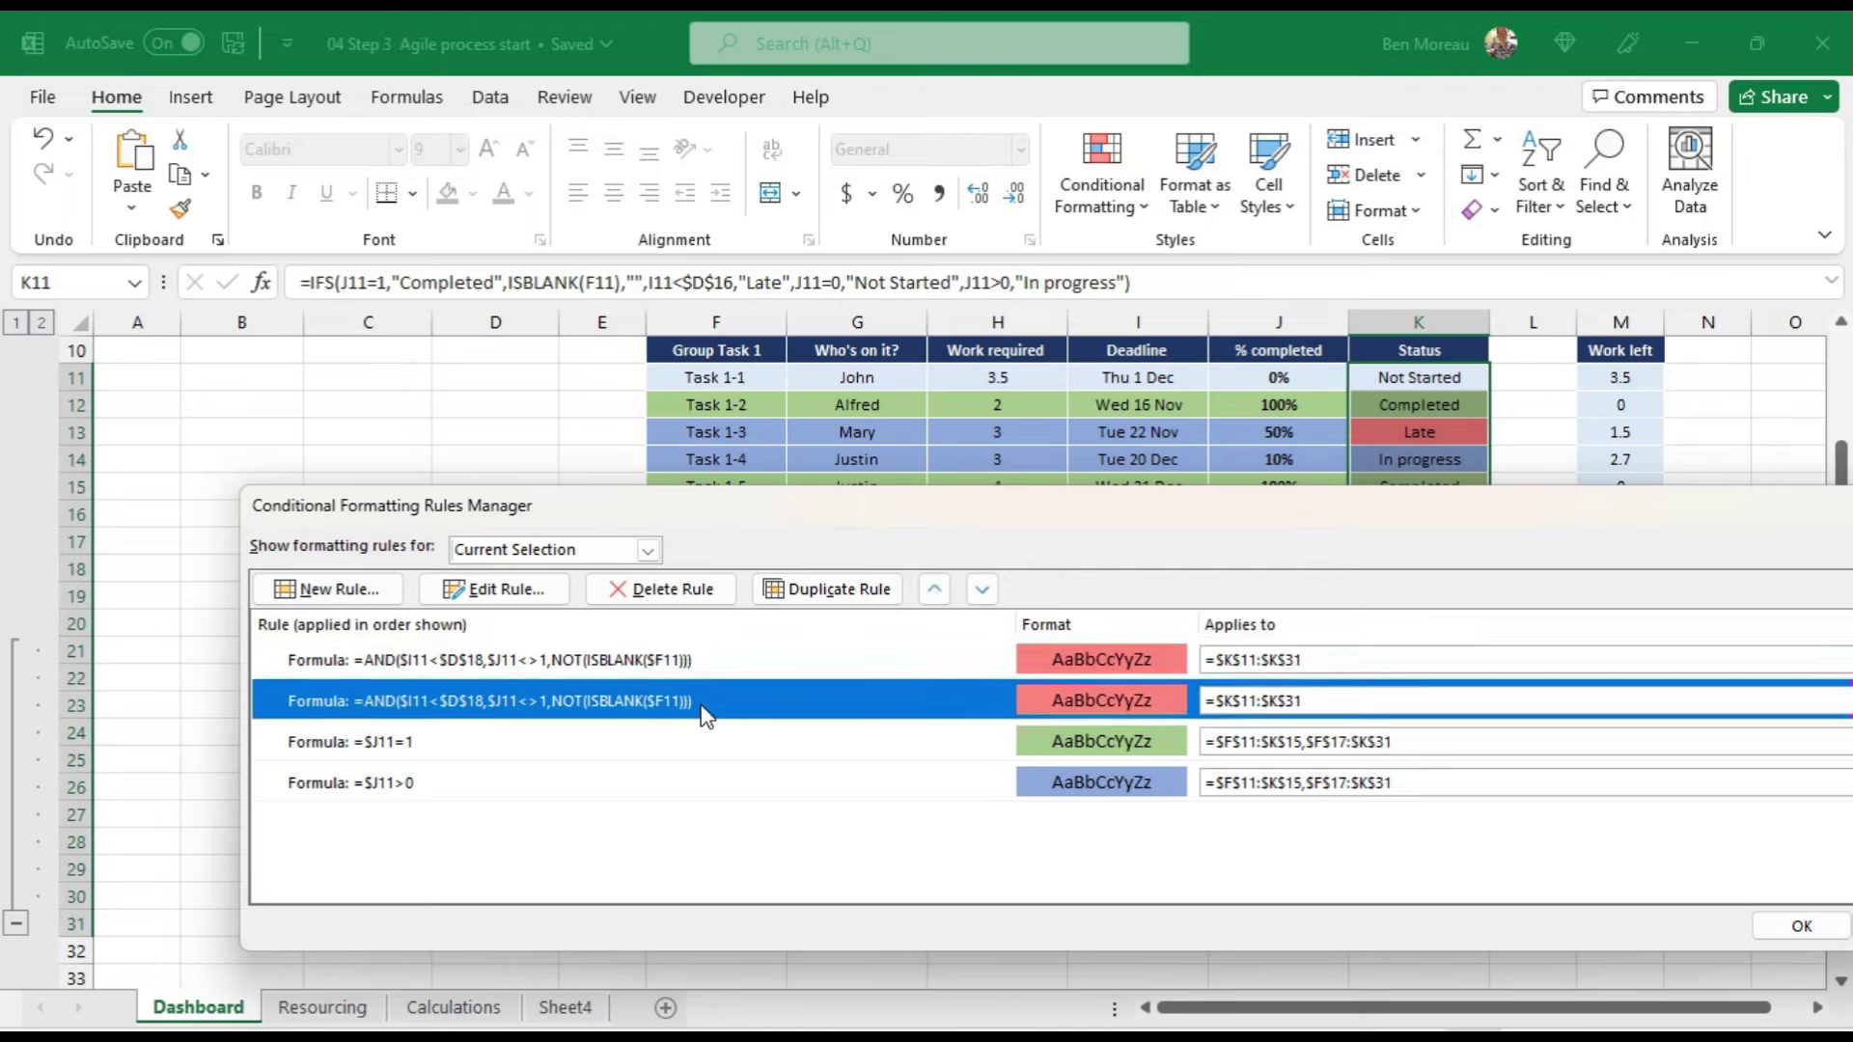
left_click(511, 593)
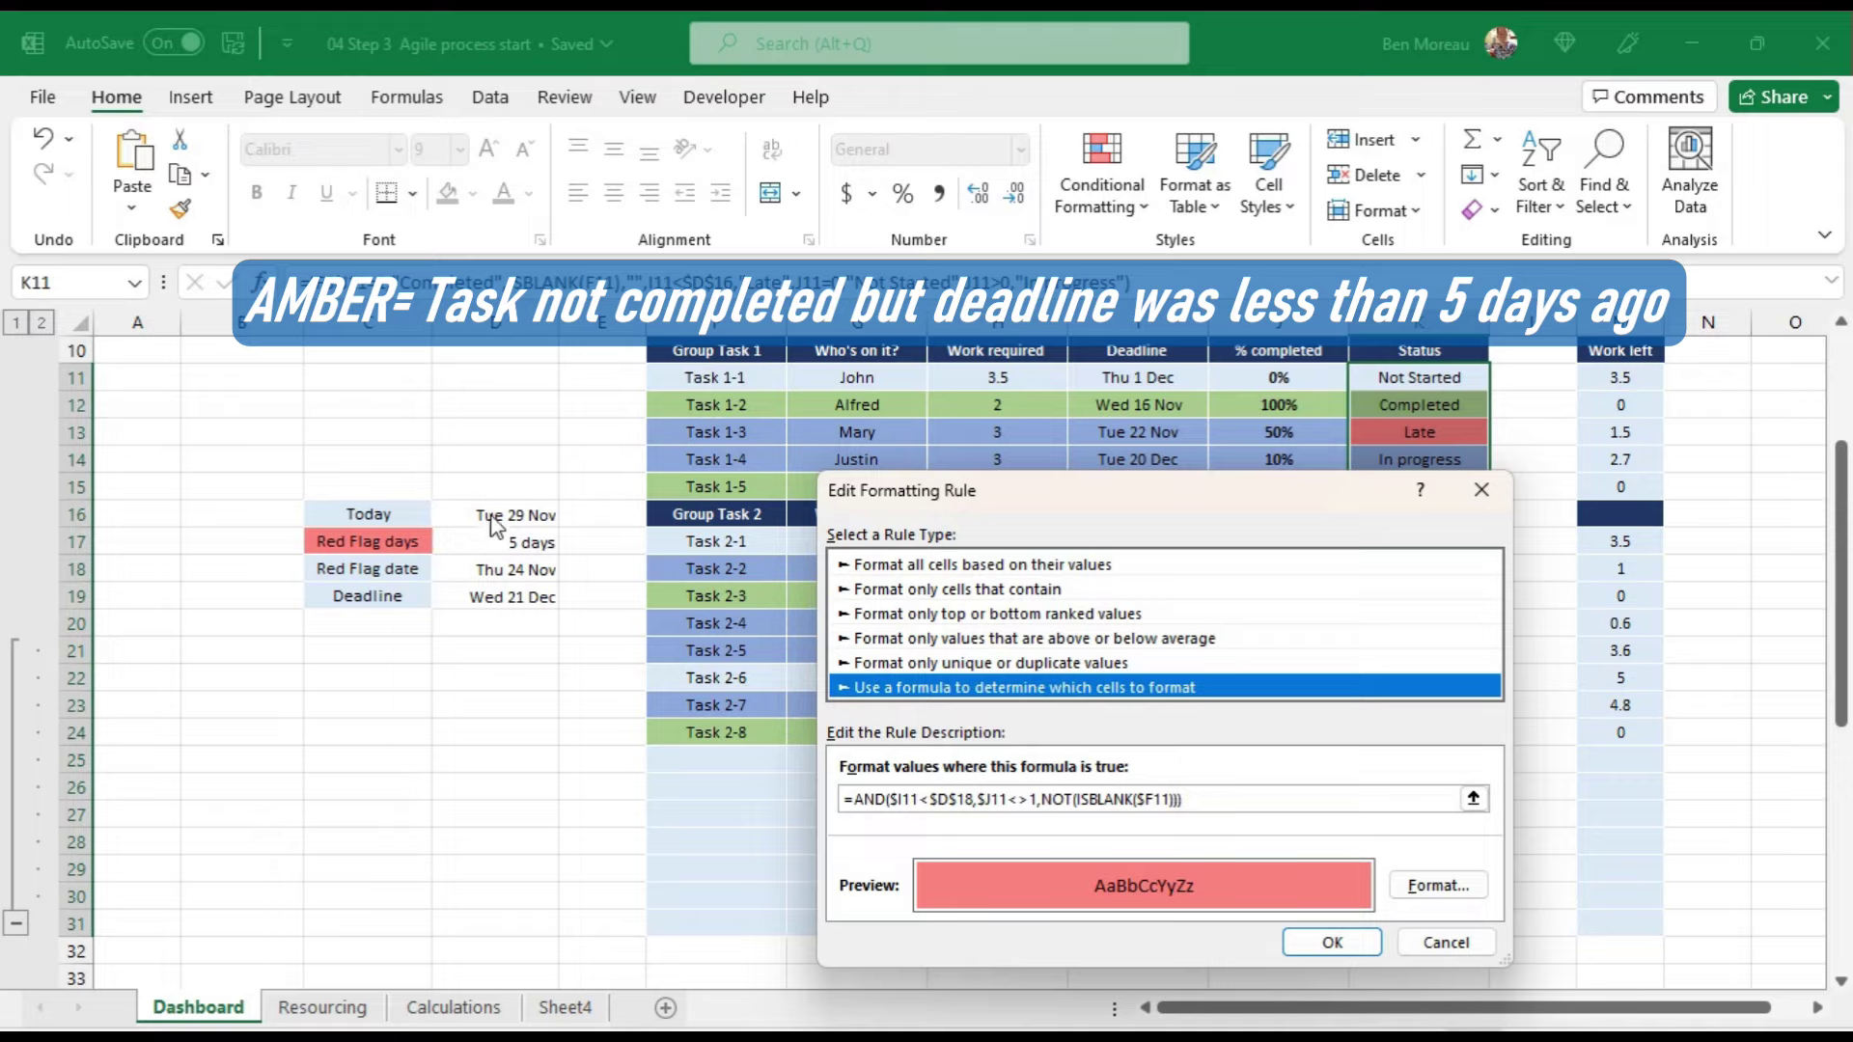
left_click(970, 799)
key("Delete")
type("6")
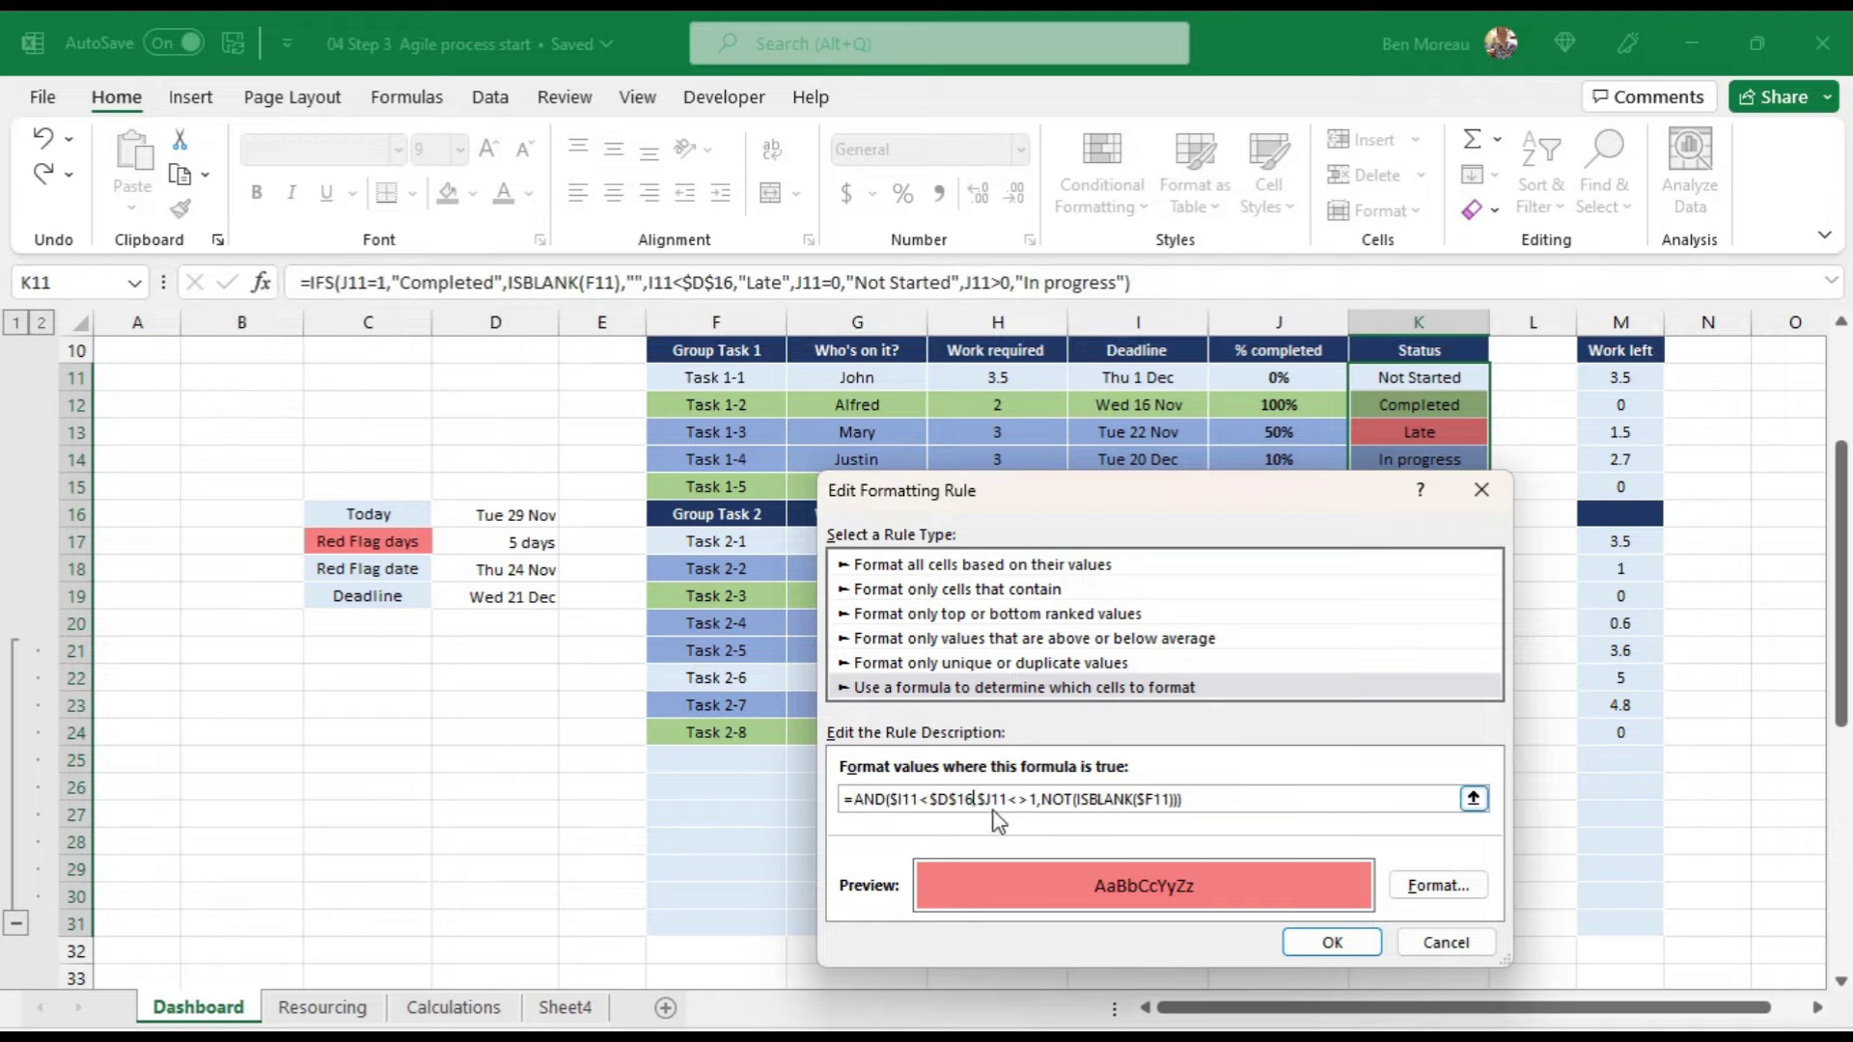
Step: Give the $D$16 rule a light gold background fill and apply the updated rules to the Status cells
left_click(1410, 887)
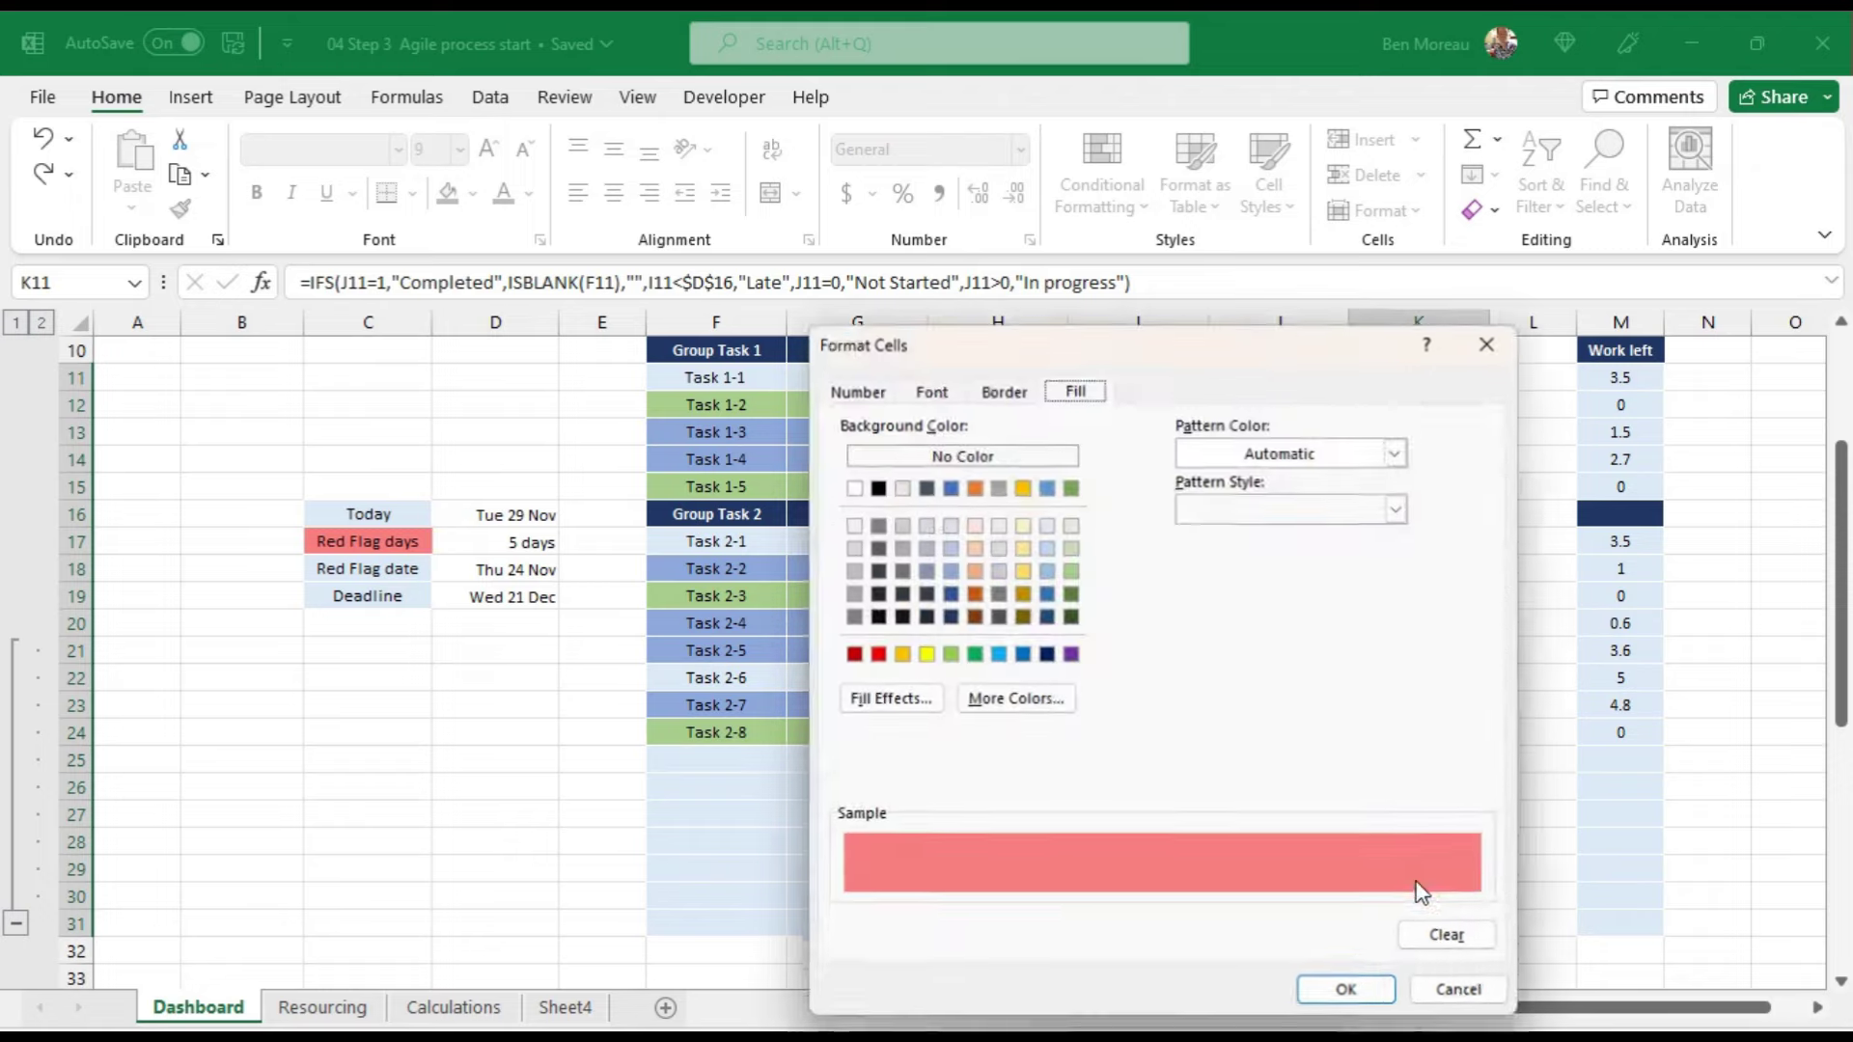
left_click(1020, 485)
left_click(1021, 570)
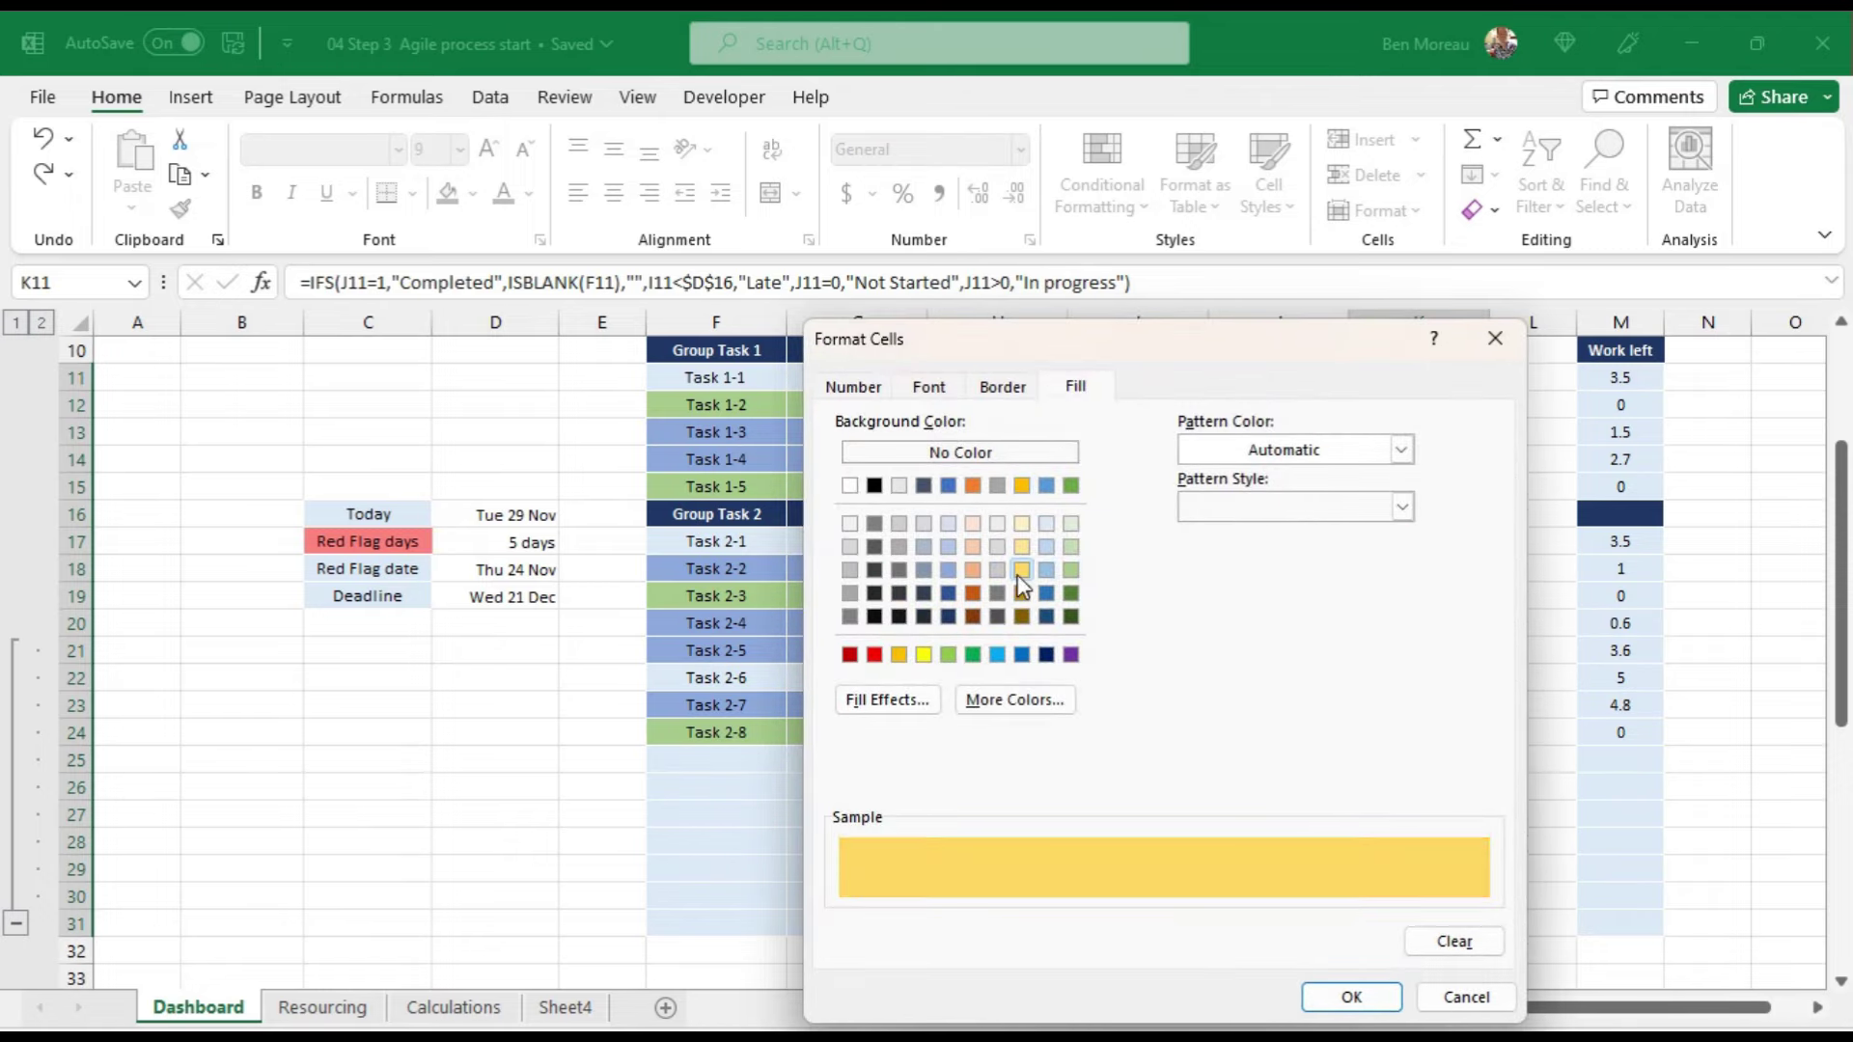
left_click(1351, 996)
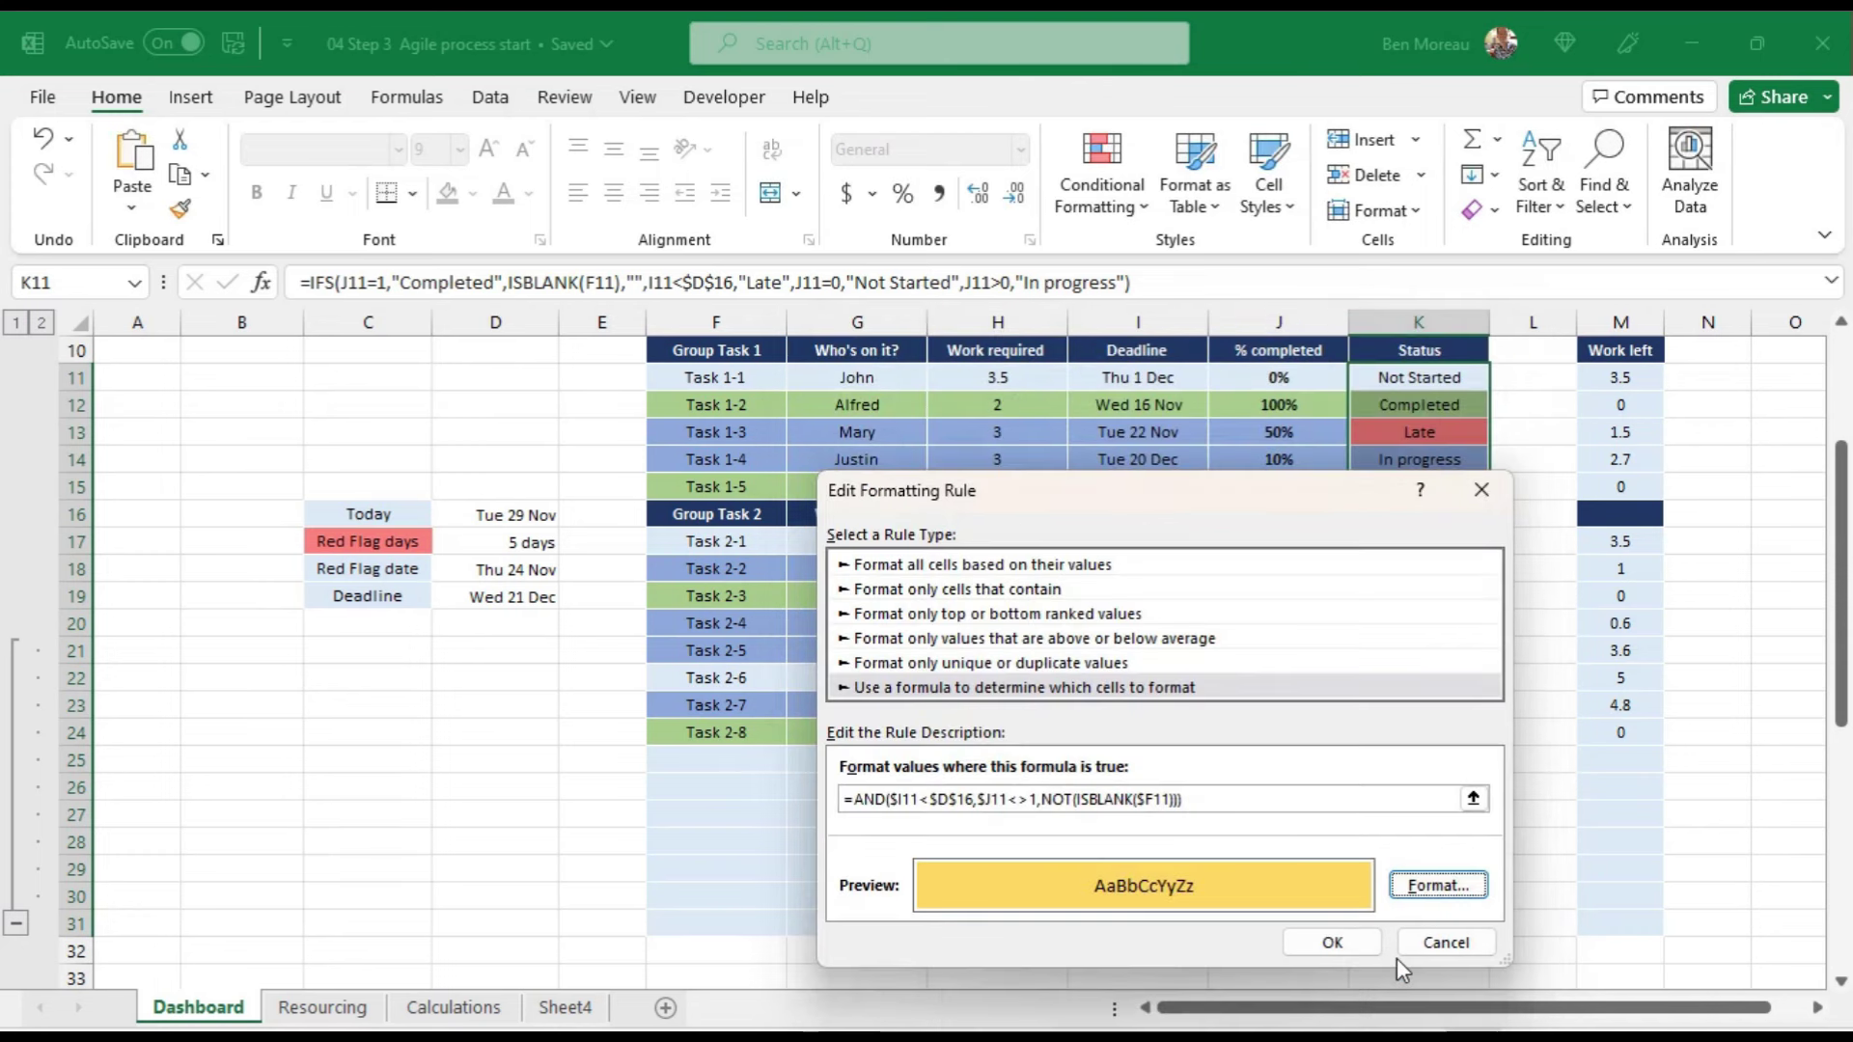
left_click(1333, 942)
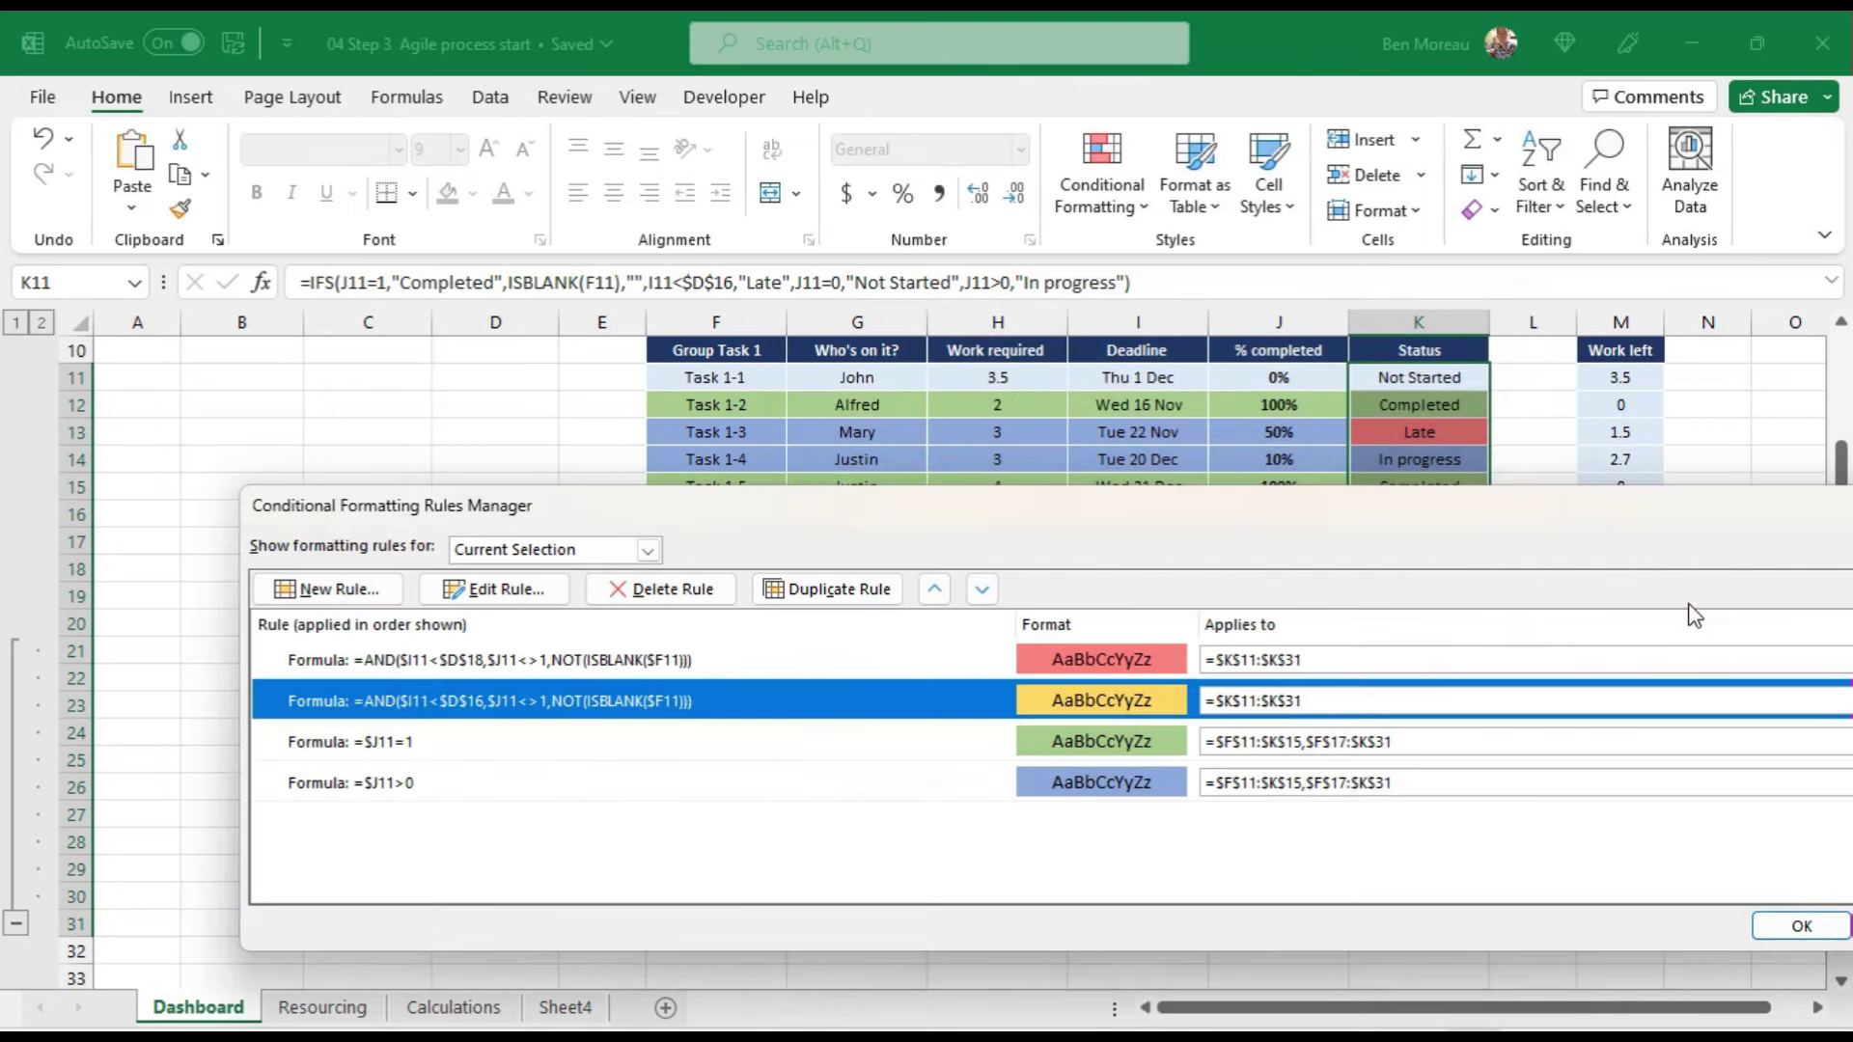
left_click(1796, 924)
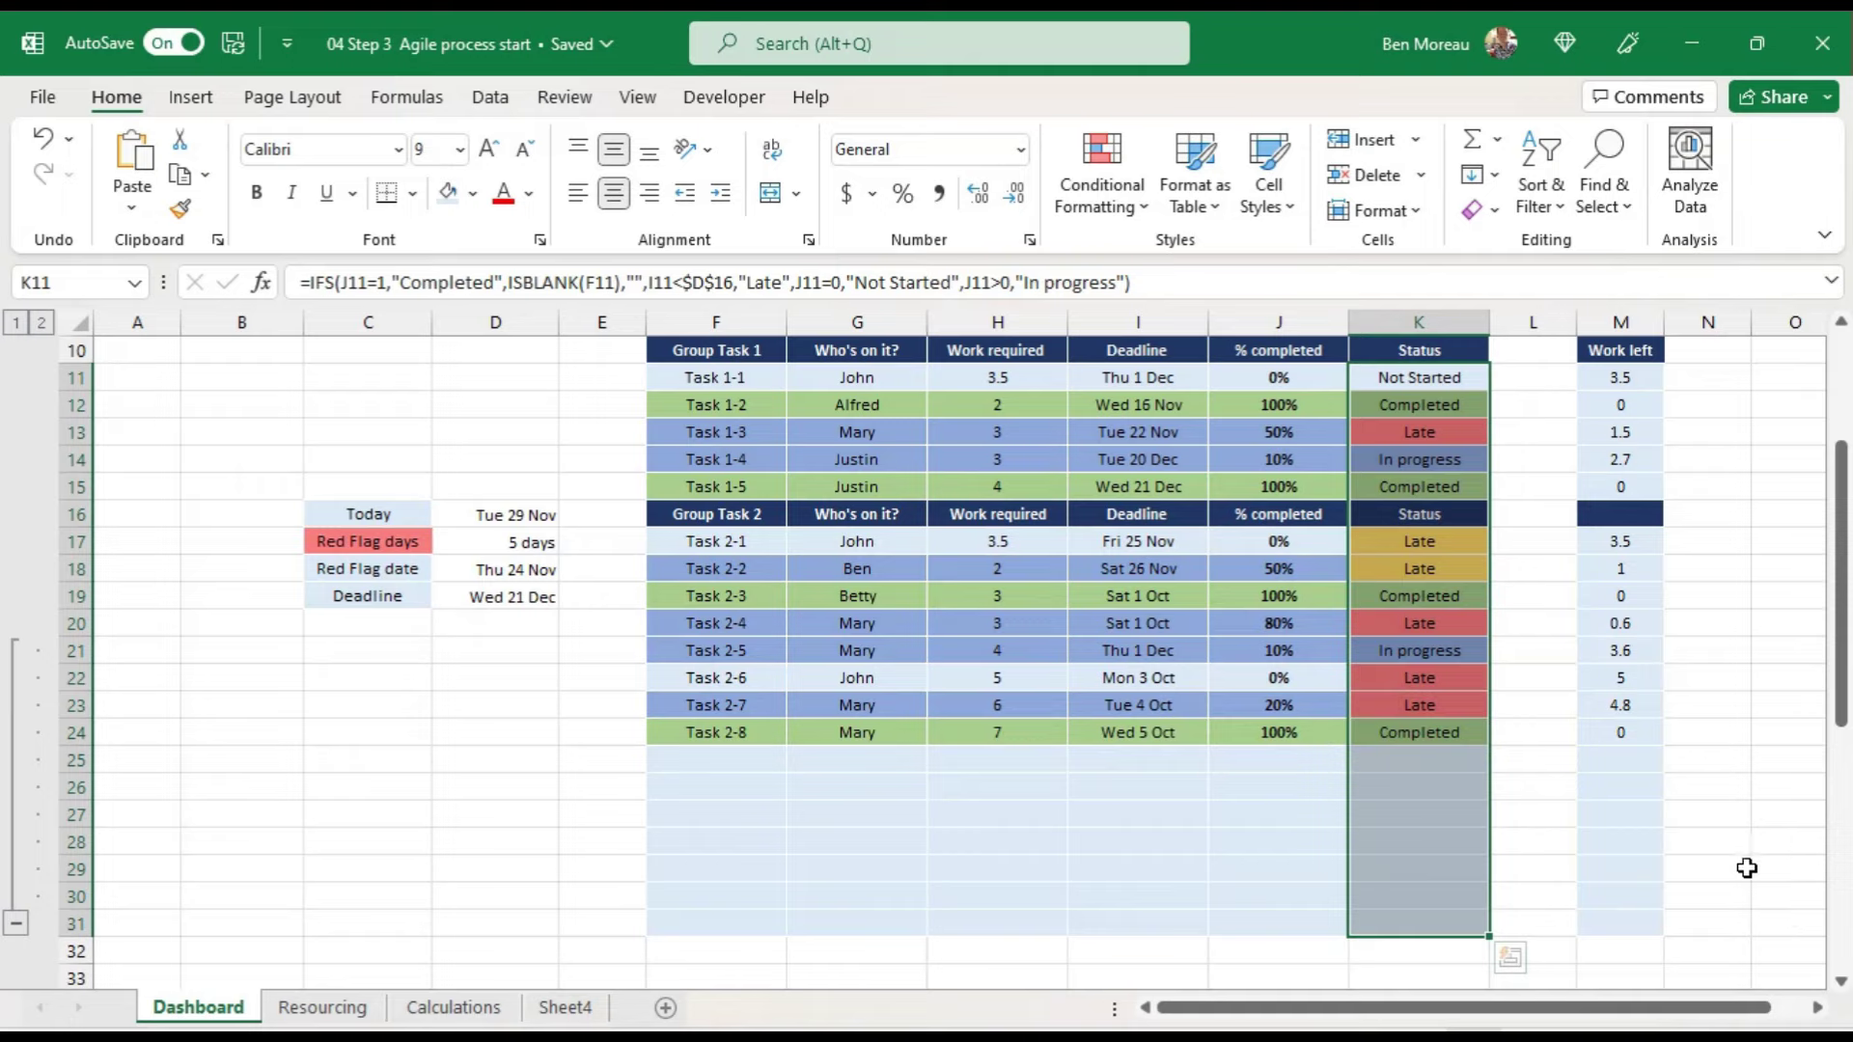
left_click(1286, 648)
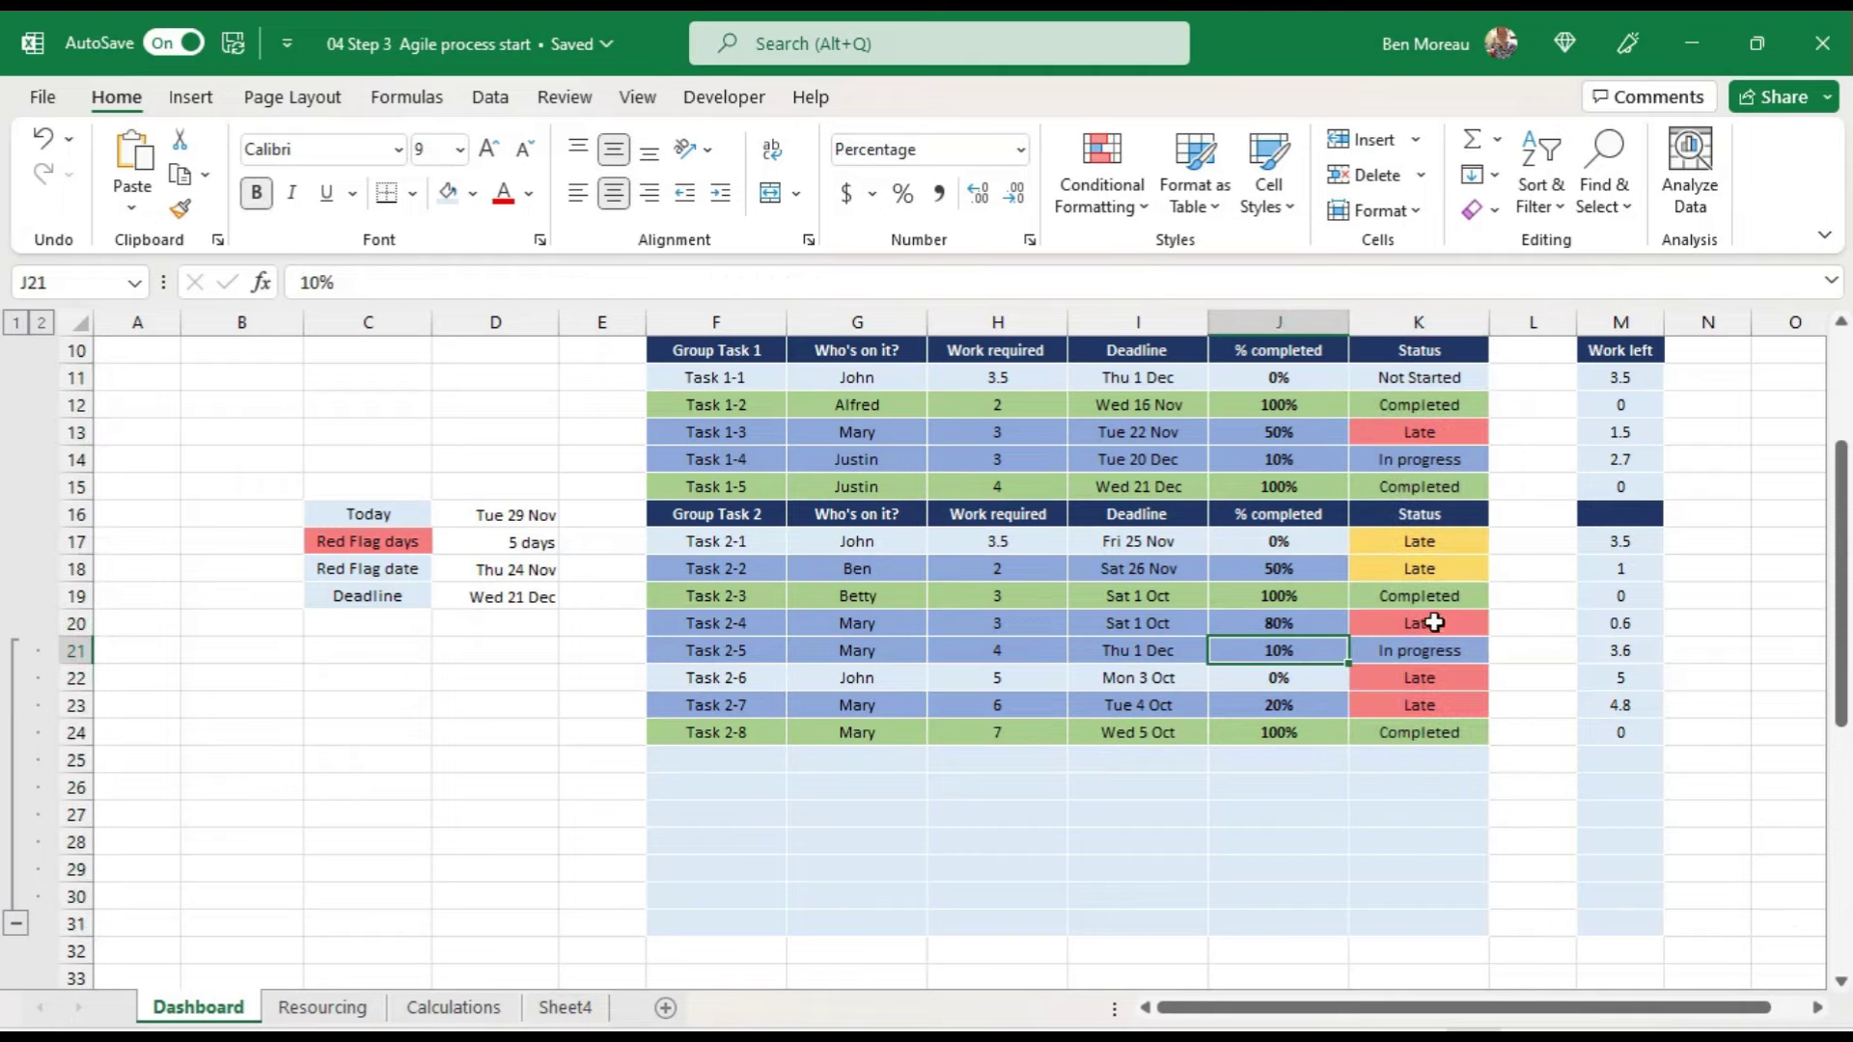
Step: Set Task 2-2's deadline in I18 to 20/11 and check the Red Flag date in D18
left_click(1173, 574)
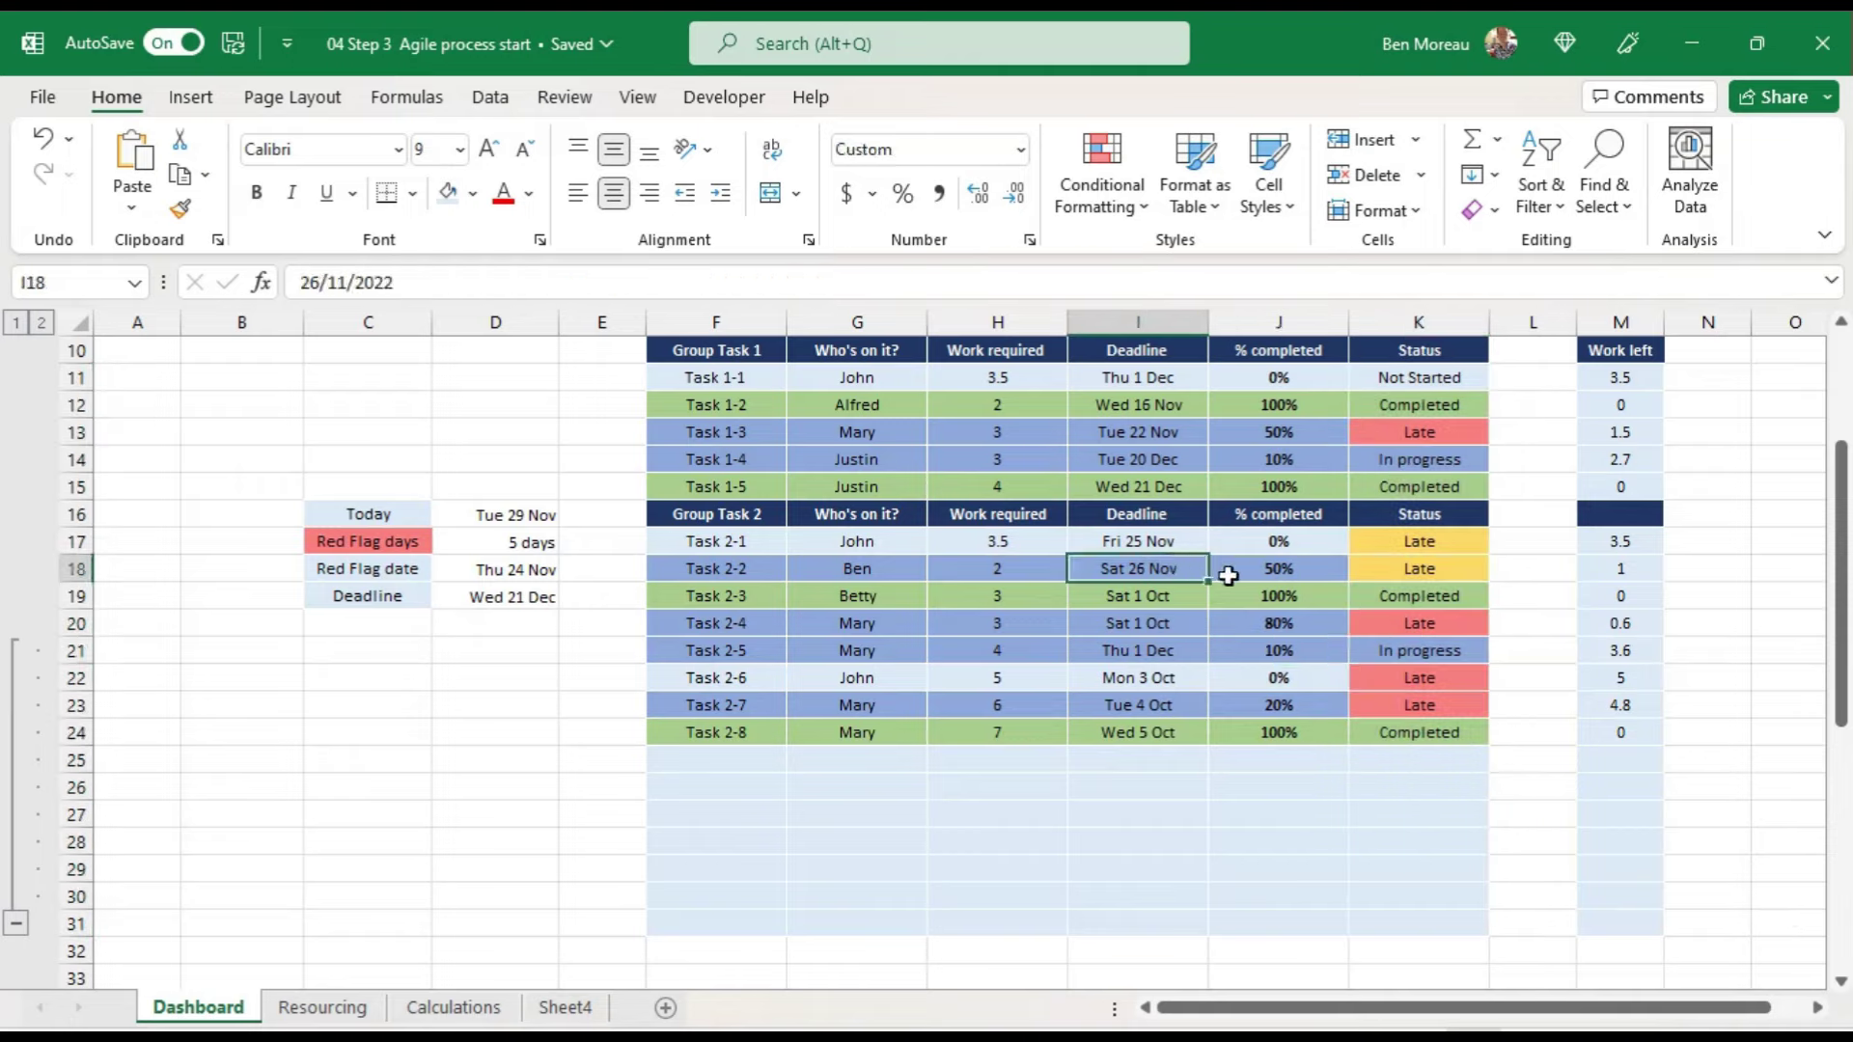
type("20")
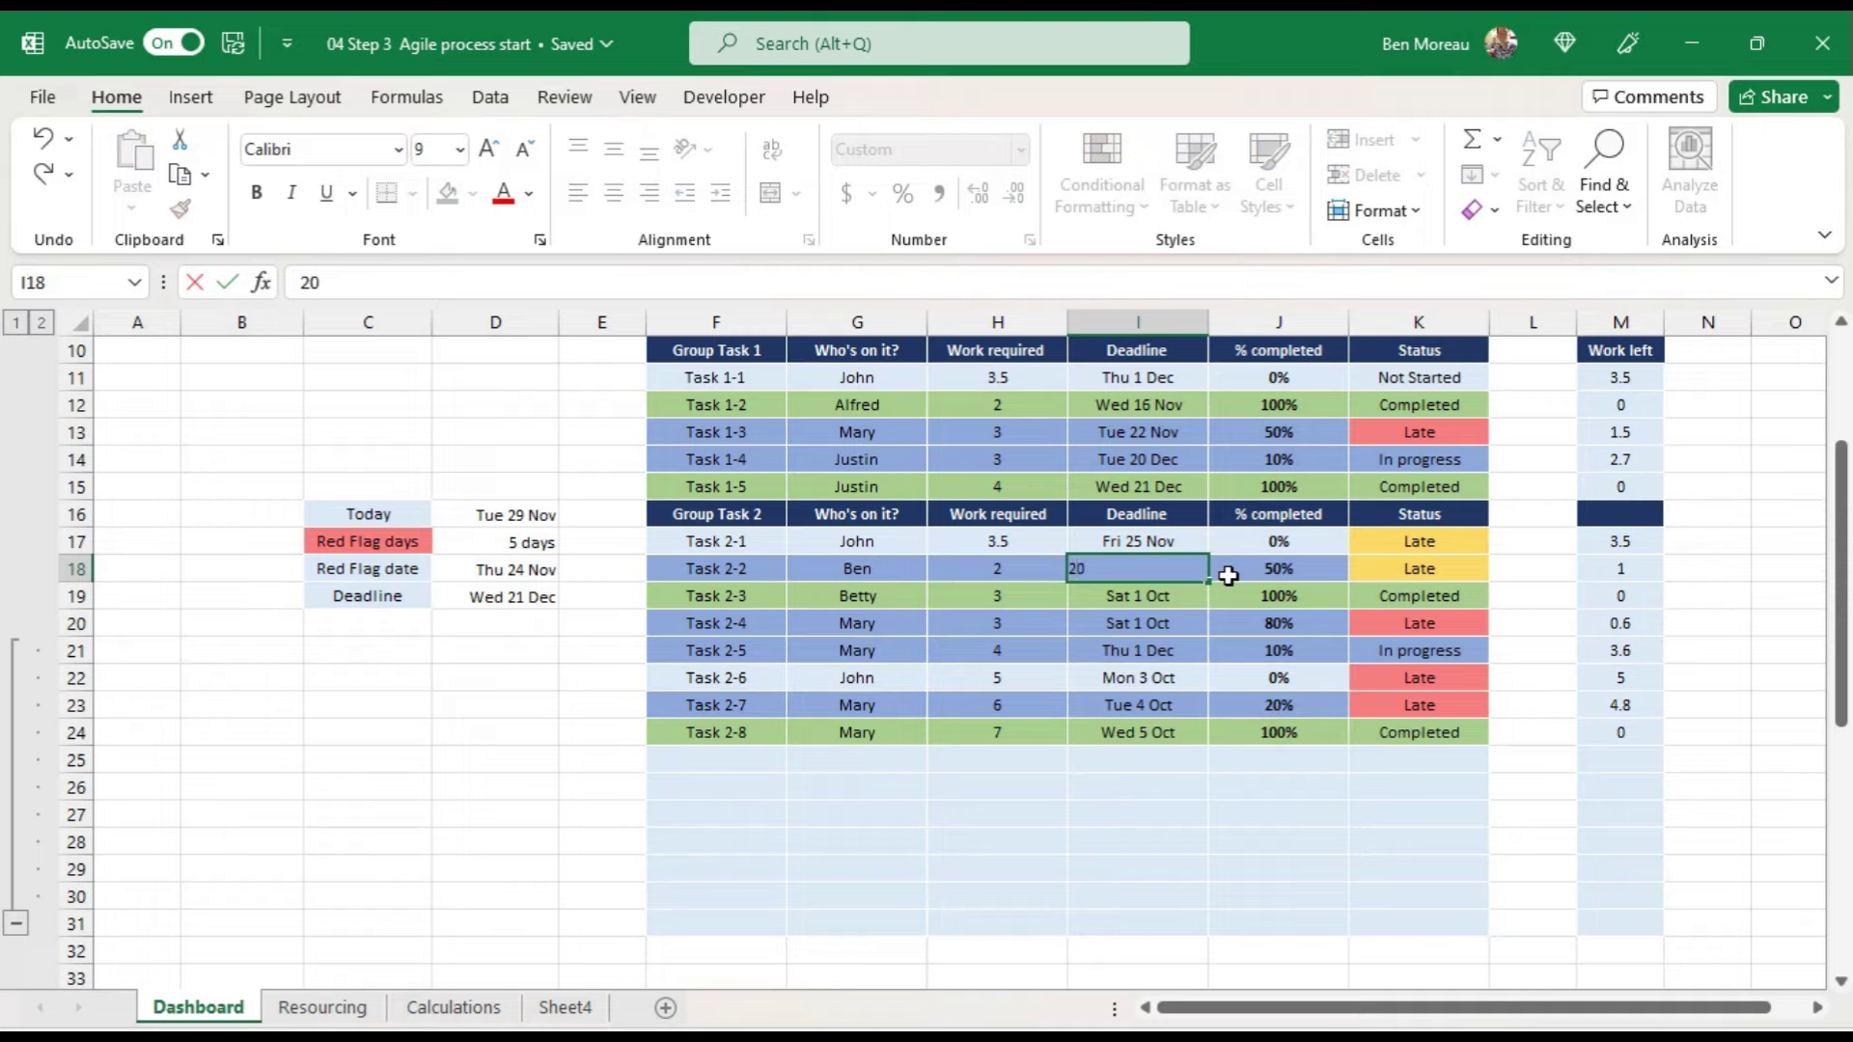
type("/11")
key("Return")
key("Up")
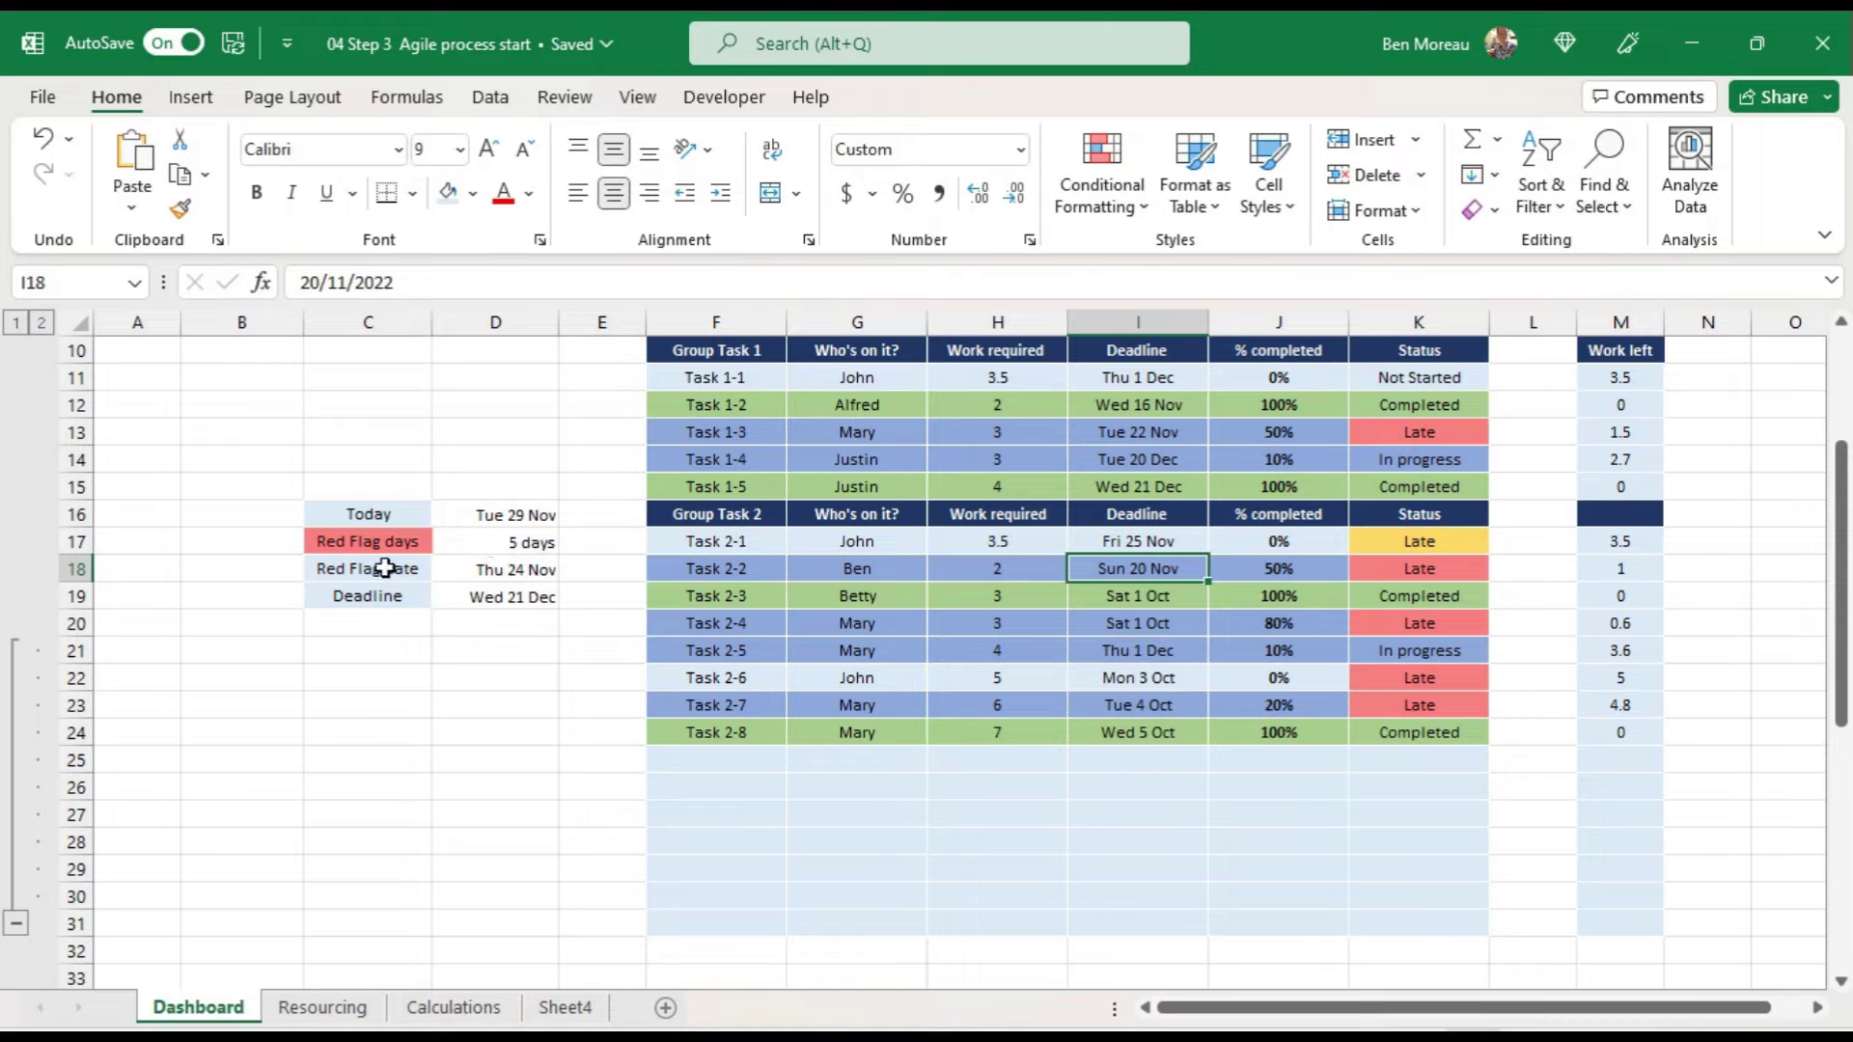
left_click(377, 542)
left_click(374, 570)
left_click(467, 568)
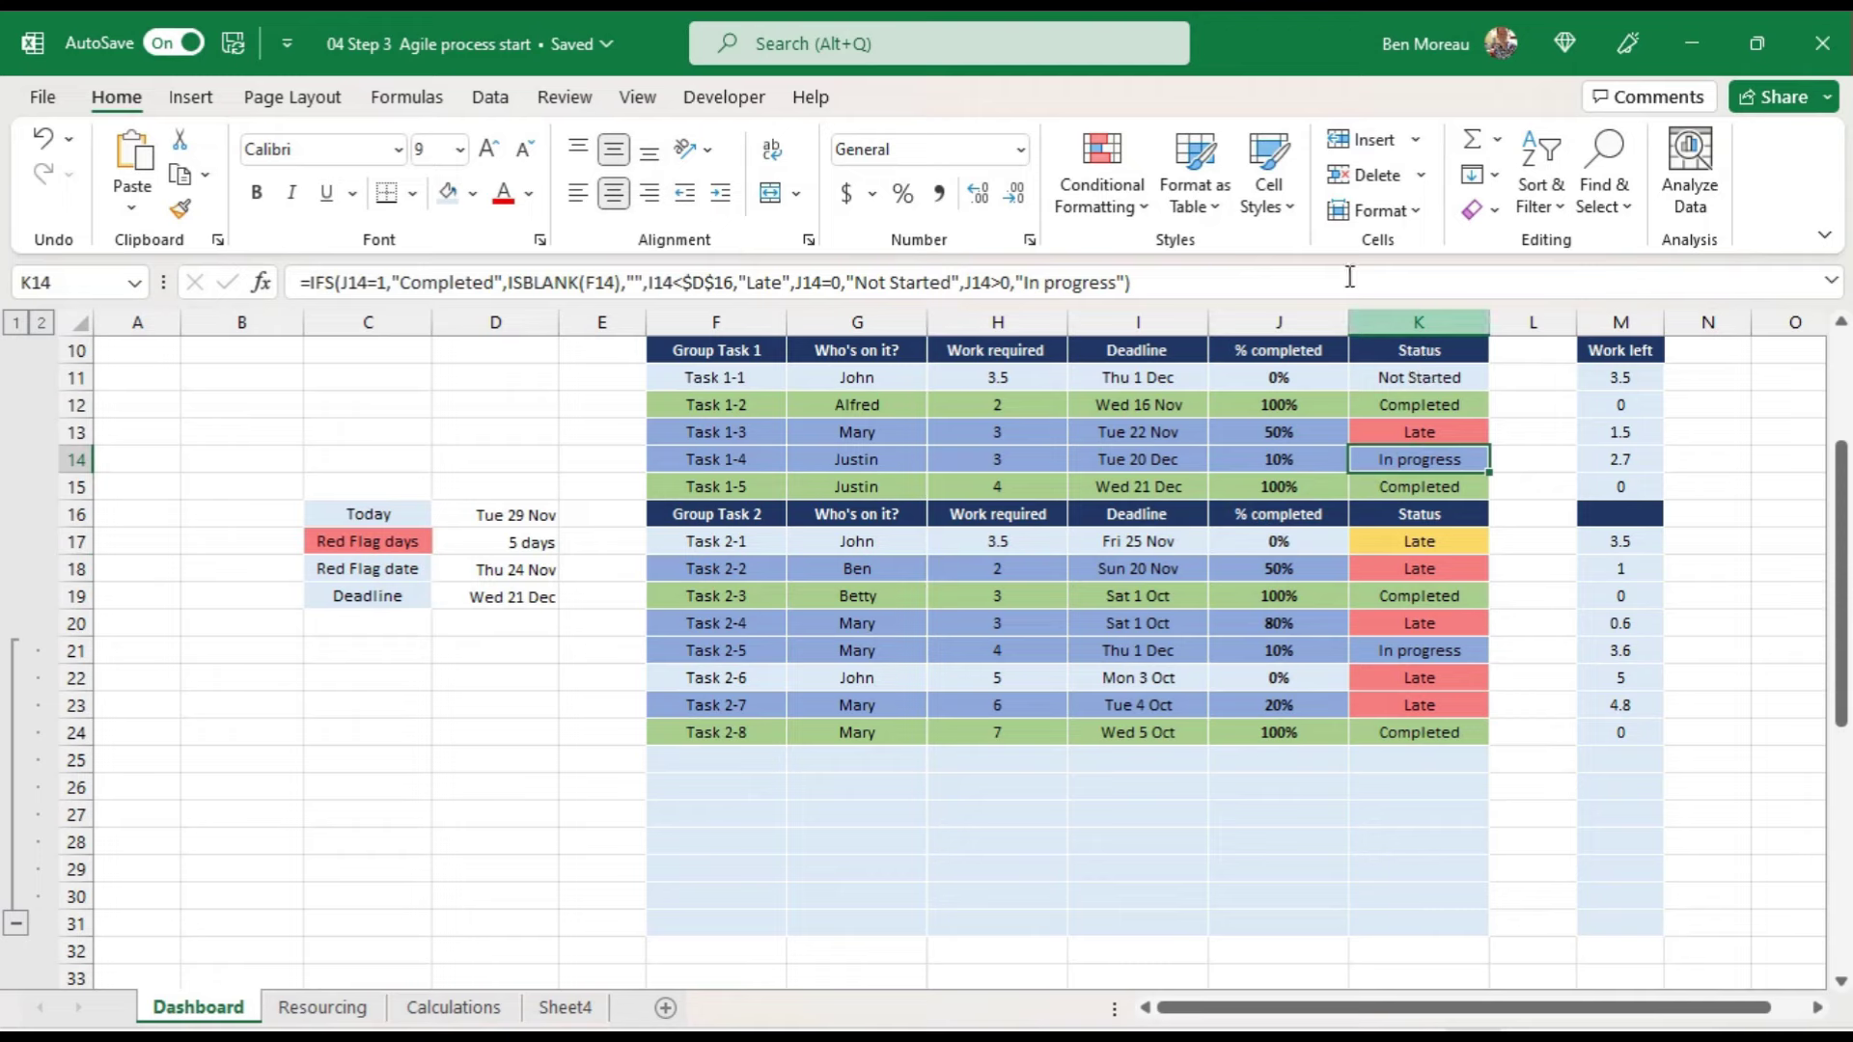
Step: Edit the red-flag rule for the Status cells so its formula uses the name Red_flag_date instead of $D$18, and apply it
left_click(1076, 204)
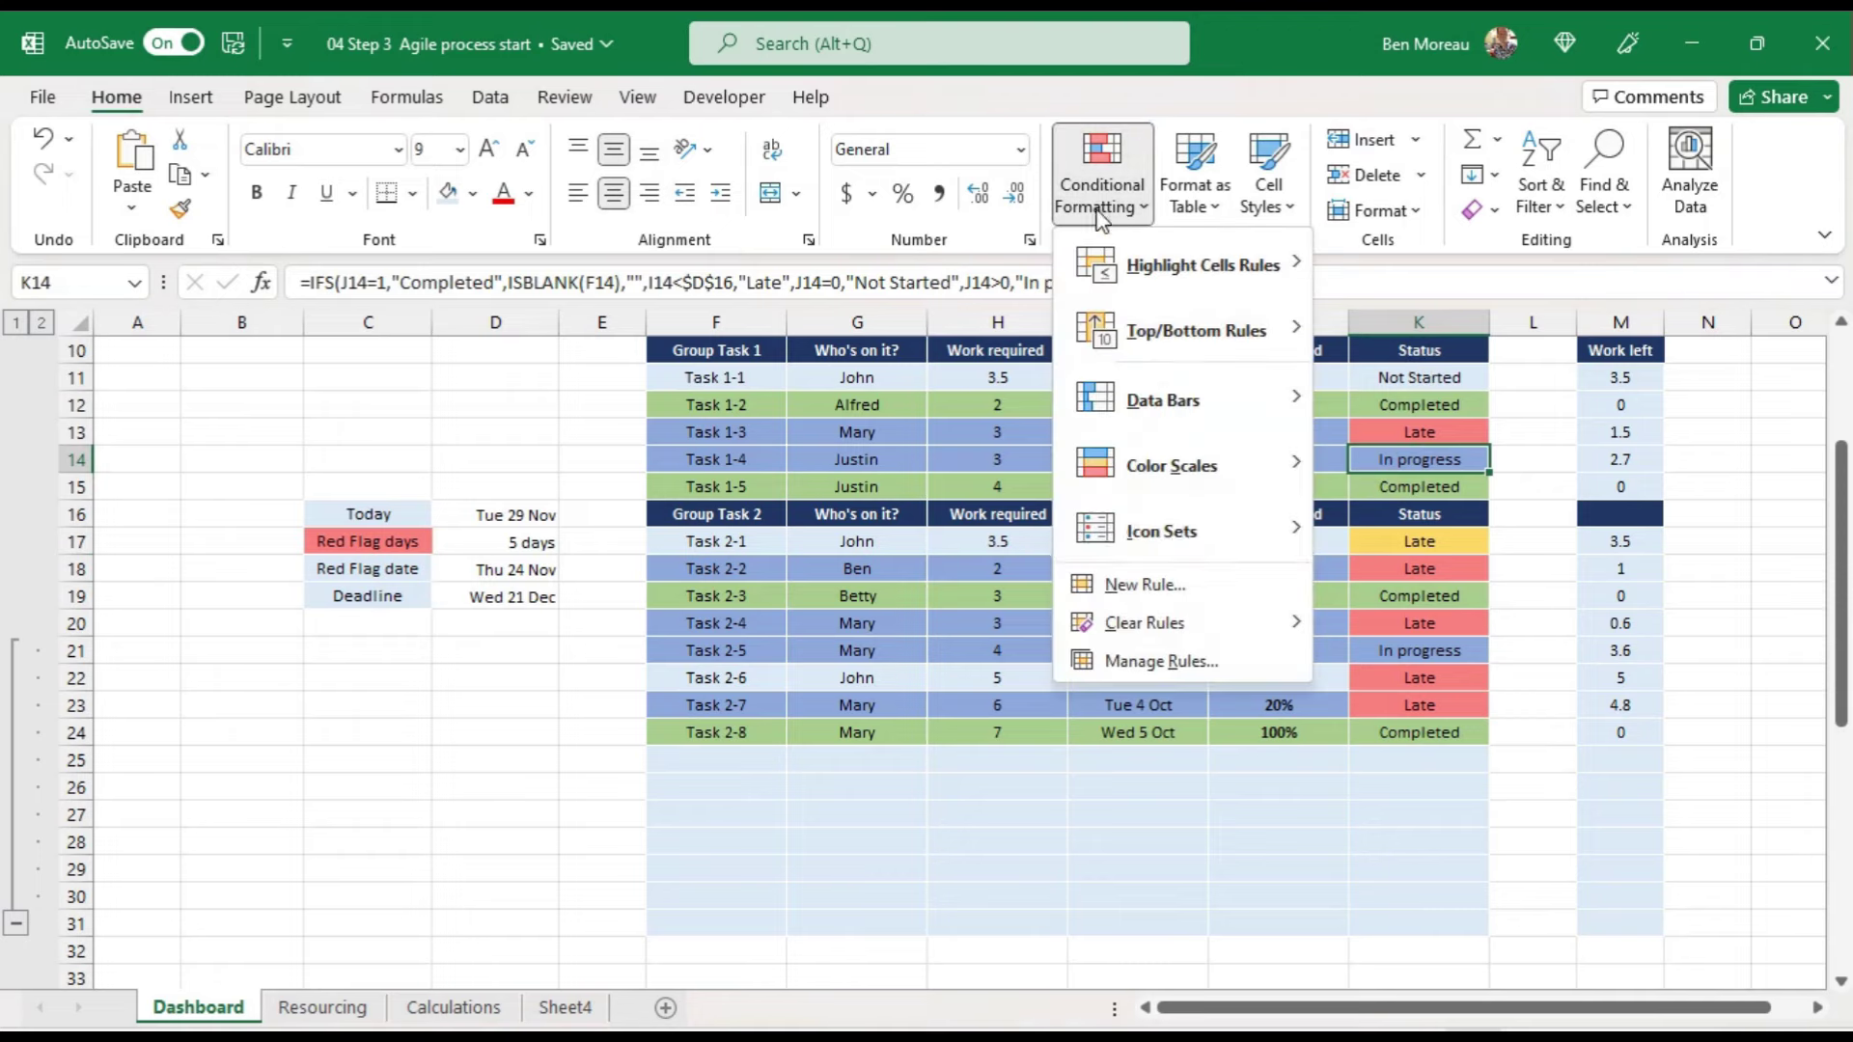
left_click(1173, 664)
left_click(569, 664)
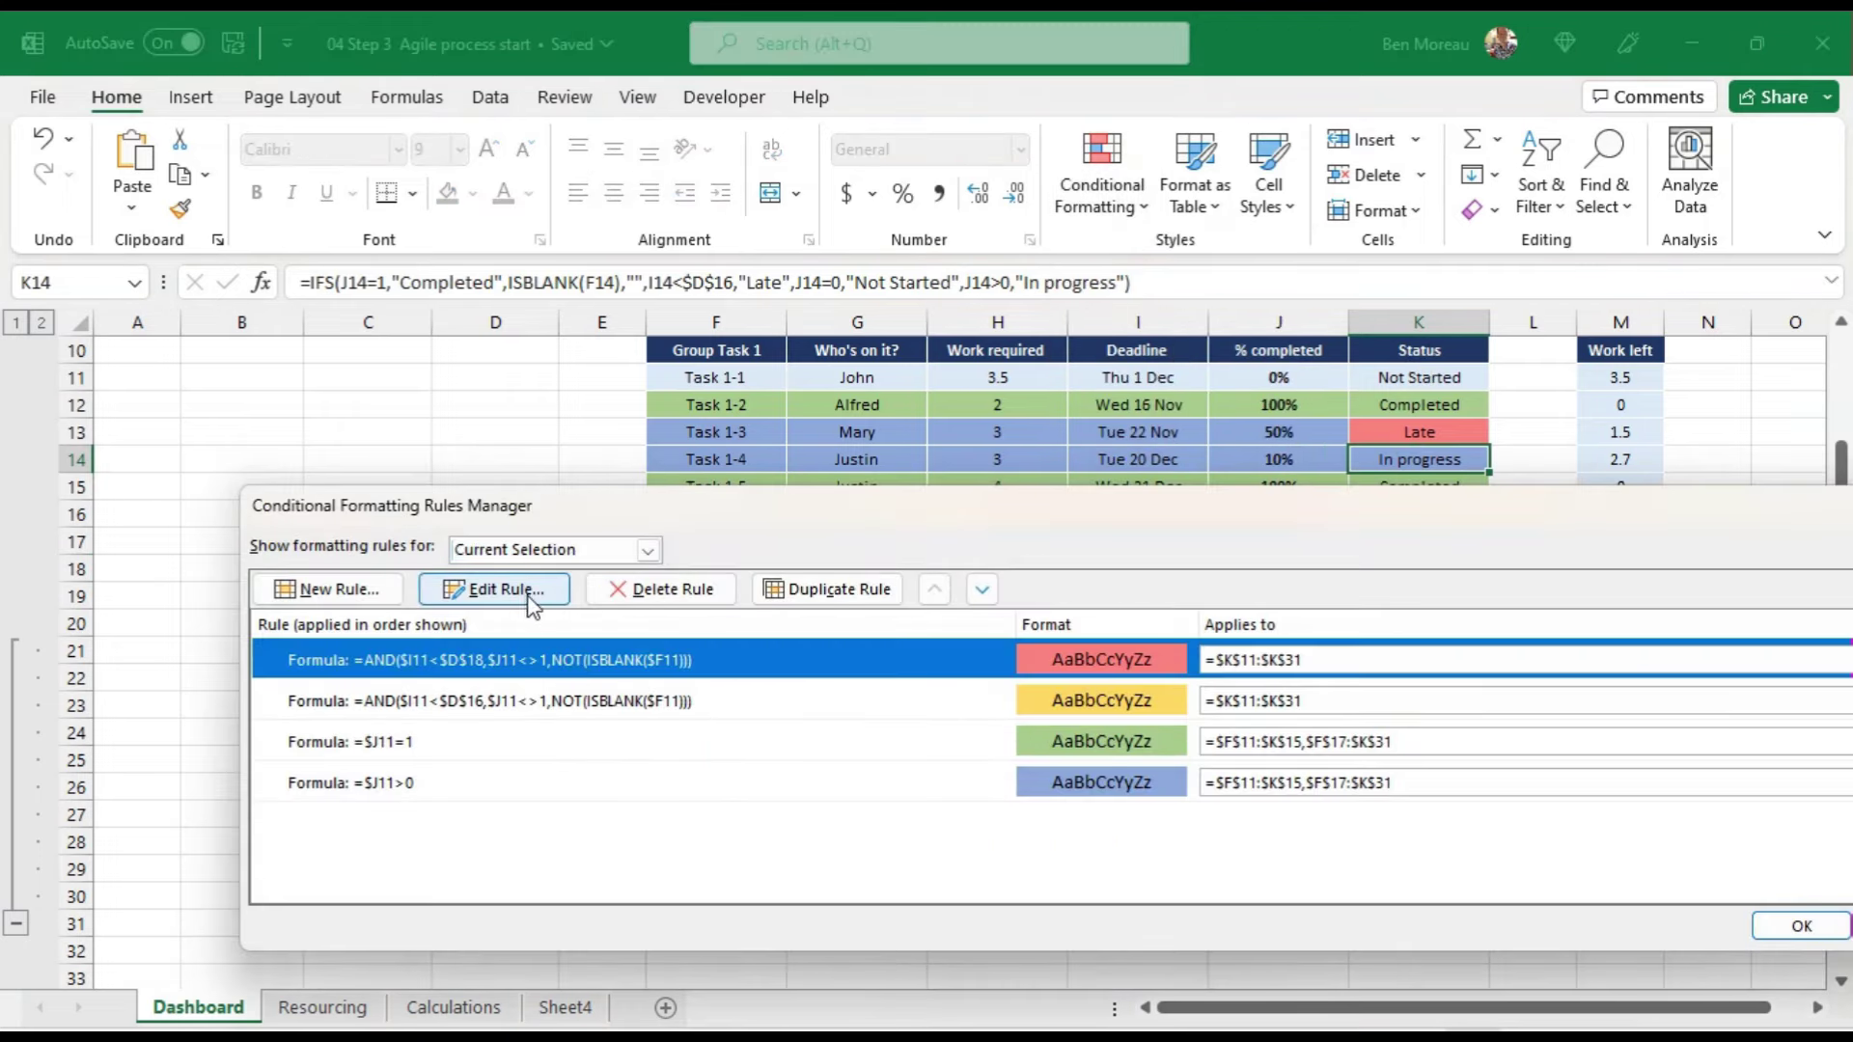
left_click(494, 589)
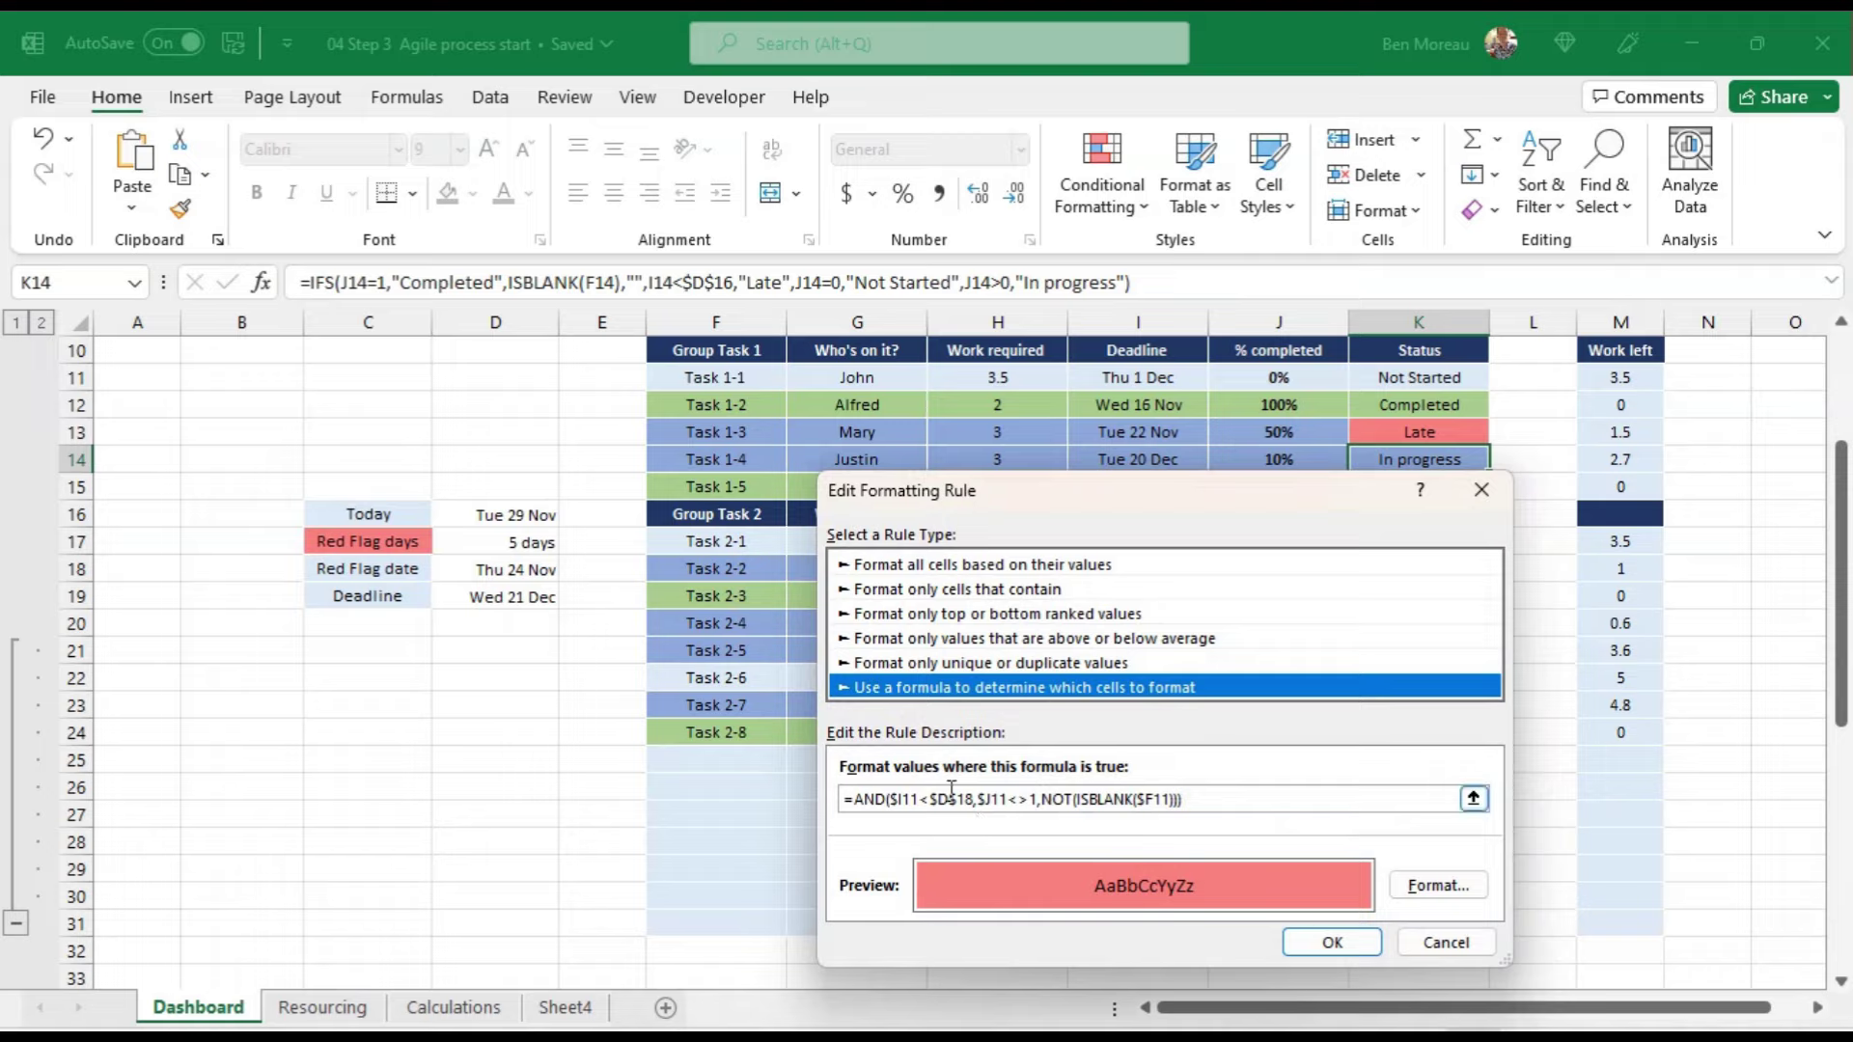
left_click(974, 799)
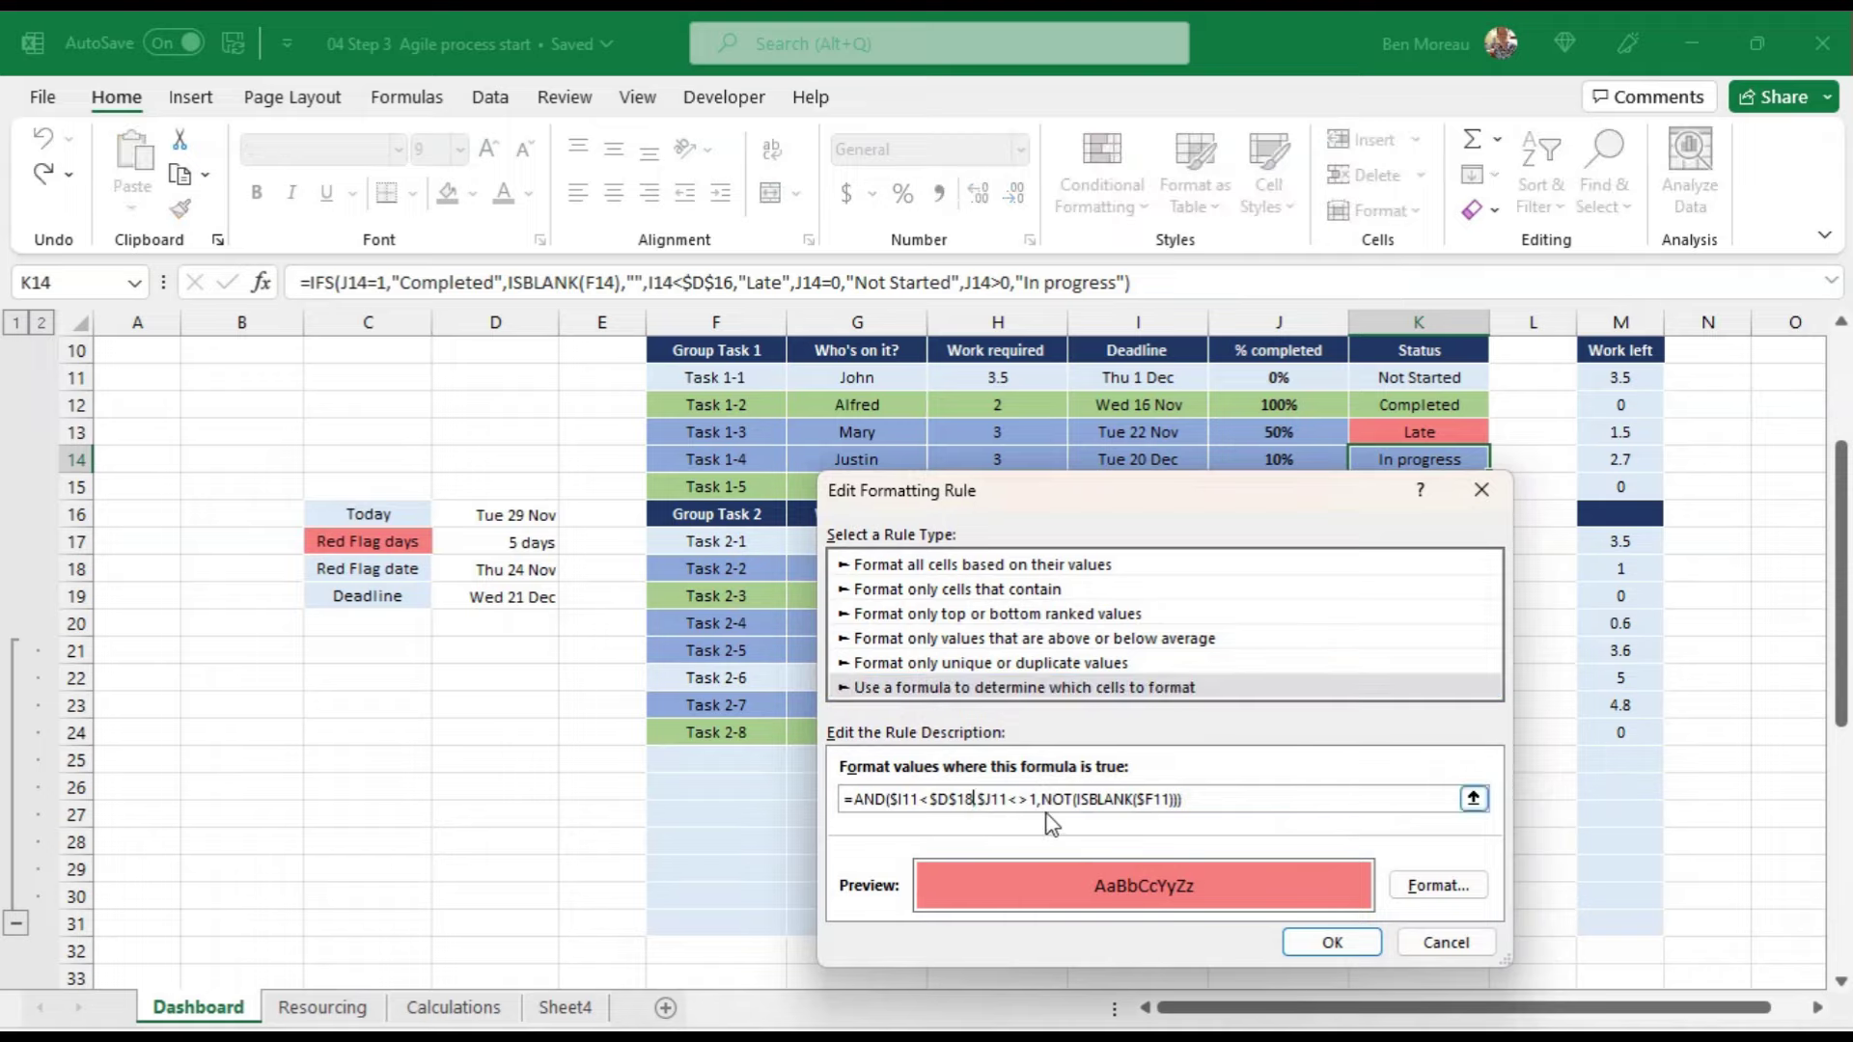
key("BackSpace")
key("BackSpace")
key("BackSpace")
key("BackSpace")
key("BackSpace")
key("BackSpace")
type("red_flag_date,")
left_click(1345, 941)
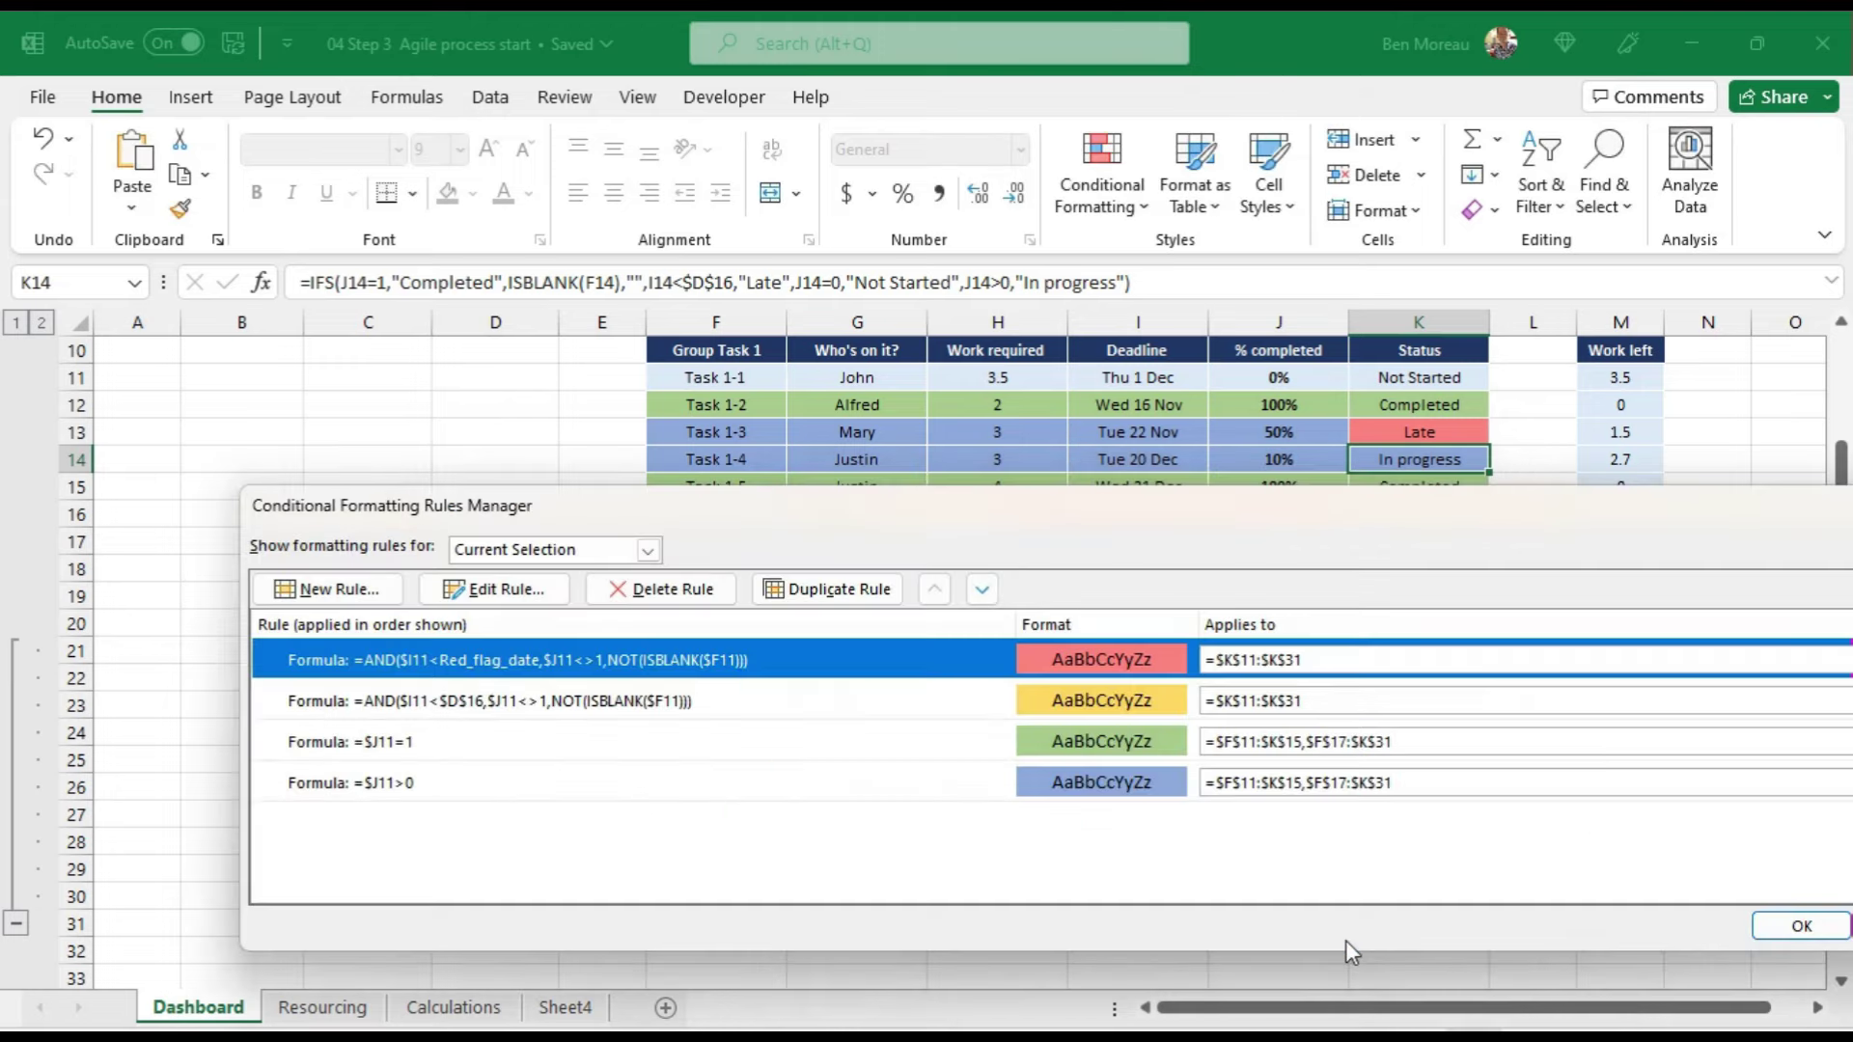
left_click(1800, 926)
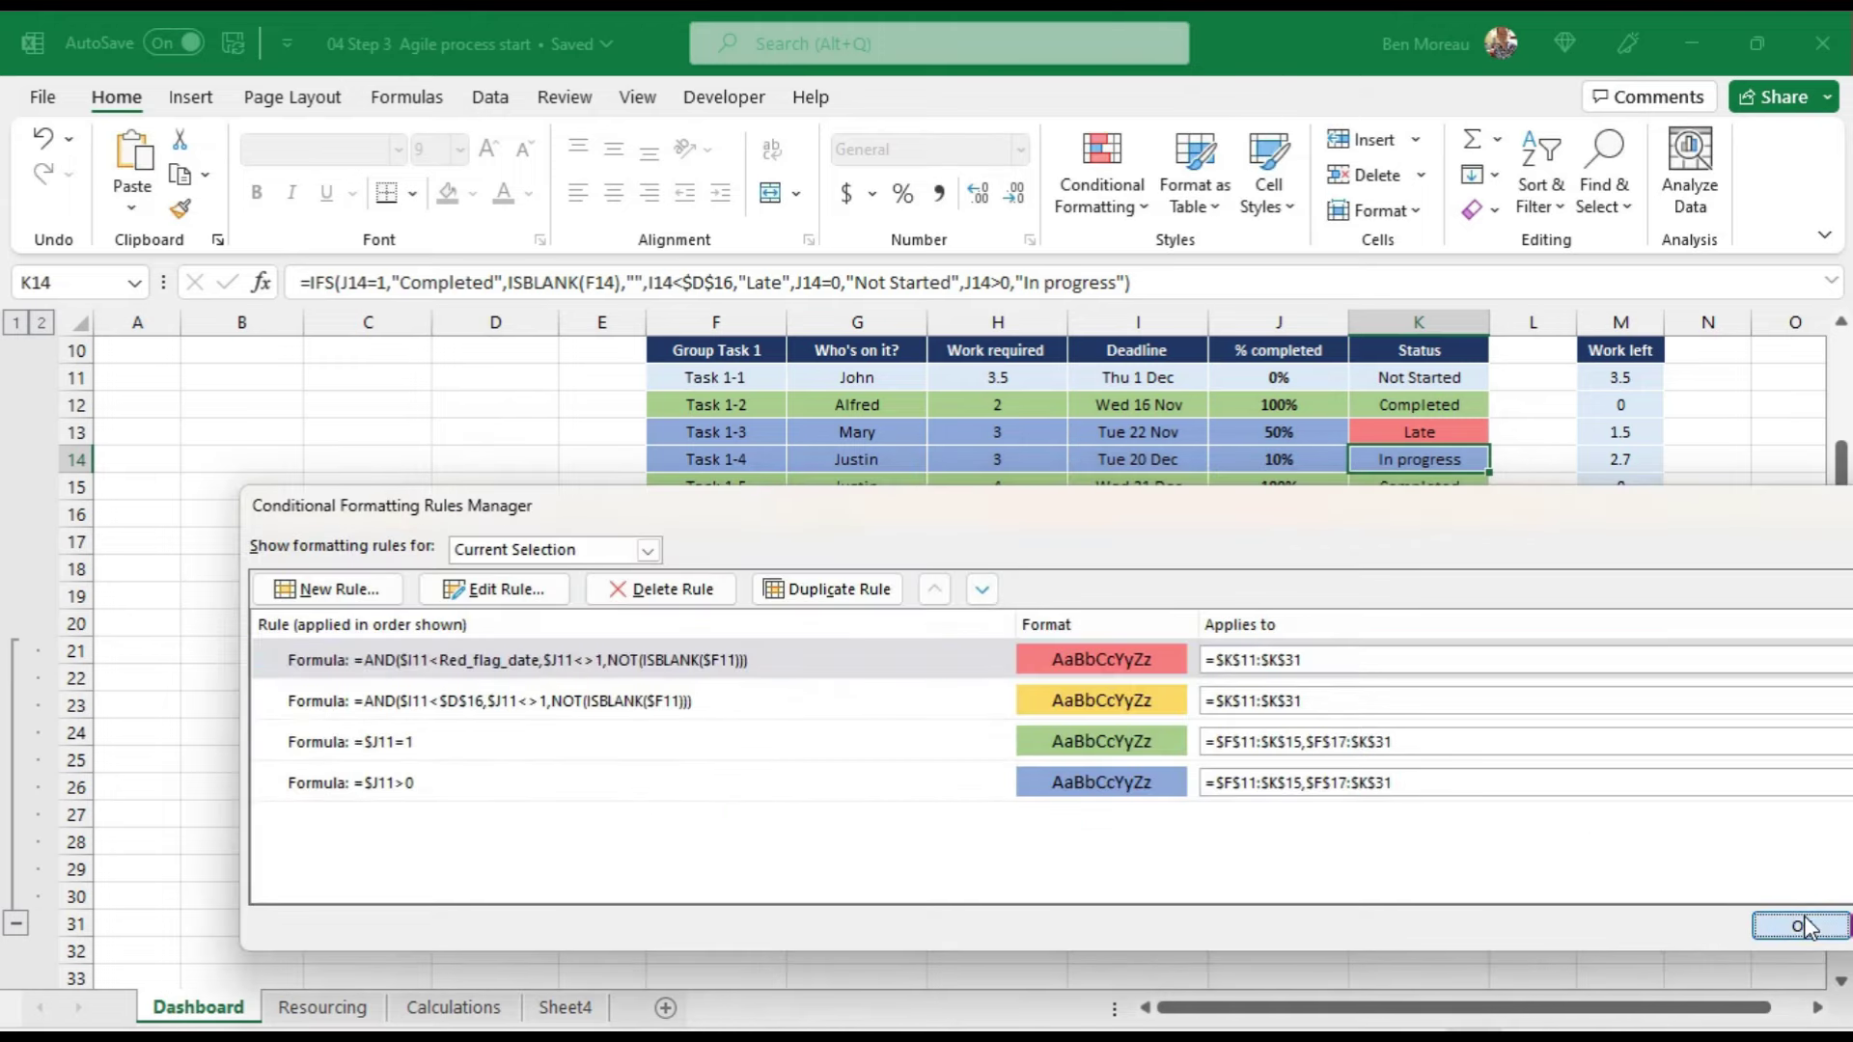
Step: Edit the amber Status rule so its formula compares the deadline with the name today instead of $D$16, and apply it
left_click(1389, 383)
left_click(1101, 188)
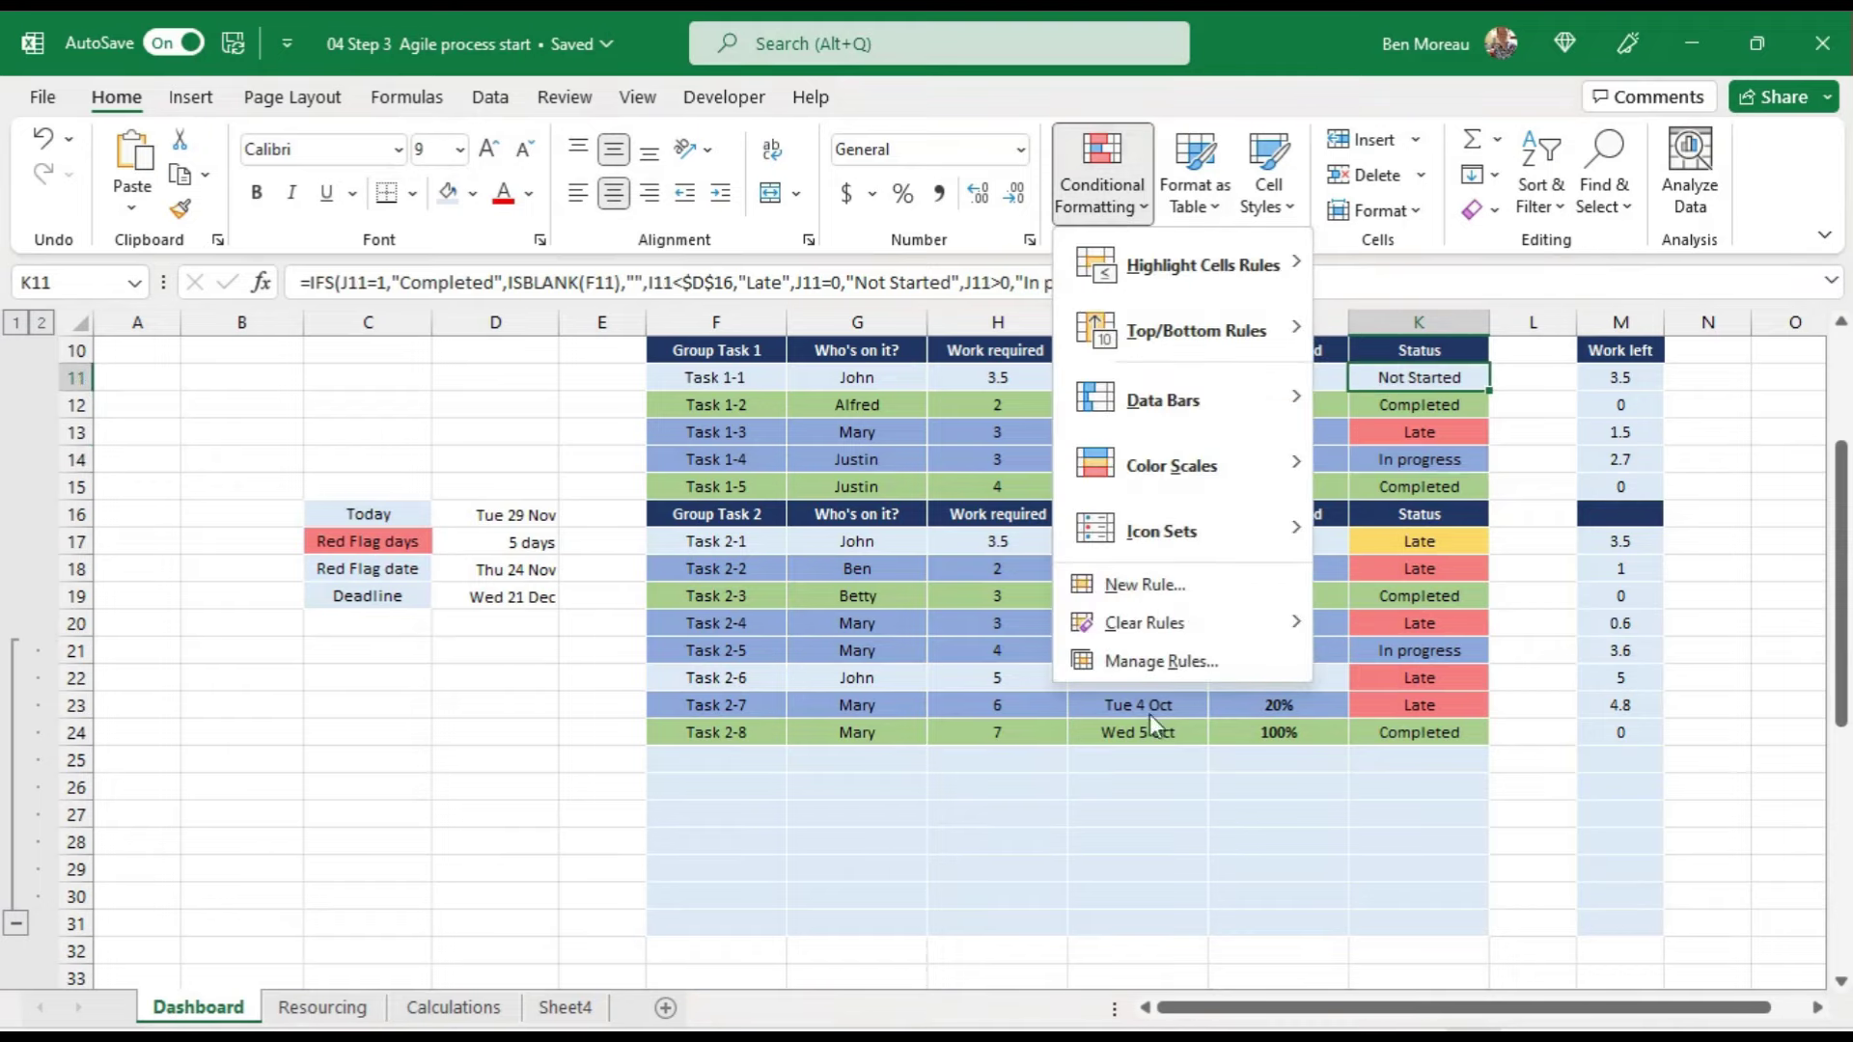
left_click(1149, 665)
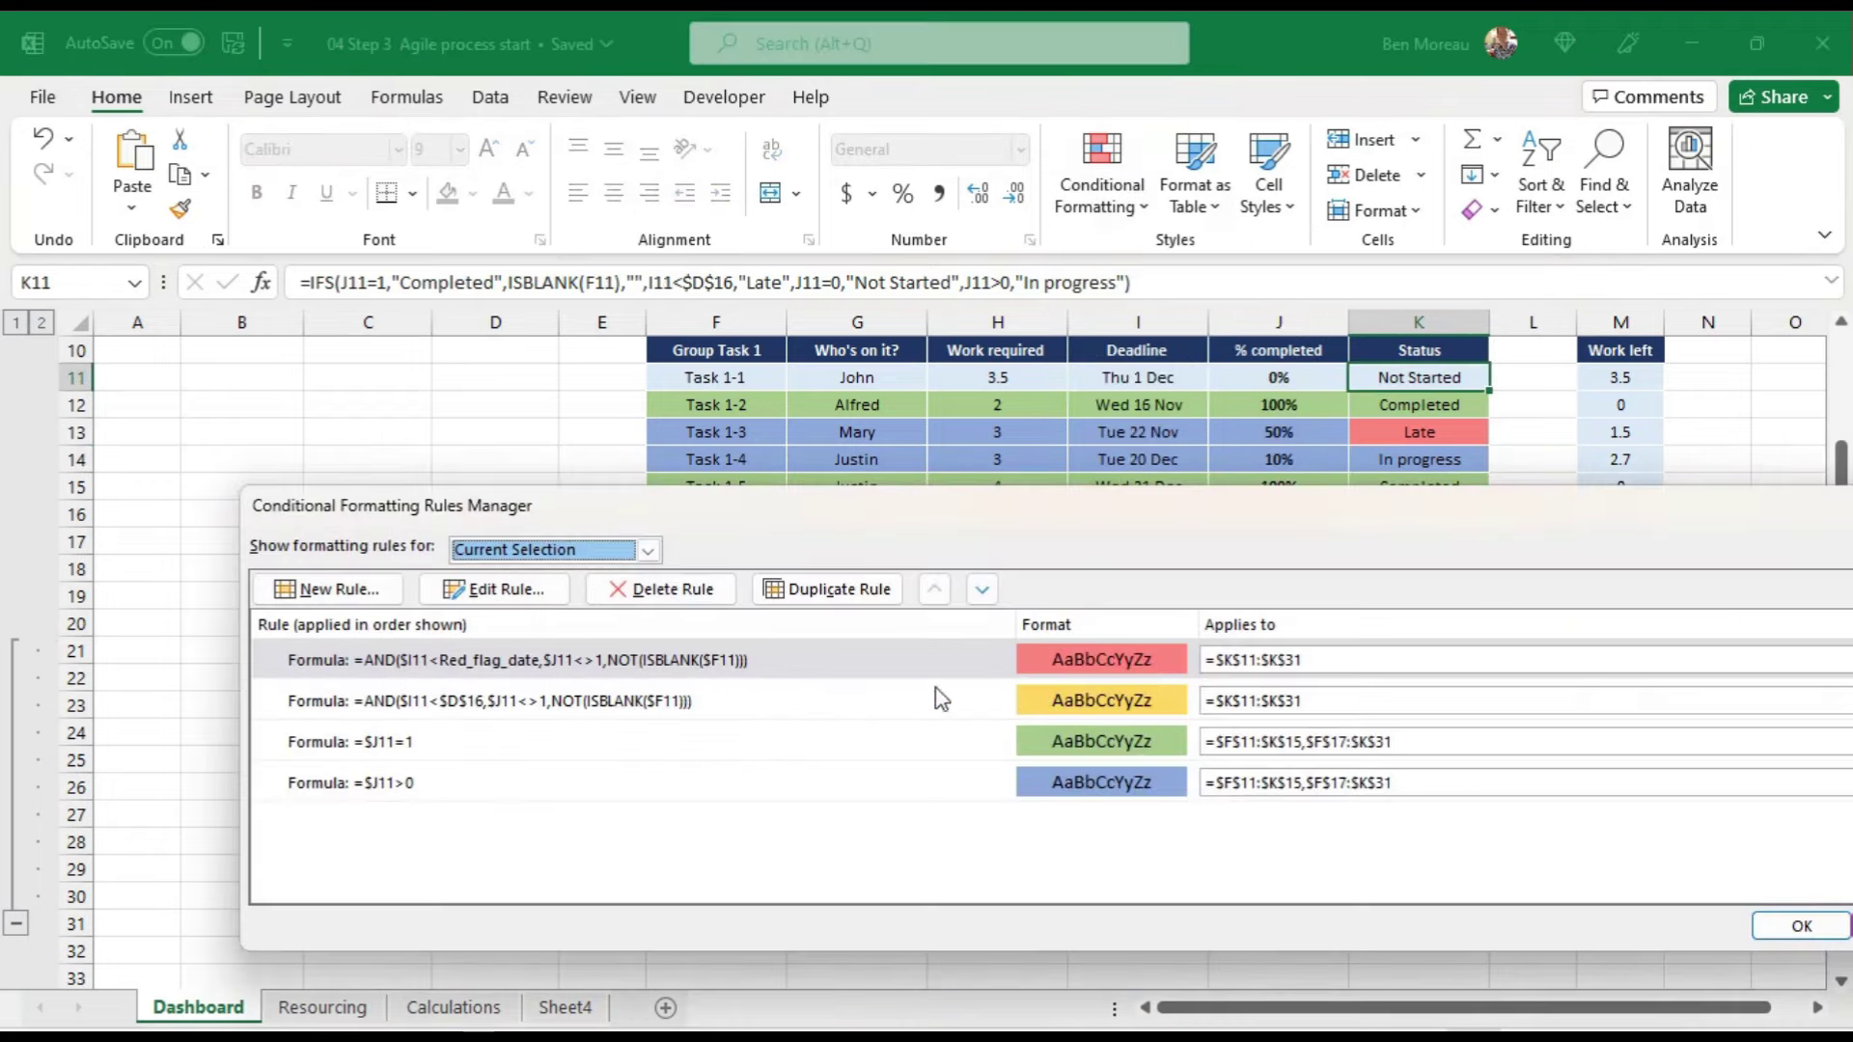
left_click(876, 705)
left_click(494, 588)
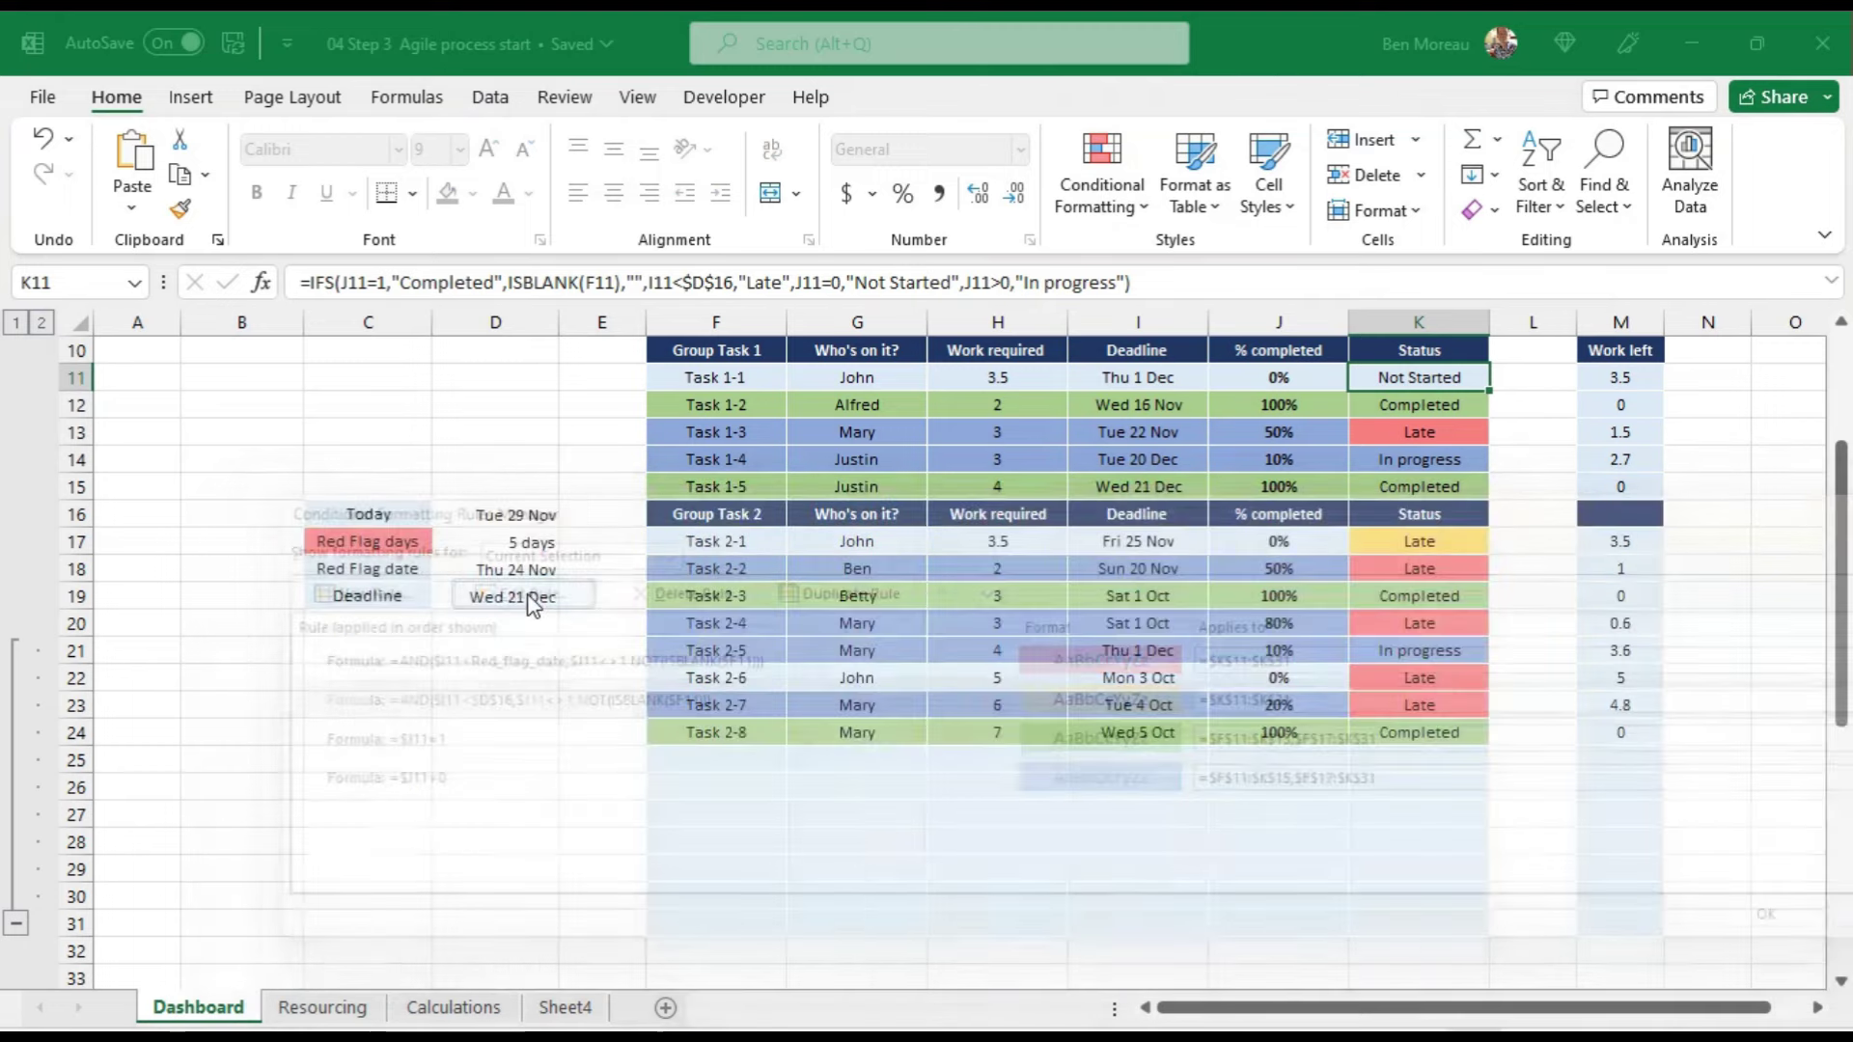
left_click(975, 797)
key("BackSpace")
key("BackSpace")
key("BackSpace")
key("BackSpace")
key("BackSpace")
key("BackSpace")
type("today")
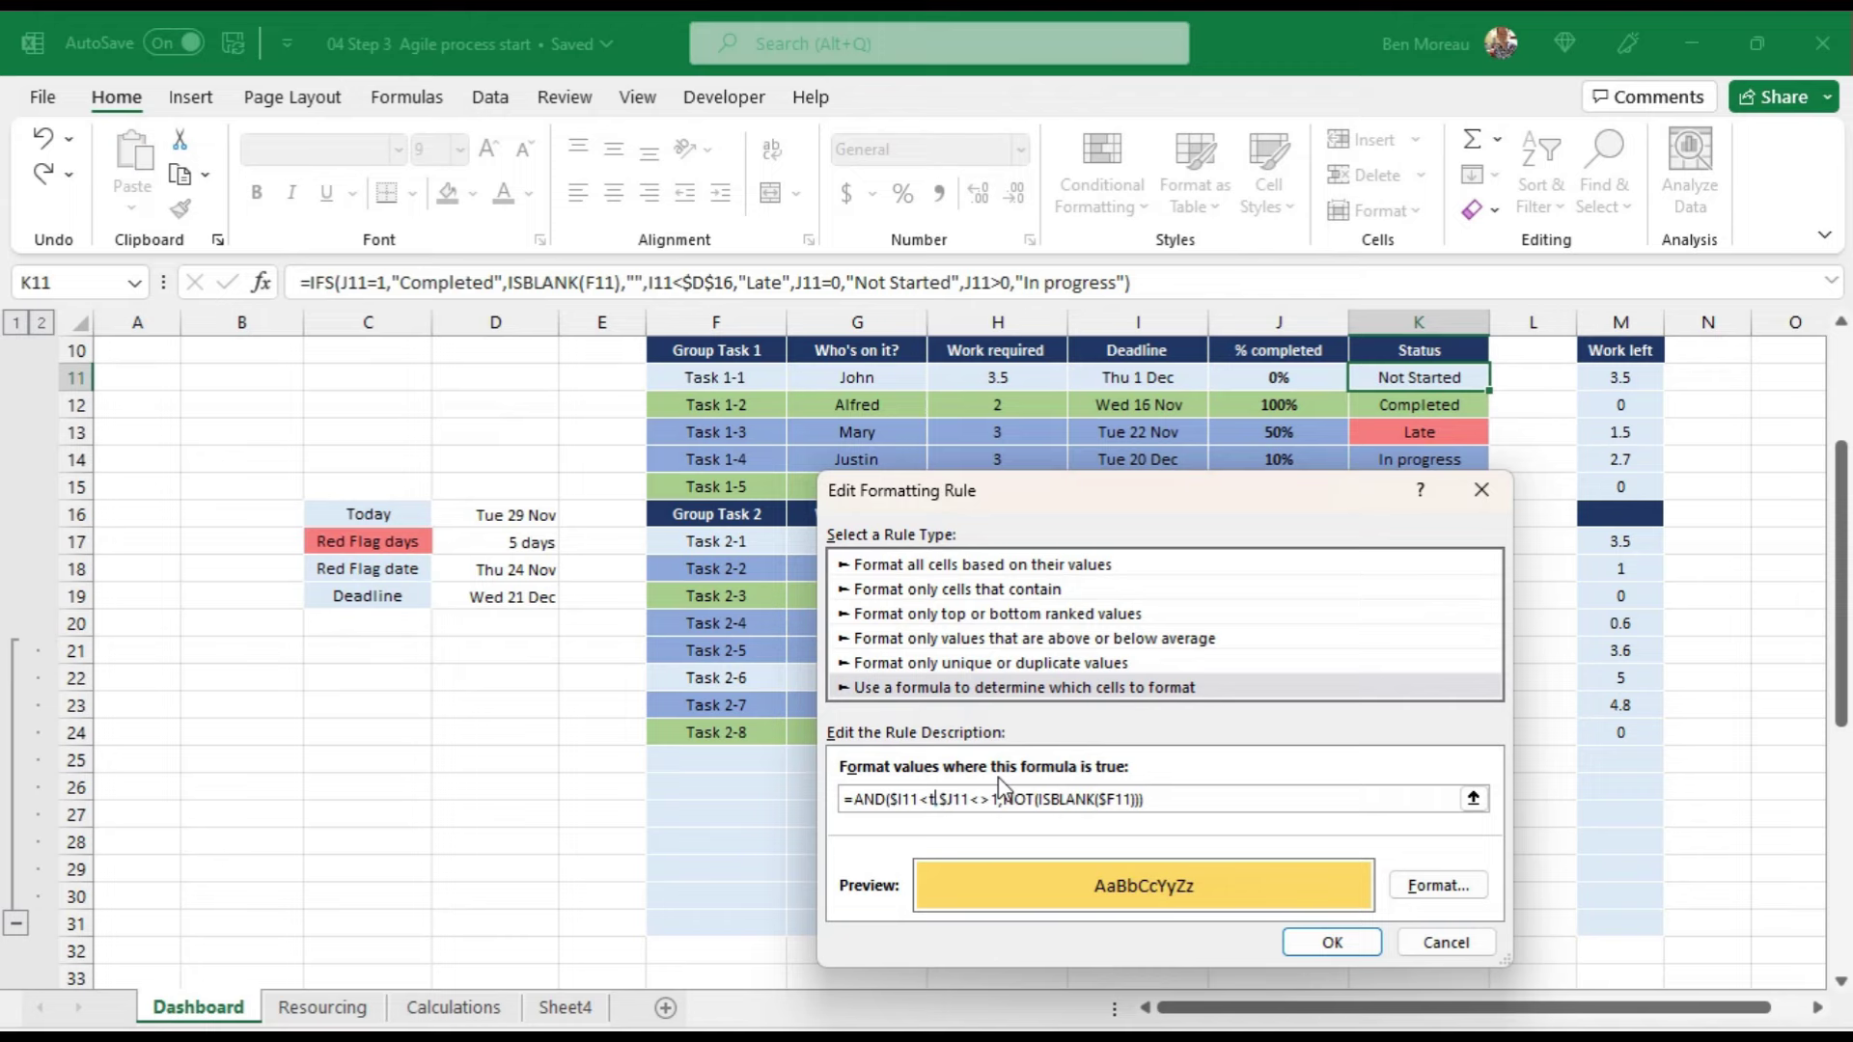
key("Return")
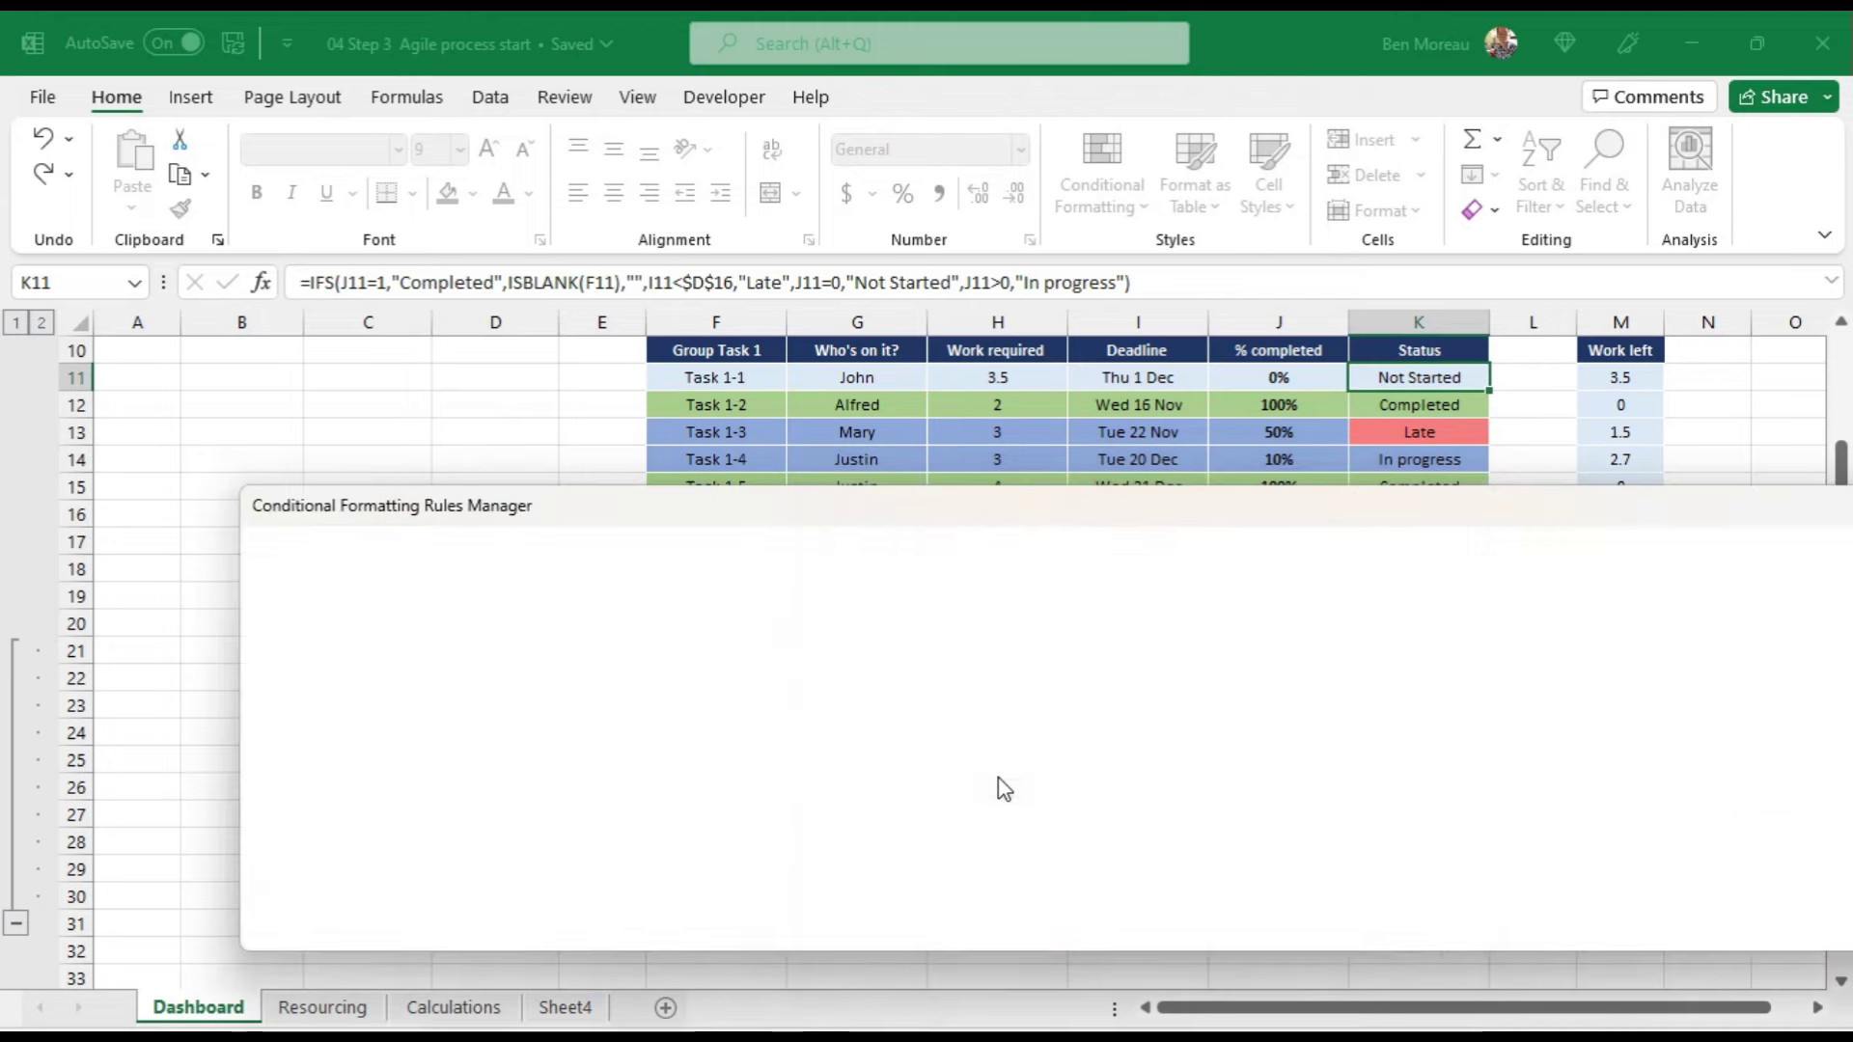
left_click(1800, 926)
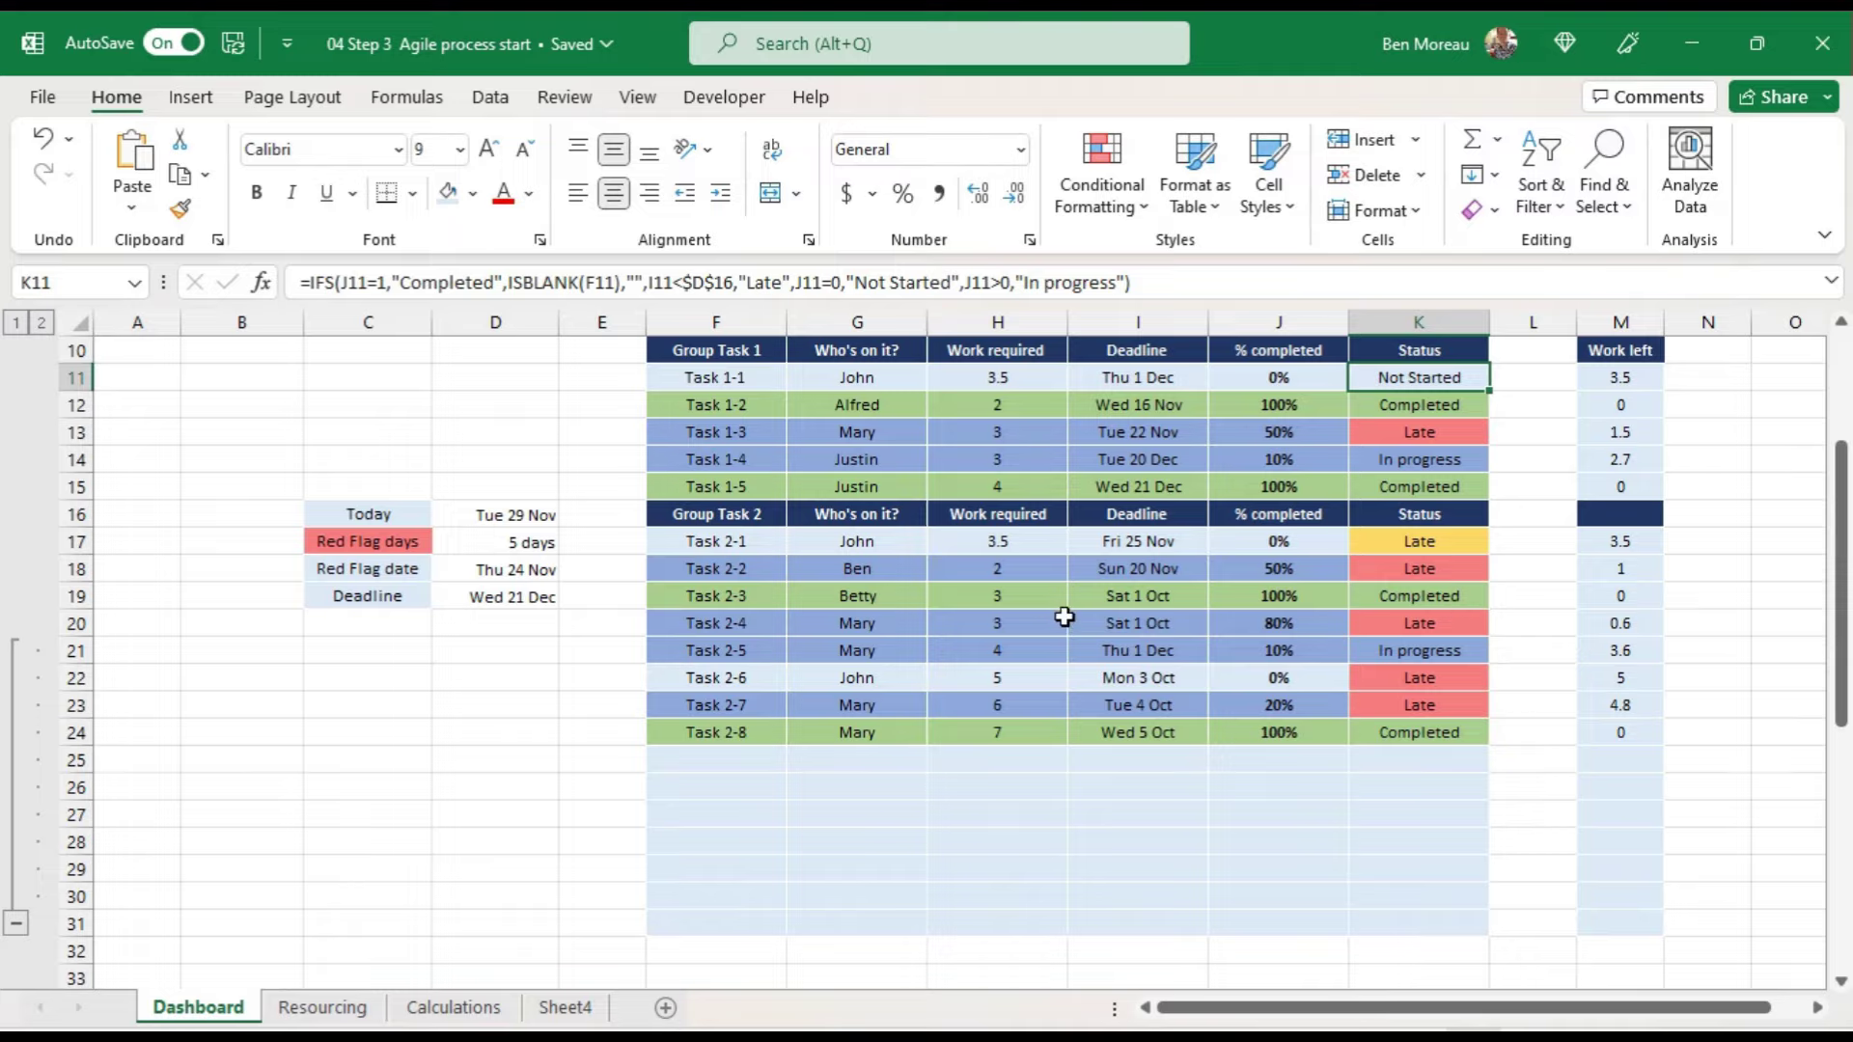
scroll(1064, 616, "up", 2)
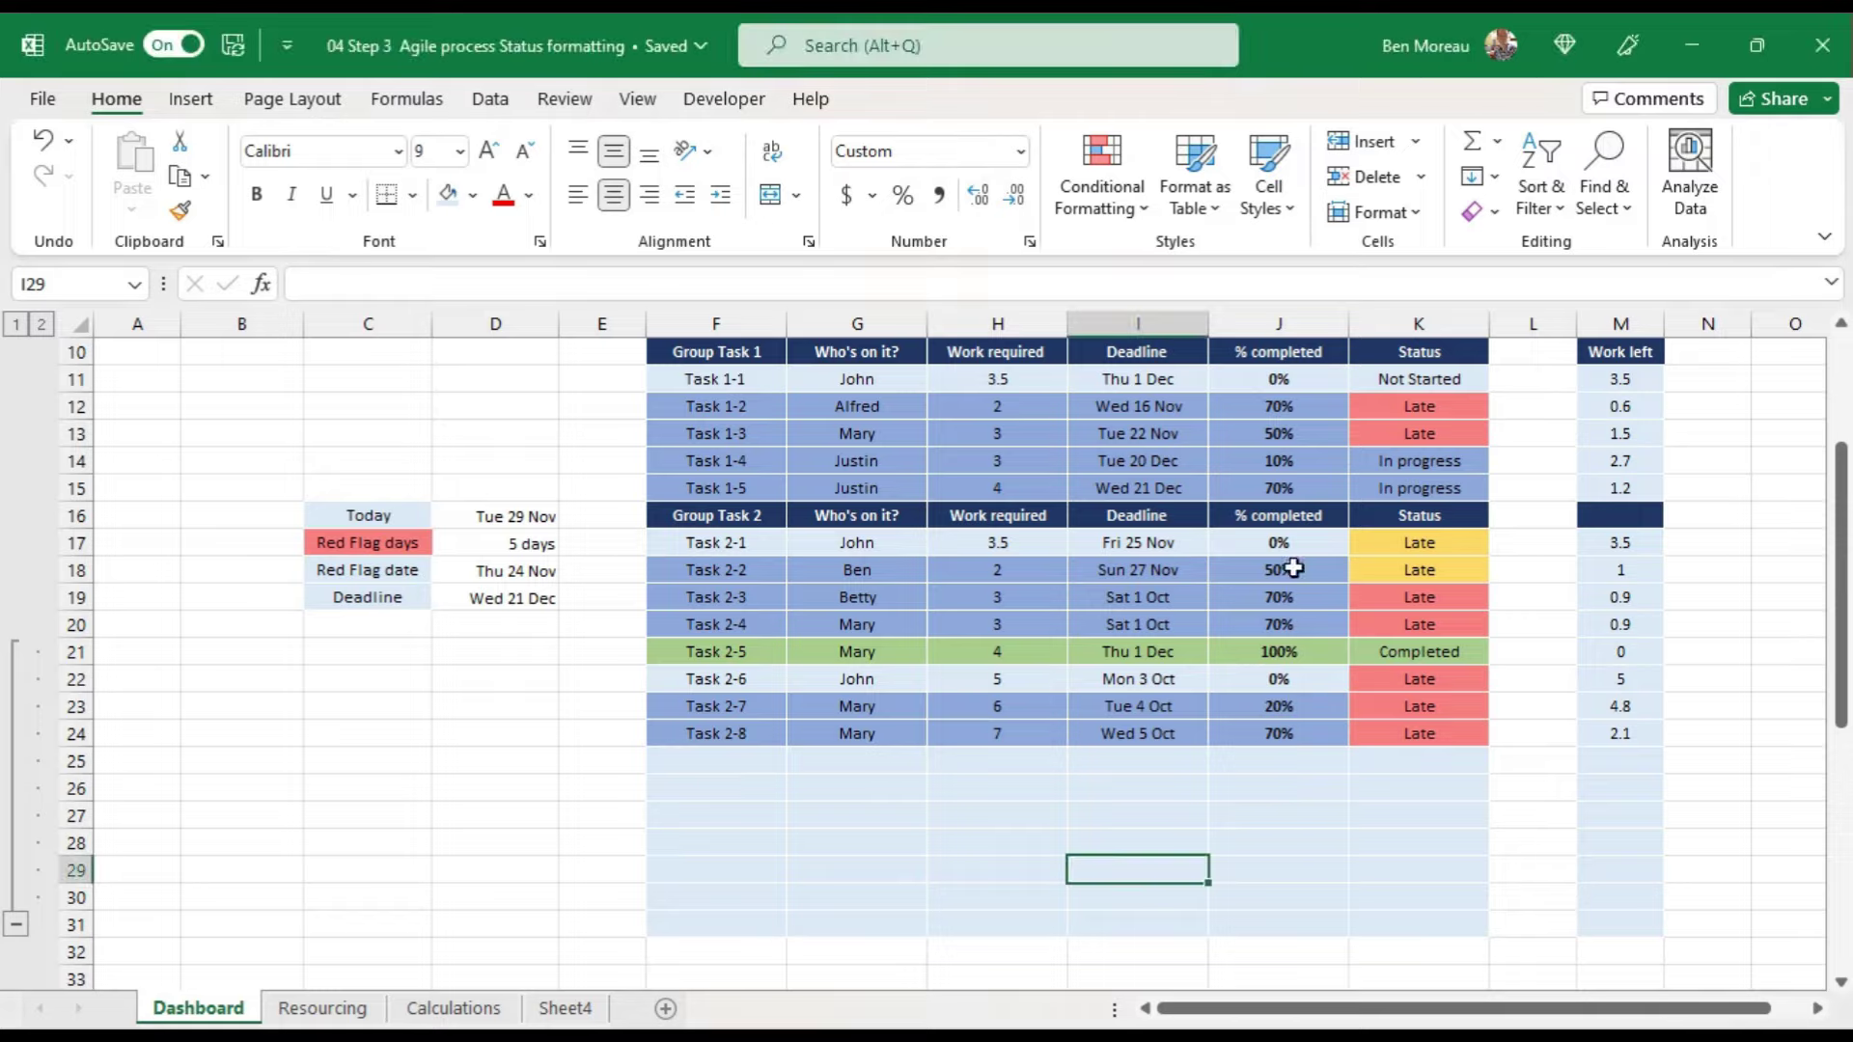
Step: Set up a new formula-based conditional formatting rule for the % completed cells J11:J31 with the formula =$J11>0
left_click(1278, 377)
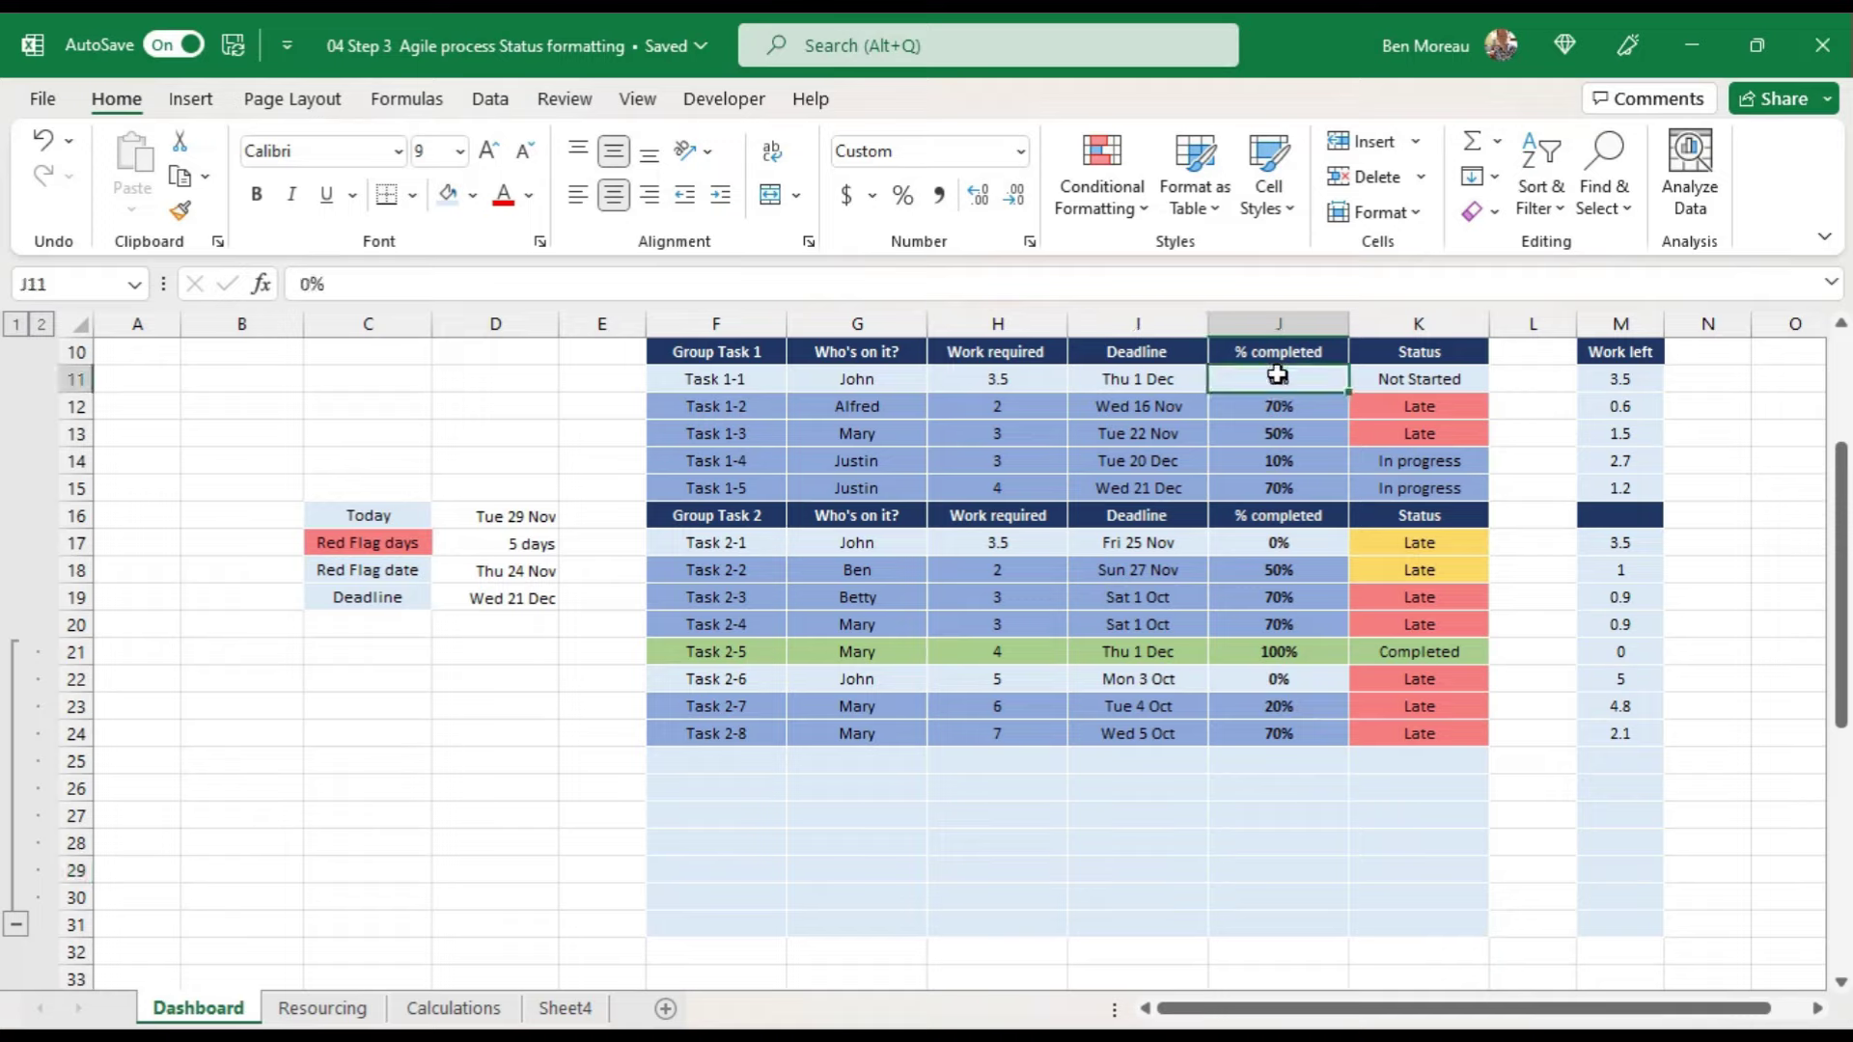
left_click_drag(1278, 377, 1270, 928)
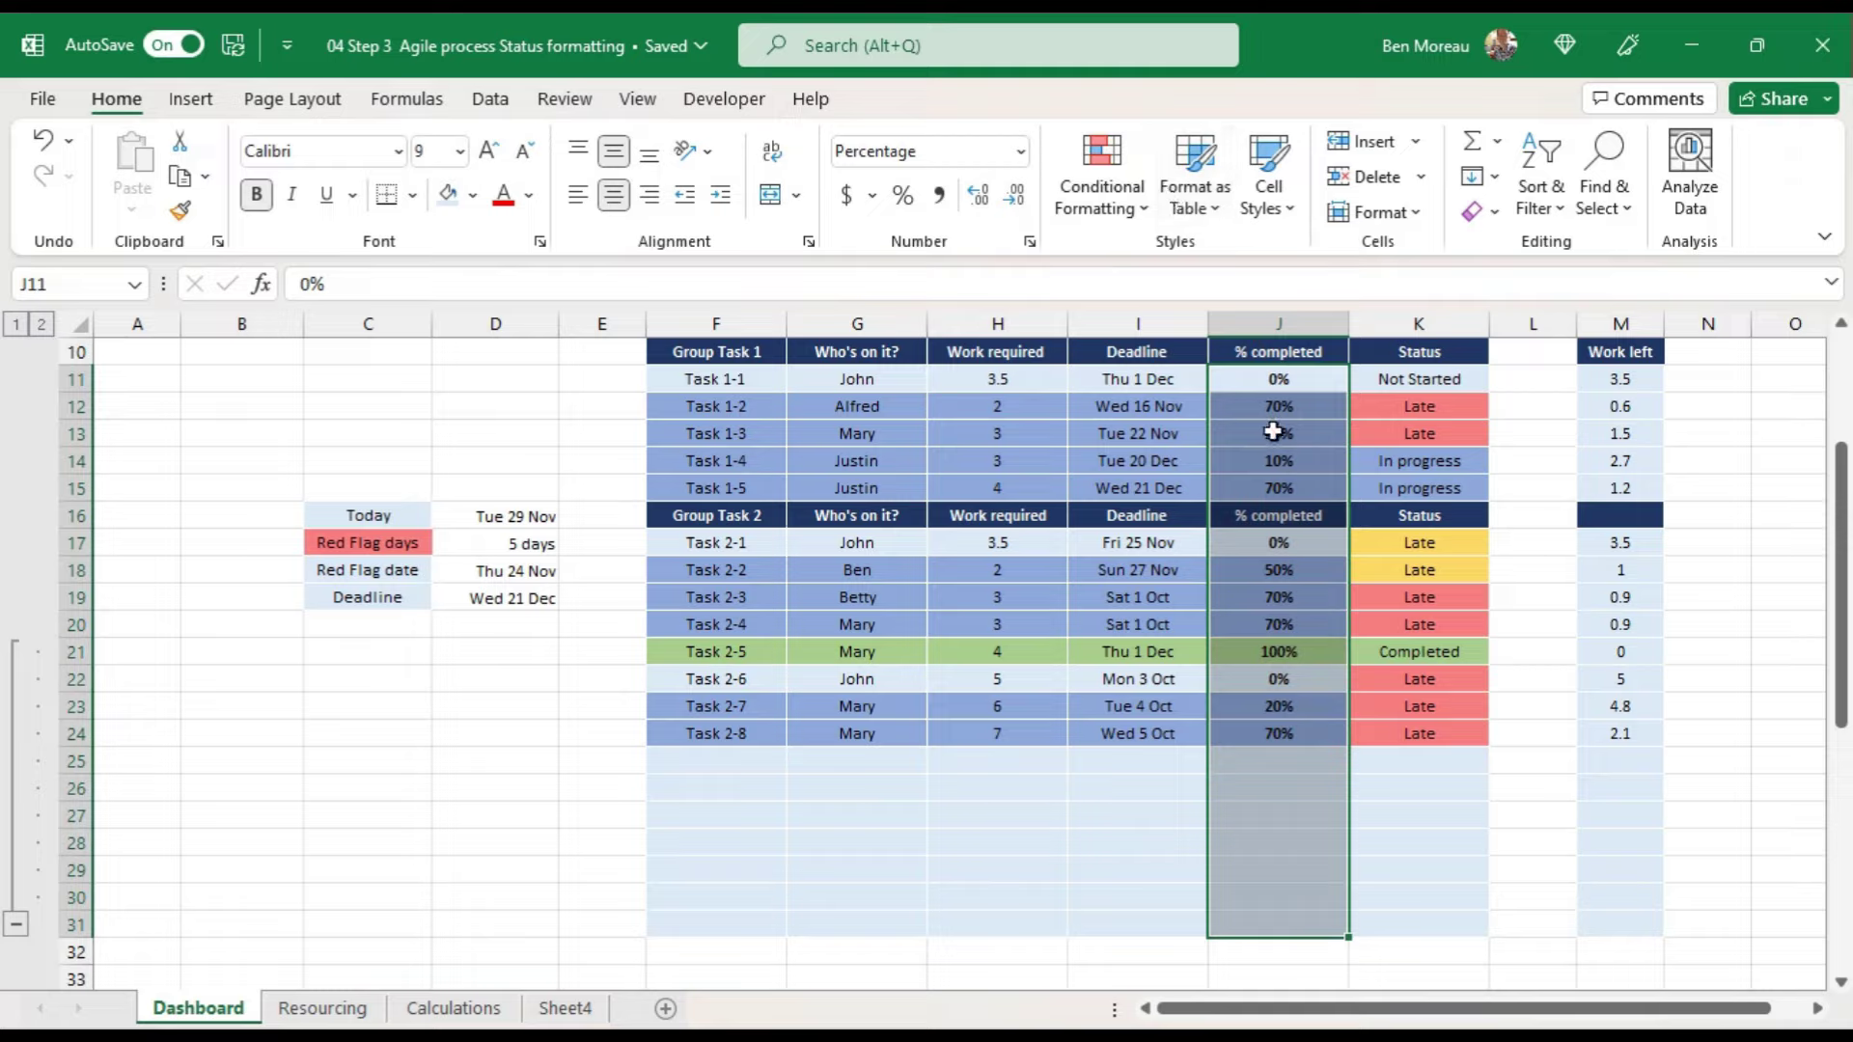
left_click(1131, 222)
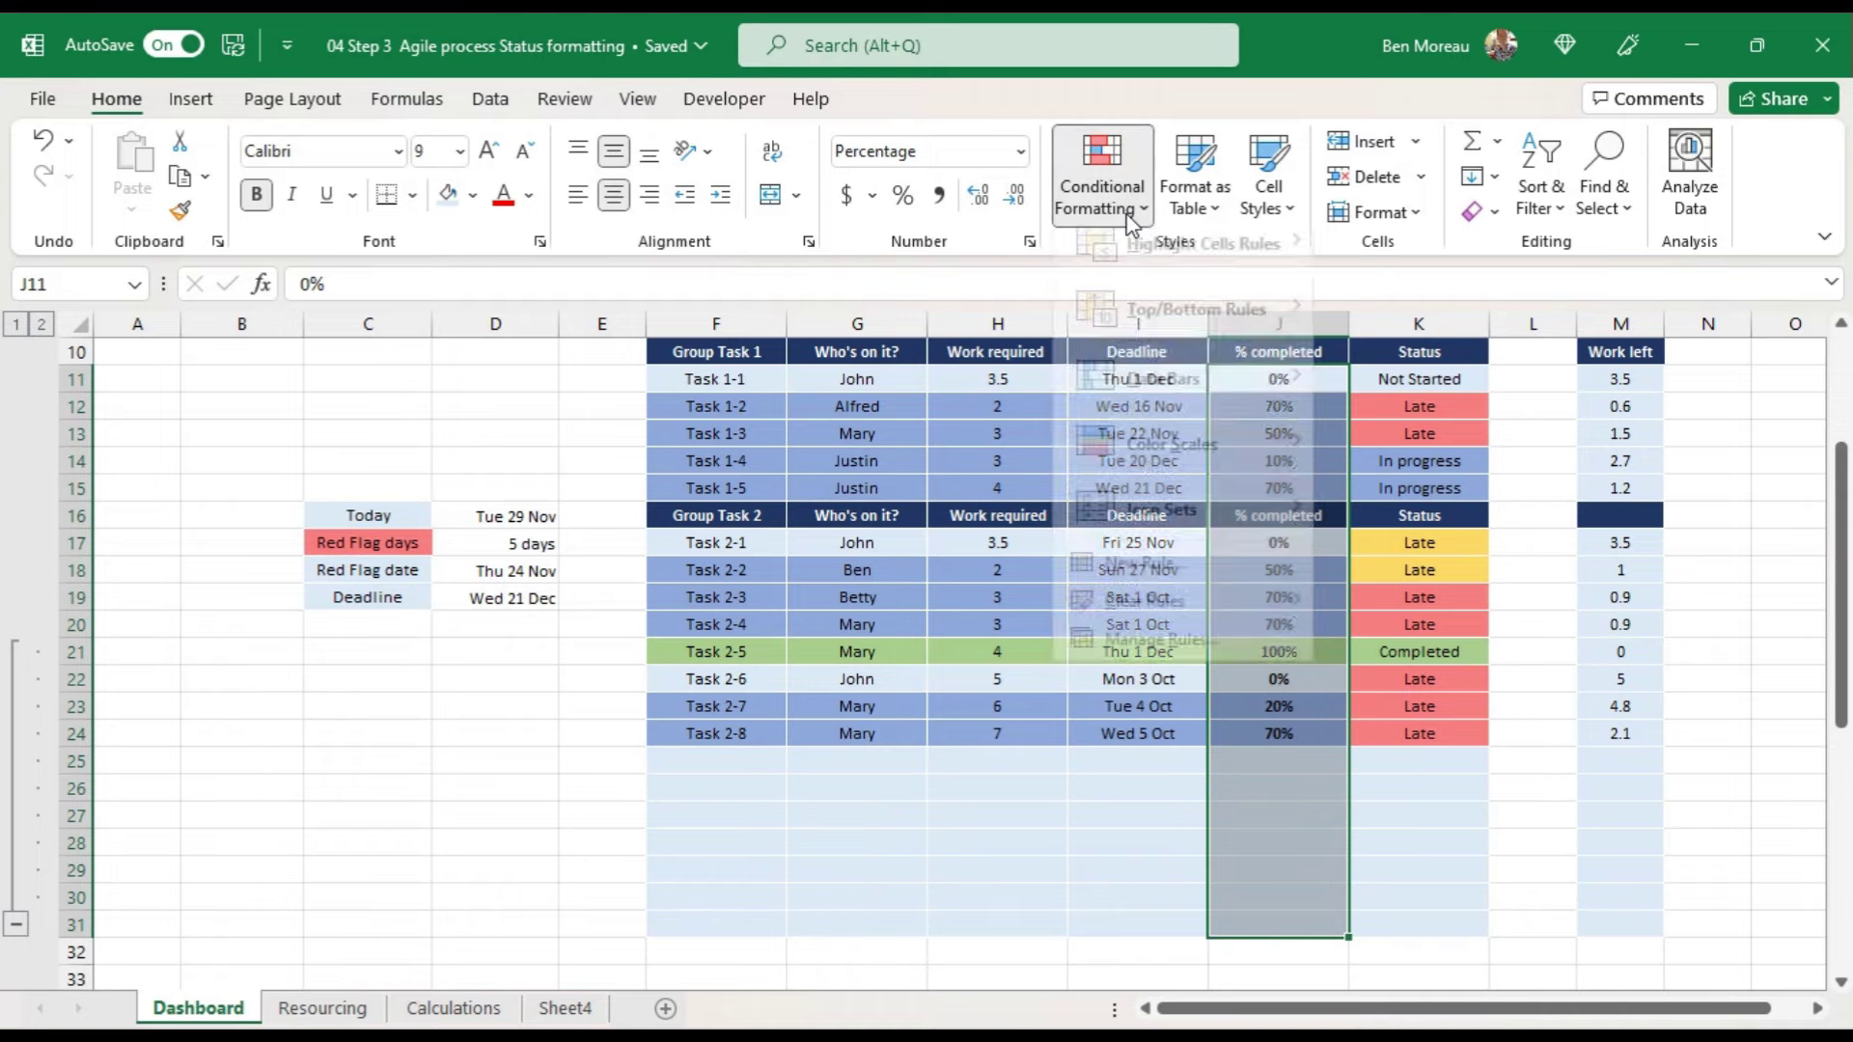
left_click(1133, 596)
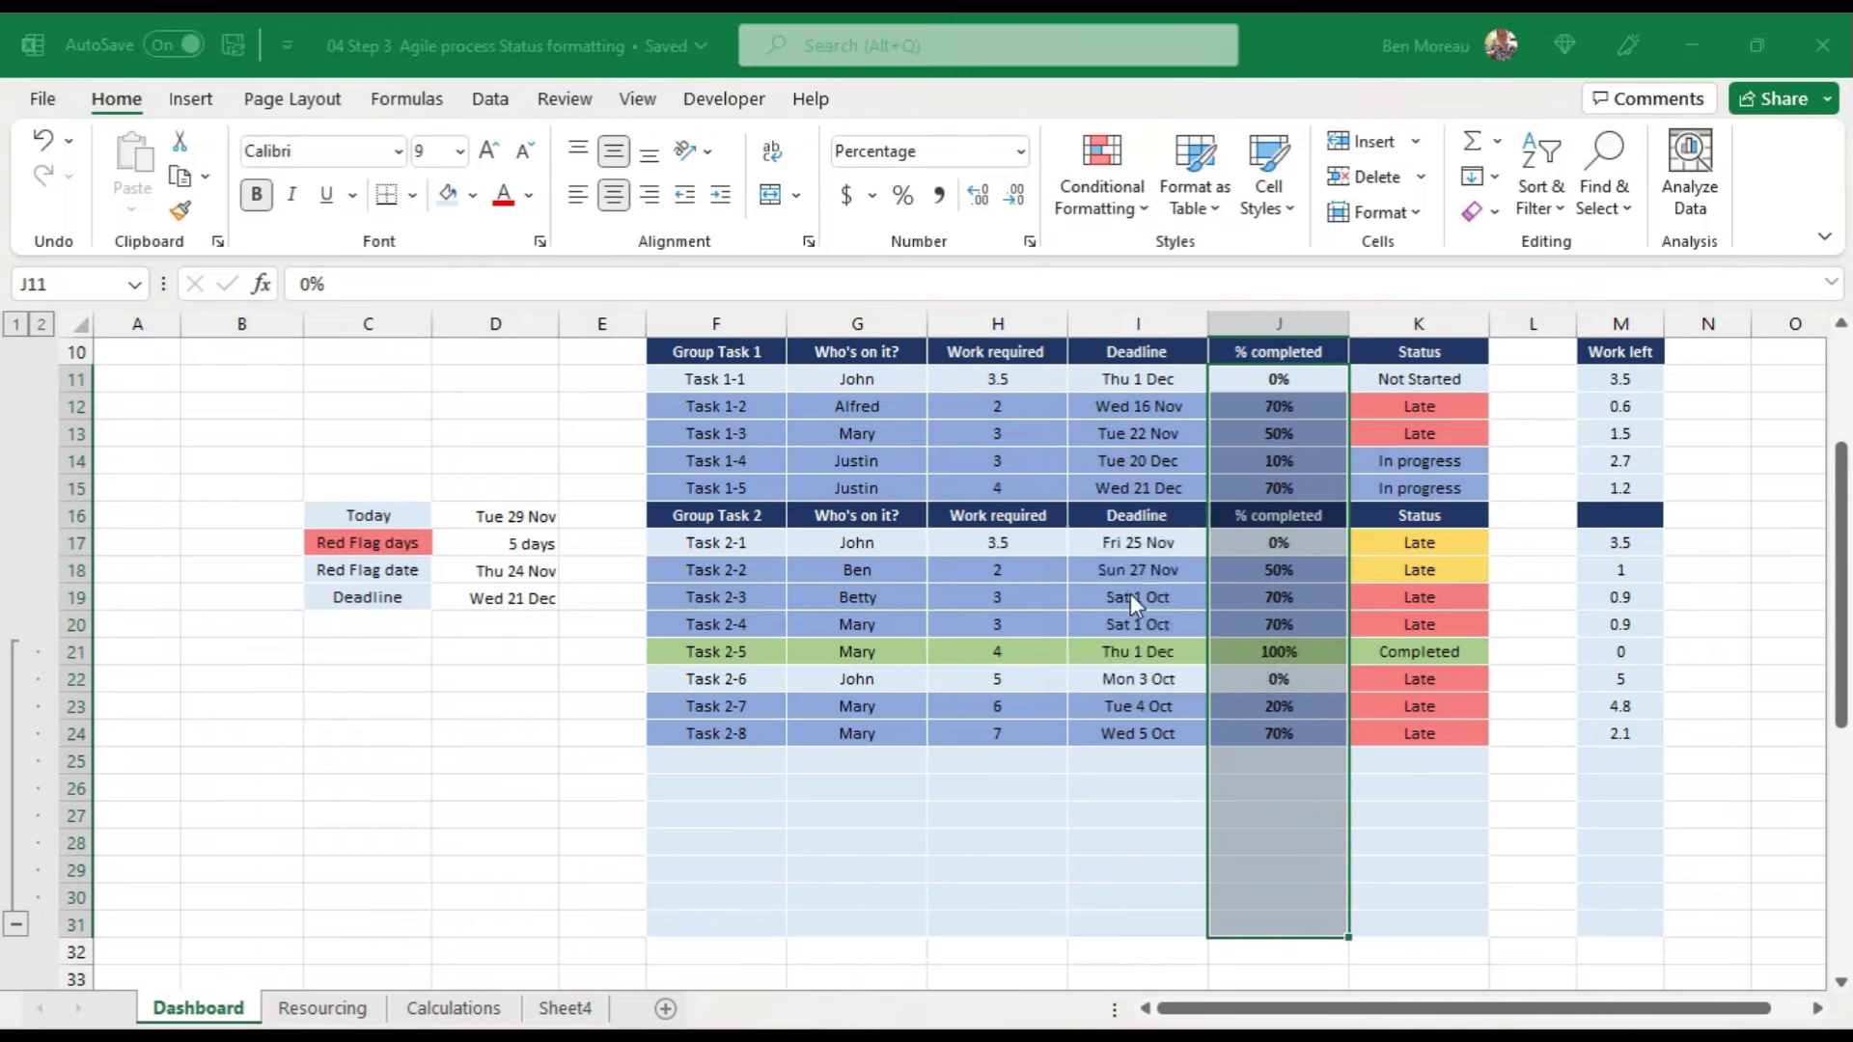
left_click(797, 707)
left_click(640, 816)
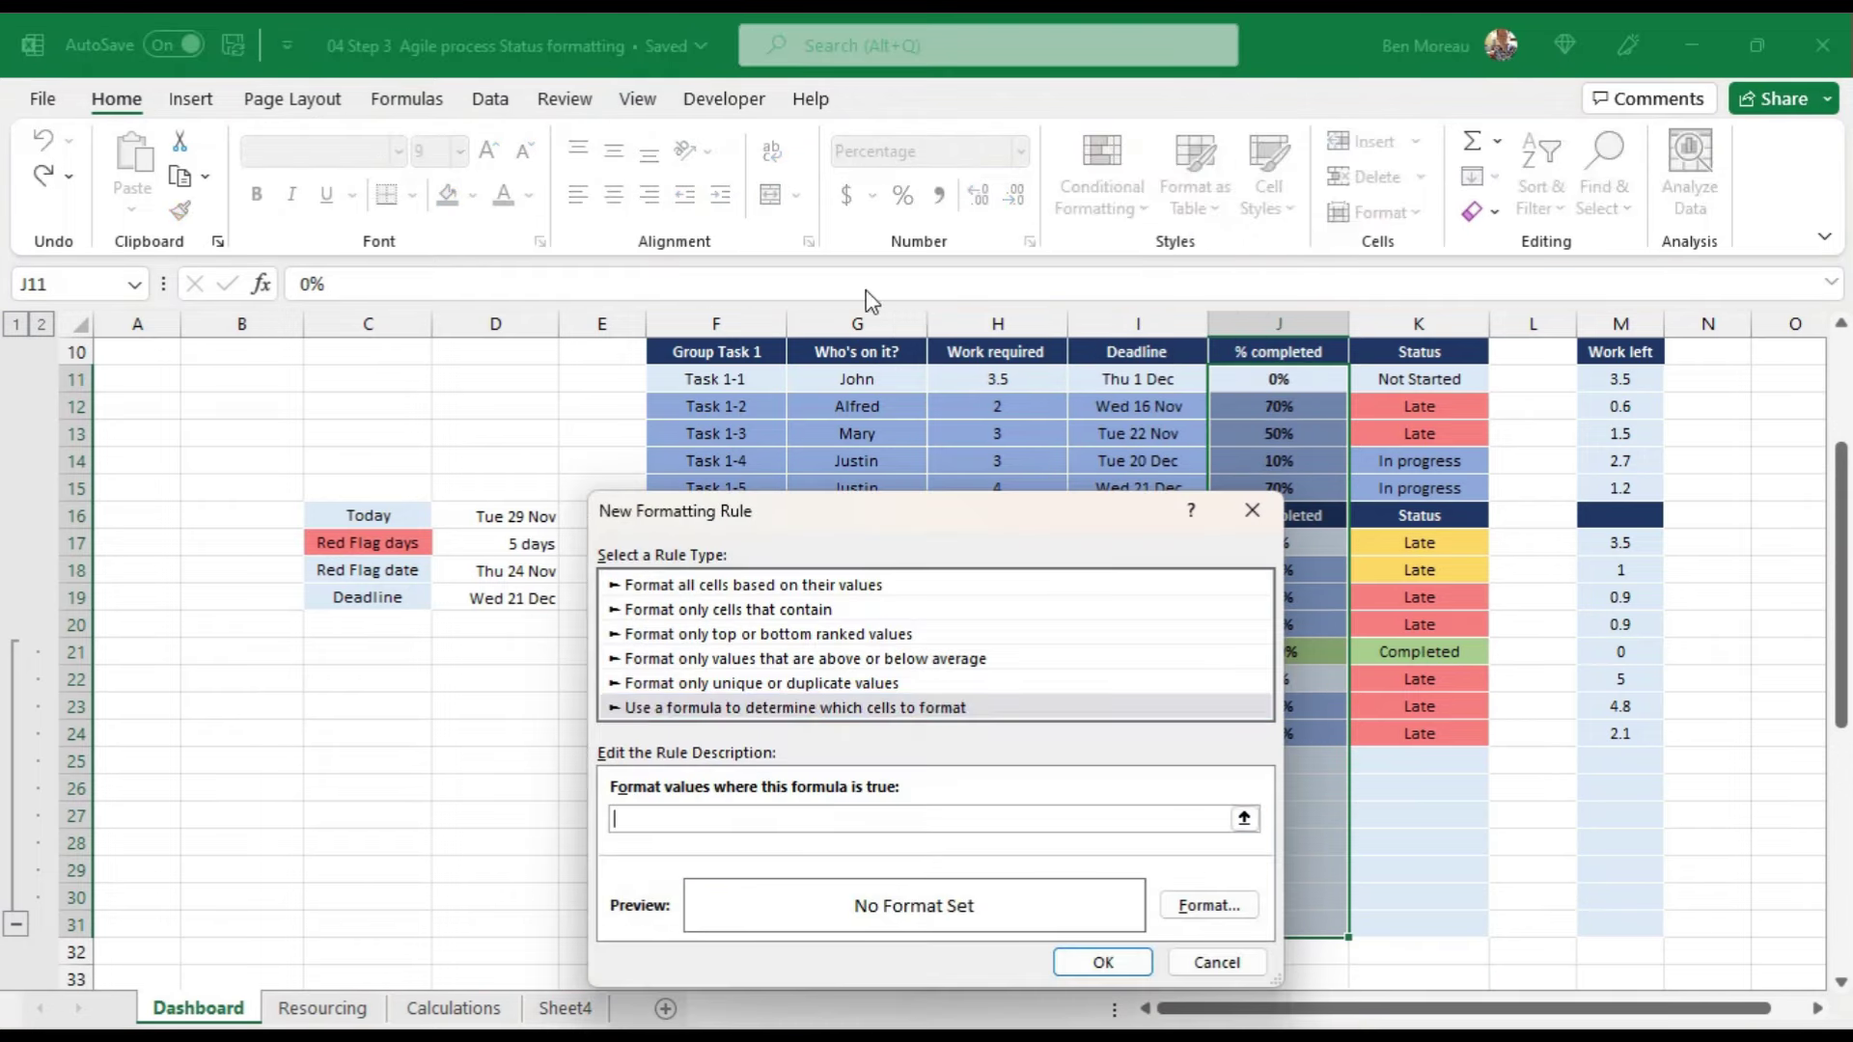
left_click(1261, 378)
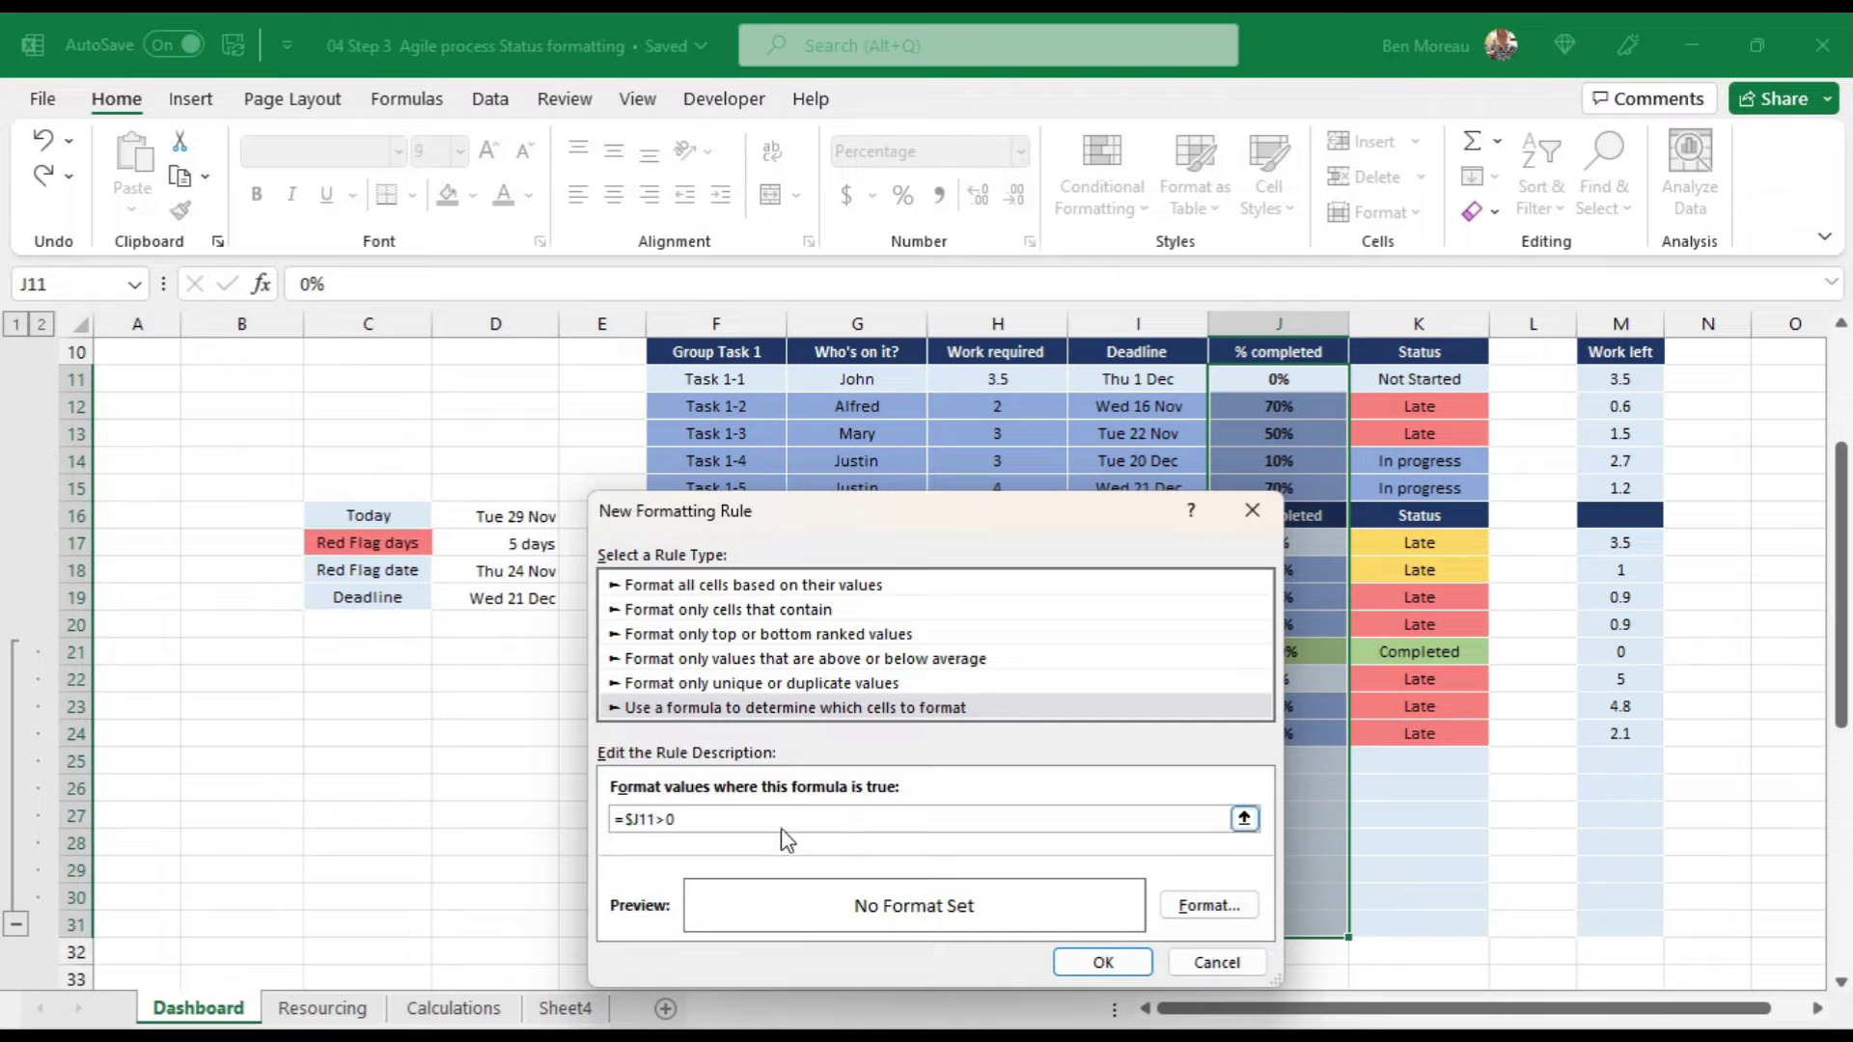
Step: Give the new % completed rule a light blue background fill and create it
left_click(1210, 907)
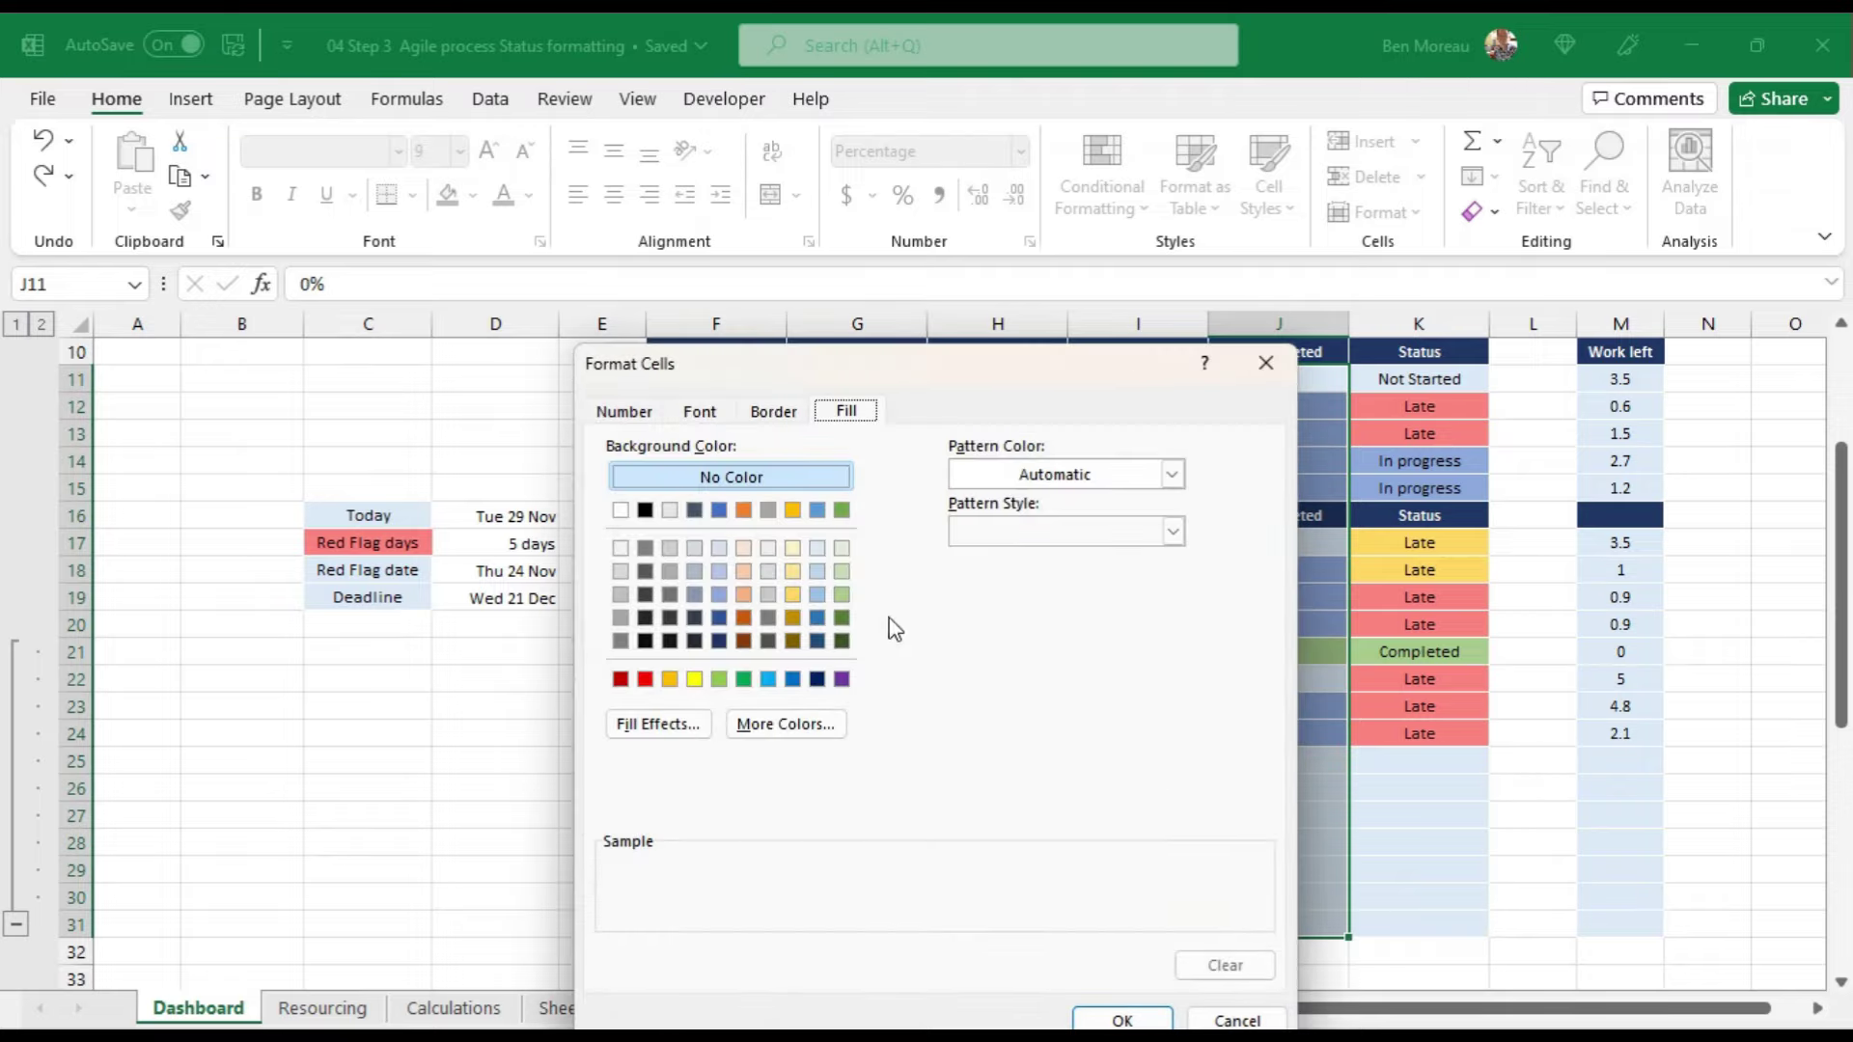
left_click(816, 549)
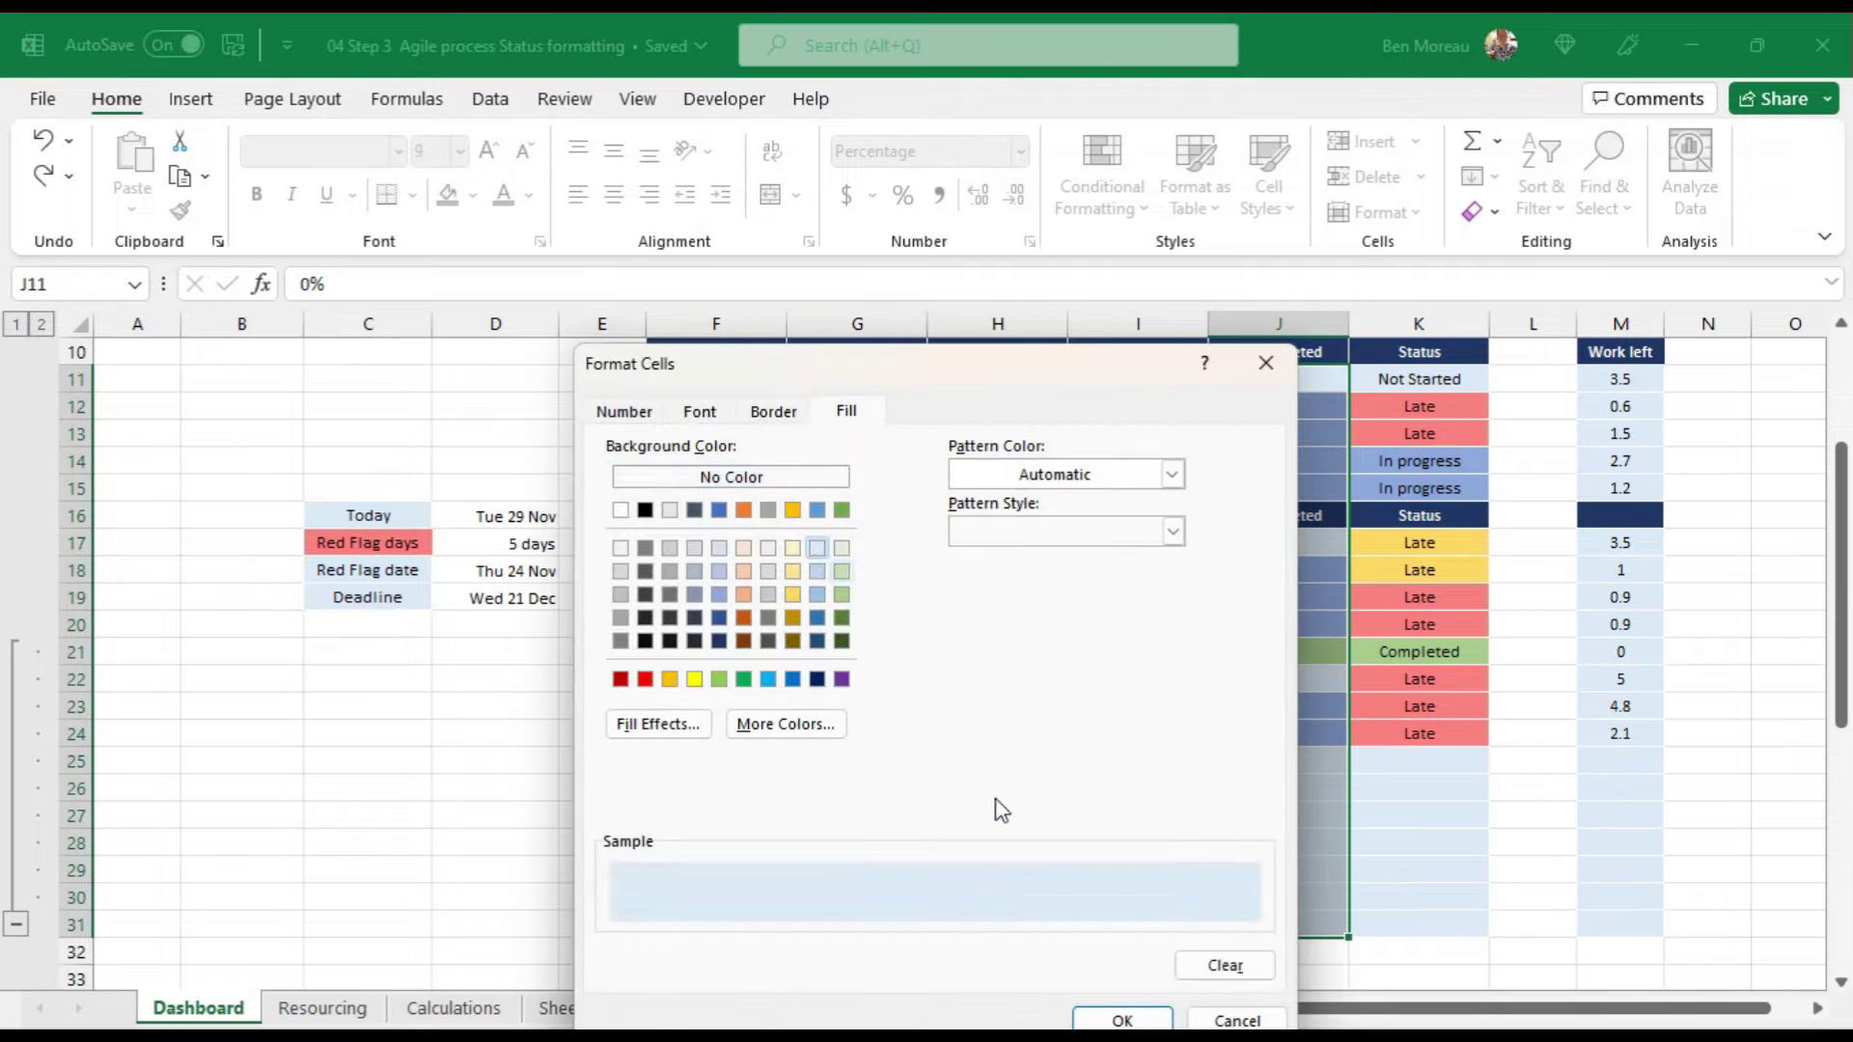
left_click(1119, 1019)
left_click(1103, 962)
Step: Move the green =$J11=1 rule above the new light blue rule and apply the rule order
left_click(1102, 185)
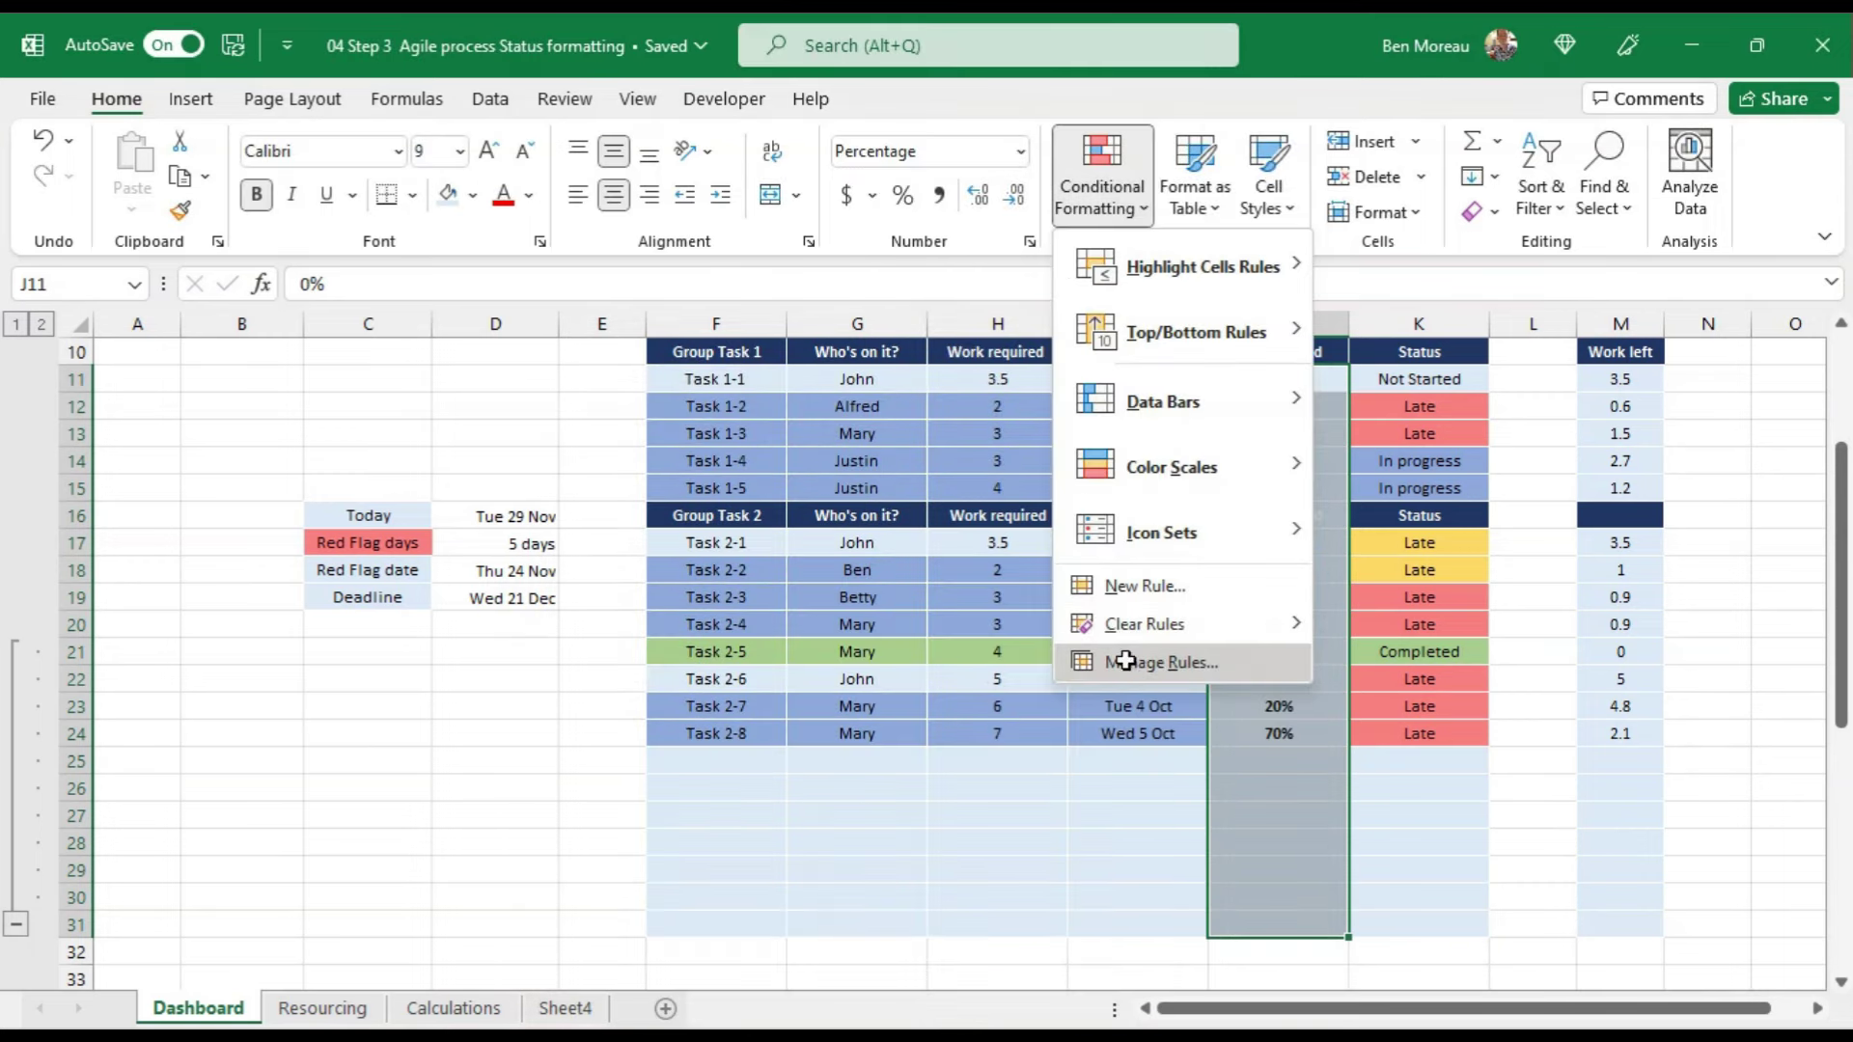
left_click(1125, 660)
left_click(876, 756)
left_click(706, 639)
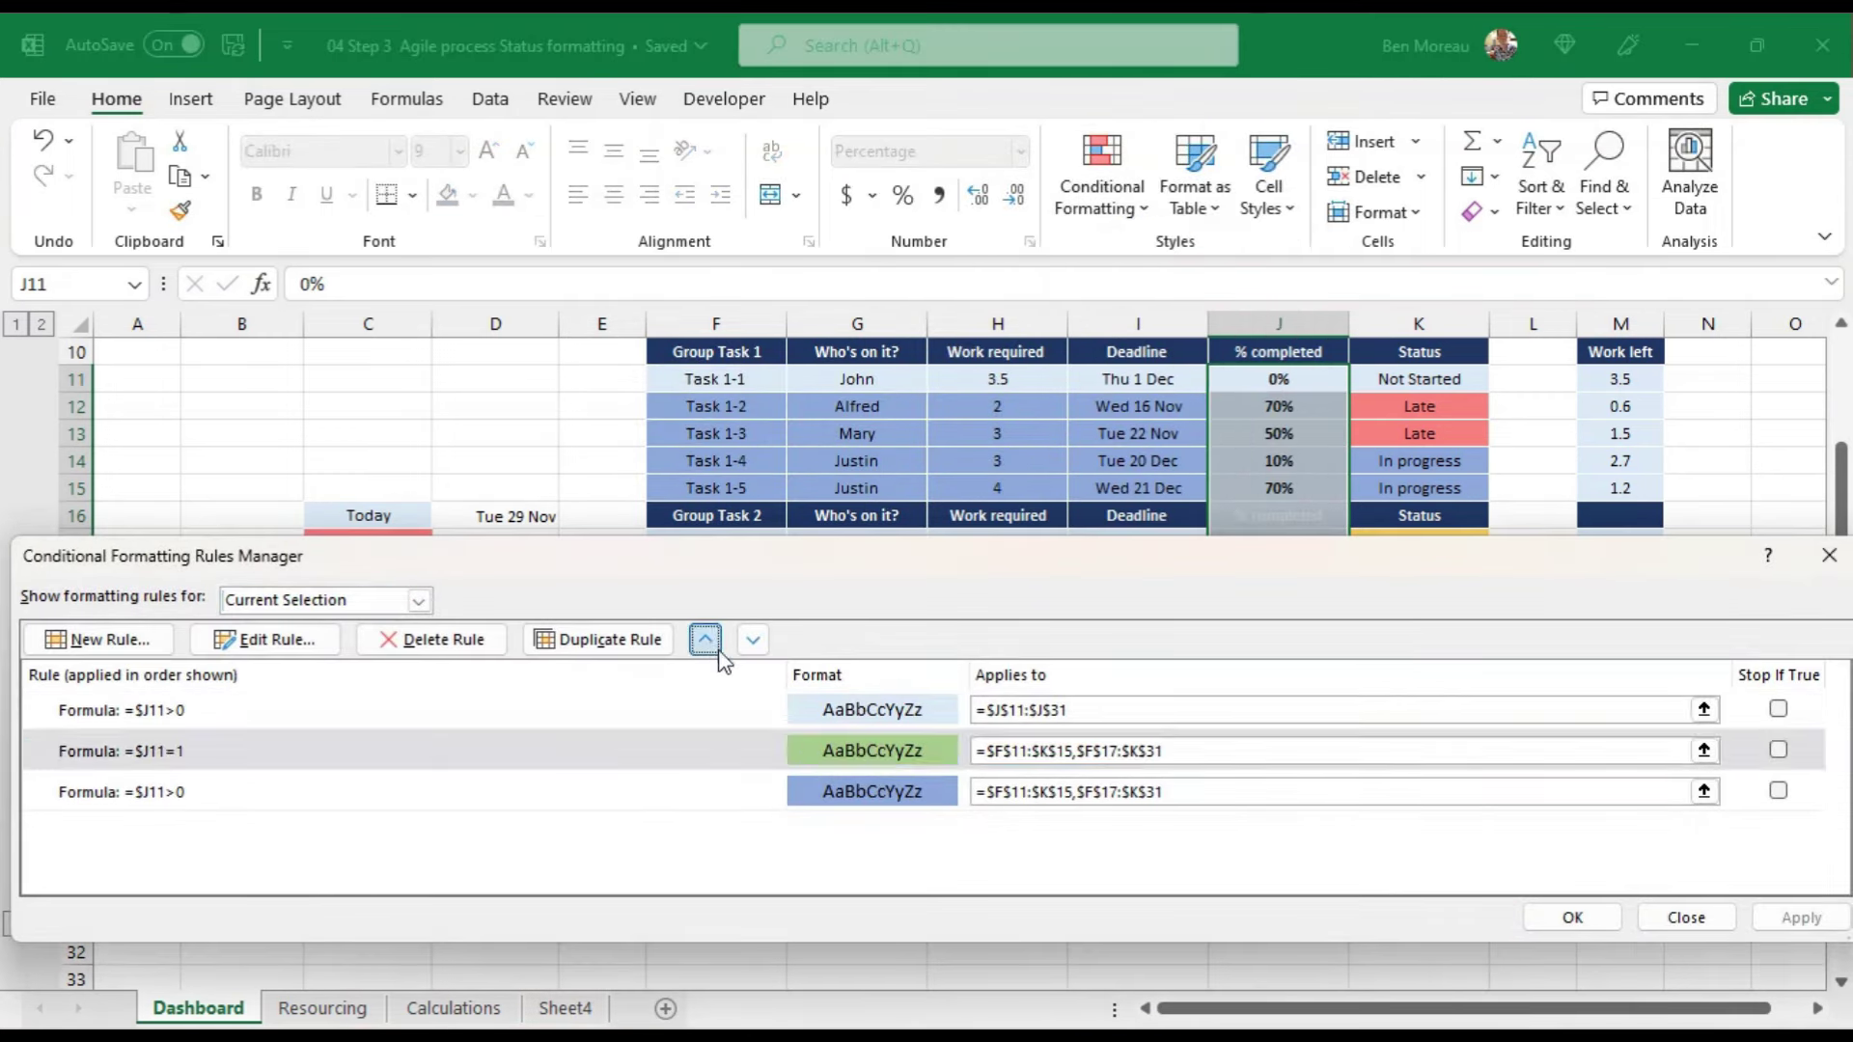
left_click(1773, 923)
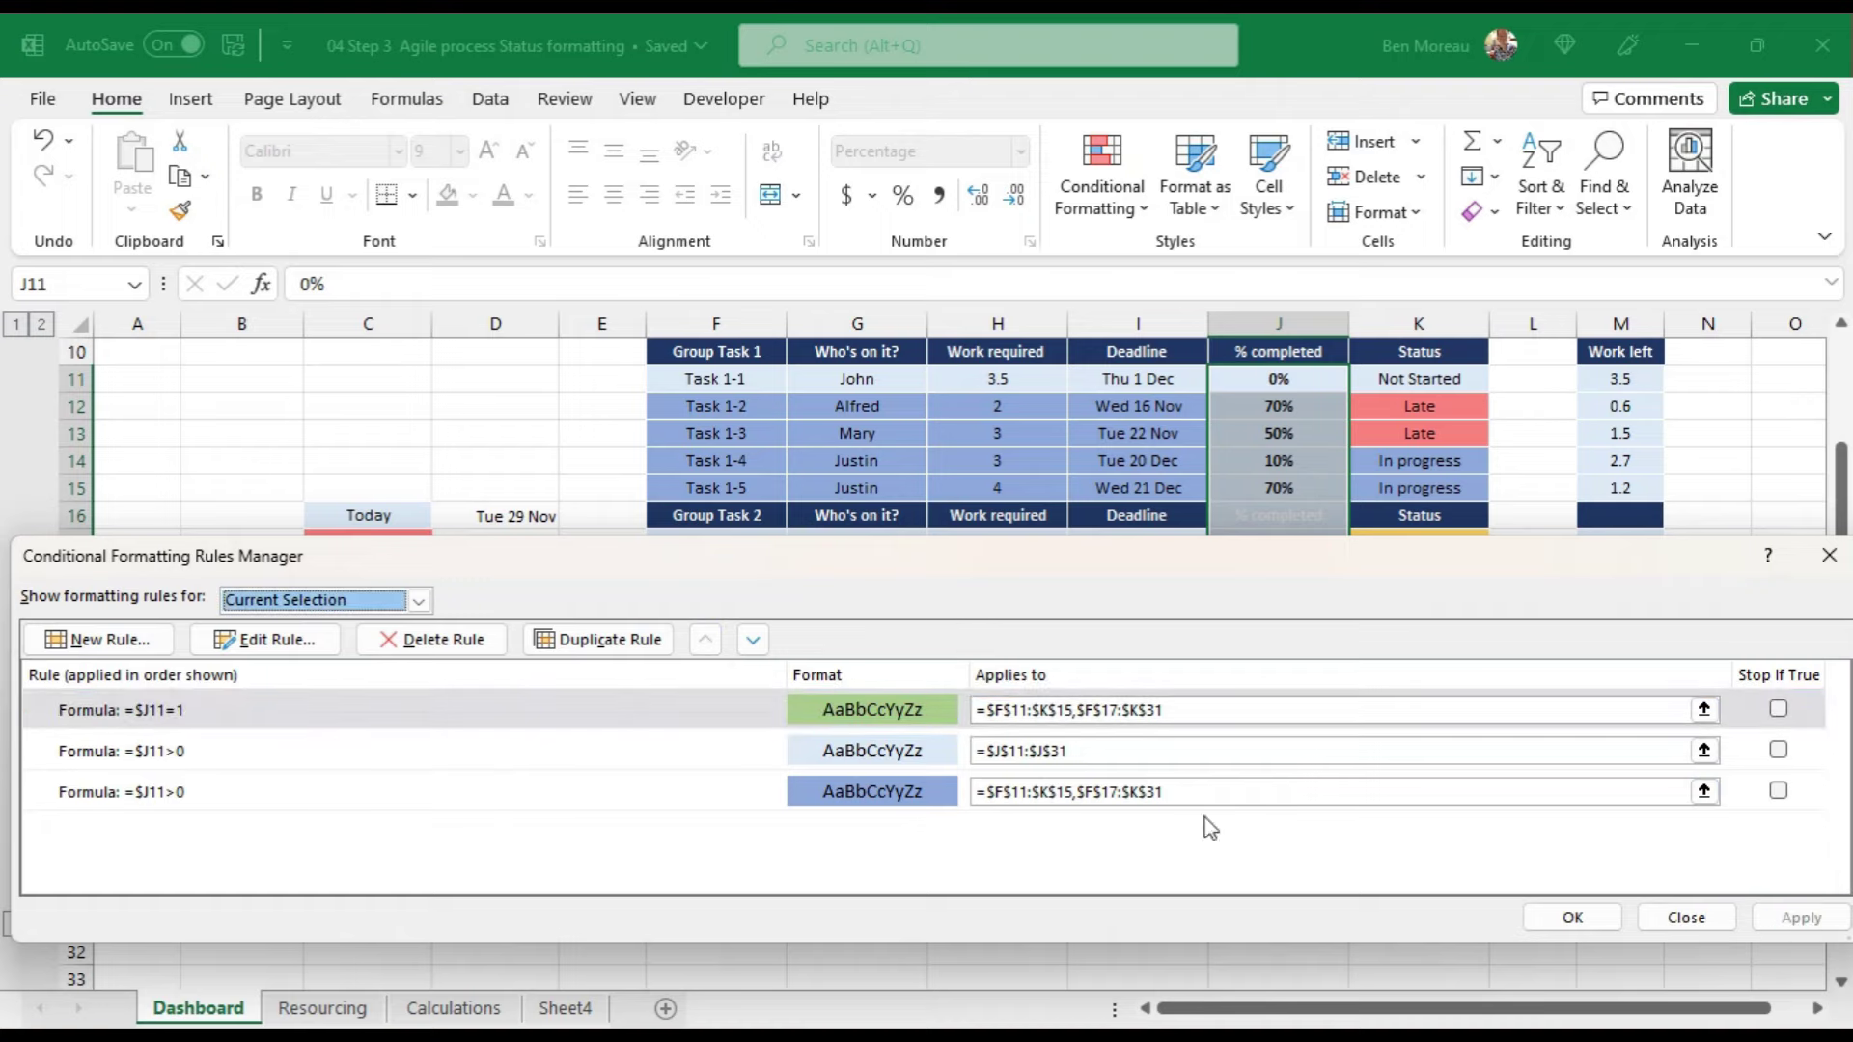
left_click_drag(1149, 562, 1110, 645)
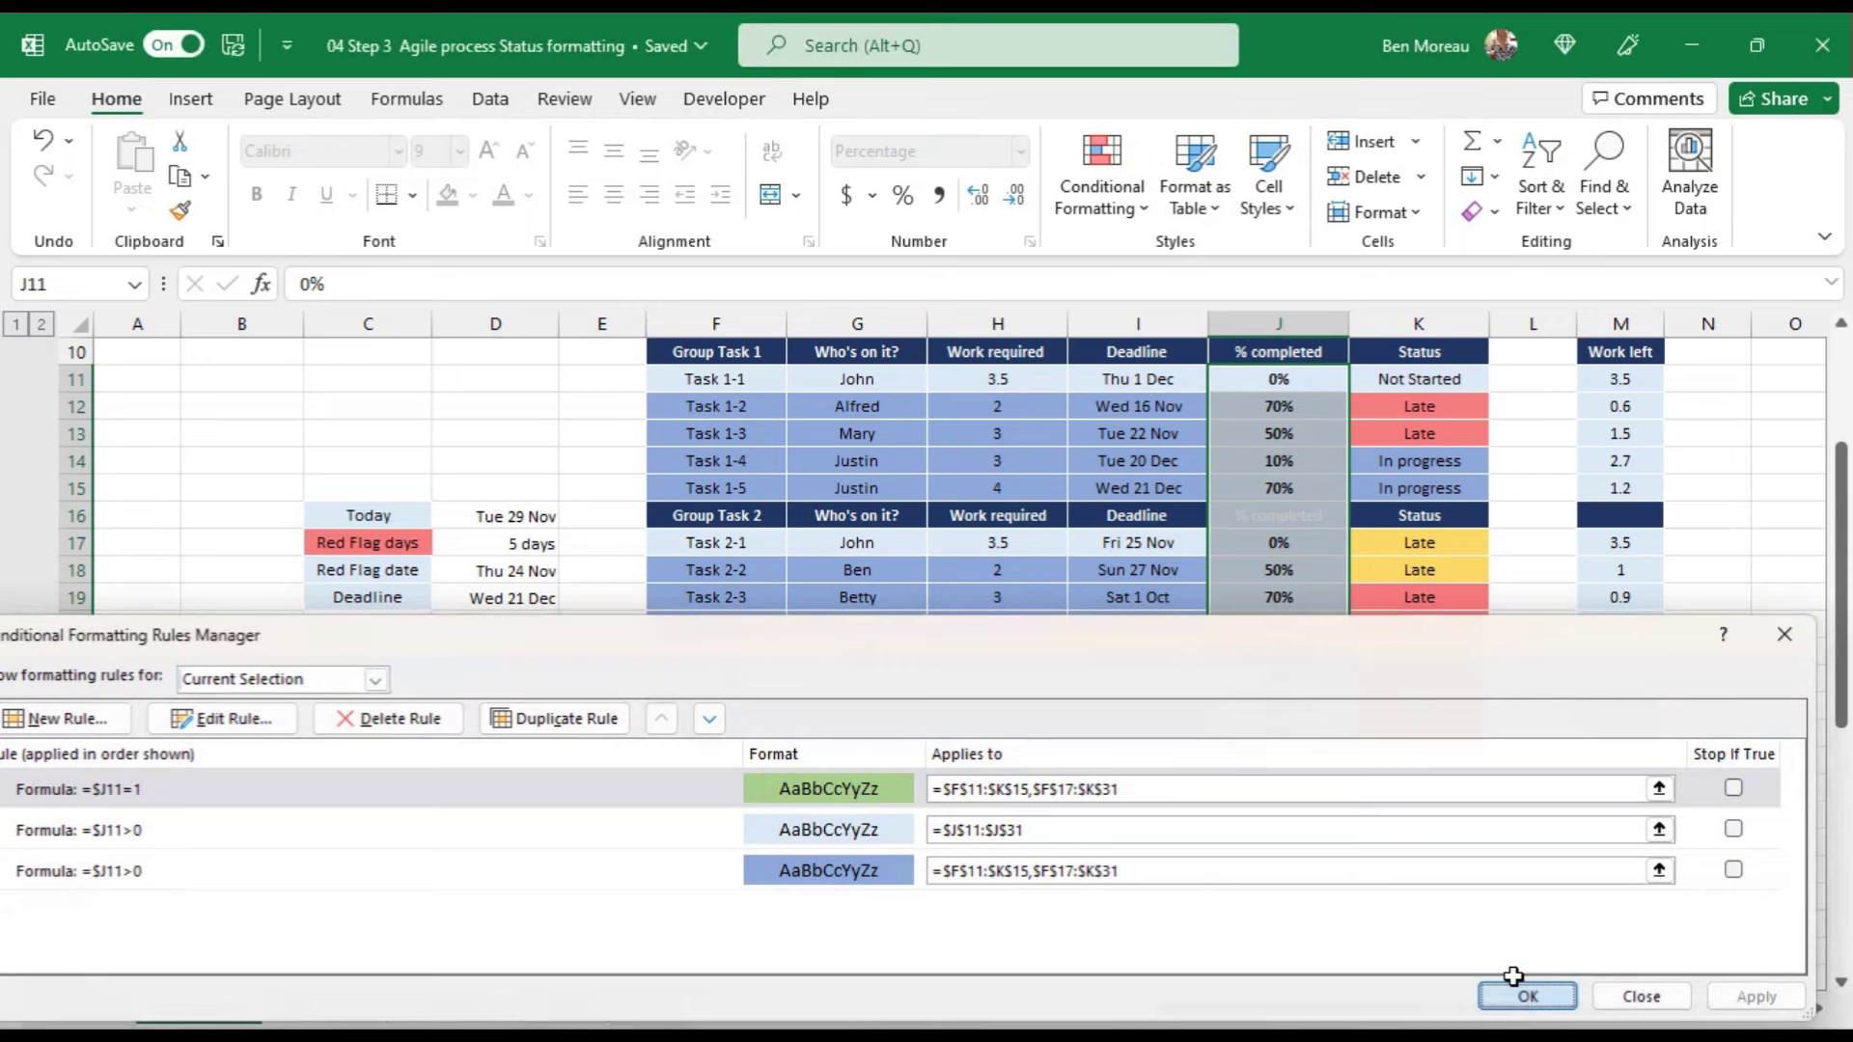
left_click(1519, 994)
Step: Copy the formatting of the Deadline header in I16 onto the % completed header in J16
left_click(1273, 627)
left_click(1146, 514)
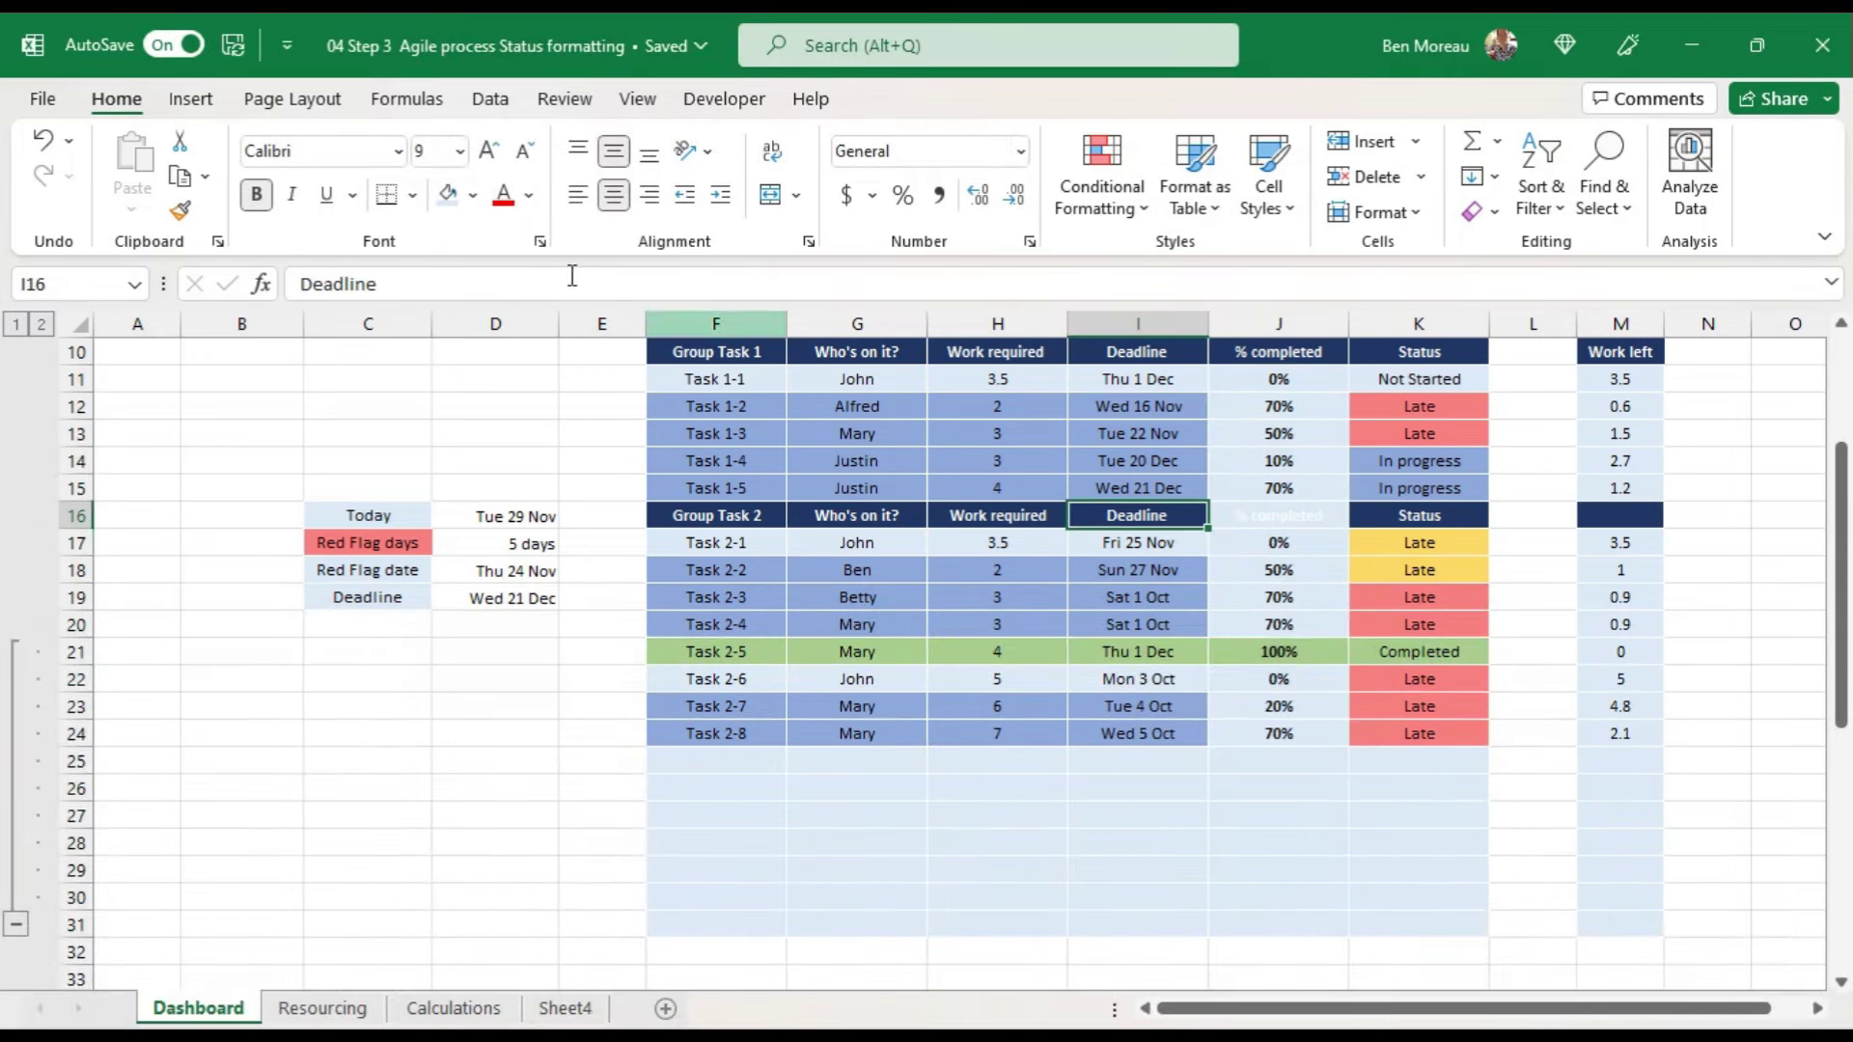
left_click(179, 210)
left_click(1253, 513)
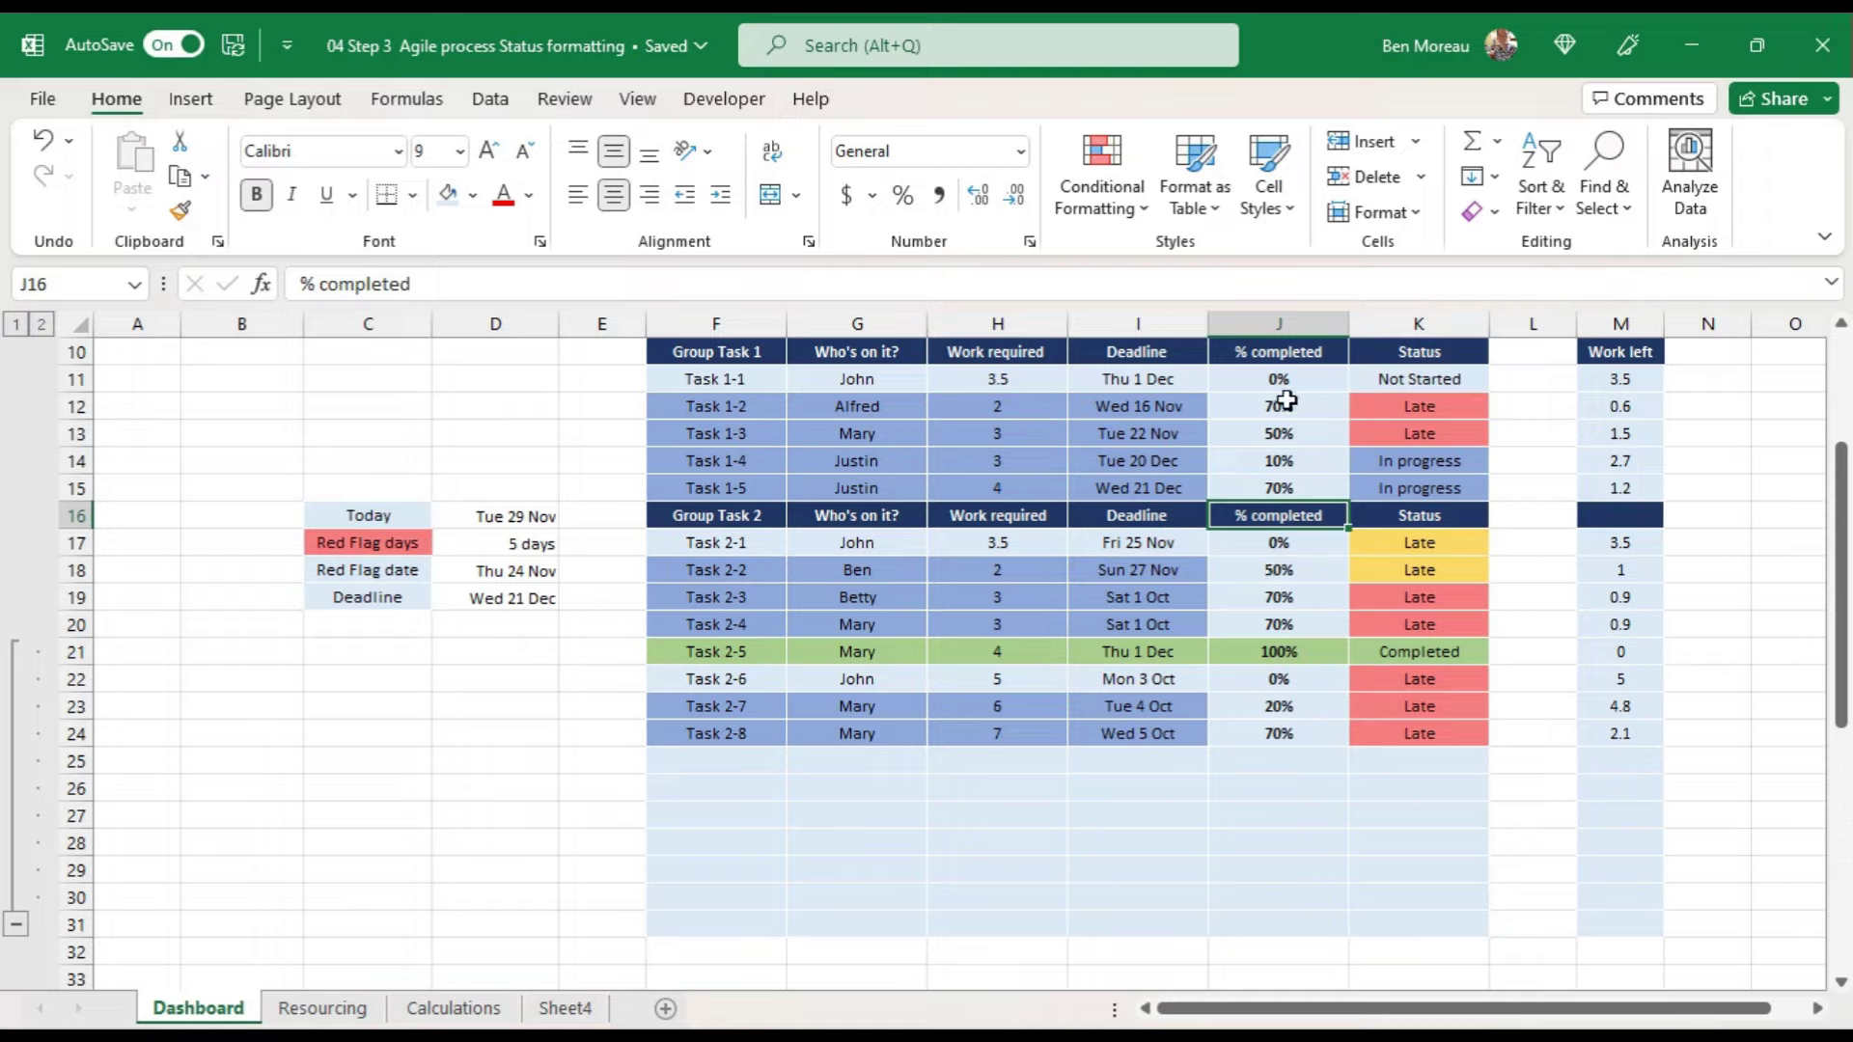
Step: Add solid-fill blue data bars to the % completed cells J11:J15 and J17:J31, then check the bars in J20:J22
left_click_drag(1281, 388, 1278, 924)
left_click(1263, 543, "ctrl")
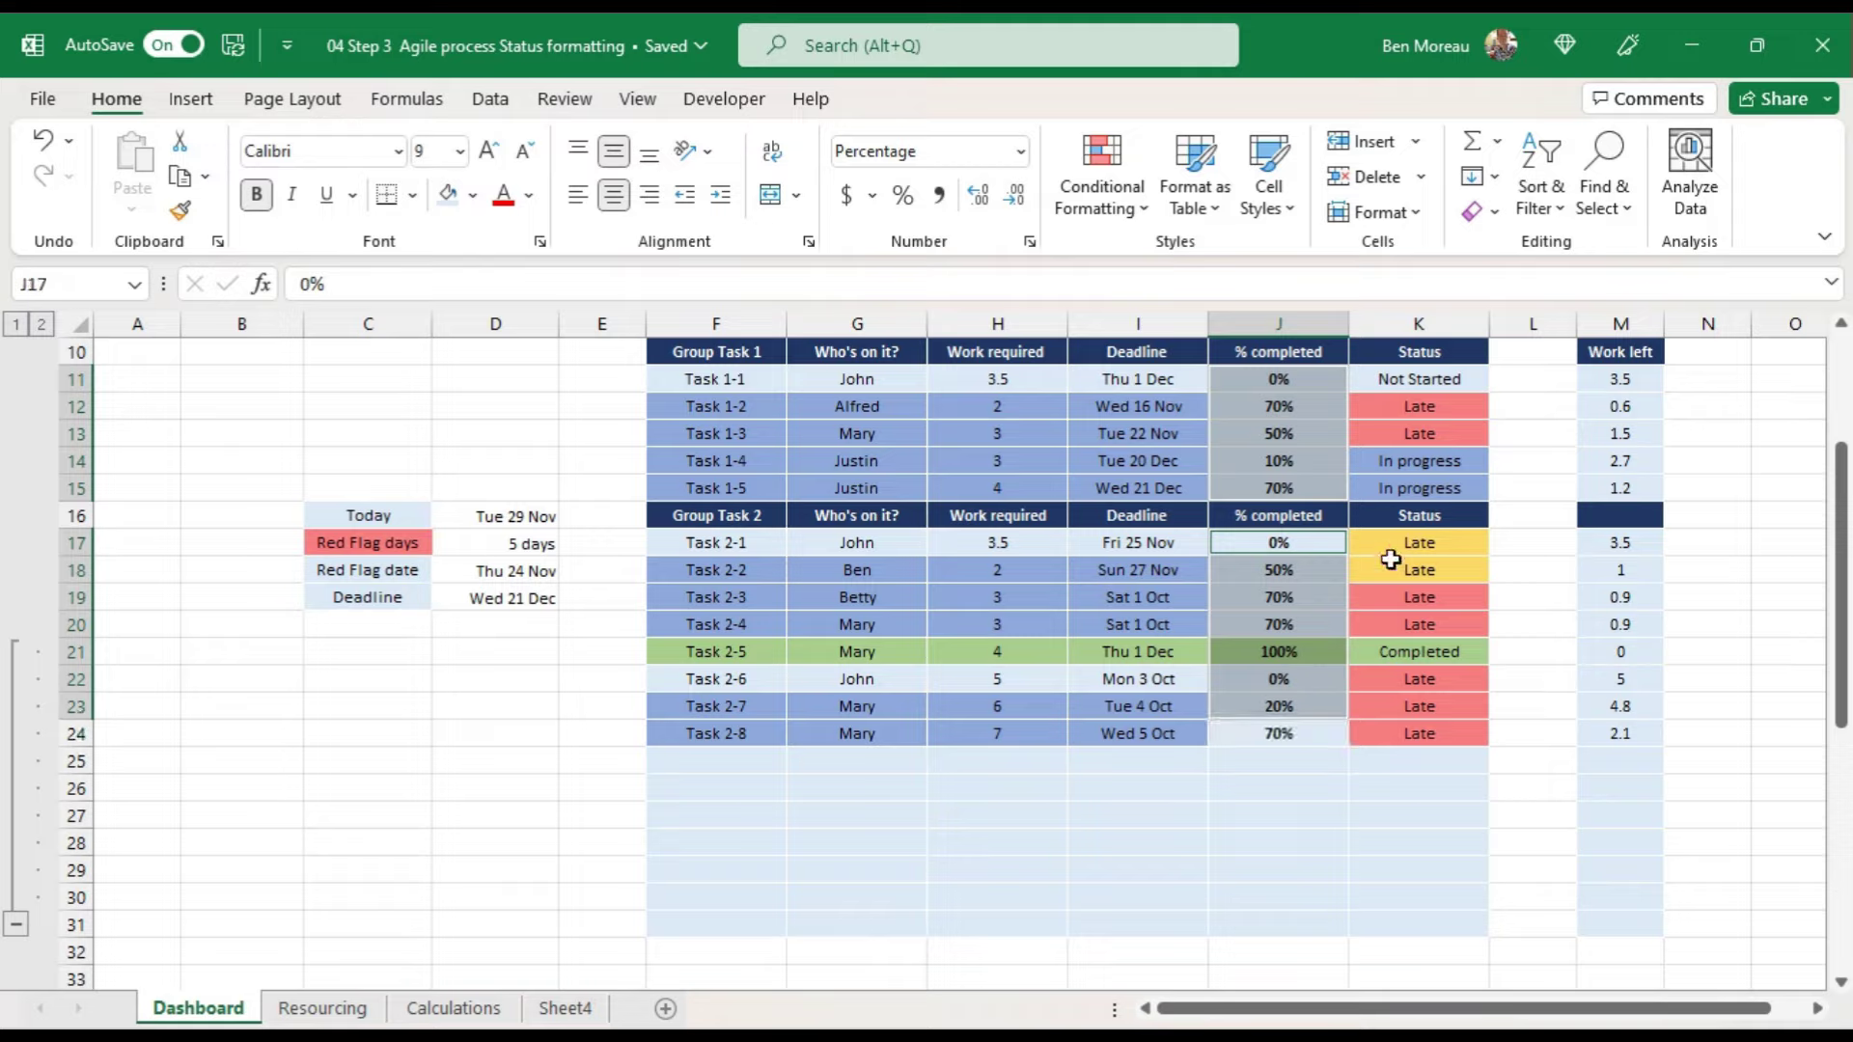
left_click(1270, 359)
left_click_drag(1269, 370, 1298, 925)
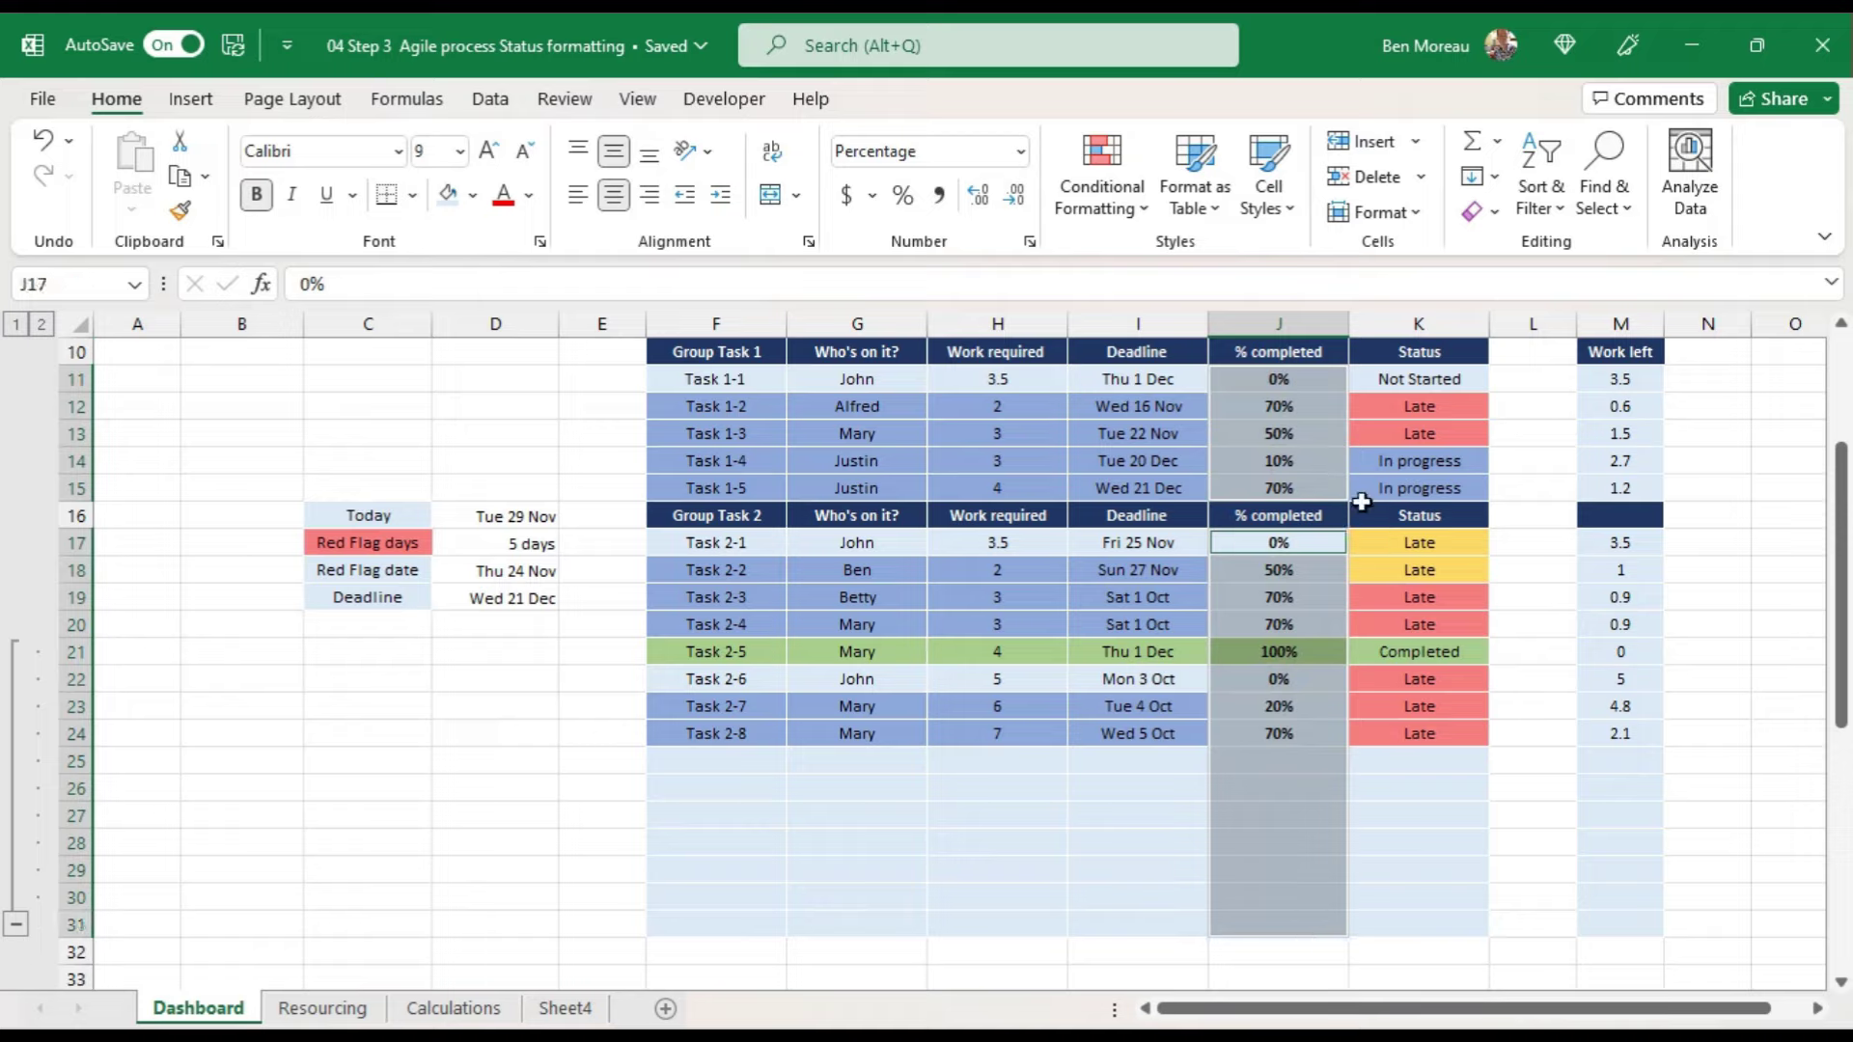
left_click(1135, 210)
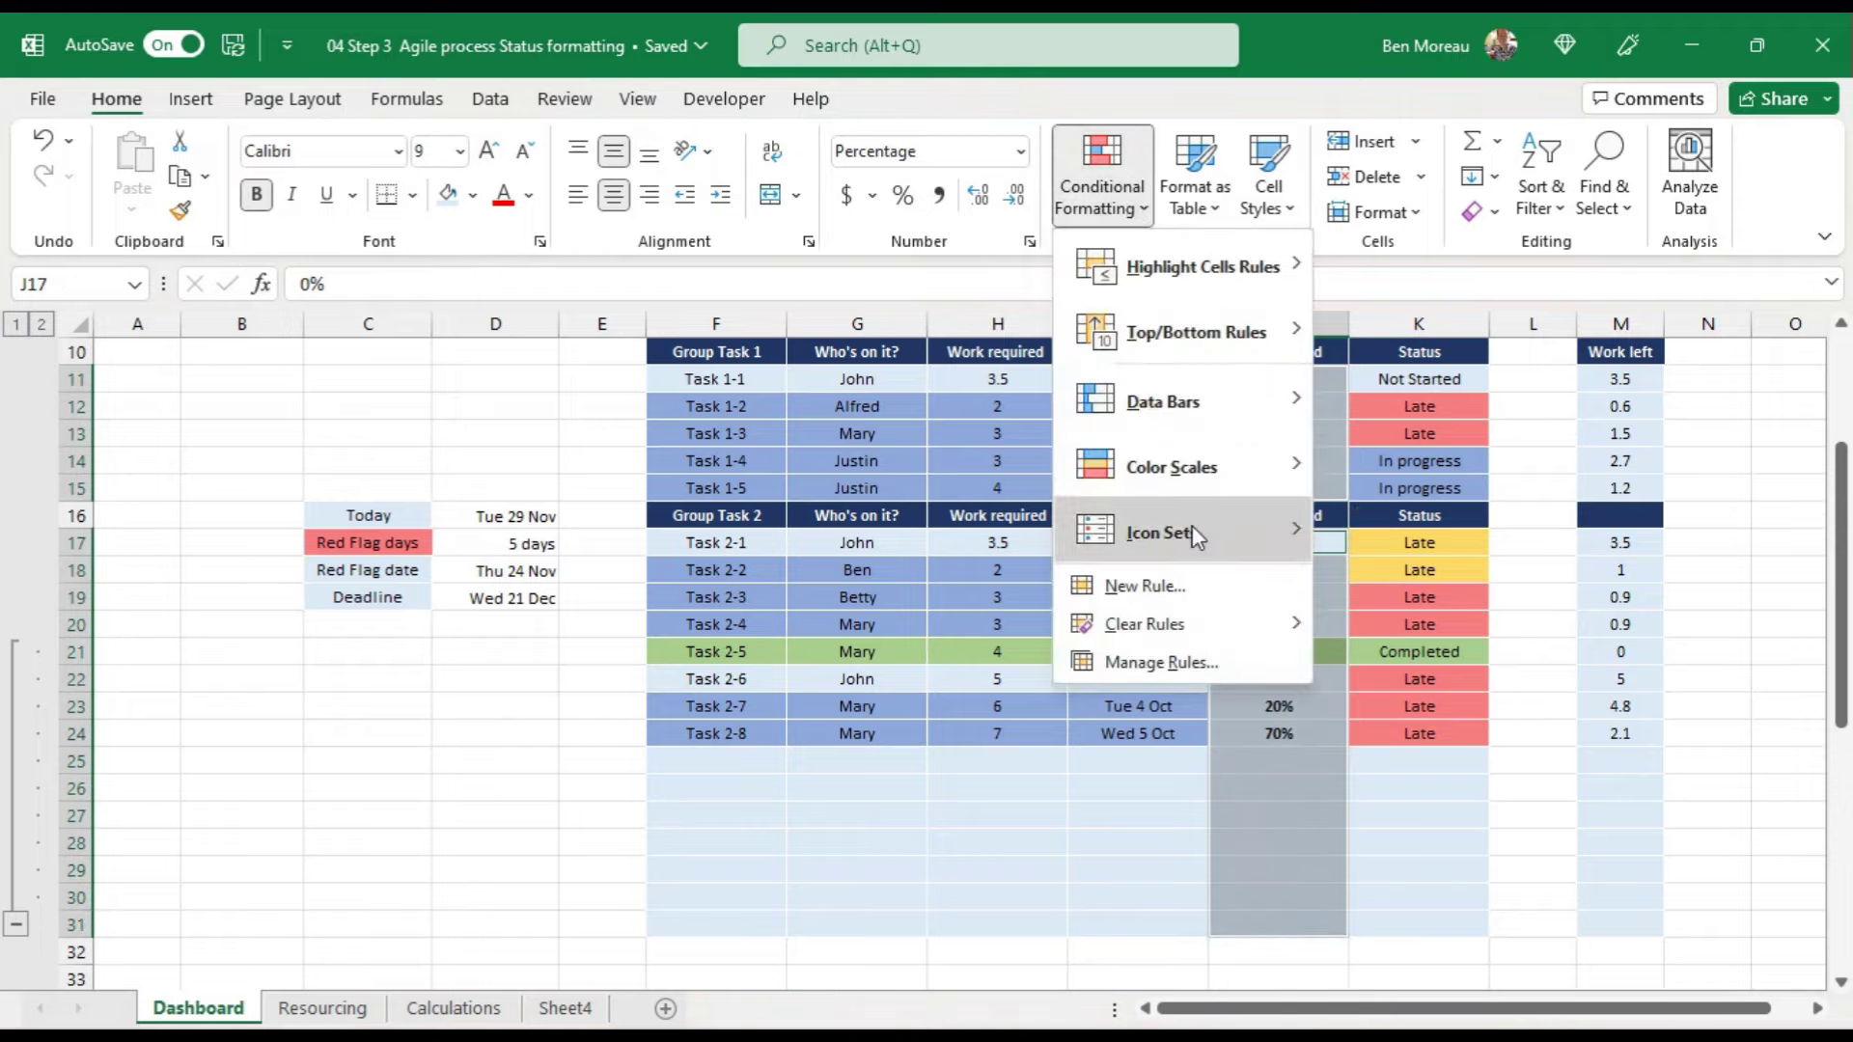
mouse_move(1189, 410)
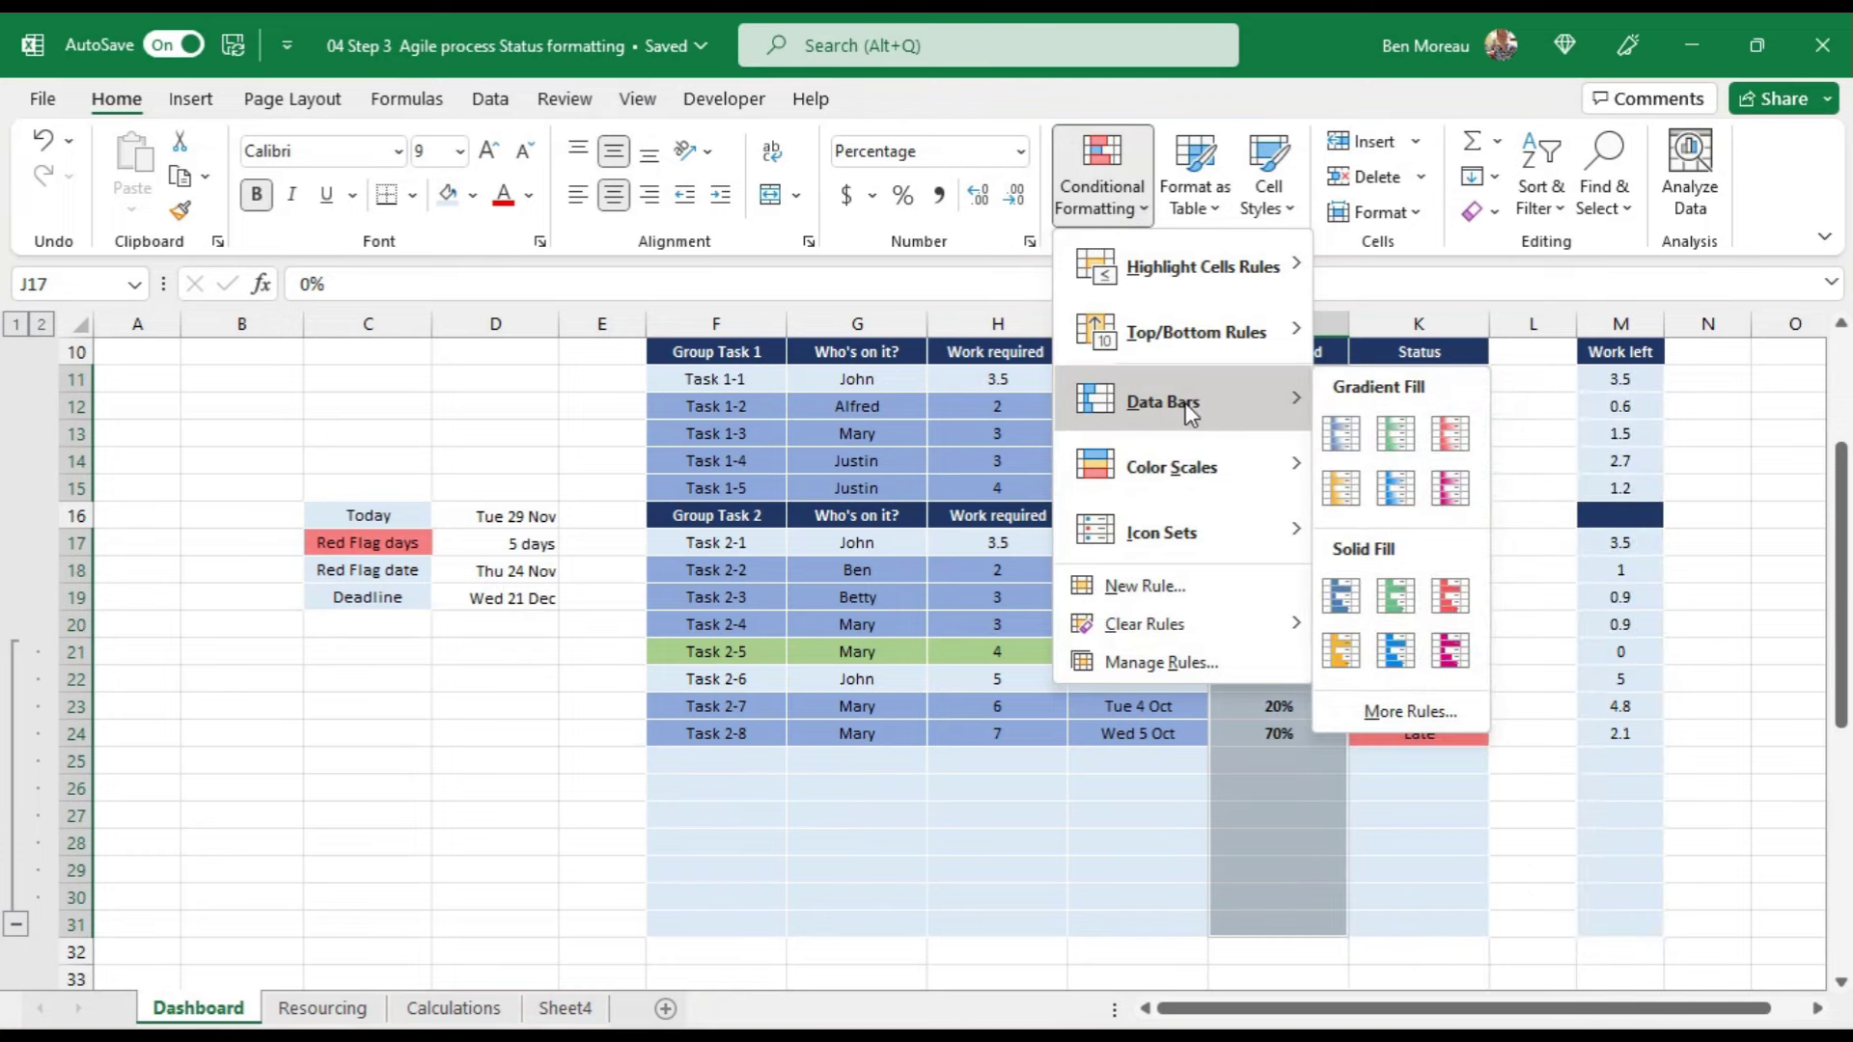
left_click(1356, 598)
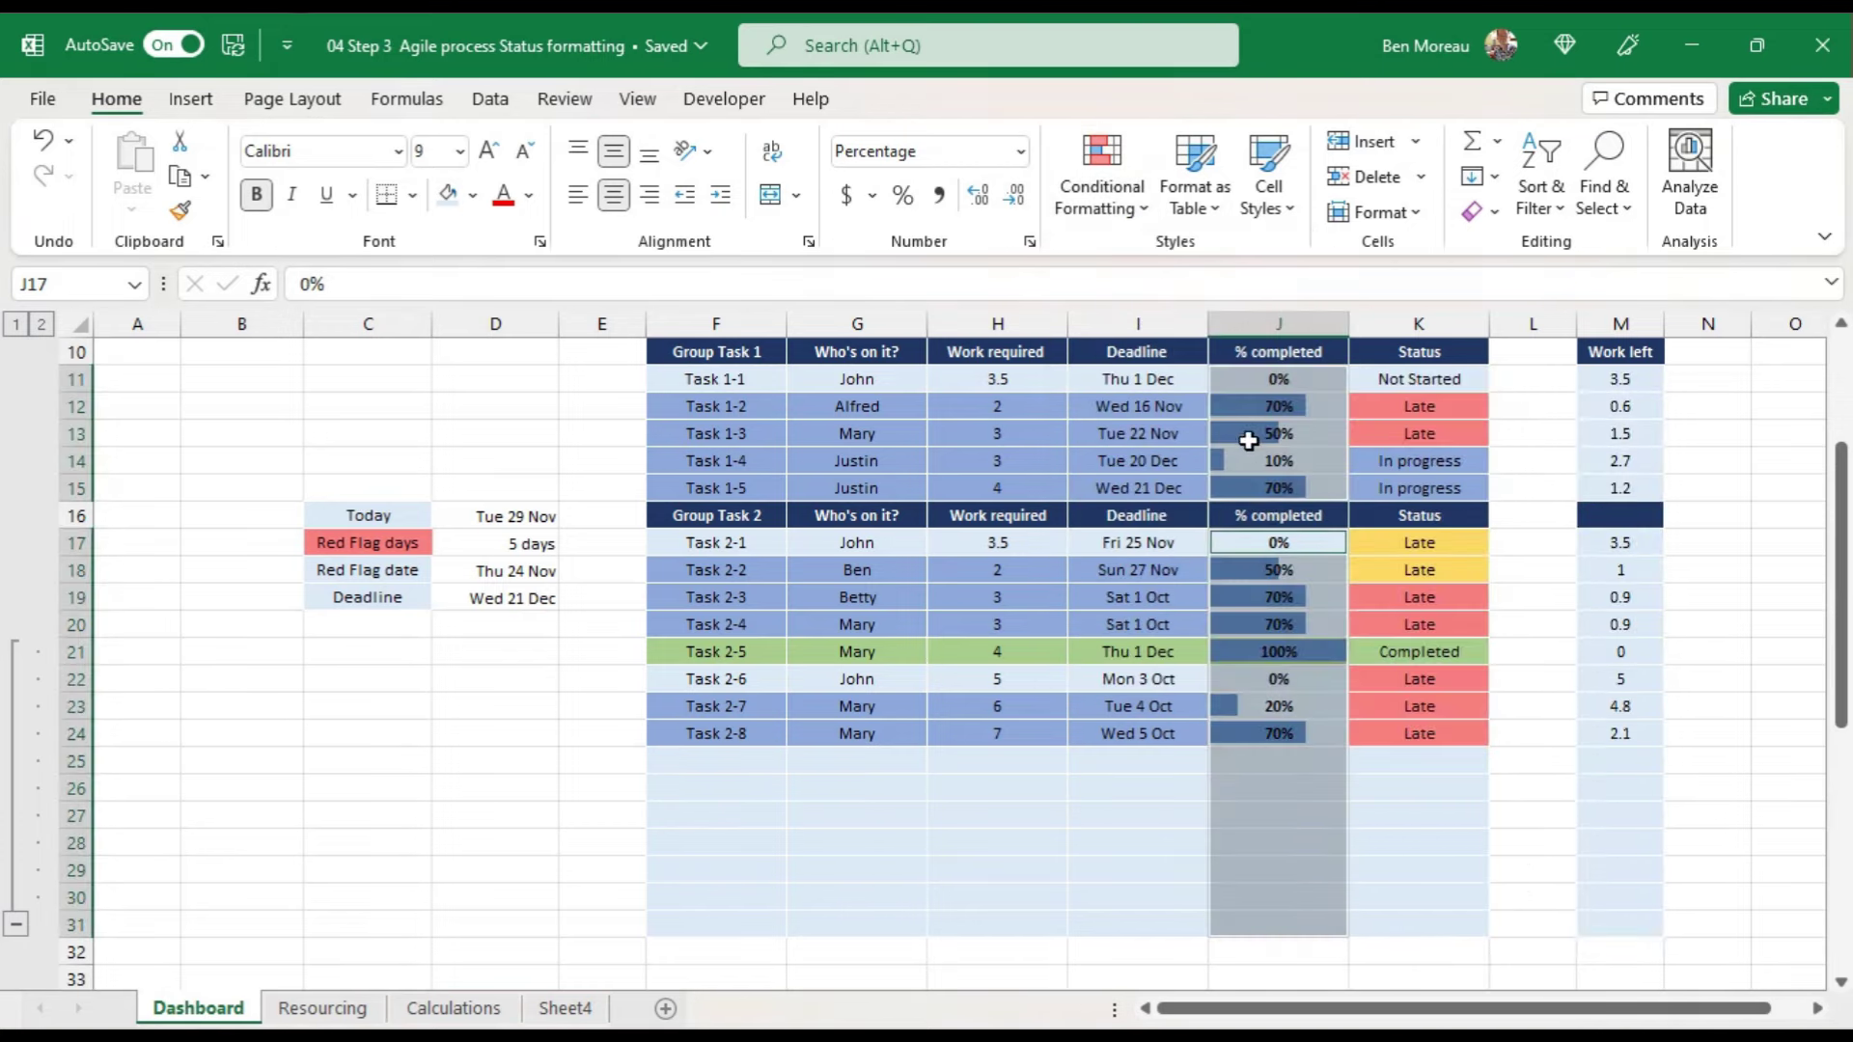
left_click(1322, 629)
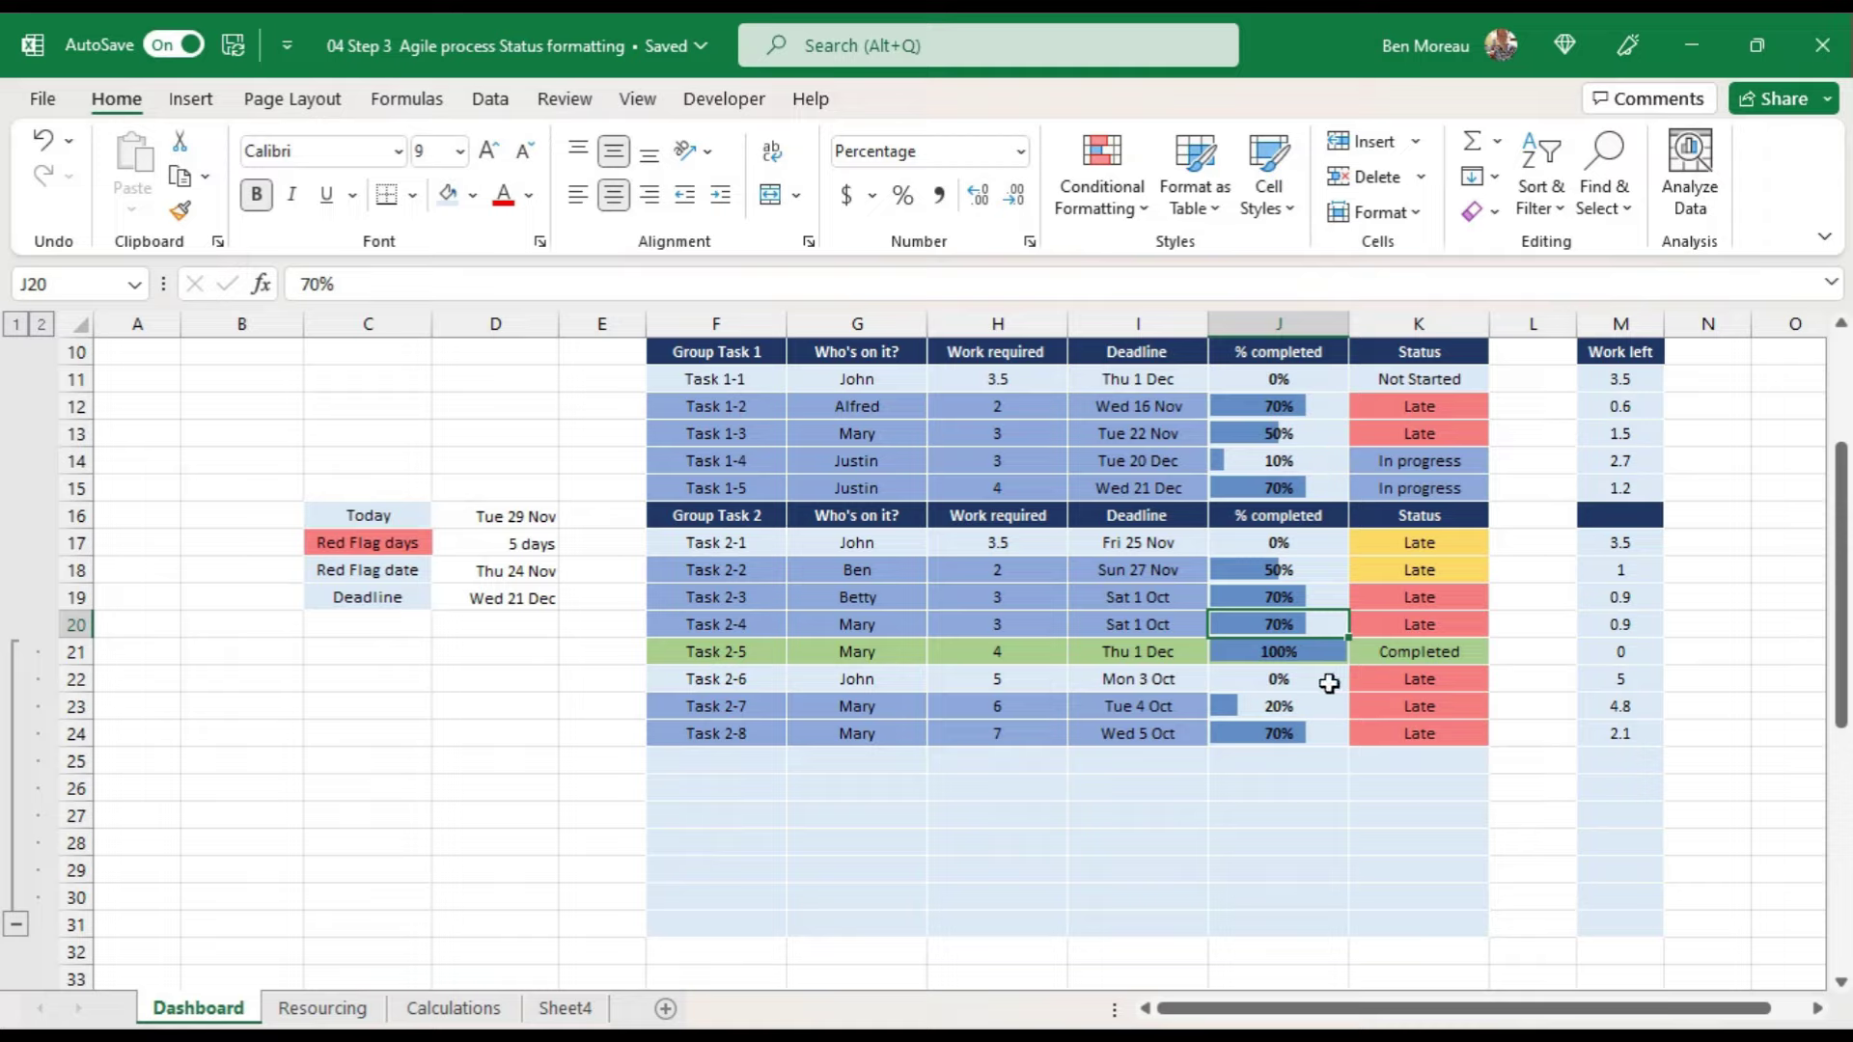
left_click(1311, 651)
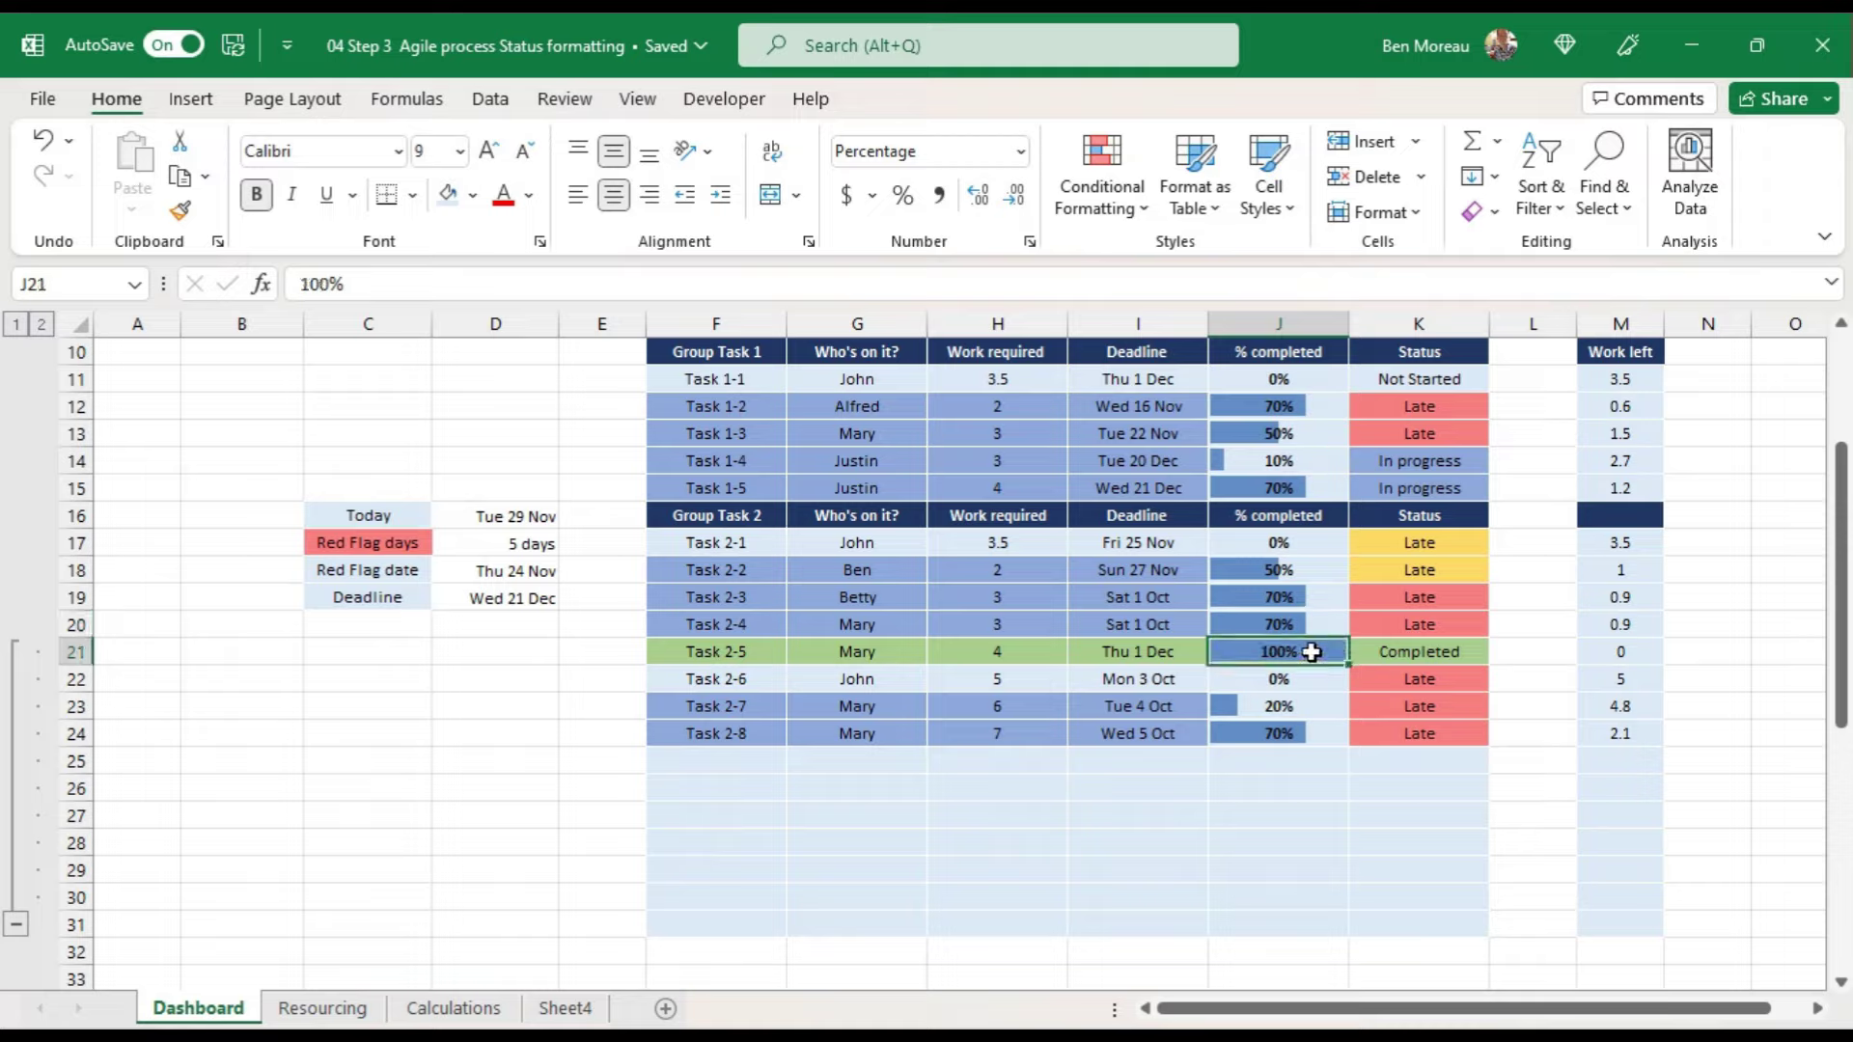
left_click(1284, 681)
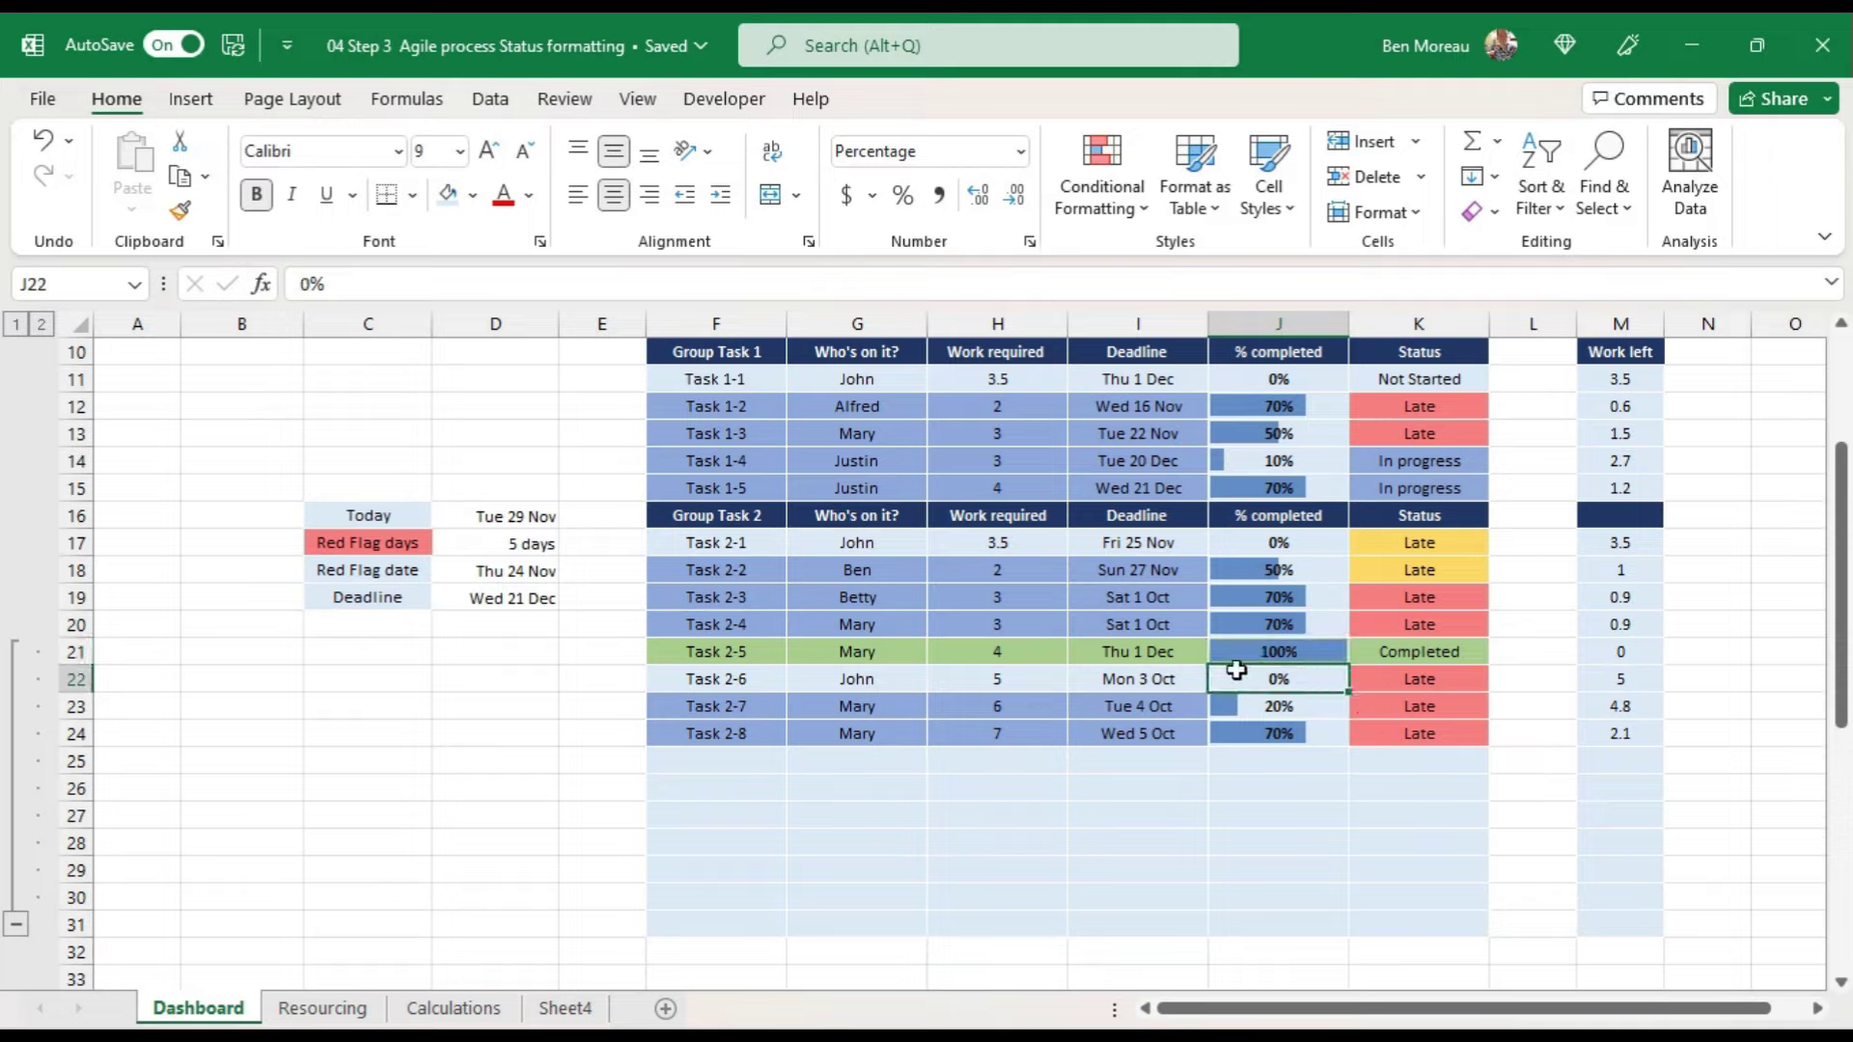
Step: Move the light blue =$J11>0 rule above the green =$J11=1 rule for the % completed cells and apply the order
left_click_drag(1244, 370, 1244, 921)
left_click(1112, 217)
left_click(1149, 666)
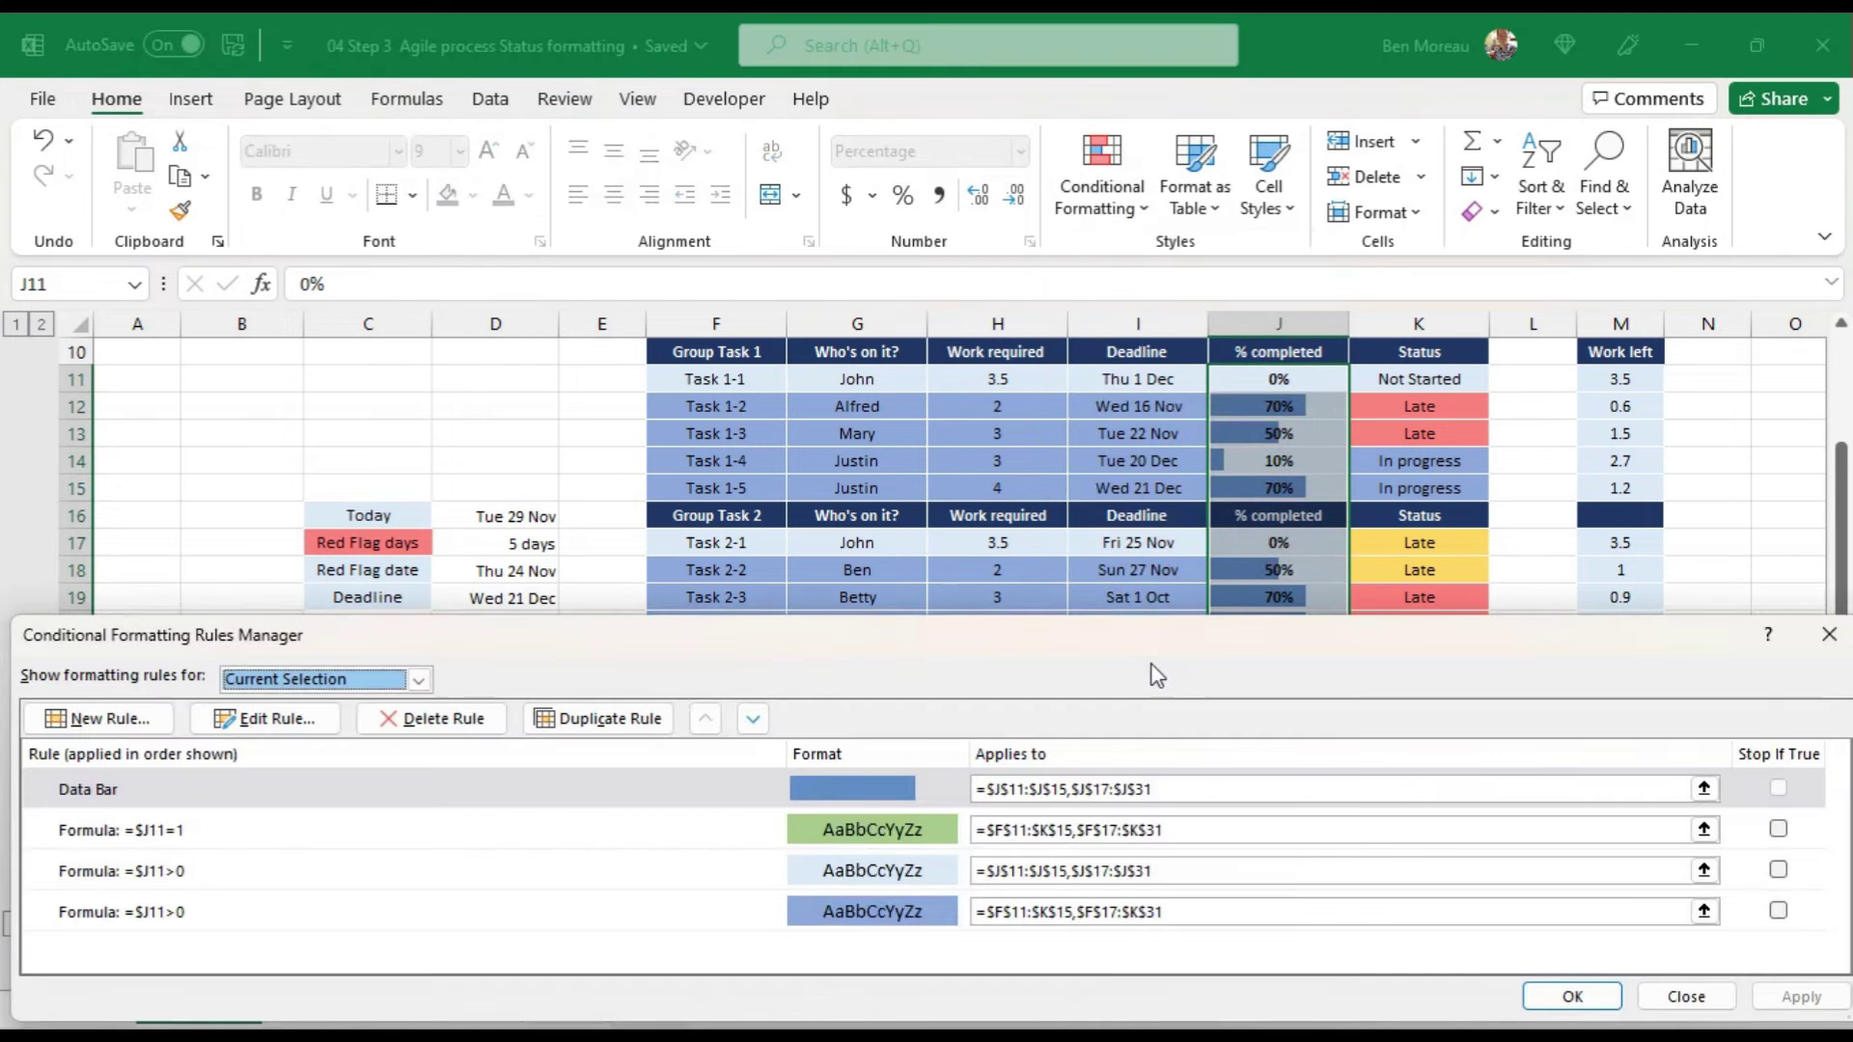
left_click(930, 872)
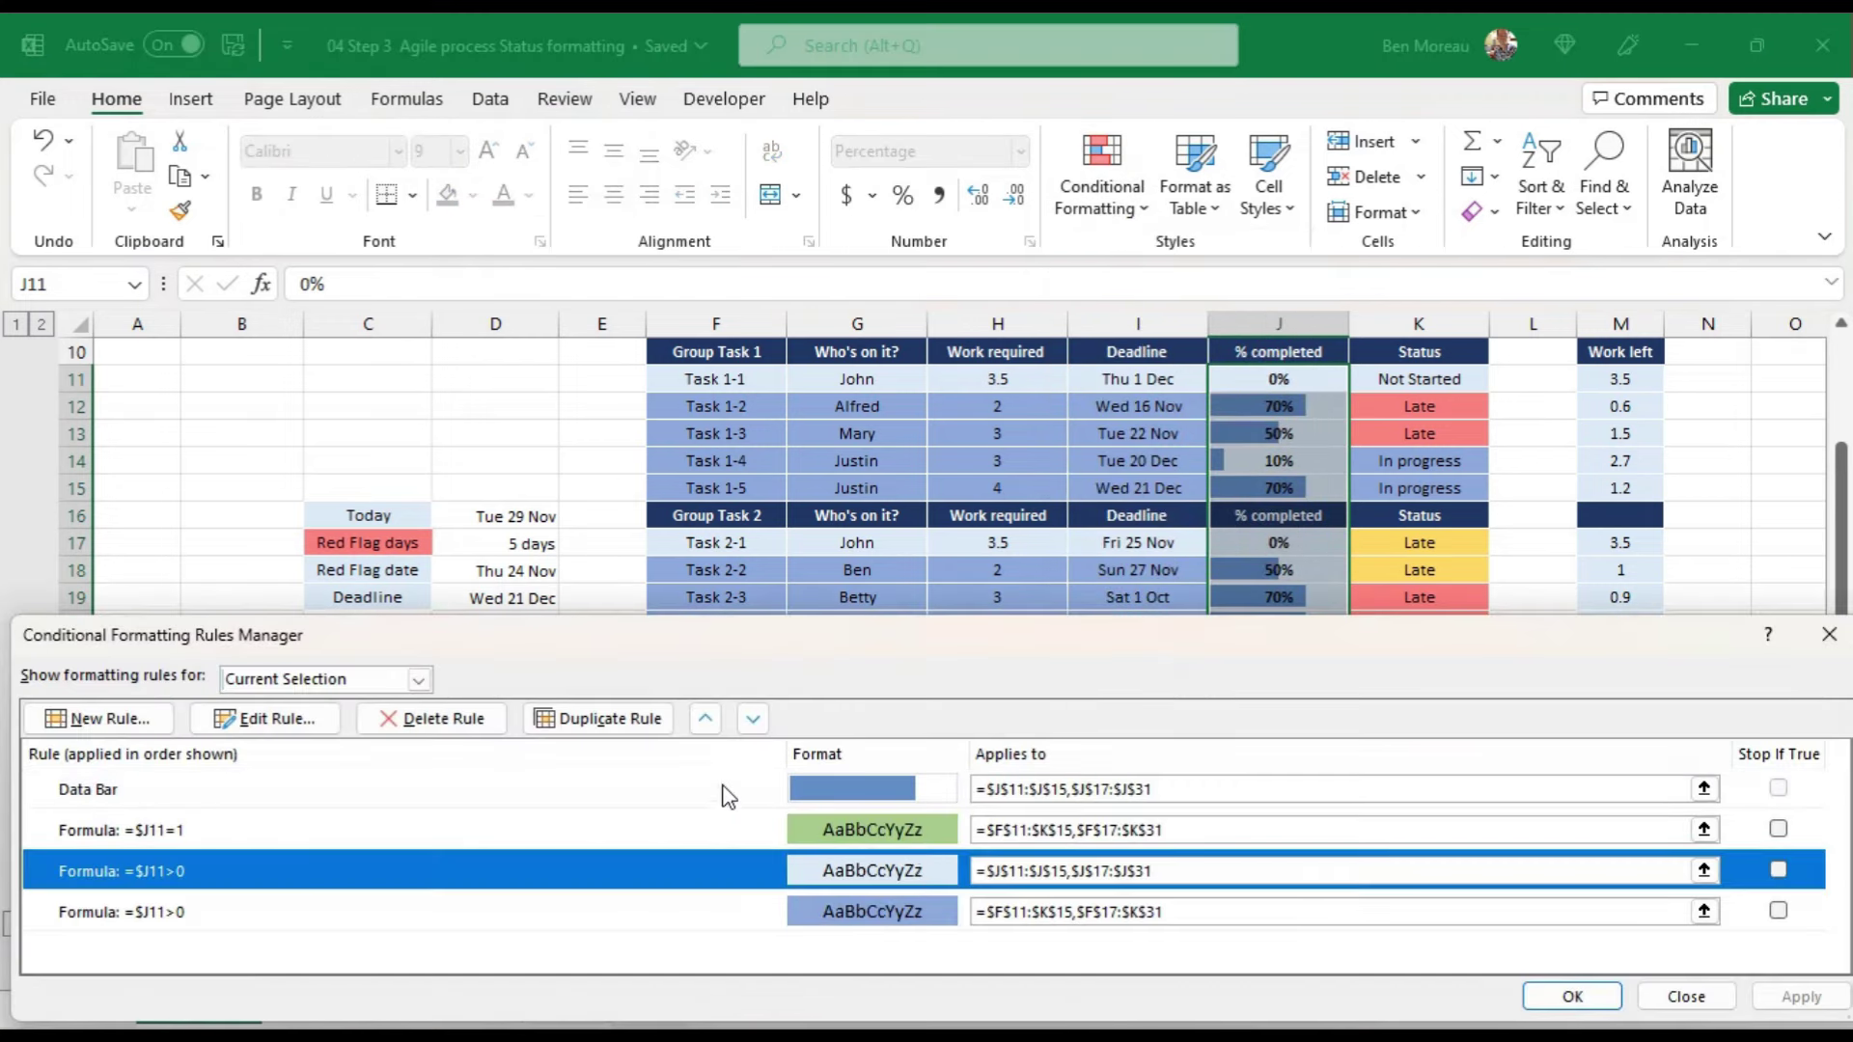
left_click(705, 718)
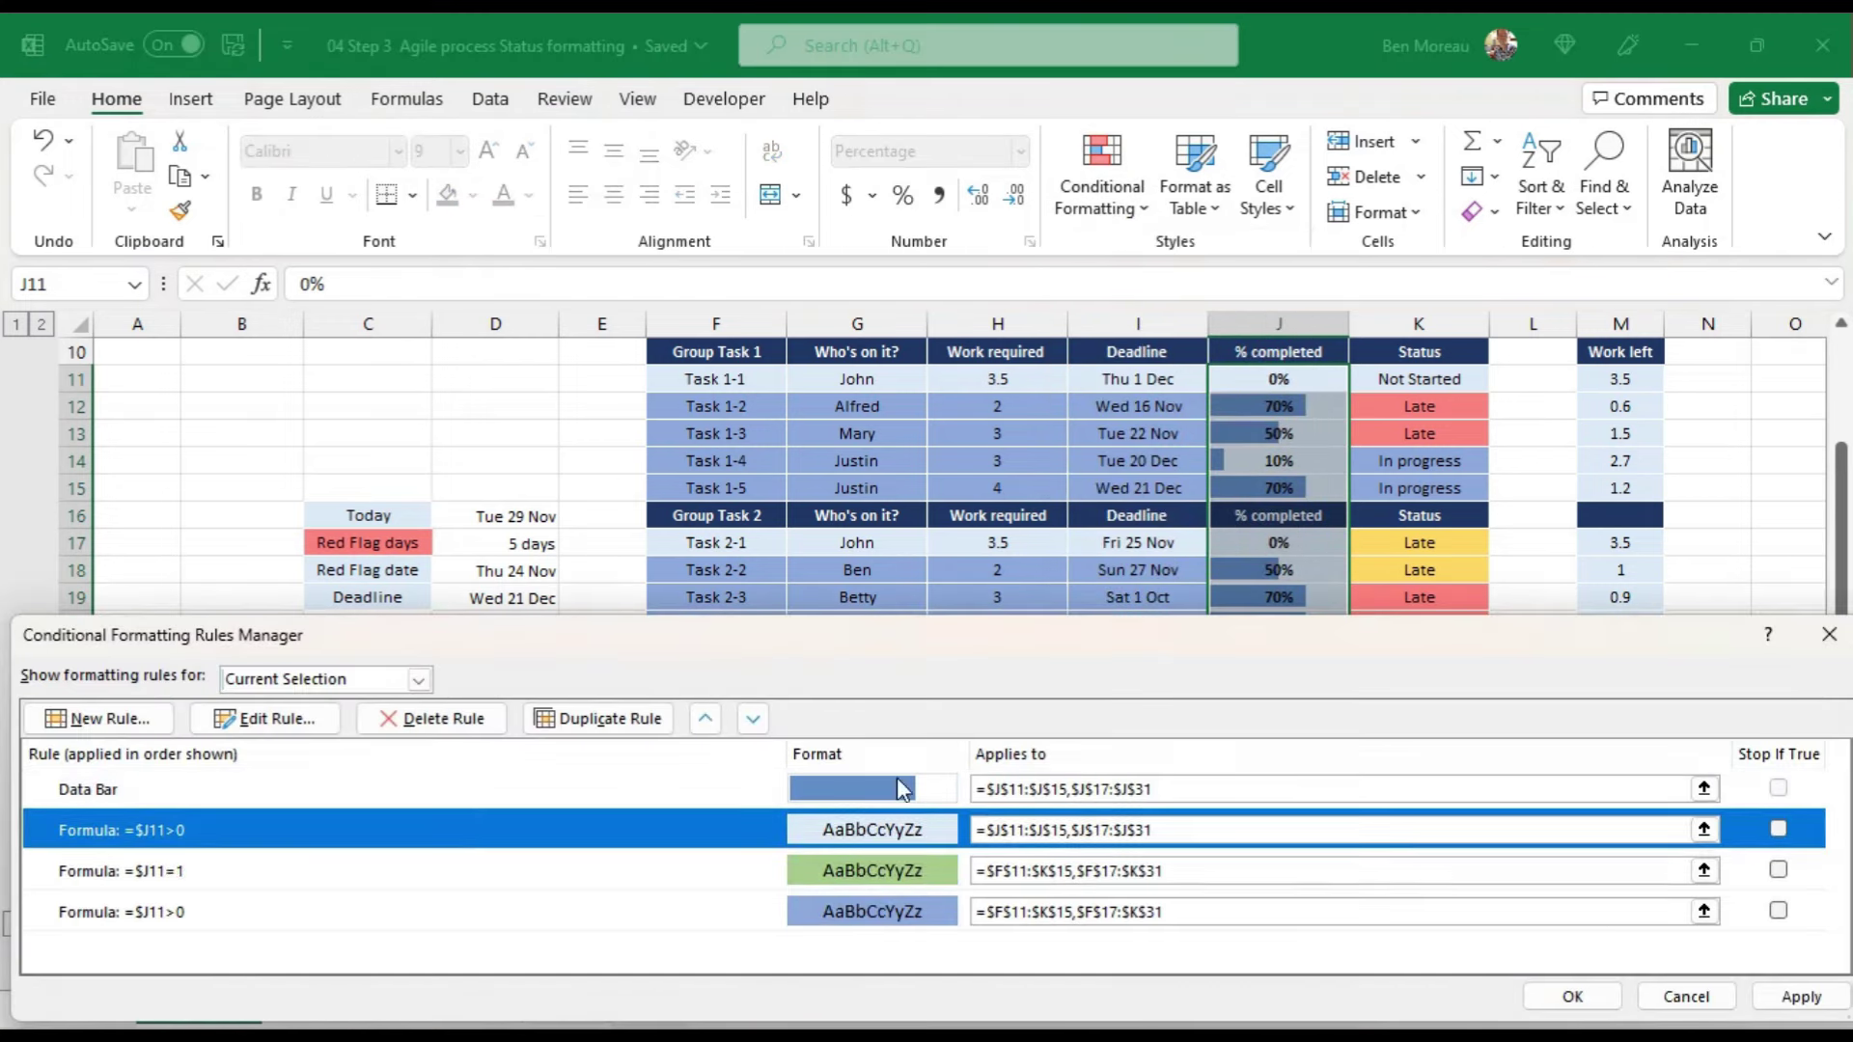
left_click(1795, 999)
left_click_drag(1436, 622, 1442, 784)
left_click_drag(1559, 767, 1507, 439)
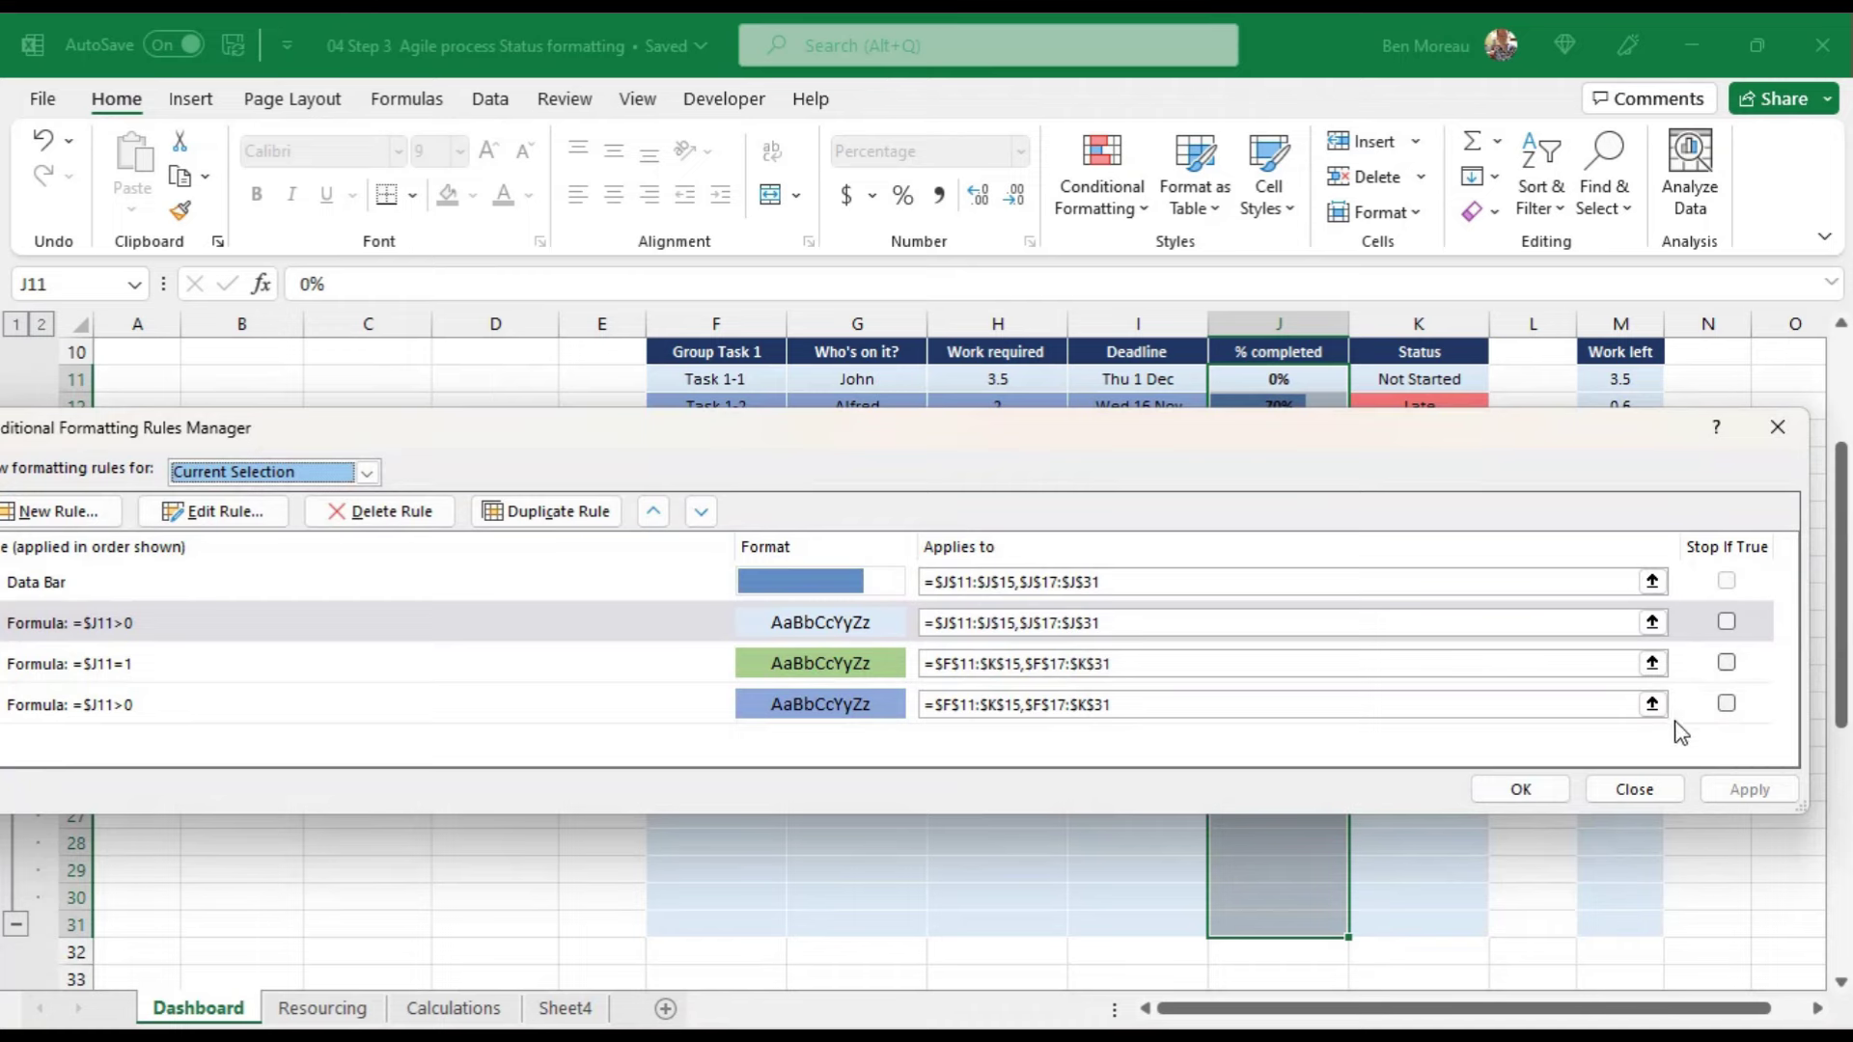
left_click(1521, 789)
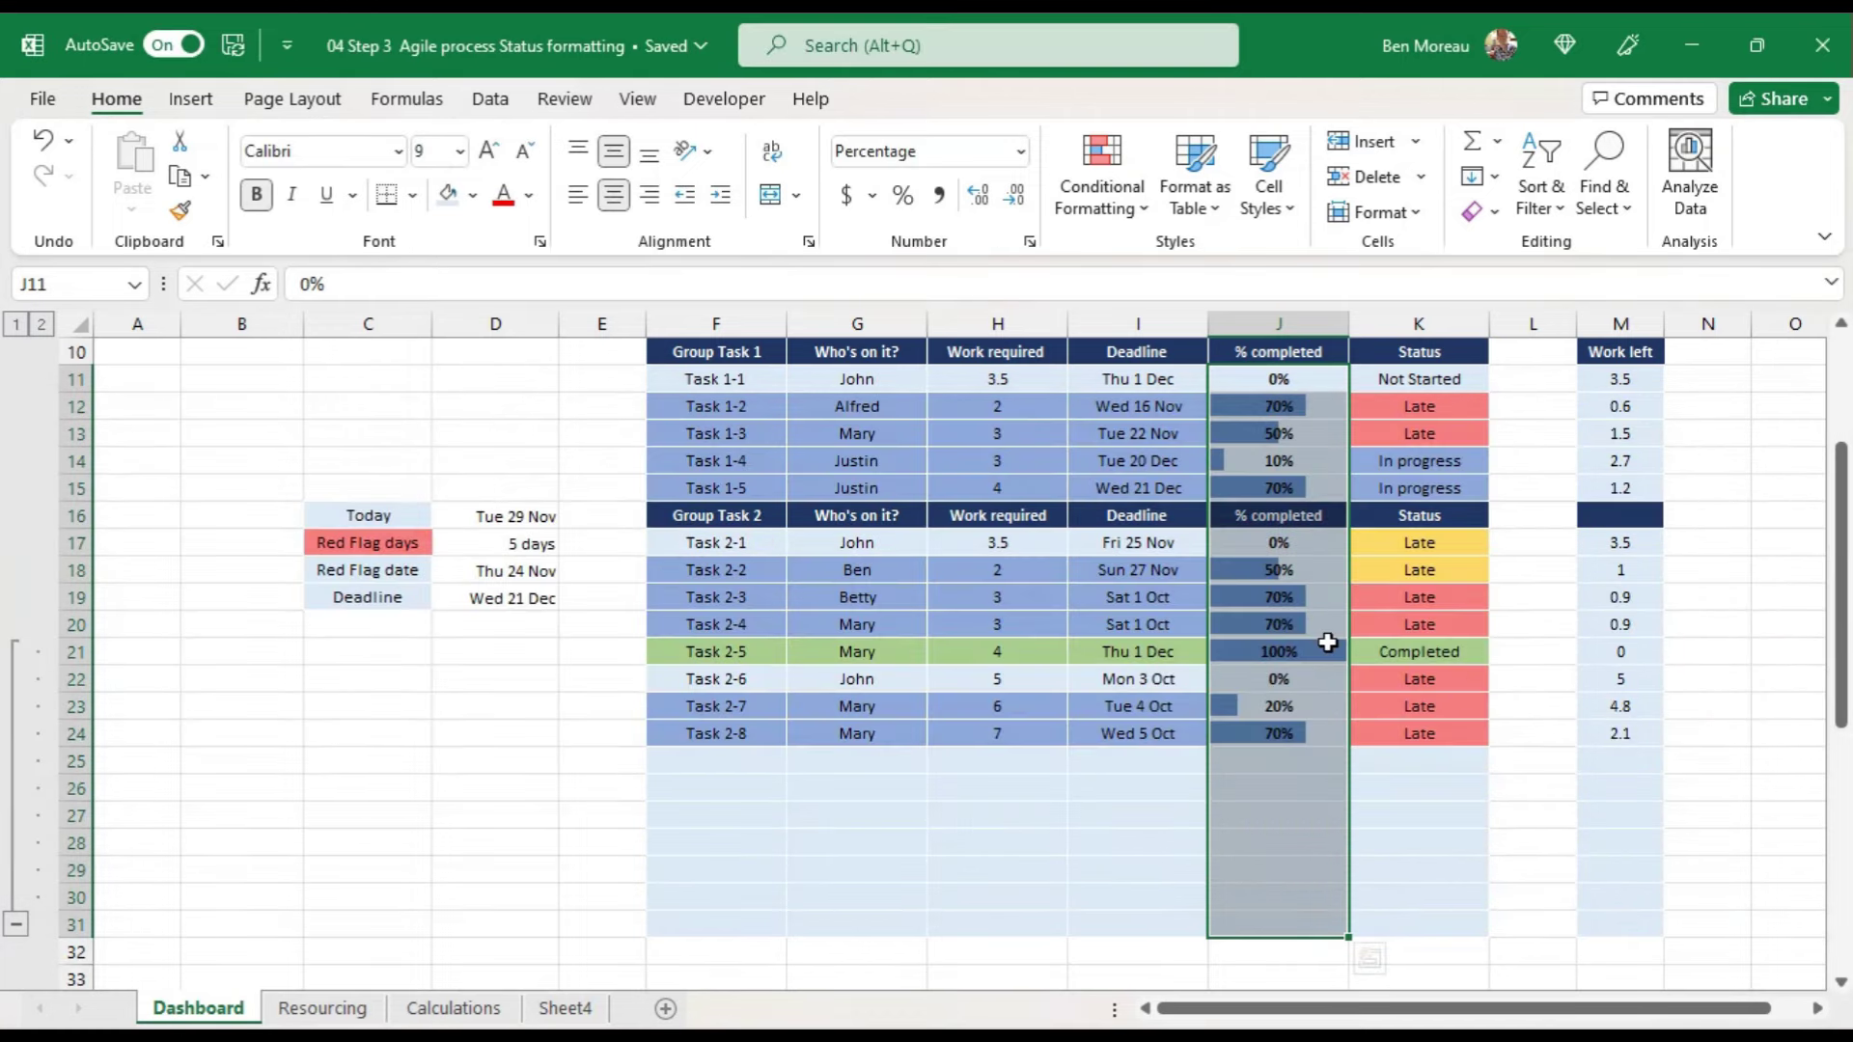
Step: Set the % completed of Task 2-5 to 70% and check the data bars down to Task 2-8
left_click(1328, 642)
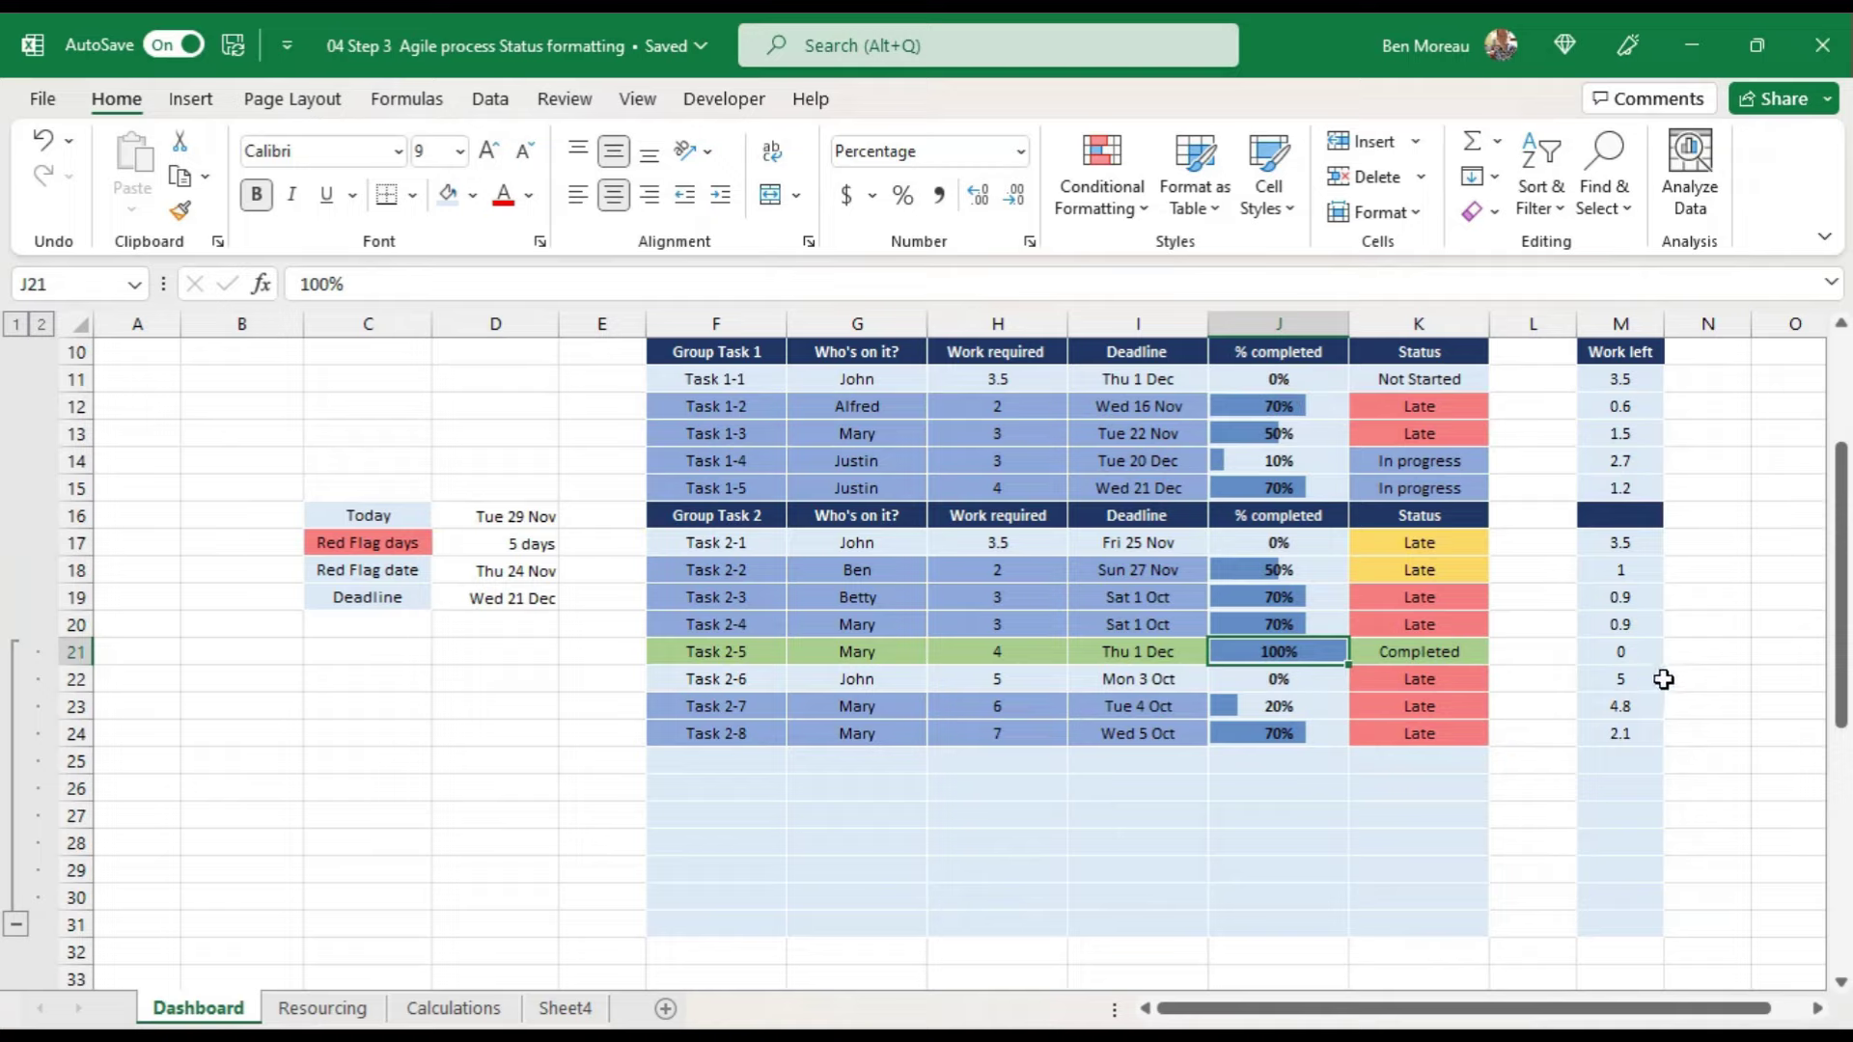
type("70")
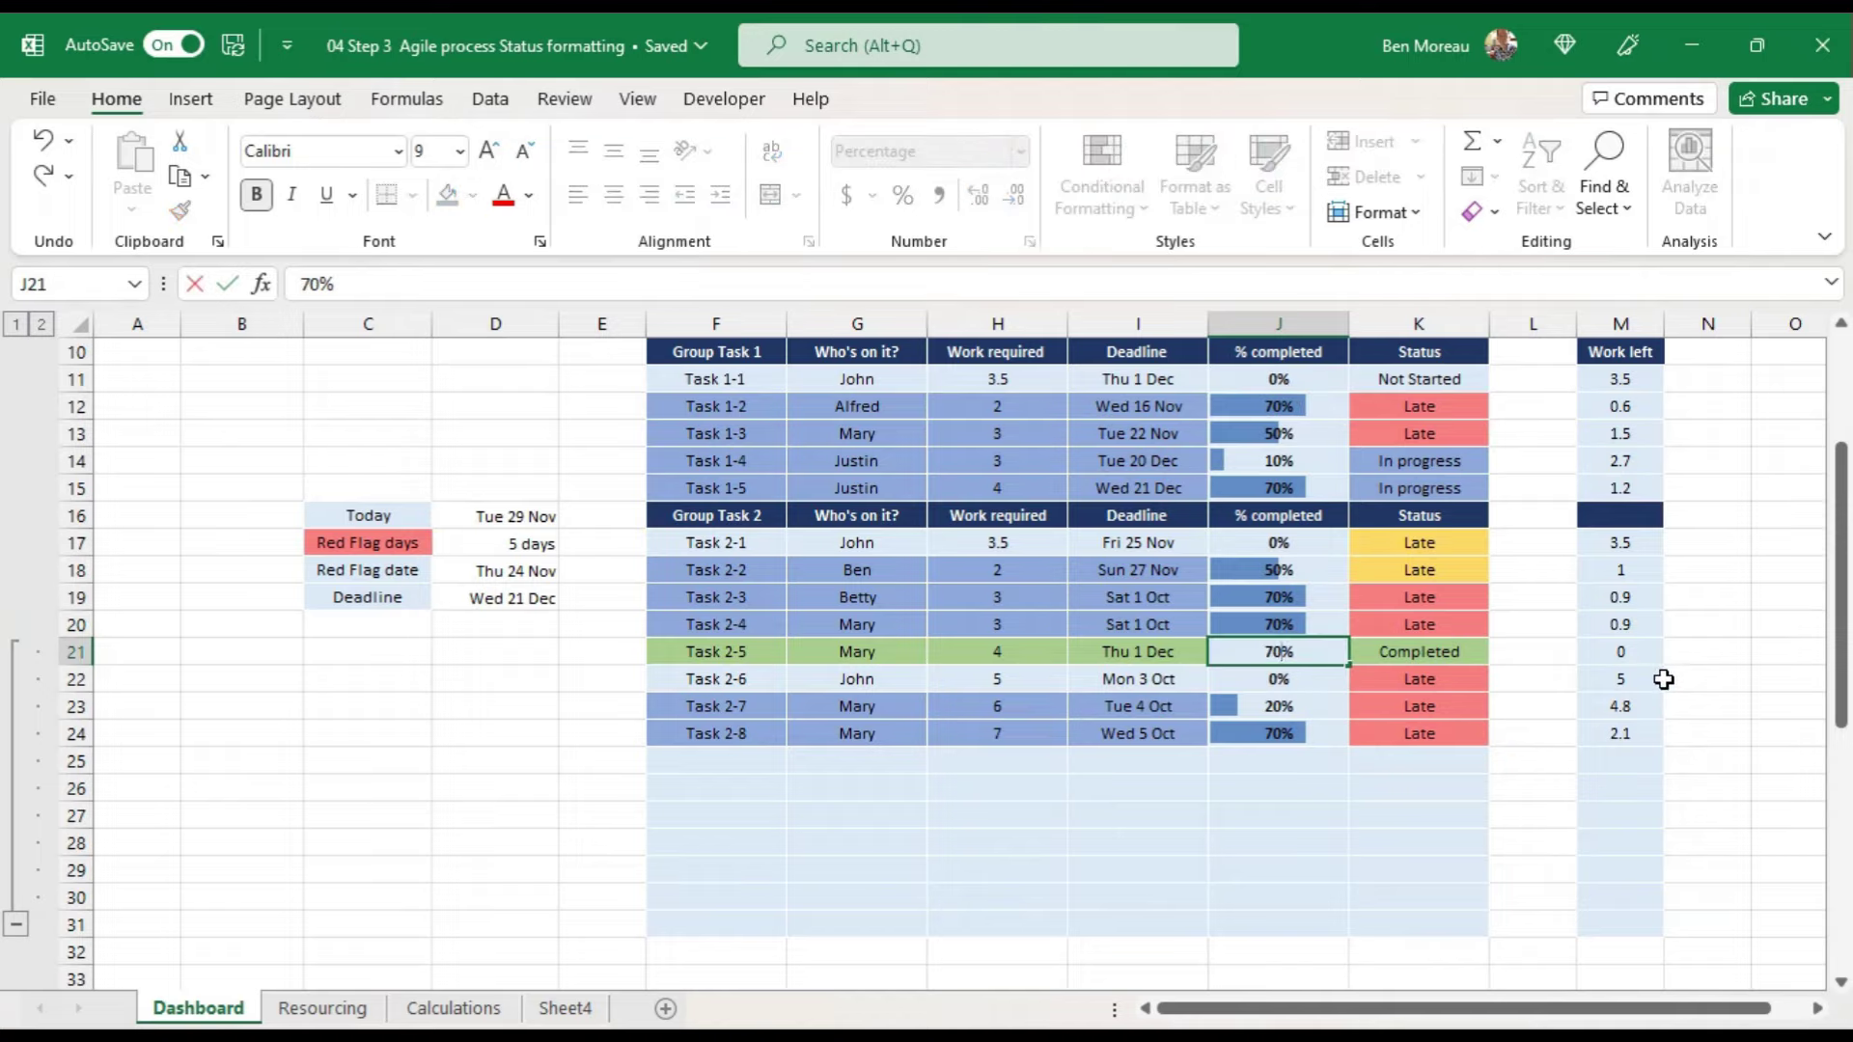
key("Return")
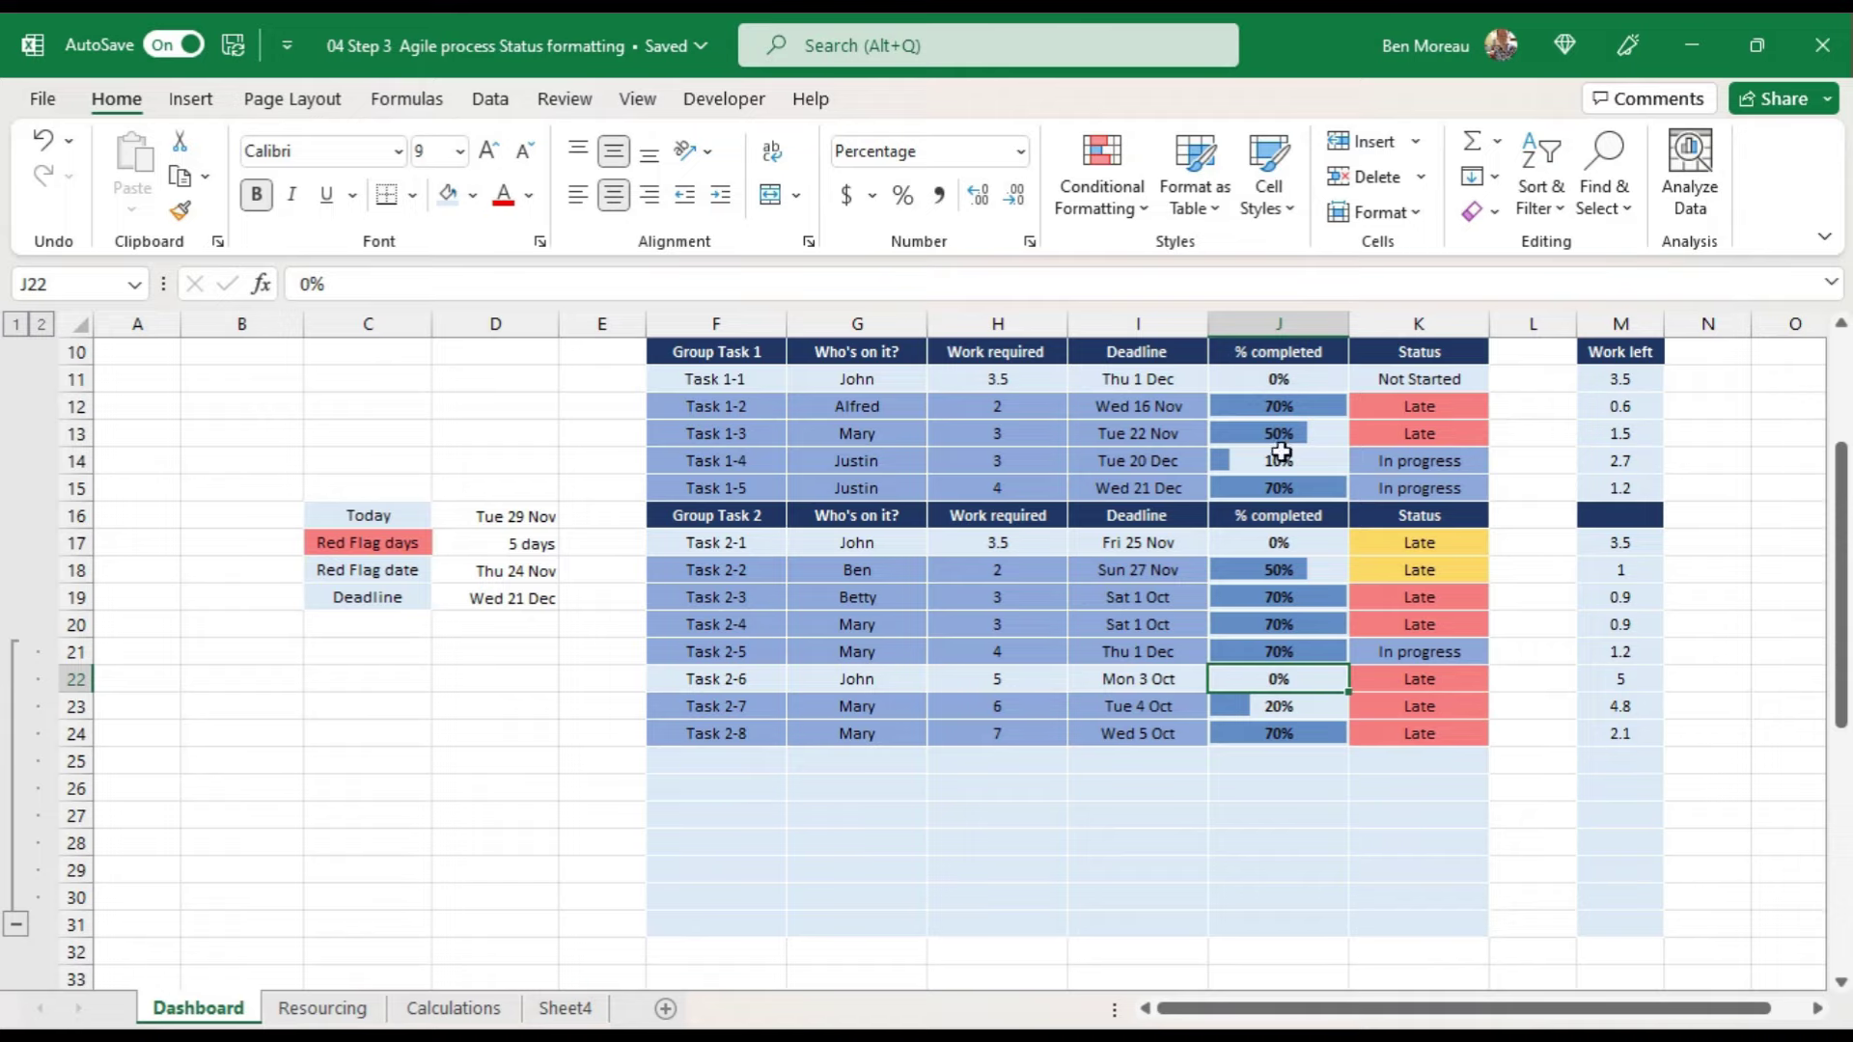
left_click(1280, 732)
scroll(1413, 654, "up", 1)
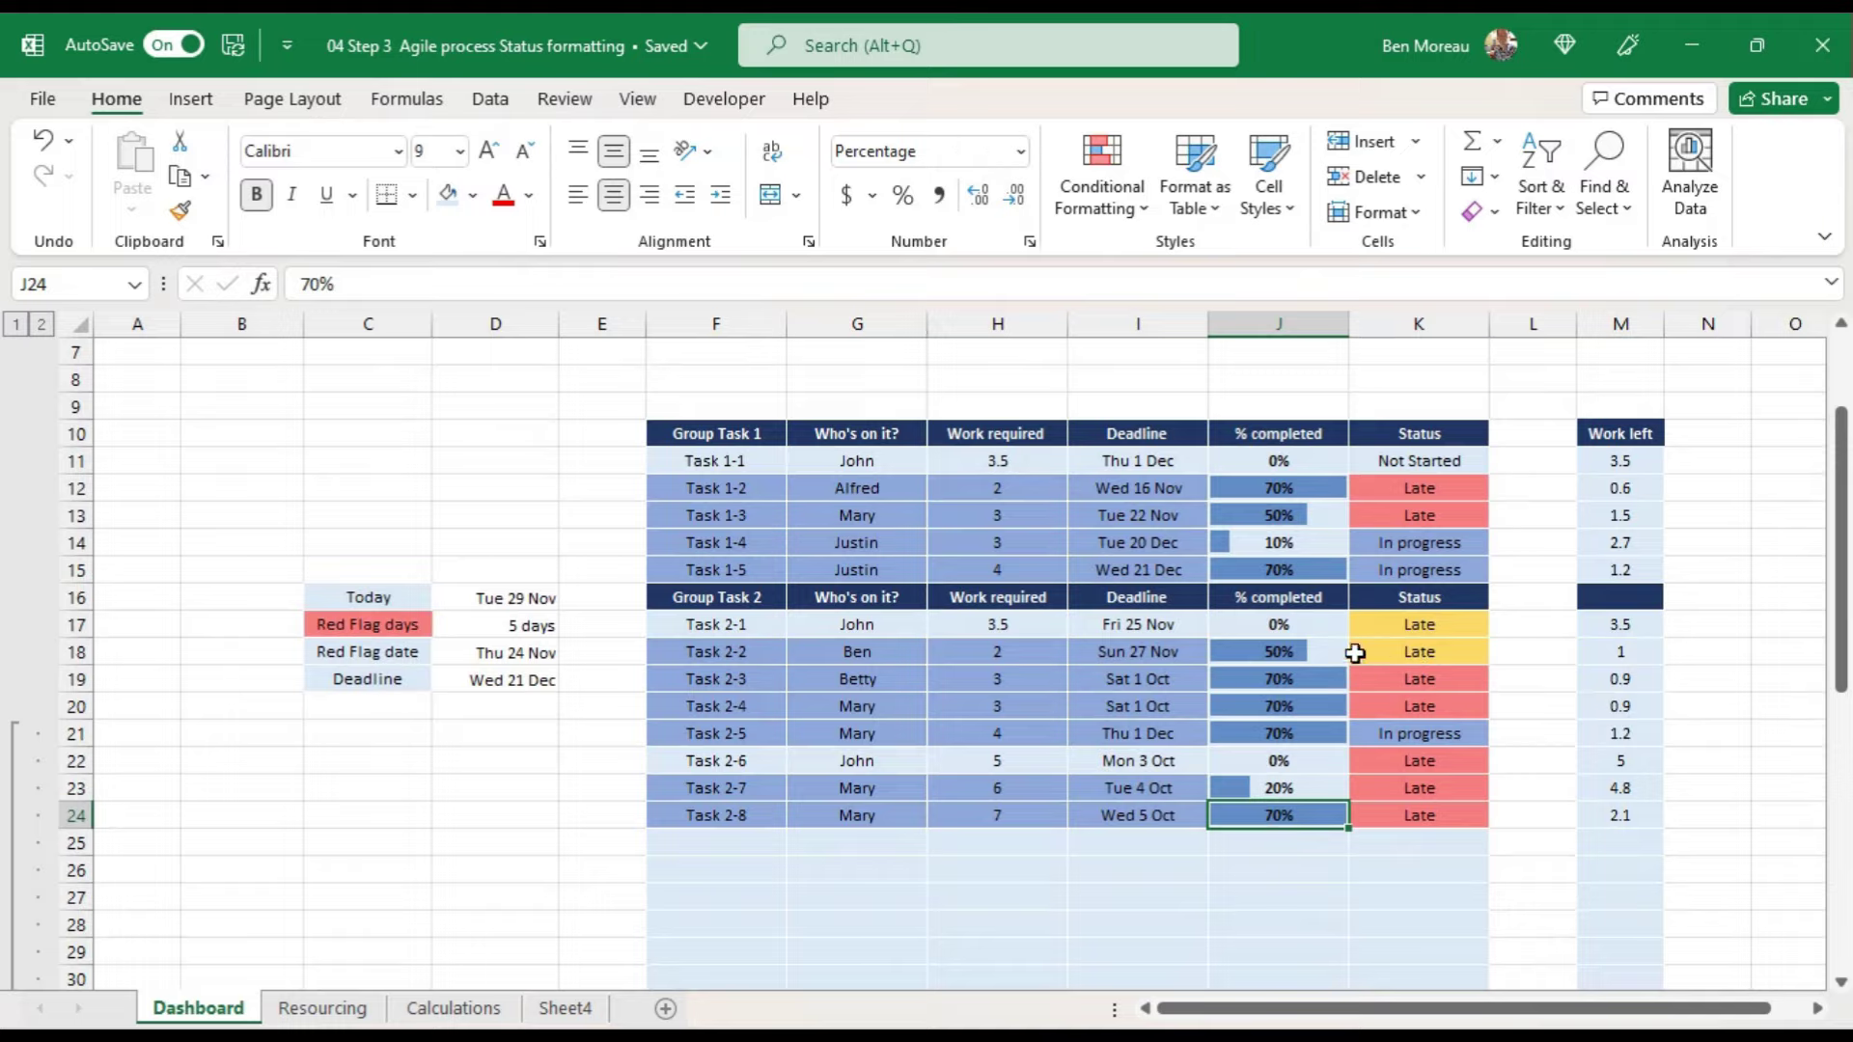
Step: Label the two reference values above the table as min% in J1 and Max % in J2
left_click(1782, 550)
scroll(1713, 536, "up", 2)
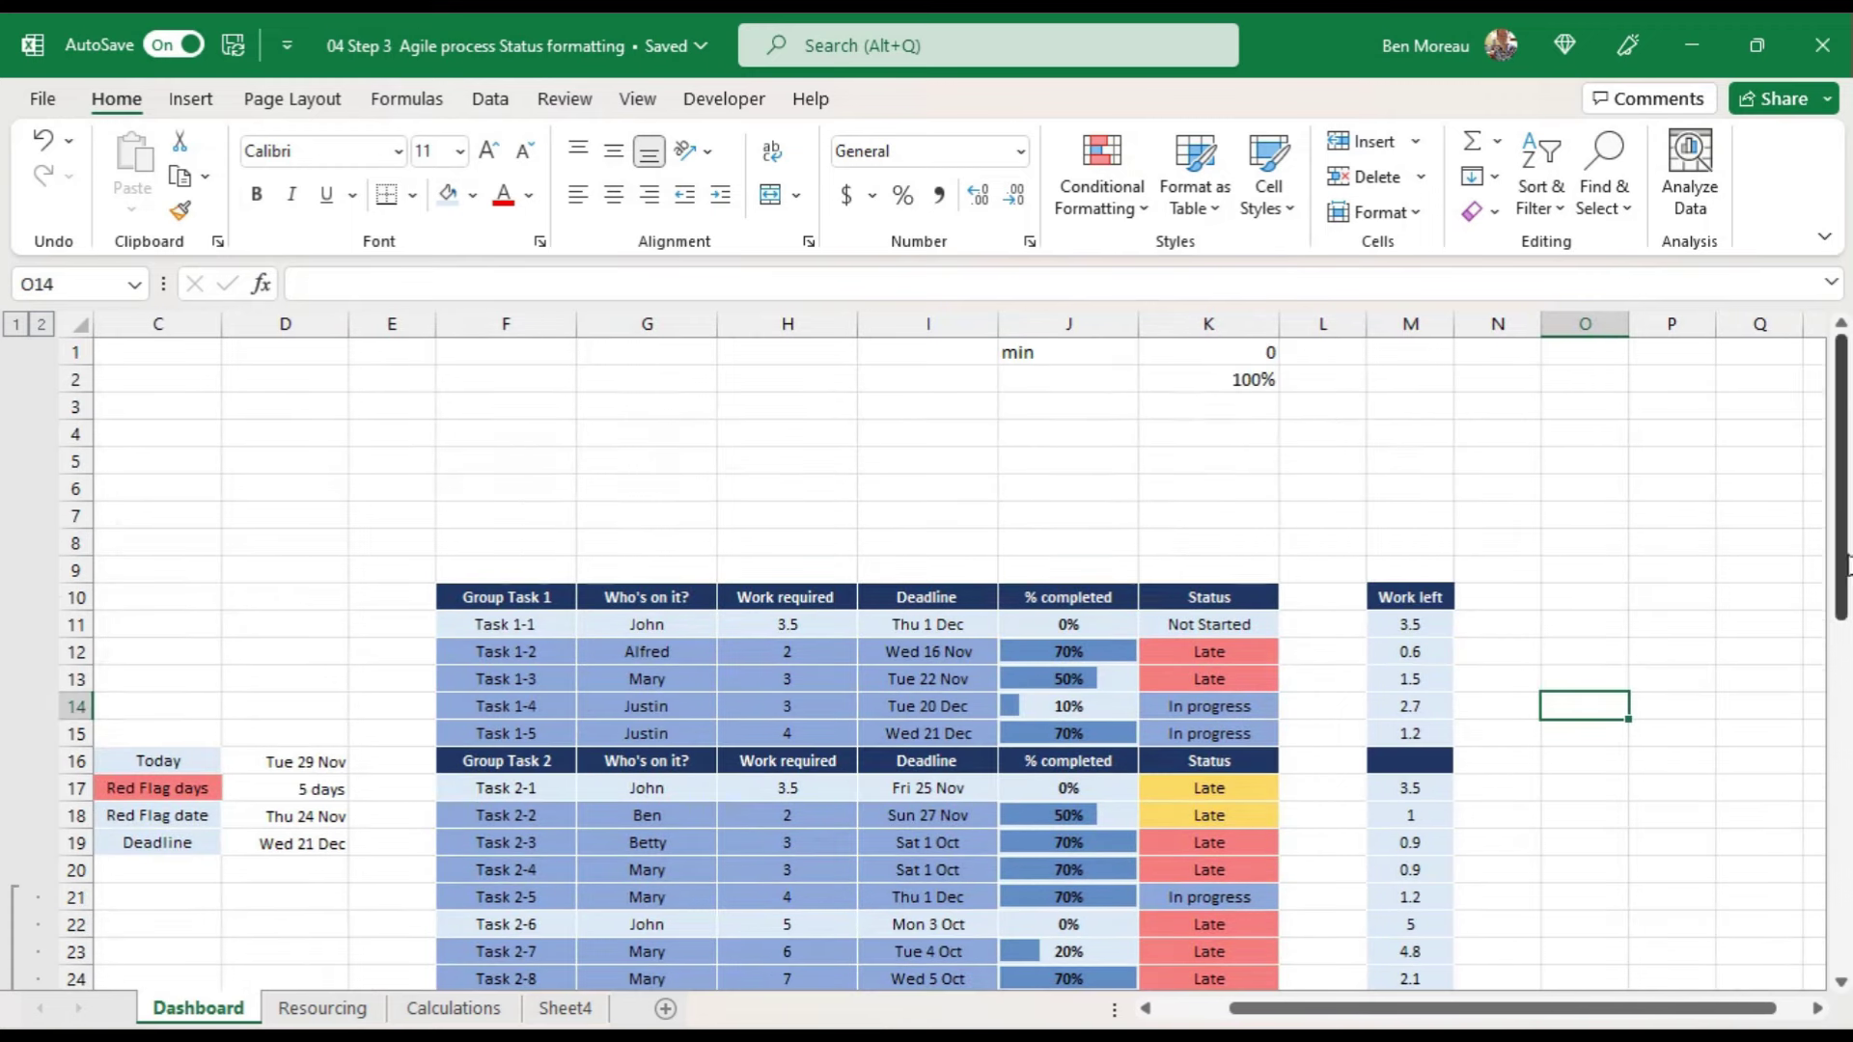
left_click(1106, 359)
key("F2")
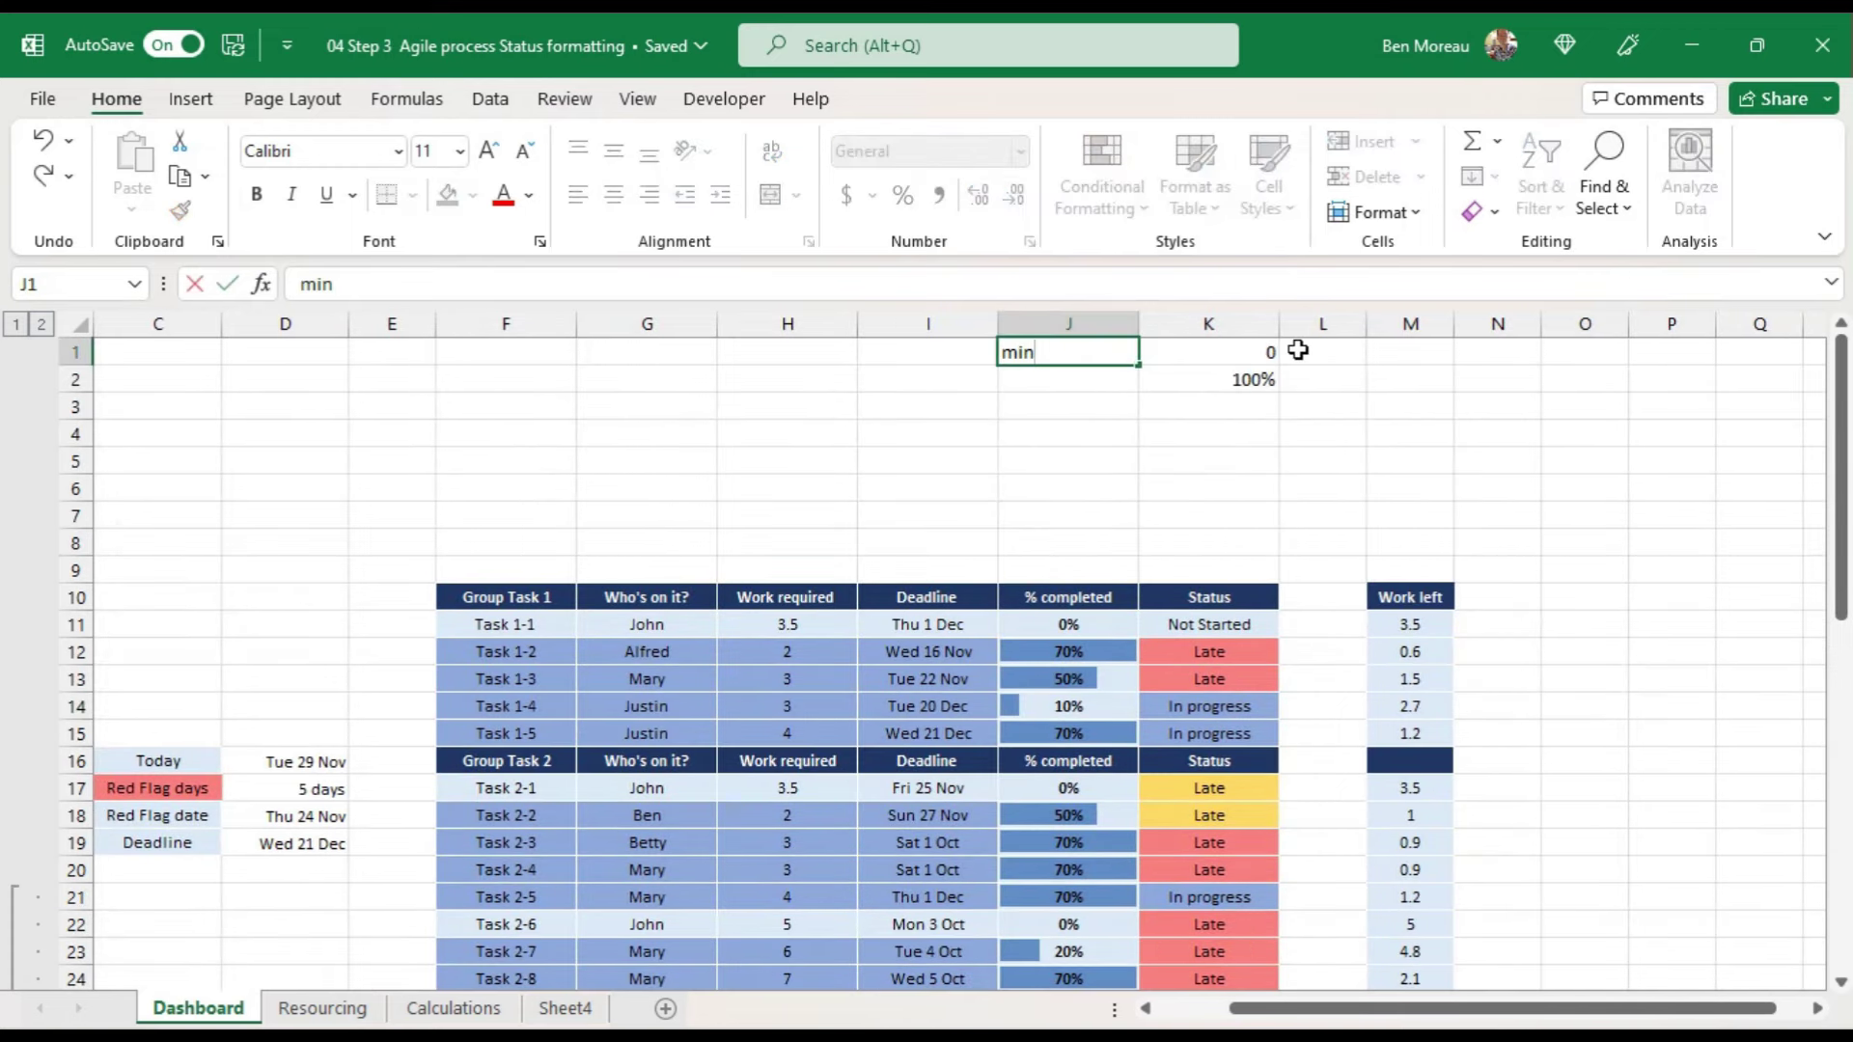
type("%")
key("Return")
type("Max")
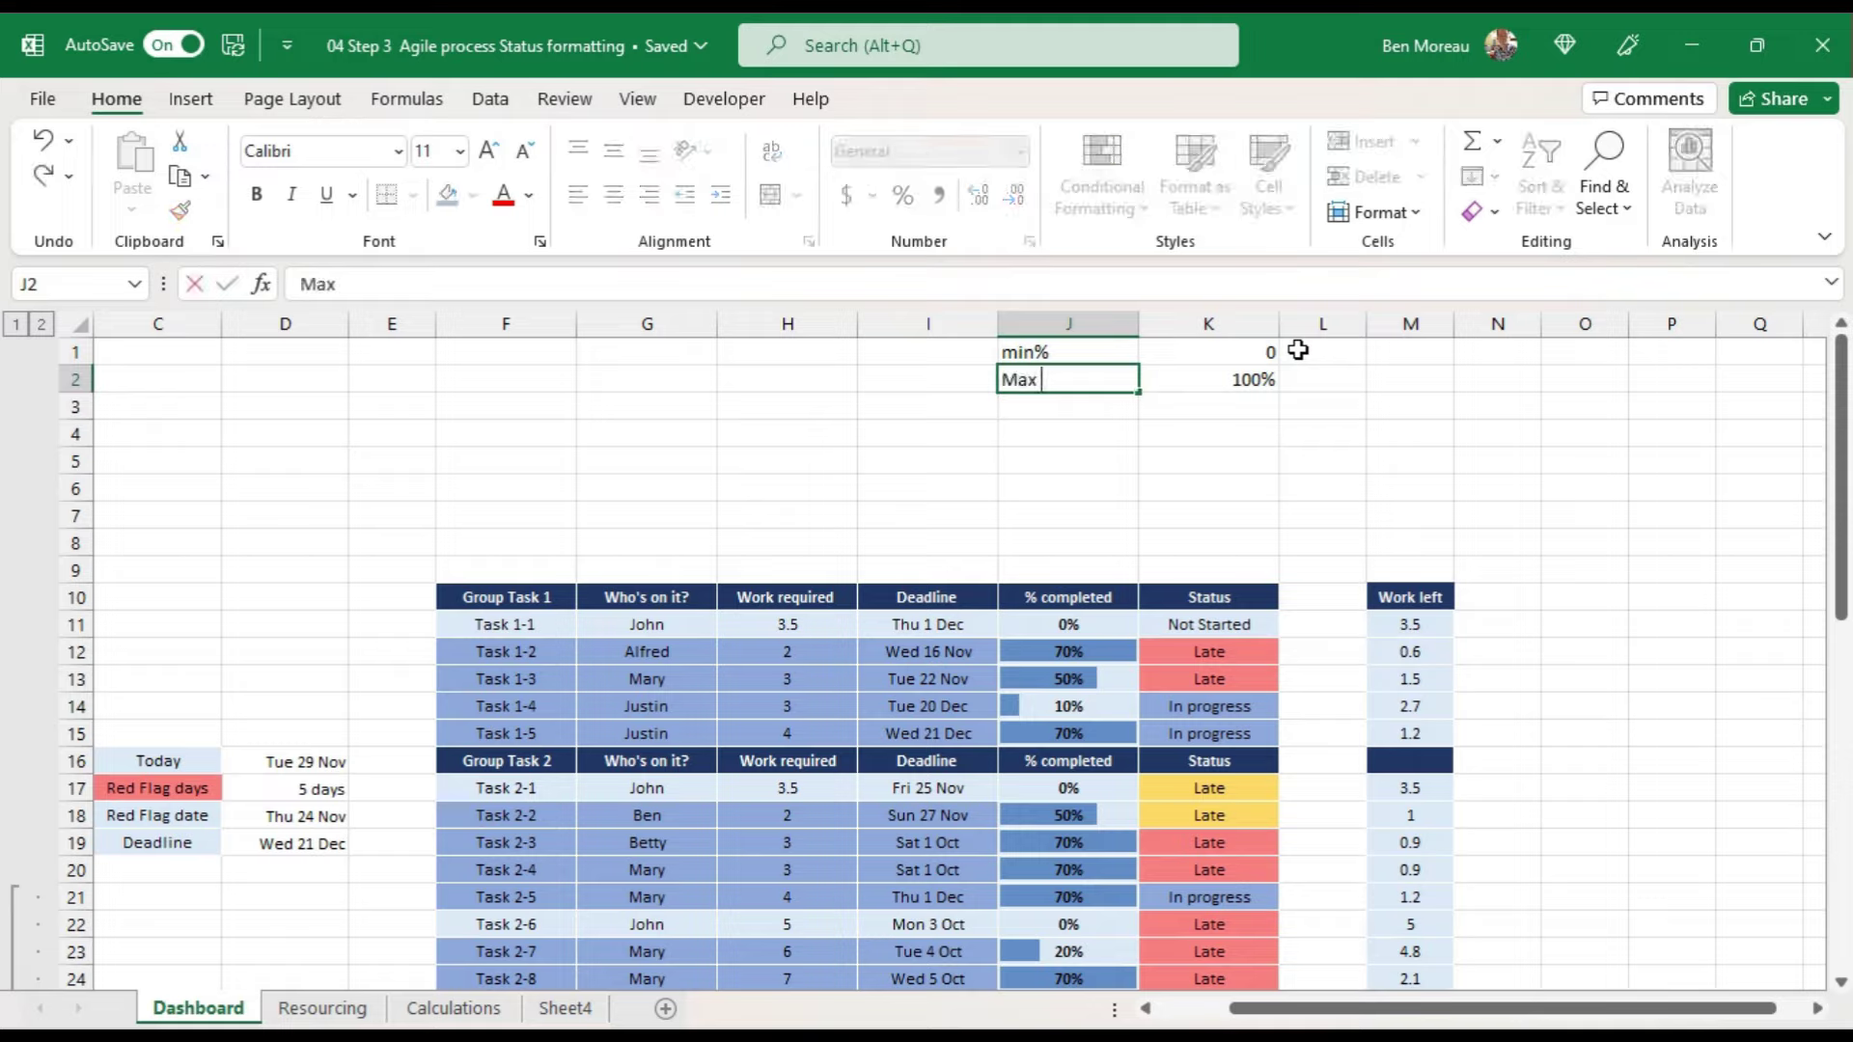
key("Return")
key("Up")
key("Up")
key("Right")
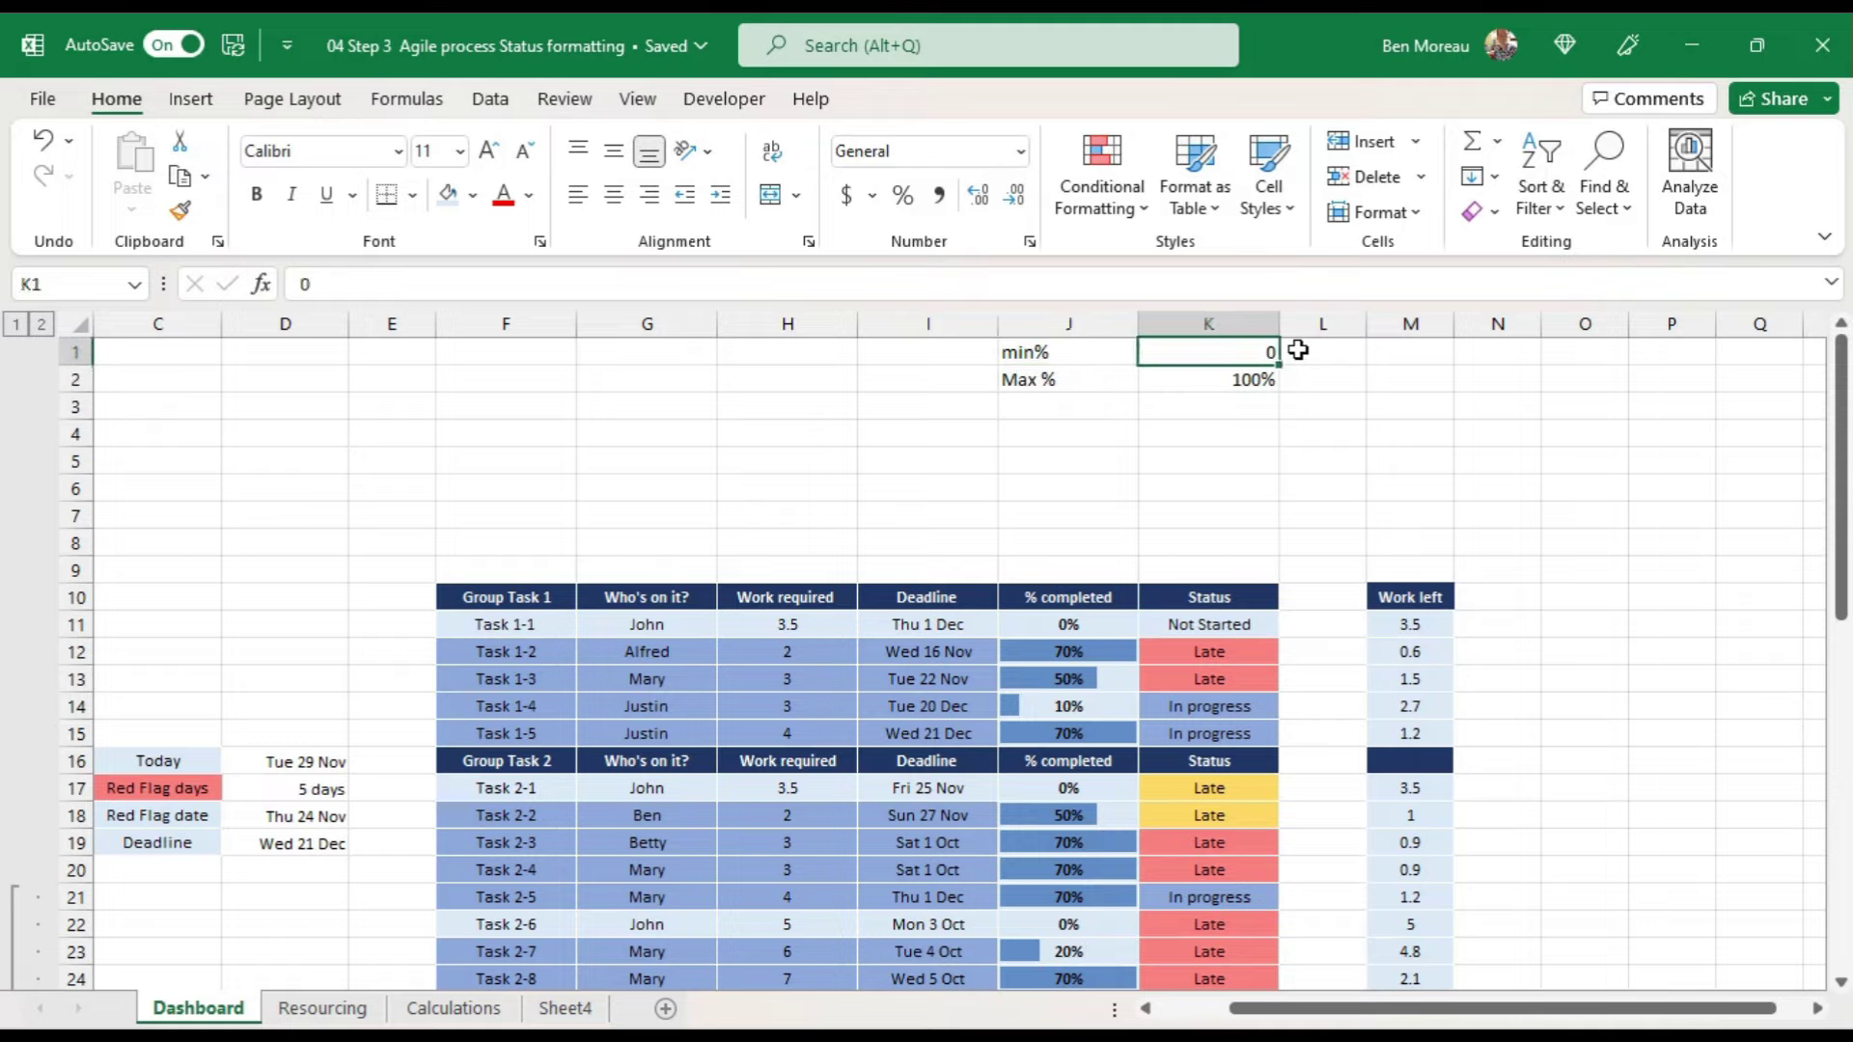
Step: Extend the Data Bar rule's range to =$J$11:$J$15,$J$17:$J$31,$K$1:$K$2 and apply it
scroll(1349, 388, "down", 3)
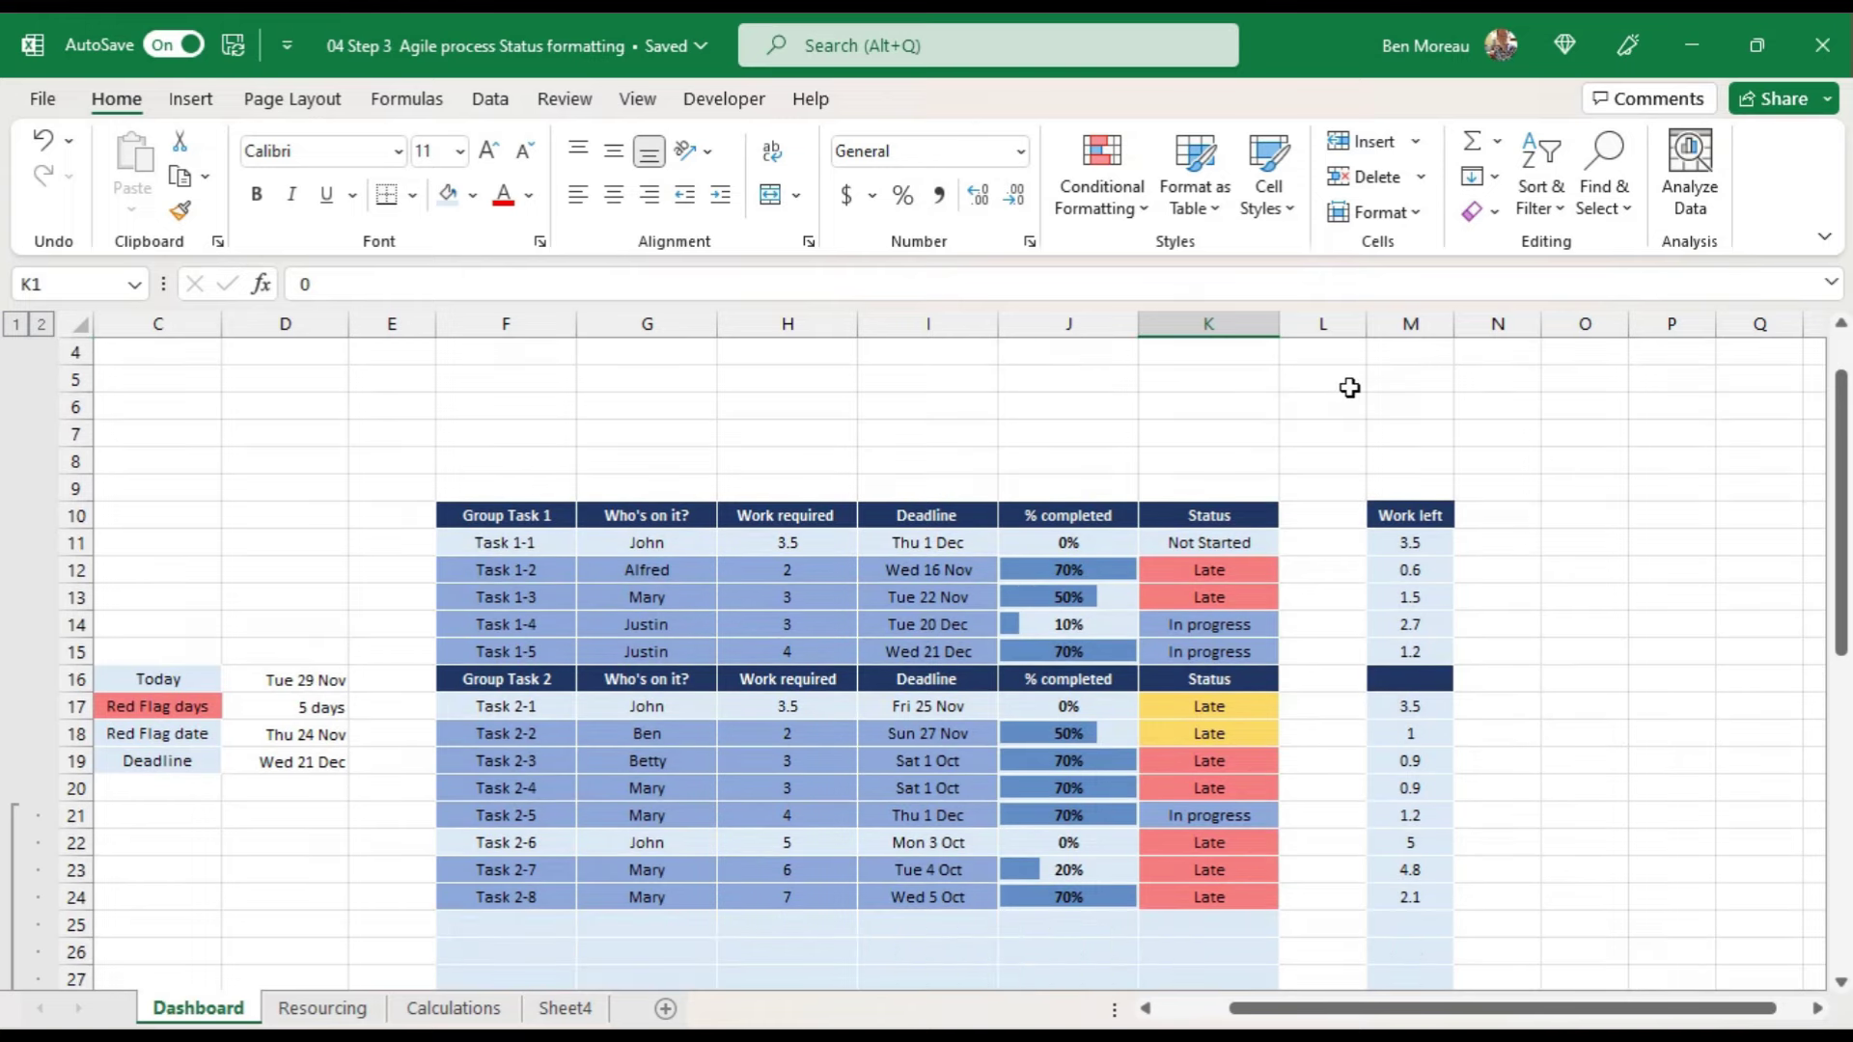
left_click_drag(1021, 382, 1033, 924)
left_click(1101, 193)
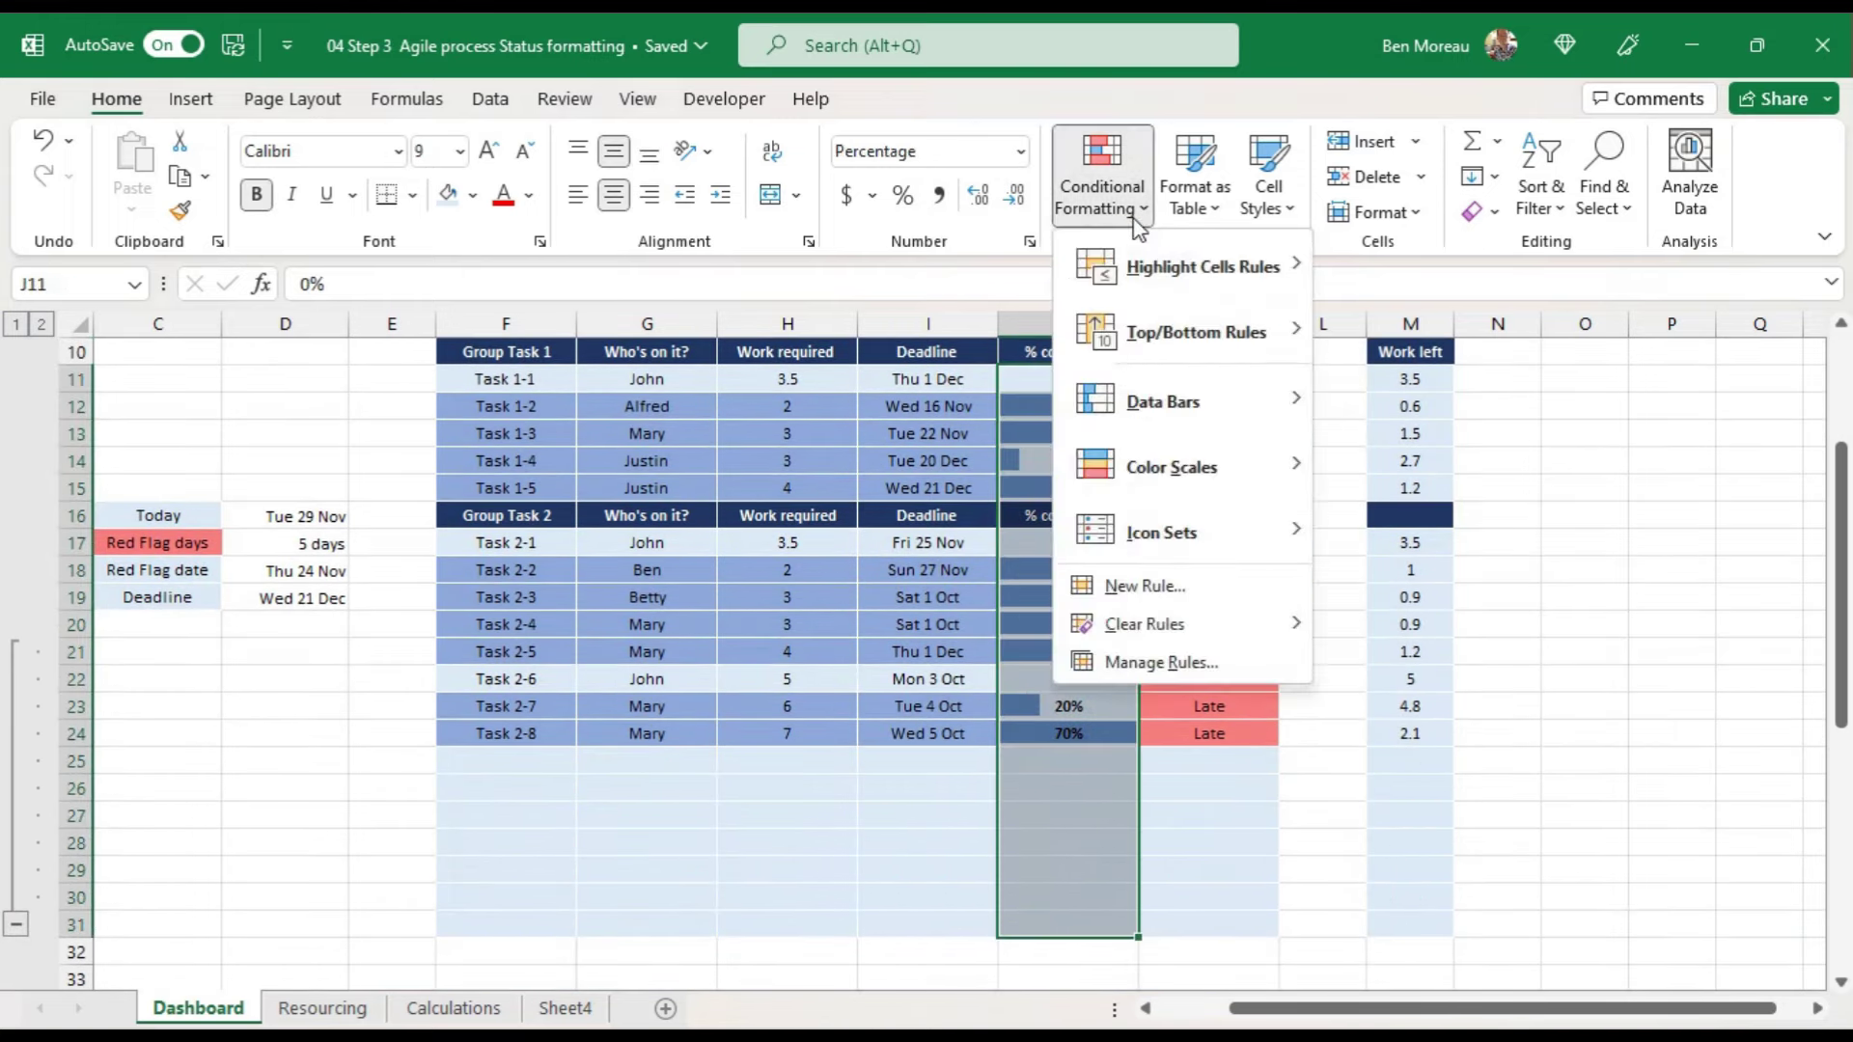
left_click(1123, 664)
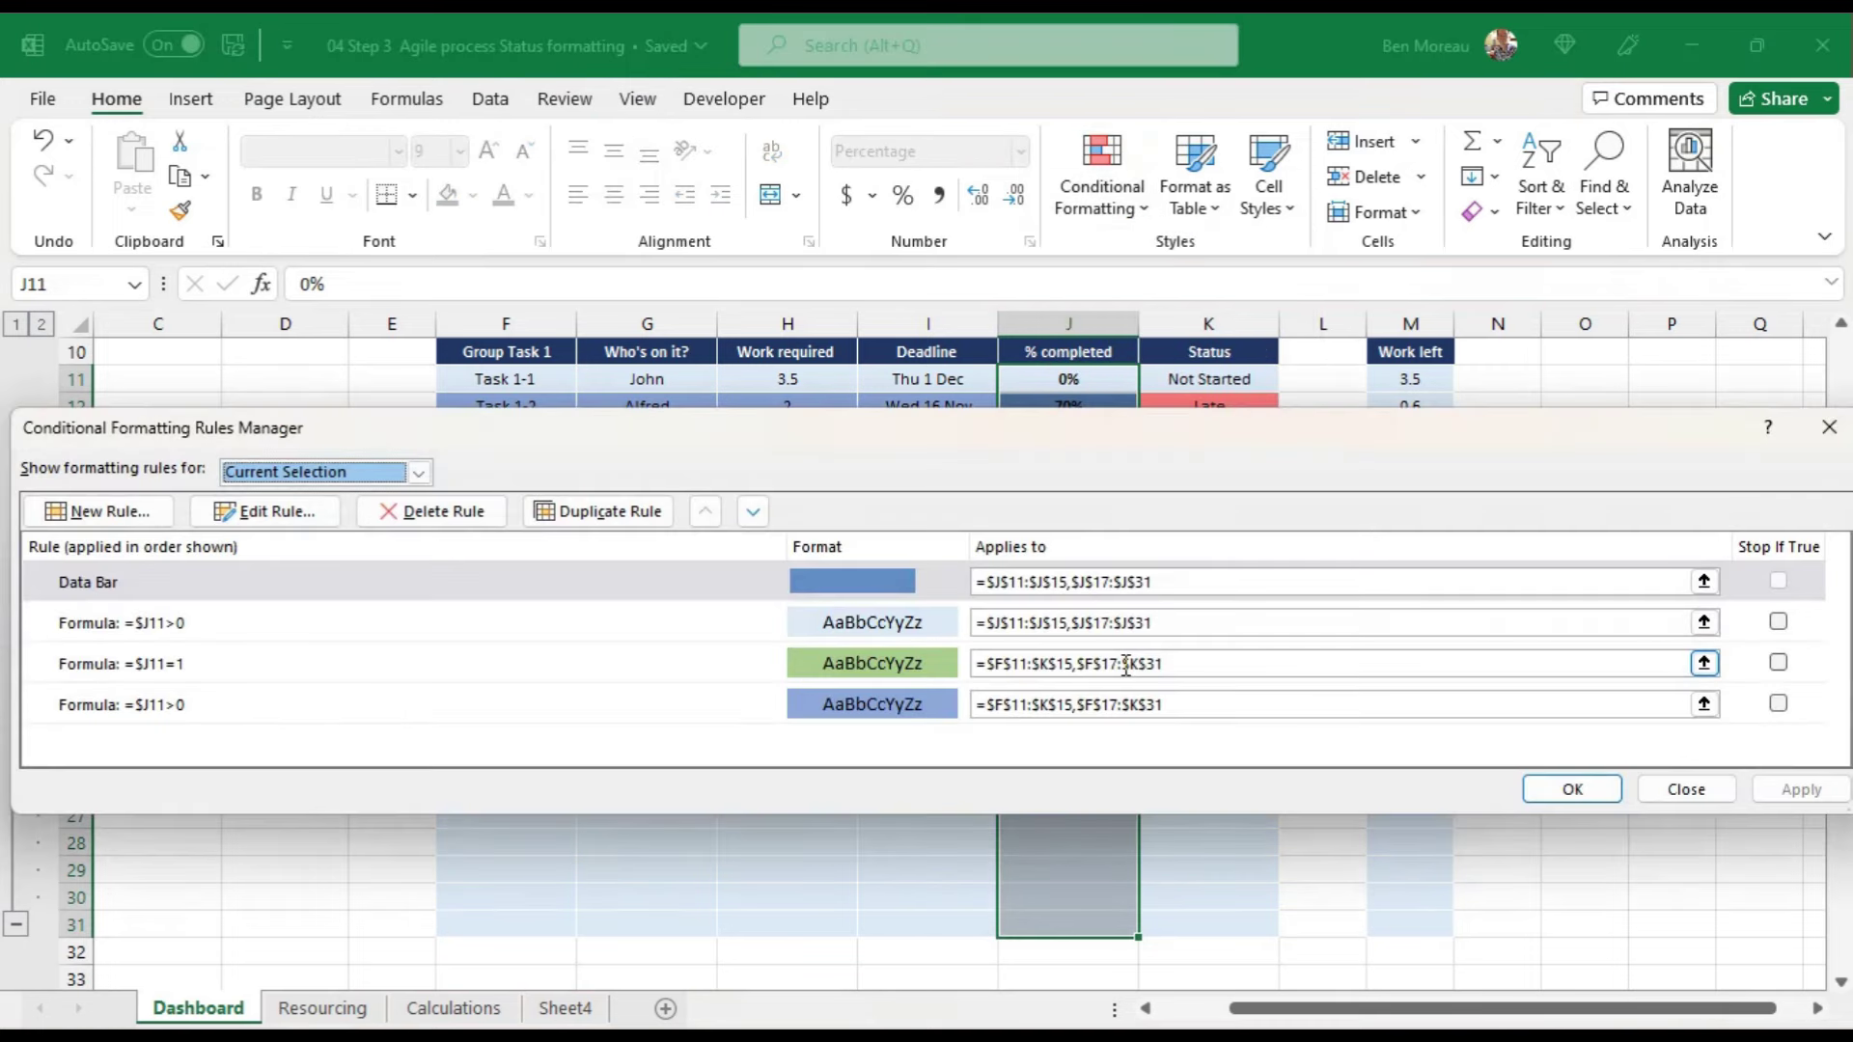
left_click(579, 582)
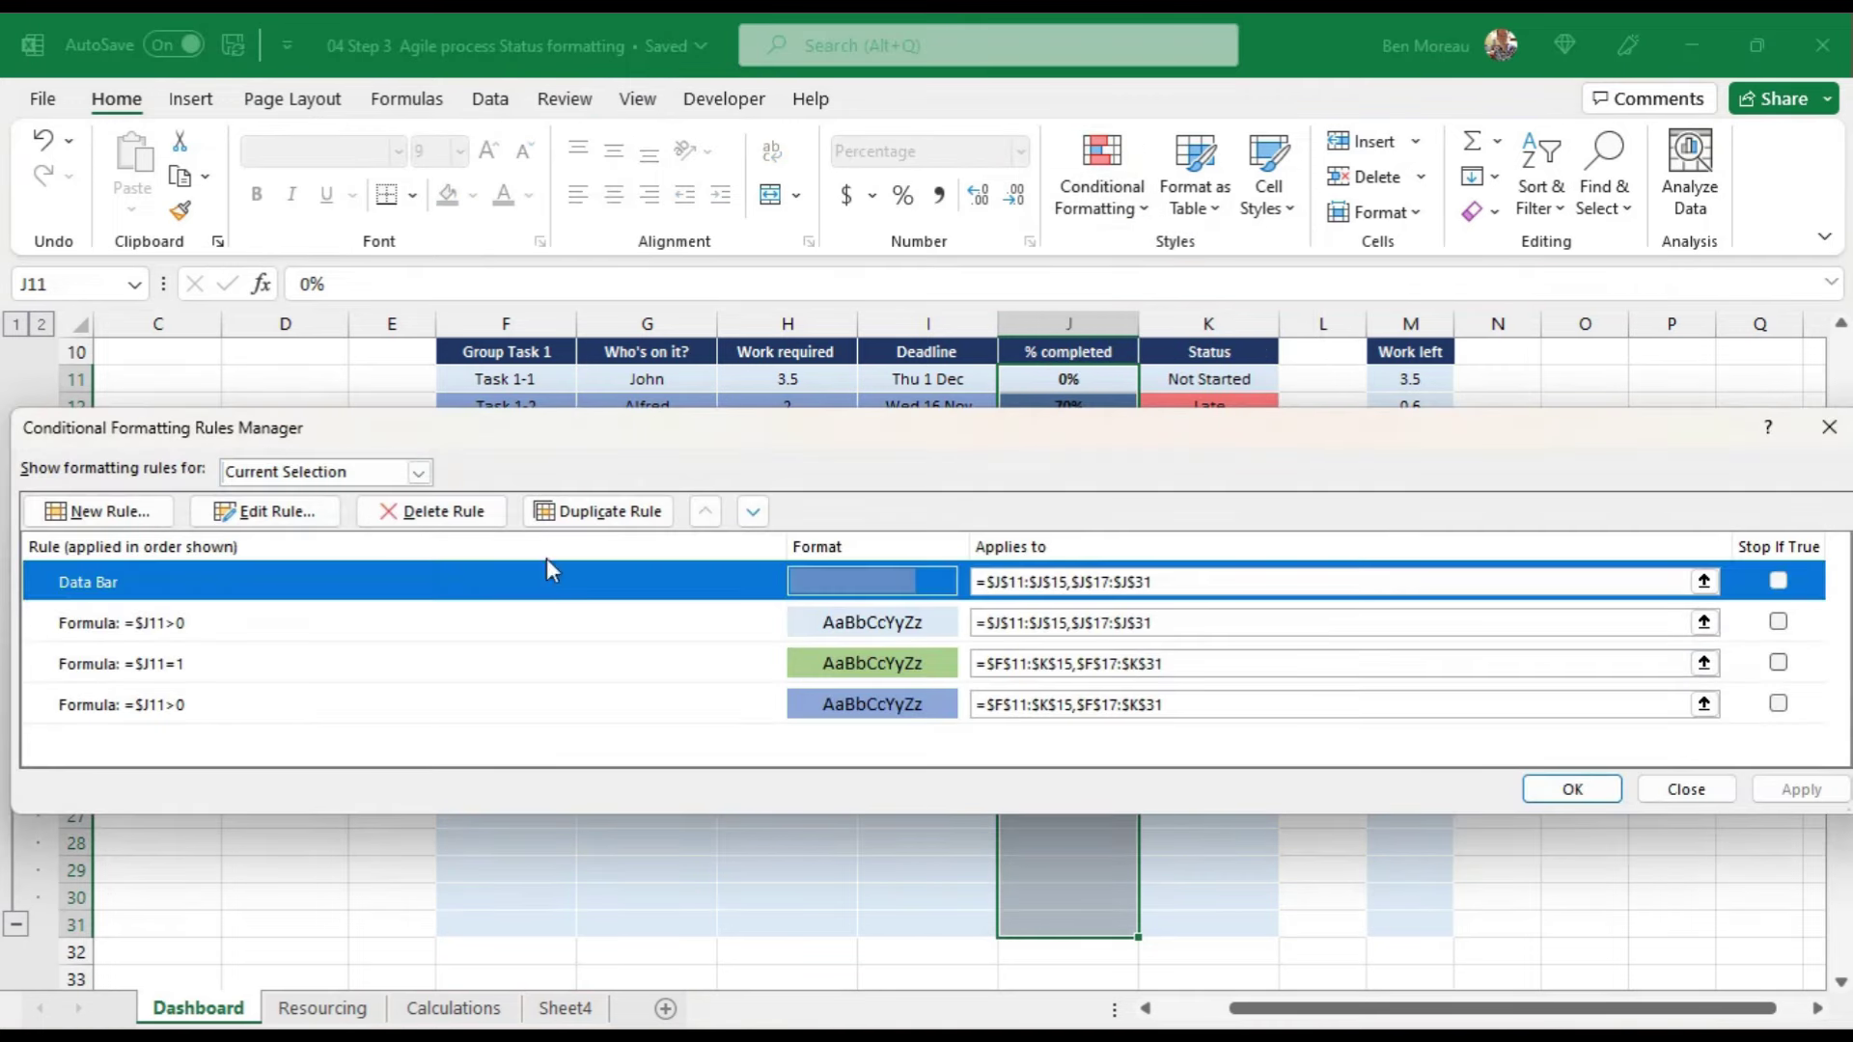
left_click(1228, 579)
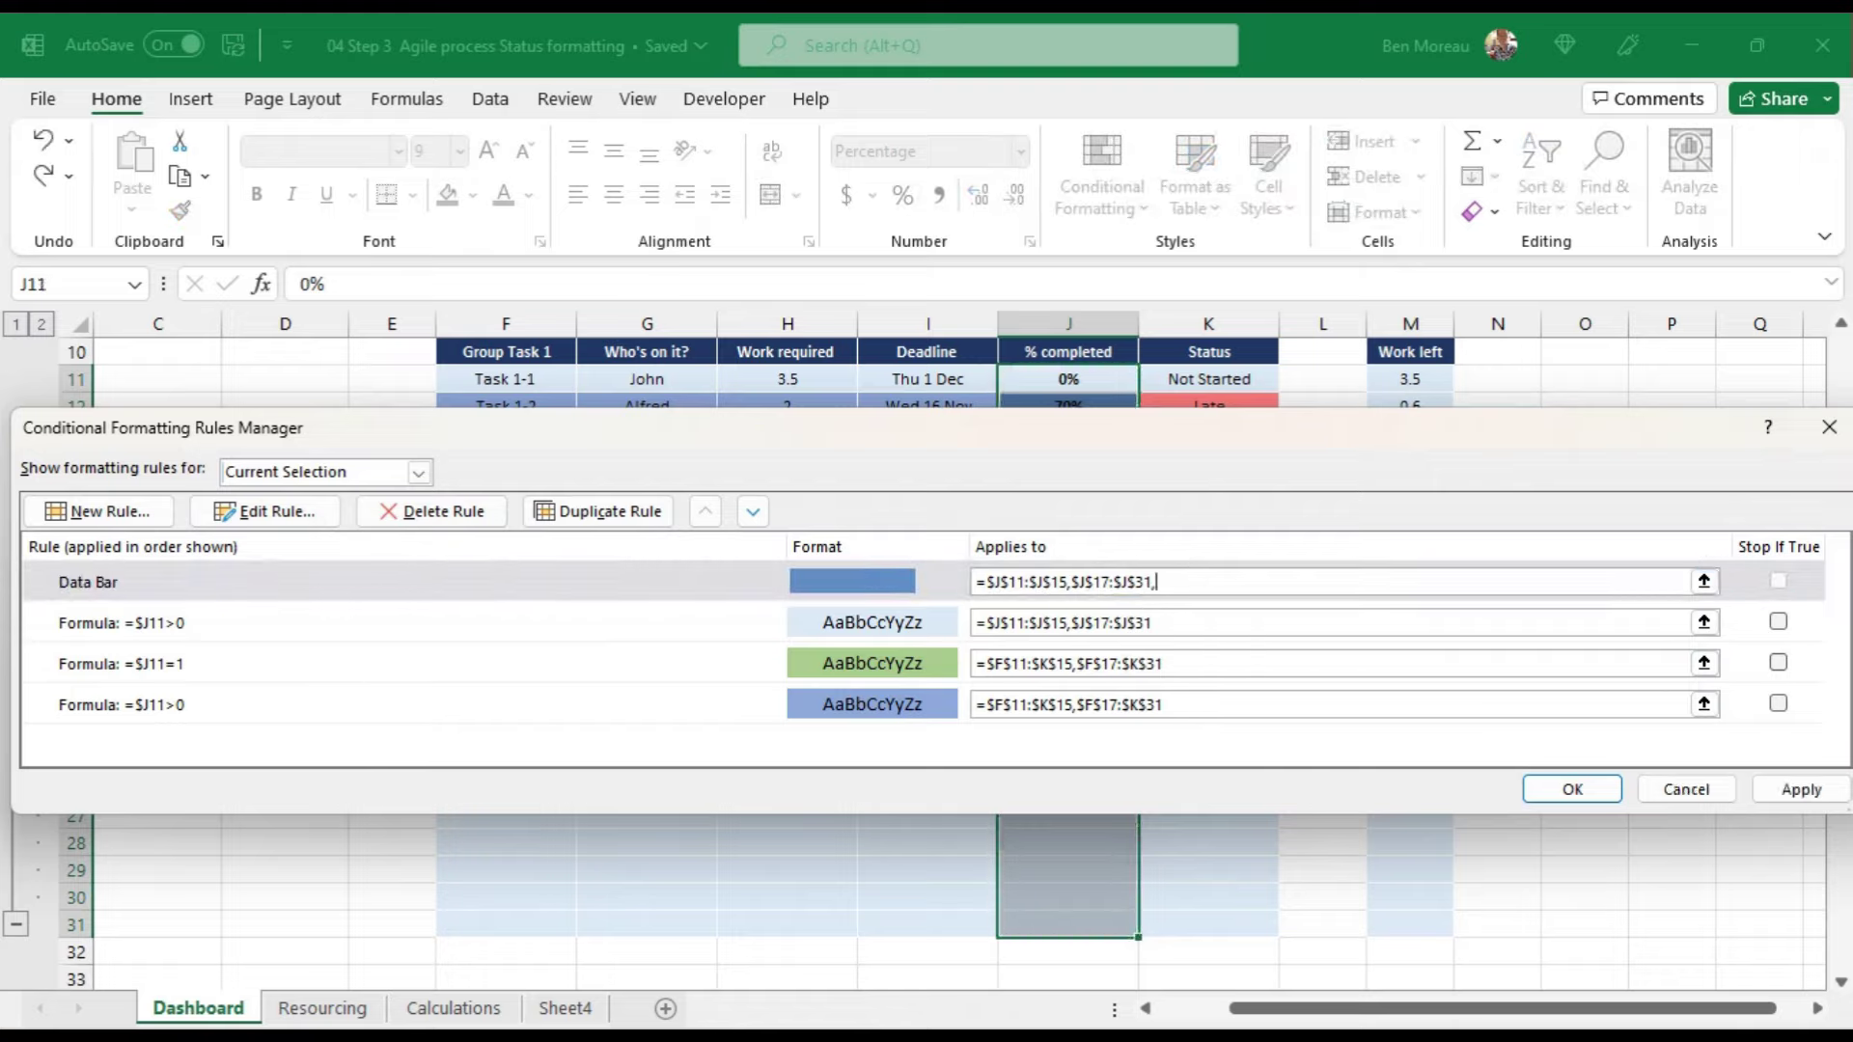
left_click(1592, 376)
scroll(1597, 375, "up", 3)
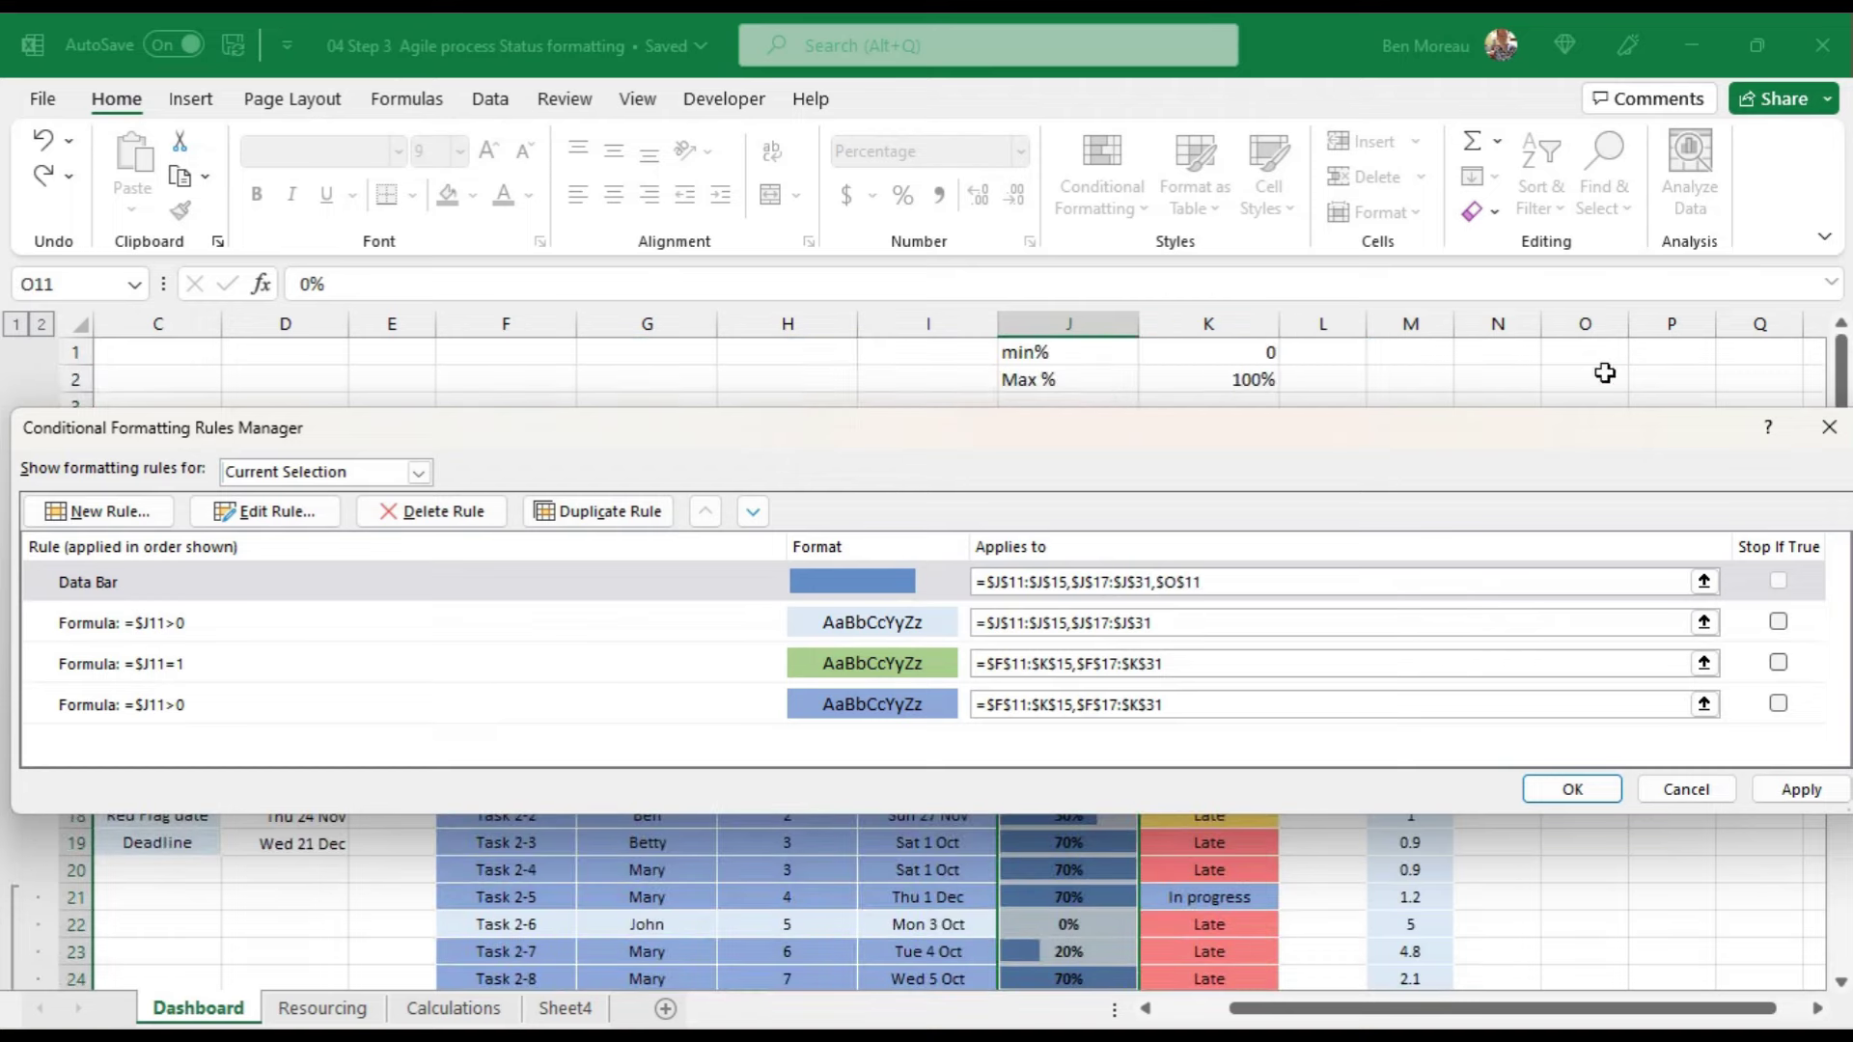
left_click_drag(1226, 351, 1225, 378)
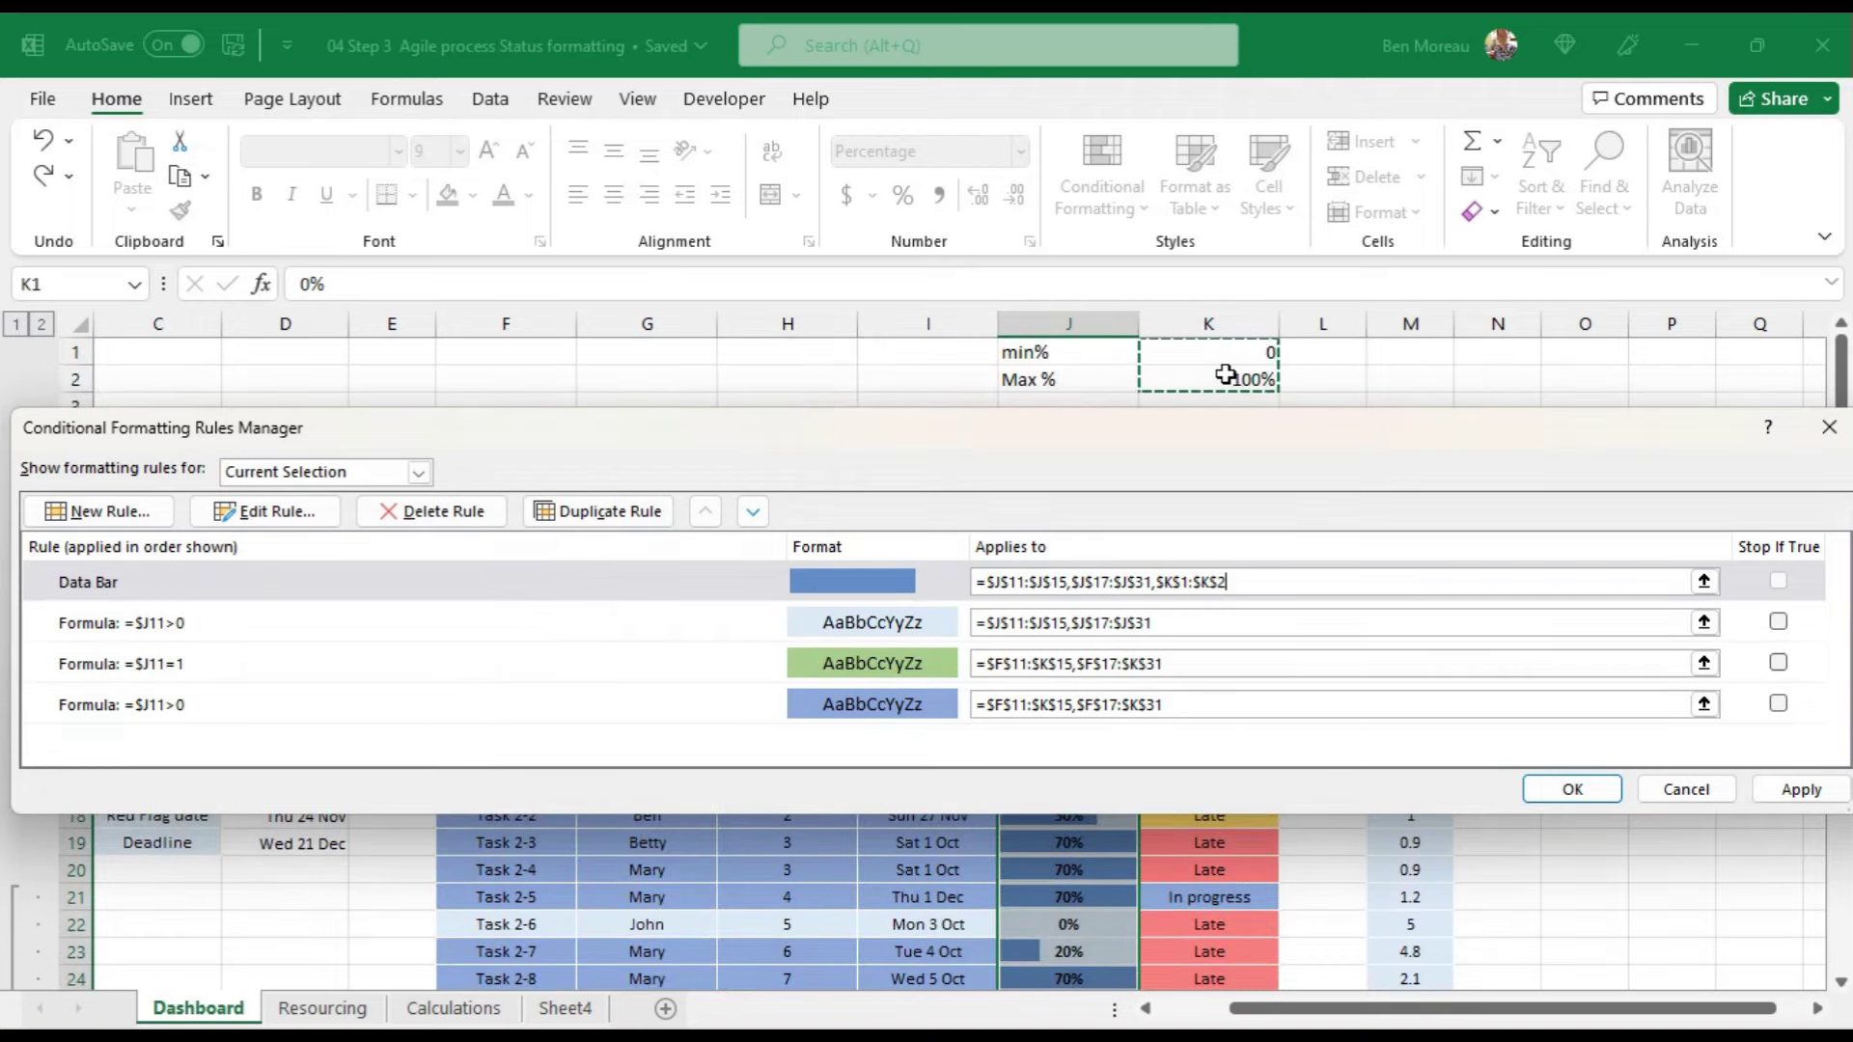
left_click(1801, 789)
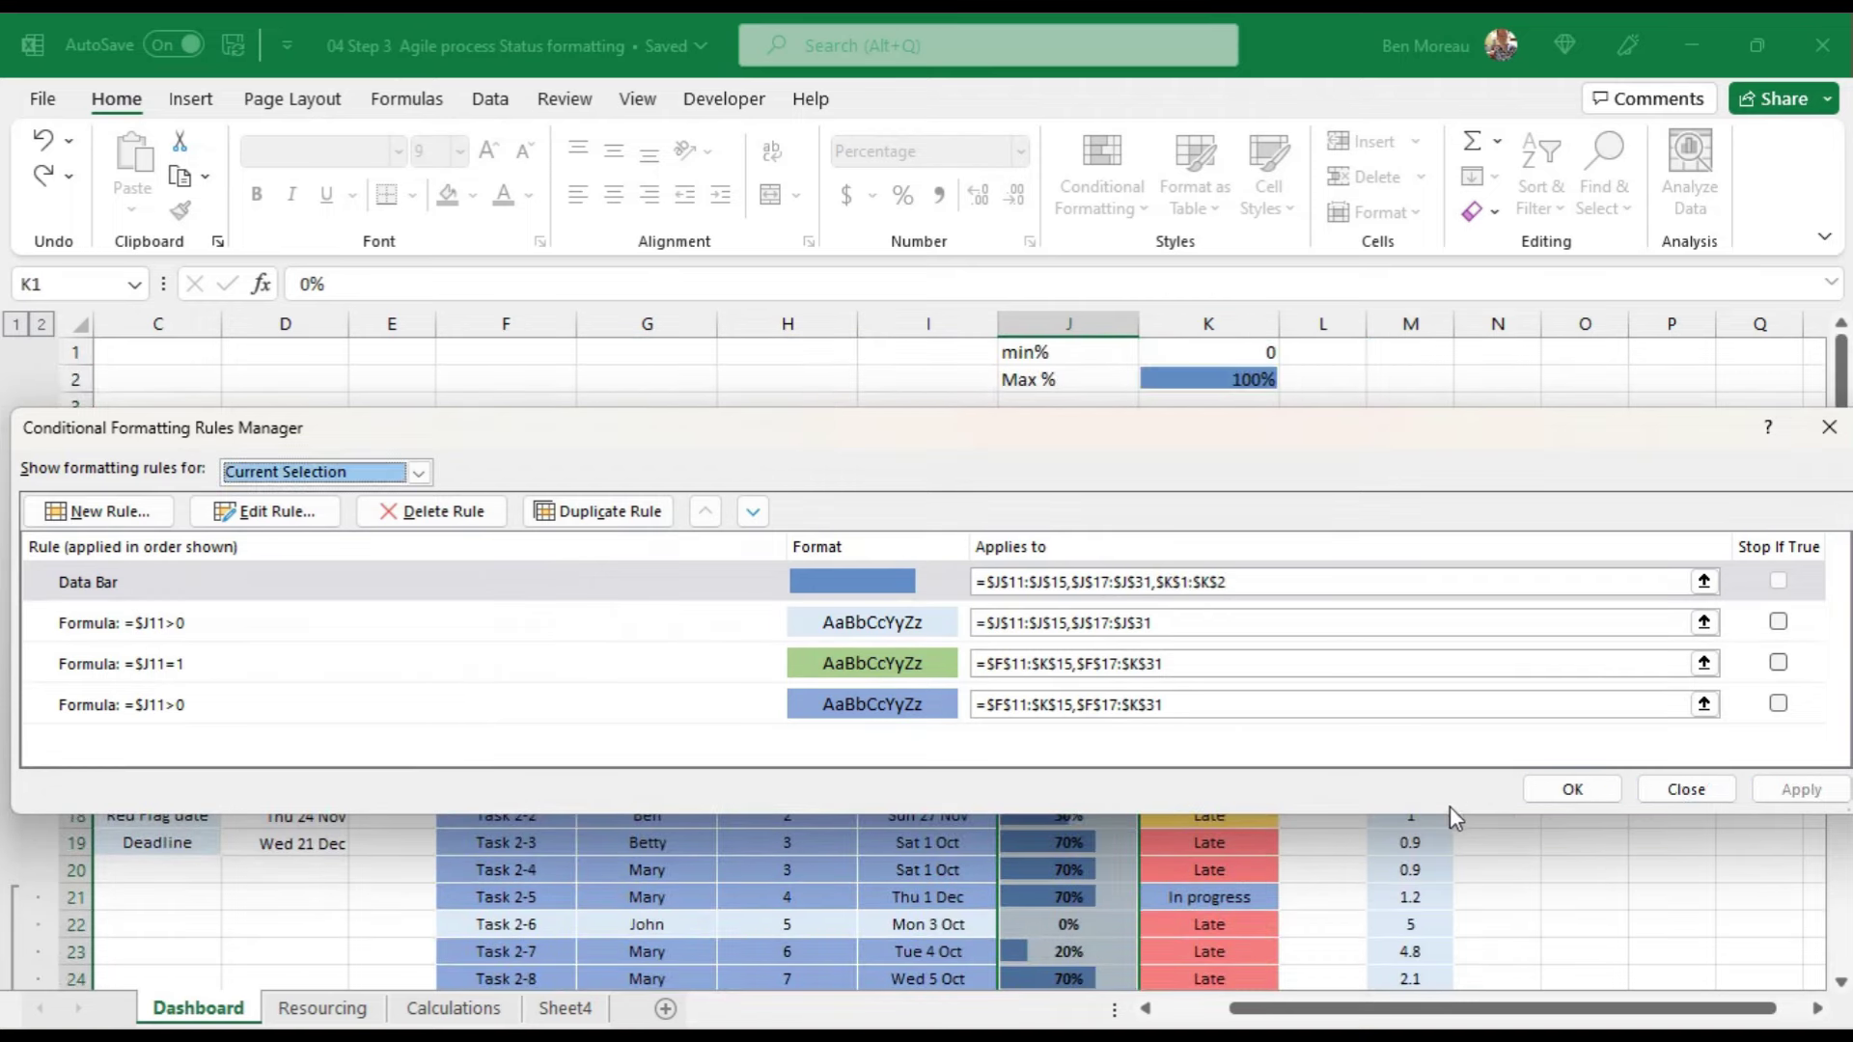
left_click(1573, 789)
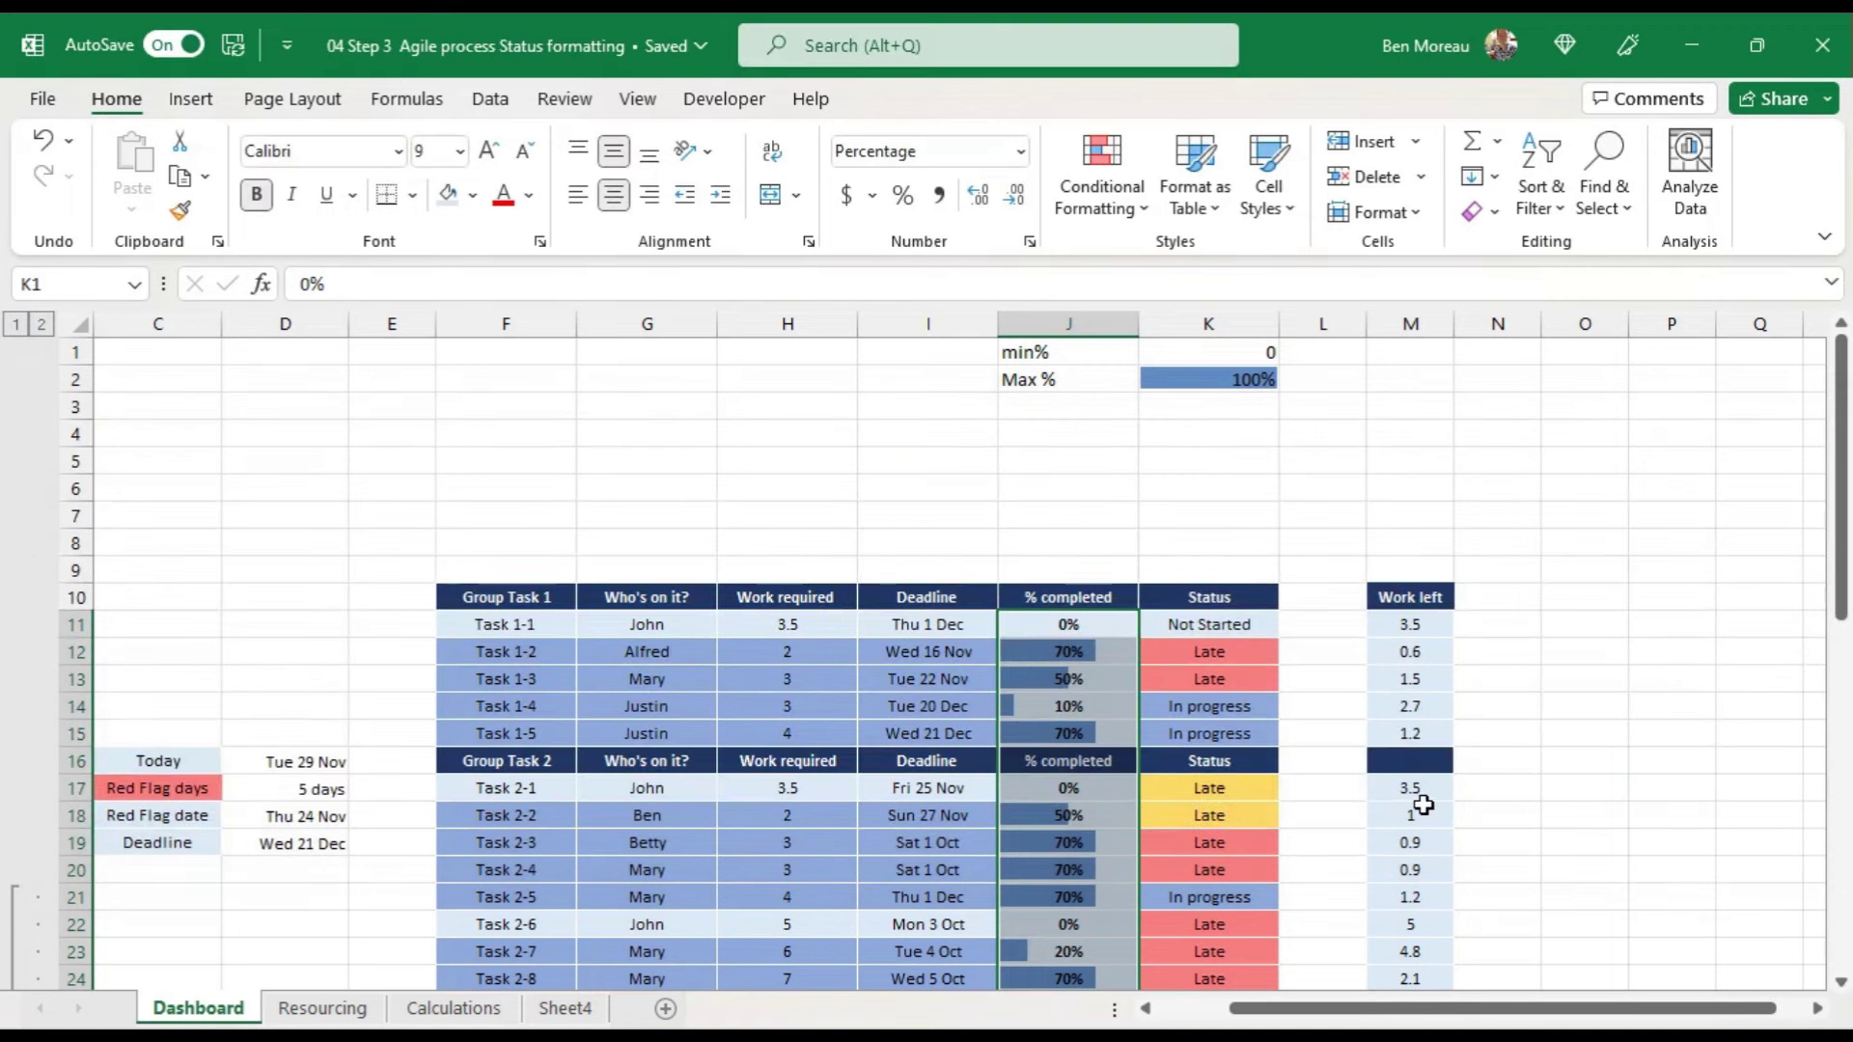
left_click(1207, 380)
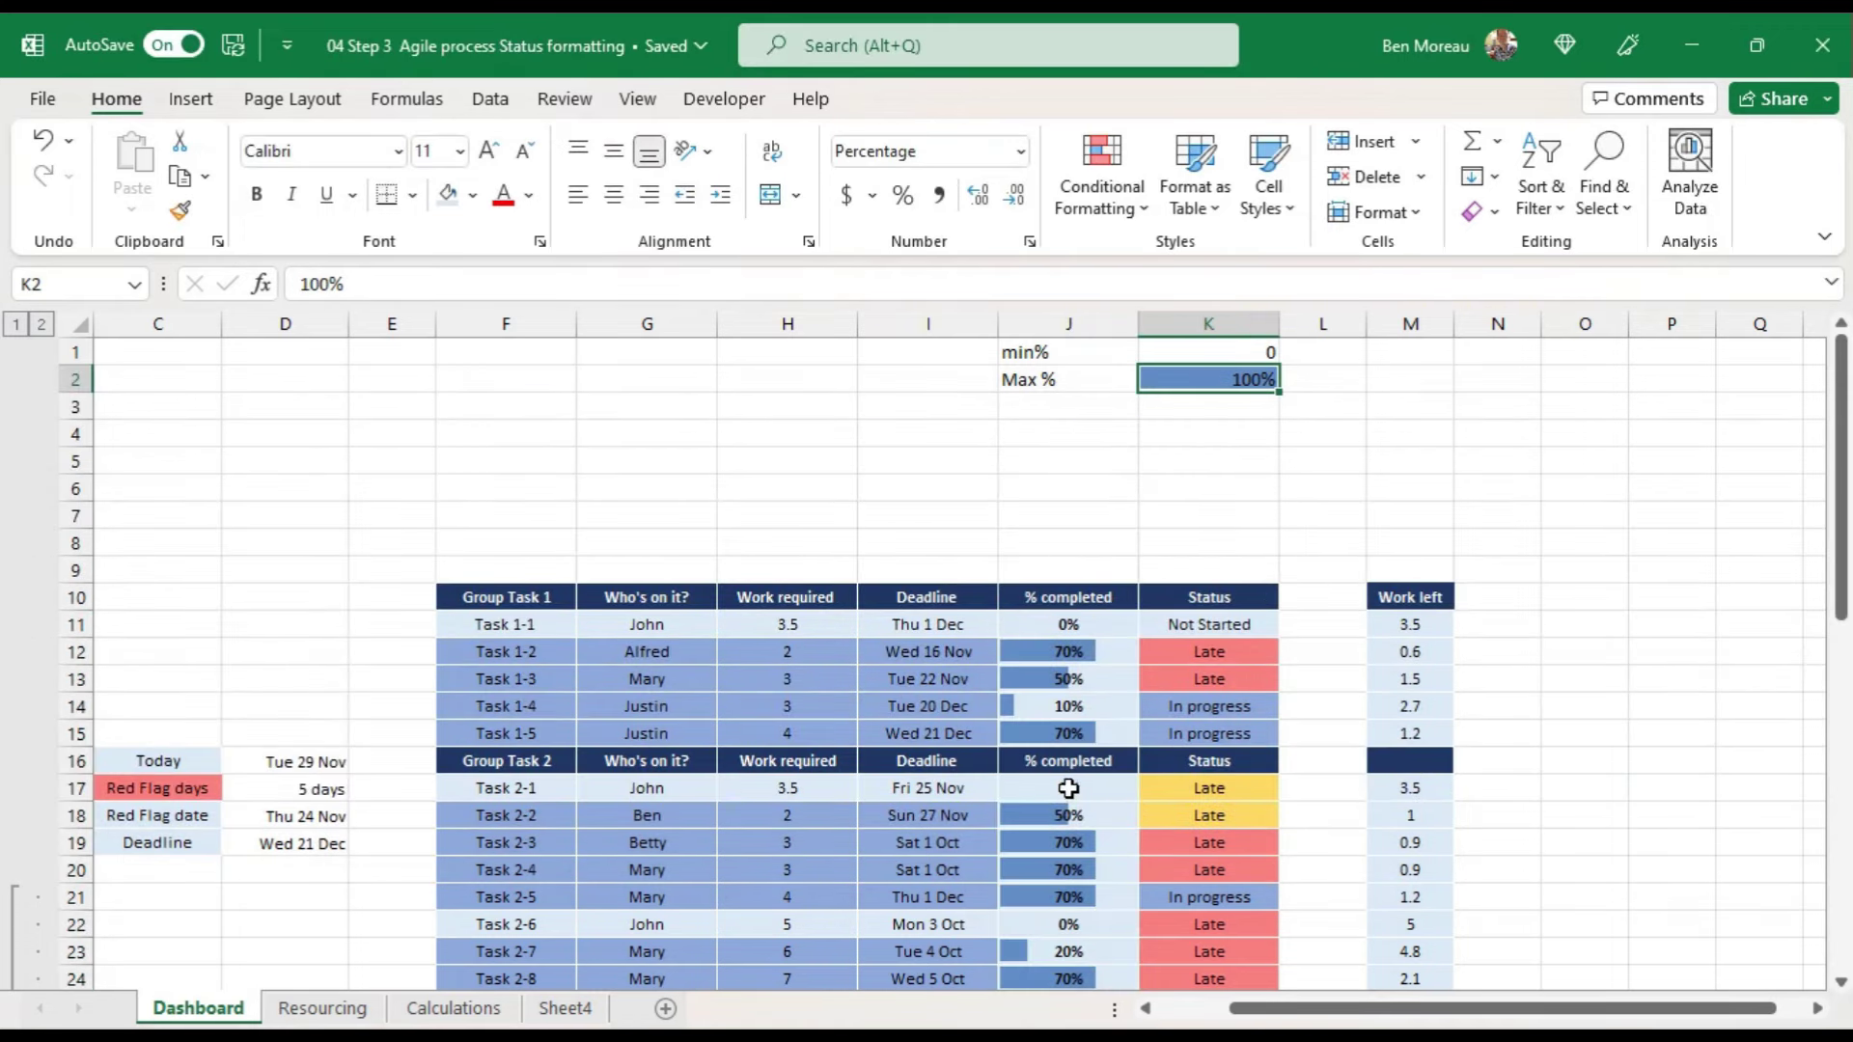
Step: Set the % completed of Task 2-4 and Task 2-3 to 100%
scroll(1061, 690, "down", 2)
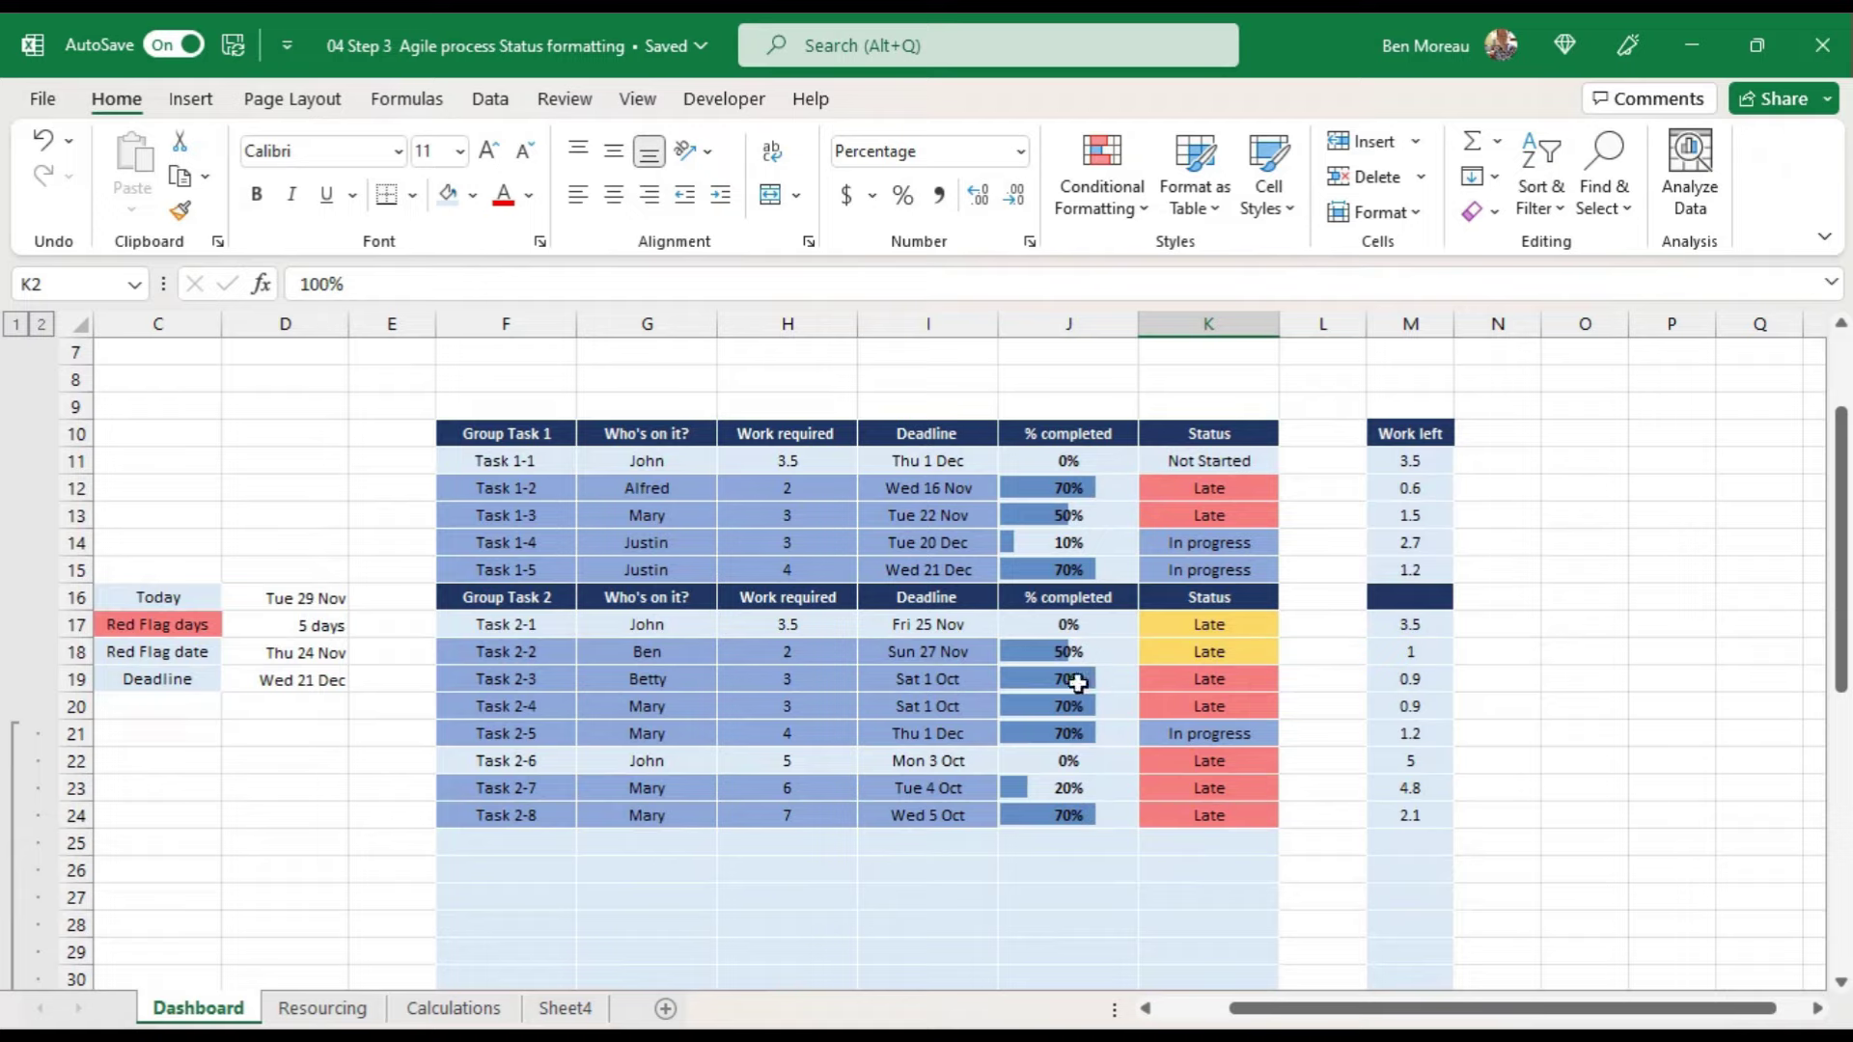
left_click(1075, 680)
left_click(1081, 705)
type("100")
key("Return")
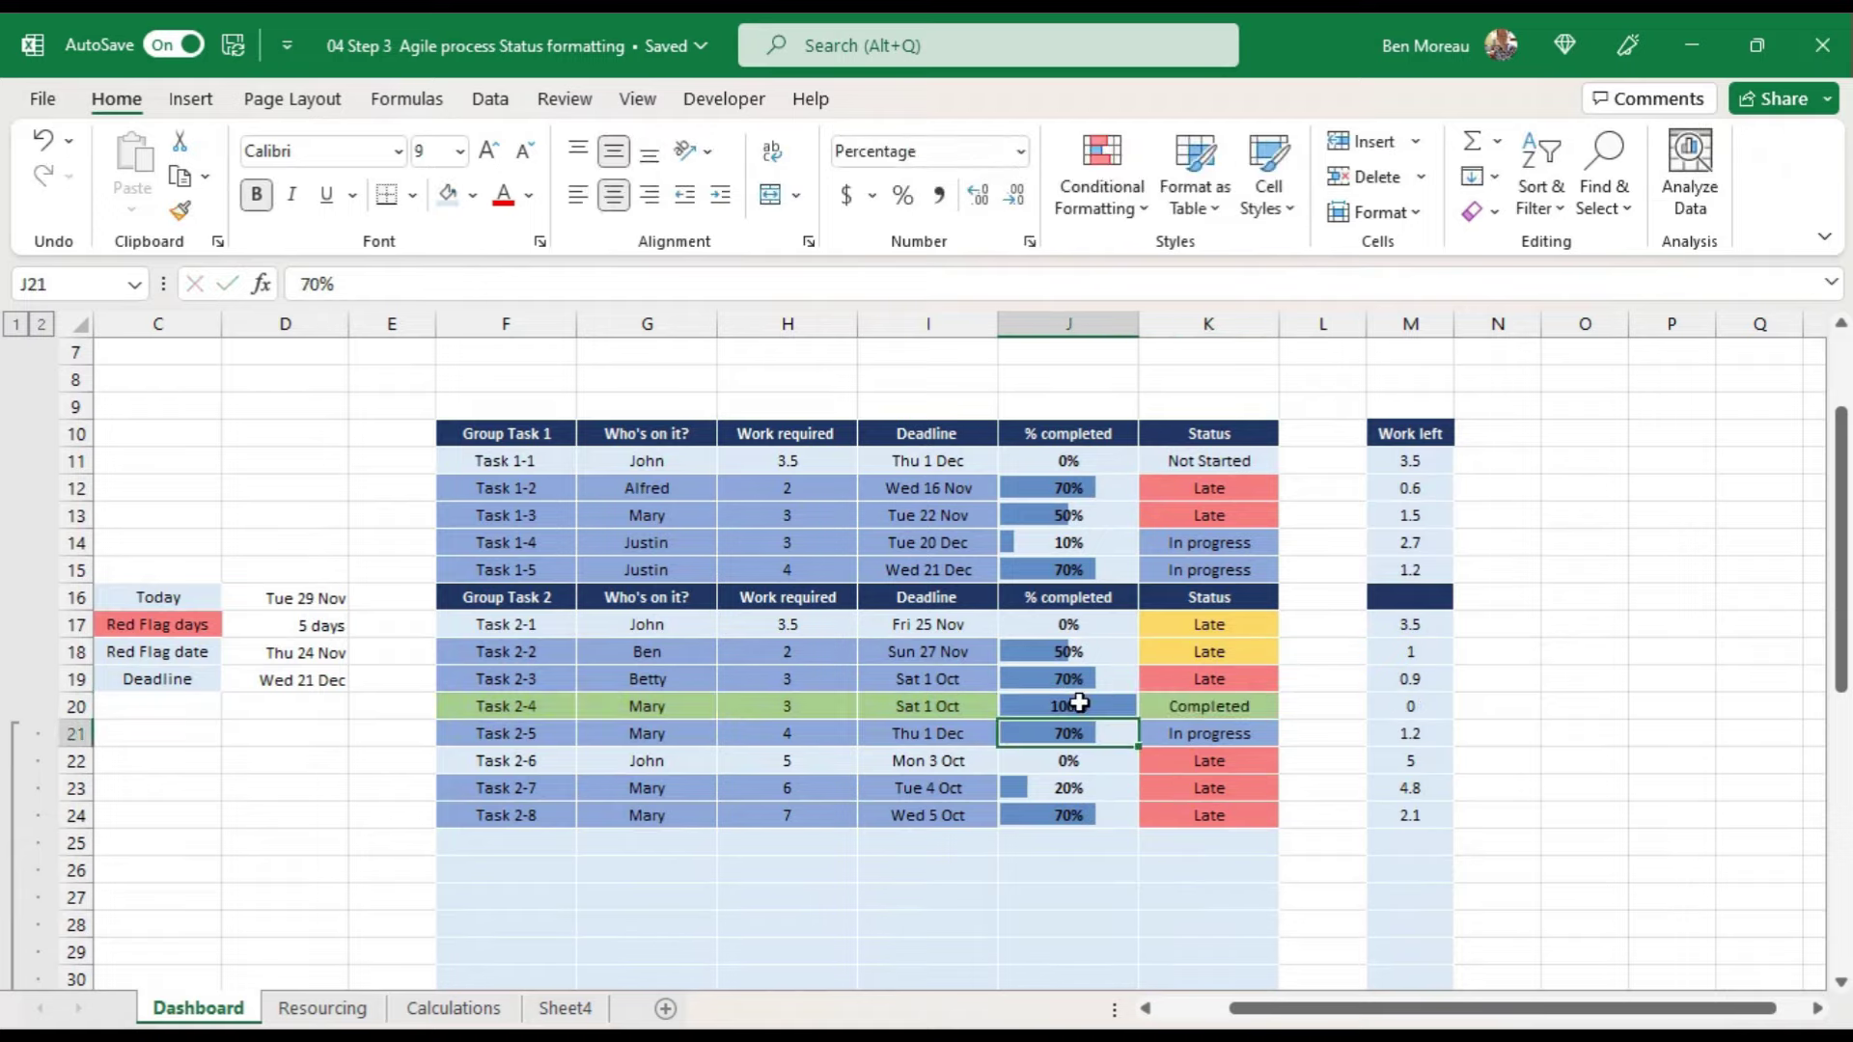
key("Up")
key("Up")
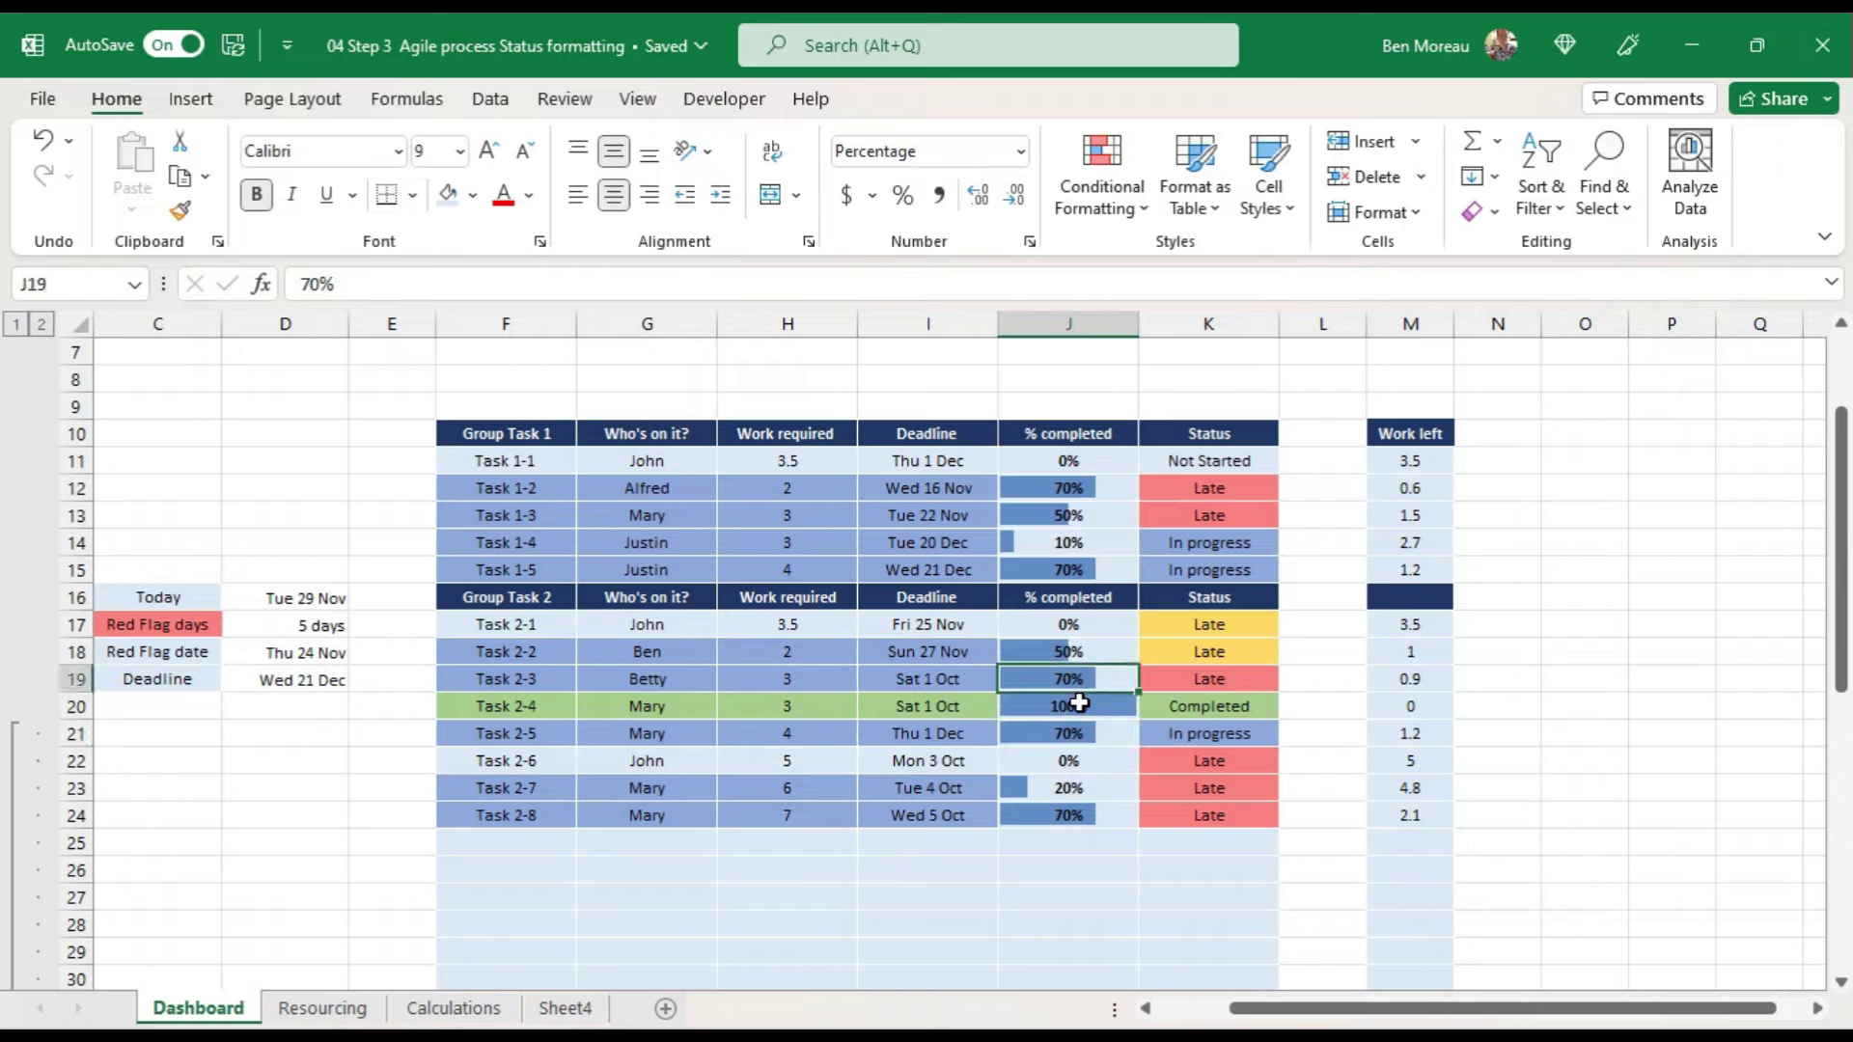
type("100")
key("Return")
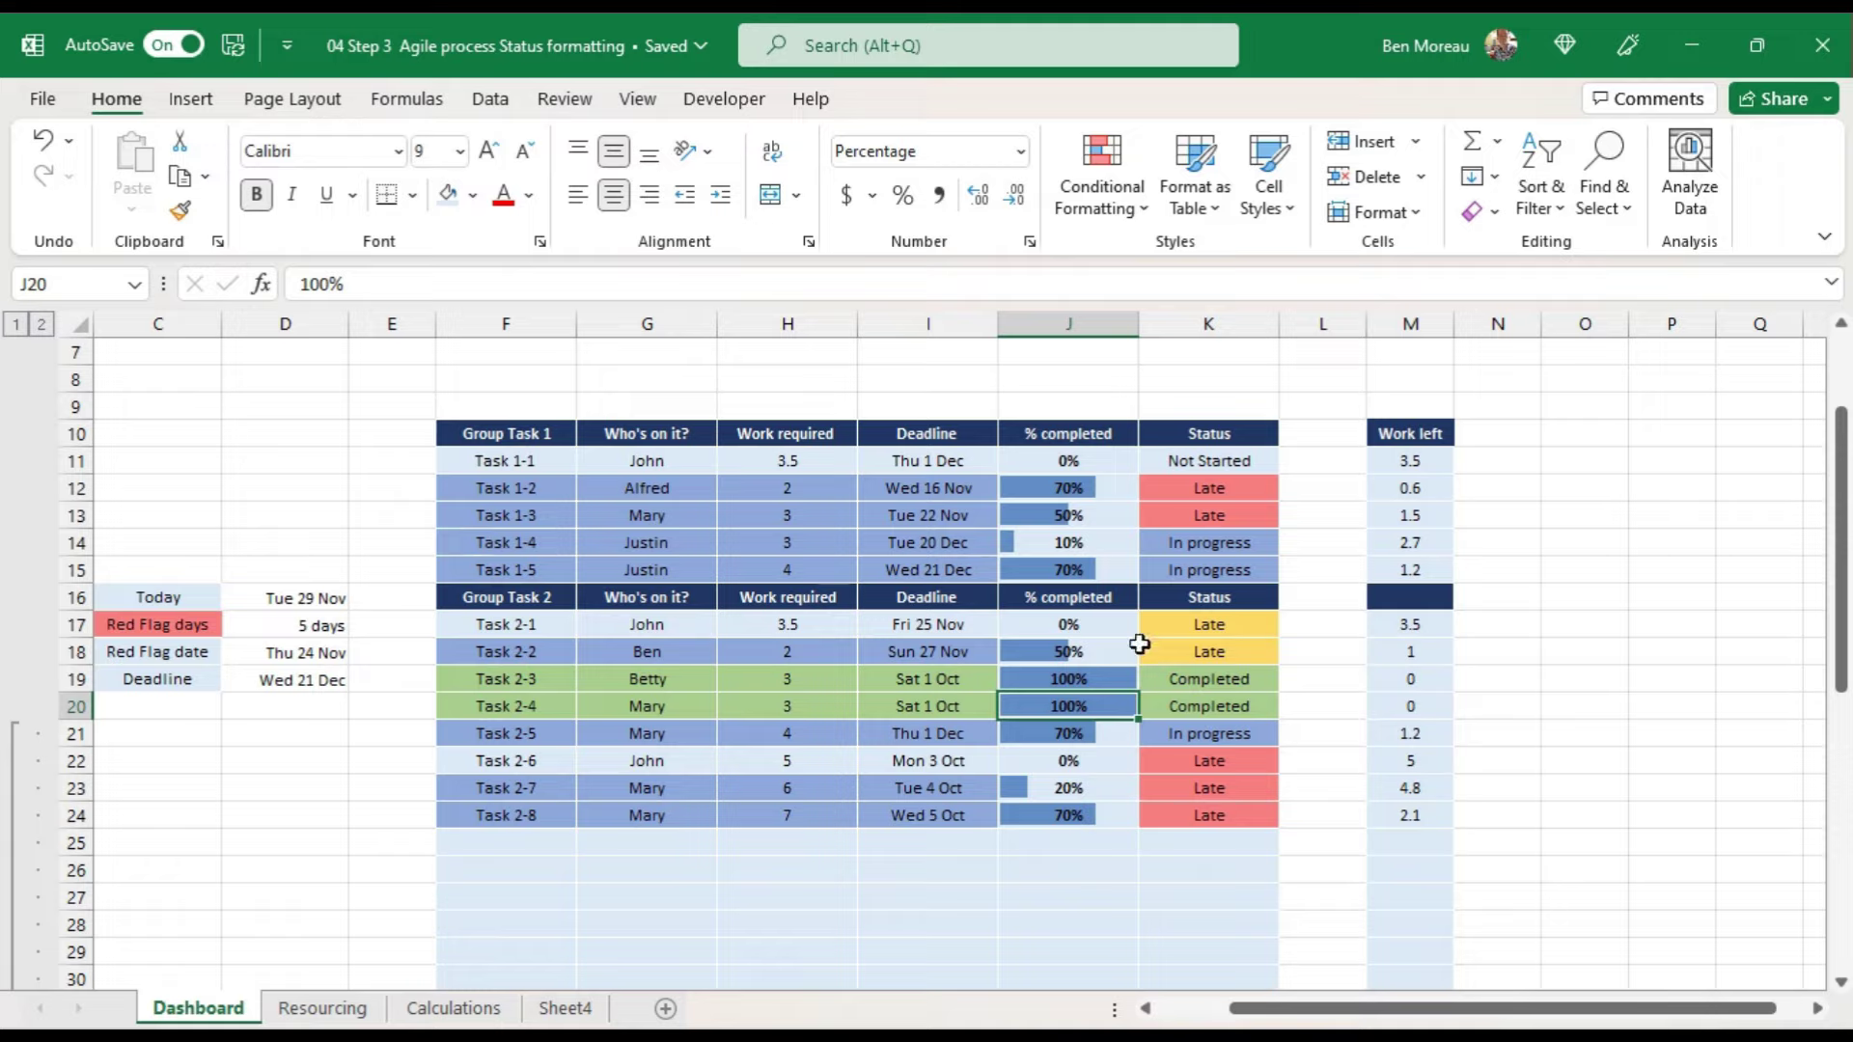
left_click(1266, 770)
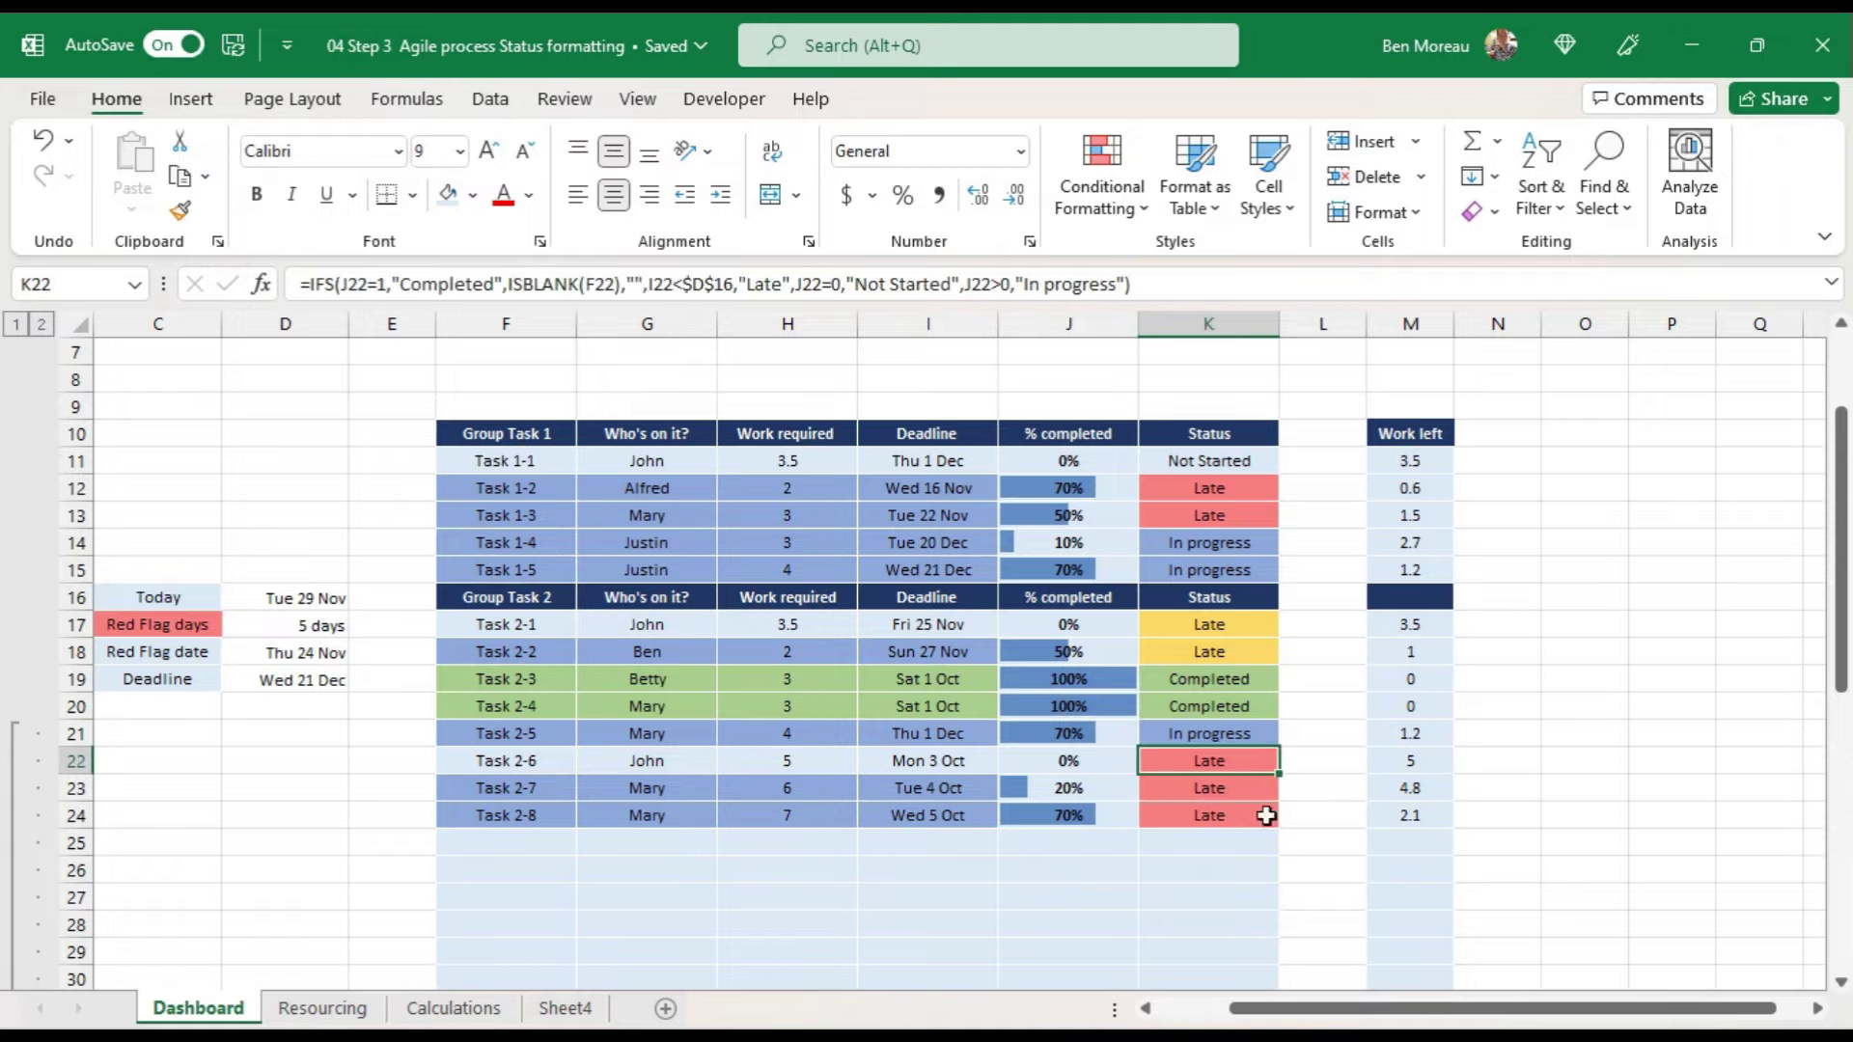
left_click(1220, 835)
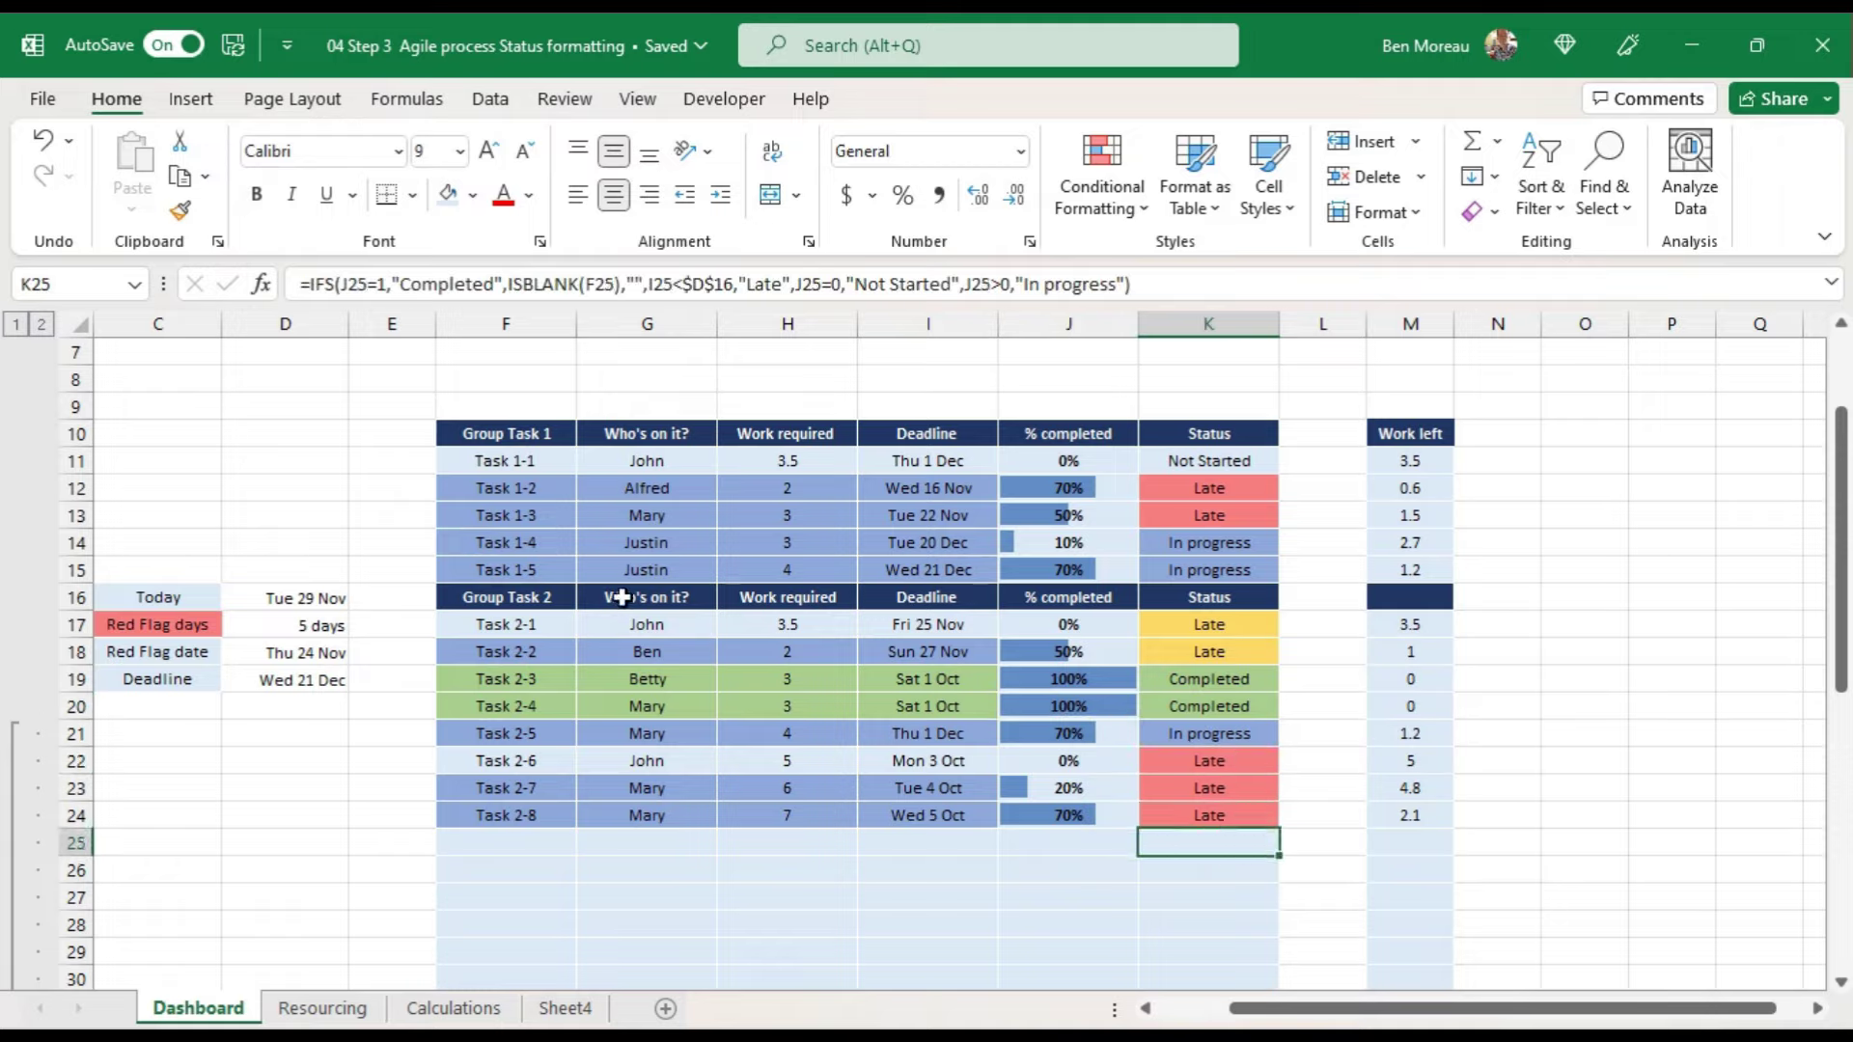
left_click_drag(535, 601, 1209, 597)
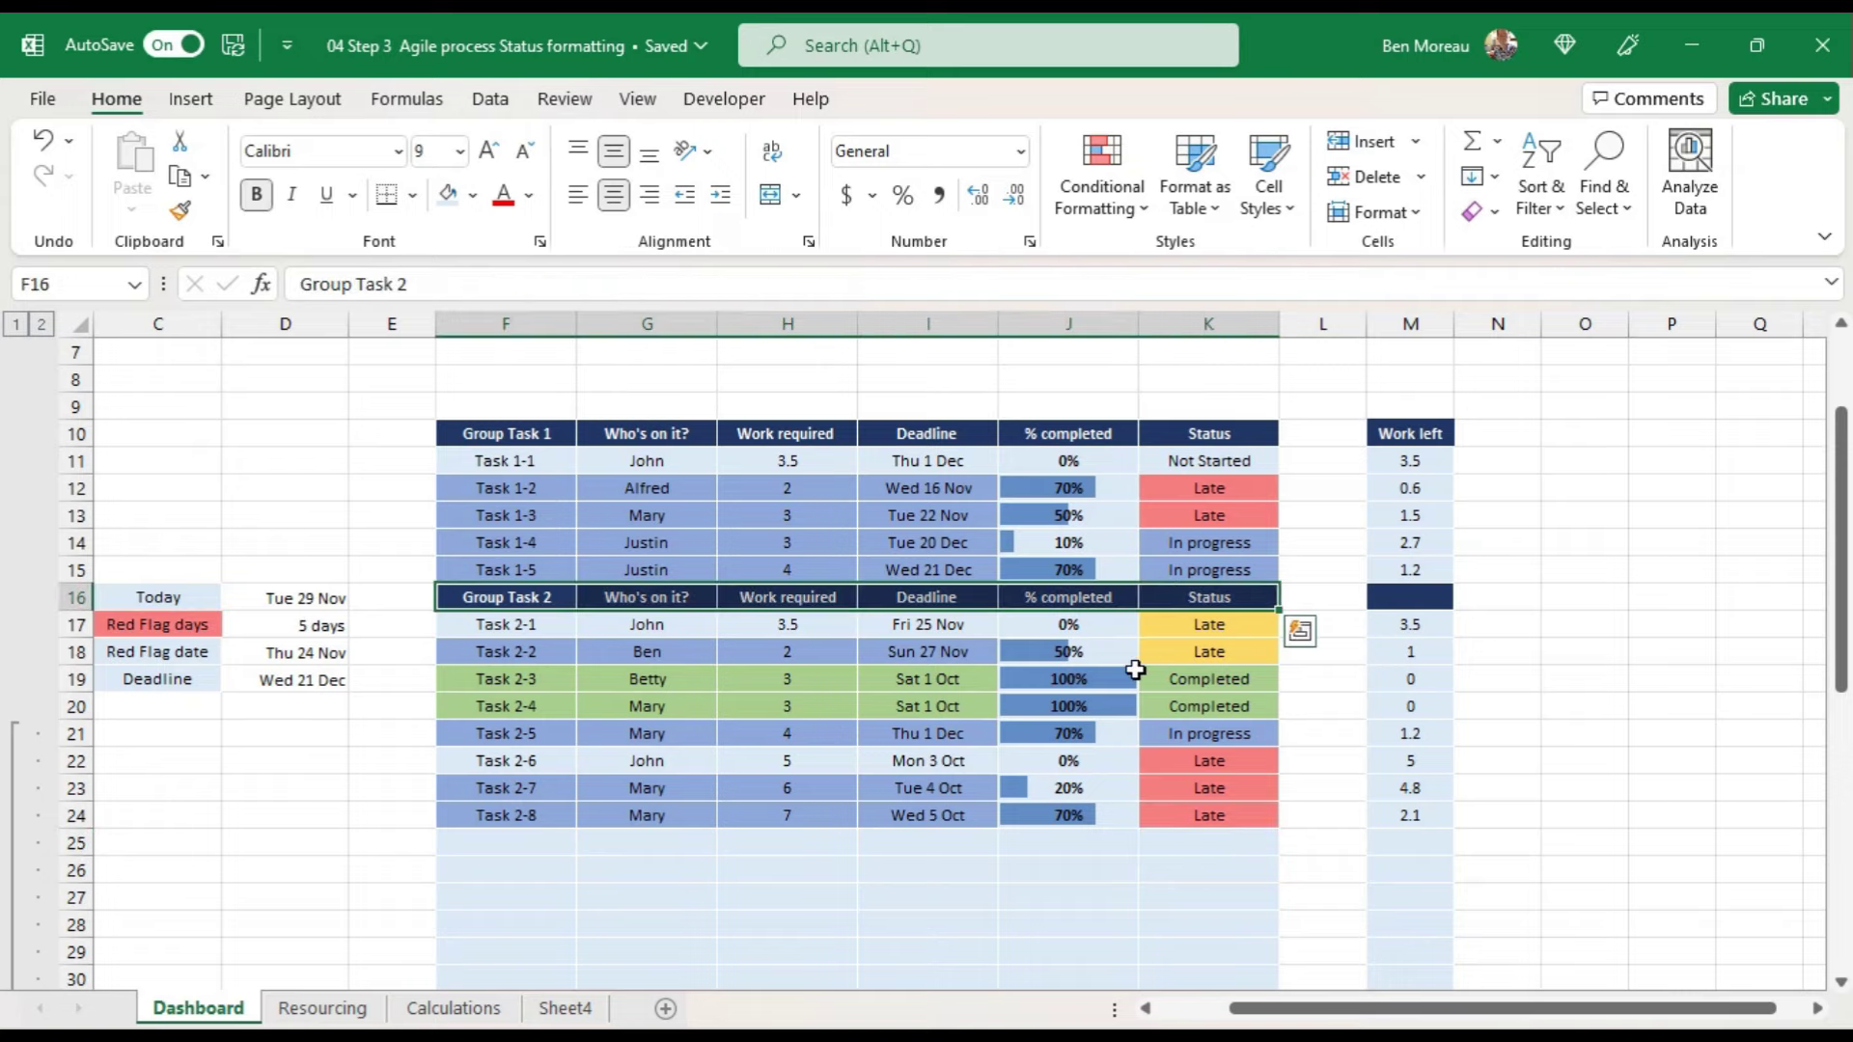
left_click(1124, 675)
scroll(1124, 675, "down", 1)
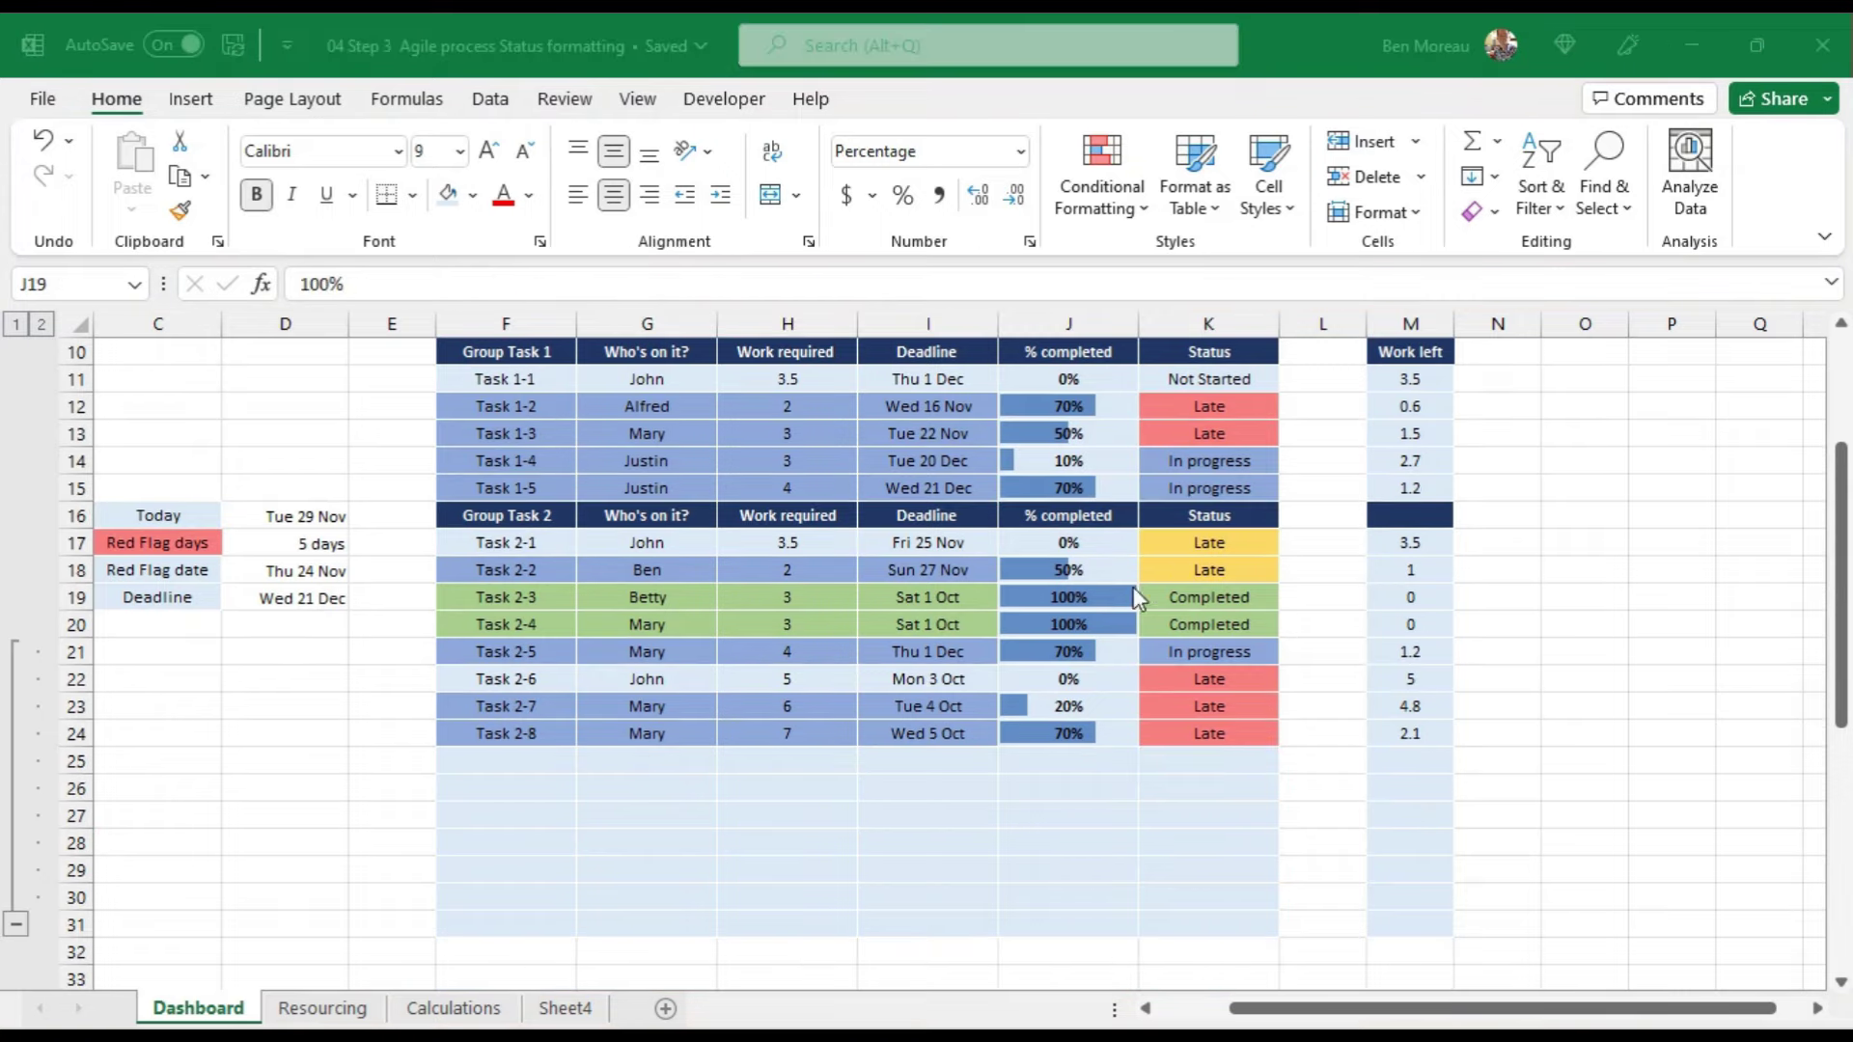
left_click(1136, 598)
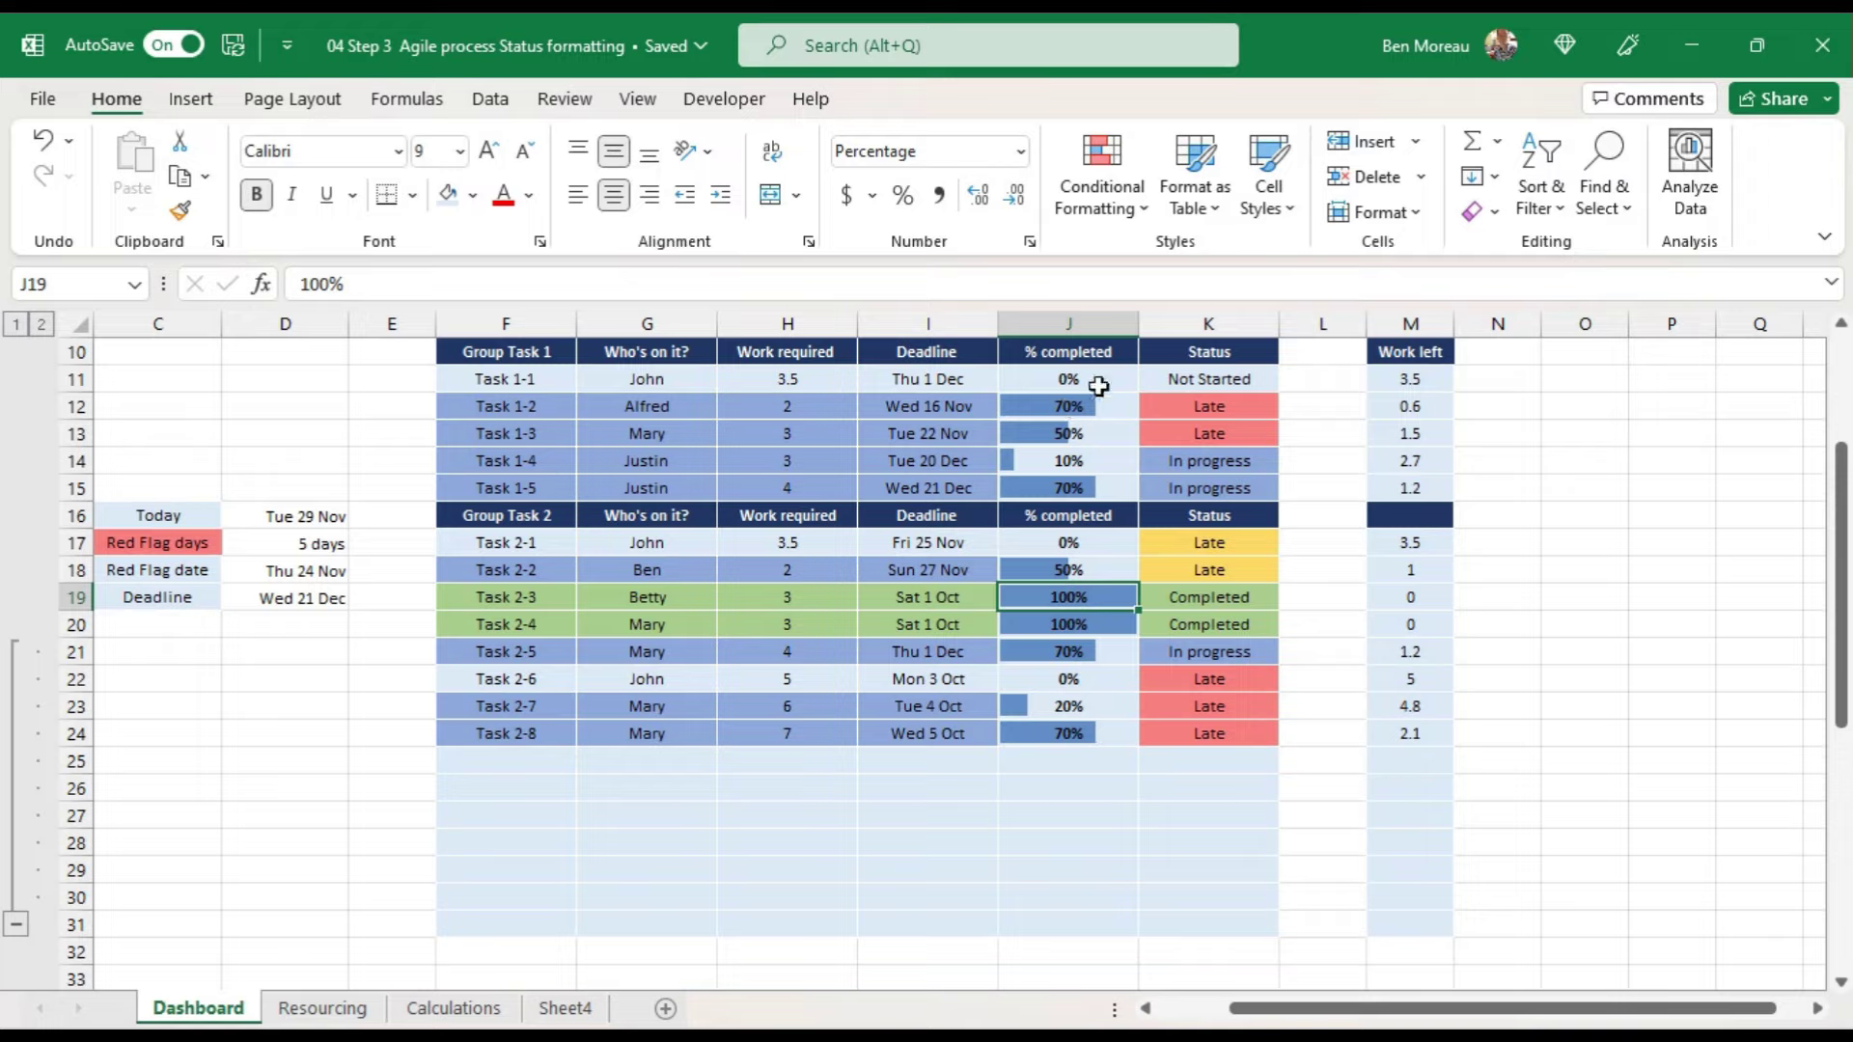
Step: Recolour the % completed Data Bar rule for J11:J31 with a lighter theme blue fill and apply it
left_click_drag(1057, 382, 1042, 912)
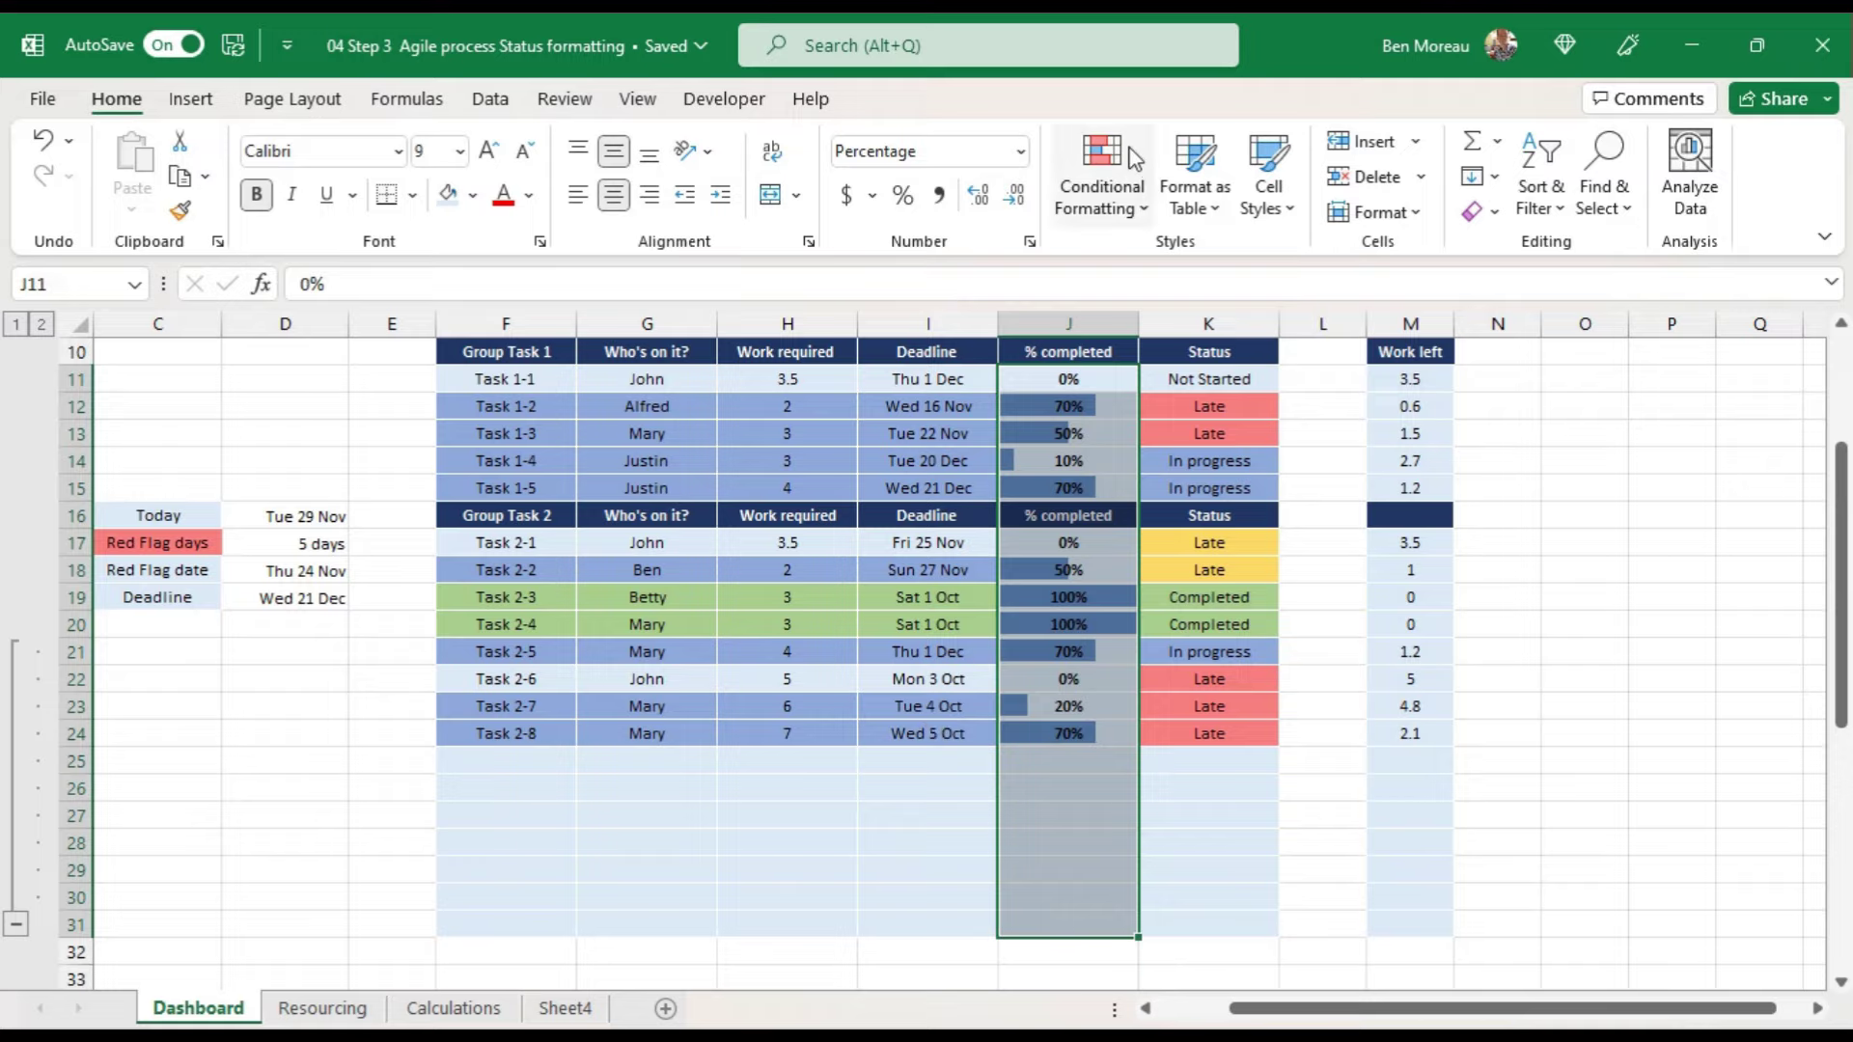
left_click(1135, 211)
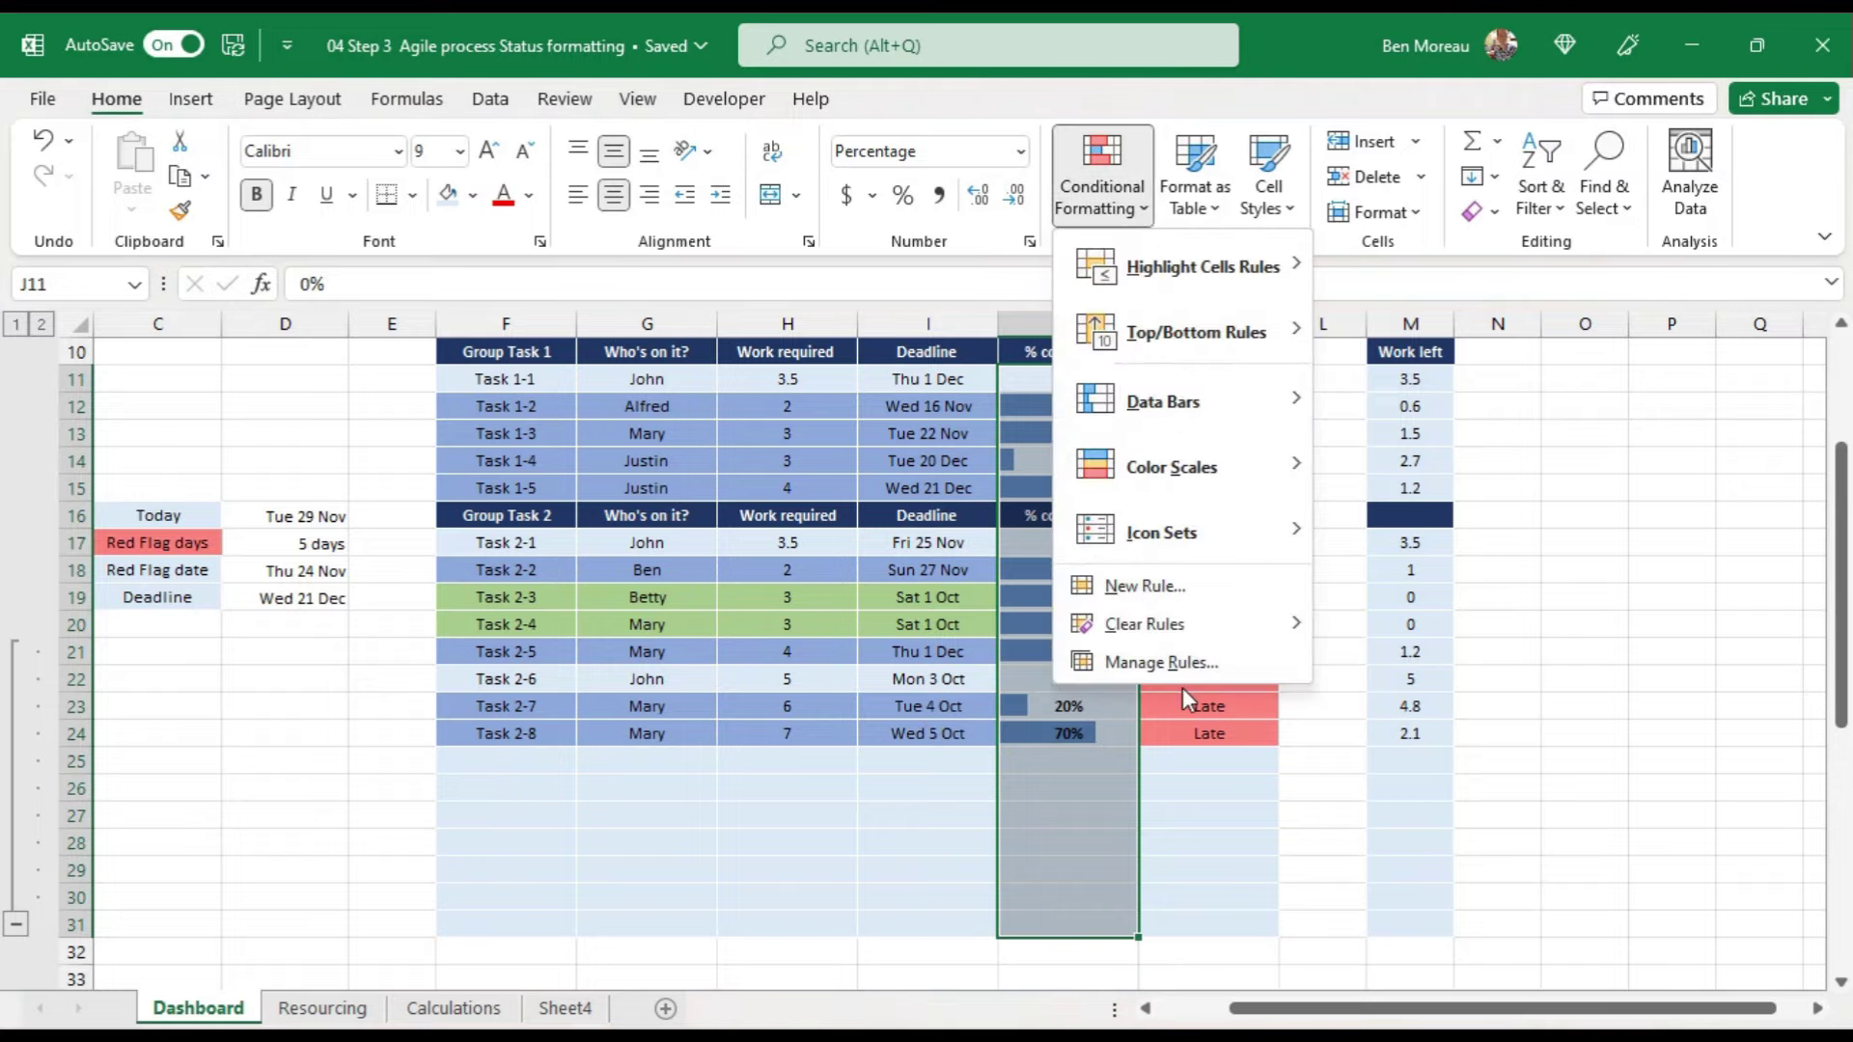
left_click(1177, 660)
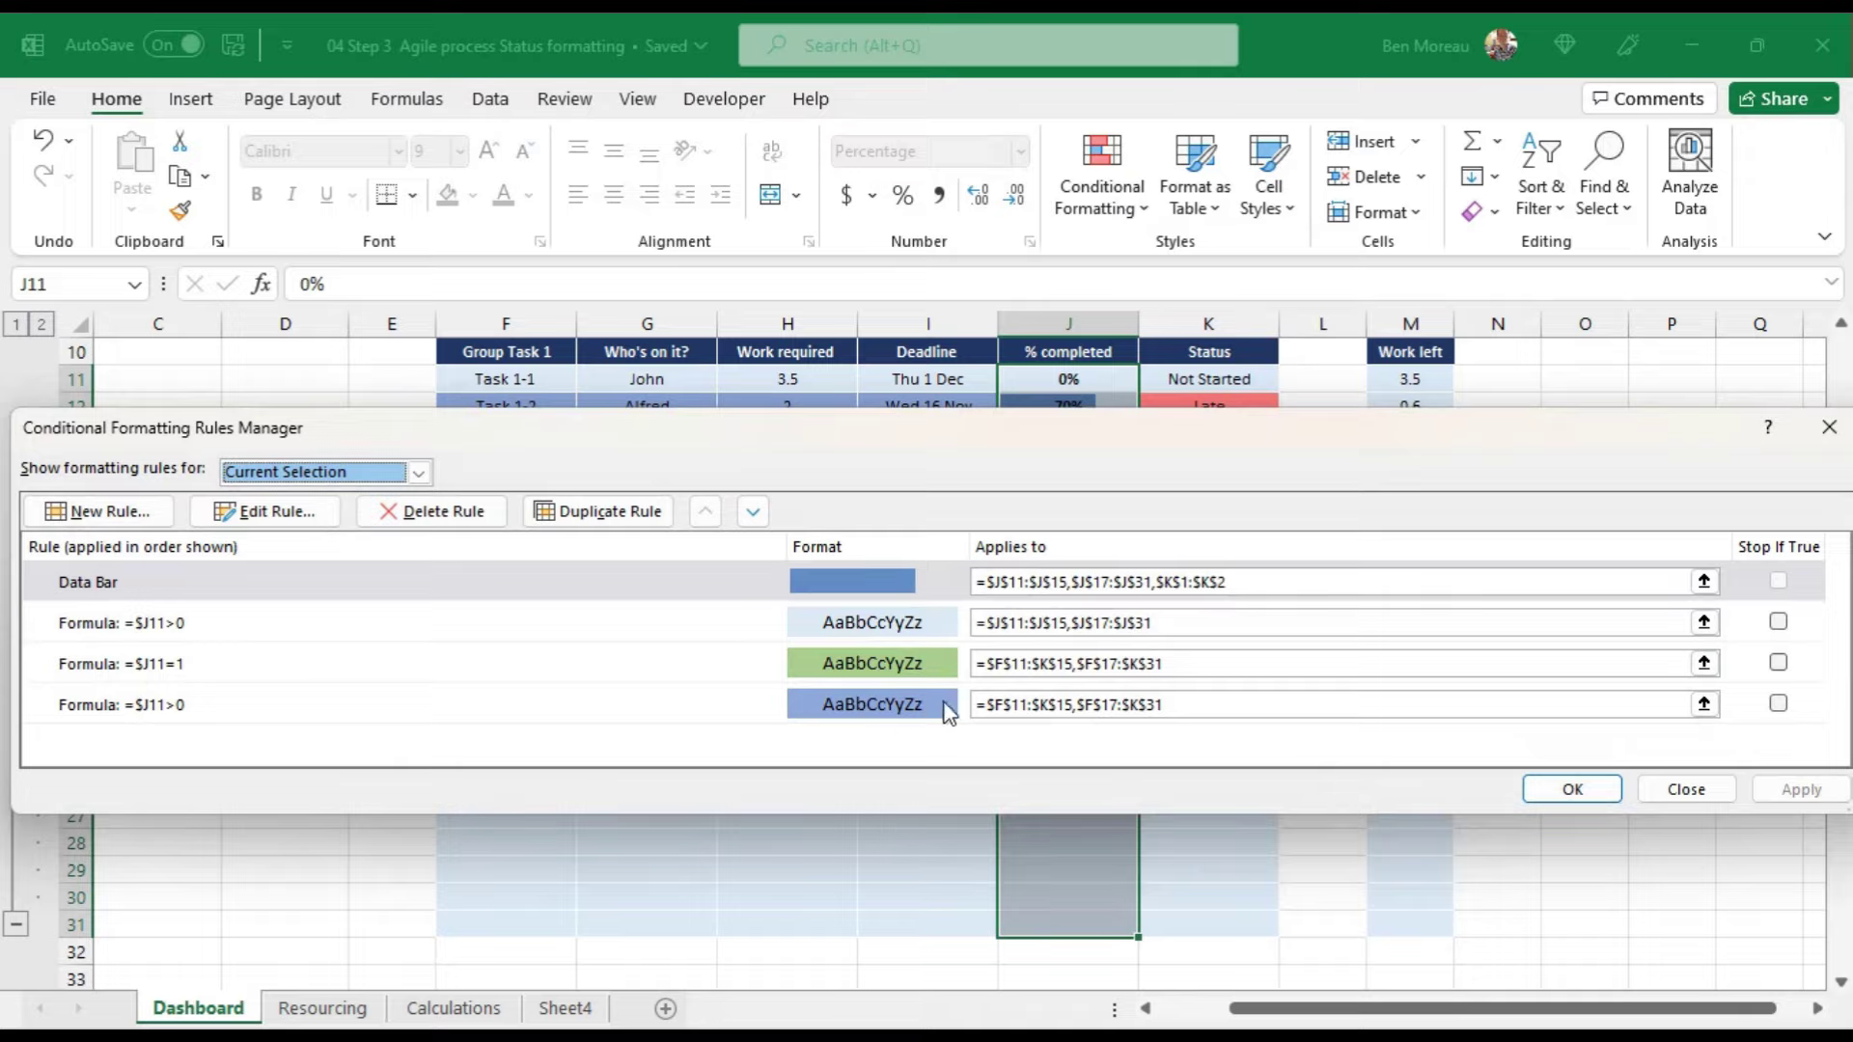
left_click(881, 589)
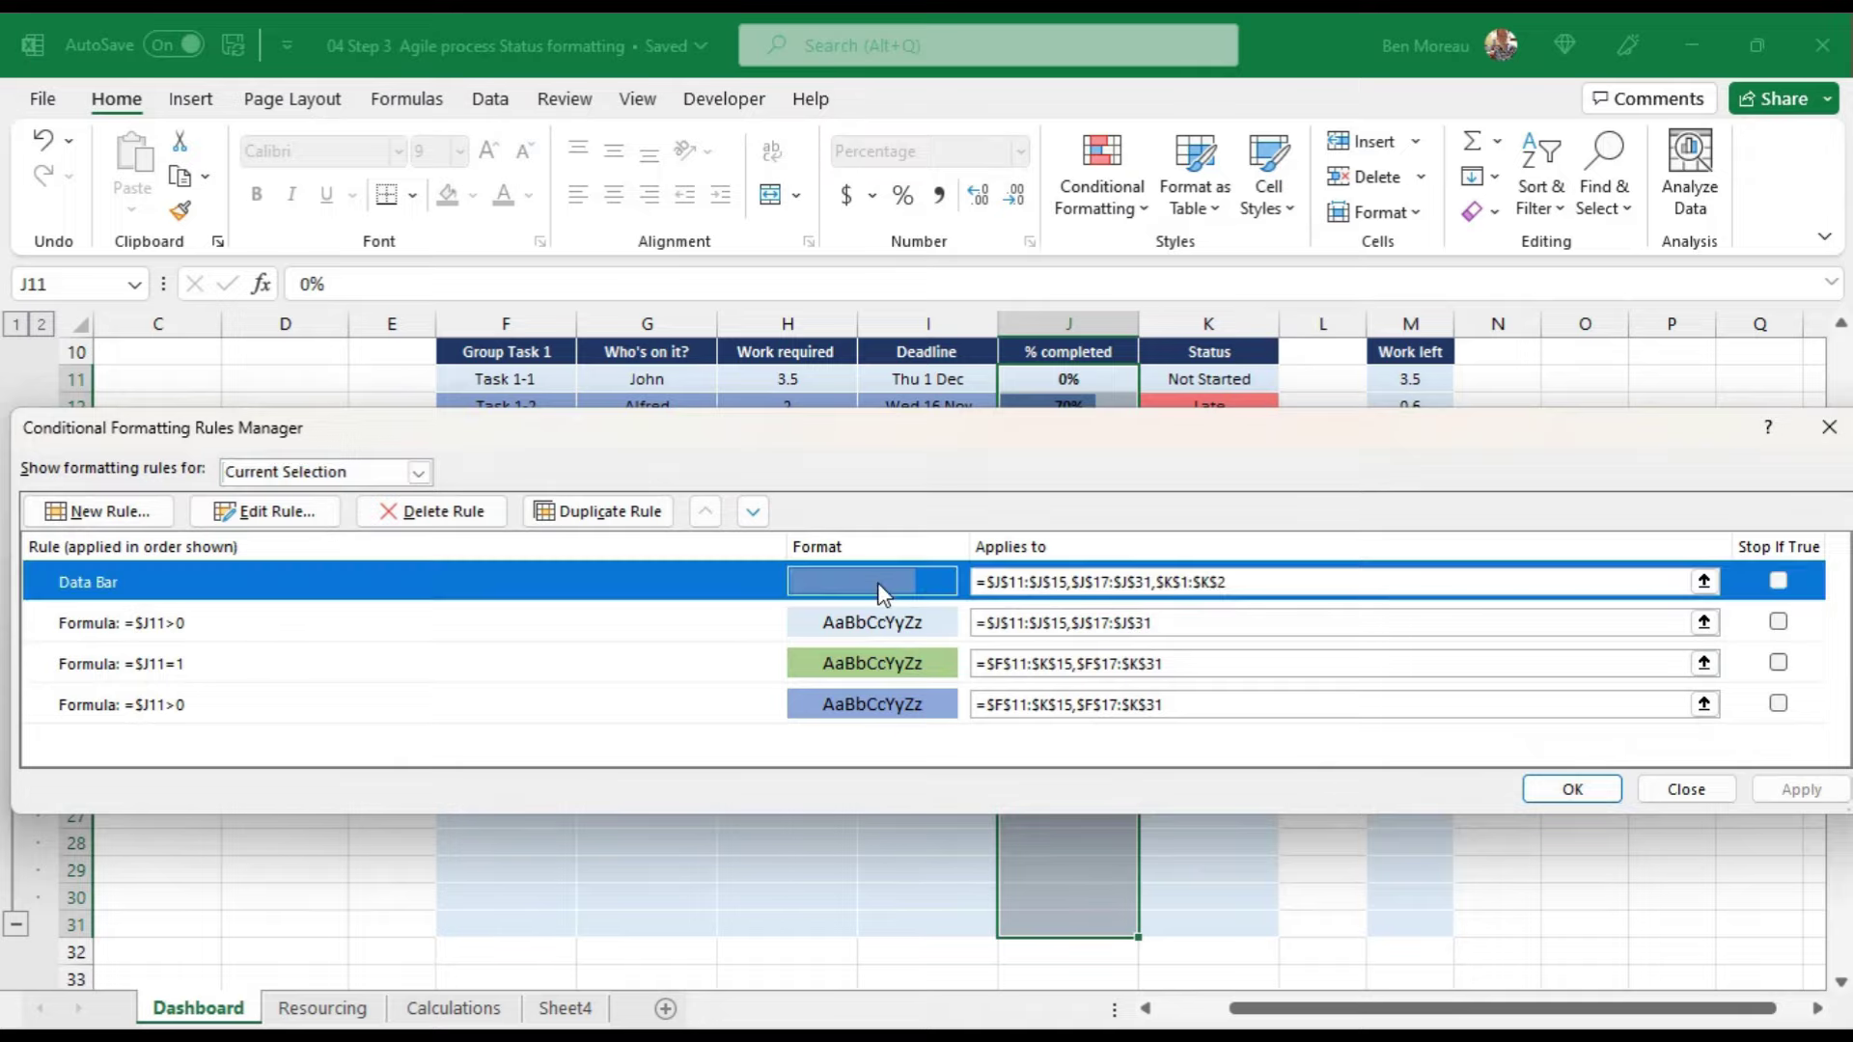
left_click(300, 514)
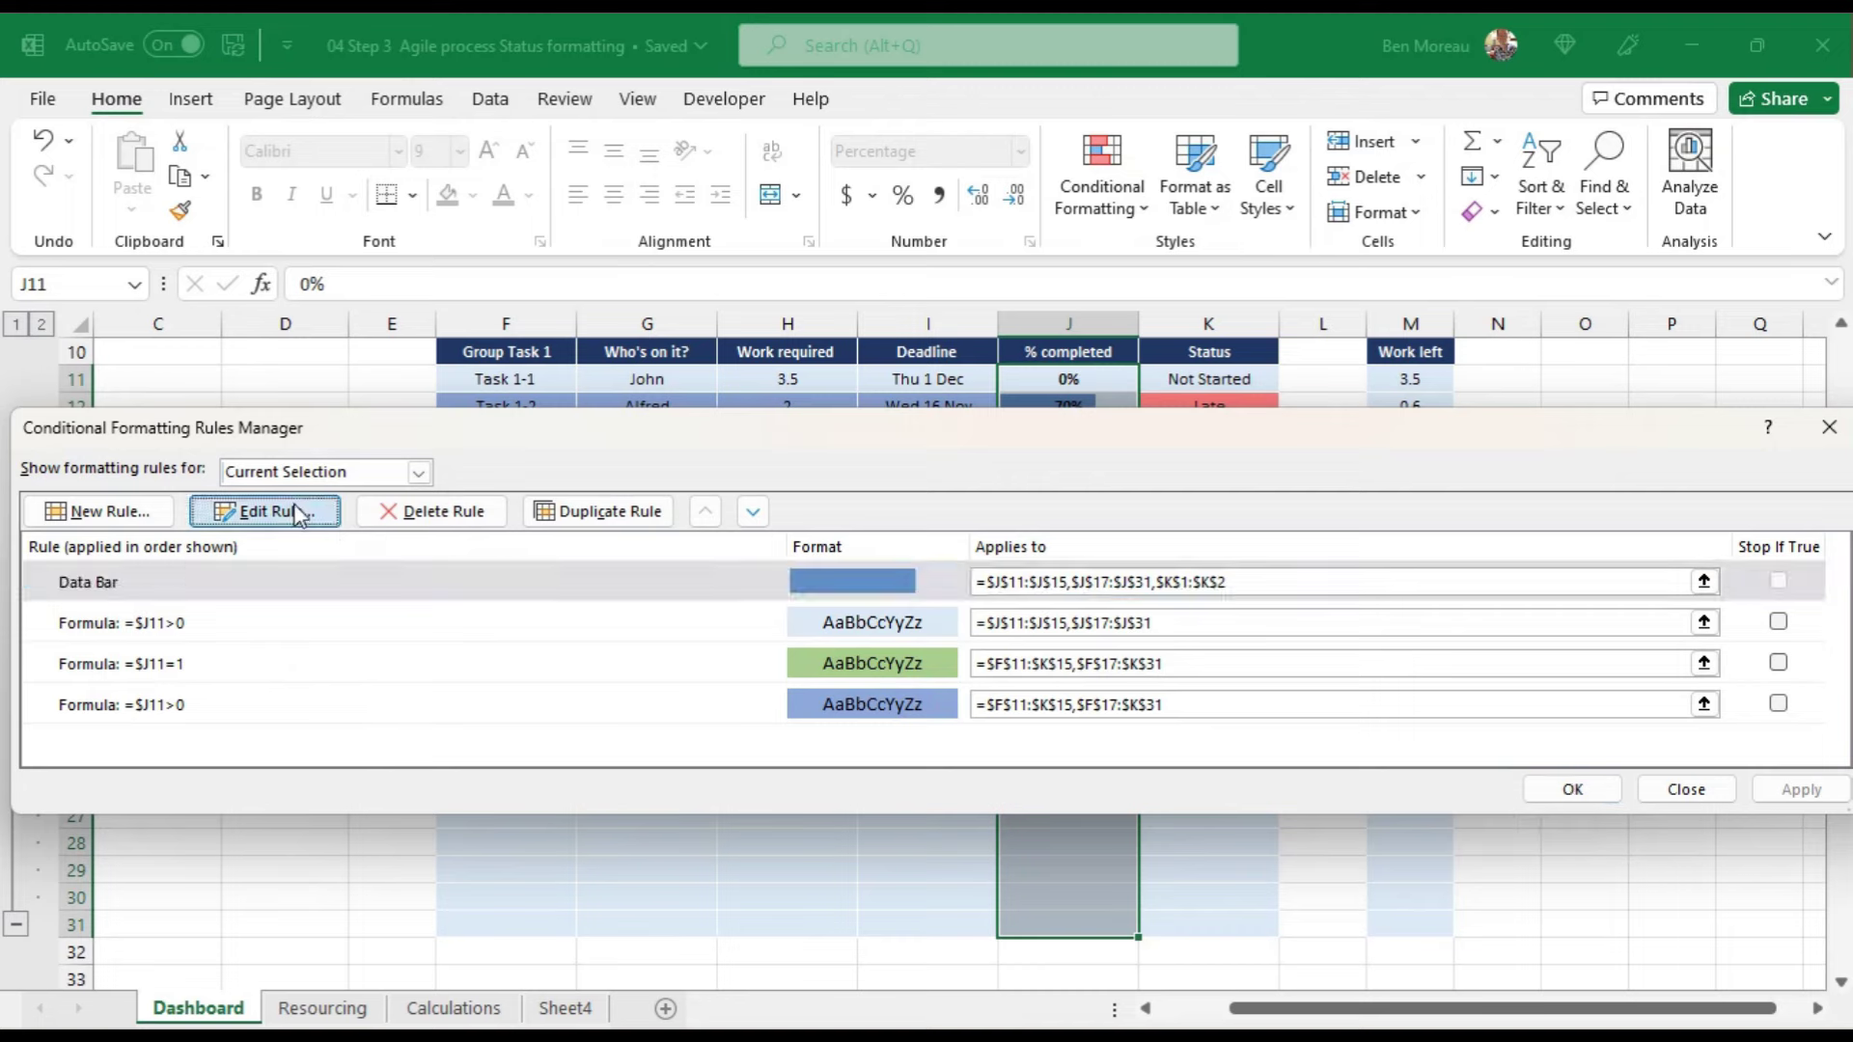
left_click(862, 790)
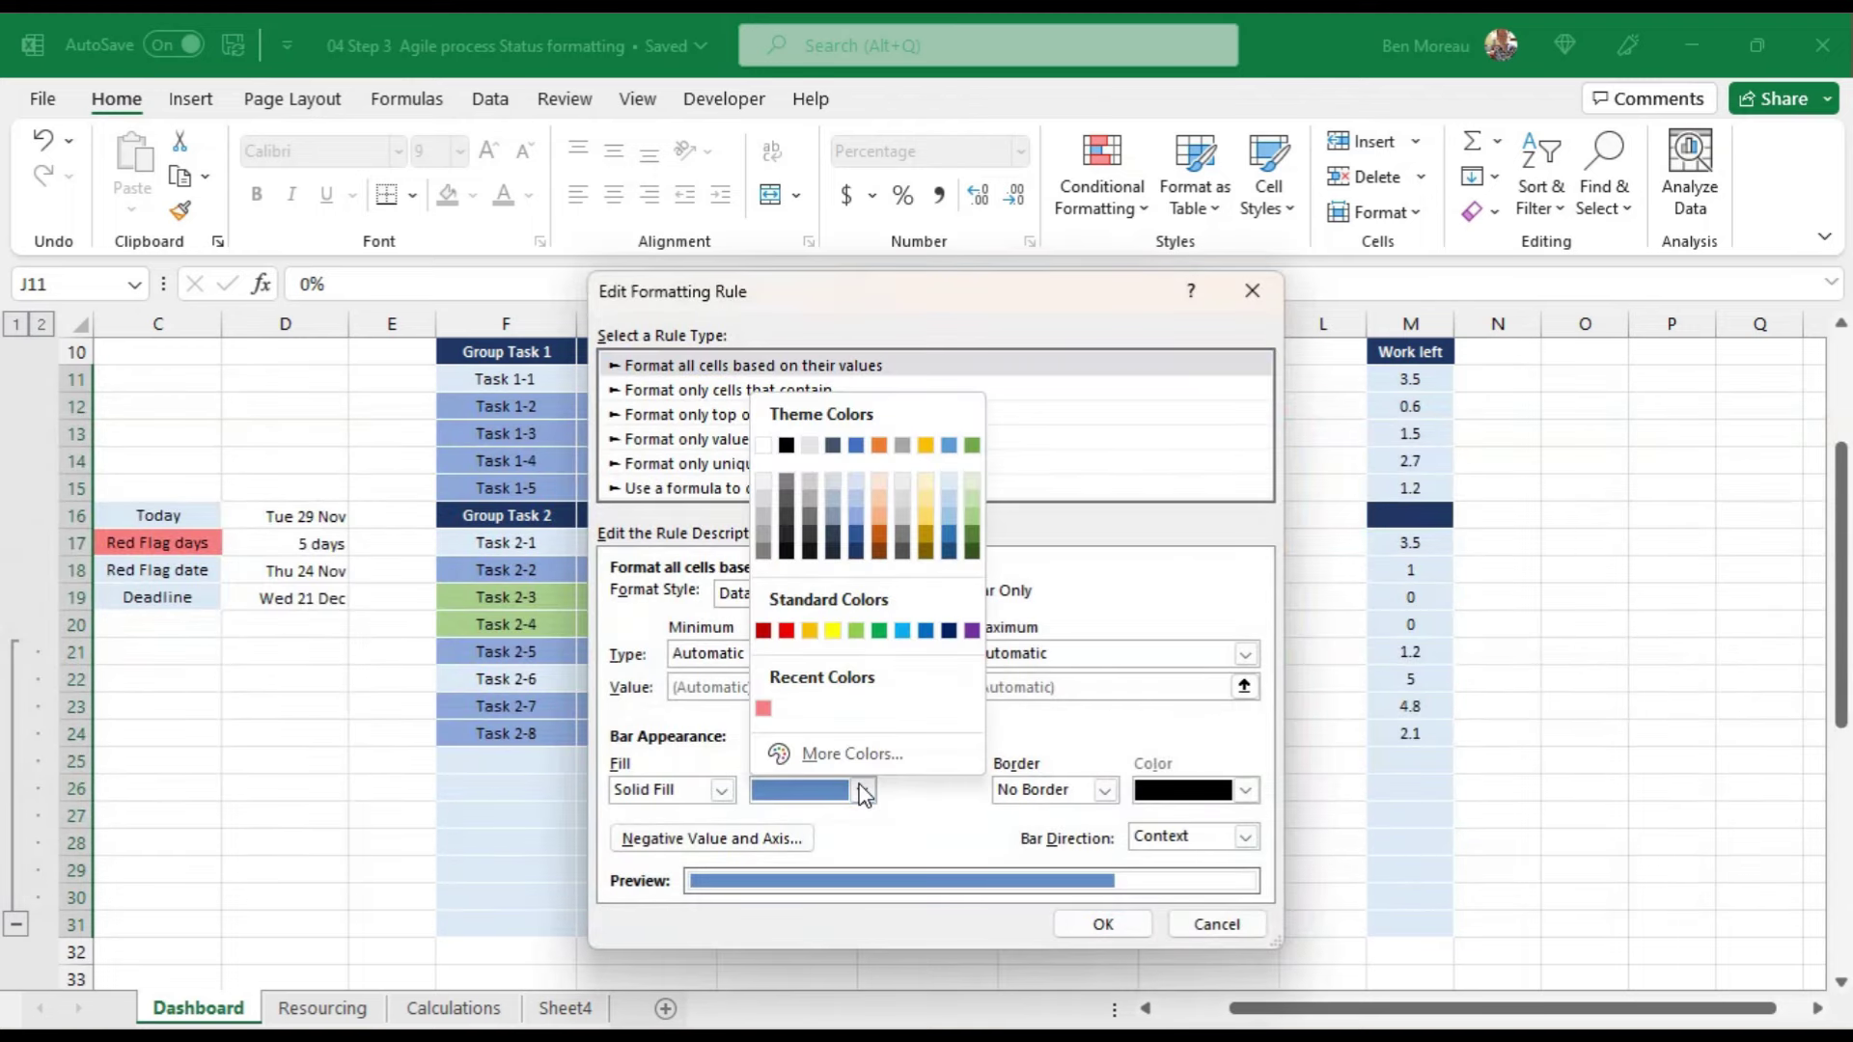
left_click(856, 517)
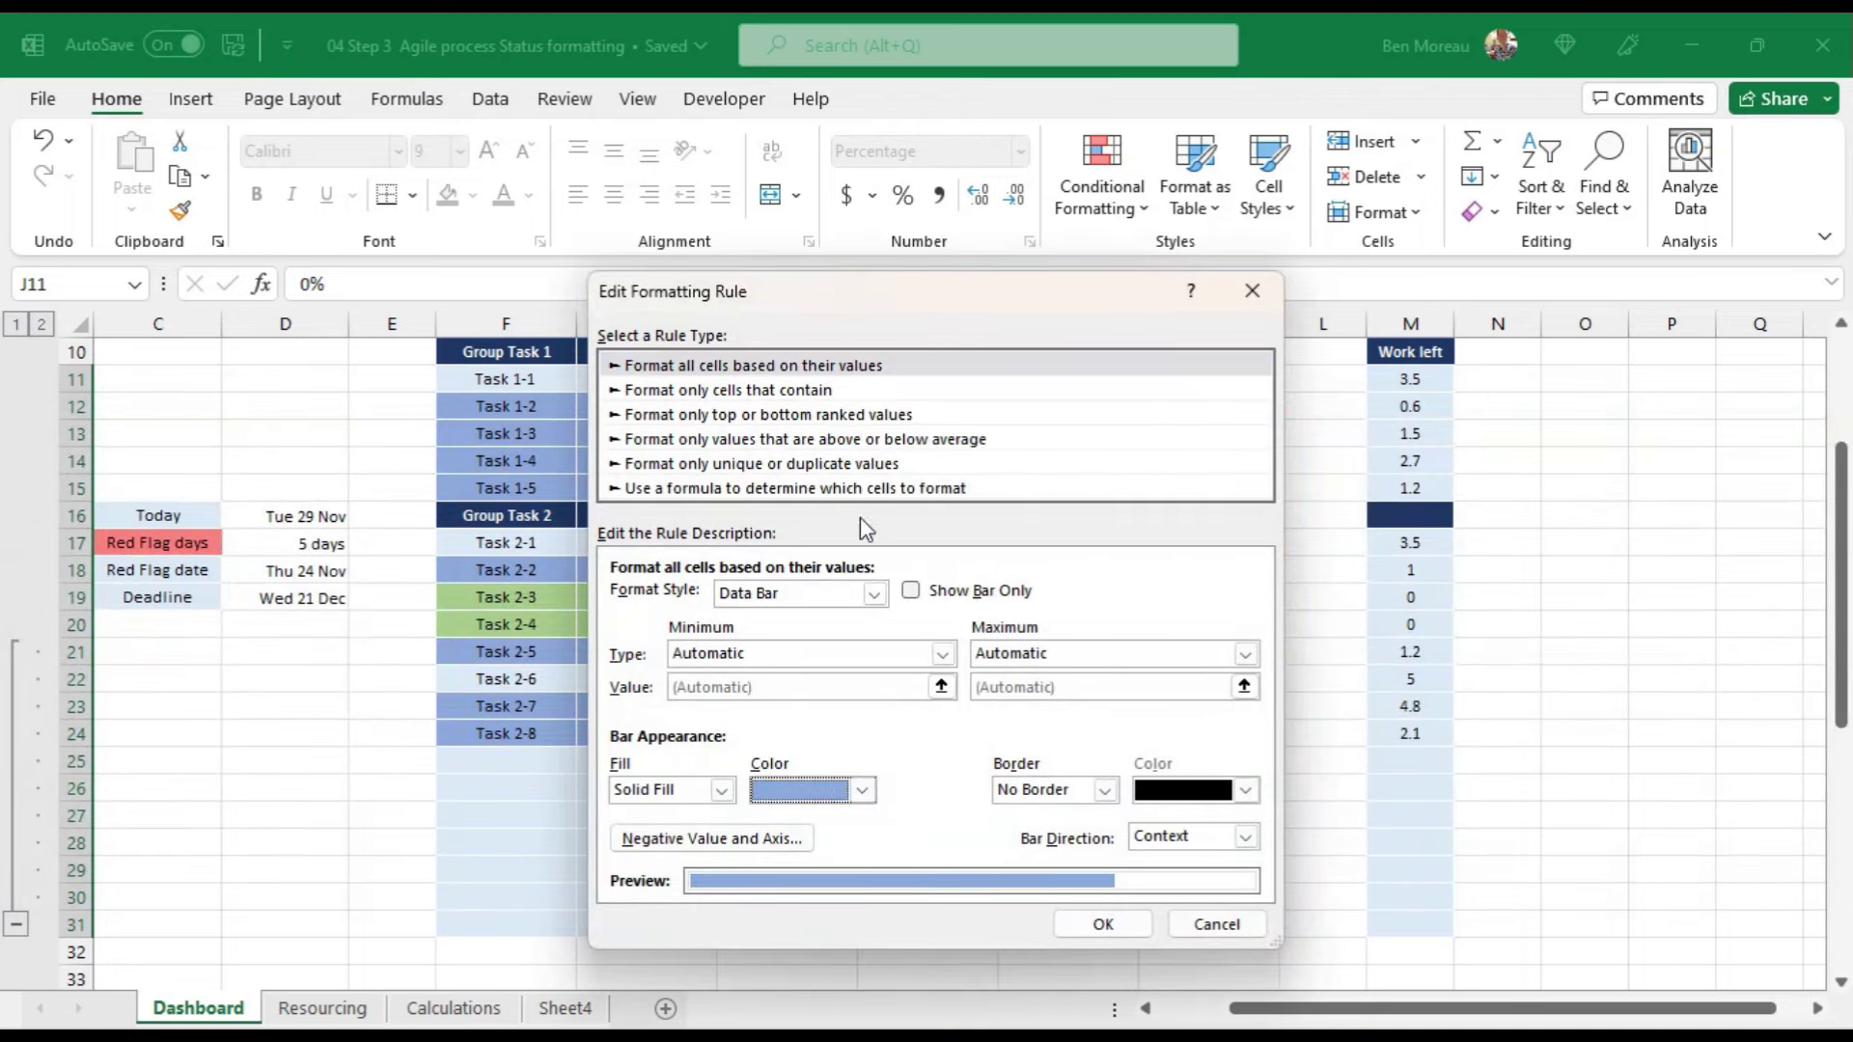
left_click(1120, 924)
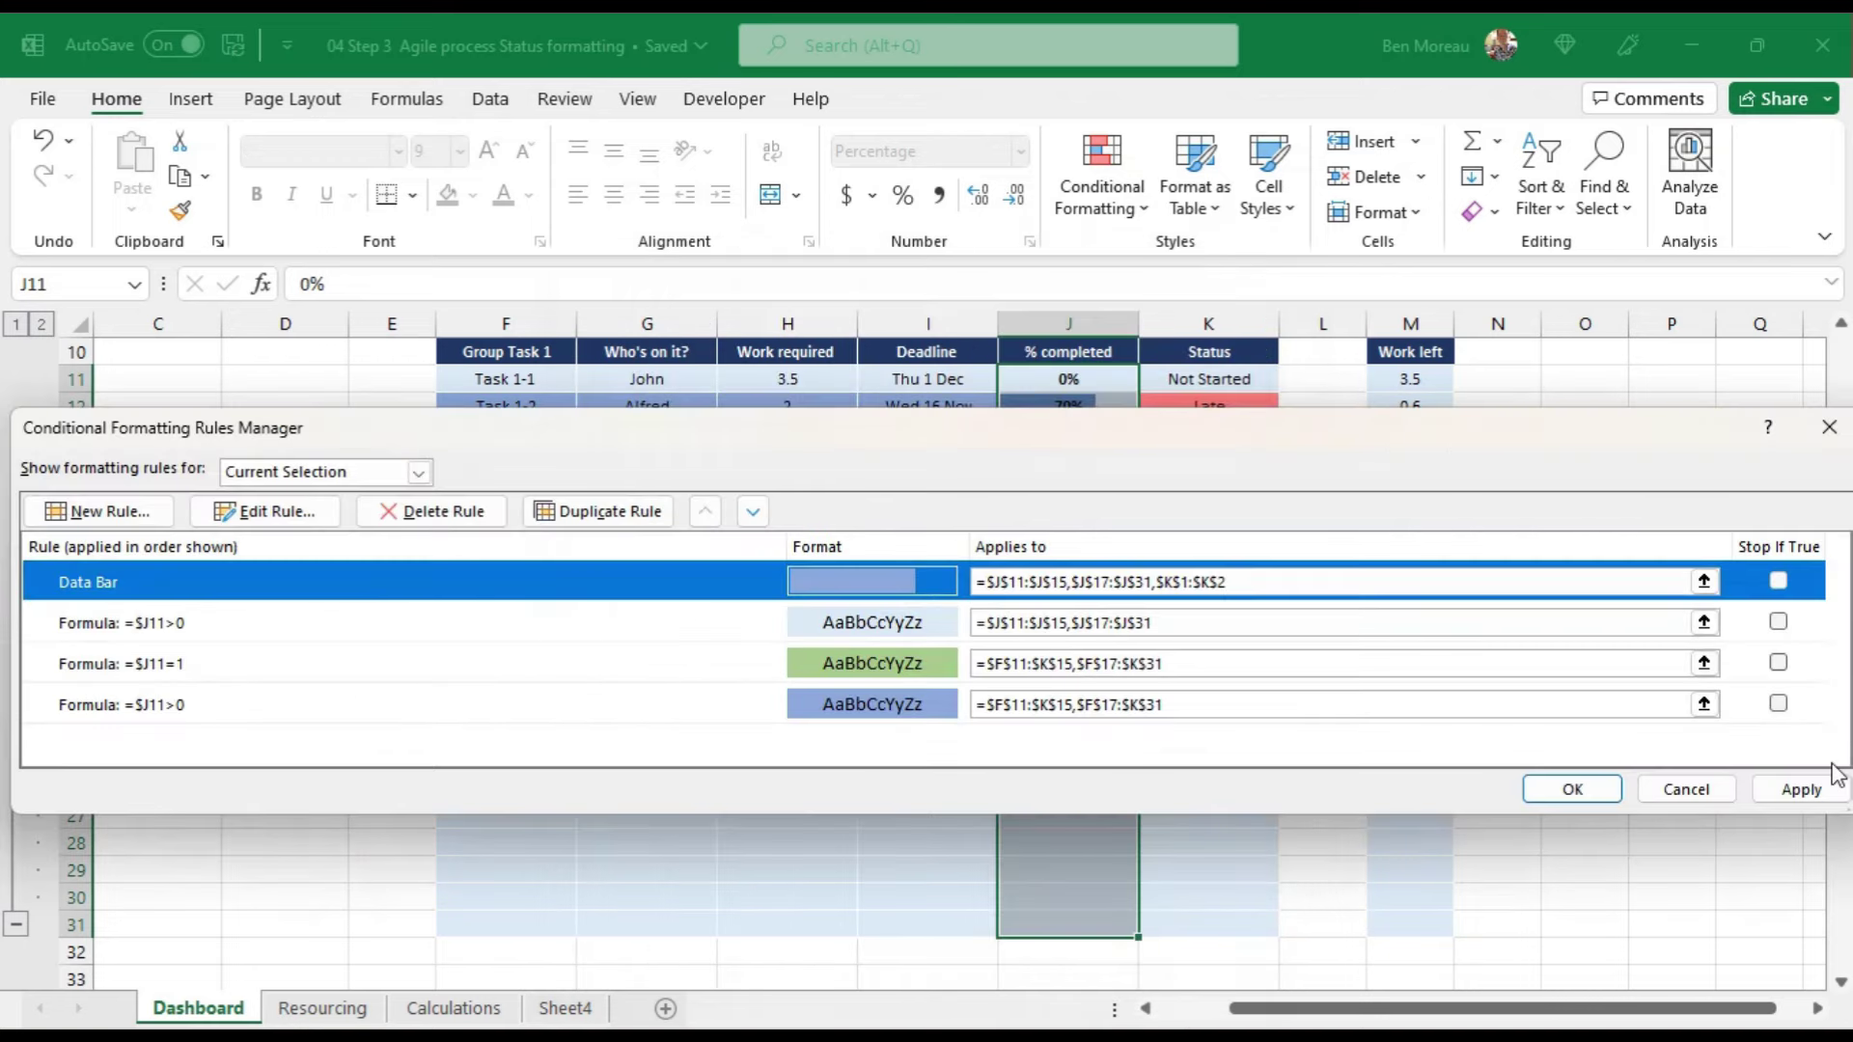
left_click(1801, 789)
left_click(1581, 793)
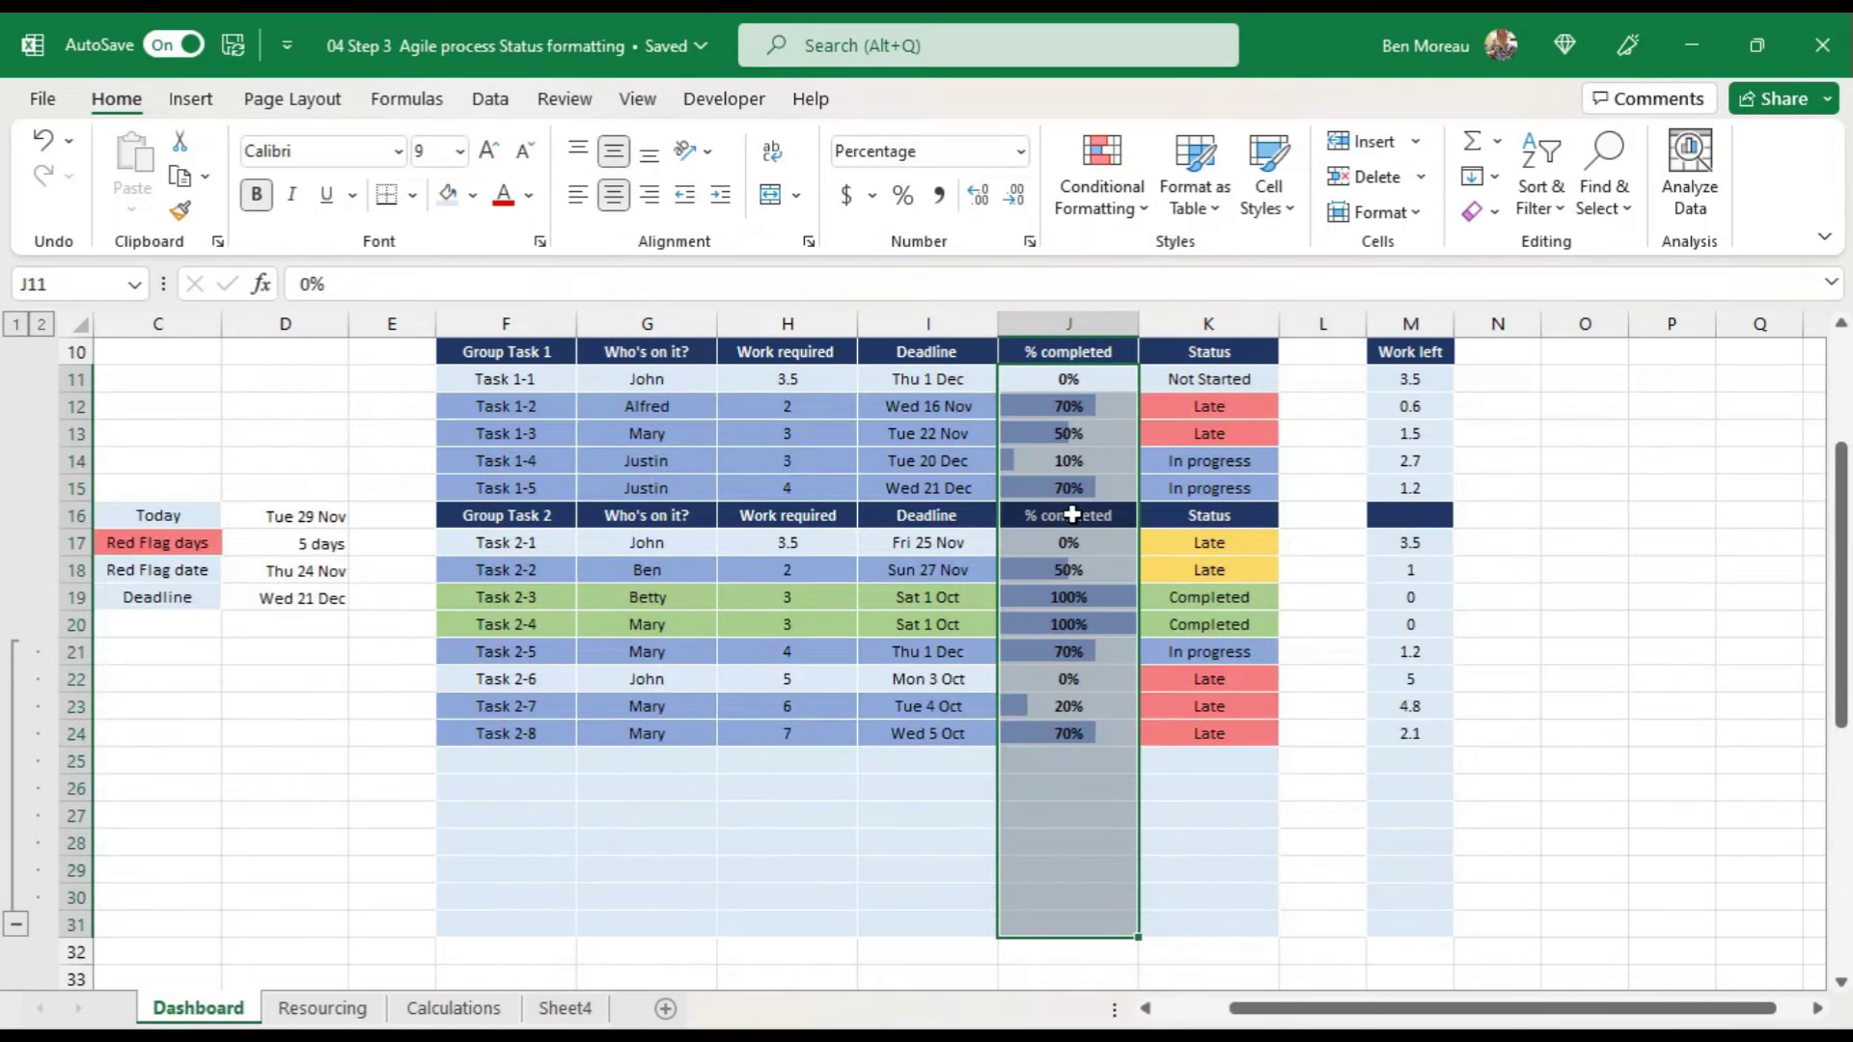
left_click(1061, 704)
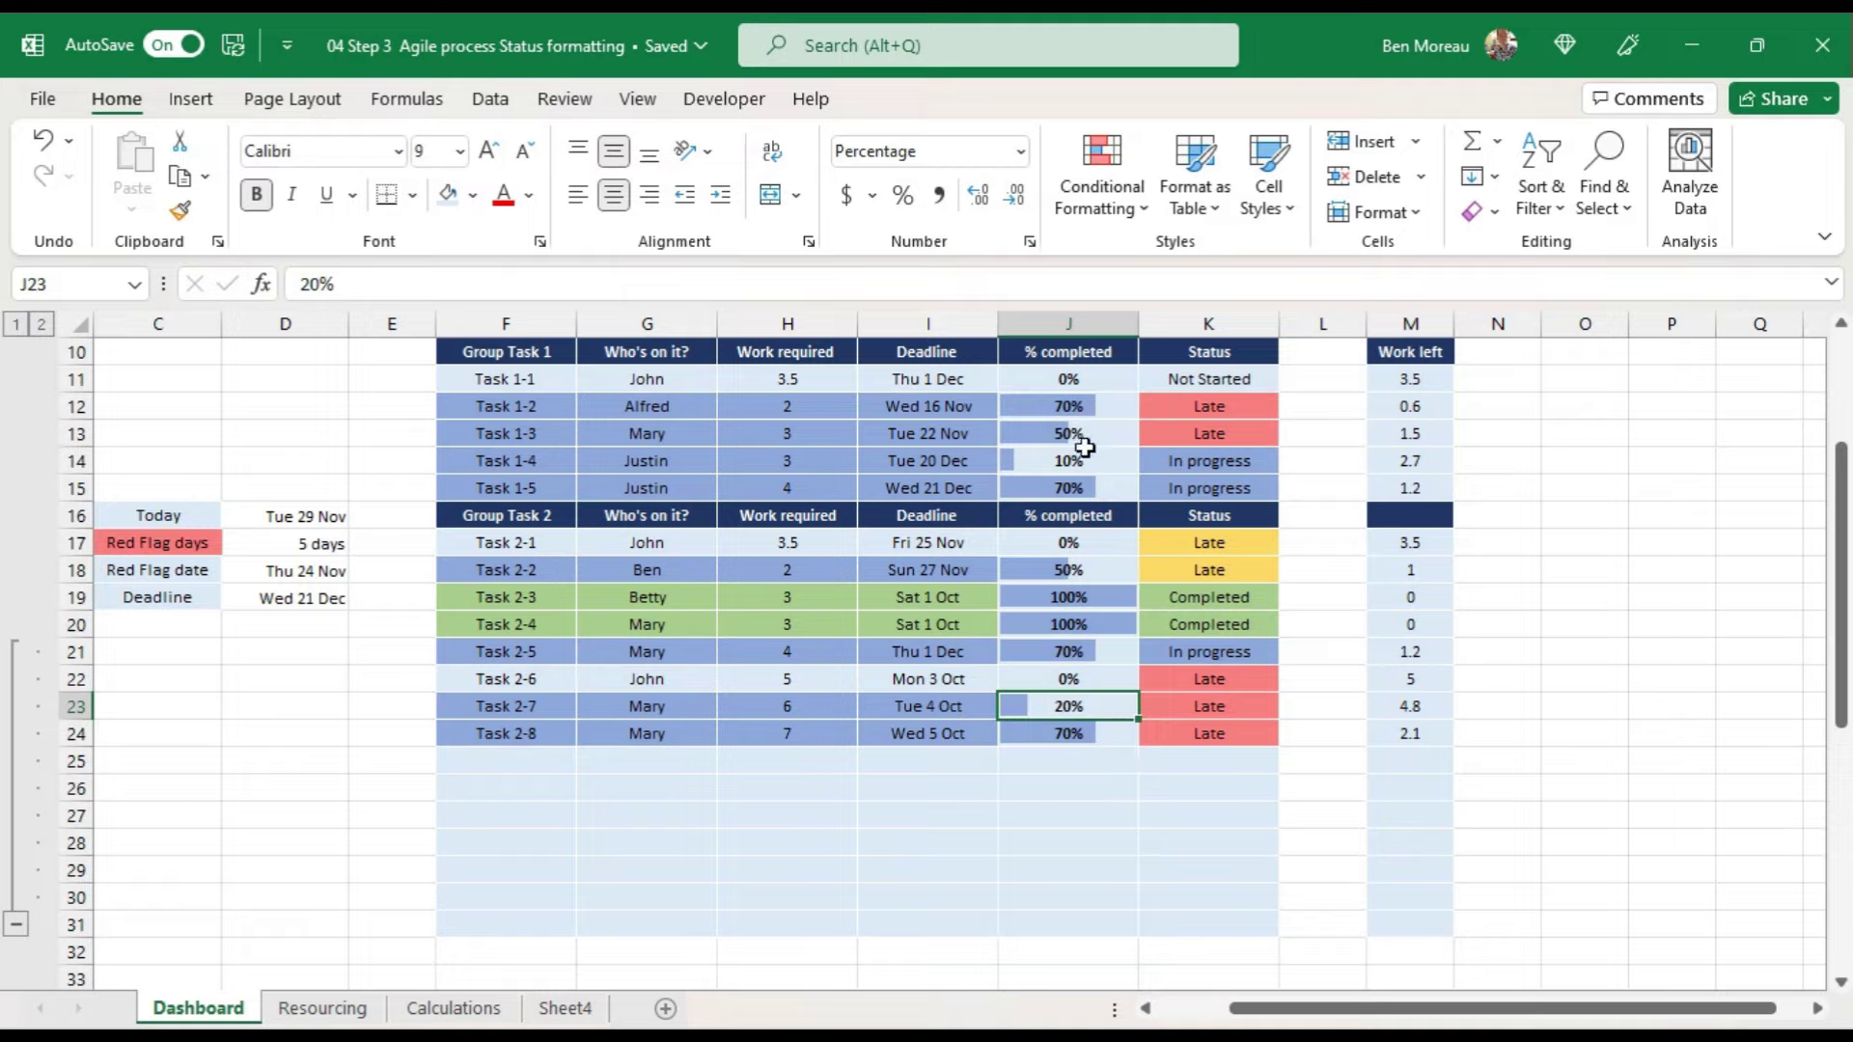
Step: Move the =$J11=1 rule above the Data Bar rule, enable Stop If True for it and apply the change
left_click_drag(1066, 378, 1053, 934)
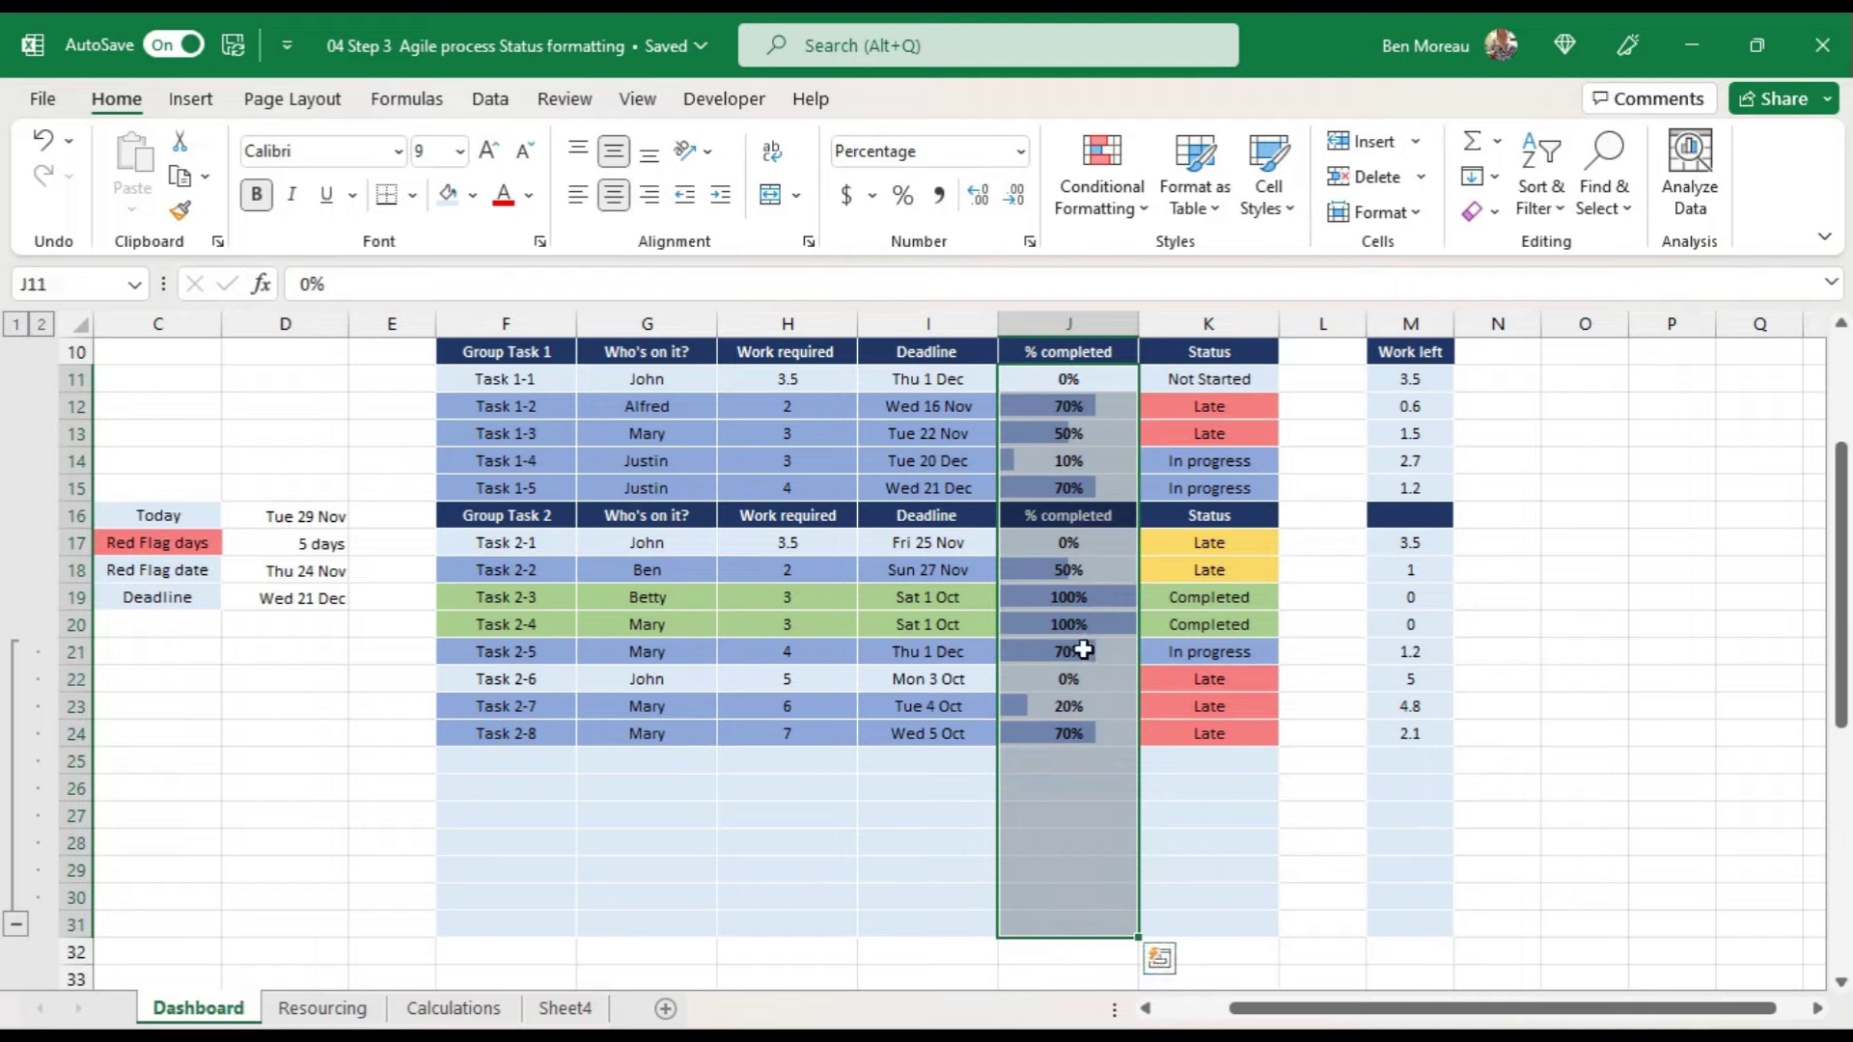
left_click(1117, 223)
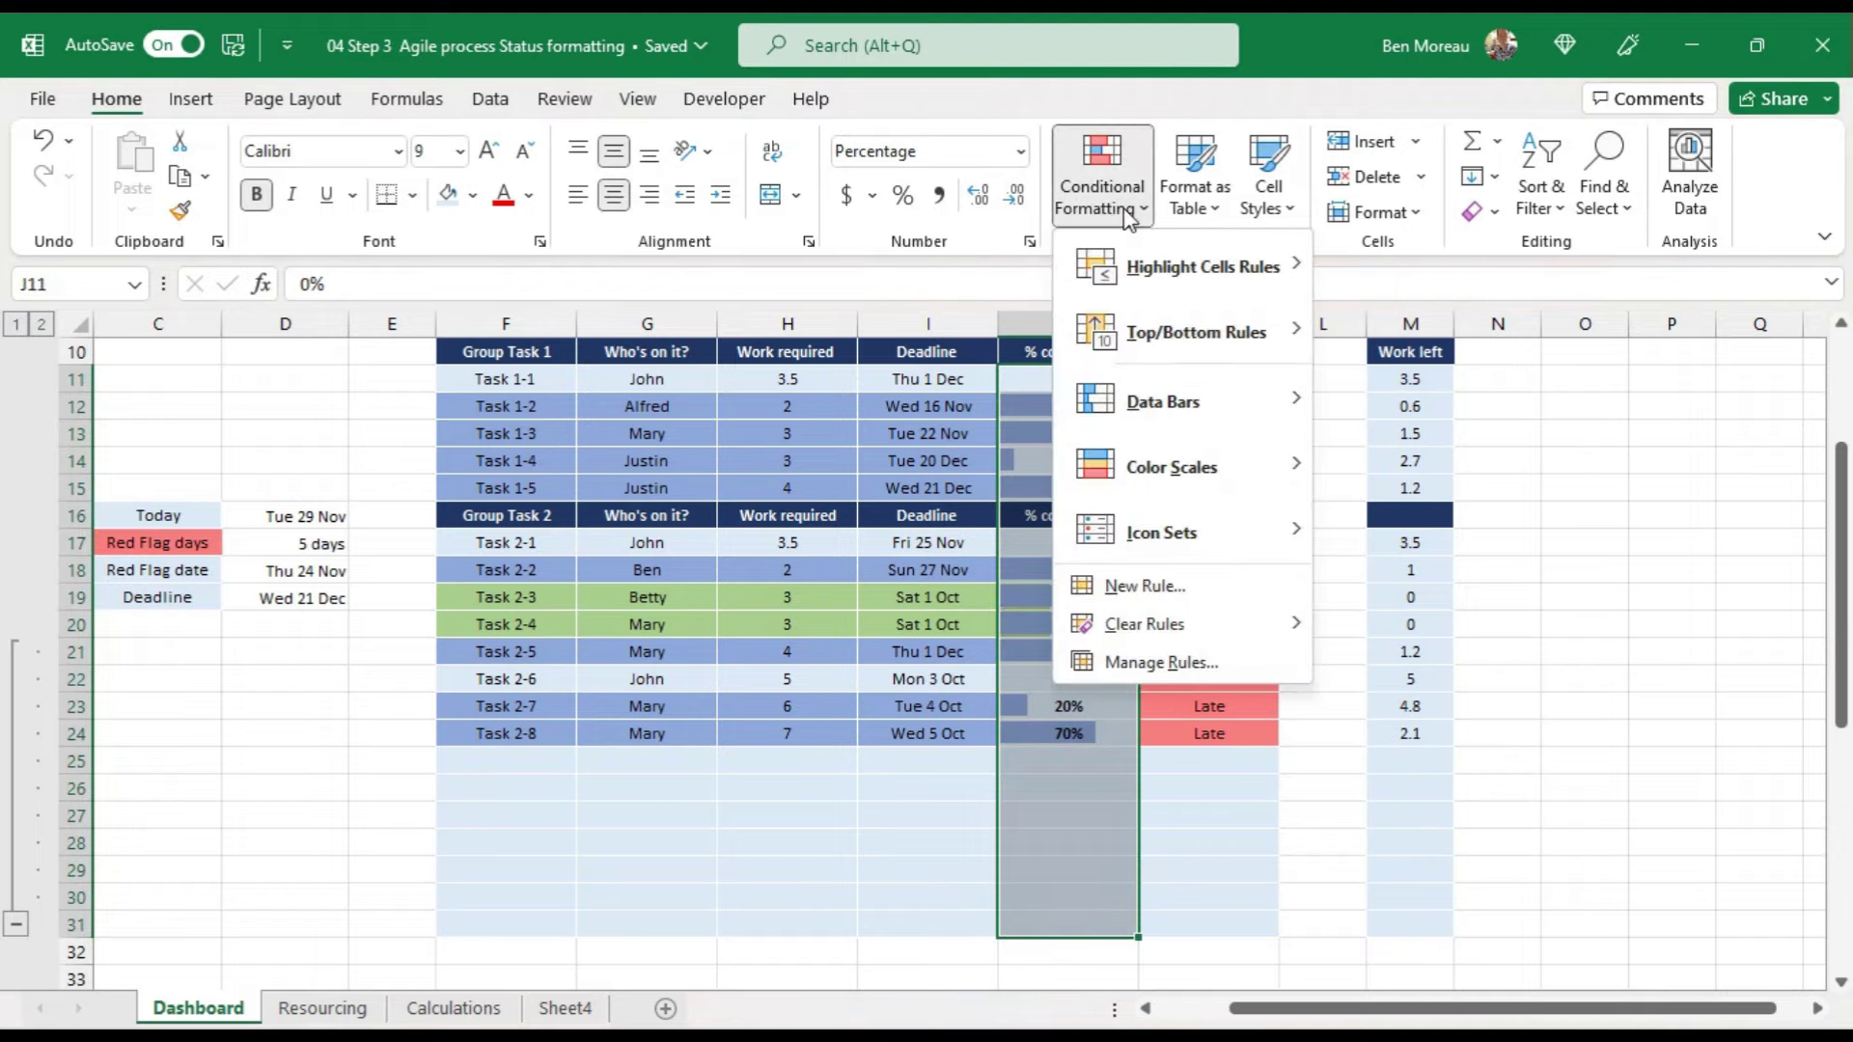
left_click(1152, 664)
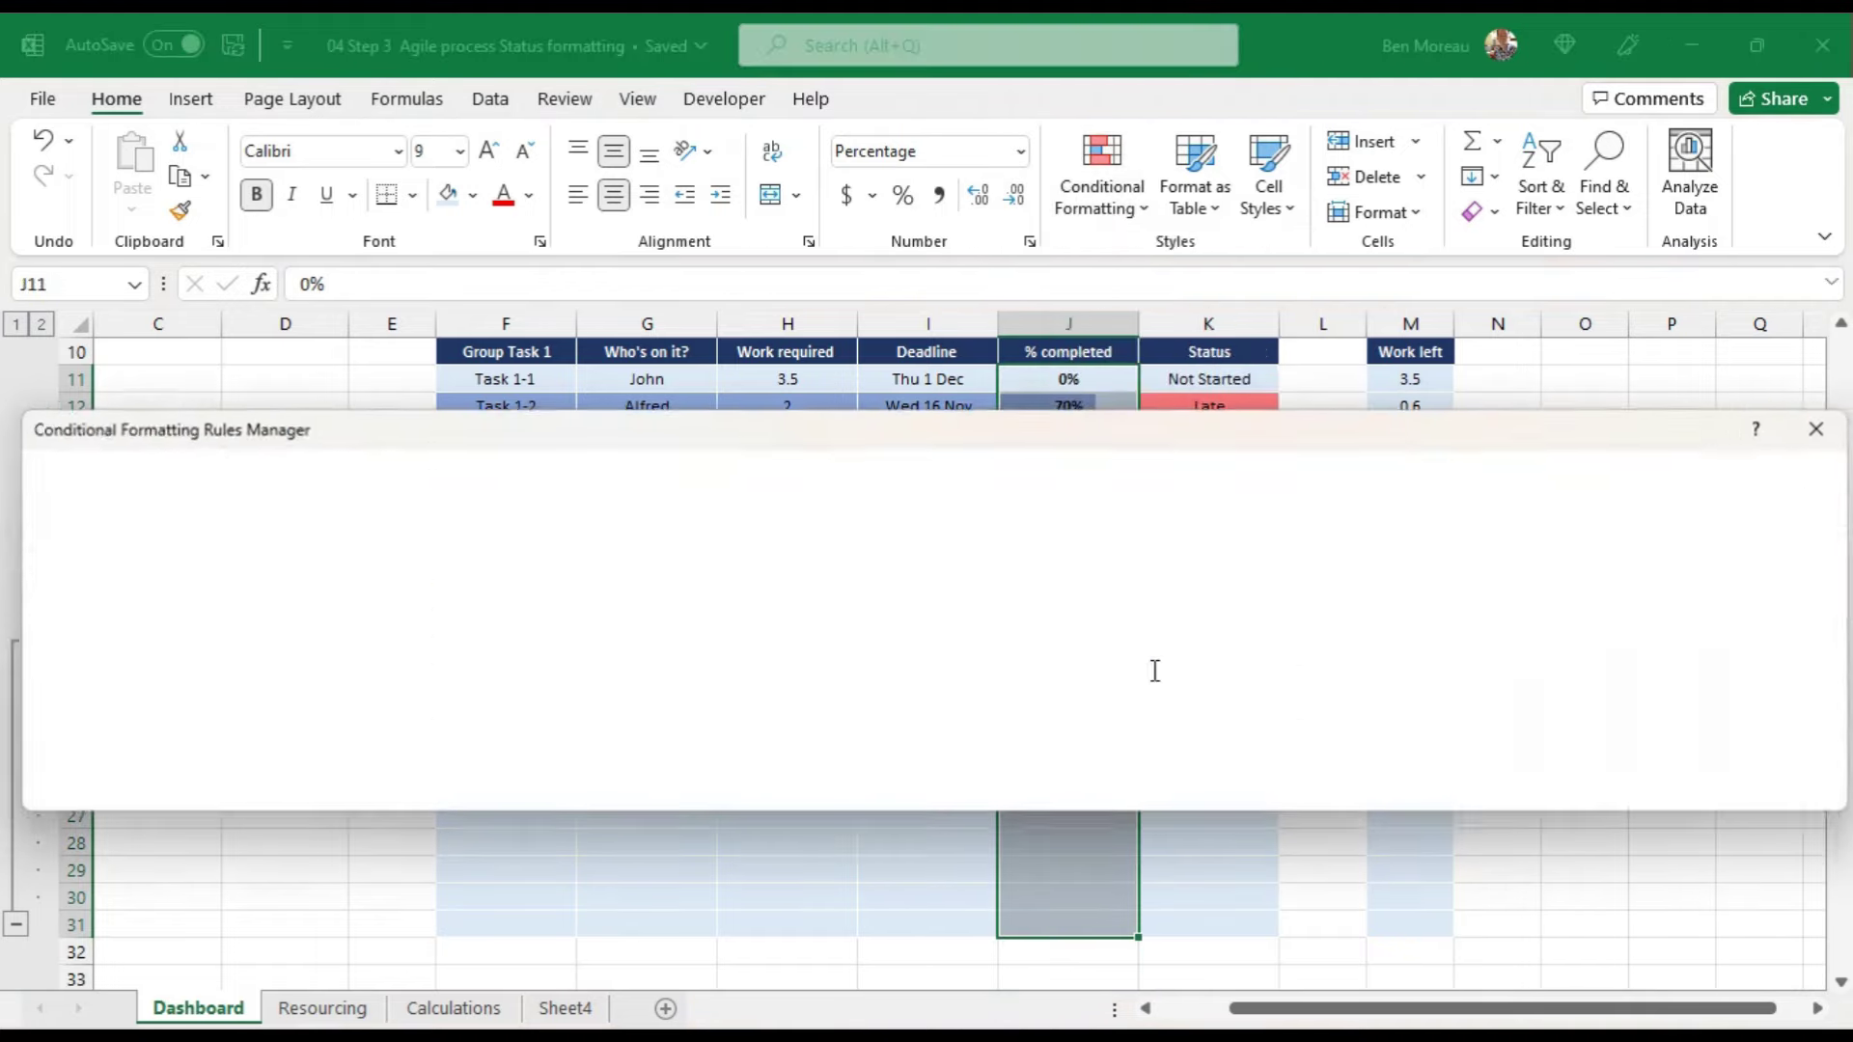
left_click(1778, 583)
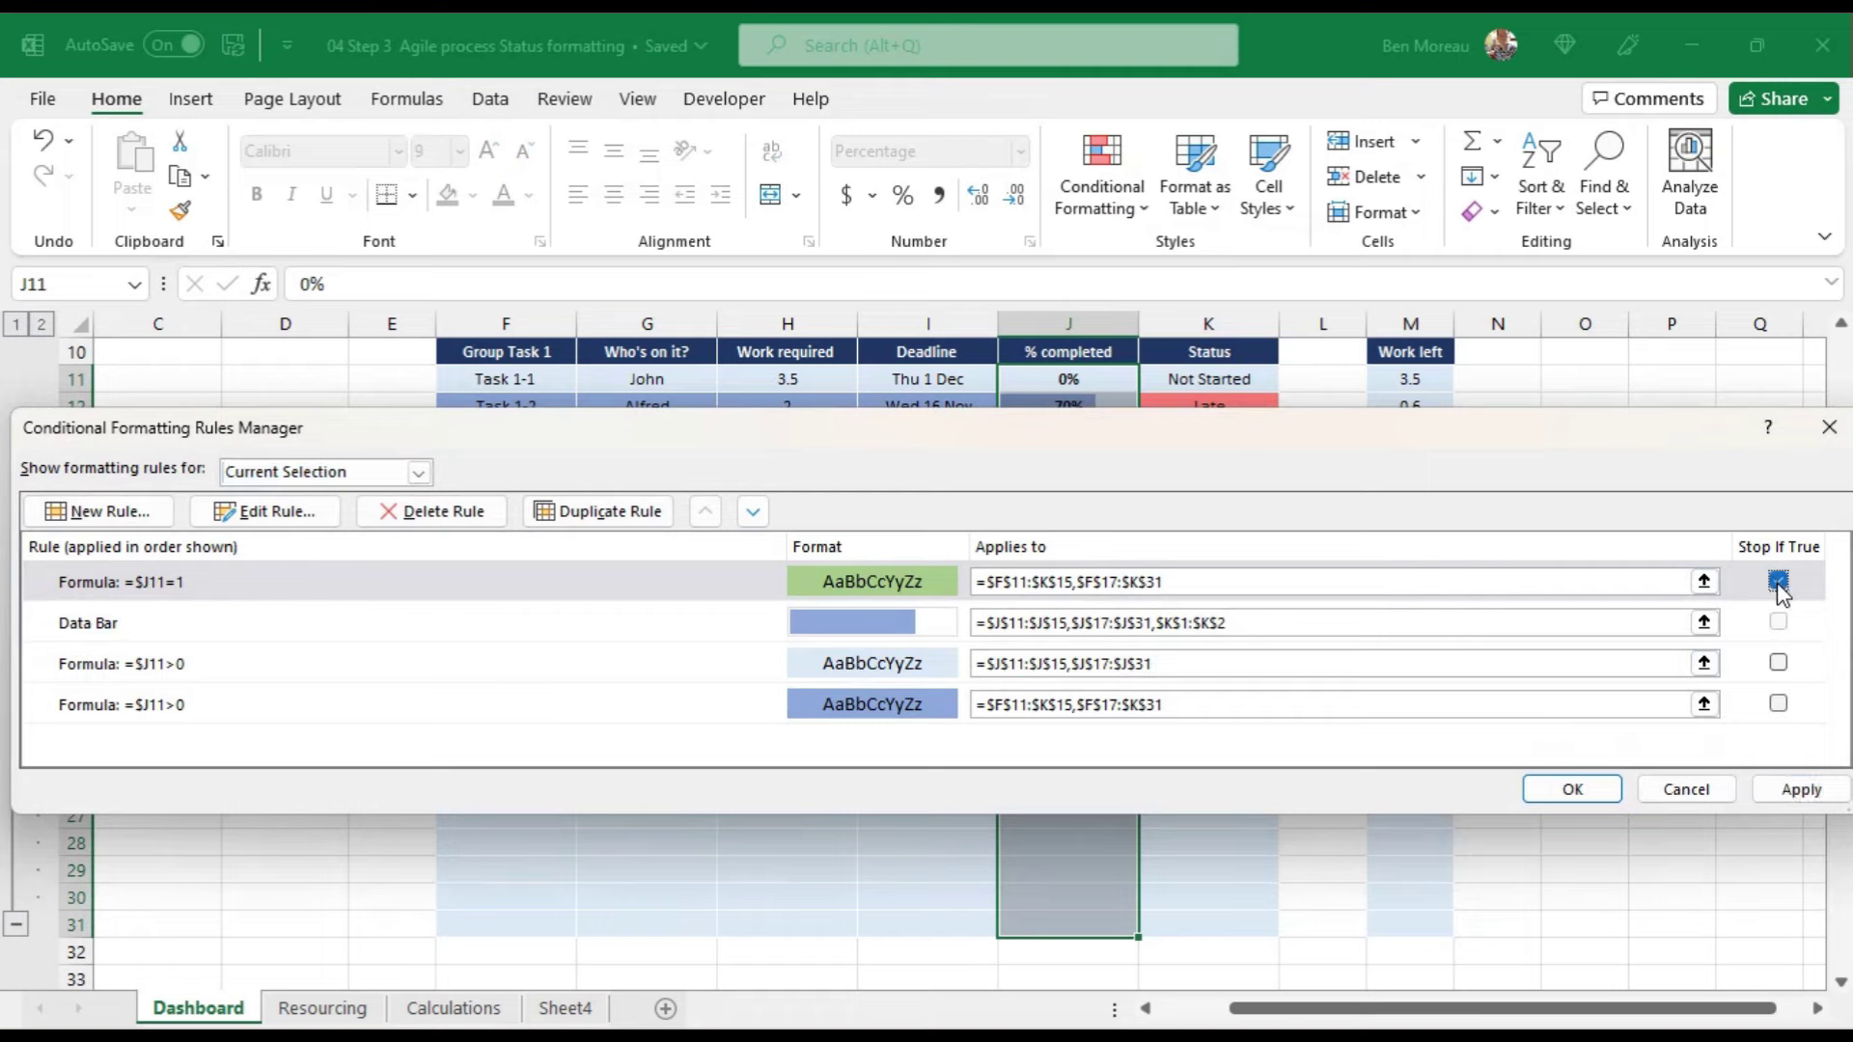
left_click(1800, 790)
left_click(1581, 791)
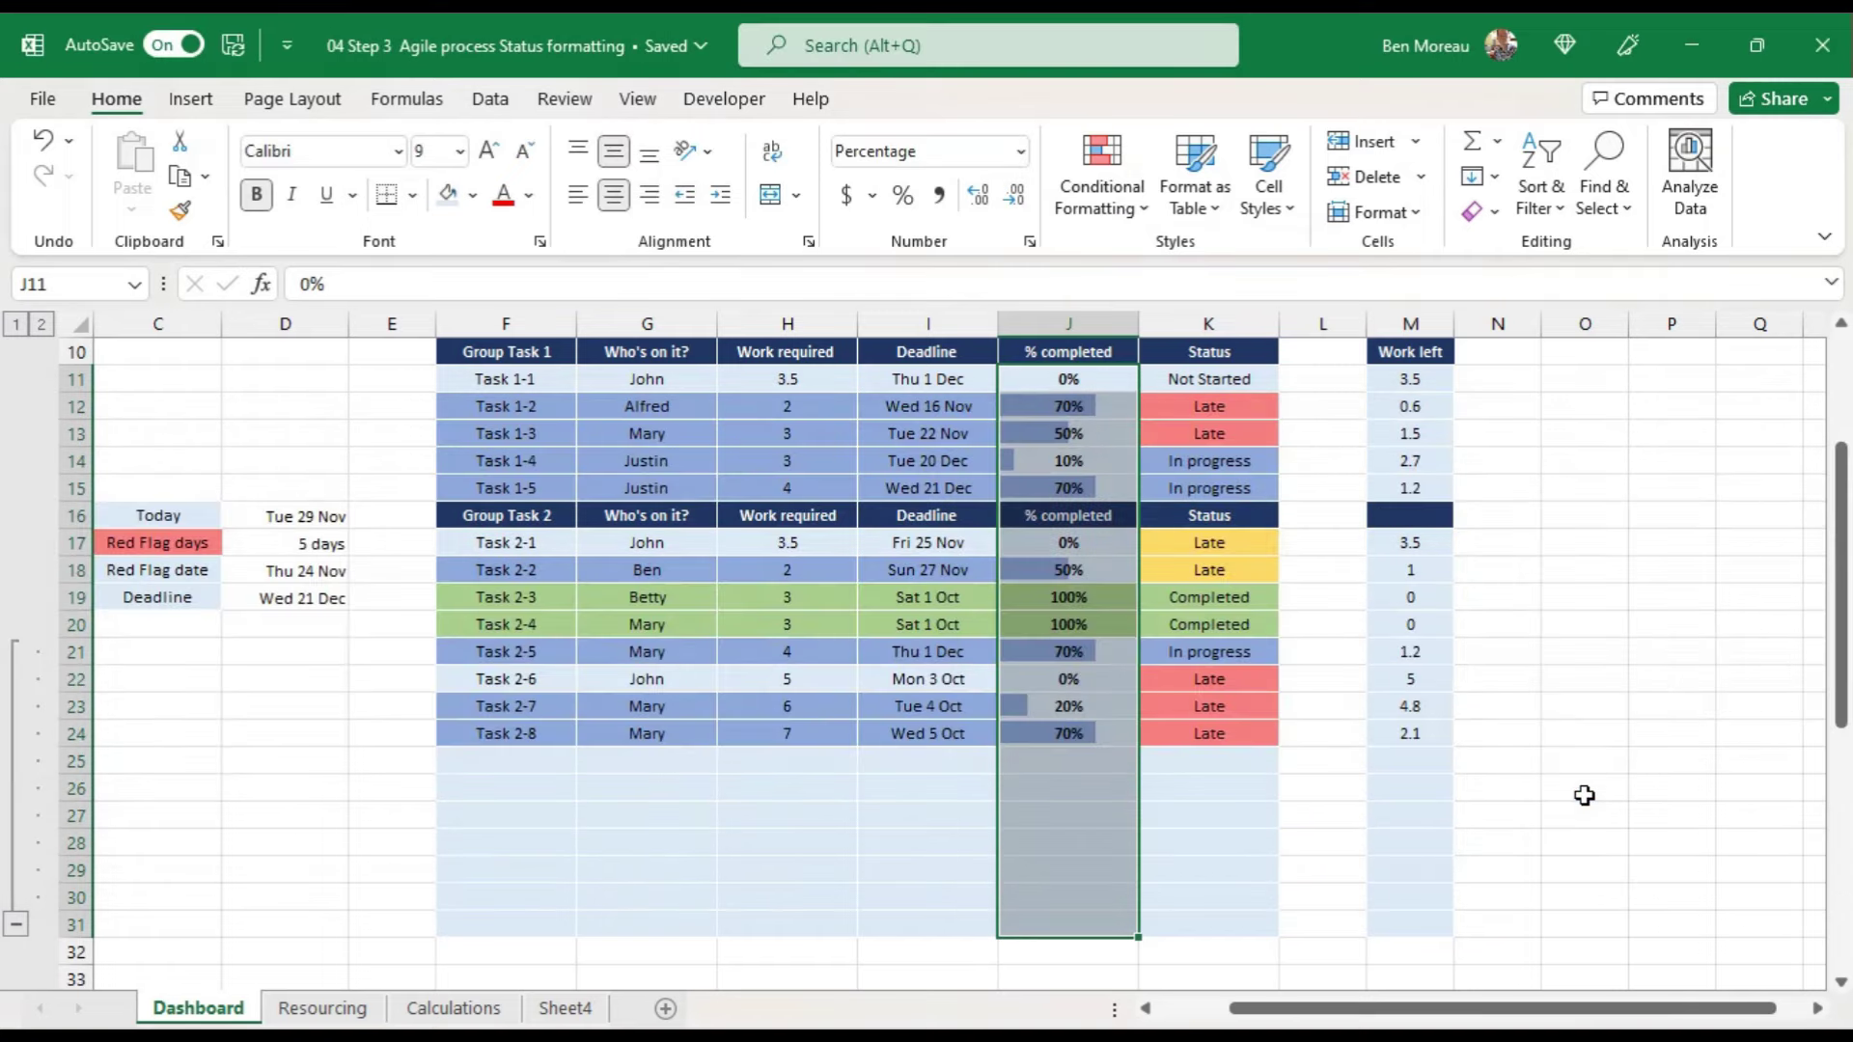
Step: Move the min% and Max % reference cells from J1:K2 to M1:N2
left_click(1583, 789)
scroll(1255, 627, "up", 1)
left_click(1323, 648)
scroll(1323, 627, "up", 2)
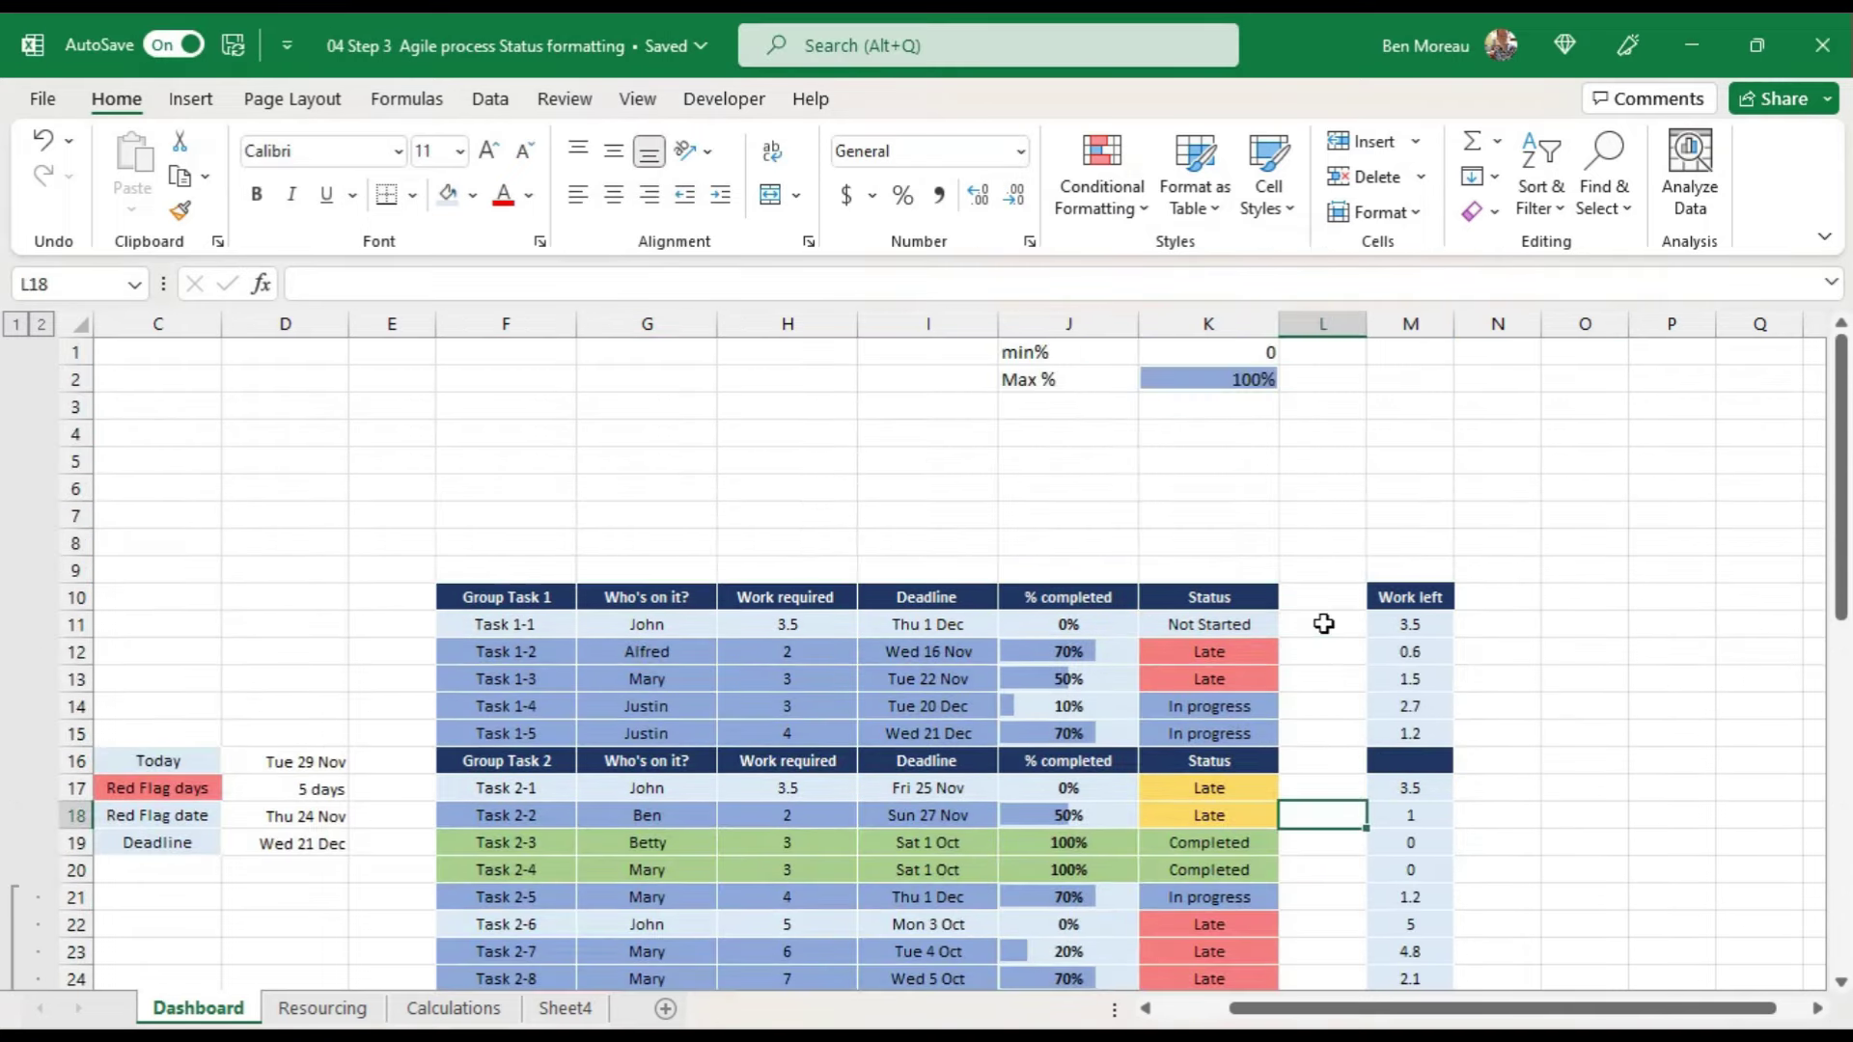
left_click_drag(1043, 364, 1492, 381)
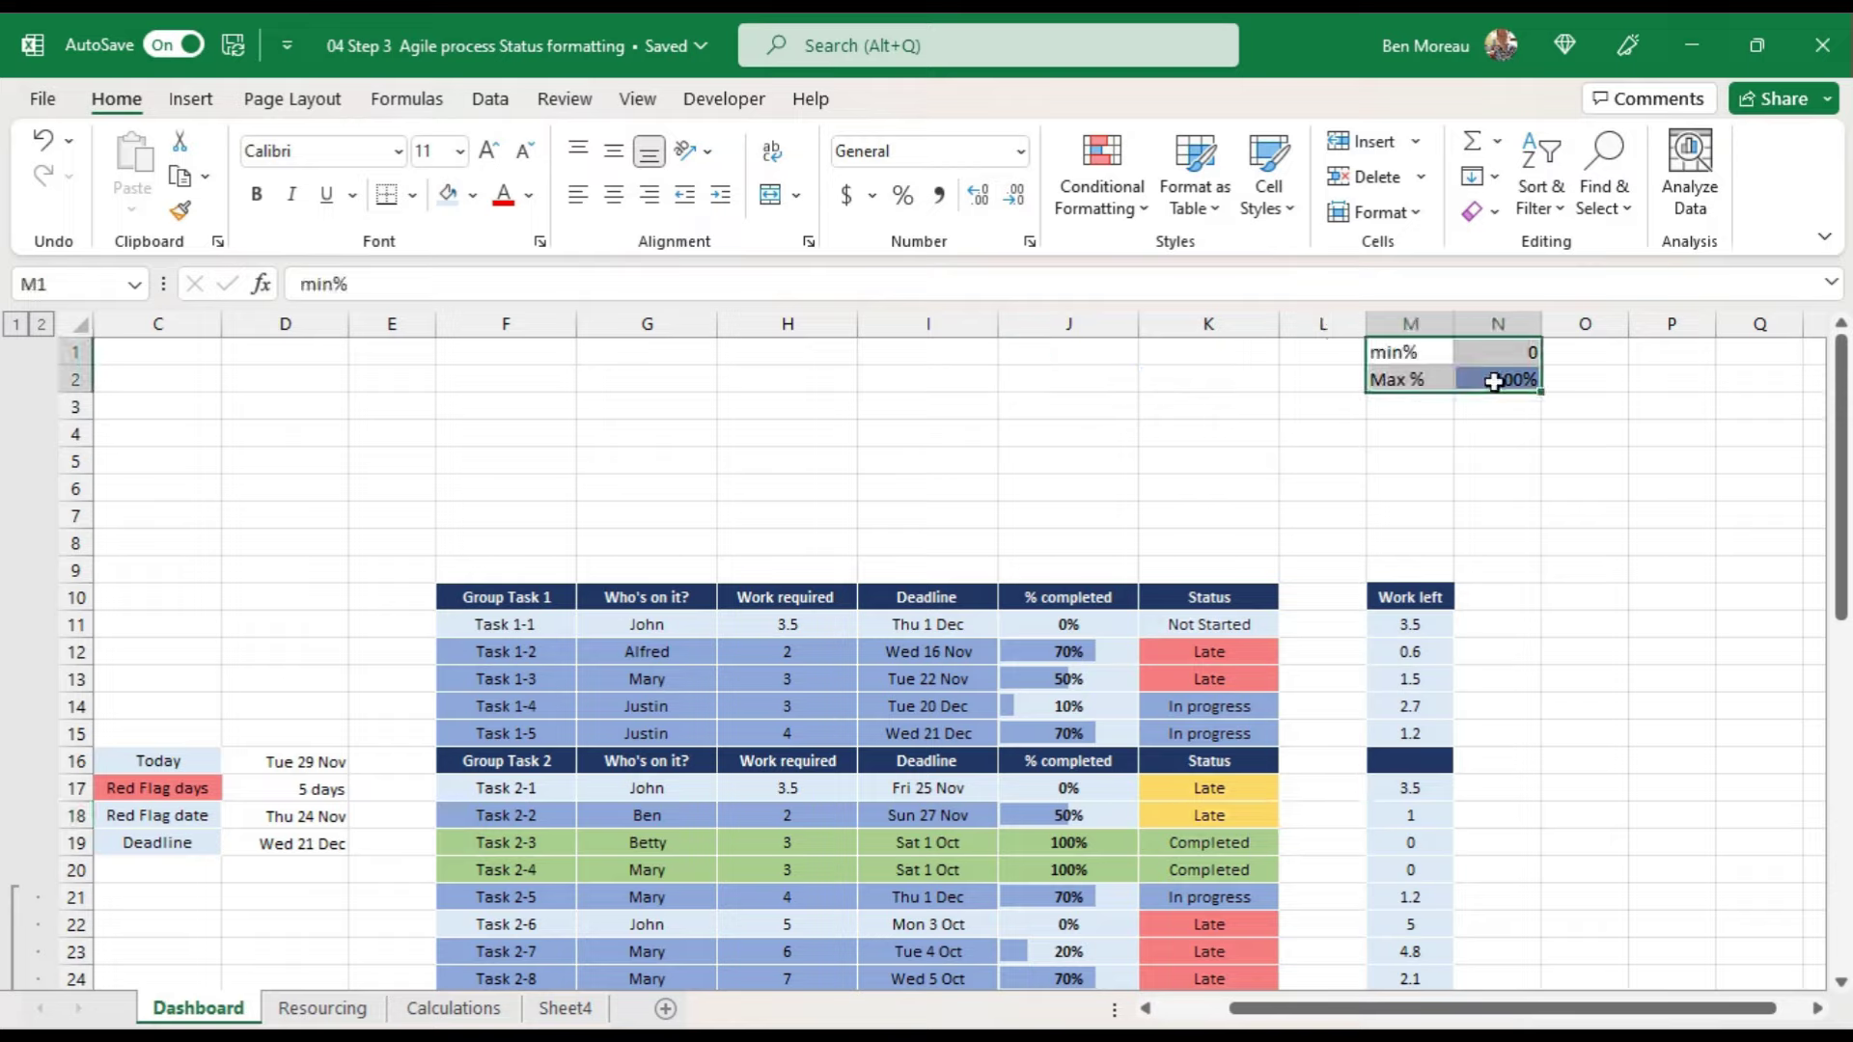
Step: Group columns M and N on the Dashboard sheet and collapse the group
left_click_drag(1414, 326, 1482, 326)
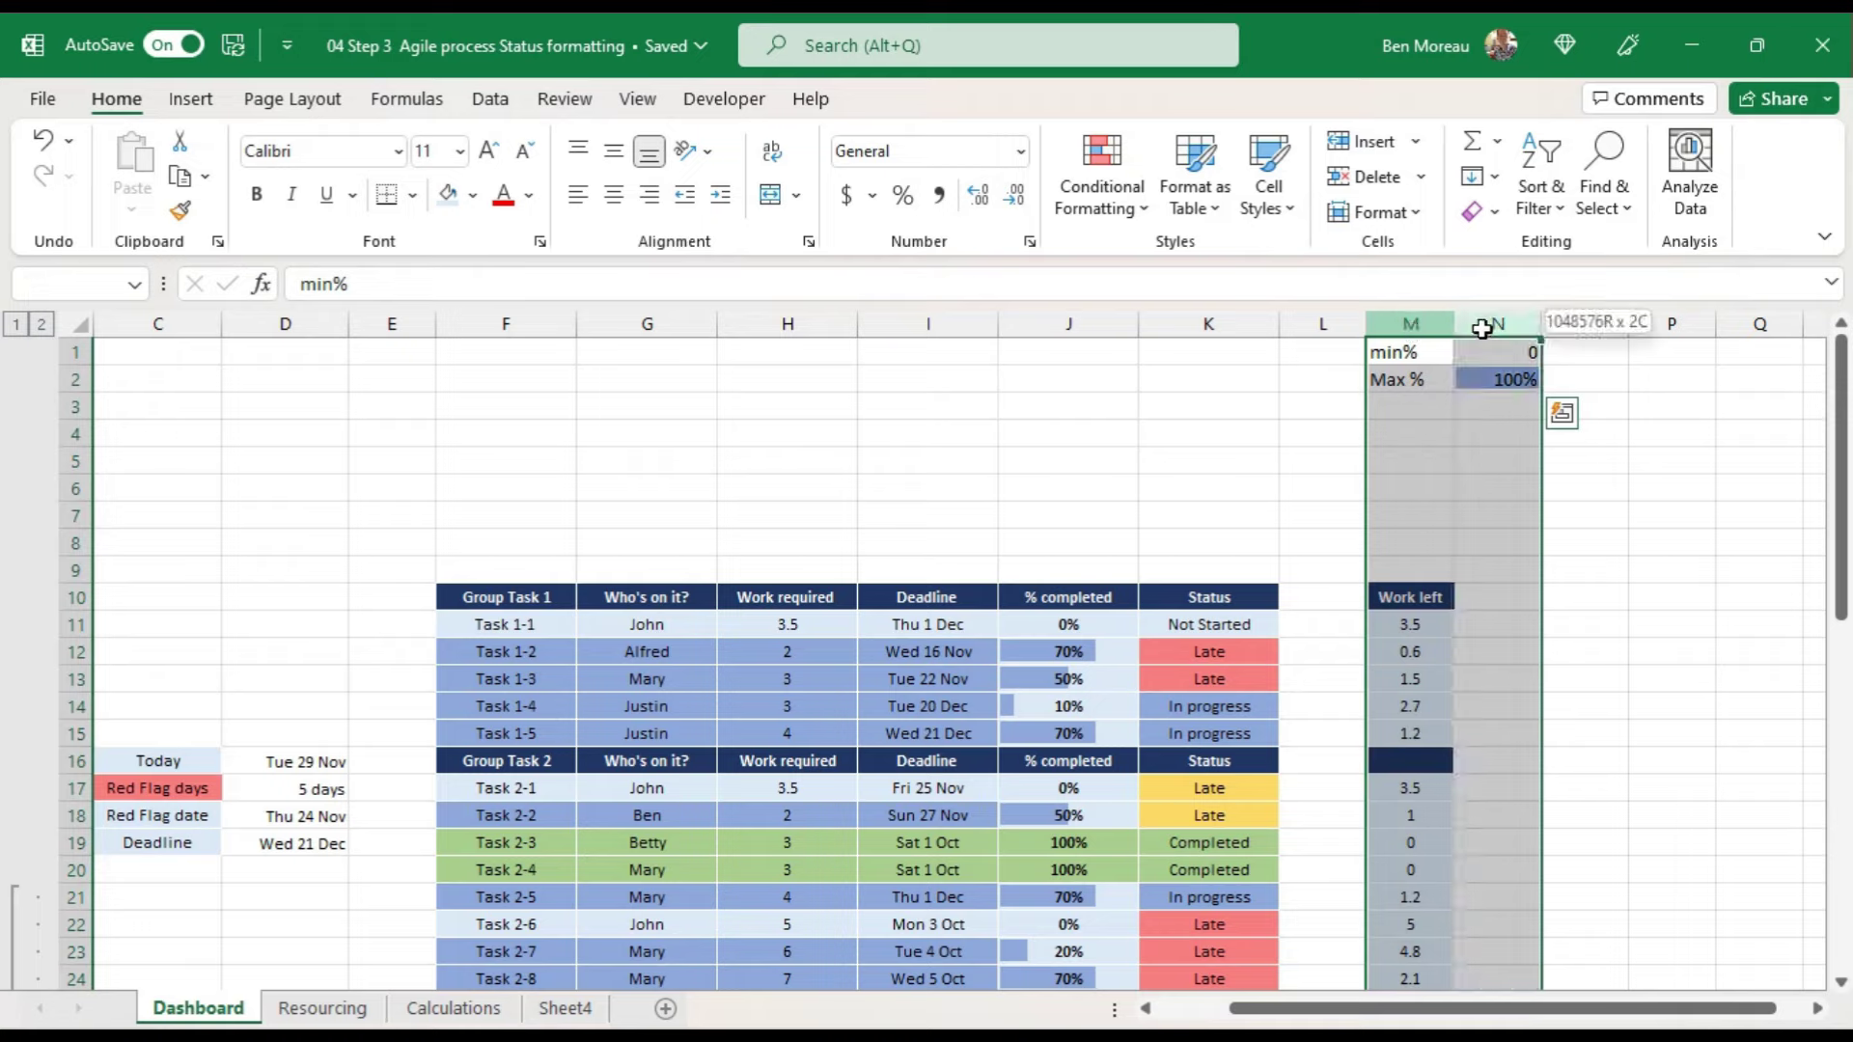
left_click(489, 104)
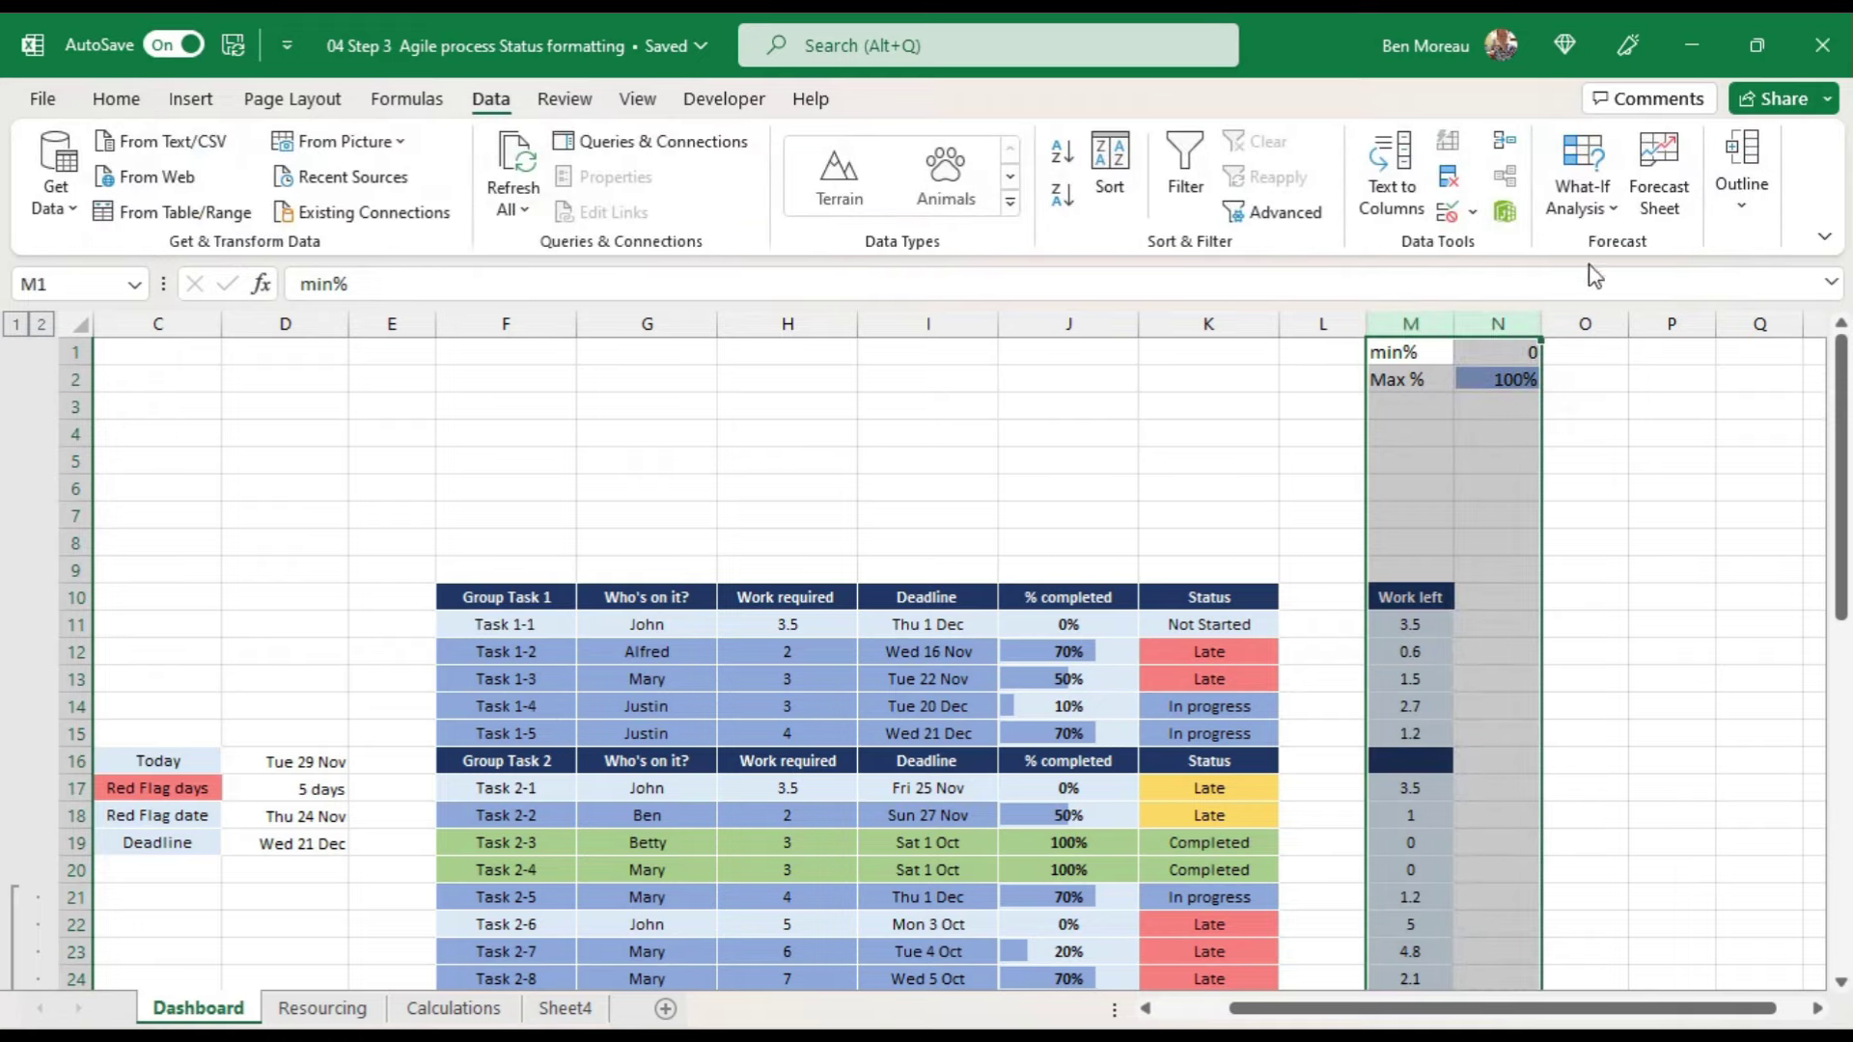
right_click(1745, 212)
key("Escape")
left_click(1746, 217)
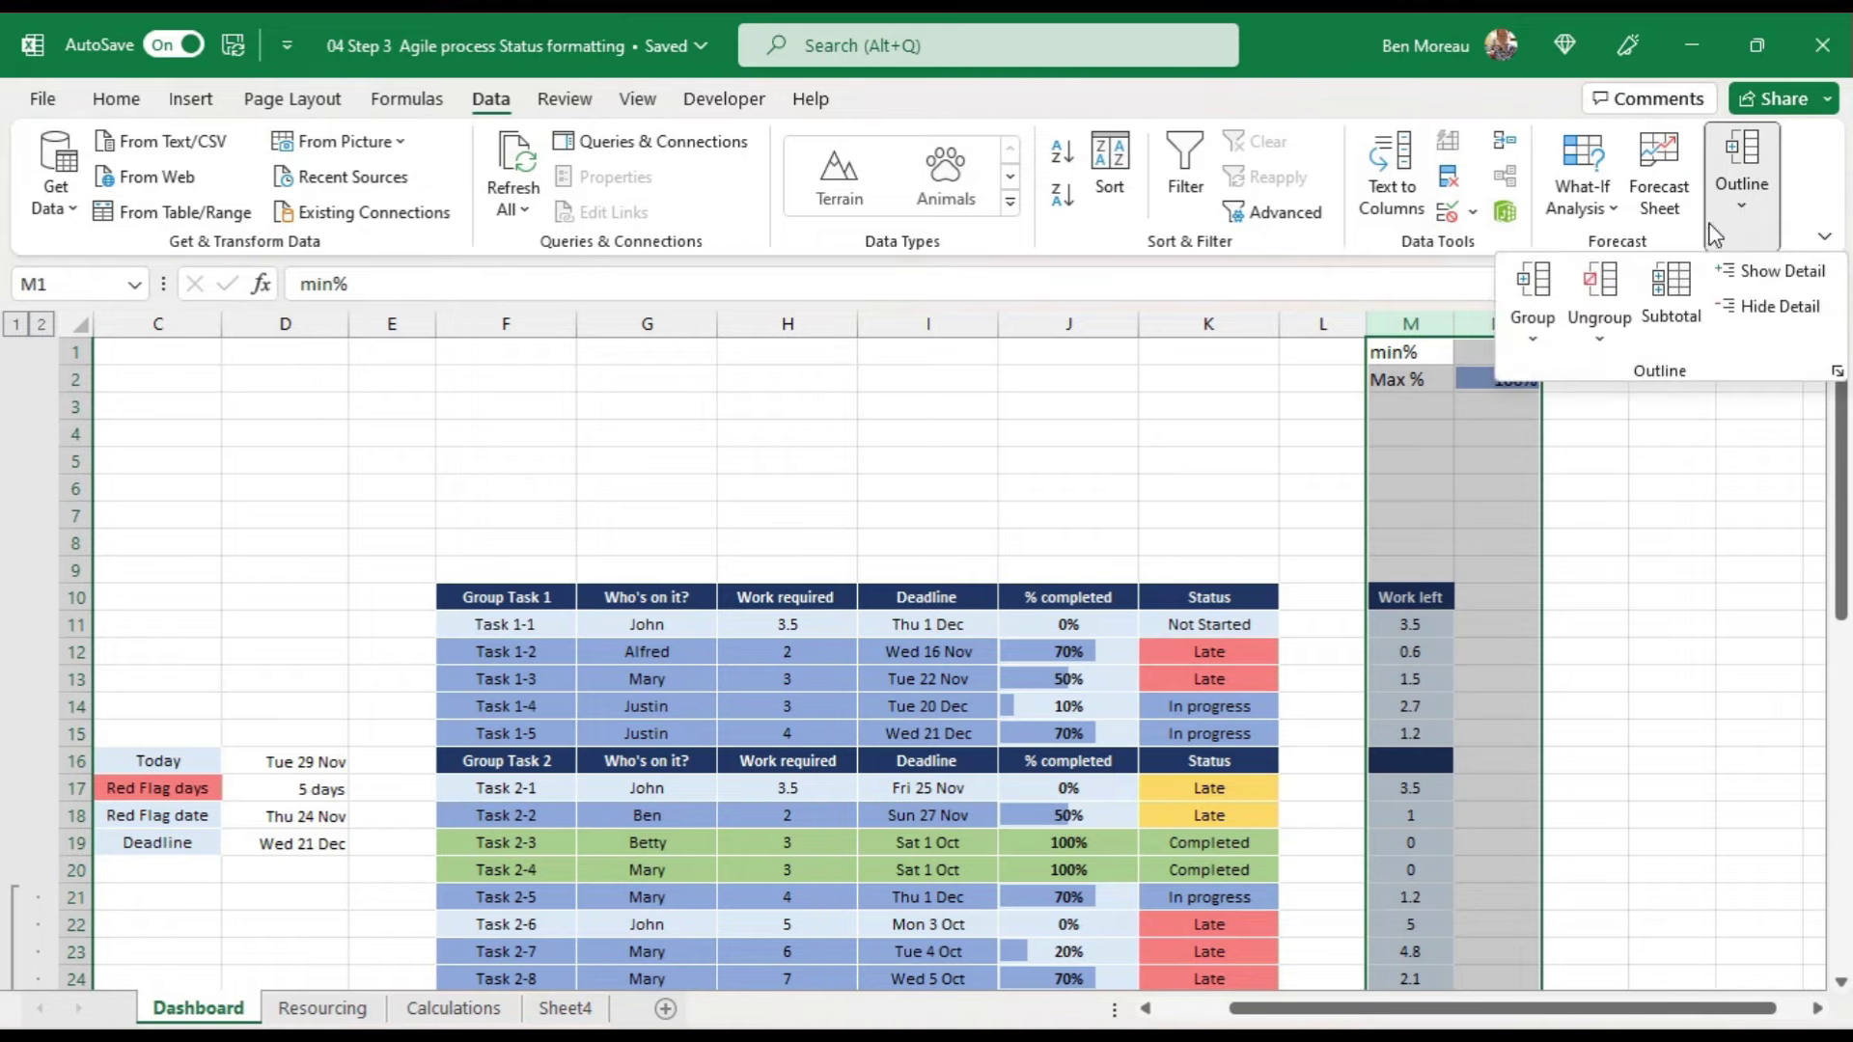
left_click(1536, 307)
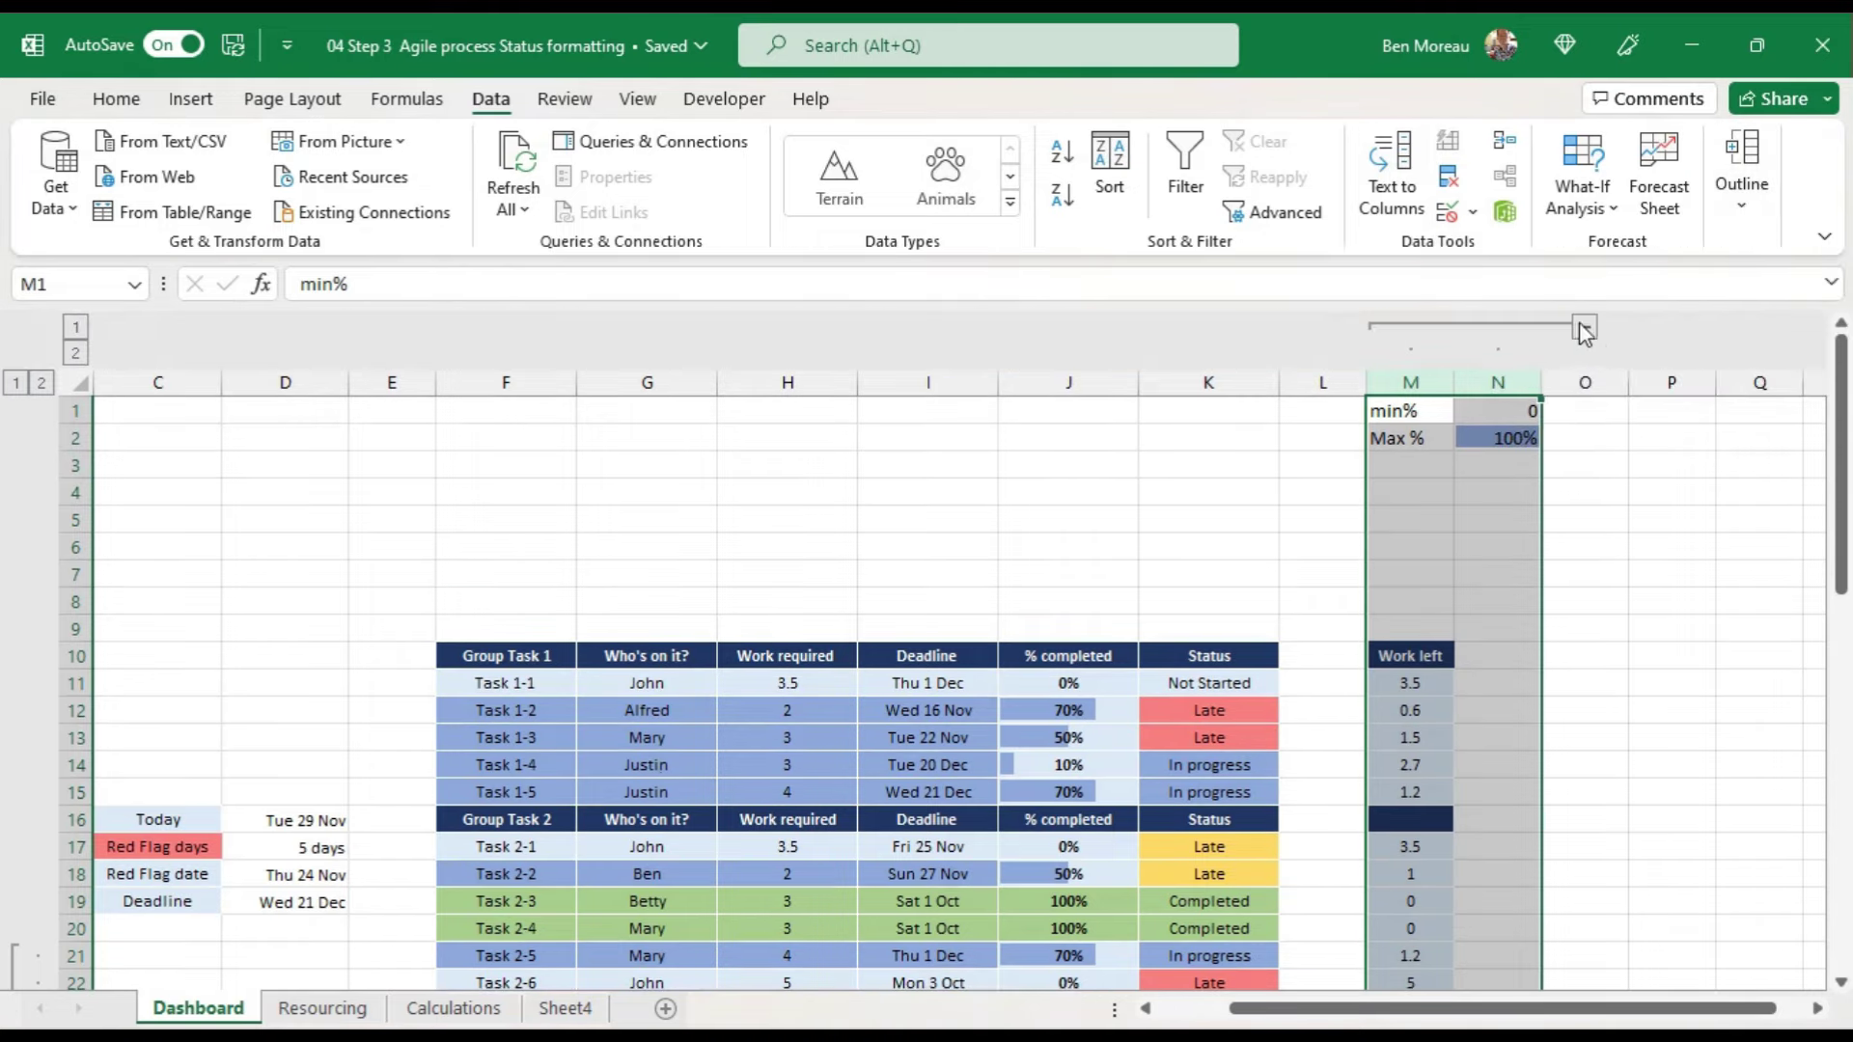
left_click(1584, 328)
left_click(1410, 326)
left_click(1585, 328)
left_click(1558, 849)
scroll(1448, 675, "down", 2)
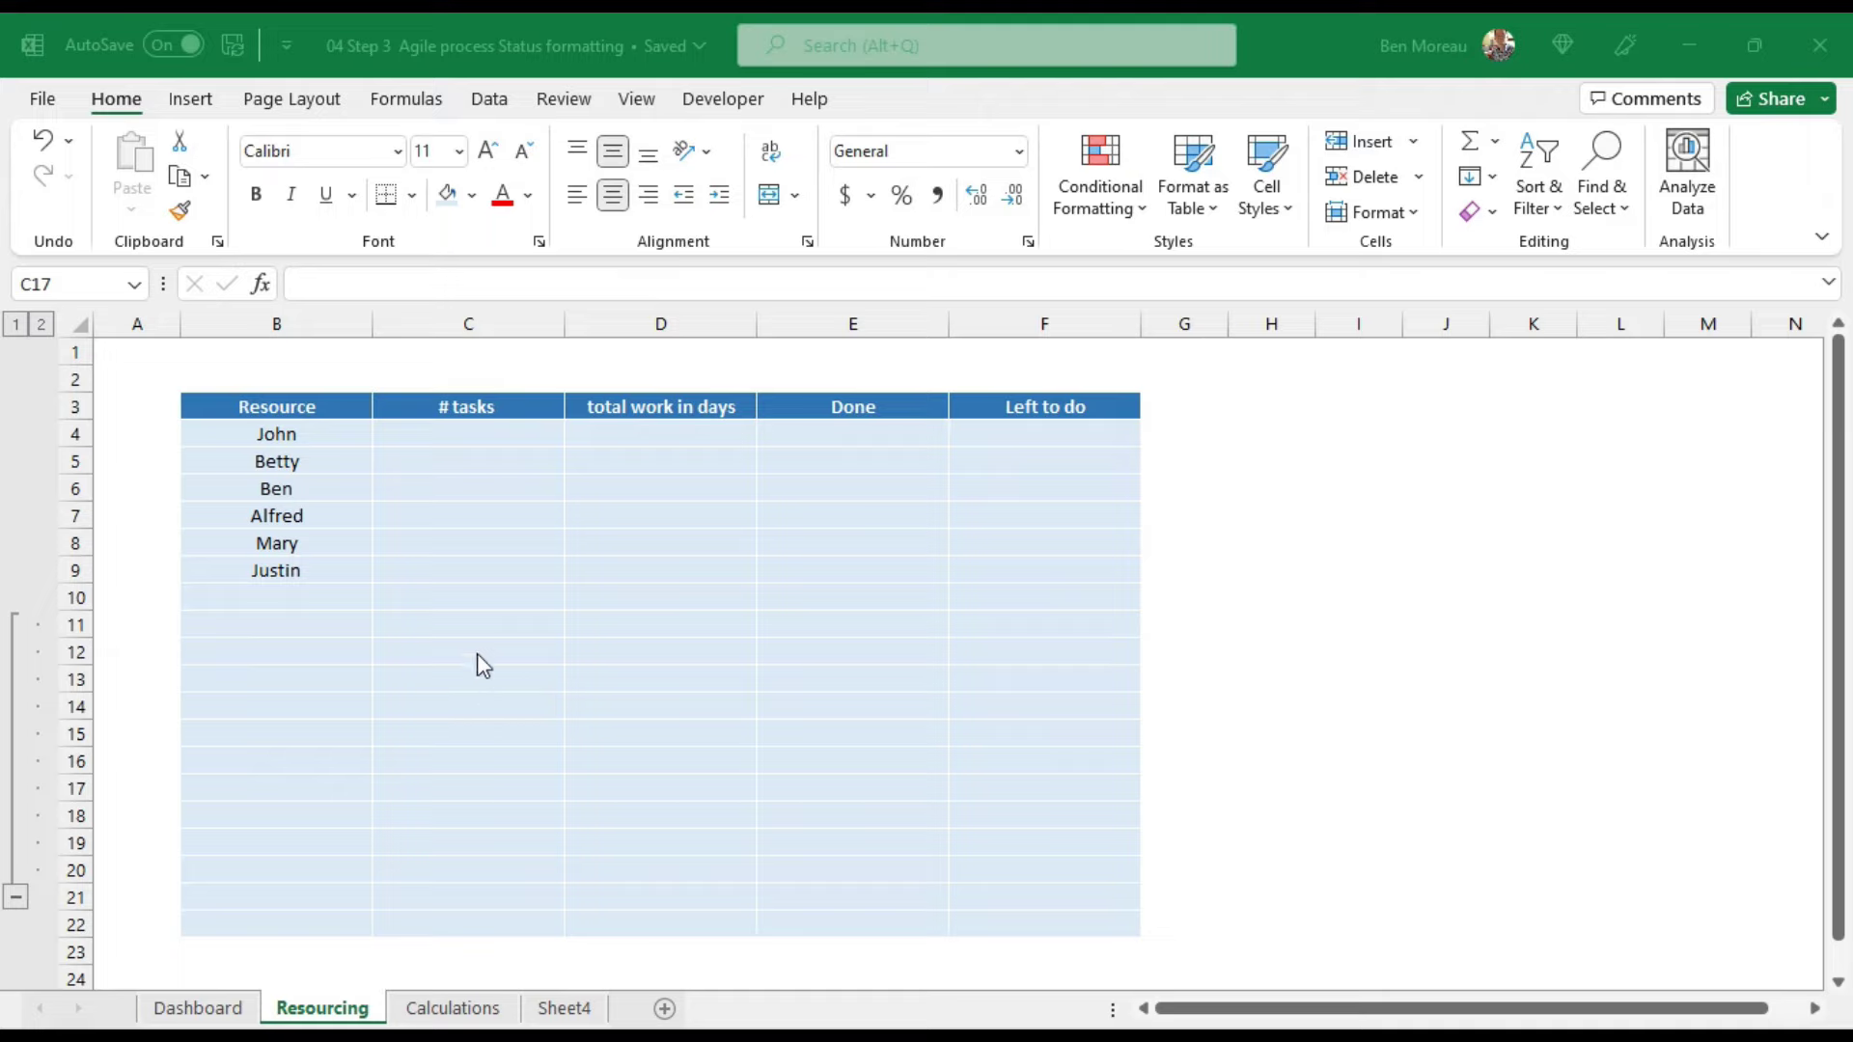
Step: Enter =IF(B4<>"",COUNTIF(Resource,"="&B4)) in C4 of the Resourcing sheet's # tasks column and fill it down to C22
left_click(428, 436)
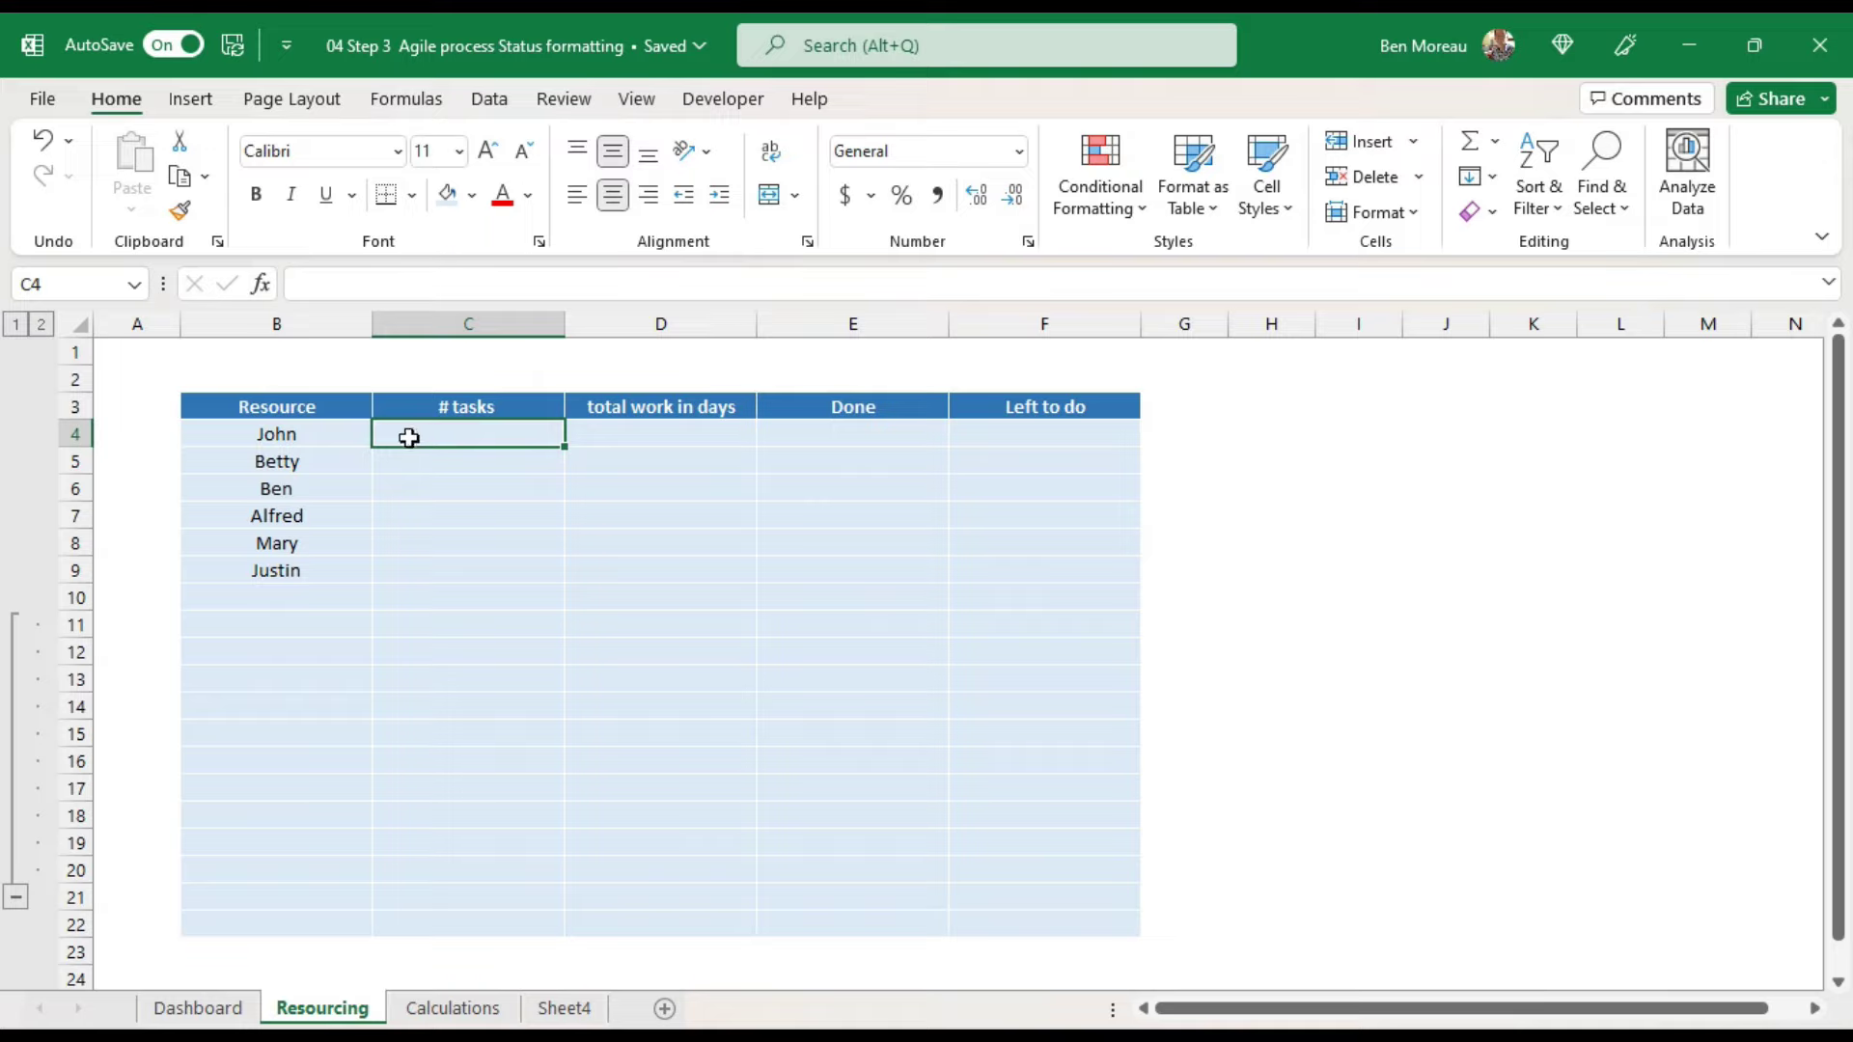
type("=")
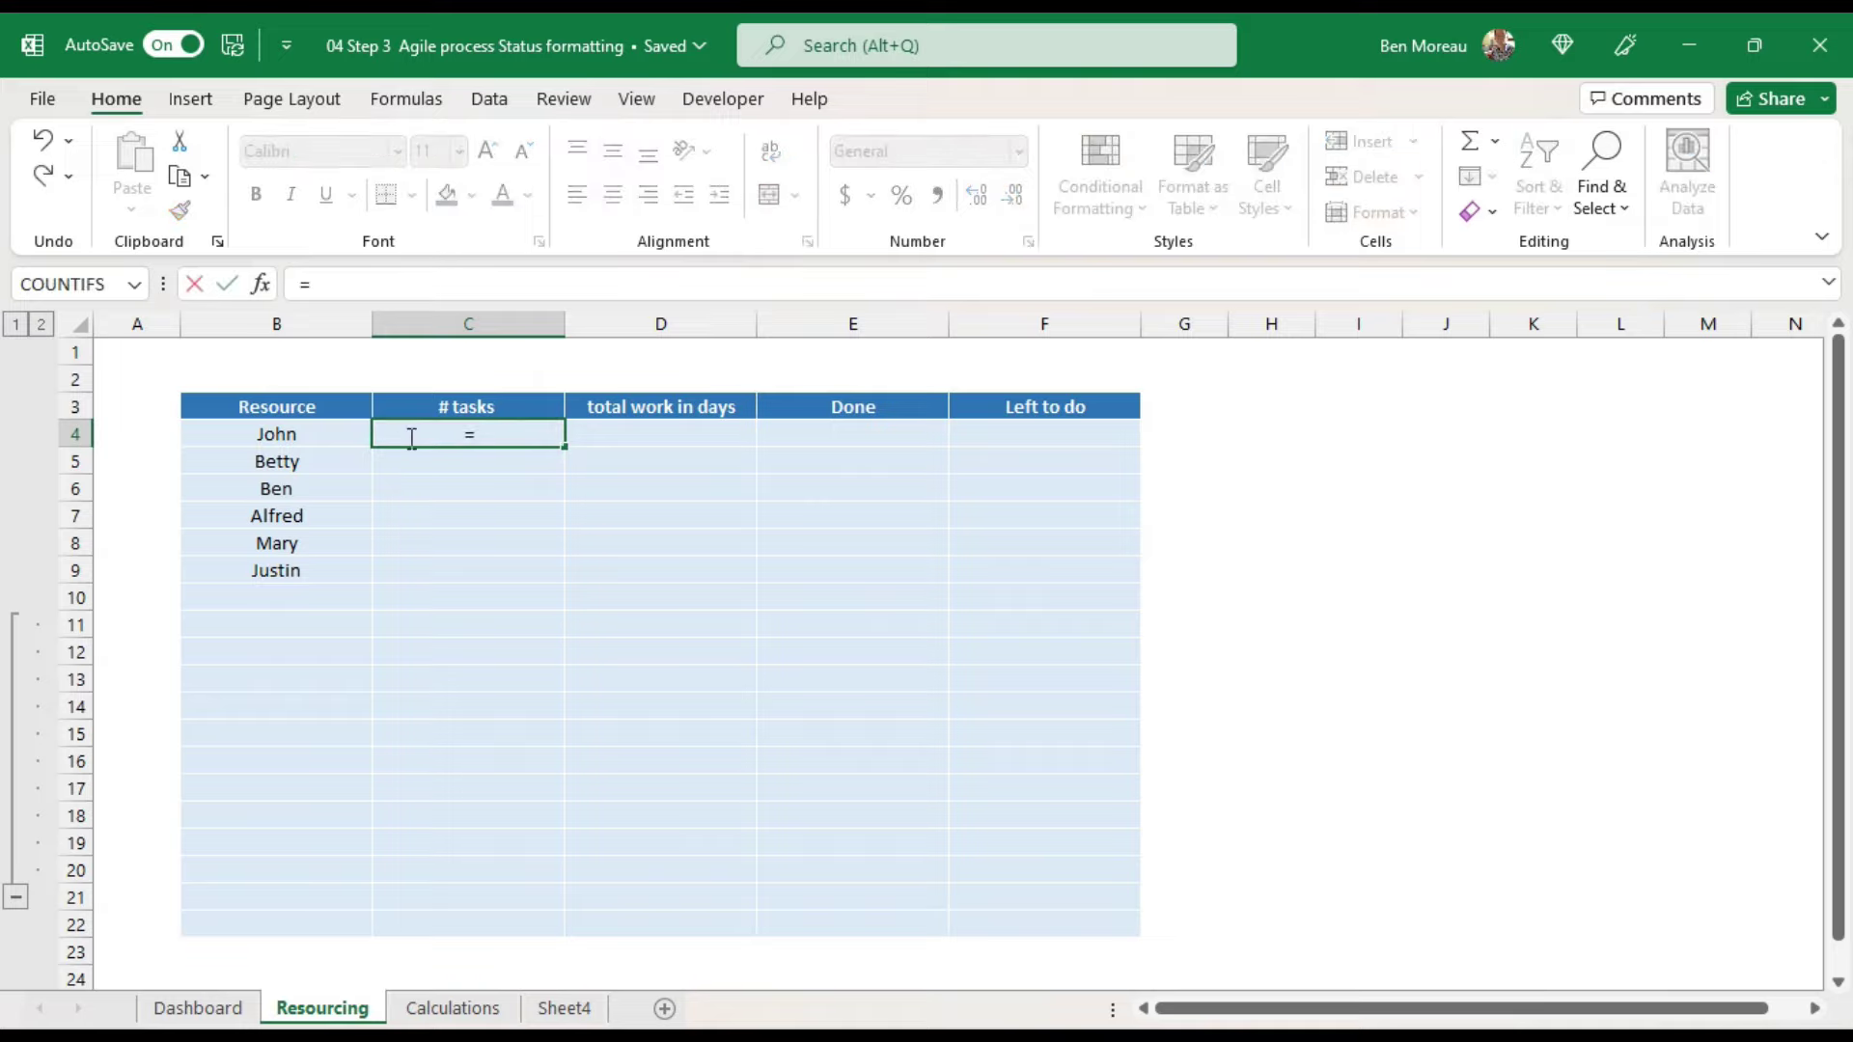
type("if(")
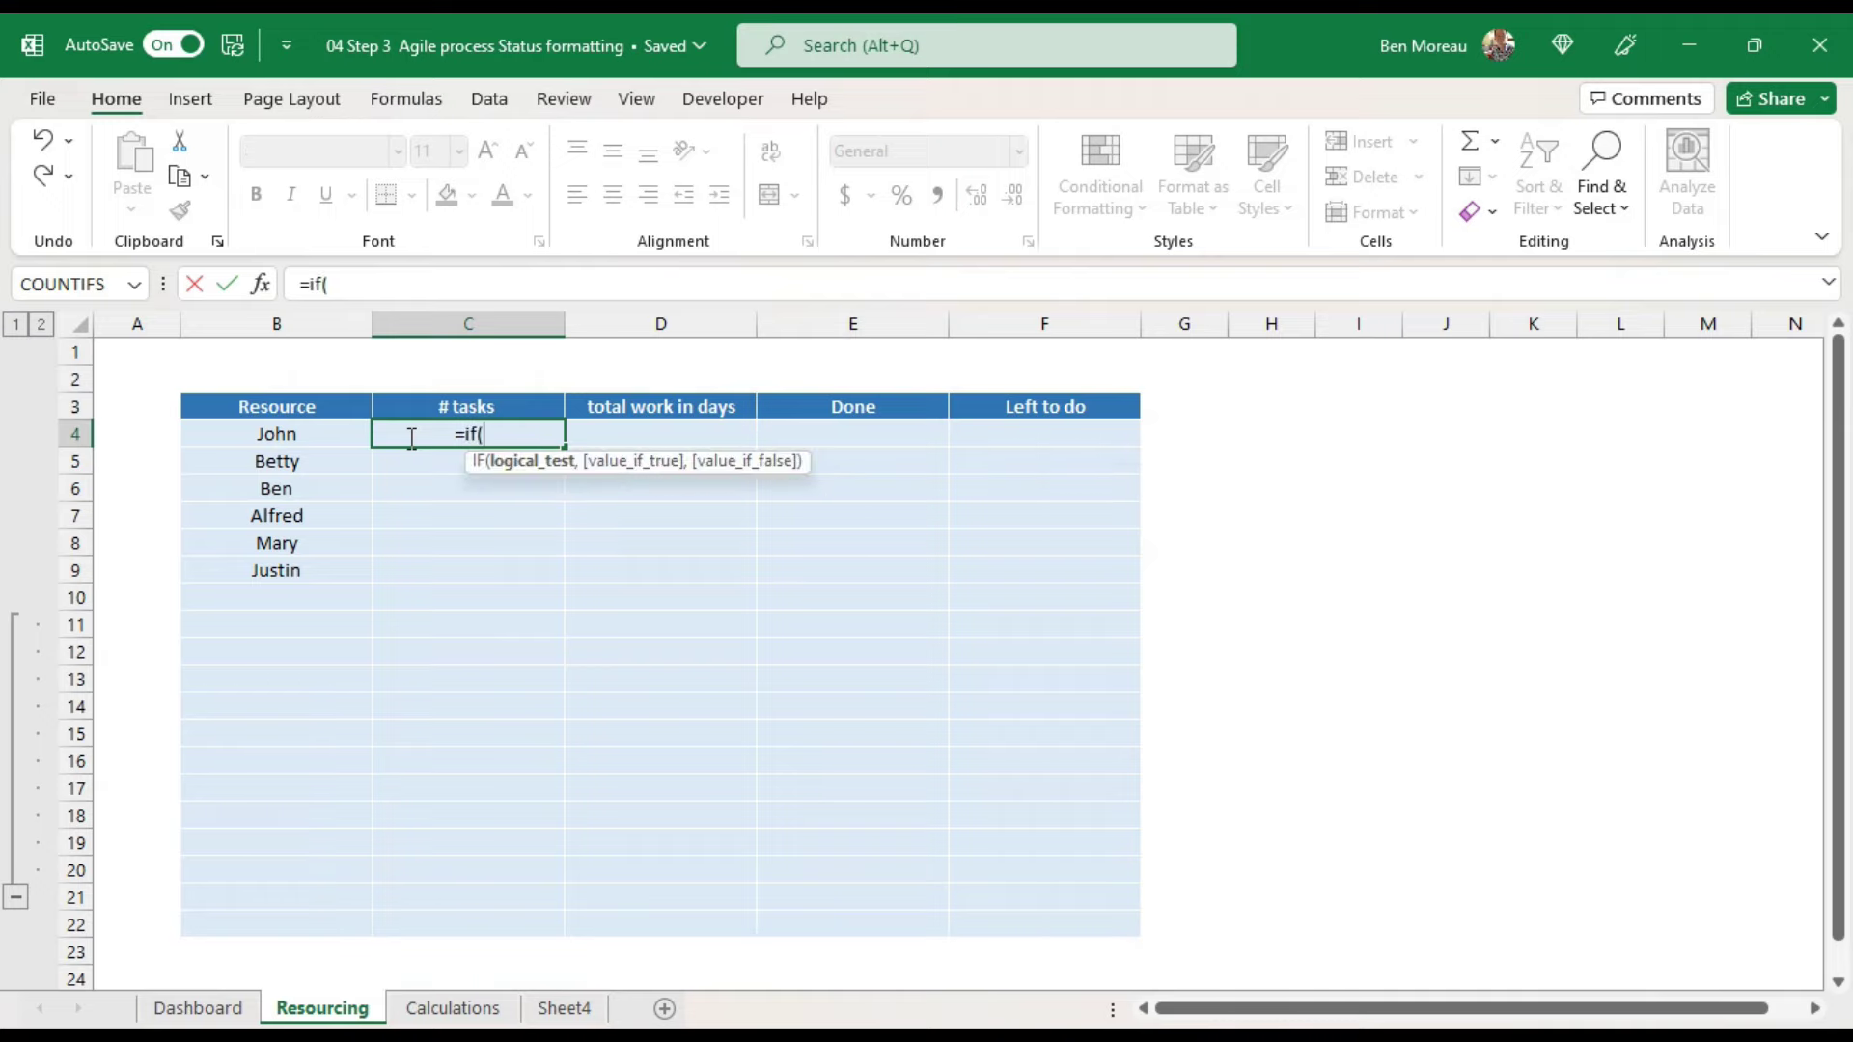
left_click(312, 437)
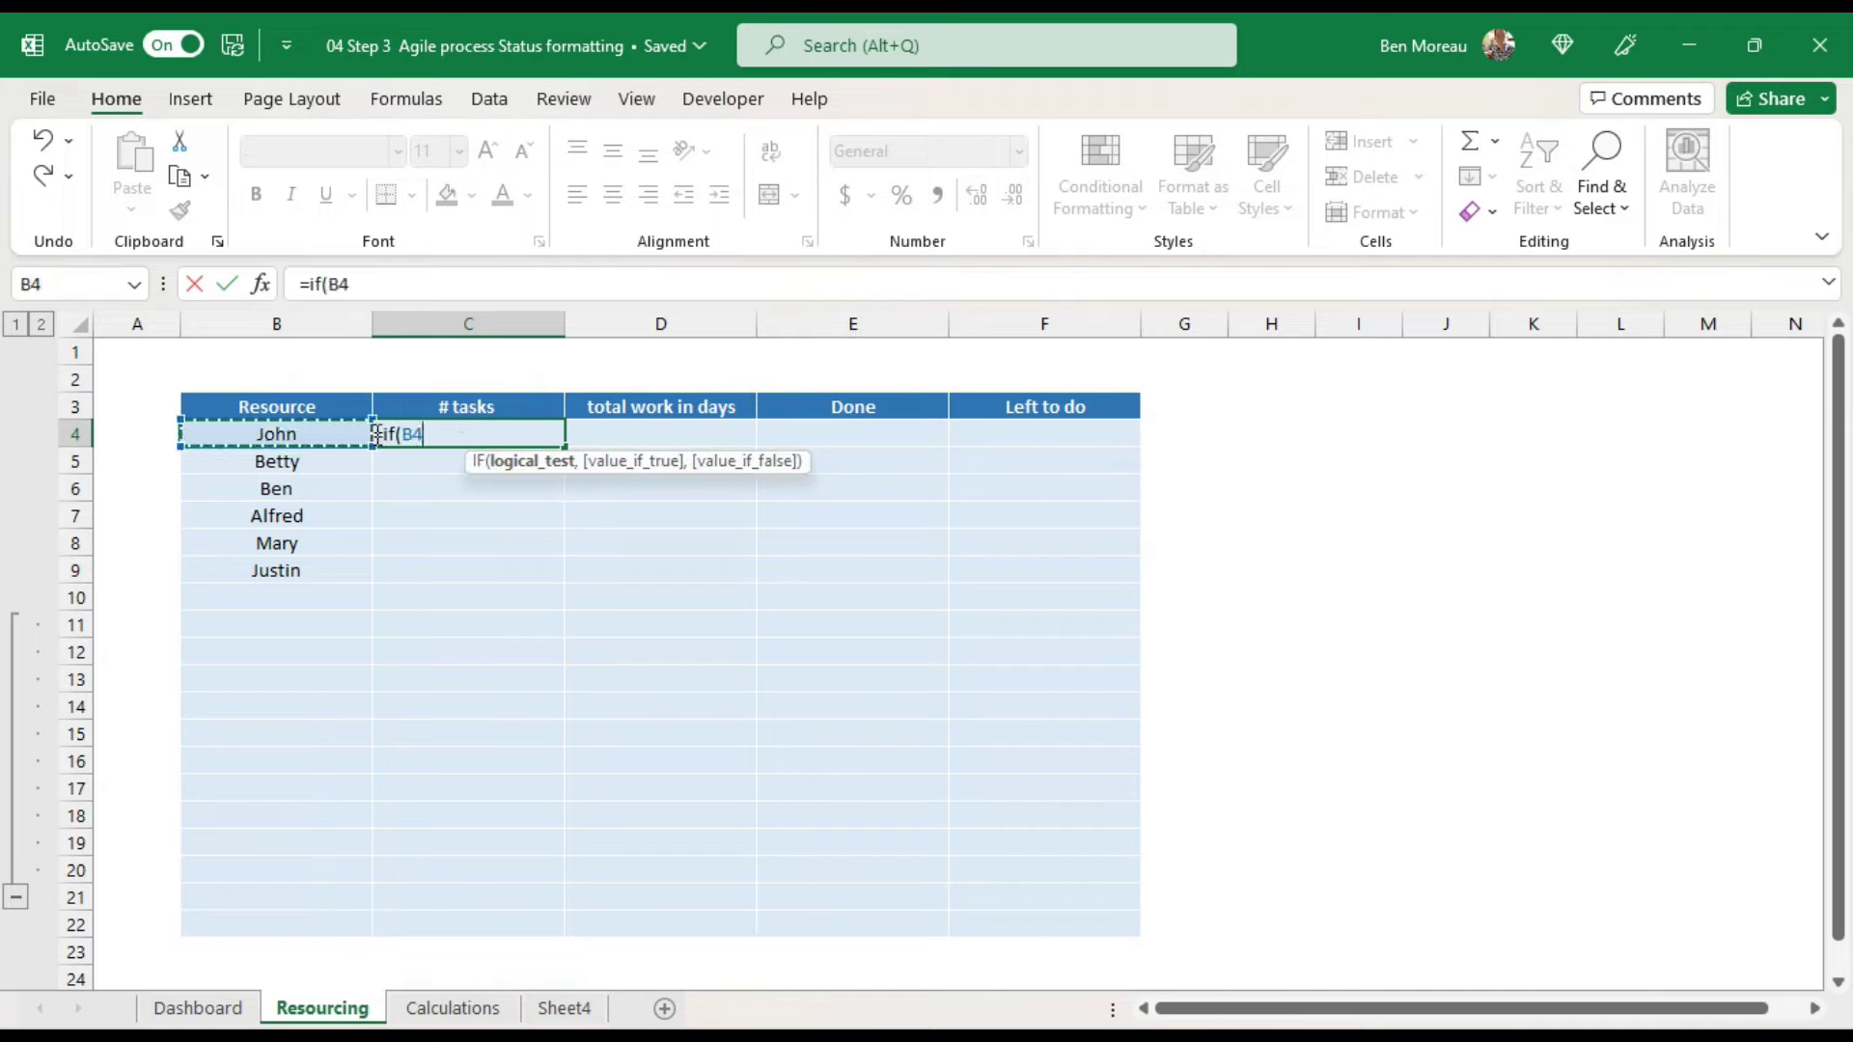
type("<>\"")
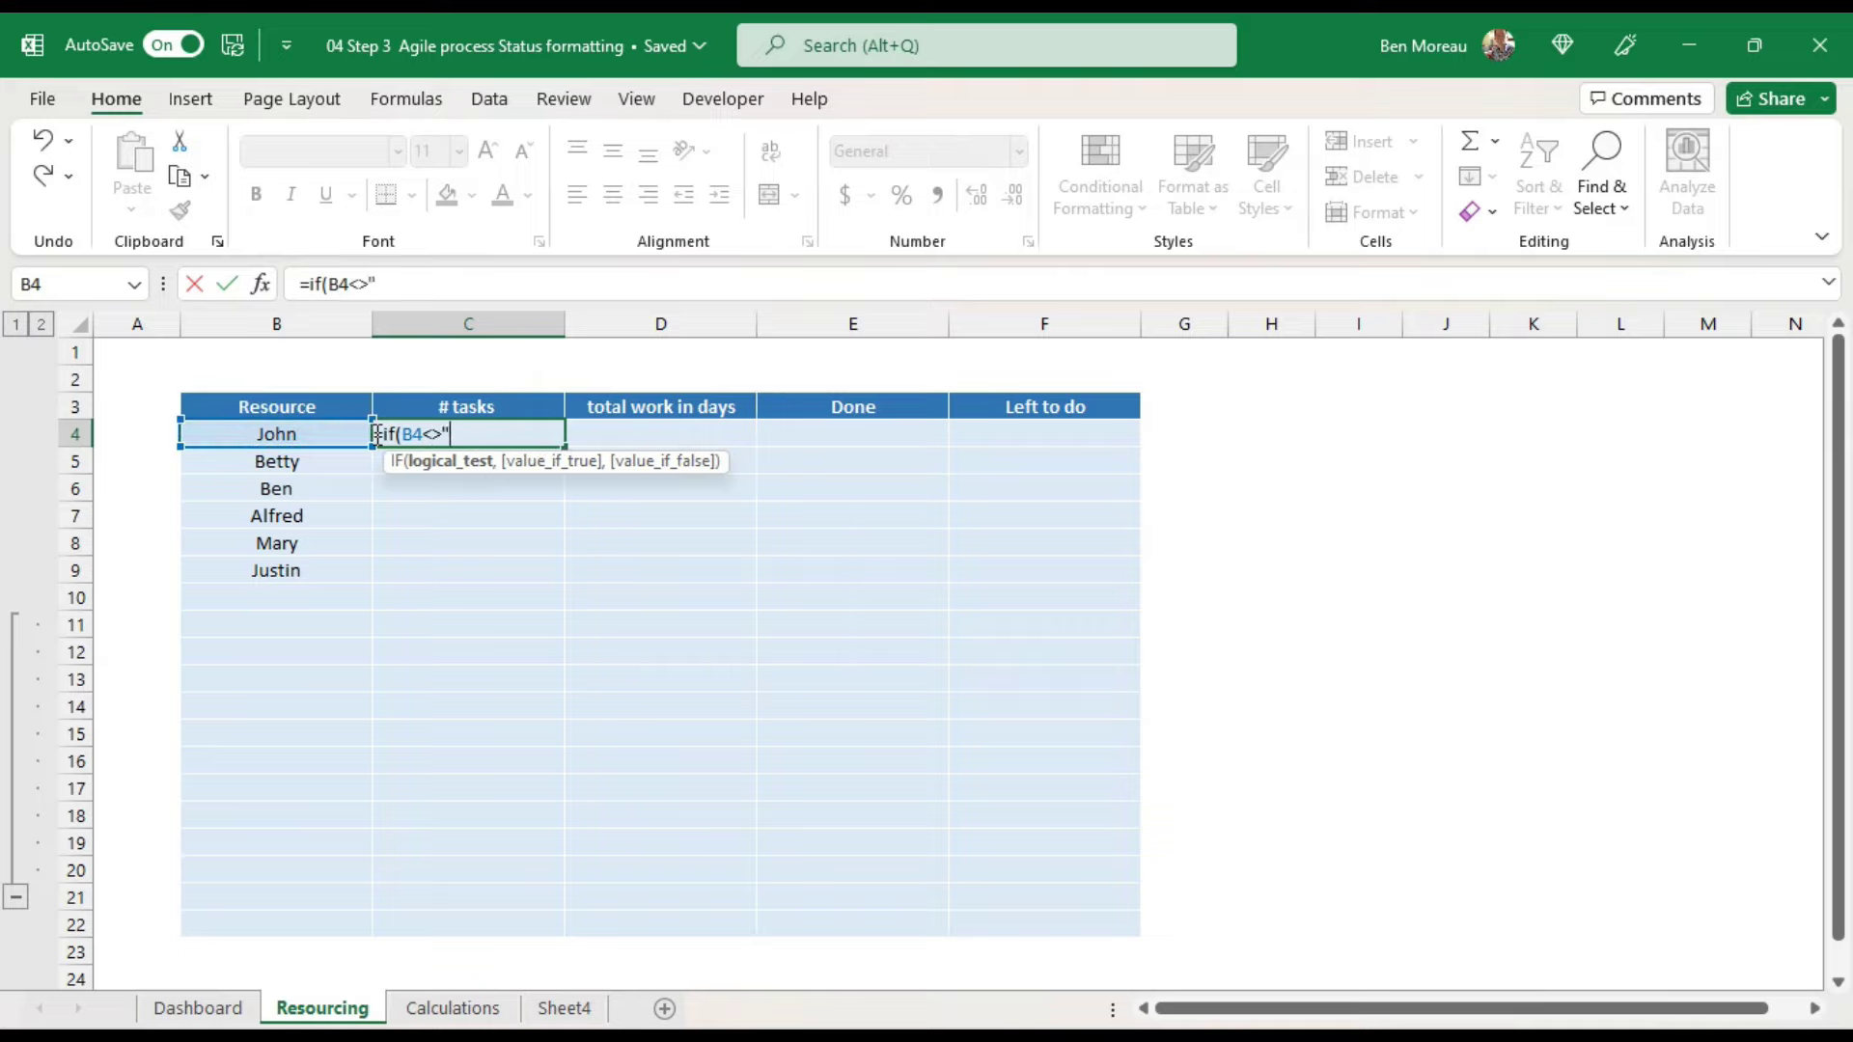
type("\",")
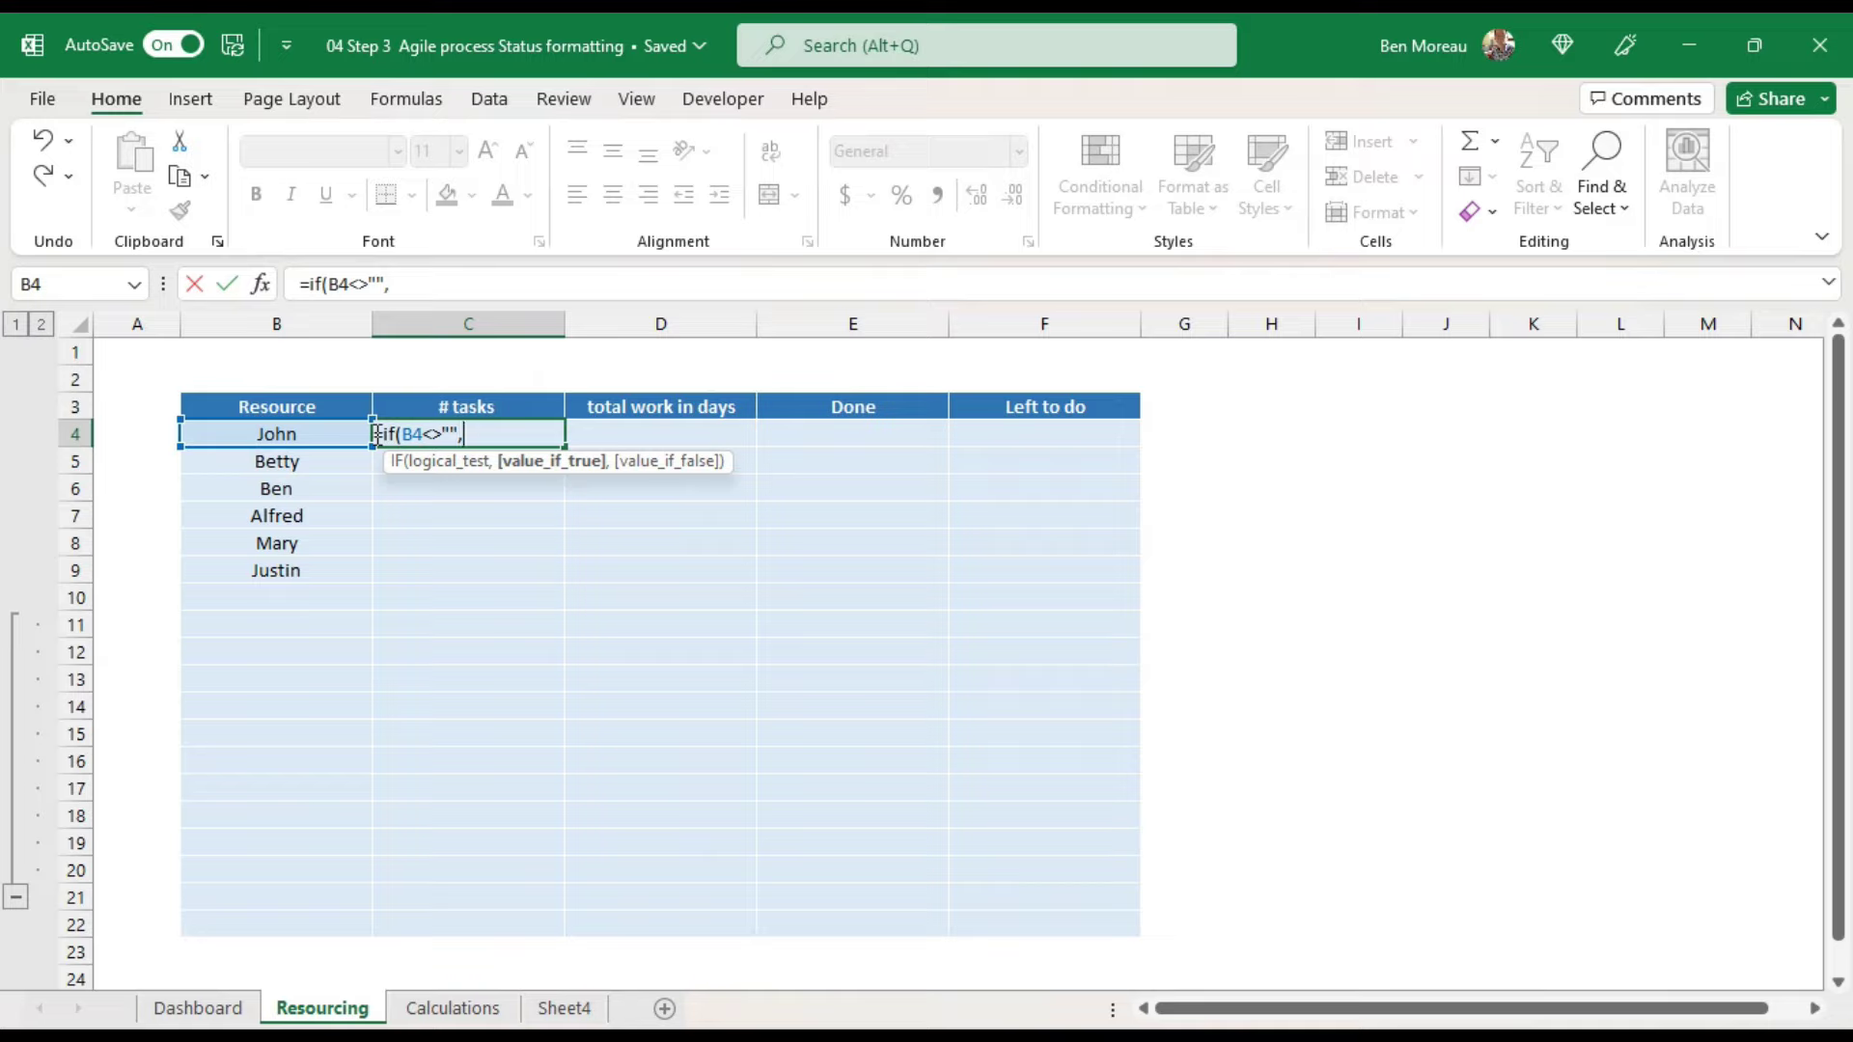
type("couti")
key("BackSpace")
key("BackSpace")
type("nt")
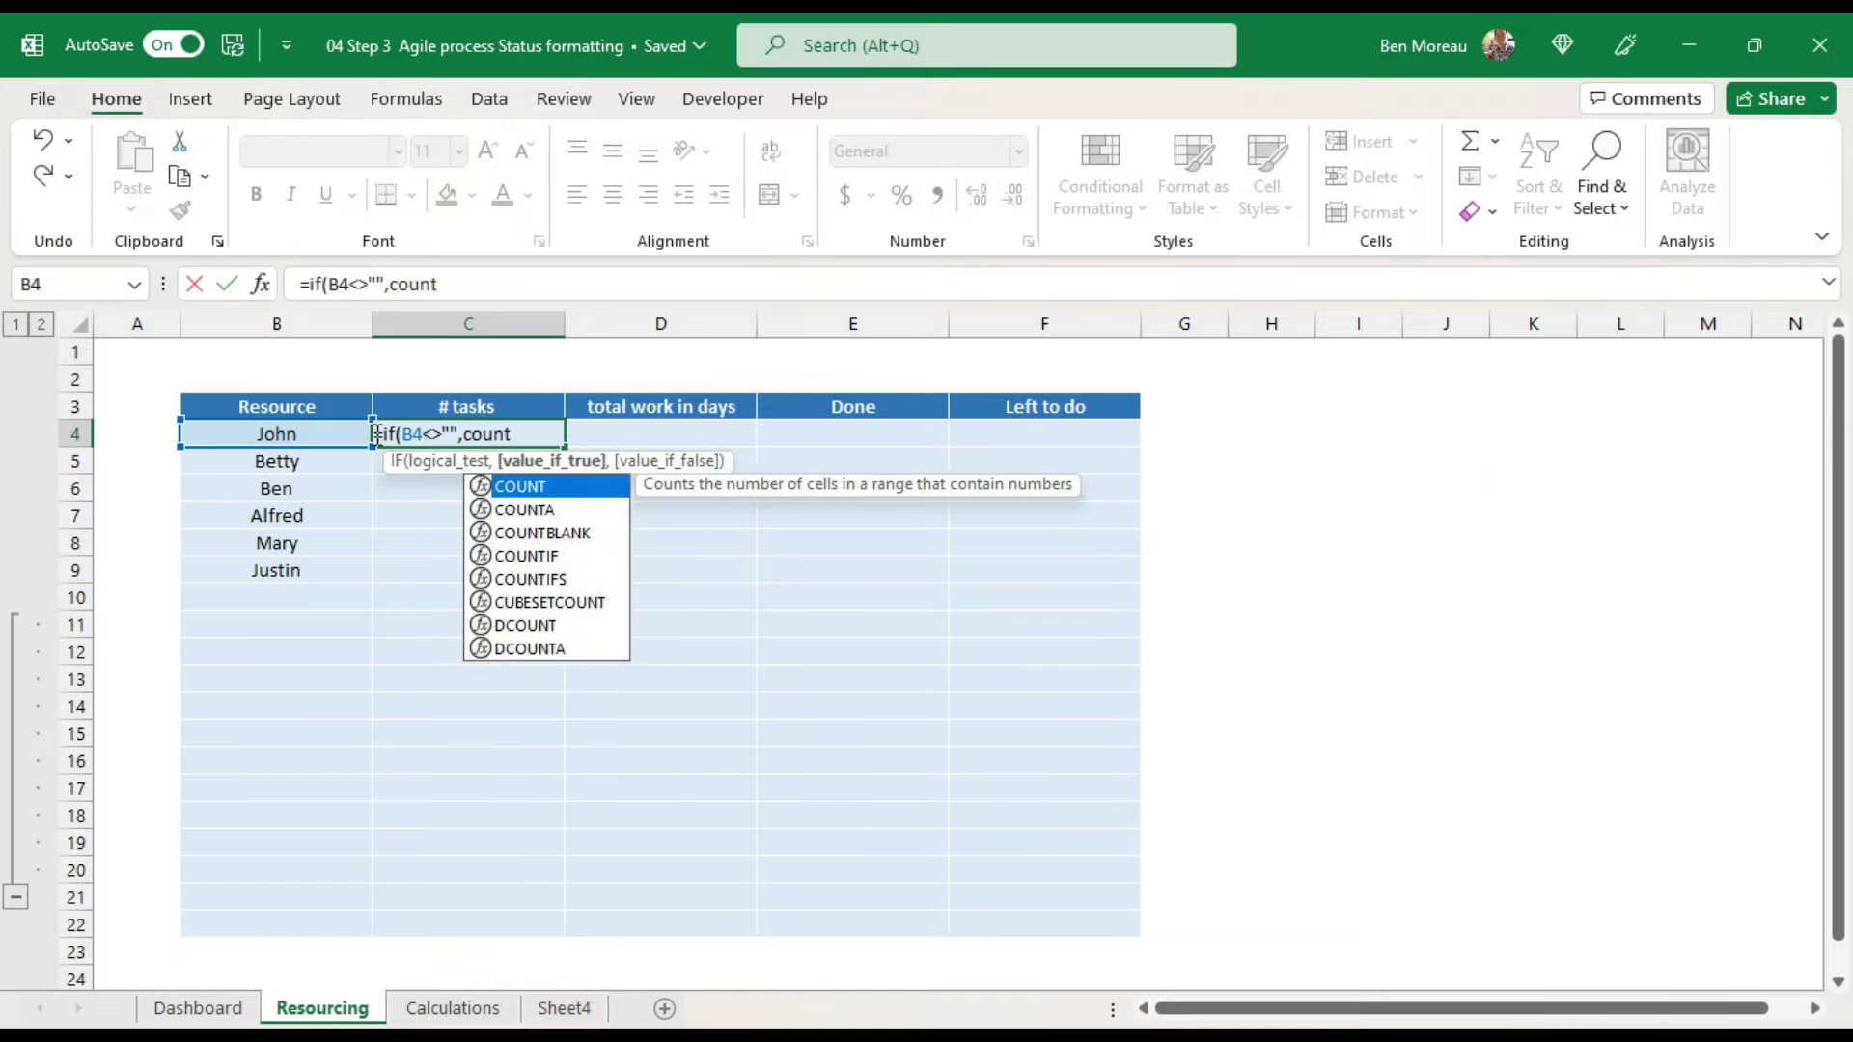
type("if(")
type("re")
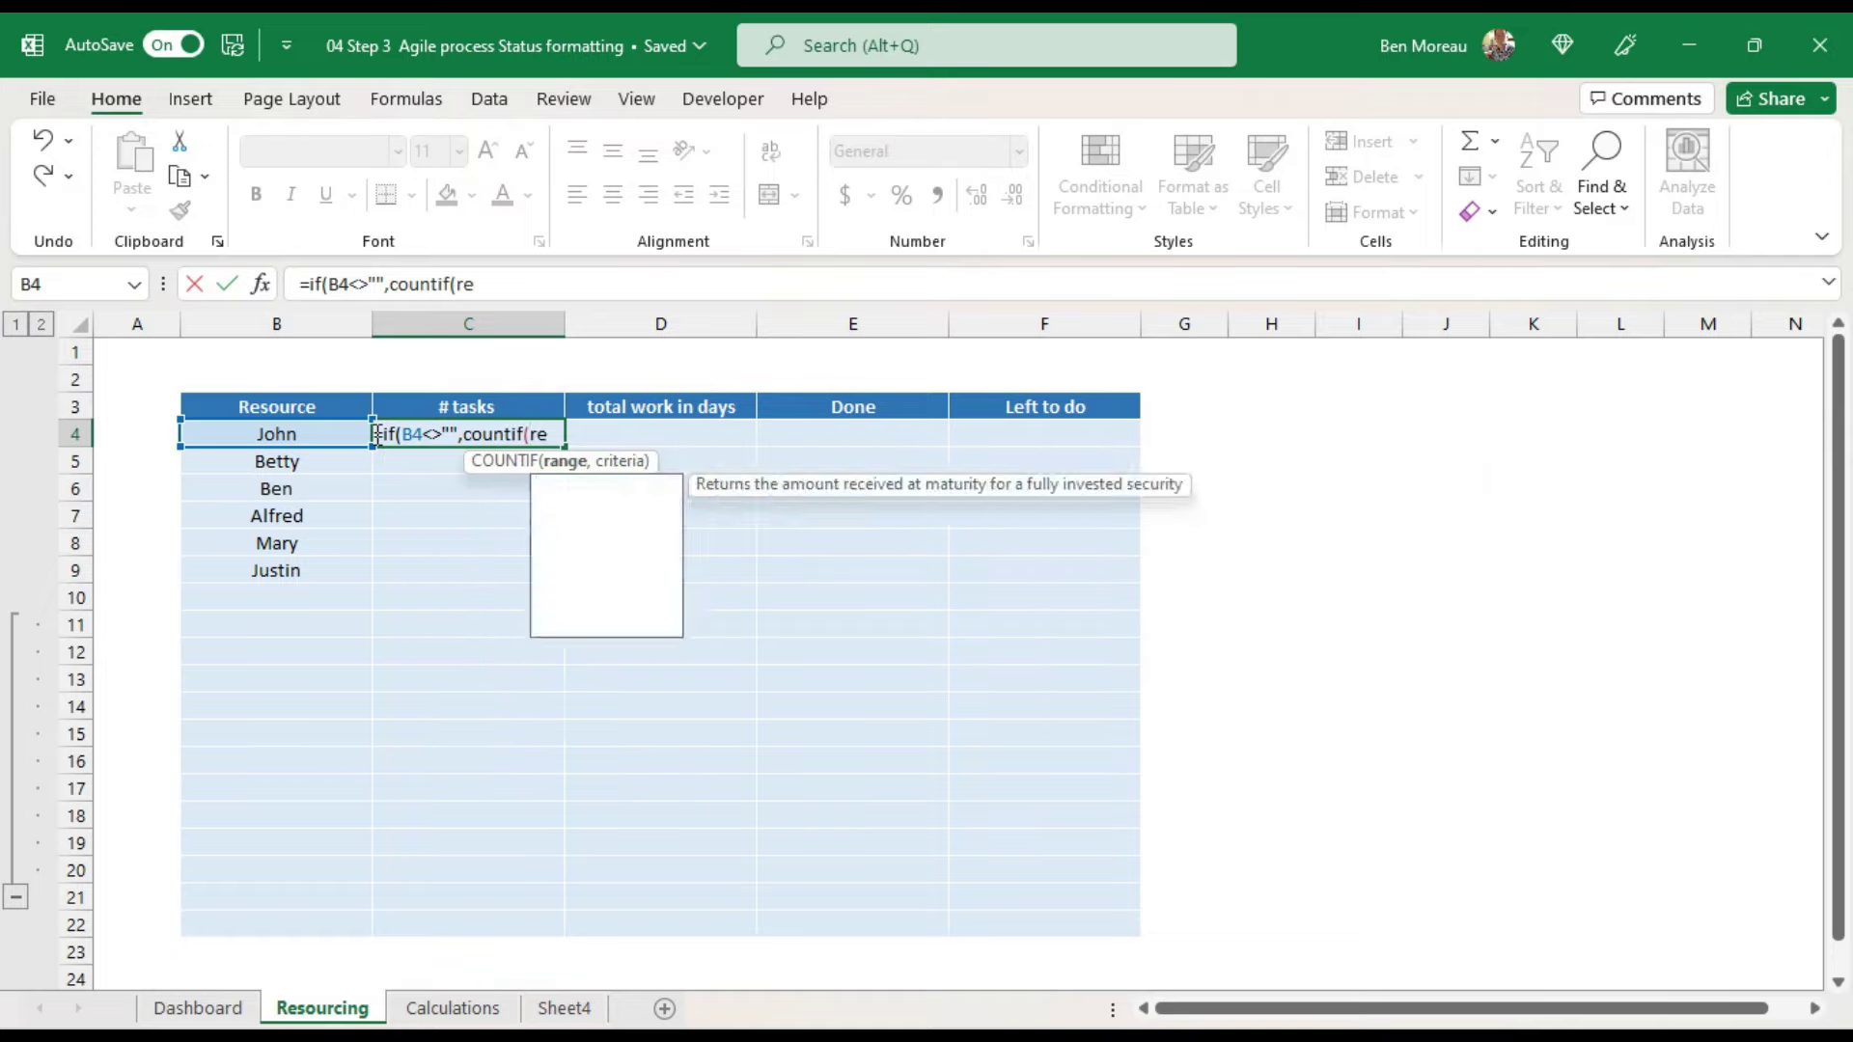
type("source,\"=\"&")
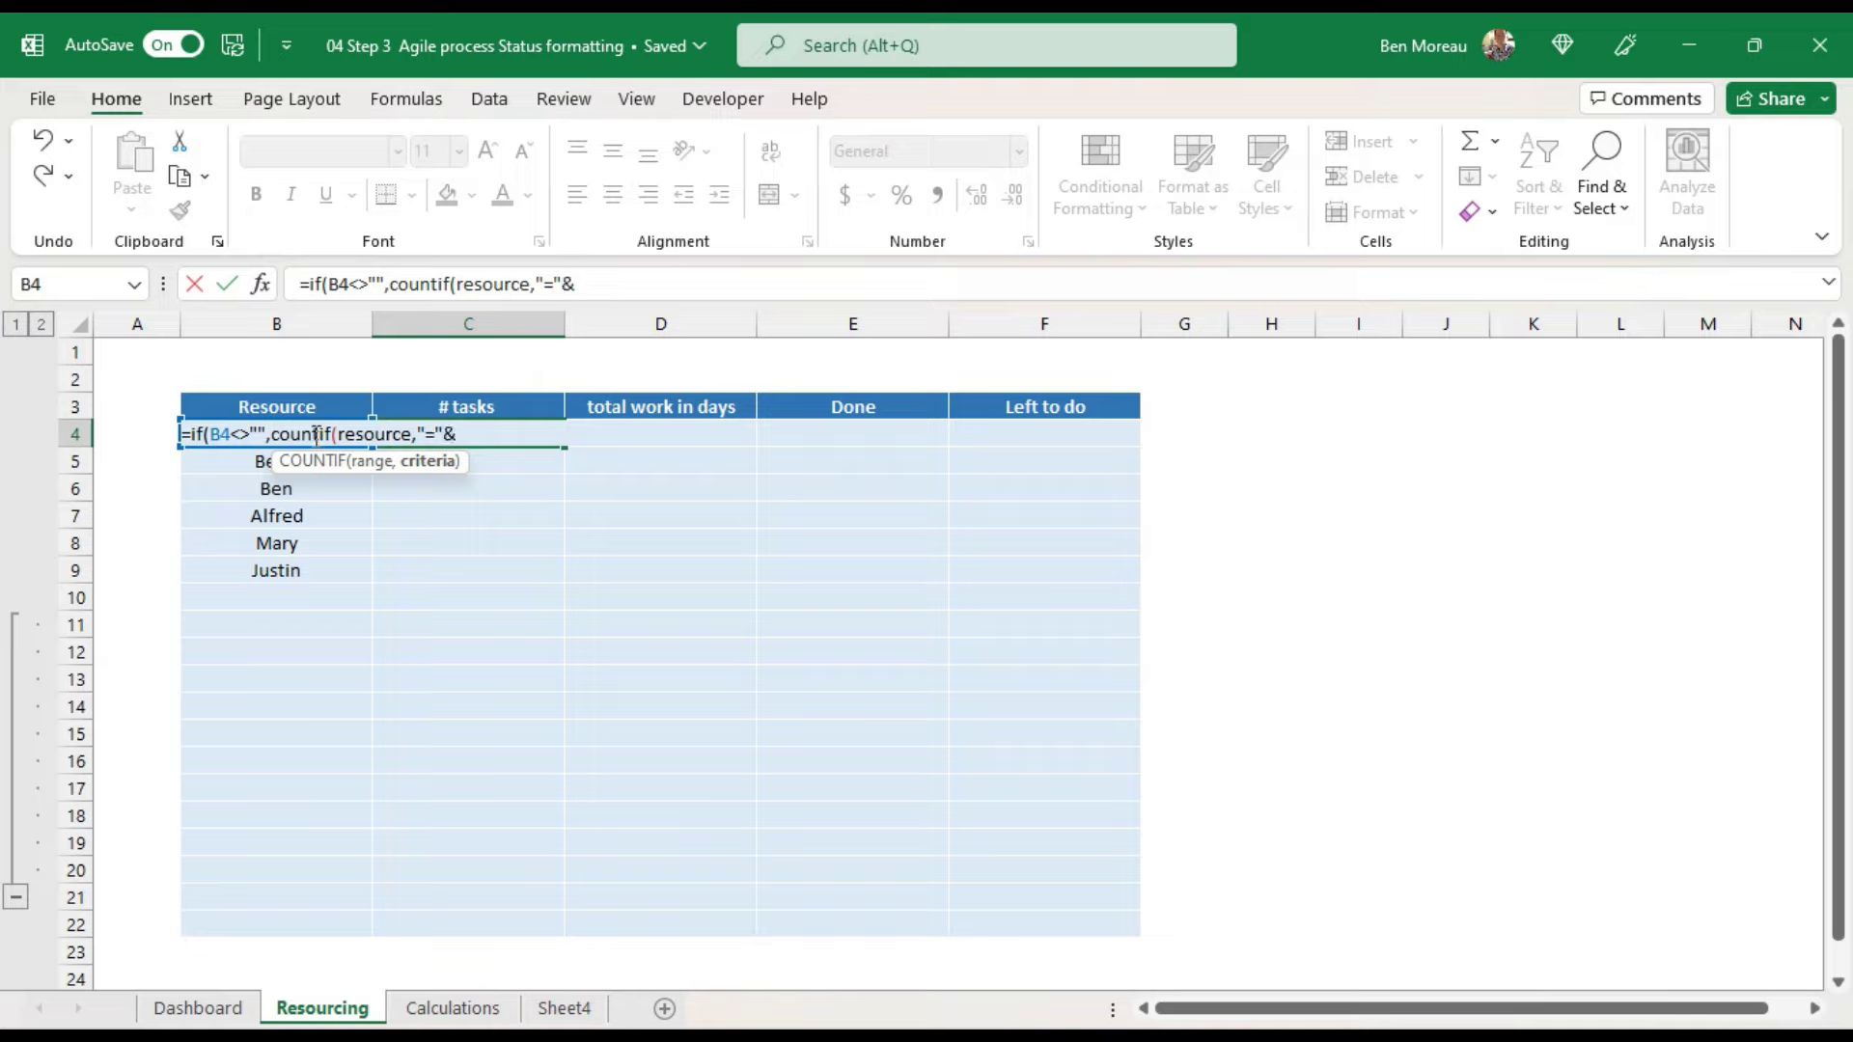
left_click(316, 434)
left_click(471, 434)
type("b4)")
key("Return")
key("Return")
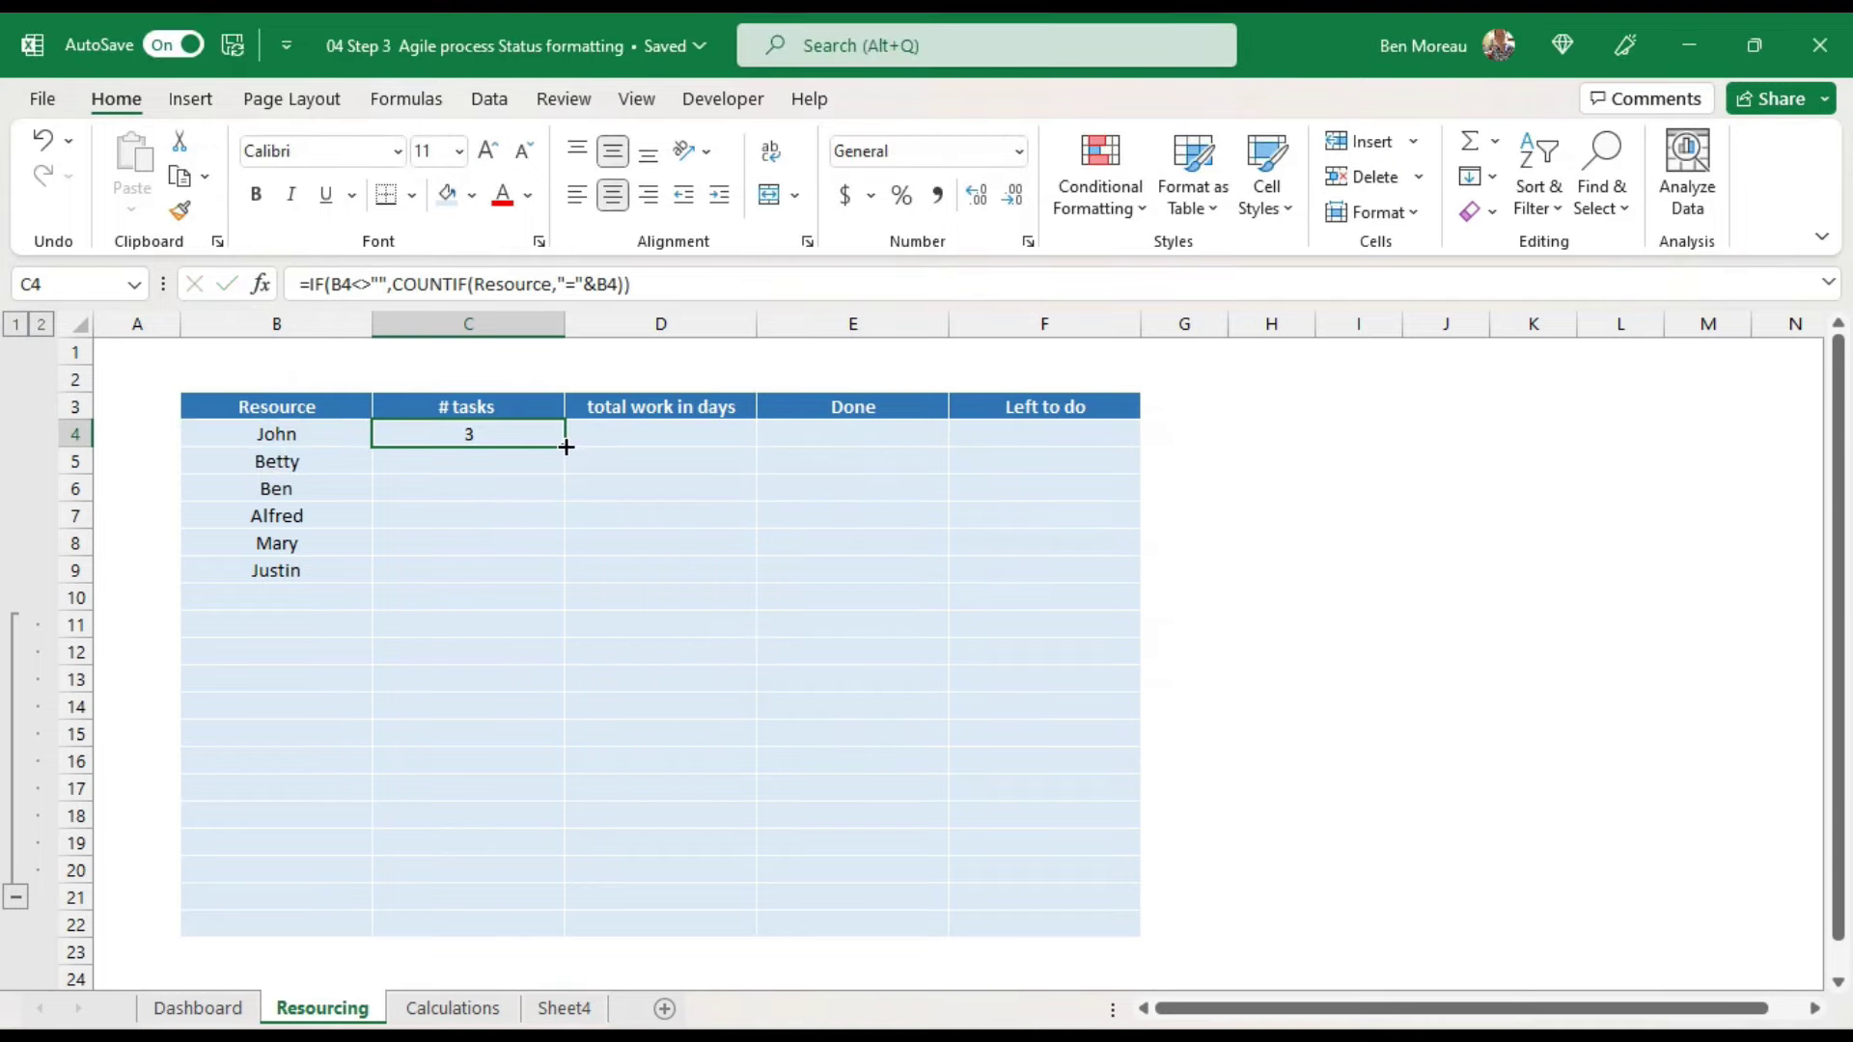
left_click_drag(566, 447, 561, 927)
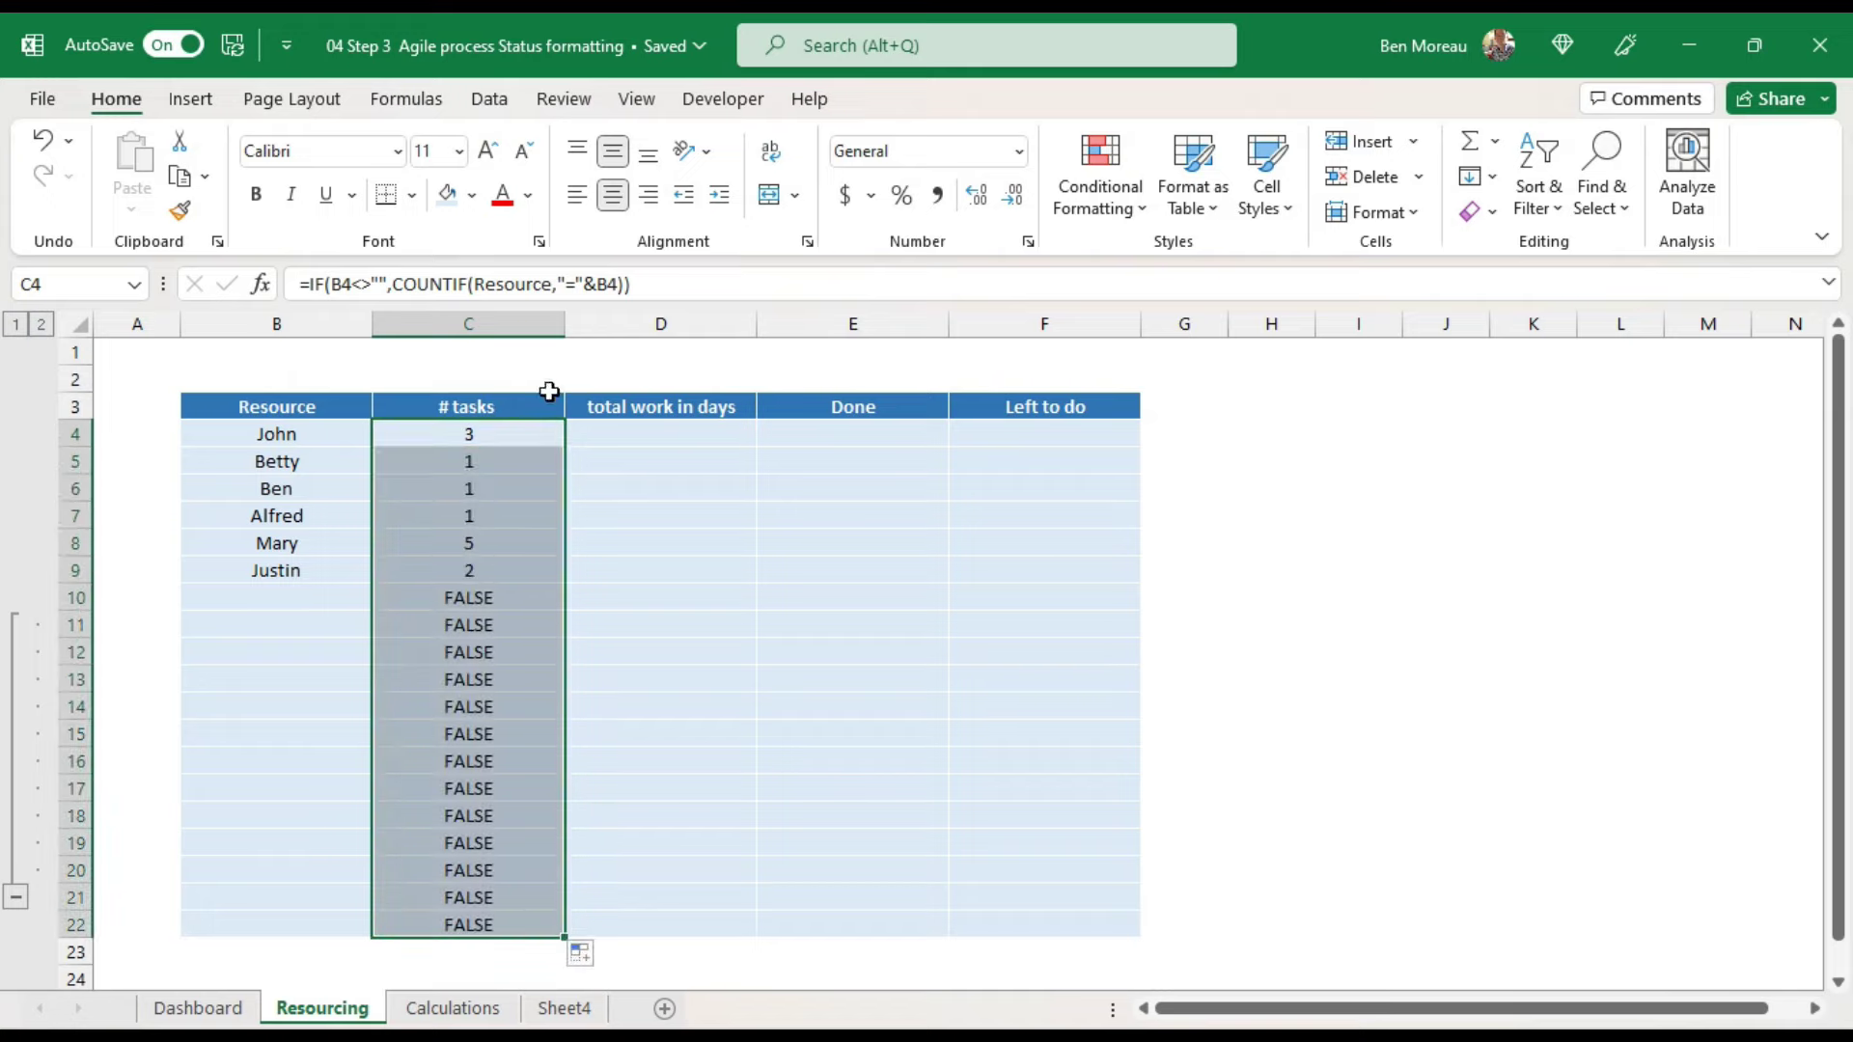
Step: Add a value-if-false argument to the # tasks IF formula in C4
left_click(506, 436)
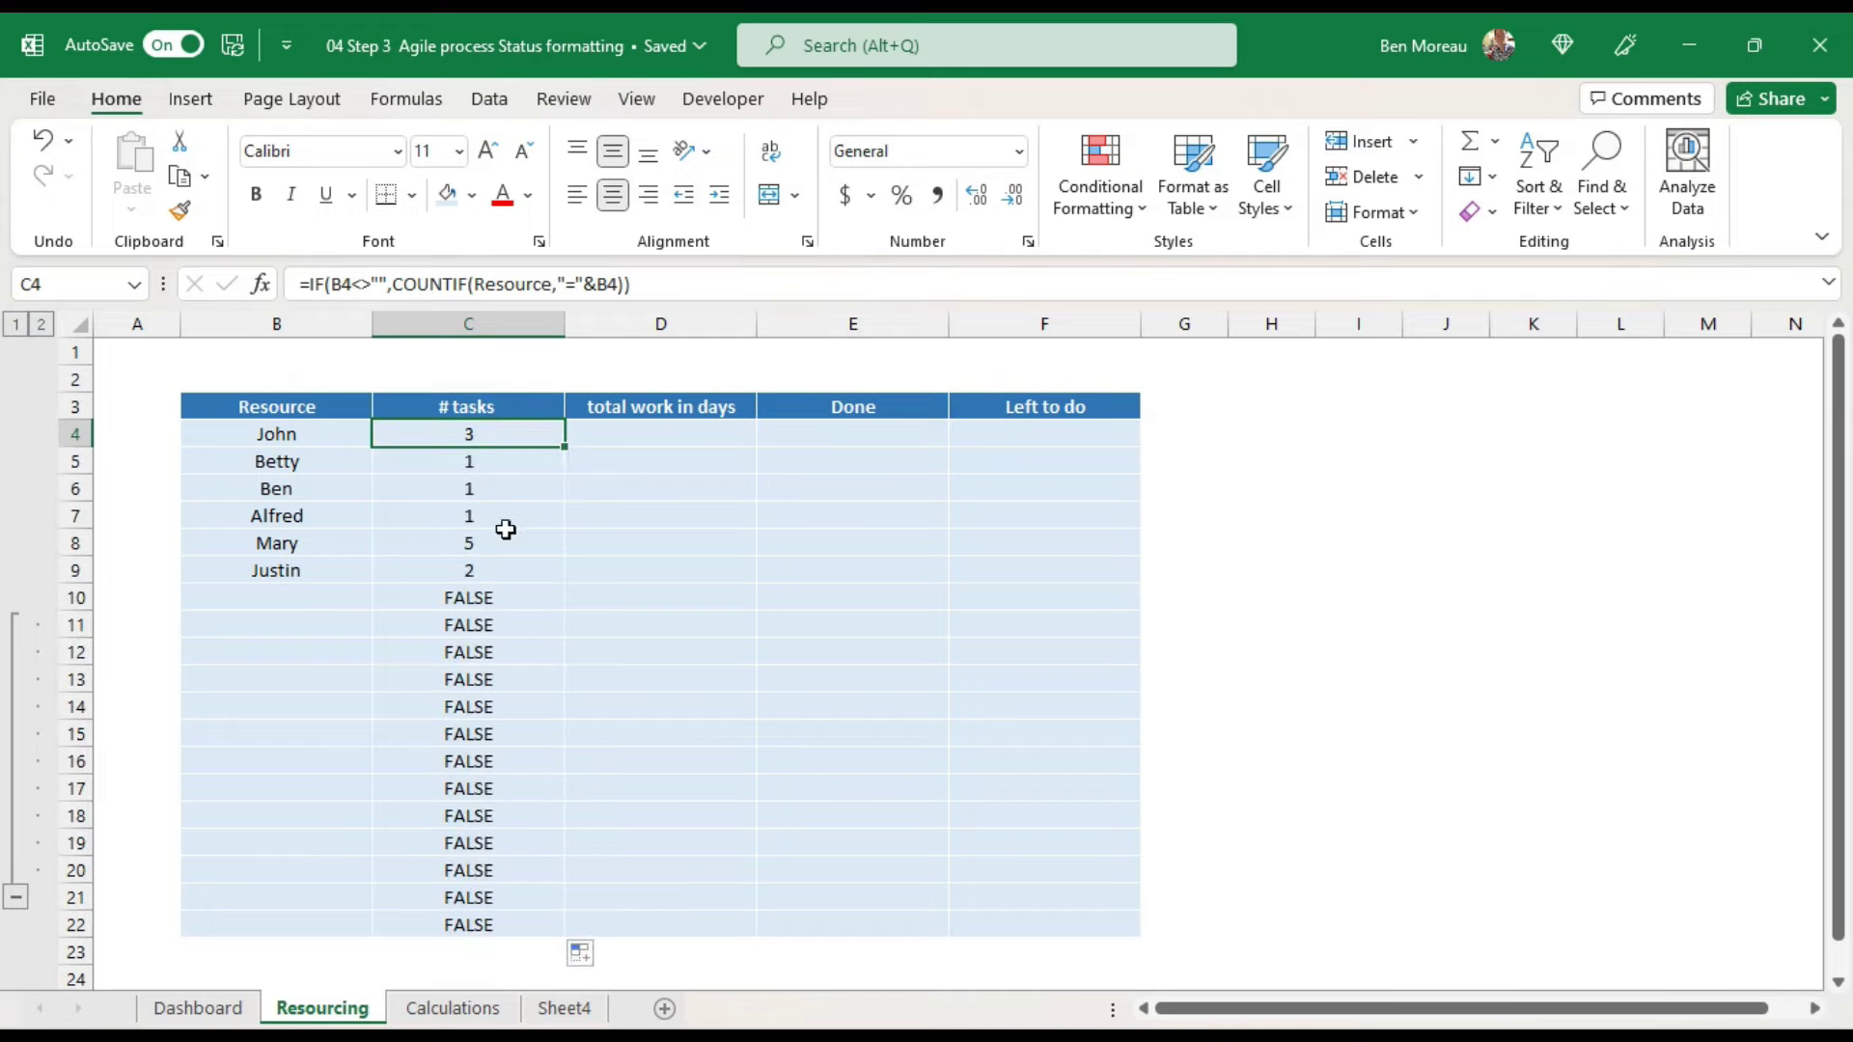
left_click(624, 287)
type(",\"=\"")
key("Return")
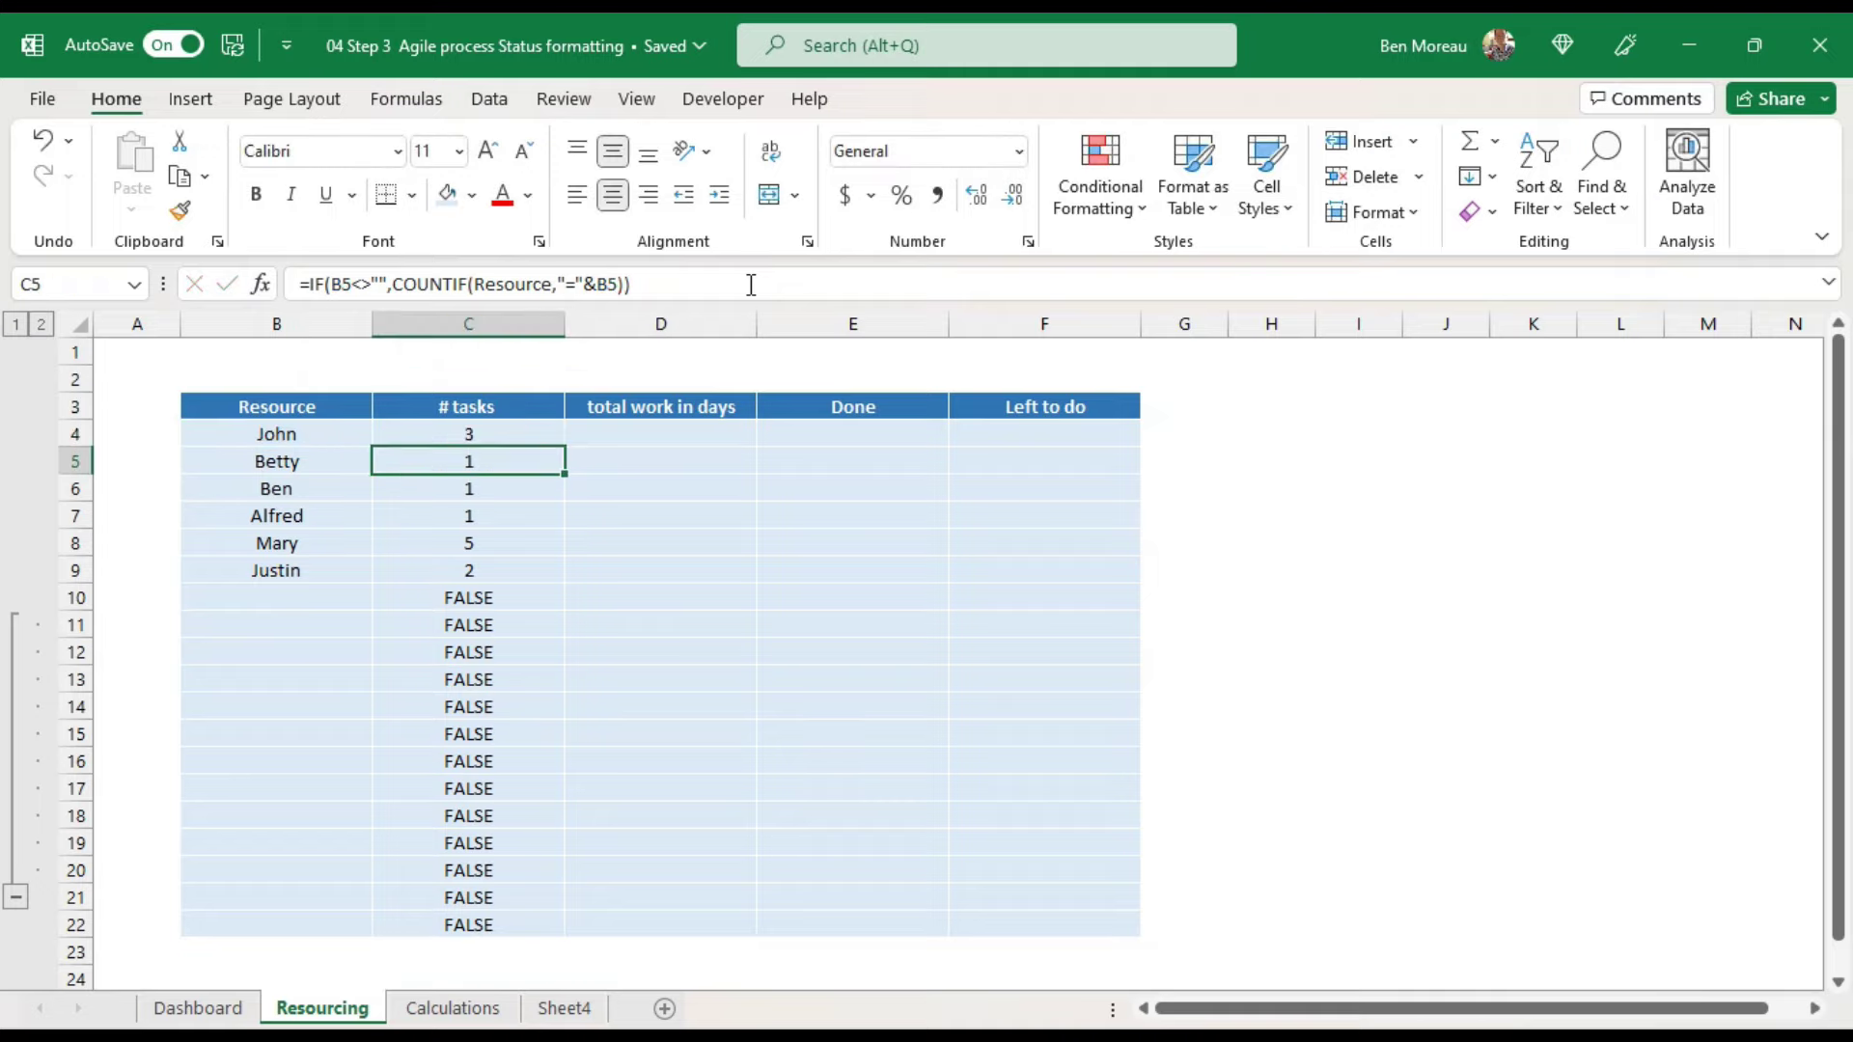
Step: Fill the updated # tasks formula from C4 down to C22 on the Resourcing sheet
left_click(565, 436)
left_click_drag(564, 447, 544, 926)
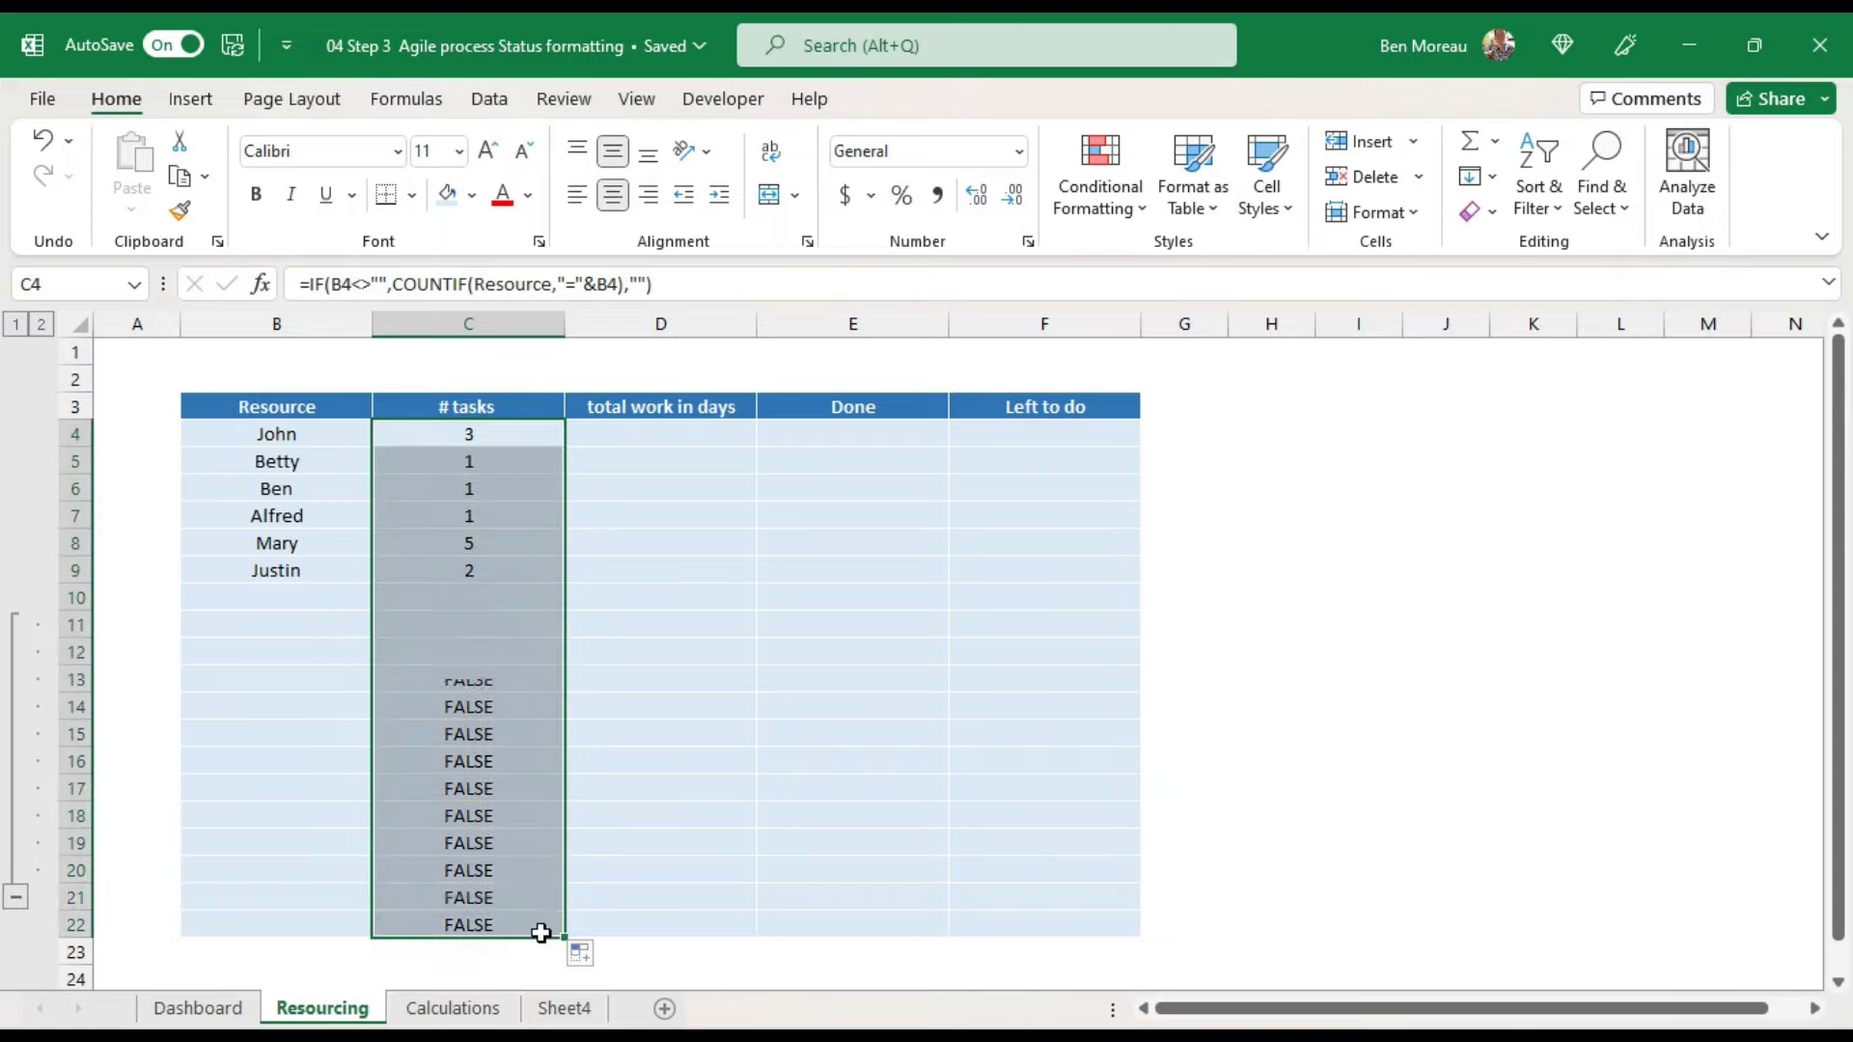
left_click(604, 645)
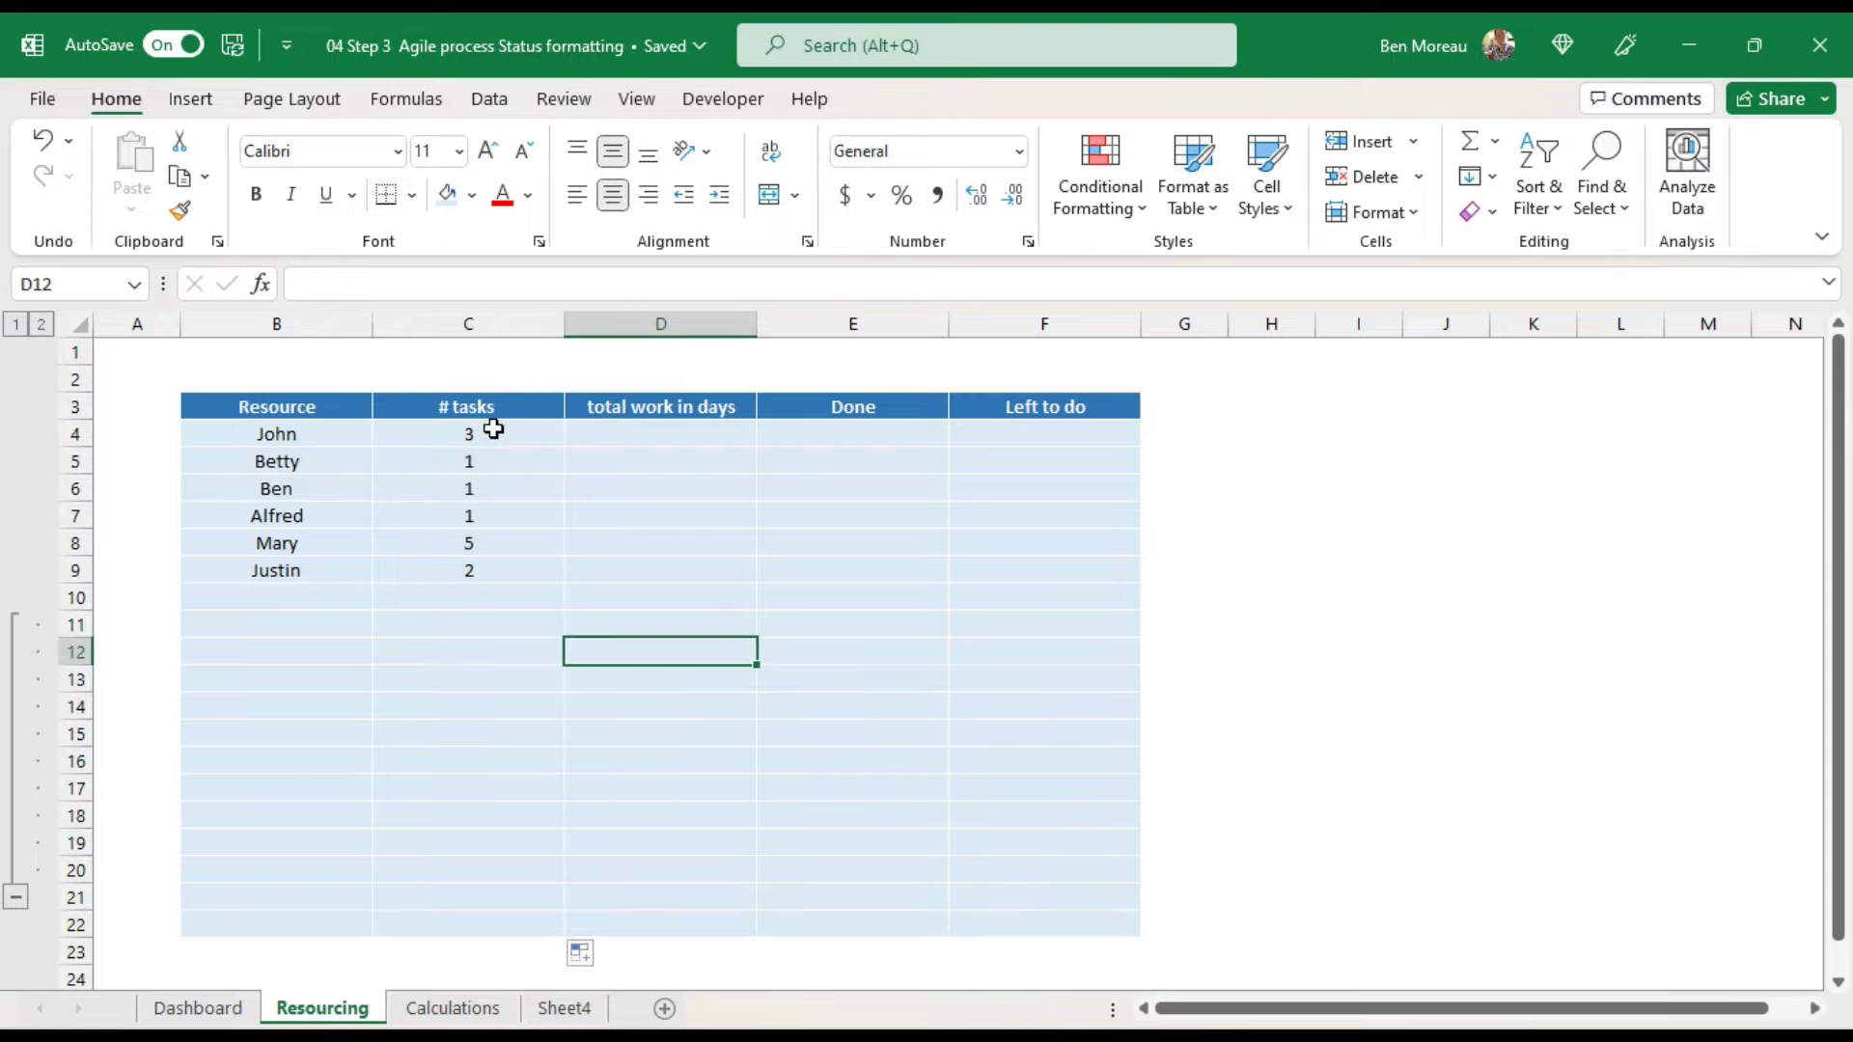
left_click_drag(489, 428, 487, 477)
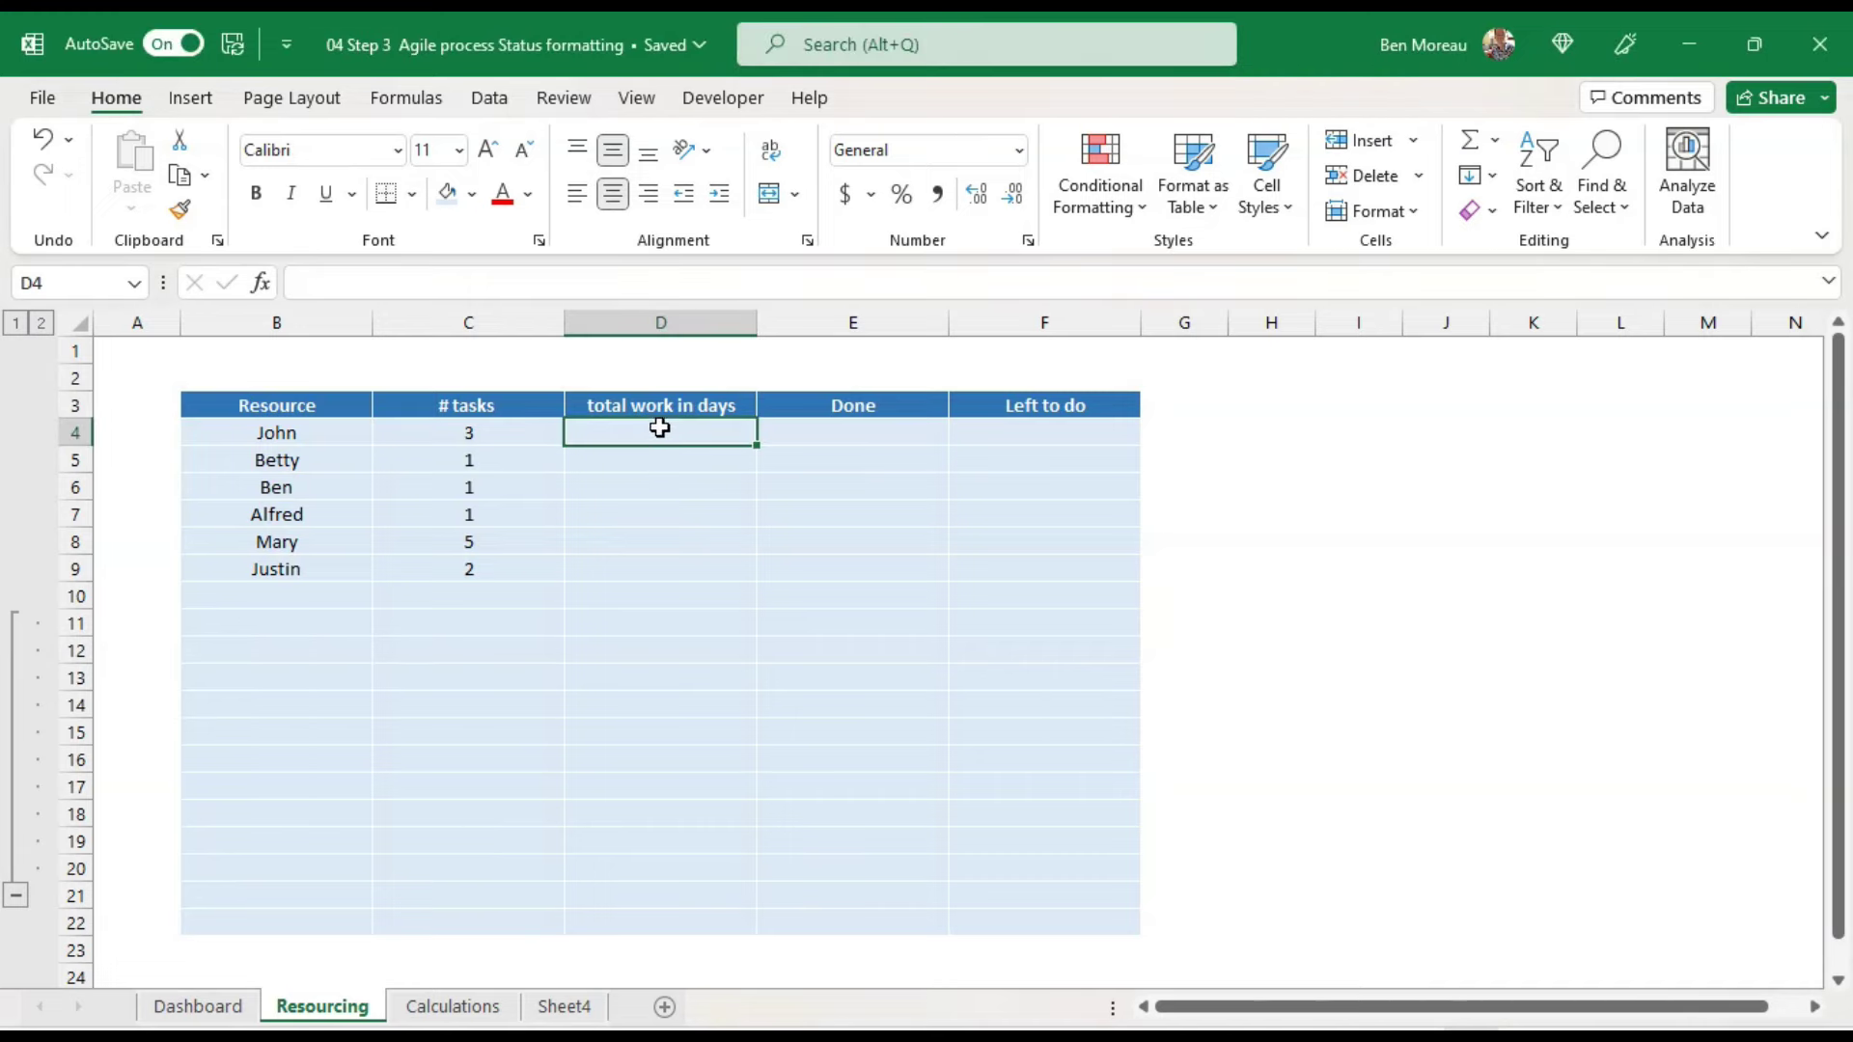
Step: Start a SUMIF formula in D4 of the Resourcing sheet's total work in days column, with resource as its range
left_click(243, 1006)
left_click_drag(785, 517, 767, 873)
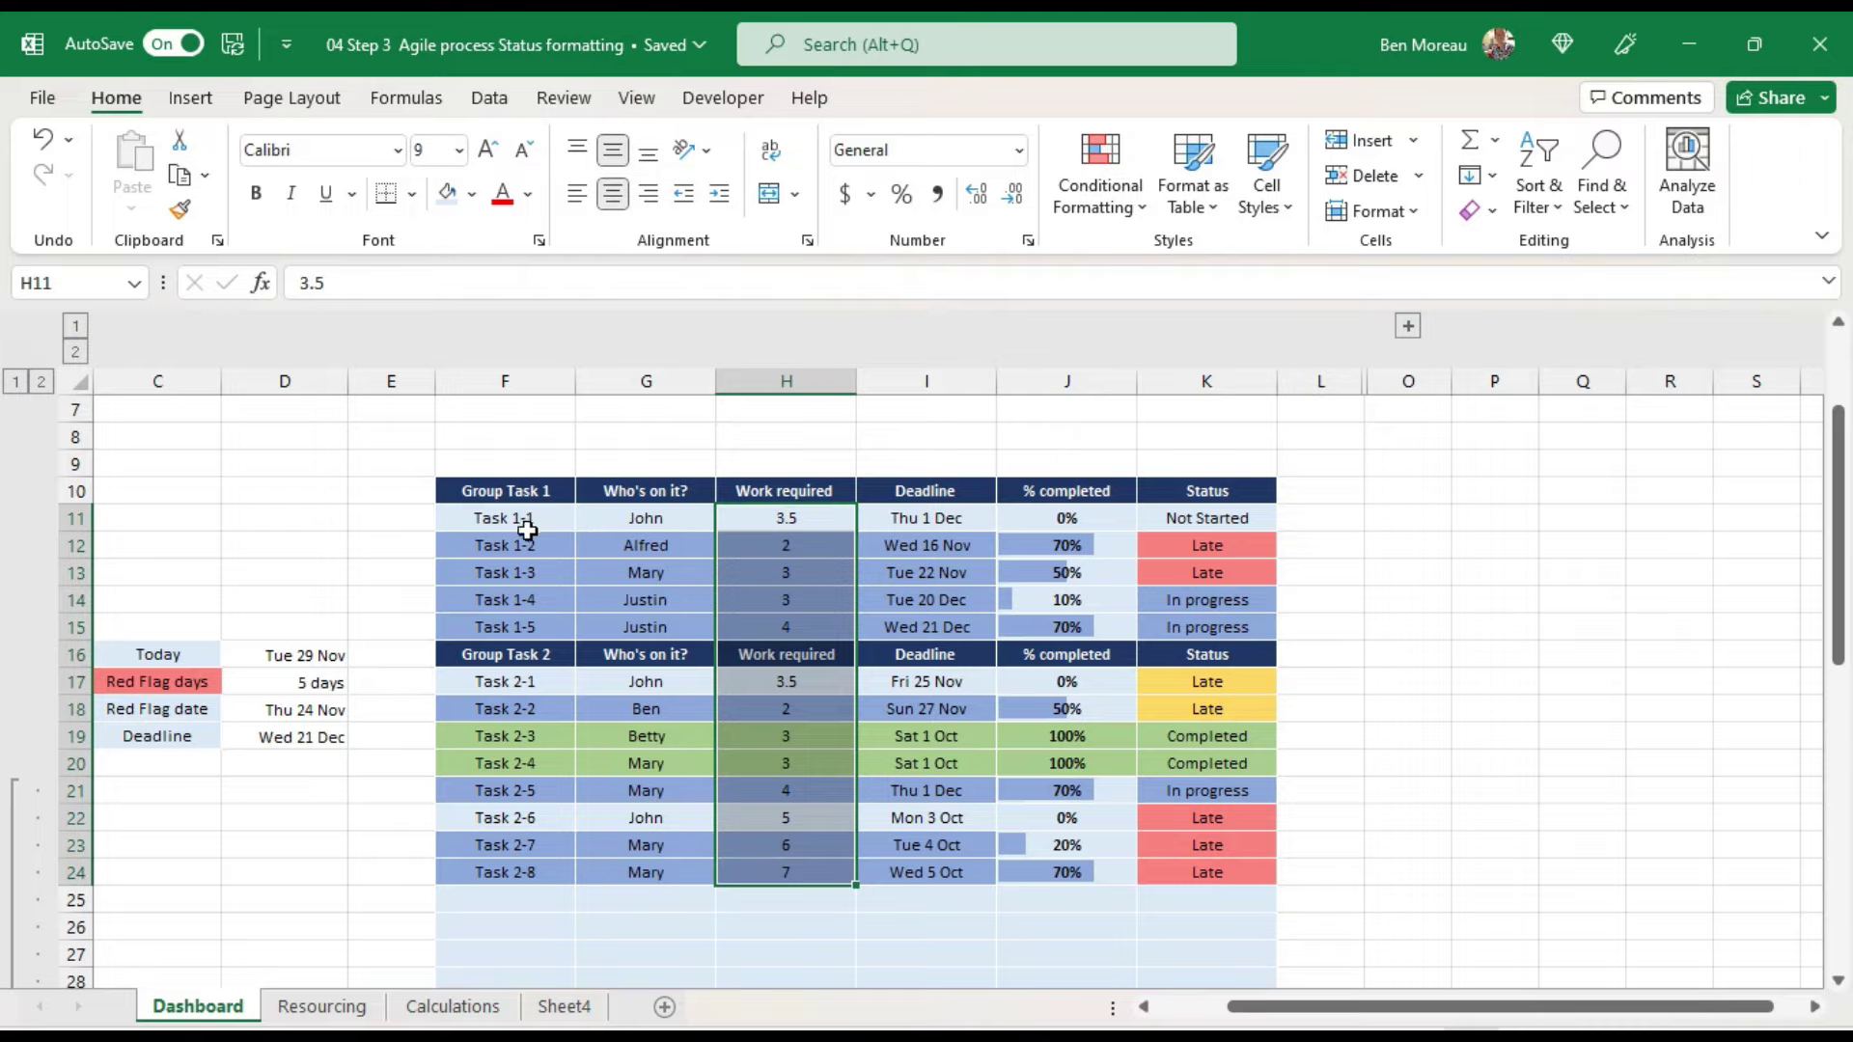
left_click(355, 1006)
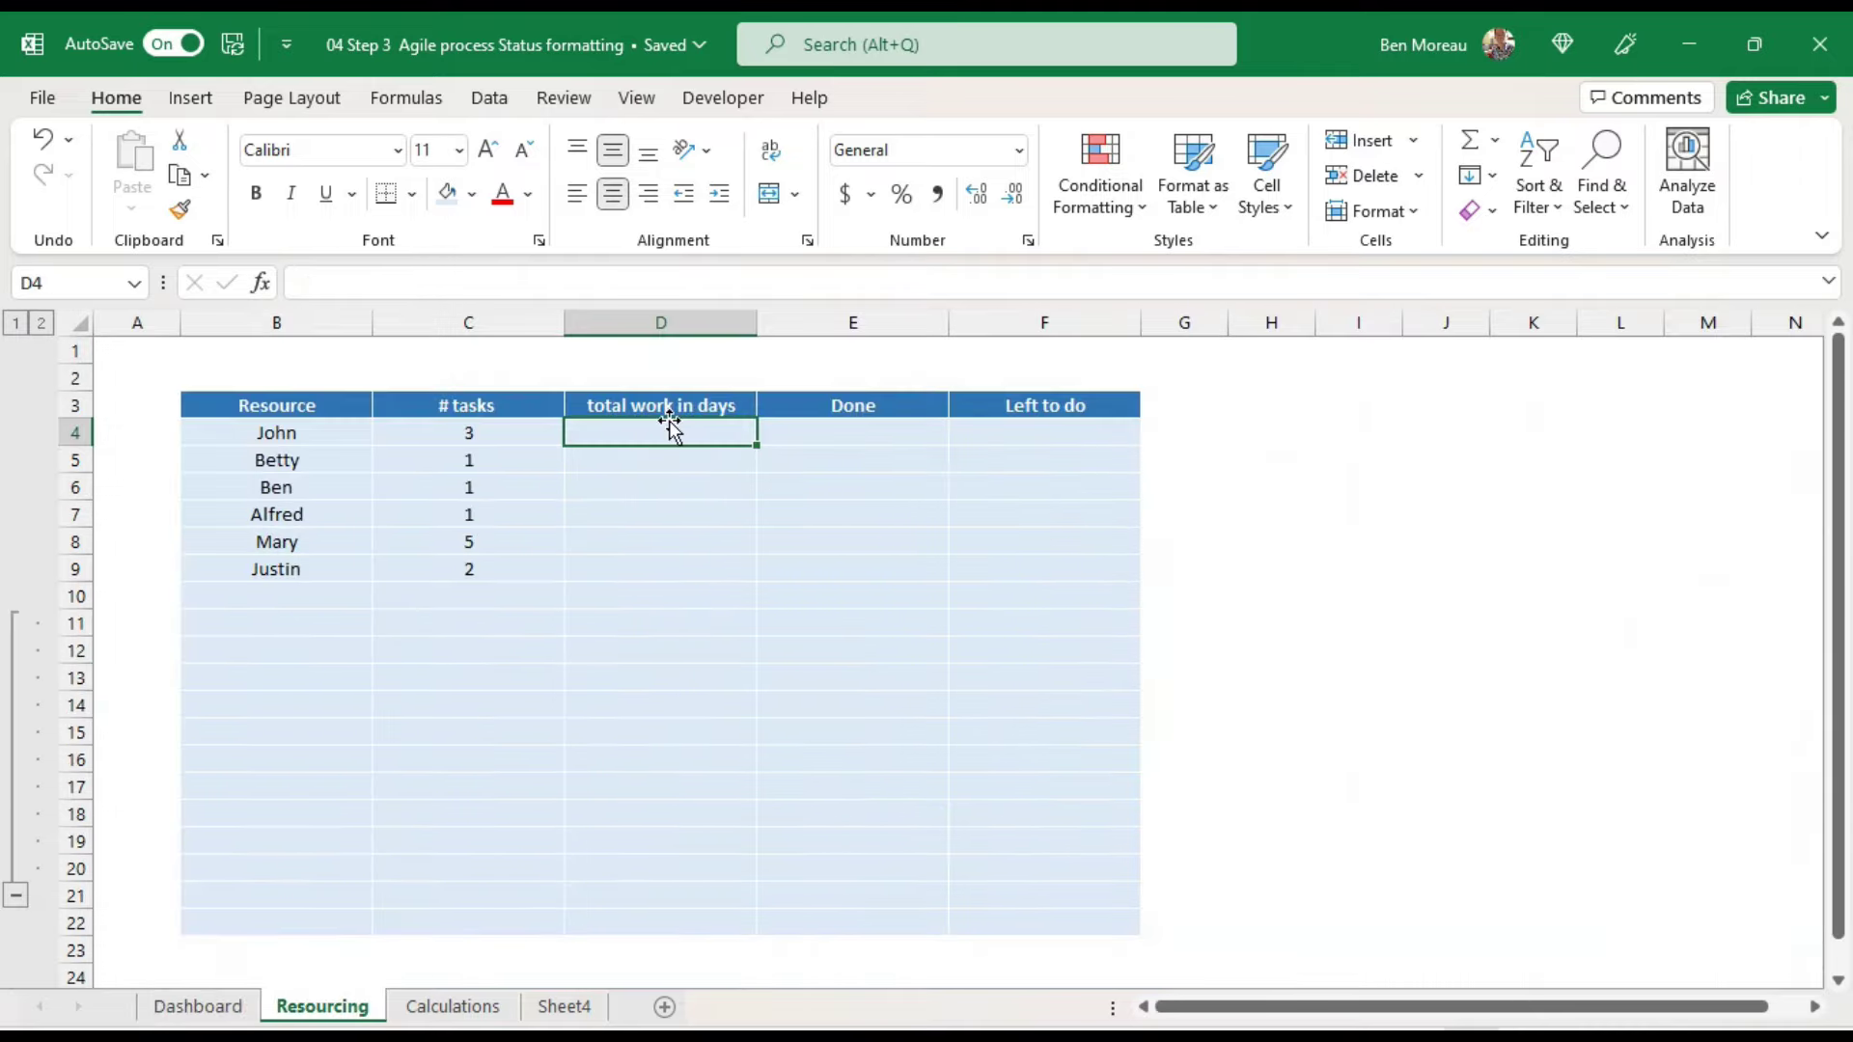
type("=")
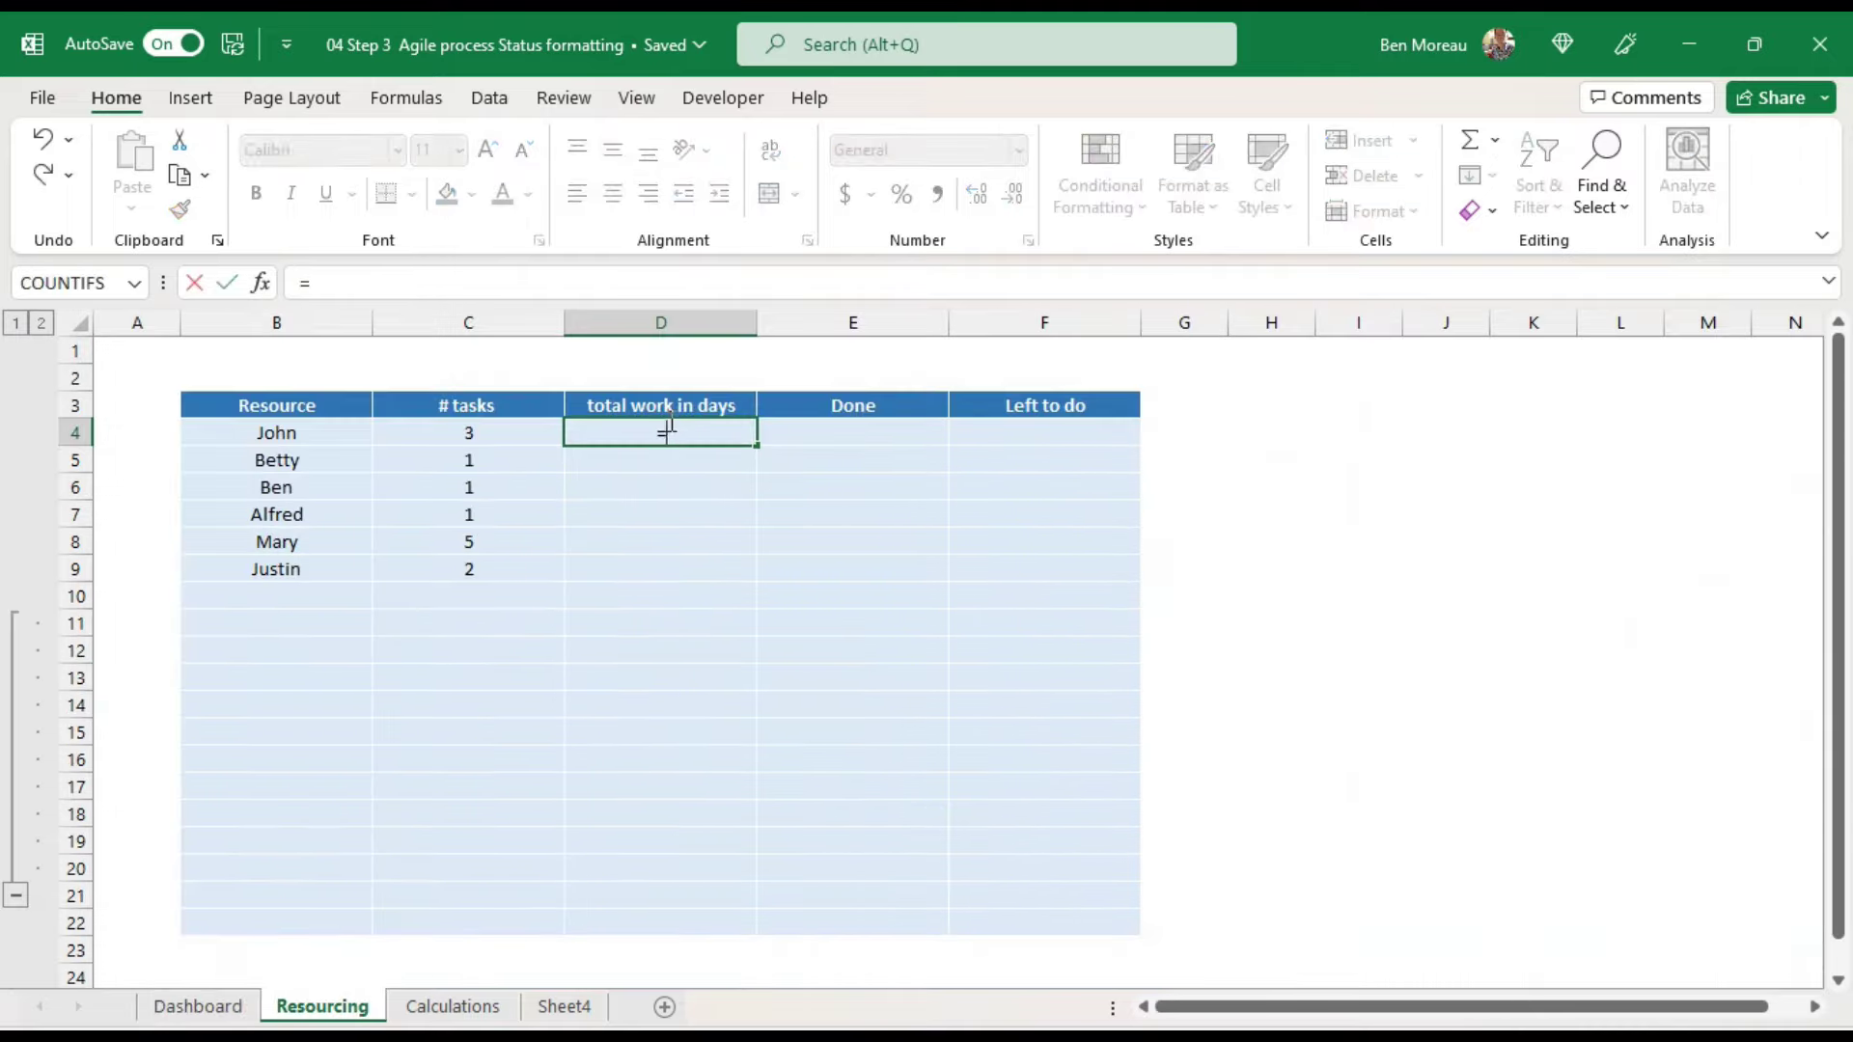
type("sumif(")
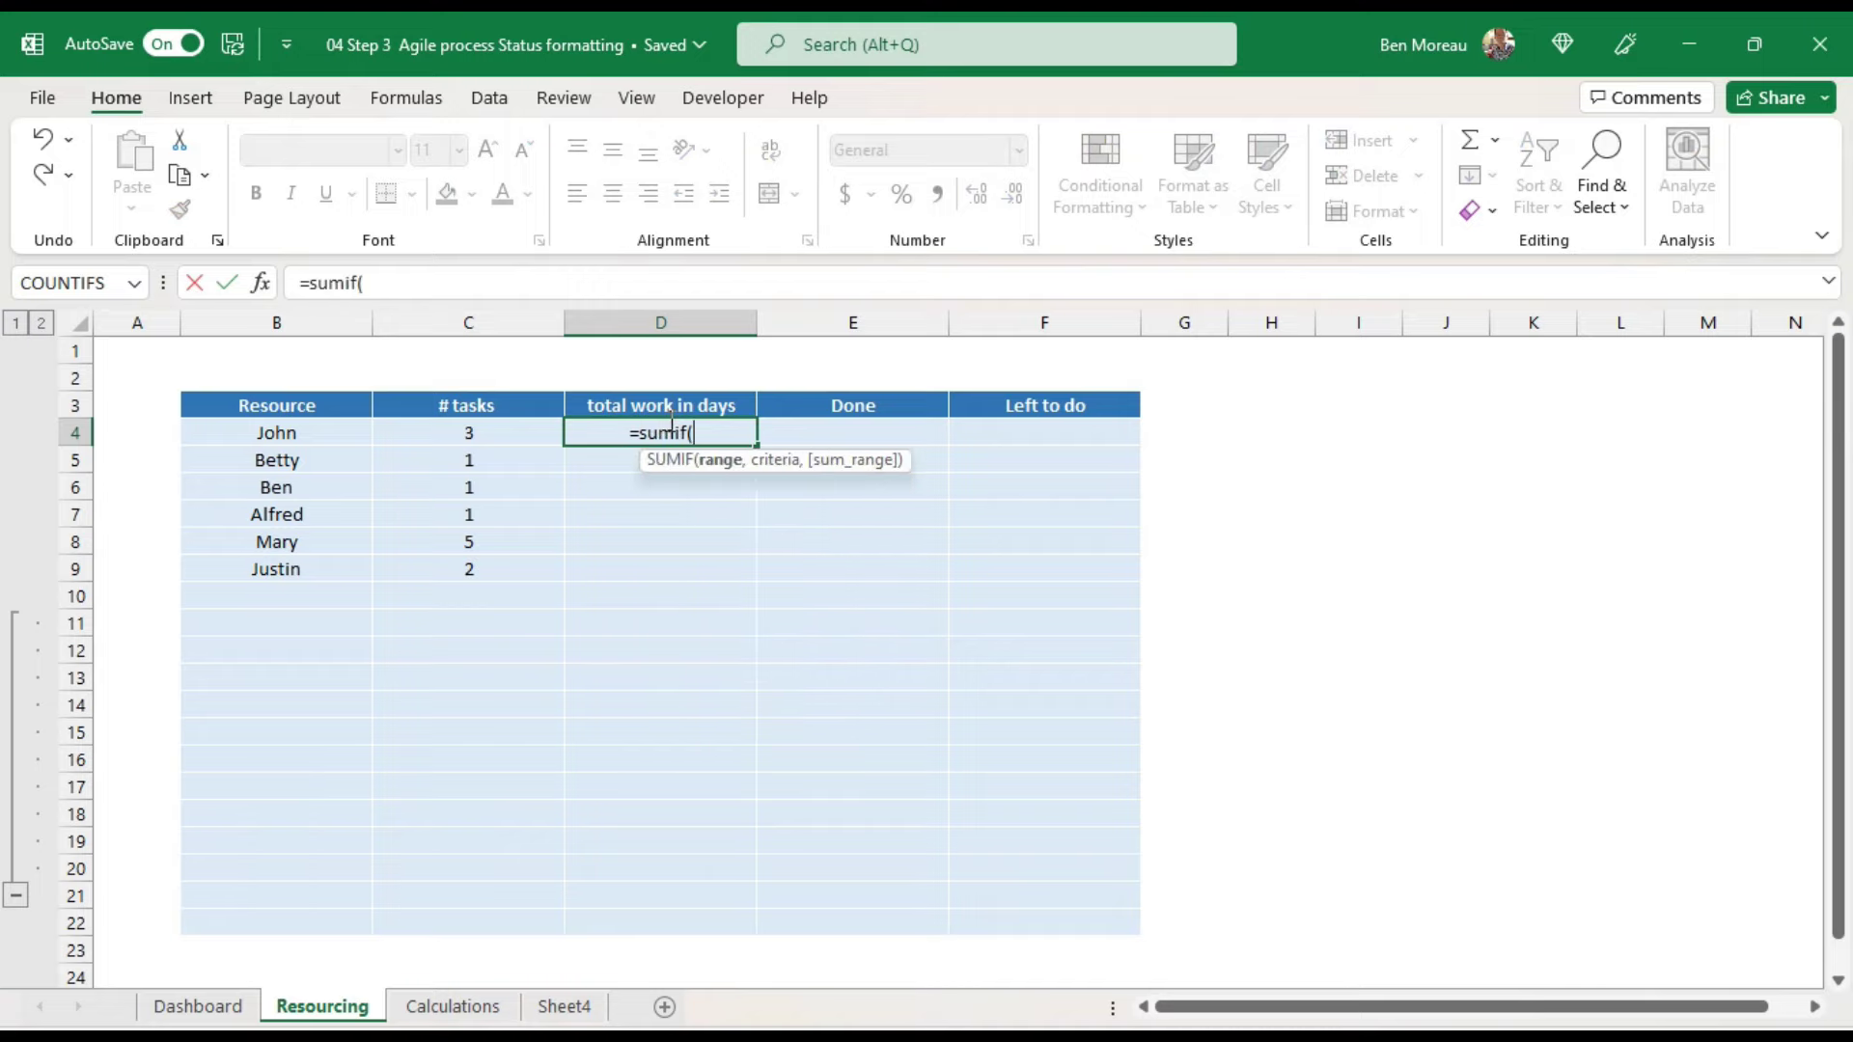
left_click(261, 282)
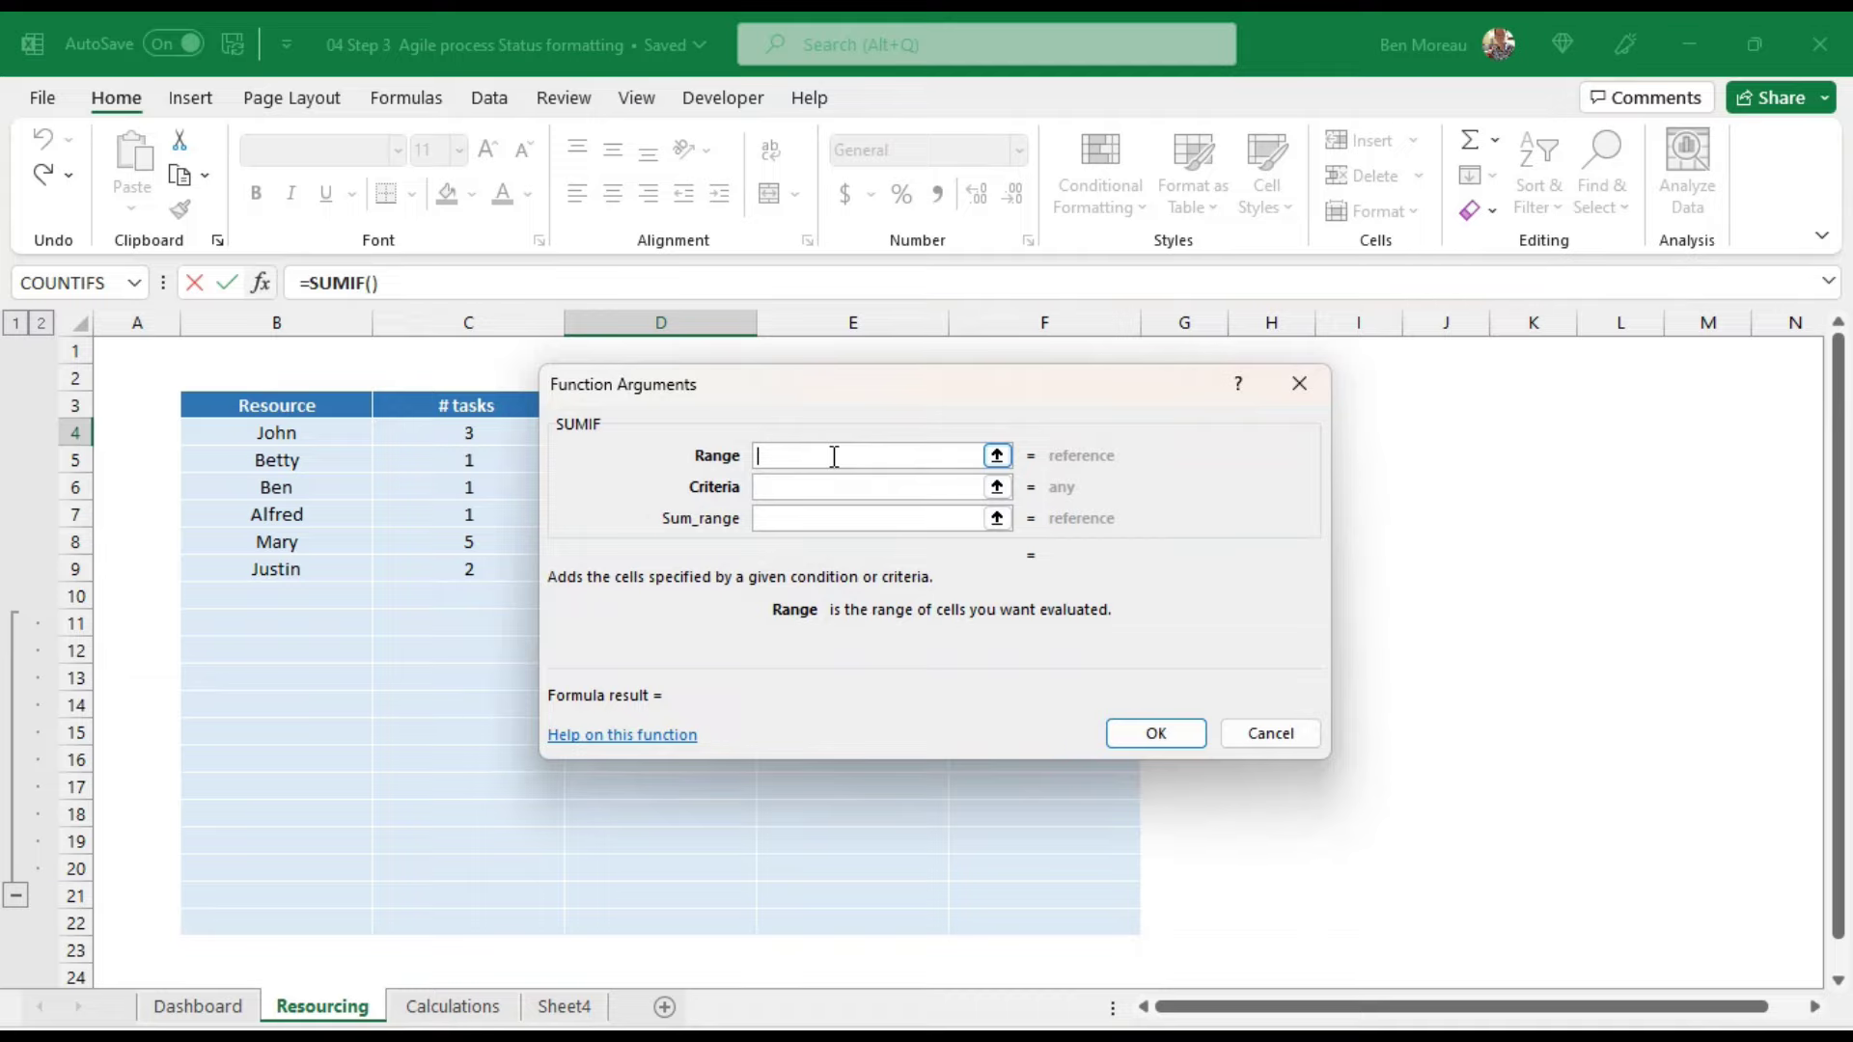
type("resource")
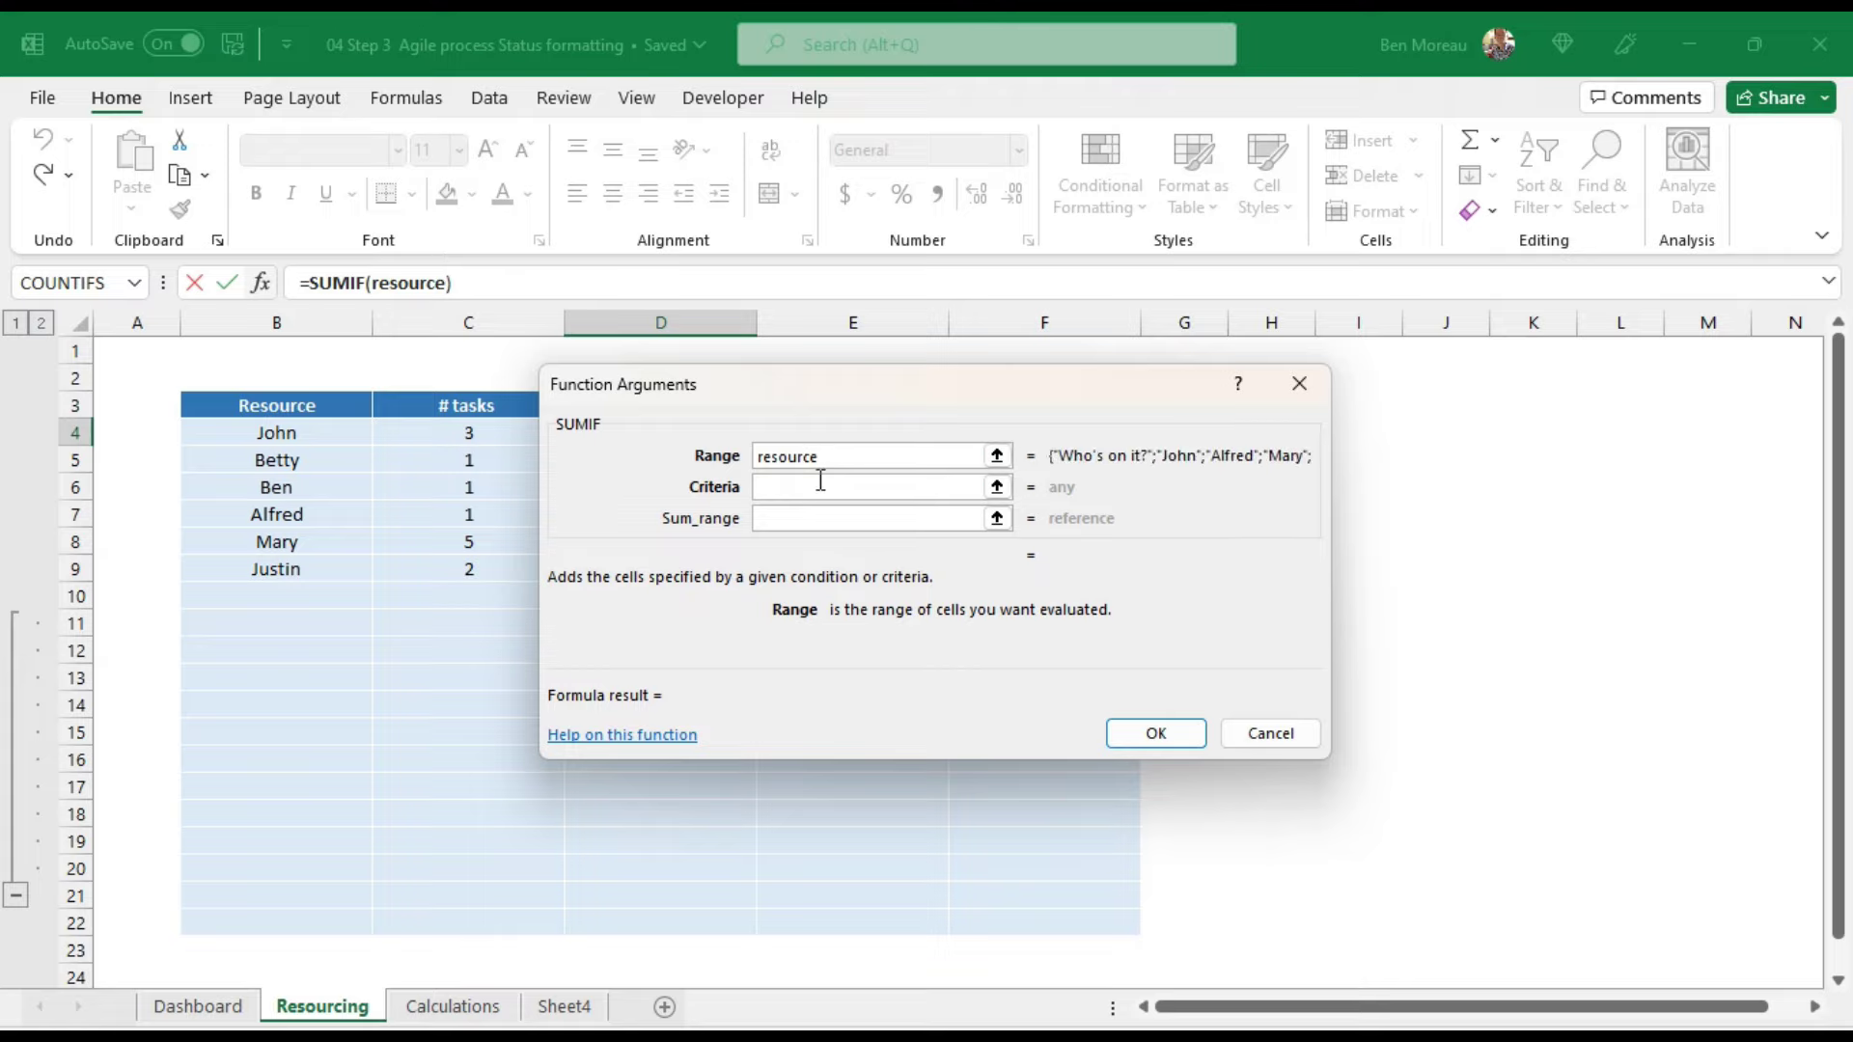
Step: Complete the D4 SUMIF with the criteria "="&B4 and the sum range Work_required
left_click(820, 482)
type("\"=\"")
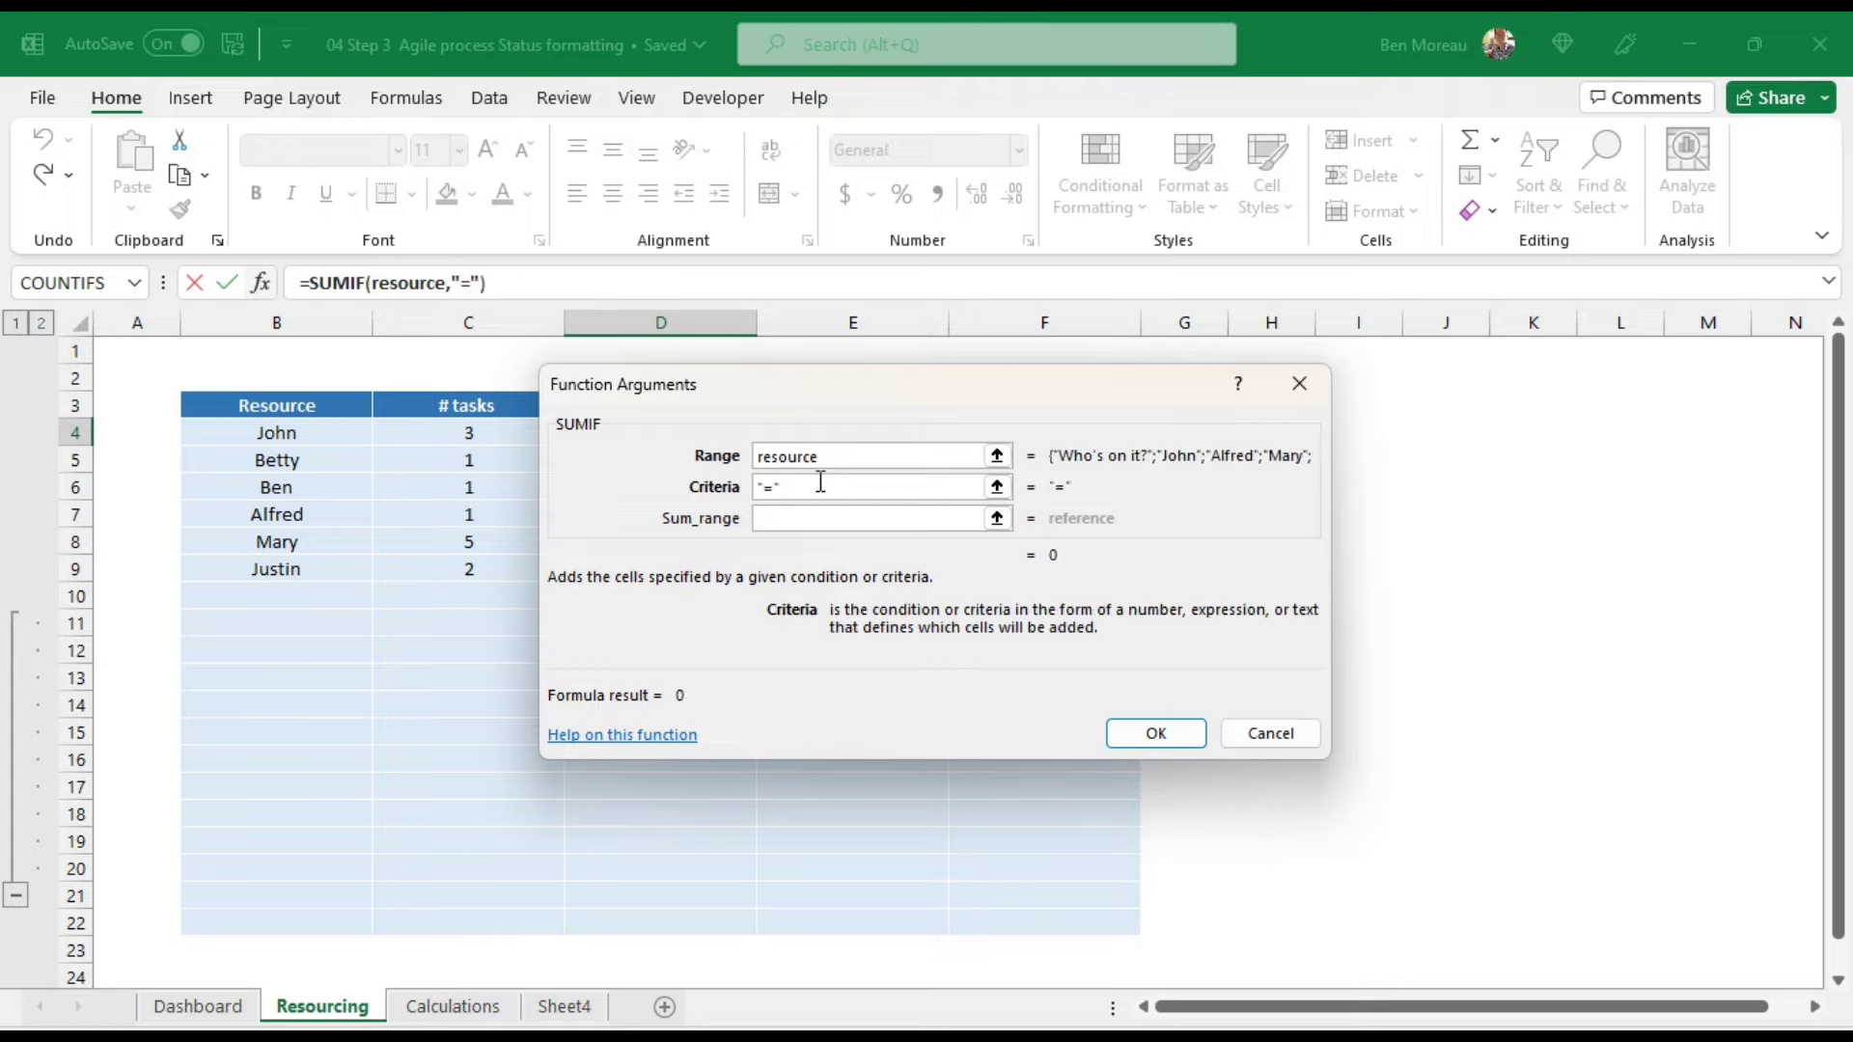
type("&")
left_click(307, 430)
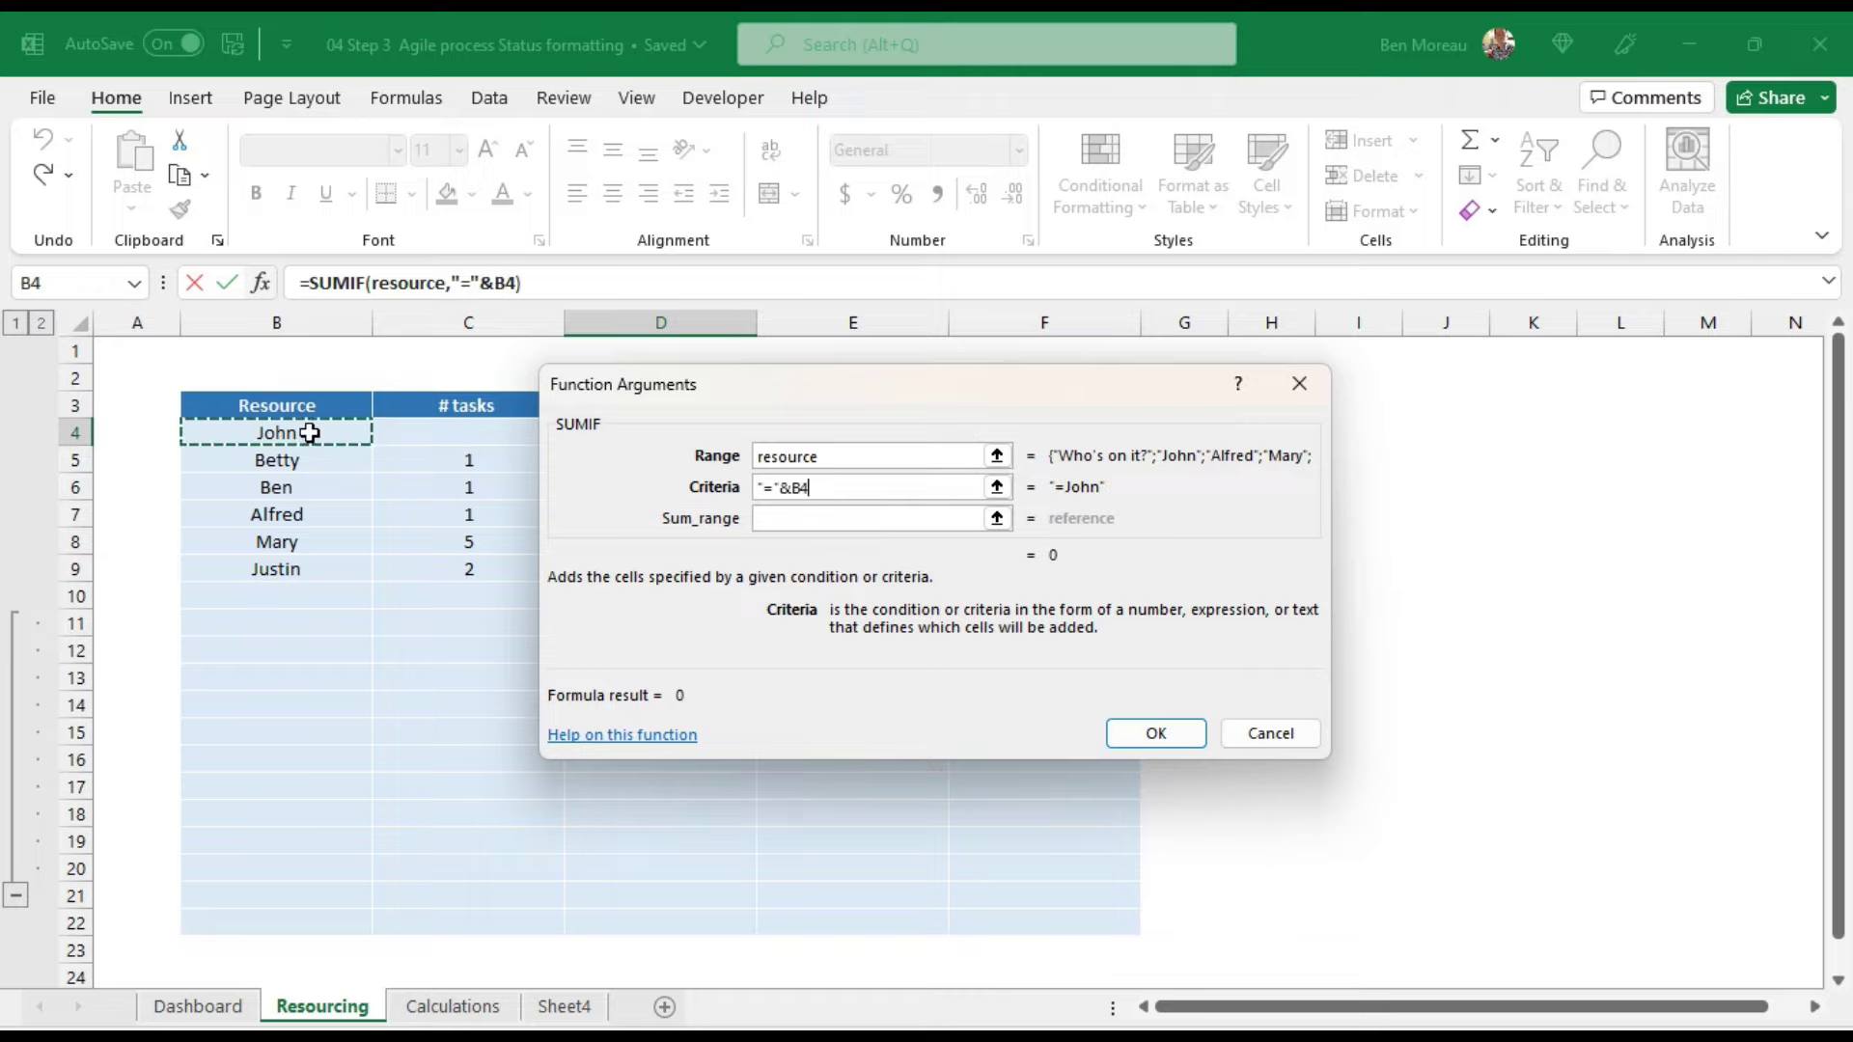
left_click(922, 519)
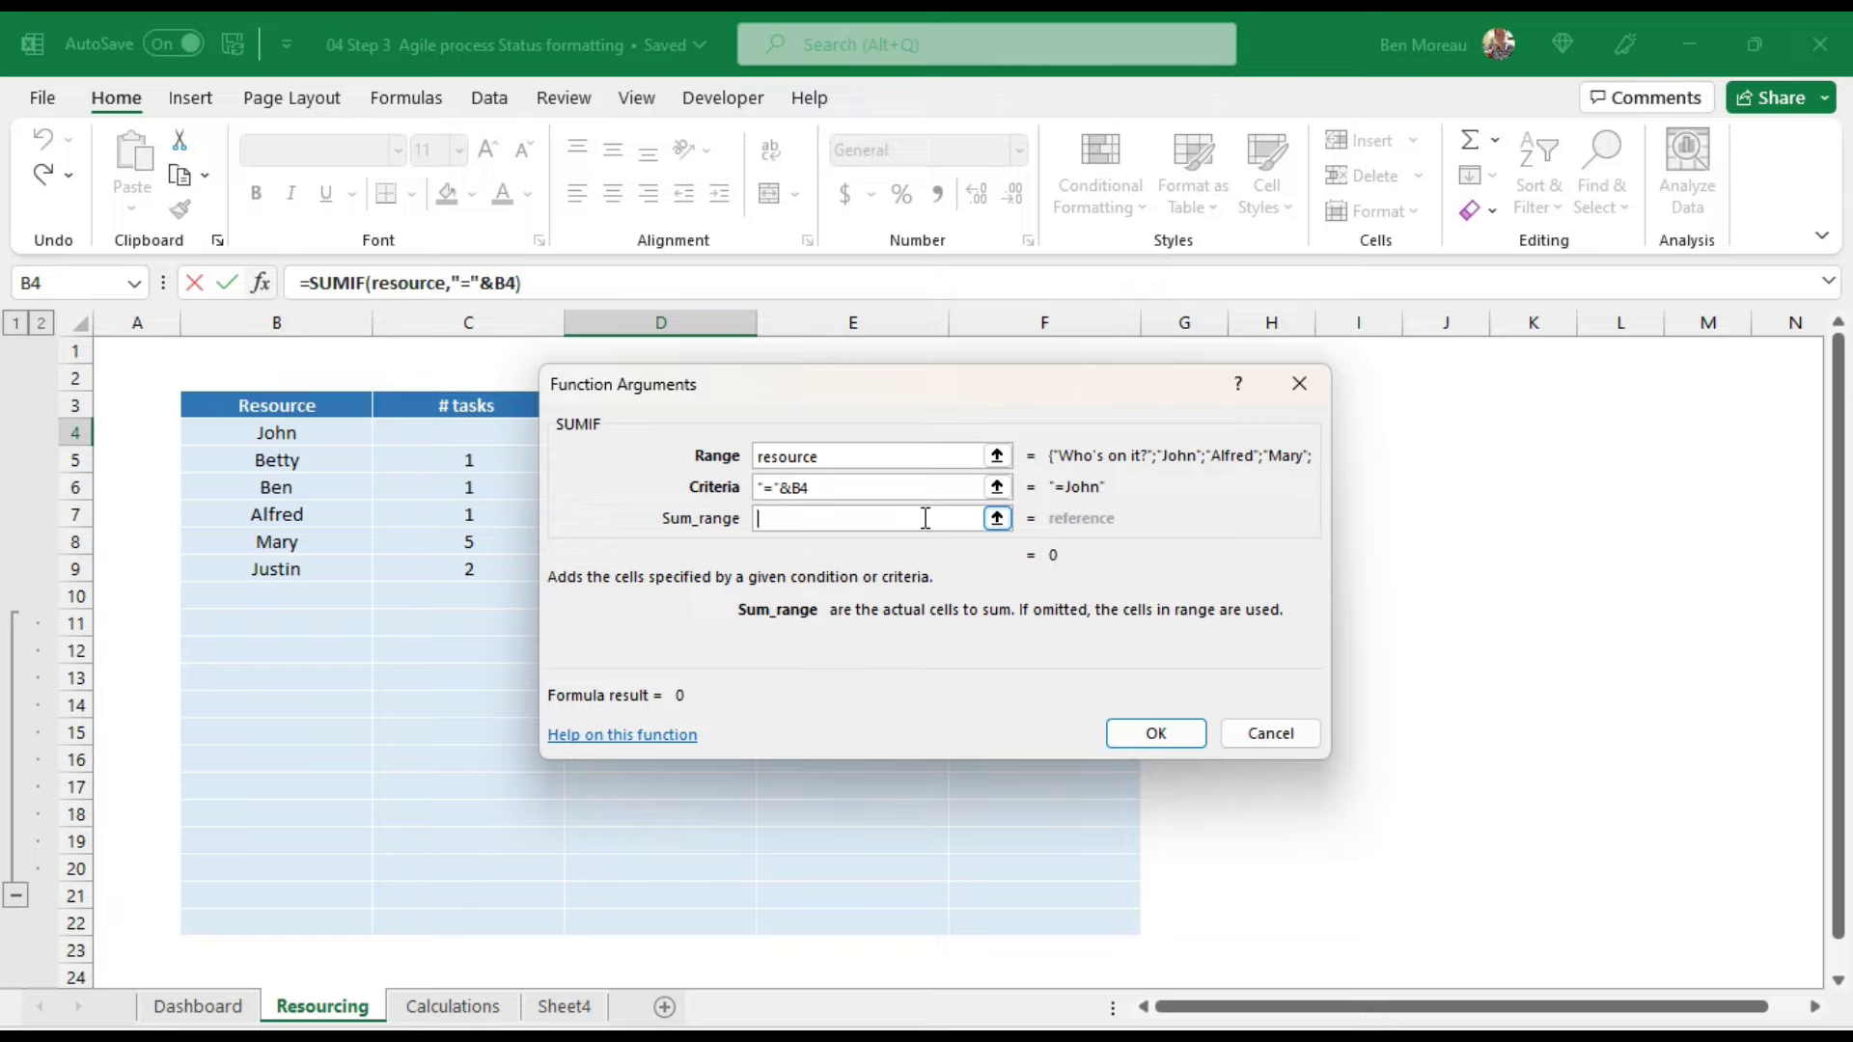
type("Work_required")
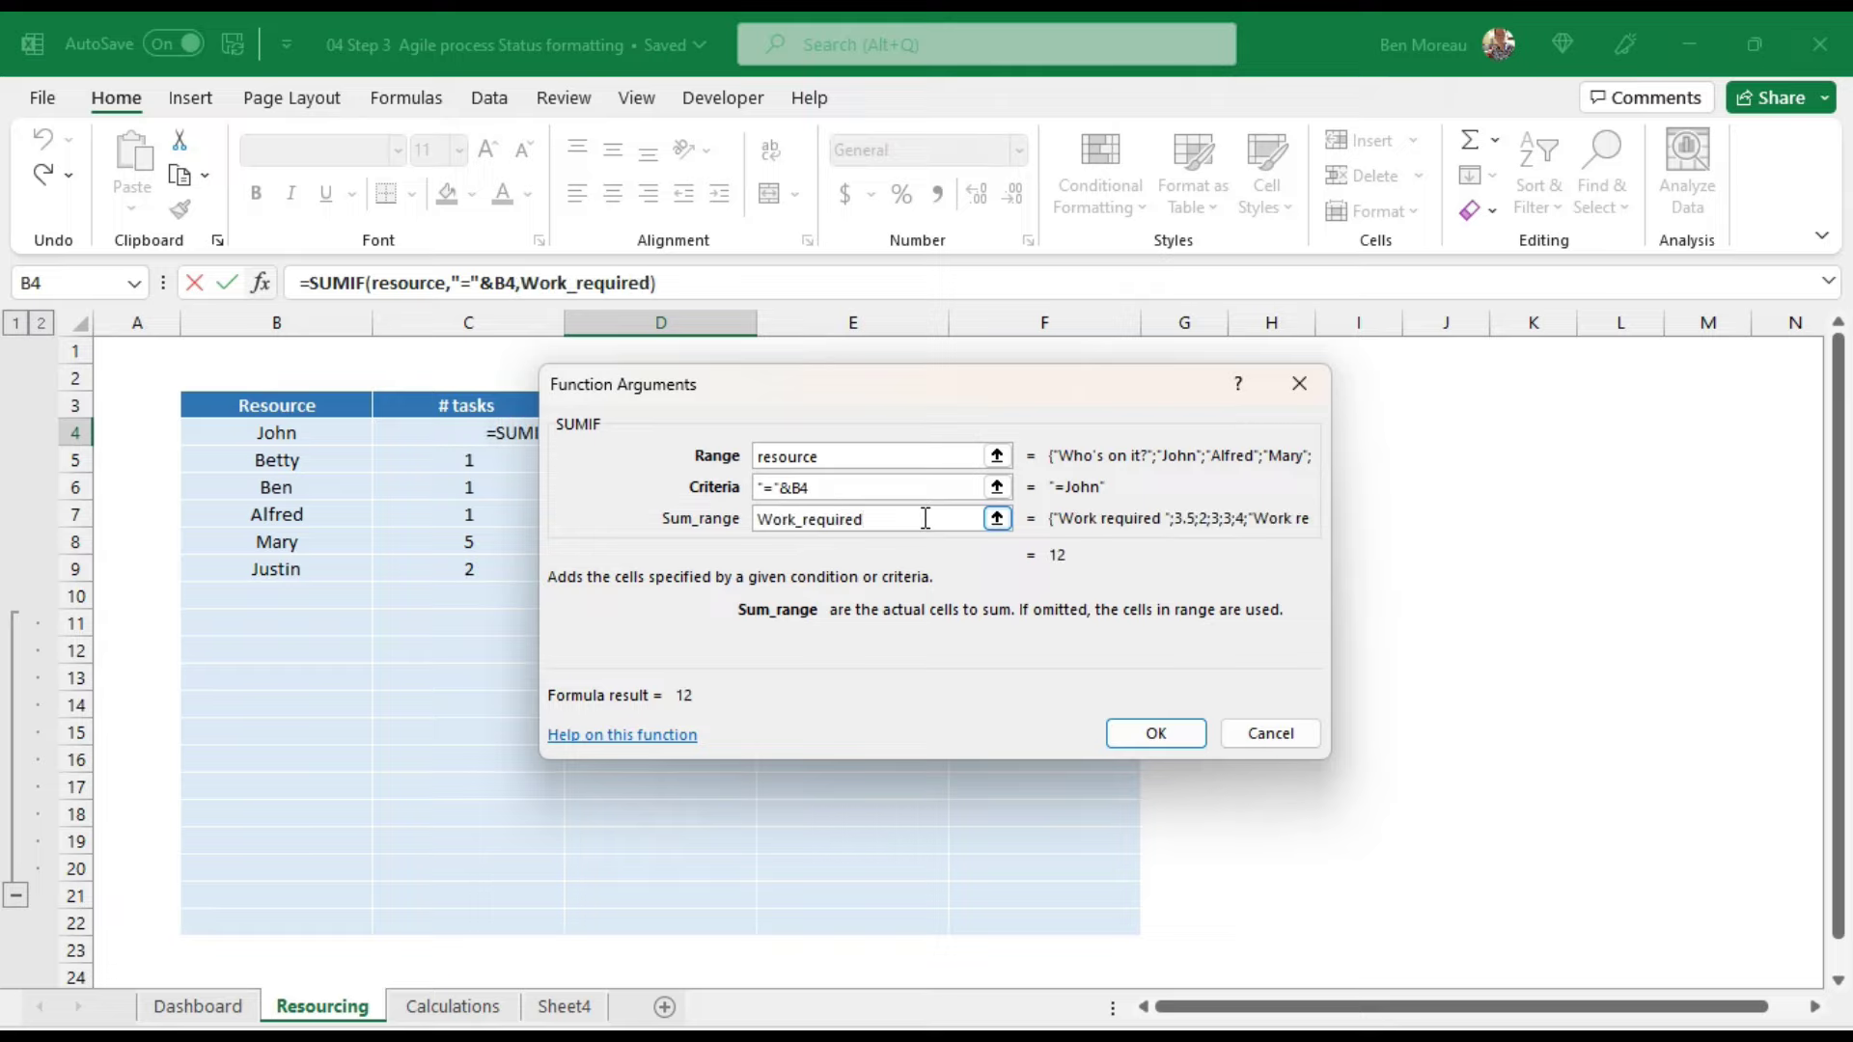
left_click(1163, 743)
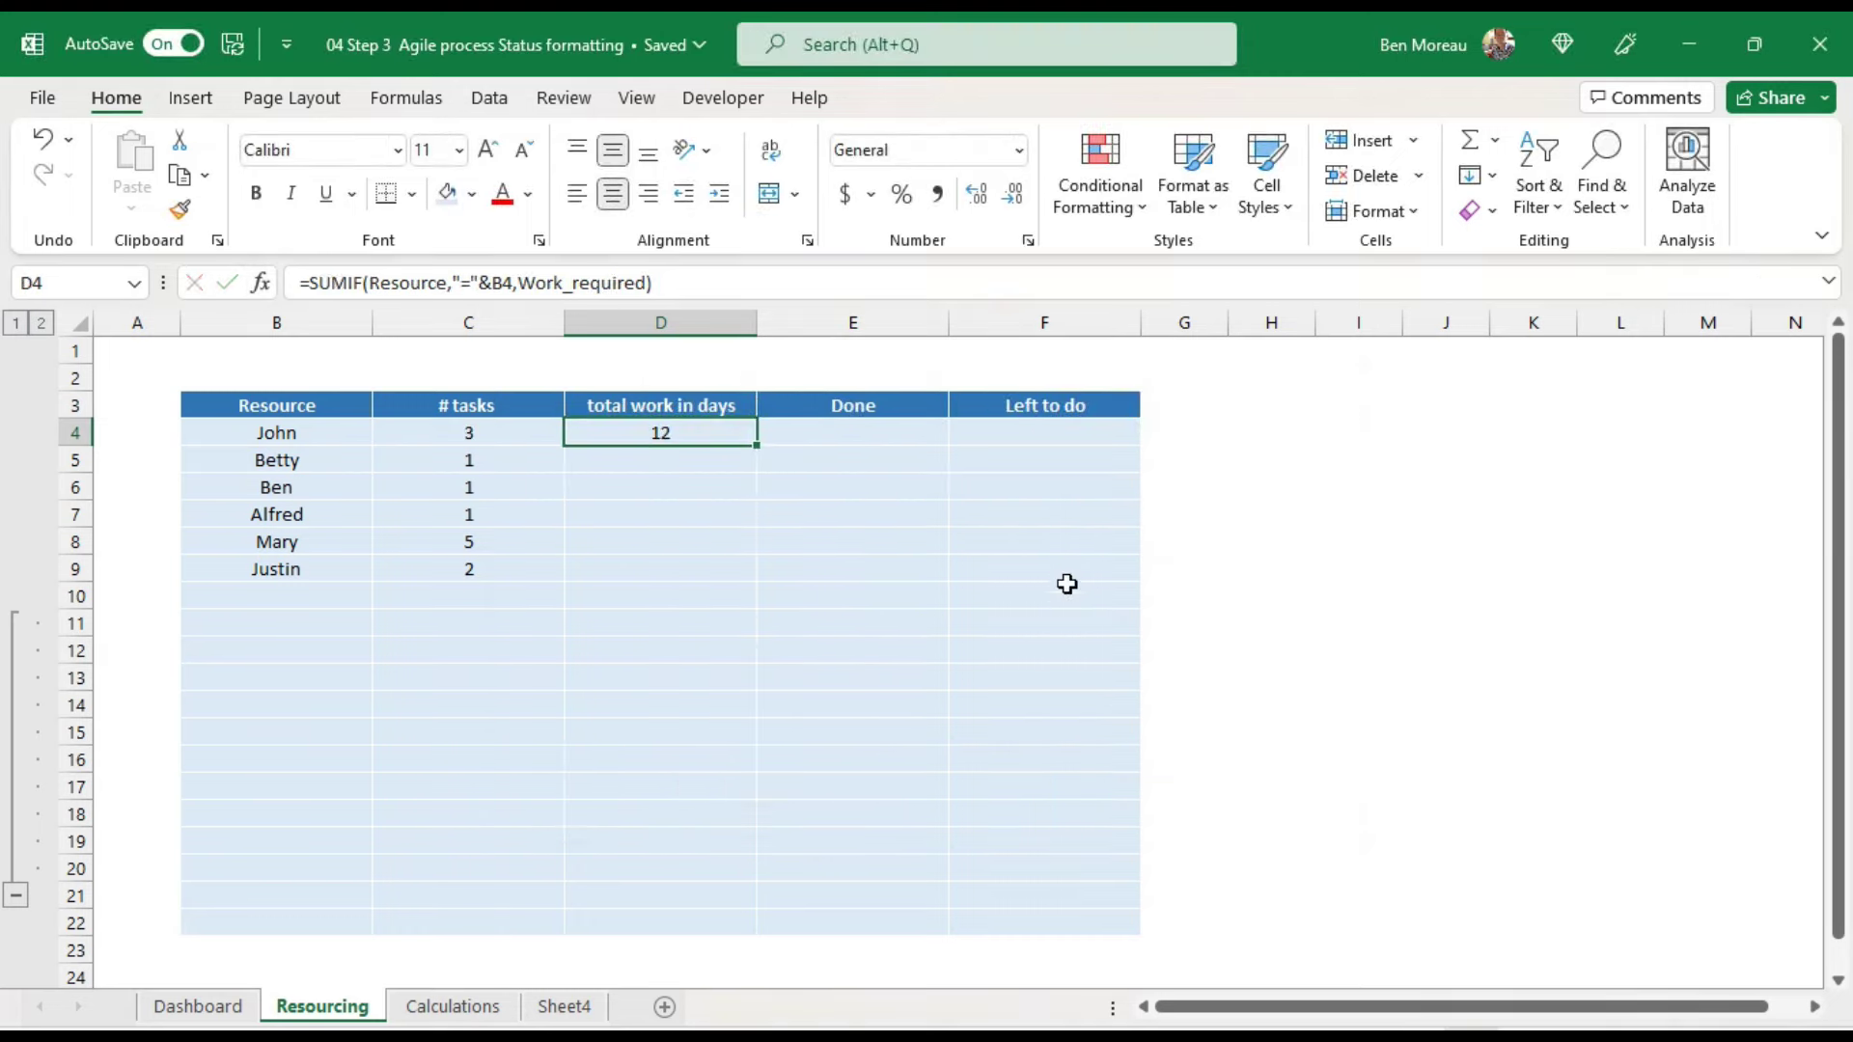
Step: Fill the total work in days formula from D4 down to D22
left_click_drag(760, 449, 743, 928)
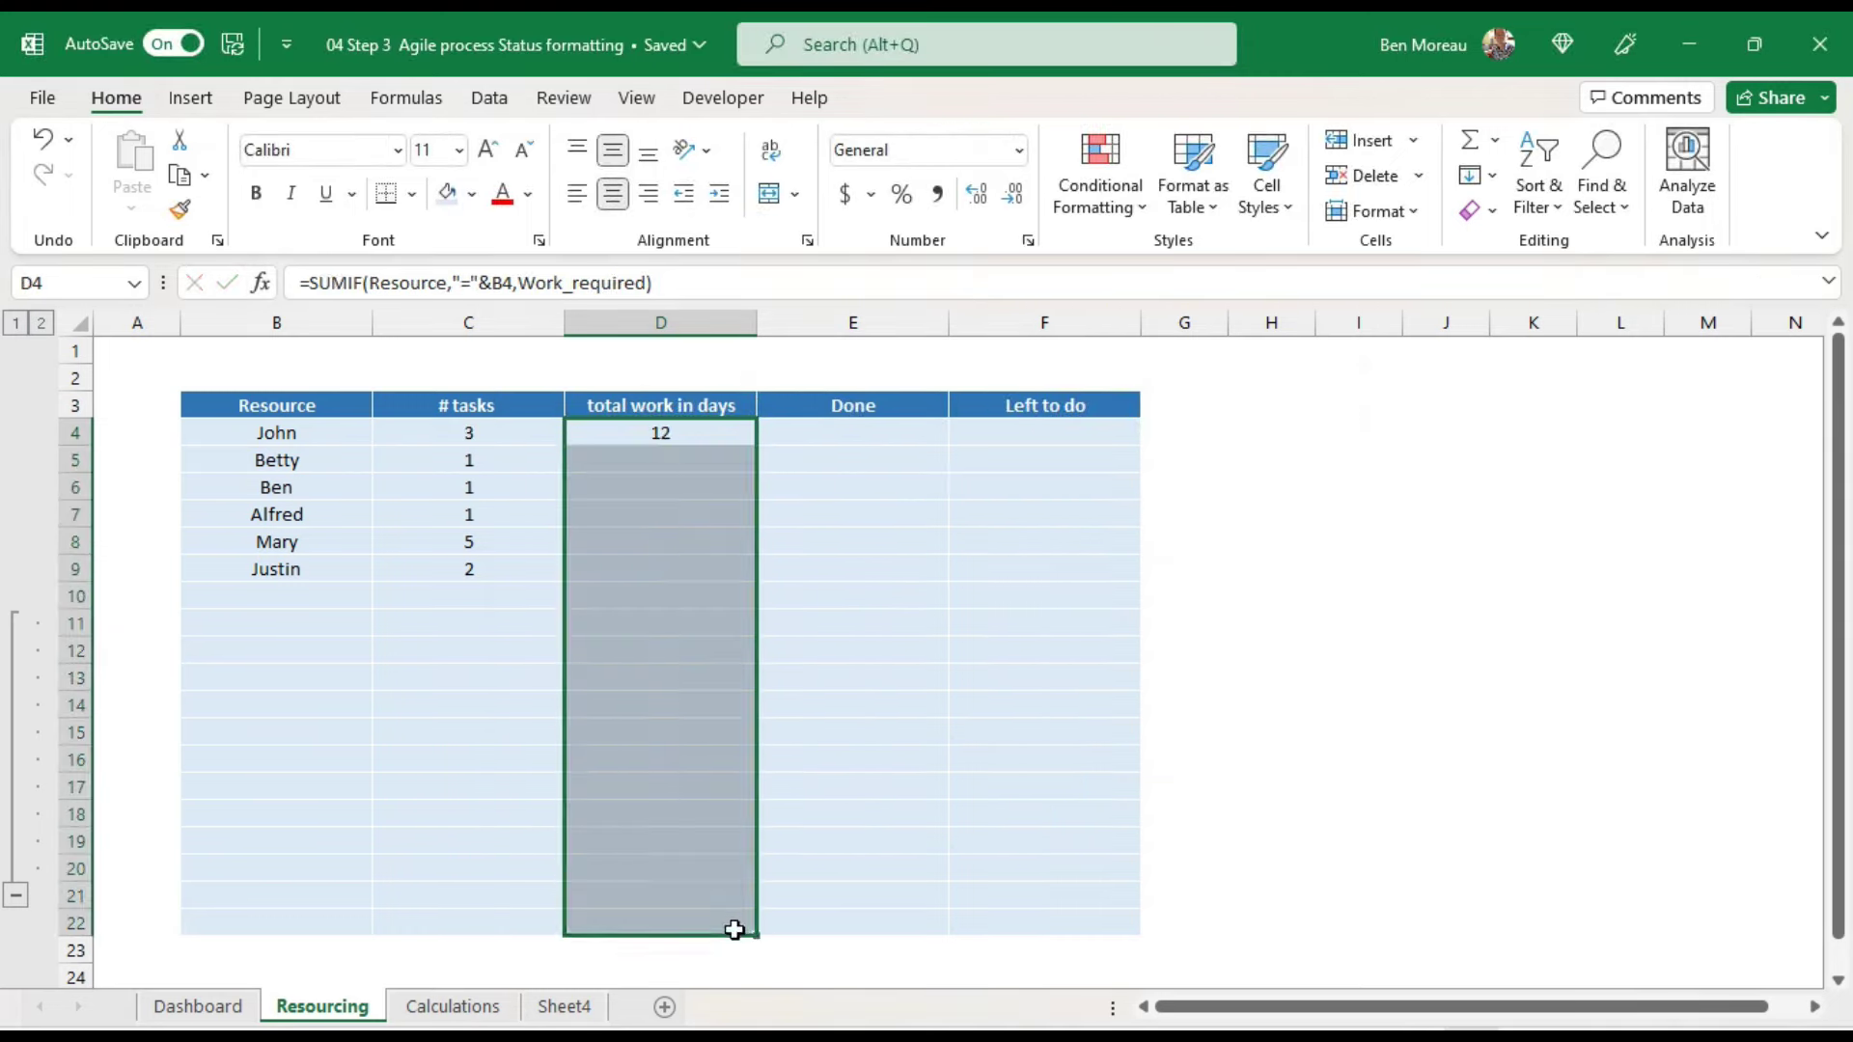
left_click(881, 788)
left_click(675, 425)
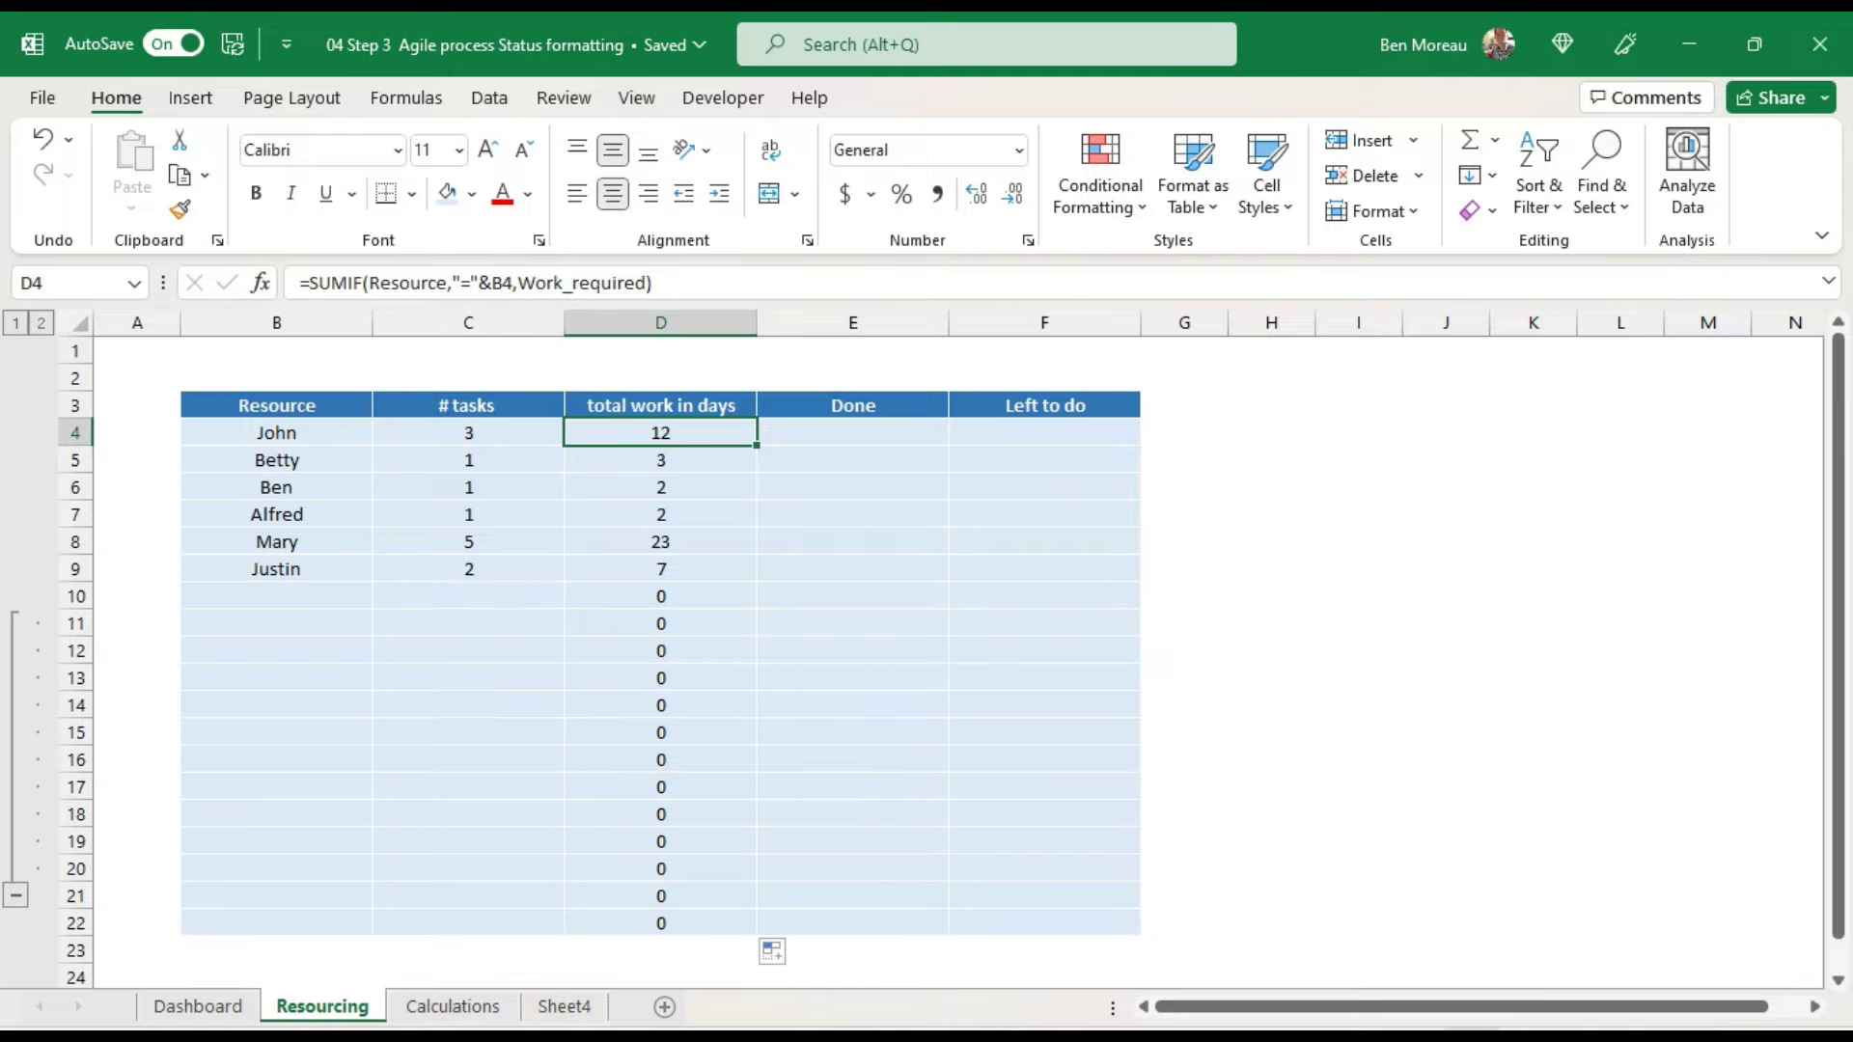
key("alt+Tab")
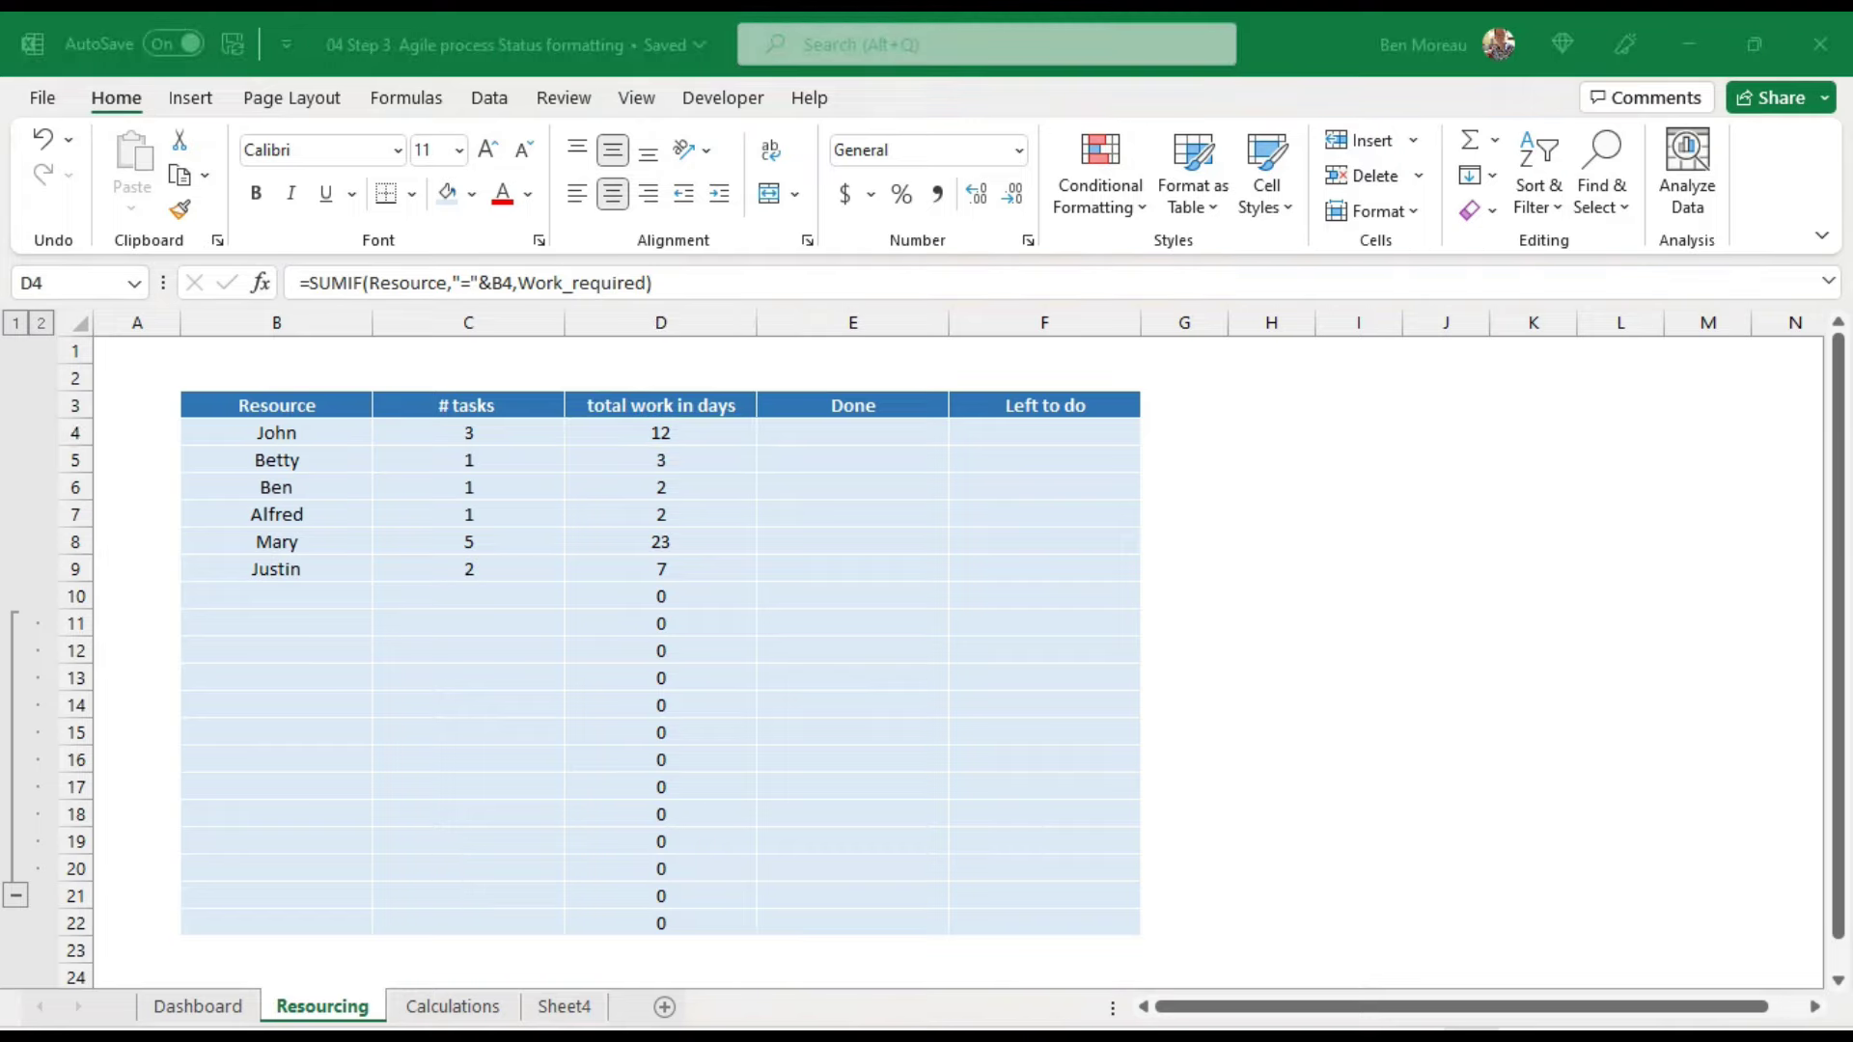
key("alt+Tab")
key("Right")
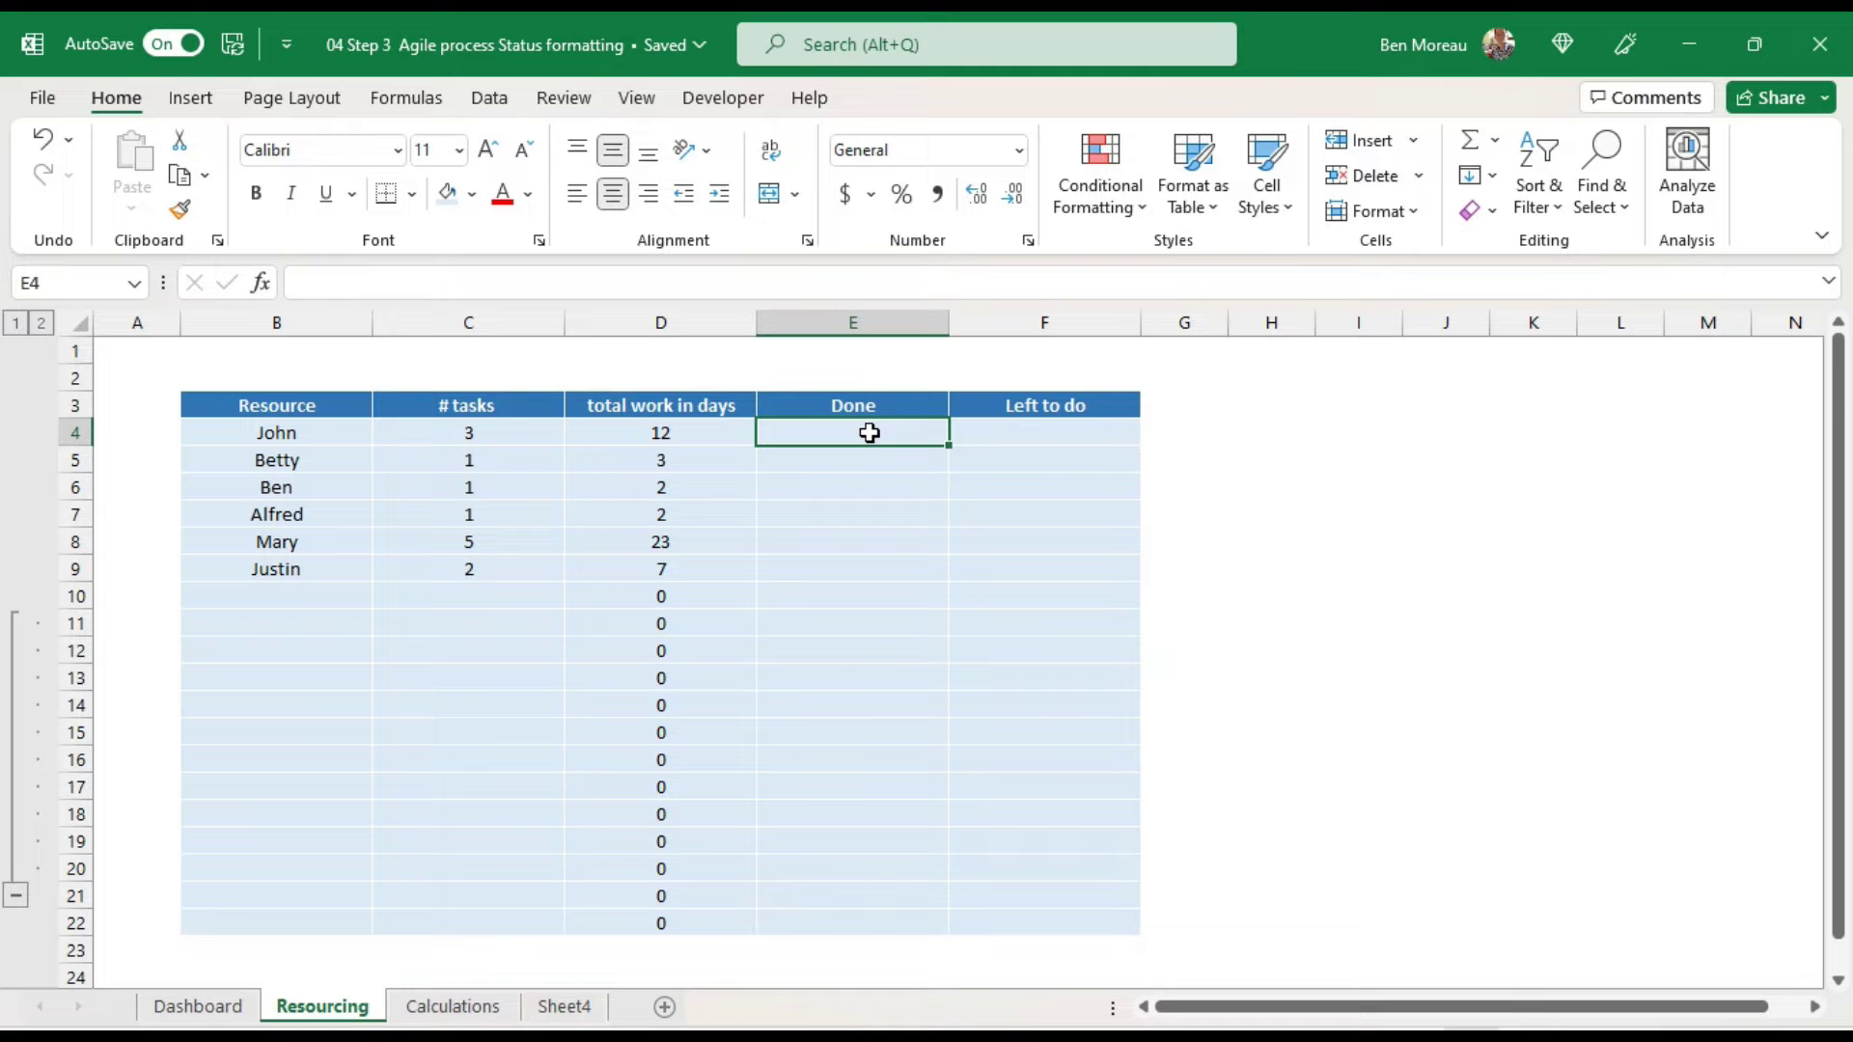
left_click(1005, 435)
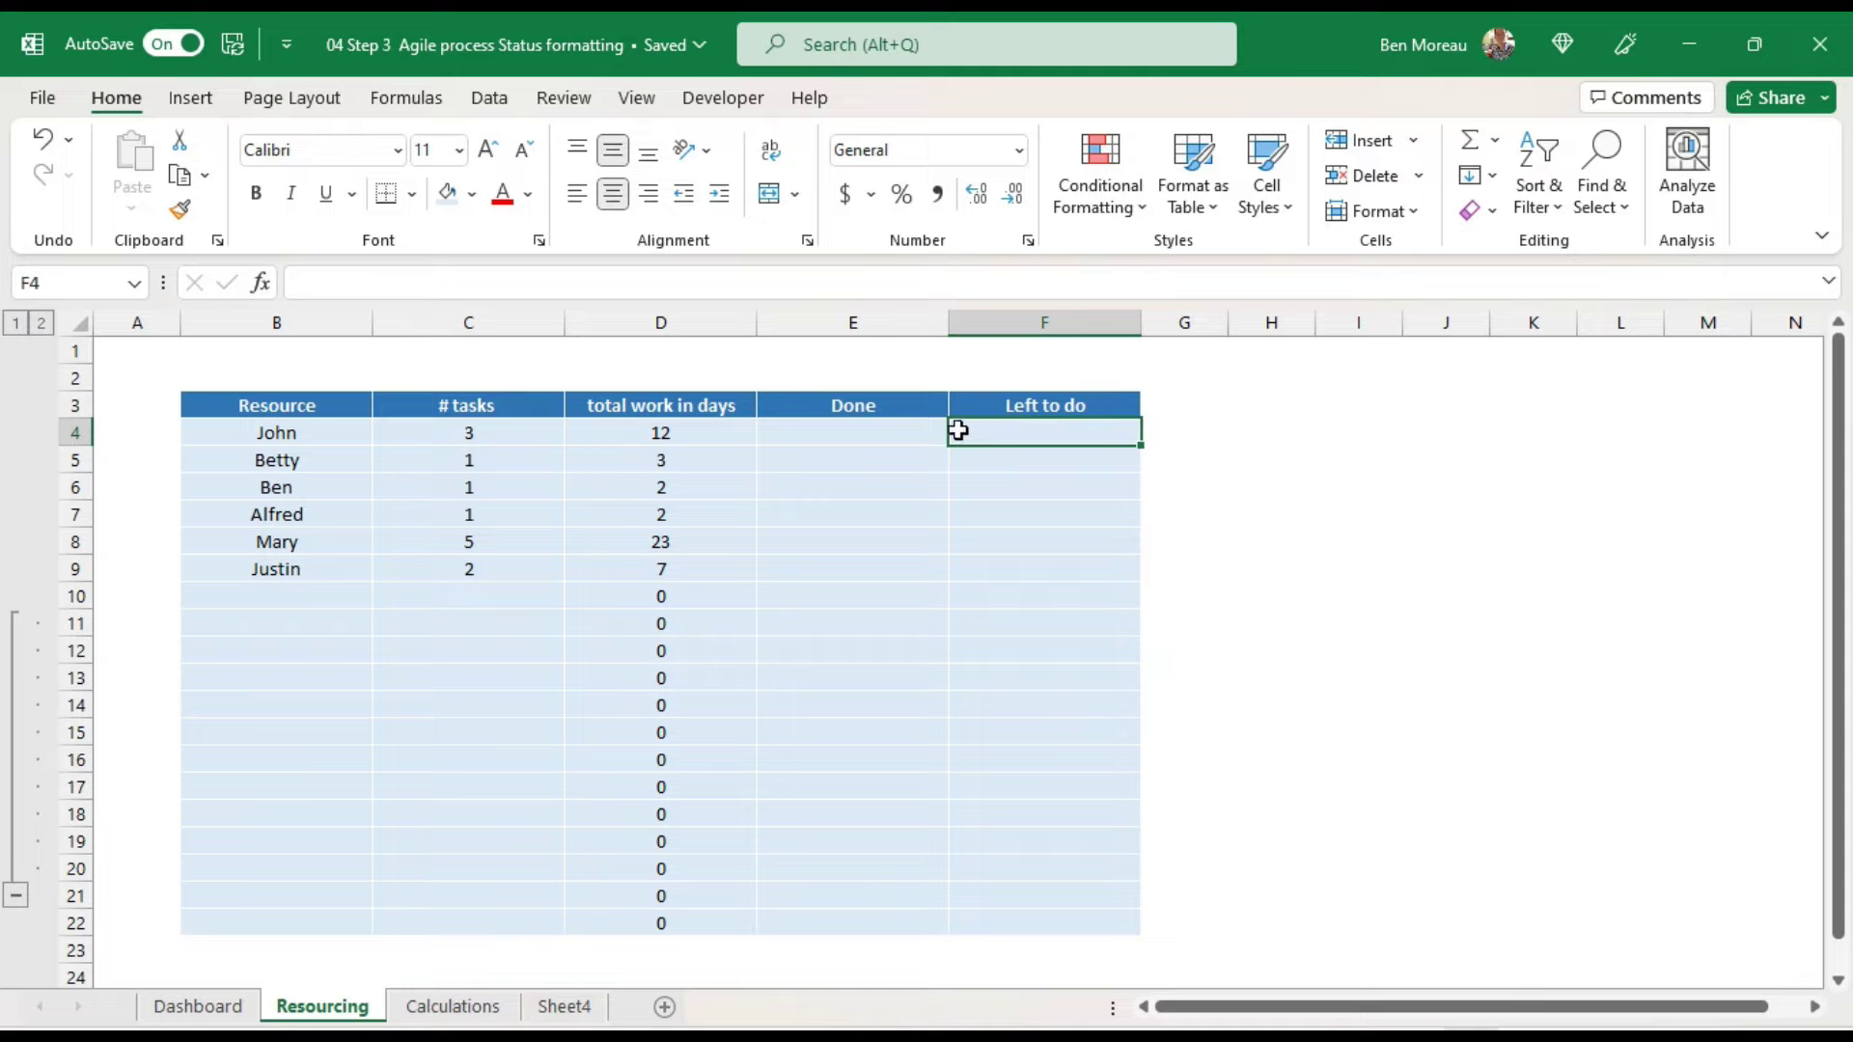
Step: Copy the total work in days formula from D4 into F4 of the Left to do column
left_click(703, 431)
key("ctrl+c")
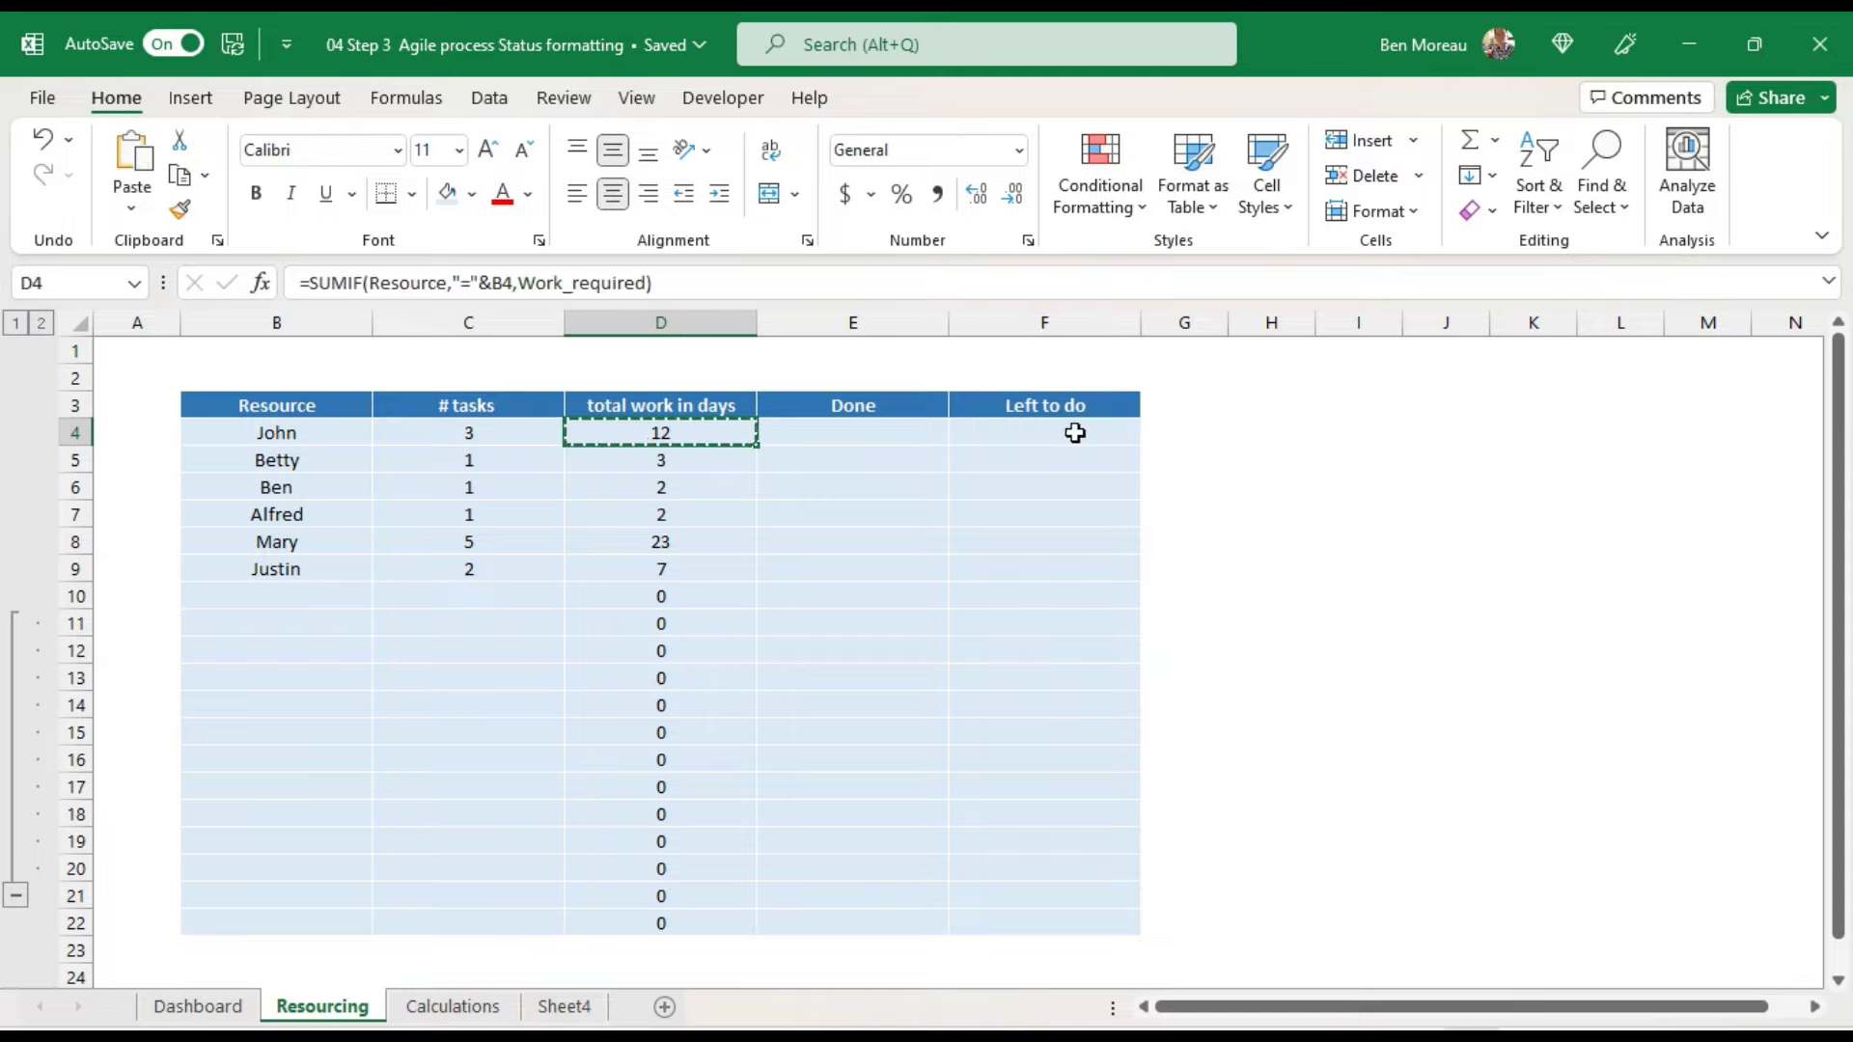
left_click(1075, 432)
key("ctrl+v")
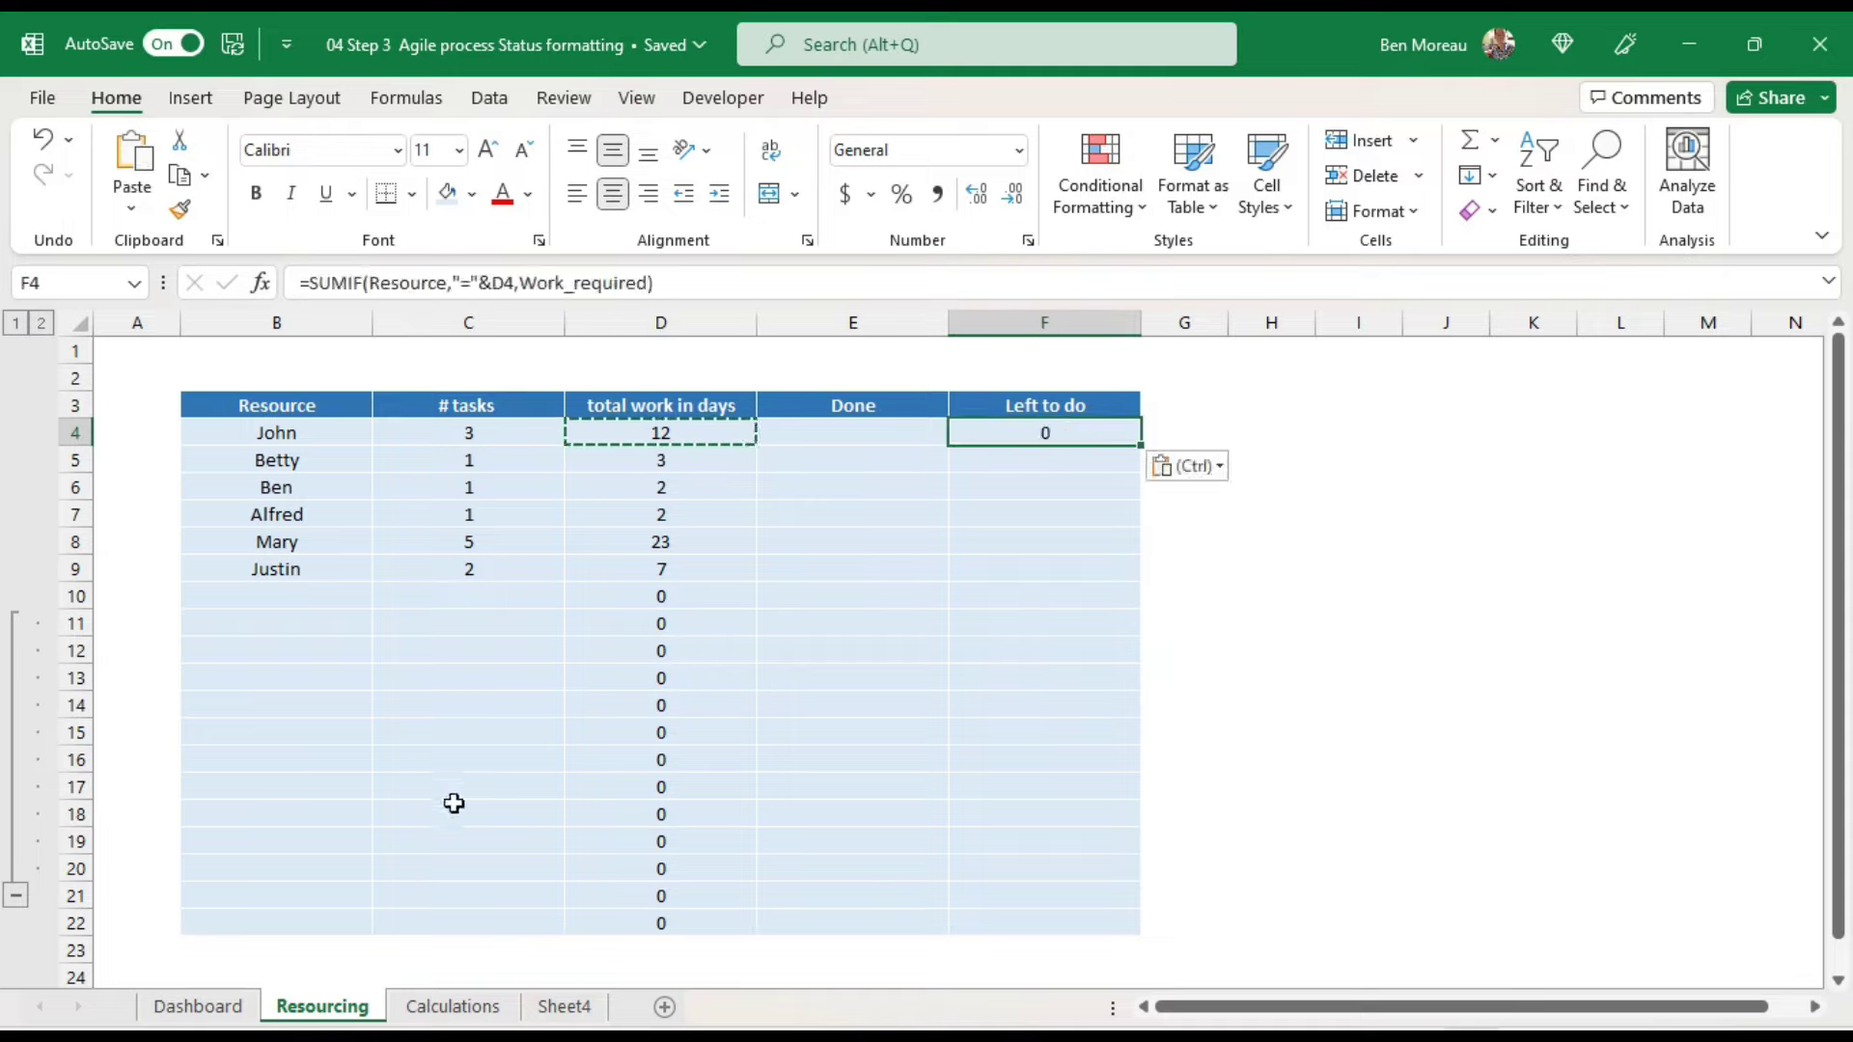
Step: Expand the collapsed group of columns M and N on the Dashboard sheet
left_click(198, 1007)
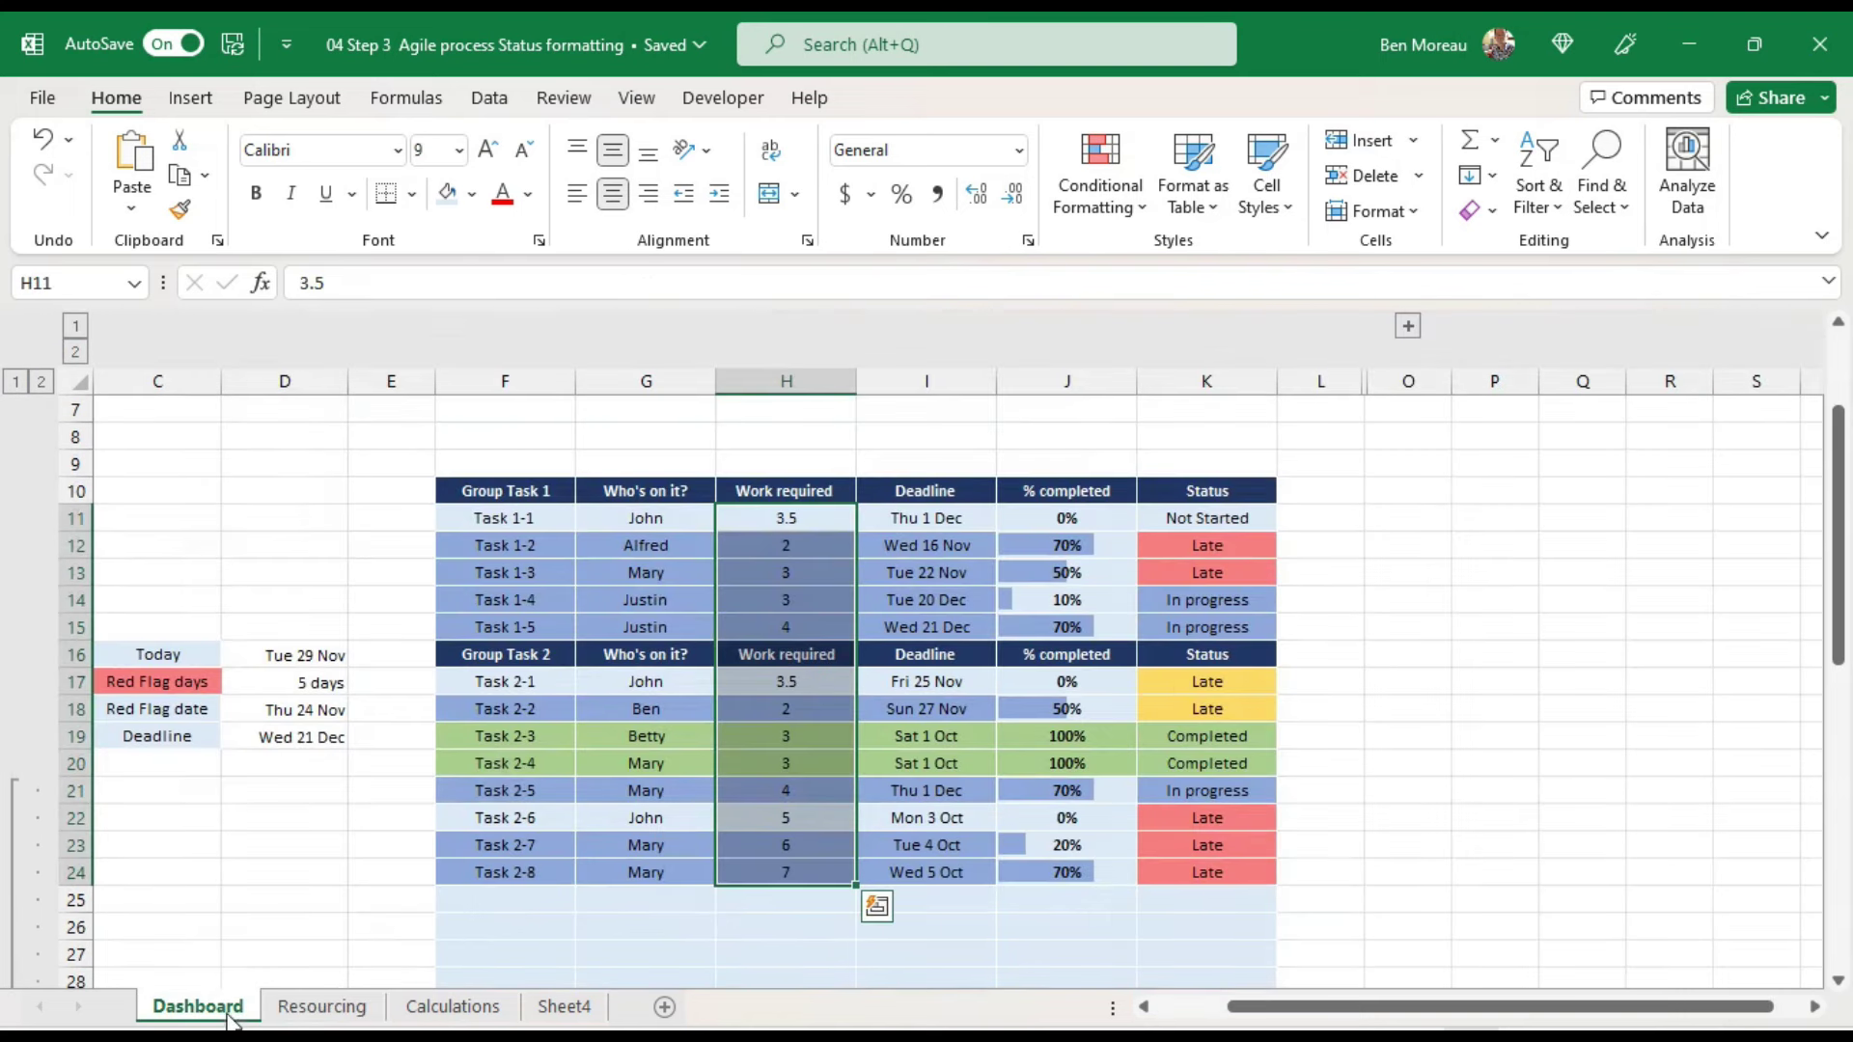
left_click(838, 543)
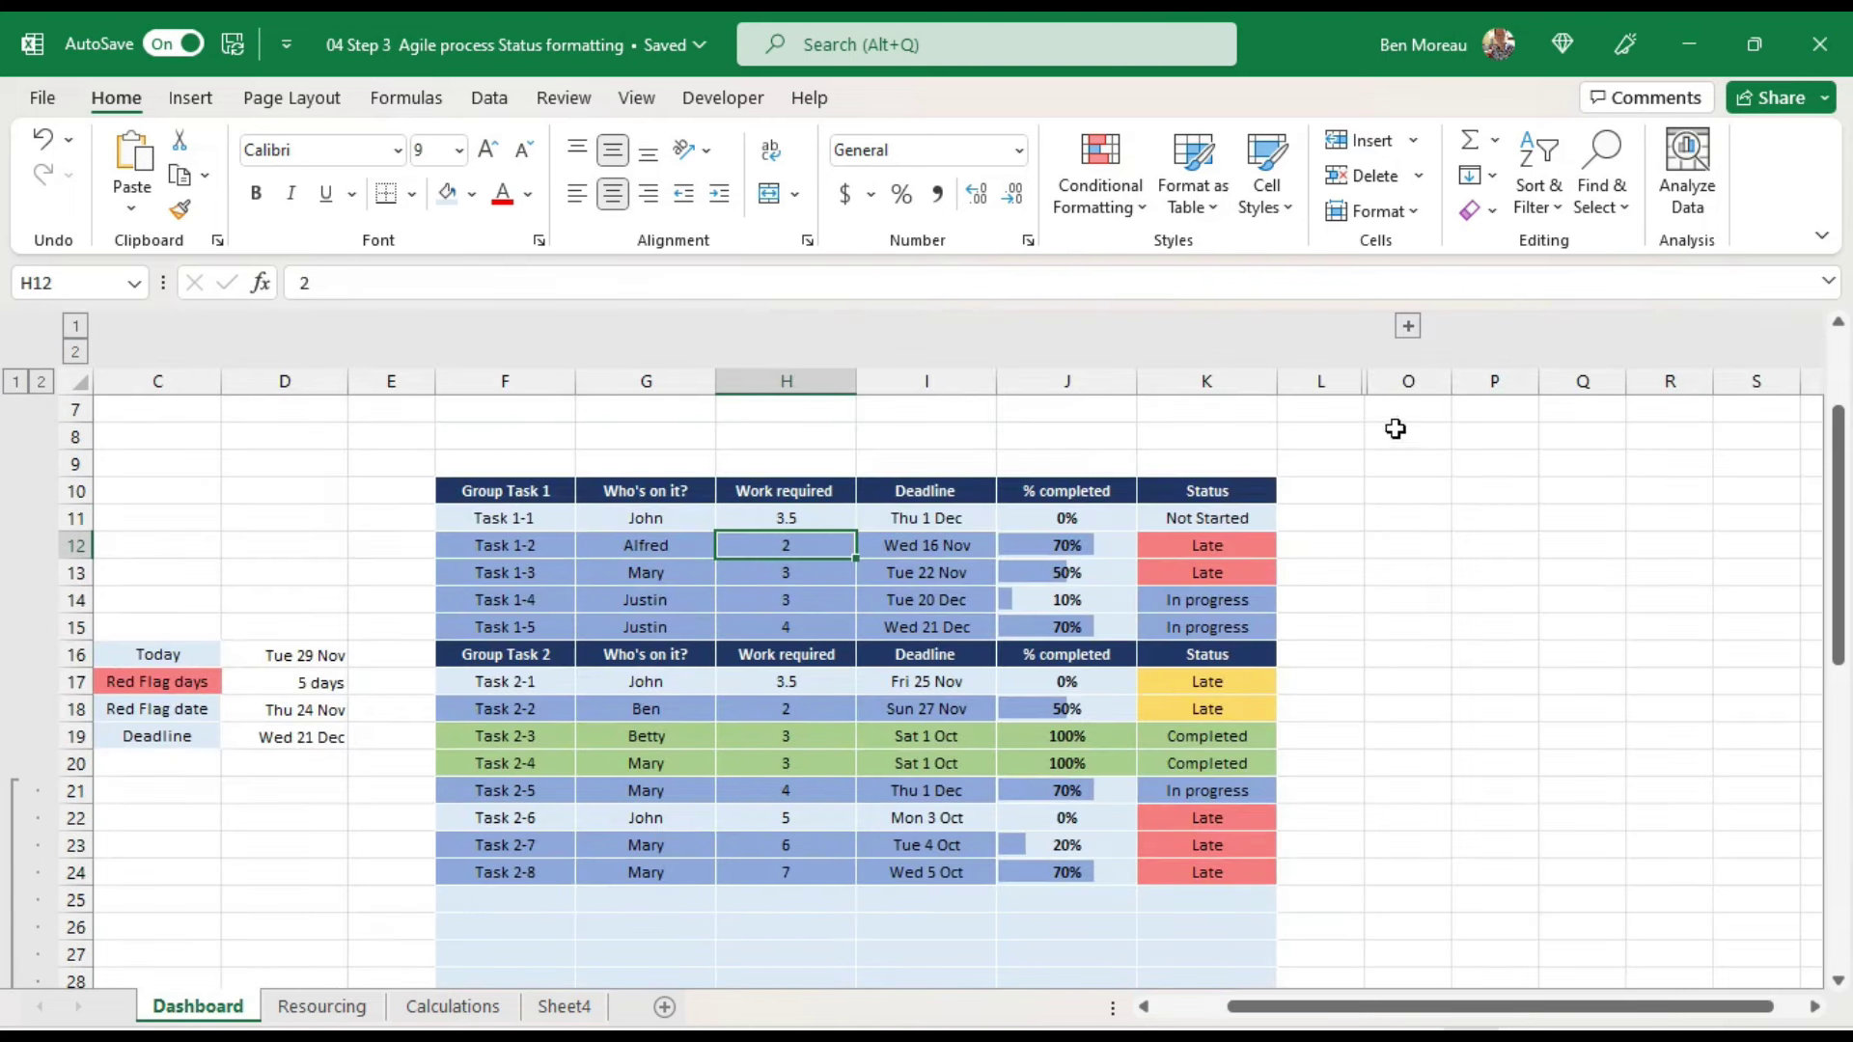
left_click(1408, 328)
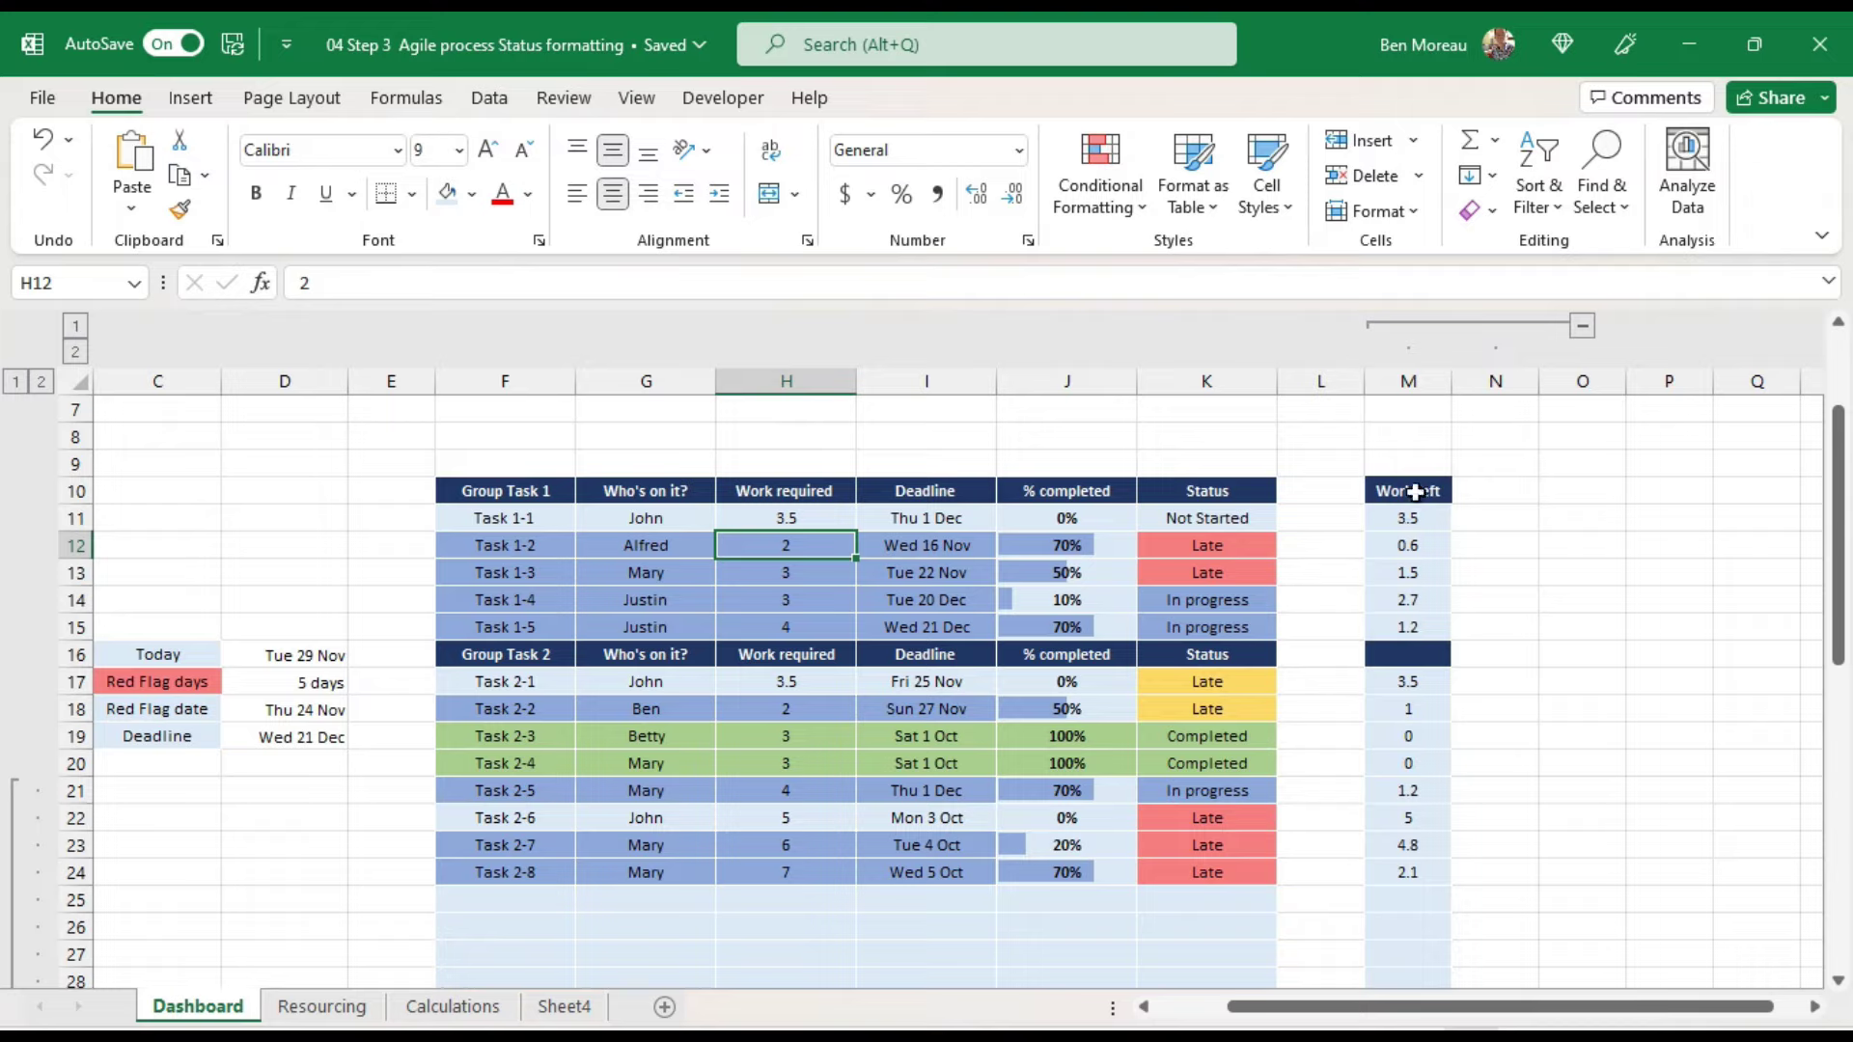
Step: On the Resourcing sheet, correct the SUMIF criteria reference in F4 to point to B4
left_click(323, 1006)
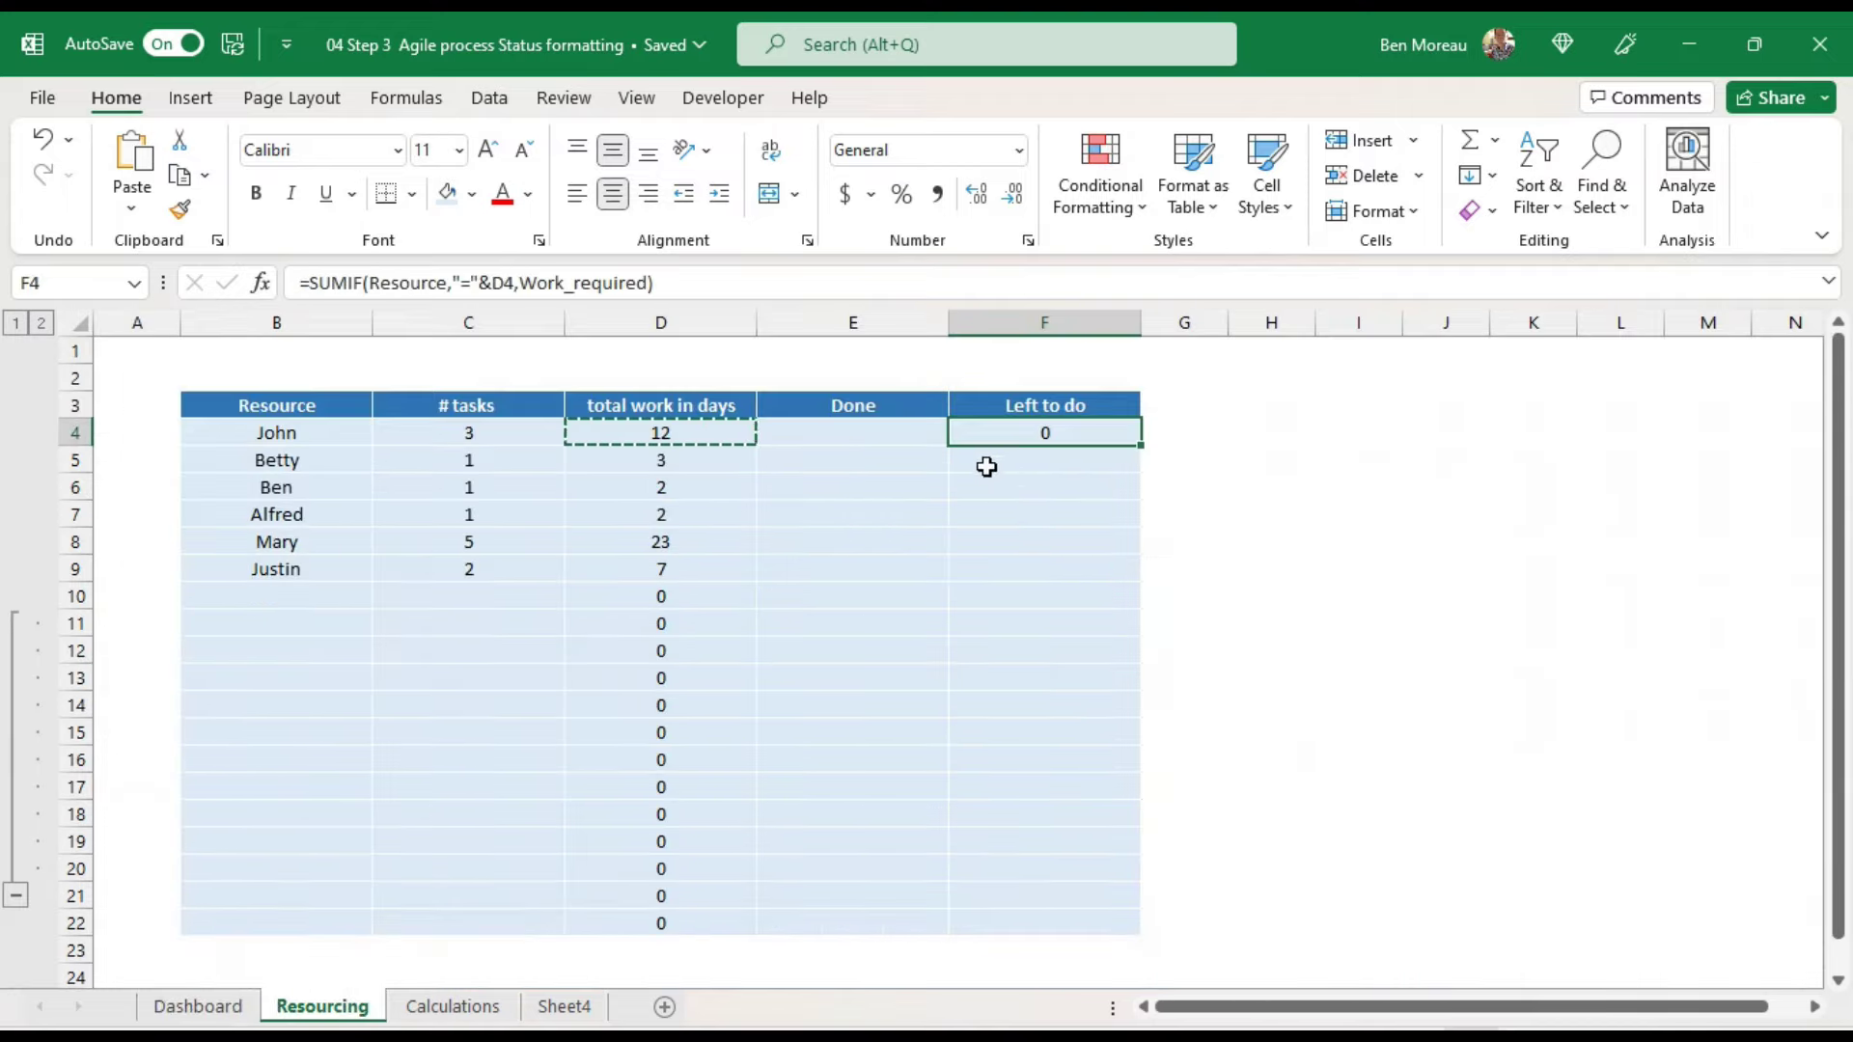
left_click(503, 281)
key("BackSpace")
type("b")
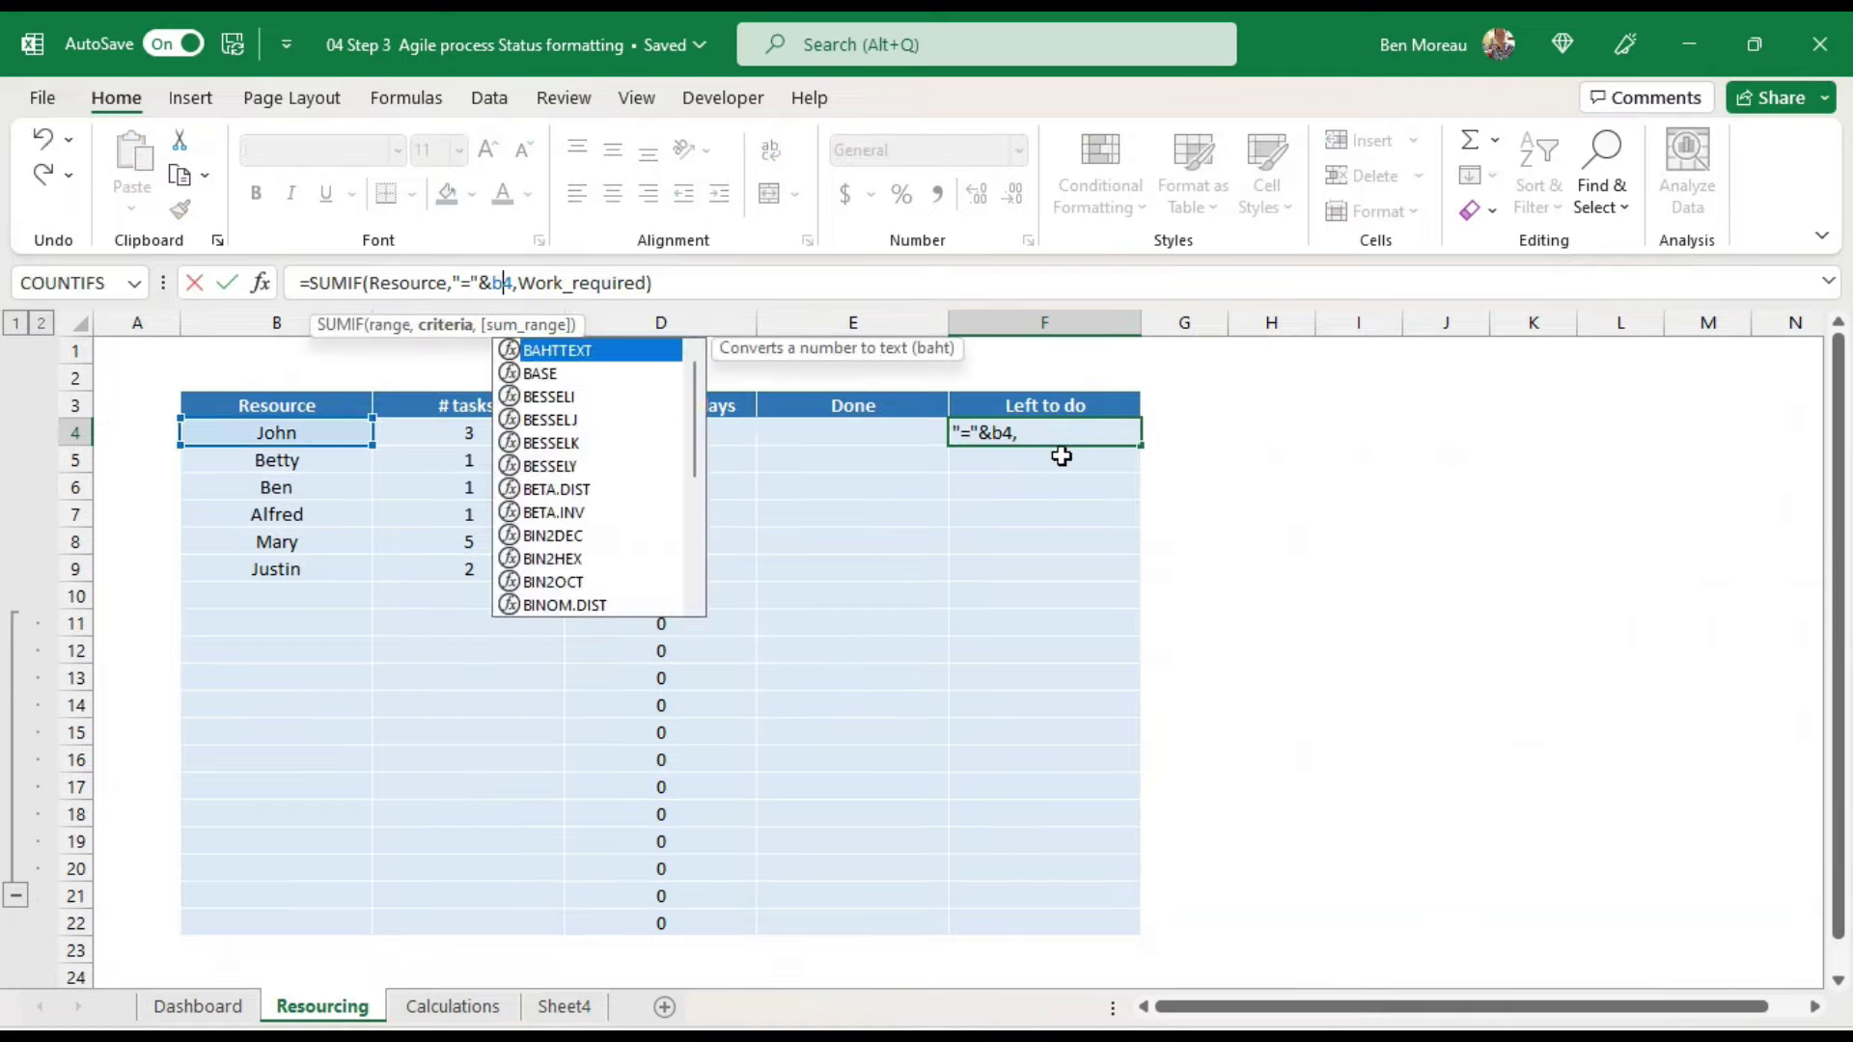
key("Return")
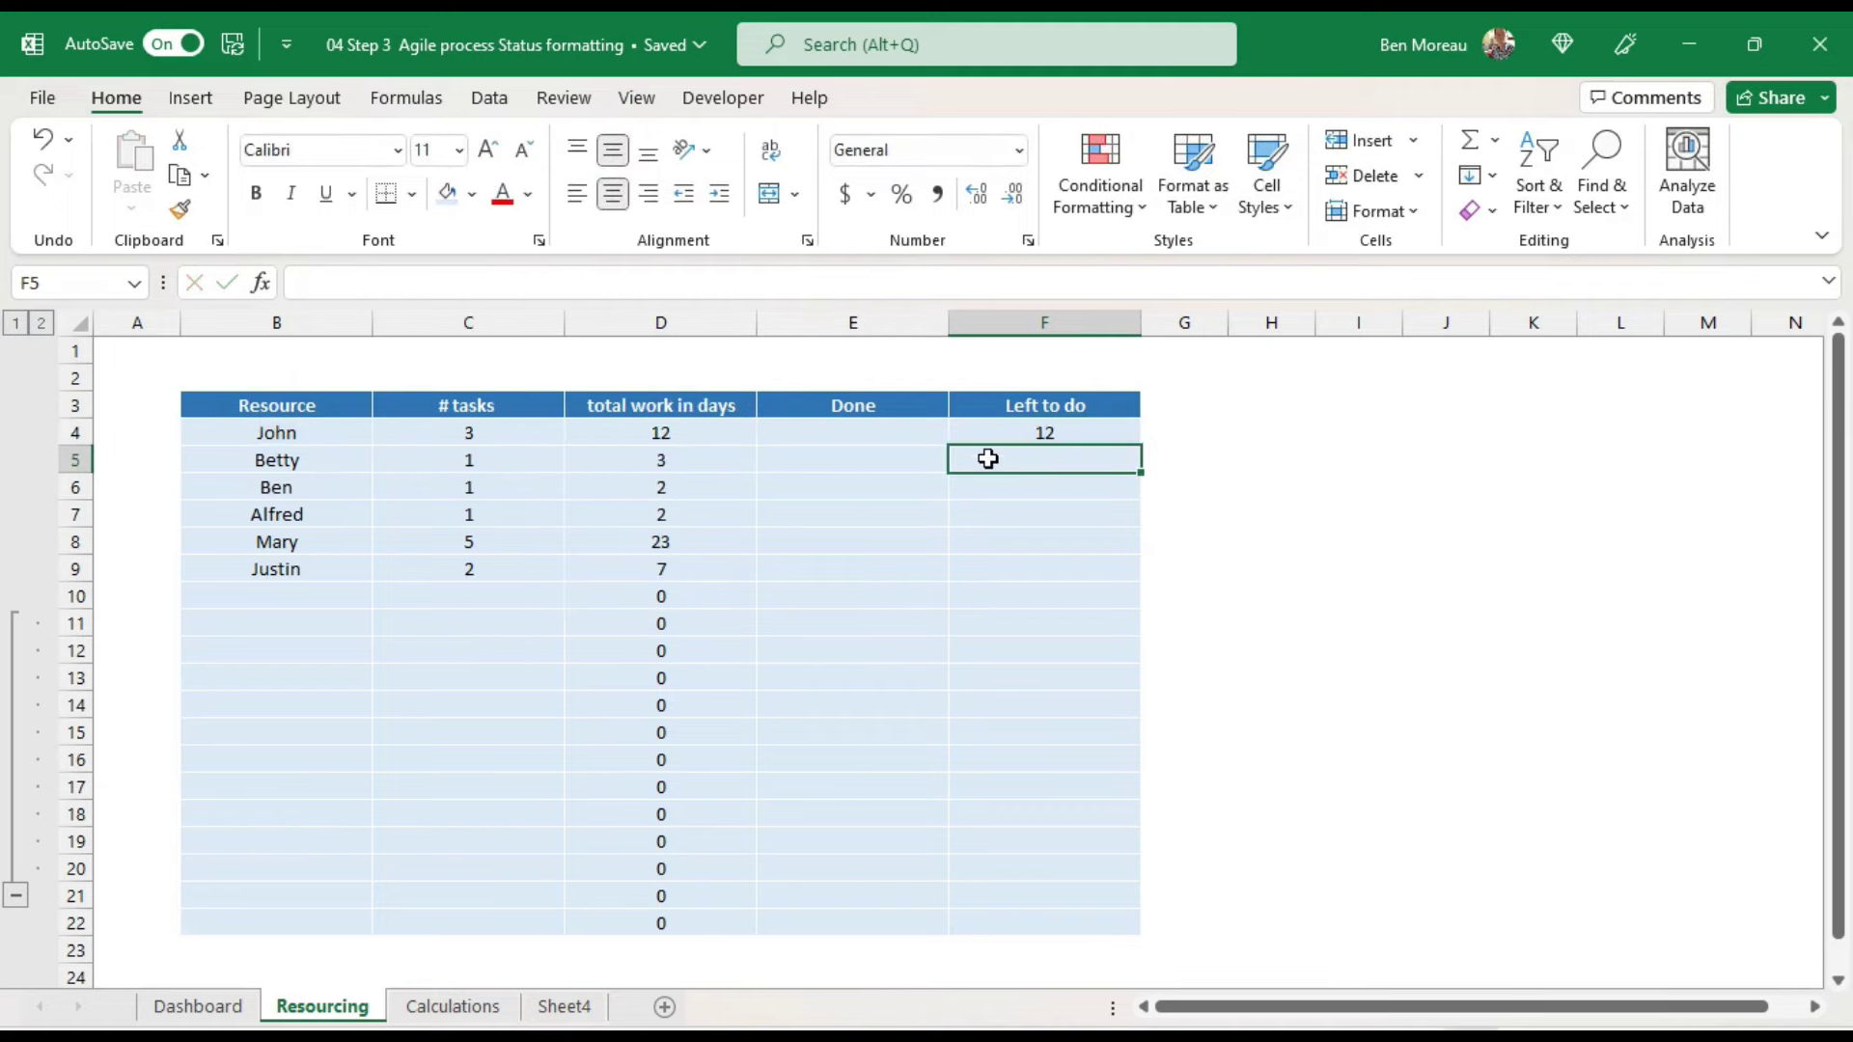
Step: Change the sum range of the SUMIF formula in F4 to Work_left
left_click(1021, 430)
left_click(576, 279)
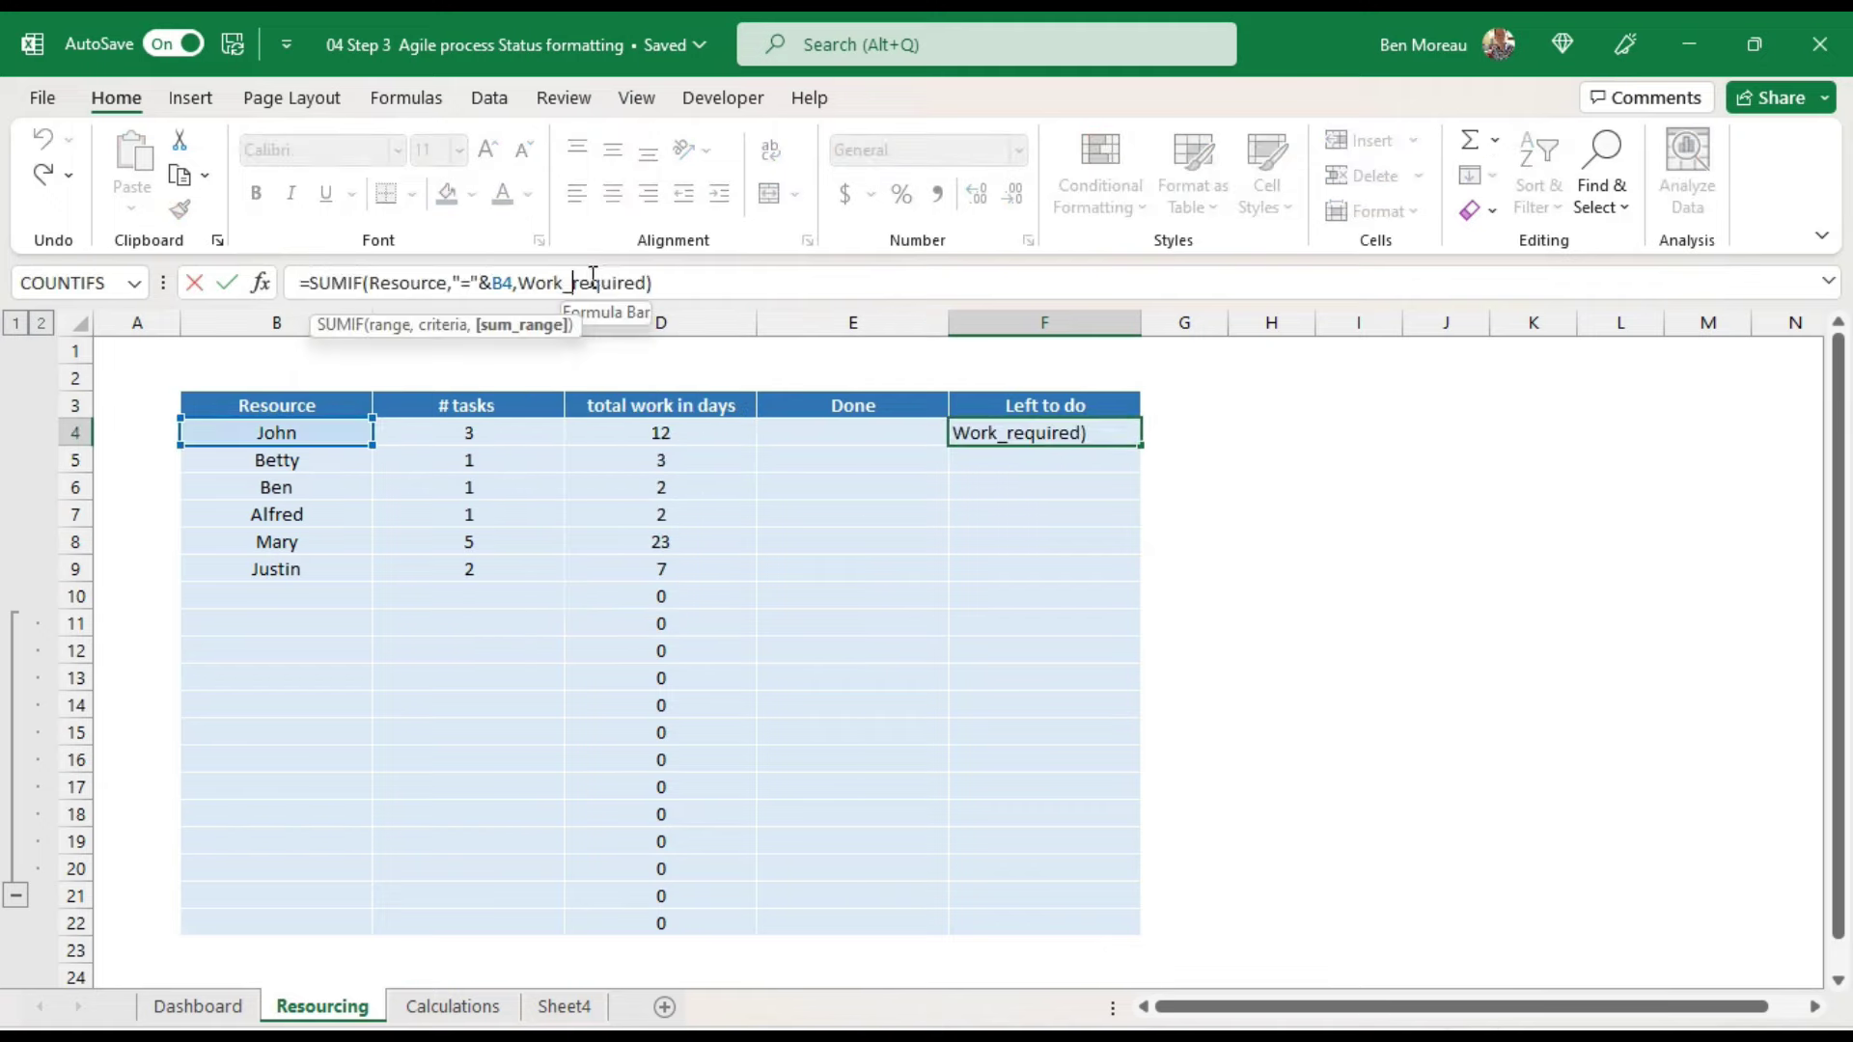
type("left")
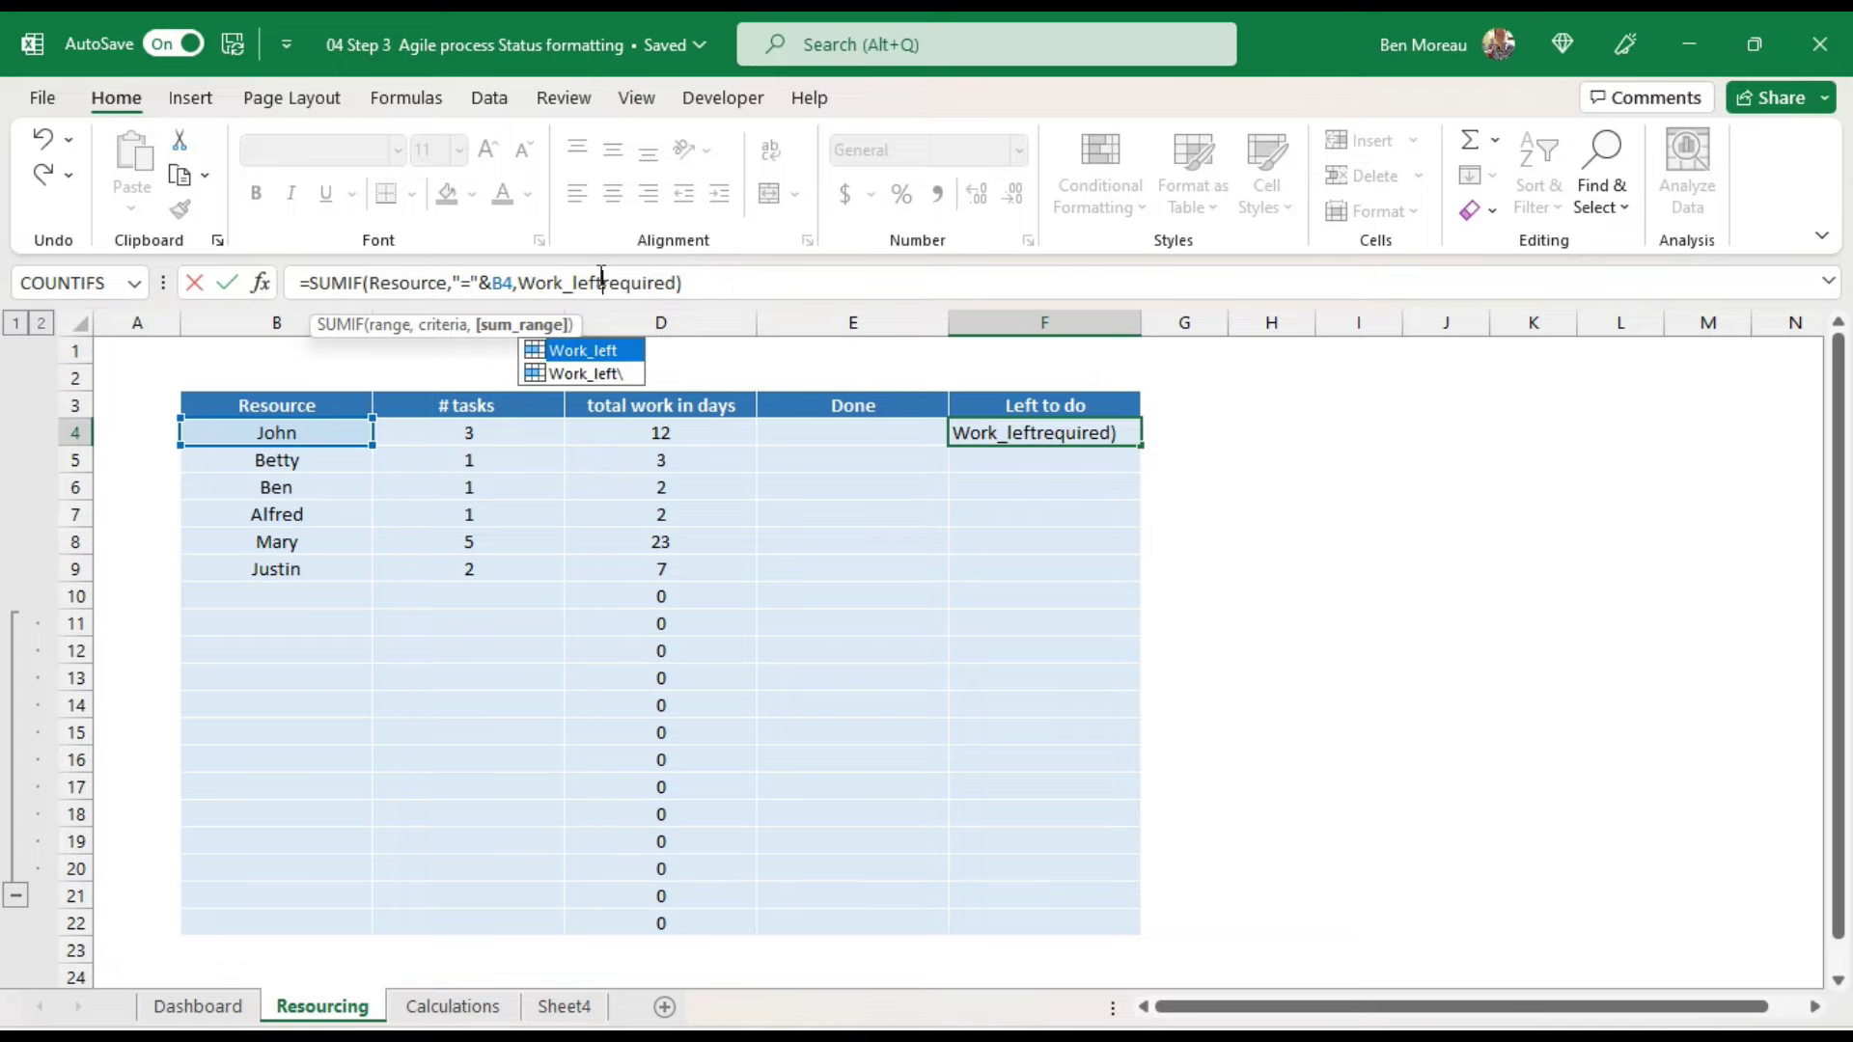
key("Delete")
key("Delete")
key("Delete")
key("Delete")
key("Delete")
key("Delete")
key("Delete")
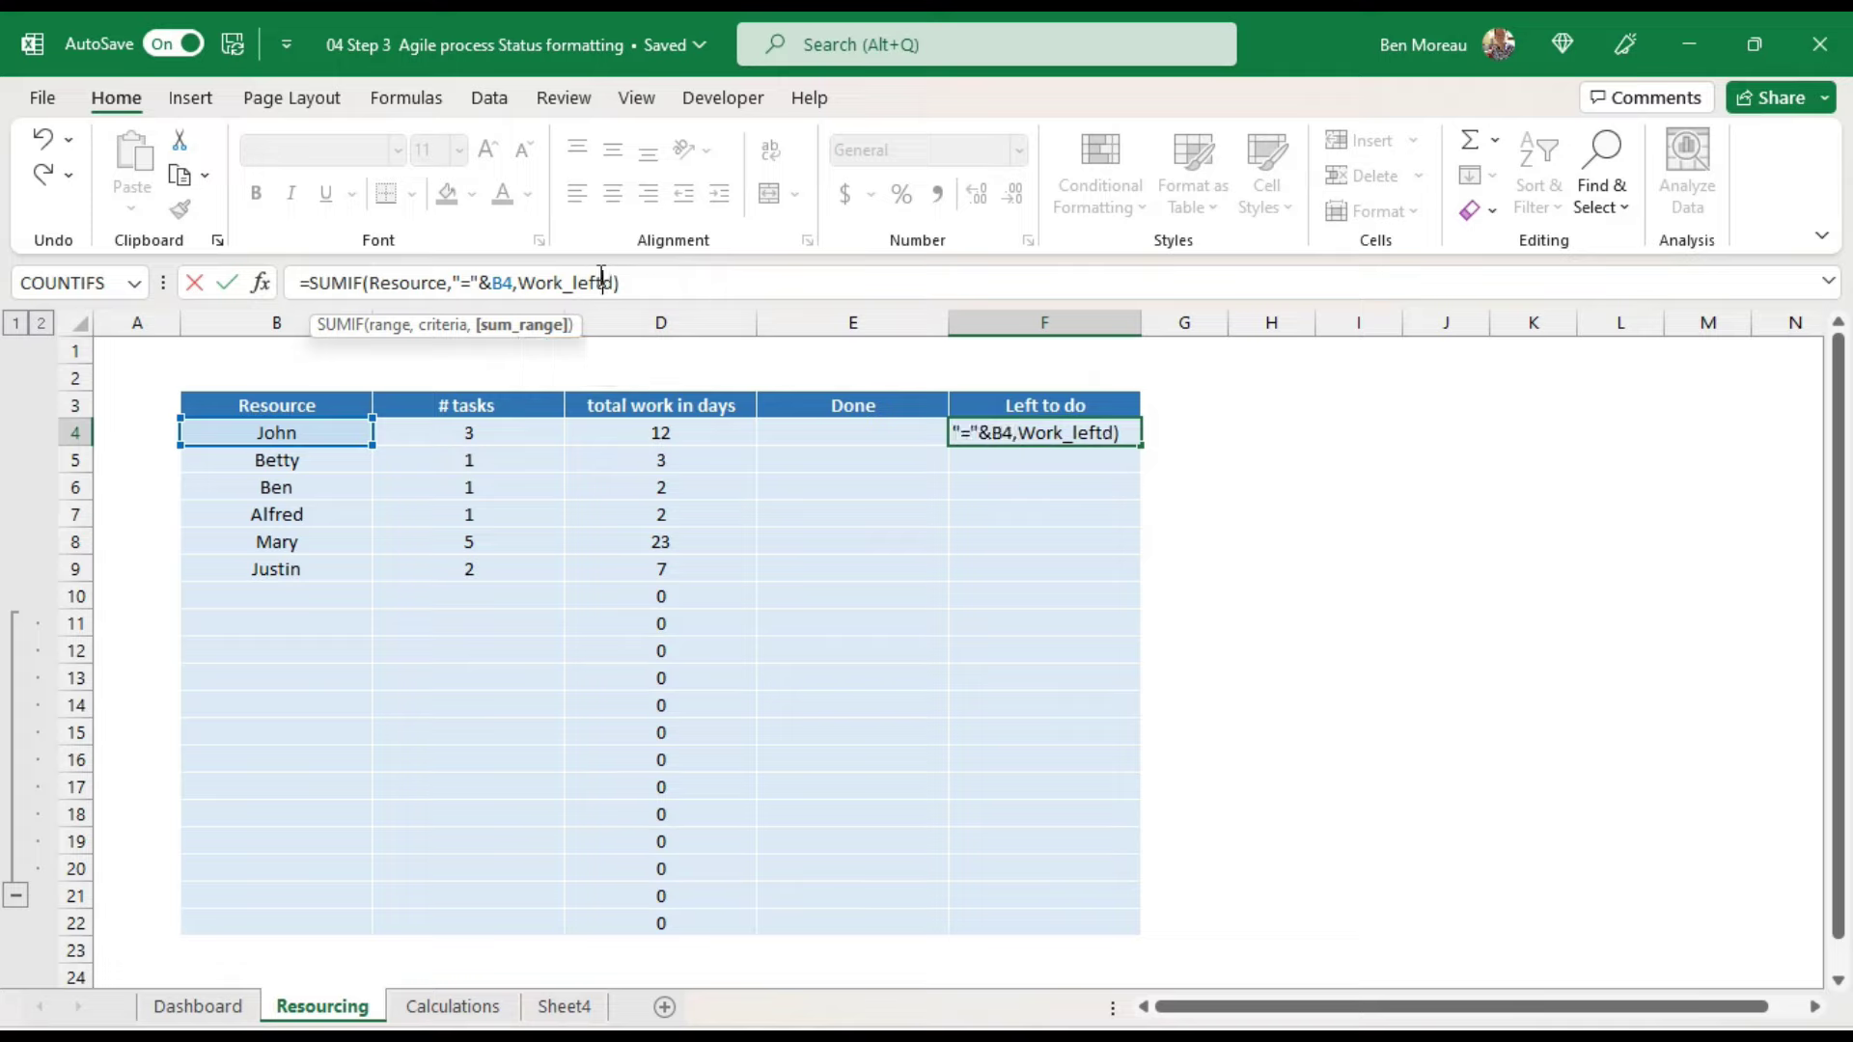
key("Return")
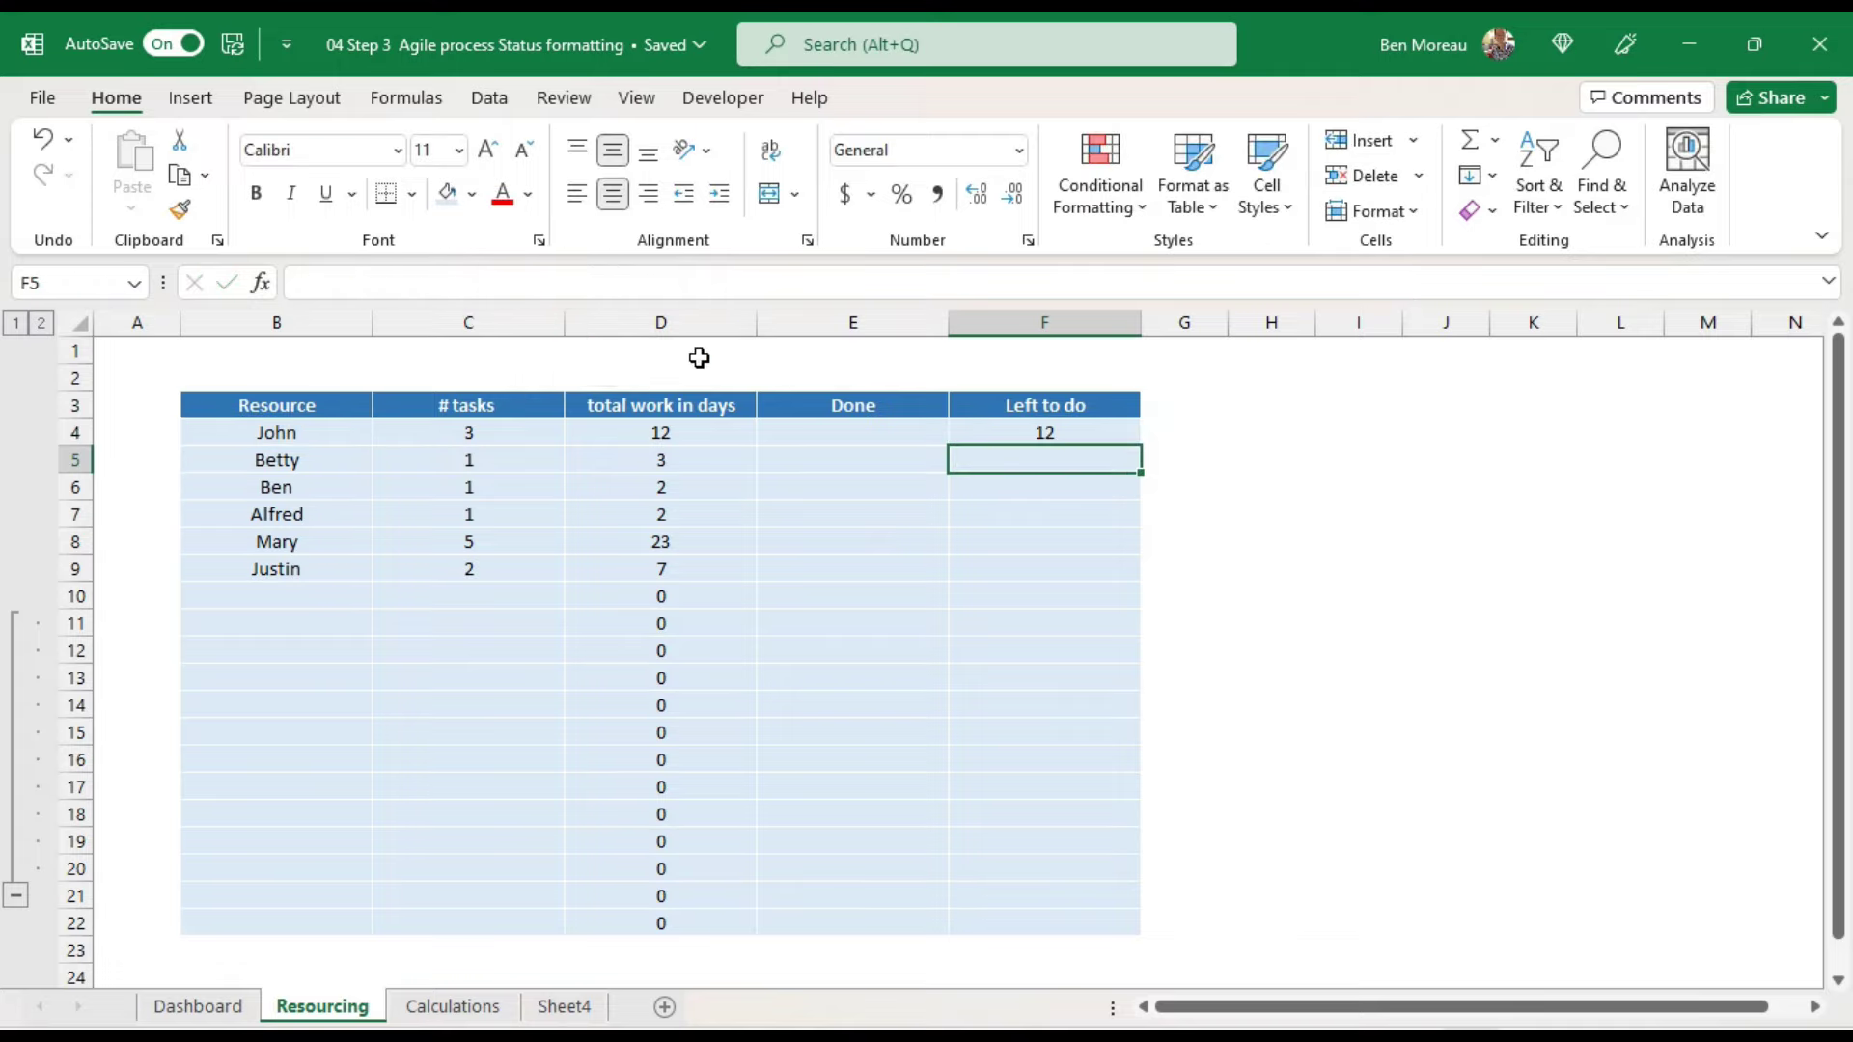
Step: Fill the Left to do formula from F4 down to F22
left_click(1027, 426)
left_click_drag(1145, 445, 1127, 936)
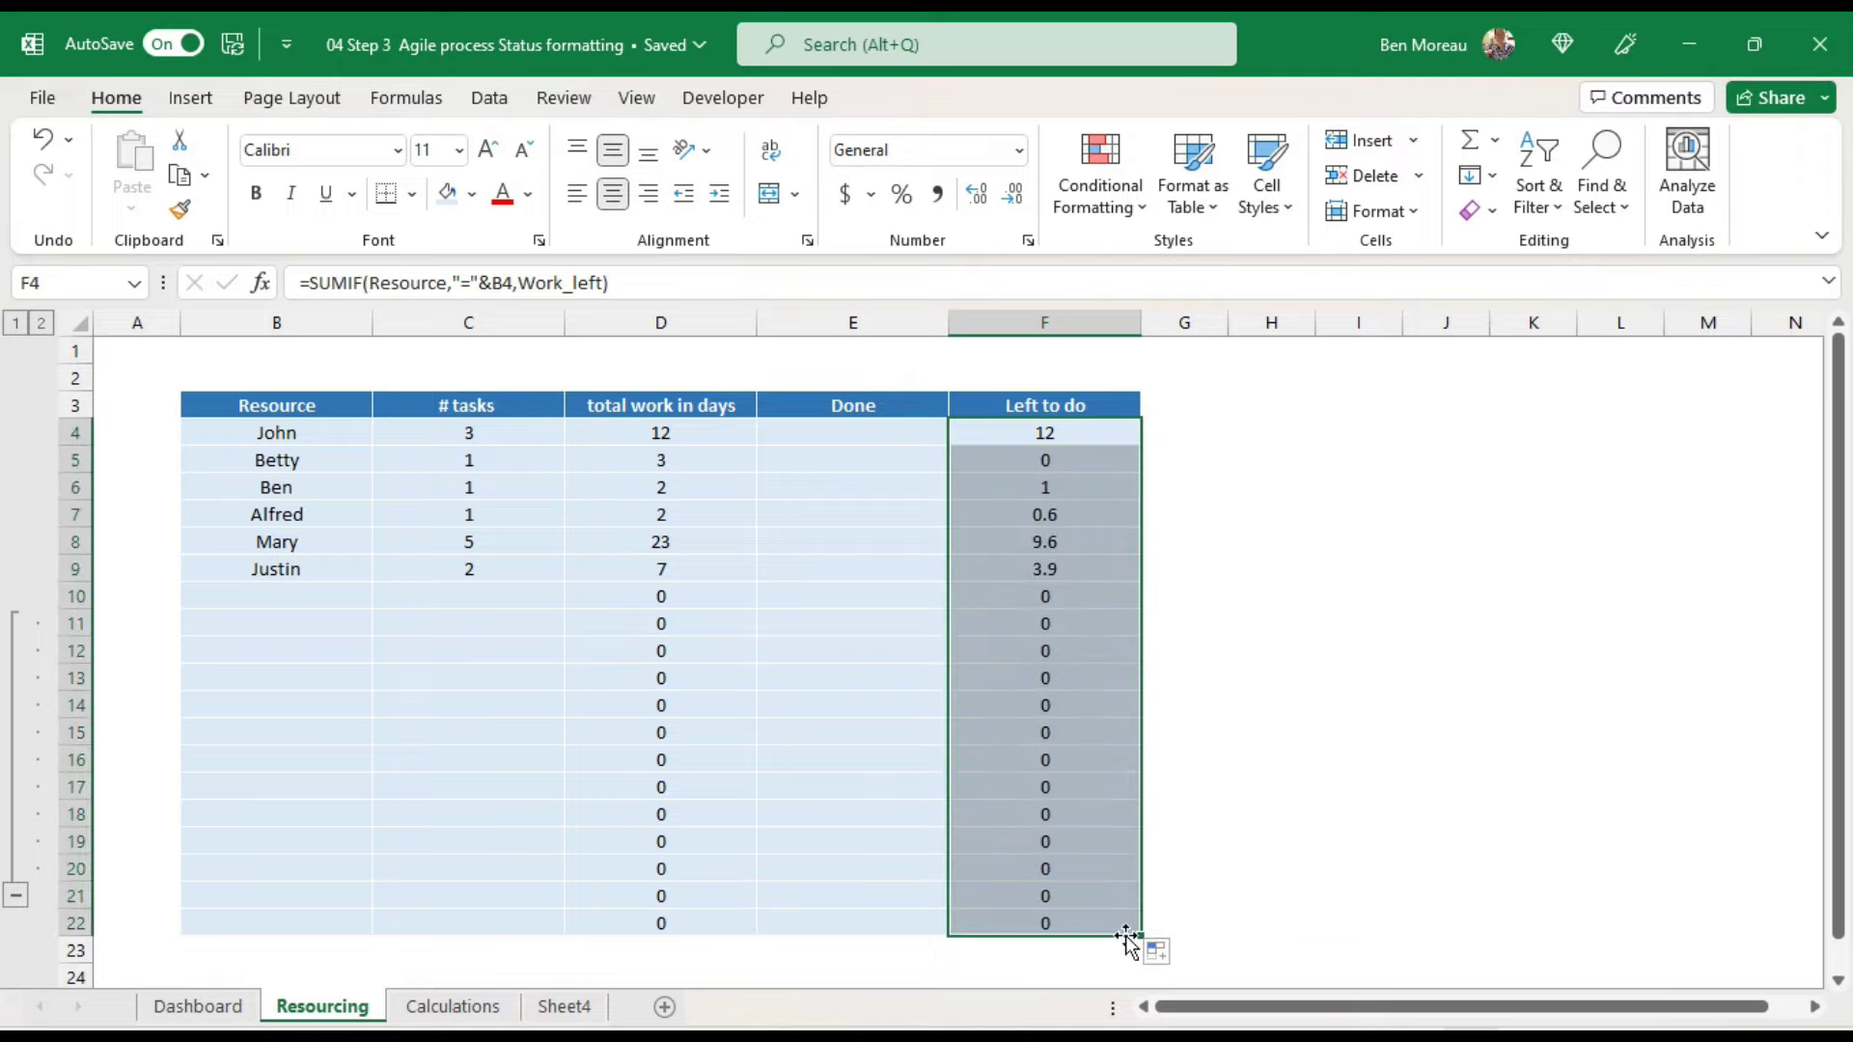
left_click(1073, 819)
left_click_drag(1065, 431, 1061, 577)
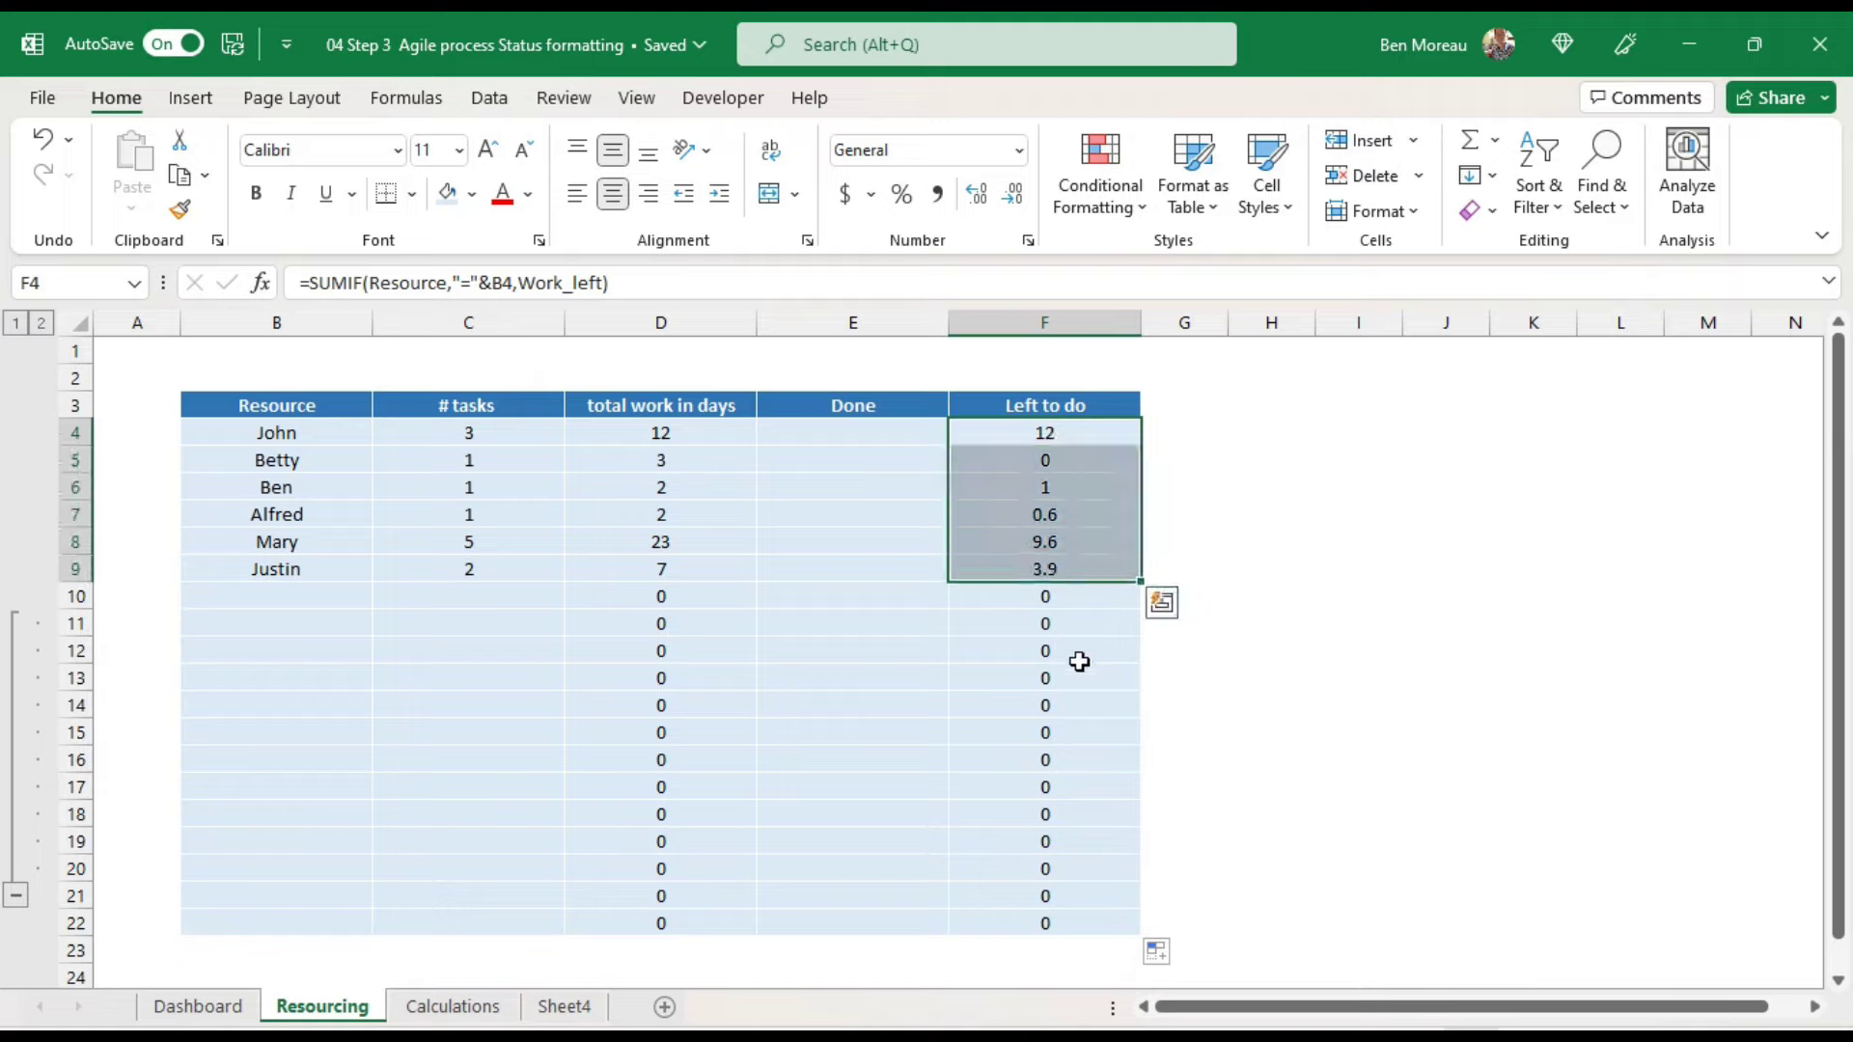
left_click(1079, 661)
Step: Enter =D4-F4 in E4 for the Done column and fill it down to E22
left_click(869, 435)
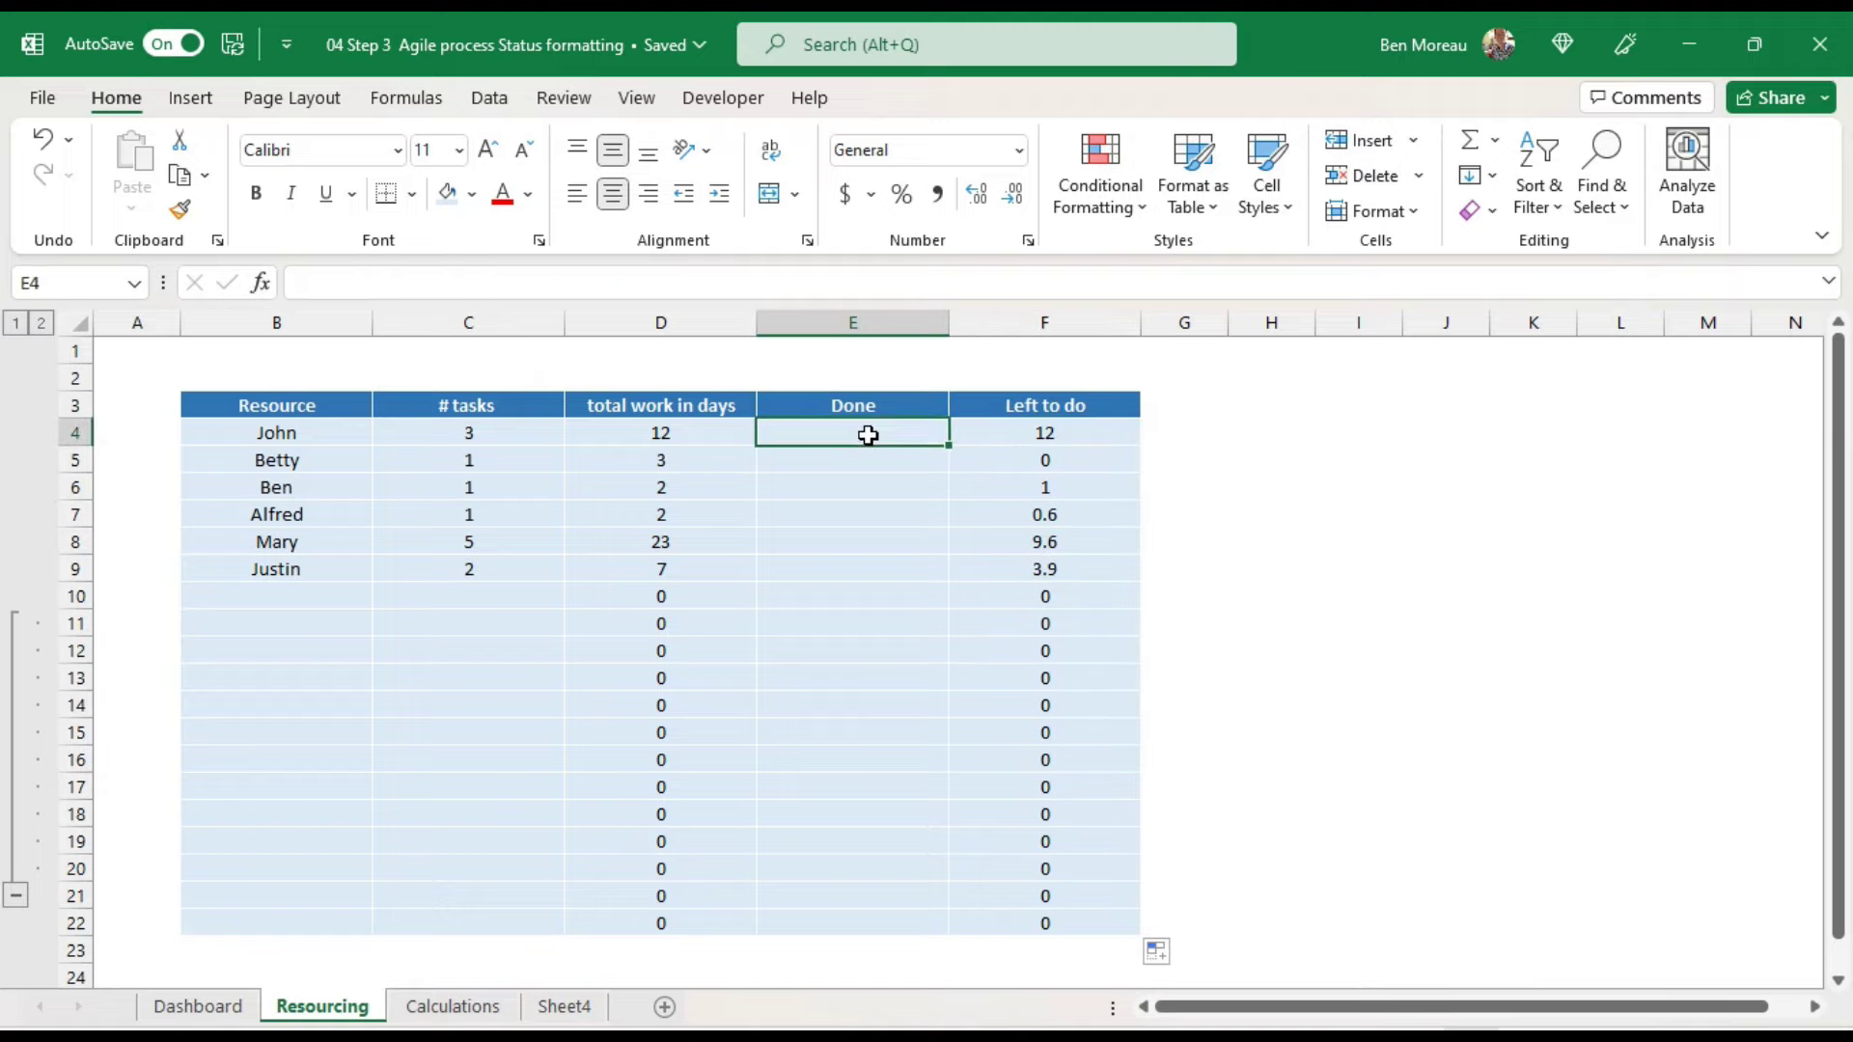
type("=")
key("Left")
type("-")
key("Right")
key("Return")
left_click(869, 436)
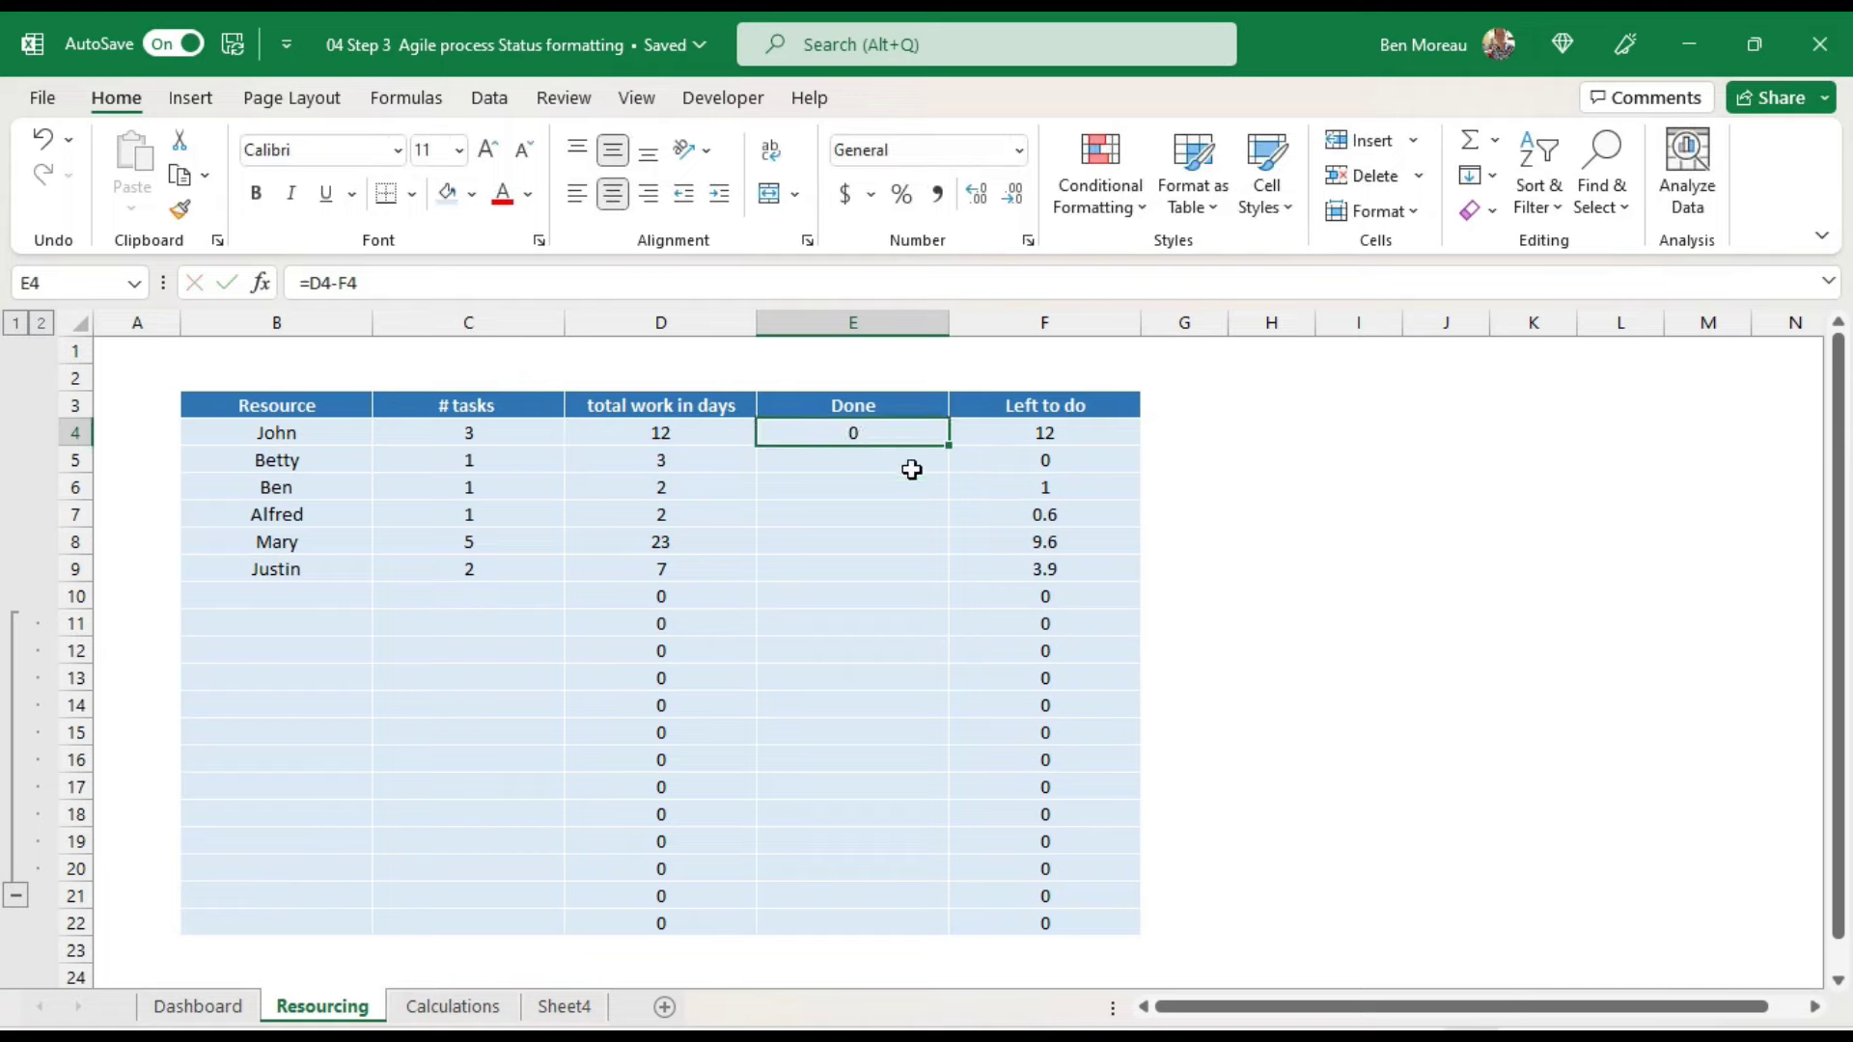
left_click_drag(947, 446, 946, 942)
left_click(1255, 757)
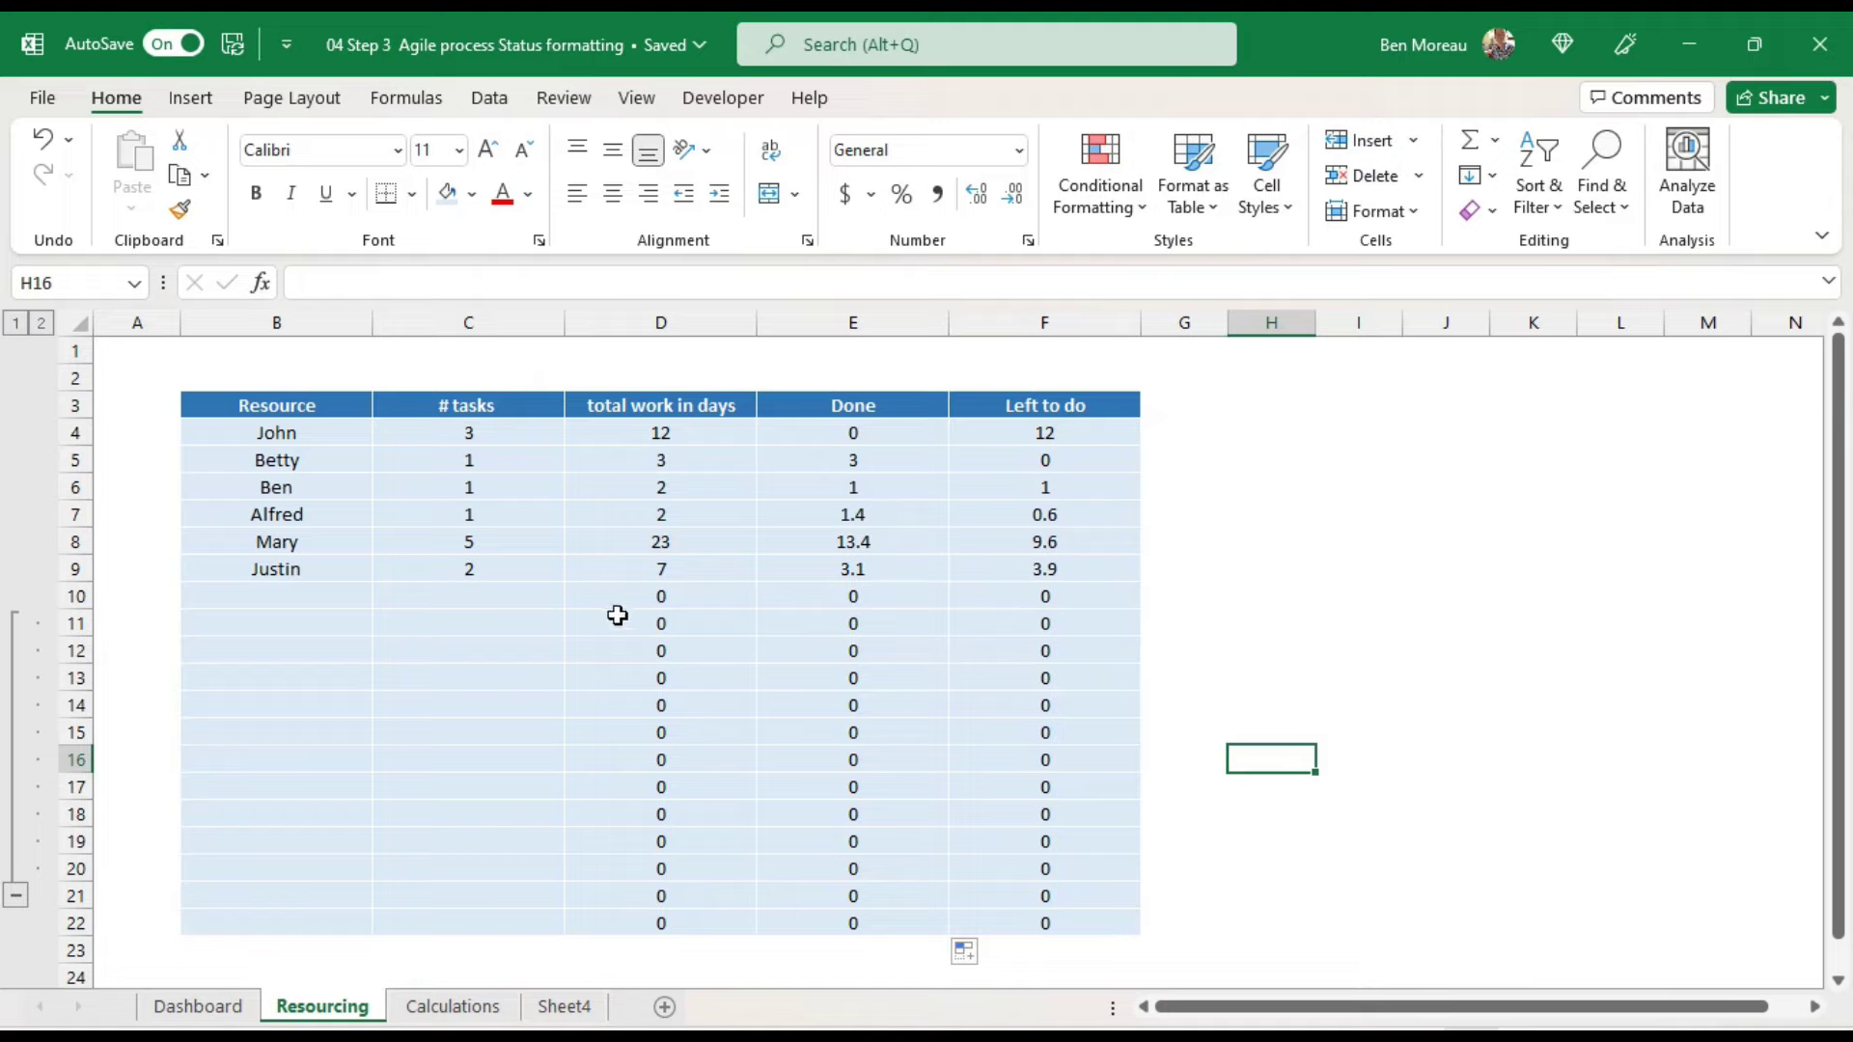
Step: Apply the custom number format # to the unused resource rows C10:F22 to hide zeros
left_click_drag(480, 596, 1062, 926)
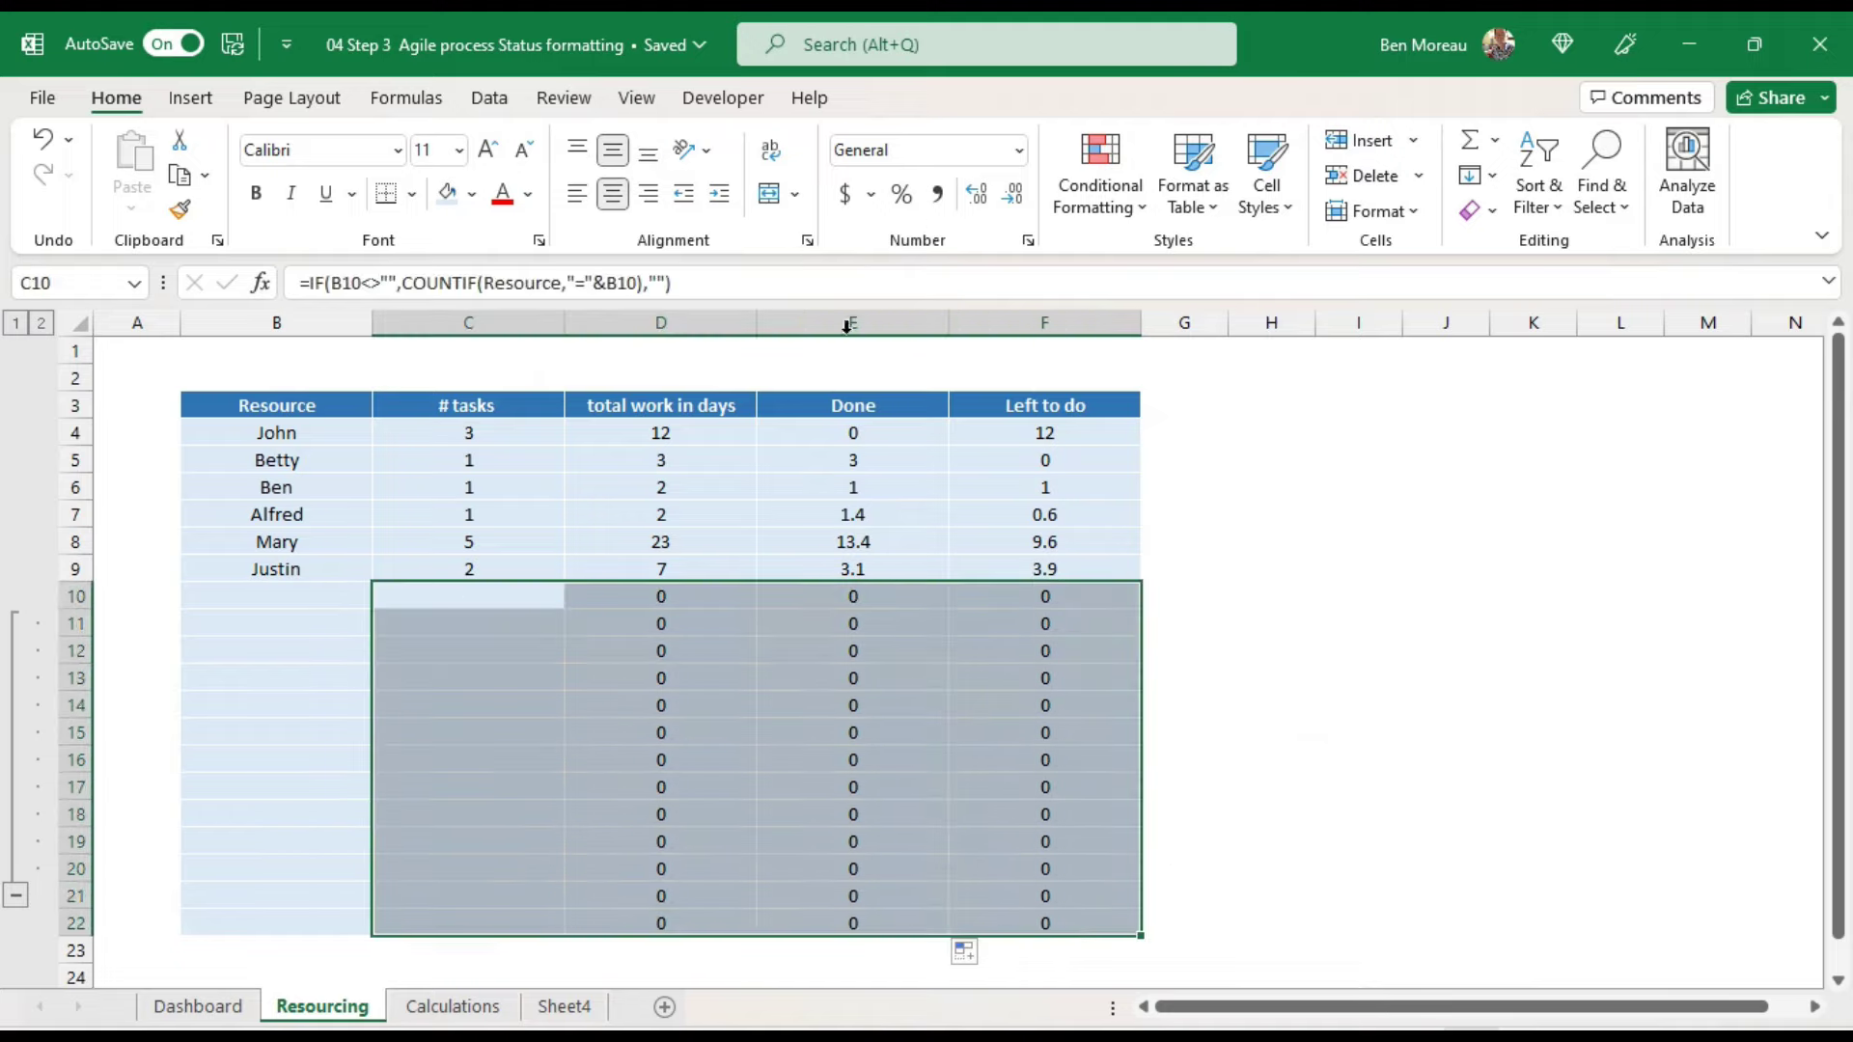
right_click(704, 656)
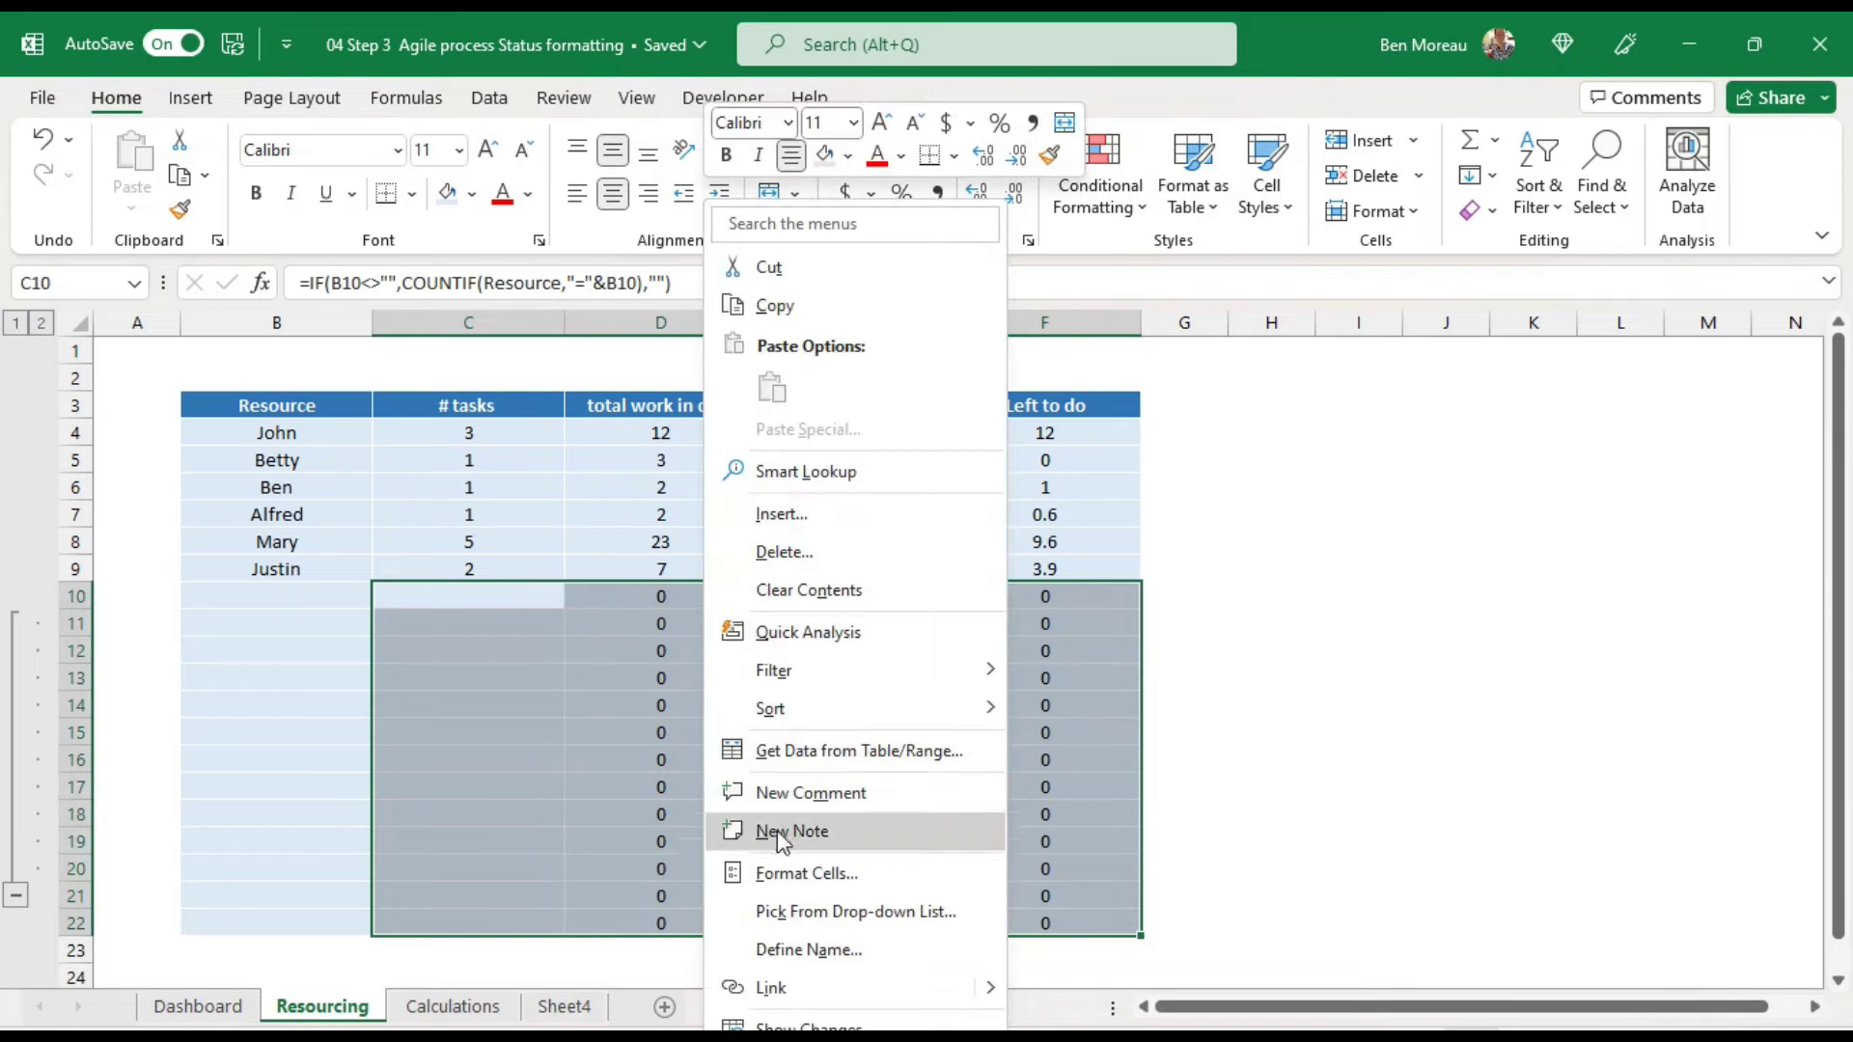
left_click(784, 878)
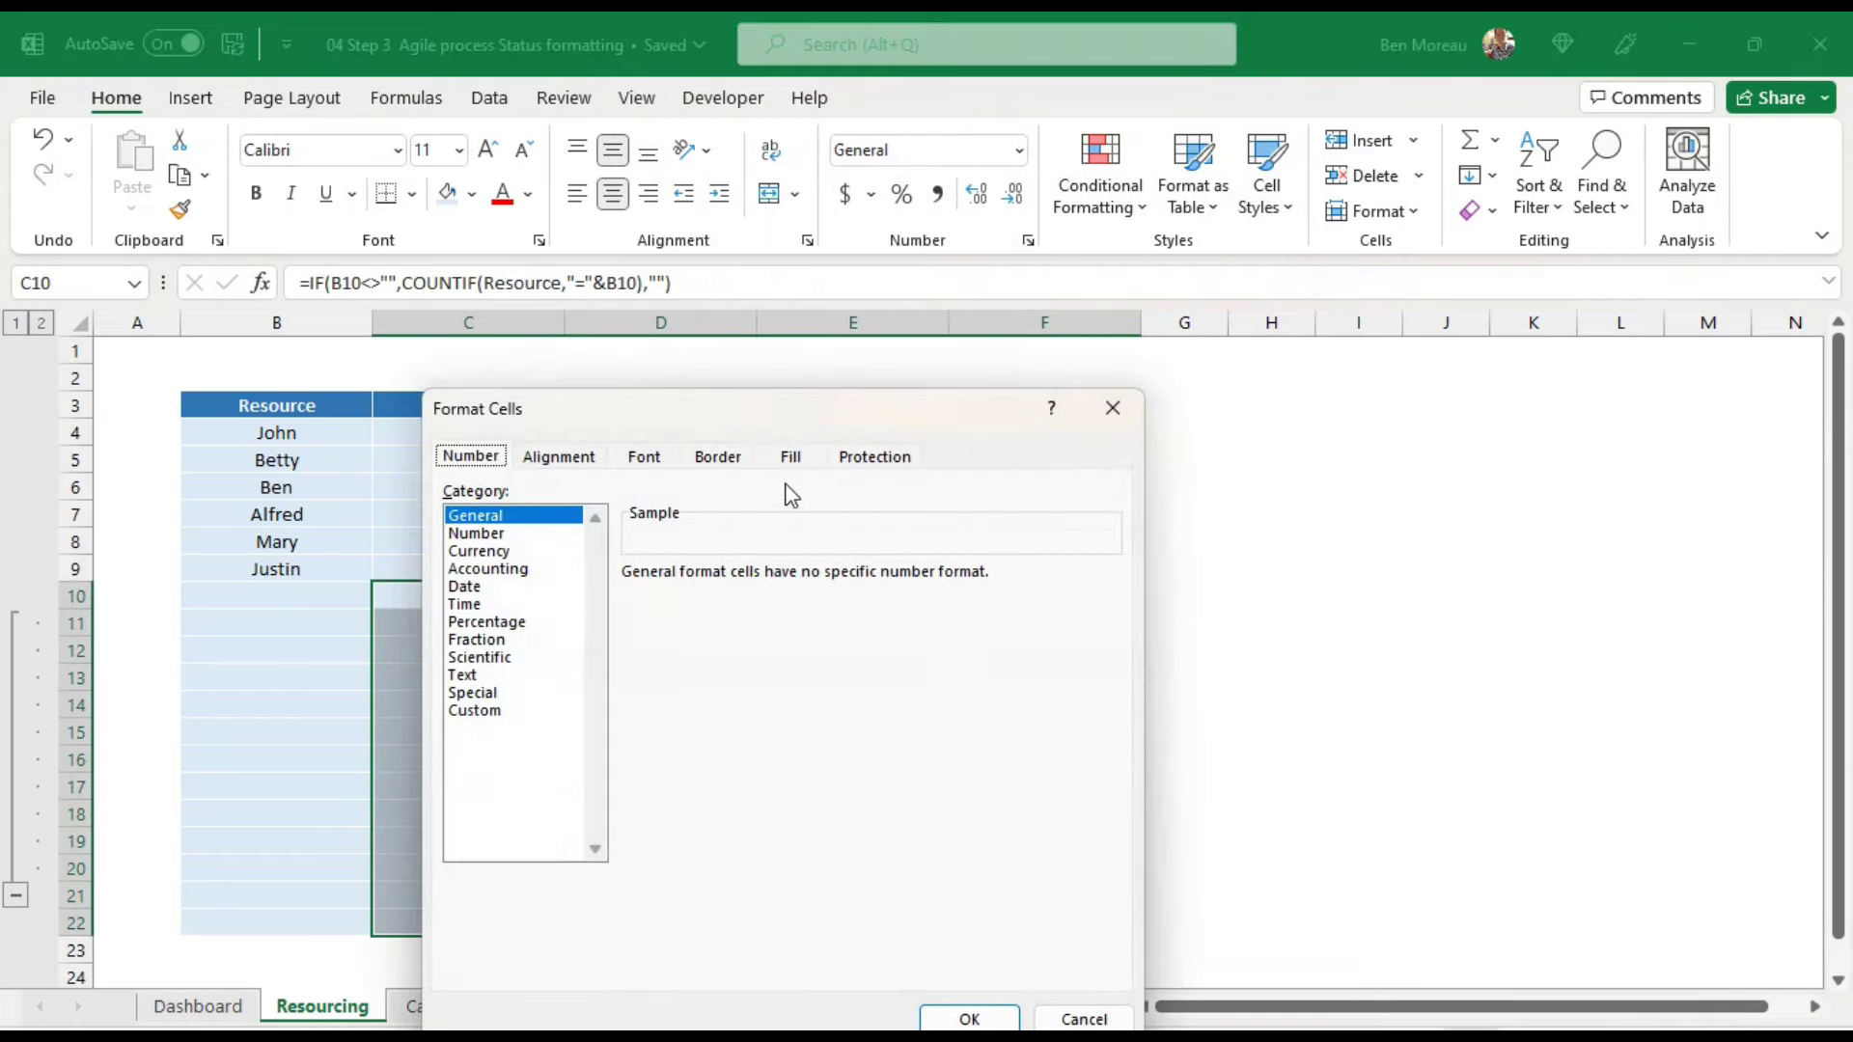
left_click(483, 714)
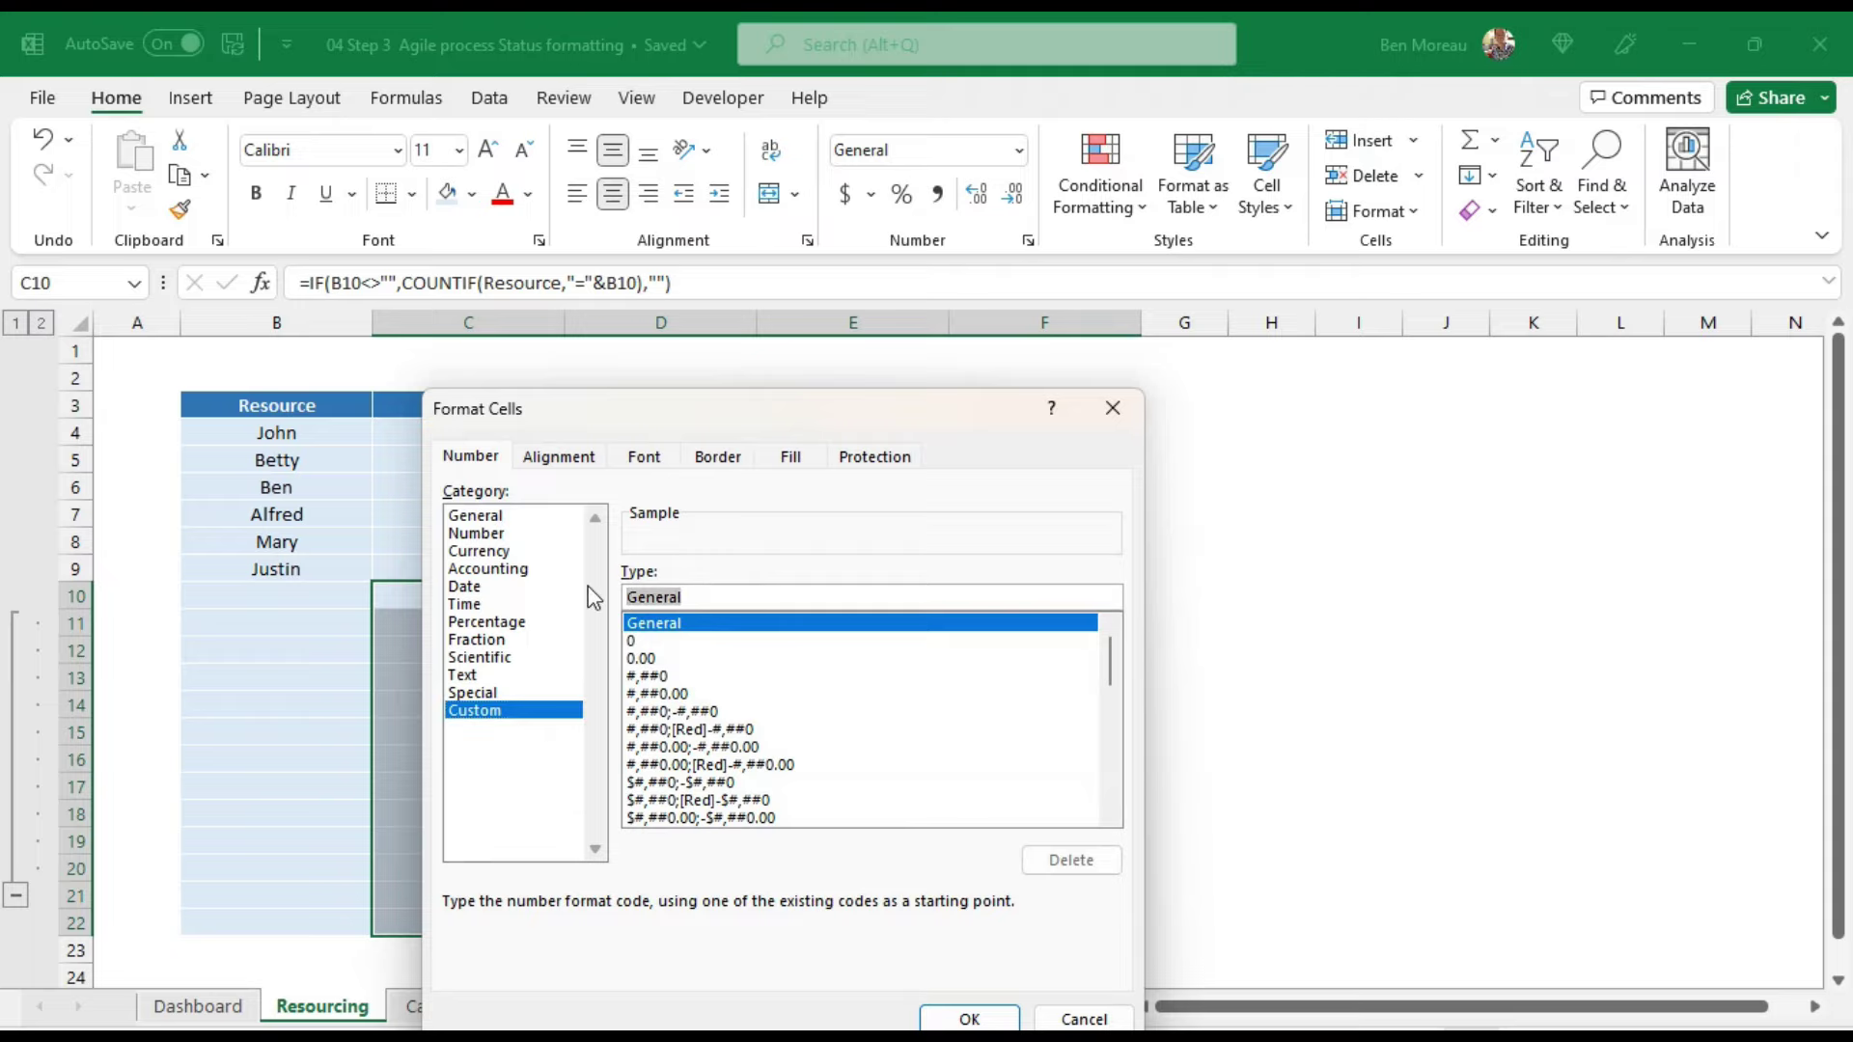
type("#")
key("Return")
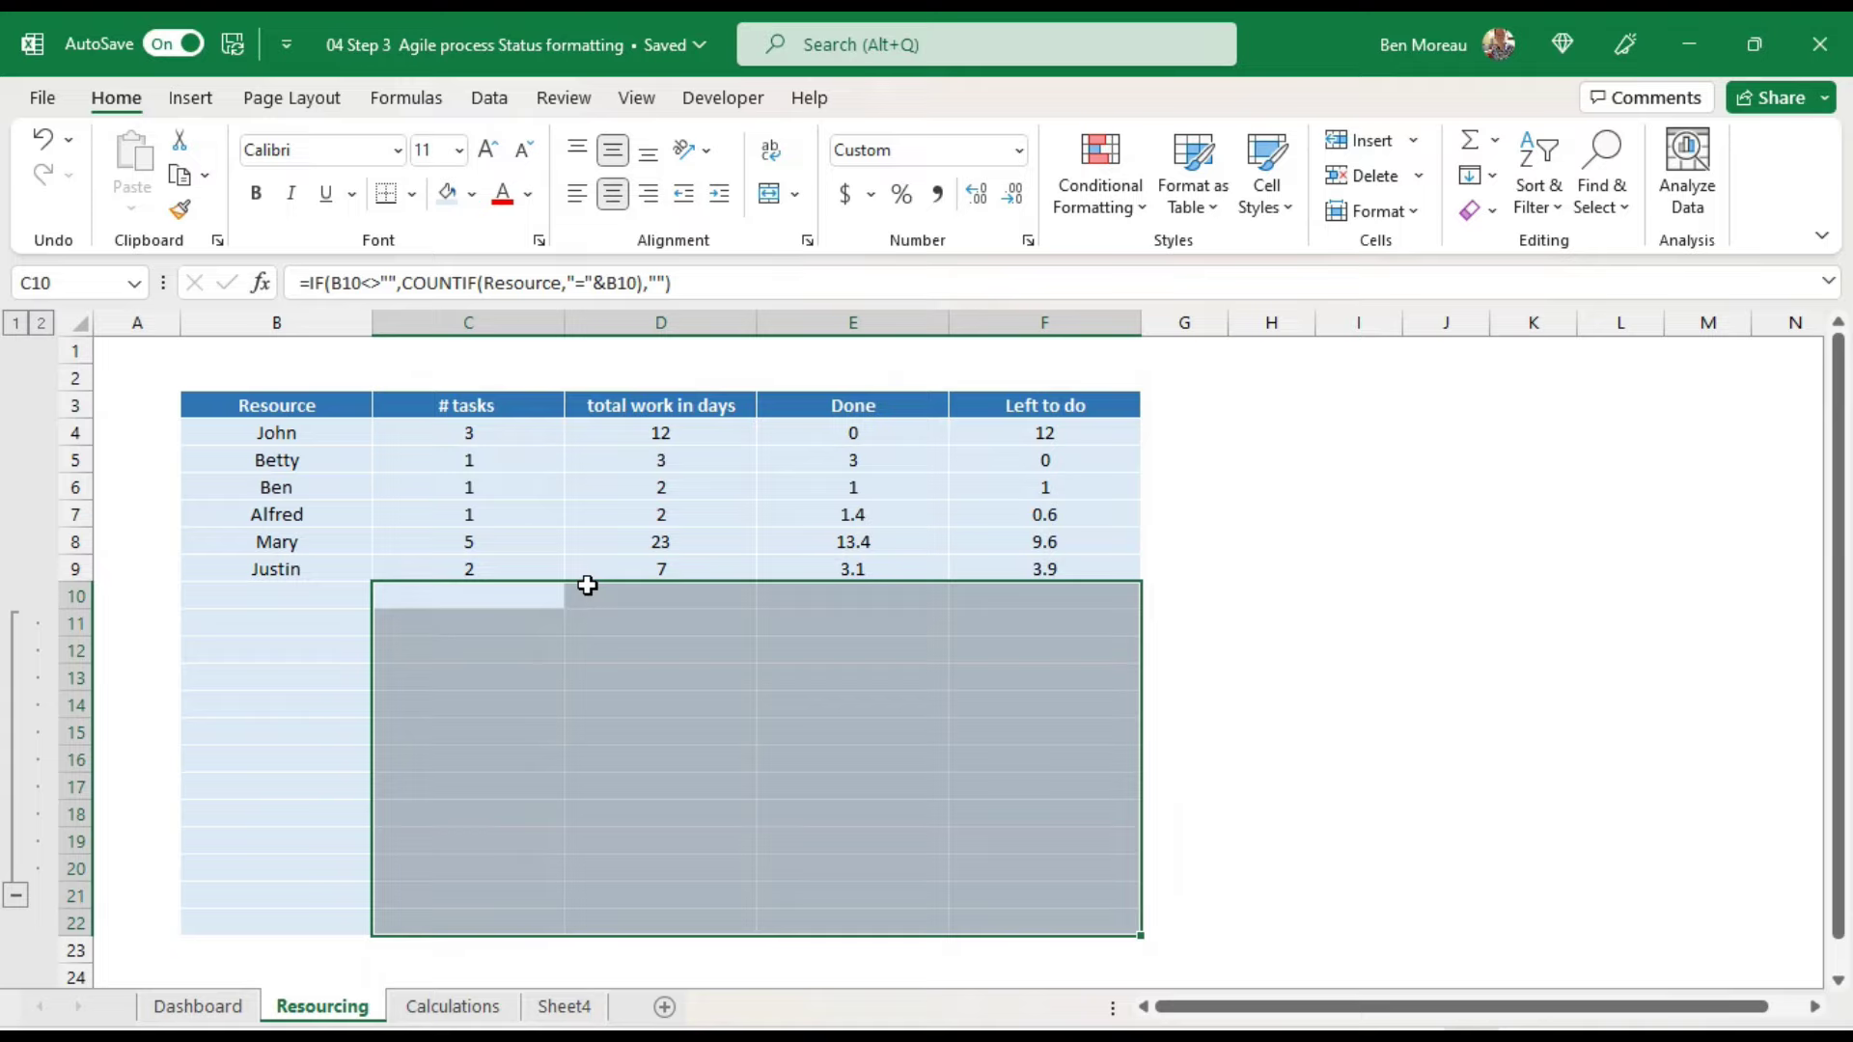
left_click(603, 606)
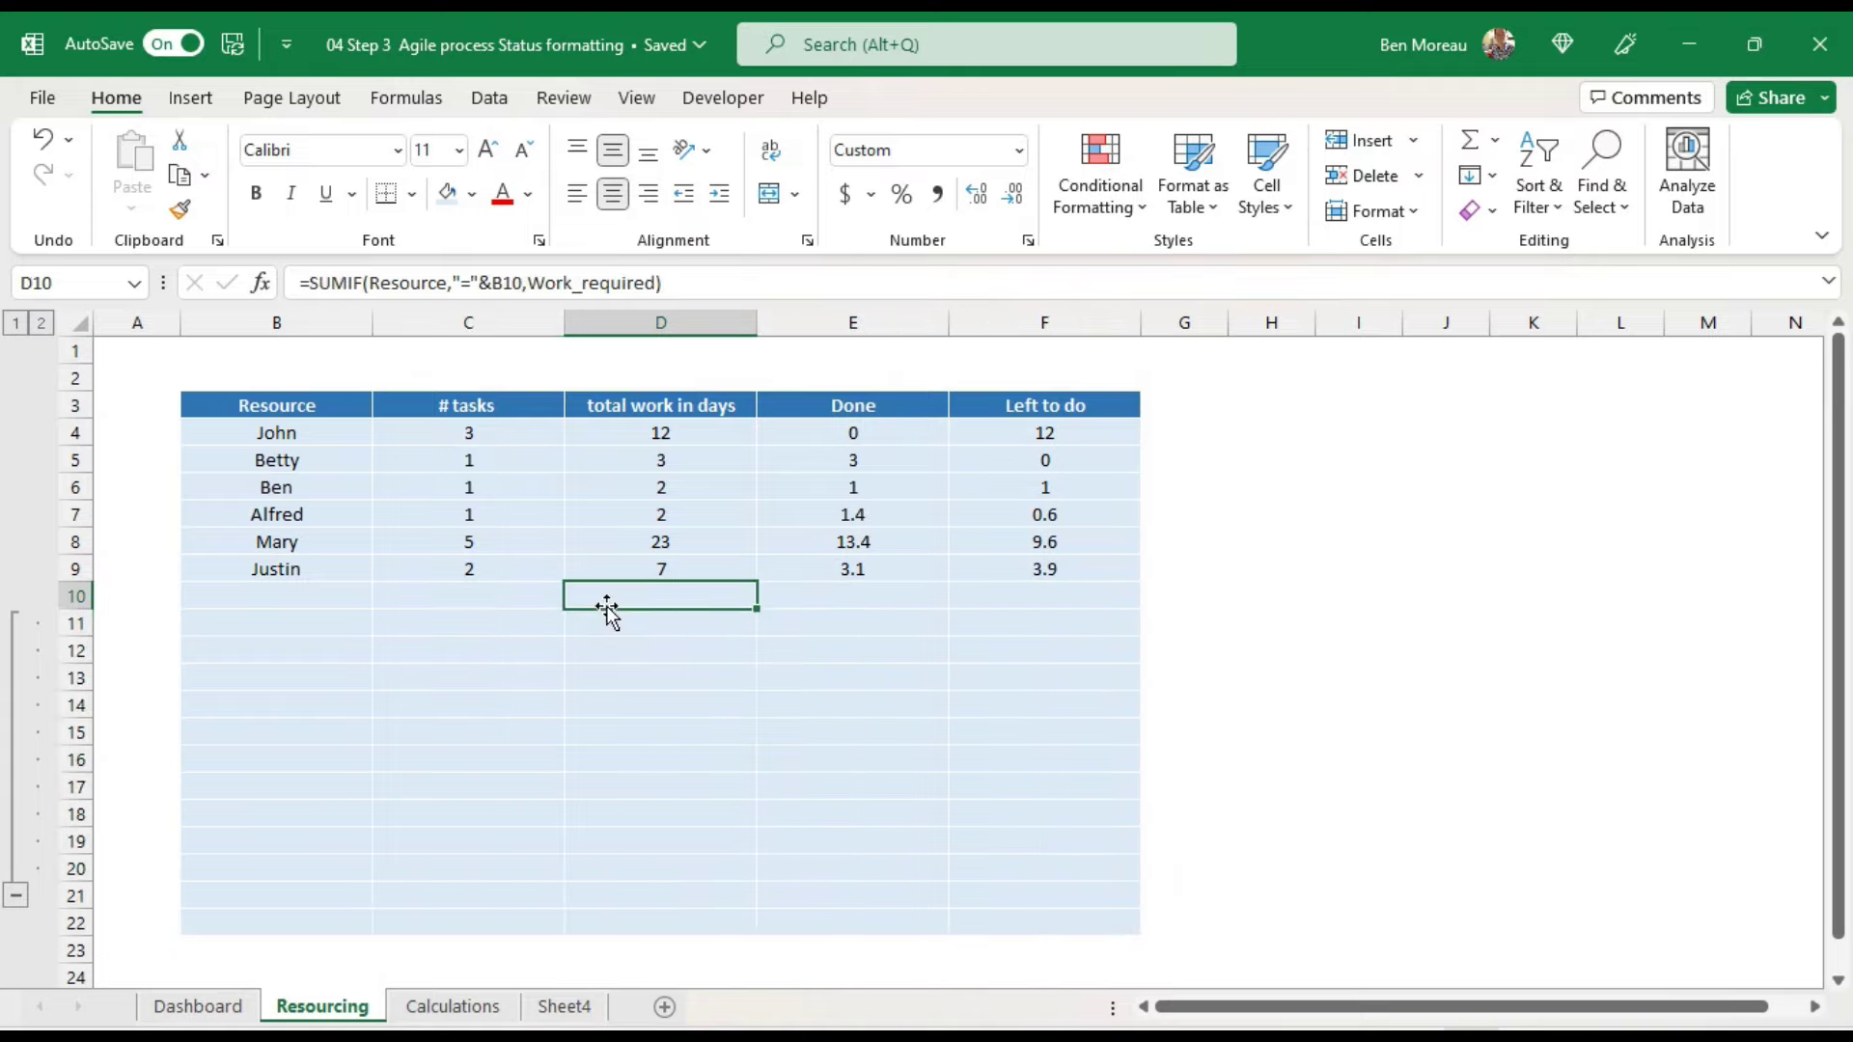
left_click(681, 644)
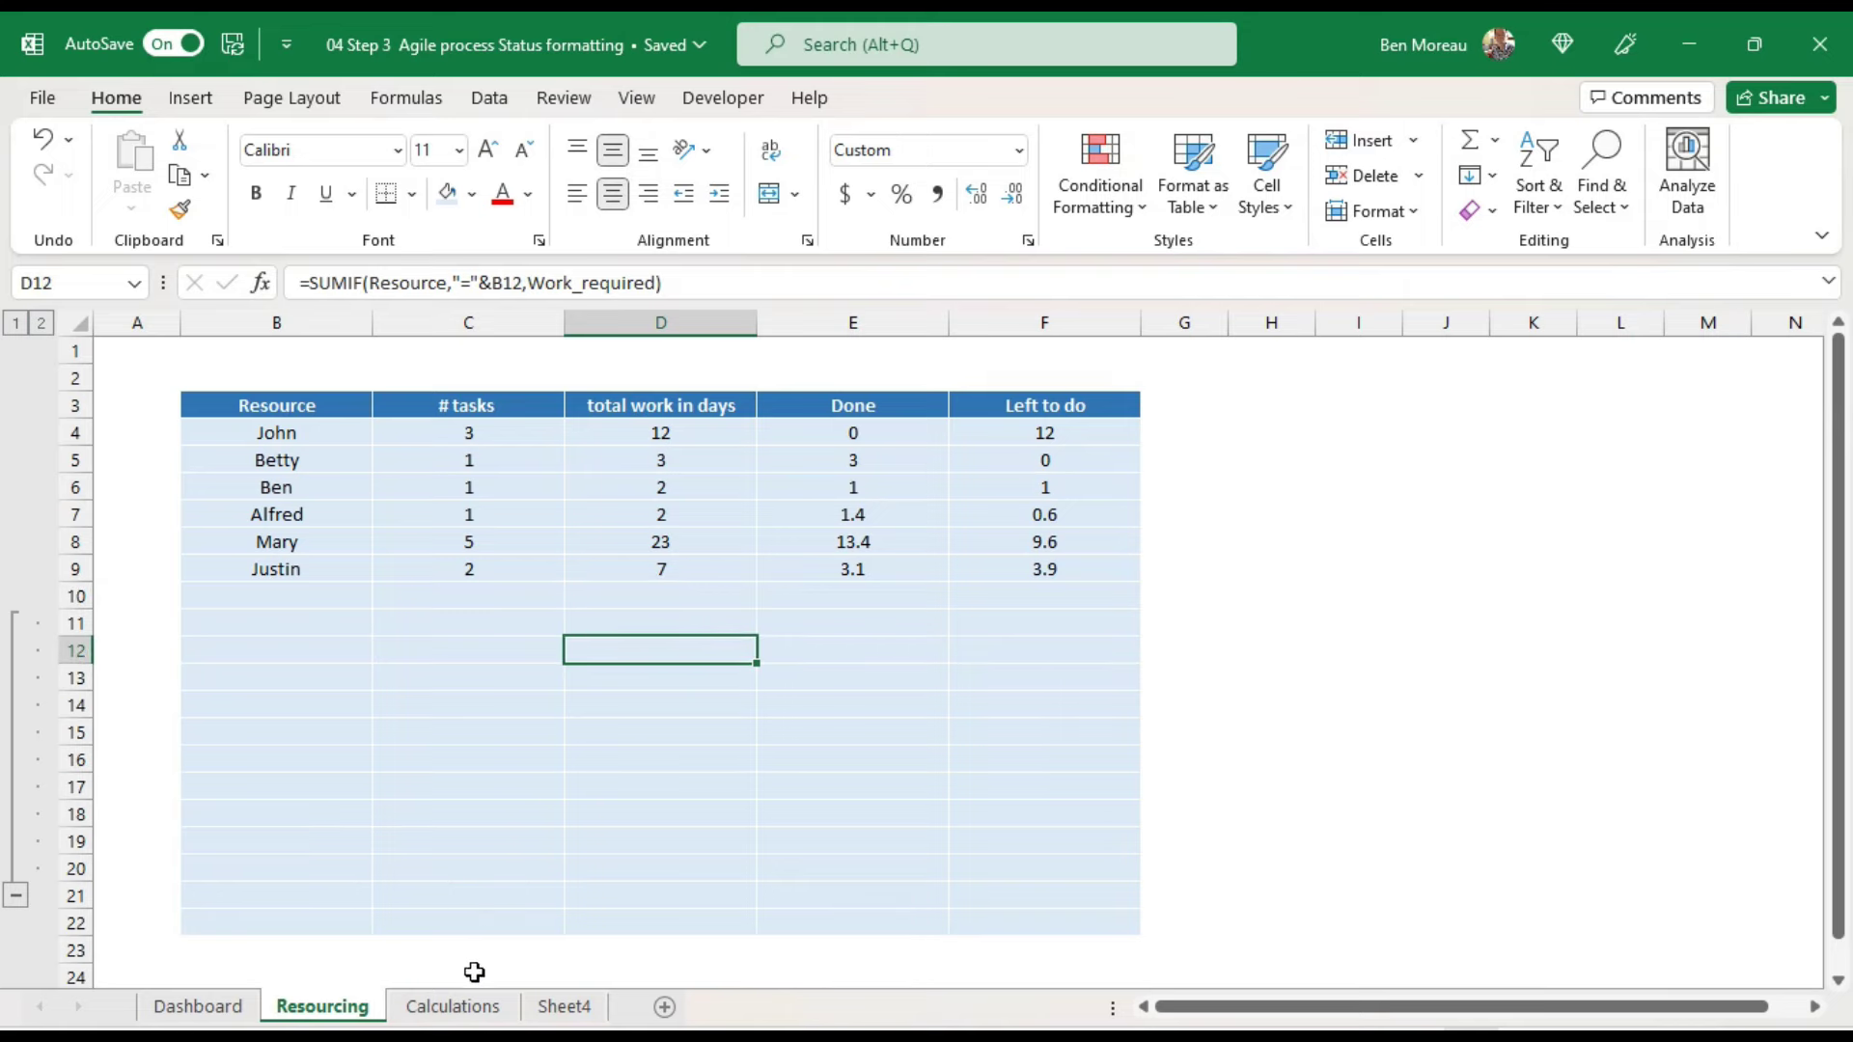
Step: Paste the copied Calculation status legend into the Calculations sheet starting at C2
left_click(454, 1005)
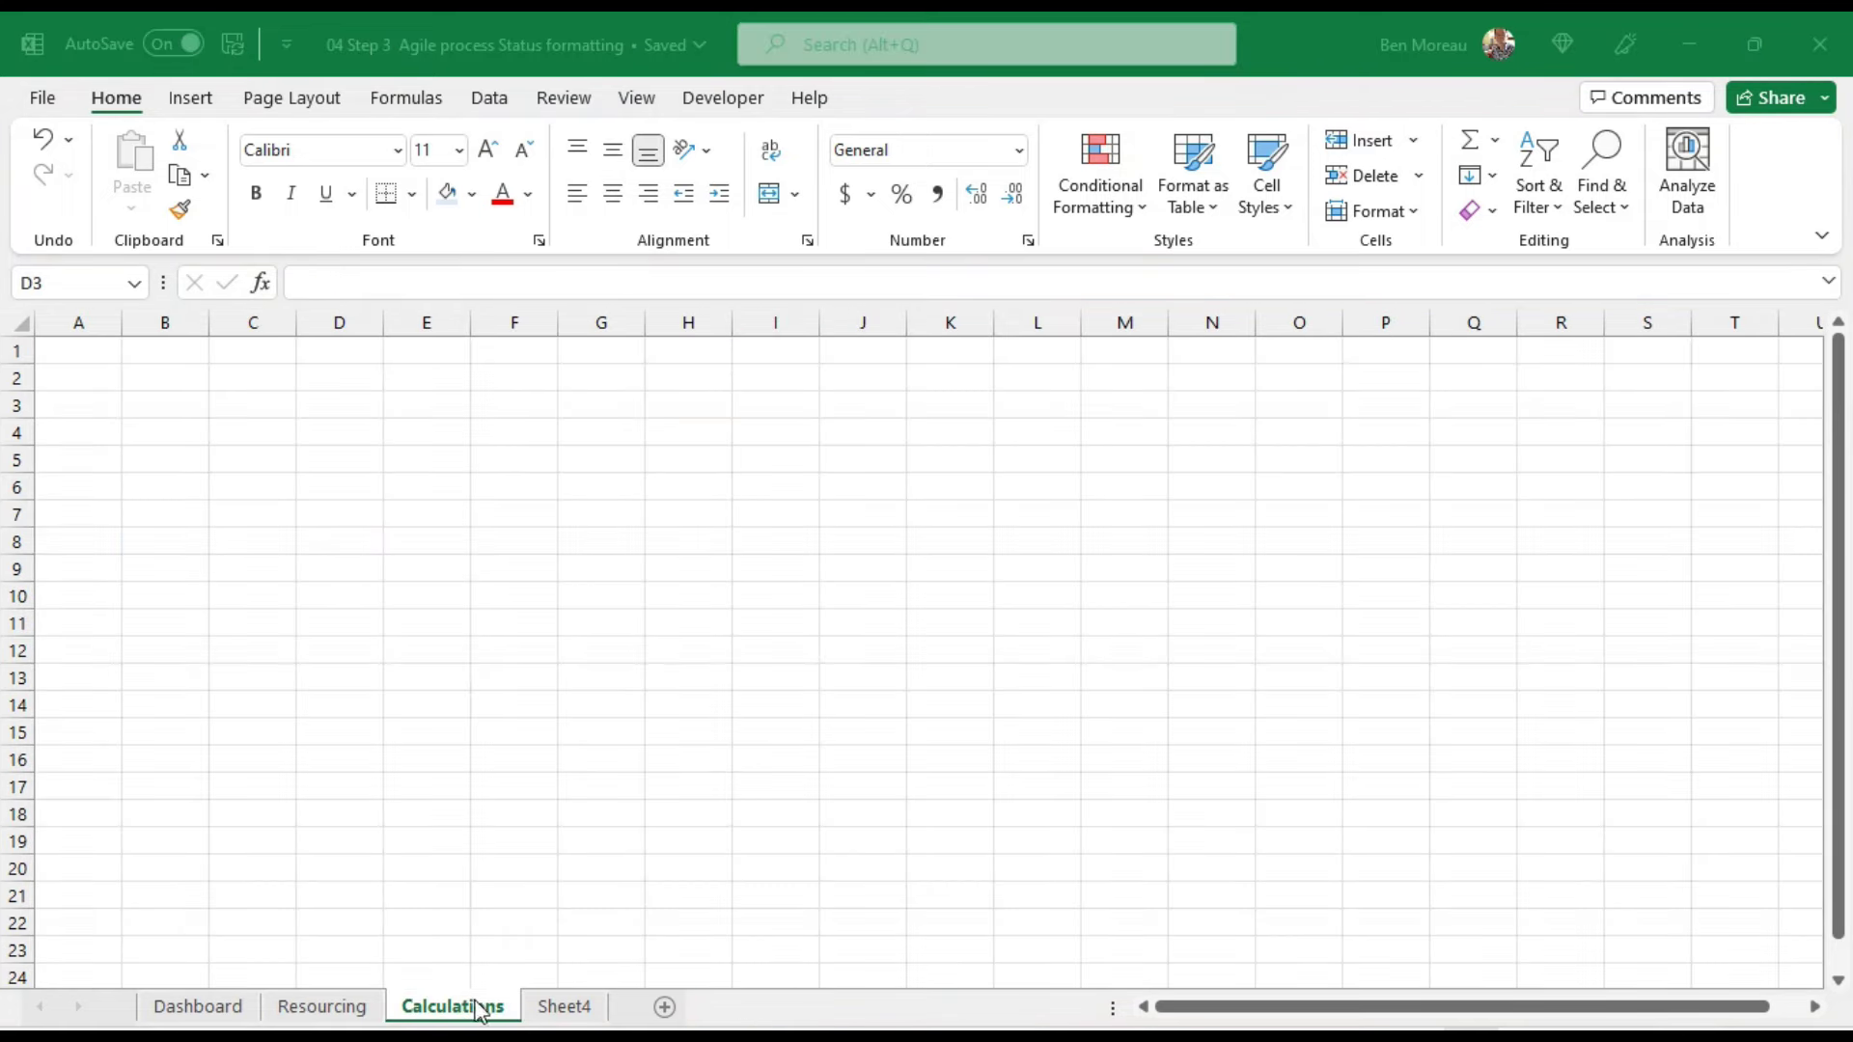
left_click(252, 380)
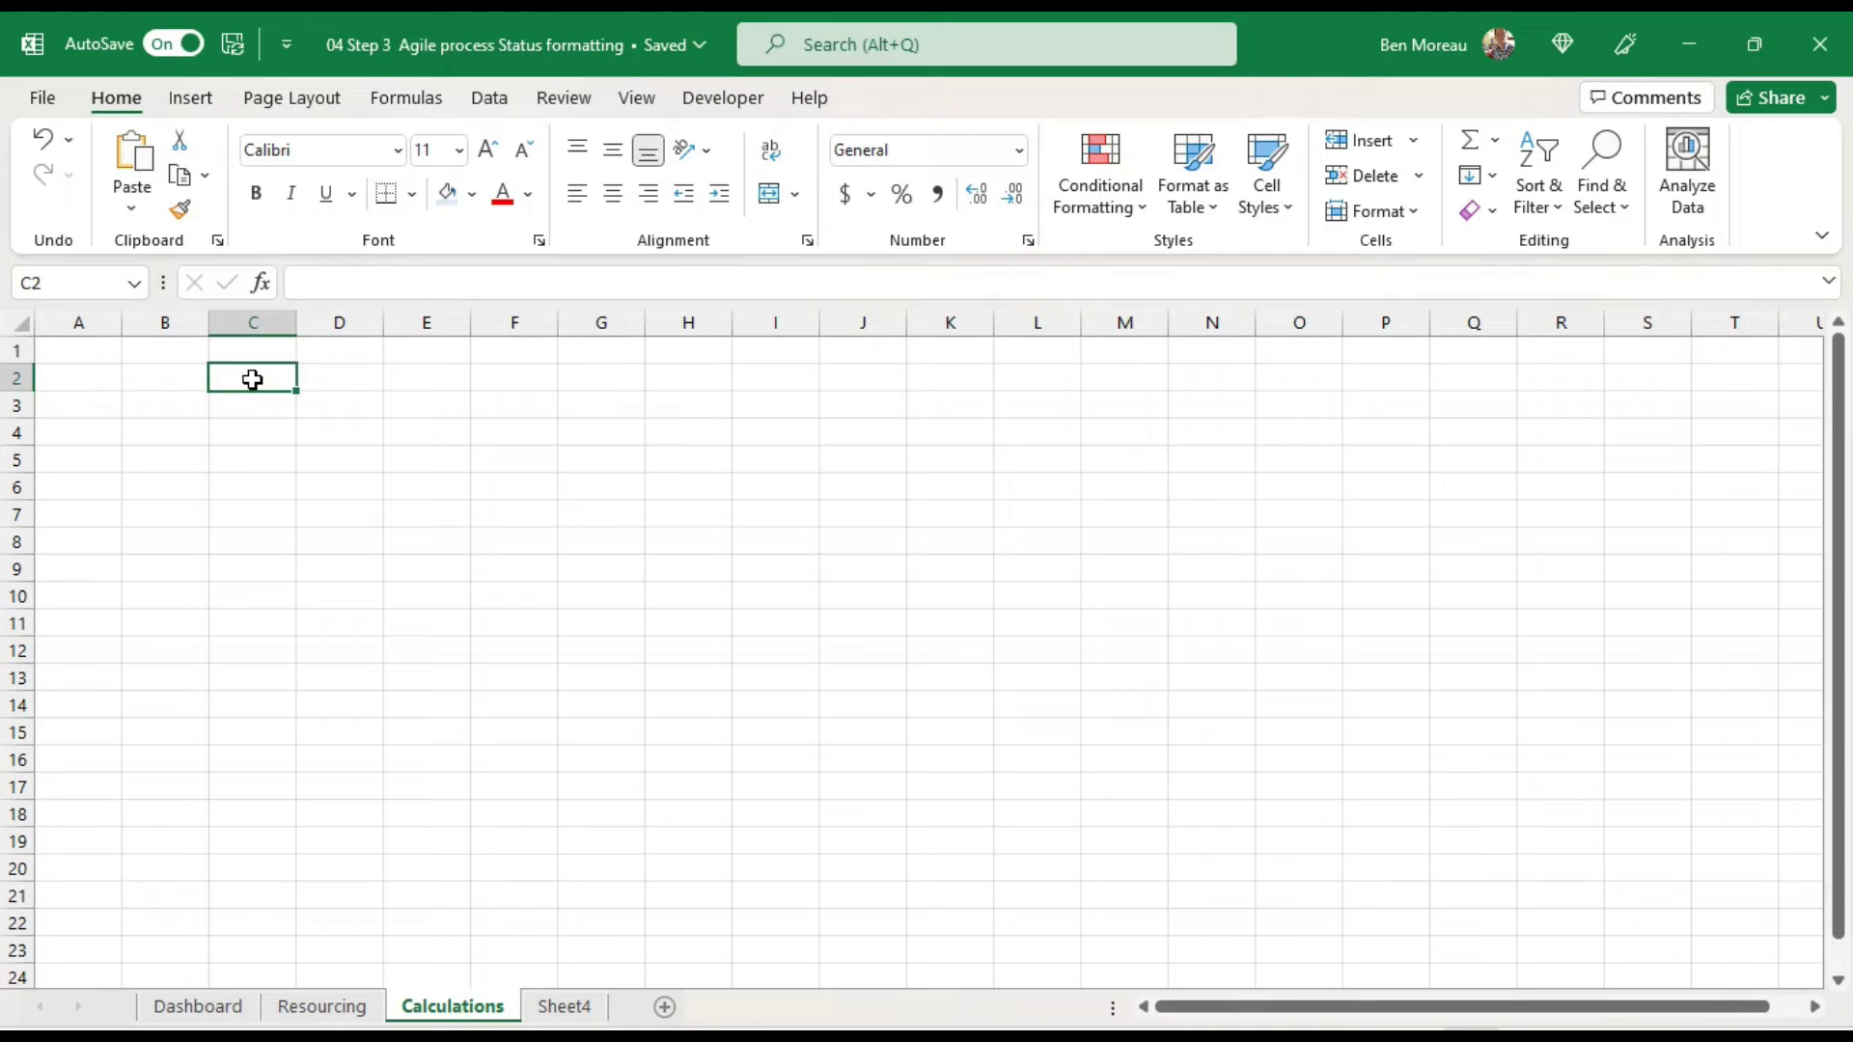
right_click(256, 386)
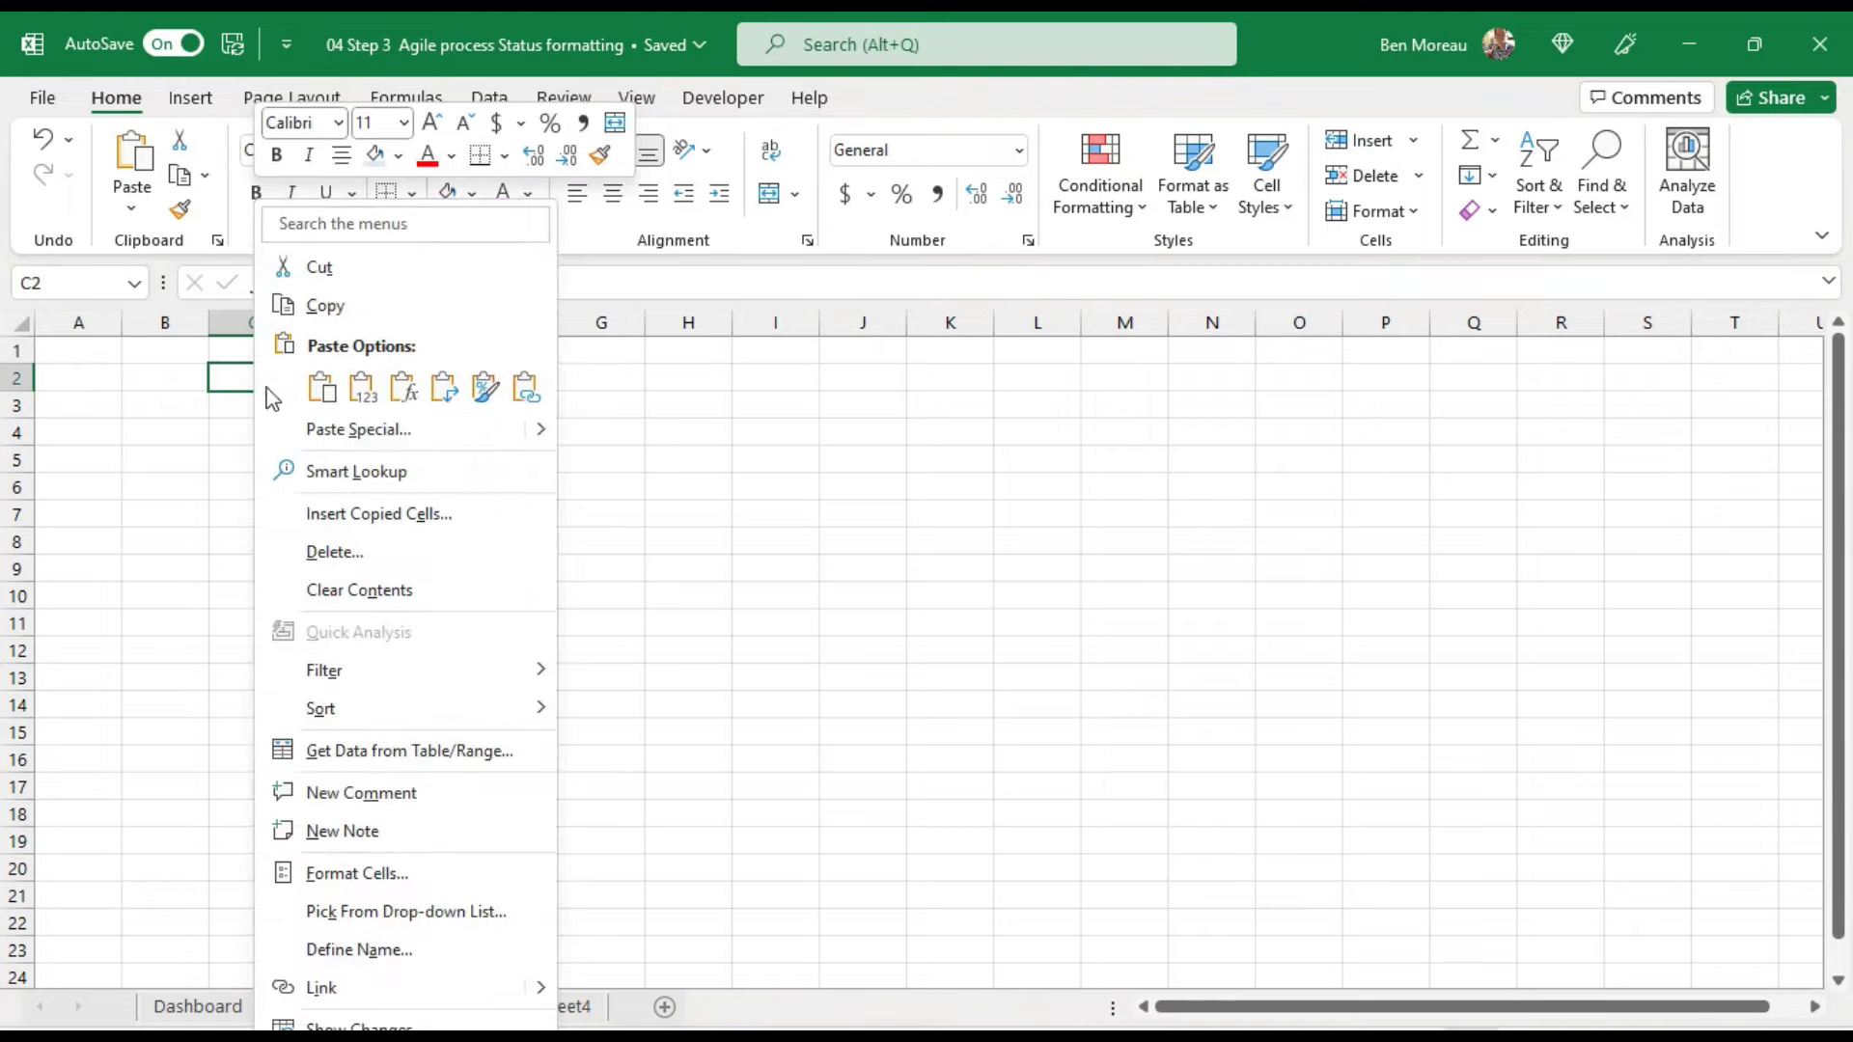
left_click(253, 369)
key("ctrl+v")
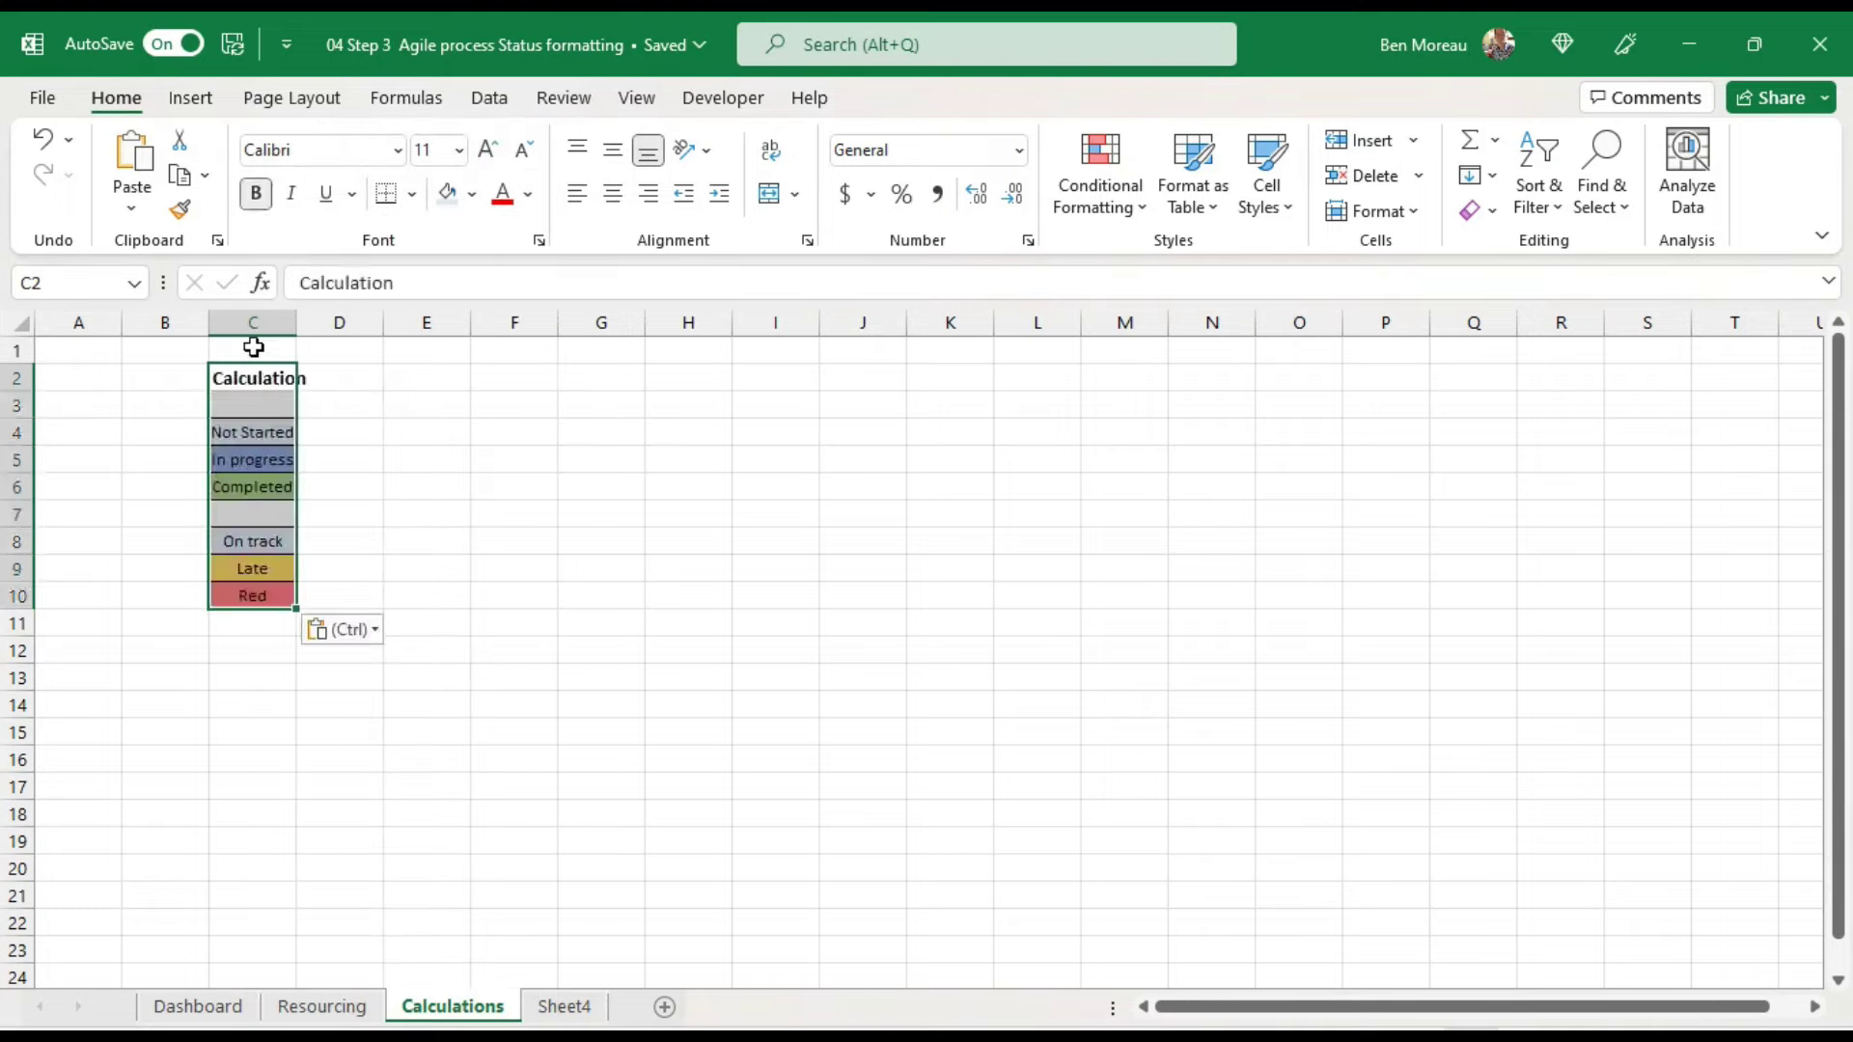
Step: Widen column C to fit the legend labels and hide the sheet's gridlines
left_click_drag(296, 322, 360, 324)
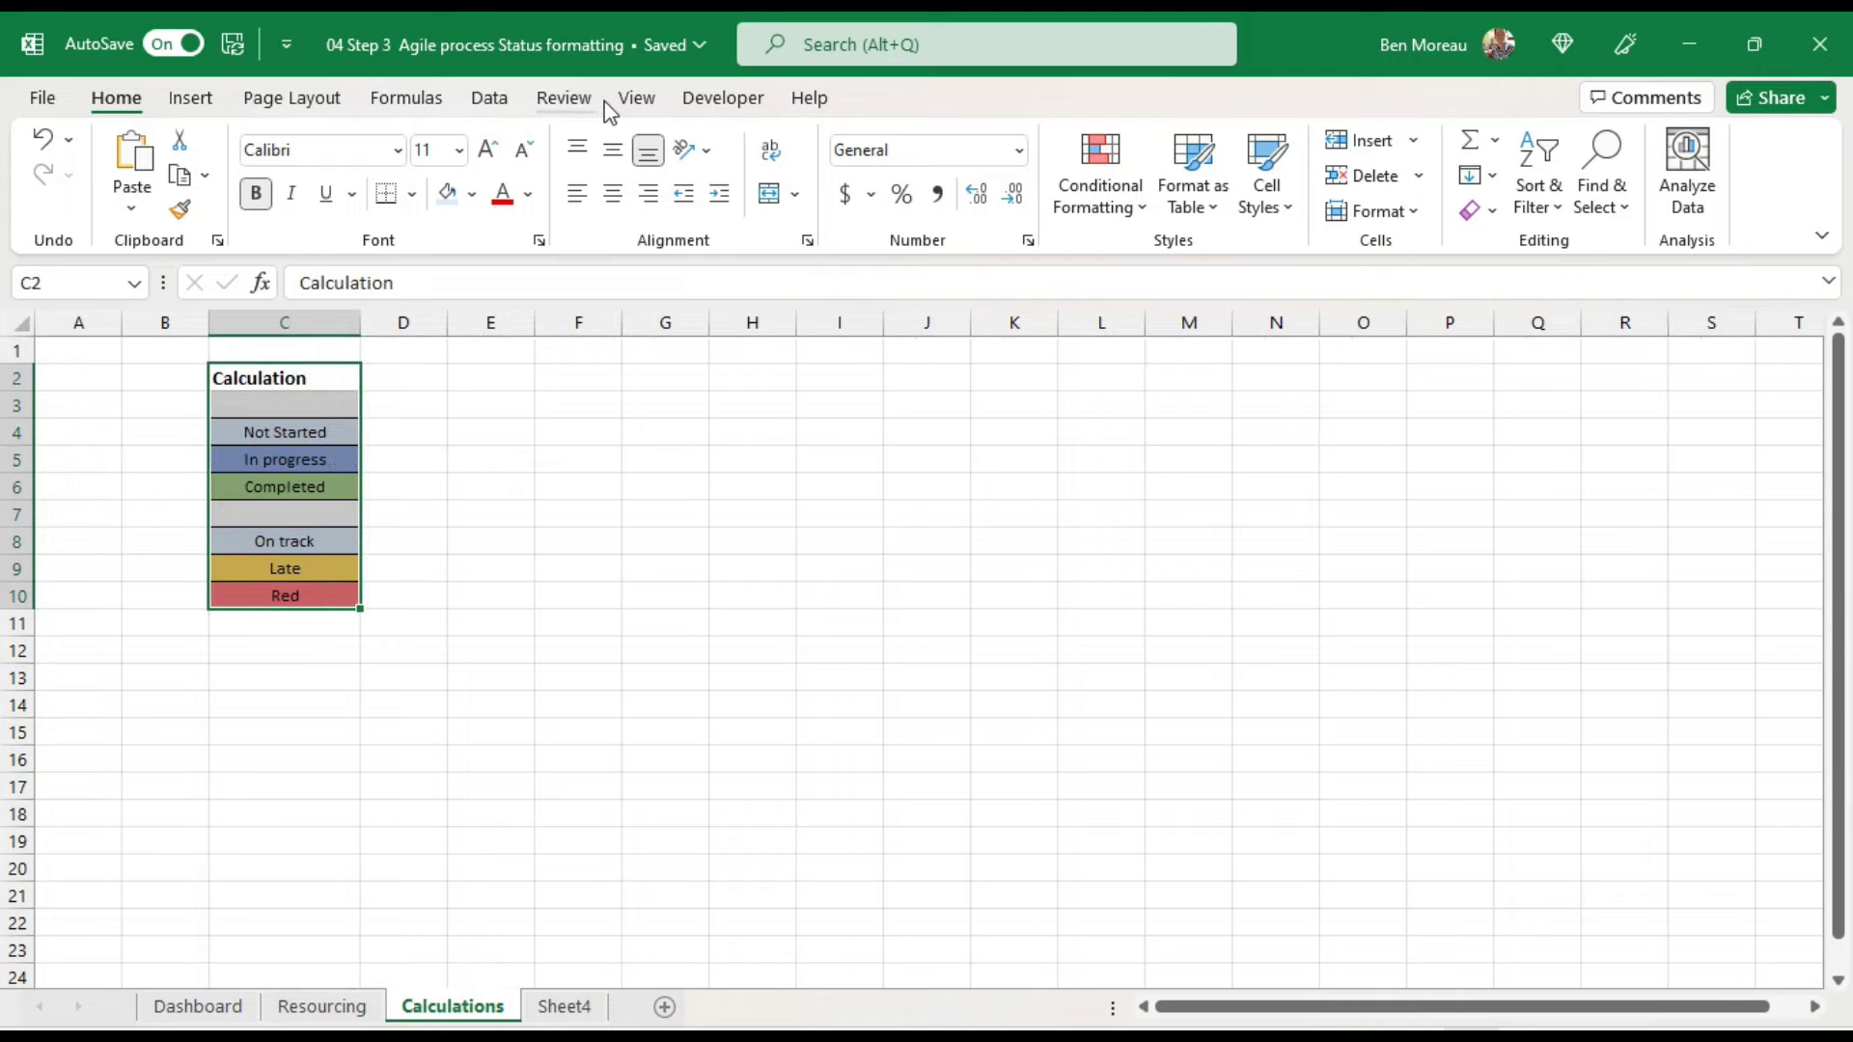
left_click(636, 98)
left_click(810, 195)
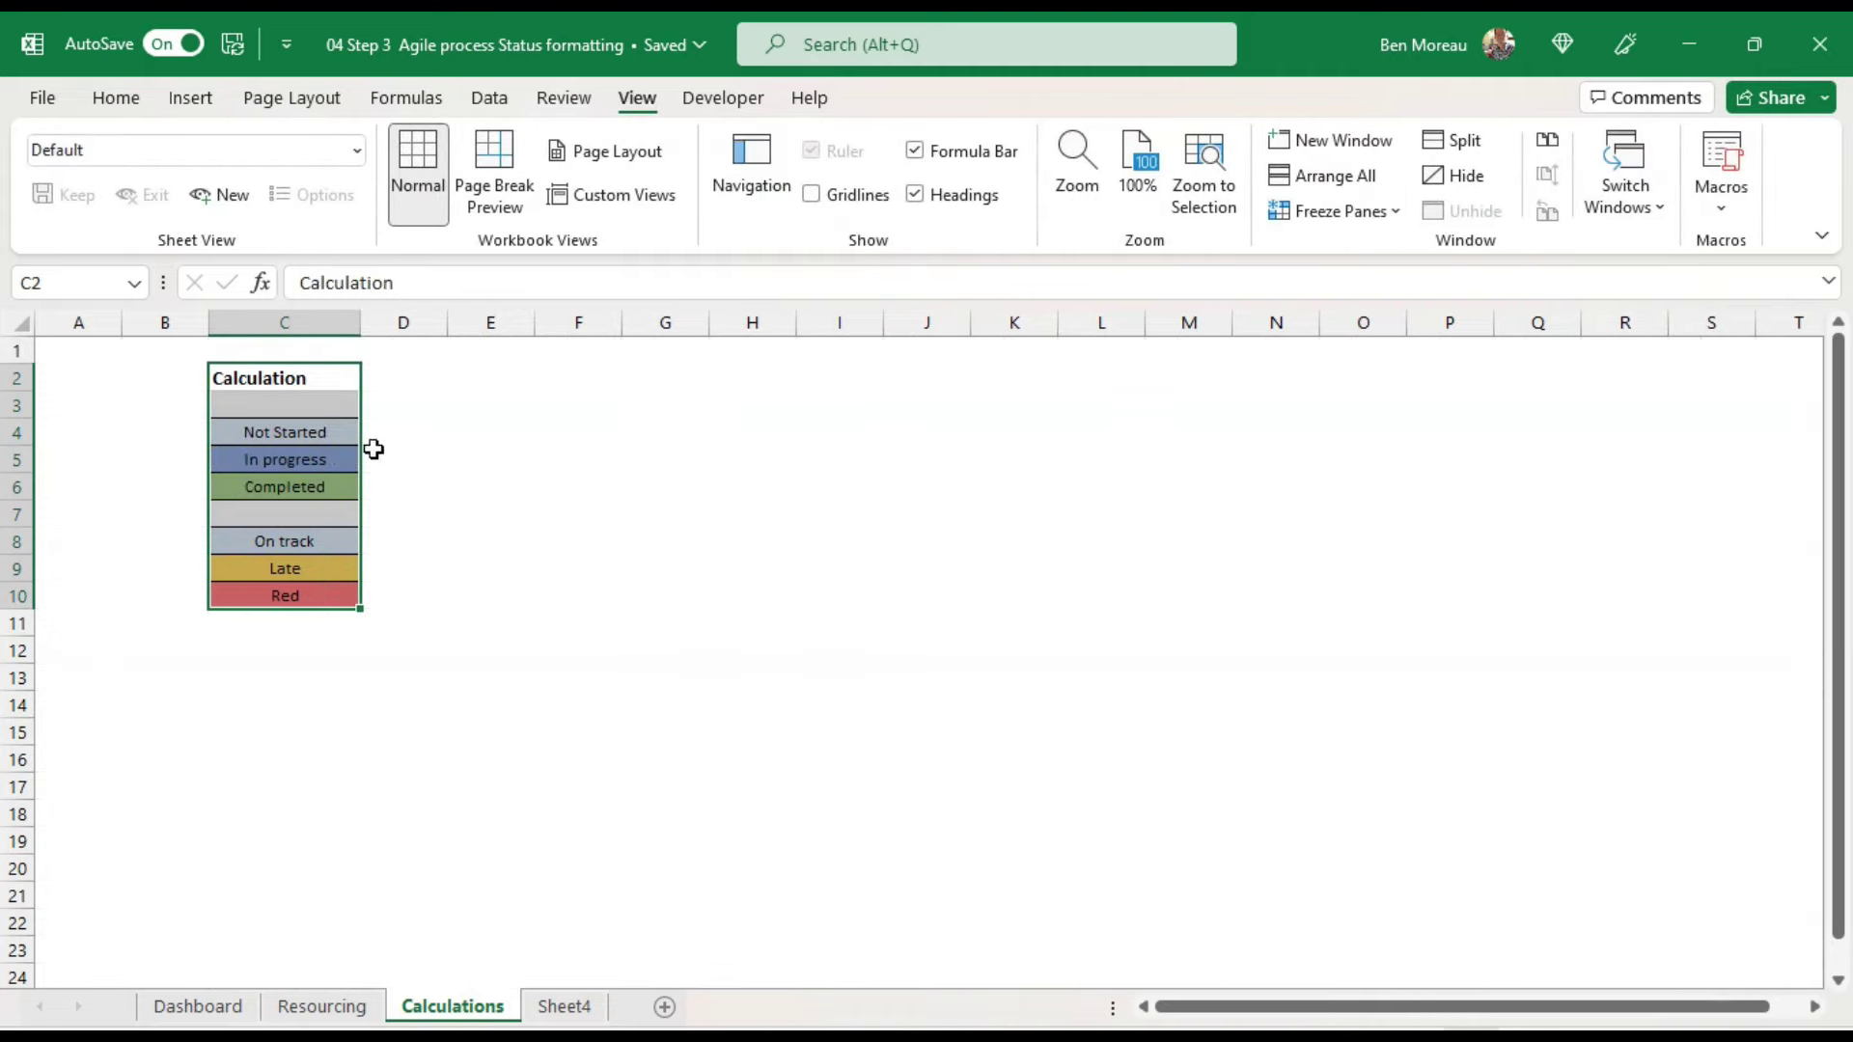
Step: Apply all borders to the empty cells D4:D6 and D8:D10 beside the status labels
left_click_drag(380, 428, 383, 488)
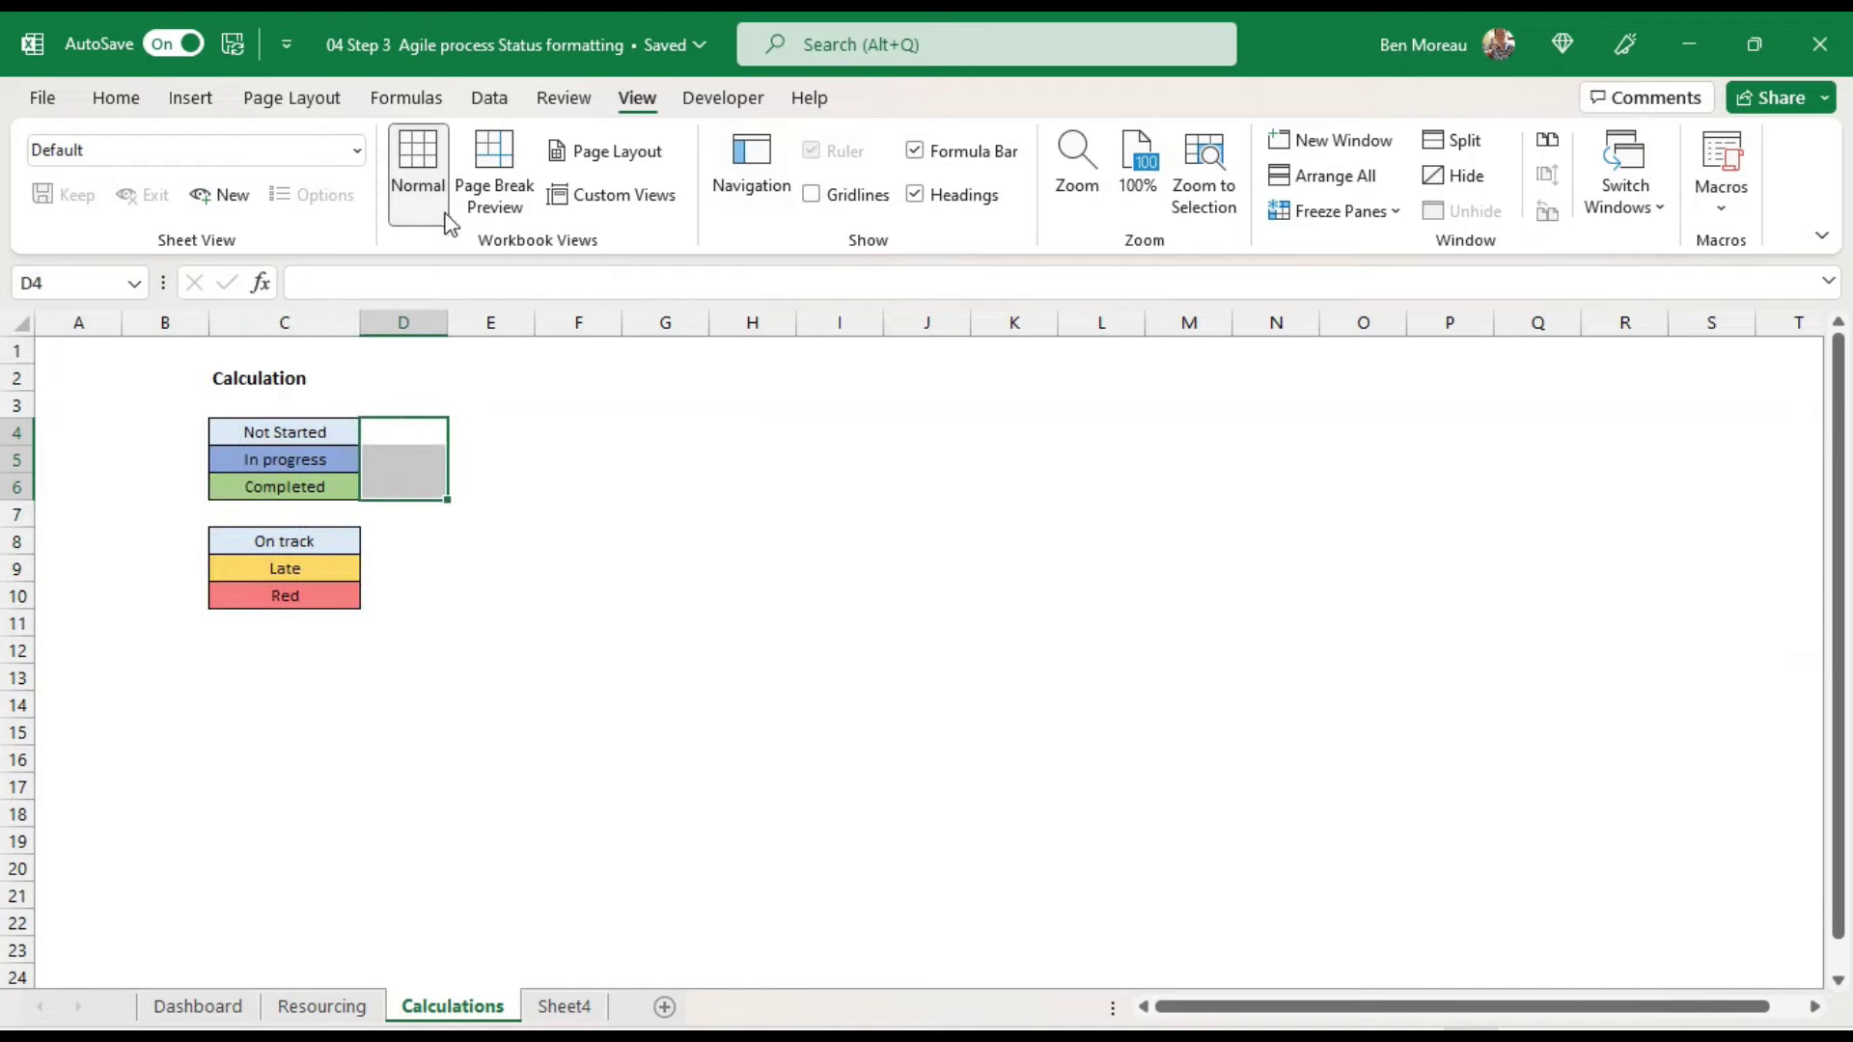
left_click(116, 99)
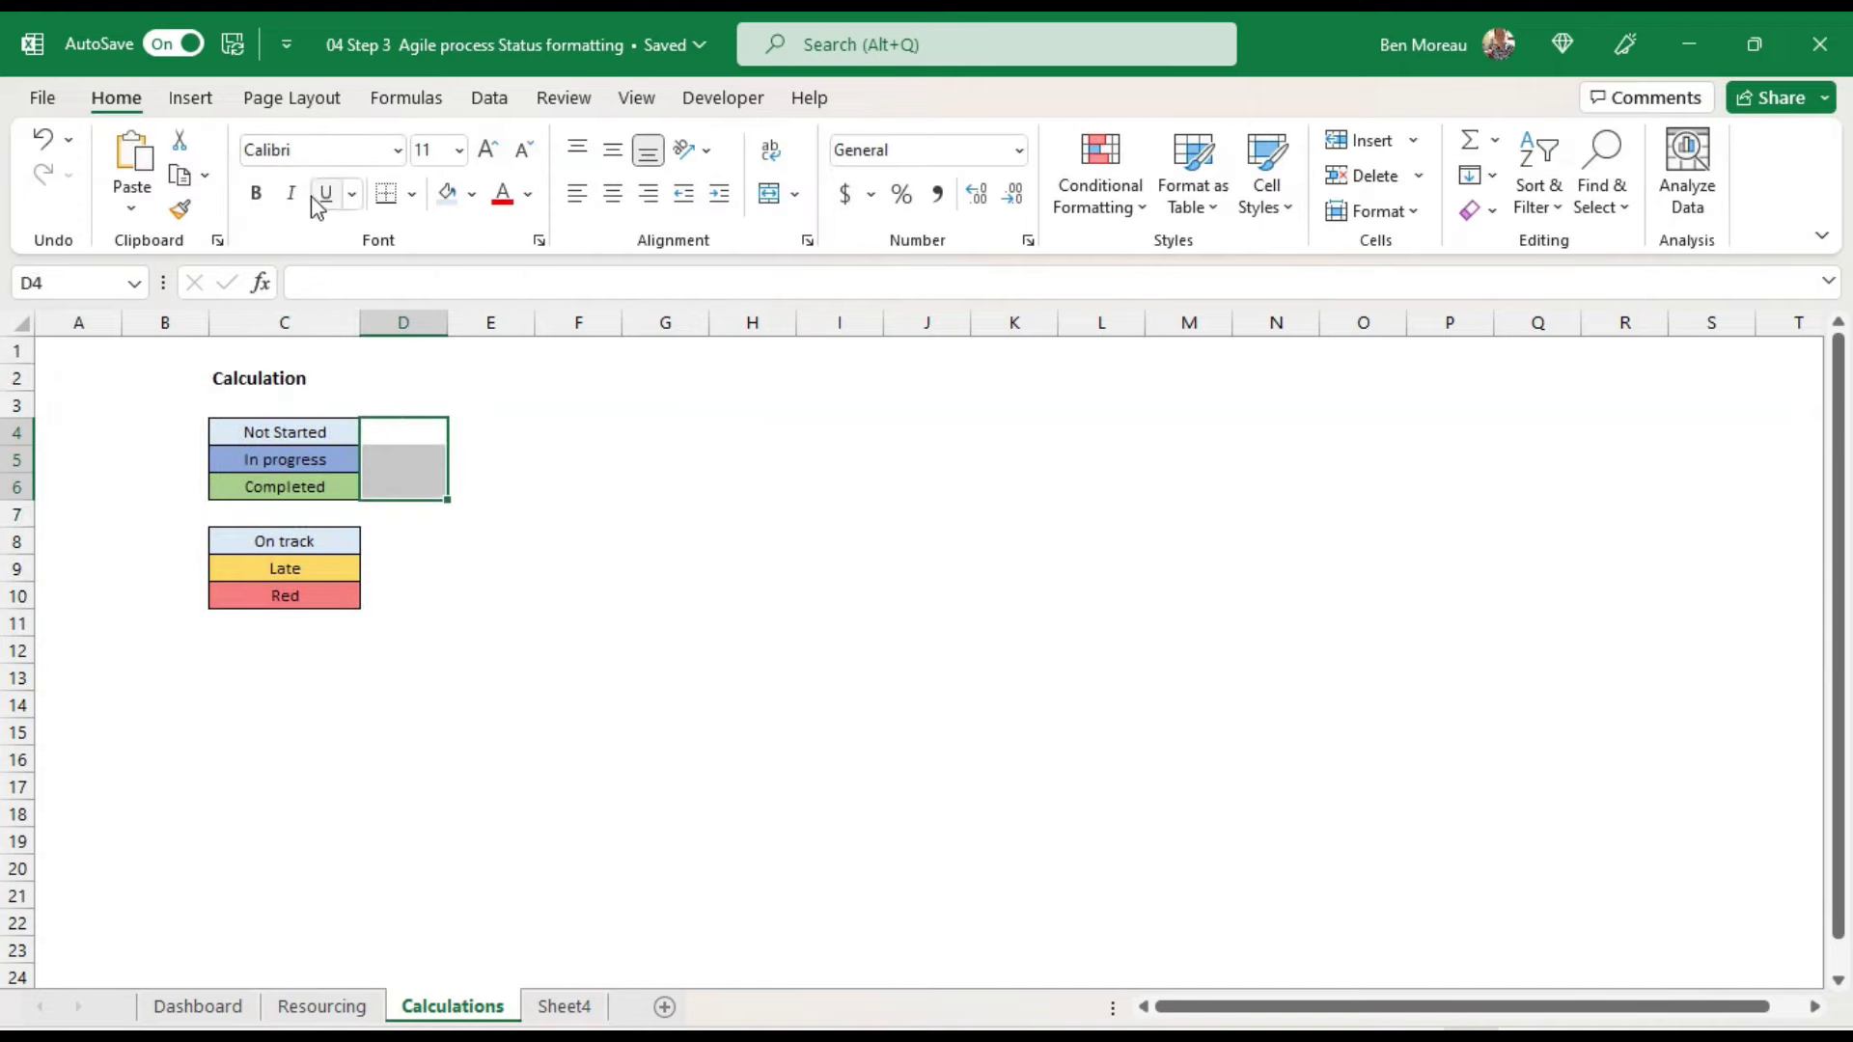
left_click(412, 193)
left_click(458, 464)
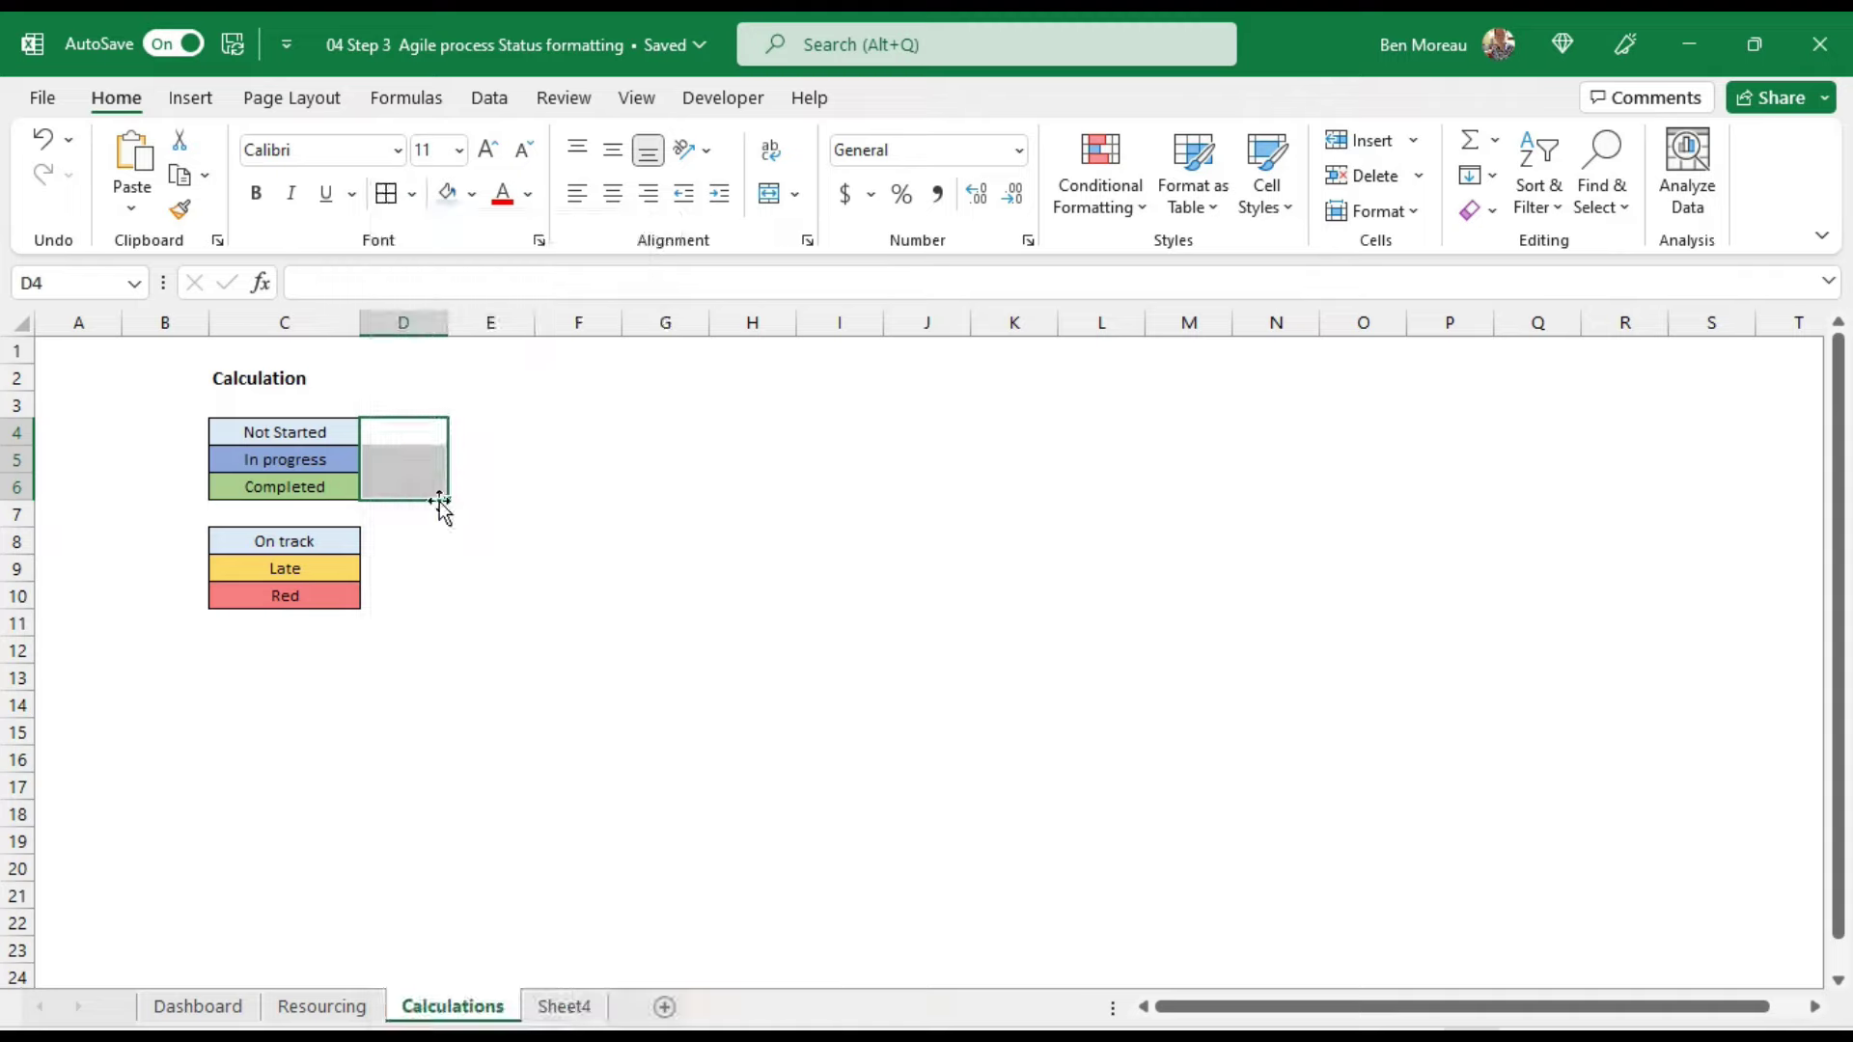
left_click_drag(392, 542, 392, 592)
left_click(386, 193)
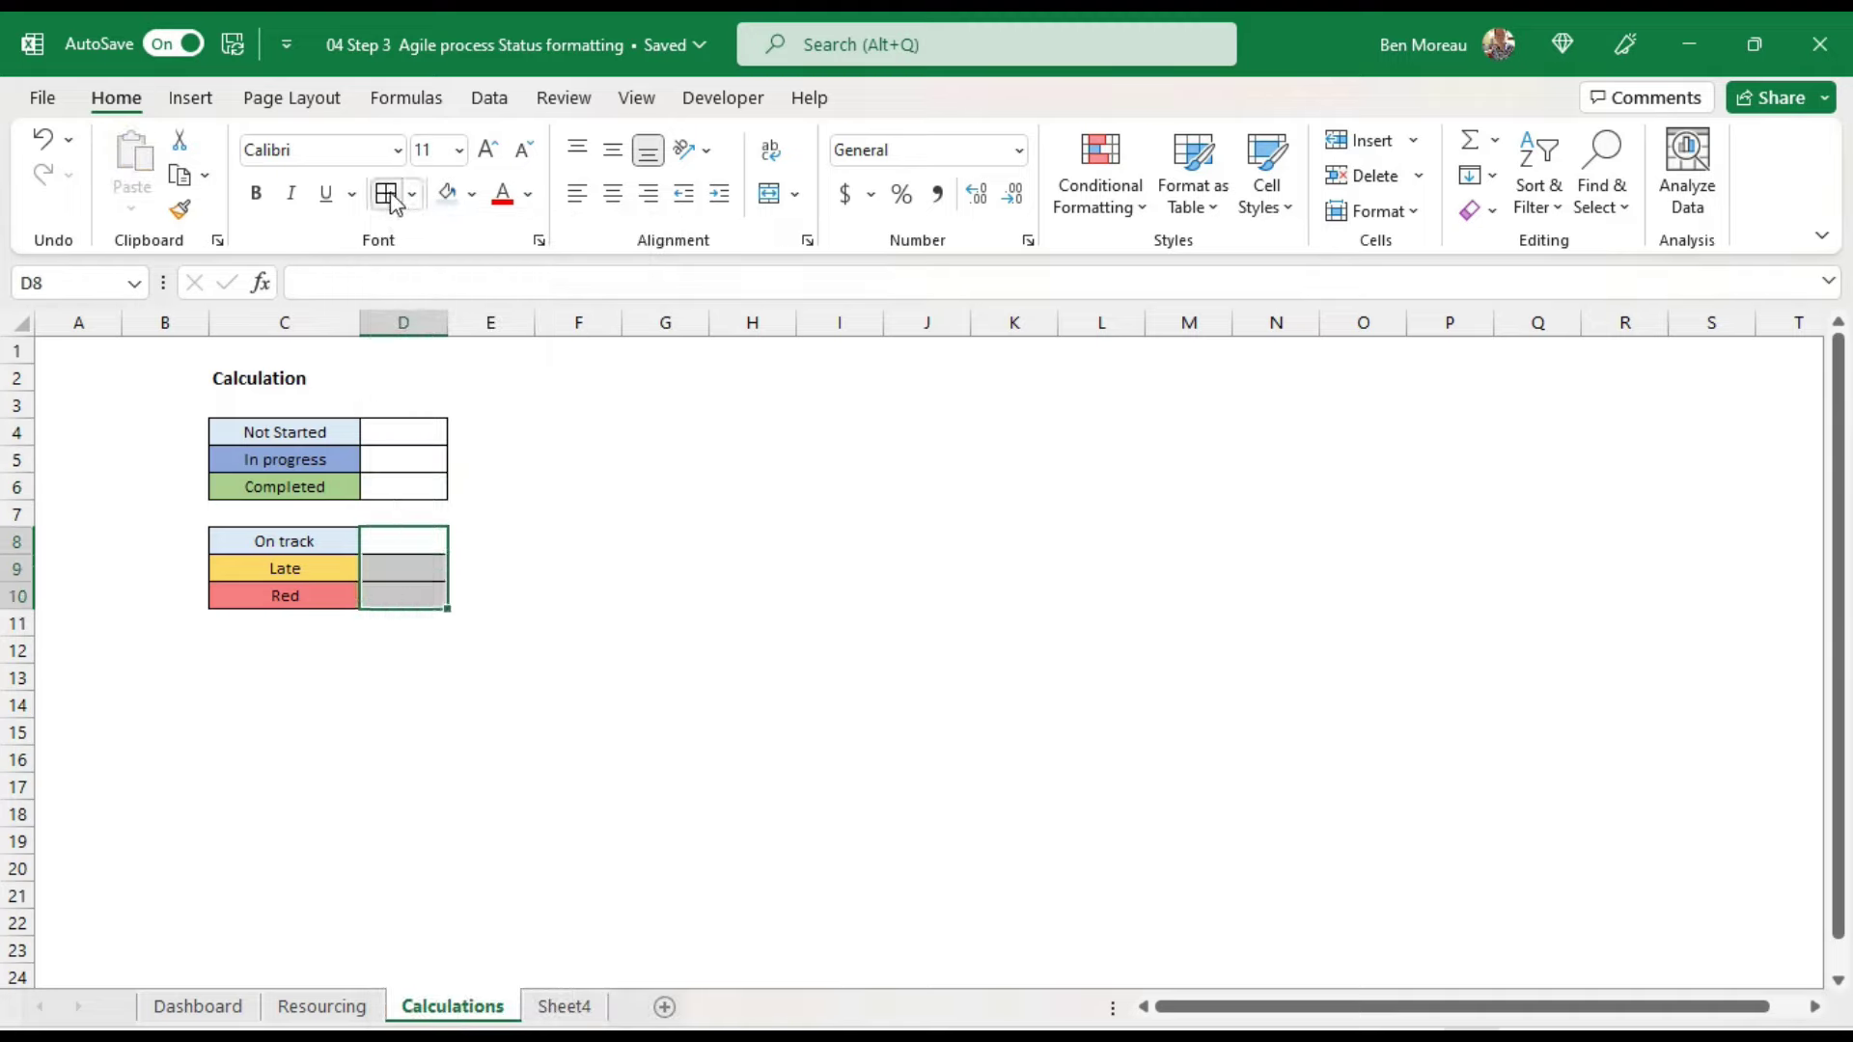
Step: Enter =COUNTIFS(Task_name,"<>""",Completion,"=0") in the Not Started count cell D4
left_click(425, 434)
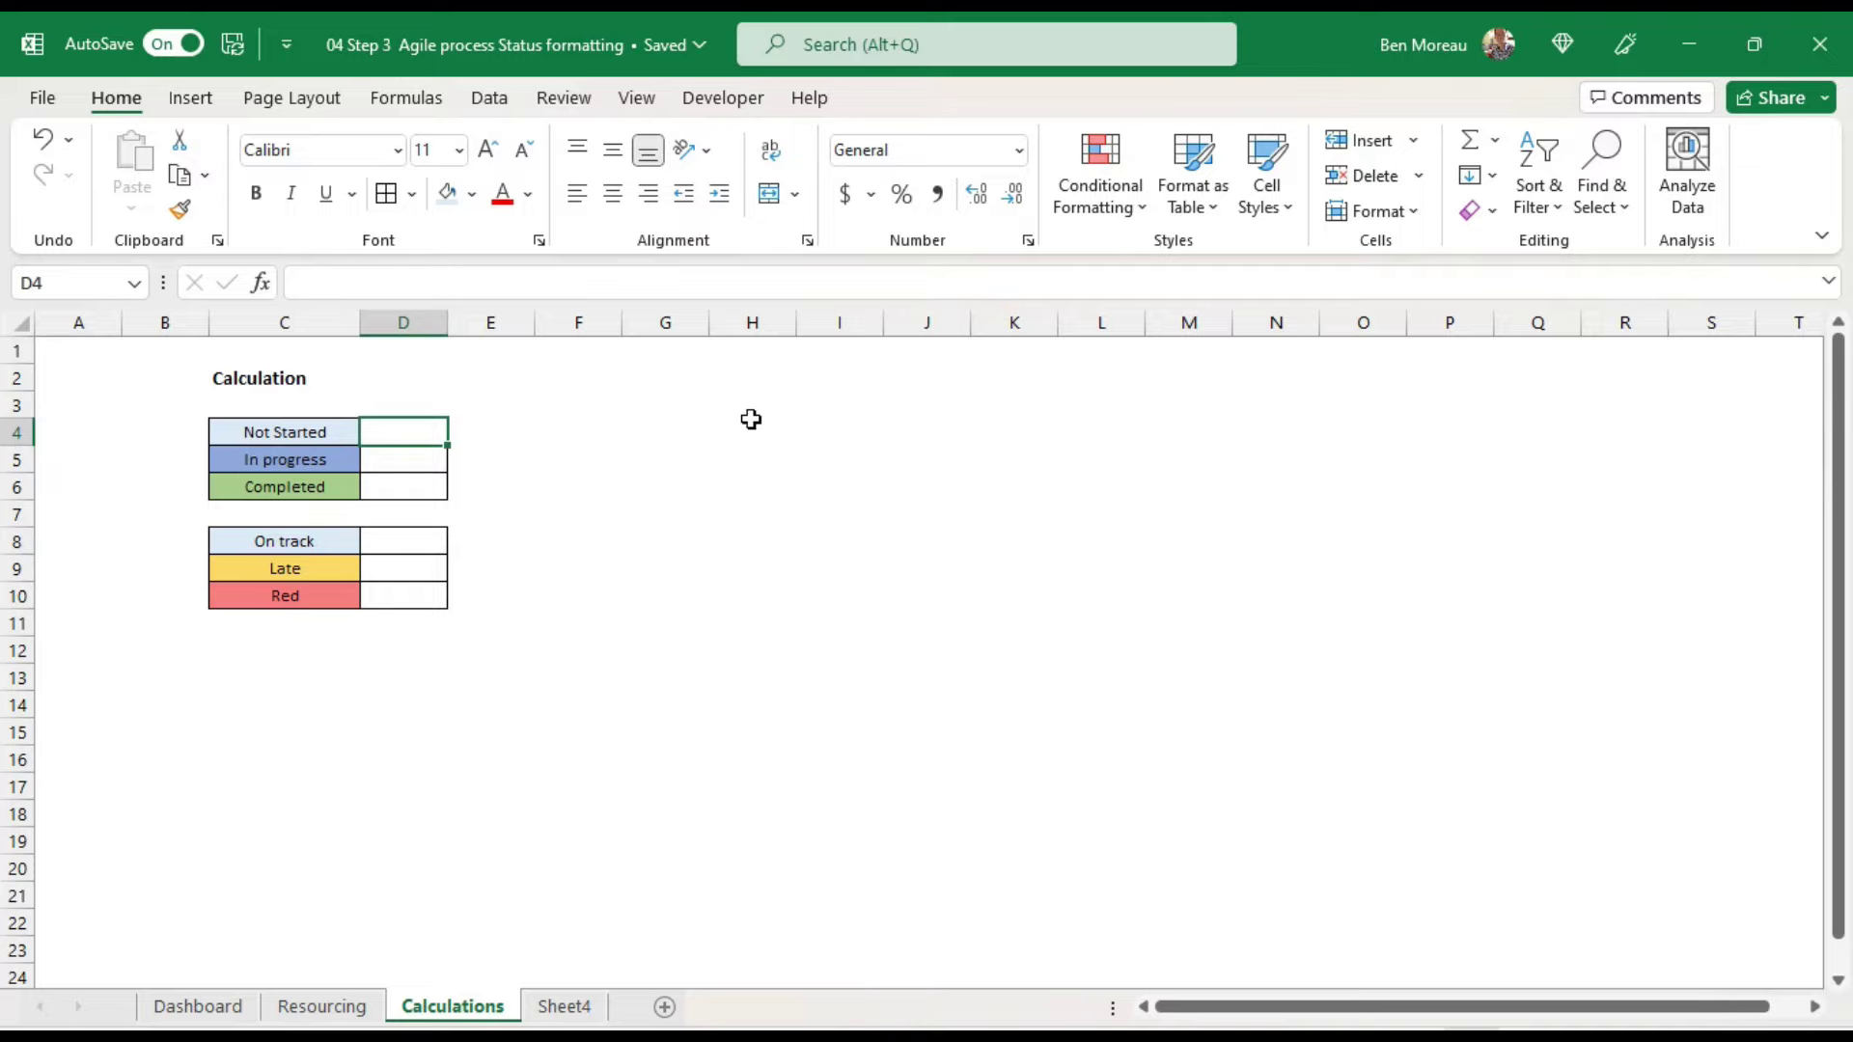
type("=")
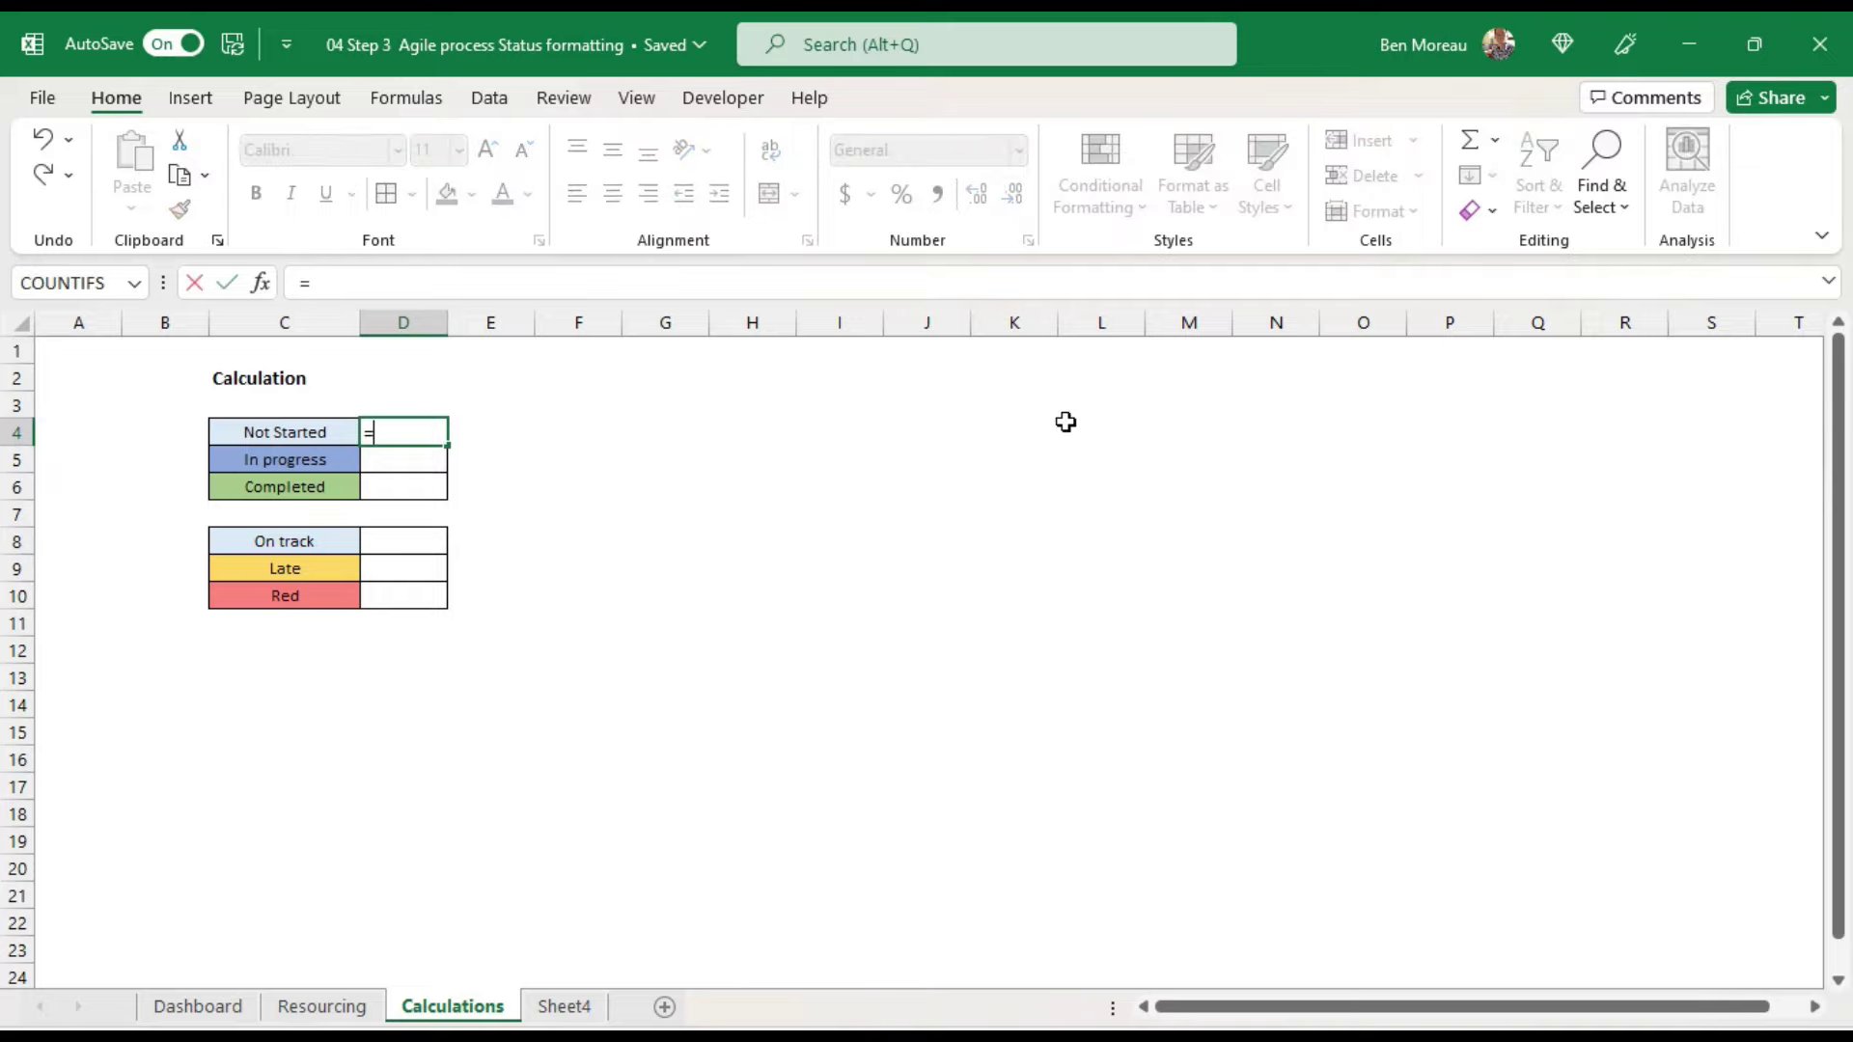
type("countifs")
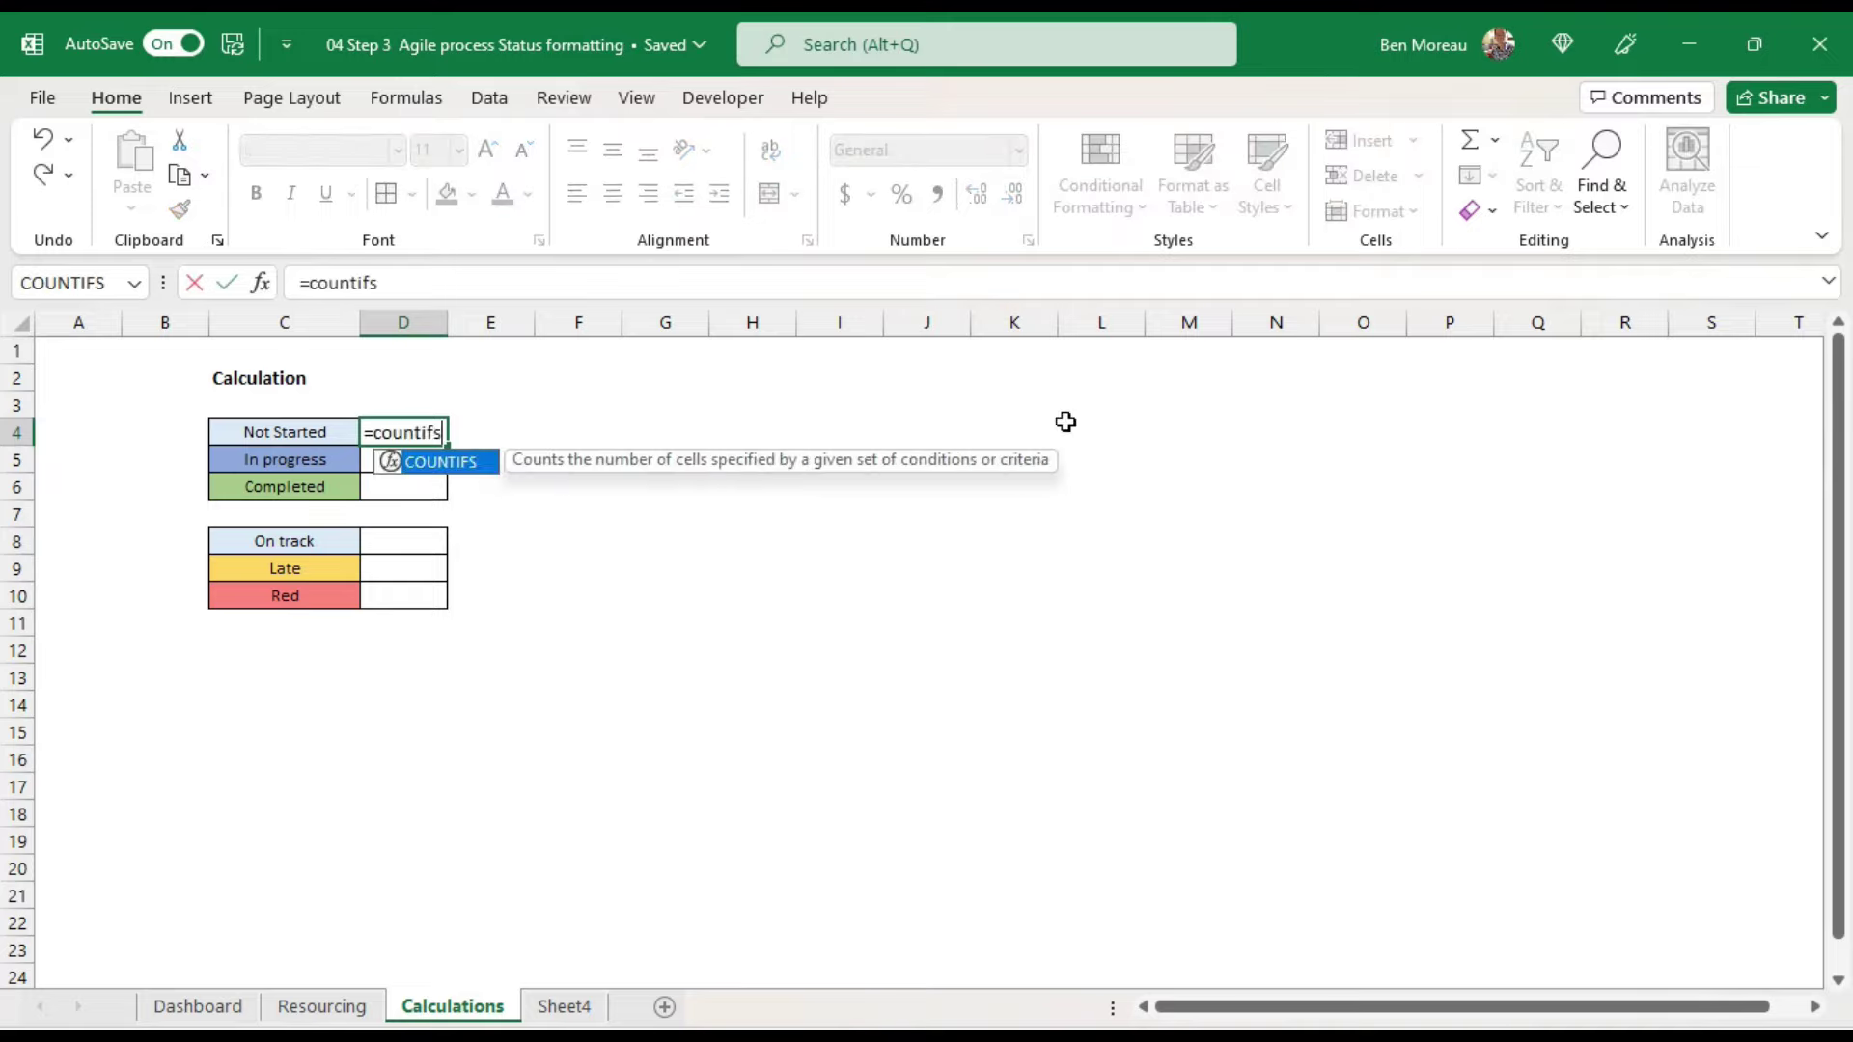
type("(Ta")
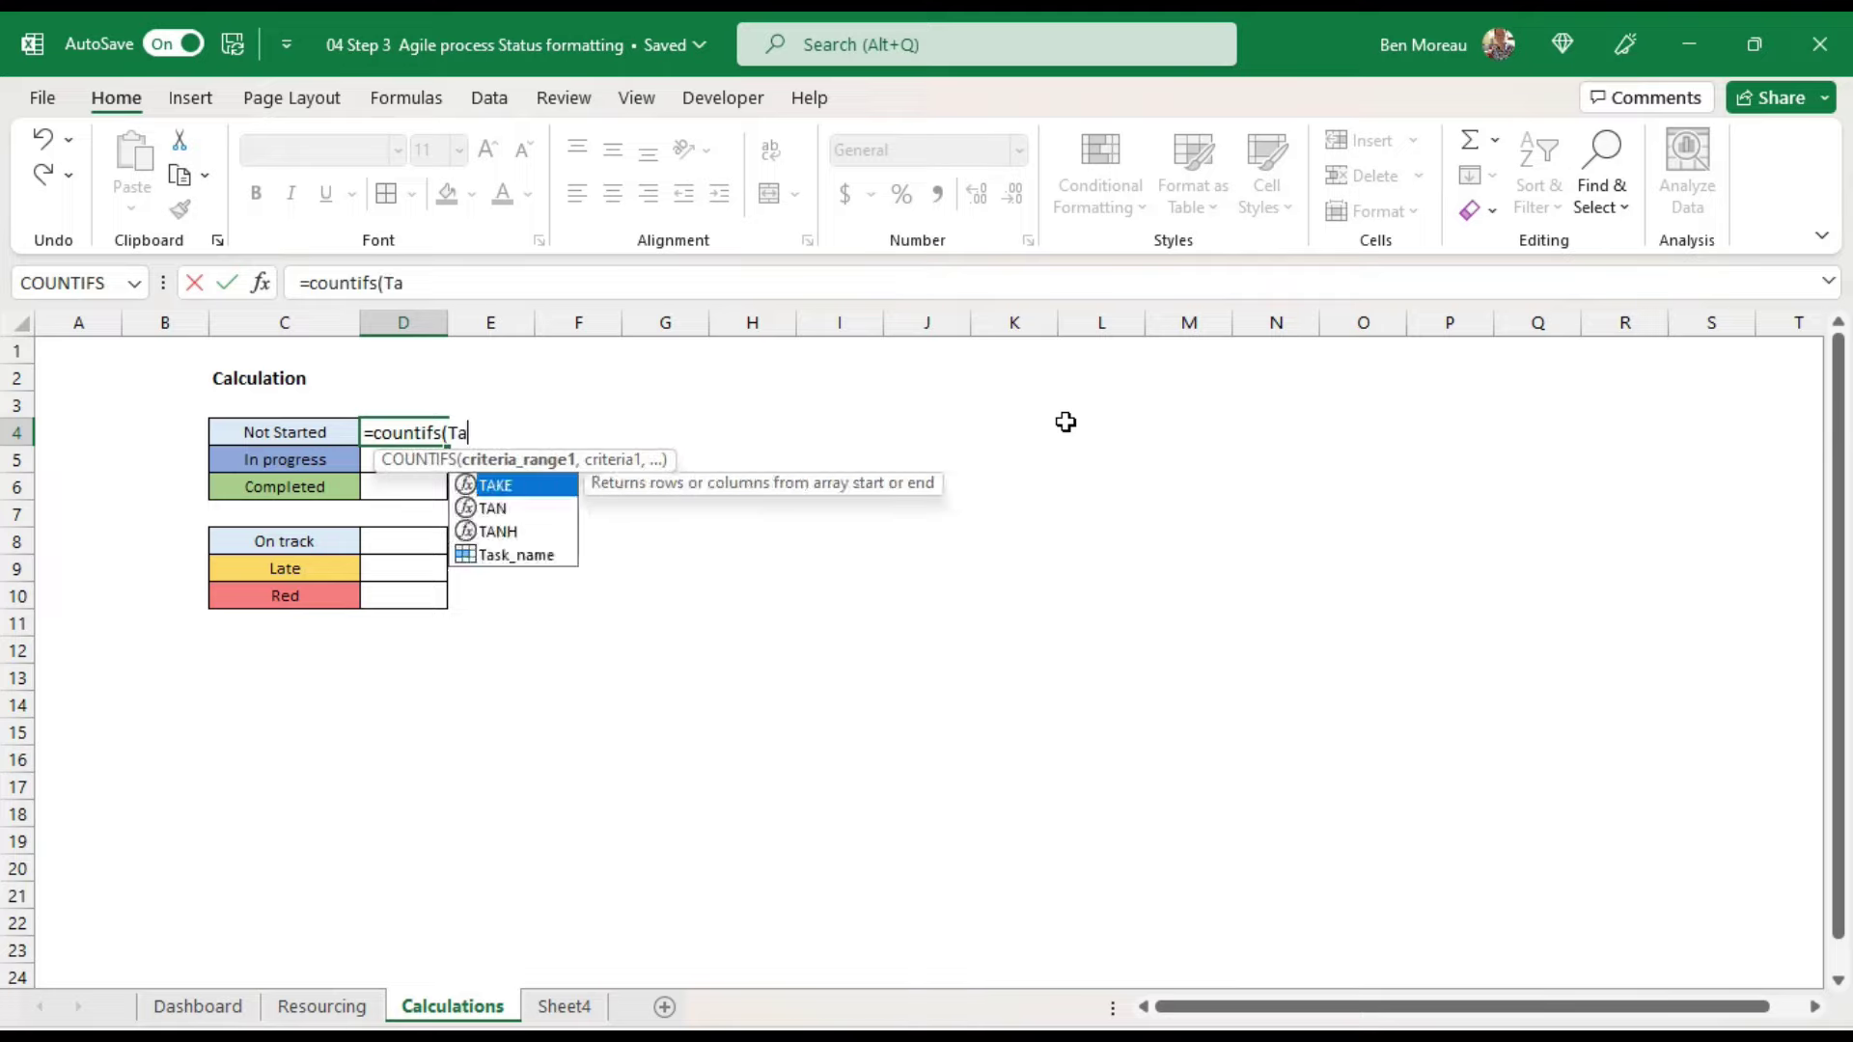
type("sk_Name")
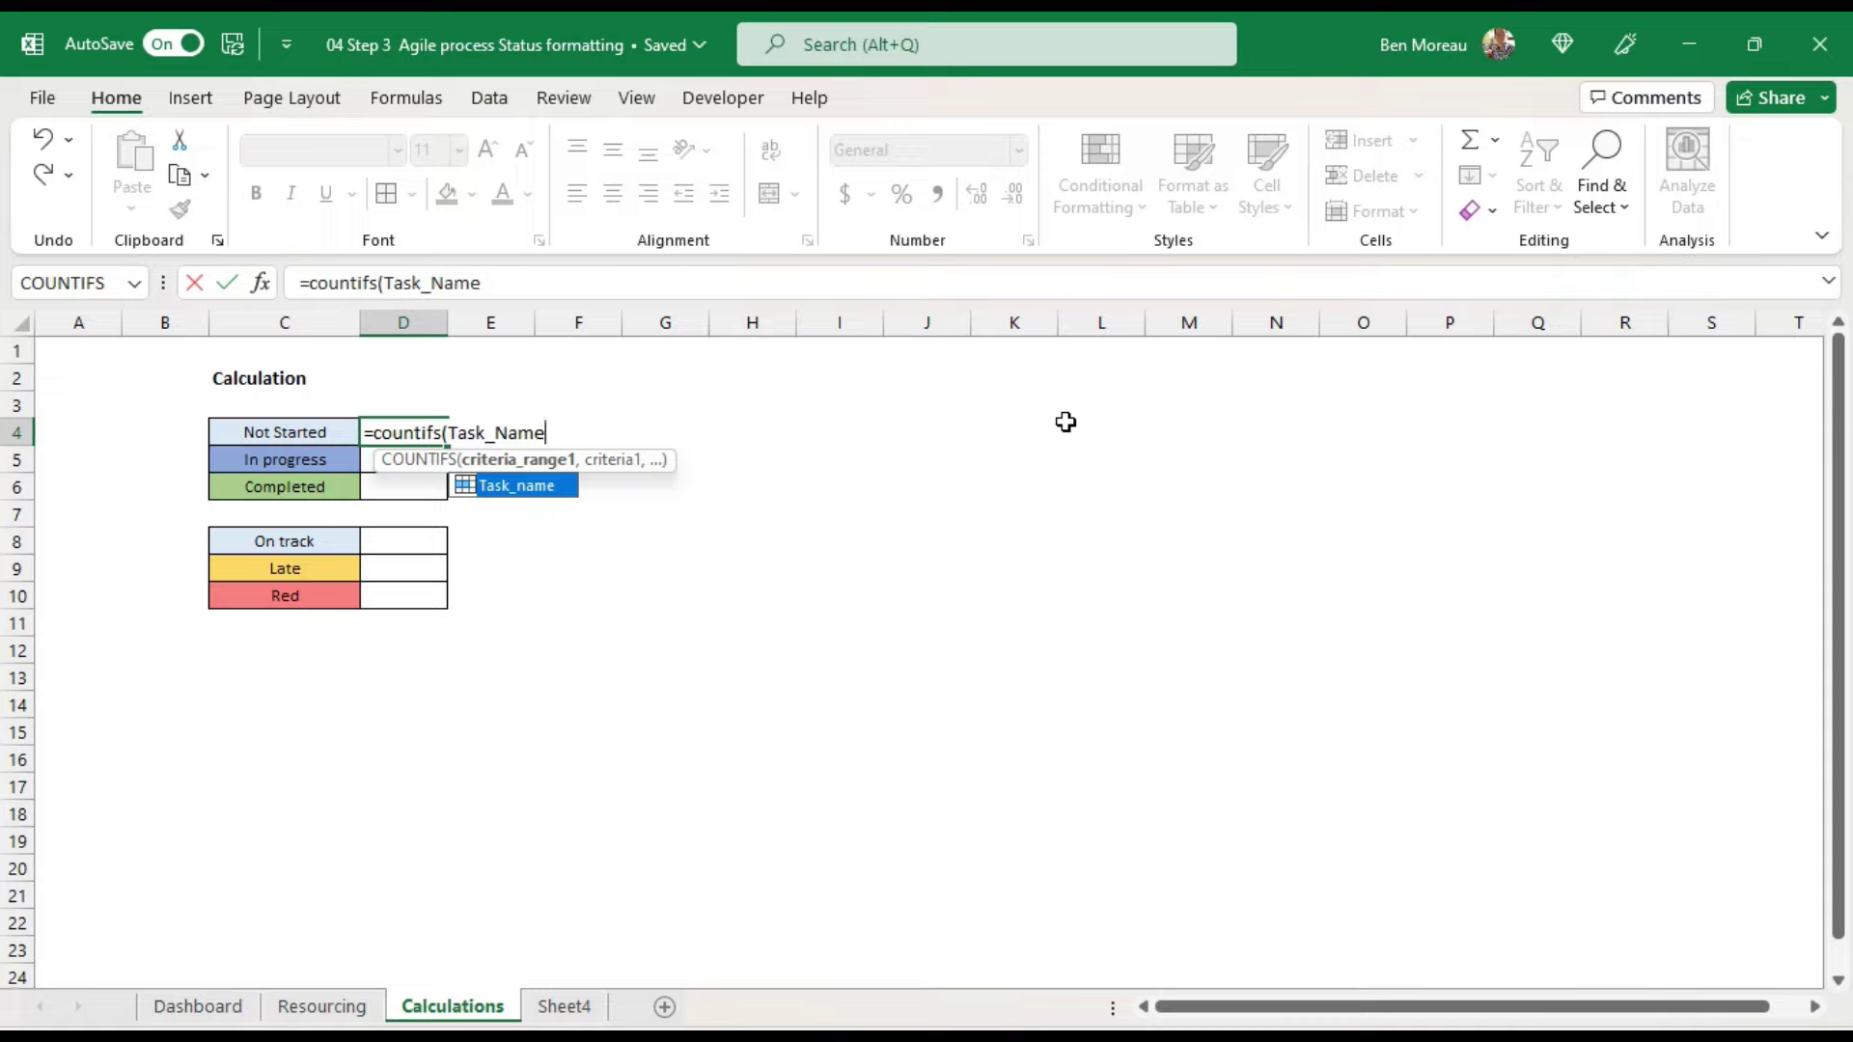
type(",\"<>\"\"")
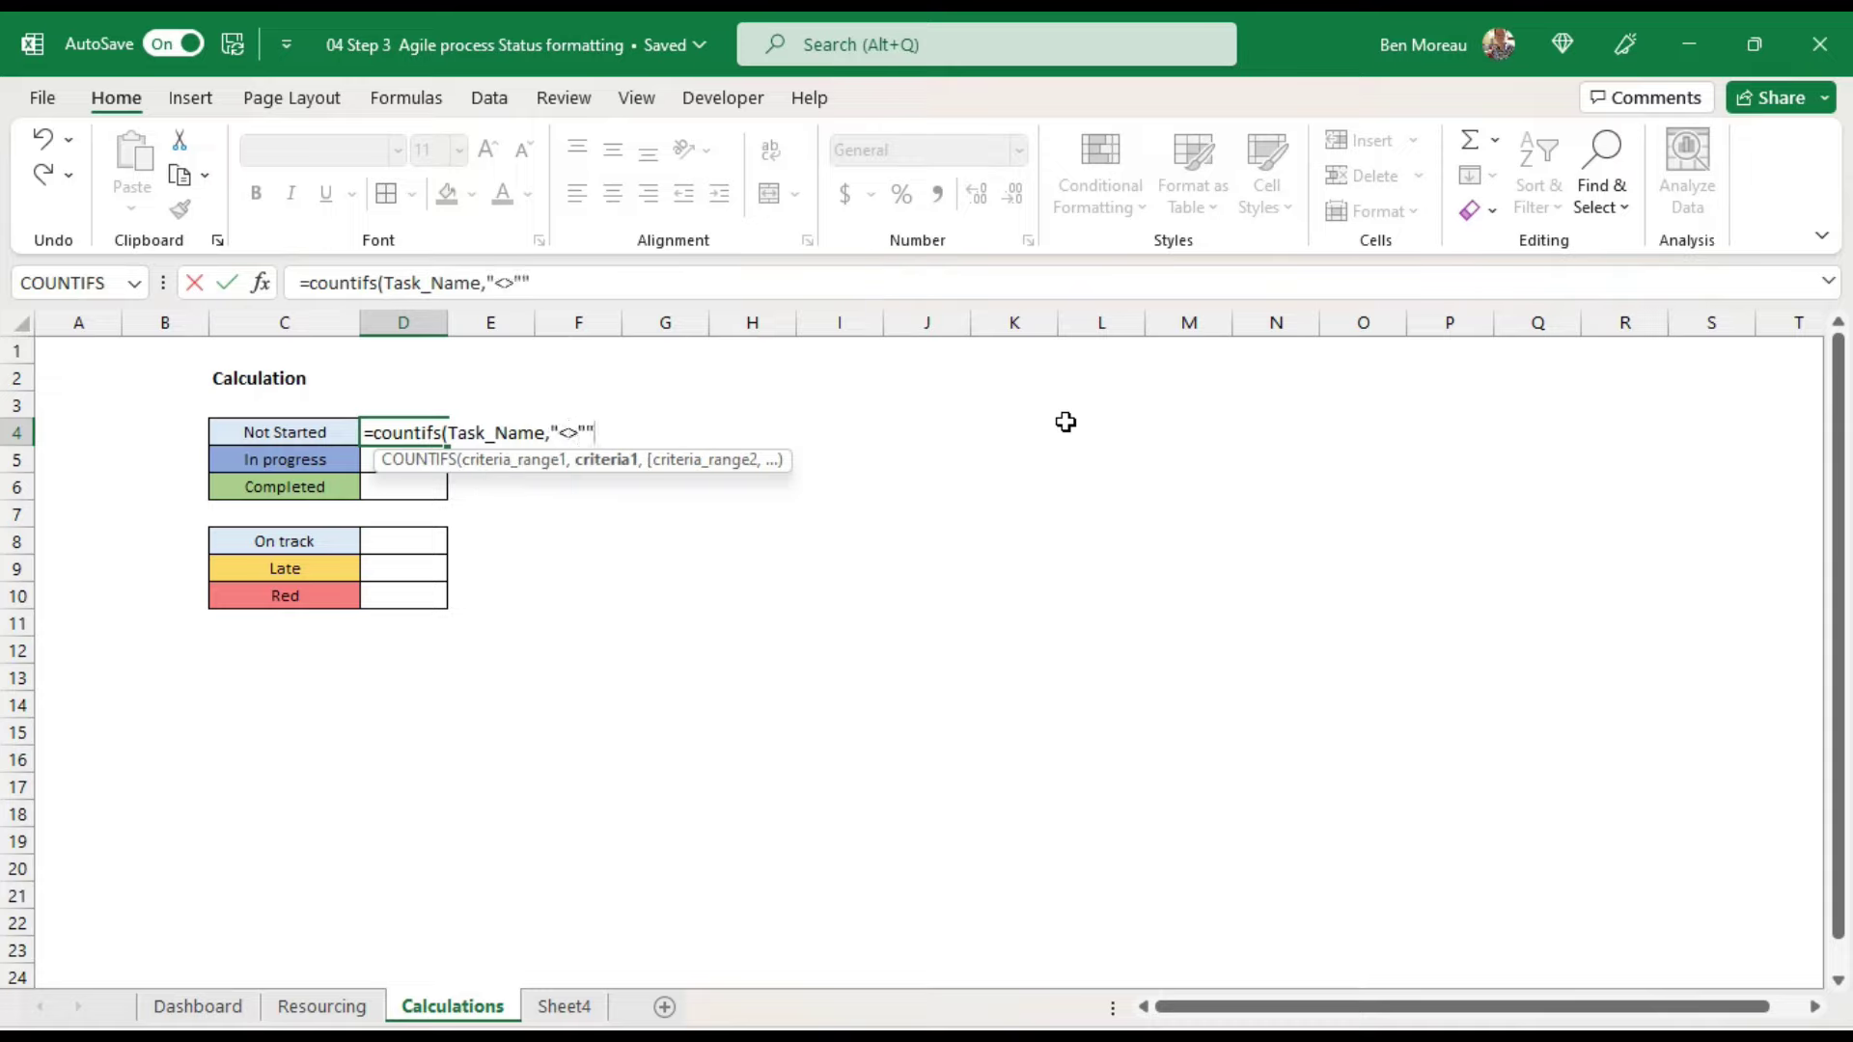
type("\",")
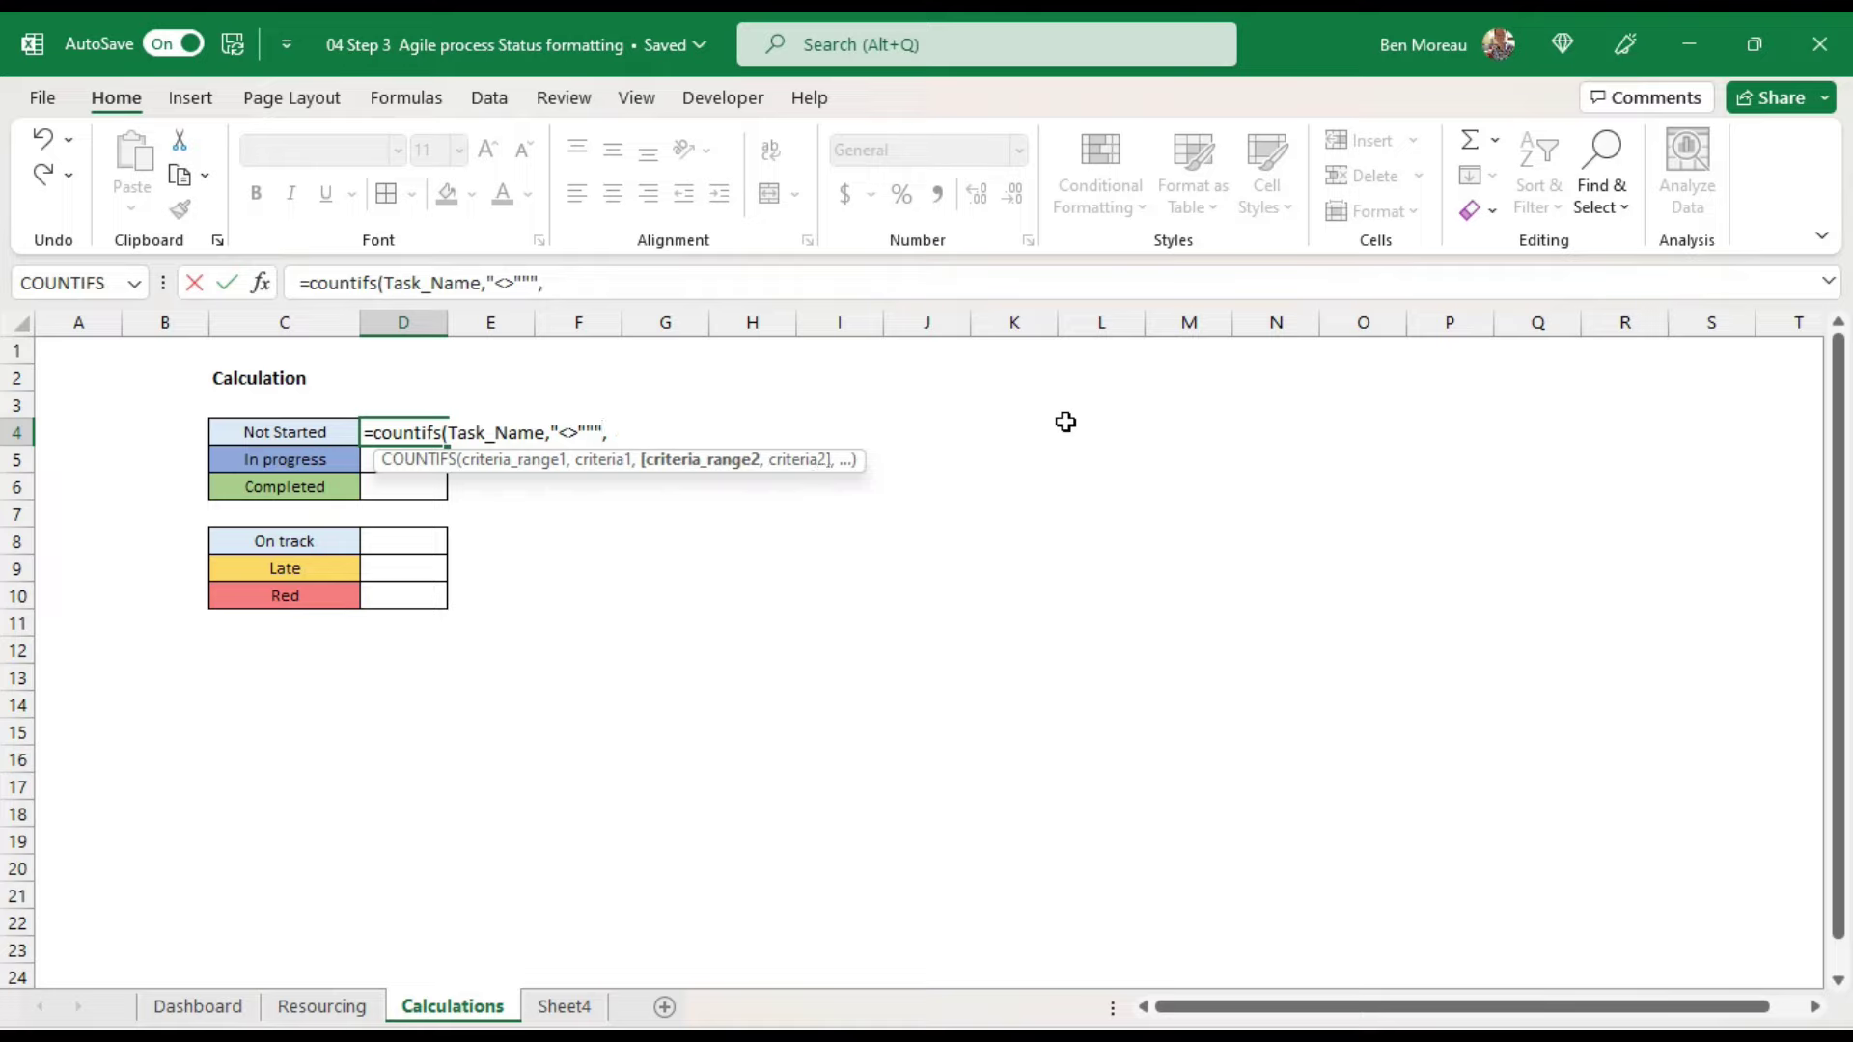
type("Completion")
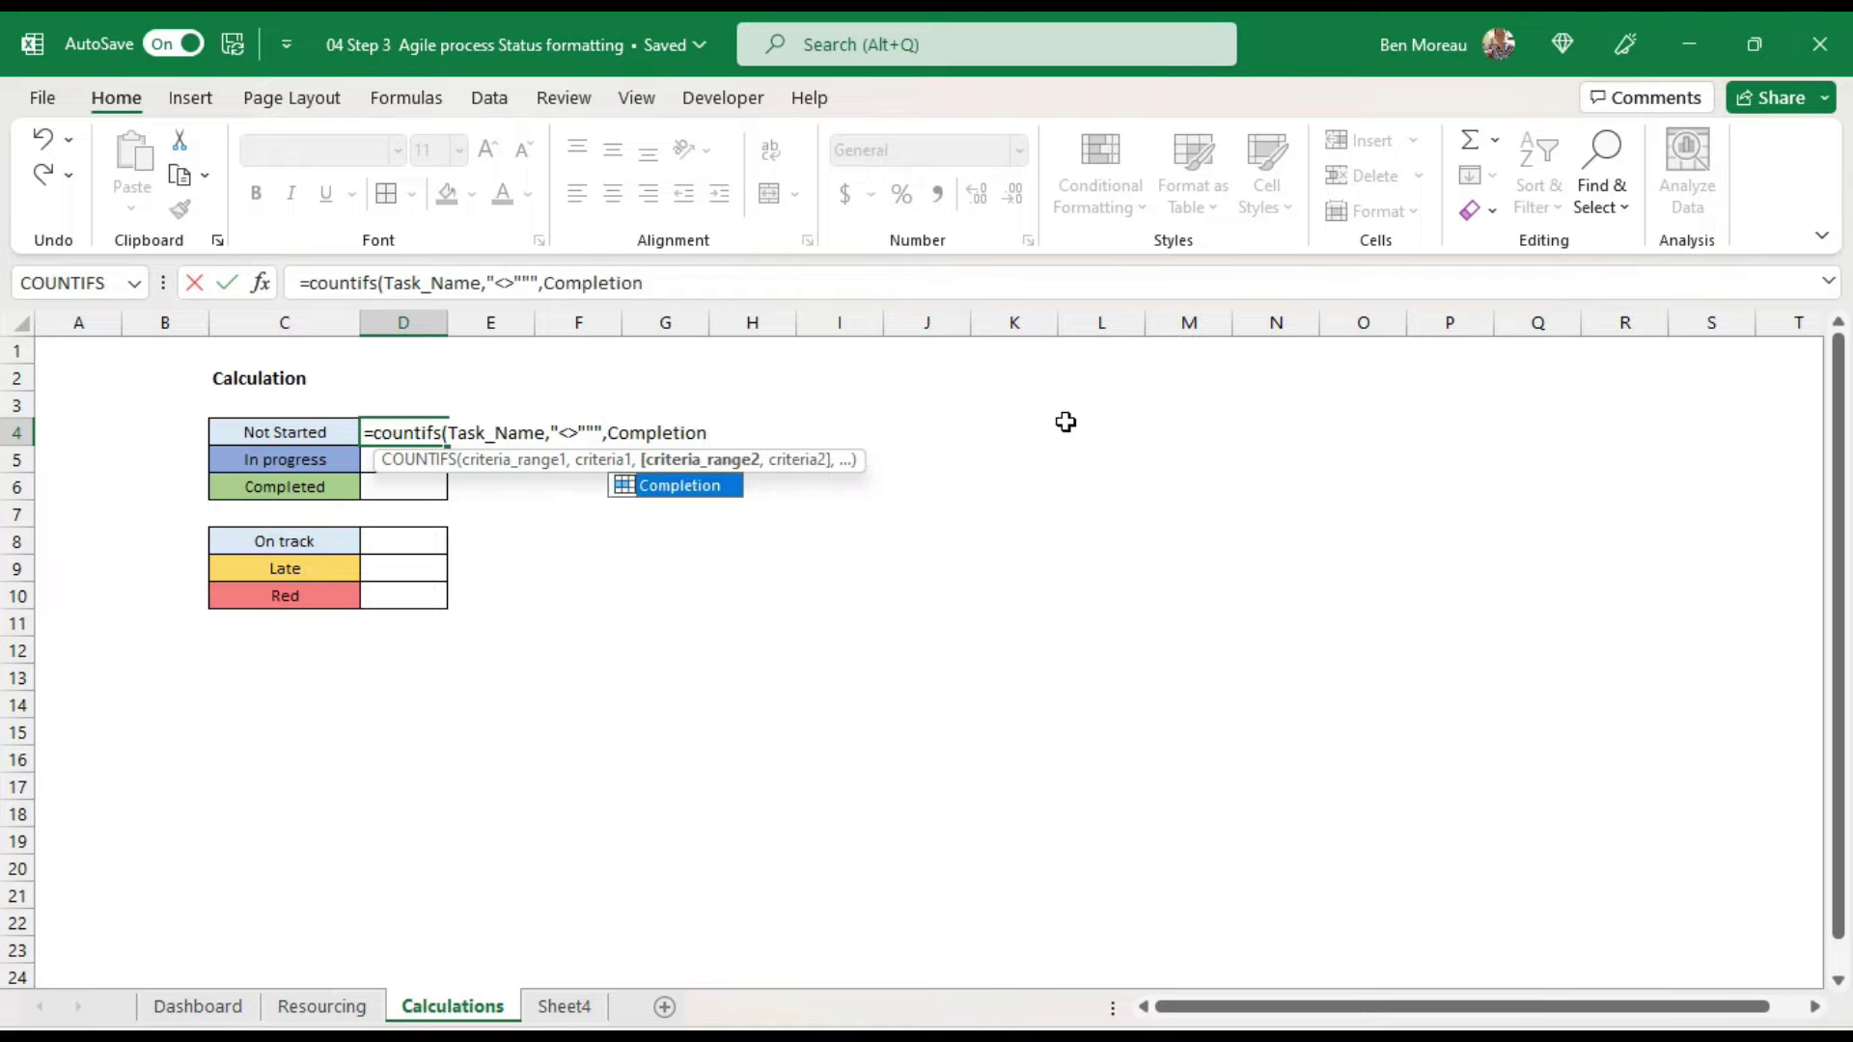
type(",\"=0")
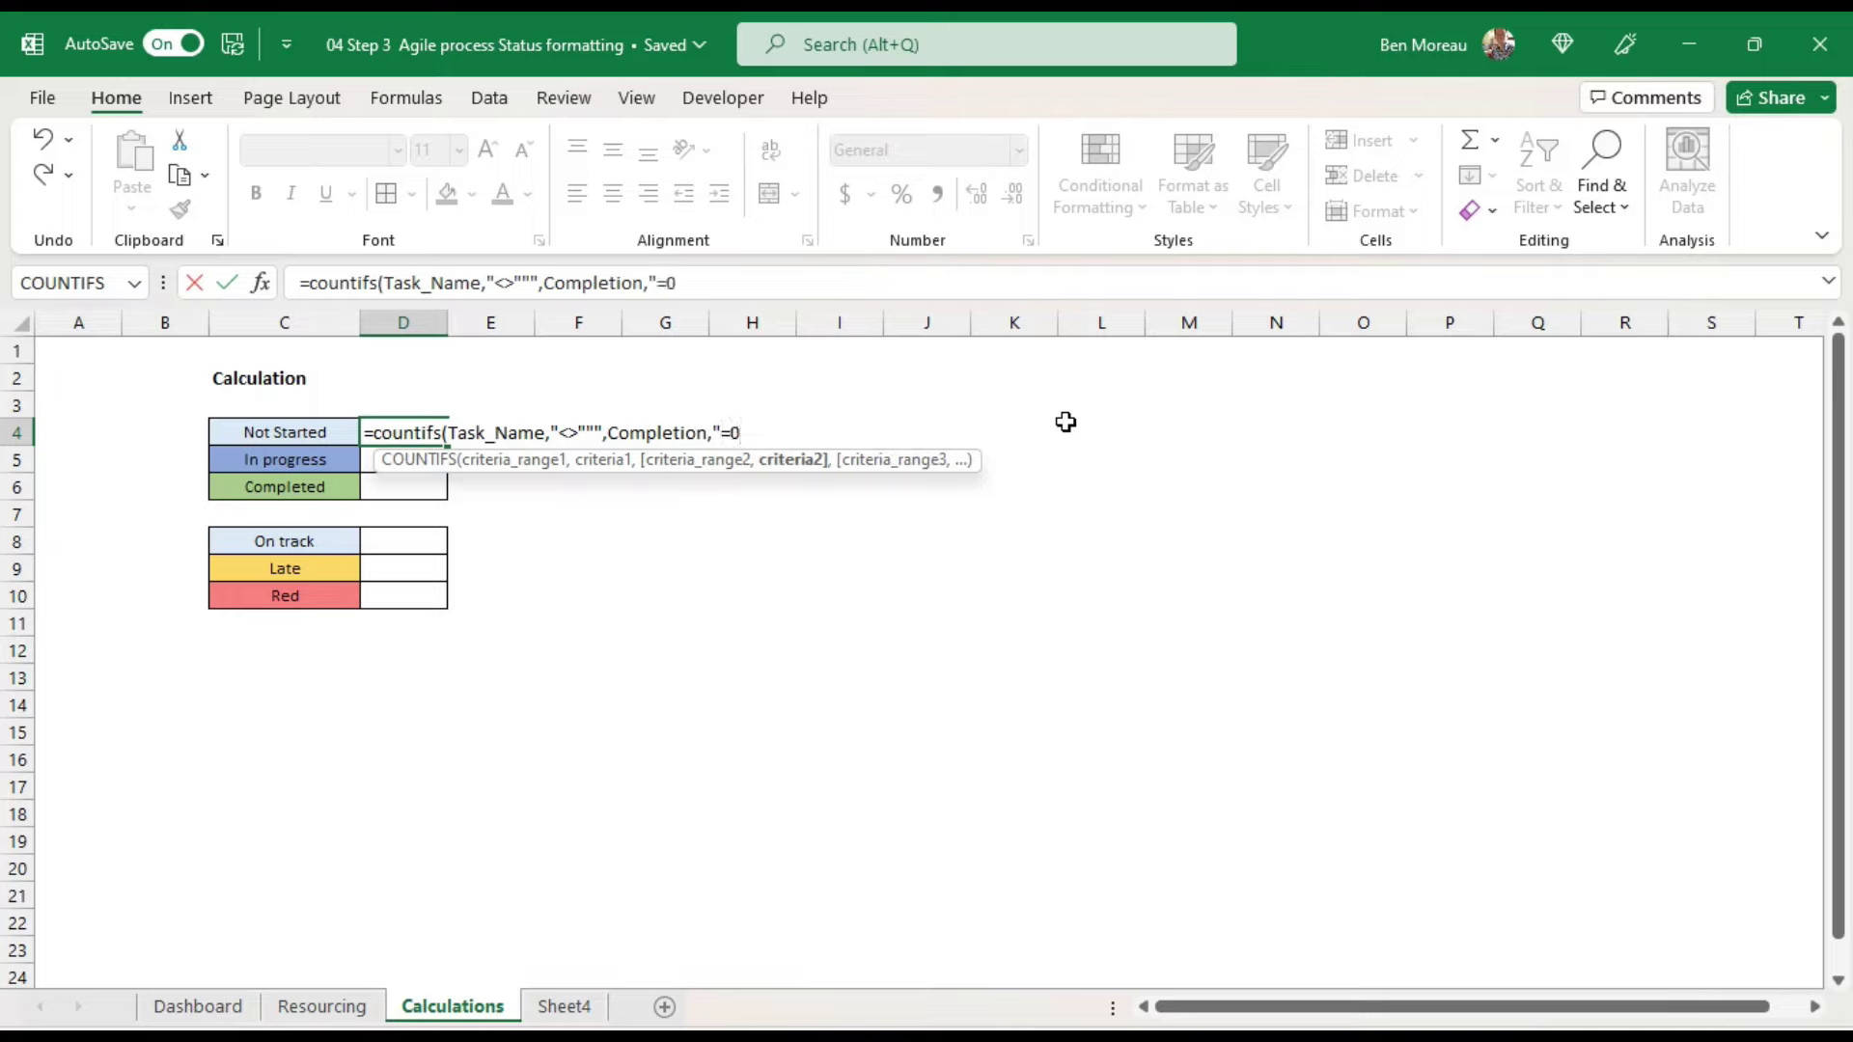
type("\")")
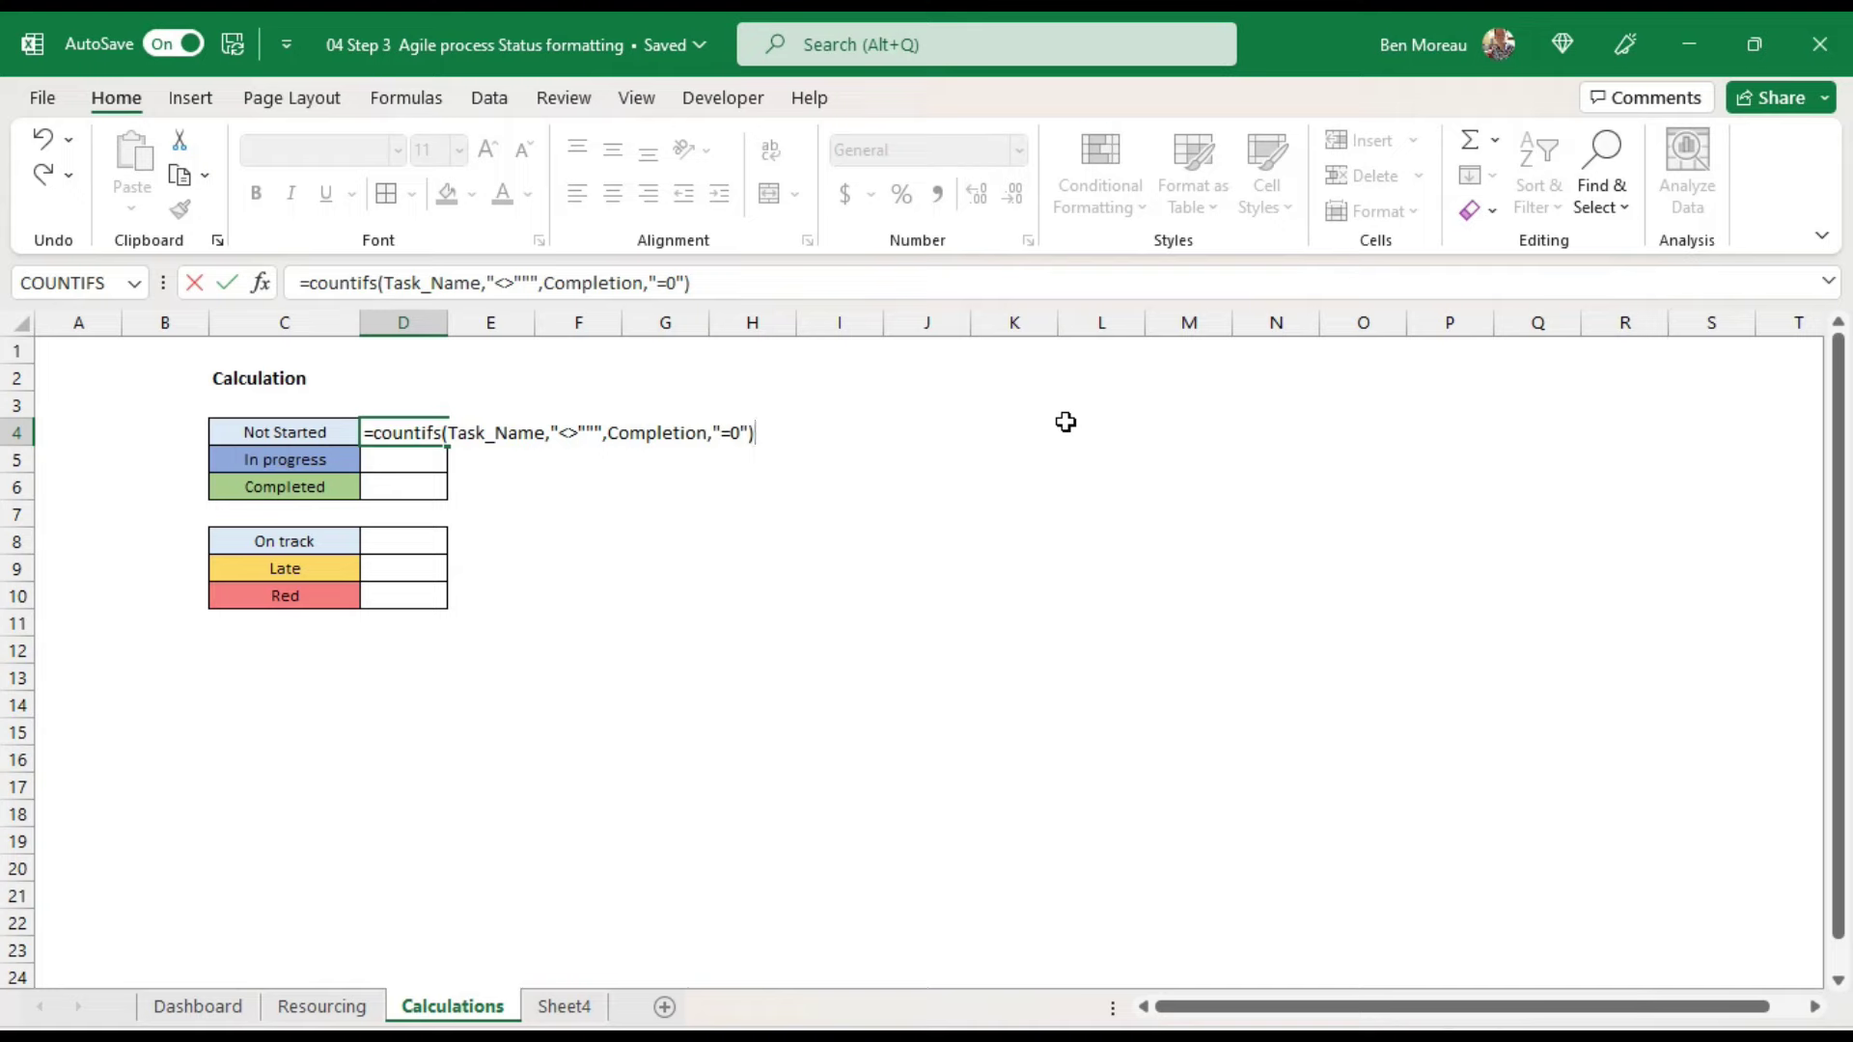
key("ctrl+Return")
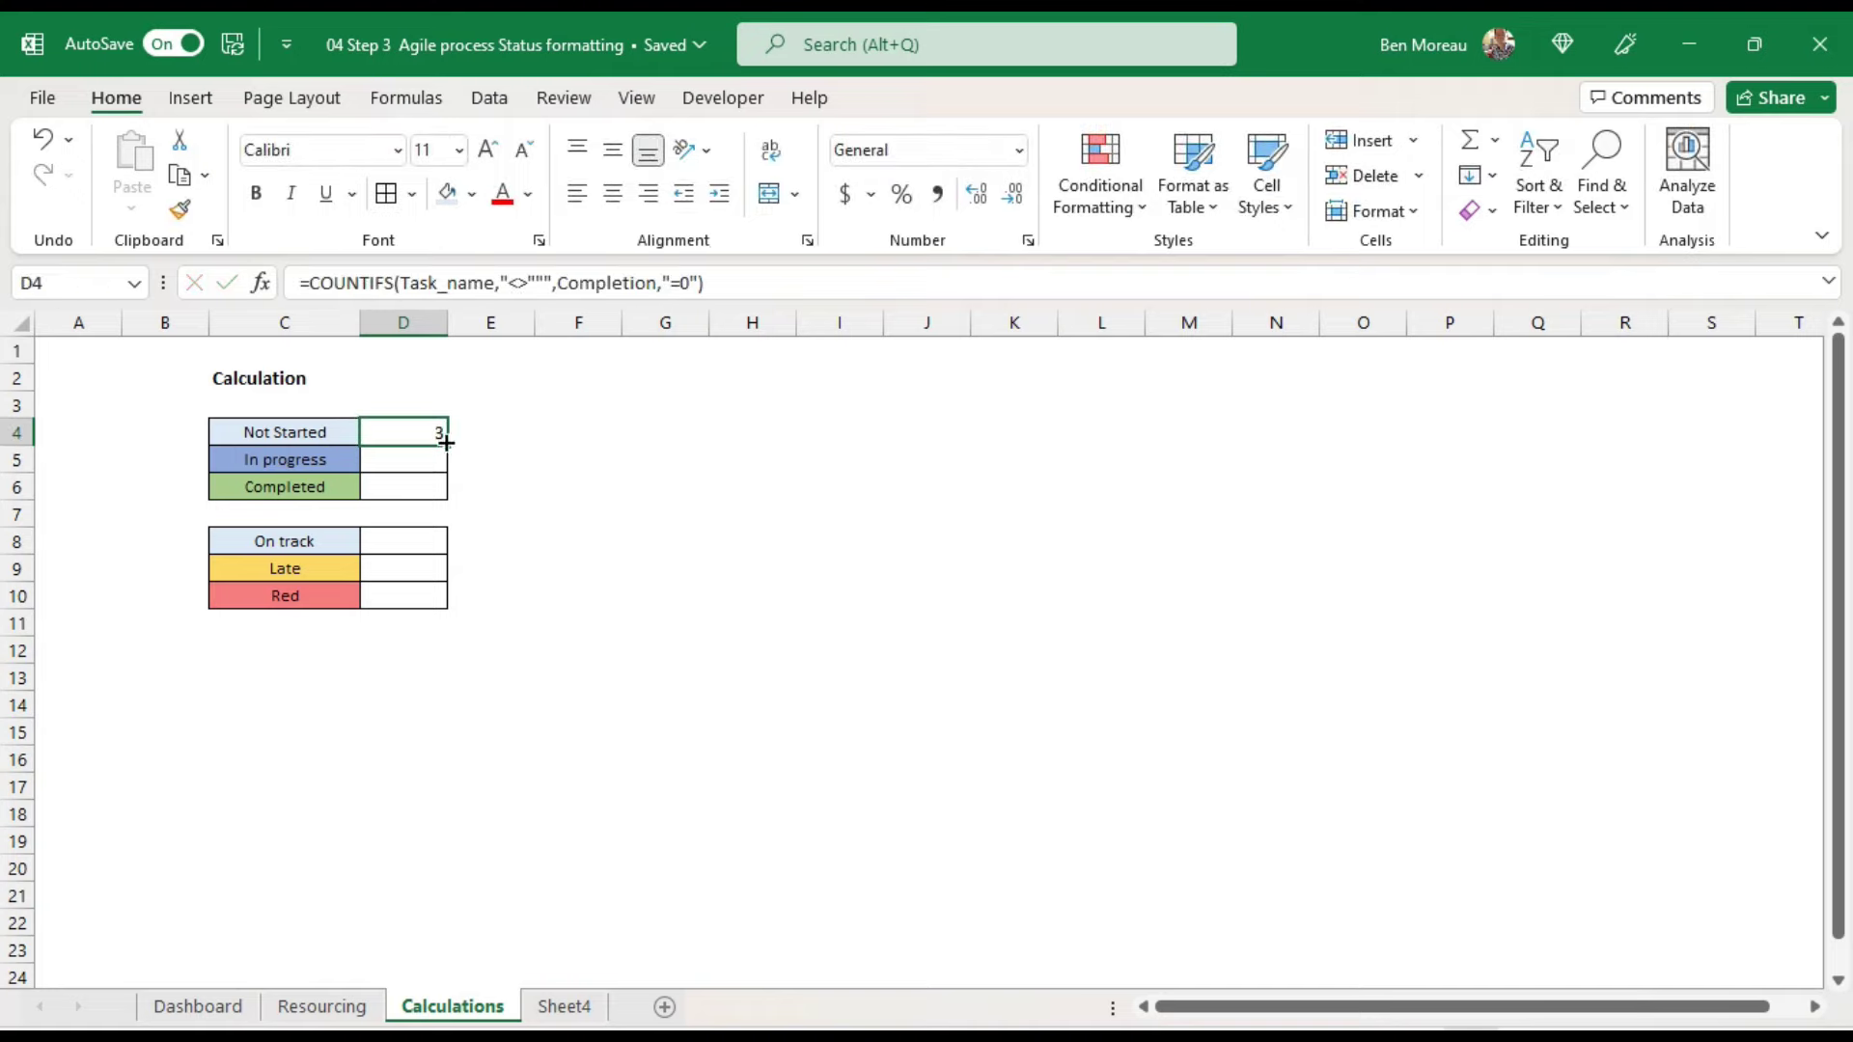
Step: Fill the Not Started formula into the In progress cell D5 and change its Completion criterion to ">0"
left_click_drag(446, 443, 443, 473)
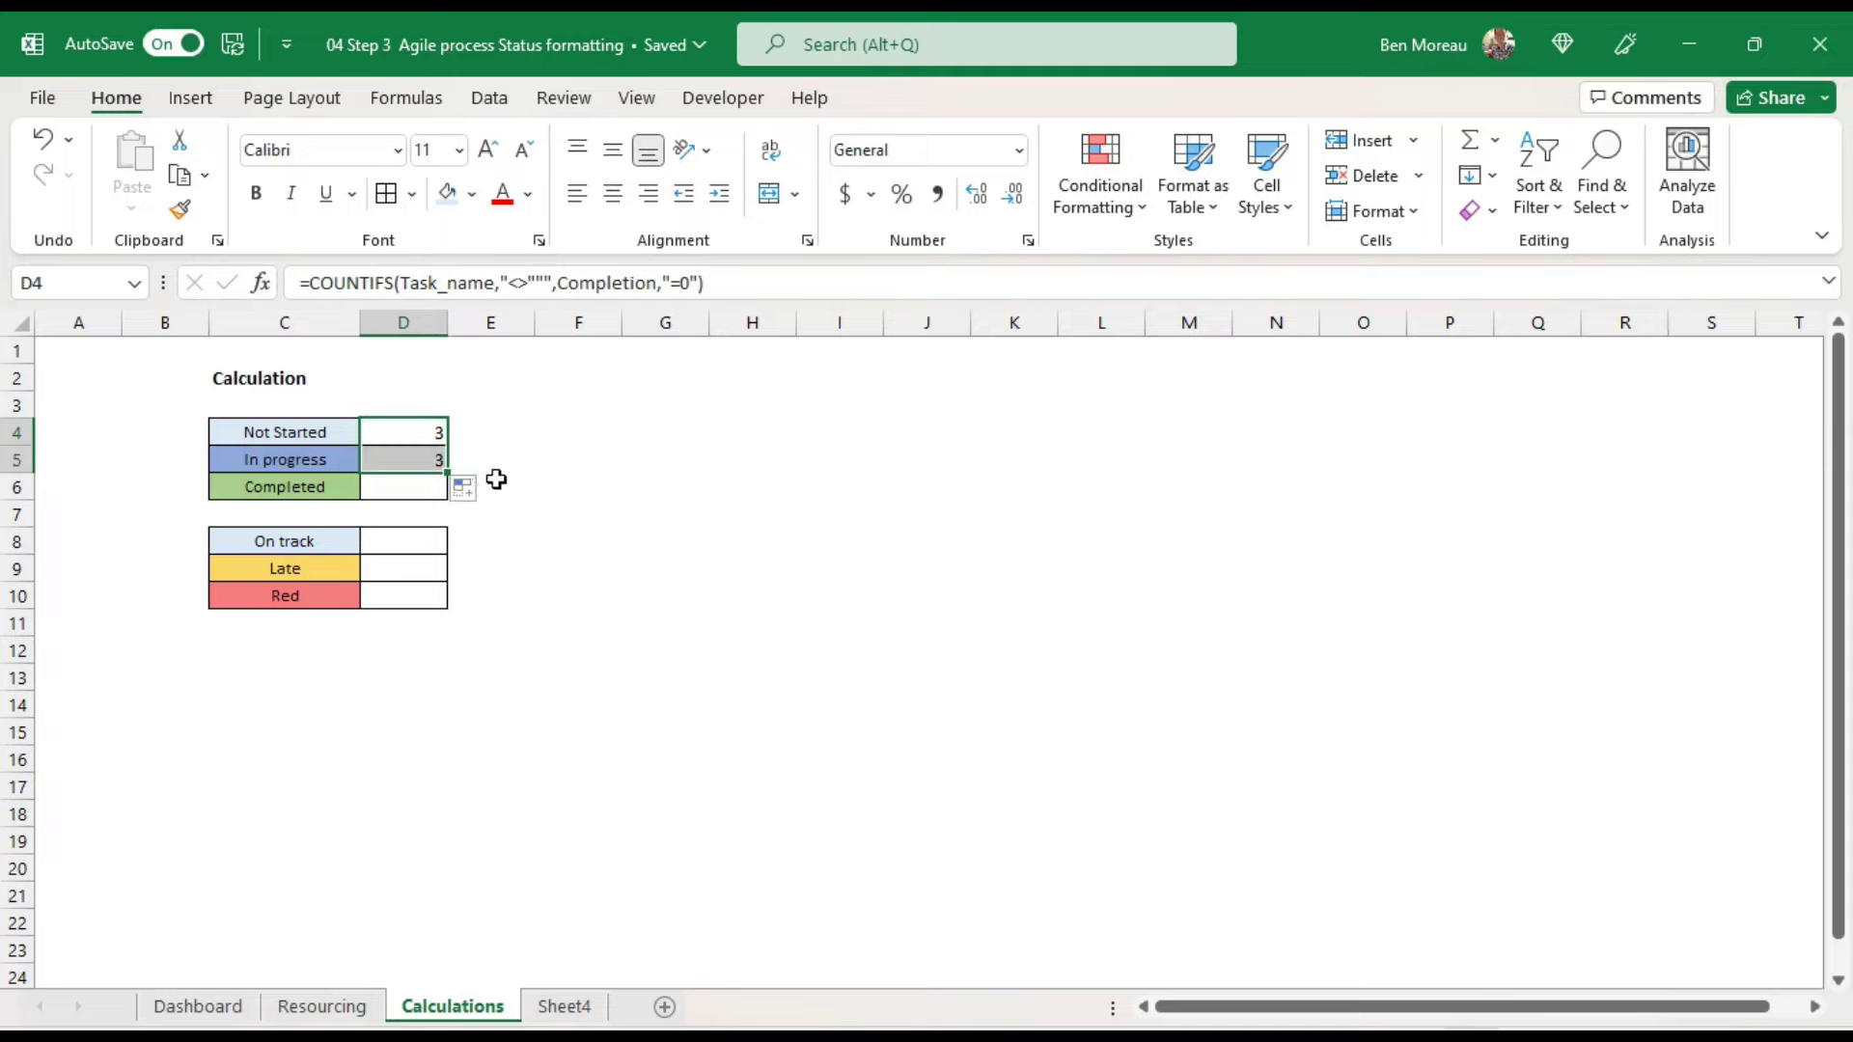
left_click(430, 461)
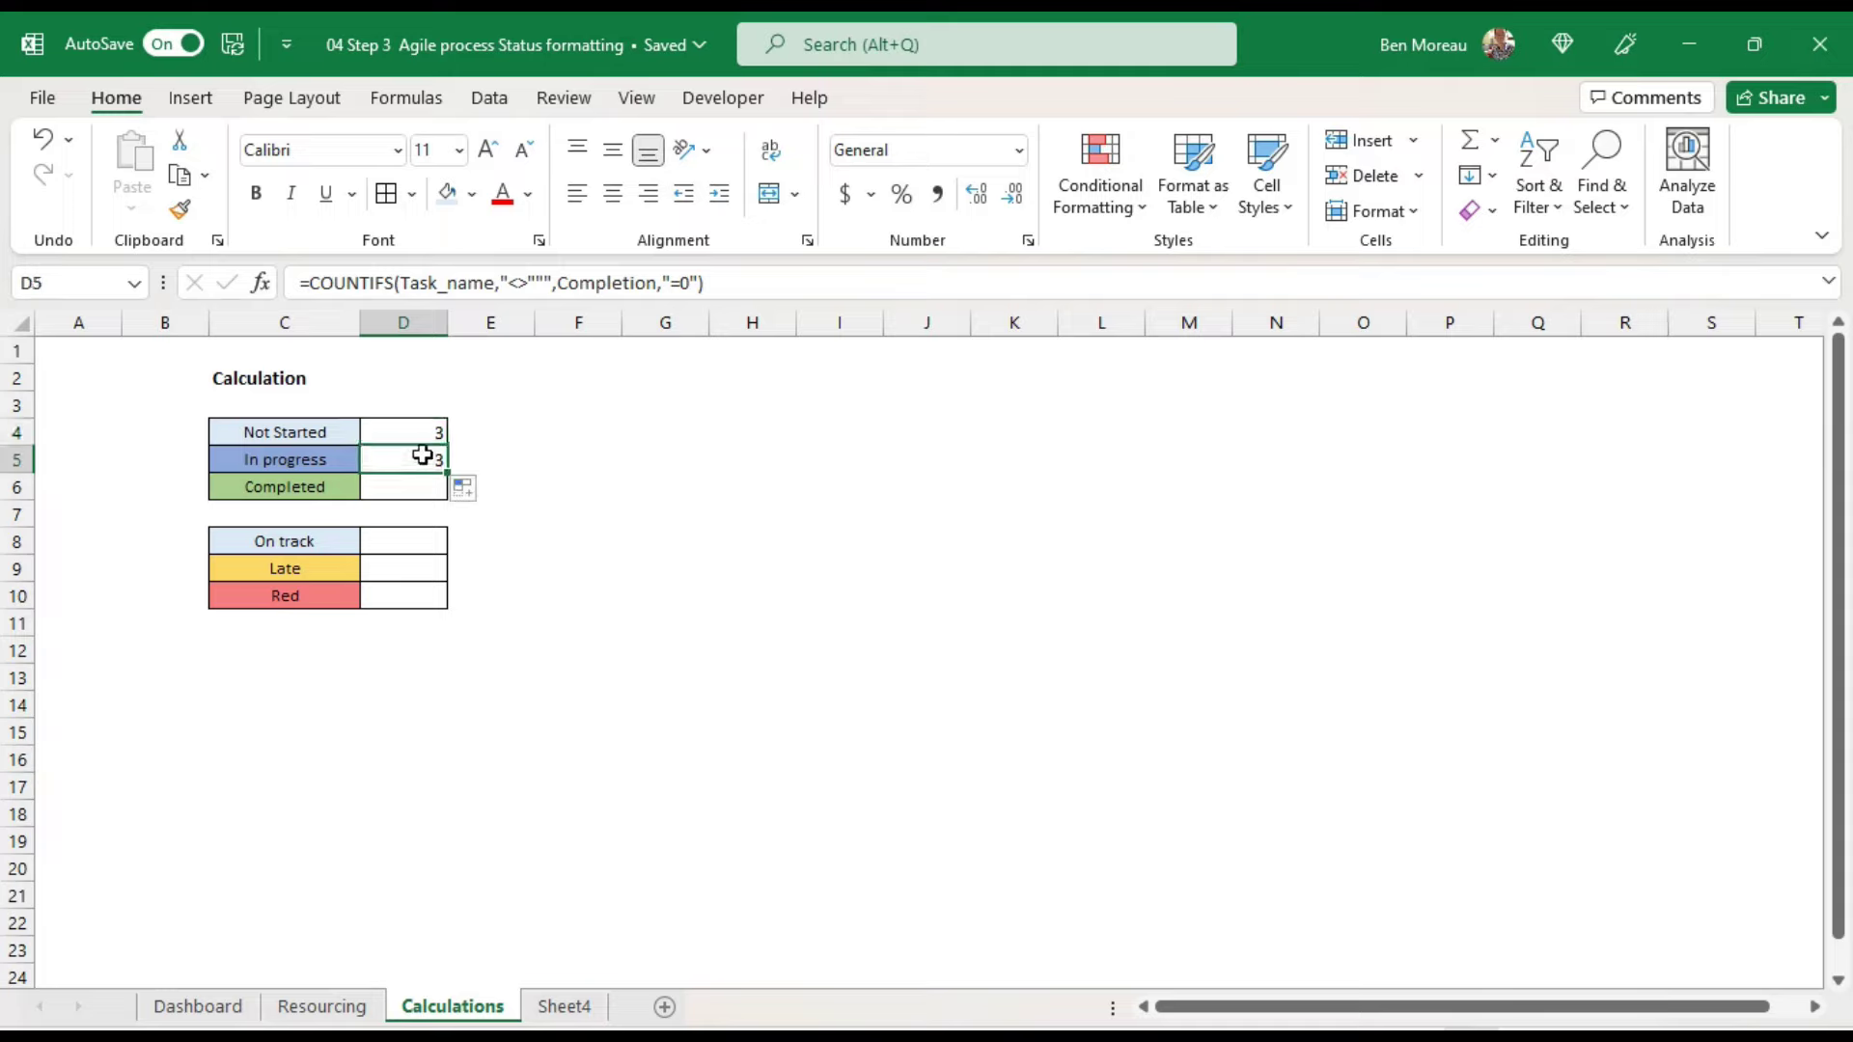
left_click(682, 283)
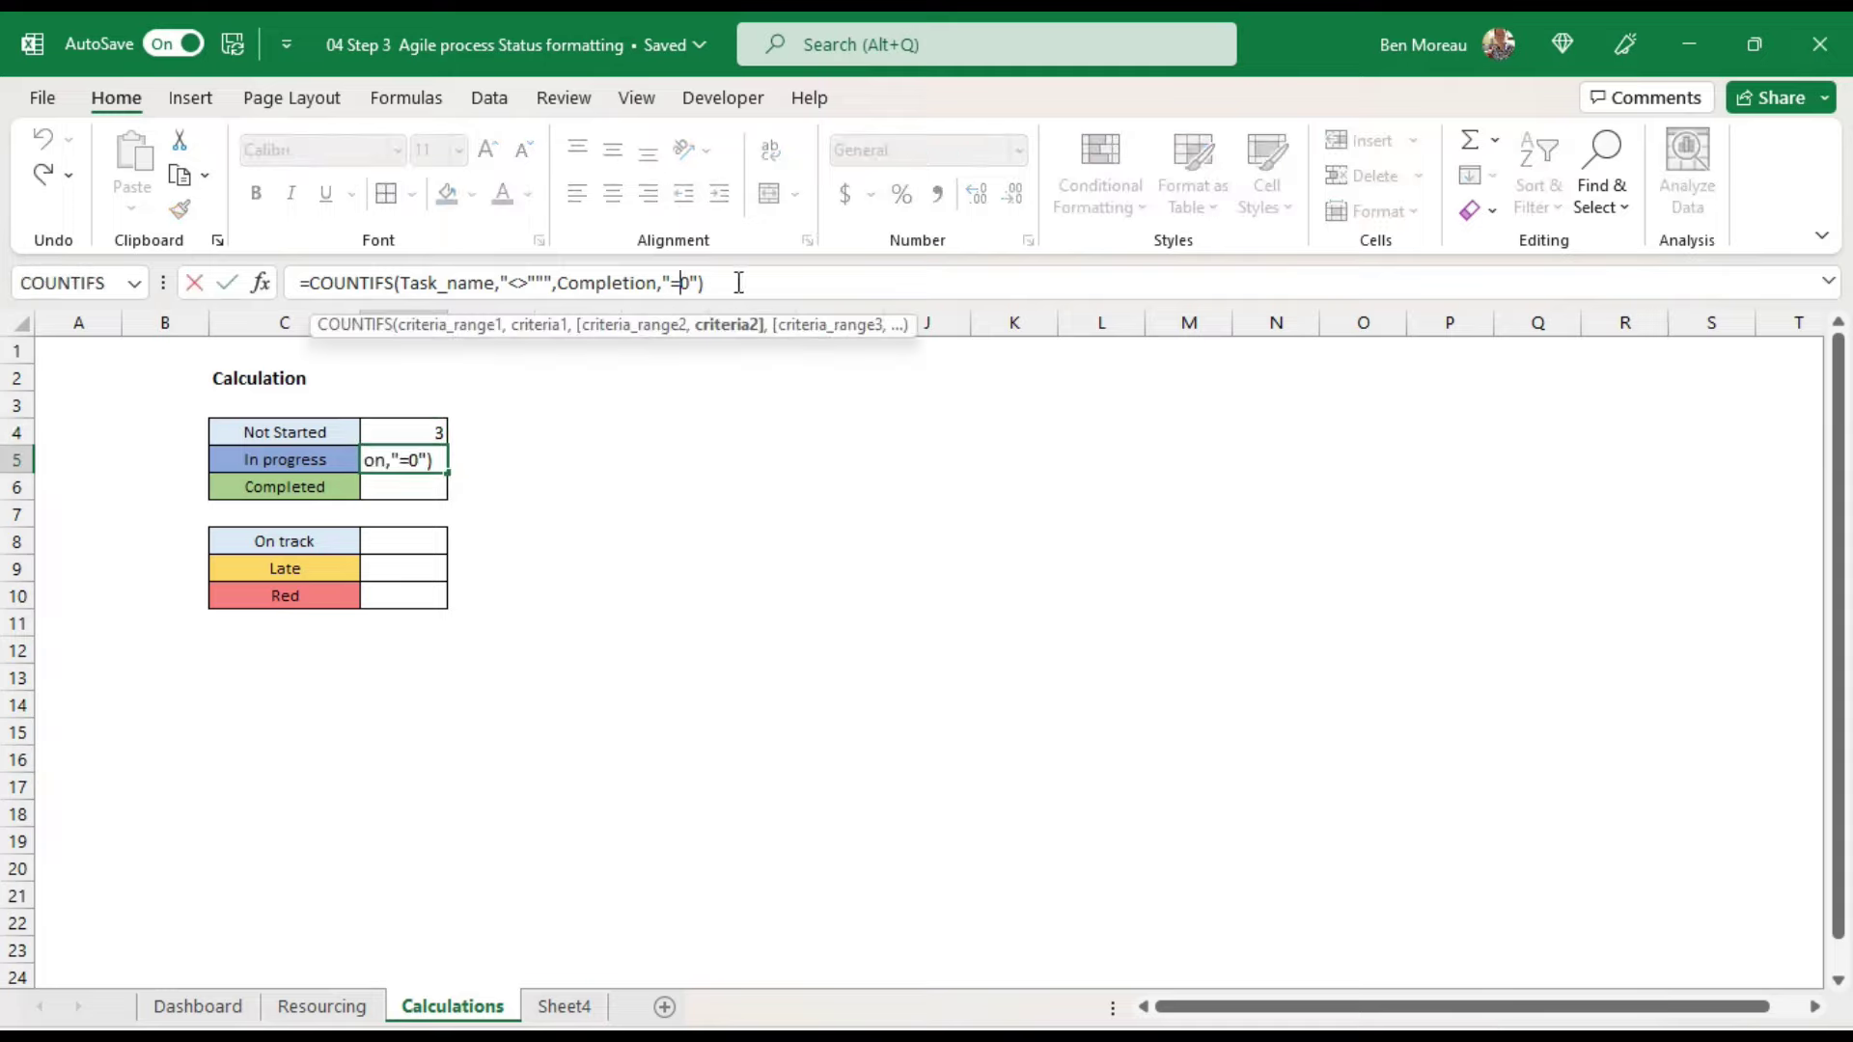
key("BackSpace")
type(">")
Step: Extend the In progress formula in D5 with a second Completion condition, "<1", by duplicating the first condition
left_click_drag(701, 282, 554, 287)
key("ctrl+c")
left_click(552, 281)
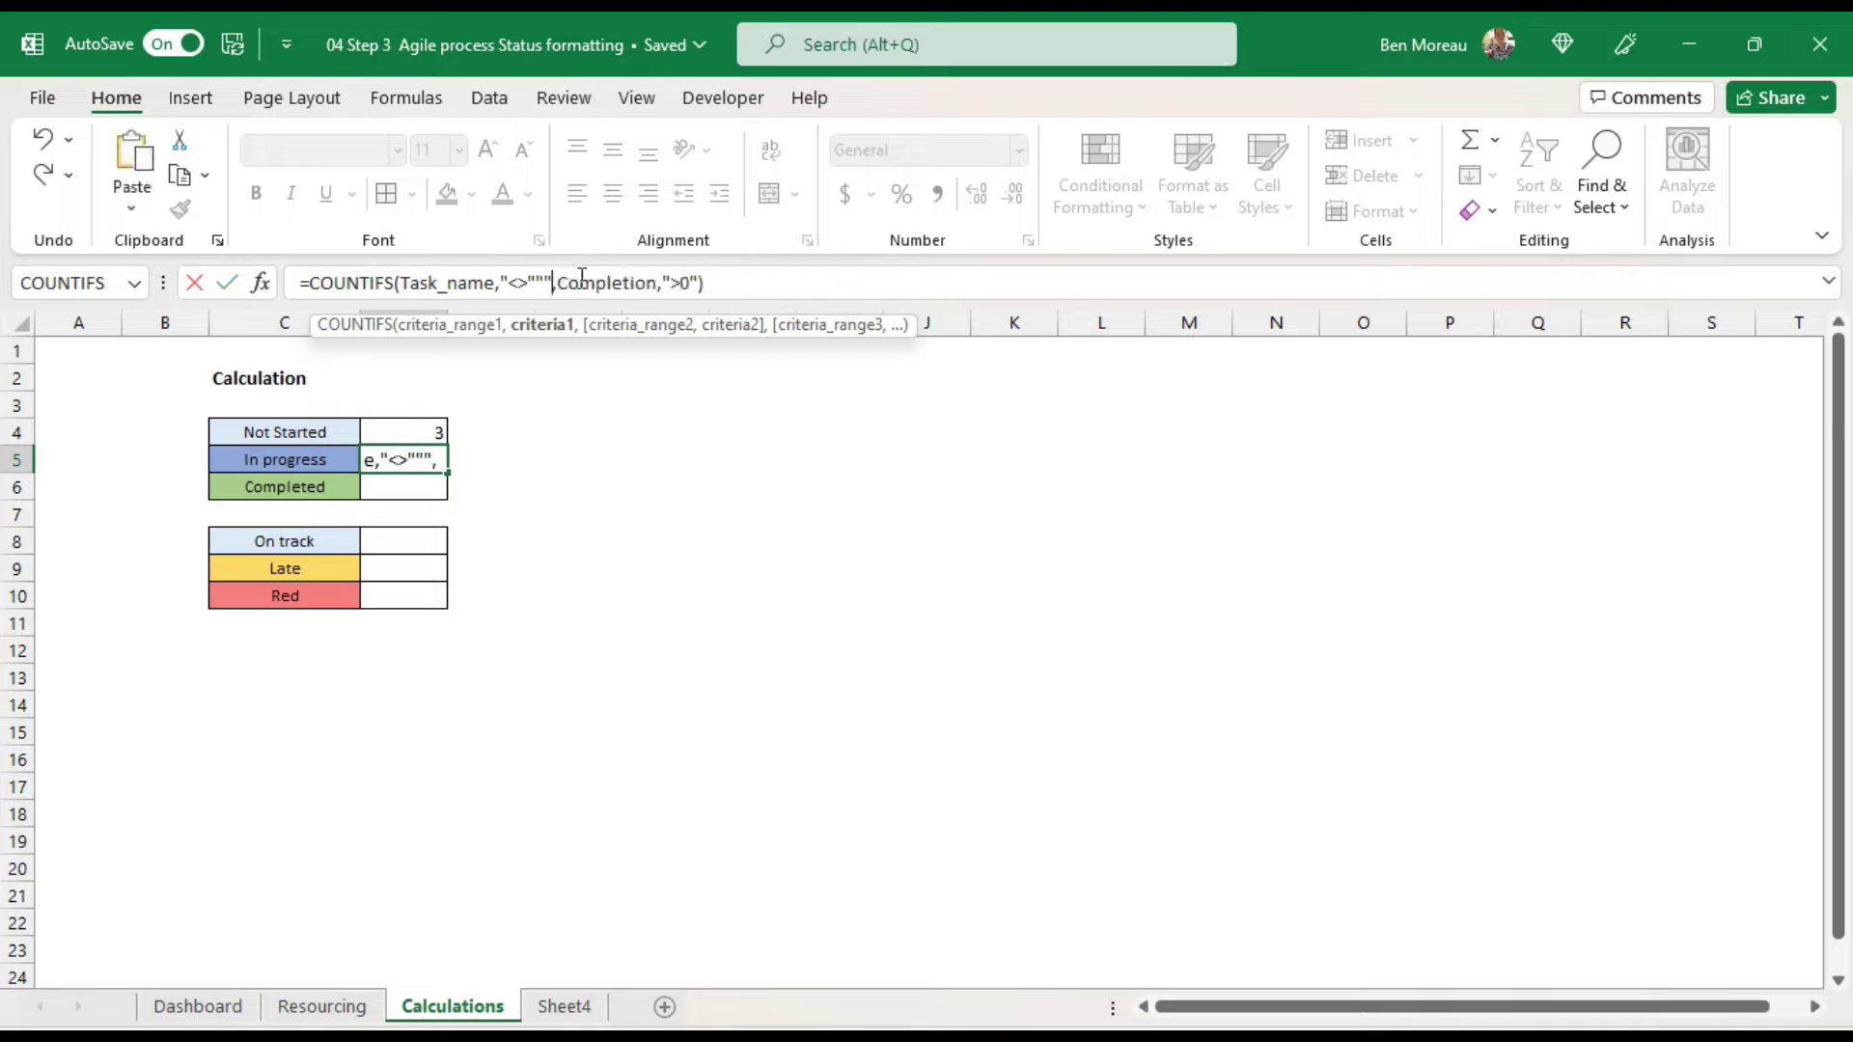
key("ctrl+v")
left_click(864, 273)
type("<")
key("Delete")
type("1")
key("Delete")
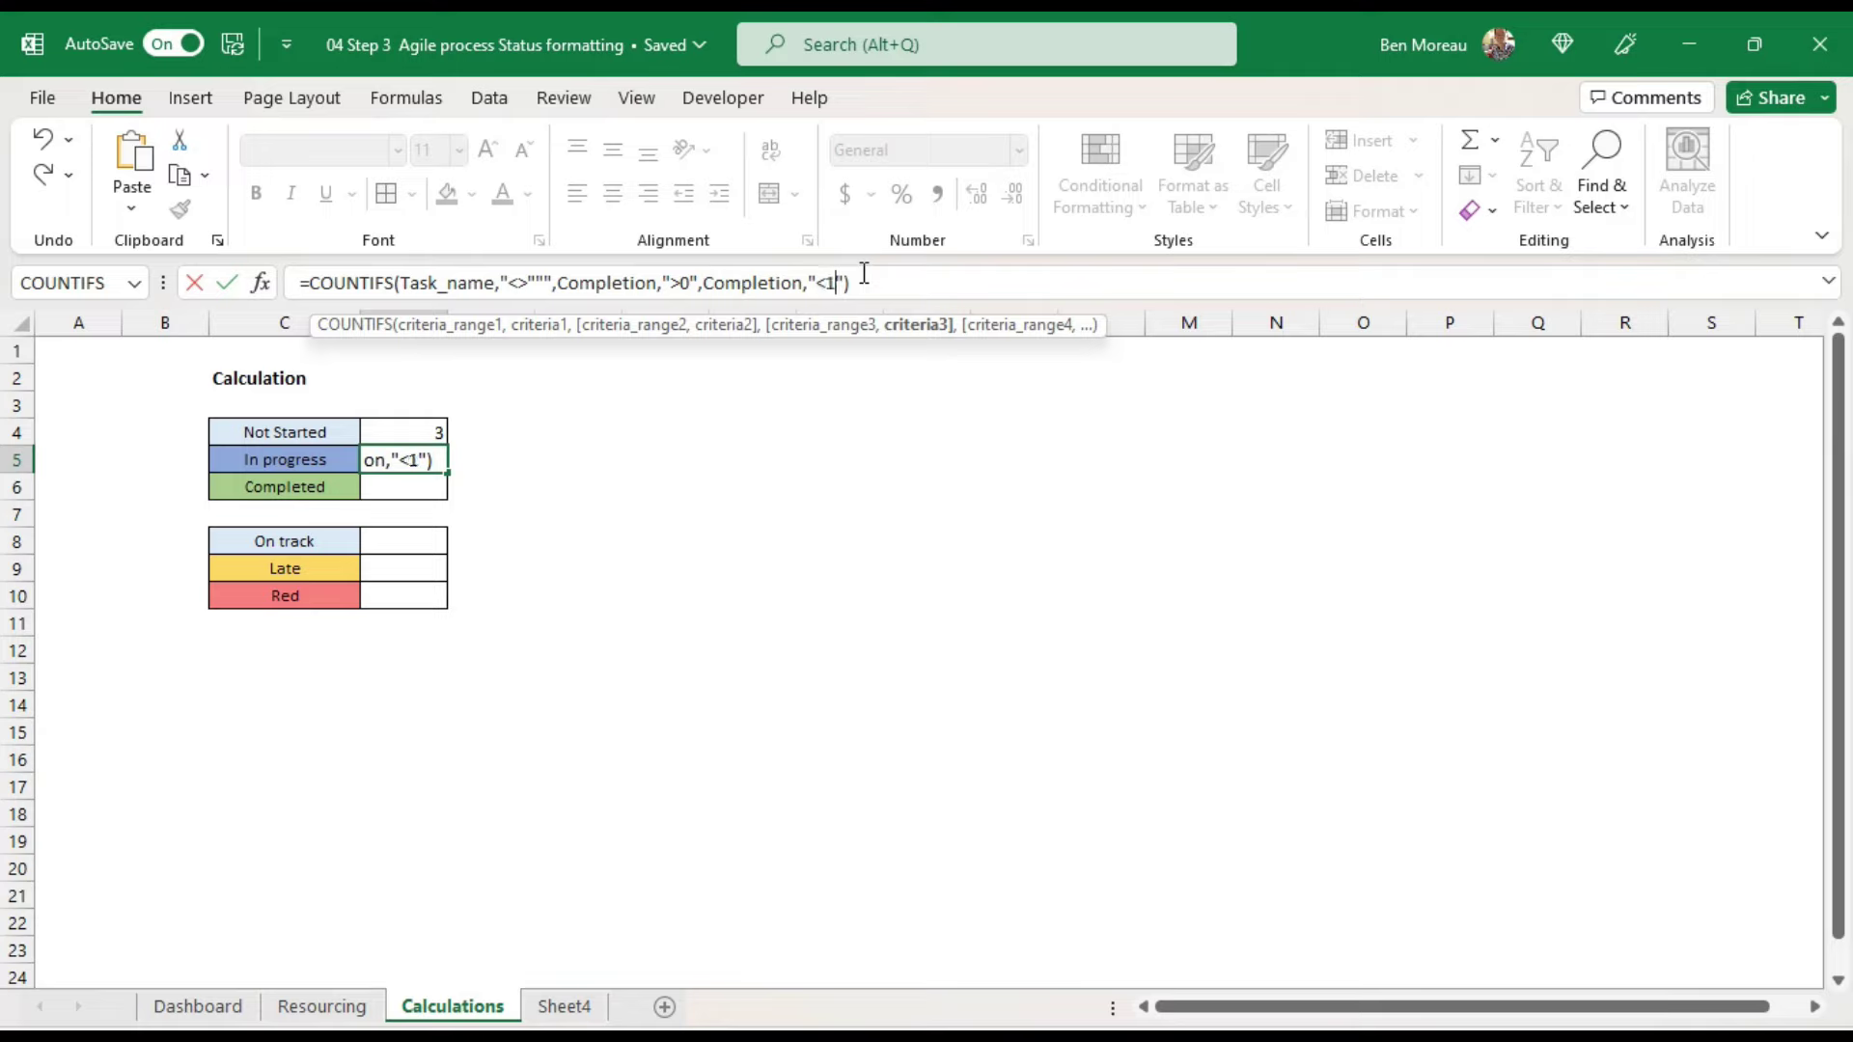
key("Return")
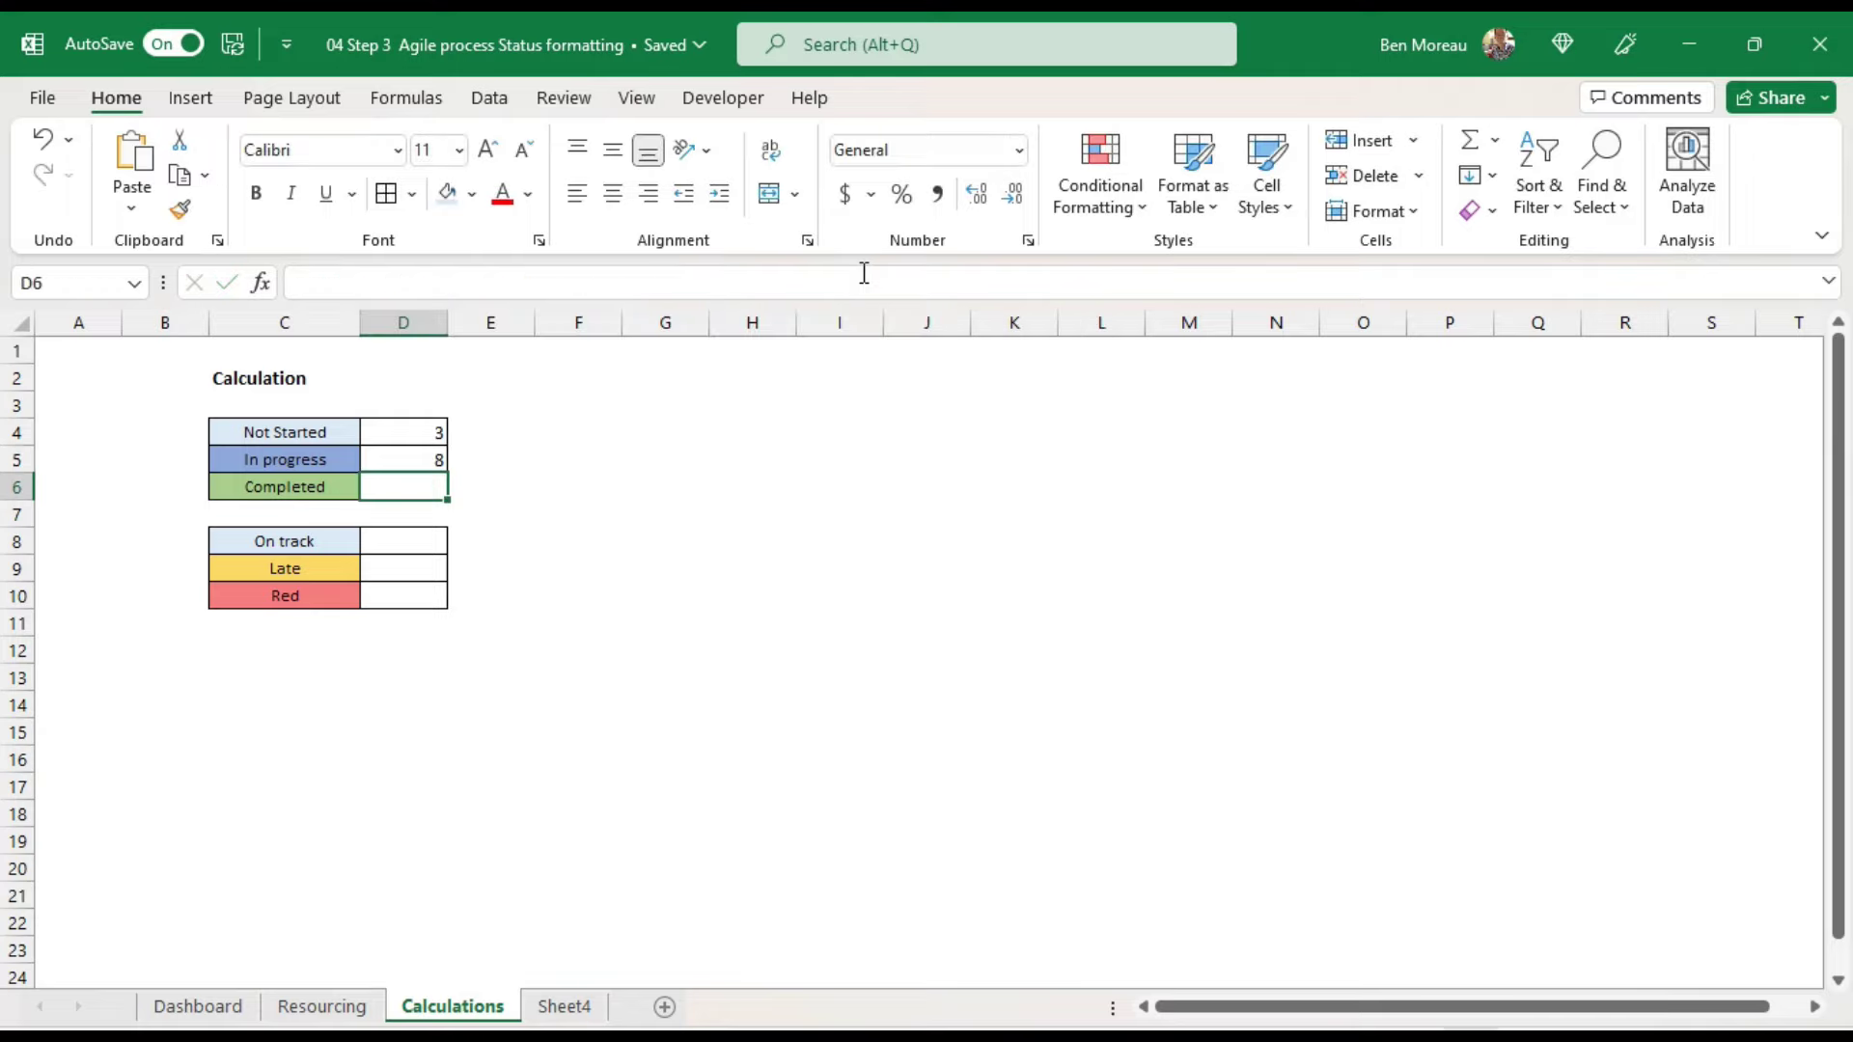
Step: Fill the In progress formula into the Completed cell D6 and reduce its Completion conditions to the single criterion "=1"
left_click(428, 462)
left_click_drag(449, 474, 450, 494)
left_click(408, 488)
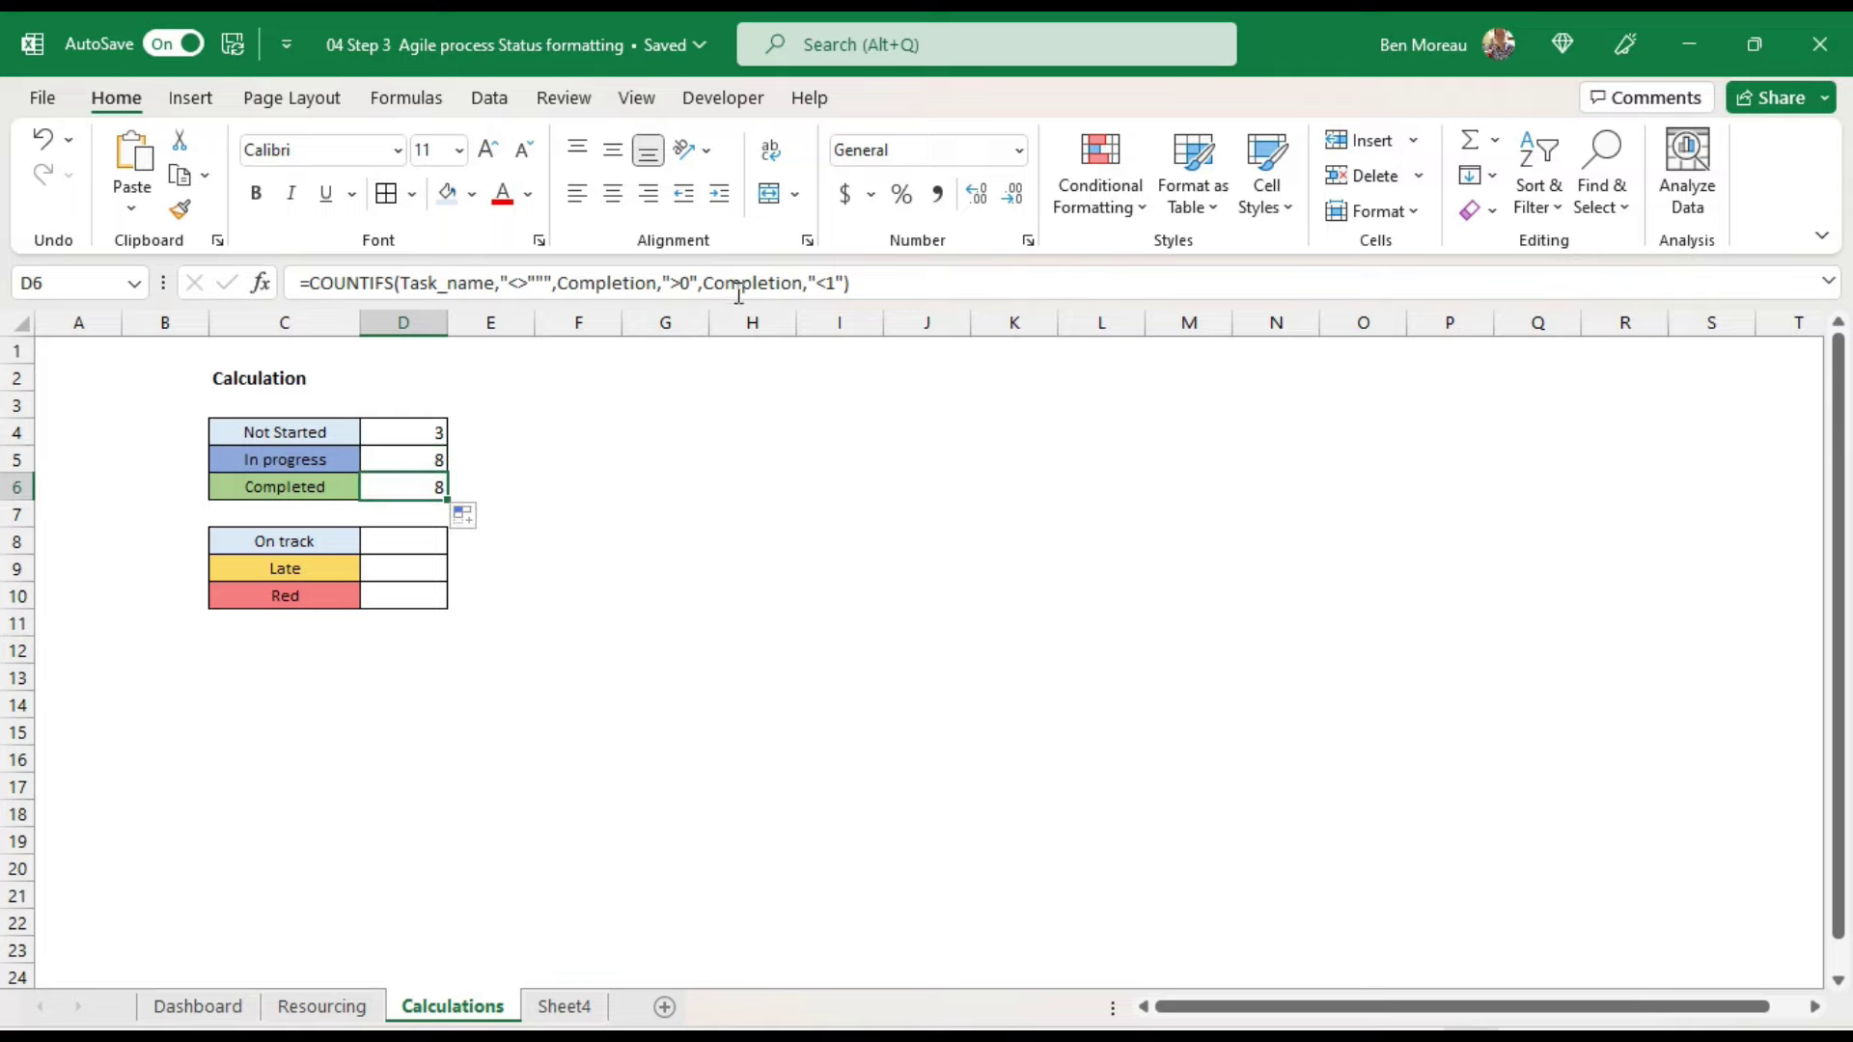
left_click(673, 283)
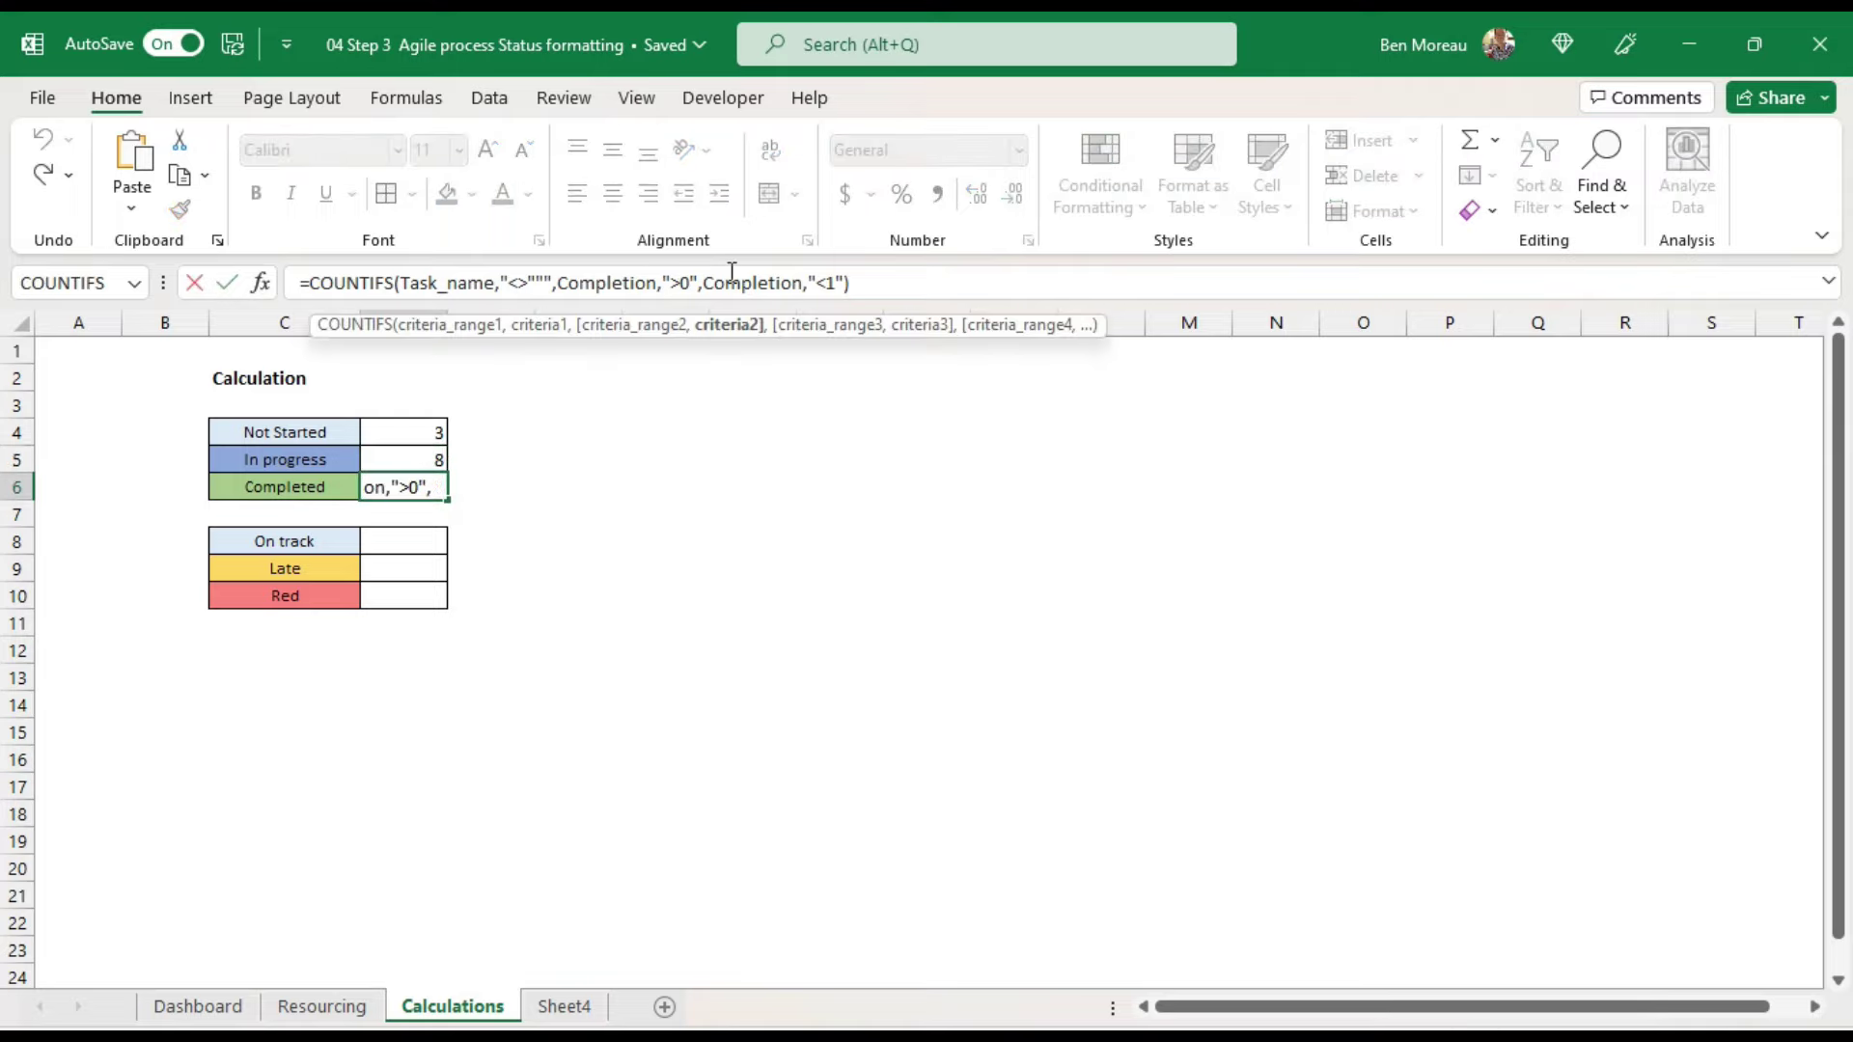
key("Delete")
type("=1\"")
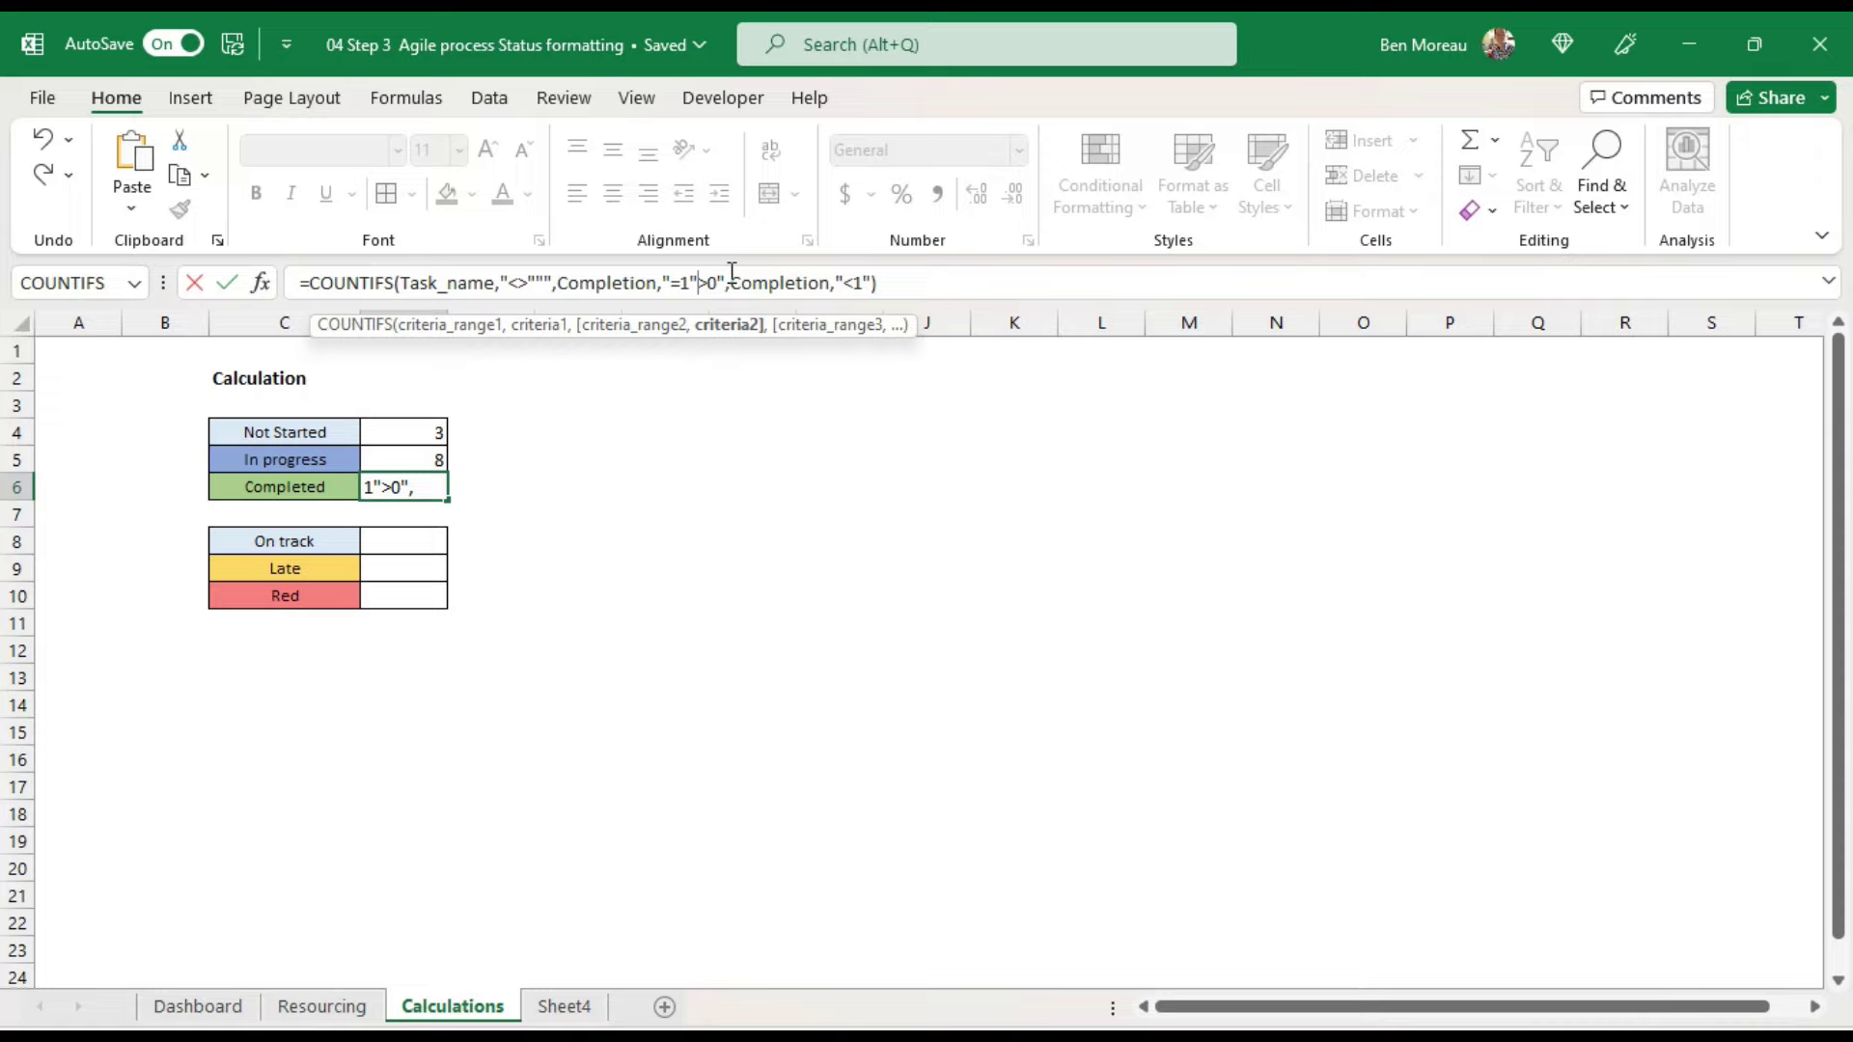
key("Delete")
key("Delete")
key("Delete")
key("Delete")
key("Delete")
key("Delete")
key("Delete")
key("Delete")
key("Delete")
key("Delete")
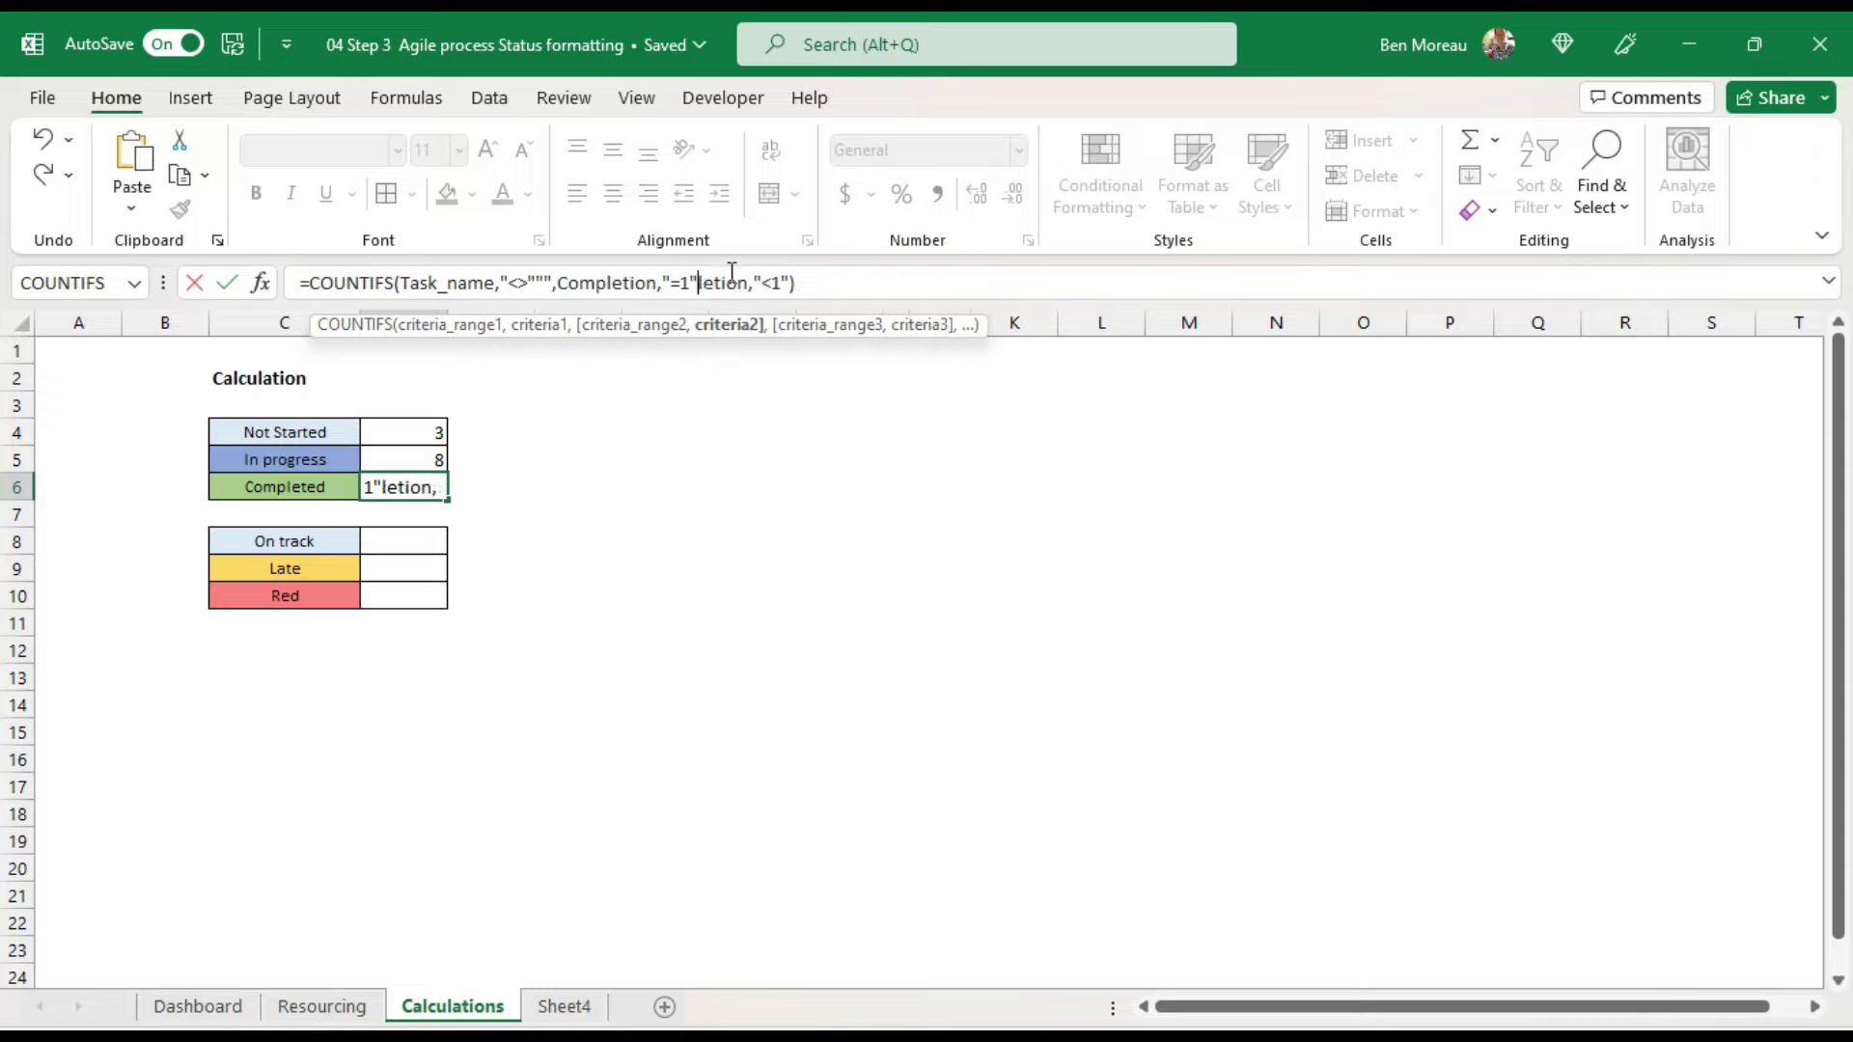
key("Delete")
key("Delete")
key("Delete")
key("Delete")
key("Delete")
key("Delete")
key("Delete")
key("Delete")
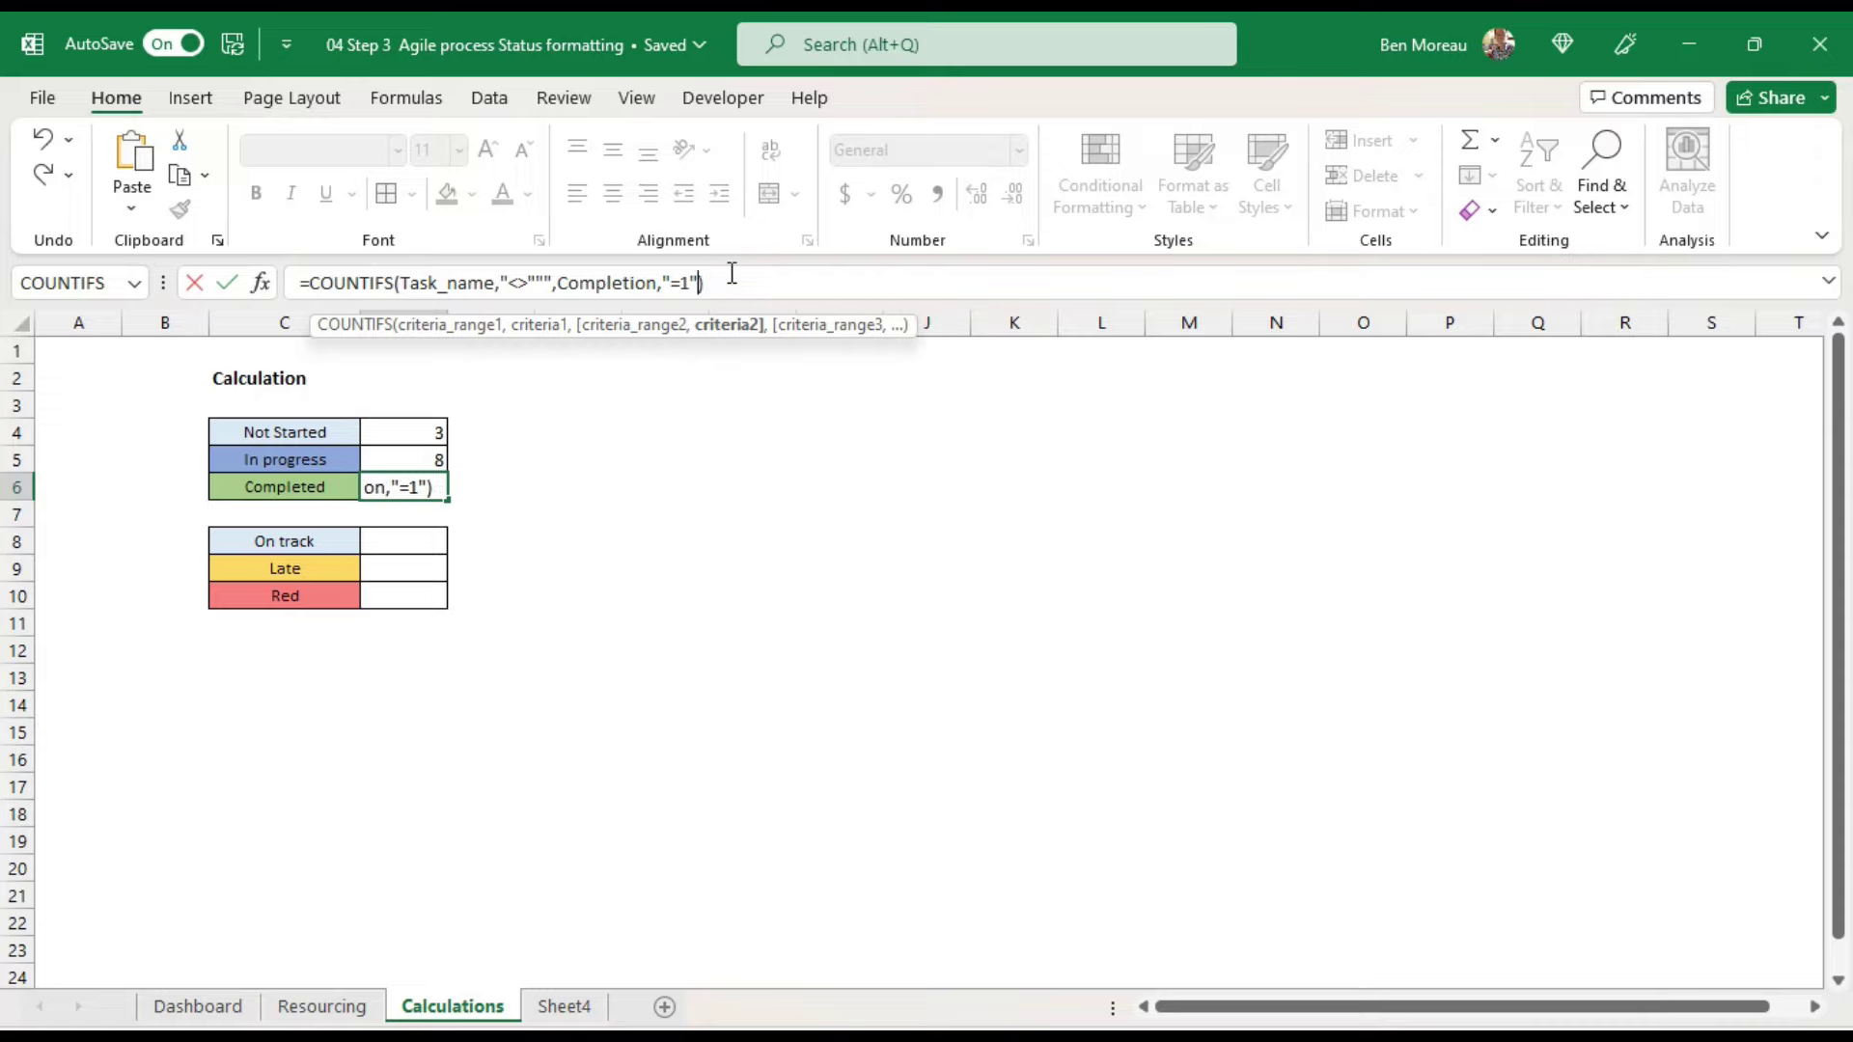
key("ctrl+Return")
Step: Compare the three status counts with the # tasks values in C4:C9 of the Resourcing sheet, returning to the Calculations sheet
key("Up")
key("Up")
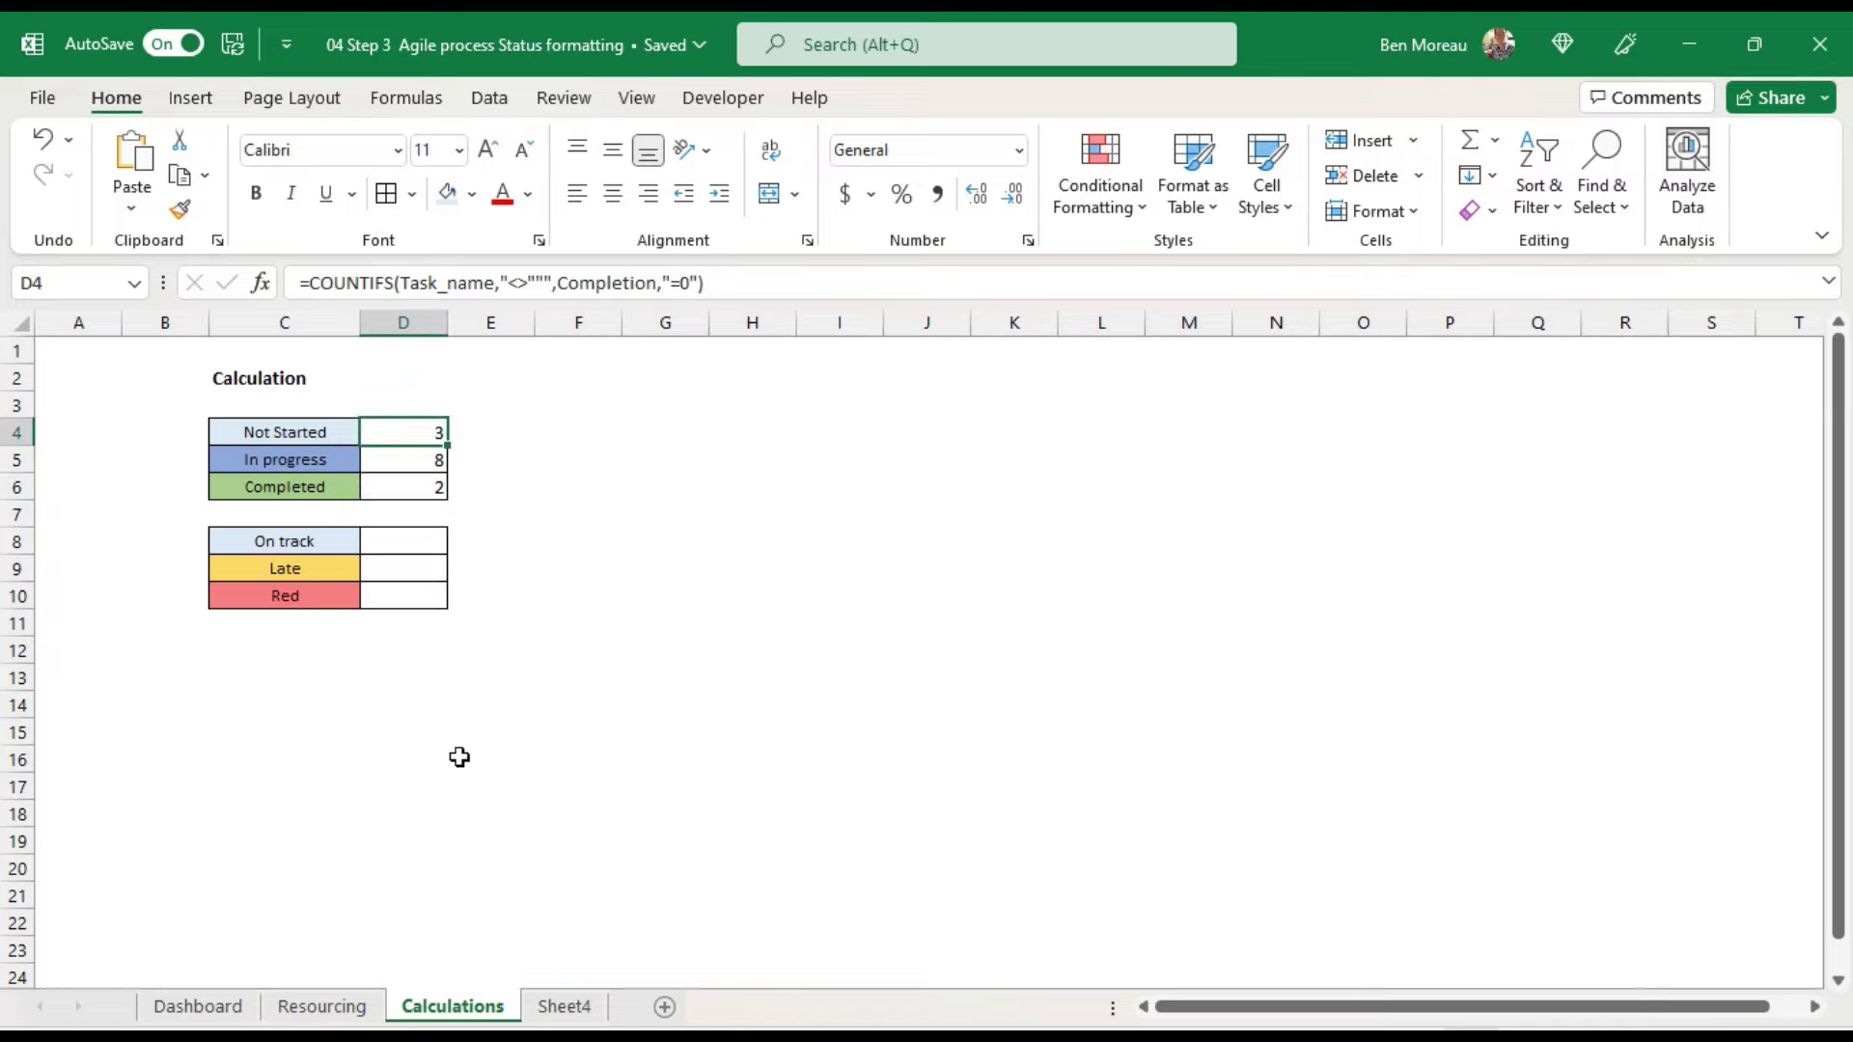
left_click(367, 1008)
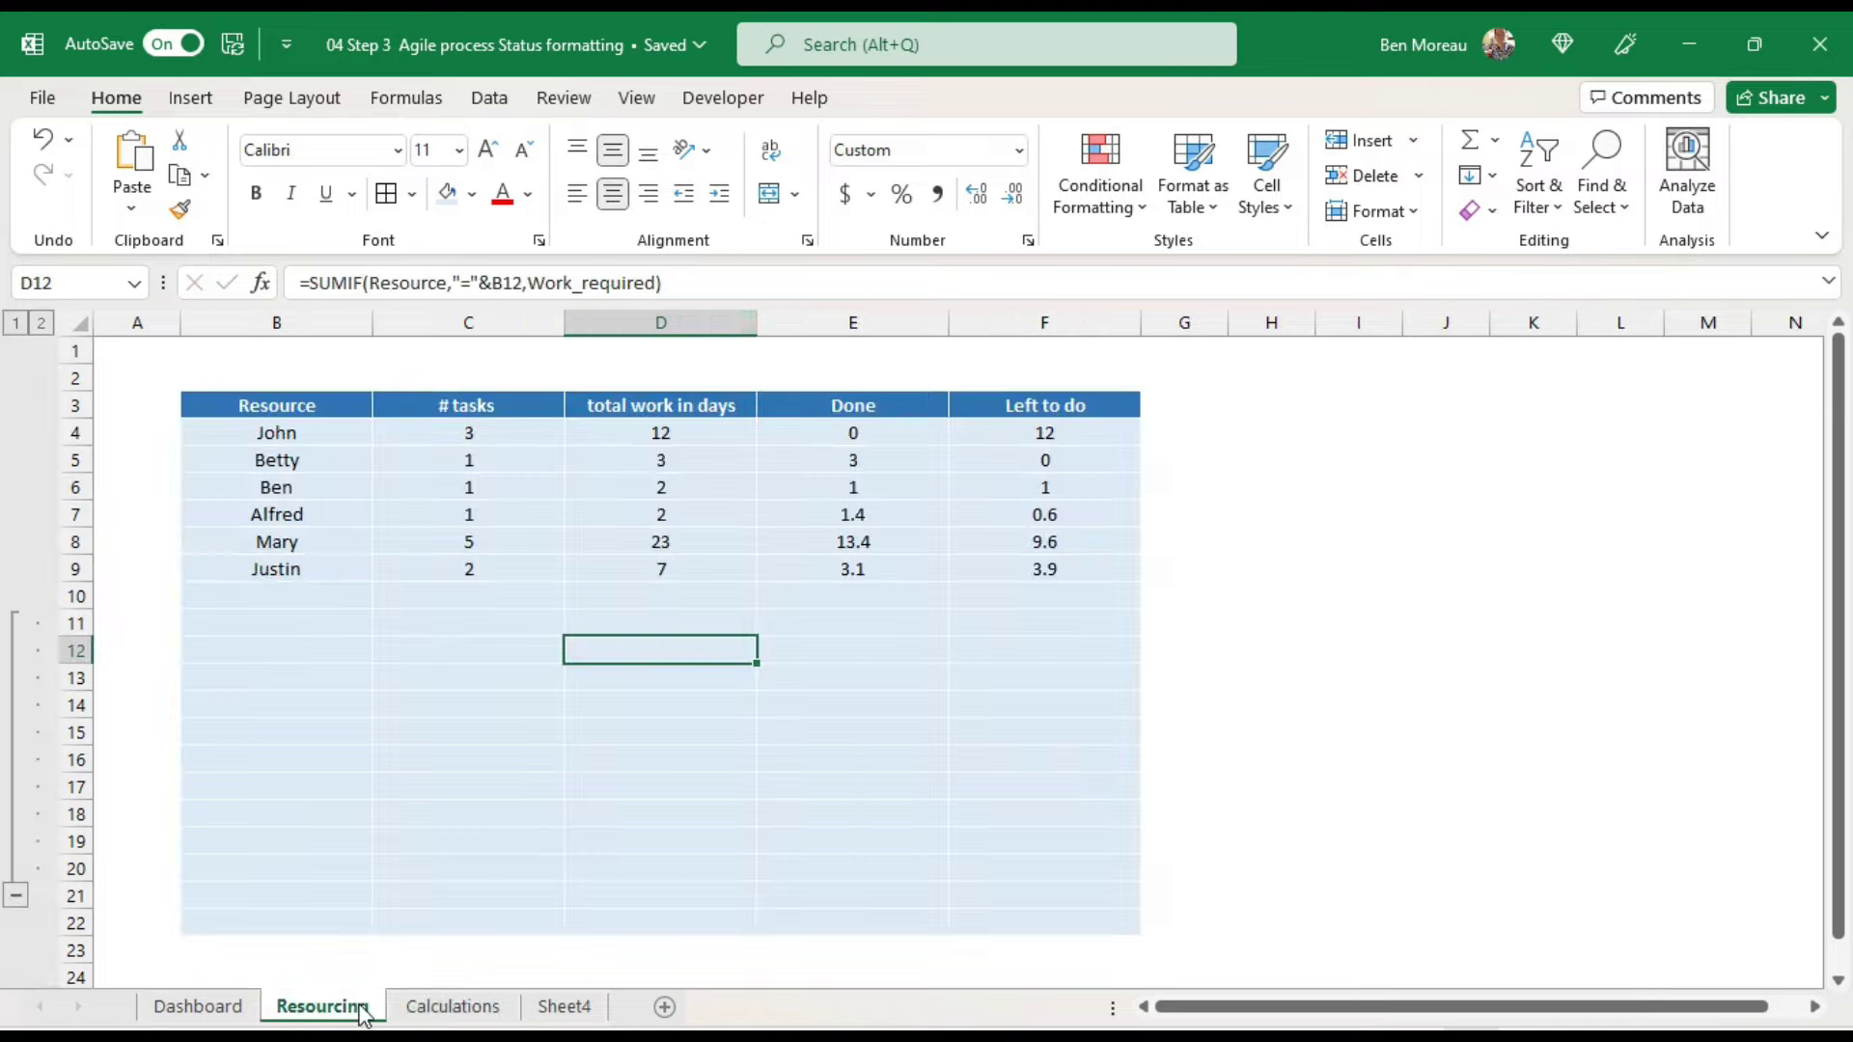
left_click(425, 431)
left_click_drag(424, 431, 422, 568)
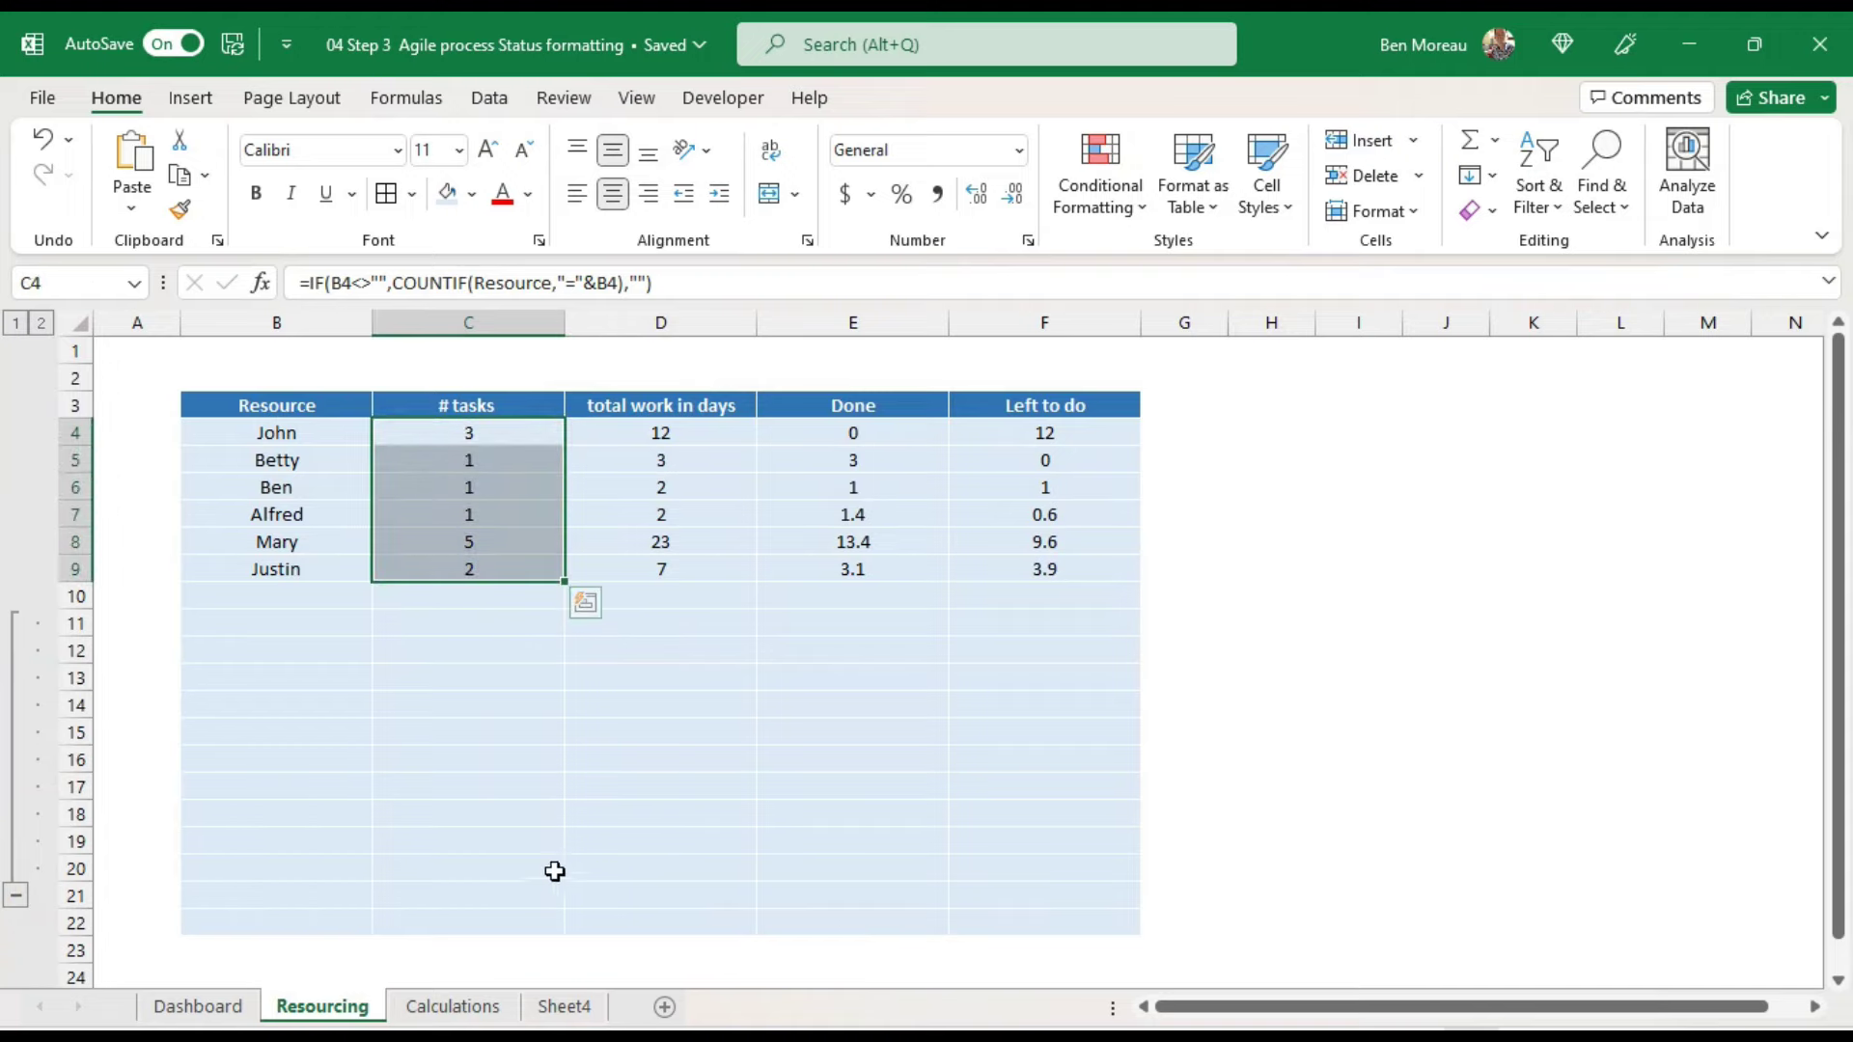
left_click(463, 1007)
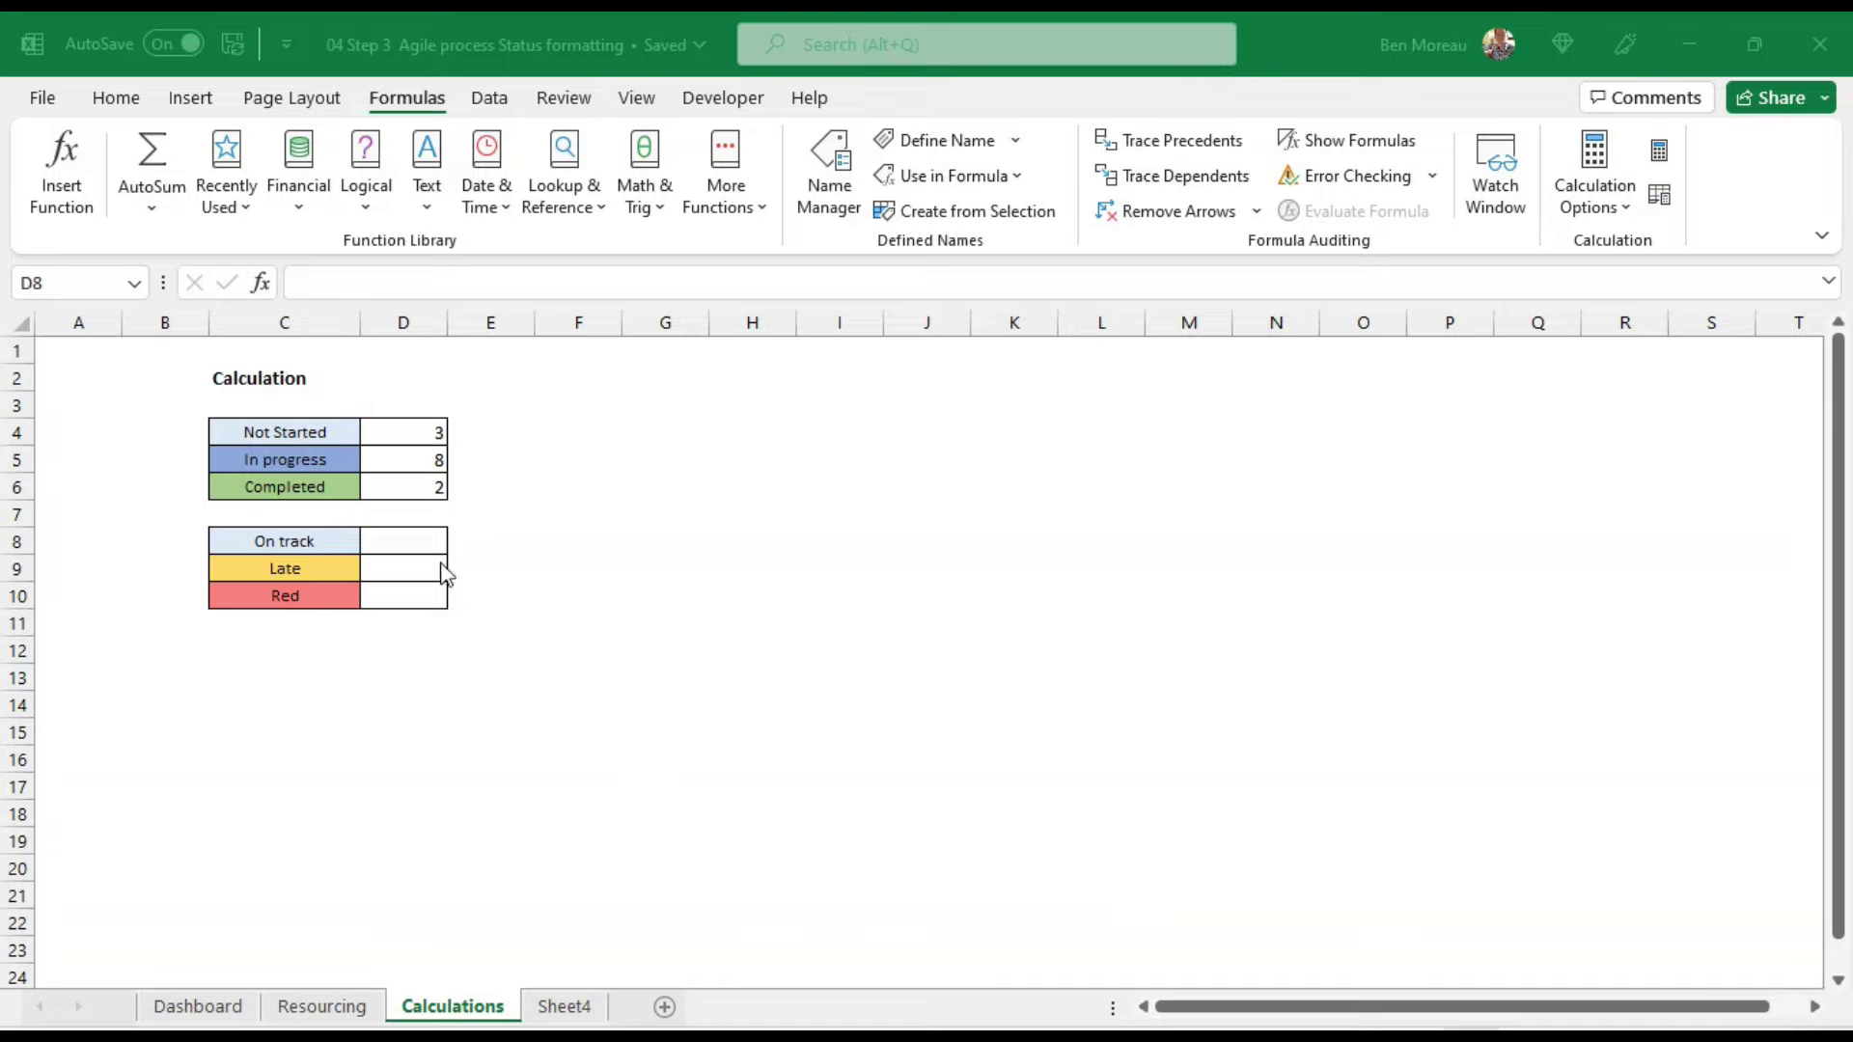
Step: Copy the Completed formula from D6 into the On track cell D8 and change its Completion criterion to "<>1"
left_click(405, 512)
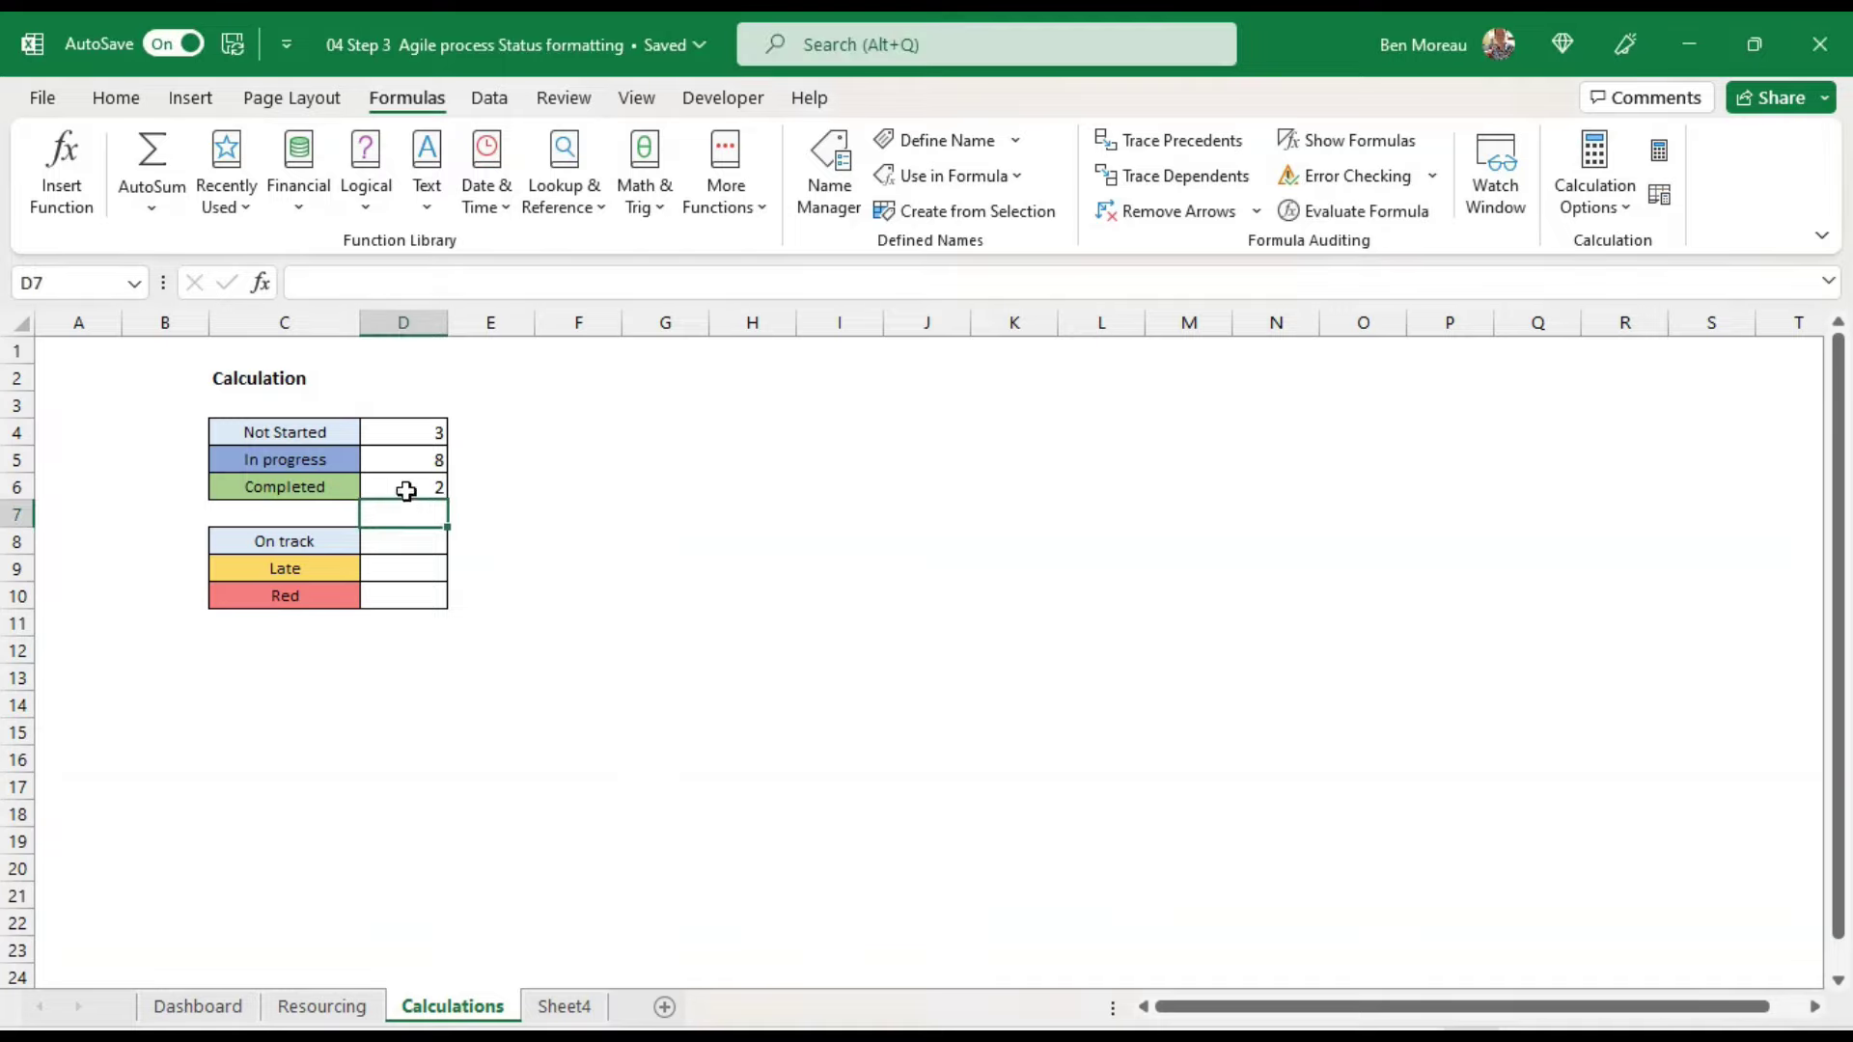
left_click(406, 490)
key("ctrl+c")
left_click(396, 540)
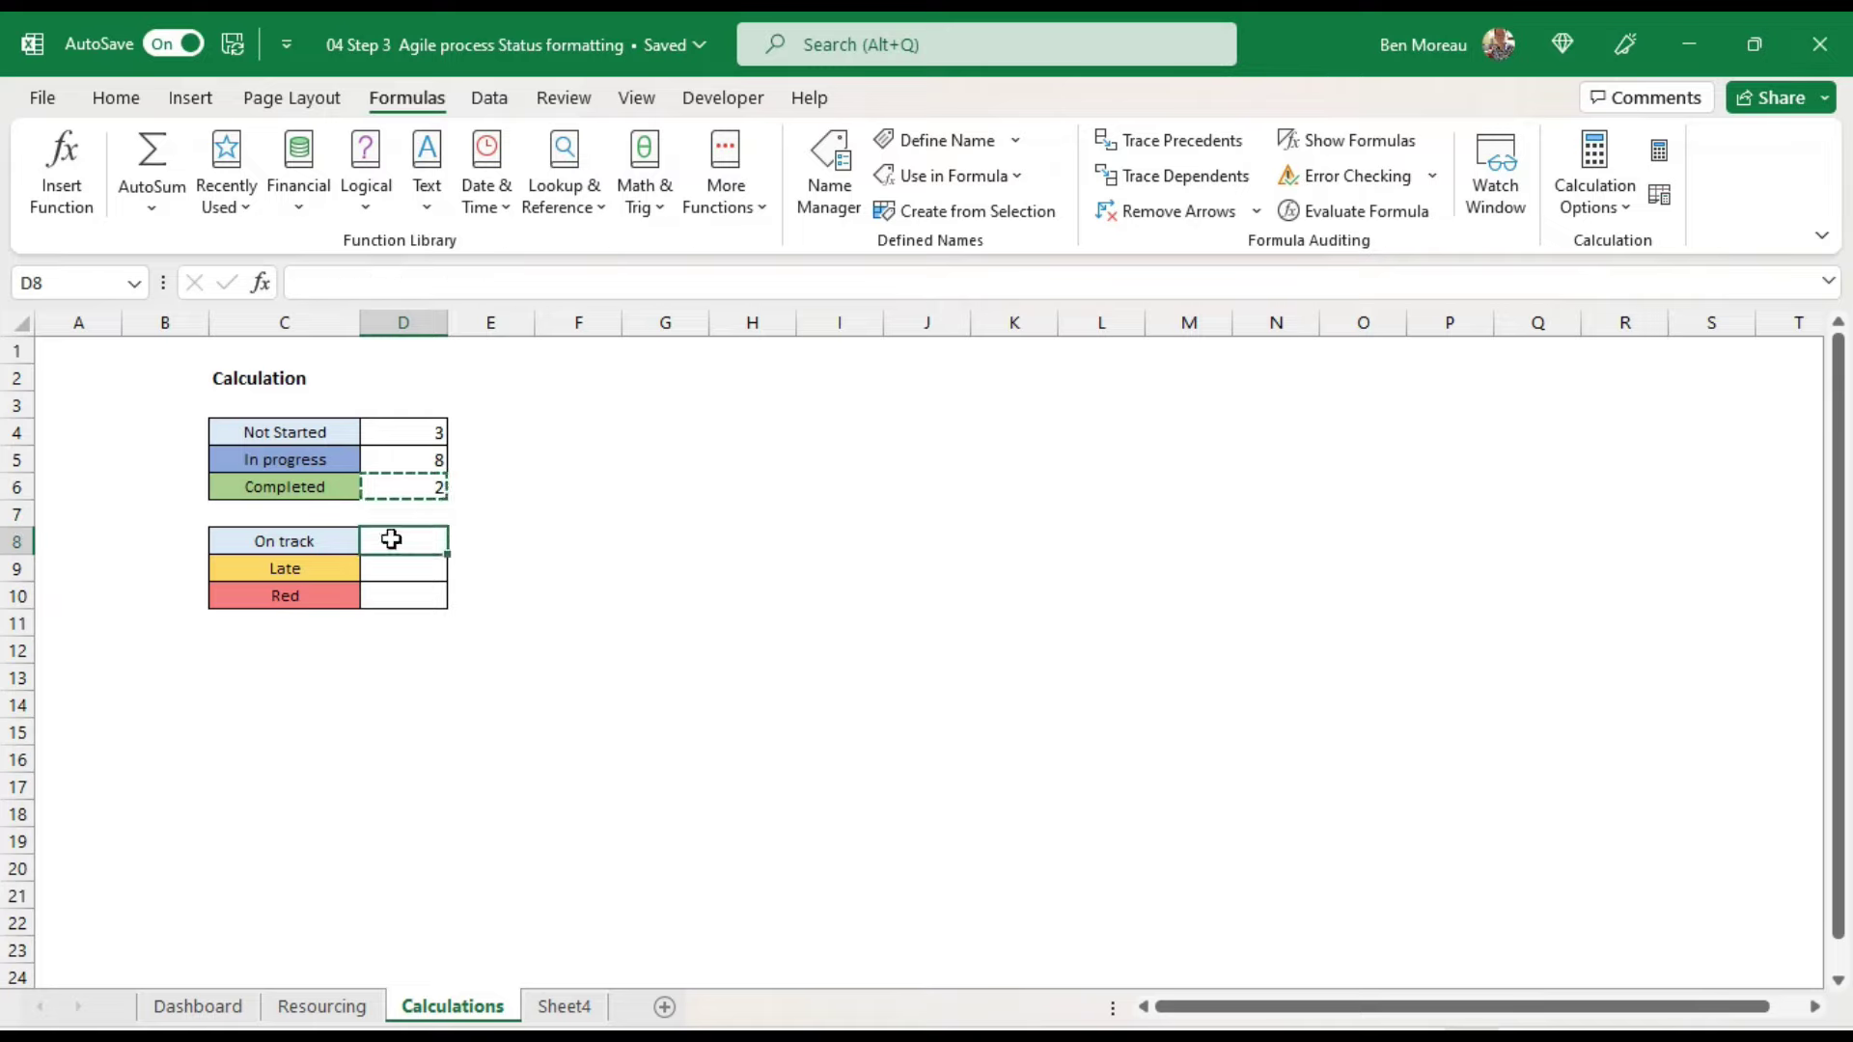
key("ctrl+v")
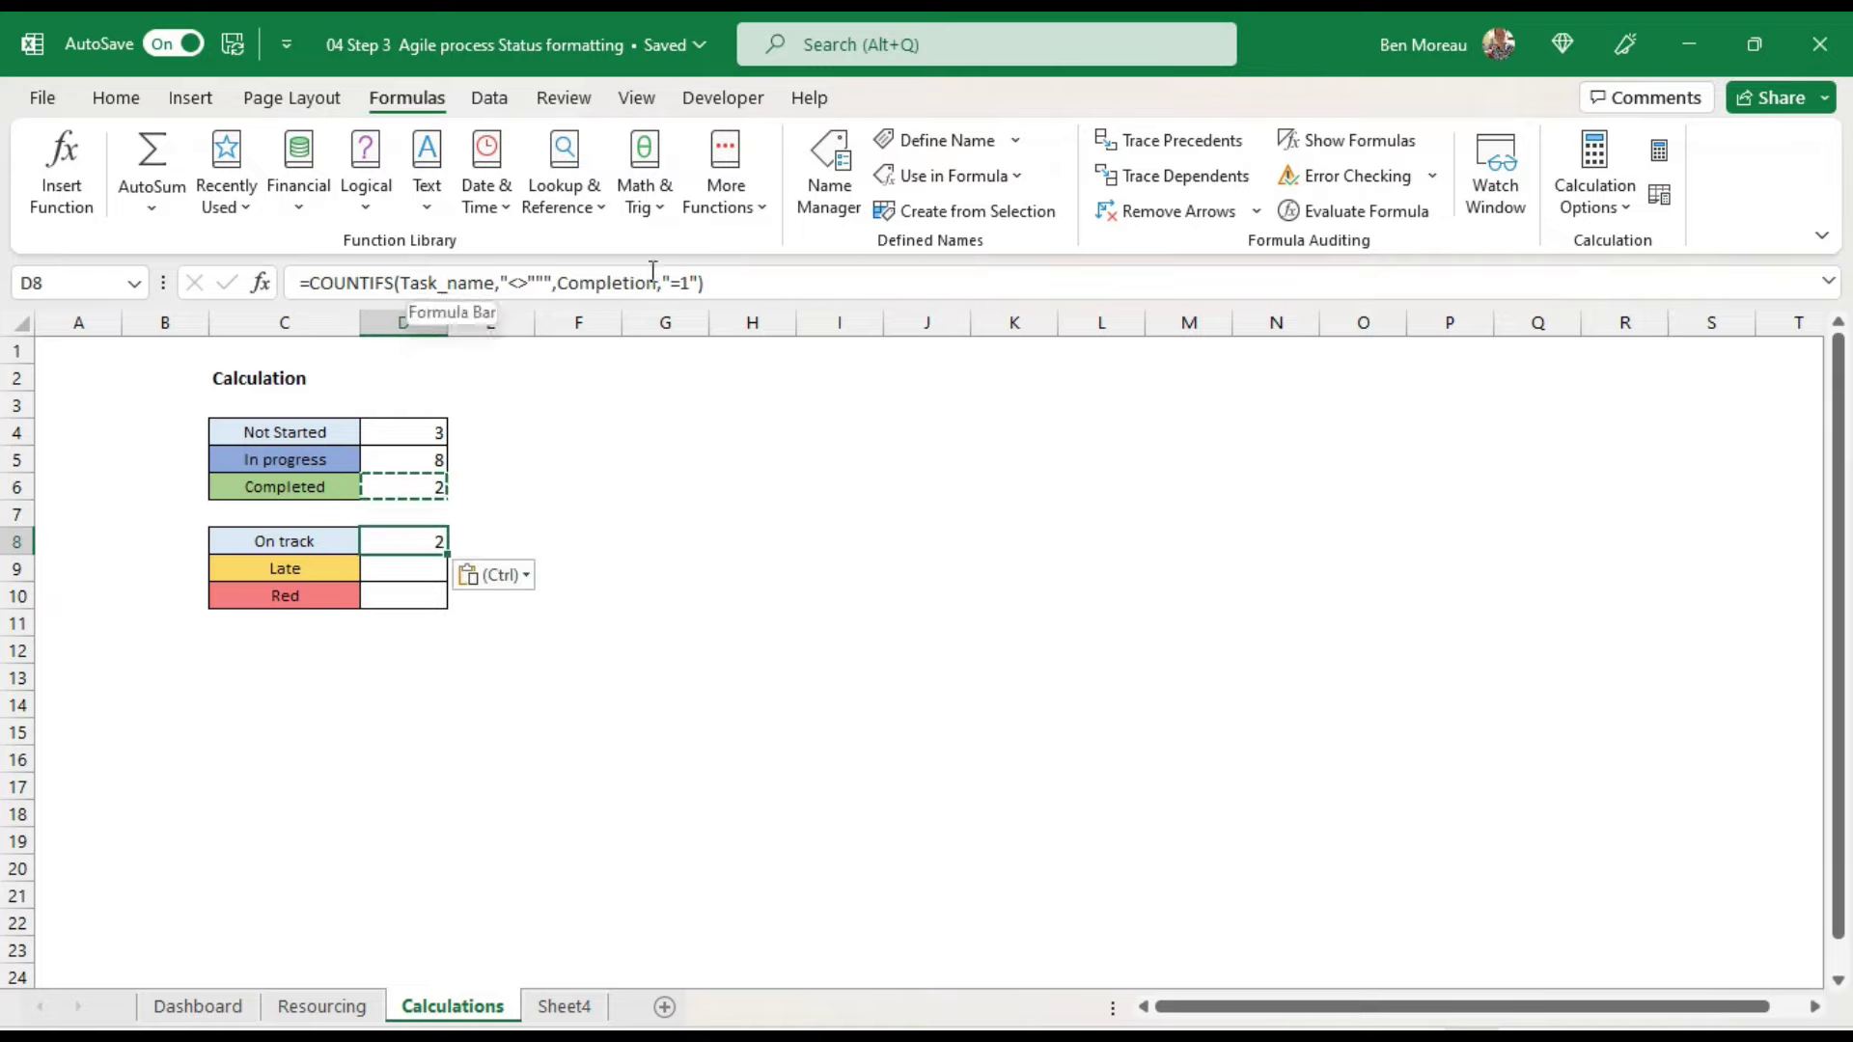
left_click(682, 285)
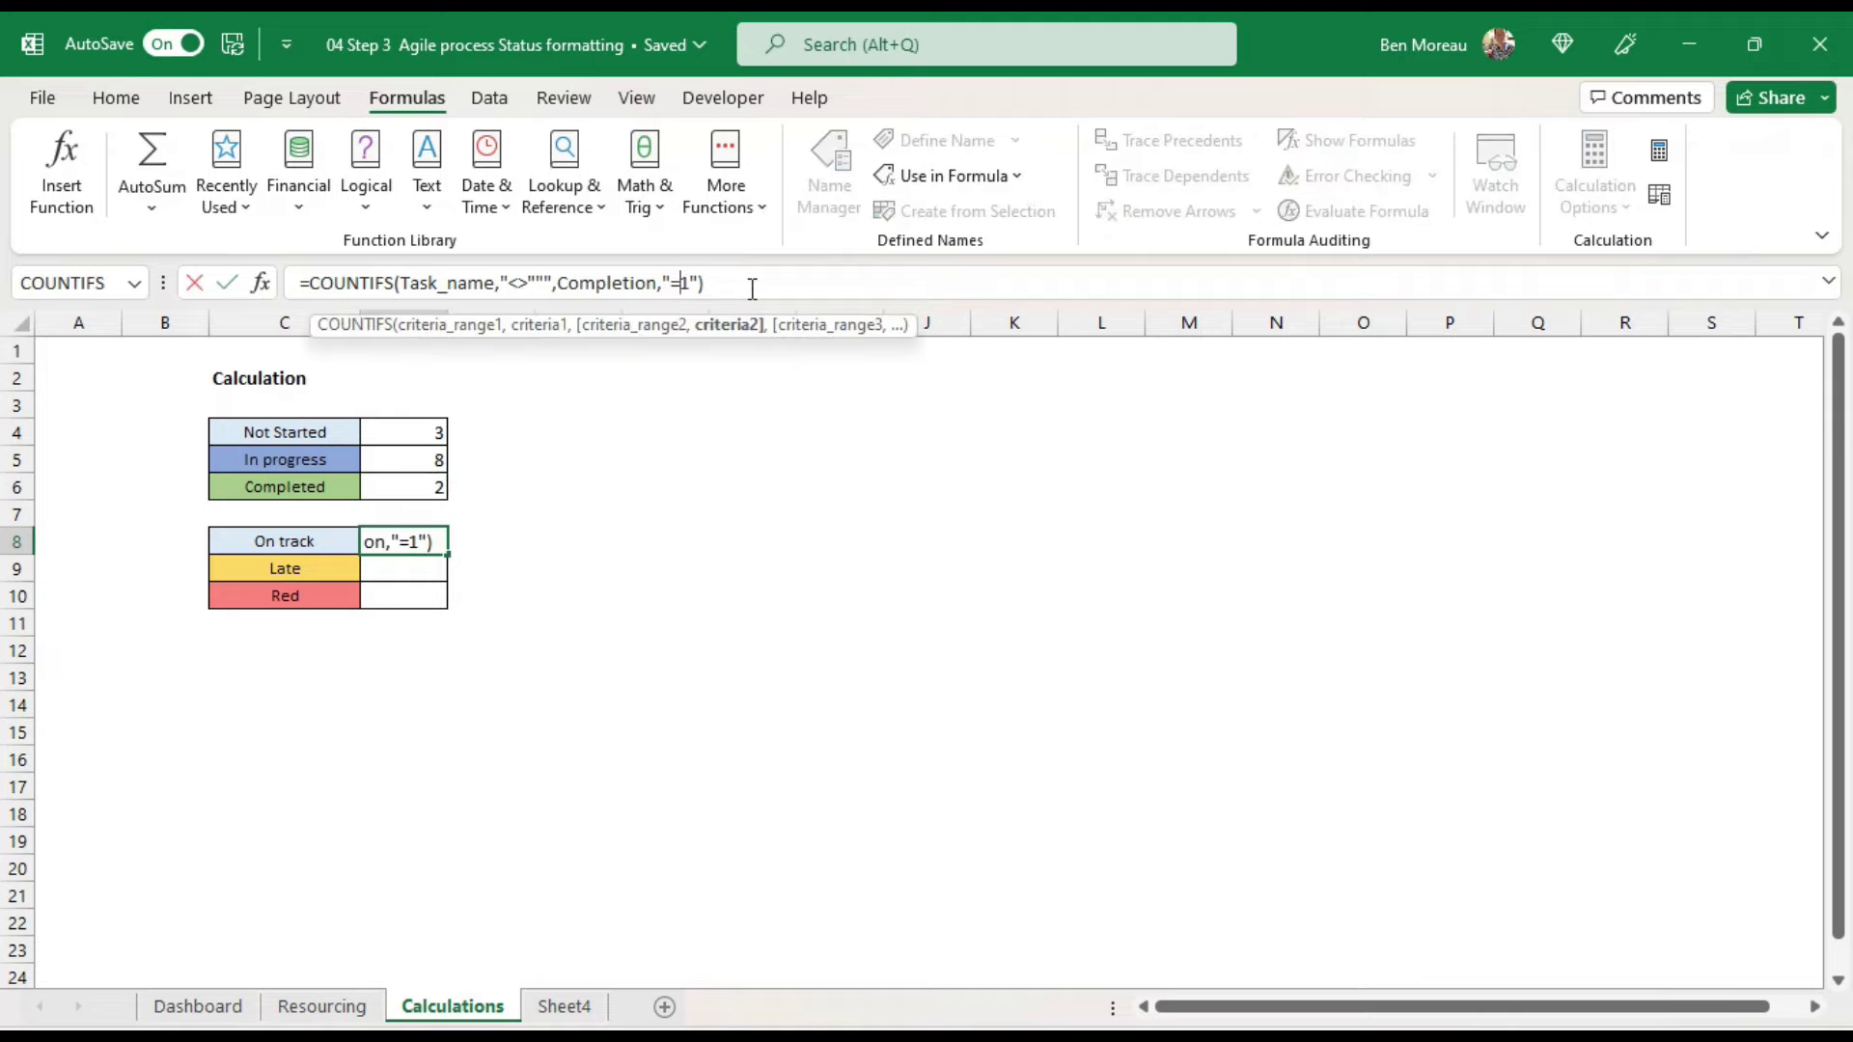
key("BackSpace")
type("<>1\"")
Step: Add a Deadline condition to the On track formula in D8, using ">"& and the Today date cell D16 on the Dashboard sheet
type(",")
type("Deadlin")
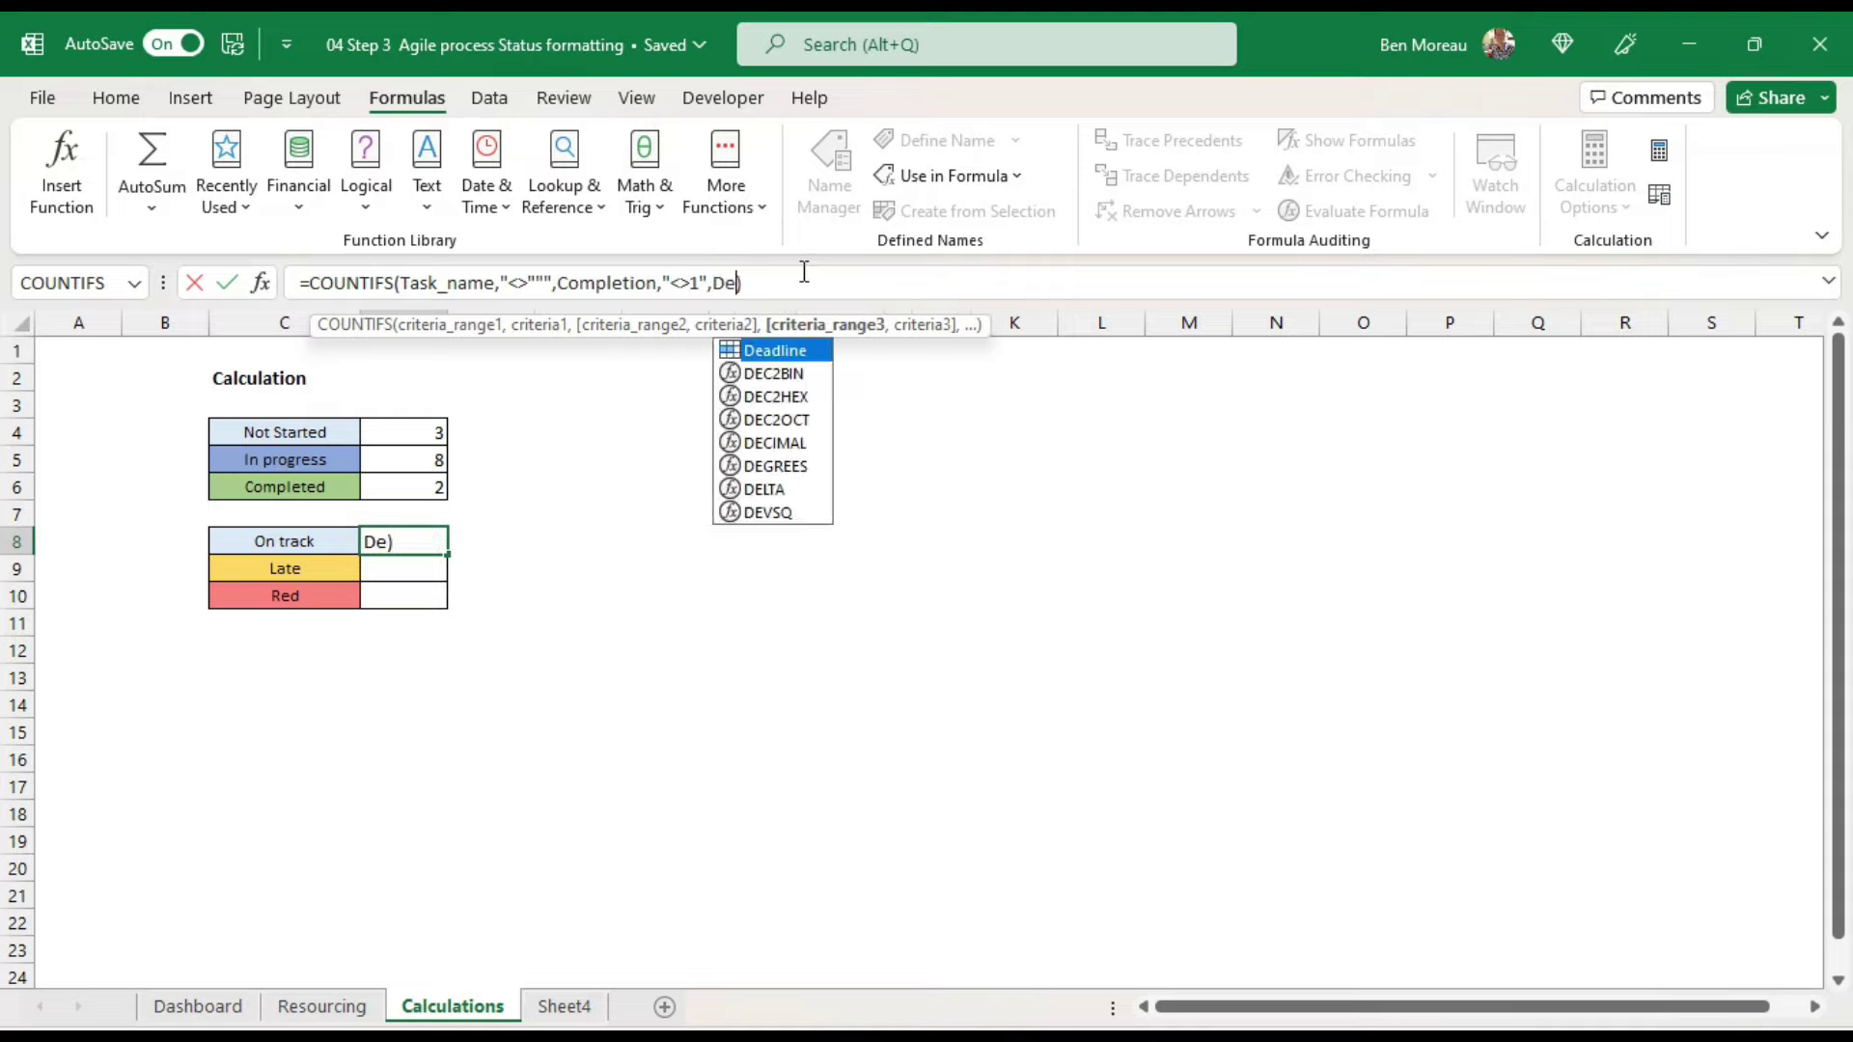
type("e")
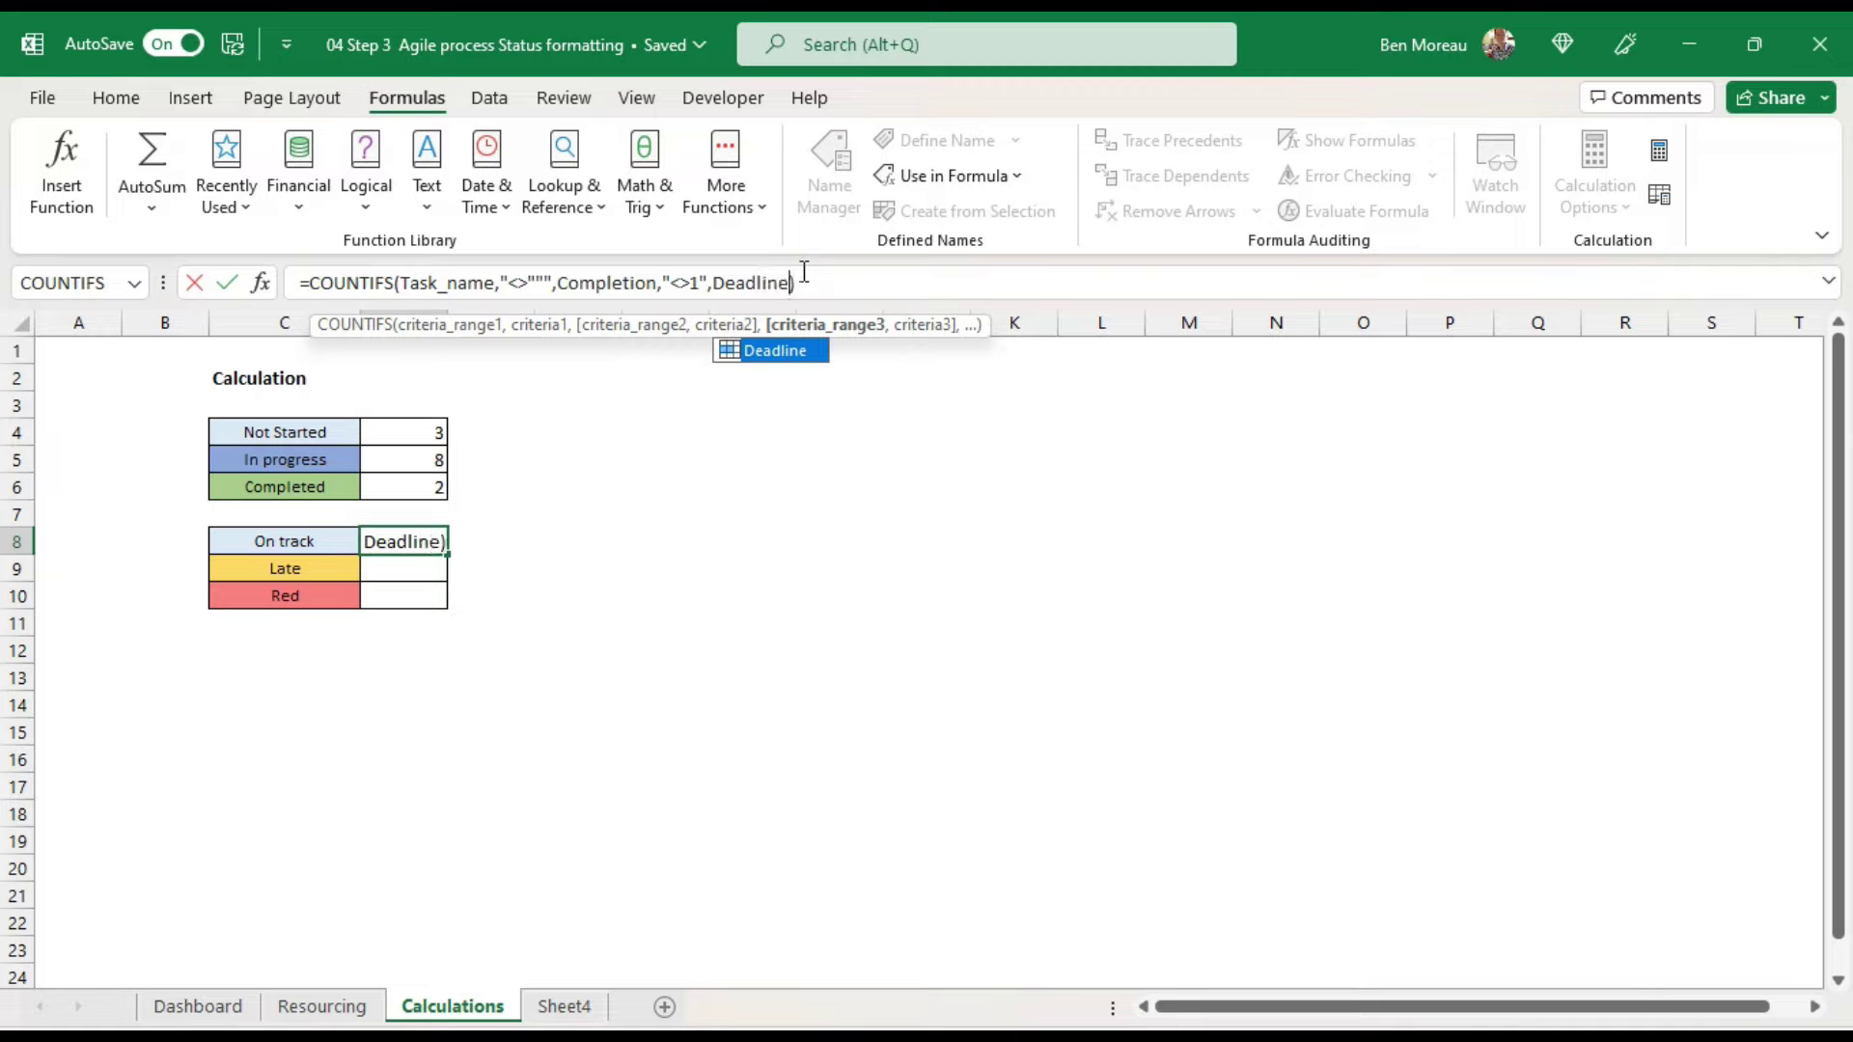
type(",\">")
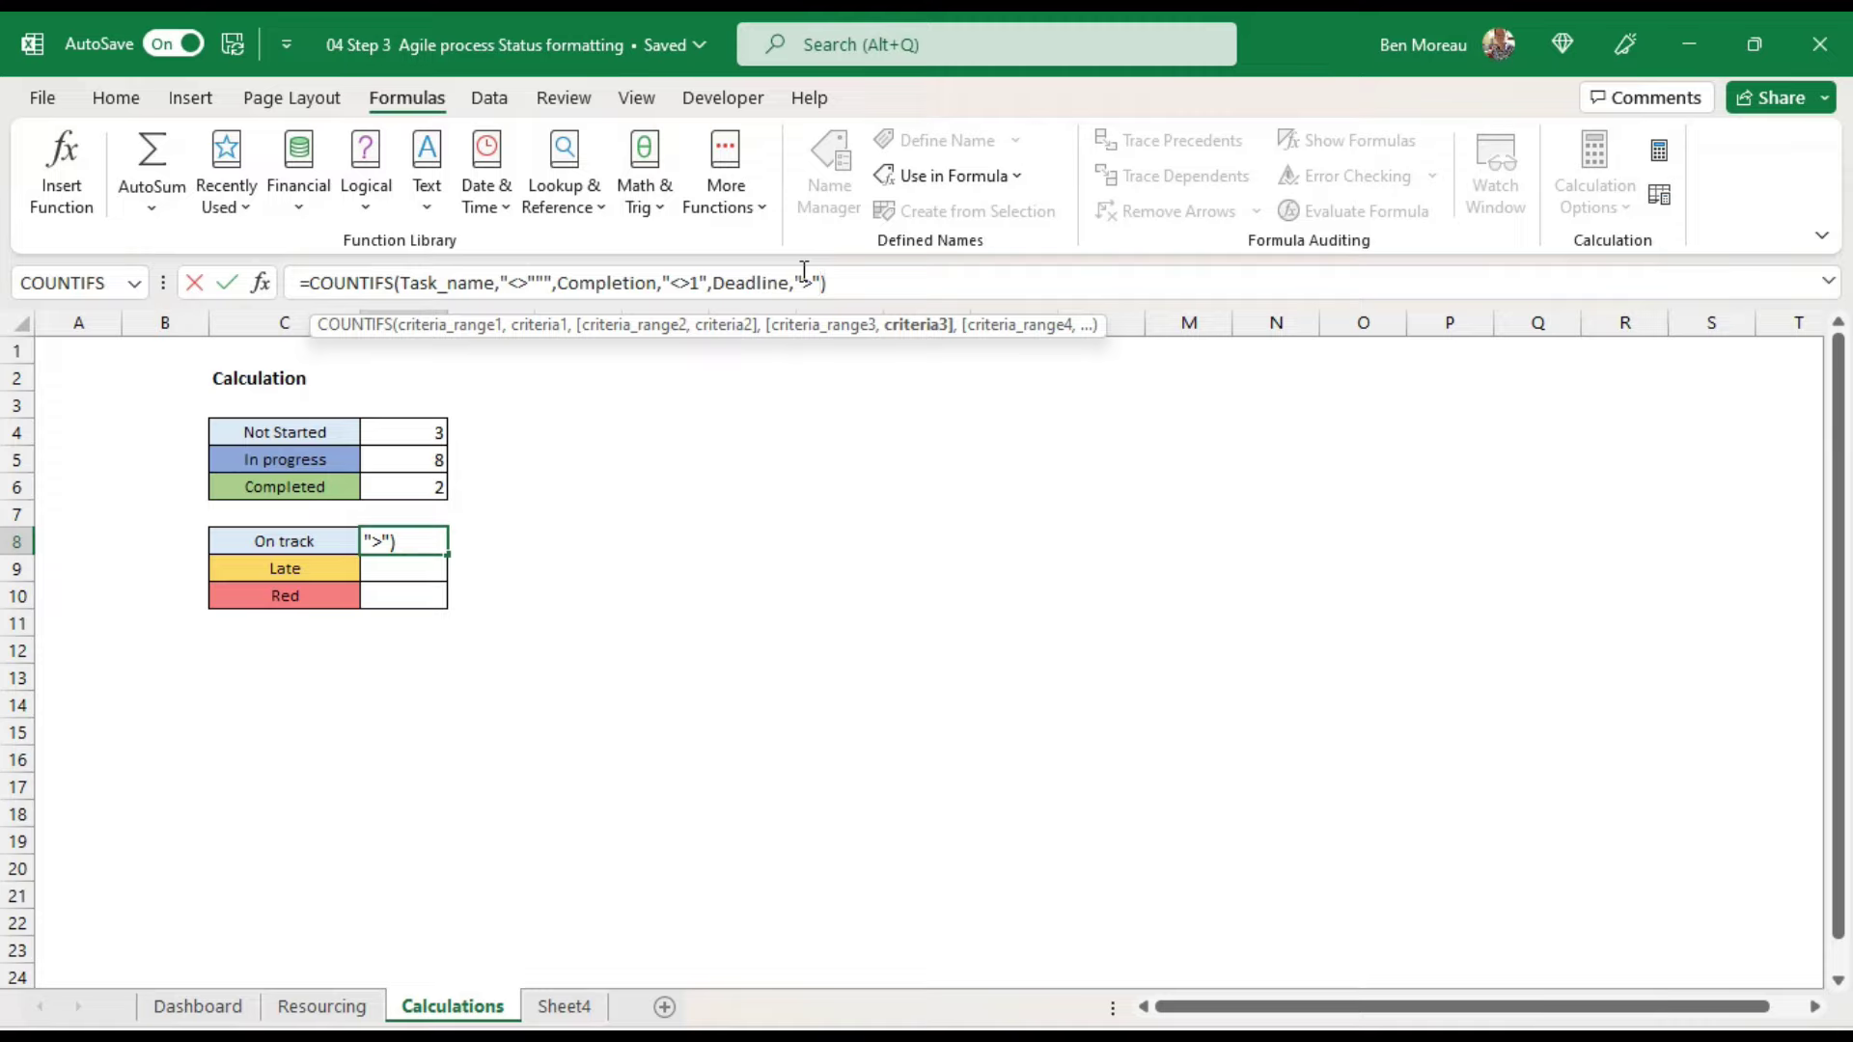
type("&")
left_click(198, 1007)
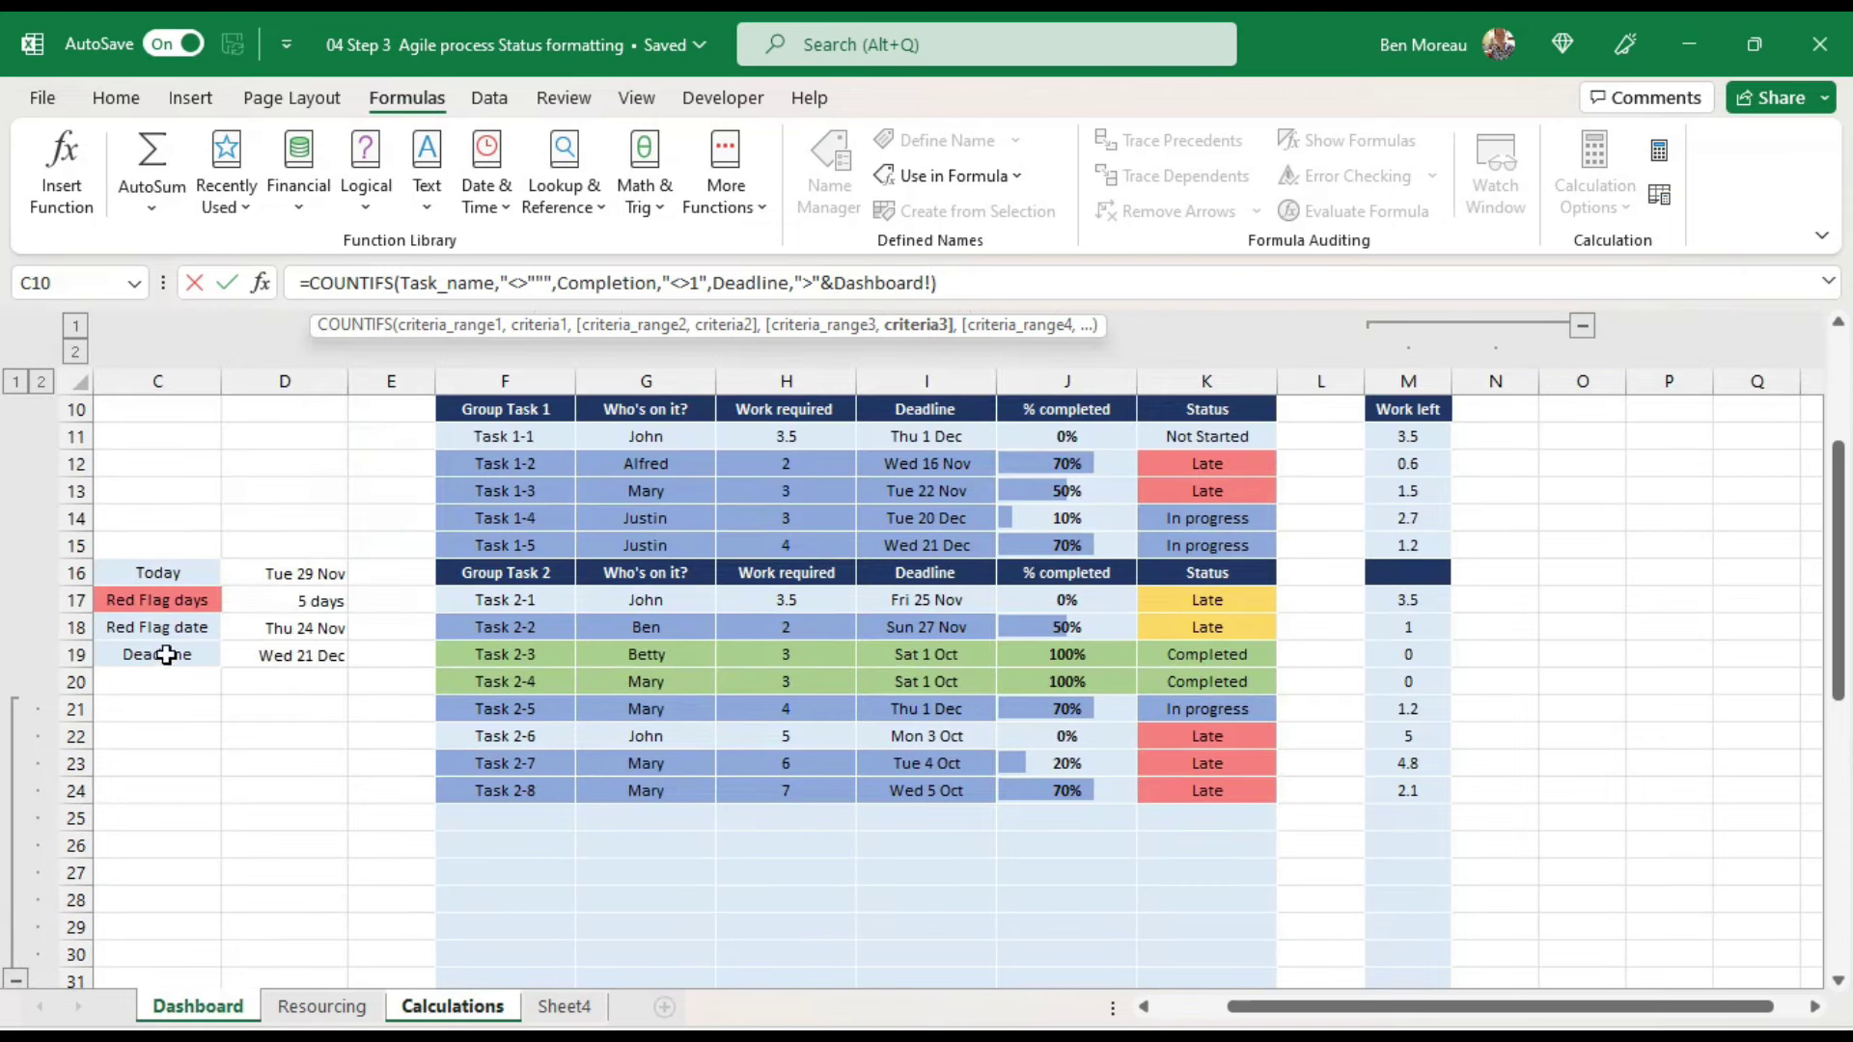
left_click(298, 573)
key("Return")
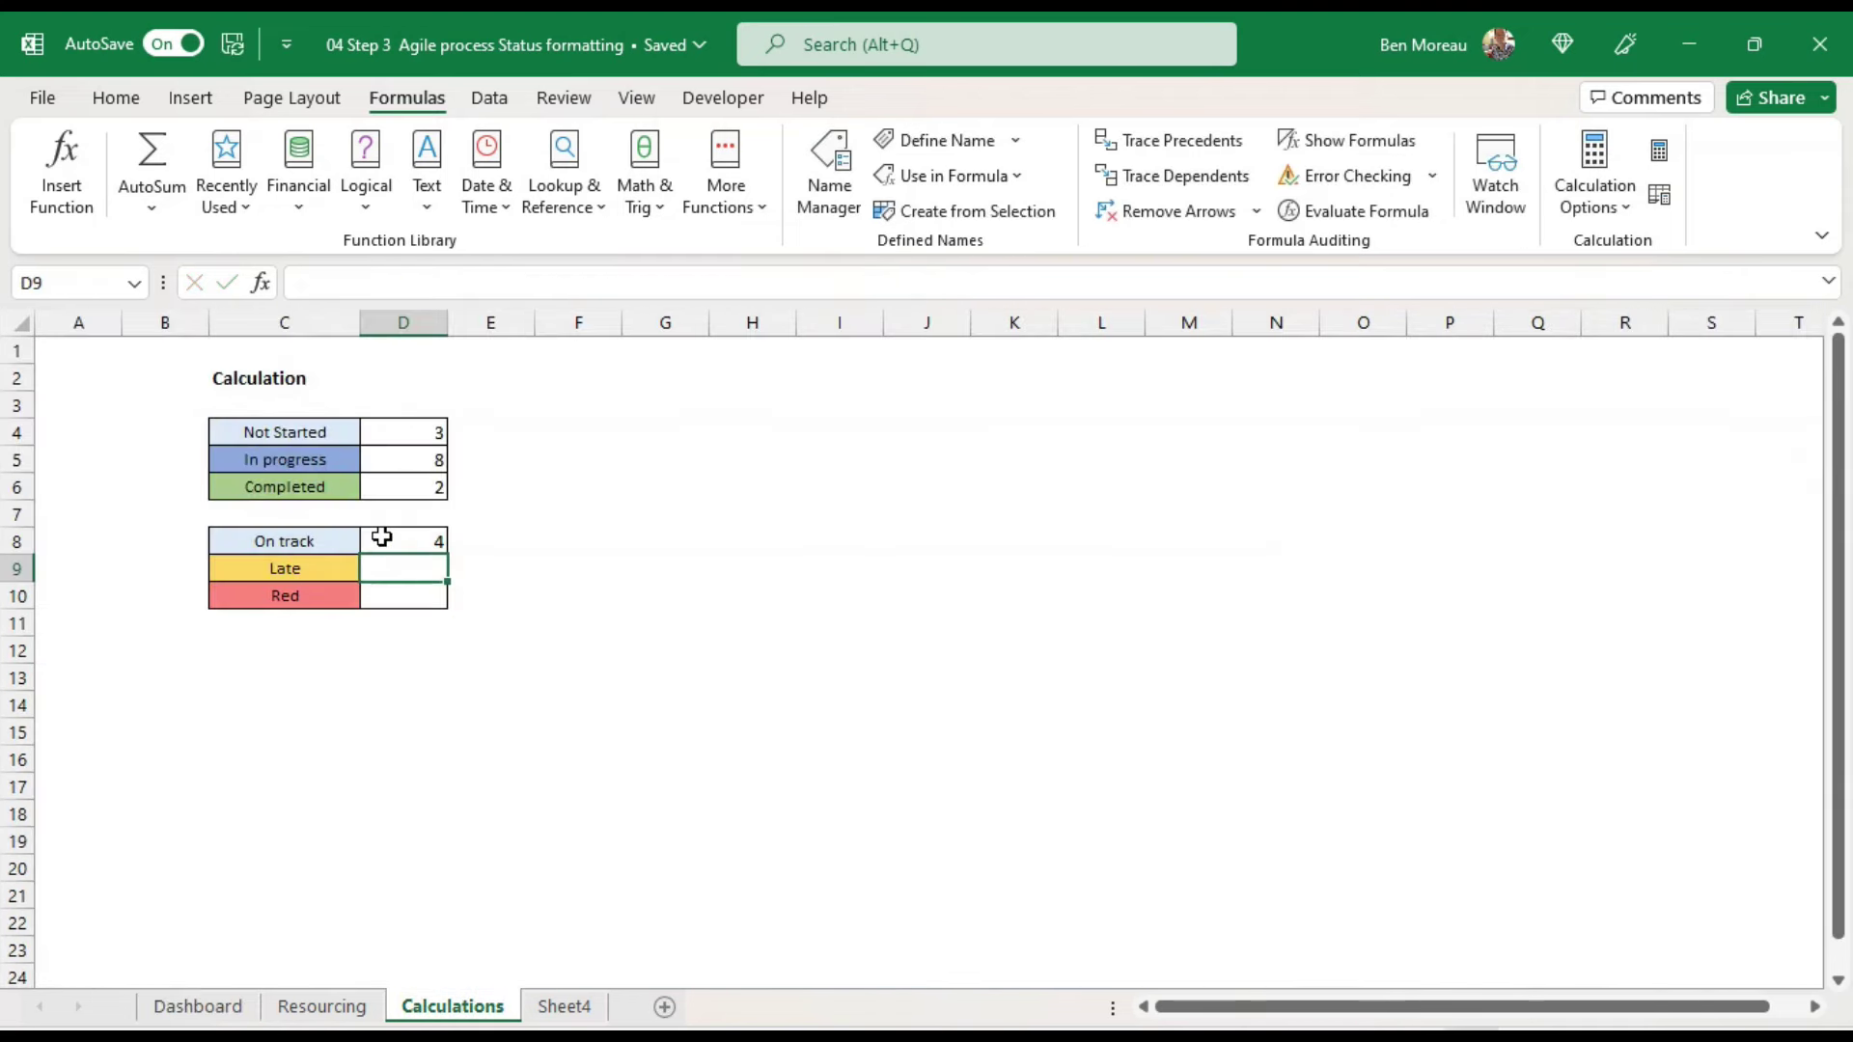
Step: Fill the On track formula into the Late cell D9 and change its Deadline criterion to ">"&Red_flag_date
left_click(382, 538)
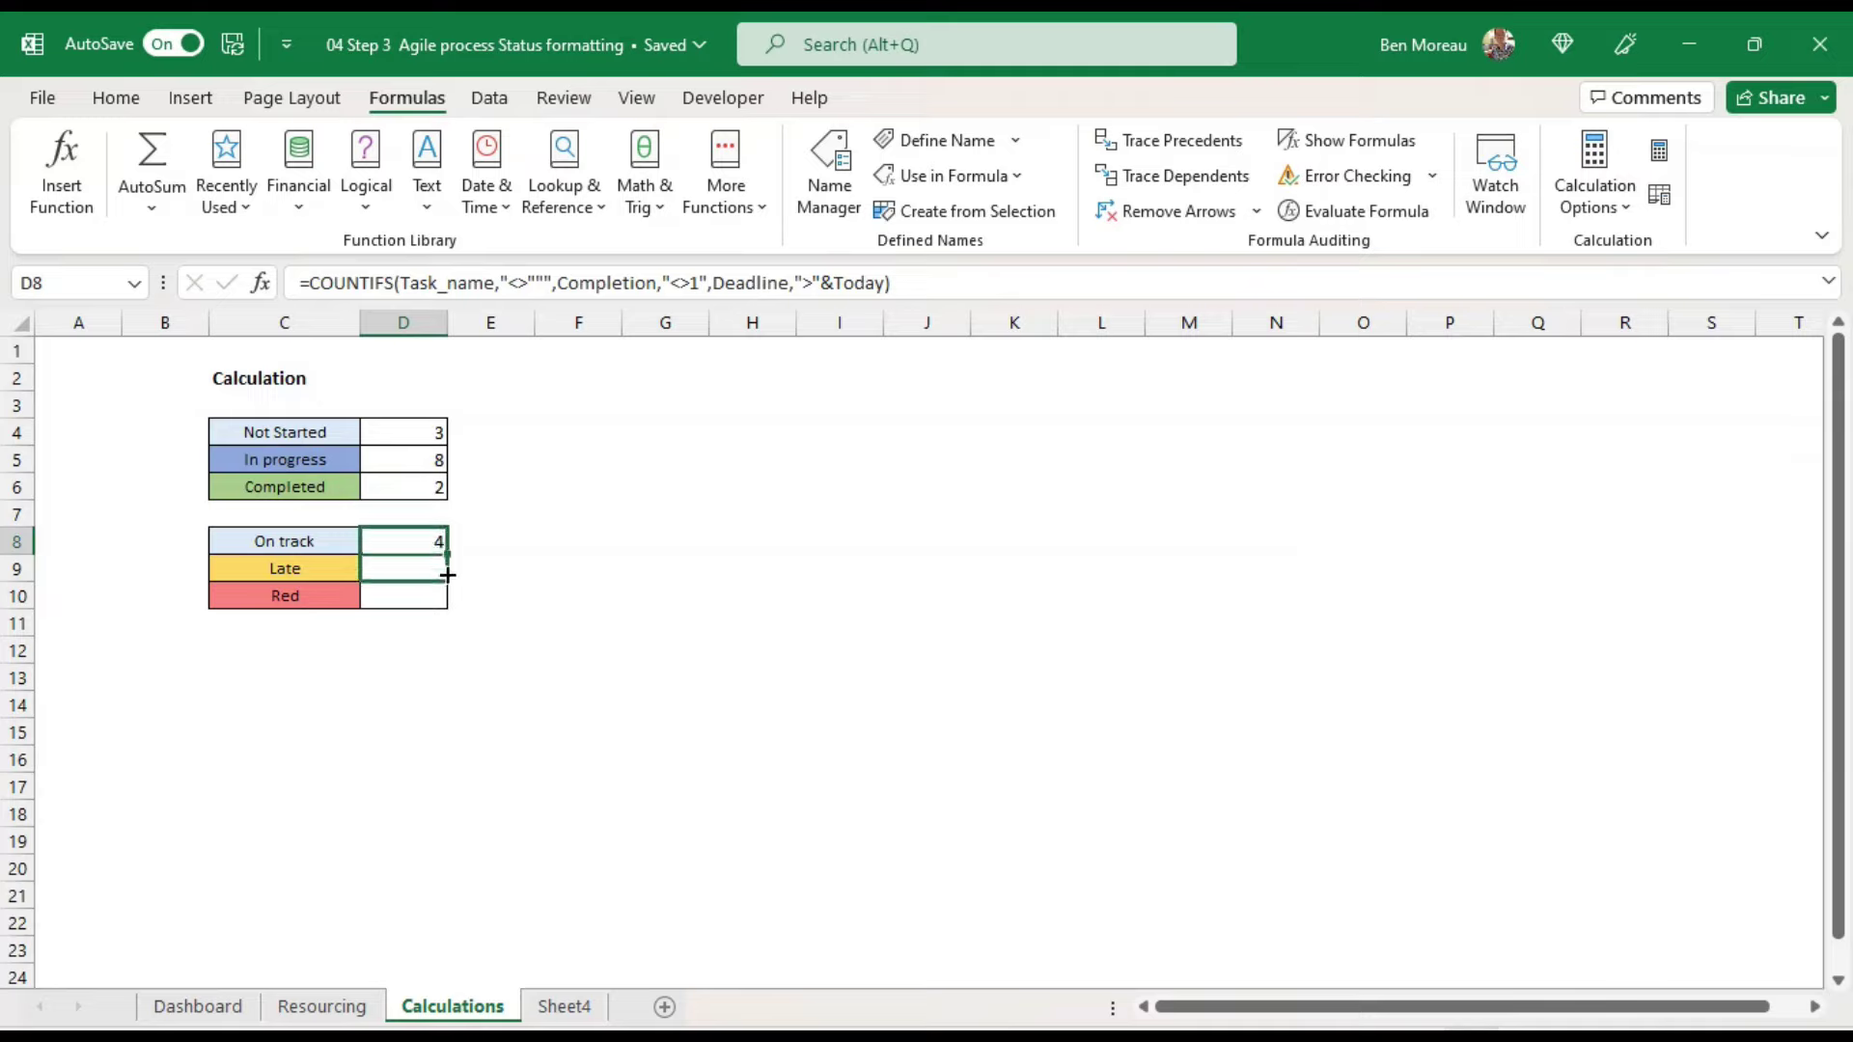
left_click_drag(447, 553, 449, 577)
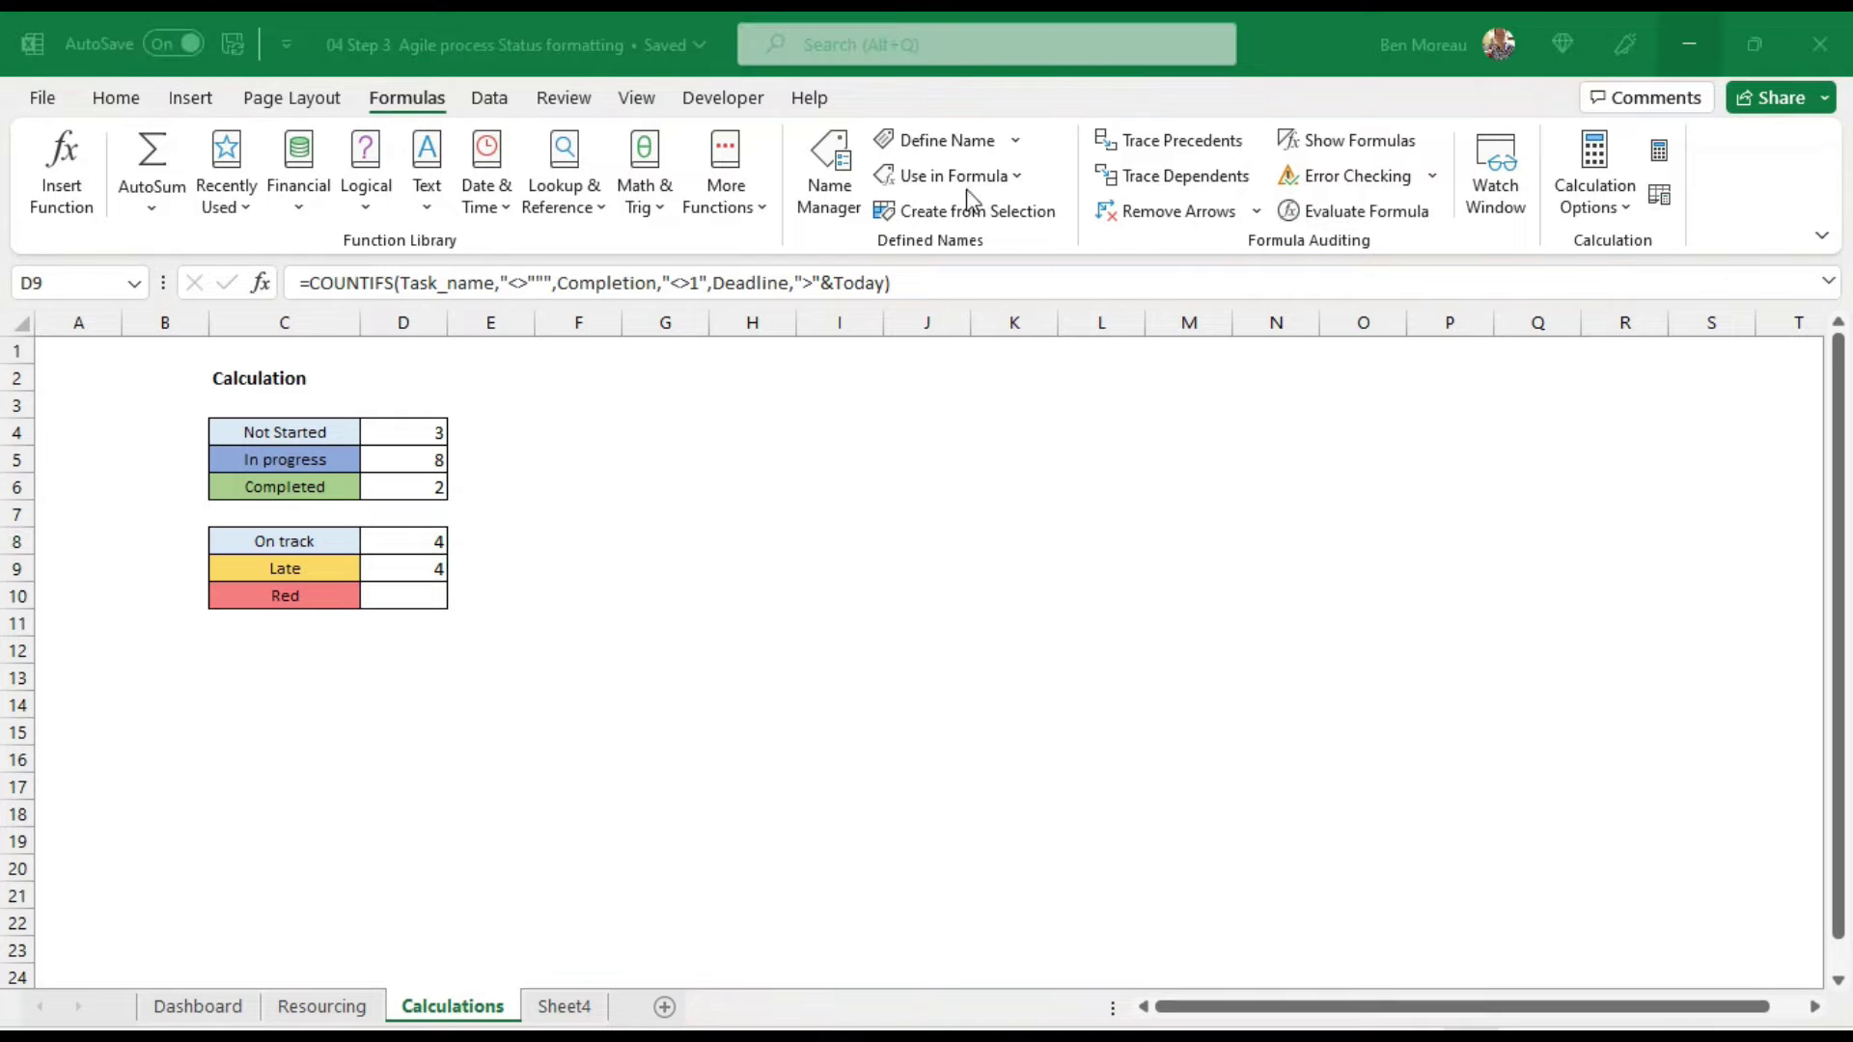
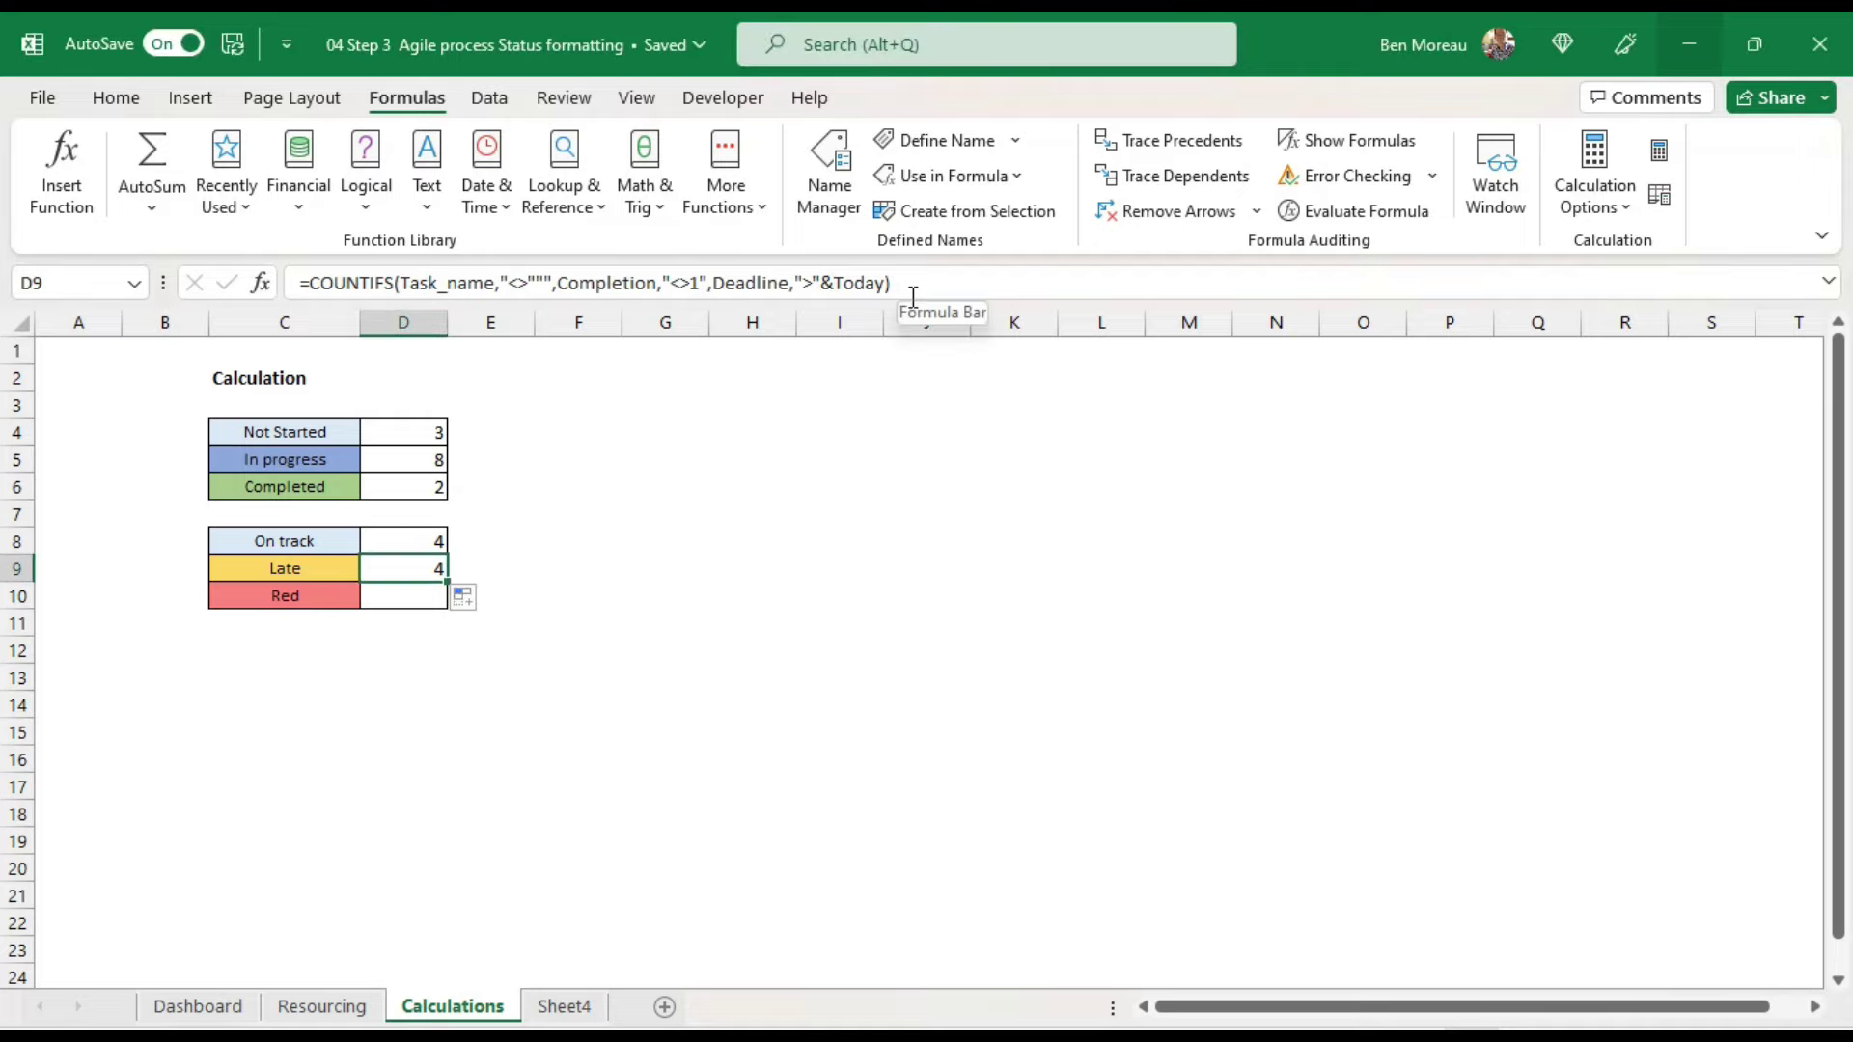
left_click(836, 278)
type("Red_Fl")
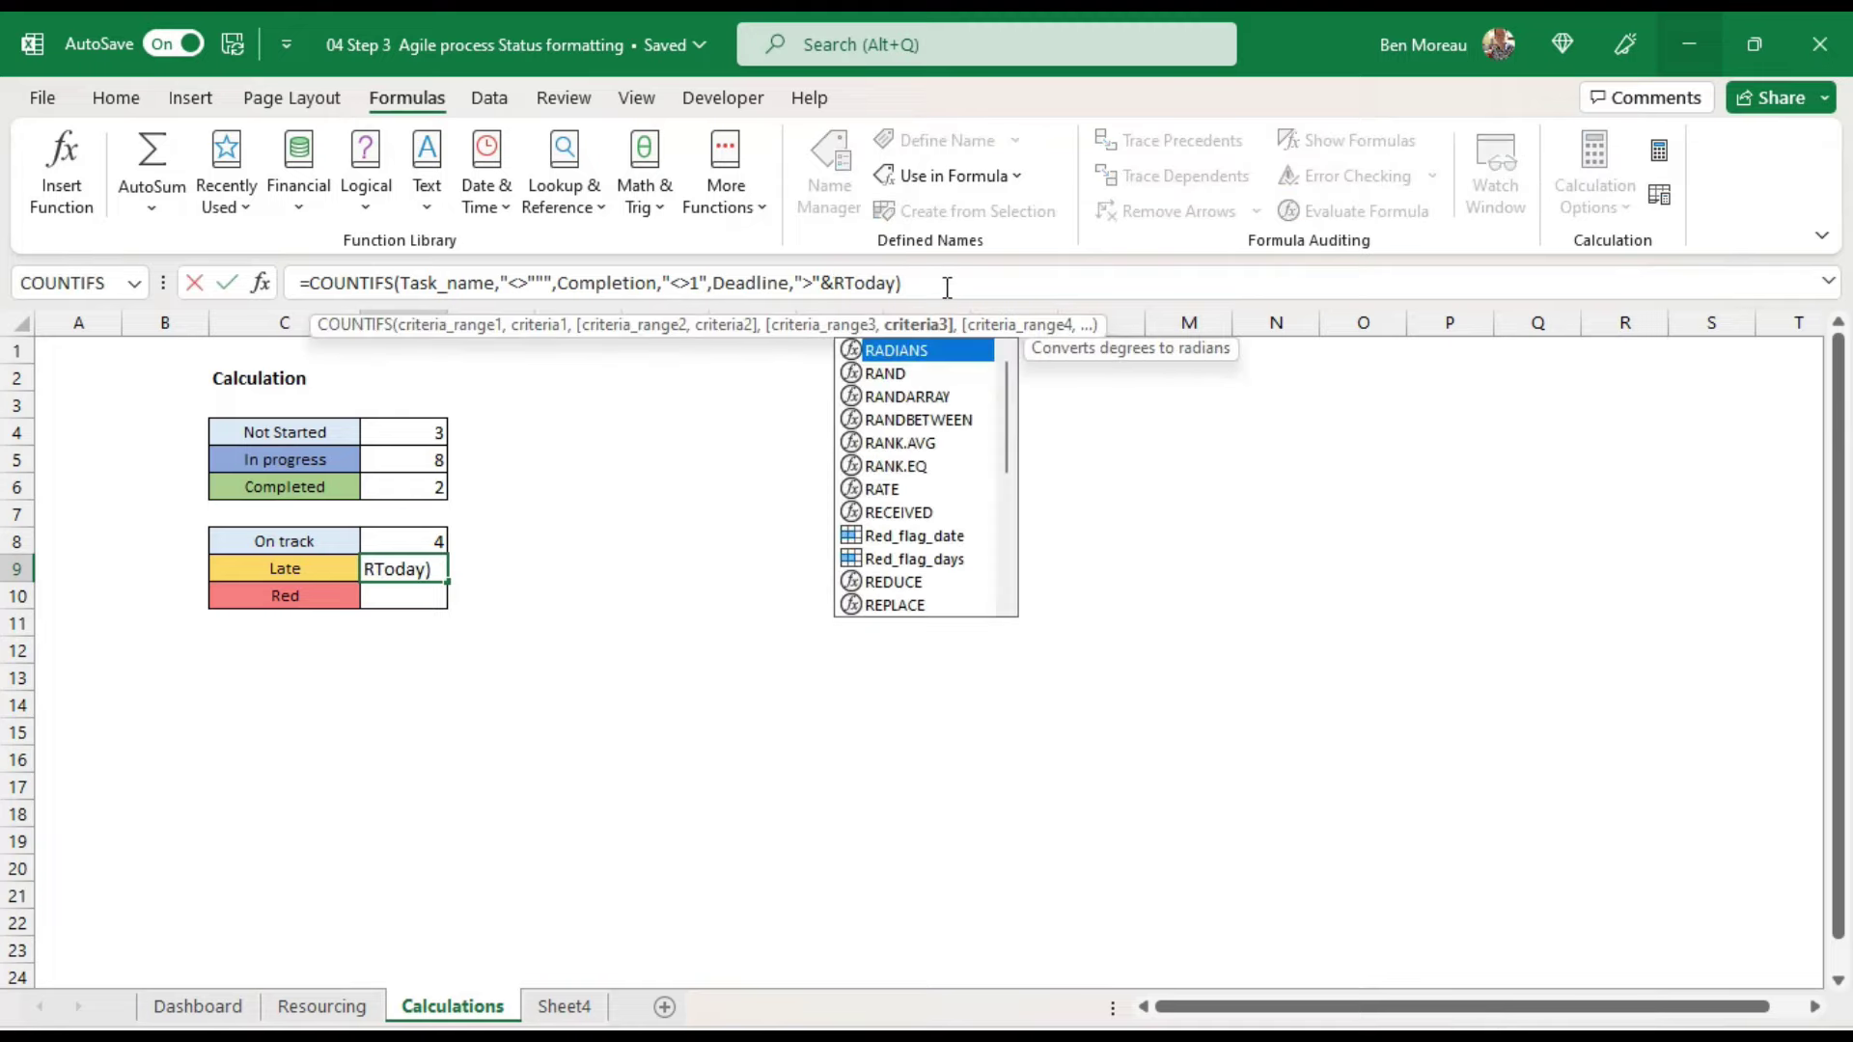
type("ag_date")
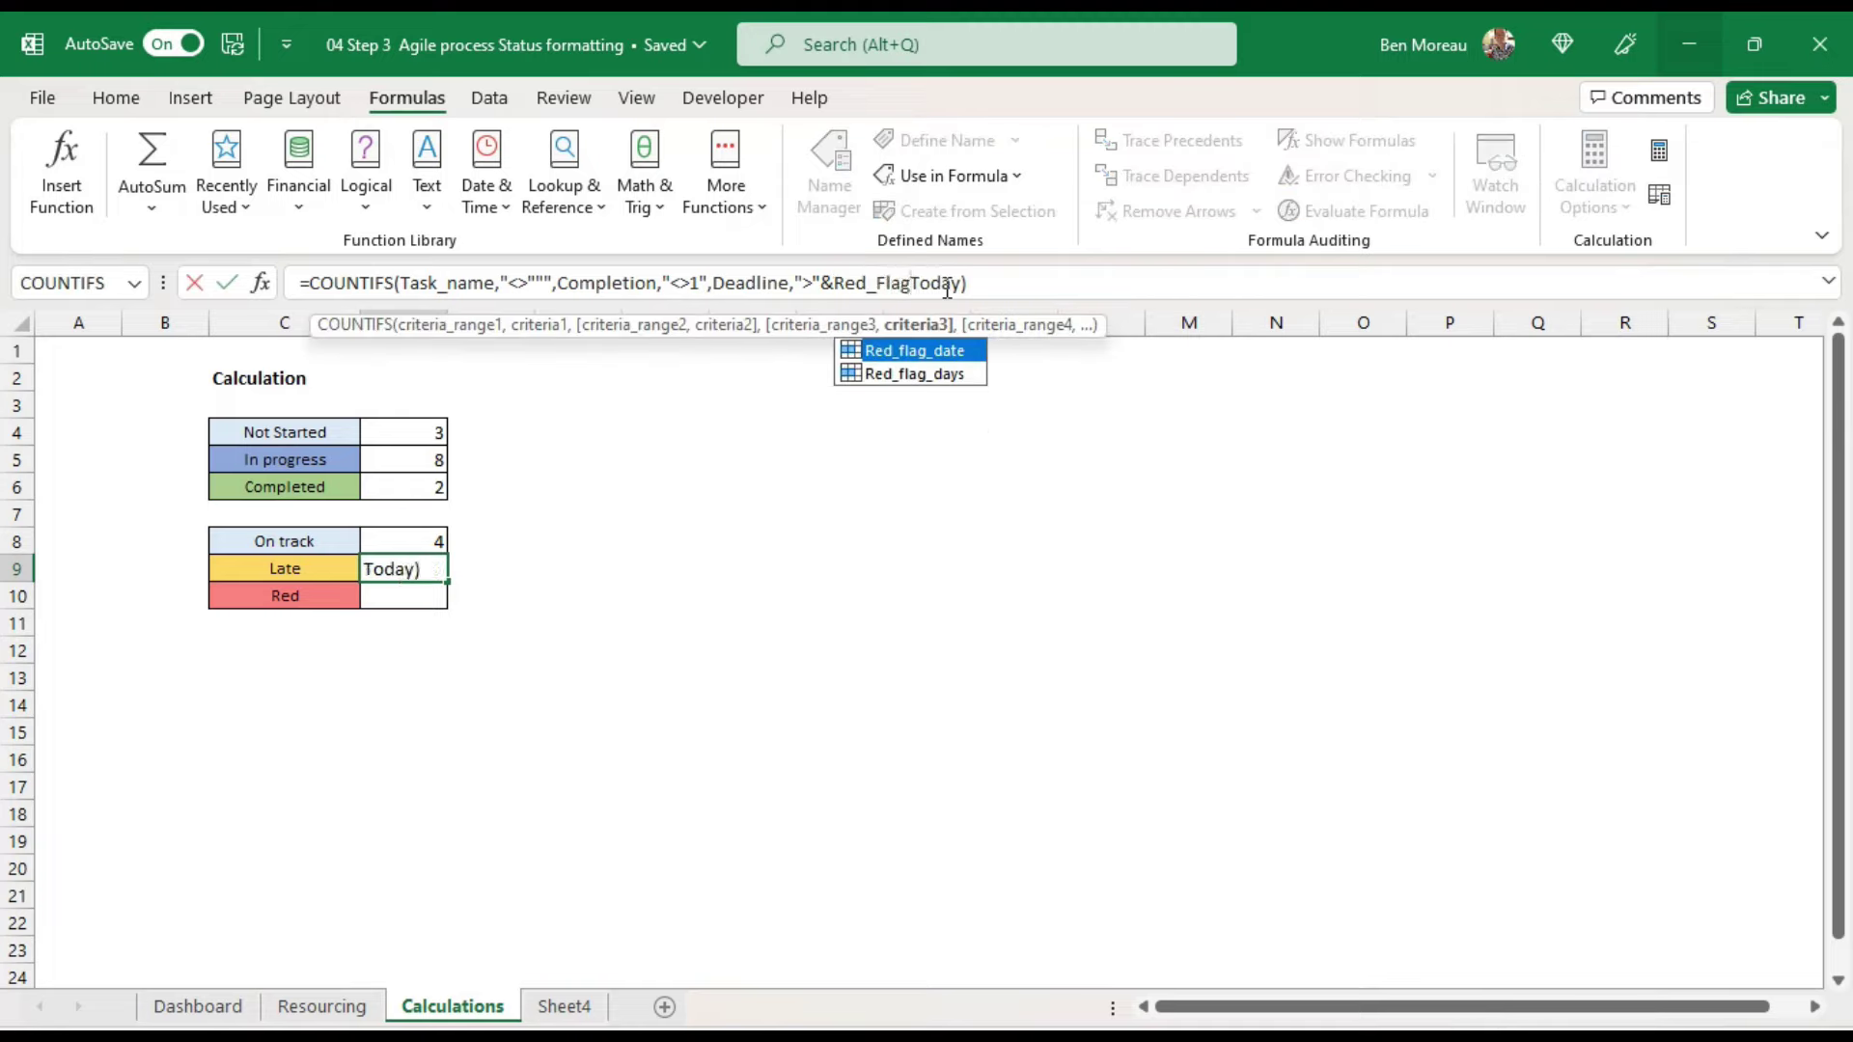
key("Delete")
key("Delete")
key("Delete")
key("Delete")
key("Delete")
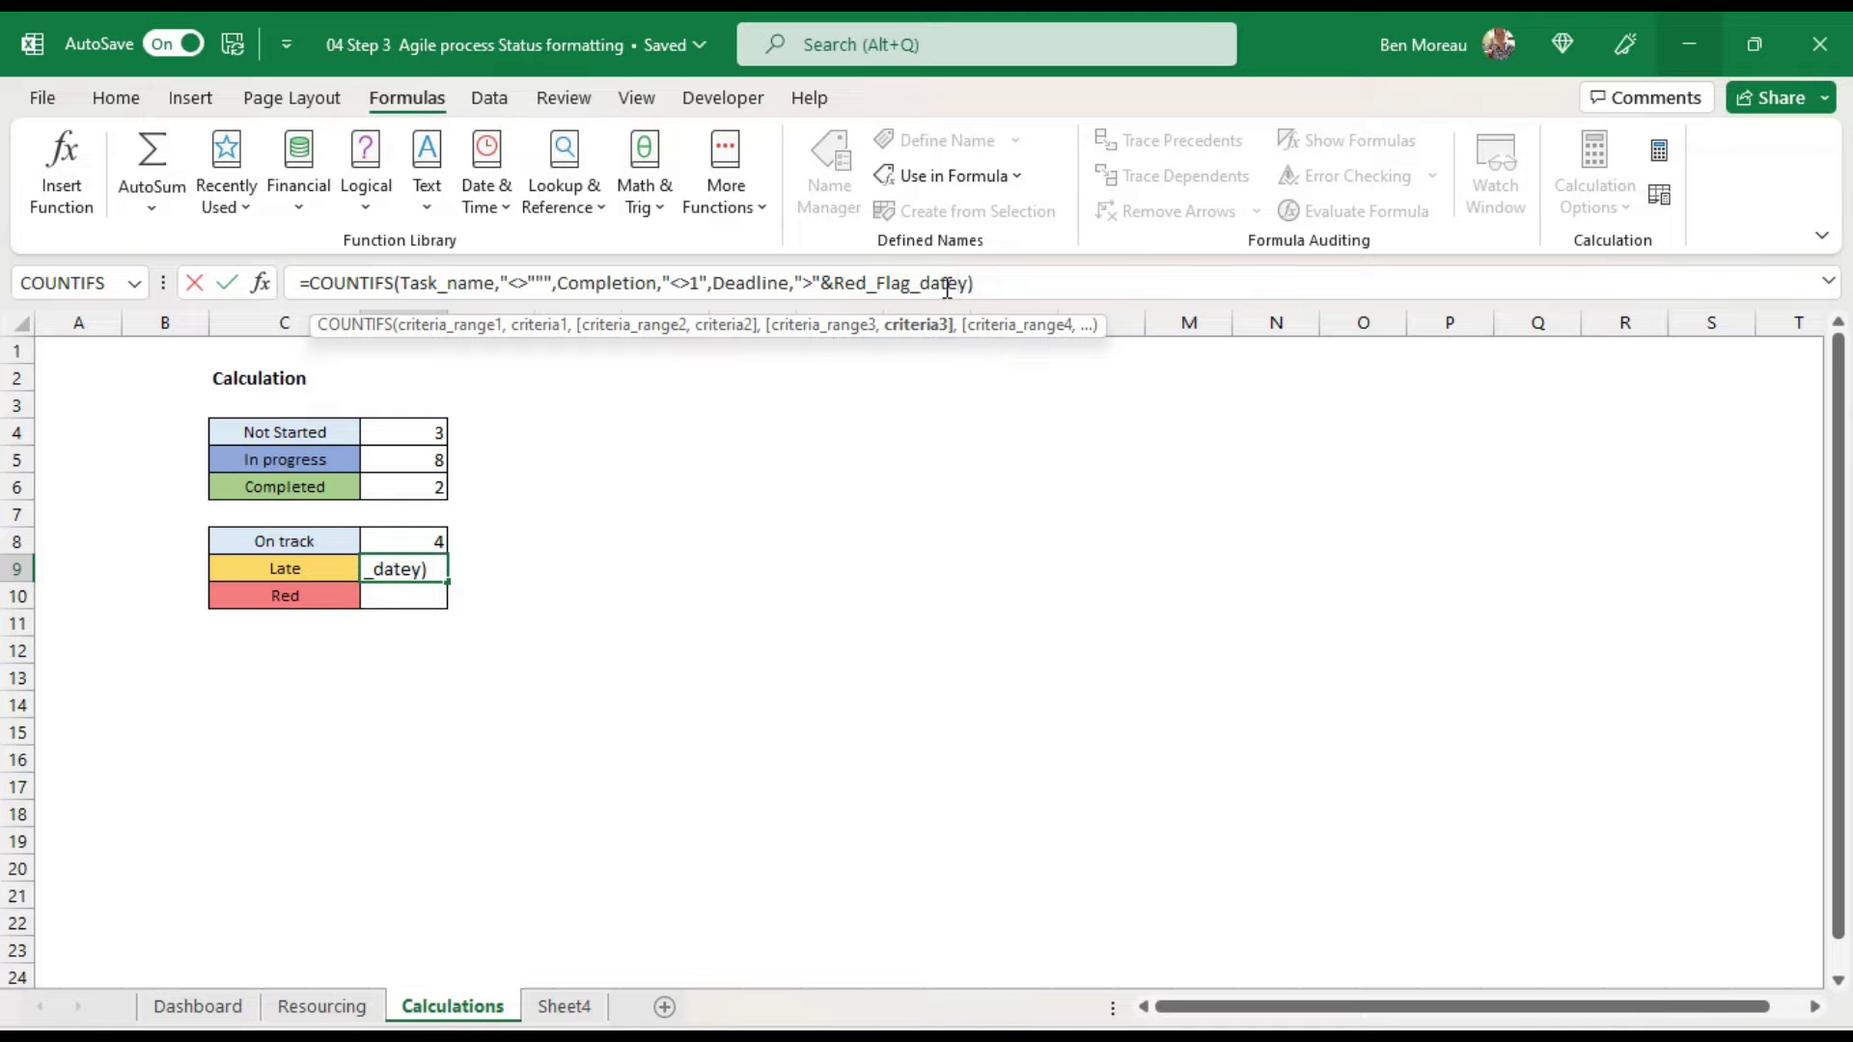
Step: Add a second Deadline condition to the Late formula in D9, using "<"& and the Today date cell D16 on the Dashboard sheet
type(",Dea")
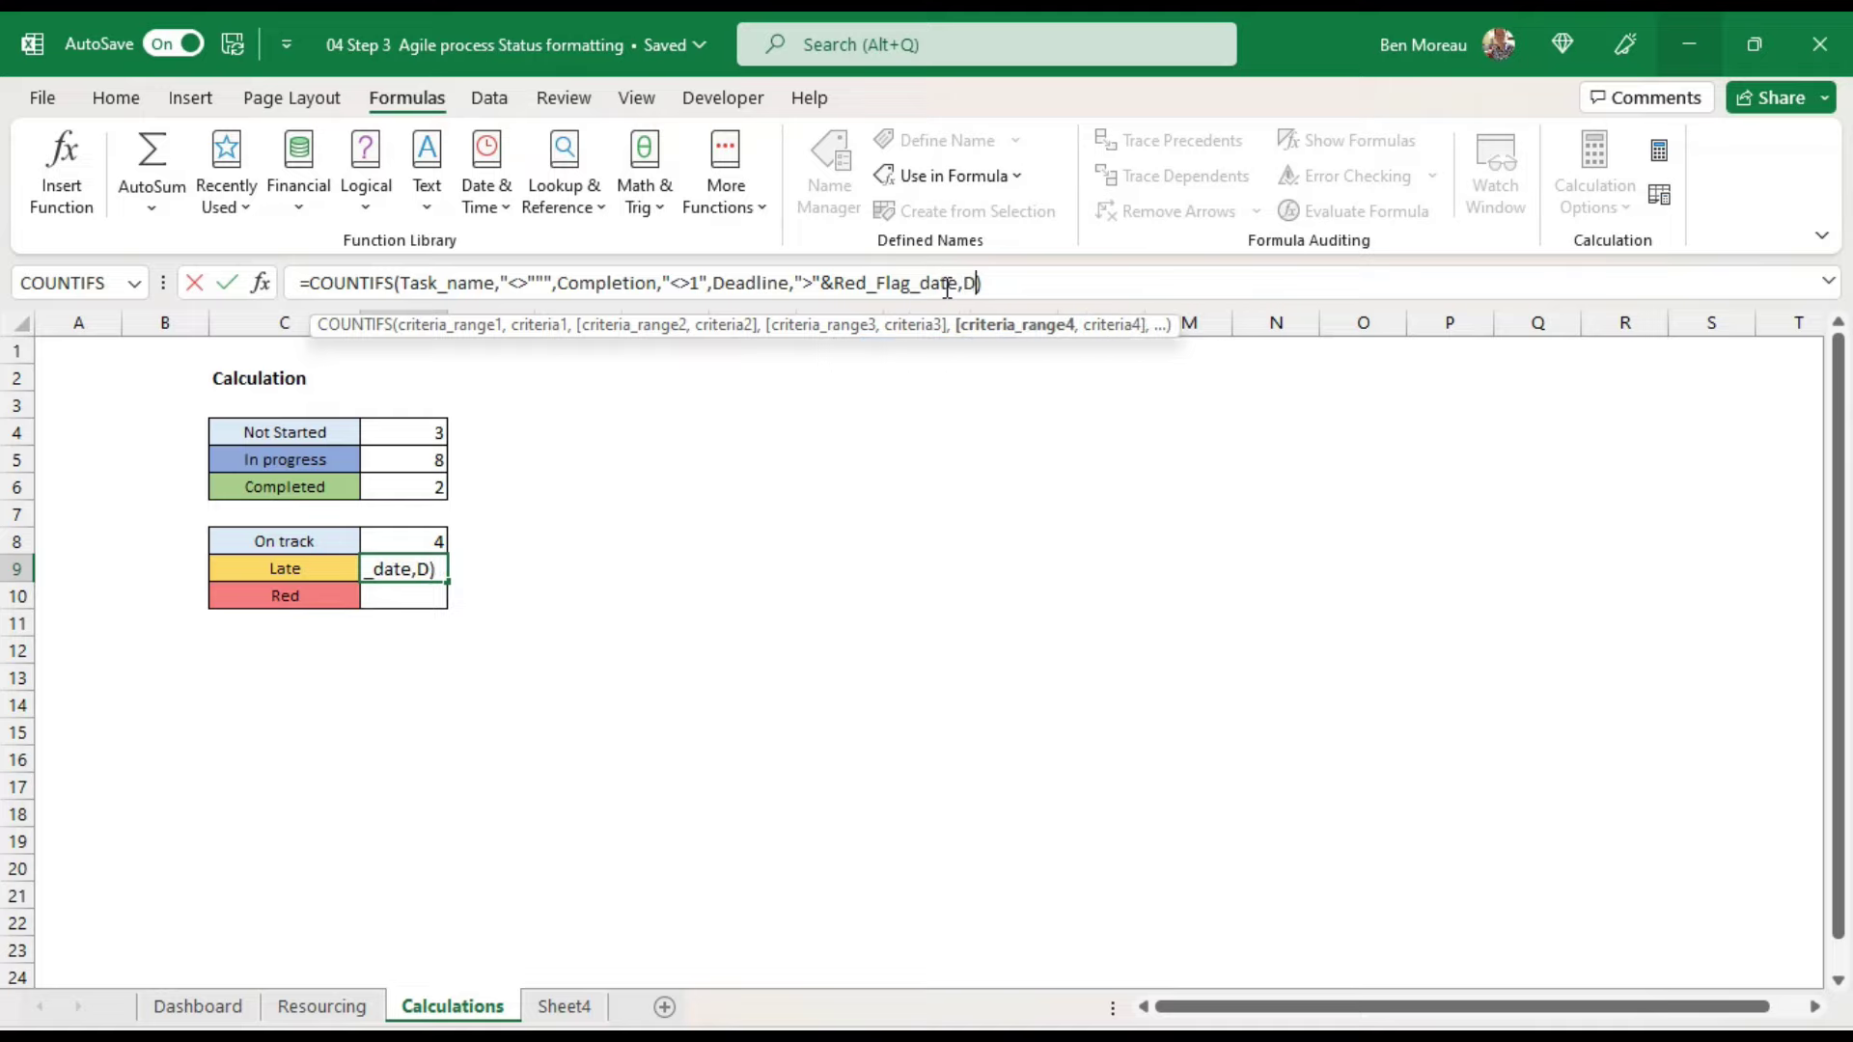
type("dline,")
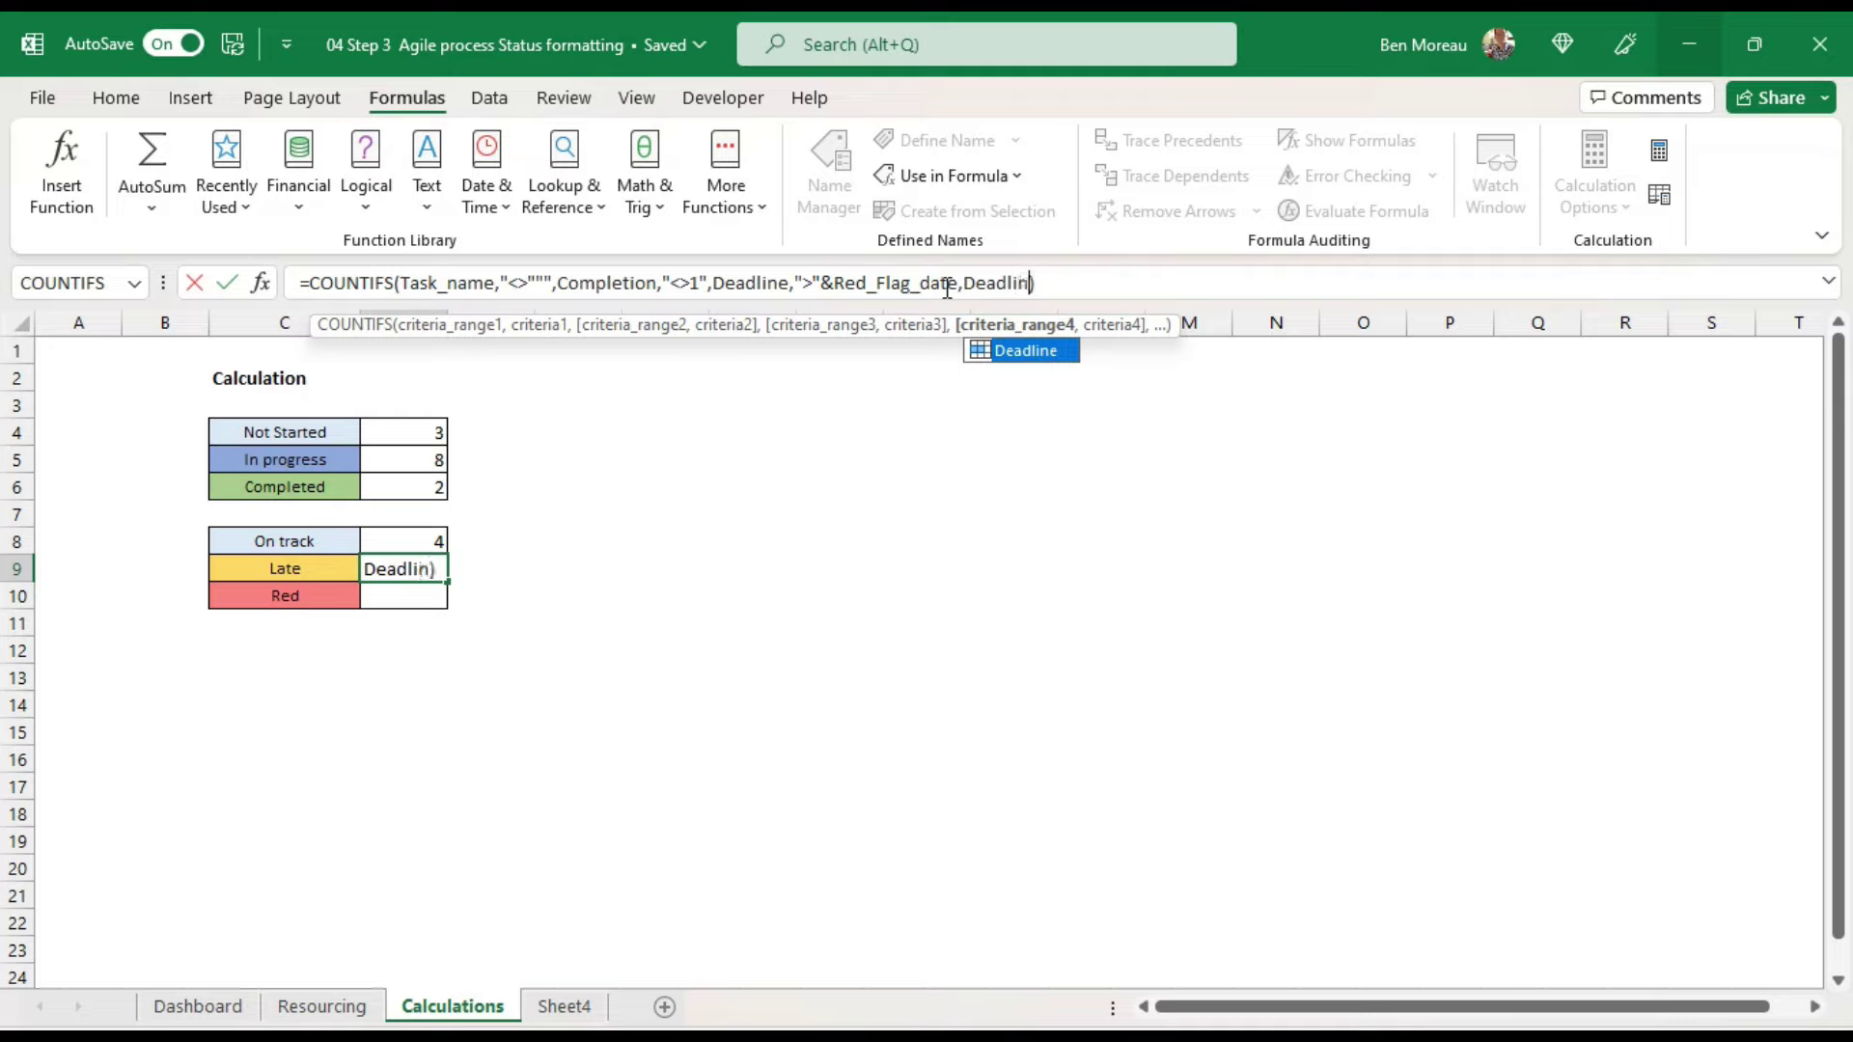
type("\"")
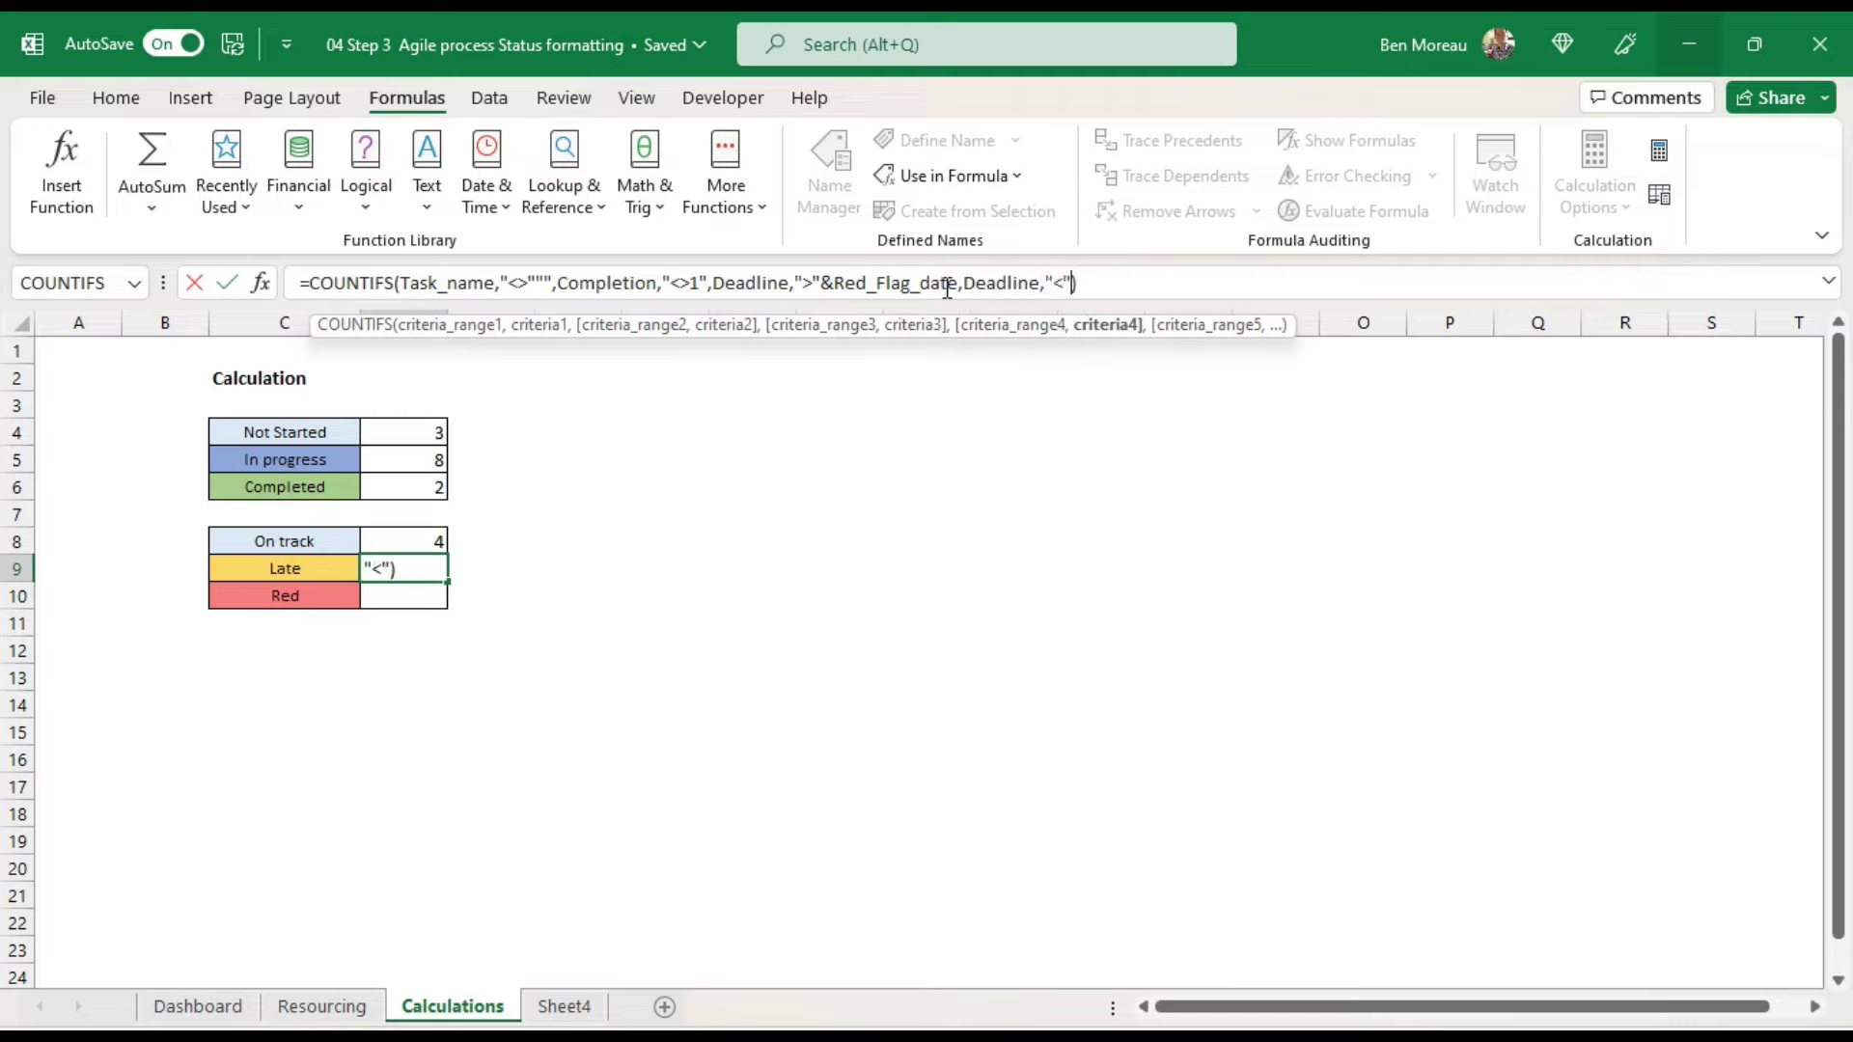
type("<\"&")
left_click(198, 1006)
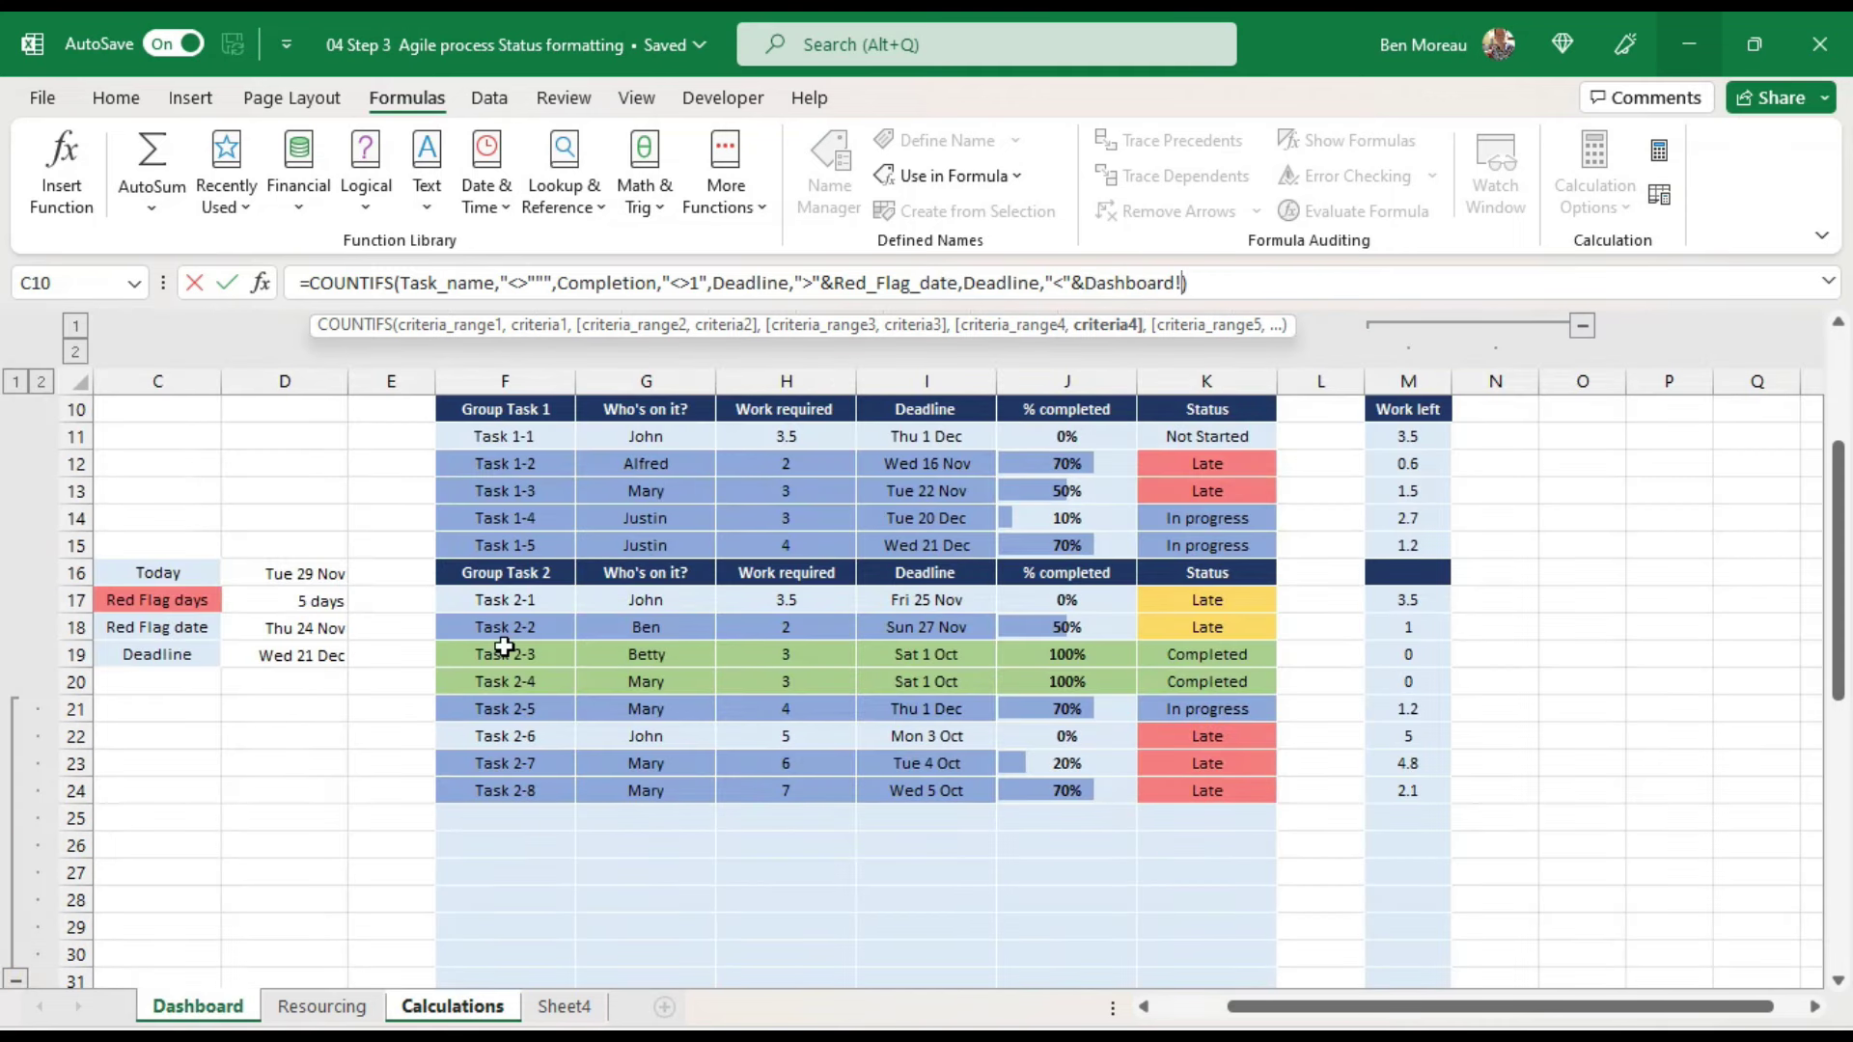
left_click(273, 574)
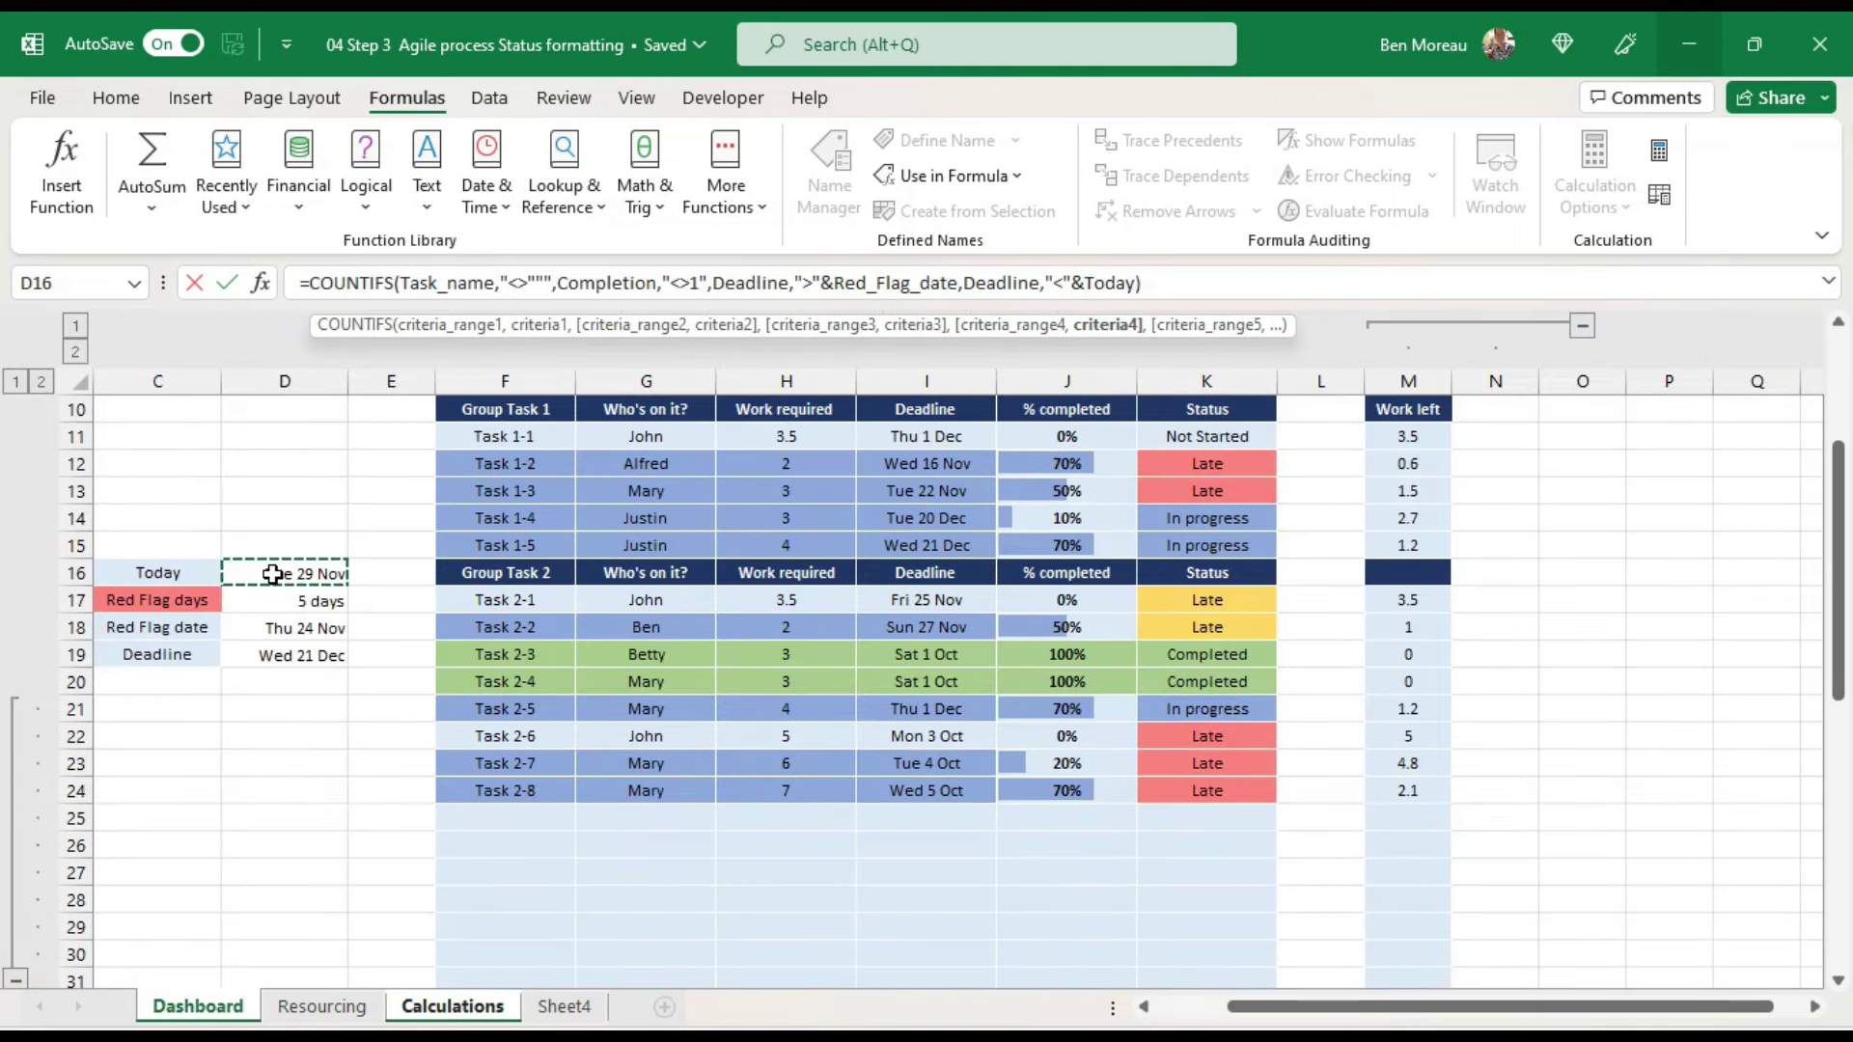
key("Escape")
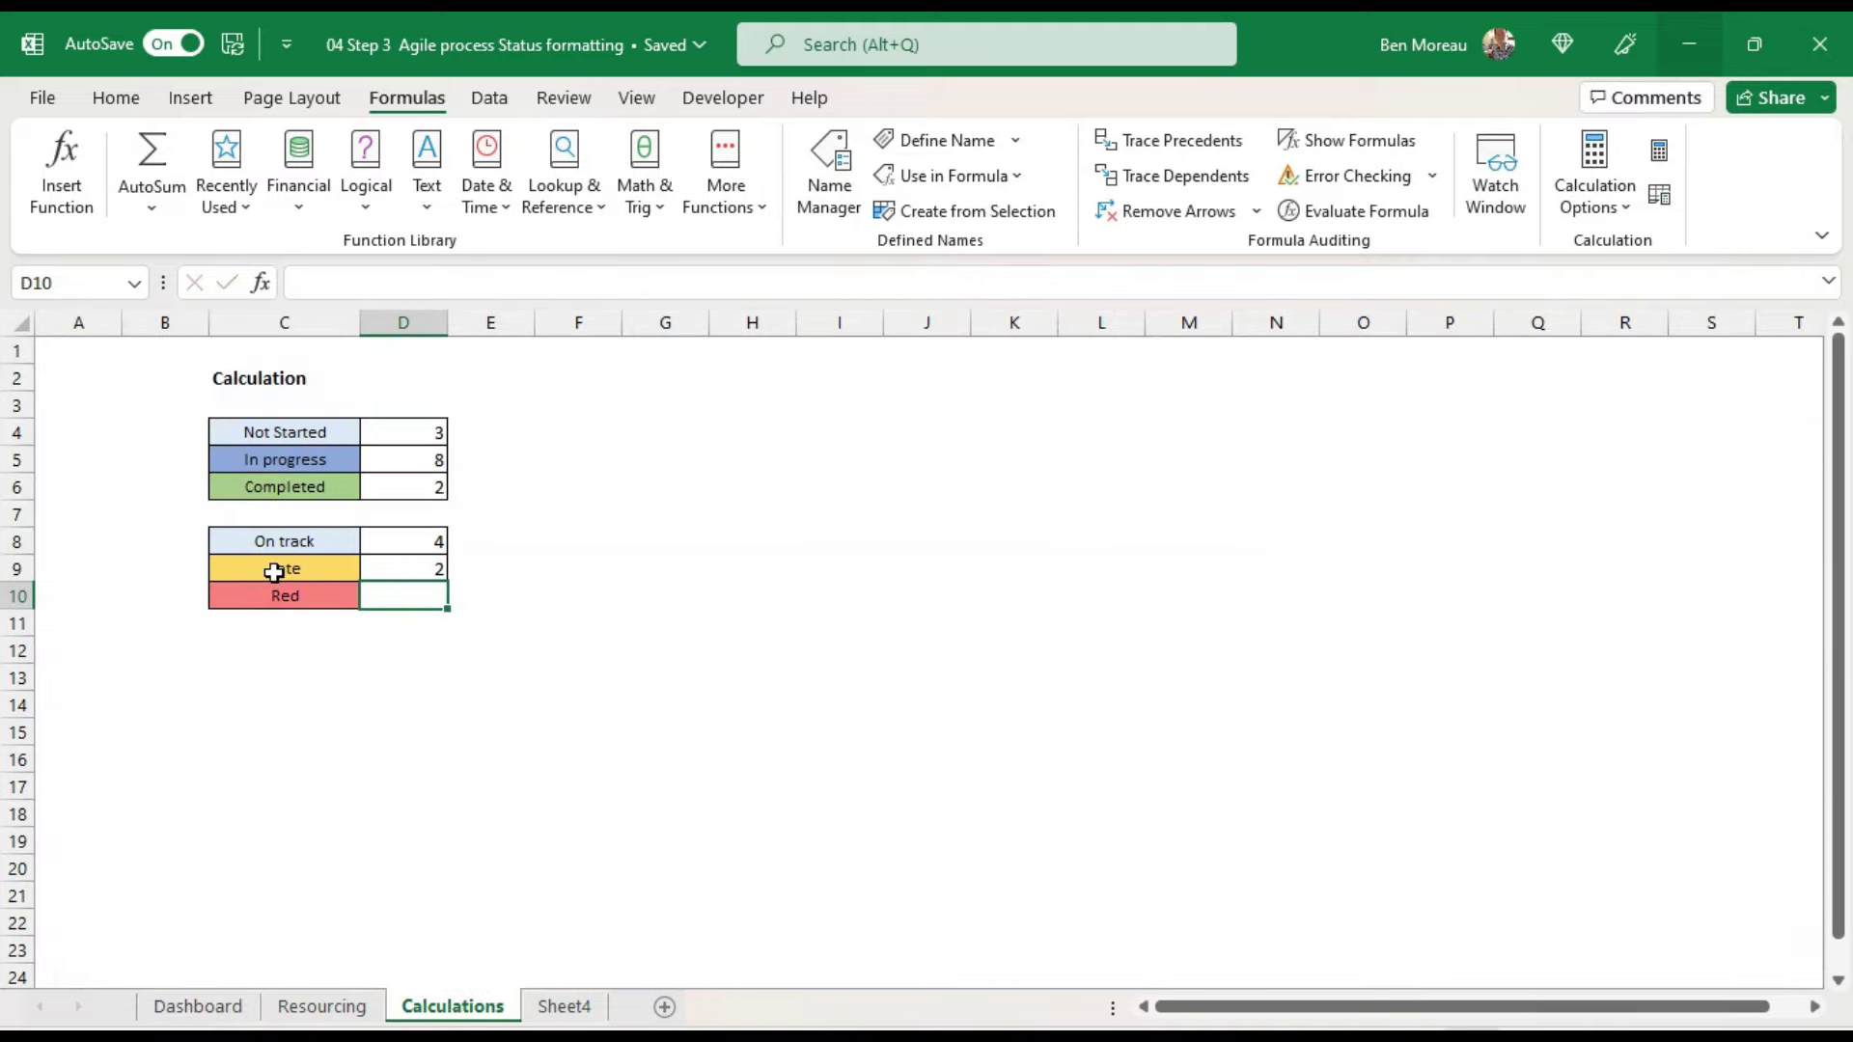
Step: Fill the Late formula into the Red cell D10 and change its Red_flag_date comparison to "<="
left_click(412, 567)
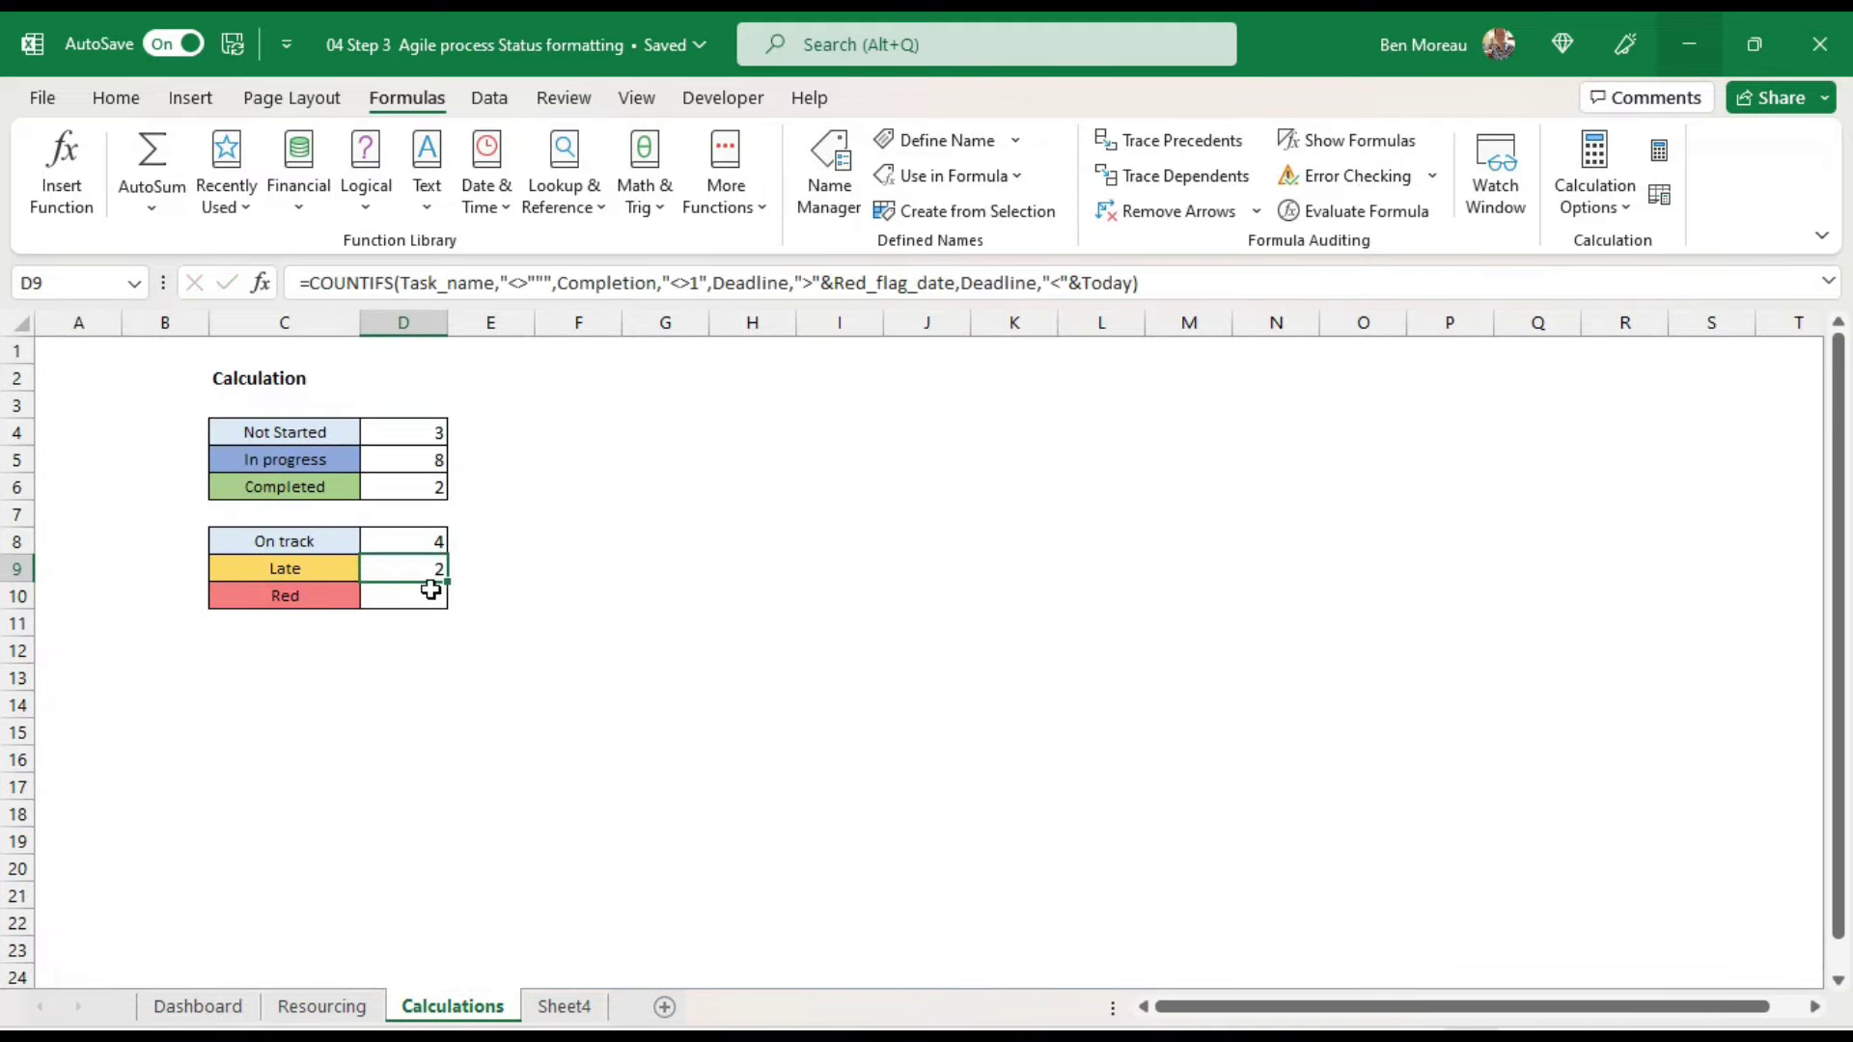
left_click_drag(447, 580, 434, 608)
left_click(417, 599)
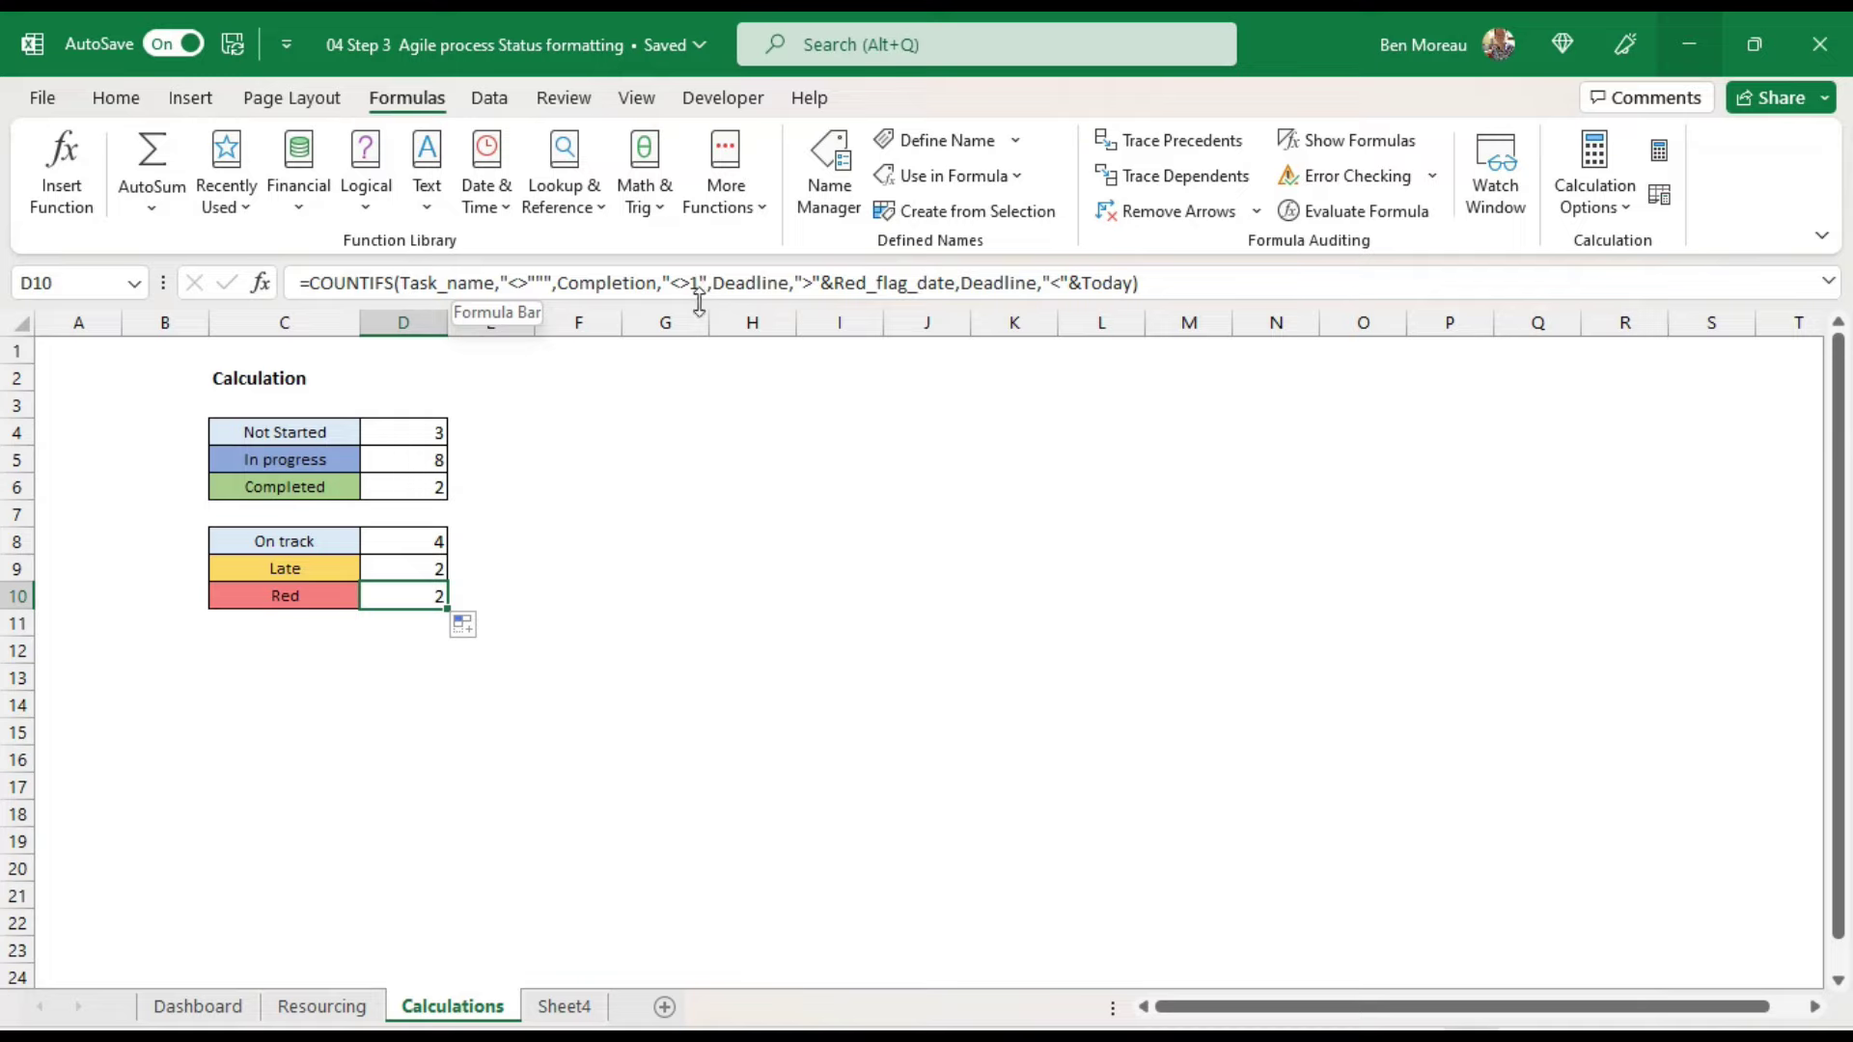
left_click(811, 283)
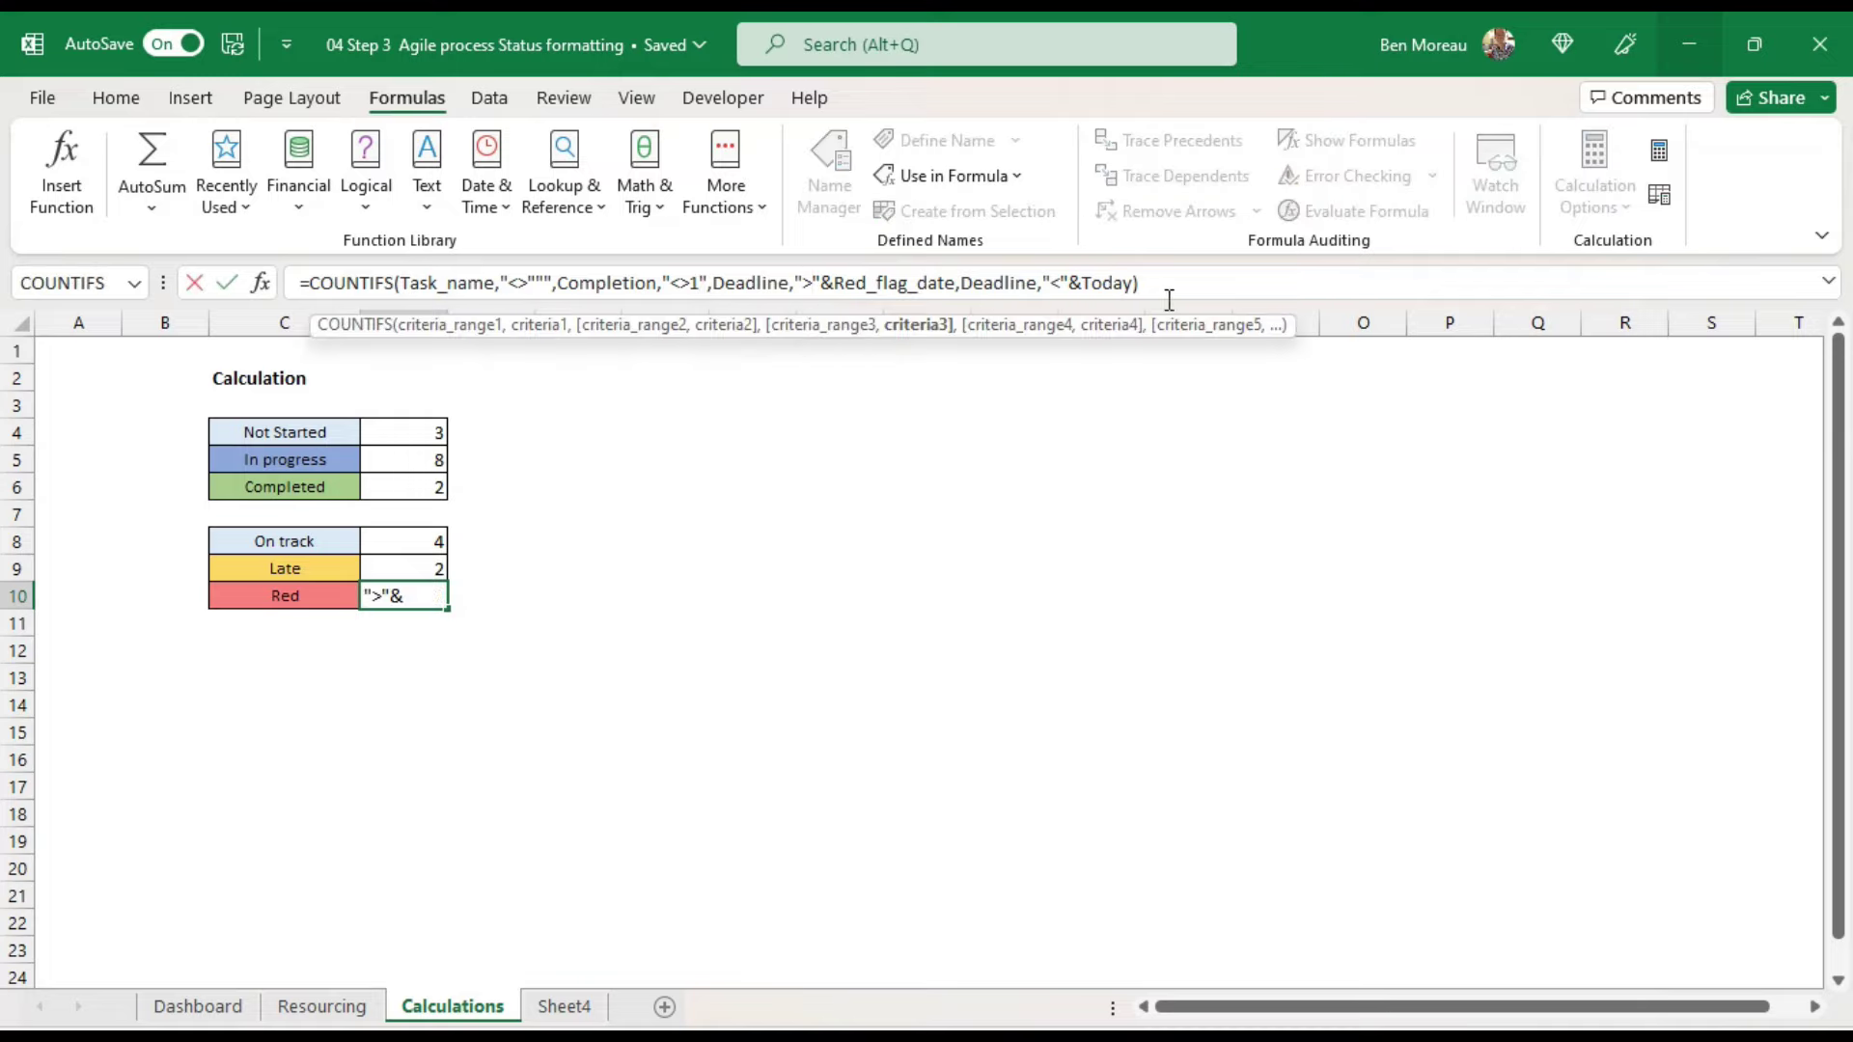
key("BackSpace")
type("<=")
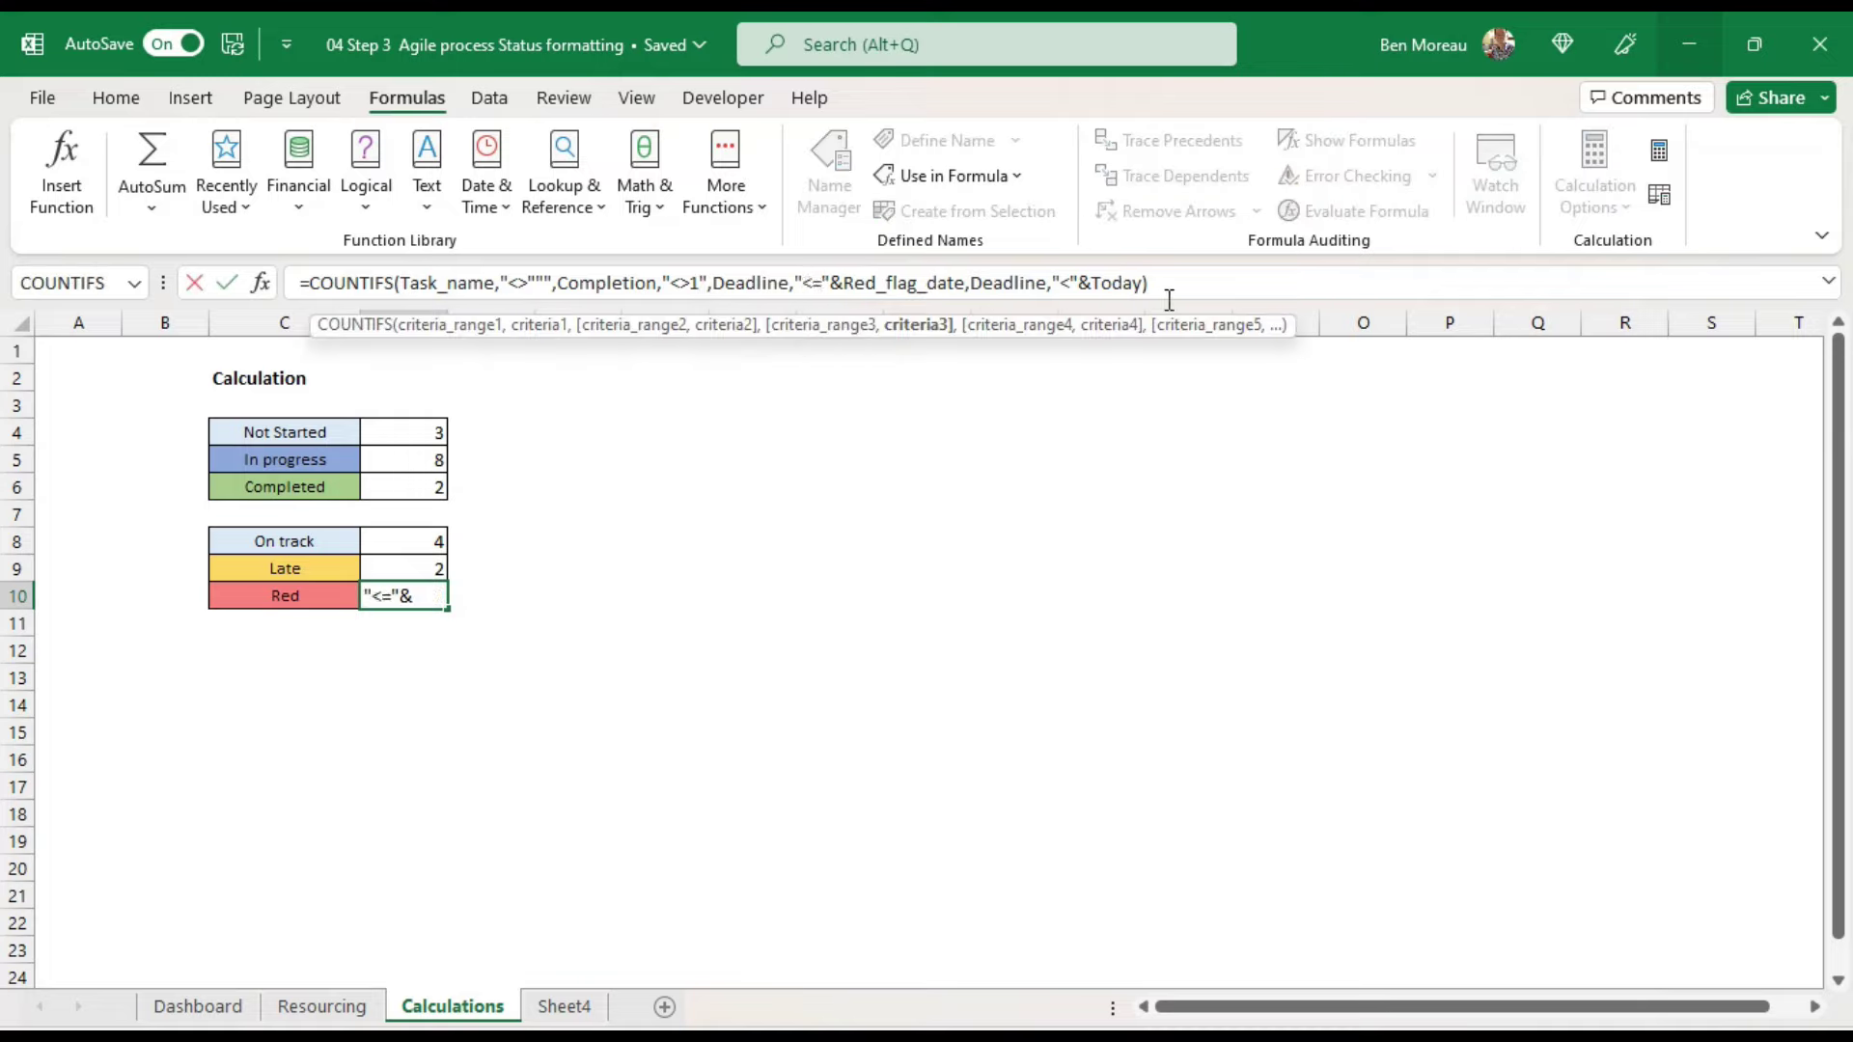
key("Return")
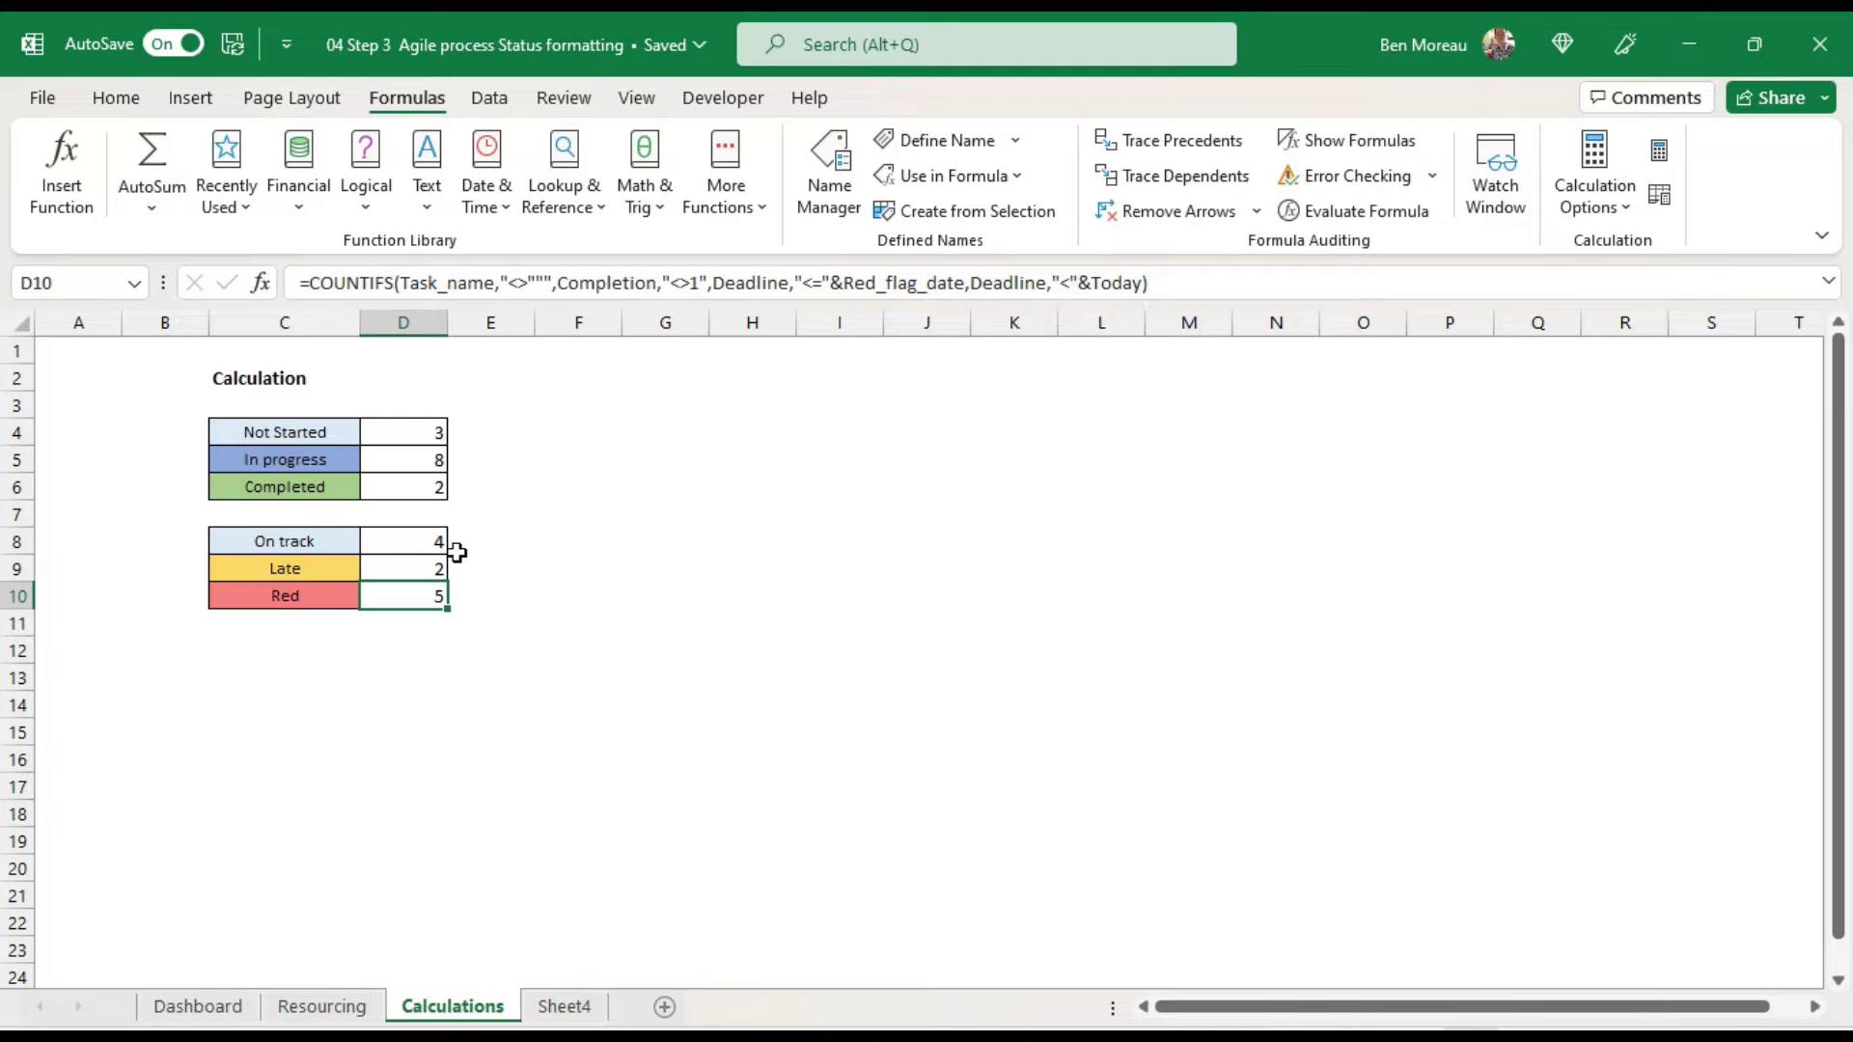
left_click(412, 564)
left_click(415, 598)
left_click(374, 651)
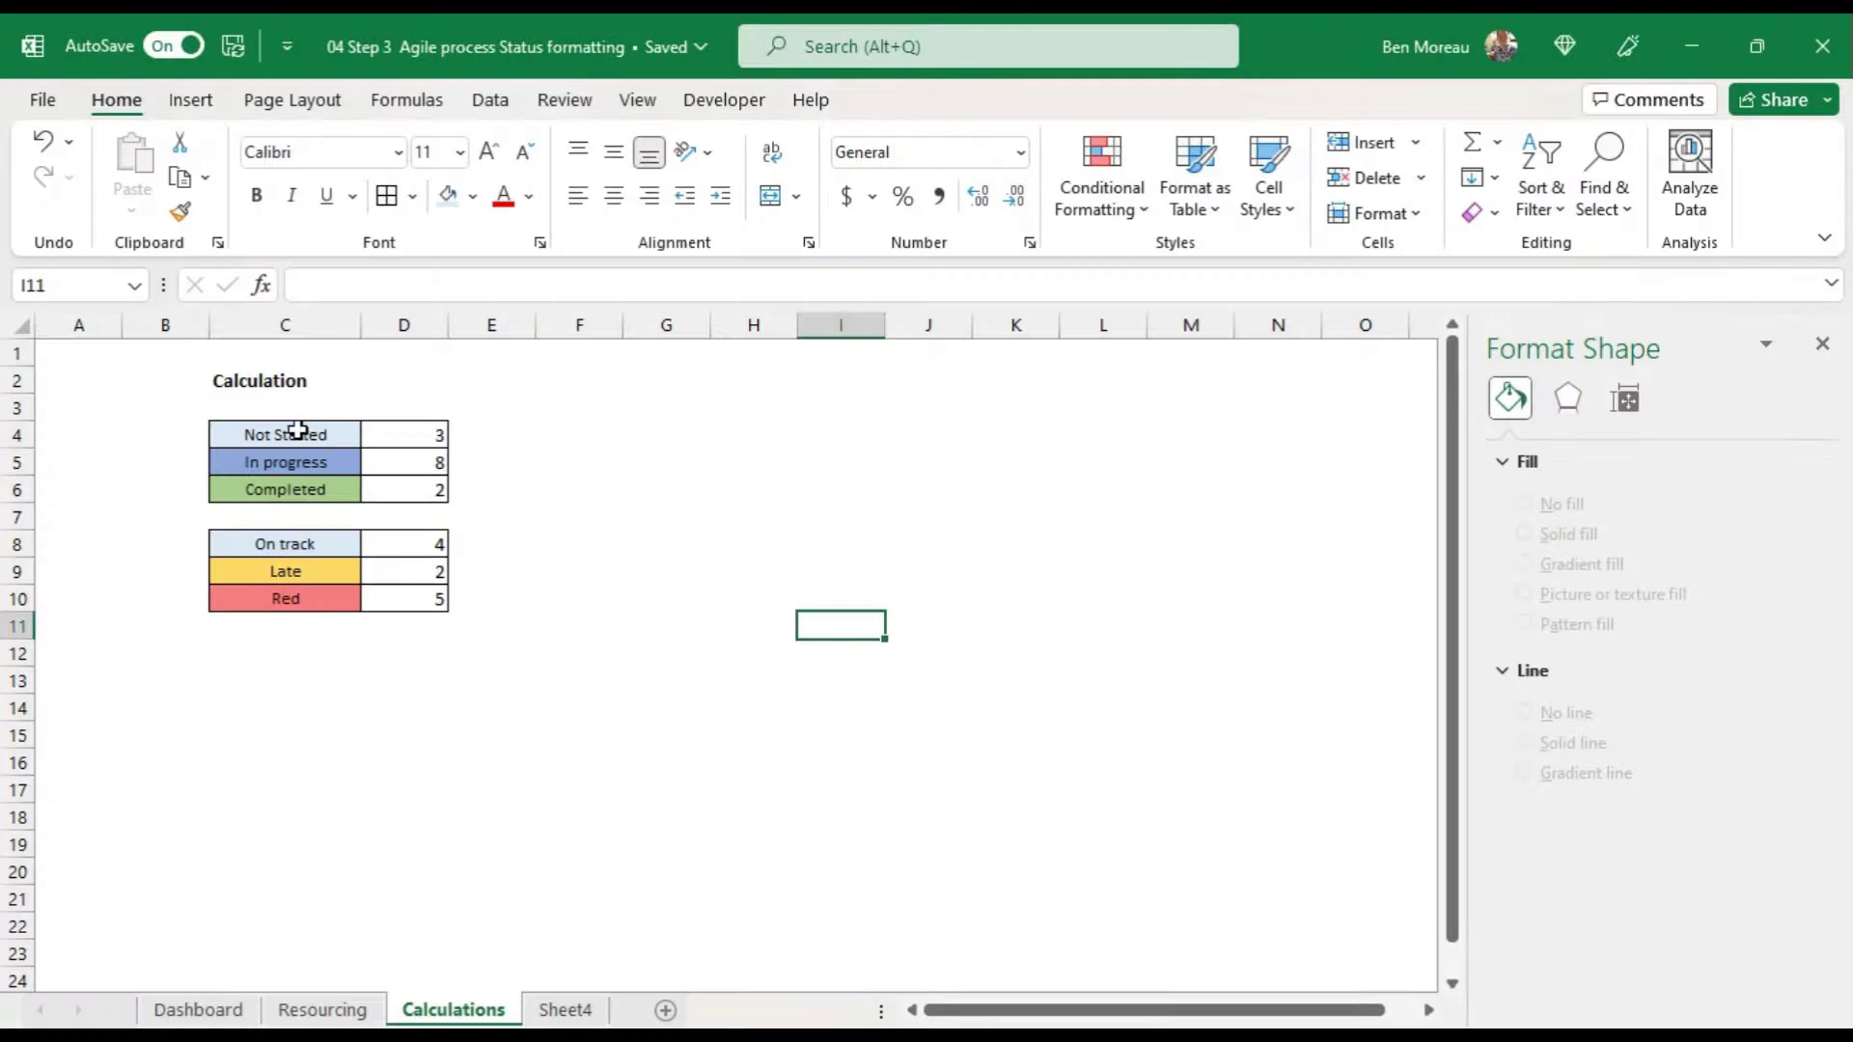
Step: Insert a doughnut chart from the Not Started, In progress and Completed counts in C4:D6
left_click_drag(306, 435, 396, 486)
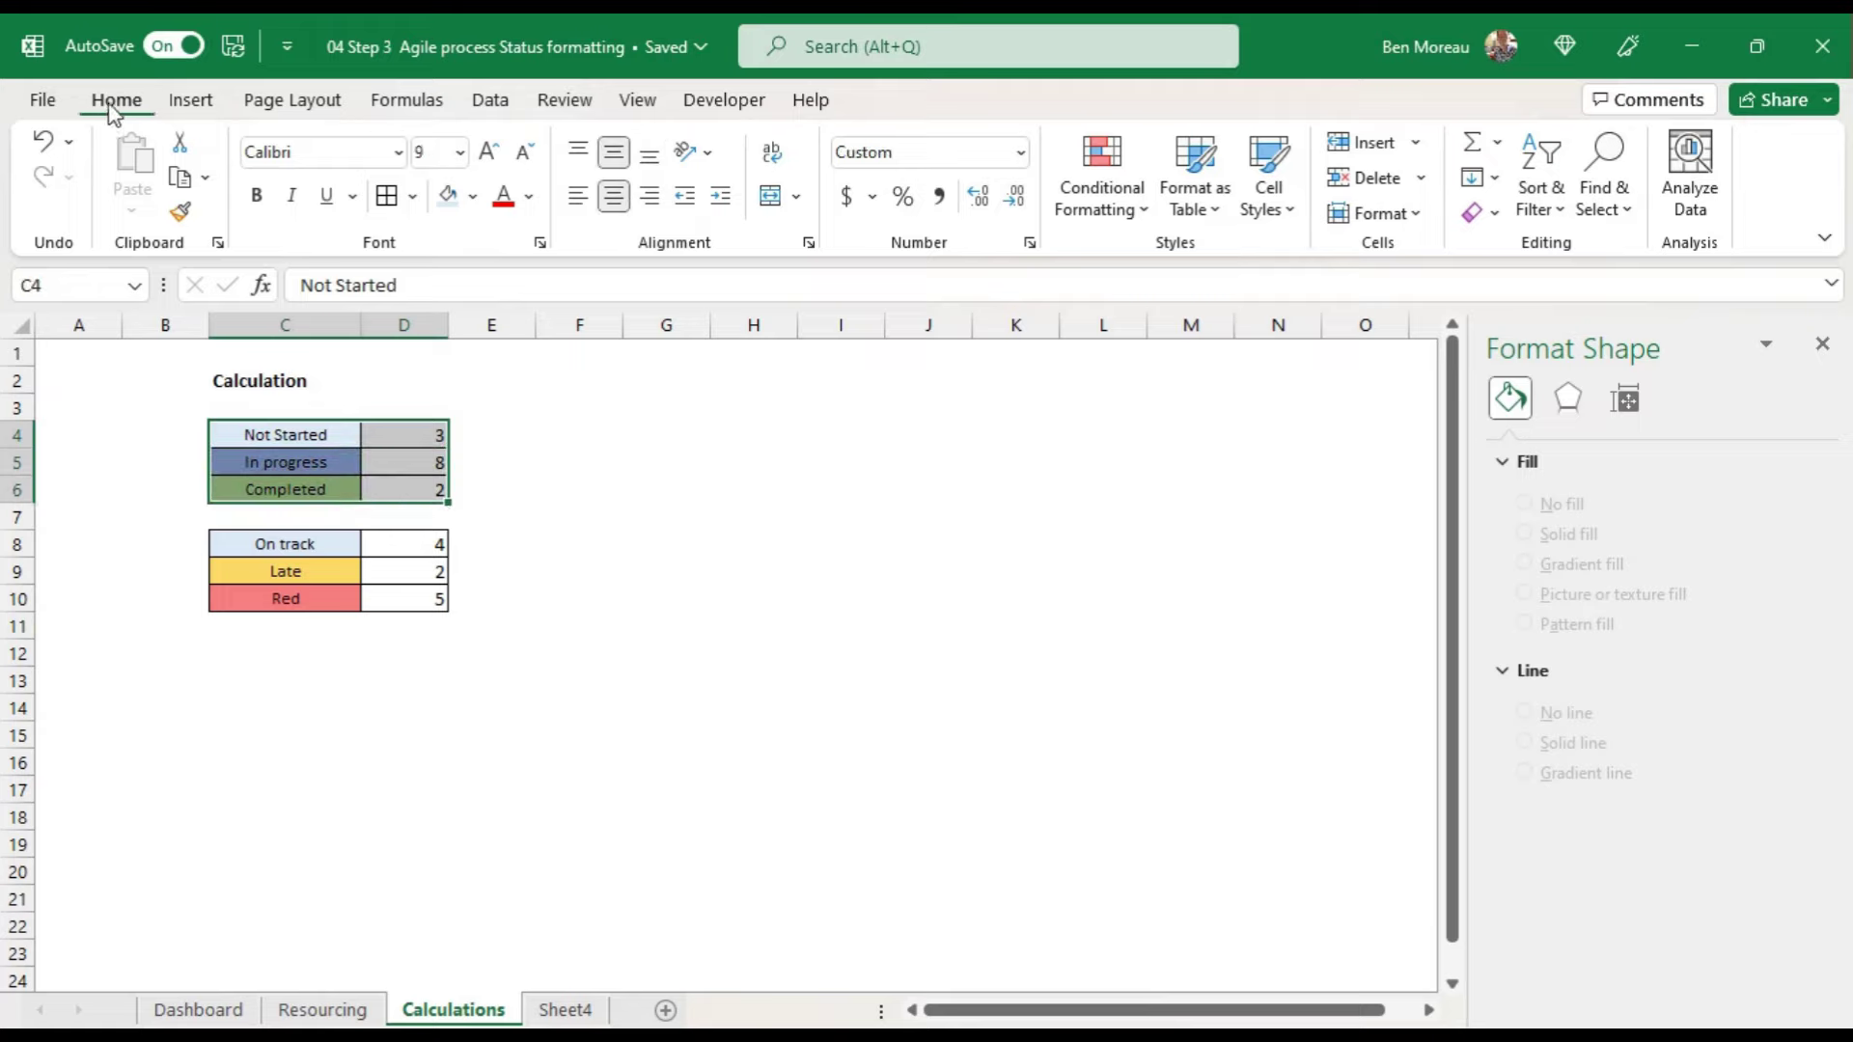
left_click(191, 102)
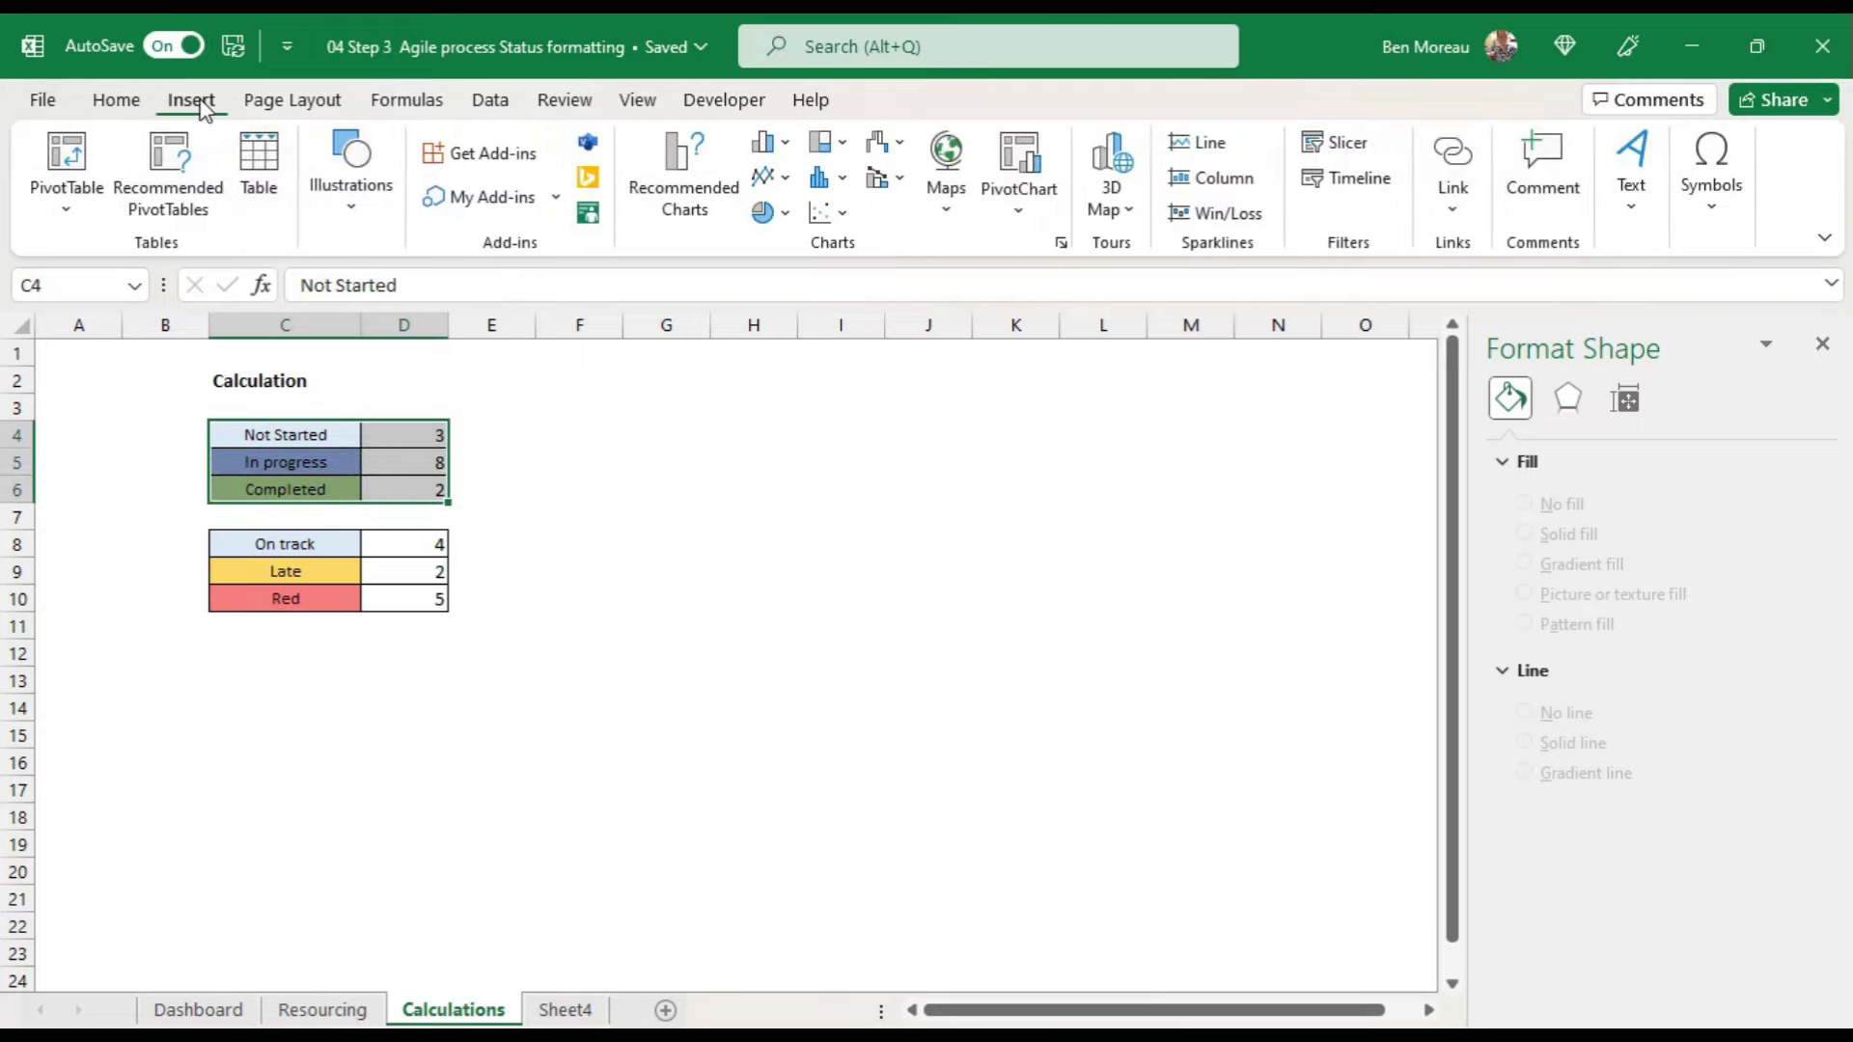
left_click(784, 213)
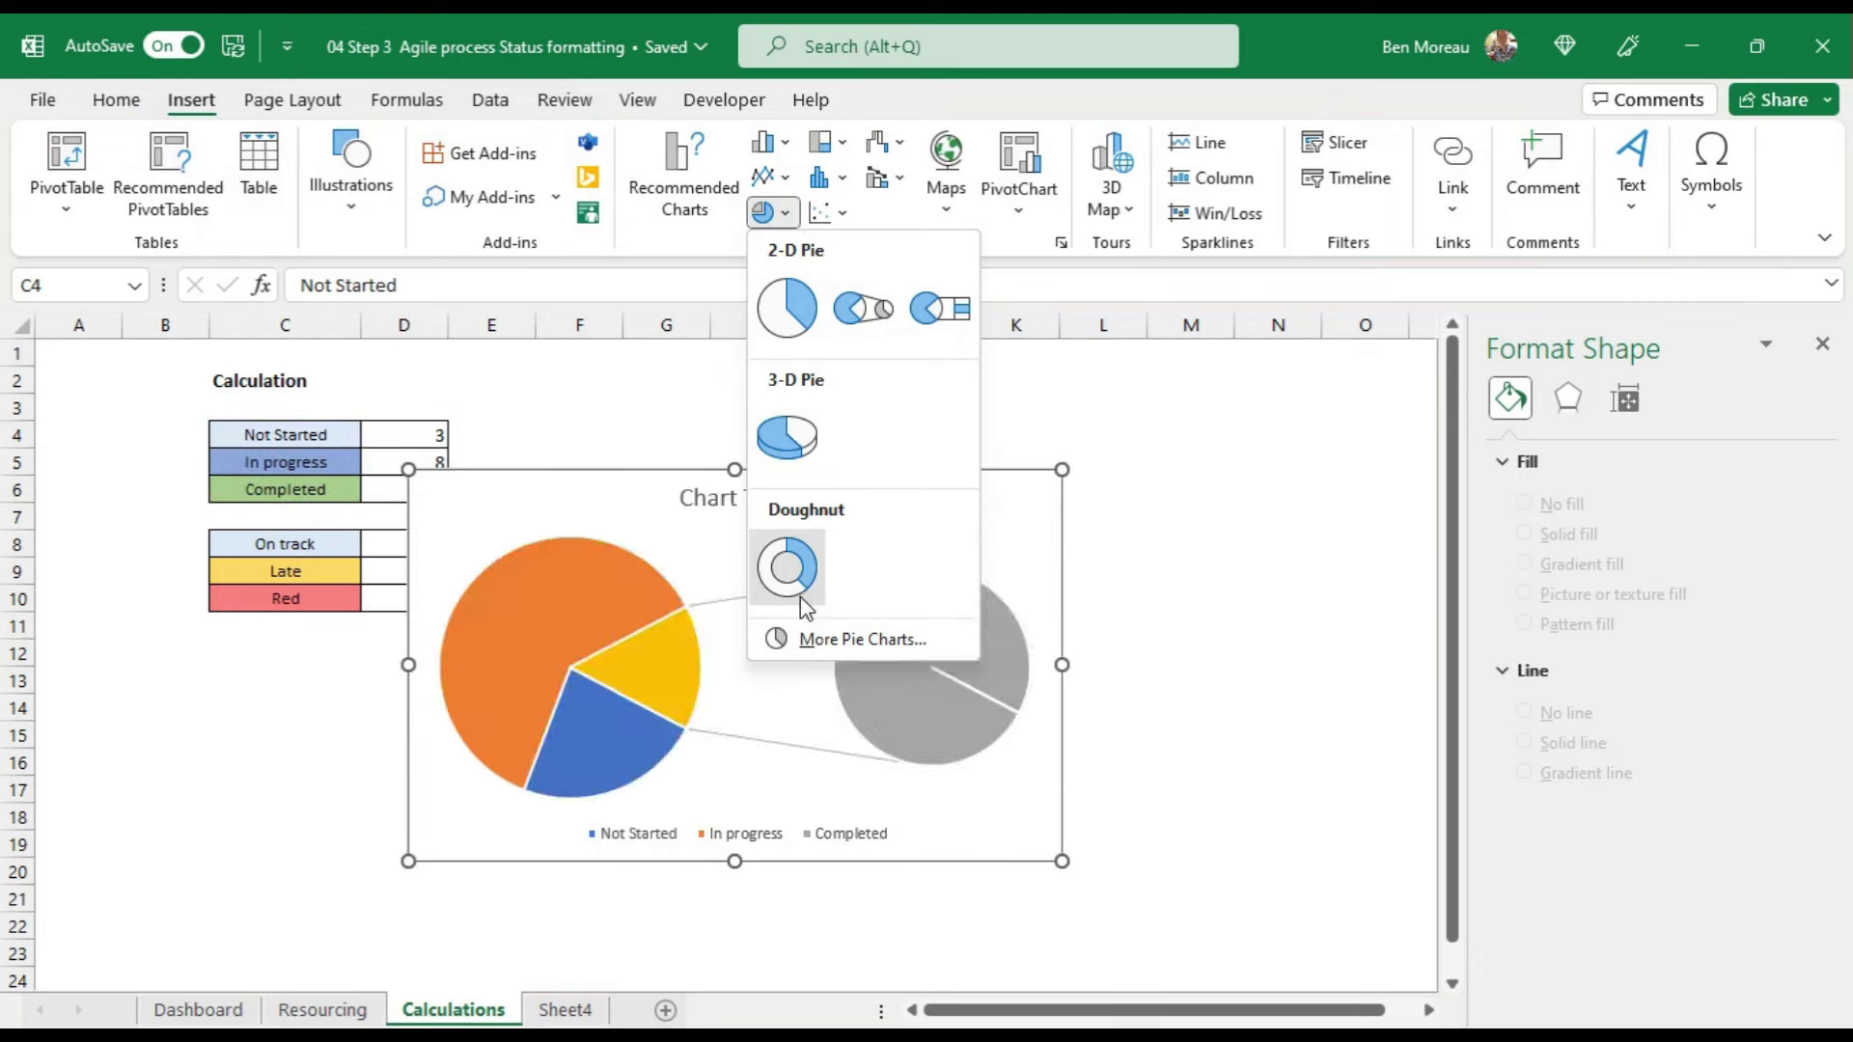
left_click(800, 595)
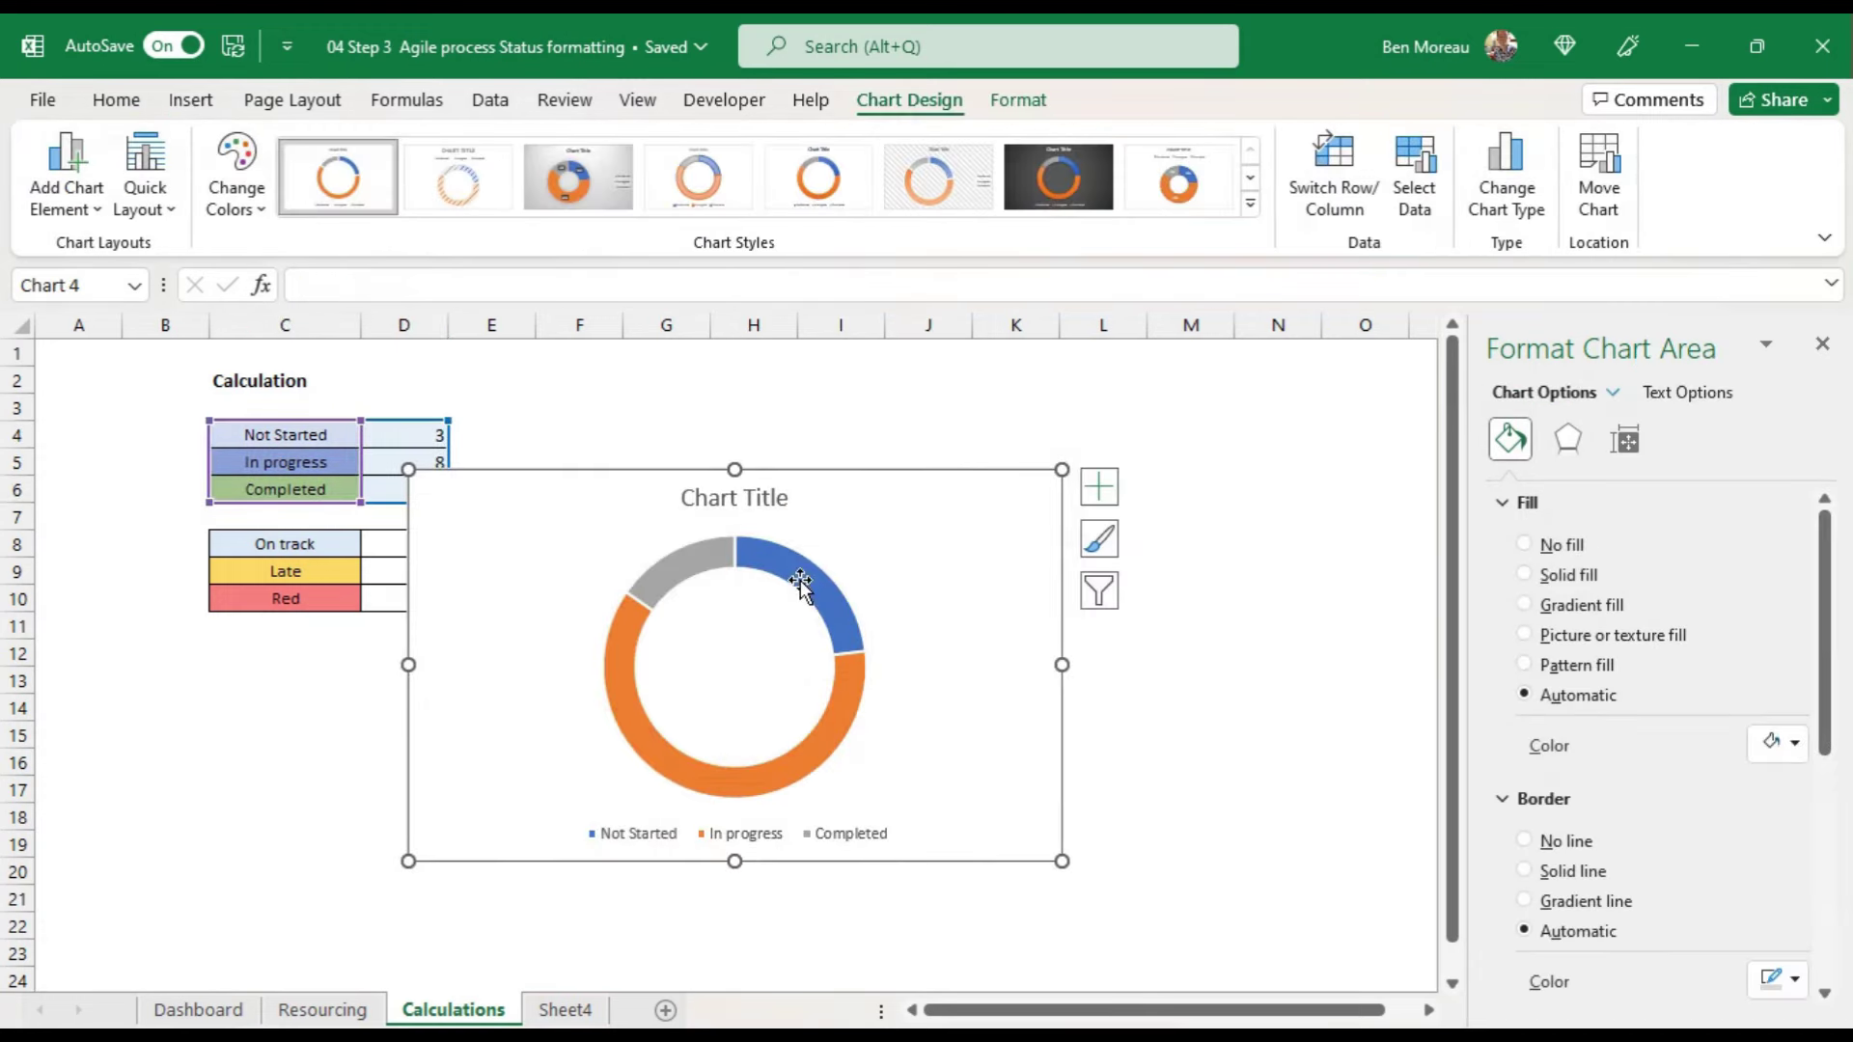
Step: Add data labels to the doughnut chart's series
right_click(838, 729)
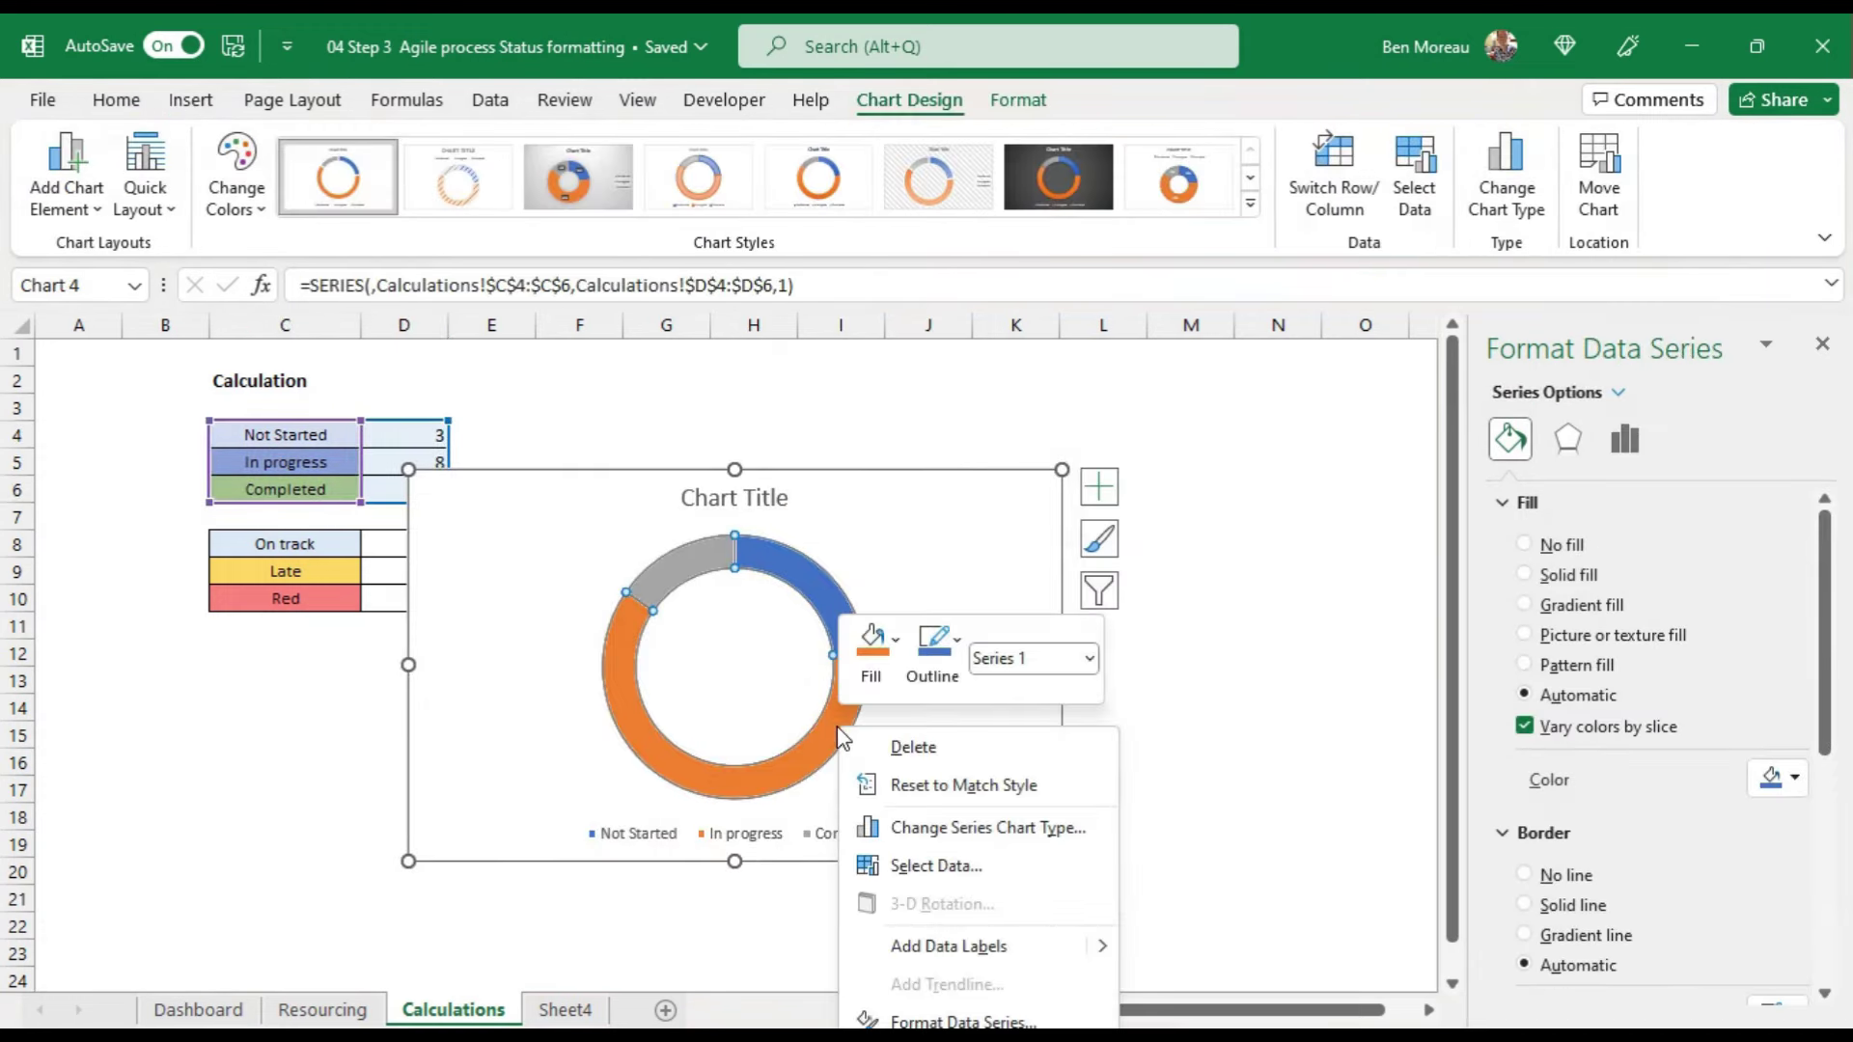
left_click(958, 951)
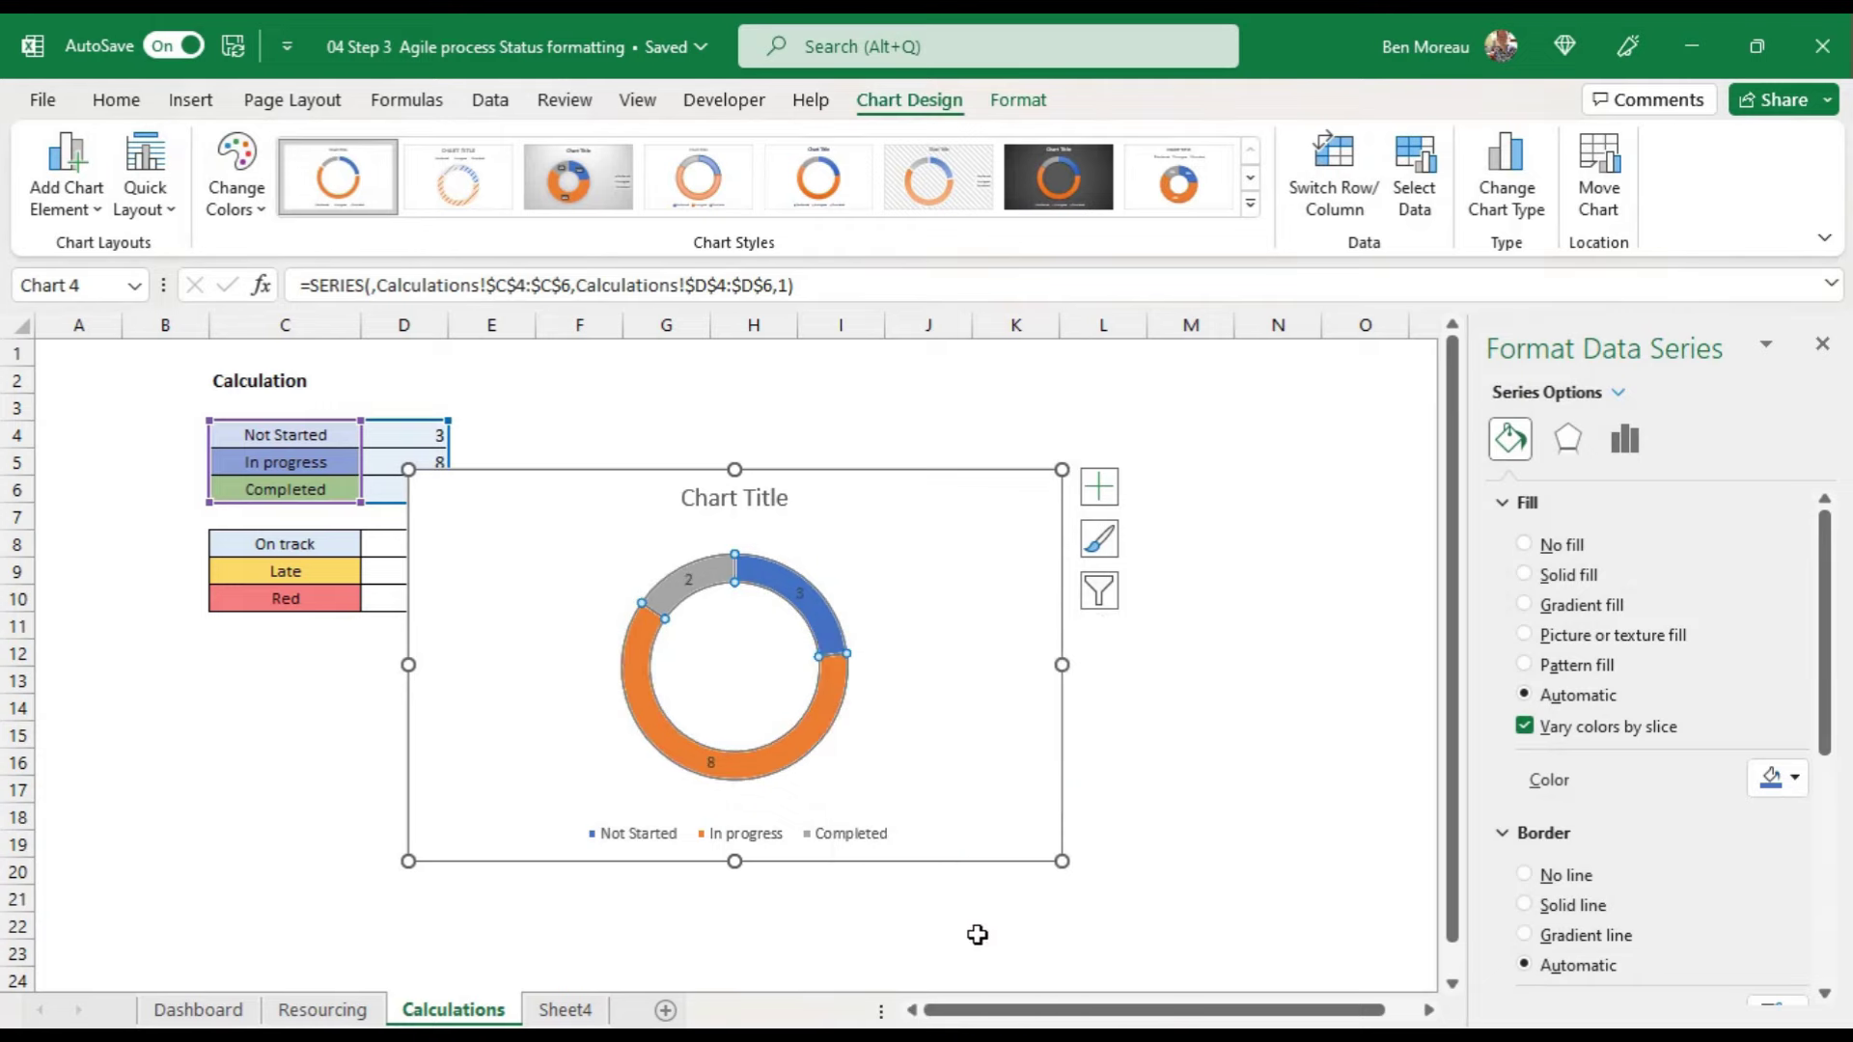
left_click(1262, 709)
left_click(864, 690)
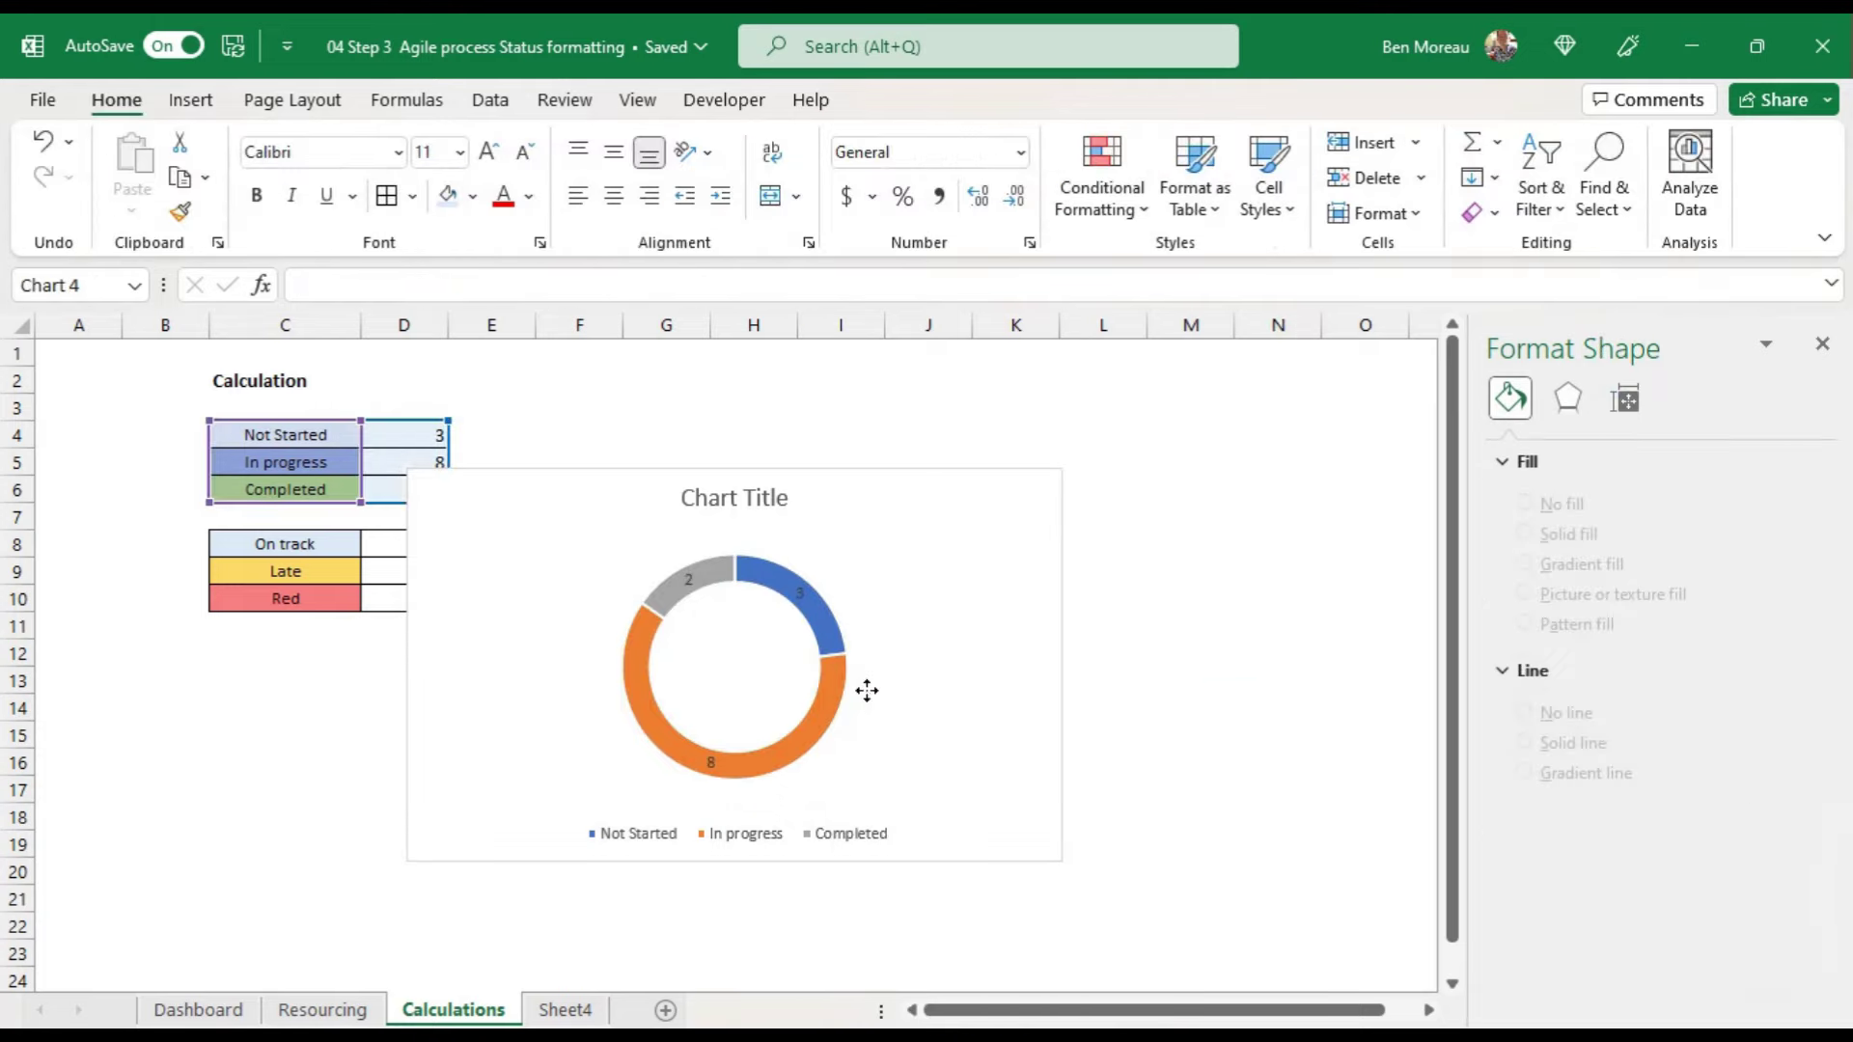
Step: Format the doughnut's data labels to show the category name together with the value
left_click(815, 720)
right_click(816, 724)
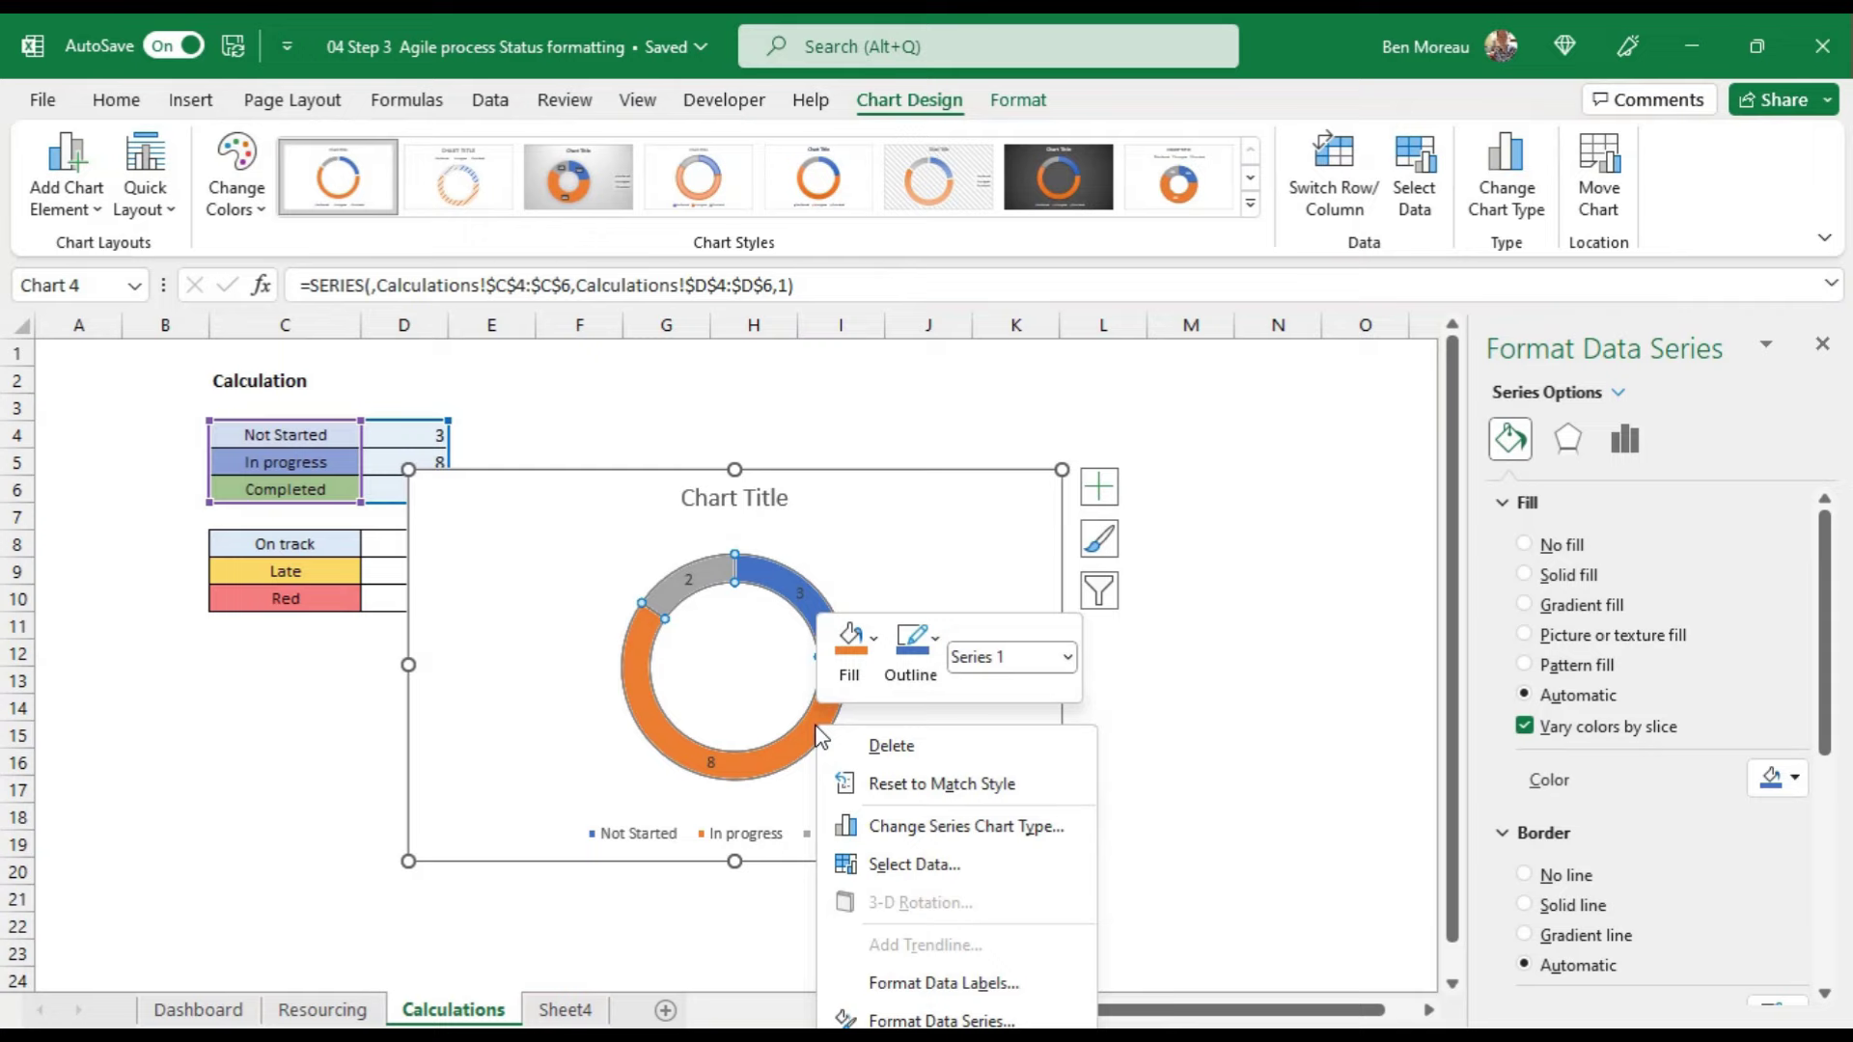
left_click(941, 983)
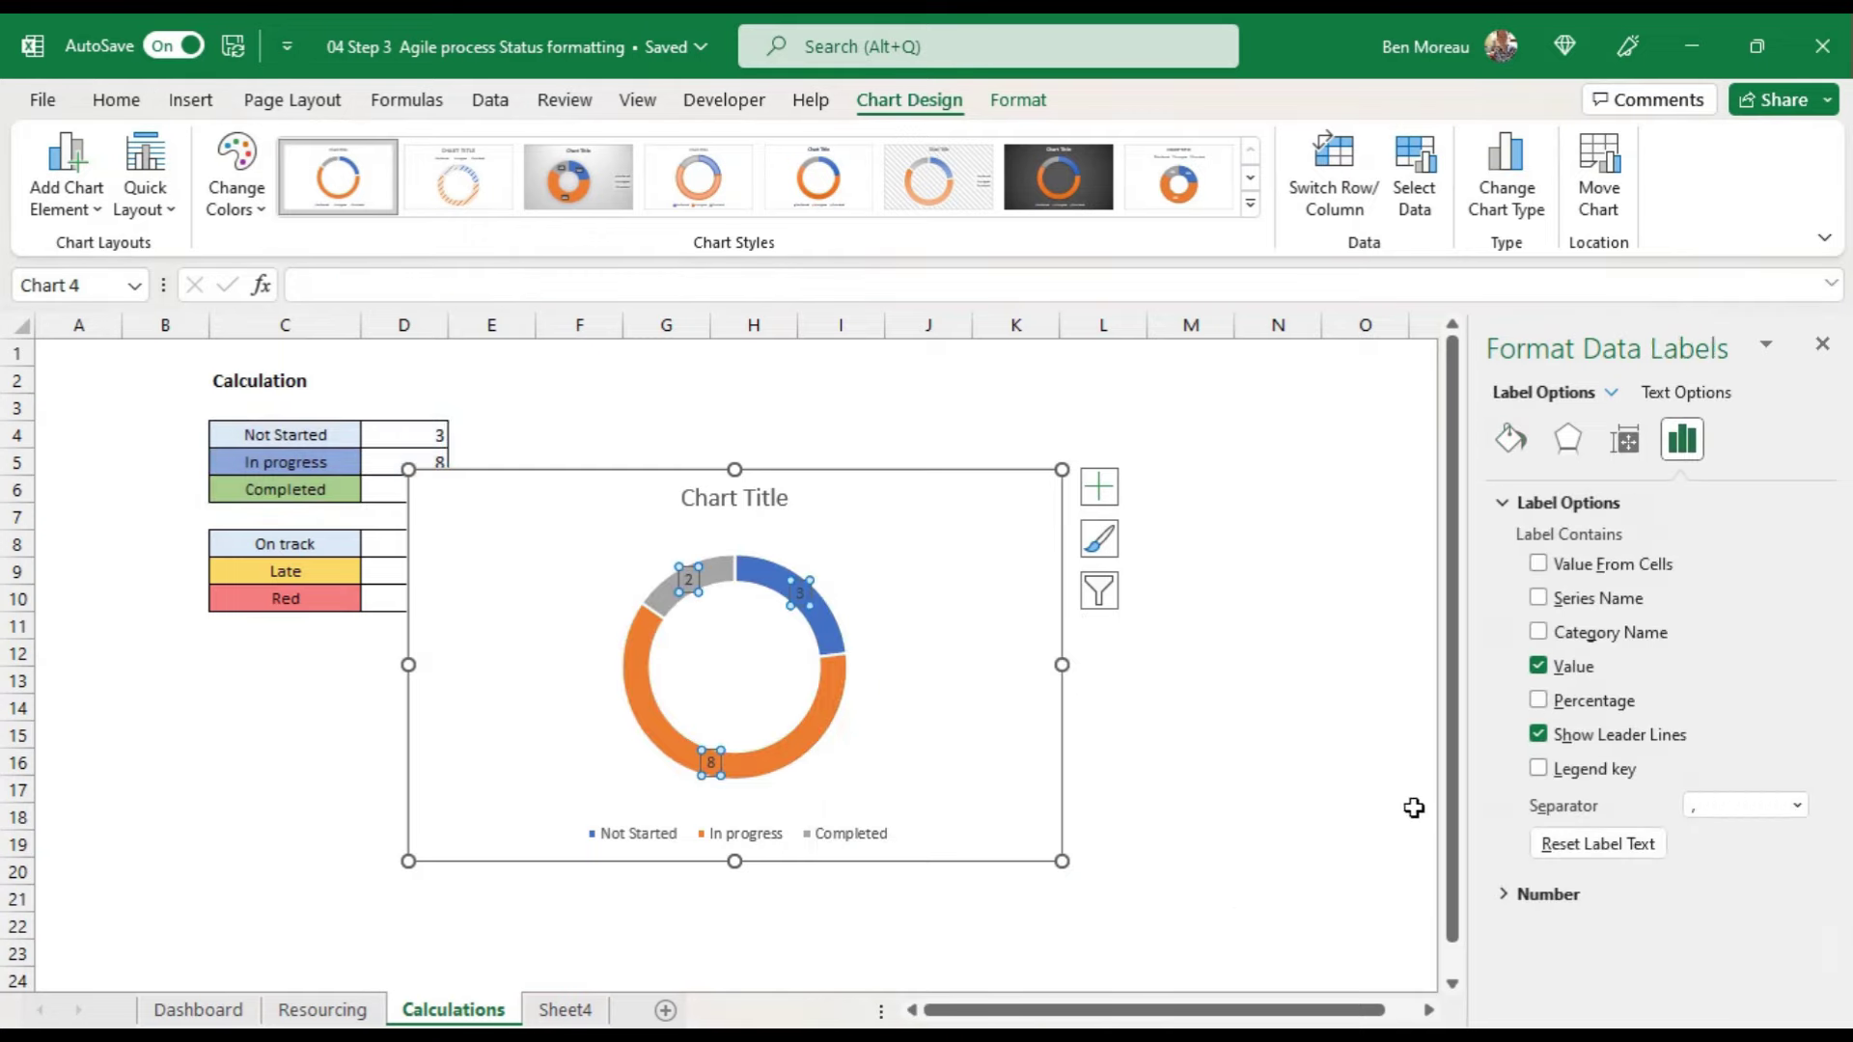
left_click(1538, 667)
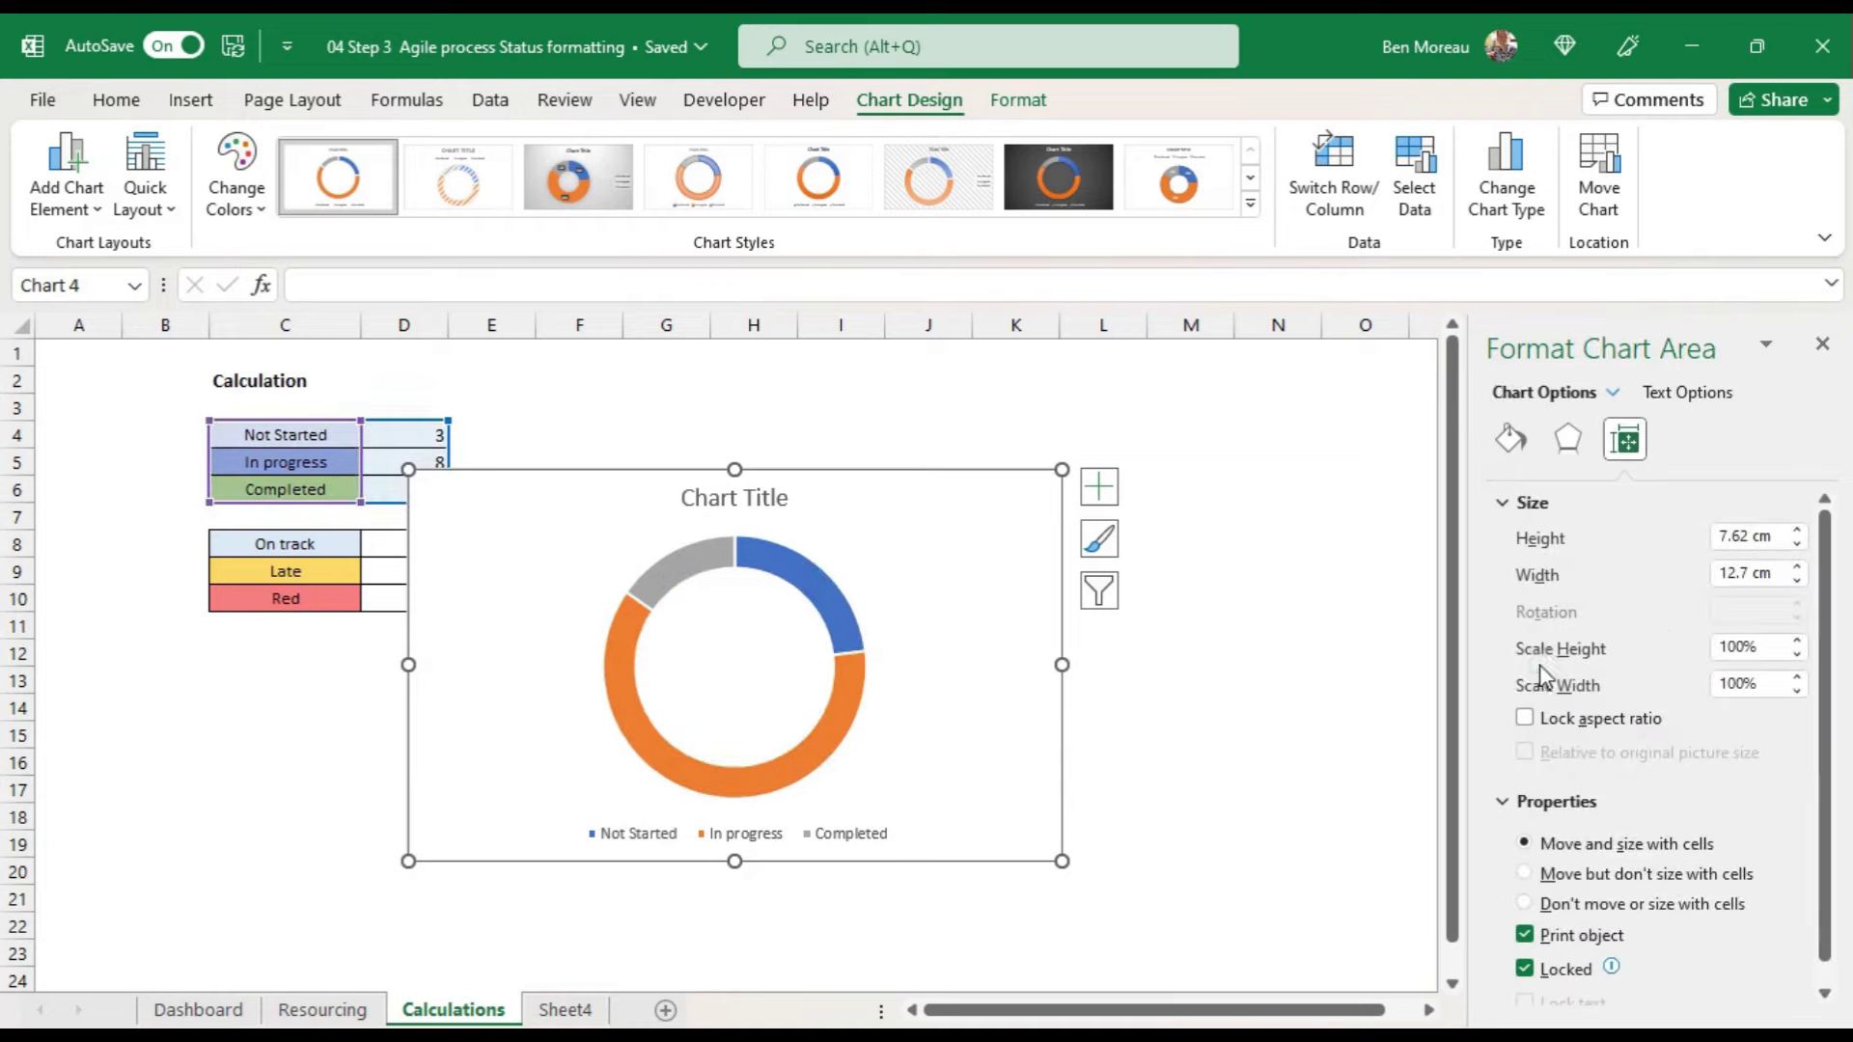
key("ctrl+z")
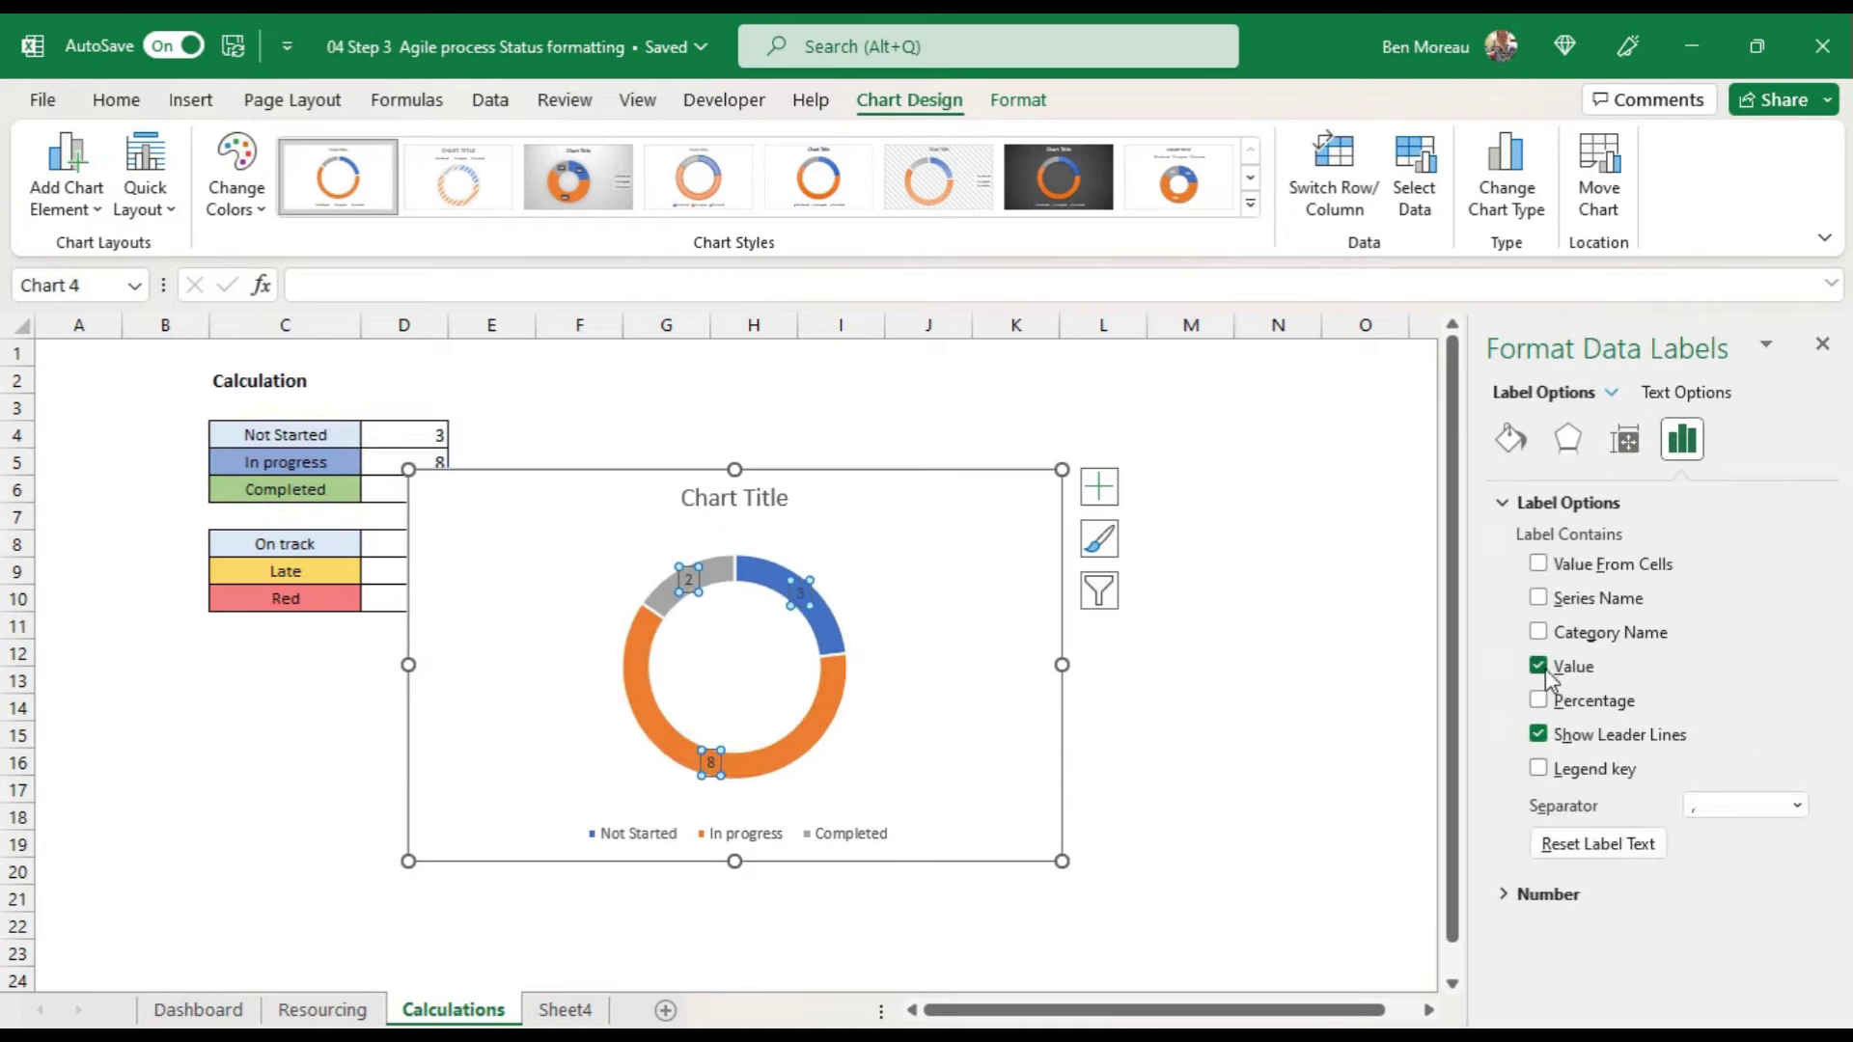
left_click(1540, 633)
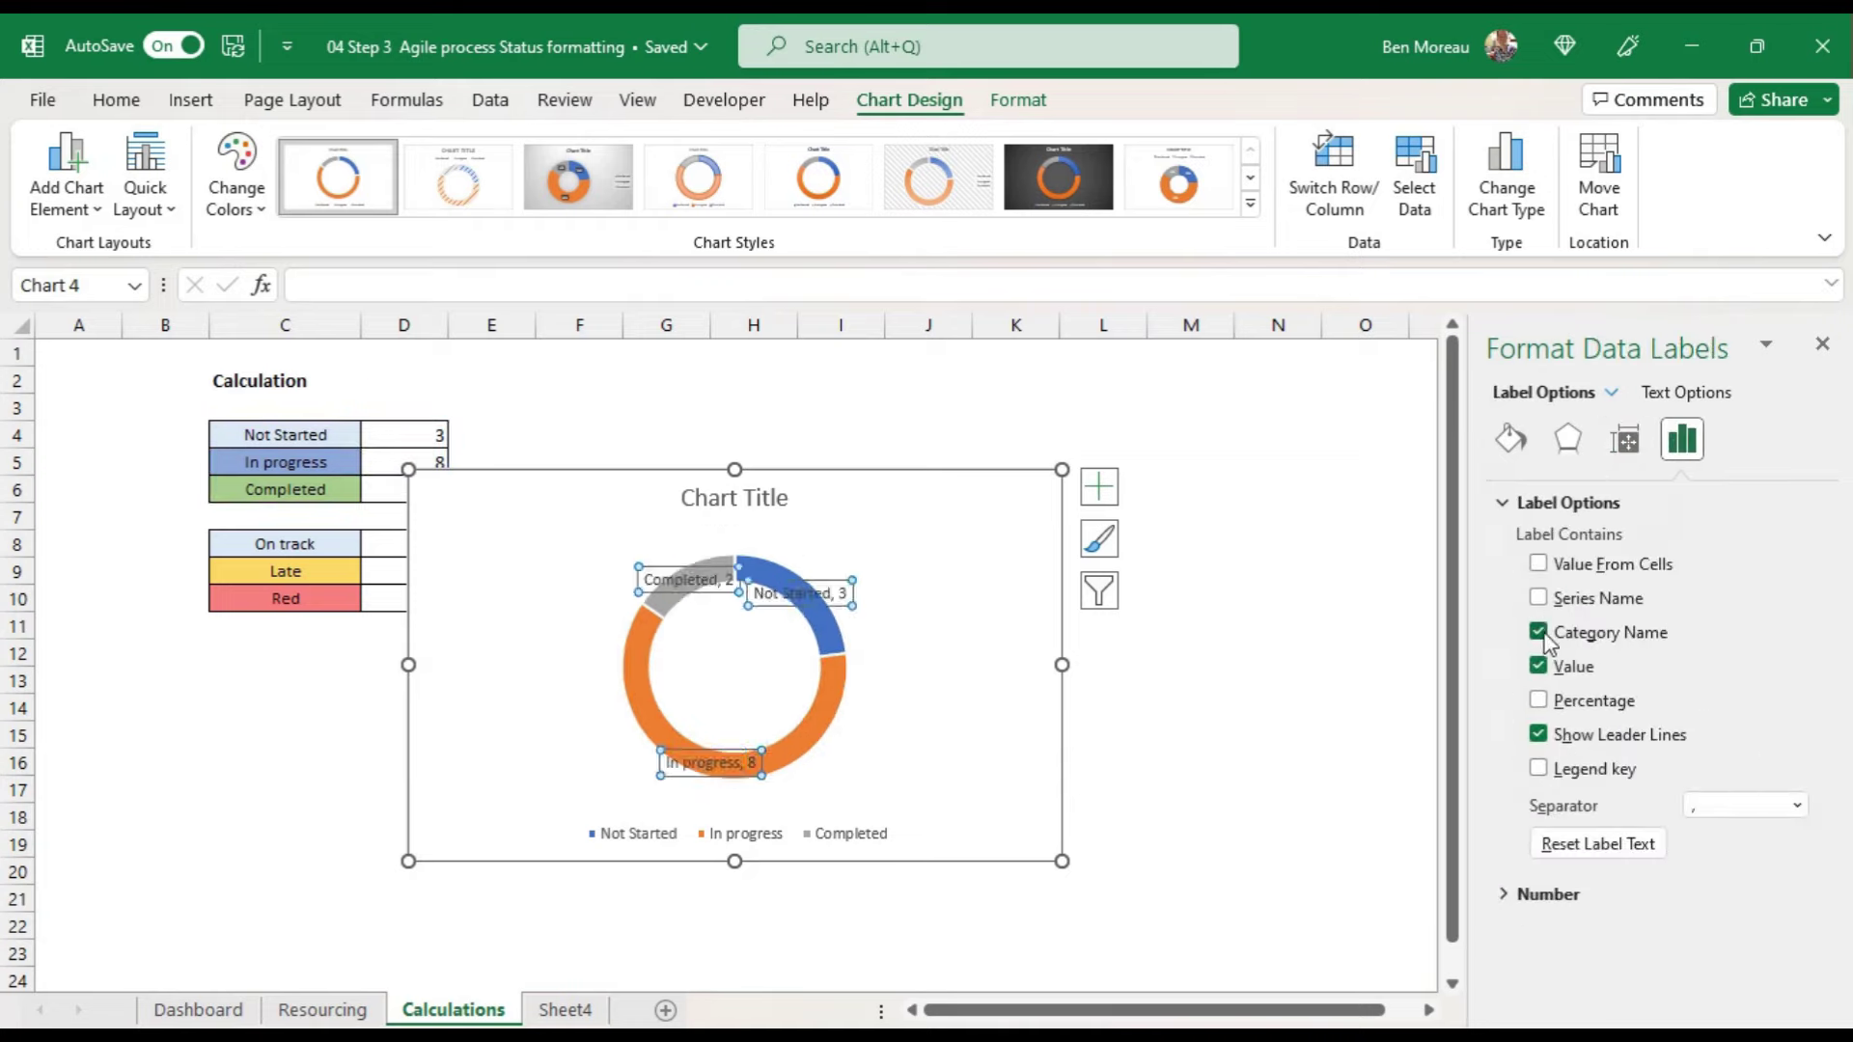
left_click(1538, 666)
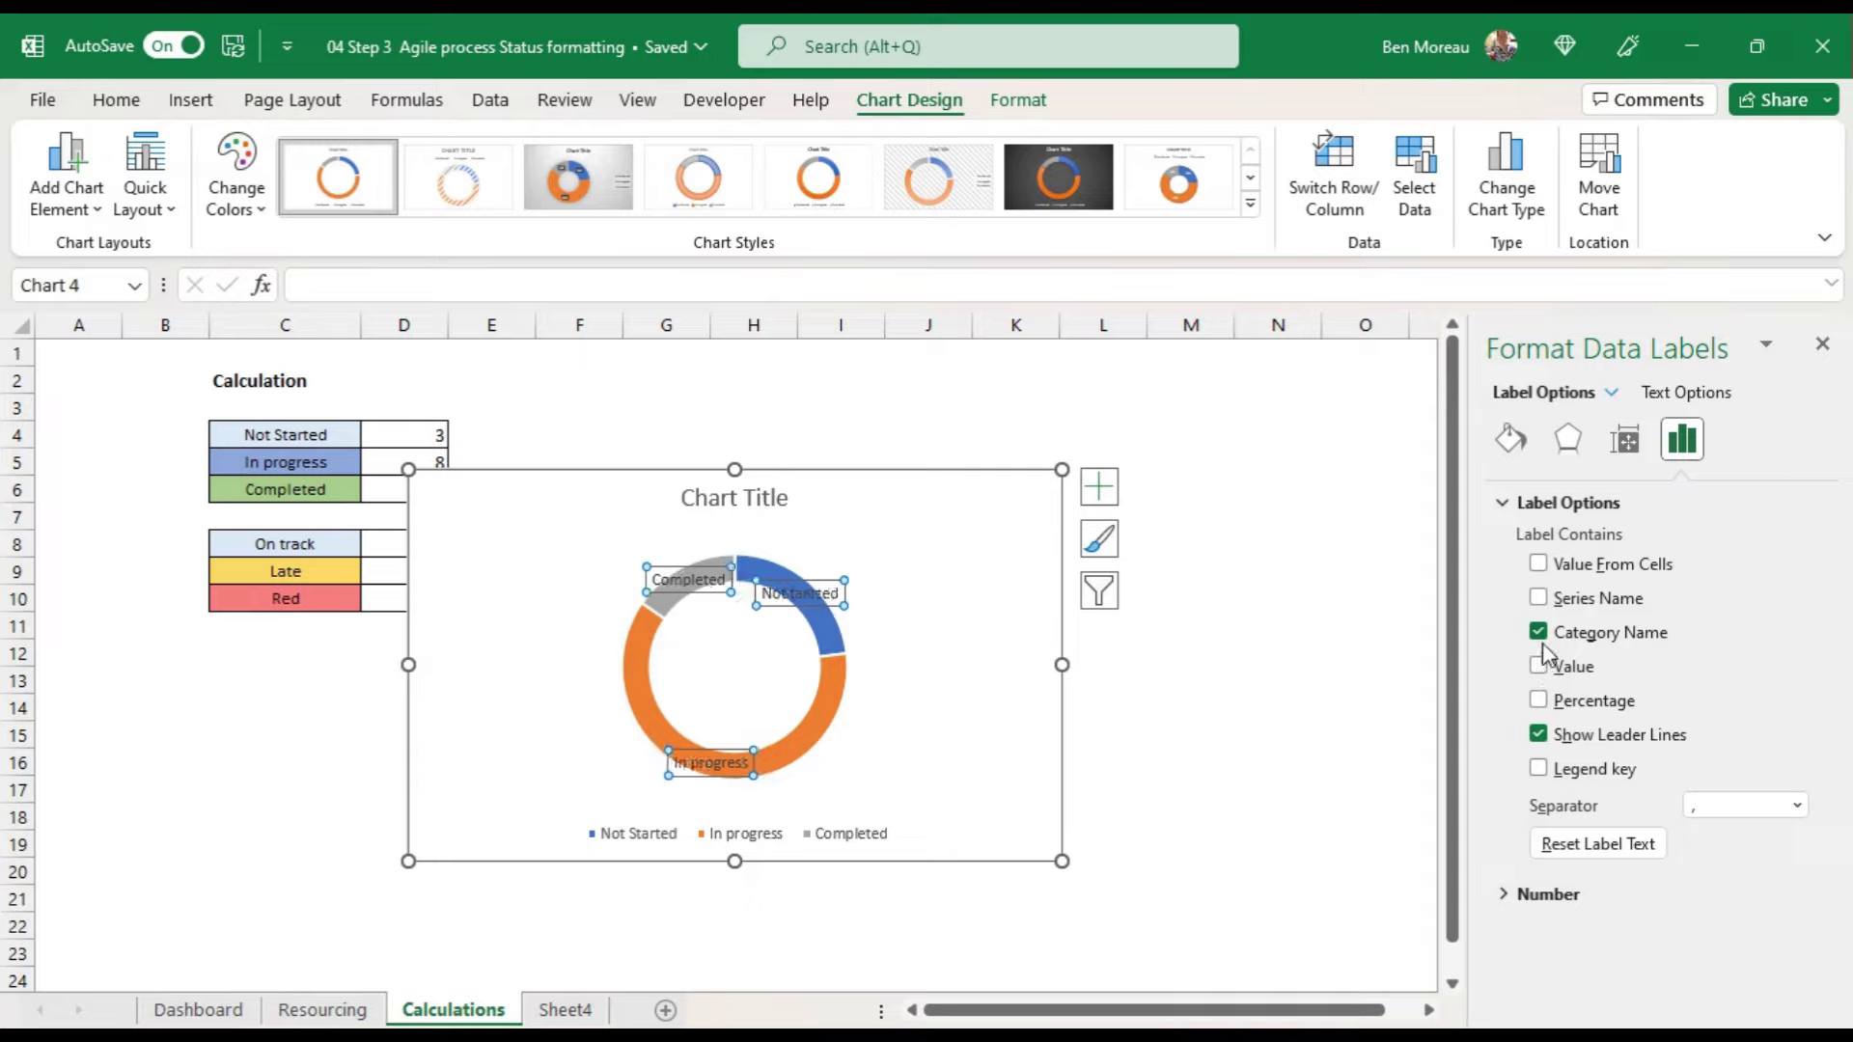
left_click(1539, 666)
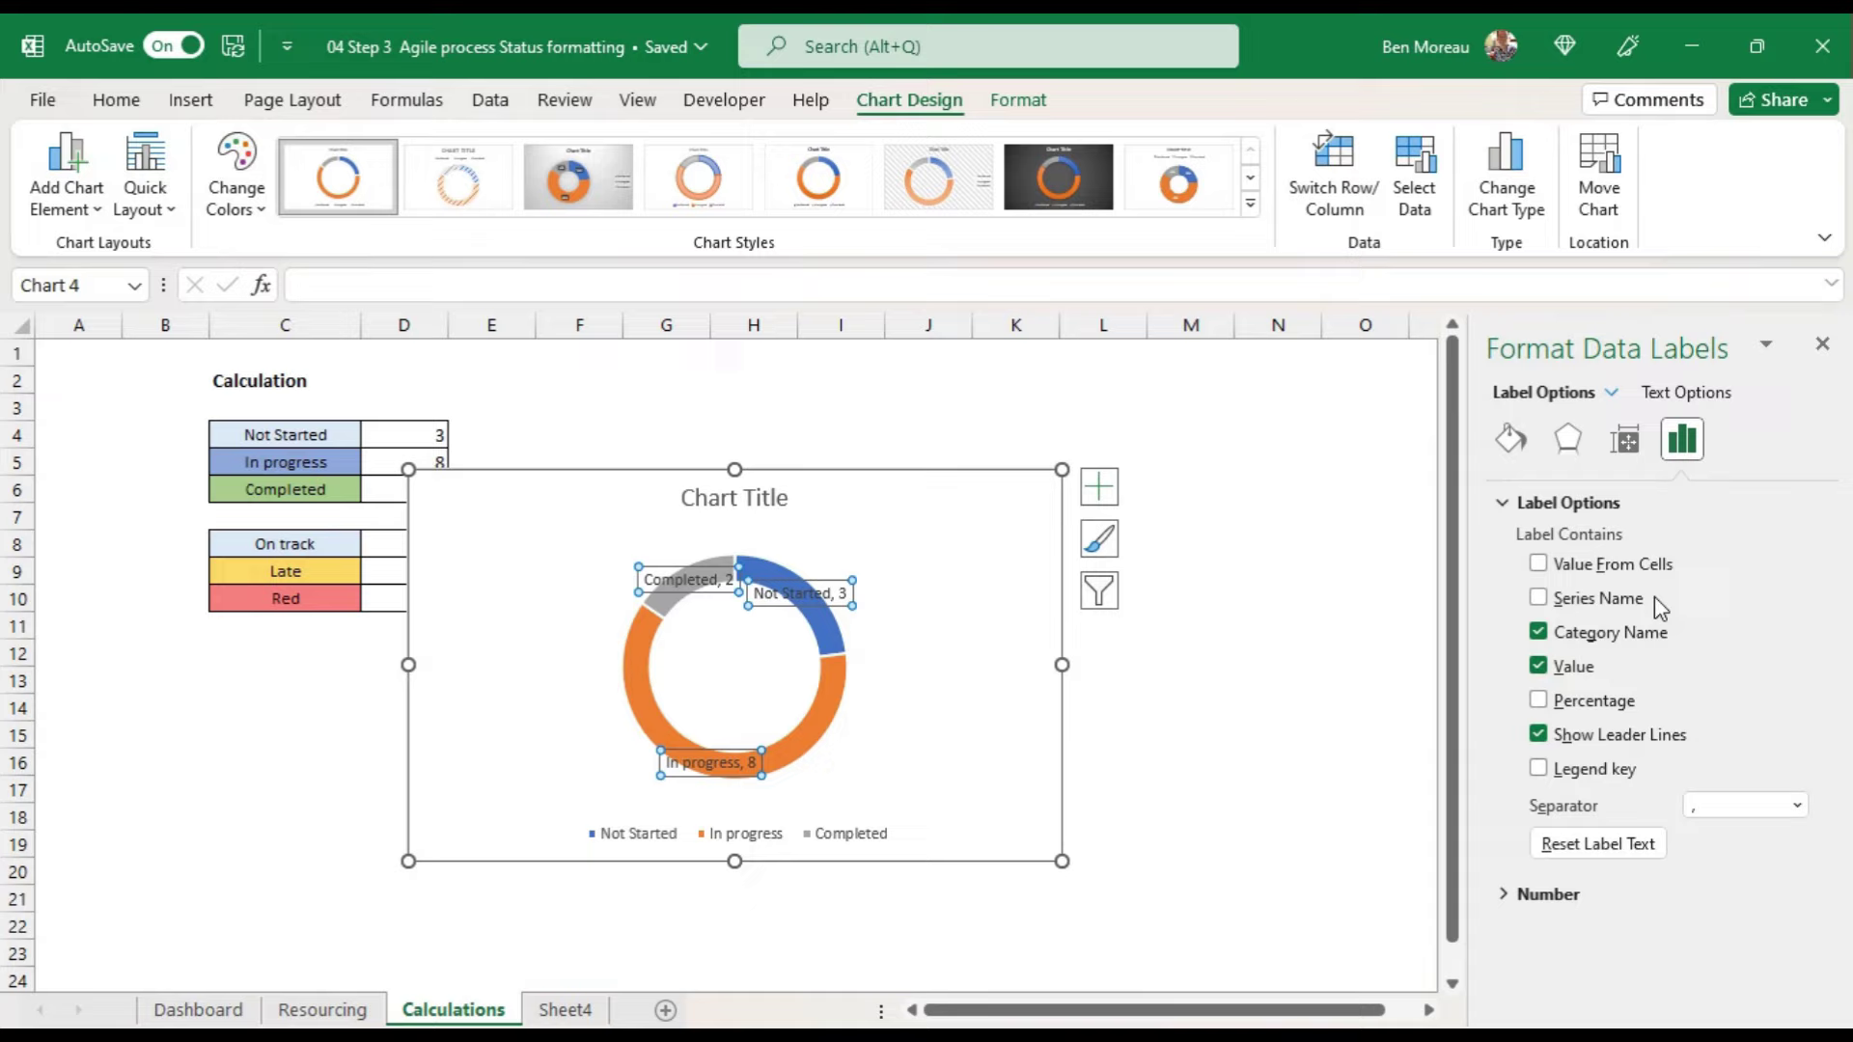
Step: Move the Not Started and Completed labels outside the doughnut ring and delete the chart's legend
left_click(811, 602)
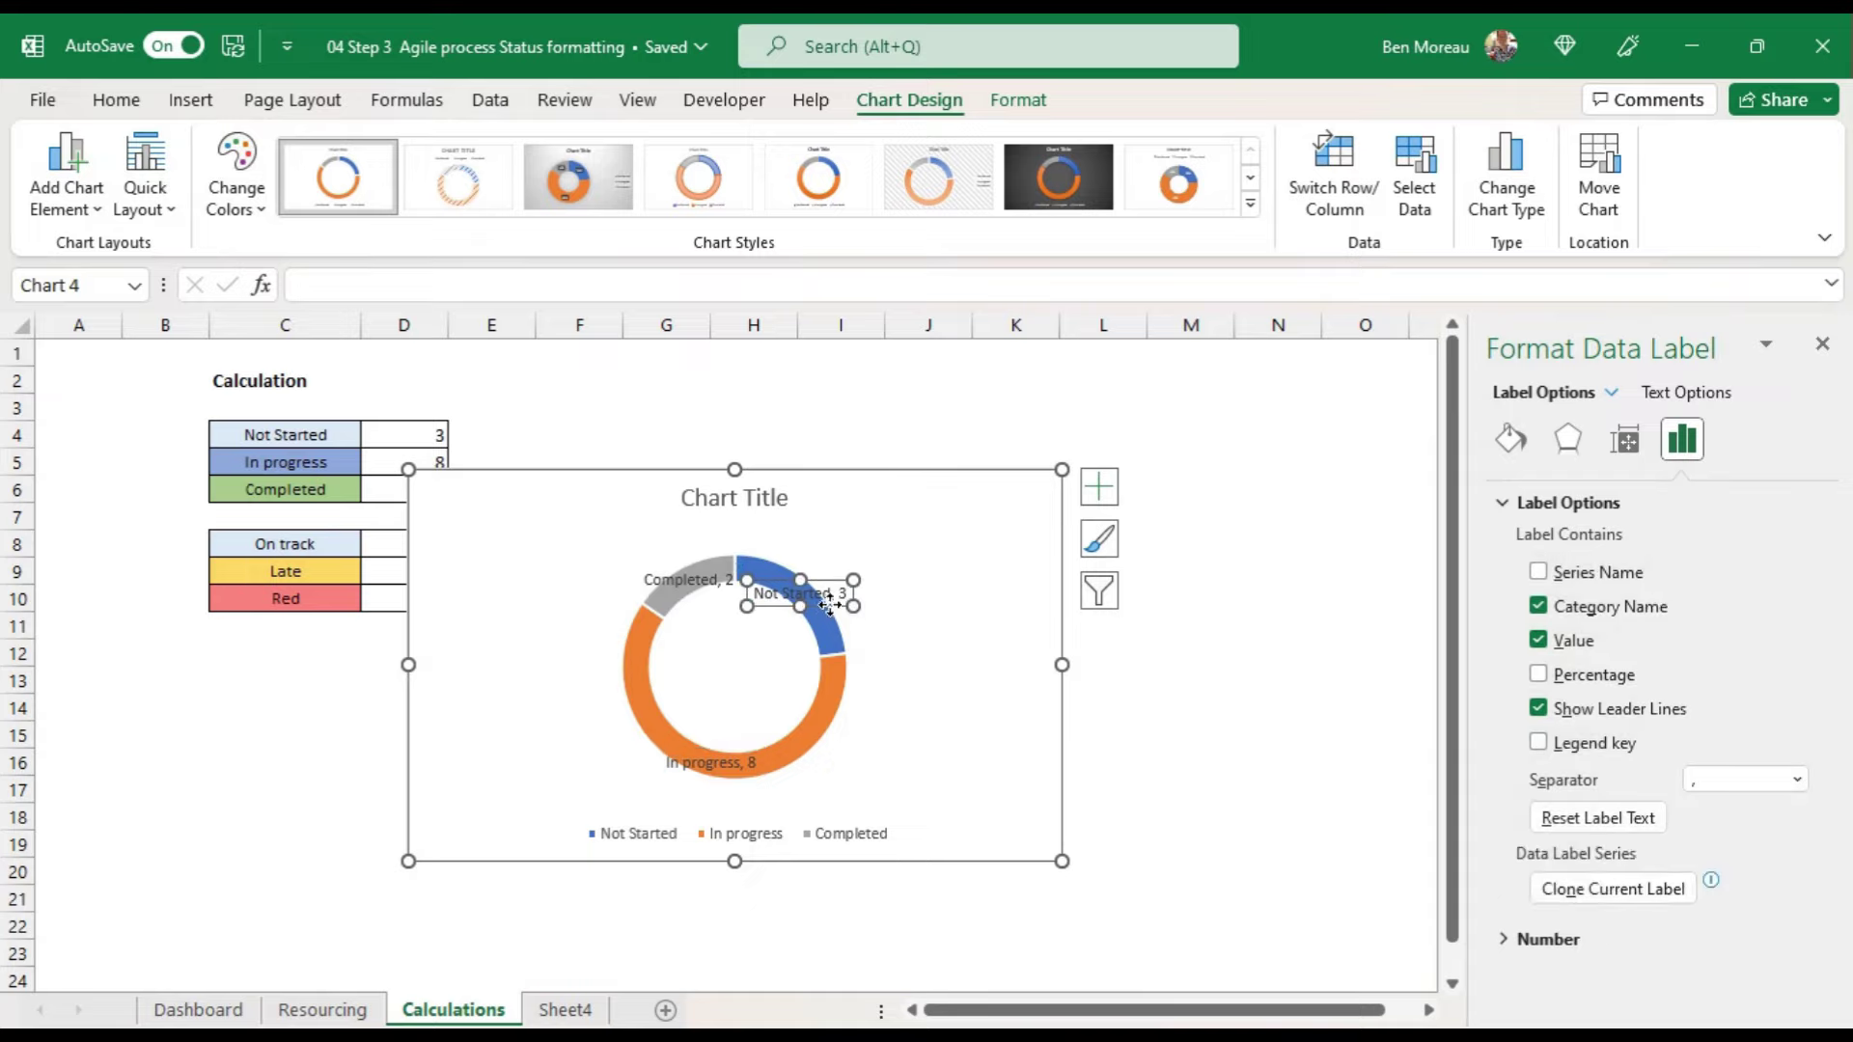
left_click_drag(828, 606, 955, 590)
left_click(695, 589)
left_click_drag(710, 589, 630, 572)
left_click(725, 769)
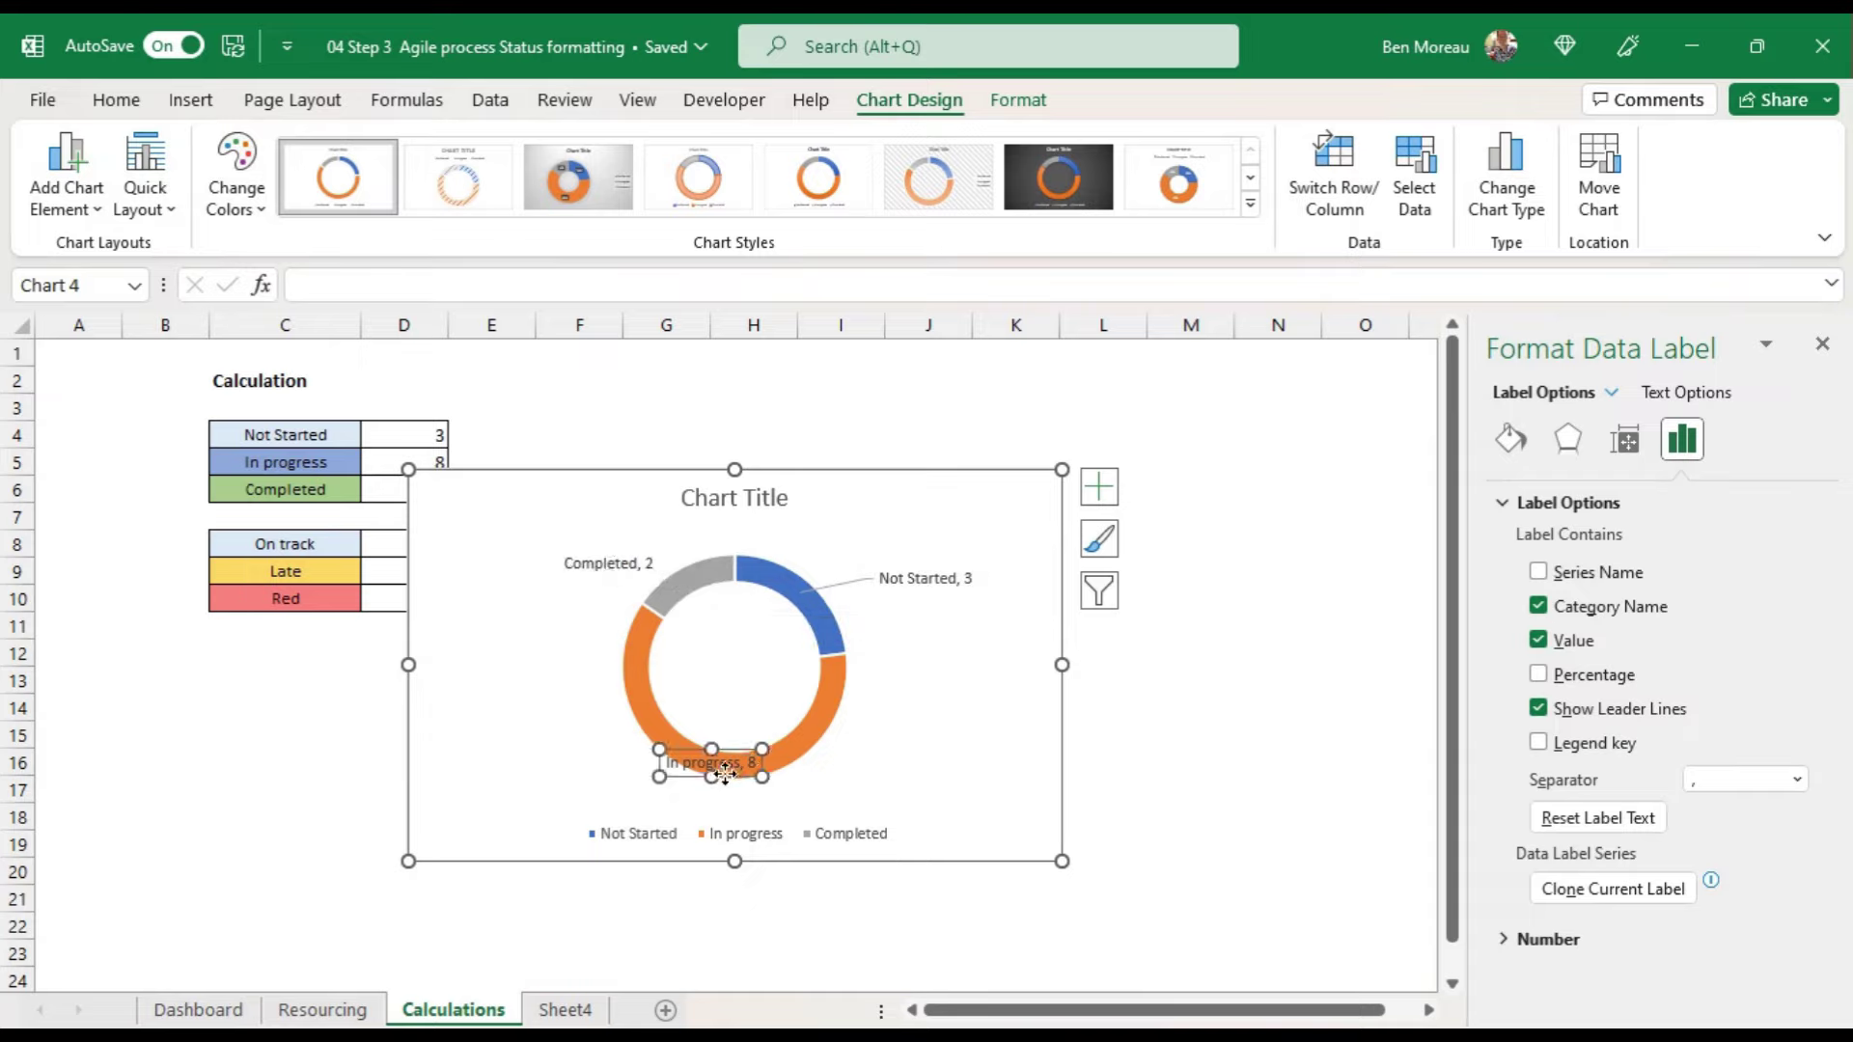
mouse_move(721, 778)
left_mouse_down()
mouse_move(675, 791)
mouse_move(691, 769)
left_mouse_up()
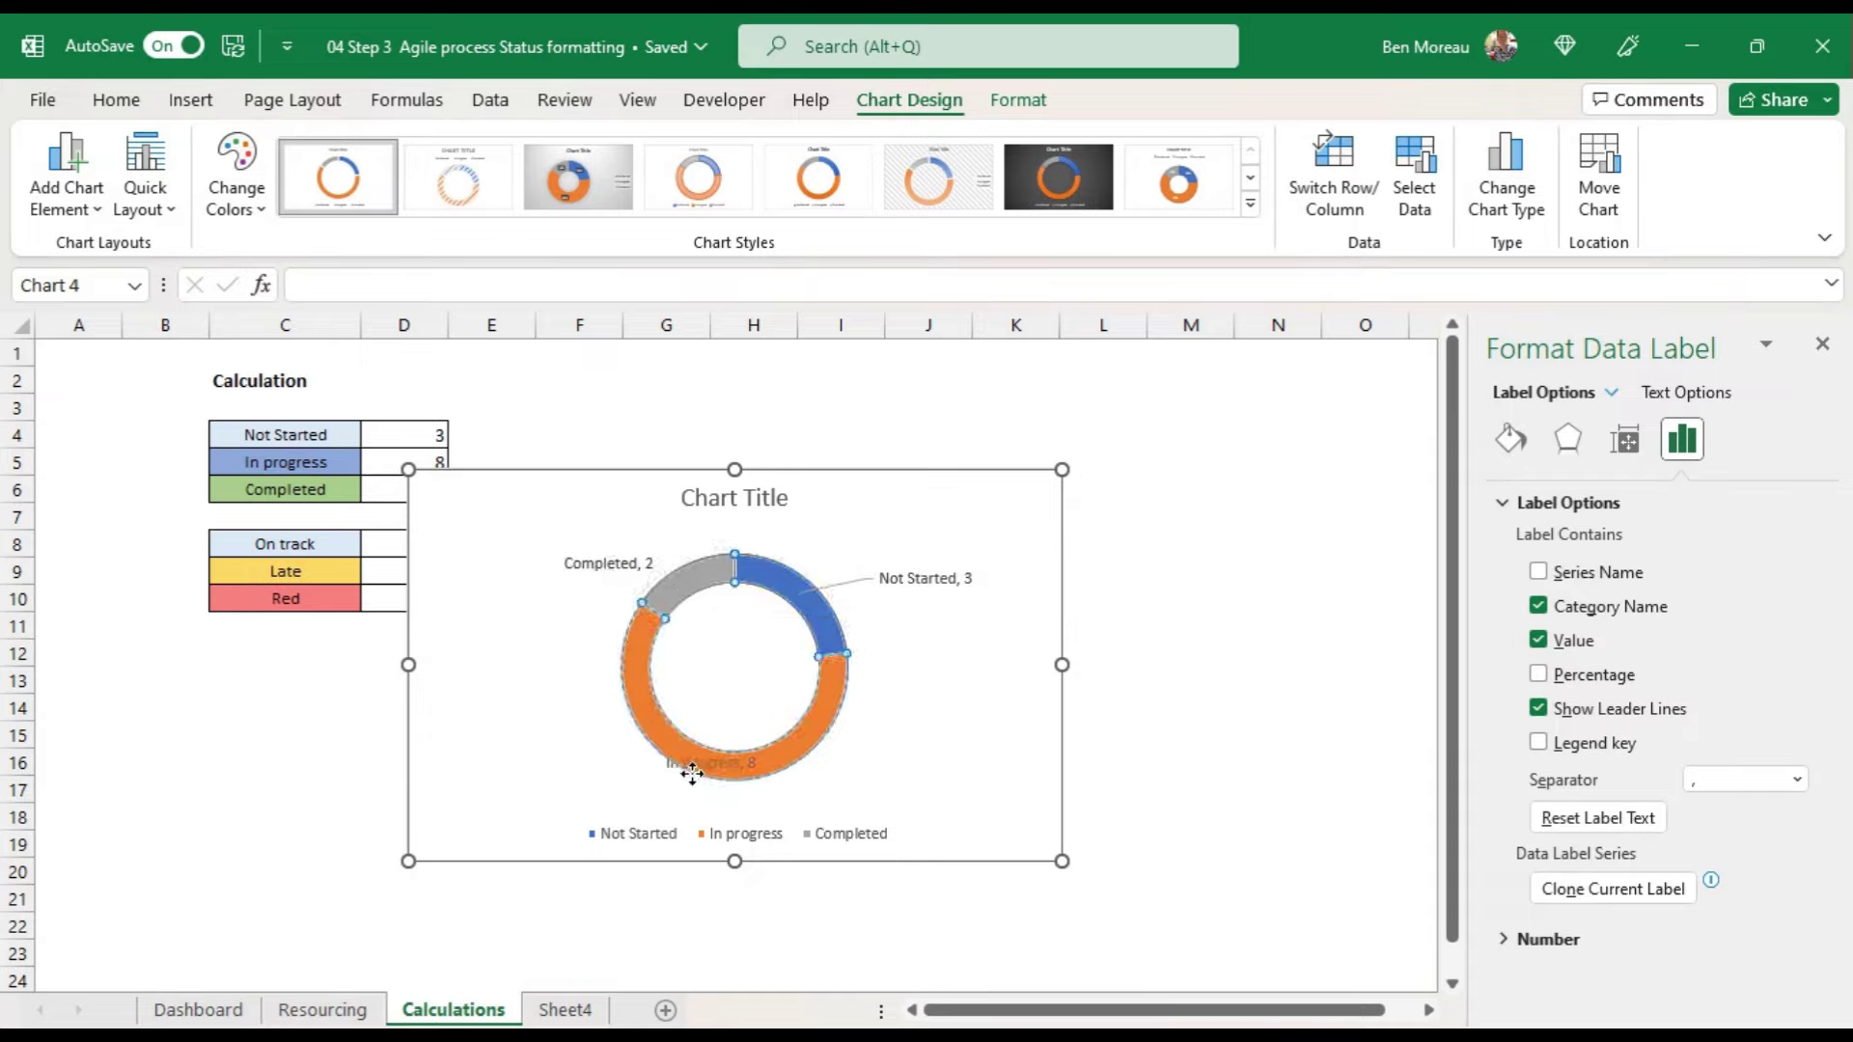
left_click(638, 841)
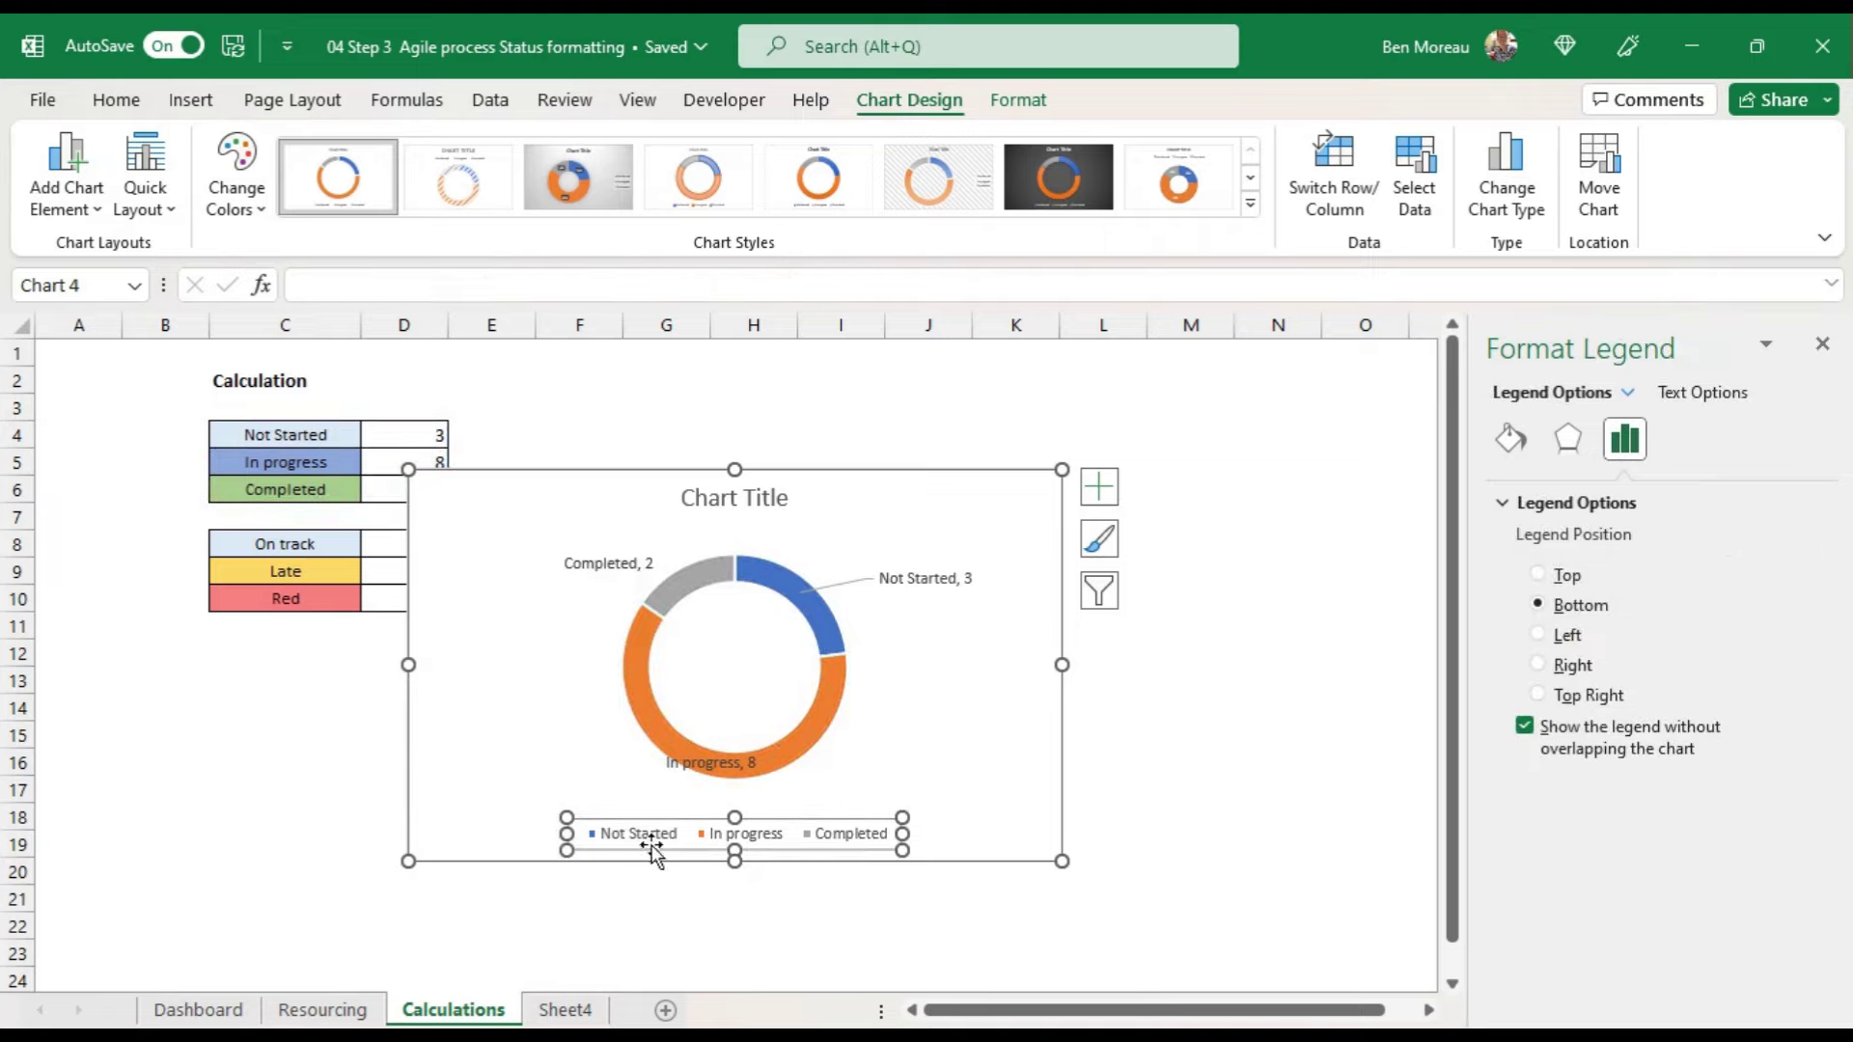
key("Delete")
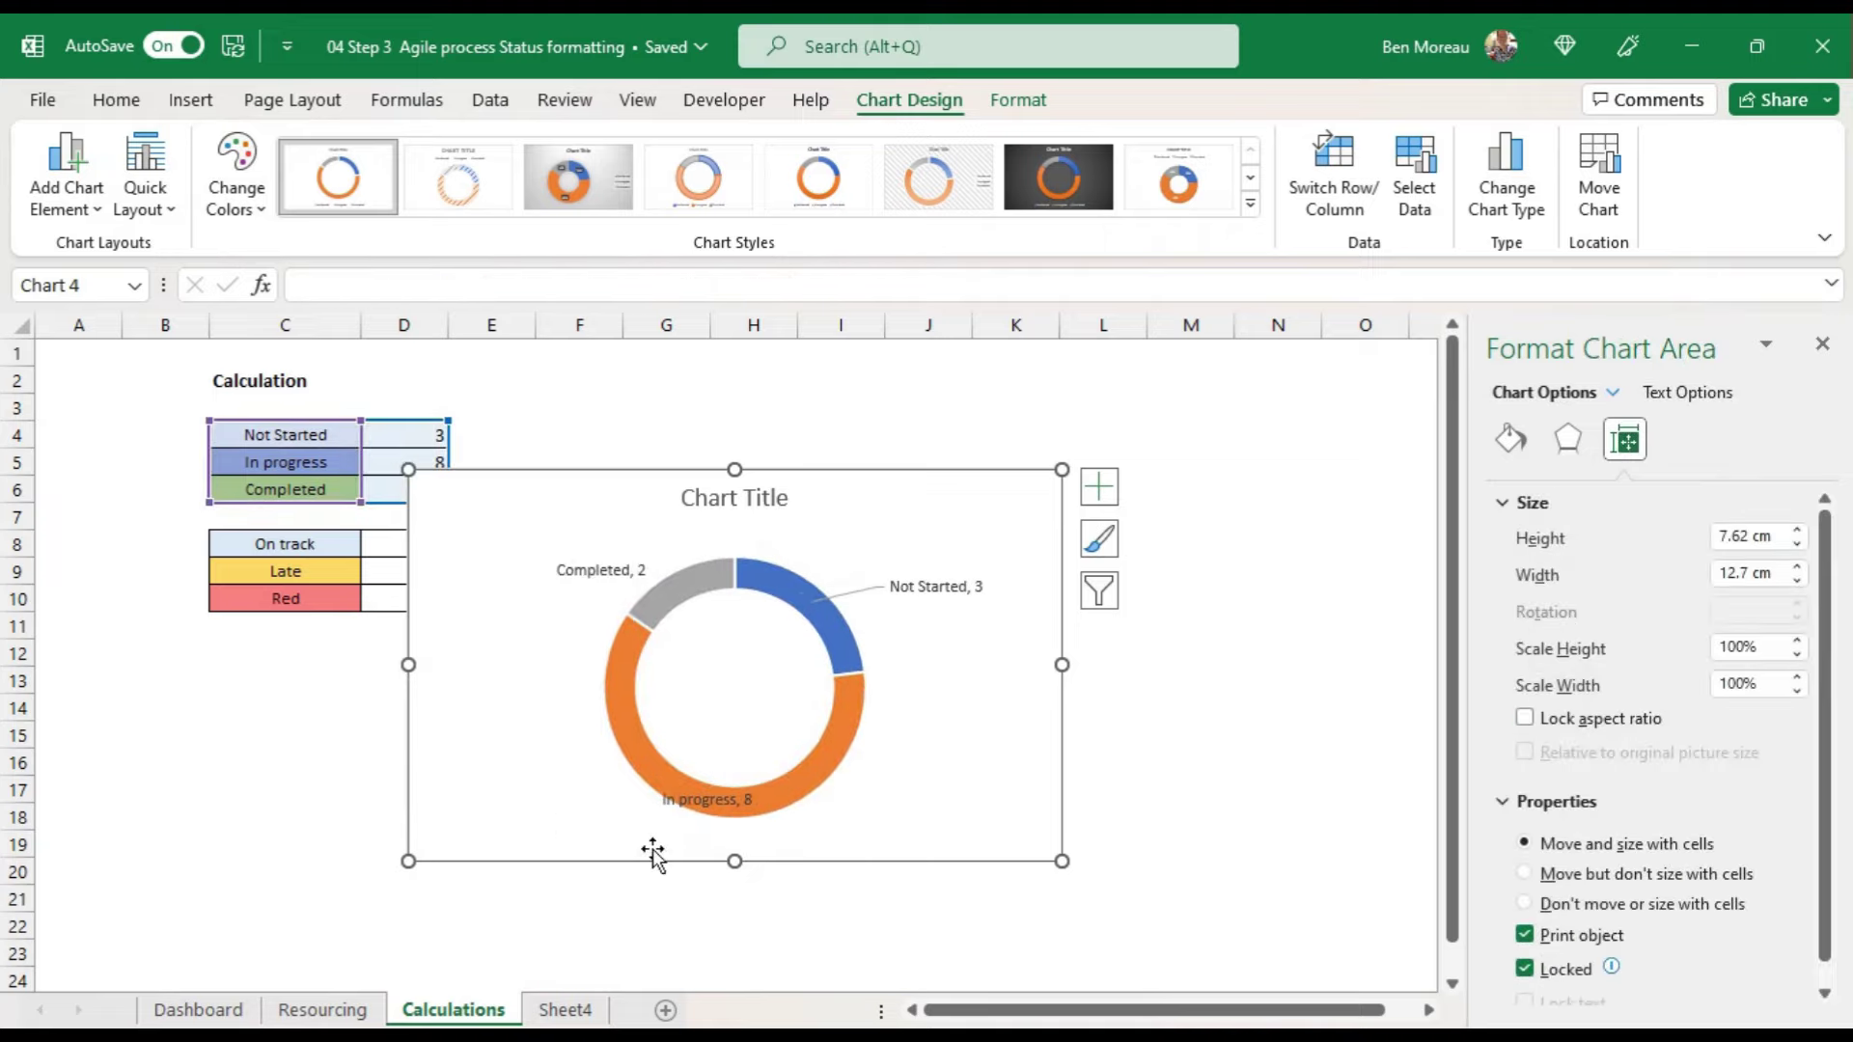
Step: Move the In progress label outside the ring and reposition the chart so it clears the calculation tables
left_click(716, 799)
left_click(697, 811)
left_click_drag(696, 811, 615, 819)
left_click_drag(676, 472, 753, 436)
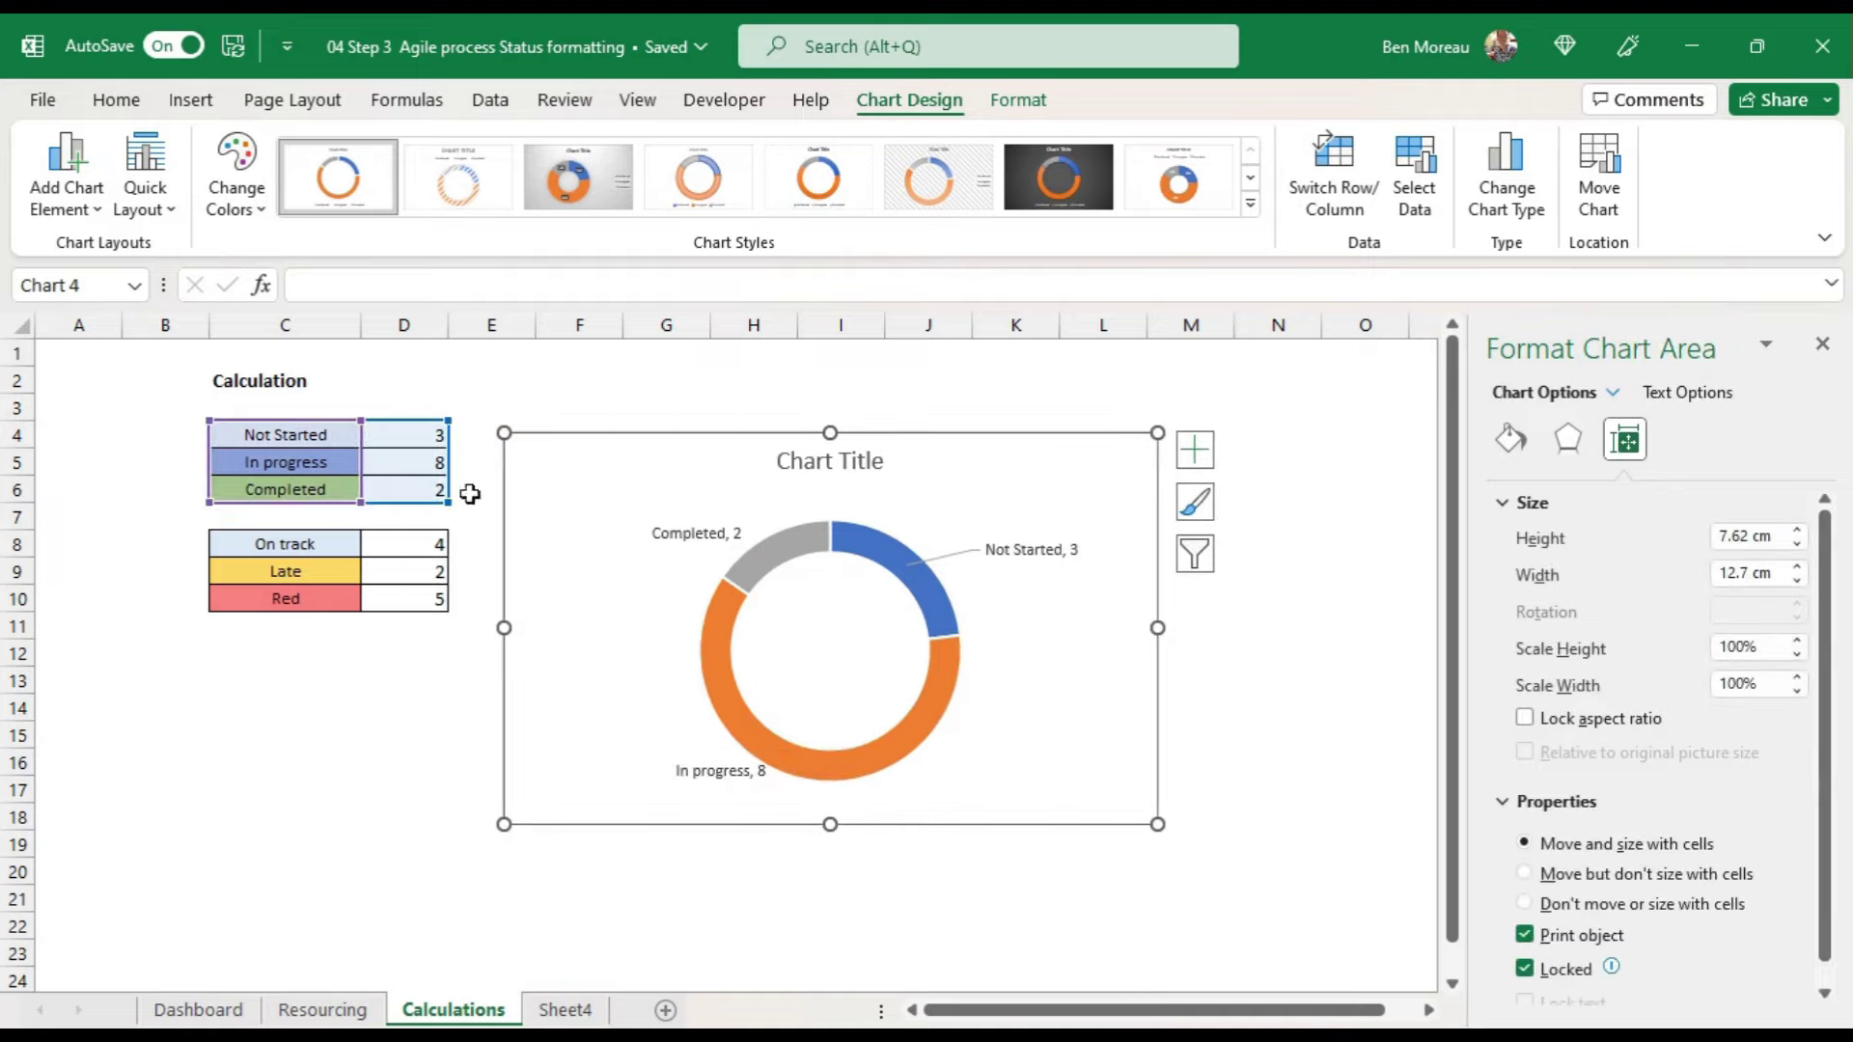
Step: Fill the Not Started slice with light blue to match its cell in the calculation table
left_click(928, 591)
left_click(935, 603)
right_click(937, 606)
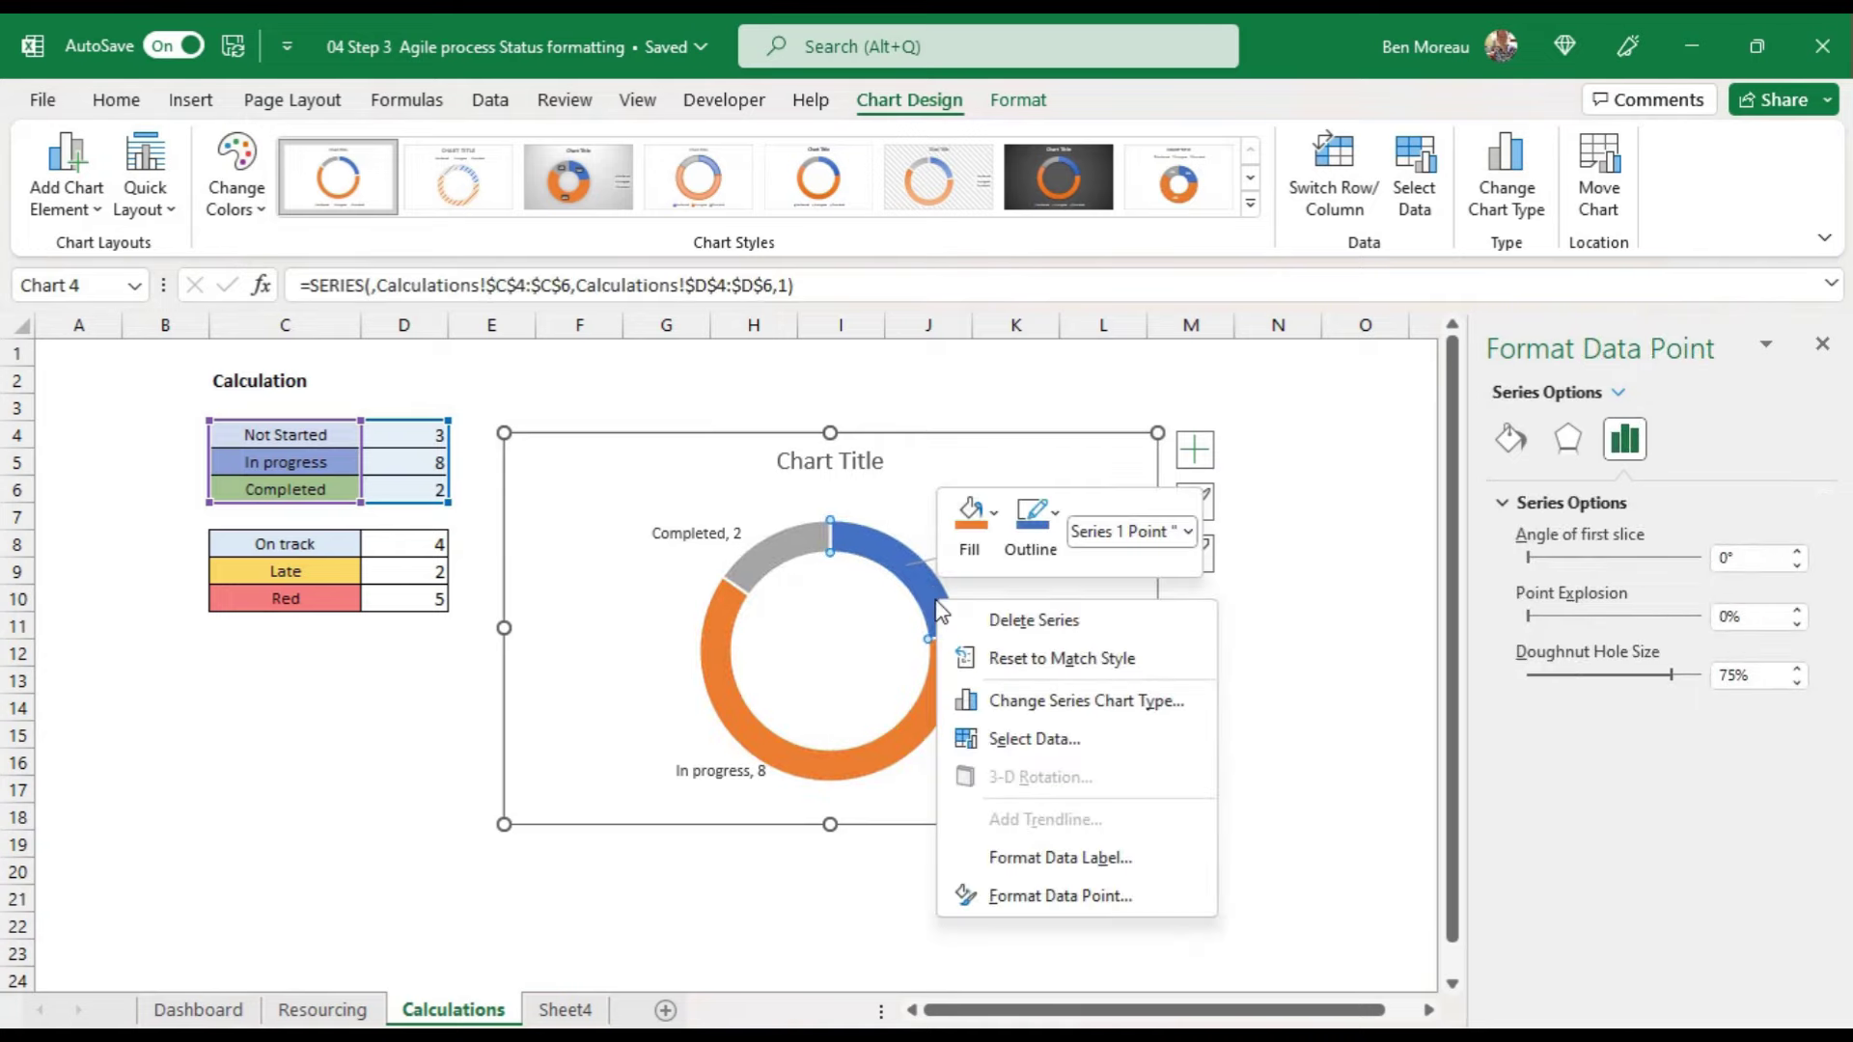
left_click(997, 515)
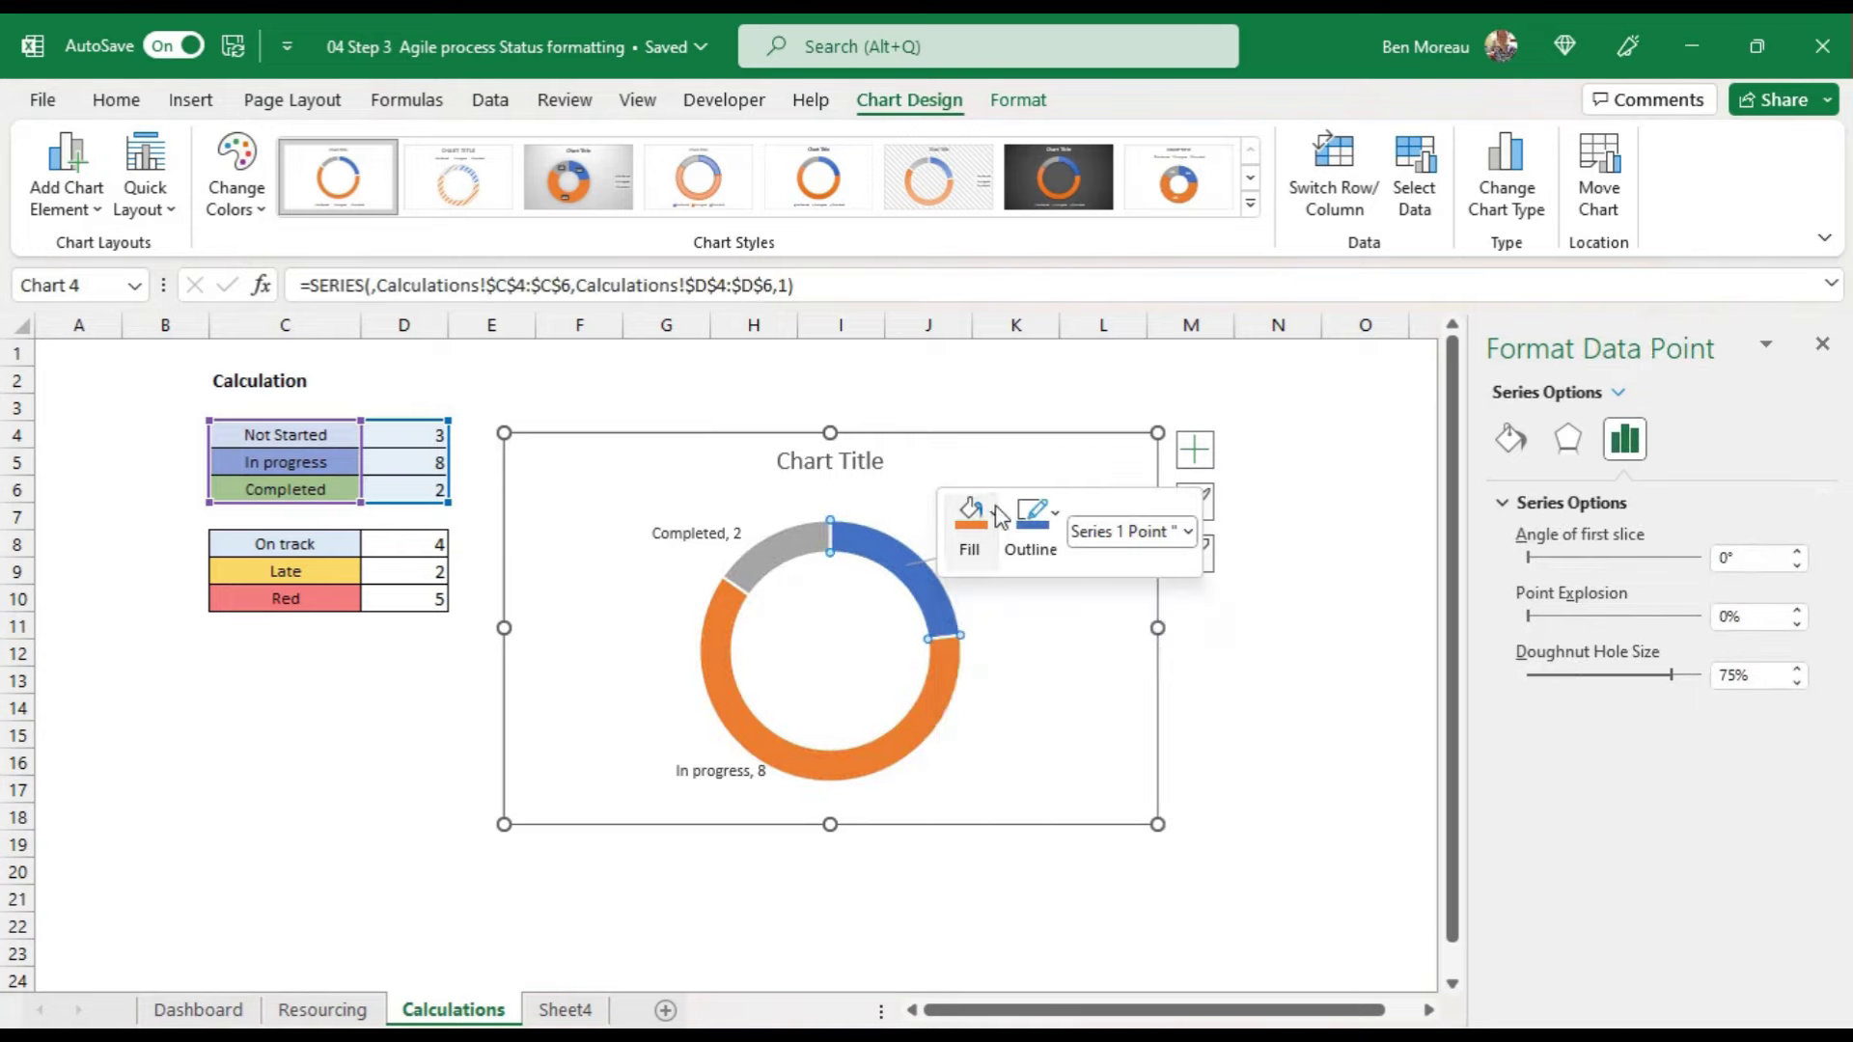
left_click(1143, 709)
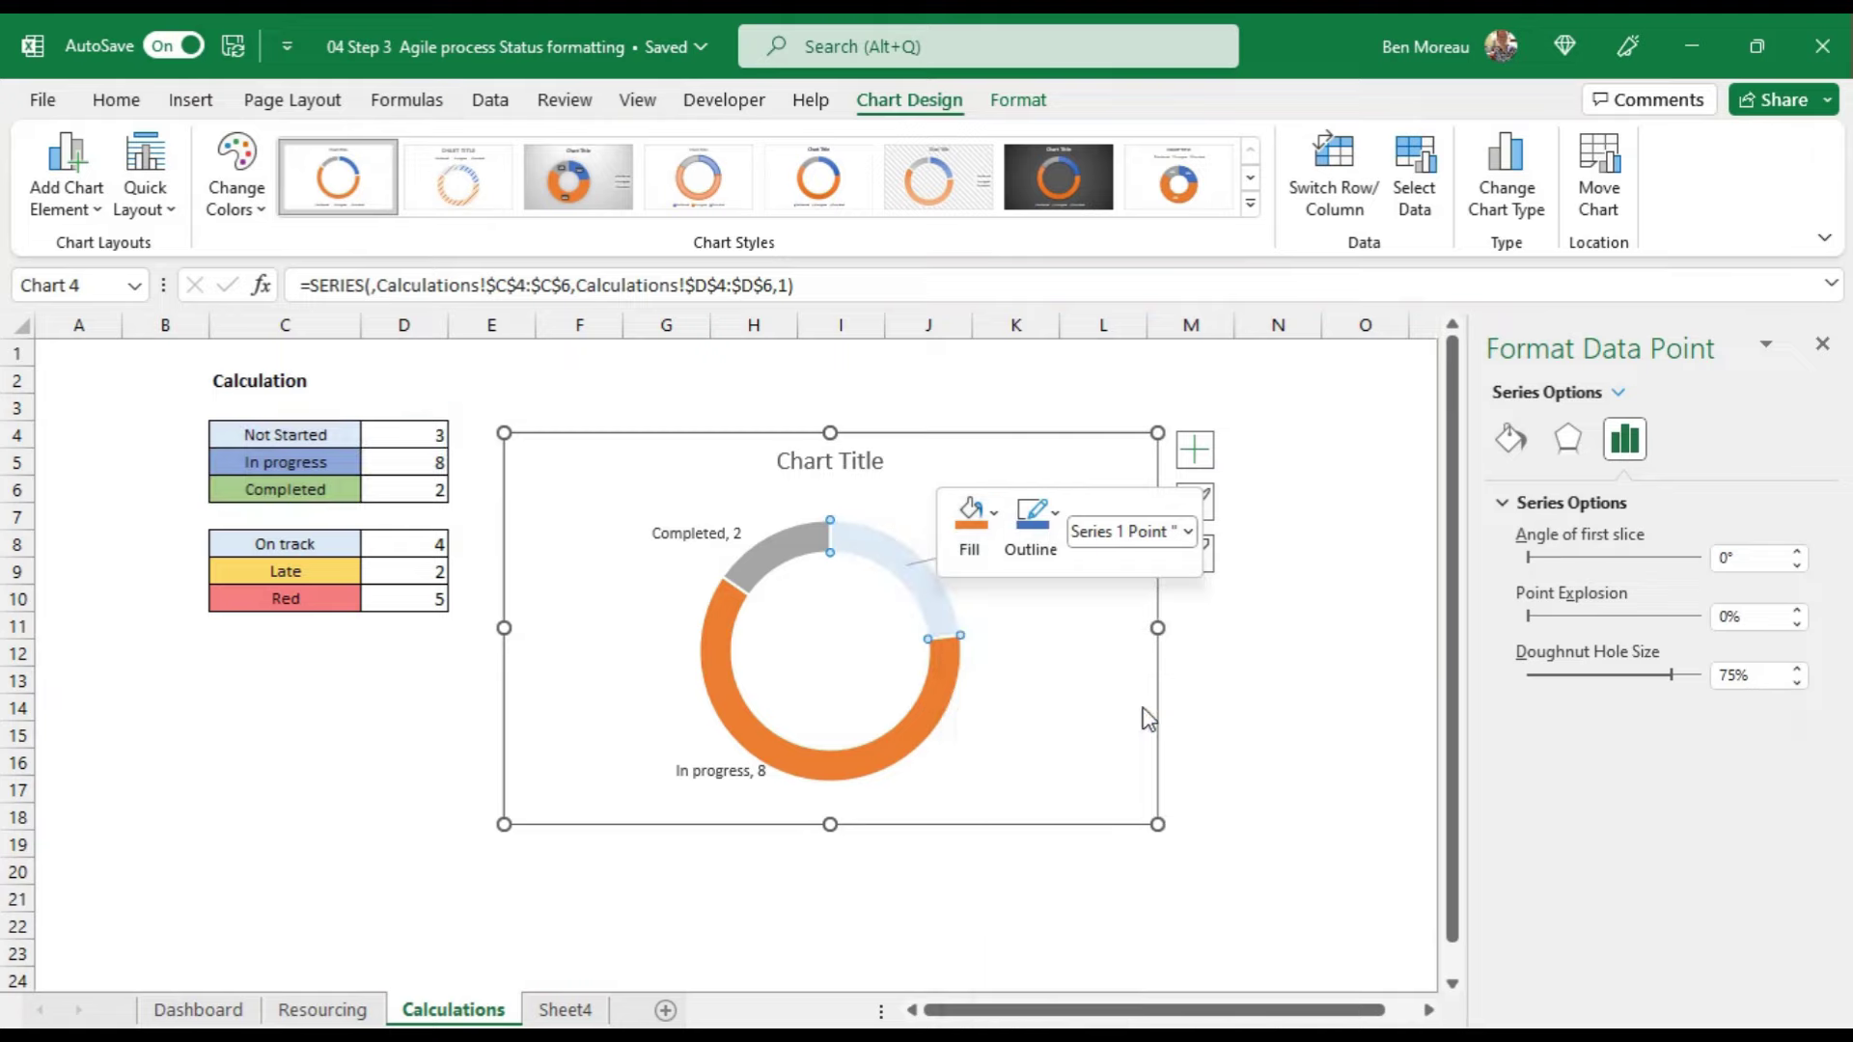
Step: Fill the In progress slice with the medium blue of its cell in the calculation table
left_click(938, 714)
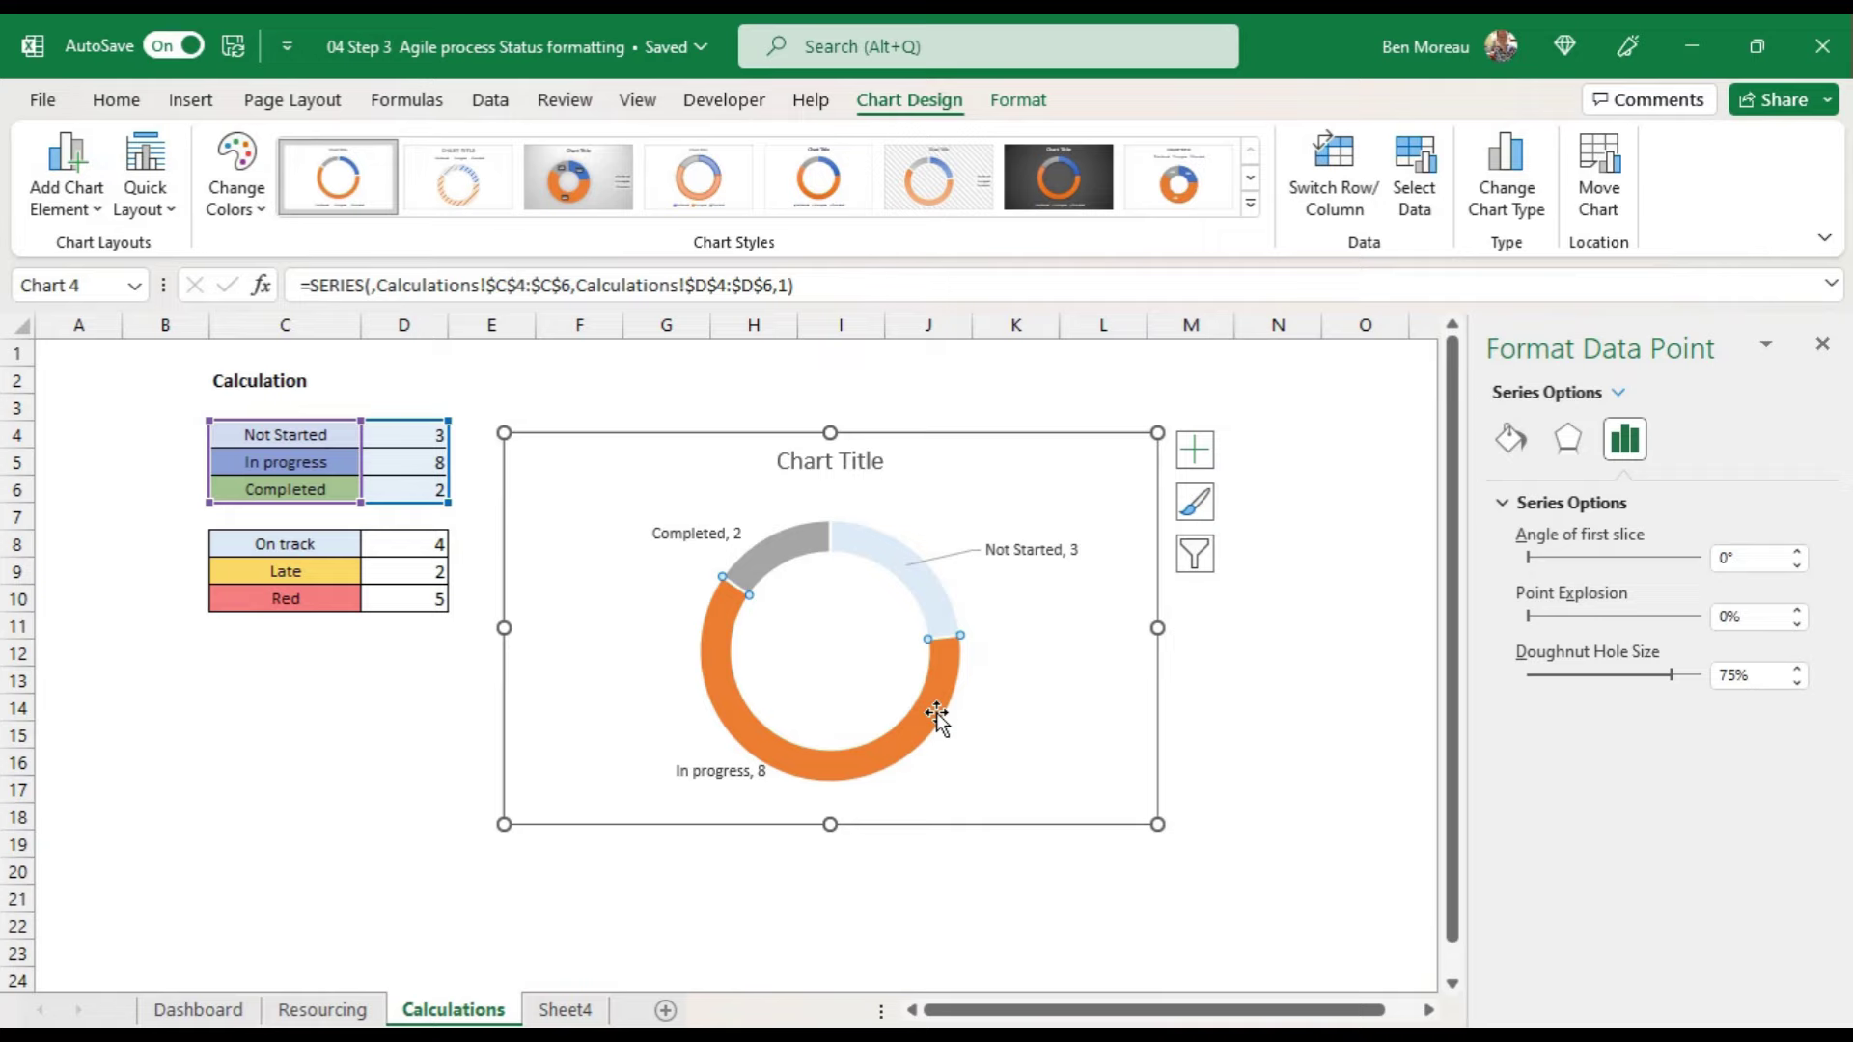
right_click(936, 714)
left_click(997, 627)
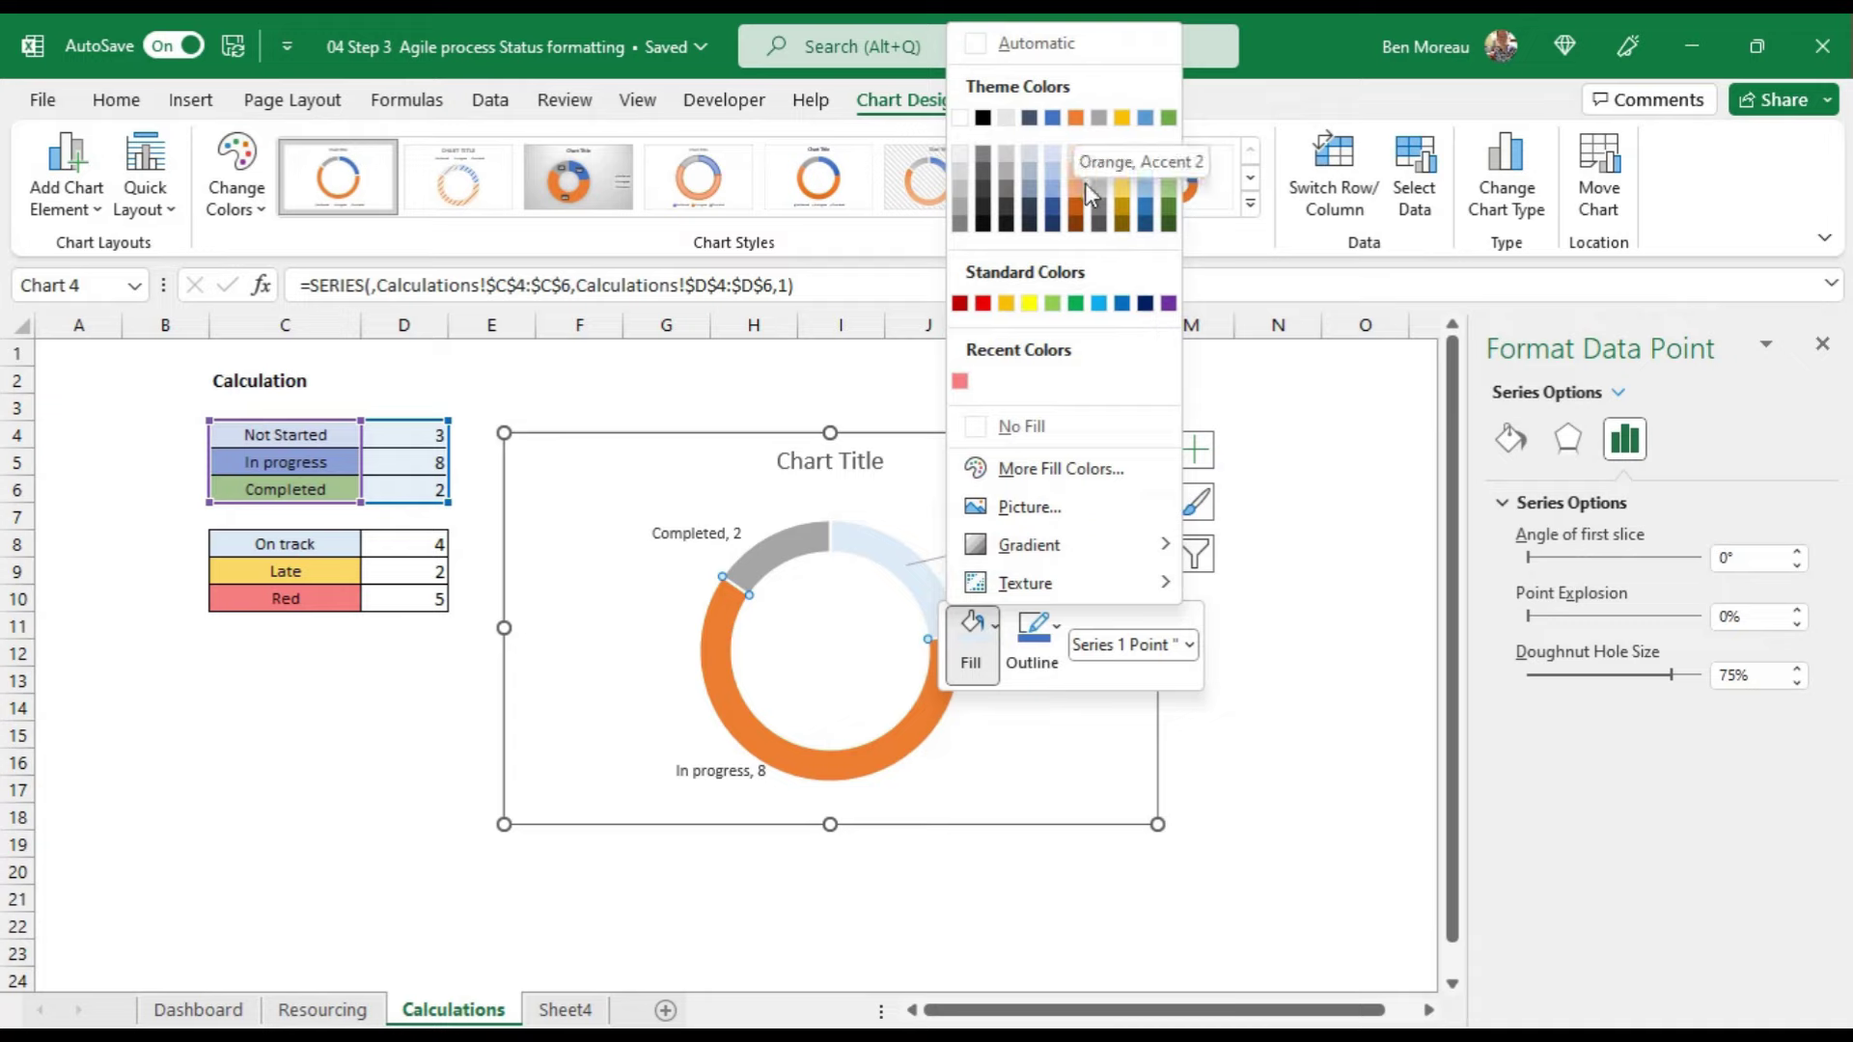
left_click(1075, 118)
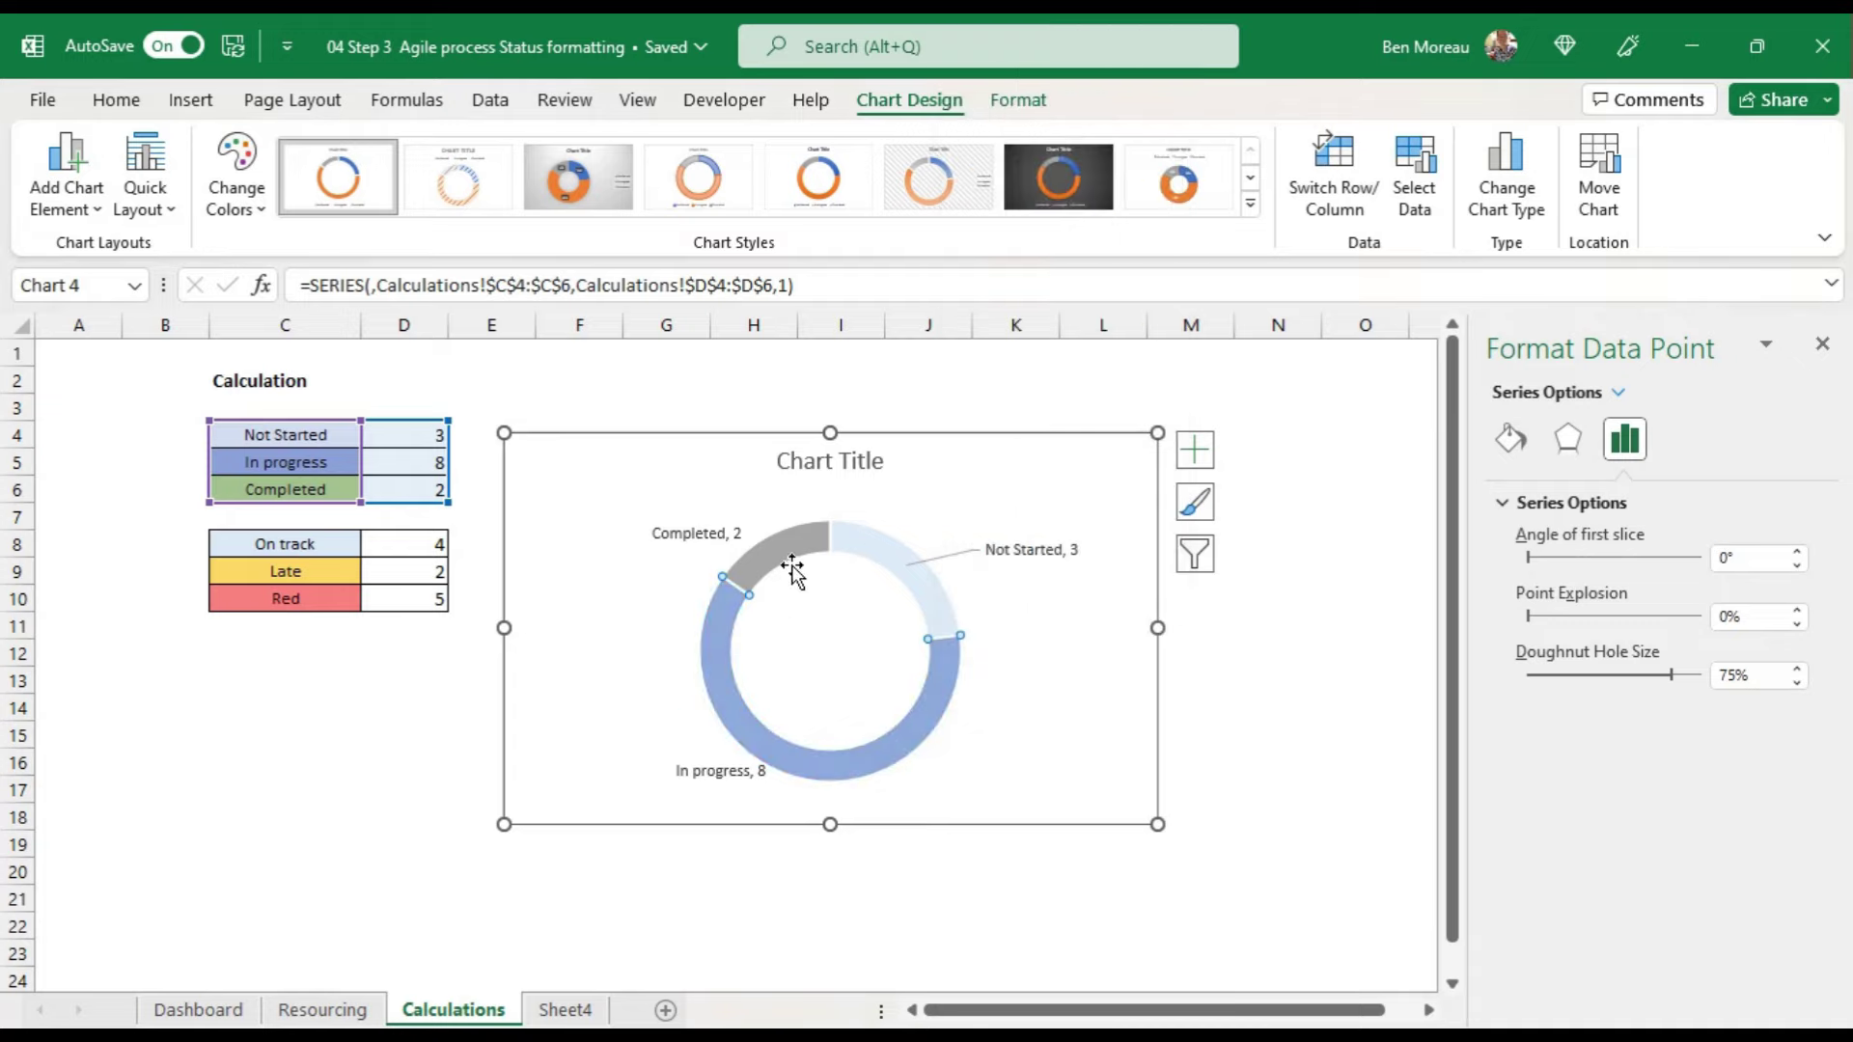
Step: Fill the Completed slice with light green to match its cell in the calculation table
right_click(772, 560)
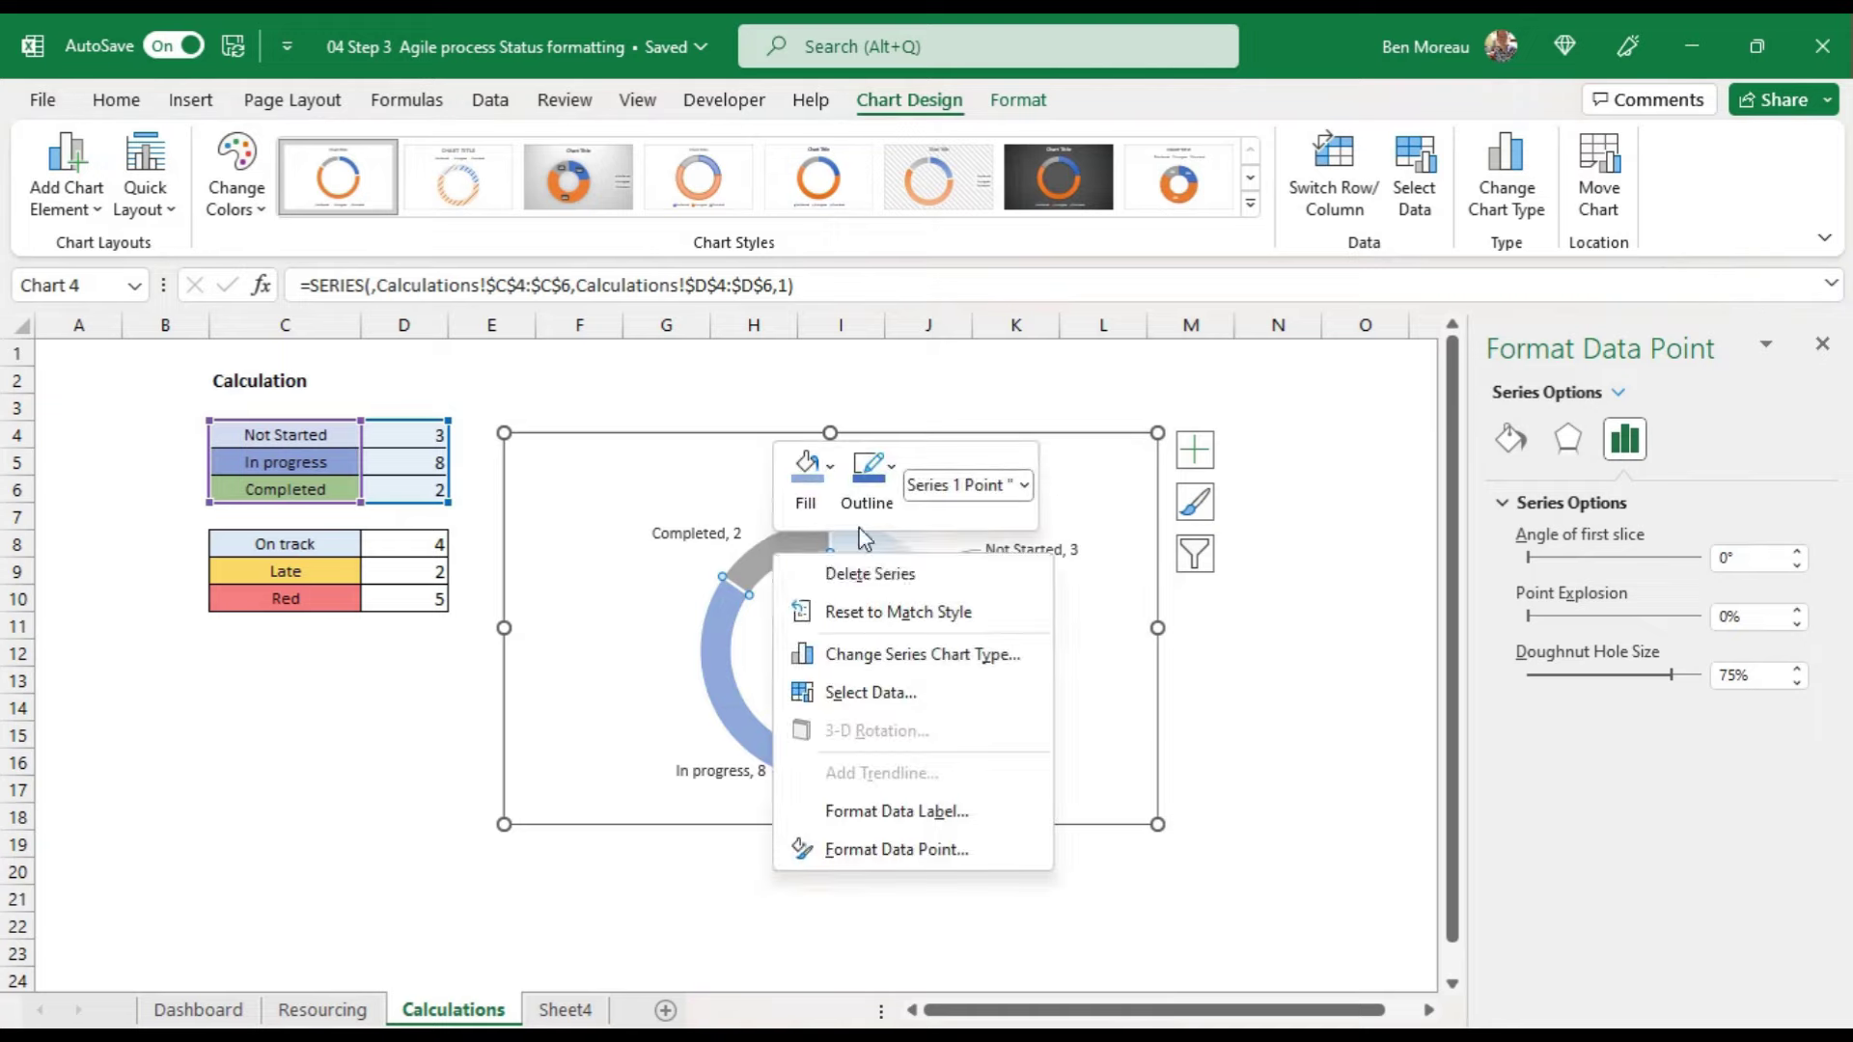
left_click(835, 470)
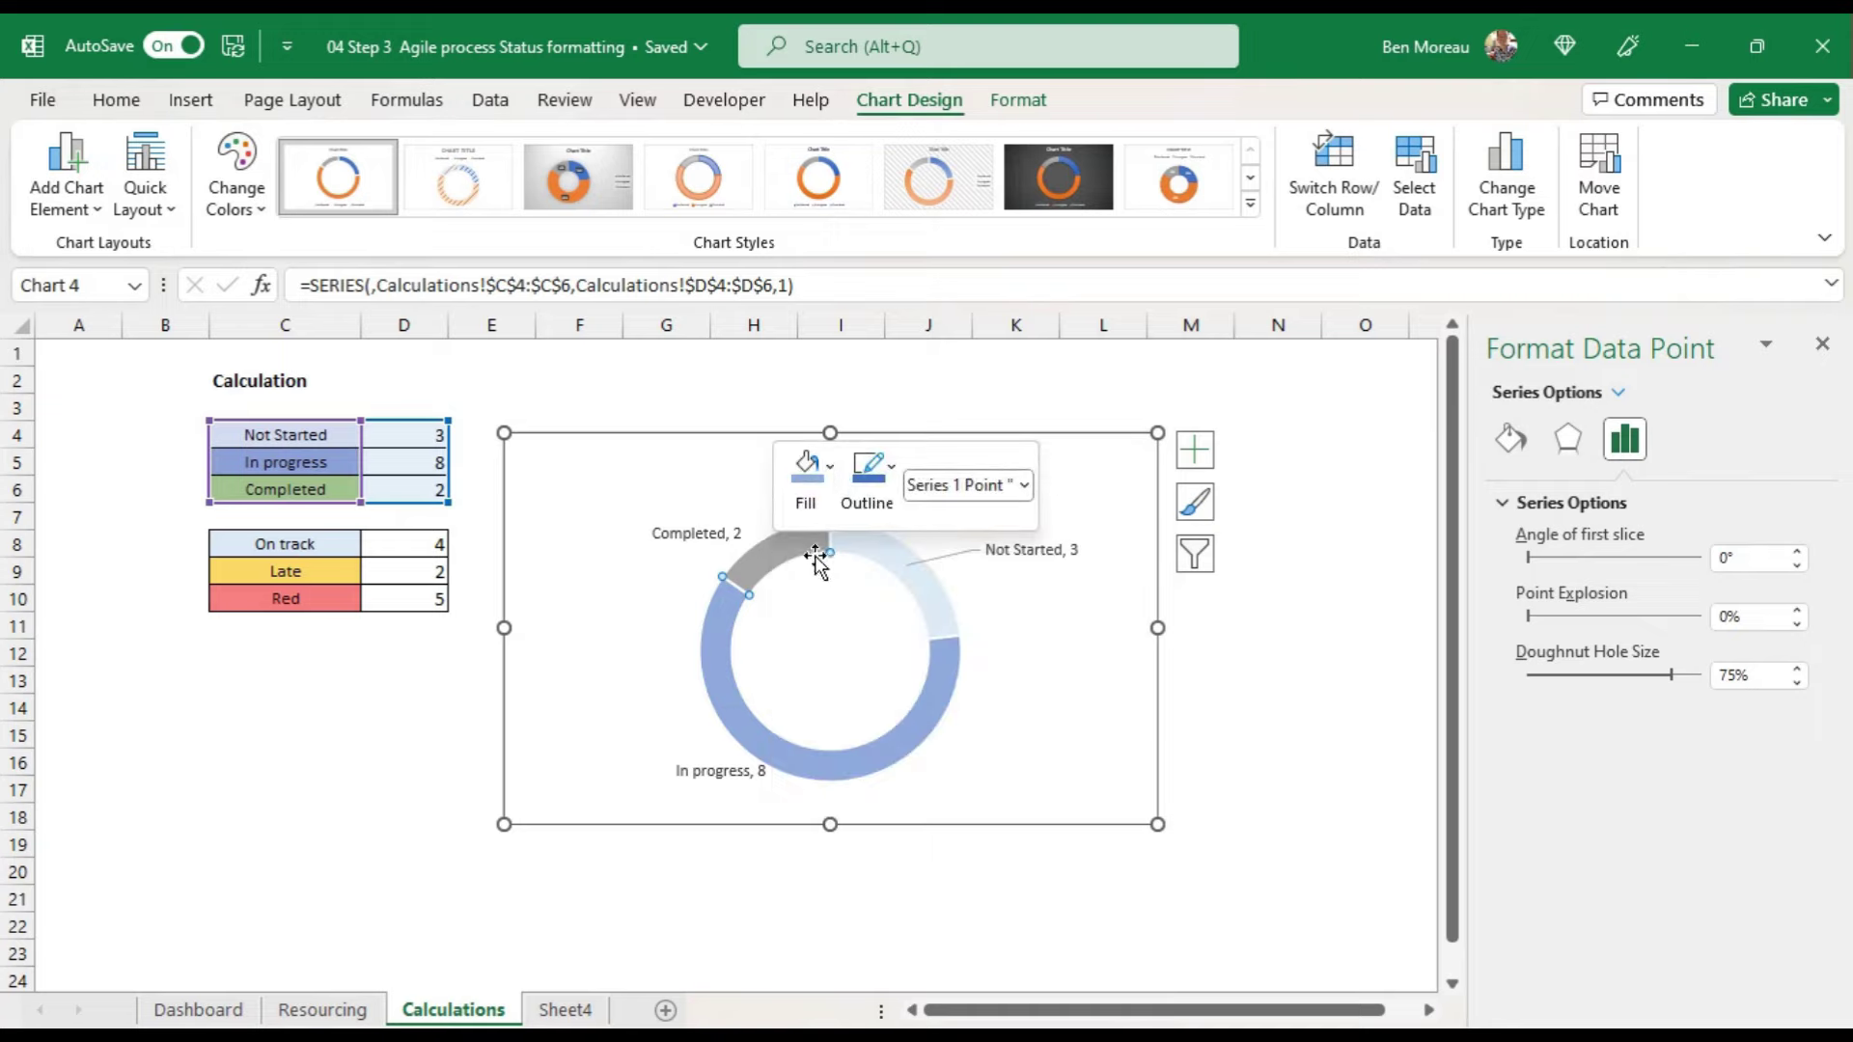
left_click(829, 486)
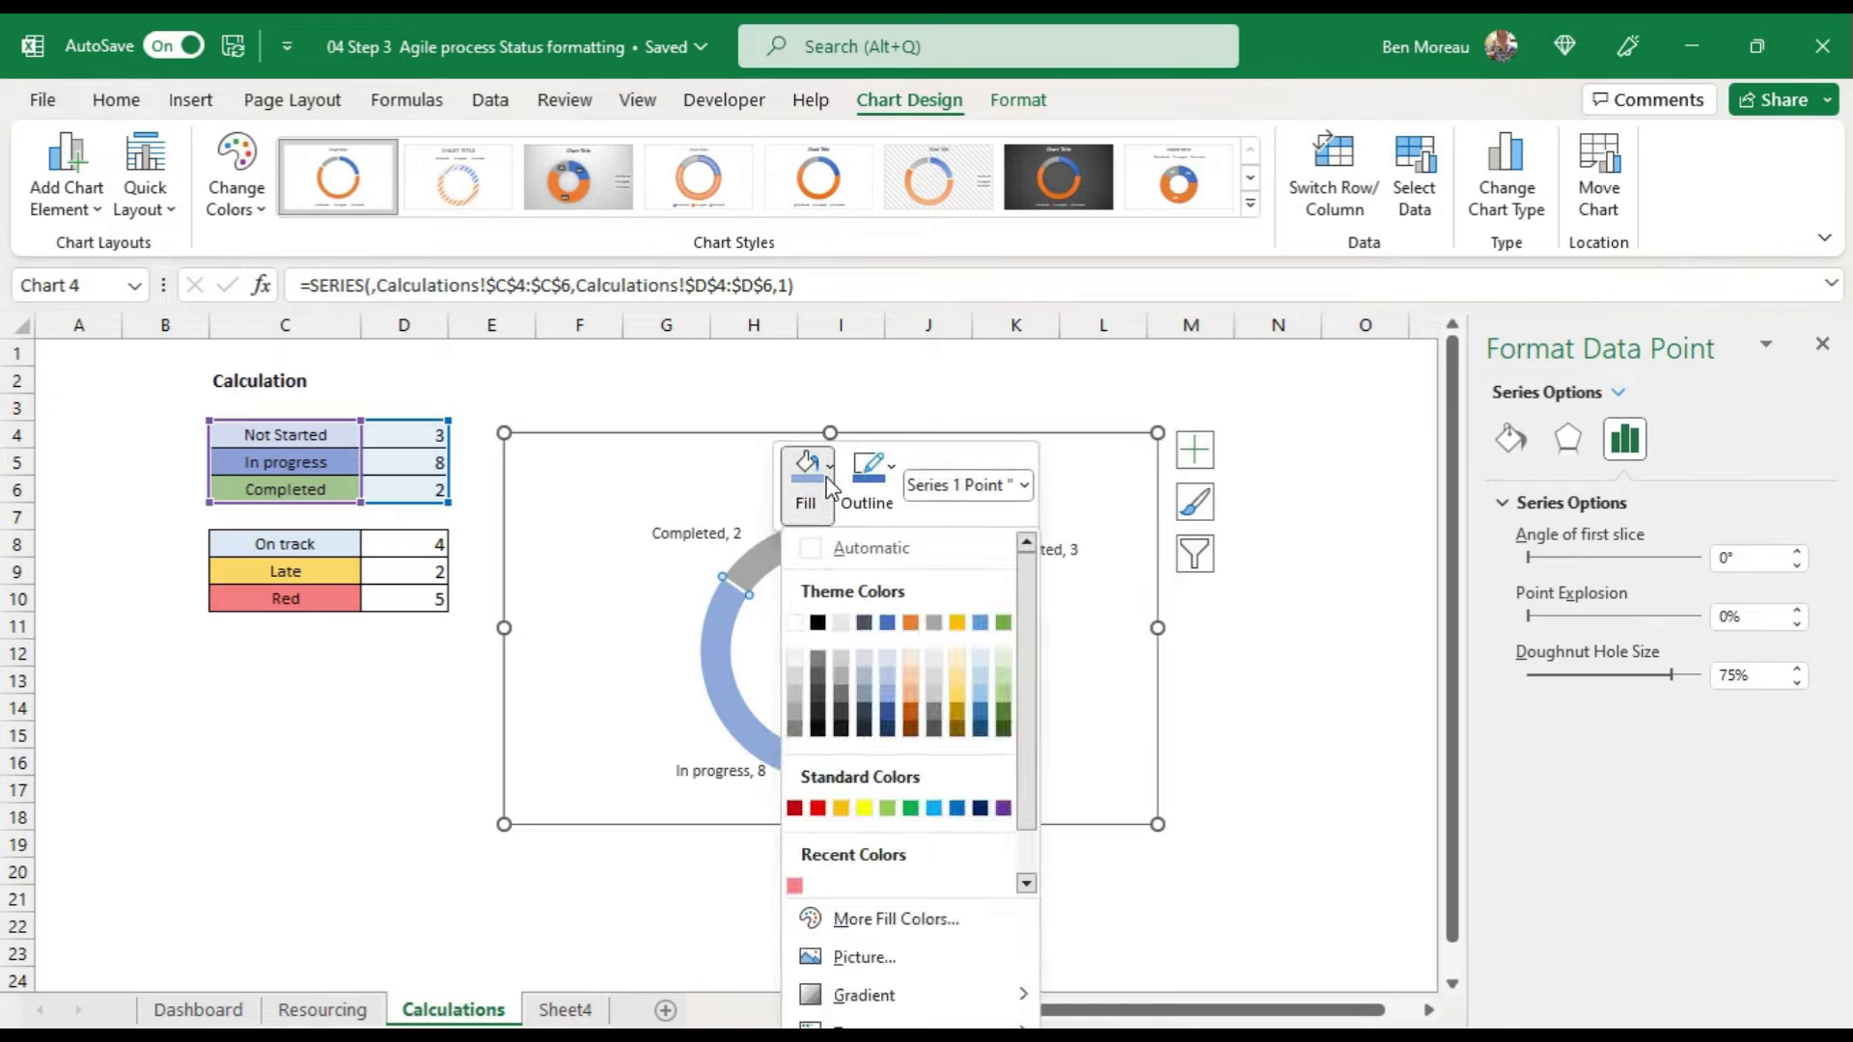
left_click(1006, 691)
left_click(1038, 697)
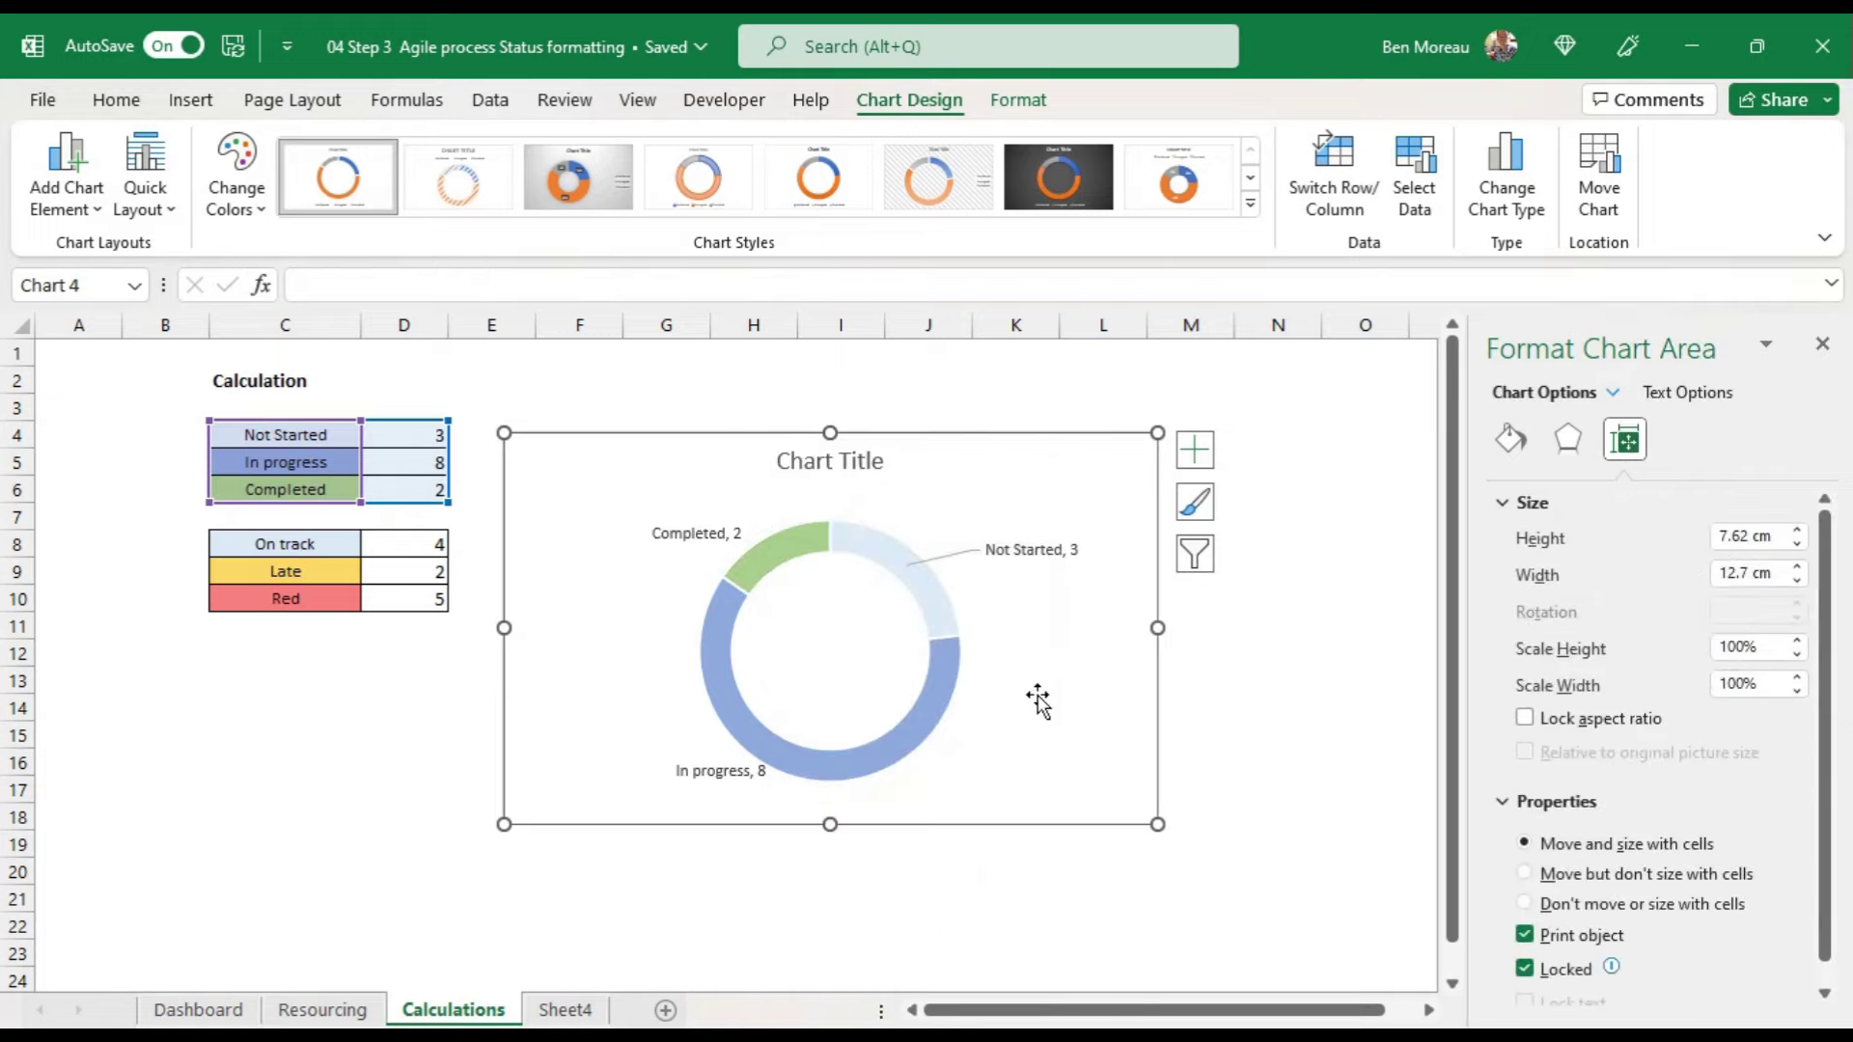
Step: Move the progress chart up to row 2 from column F and shrink it to about 4.2 cm high by 8.8 cm wide
left_click_drag(997, 819, 1061, 764)
left_click(936, 425)
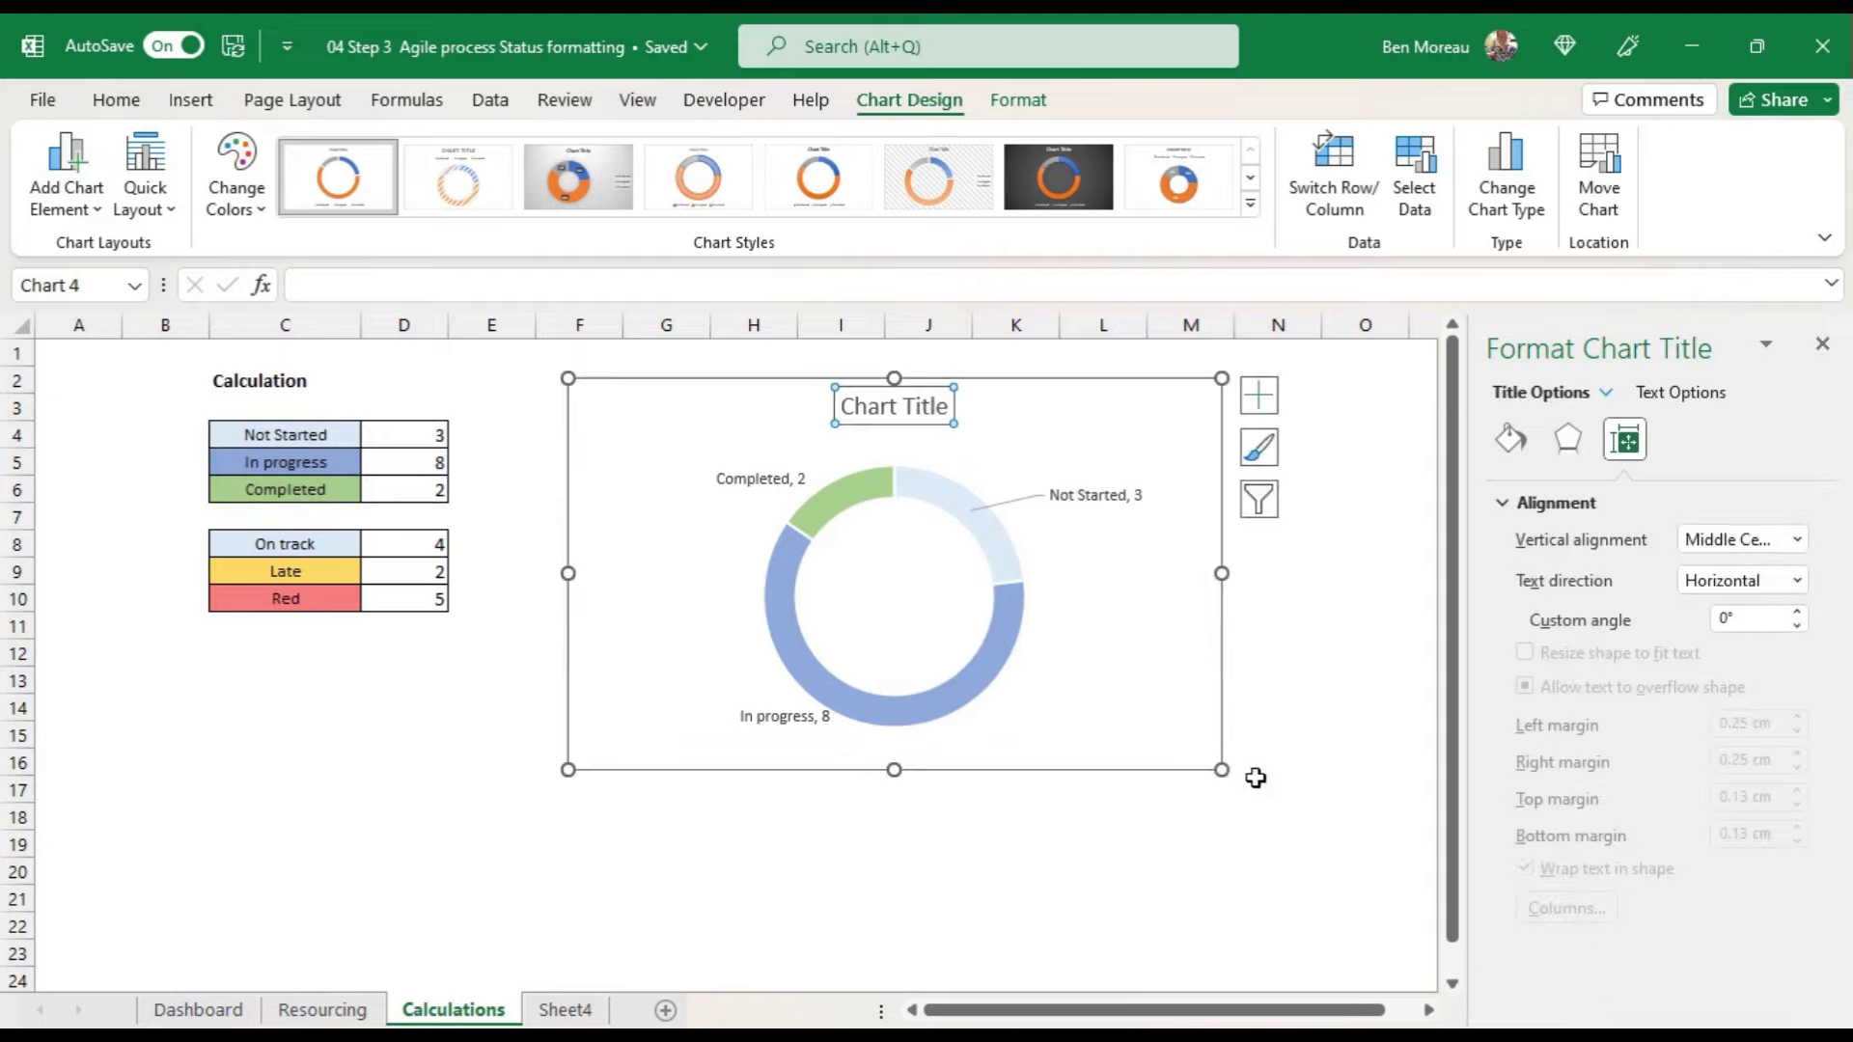
left_click_drag(1221, 769, 1021, 597)
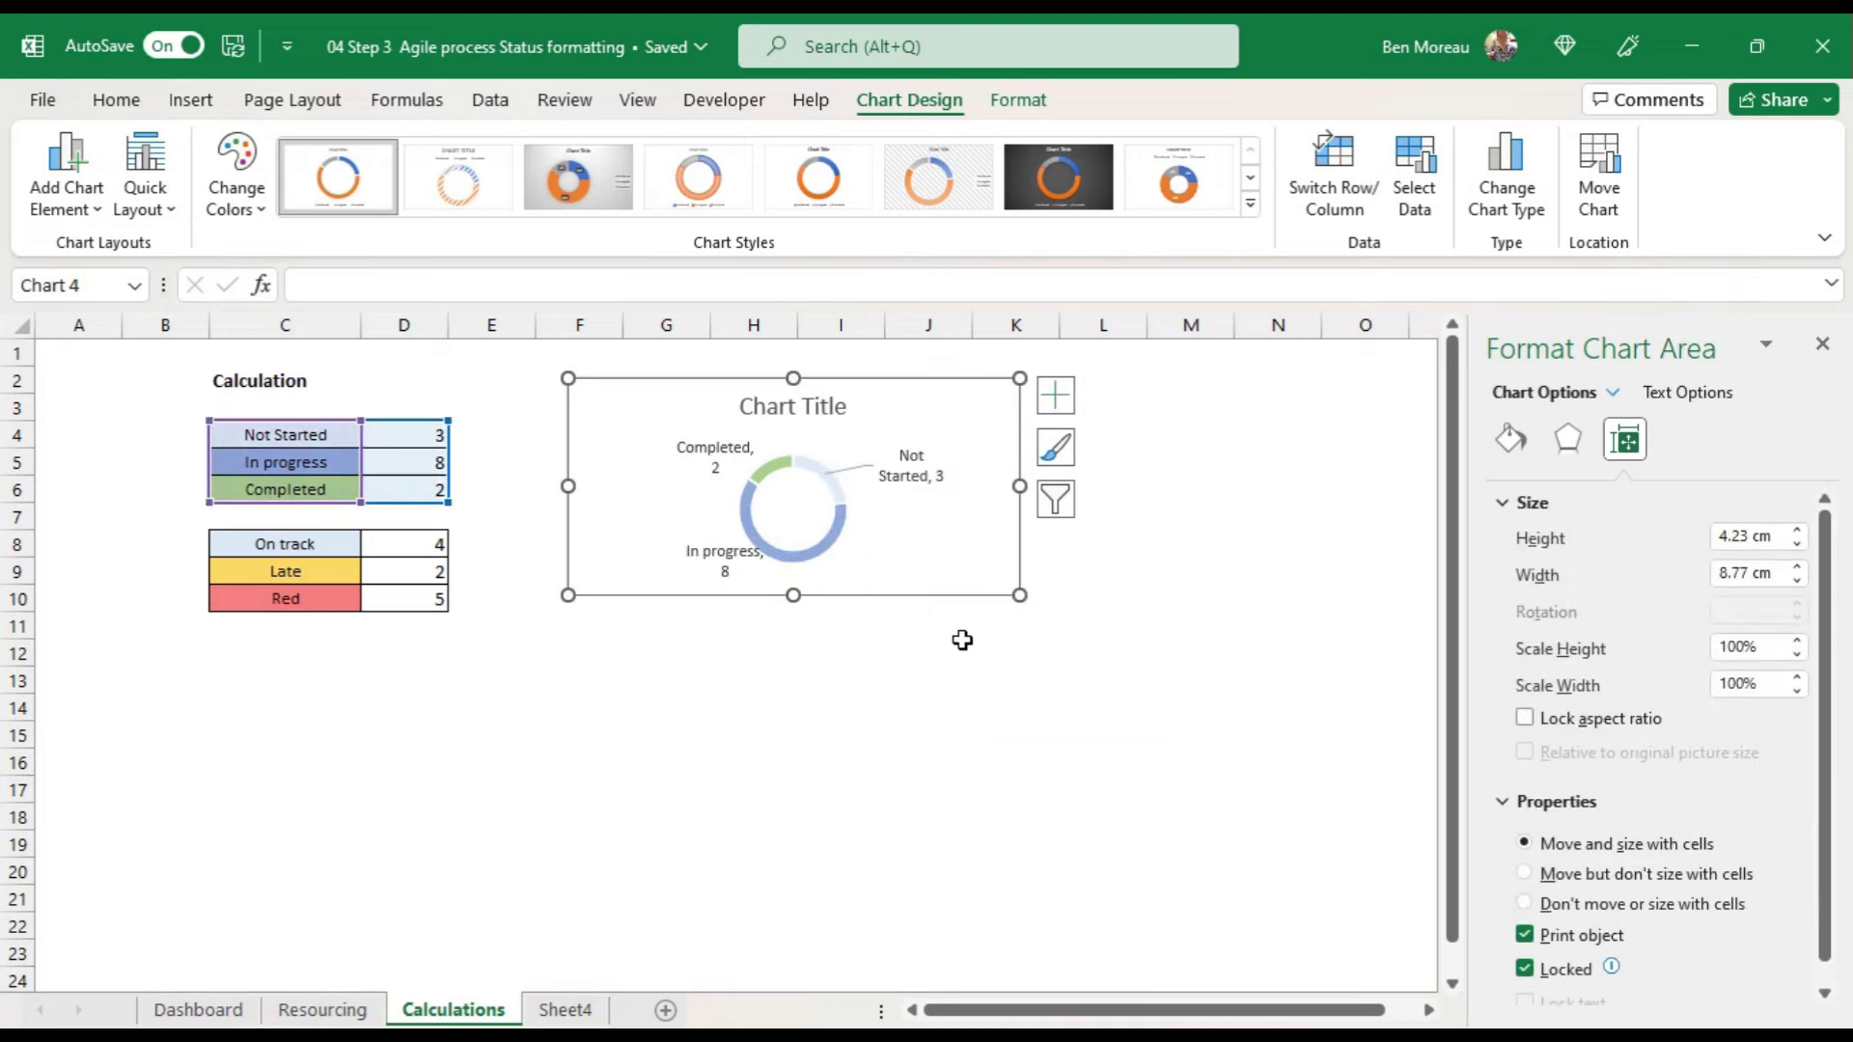
left_click(813, 730)
Step: Insert a doughnut chart from the On track, Late and Red counts in C8:D10
left_click_drag(302, 541, 415, 593)
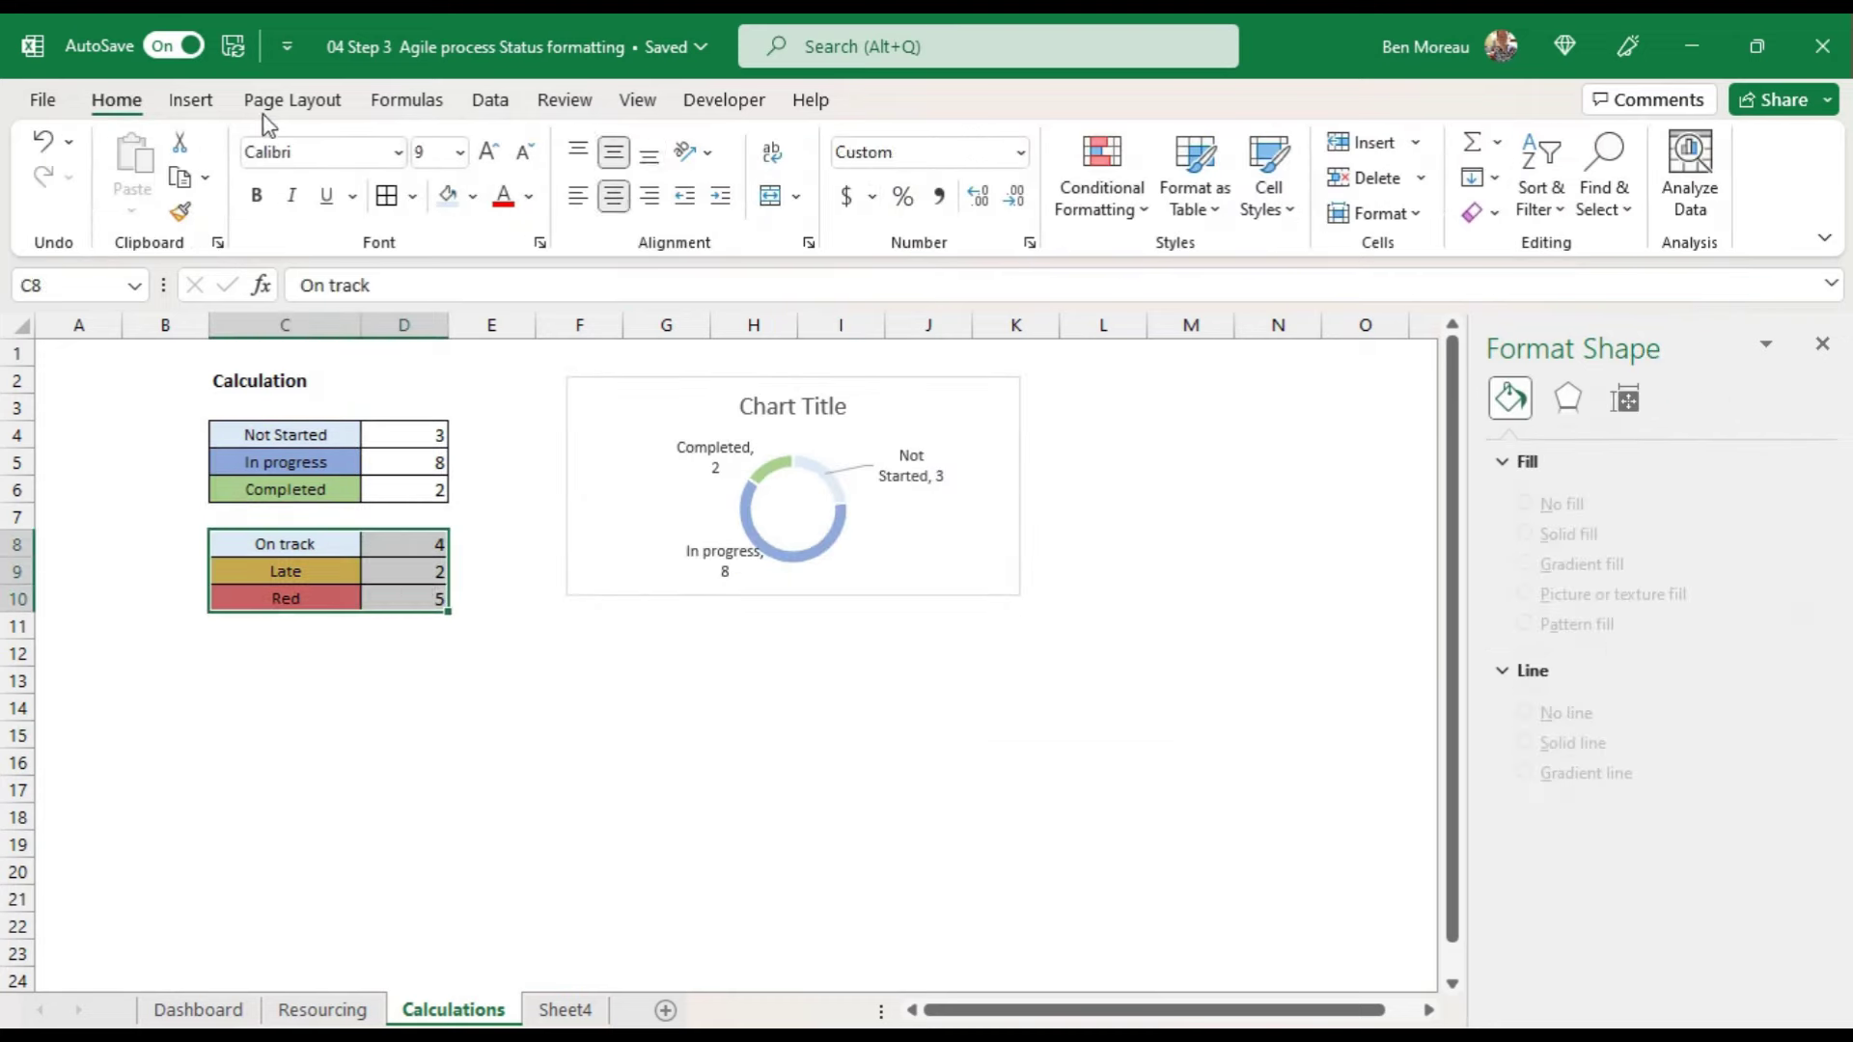
left_click(191, 102)
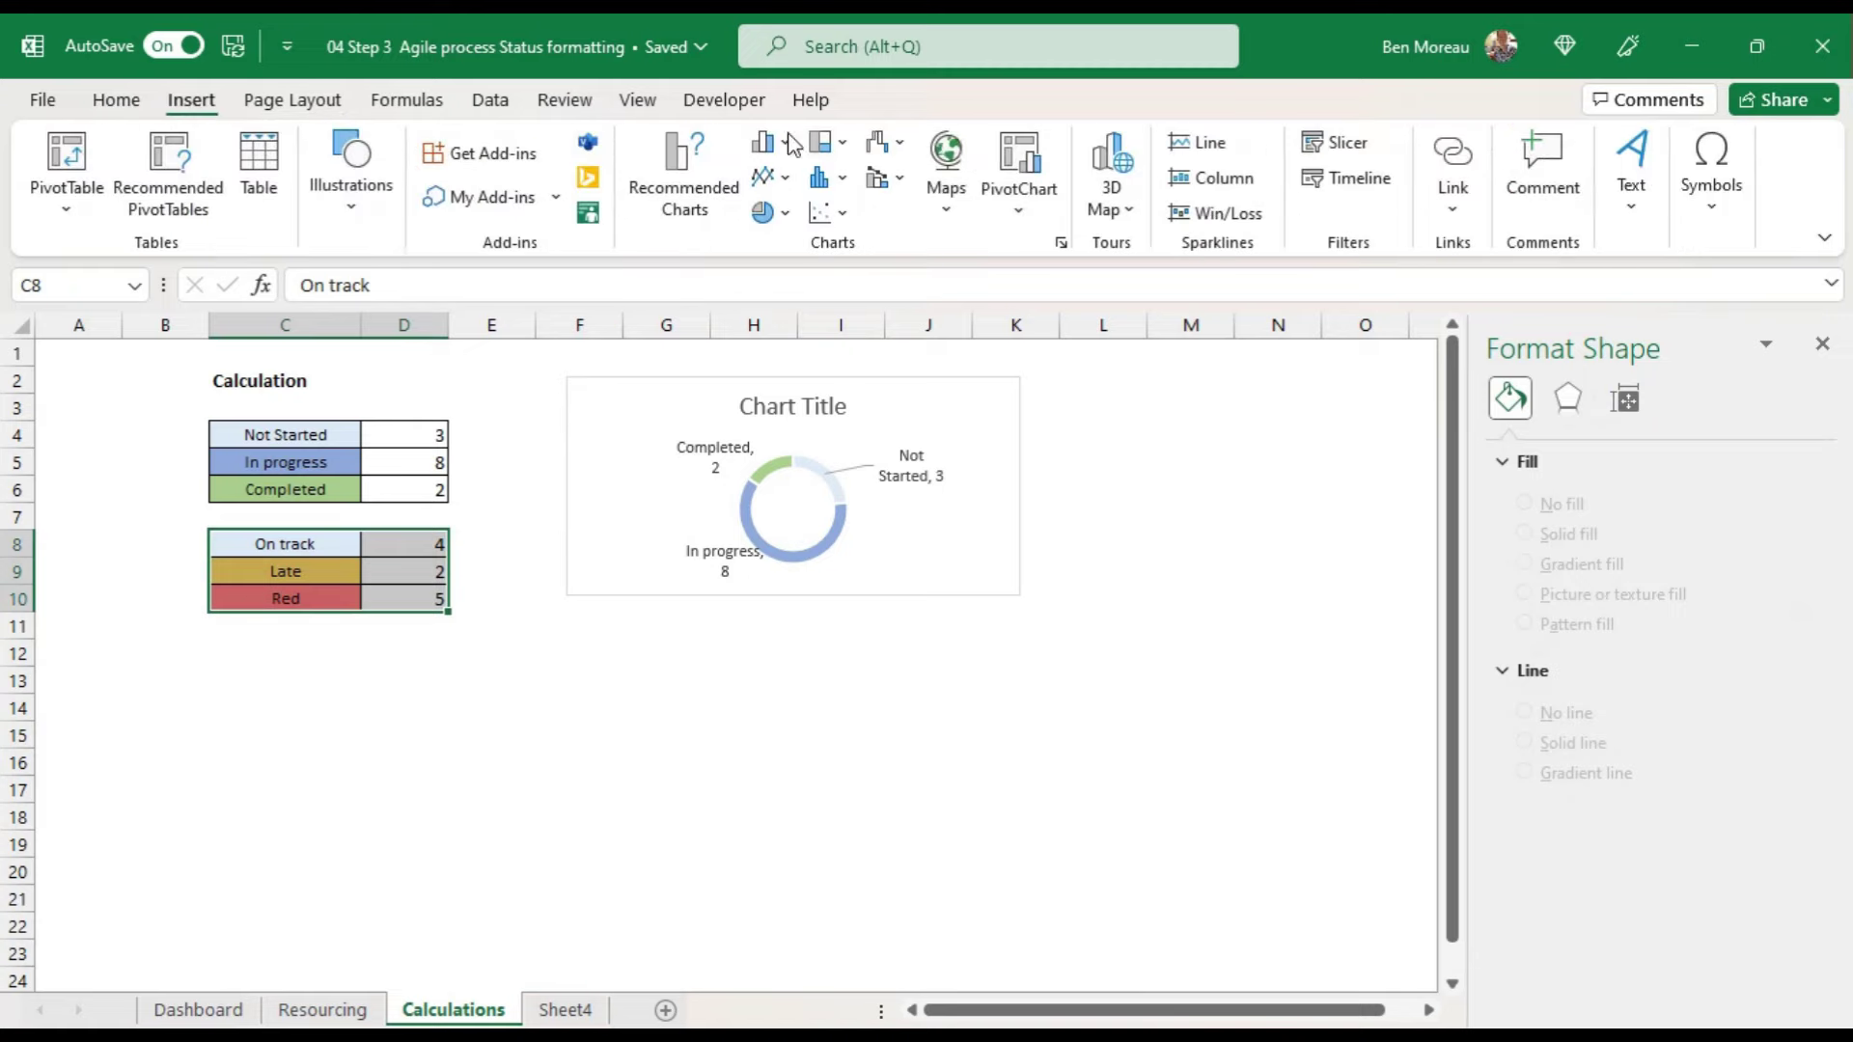
left_click(784, 214)
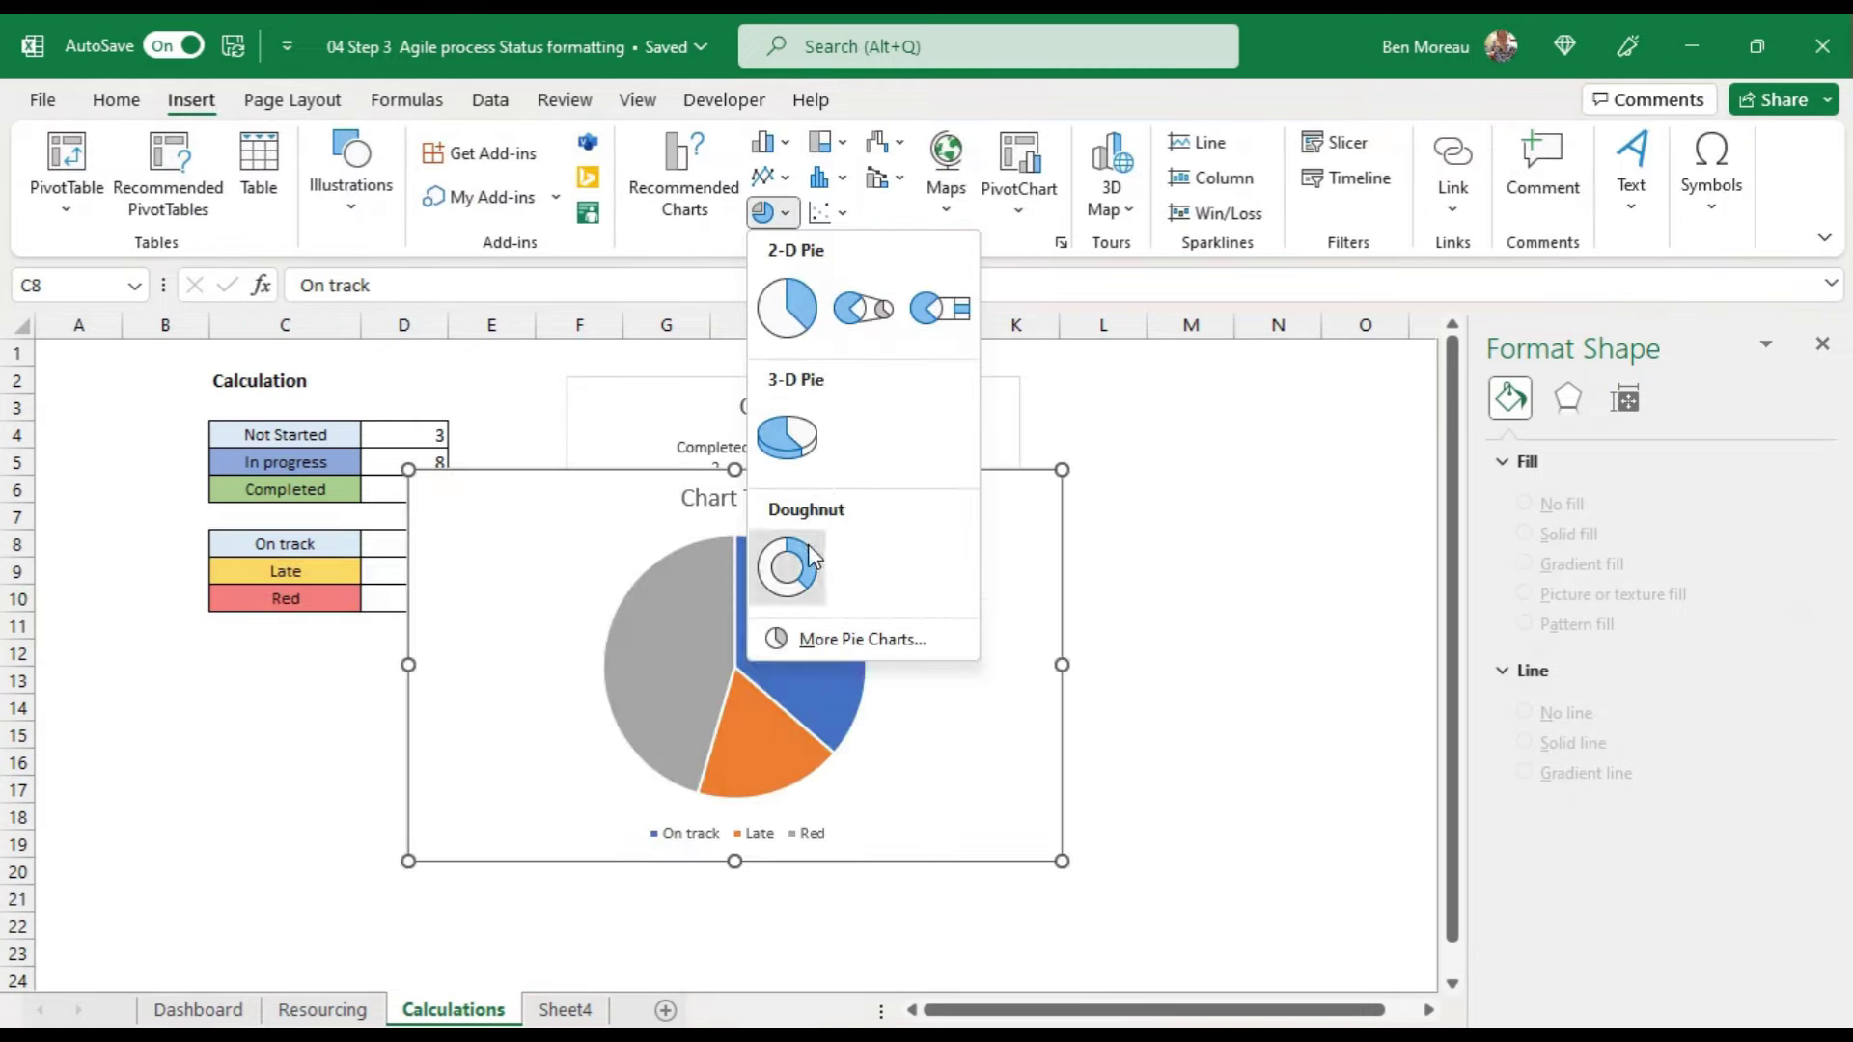
left_click(786, 567)
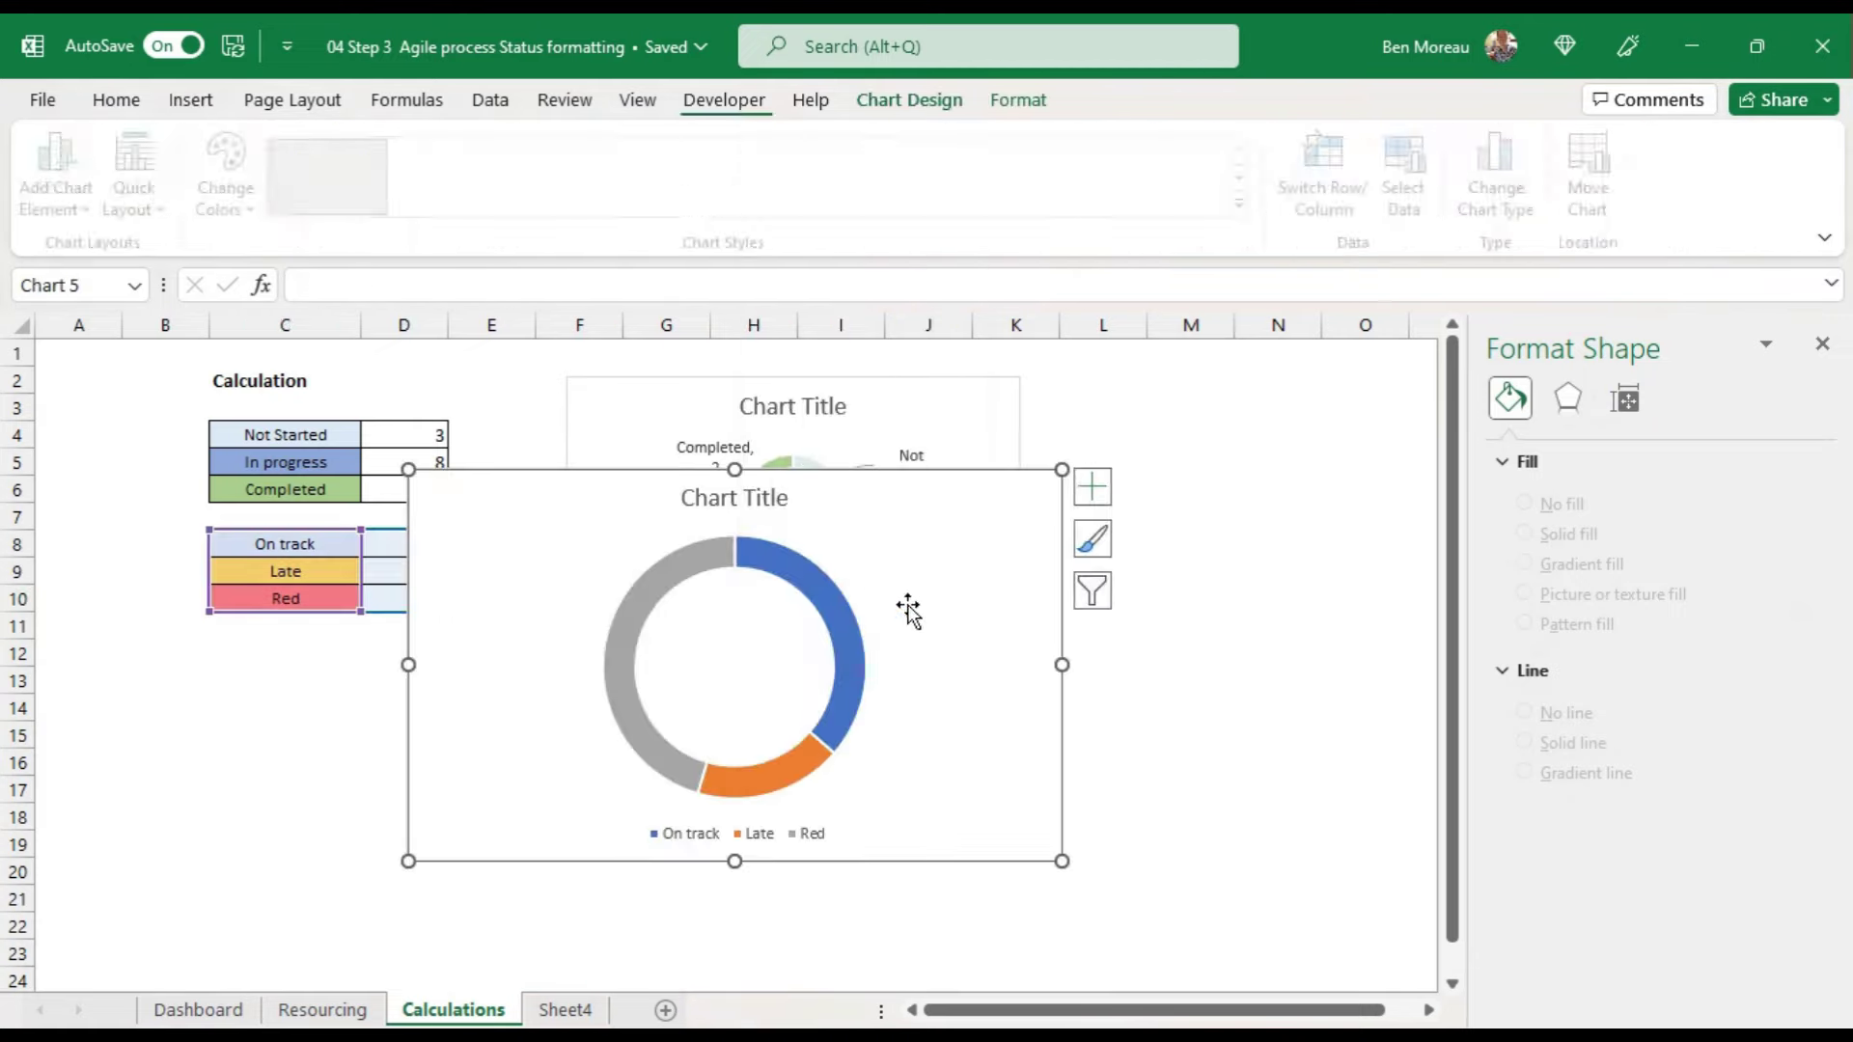
Step: Add data labels to the lateness doughnut chart's series
left_click(853, 702)
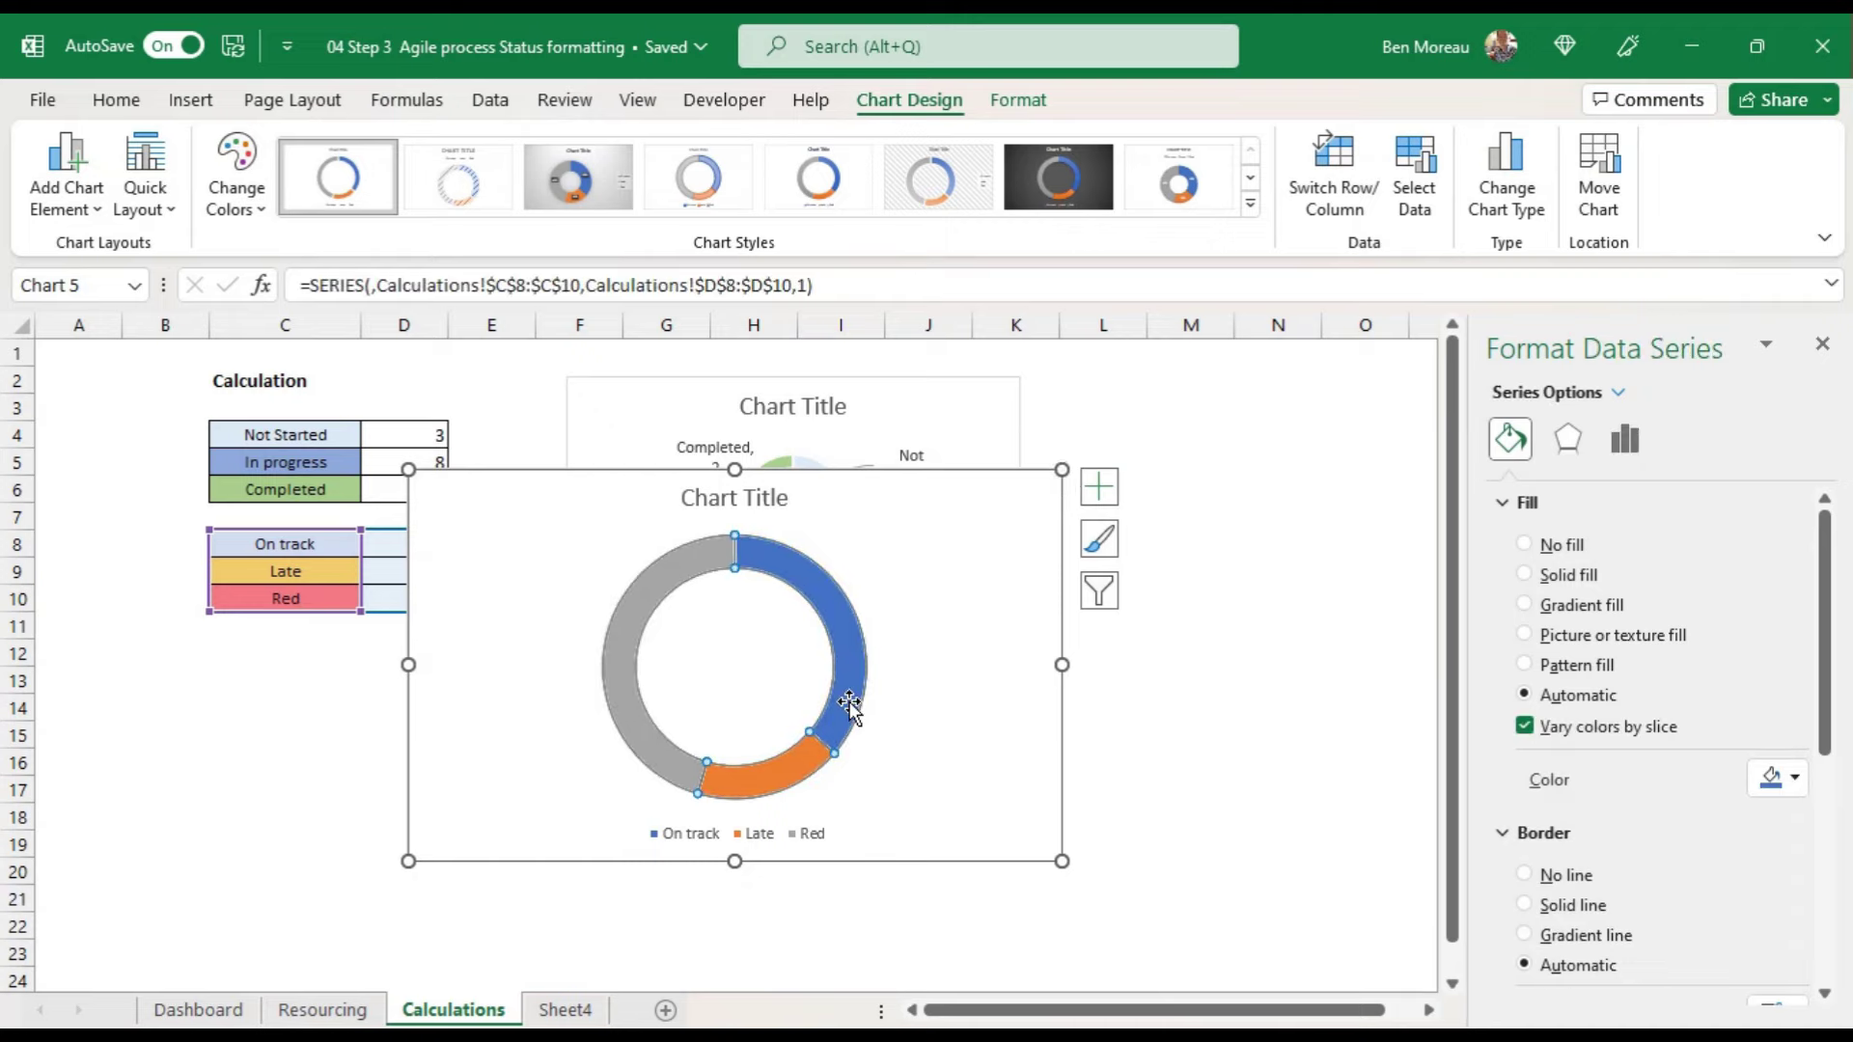
right_click(849, 704)
mouse_move(1138, 932)
left_click(1207, 926)
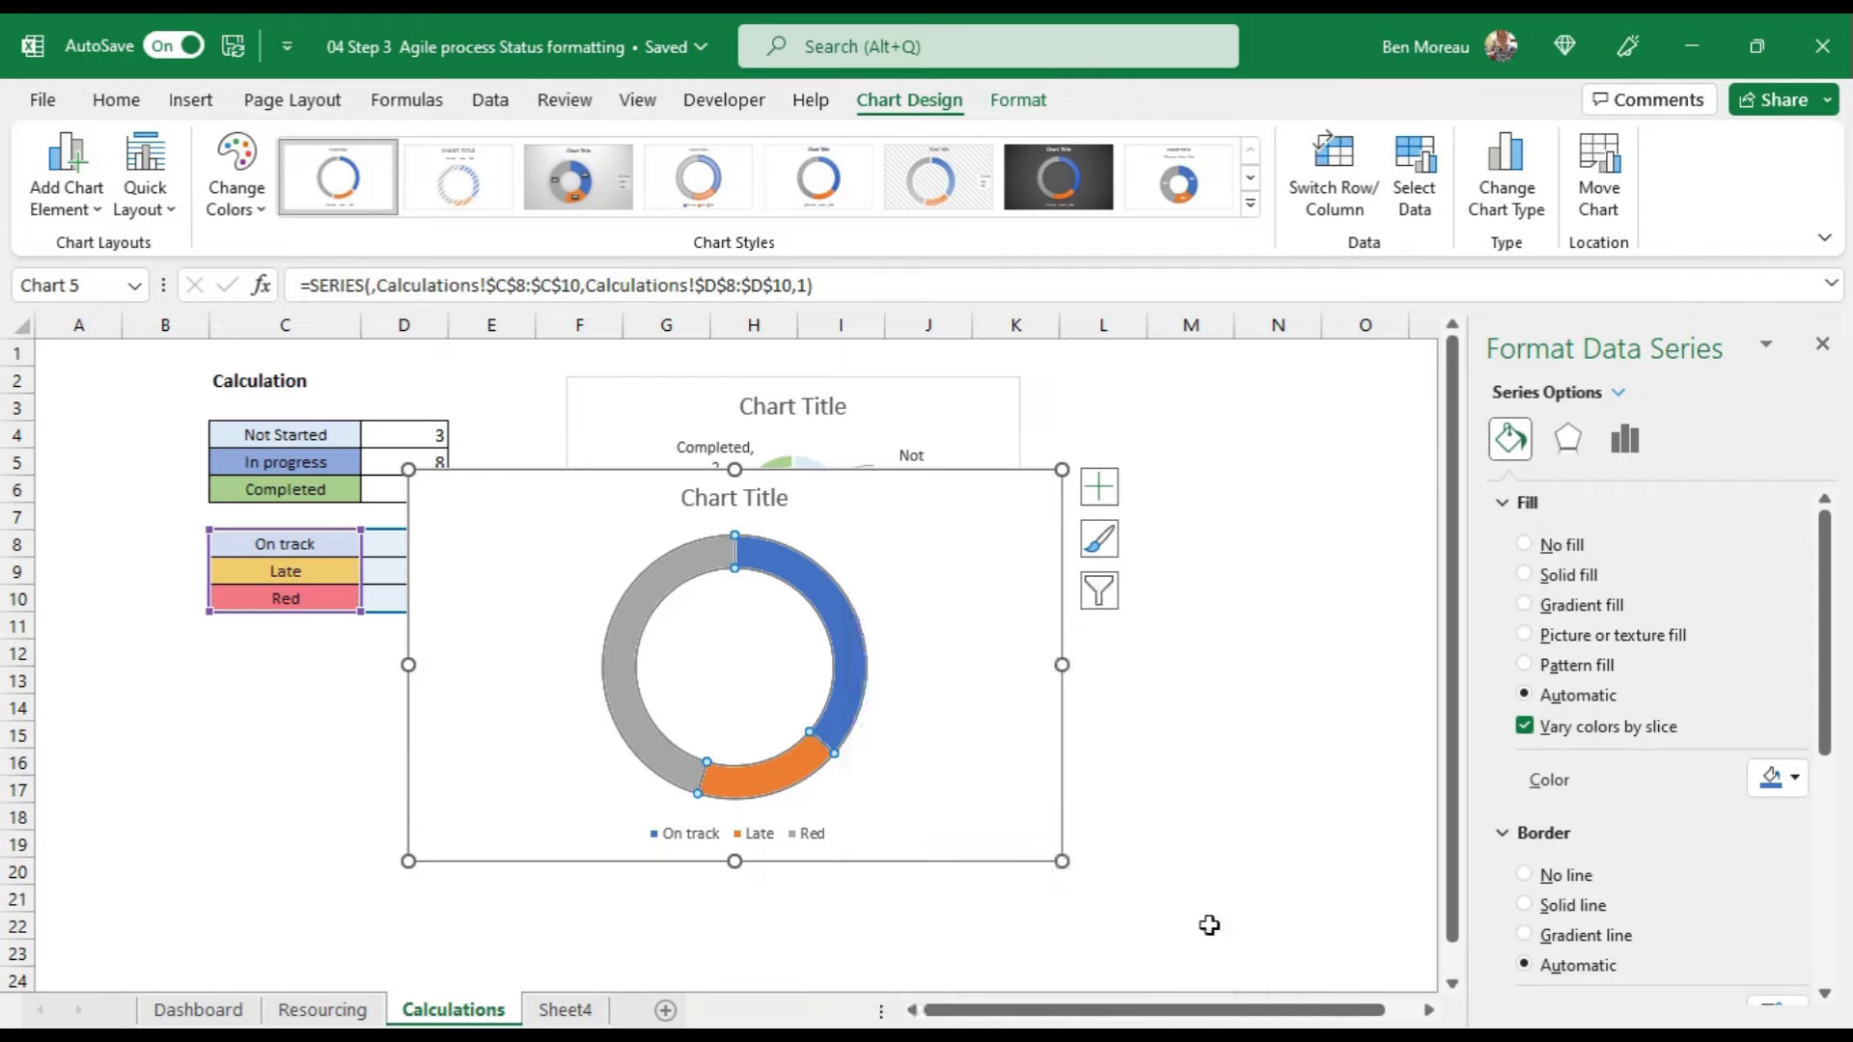
right_click(836, 685)
key("Escape")
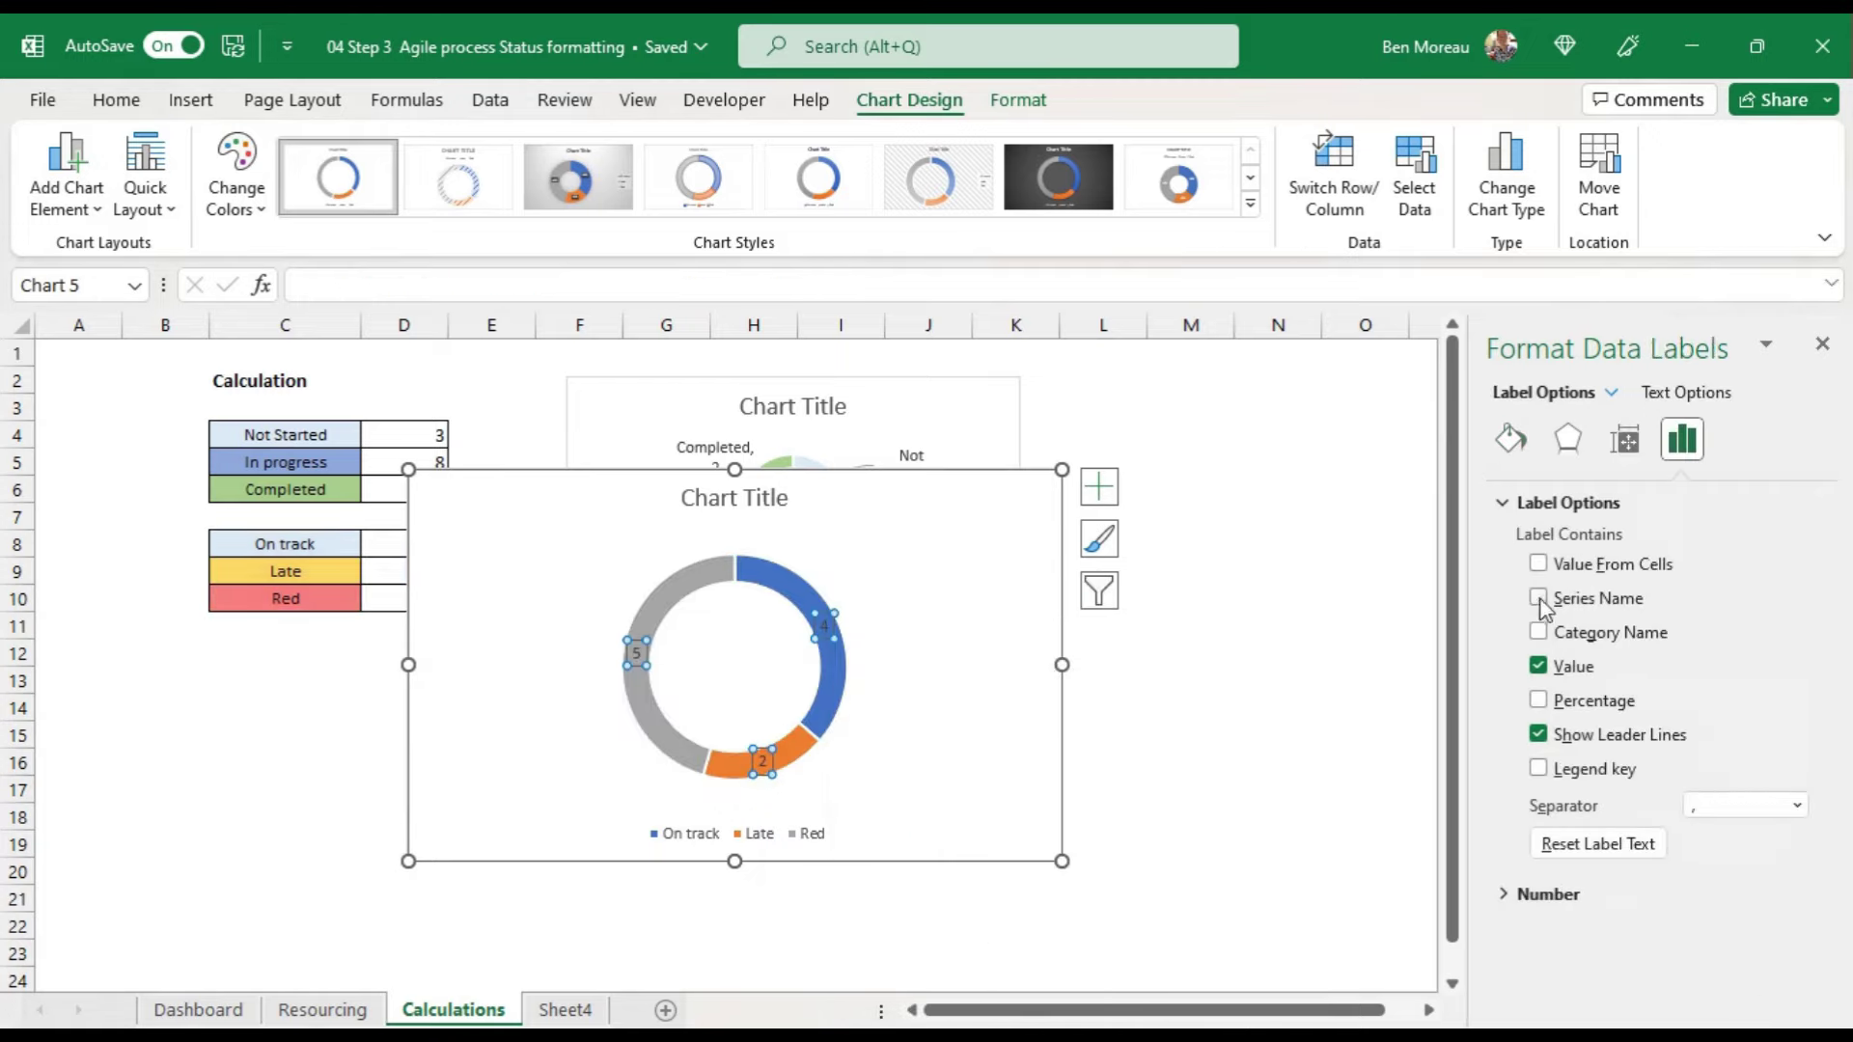
Step: Show the category name together with the value in the lateness doughnut's data labels
left_click(1538, 598)
left_click(1538, 598)
left_click(1538, 632)
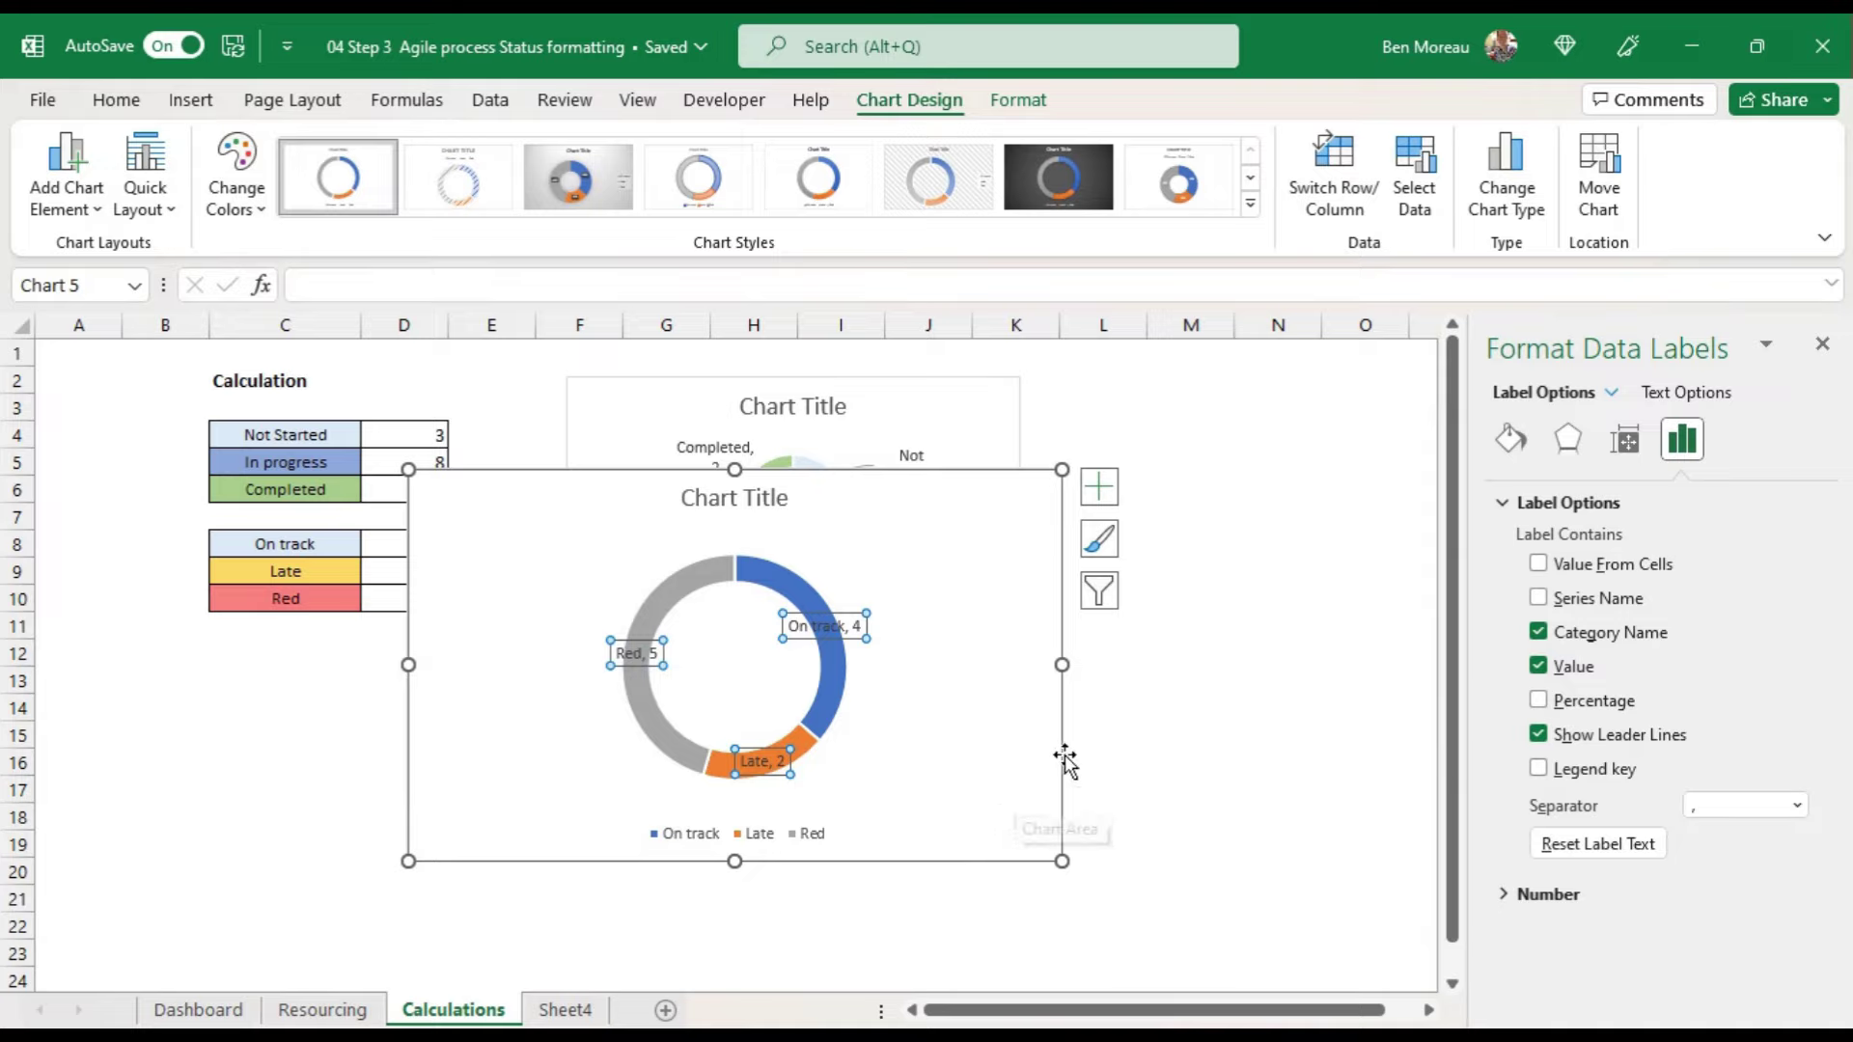
Step: Move the lateness doughnut chart beneath the progress chart and reduce its size
left_click_drag(1062, 786, 1239, 858)
left_click_drag(1239, 541, 1112, 613)
left_click_drag(1113, 831, 1088, 842)
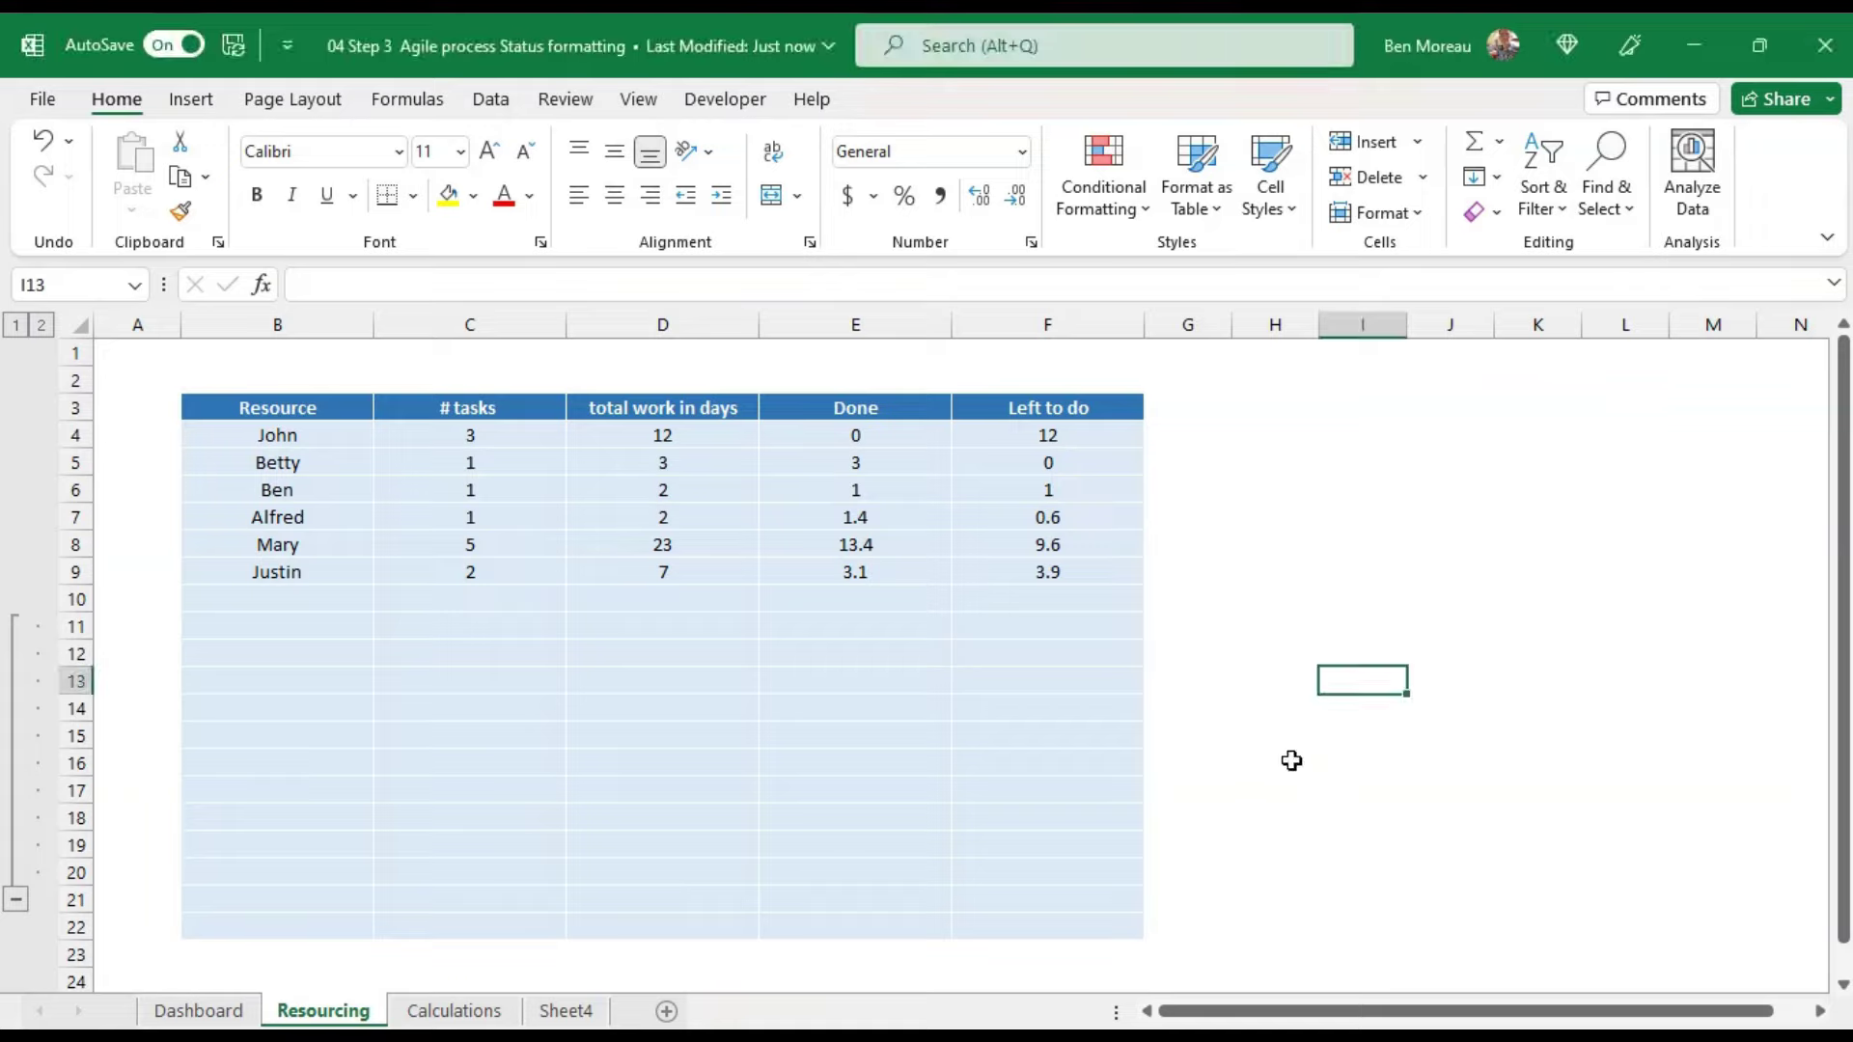
Step: Insert a 2-D Stacked Column chart on the Resourcing sheet from the Resource names in B3:B14 and the Done and Left to do columns in E3:F14
left_click_drag(262, 407, 263, 572)
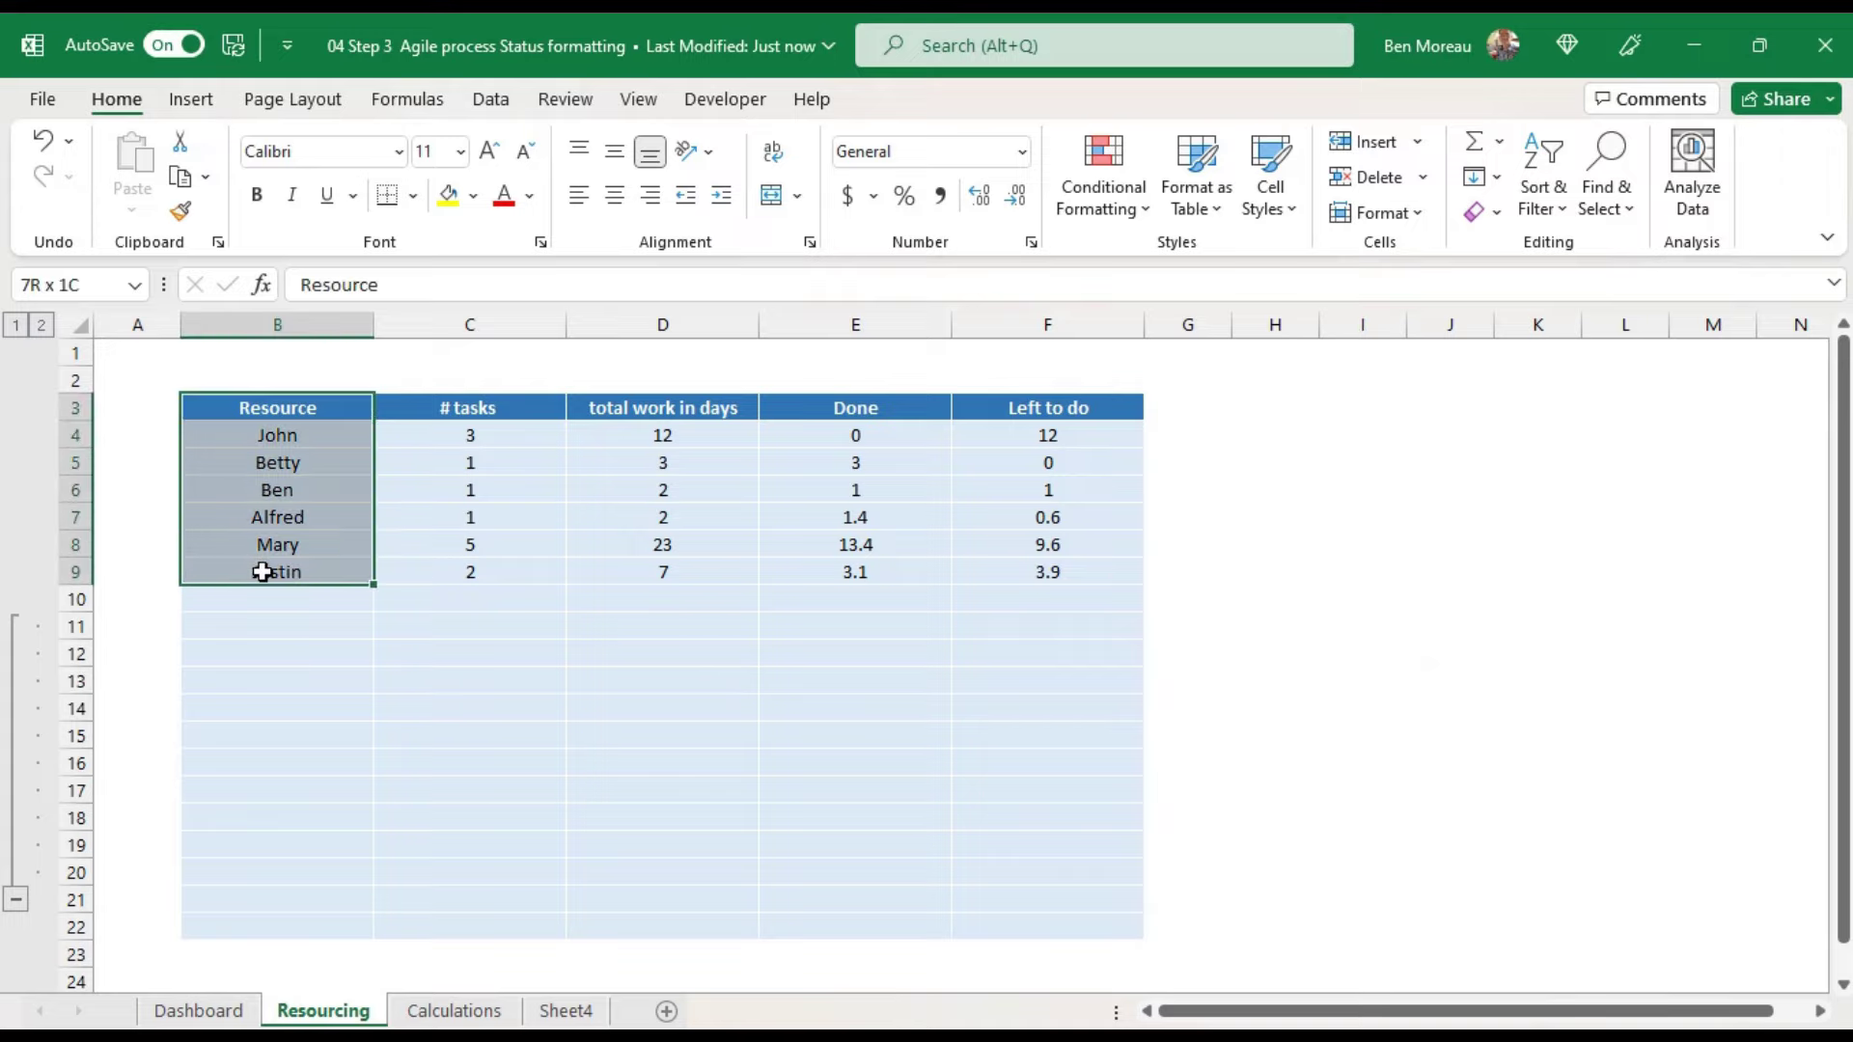
left_click_drag(262, 572, 268, 687)
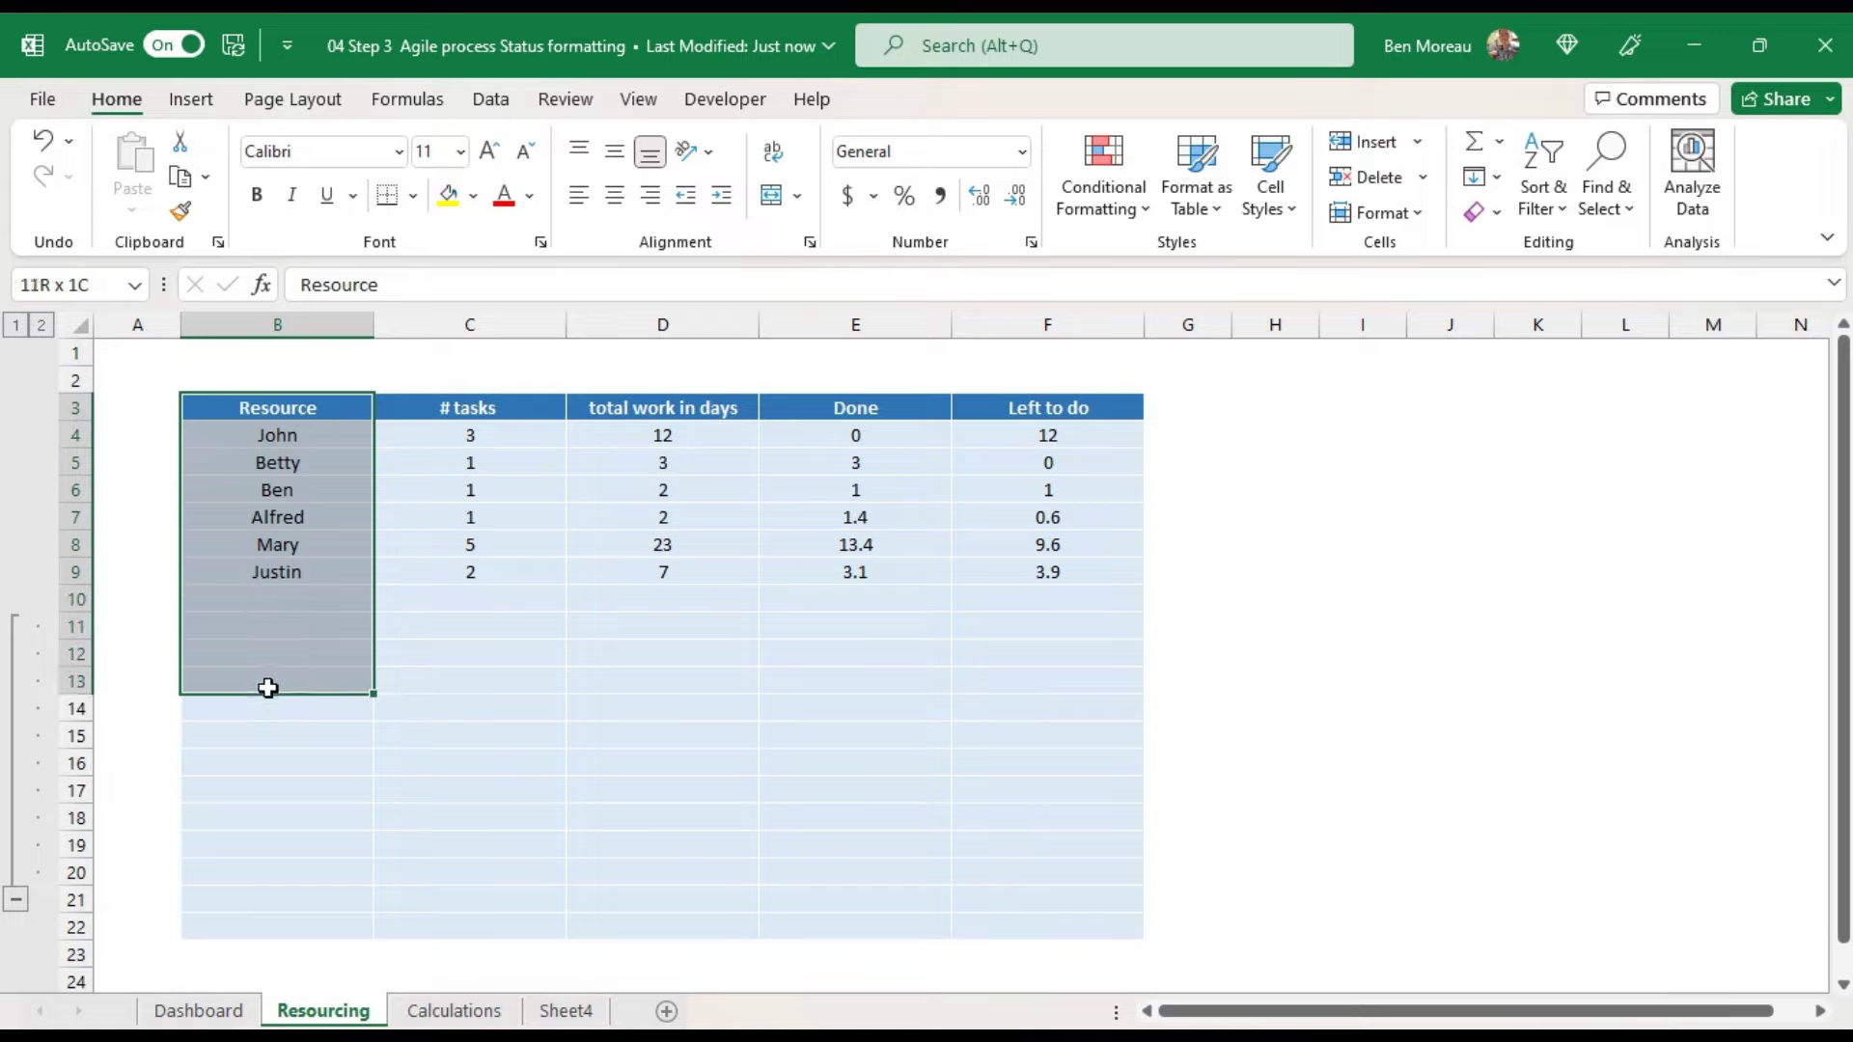
left_click_drag(268, 687, 275, 723)
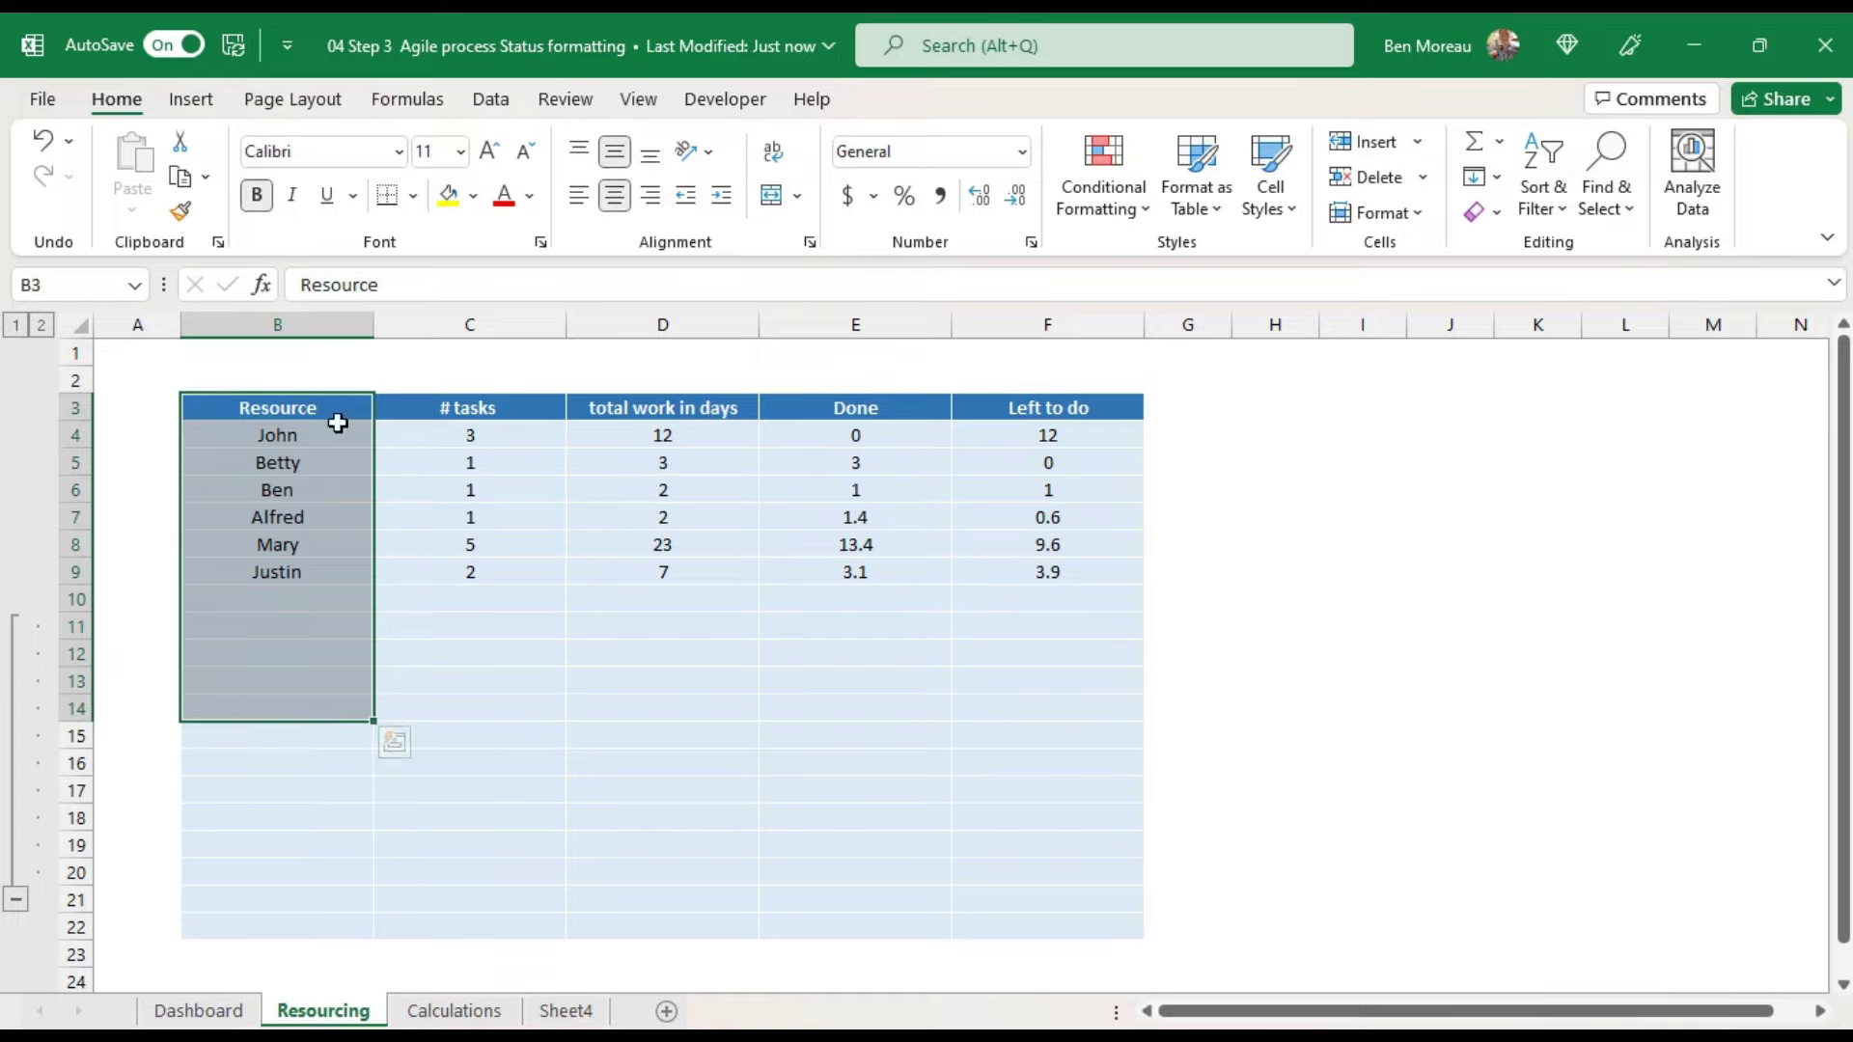
left_click_drag(793, 408, 1022, 701)
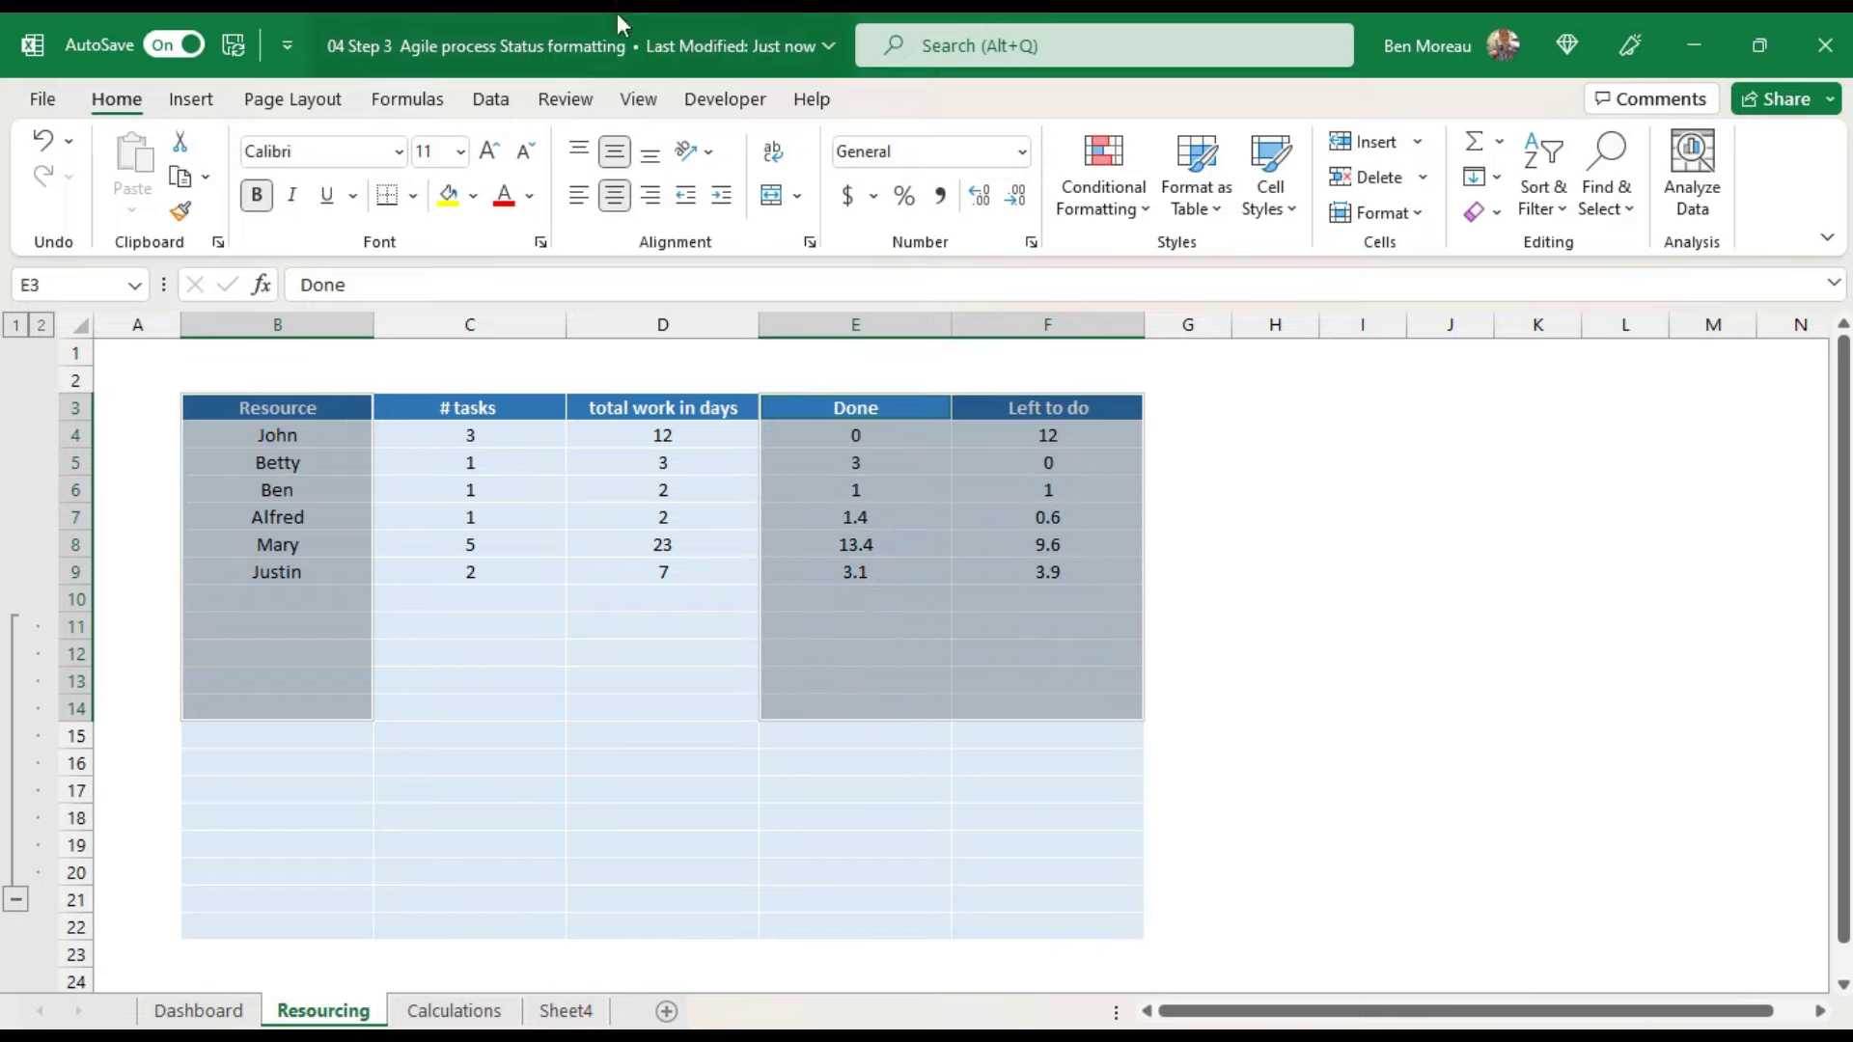
left_click(190, 104)
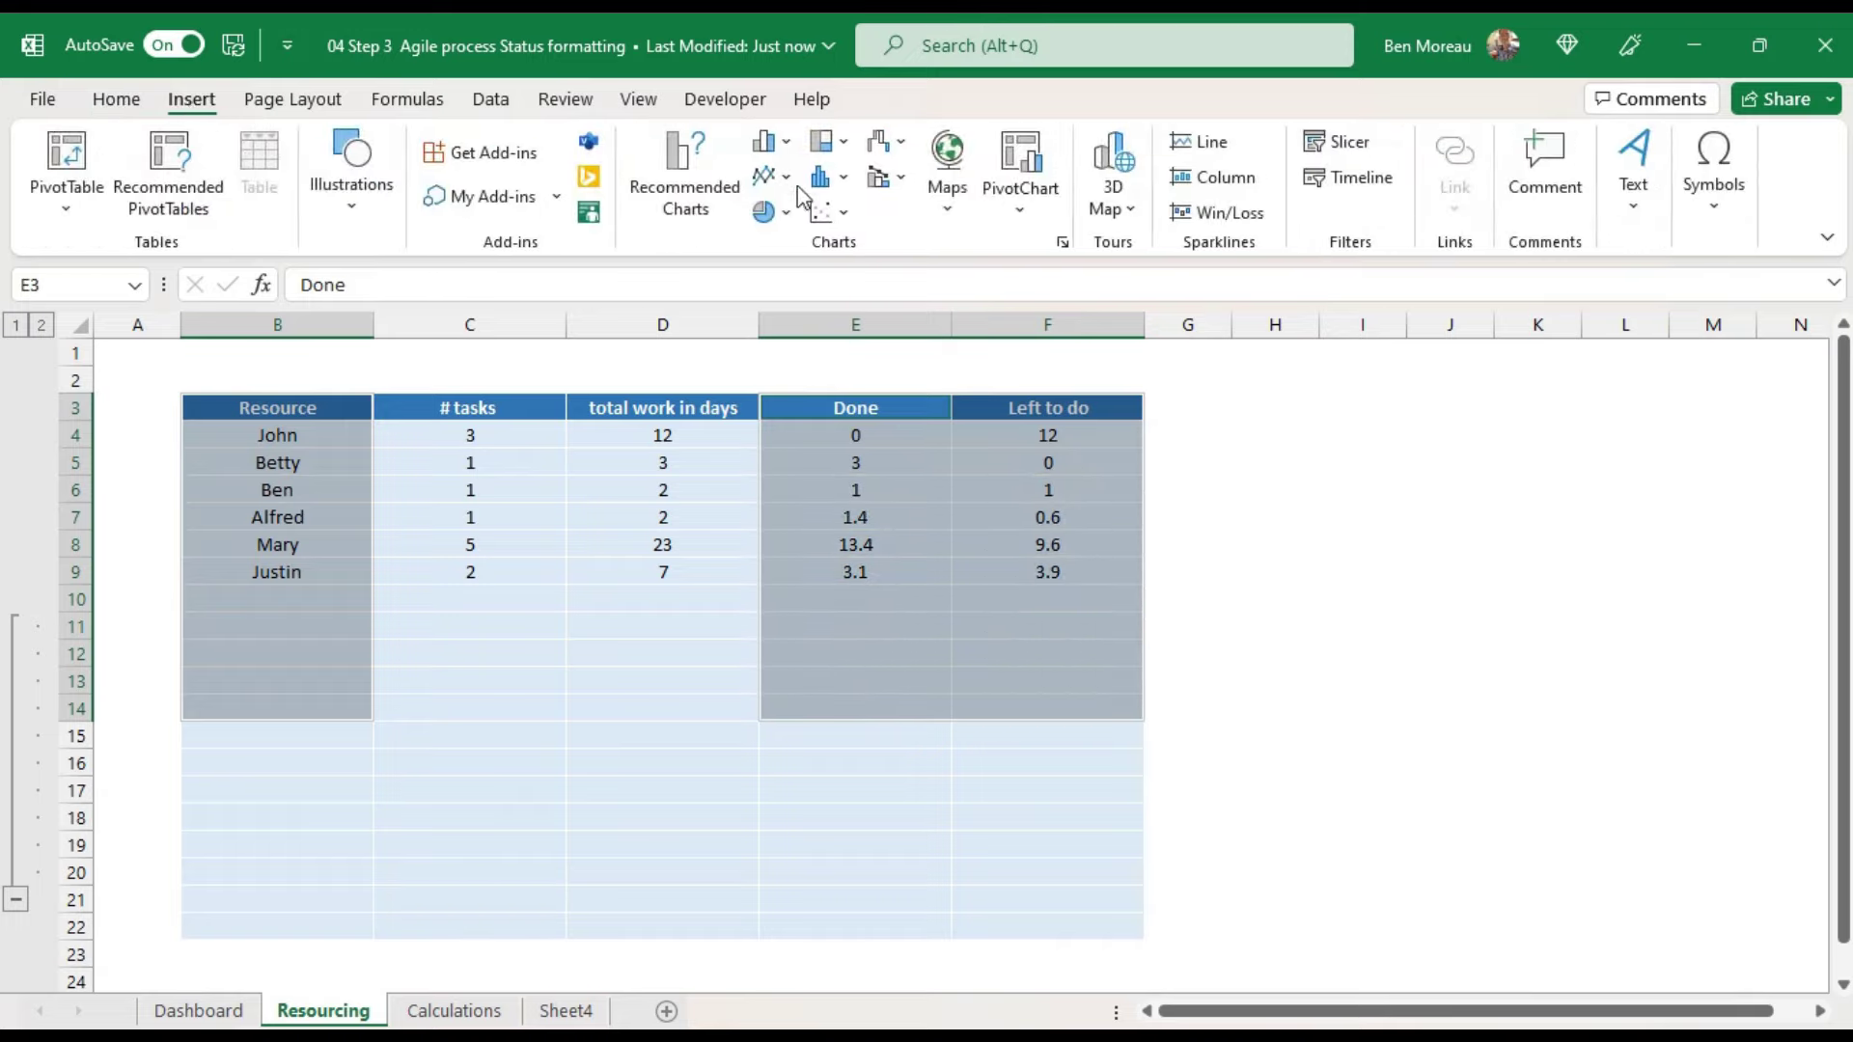
left_click(787, 142)
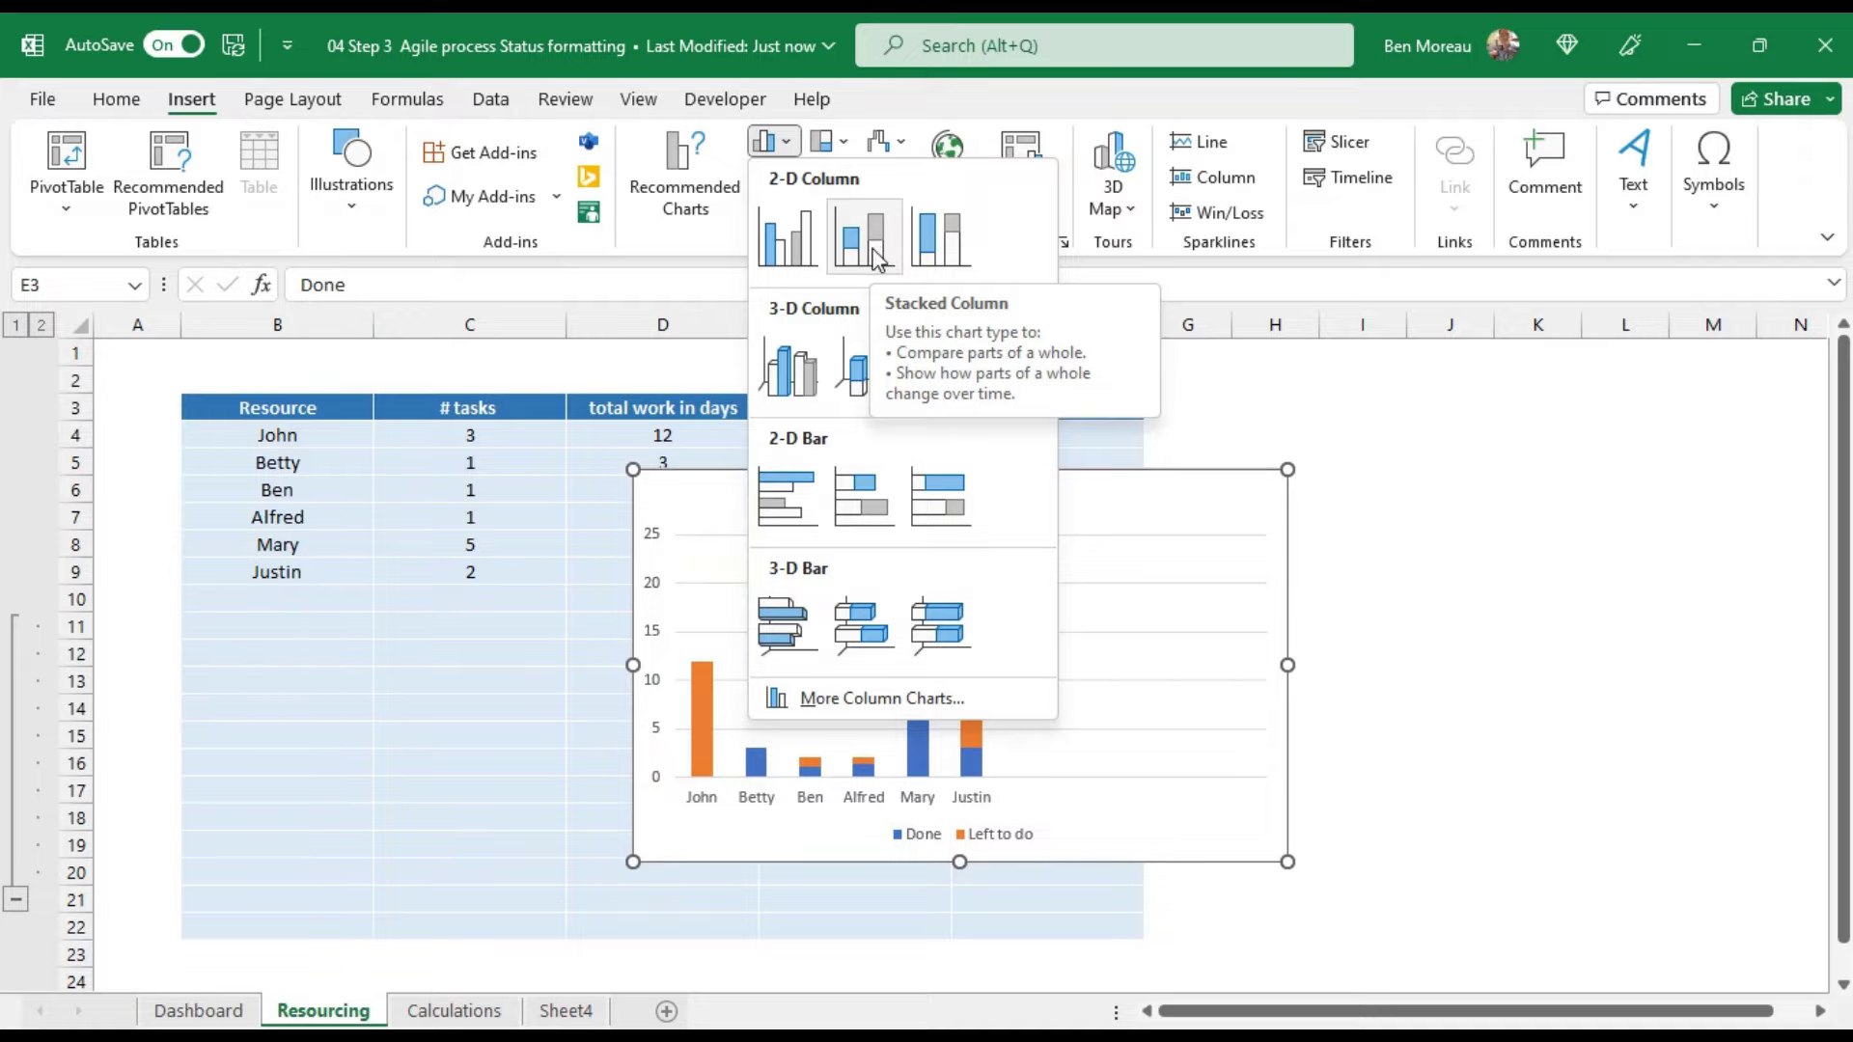
left_click(878, 259)
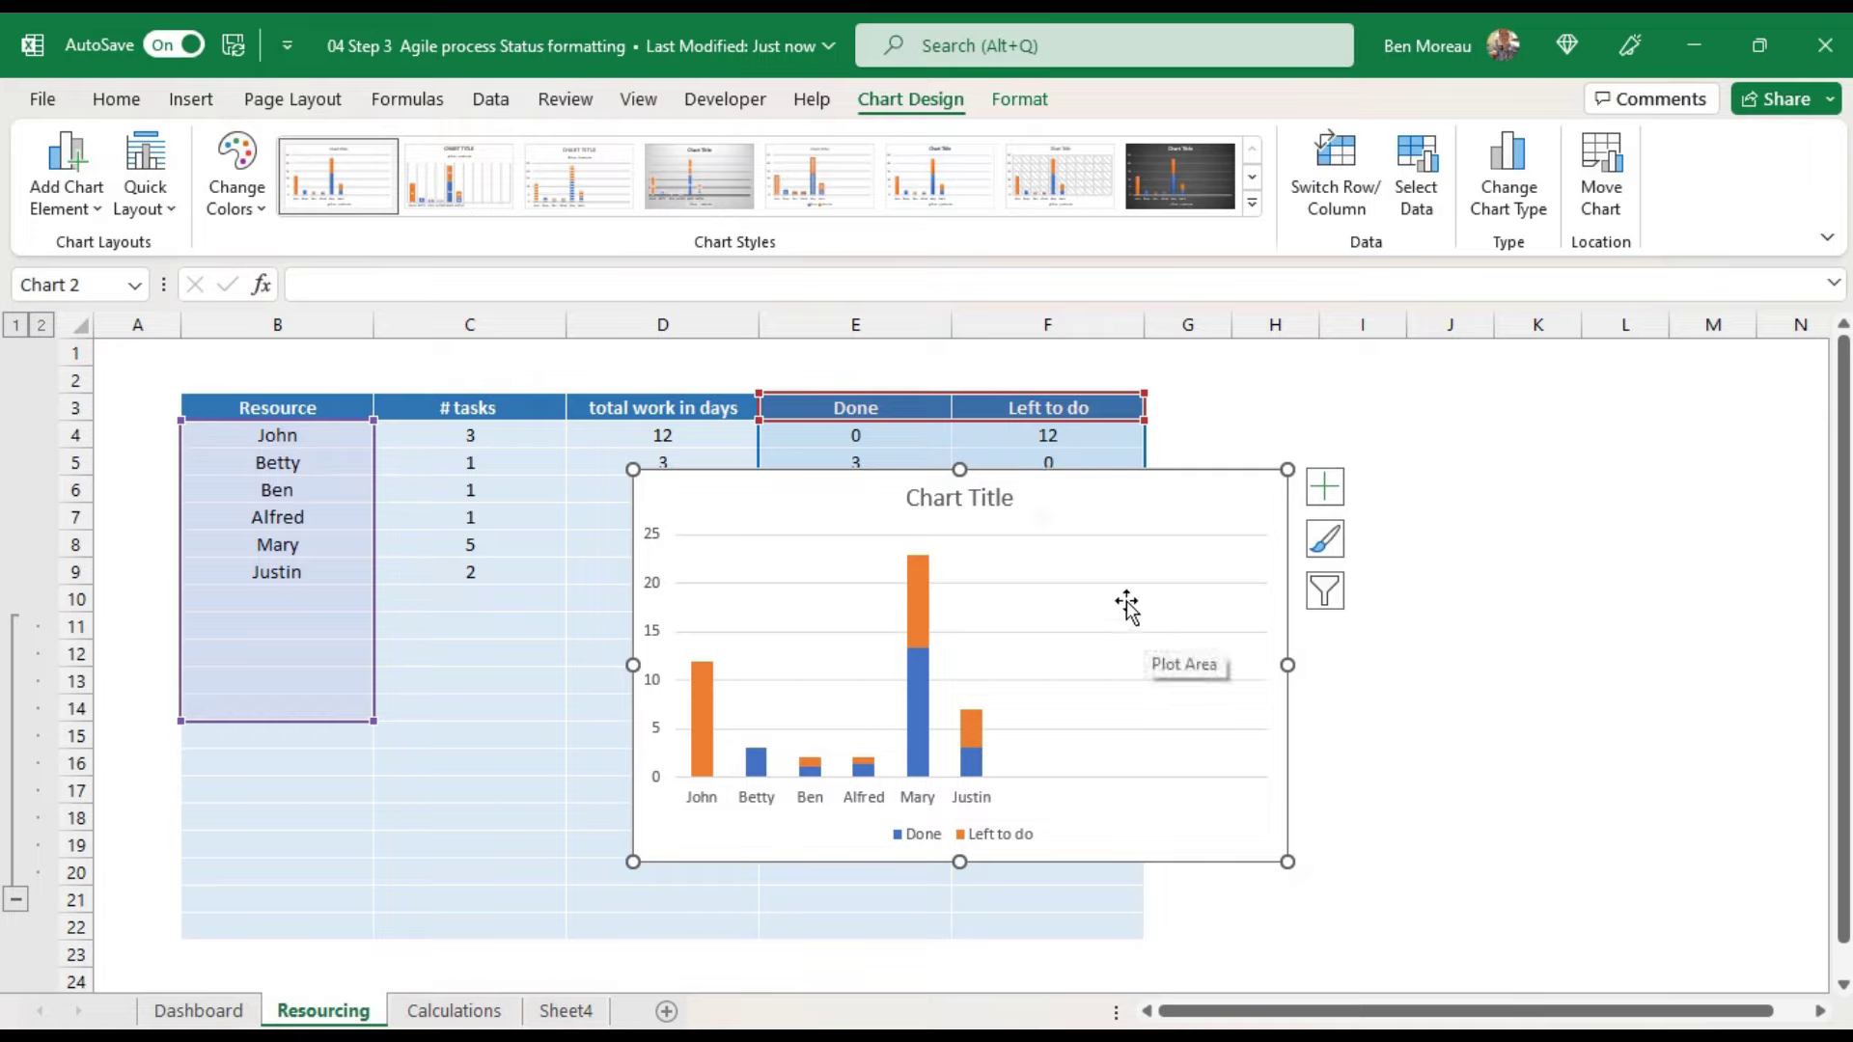
Step: Fill the Left to do series of the stacked column chart with the recently used light red
left_click(700, 735)
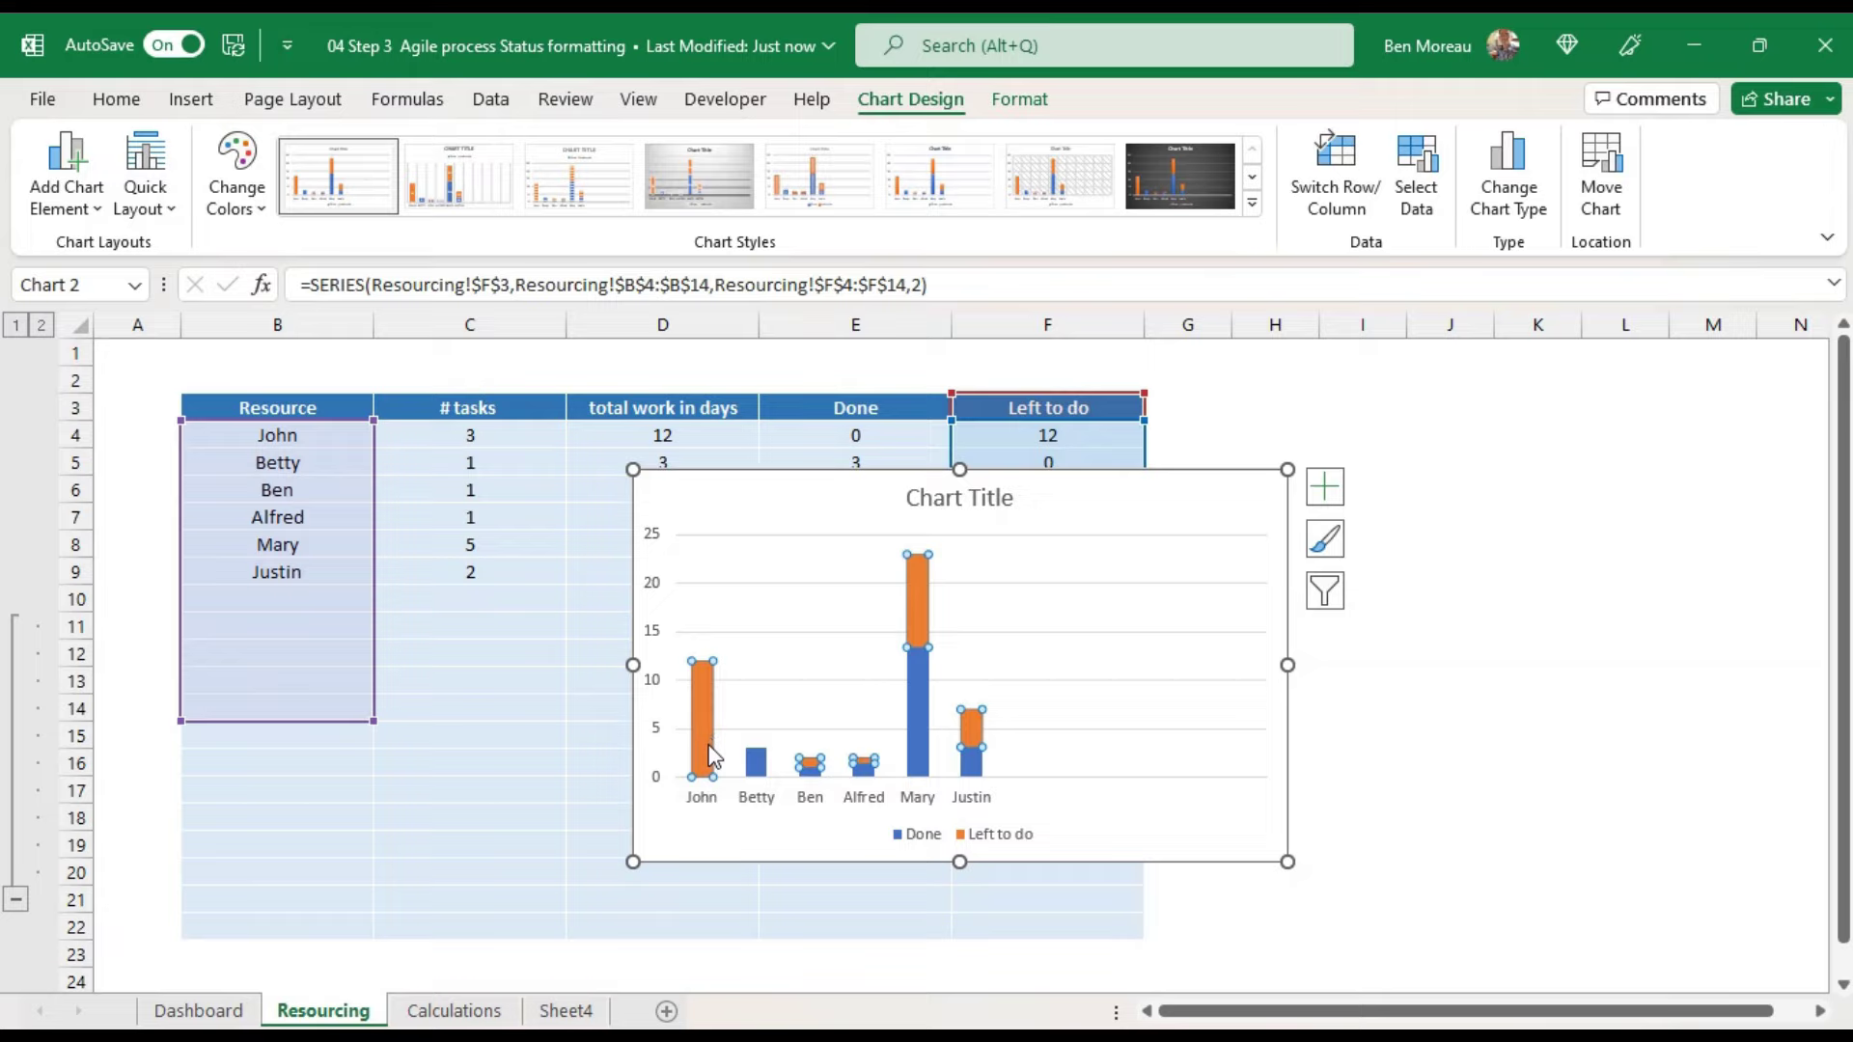
right_click(712, 753)
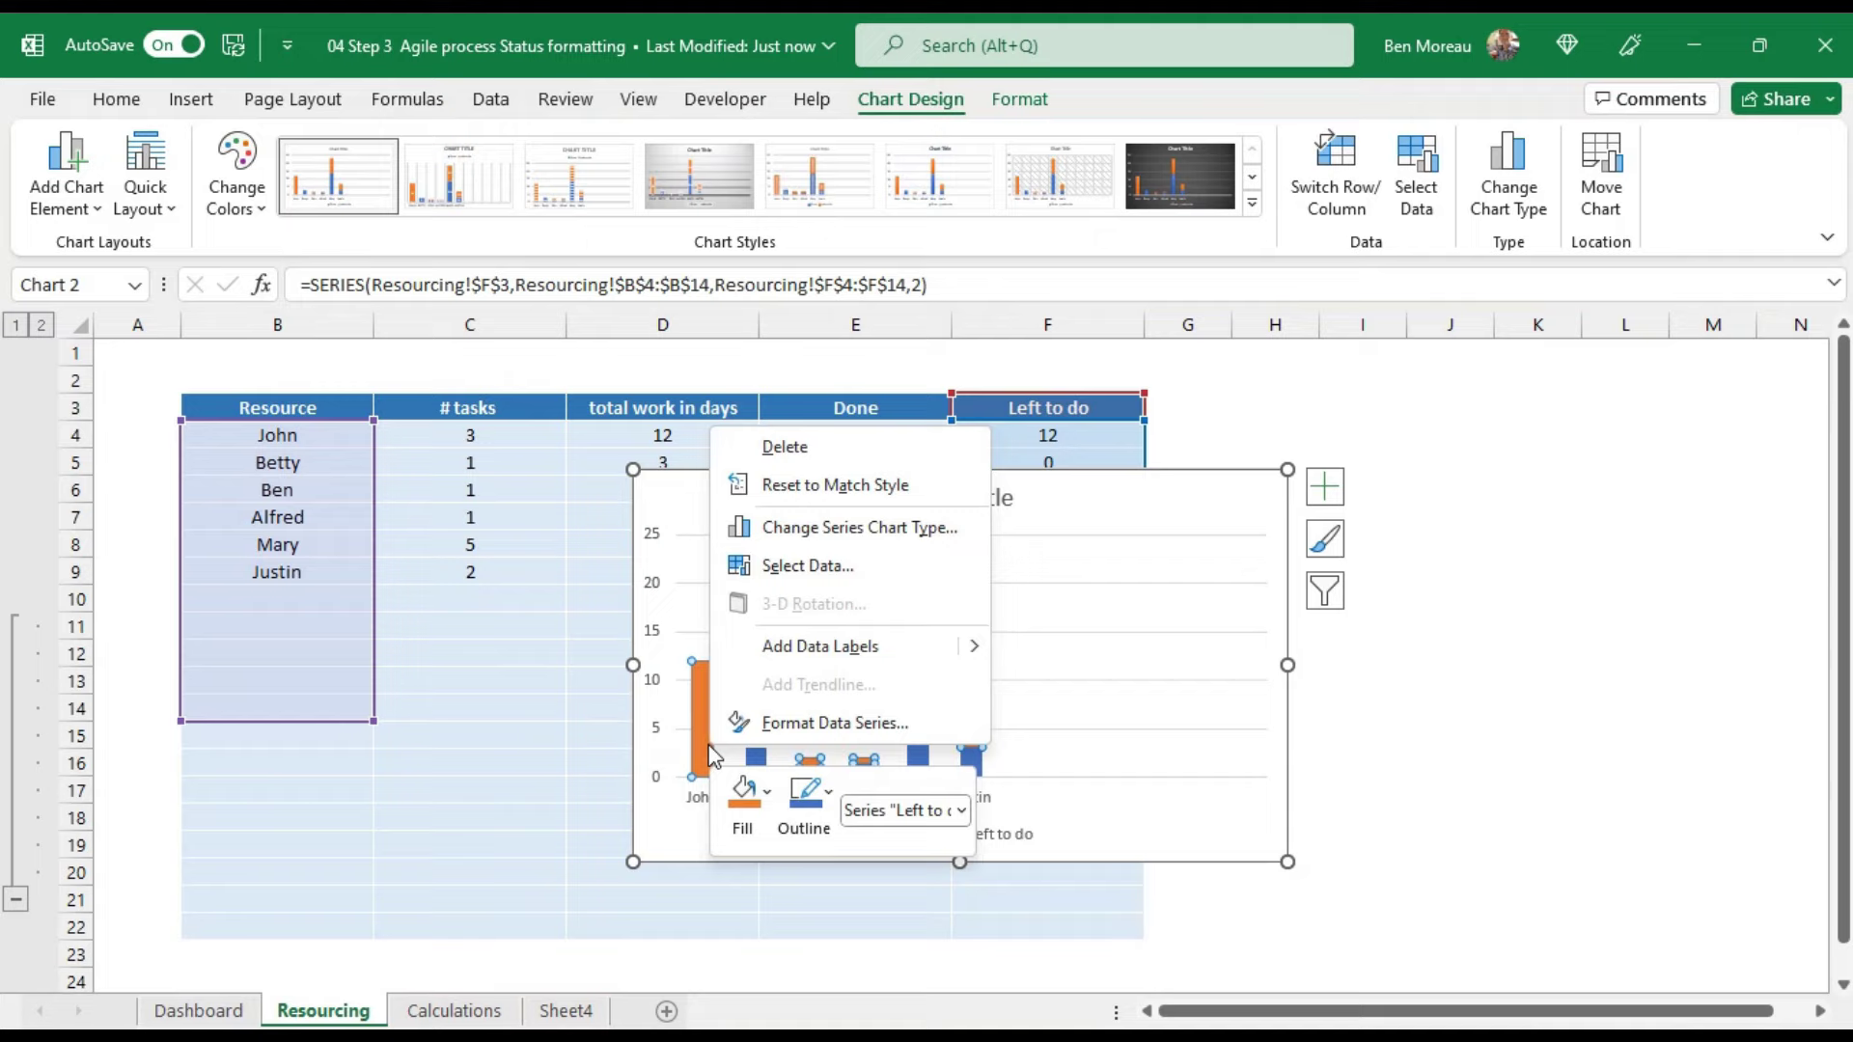
left_click(742, 796)
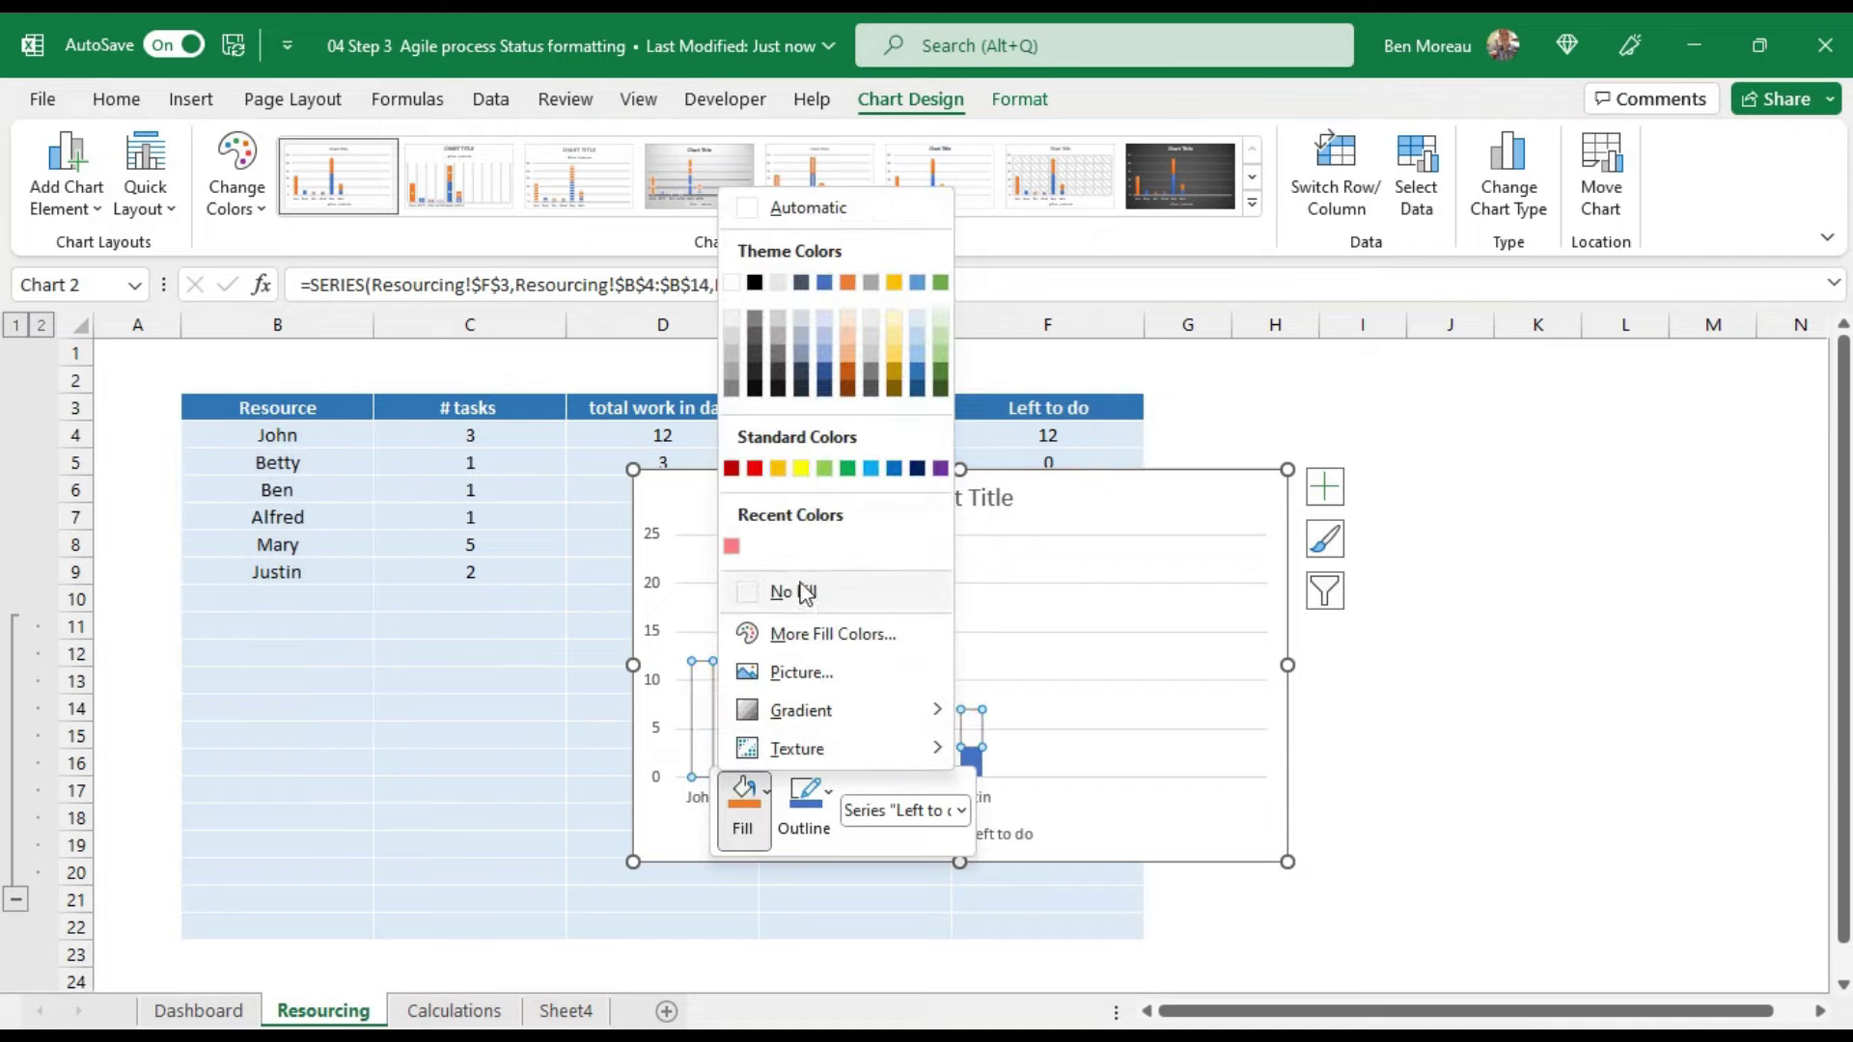
left_click(731, 546)
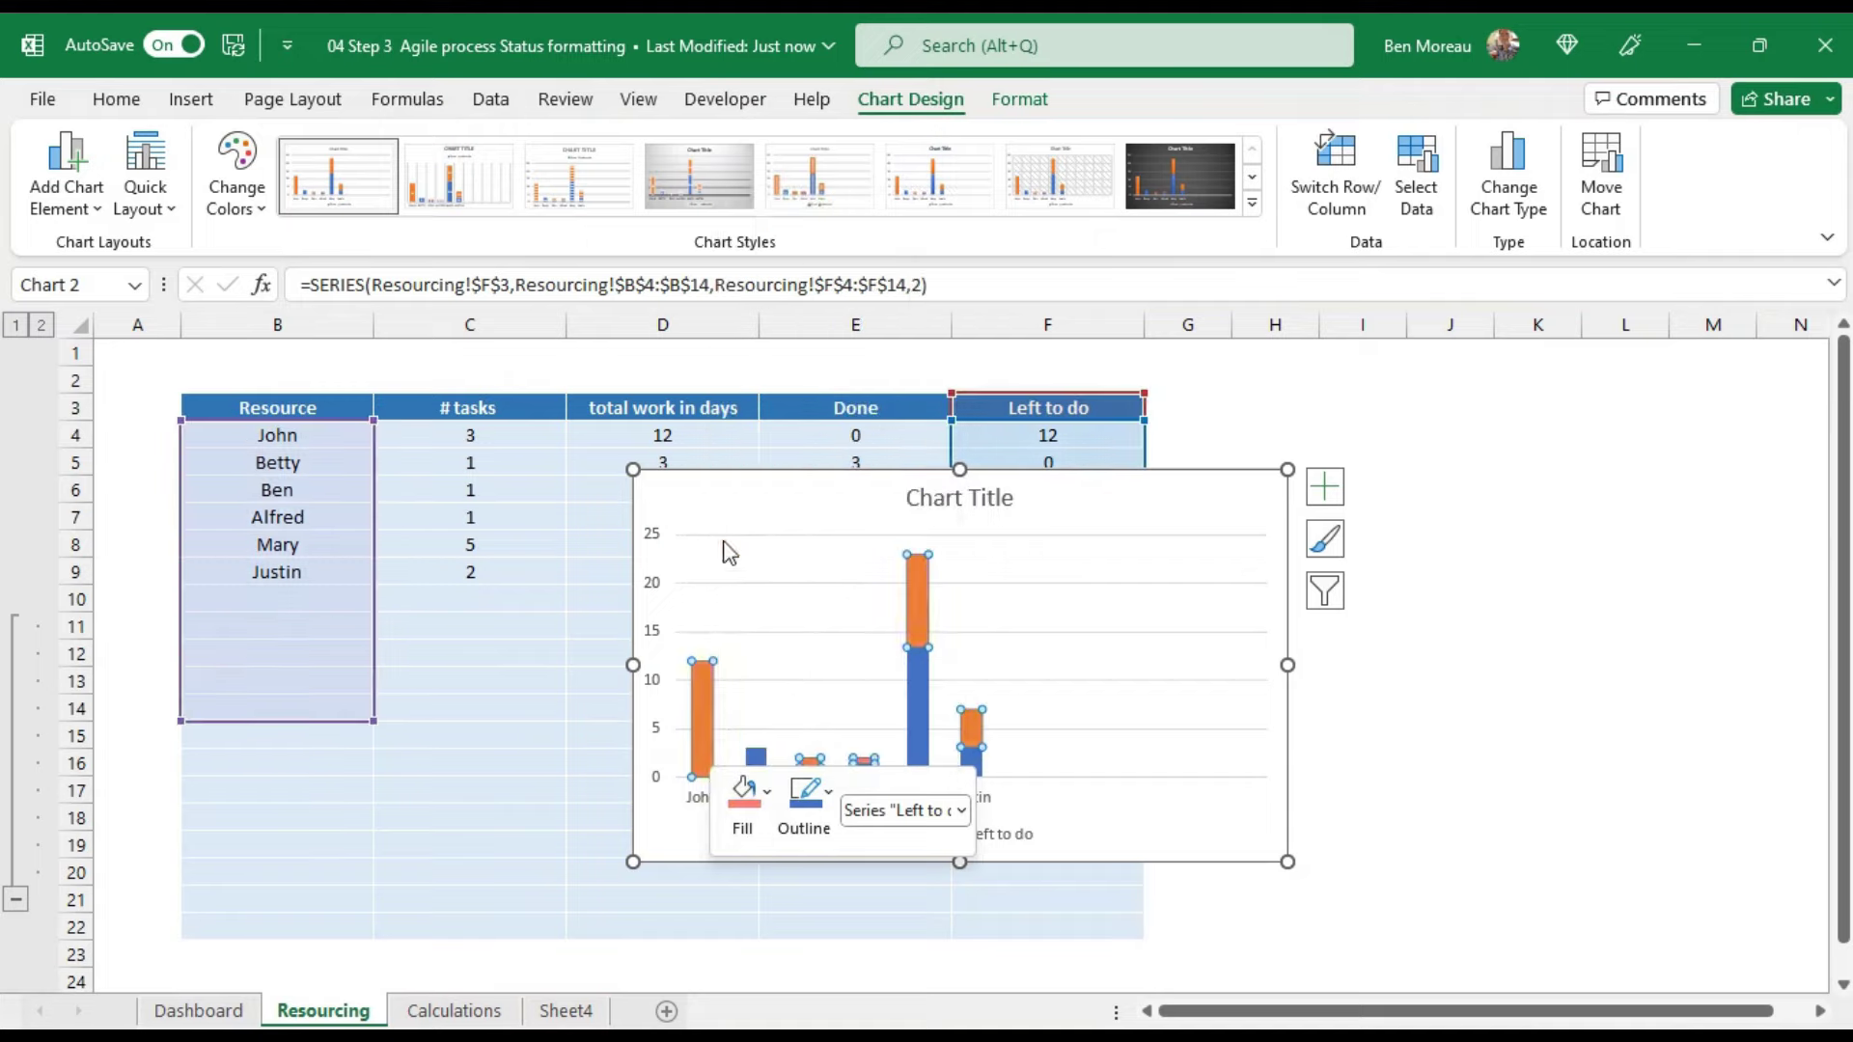
Step: Fill the Done series of the stacked column chart with light green
left_click(913, 691)
right_click(920, 705)
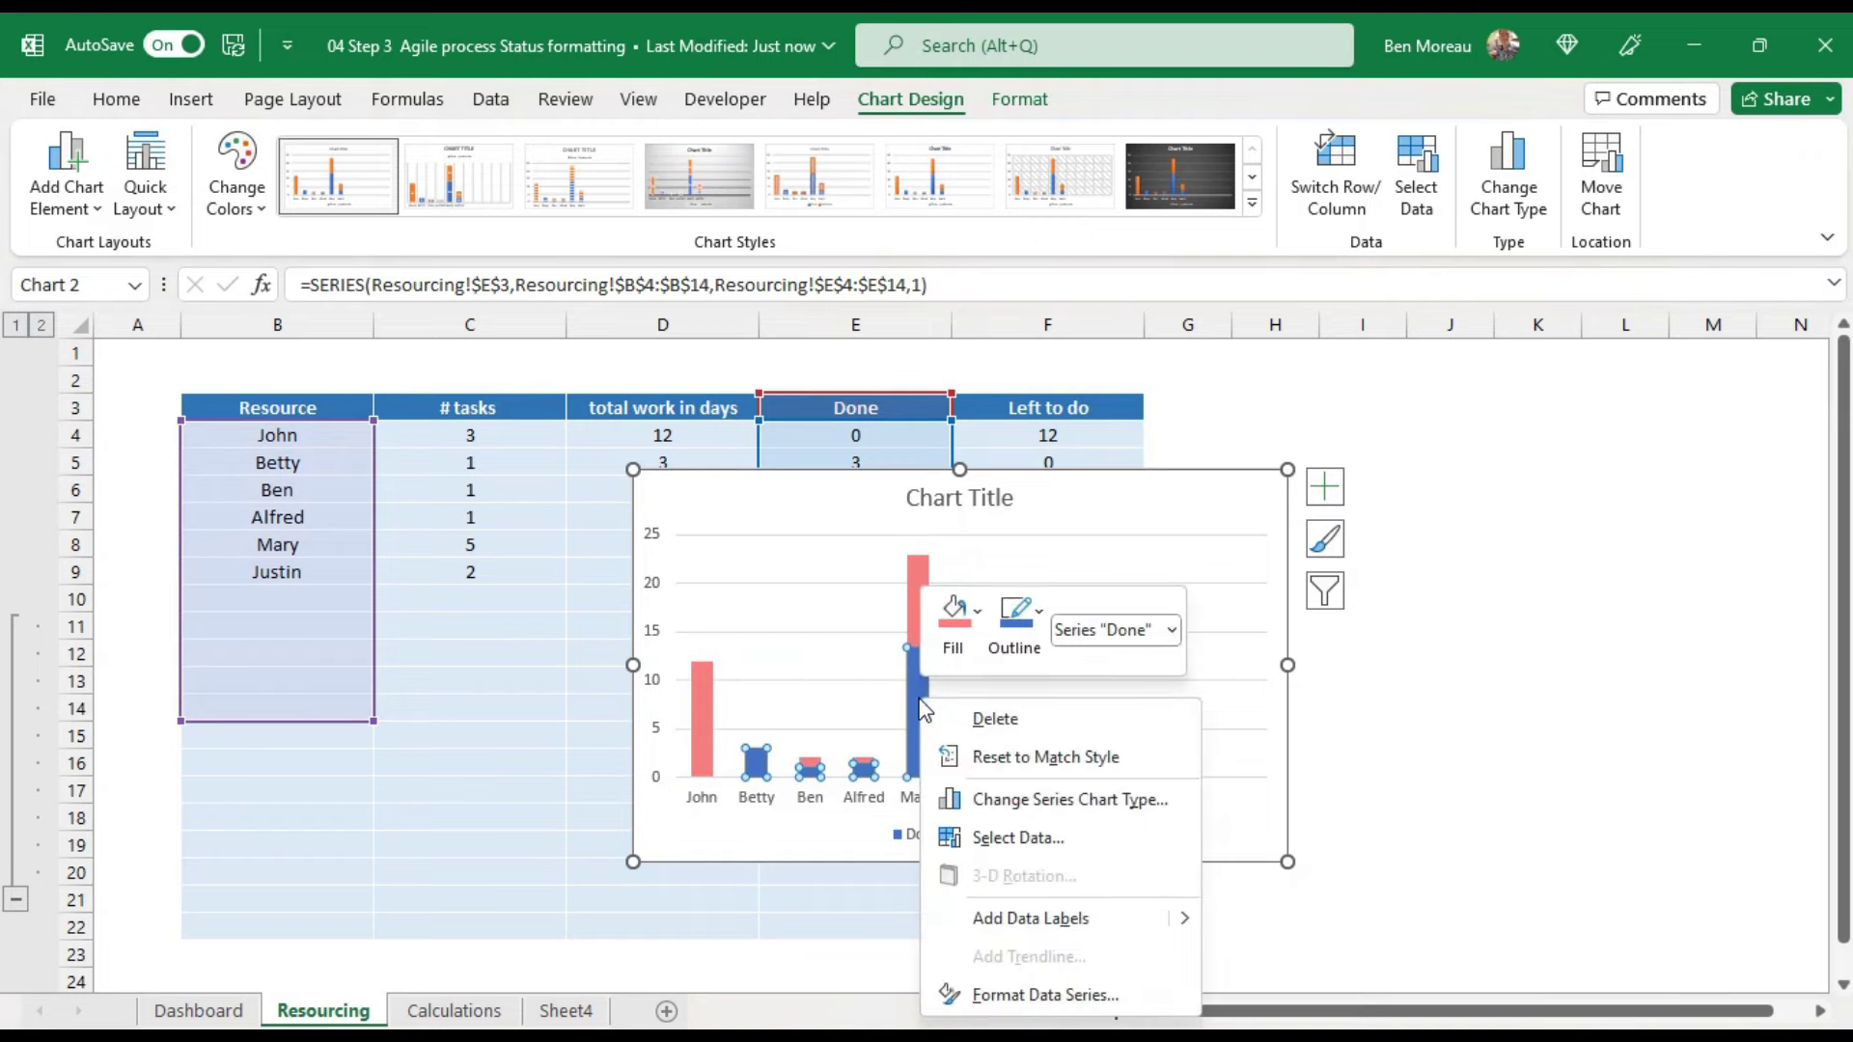
left_click(978, 613)
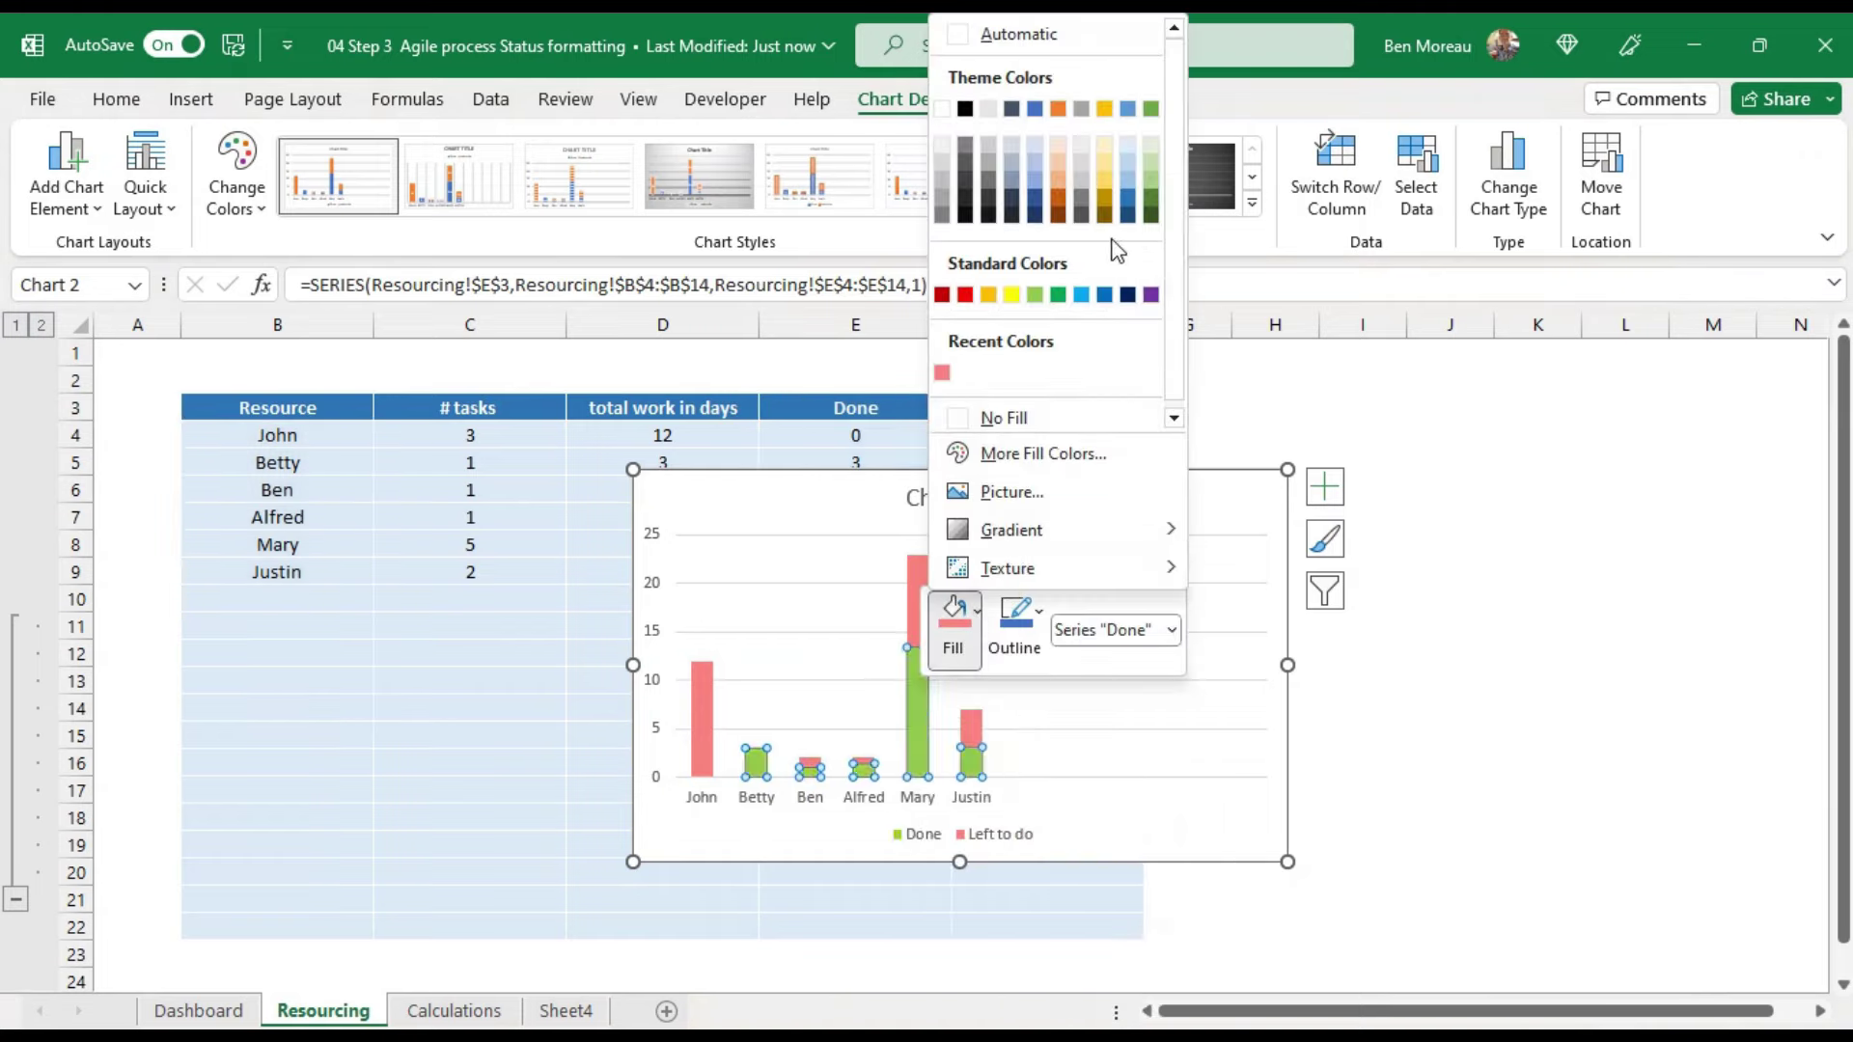
left_click(1034, 294)
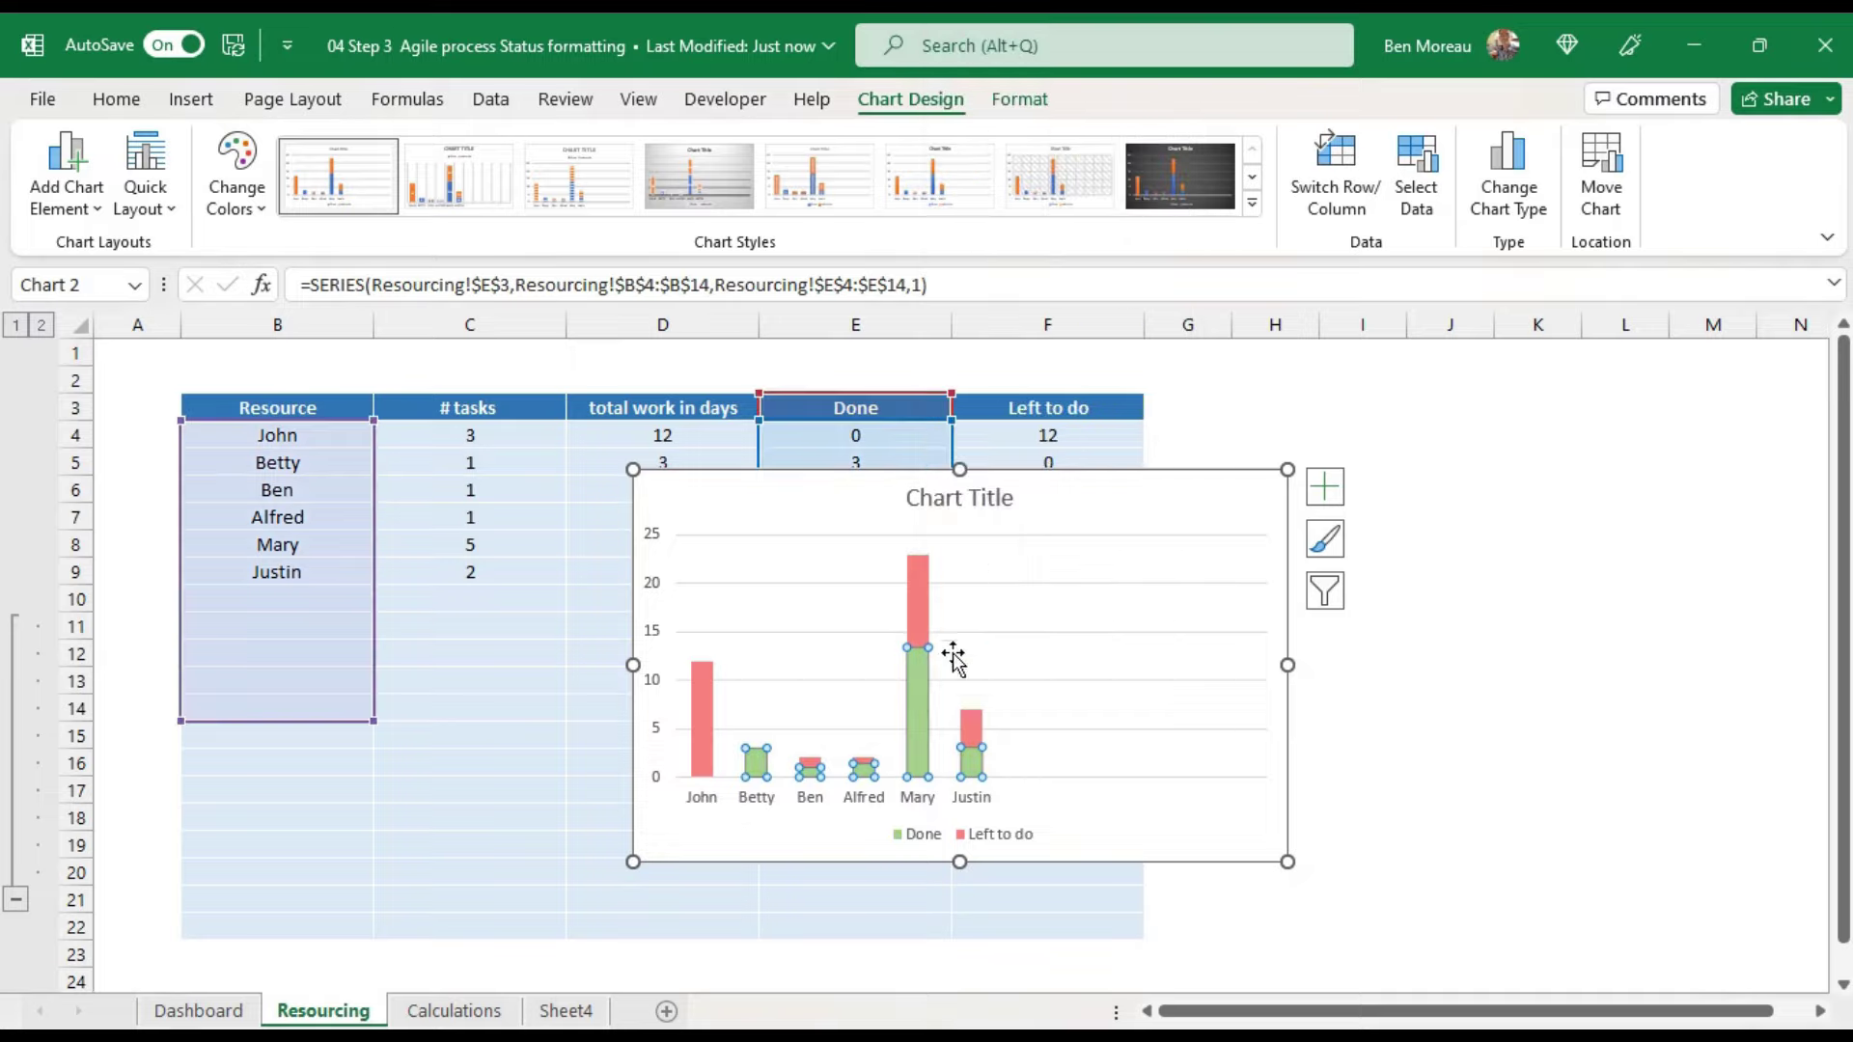
Step: Cut the stacked column chart from the Resourcing sheet and paste it at cell D5 on the Dashboard sheet
left_click(1076, 856)
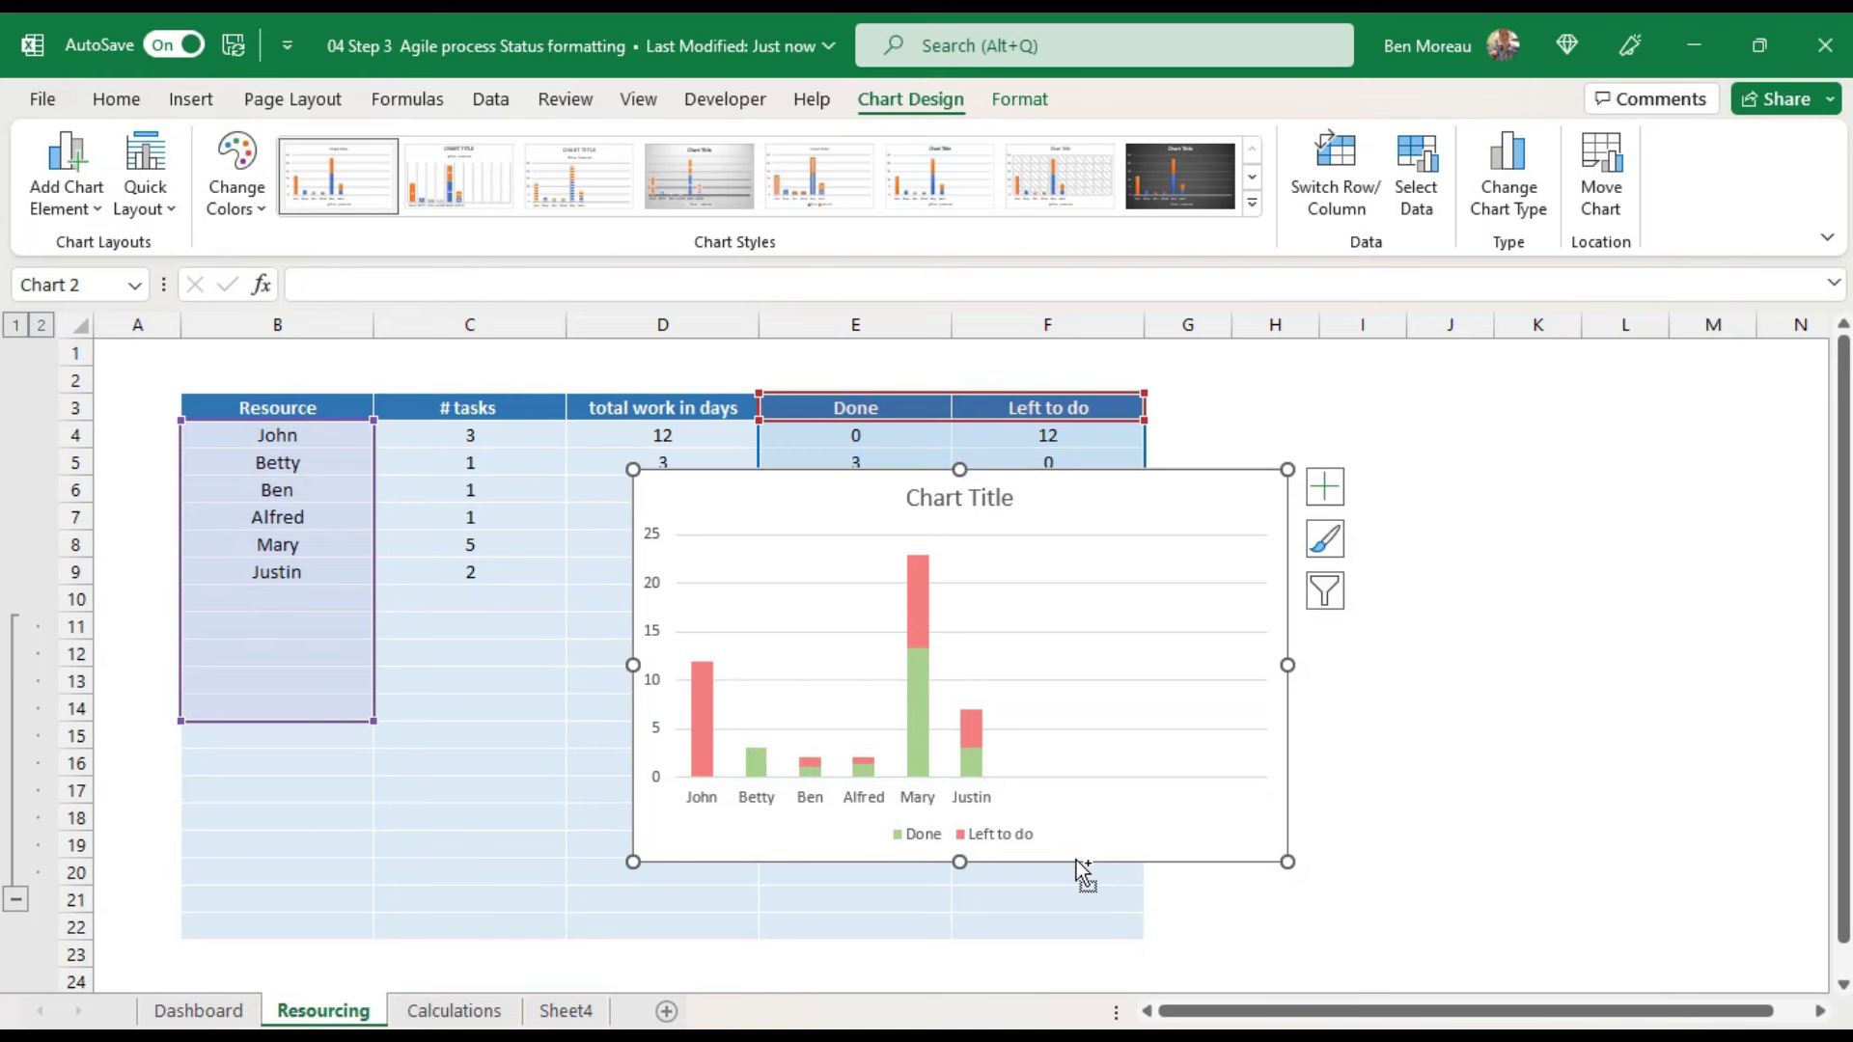
key("Delete")
left_click(241, 1010)
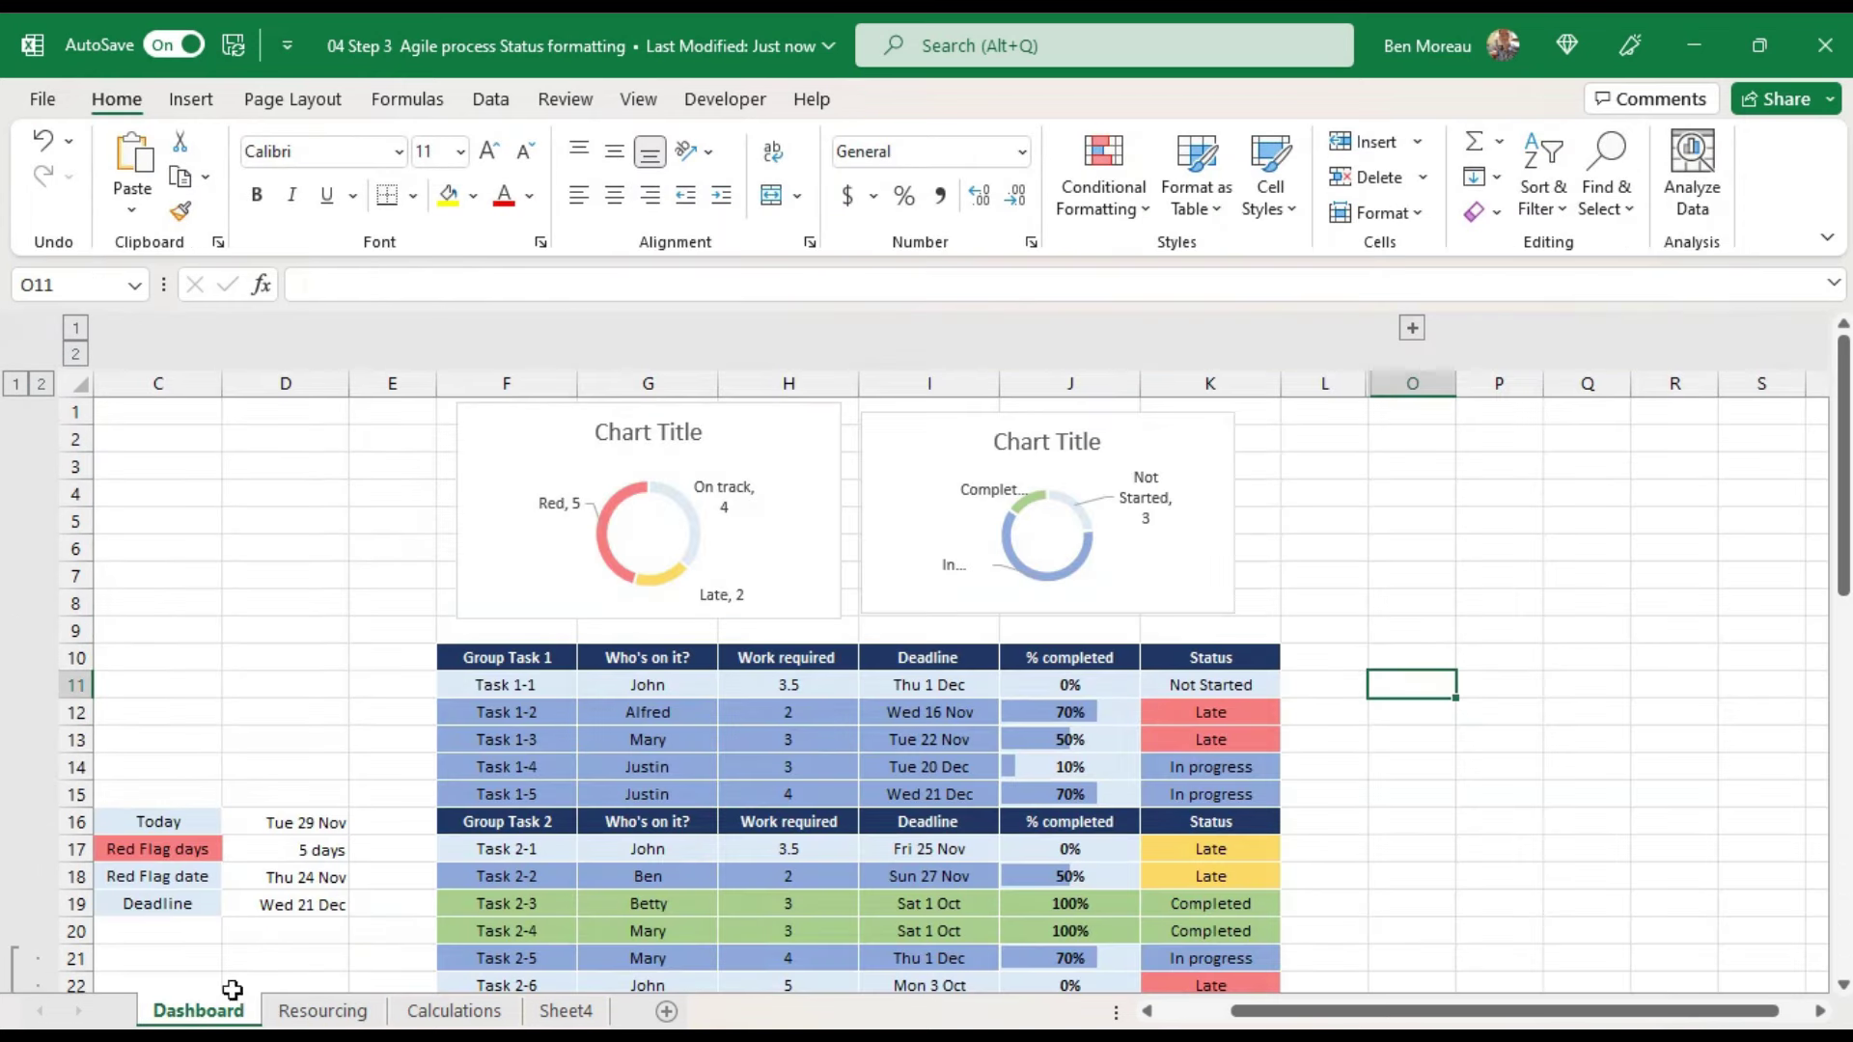
left_click(306, 521)
key("ctrl+v")
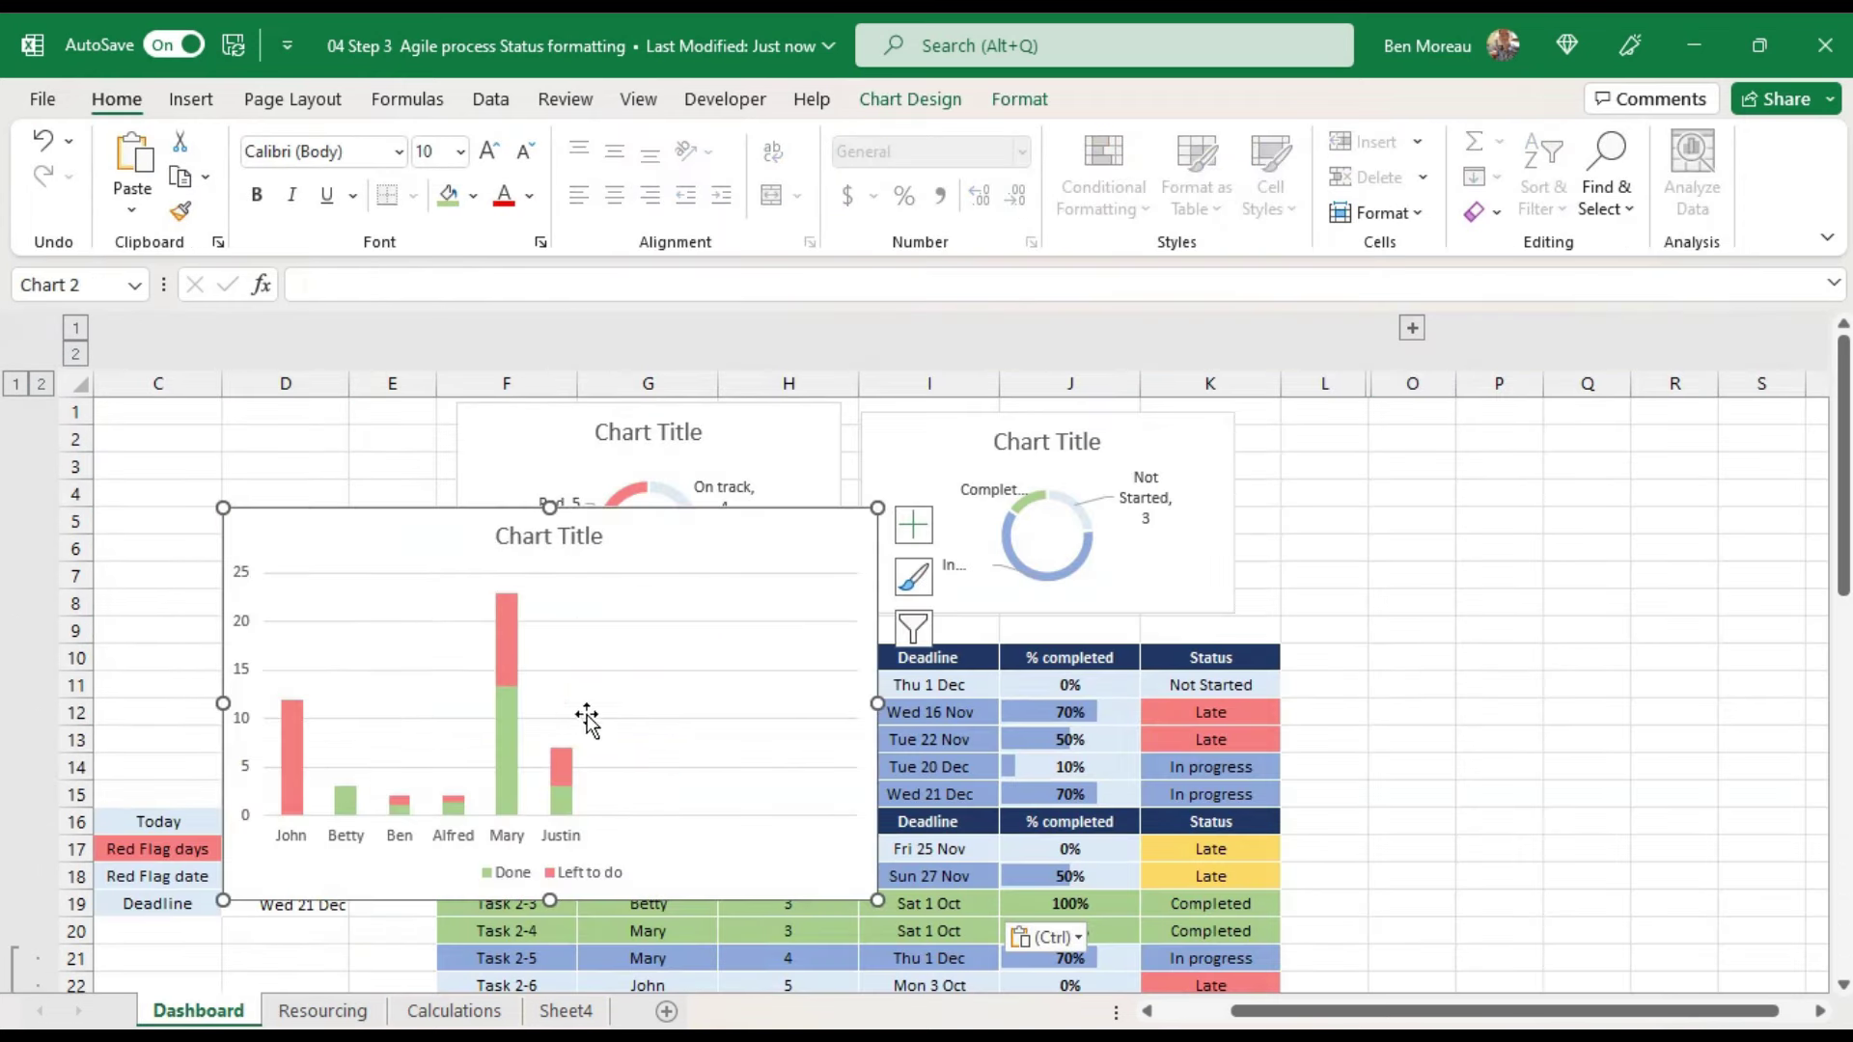
Step: Shrink the stacked column chart and place it beside the doughnut charts, above the Today and Red Flag date cells
left_click_drag(876, 900, 613, 803)
left_click_drag(1467, 1016, 1395, 1013)
left_click_drag(859, 806, 598, 741)
left_click(968, 785)
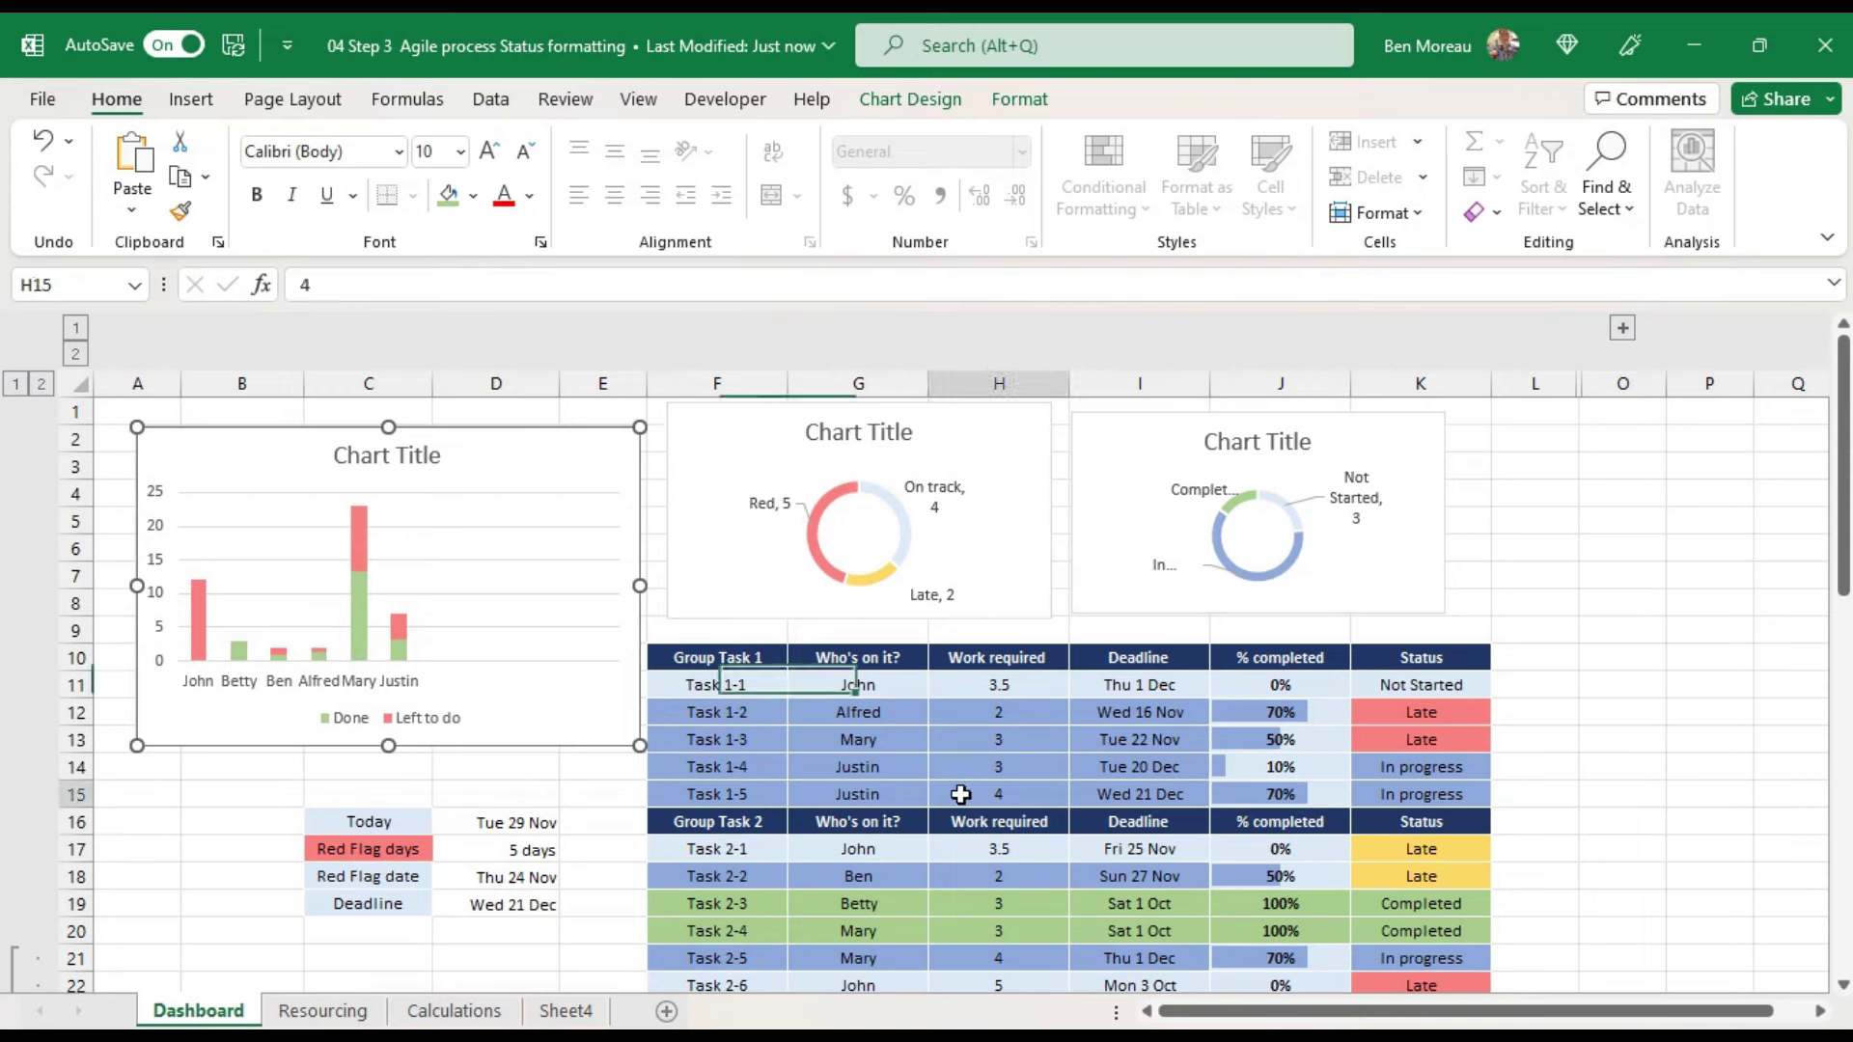
scroll(973, 780, "down", 5)
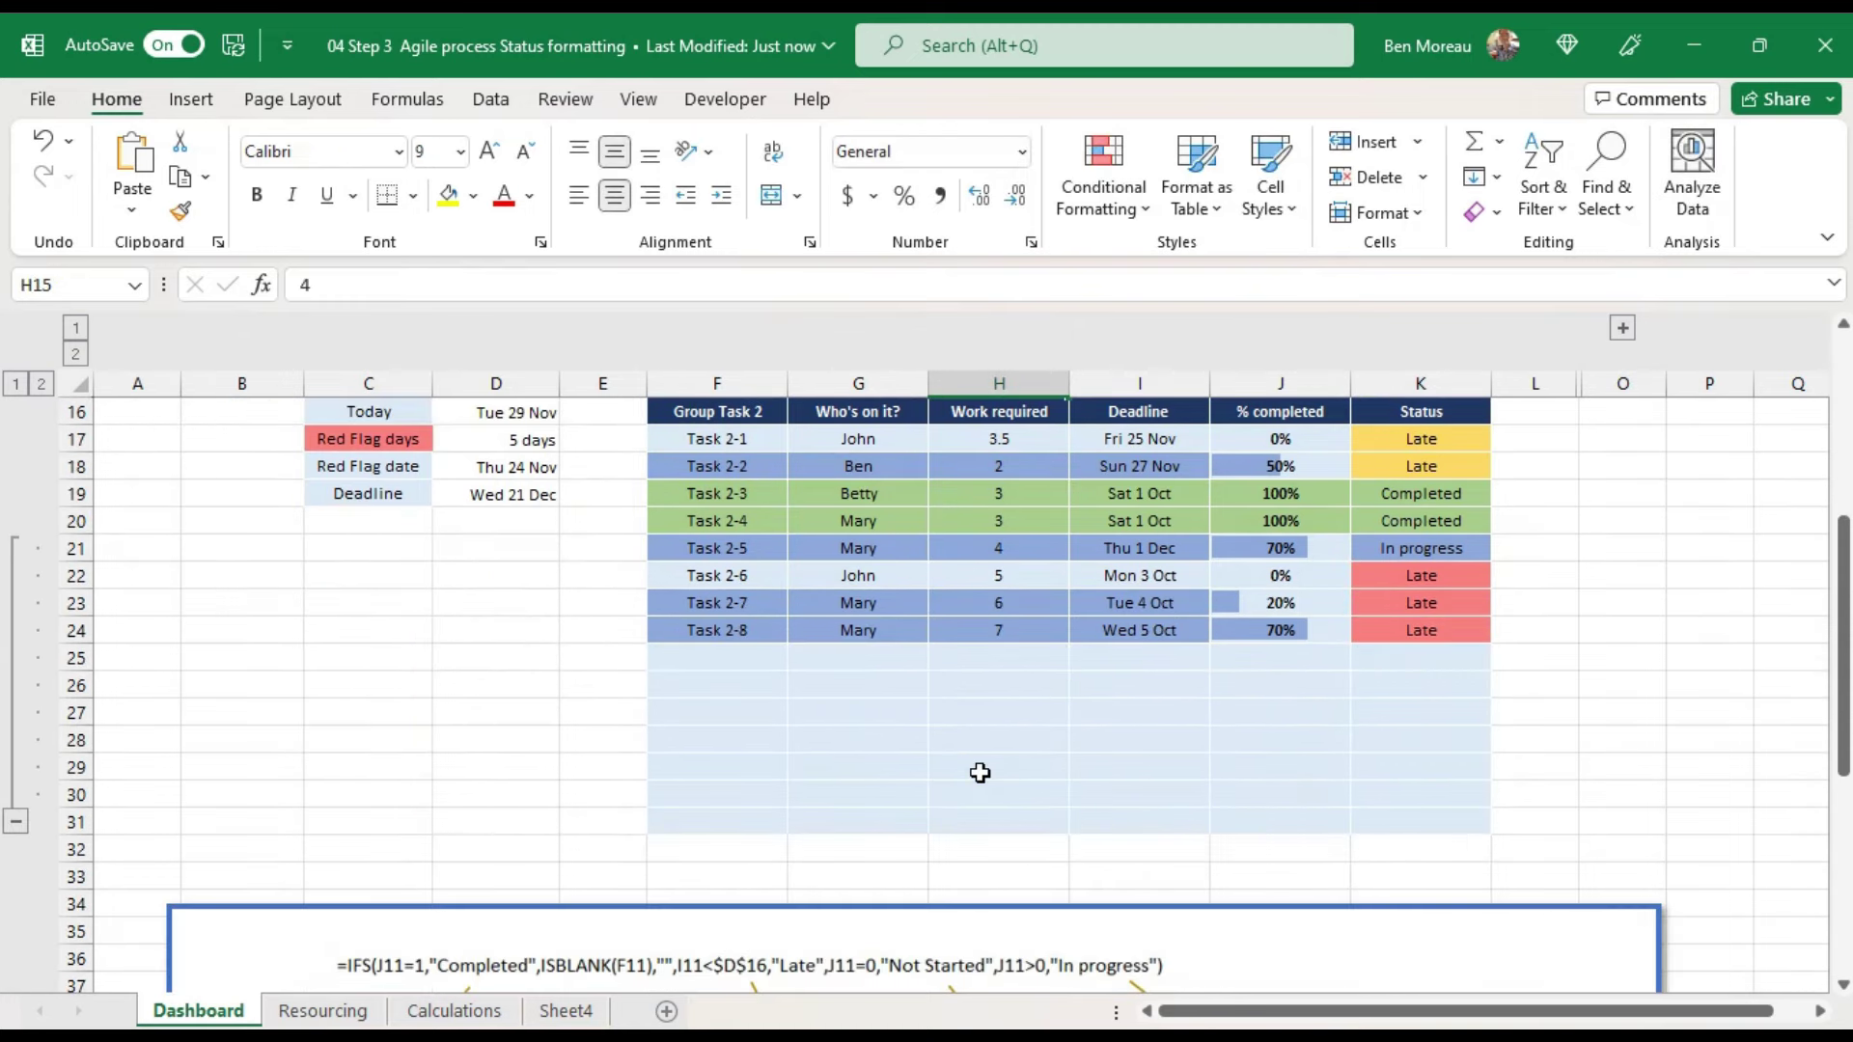
scroll(979, 772, "up", 5)
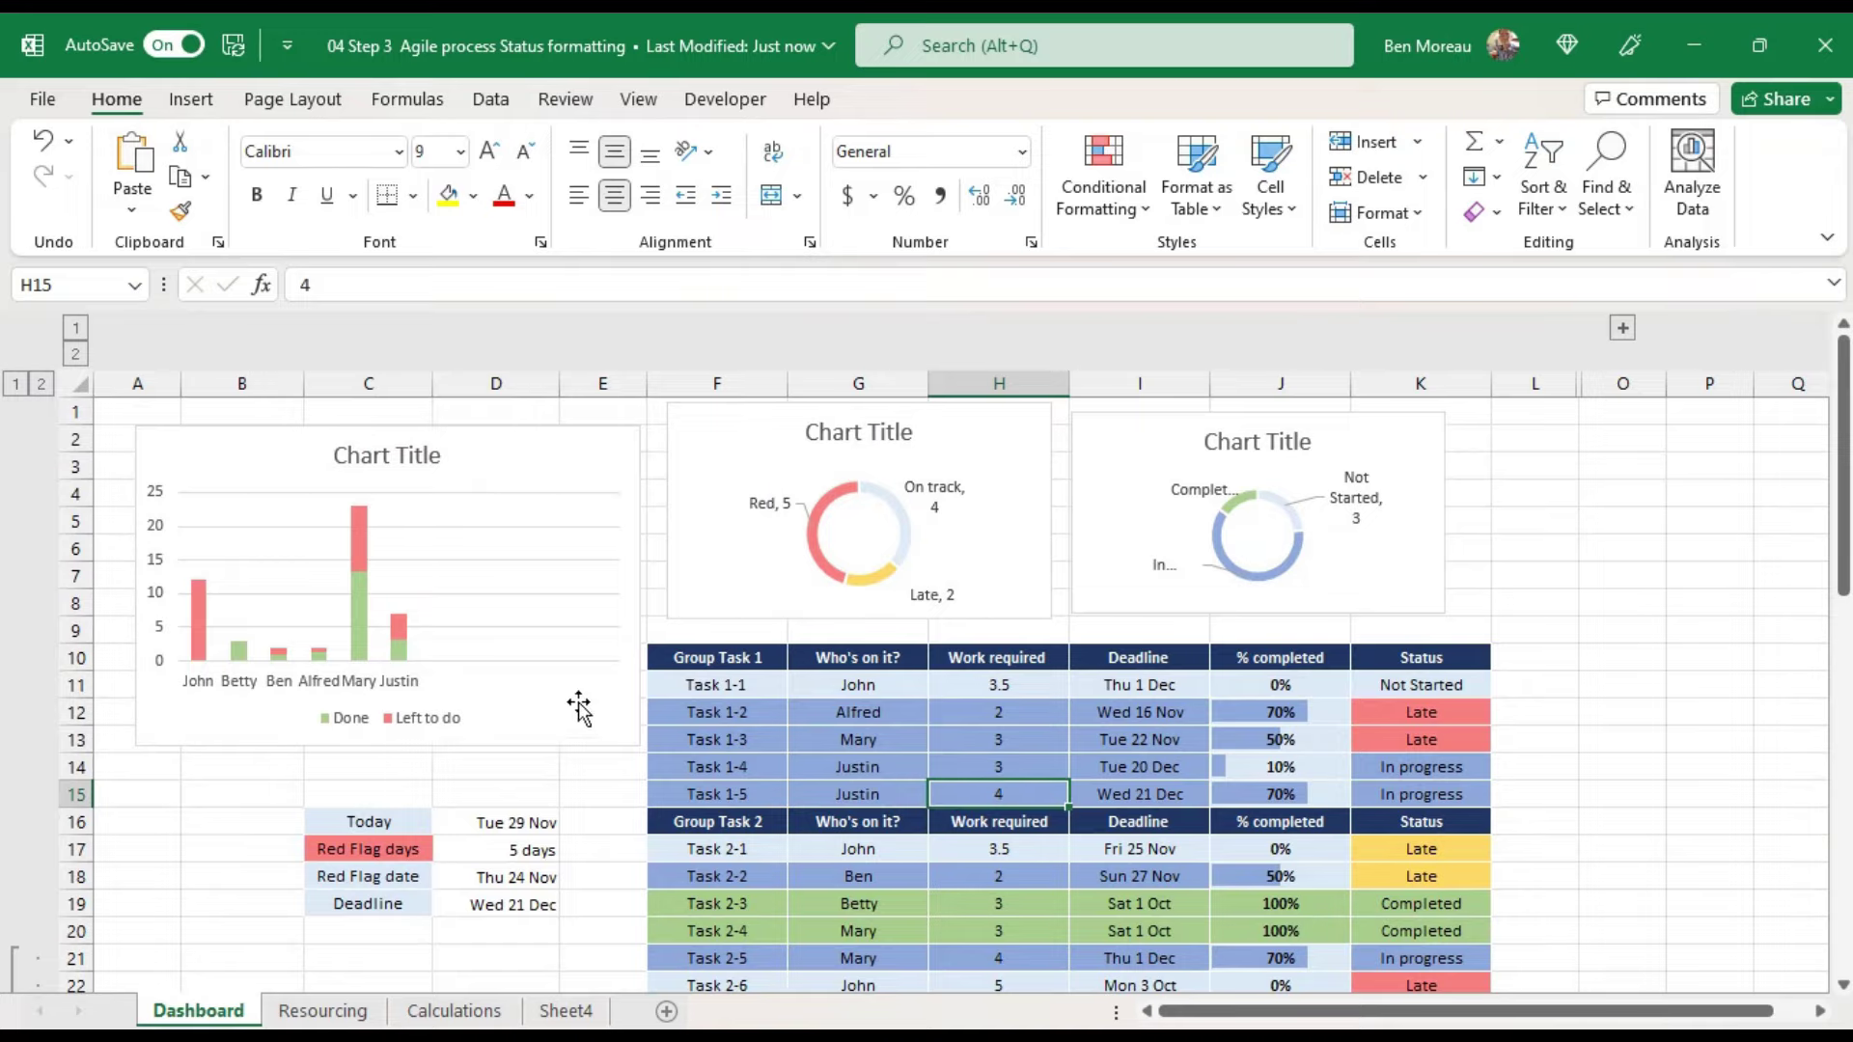
left_click(591, 736)
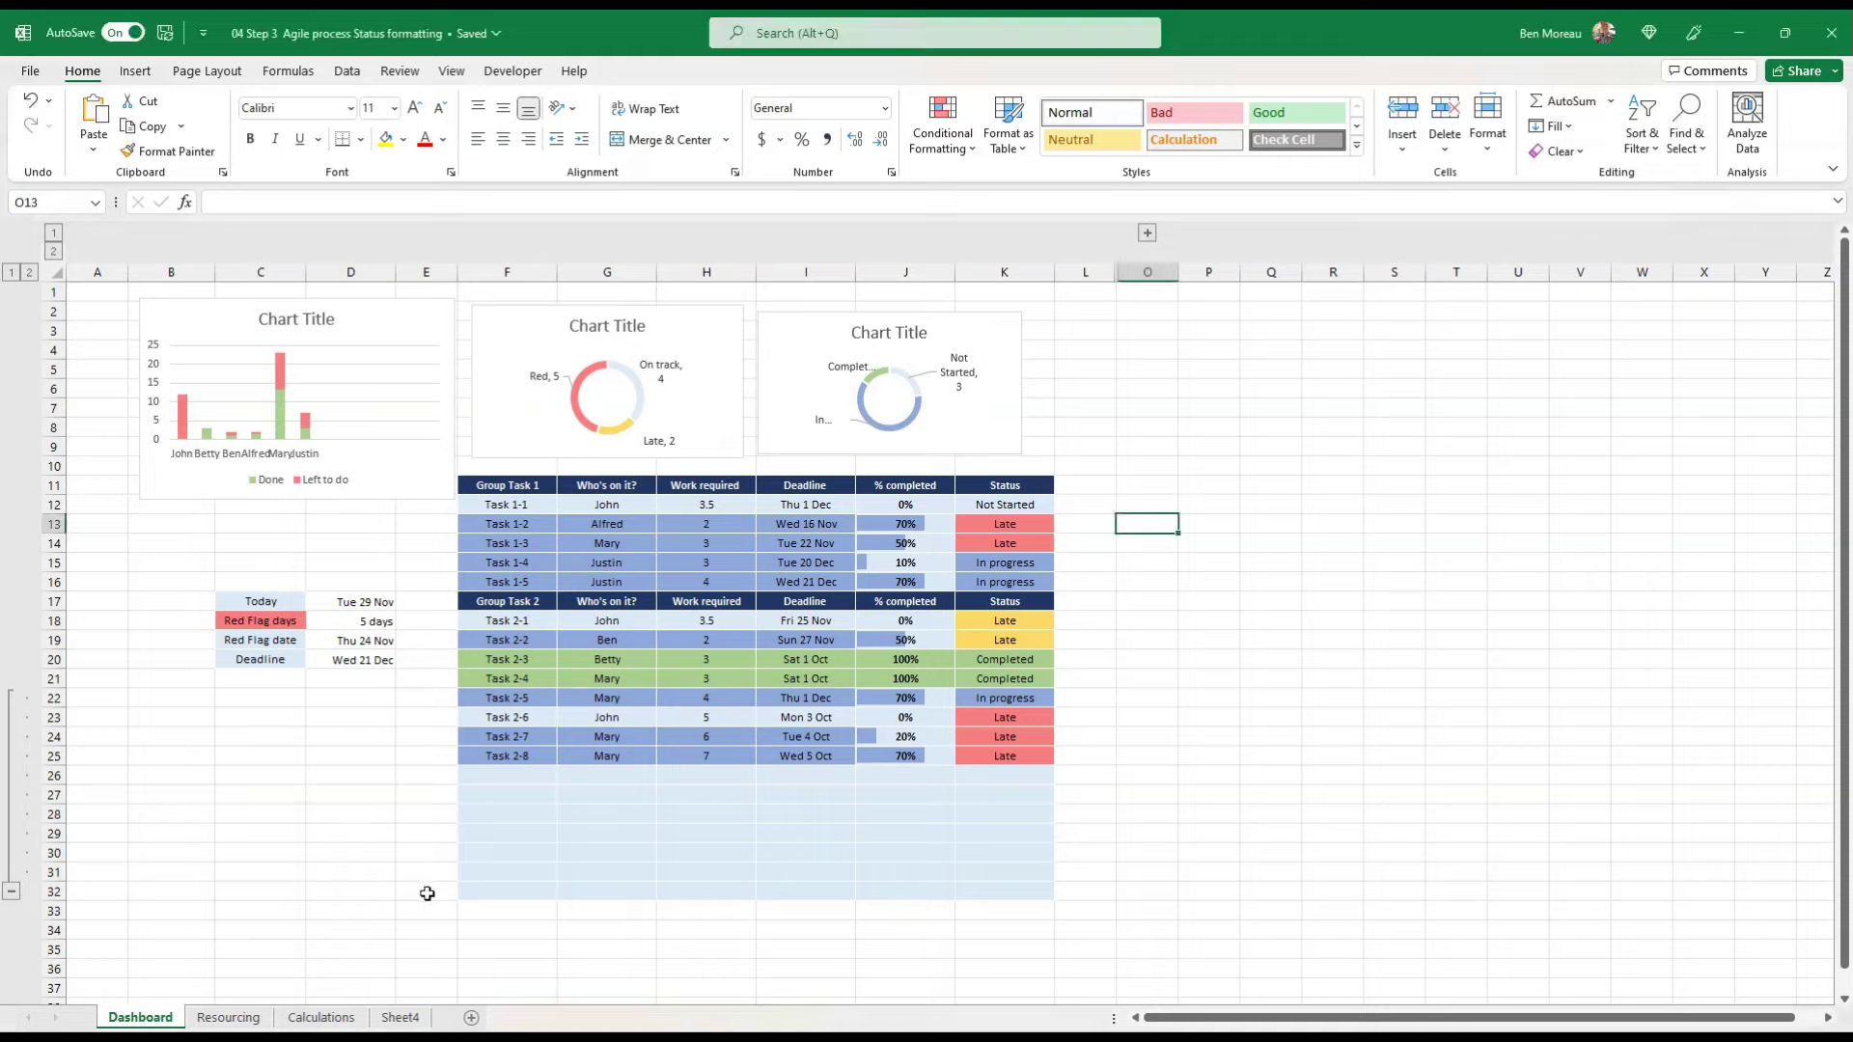
Step: Fill the Dashboard ranges B21:E32 and B2:B20 with dark blue
left_click_drag(429, 893, 161, 682)
left_click(403, 139)
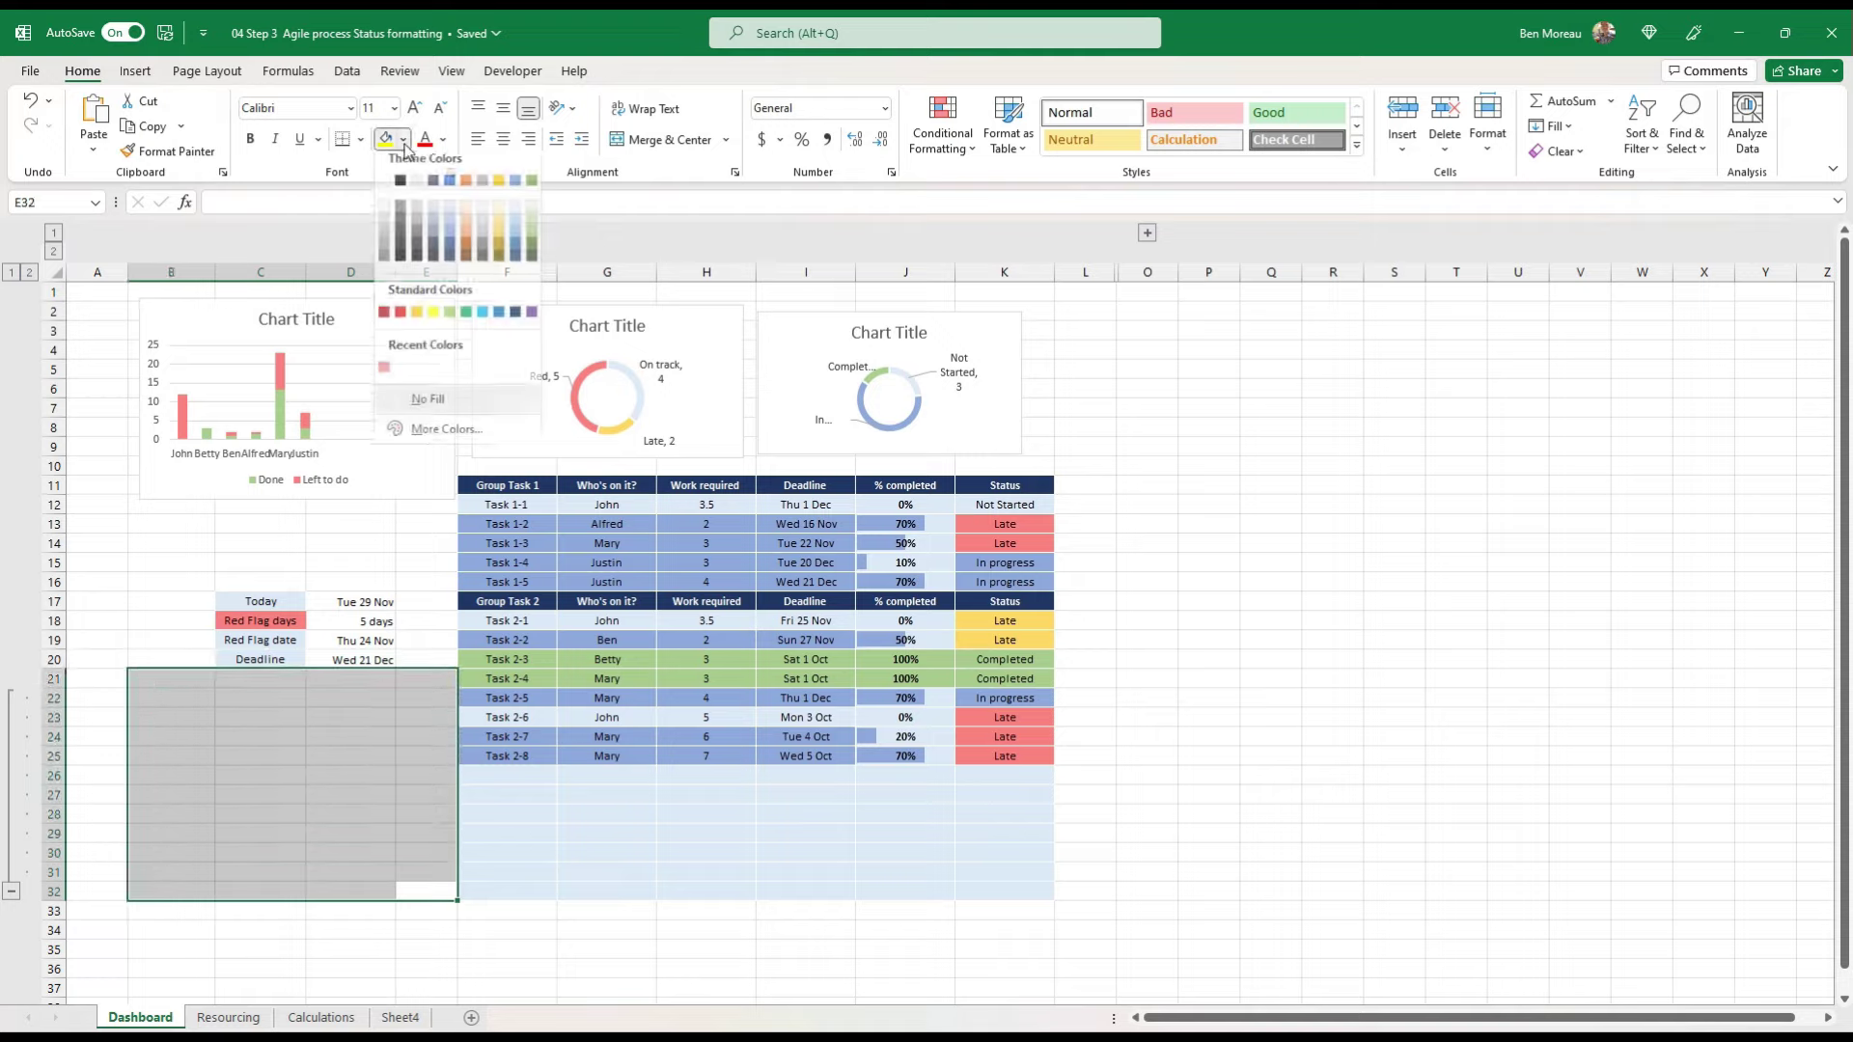
left_click(451, 267)
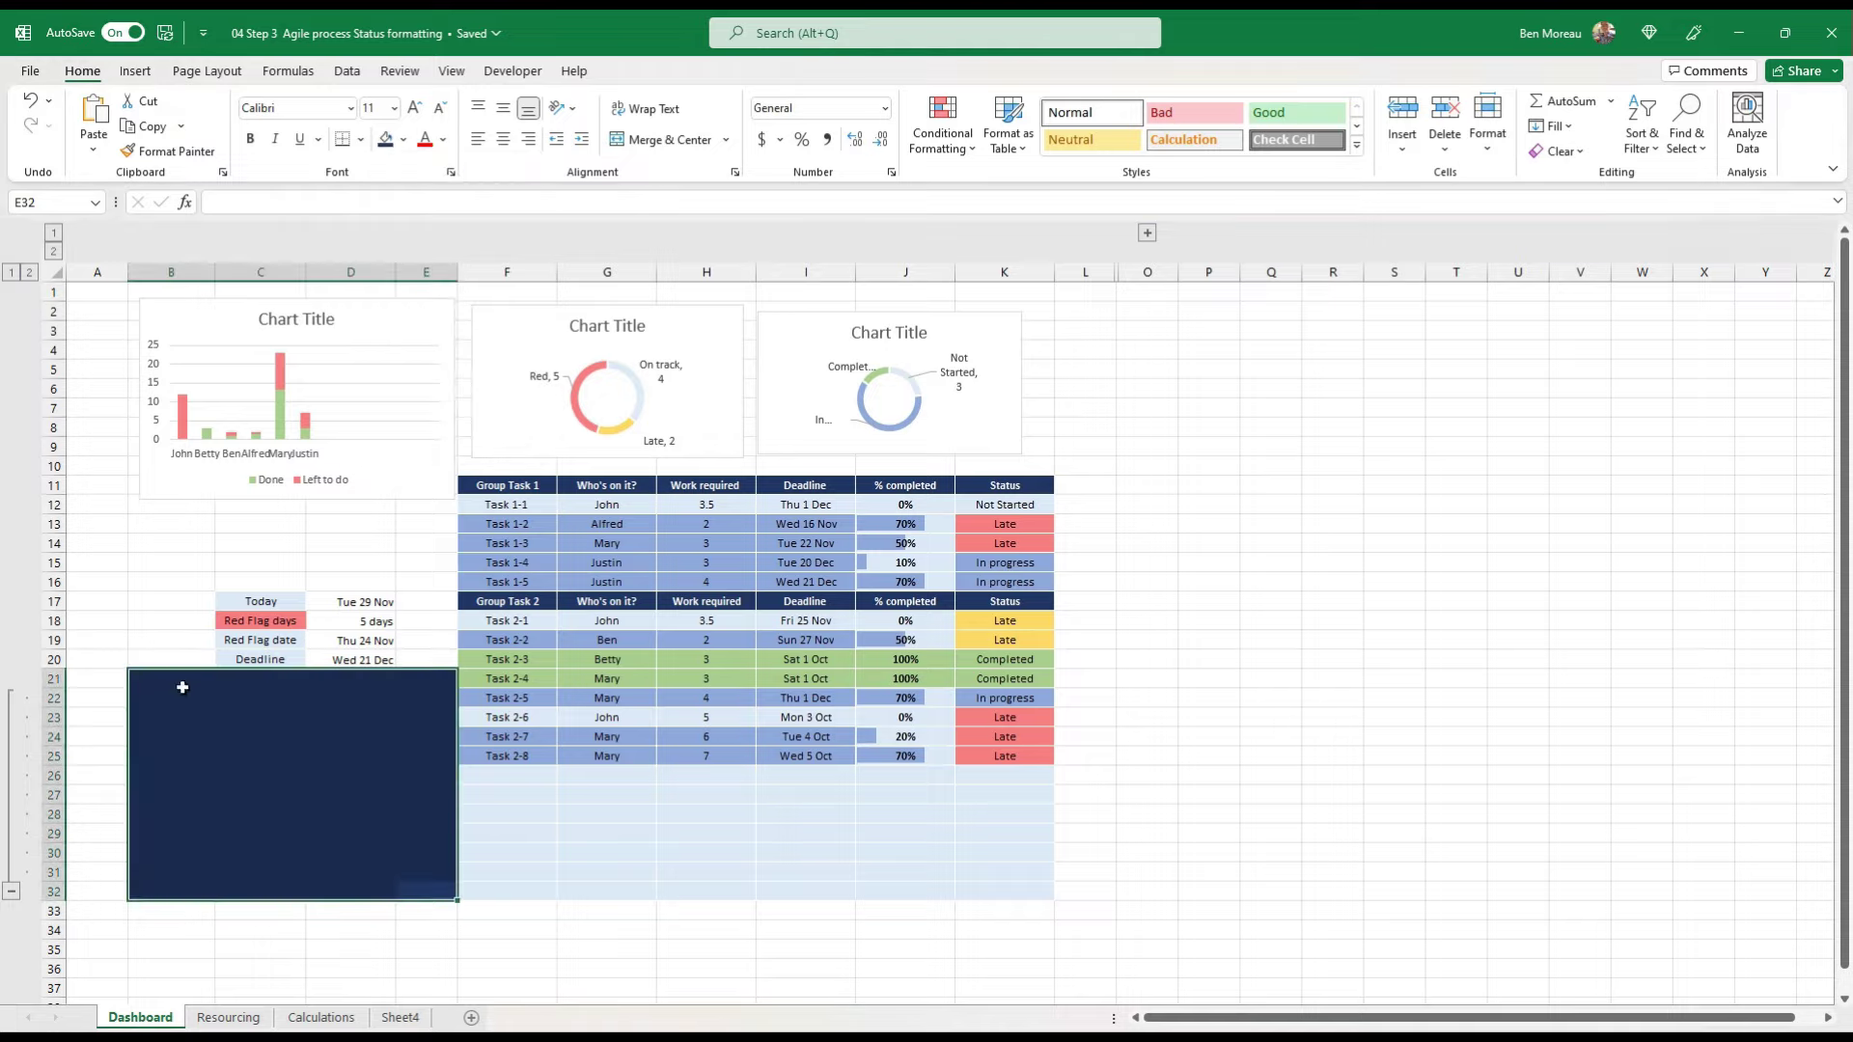
left_click(168, 660)
left_click_drag(168, 654, 158, 312)
left_click(385, 138)
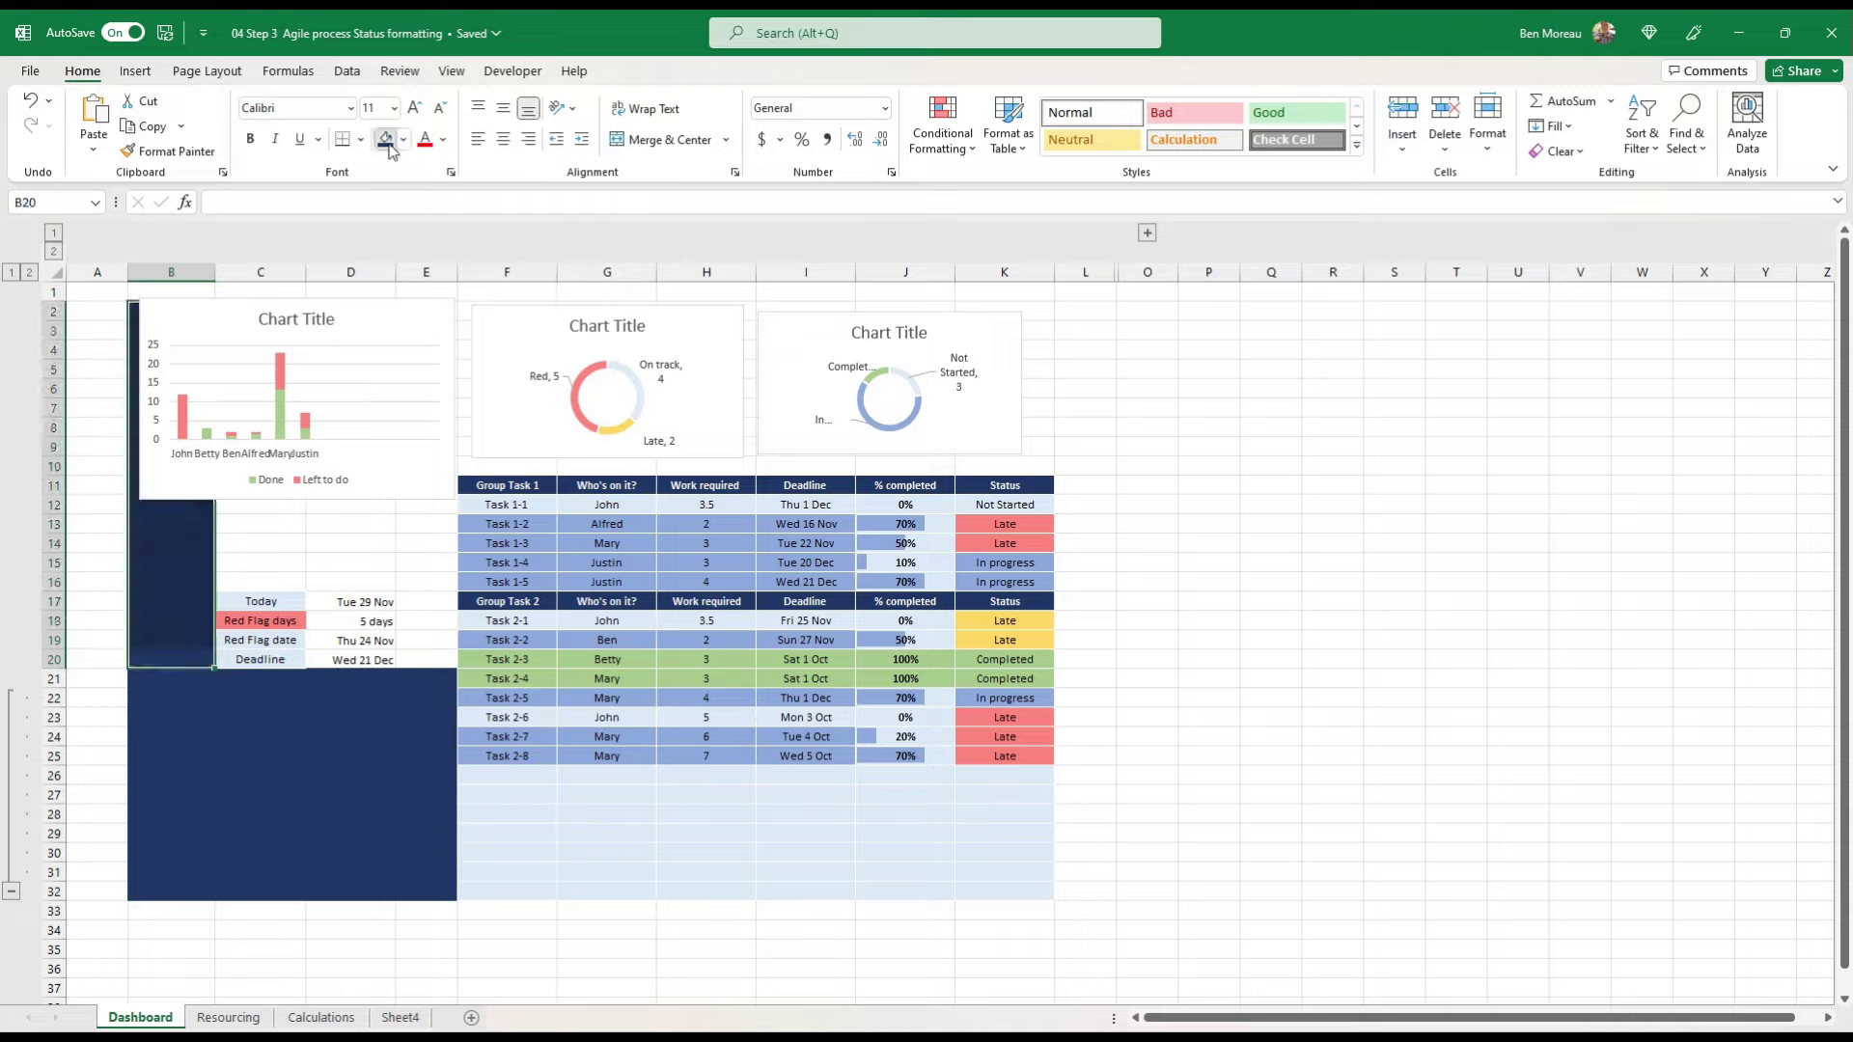
Step: Fill E2:E20 and C2:D16 with the same dark blue around the column chart and dates table
left_click_drag(425, 660, 427, 311)
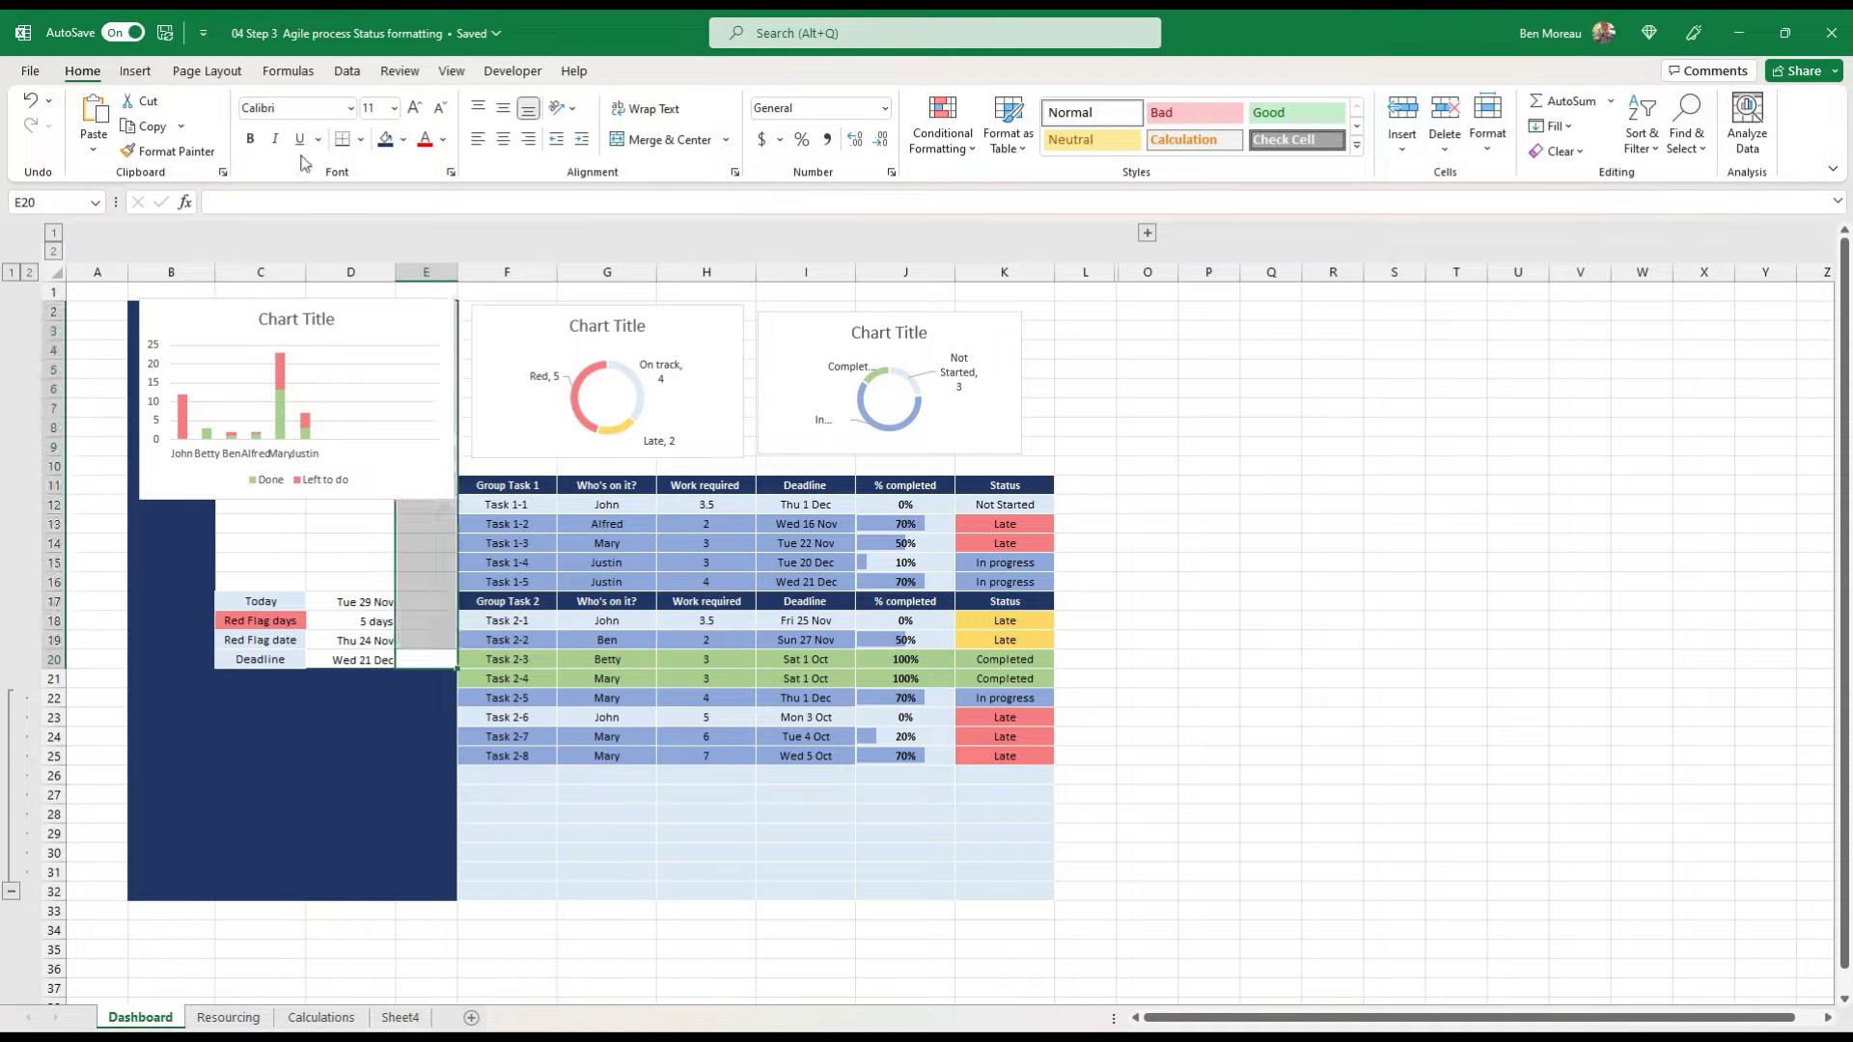
left_click(385, 138)
left_click_drag(364, 584, 269, 311)
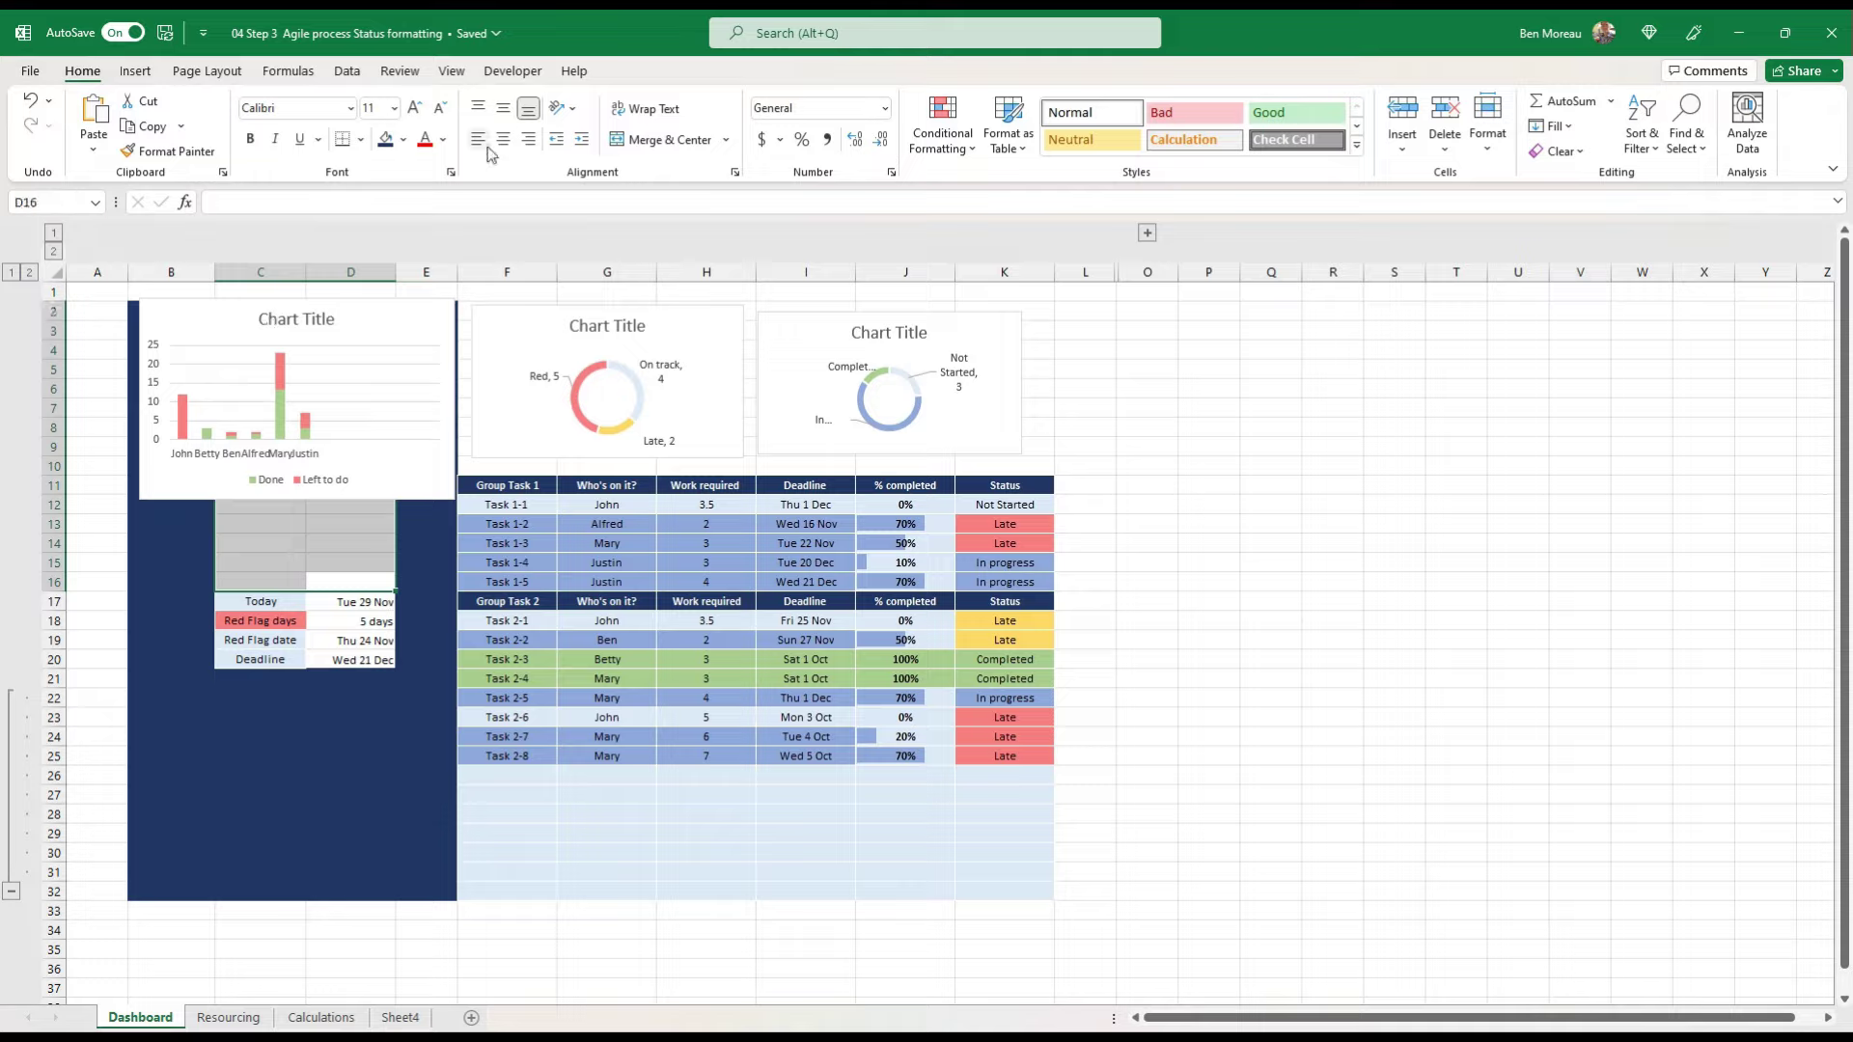
left_click(387, 139)
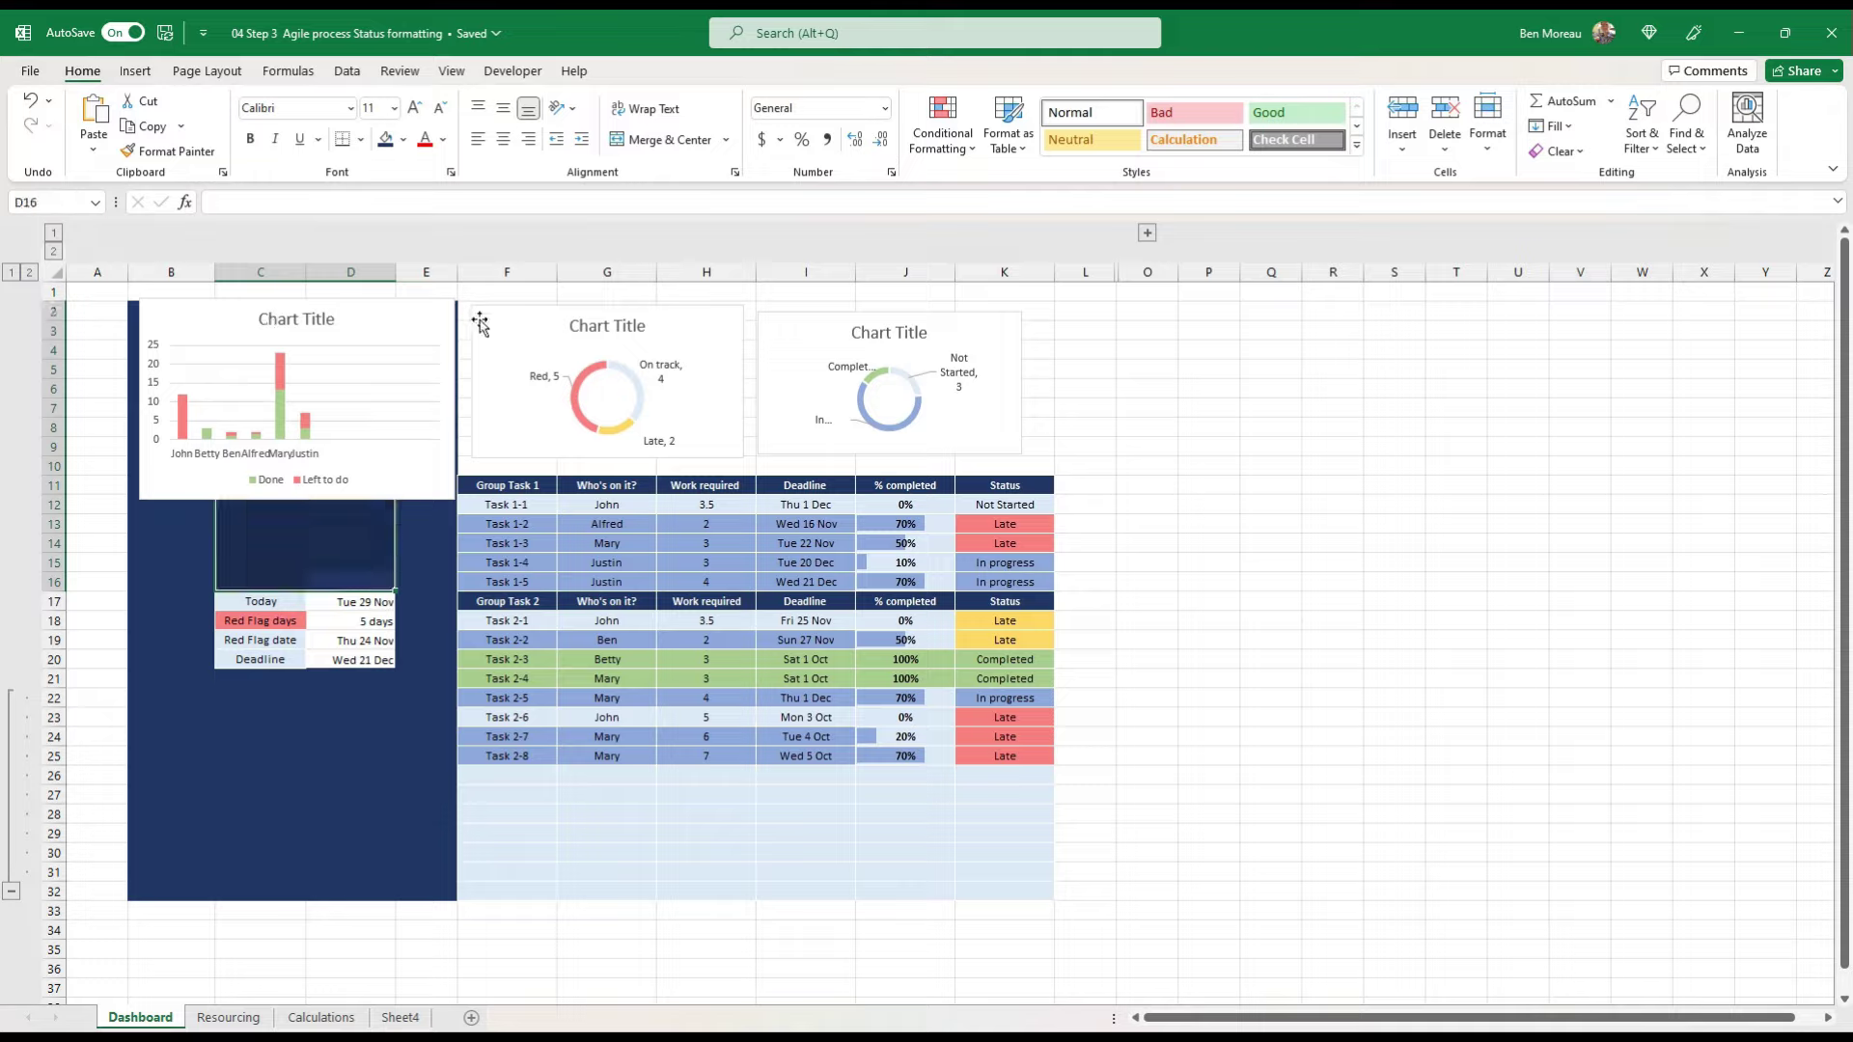
Step: Fill F2:K10 behind the doughnut charts with the same dark blue
left_click_drag(462, 310, 1012, 477)
left_click_drag(1011, 469, 1012, 470)
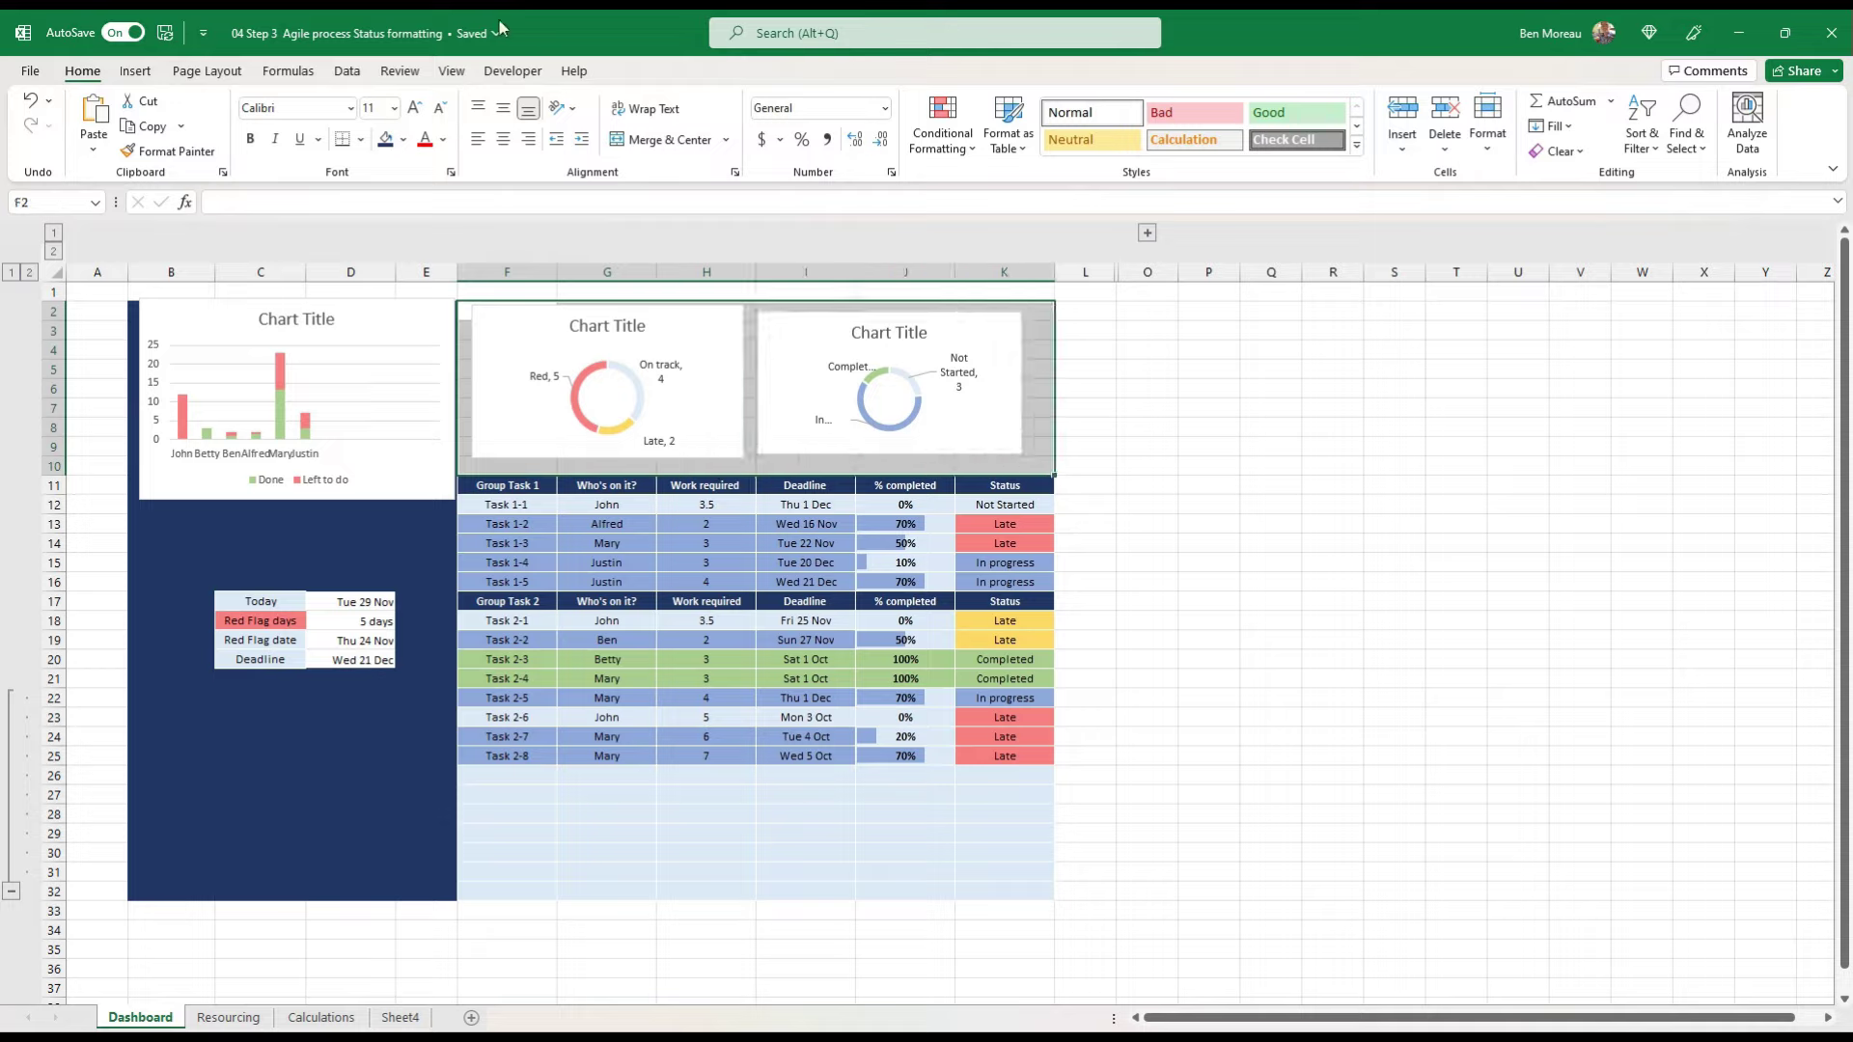
left_click(391, 145)
left_click(1180, 501)
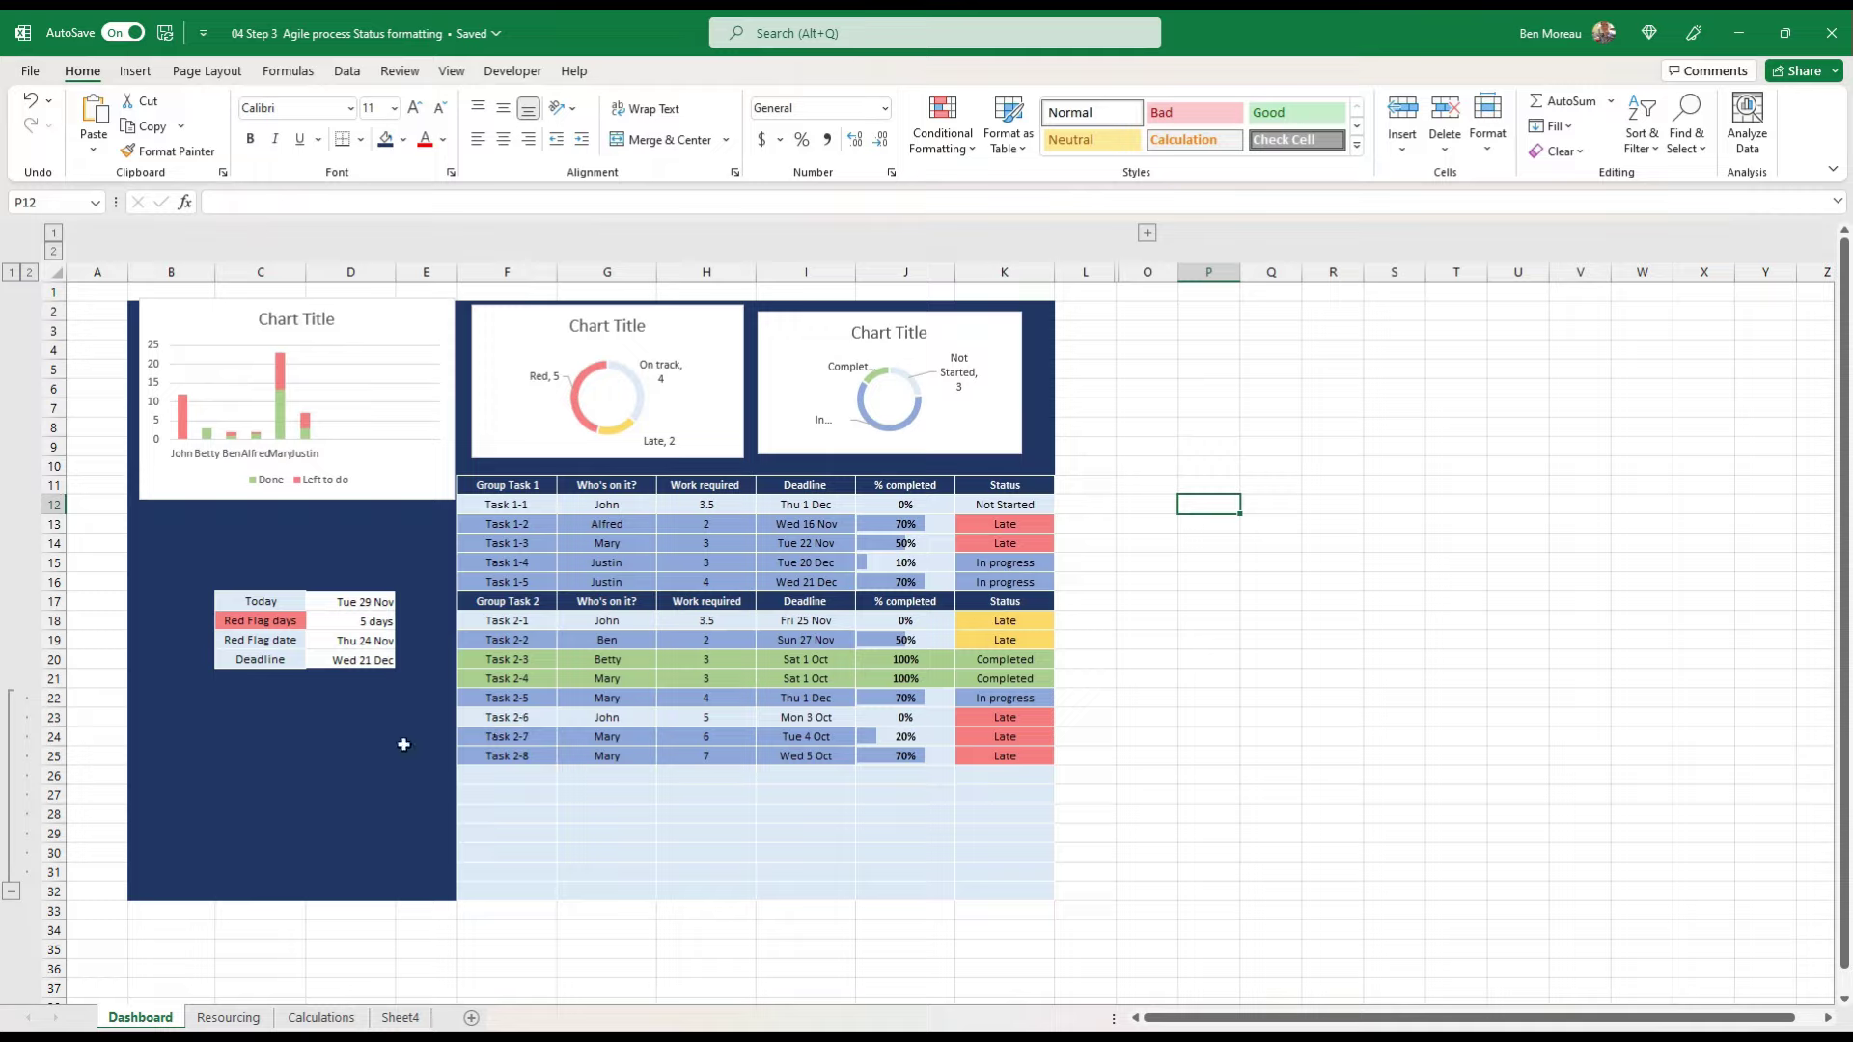
left_click(600, 543)
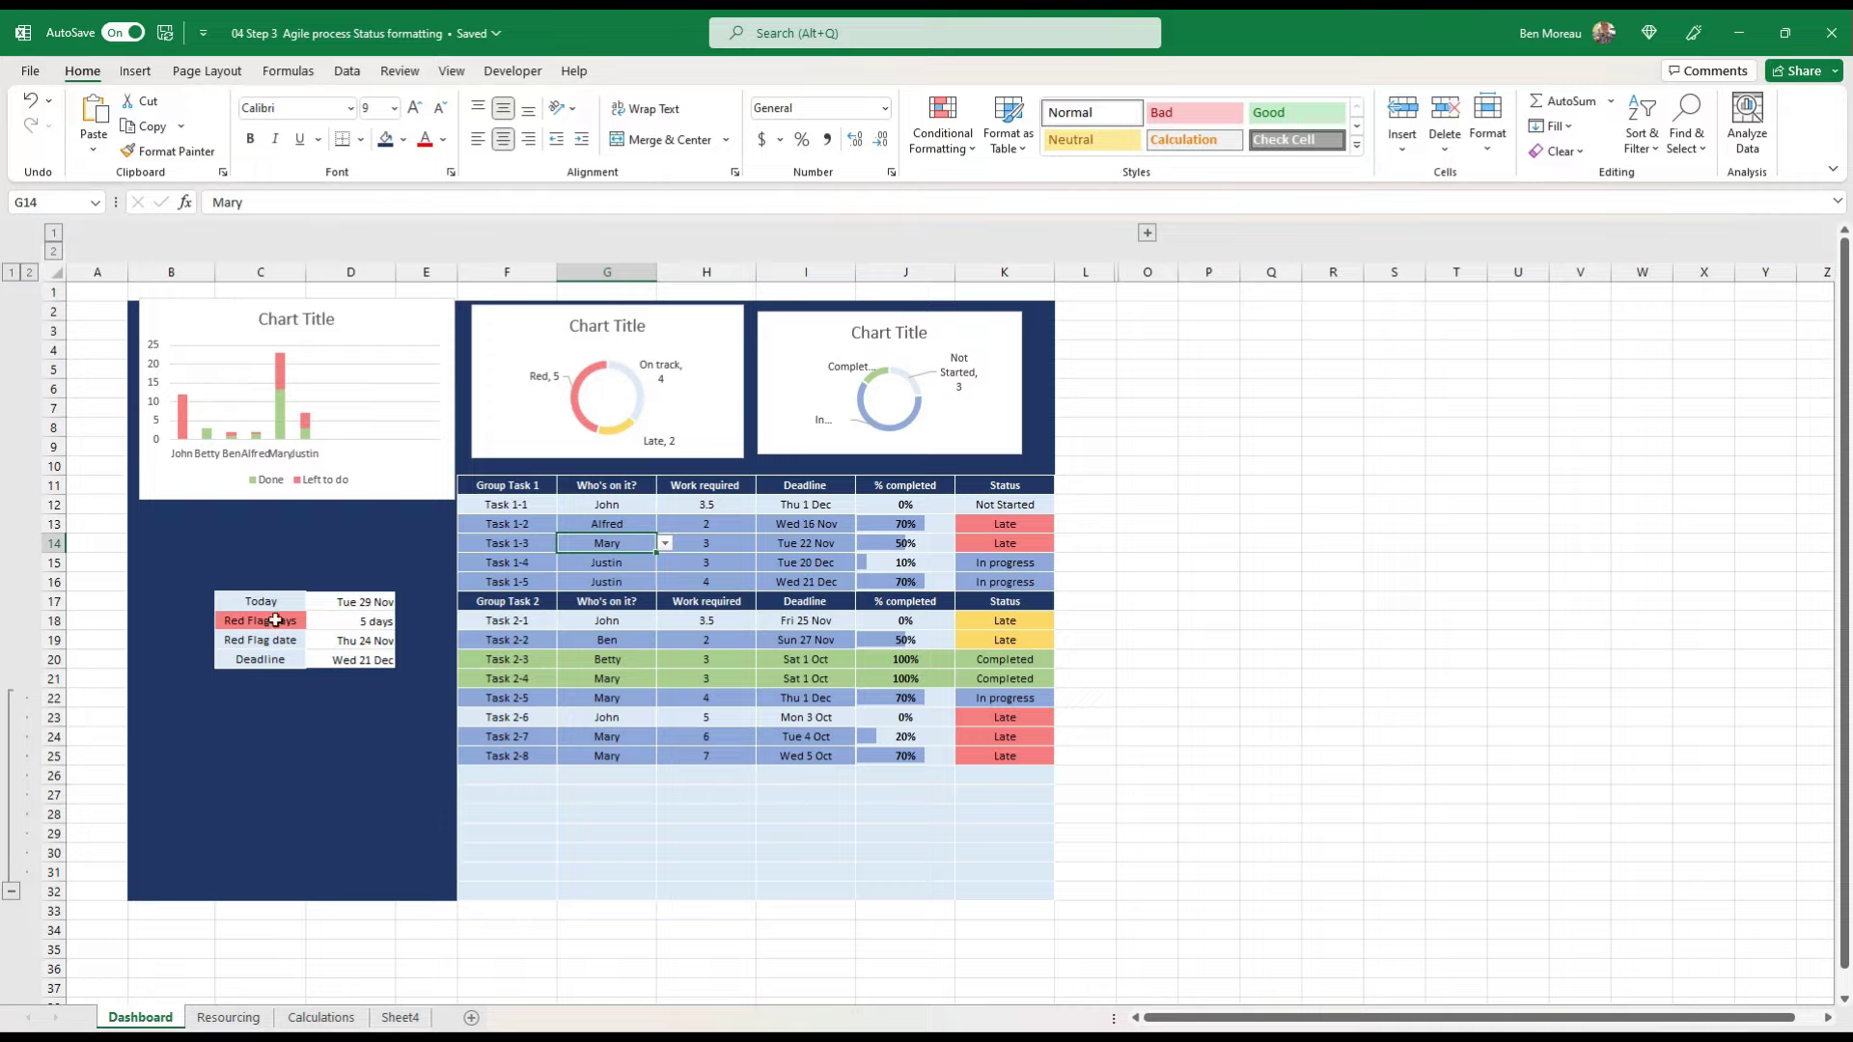
Step: Apply white outline and inside borders to the dates table in C17:D20
left_click_drag(276, 602, 351, 660)
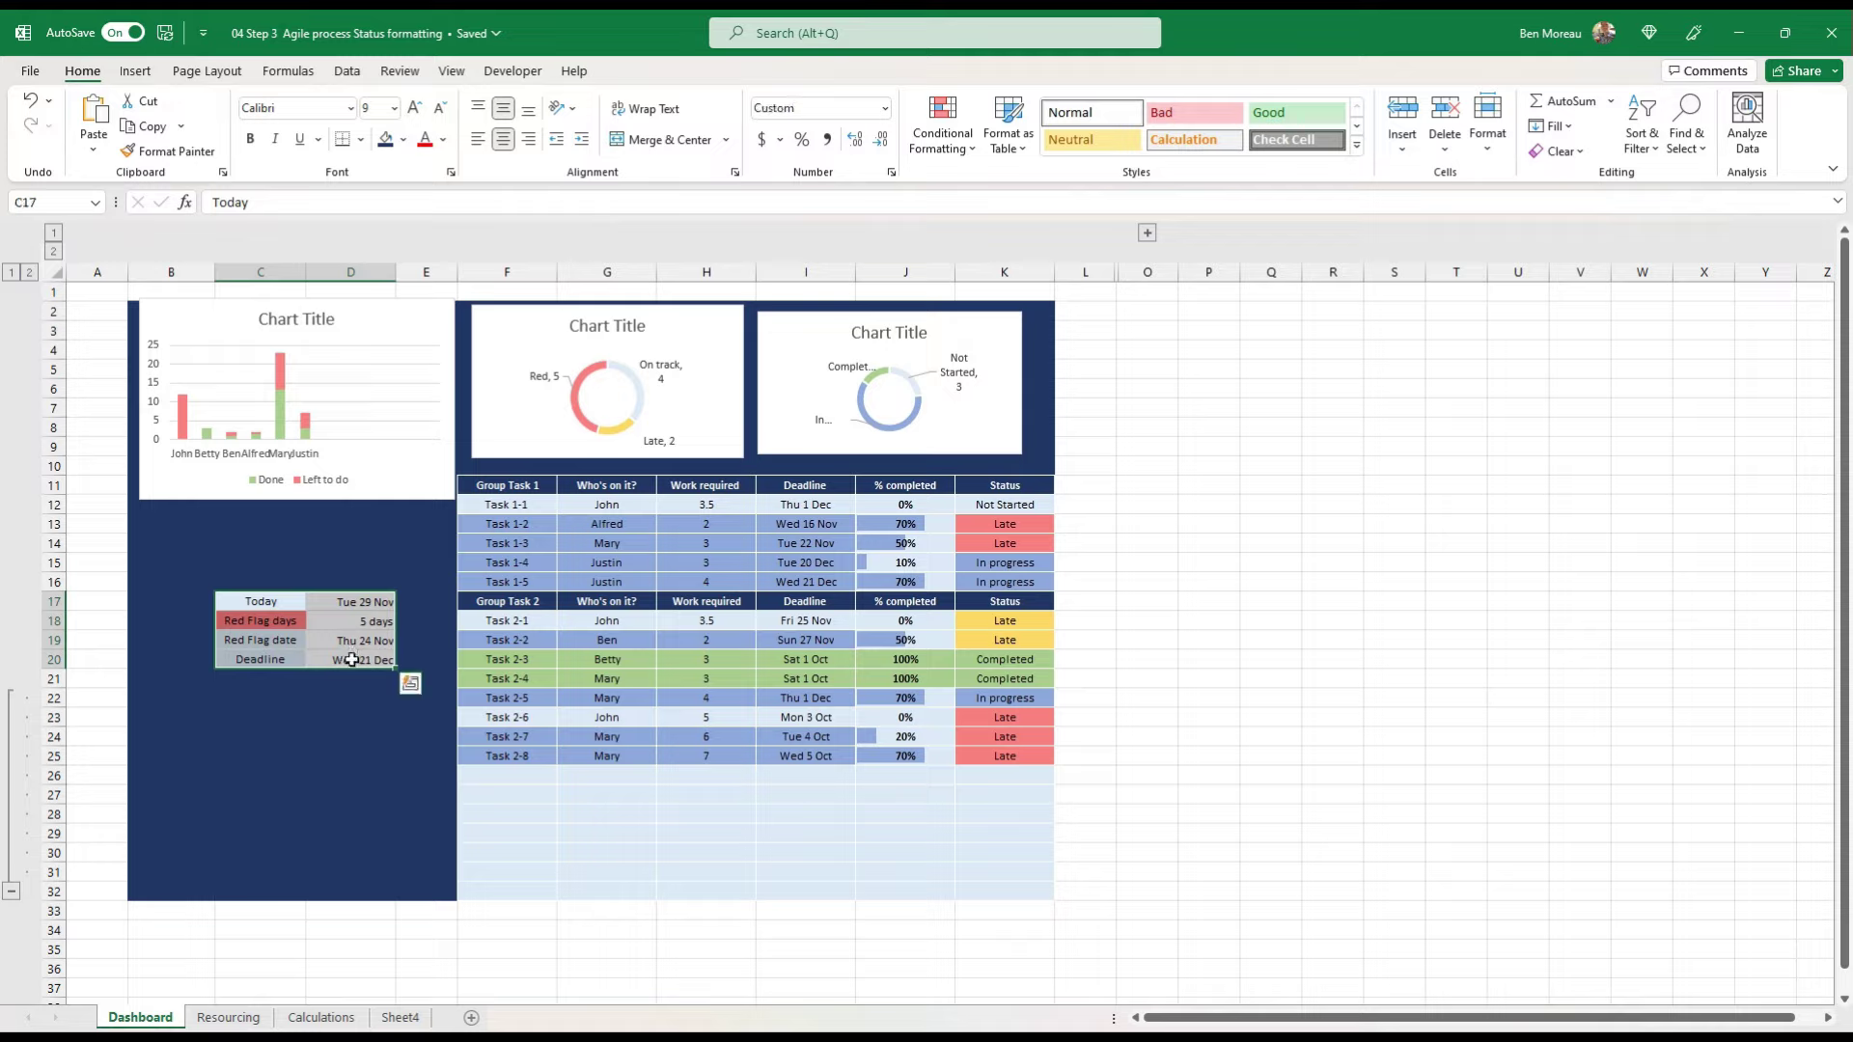
right_click(353, 662)
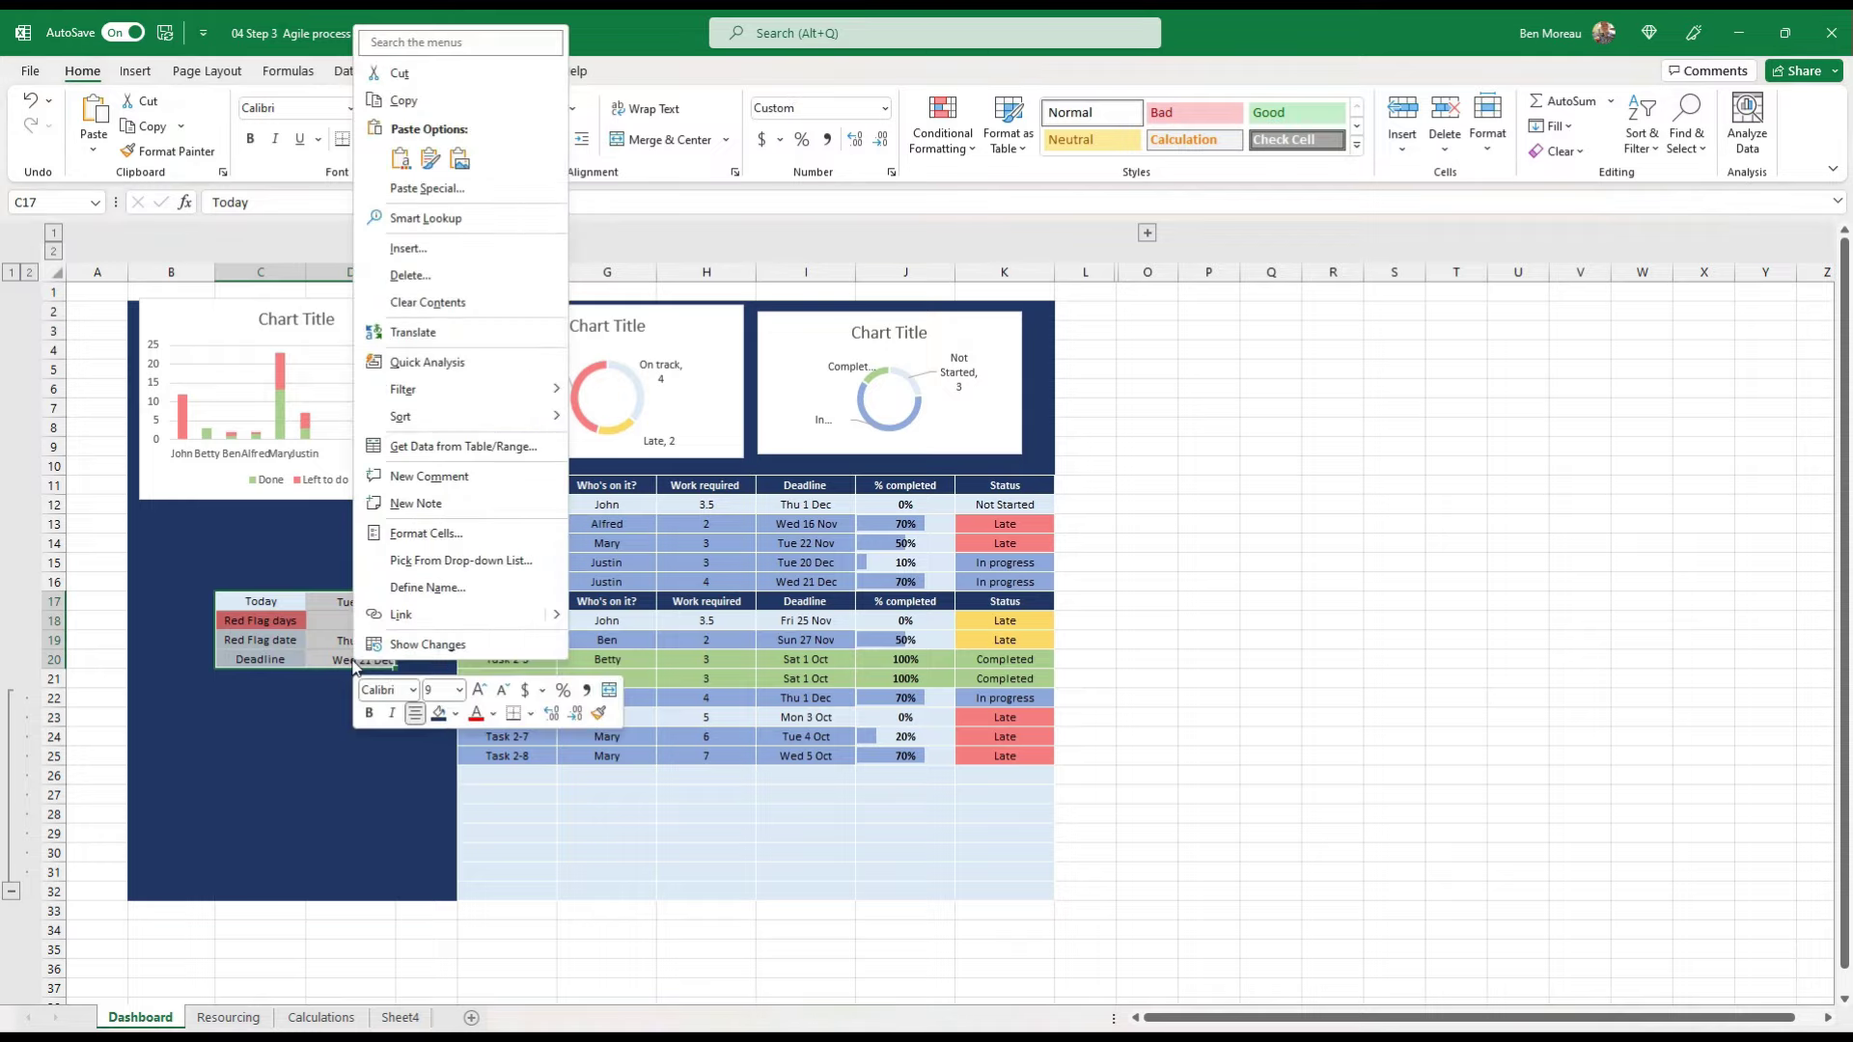
left_click(425, 532)
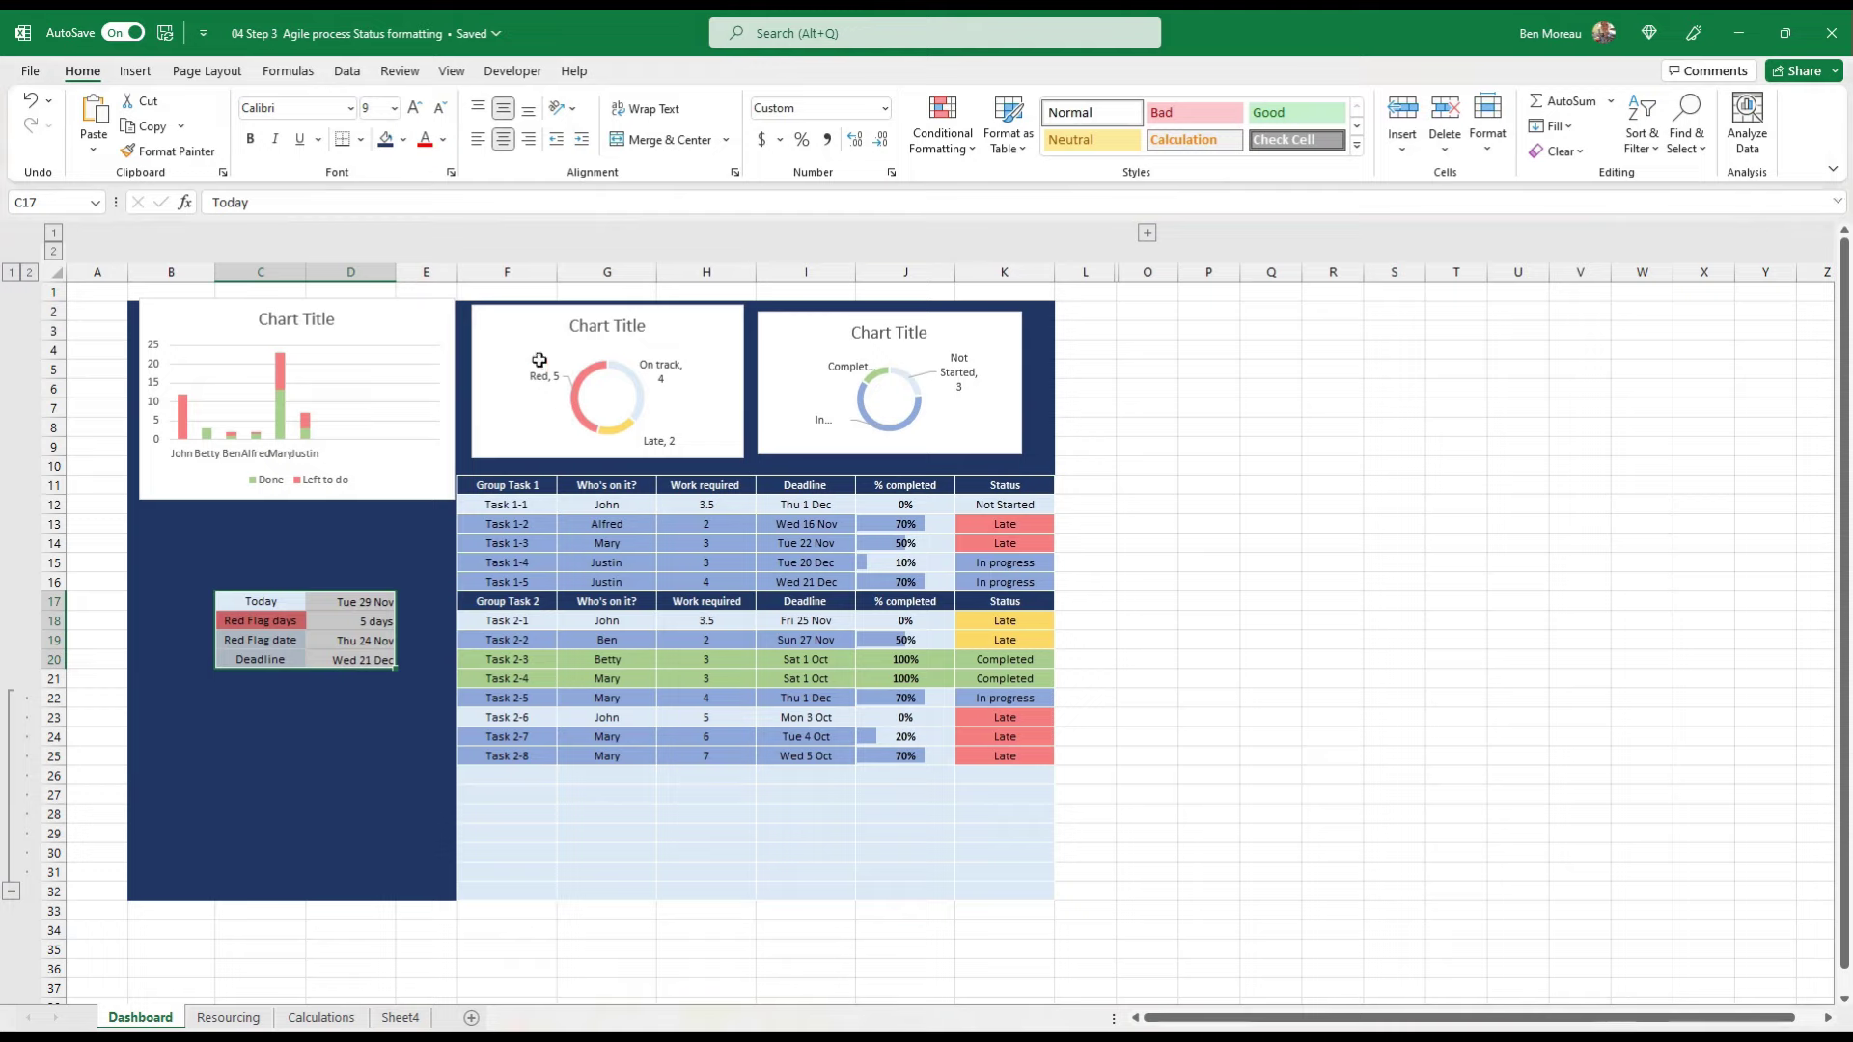
left_click(363, 334)
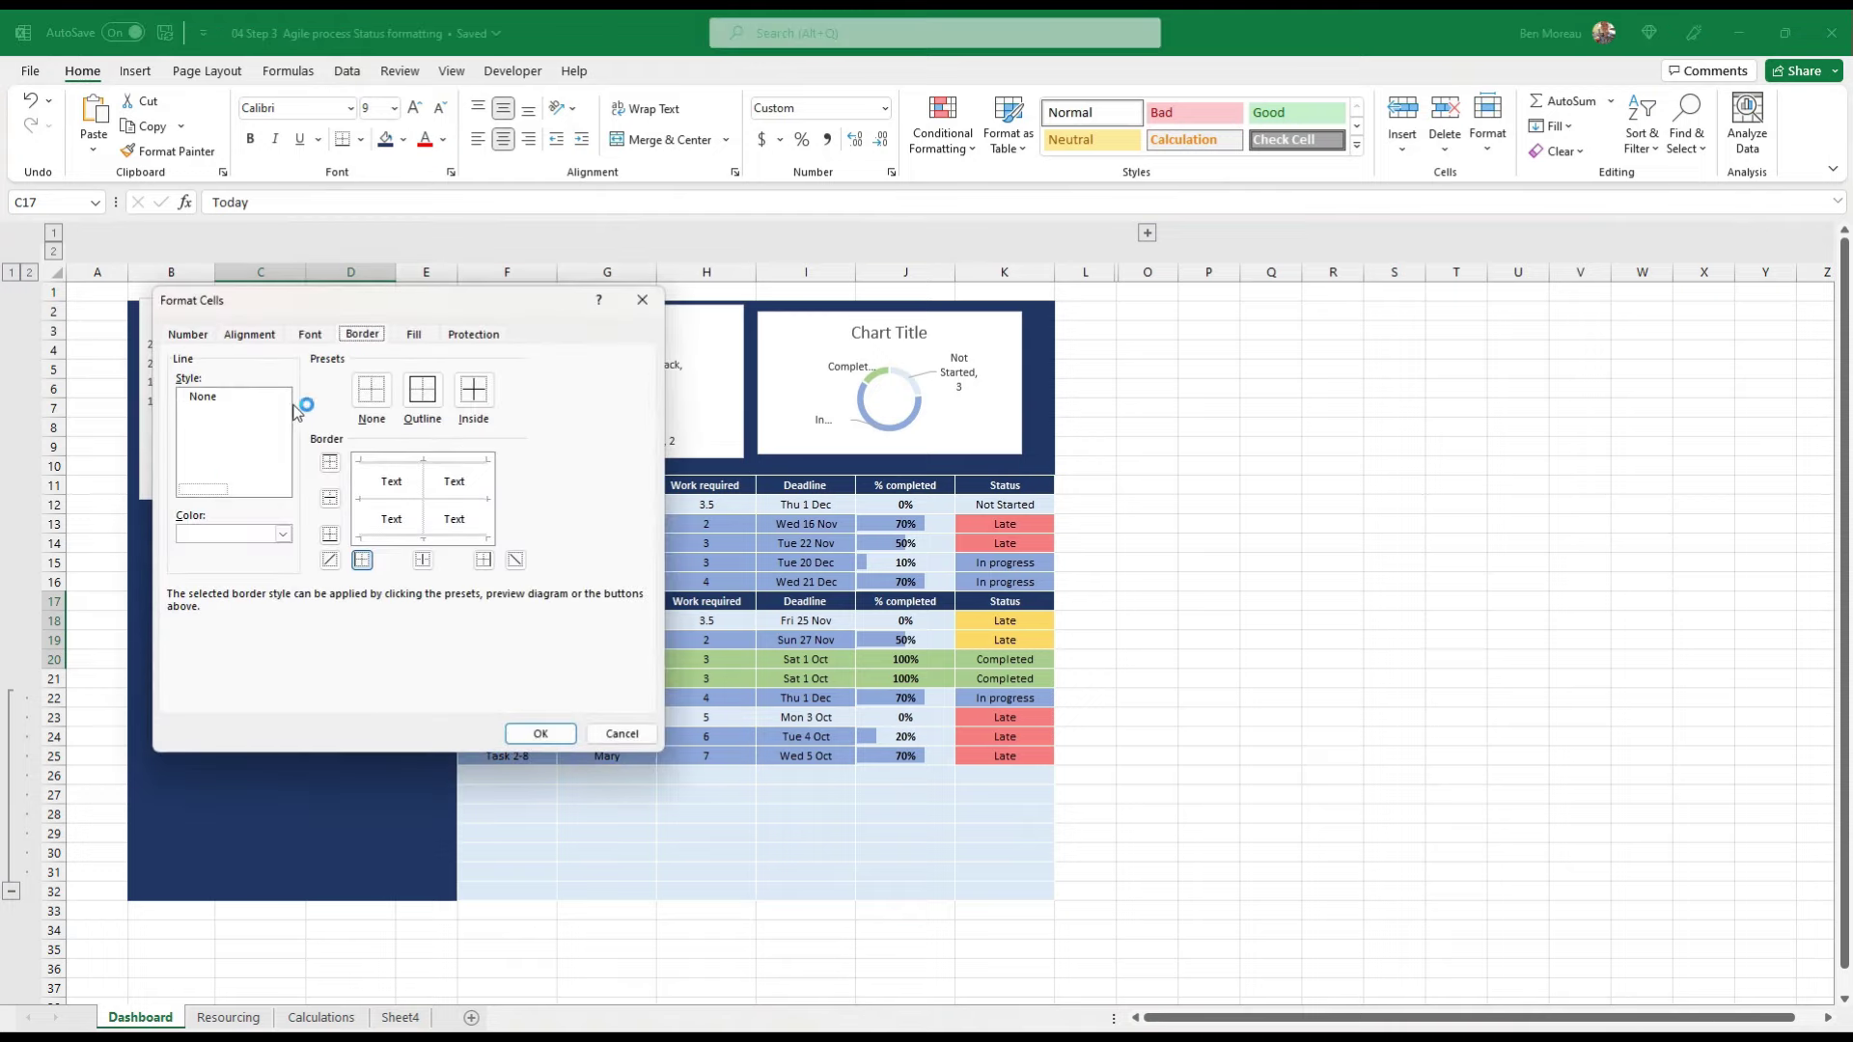
left_click(283, 534)
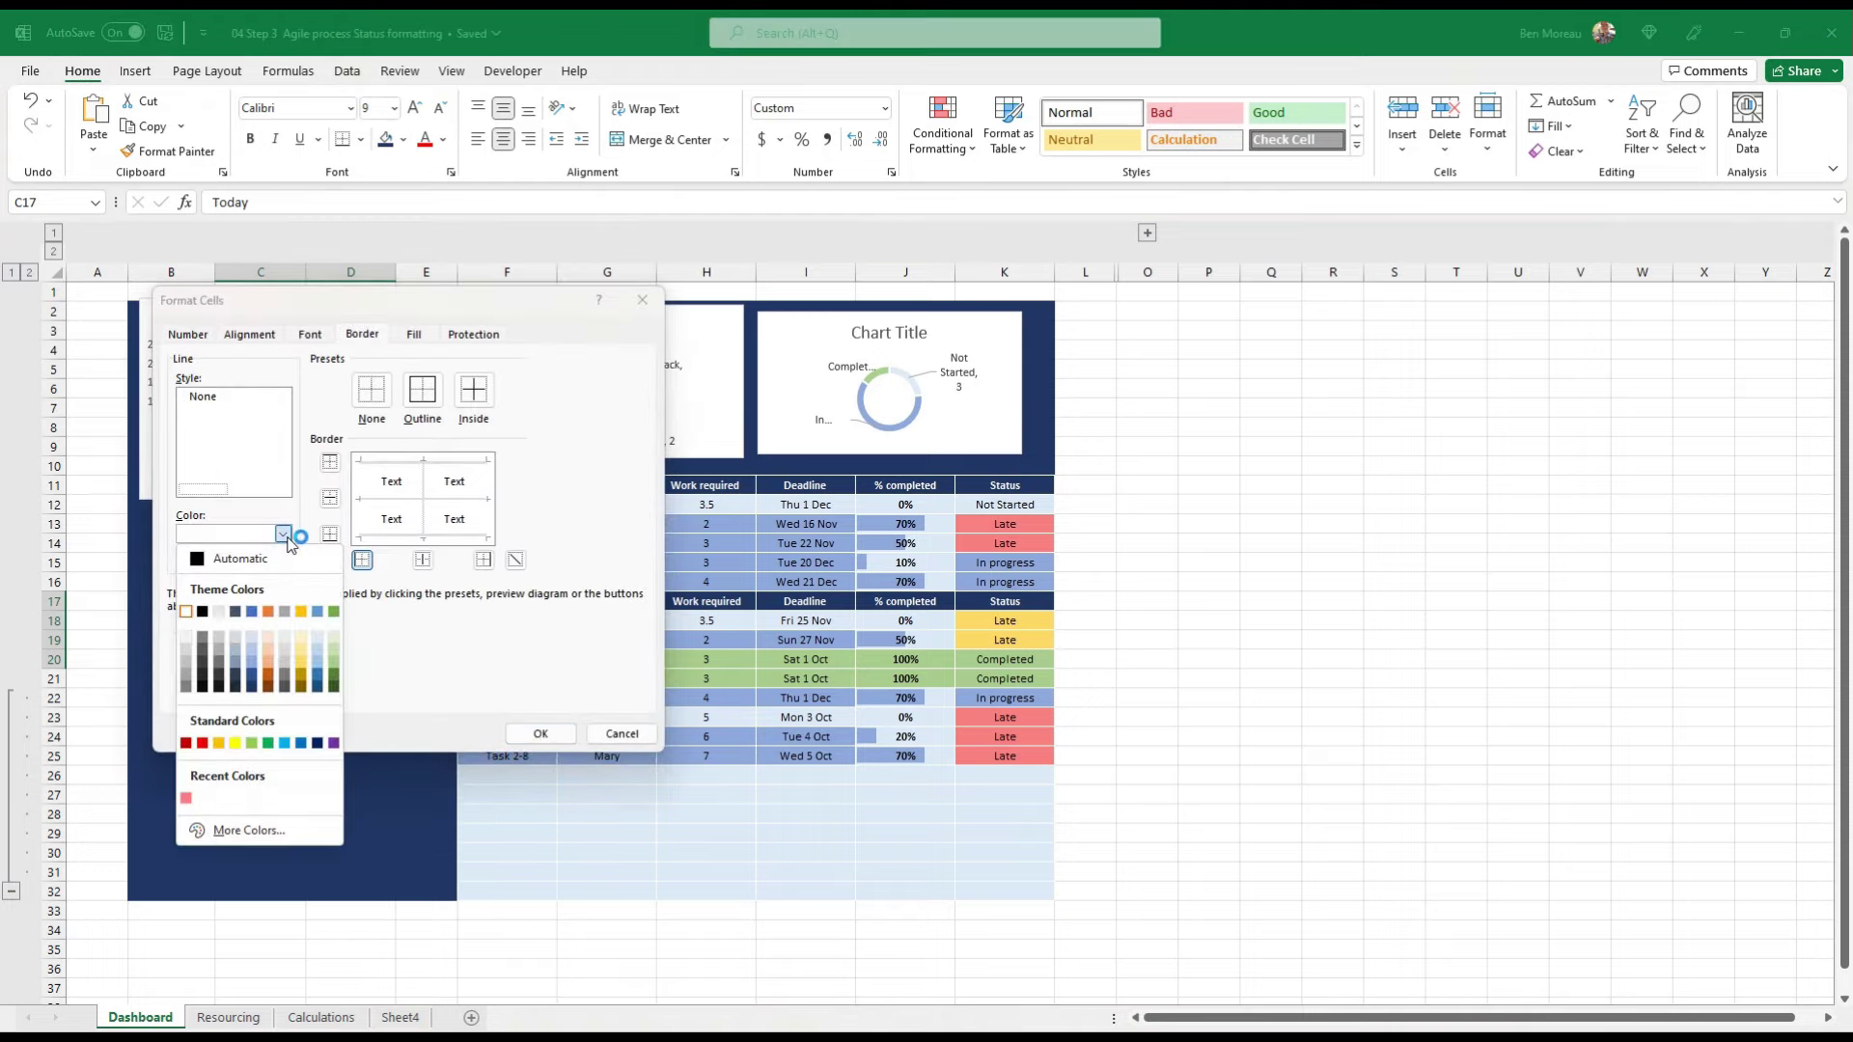
left_click(186, 611)
left_click(423, 390)
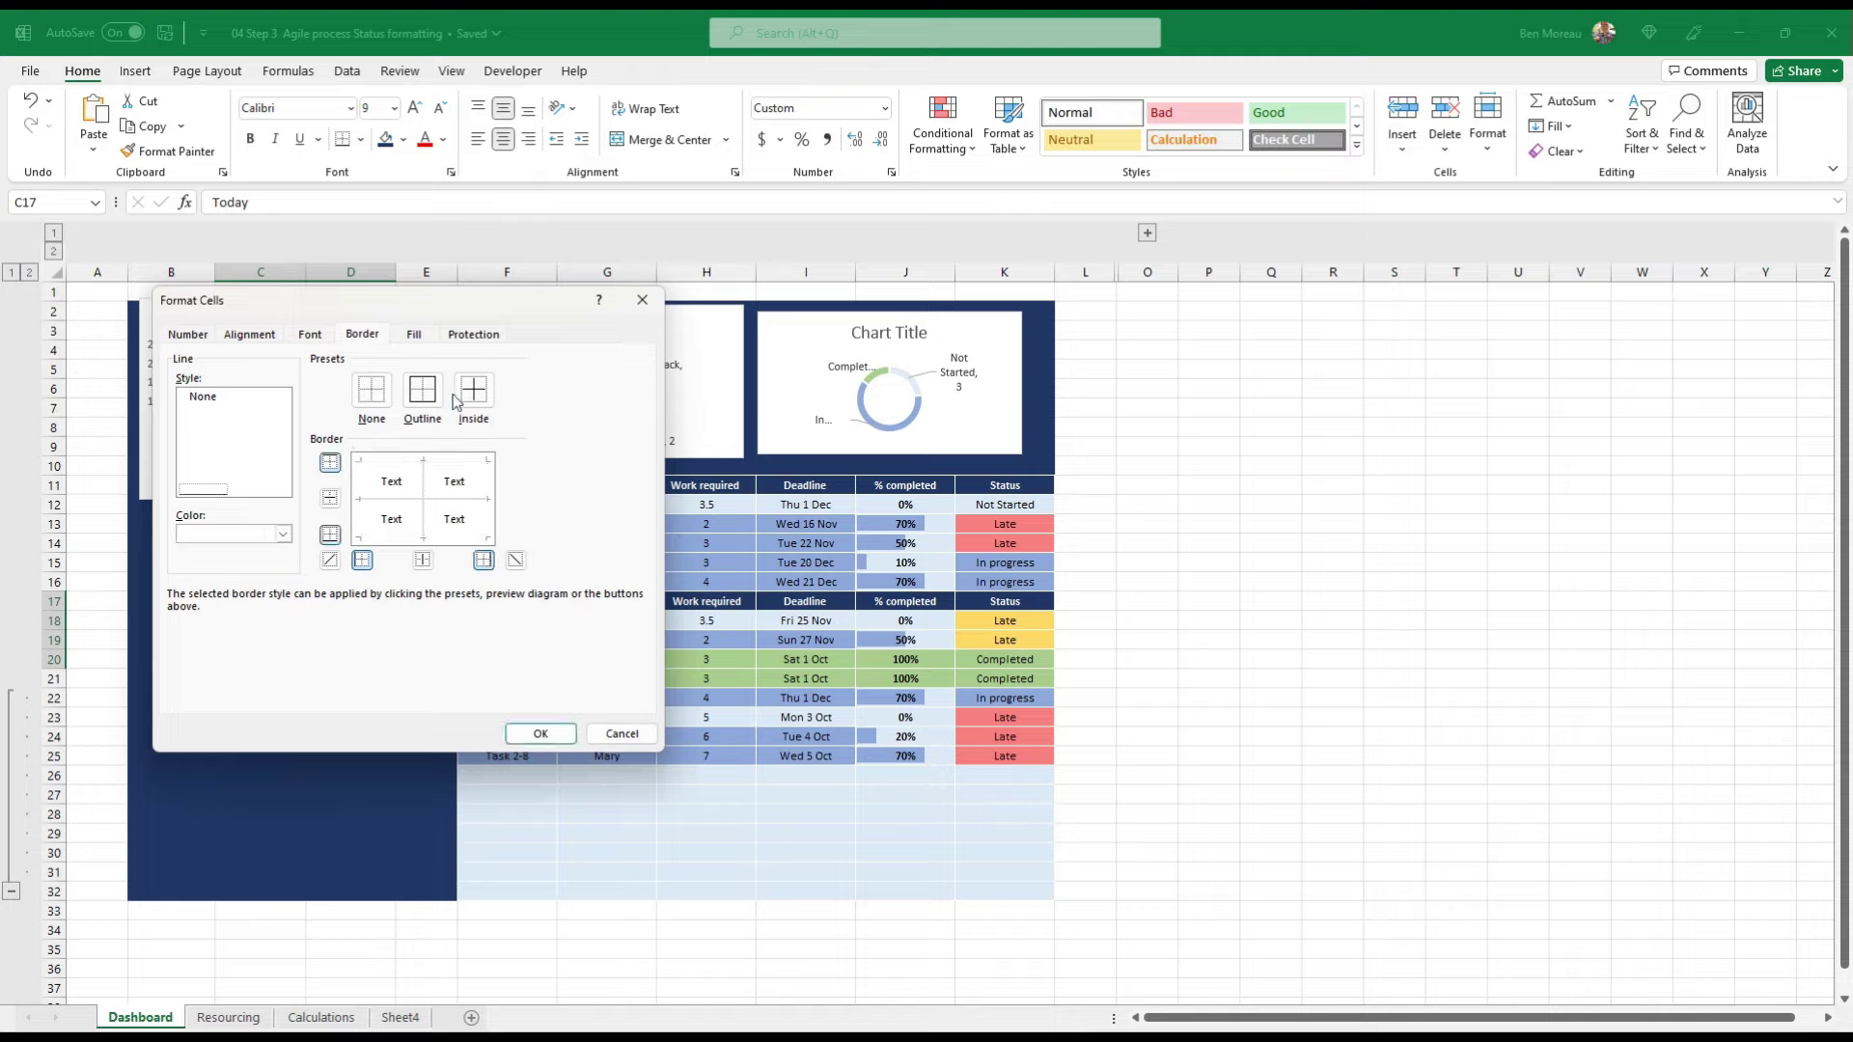
left_click(471, 401)
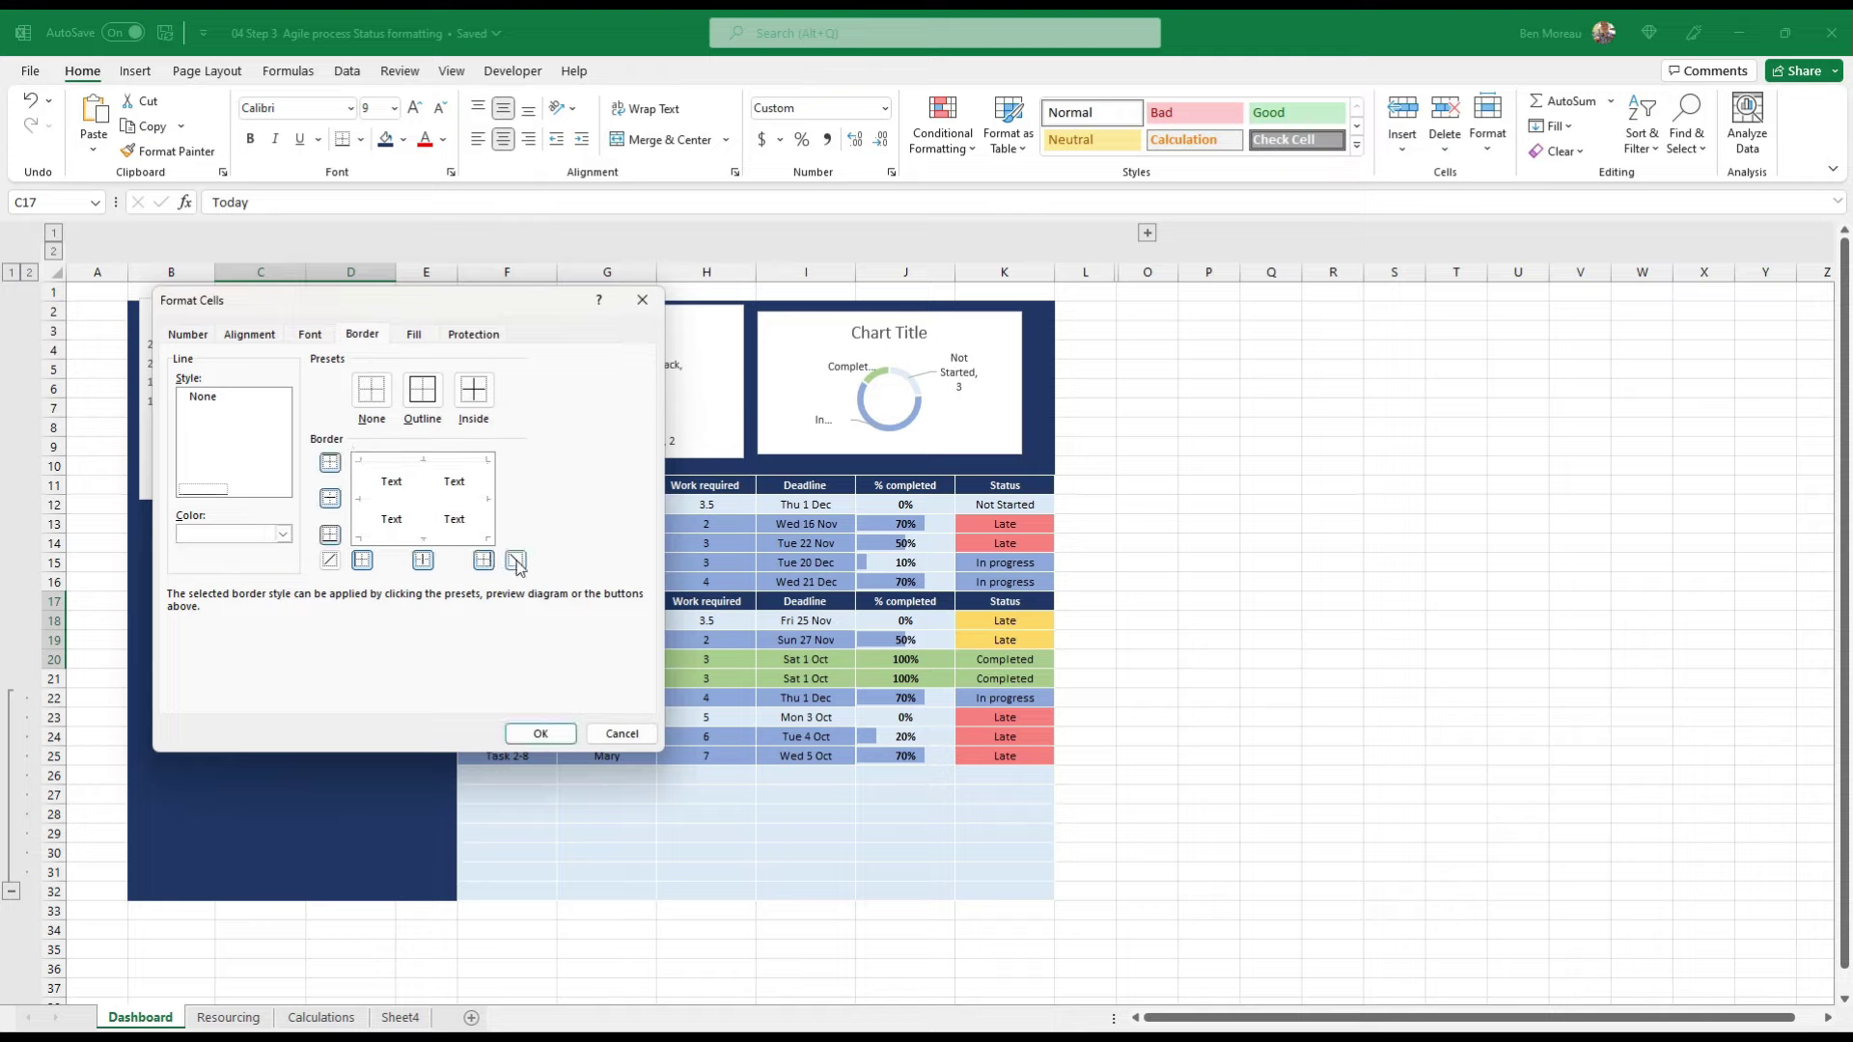
left_click(540, 732)
left_click(426, 755)
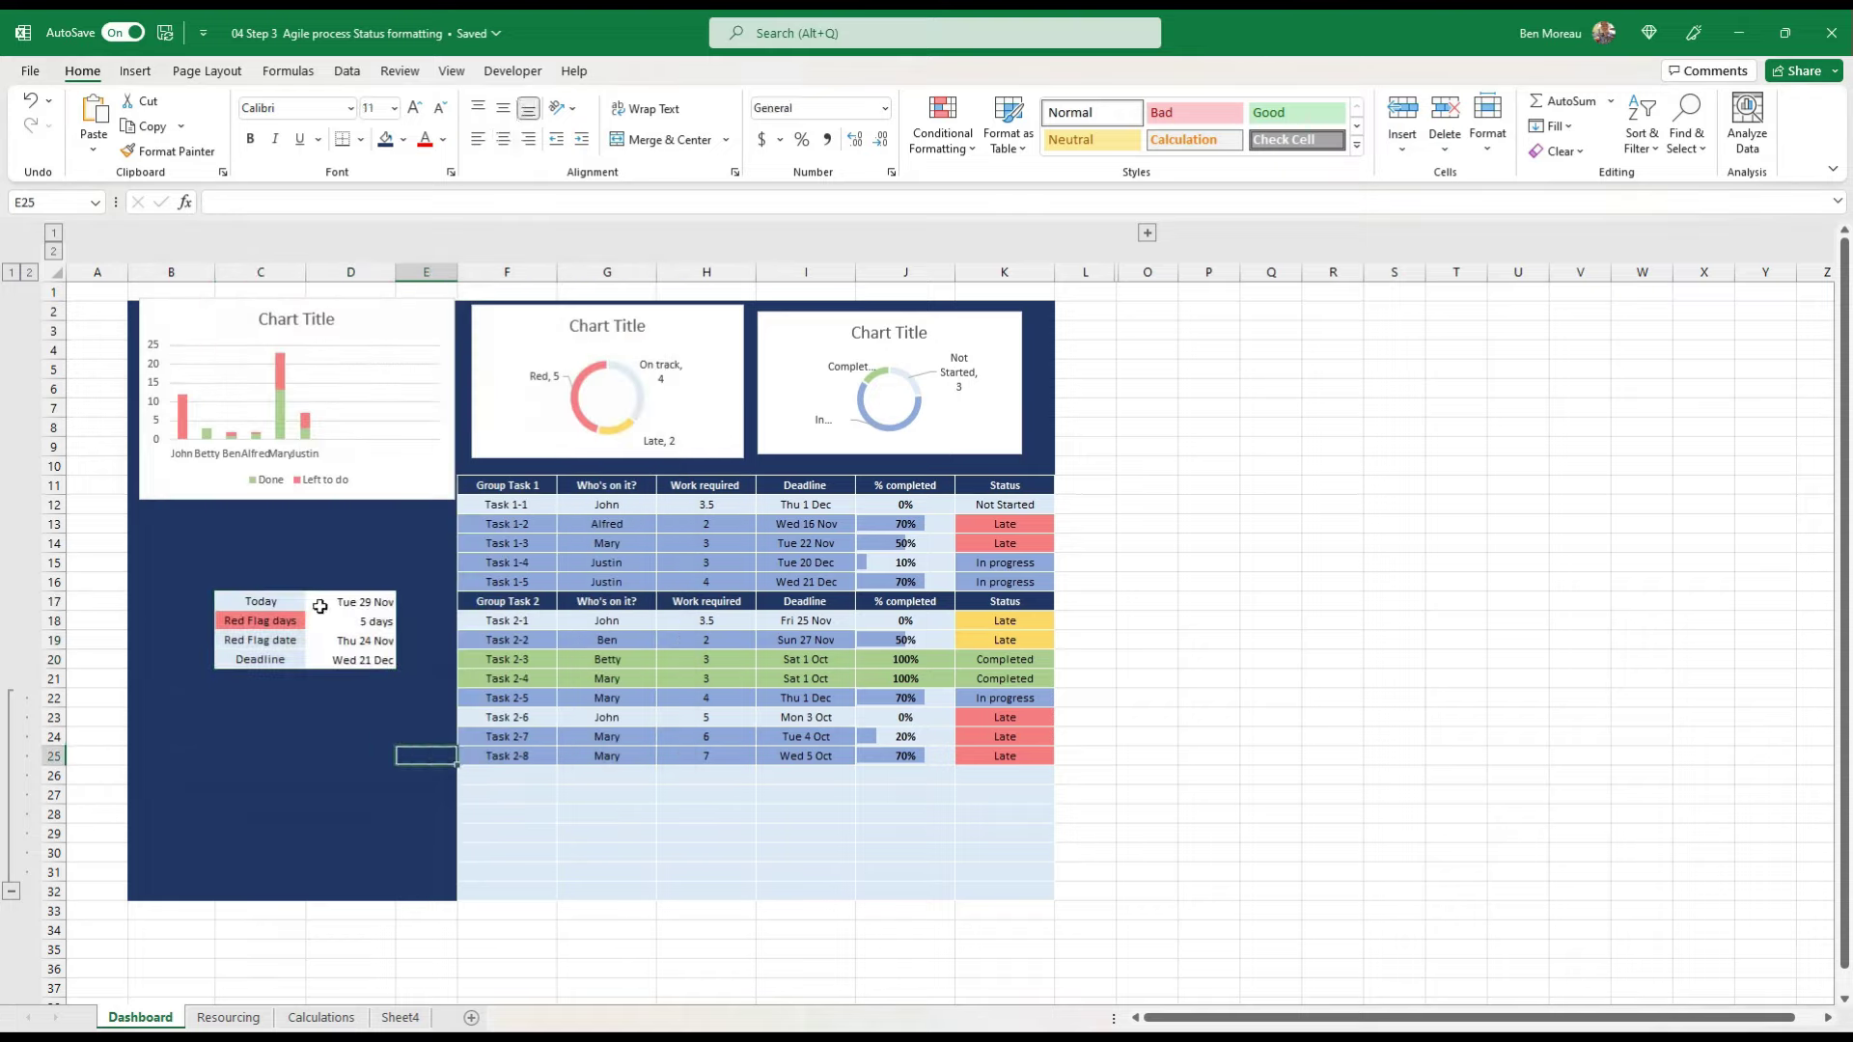
Step: Fill the dates table's value cells D17:D20 with light blue
left_click(287, 604)
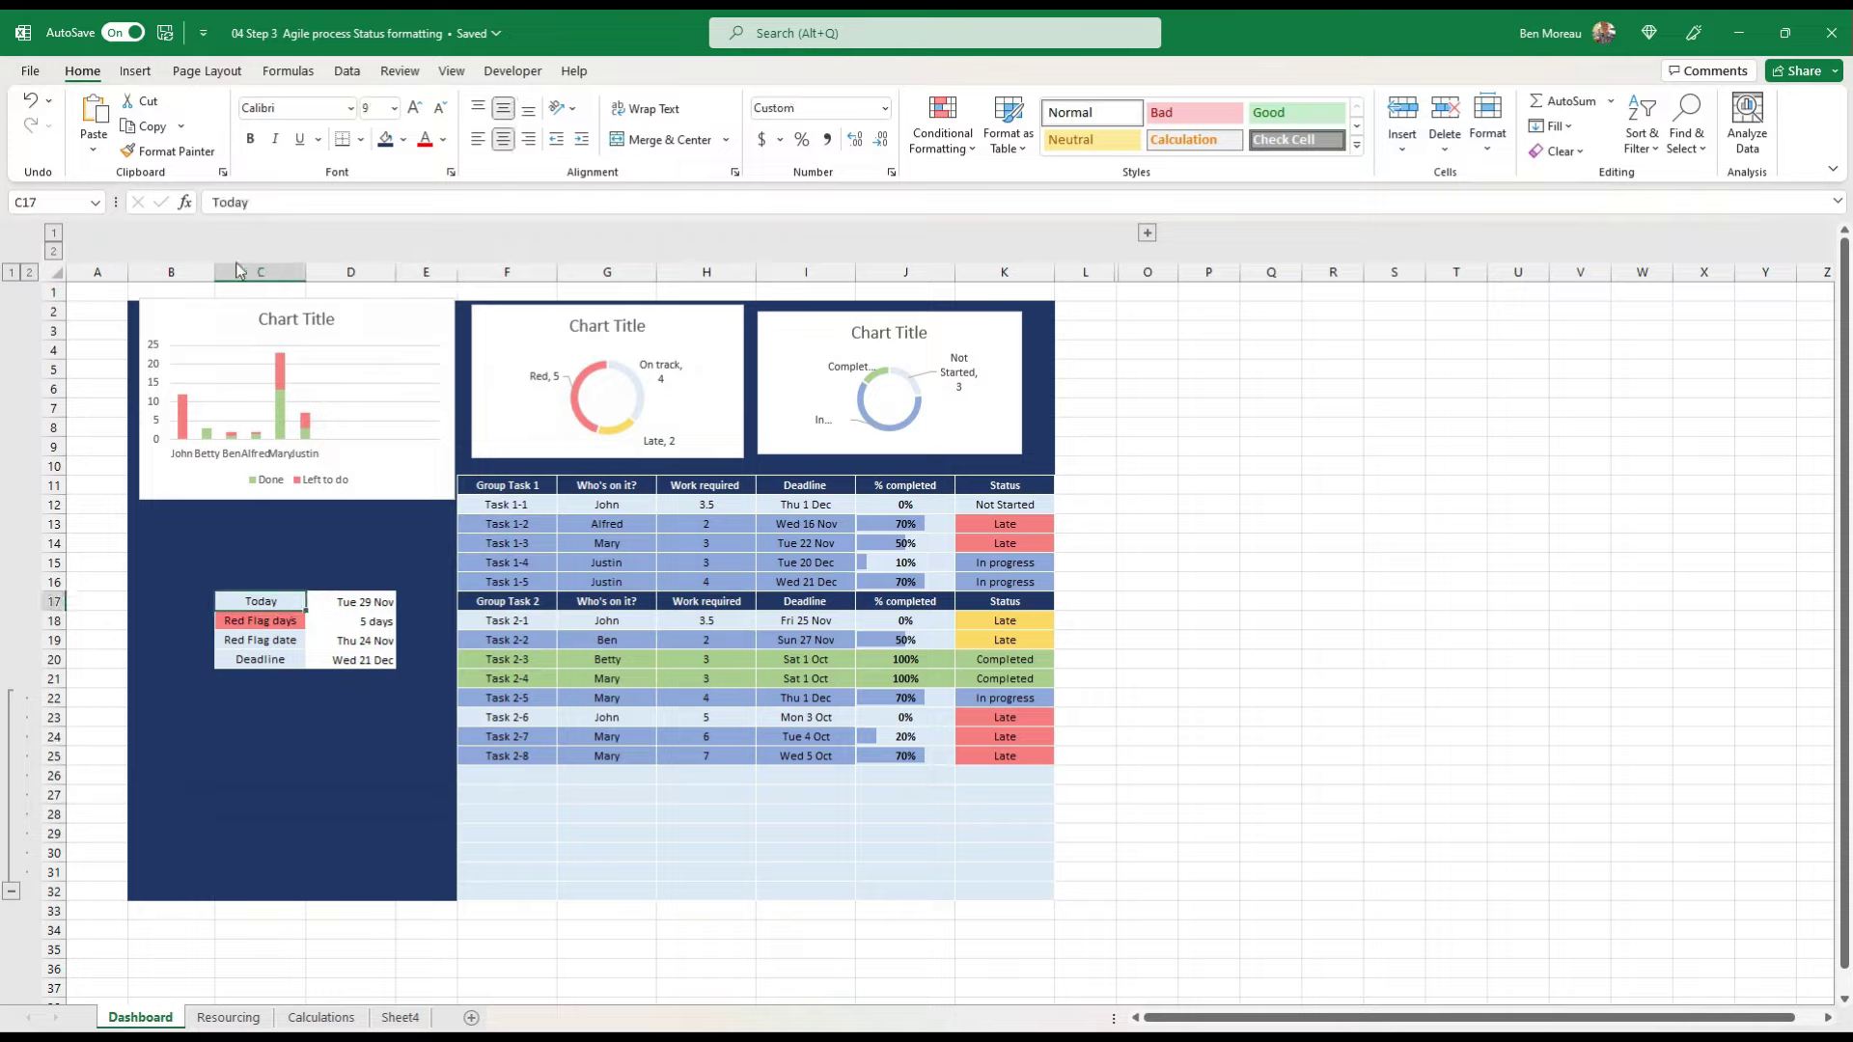
left_click_drag(348, 605, 363, 660)
left_click(401, 143)
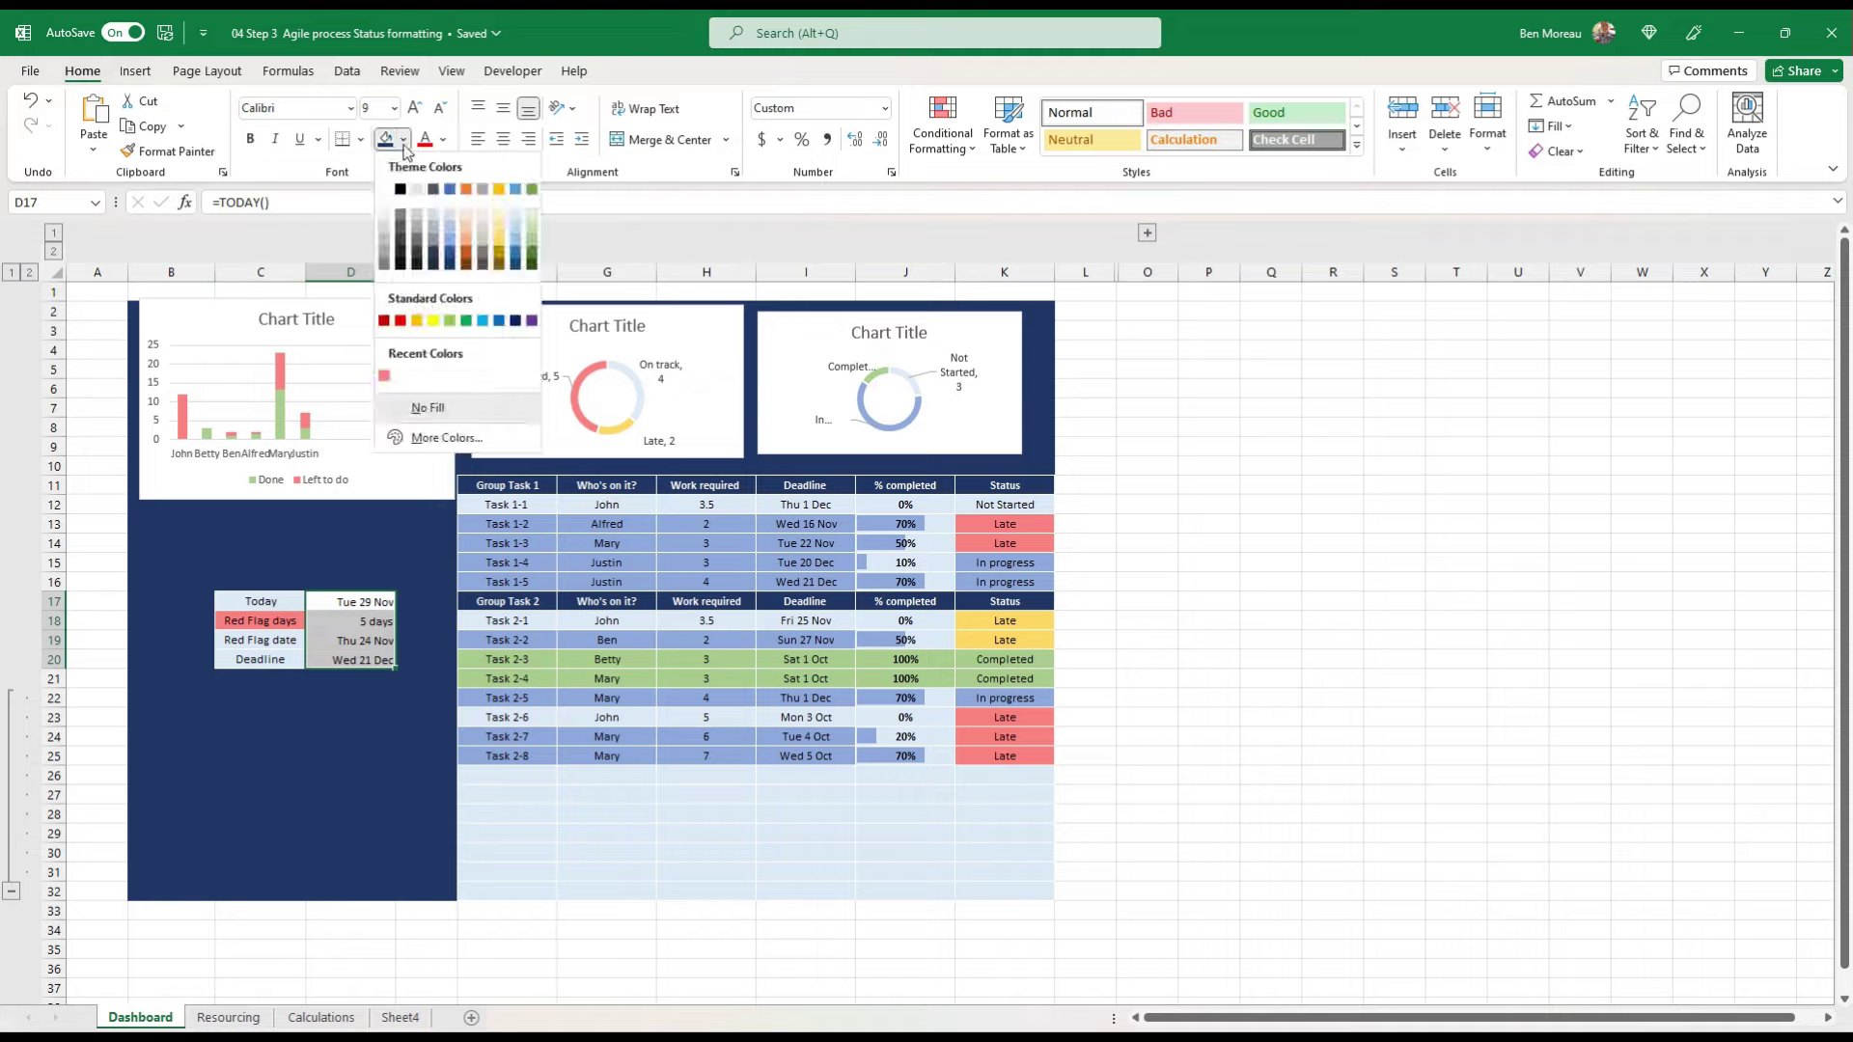
left_click(519, 210)
Step: Fill the Red Flag days value cell D18 with the recently used light red
left_click(349, 623)
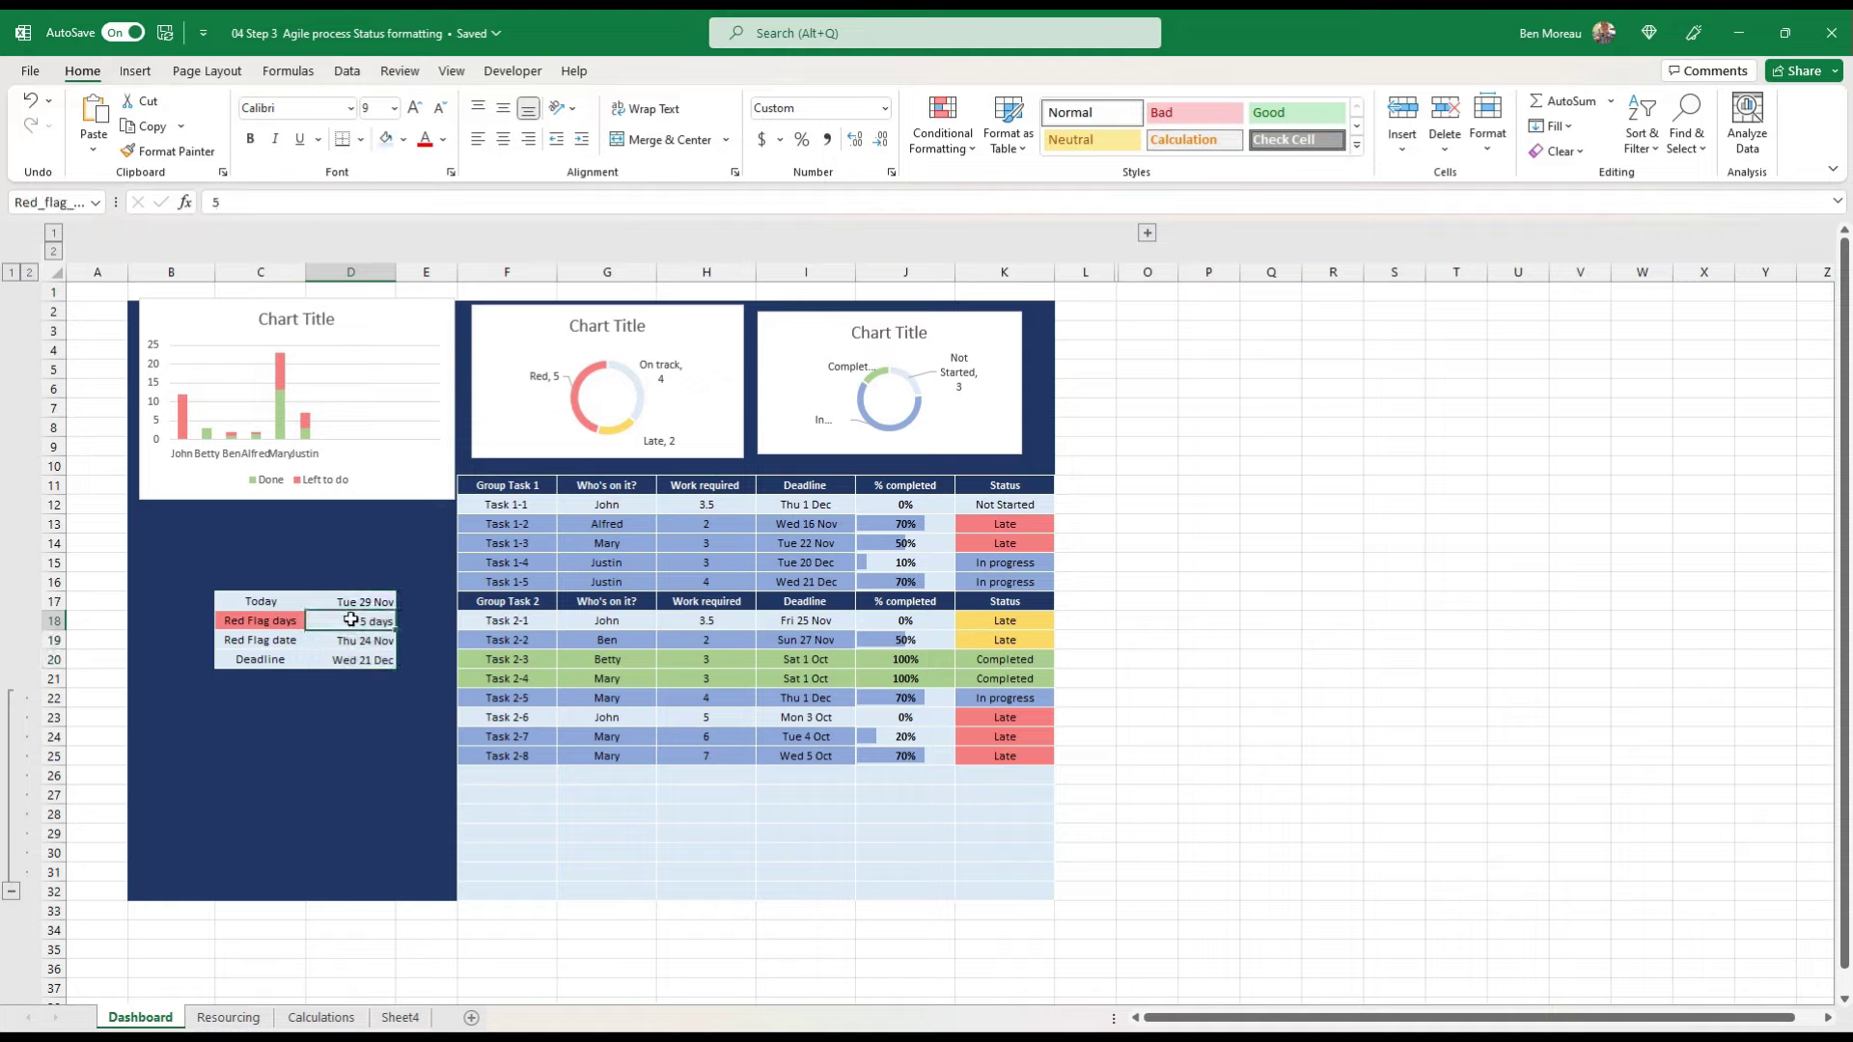
left_click(403, 140)
left_click(384, 375)
left_click(425, 659)
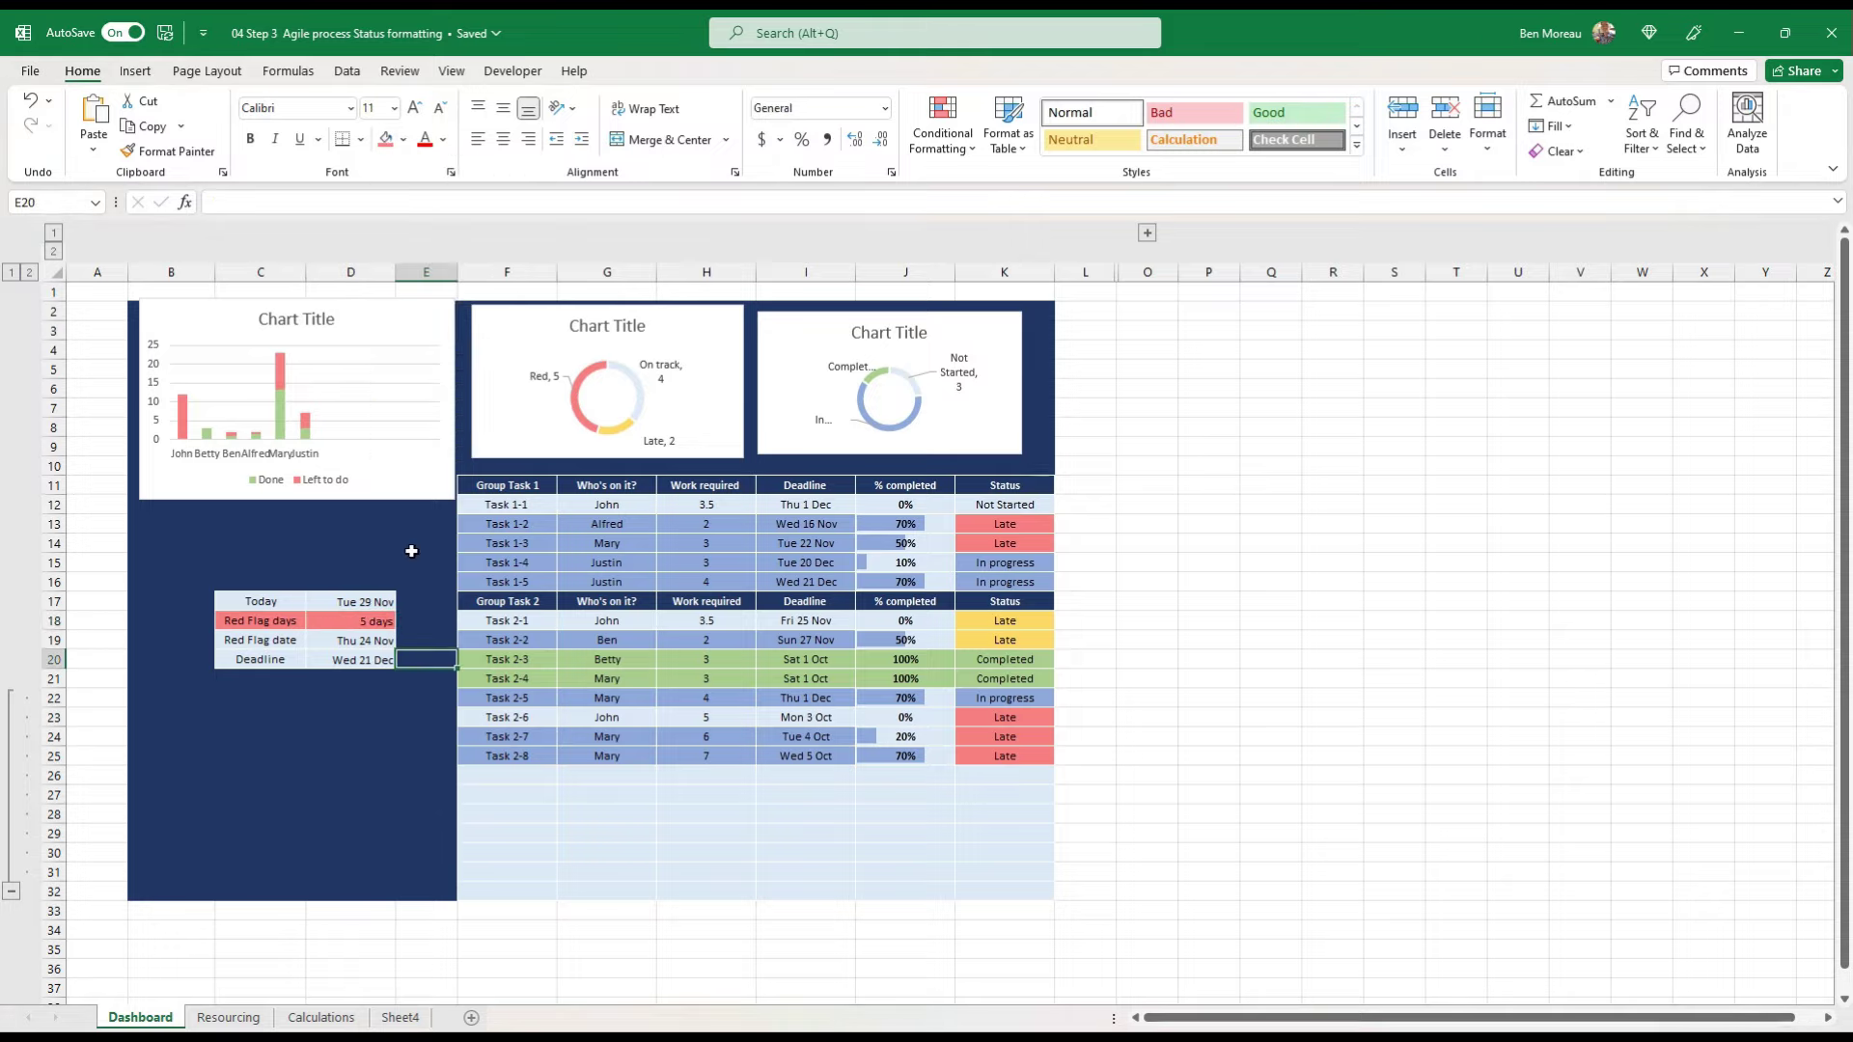
Step: Remove the background fill from the stacked column chart of done and left-to-do work by setting it to No Fill
left_click(418, 494)
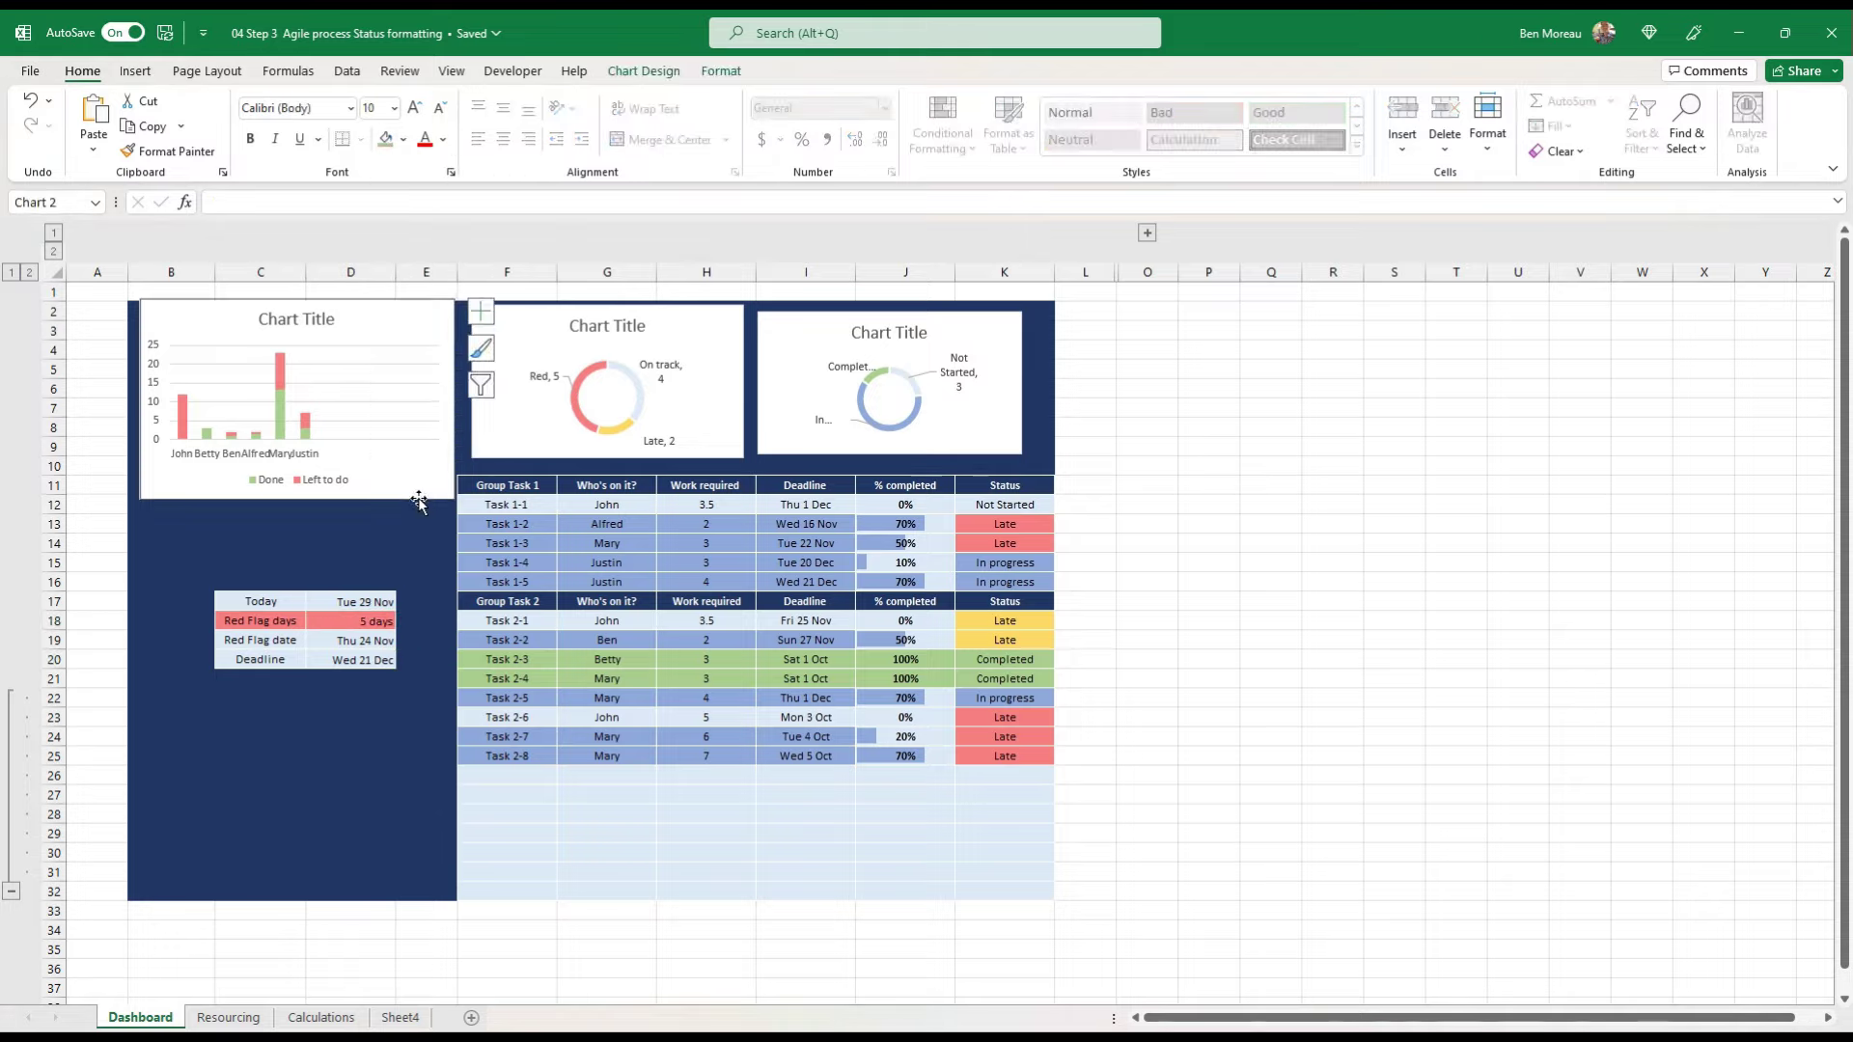
right_click(395, 491)
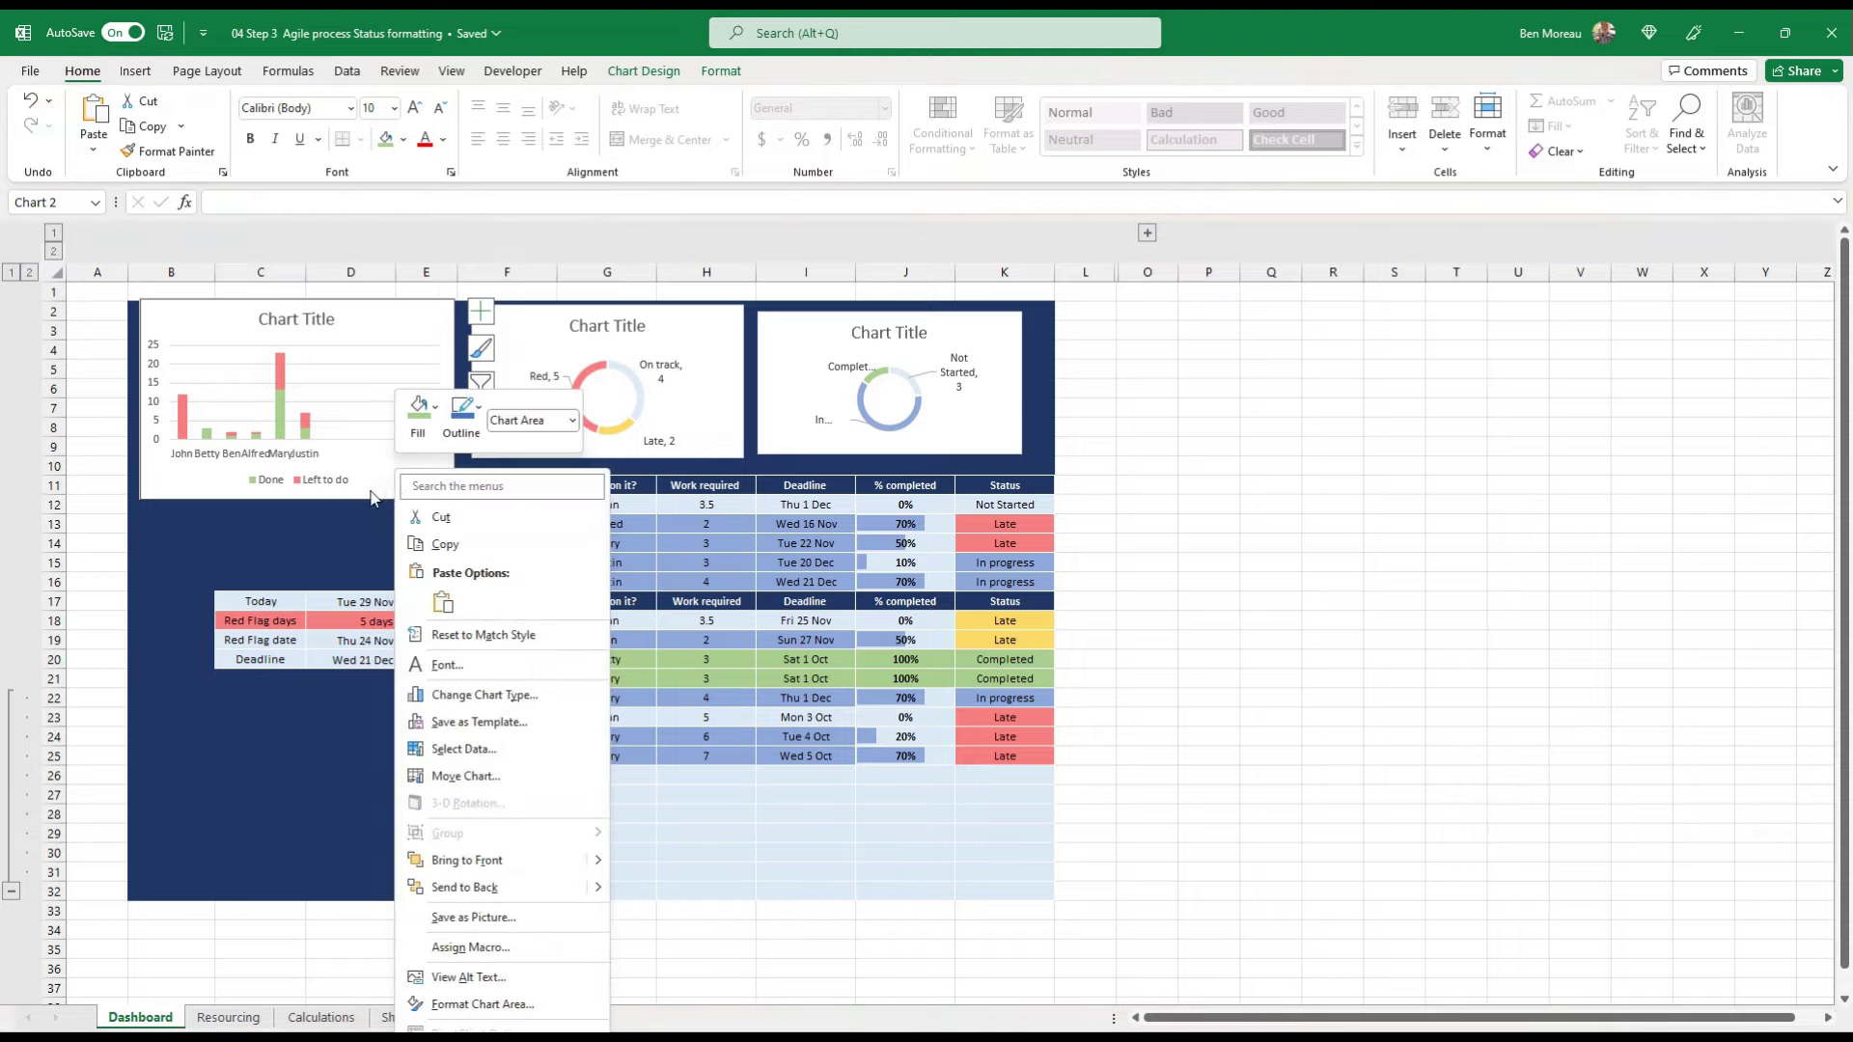
key("Escape")
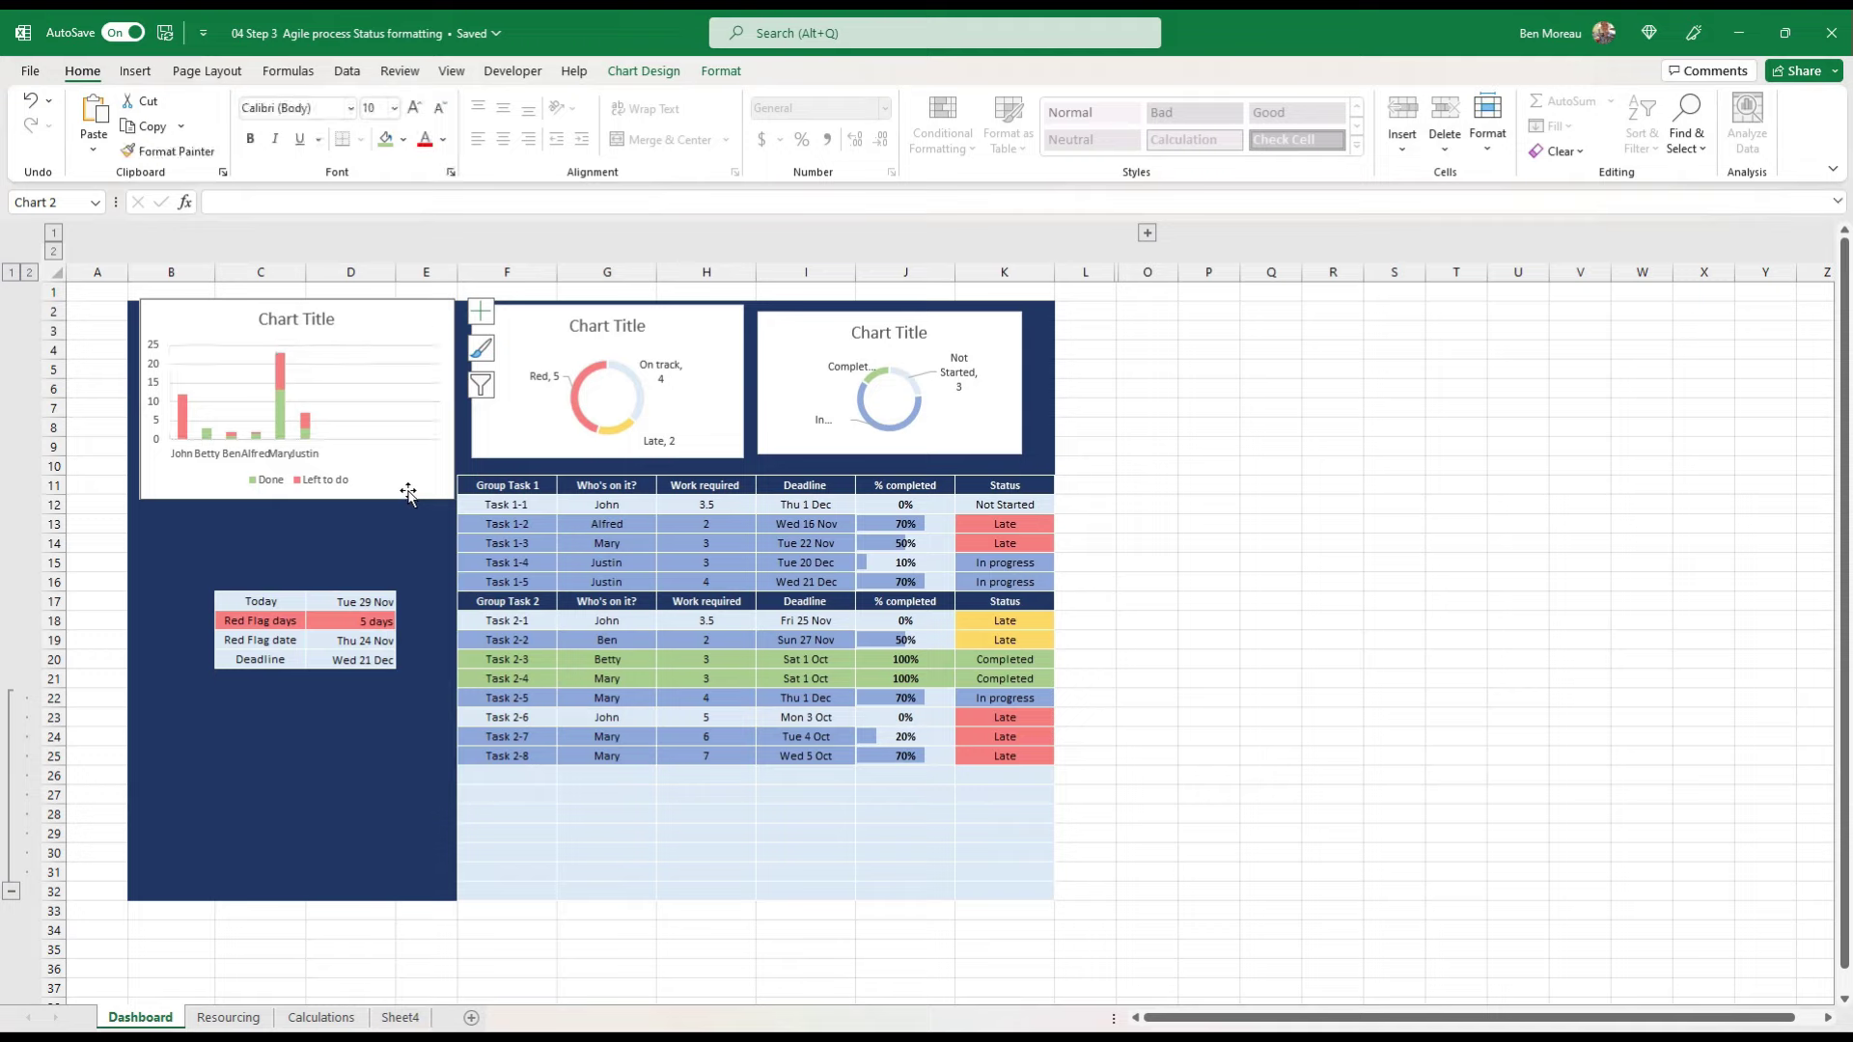
right_click(410, 497)
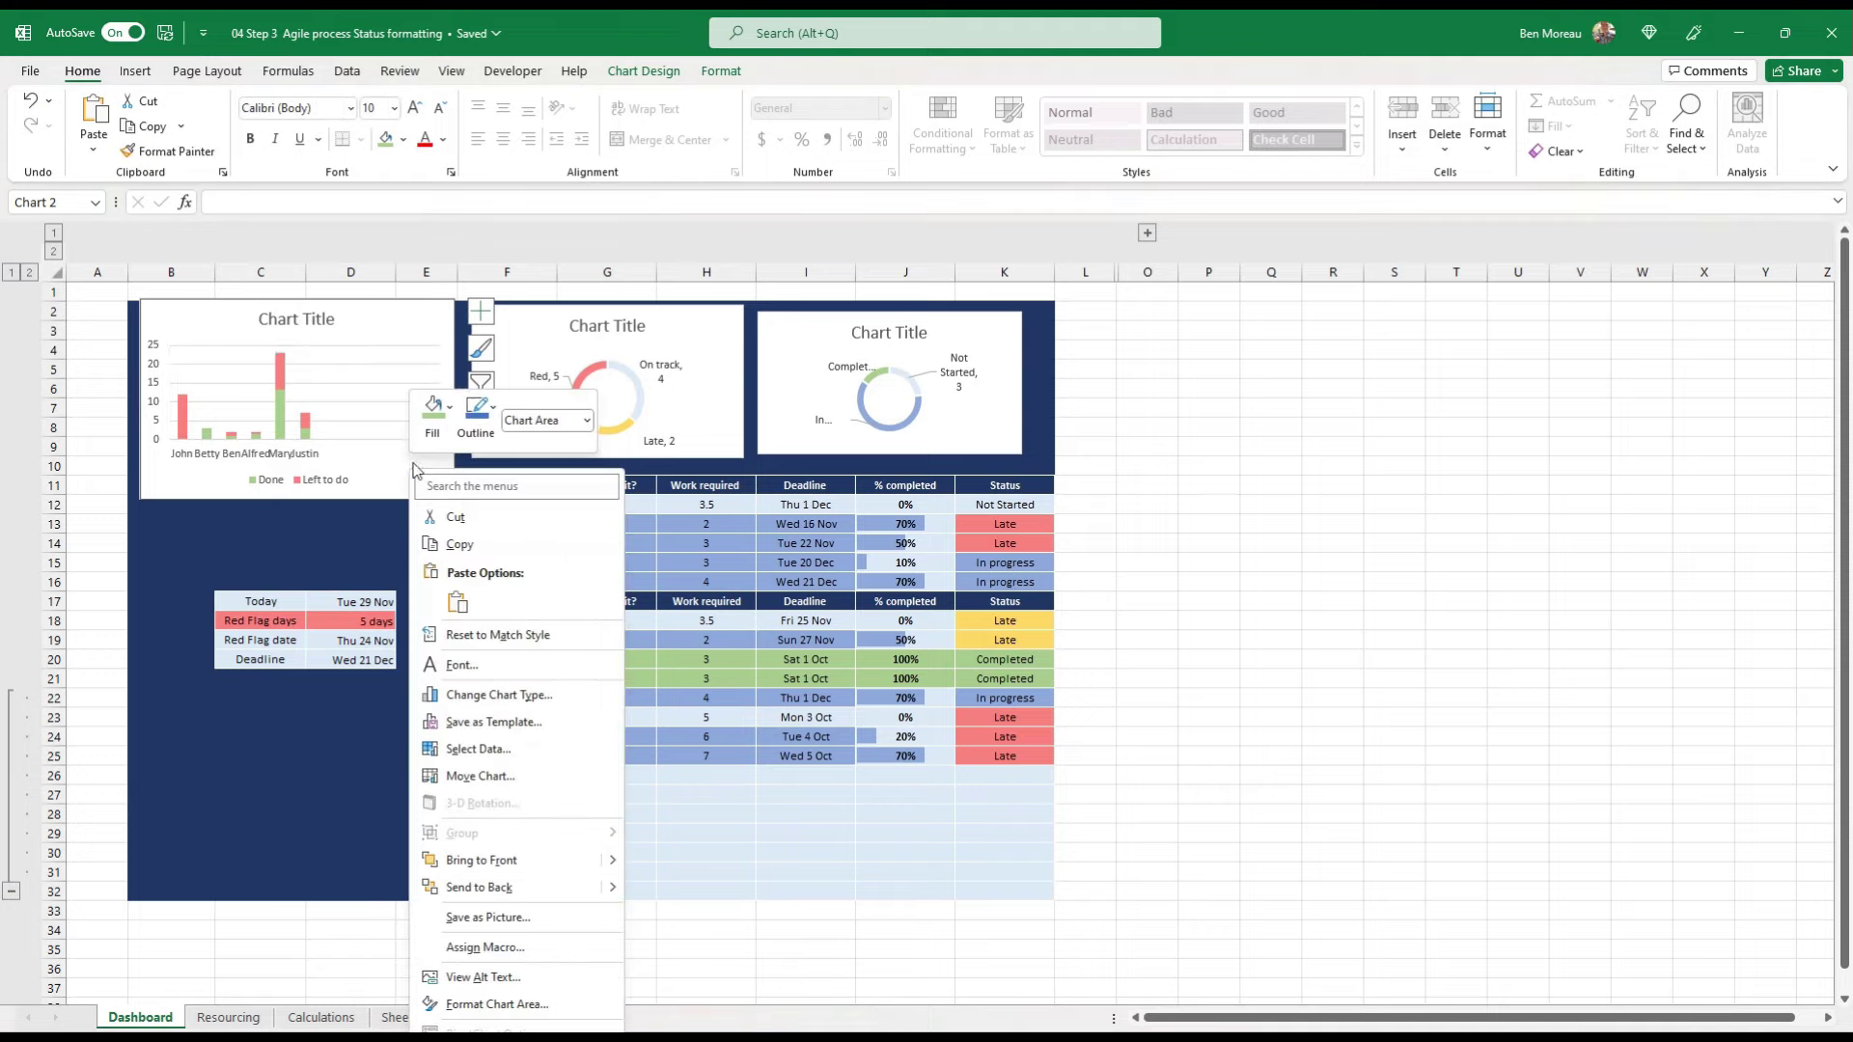
left_click(712, 77)
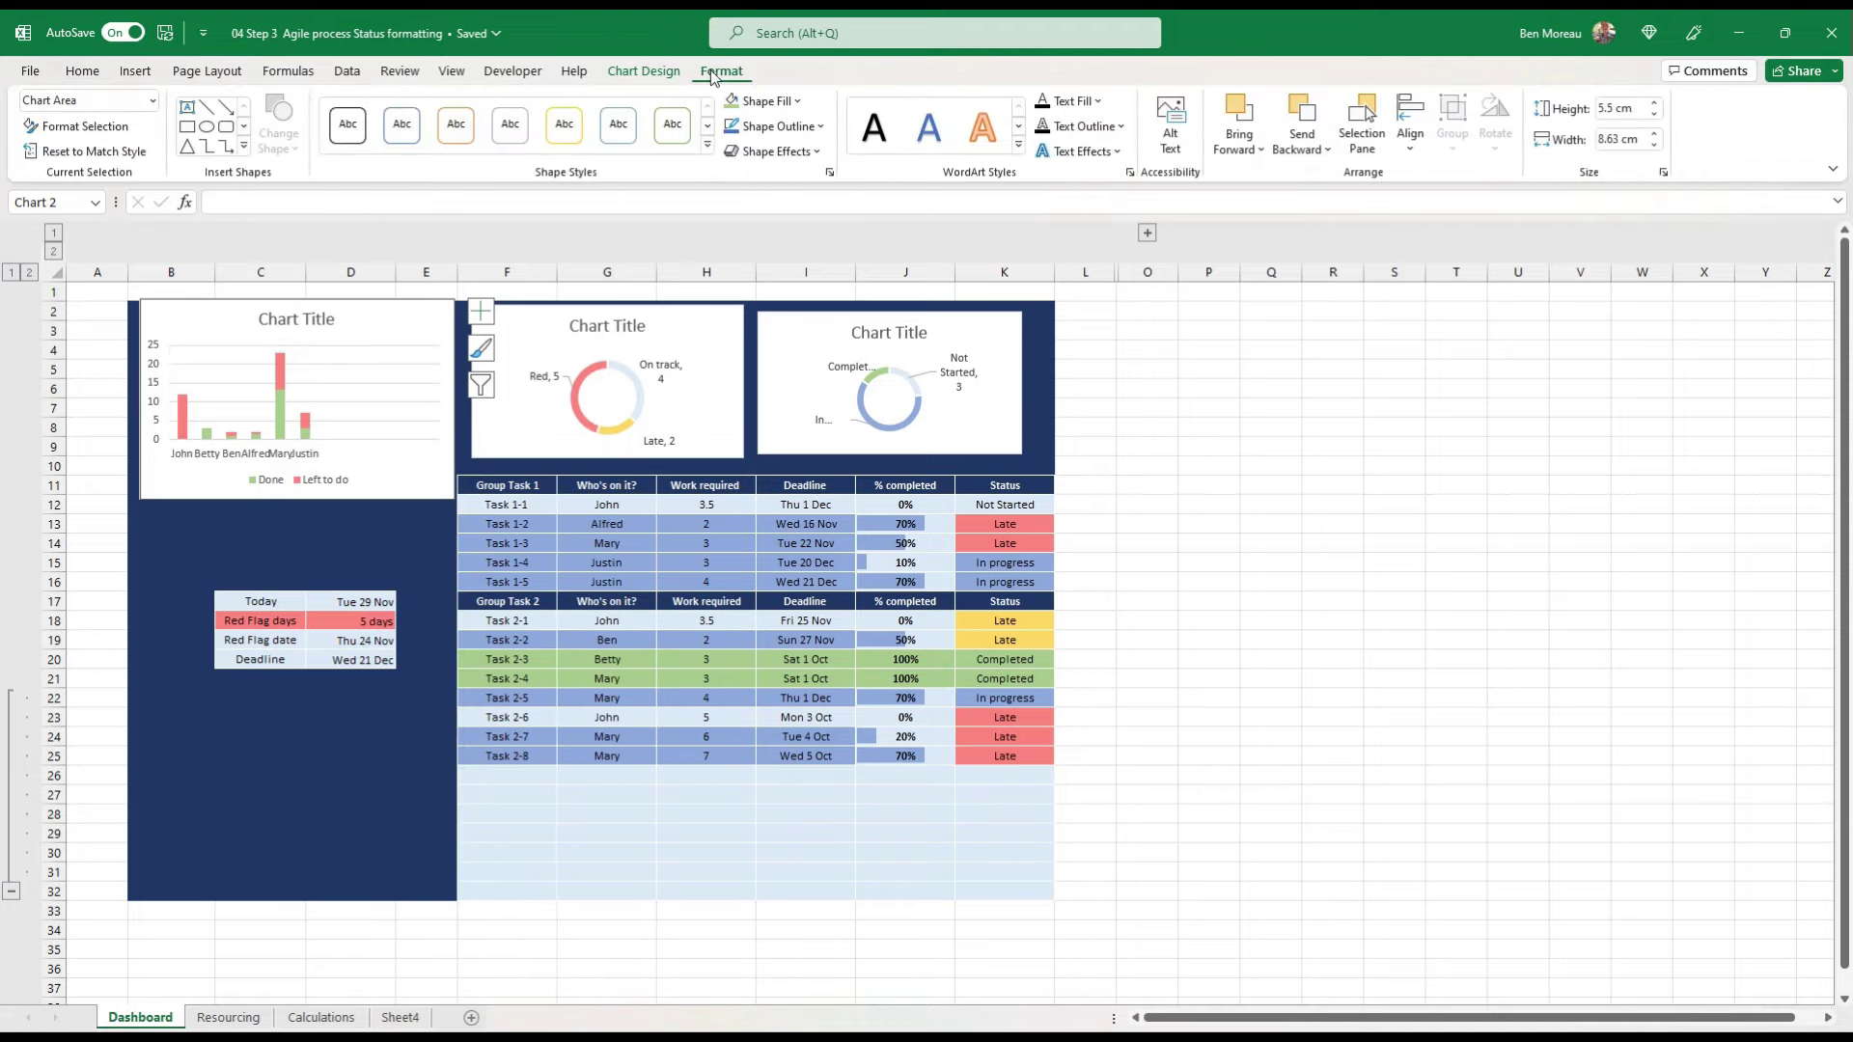
left_click(797, 101)
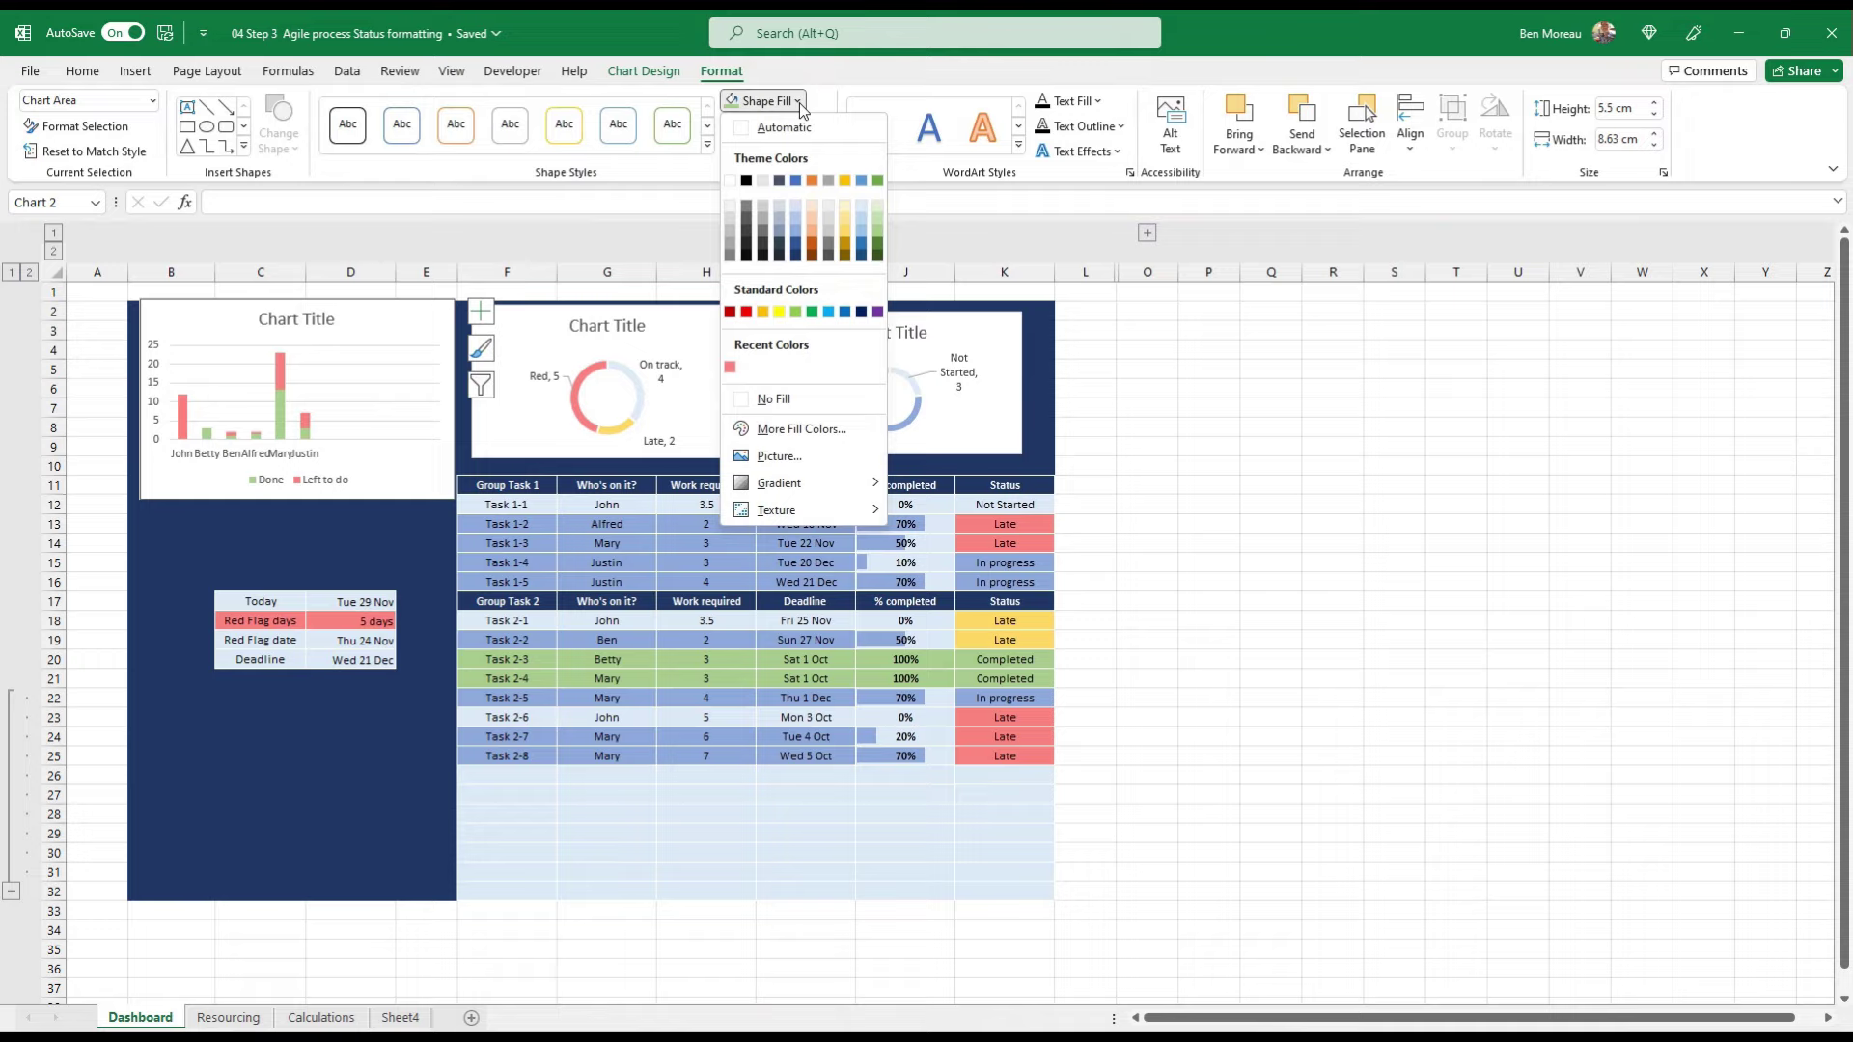
left_click(780, 400)
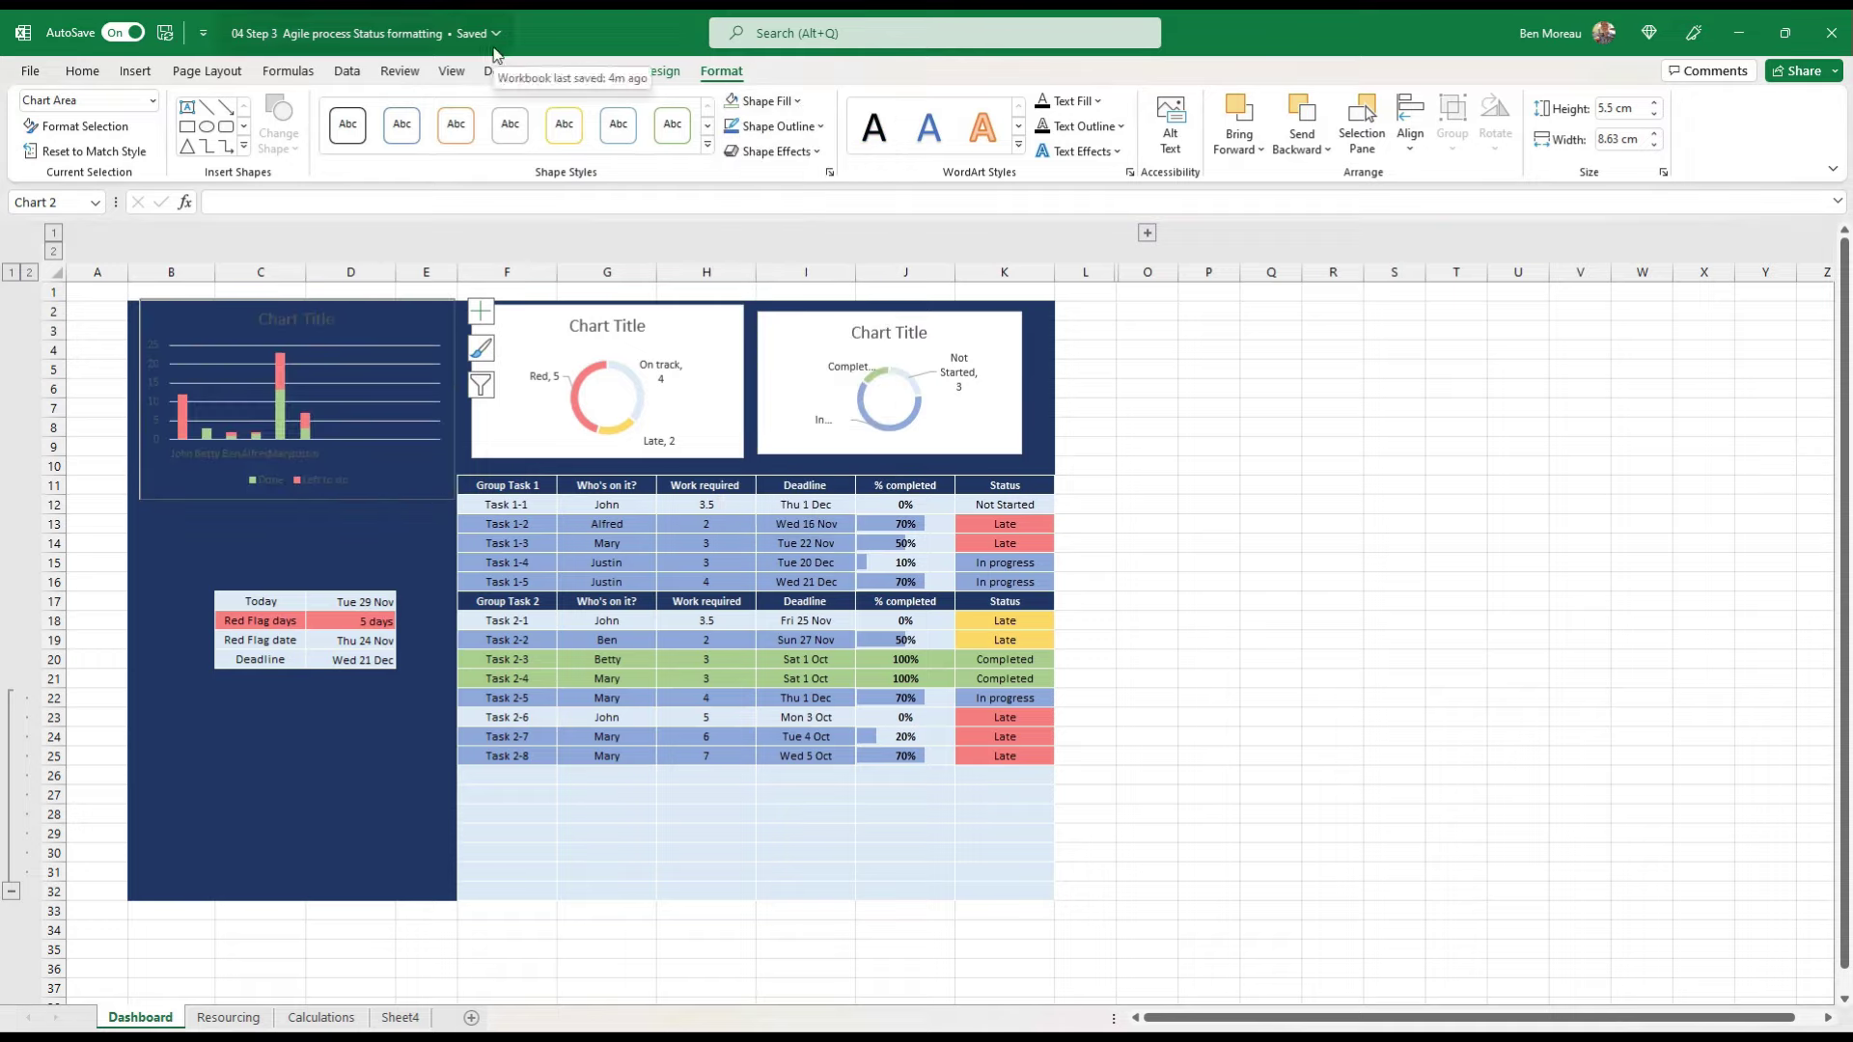
Step: Set all text in the stacked column chart to white
left_click(82, 72)
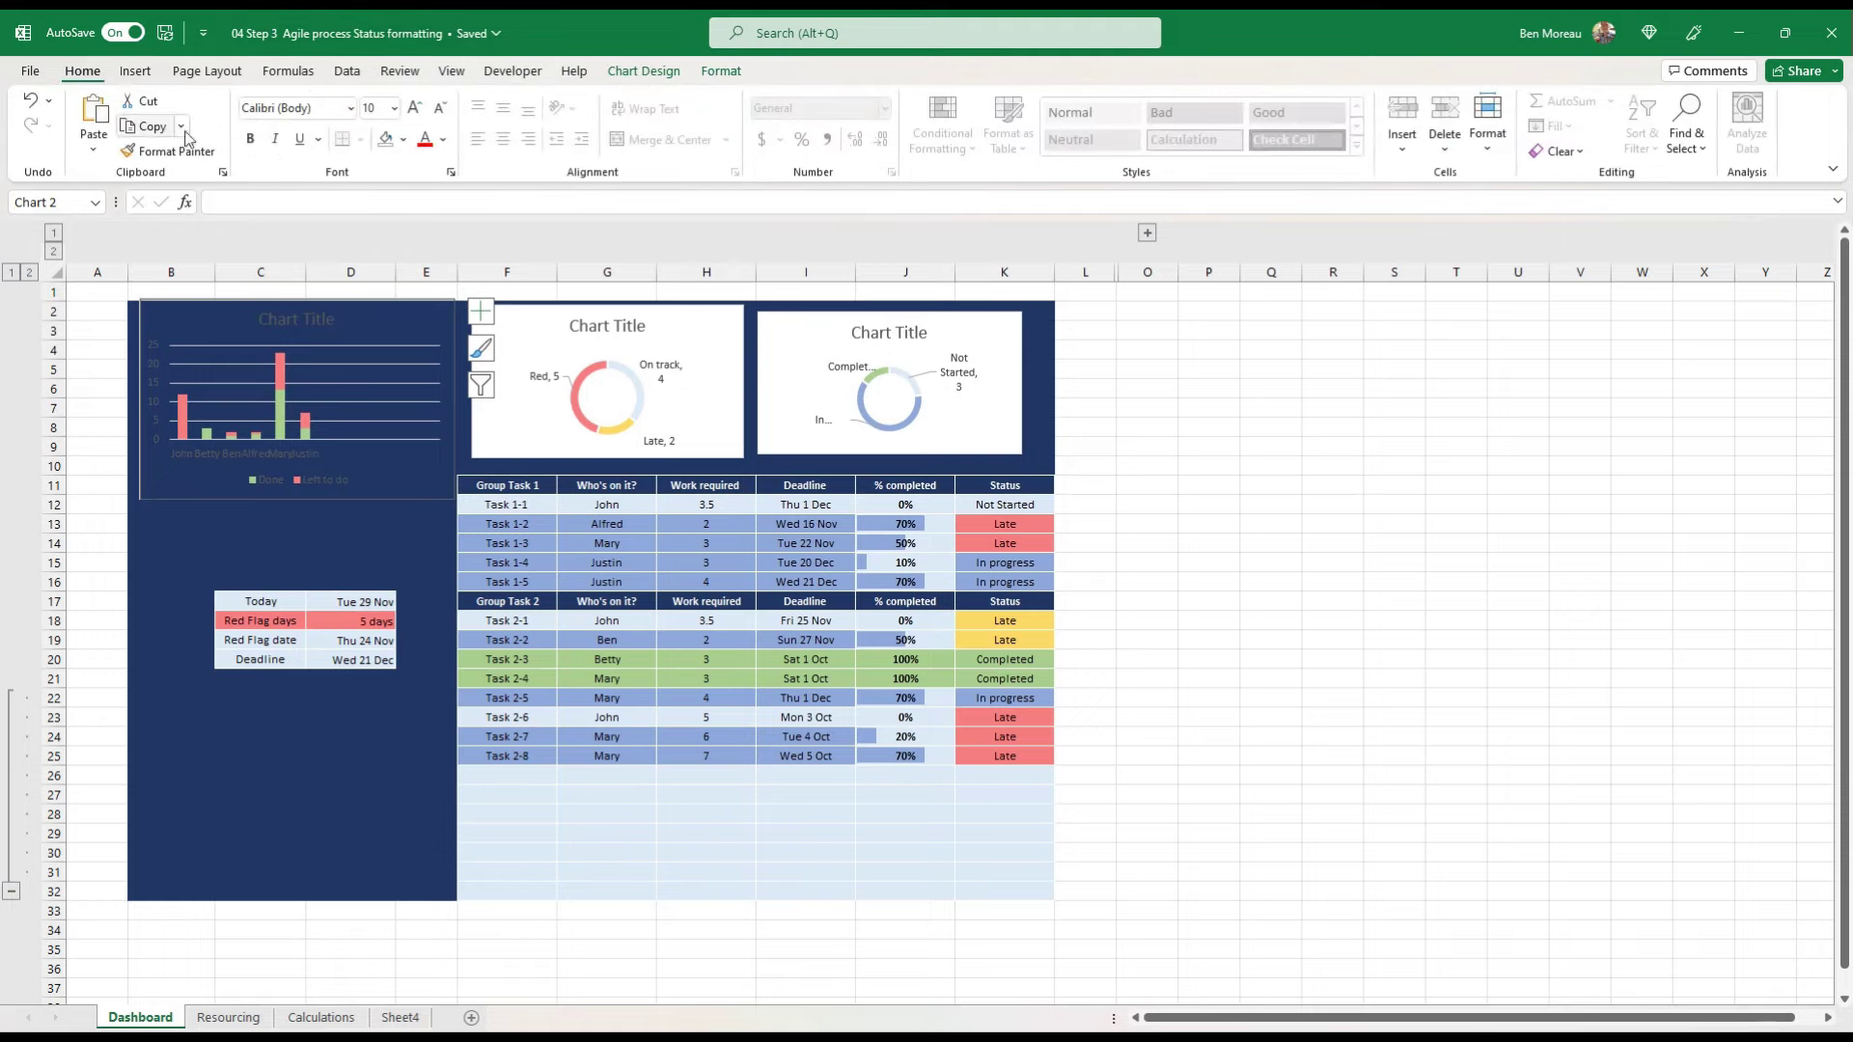
left_click(444, 140)
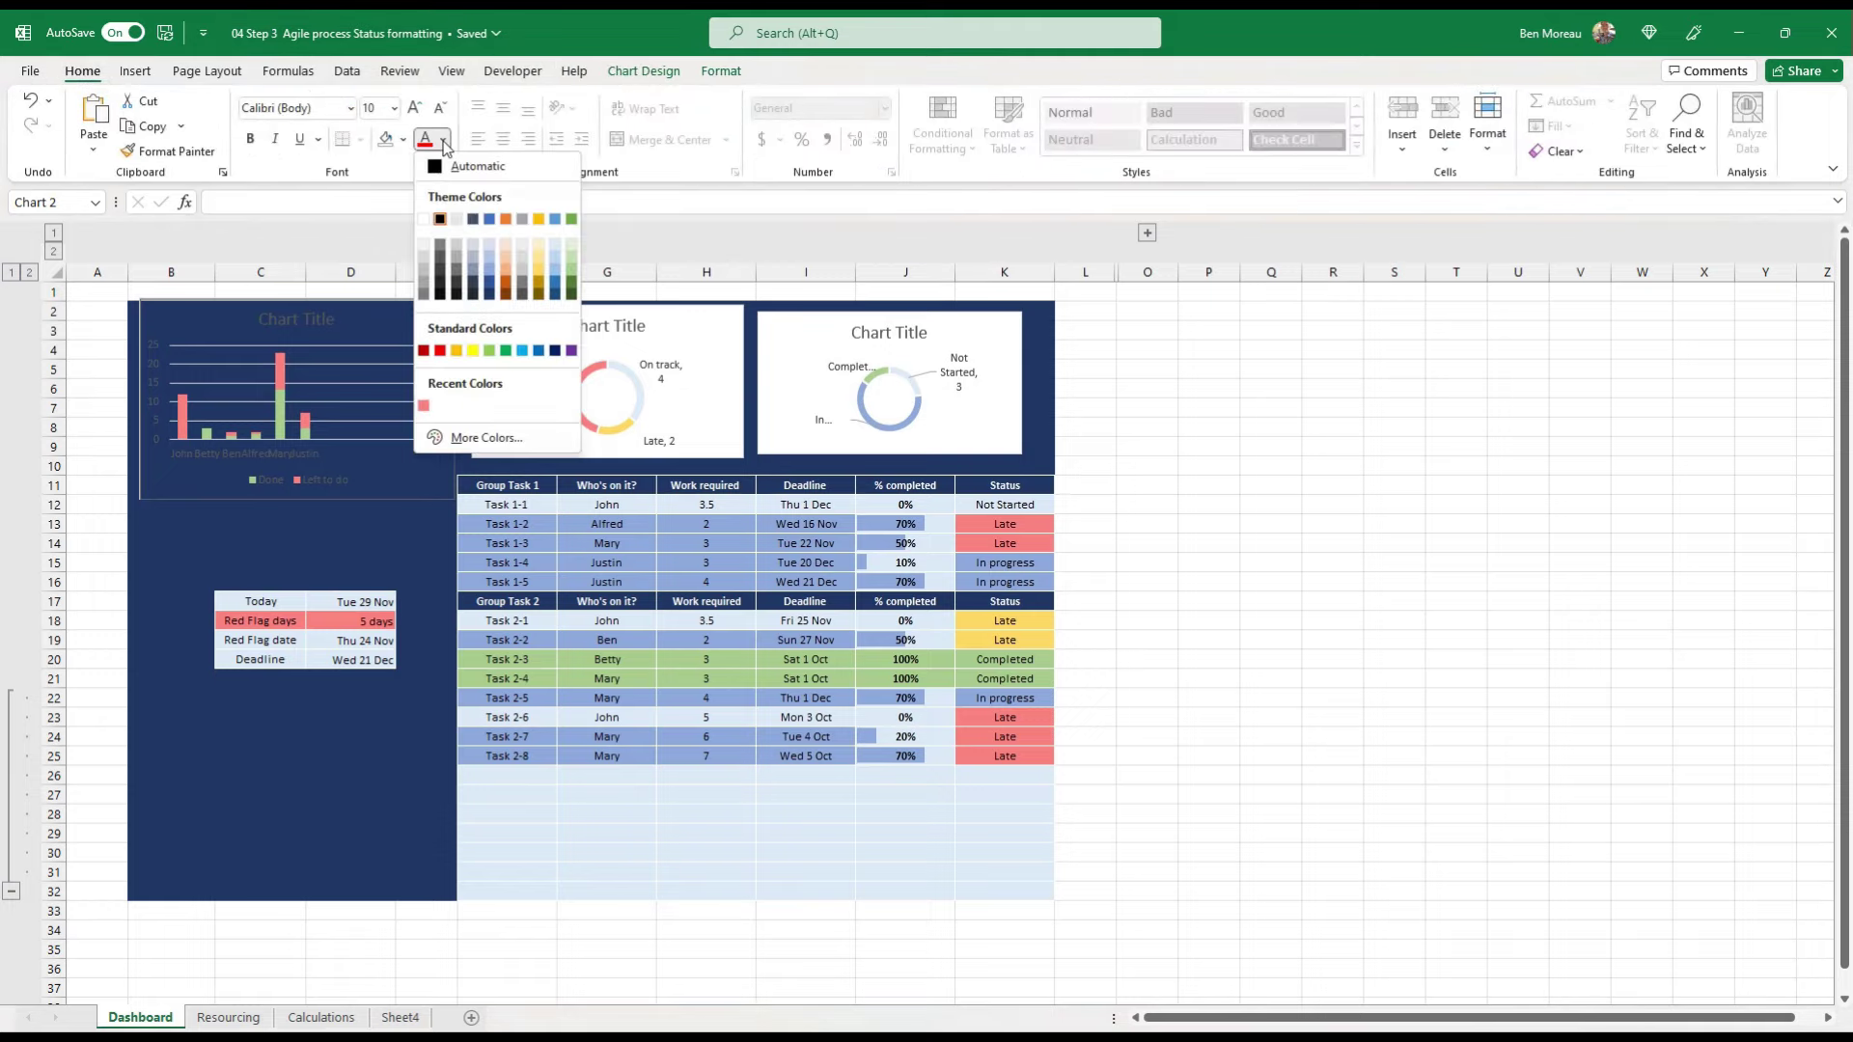
left_click(422, 219)
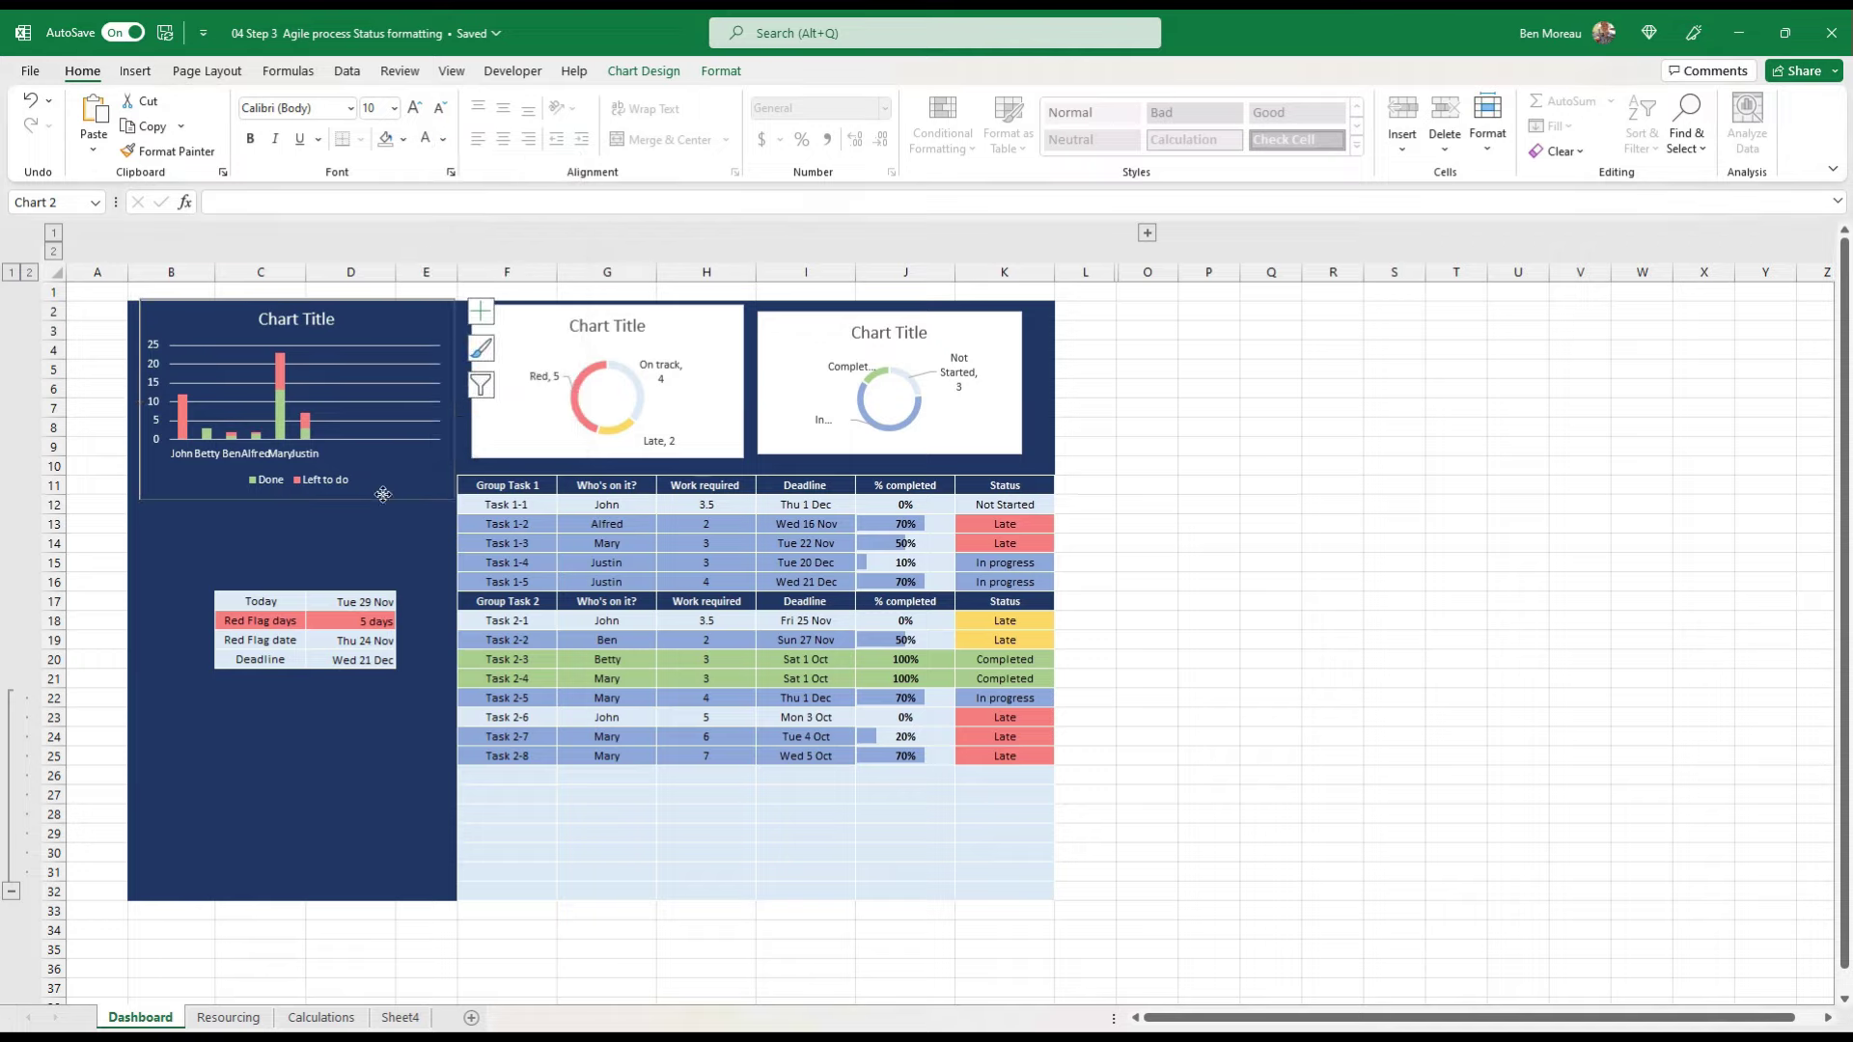
Step: Set the chart area of both doughnut charts to No Fill so the dark blue cells show through
left_click(505, 456)
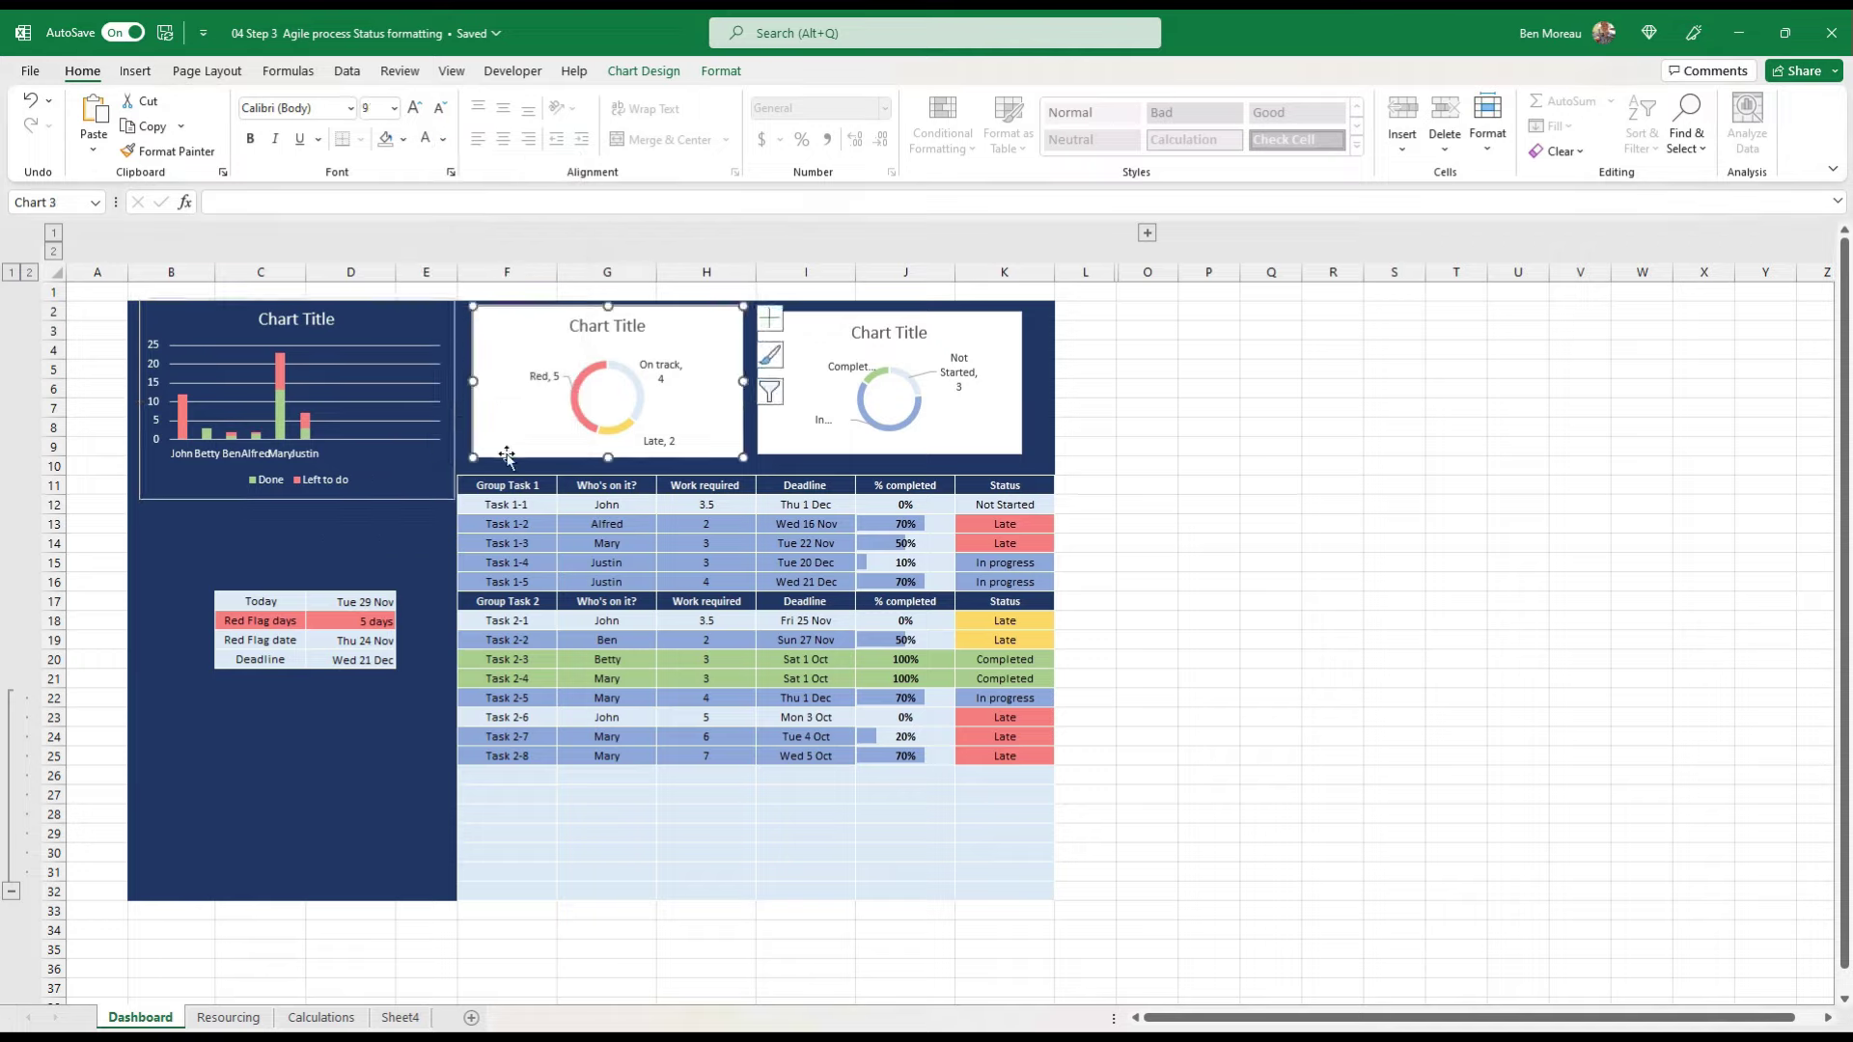
left_click(721, 71)
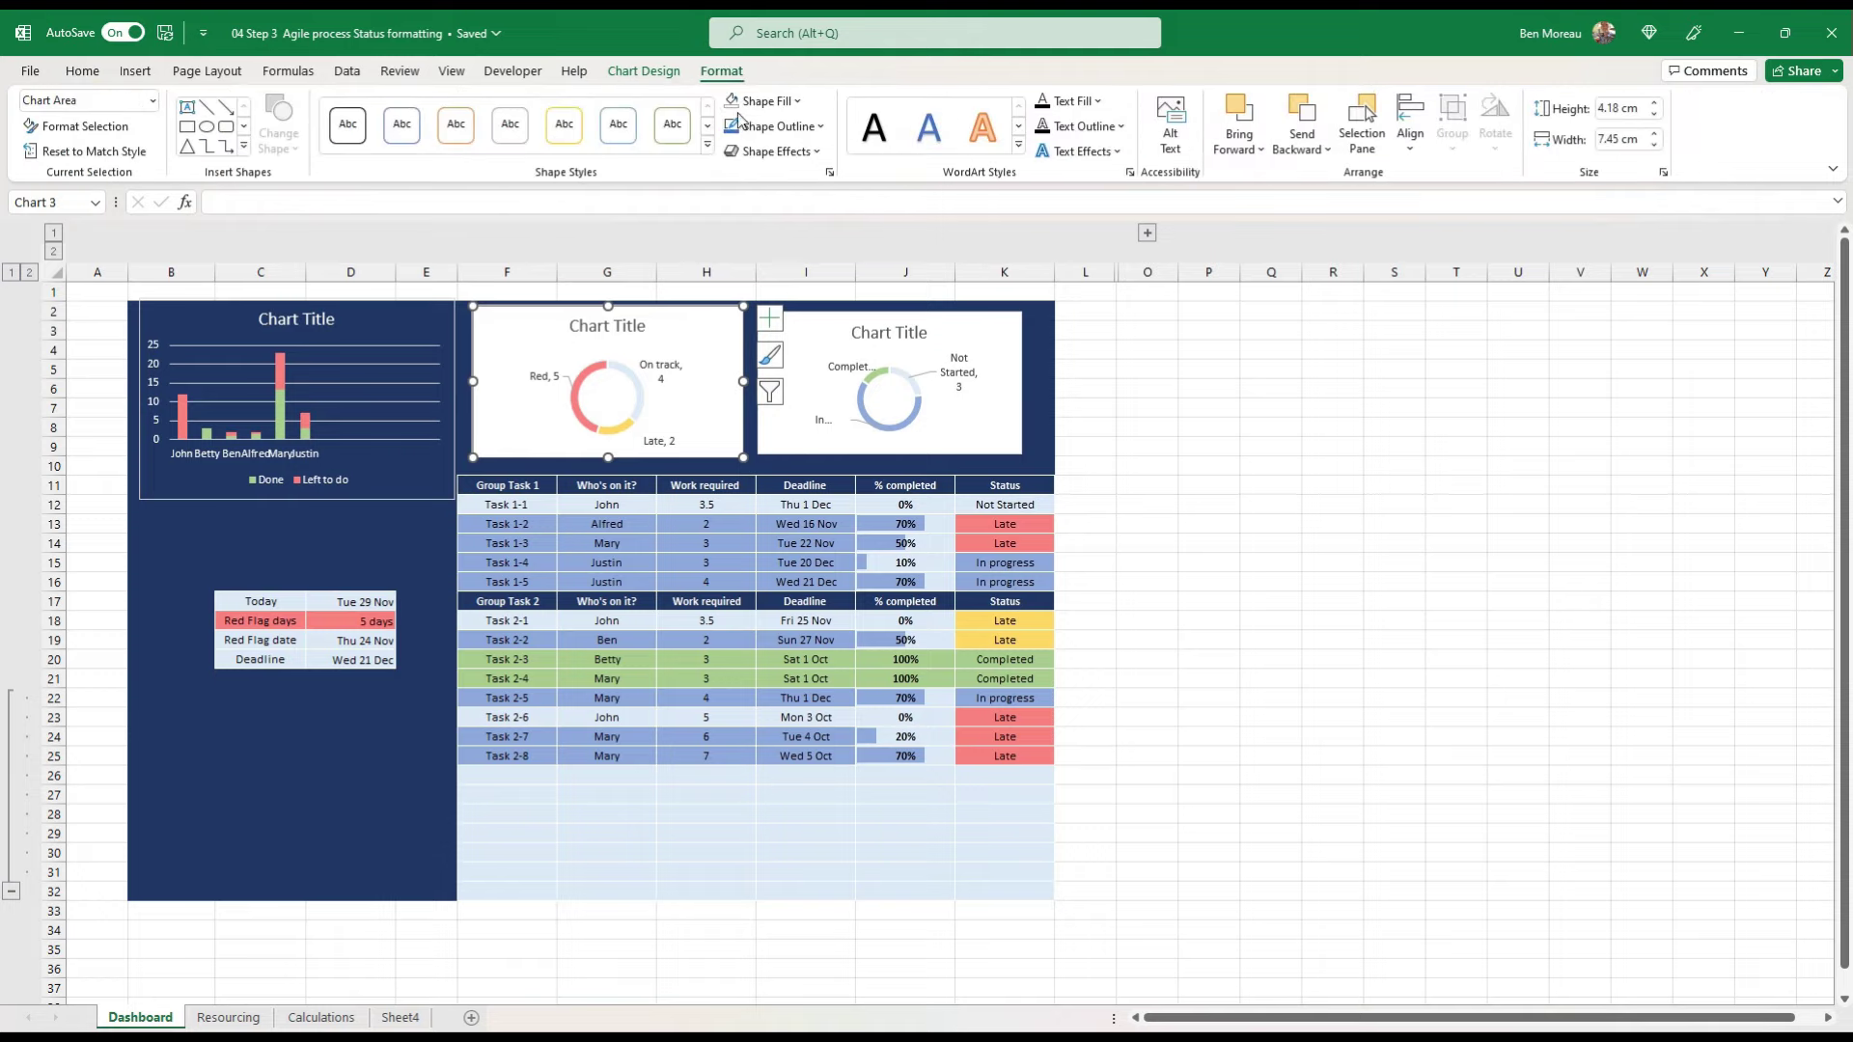
left_click(735, 104)
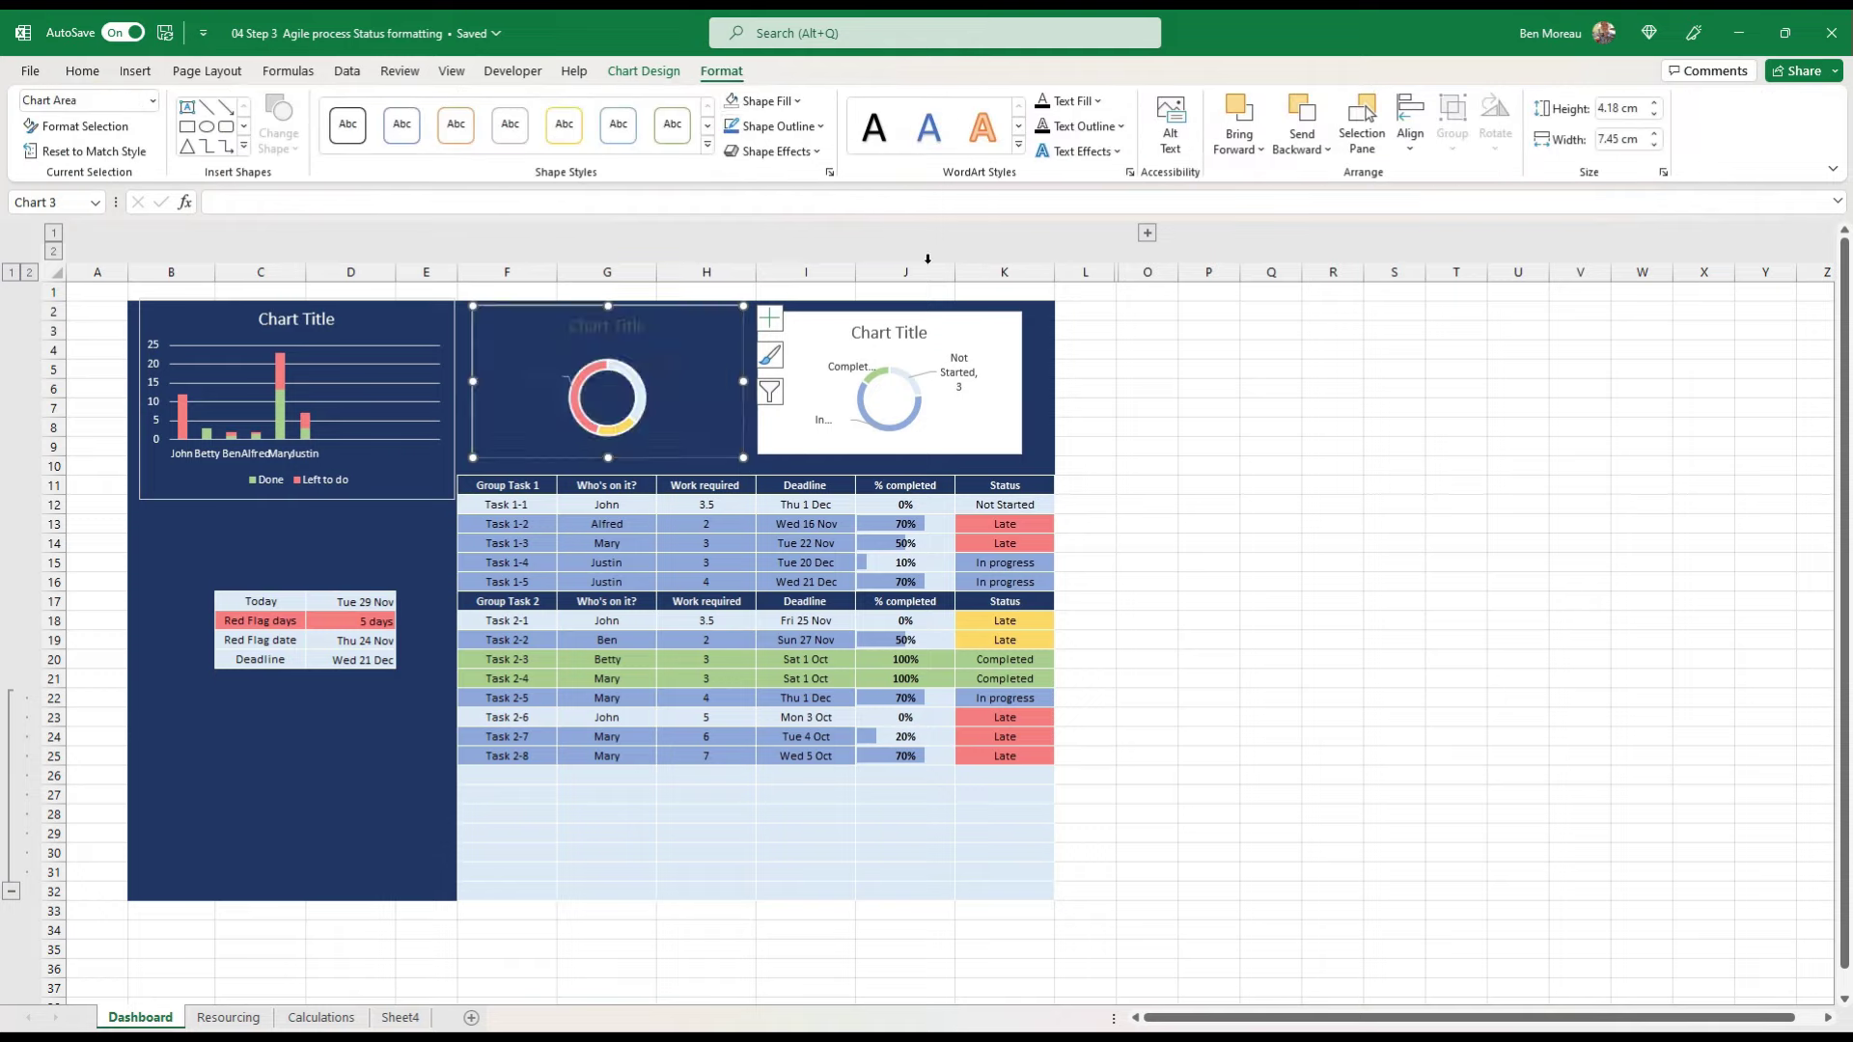
left_click(1001, 442)
left_click(736, 100)
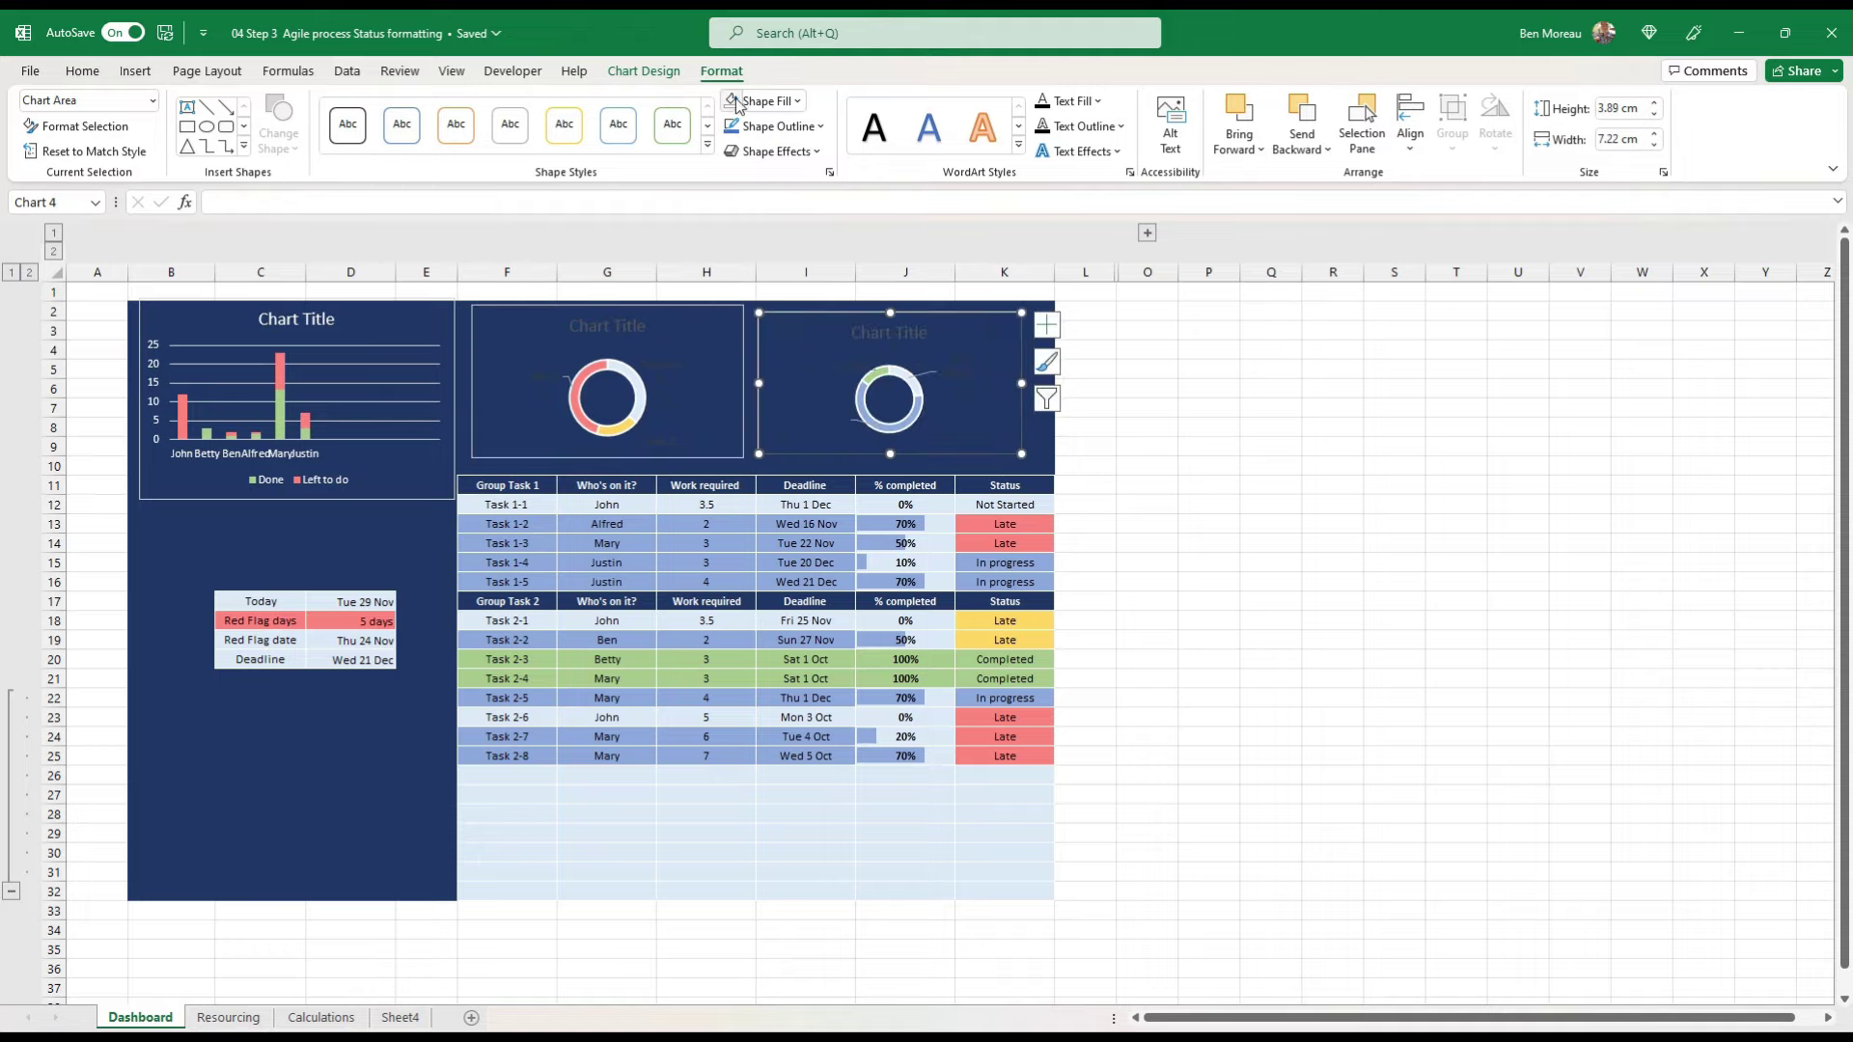
Step: Set the titles and data labels of both doughnut charts to white text
left_click(85, 72)
left_click(426, 138)
left_click(719, 369)
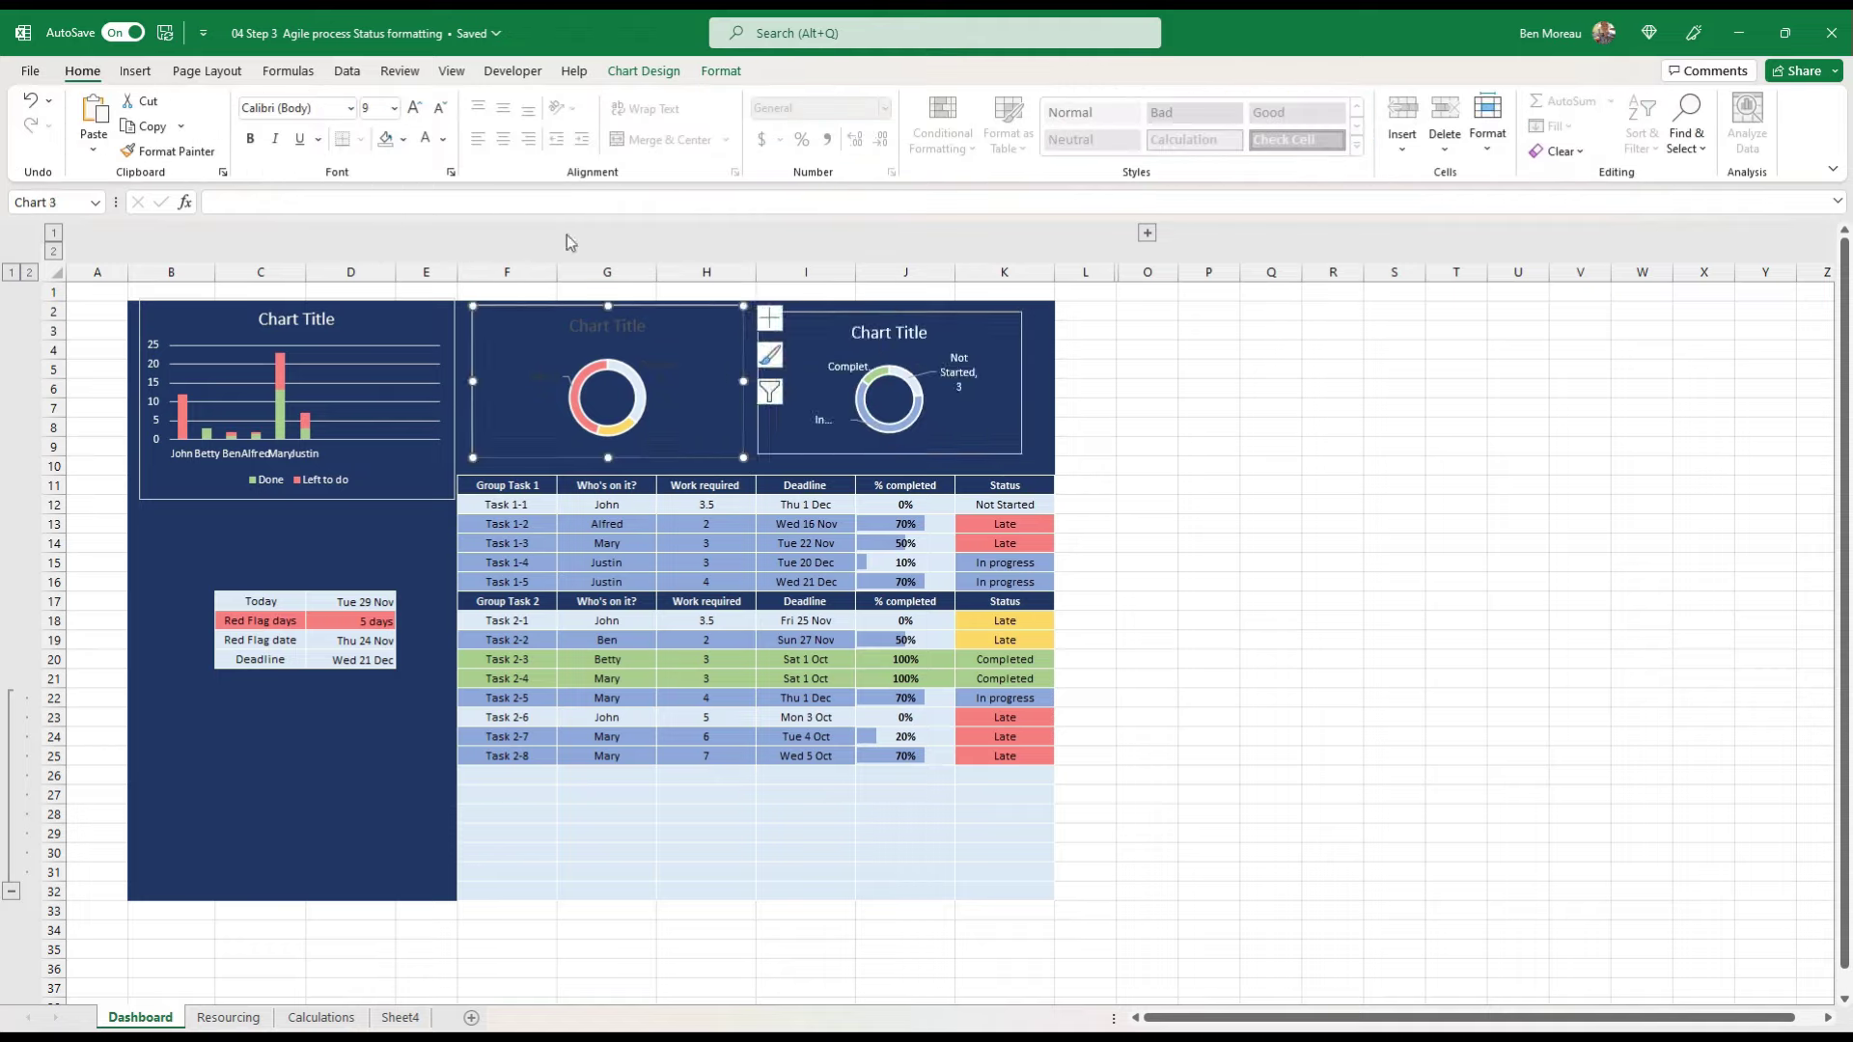
left_click(426, 138)
double_click(406, 439)
left_click(578, 843)
left_click(544, 917)
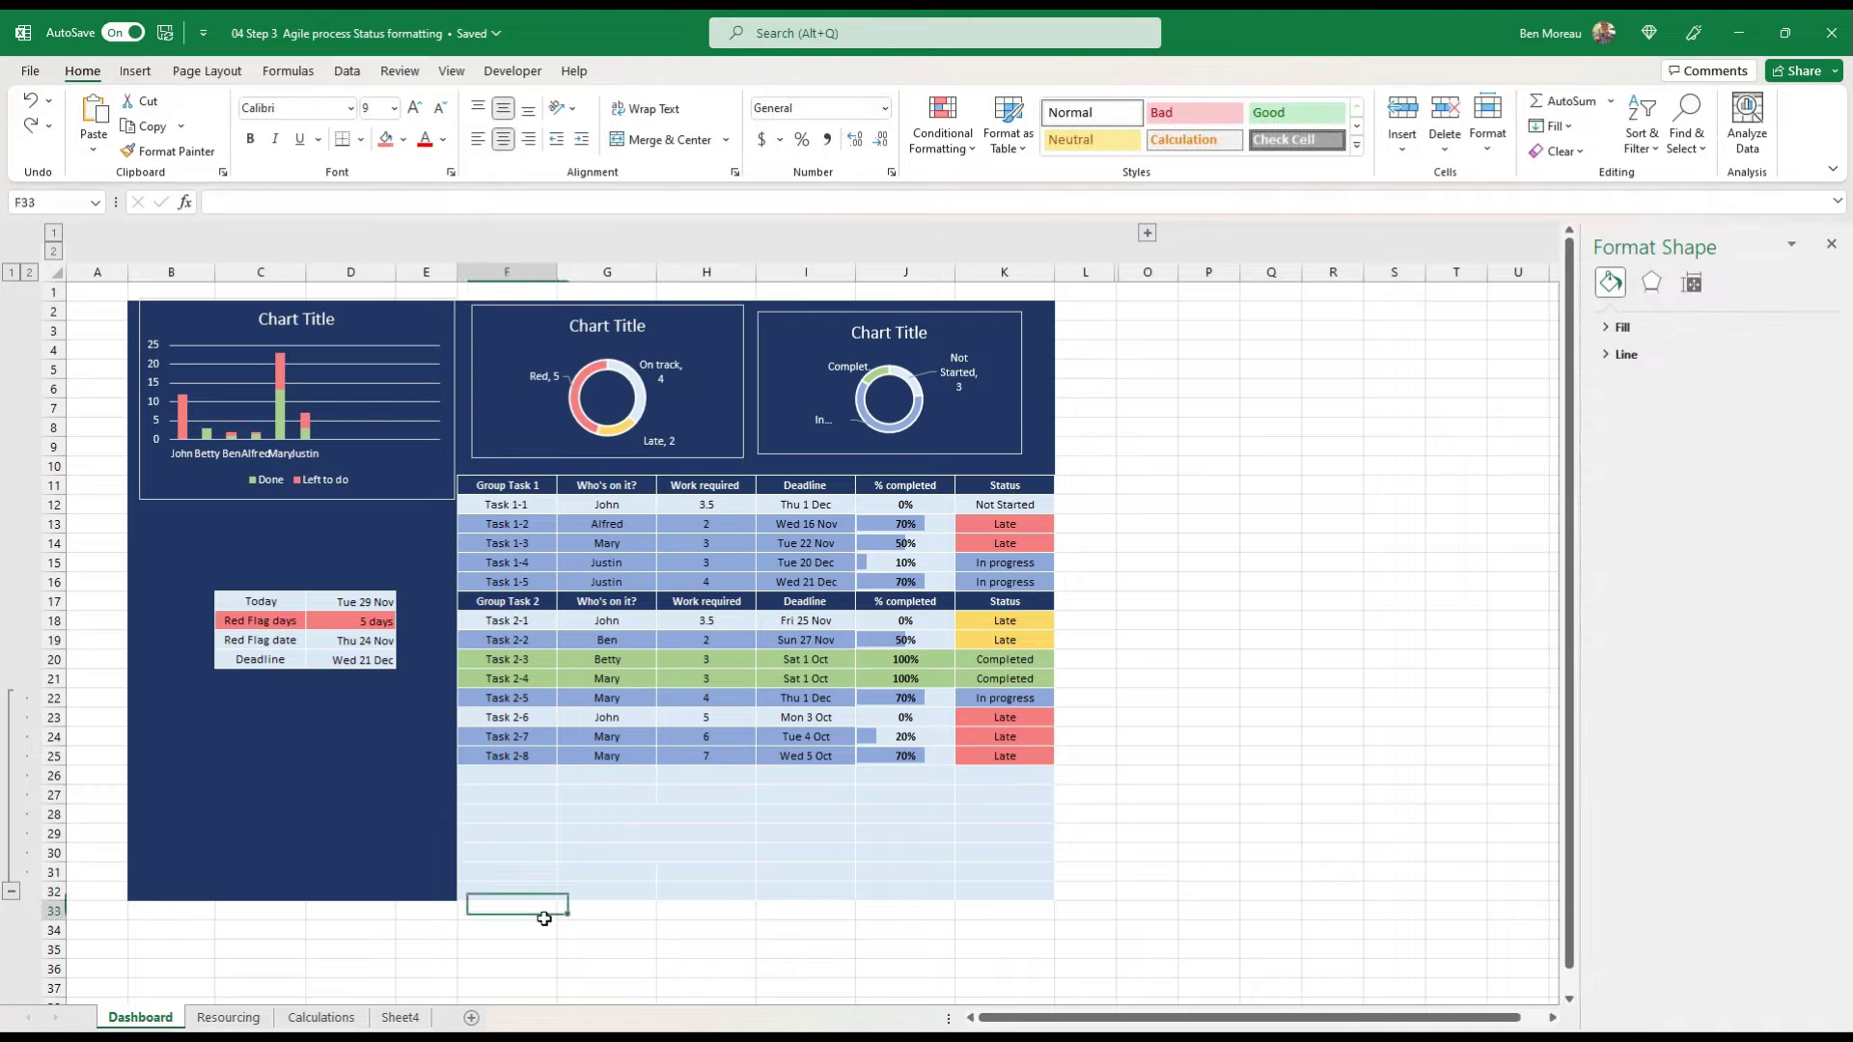
Step: Angle the column chart's horizontal axis labels counterclockwise and extend the chart's height down to just above the dates table
left_click(290, 458)
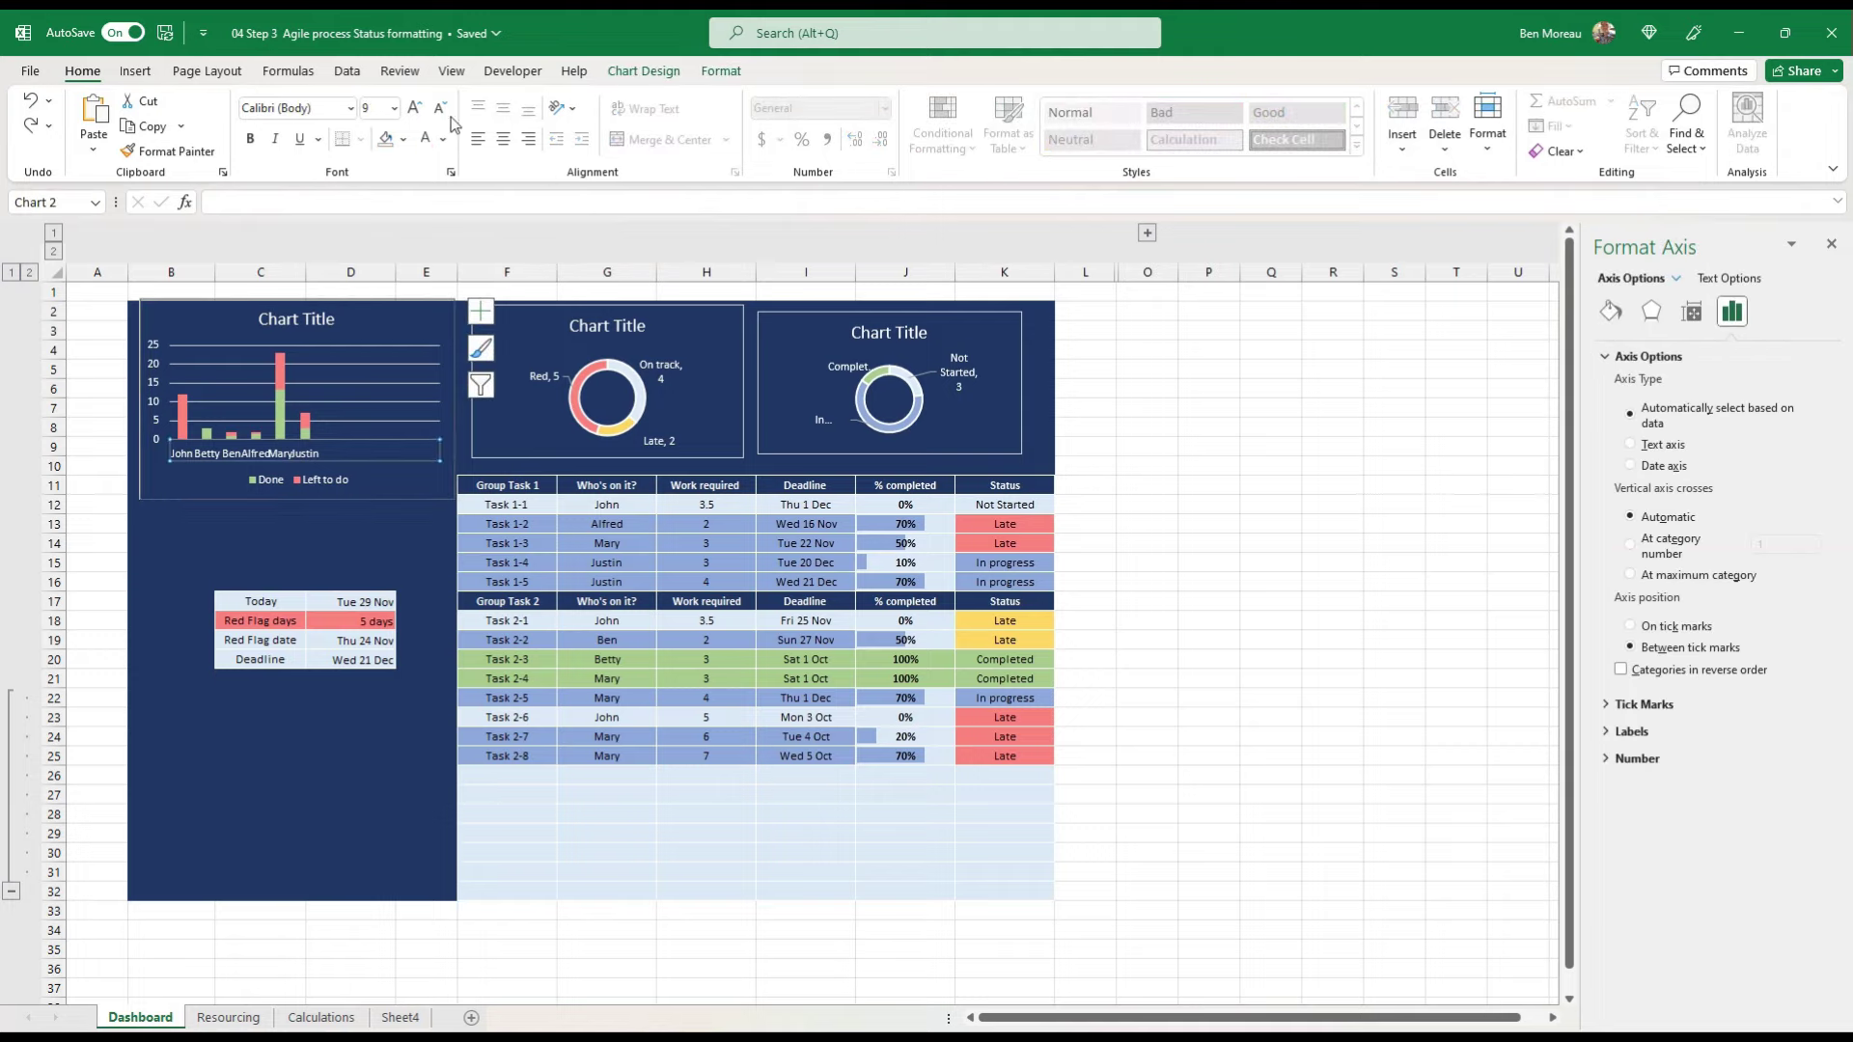
left_click(574, 110)
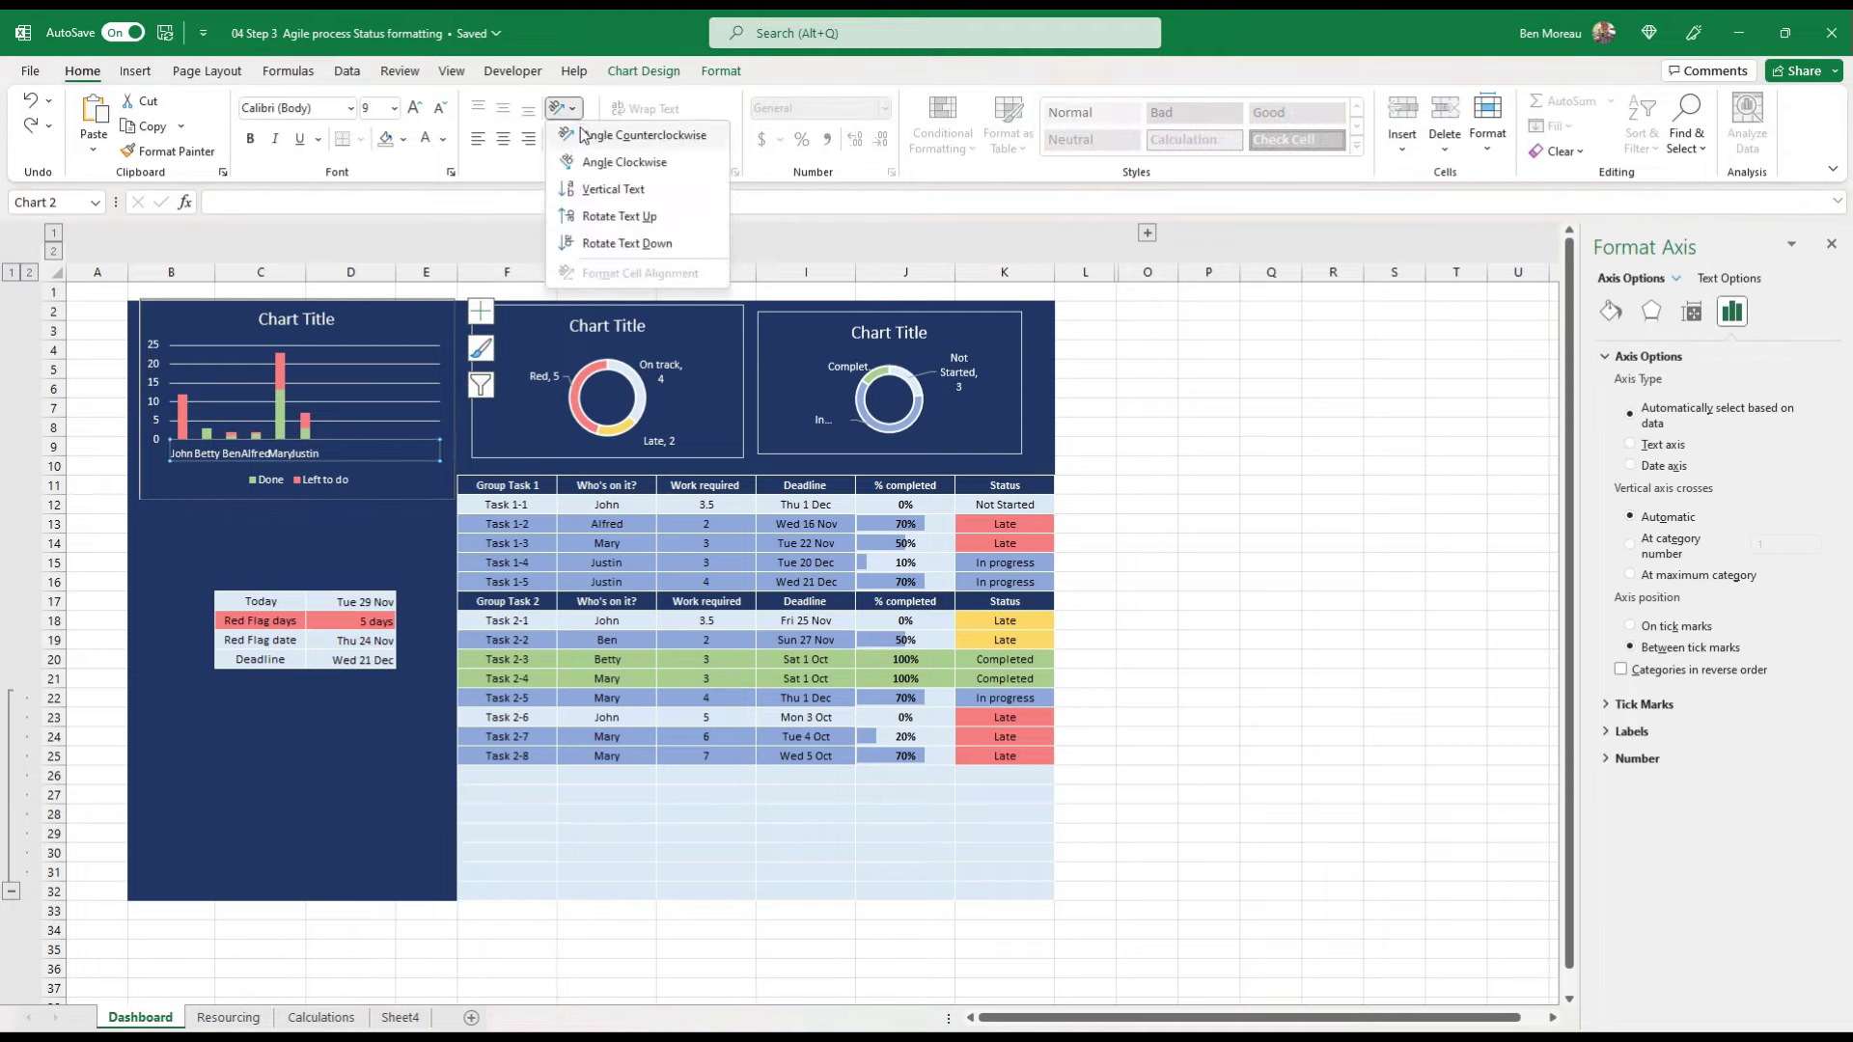
left_click(583, 136)
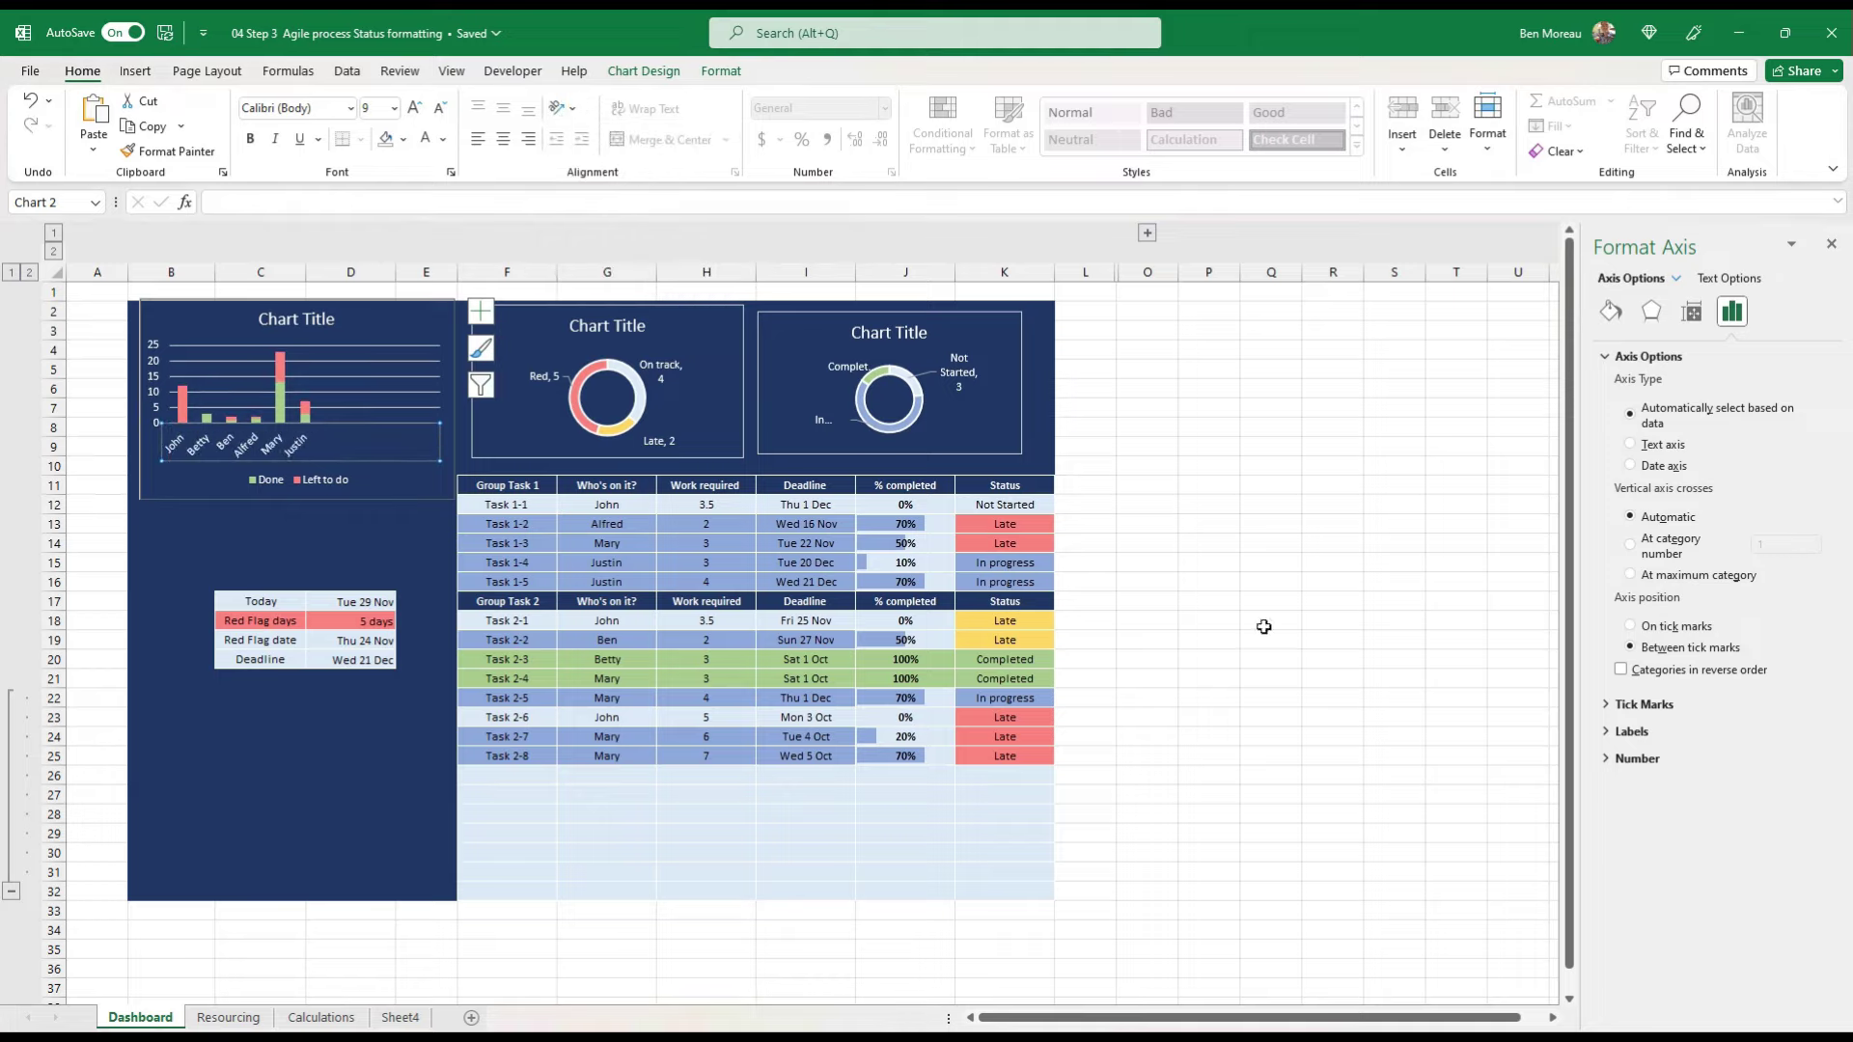
left_click(401, 489)
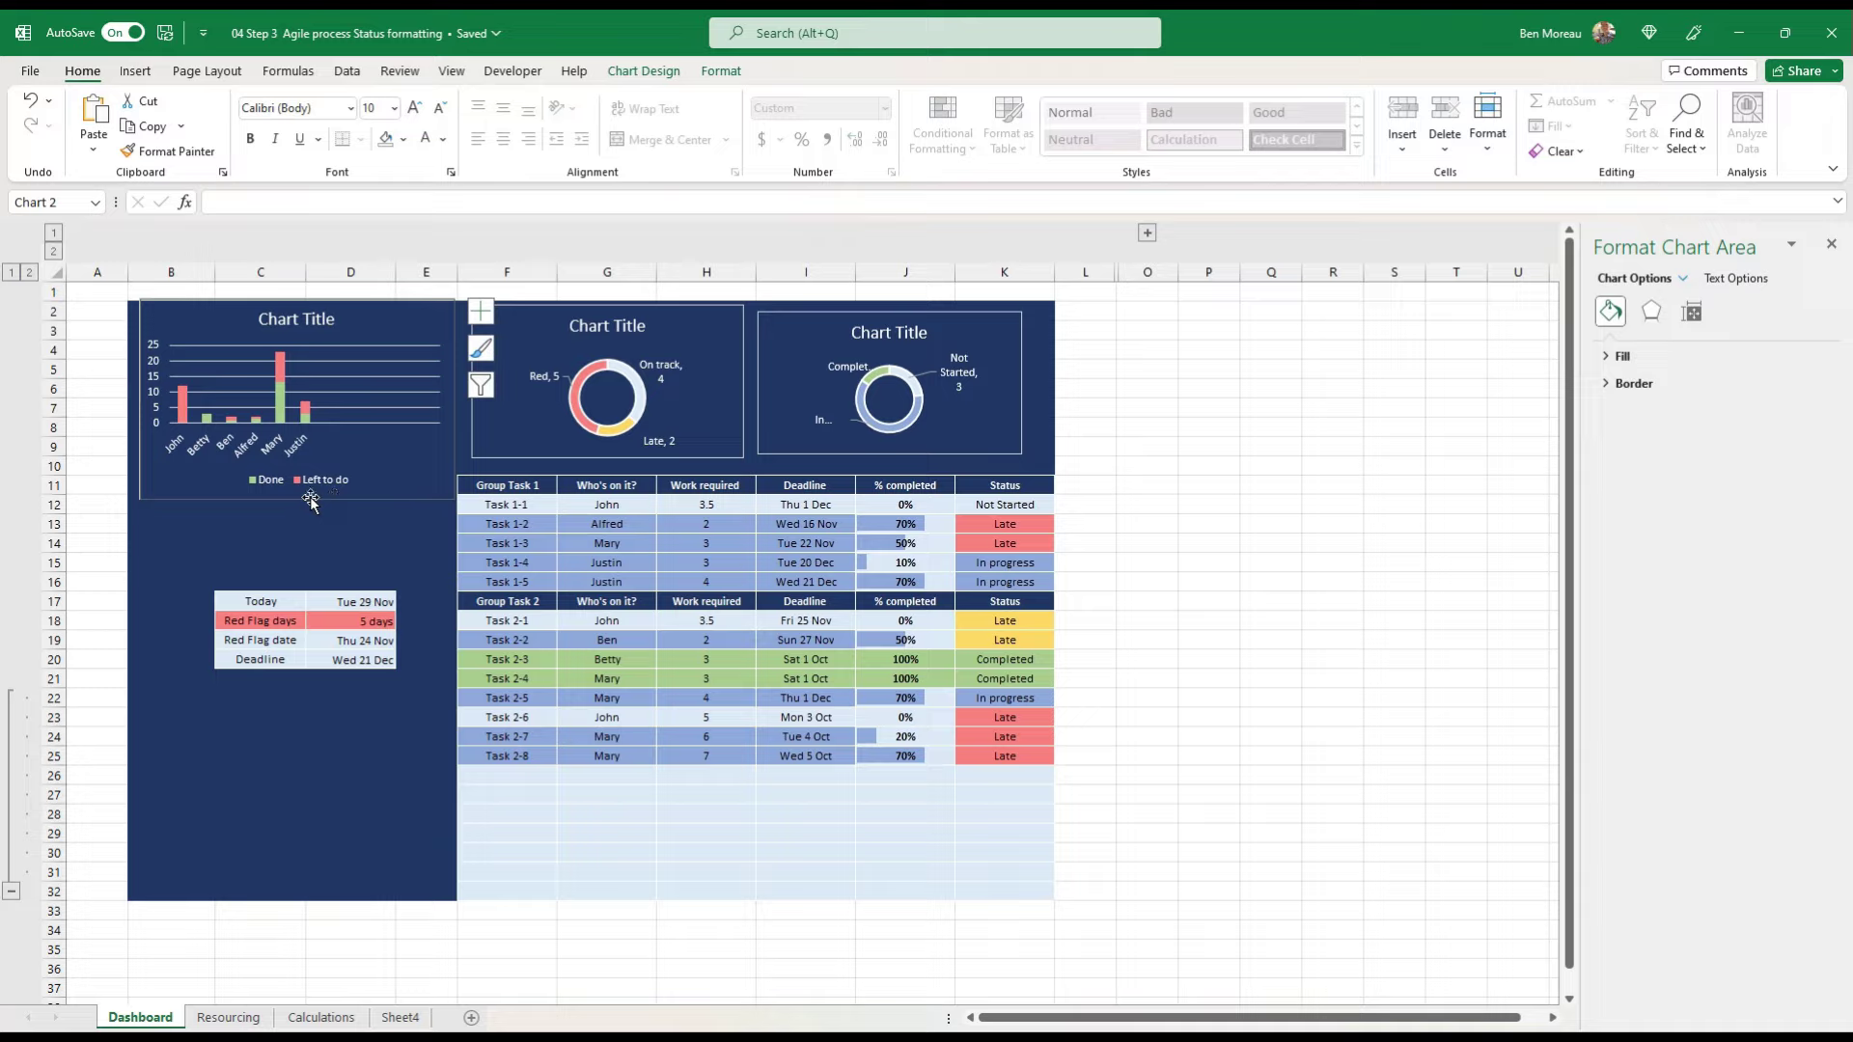
left_click_drag(290, 499, 290, 577)
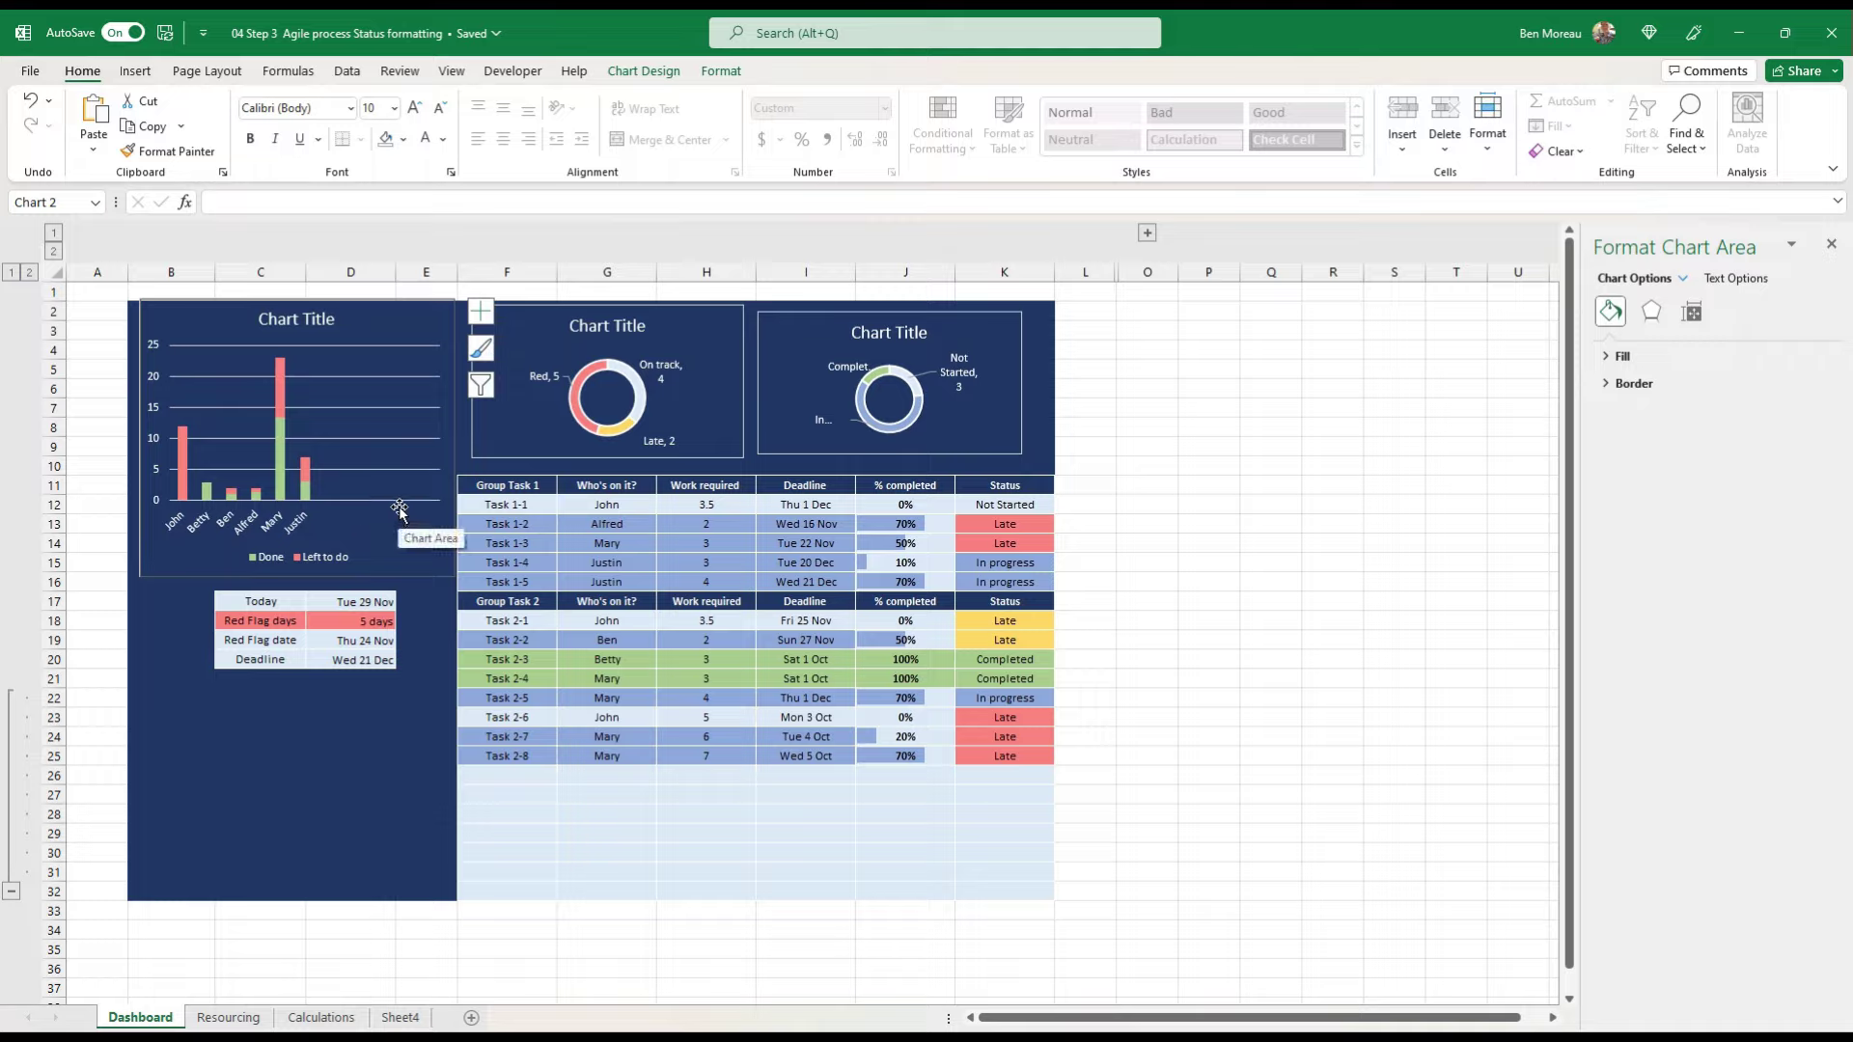
Step: Fill the column chart's title box with theme orange and reduce its font size to 12
left_click(322, 329)
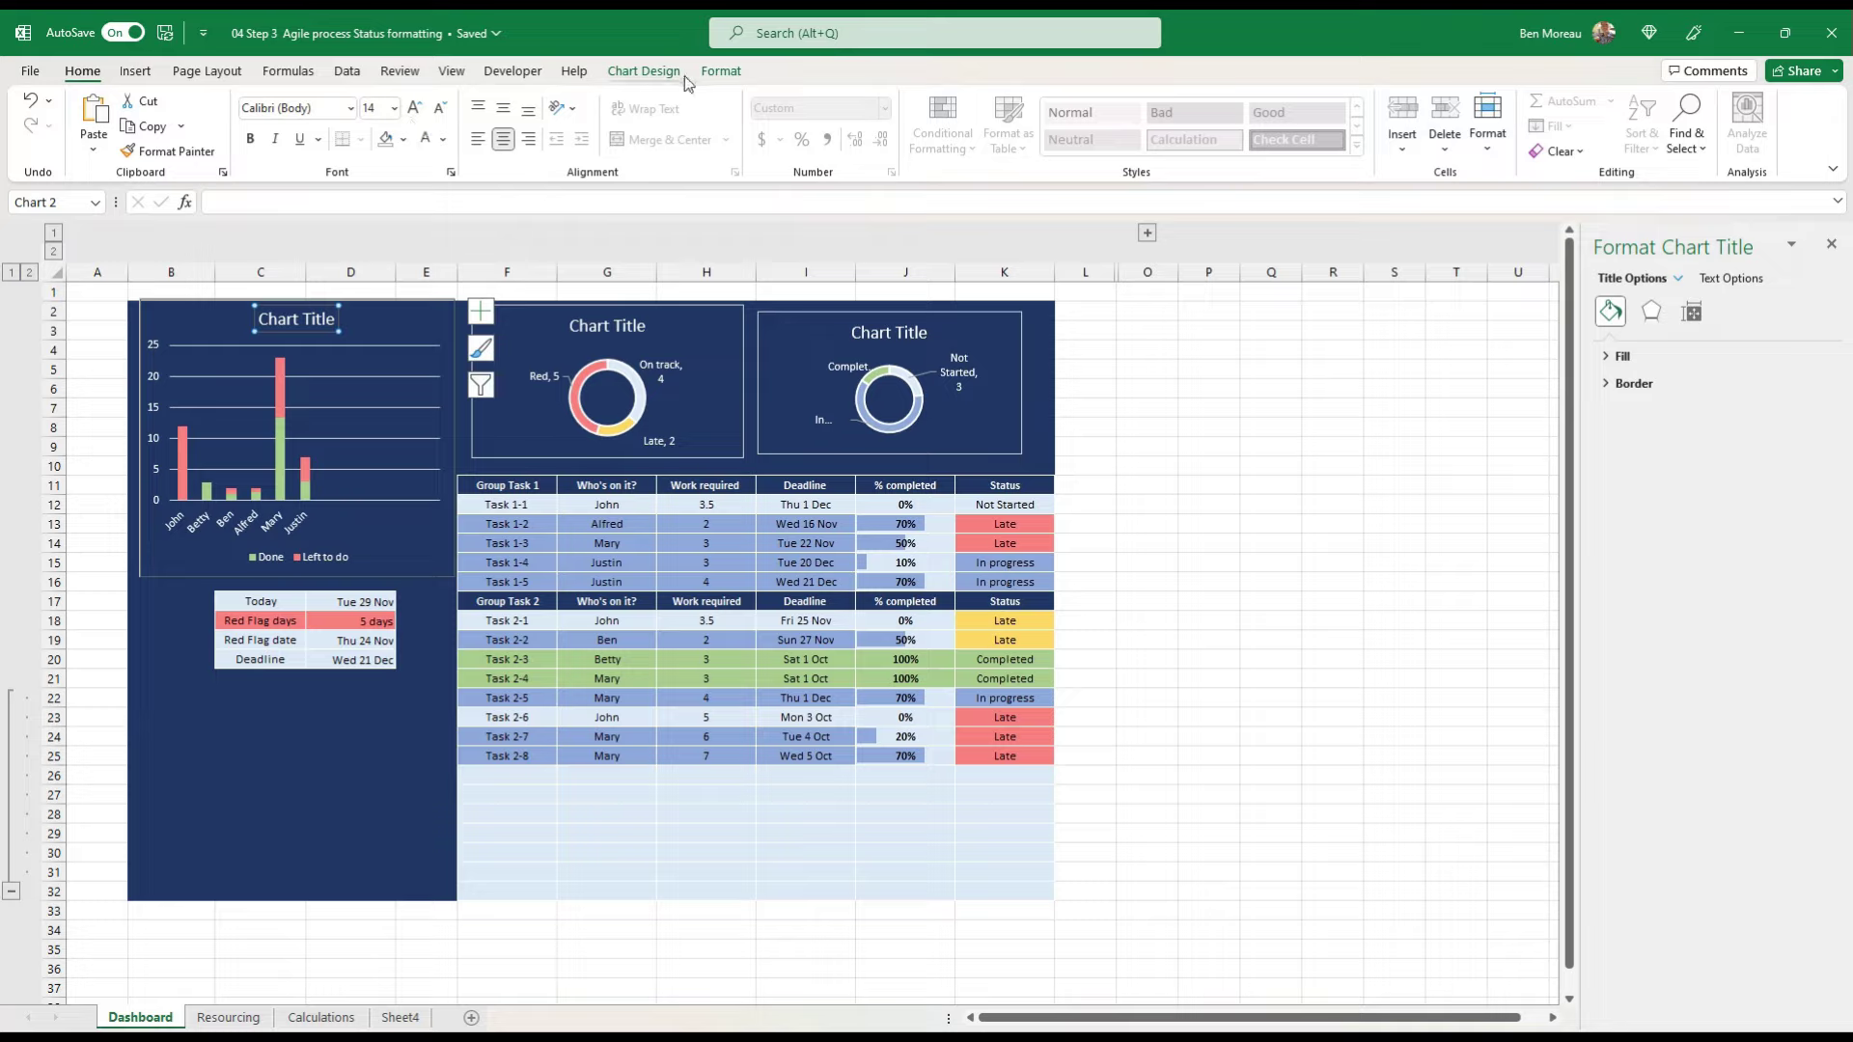
left_click(719, 77)
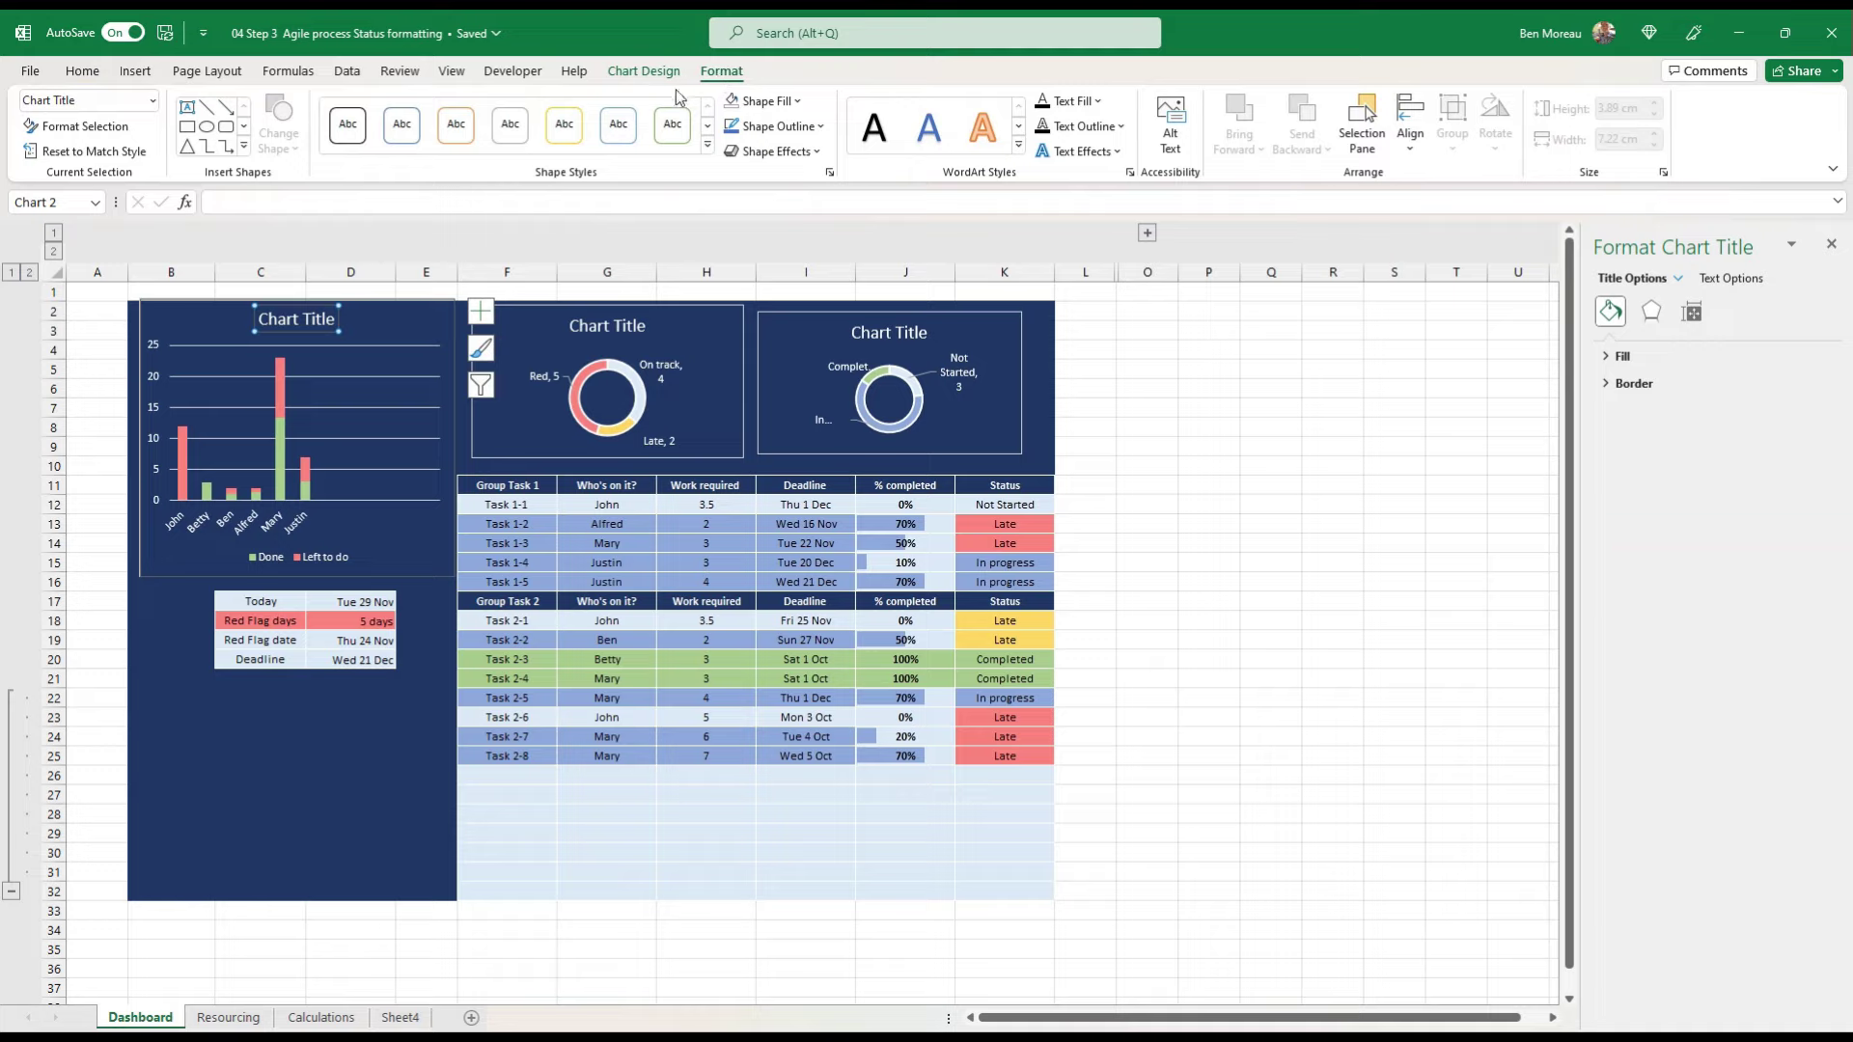
left_click(797, 101)
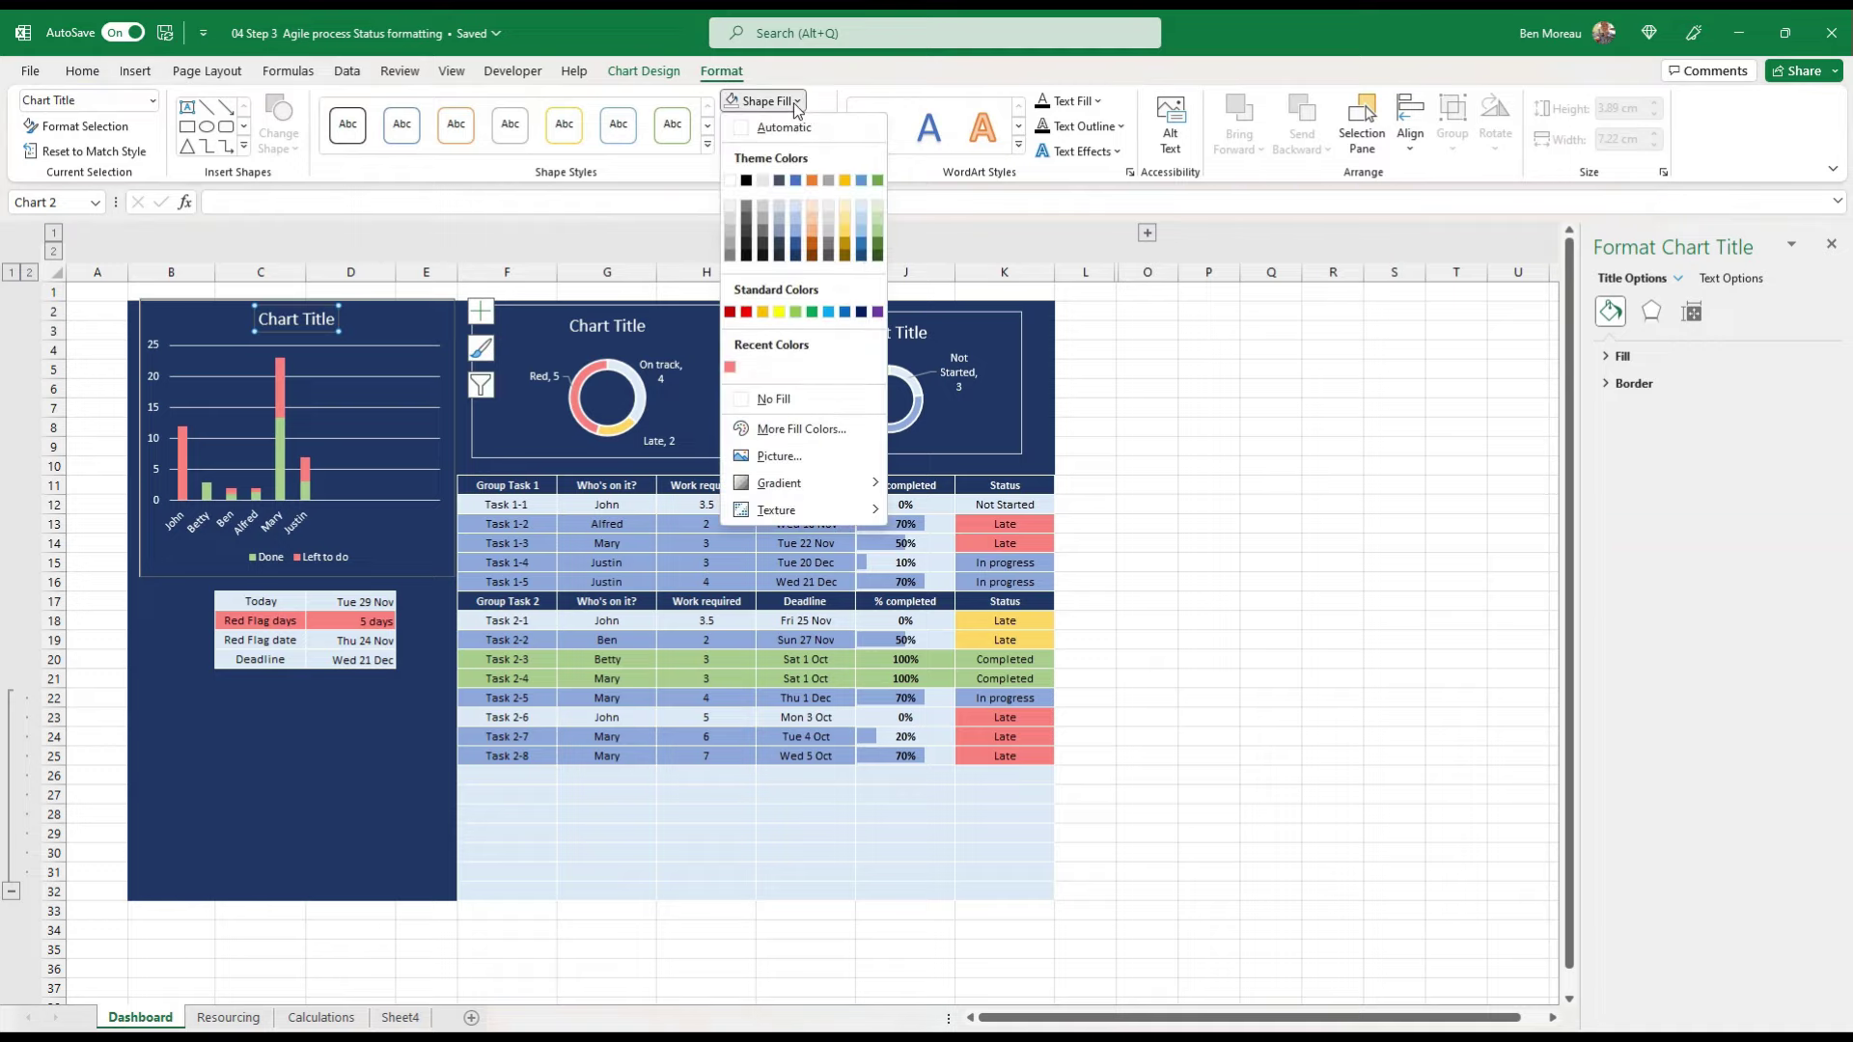
left_click(812, 179)
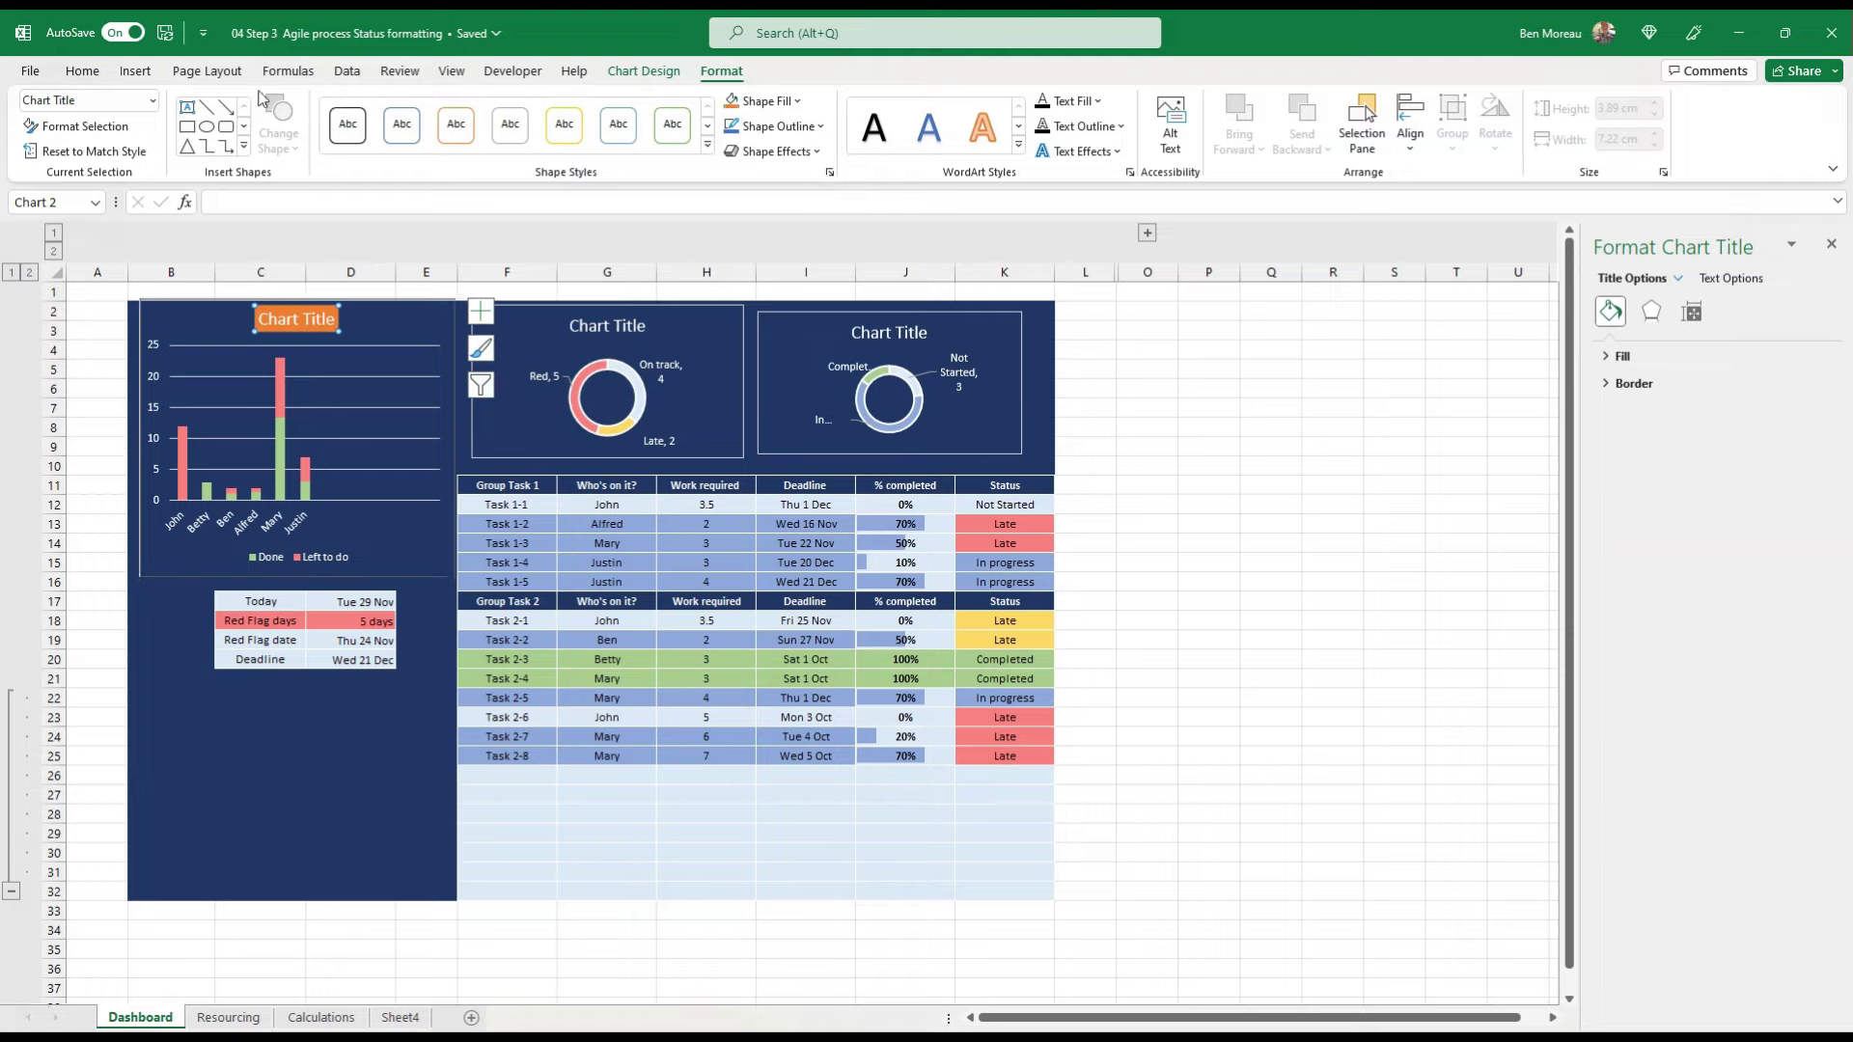
left_click(83, 72)
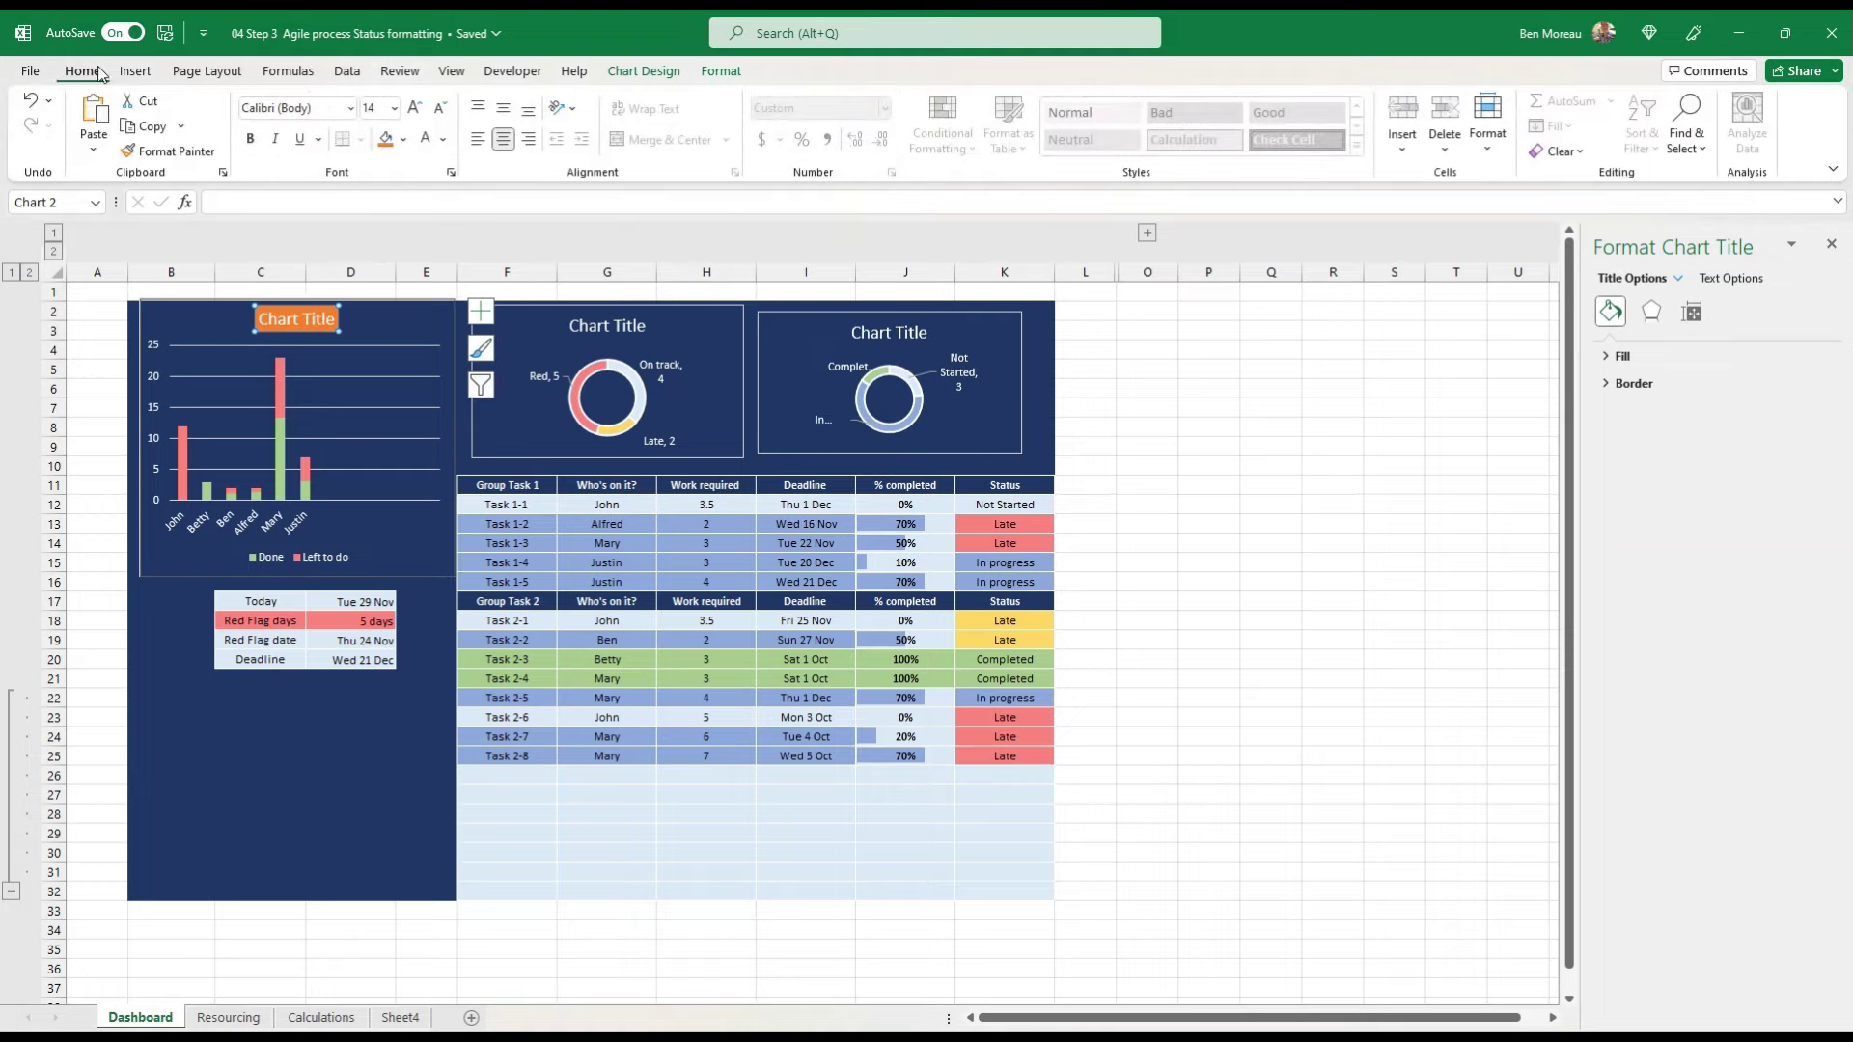
left_click(439, 108)
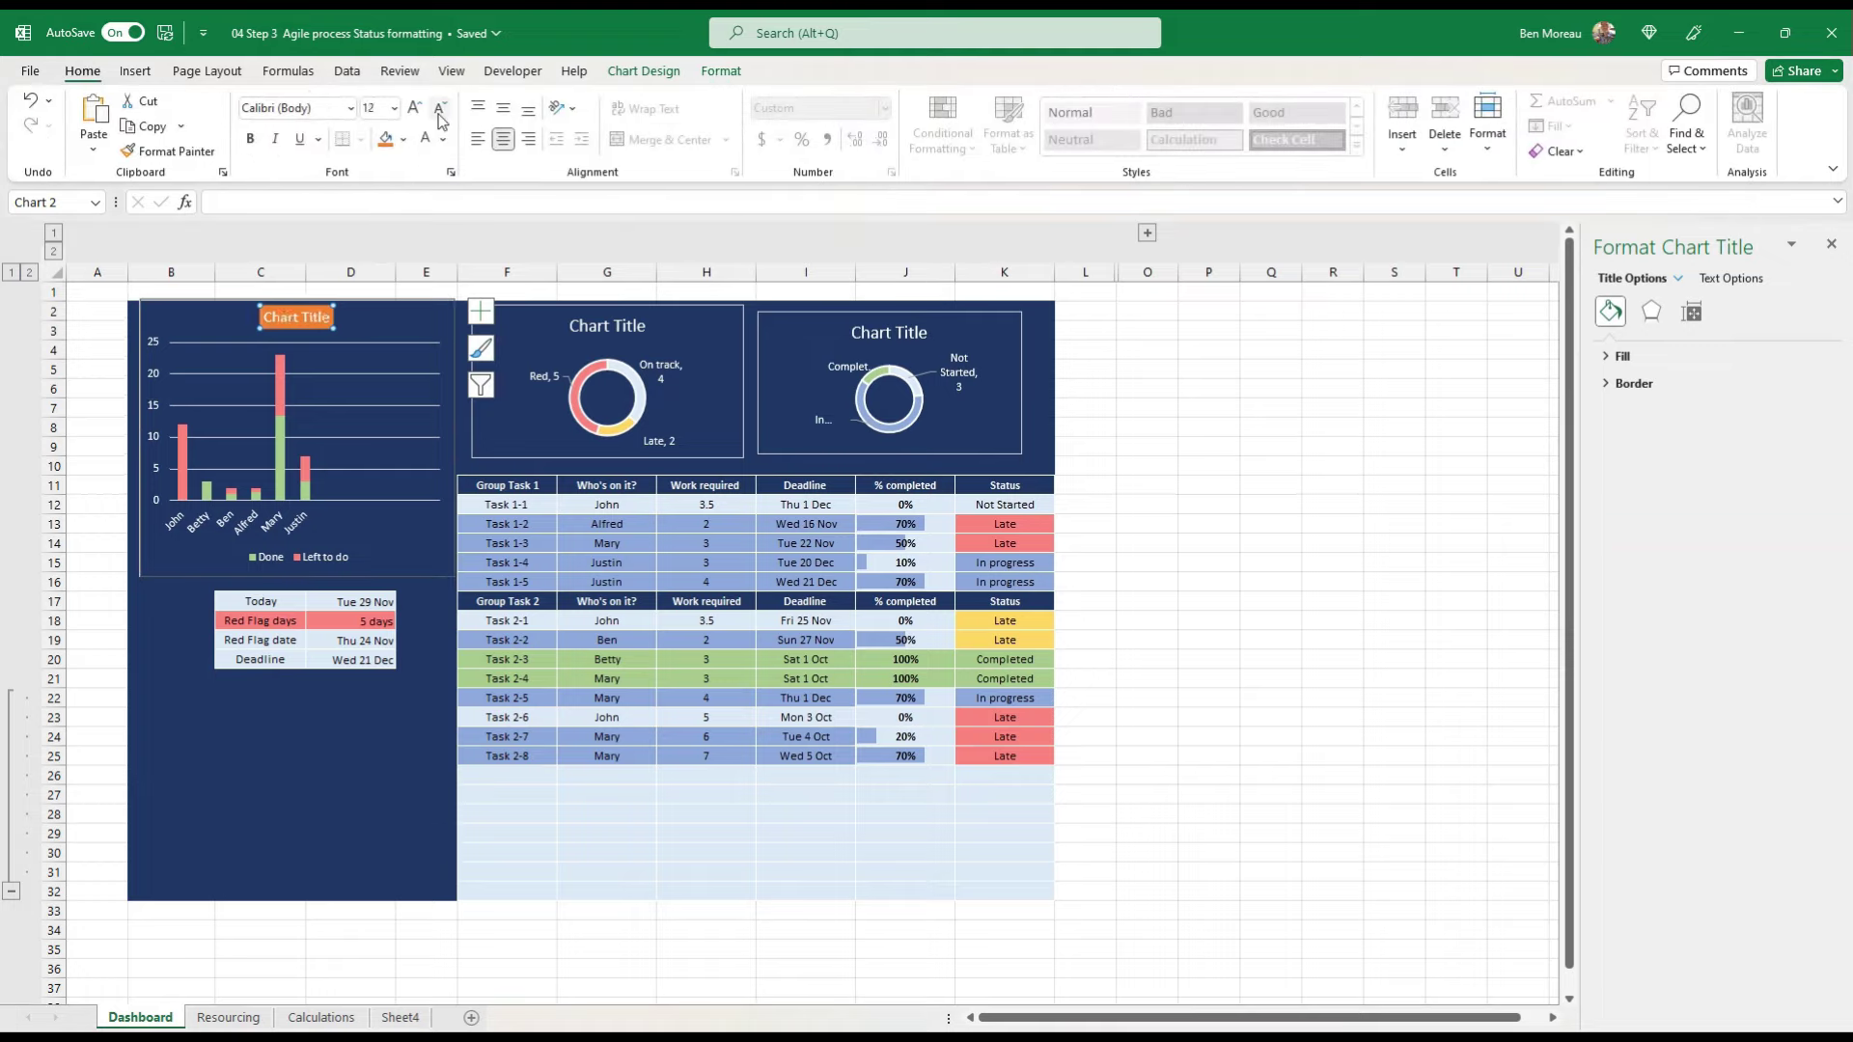
Step: Apply the first outer shadow text effect to the column chart's title text
left_click(720, 72)
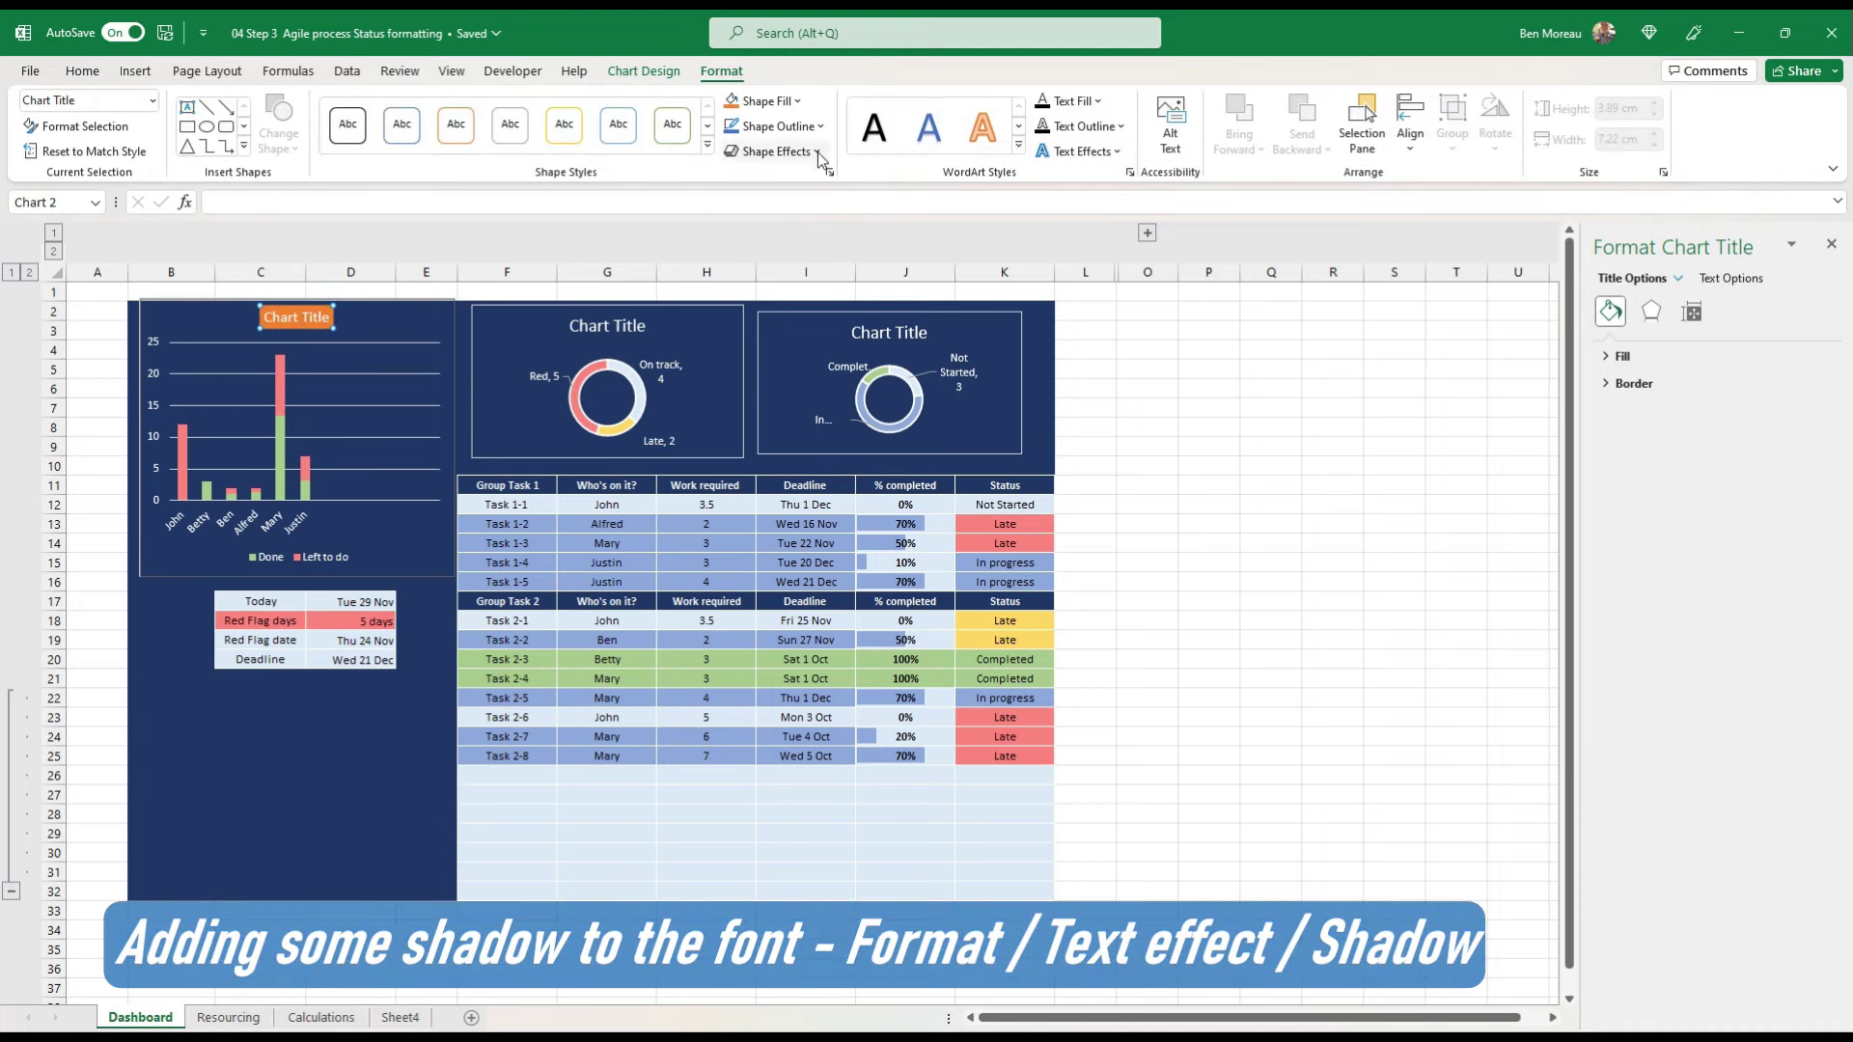
left_click(1123, 155)
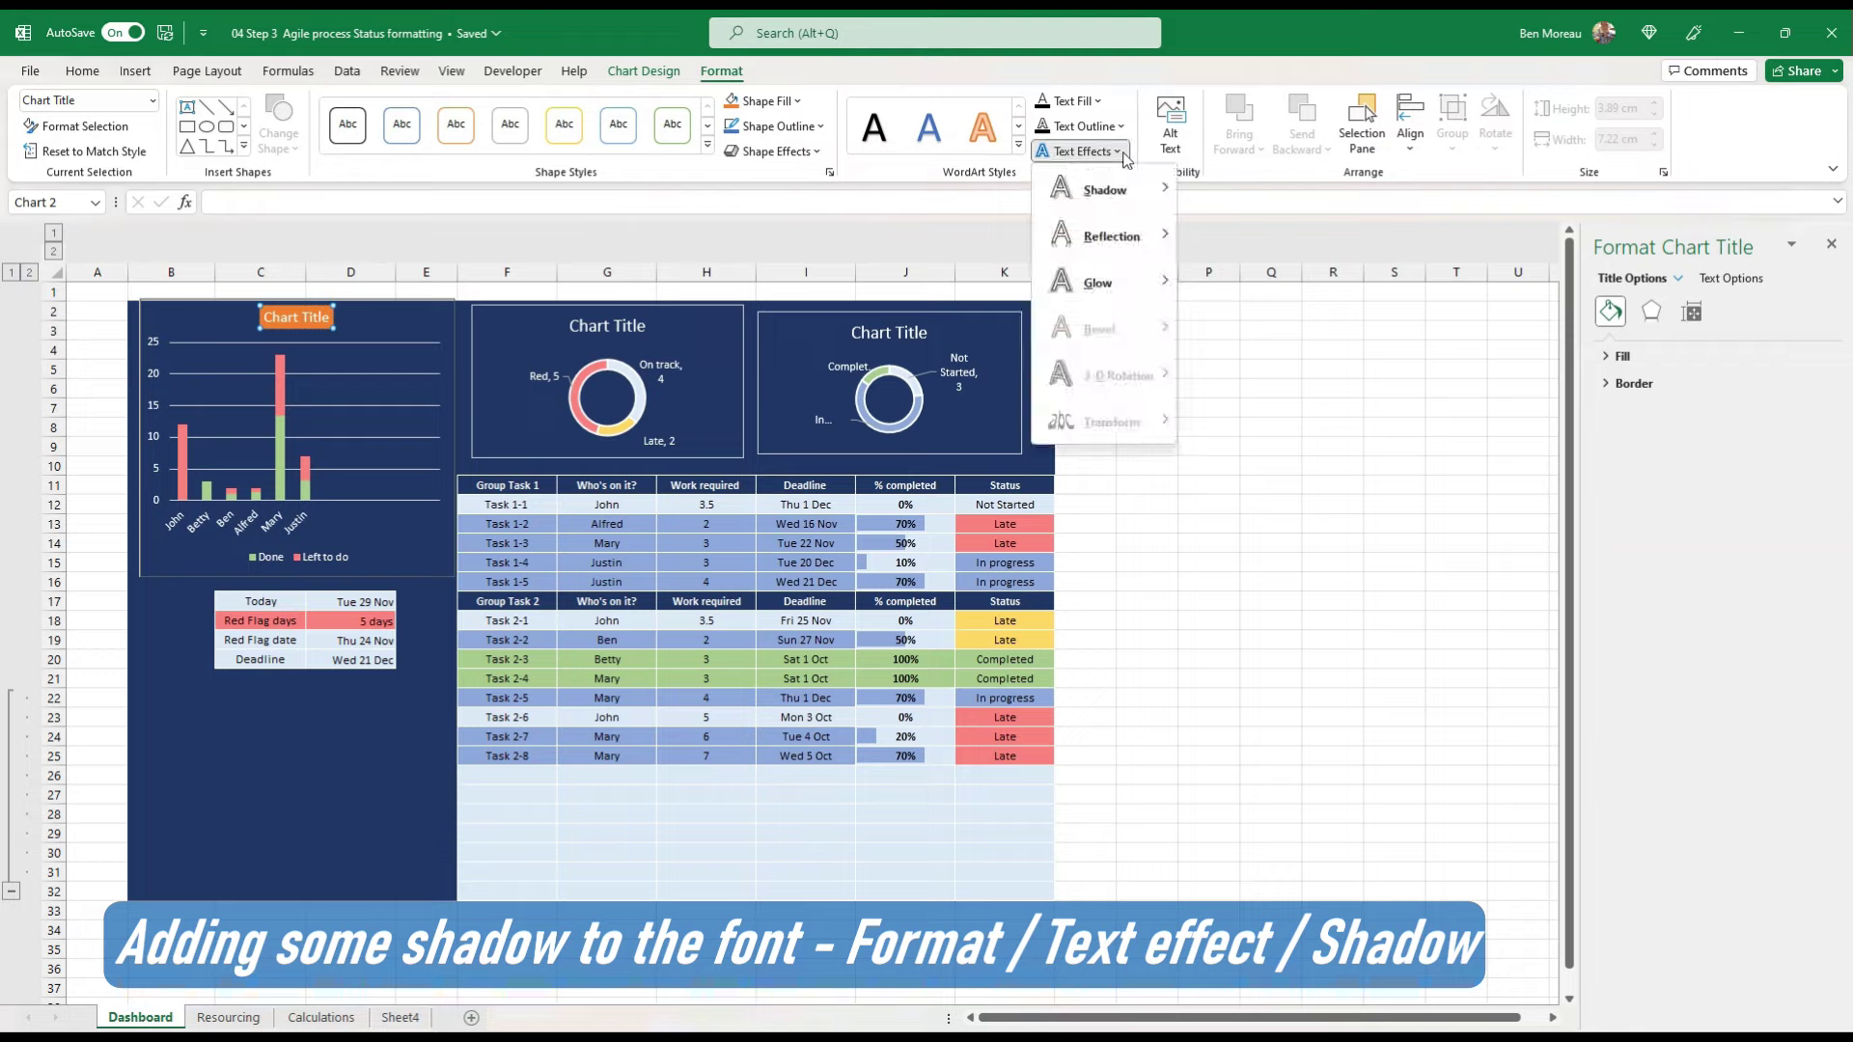
mouse_move(1105, 190)
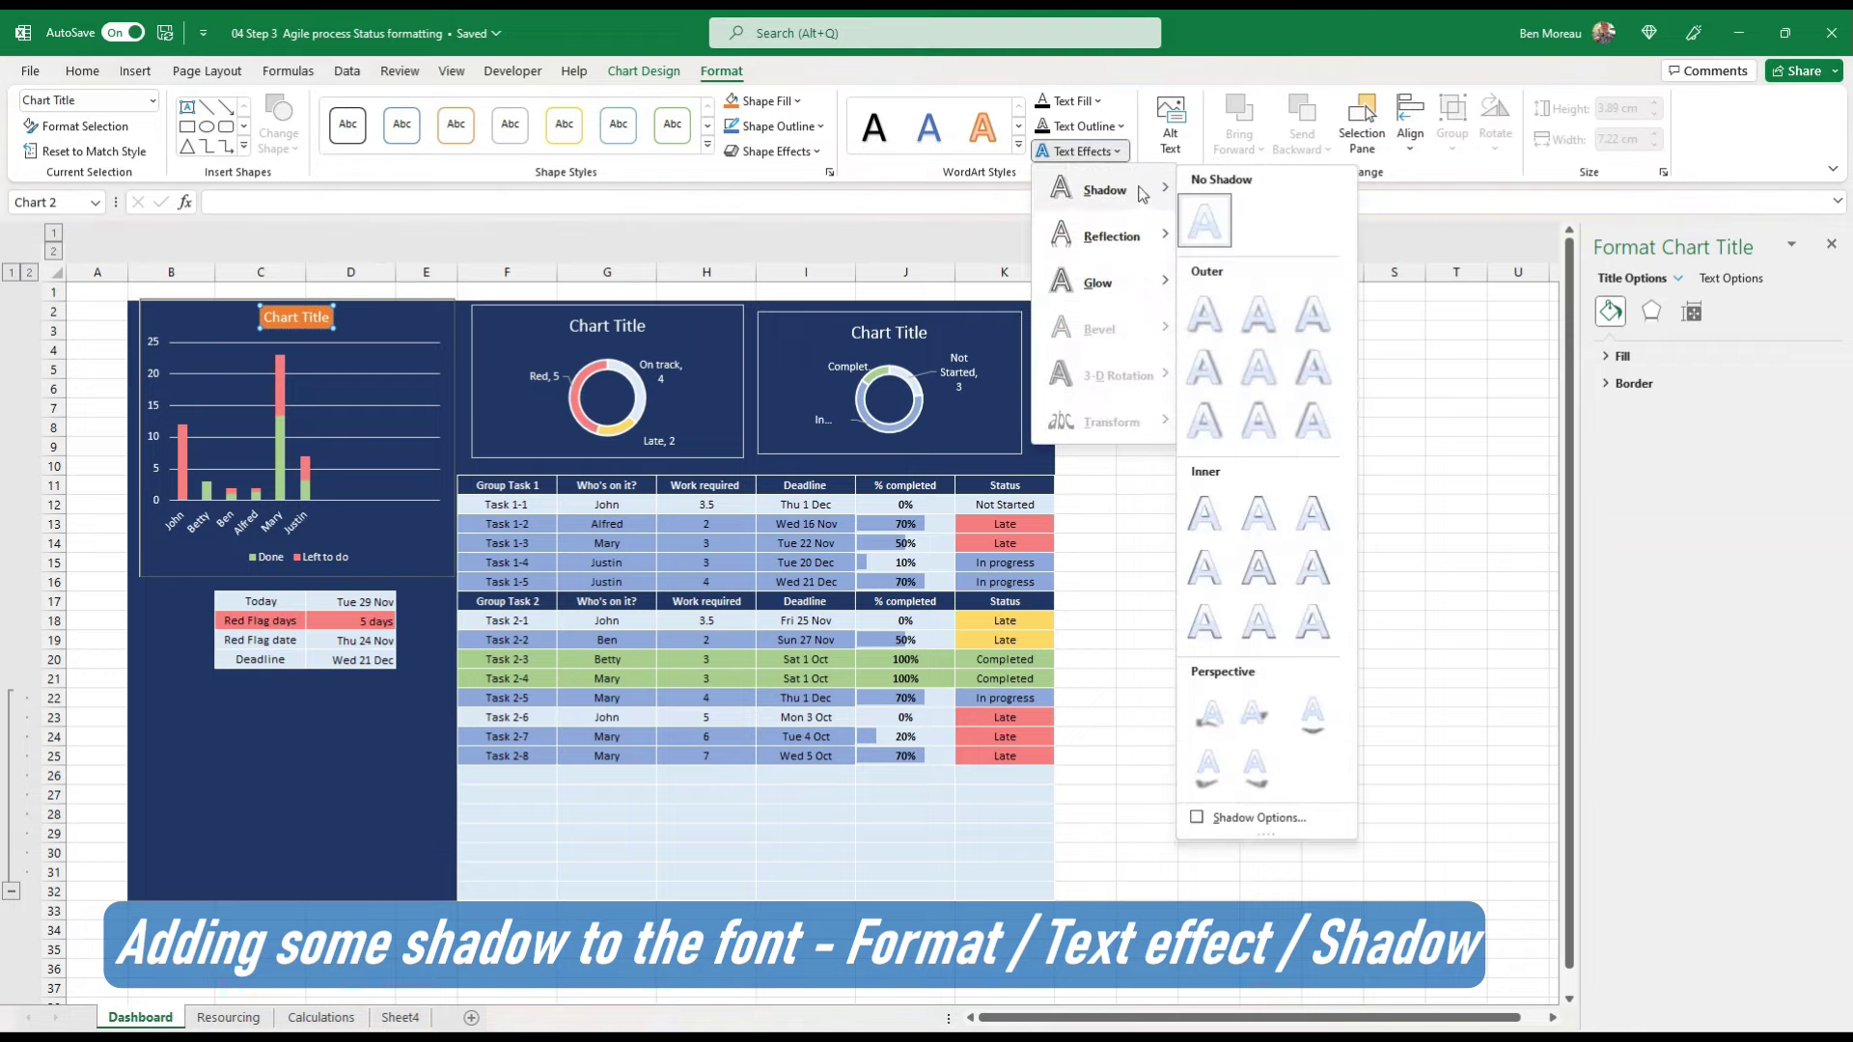
left_click(1214, 316)
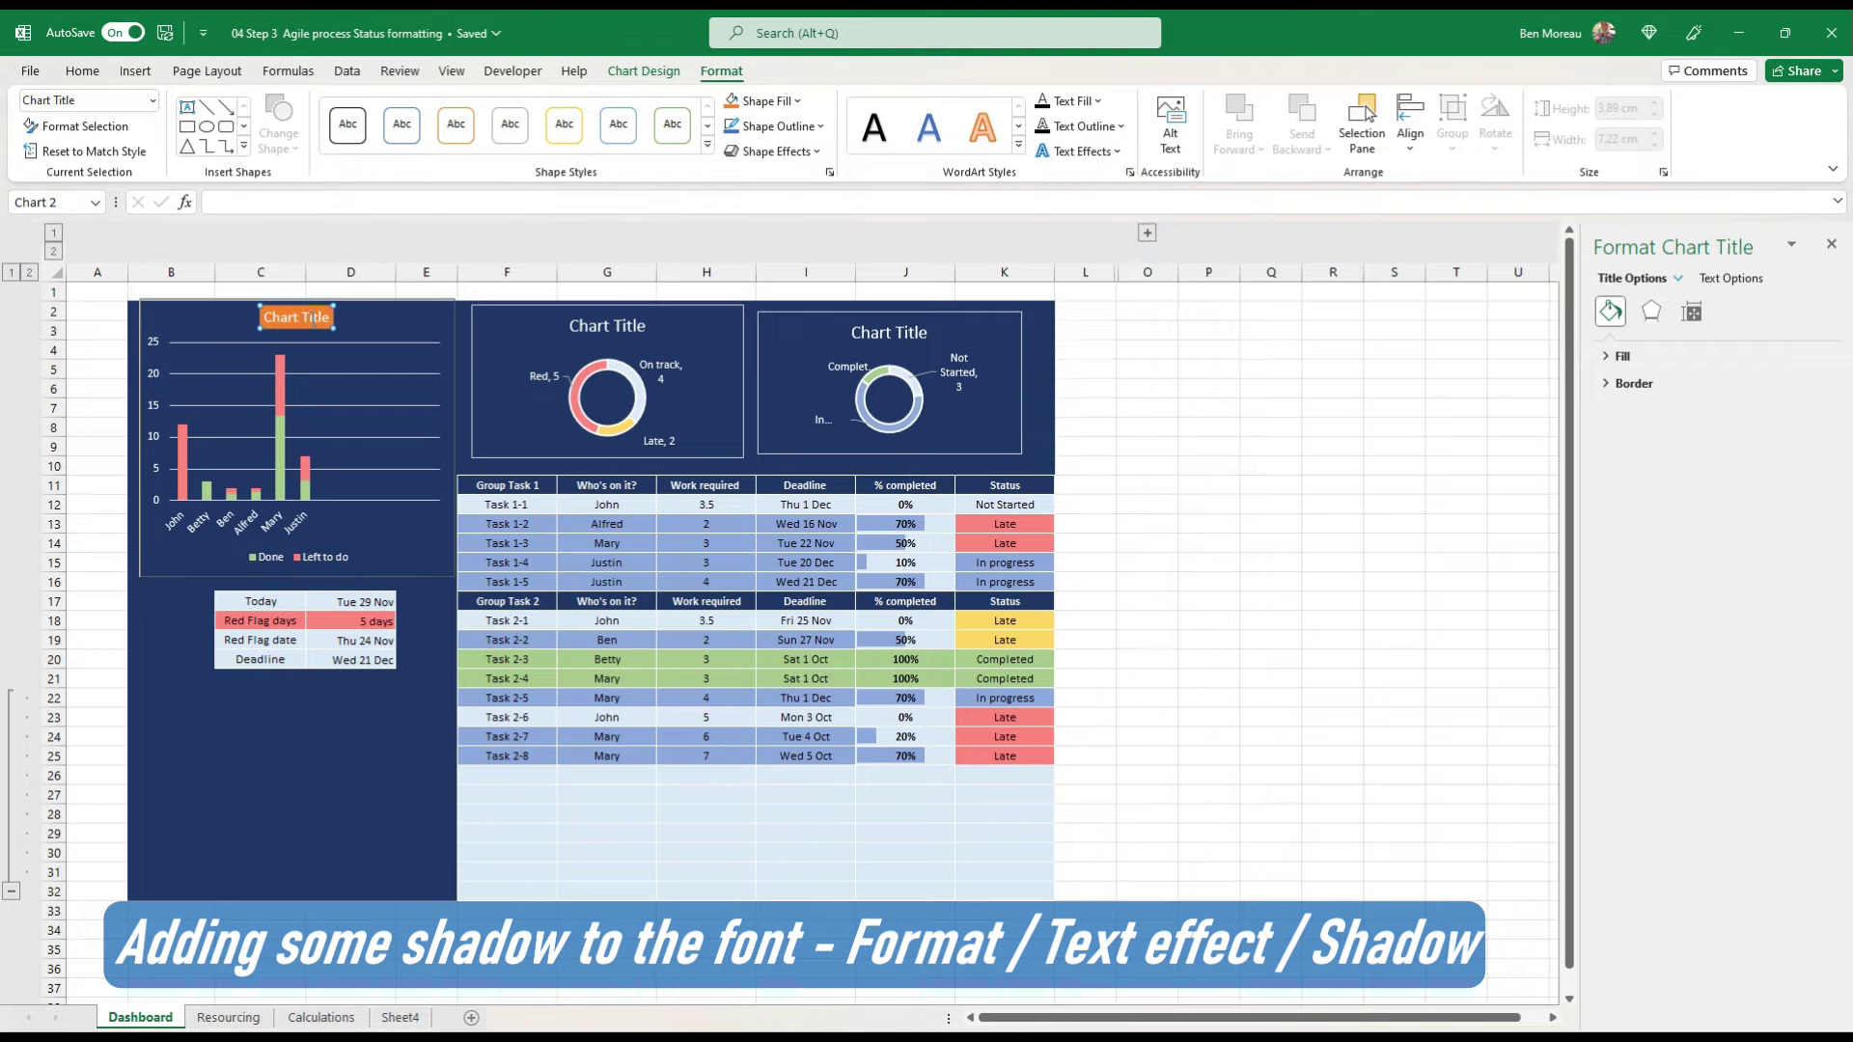
triple_click(315, 318)
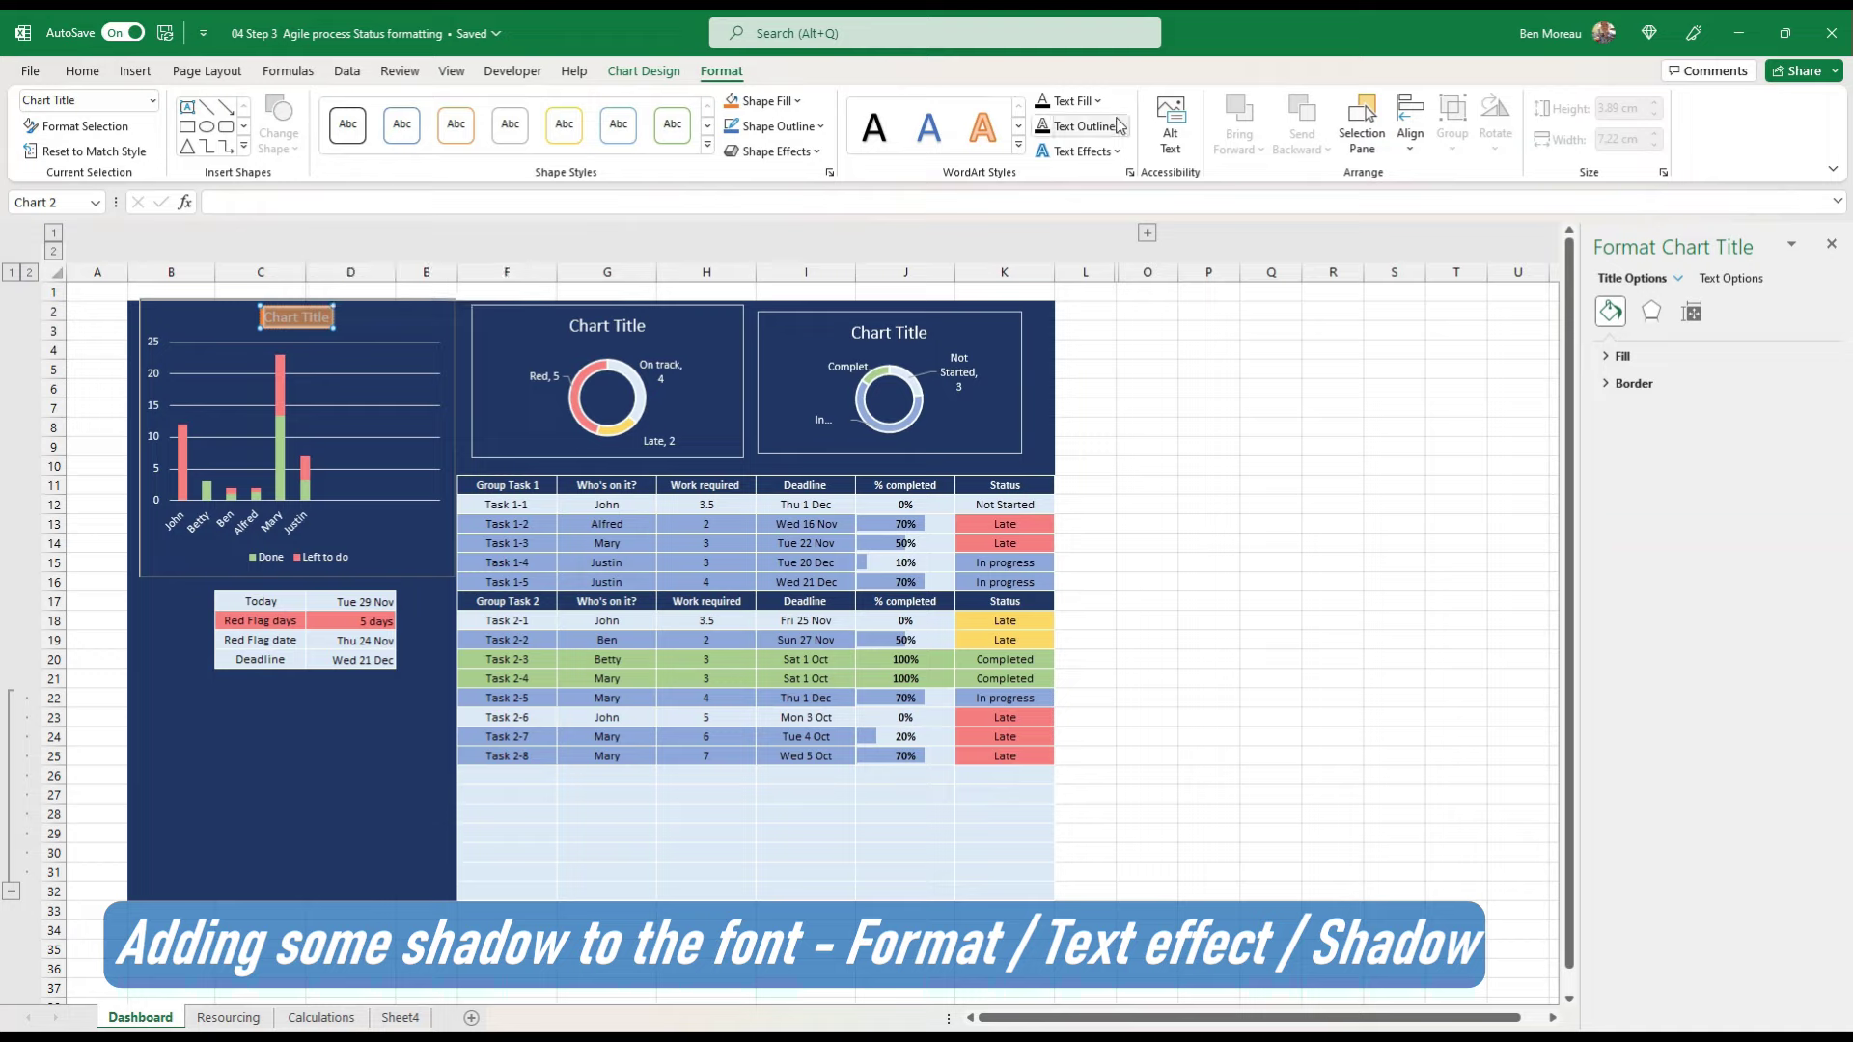
left_click(1116, 153)
mouse_move(1105, 193)
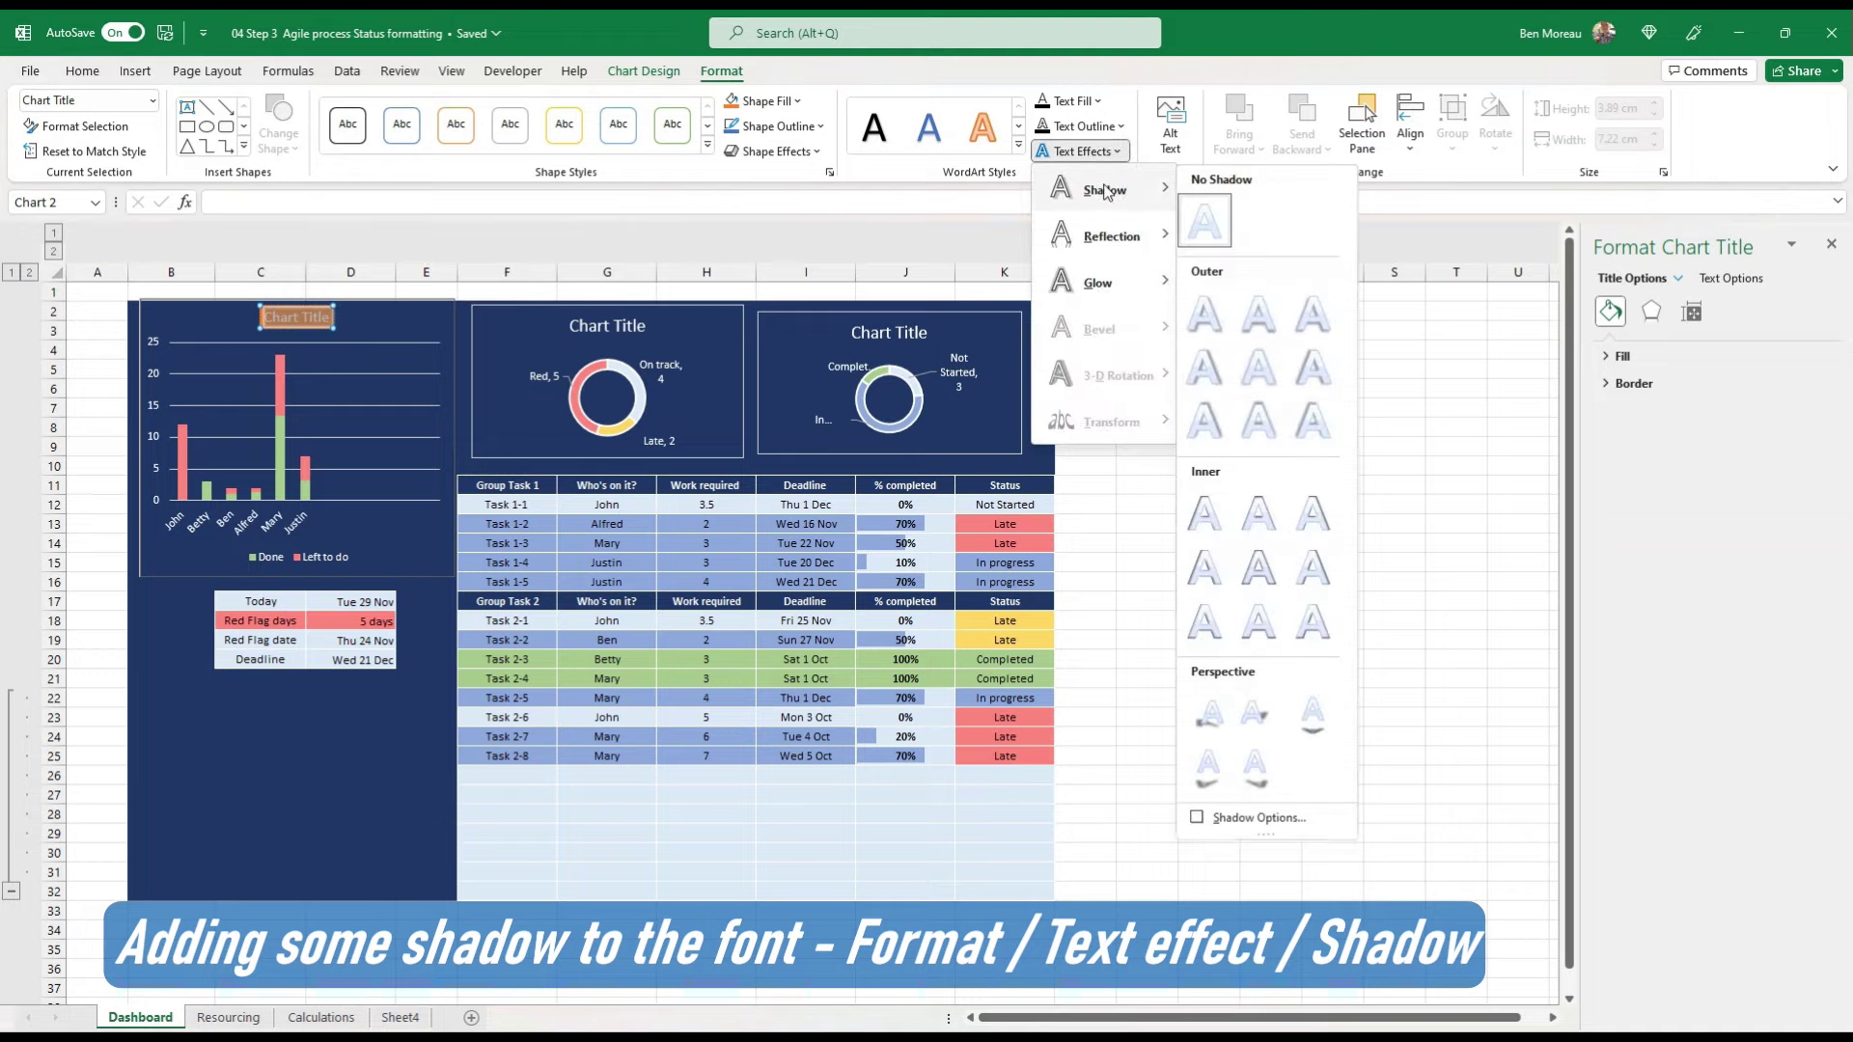
left_click(1196, 332)
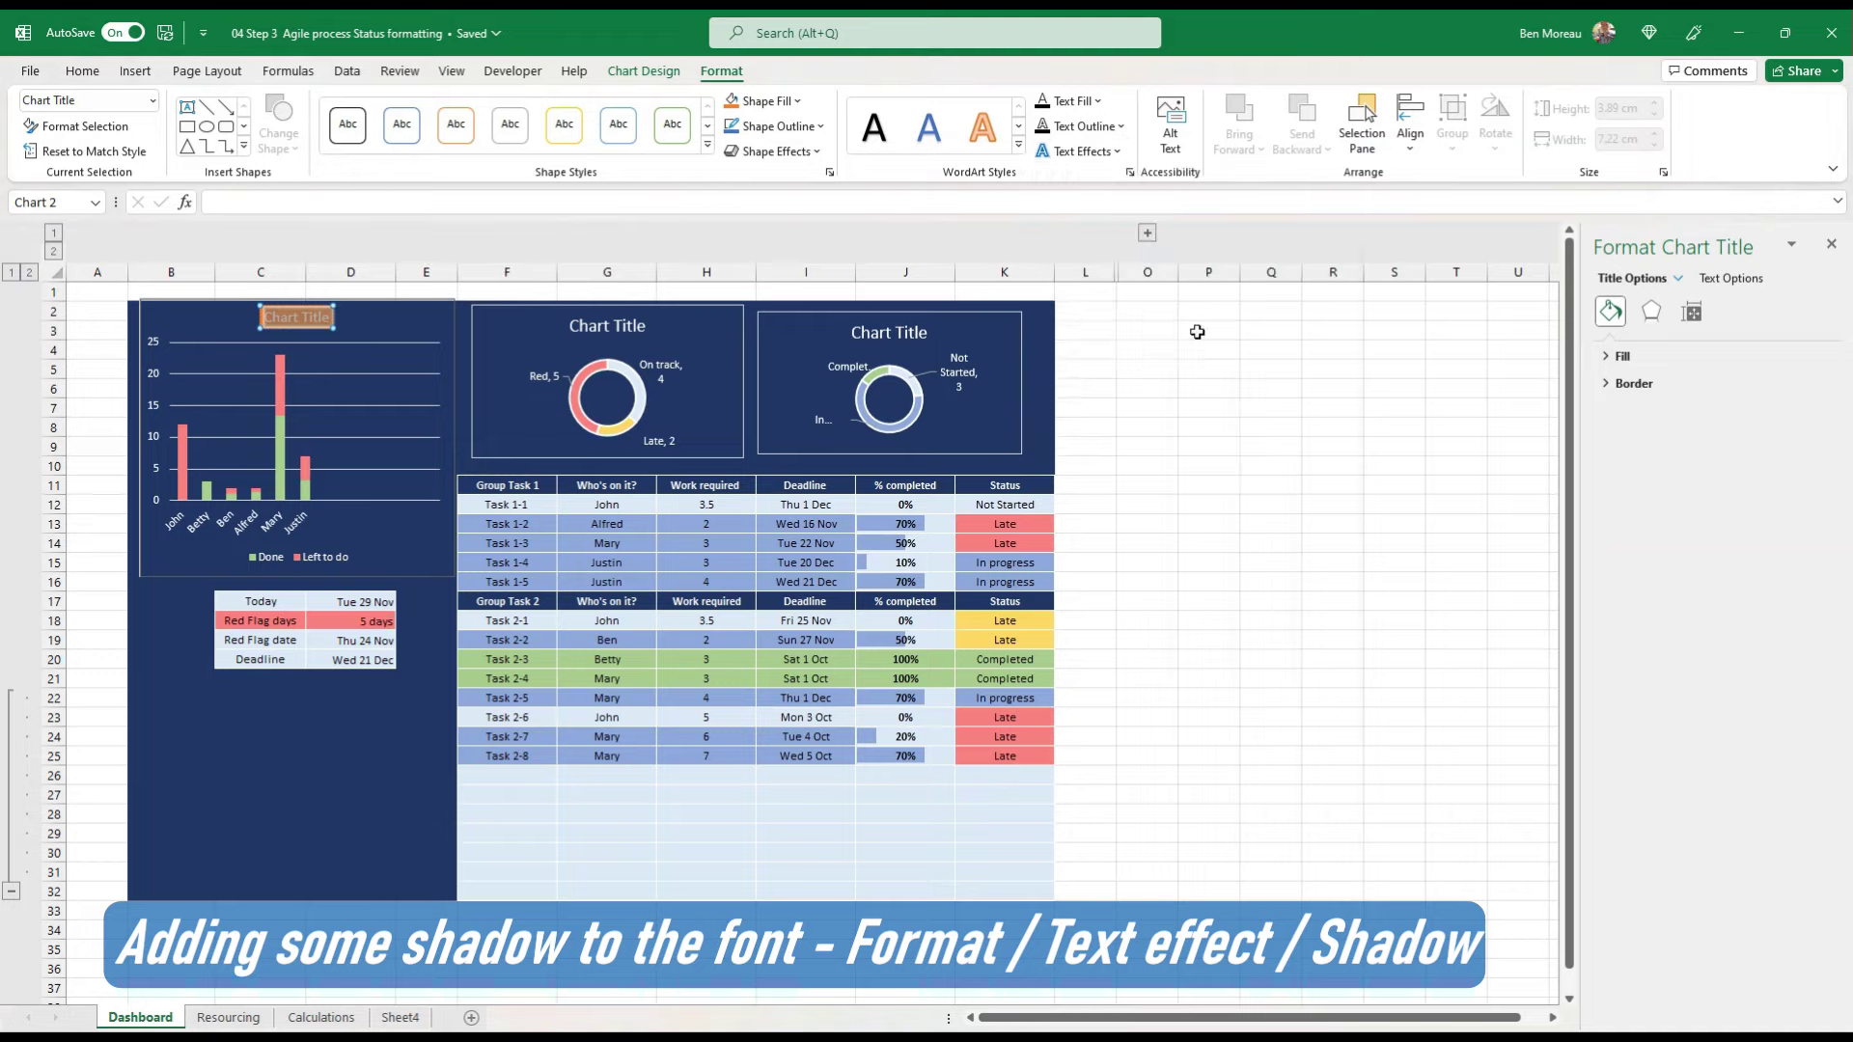
left_click(1190, 362)
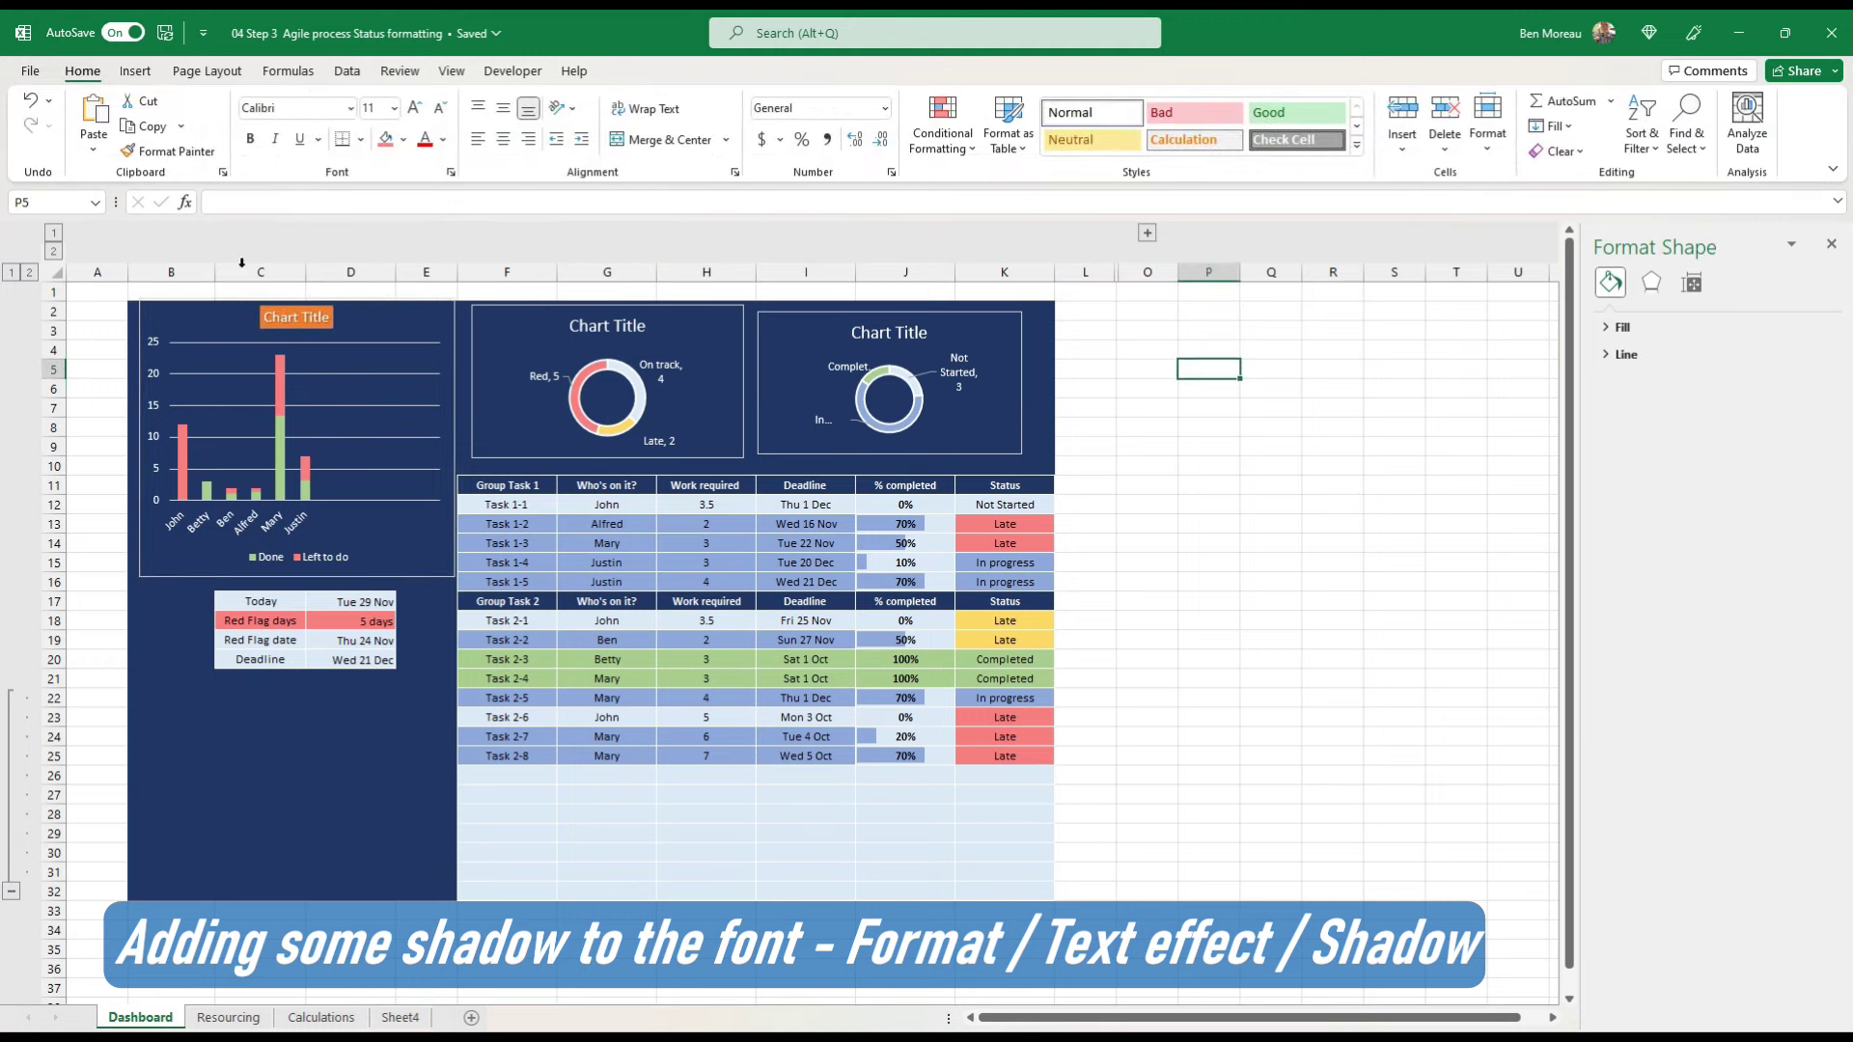
Step: Change the column chart's title to "Resource Workload"
left_click(292, 317)
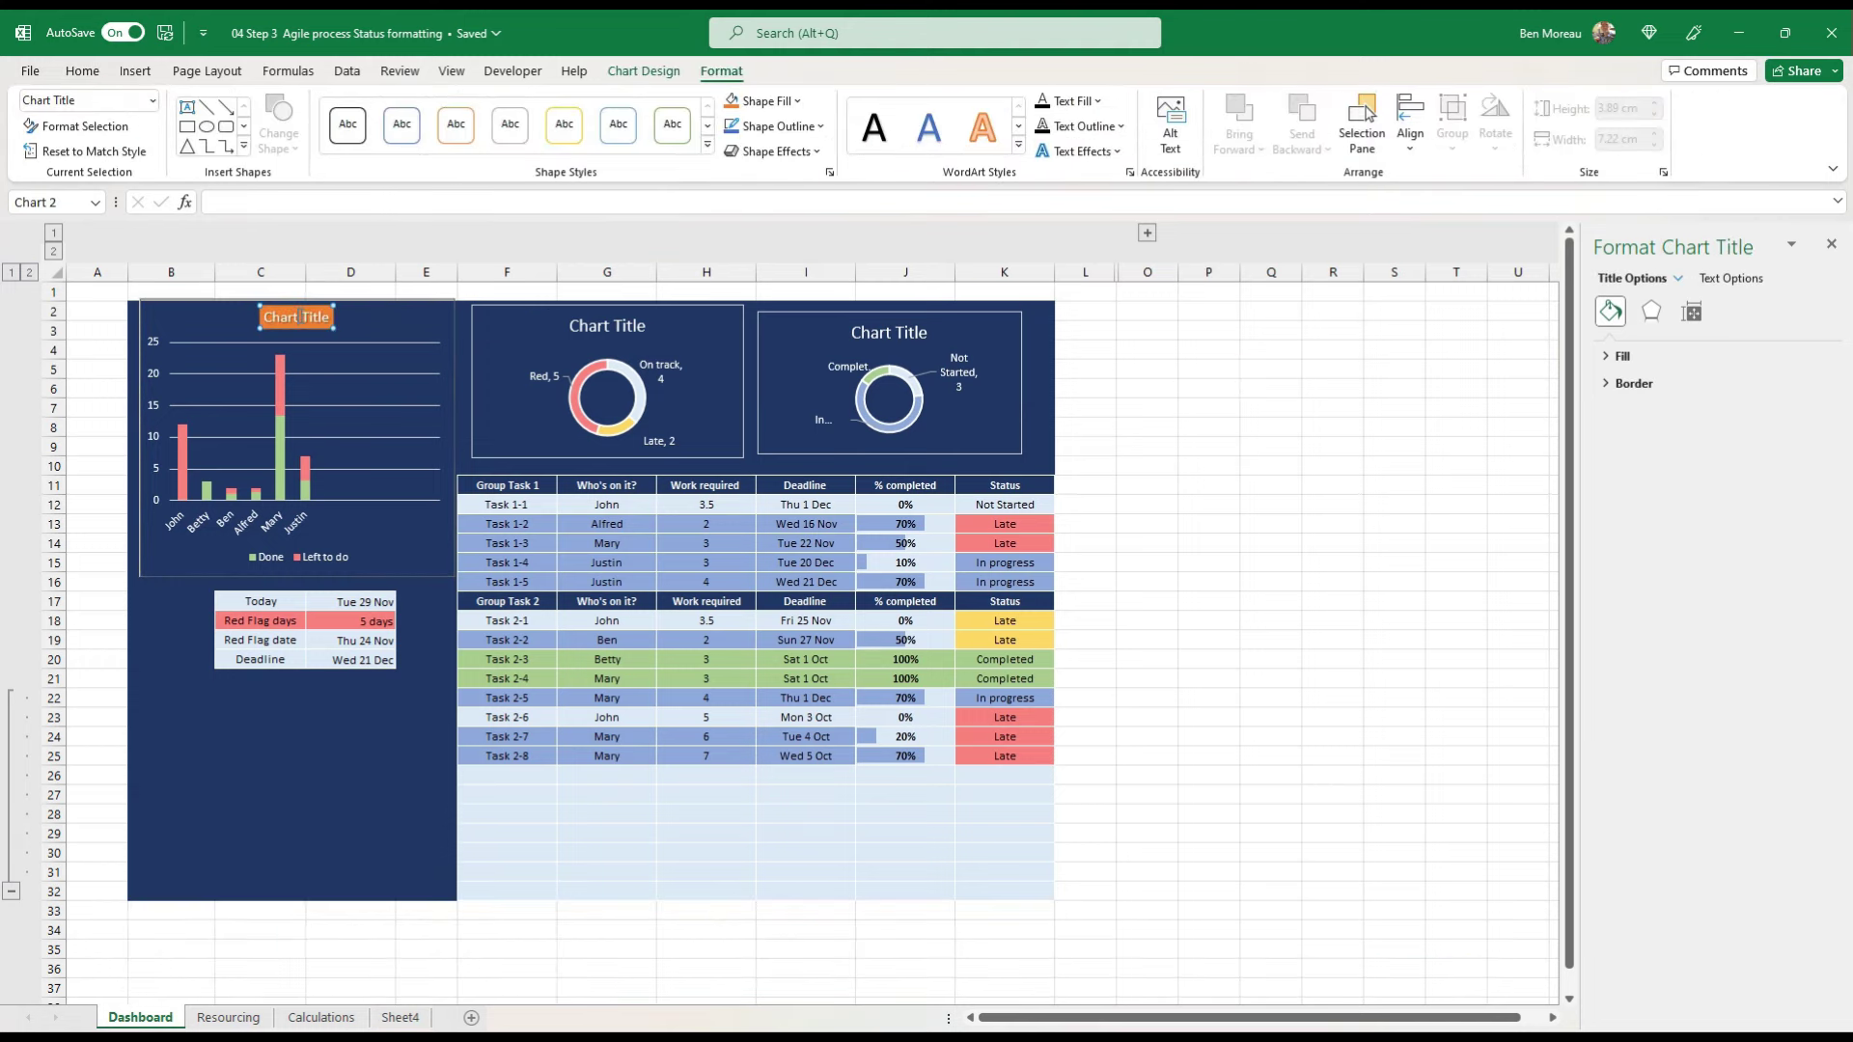
triple_click(301, 316)
type("Resource Workload")
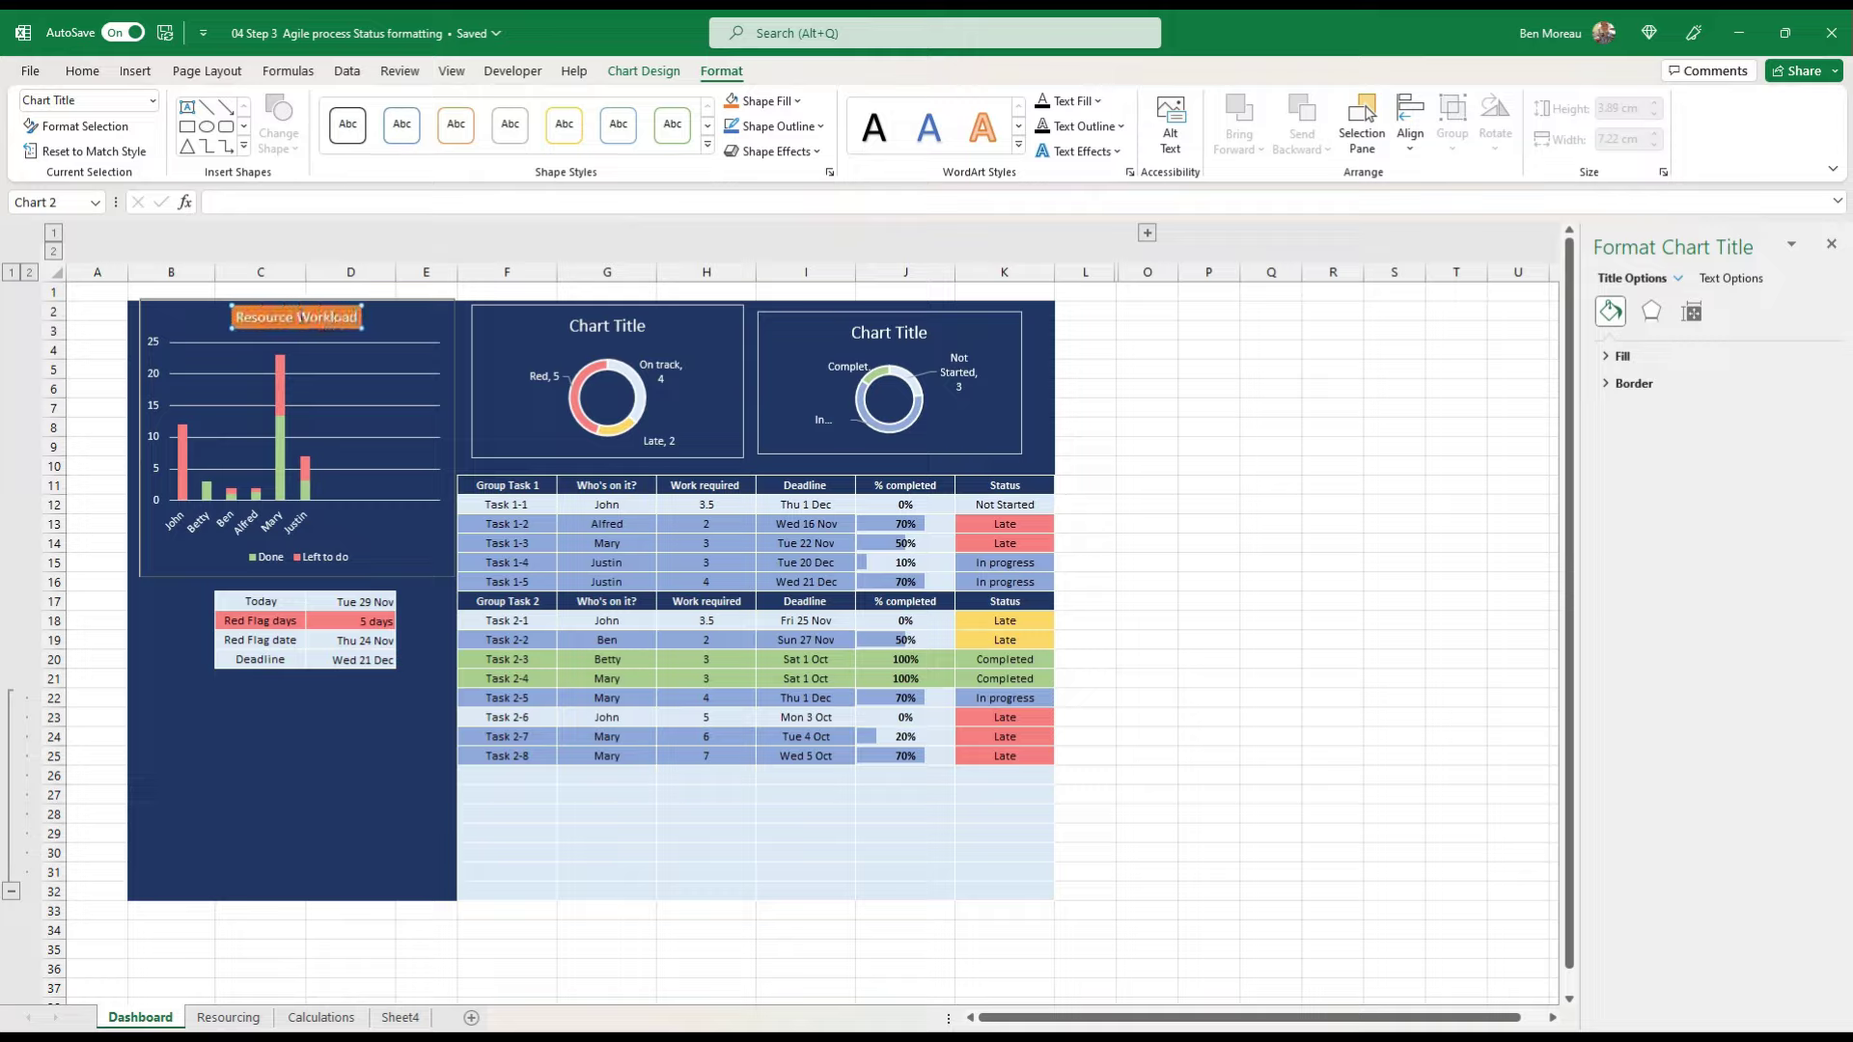
key("Escape")
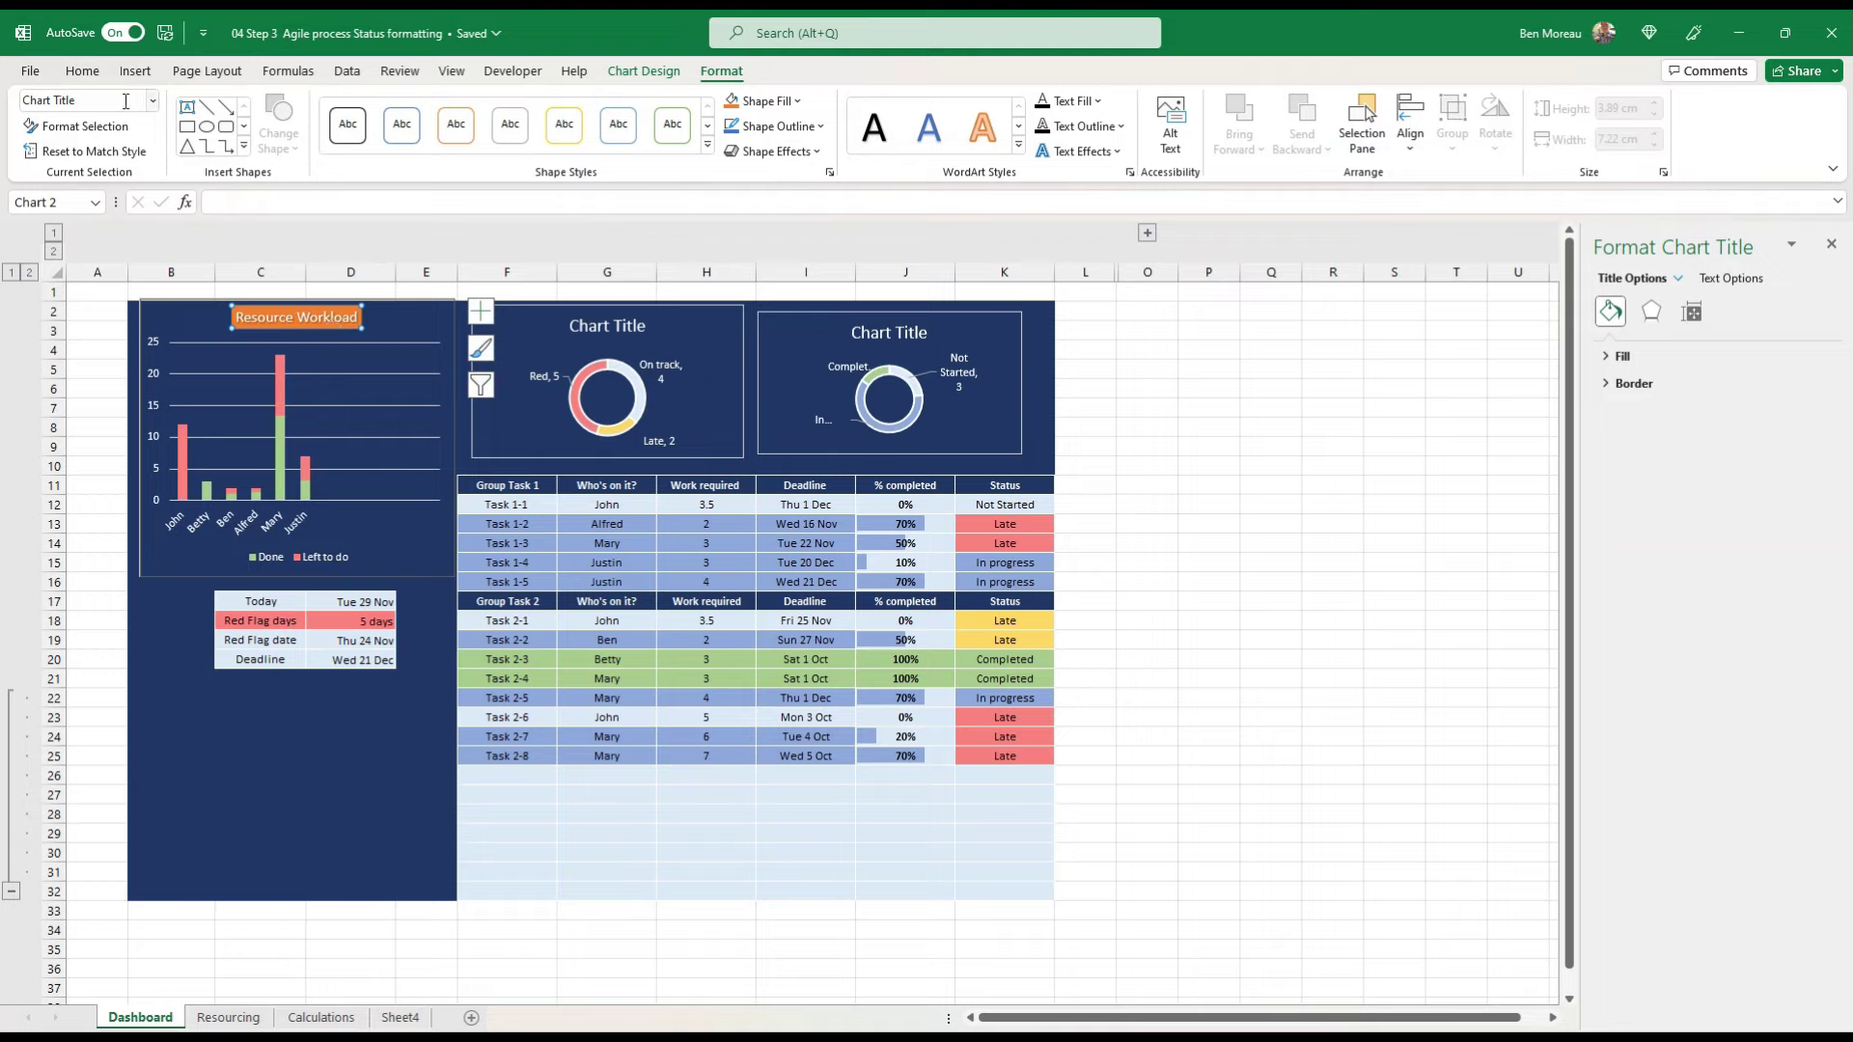
Step: Copy the column chart title's formatting to both doughnut chart titles and fill their title boxes with orange
left_click(83, 74)
left_click(170, 150)
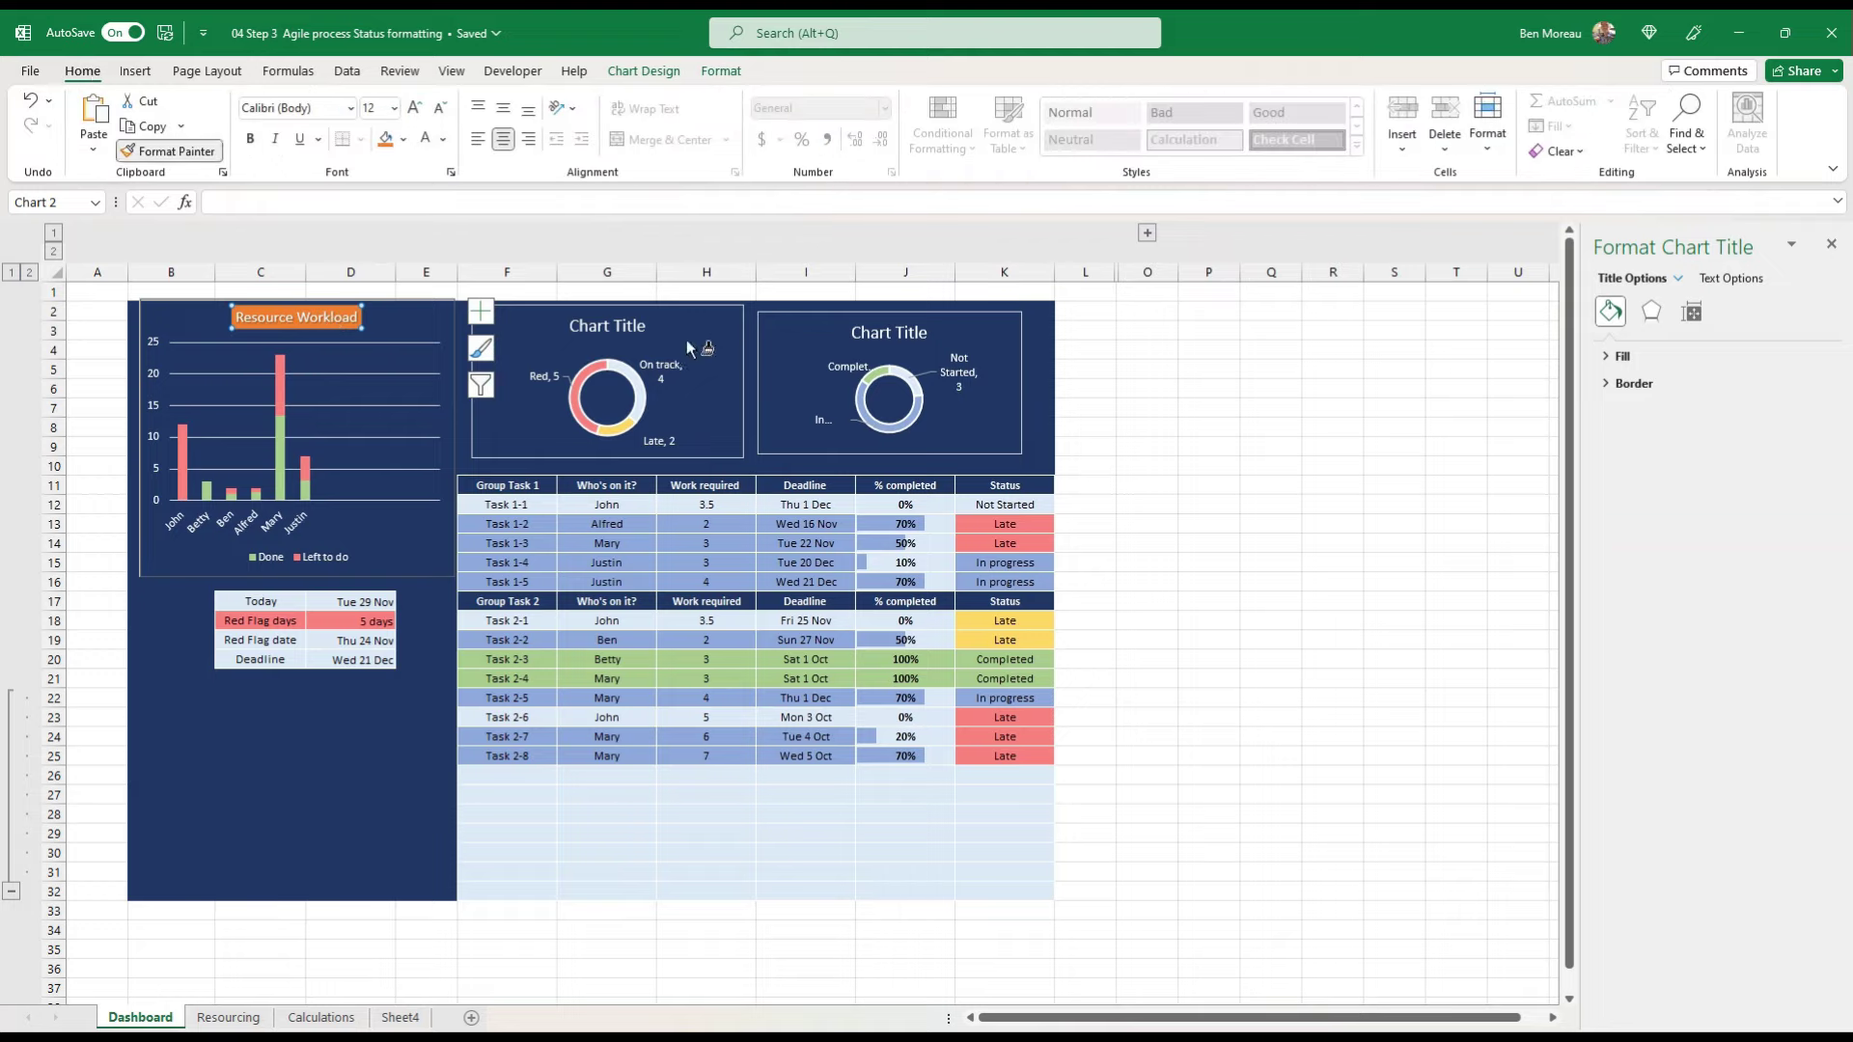
left_click(611, 328)
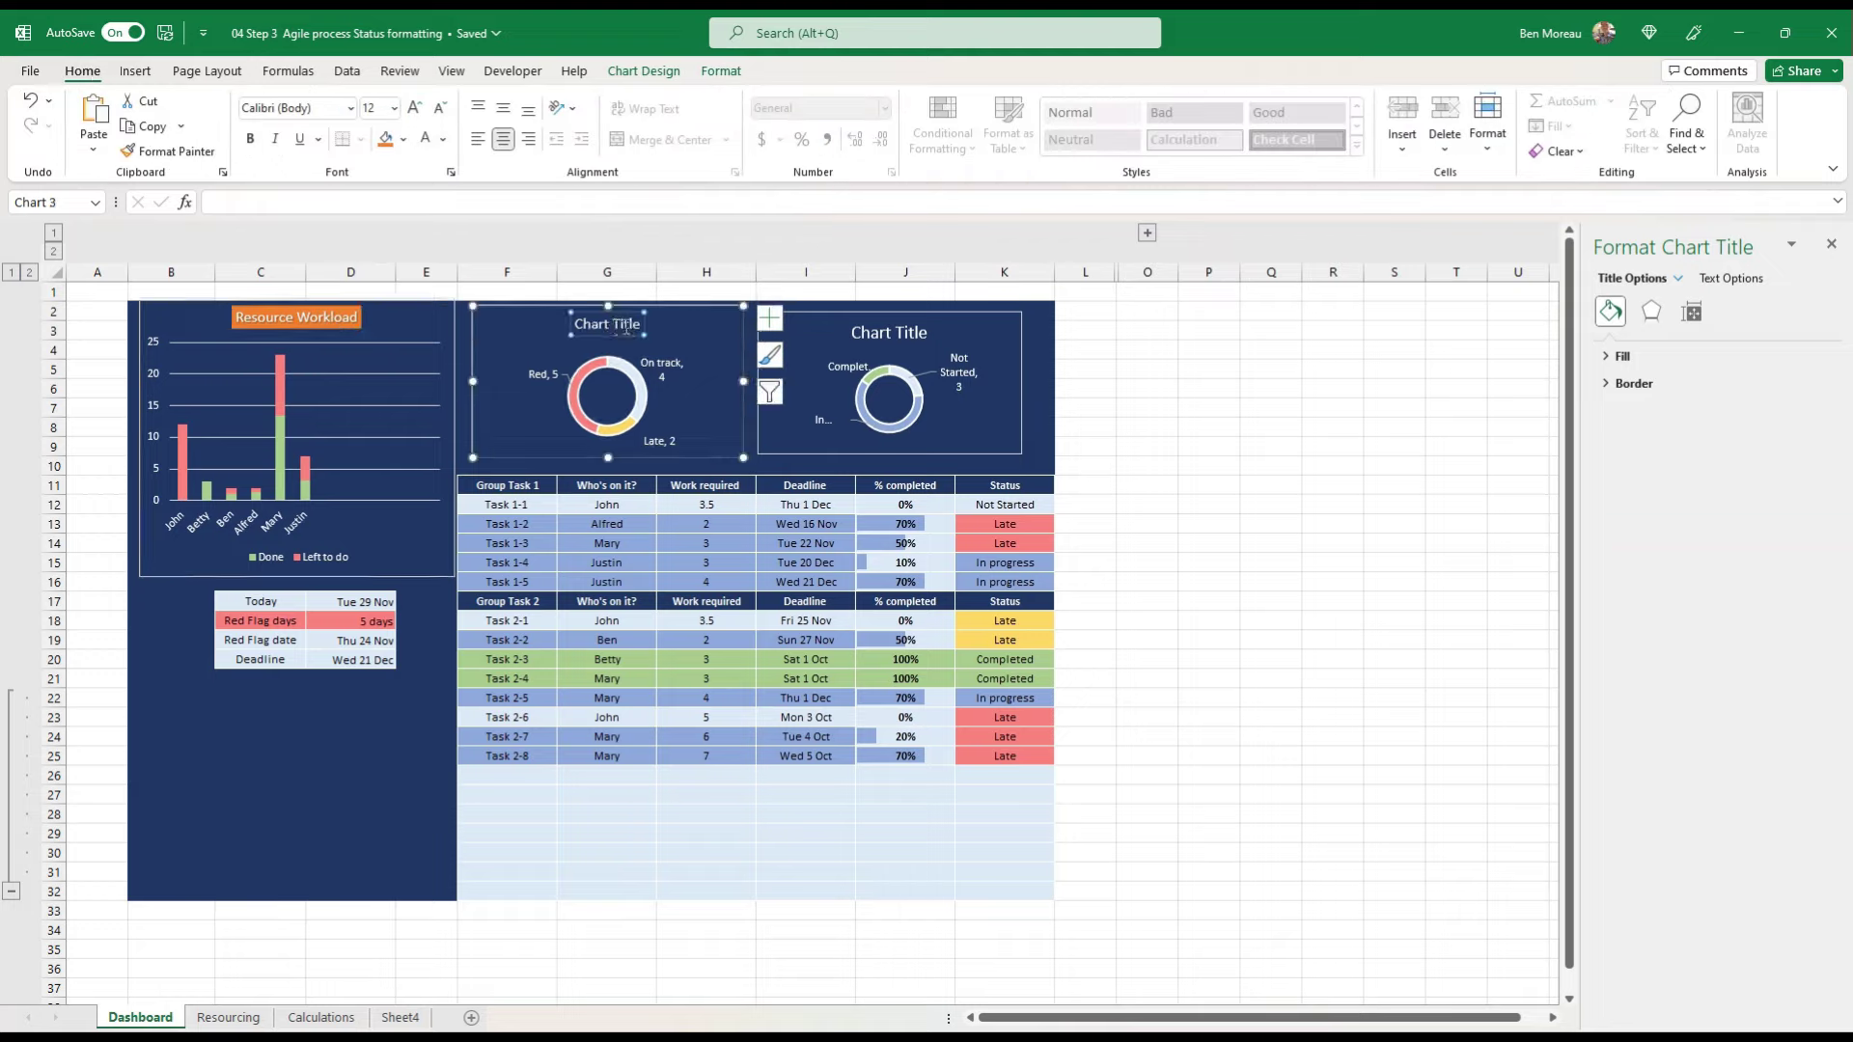
left_click(386, 138)
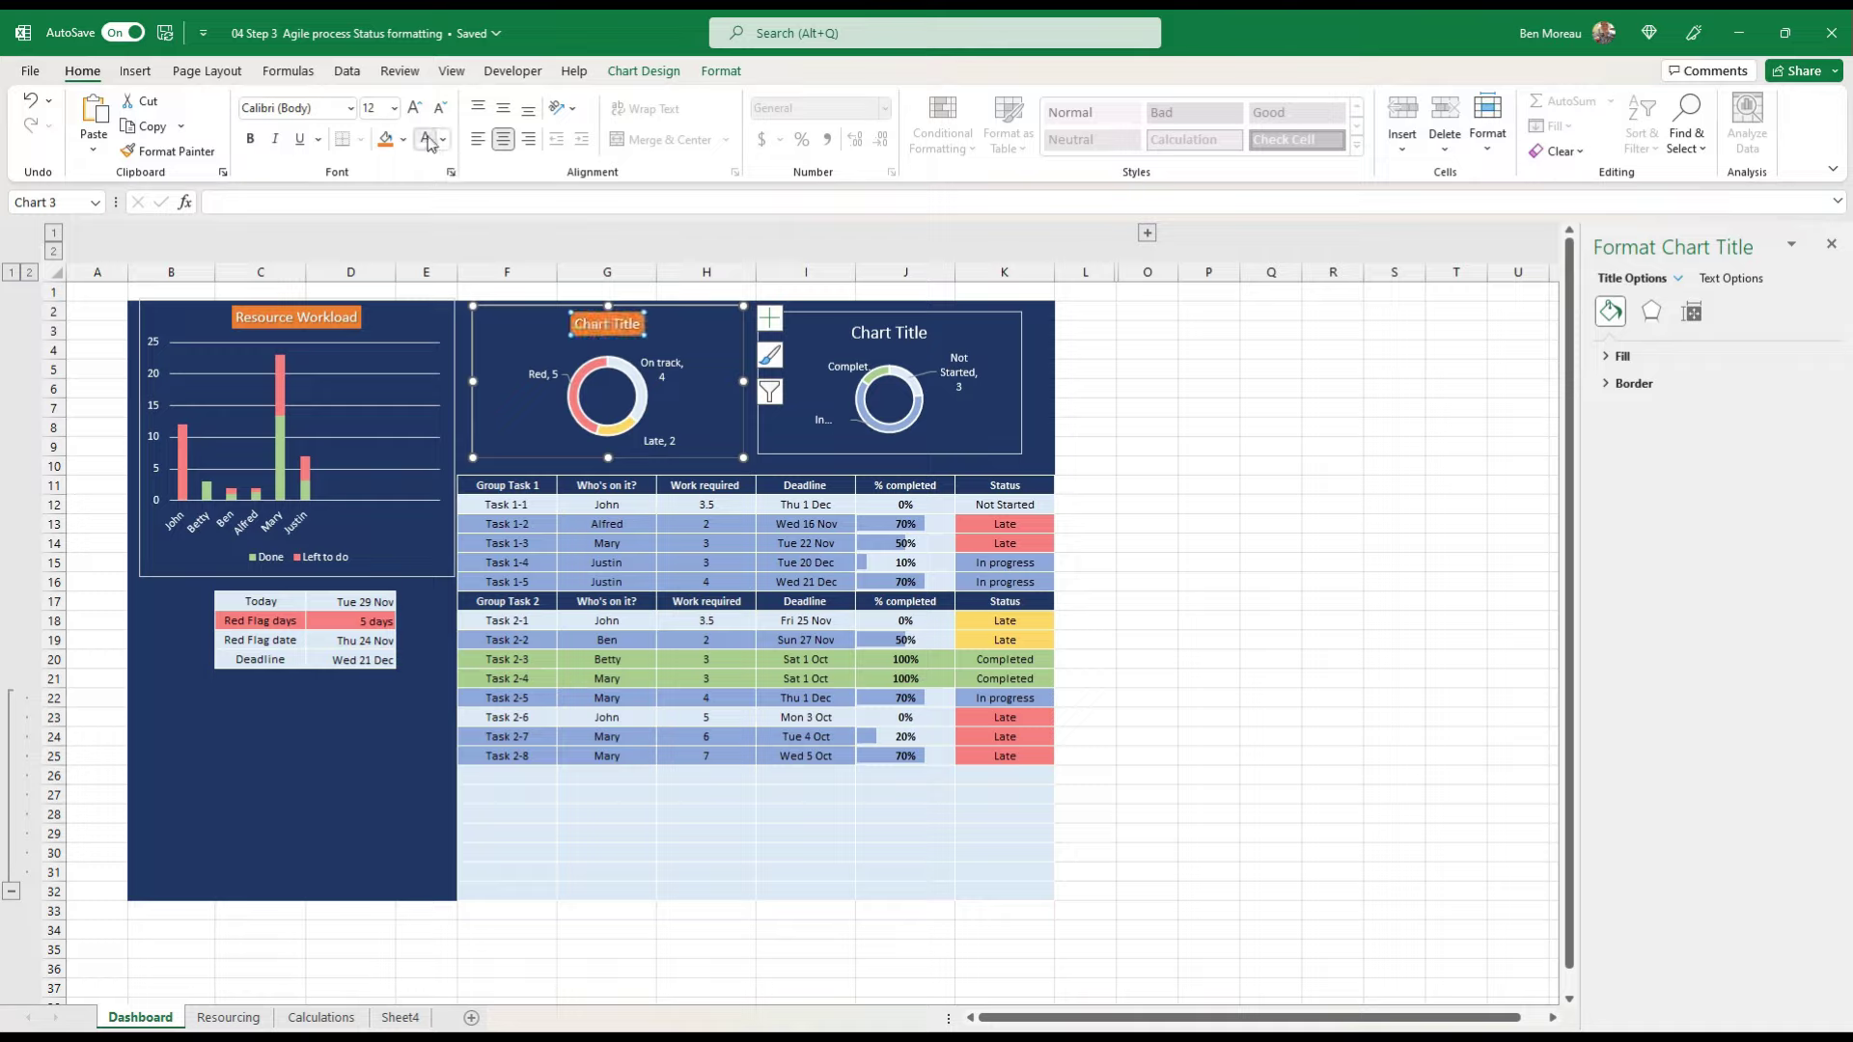
left_click(166, 151)
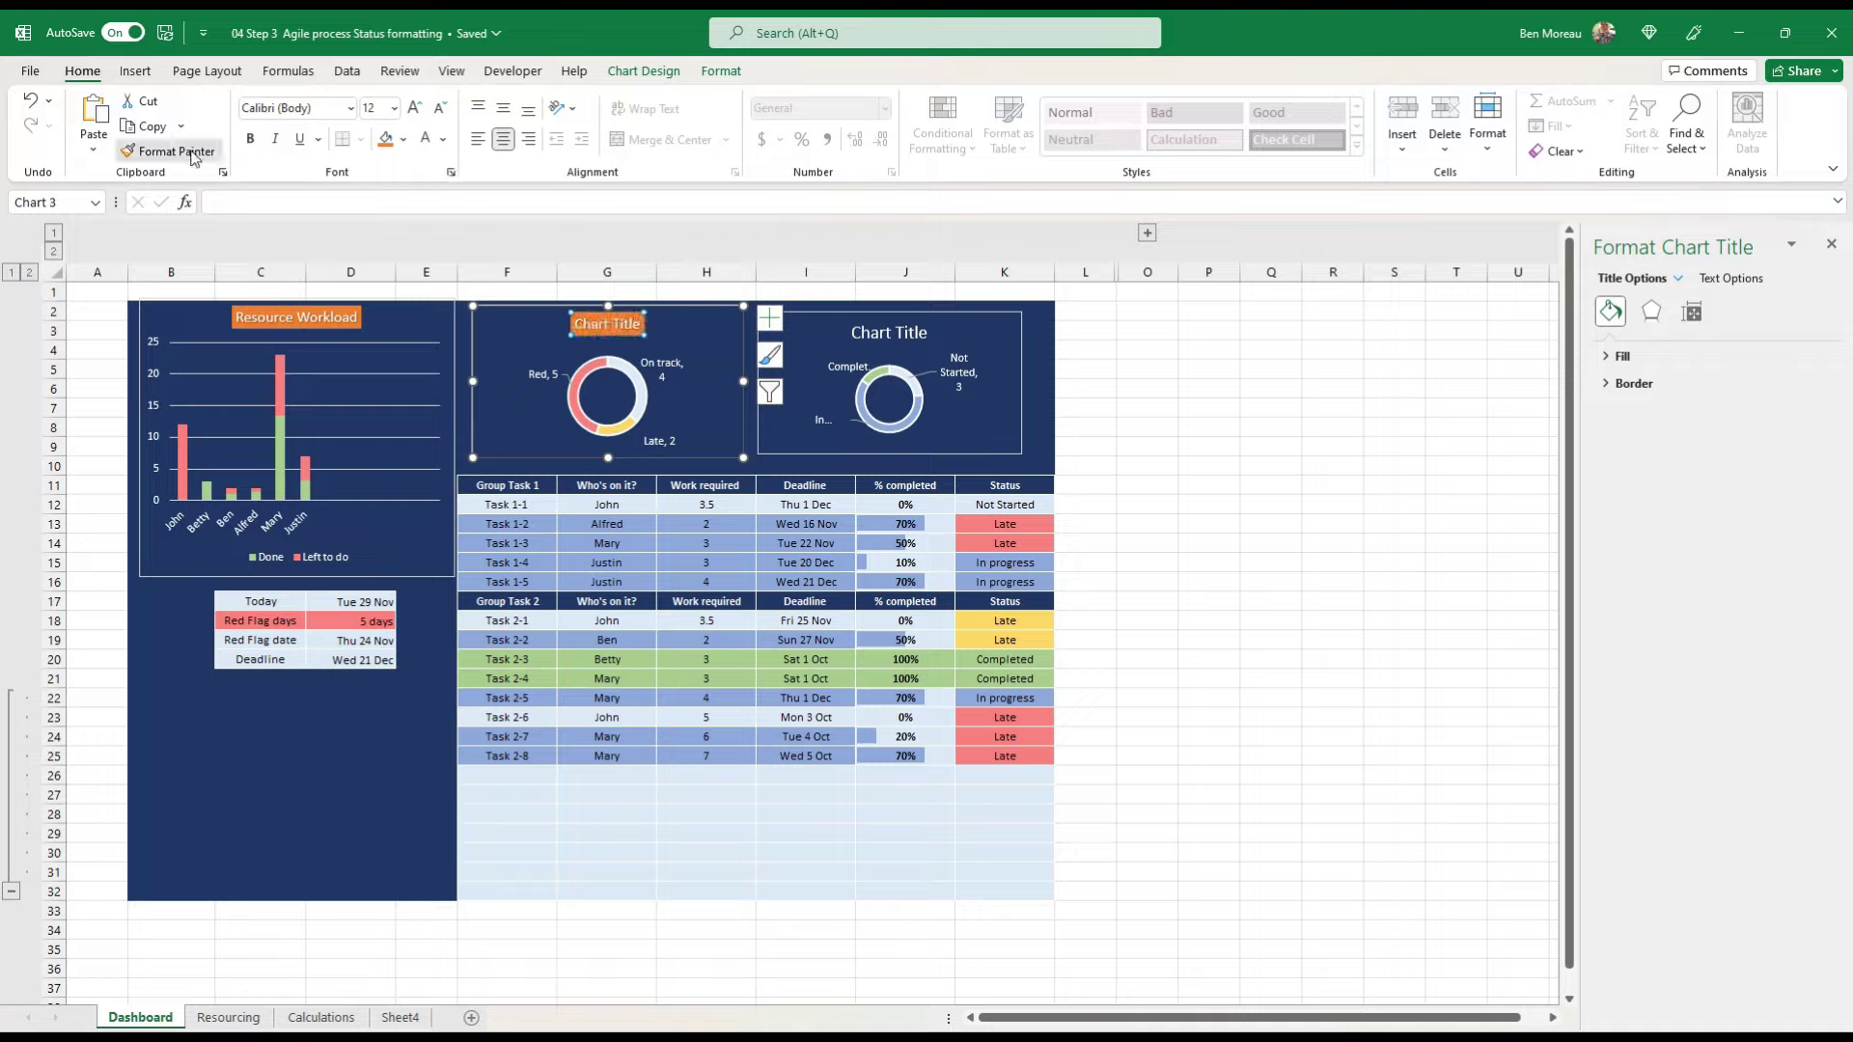
left_click(871, 333)
left_click(891, 339)
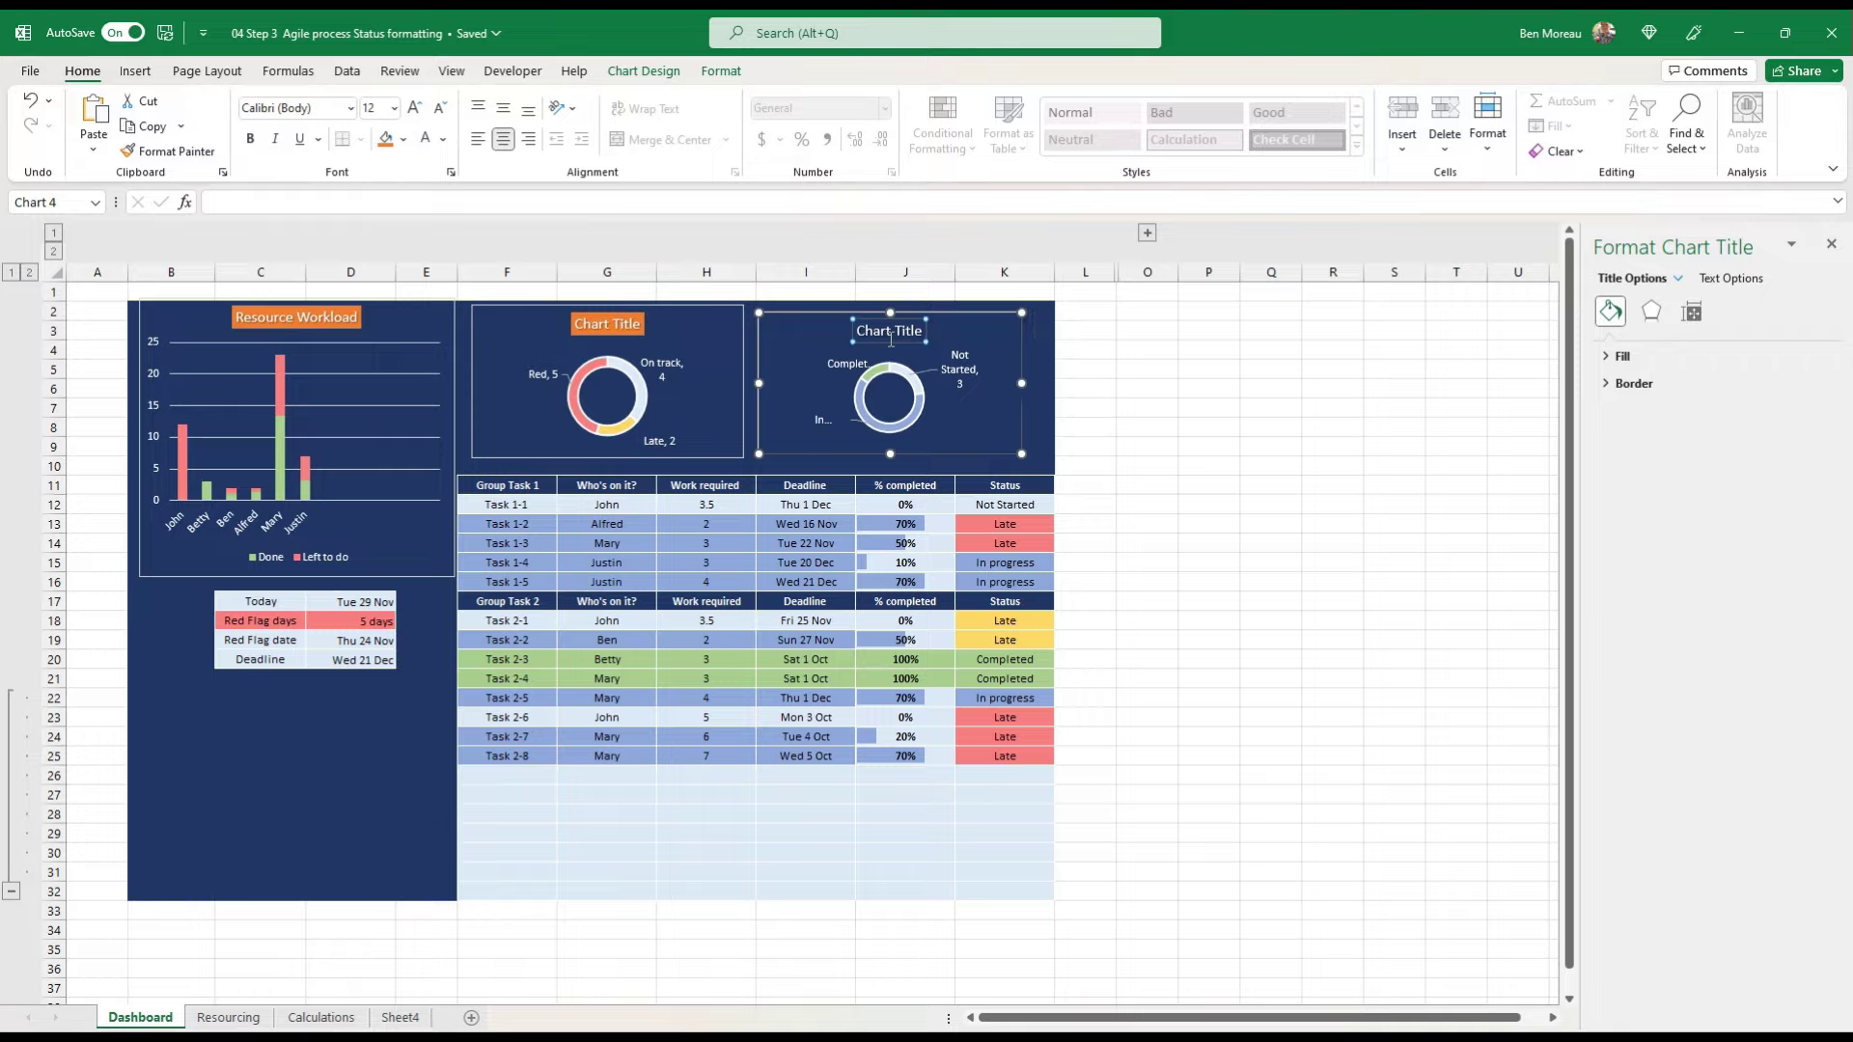
left_click(385, 138)
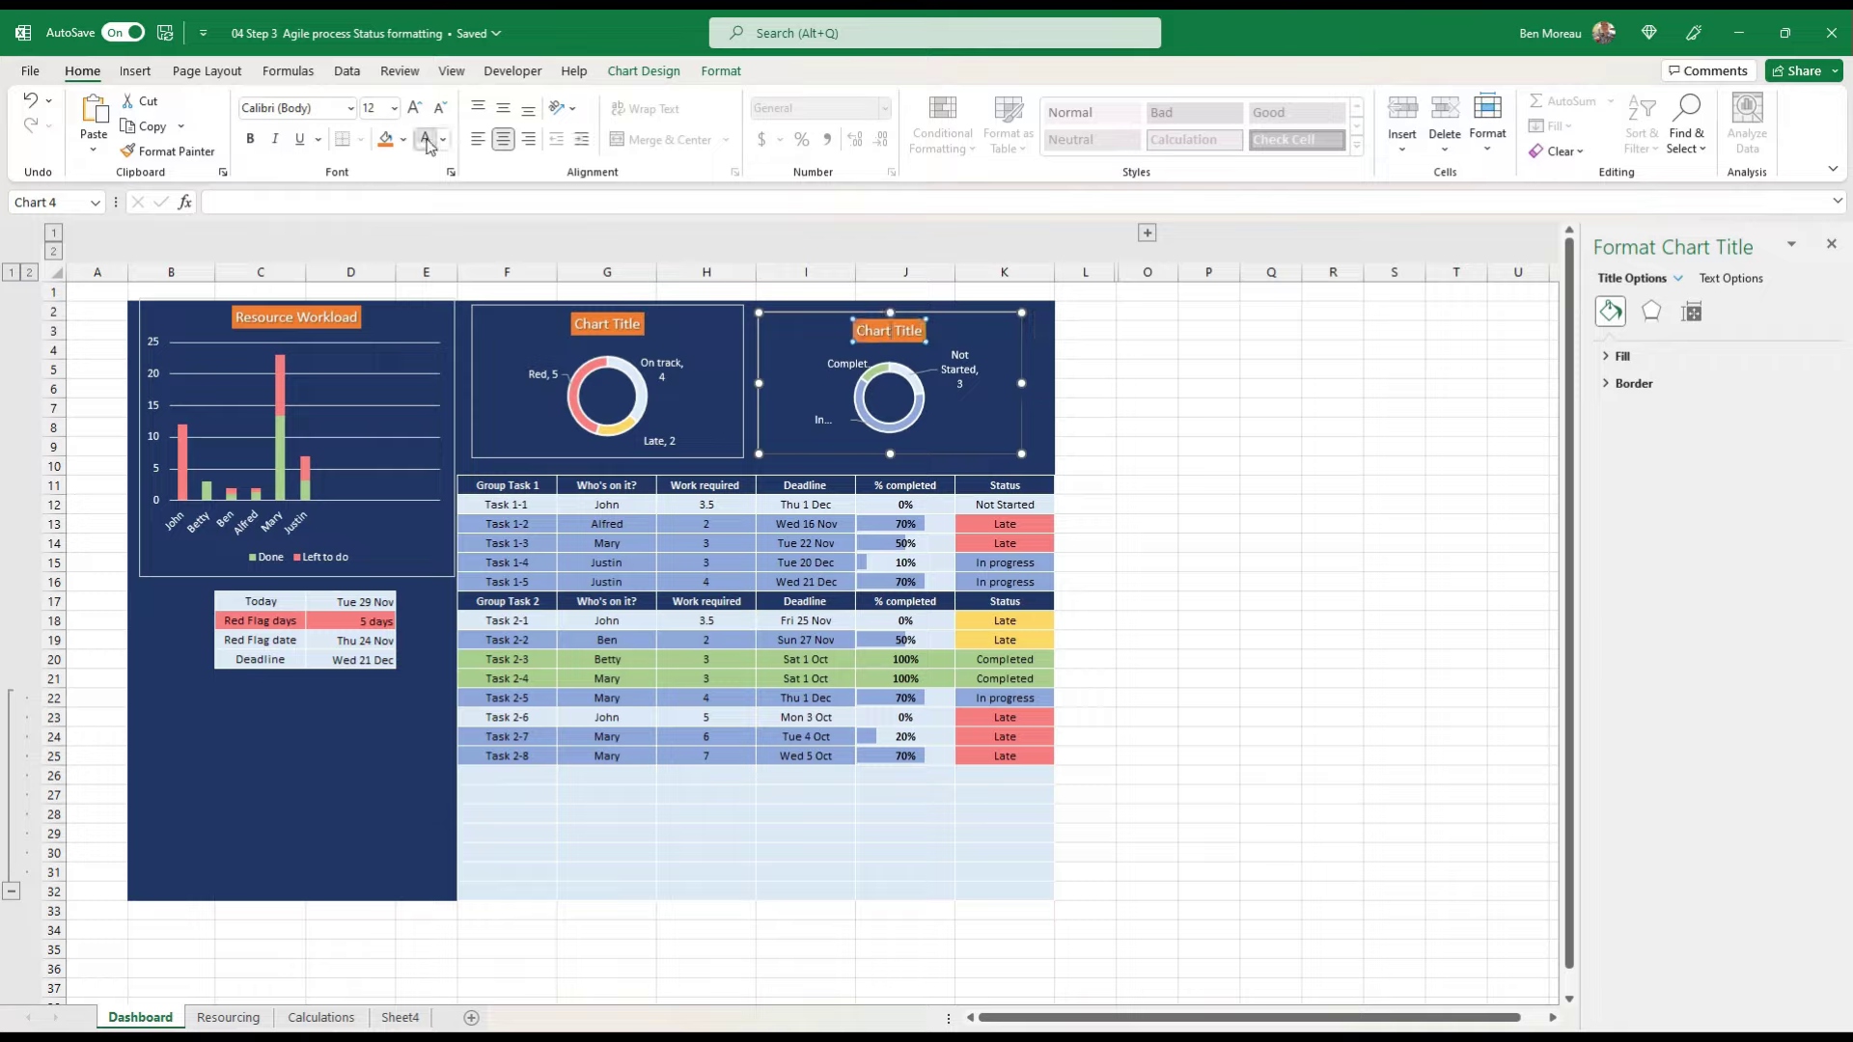
Step: Change the title of the doughnut chart showing Red, Late and On track to "Task completion"
left_click(612, 325)
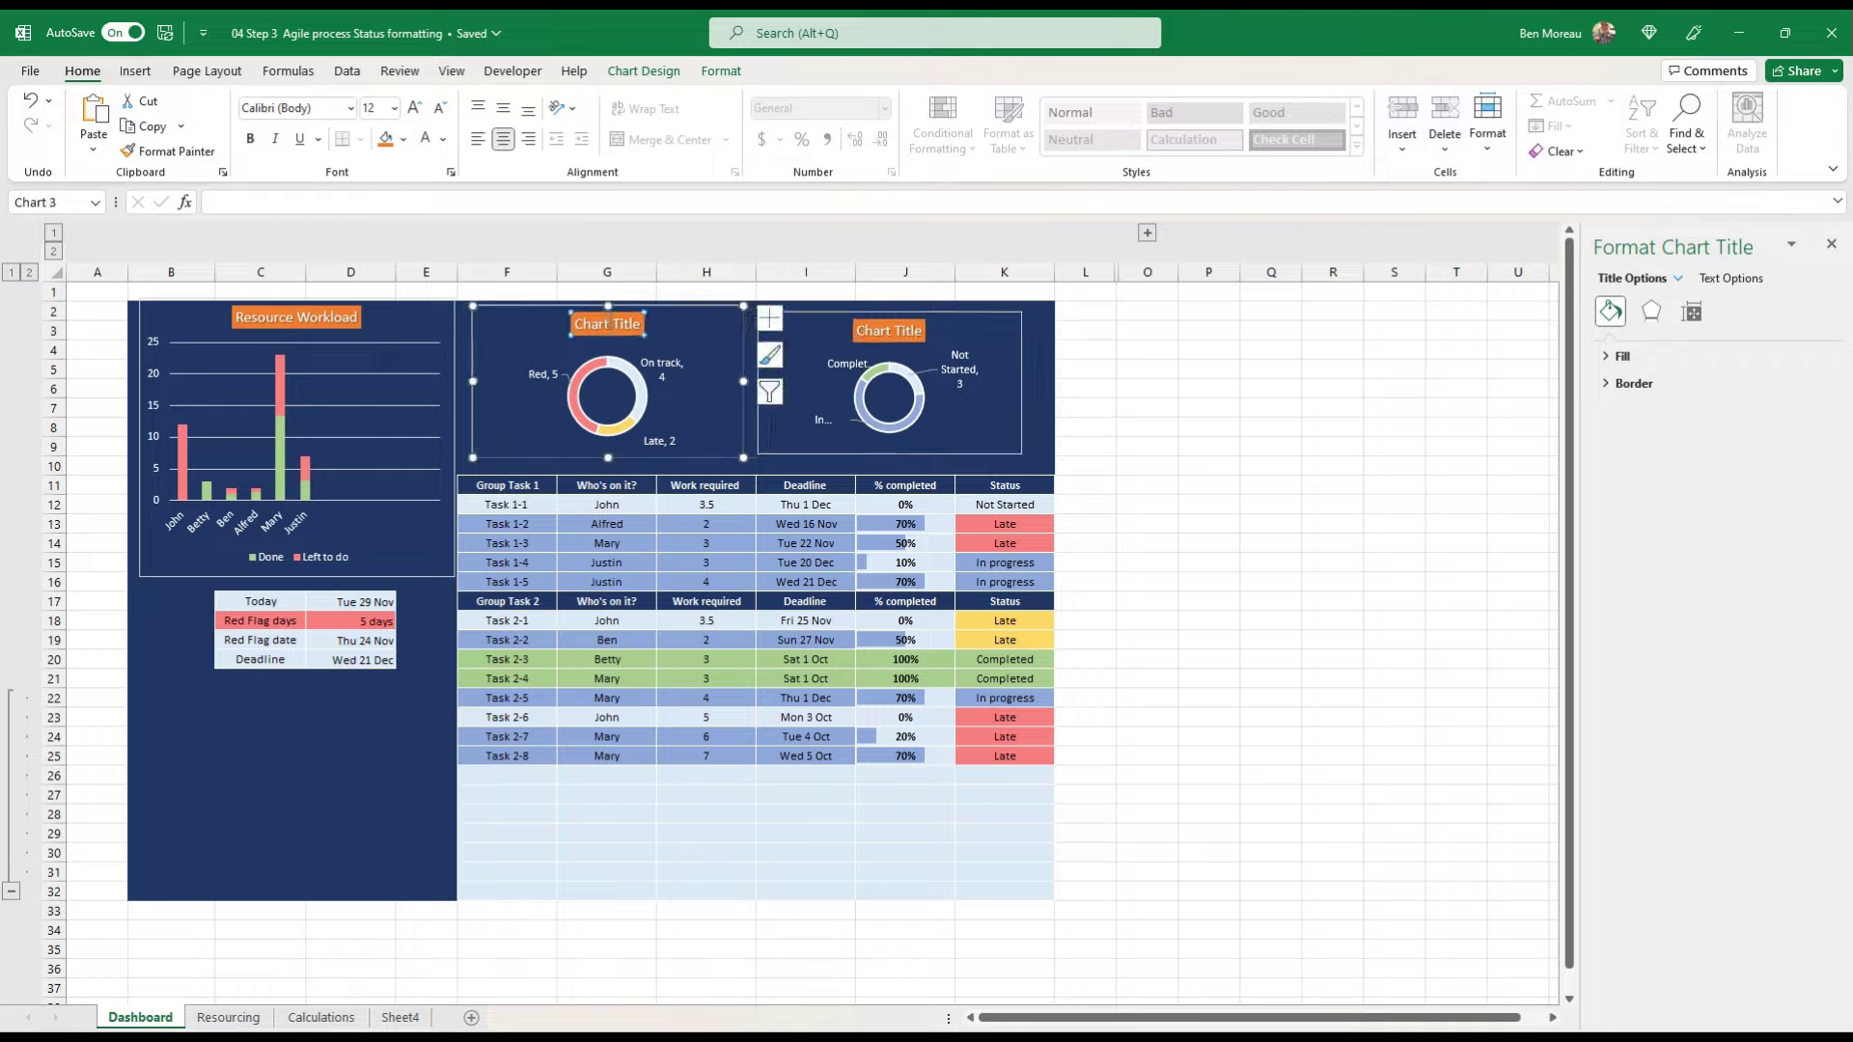
left_click(616, 324)
triple_click(618, 324)
type("Task")
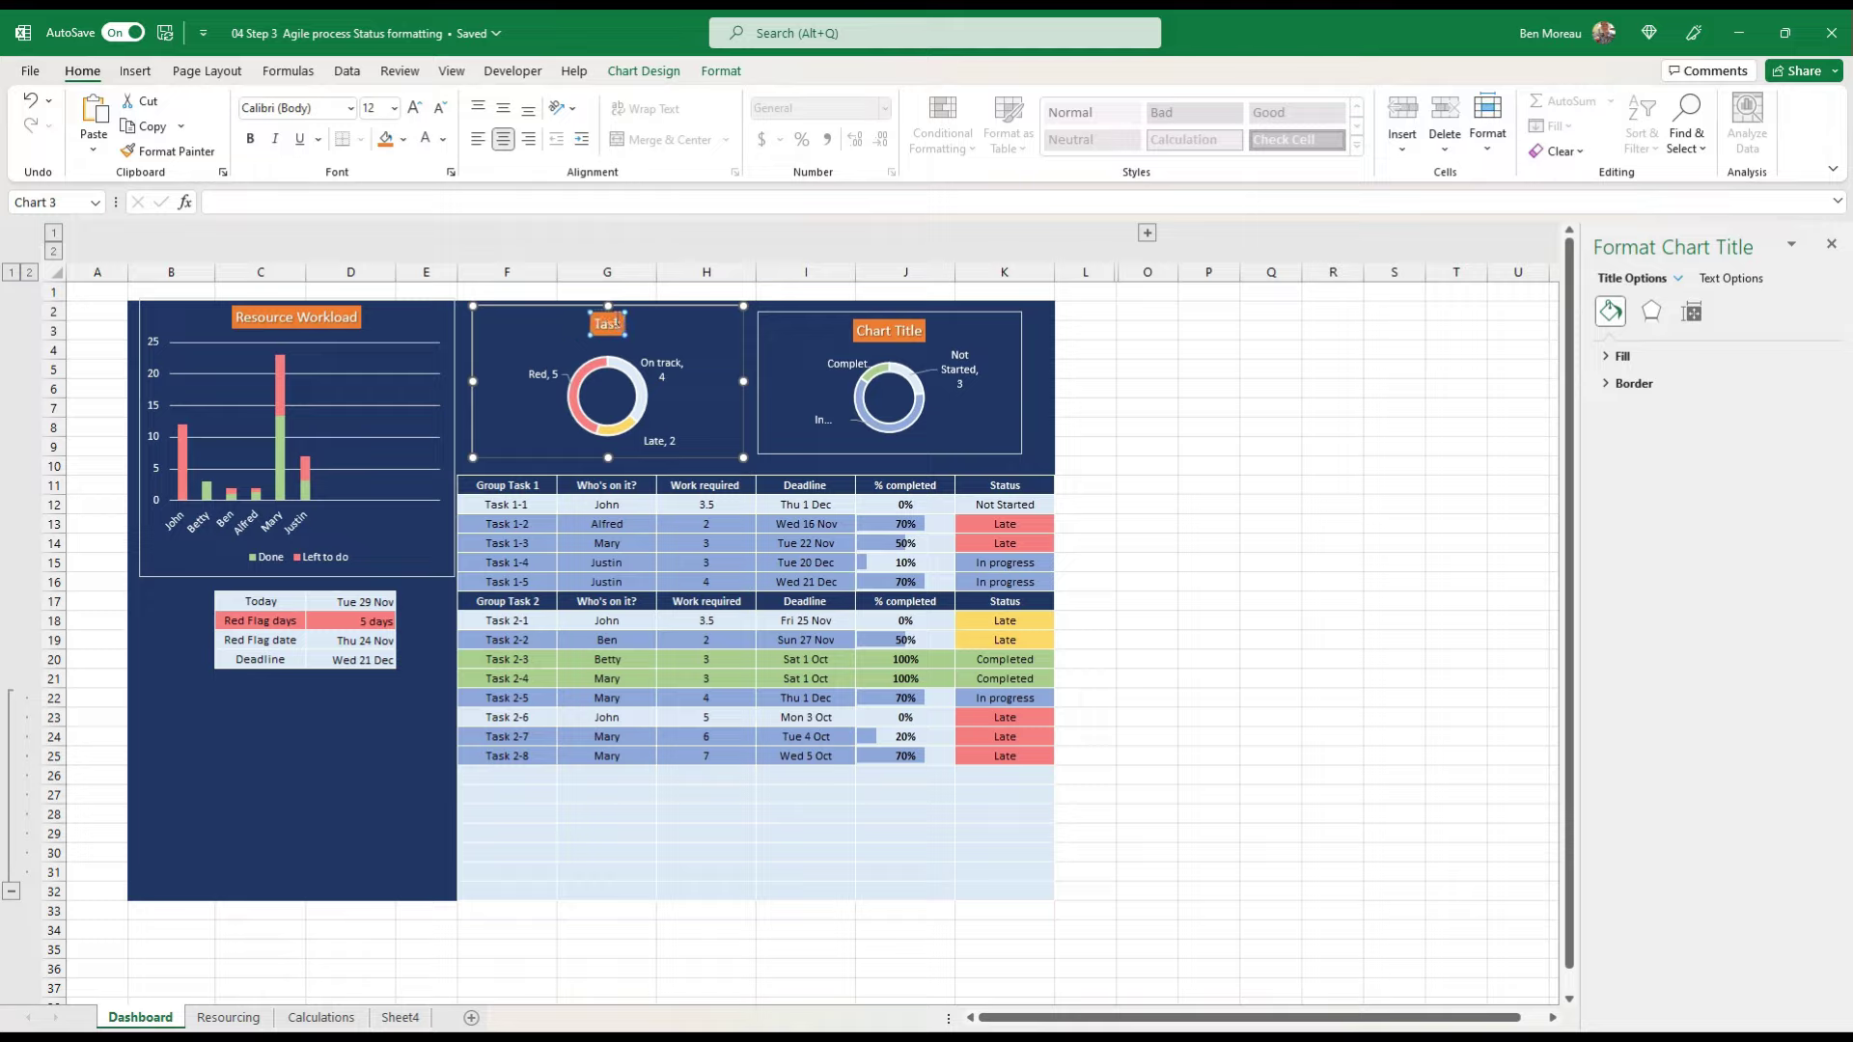
type(" completion")
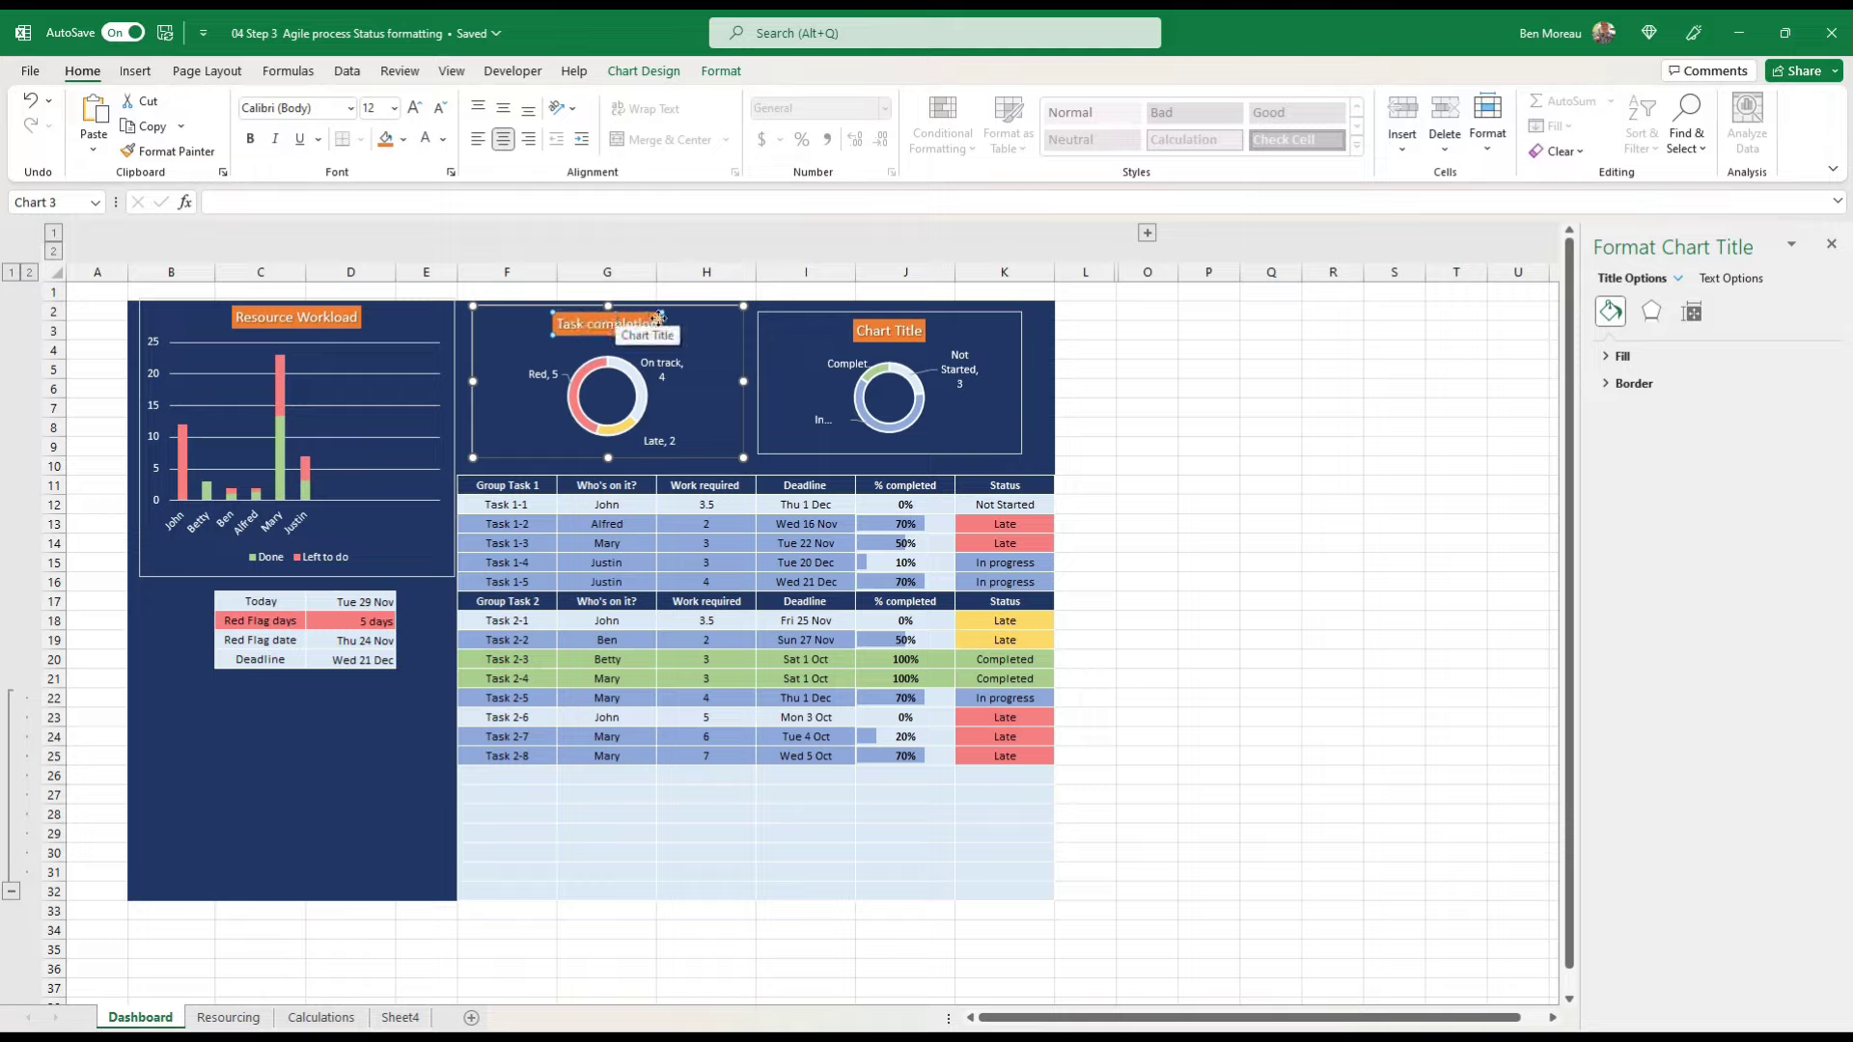
Step: Change the remaining doughnut chart's title to "Active Task status"
left_click(880, 333)
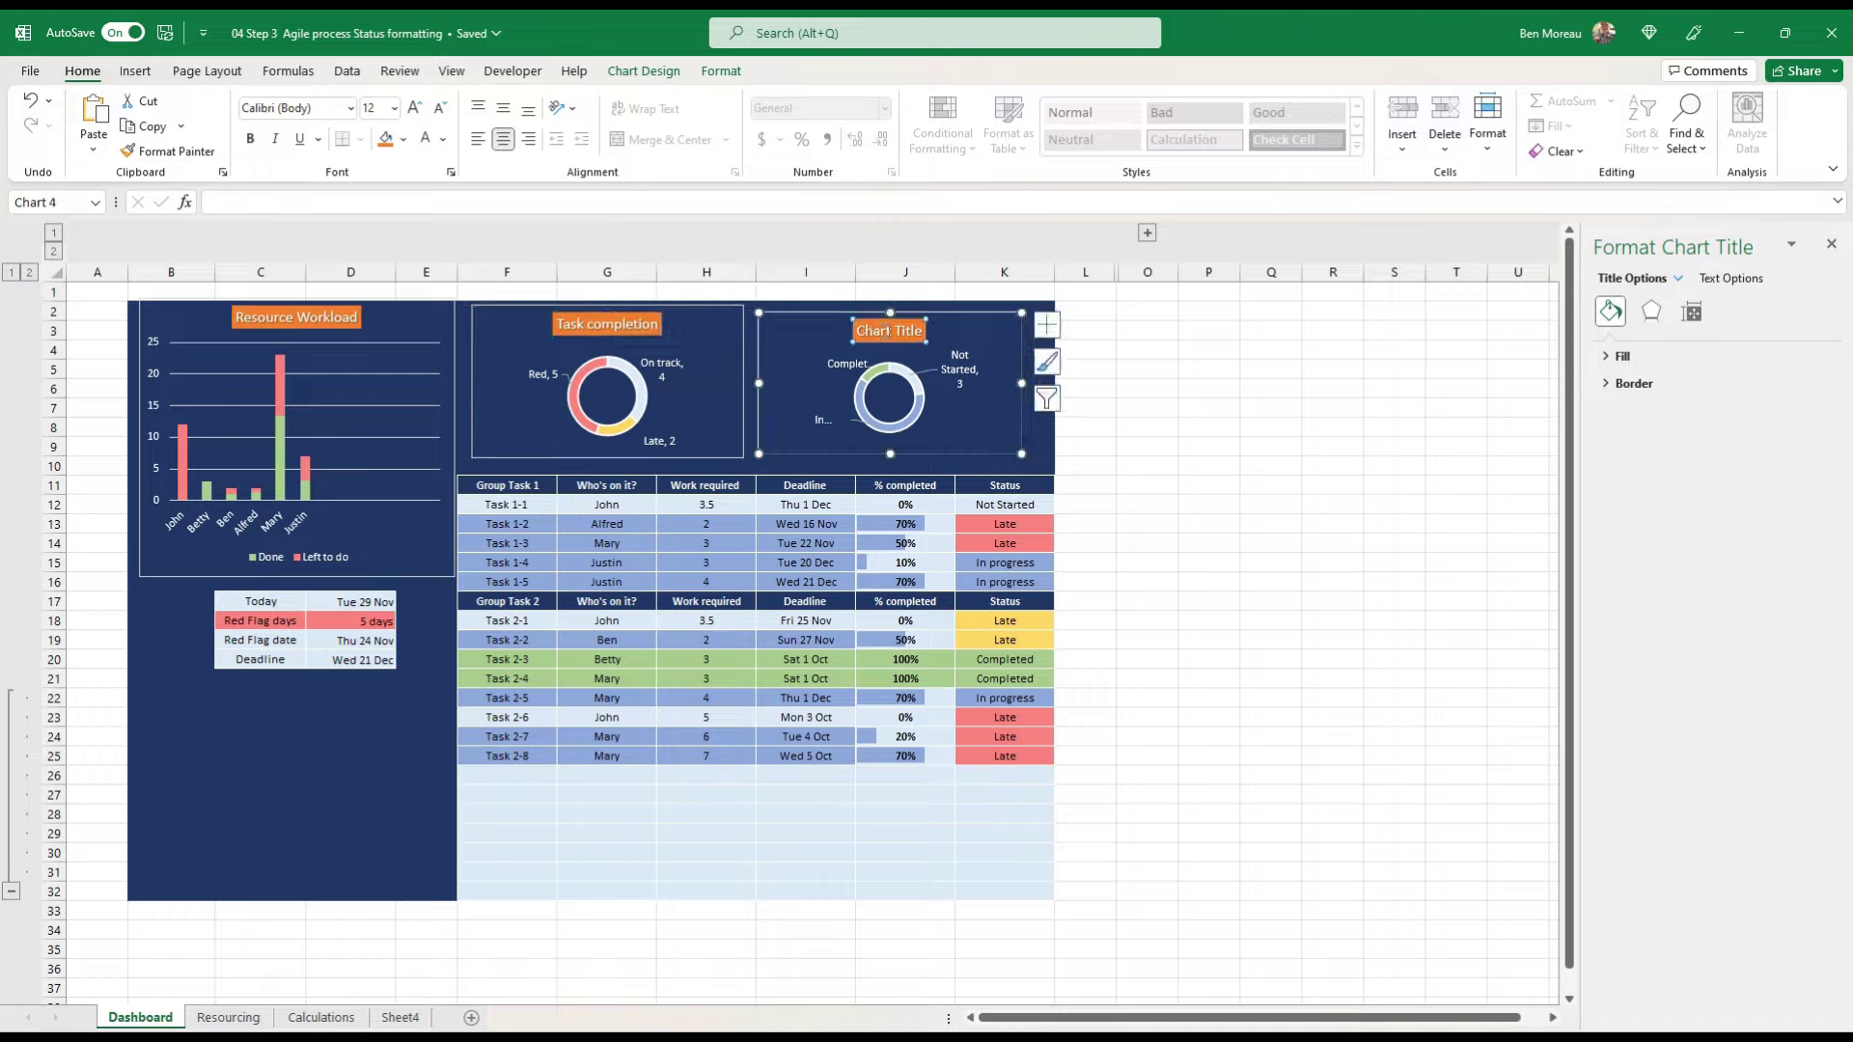
triple_click(911, 338)
type("Active Task s")
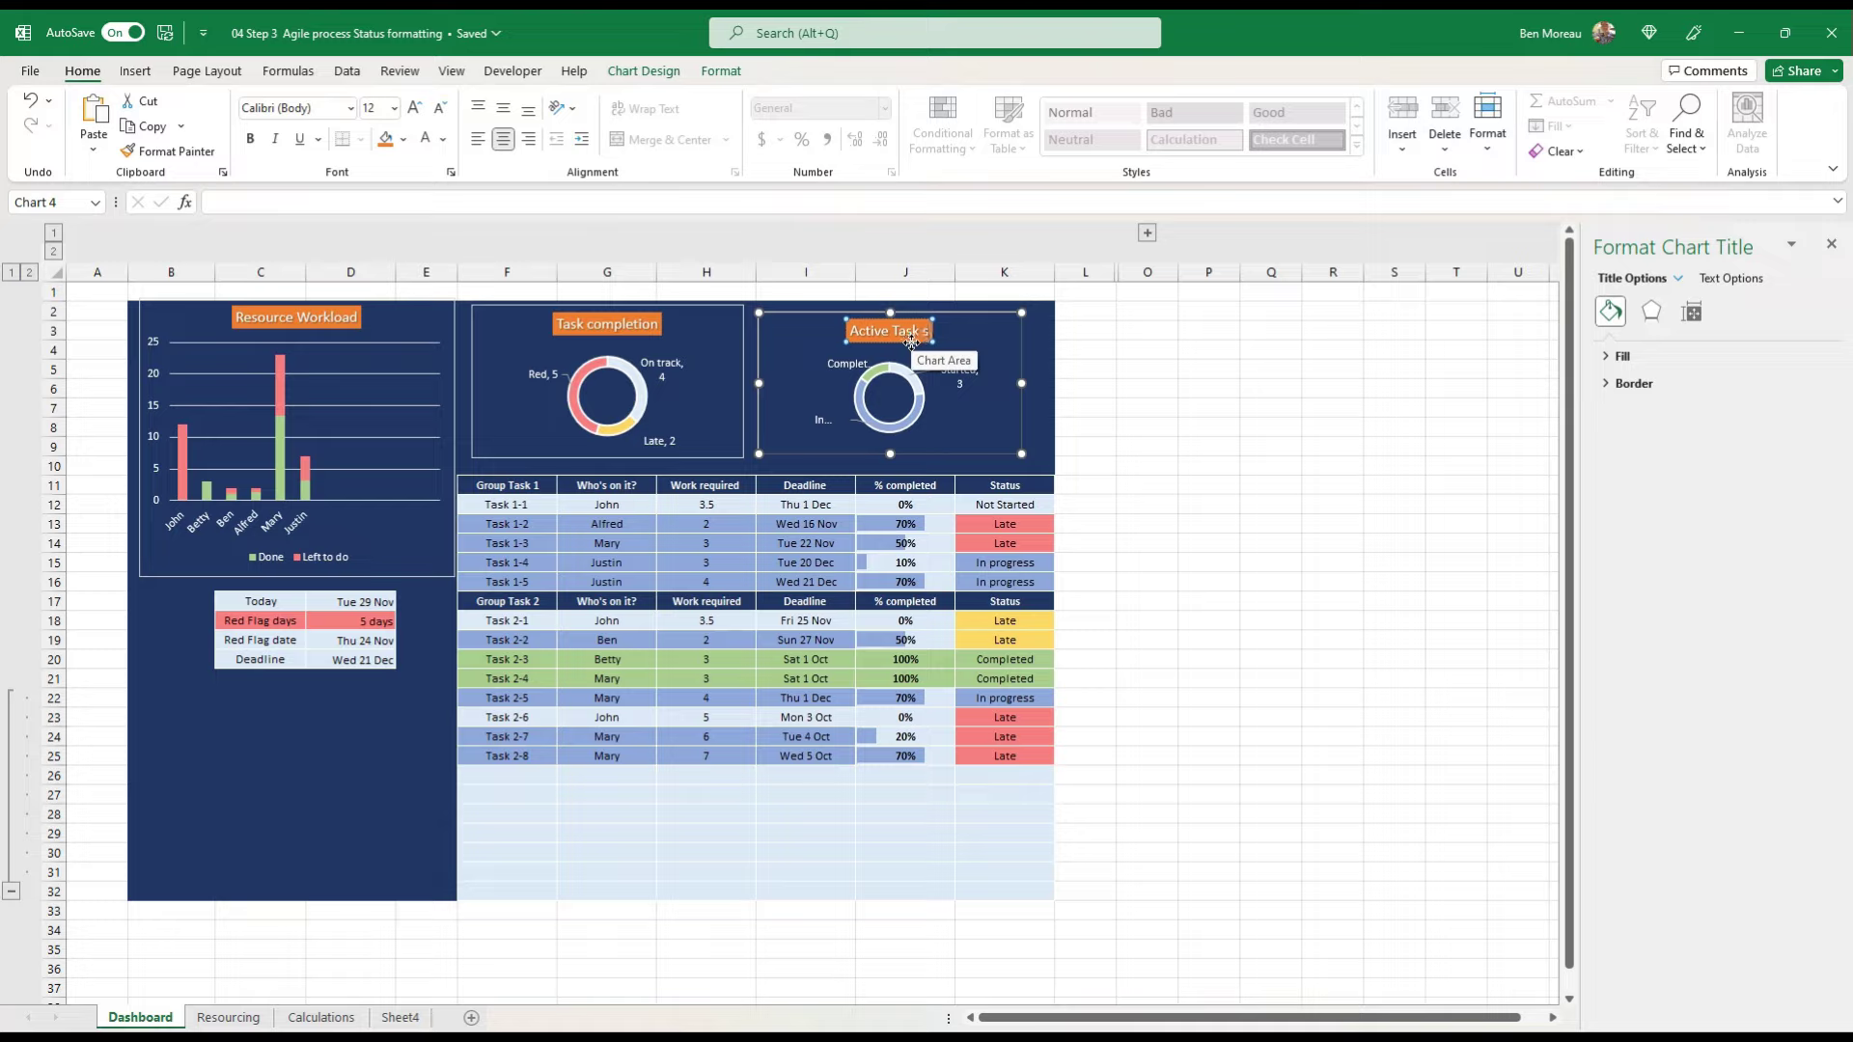
type("tatus")
left_click(1124, 451)
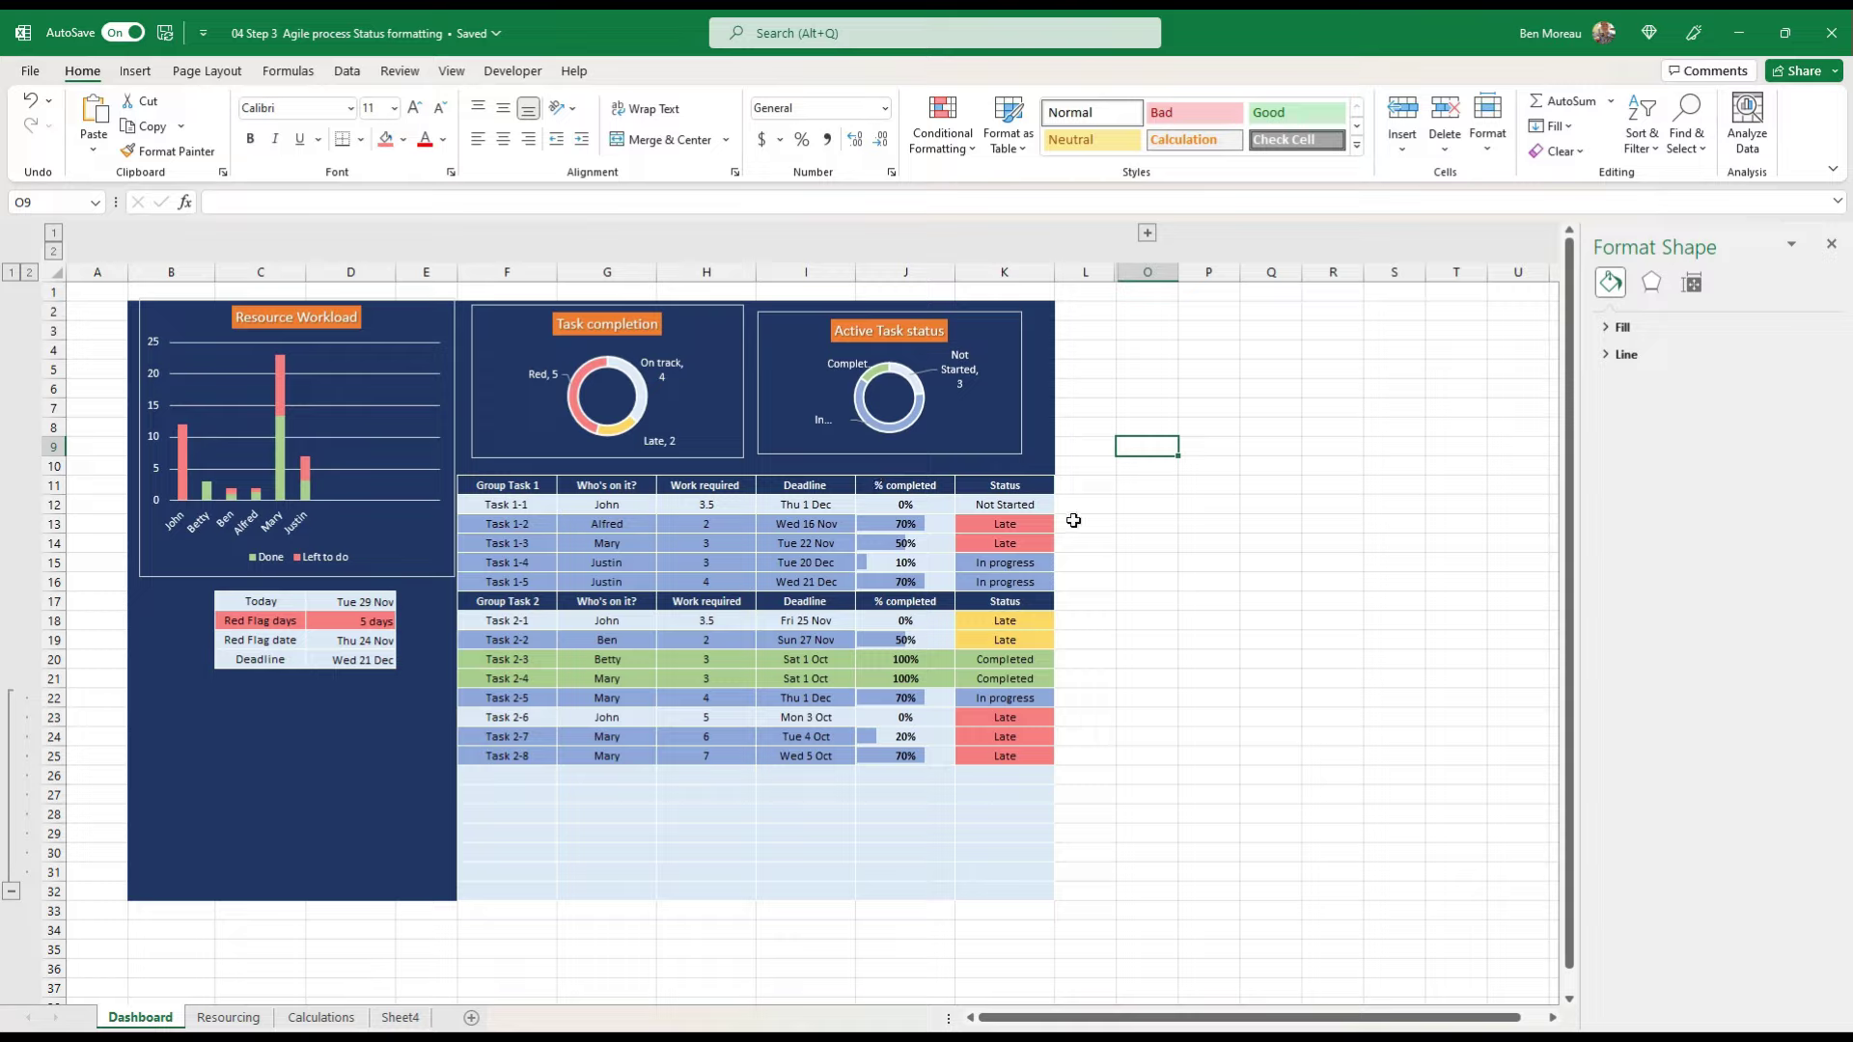
left_click(1217, 574)
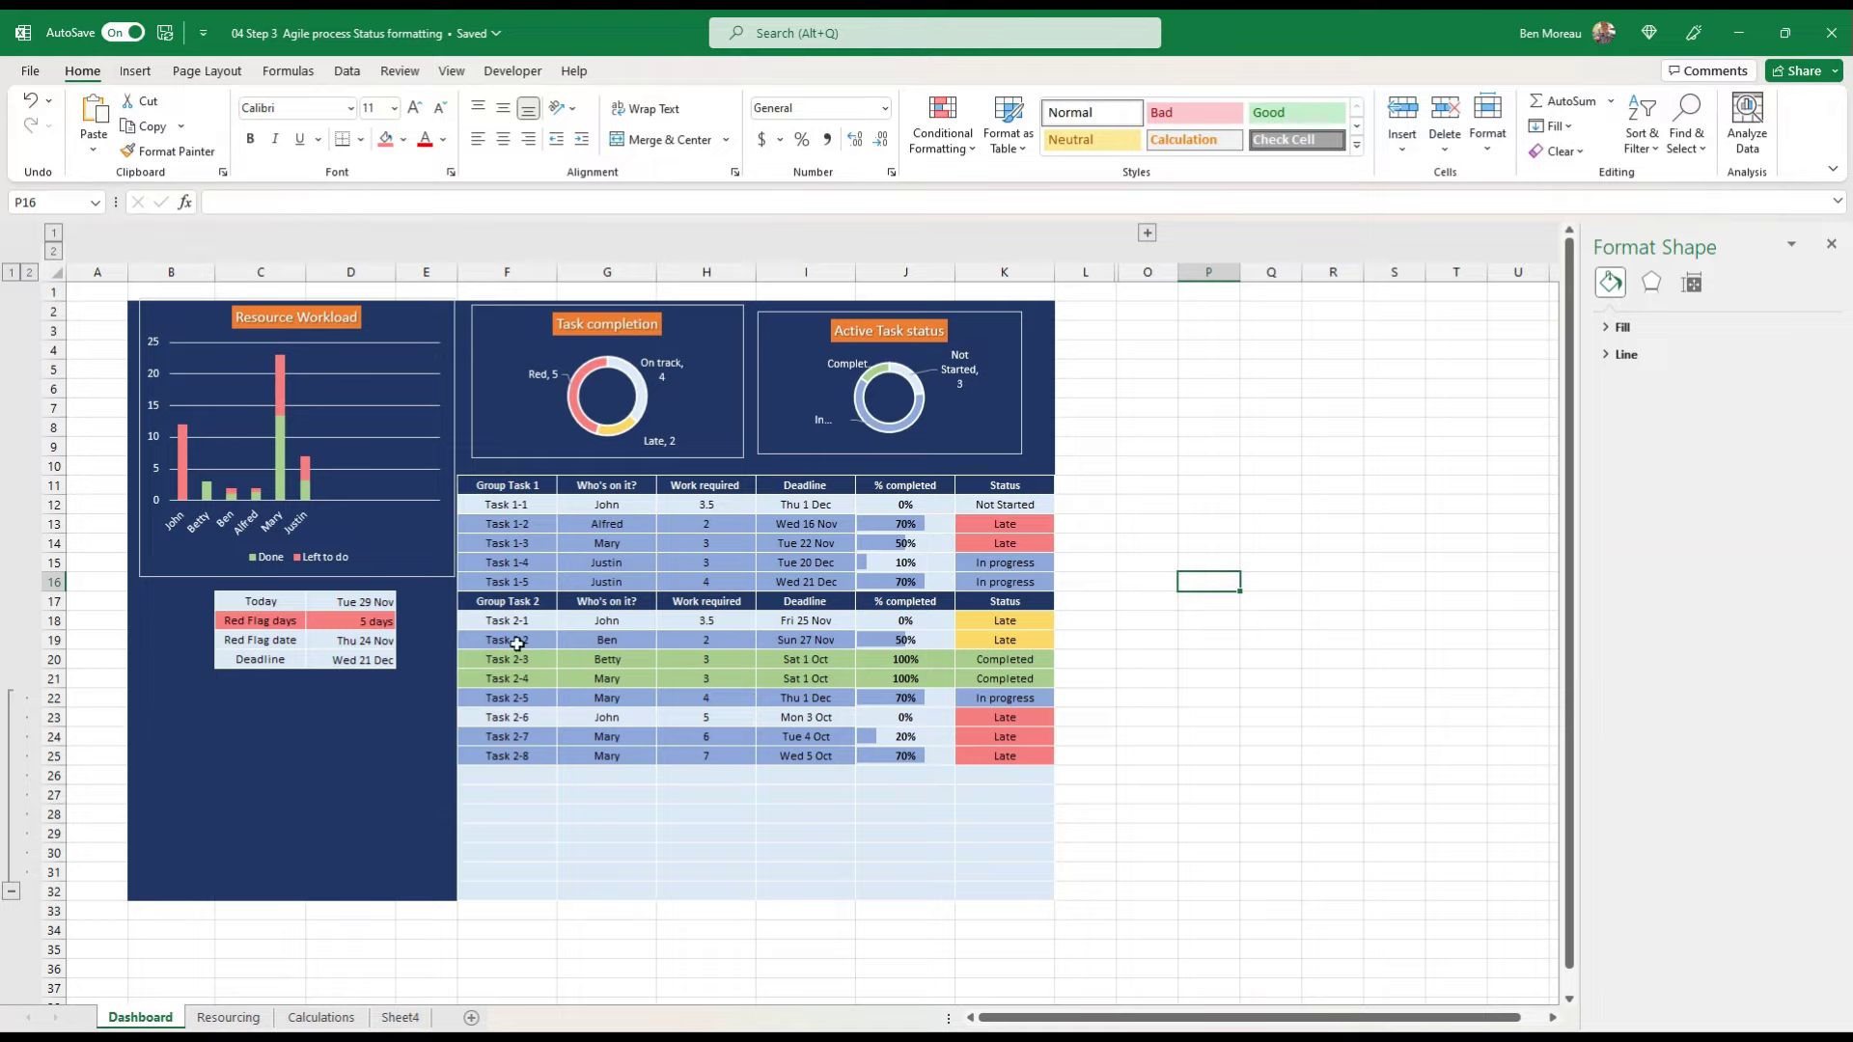
Step: Widen the Resource Workload chart to the outer edge of the dark blue area and open its border settings
left_click(409, 571)
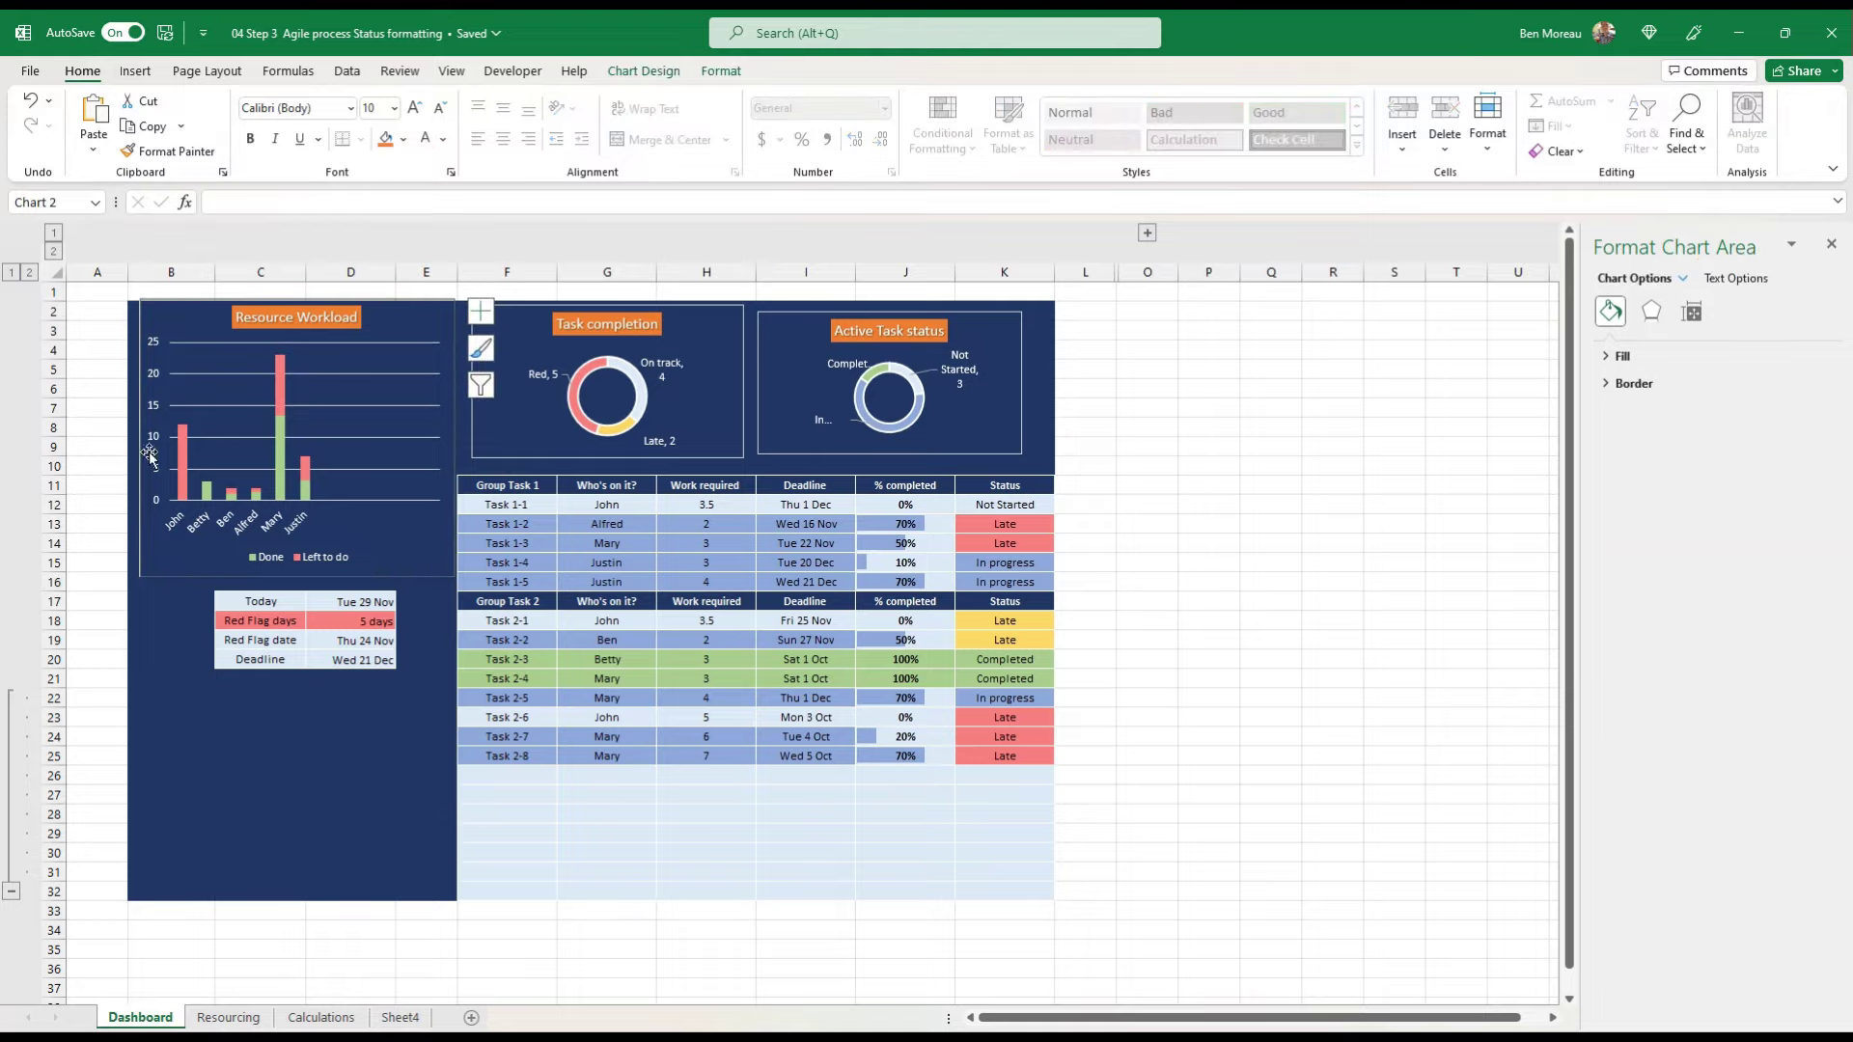
left_click_drag(135, 437, 128, 437)
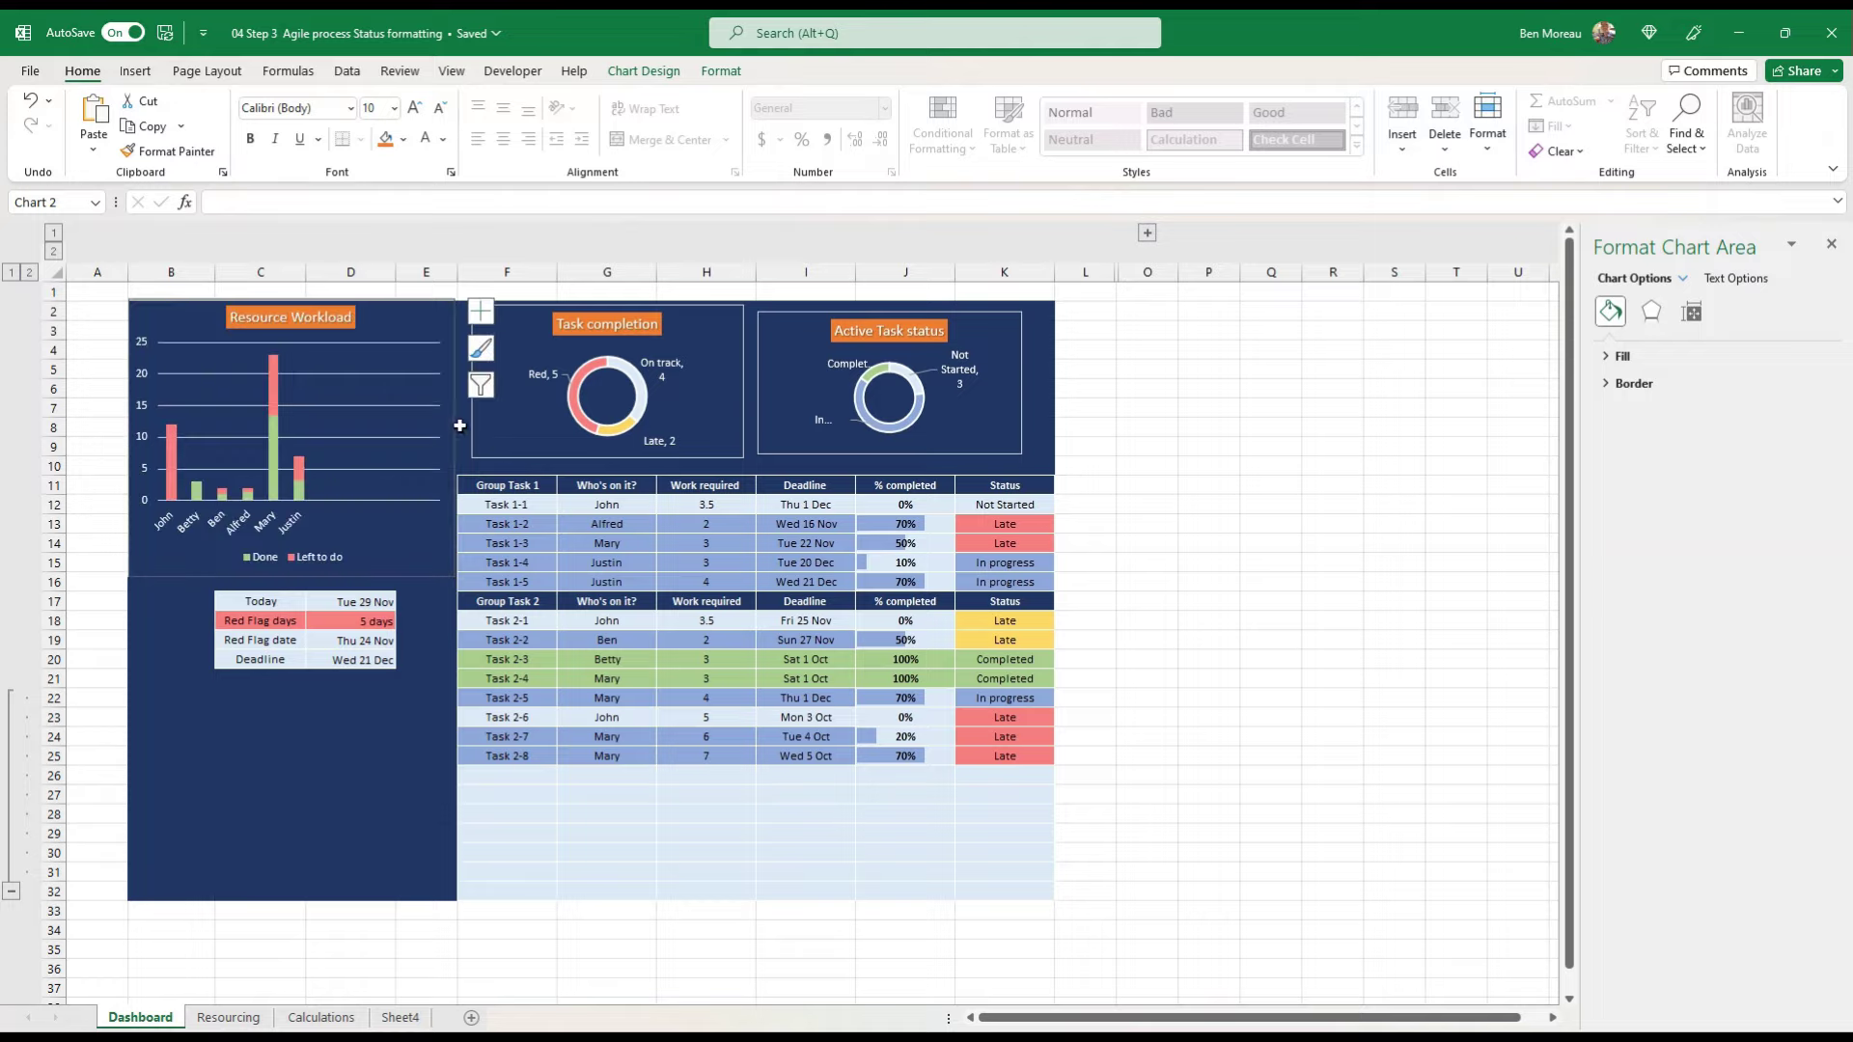
right_click(430, 573)
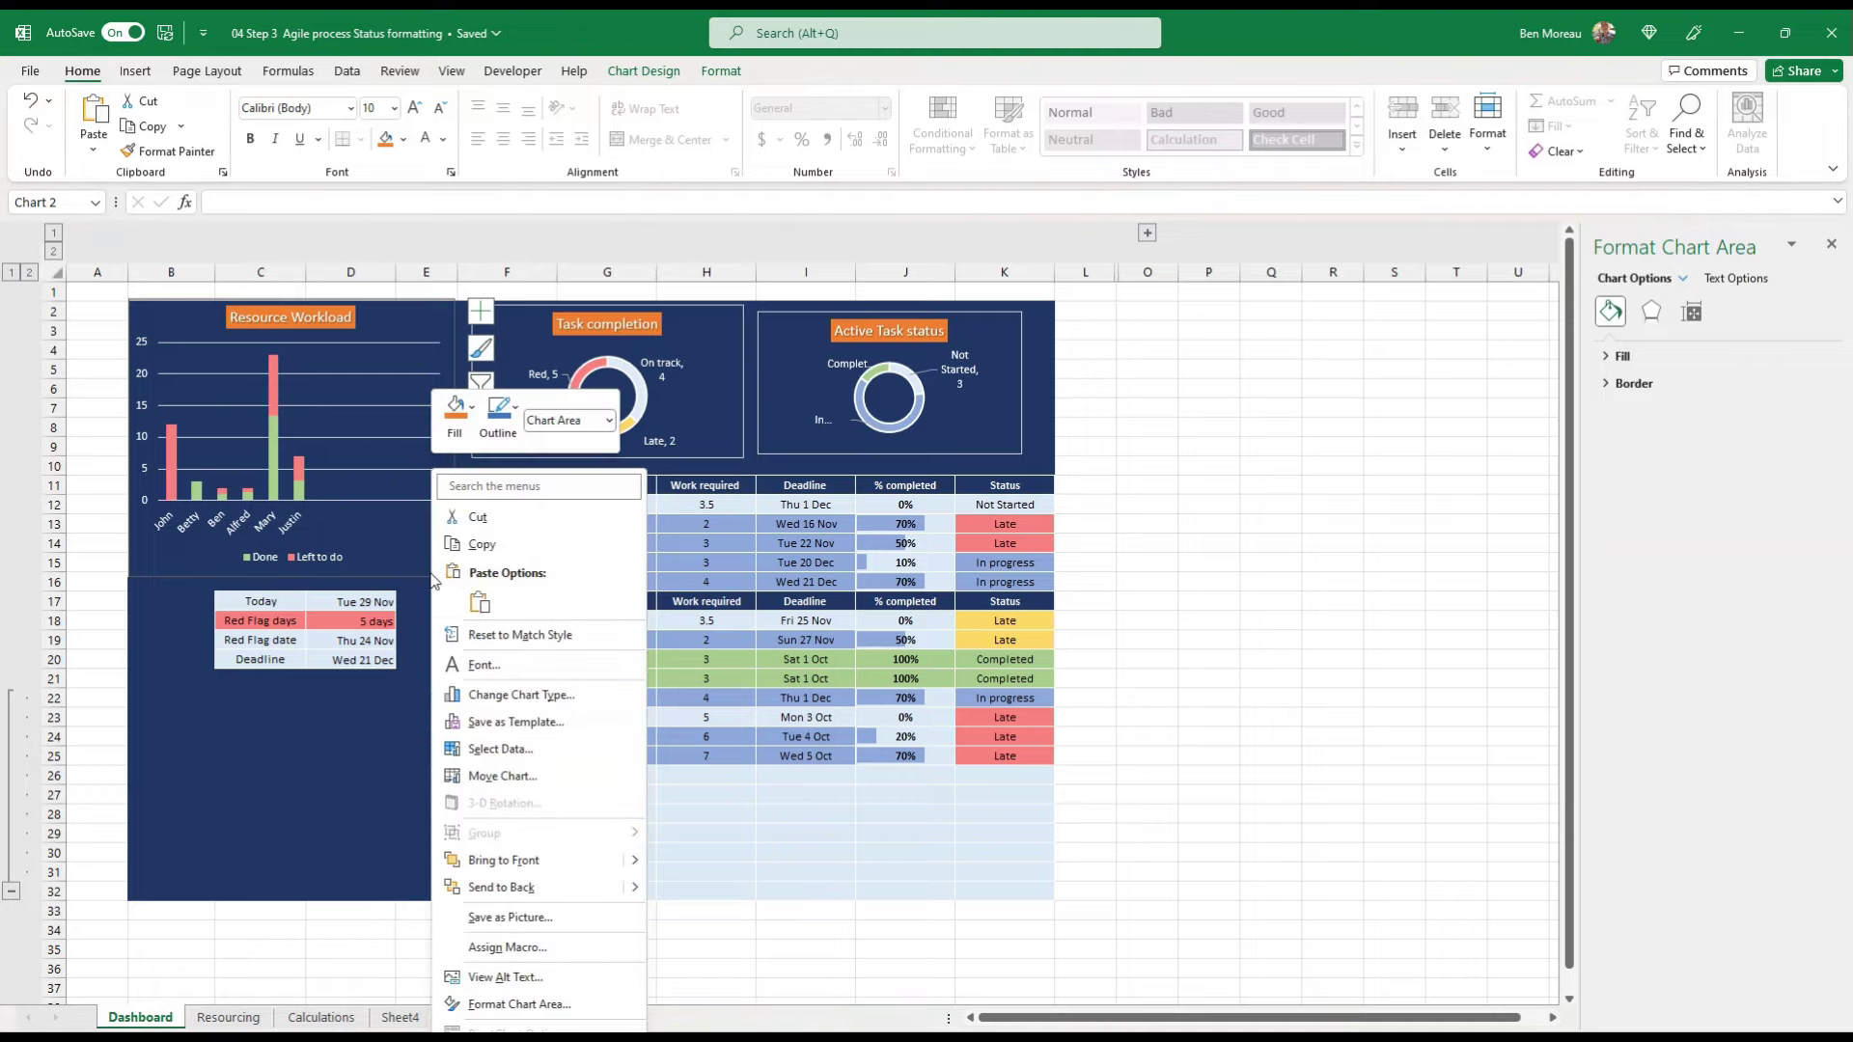
left_click(530, 1006)
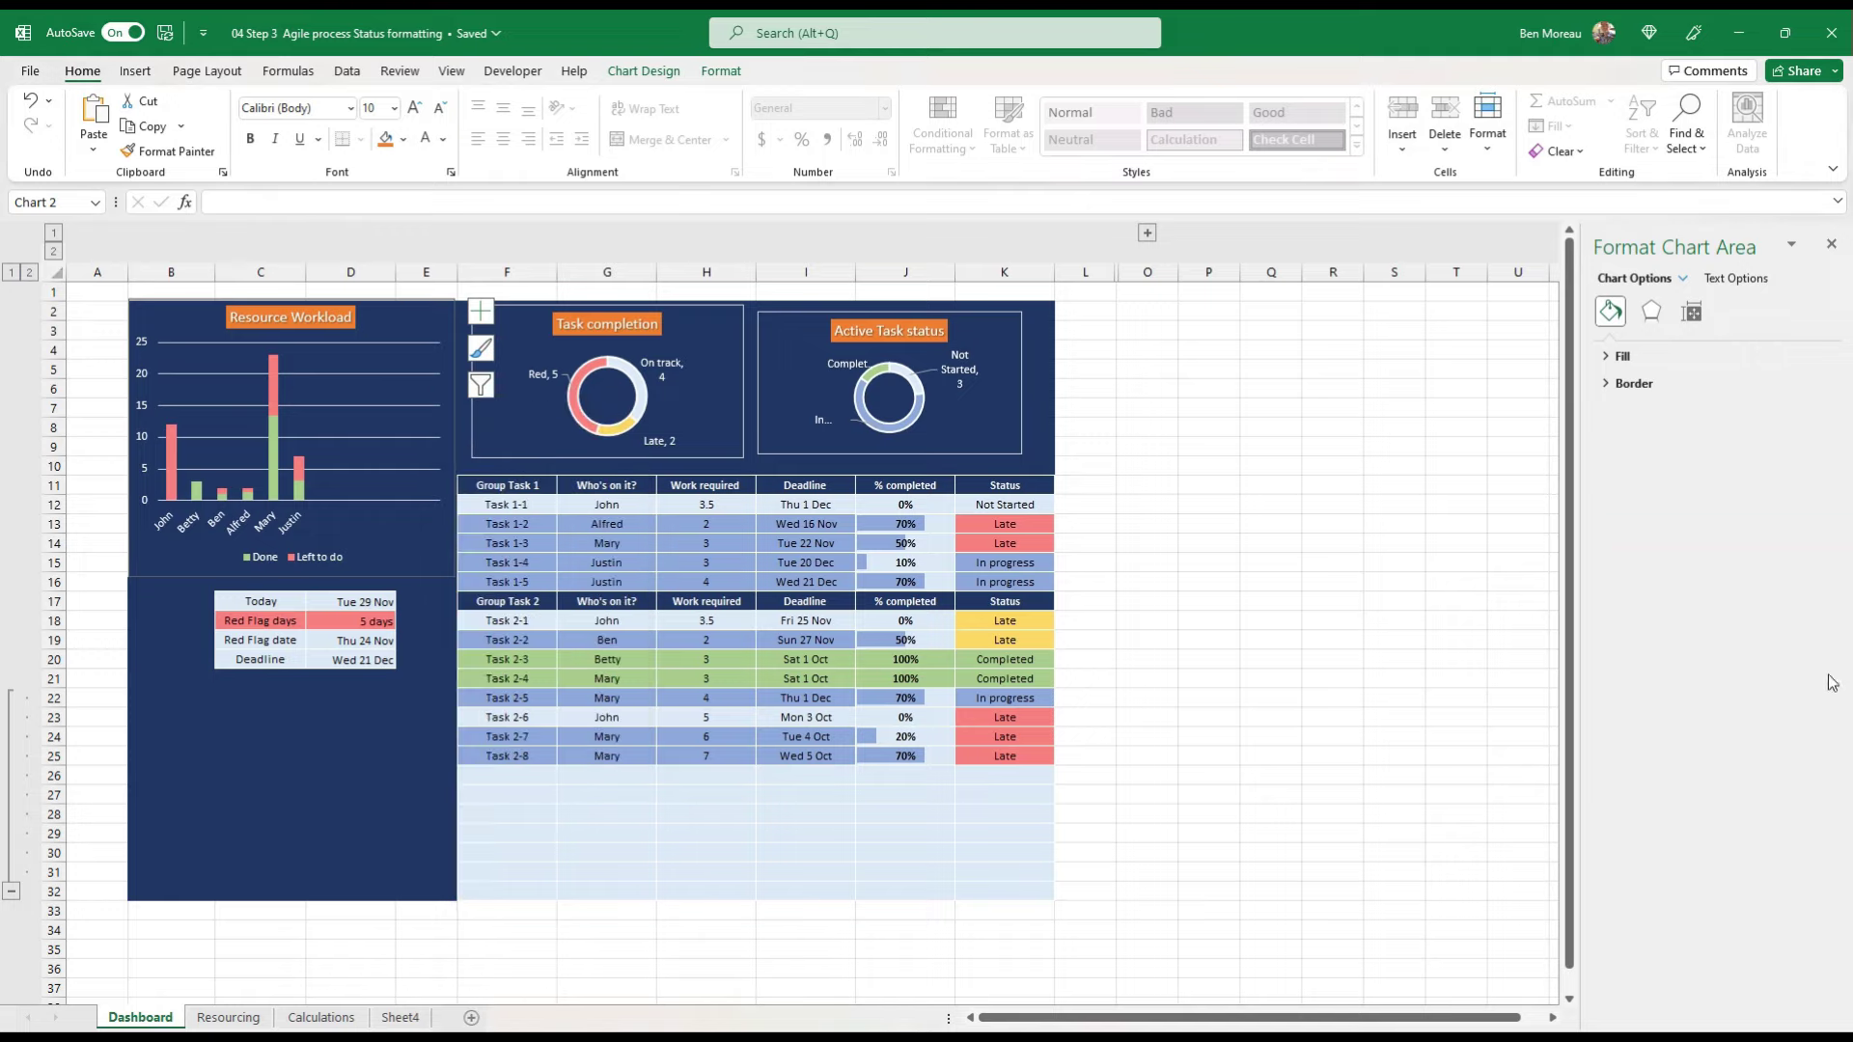
left_click(1608, 387)
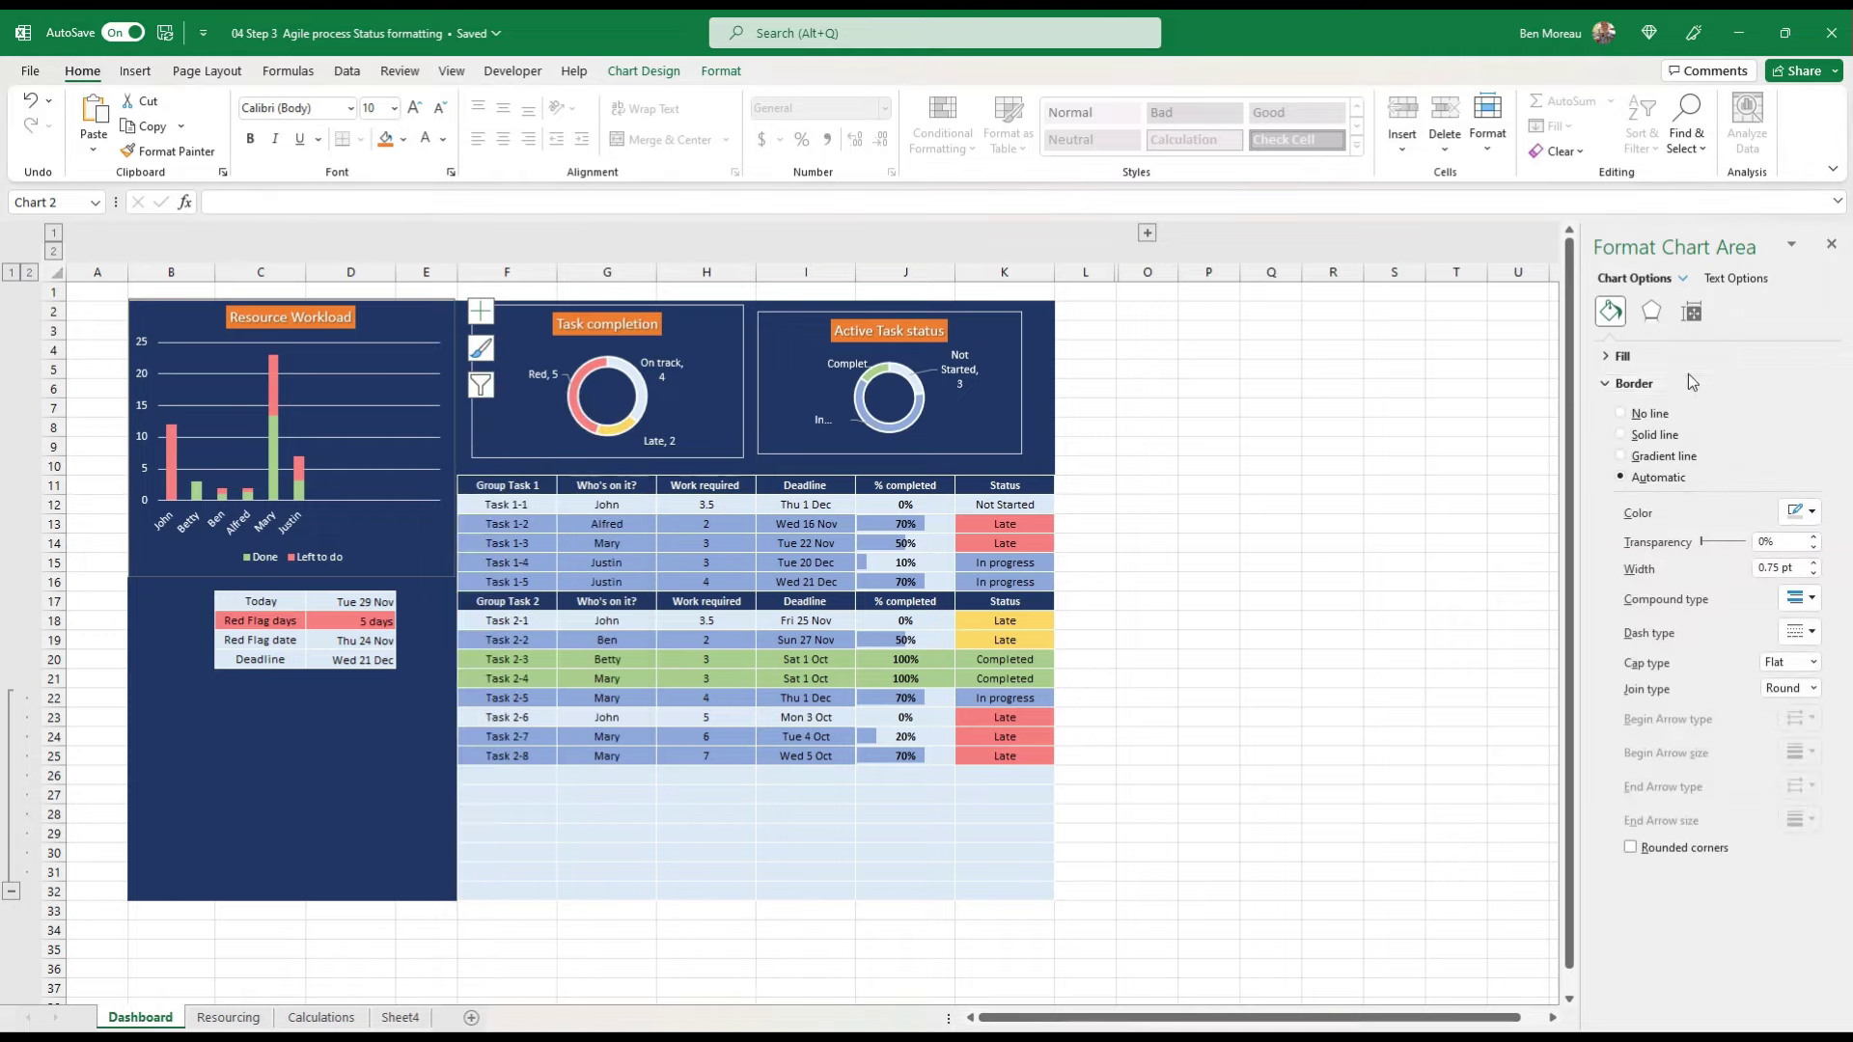
left_click(1811, 512)
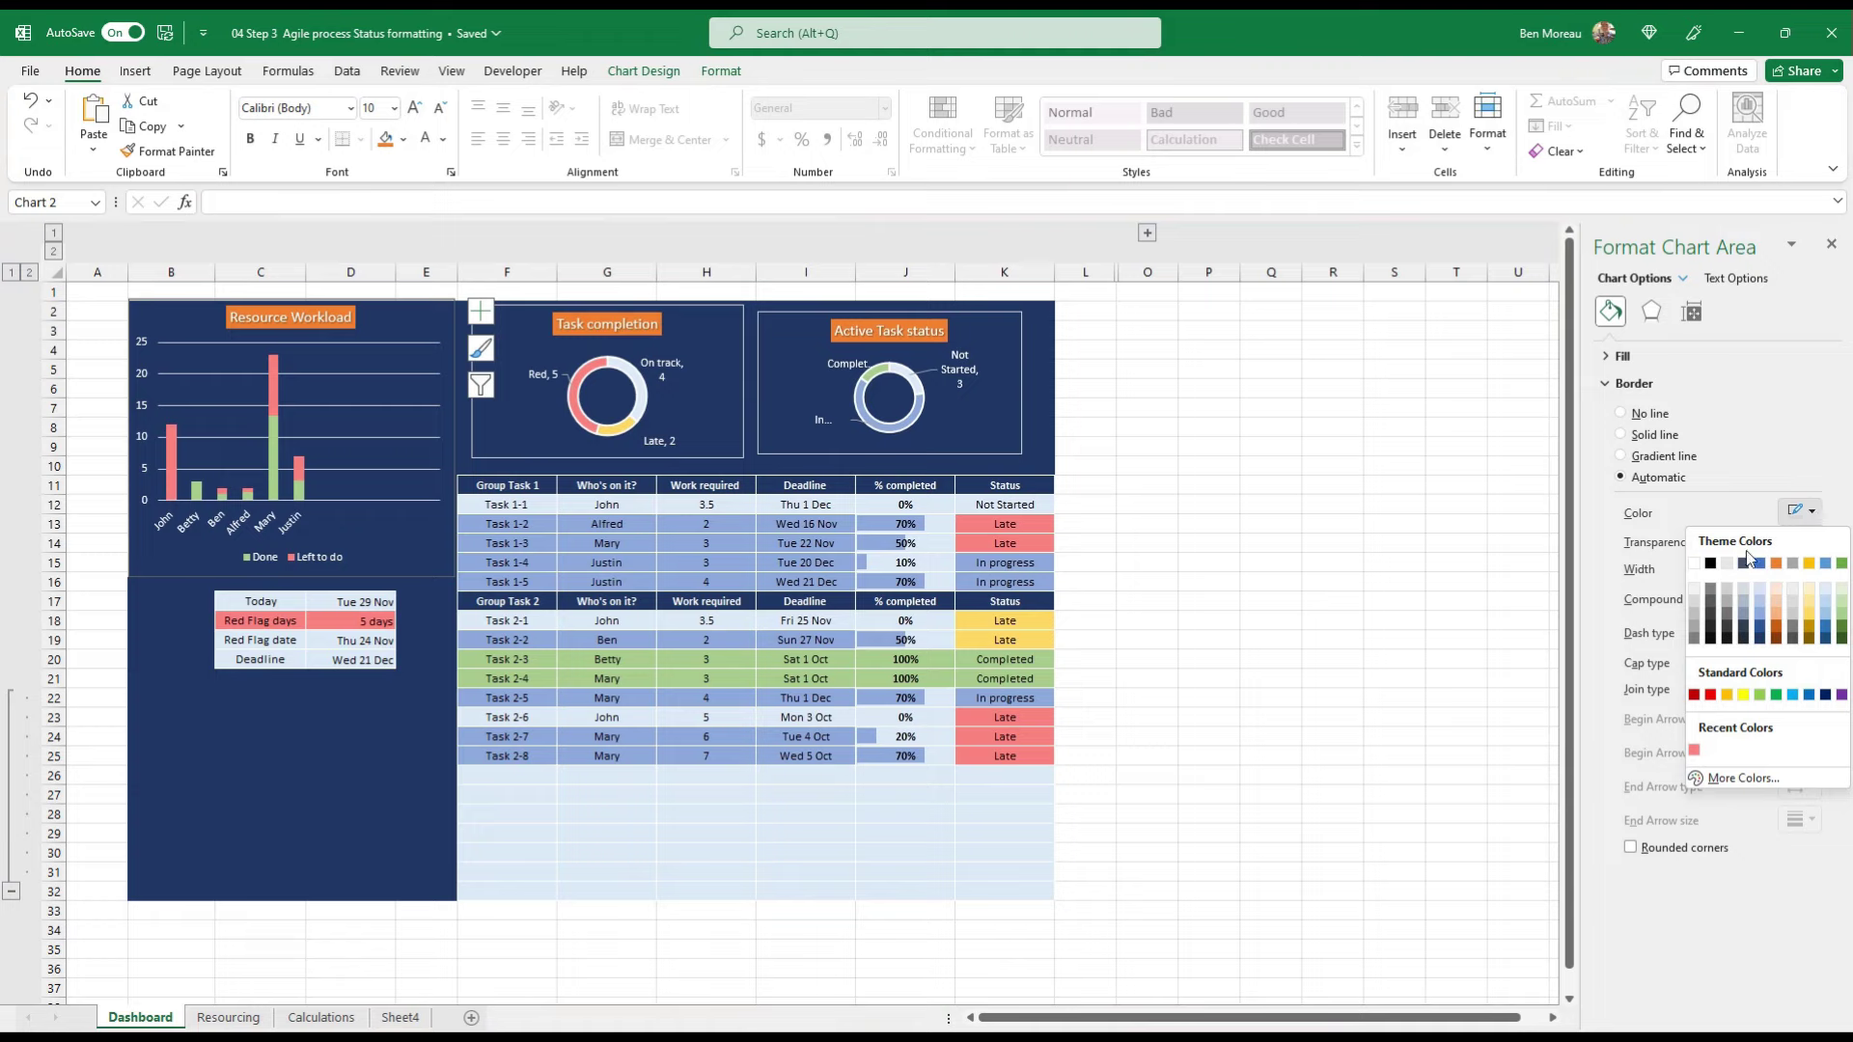
key("Escape")
Step: Remove the border line from the Task completion and Active Task status charts
left_click(546, 450)
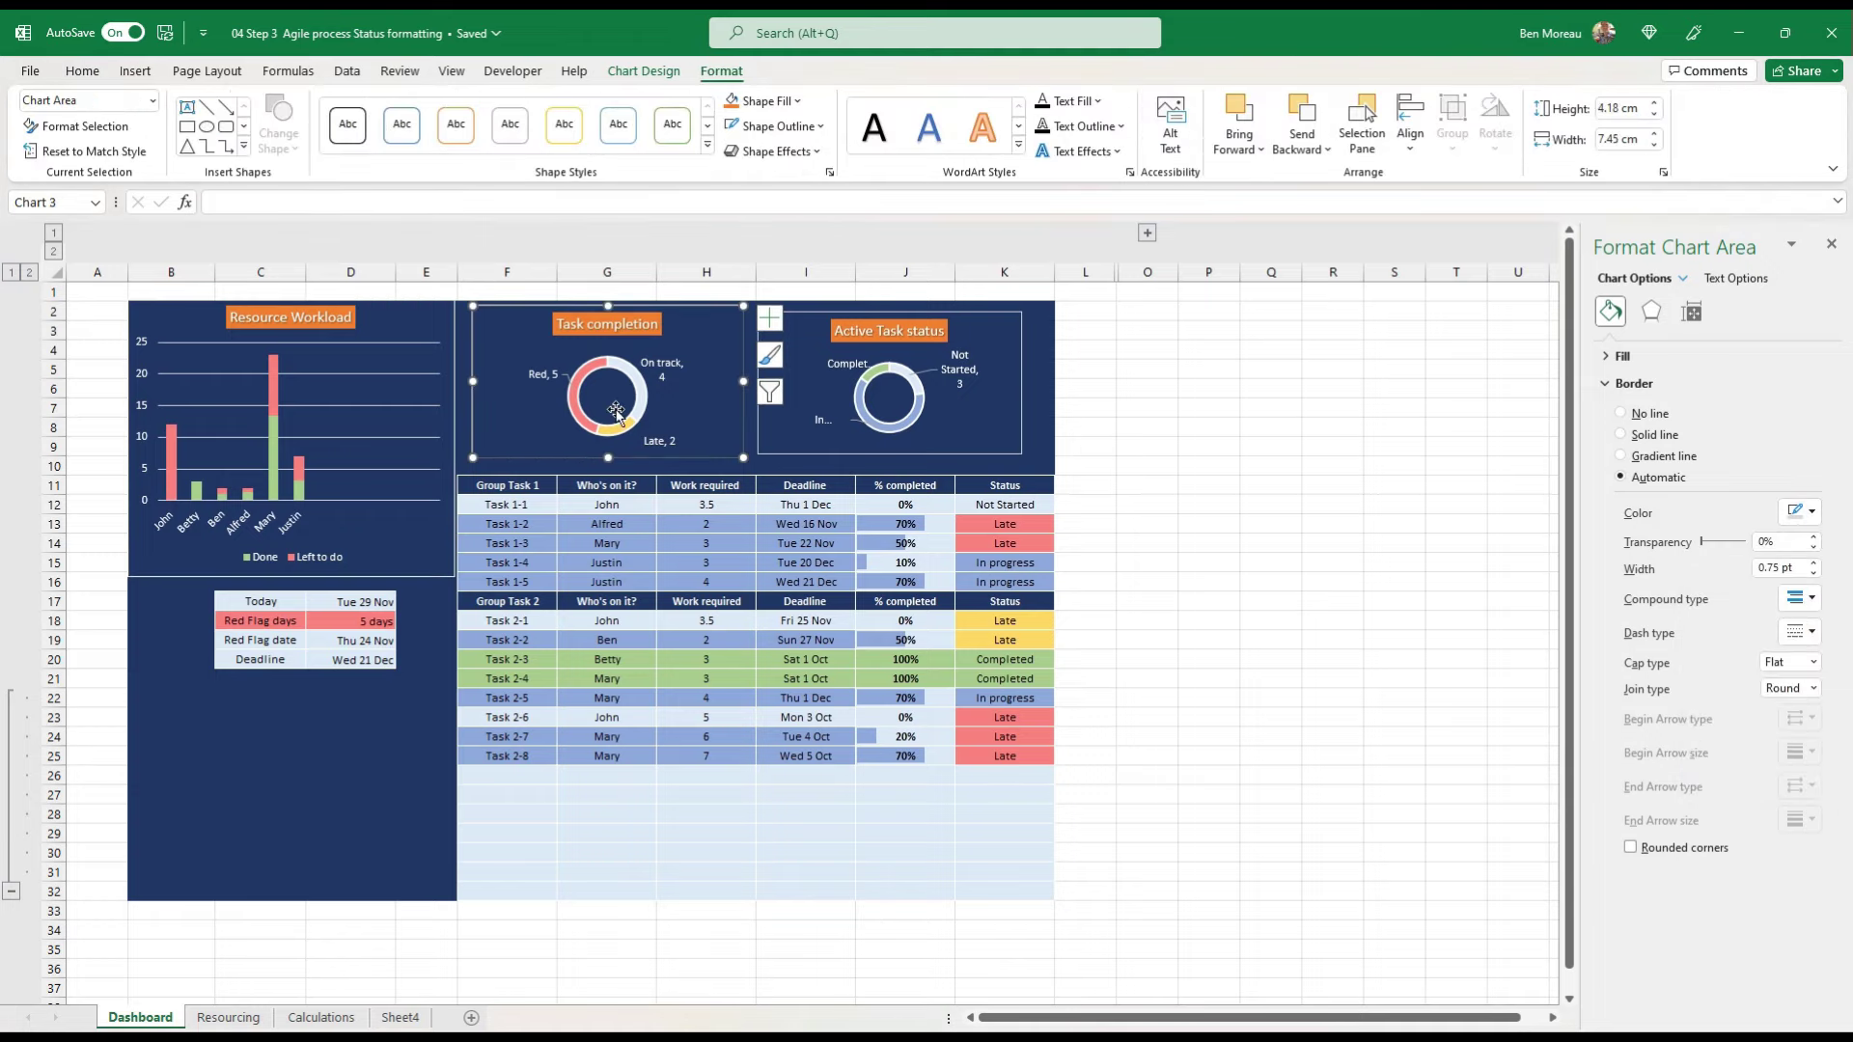
right_click(661, 459)
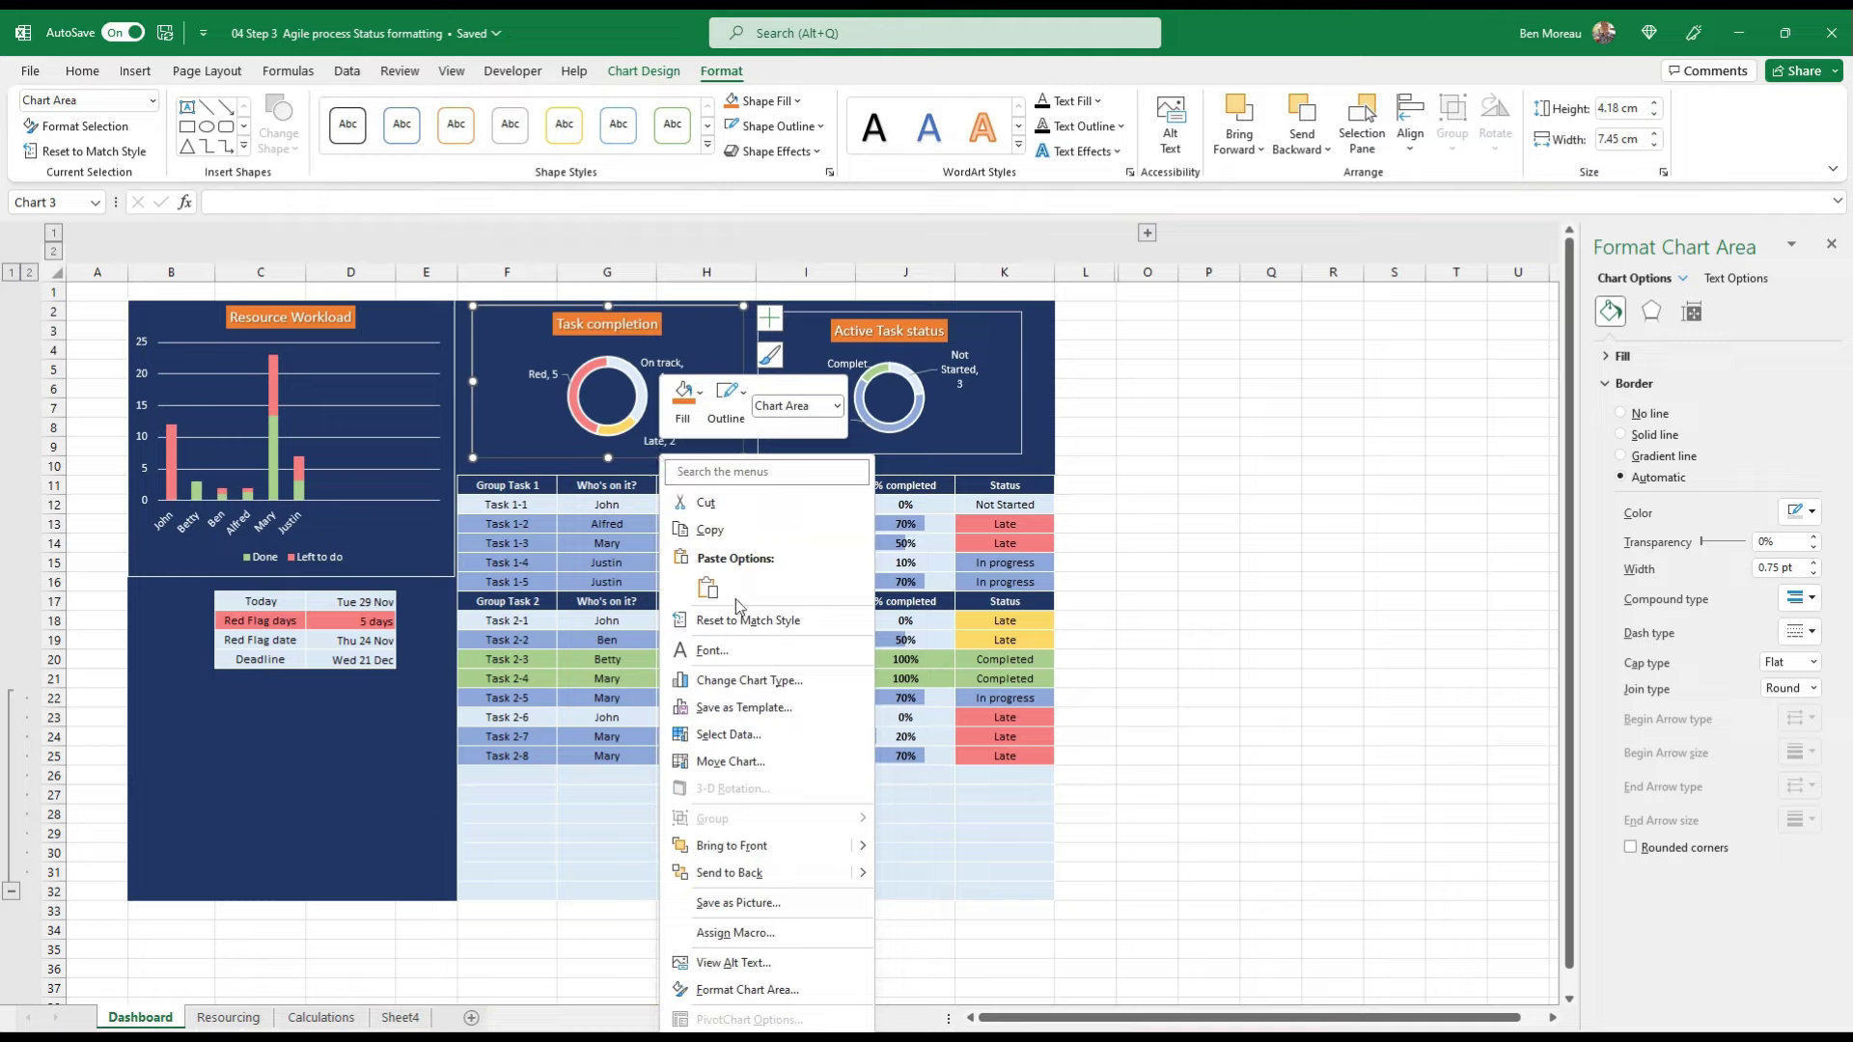
left_click(741, 991)
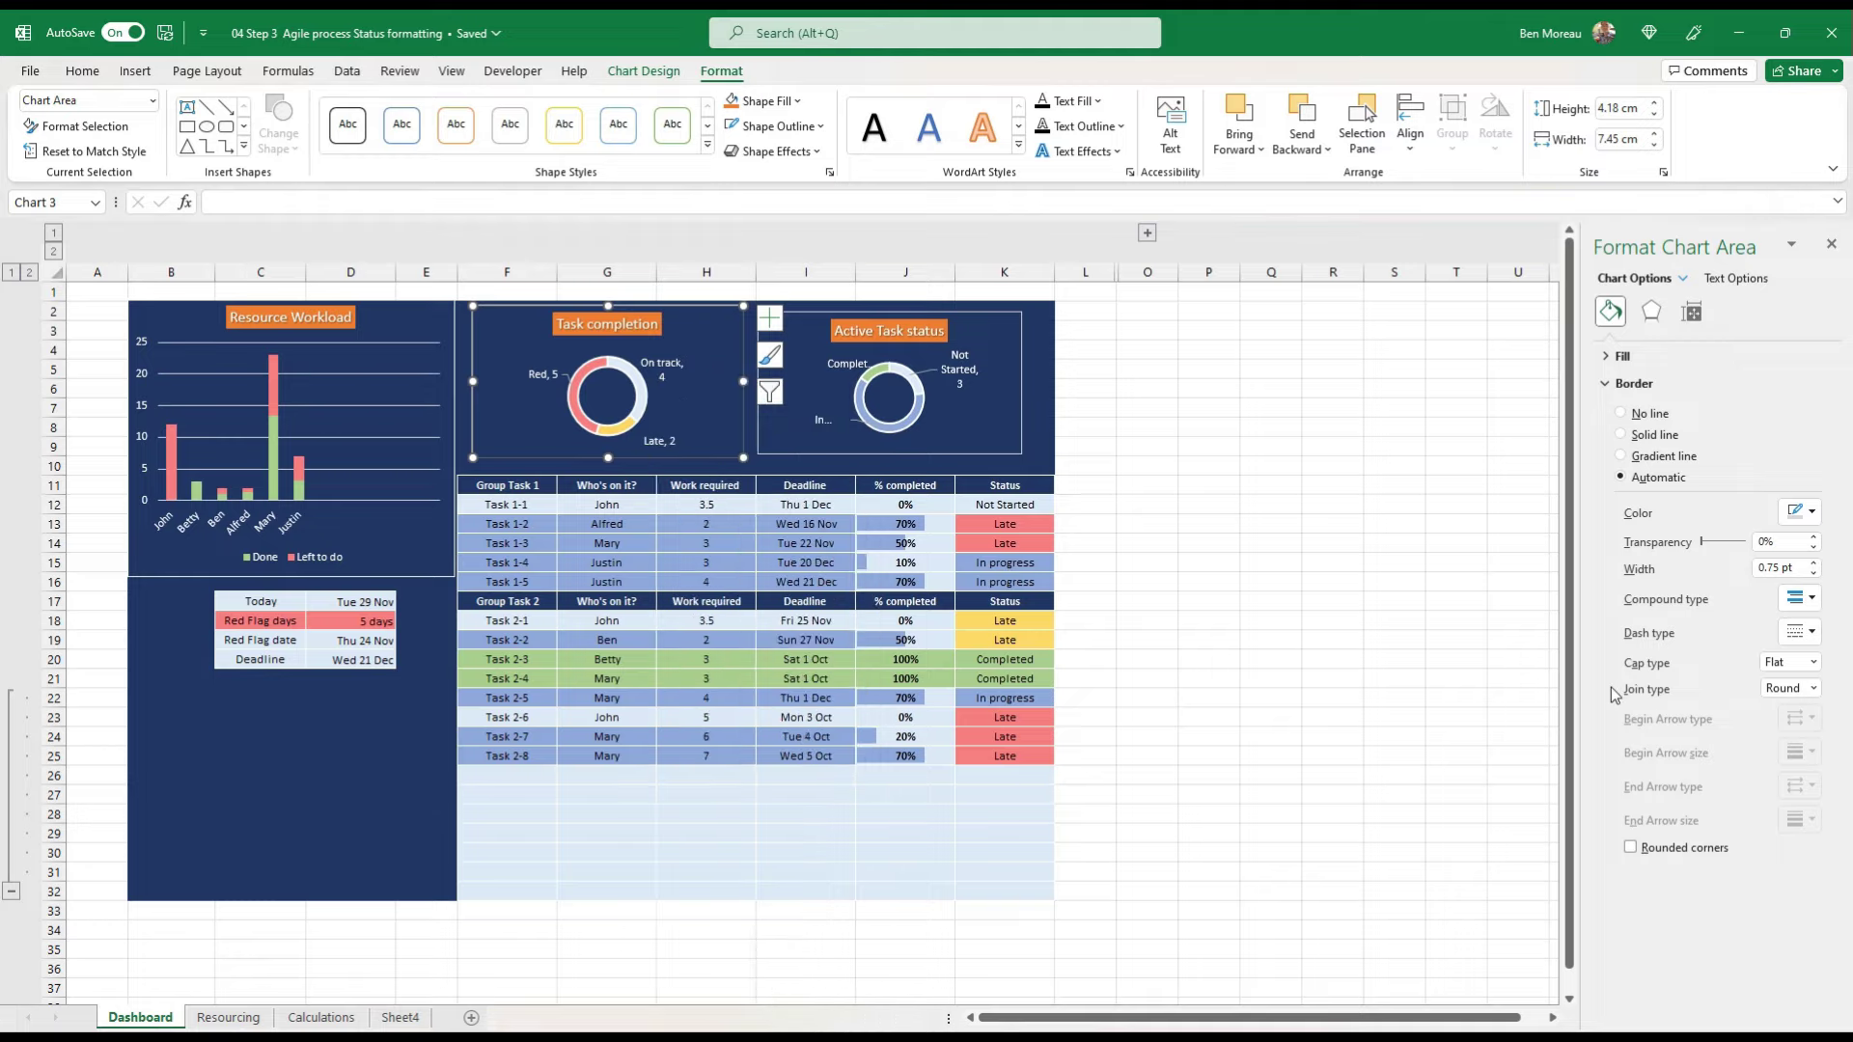
left_click(1621, 414)
left_click(999, 452)
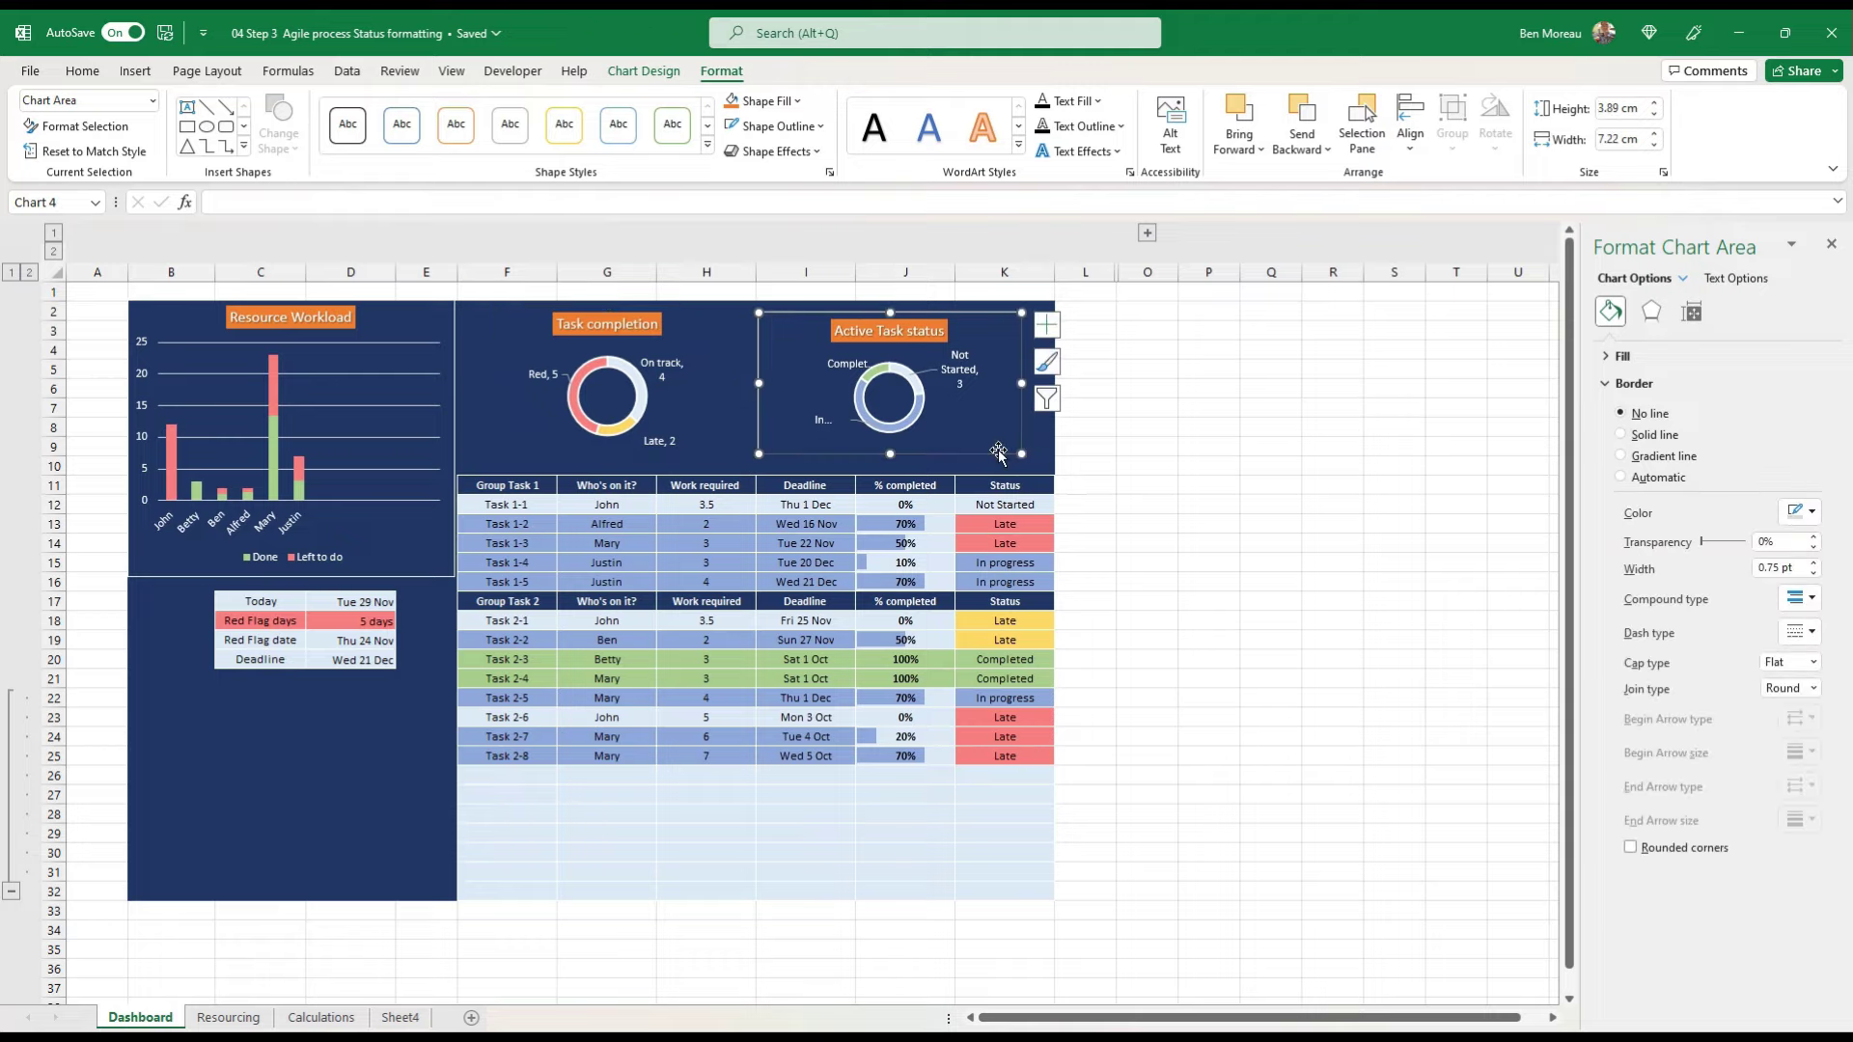
key("Escape")
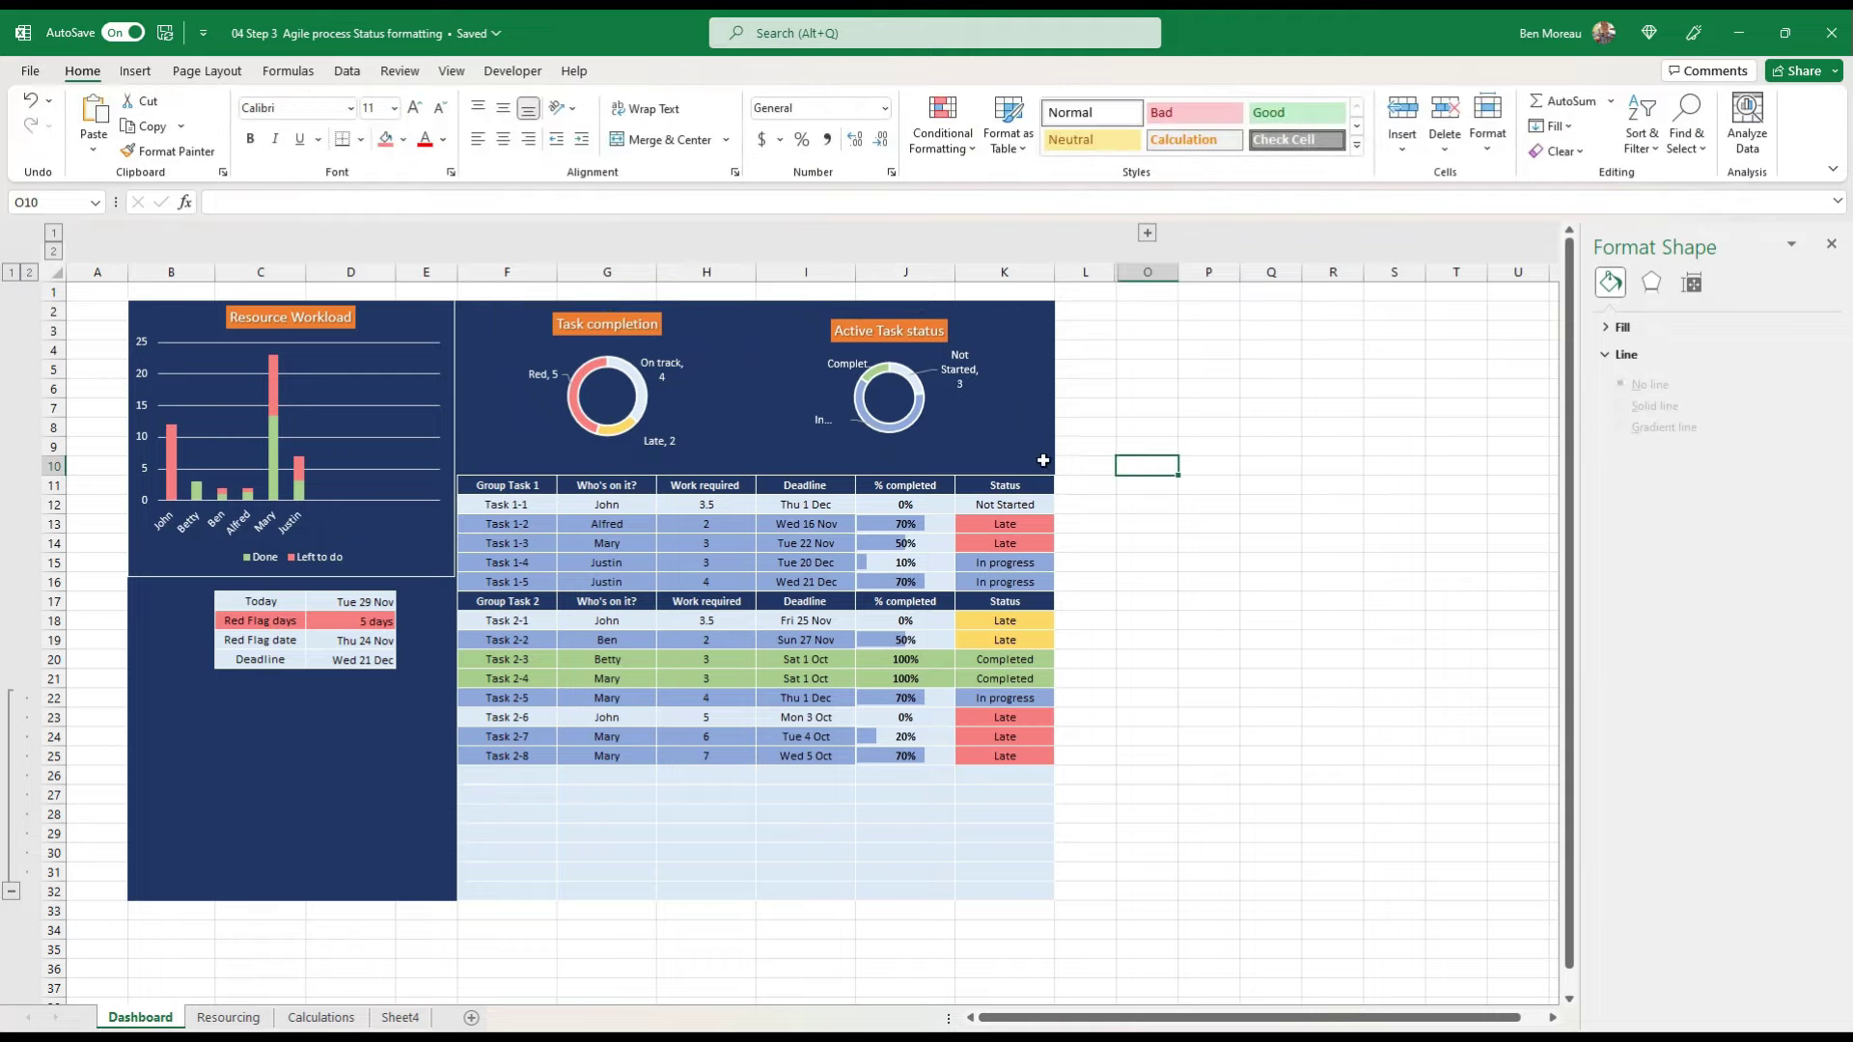
Step: Enlarge the Active Task status chart to the lower outer corner of the dark blue header area
left_click(980, 431)
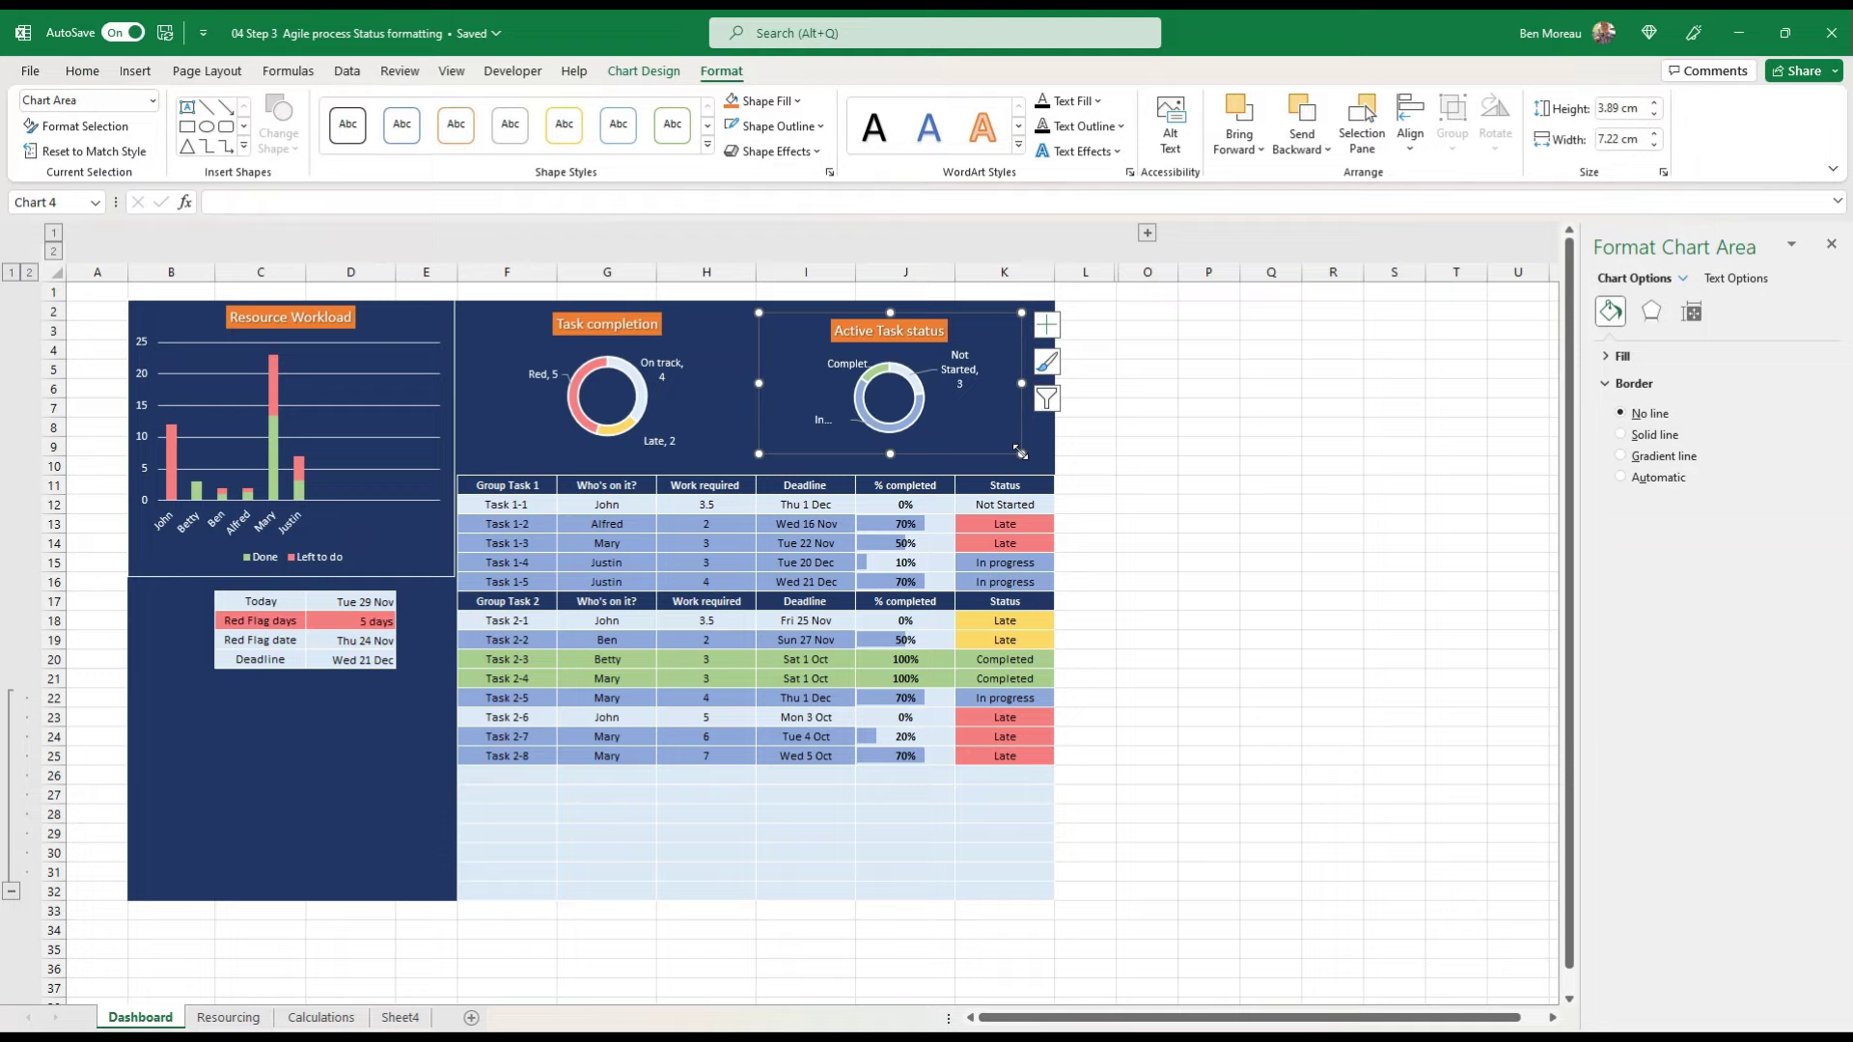
left_click_drag(1019, 452, 1054, 473)
left_click(1147, 466)
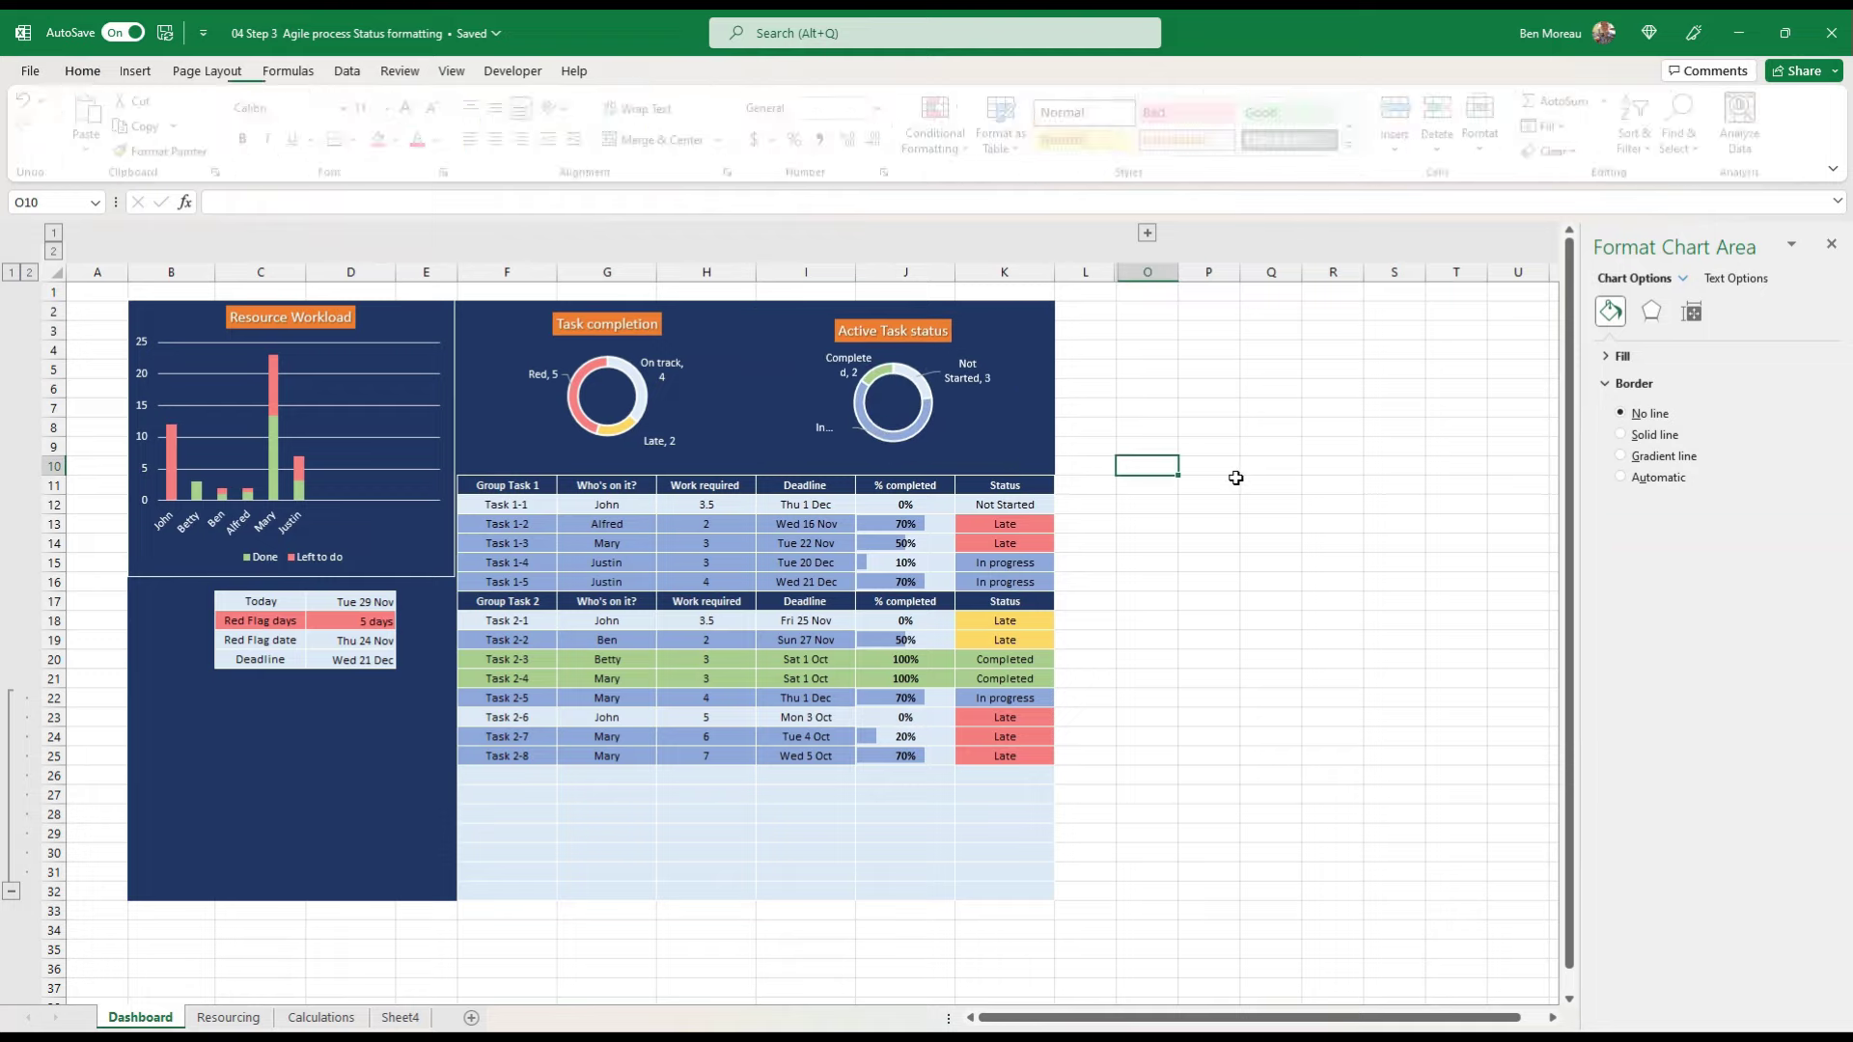
left_click(1310, 526)
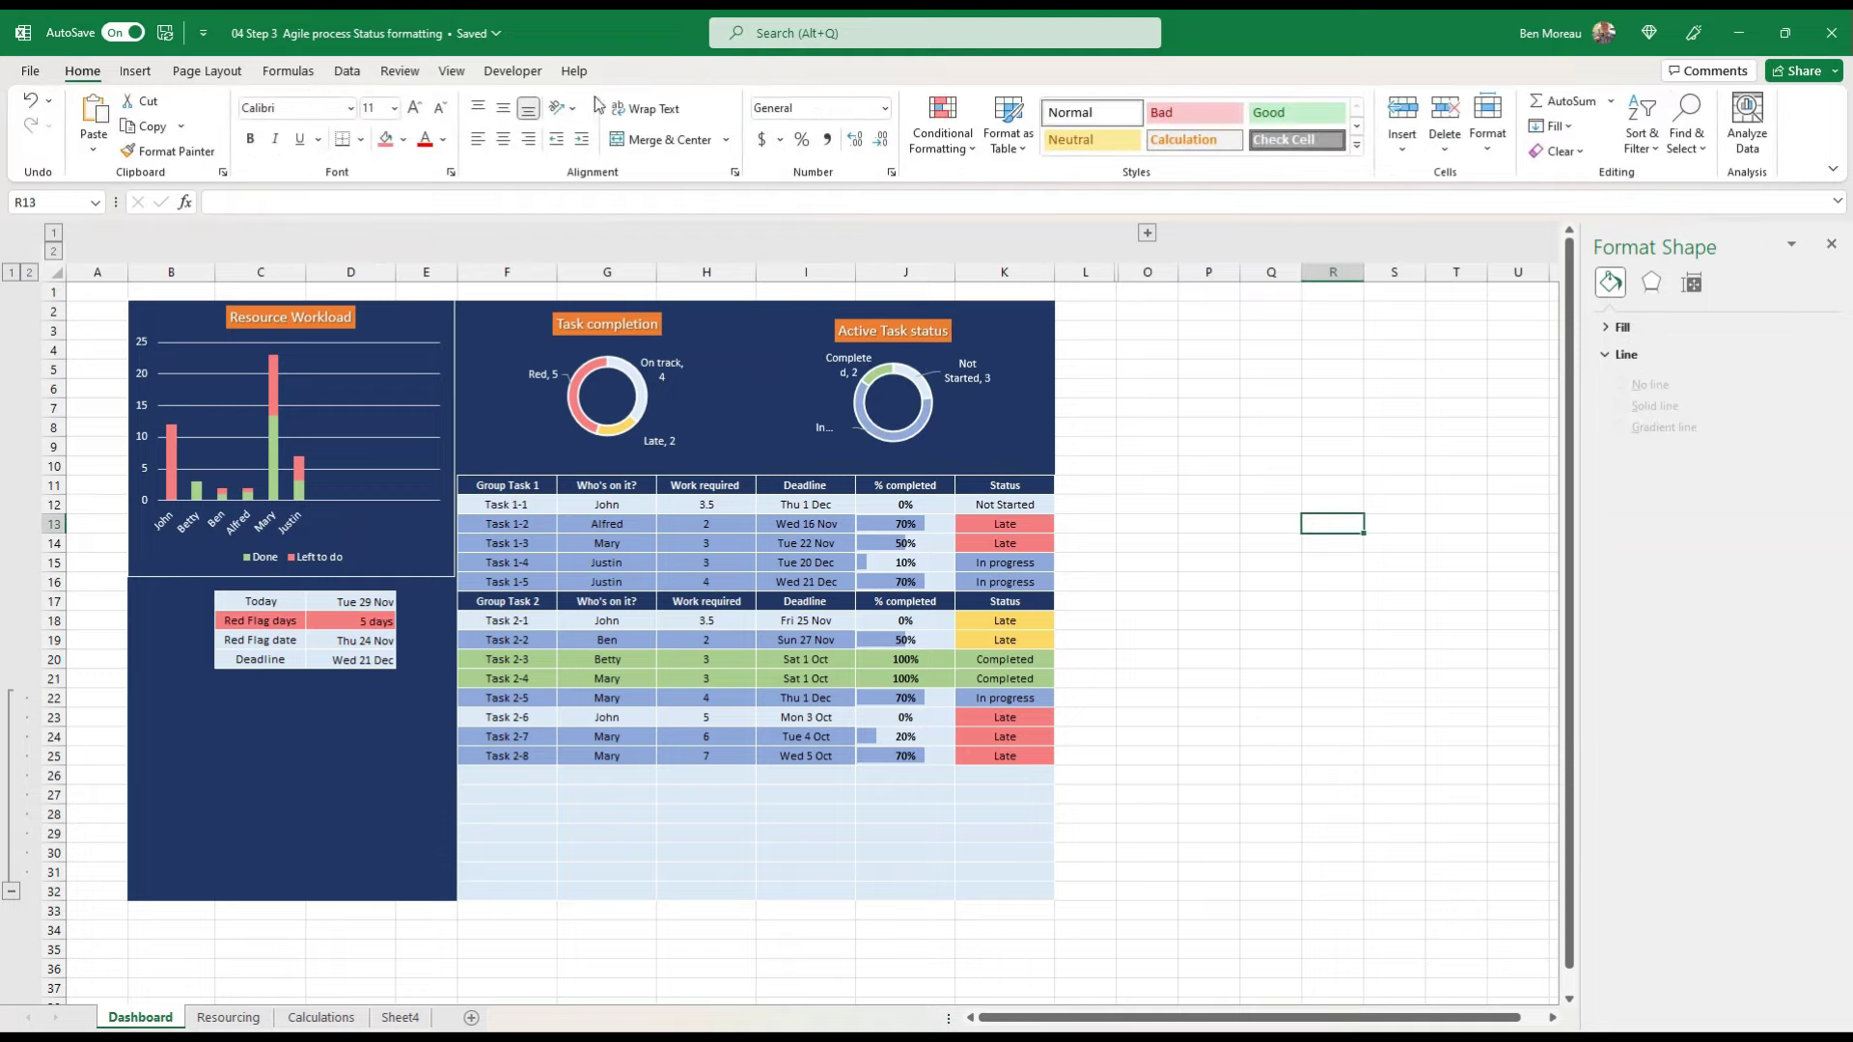
Step: Hide the gridlines on the Dashboard sheet
left_click(464, 78)
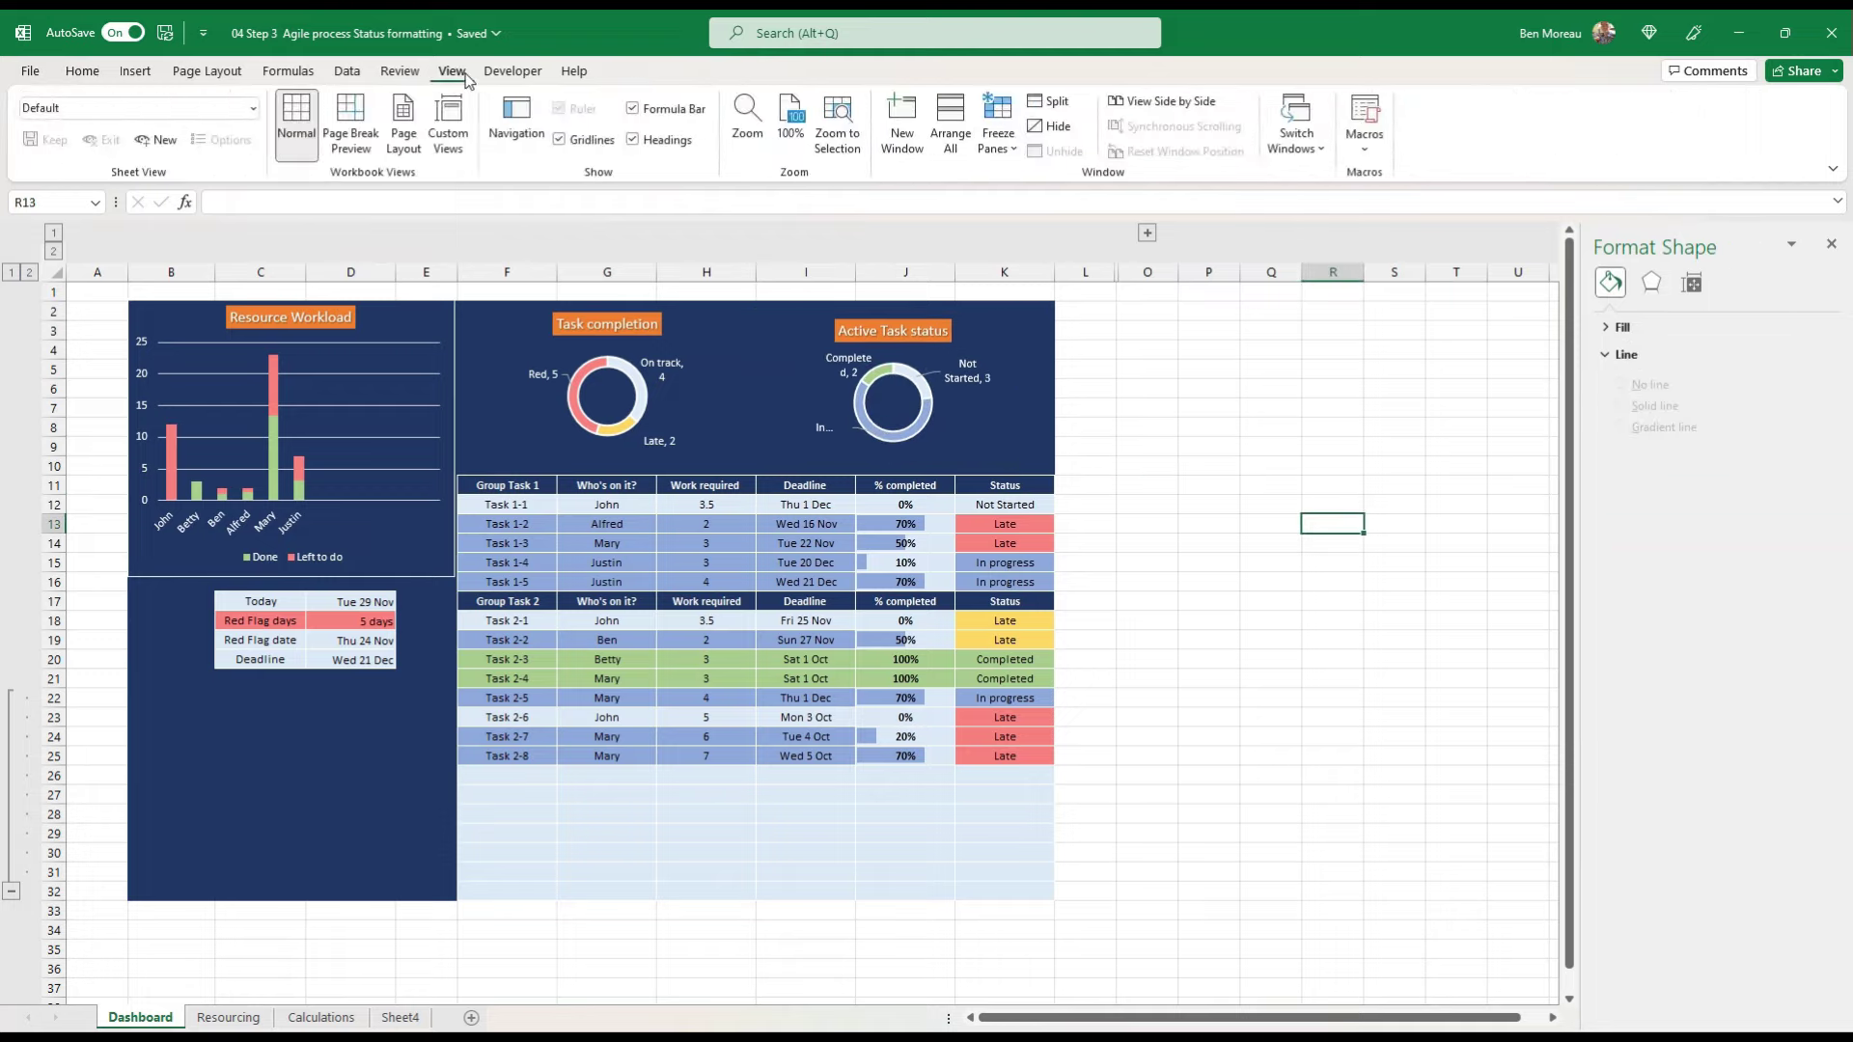
left_click(564, 141)
left_click(1274, 658)
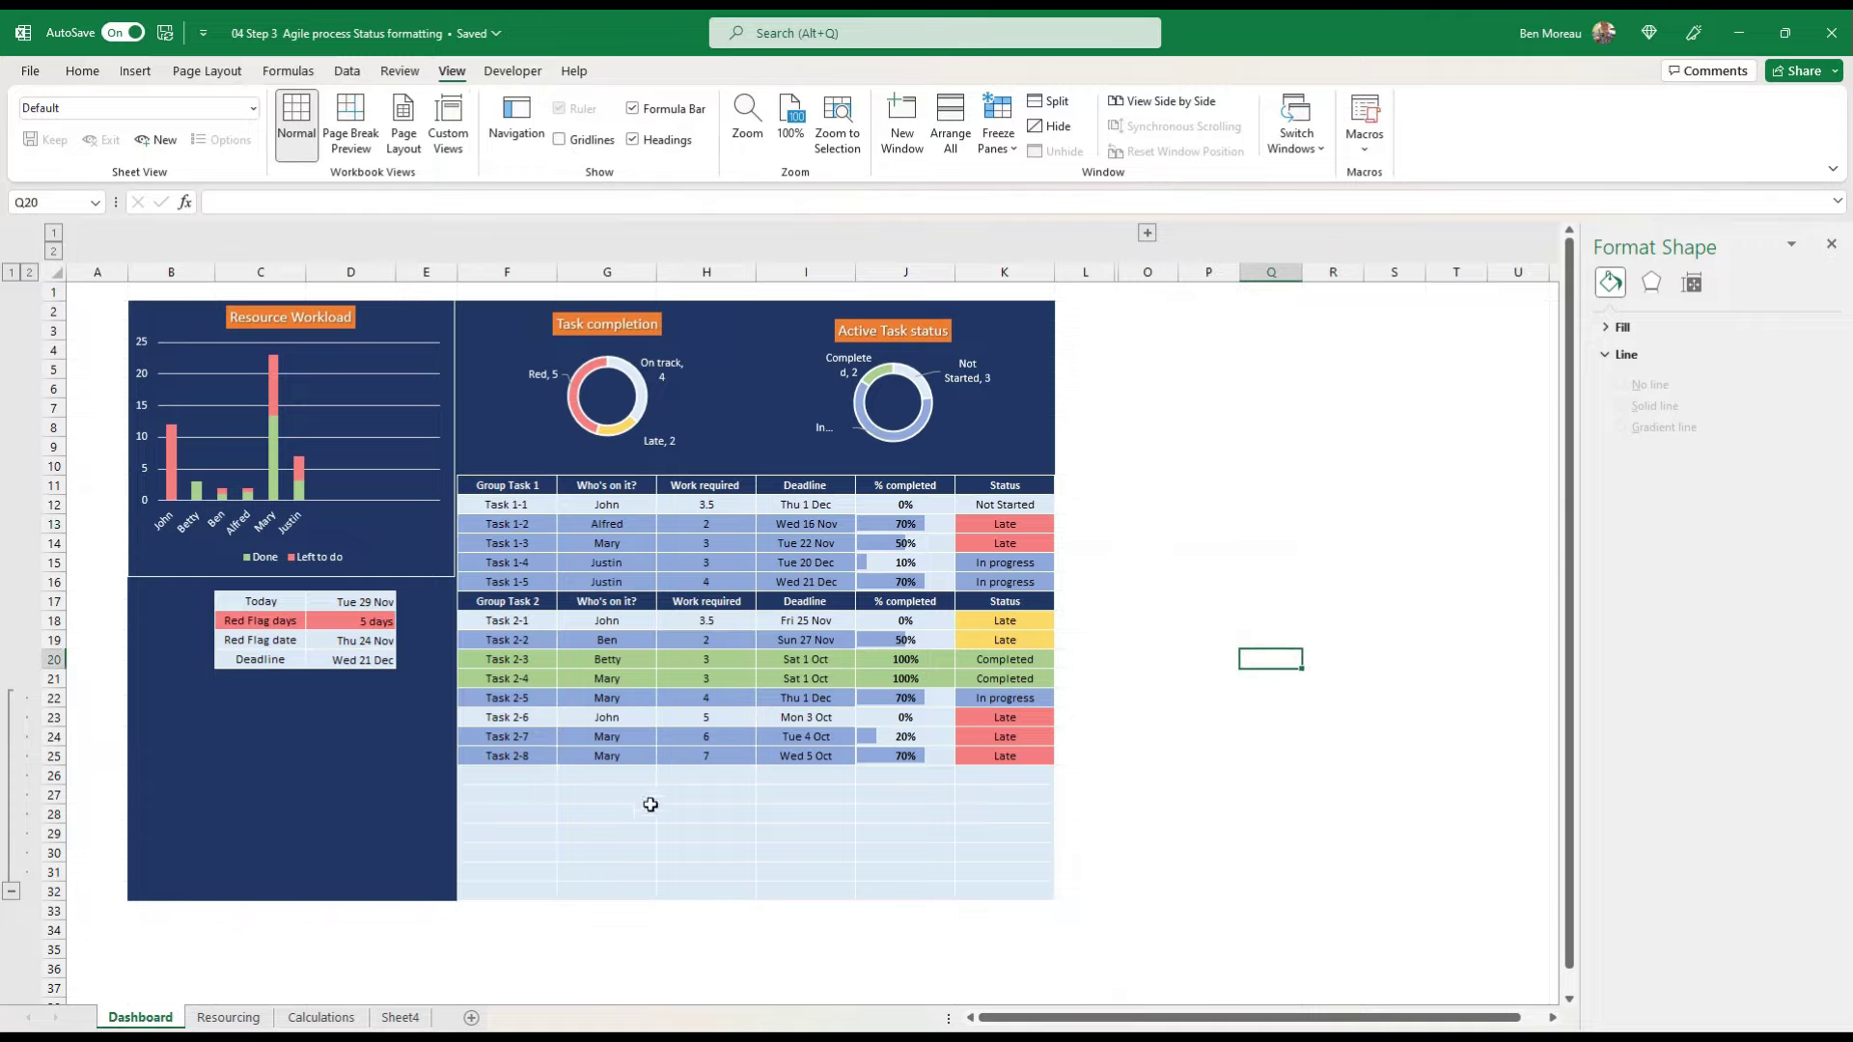
Step: Ungroup rows 22 to 32 on the Dashboard sheet
left_click(510, 781)
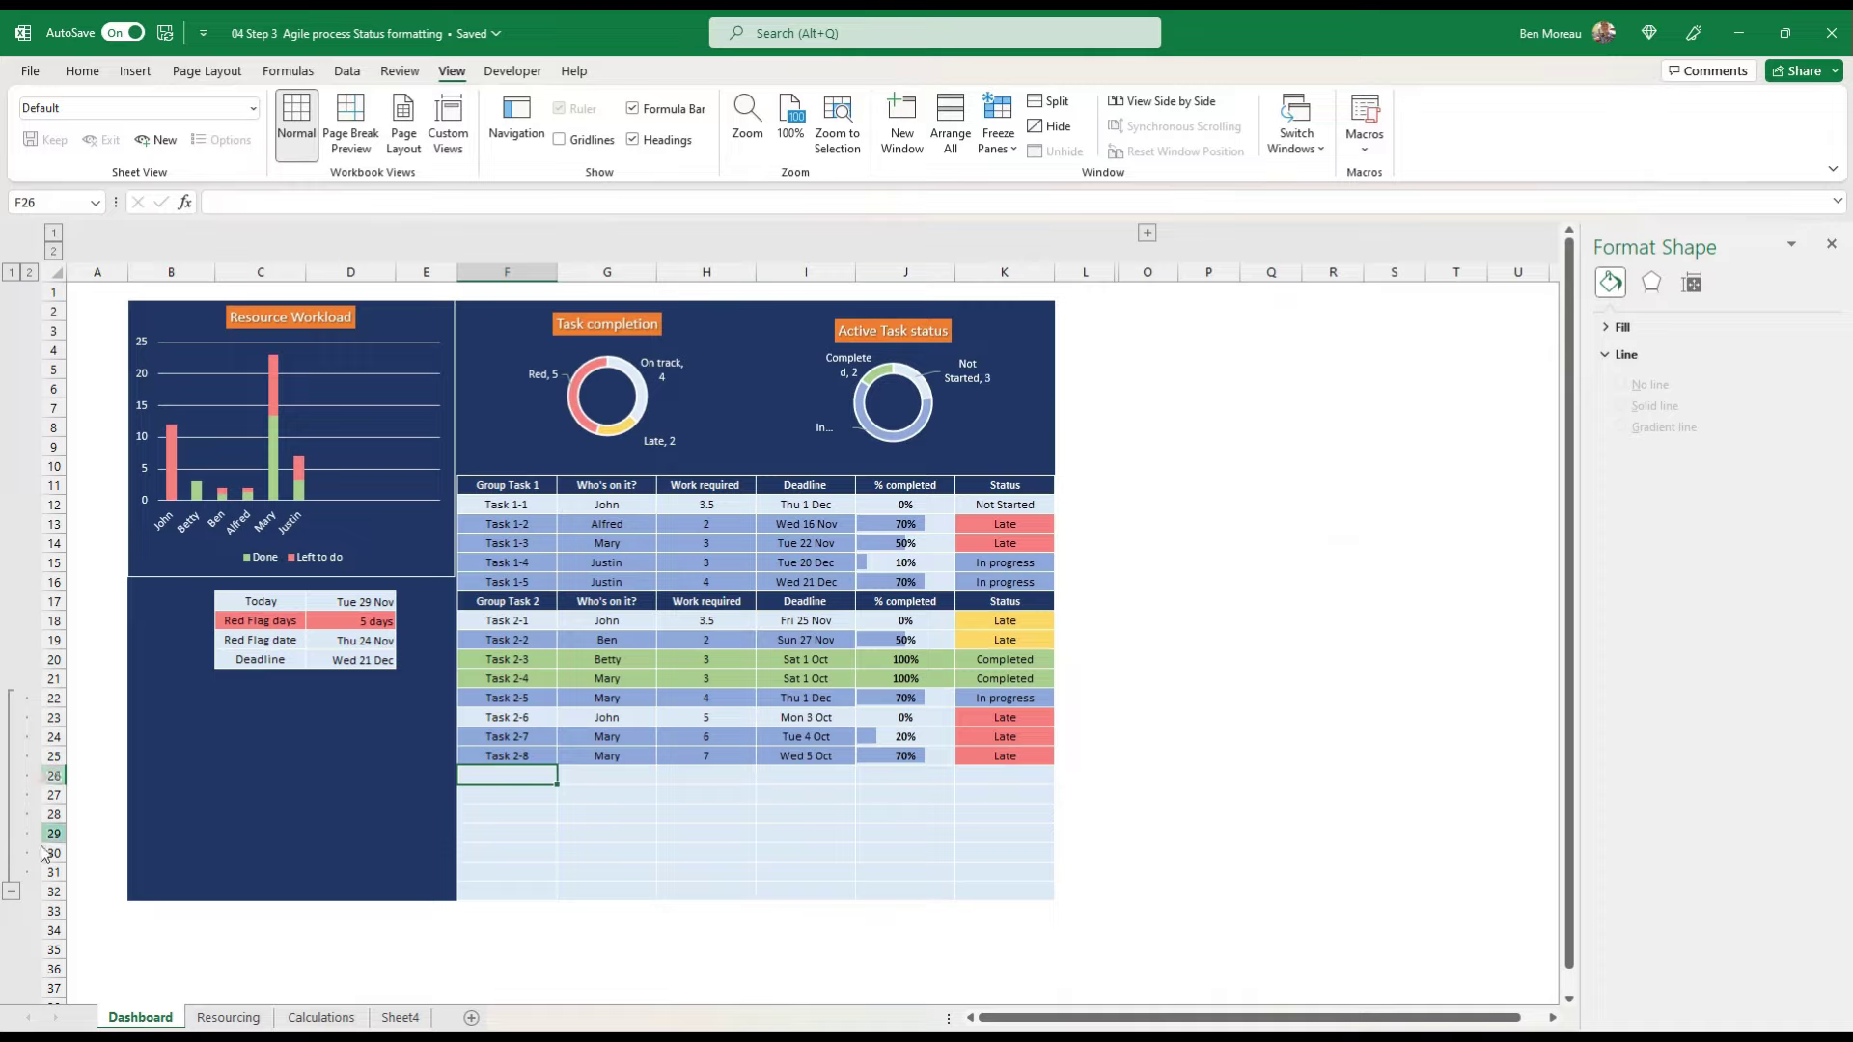
left_click_drag(44, 698, 43, 893)
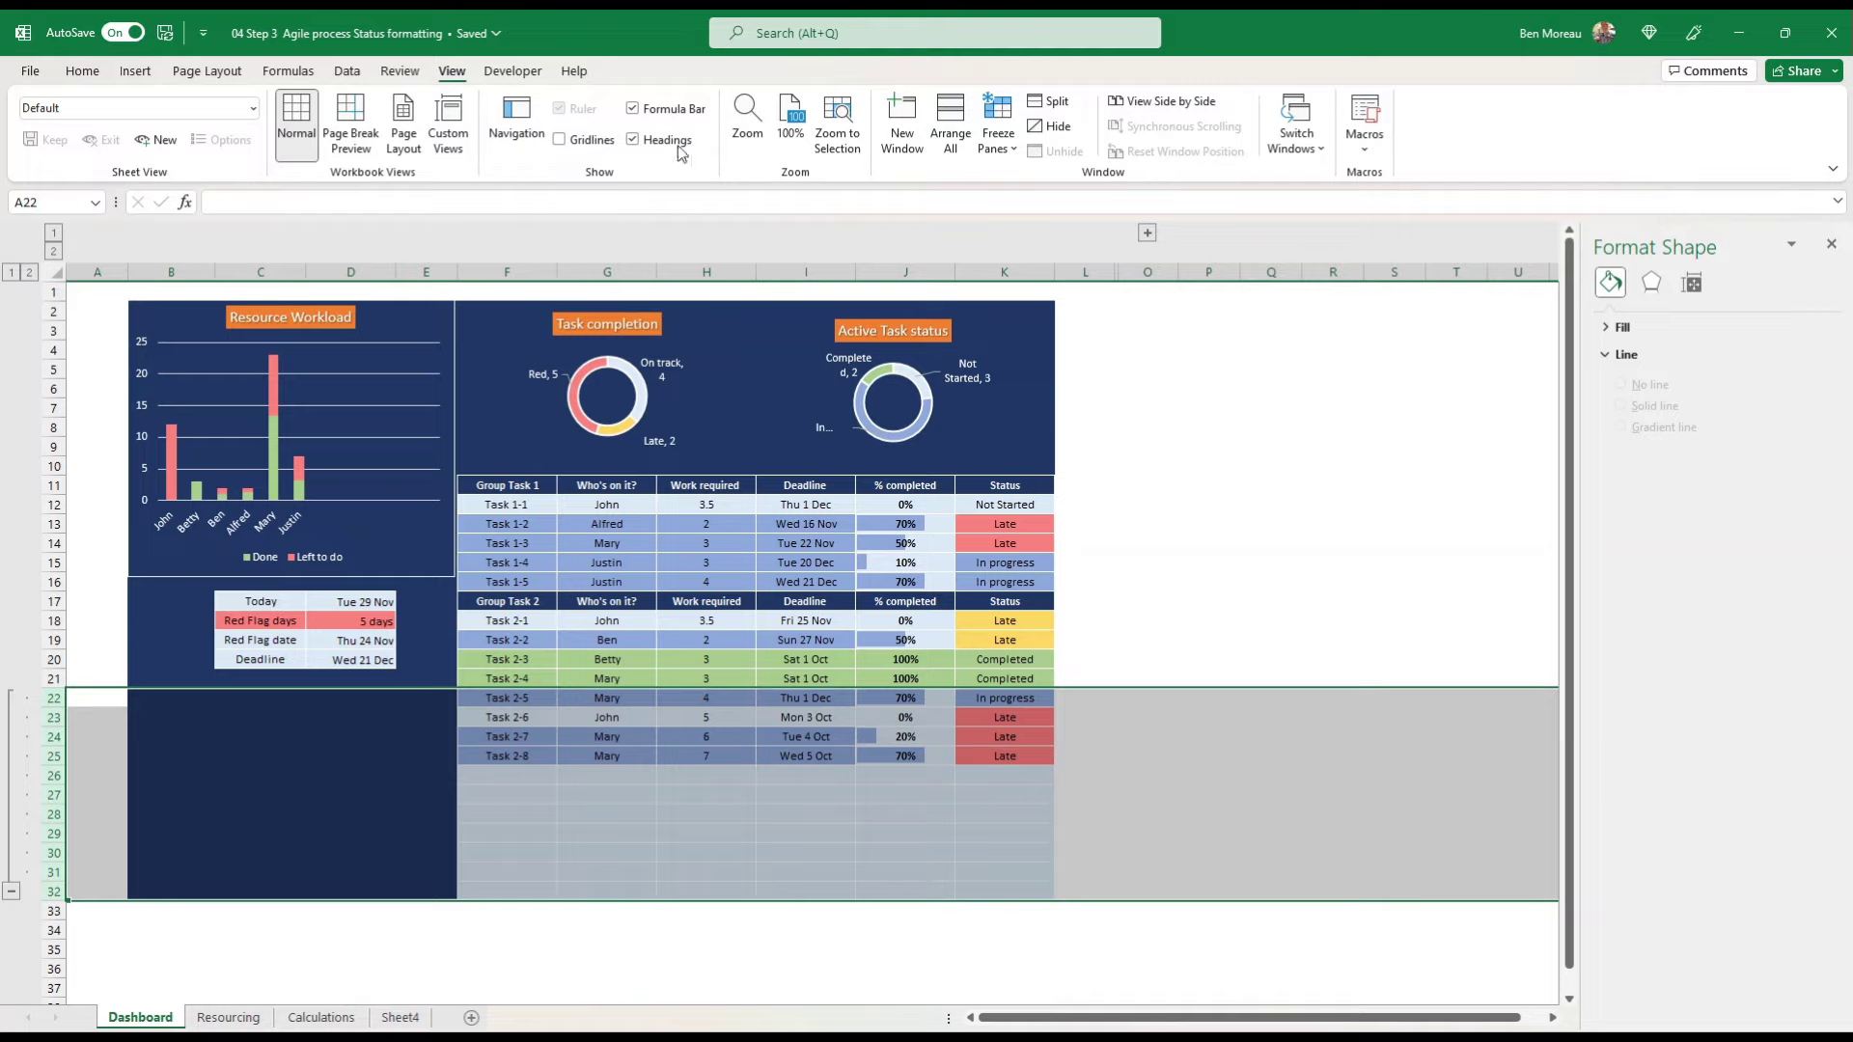
left_click(346, 70)
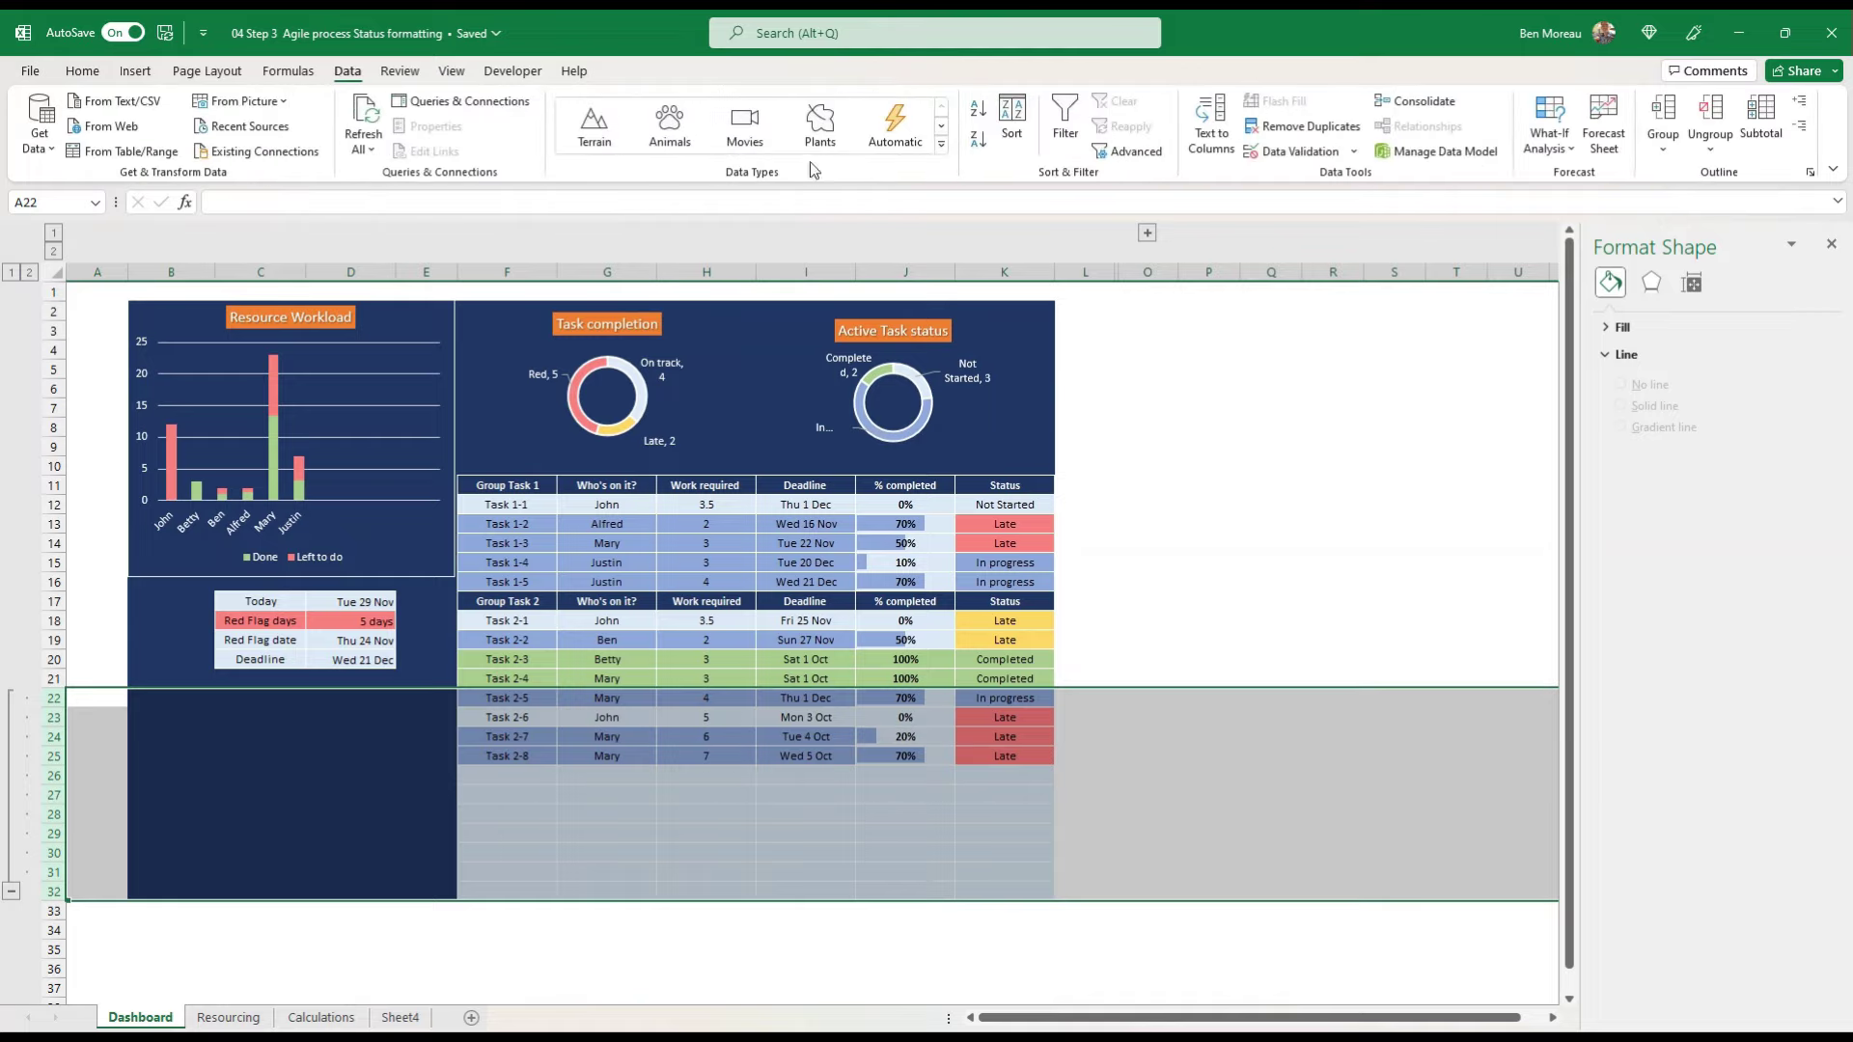
left_click(1710, 114)
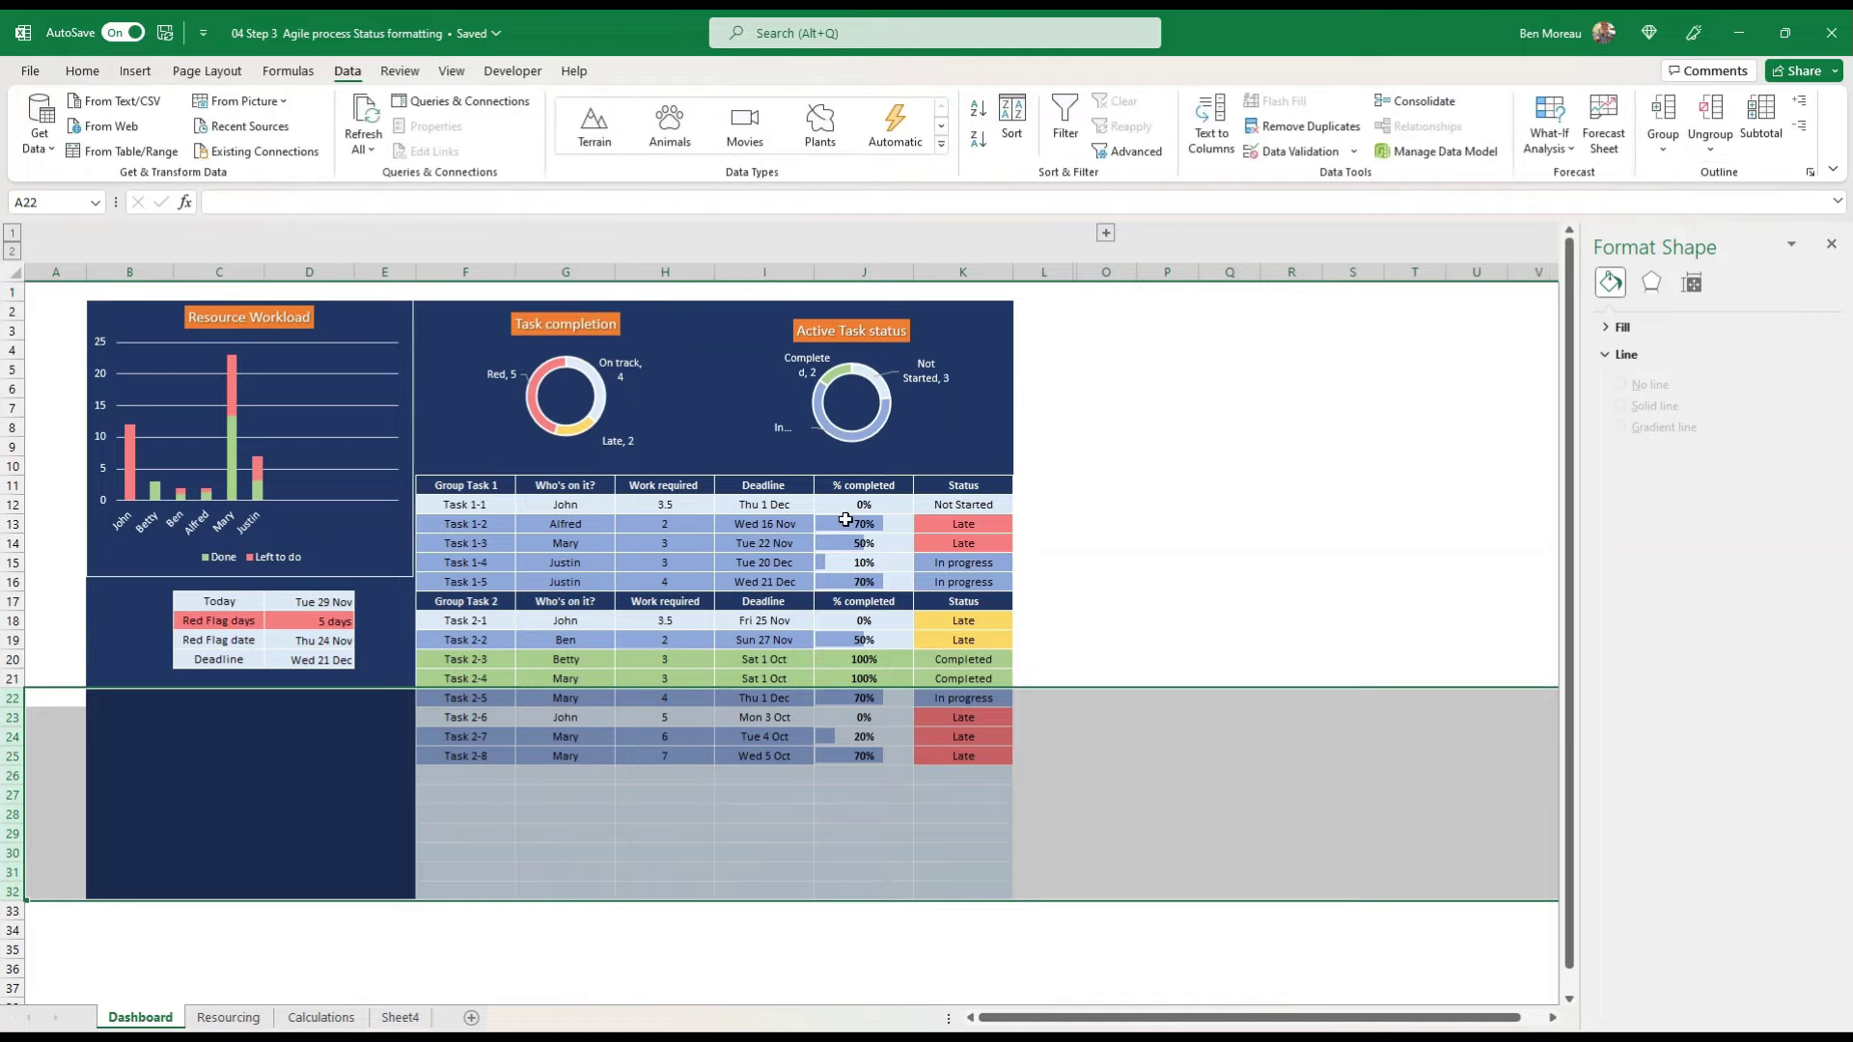
Step: Group the empty task rows 26 to 32 and collapse the group
left_click(465, 775)
left_click_drag(14, 775, 15, 892)
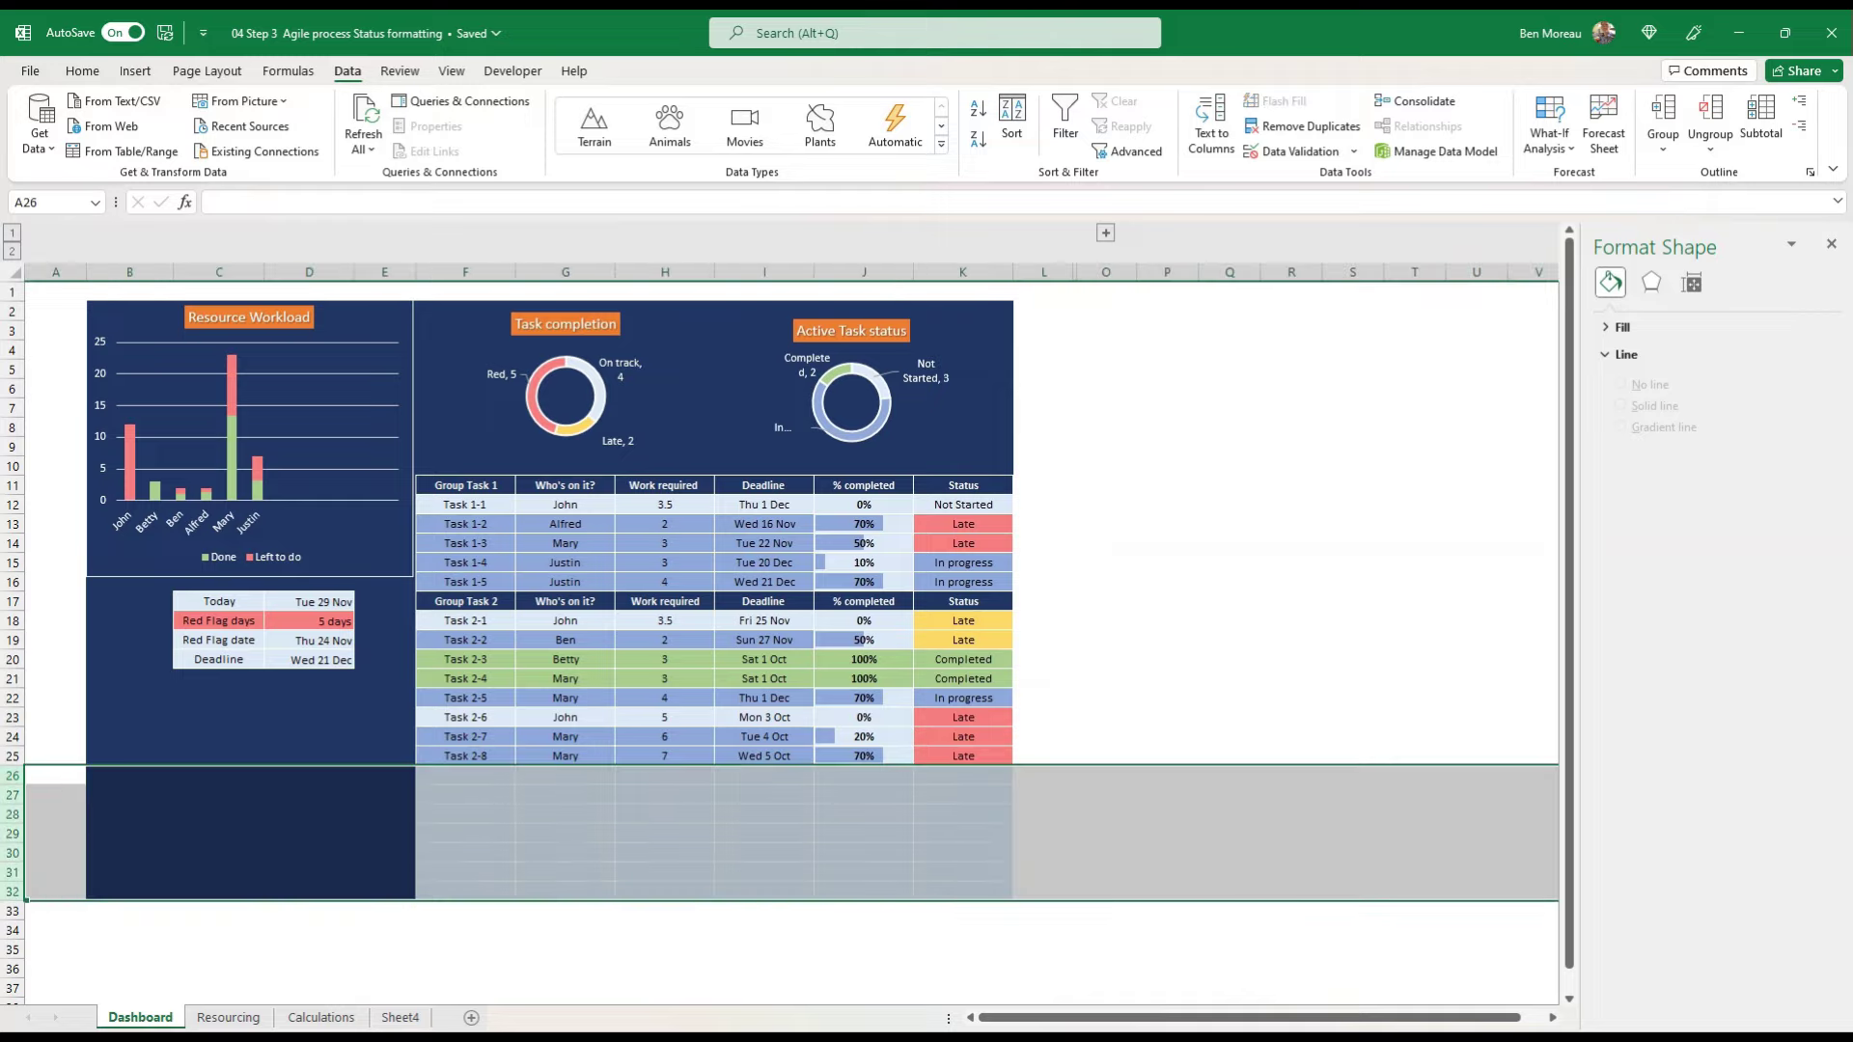
left_click(1662, 121)
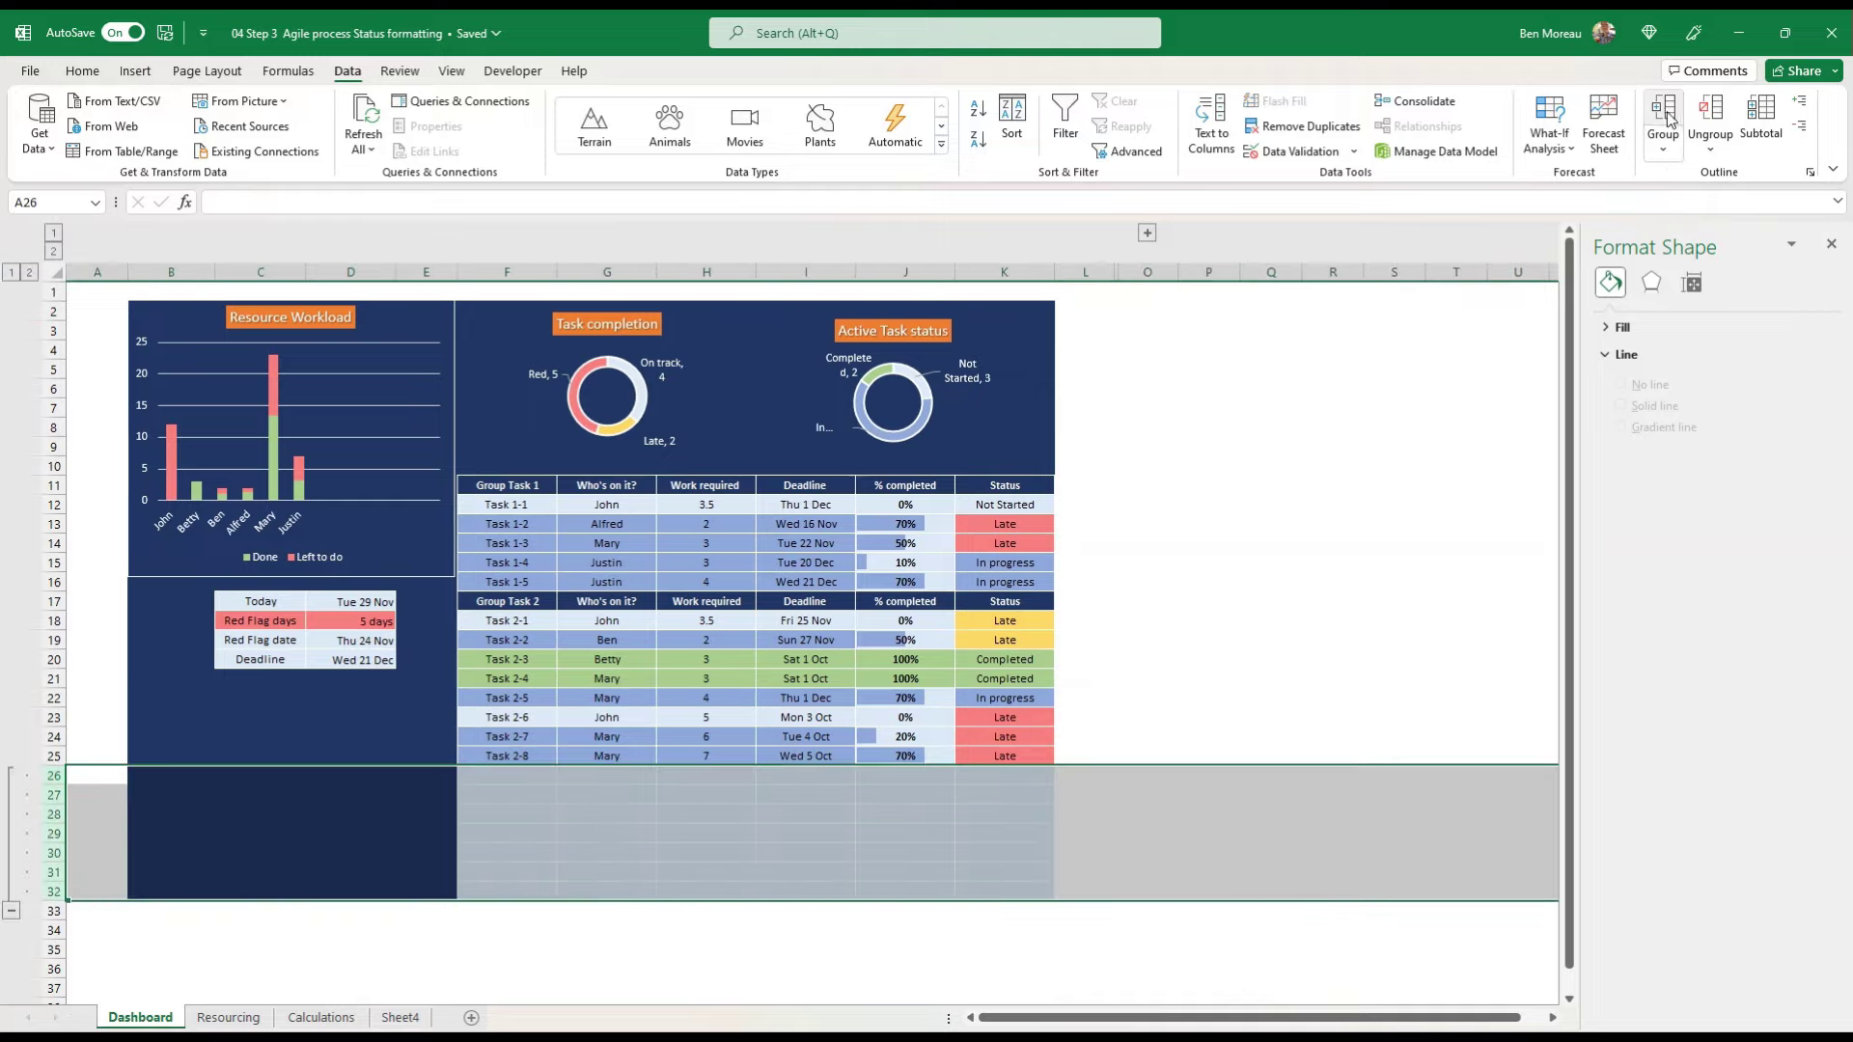
left_click(11, 911)
left_click(422, 854)
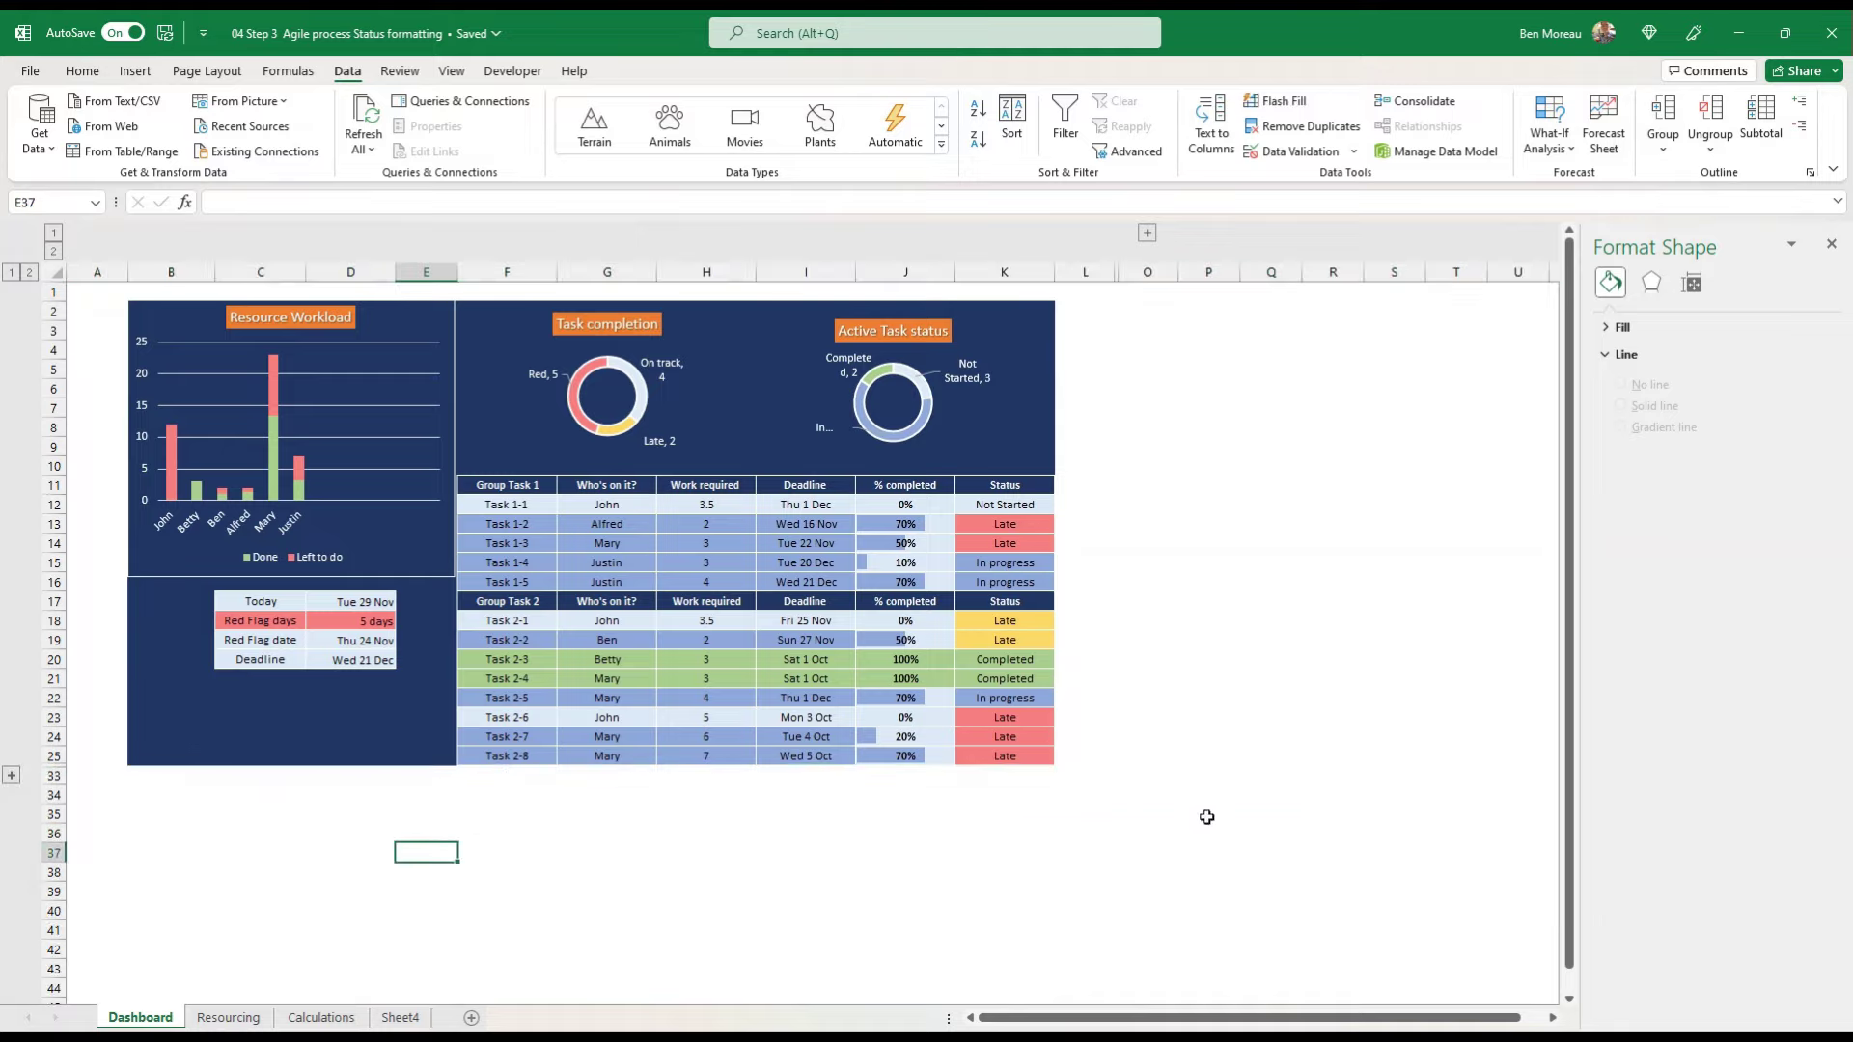
Step: Remove the border line from the doughnut rings in the Active Task status and Task completion charts
right_click(919, 426)
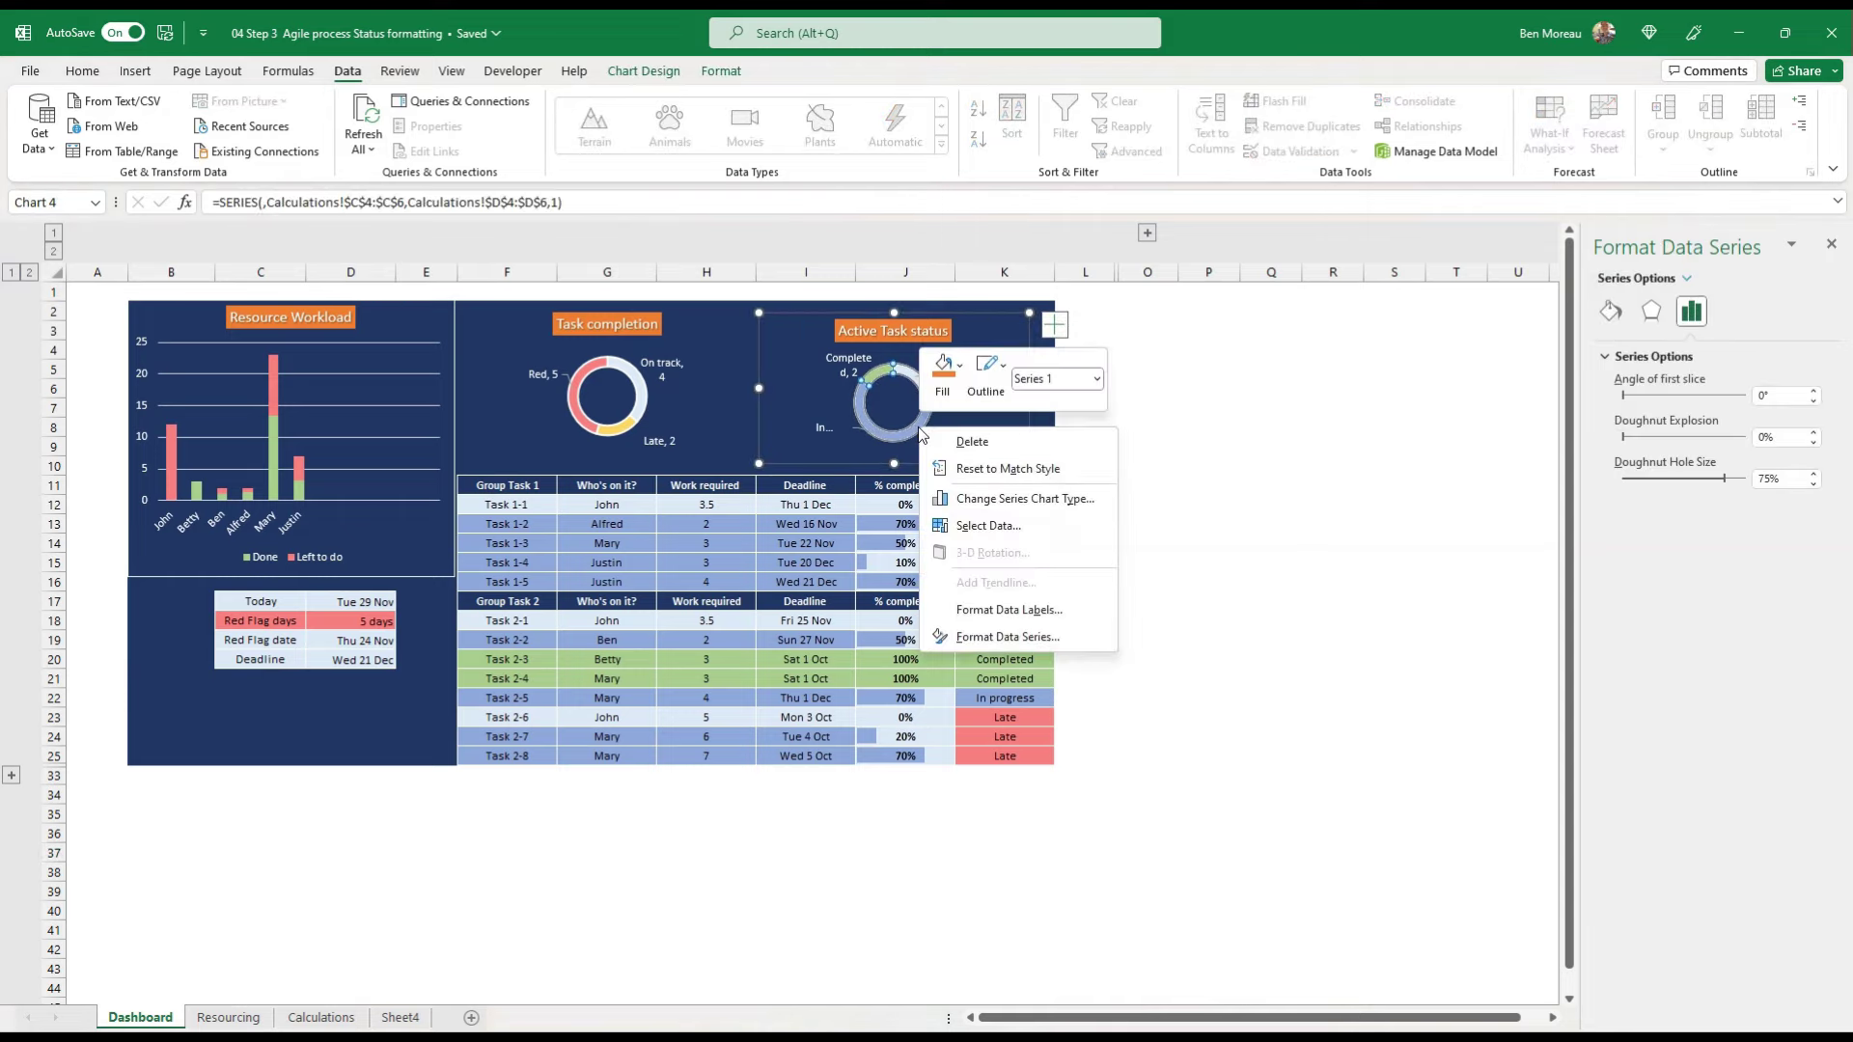
left_click(1651, 311)
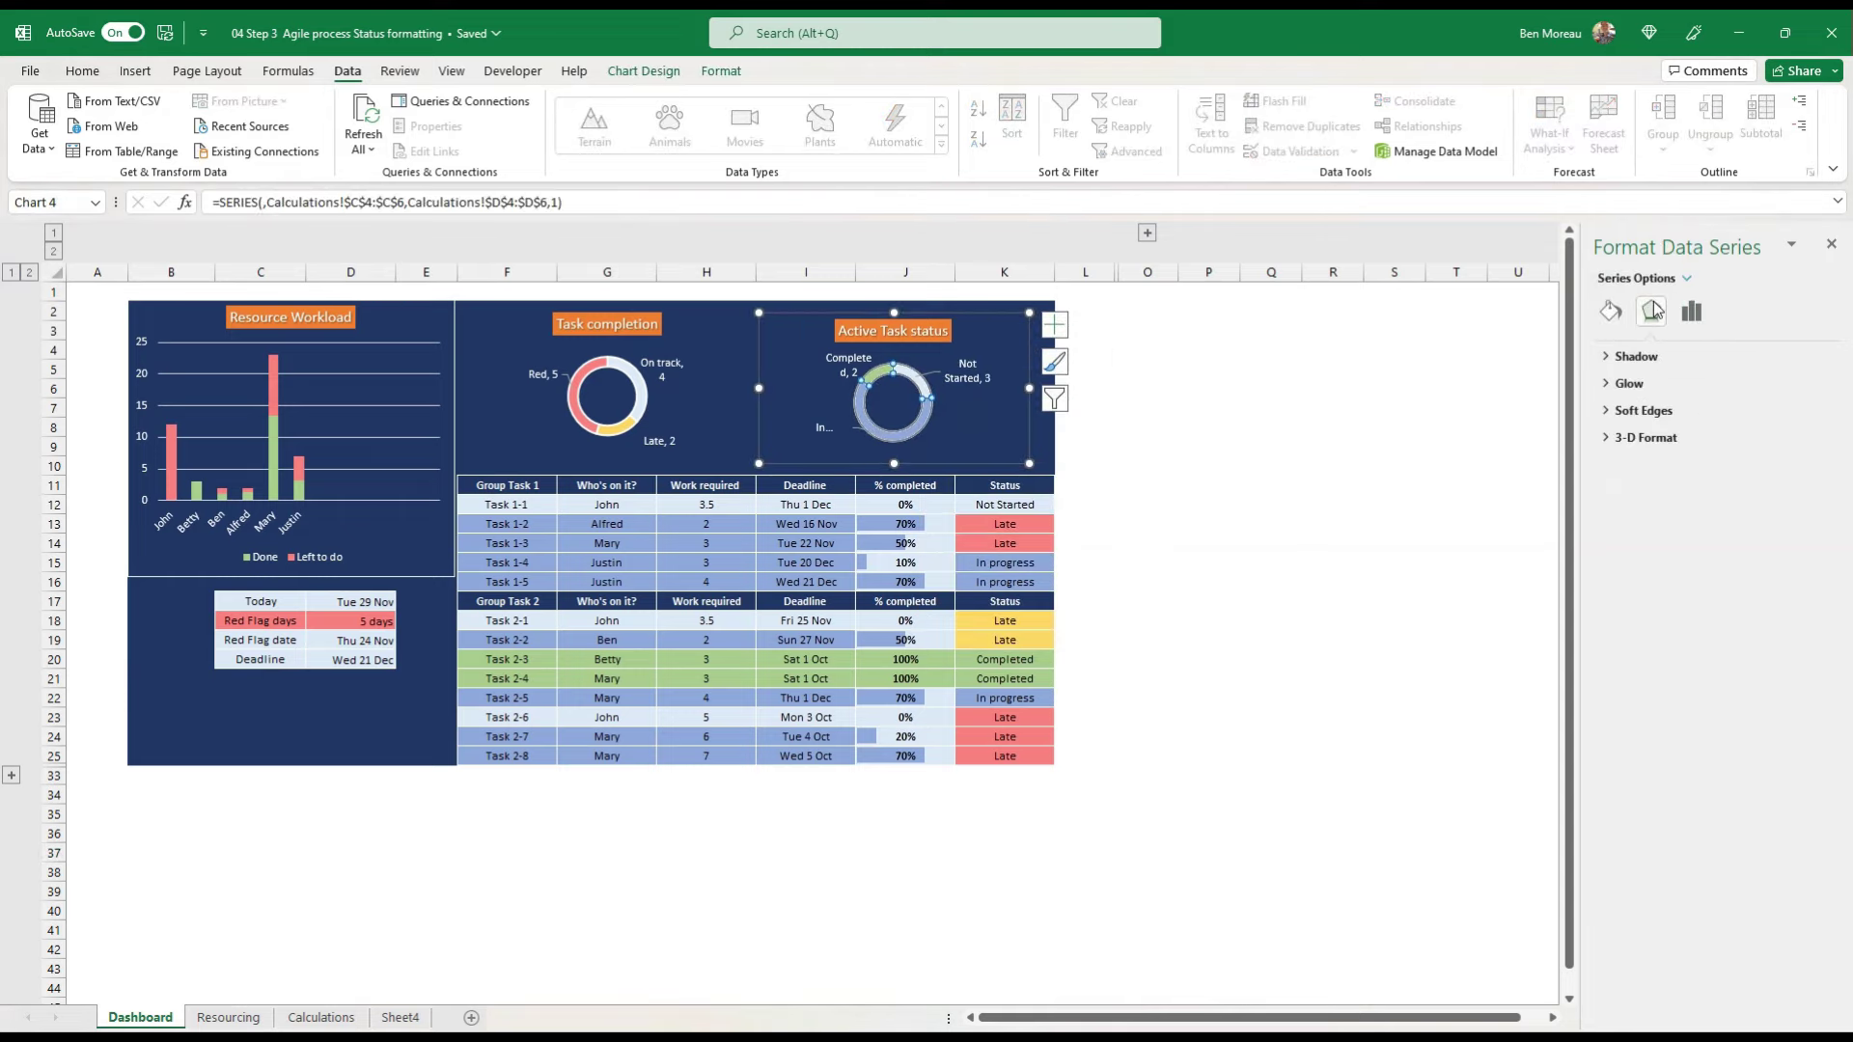
left_click(1621, 319)
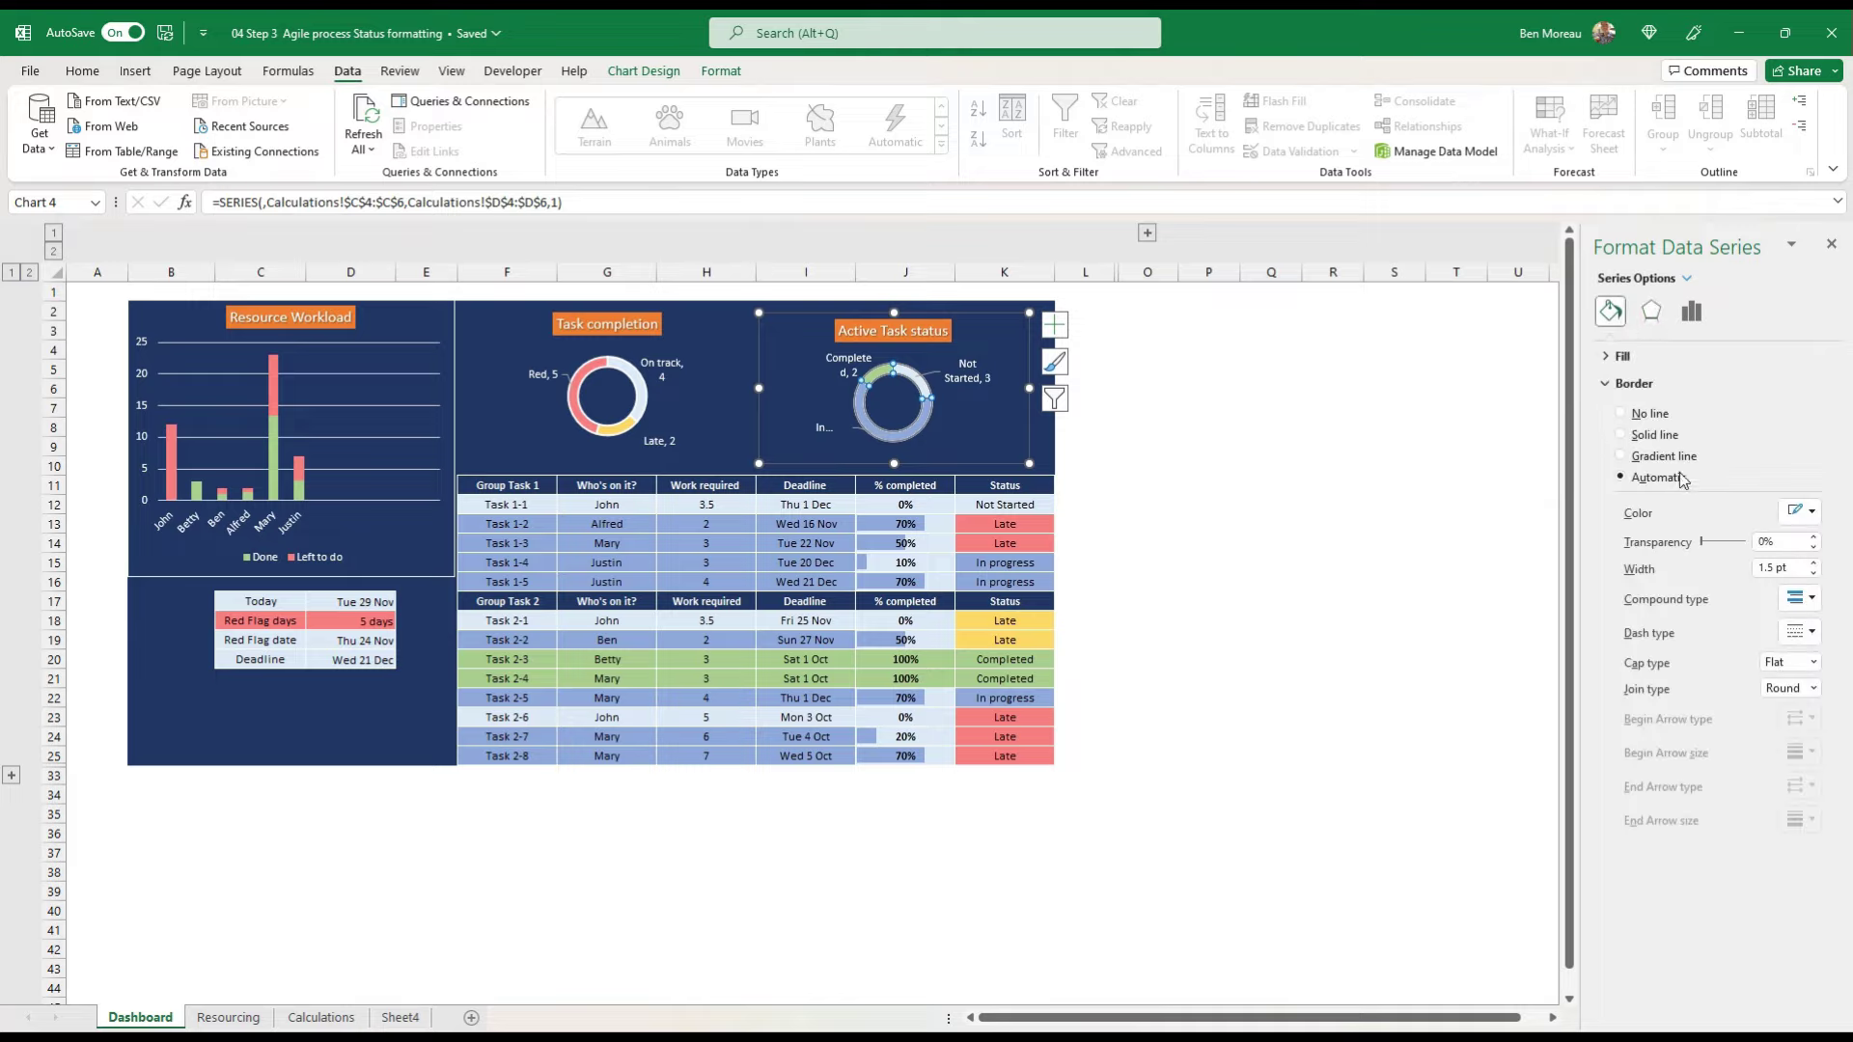
left_click(1629, 417)
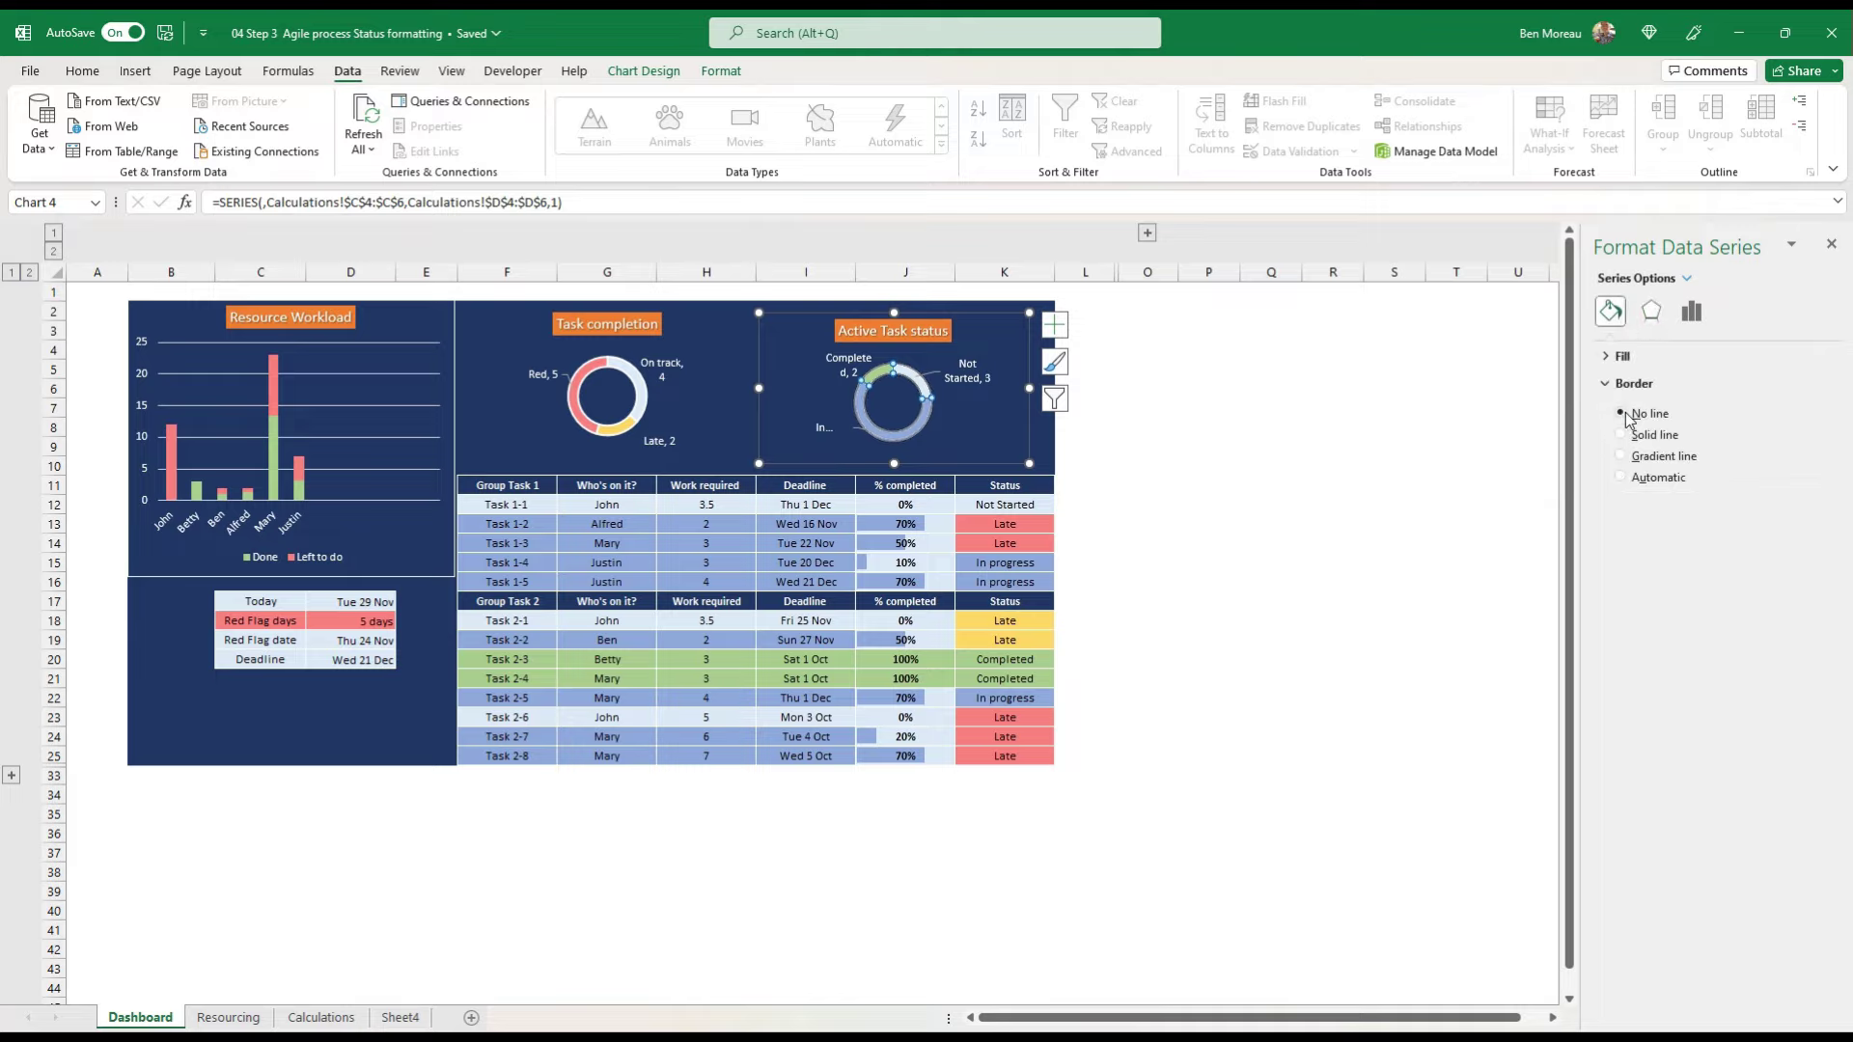
left_click(1164, 454)
left_click(635, 422)
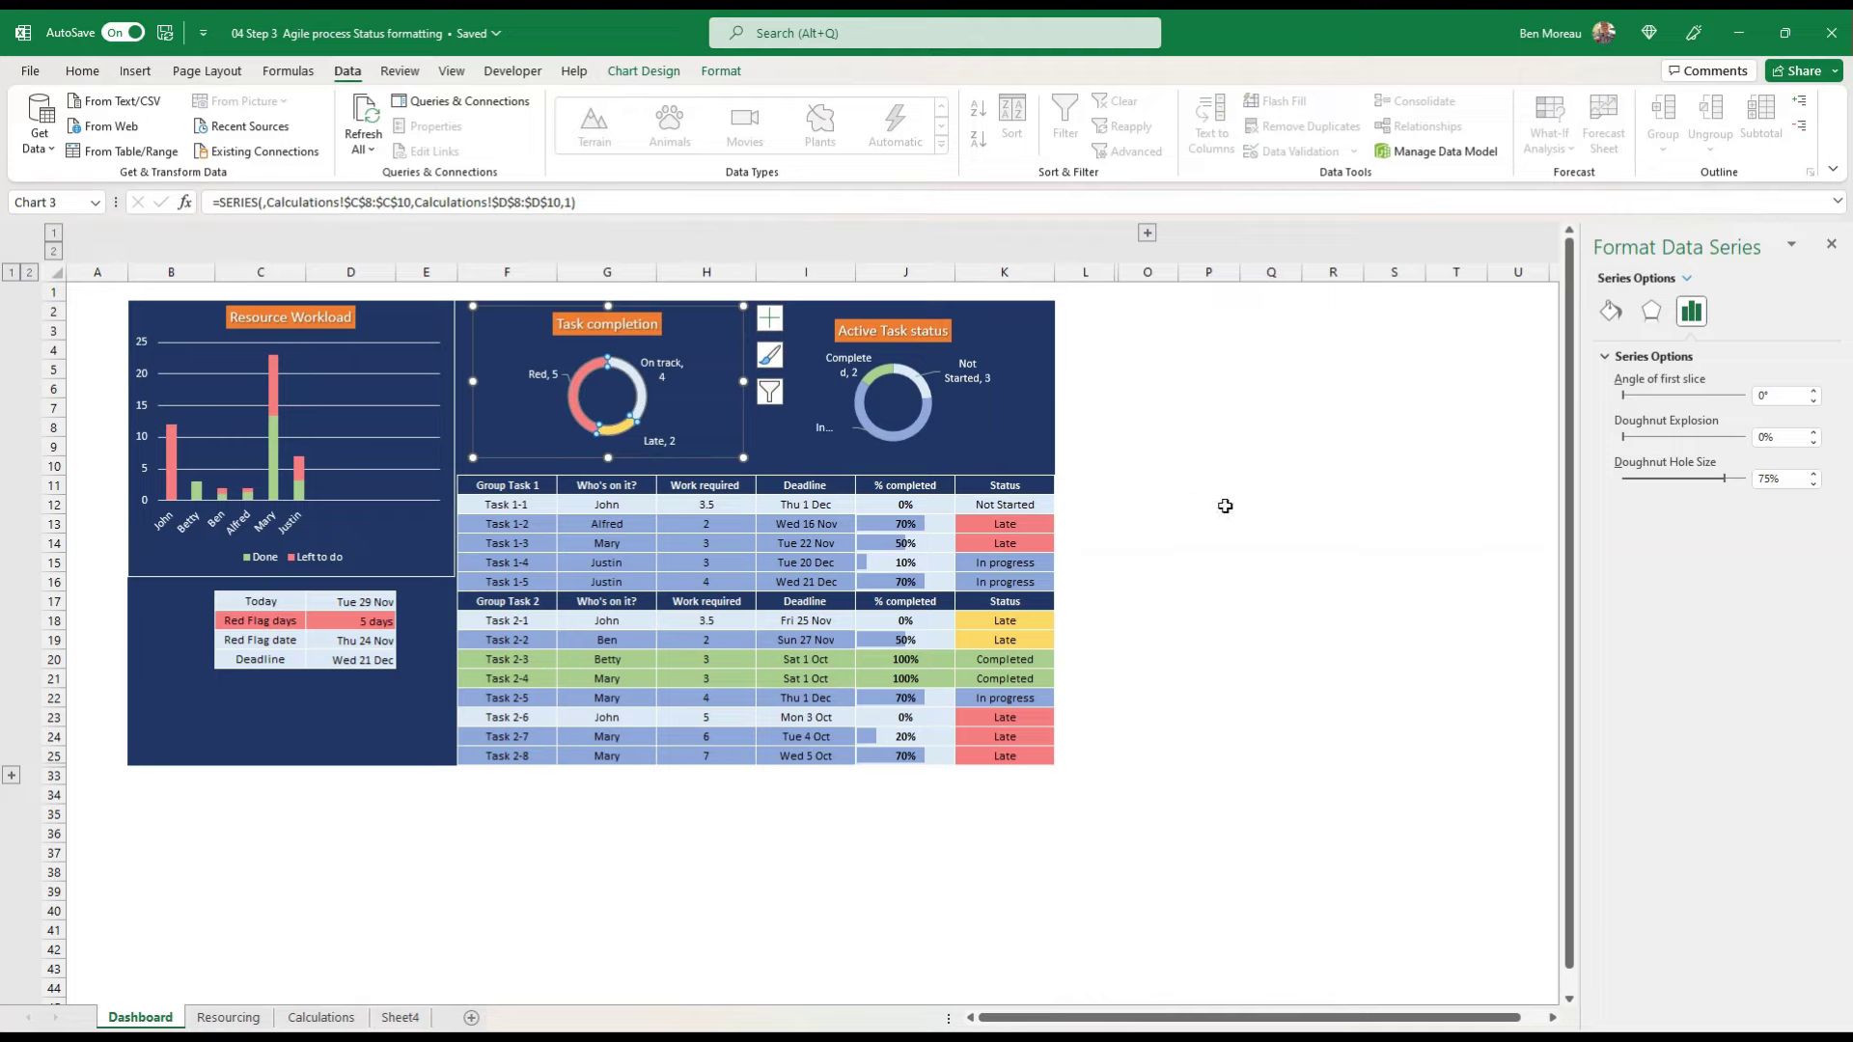
left_click(1259, 509)
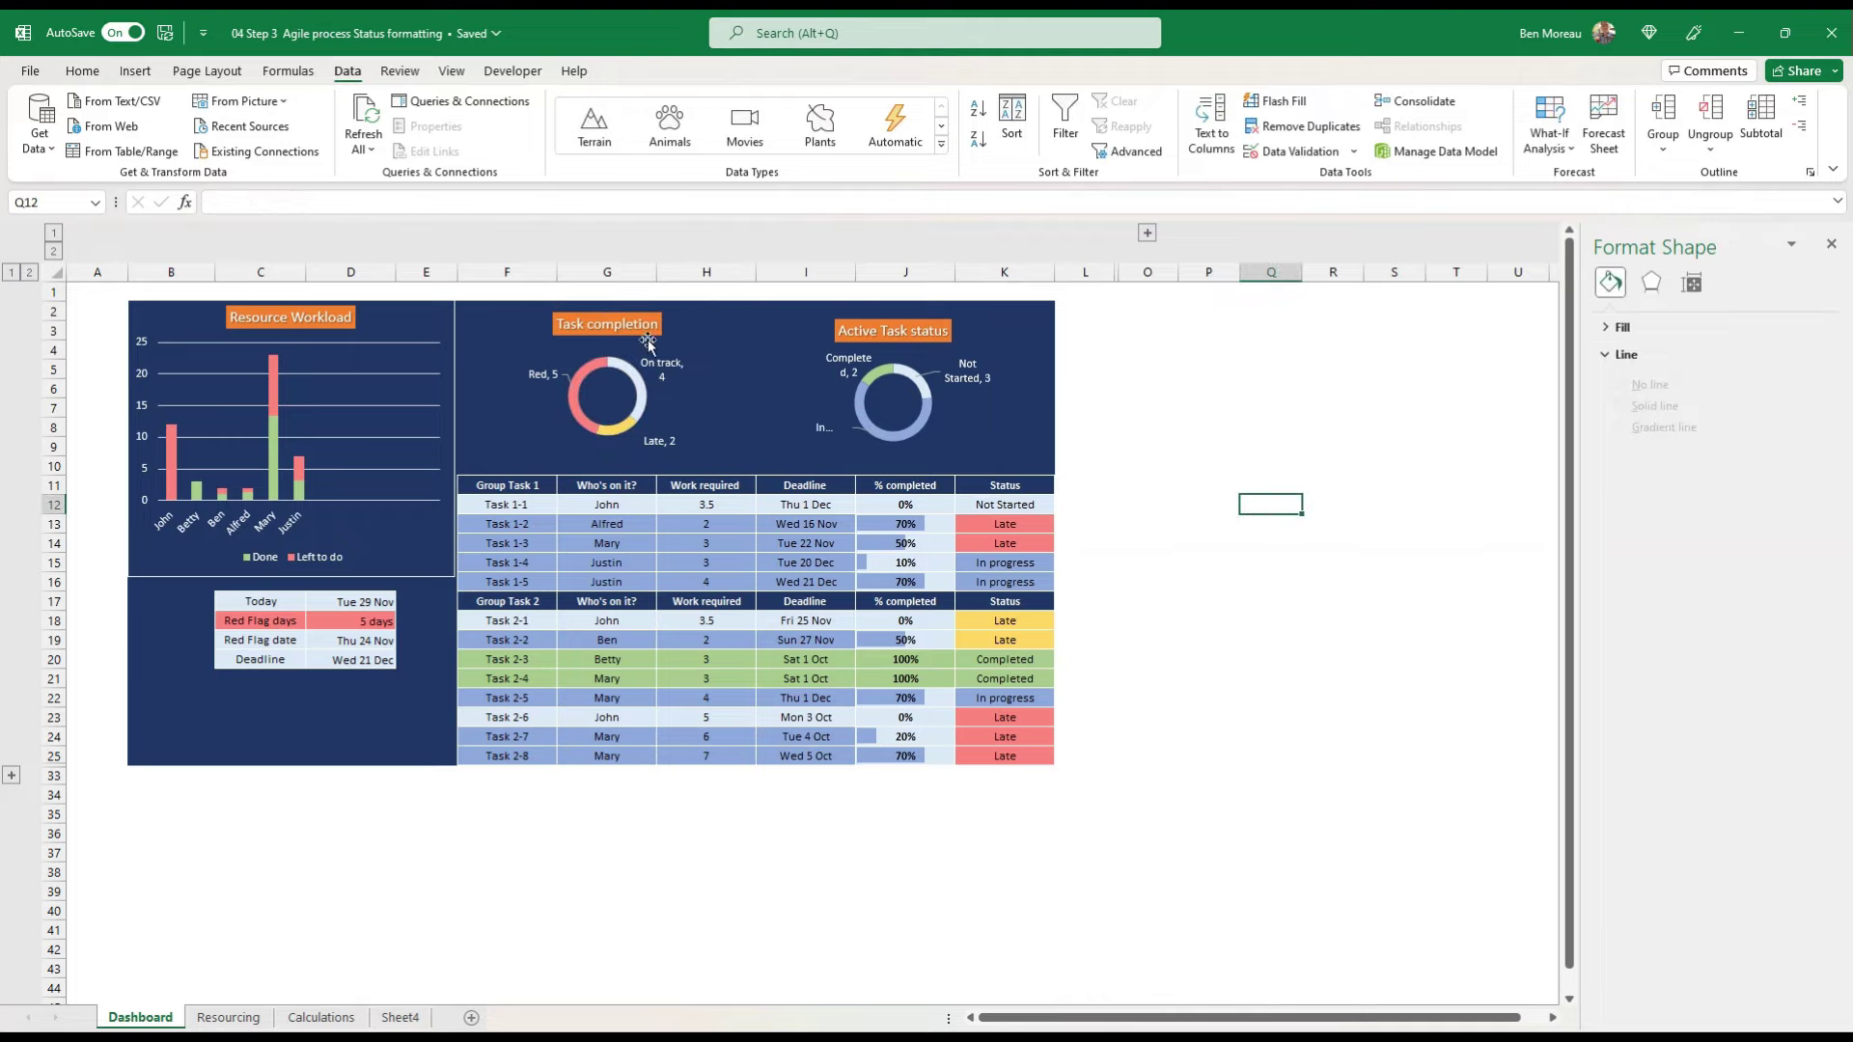
Step: Move the Red and On track data labels of the Task completion chart slightly outward from the ring
left_click(547, 375)
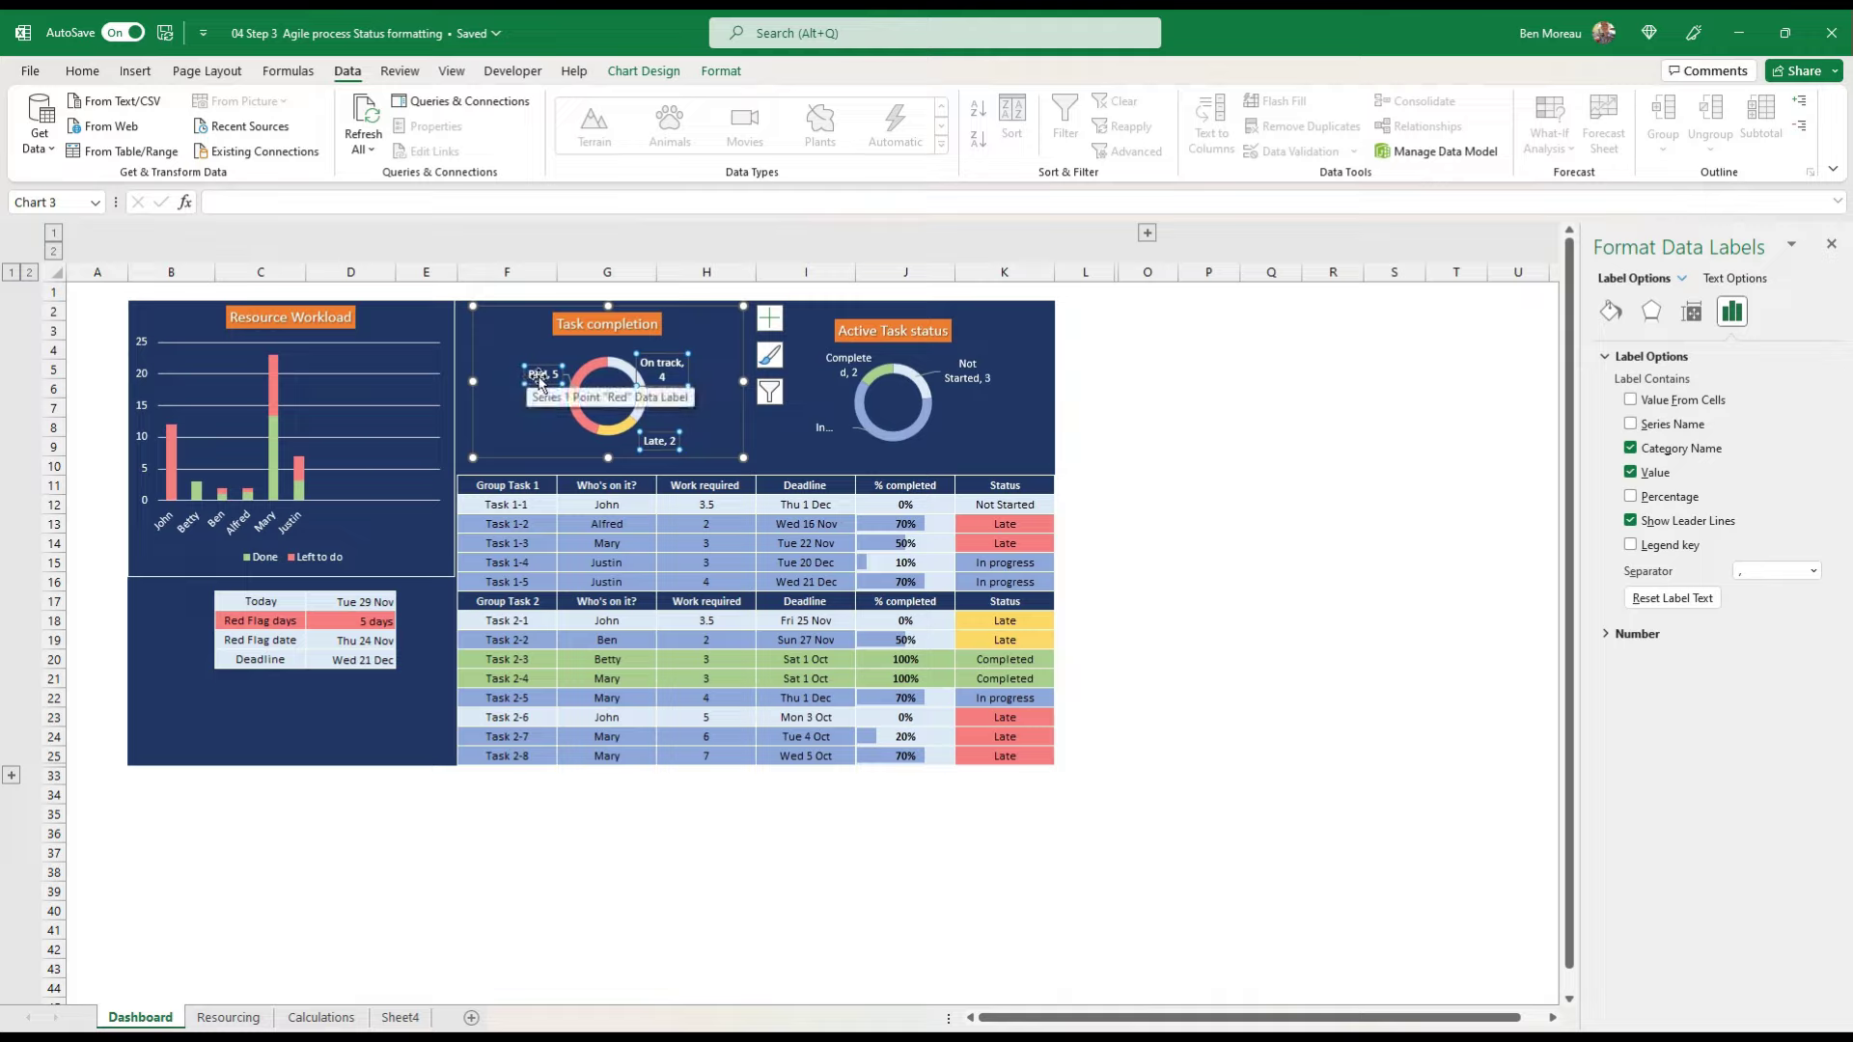
left_click(542, 380)
left_click_drag(550, 383, 542, 379)
left_click(664, 367)
left_click_drag(679, 384, 694, 385)
Step: Set the leader lines of the Task completion chart's data labels to white
left_click(567, 381)
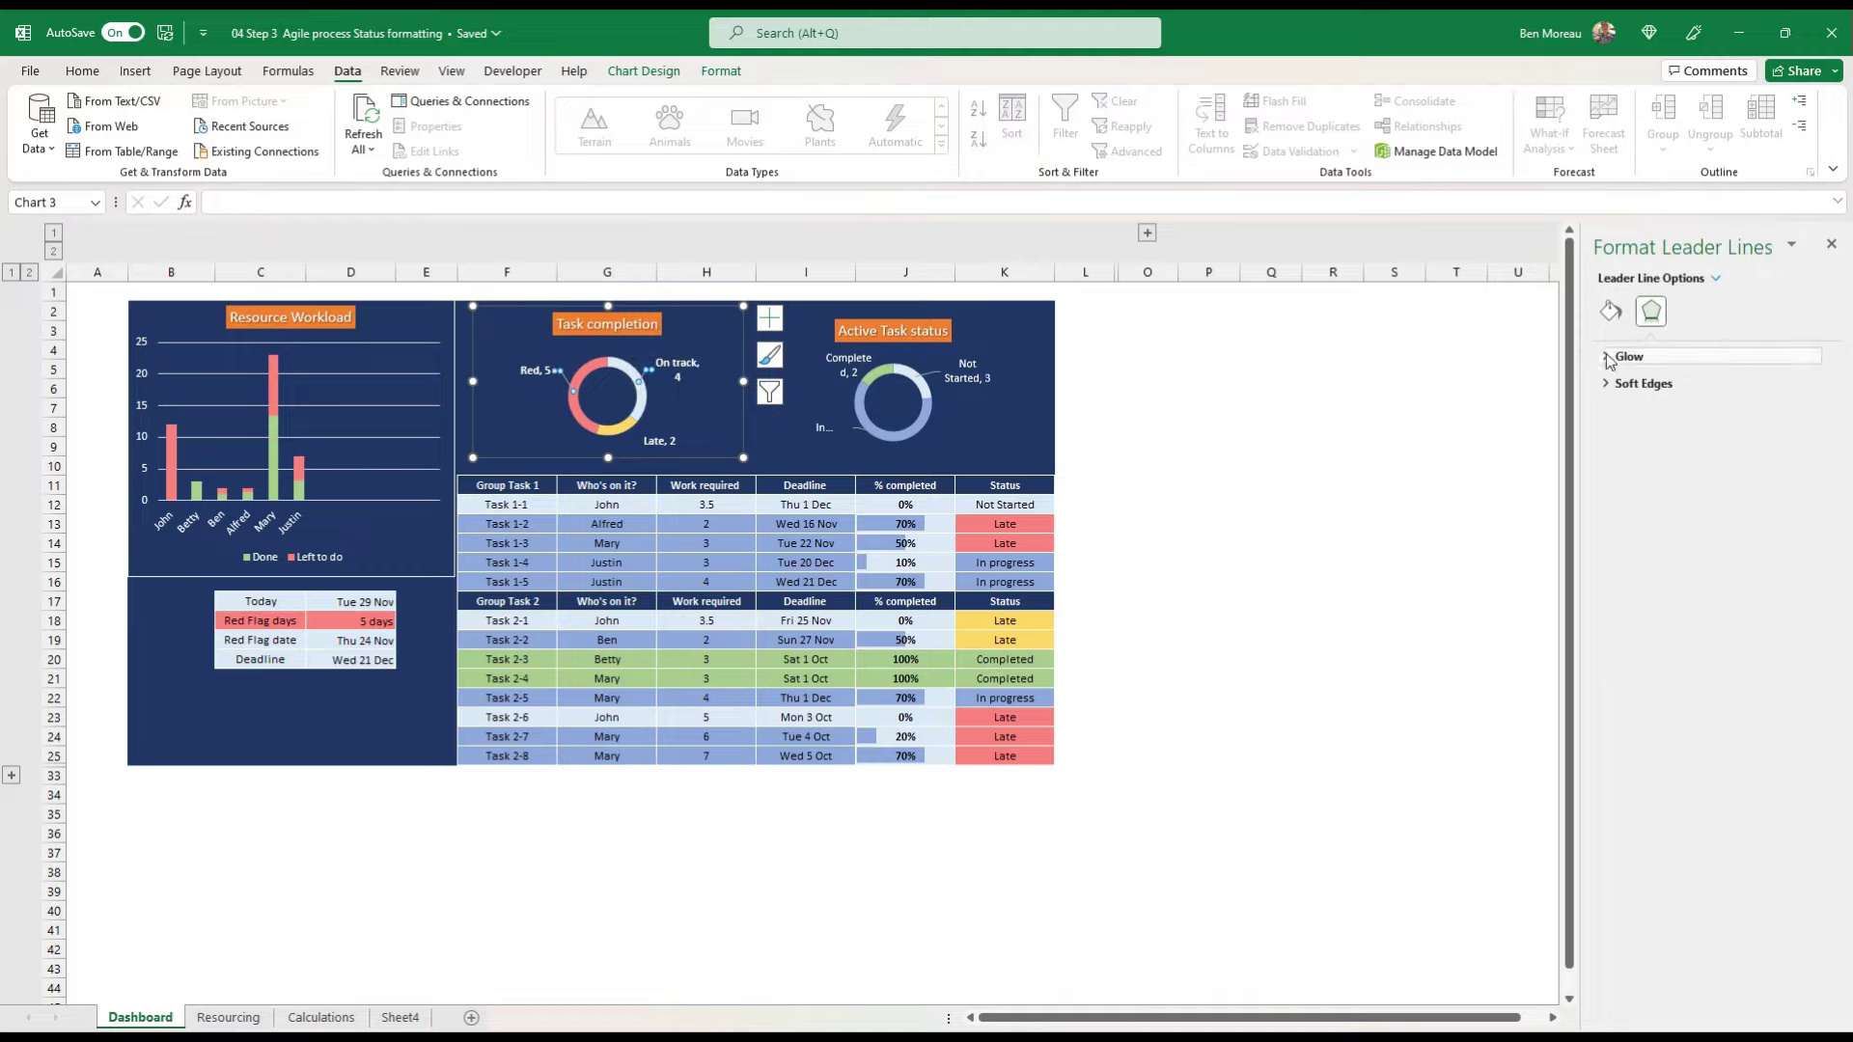
left_click(1610, 310)
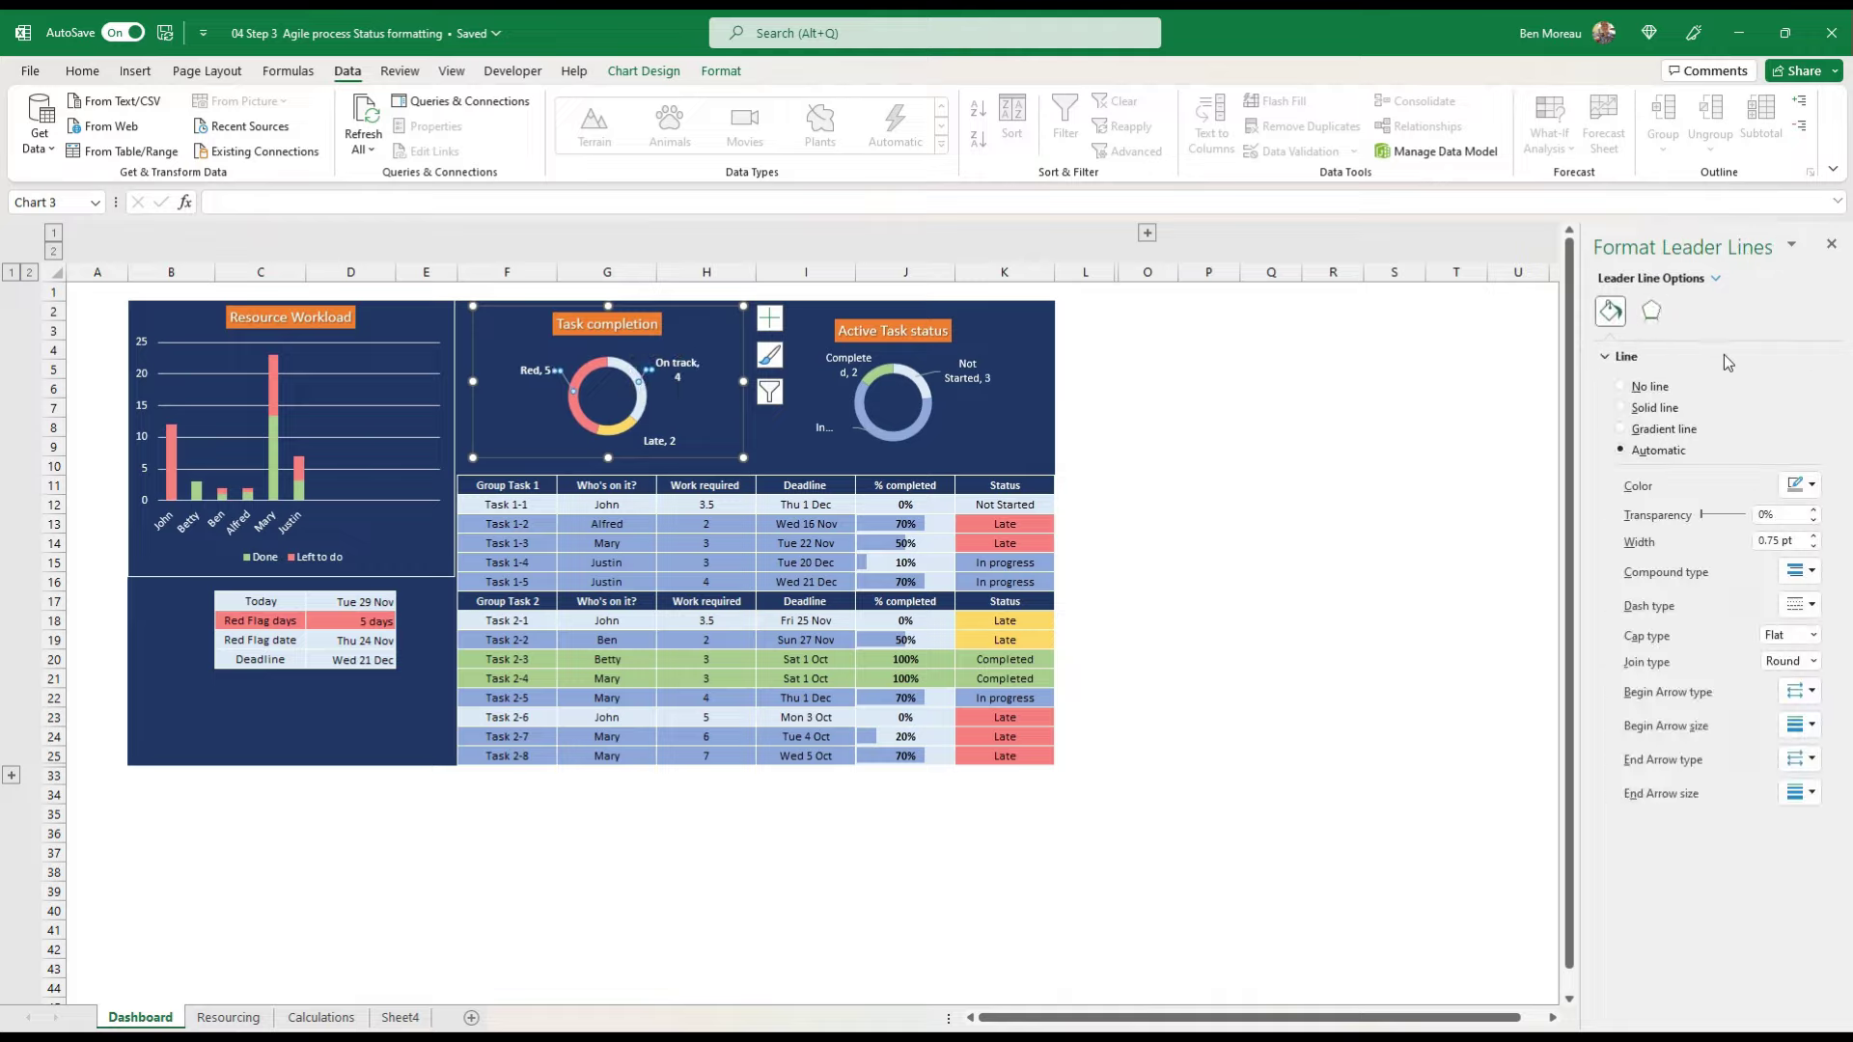
left_click(1814, 487)
left_click(1696, 543)
left_click(1220, 486)
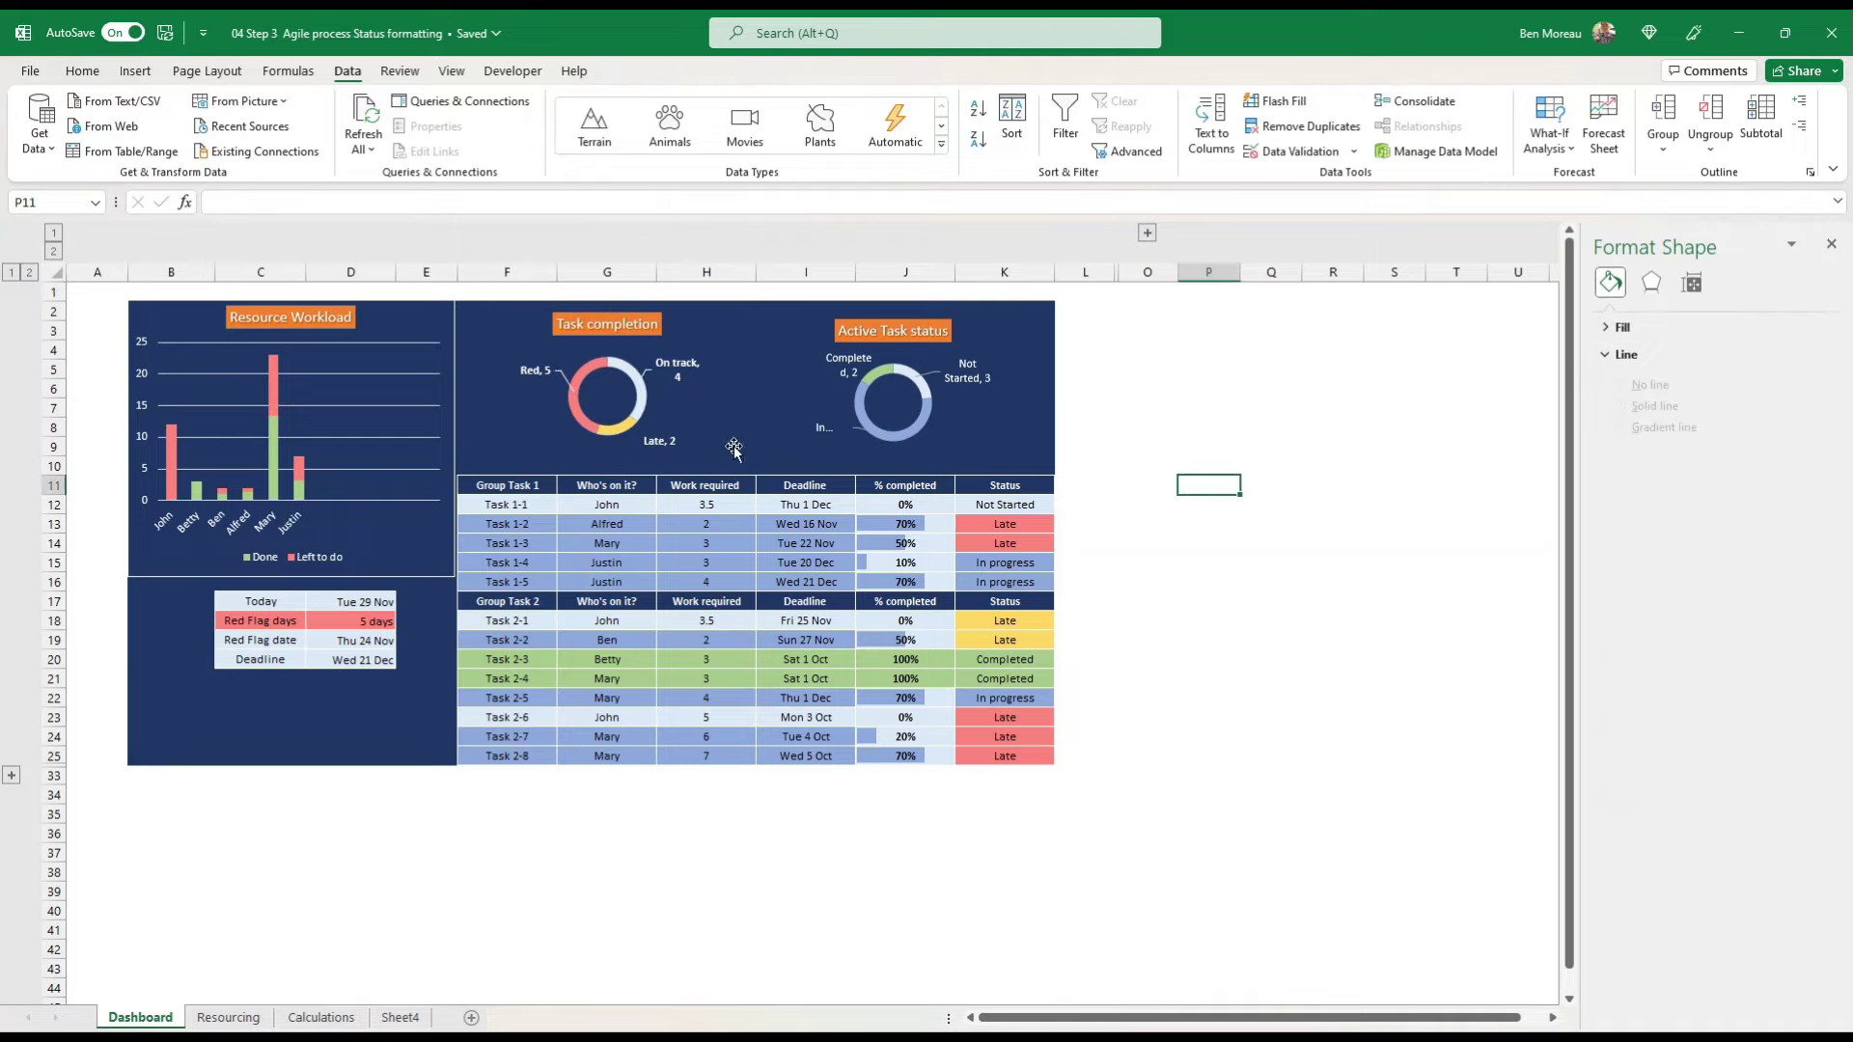
Step: Move the Late label outward in the Task completion chart and widen the In progress label in the Active Task status chart
left_click(680, 441)
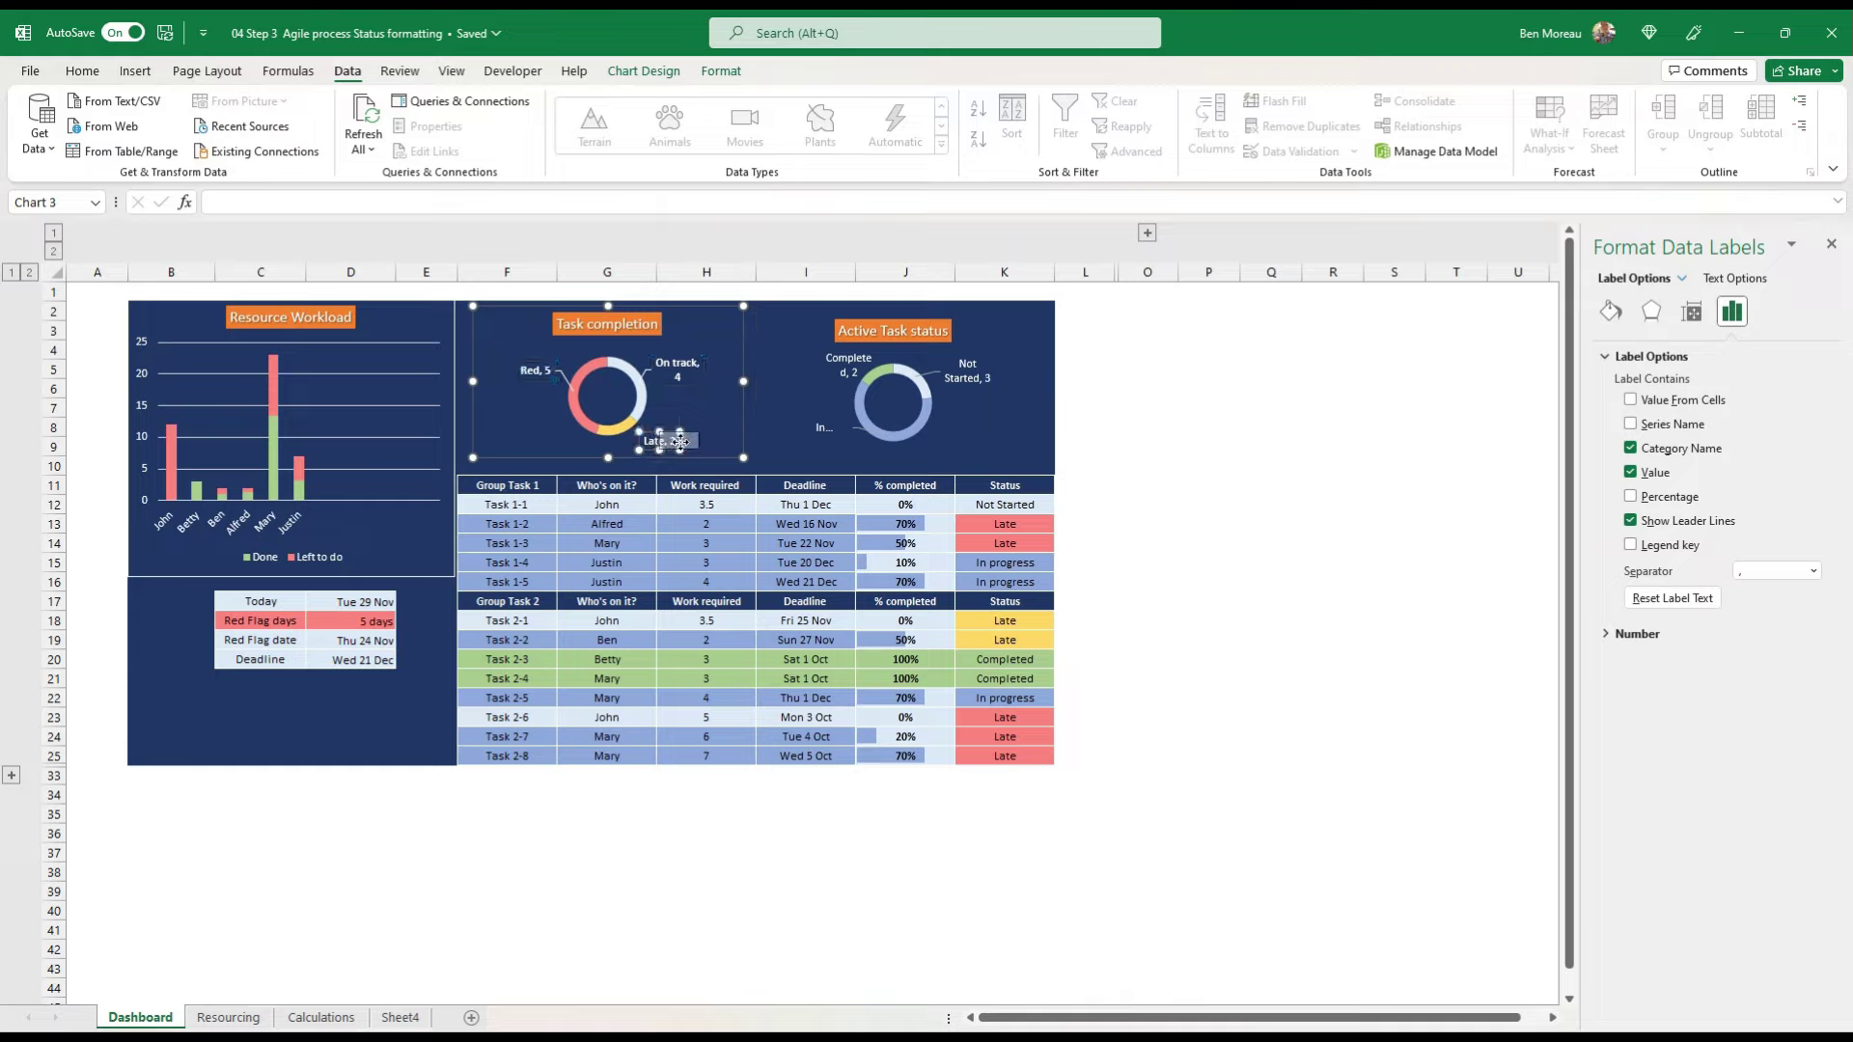
left_click(832, 434)
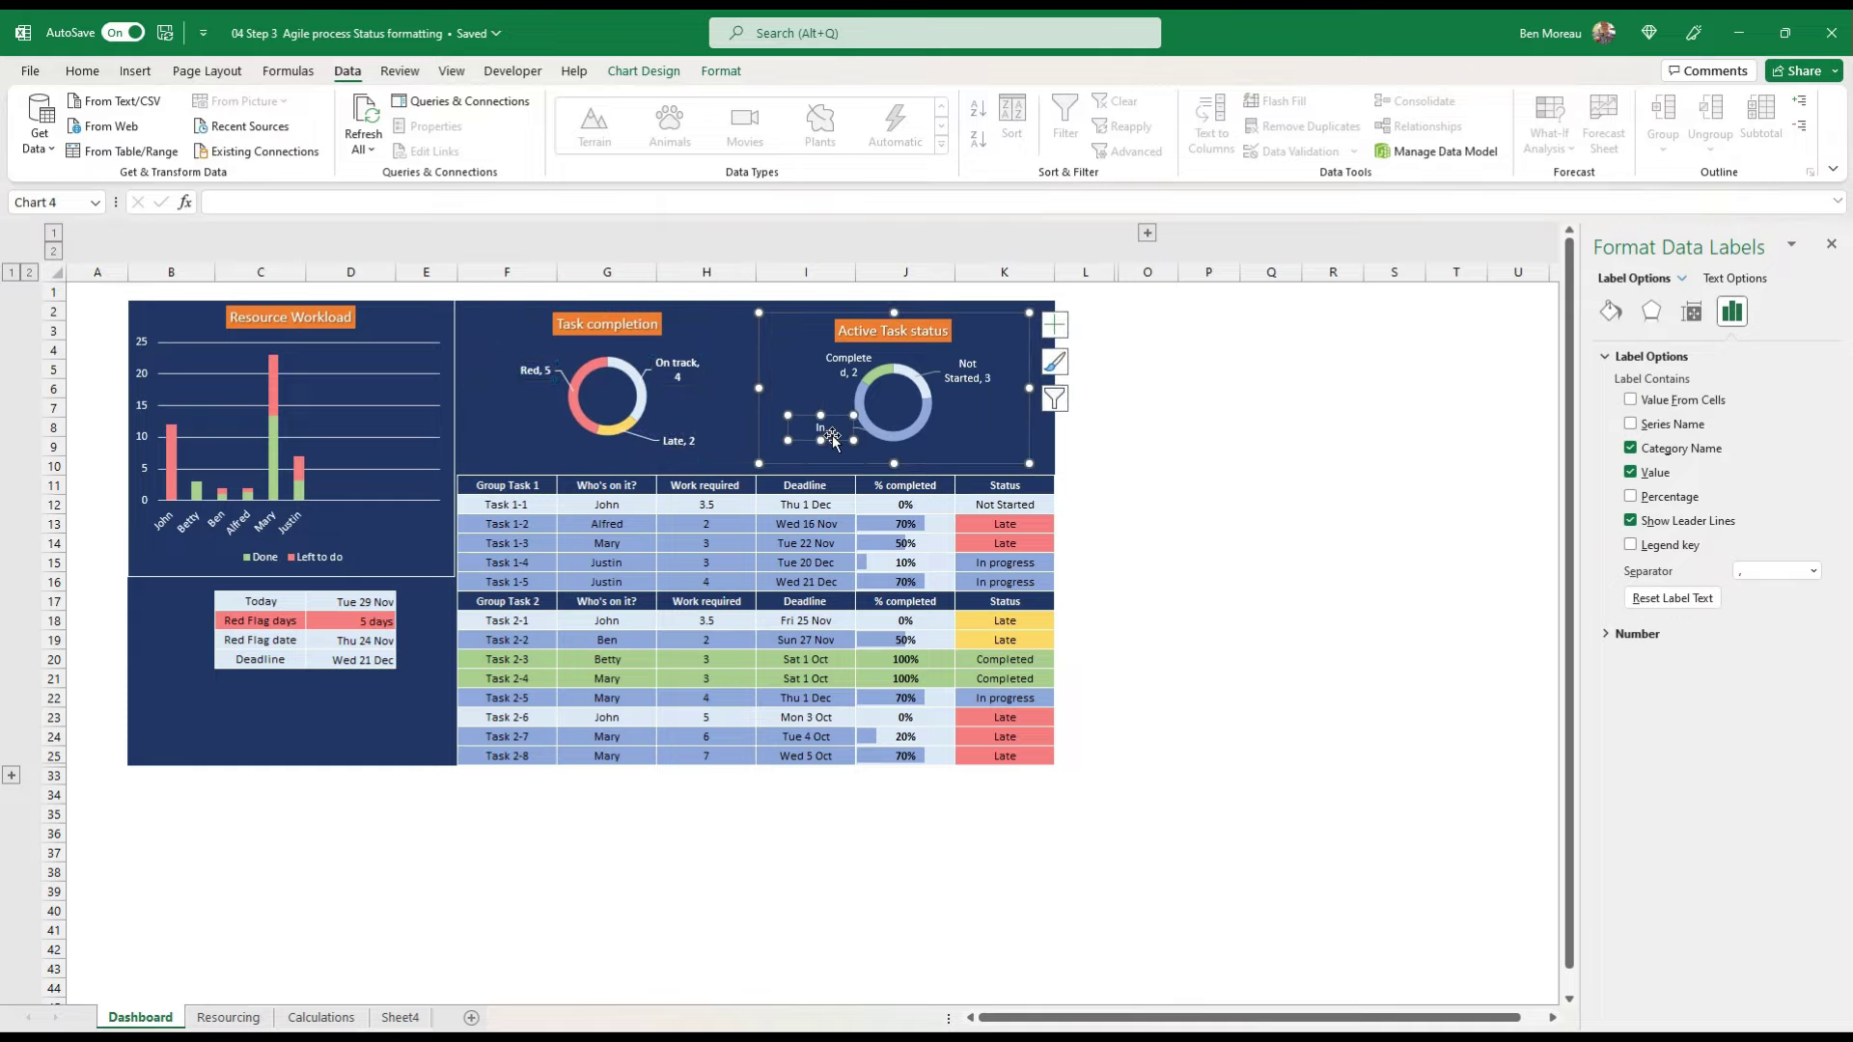
left_click(1194, 442)
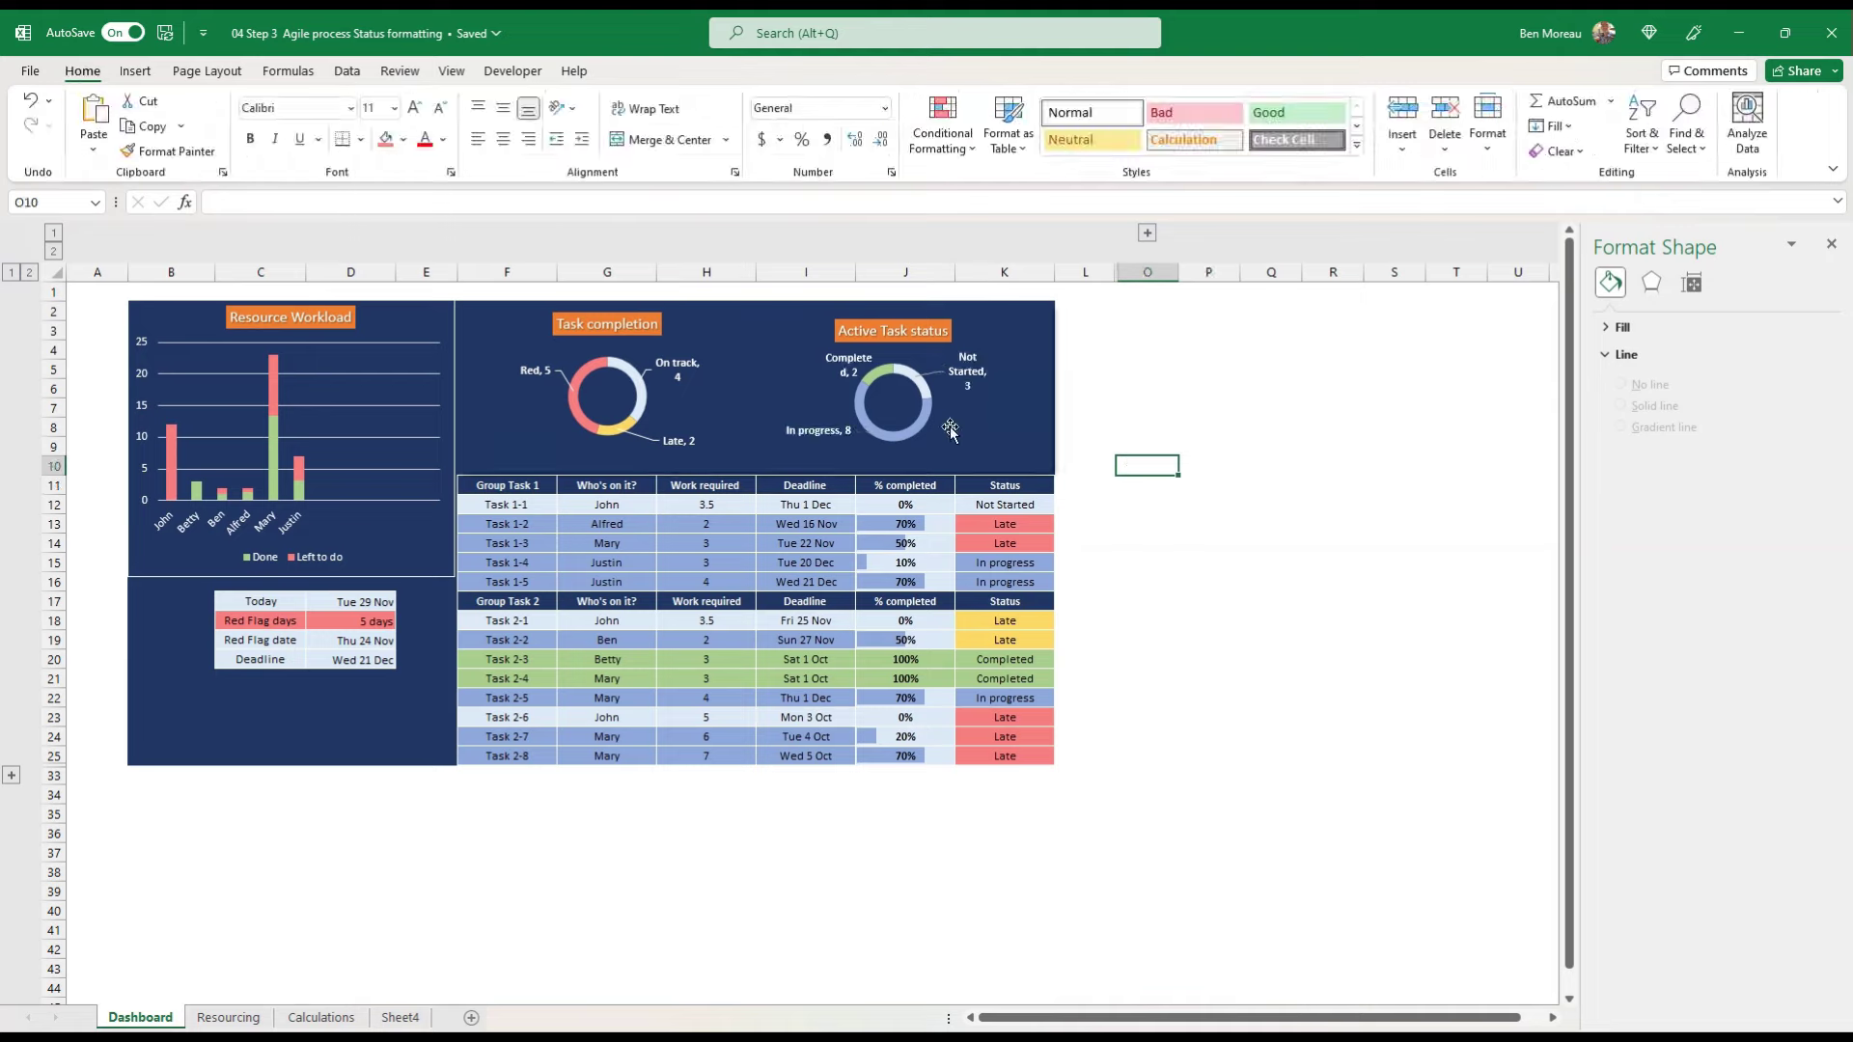
left_click(1260, 526)
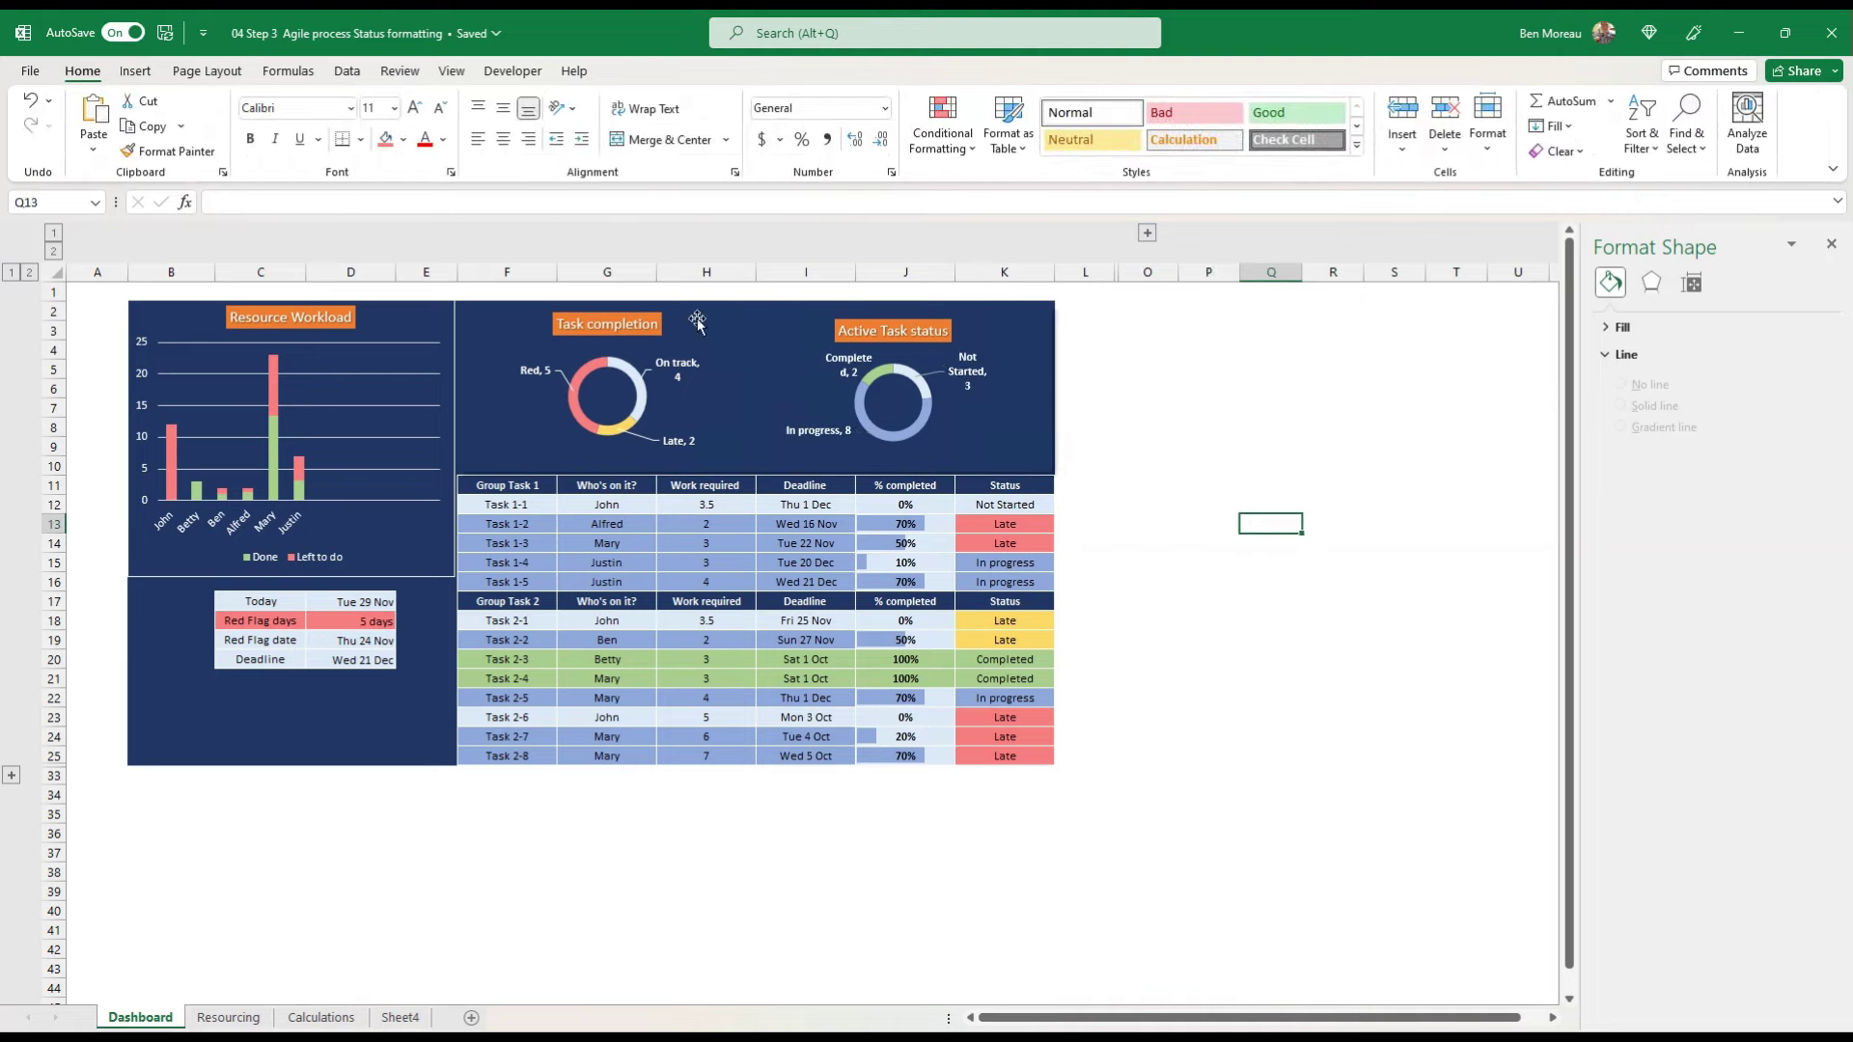
Step: Insert the icon of four people from a "people" icon search and place it beside the bars in the Resource Workload chart
left_click(136, 72)
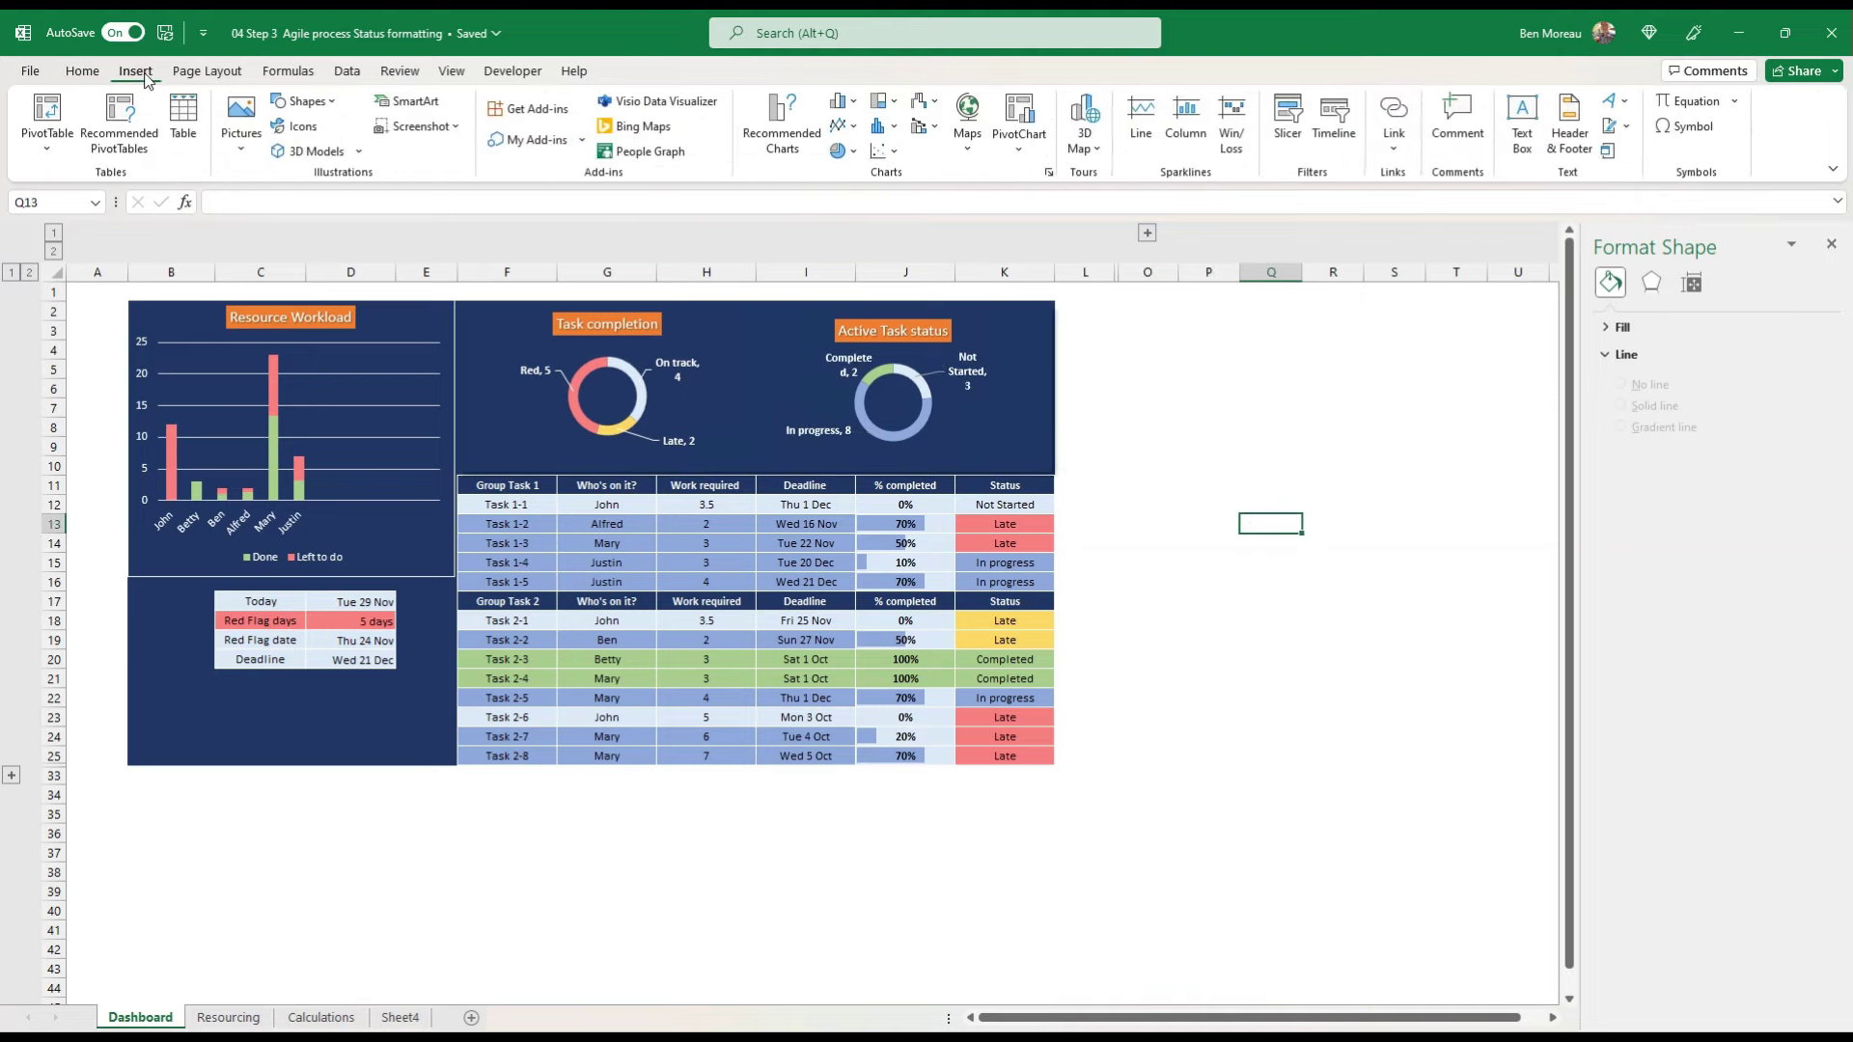
left_click(299, 127)
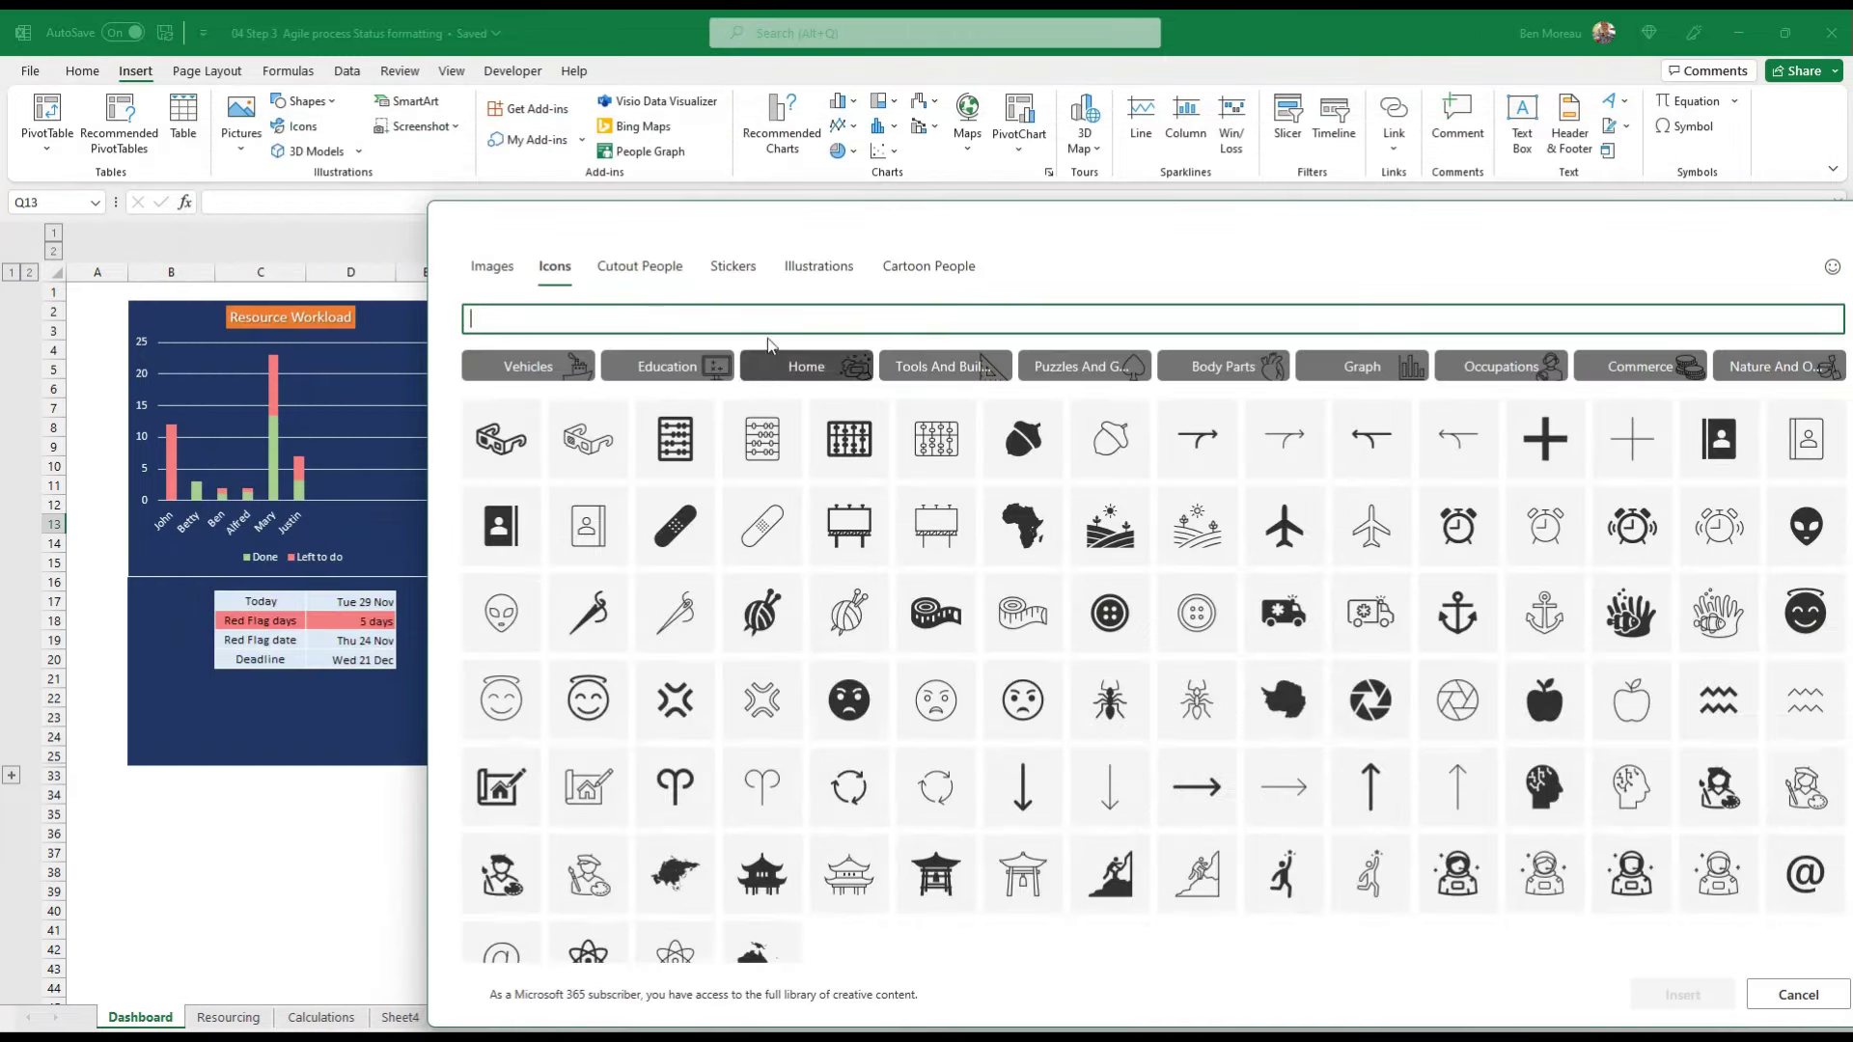
type("people")
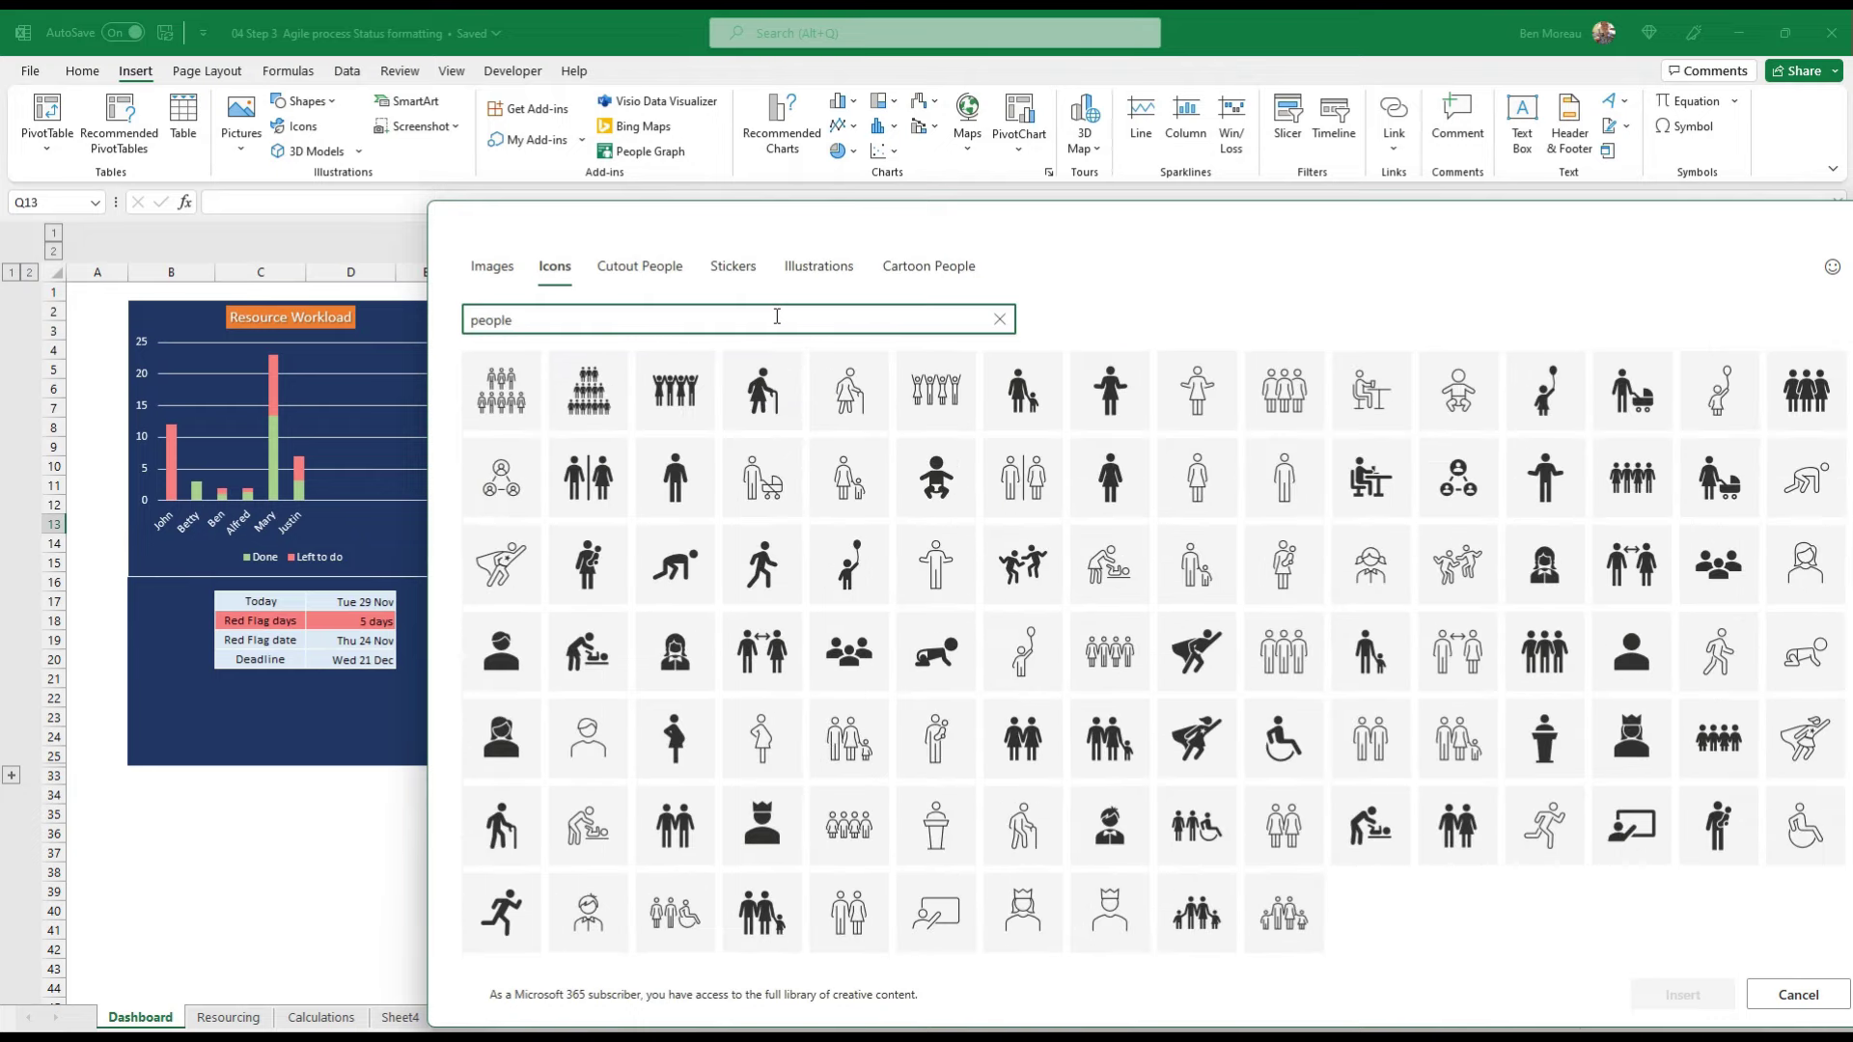
left_click(1629, 492)
left_click(1682, 994)
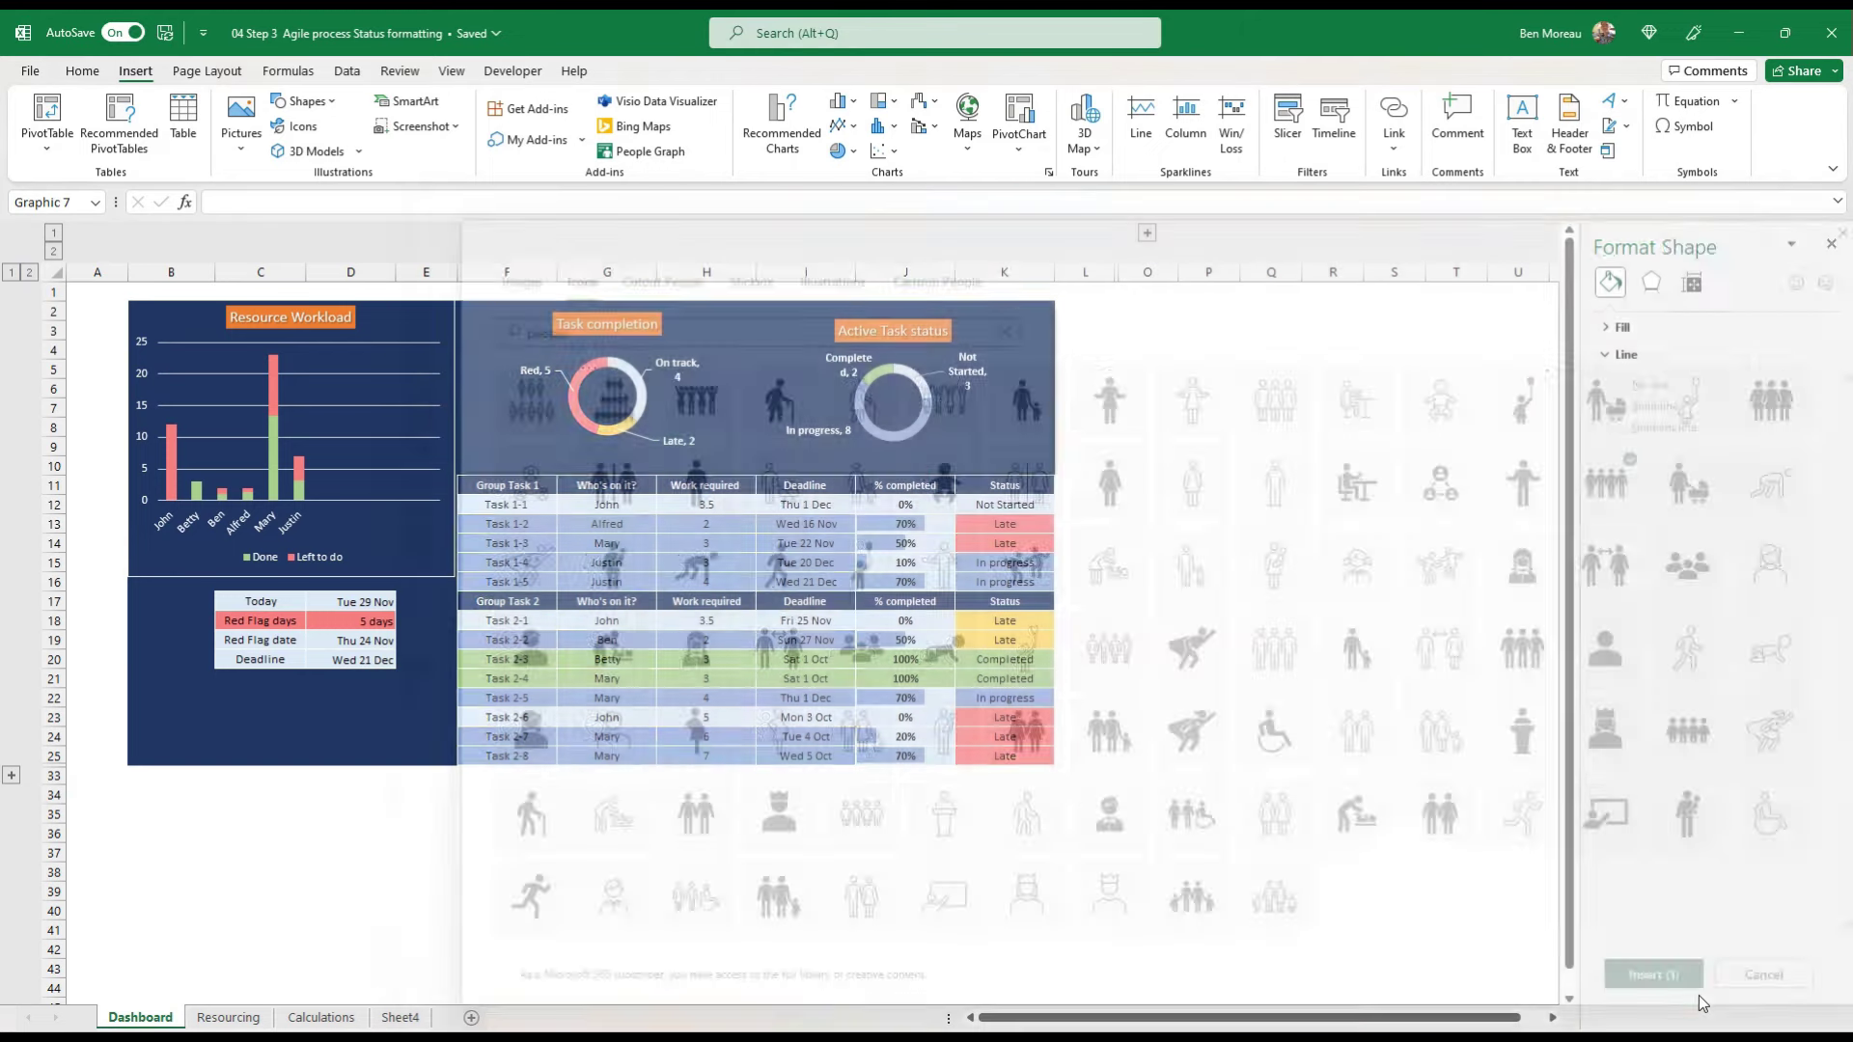
left_click_drag(1283, 565, 386, 472)
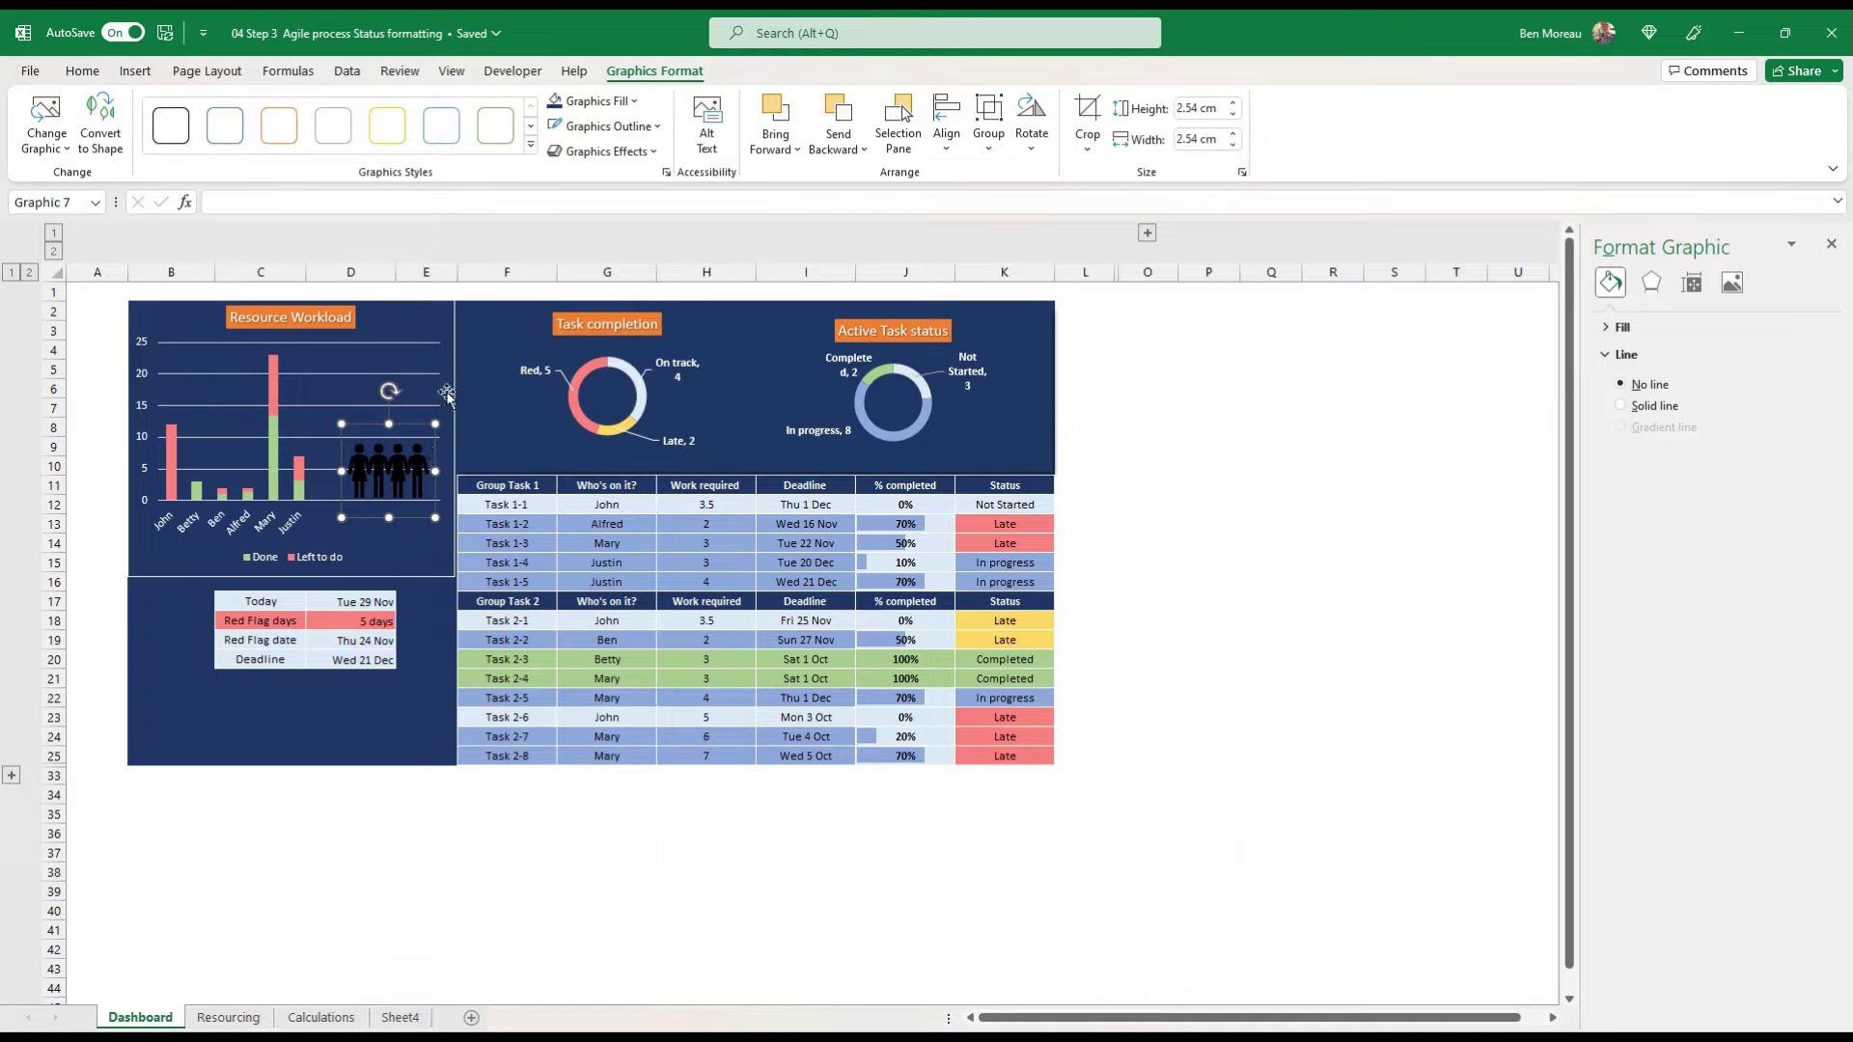
Step: Fill the people icon with white and nudge it slightly down
left_click(634, 101)
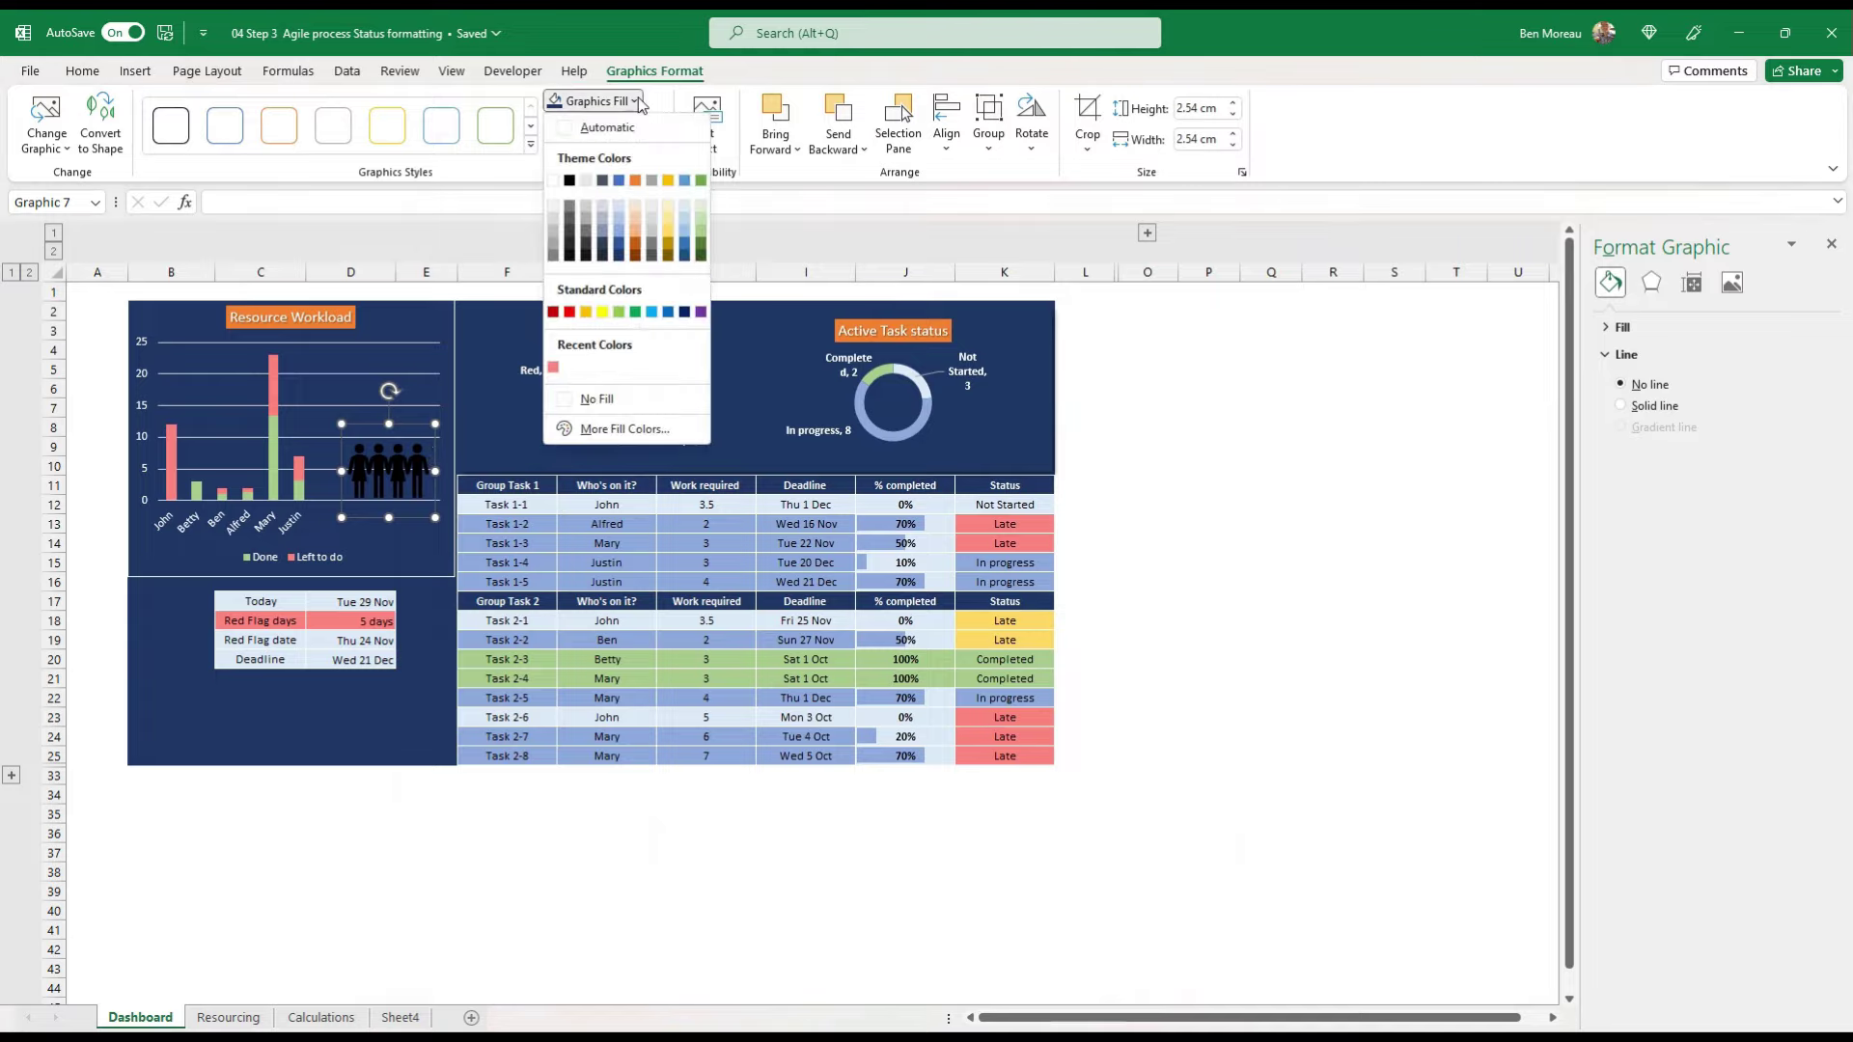
left_click(553, 181)
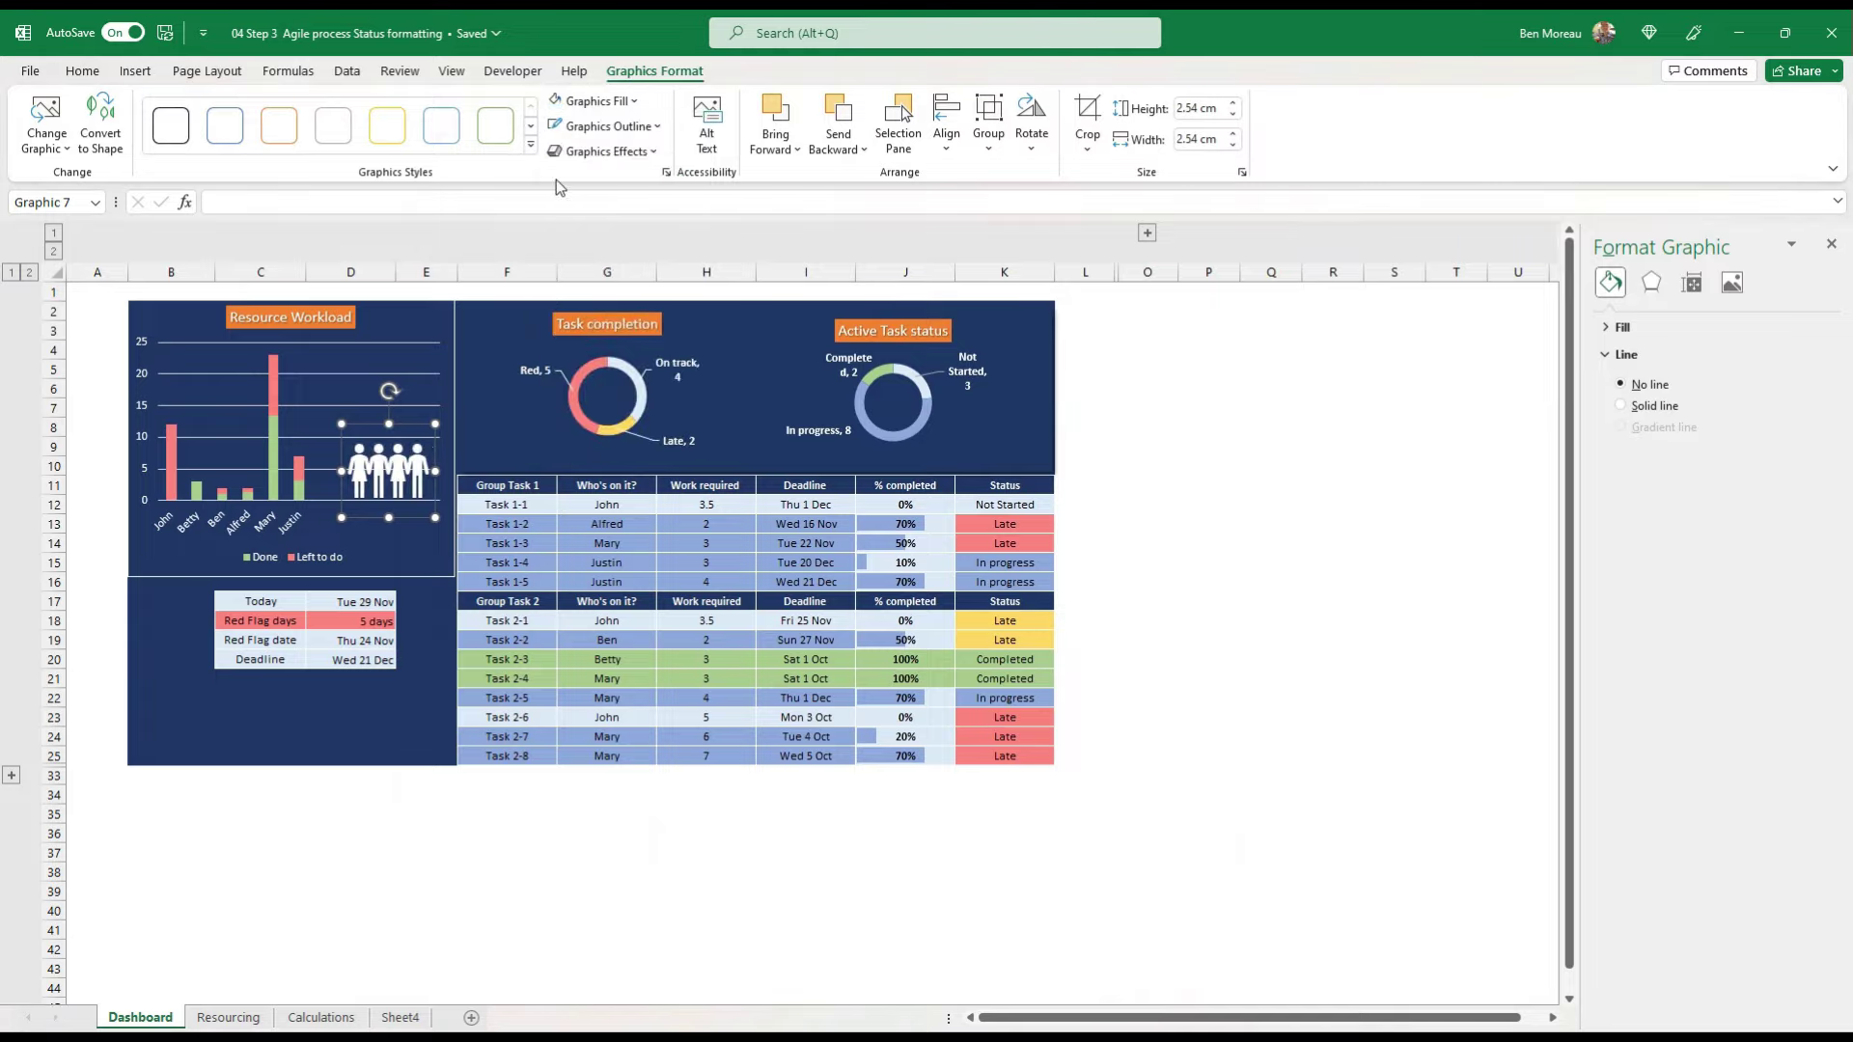
key("Down")
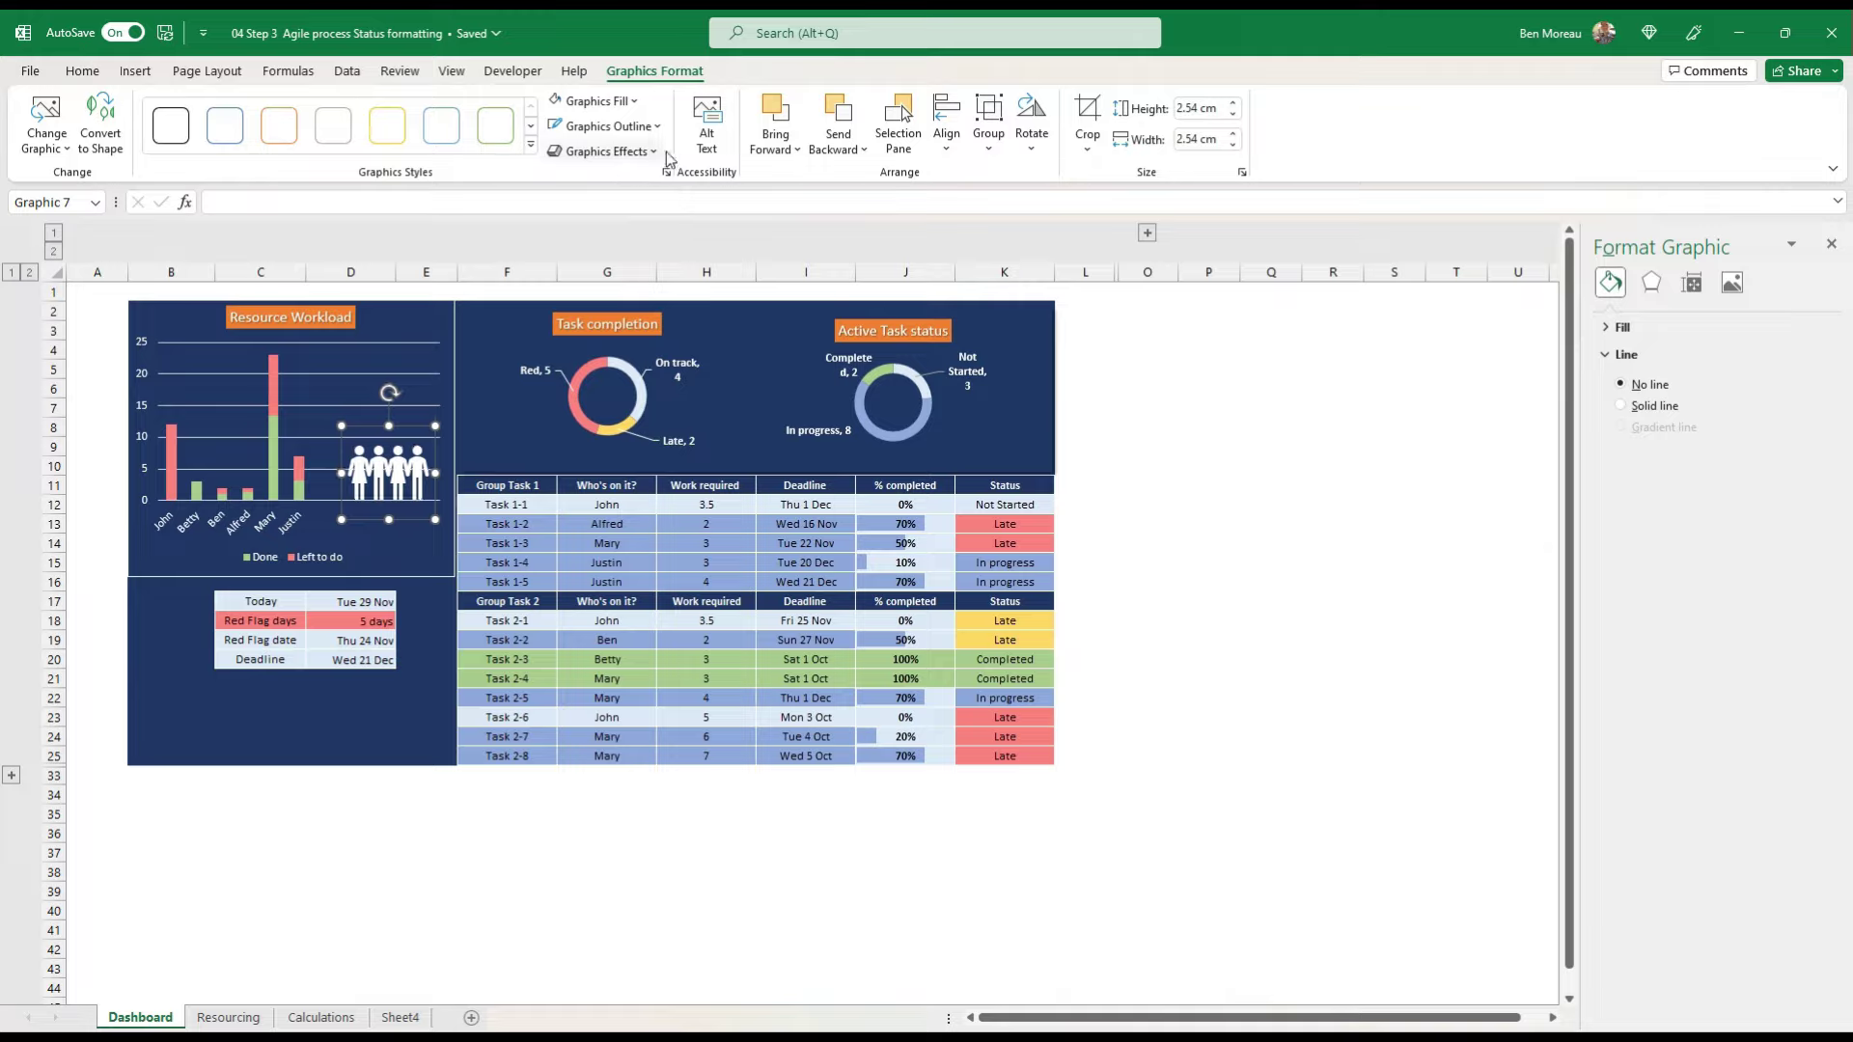
Step: Apply the Half Reflection: Touching effect to the people icon
left_click(656, 152)
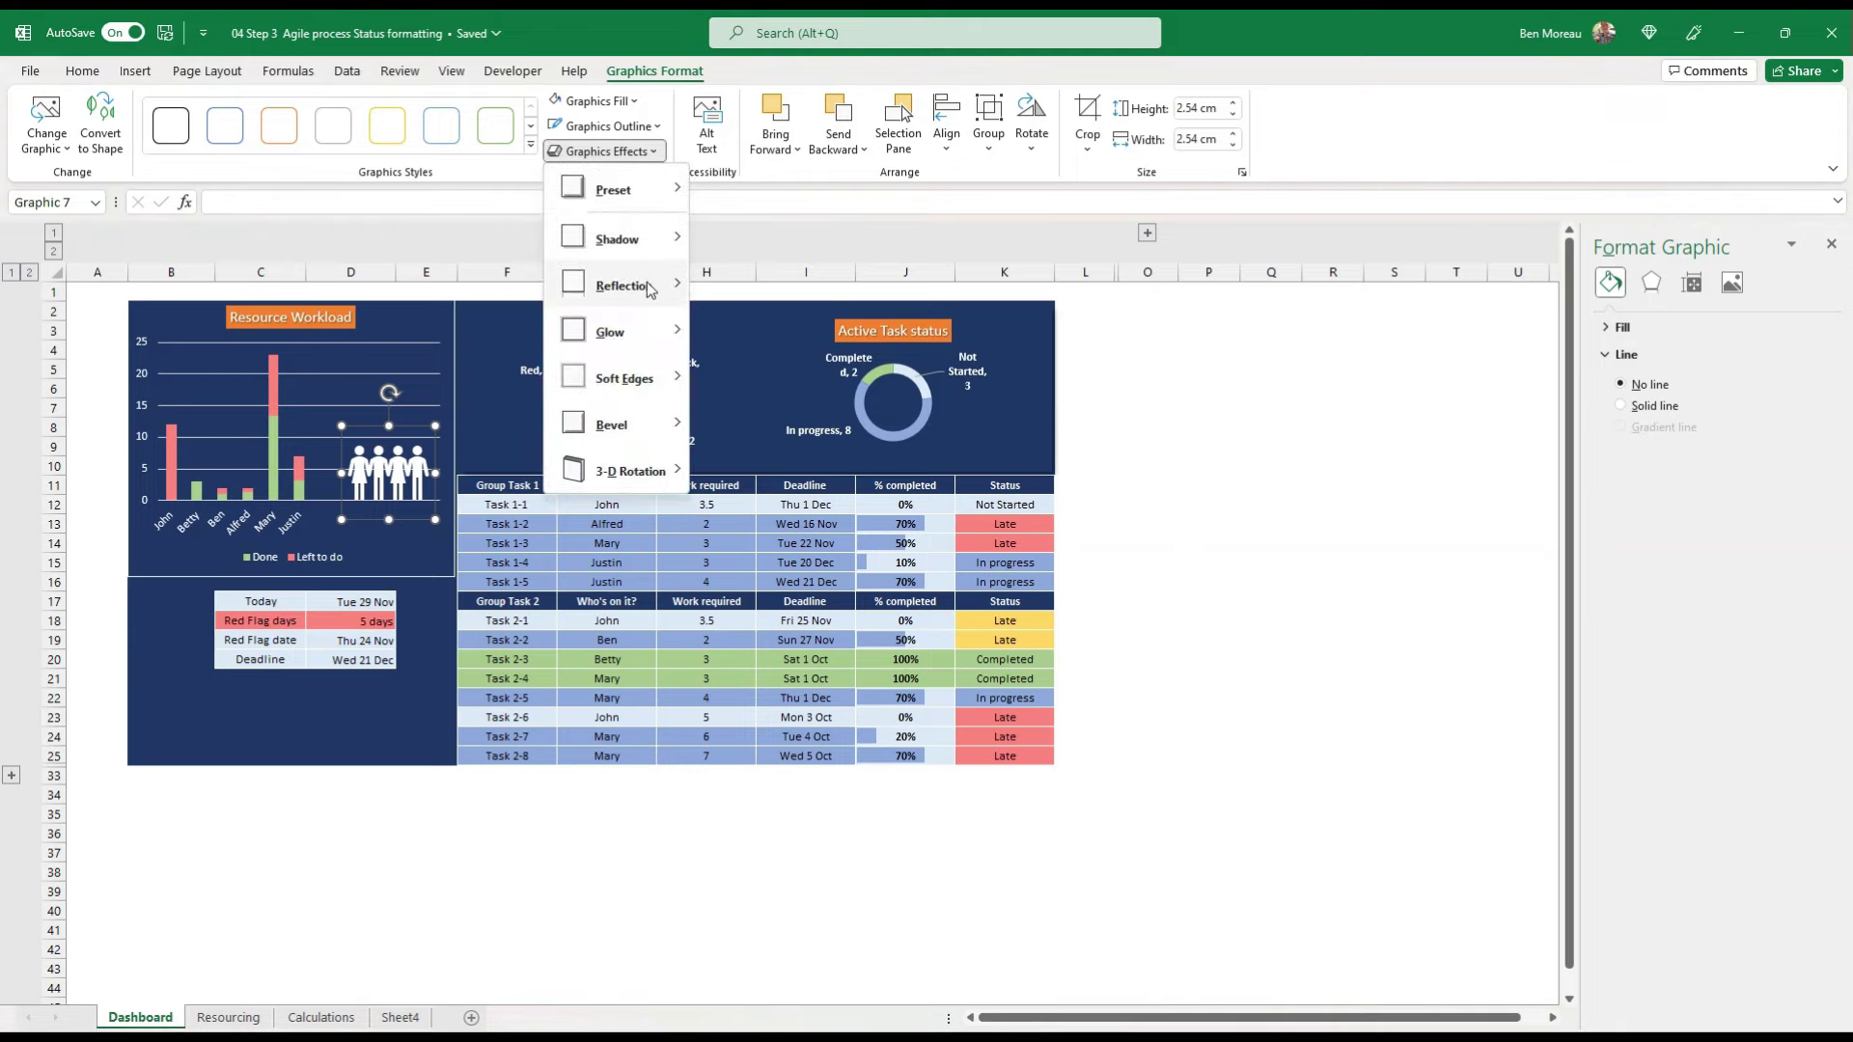
mouse_move(650, 289)
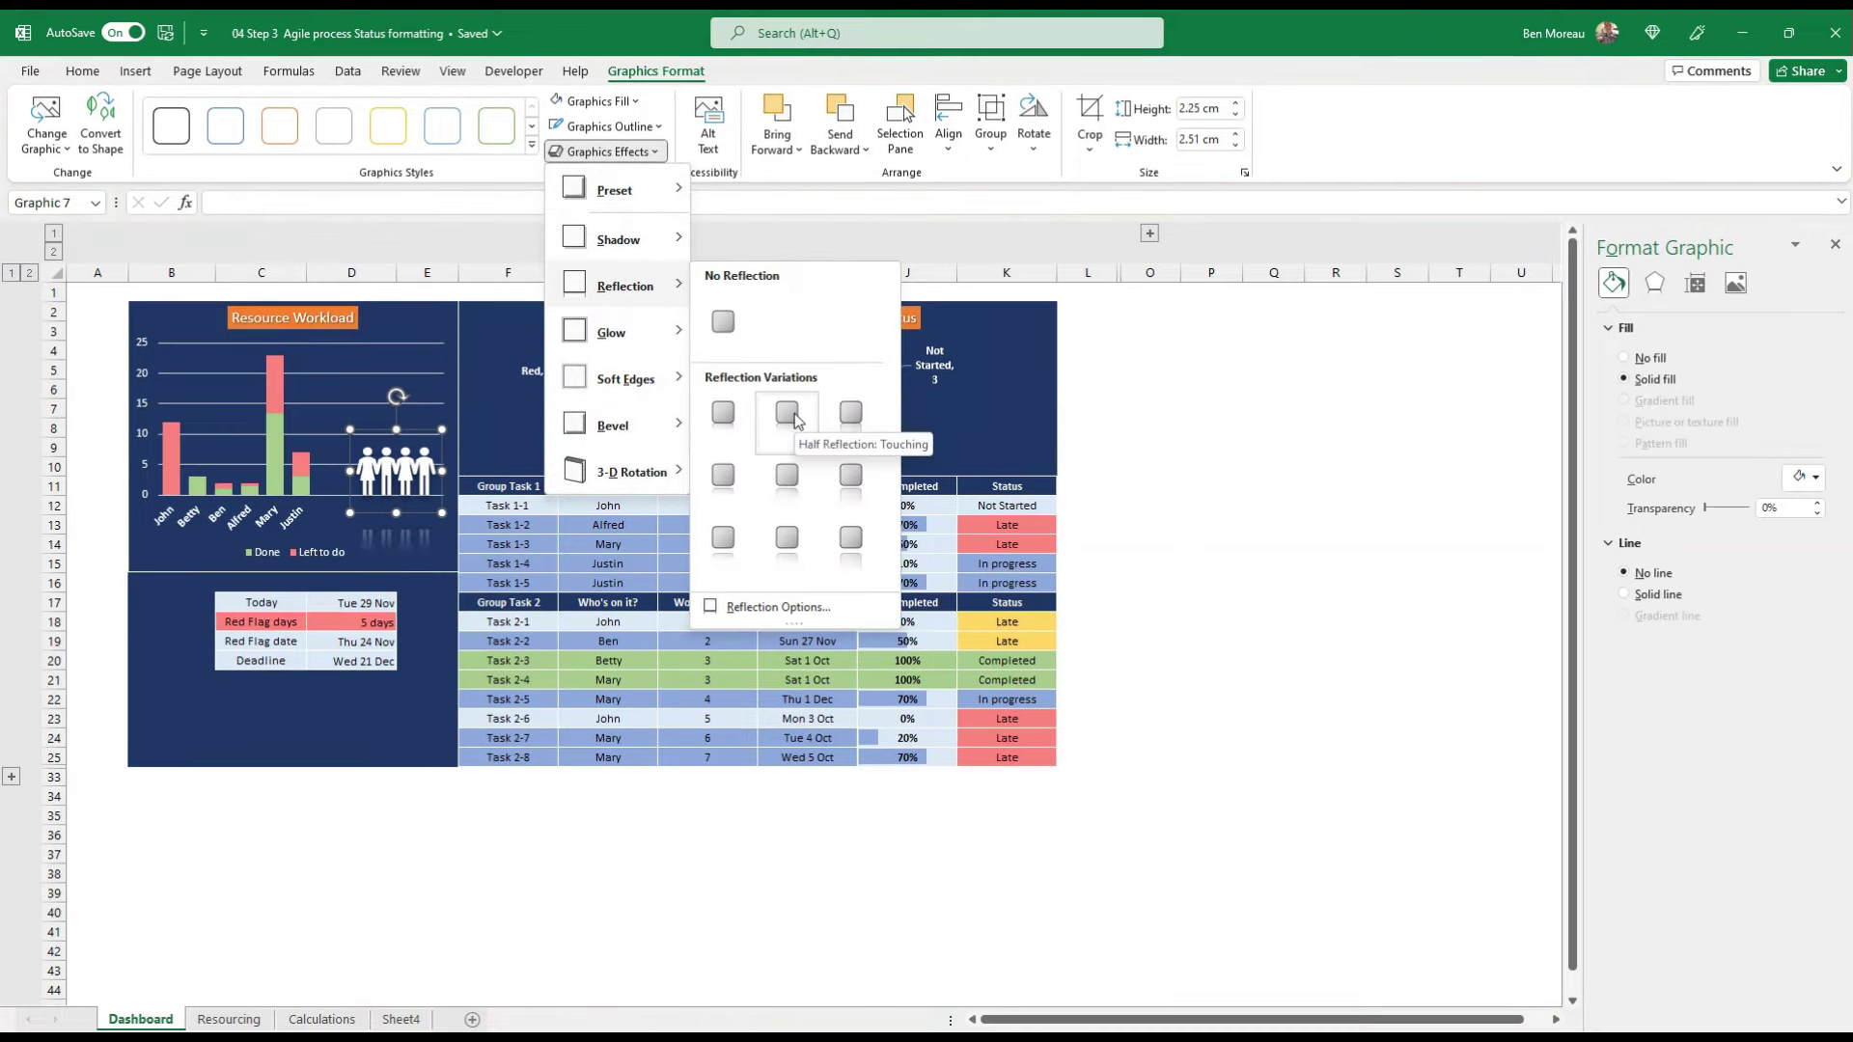
left_click(790, 413)
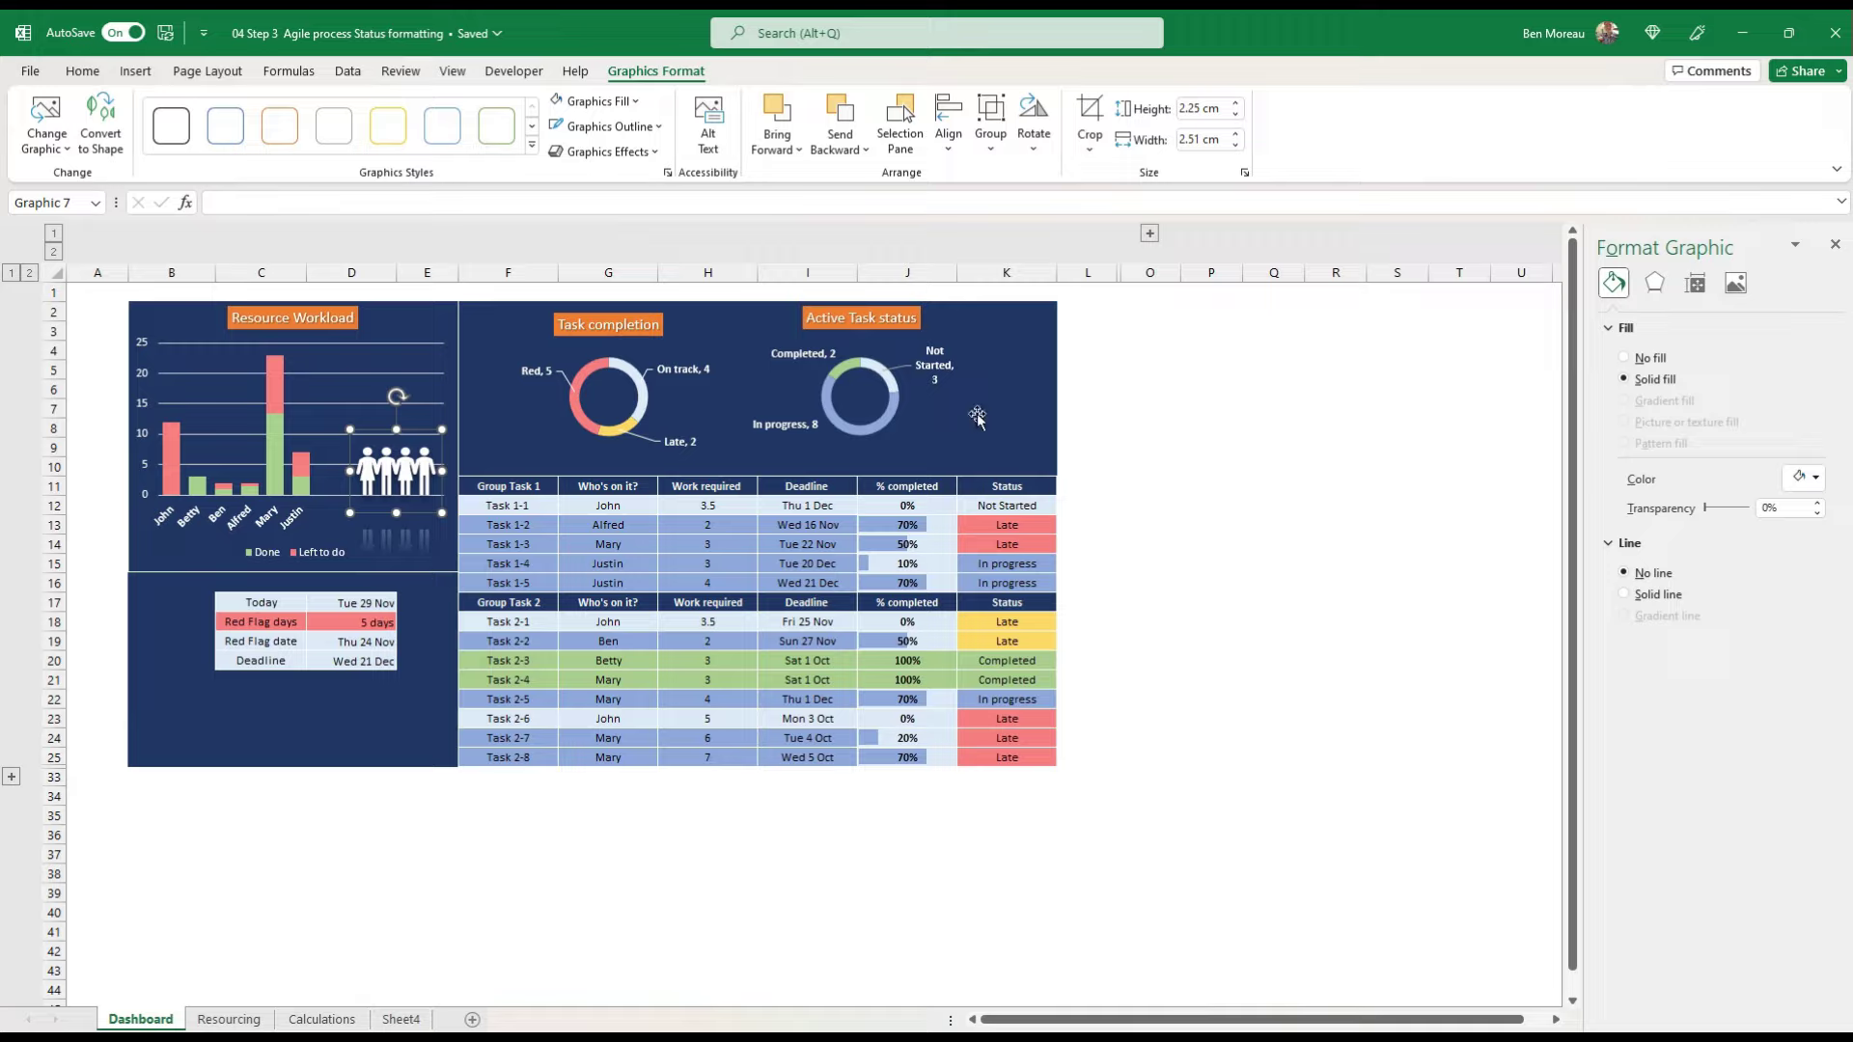
Step: Crop the empty space below the people icon, reducing its height to 1.83 cm
left_click(1089, 112)
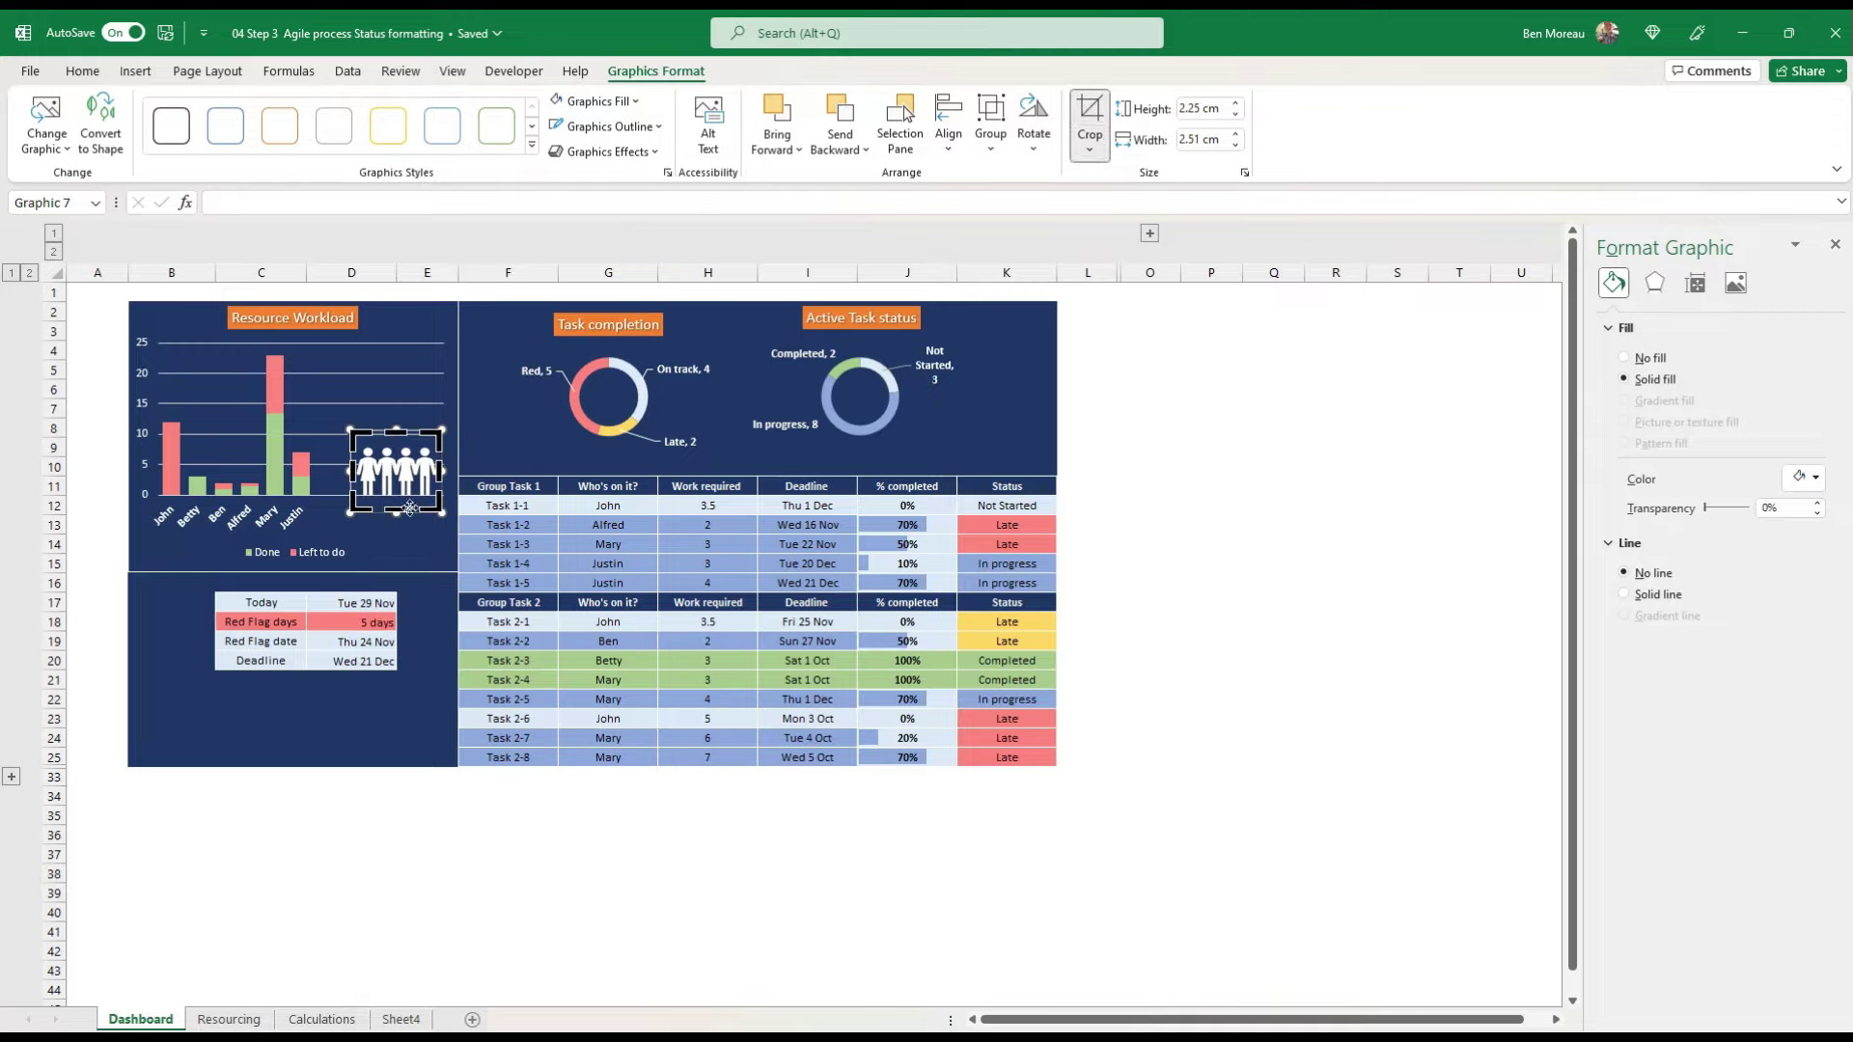
left_click_drag(398, 508, 398, 495)
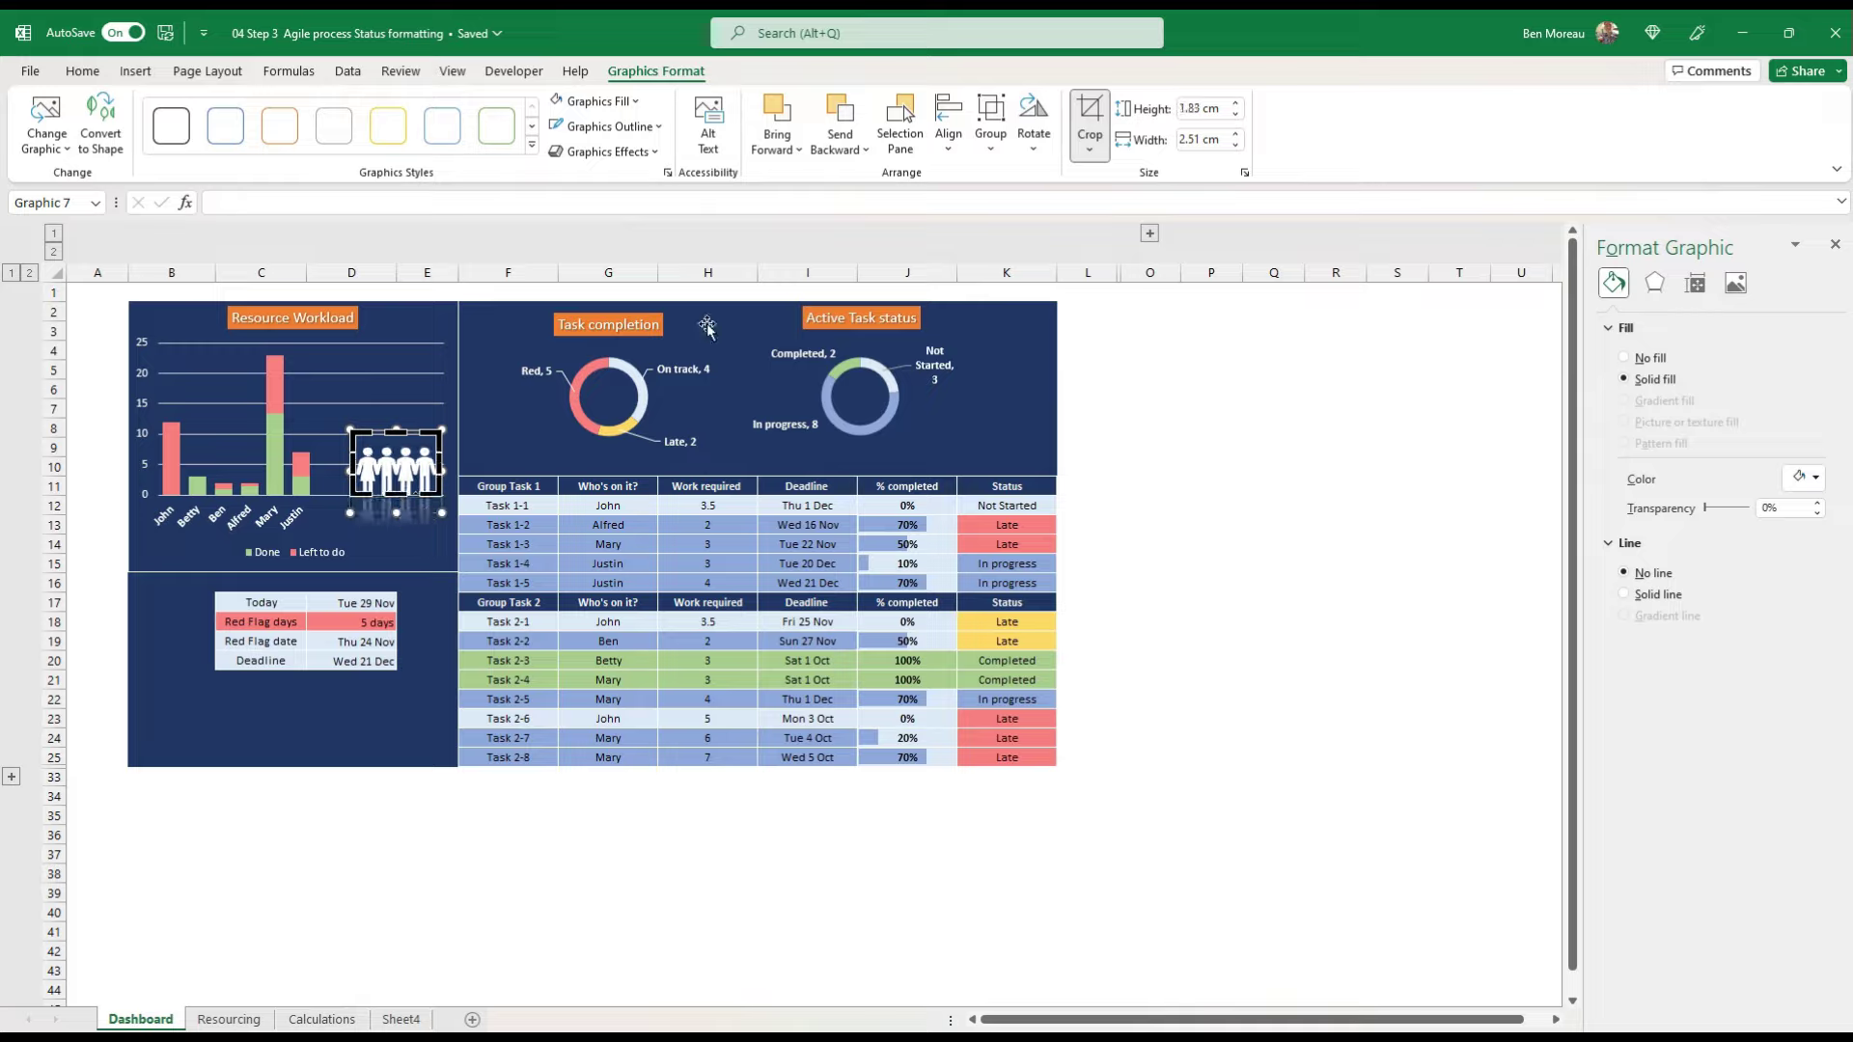
left_click(1089, 117)
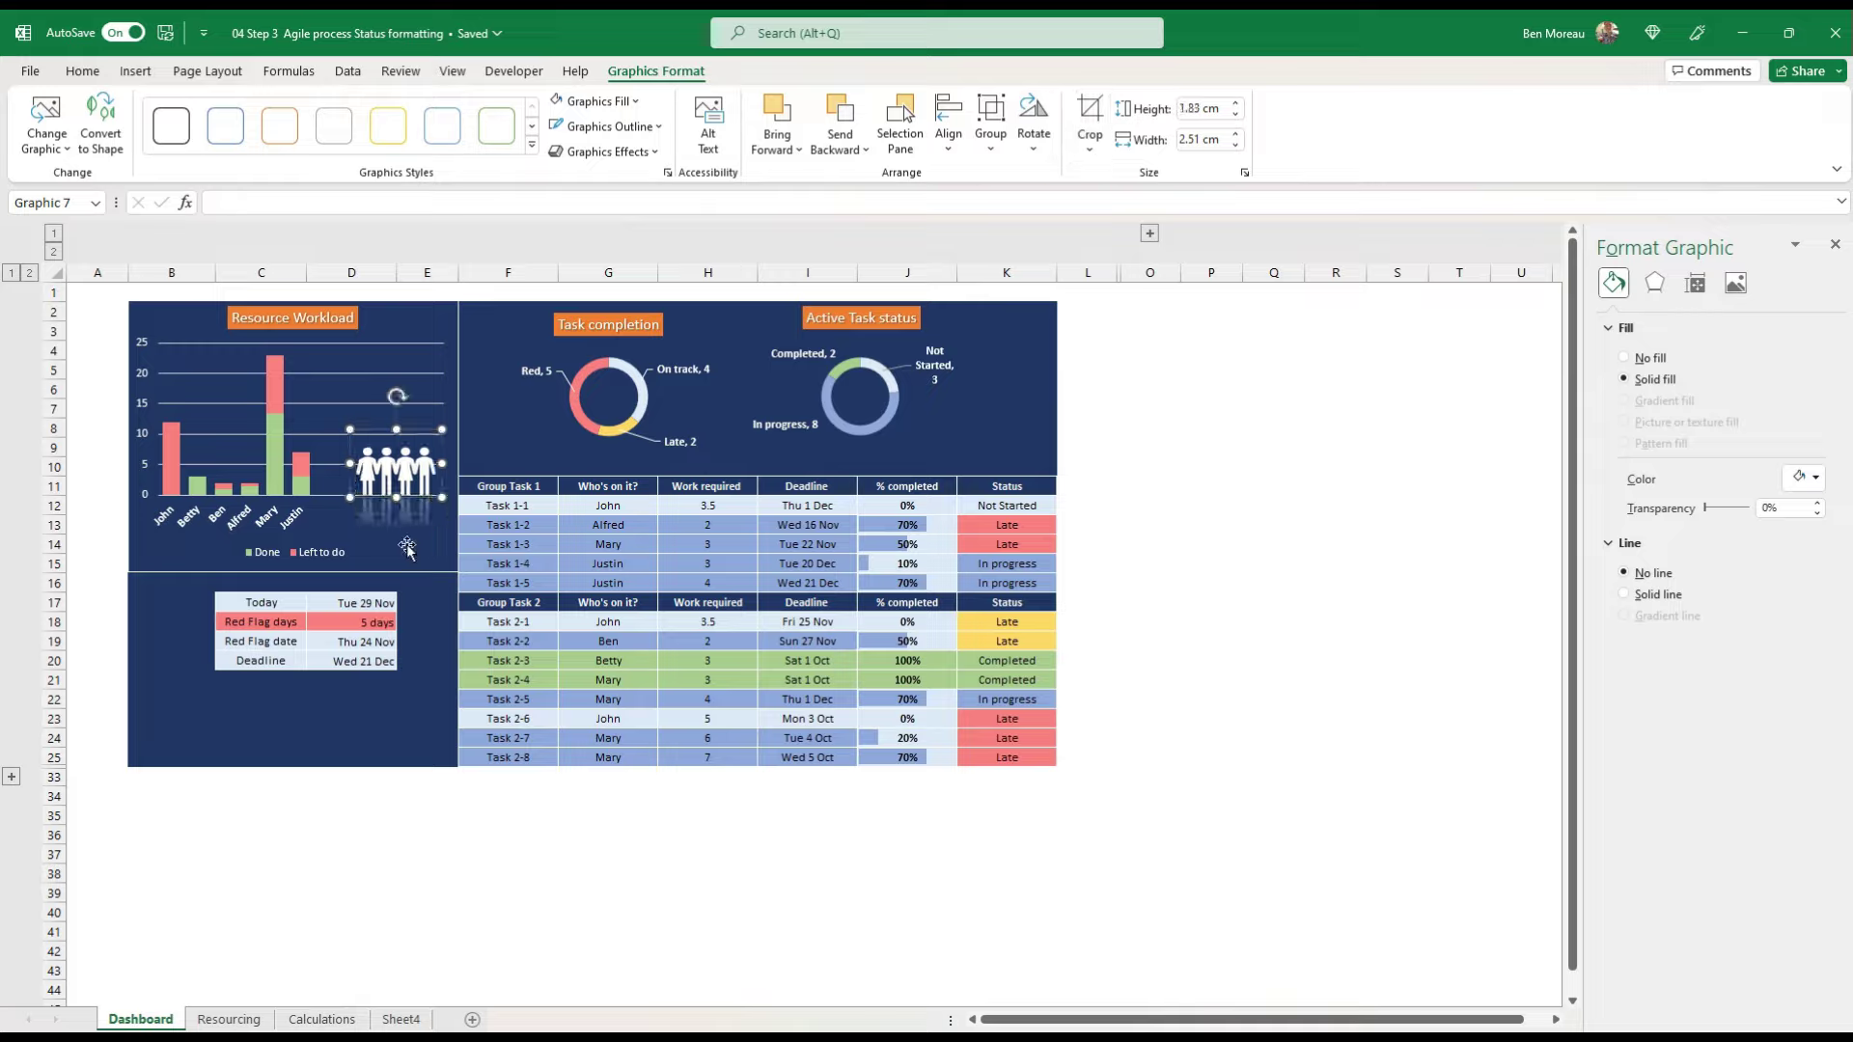
Step: Enlarge the people icon to 2.09 cm high by 2.87 cm wide and shift it slightly toward the bars
left_click(257, 789)
left_click(429, 454)
left_click_drag(442, 428, 453, 418)
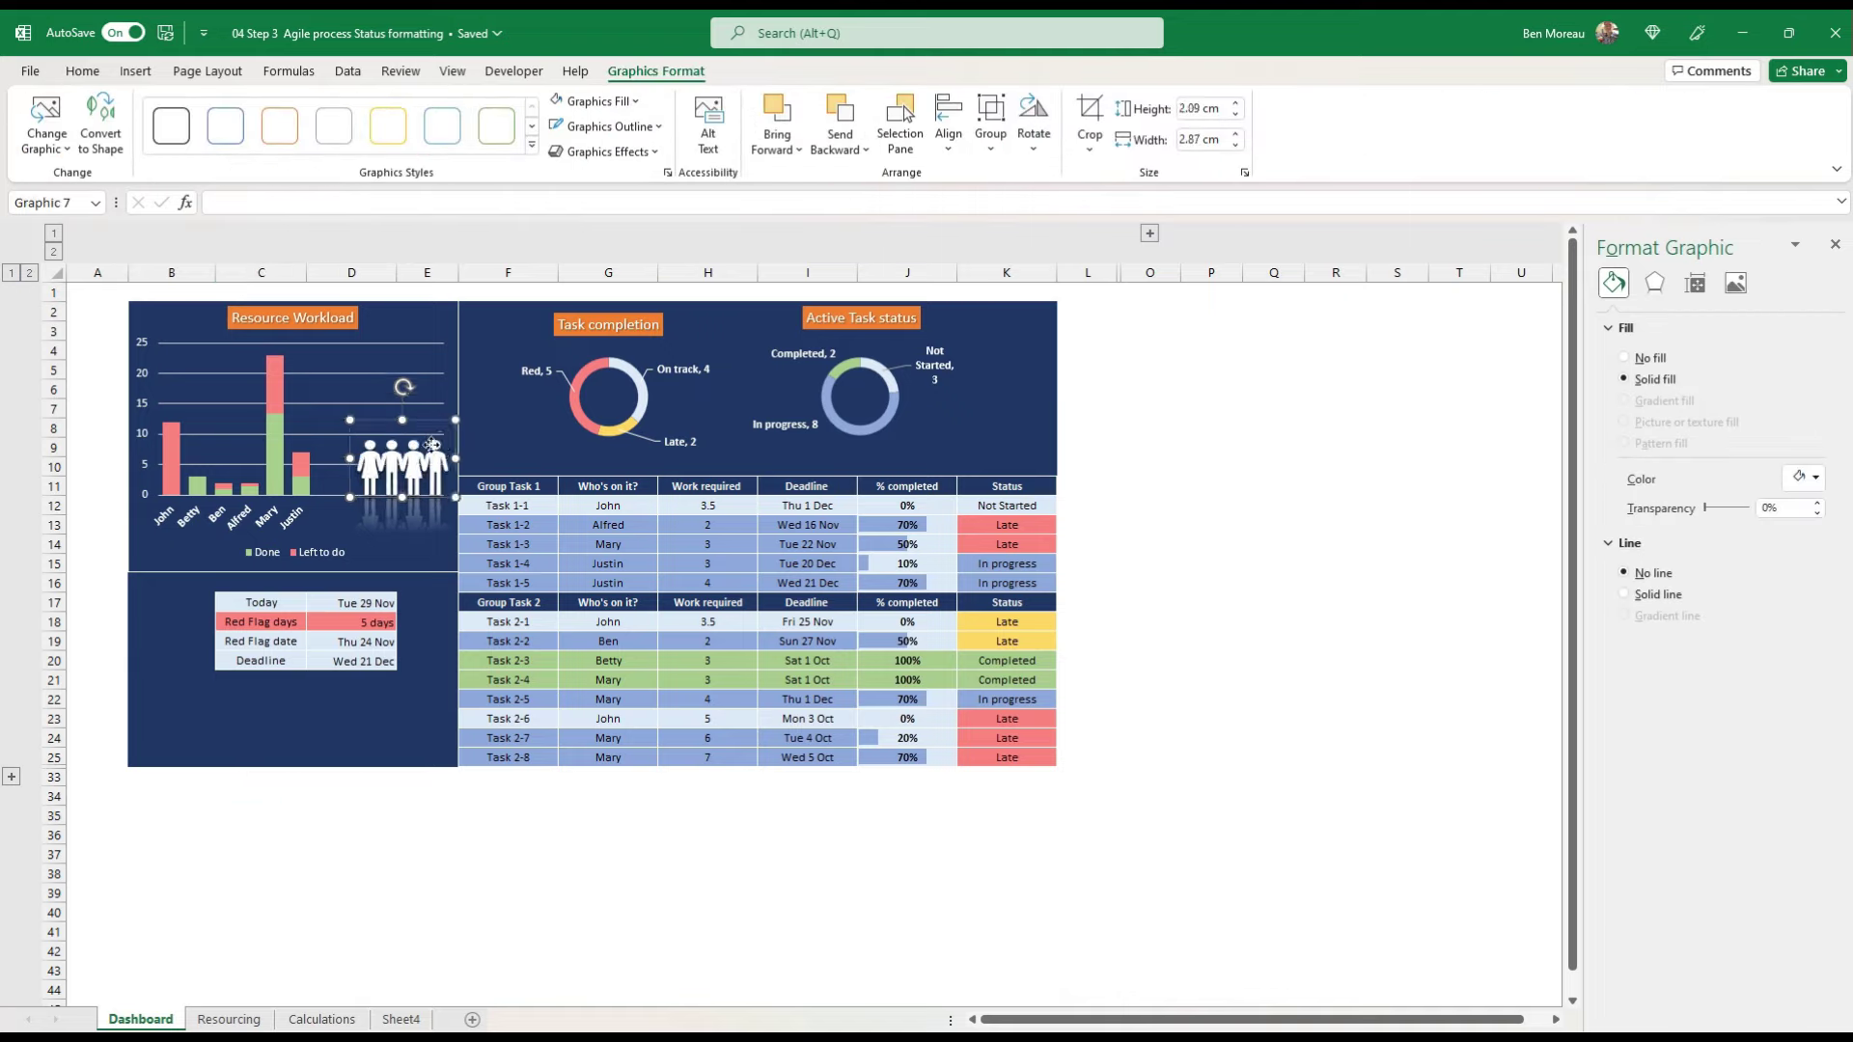
left_click(425, 446)
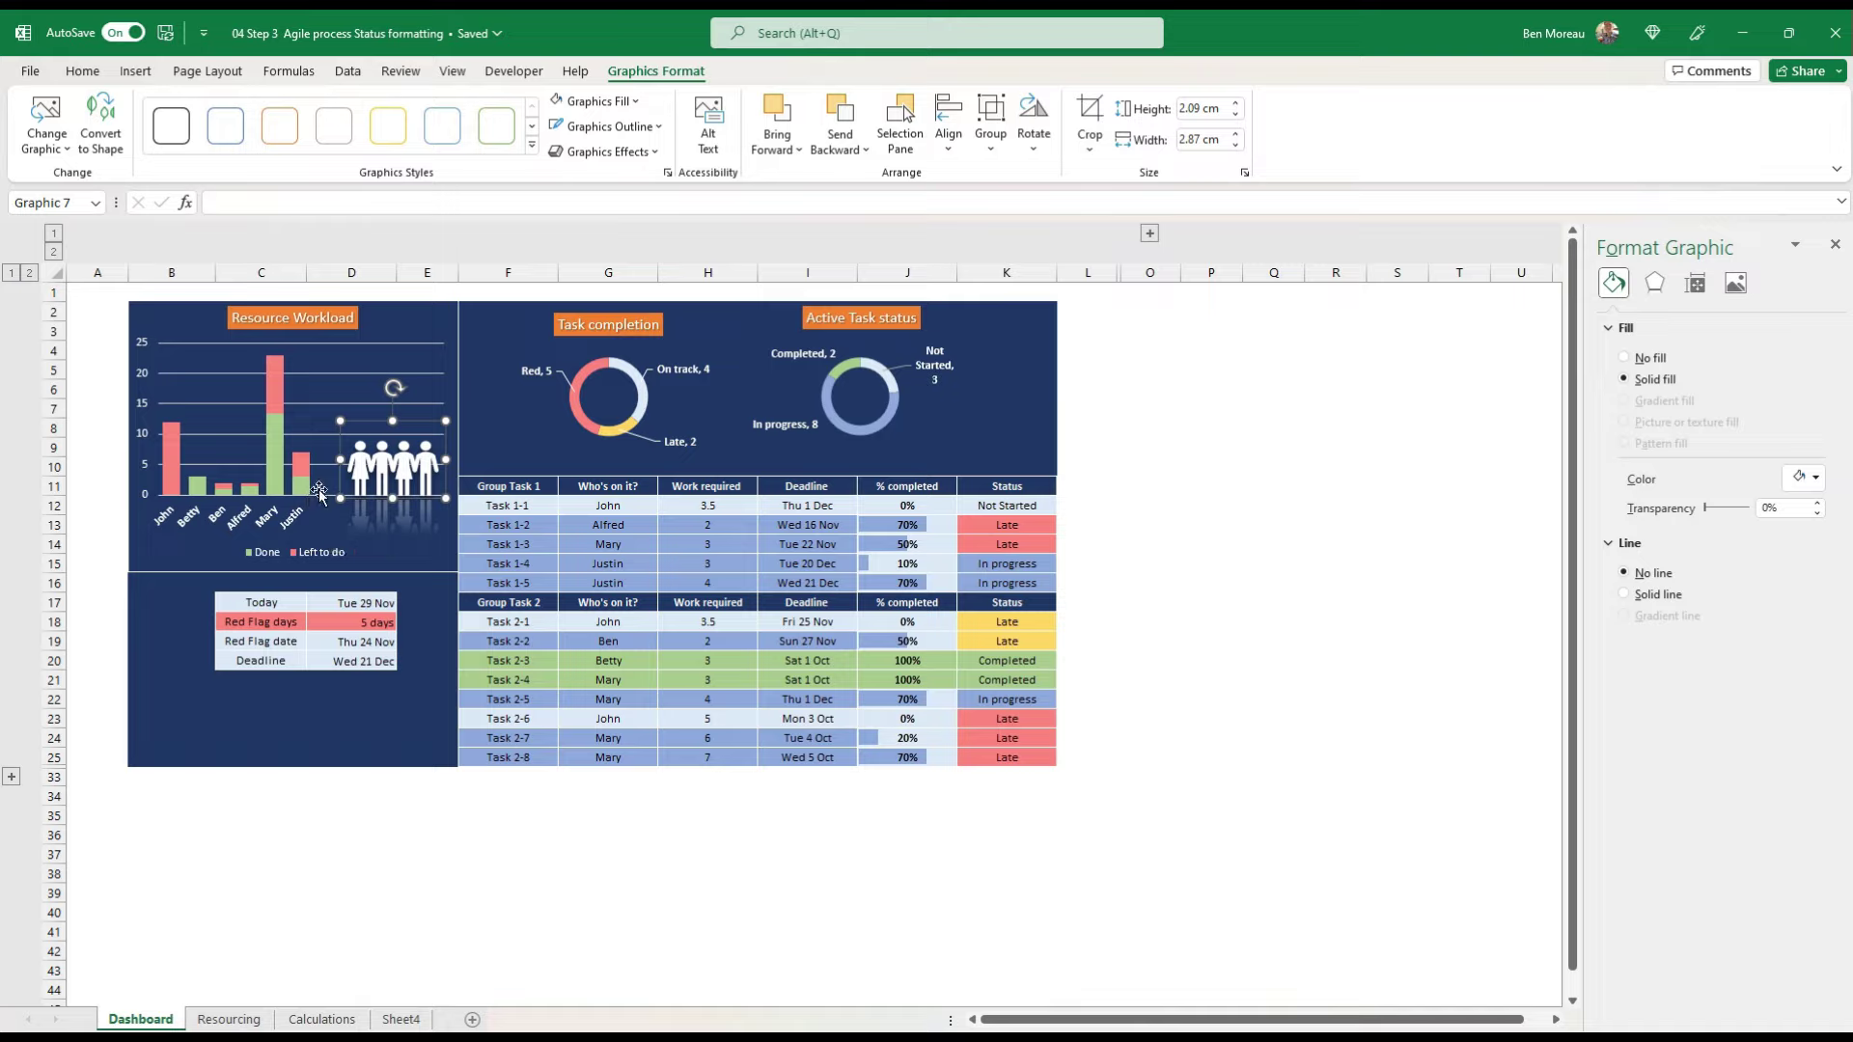
left_click(281, 845)
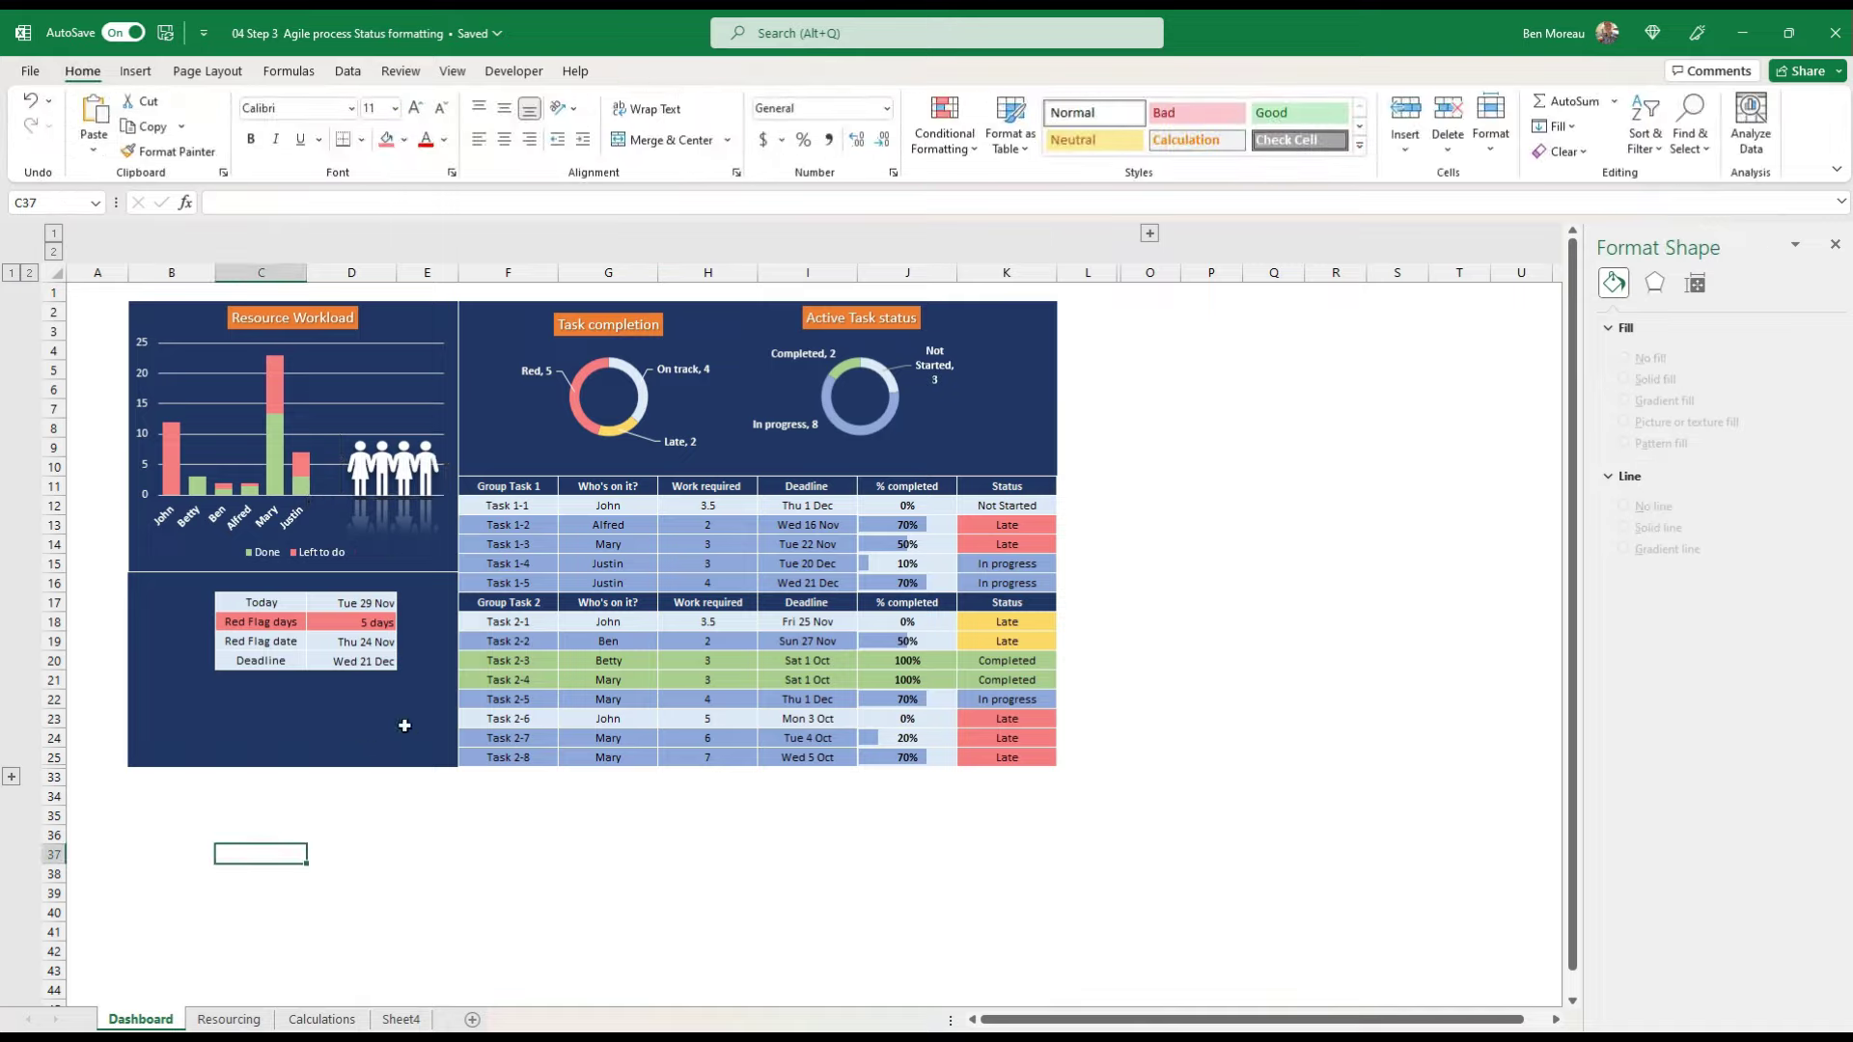
Step: Line up the Active Task status chart title with the Task completion chart title
left_click(285, 330)
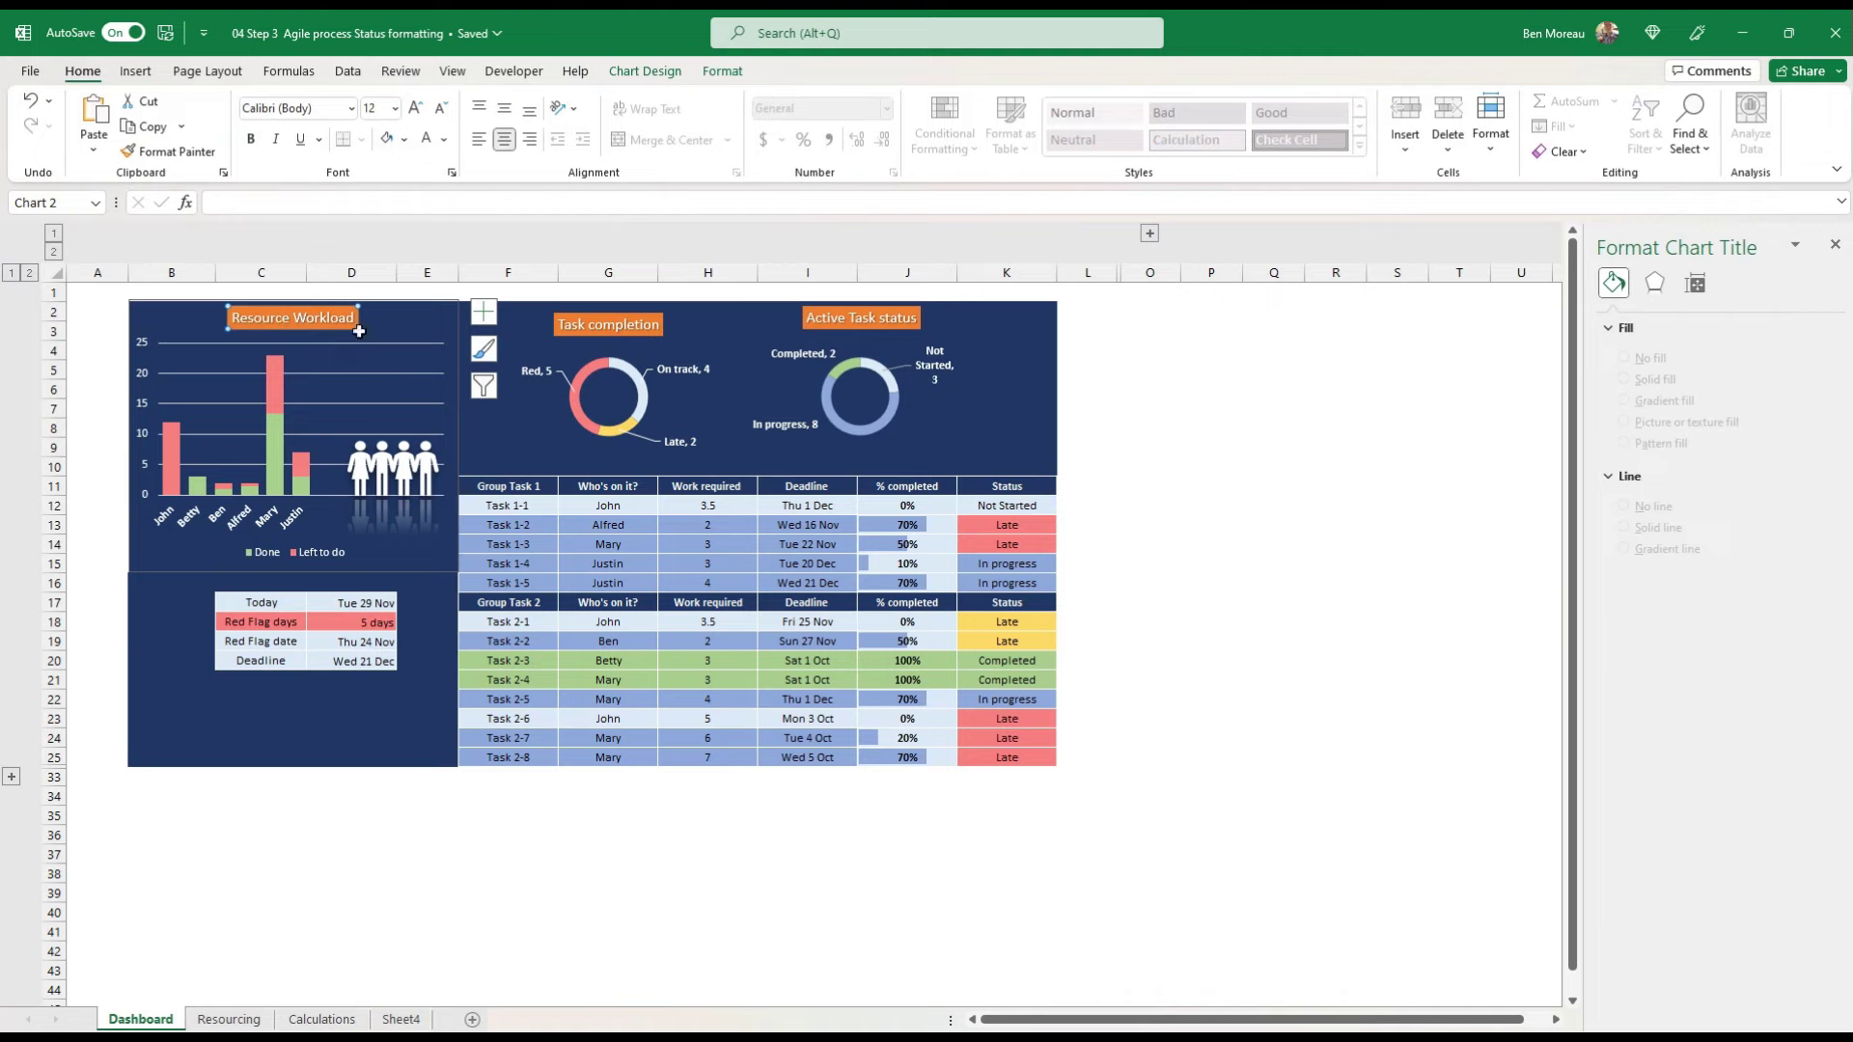
left_click(629, 334)
left_click(631, 332)
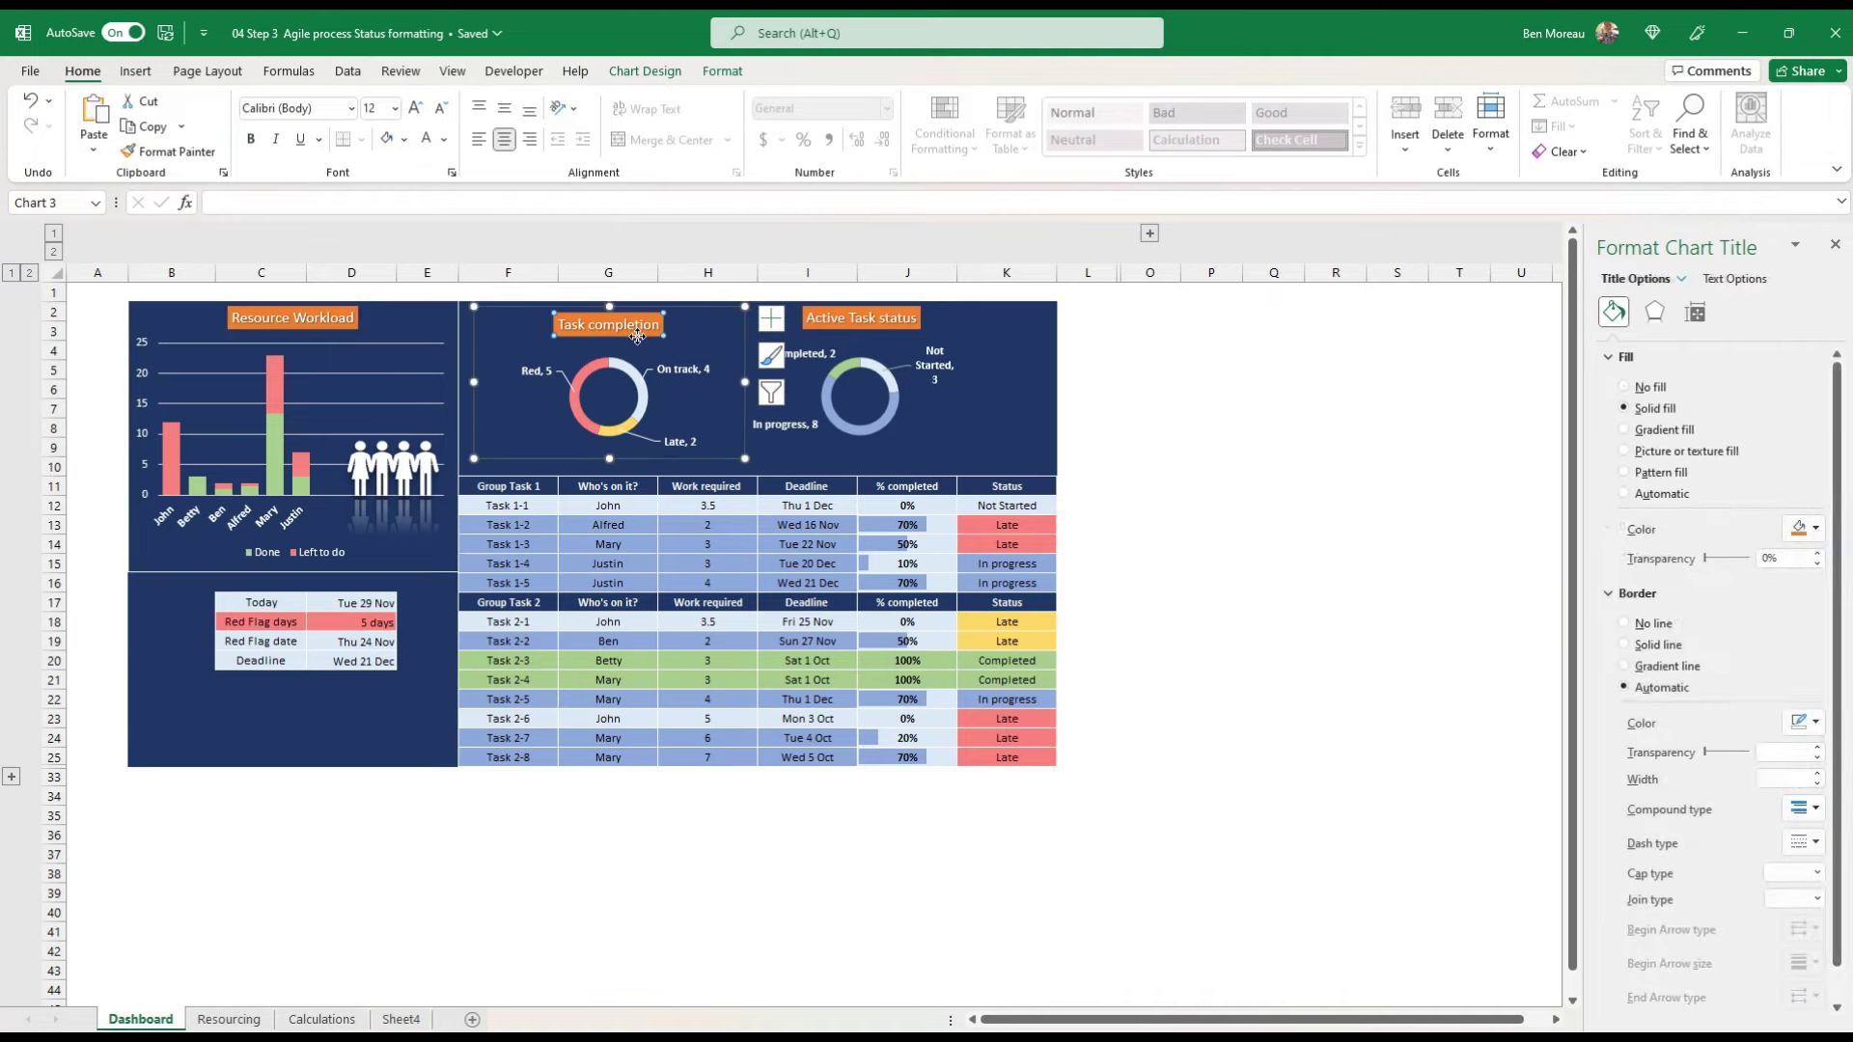
left_click(869, 328)
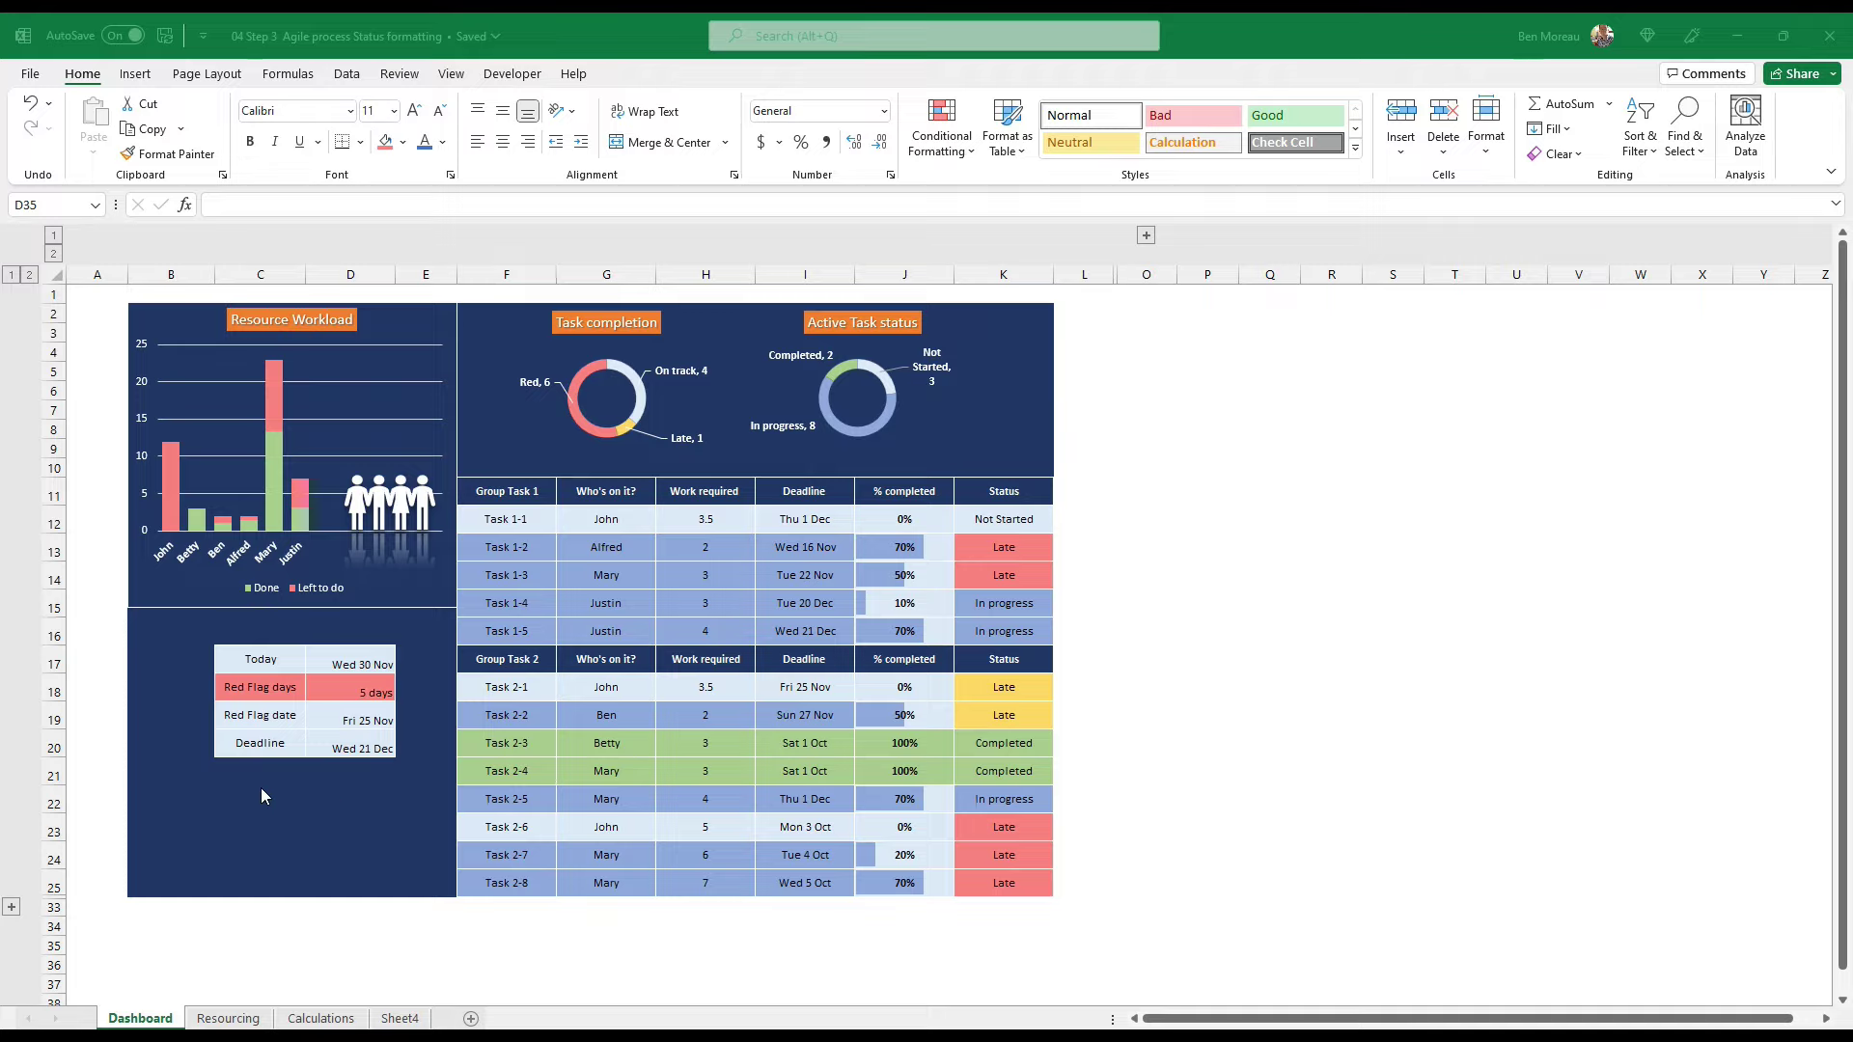
Step: On the Resourcing sheet, copy the table header's formatting to B25:F25 and enter the label Total in B25
left_click(227, 1018)
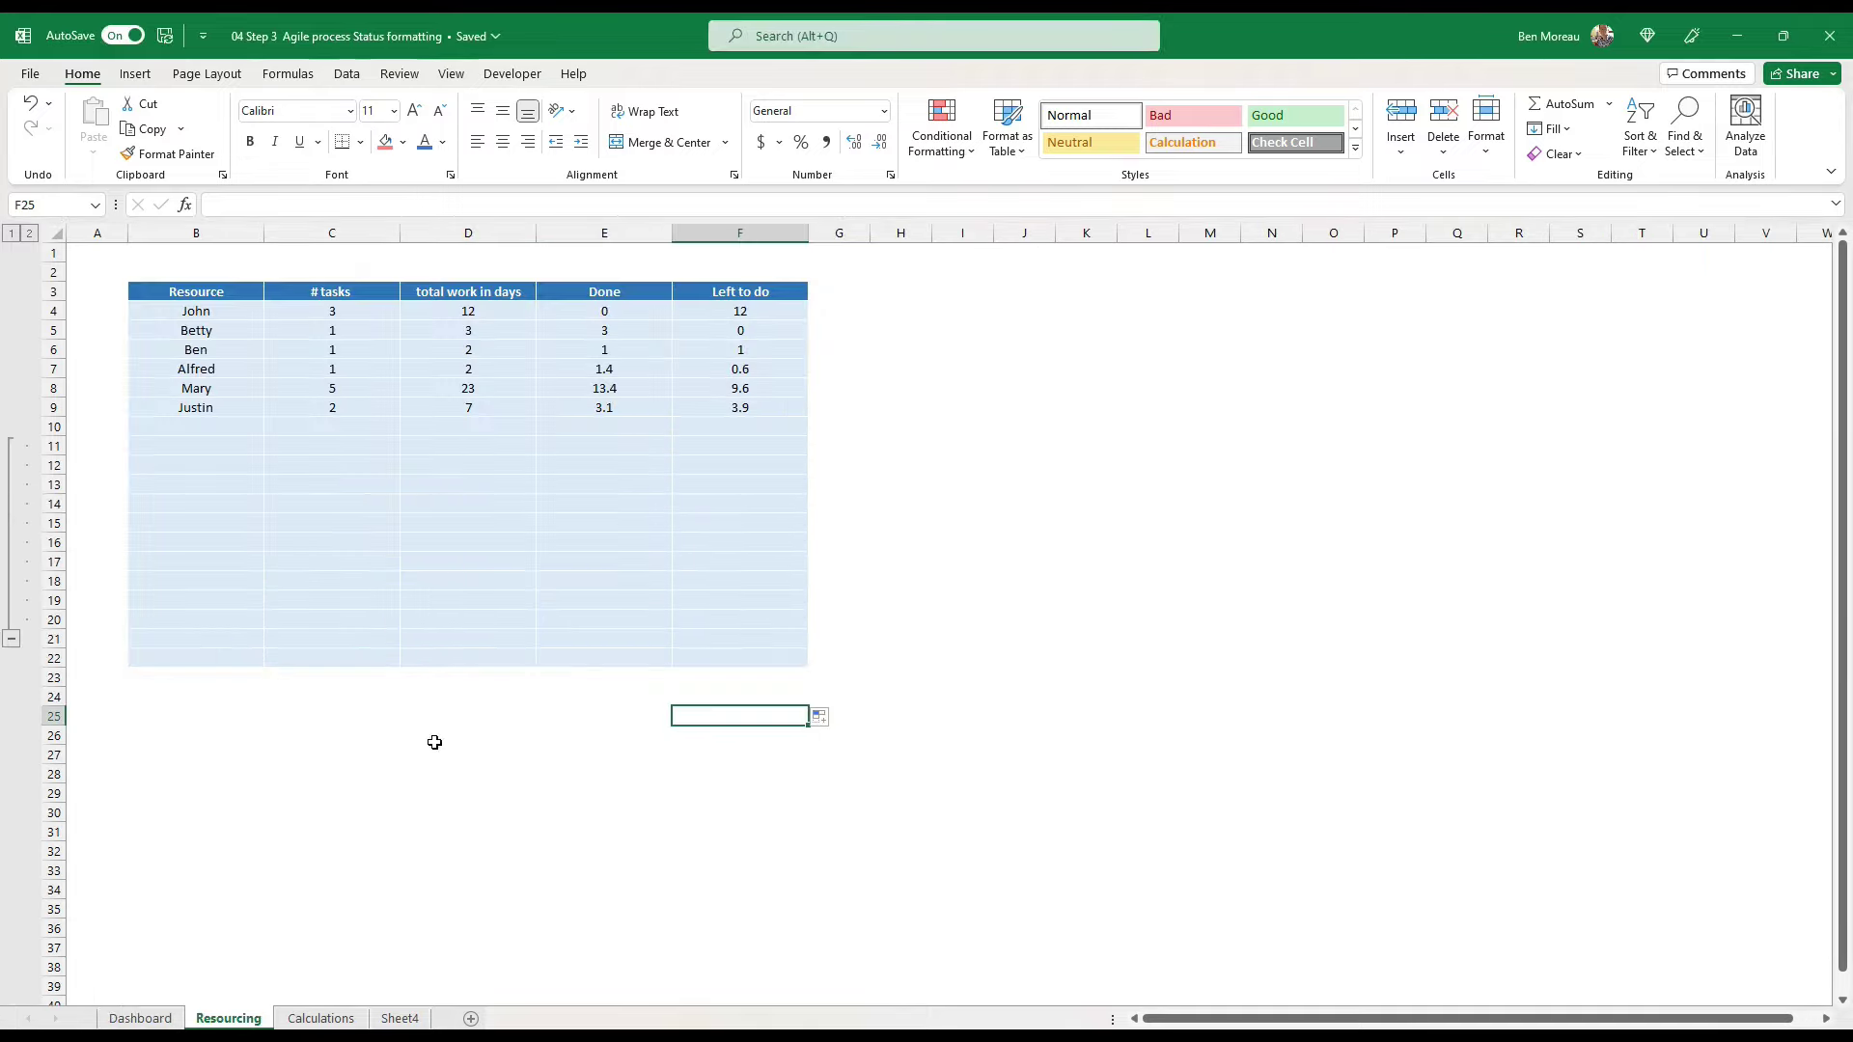
left_click(155, 703)
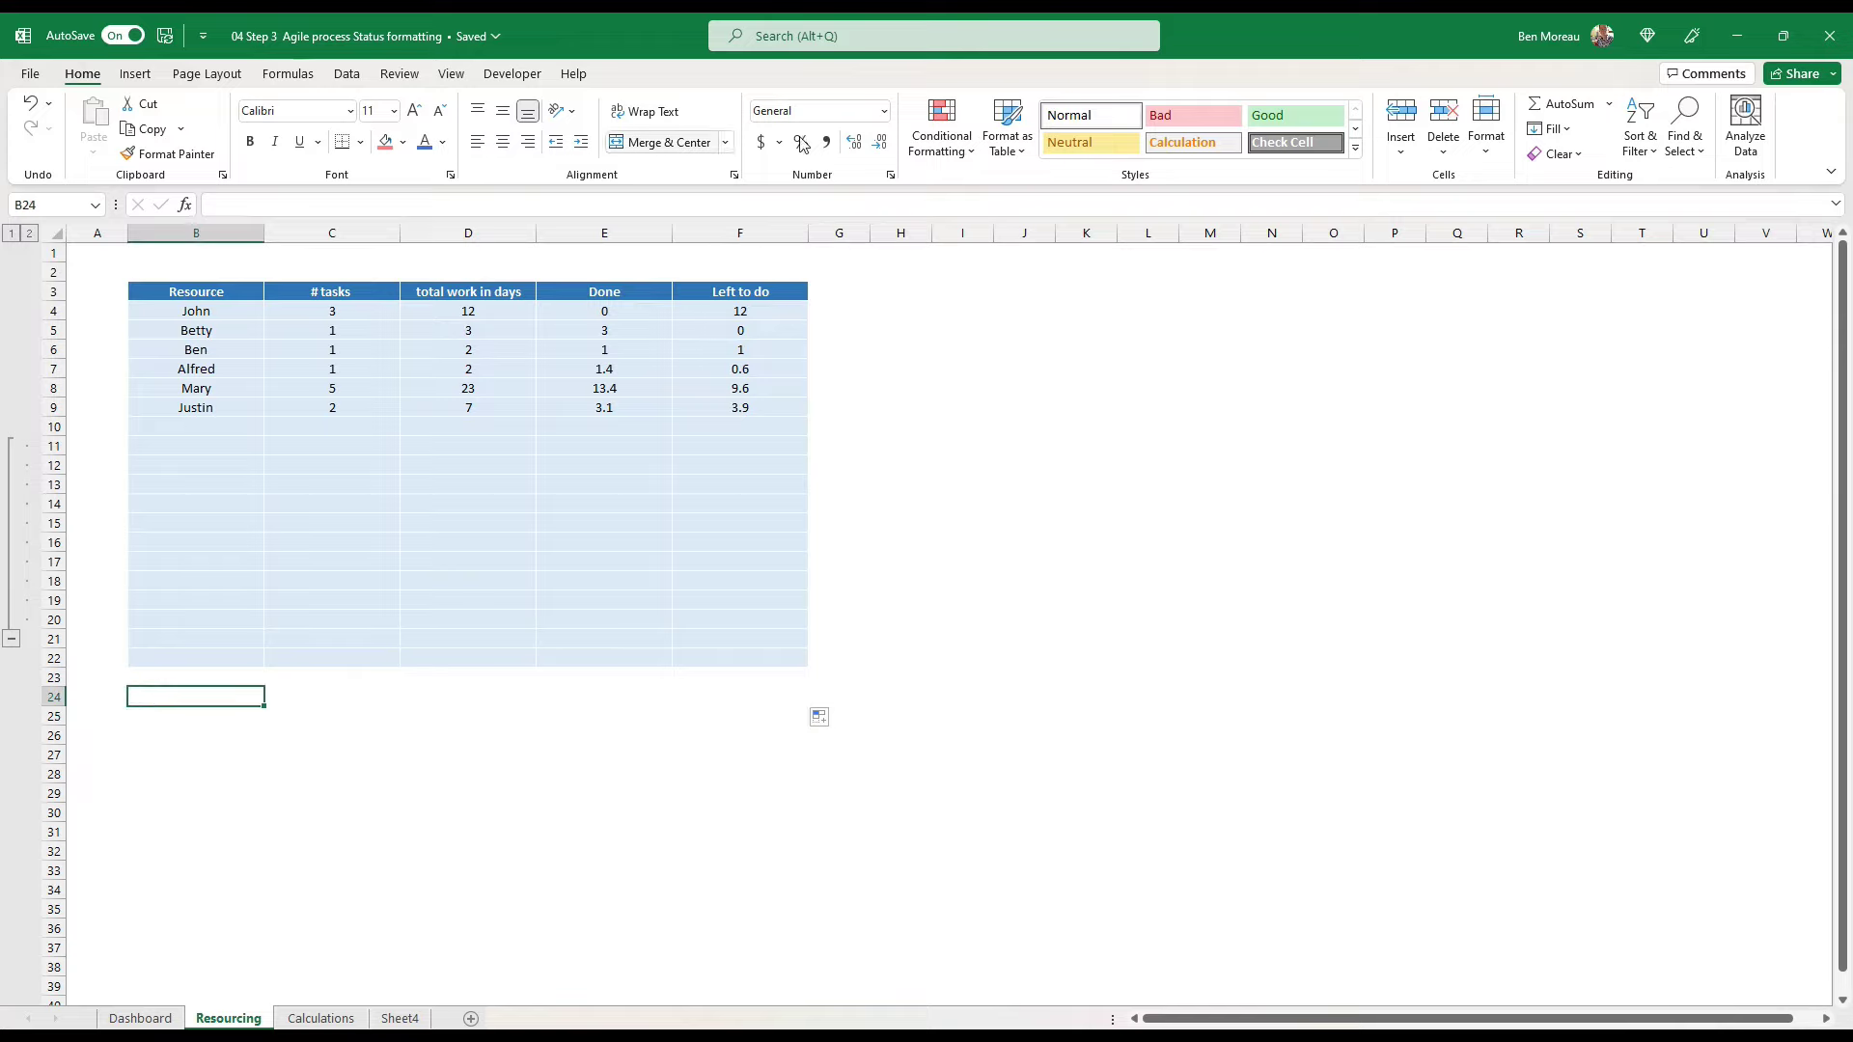
left_click_drag(193, 298, 740, 292)
left_click(169, 153)
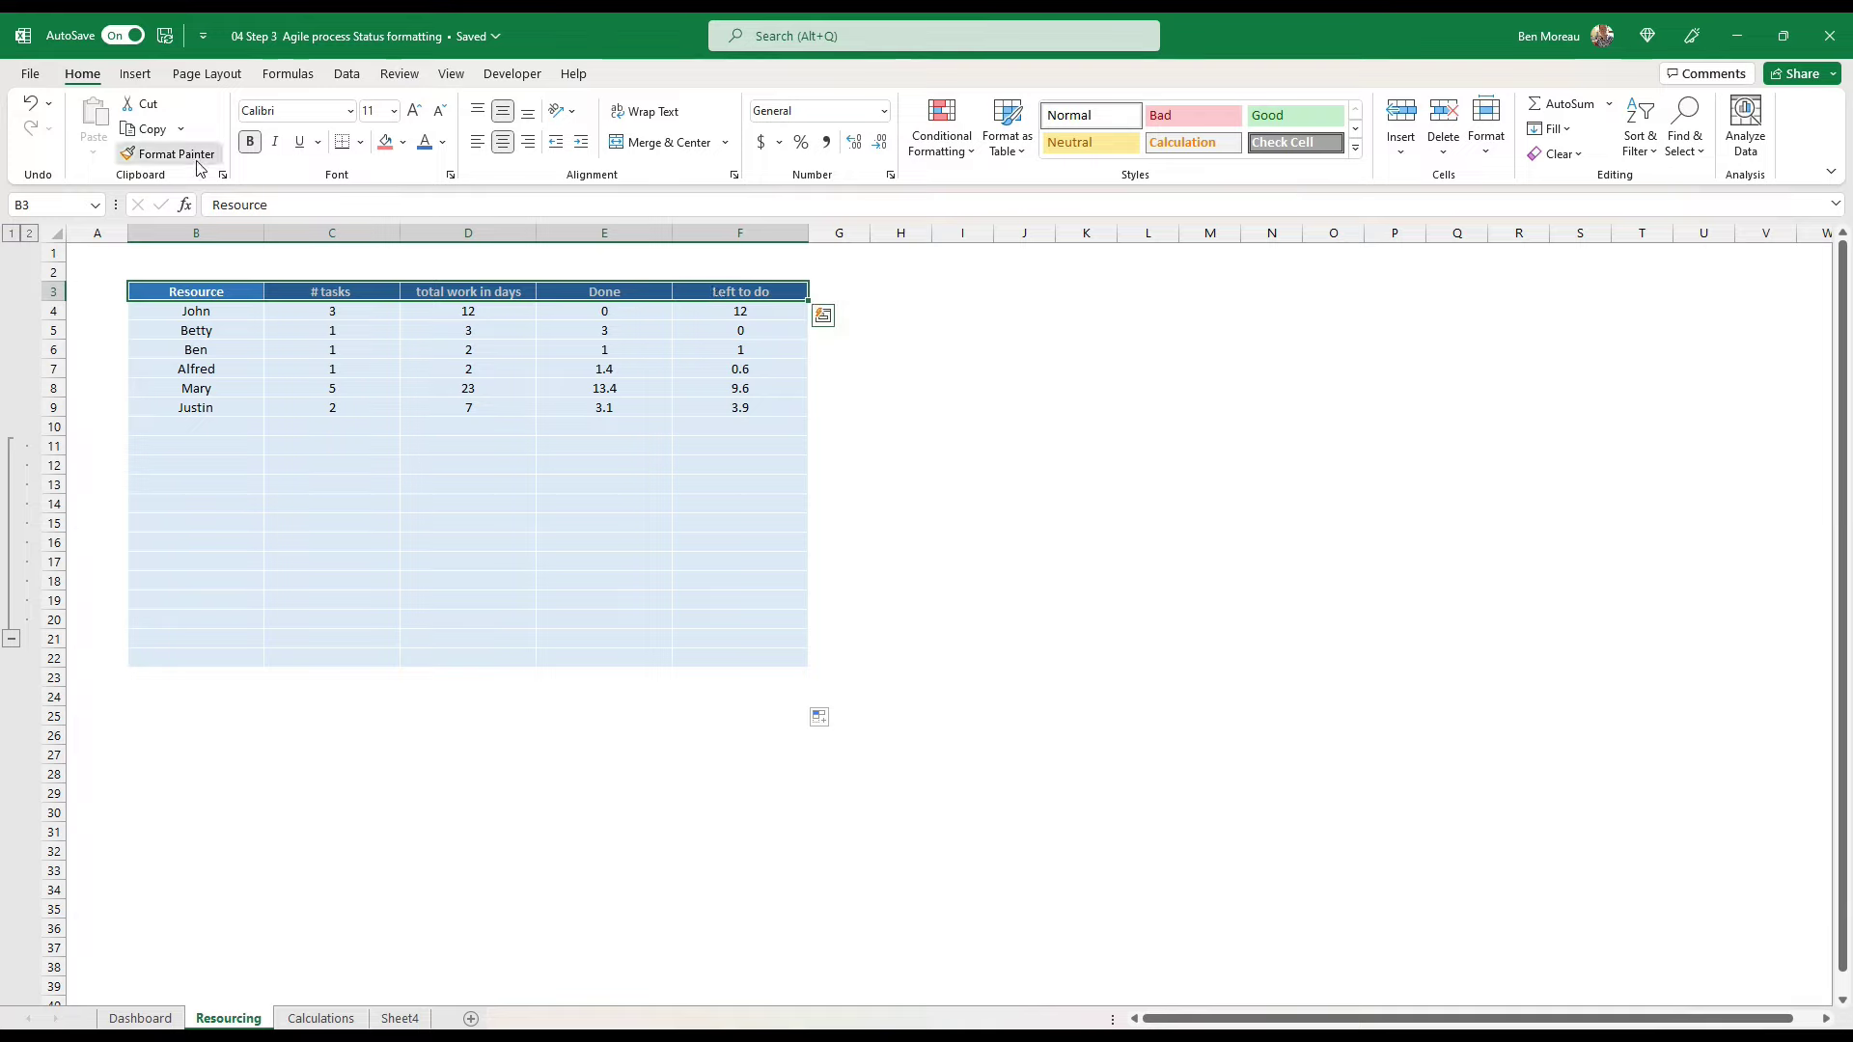
left_click(184, 719)
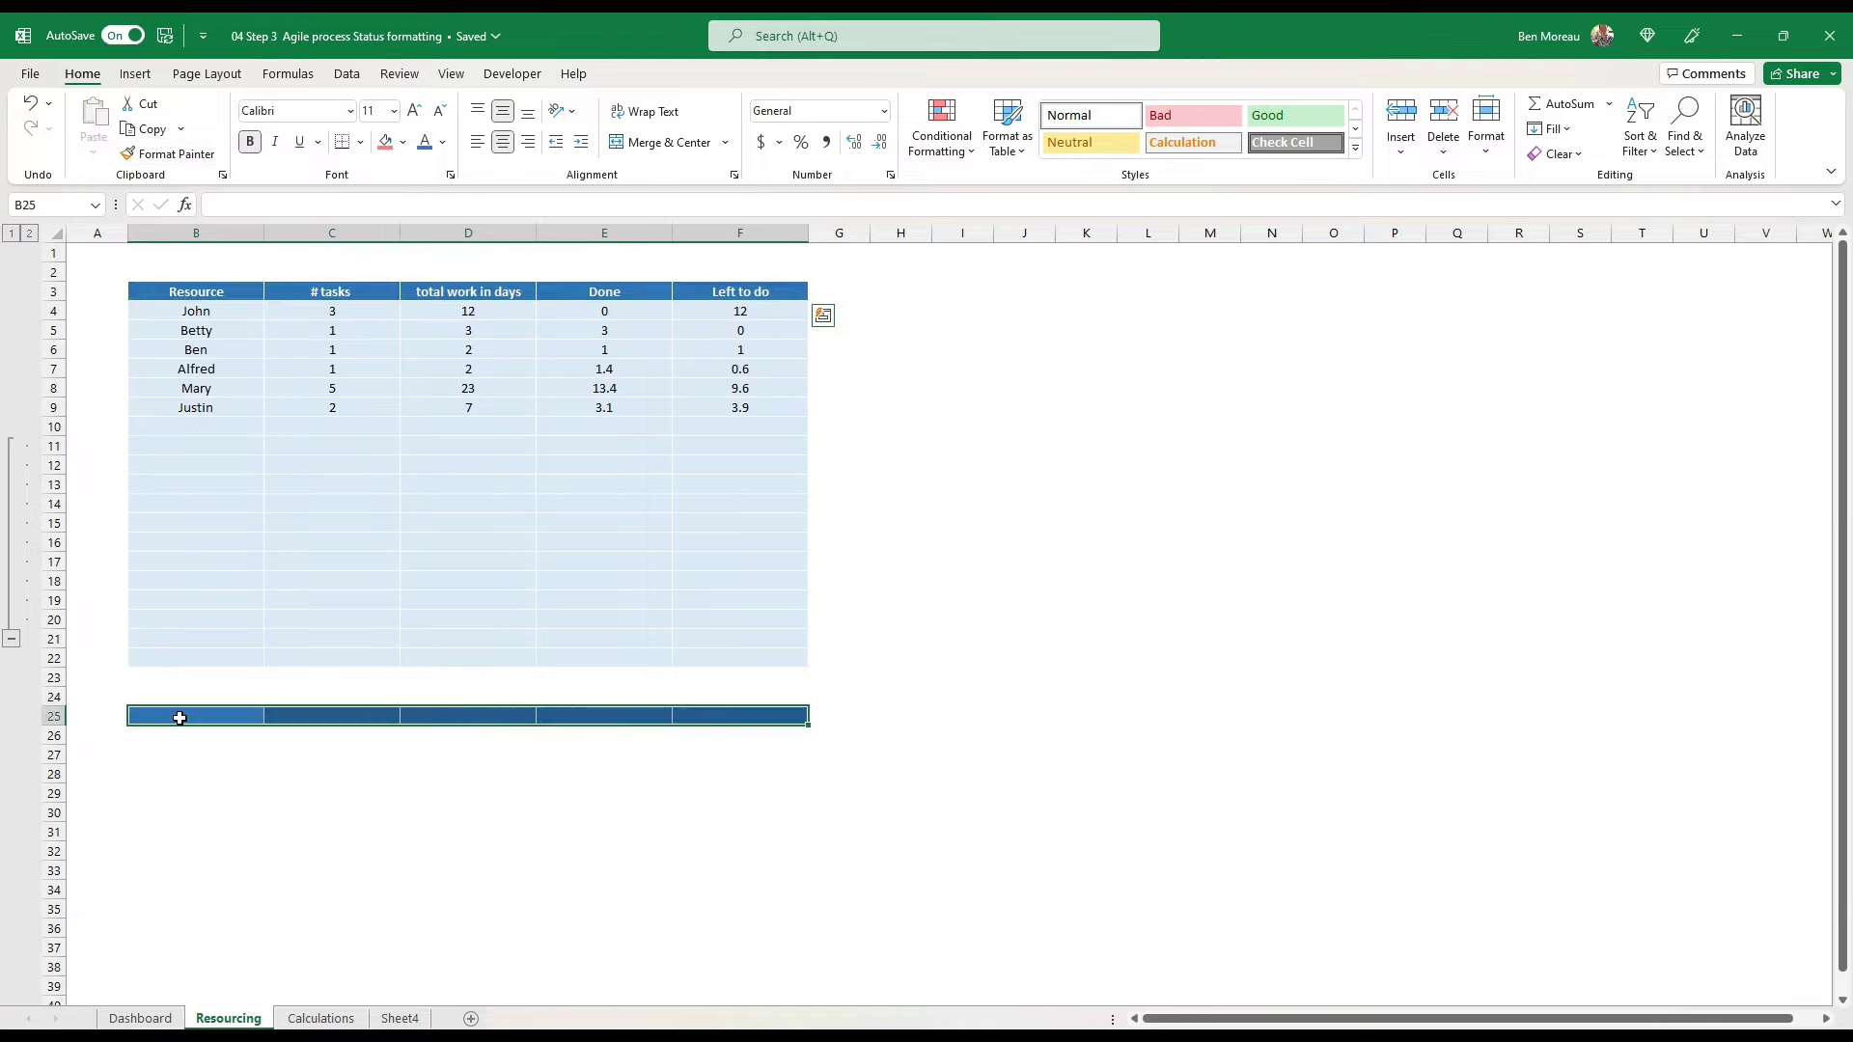
type("Total")
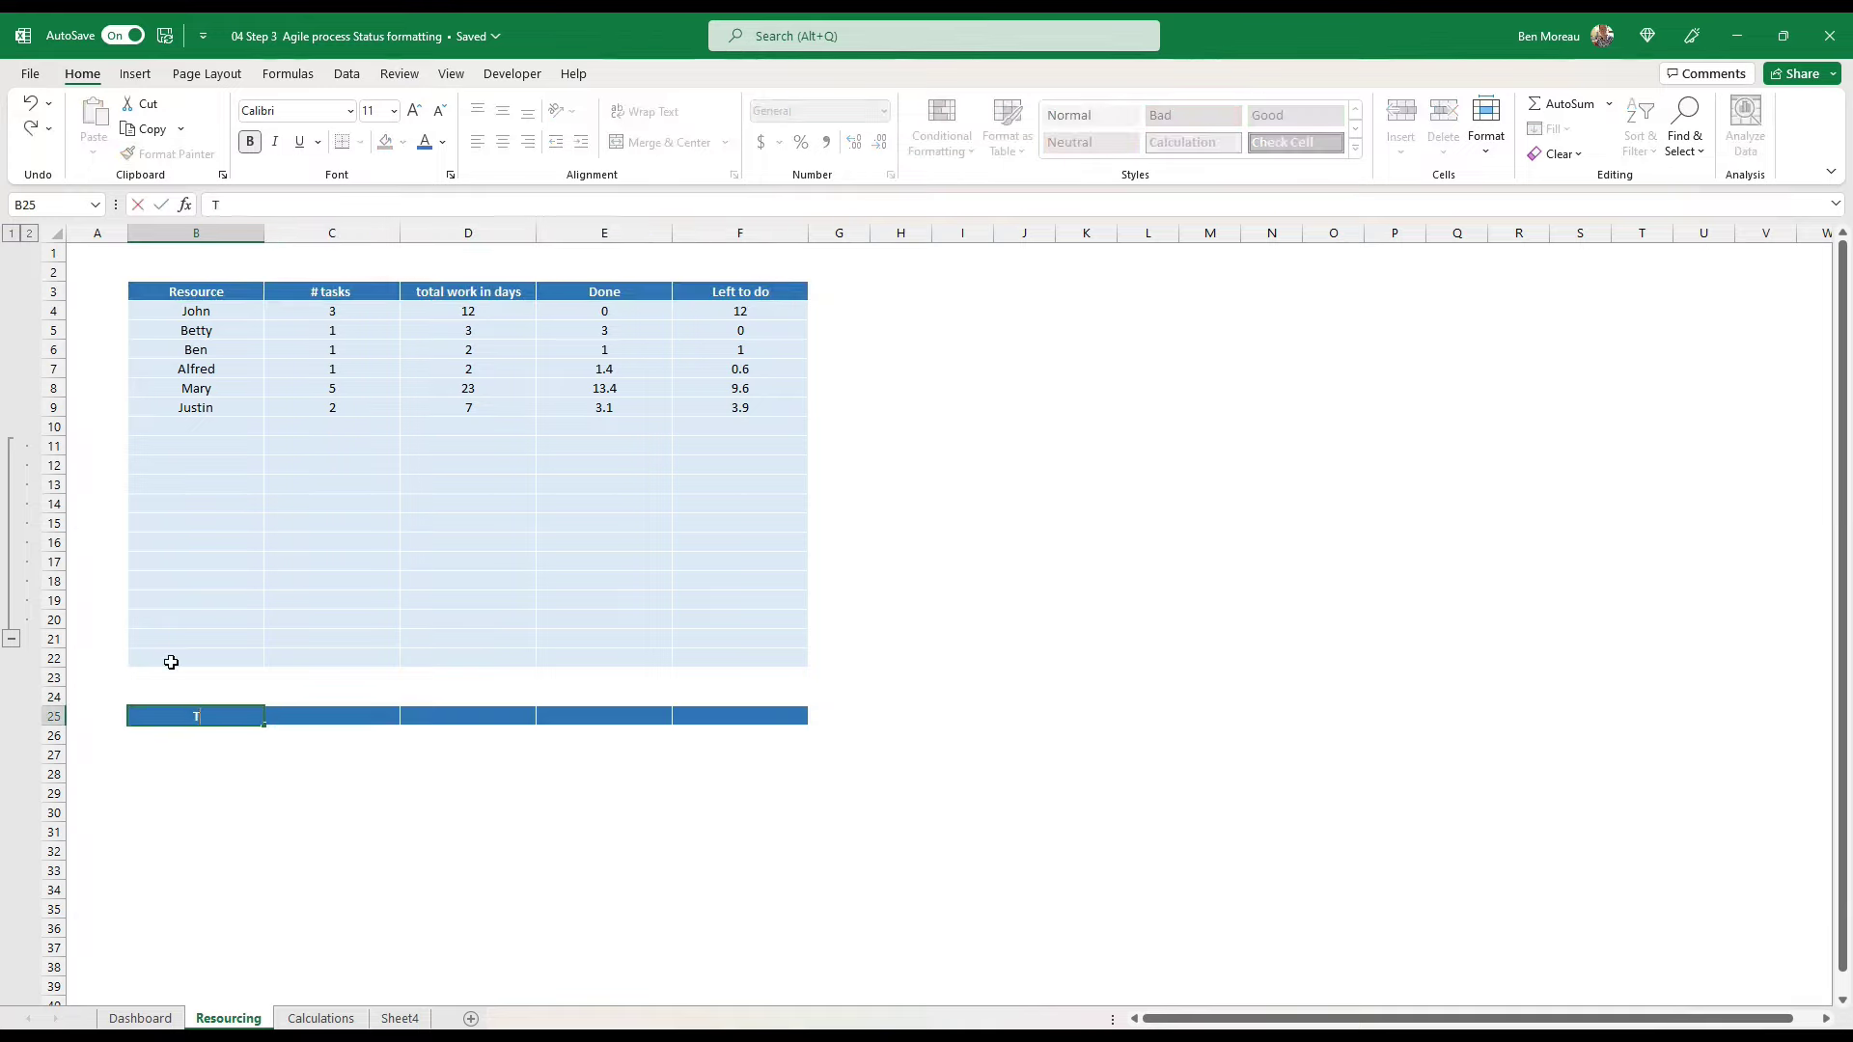
left_click(315, 770)
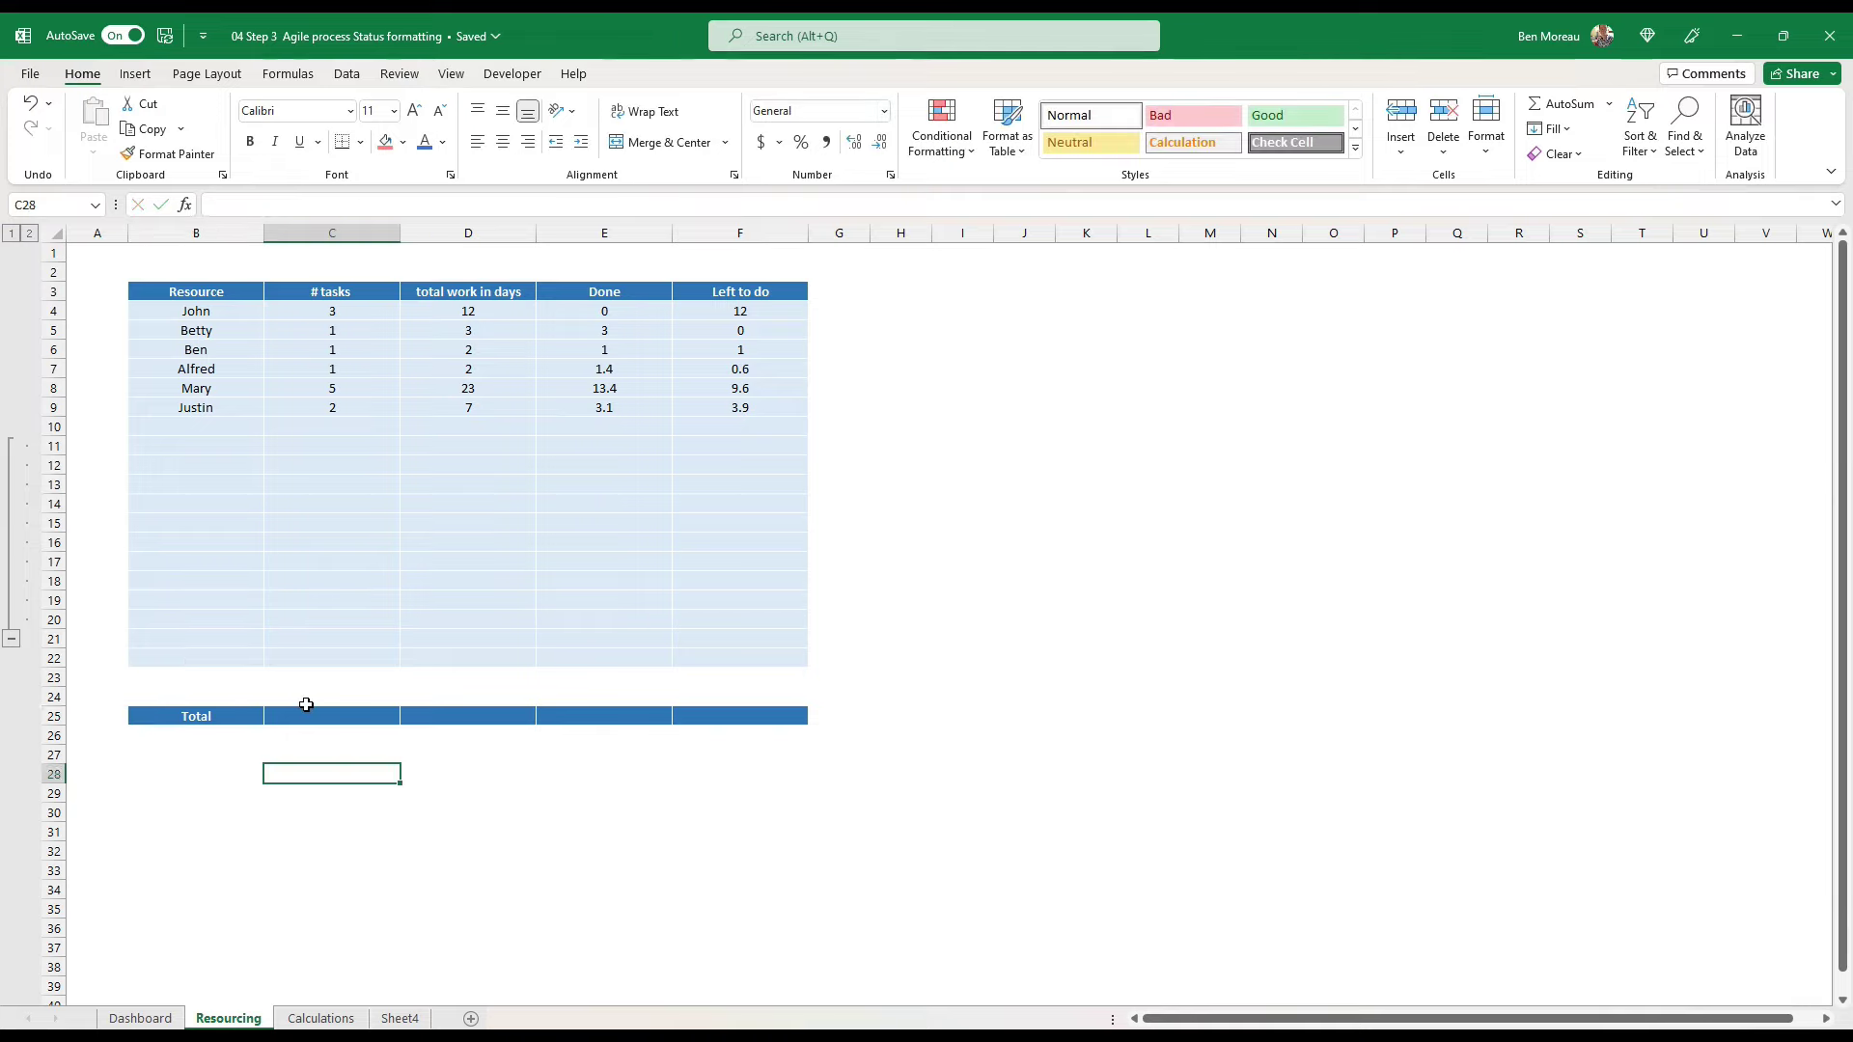
Step: Sum the # tasks column with AutoSum in C25 and fill the formula across to F25
left_click(304, 703)
left_click(310, 715)
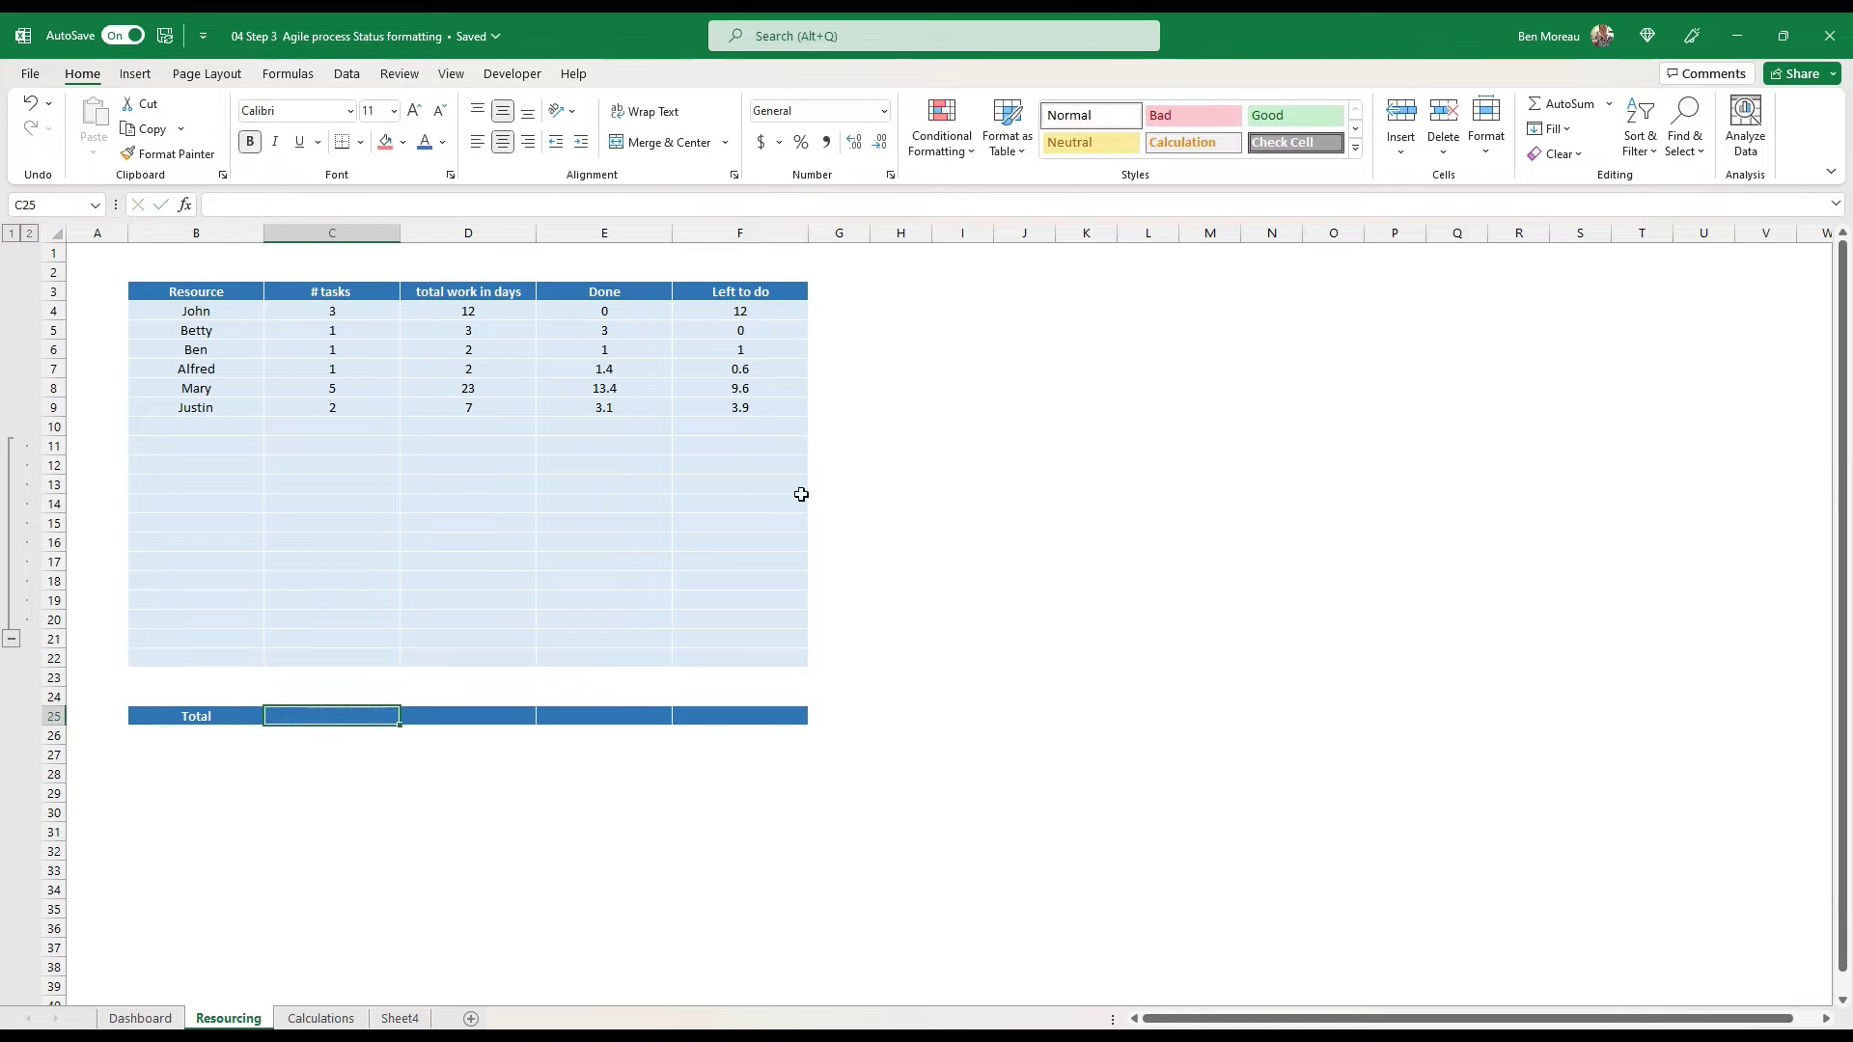
left_click(1560, 103)
key("Return")
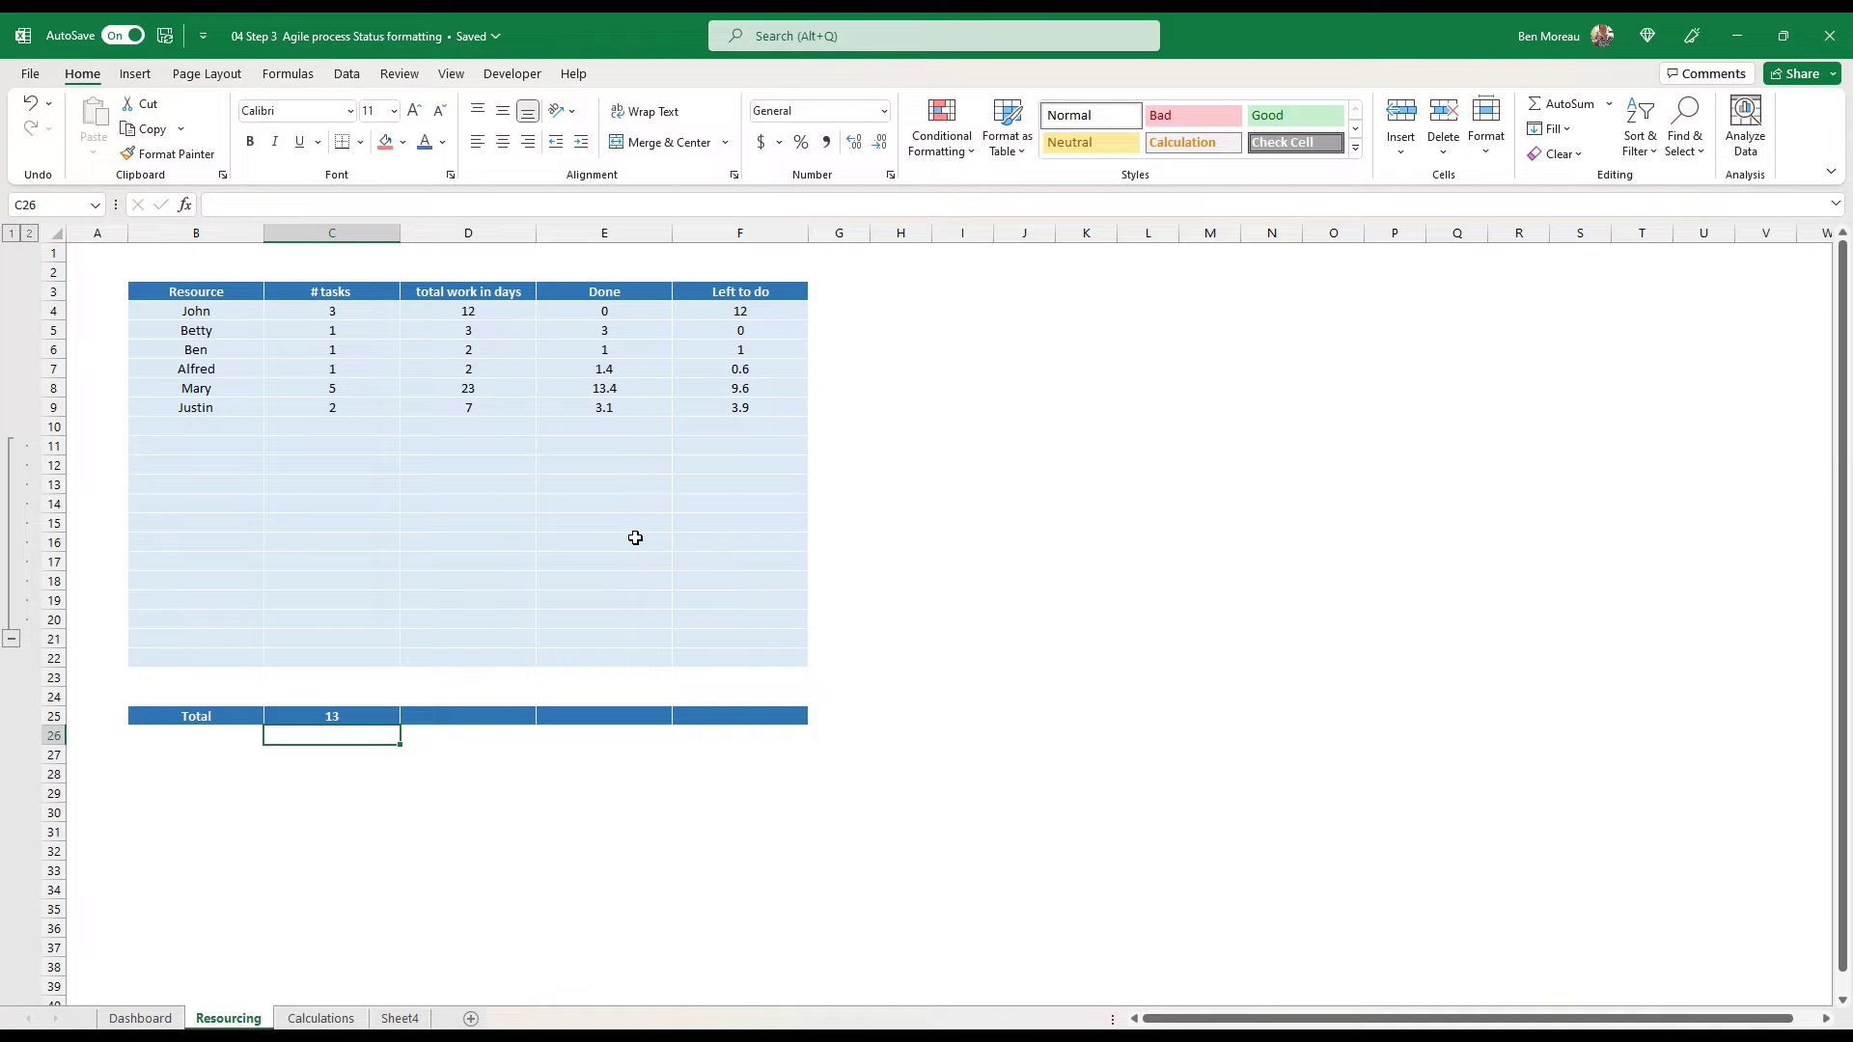
left_click(376, 718)
left_click_drag(401, 724, 741, 737)
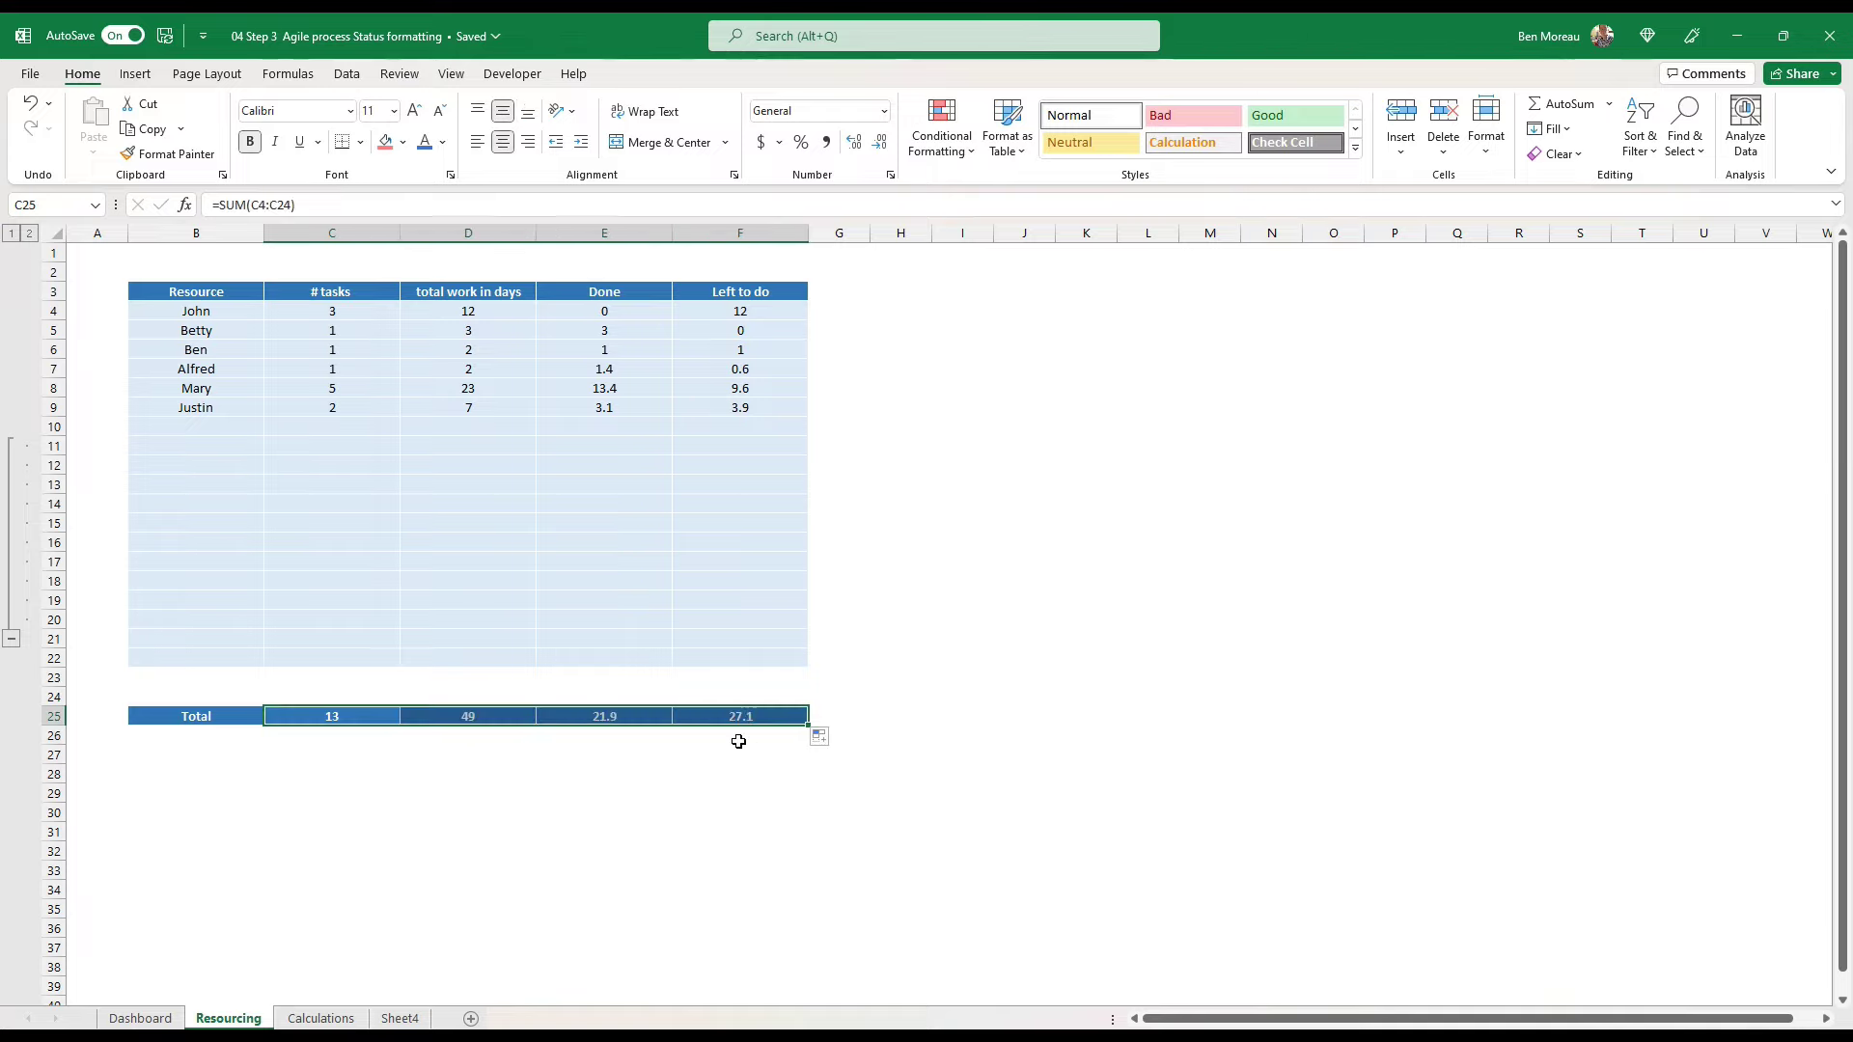
left_click(739, 739)
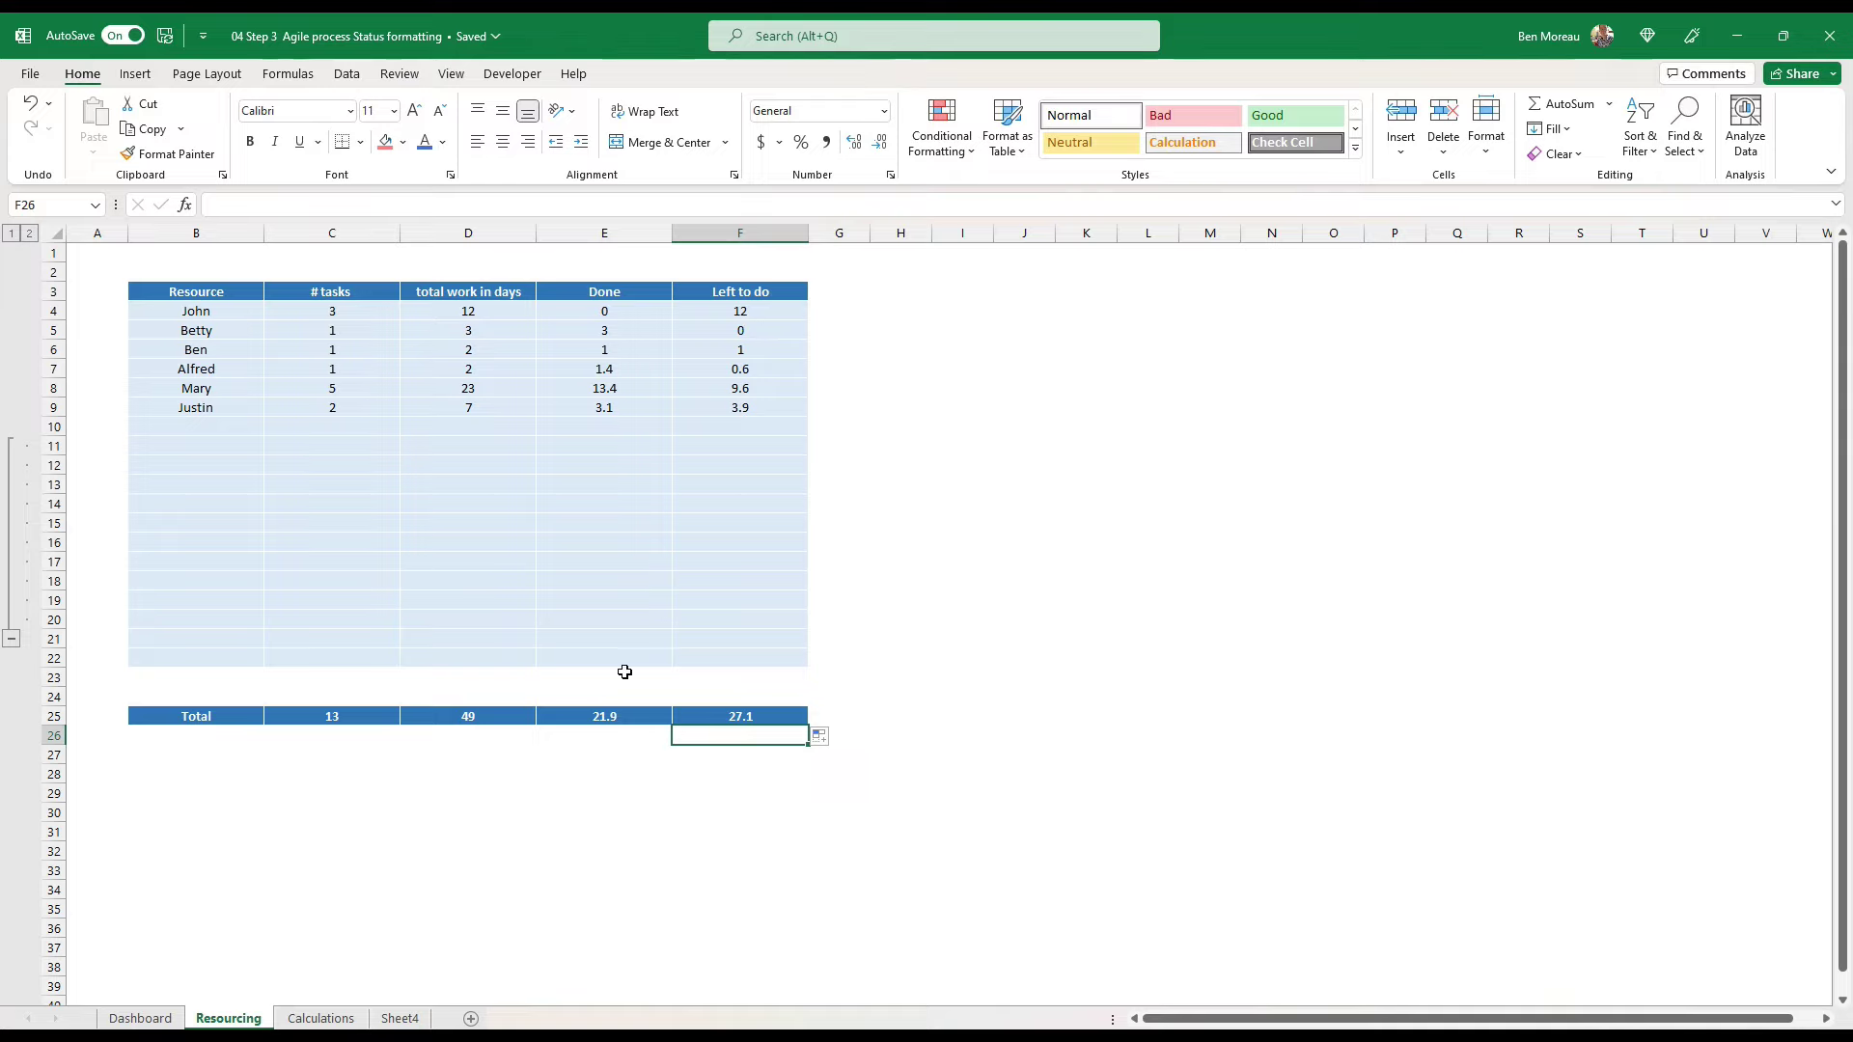
Step: Insert a 2-D pie chart from the Done and Left to do totals in E25:F25 and move it over the Total row
left_click(617, 716)
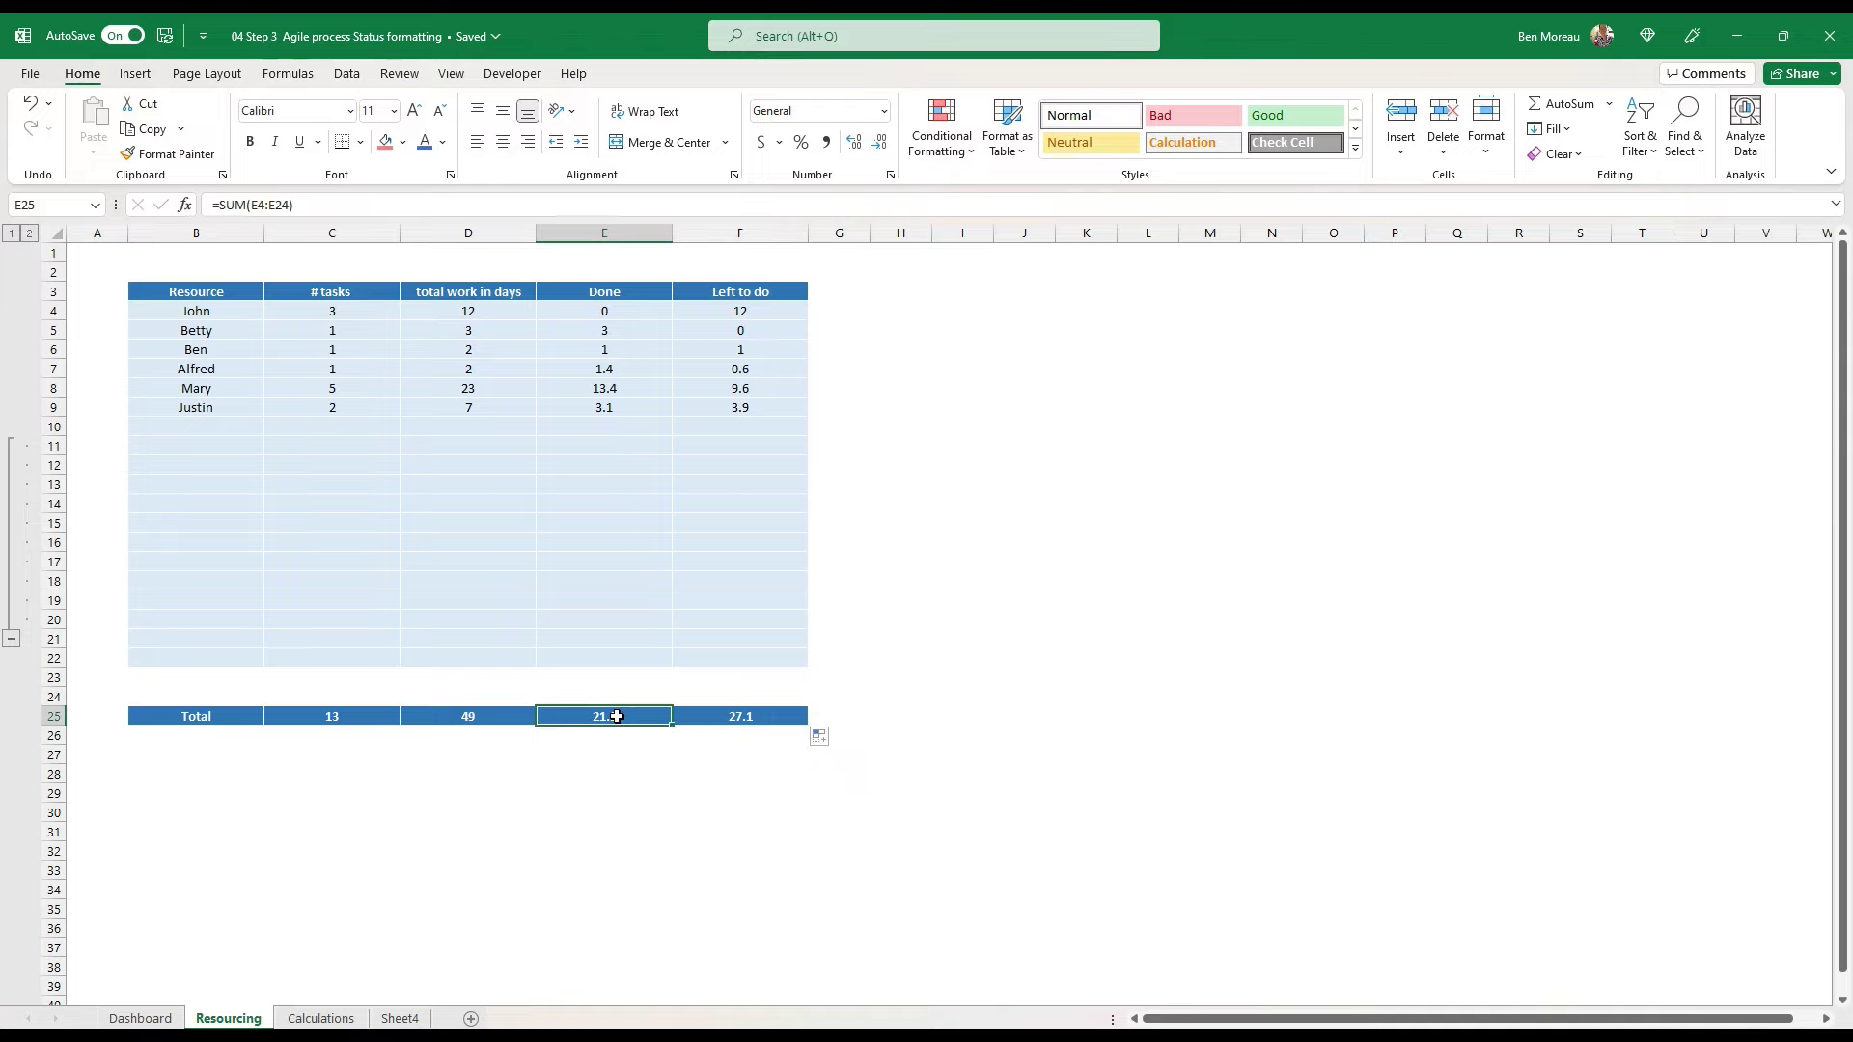
left_click_drag(618, 716, 714, 716)
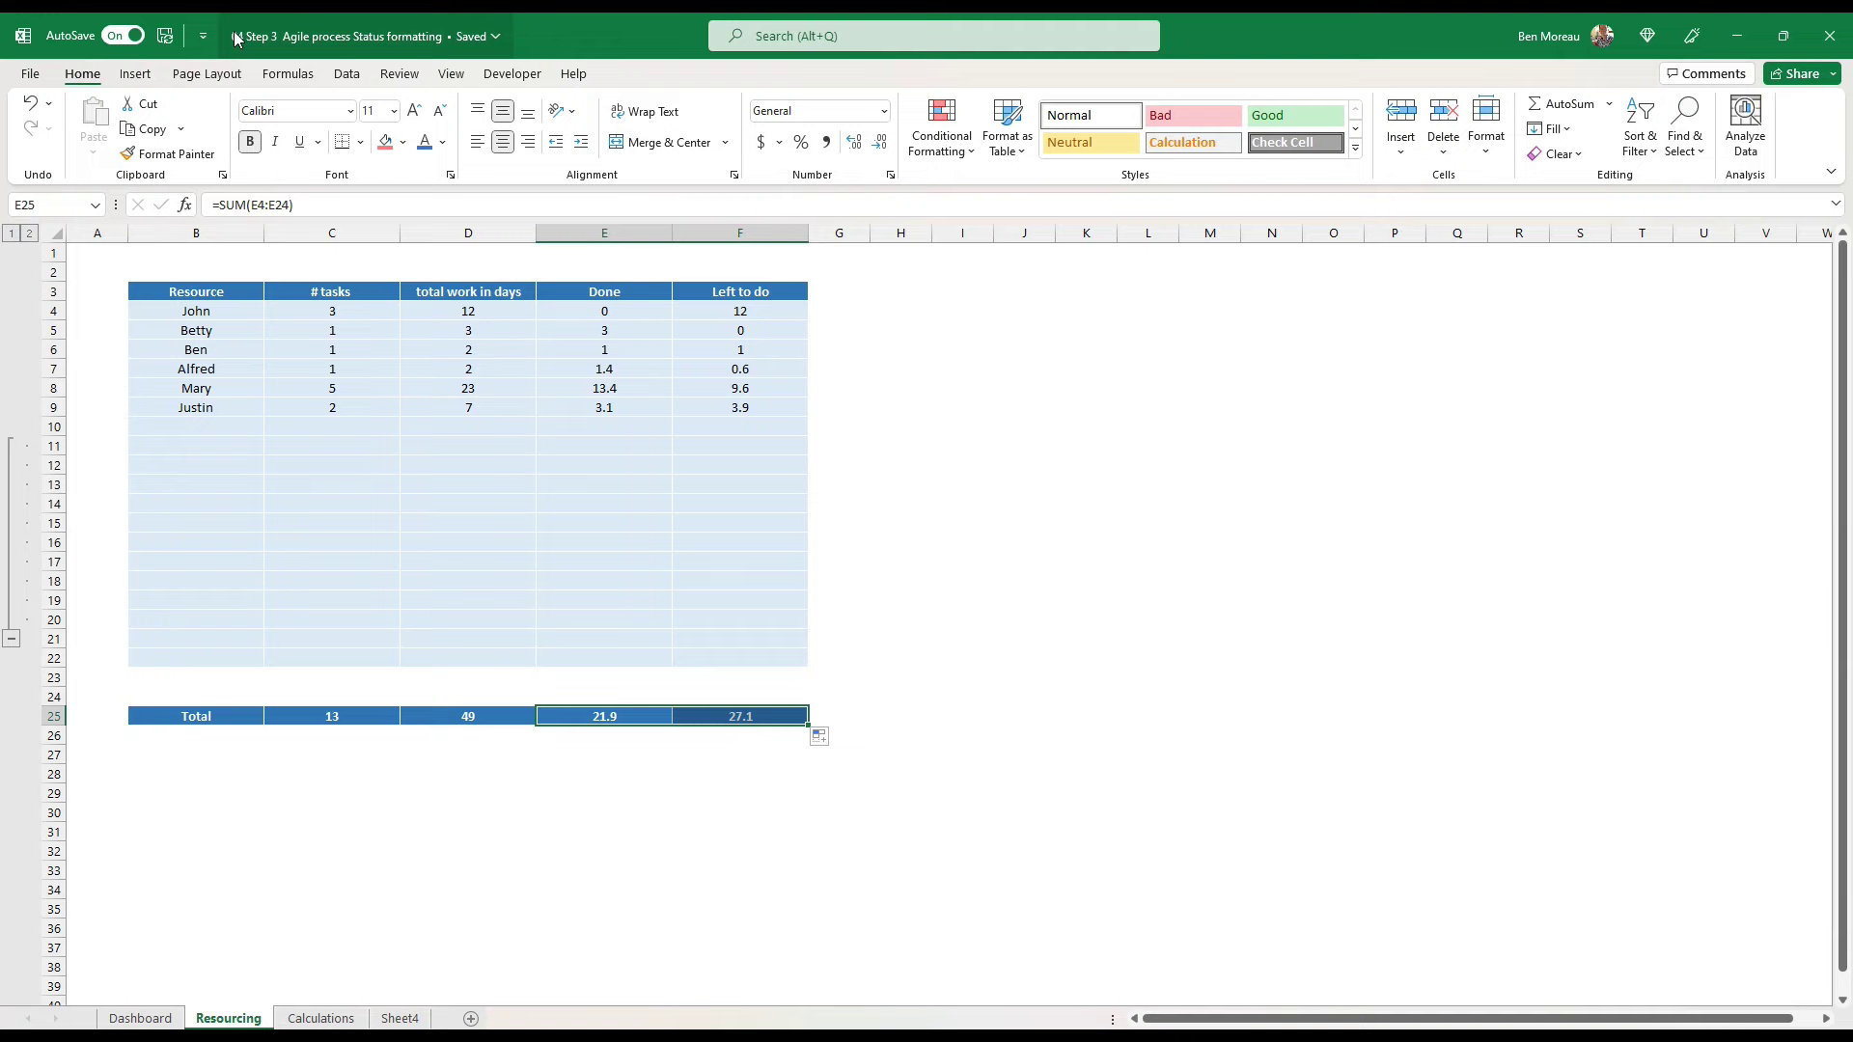
left_click(135, 73)
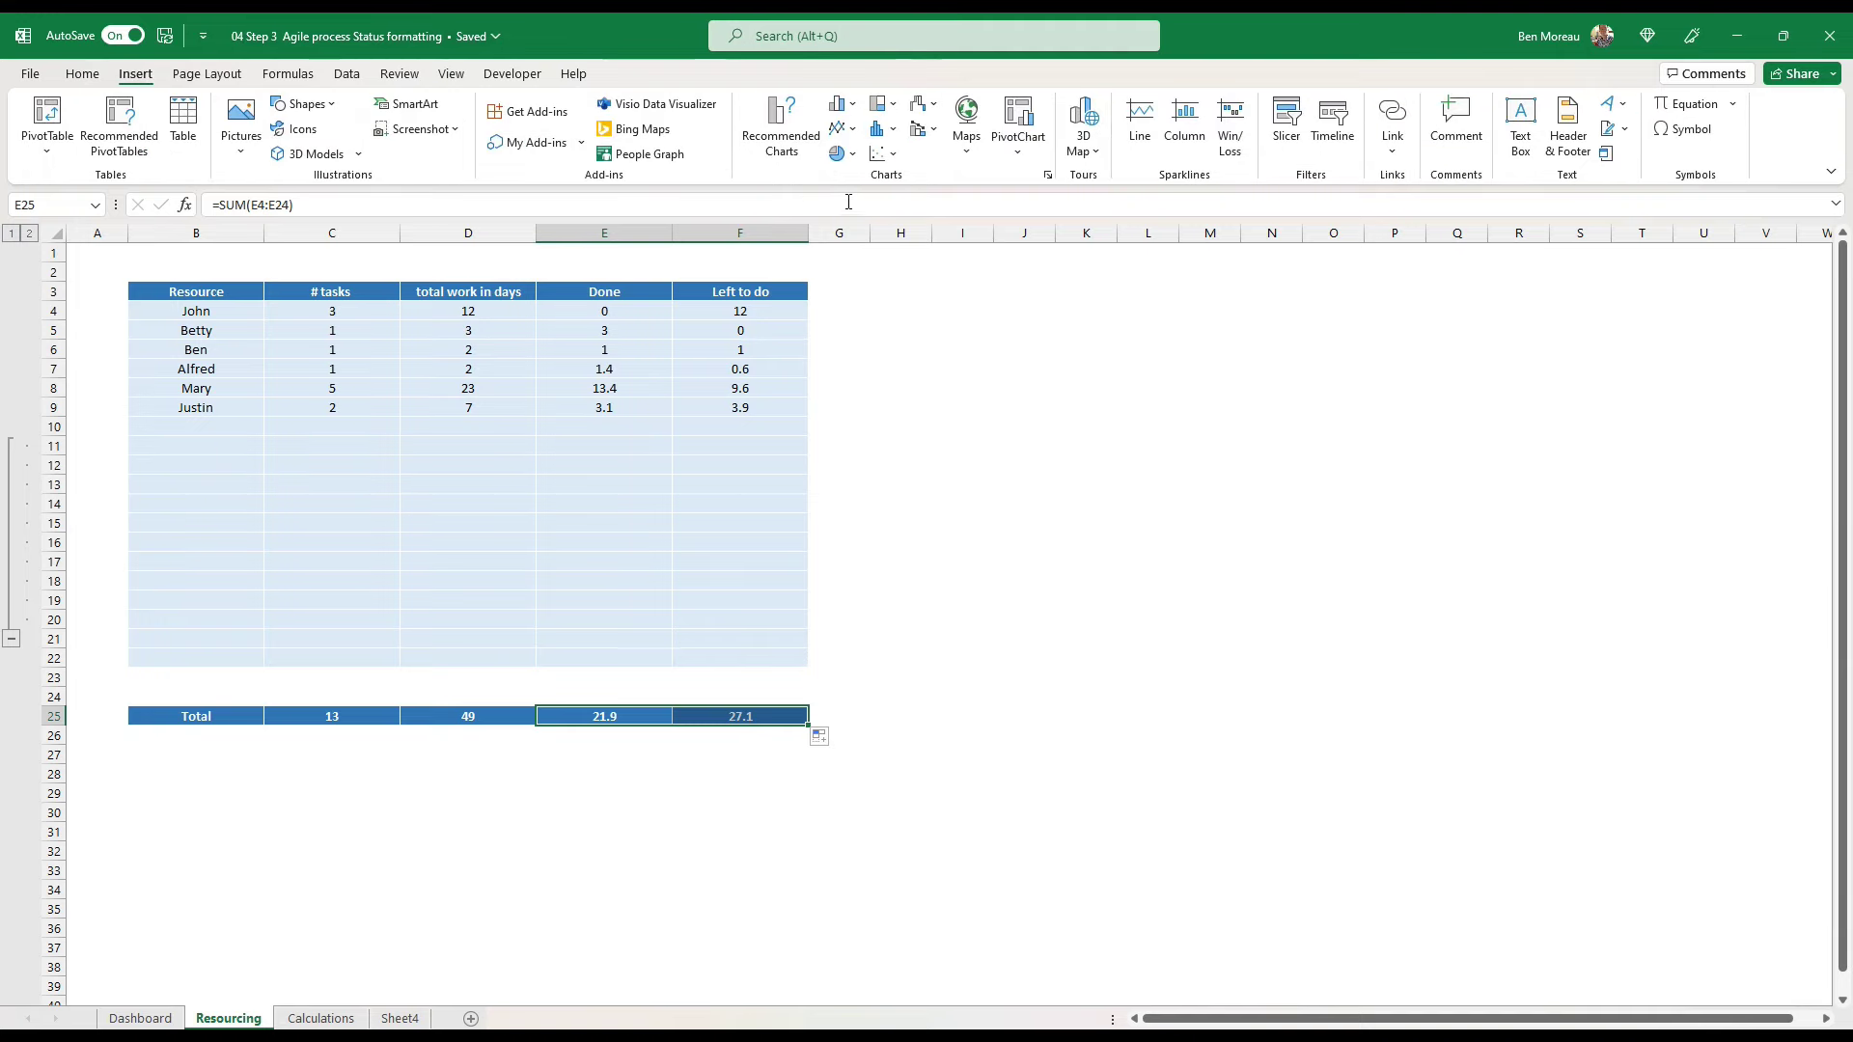
left_click(853, 154)
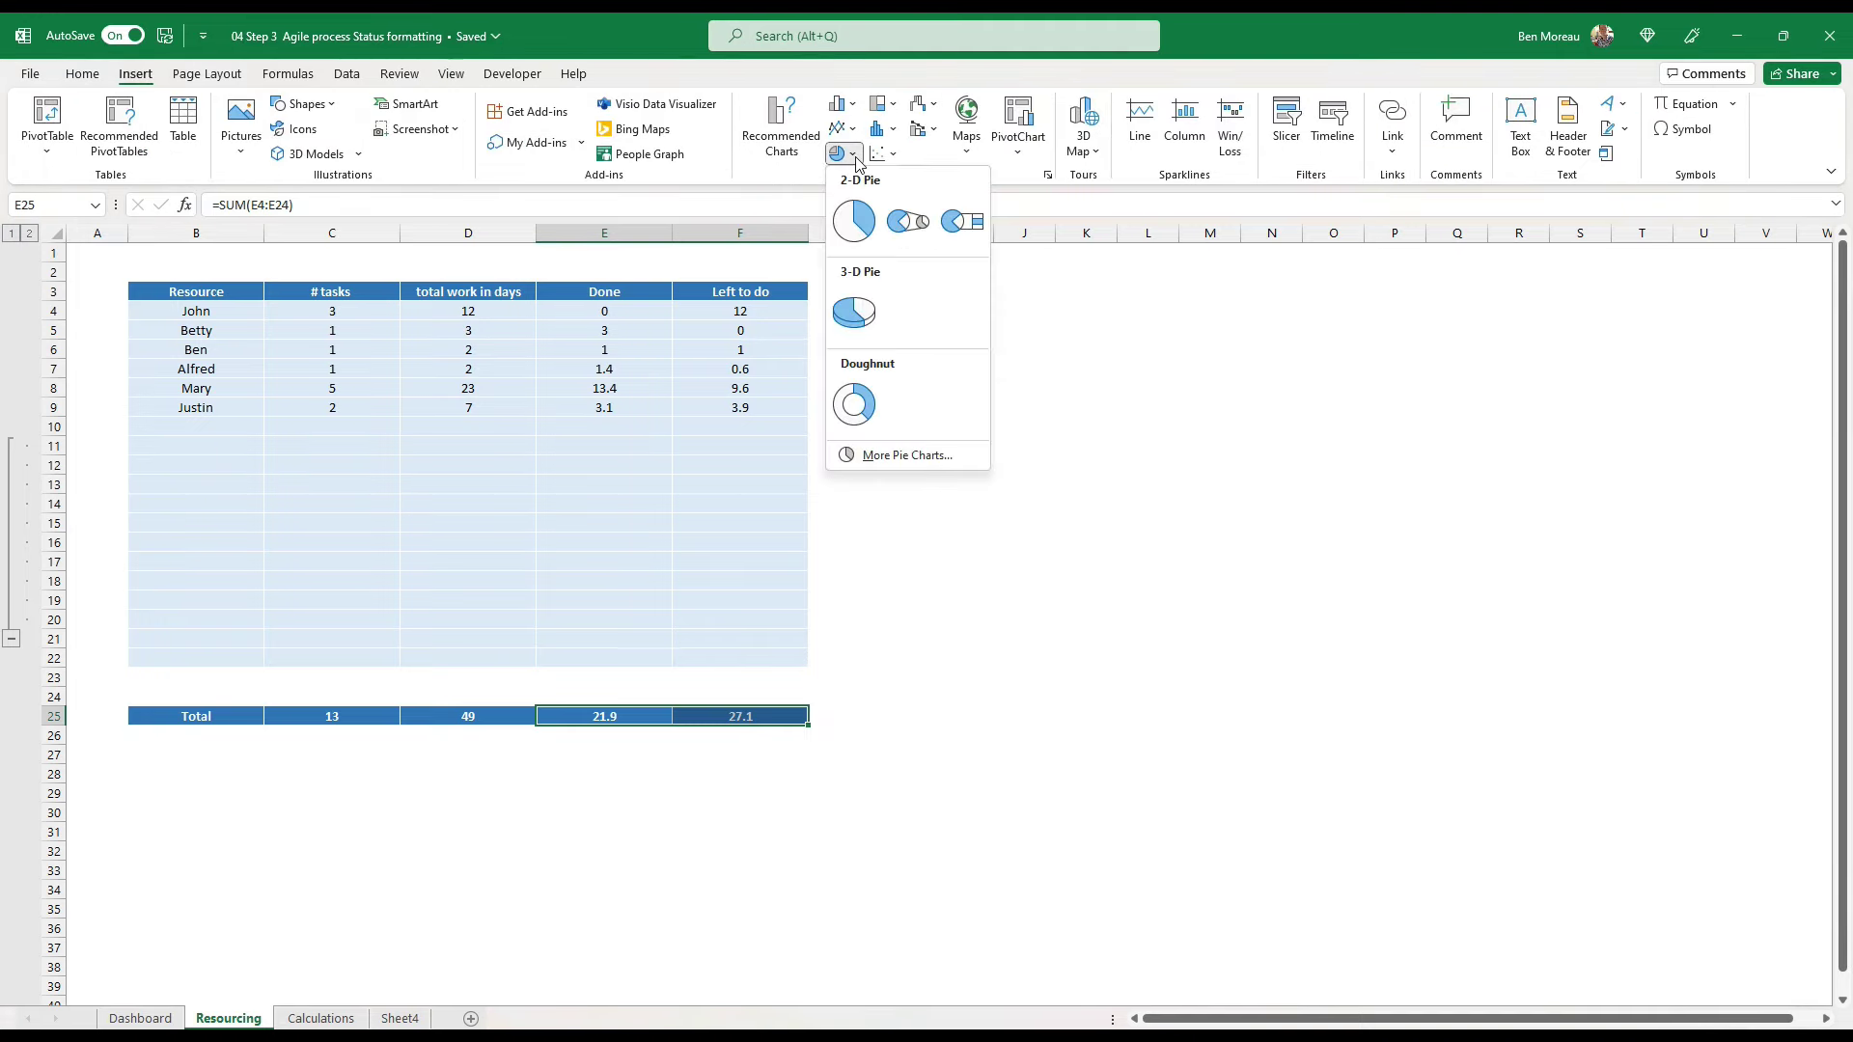
left_click(855, 232)
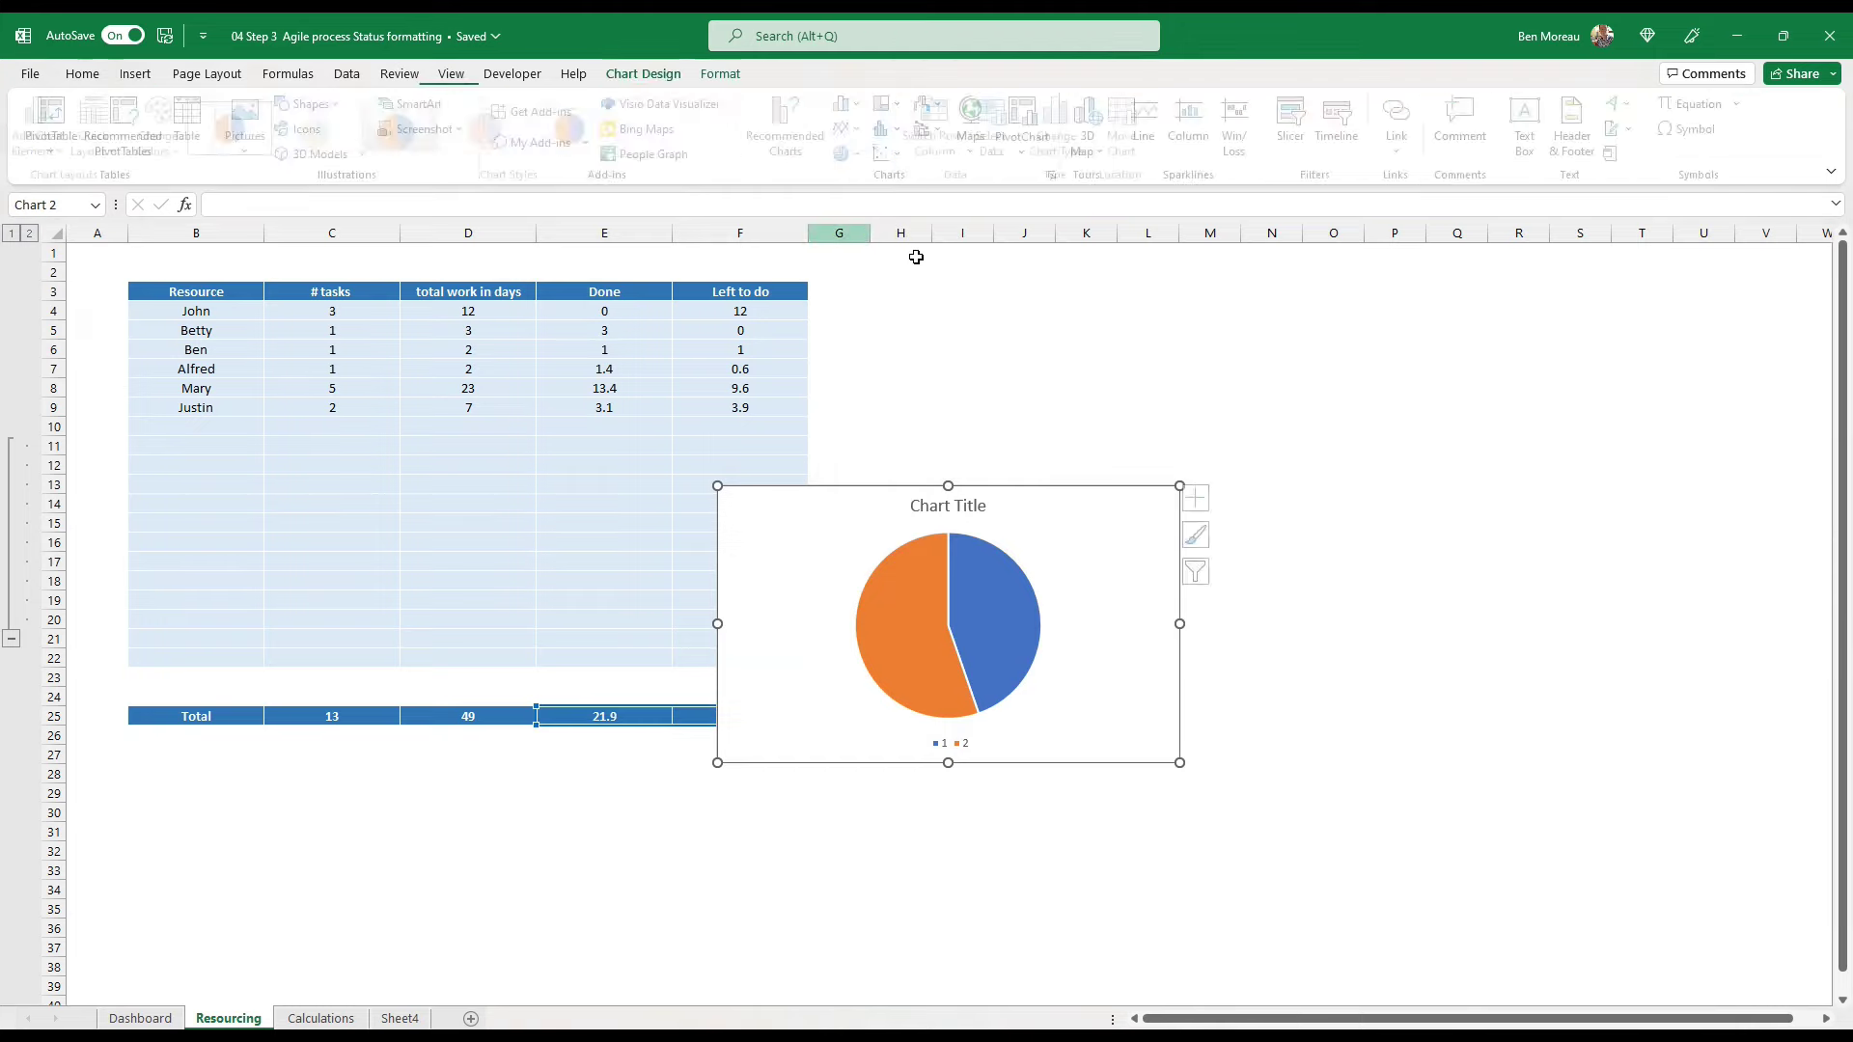
left_click_drag(1112, 474, 890, 523)
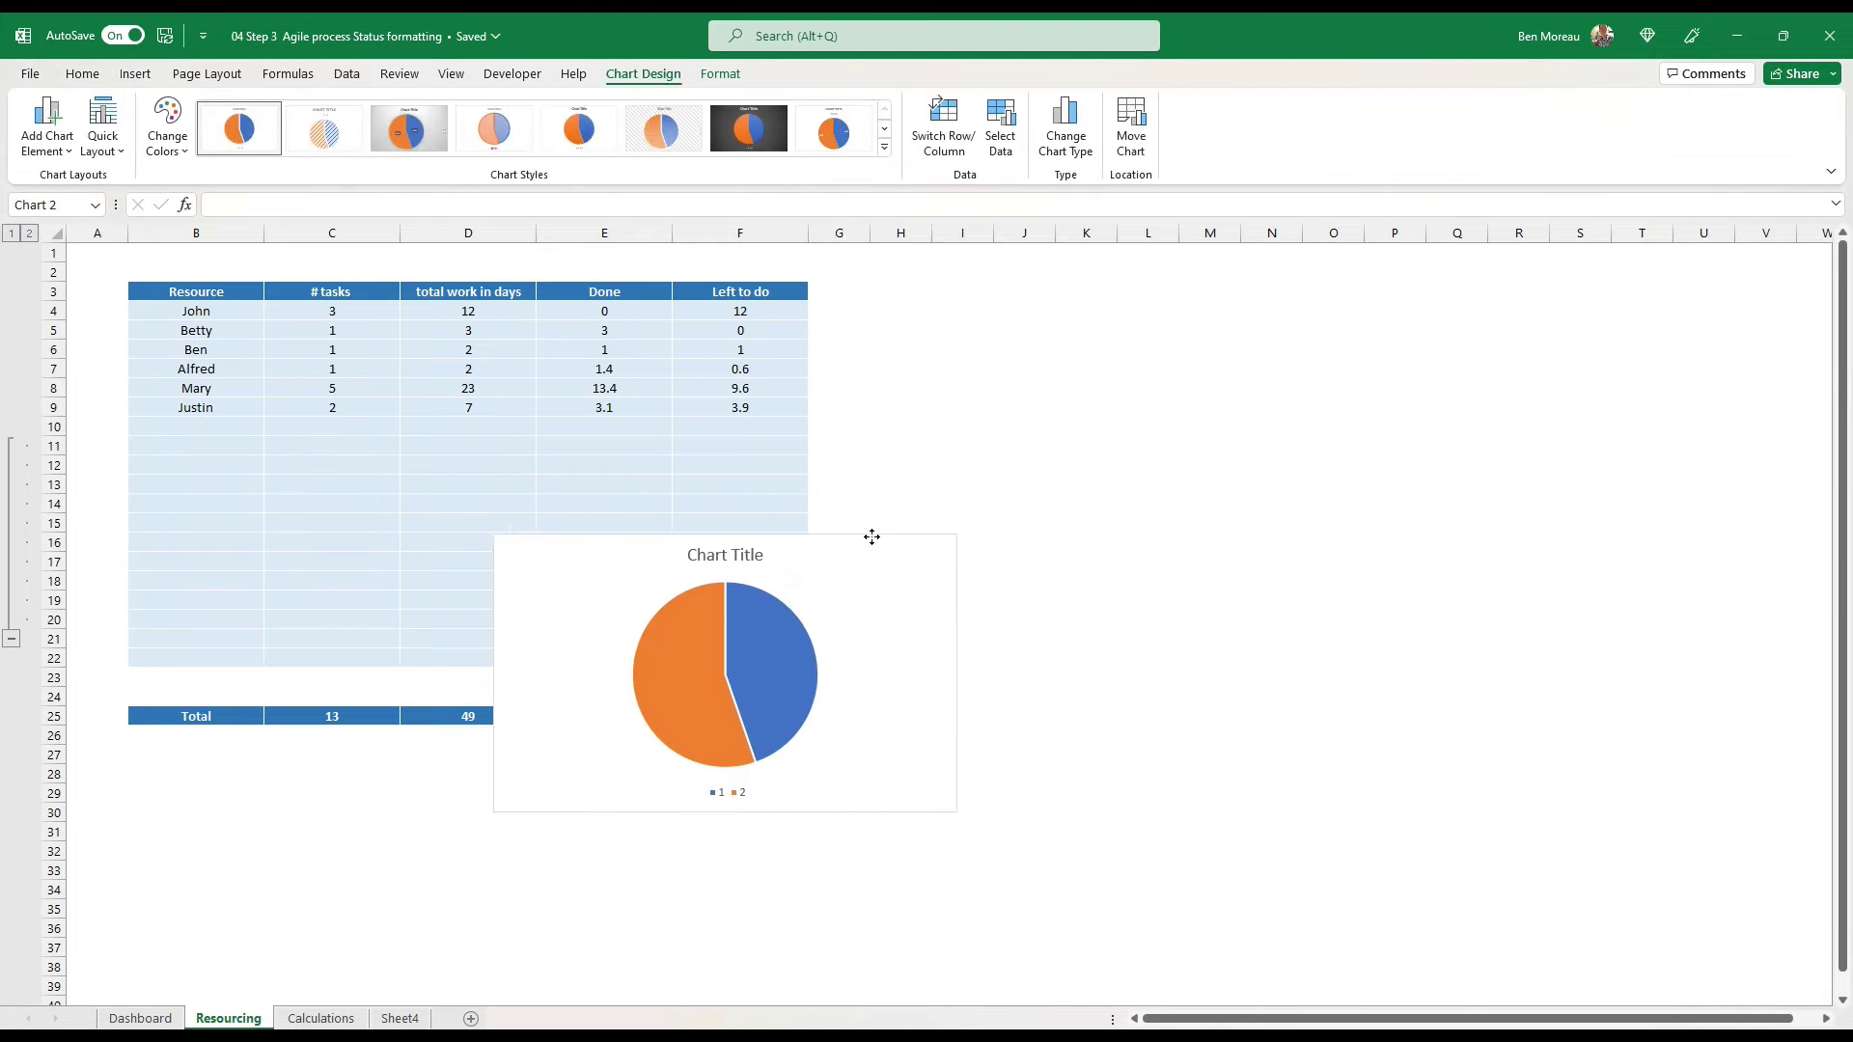
Step: Set the pie chart area to No fill and delete the chart's legend
right_click(882, 641)
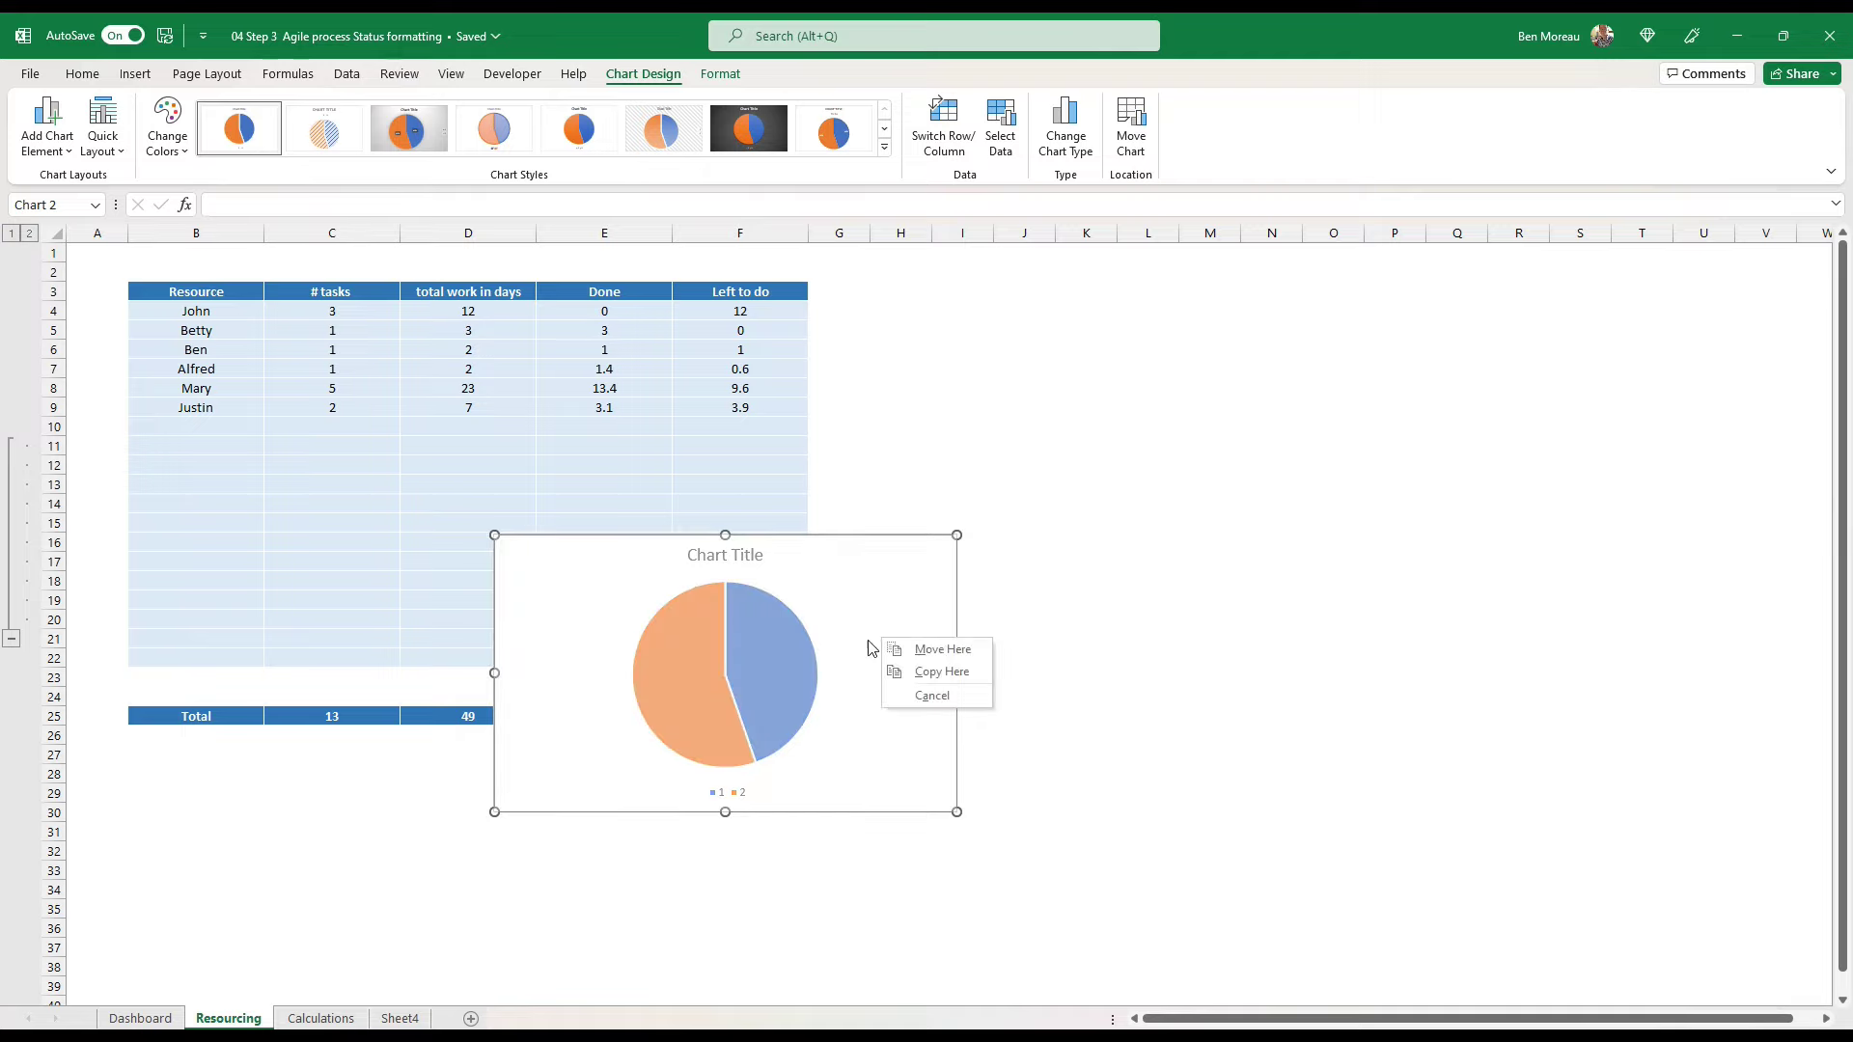
key("Escape")
right_click(862, 653)
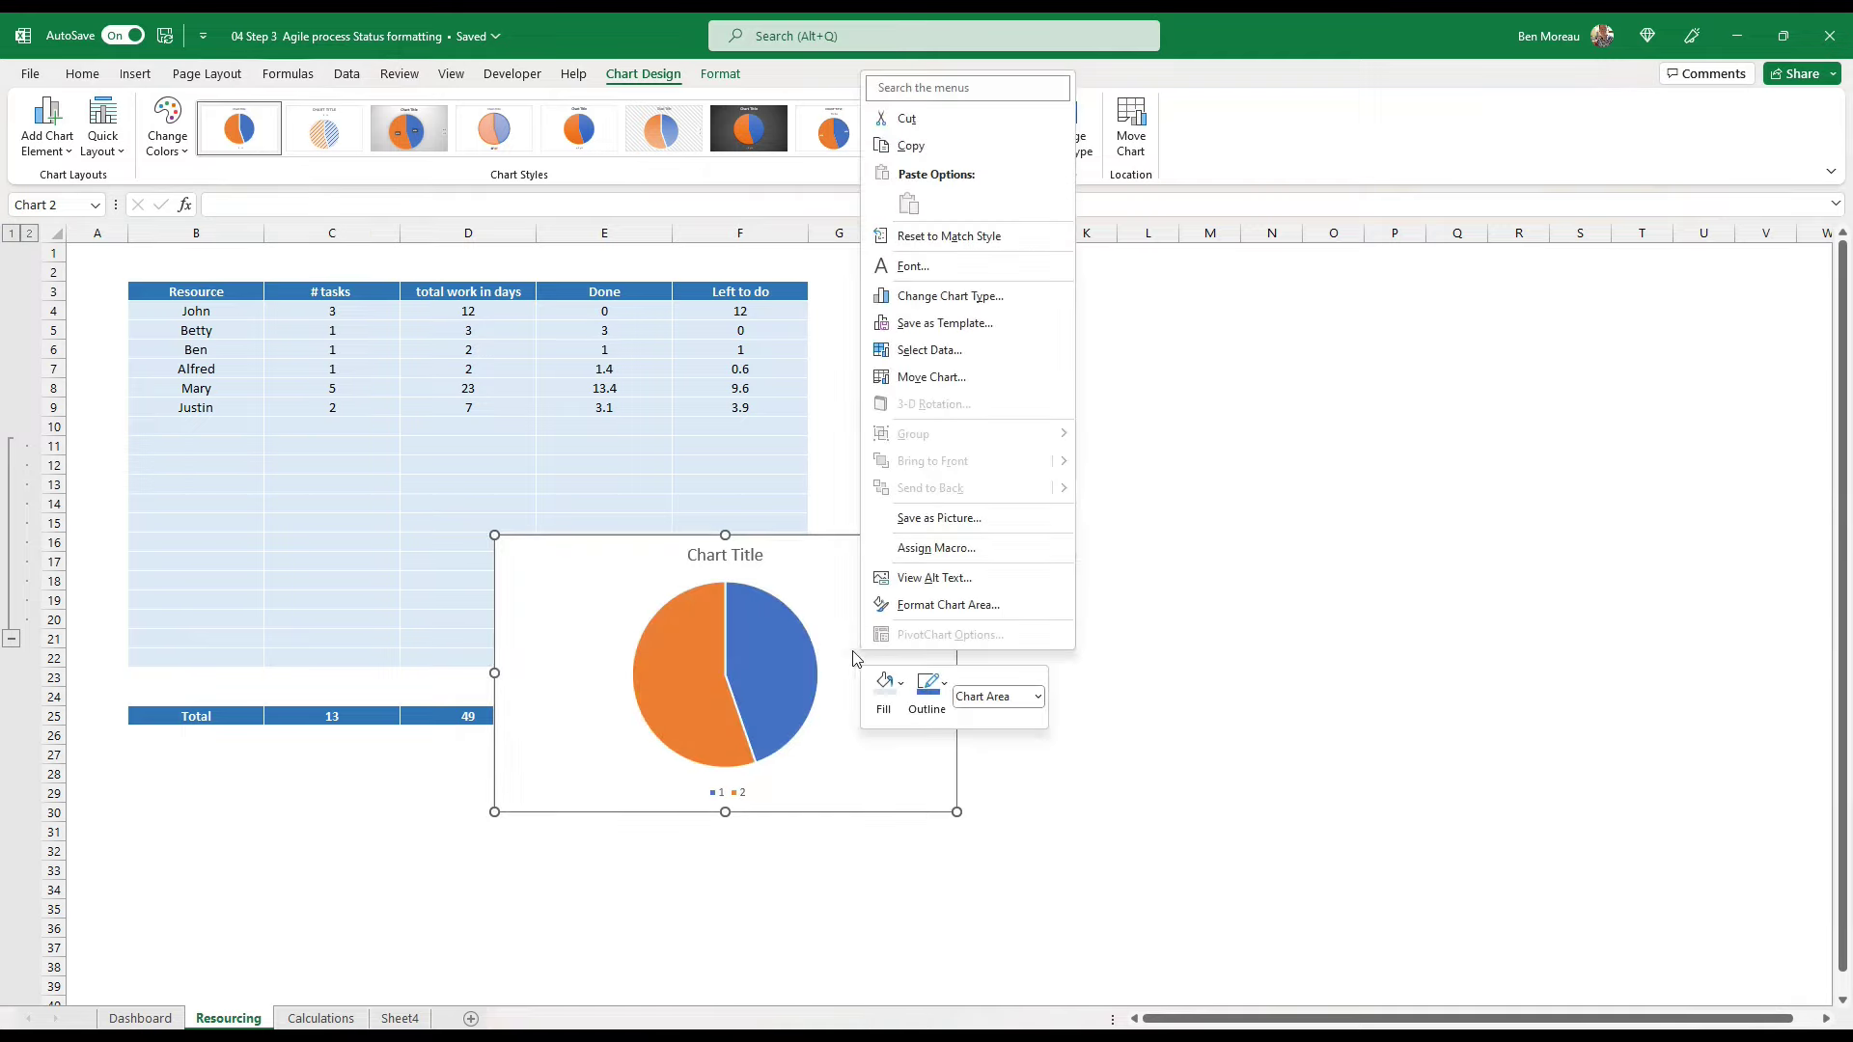
left_click(922, 605)
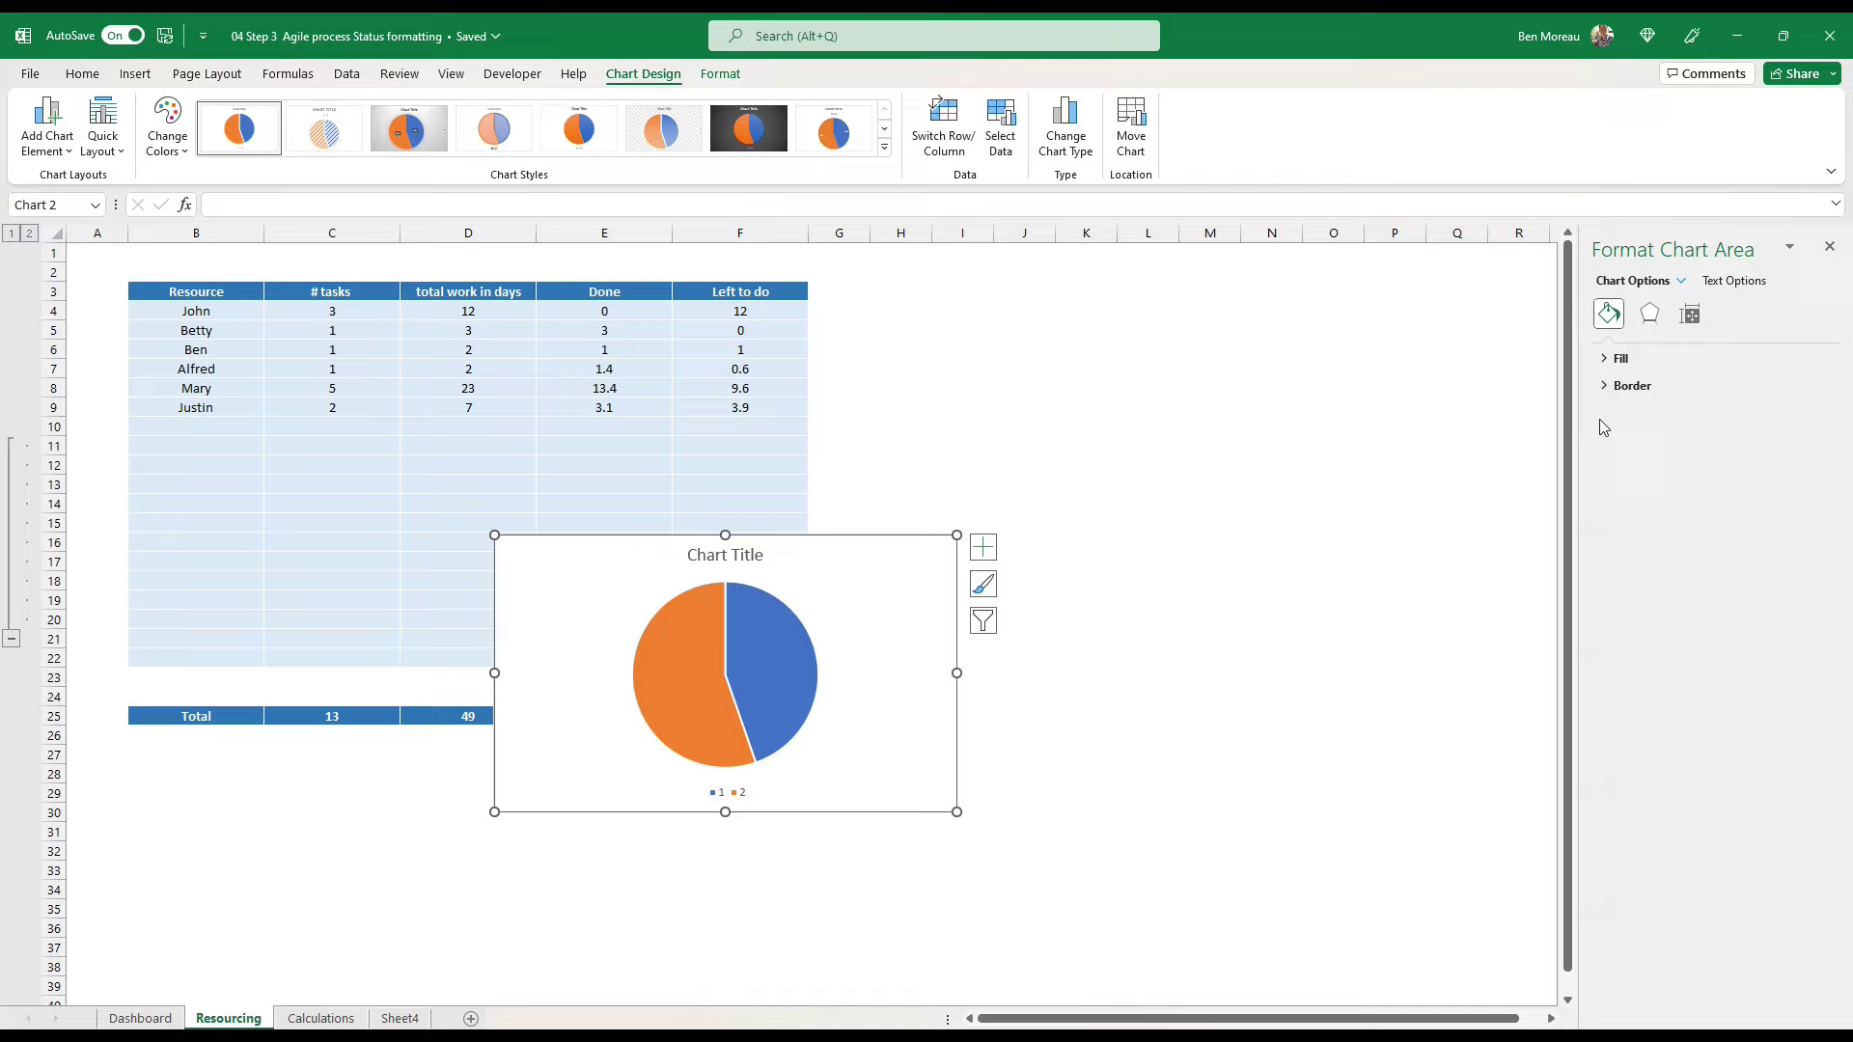
left_click(1613, 358)
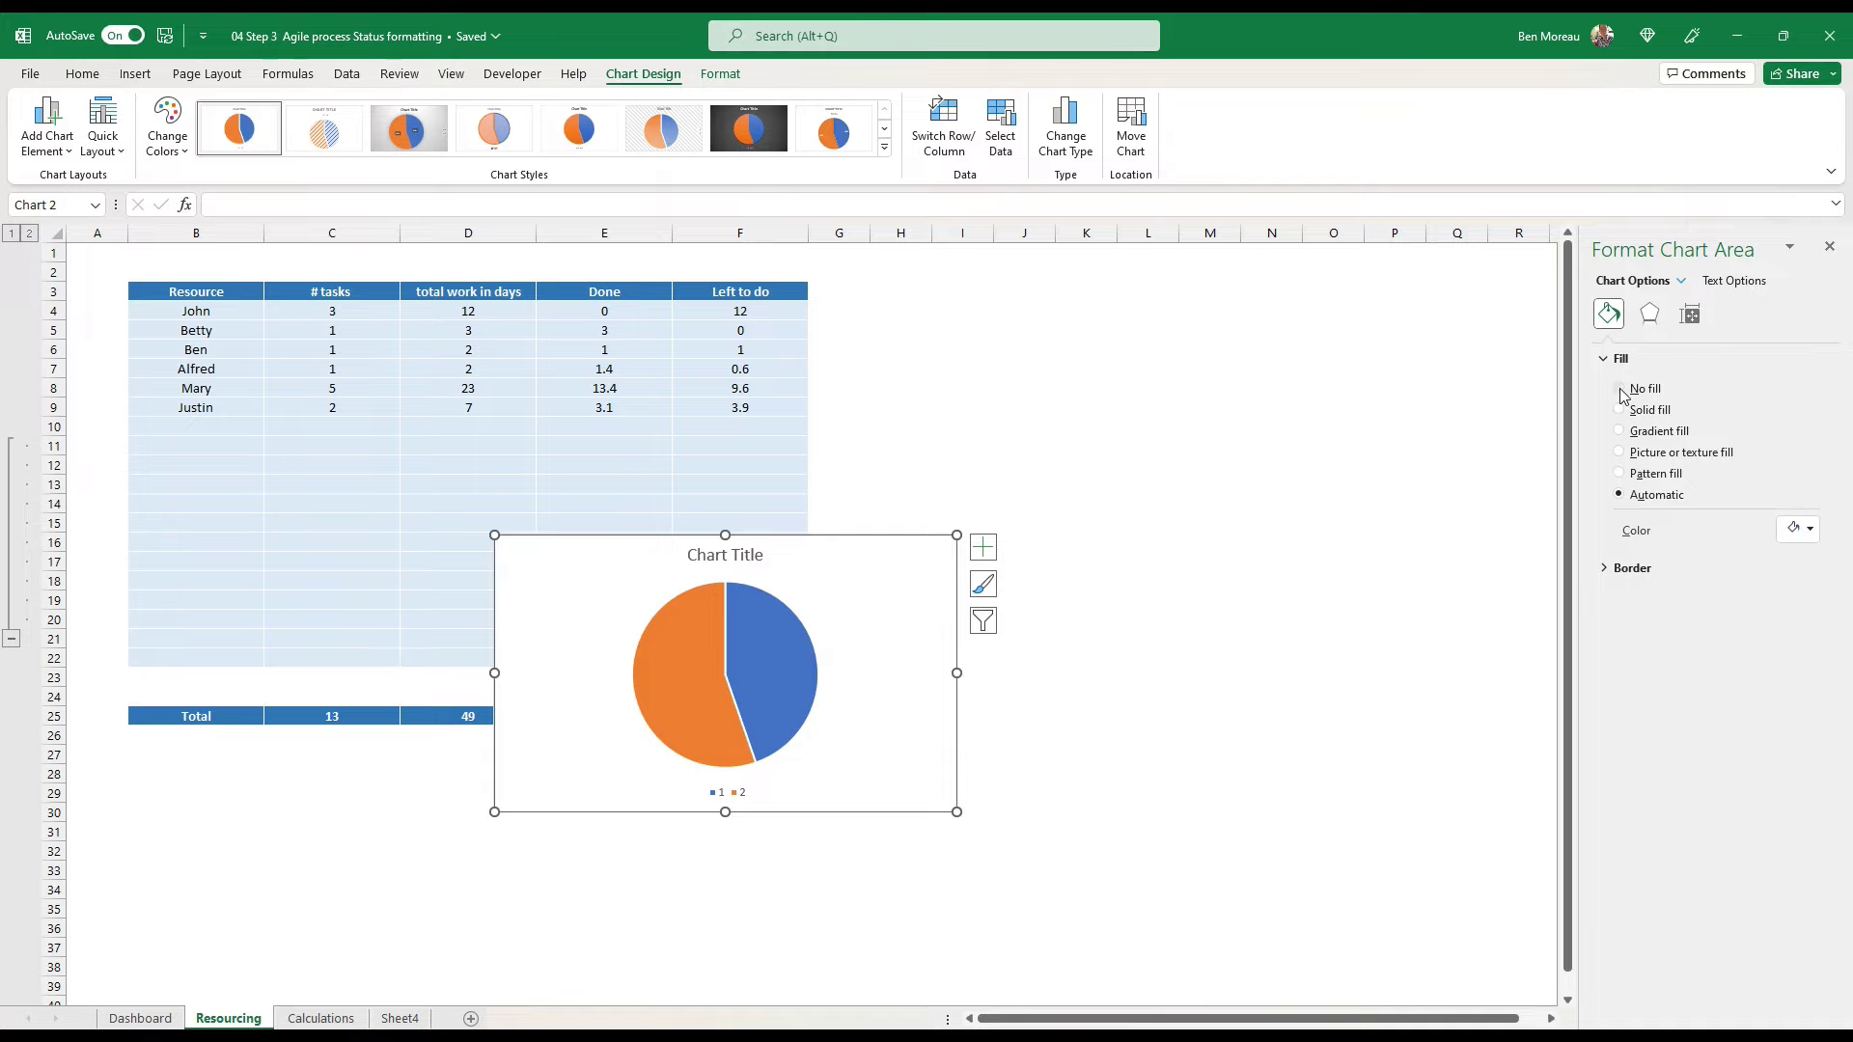
left_click(1621, 389)
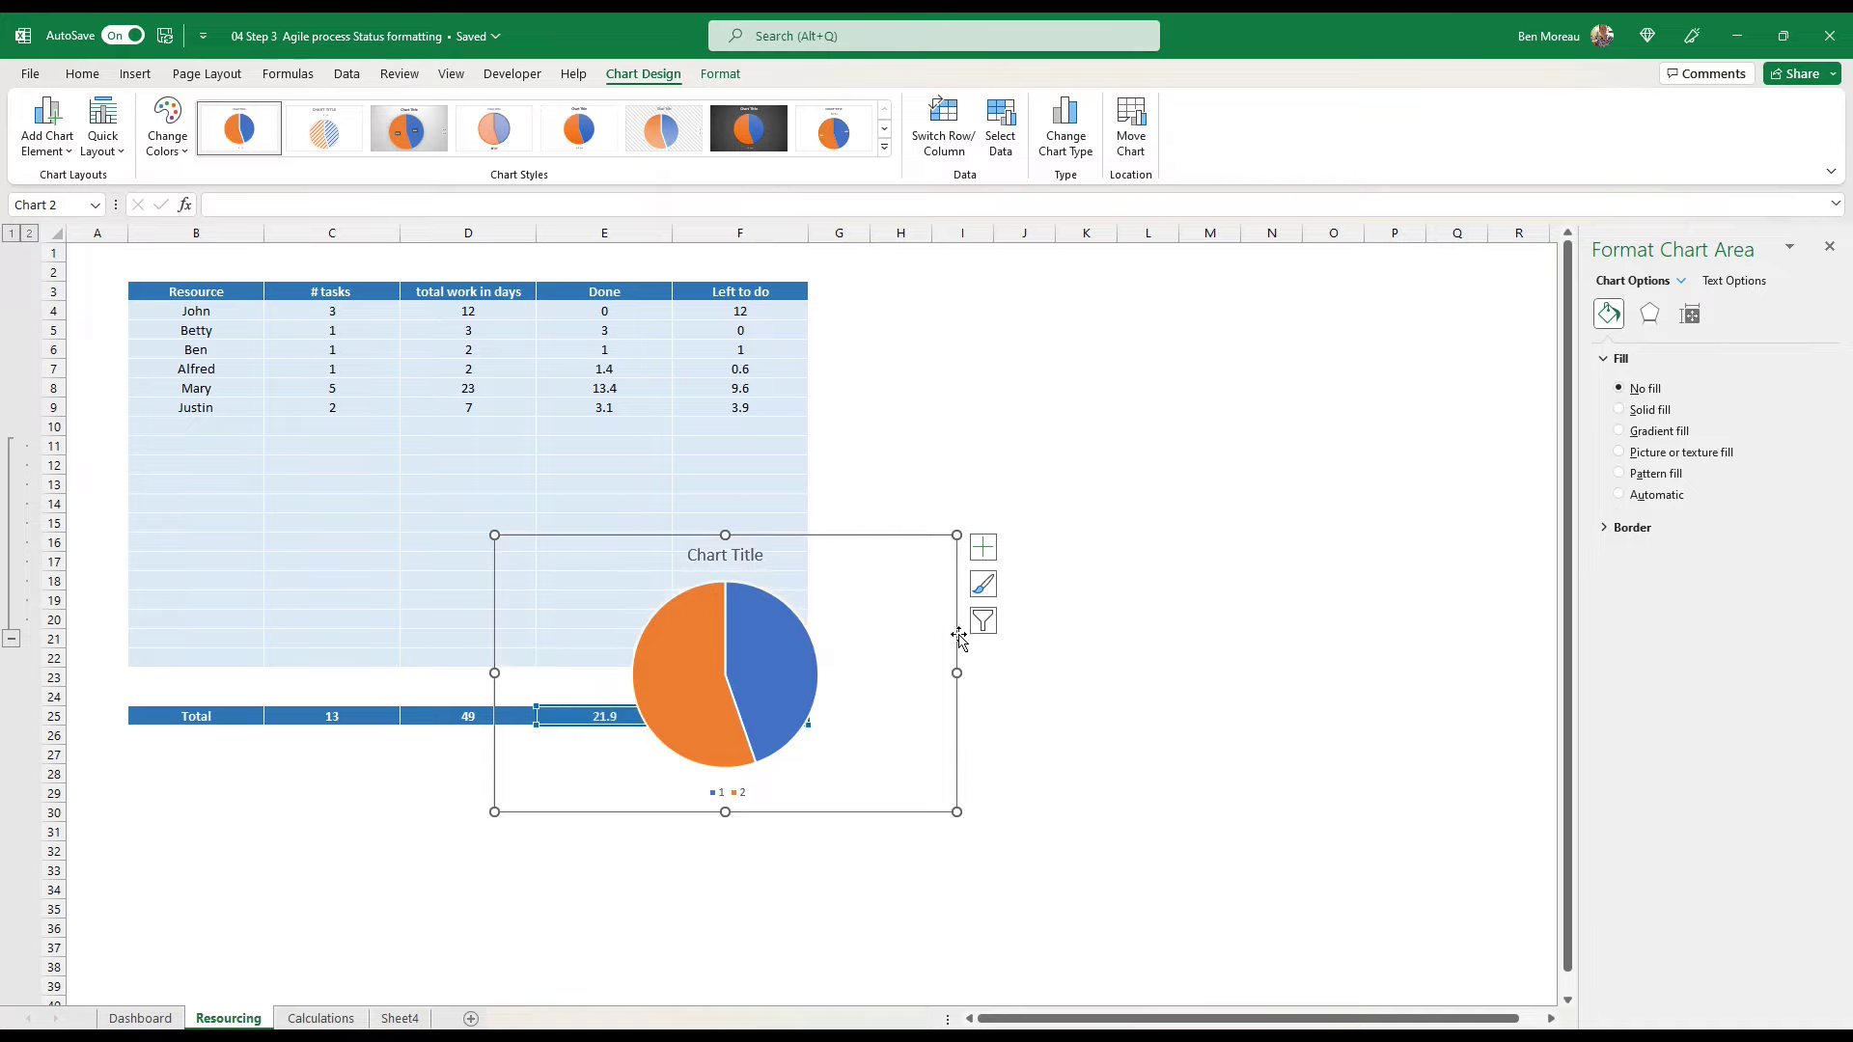
left_click(744, 792)
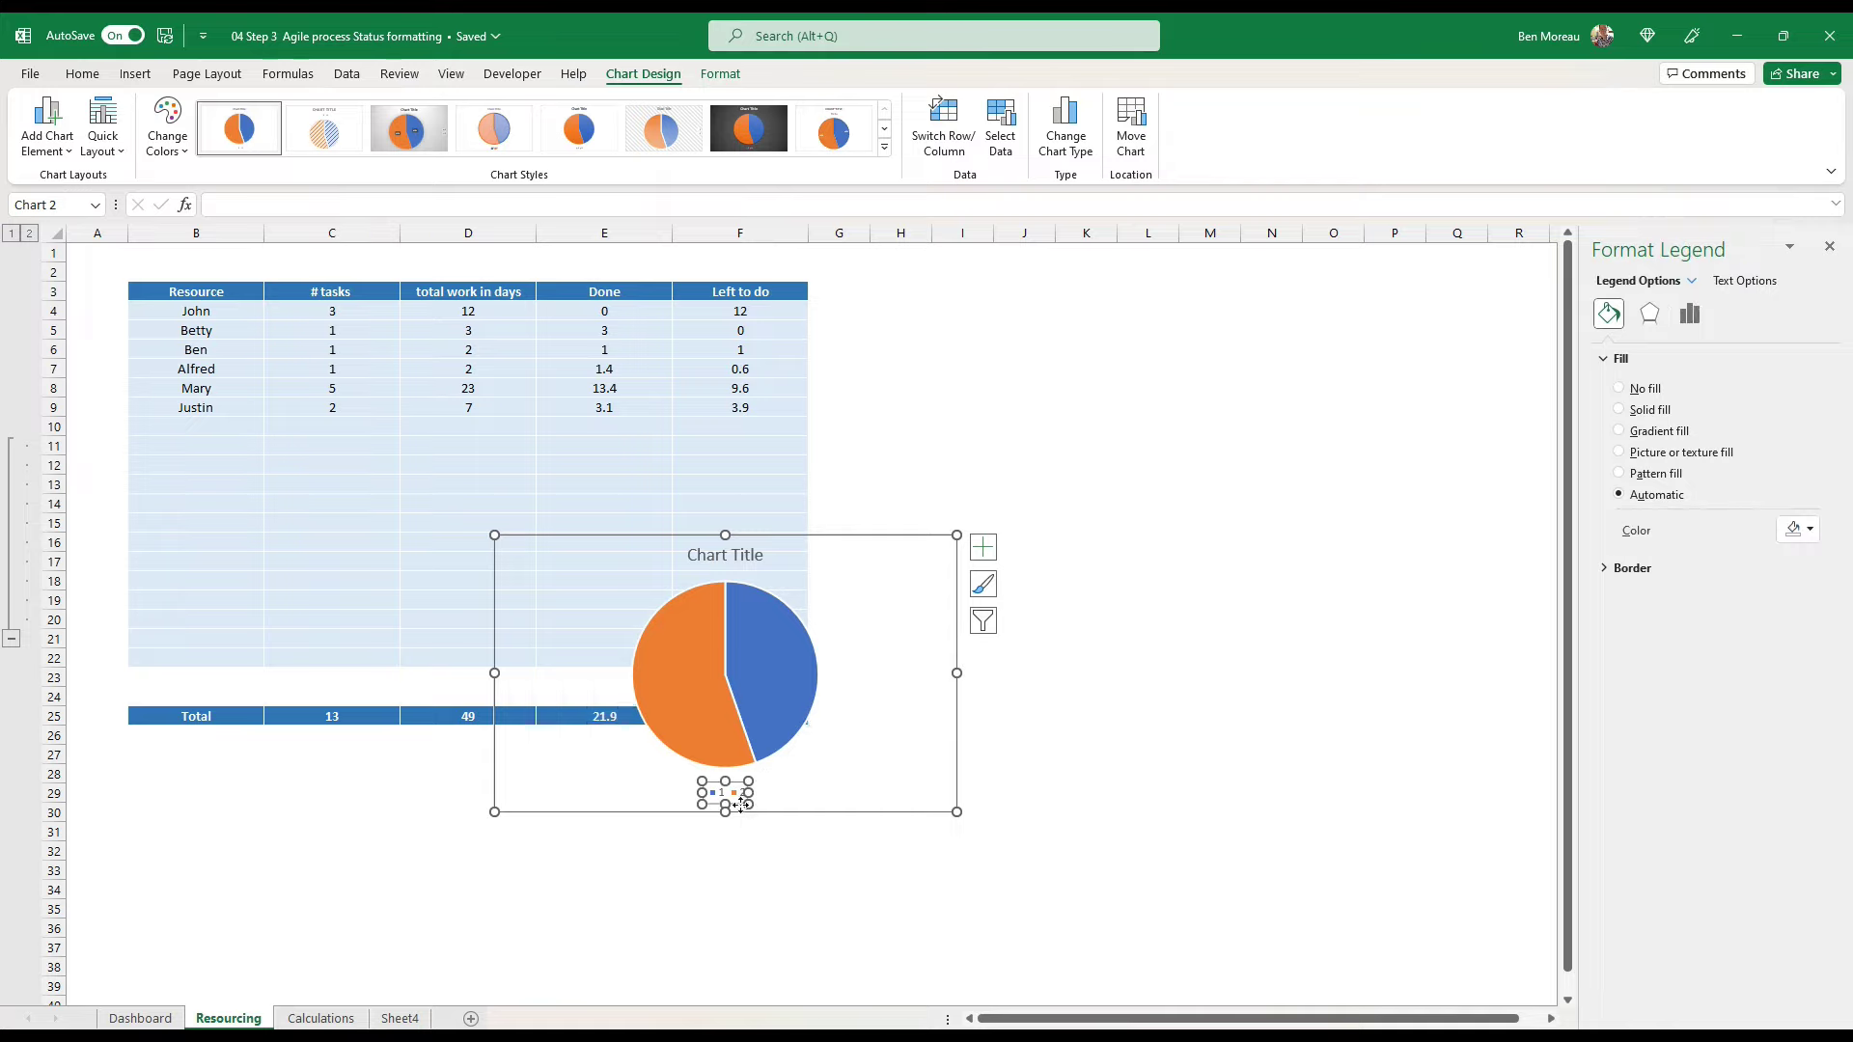
key("Delete")
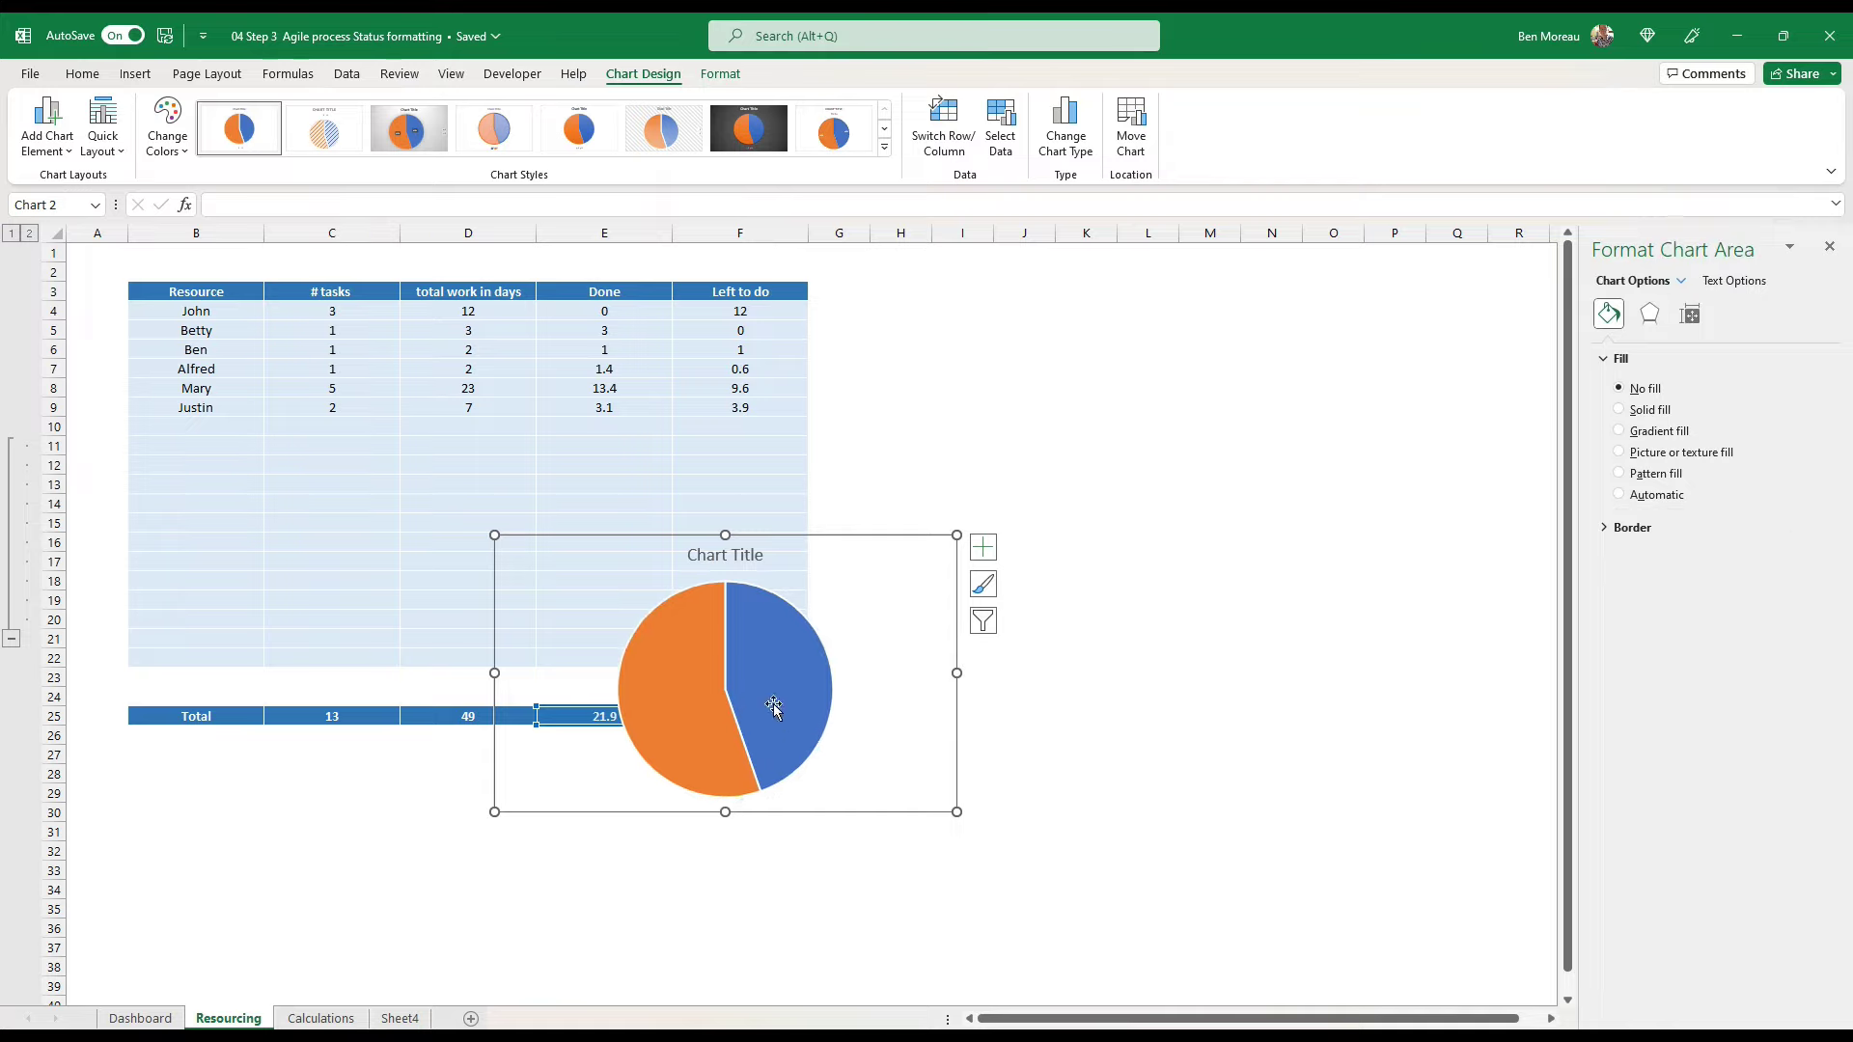
Step: Add data labels to the pie slices and make them show the percentage instead of the value
left_click(759, 709)
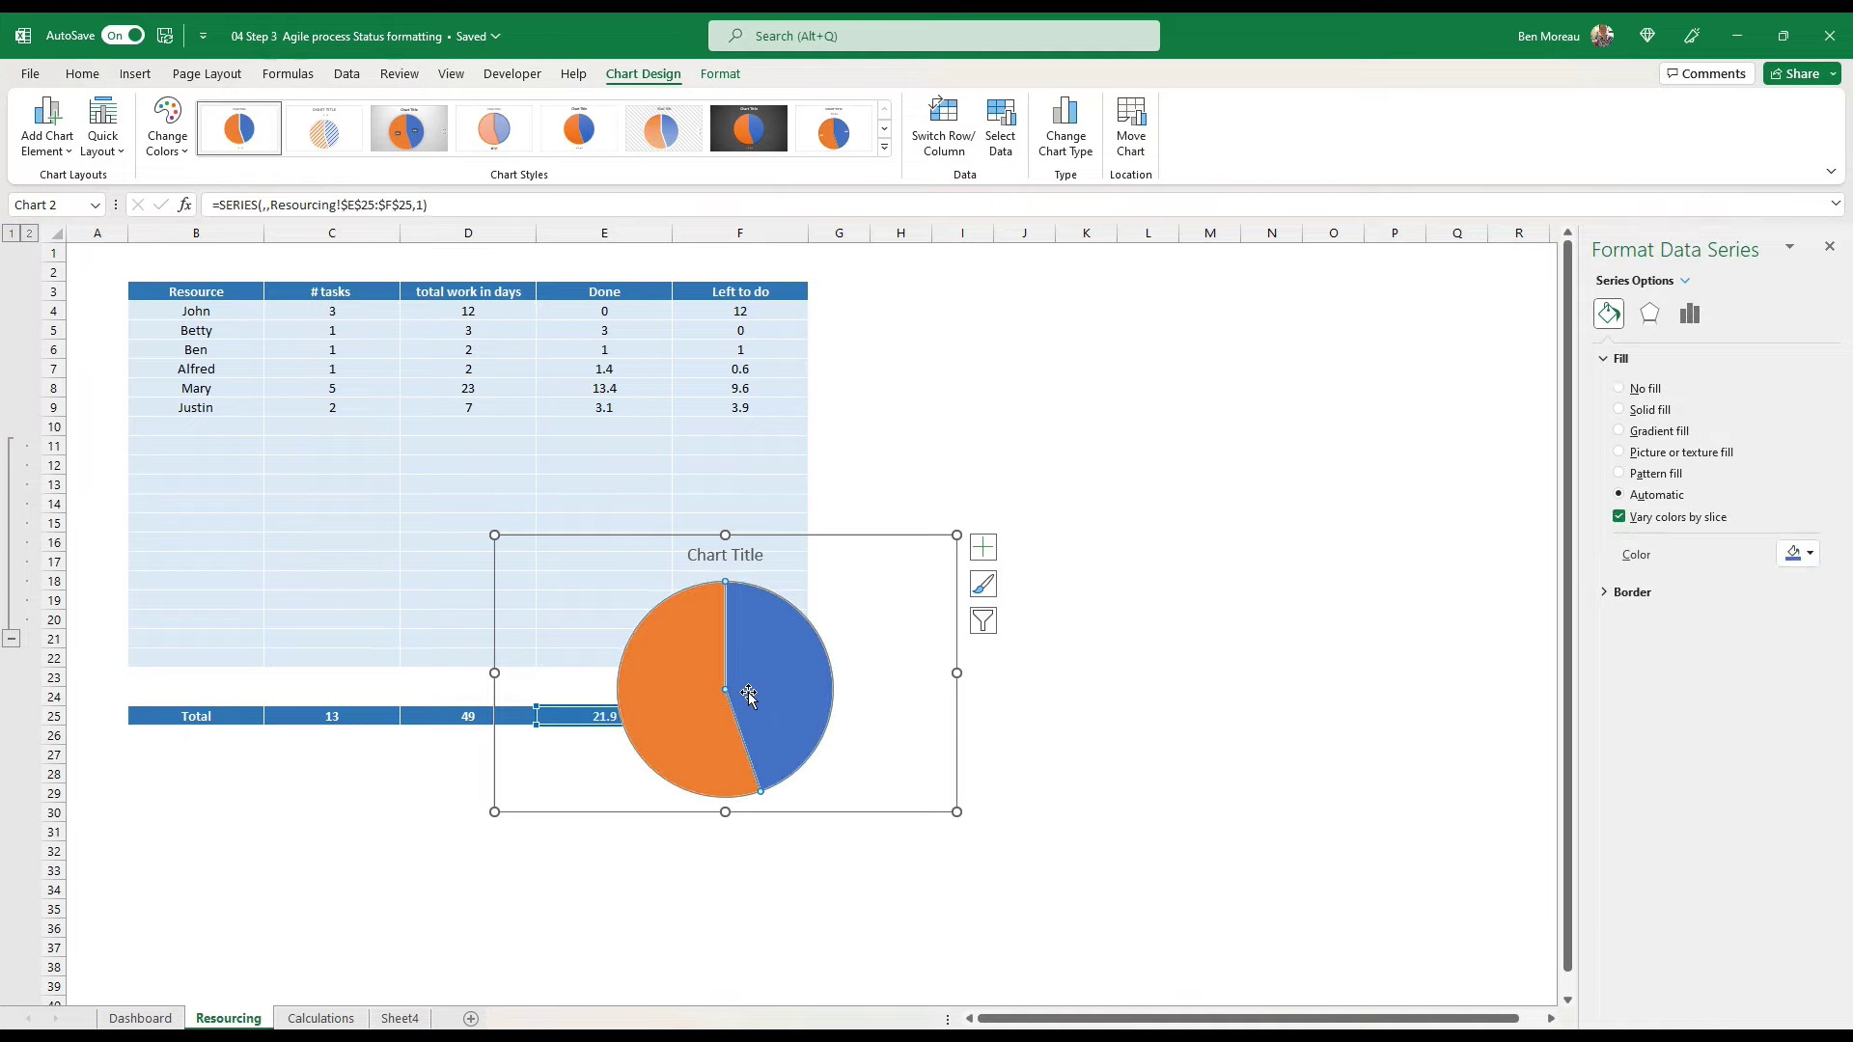
right_click(749, 695)
left_click(818, 846)
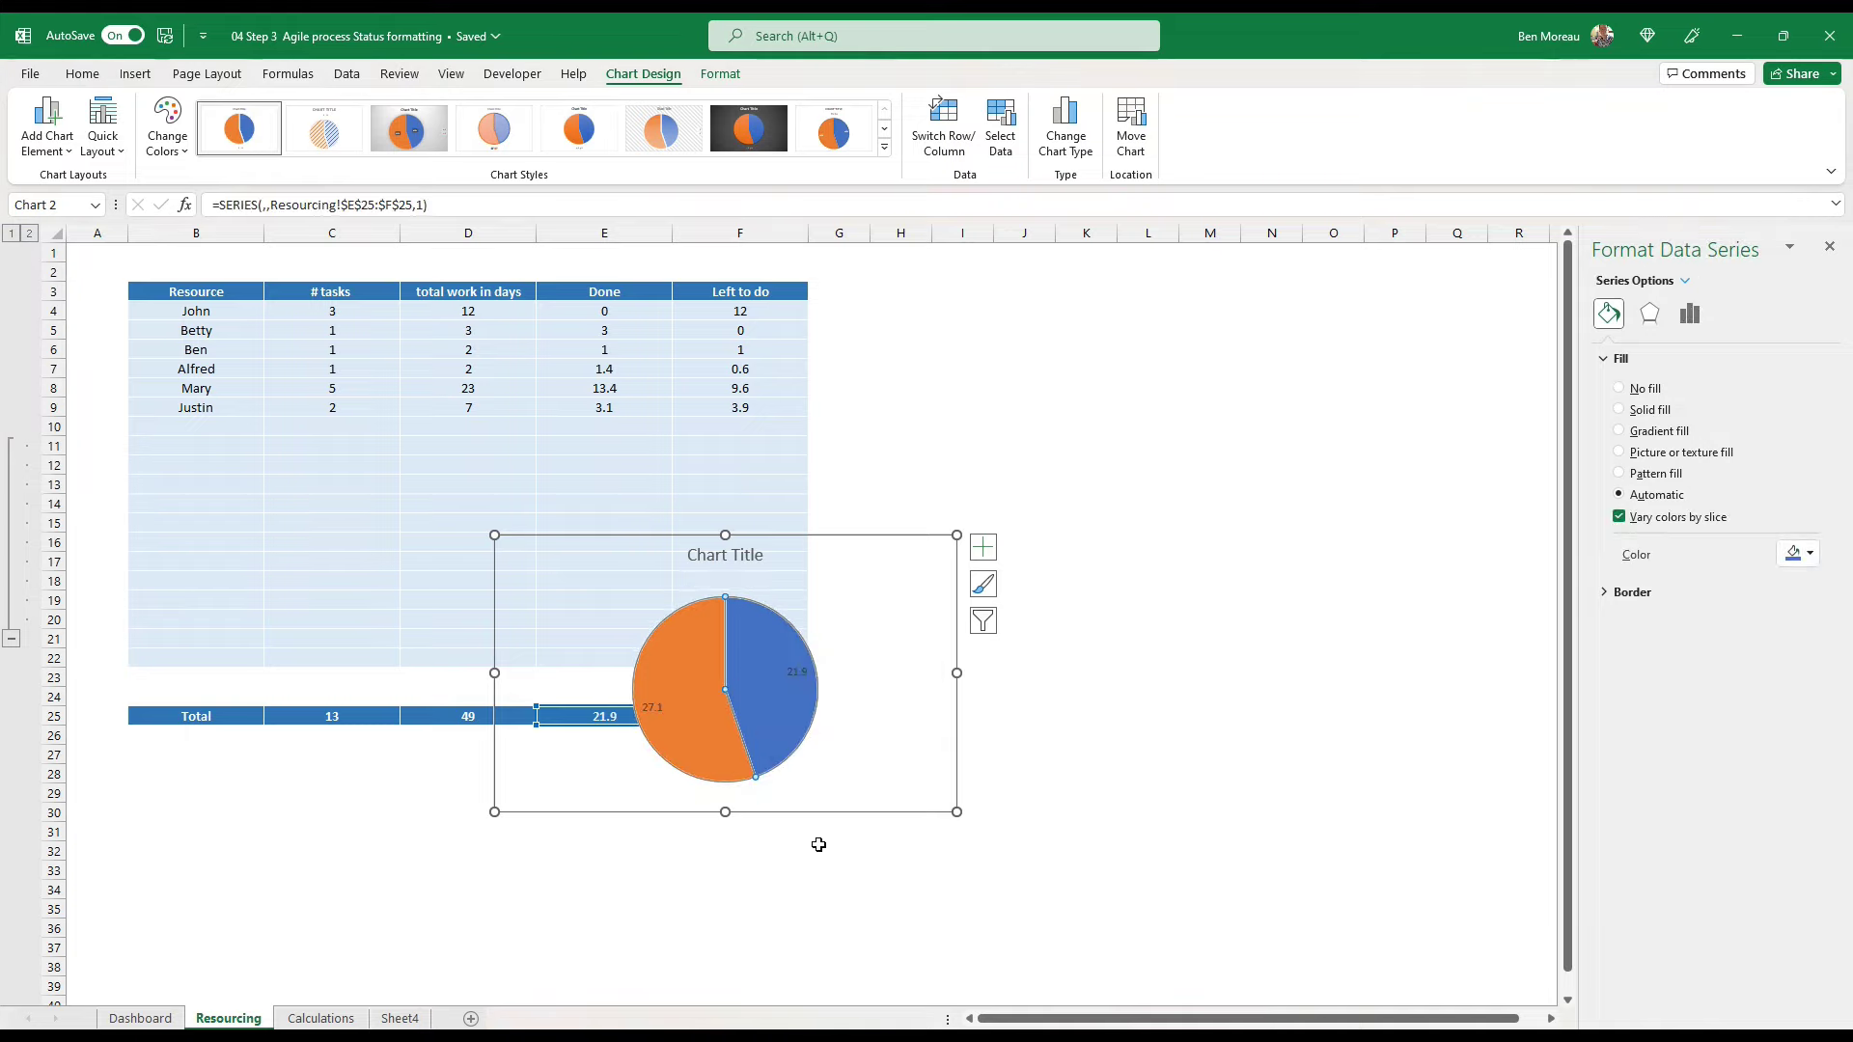
left_click(793, 679)
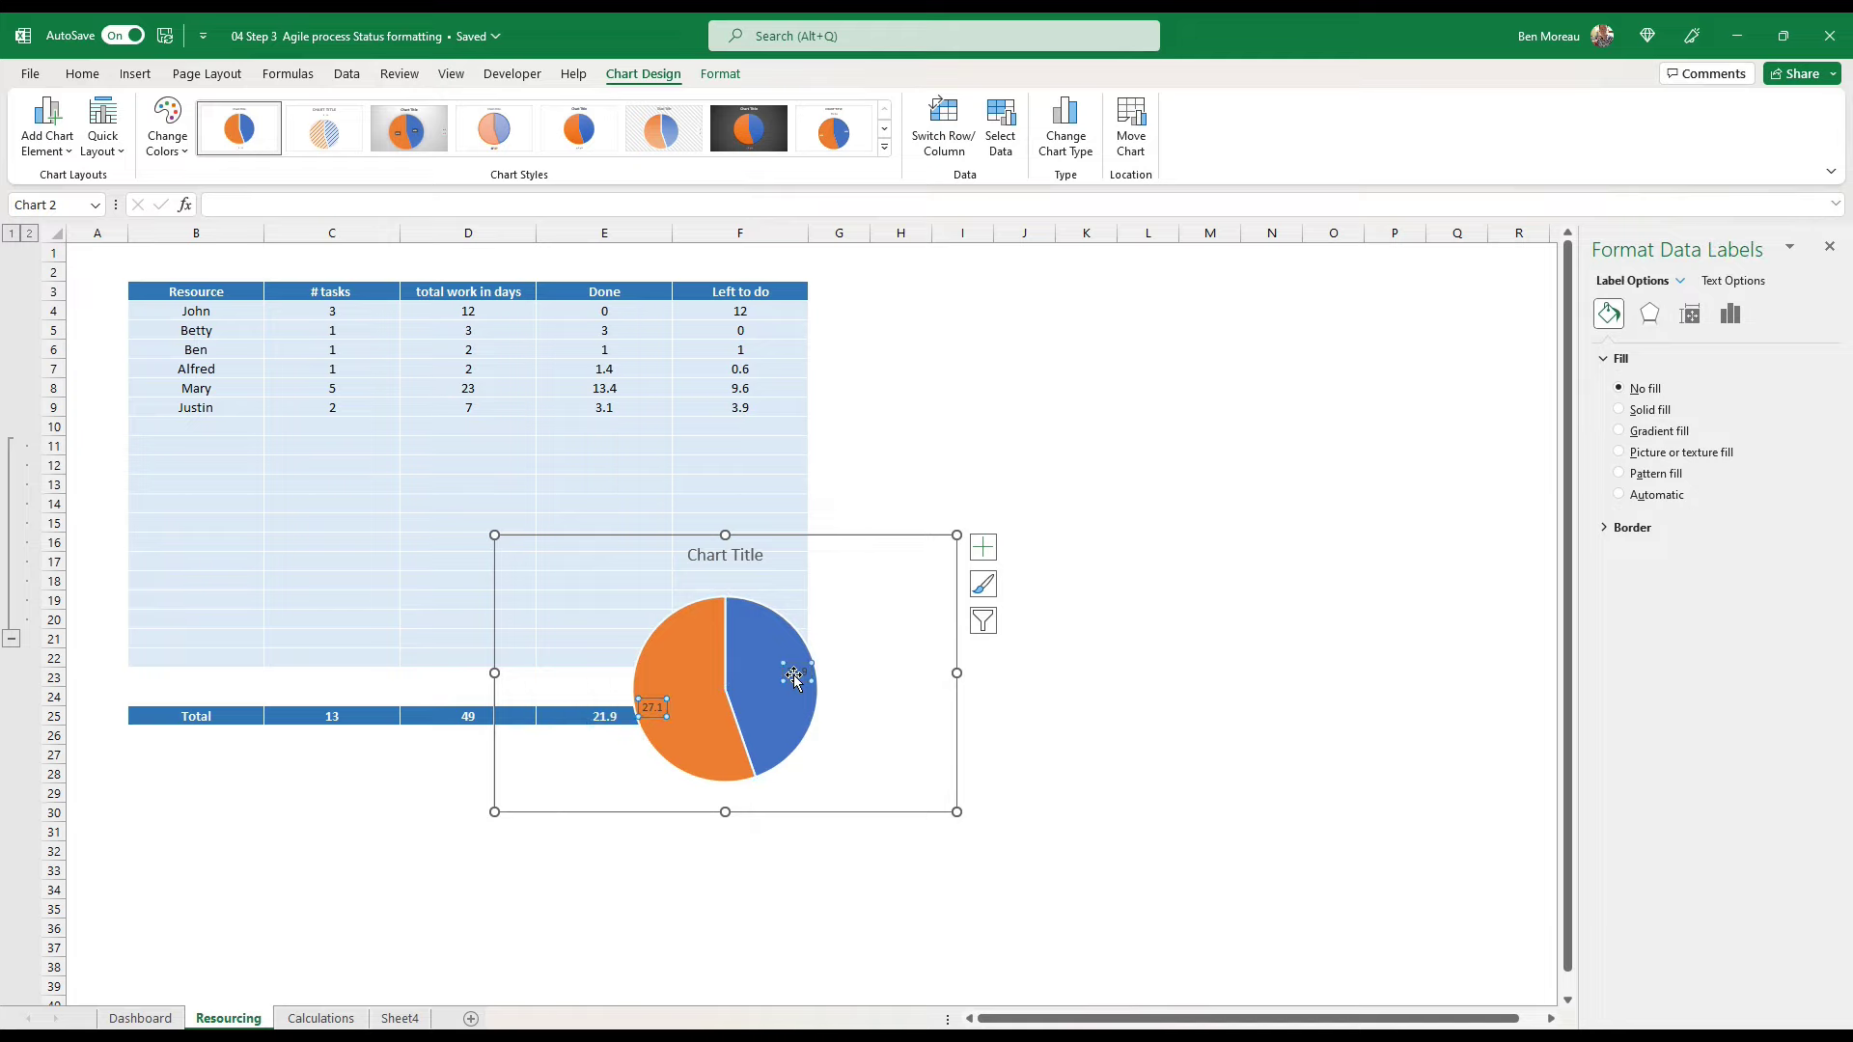
right_click(791, 686)
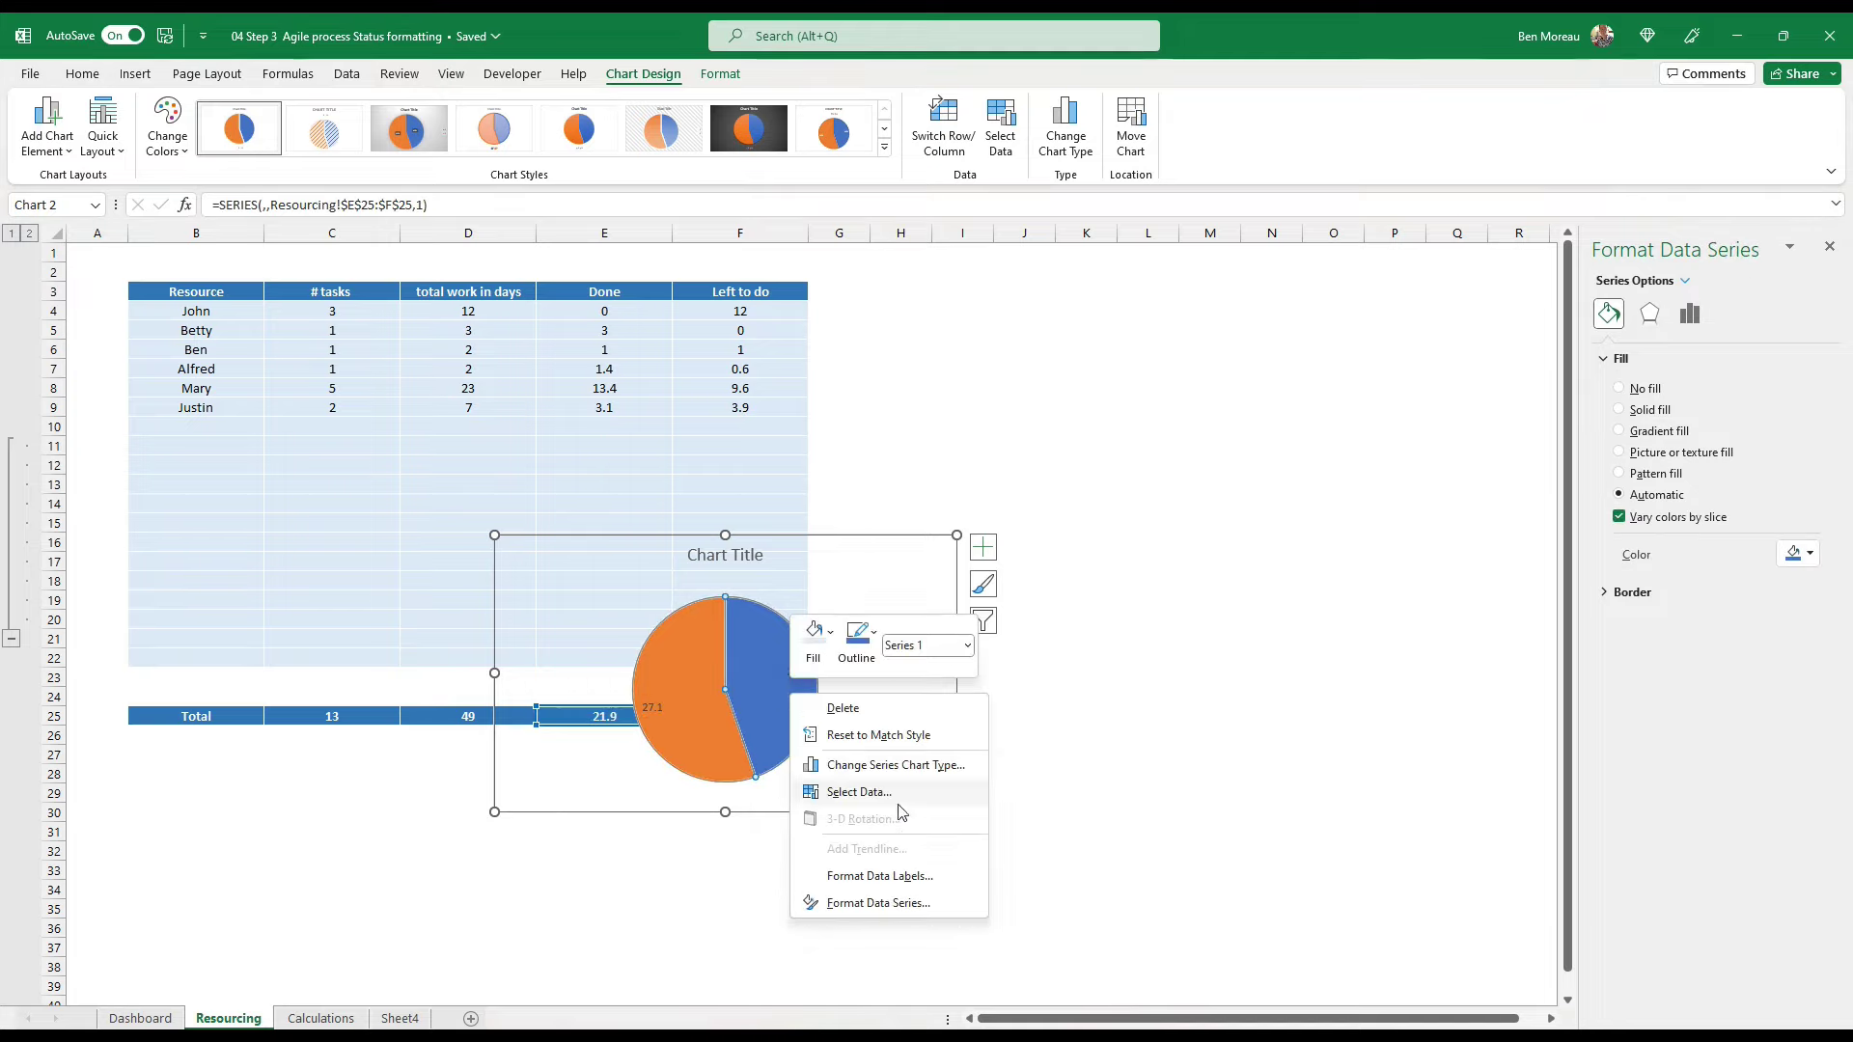
left_click(879, 876)
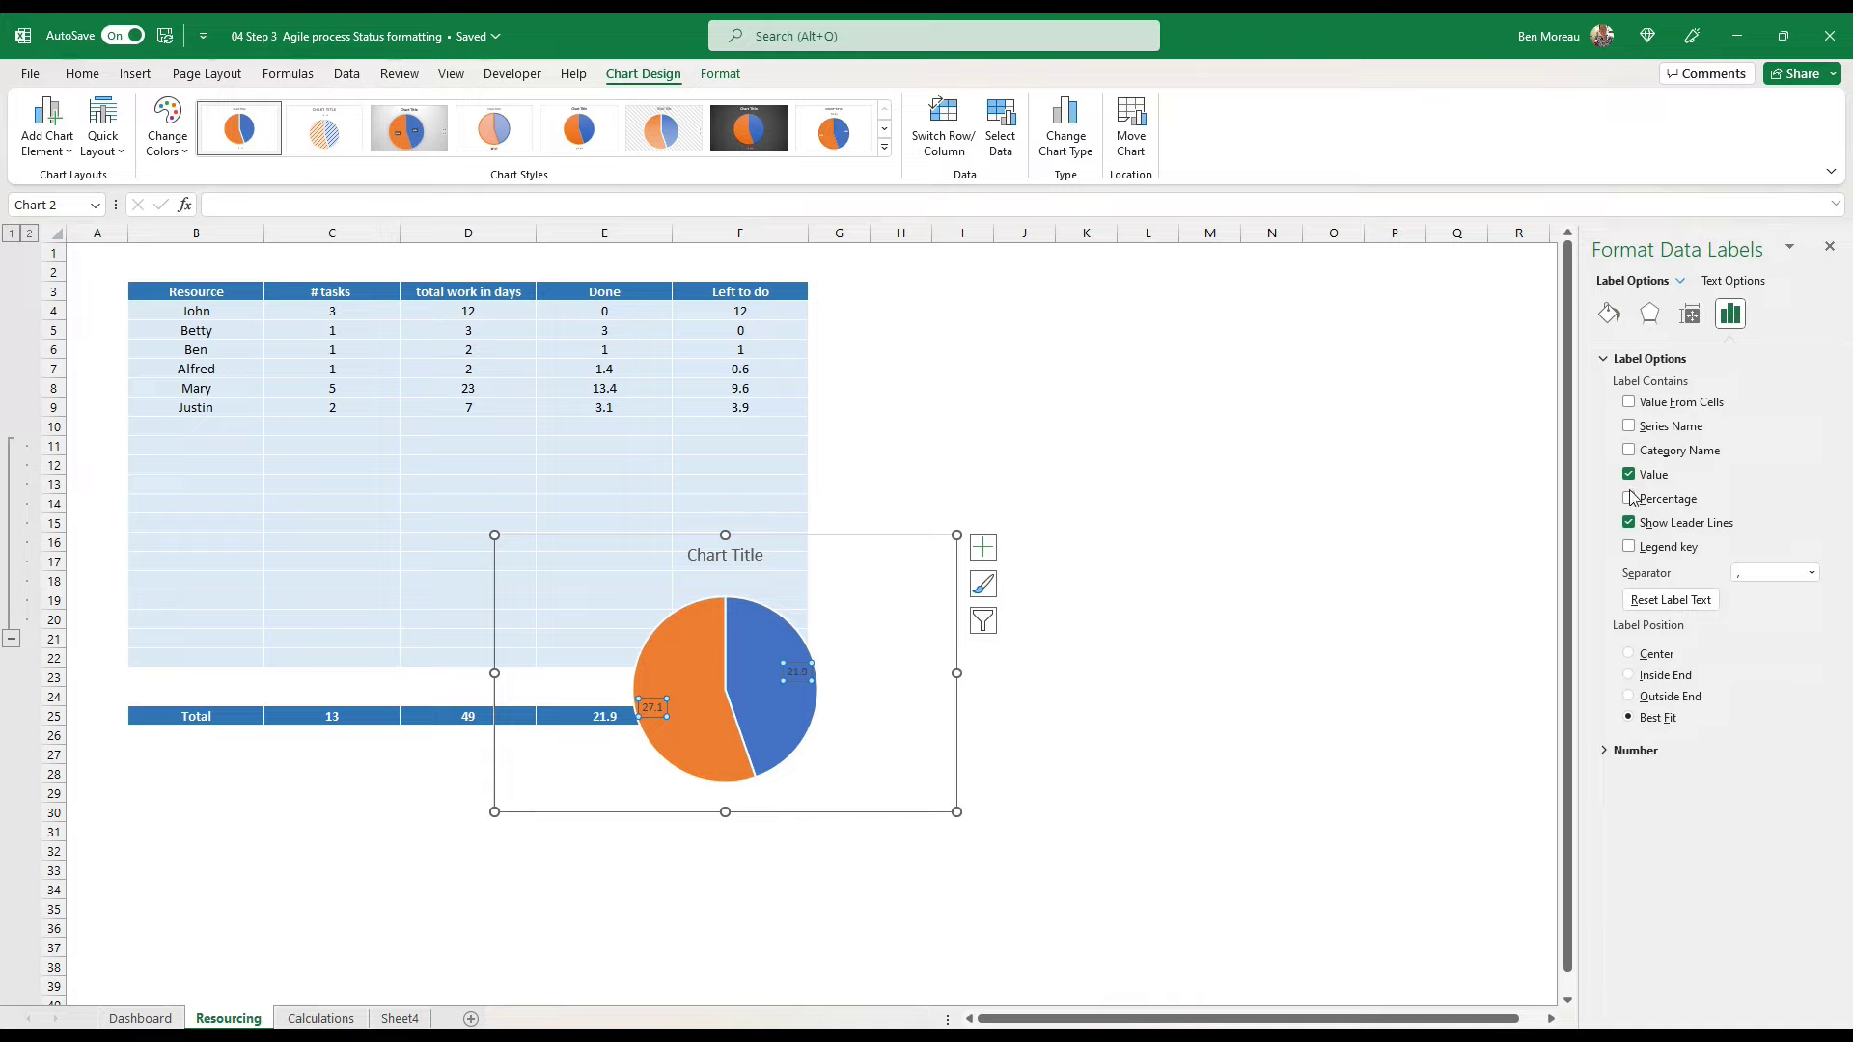
left_click(1628, 498)
left_click(1629, 473)
Step: Move the two percentage labels outside their pie slices
left_click_drag(796, 681, 842, 652)
left_click(641, 709)
left_click_drag(659, 718, 627, 751)
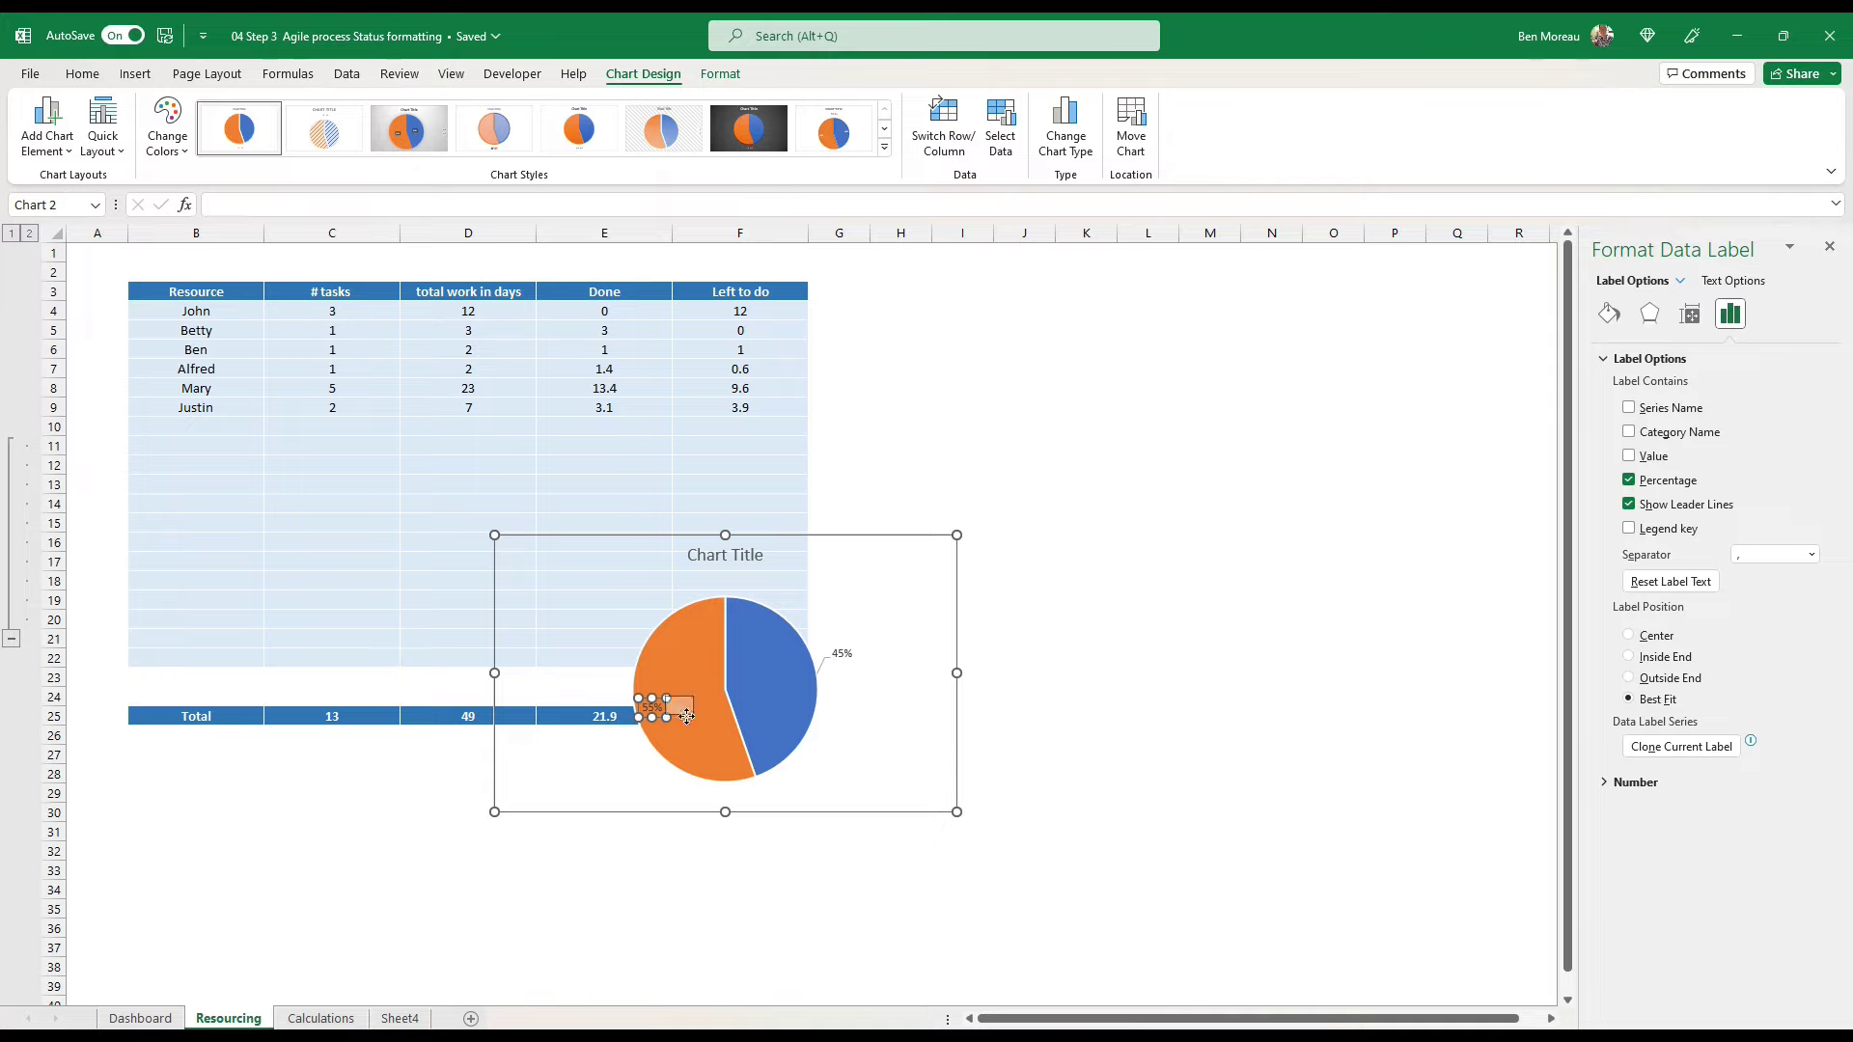
Step: Move the 45% label inside the blue pie slice and set the chart title to Project Completion
left_click(843, 654)
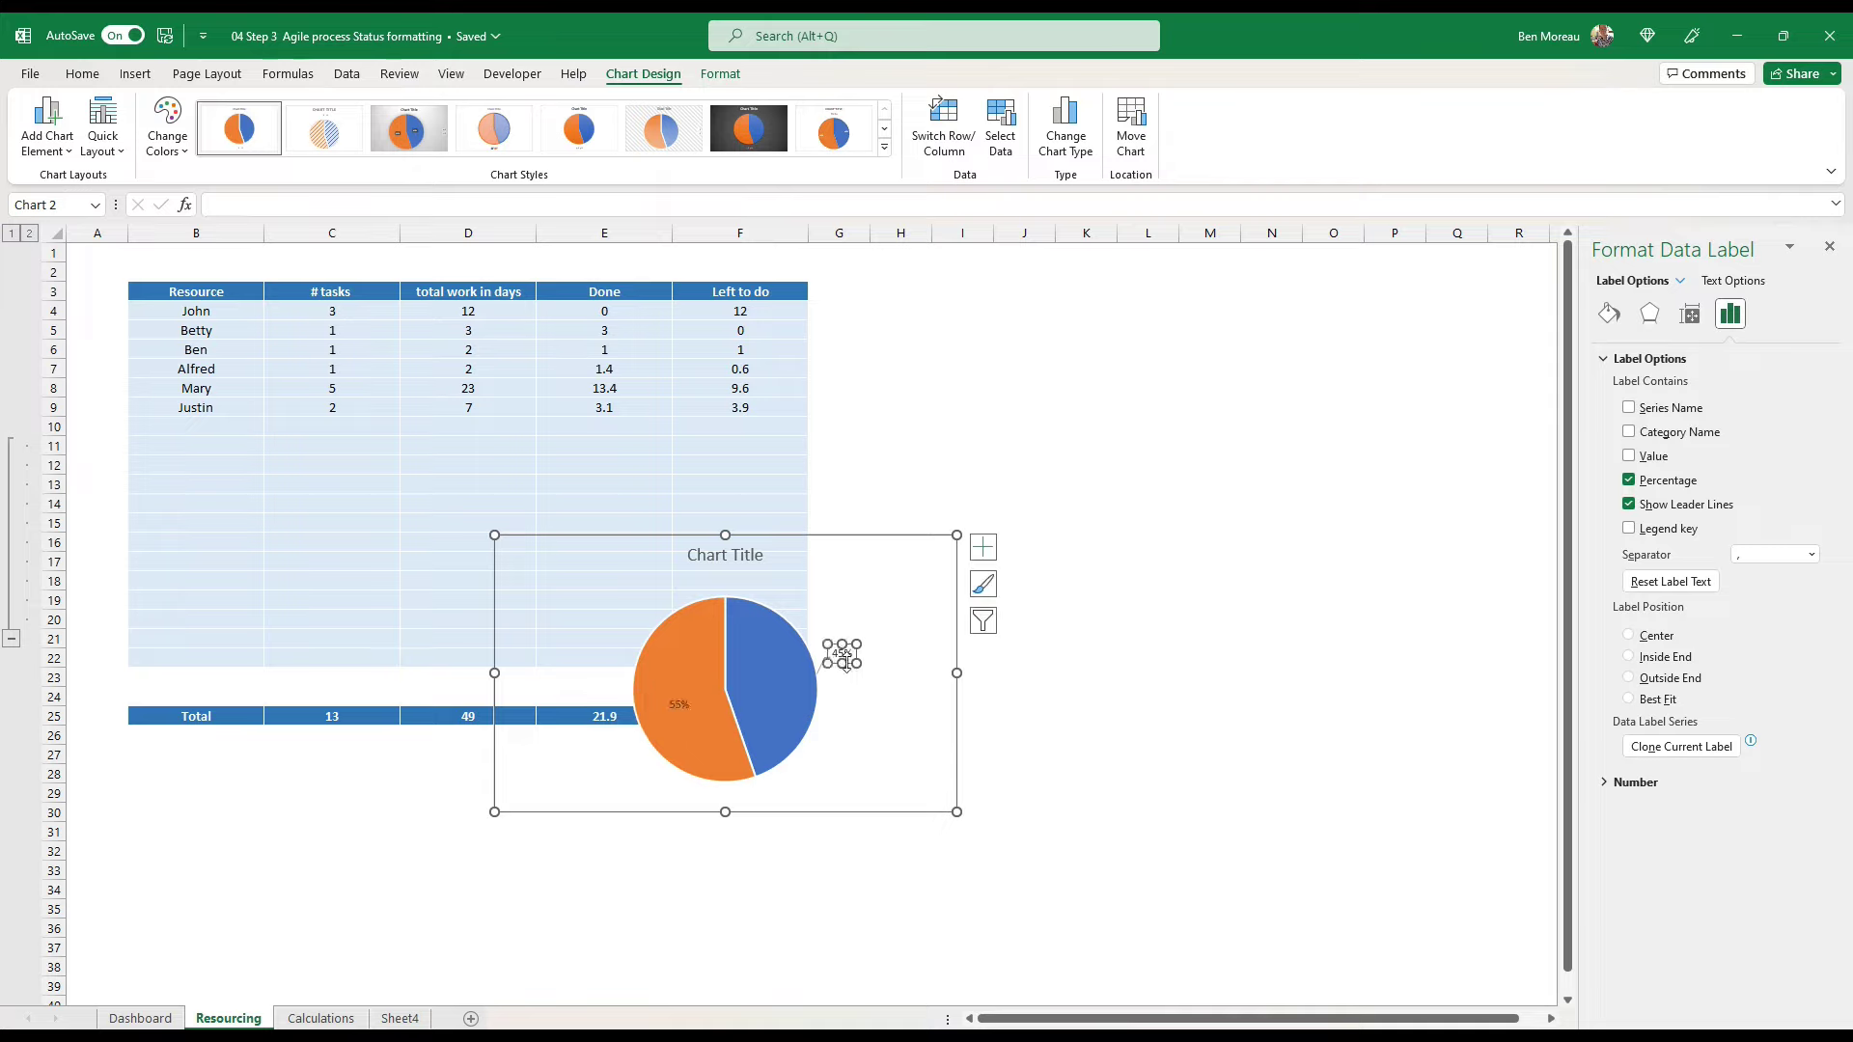
left_click_drag(841, 656, 787, 689)
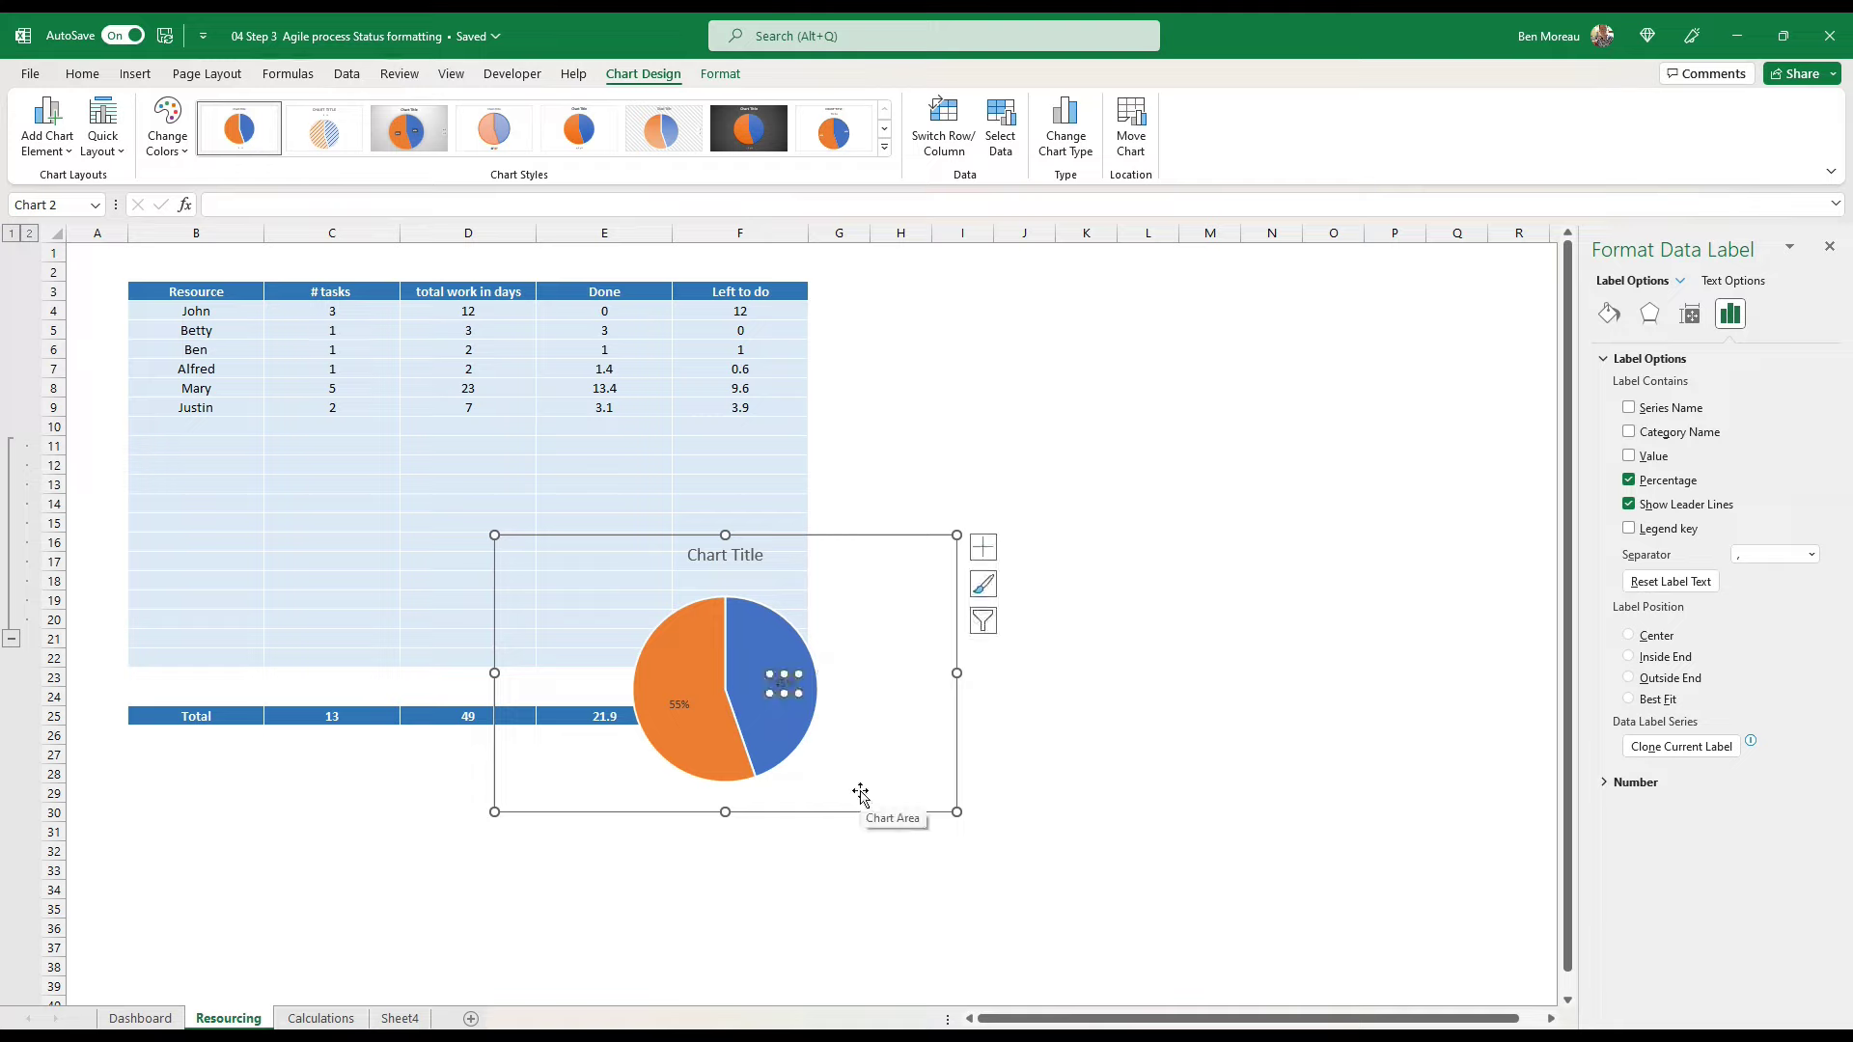
left_click(731, 555)
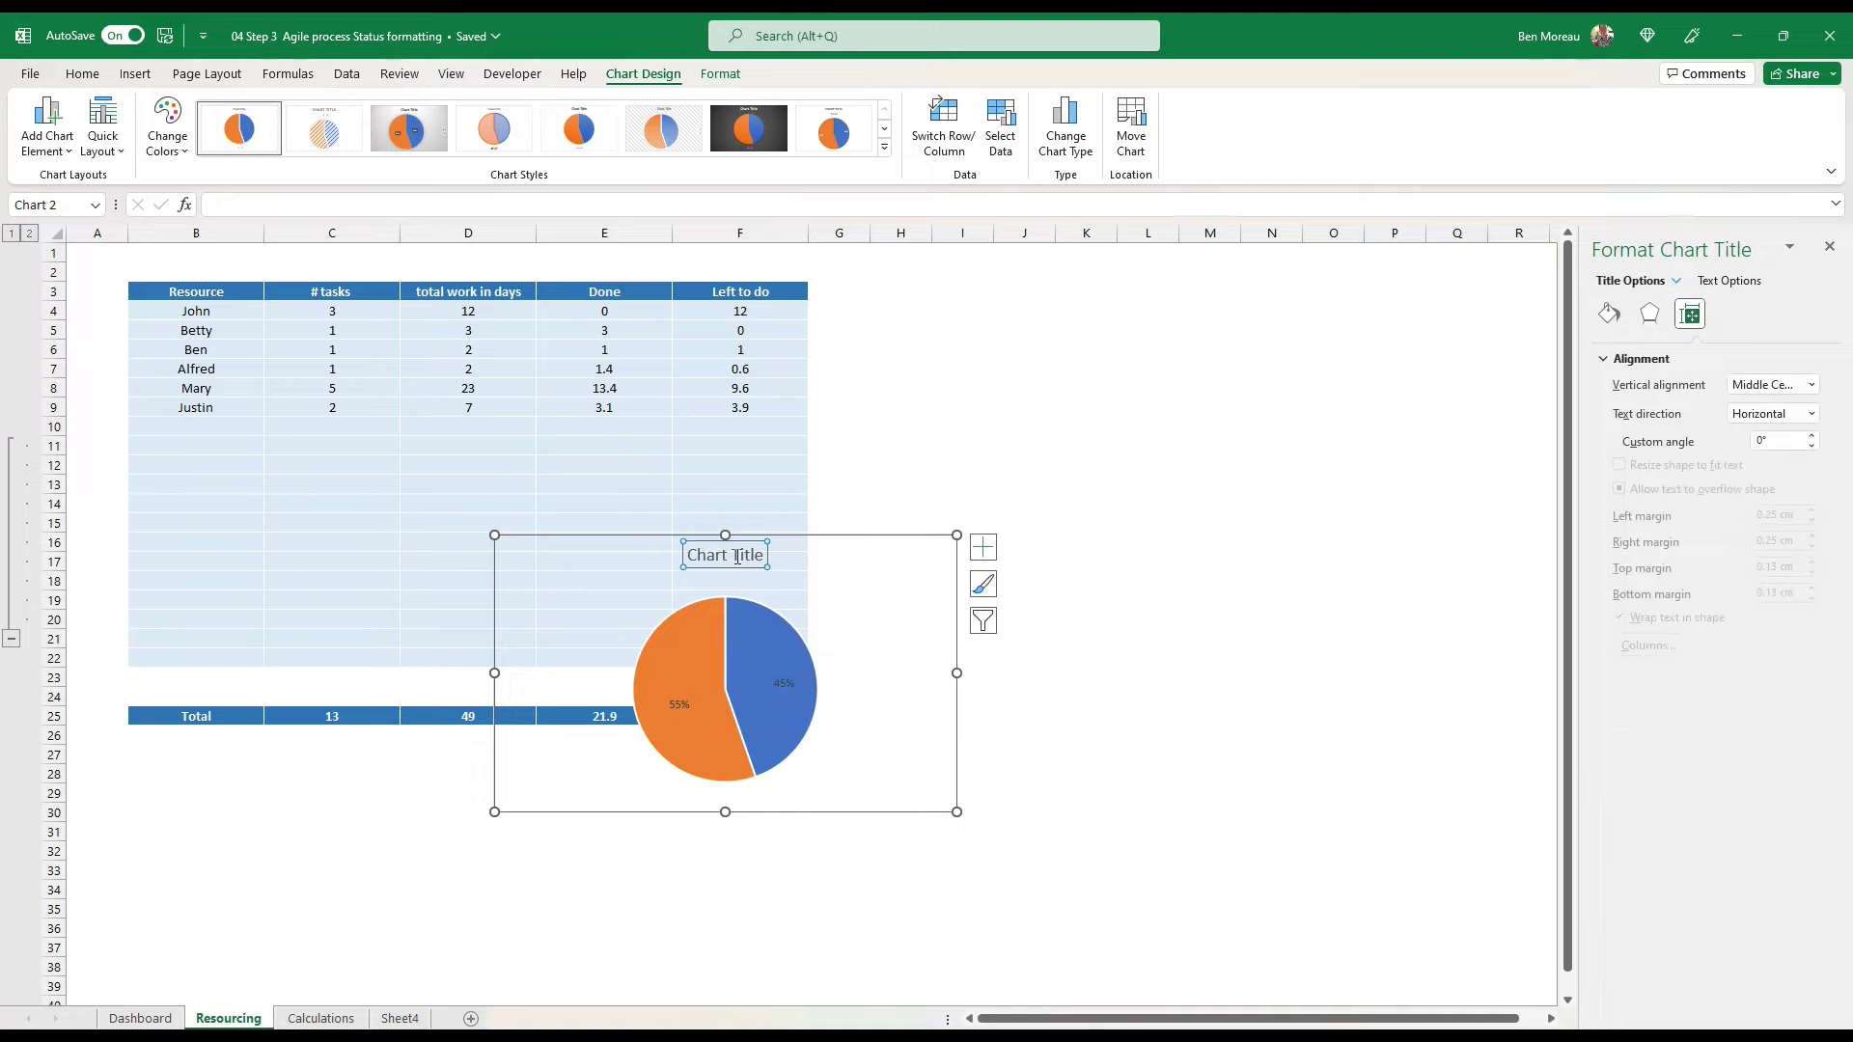
triple_click(736, 557)
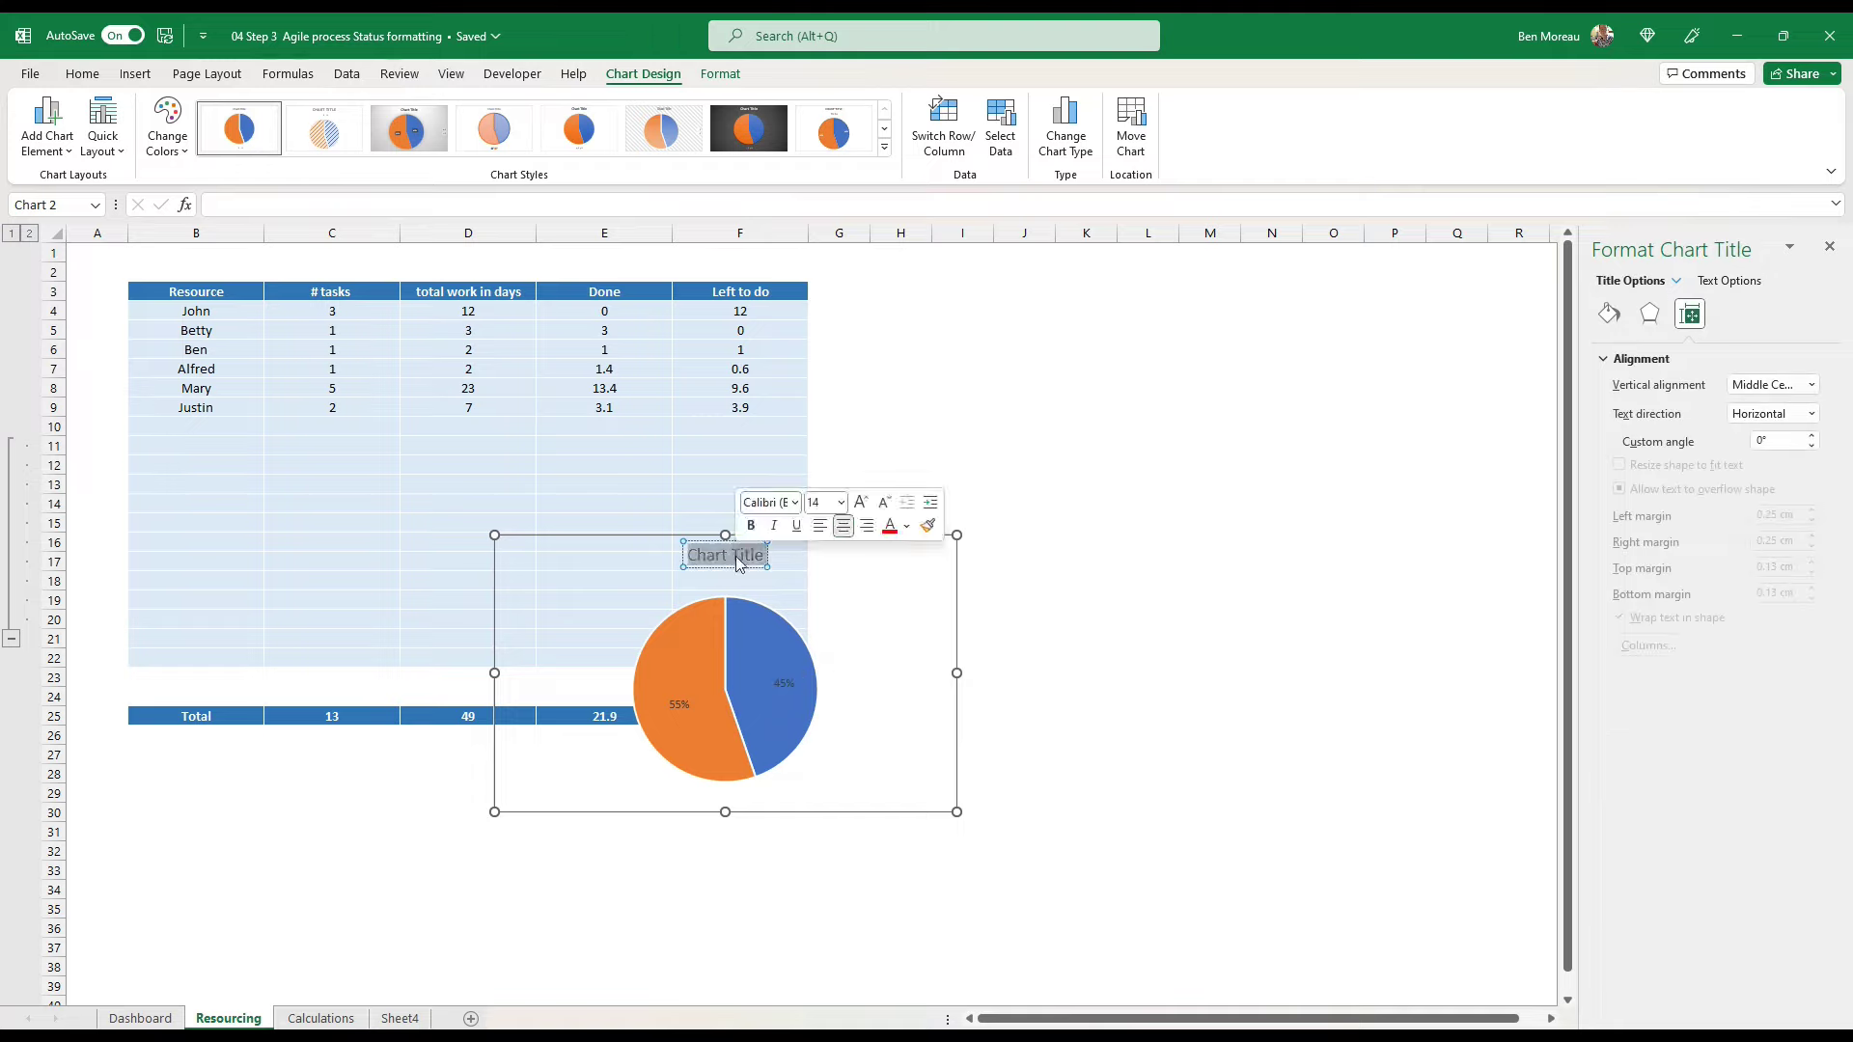
type("P")
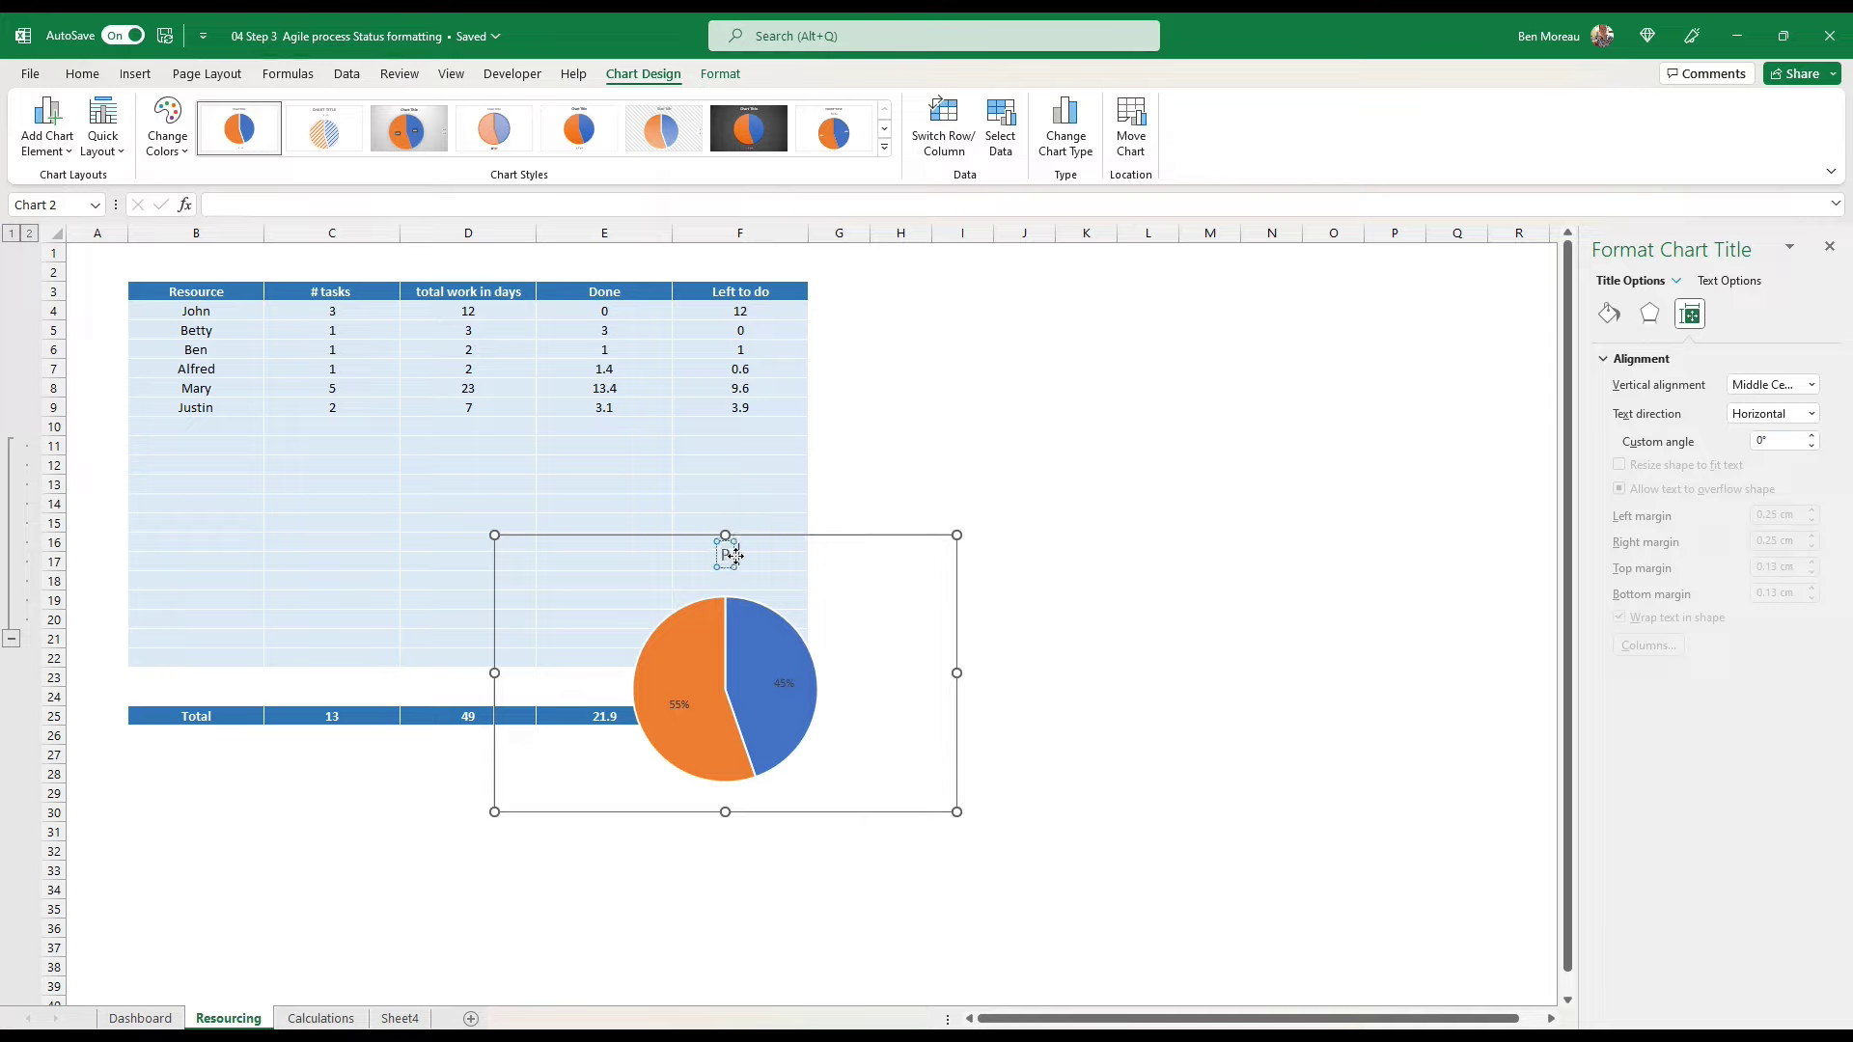
type("roject")
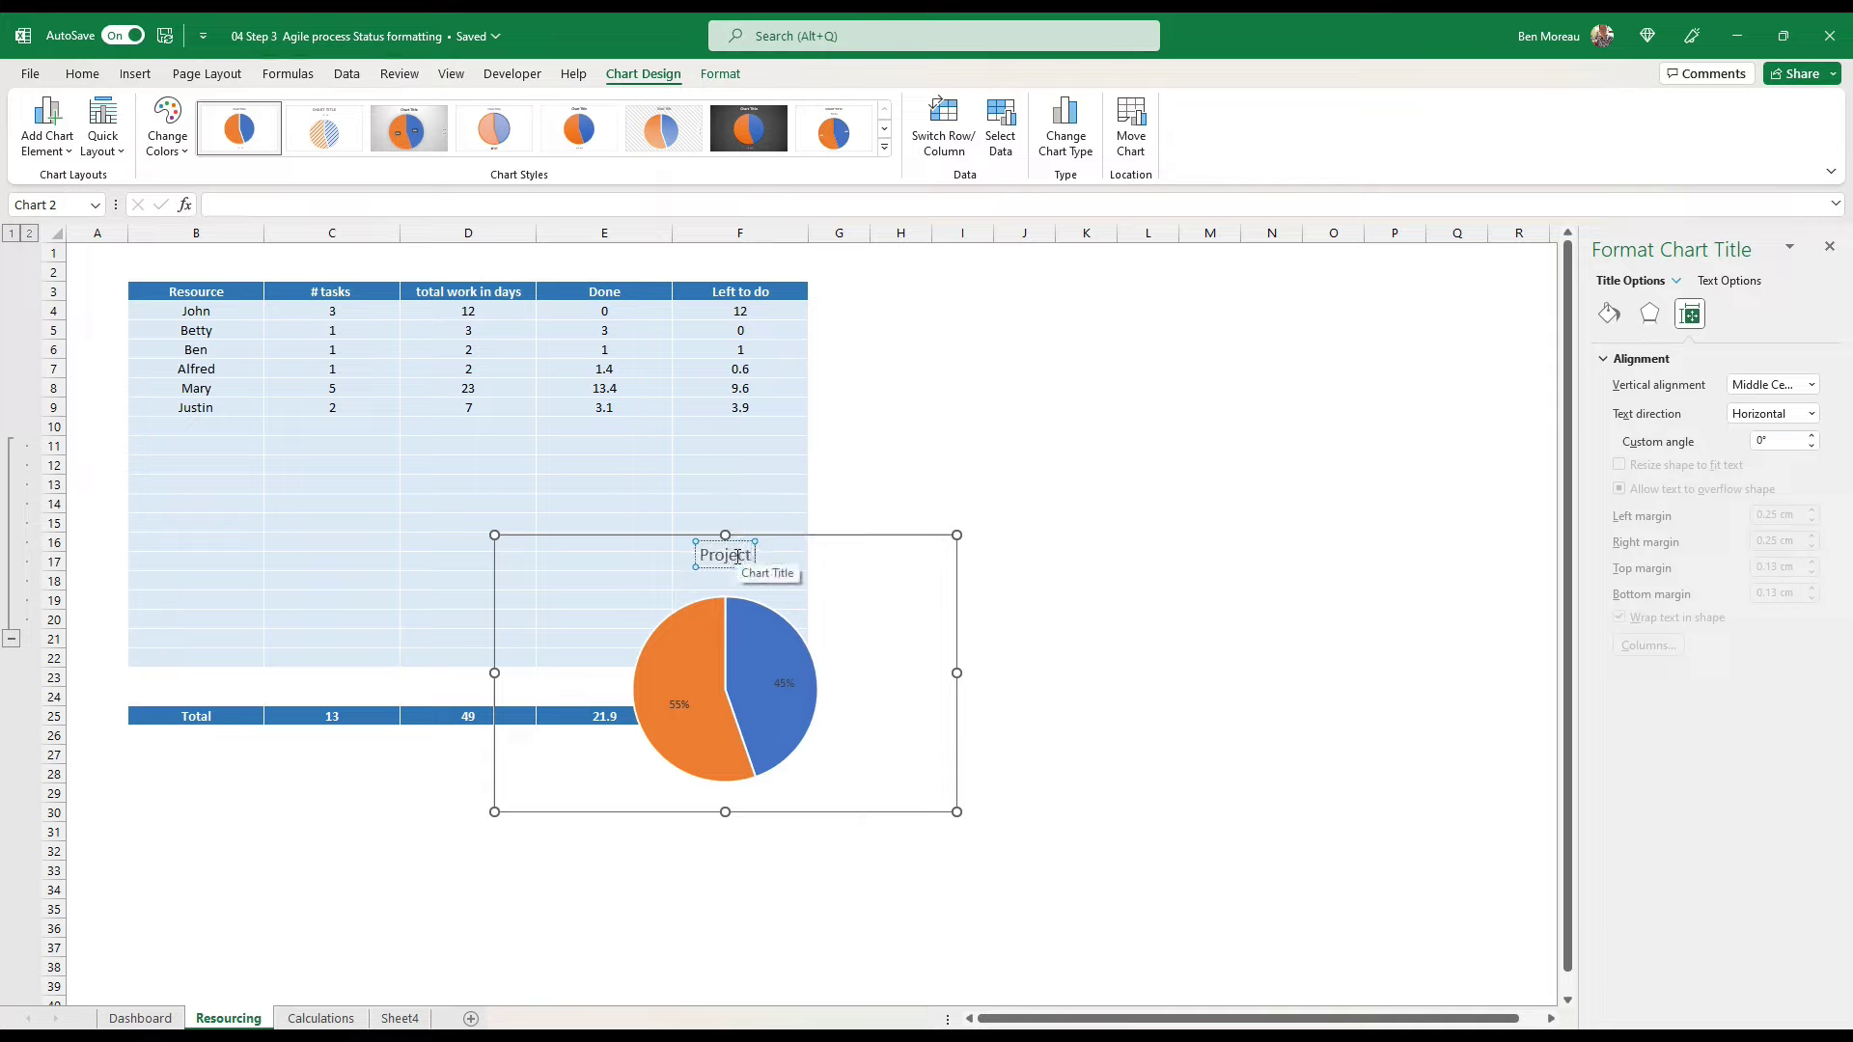
type(" Completion")
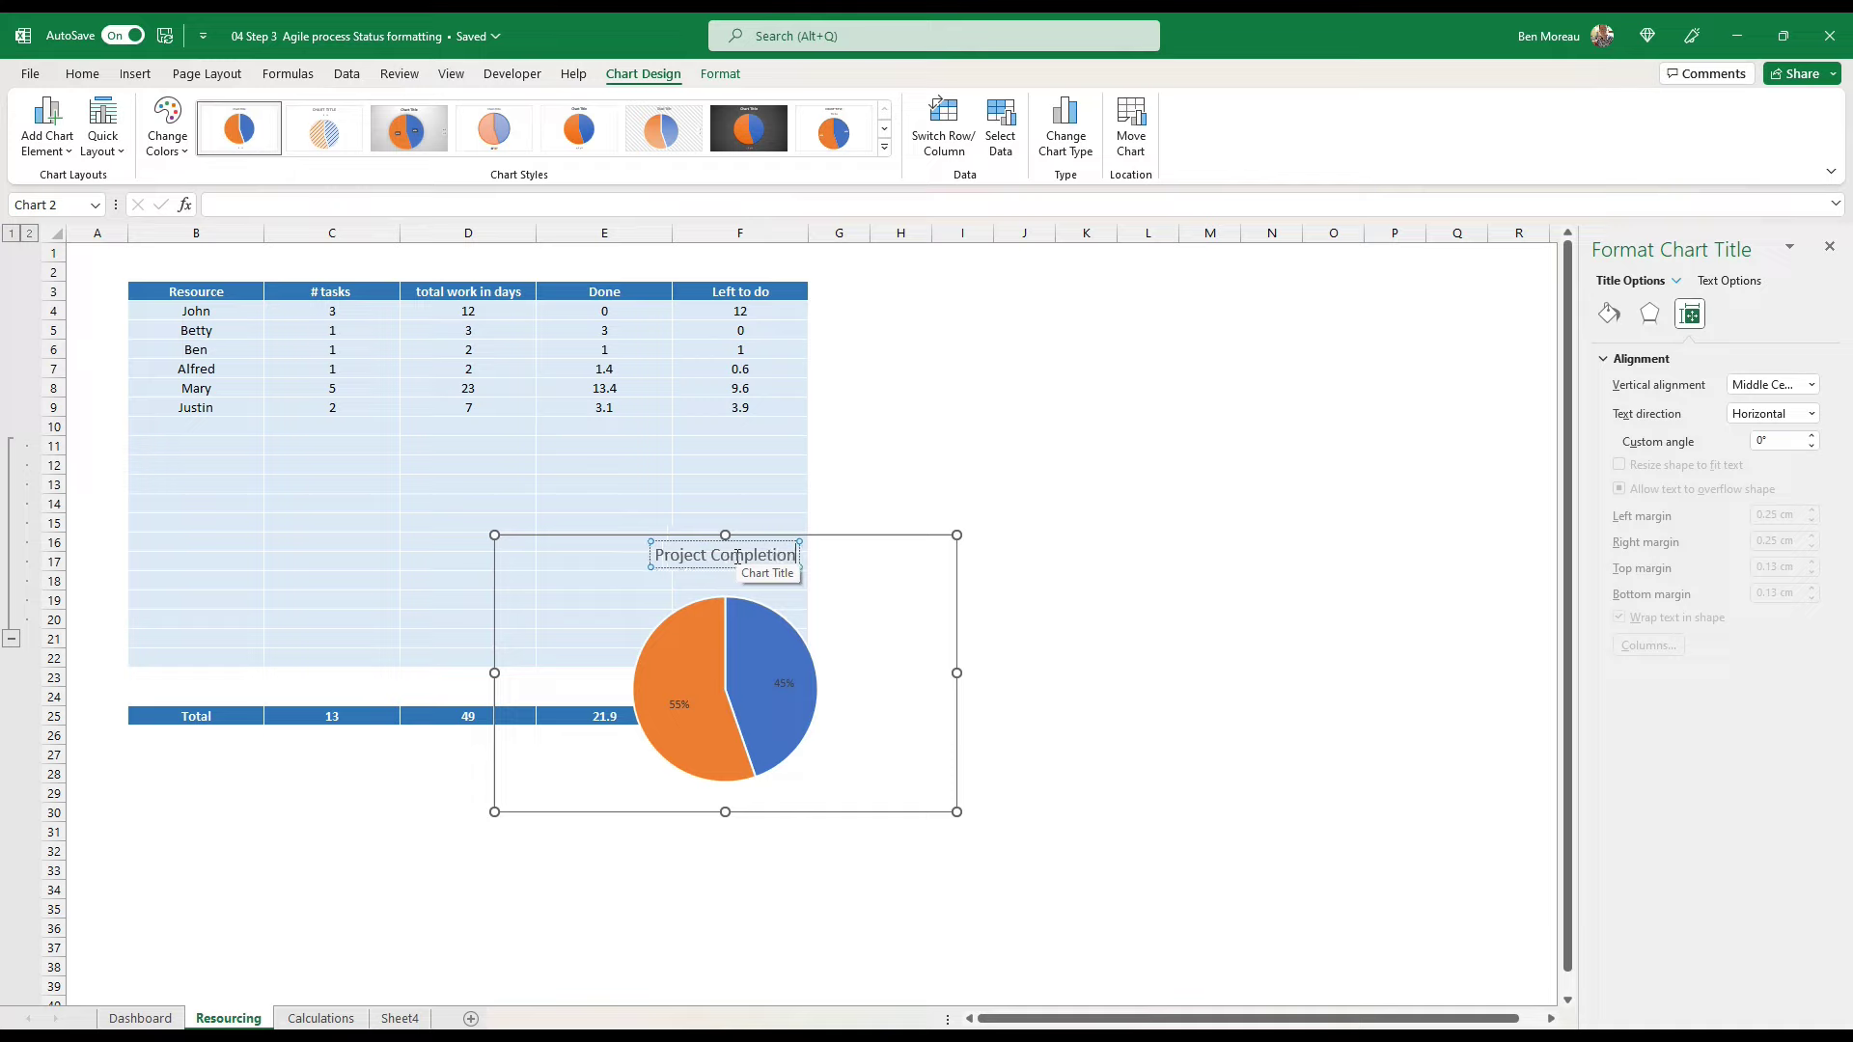
Step: Pull only the blue Done slice away from the pie with a point explosion of 20%
left_click(768, 705)
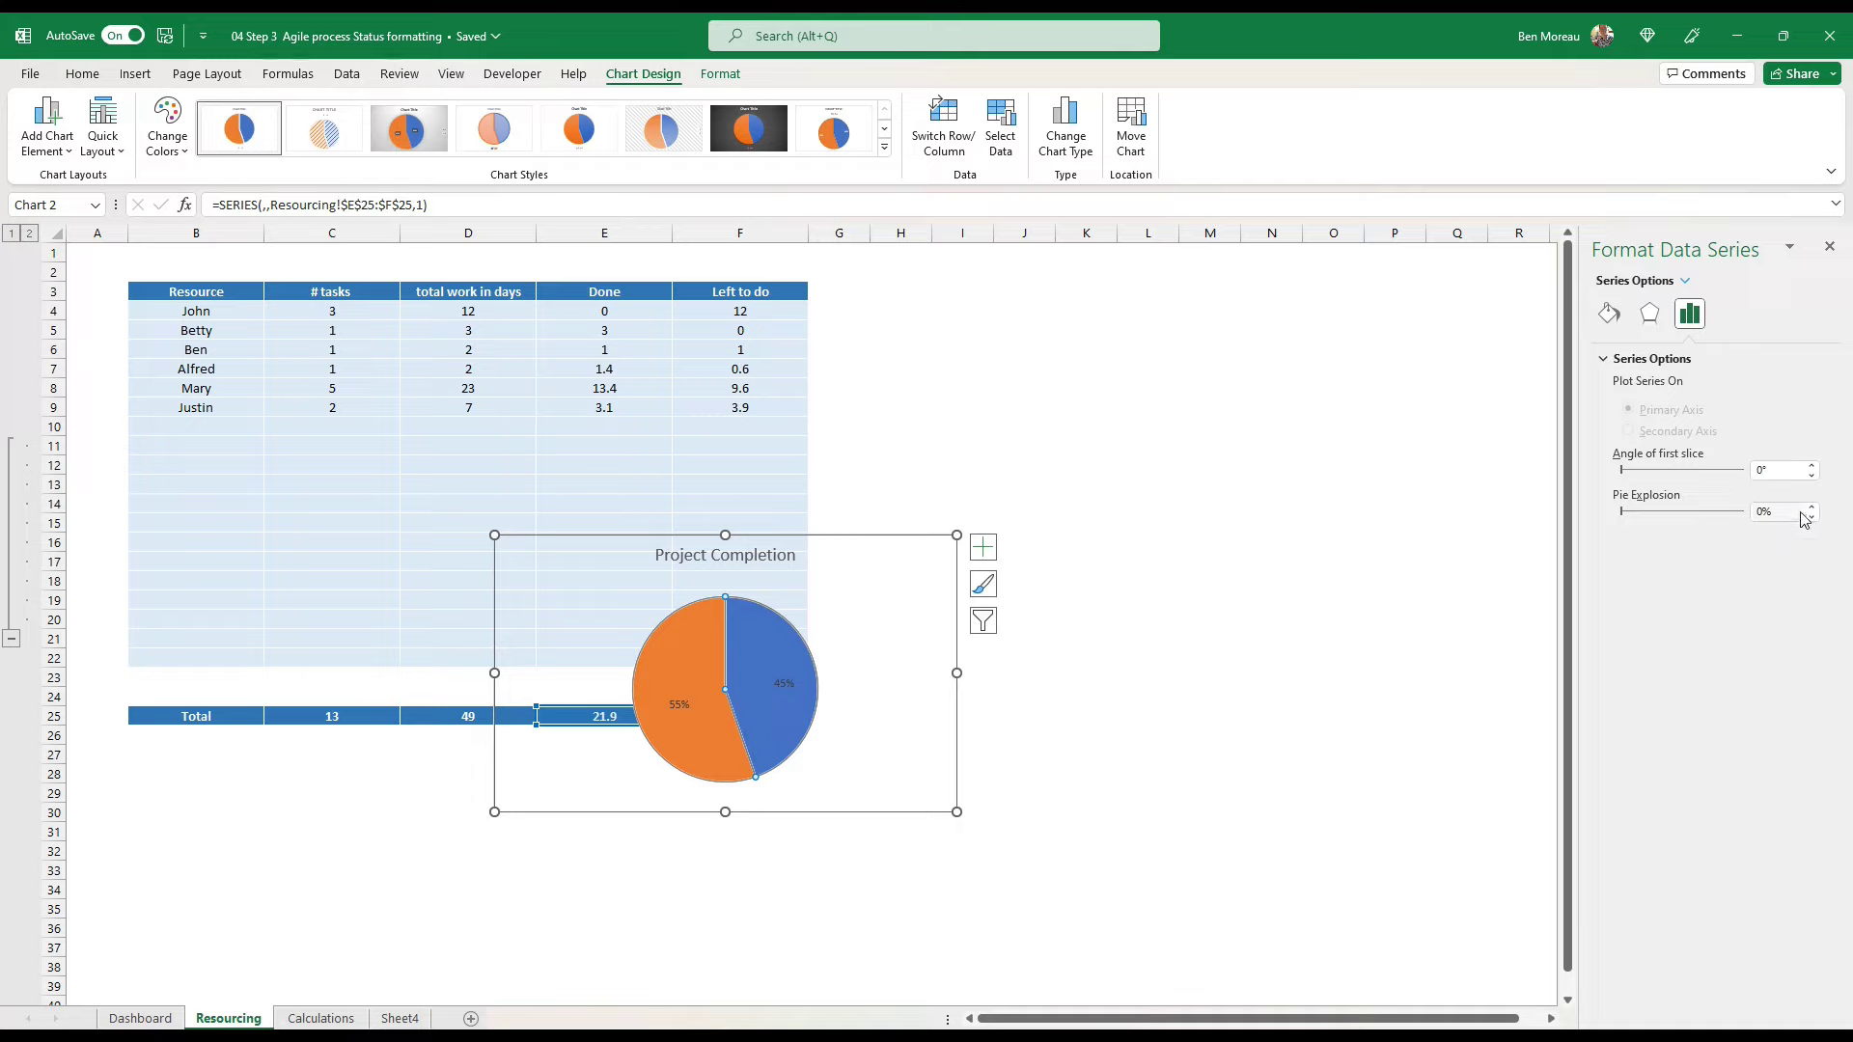
left_click(758, 741)
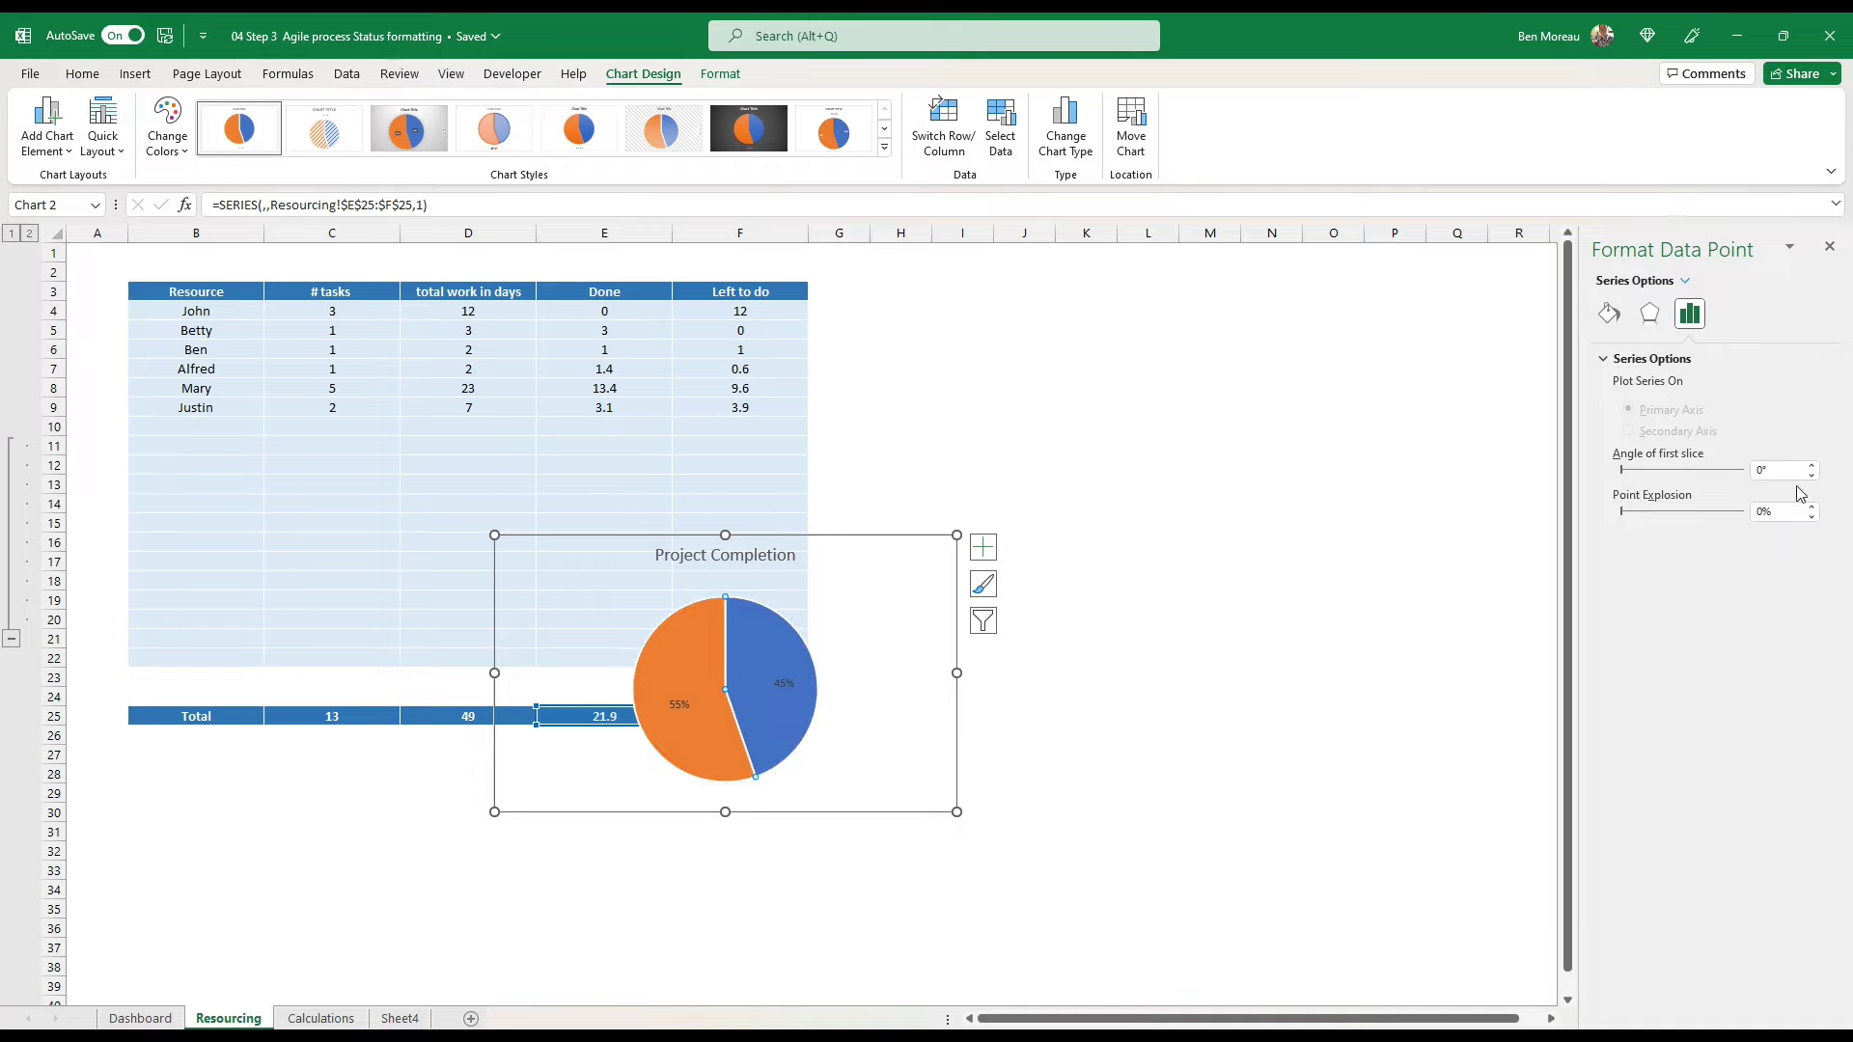
left_click_drag(1785, 511, 1744, 518)
key("Return")
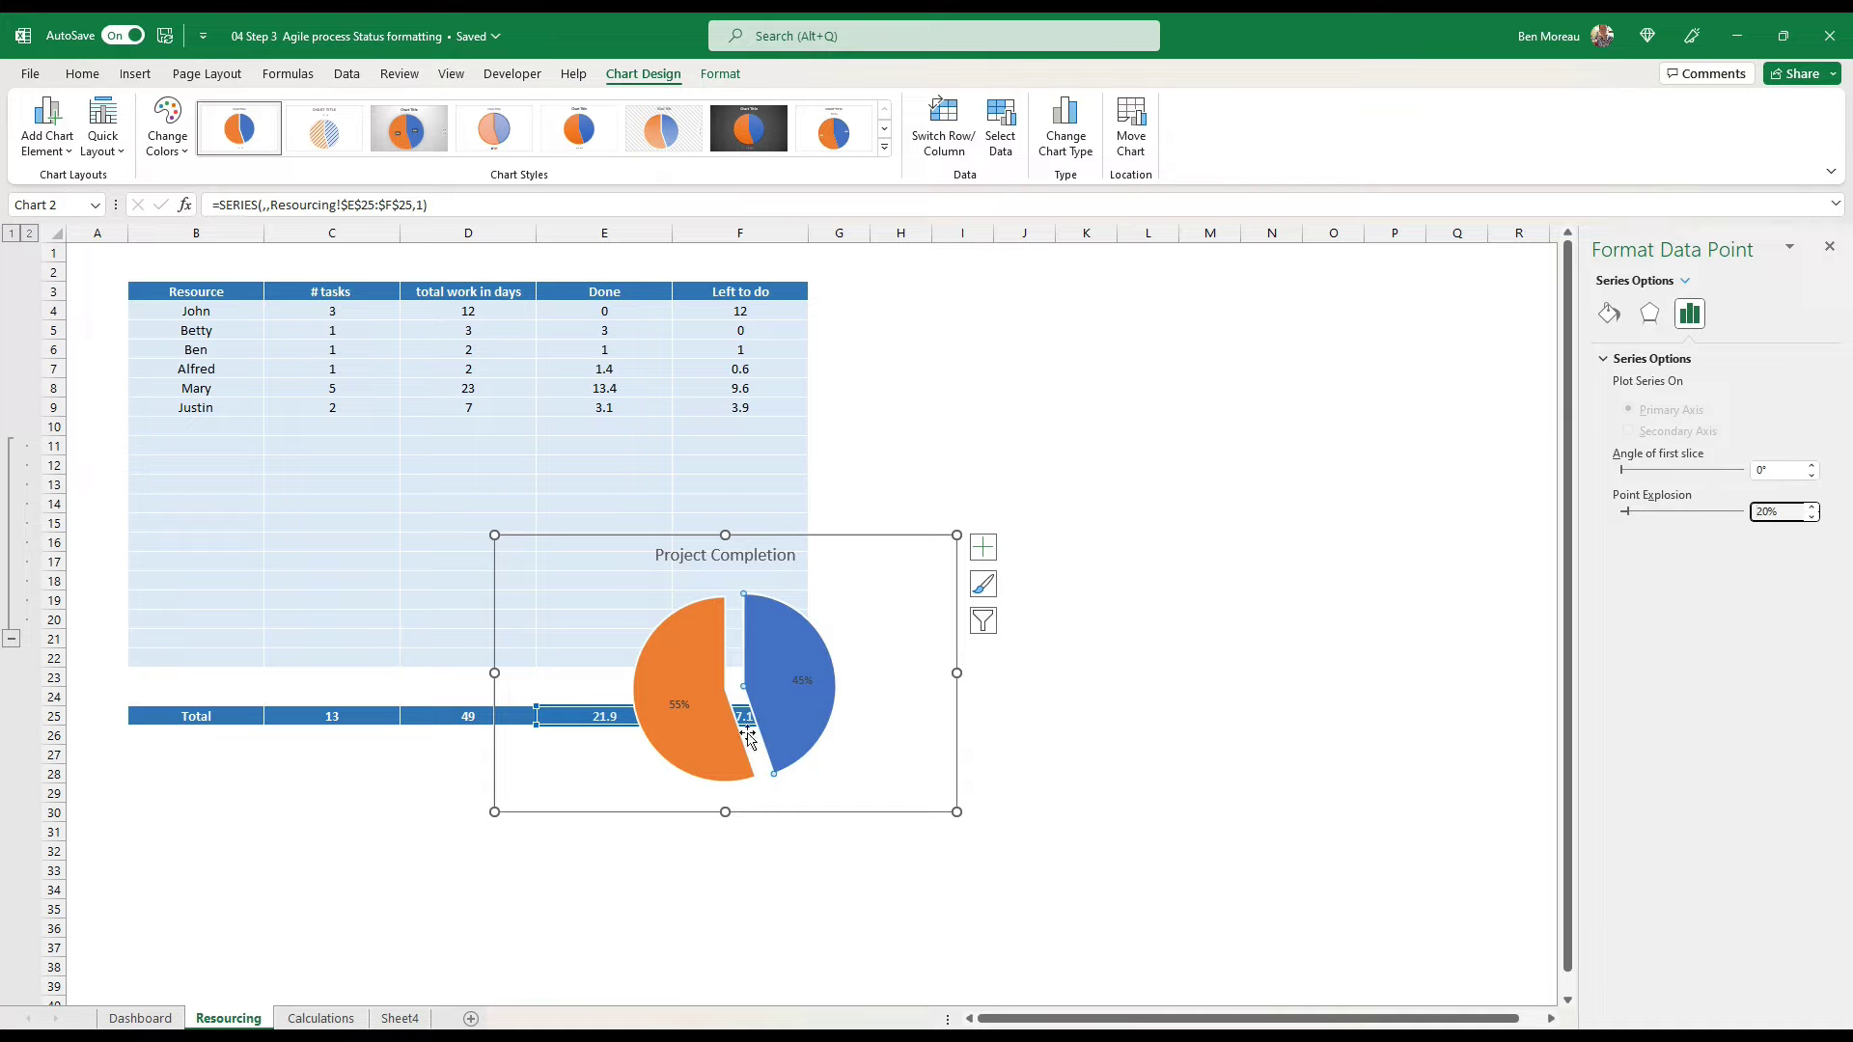
Step: Give the exploded Done slice a solid white border 4 pt wide
left_click(716, 758)
left_click(1607, 313)
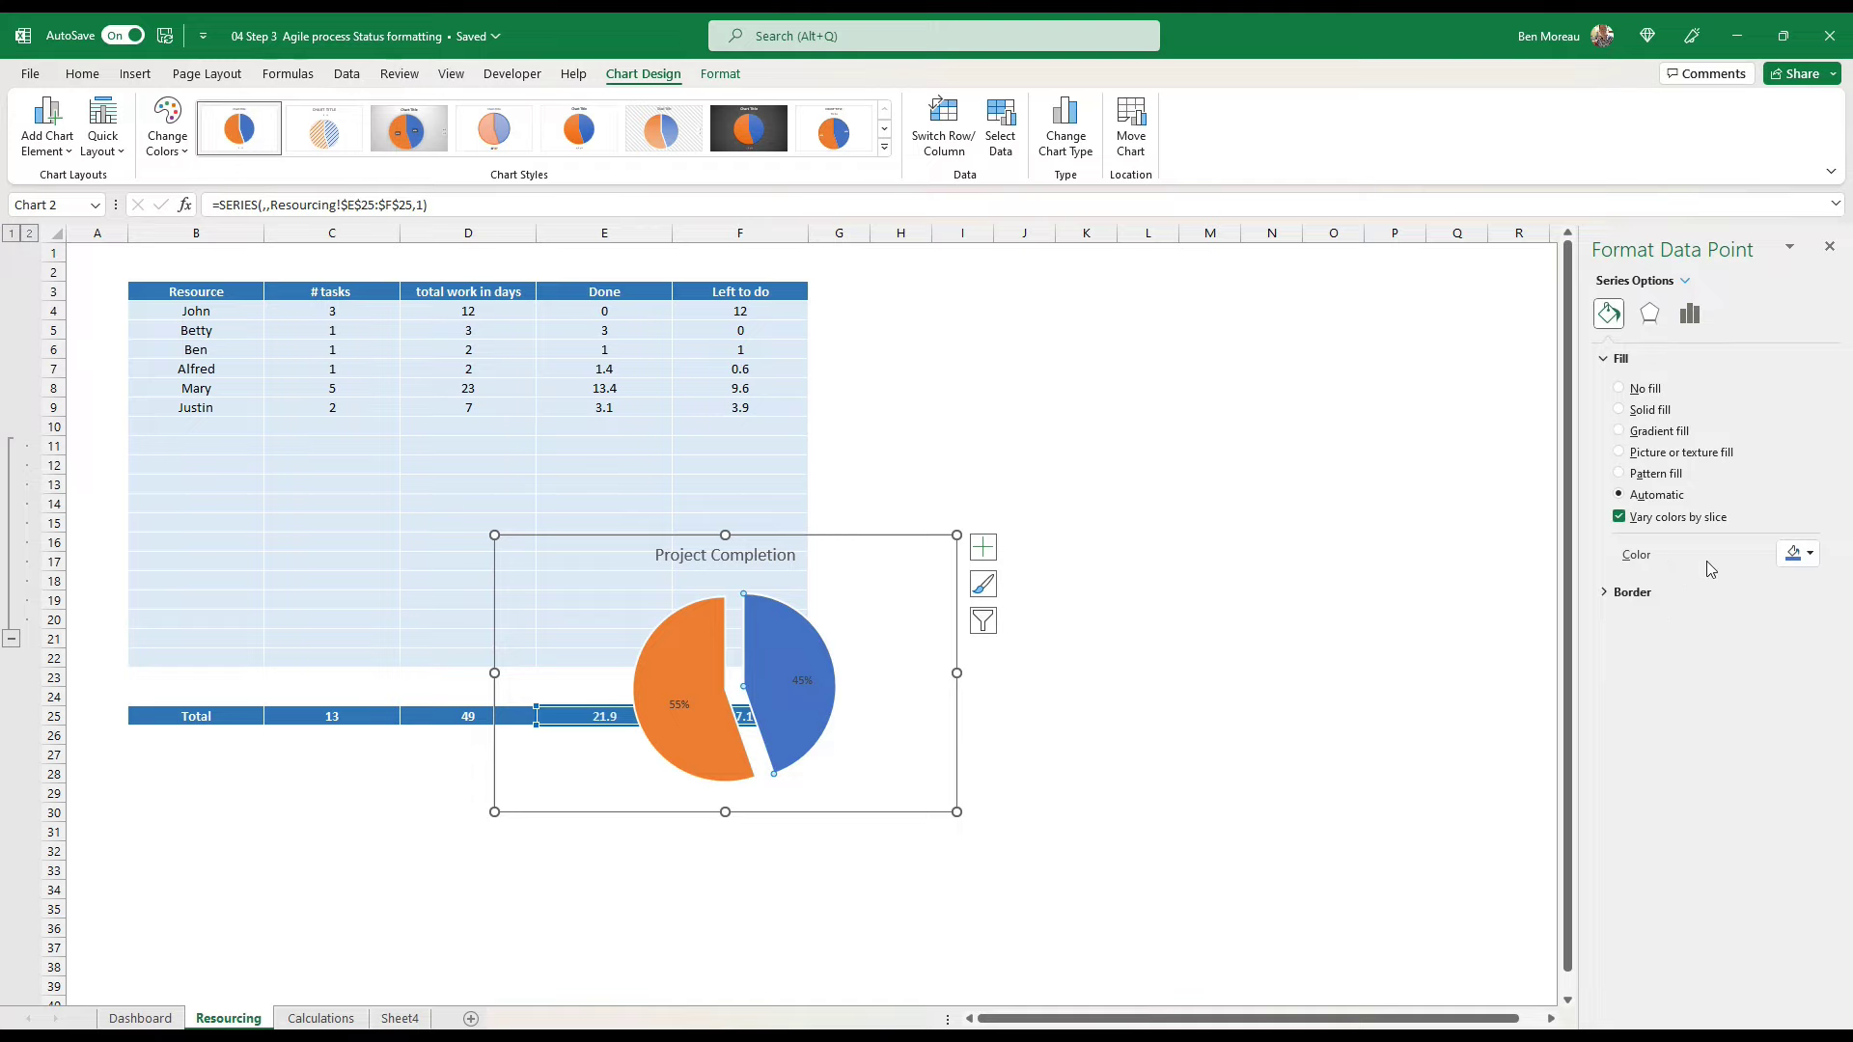
left_click(1614, 591)
scroll(1736, 669, "down", 1)
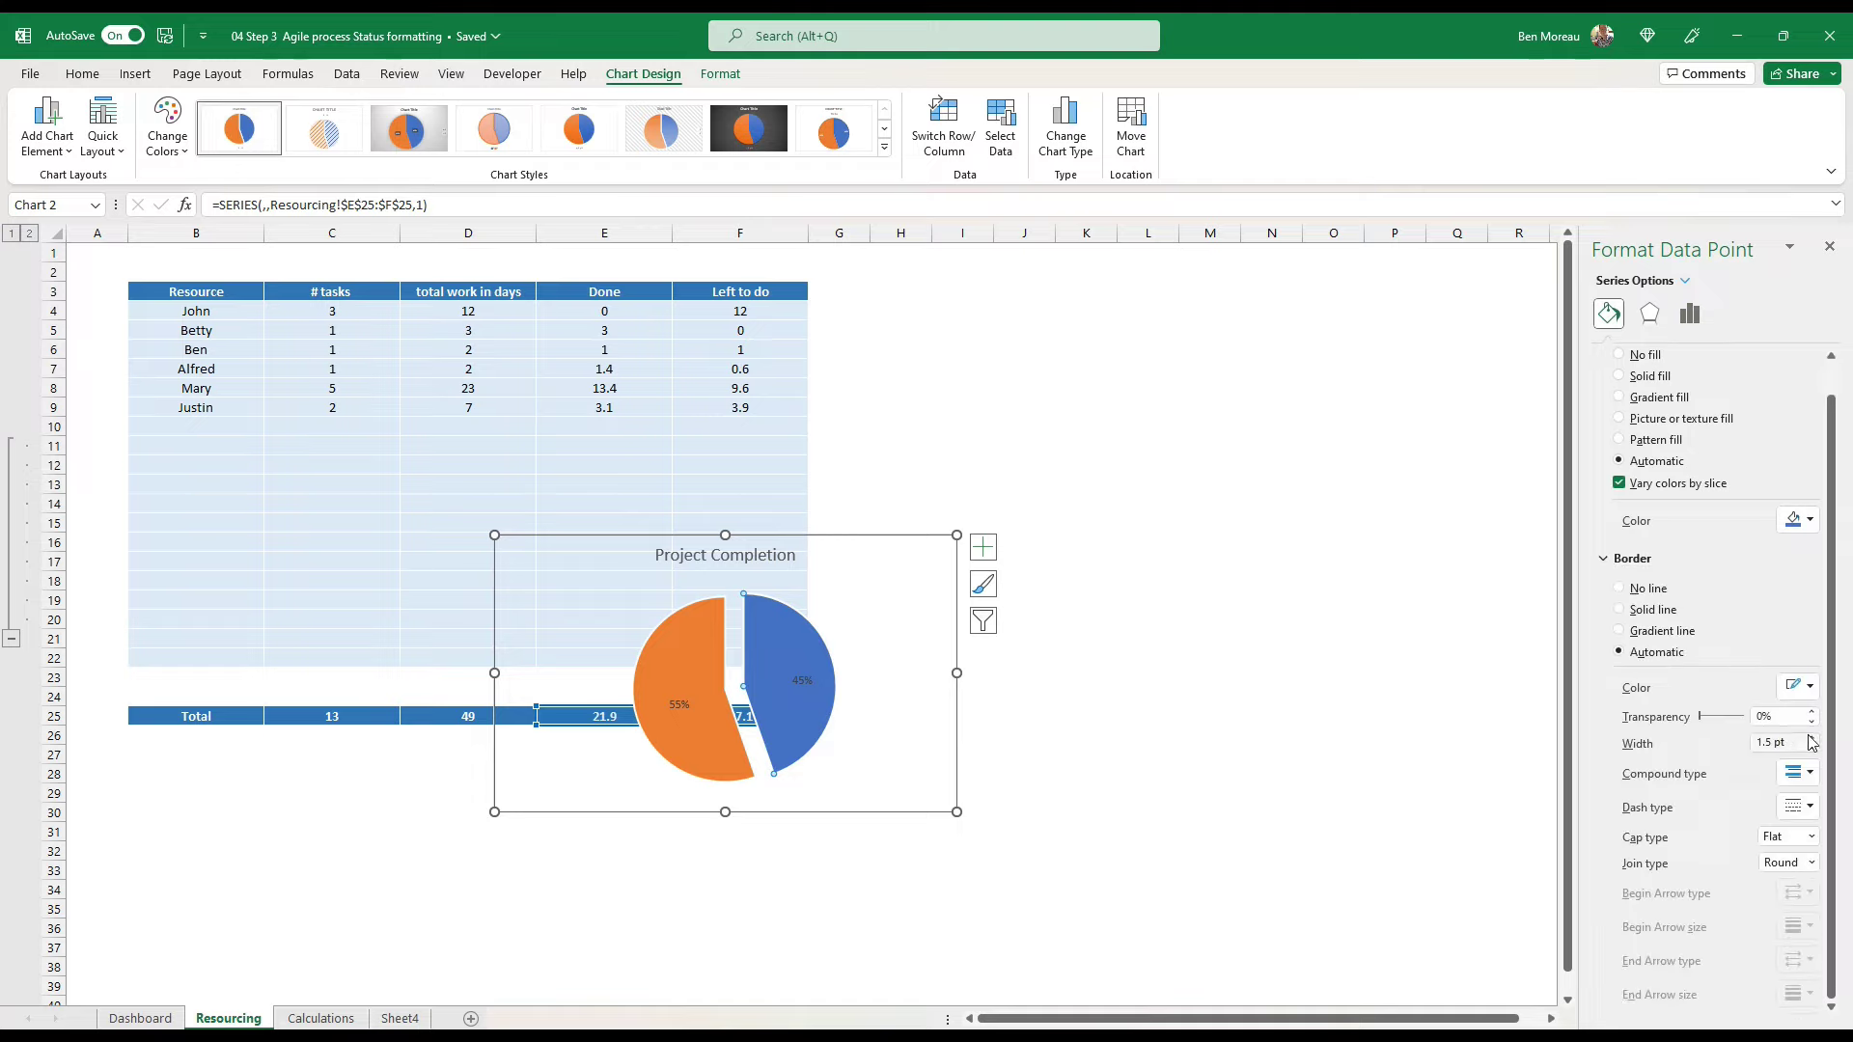
left_click(1810, 687)
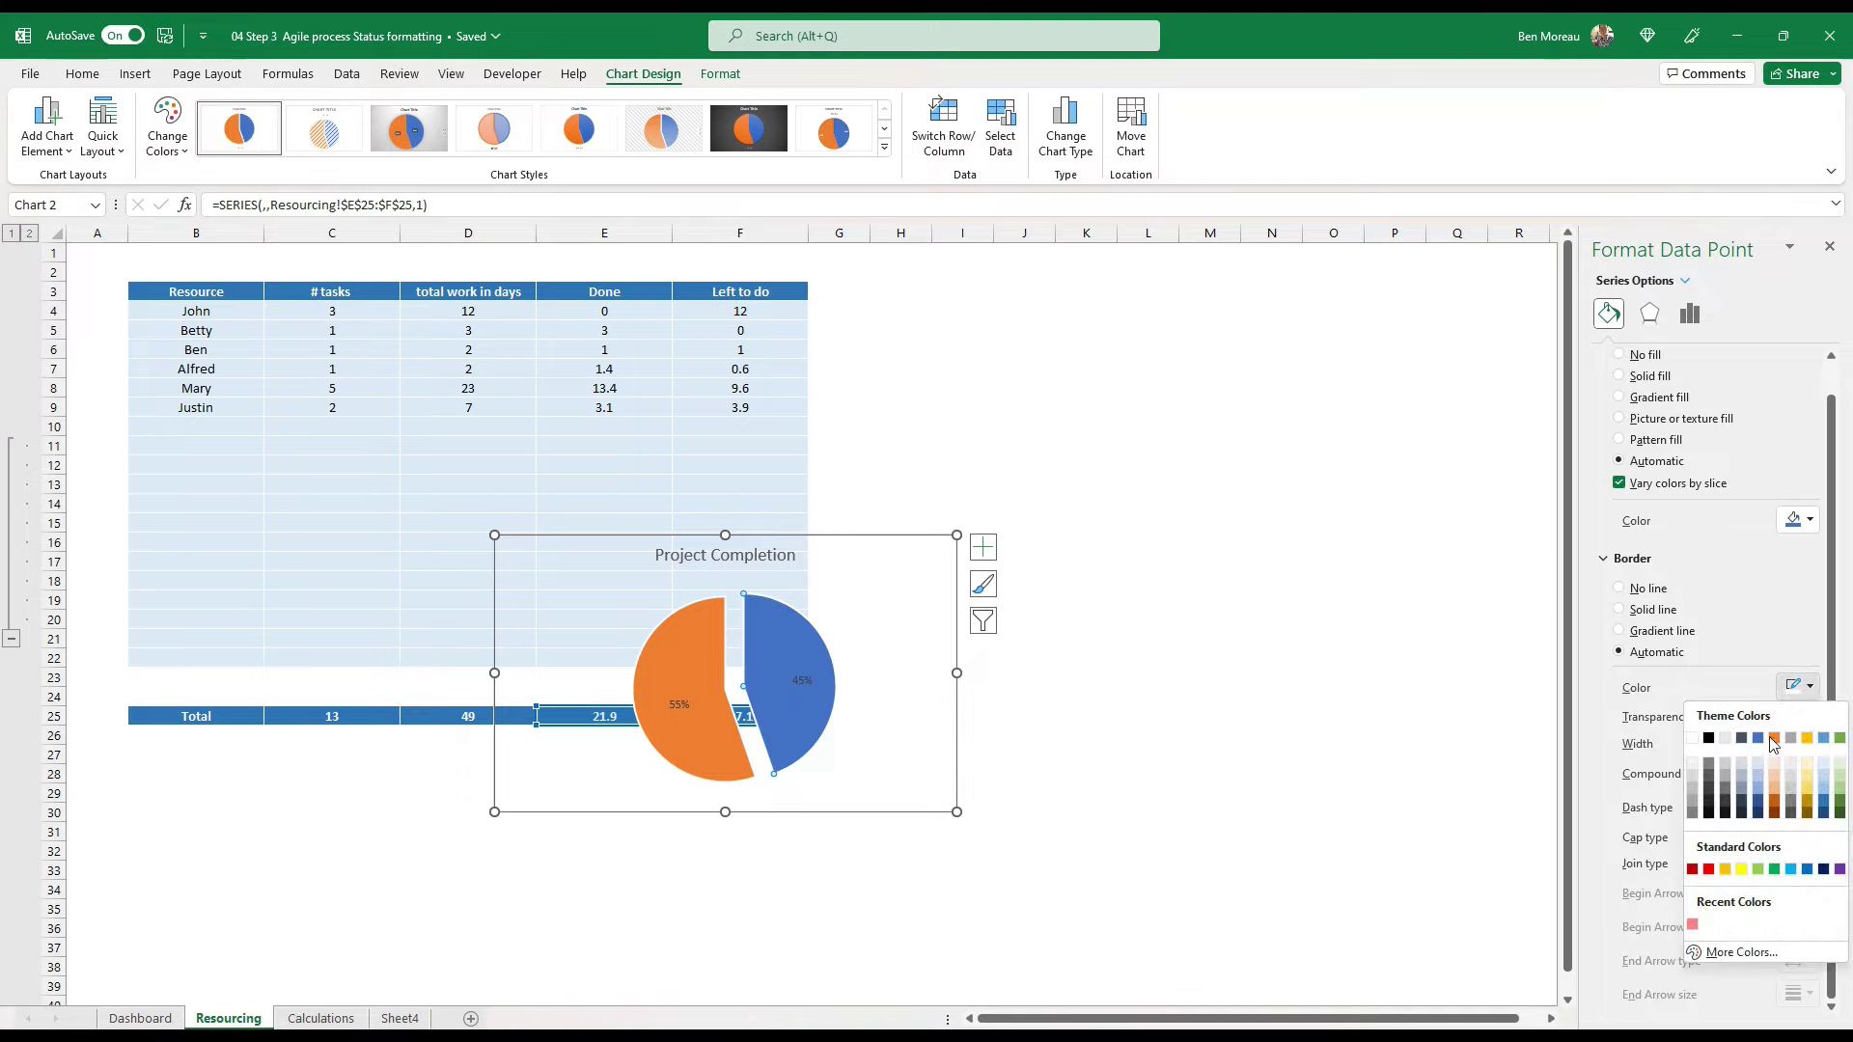
left_click(1693, 739)
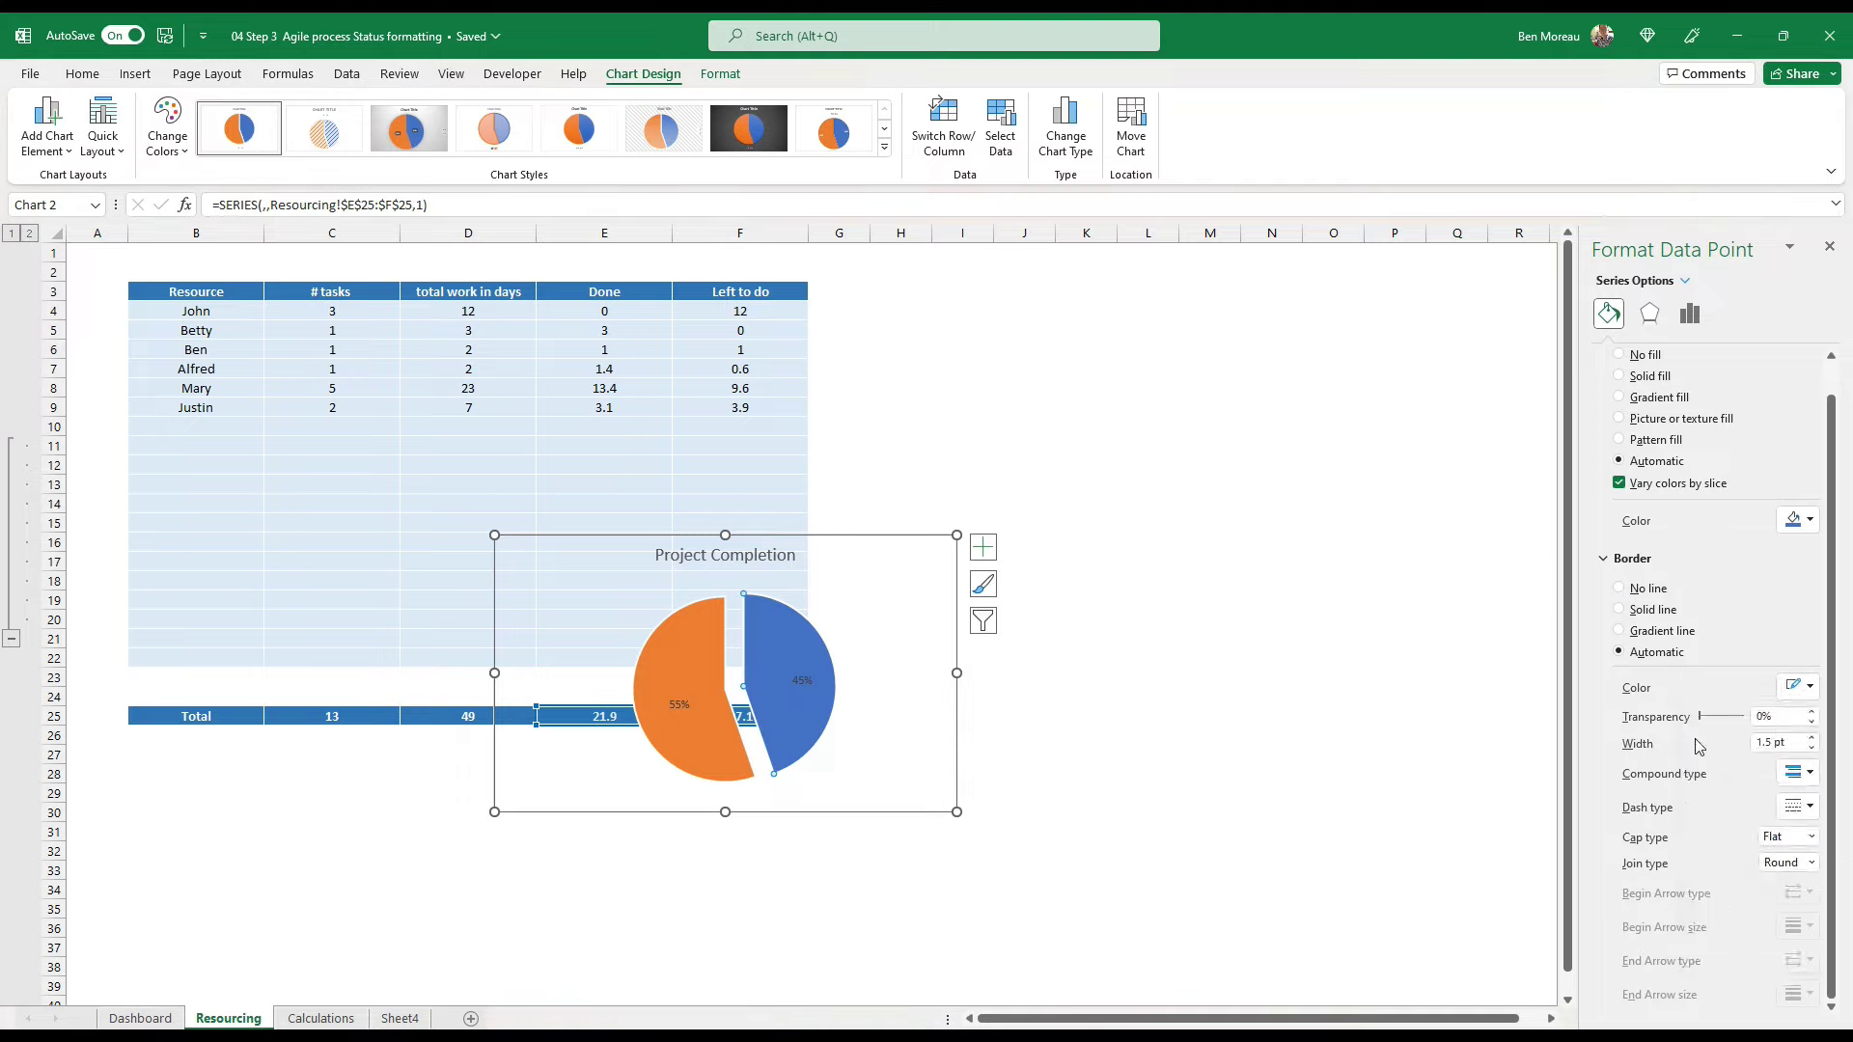
left_click(1812, 737)
left_click(1812, 738)
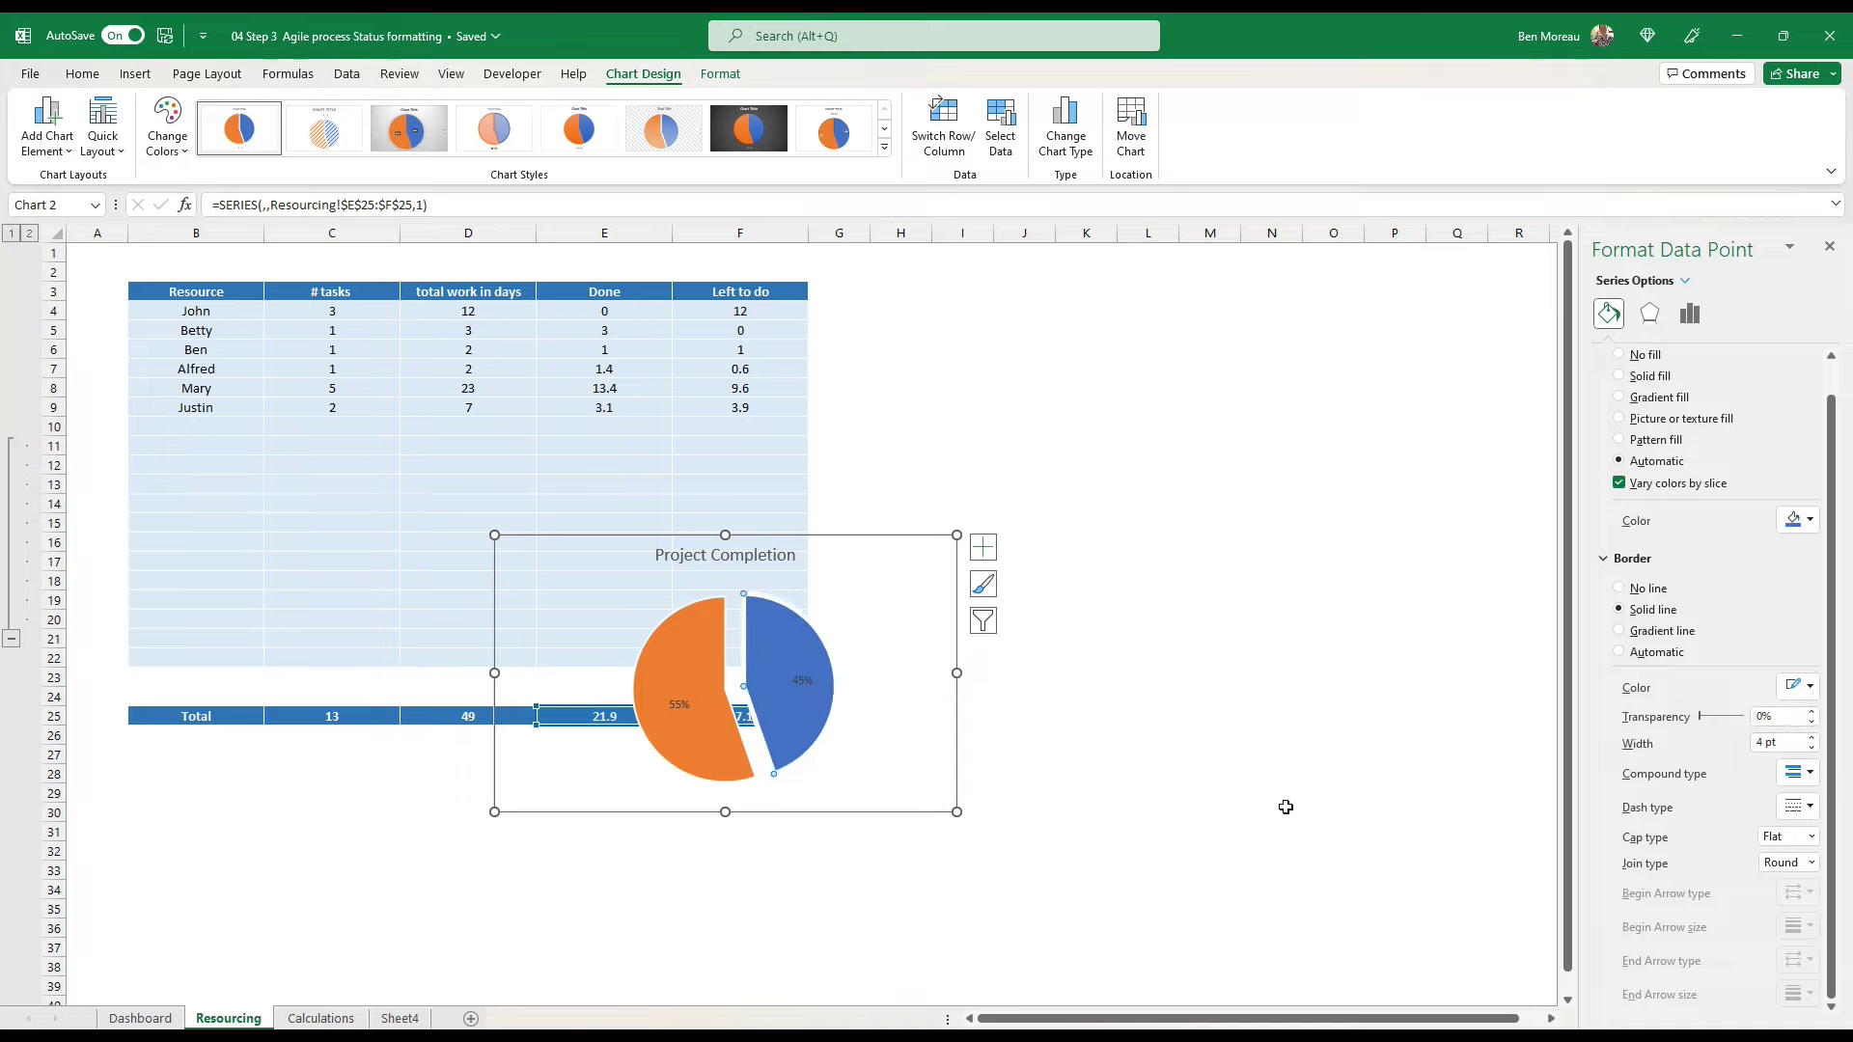
Step: Make both percentage labels white and bold, and shrink the pie chart slightly
left_click(802, 682)
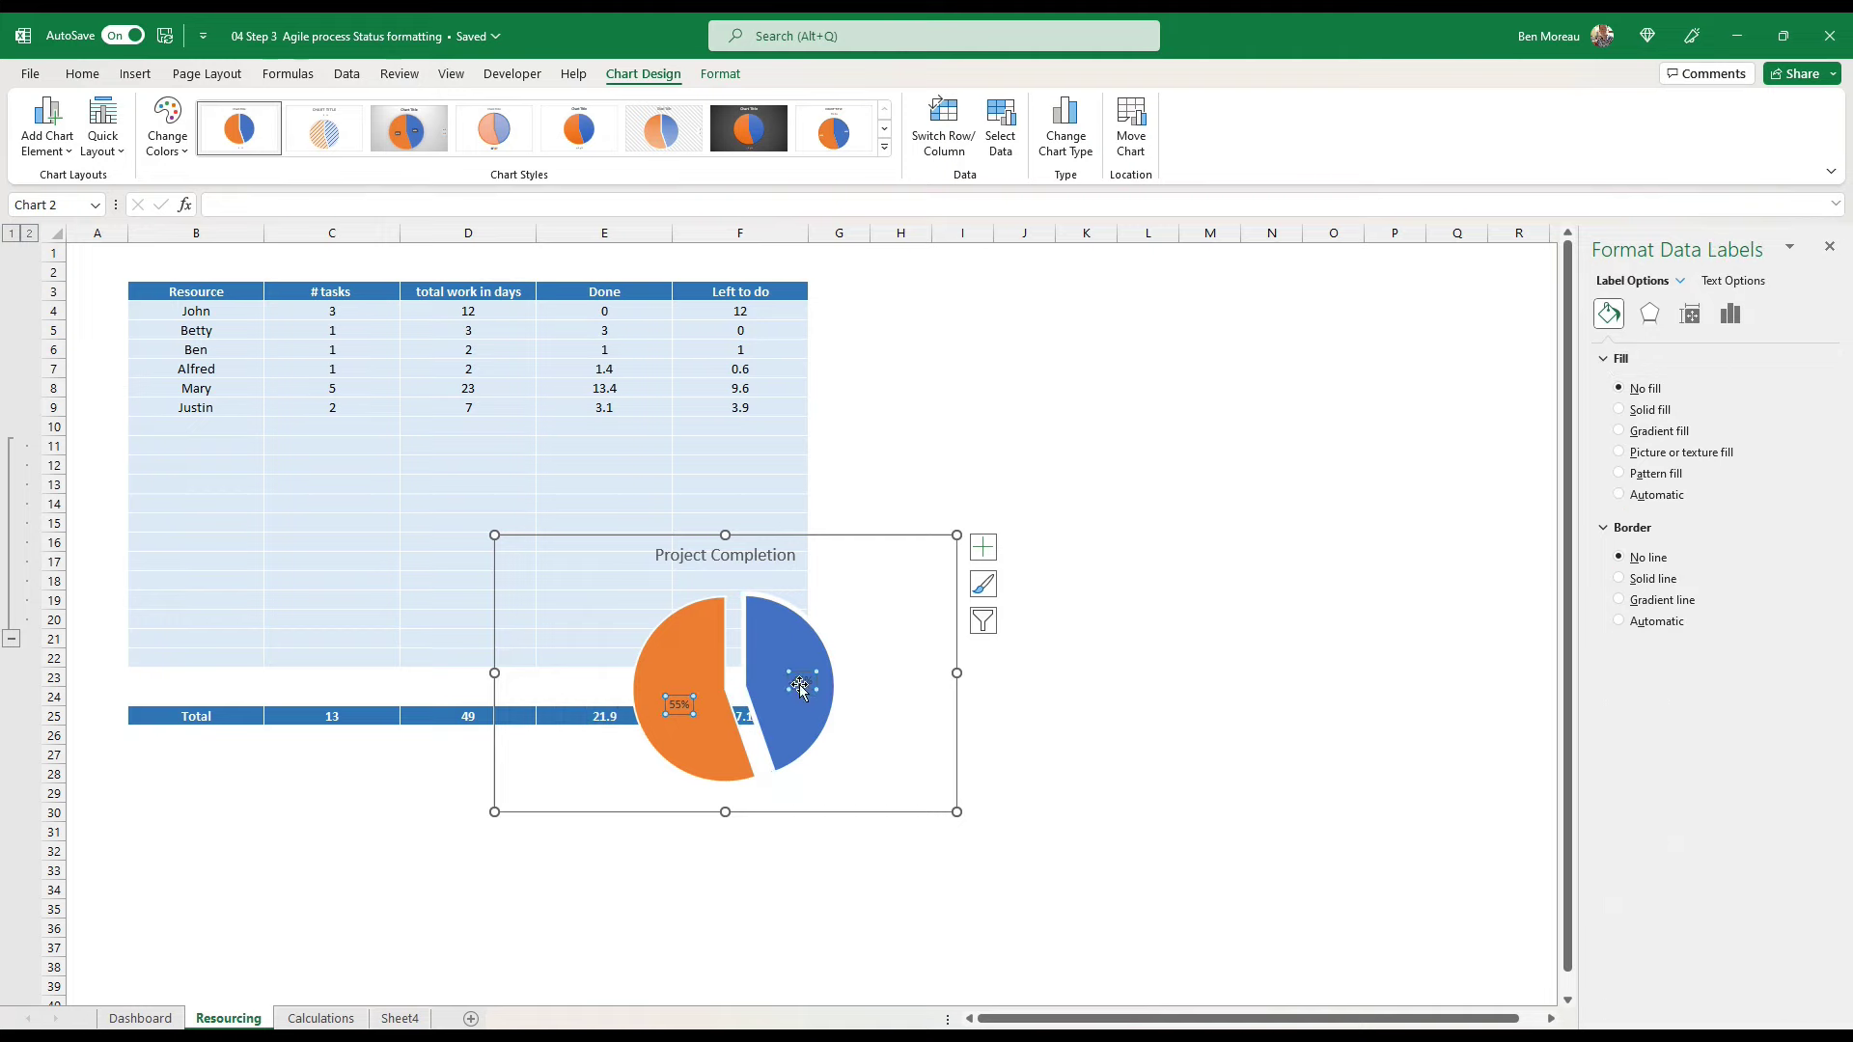
left_click(82, 74)
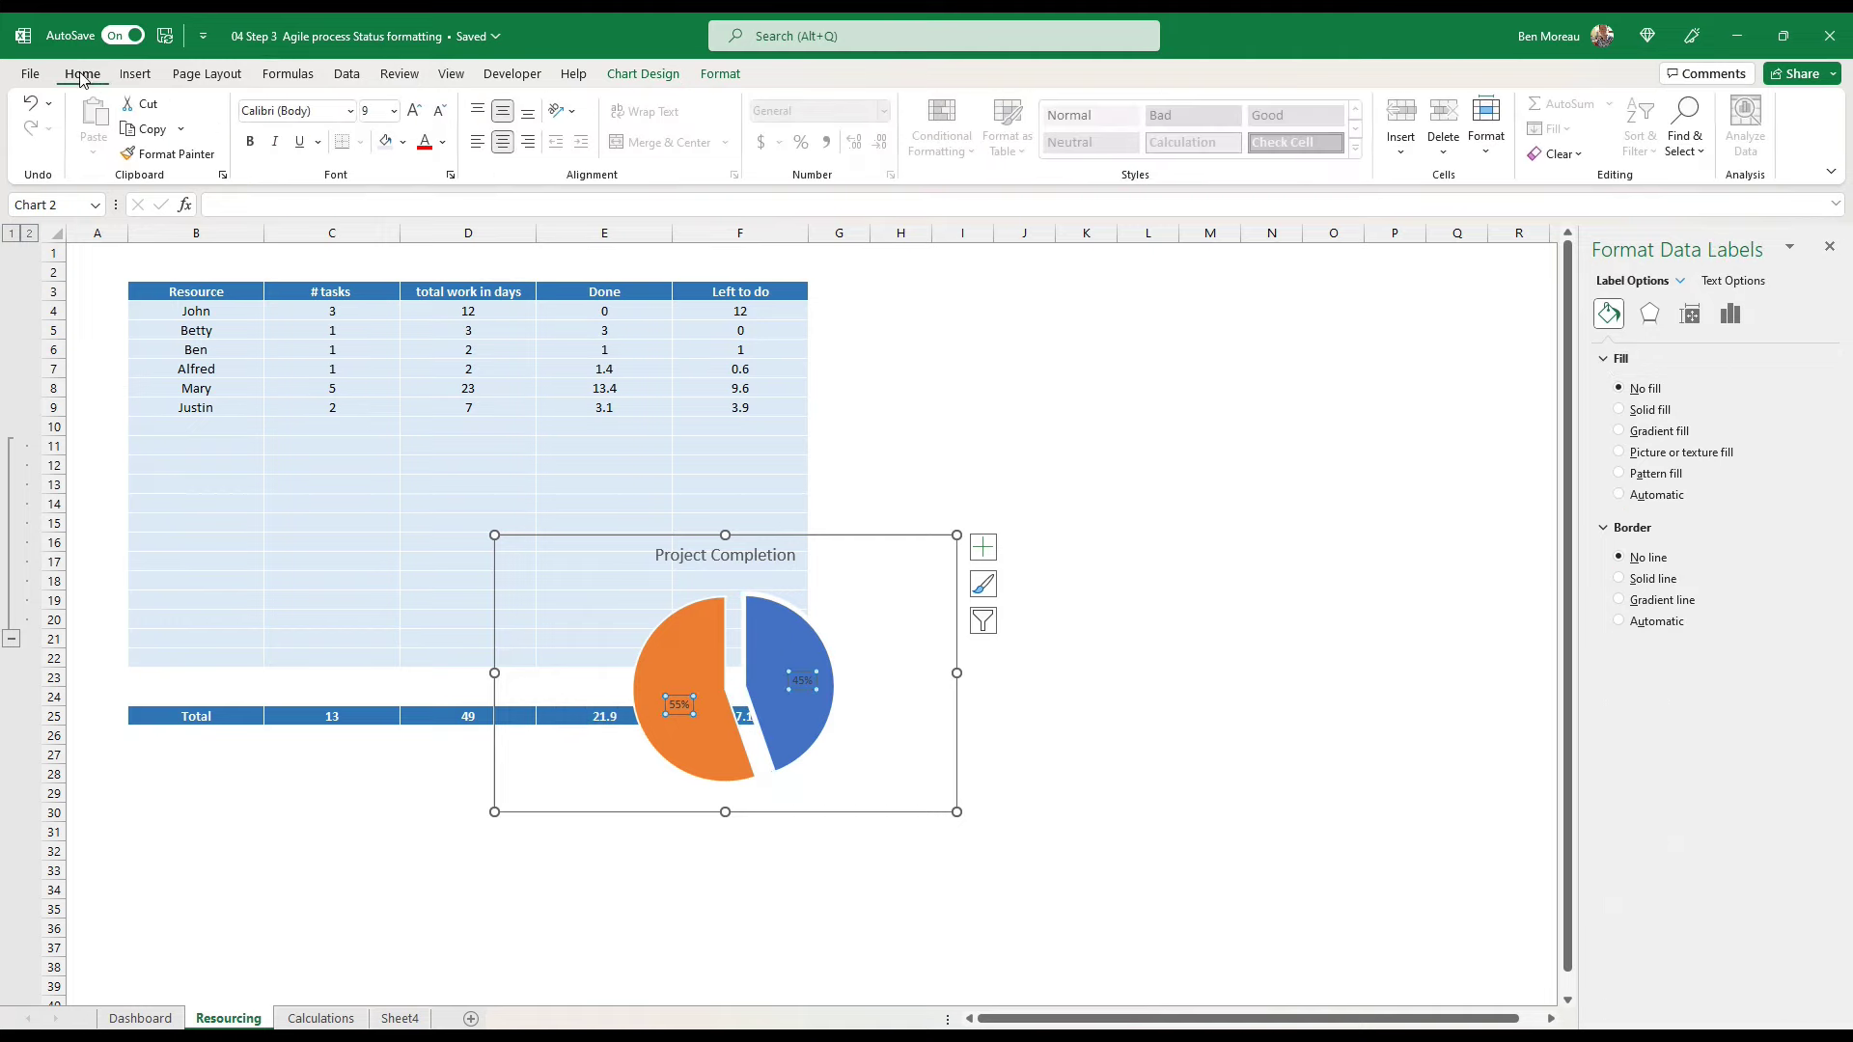
left_click(444, 143)
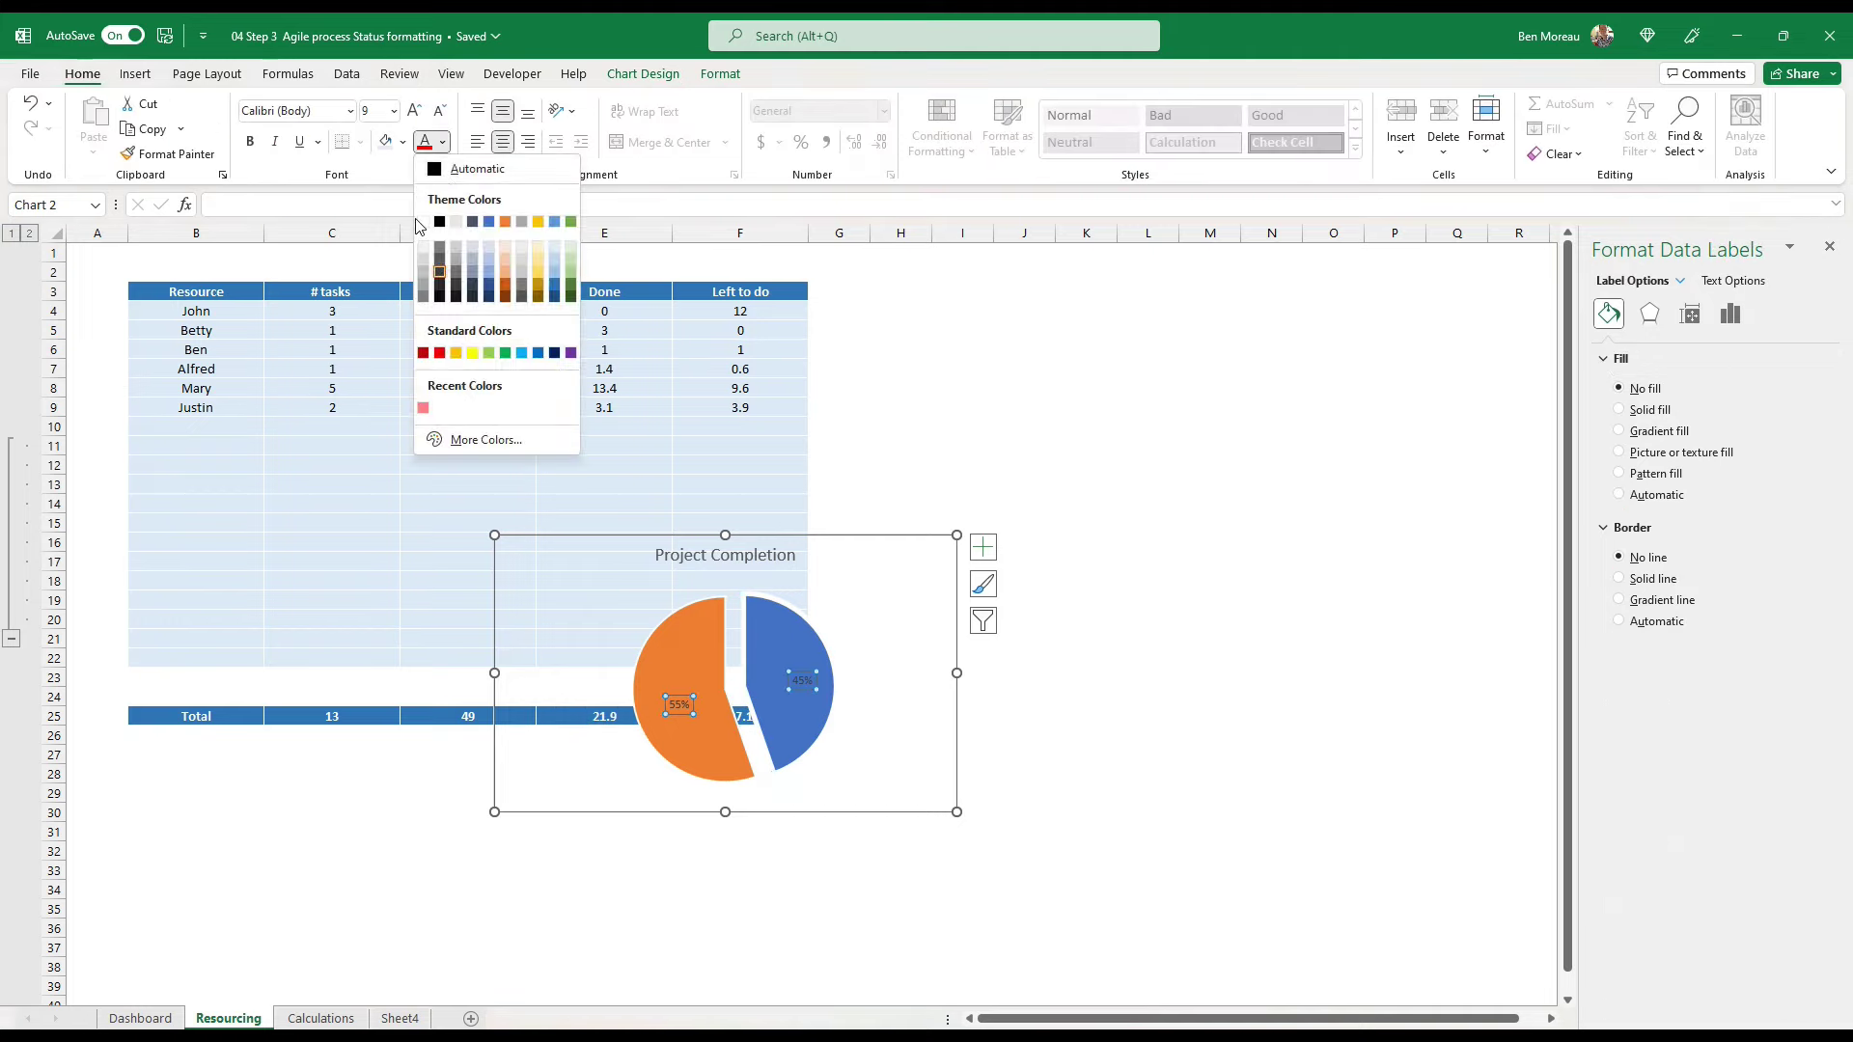
left_click(425, 223)
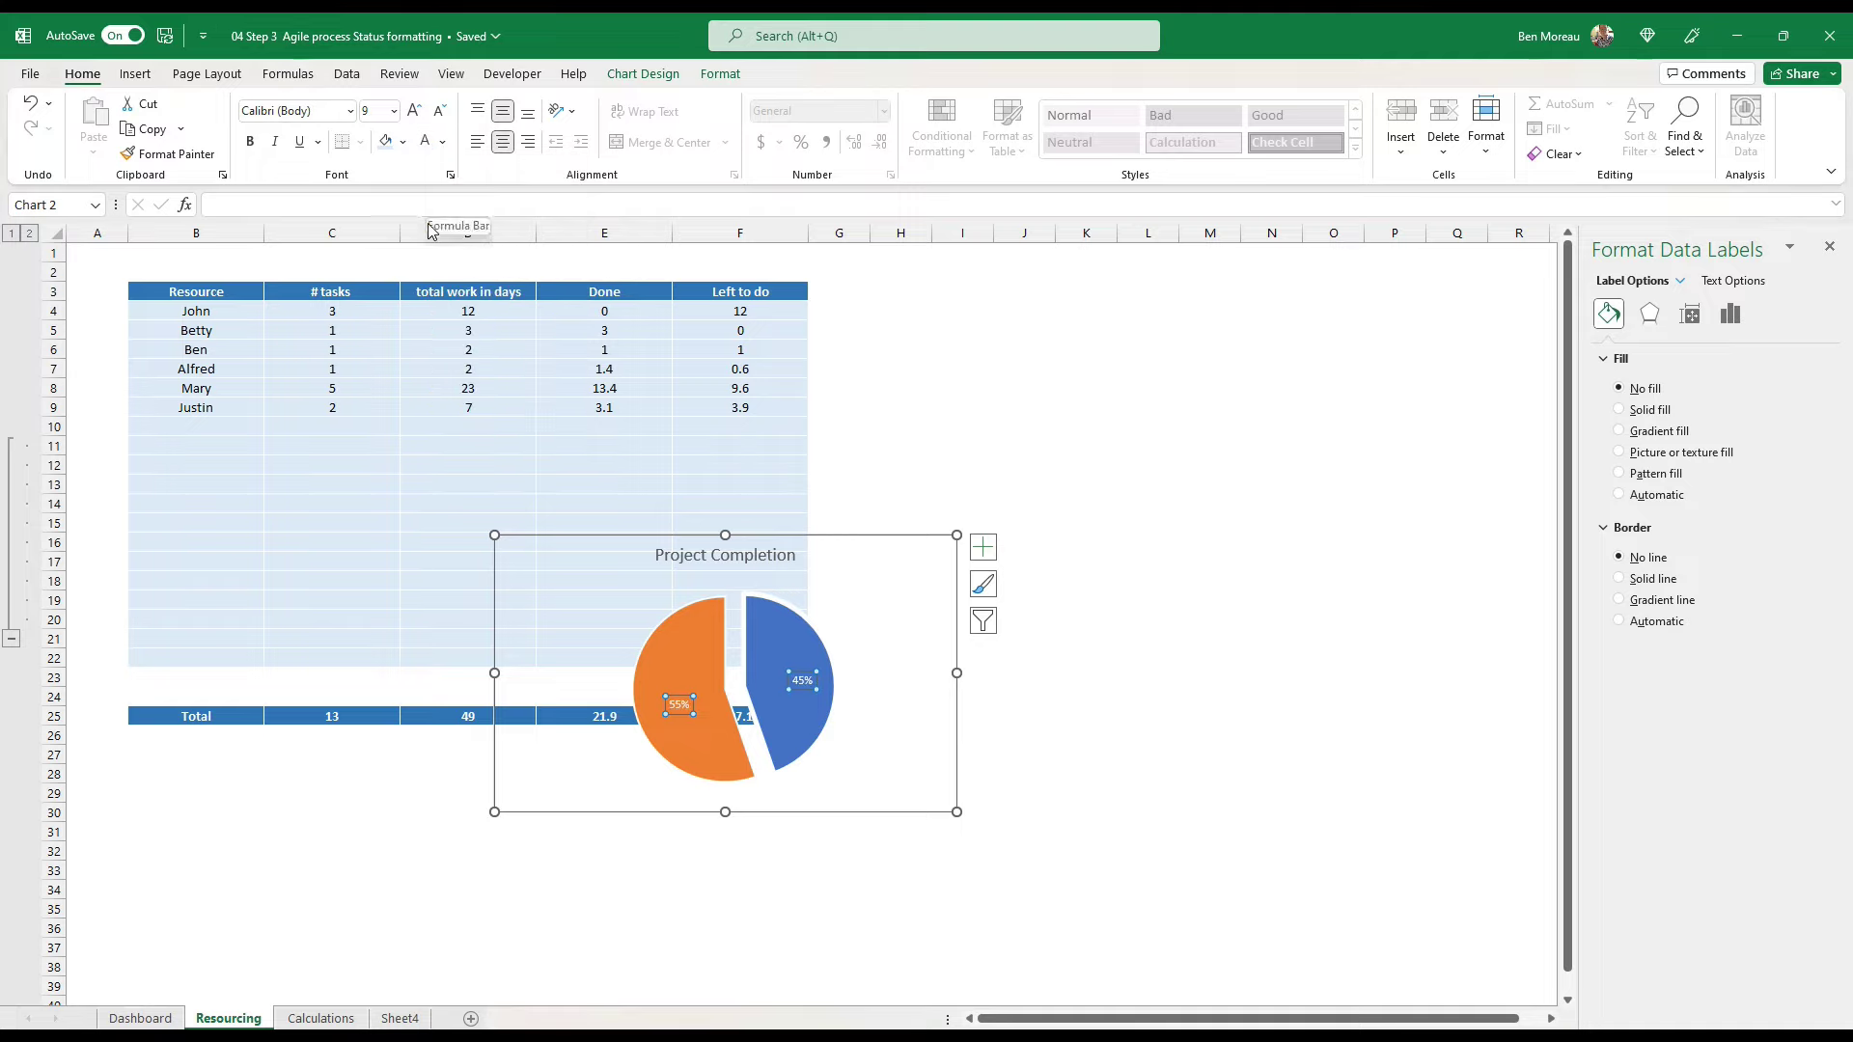
key("ctrl+b")
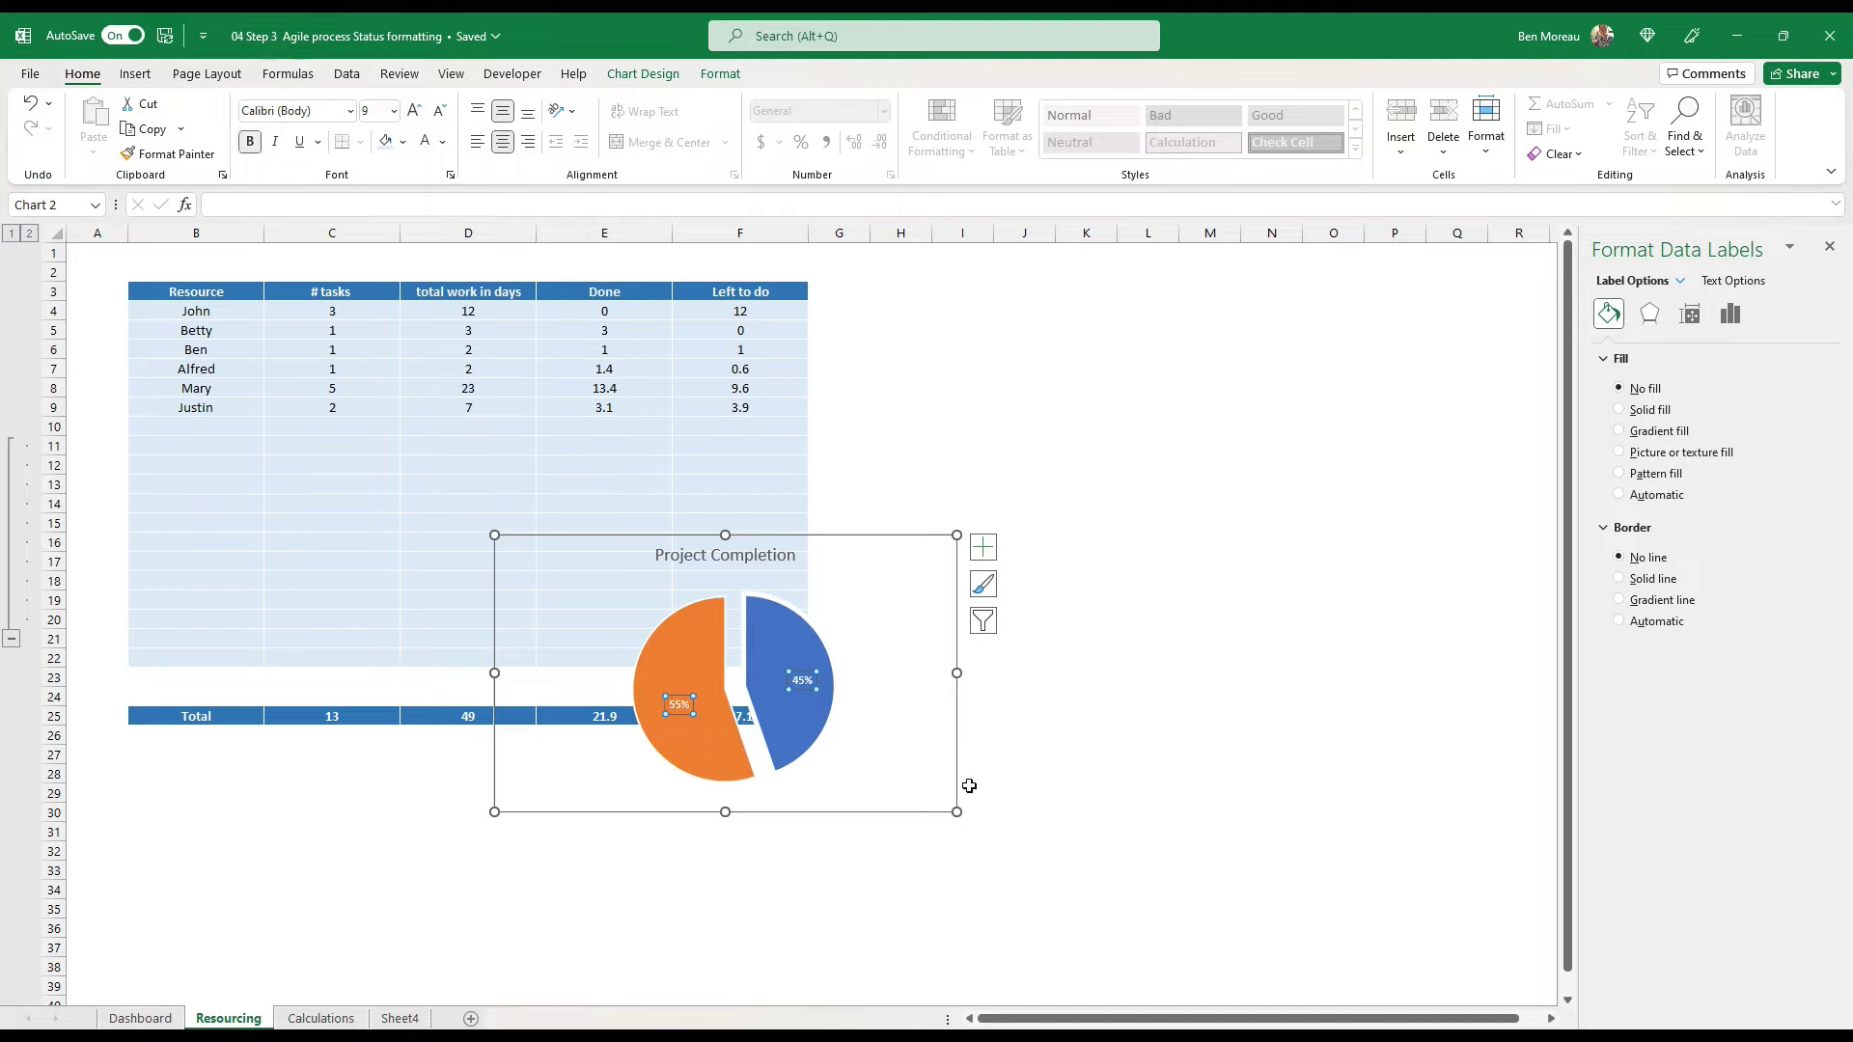
left_click_drag(957, 811, 911, 782)
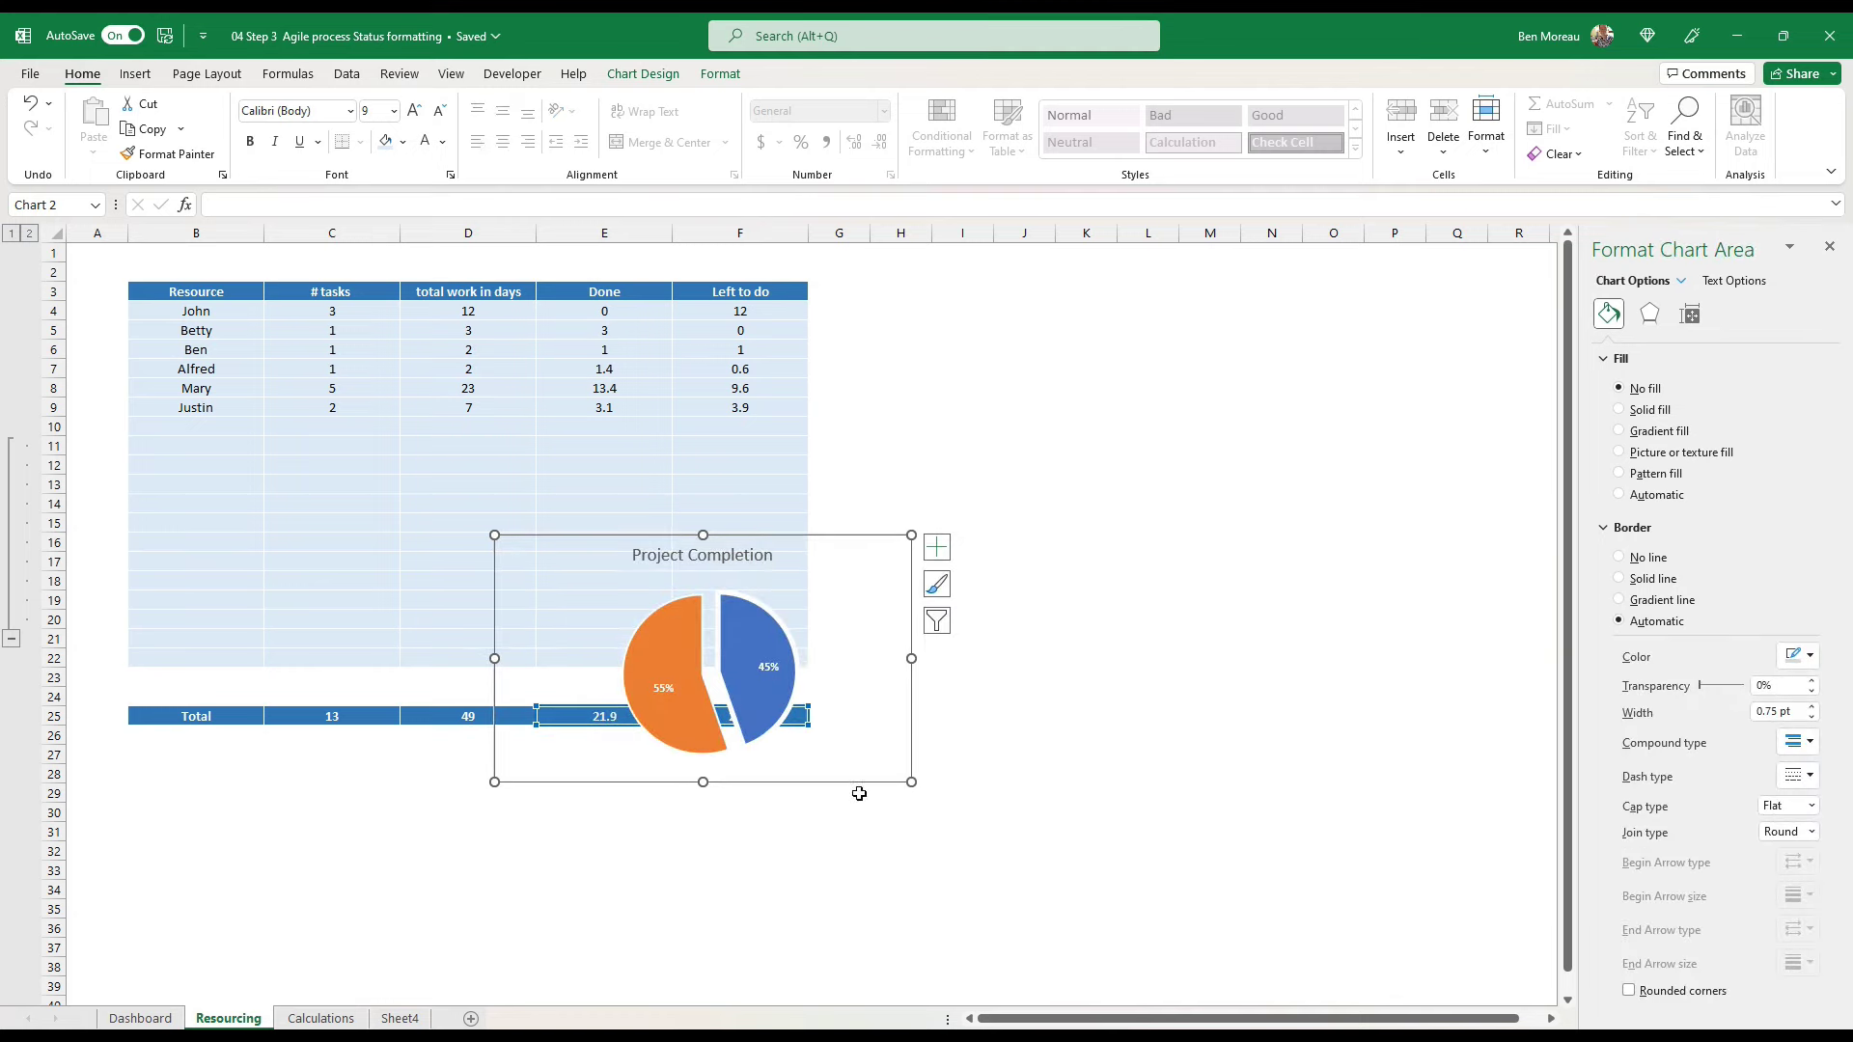
Step: Fill the exploded Done slice with light green
left_click(764, 687)
right_click(765, 687)
key("Escape")
left_click(757, 687)
right_click(760, 687)
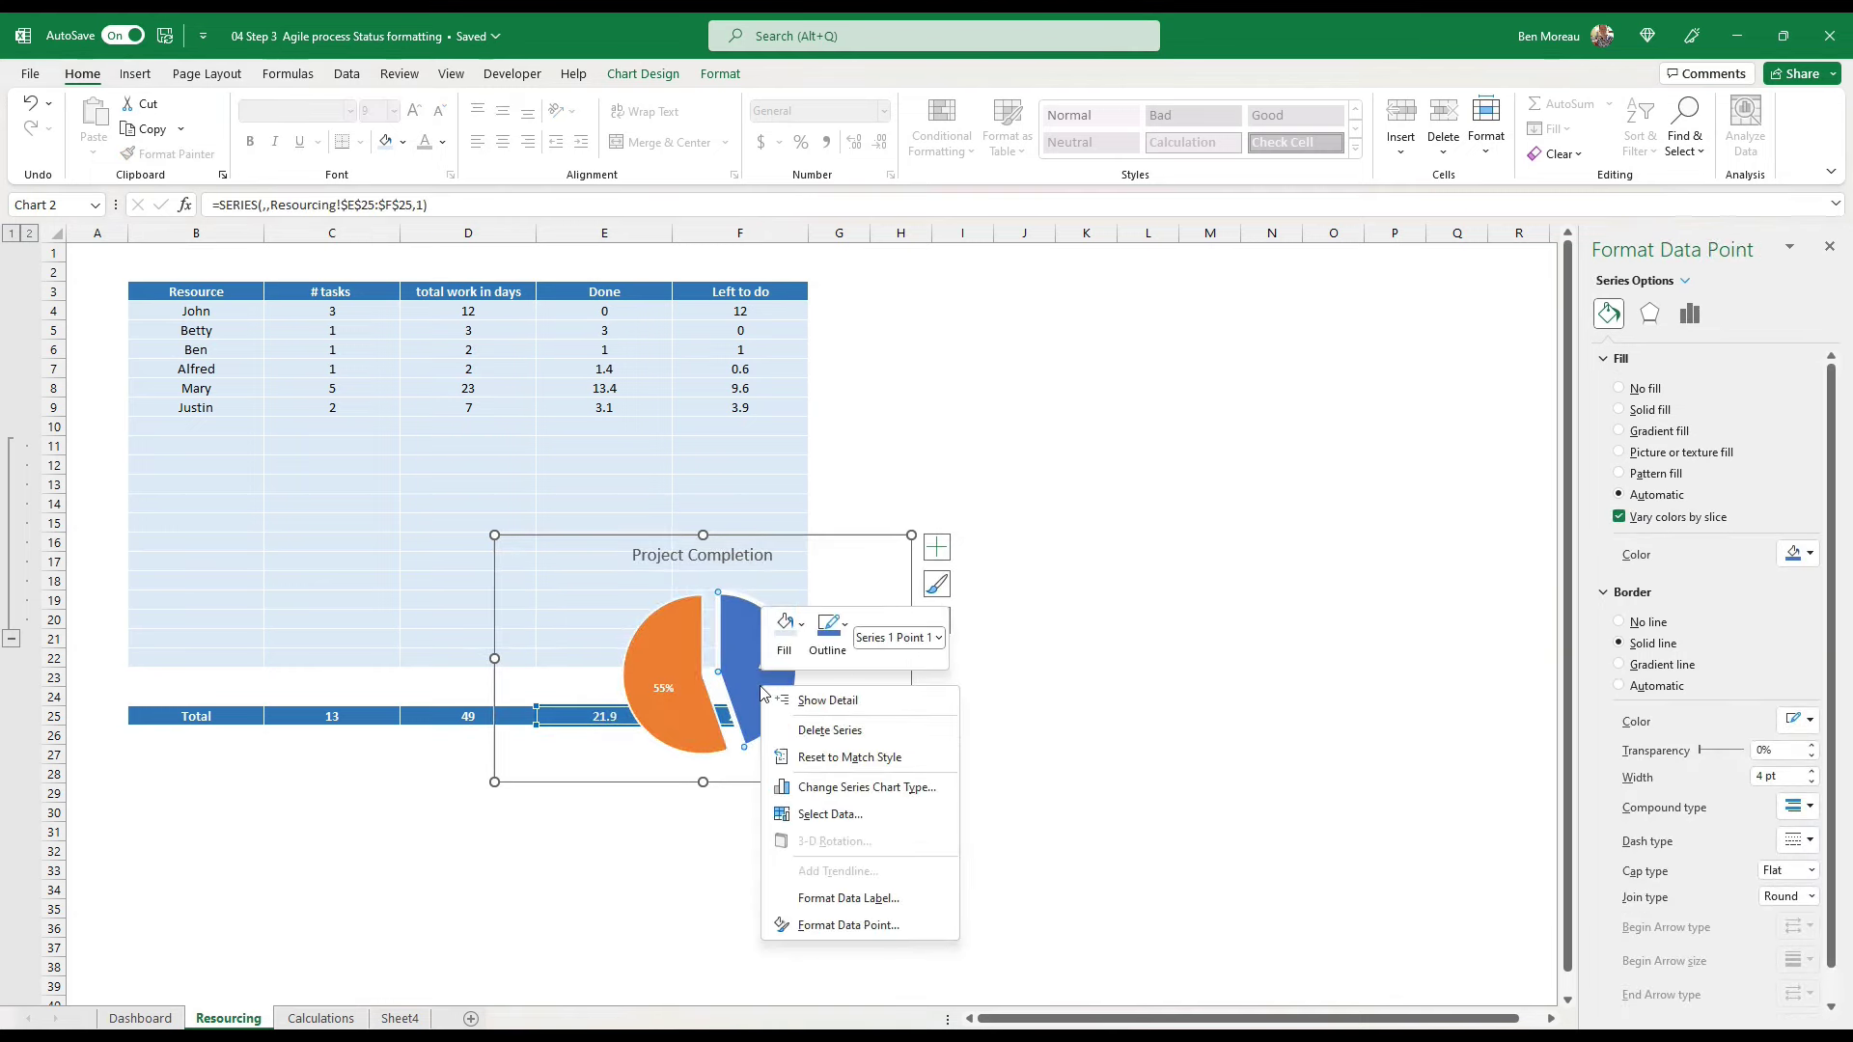
left_click(806, 627)
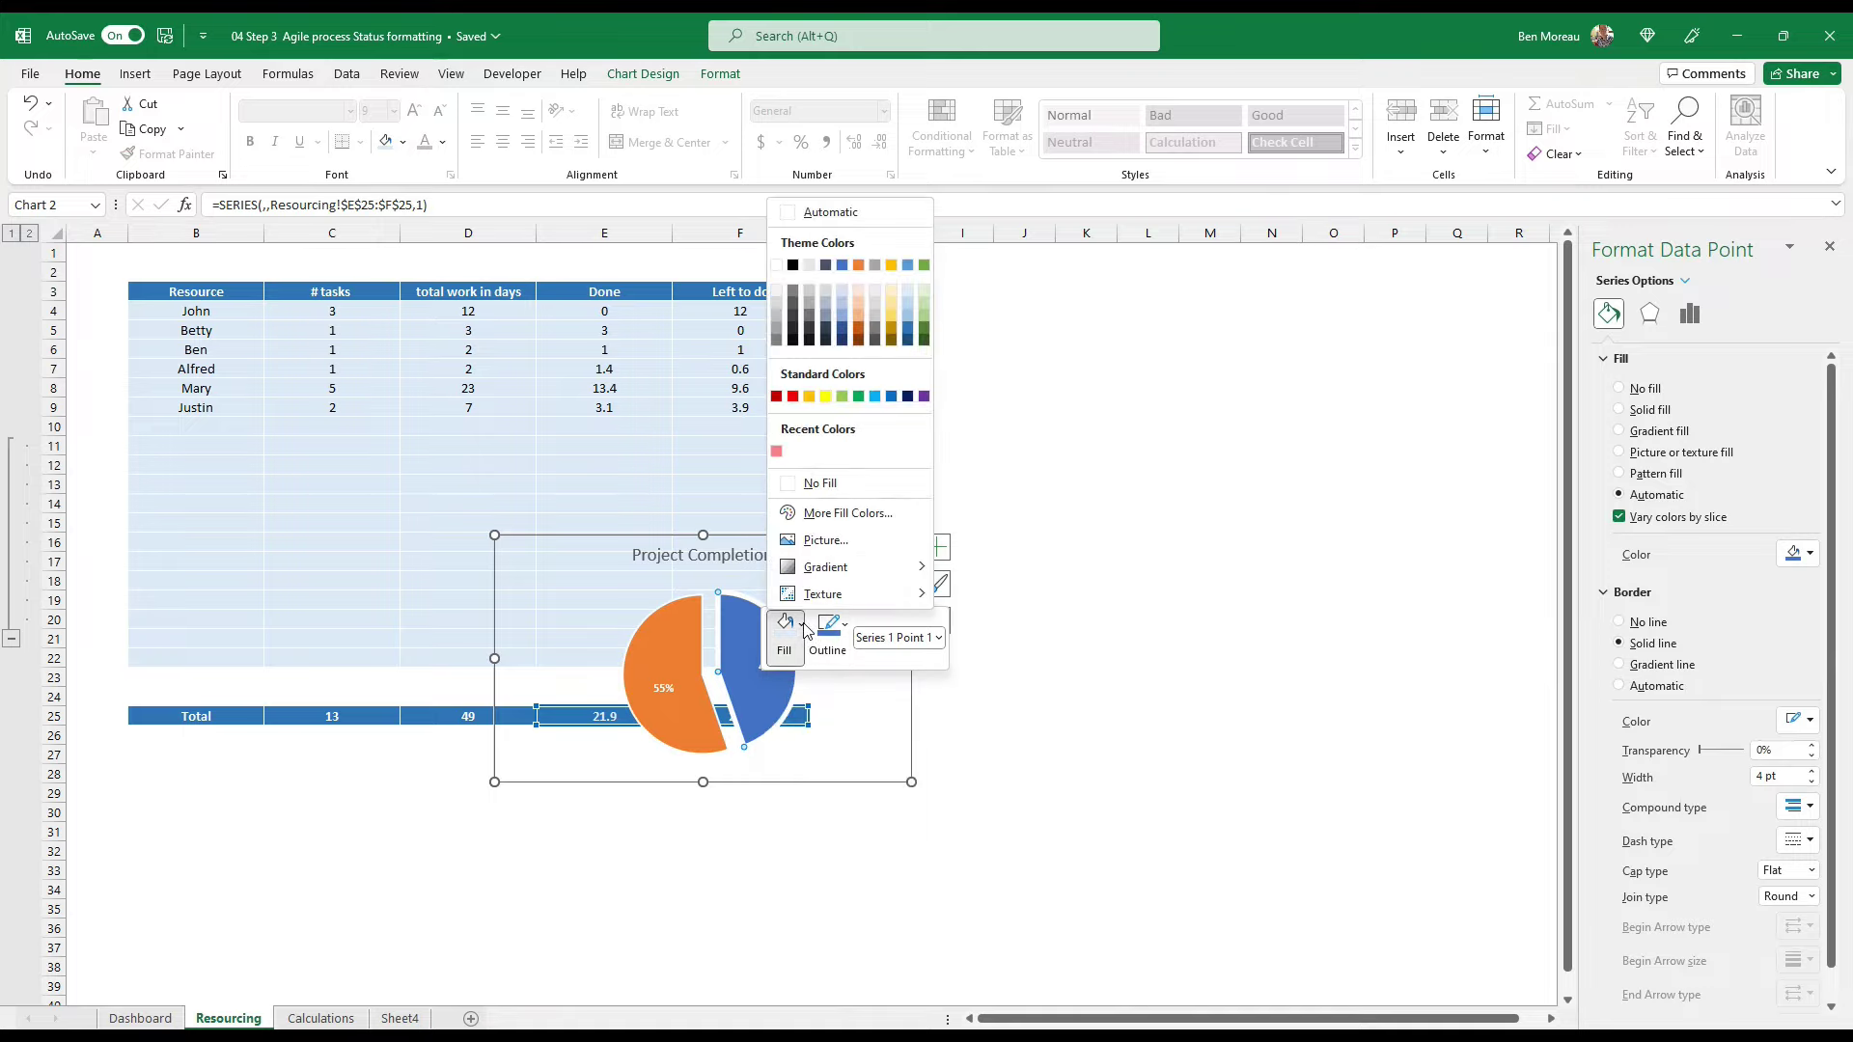
left_click(925, 327)
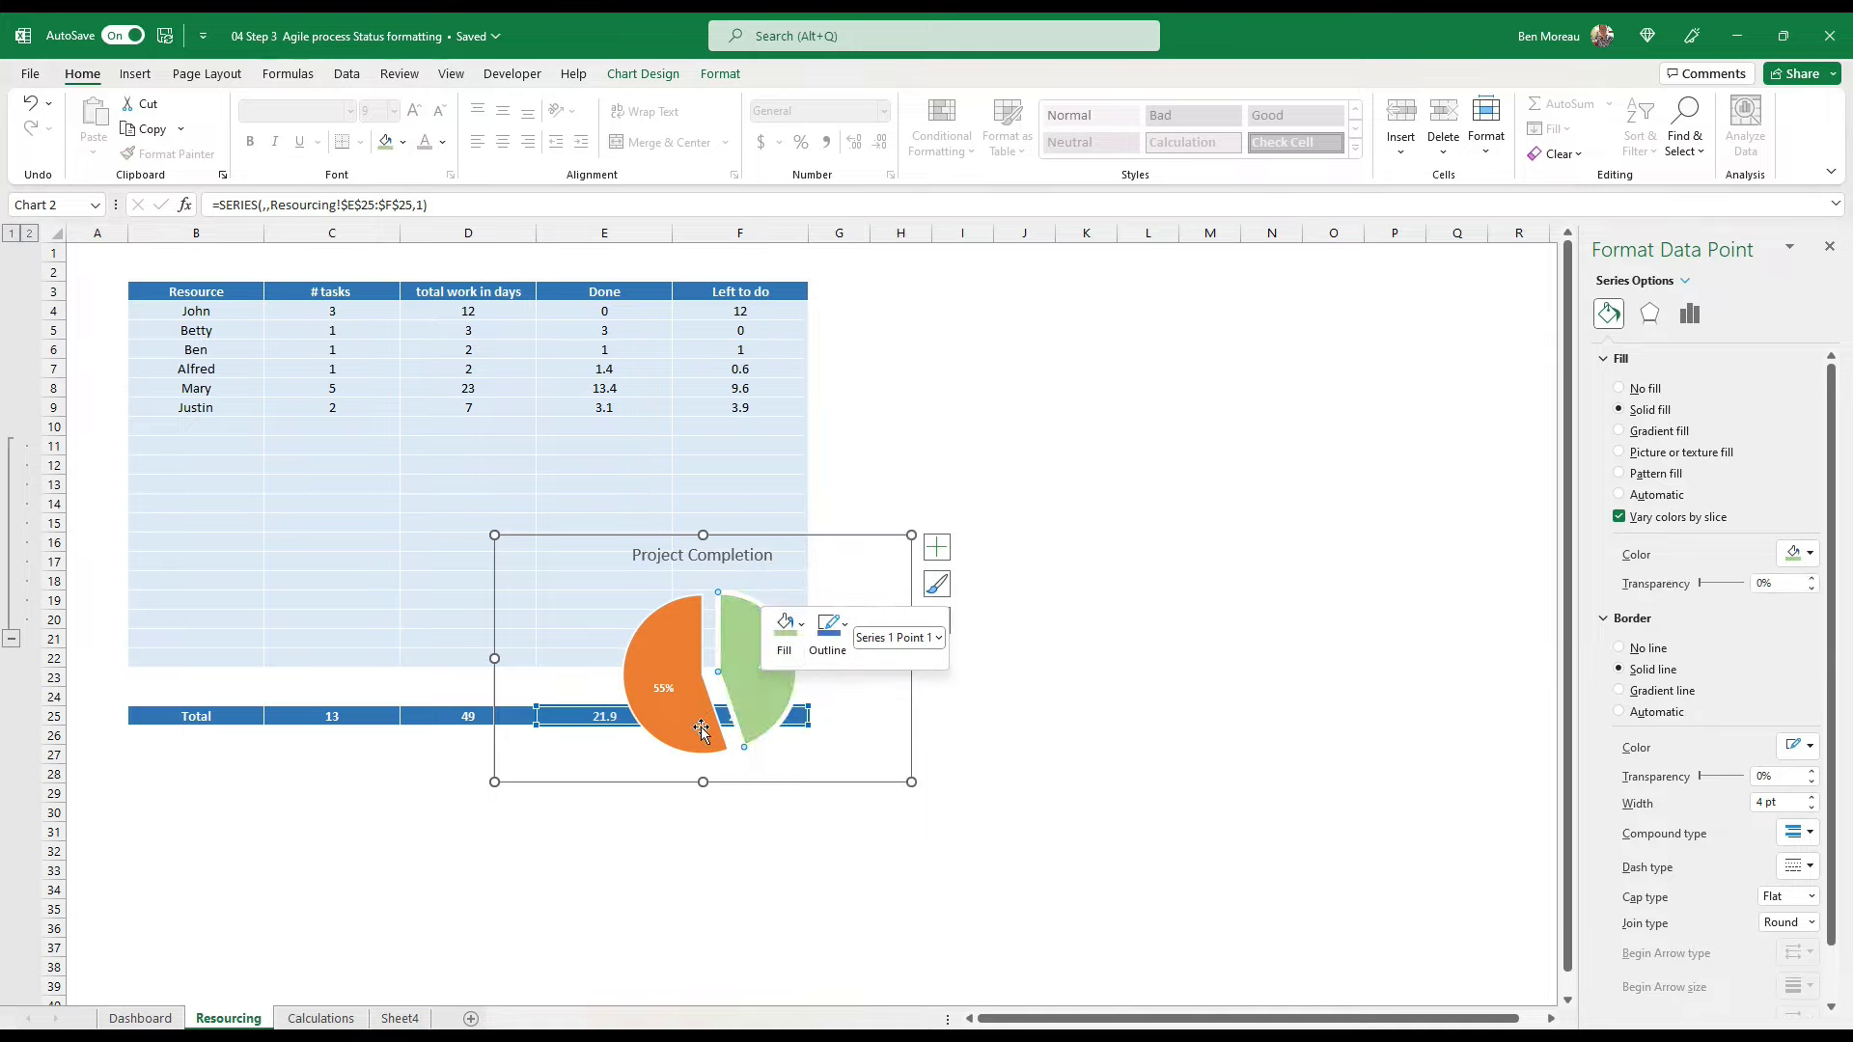
Step: Fill the orange Left to do slice with a very light blue
left_click(675, 656)
right_click(673, 649)
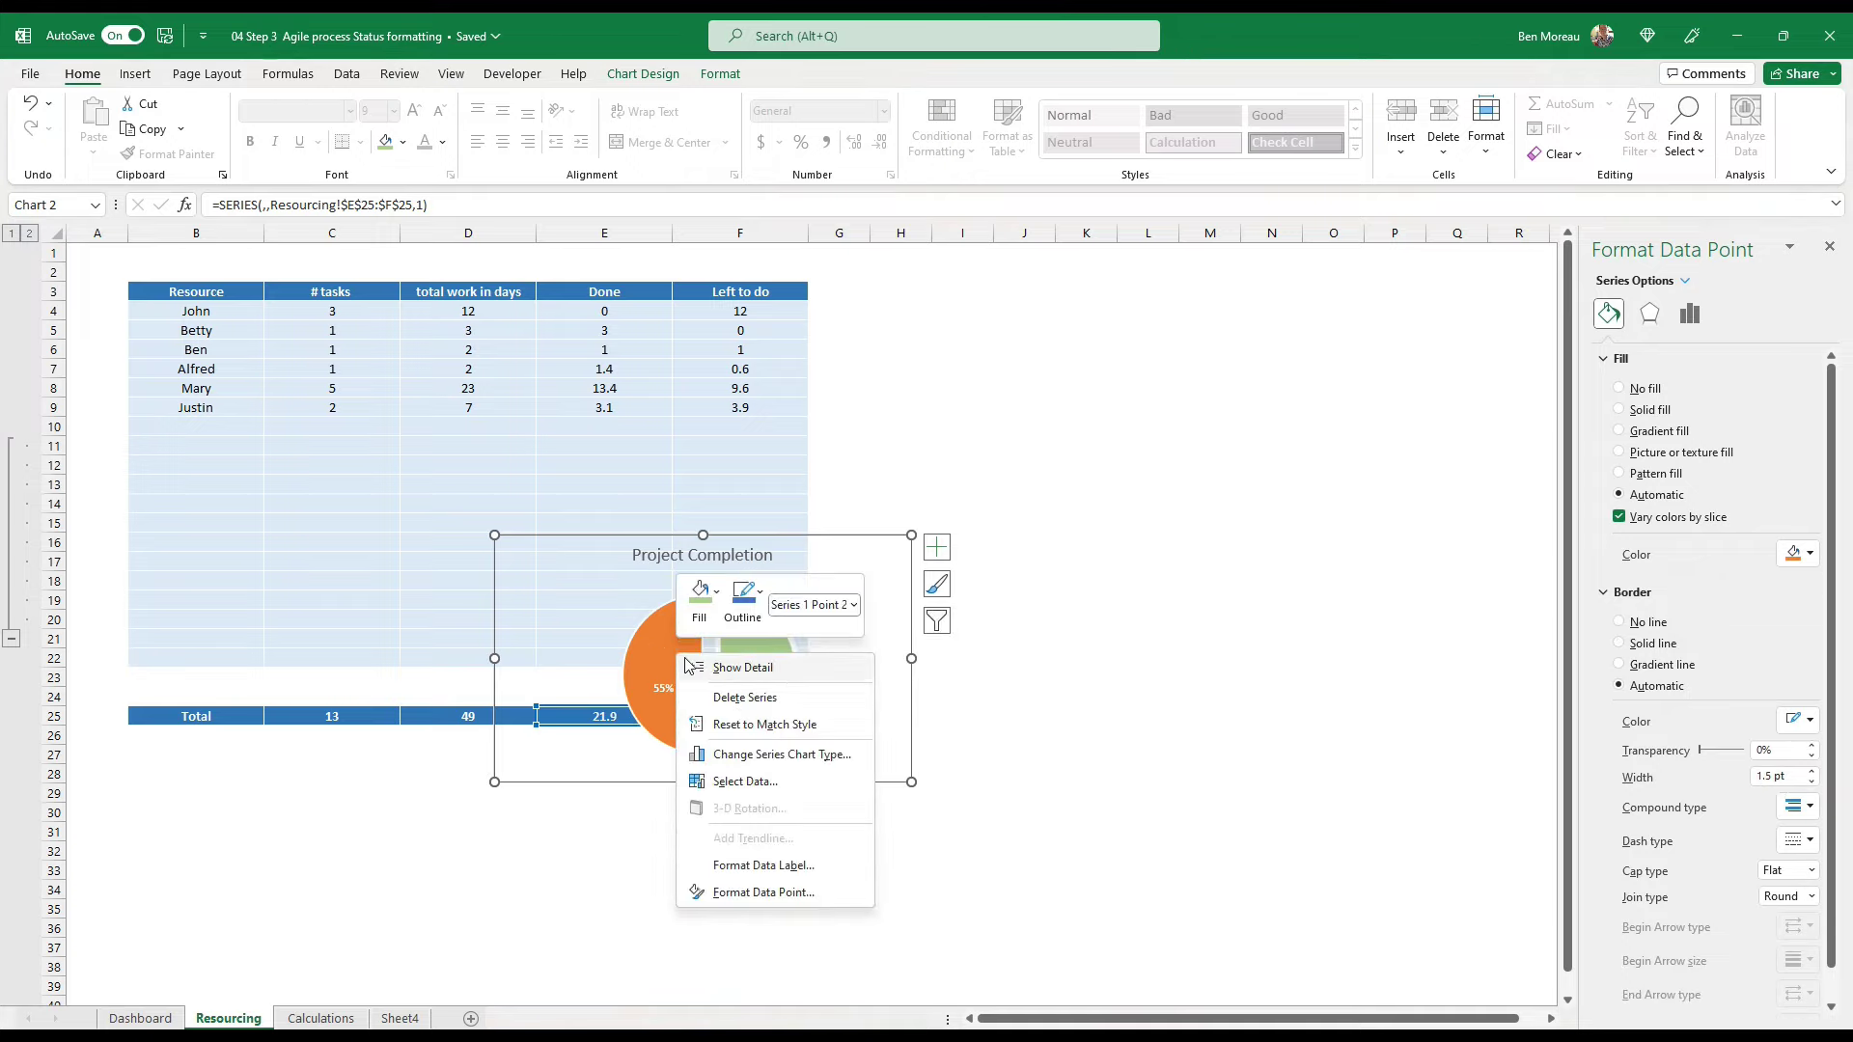
left_click(698, 598)
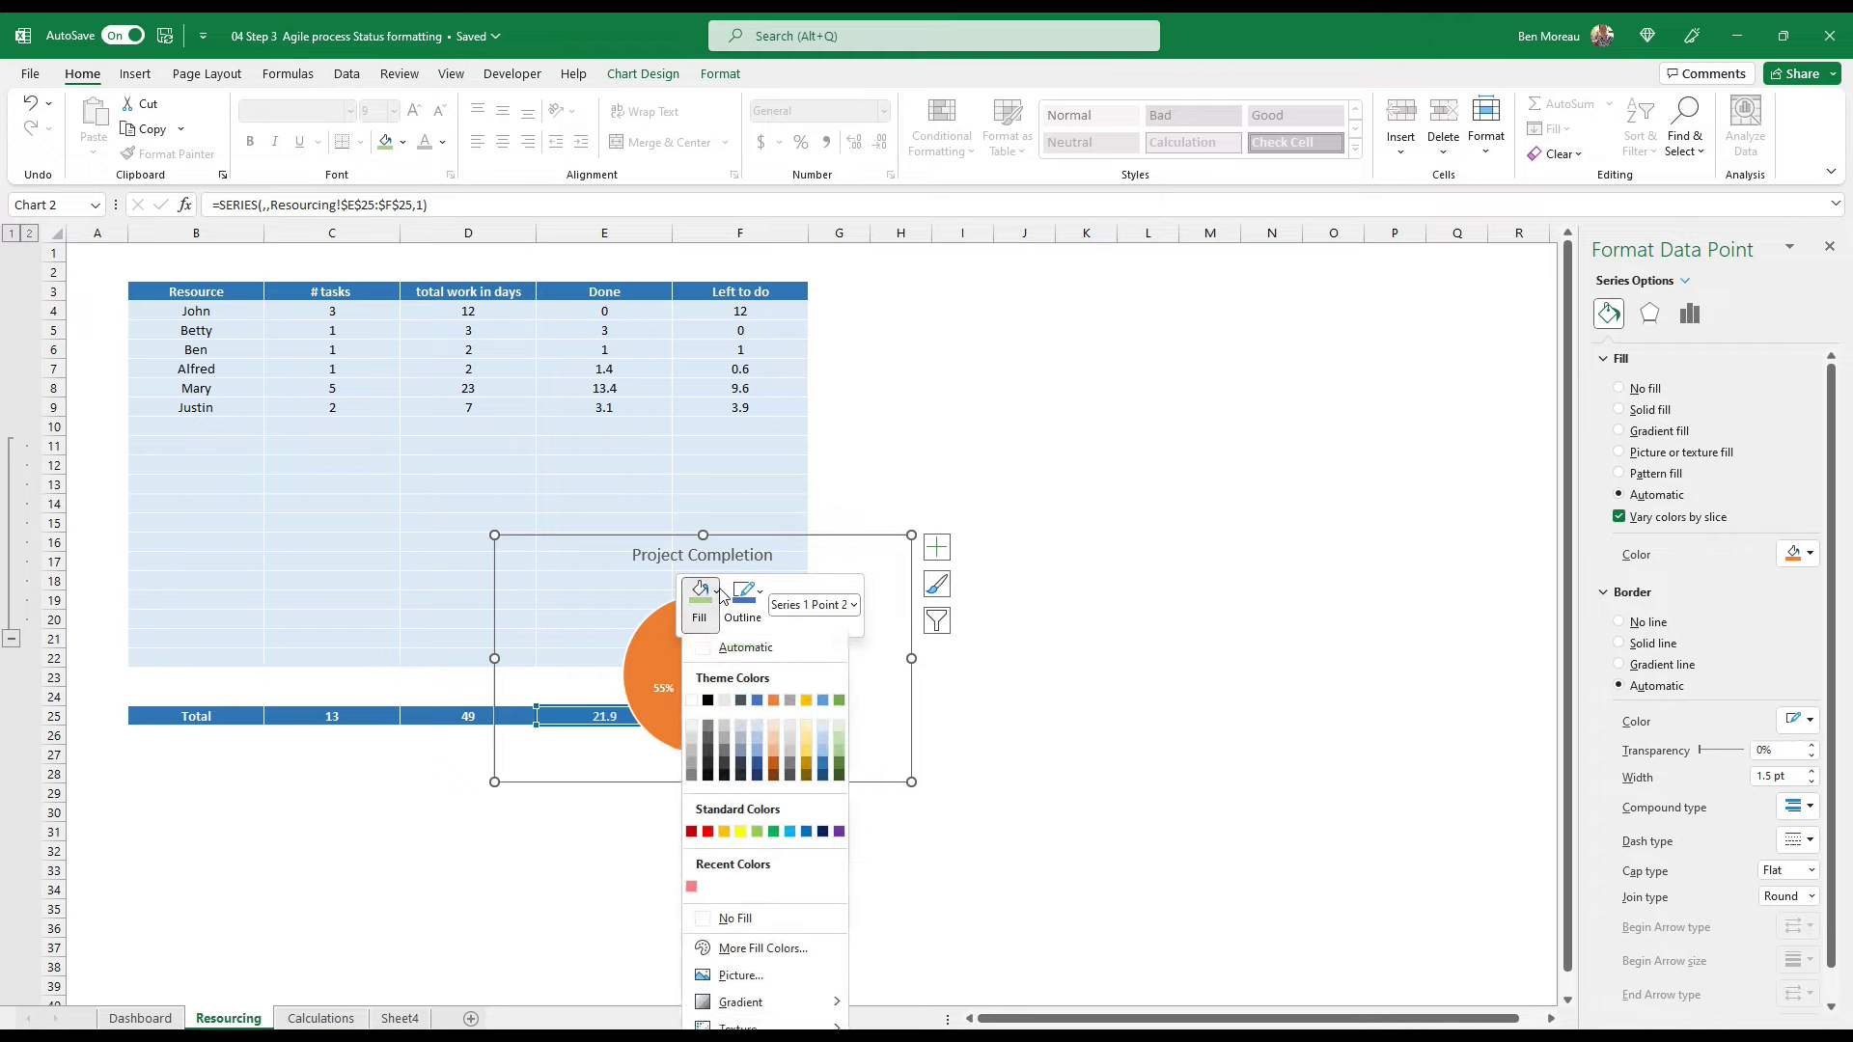
left_click(838, 739)
left_click(826, 778)
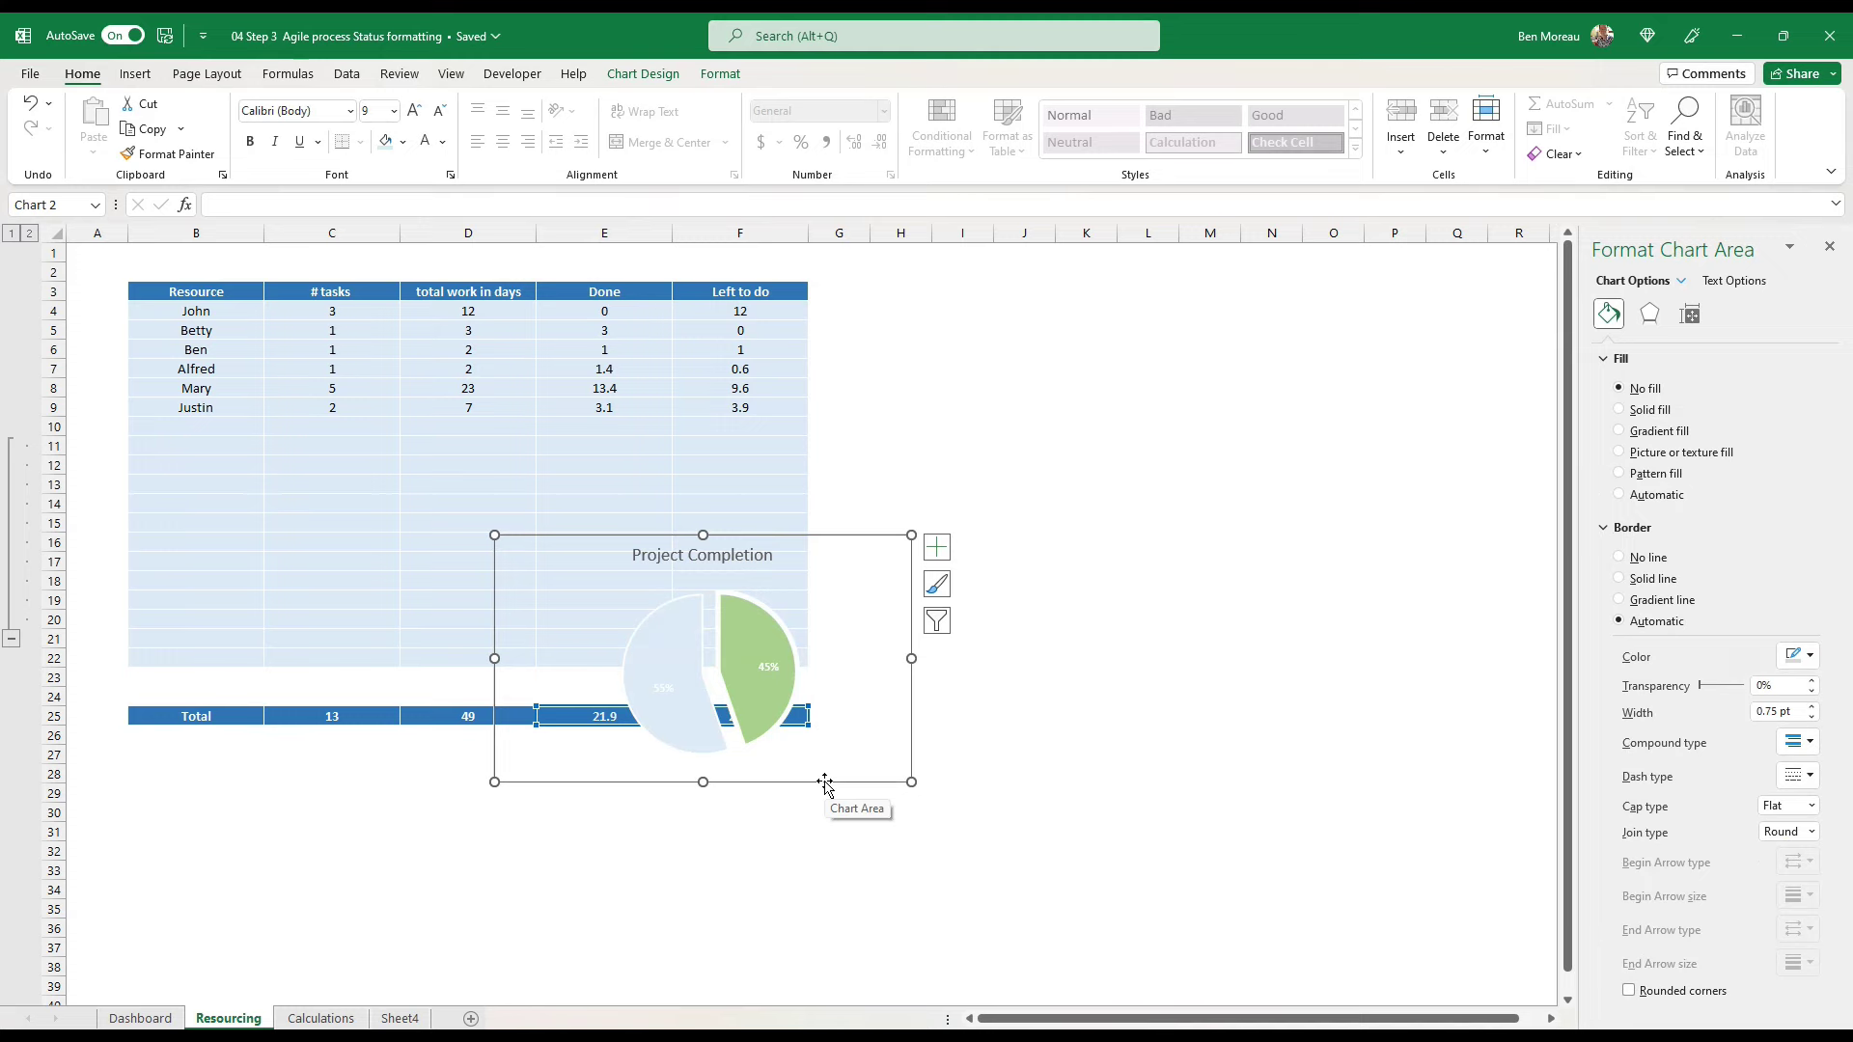
Step: Cut the Project Completion chart, paste it on the Dashboard sheet, and size it to fit the dark blue area below the Deadline row
key("Delete")
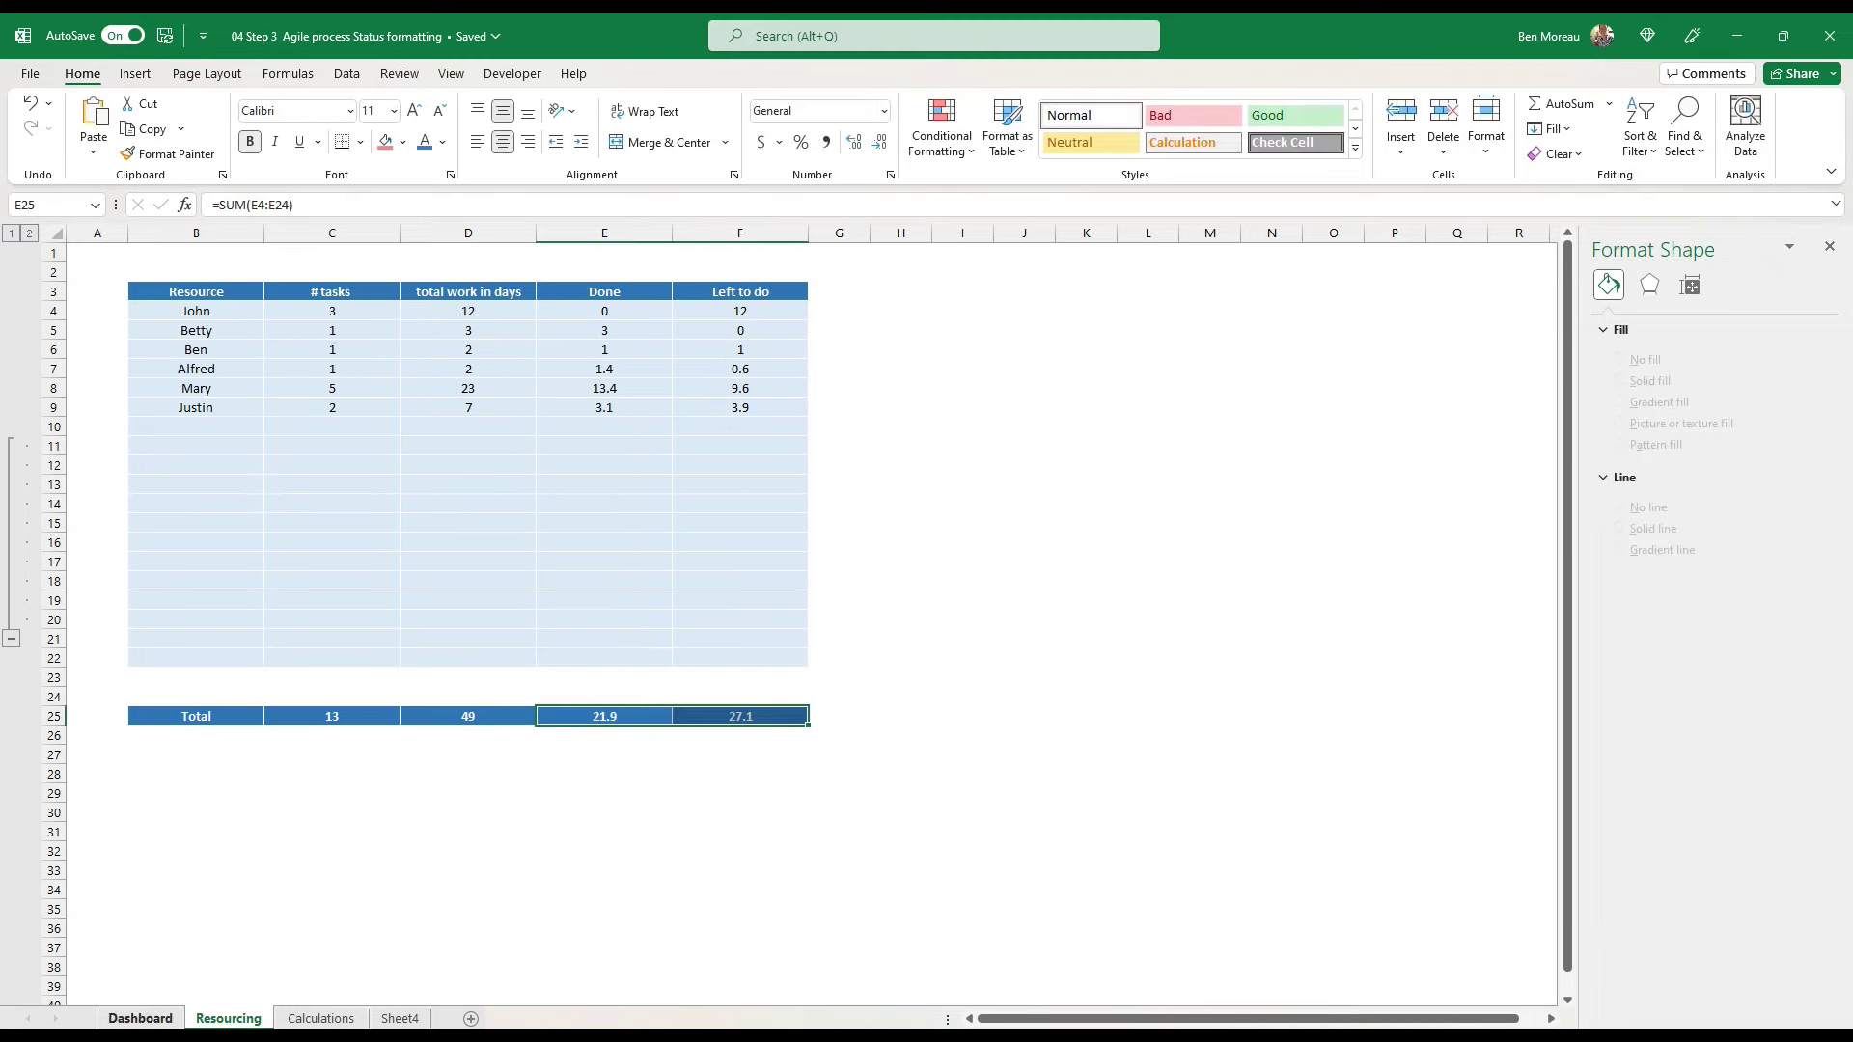
left_click(141, 1019)
left_click(229, 827)
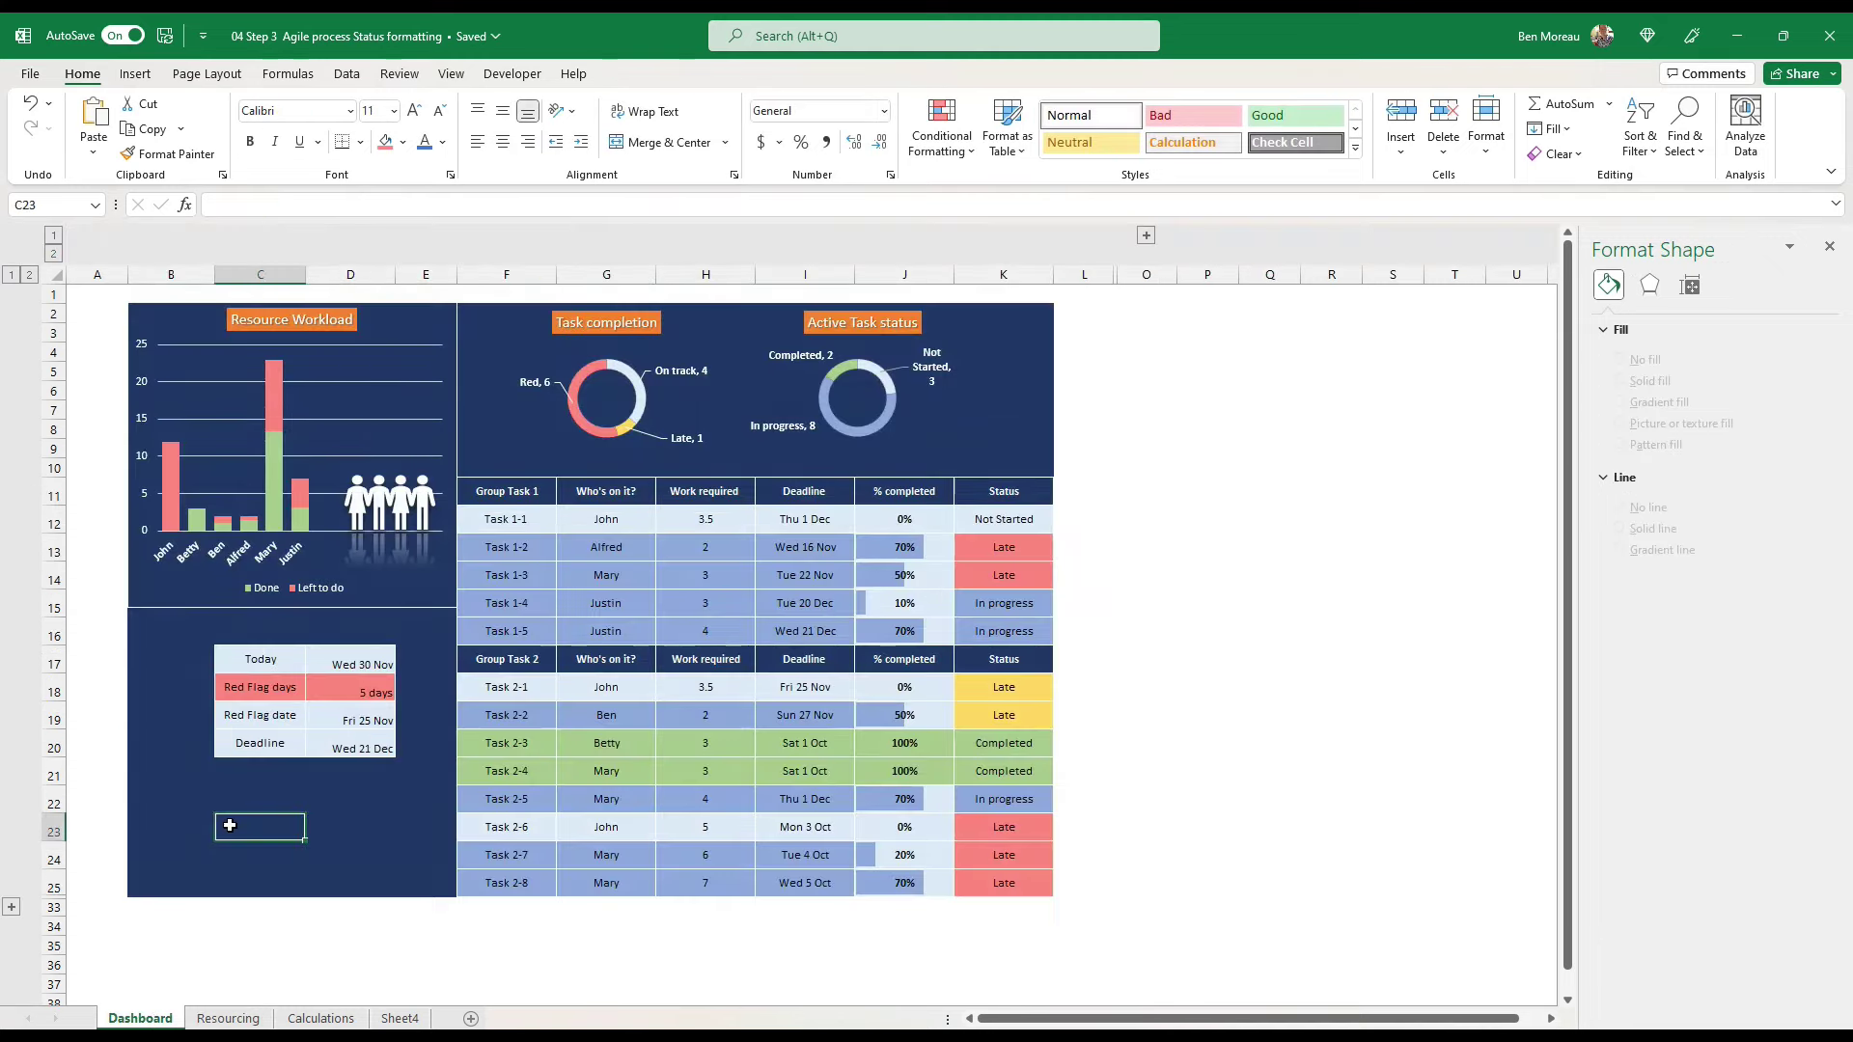
key("ctrl+v")
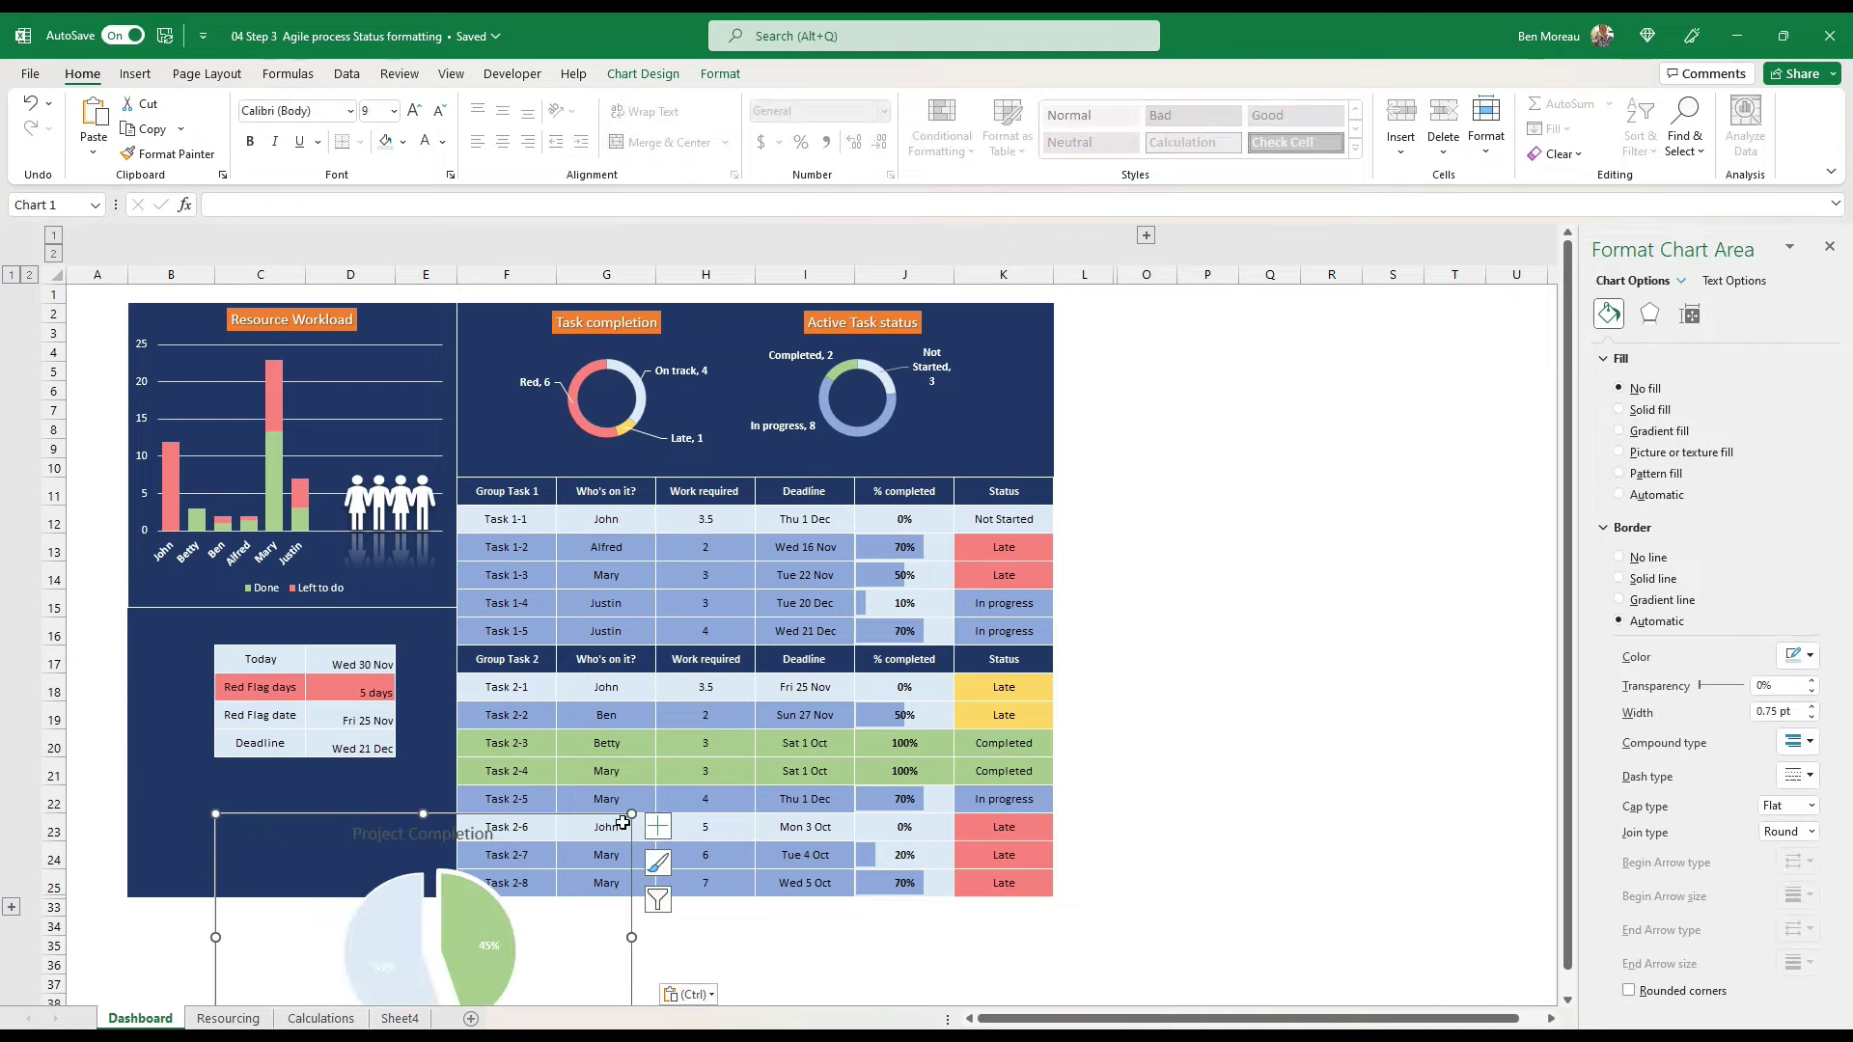
left_click_drag(629, 812, 333, 761)
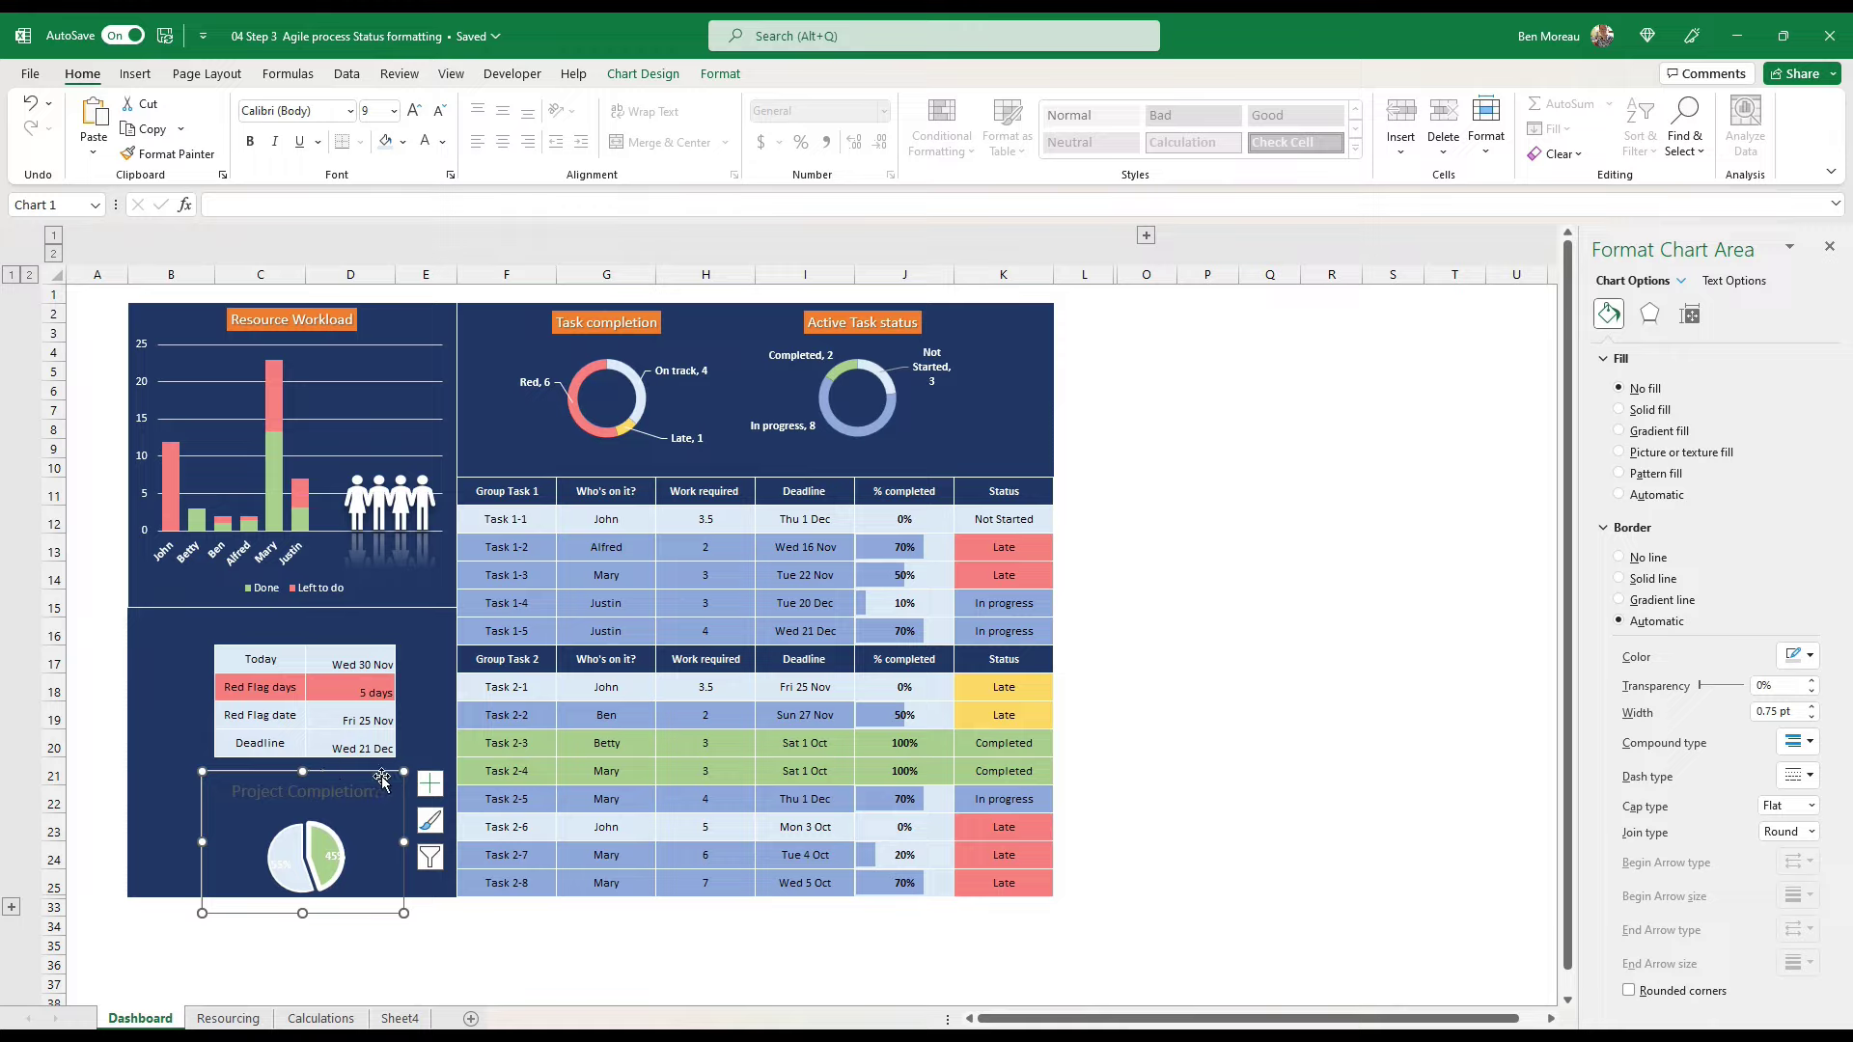
left_click_drag(403, 771, 391, 821)
Step: Format the Project Completion chart title as white, bold, size 12 text
left_click(305, 793)
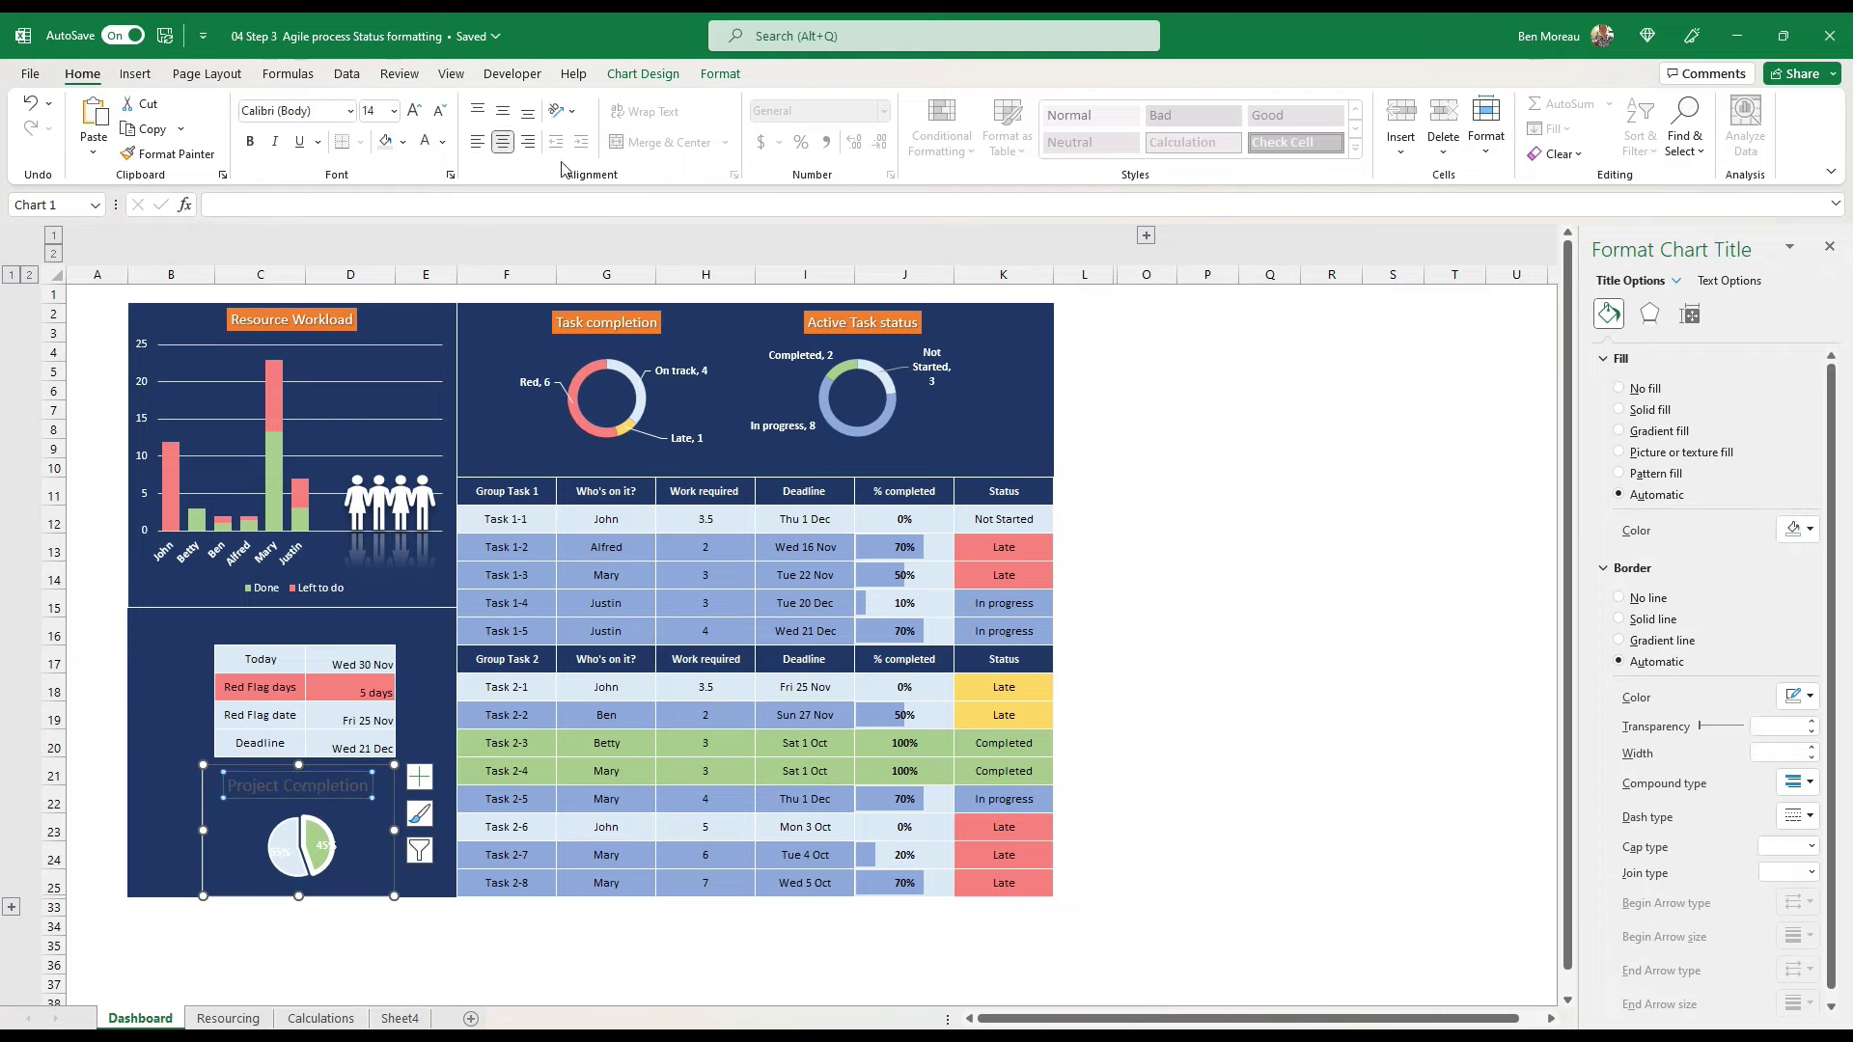
left_click(424, 142)
key("ctrl+b")
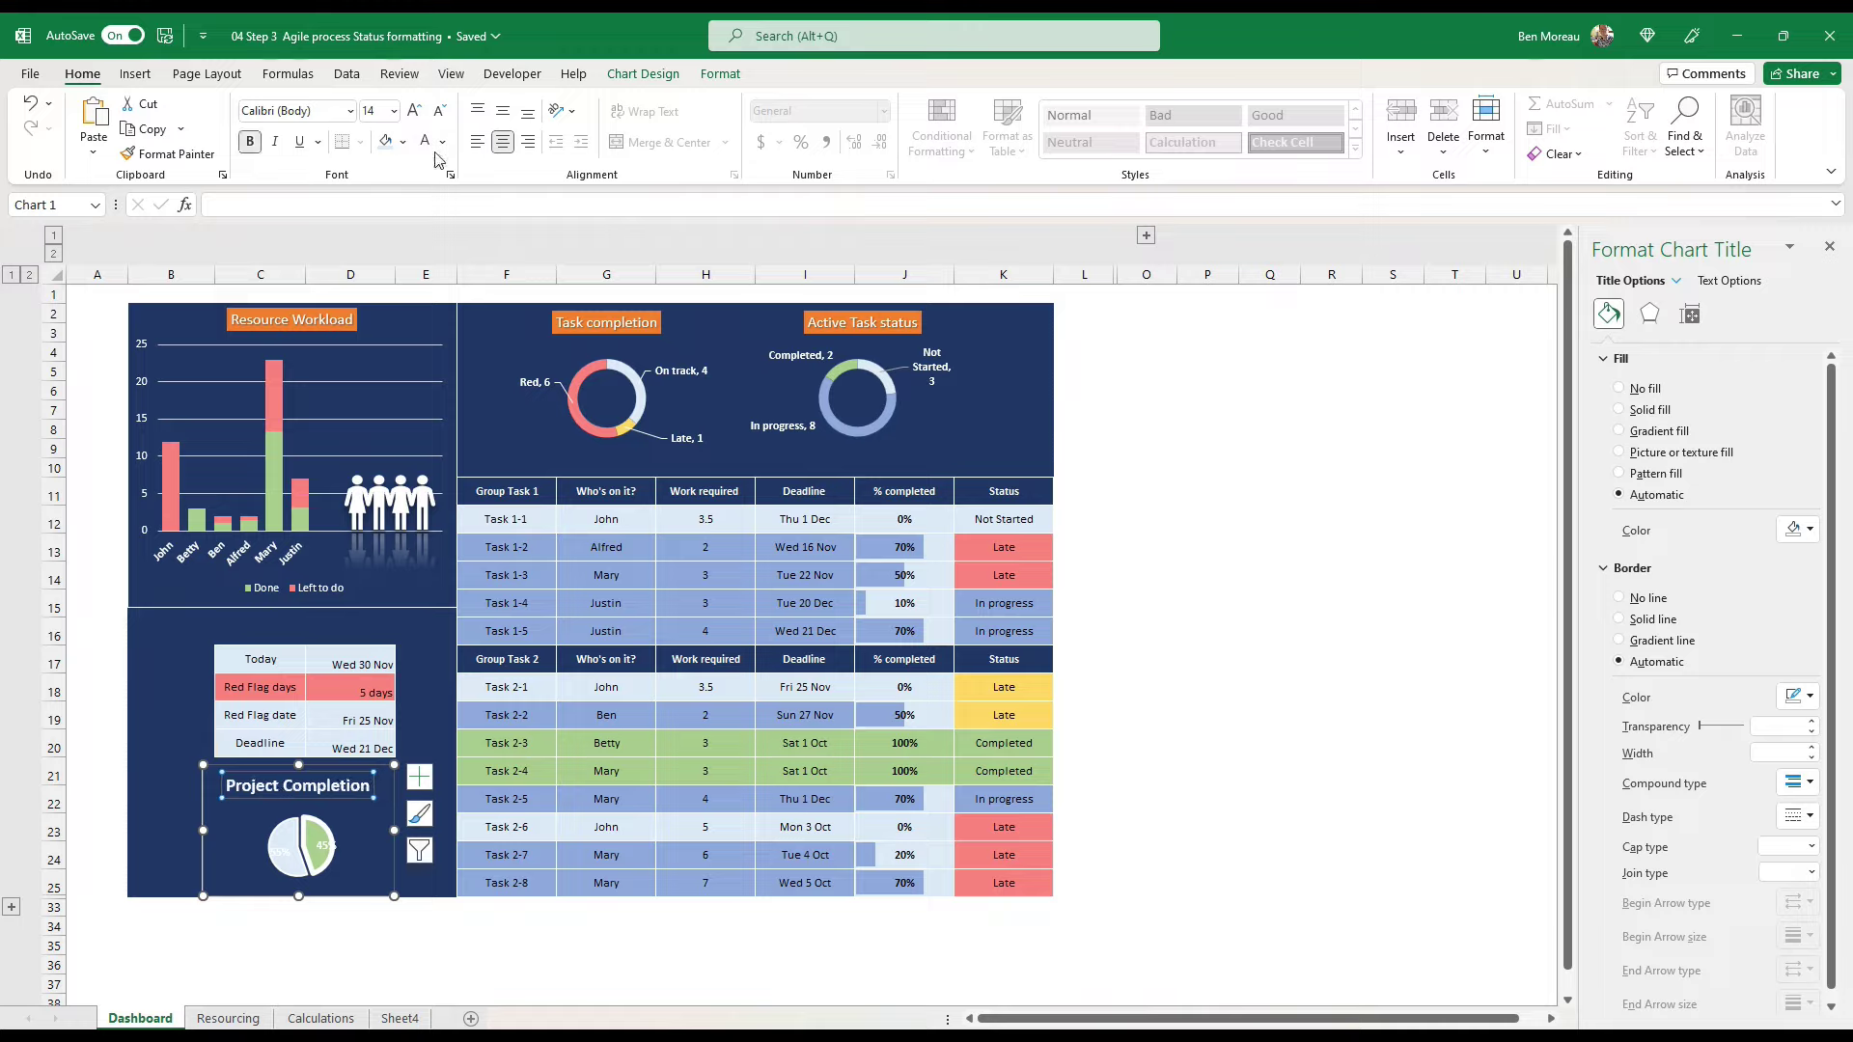
left_click(438, 114)
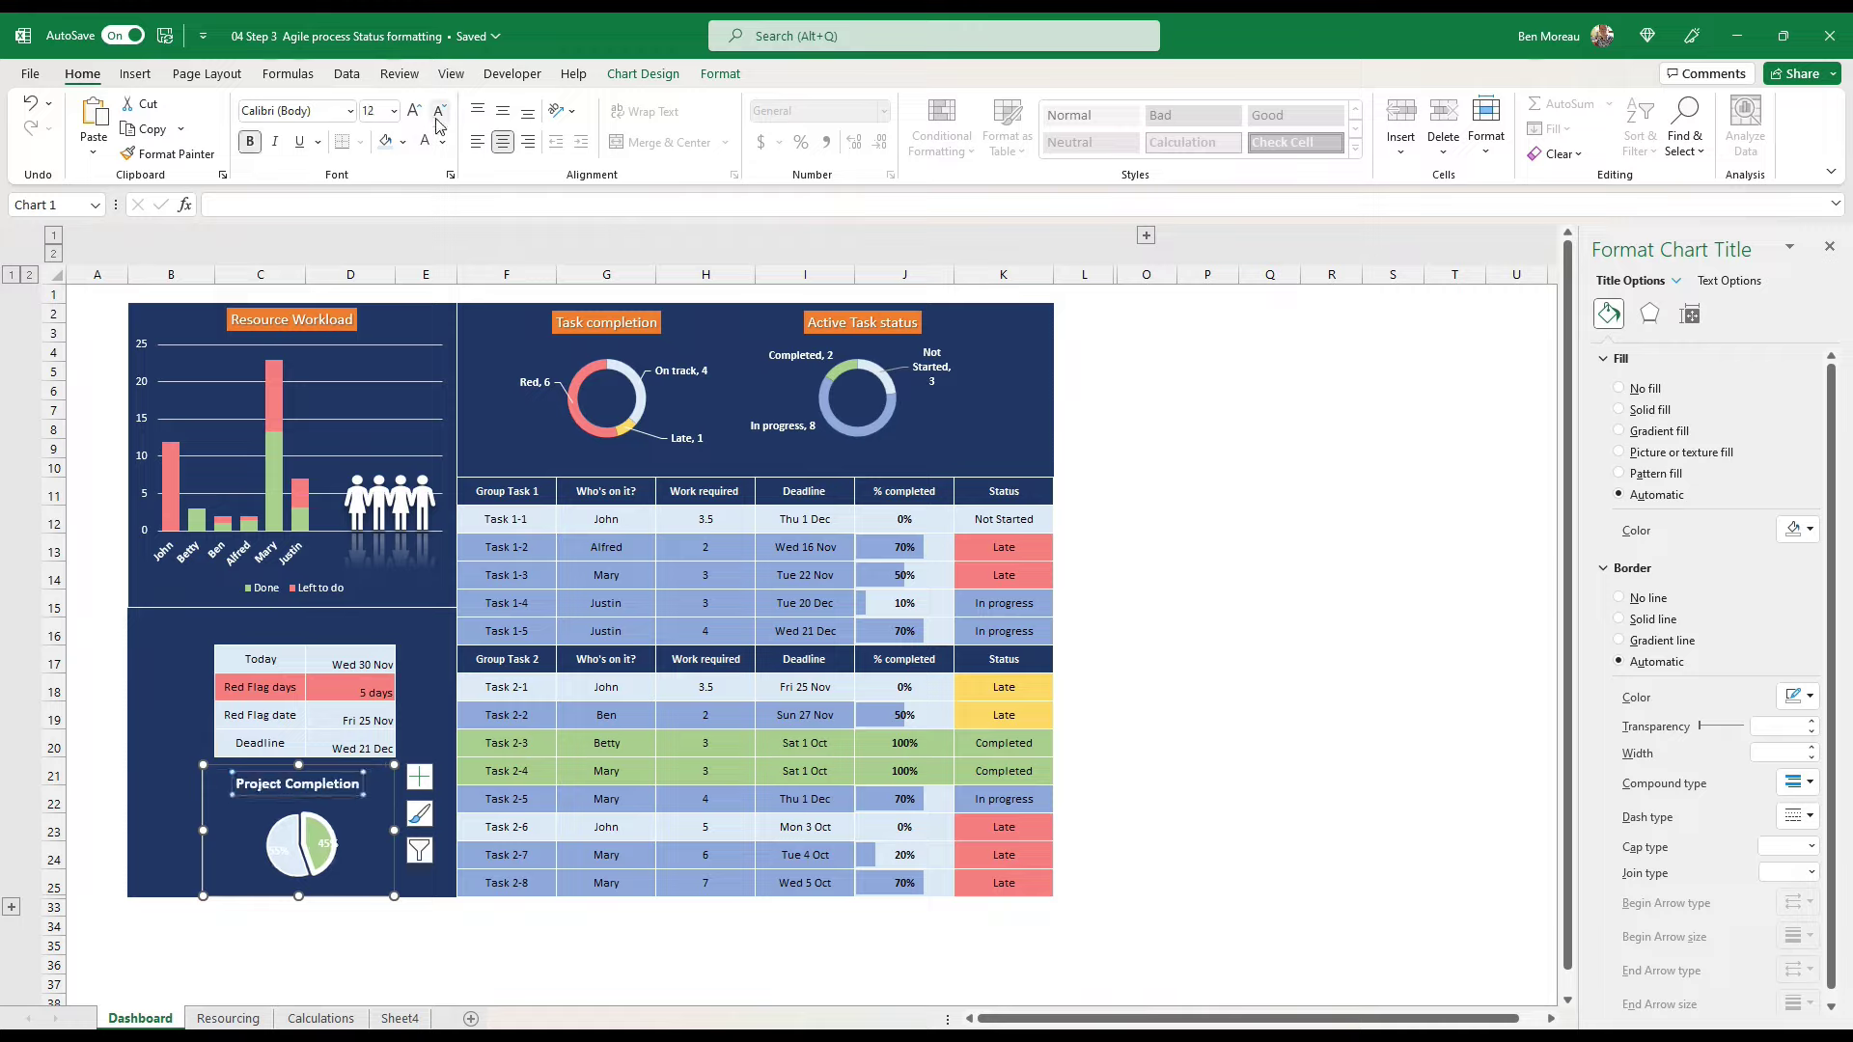
left_click(199, 787)
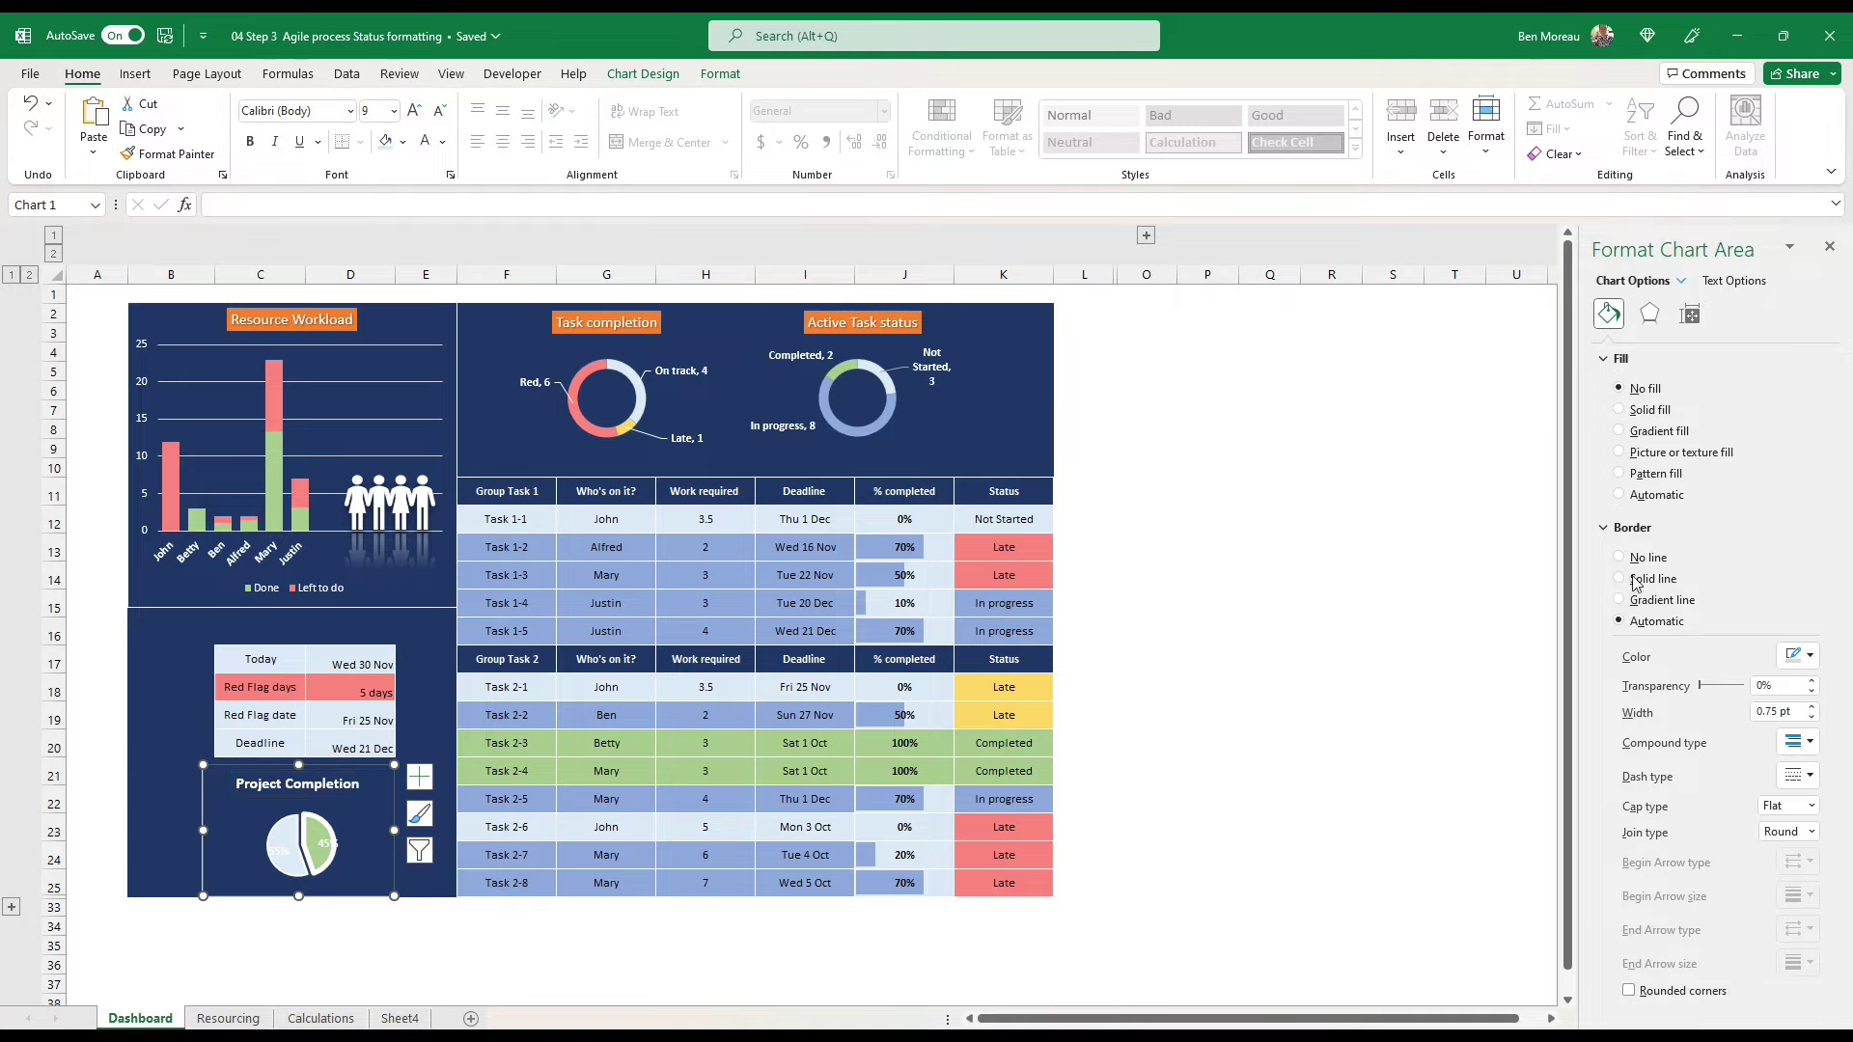
Step: Remove the Project Completion chart's border line and enlarge the chart slightly toward its upper-left corner
left_click(1620, 560)
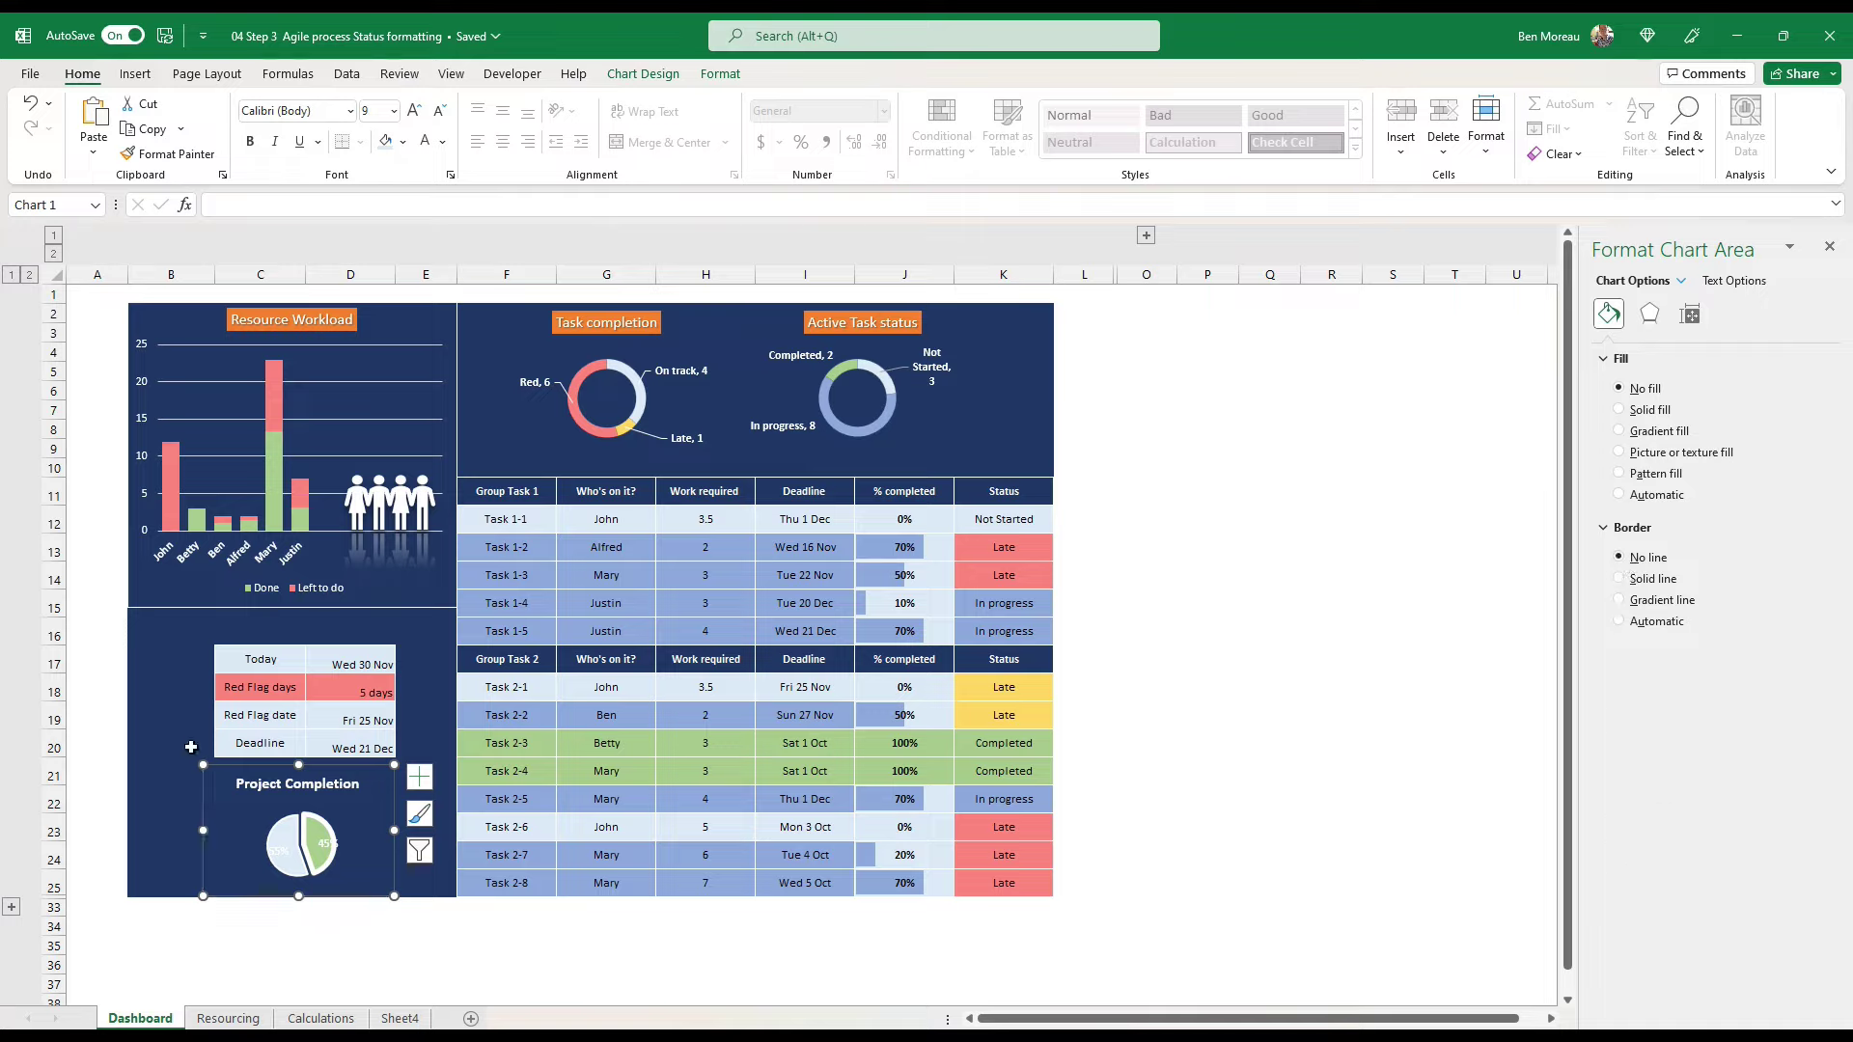
left_click_drag(186, 756, 186, 756)
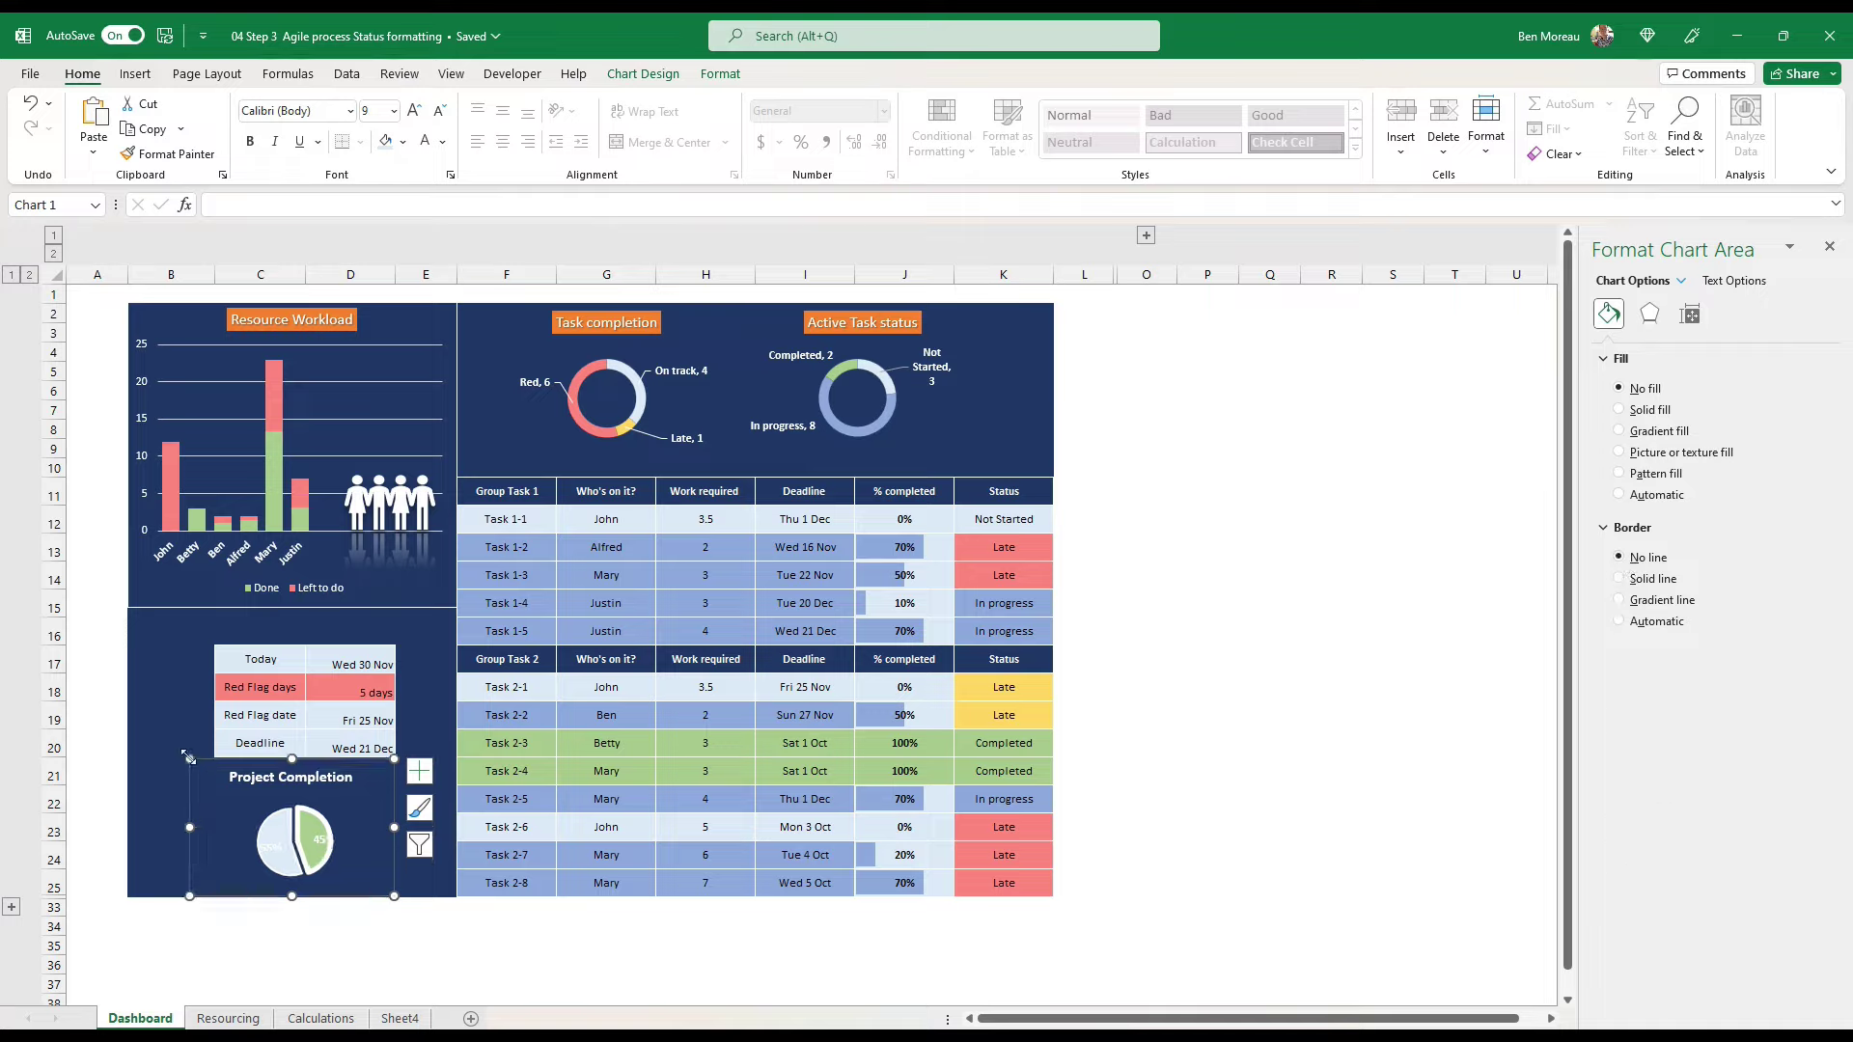
Step: Set the outline width of the Project Completion pie series to 1.75 pt
left_click(297, 815)
left_click(299, 818)
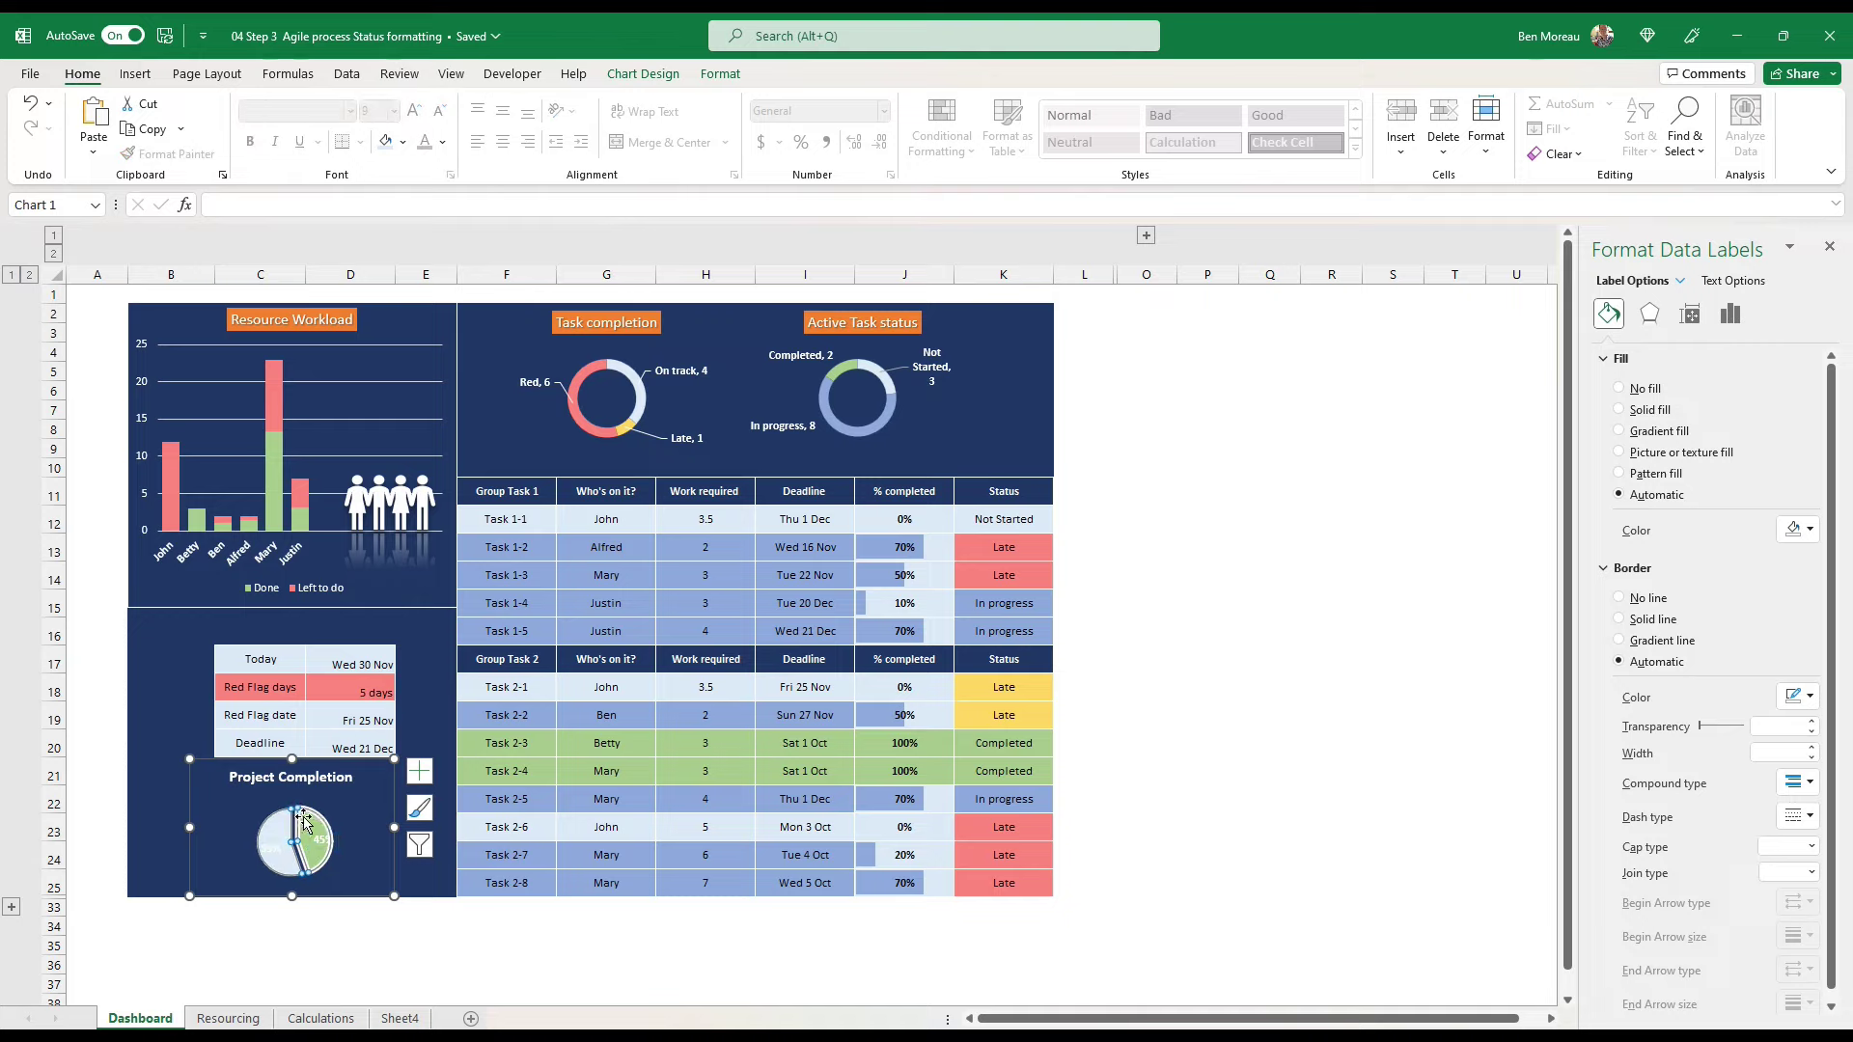
left_click(1812, 780)
left_click(1812, 781)
left_click(1810, 771)
left_click(1810, 771)
left_click(1811, 772)
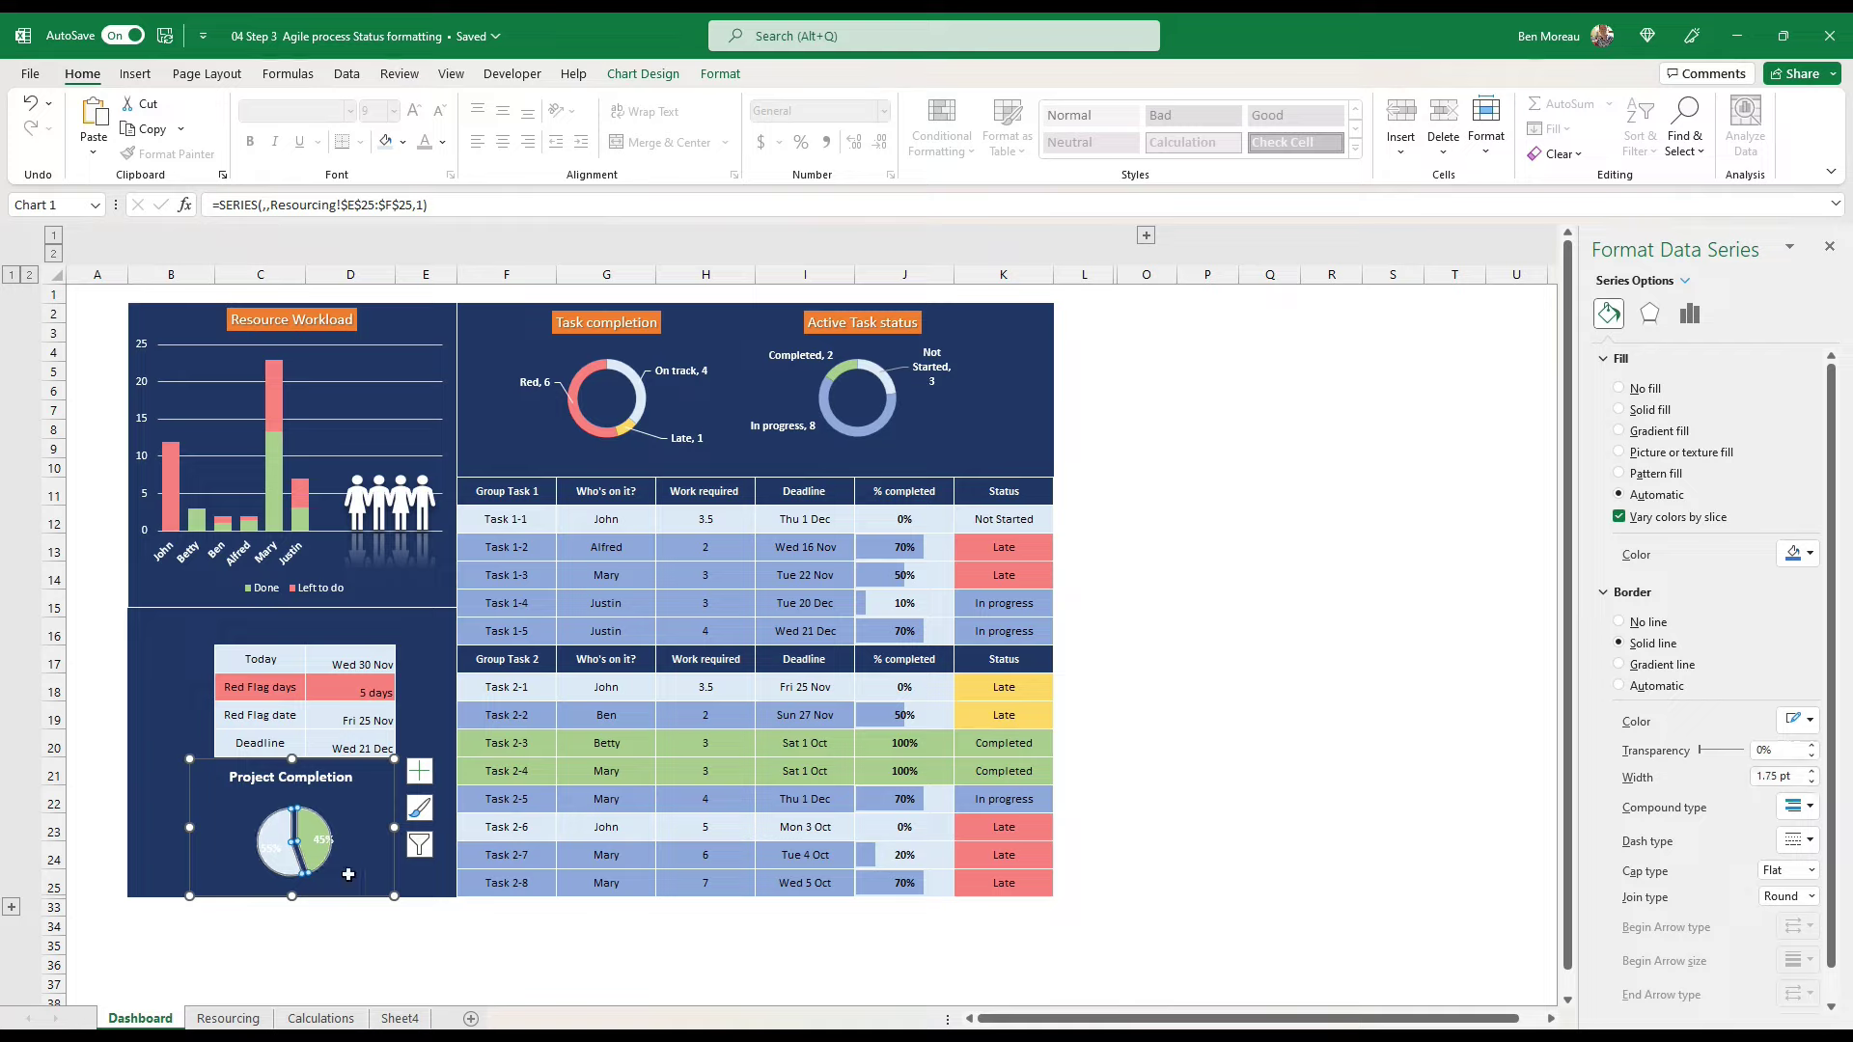
left_click(354, 878)
Step: Fill the Done slice of the Project Completion pie with a darker green
left_click(315, 849)
left_click(316, 849)
right_click(318, 856)
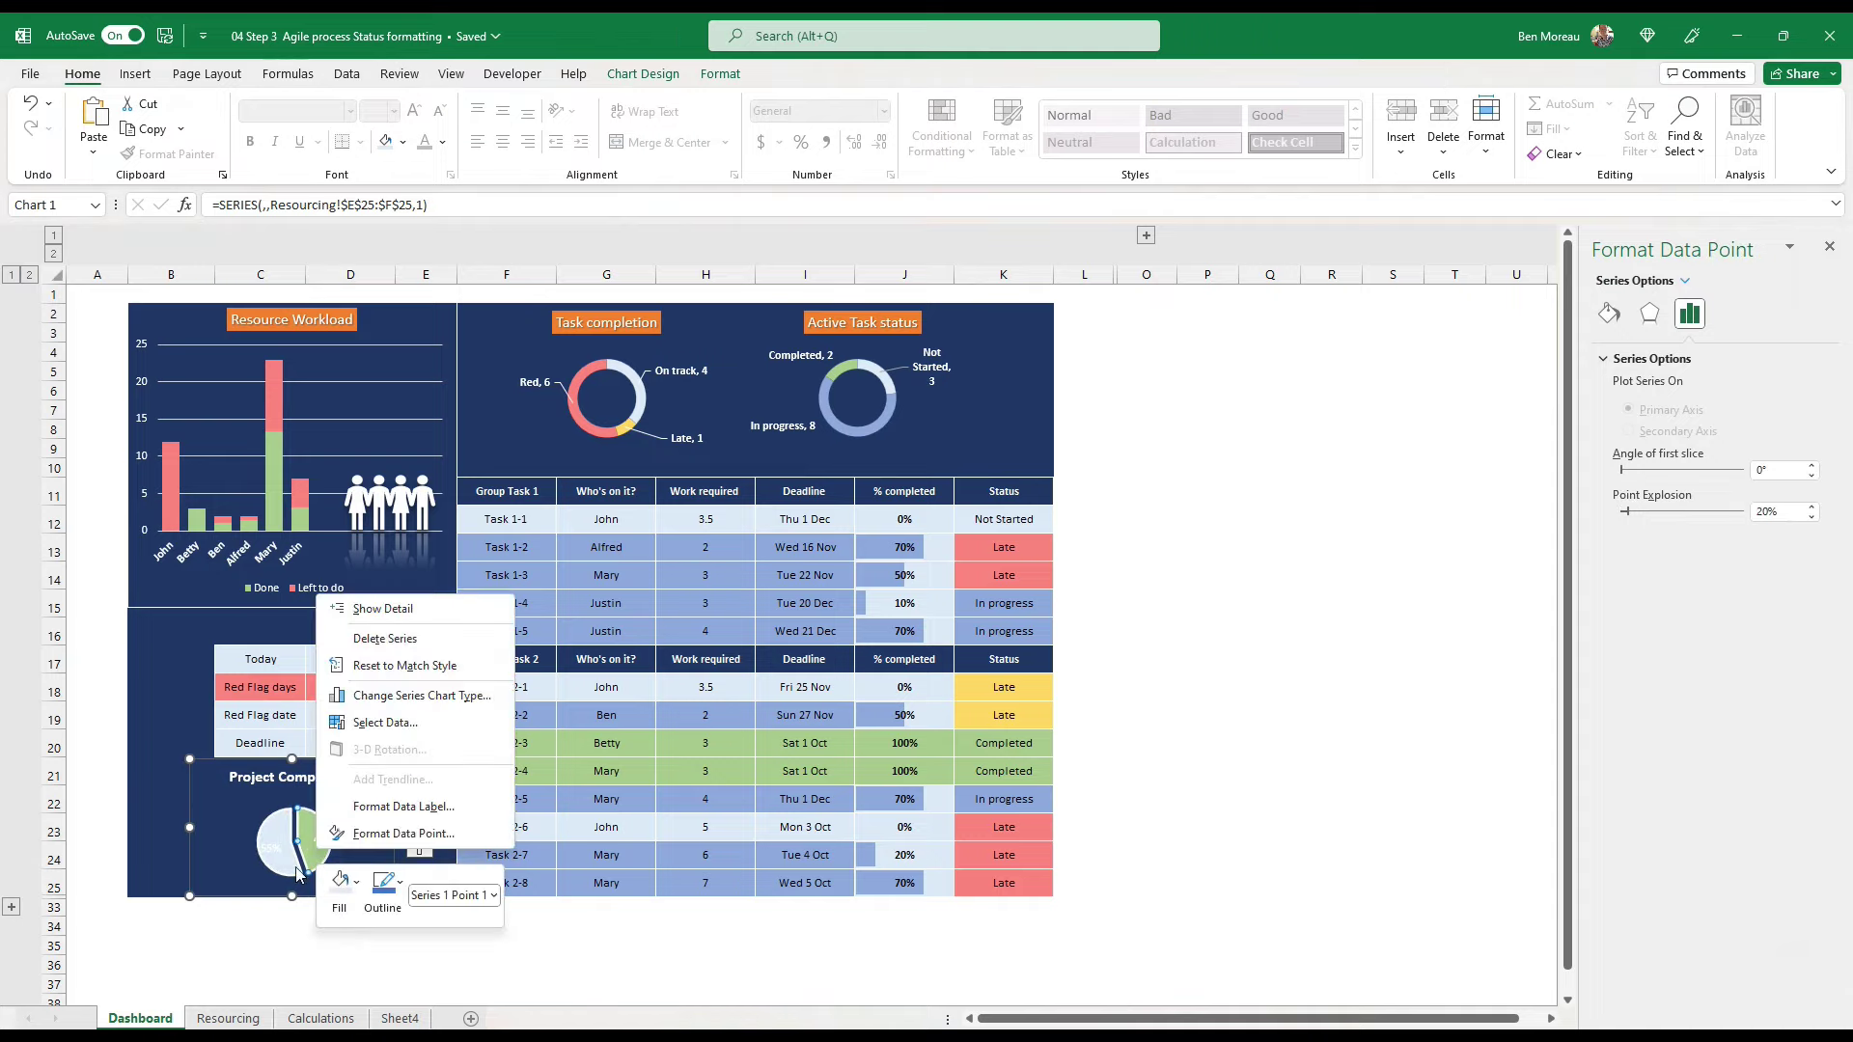
left_click(359, 885)
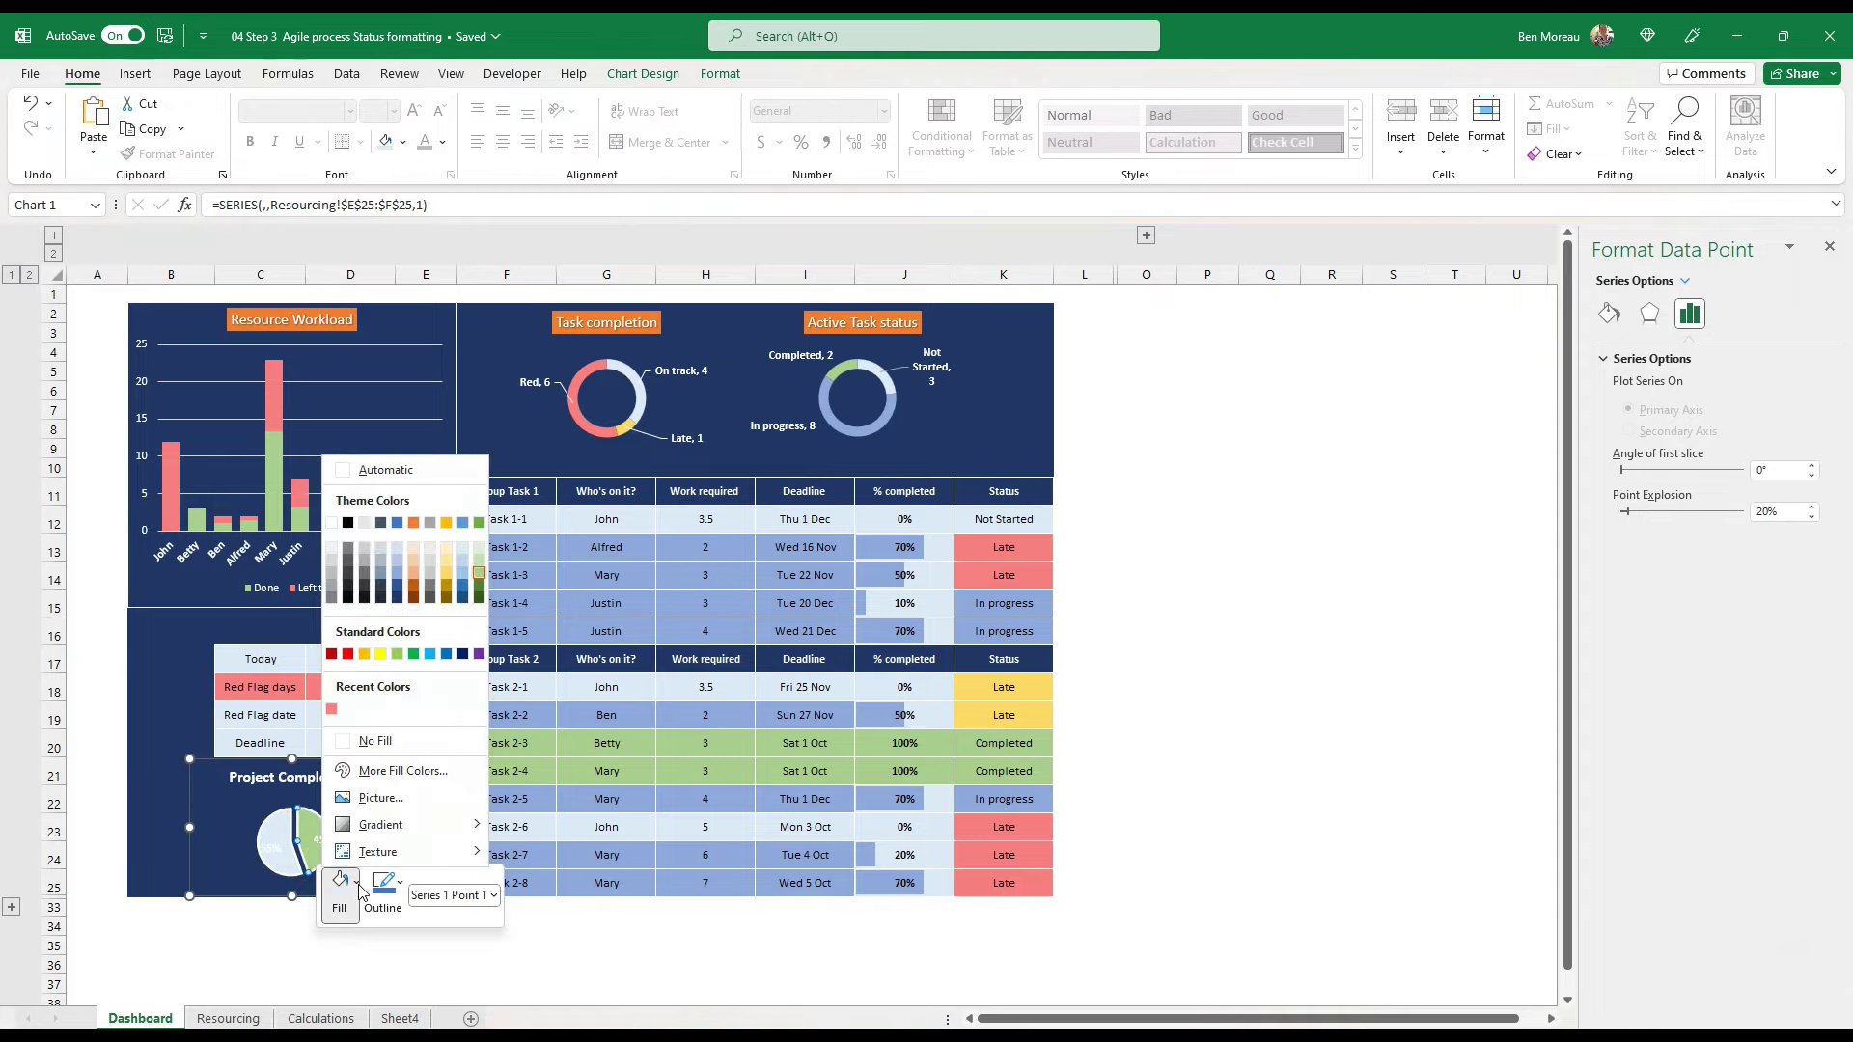
left_click(479, 587)
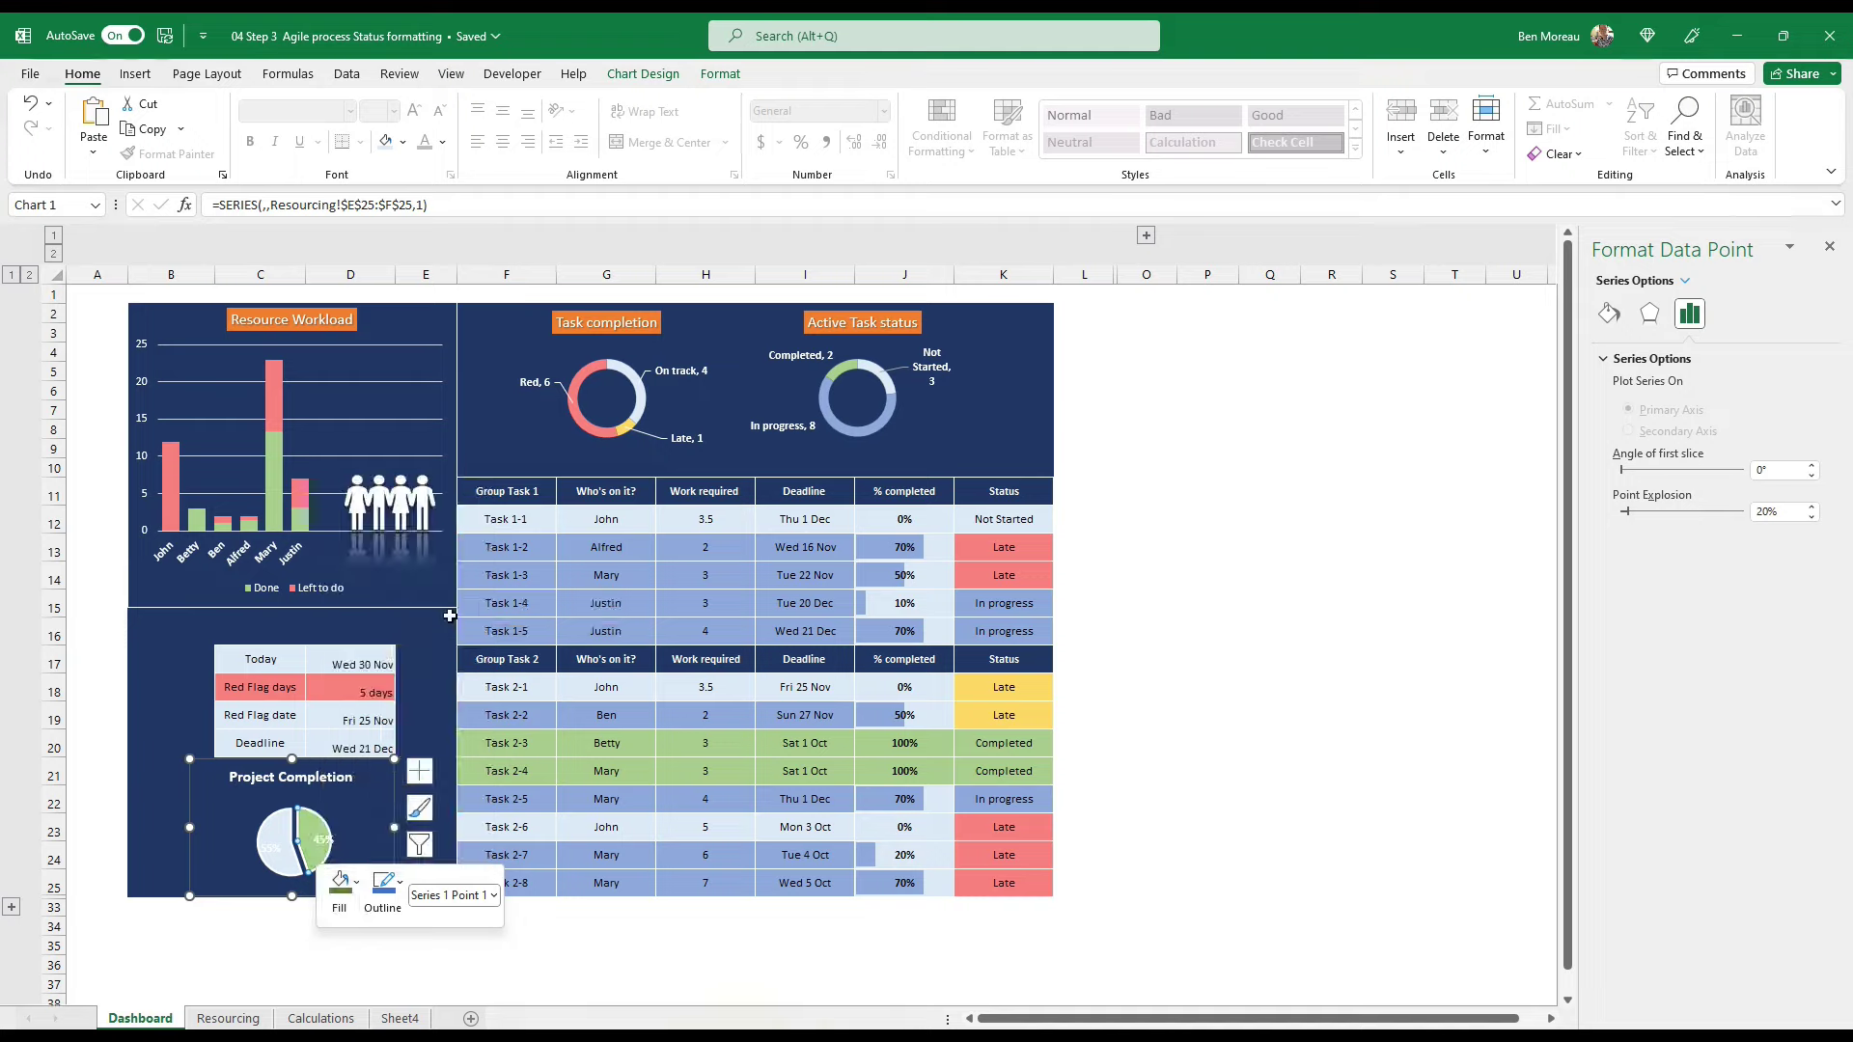
Step: Fill the Left to do slice of the Project Completion pie with light grey
left_click(278, 849)
left_click(289, 866)
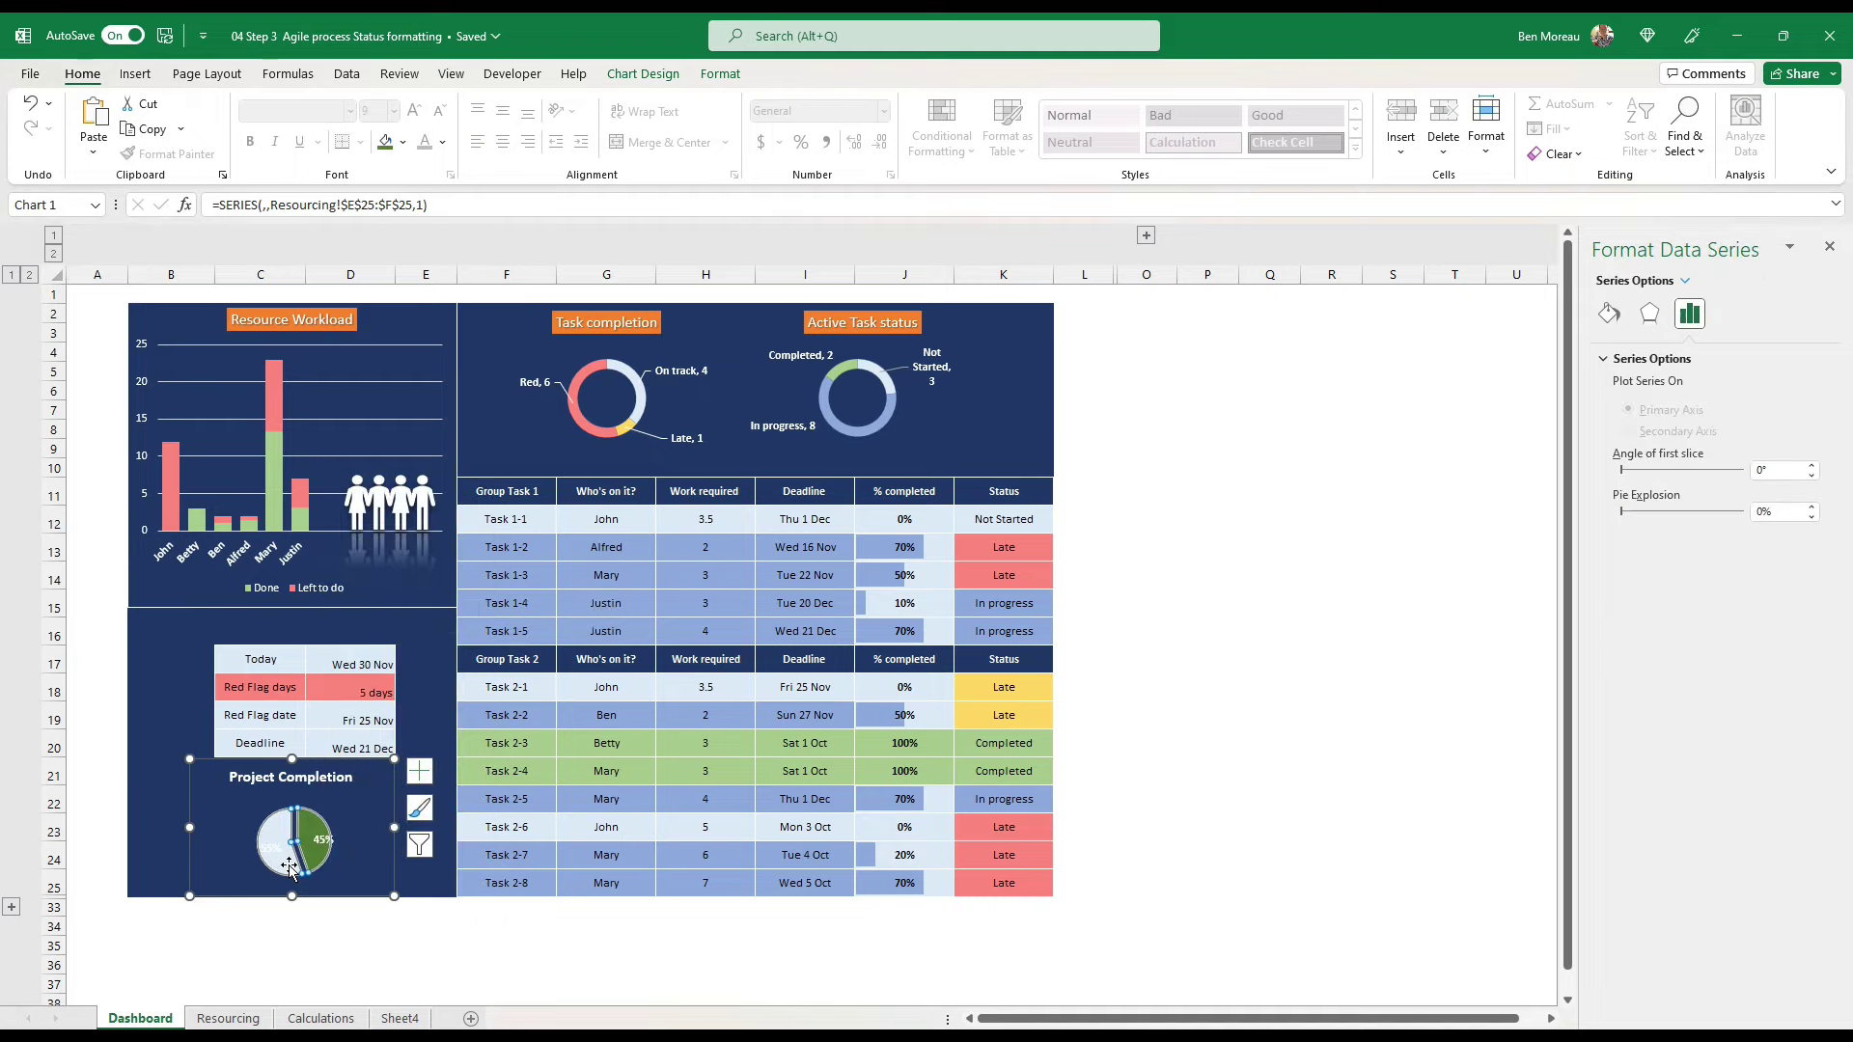
left_click(280, 851)
left_click(288, 864)
right_click(289, 867)
key("Escape")
left_click(291, 861)
right_click(291, 862)
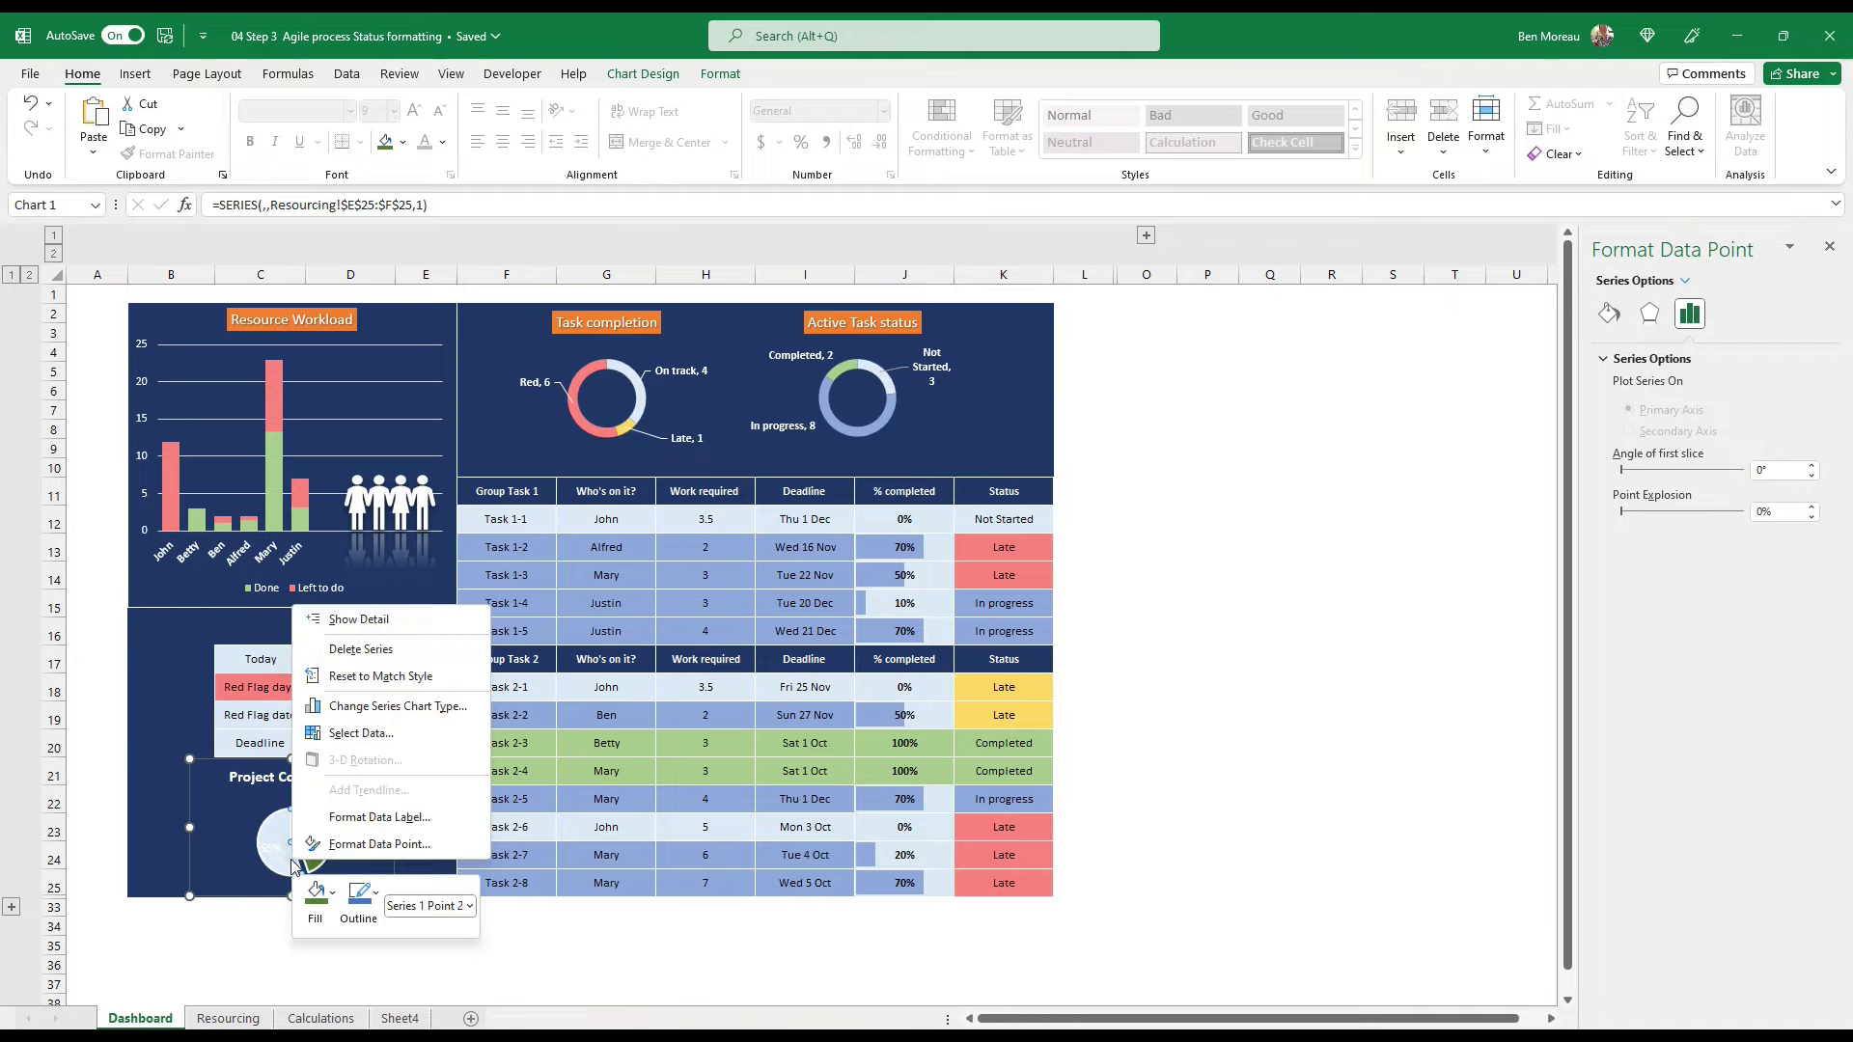
left_click(334, 897)
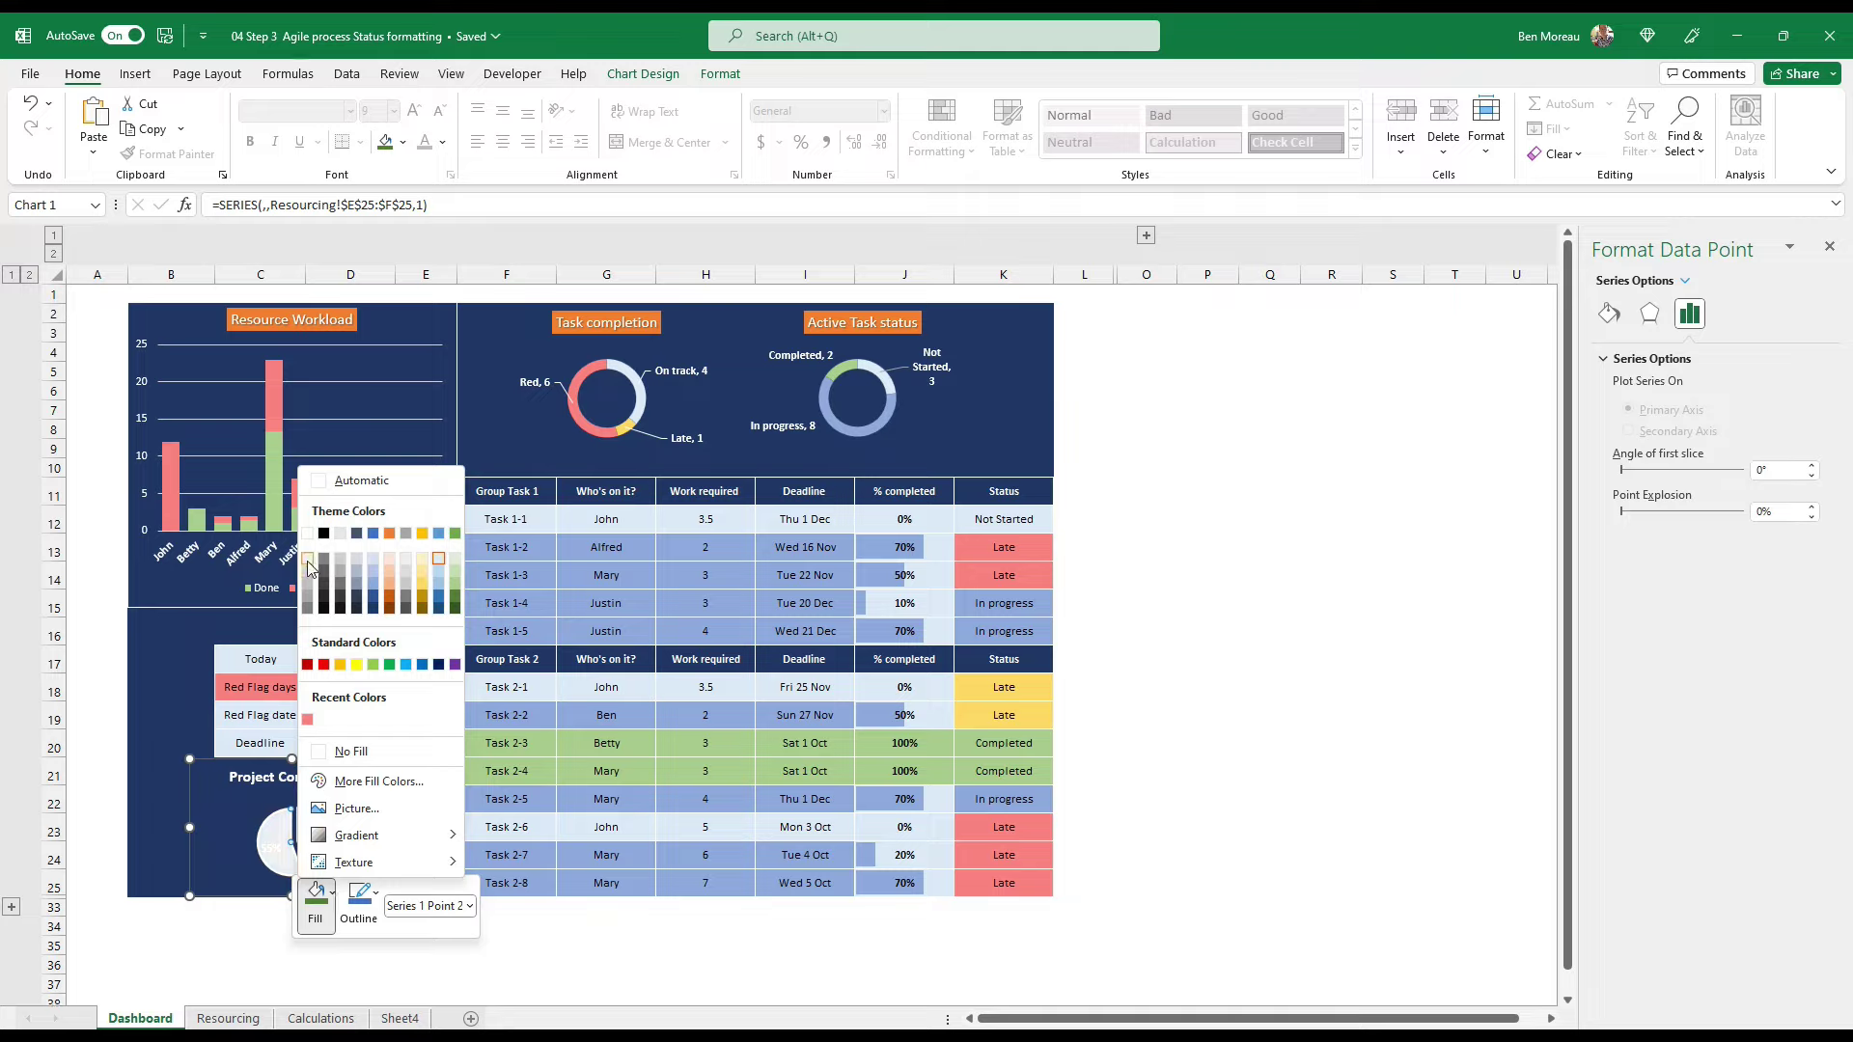
left_click(455, 593)
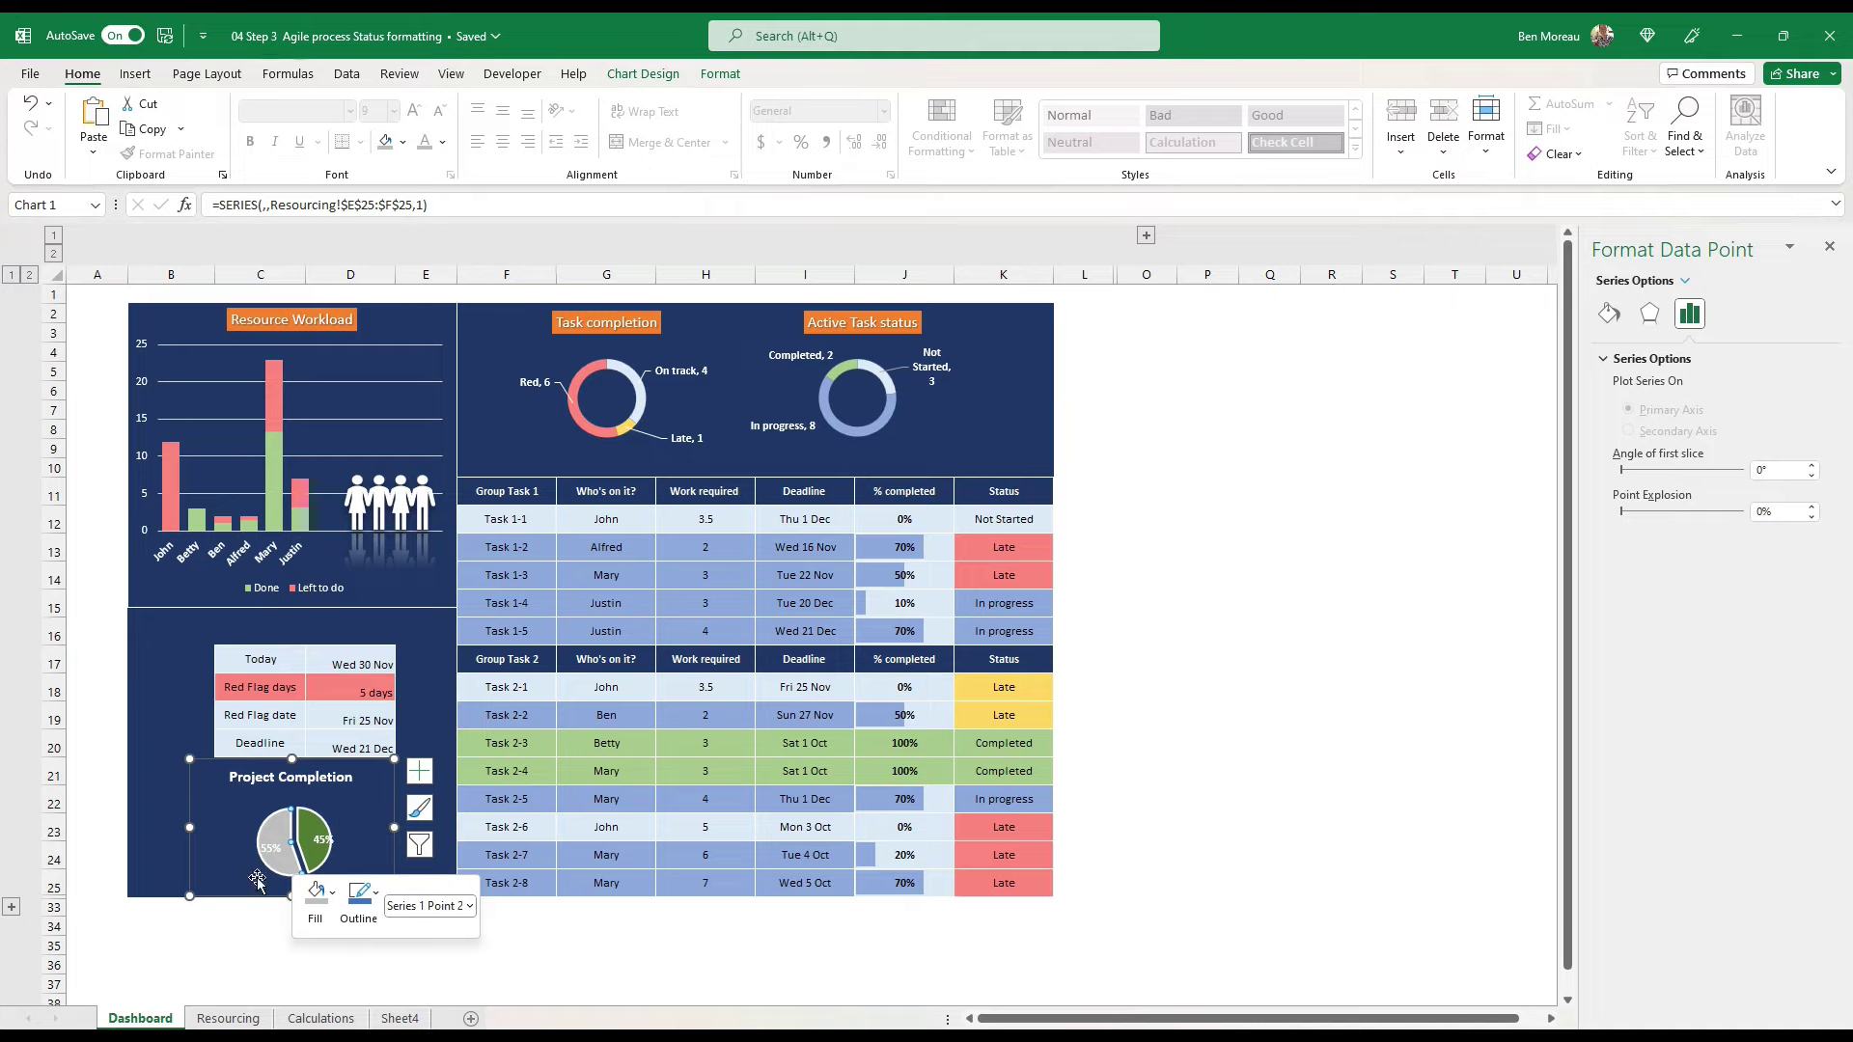
Step: Reposition the percentage labels of both pie slices so they sit further inside their slices
left_click(323, 840)
left_click(327, 843)
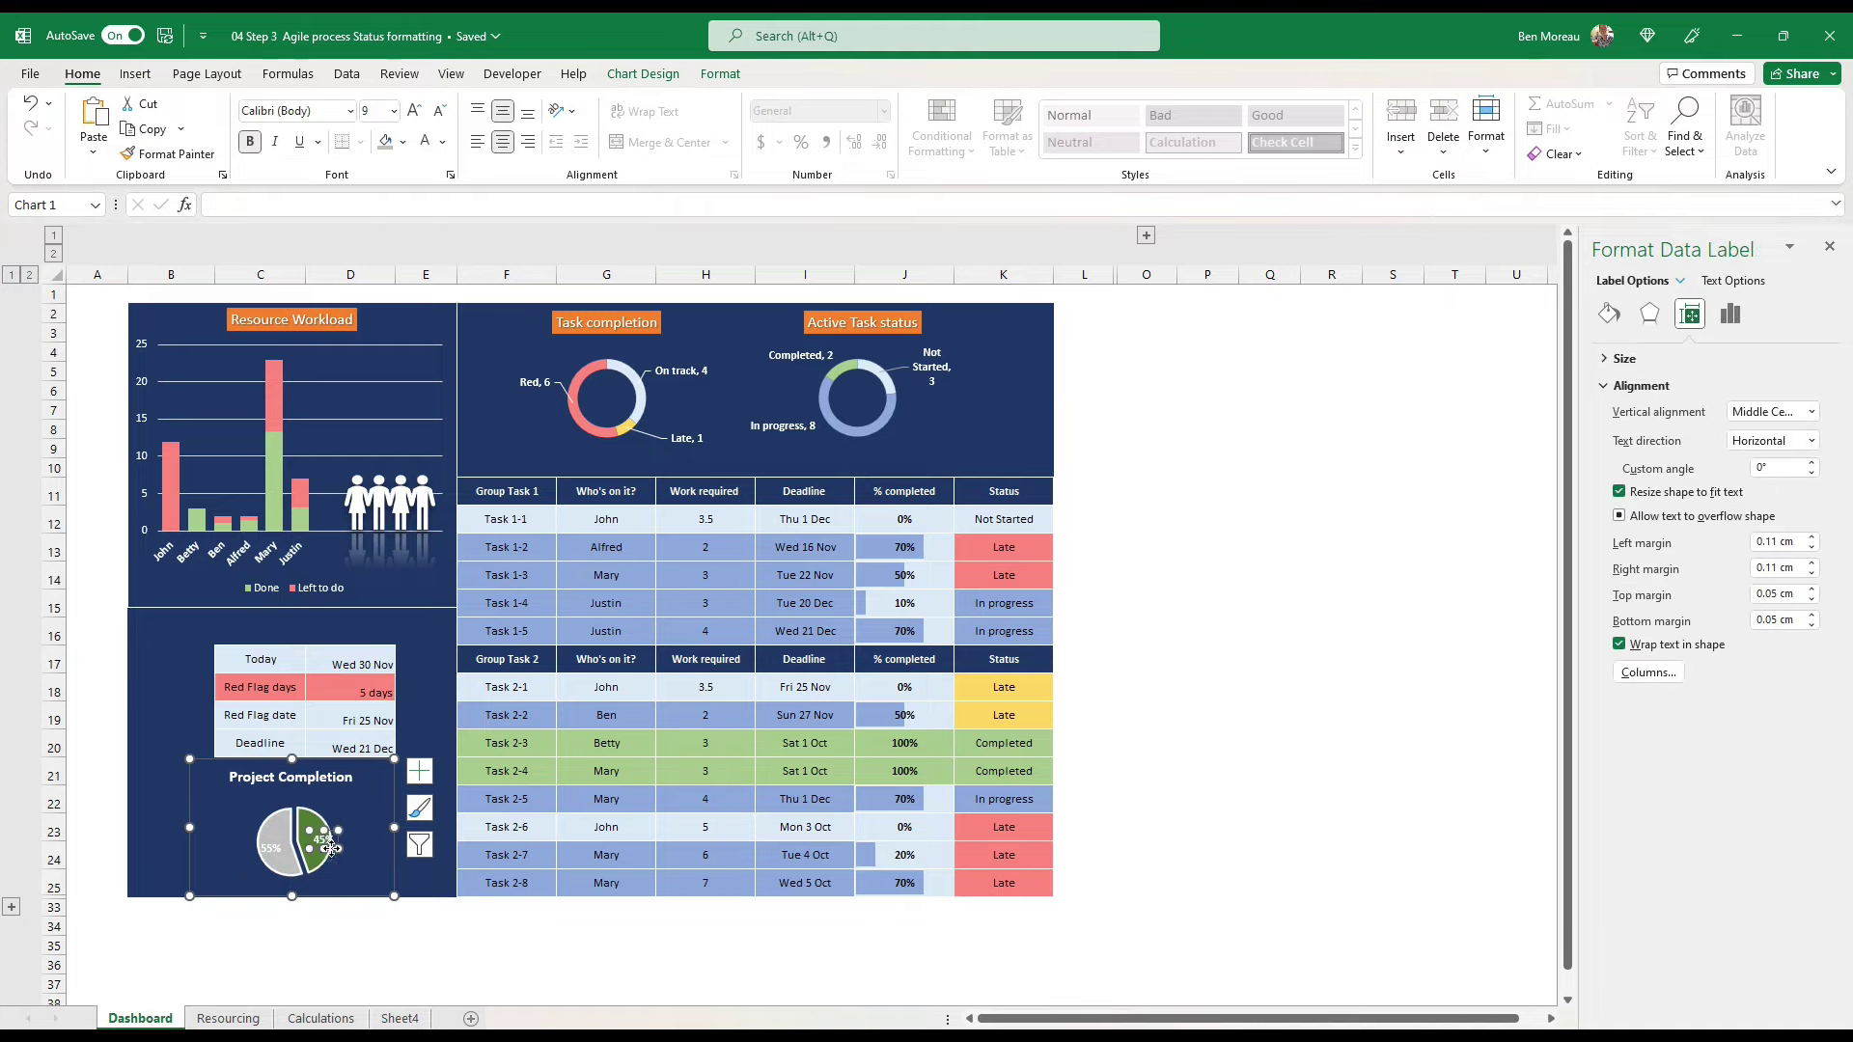
double_click(325, 843)
key("Escape")
left_click(273, 845)
left_click_drag(276, 848, 280, 845)
left_click(512, 855)
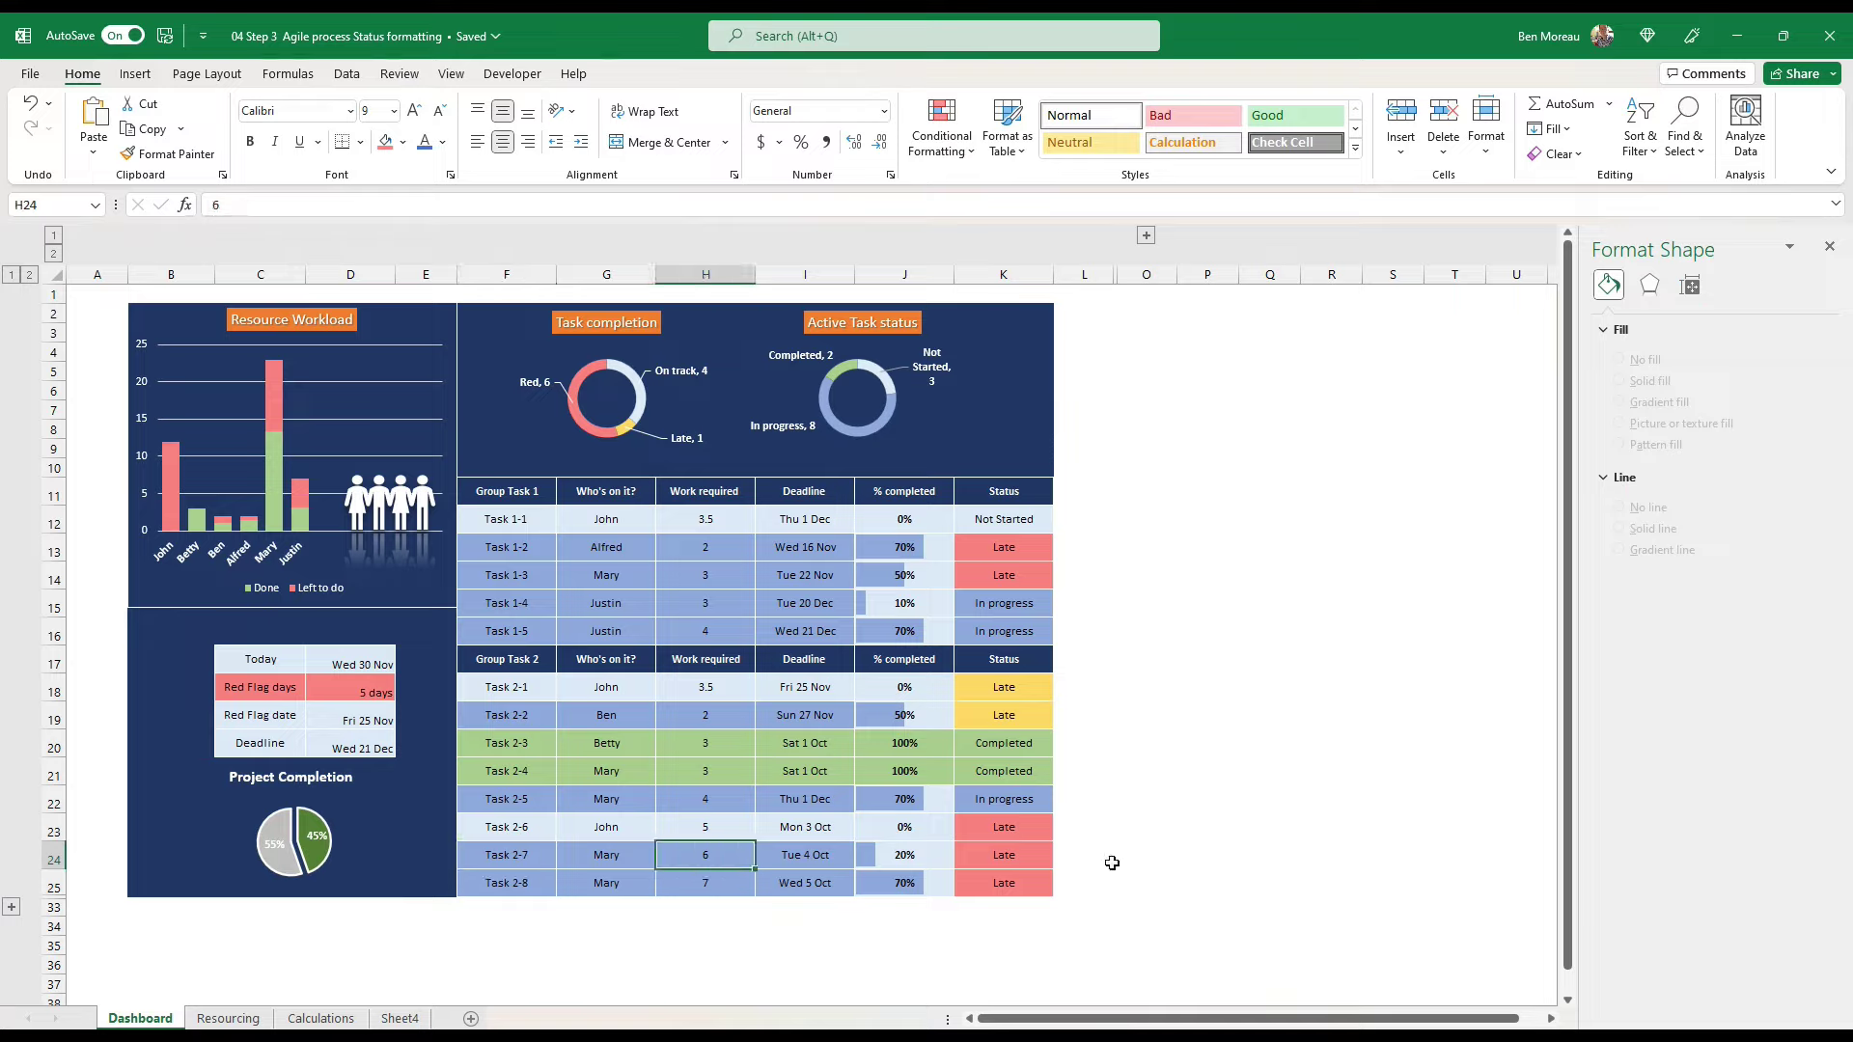
Step: Set the % completed value of Task 2-7 to 100%
left_click(884, 859)
type("100")
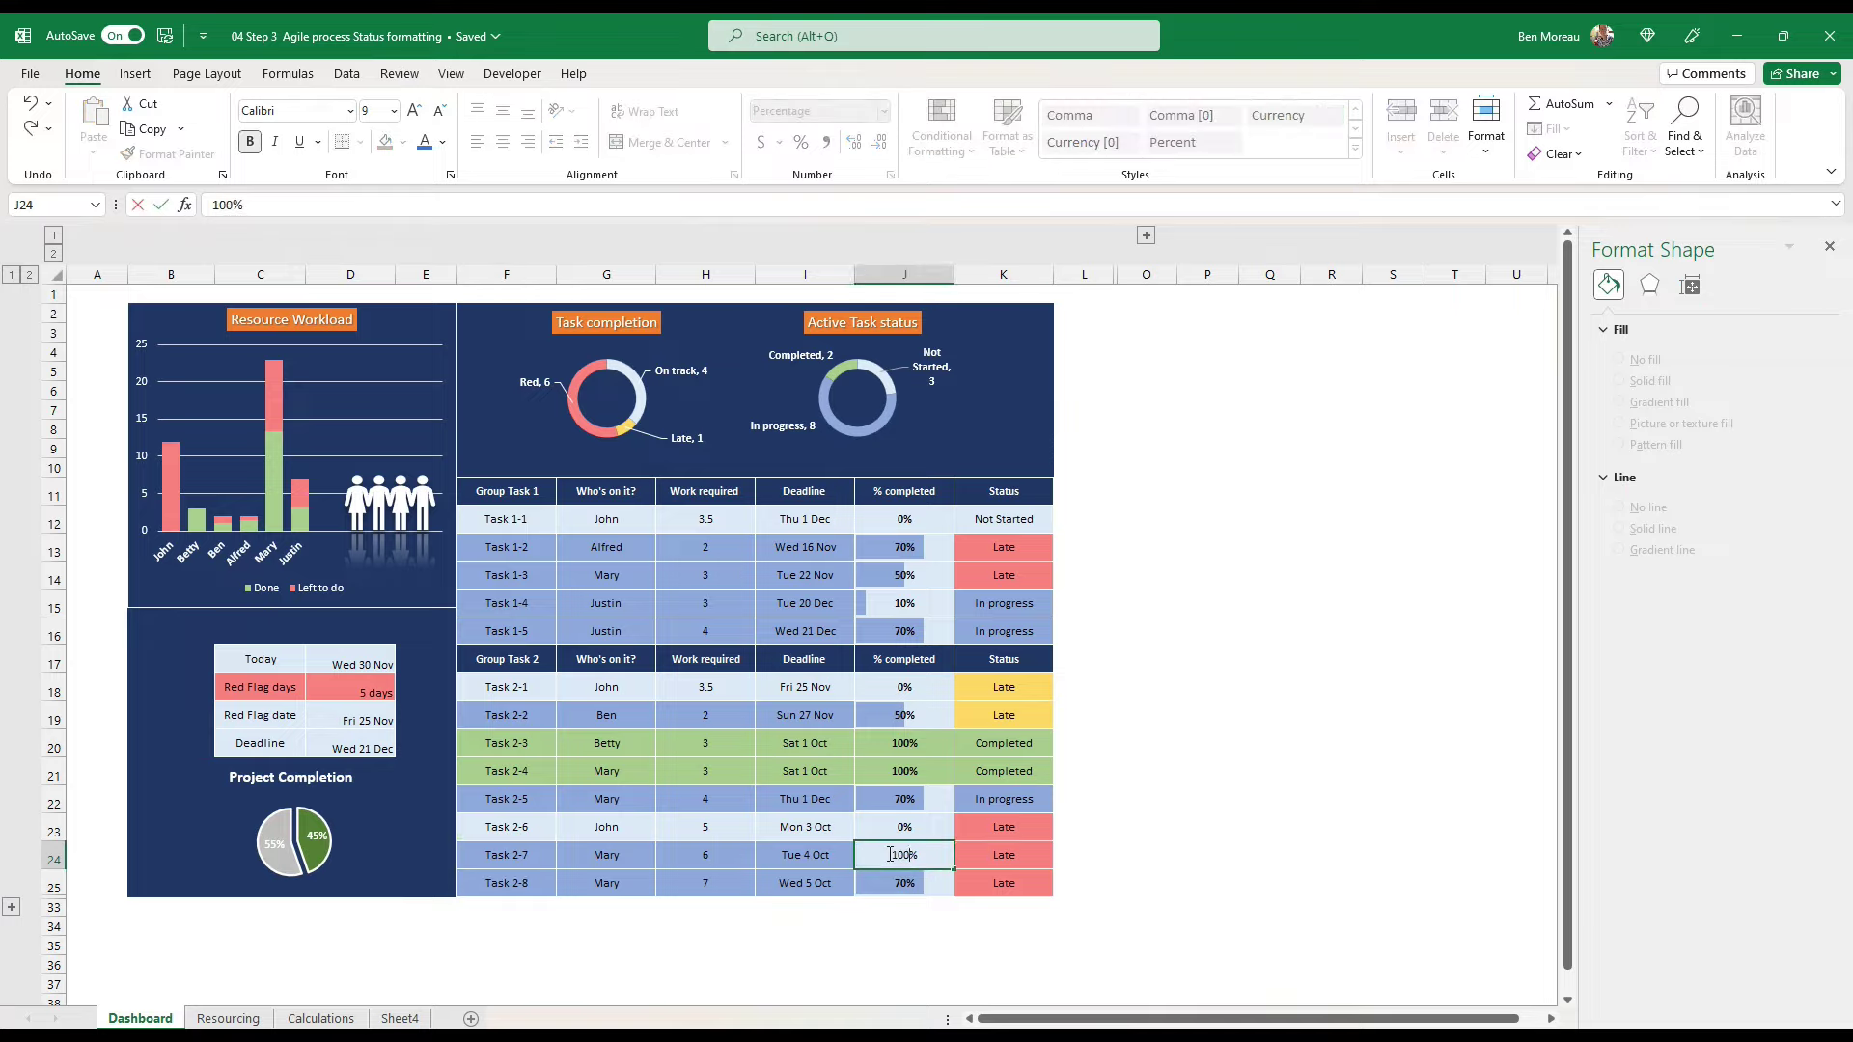
key("Return")
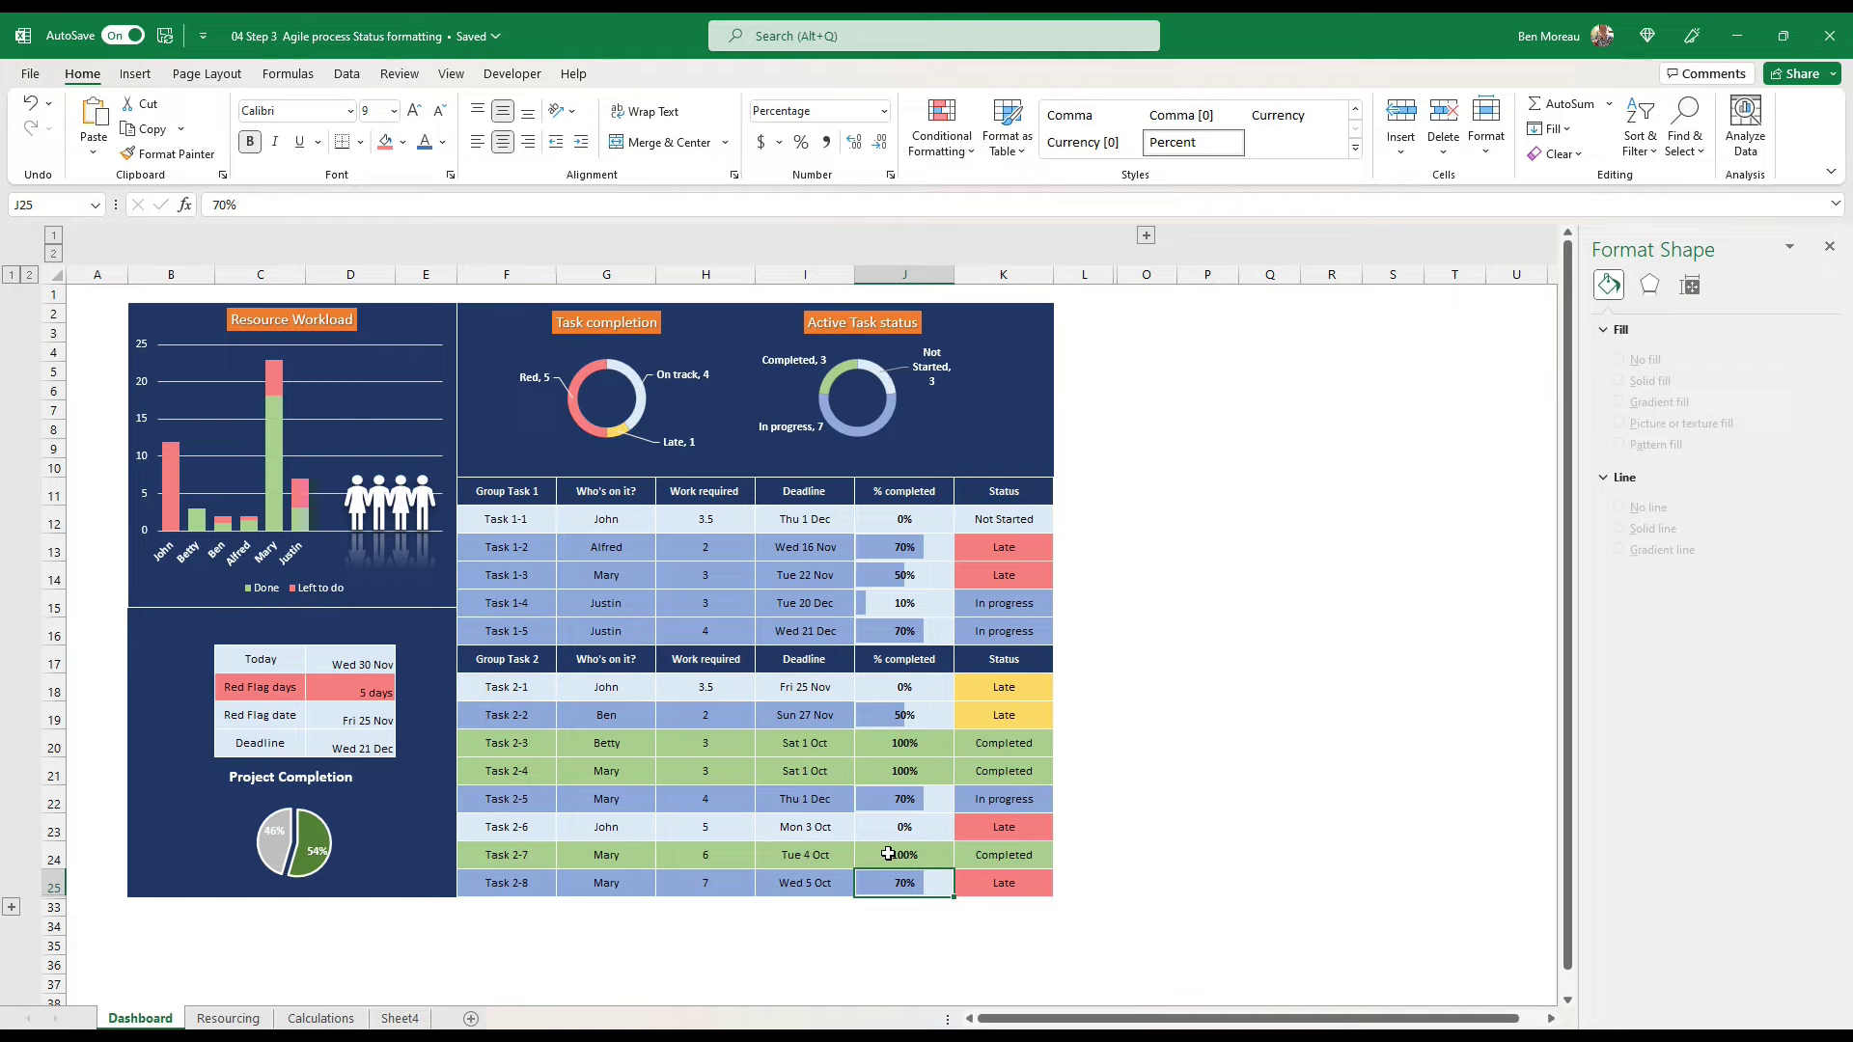
Step: Shift the Project Completion chart slightly to the right beneath the Deadline row and deselect it
left_click(301, 780)
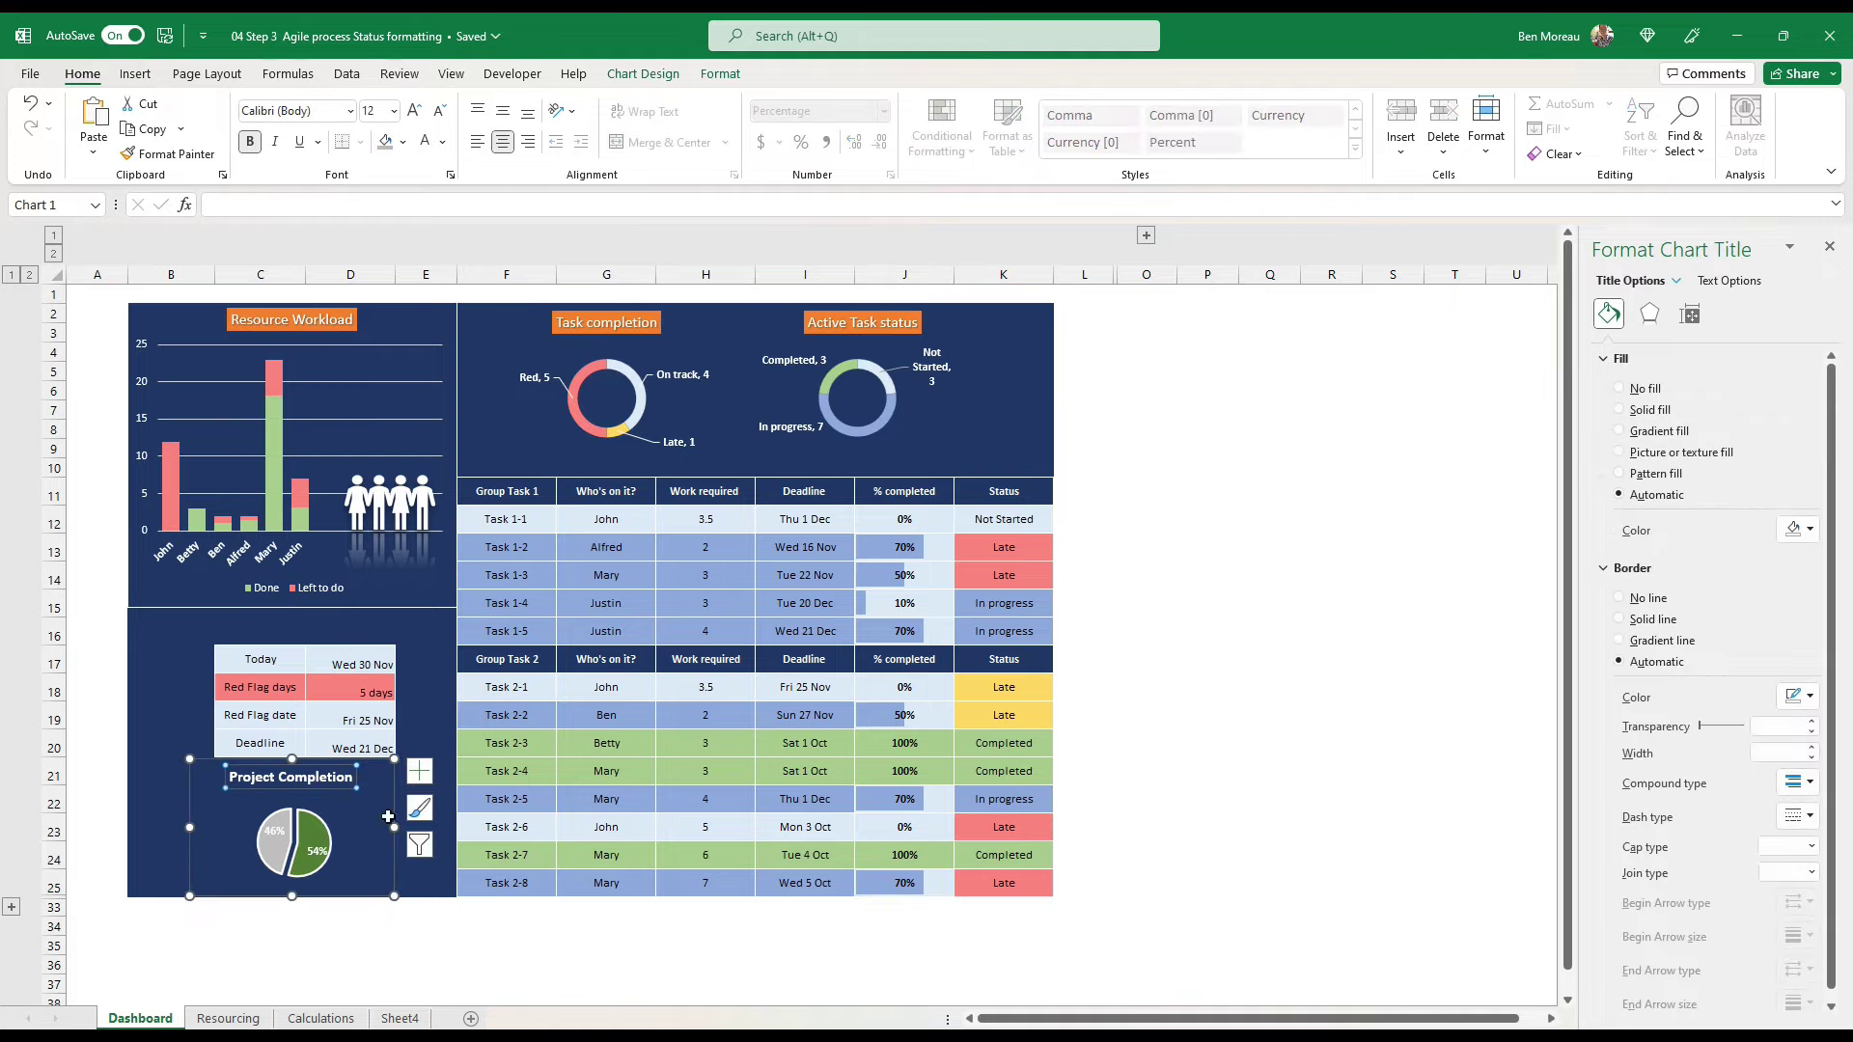
left_click_drag(394, 821, 400, 817)
left_click(365, 946)
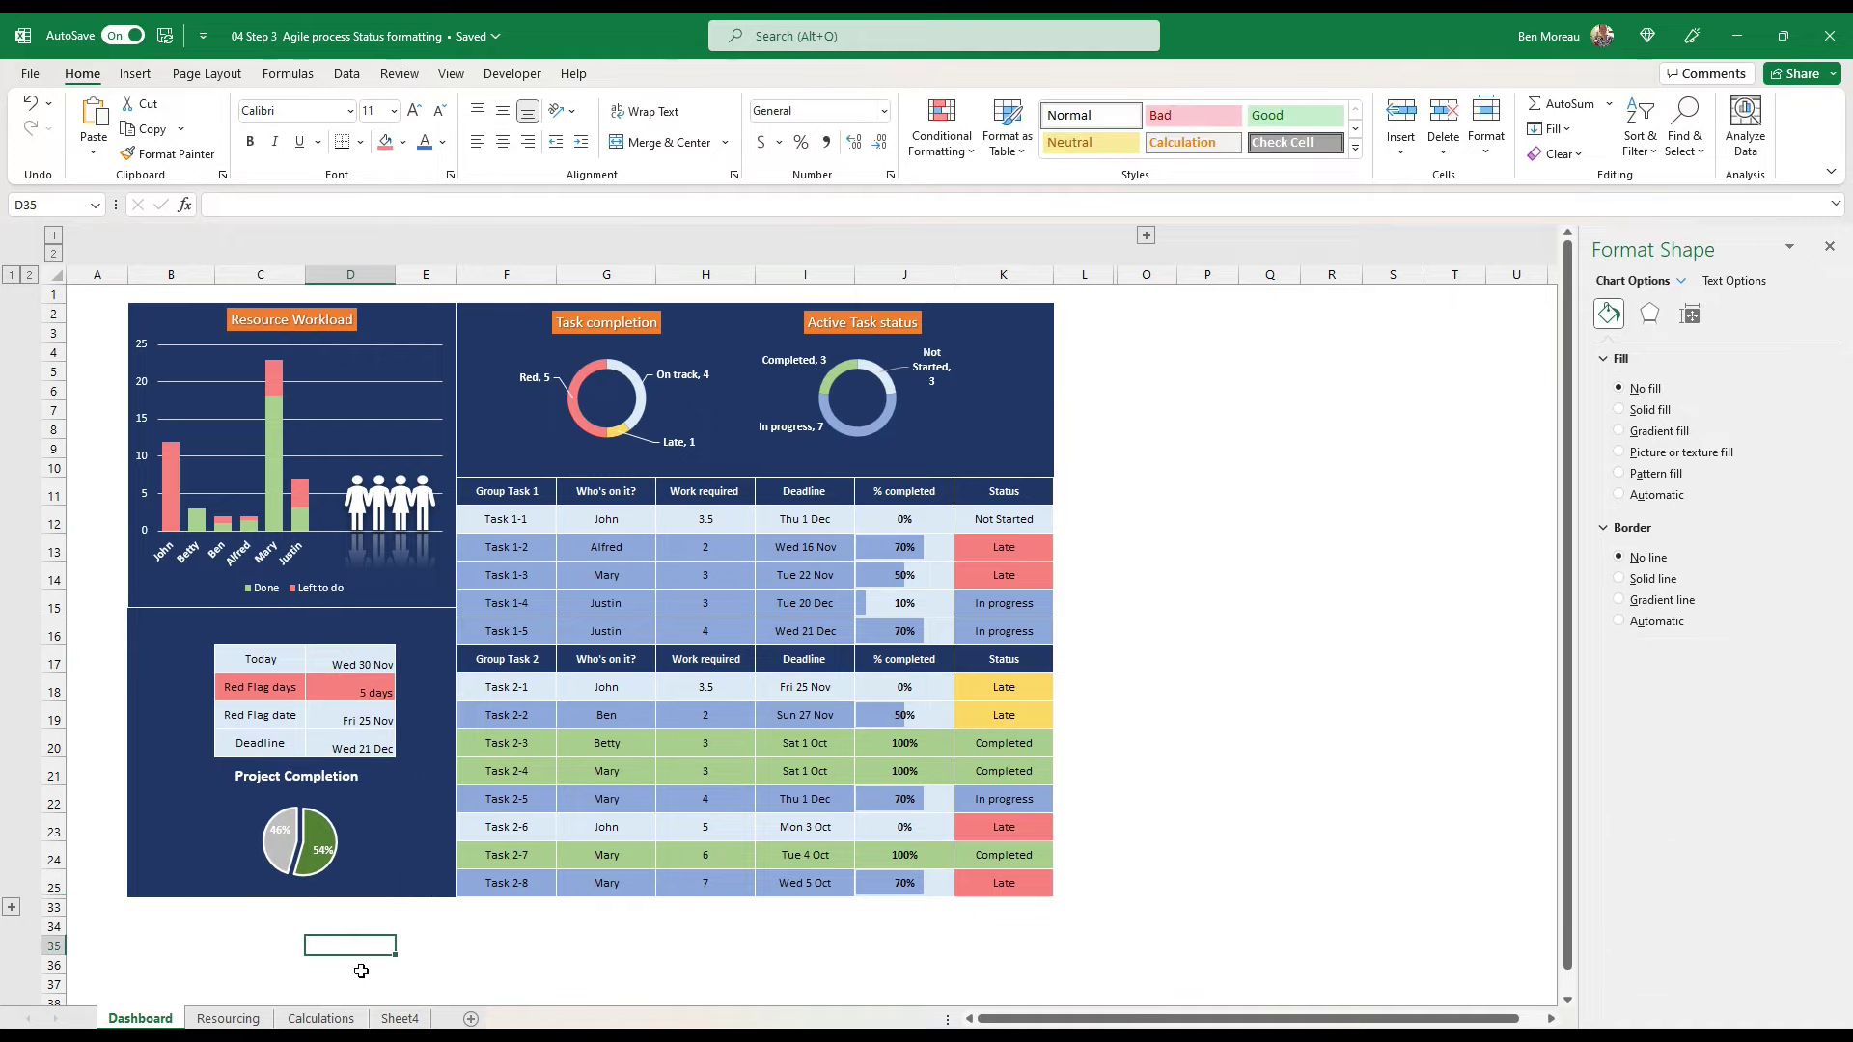